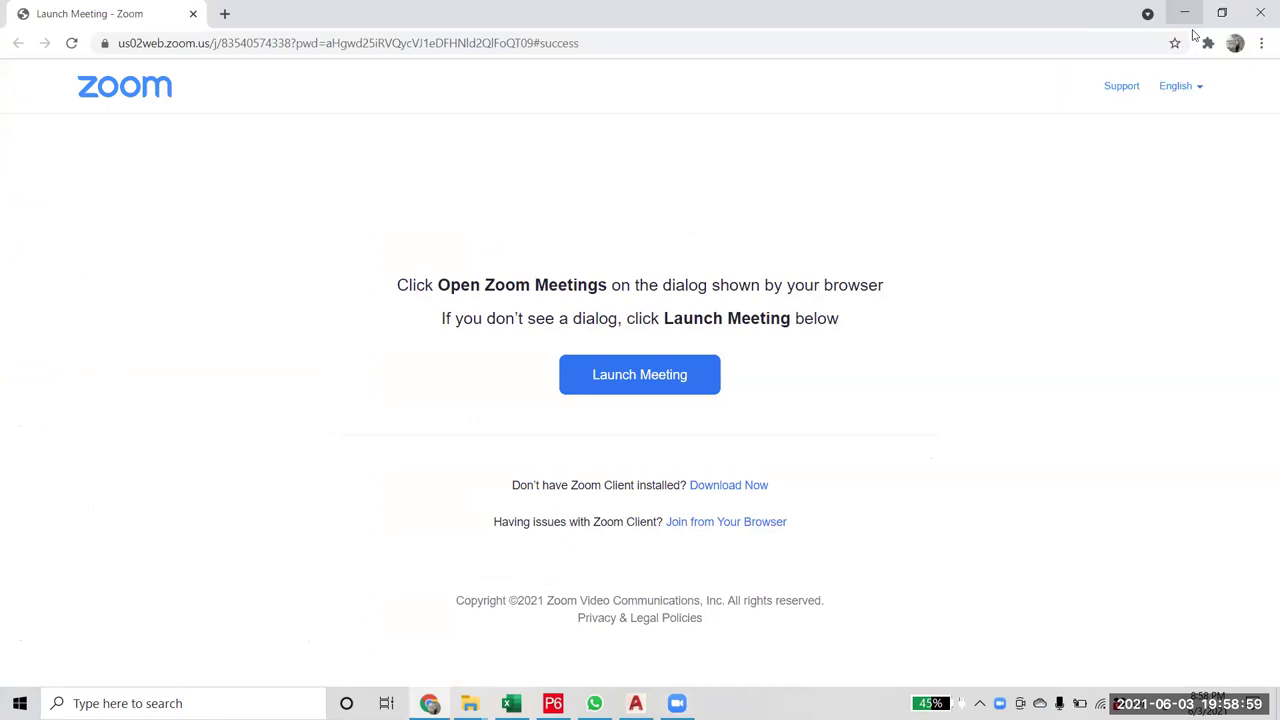
- Switch to Primavera P6 and enlarge the project list so more of the EPS rows are shown
left_click(1184, 14)
scroll(663, 537, "down", 3)
scroll(497, 645, "up", 5)
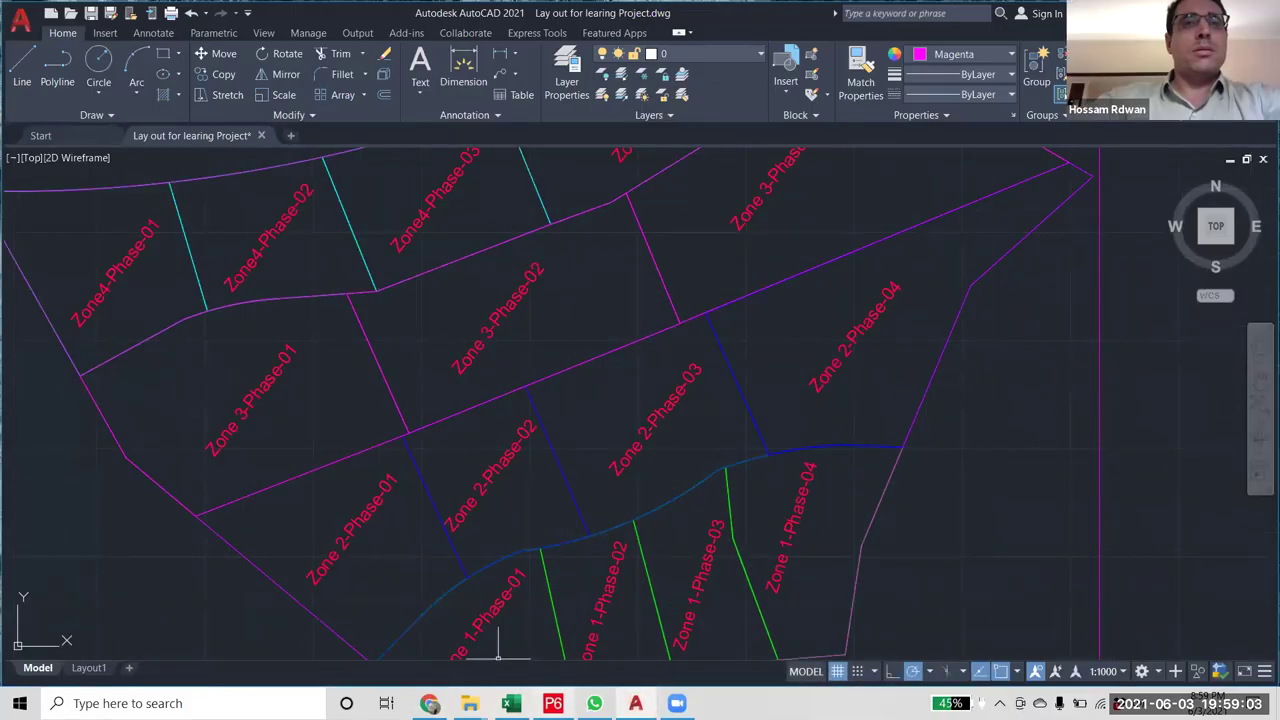
left_click(553, 703)
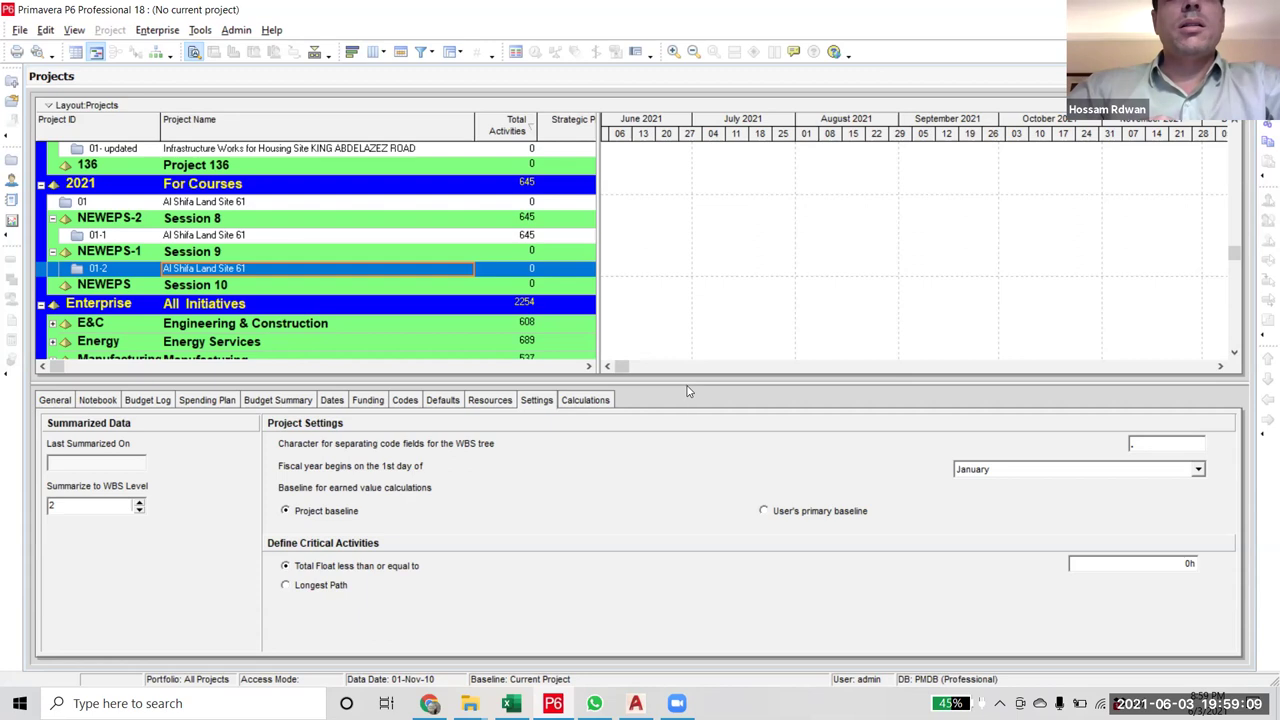
left_click_drag(688, 383, 696, 470)
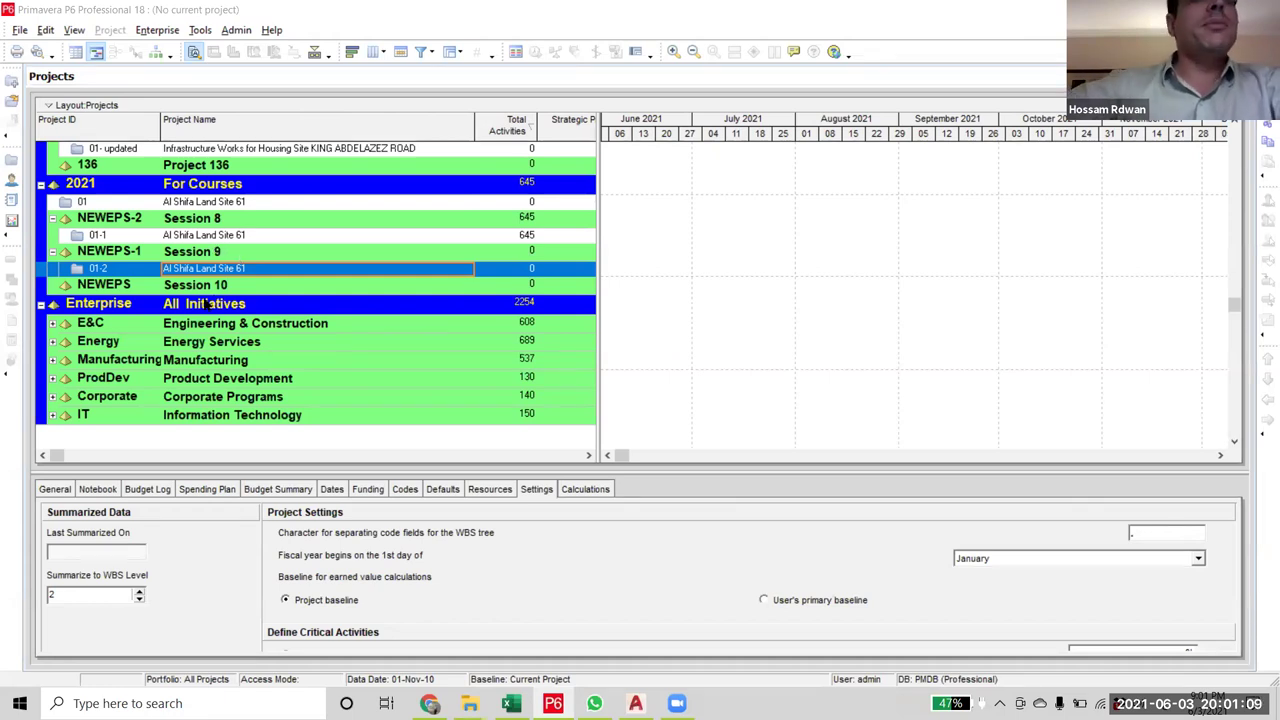
- Open project 01-2 under Session 9 and check the resources of the Phase 01 sewer bedding and setting-out activities
right_click(225, 269)
left_click(281, 279)
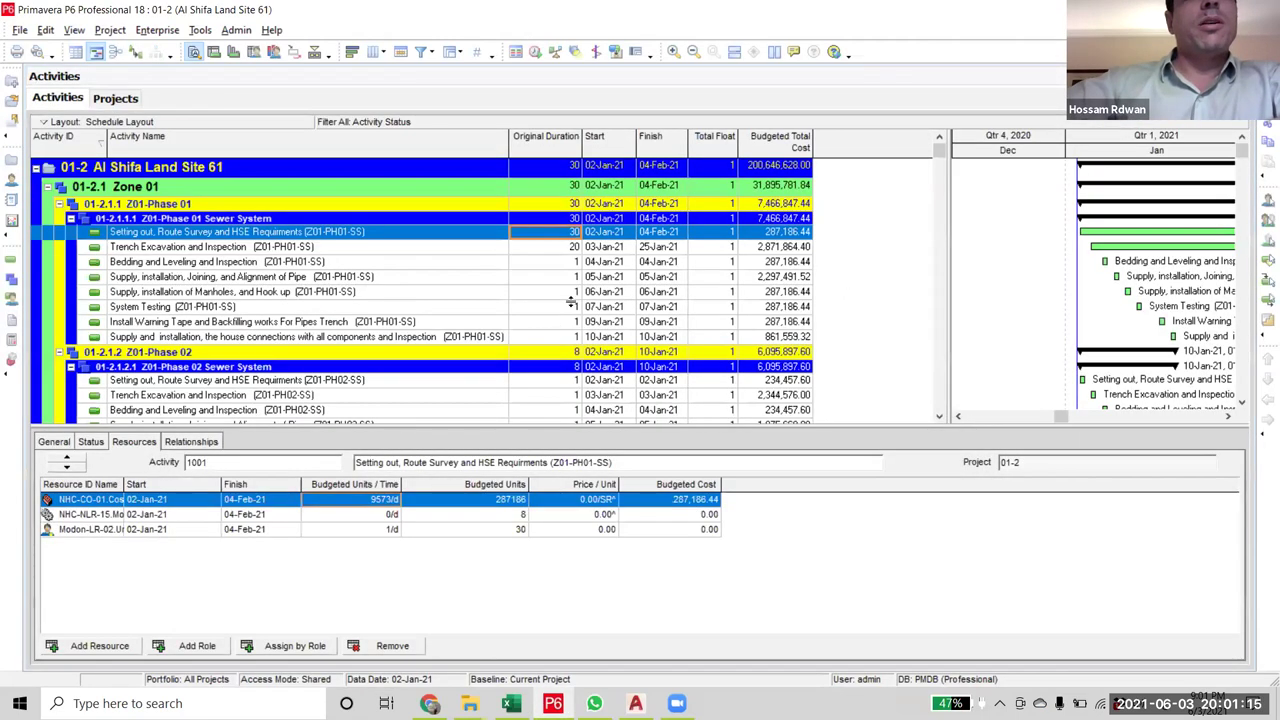
left_click(548, 261)
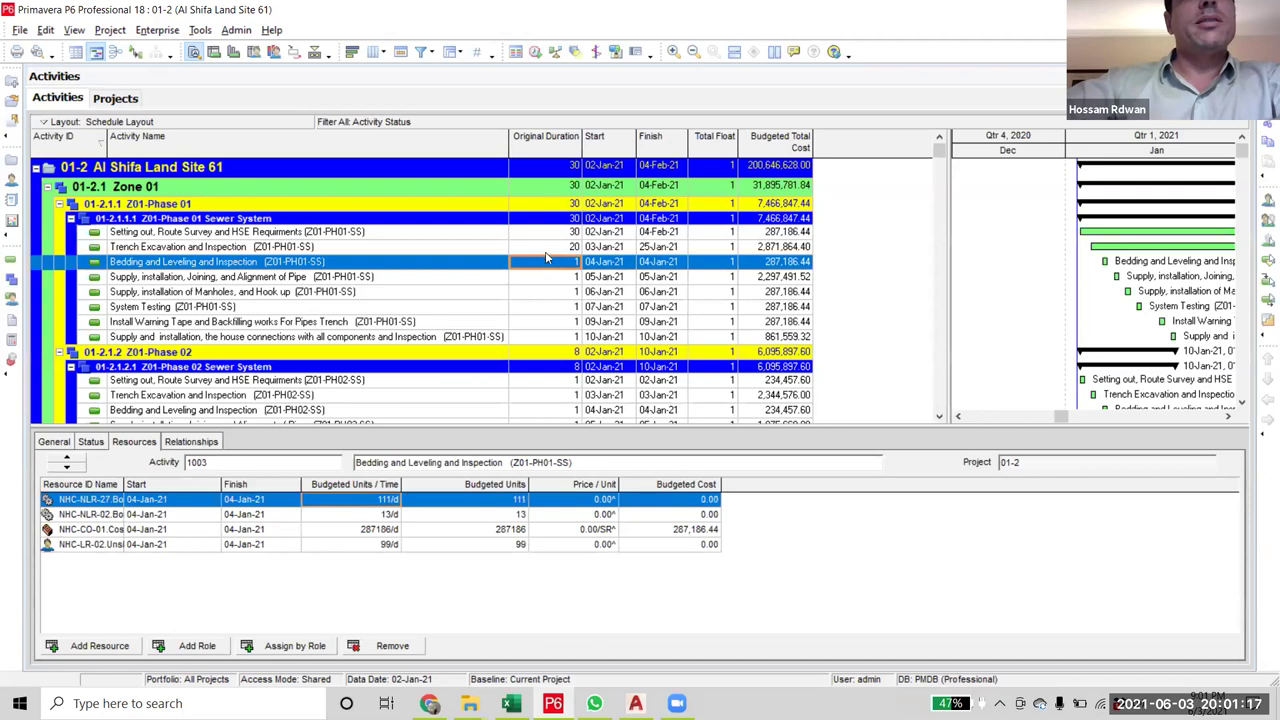
left_click(541, 234)
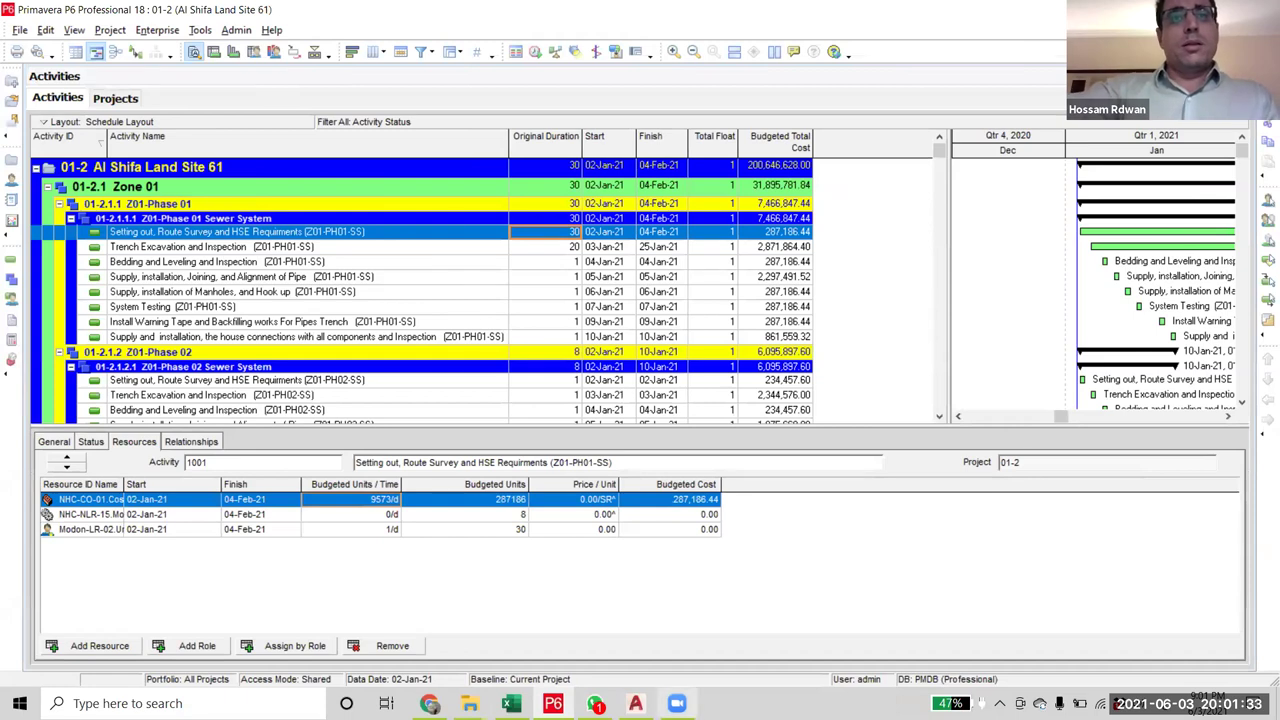
key("alt+Tab")
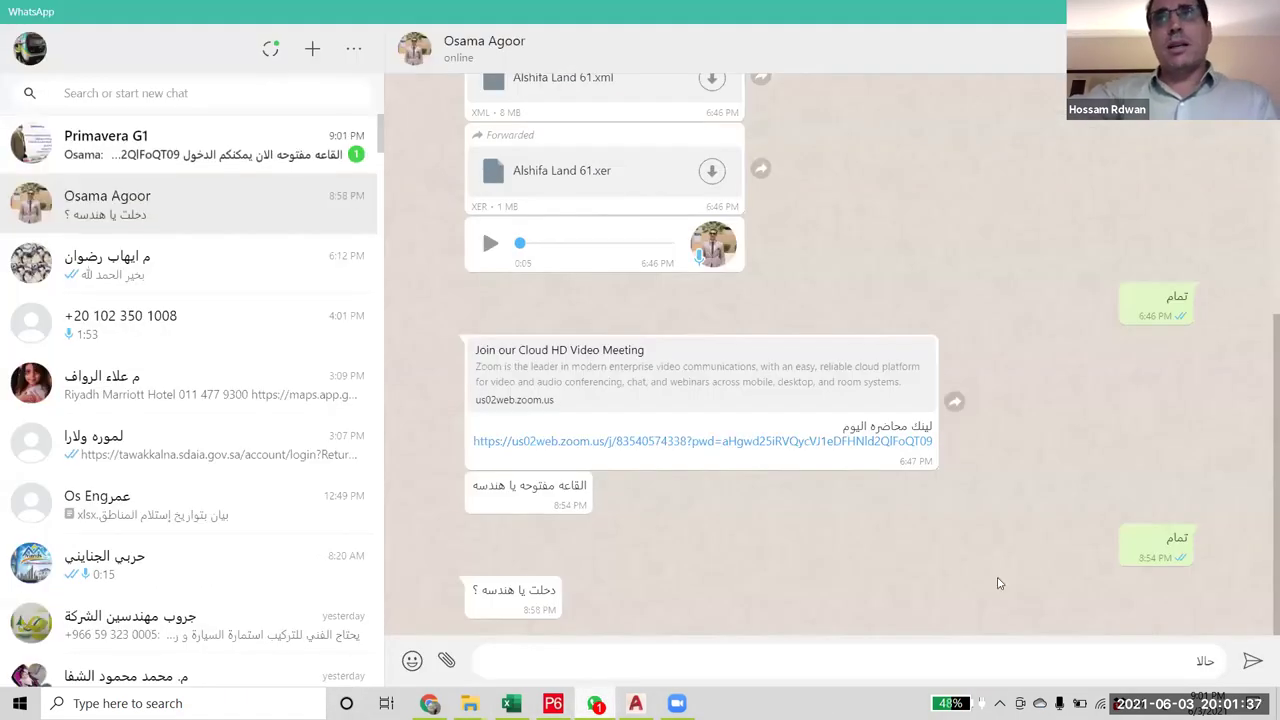
key("alt+Tab")
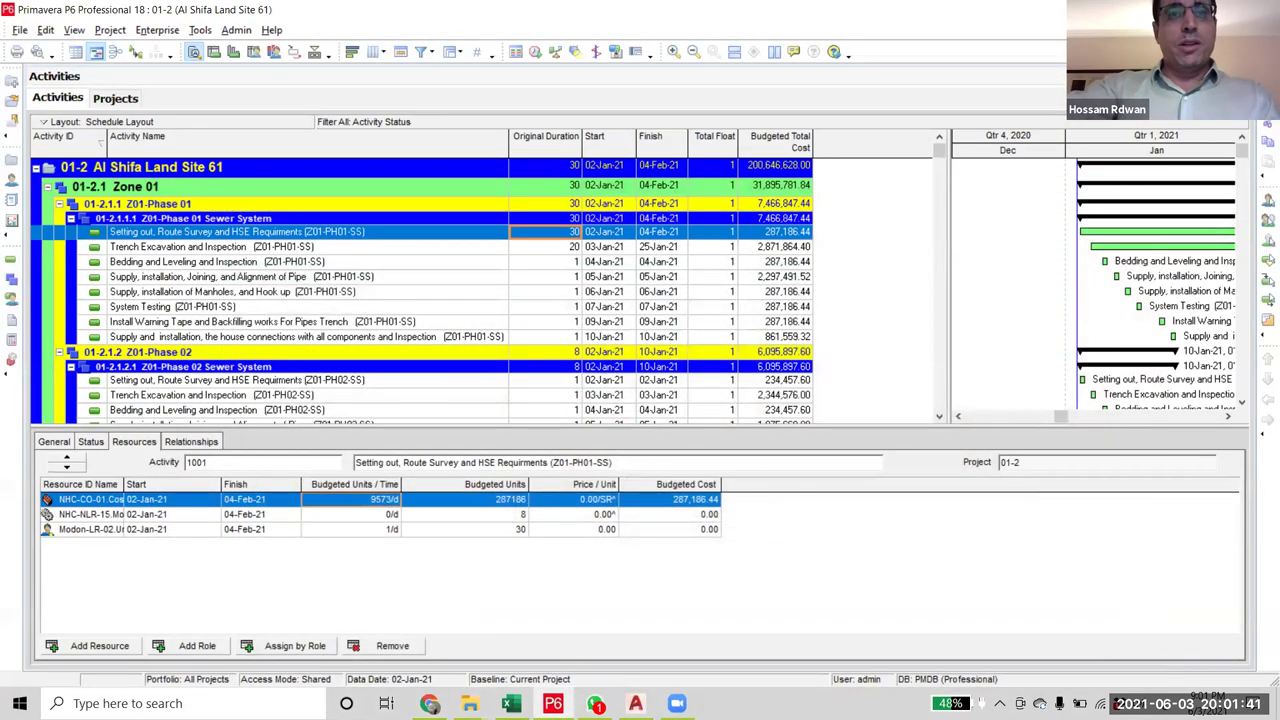
mouse_move(595, 703)
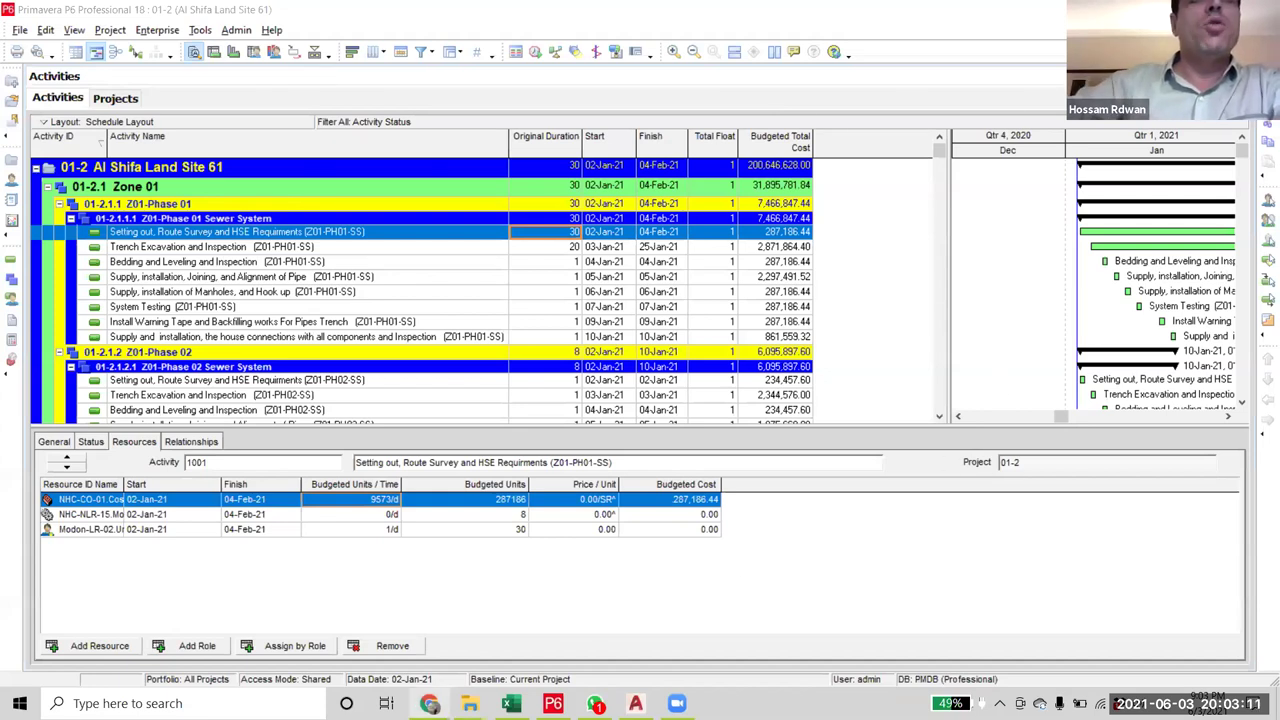
- Switch to the Al Shifa Land Site 61 workbook in Excel and review activities 1001 to 1008 with their budgeted costs and areas
key("alt+Tab")
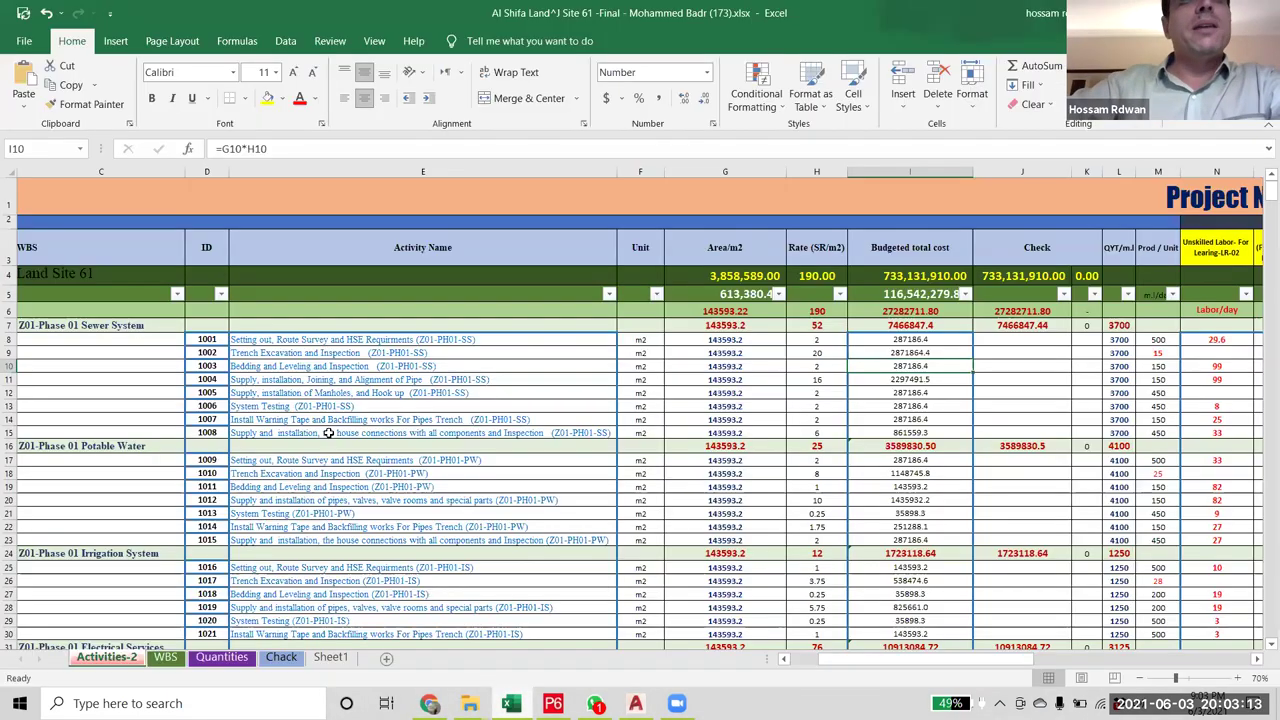
scroll(532, 516, "down", 1)
scroll(780, 530, "up", 1)
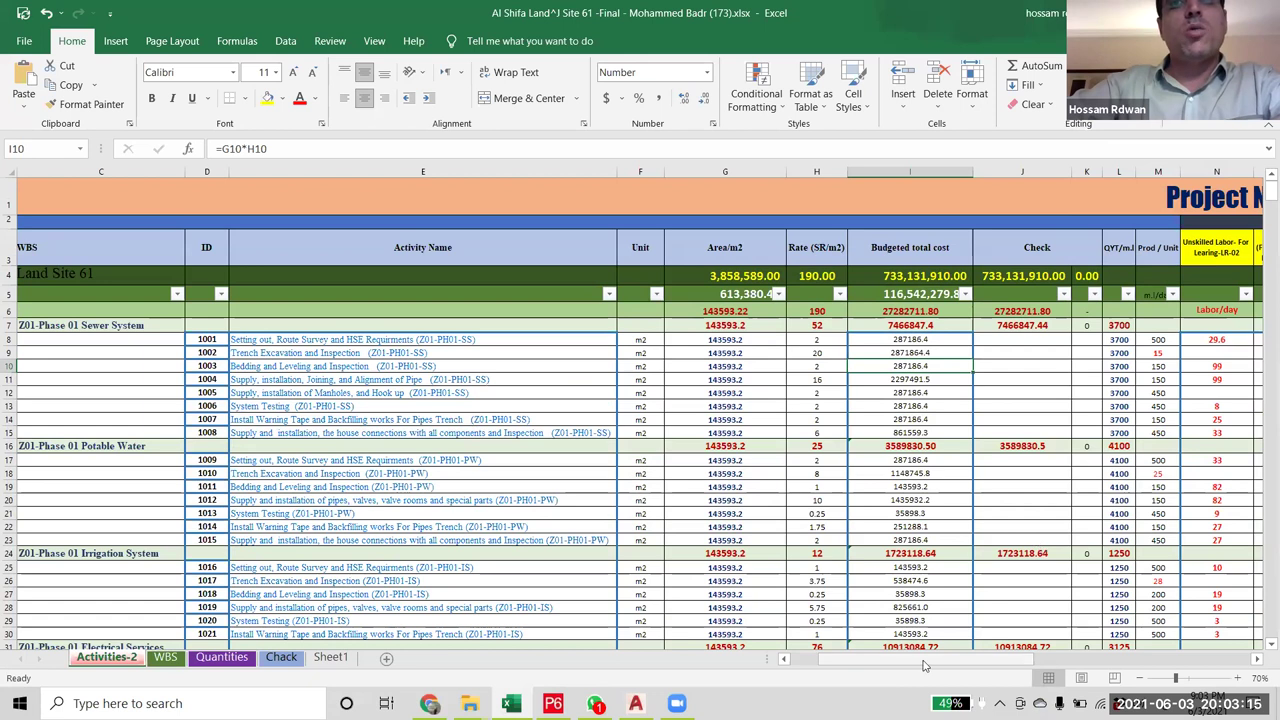
mouse_move(952, 667)
left_mouse_down()
mouse_move(985, 670)
mouse_move(905, 679)
mouse_move(932, 679)
left_mouse_up()
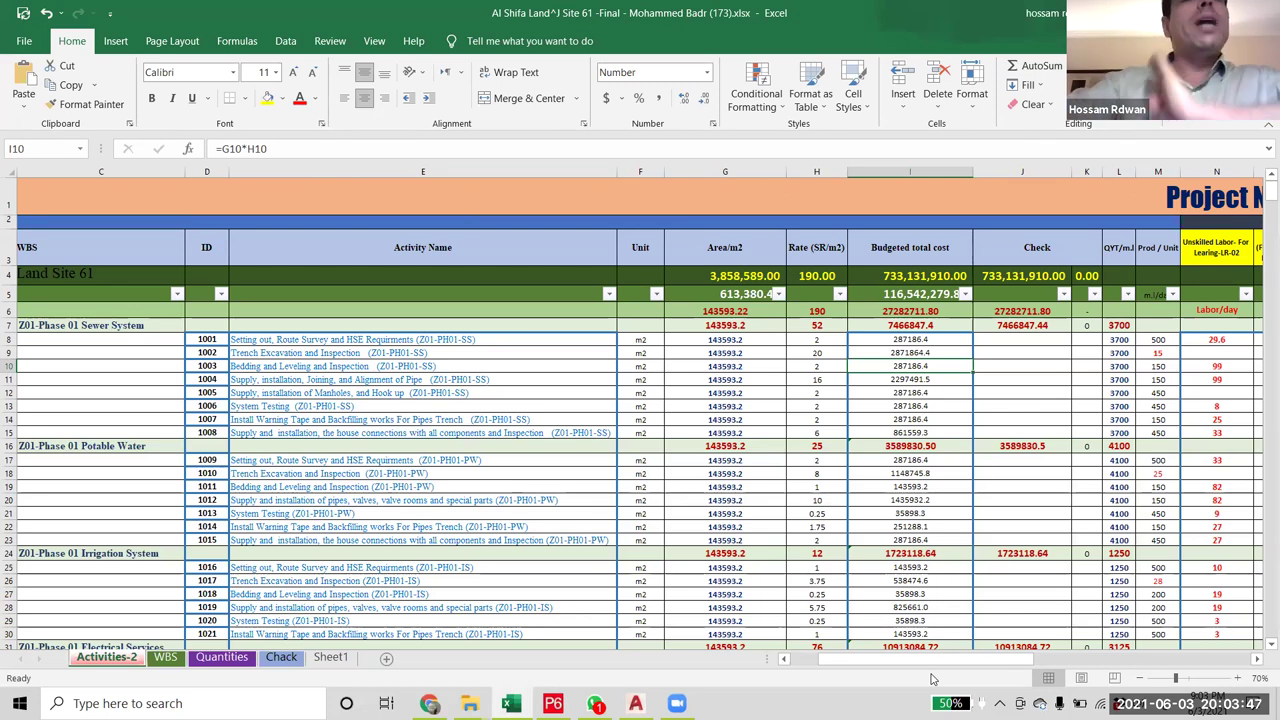
left_click_drag(436, 340, 442, 432)
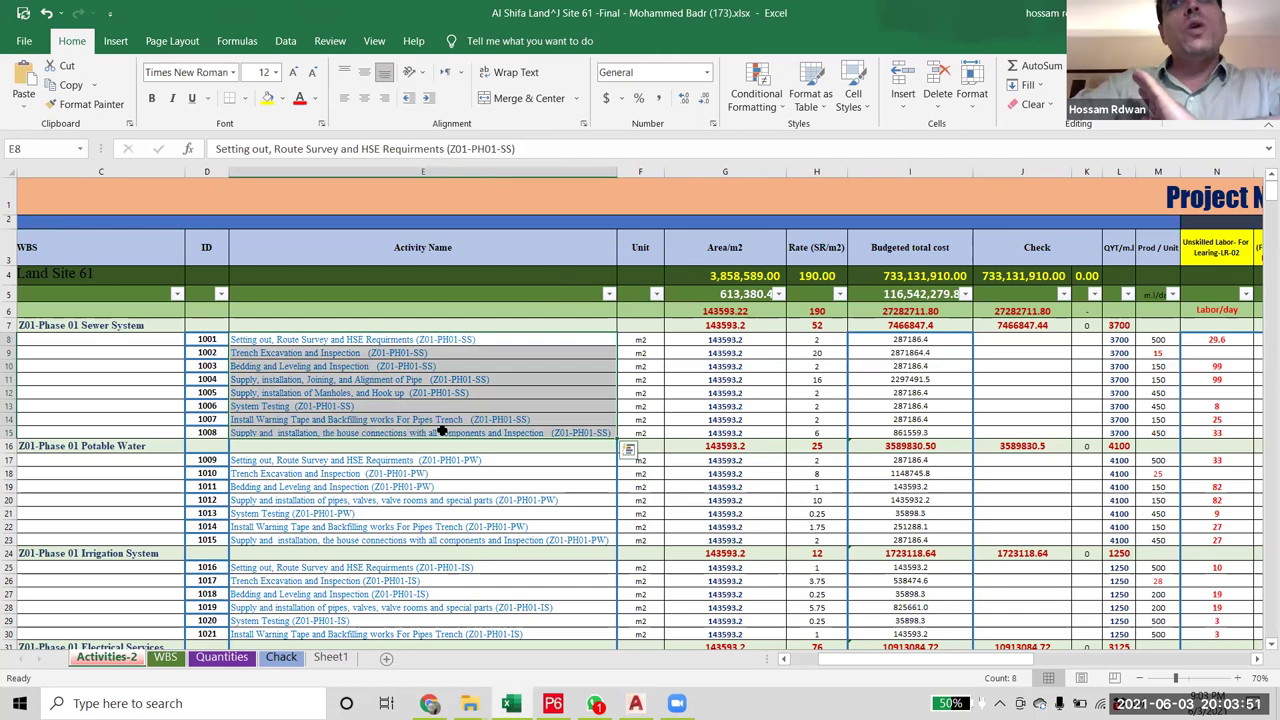
left_click_drag(942, 343, 926, 432)
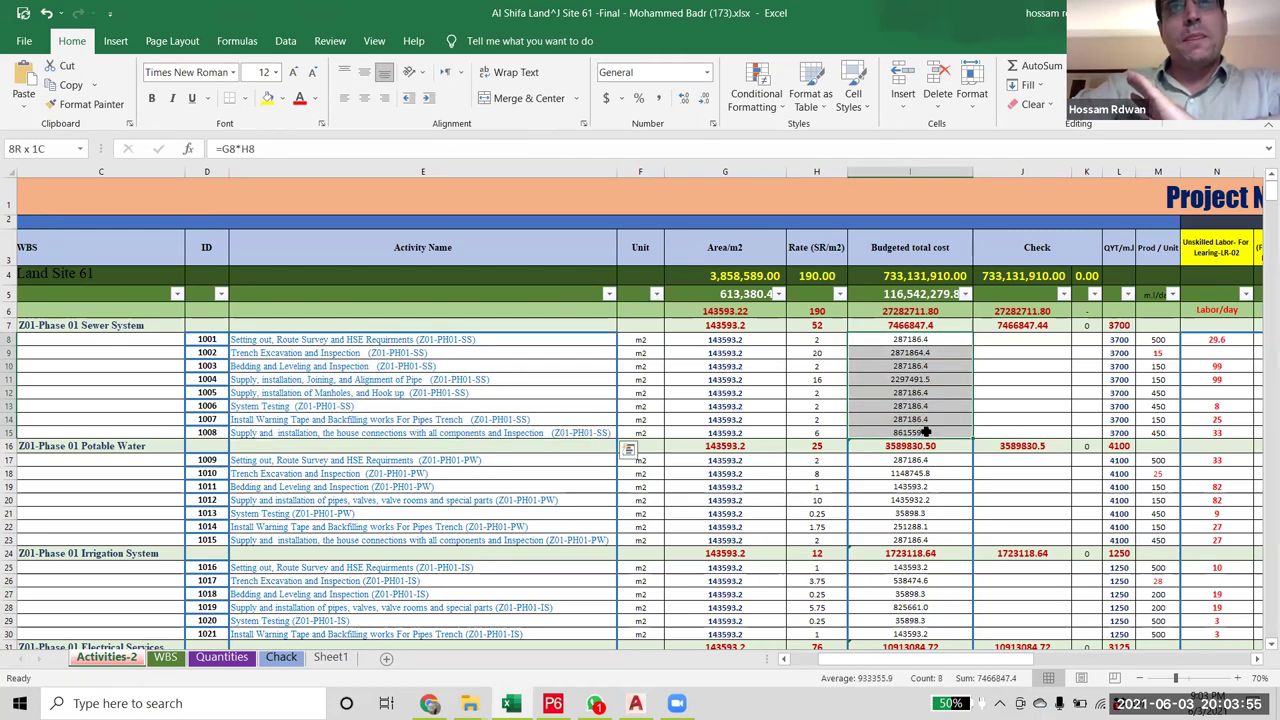
left_click_drag(742, 339, 735, 433)
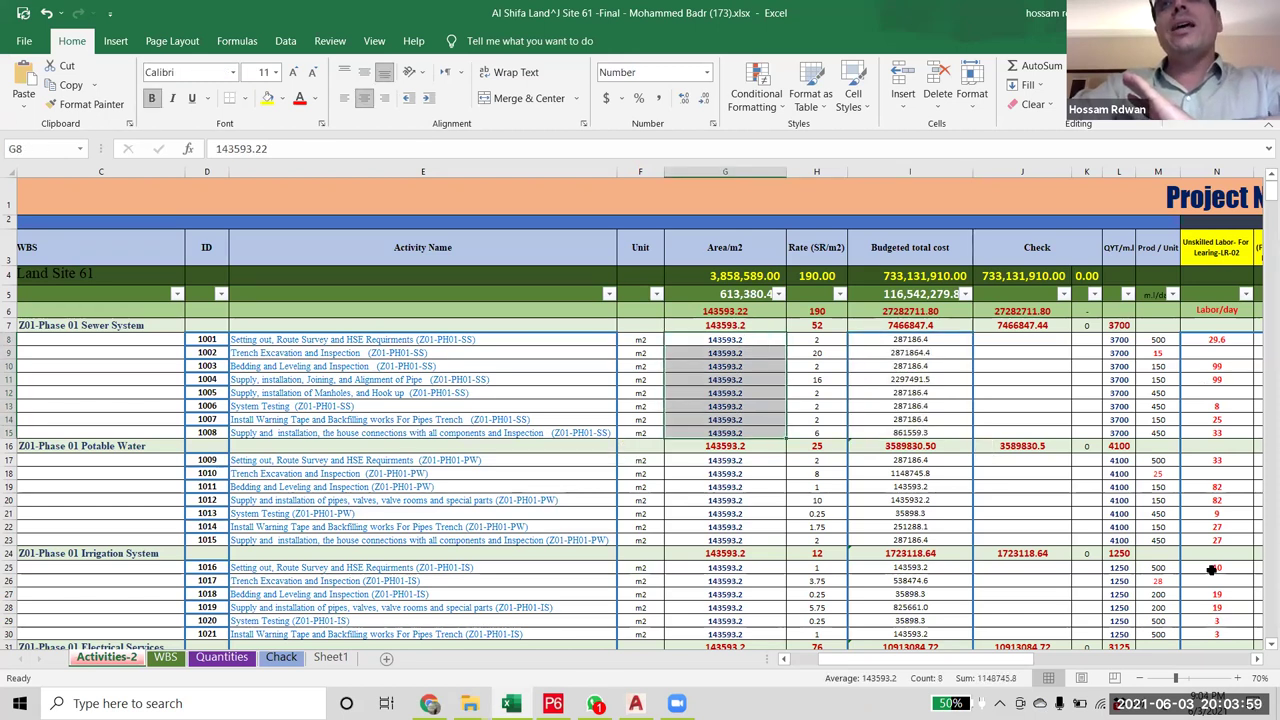
- Review the Phase 01 sewer activities' ID, area, productivity and labor columns, including the unskilled labor formula for activity 1001
scroll(1028, 454, "right", 6)
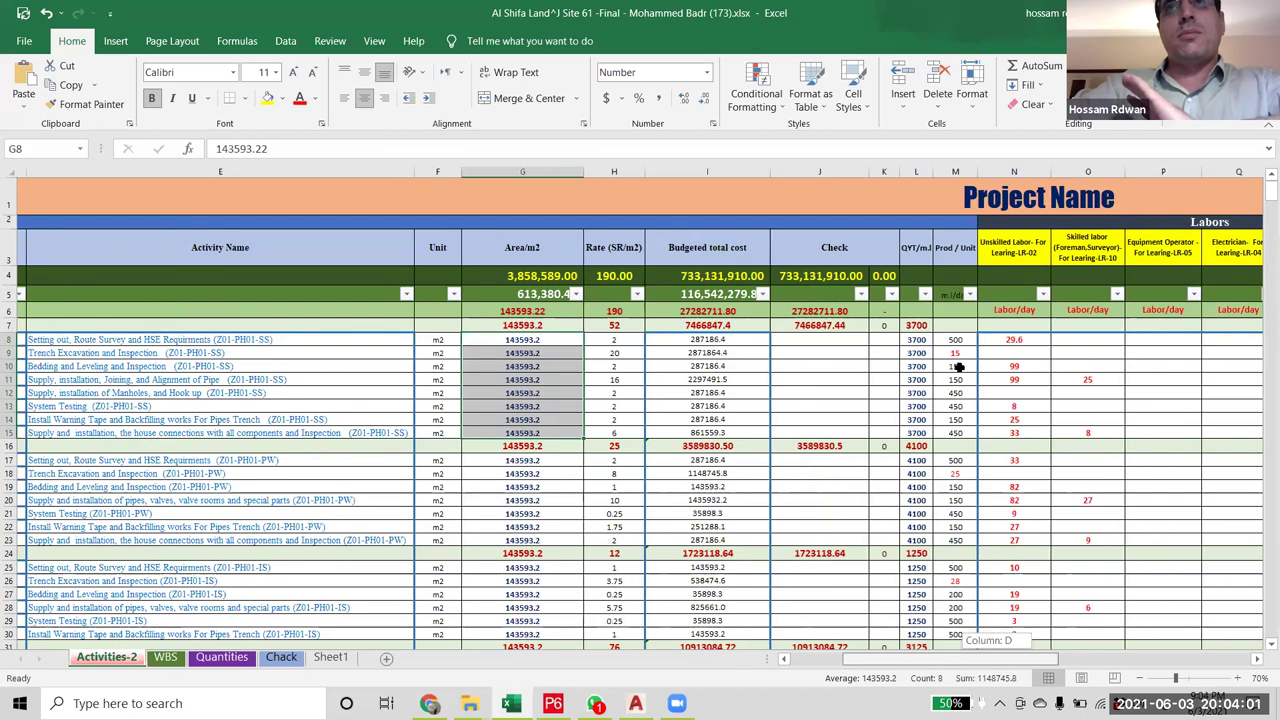
left_click_drag(897, 665, 838, 665)
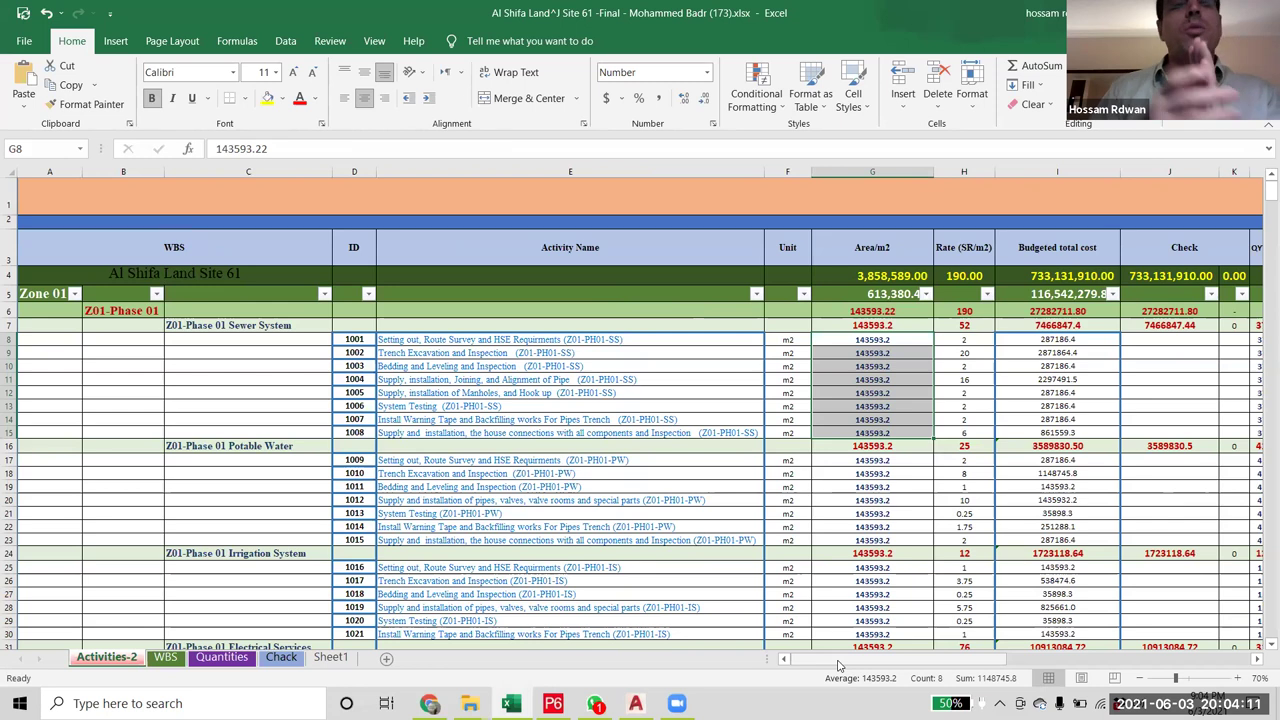
left_click(355, 340)
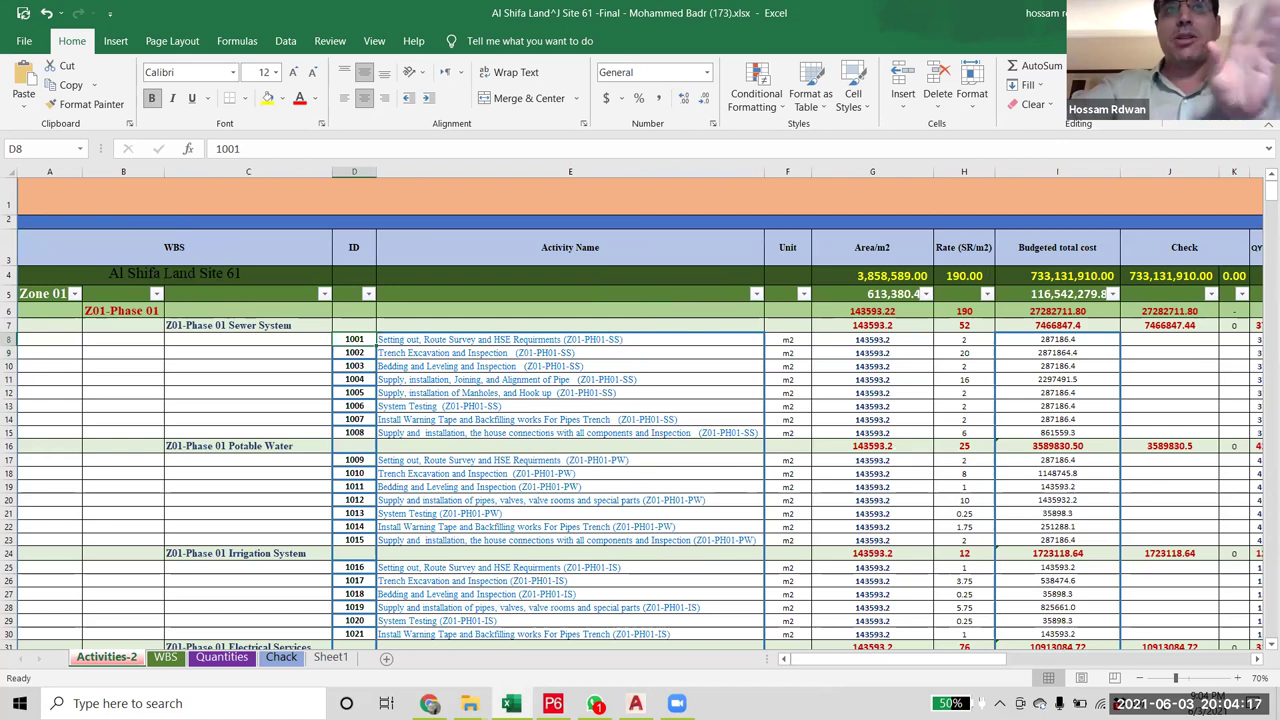
left_click_drag(820, 665, 895, 670)
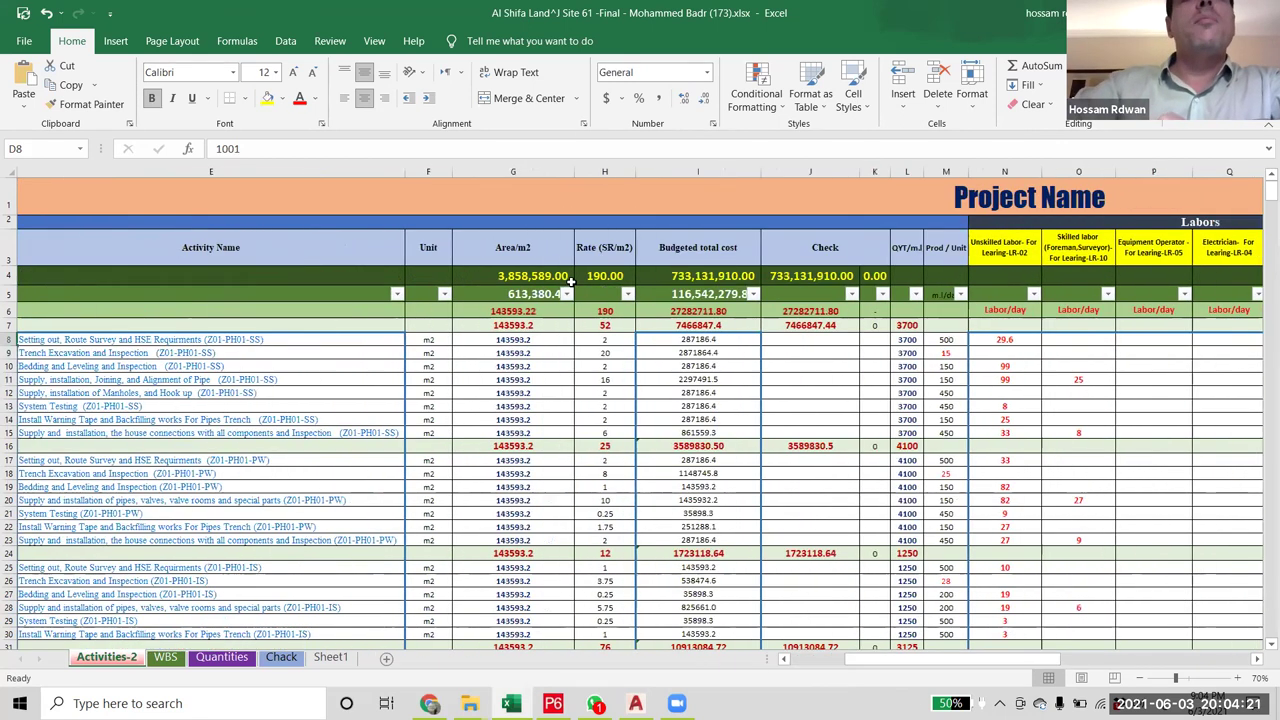
left_click_drag(546, 339, 535, 402)
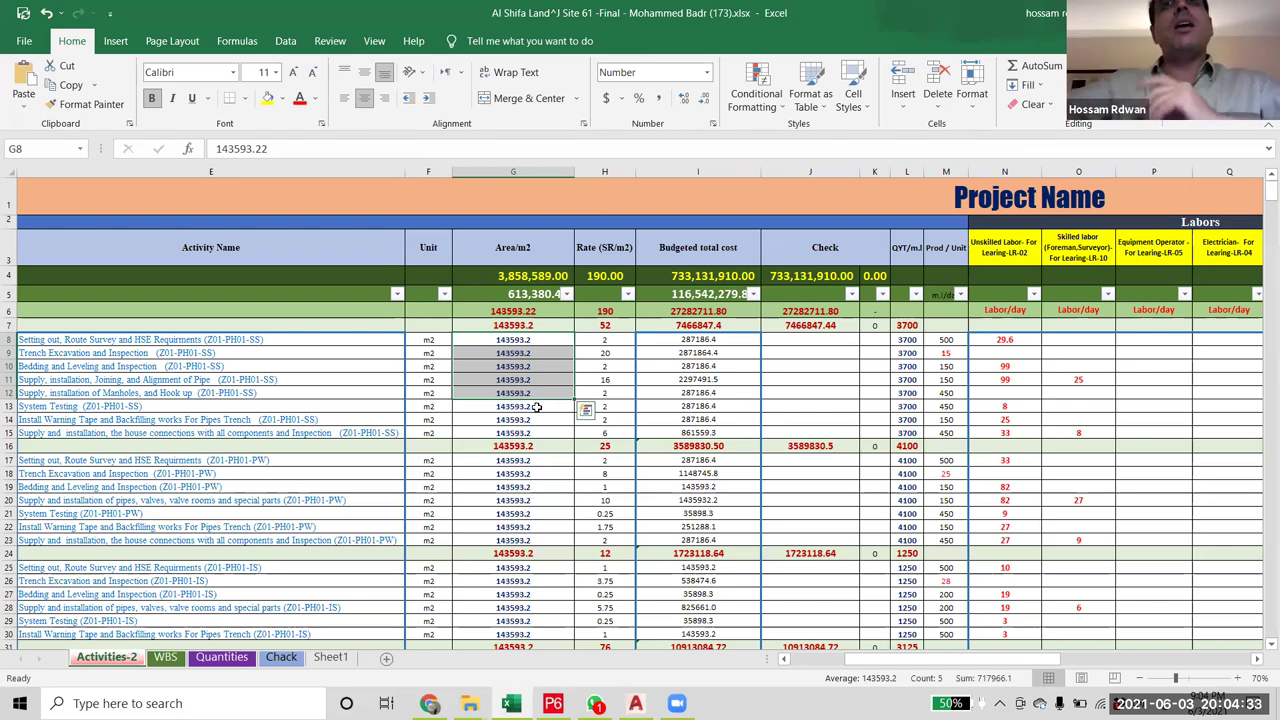
left_click_drag(945, 340, 1063, 425)
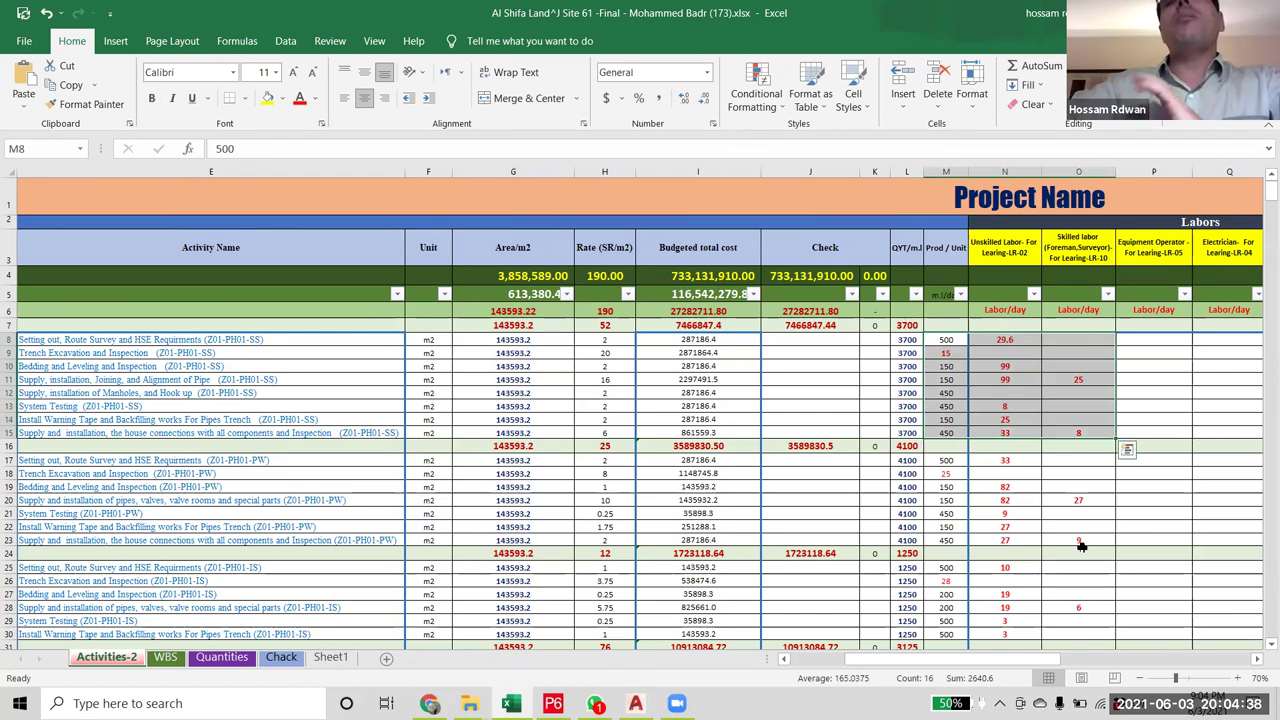
left_click(1008, 338)
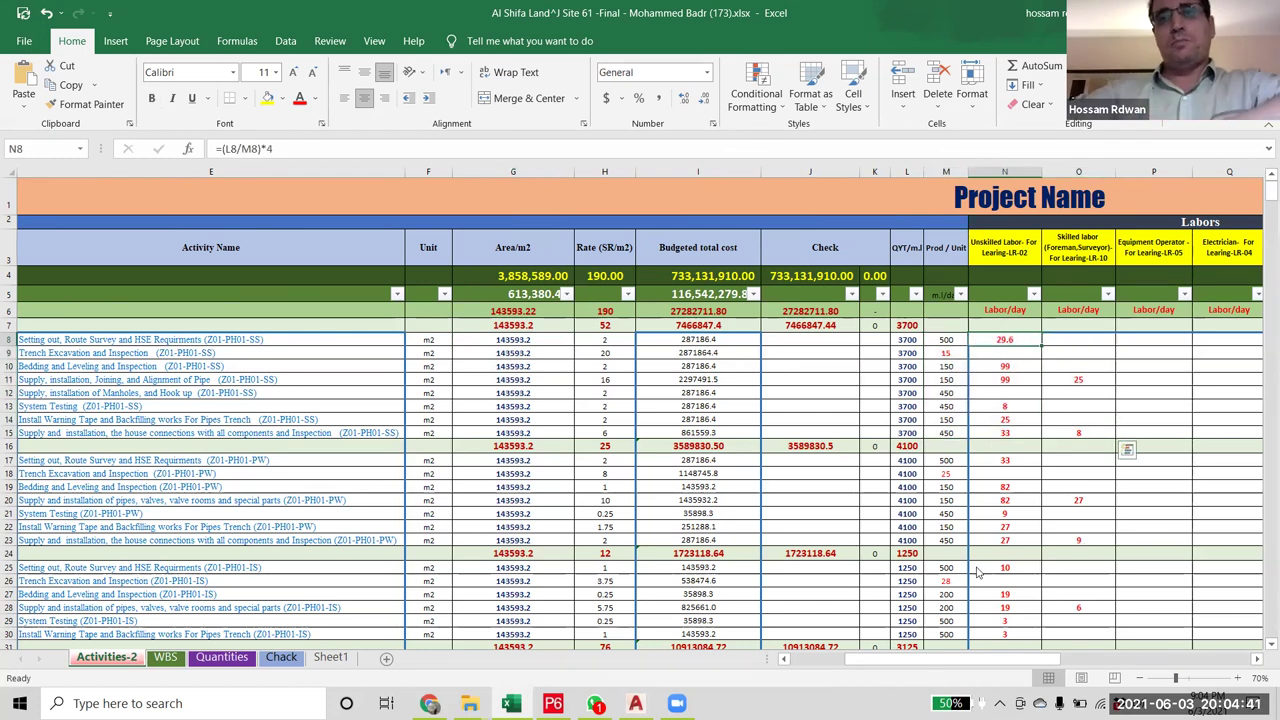
- Examine the equipment columns and the empty Original Duration column on the Activities-2 sheet
left_click_drag(903, 668, 938, 668)
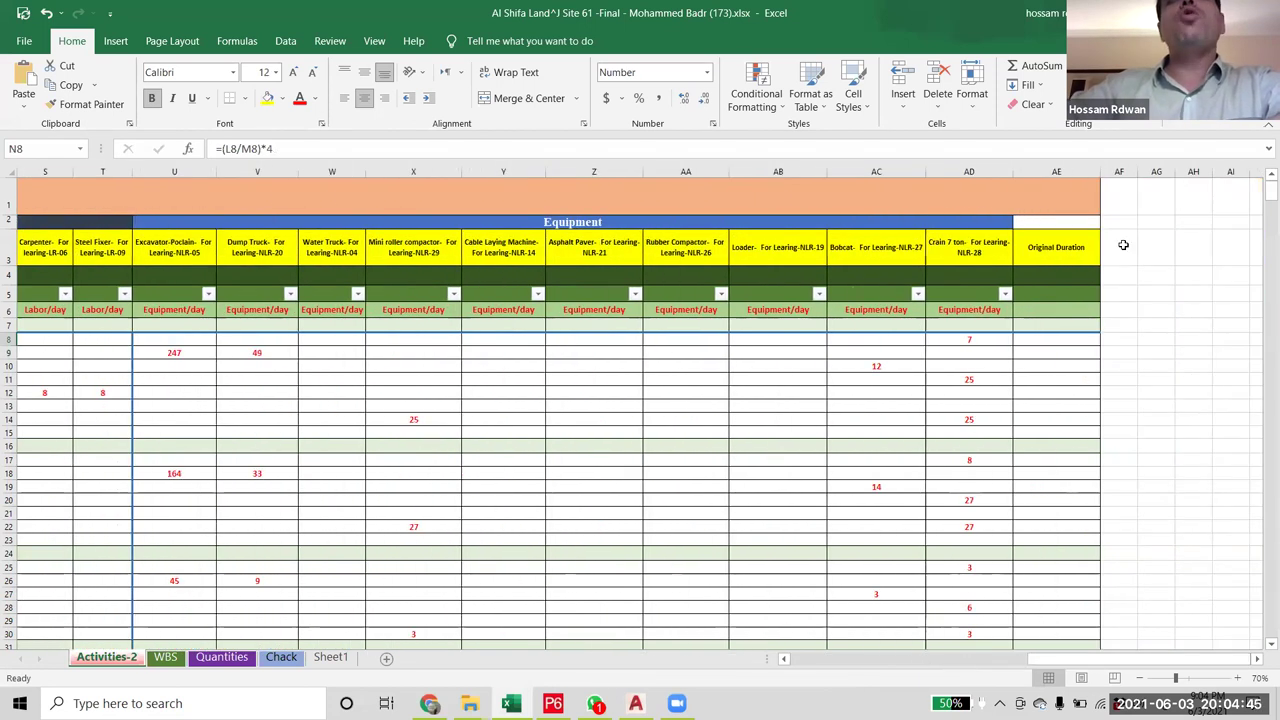
left_click(1046, 171)
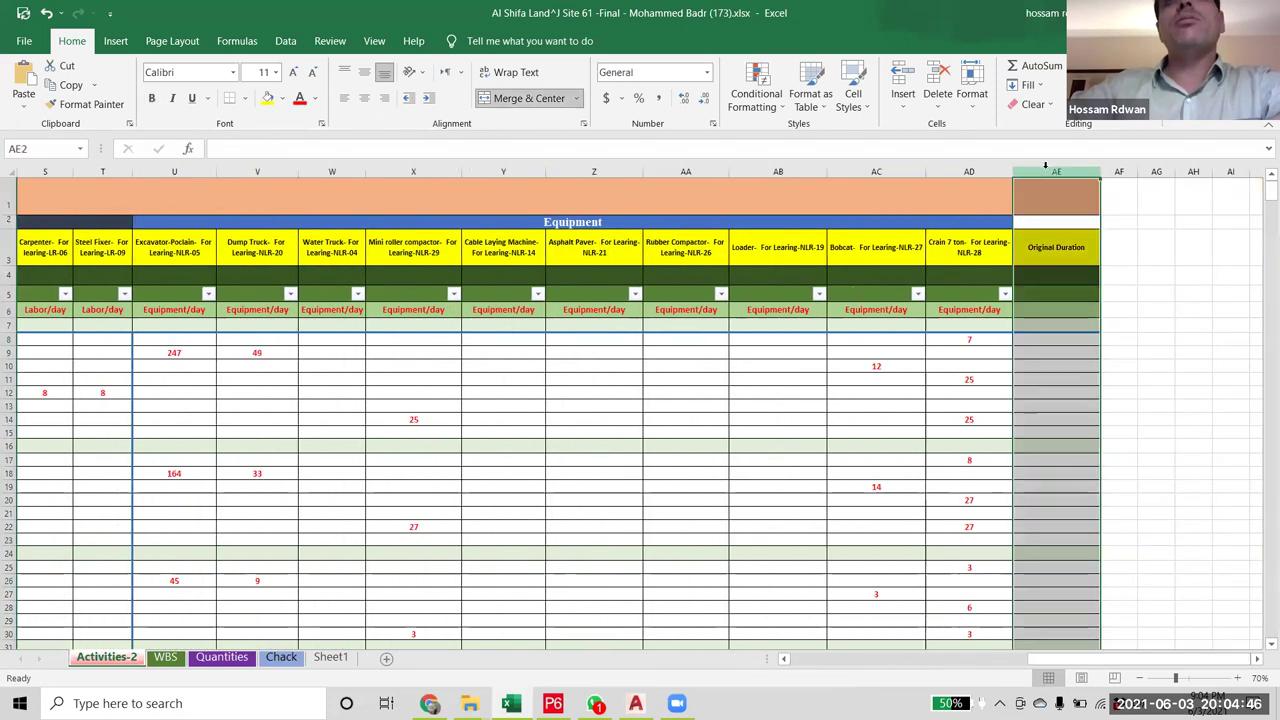
left_click(1059, 345)
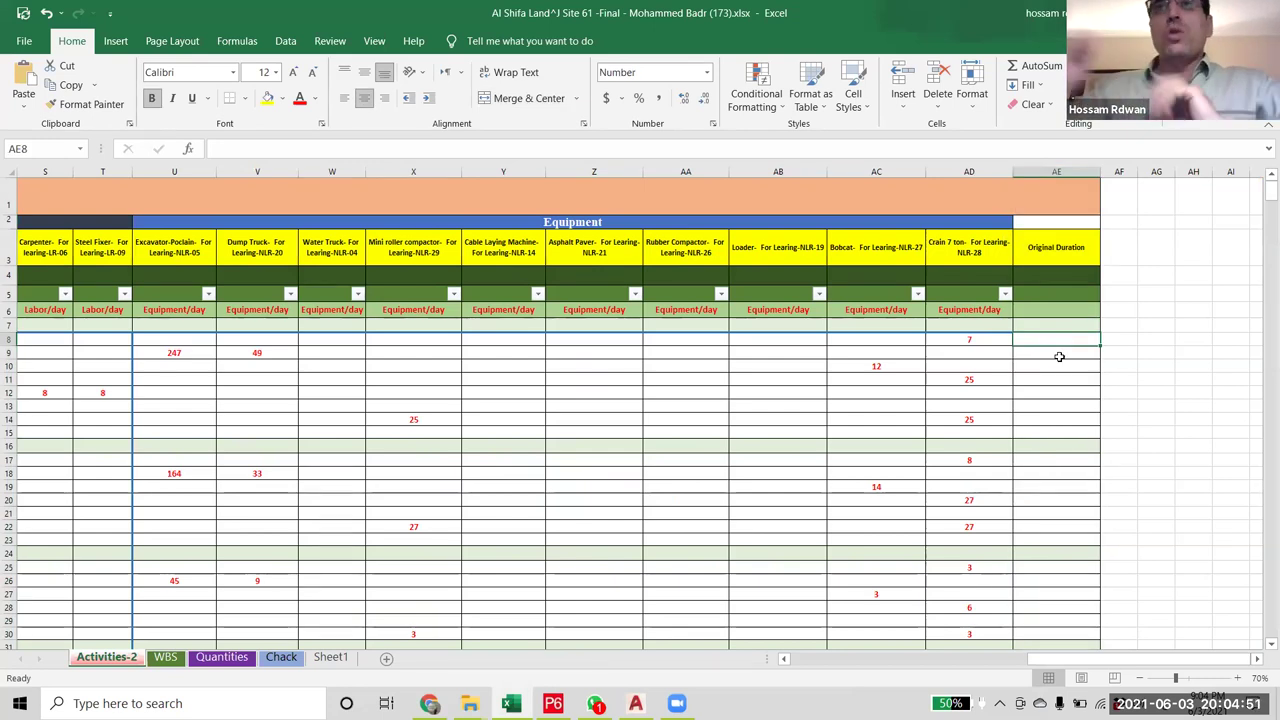
left_click_drag(1087, 665, 1083, 665)
scroll(614, 312, "right", 1)
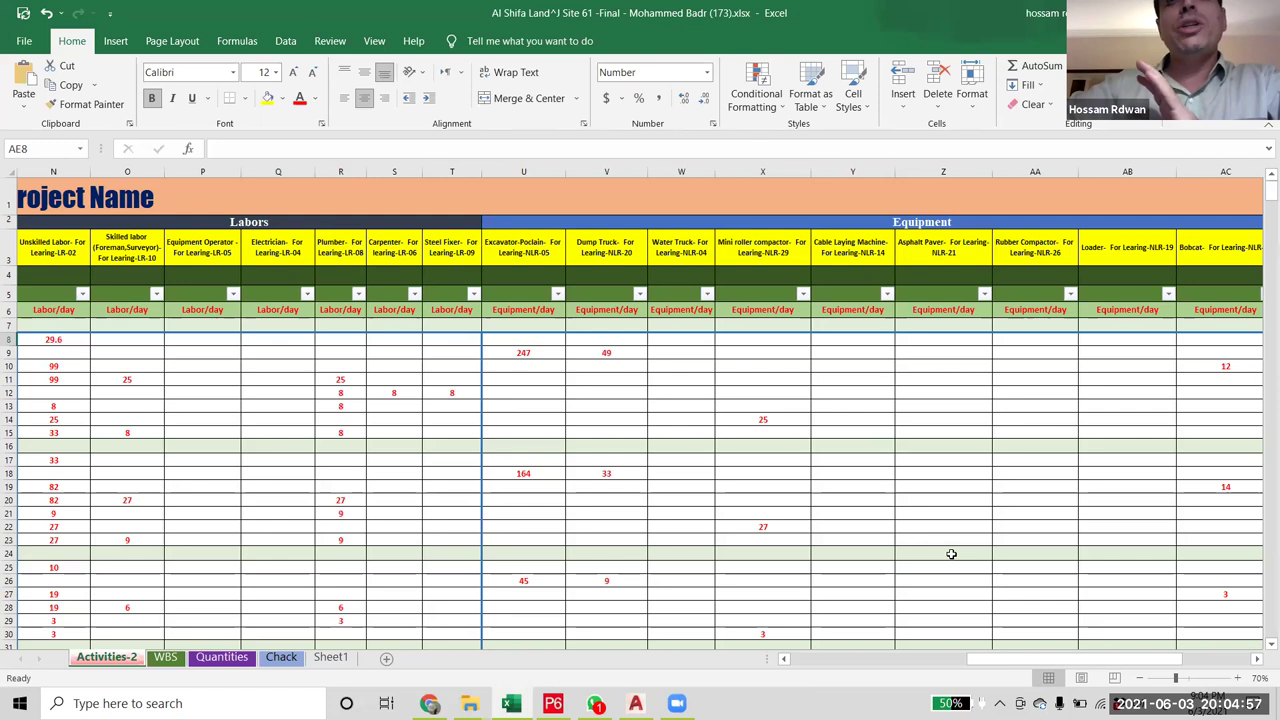
scroll(951, 554, "right", 5)
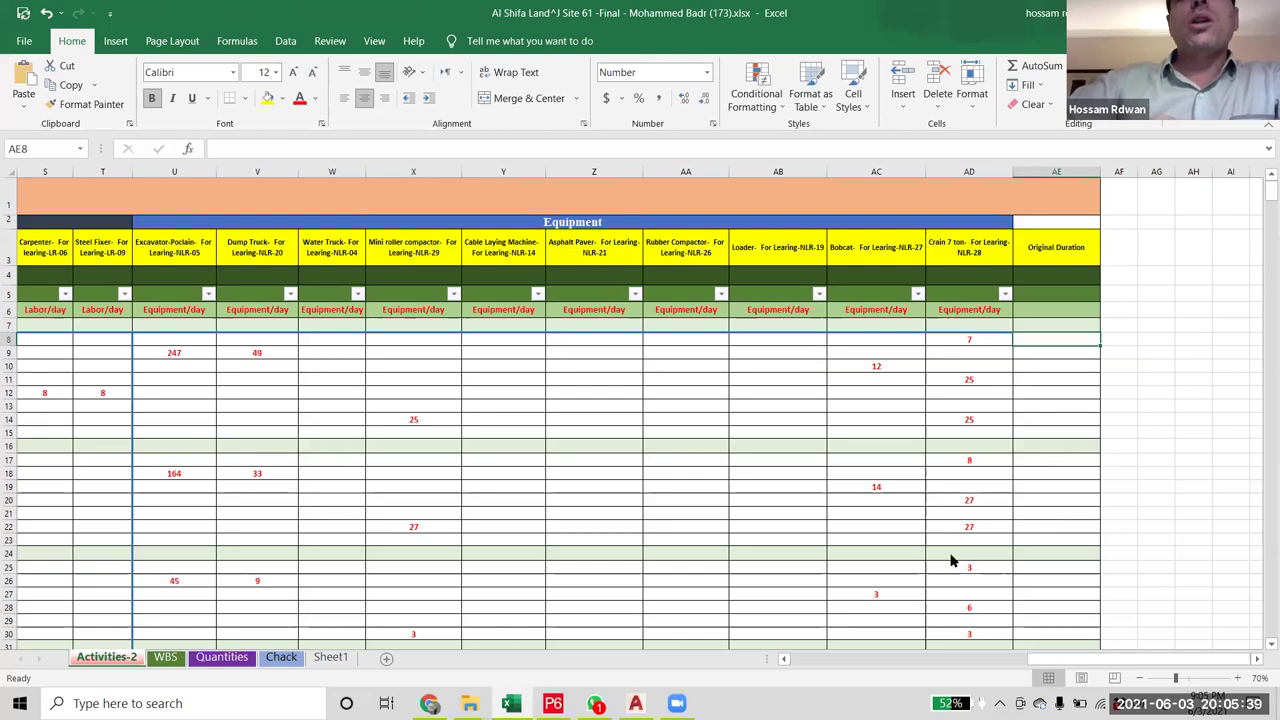
- Highlight the row of activity 1001 and examine its labor quantities from unskilled labor to steel fixer
left_click_drag(1057, 662, 1020, 658)
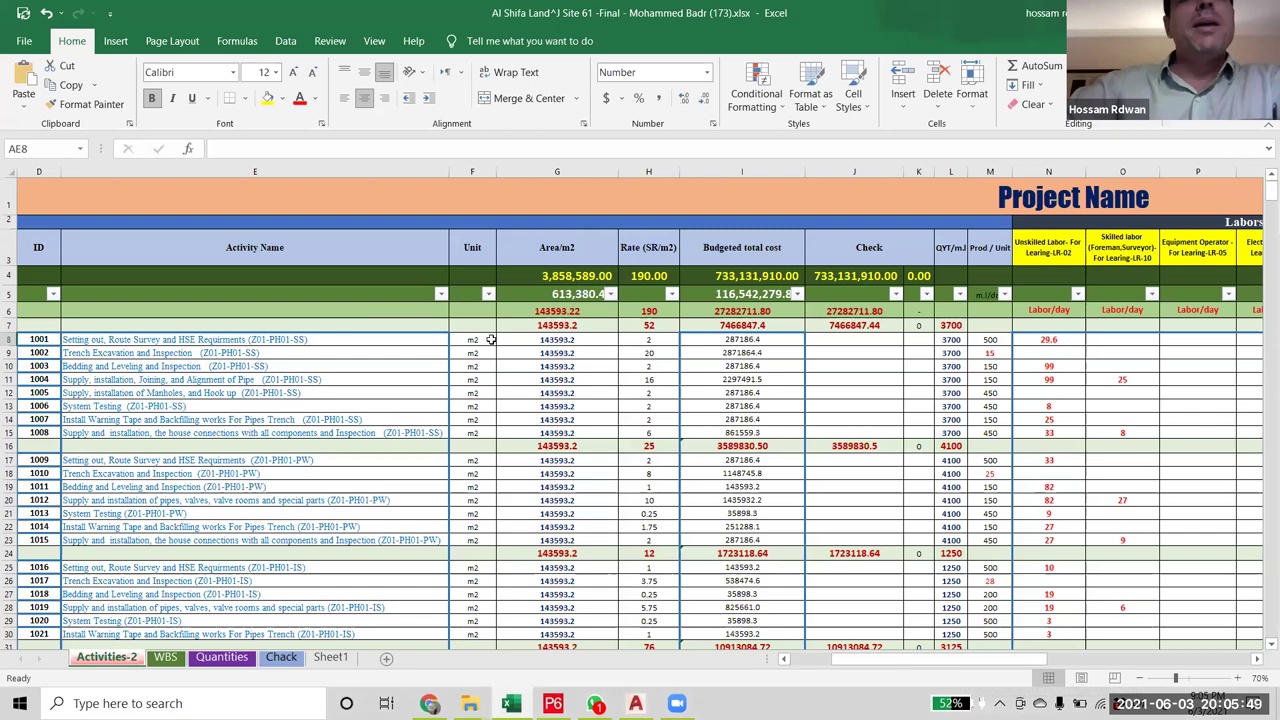
left_click(8, 339)
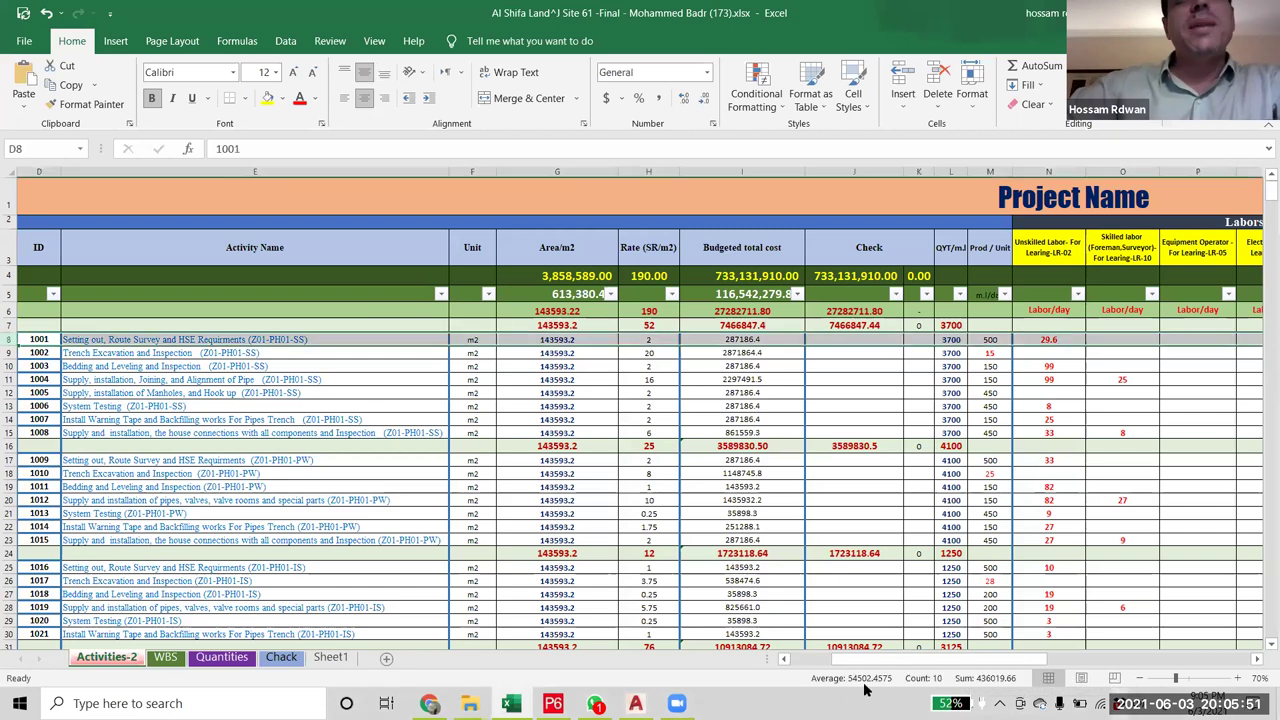
left_click_drag(871, 661, 965, 665)
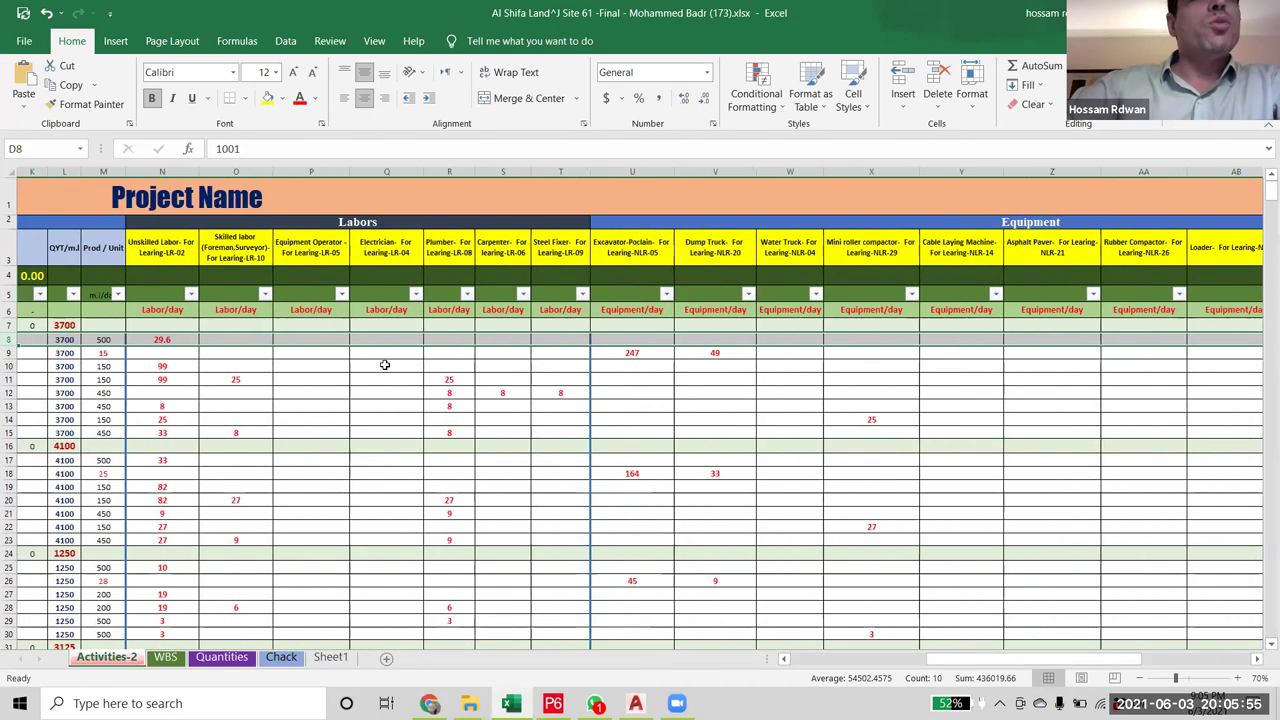
left_click_drag(150, 339, 551, 337)
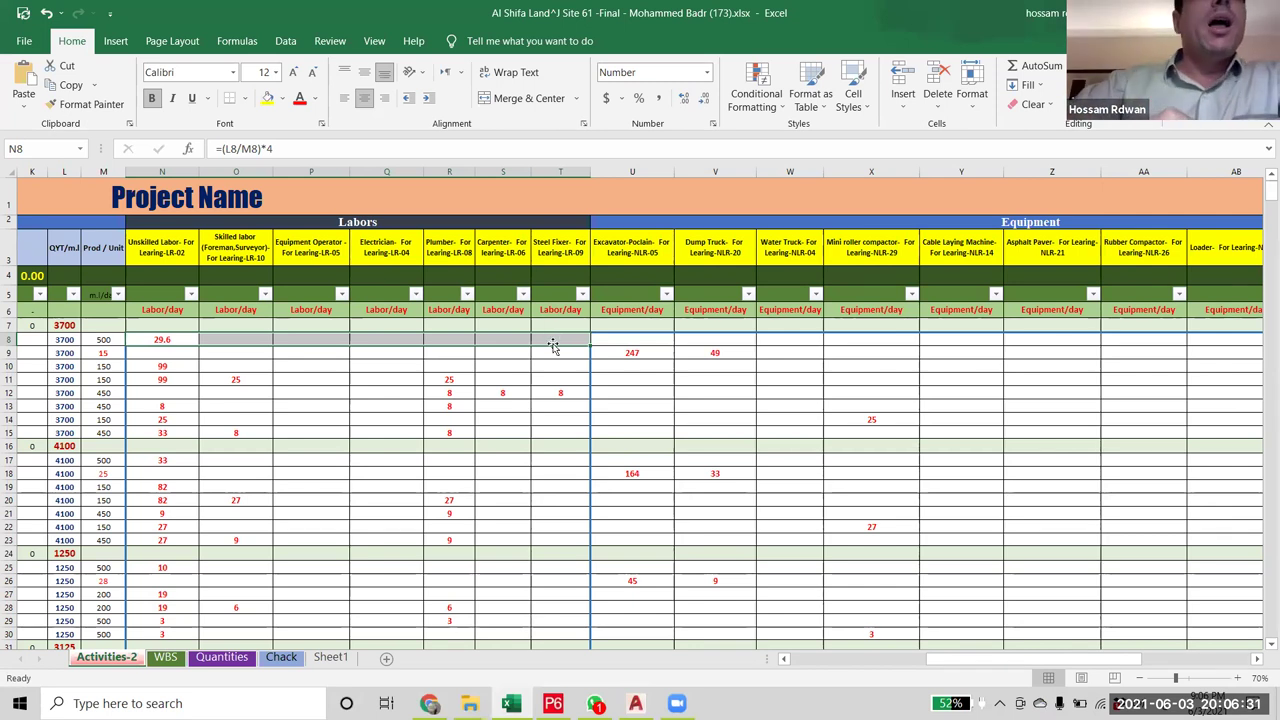
- Filter the Crain 7 ton equipment column on the Activities-2 sheet to exclude blank entries
left_click_drag(958, 664, 982, 672)
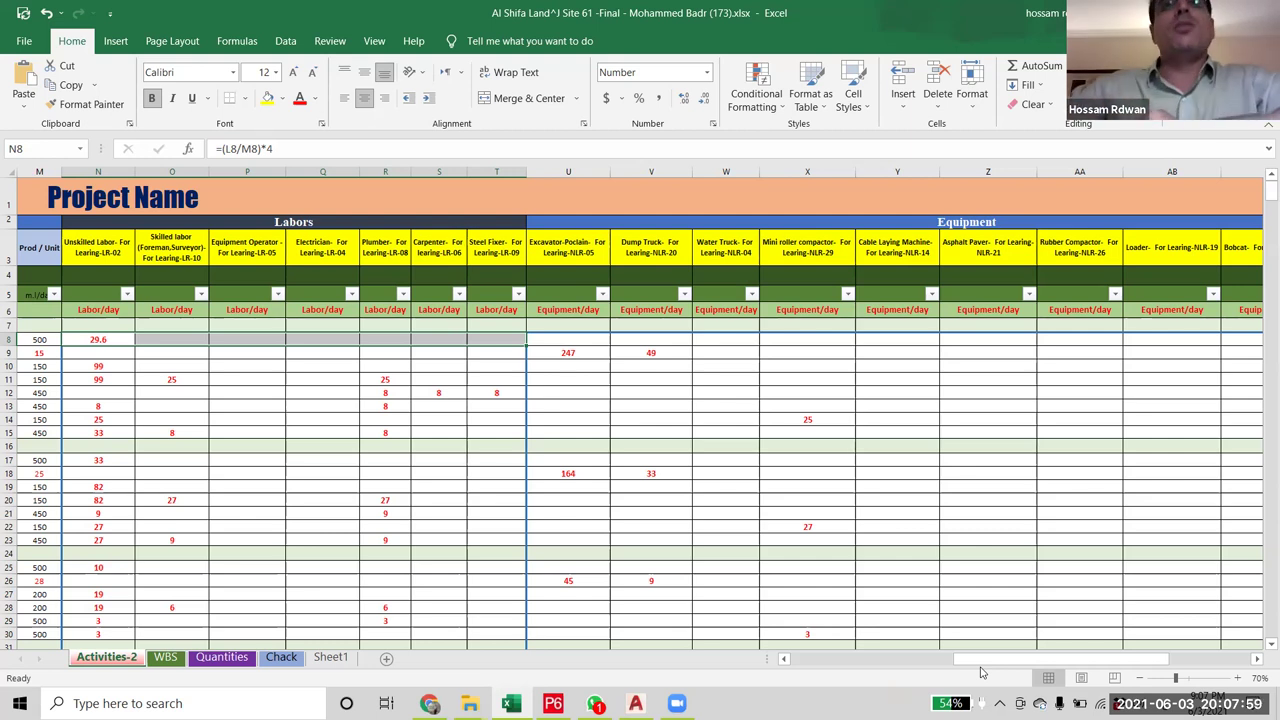
scroll(929, 560, "right", 3)
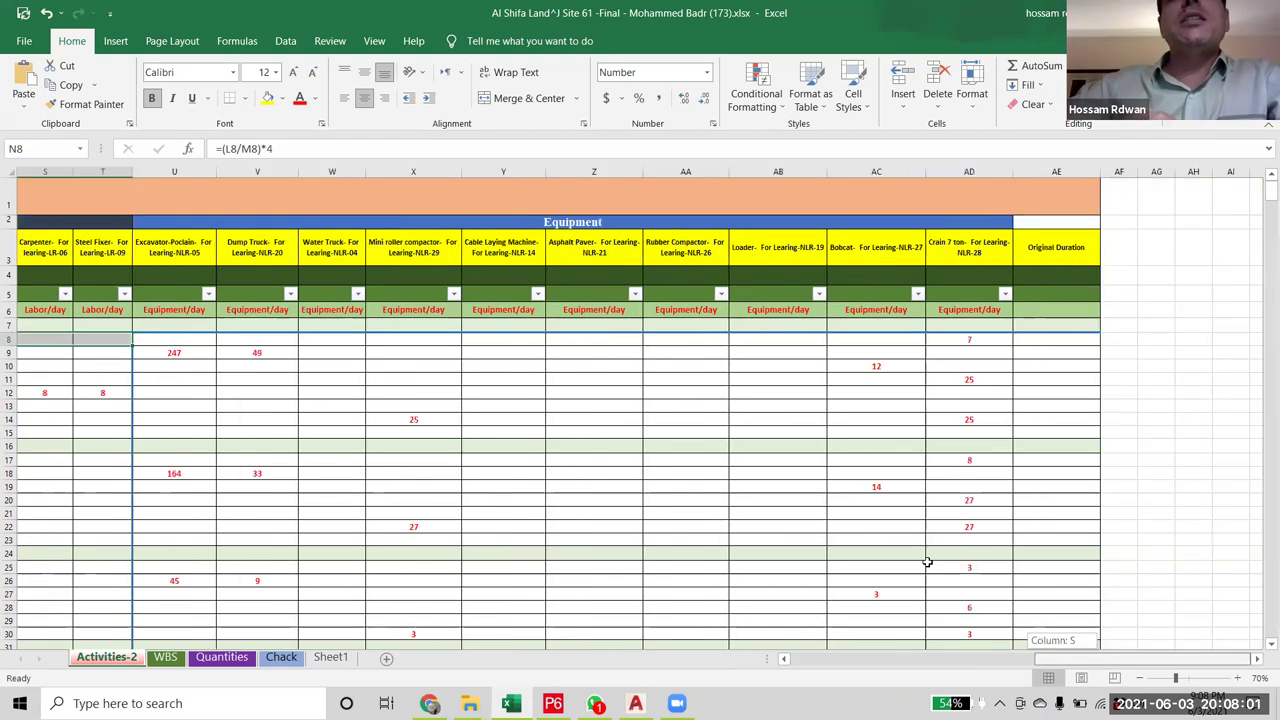
left_click(977, 341)
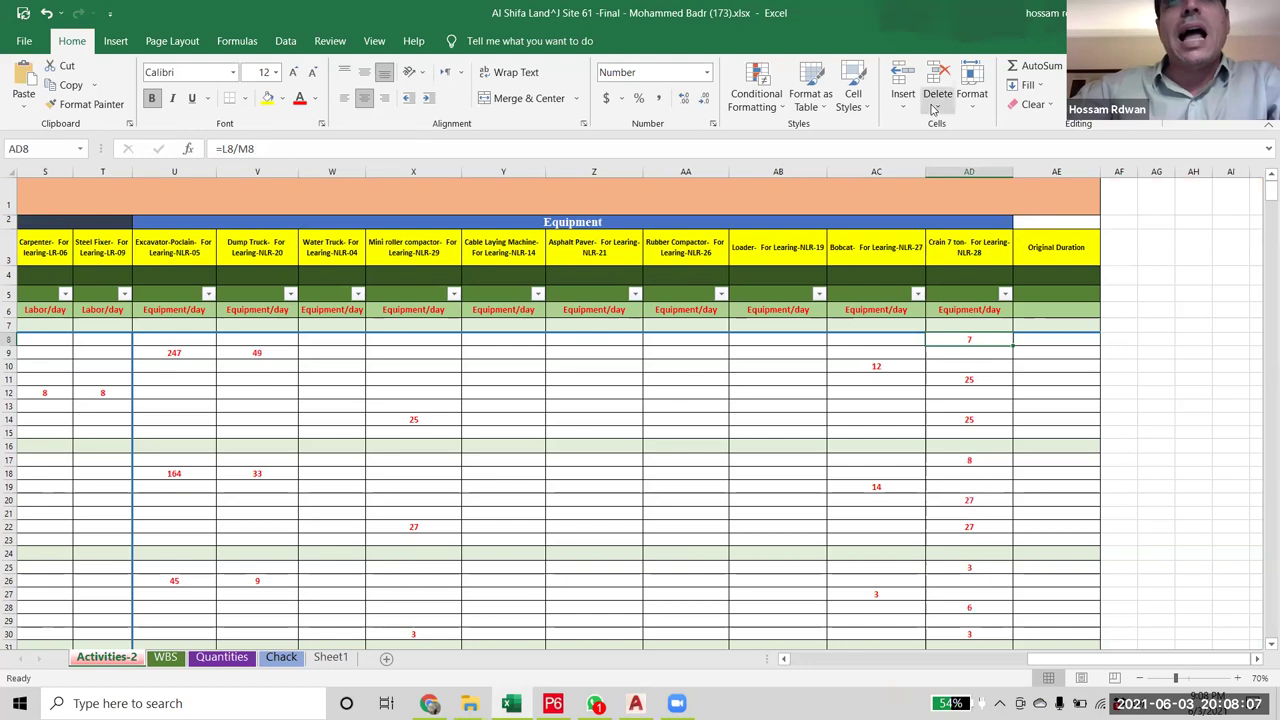
left_click(1005, 294)
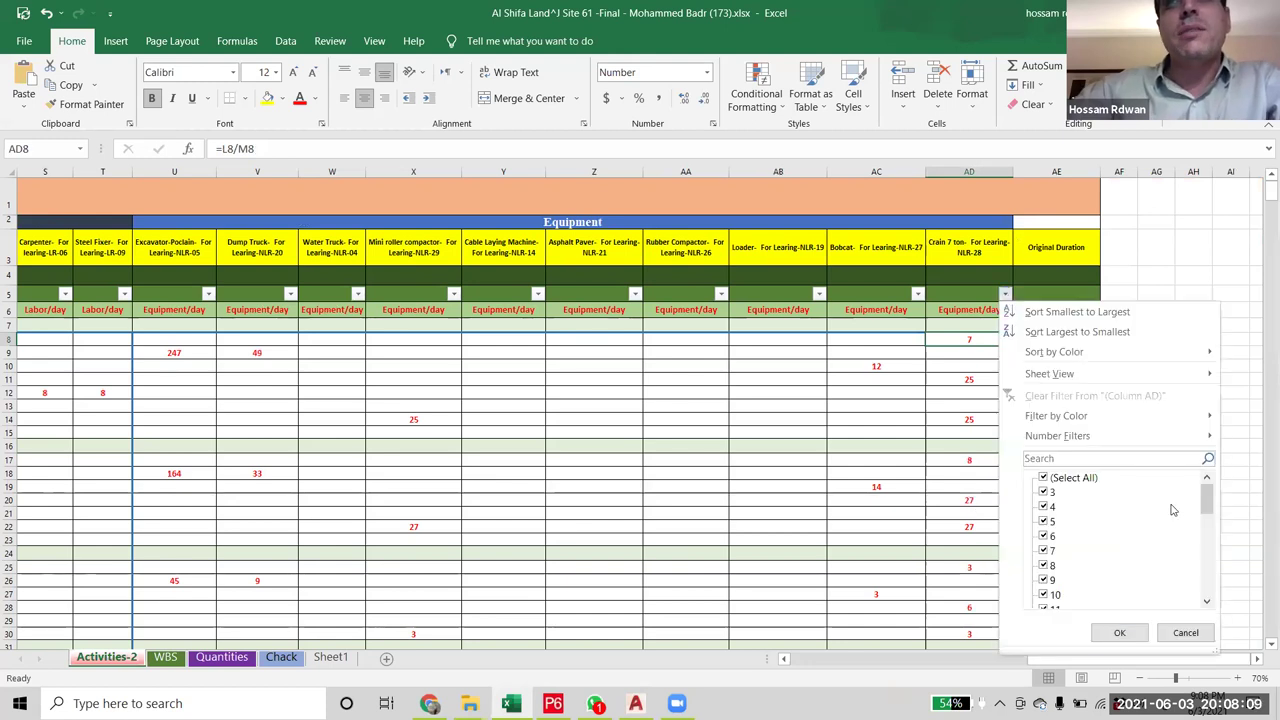
left_click_drag(1207, 509, 1207, 578)
left_click(1050, 598)
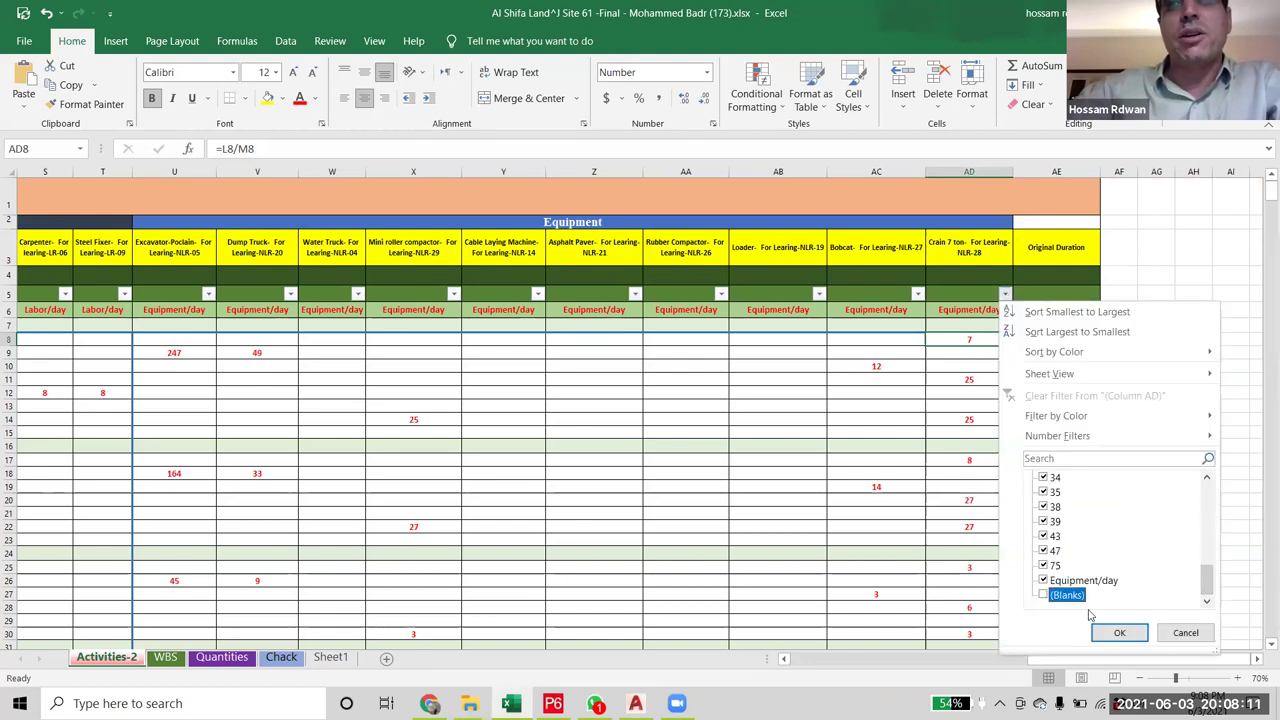
left_click(1127, 632)
- Highlight the filtered activities' labor quantities from unskilled labor to steel fixer, rows 8 to 119, and examine the equipment columns beside them
left_click_drag(1053, 664, 908, 679)
left_click_drag(616, 326, 993, 555)
scroll(968, 458, "right", 5)
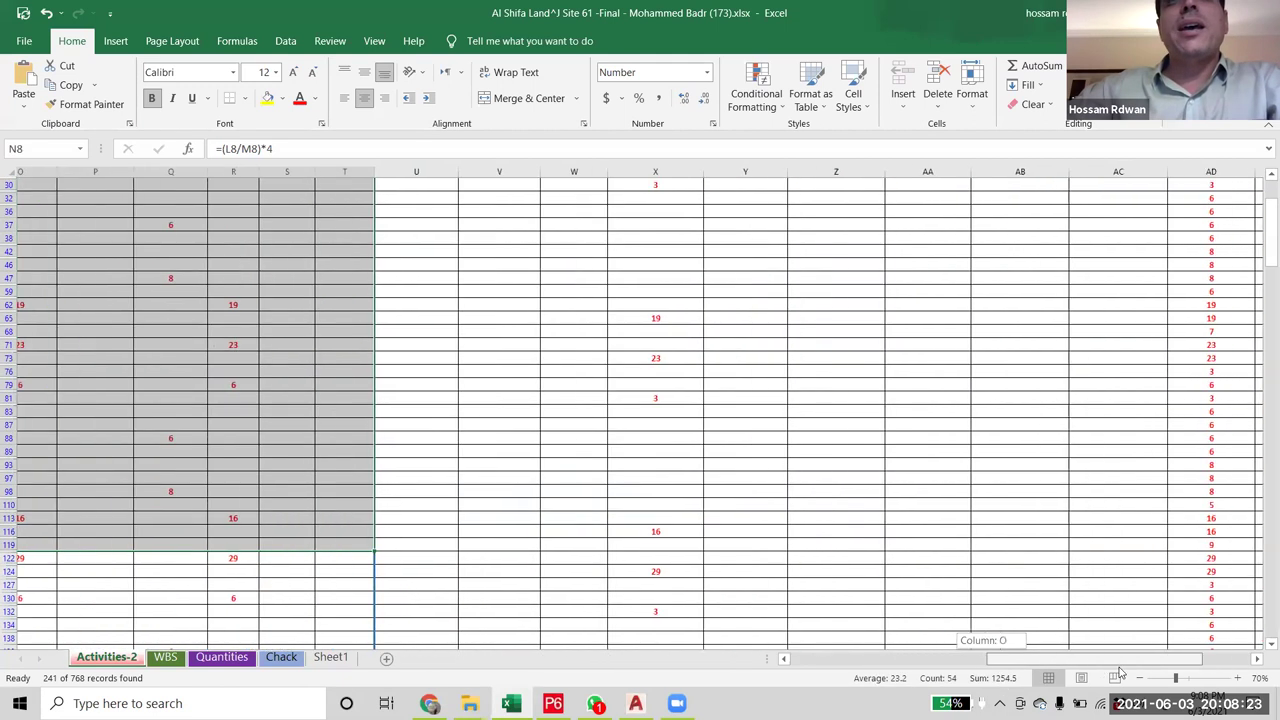
scroll(968, 458, "up", 5)
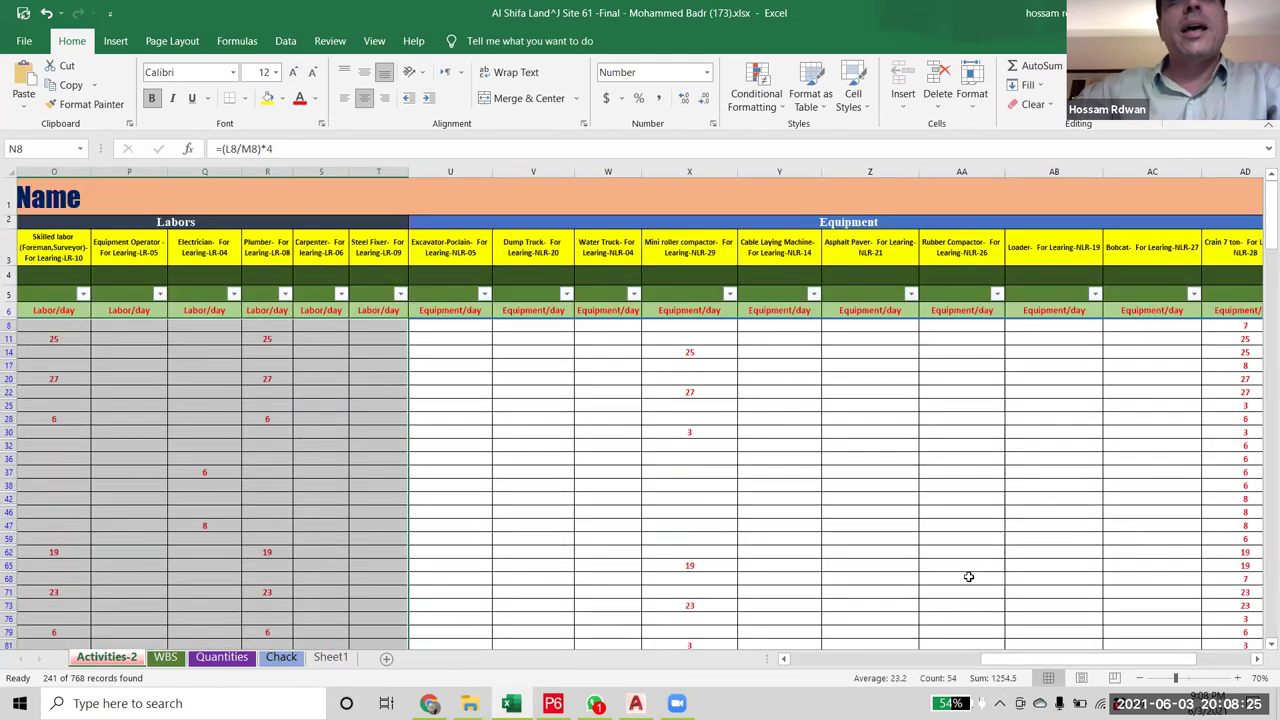
left_click_drag(1007, 661, 1076, 670)
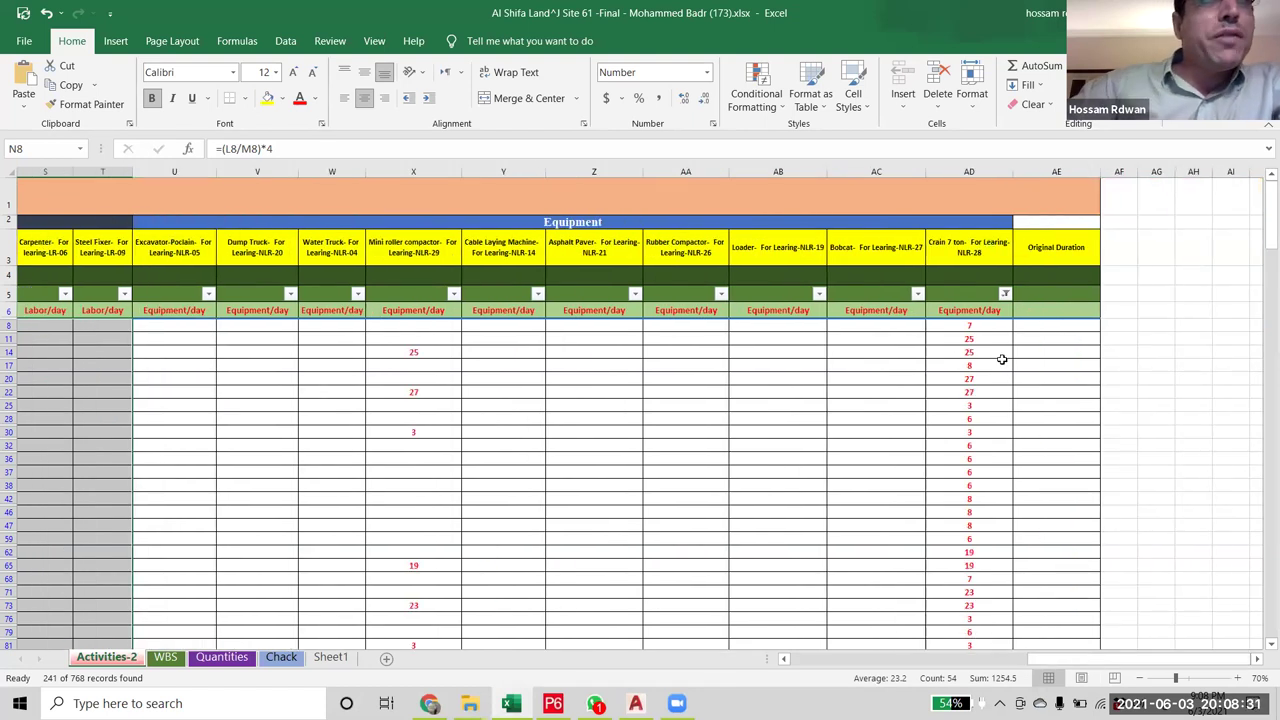
- Compare the mini roller compactor and Crain 7 ton quantities of the filtered activities, checking rows 11, 14, 30 and 62
left_click(416, 351)
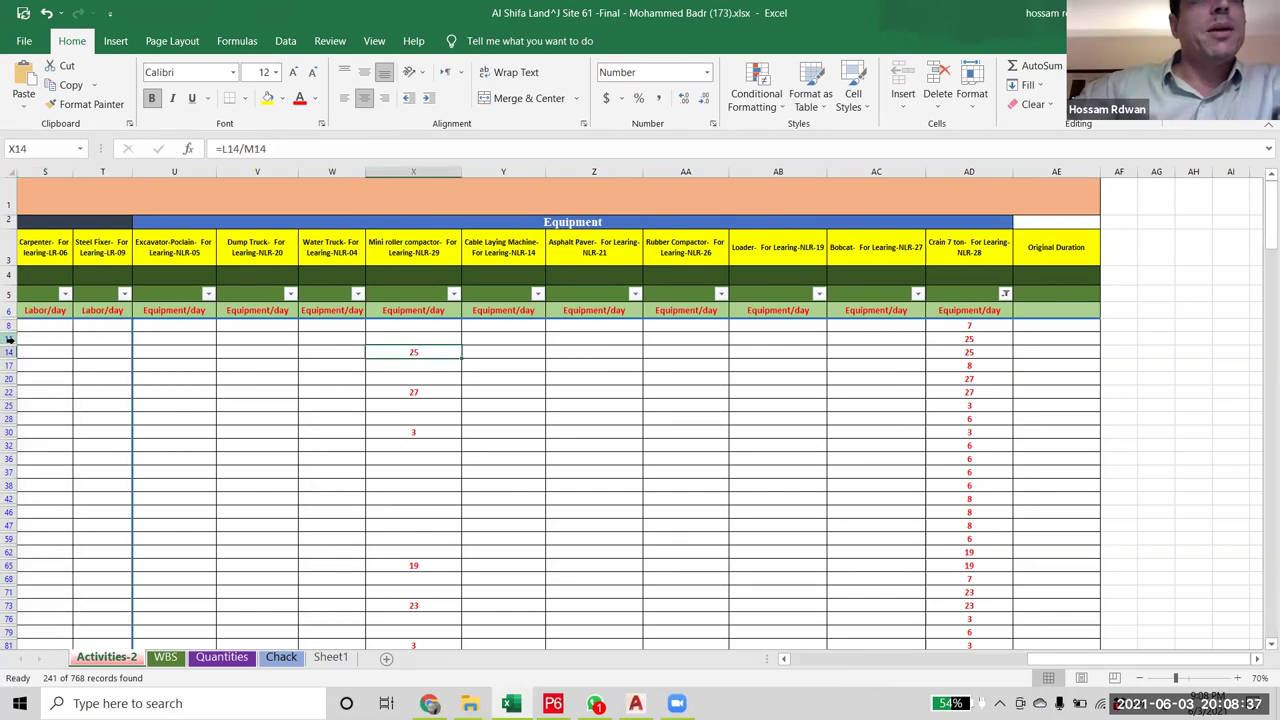
left_click(9, 339)
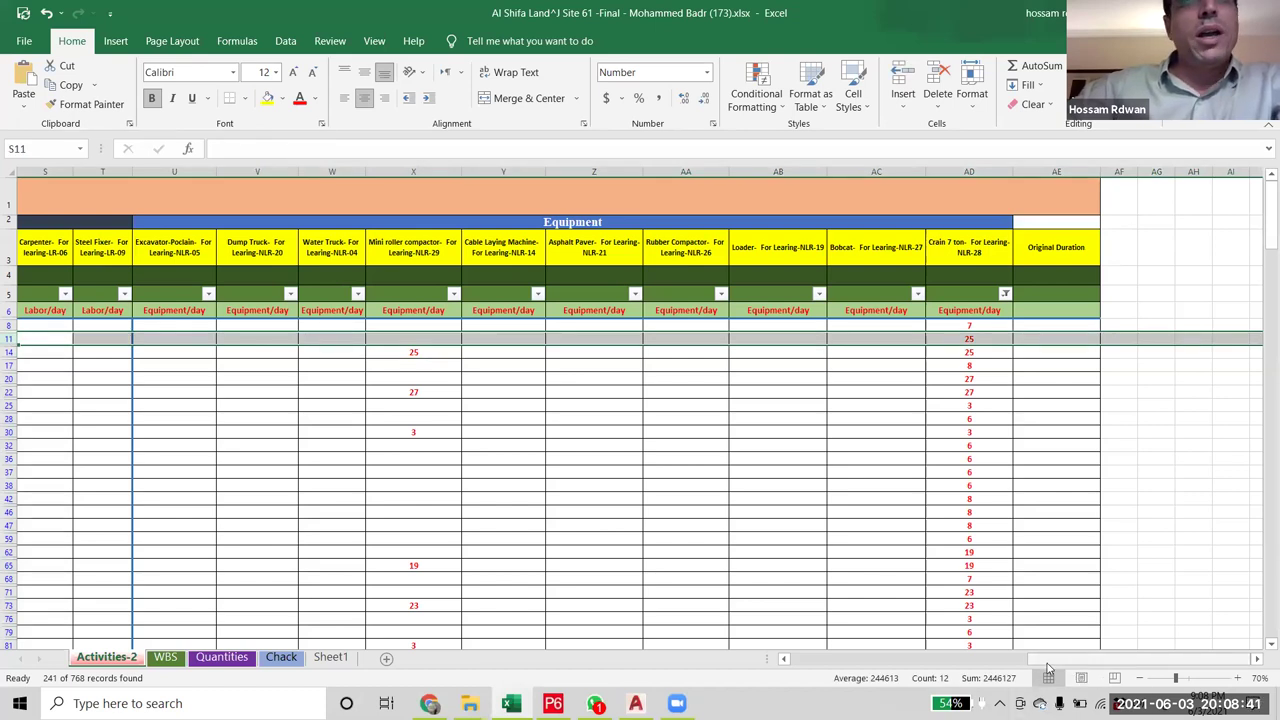
left_click(971, 167)
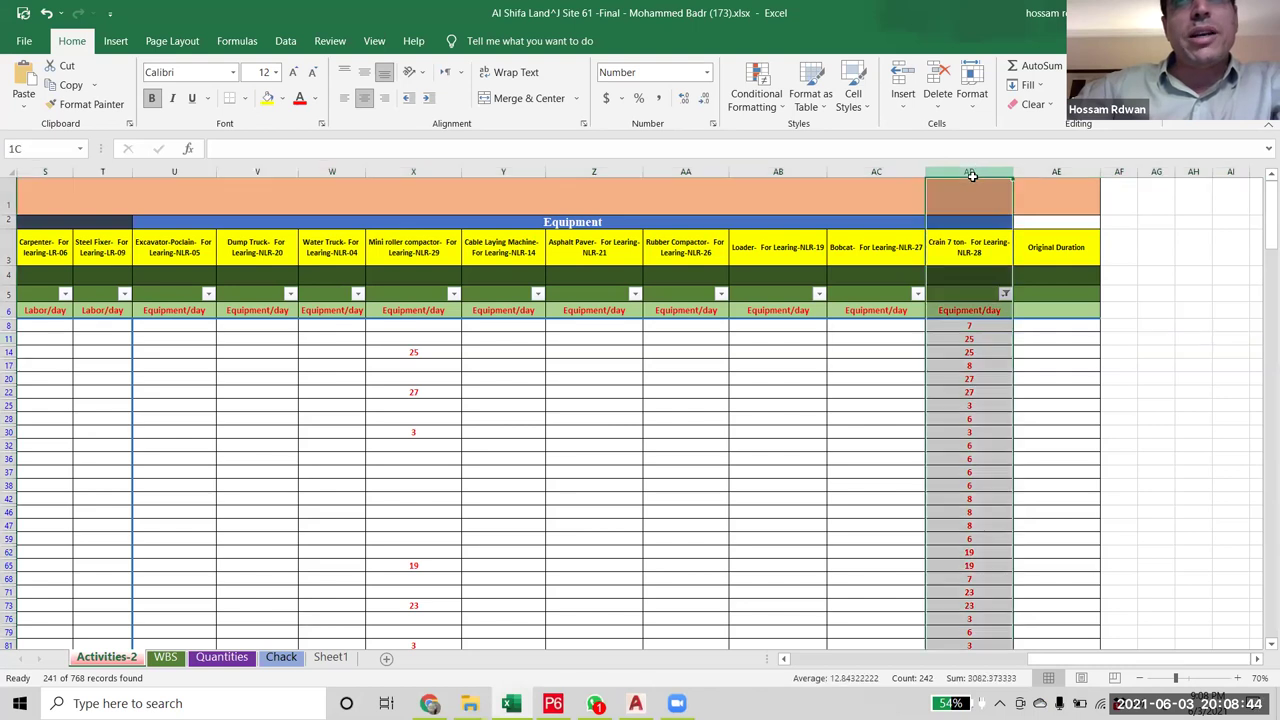
left_click(401, 402)
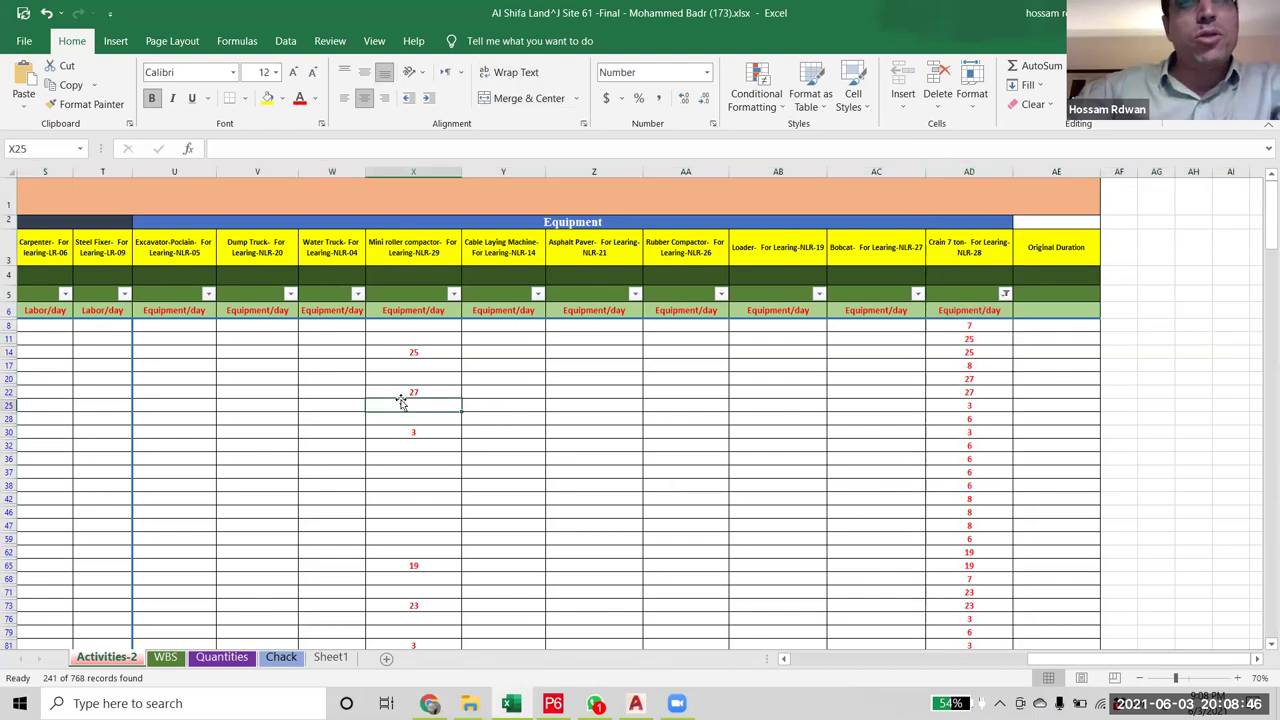
left_click(7, 445)
left_click(7, 432)
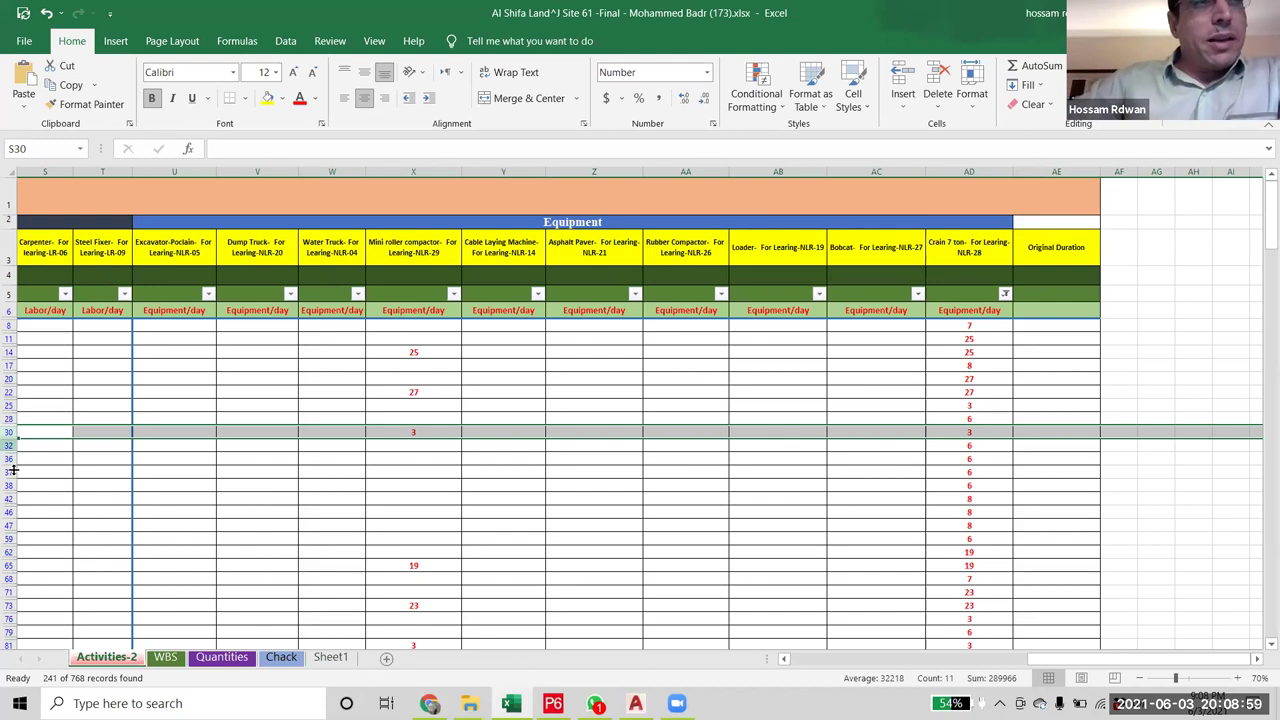
left_click(8, 552)
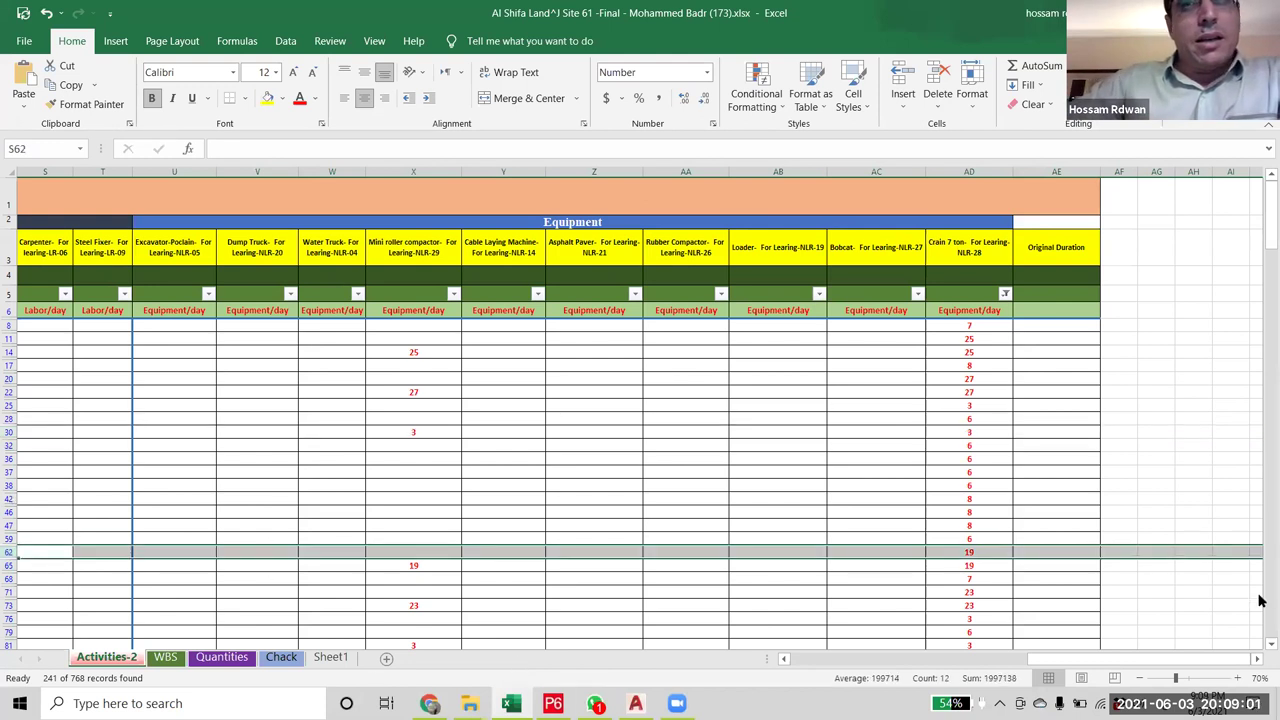
- Compare the mini roller compactor quantities with the Crain 7 ton quantities in rows 65, 116, 219 and 227
left_click(986, 578)
left_click(390, 571)
scroll(394, 572, "down", 7)
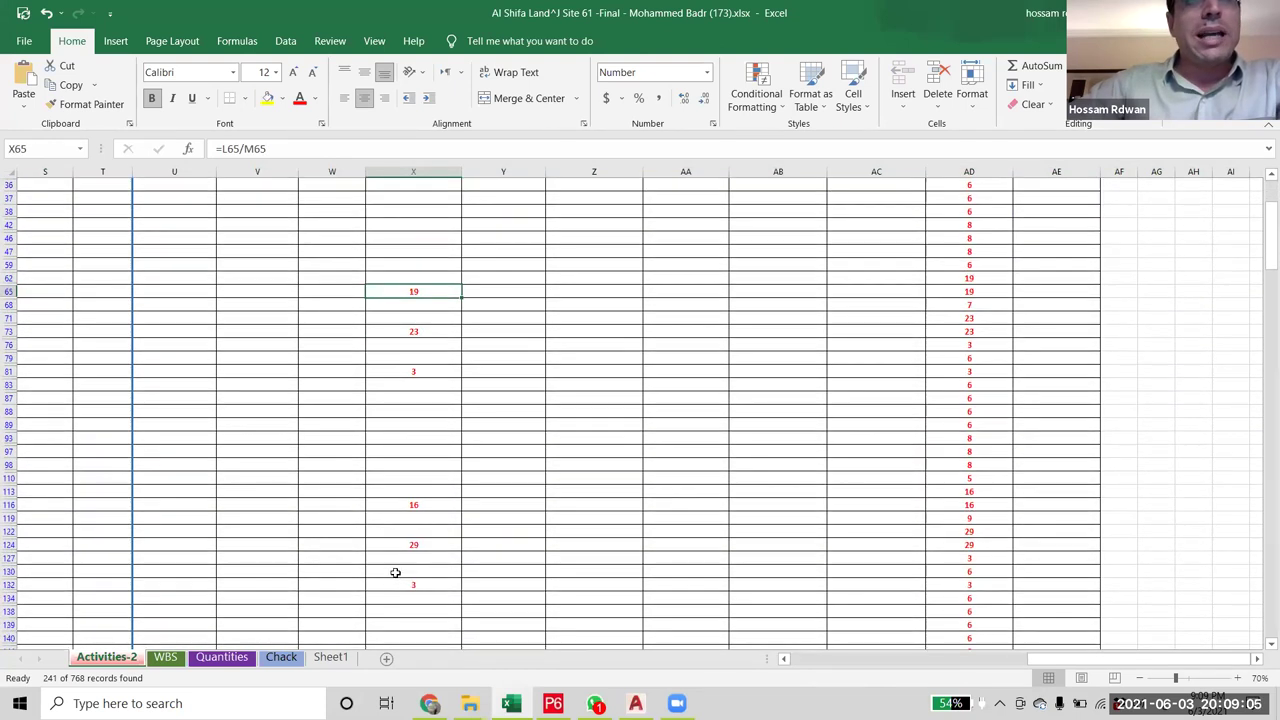
left_click_drag(388, 500, 962, 507)
scroll(926, 523, "down", 8)
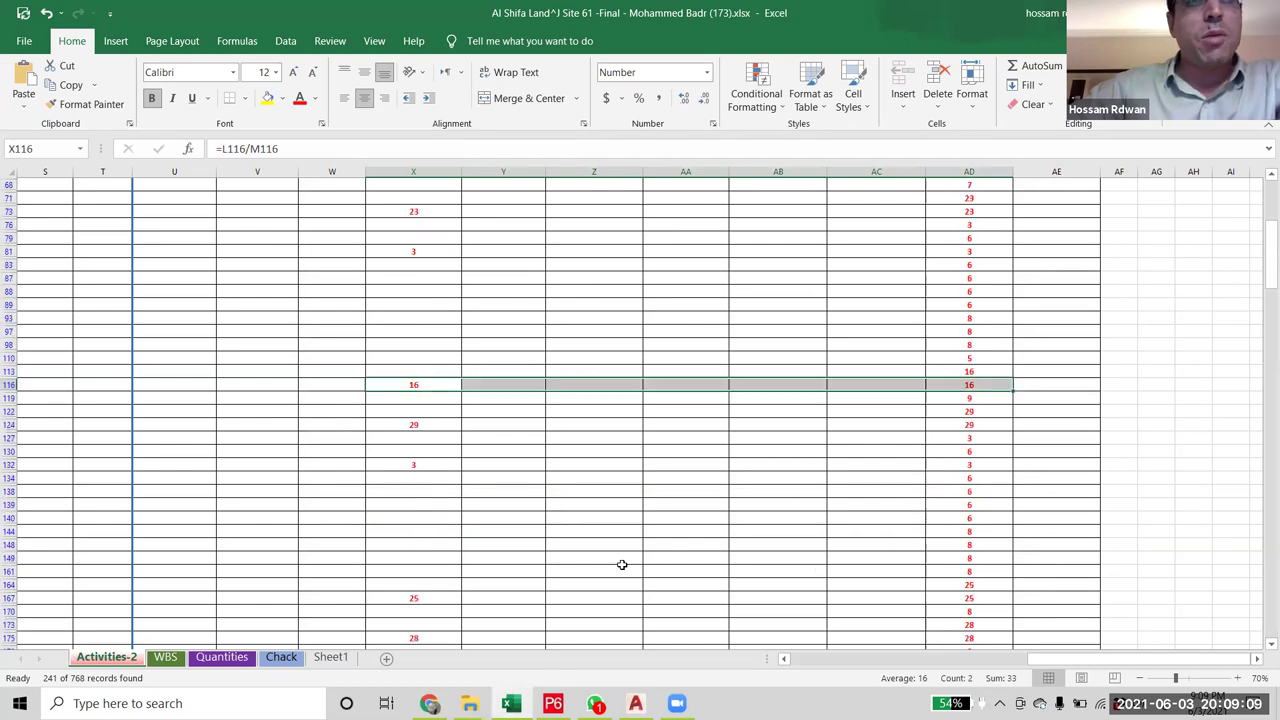
scroll(386, 552, "down", 3)
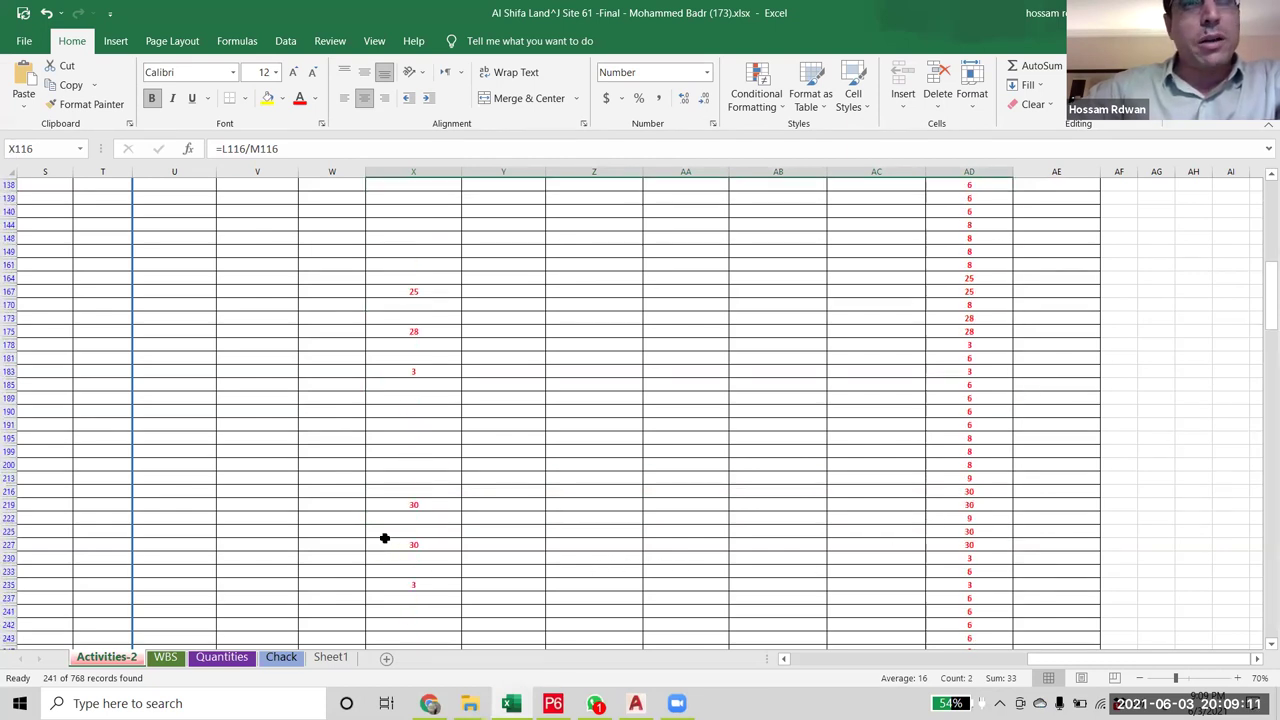
left_click_drag(386, 540, 962, 545)
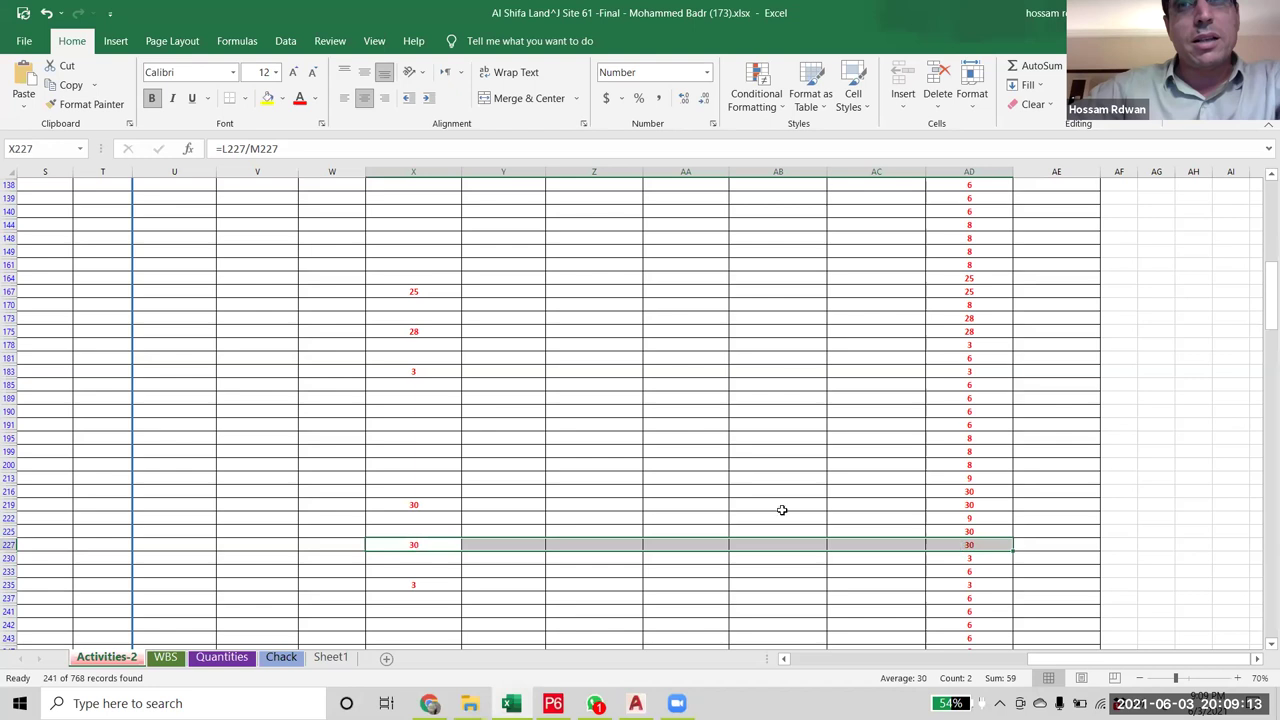
left_click_drag(391, 503, 829, 511)
left_click_drag(937, 502, 958, 510)
scroll(923, 514, "up", 12)
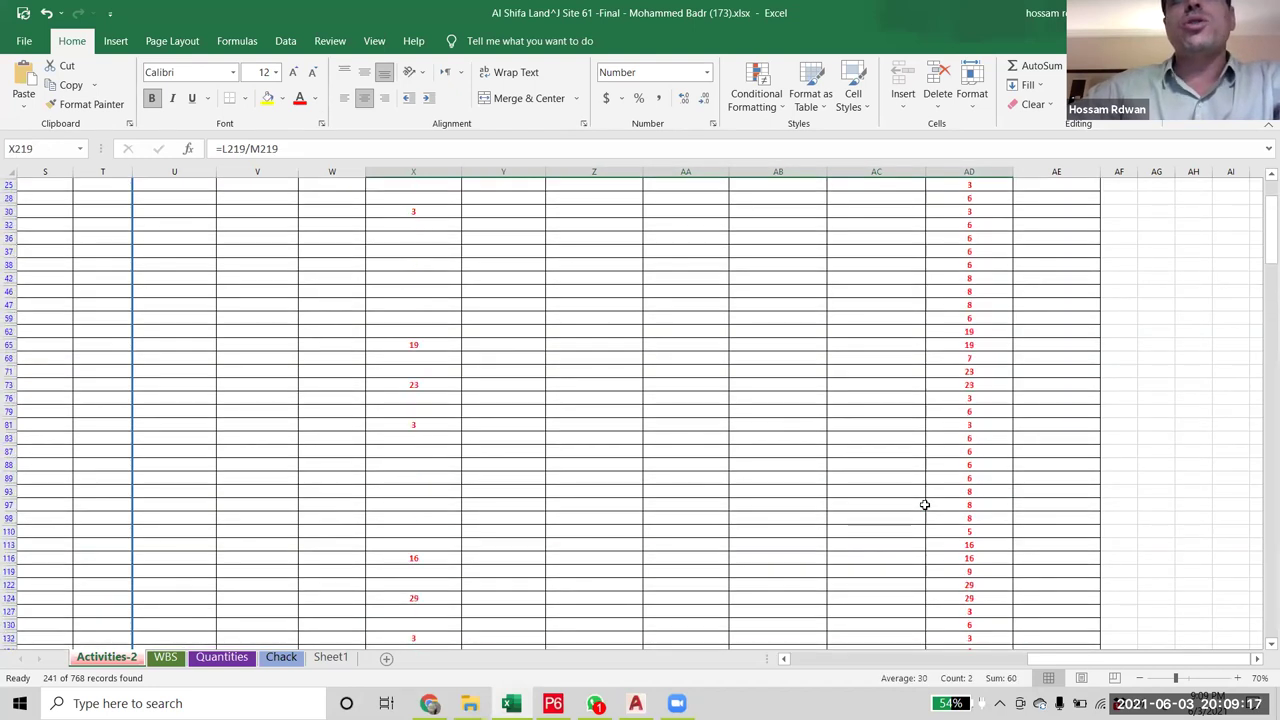
scroll(924, 504, "up", 8)
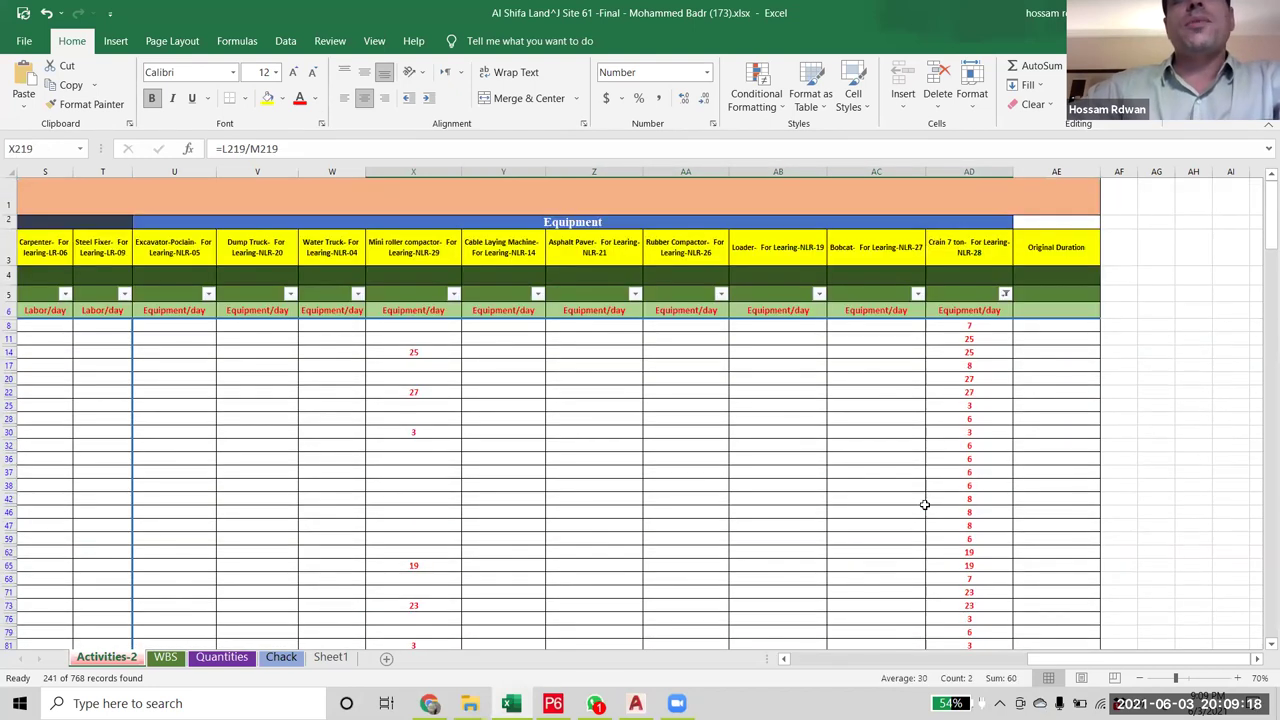
- Check the mini roller compactor heading and the compactor and crane formulas in row 14
left_click(401, 247)
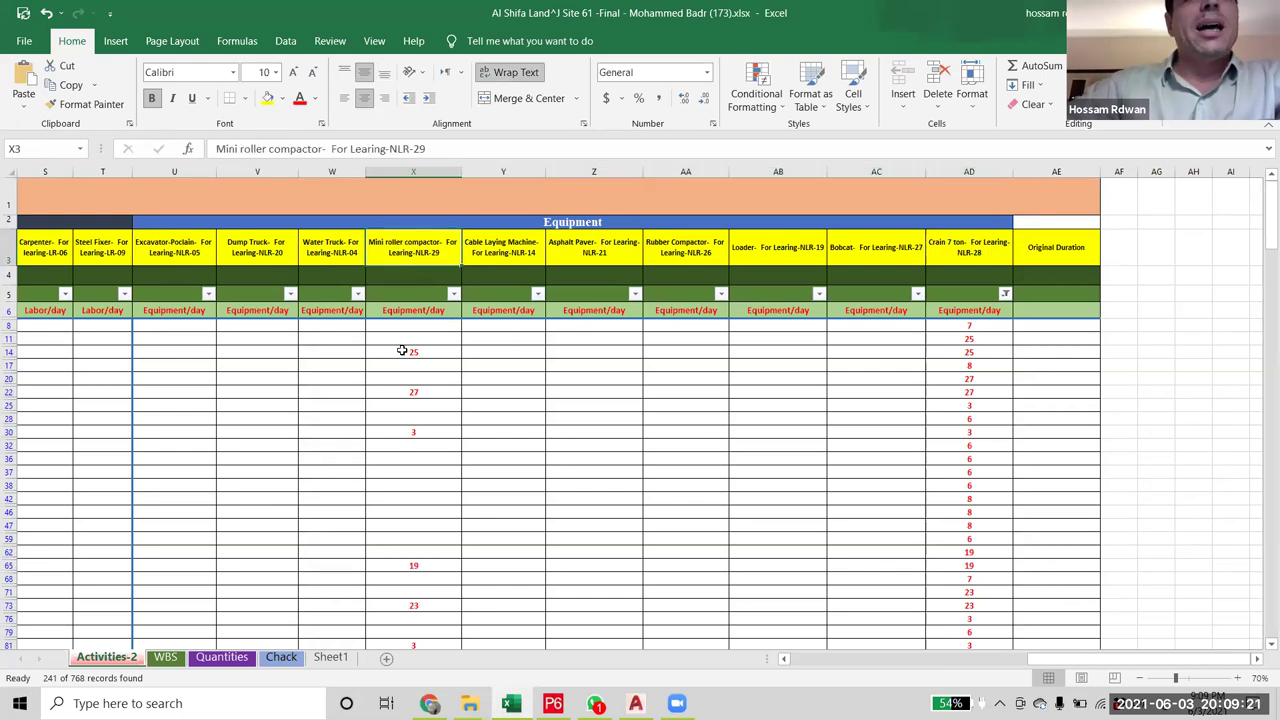
left_click(401, 350)
left_click(948, 351)
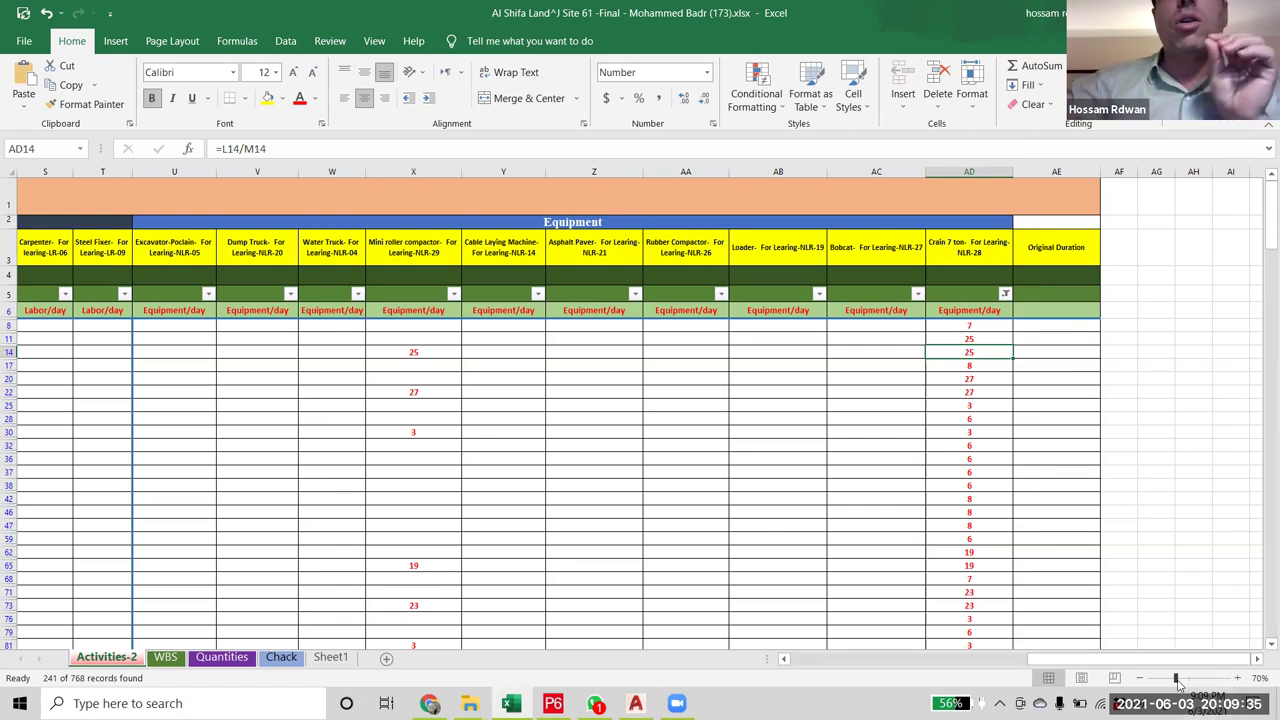
- Highlight the row of activity 1004 to read its crane quantity, and check activity 1001's crane formula and Original Duration cell
left_click_drag(1128, 660, 884, 676)
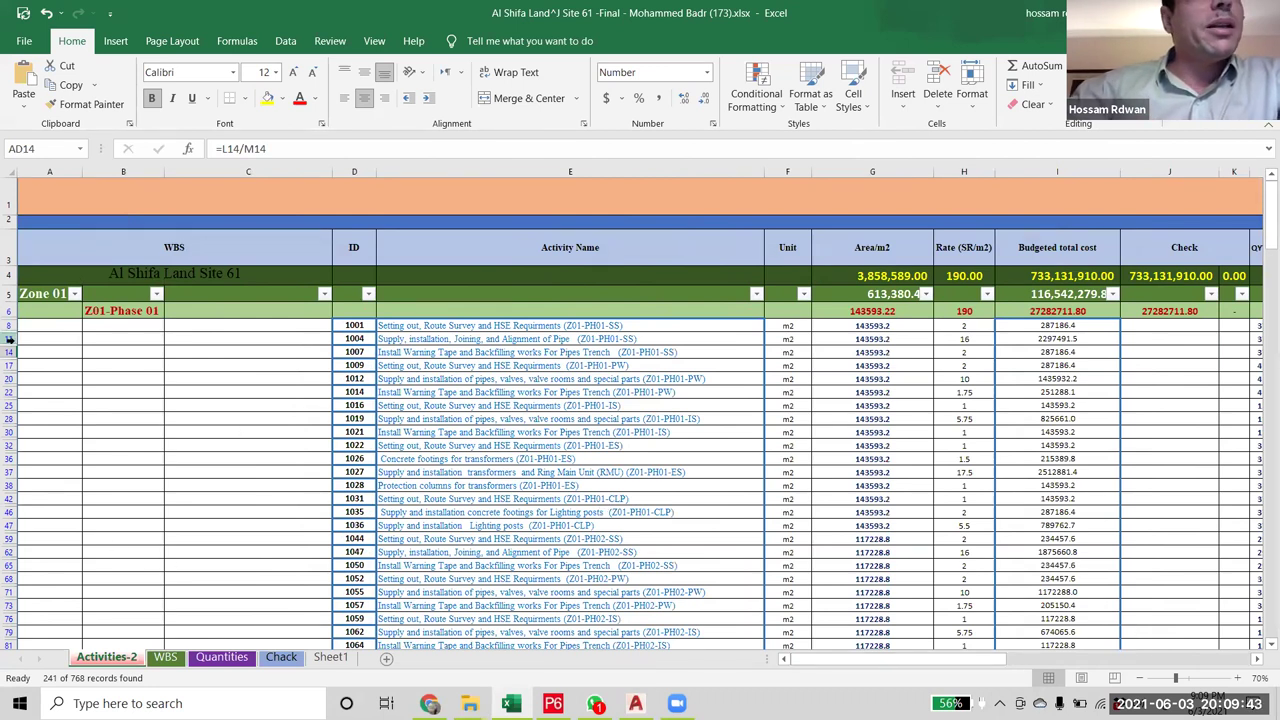
left_click(10, 339)
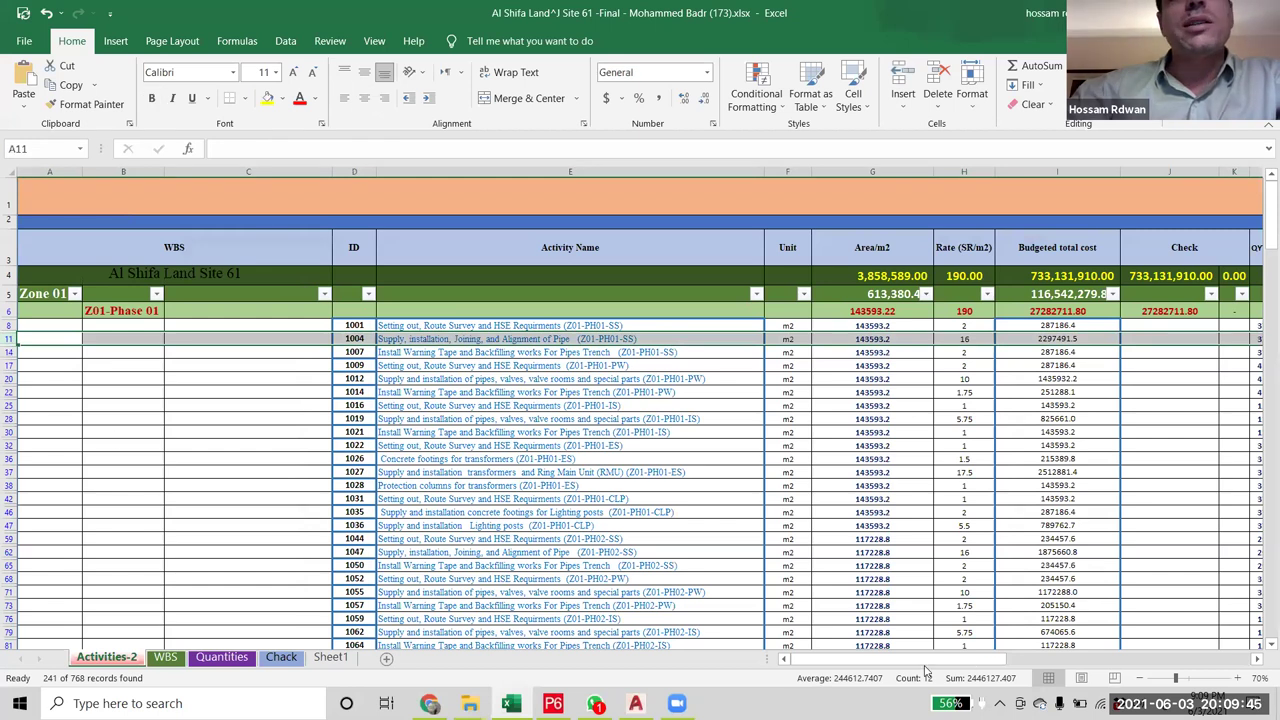
left_click_drag(963, 665, 1088, 670)
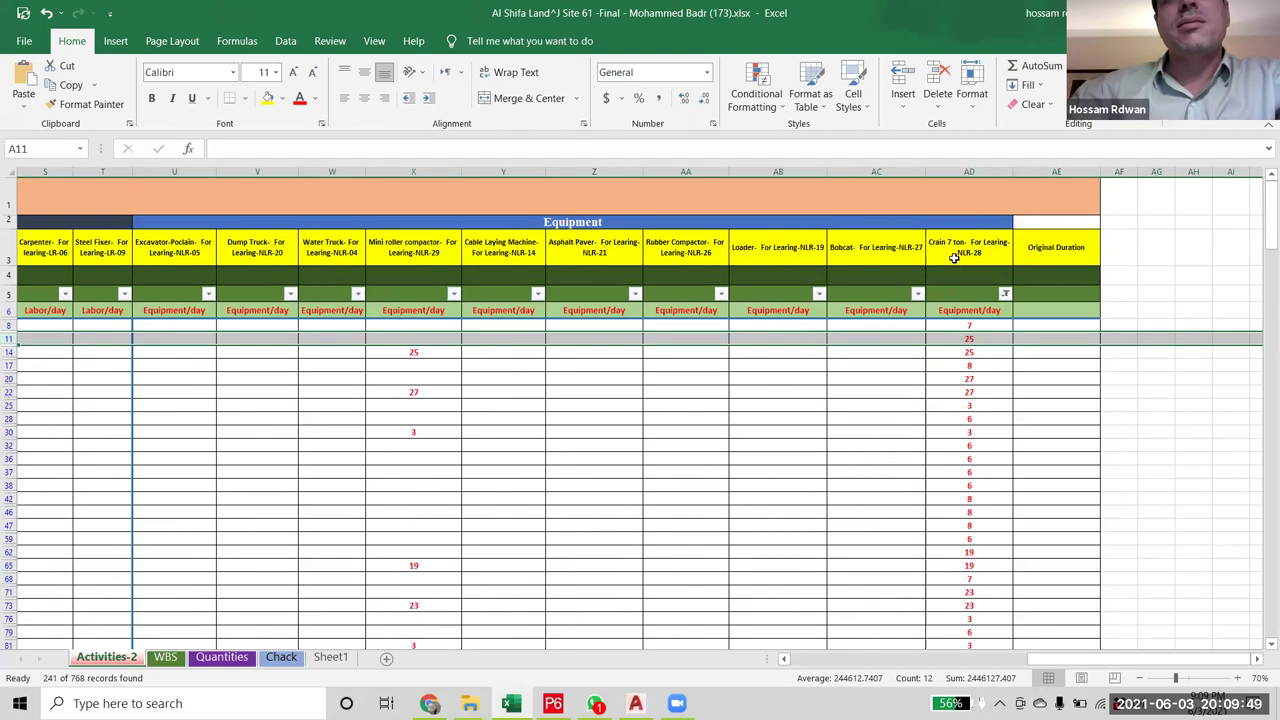
left_click(975, 327)
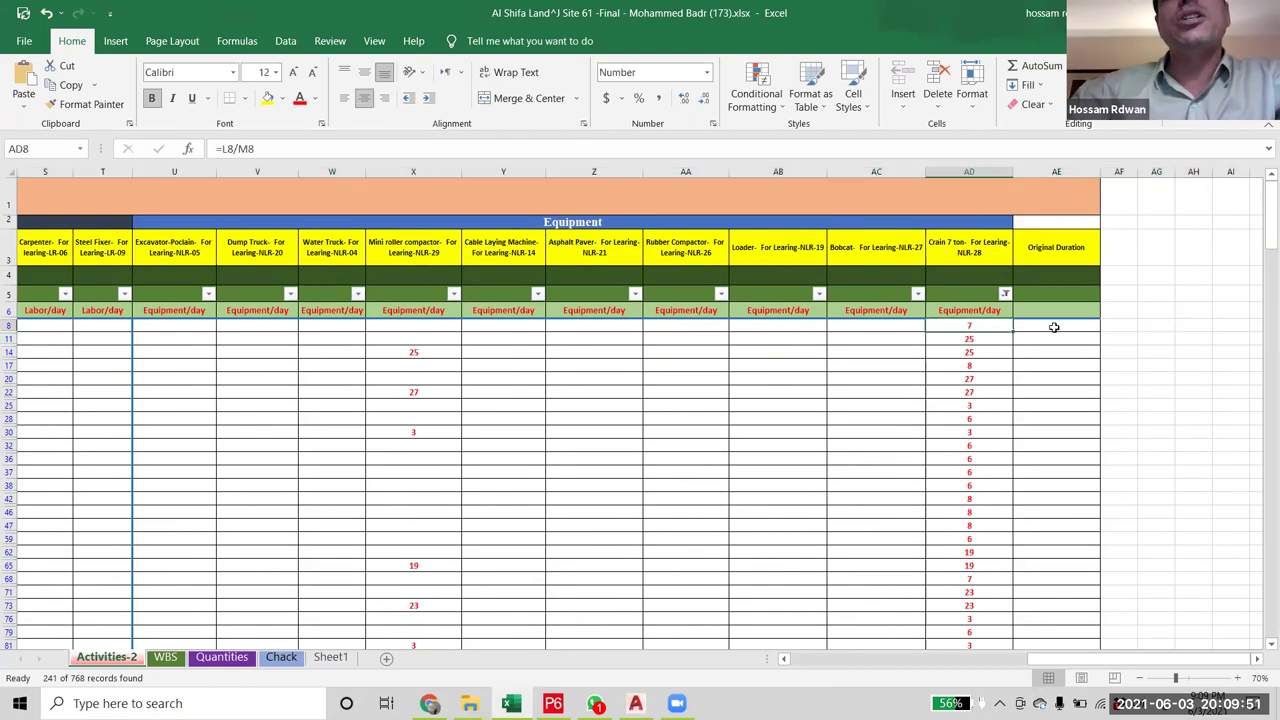
left_click(1054, 327)
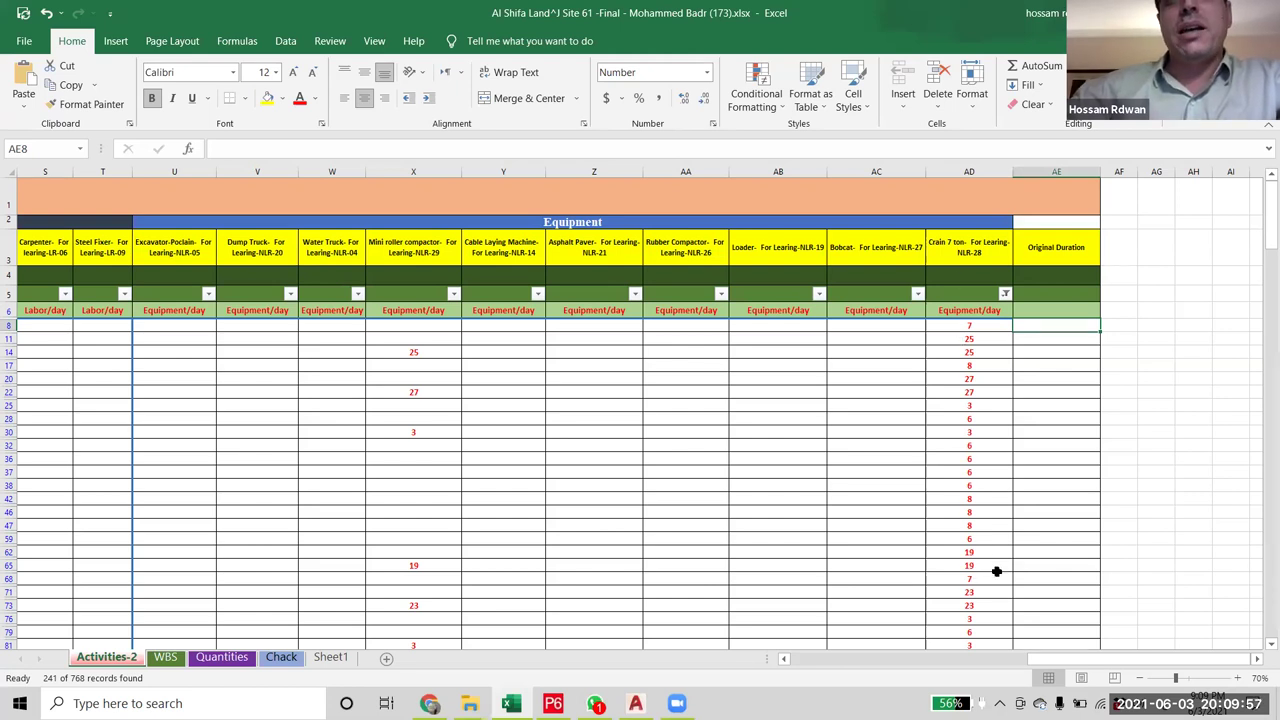
- Highlight activity 1004's row again and examine it from the activity name across to the Original Duration column
scroll(996, 571, "left", 10)
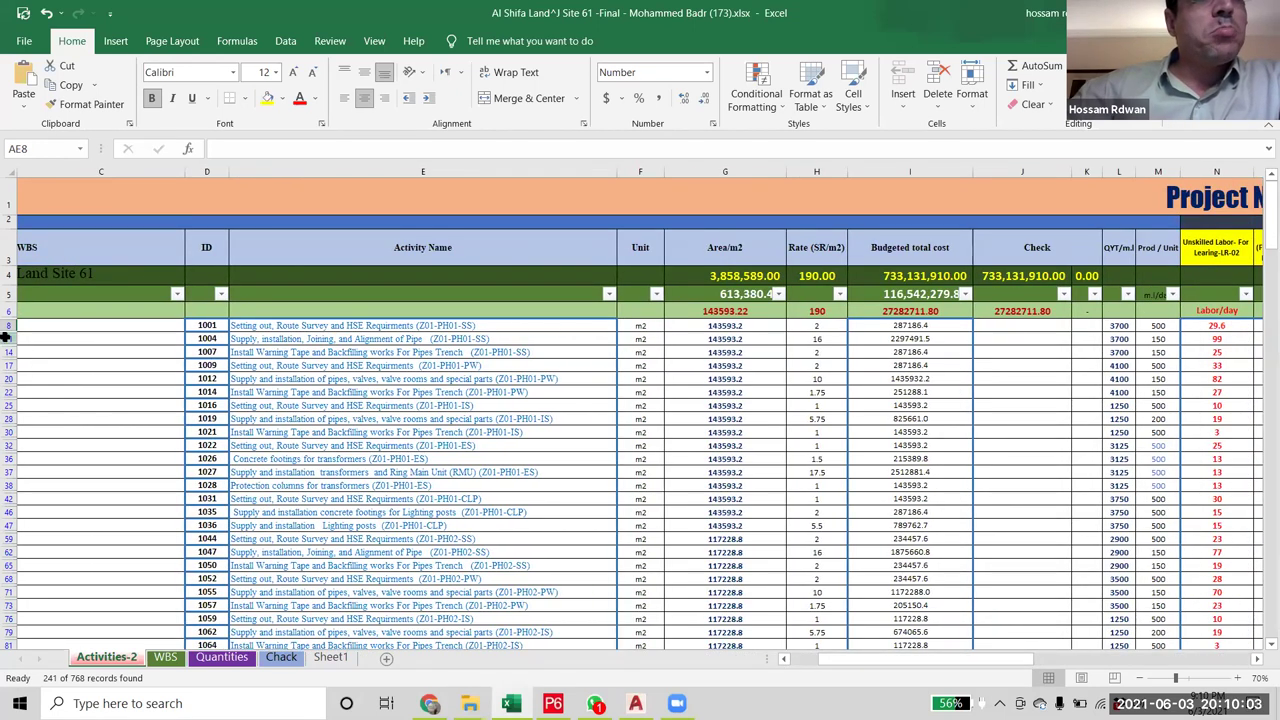
left_click(9, 339)
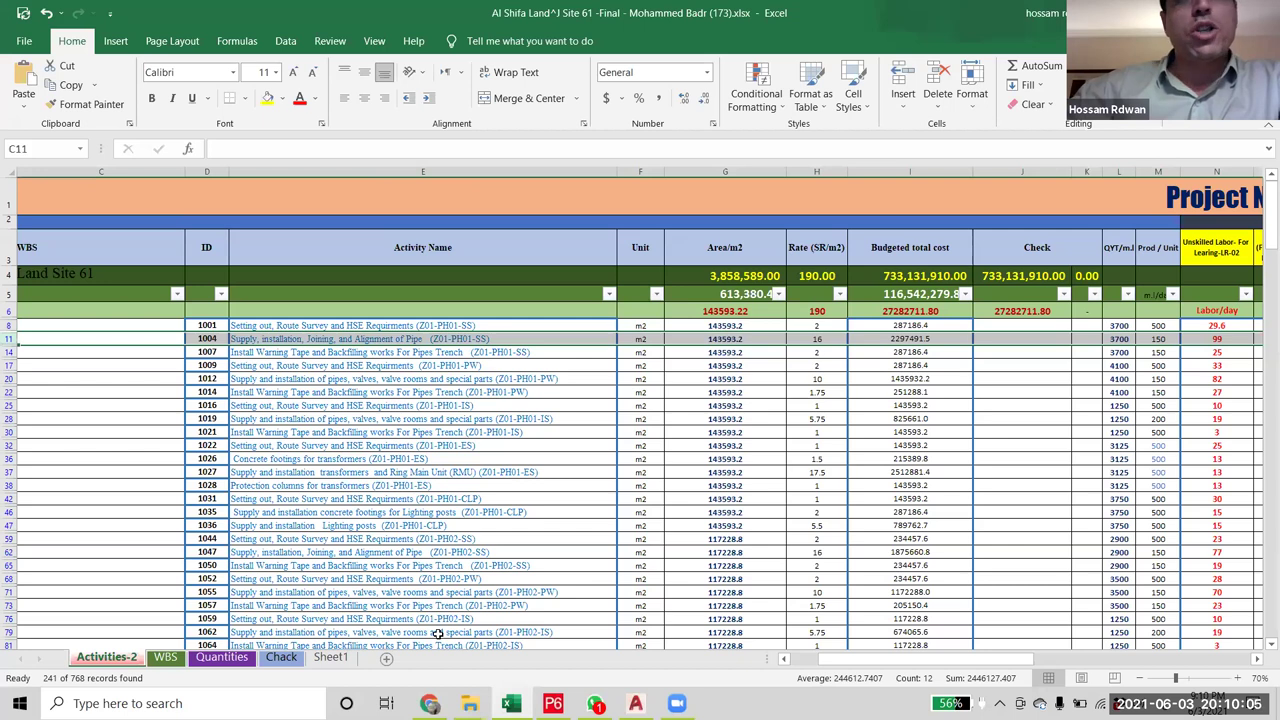
mouse_move(910, 660)
left_mouse_down()
mouse_move(1124, 670)
mouse_move(893, 677)
mouse_move(1044, 688)
mouse_move(903, 688)
mouse_move(960, 688)
mouse_move(930, 658)
left_mouse_up()
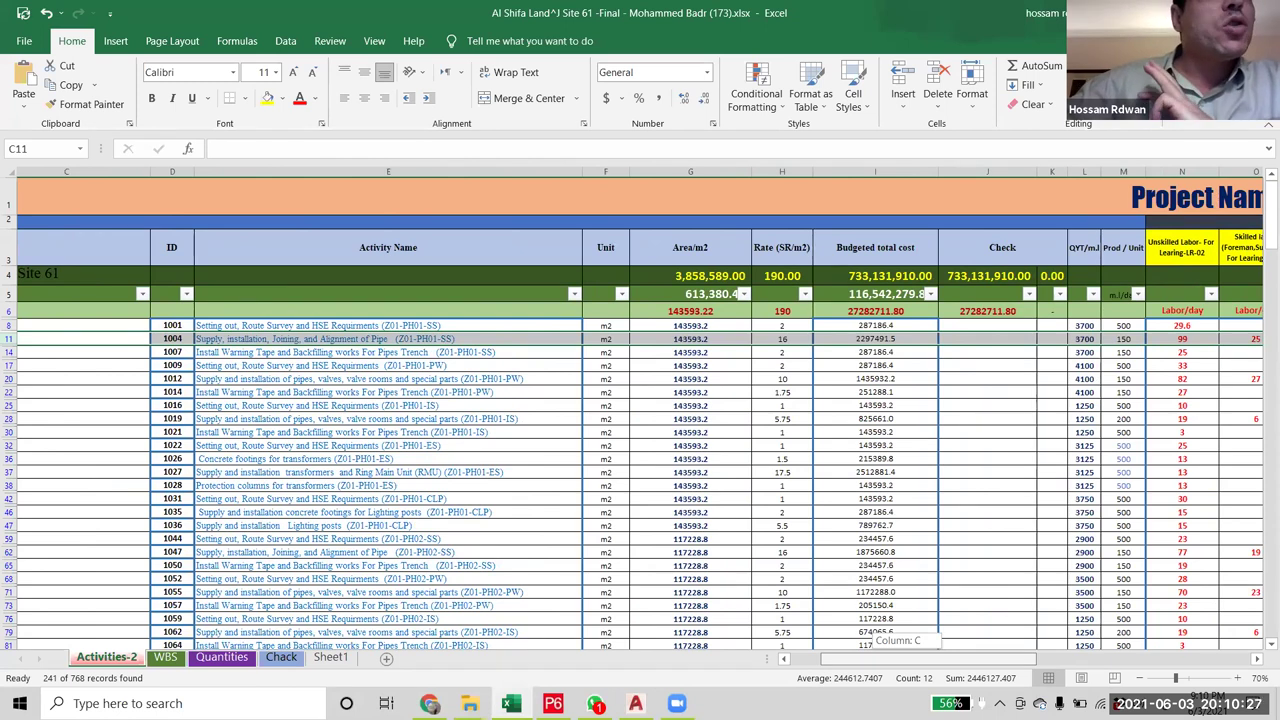
left_click_drag(930, 658, 1010, 658)
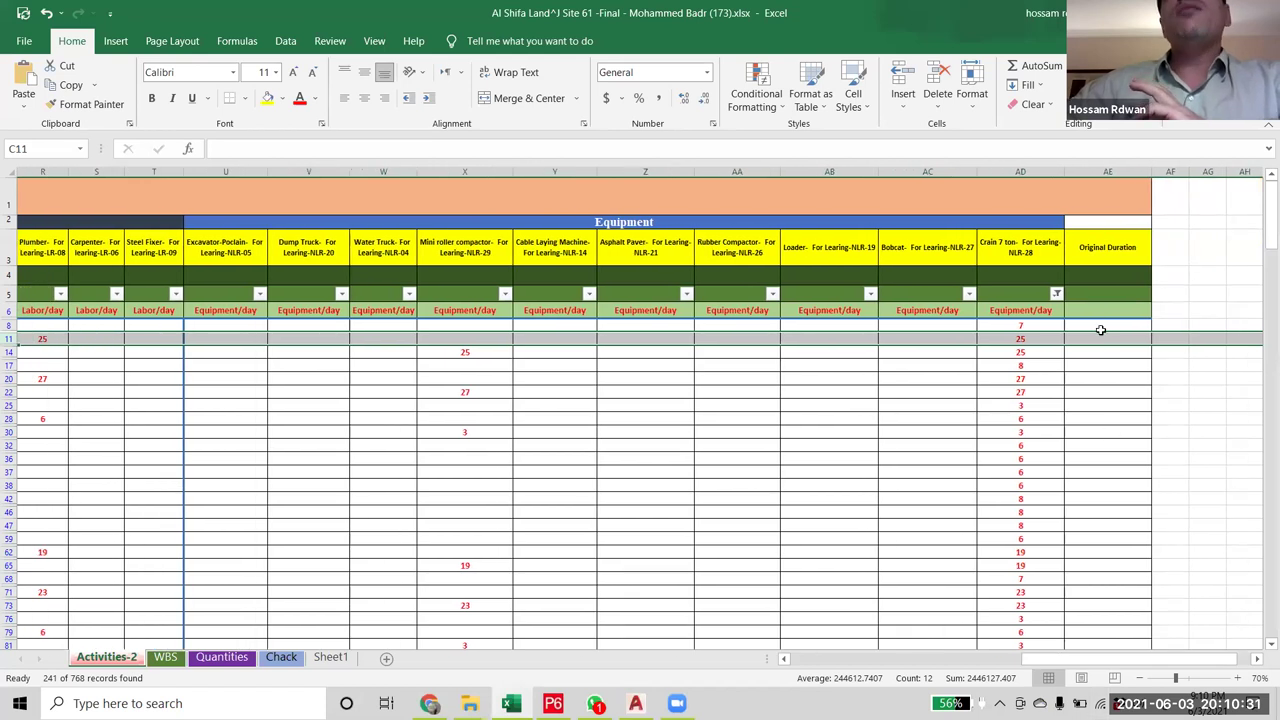
- Check the Original Duration cells of activities 1001 and 1004 against the crane quantity formula in row 11
left_click(1097, 324)
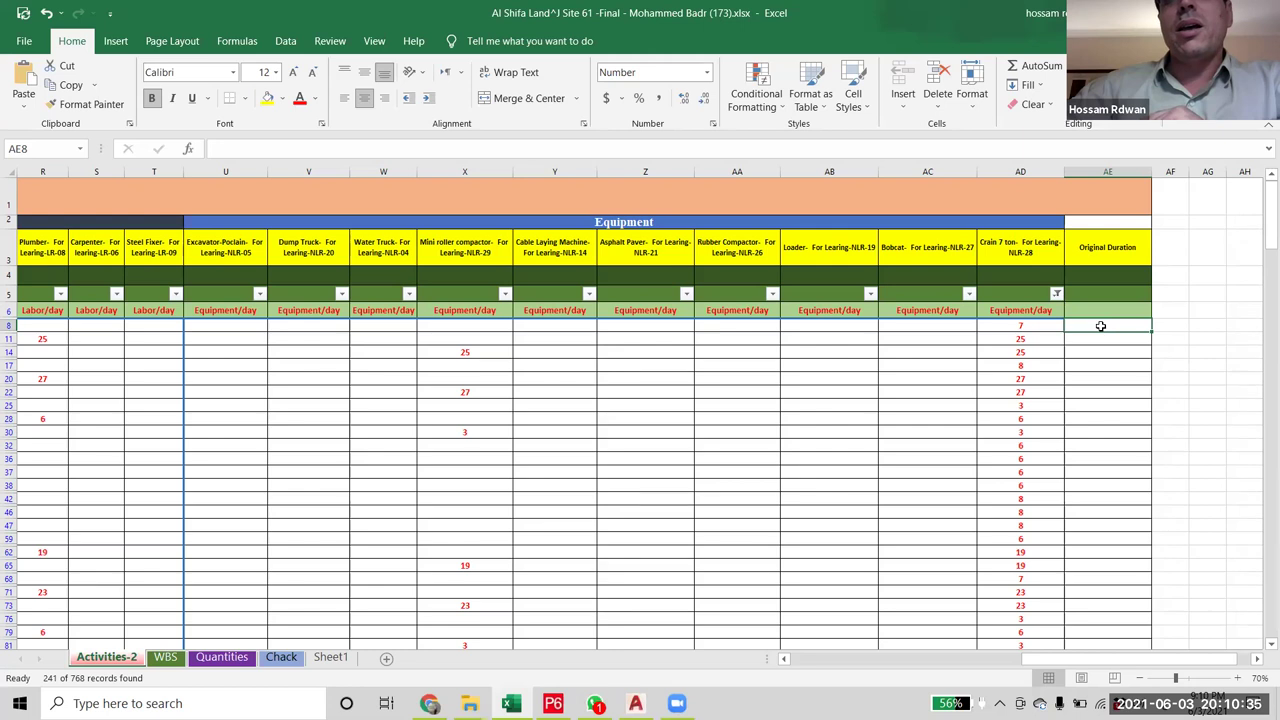
left_click(1026, 339)
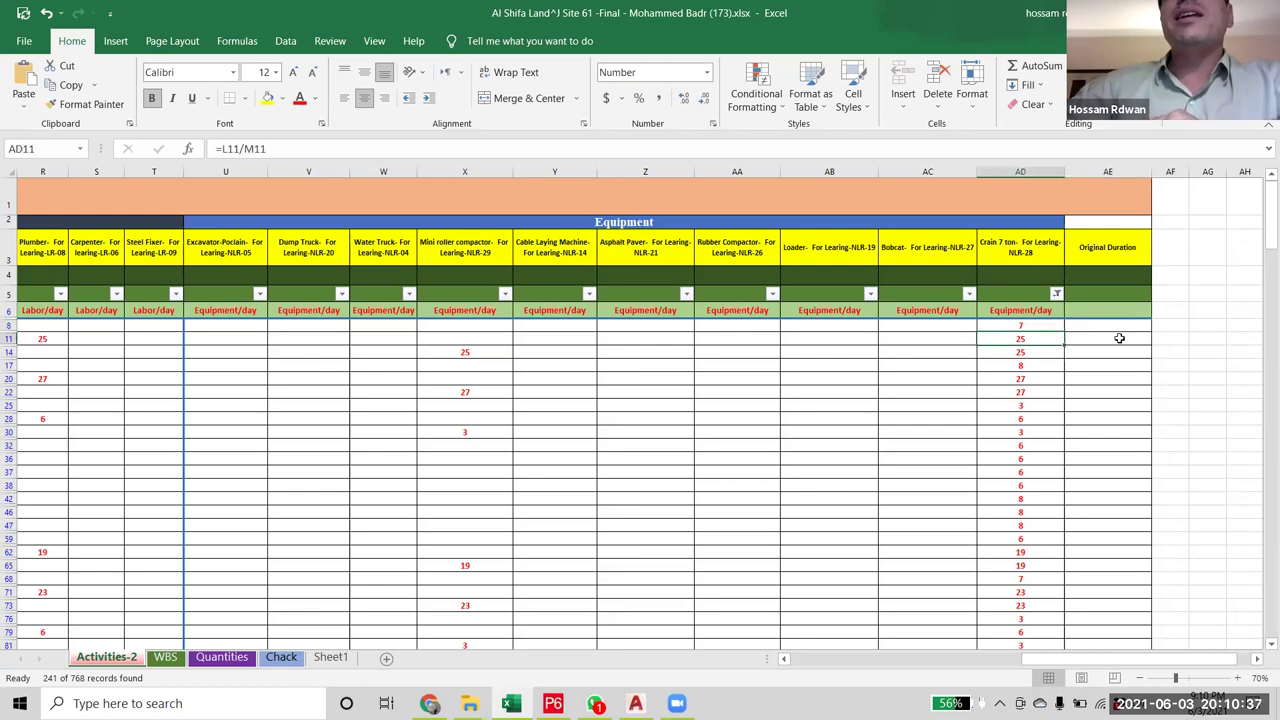
left_click(1119, 338)
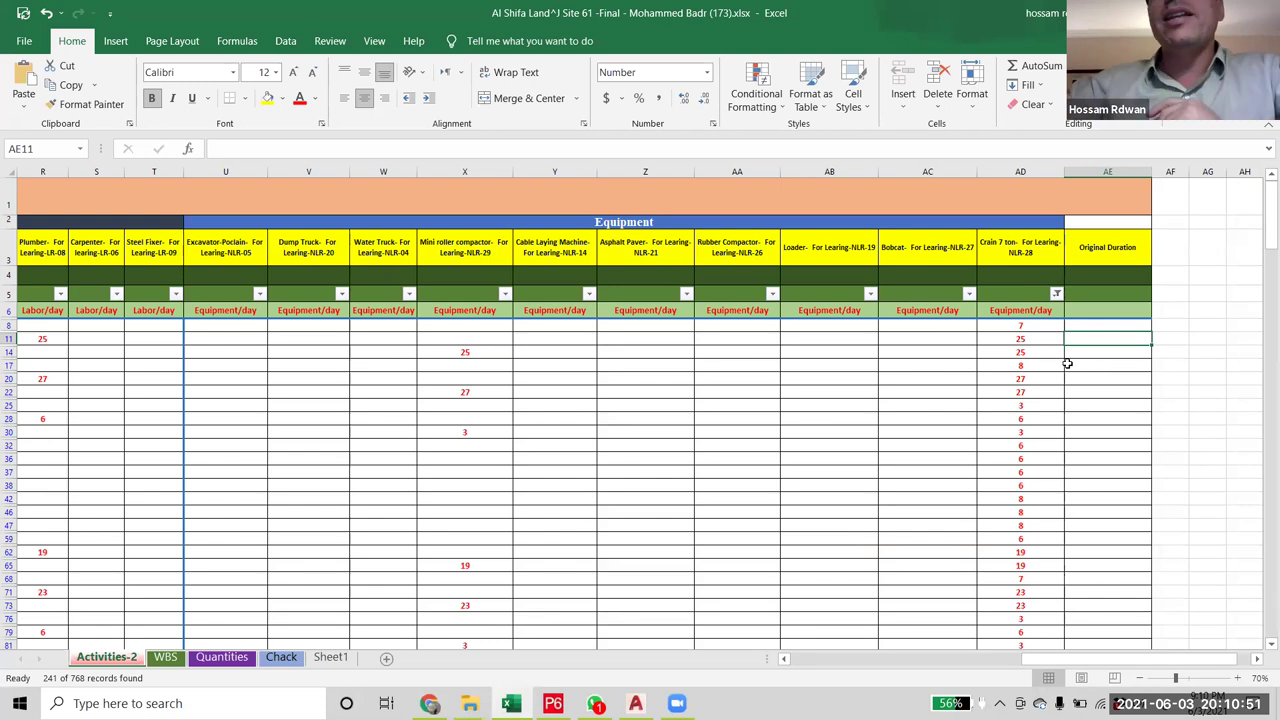
left_click(1103, 325)
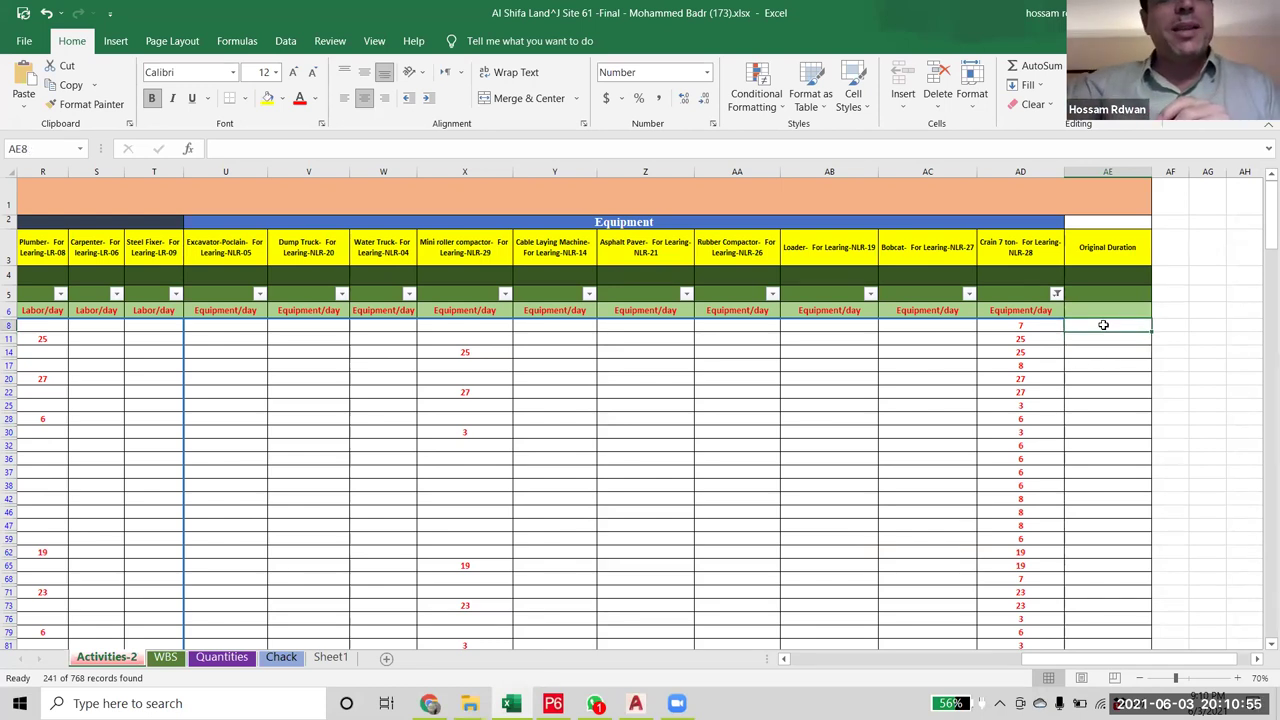
- Enter the formula =AD8/2 in Original Duration cell AE8 to divide the crane quantity by 2
type("=")
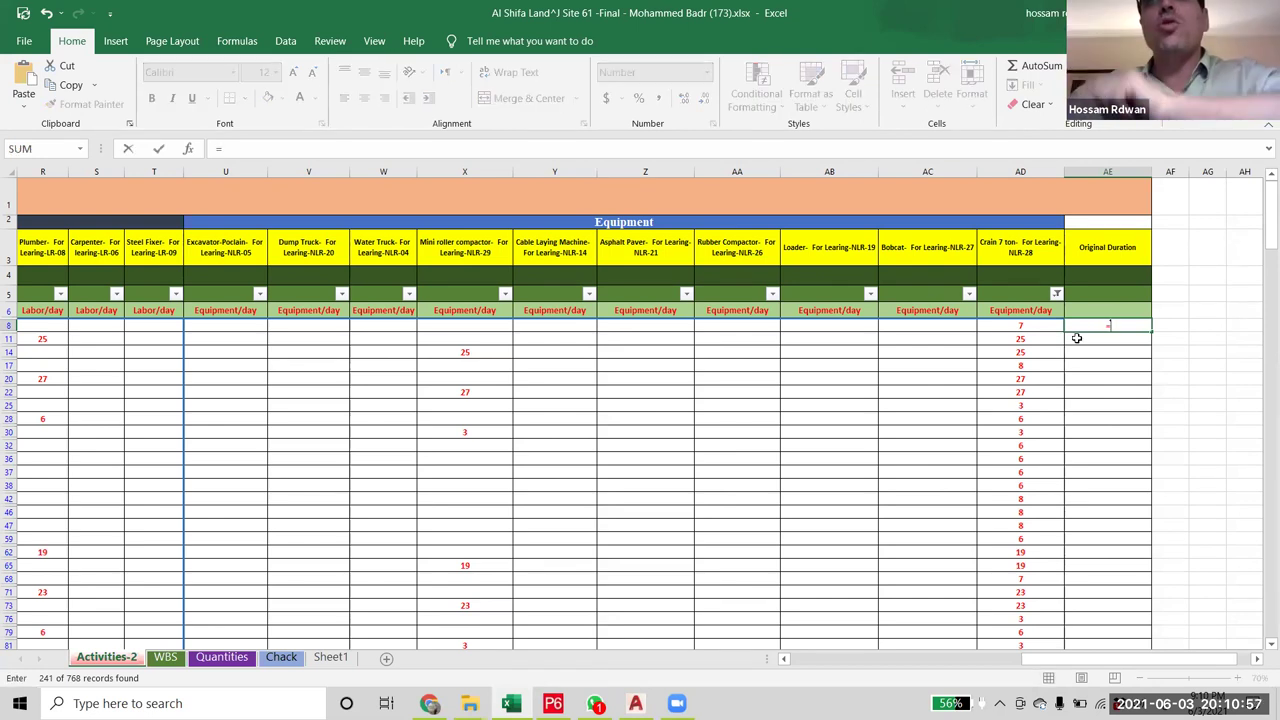
left_click(1003, 330)
left_click(281, 155)
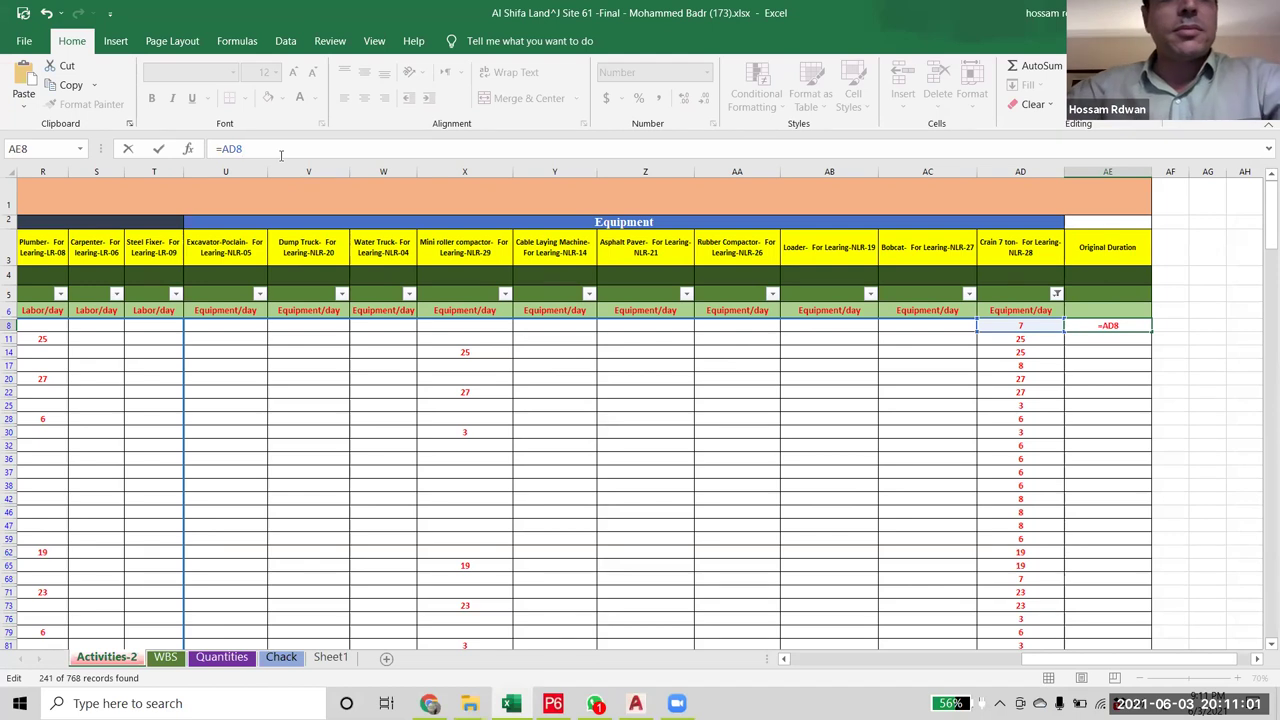
key("Left")
type("$")
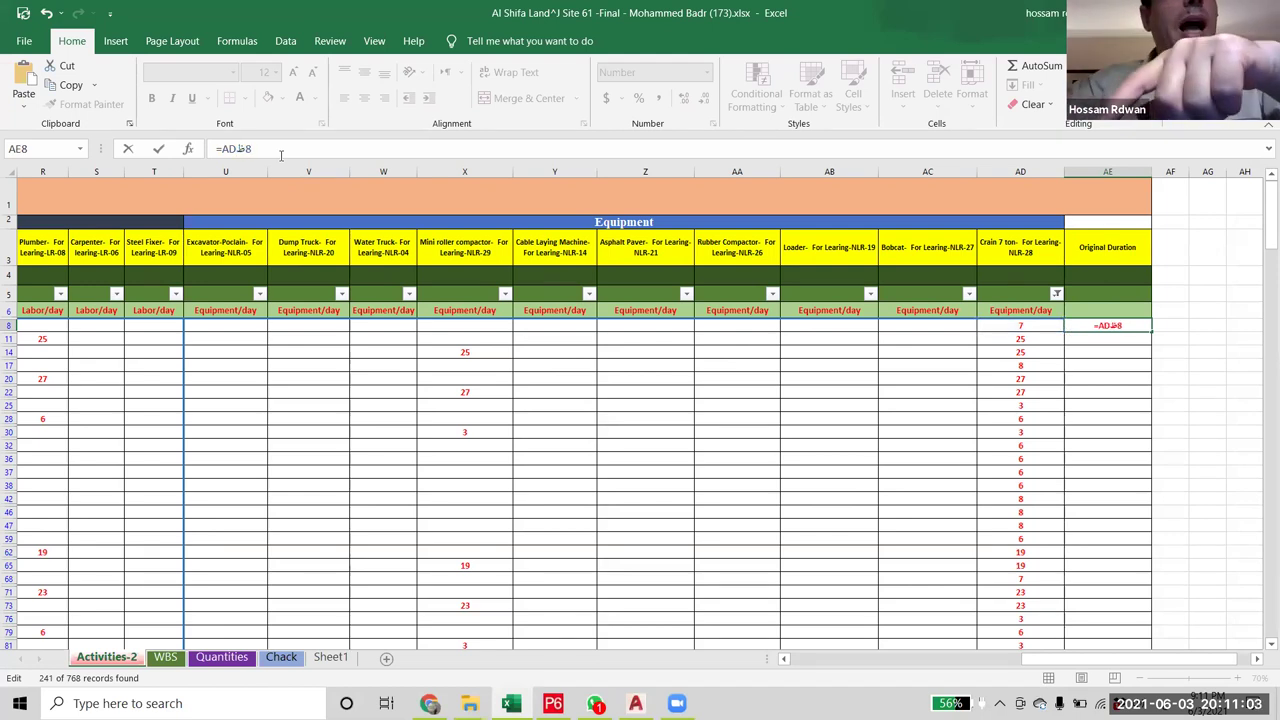
key("BackSpace")
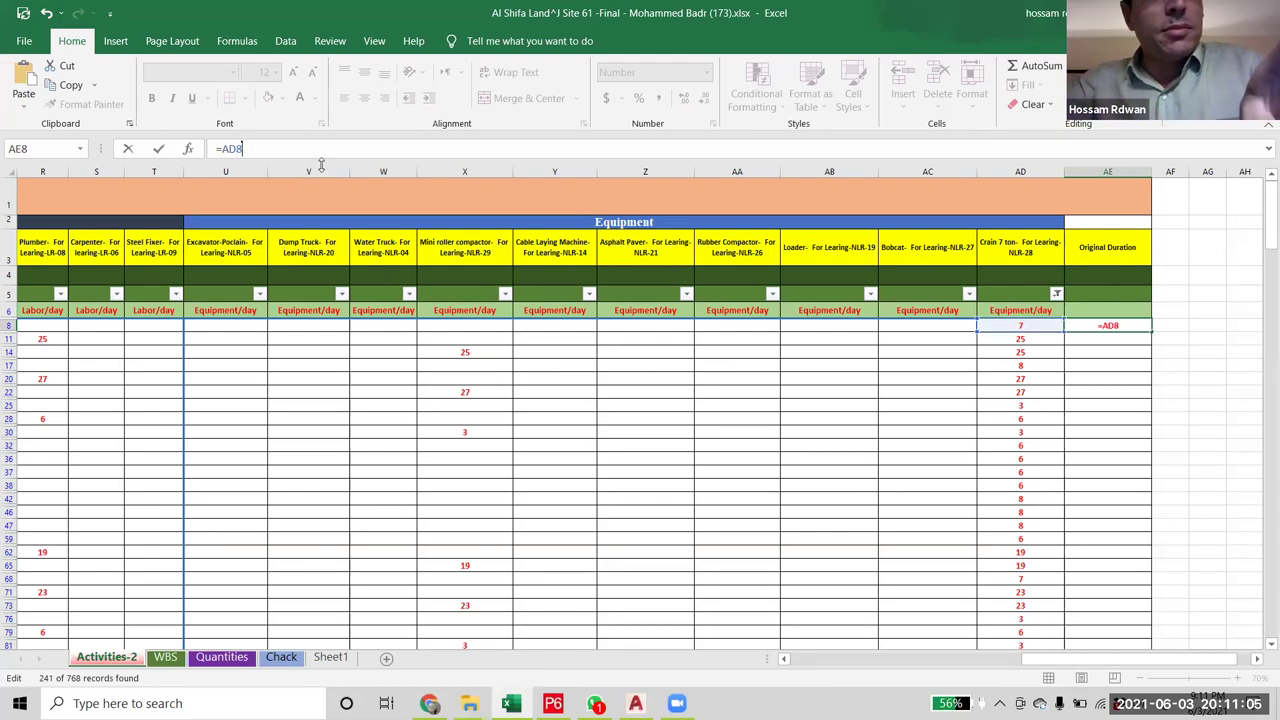
type("/")
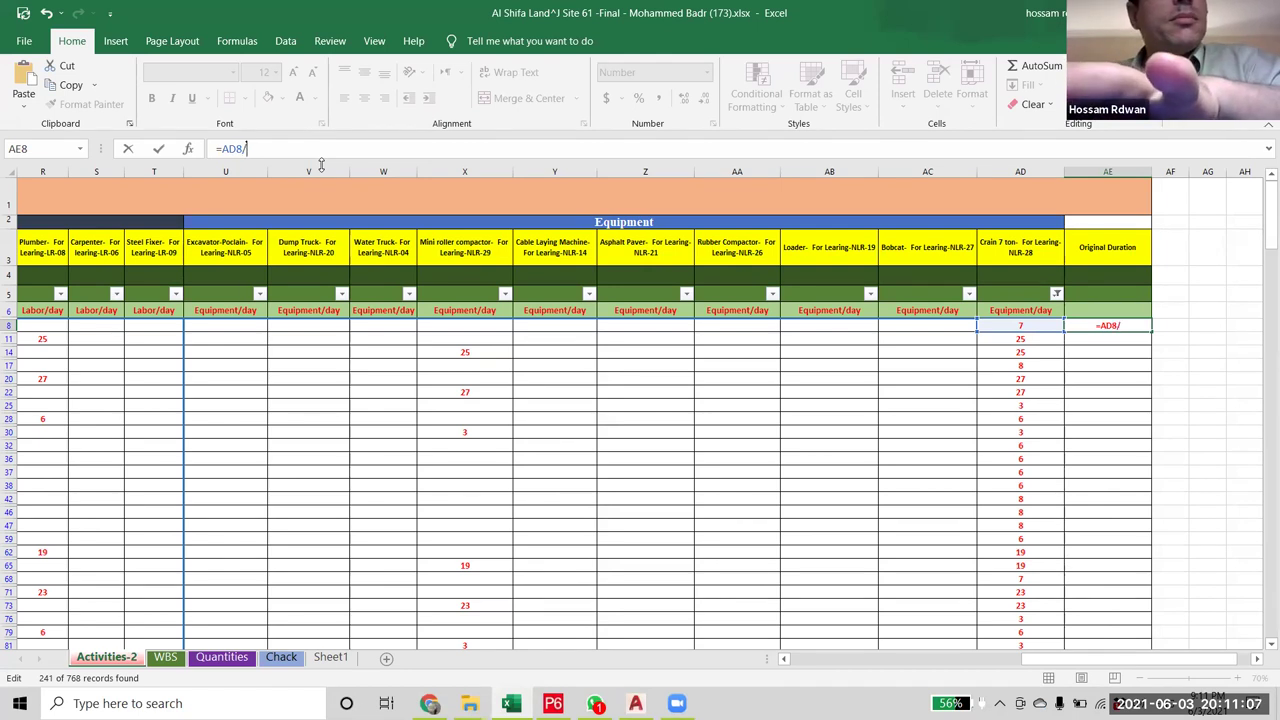
type("2")
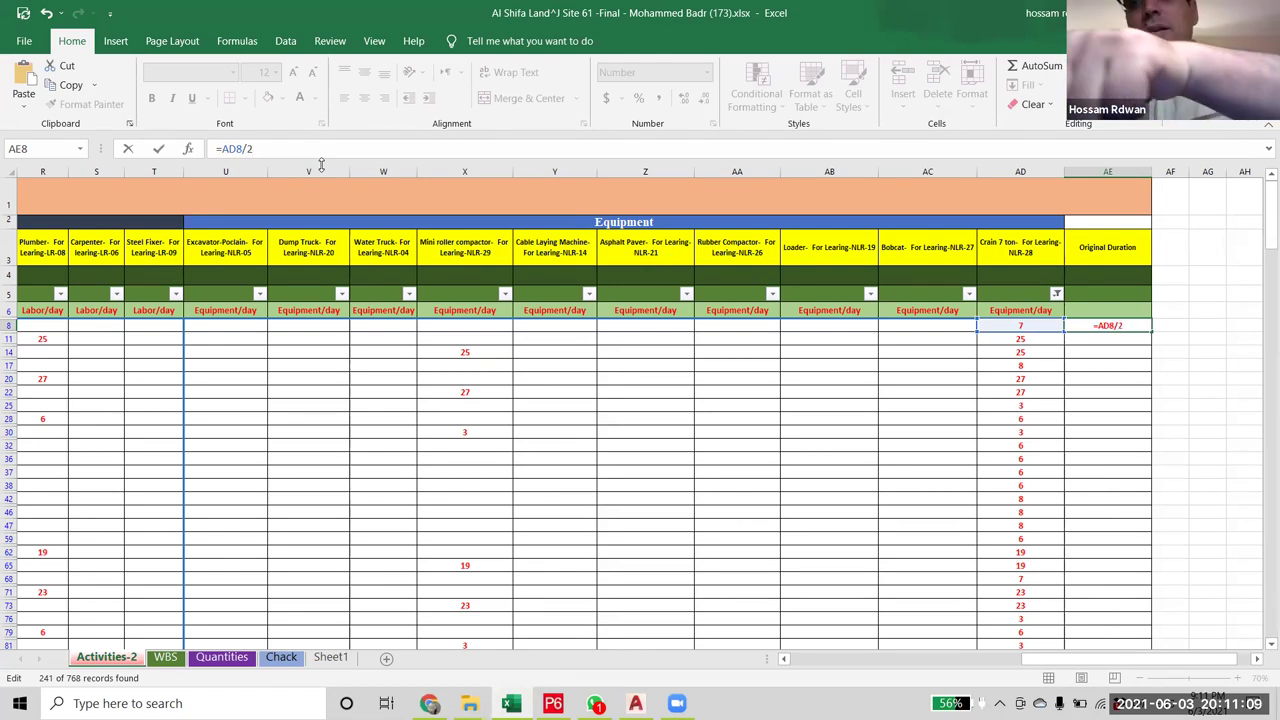
key("Return")
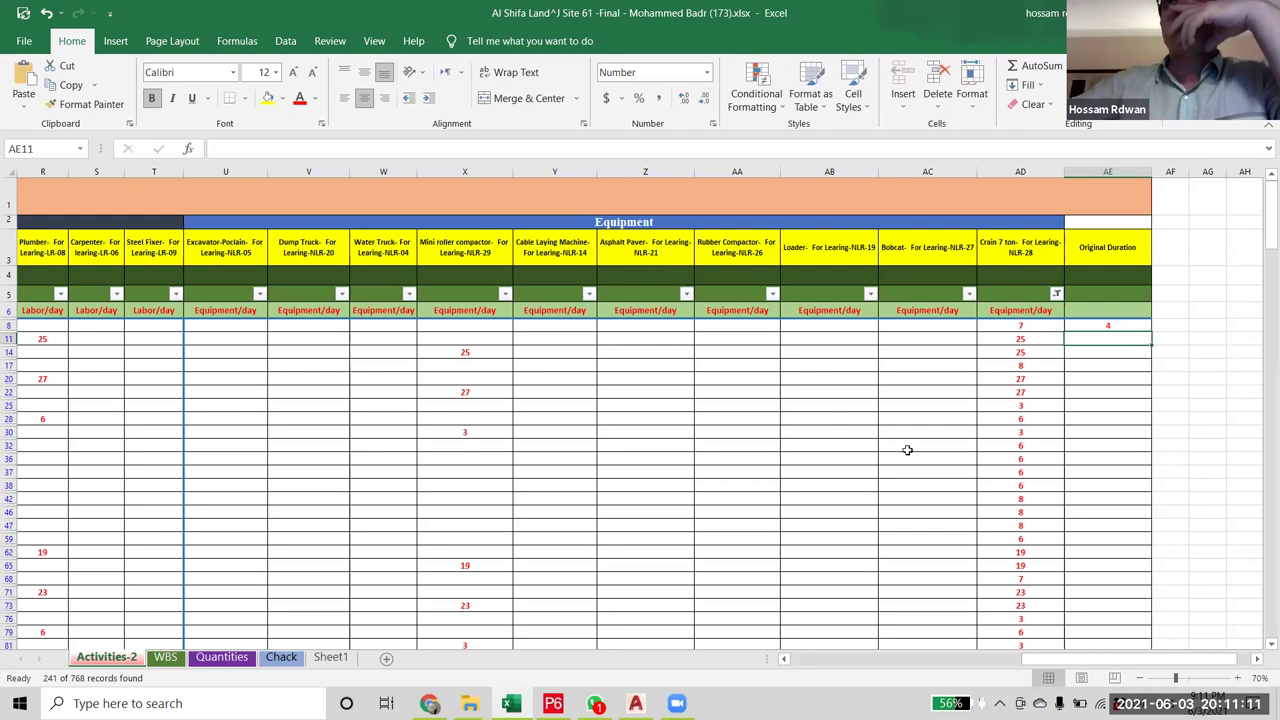
- Check the new Original Duration formula in AE8 and the neighbouring cells AE11 and AF8
left_click(1104, 323)
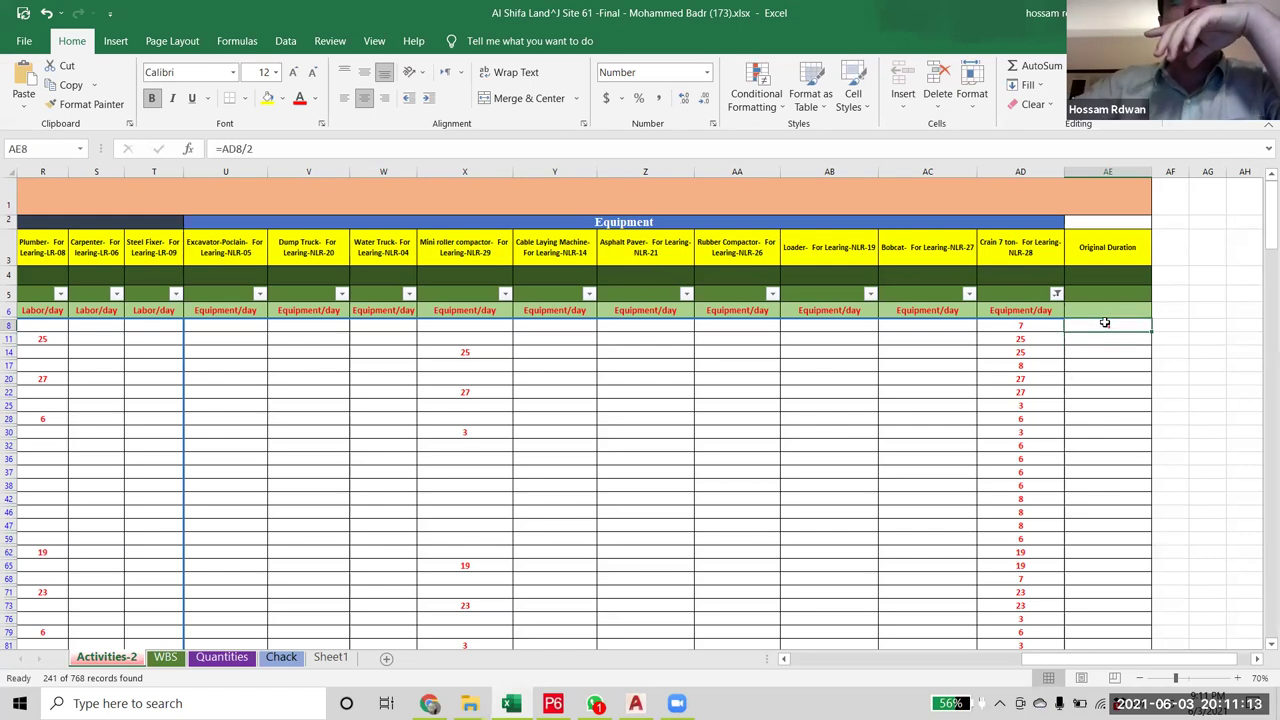
left_click(1122, 337)
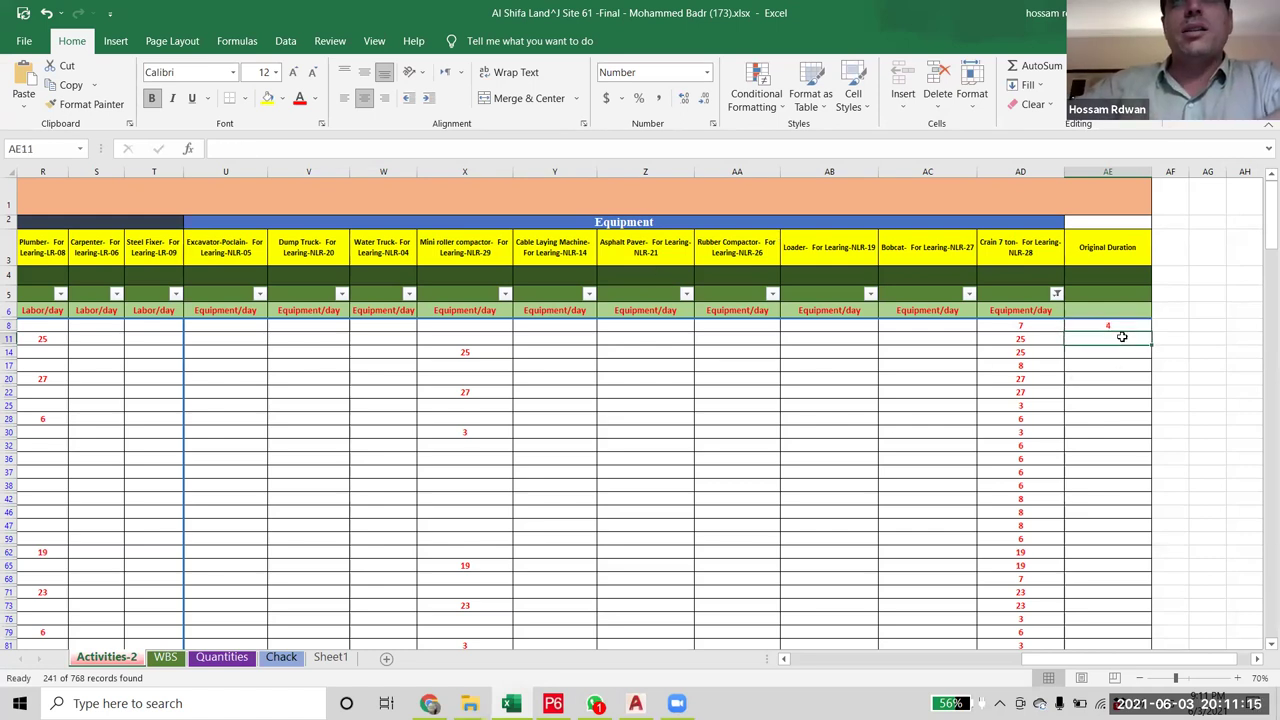
left_click(1120, 330)
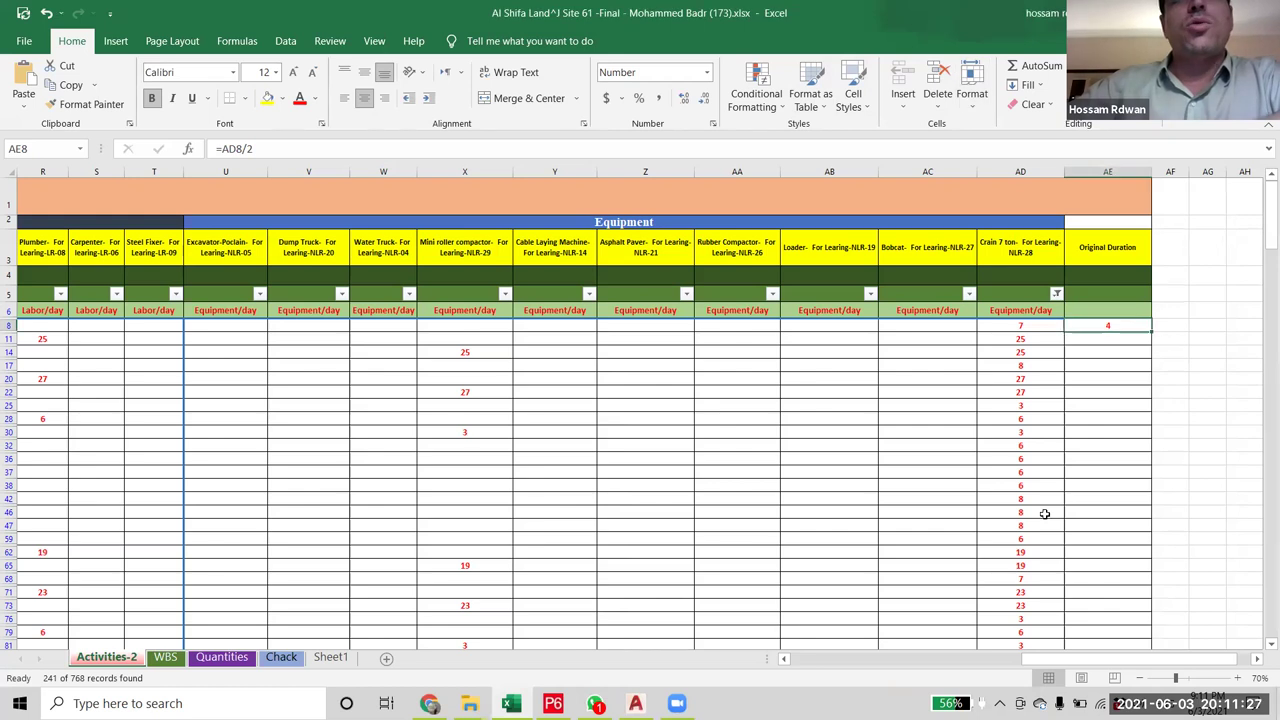
left_click(1171, 326)
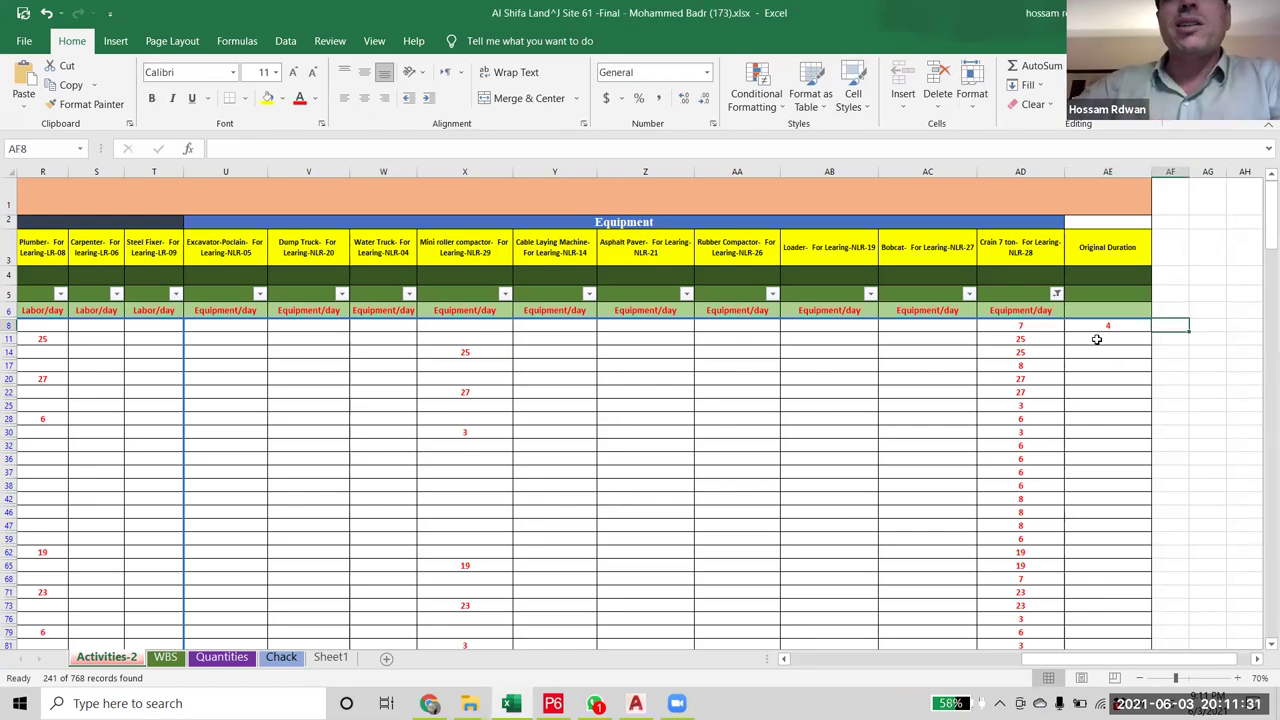
left_click(1097, 339)
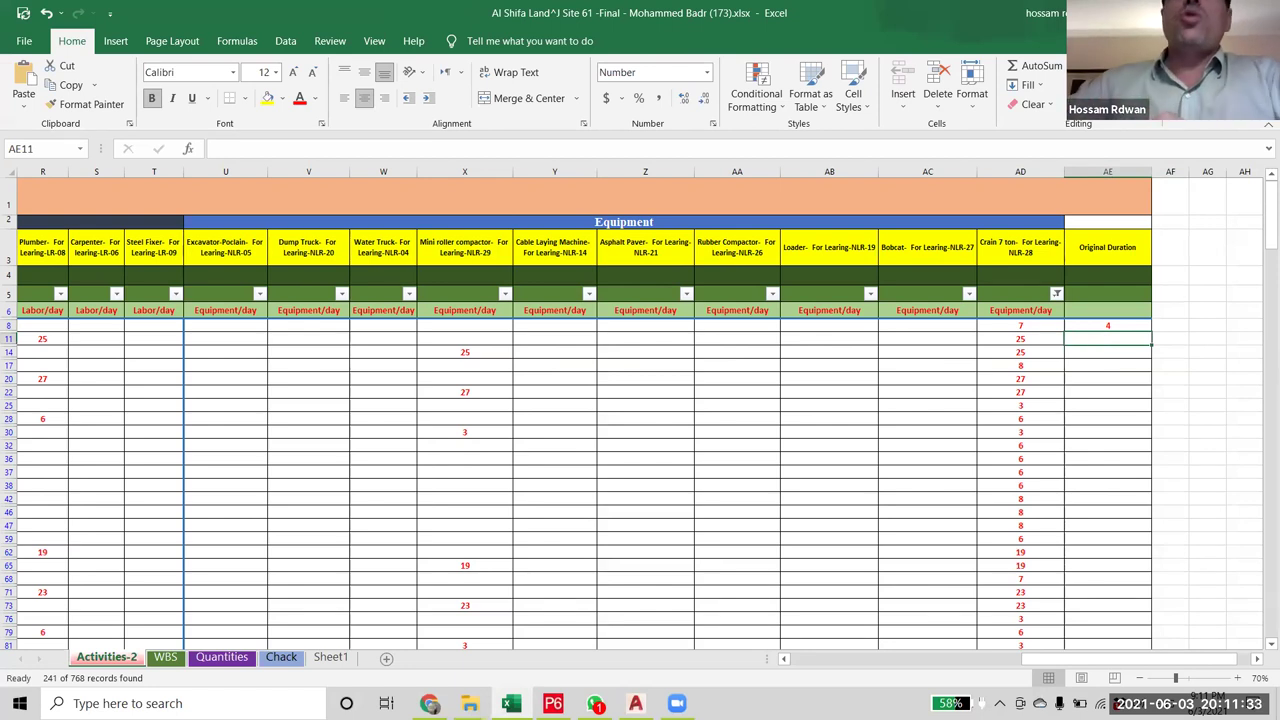
left_click(1172, 328)
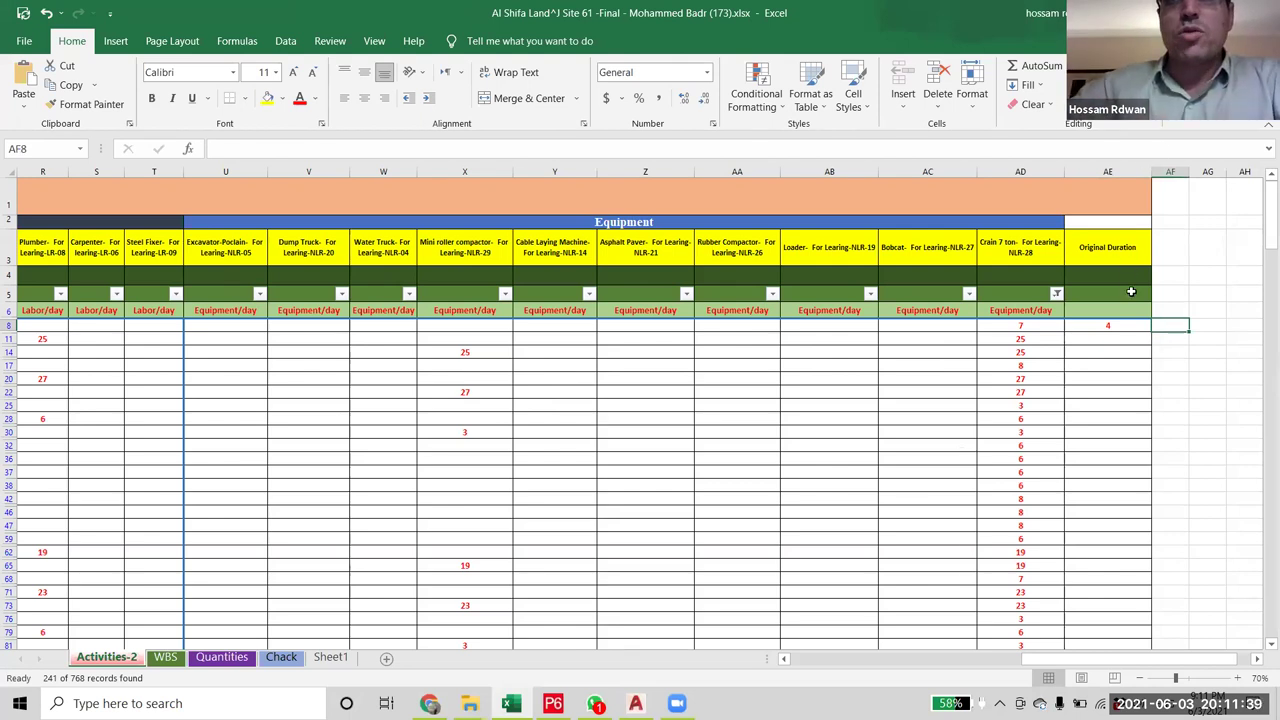
- Fill the AE8 formula down the filtered Original Duration column to row 764 and check the last row's formula
left_click(1128, 326)
left_click_drag(1152, 333, 1151, 330)
double_click(1151, 330)
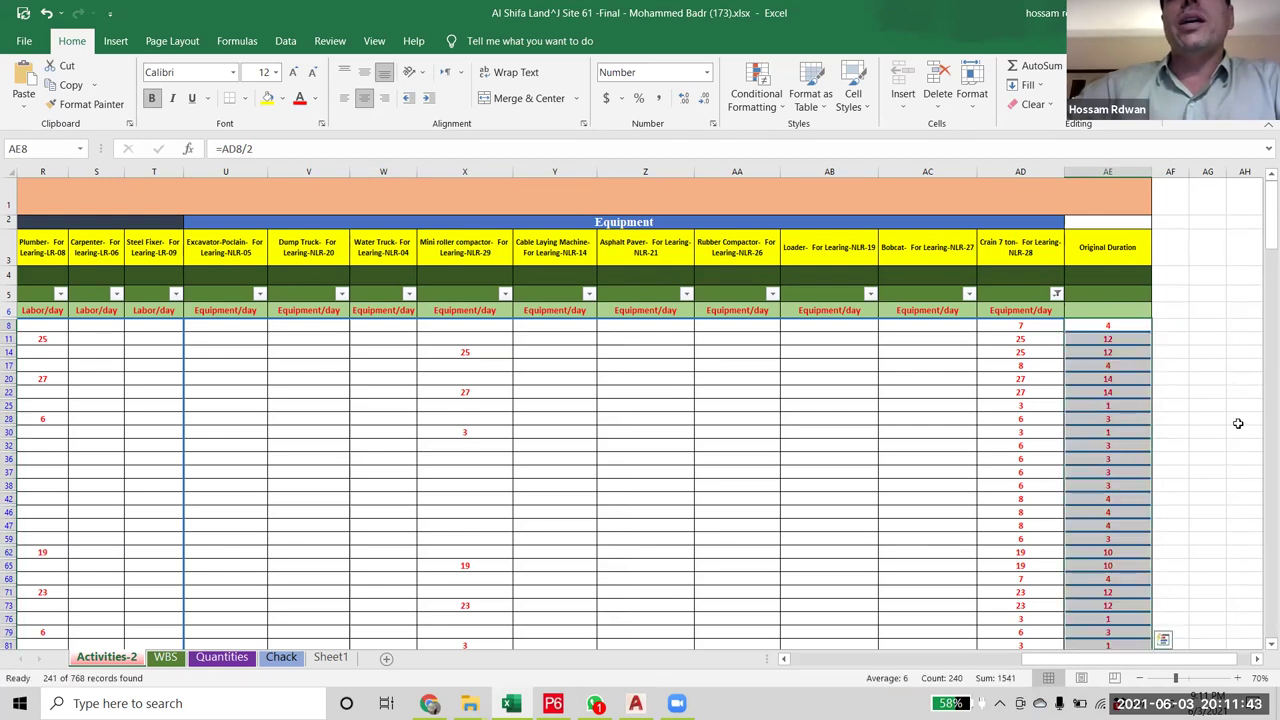
scroll(1232, 424, "down", 12)
scroll(1208, 426, "down", 20)
scroll(1157, 510, "down", 20)
scroll(1166, 530, "down", 18)
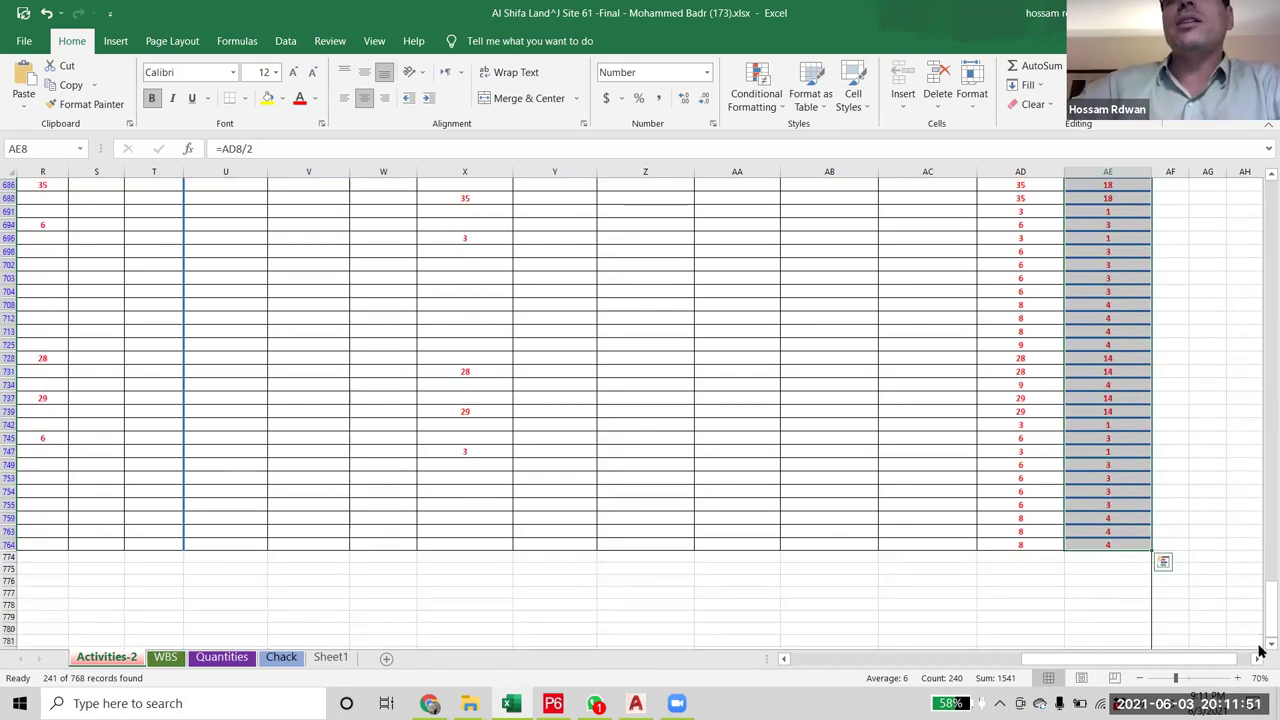
left_click(1120, 546)
left_click_drag(1260, 603, 1262, 205)
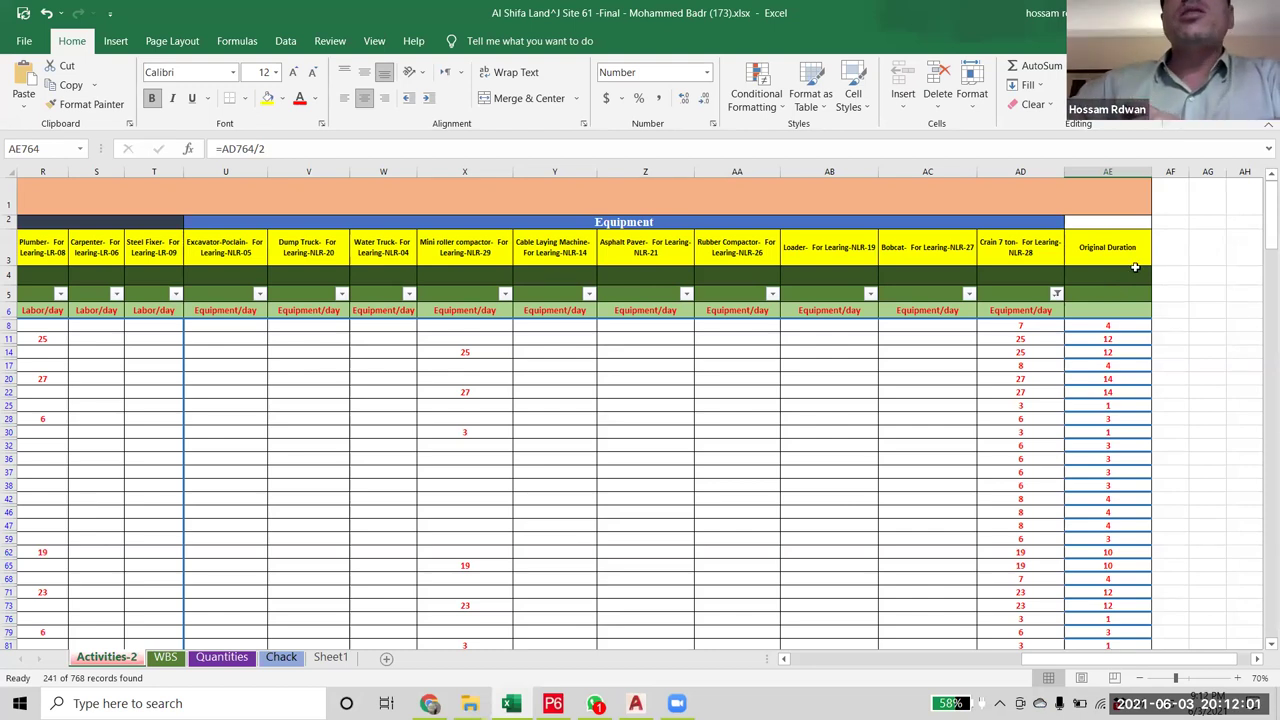
- Include the blanks in the Crain 7 ton column's filter to show all activities again
left_click(1056, 293)
left_click_drag(1259, 507, 1259, 588)
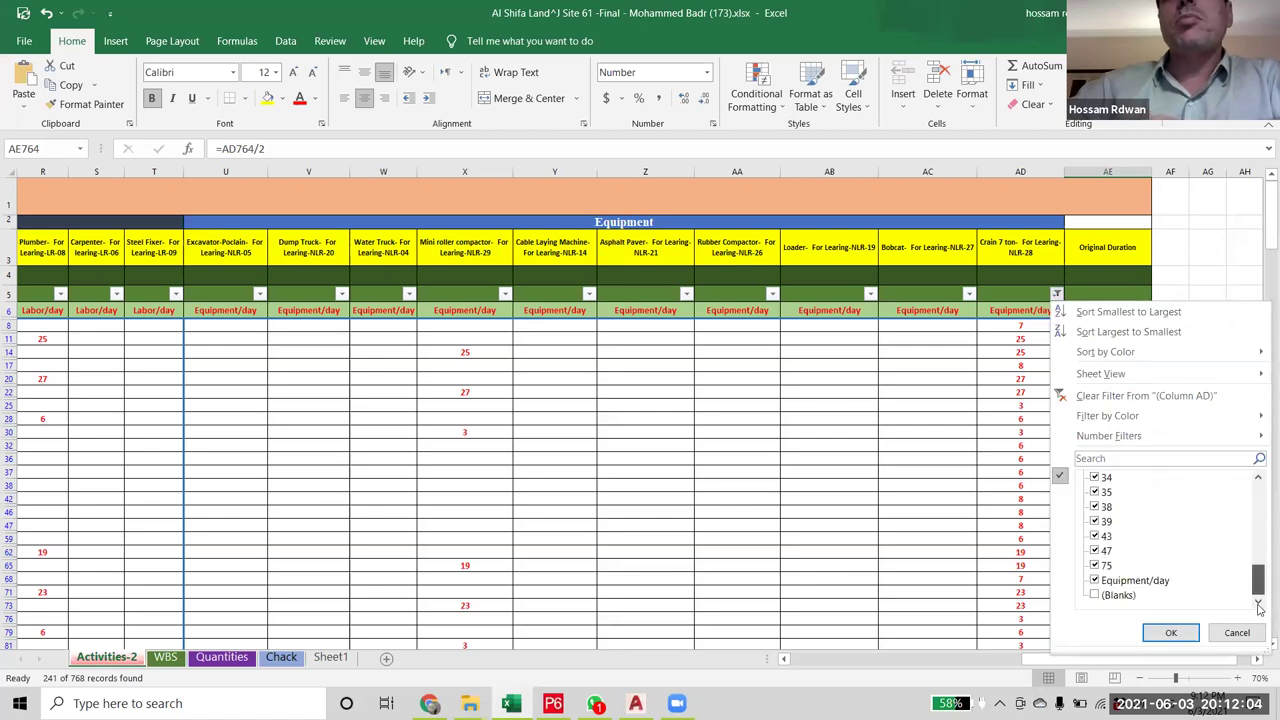
left_click(1172, 634)
key("ctrl+z")
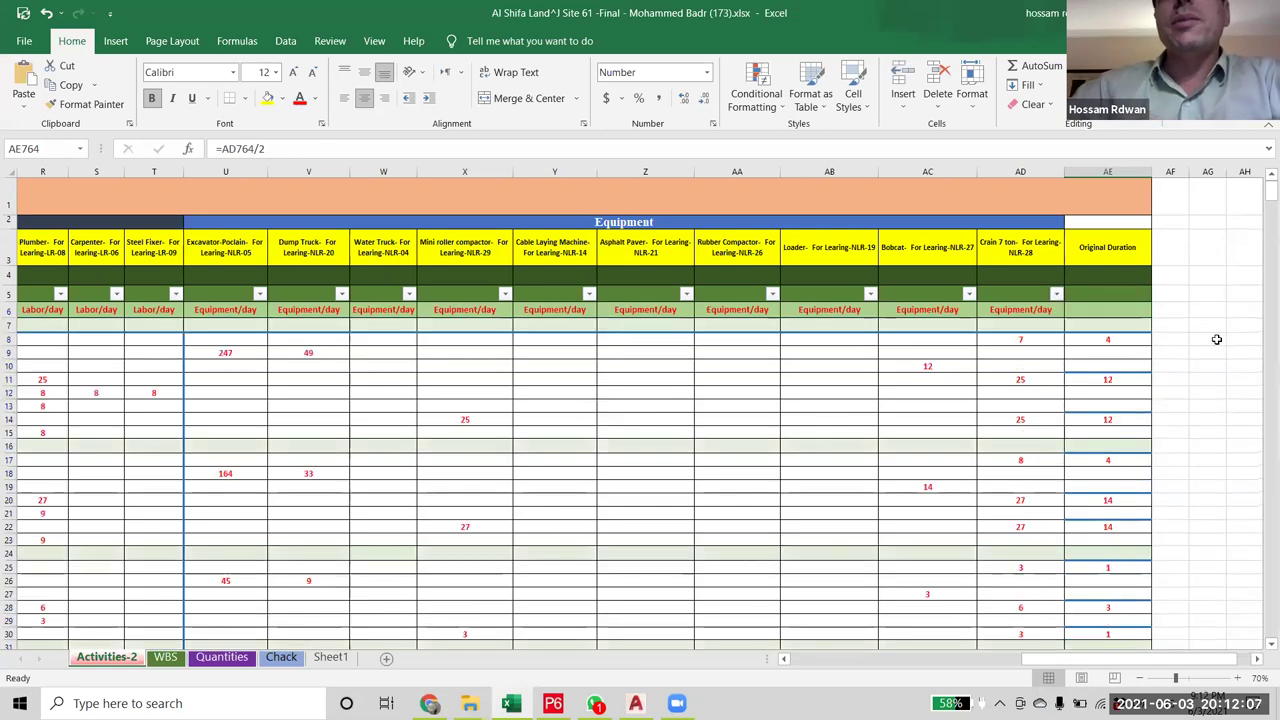
- Examine the Excavator-Poclain and Dump Truck columns and compare their quantity formulas in row 9
left_click(1108, 352)
left_click_drag(1050, 660, 958, 676)
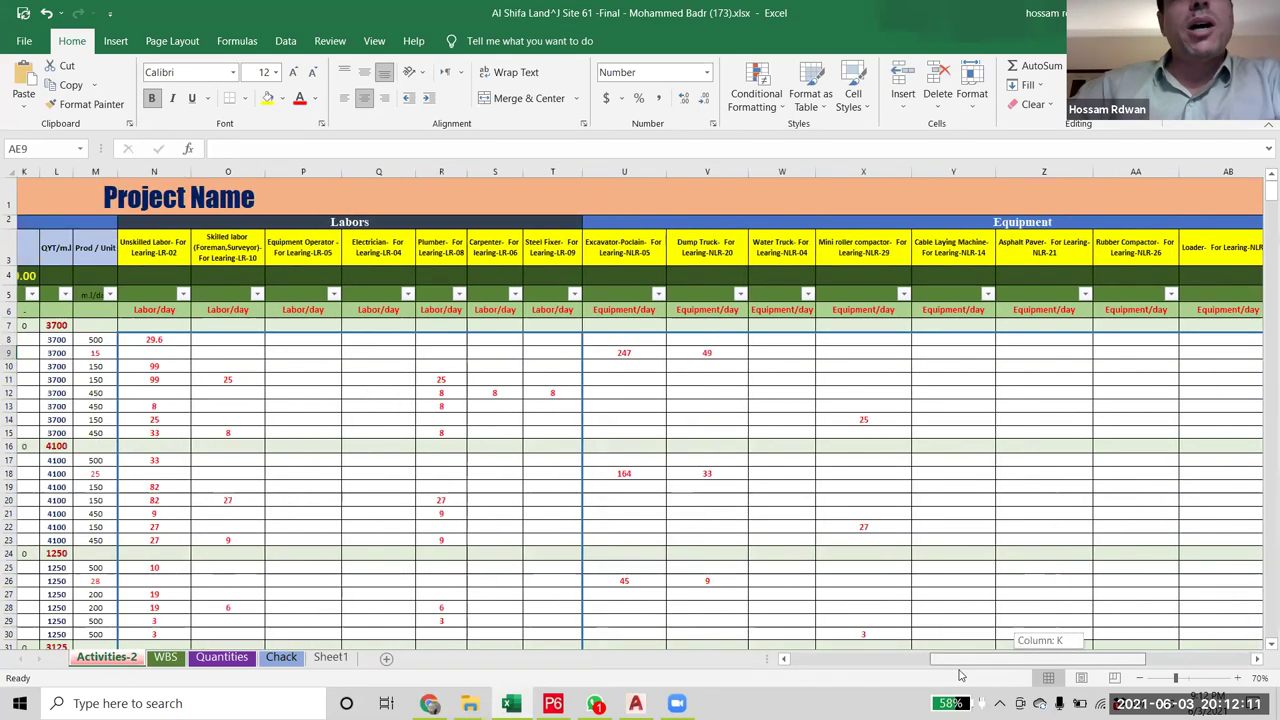
left_click_drag(960, 676, 960, 676)
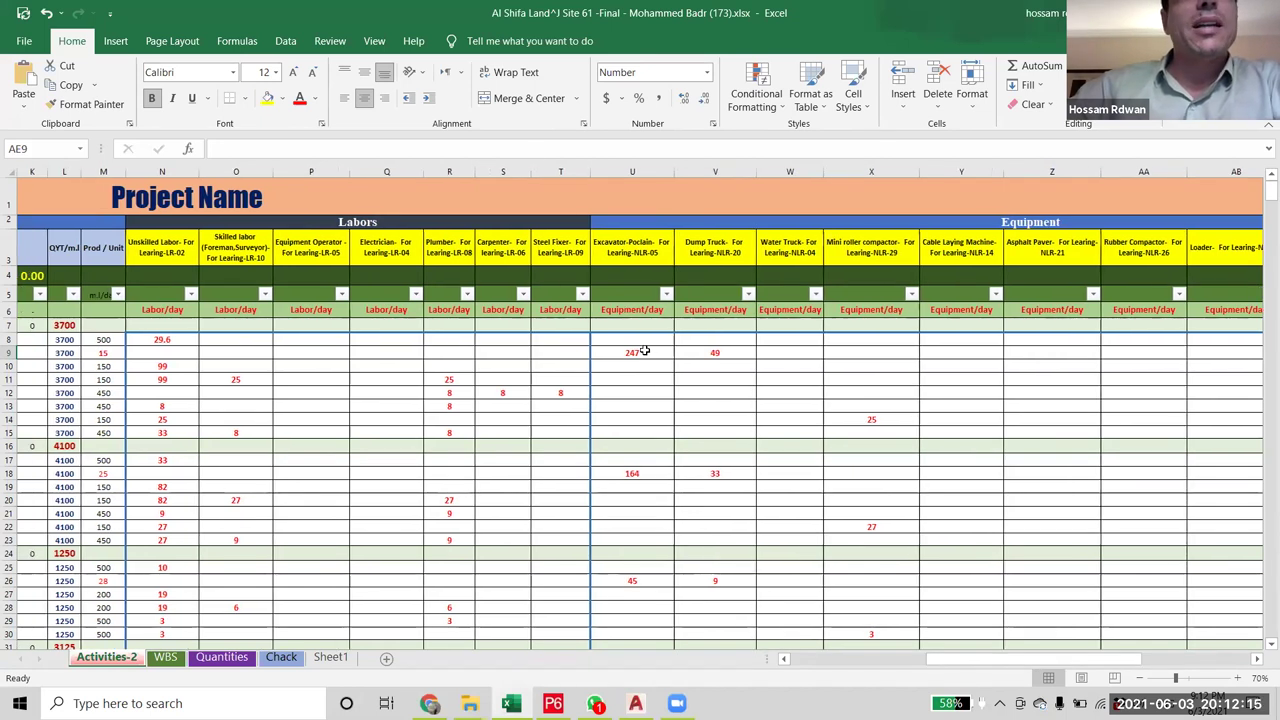
left_click(630, 258)
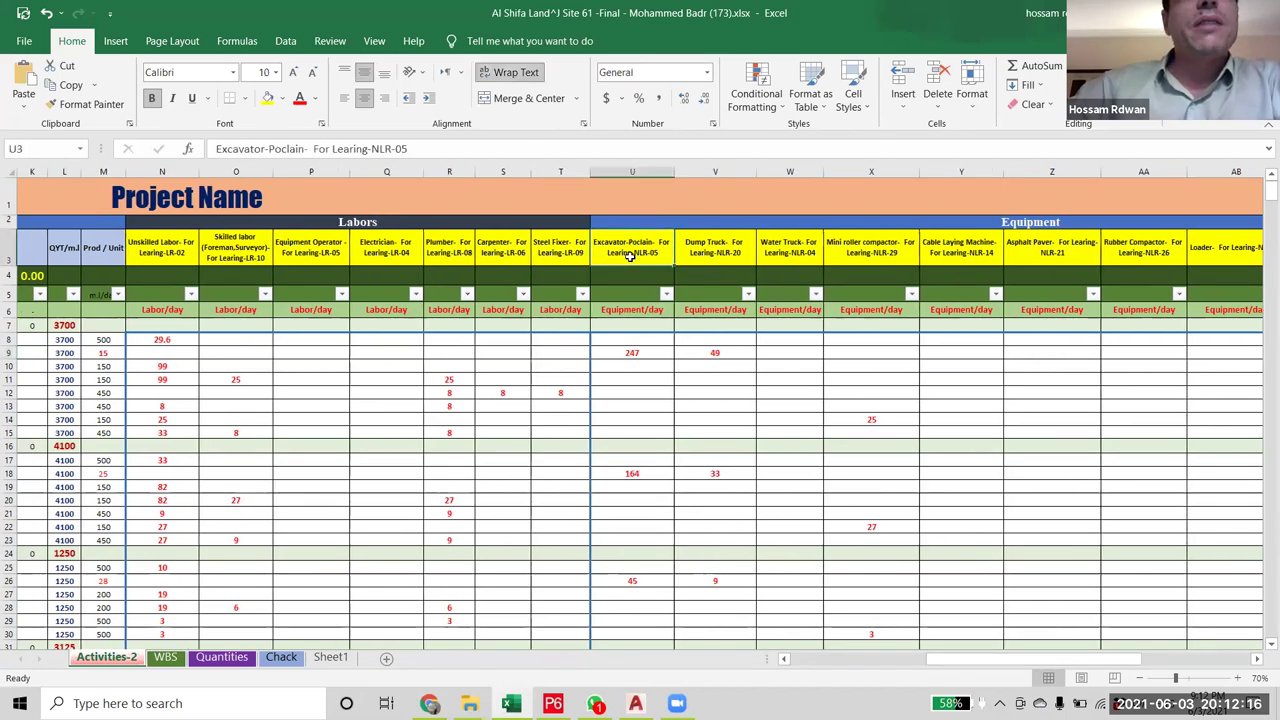
left_click(722, 251)
left_click(708, 172)
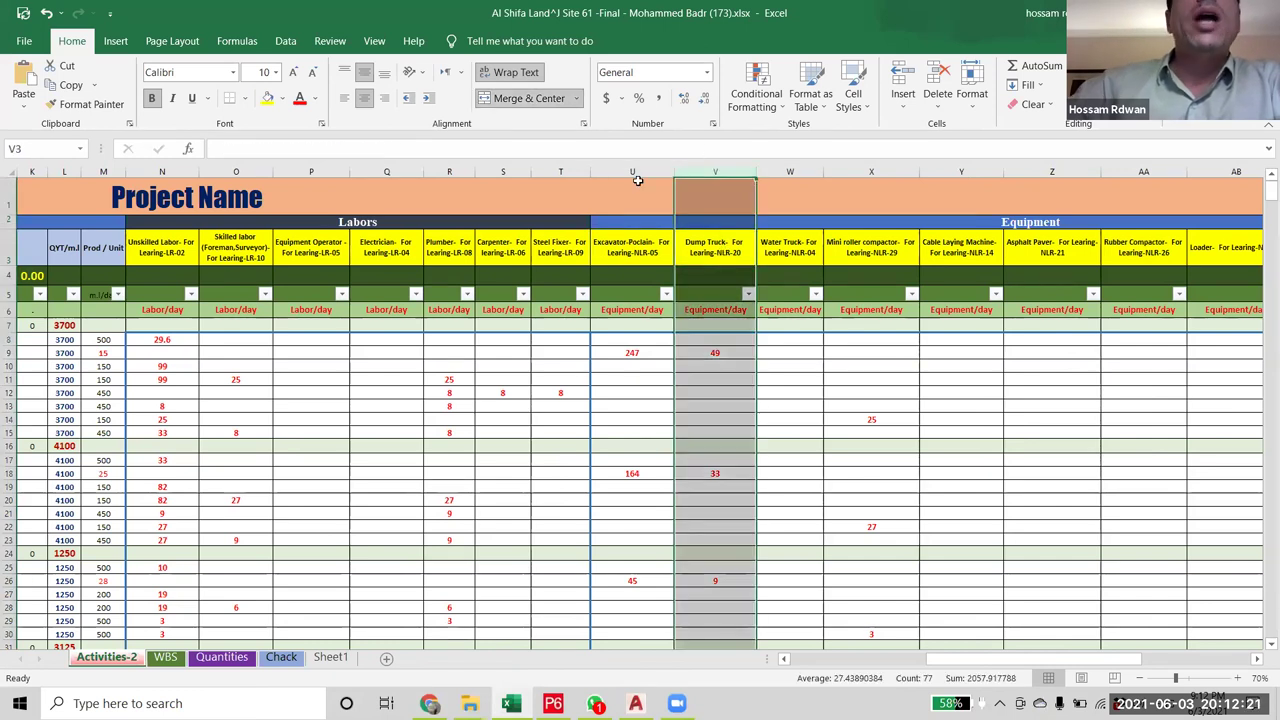
left_click(627, 172)
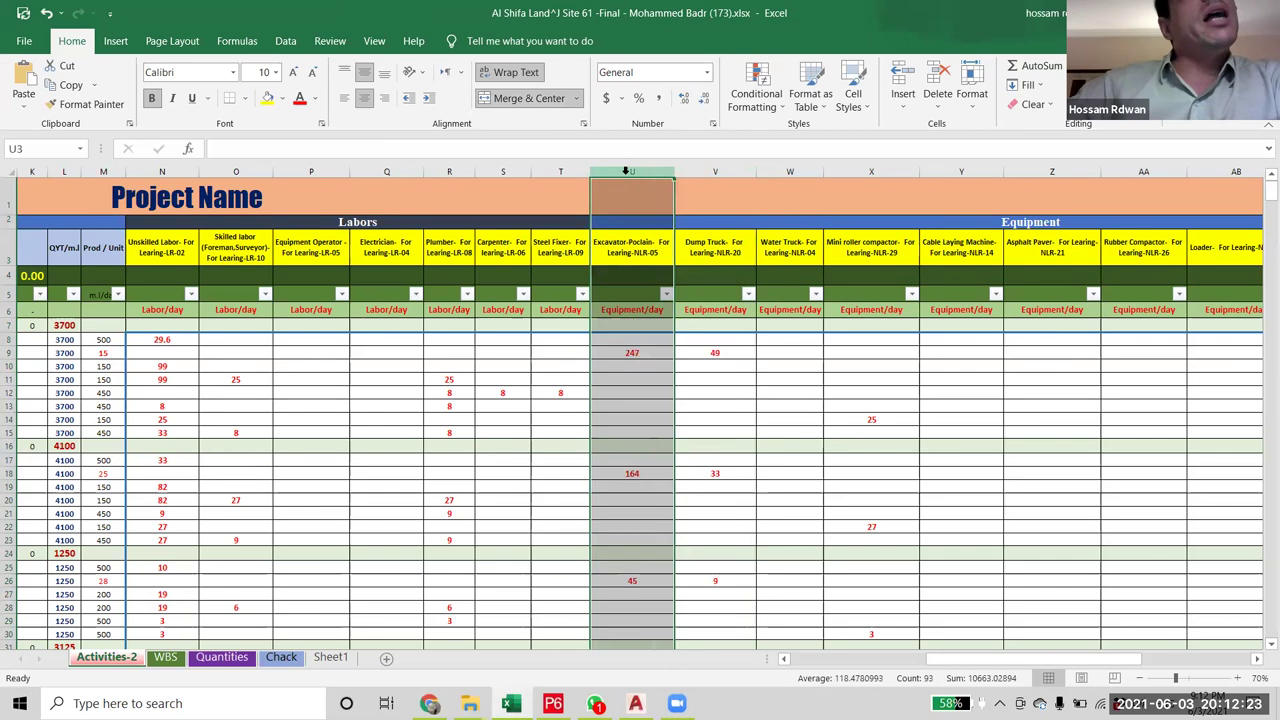
left_click(628, 353)
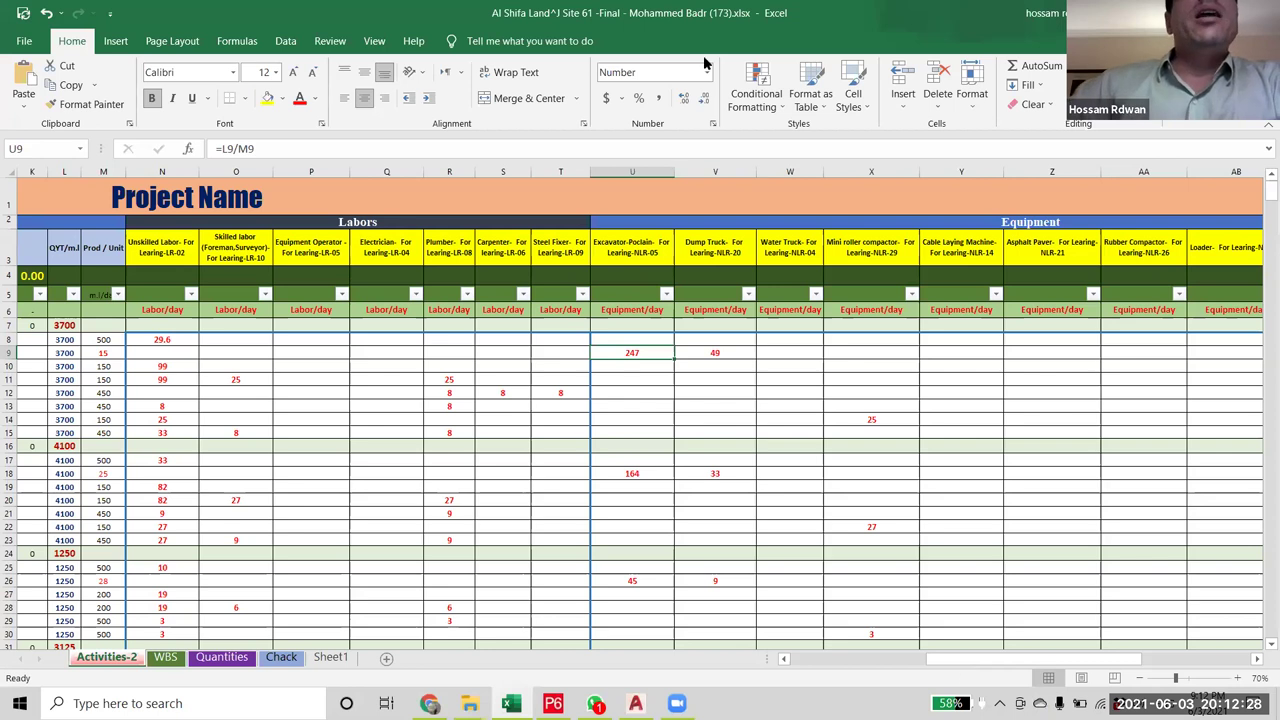
left_click(723, 353)
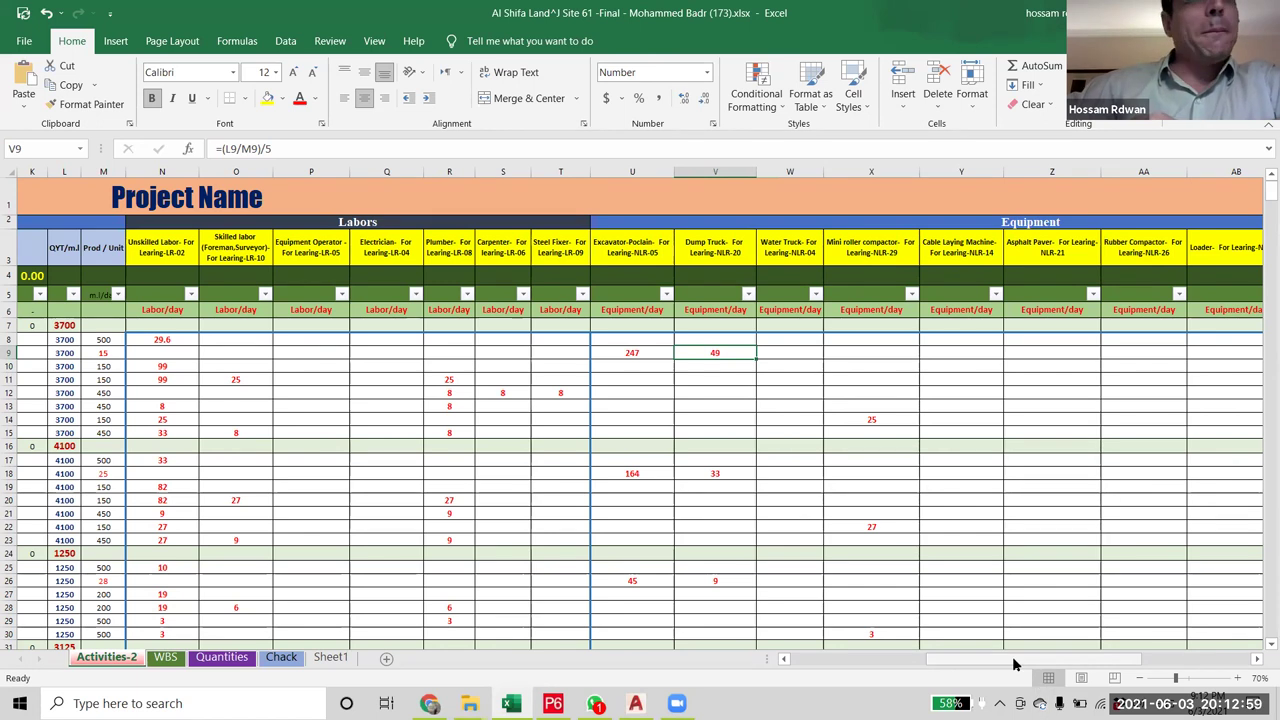
- Hide columns F to M, from Unit to Prod / Unit
left_click_drag(991, 666, 878, 680)
left_click_drag(414, 171, 932, 171)
right_click(945, 177)
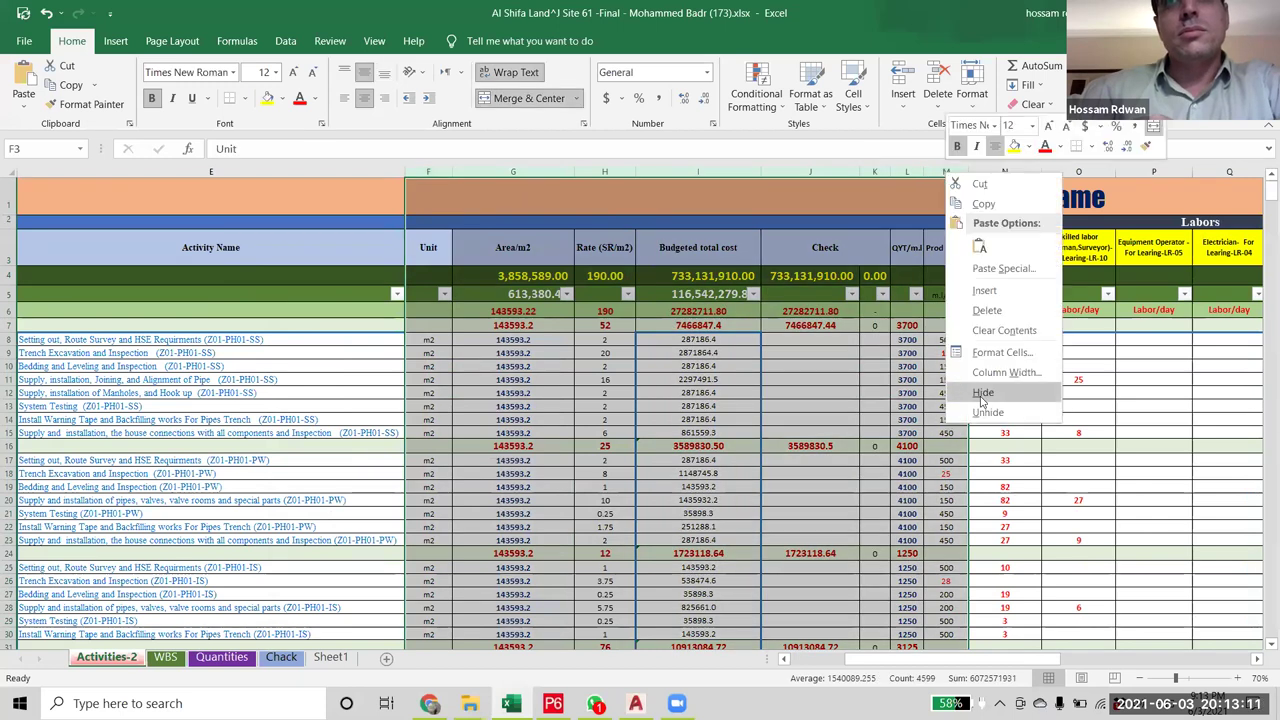
left_click(983, 393)
- Freeze the panes at cell N7 so the headings, ID and Activity Name stay in view
left_click_drag(866, 663, 664, 530)
left_click(470, 328)
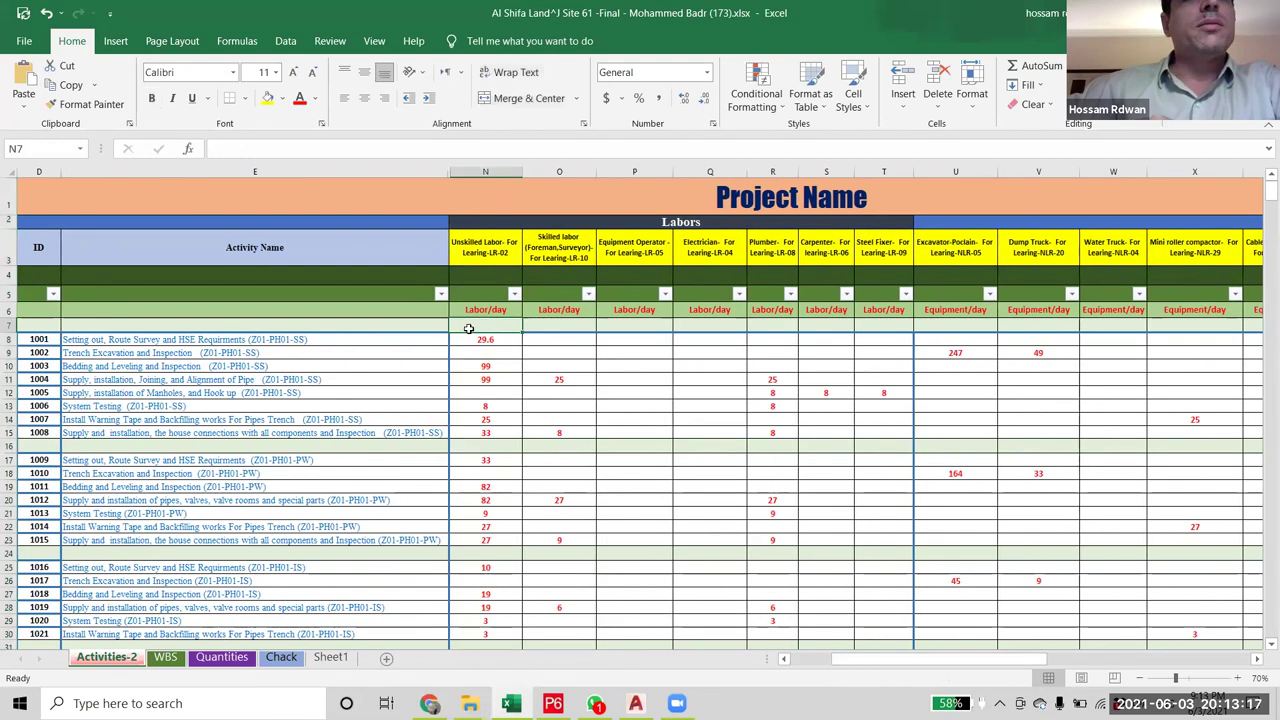
left_click(374, 41)
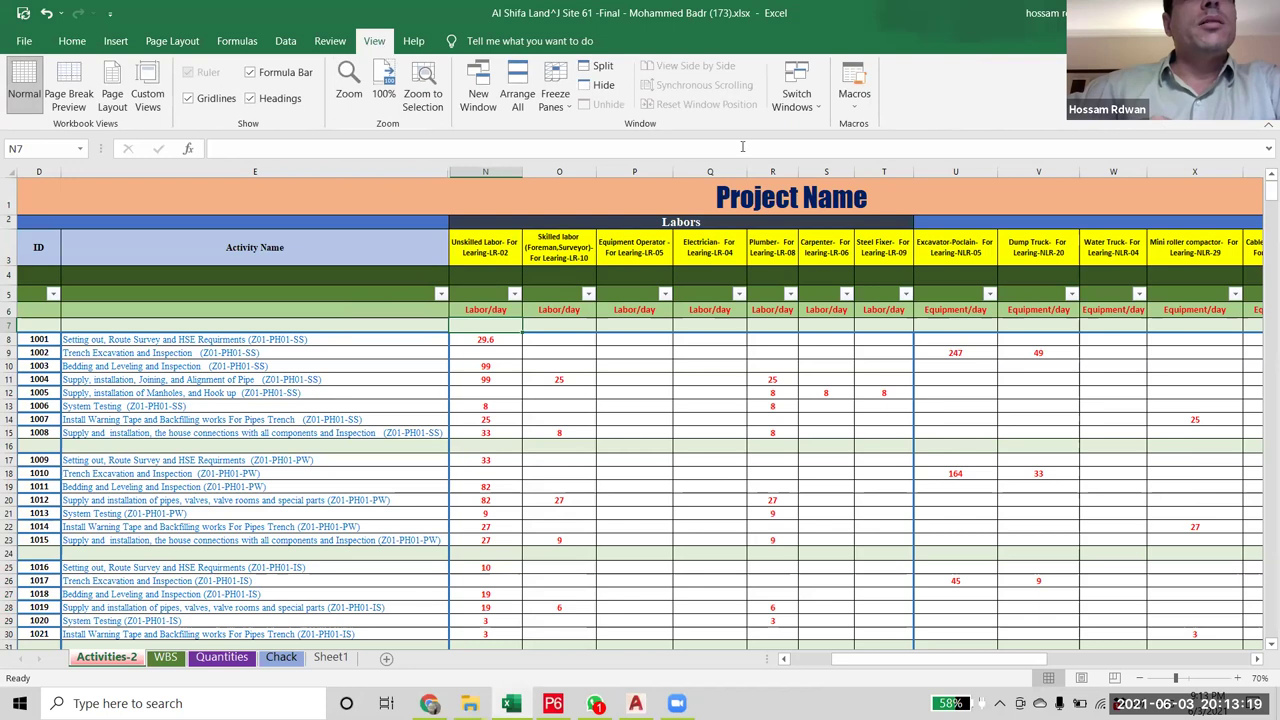
left_click(558, 86)
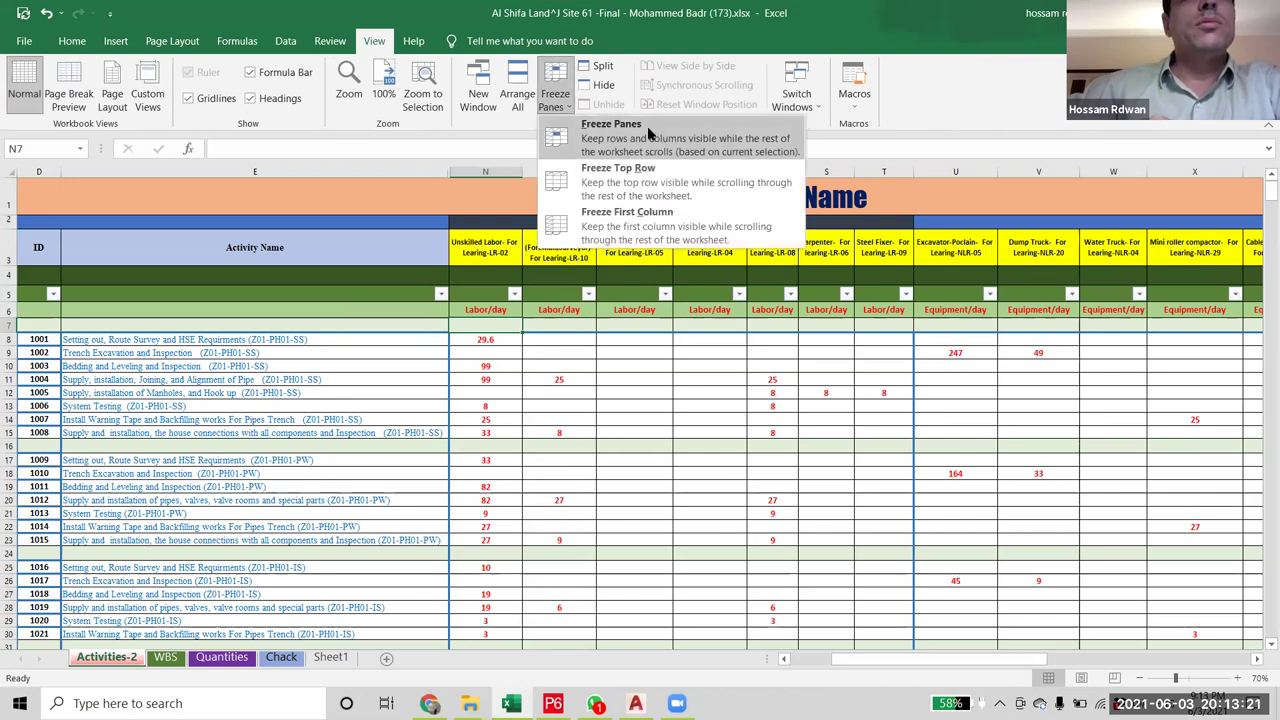
left_click(647, 133)
- Enter the formula =U9/20 in activity 1002's Original Duration cell AE9, dividing the excavator quantity by 20
left_click_drag(952, 660, 1046, 677)
left_click(567, 351)
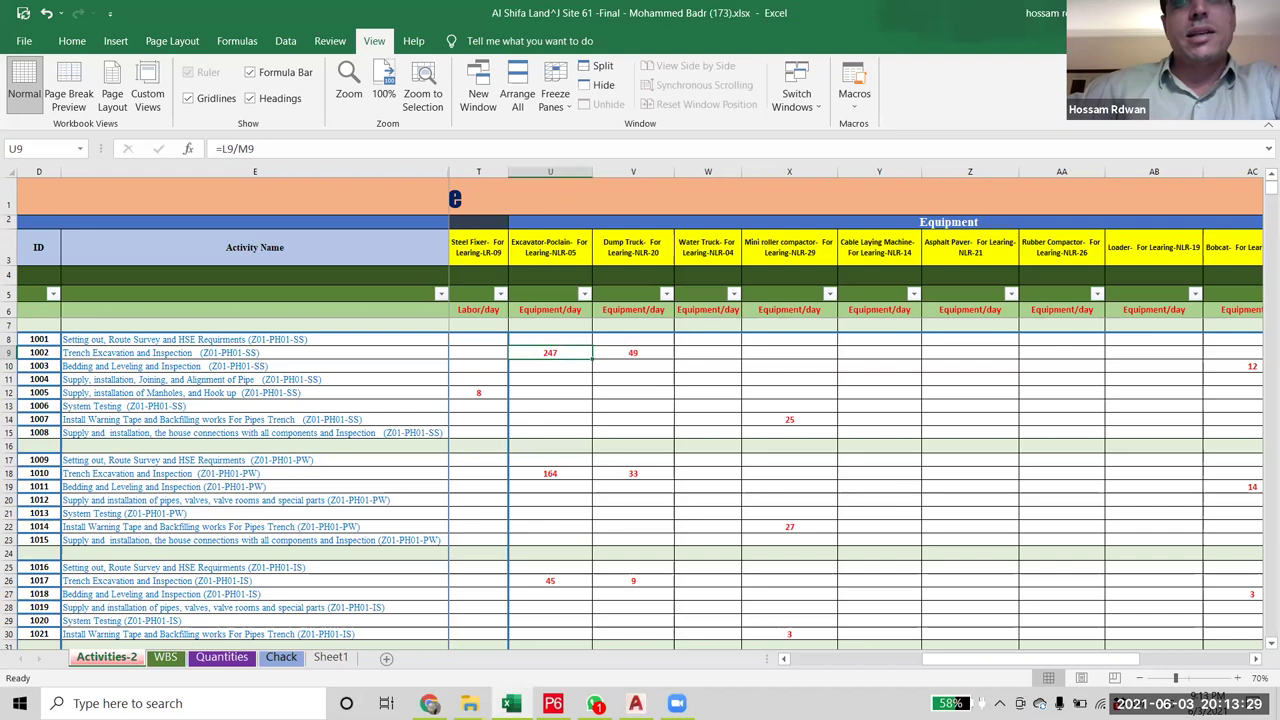
left_click_drag(932, 665, 1020, 665)
left_click(1131, 354)
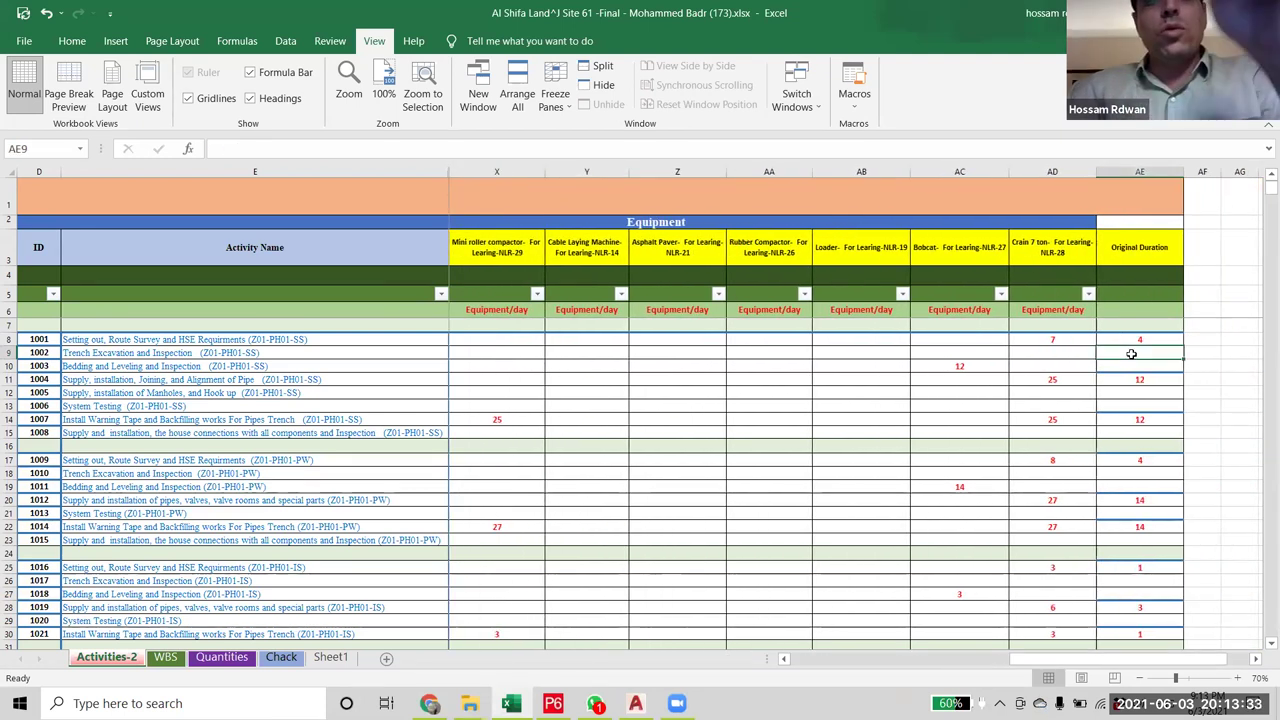
type("=")
left_click_drag(1062, 664, 899, 673)
left_click(729, 352)
left_click(336, 150)
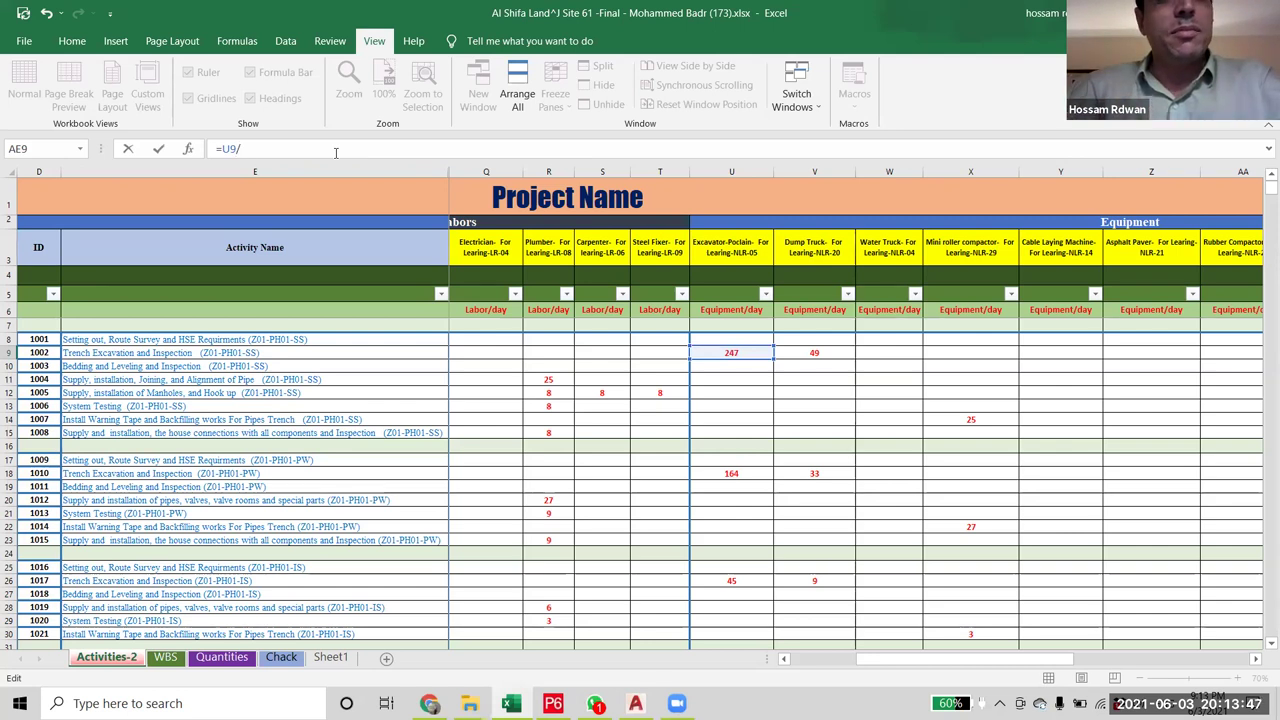
type("20")
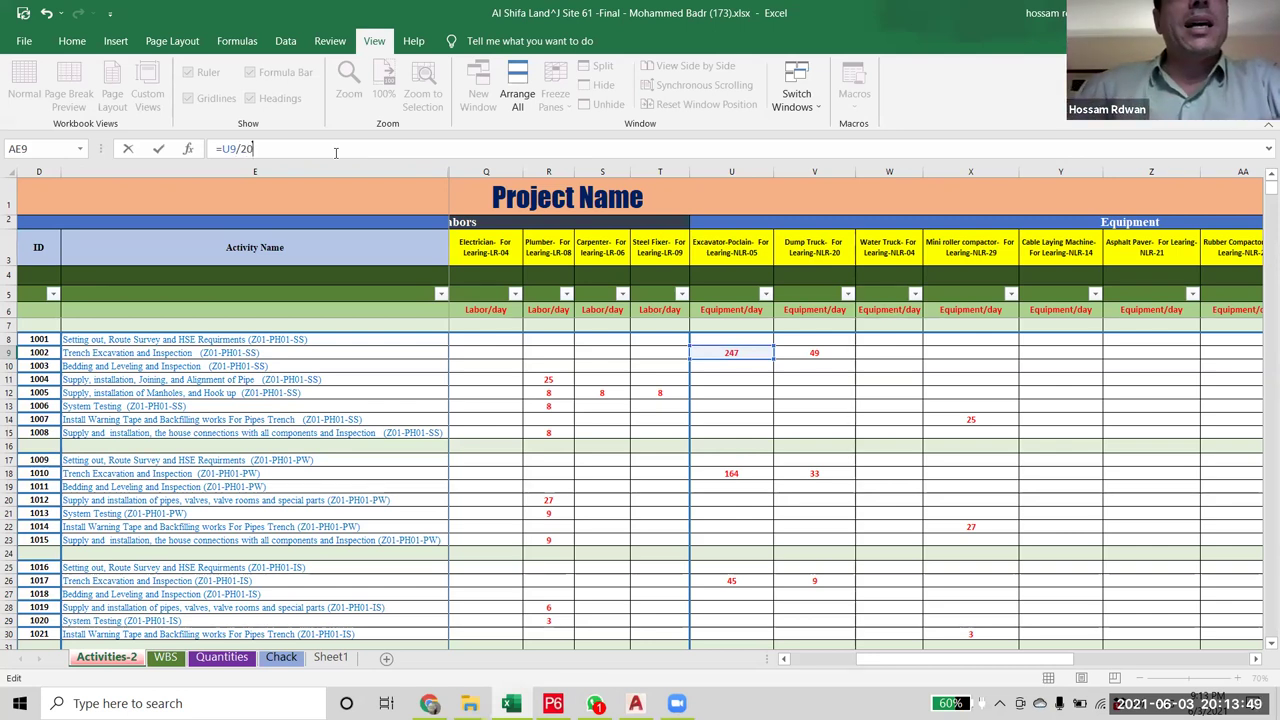
left_click_drag(919, 668, 1090, 680)
key("Return")
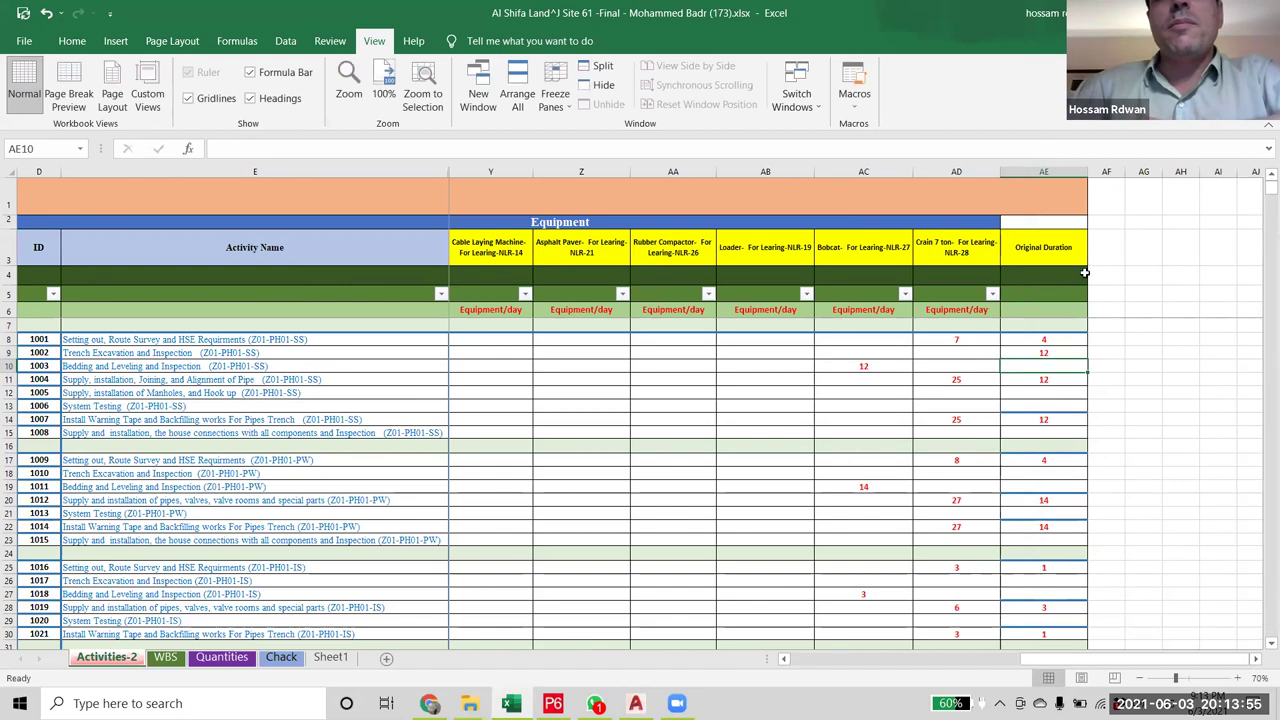
left_click(1060, 353)
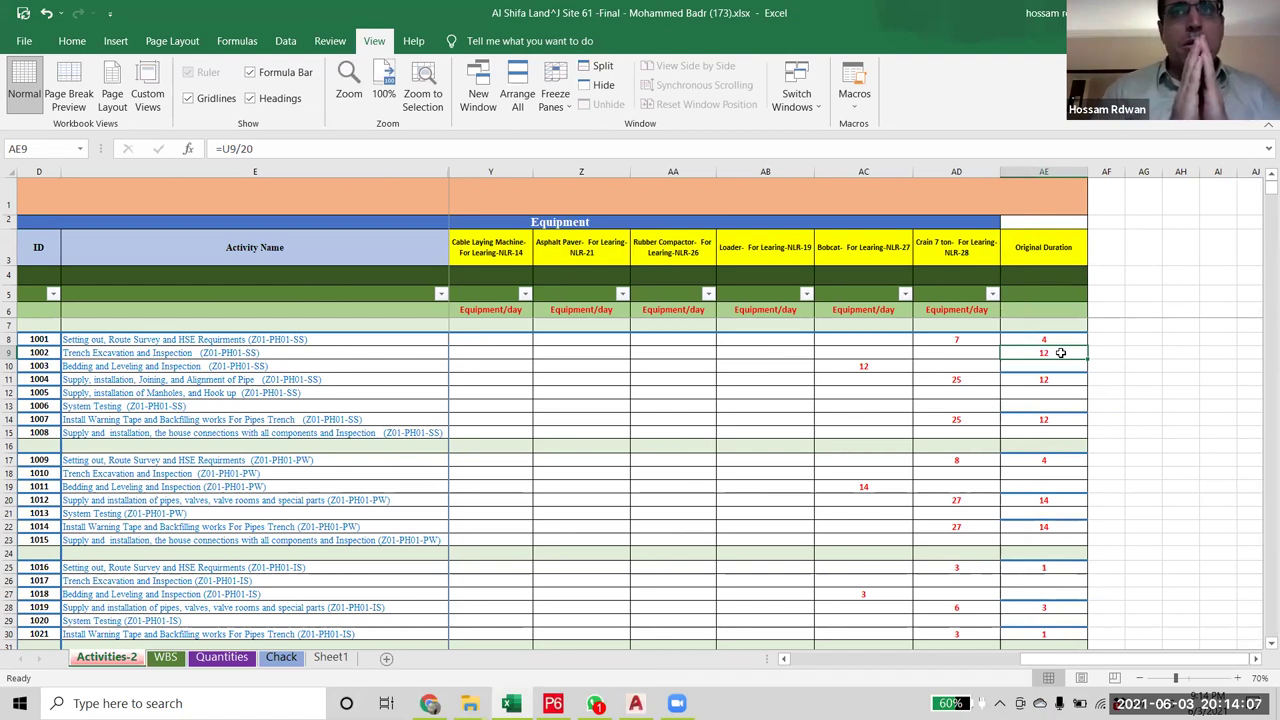
- Change activity 1002's Original Duration formula in cell AE9 to =U9/10
double_click(252, 152)
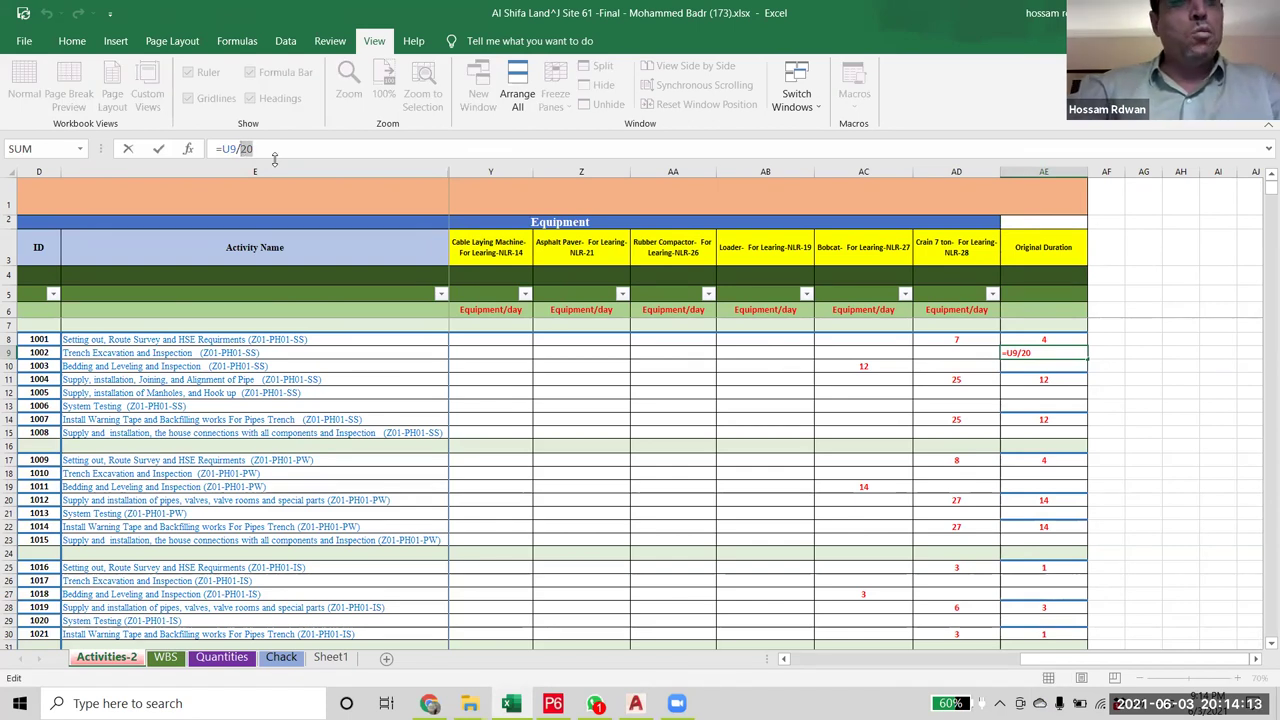
type("10")
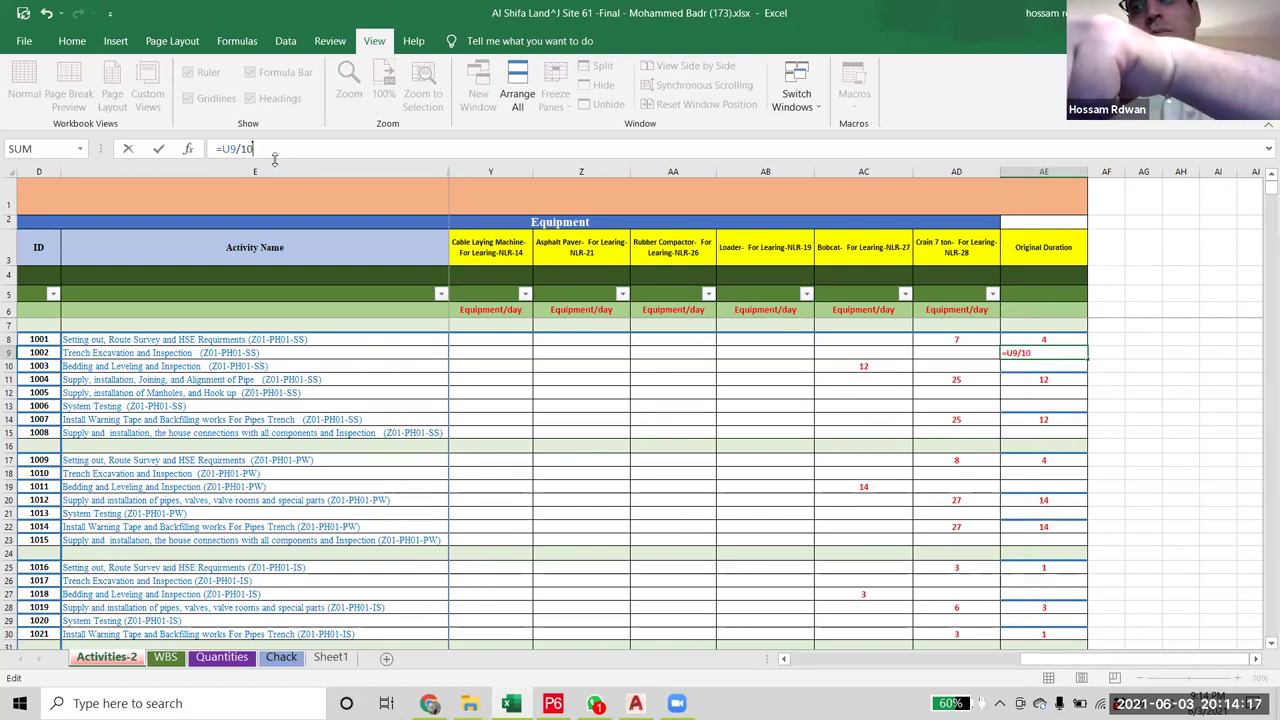
left_click(1057, 350)
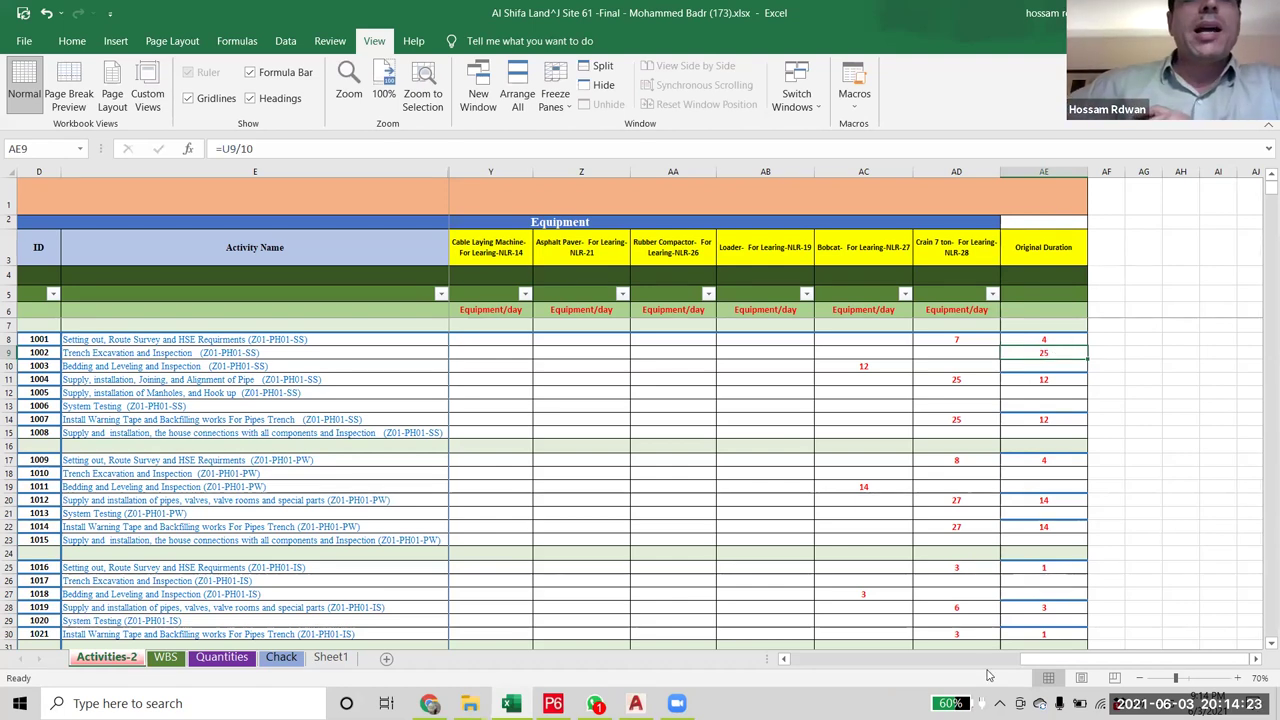
- Switch to the AutoCAD layout drawing and examine the Zone 1 phases and the zones bordering them
left_click(635, 703)
scroll(647, 500, "down", 5)
scroll(647, 500, "up", 8)
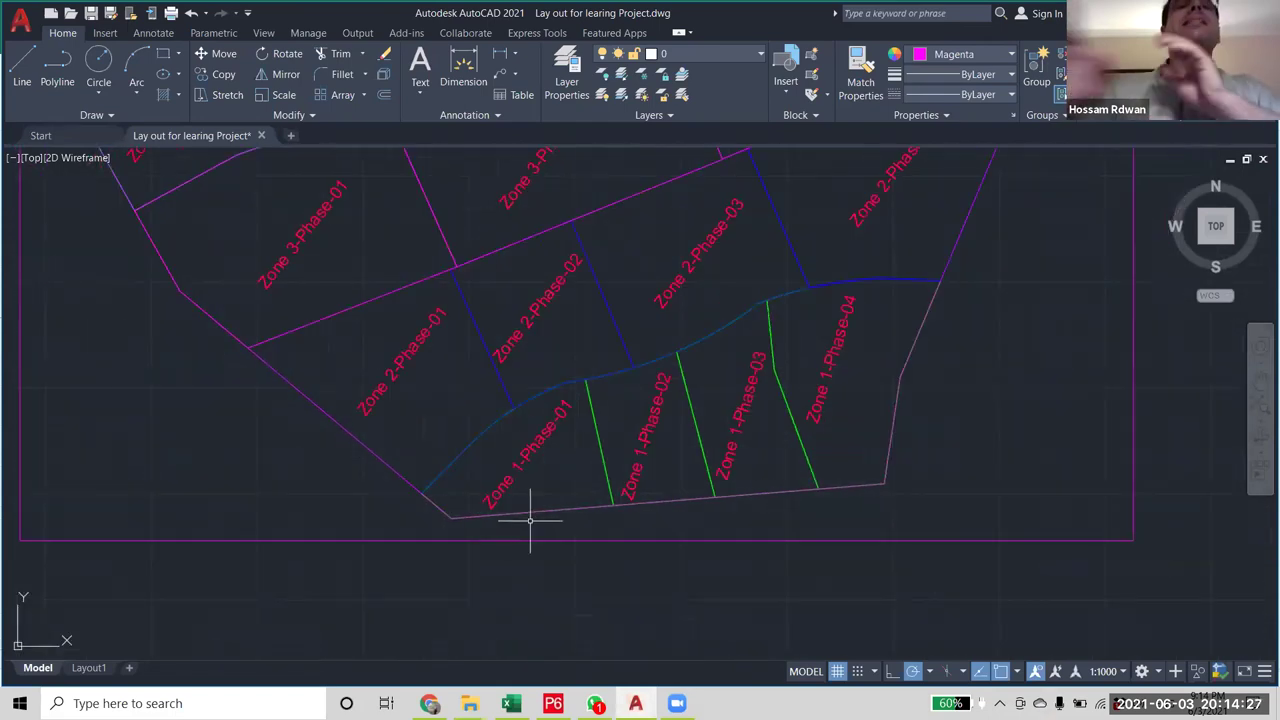
scroll(506, 437, "down", 5)
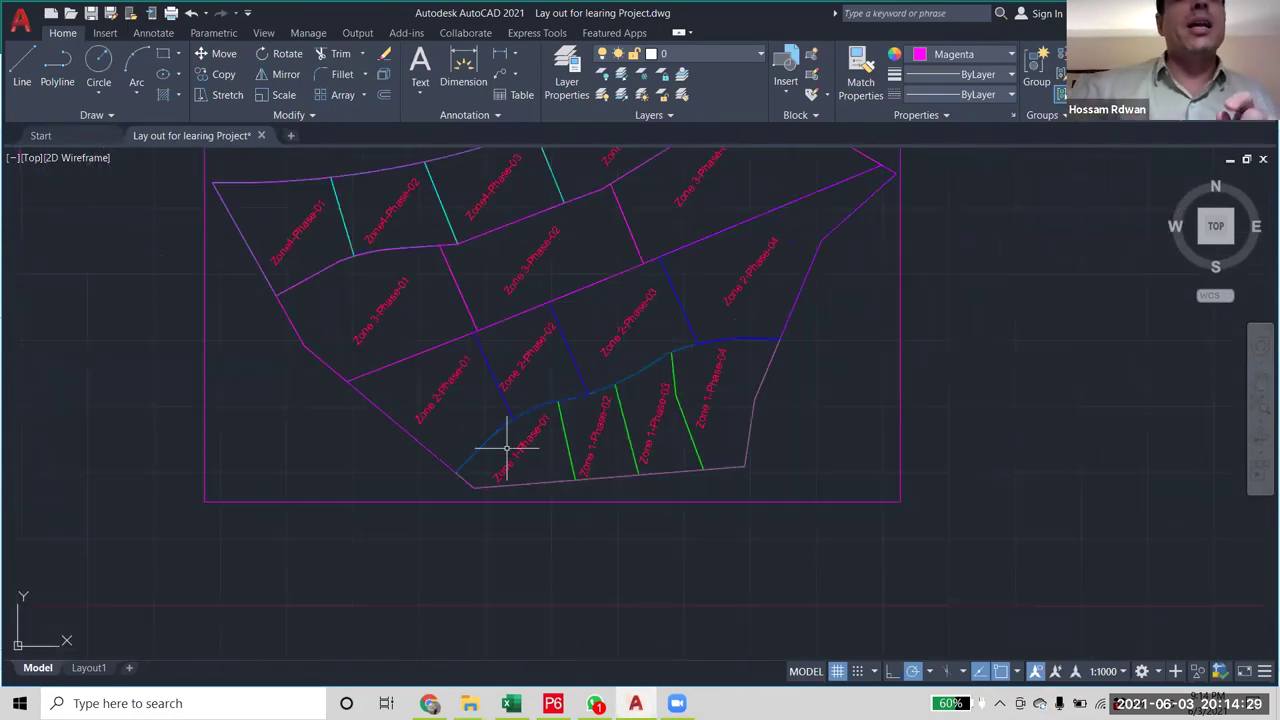
scroll(508, 528, "up", 2)
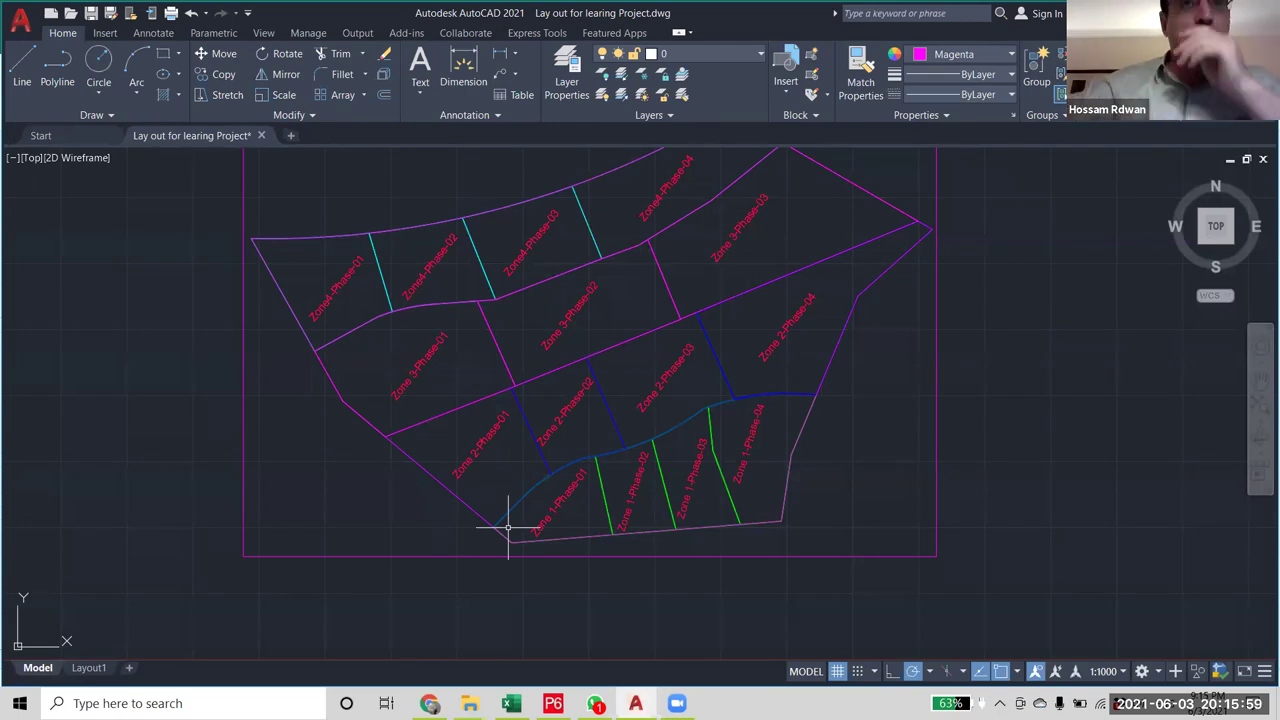
mouse_move(569, 509)
left_mouse_down()
mouse_move(565, 553)
mouse_move(572, 400)
left_mouse_up()
scroll(572, 400, "up", 2)
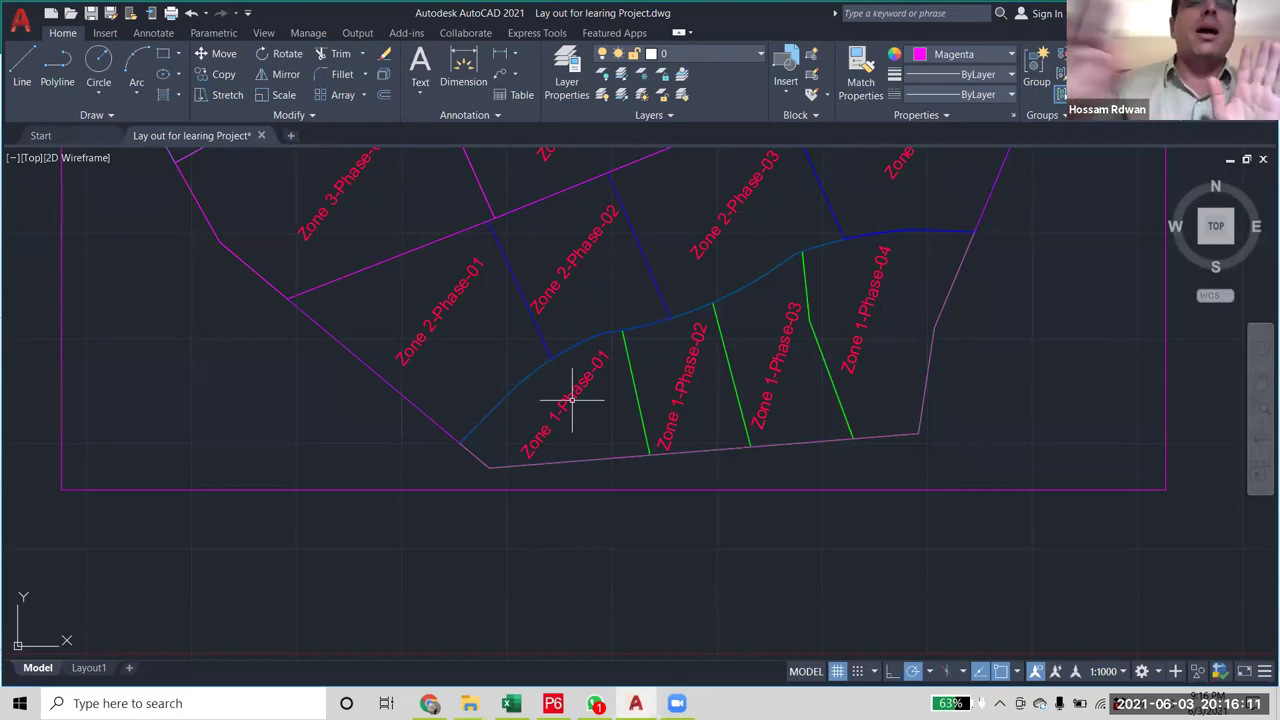
scroll(574, 403, "down", 2)
mouse_move(577, 357)
left_mouse_down()
mouse_move(579, 479)
mouse_move(581, 387)
left_mouse_up()
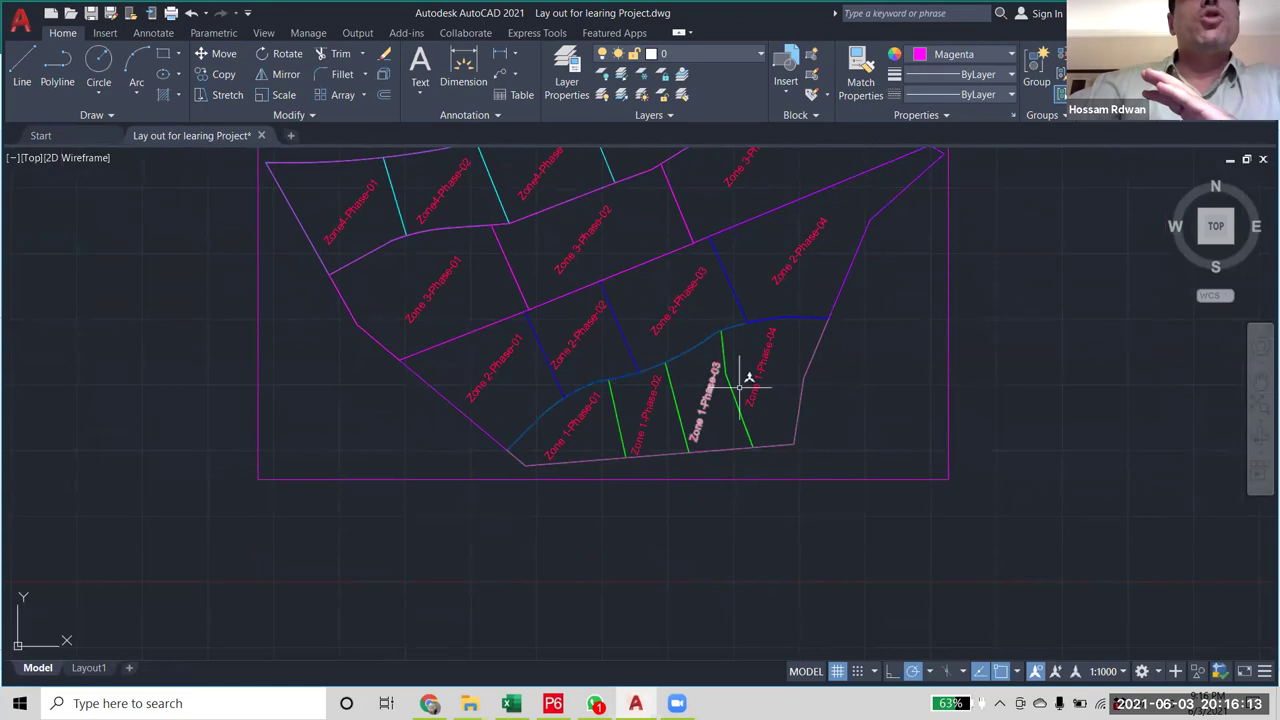
- Highlight the Zone 1 phases and the adjoining Zone 2 phases in the layout, and clear the selection
left_click_drag(772, 391, 580, 406)
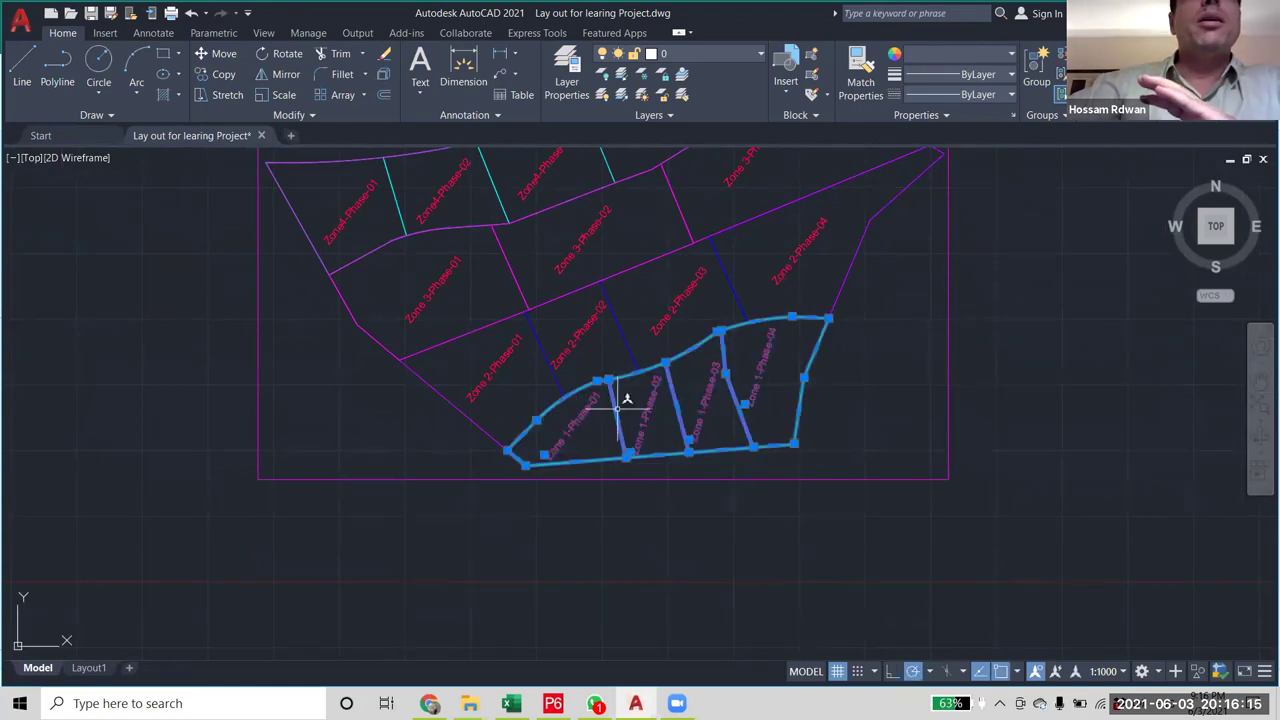
mouse_move(766, 260)
left_mouse_down()
mouse_move(471, 349)
mouse_move(474, 368)
left_mouse_up()
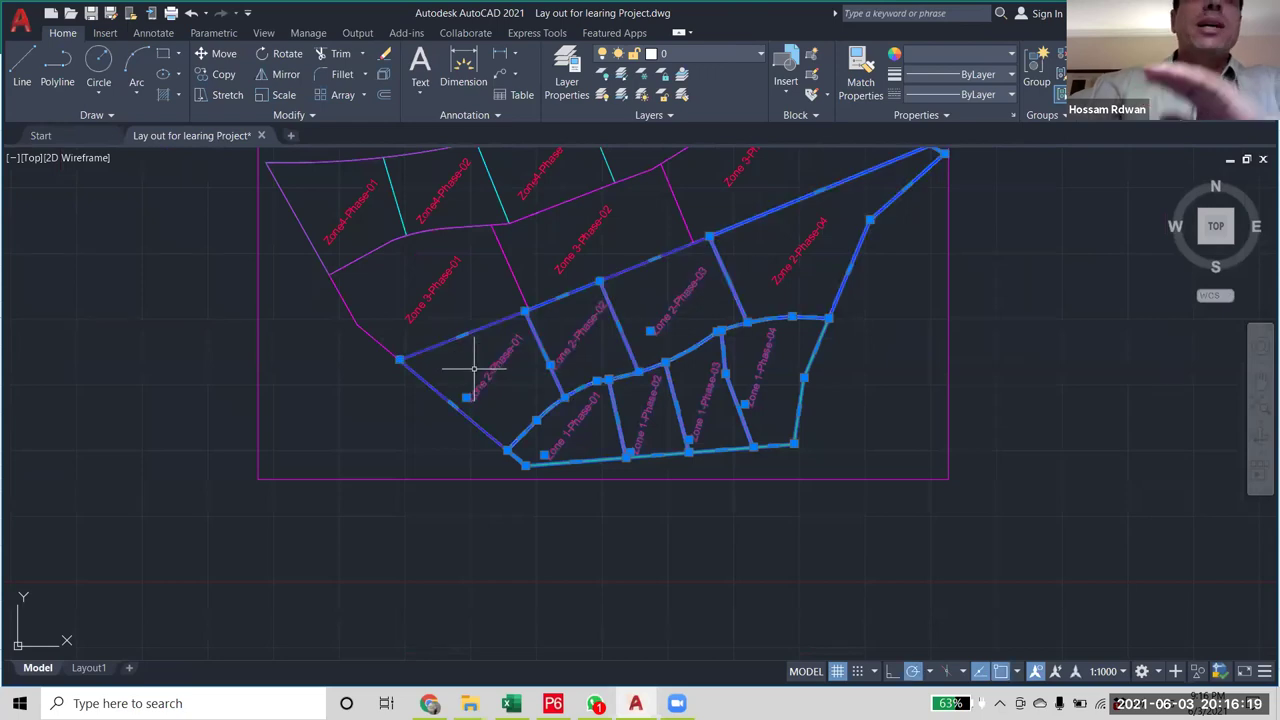
key("Escape")
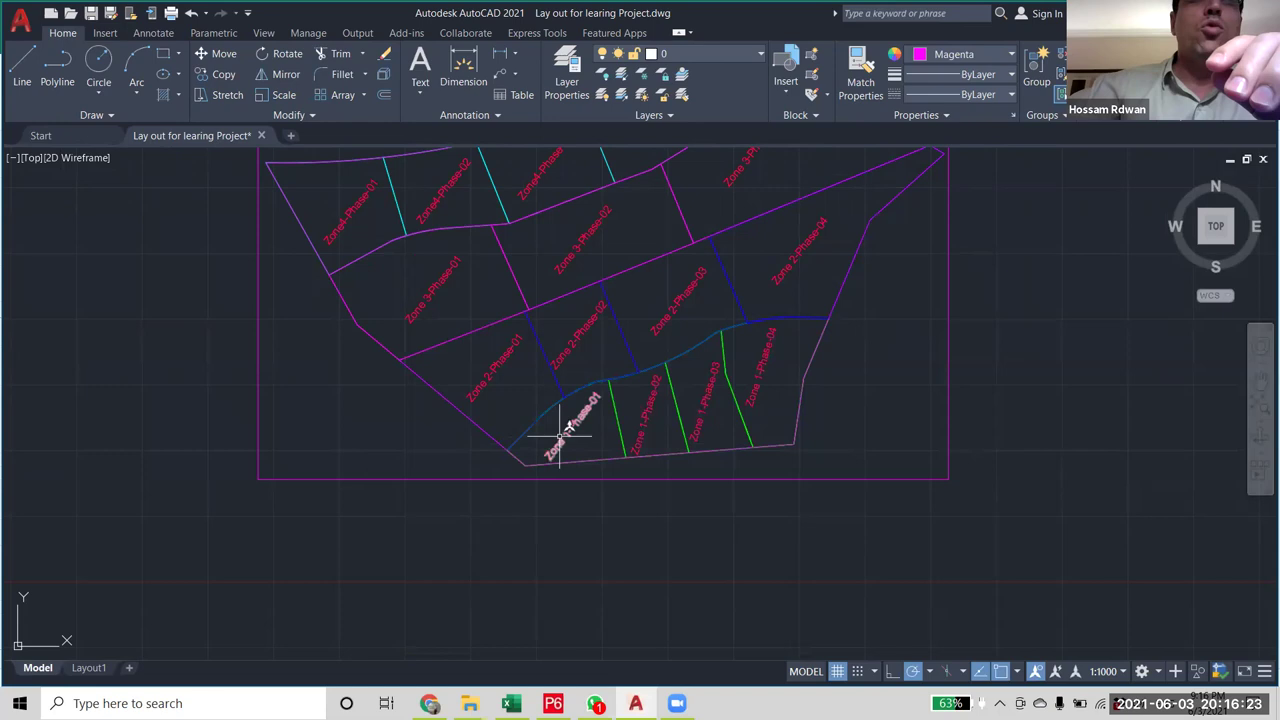
- Examine how Zone 1-Phase-01 and the other phases are arranged across Zones 1 to 4 of the site layout
scroll(537, 423, "up", 2)
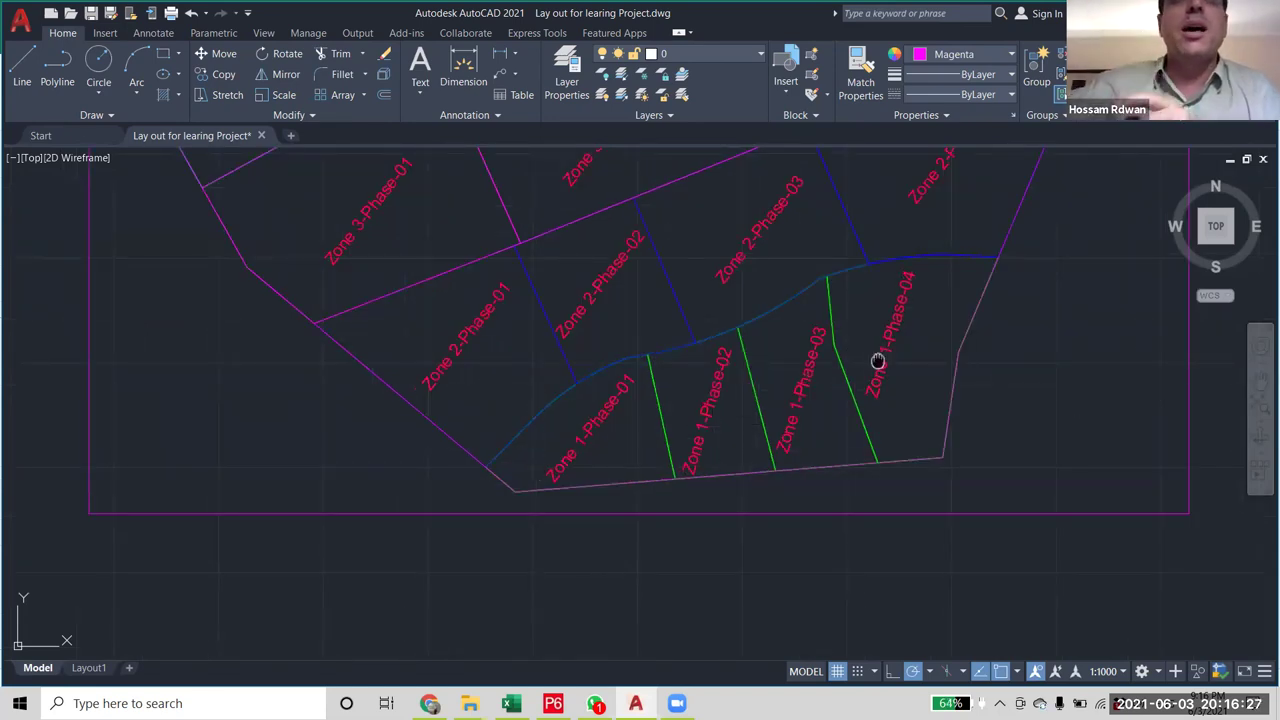
left_click_drag(877, 360, 916, 463)
scroll(637, 397, "down", 3)
mouse_move(637, 397)
left_mouse_down()
mouse_move(571, 383)
mouse_move(557, 426)
mouse_move(508, 400)
mouse_move(510, 360)
left_mouse_up()
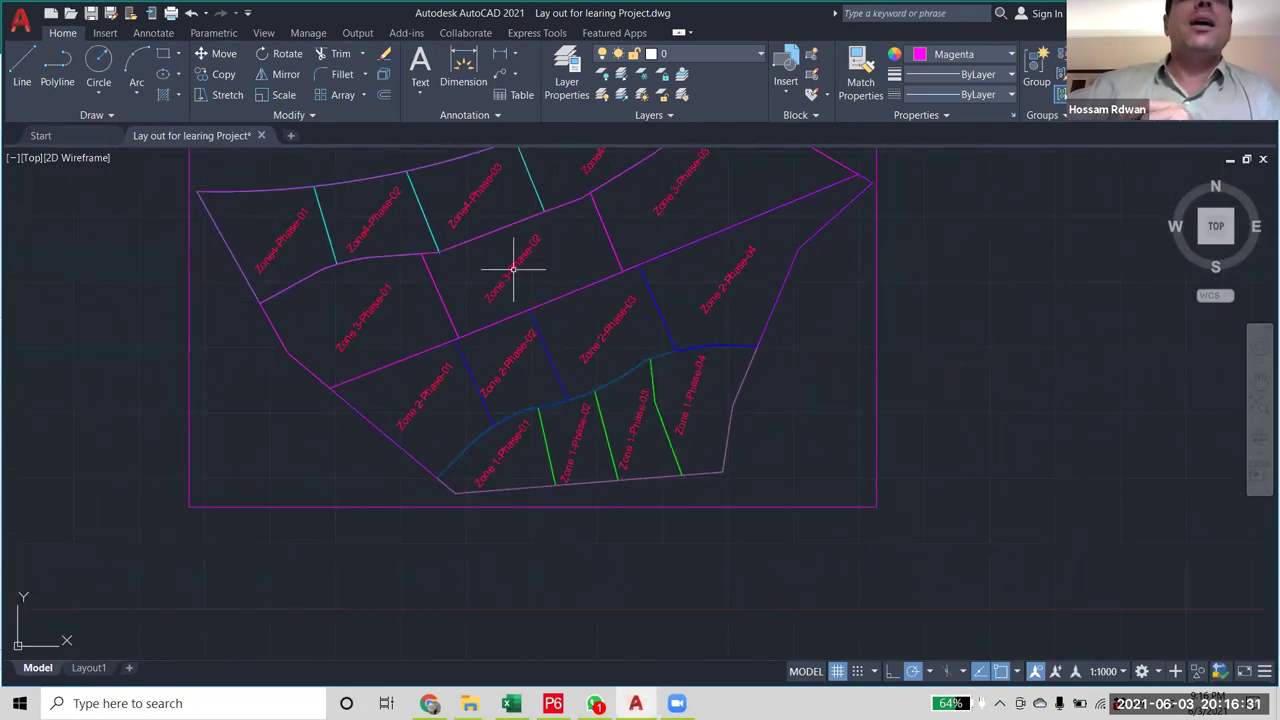
left_click_drag(349, 286, 363, 327)
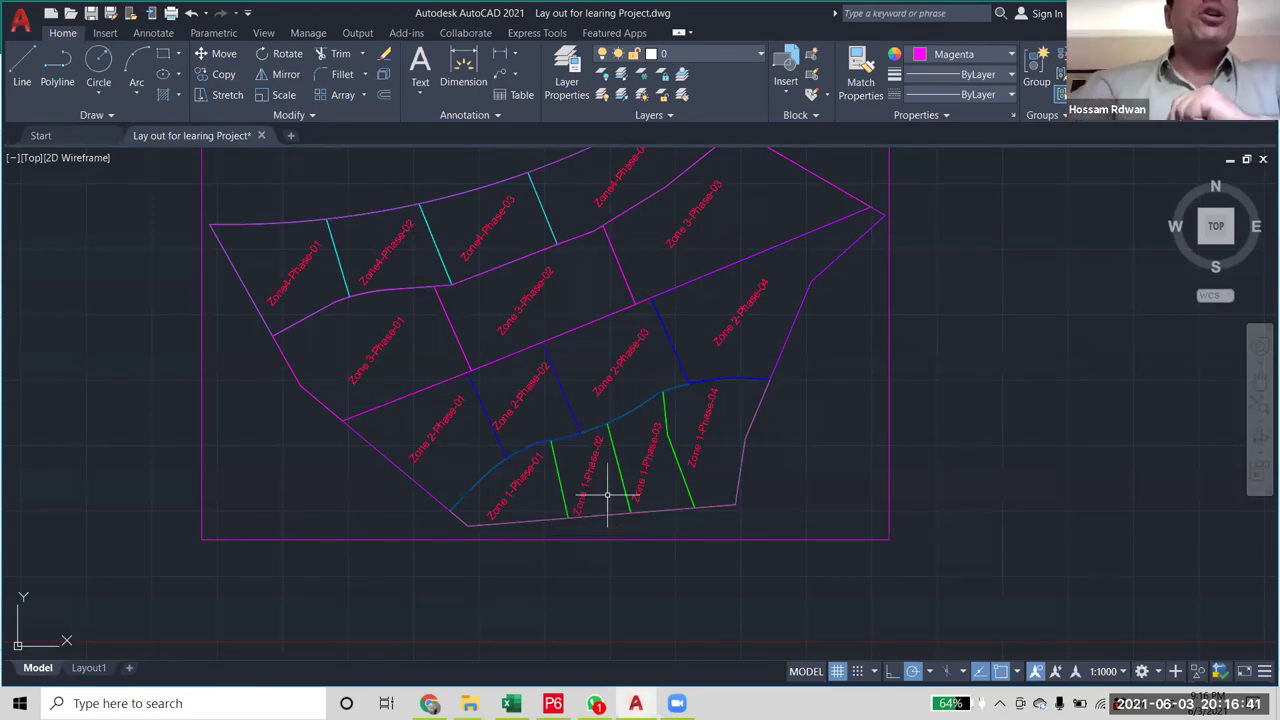
left_click_drag(354, 291, 400, 337)
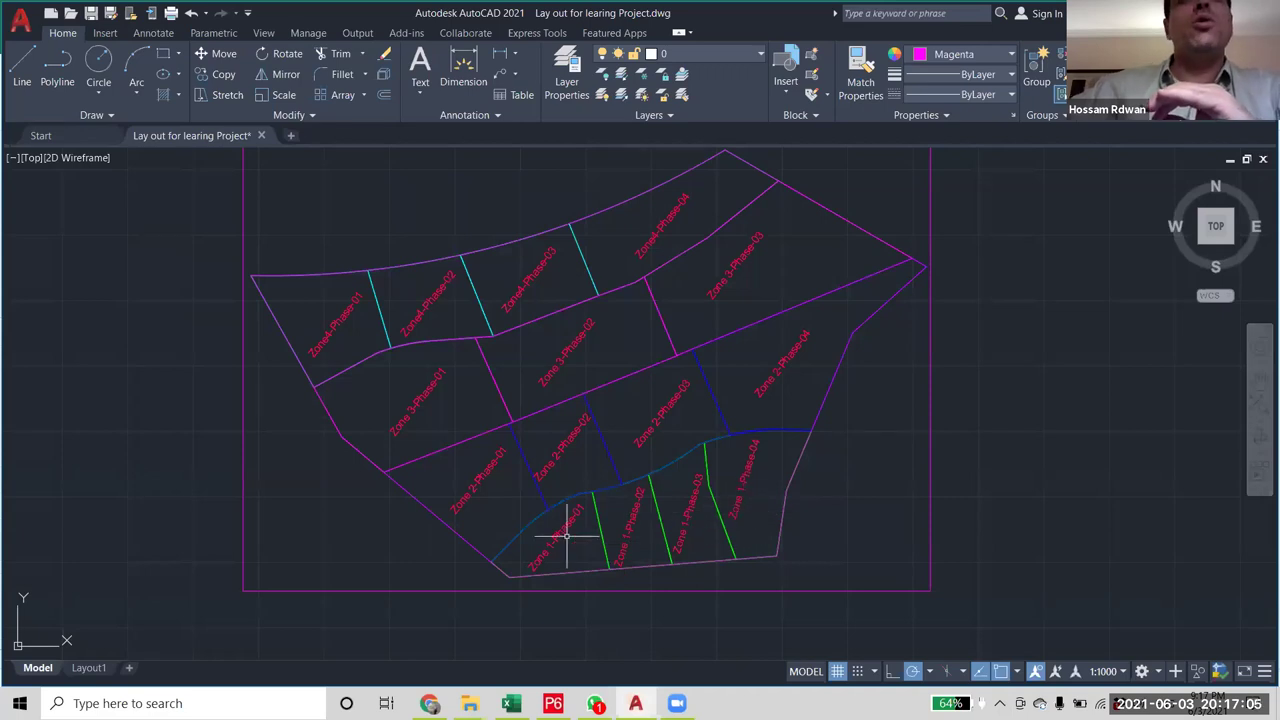
right_click(546, 485)
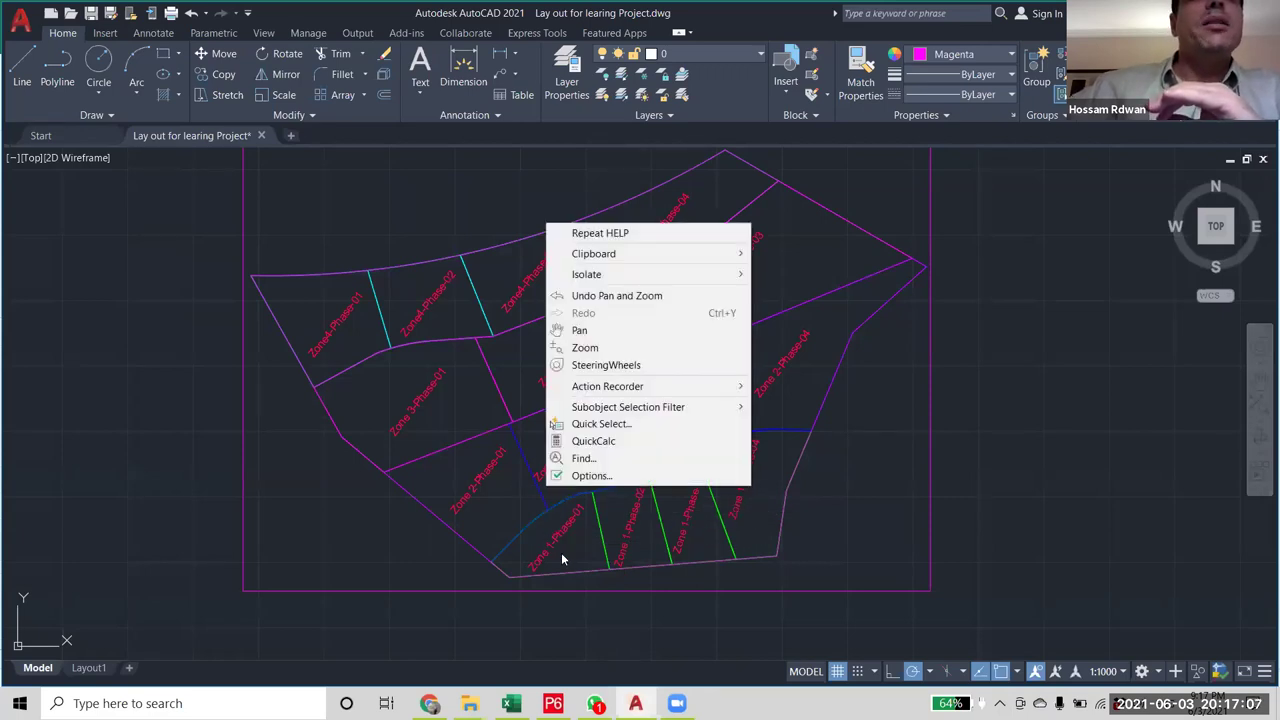
left_click(538, 541)
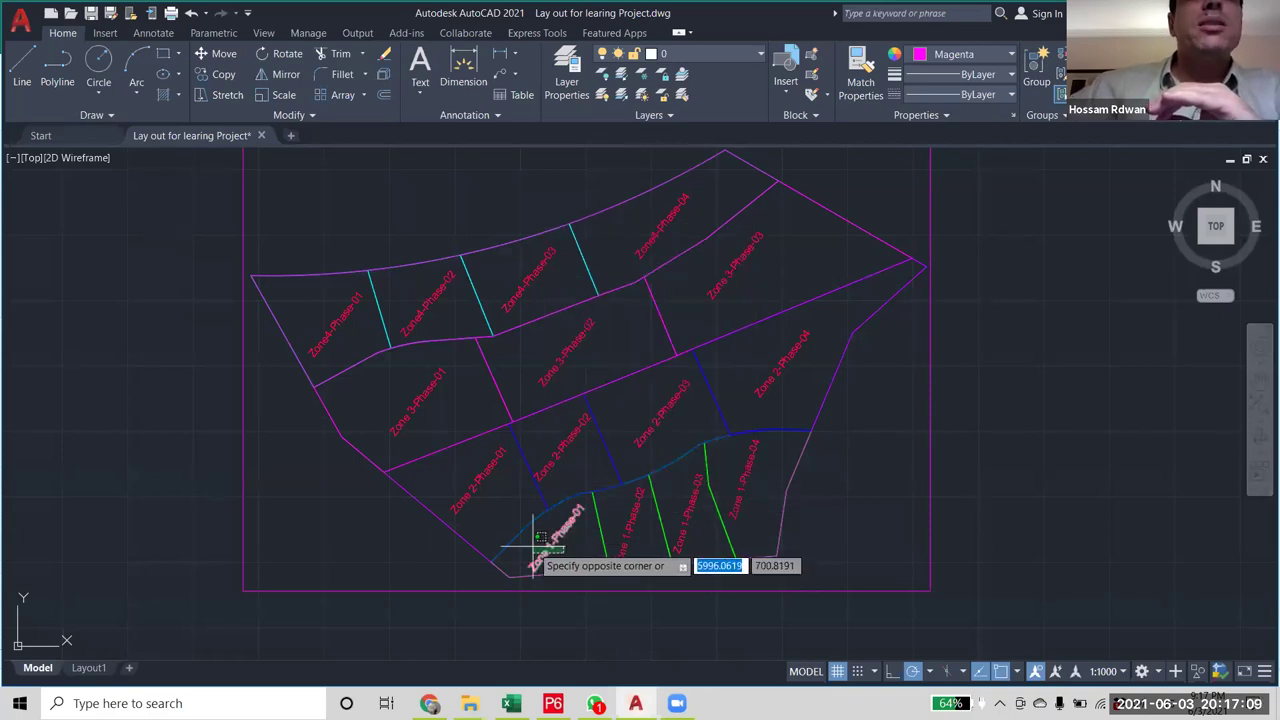
scroll(520, 518, "up", 2)
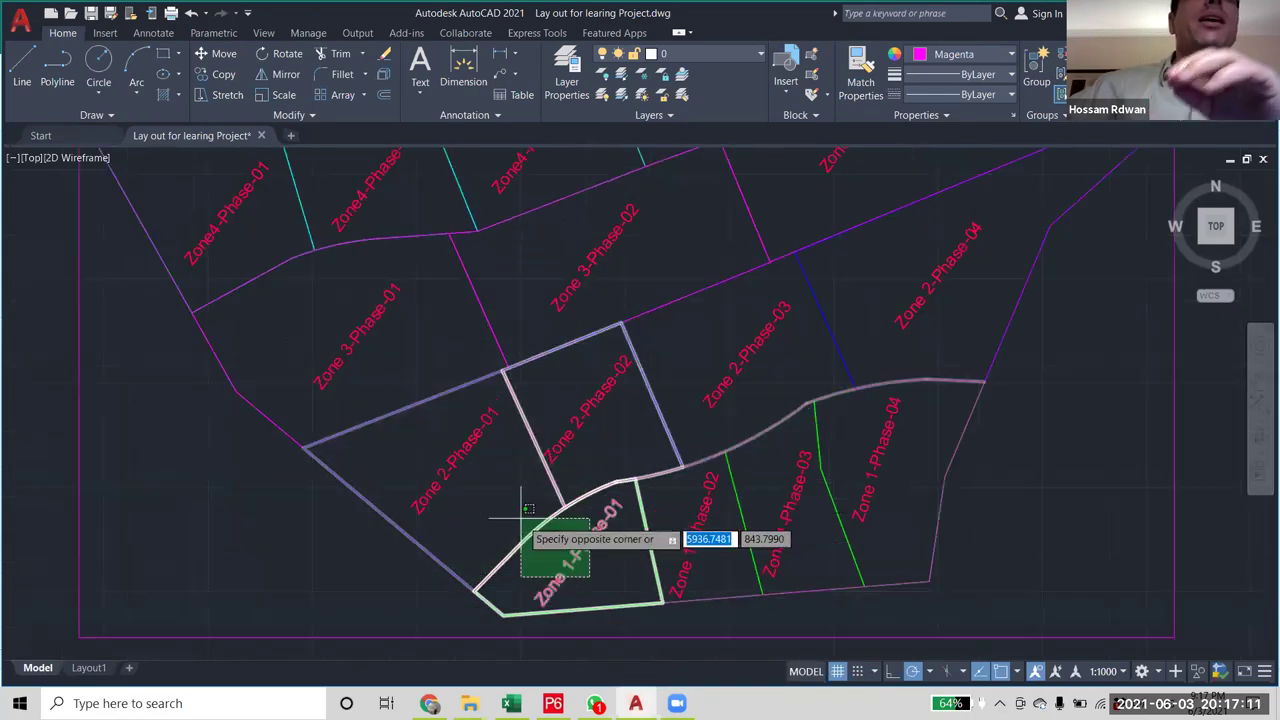
scroll(580, 520, "down", 4)
scroll(506, 405, "up", 5)
mouse_move(486, 351)
left_mouse_down()
mouse_move(424, 345)
mouse_move(438, 374)
left_mouse_up()
scroll(440, 380, "down", 3)
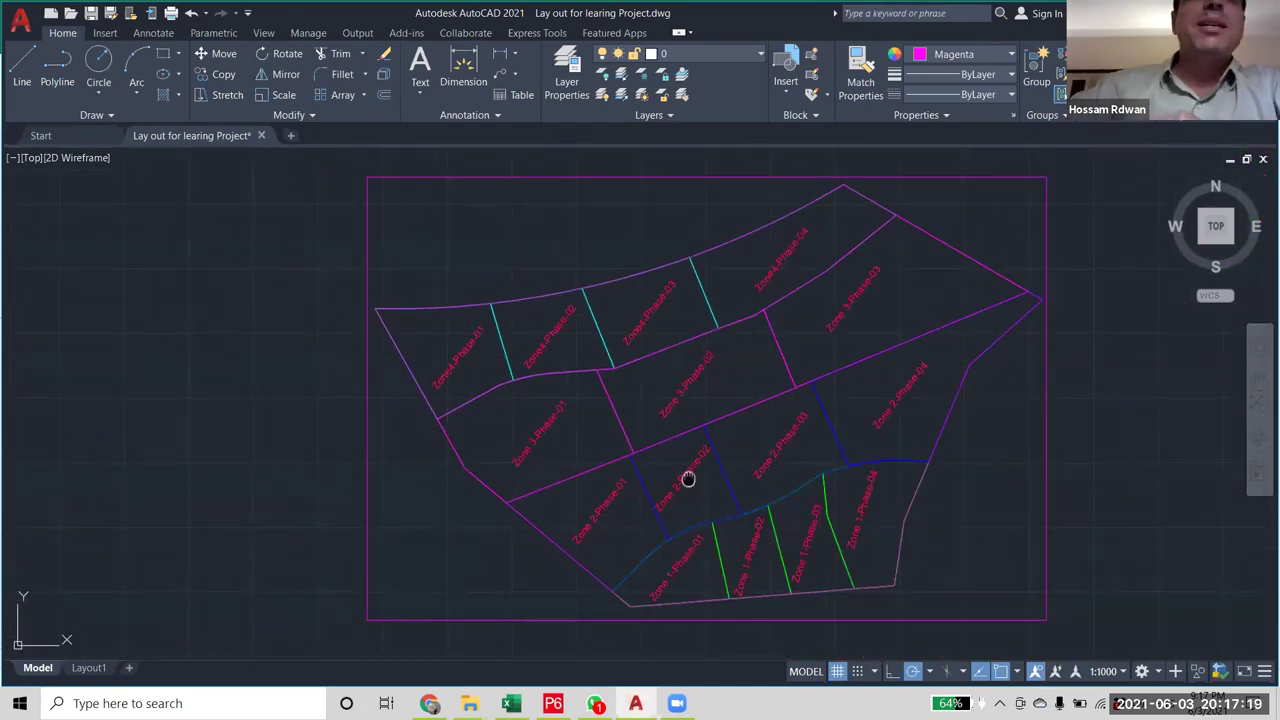
left_click_drag(688, 479, 654, 417)
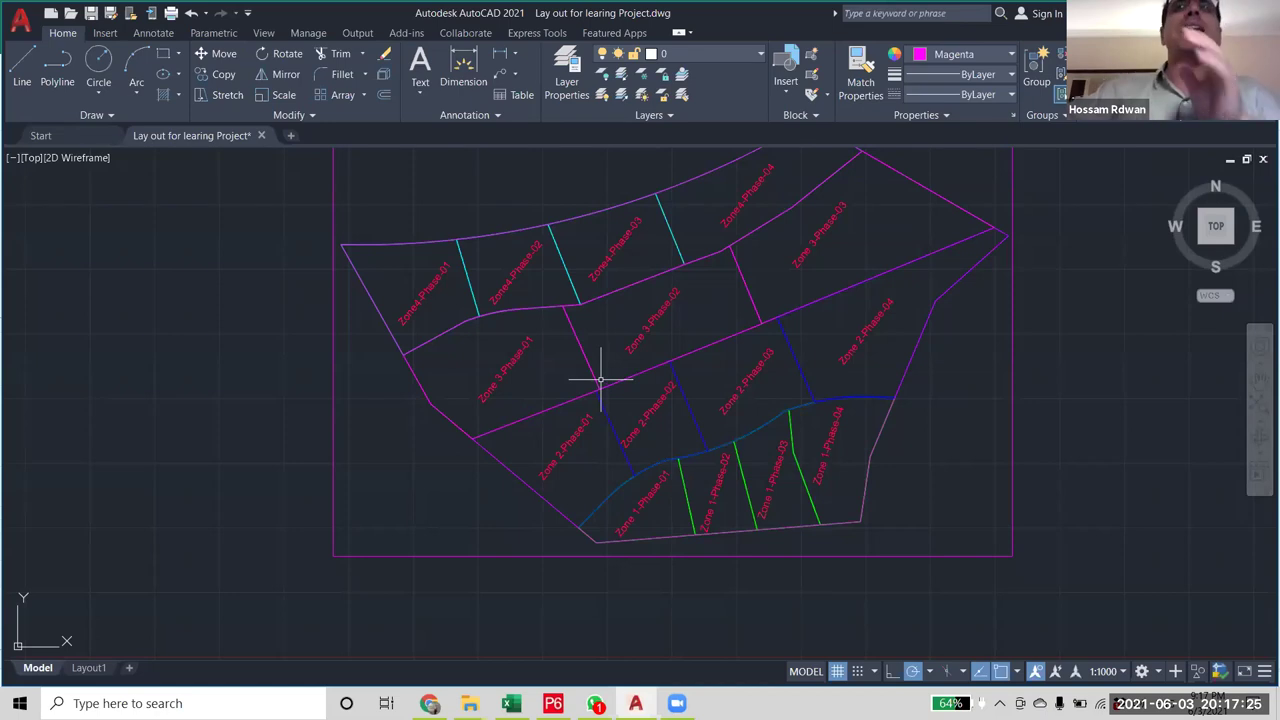
left_click_drag(771, 251, 748, 320)
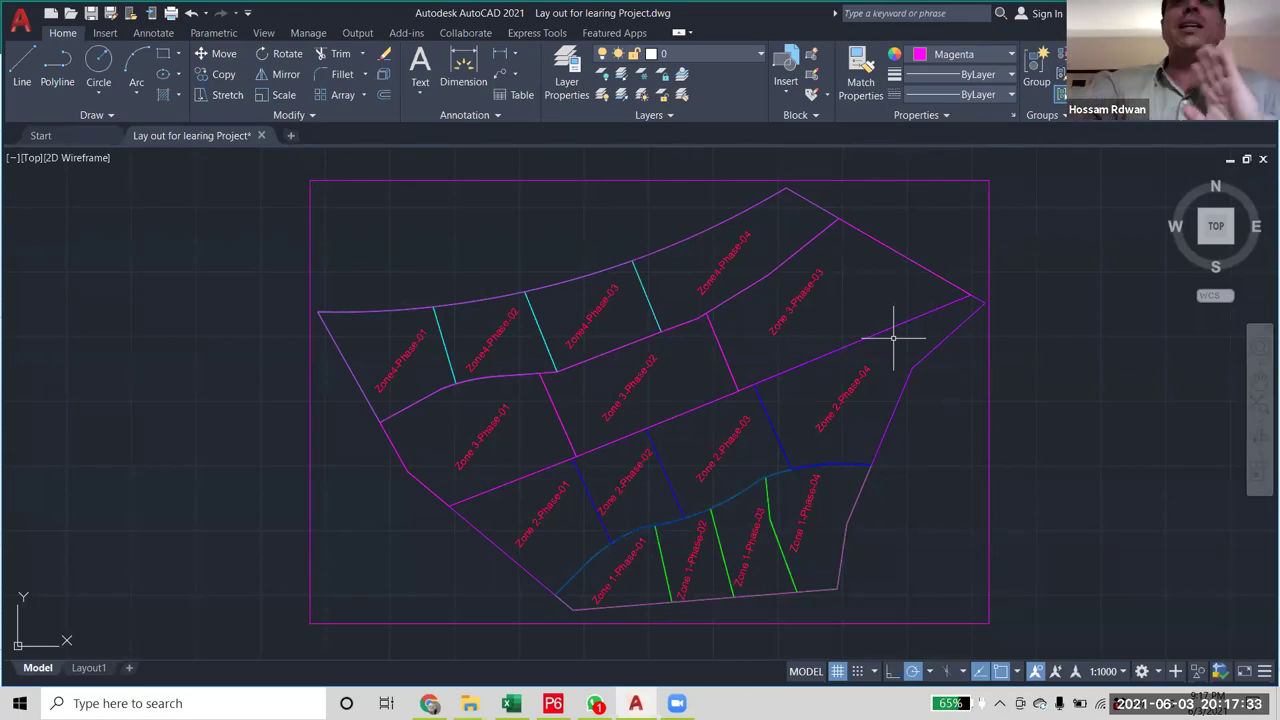
- Compare the Zone 1 phases with Zone 3-Phase-03 and the surrounding phases in the layout
scroll(893, 338, "down", 4)
scroll(826, 432, "up", 5)
scroll(686, 491, "down", 3)
scroll(605, 443, "up", 5)
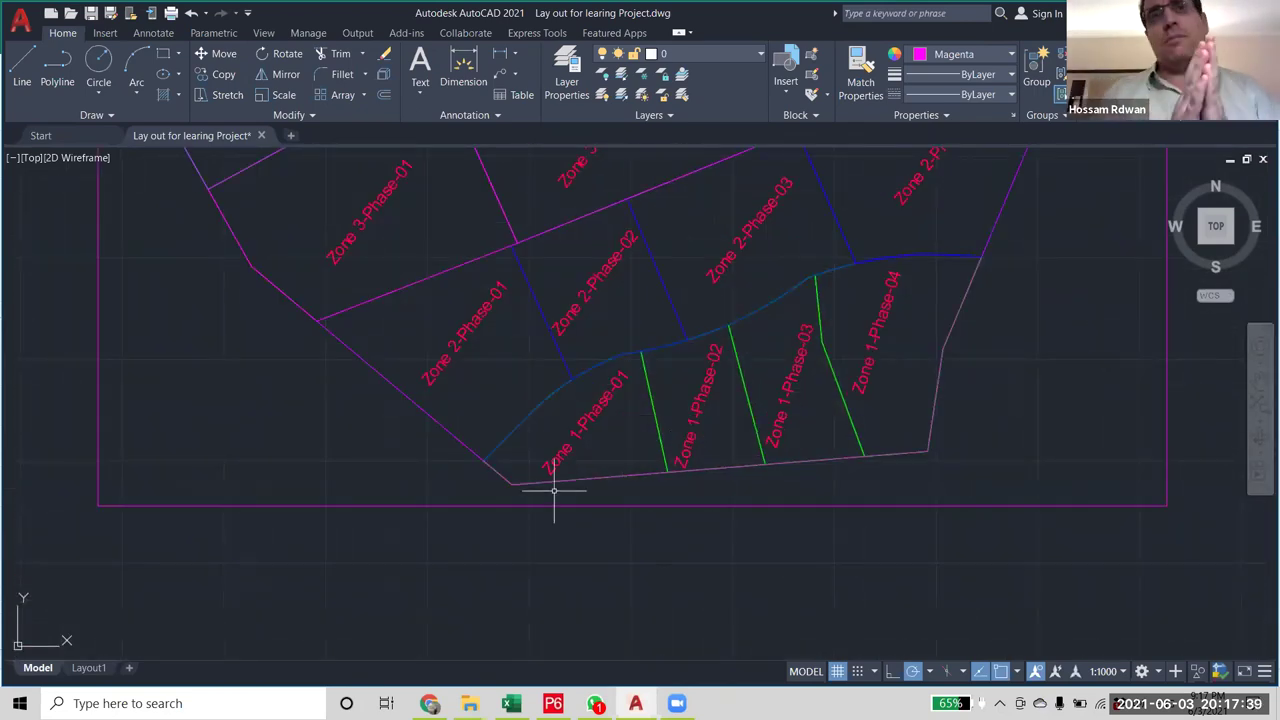
scroll(552, 489, "down", 4)
scroll(583, 457, "up", 2)
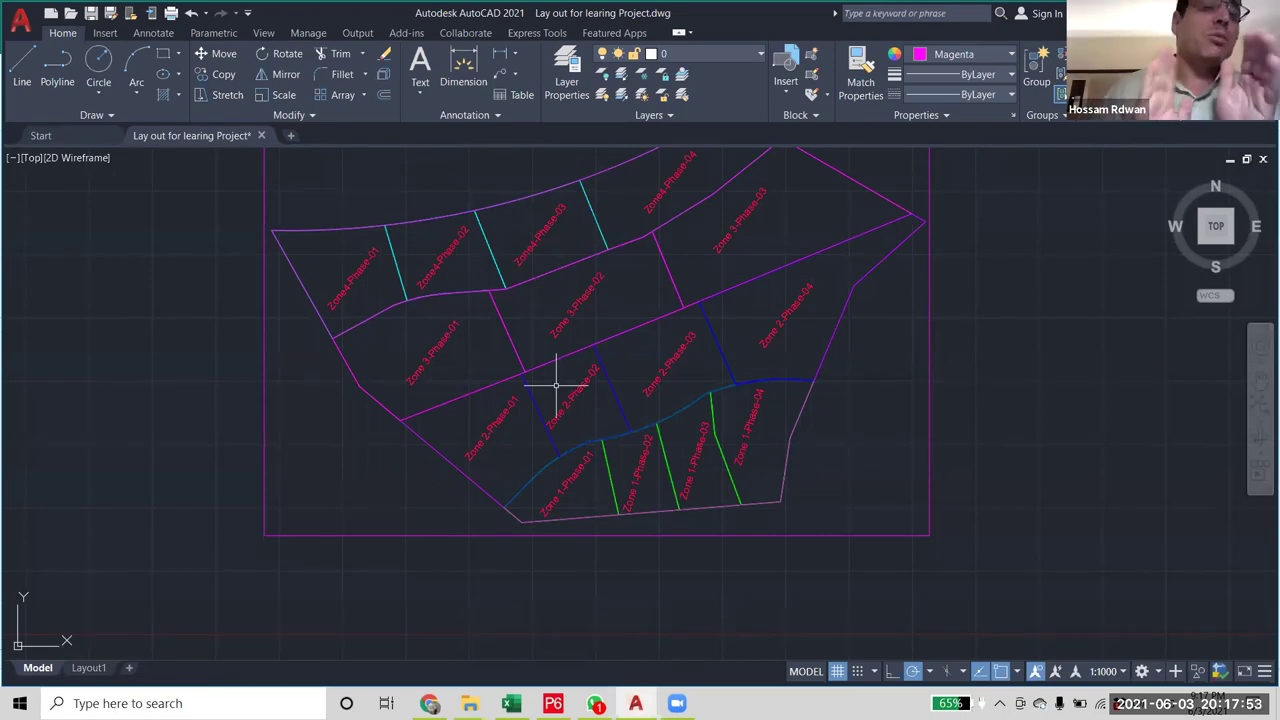
scroll(706, 329, "up", 1)
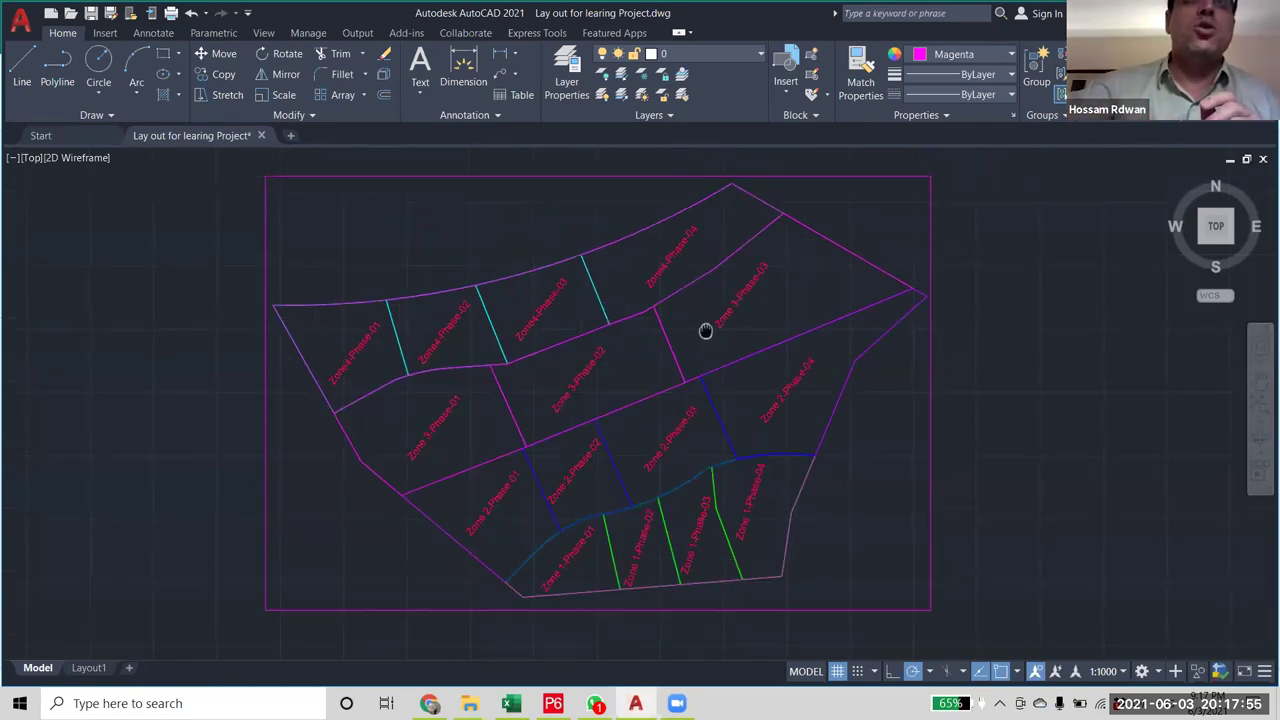
scroll(812, 244, "up", 3)
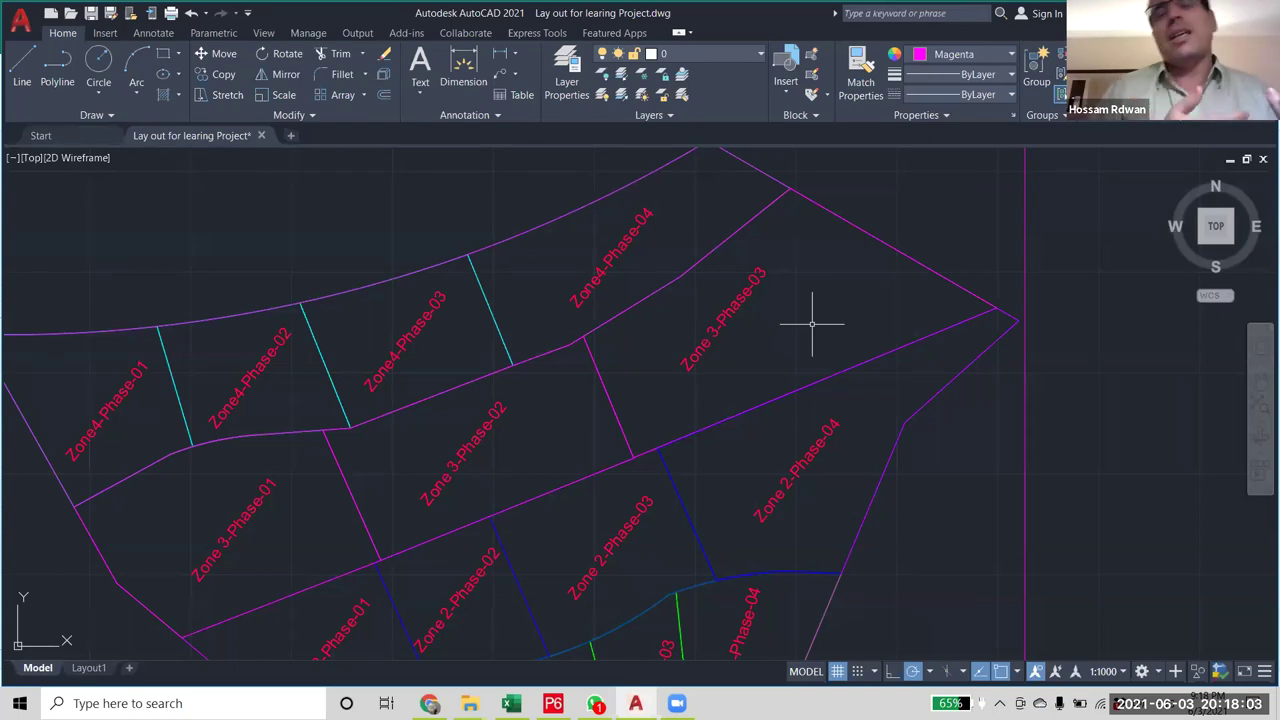
scroll(812, 324, "down", 5)
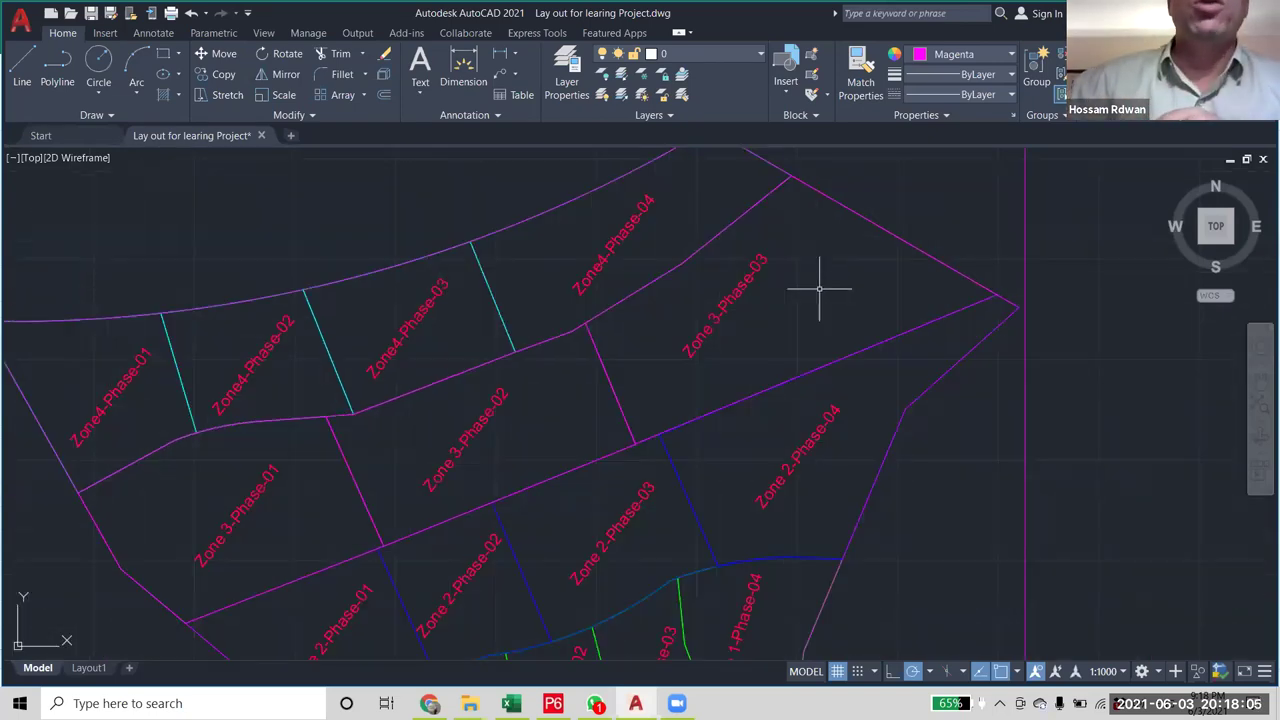
scroll(740, 250, "up", 3)
scroll(749, 380, "down", 5)
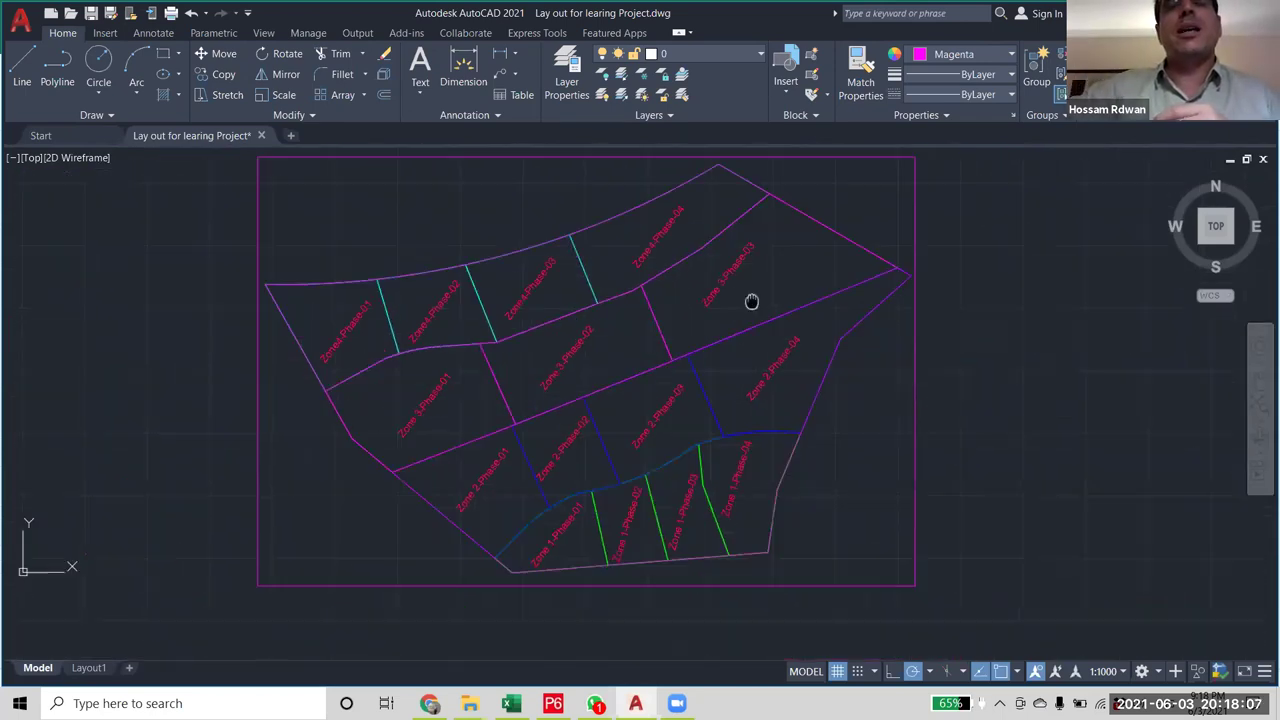
left_click_drag(749, 324, 733, 275)
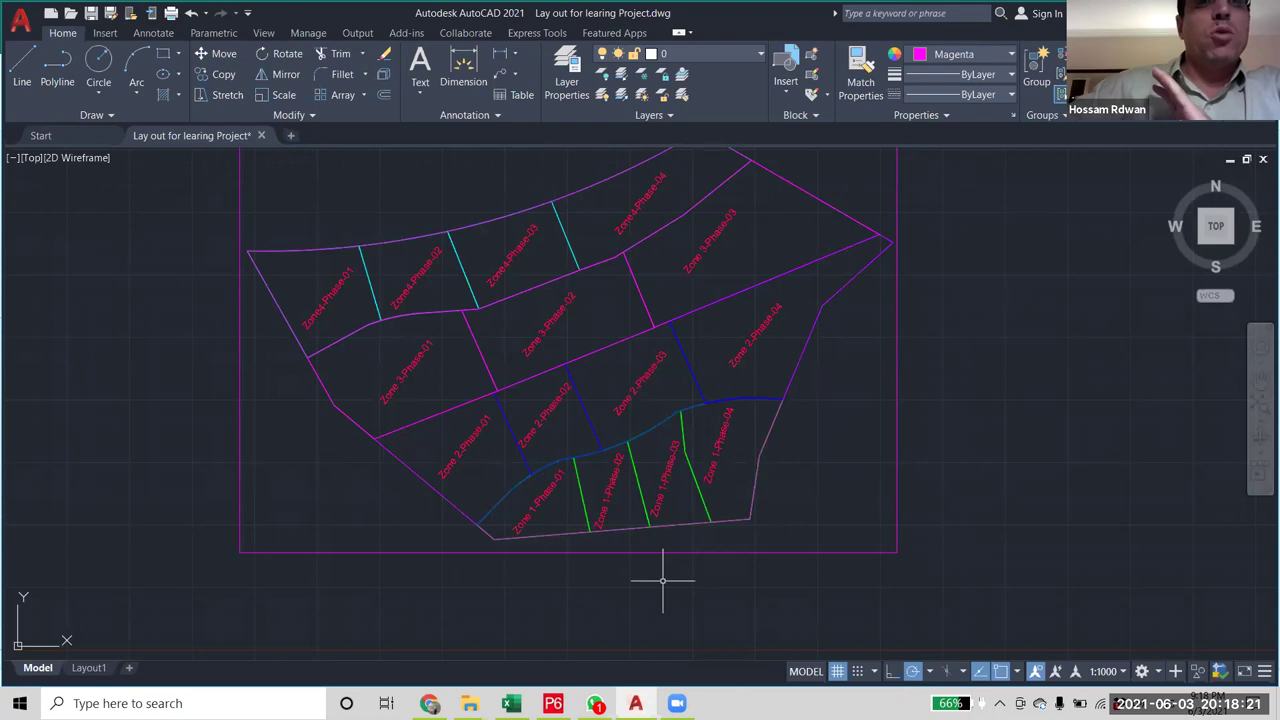
- Switch to the Excel workbook and filter the Excavator-Poclain column to exclude blanks
left_click(511, 703)
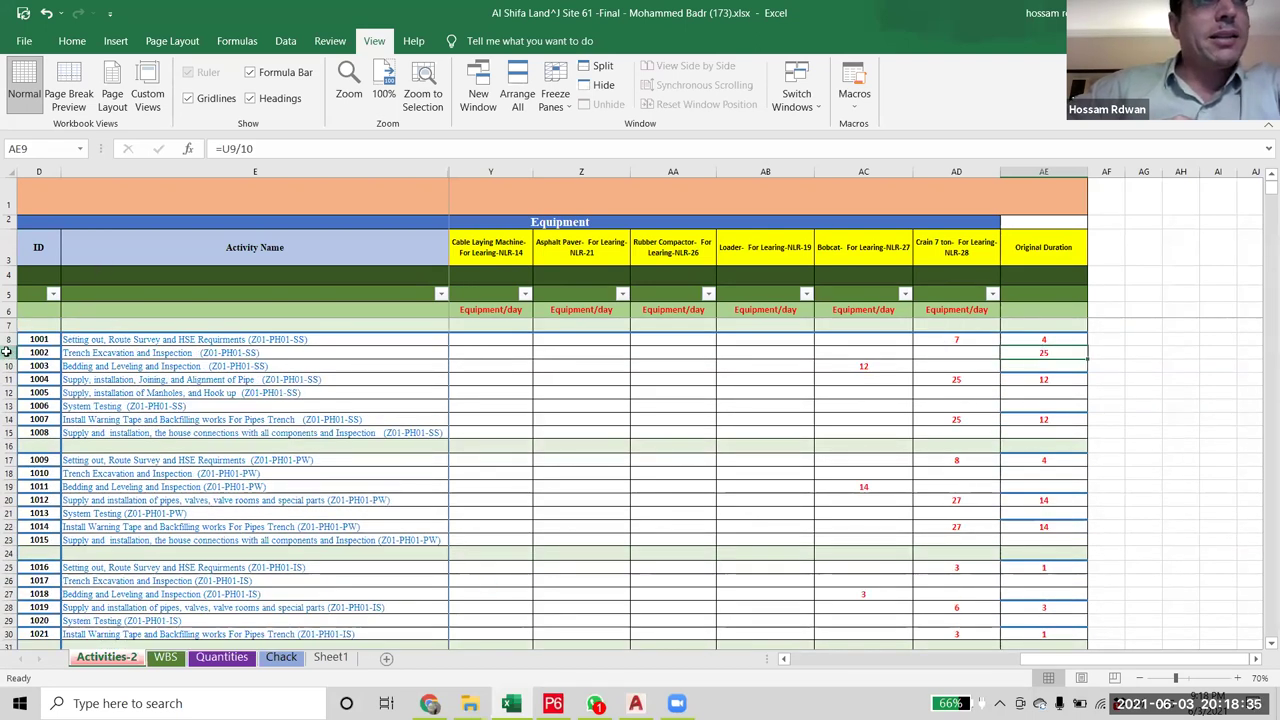
left_click(7, 352)
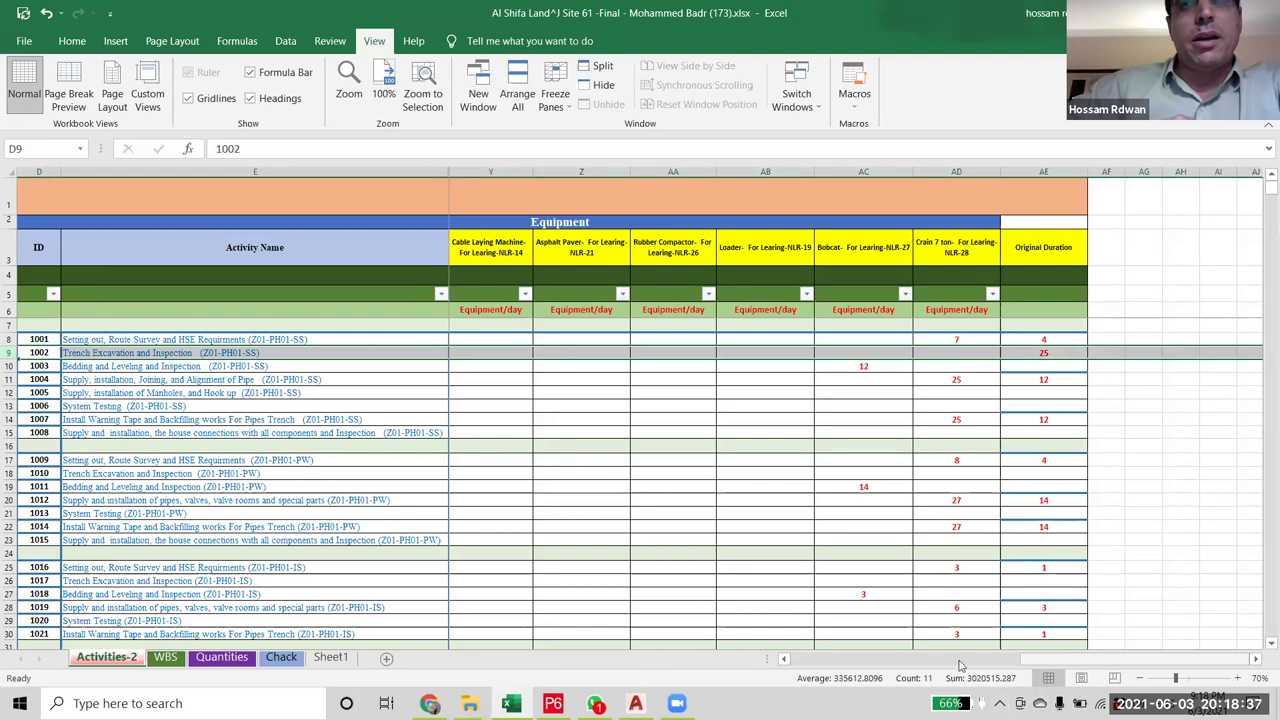
scroll(960, 665, "left", 5)
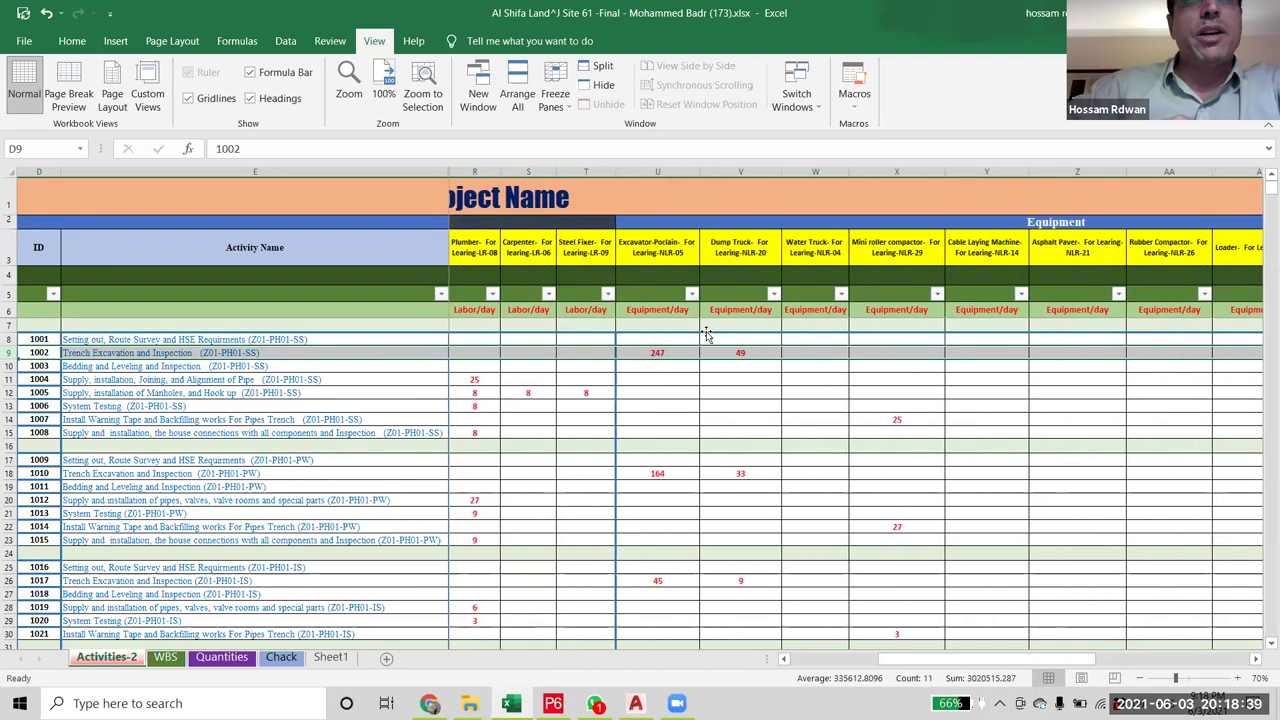
left_click(691, 294)
left_click_drag(893, 498, 882, 618)
left_click(730, 595)
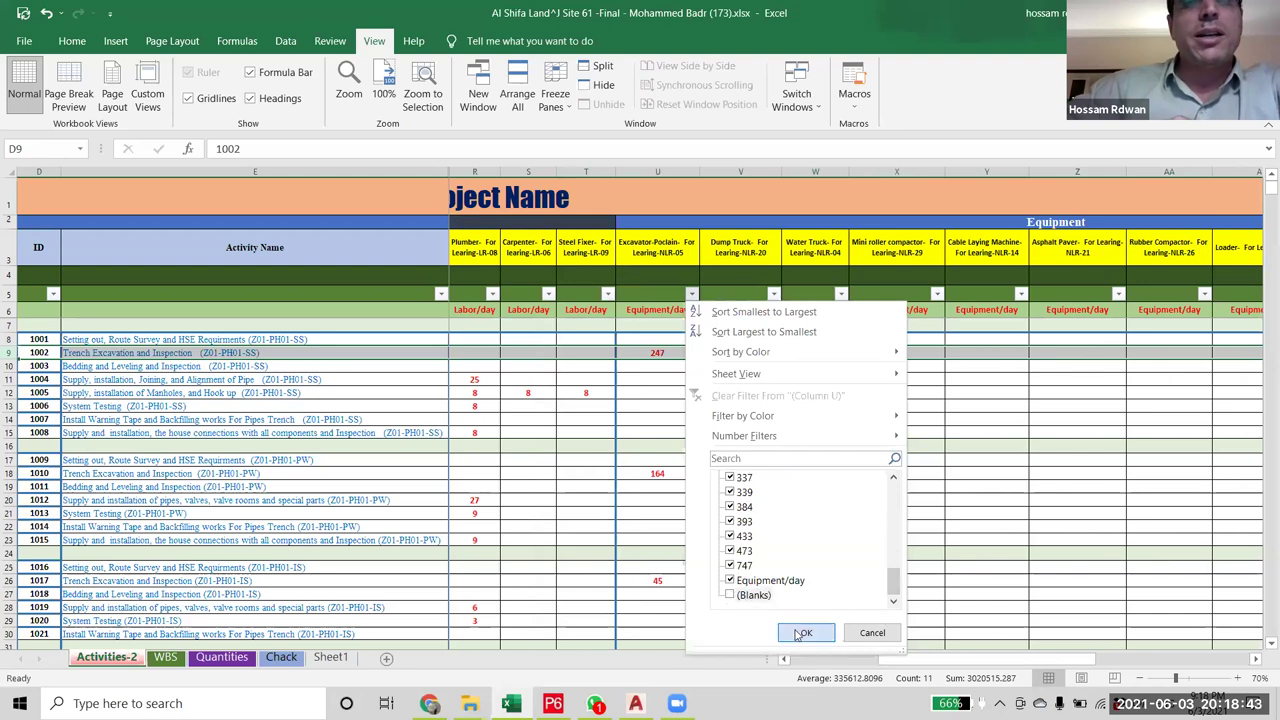
key("Return")
- Check activity 1002's Original Duration in cell AE9 of the filtered list and return to the AutoCAD layout drawing
left_click_drag(893, 660, 1030, 660)
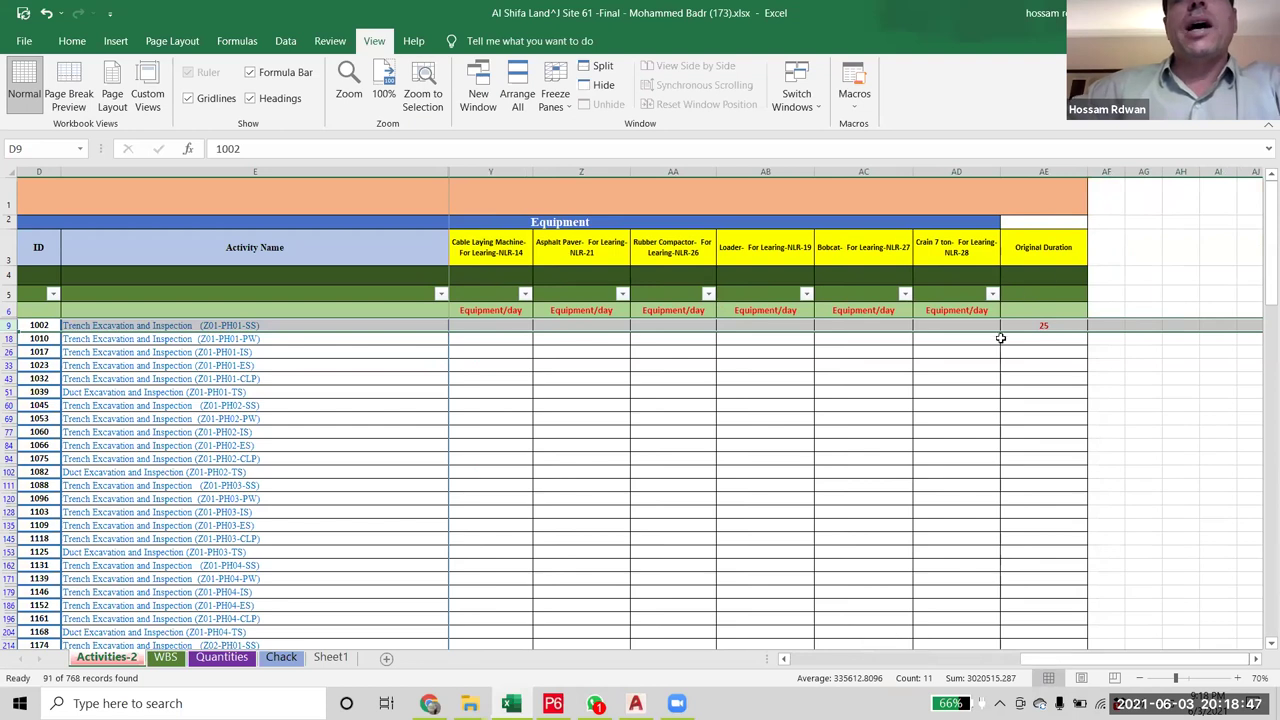
left_click(1057, 324)
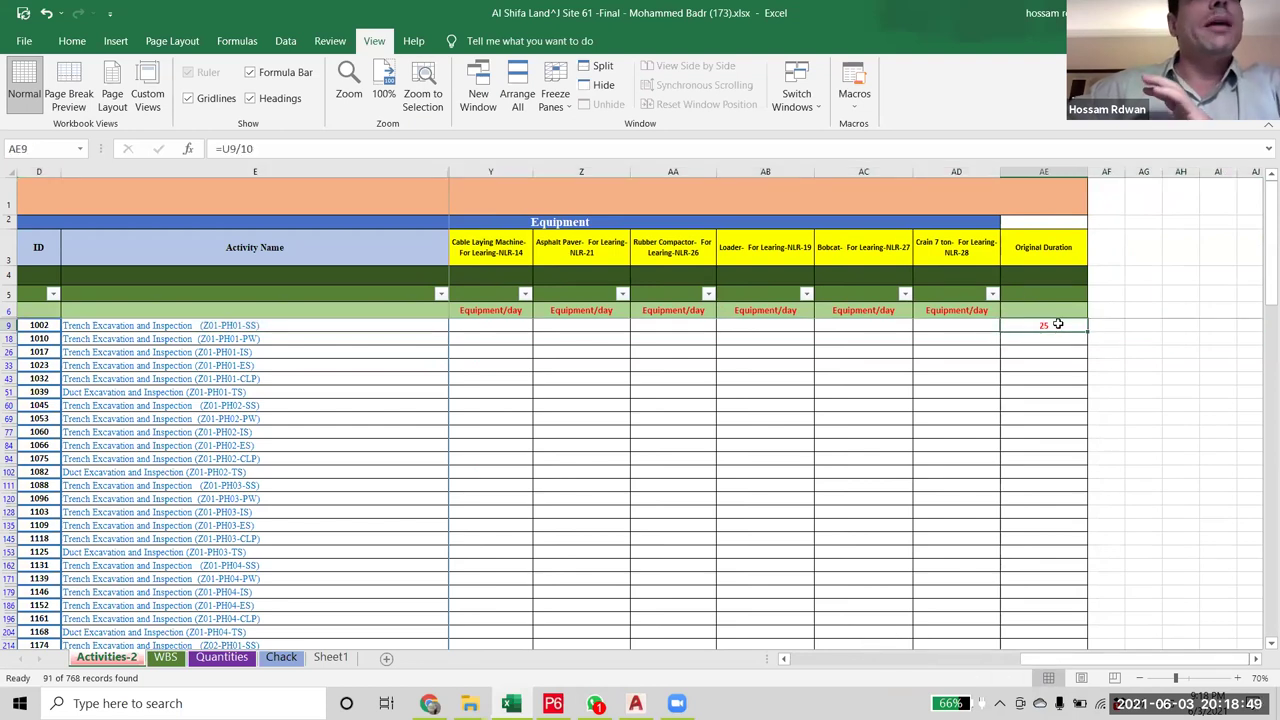
left_click_drag(1062, 660, 1064, 659)
left_click(635, 703)
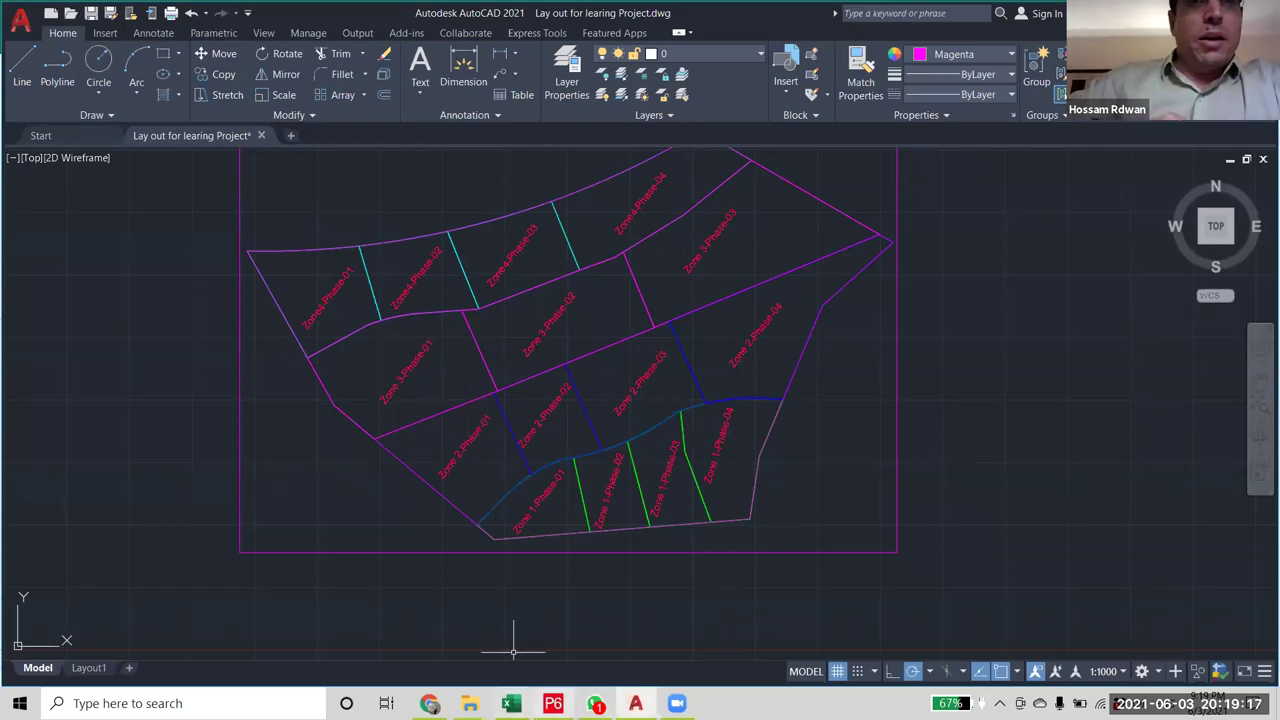
left_click(595, 703)
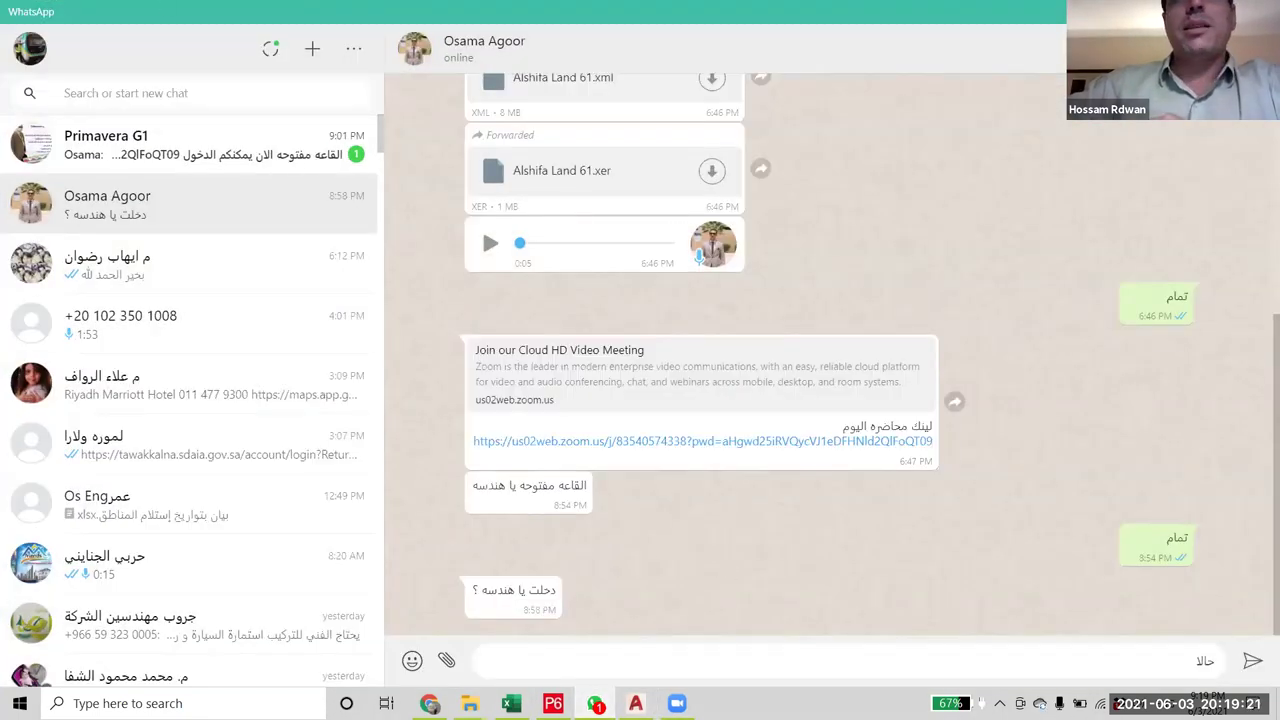
key("super+Down")
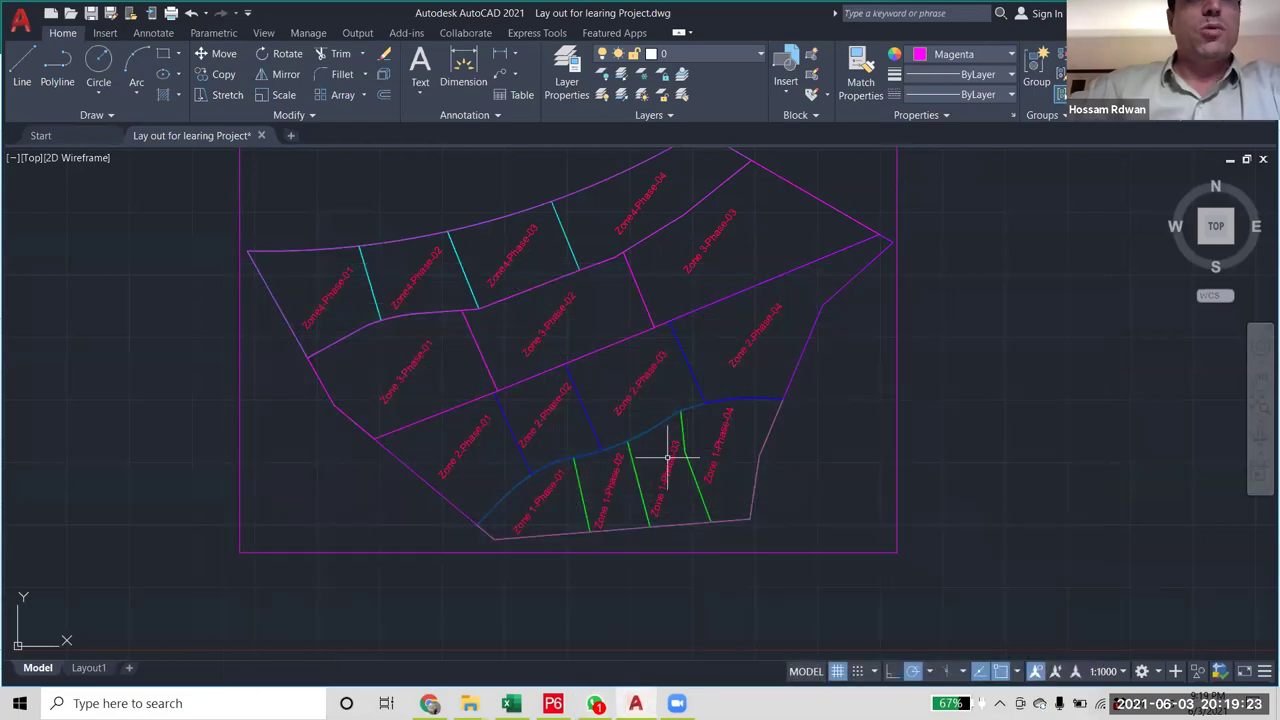
left_click_drag(549, 472, 549, 445)
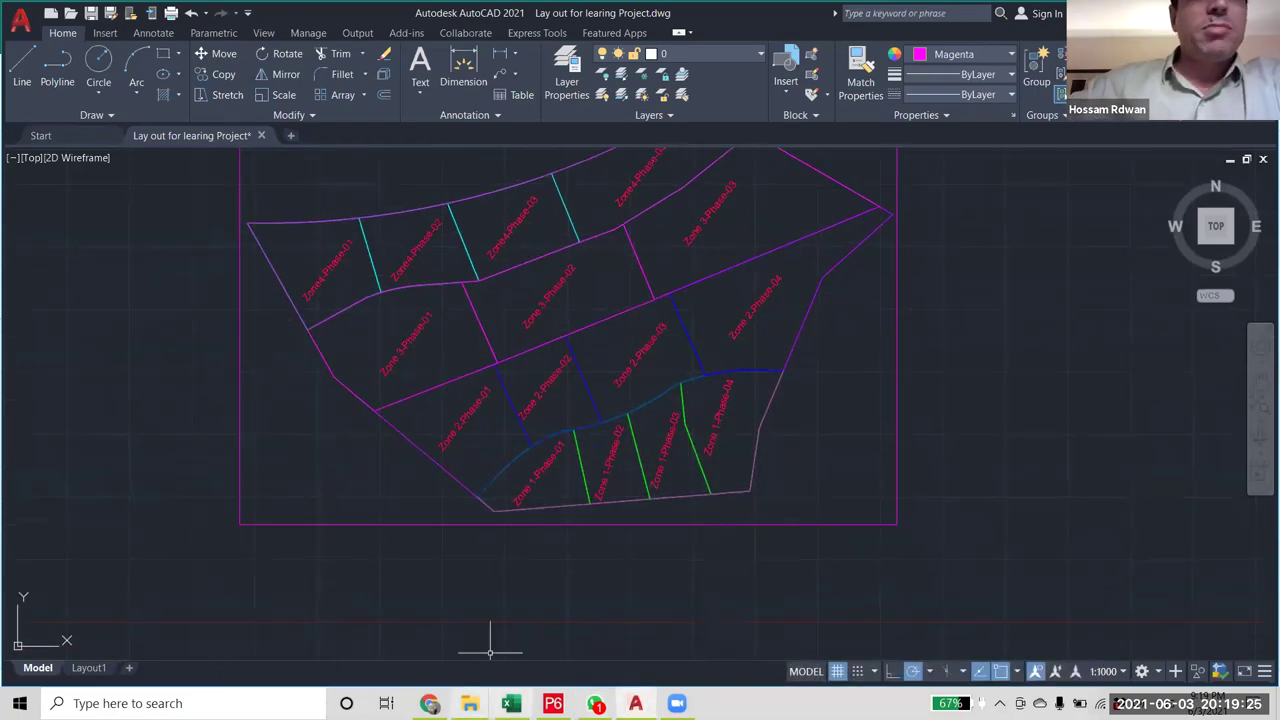
- Switch to the Excel workbook and undo, then redo, the last formula change in cell AE9
mouse_move(553, 703)
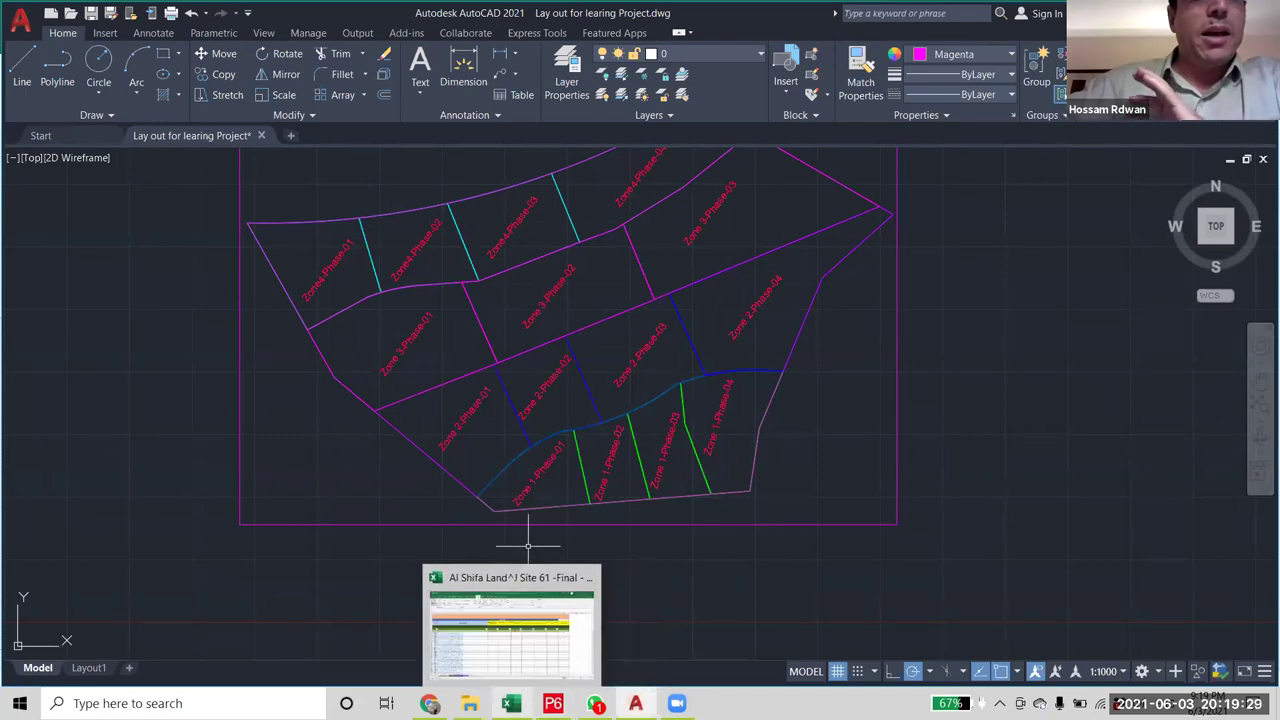
key("alt+Tab")
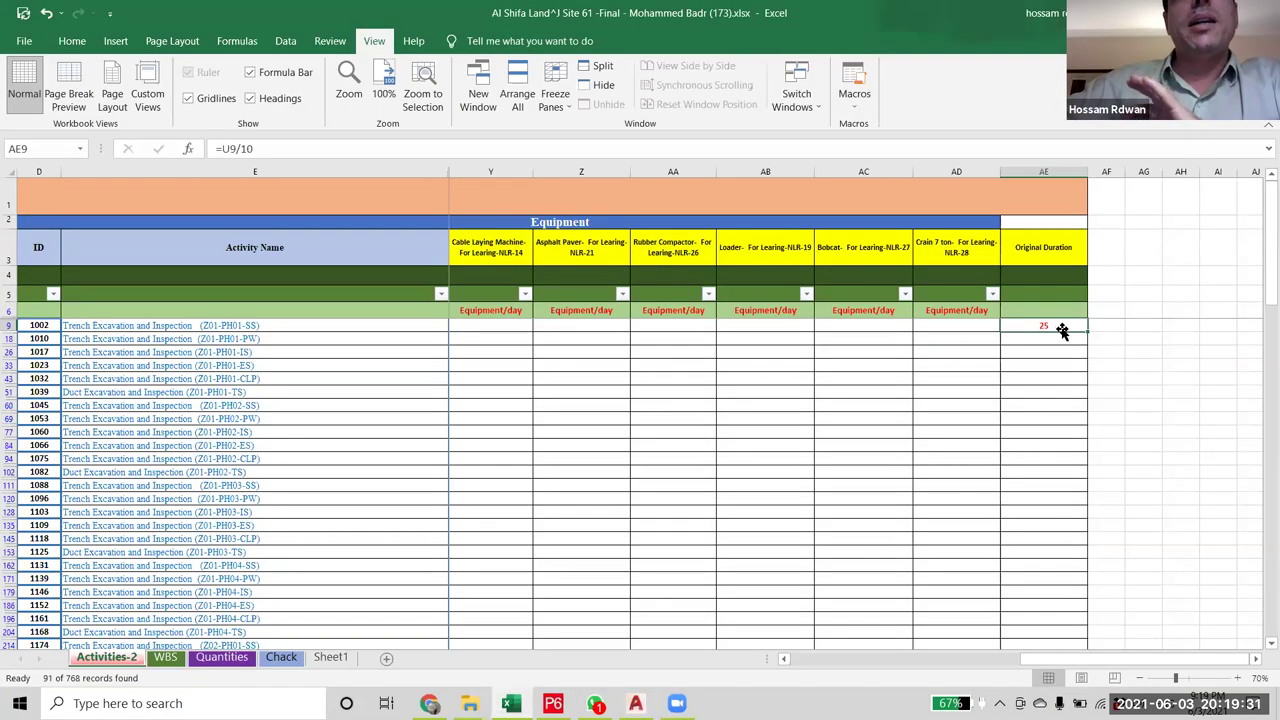
key("ctrl+z")
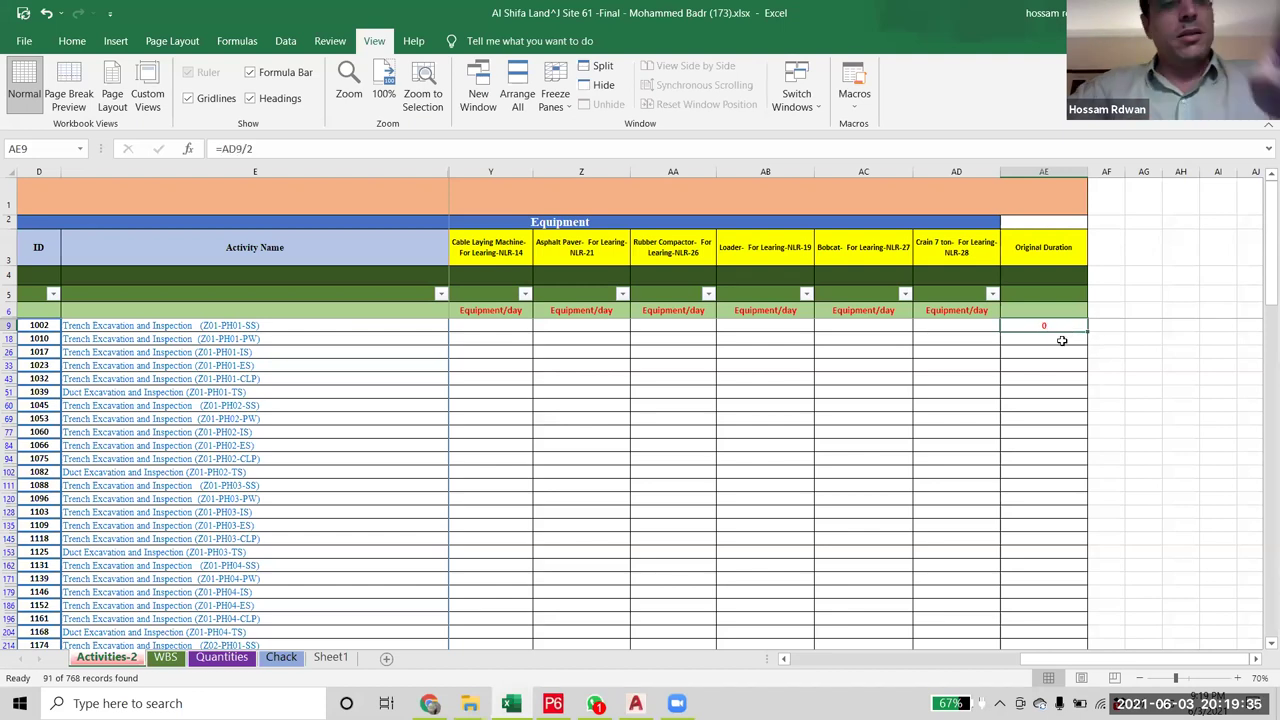
key("ctrl+y")
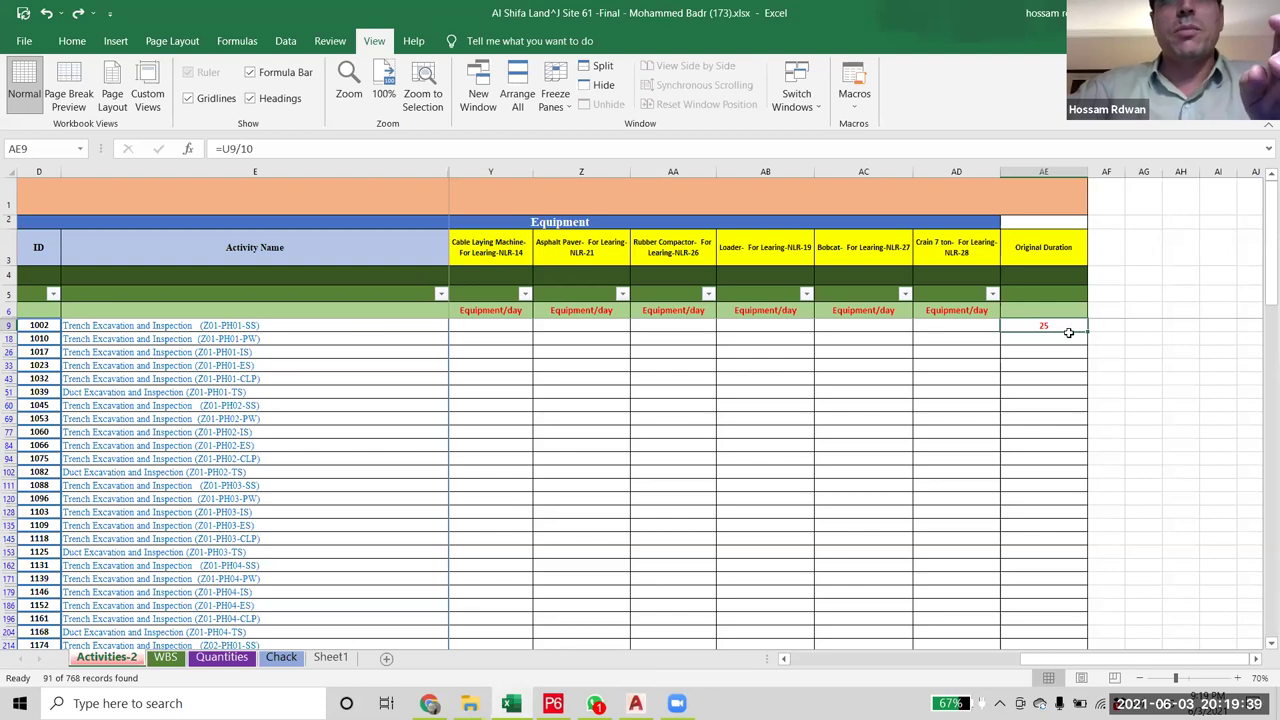
key("ctrl+c")
left_click(1047, 339)
scroll(1047, 325, "down", 1)
scroll(1049, 323, "up", 1)
mouse_move(1046, 332)
left_mouse_down()
mouse_move(1068, 560)
mouse_move(1062, 336)
left_mouse_up()
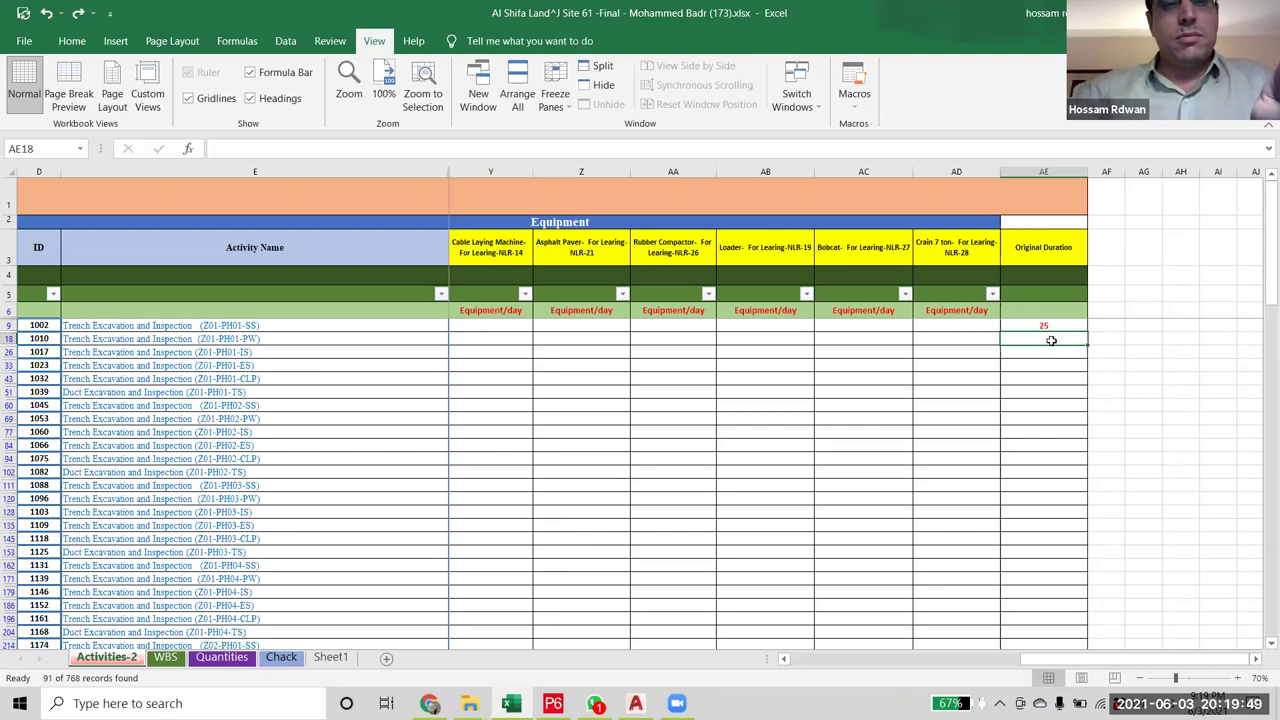
key("ctrl+shift+Down")
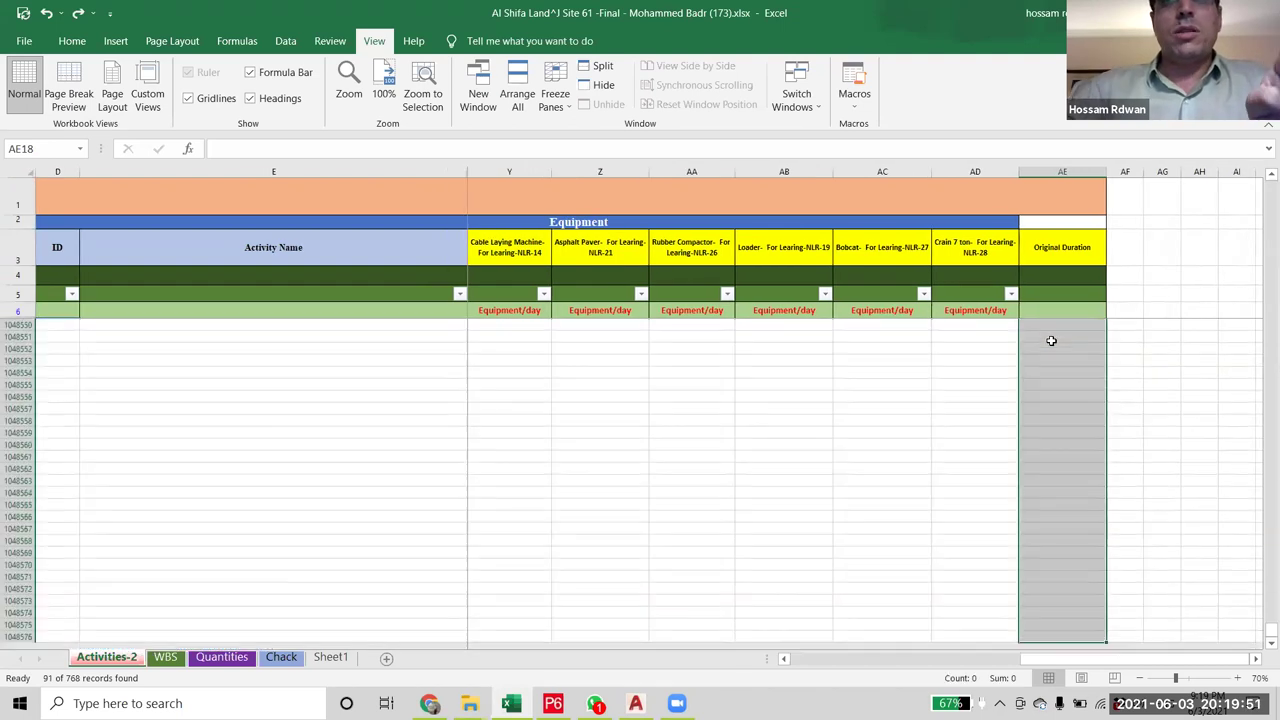
left_click(1165, 420)
scroll(1160, 446, "up", 17)
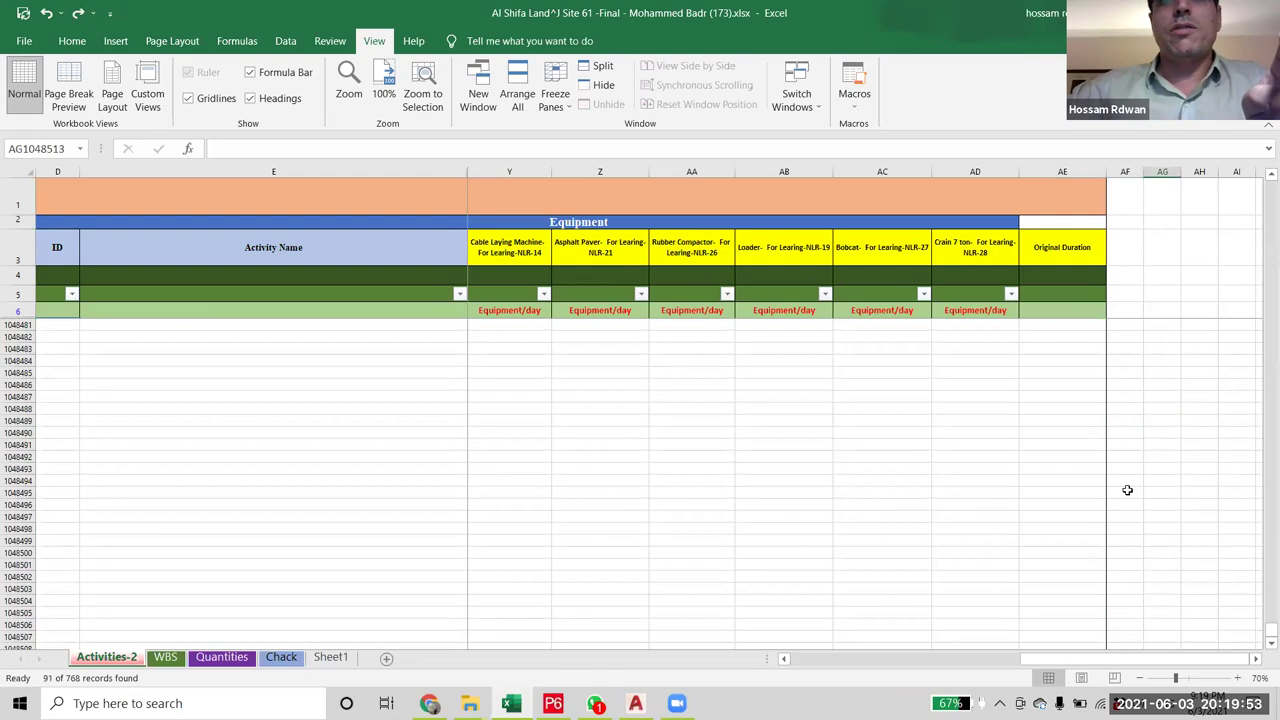
left_click_drag(1268, 630, 1263, 172)
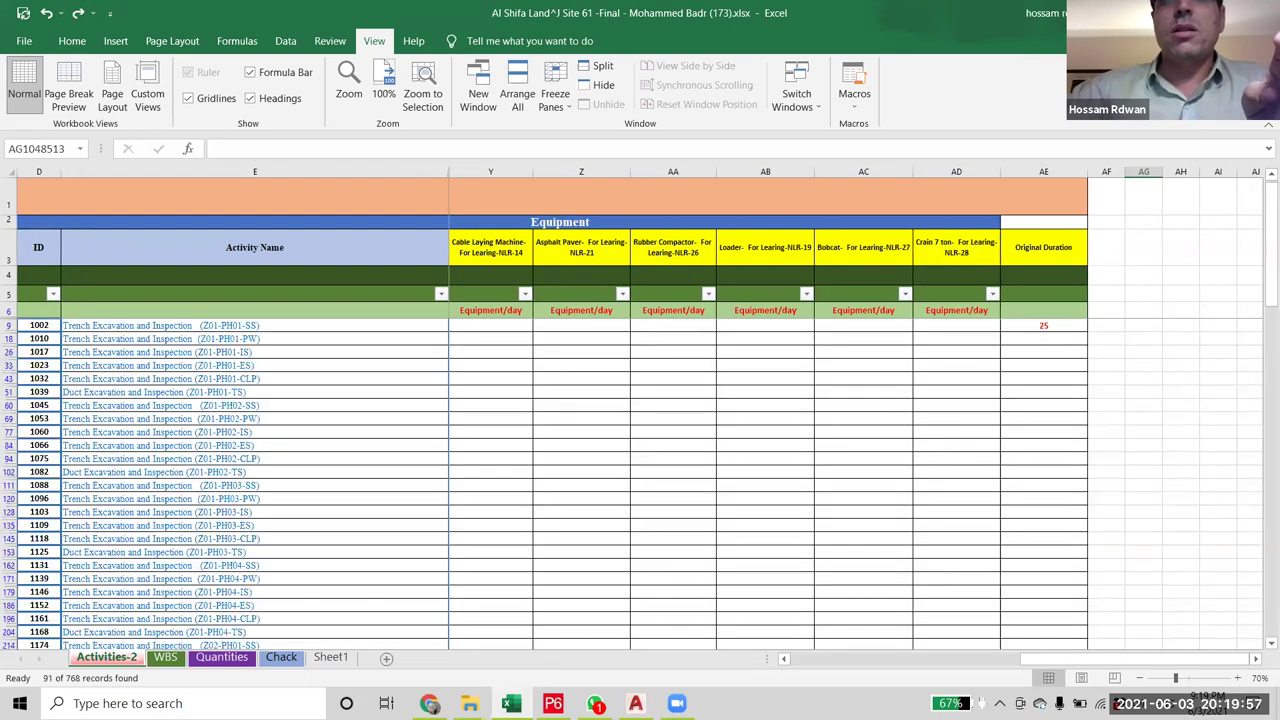
- Copy activity 1002's Original Duration formula from AE9 into the filtered excavation rows from AE18 through AE768
left_click(1043, 325)
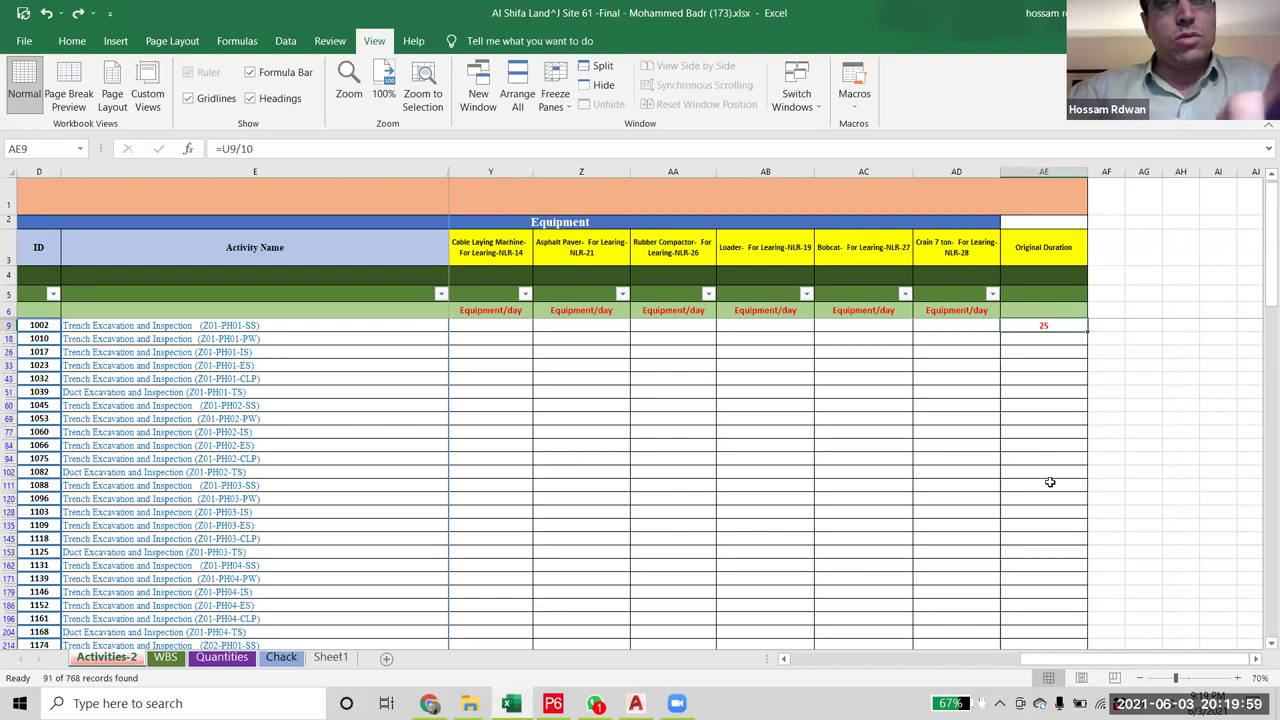
key("ctrl+c")
left_click_drag(1014, 338, 1055, 575)
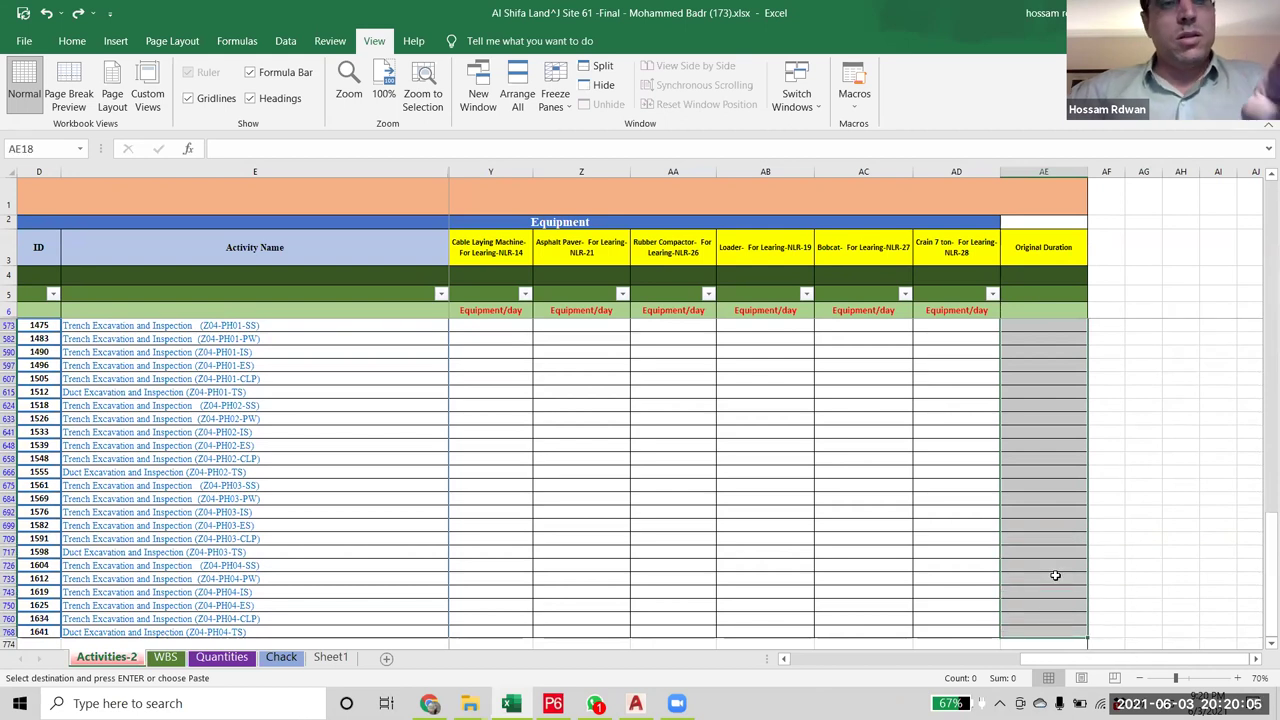
key("ctrl+v")
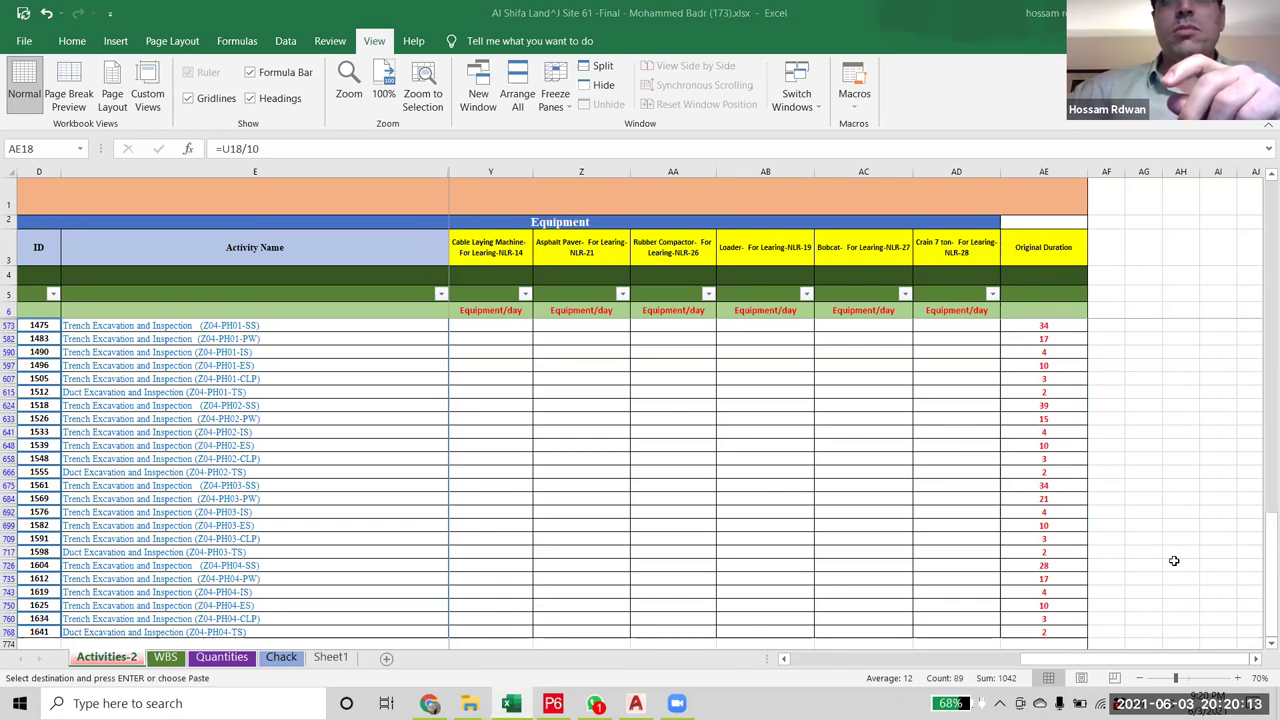
key("ctrl+v")
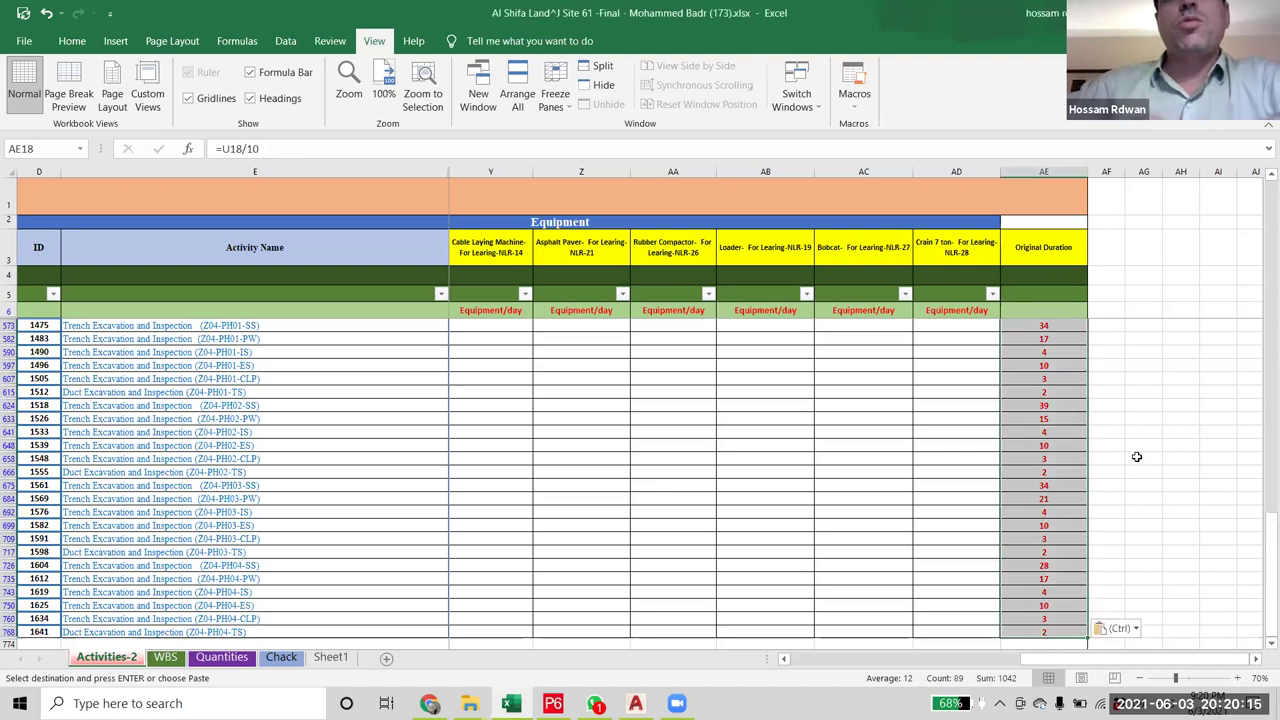
- Review the copied Original Duration formulas from activity 1002 through Zones 1 and 2 to activity 1389 (Z03-PH02-SS)
left_click(1048, 338)
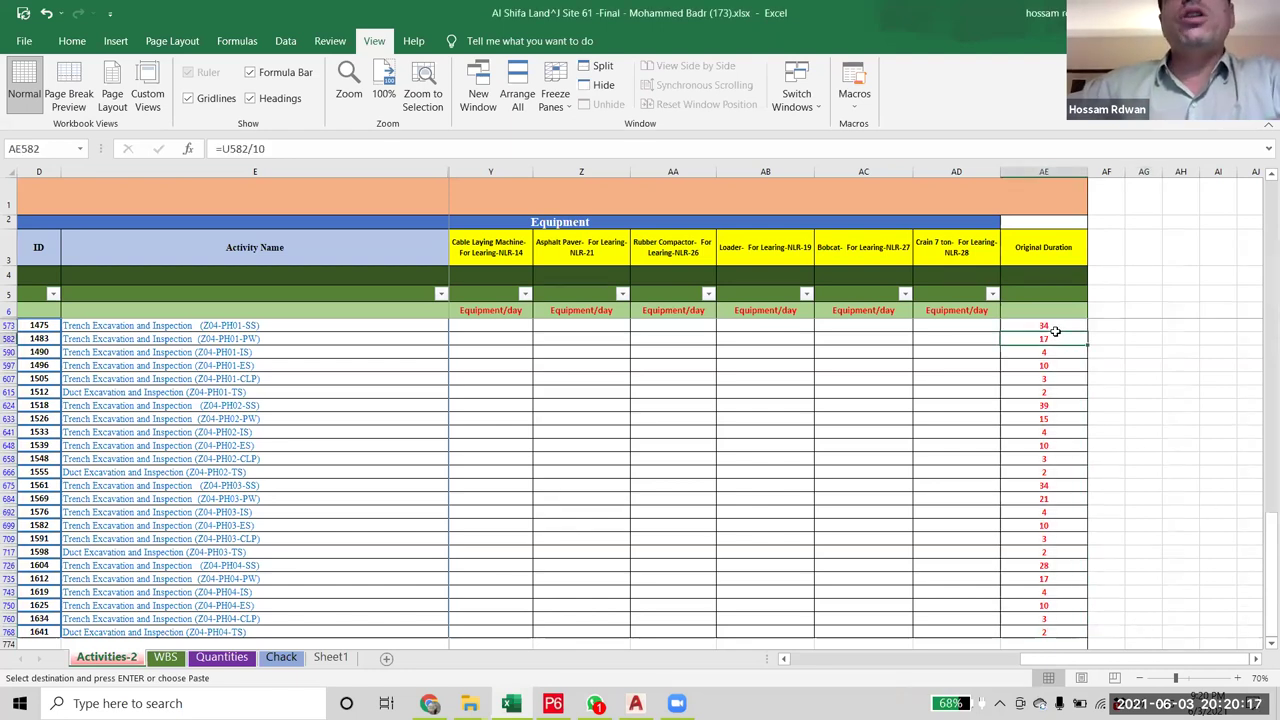
scroll(1260, 532, "up", 6)
left_click_drag(1262, 545, 1266, 285)
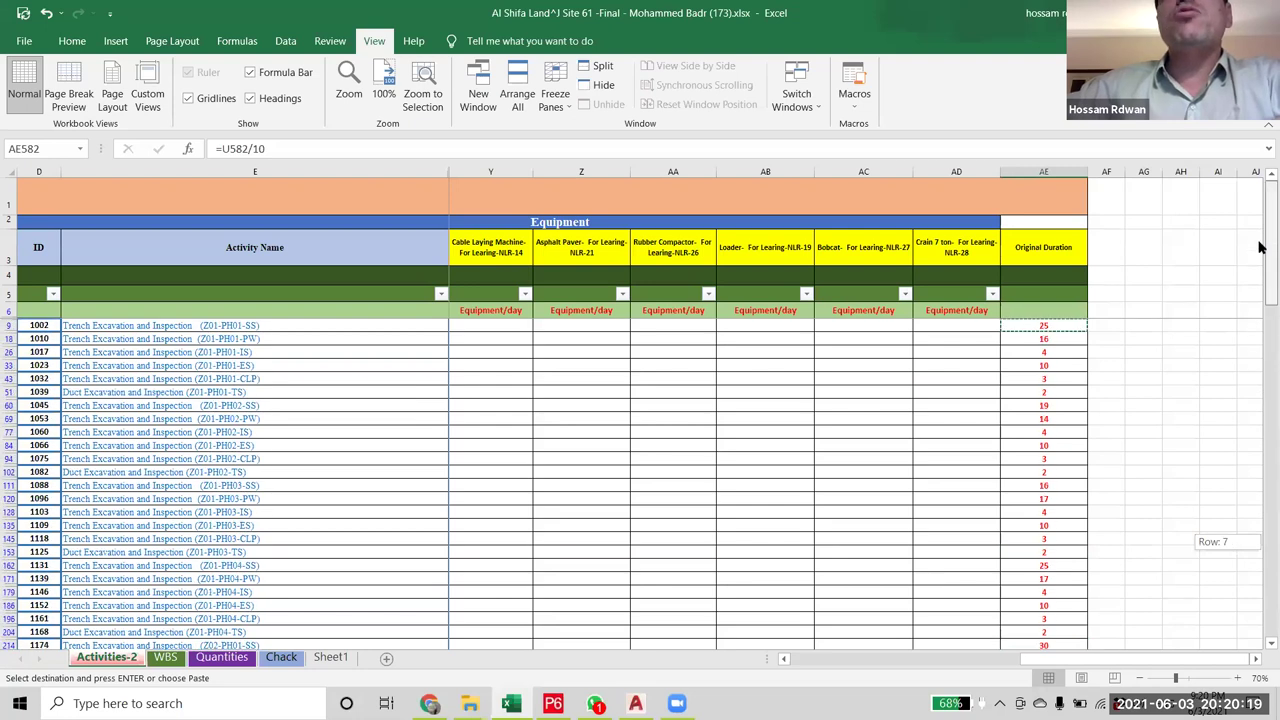
left_click(1048, 327)
key("Down")
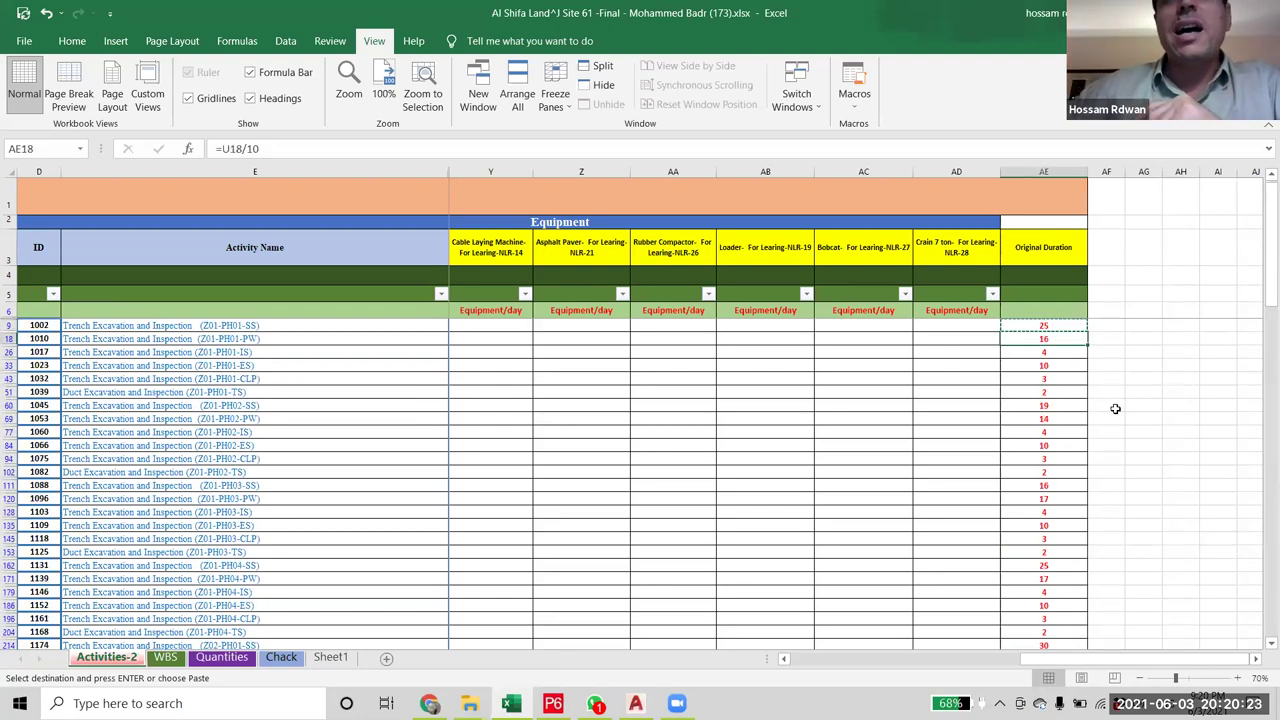
key("Down")
key("Down")
key("Down")
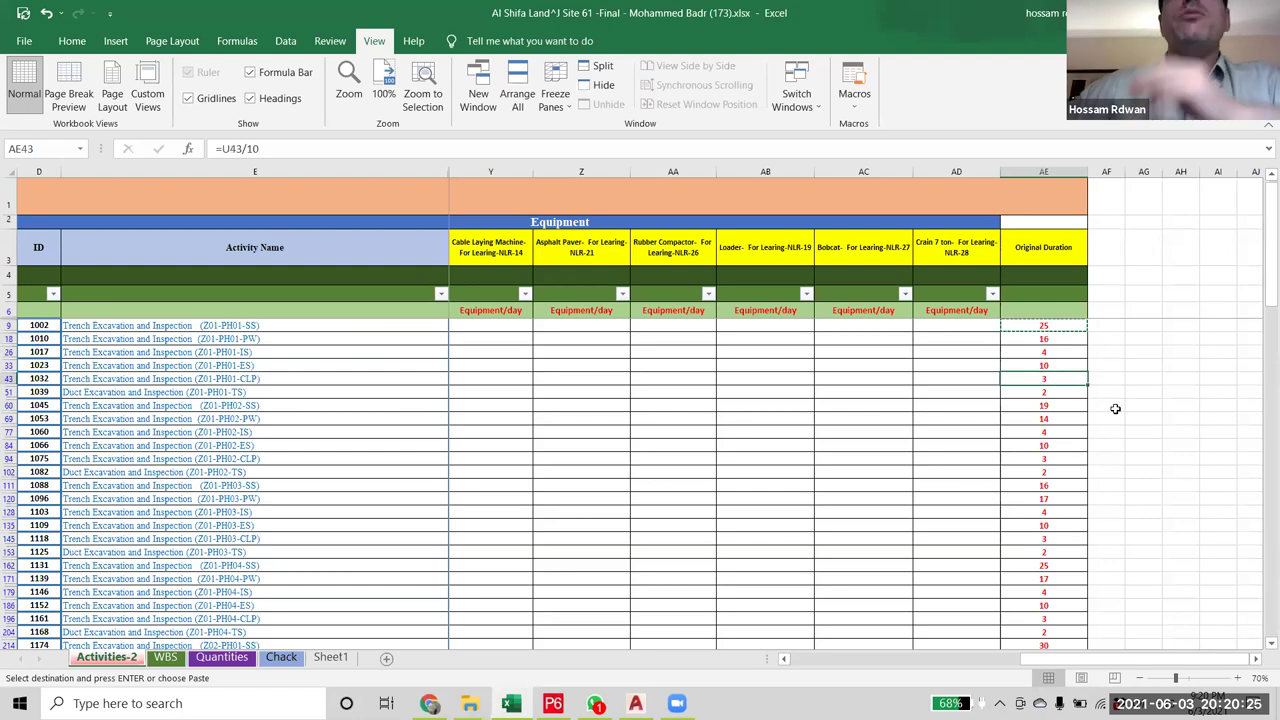
key("Down")
key("Down")
key("Down")
key("Down")
key("Down")
key("Down")
key("Down")
key("Down")
key("Down")
key("Down")
key("Down")
key("Down")
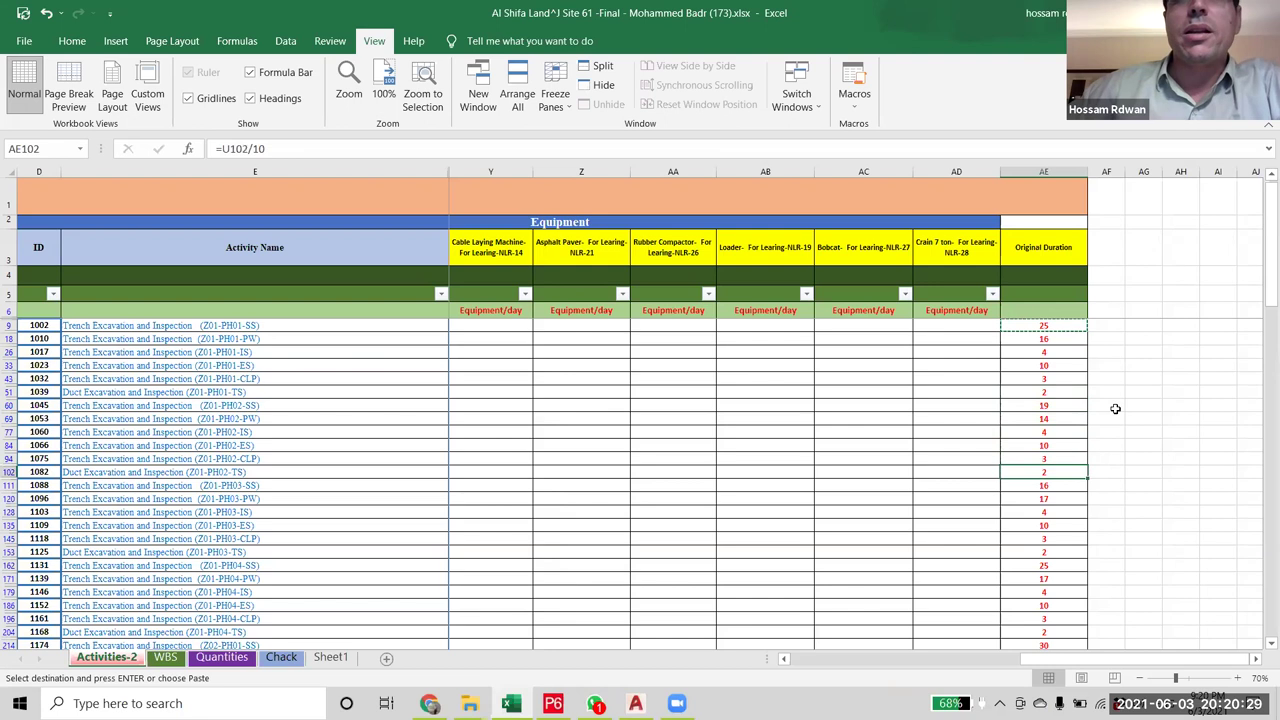
key("Down")
key("Down")
key("Down")
key("Down")
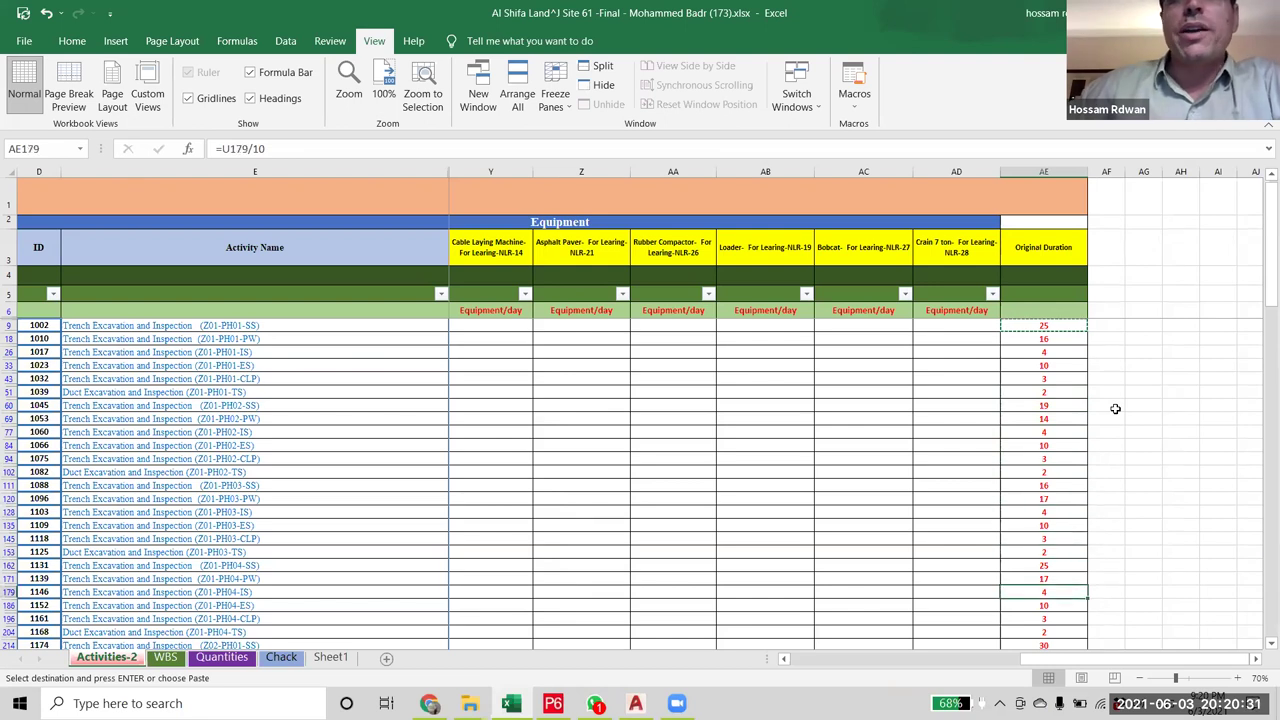
key("Down")
key("Down")
key("Down")
key("Down")
key("Down")
key("Down")
key("Down")
key("Down")
key("Down")
key("Down")
key("Down")
key("Down")
key("Down")
key("Down")
key("Down")
key("Down")
key("Down")
key("Down")
key("Down")
key("Down")
key("Down")
key("Down")
key("Down")
key("Down")
key("Down")
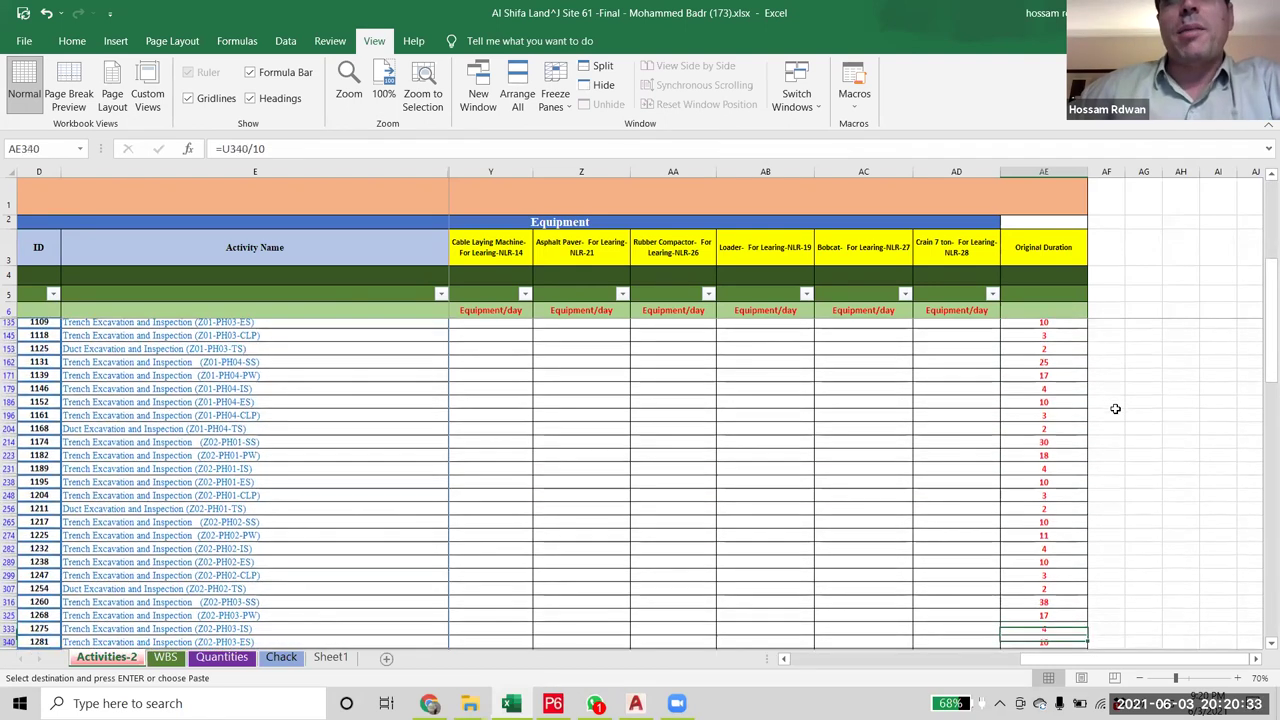
key("Down")
key("Down")
key("Down")
key("Down")
key("Down")
key("Down")
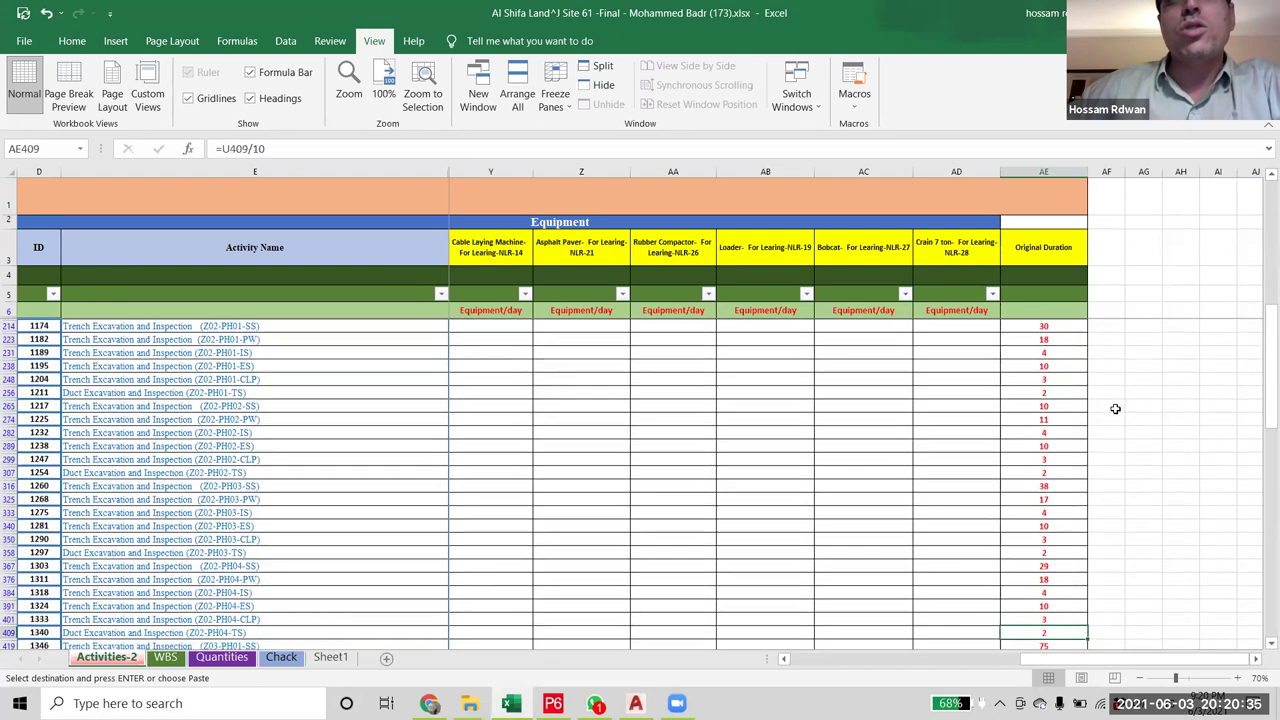
scroll(1084, 614, "down", 2)
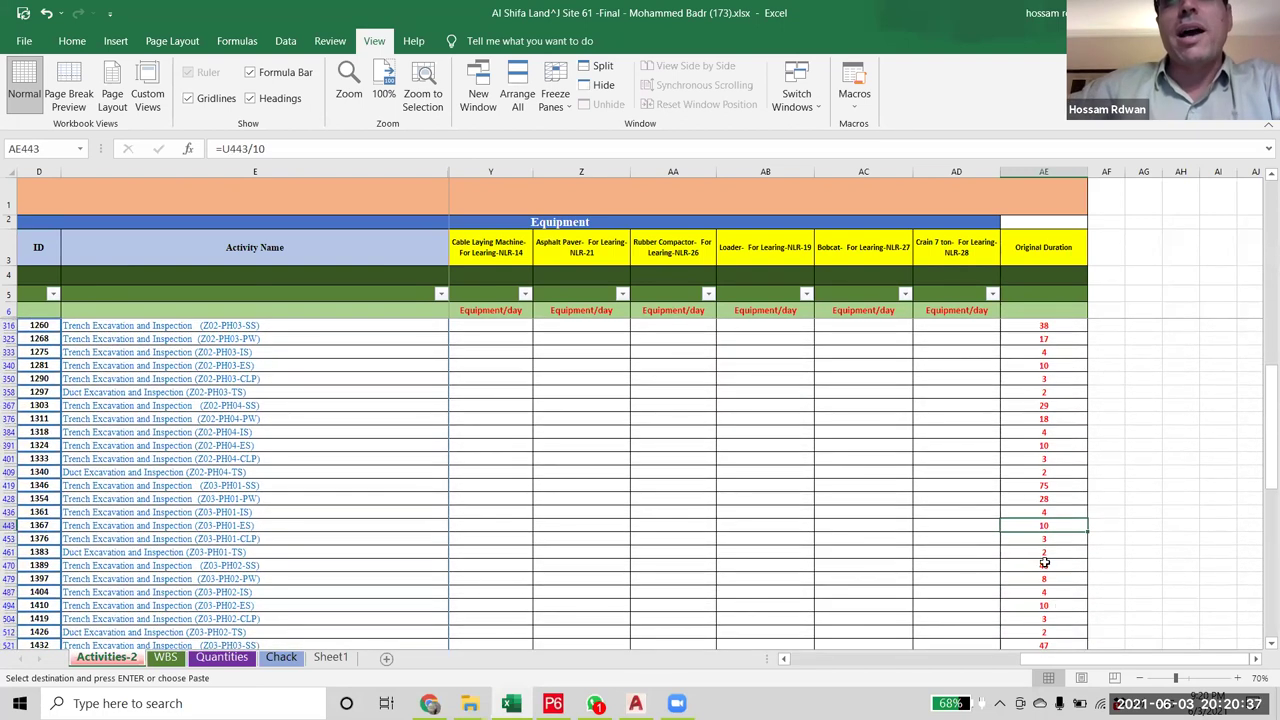
key("Down")
key("Down")
key("Down")
scroll(1060, 572, "down", 1)
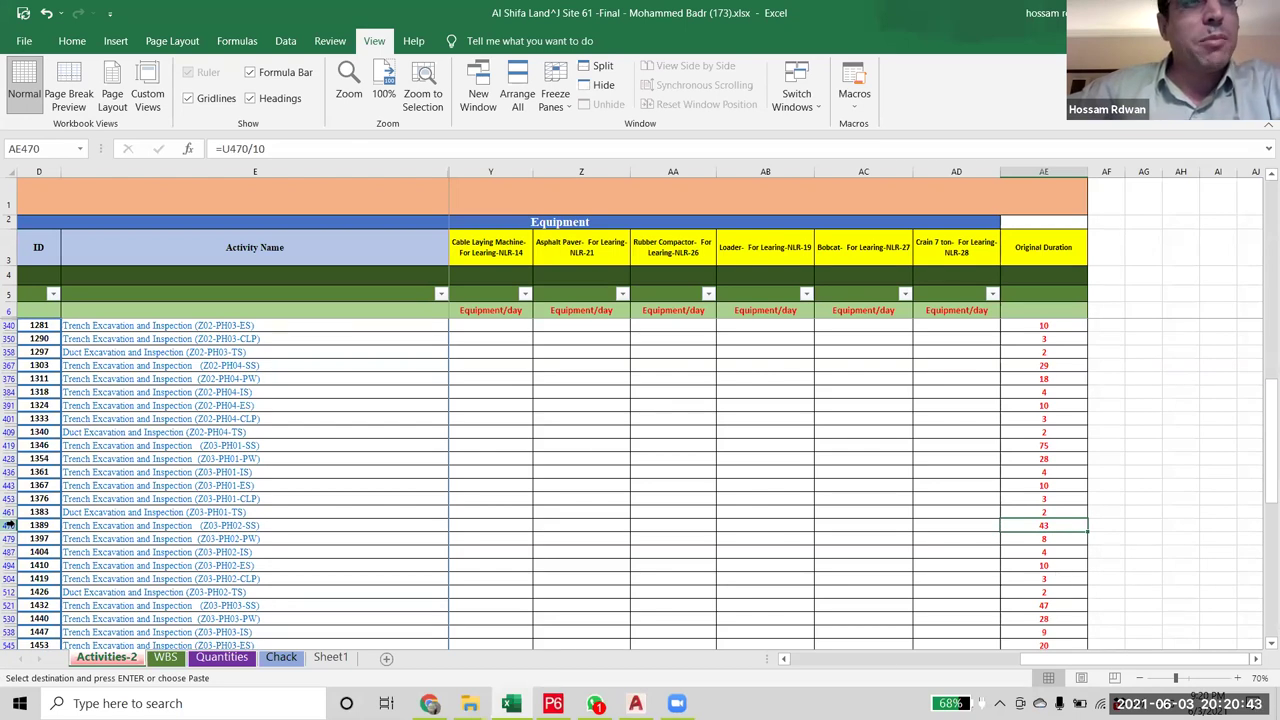
left_click(8, 525)
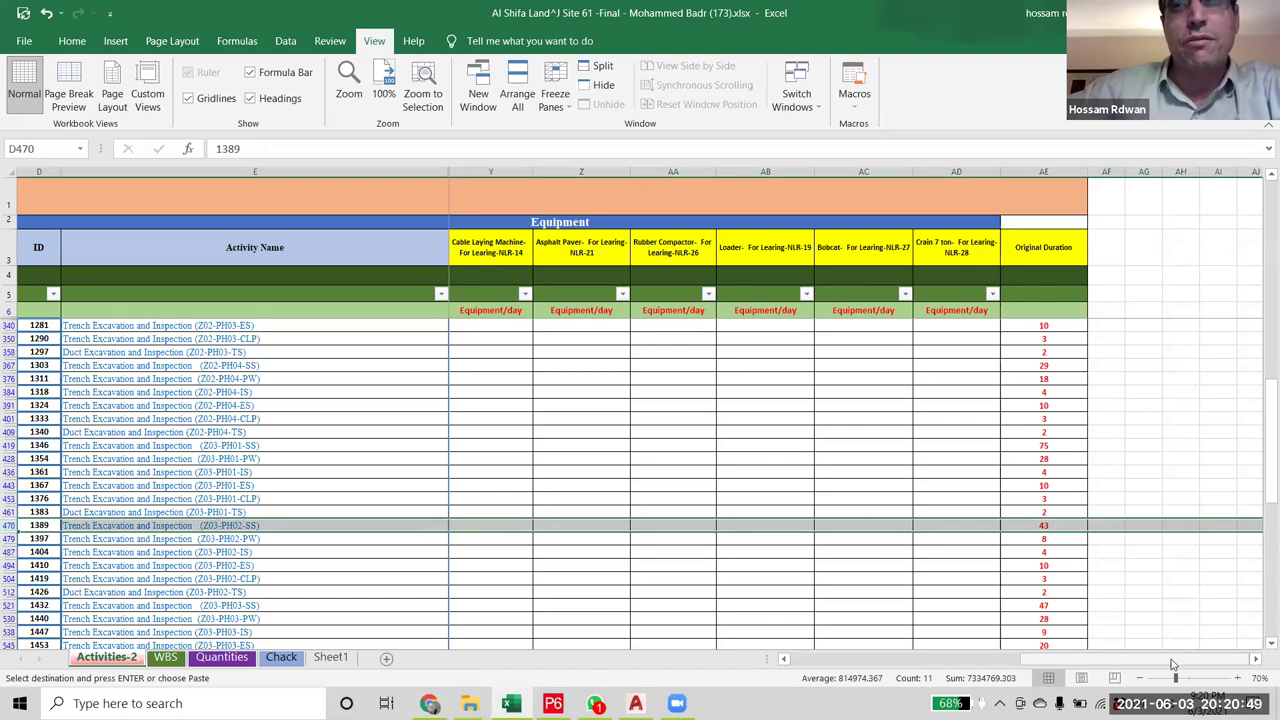
- Increase the divisor in AE521's Original Duration formula to bring activity 1432 (Z03-PH03-SS) down to 39
left_click(1058, 606)
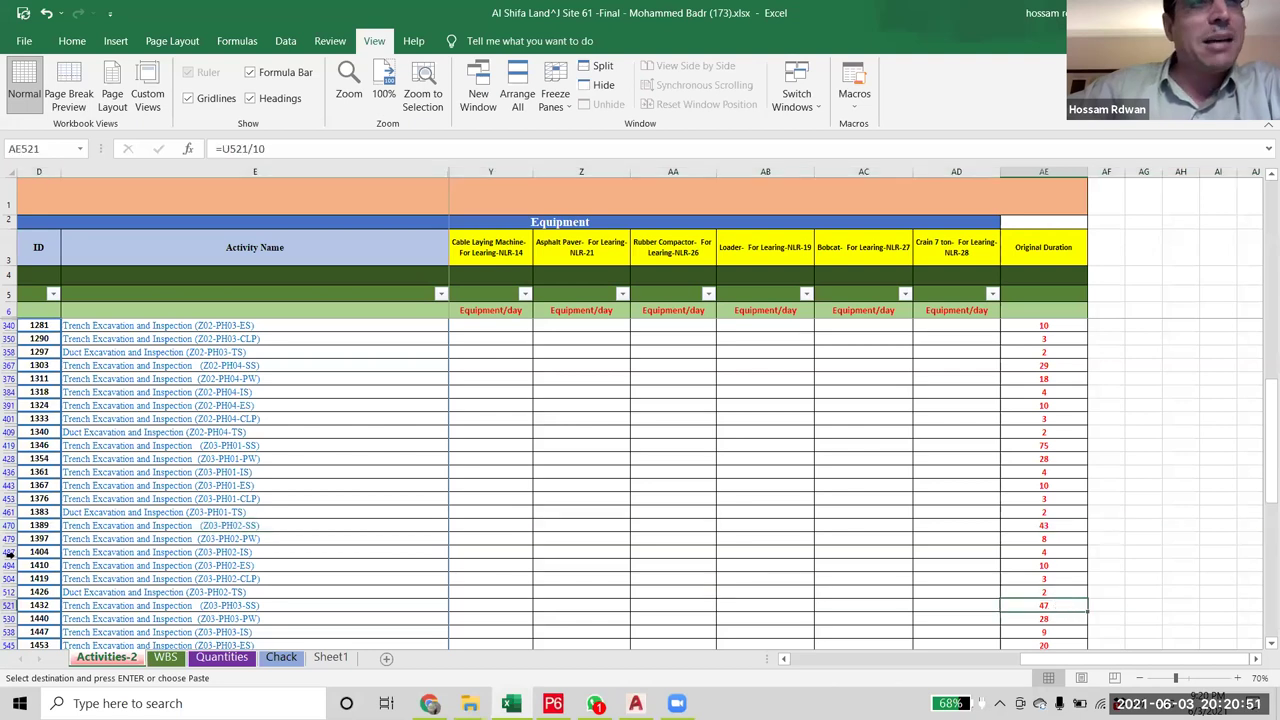
left_click(8, 606)
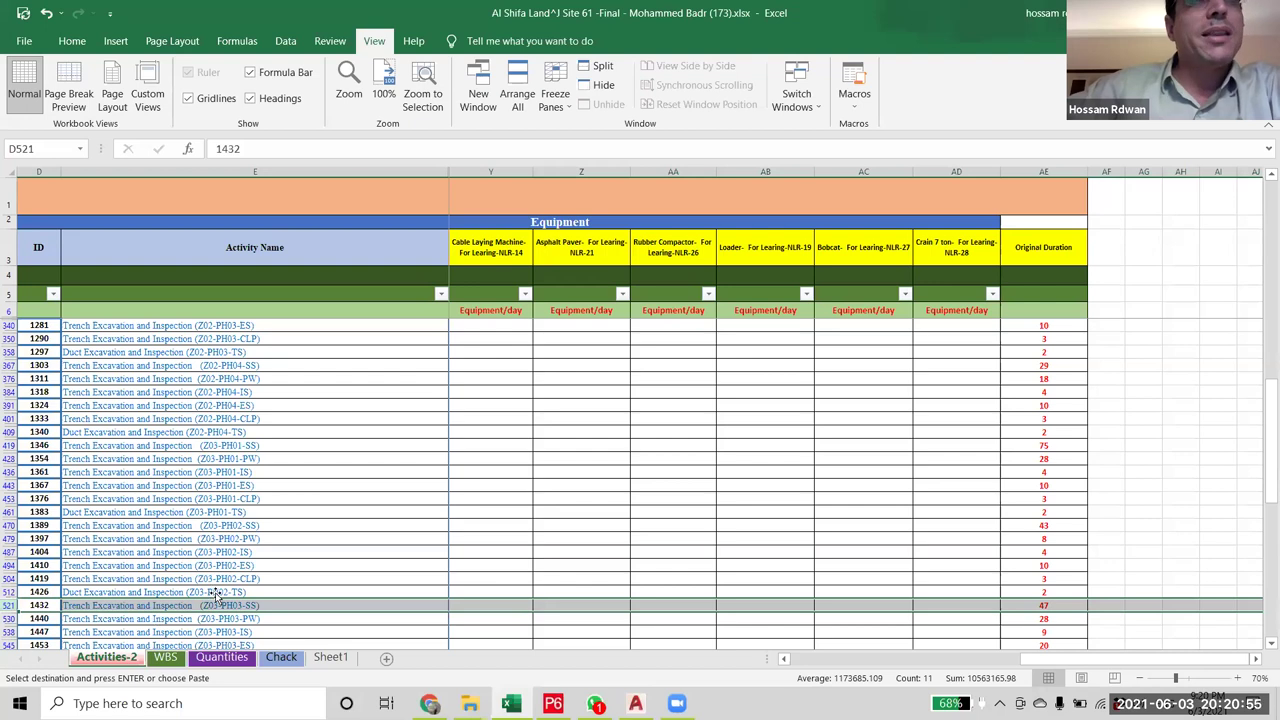
left_click(1040, 605)
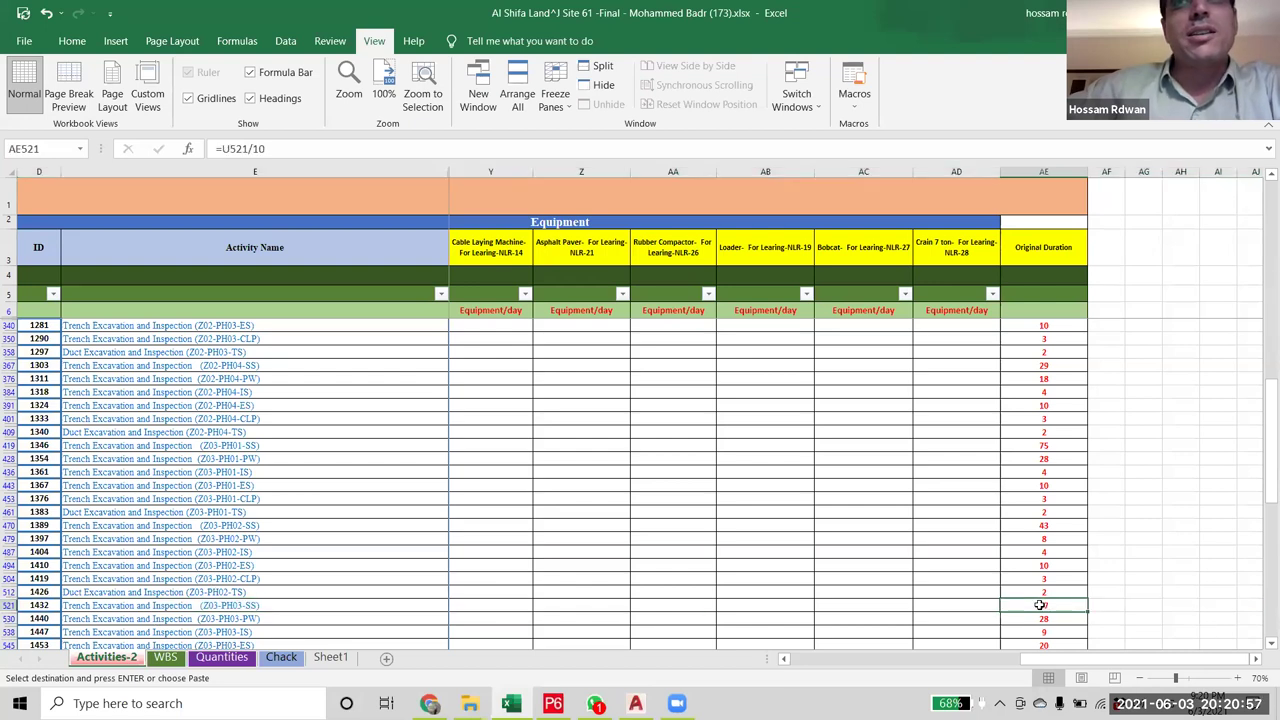
left_click(262, 150)
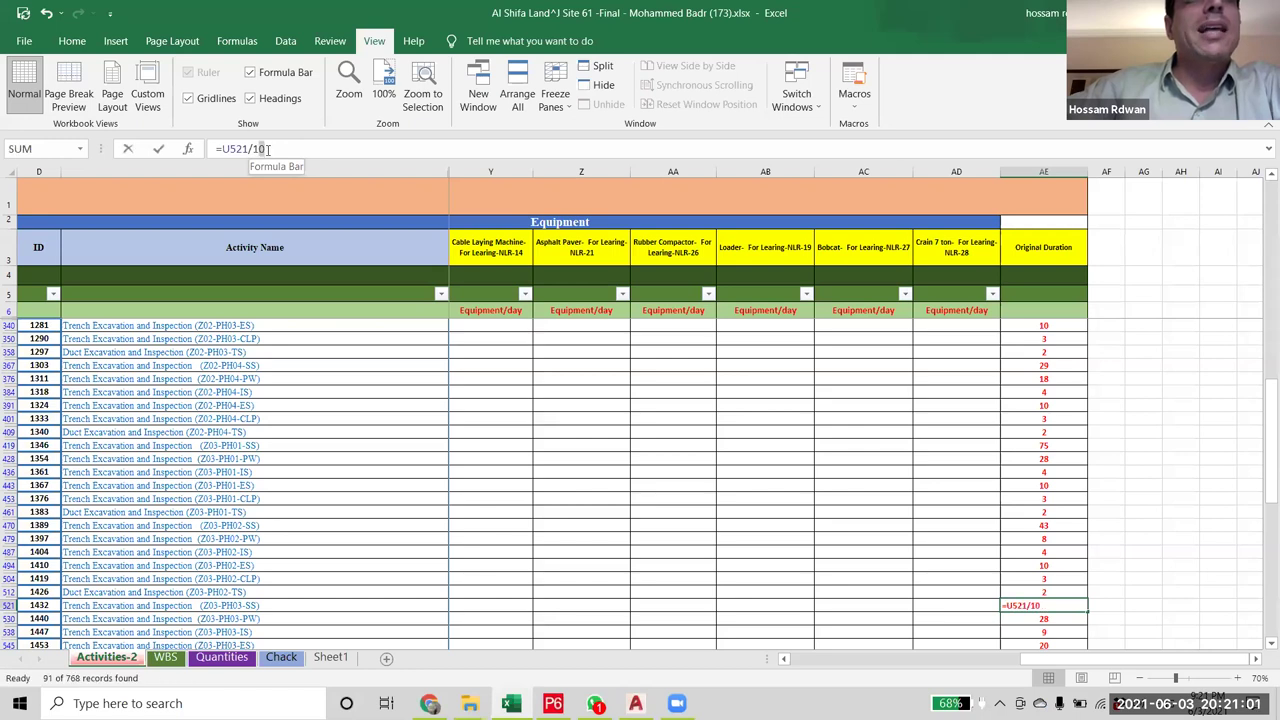
double_click(269, 149)
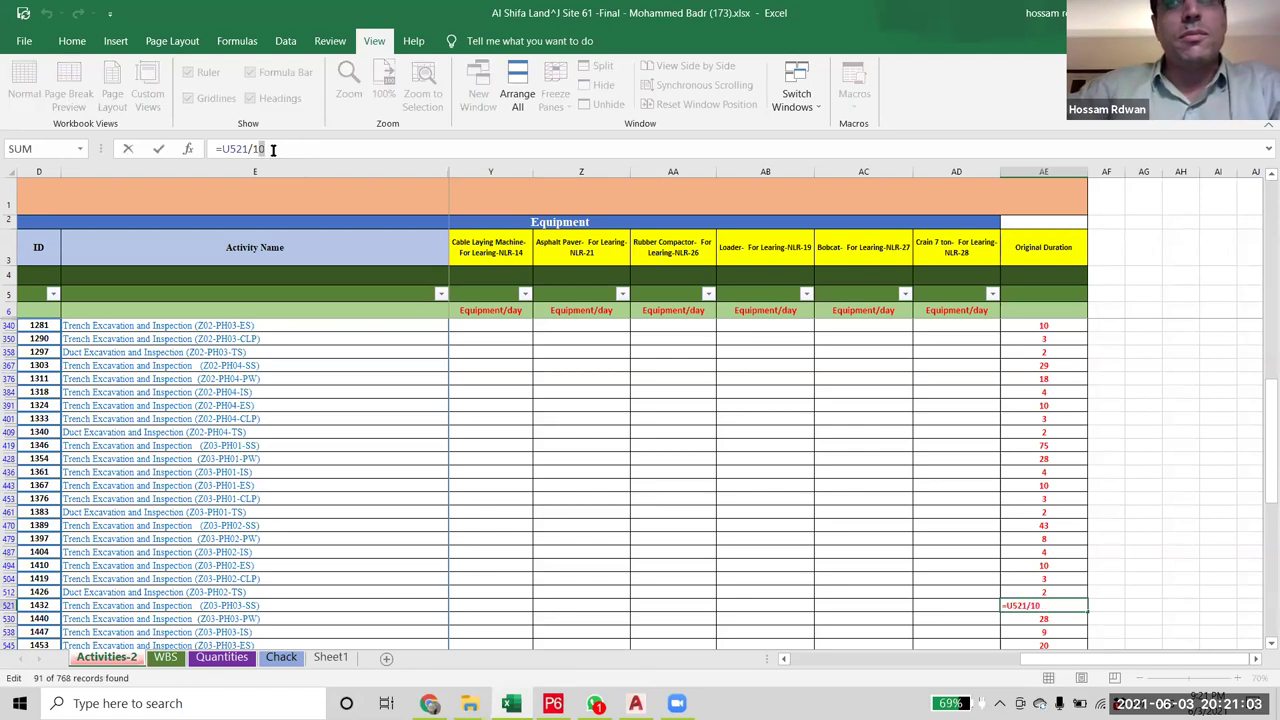
key("Return")
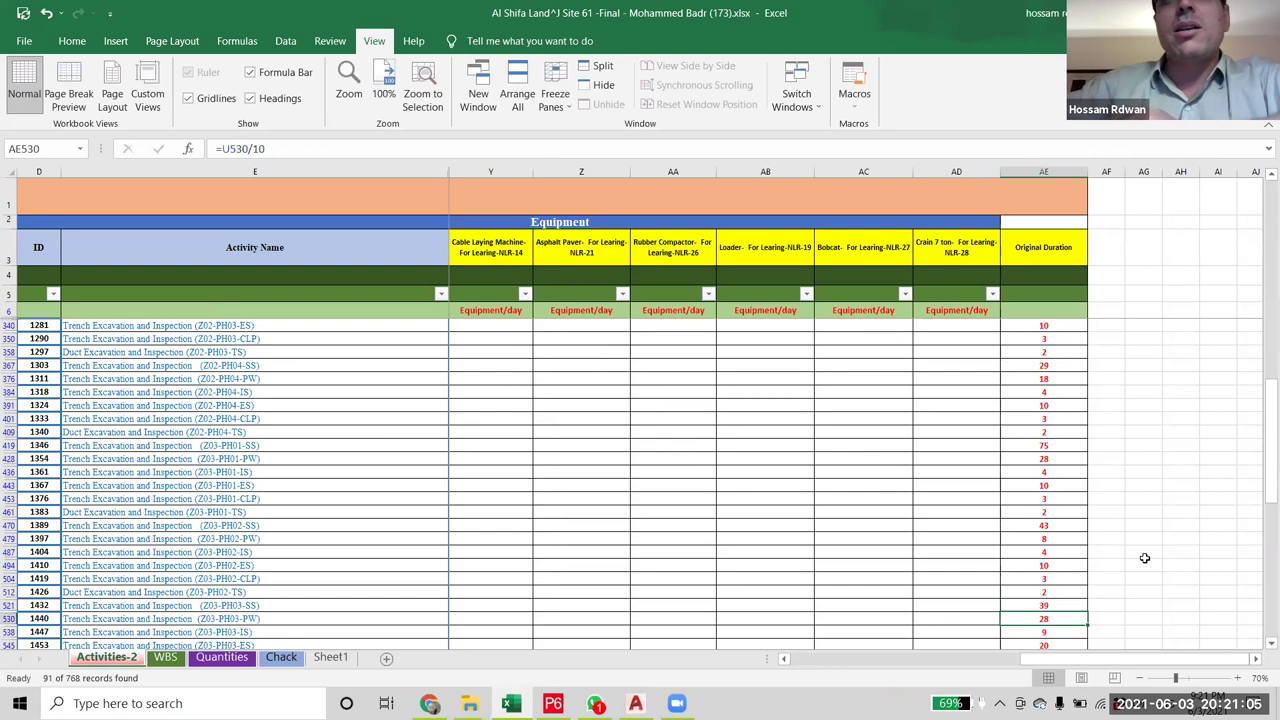
- Try a divisor of 15 in activity 1346's (Z03-PH01-SS) Original Duration formula in AE419
scroll(1142, 556, "down", 1)
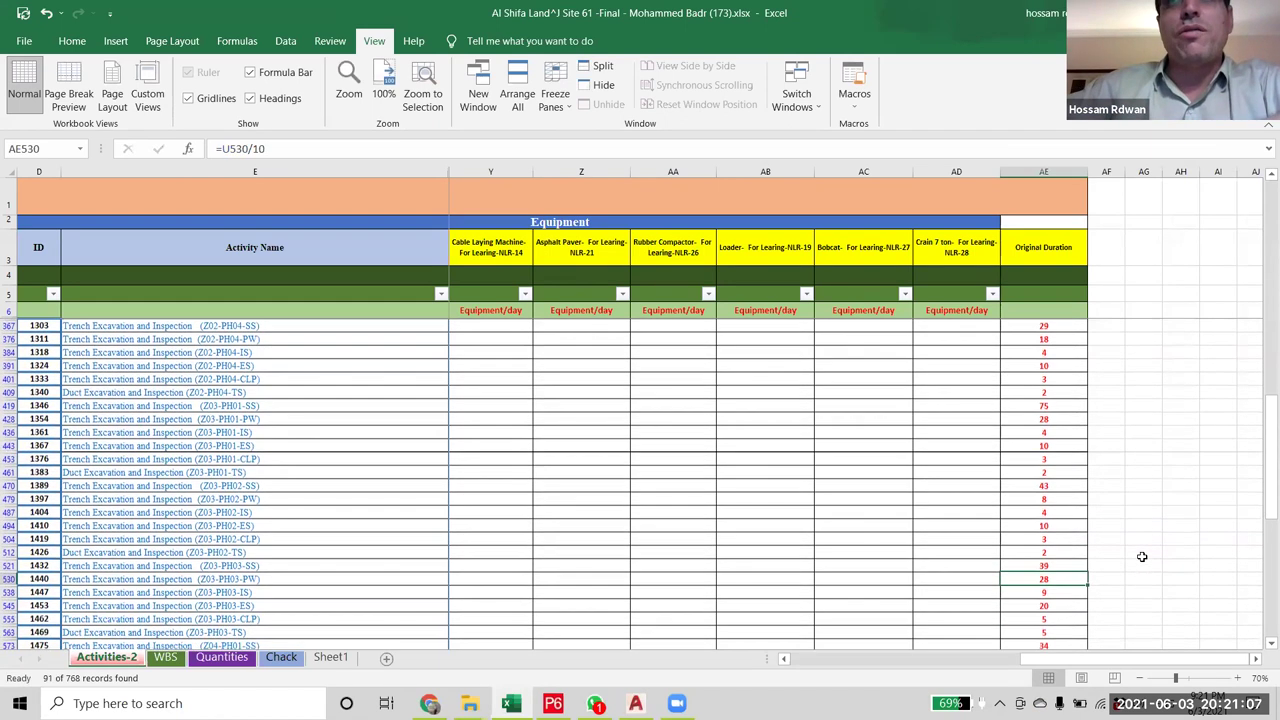
left_click(1067, 435)
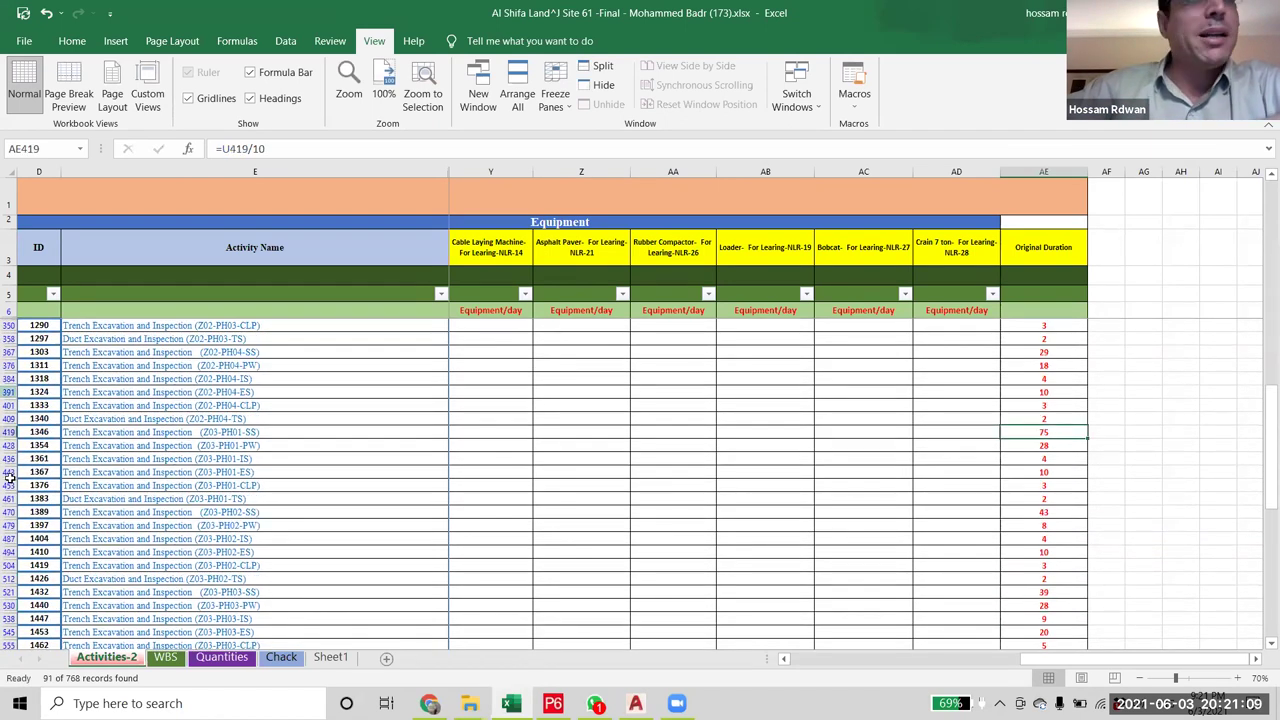
left_click(8, 433)
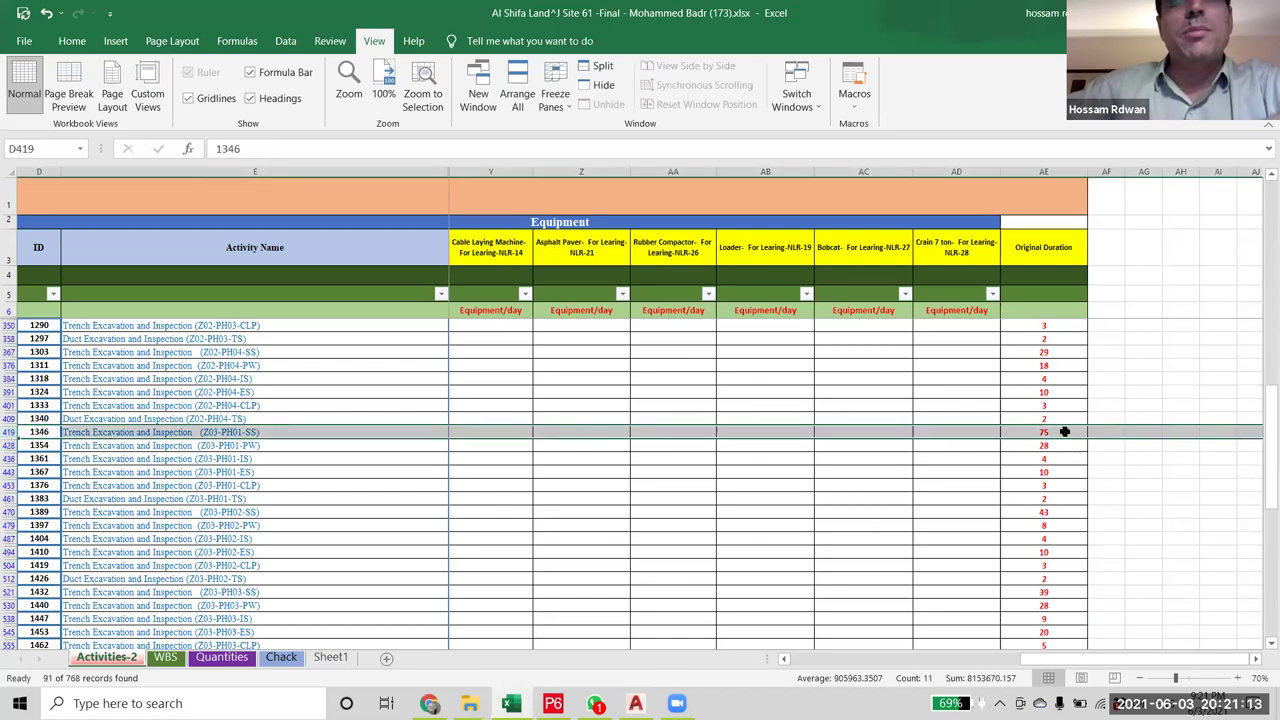
left_click(1065, 432)
left_click(259, 148)
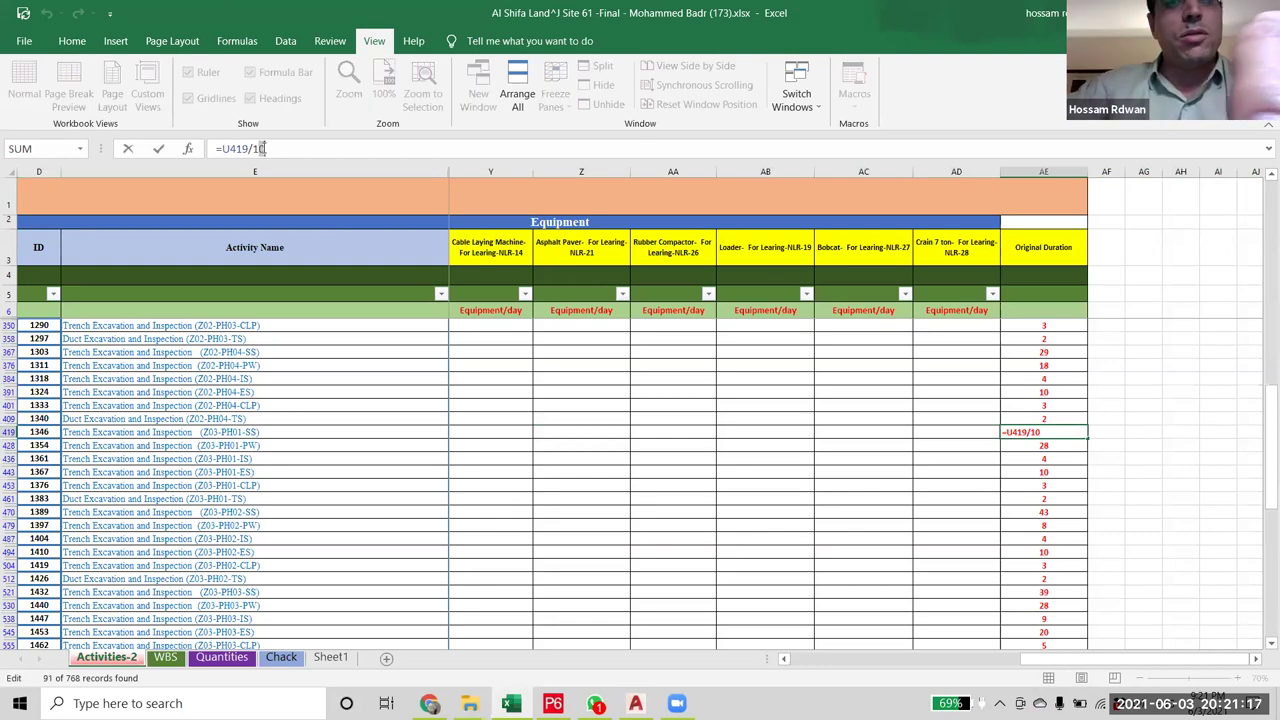
key("Return")
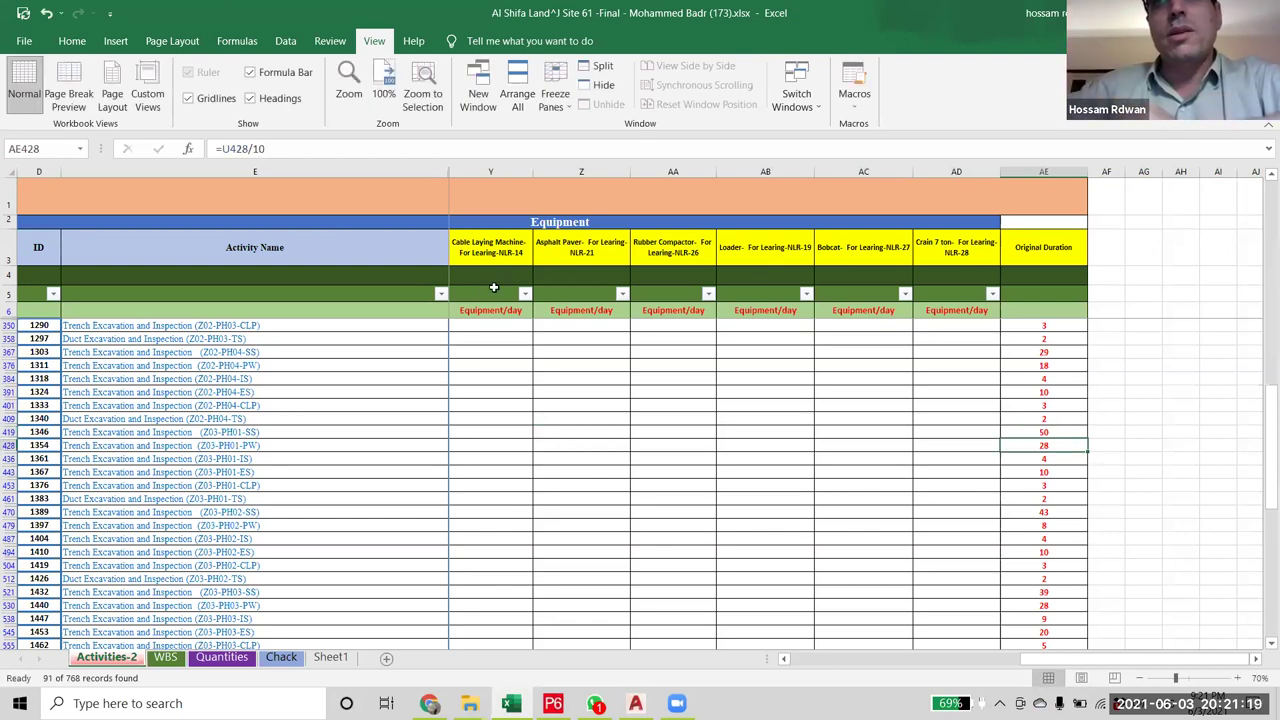
- Set the divisor in AE419's Original Duration formula to 18 to bring activity 1346 (Z03-PH01-SS) down to 41
left_click(1043, 433)
left_click(261, 145)
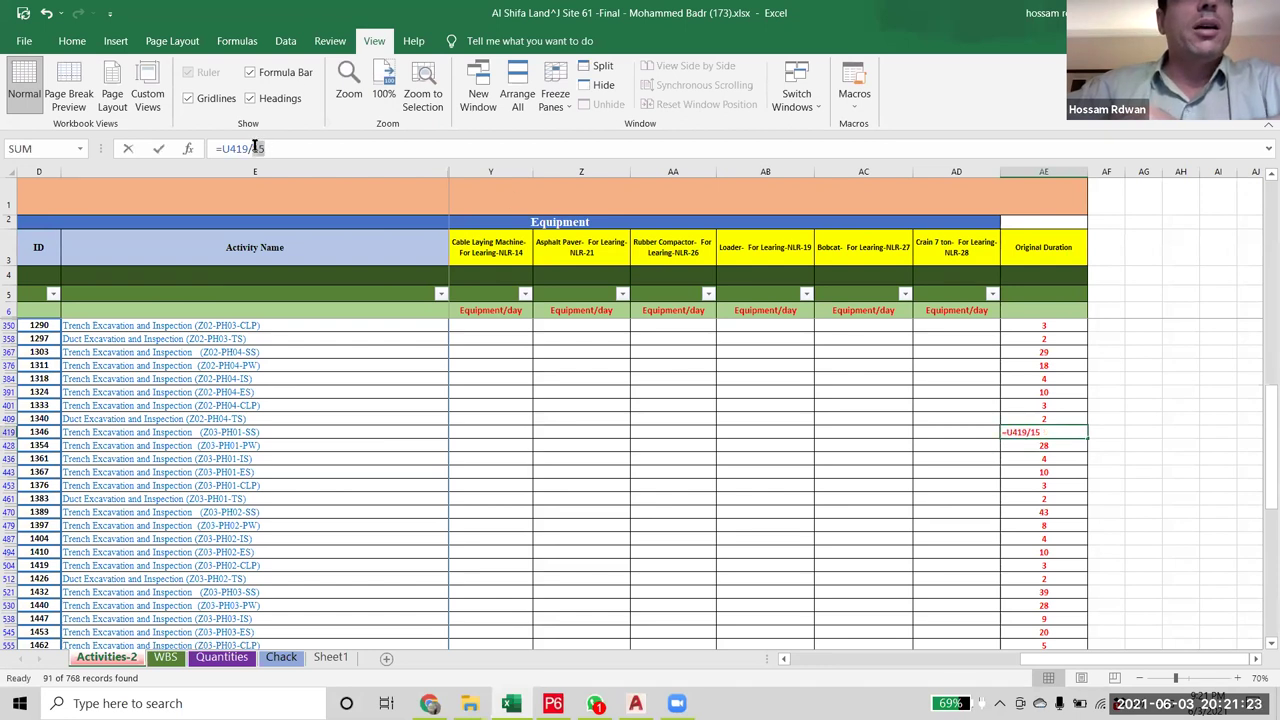
key("BackSpace")
type("8")
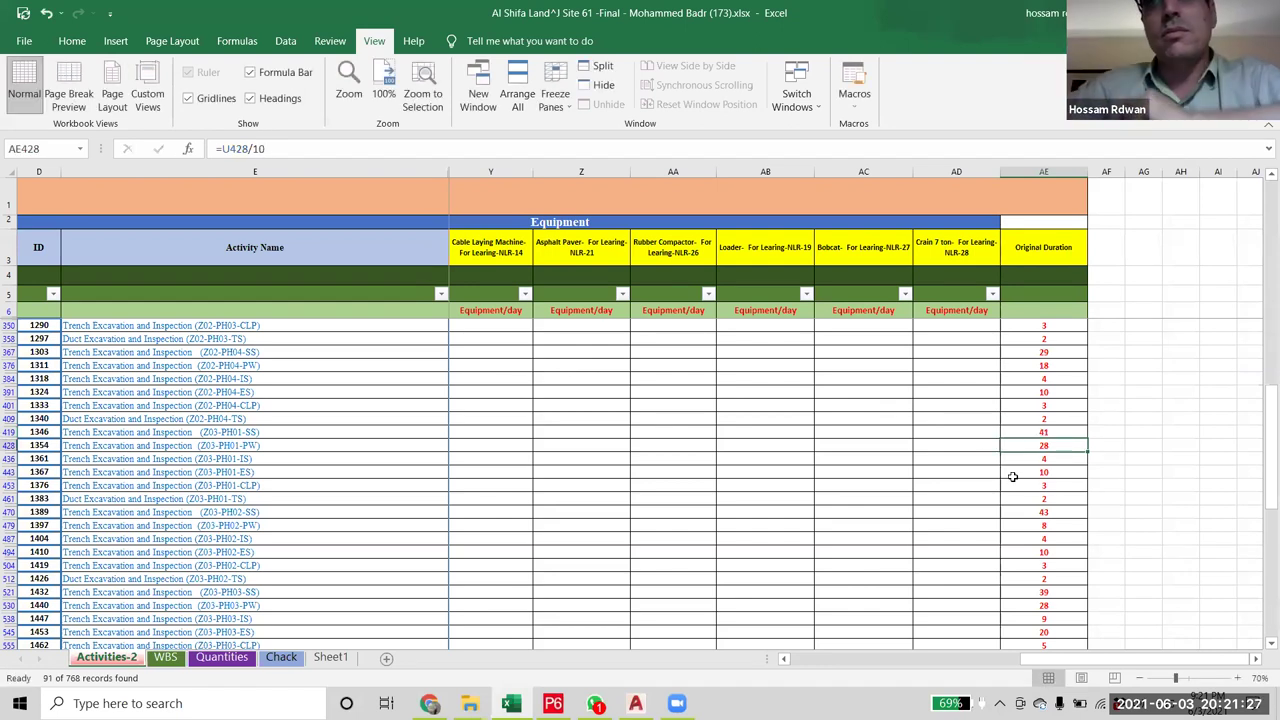
left_click(1178, 472)
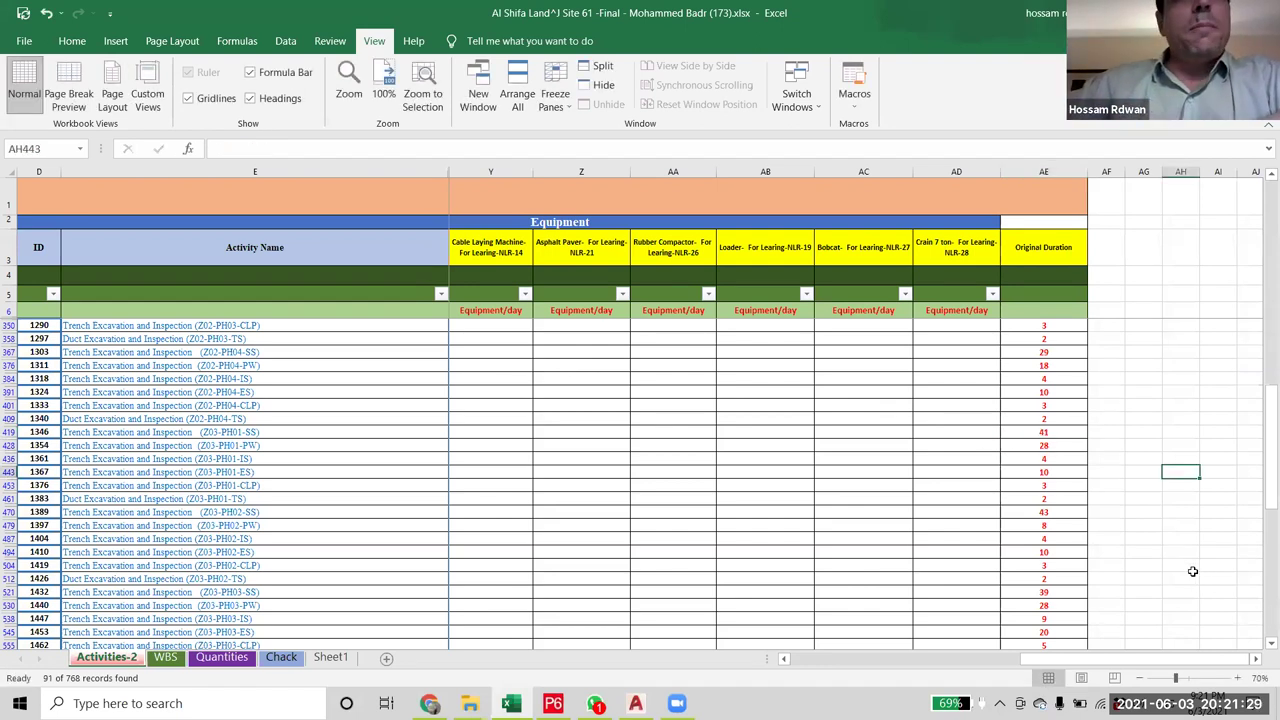
- Review the Original Durations of the filtered excavation activities from Zone 3 through Z04-PH04-TS
scroll(1192, 571, "down", 1)
left_click(1058, 554)
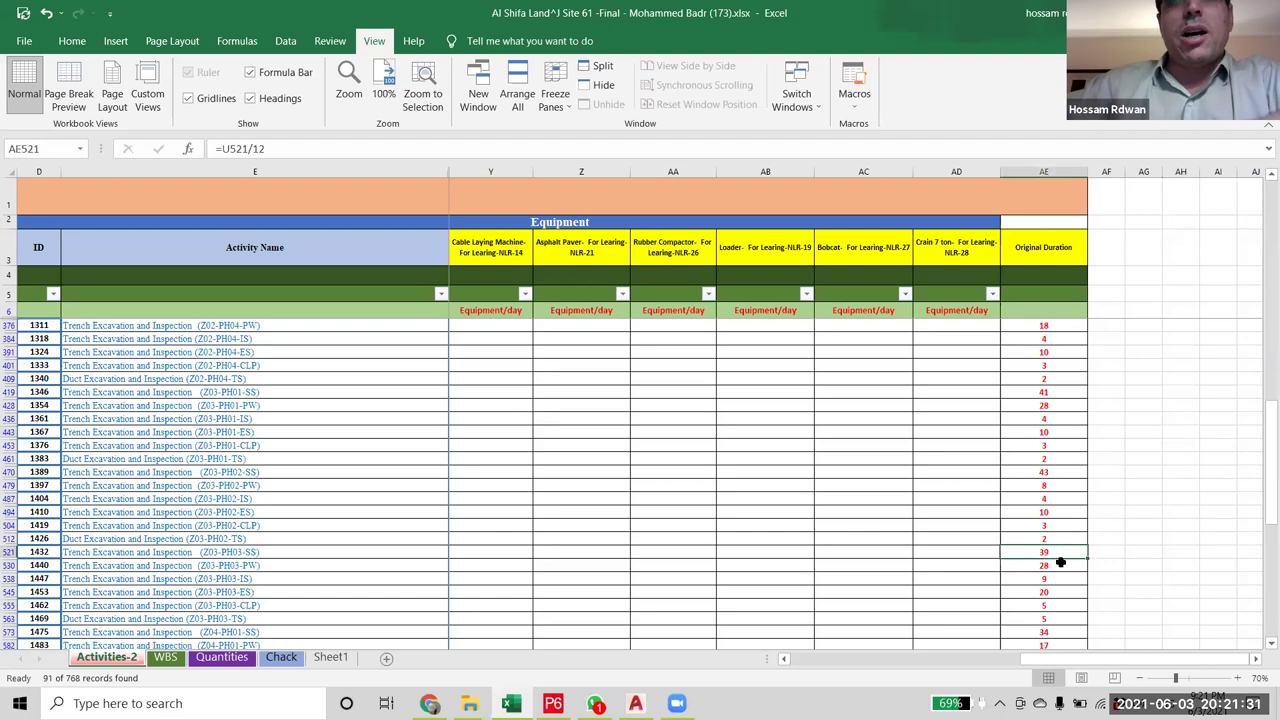
scroll(1060, 563, "down", 6)
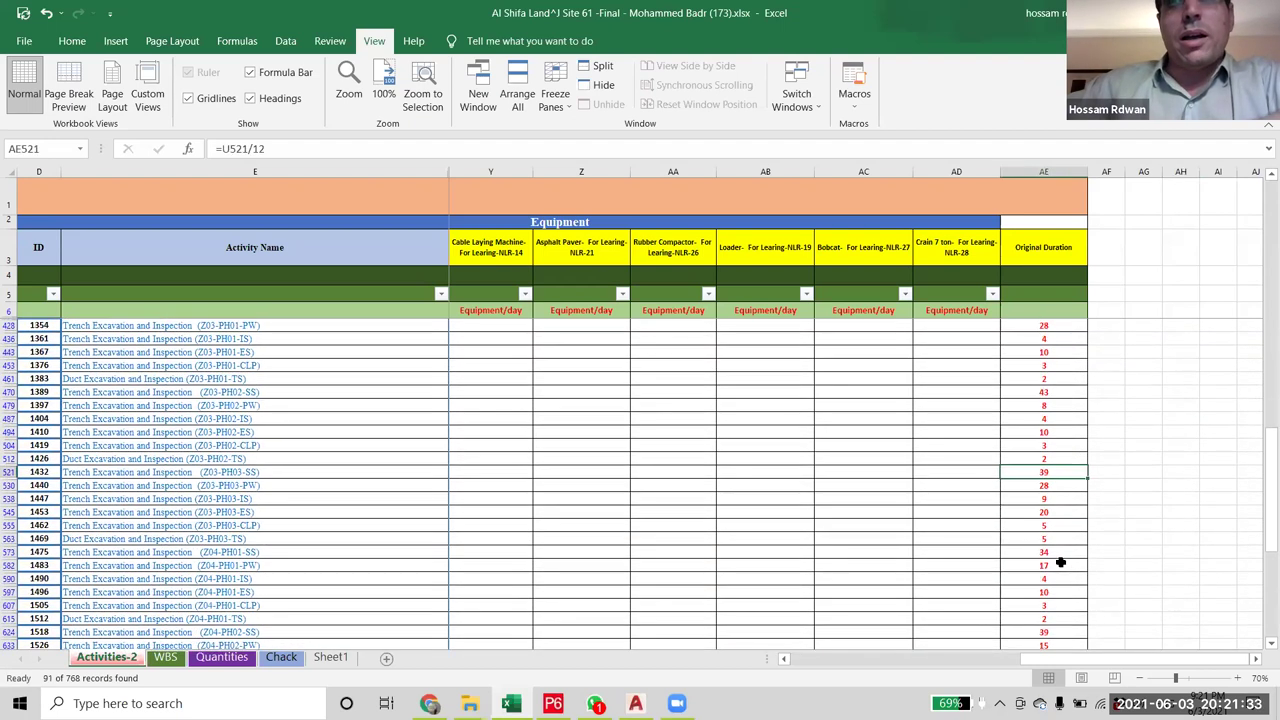
scroll(1100, 602, "down", 2)
scroll(1100, 602, "down", 2)
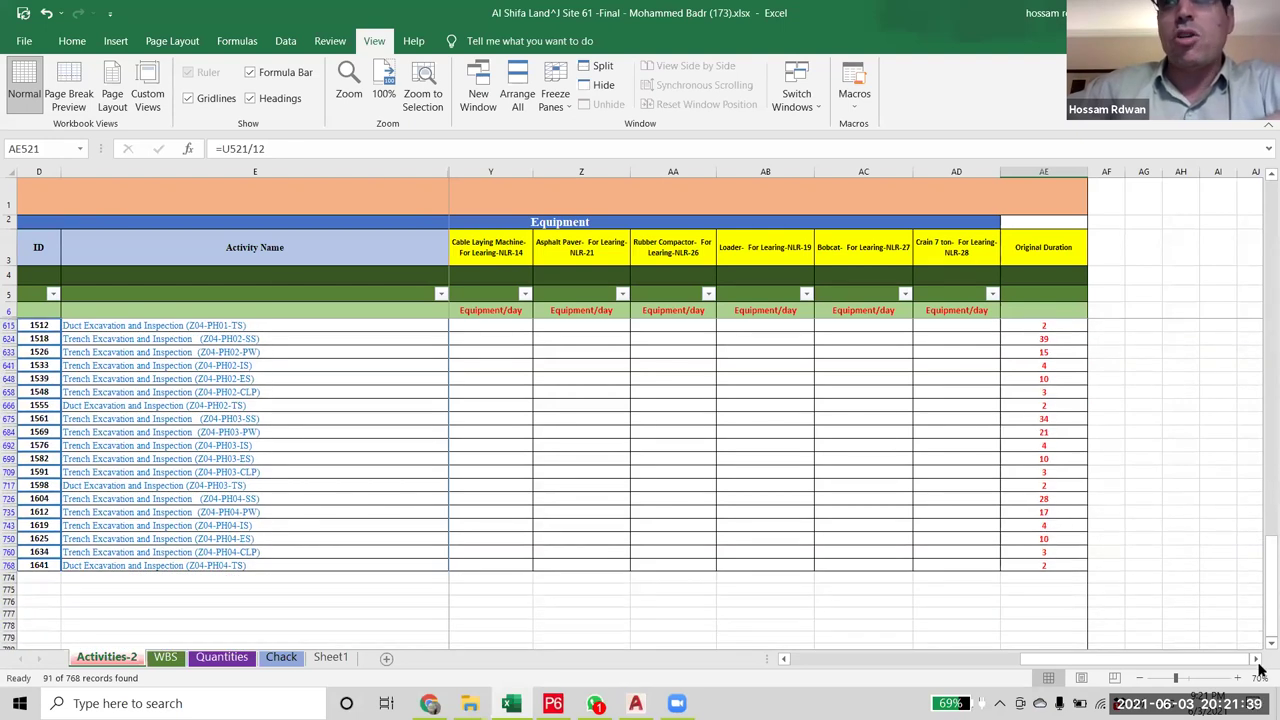
left_click_drag(1262, 571, 1262, 218)
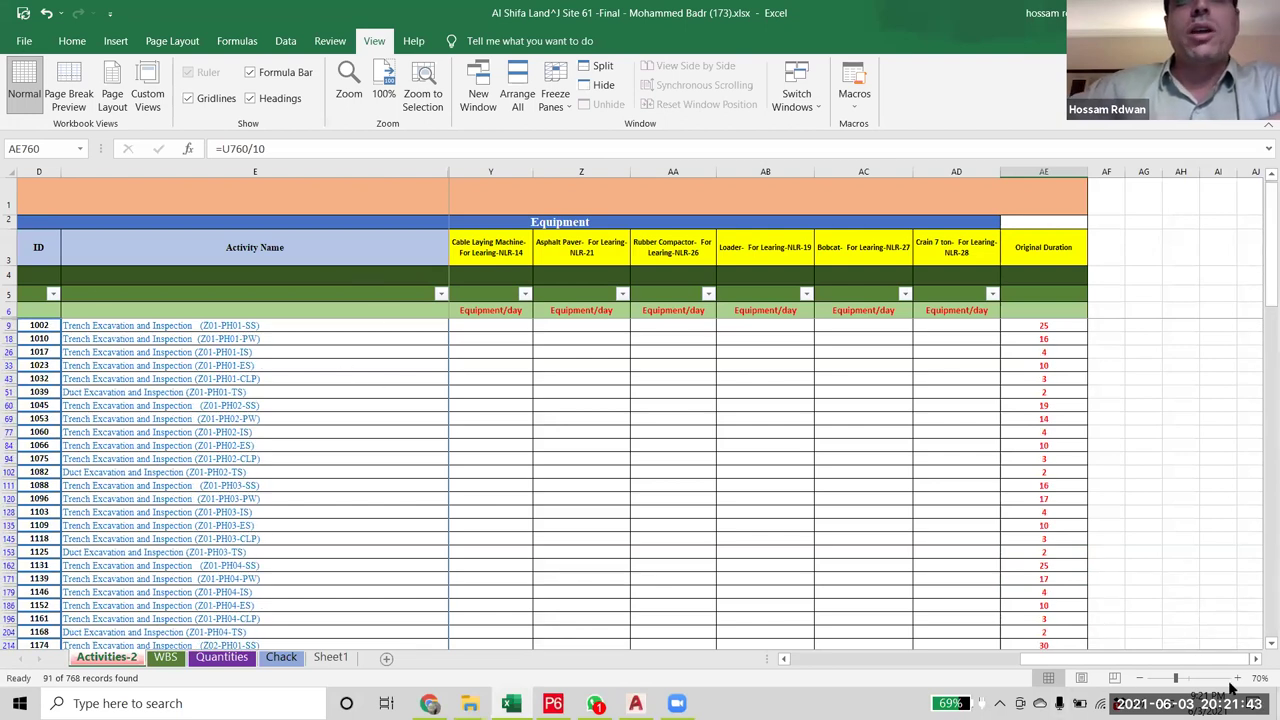
- Remove the filter on the Excavator-Poclain column (U) so that all activities are listed alongside Original Duration
left_click_drag(1135, 658, 925, 658)
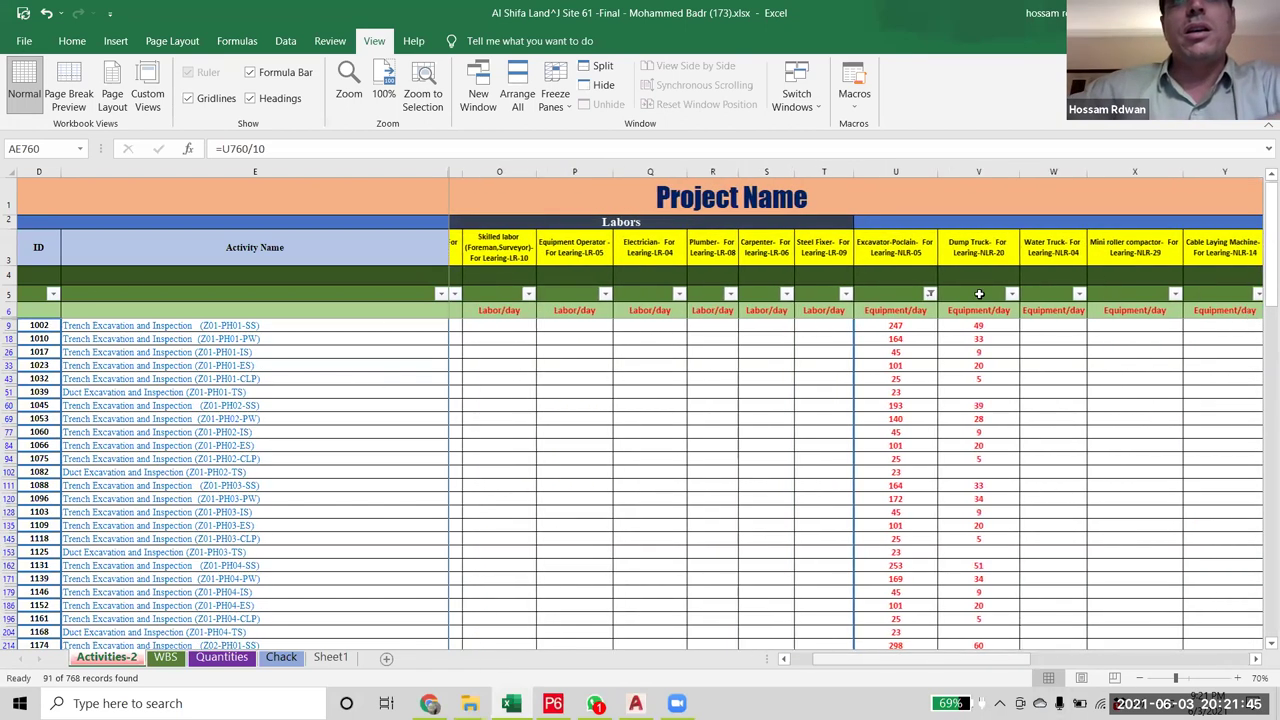
left_click(917, 293)
left_click(983, 478)
left_click(1031, 632)
left_click_drag(978, 660, 1190, 660)
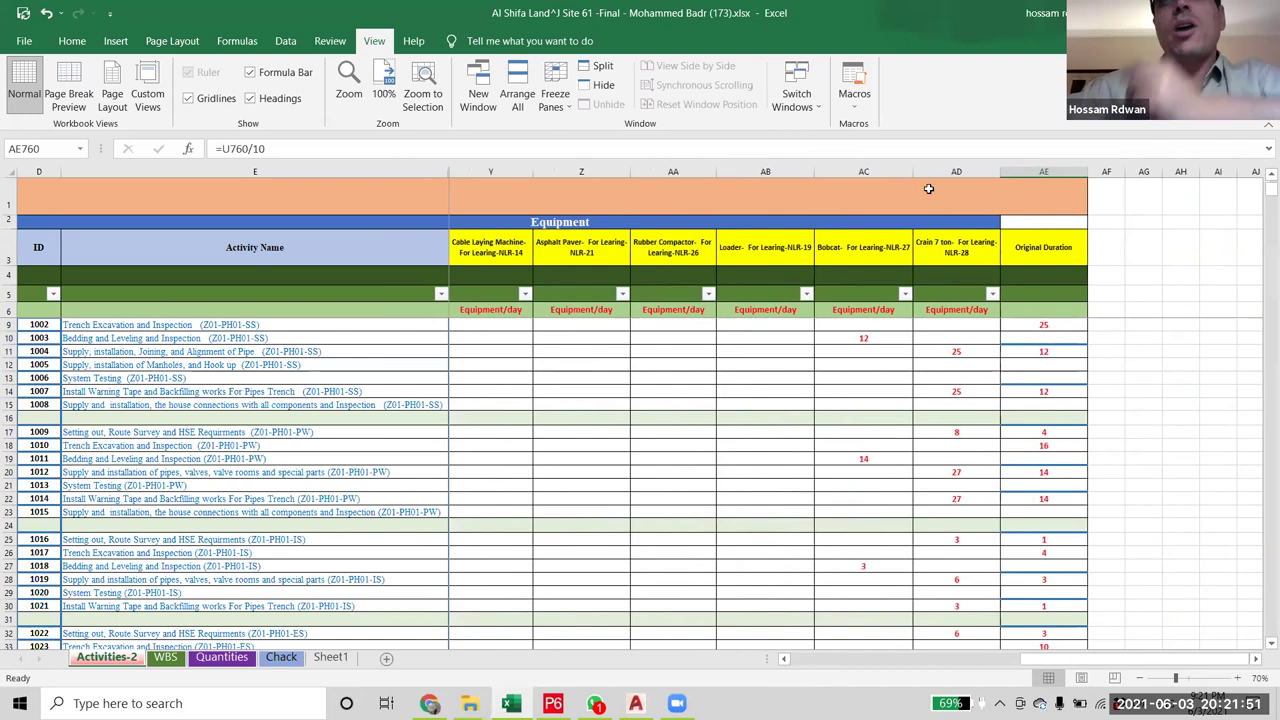
- Filter the Bobcat equipment column (AC) to exclude blank cells
left_click(1030, 325)
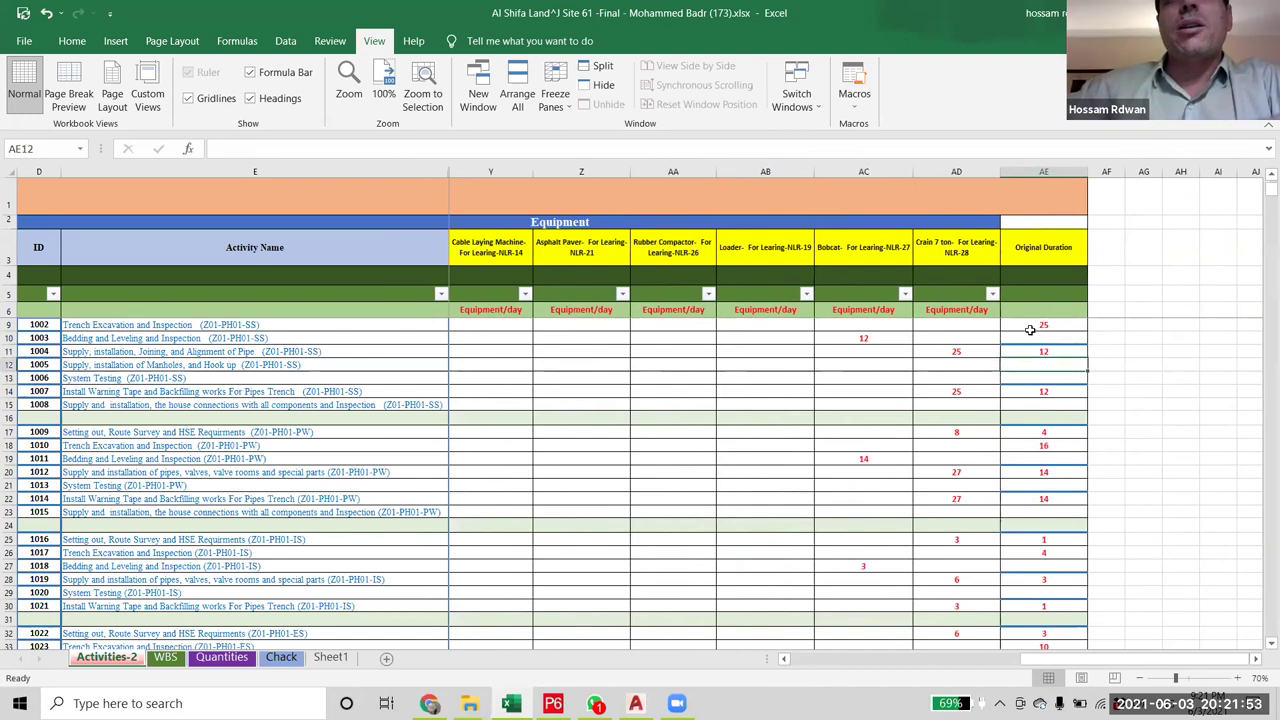
left_click(1052, 346)
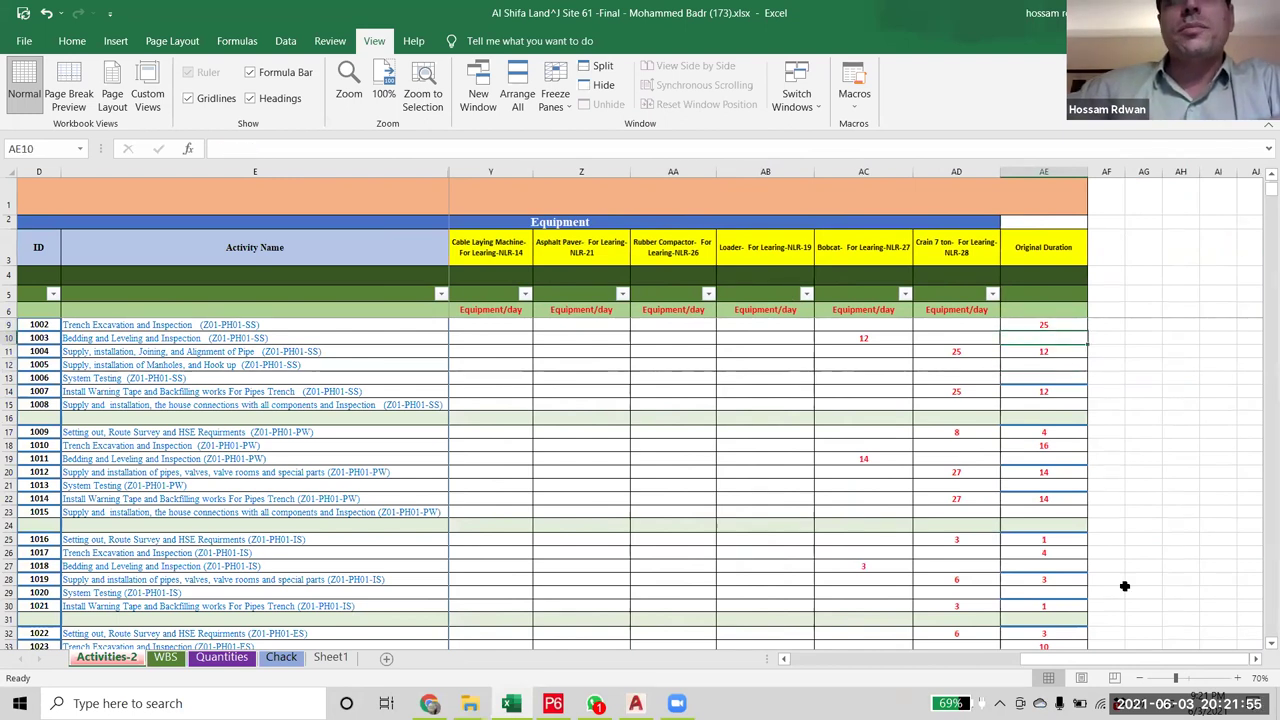
left_click_drag(1077, 665, 1034, 668)
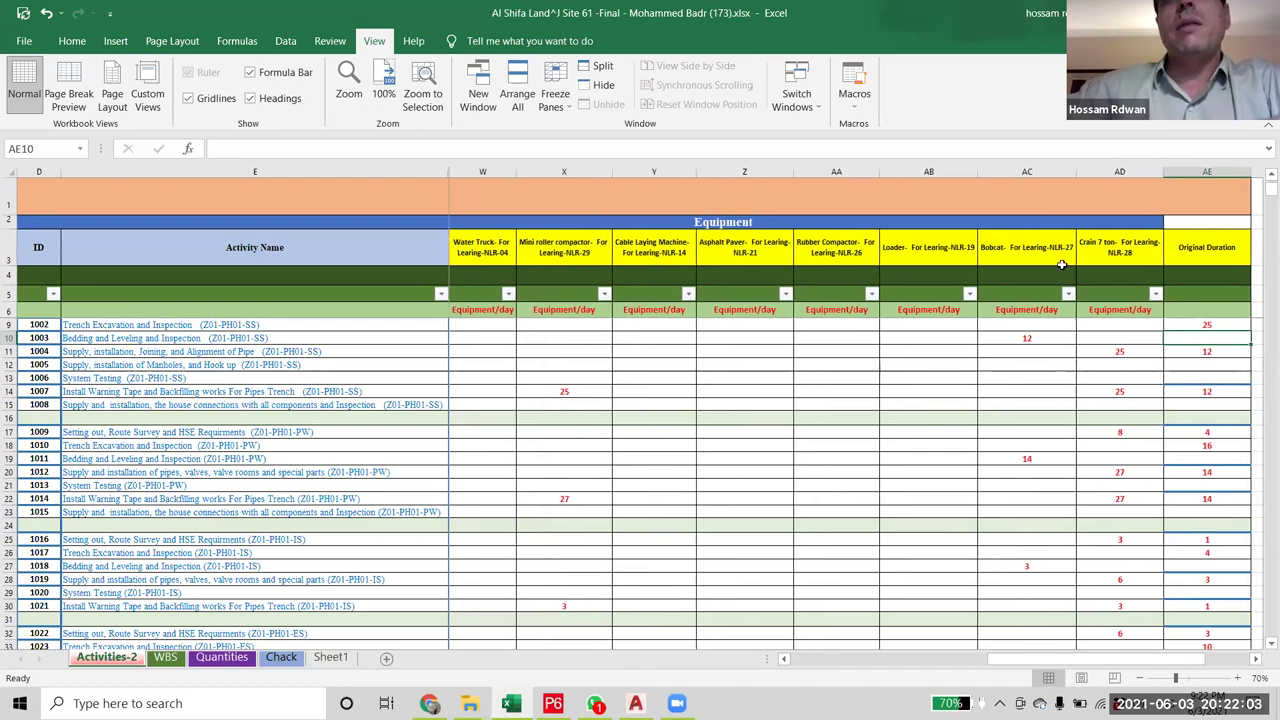
left_click(1062, 338)
left_click(1067, 293)
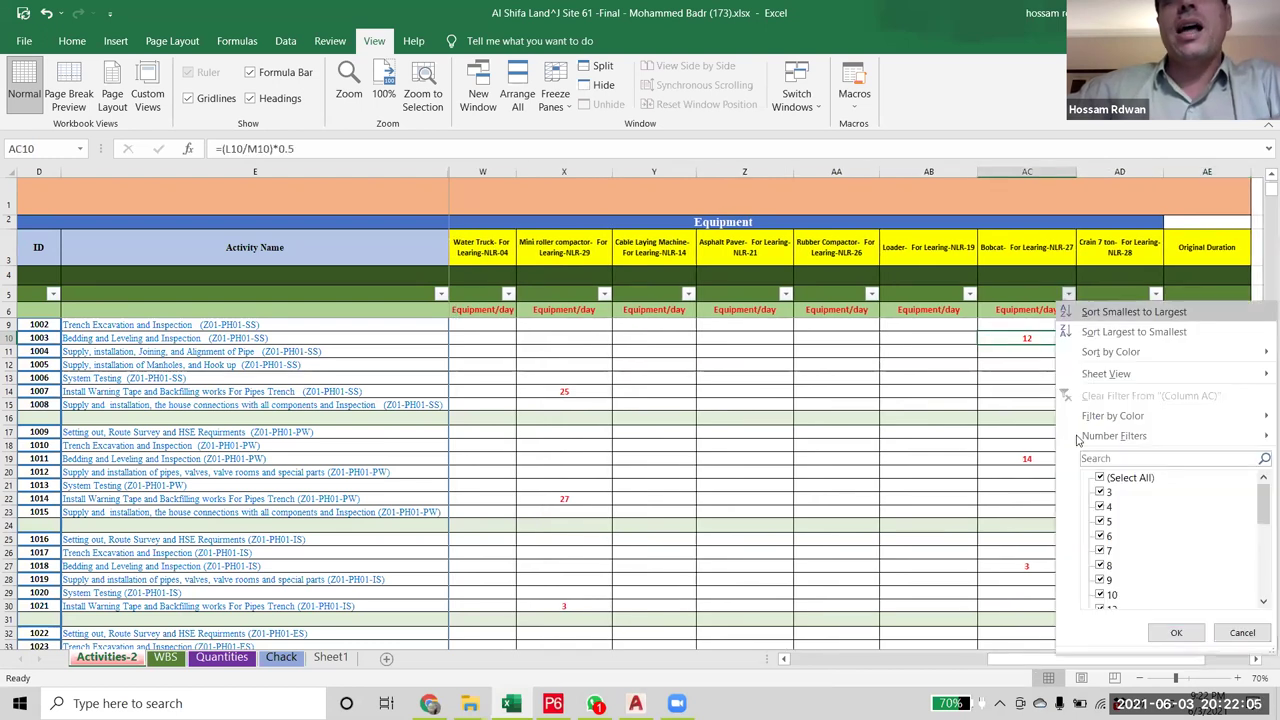
left_click_drag(1260, 511, 1262, 578)
left_click(1101, 595)
left_click(1176, 633)
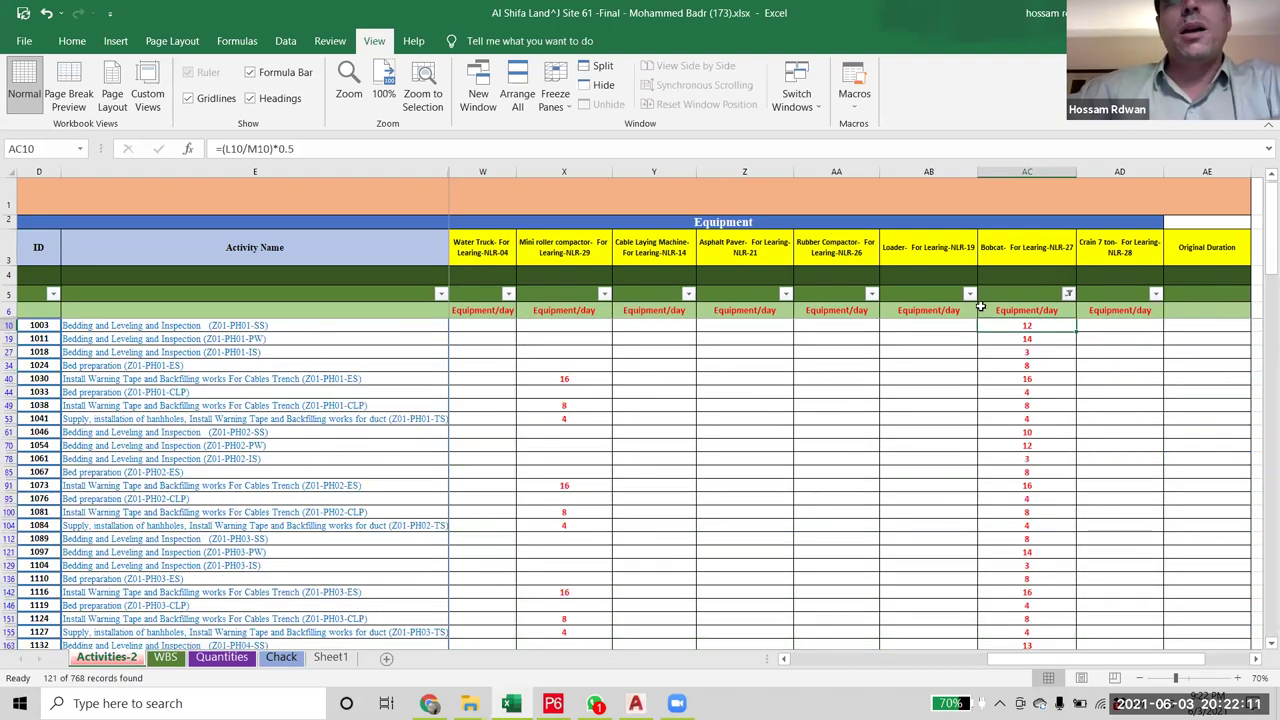
- Compare the Bobcat and Mini roller compactor quantities and formulas across the filtered bedding and backfilling activities in all zones
left_click(1032, 377)
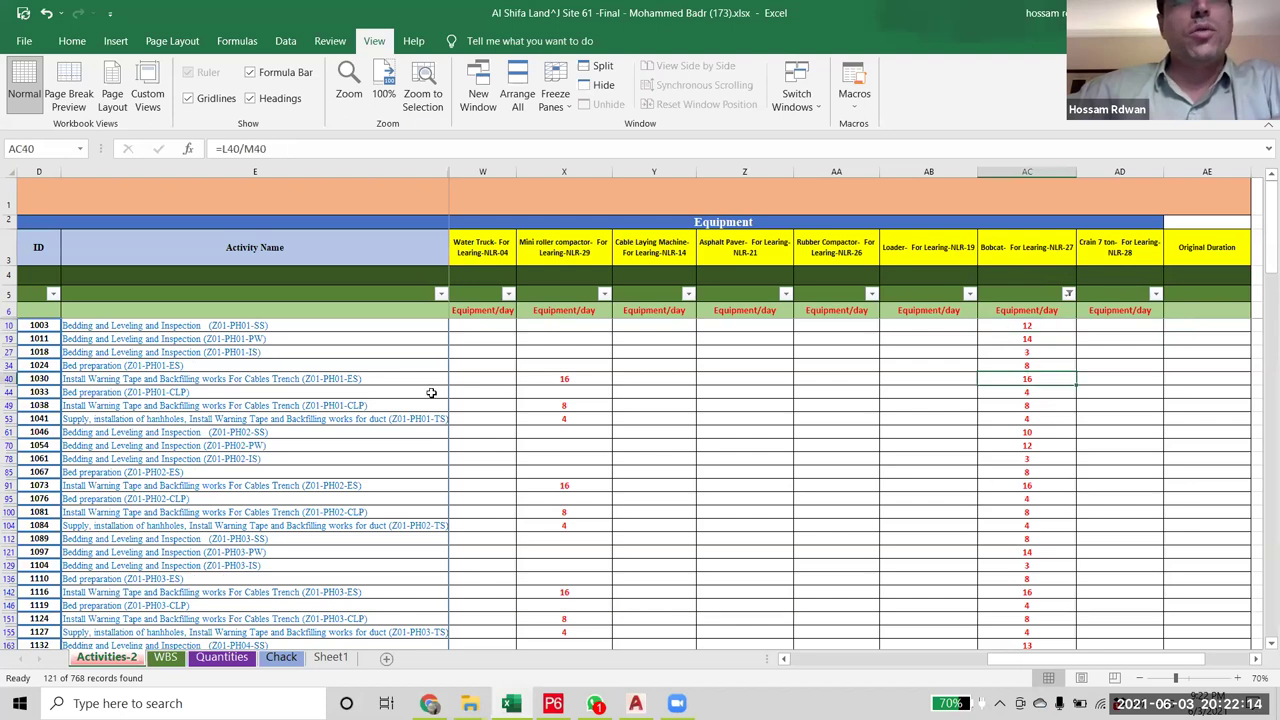
left_click(570, 486)
scroll(578, 510, "down", 7)
scroll(580, 546, "down", 8)
scroll(573, 547, "down", 10)
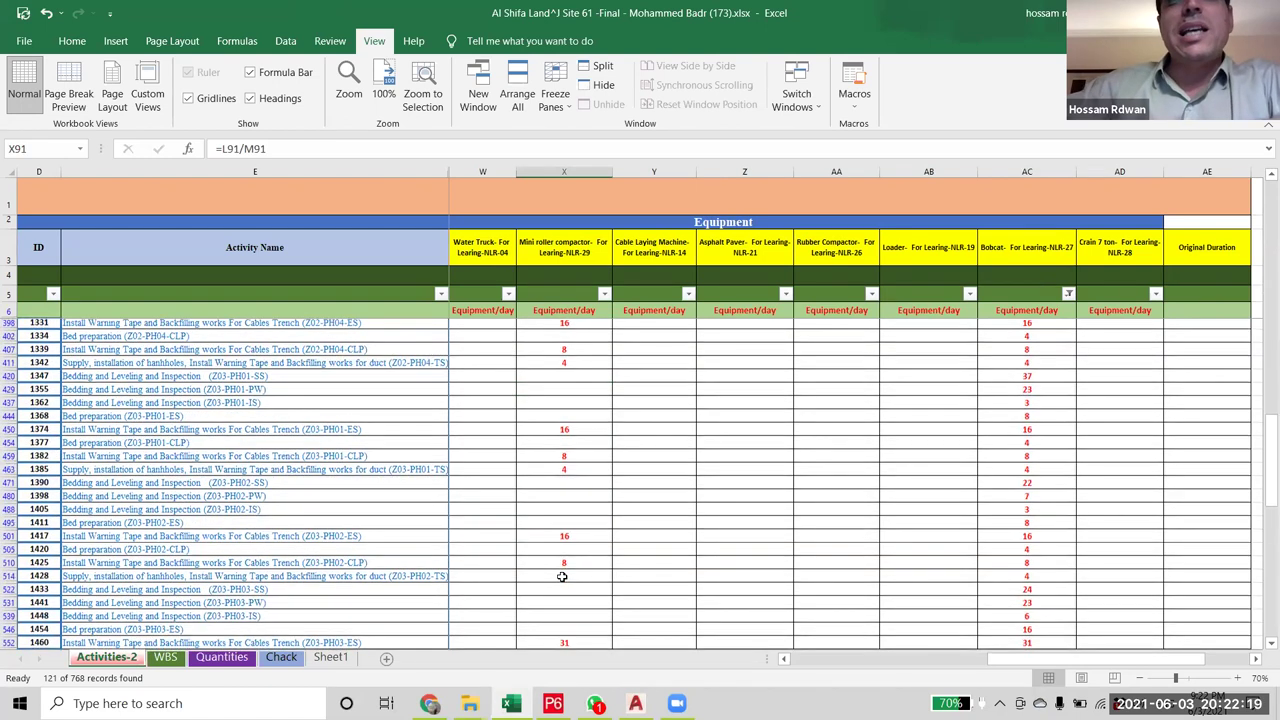
scroll(573, 558, "down", 1)
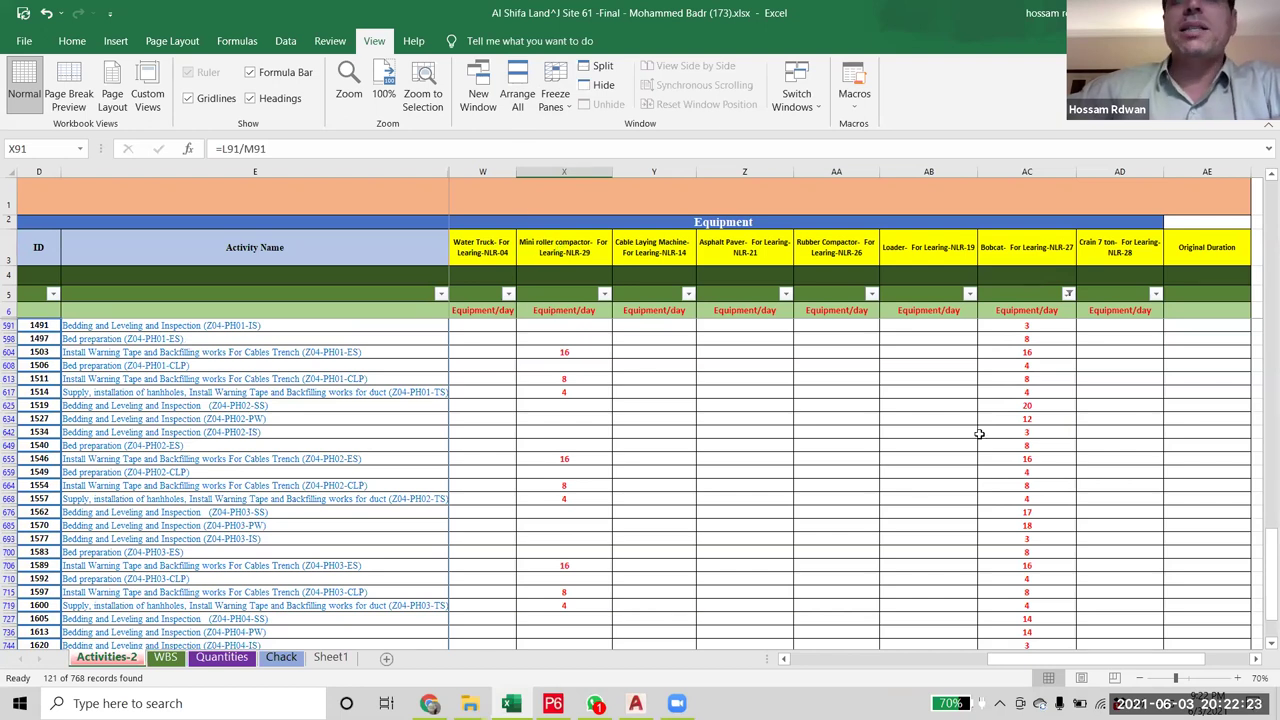
left_click_drag(1262, 618, 1260, 260)
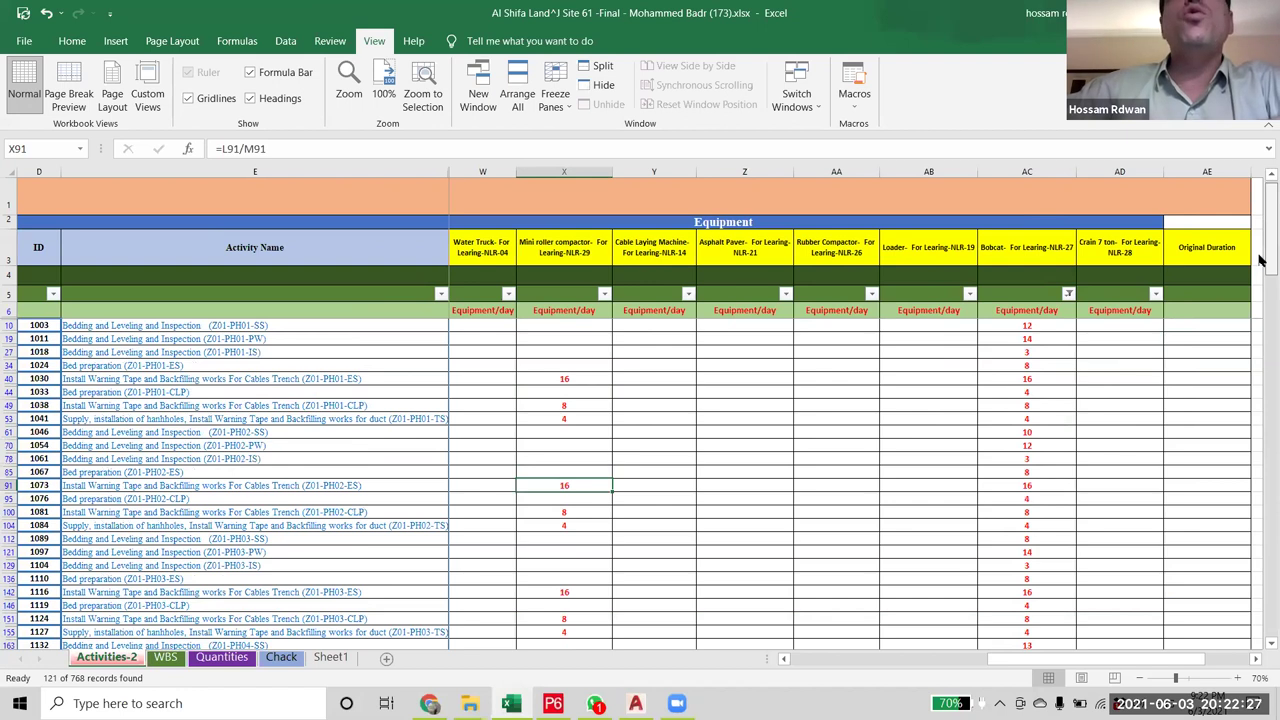
left_click(1024, 328)
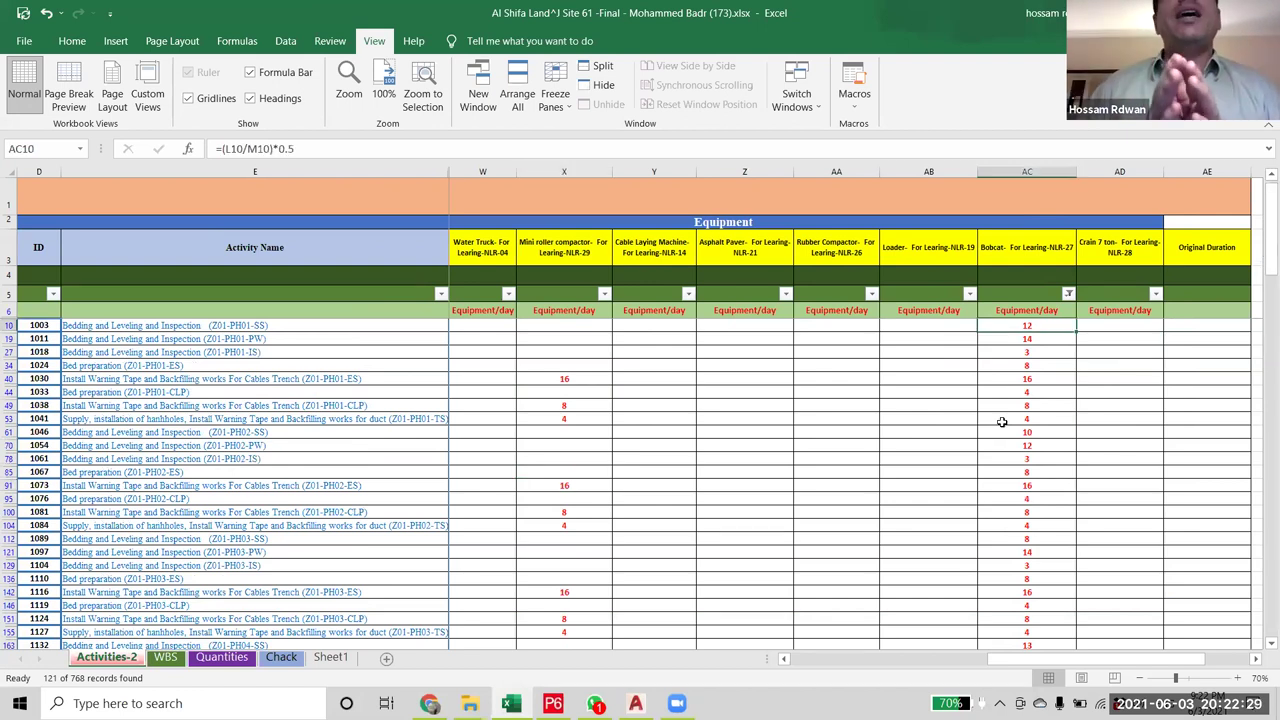
scroll(1001, 422, "down", 1)
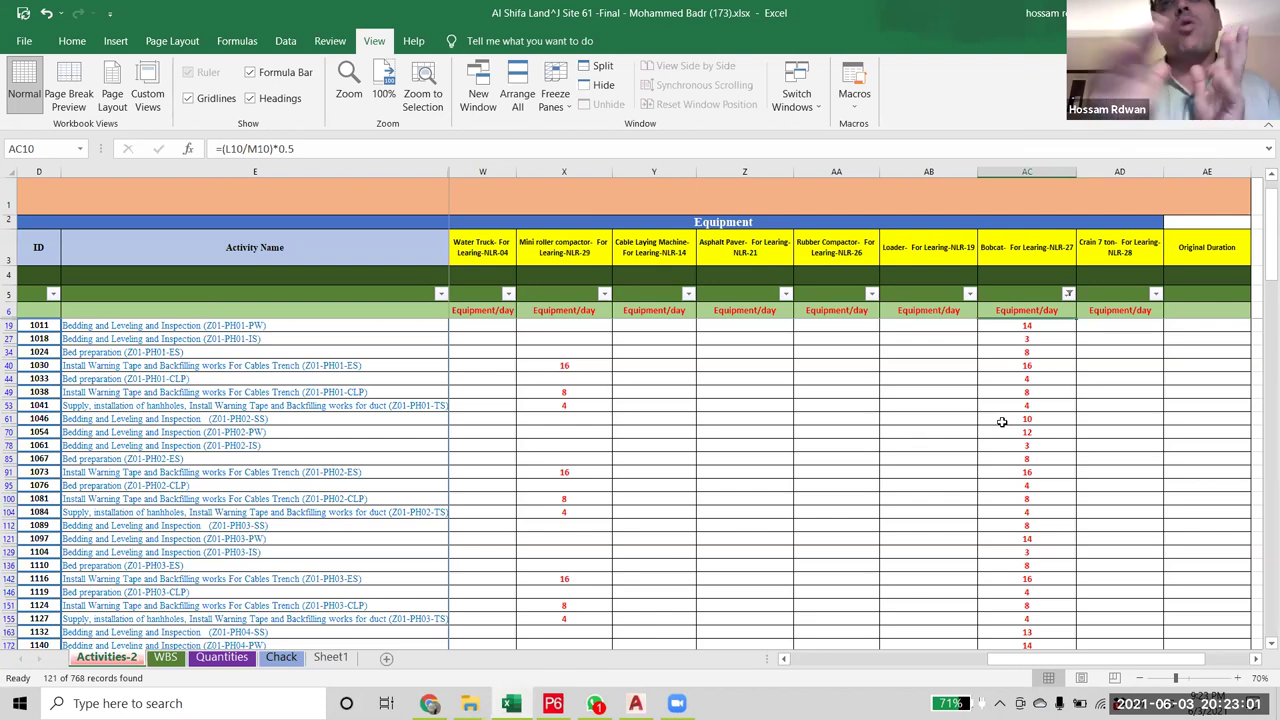
left_click(554, 368)
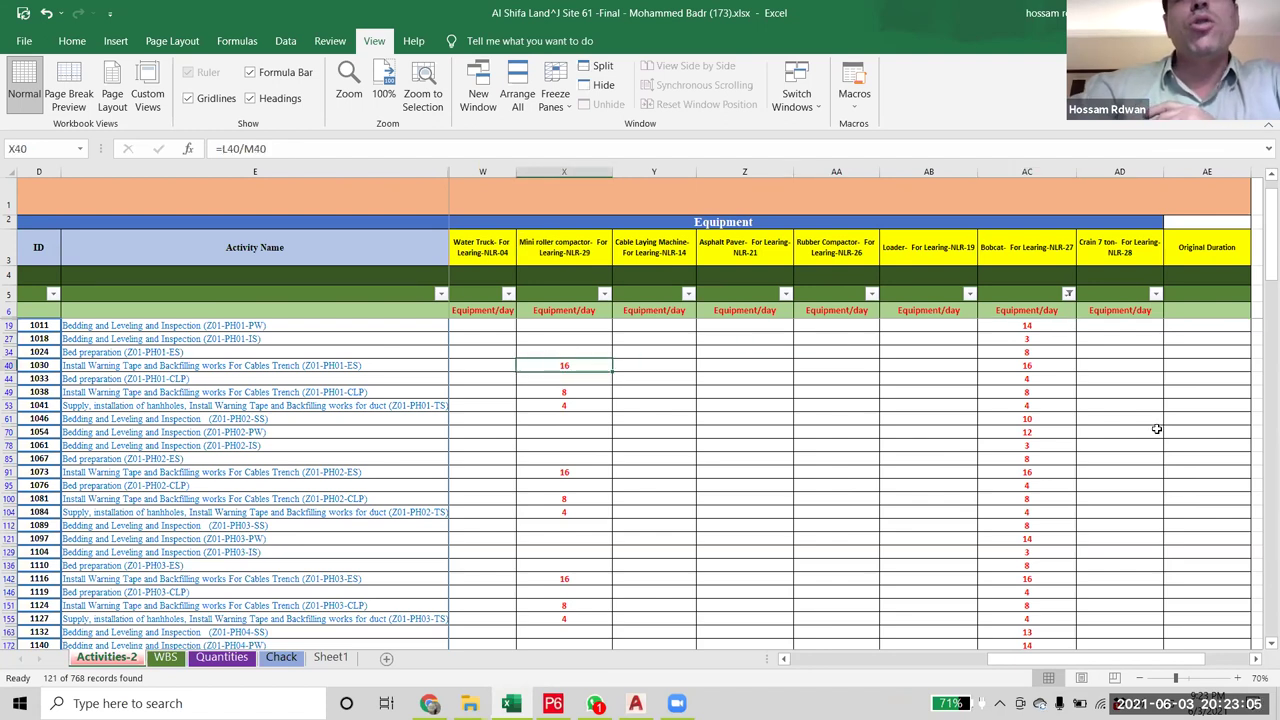
left_click(1047, 368)
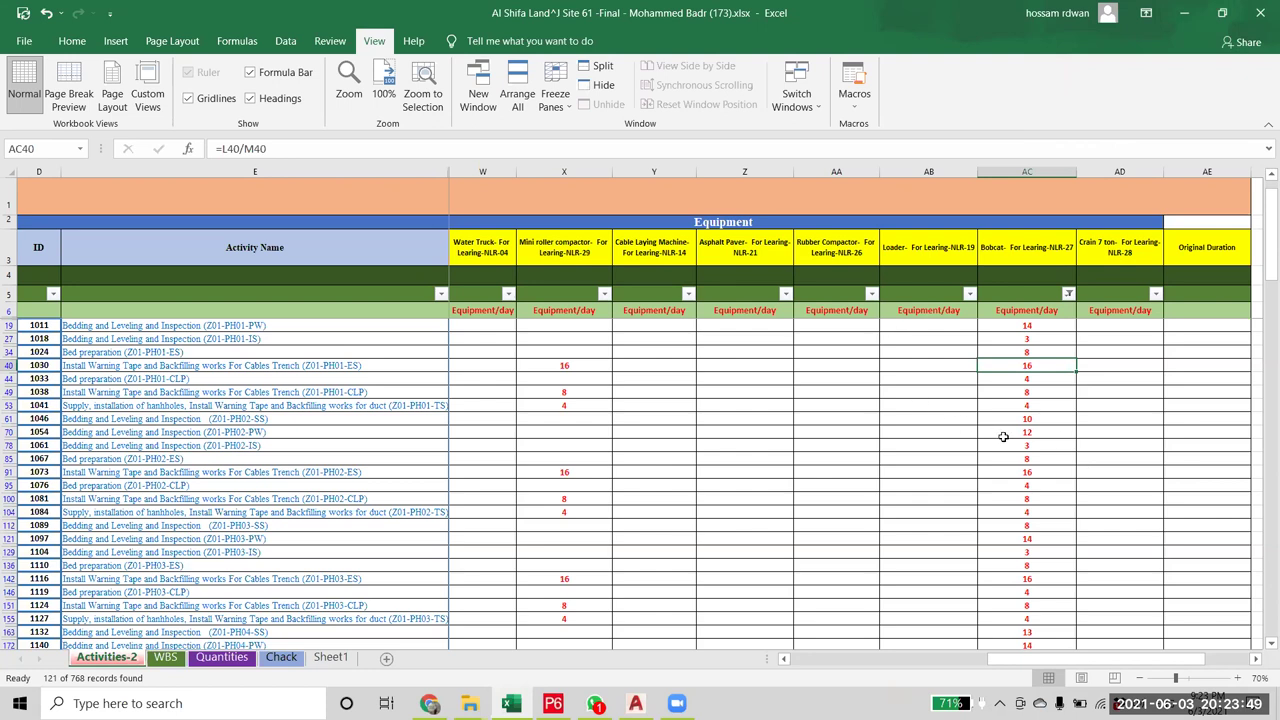
left_click(1042, 326)
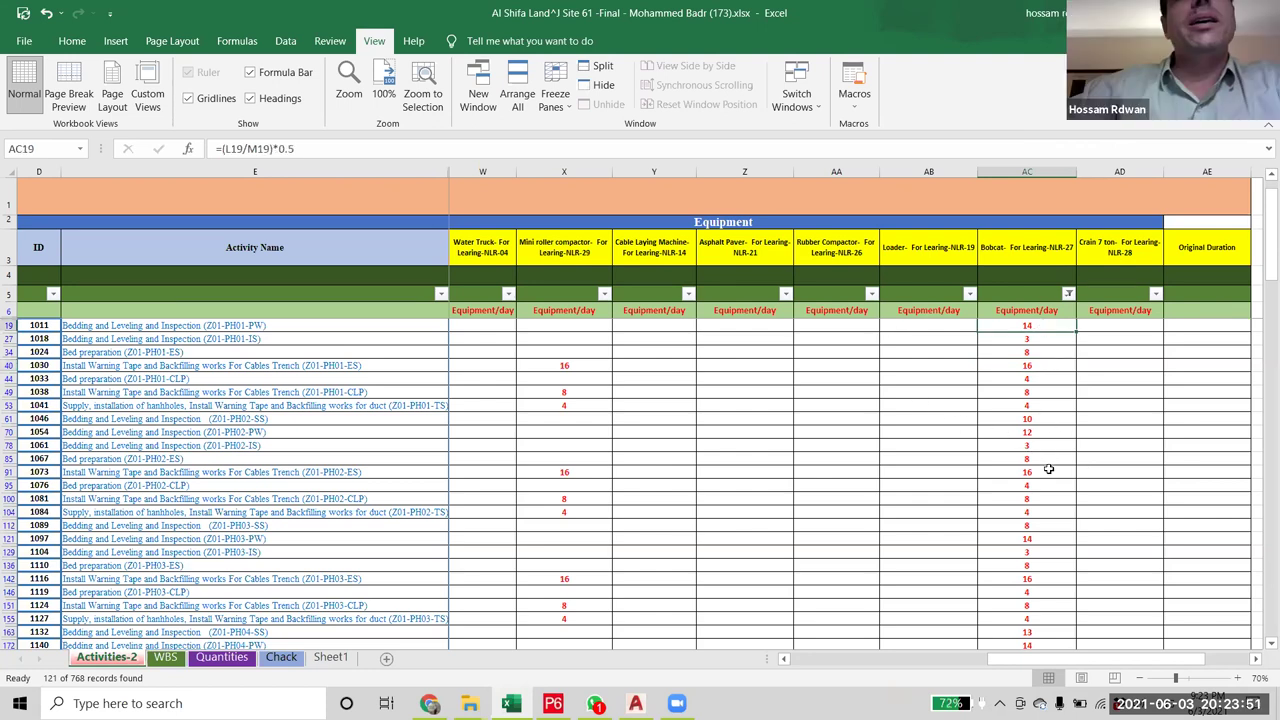
scroll(1049, 470, "up", 1)
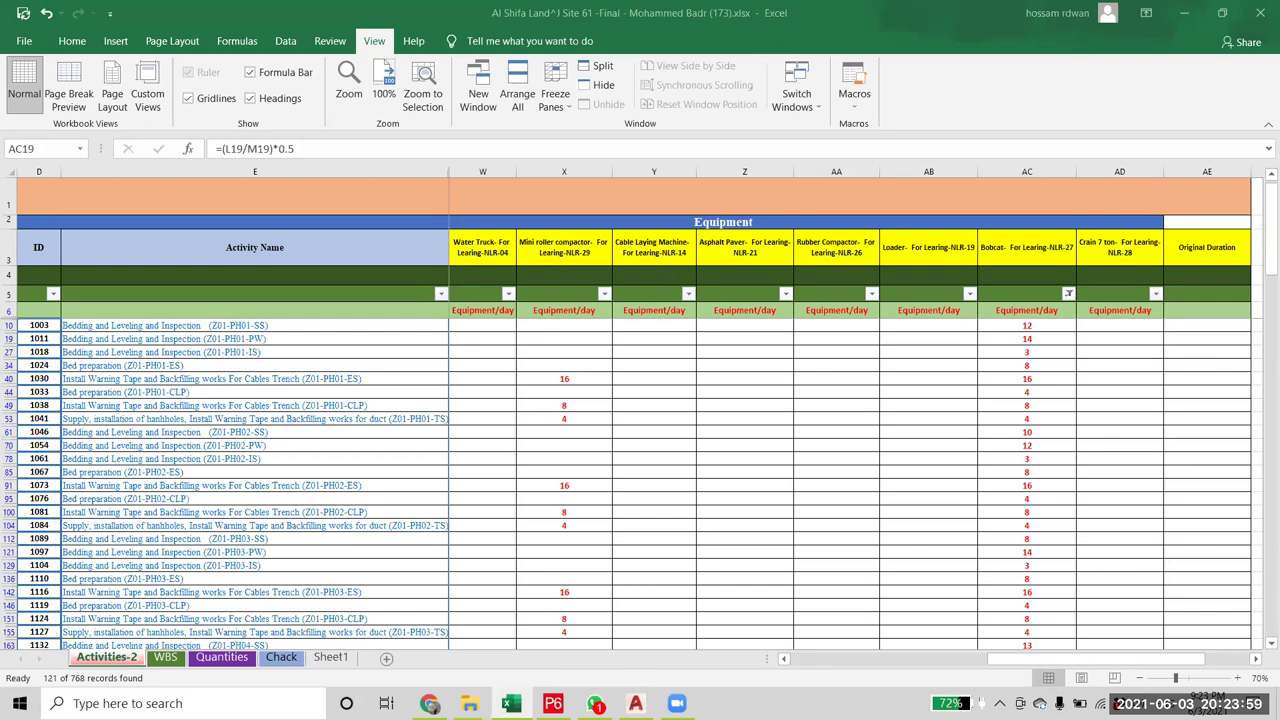
- Raise the computer's speaker volume to 100 and return to the filtered activities sheet
left_click(1120, 703)
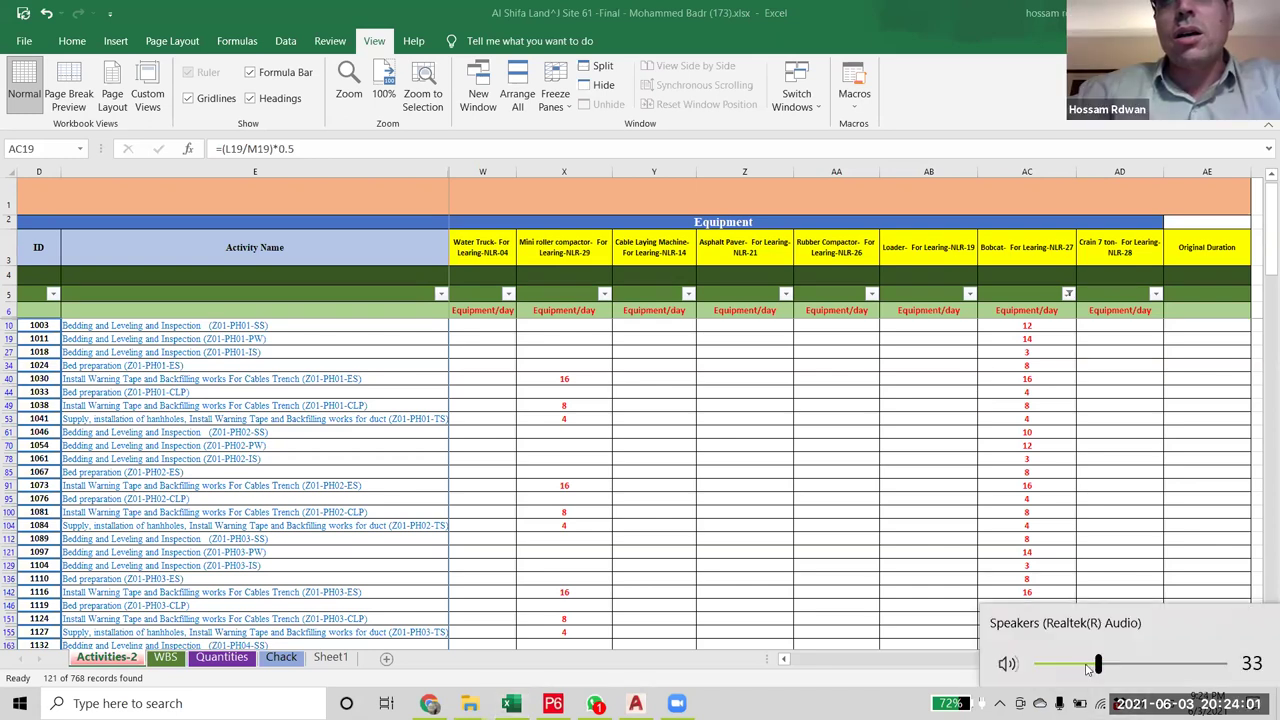
left_click_drag(1094, 664, 1260, 668)
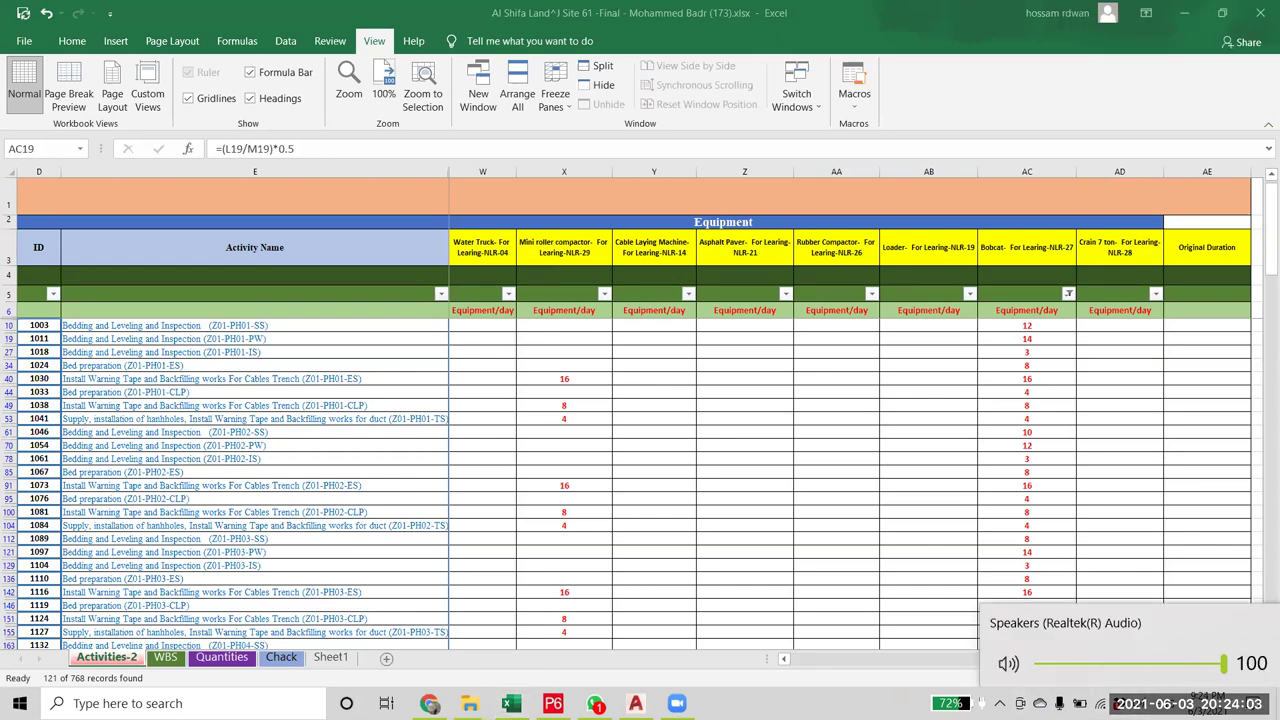
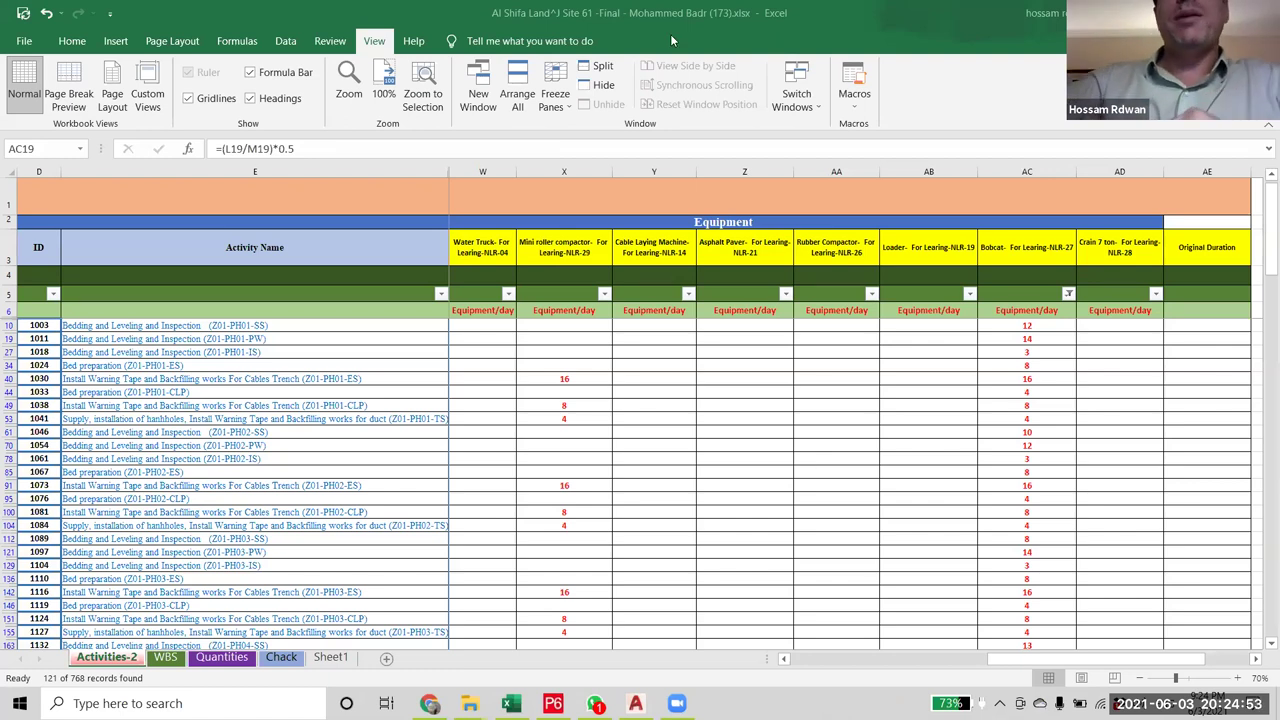
left_click(1011, 667)
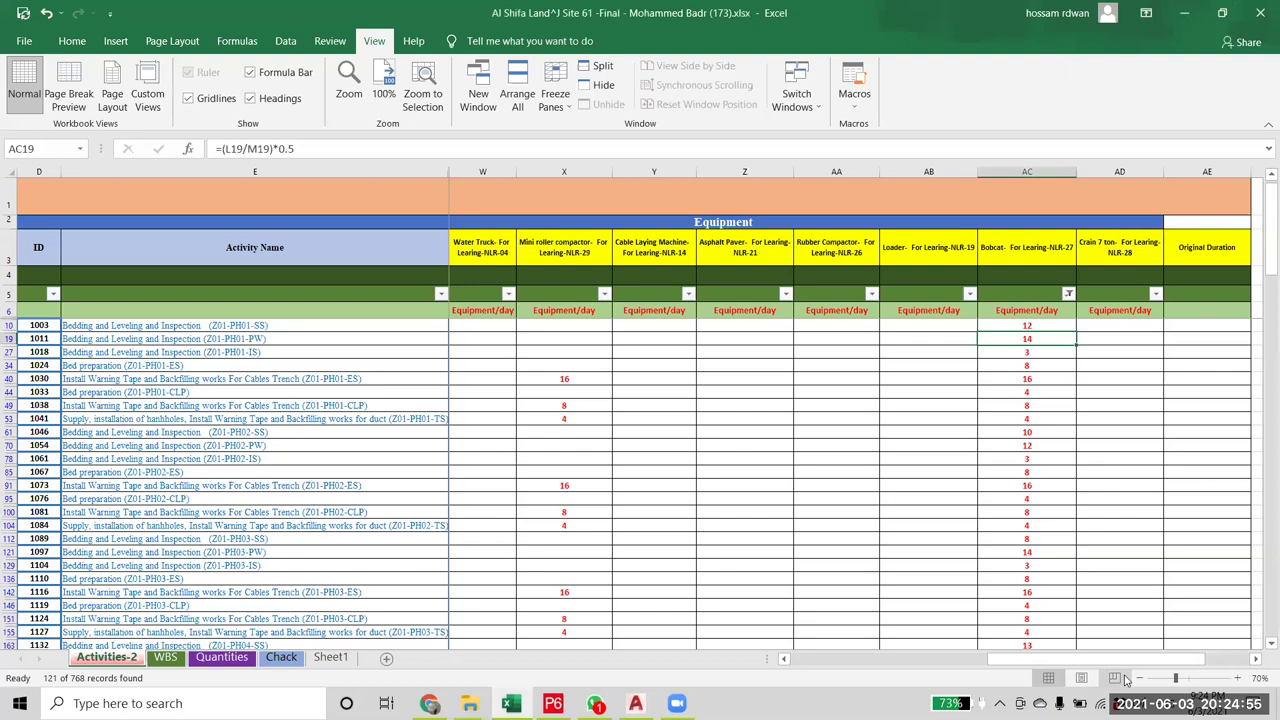
- Set the Original Duration of activity 1003 in AE10 to its Bobcat quantity with the formula =AC10
left_click_drag(1183, 659, 1239, 662)
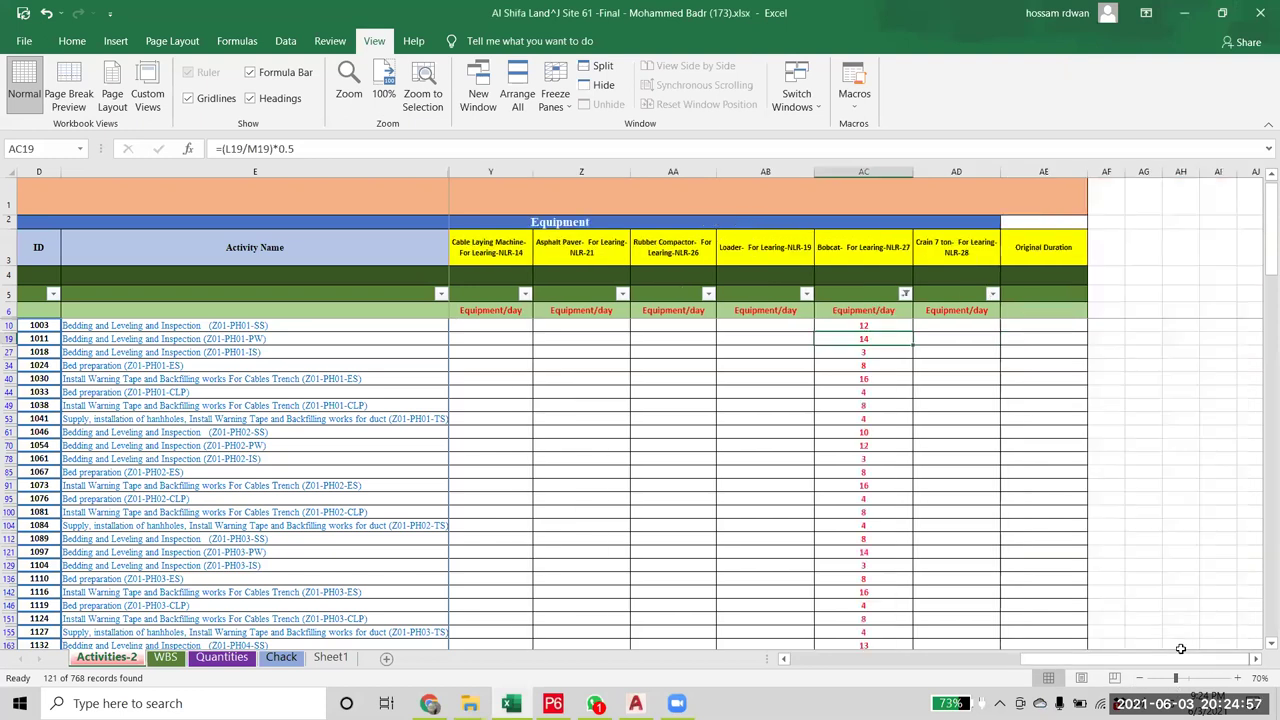
mouse_move(1127, 661)
left_mouse_down()
mouse_move(1110, 661)
mouse_move(1130, 660)
left_mouse_up()
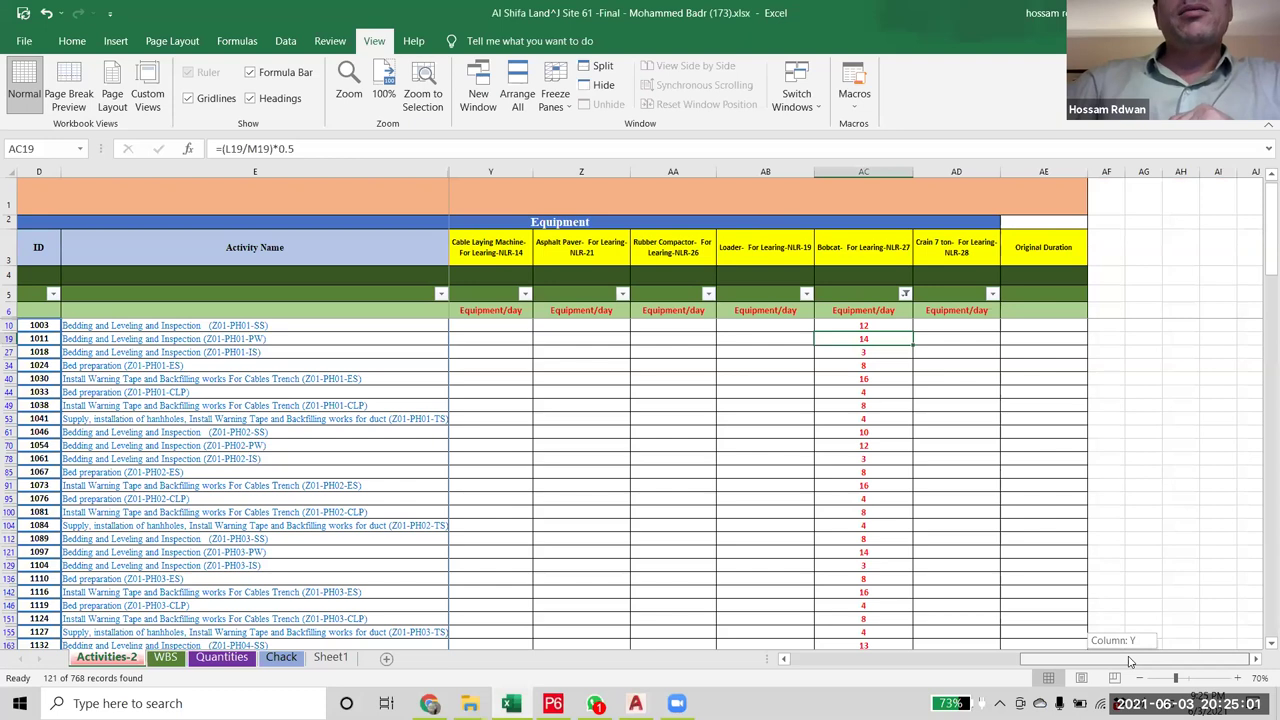
left_click_drag(1130, 662, 1102, 665)
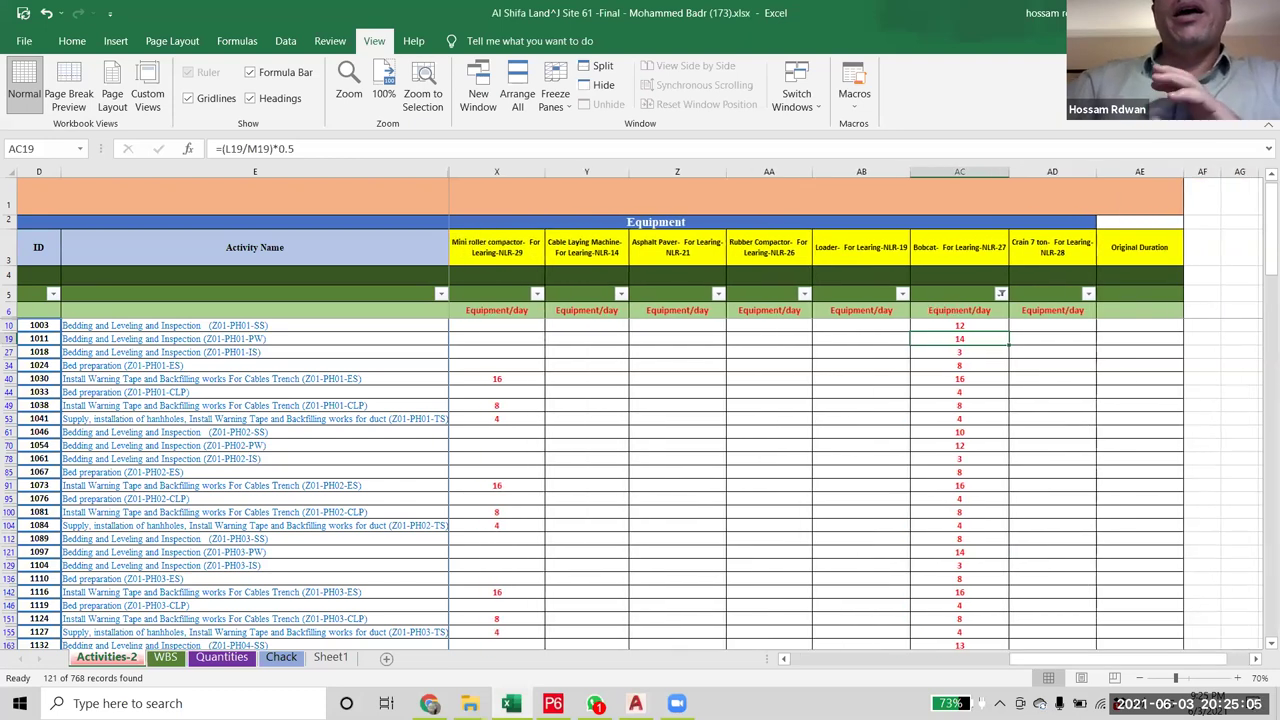
left_click(1138, 324)
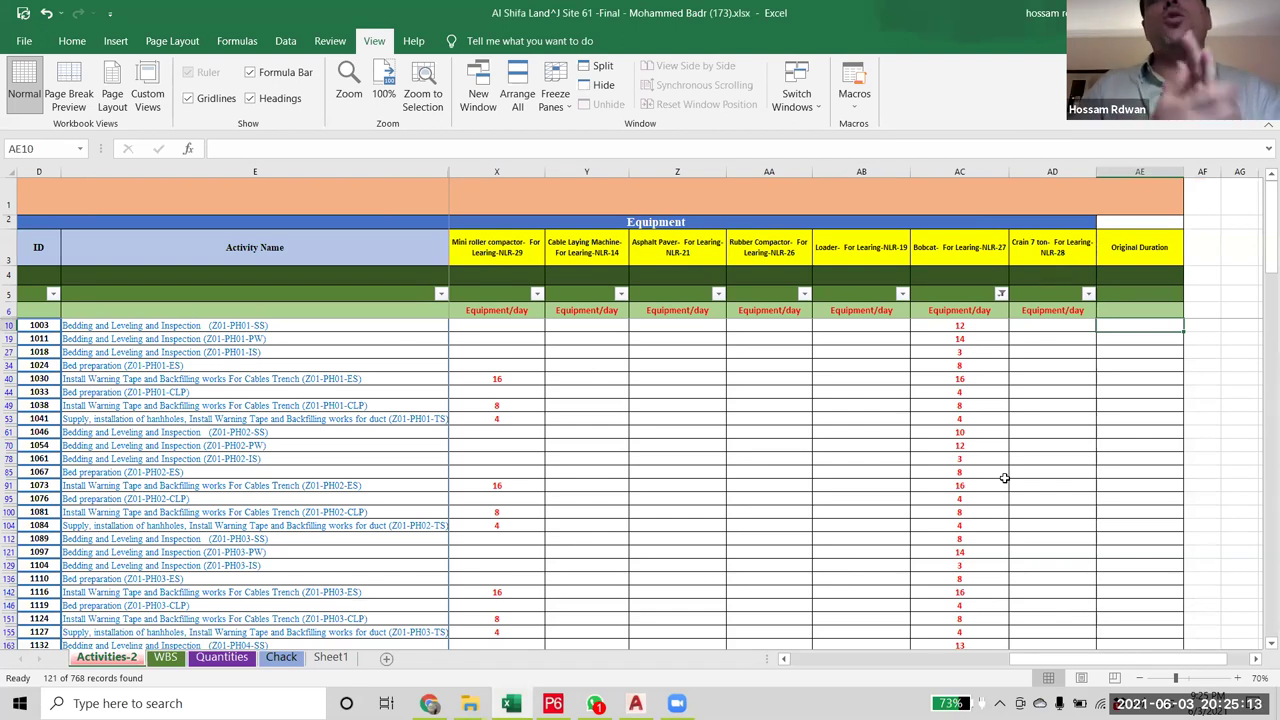
left_click(945, 328)
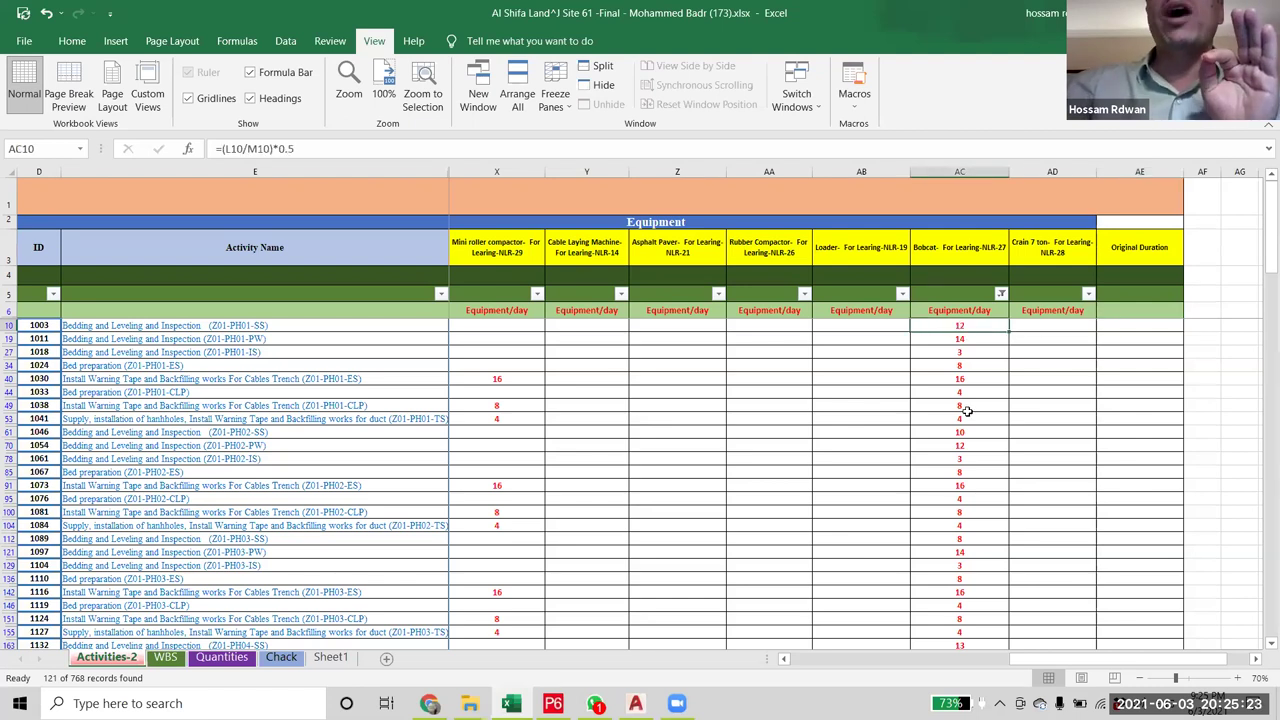
left_click(1136, 323)
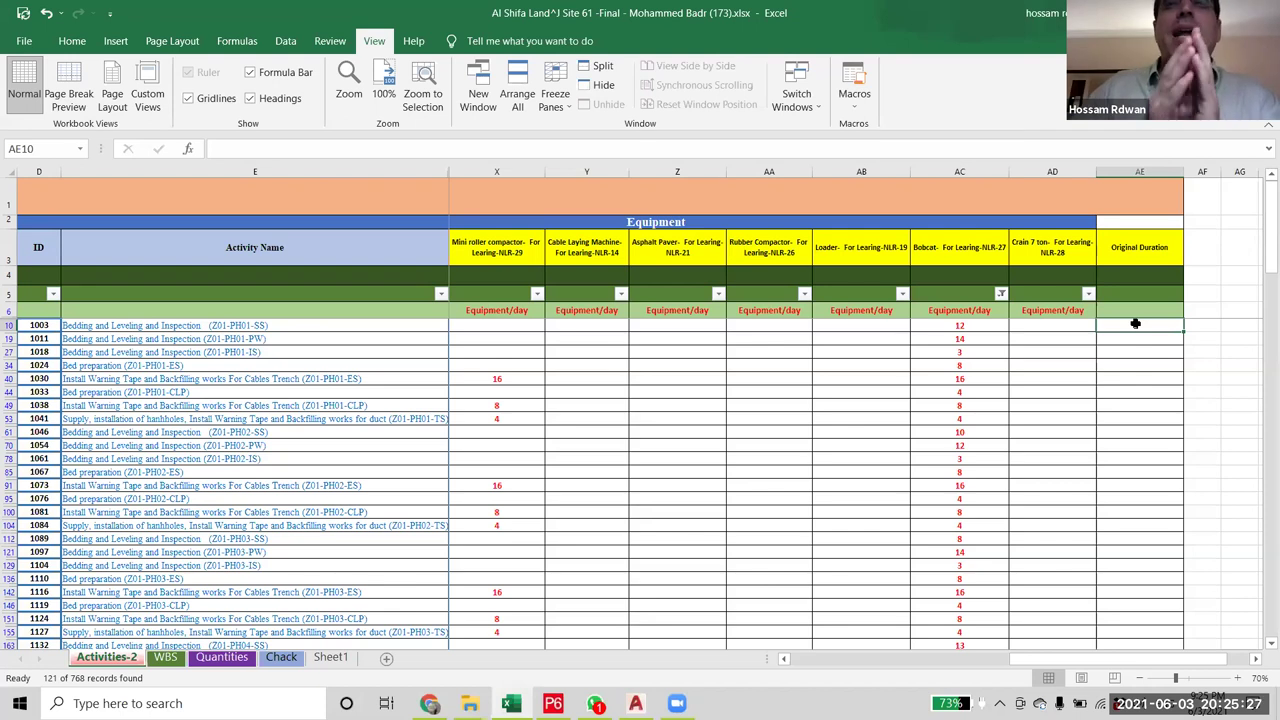
type("=")
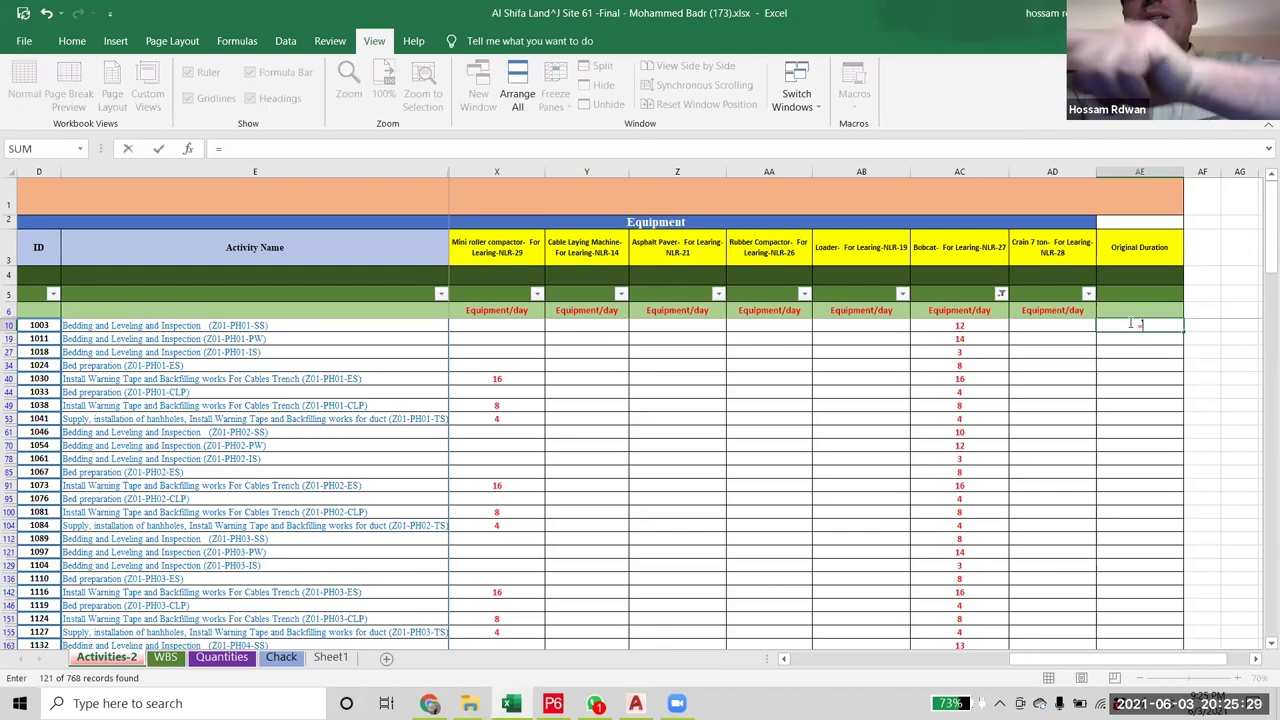
left_click(951, 326)
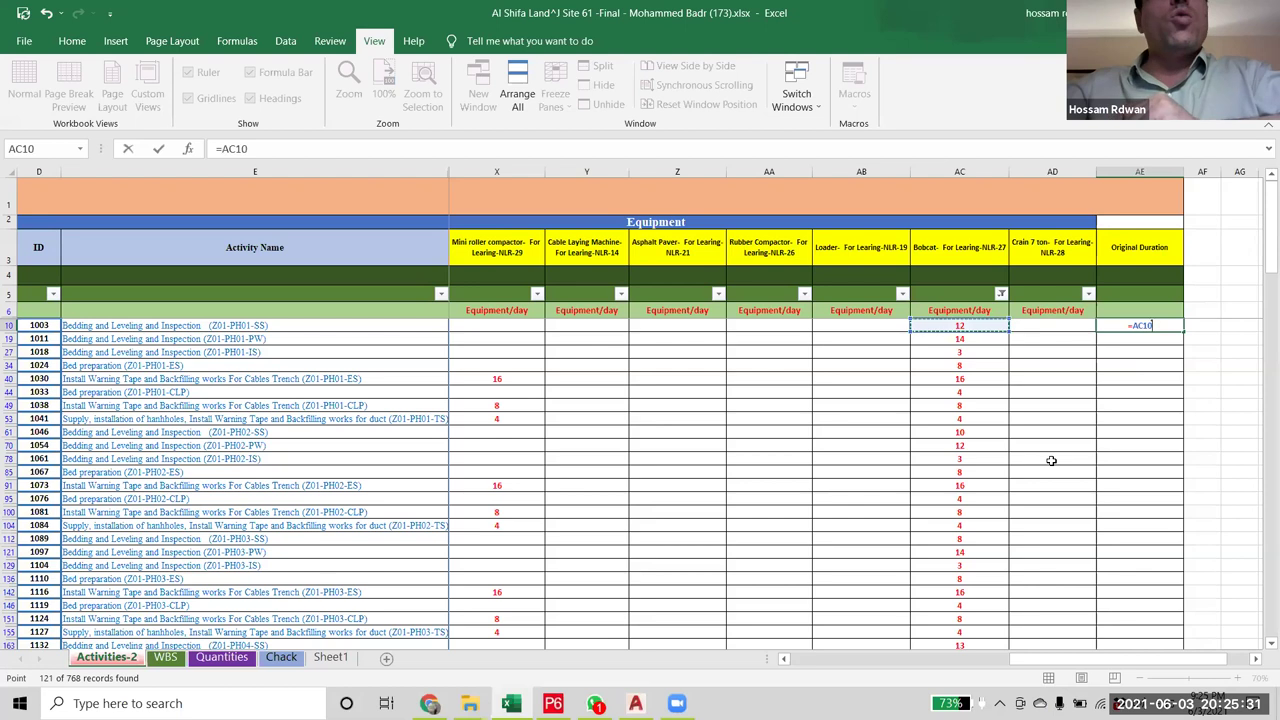
left_click(264, 143)
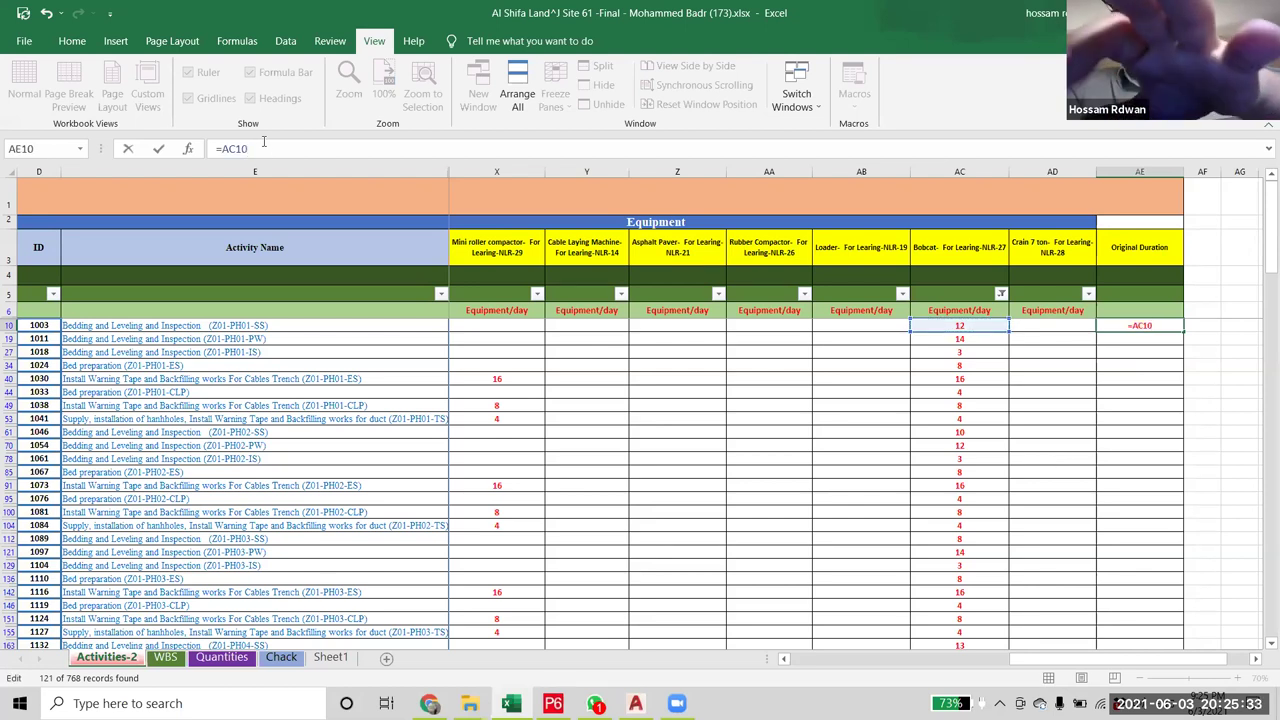
type("/")
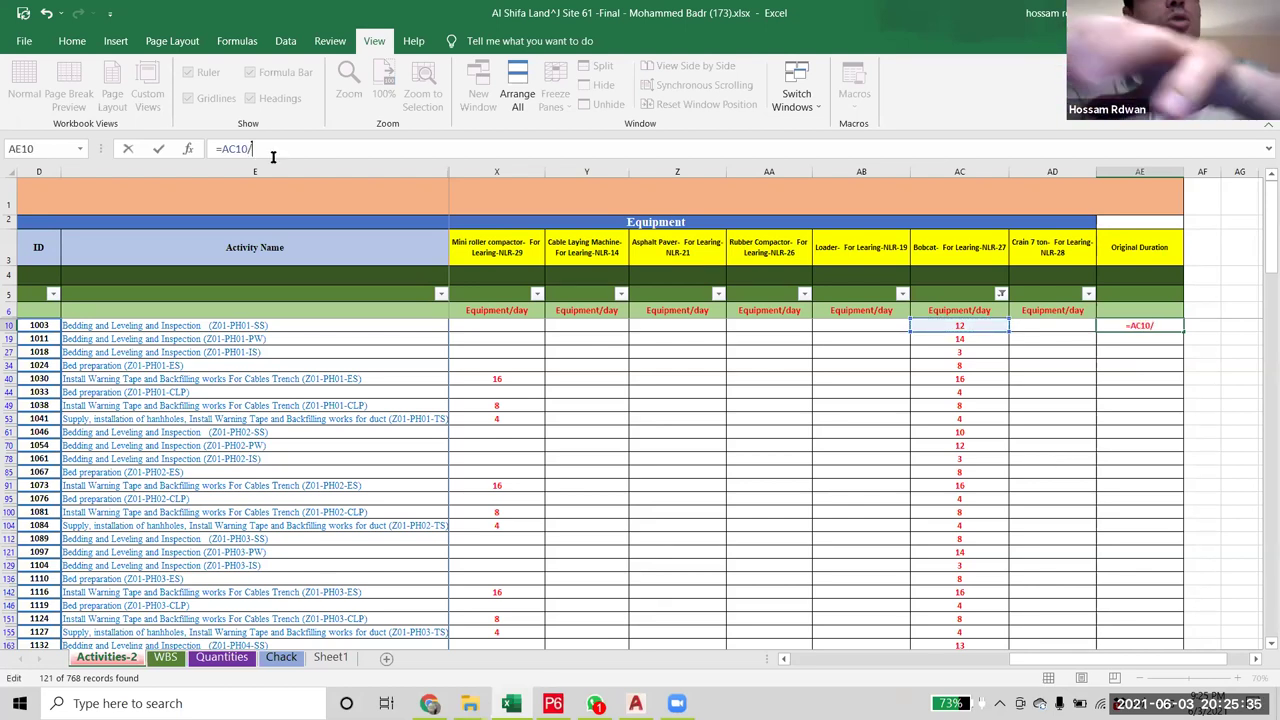
key("BackSpace")
key("Return")
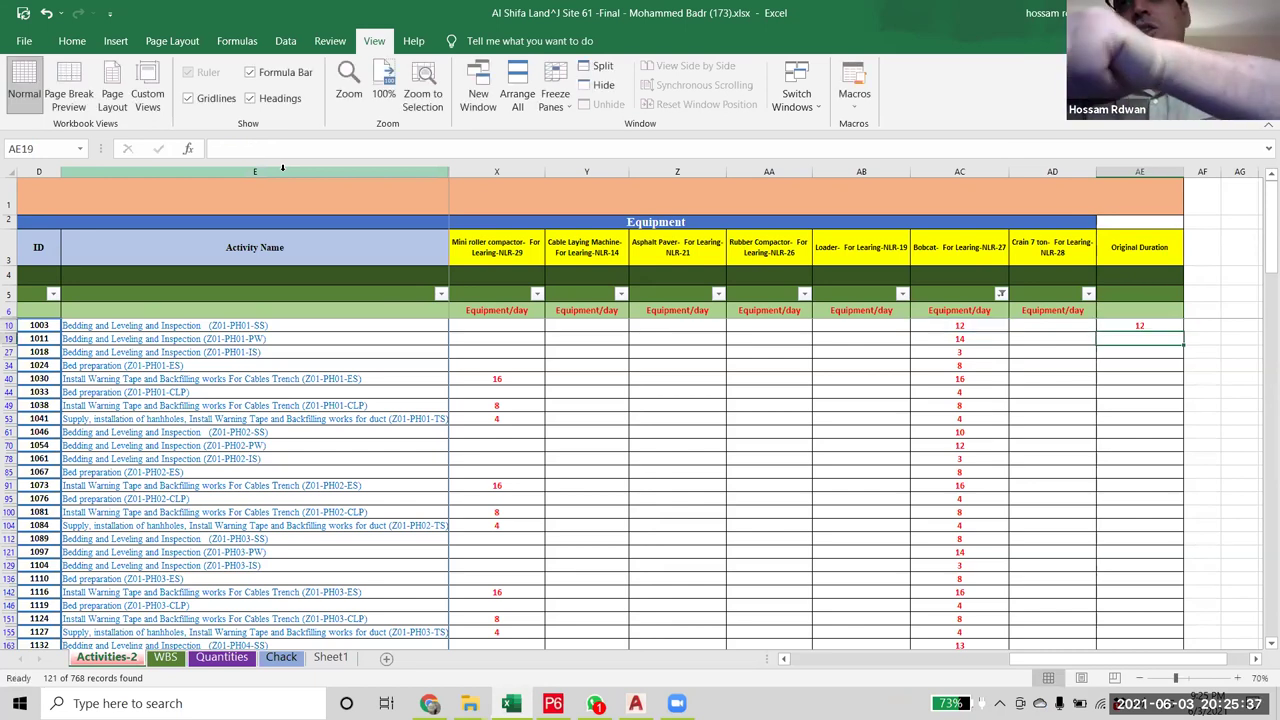
- Copy the AE10 duration formula to the Original Duration cells of all other filtered bedding and backfilling activities, from AE19 through AE770
left_click(1146, 324)
key("ctrl+c")
left_click_drag(1122, 338, 1135, 612)
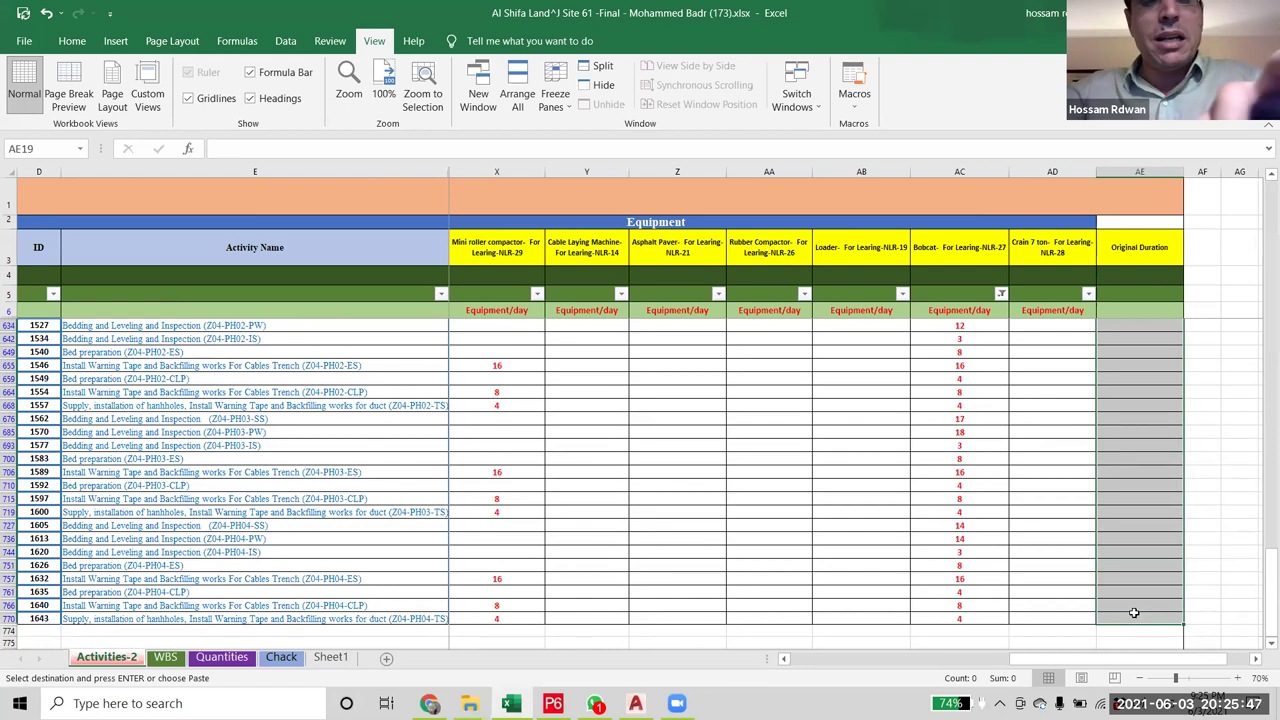
key("ctrl+v")
left_click(1213, 456)
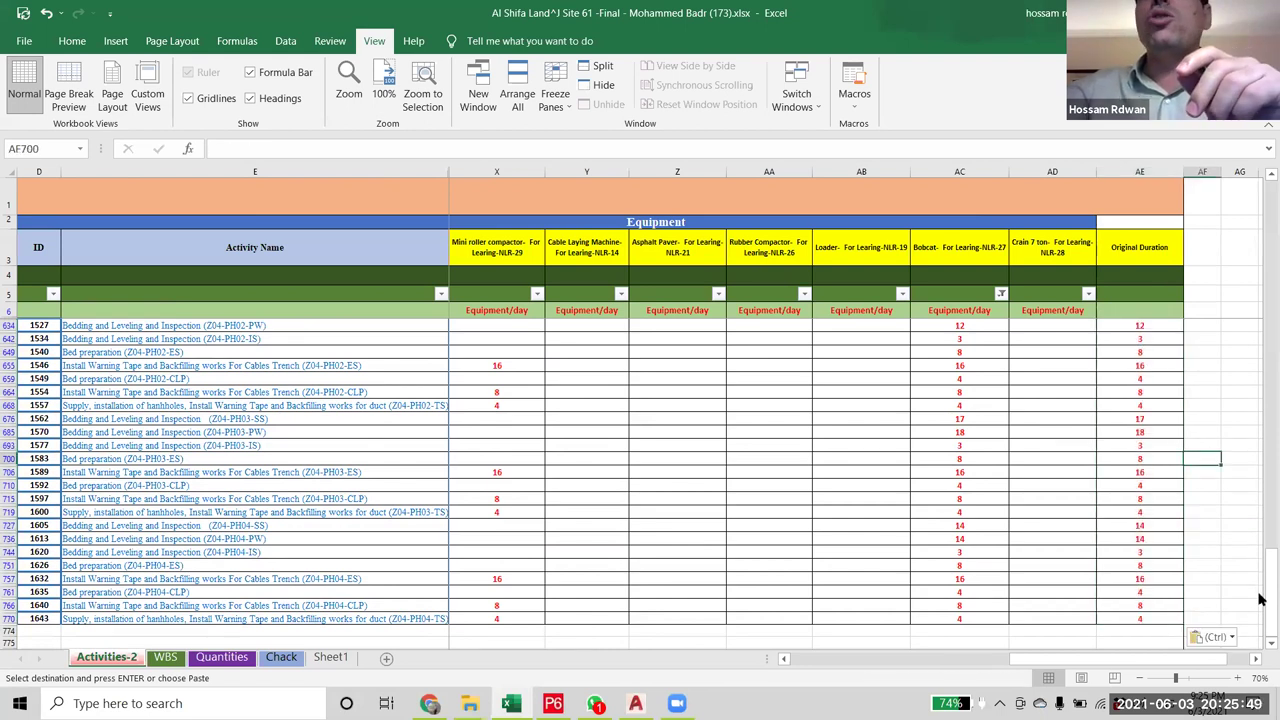
- Remove the filter on the Bobcat column (AC) so that all activities are listed from the first zone and phase
left_click_drag(1266, 590, 1266, 205)
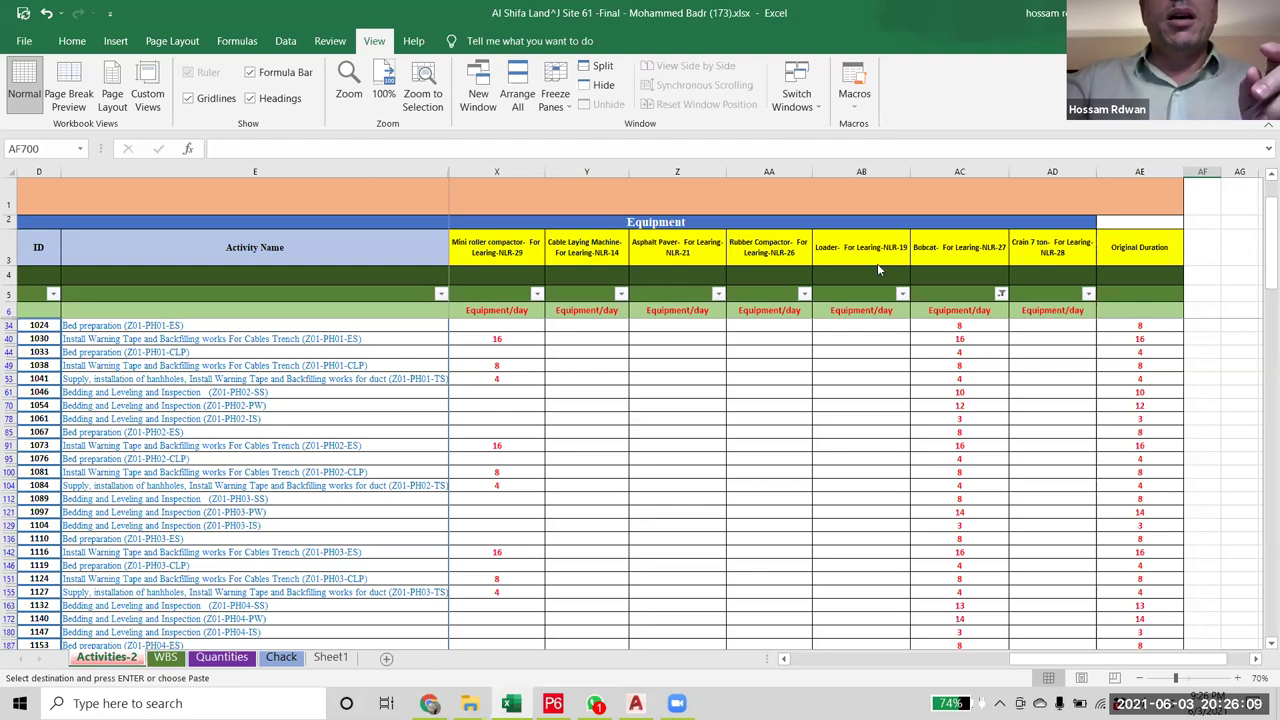
left_click(1001, 294)
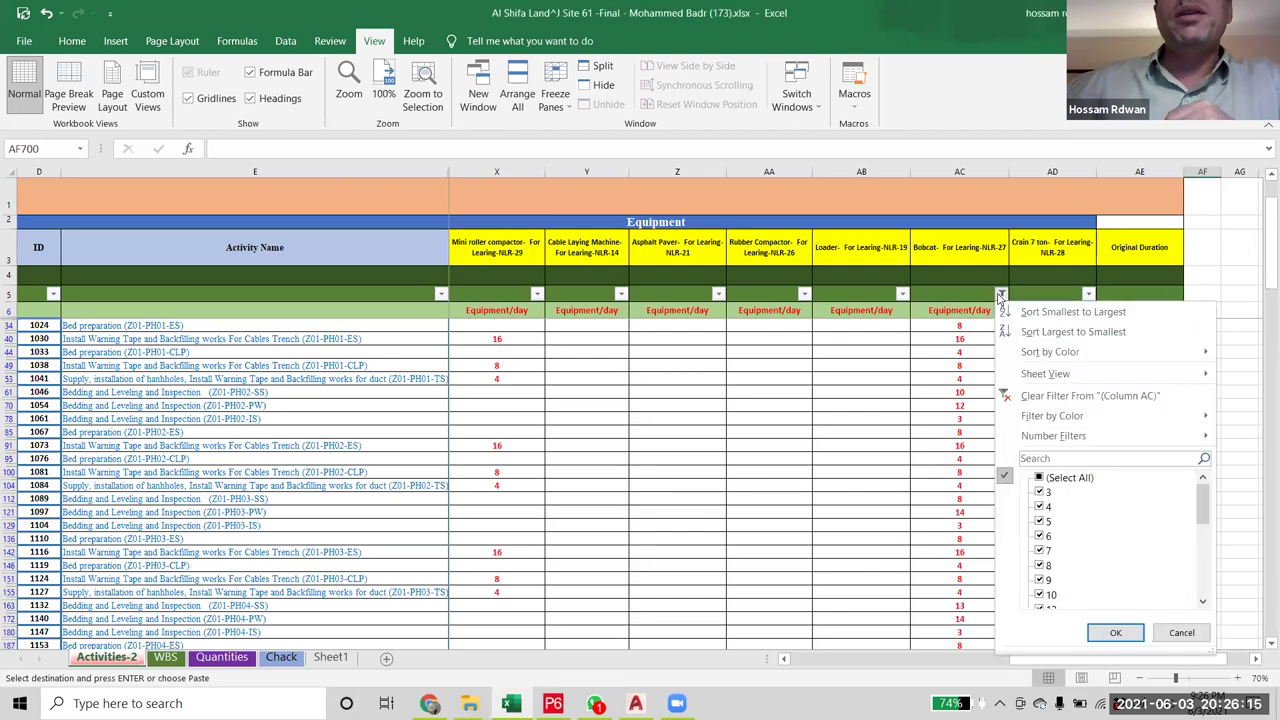
left_click(1040, 478)
left_click(1115, 632)
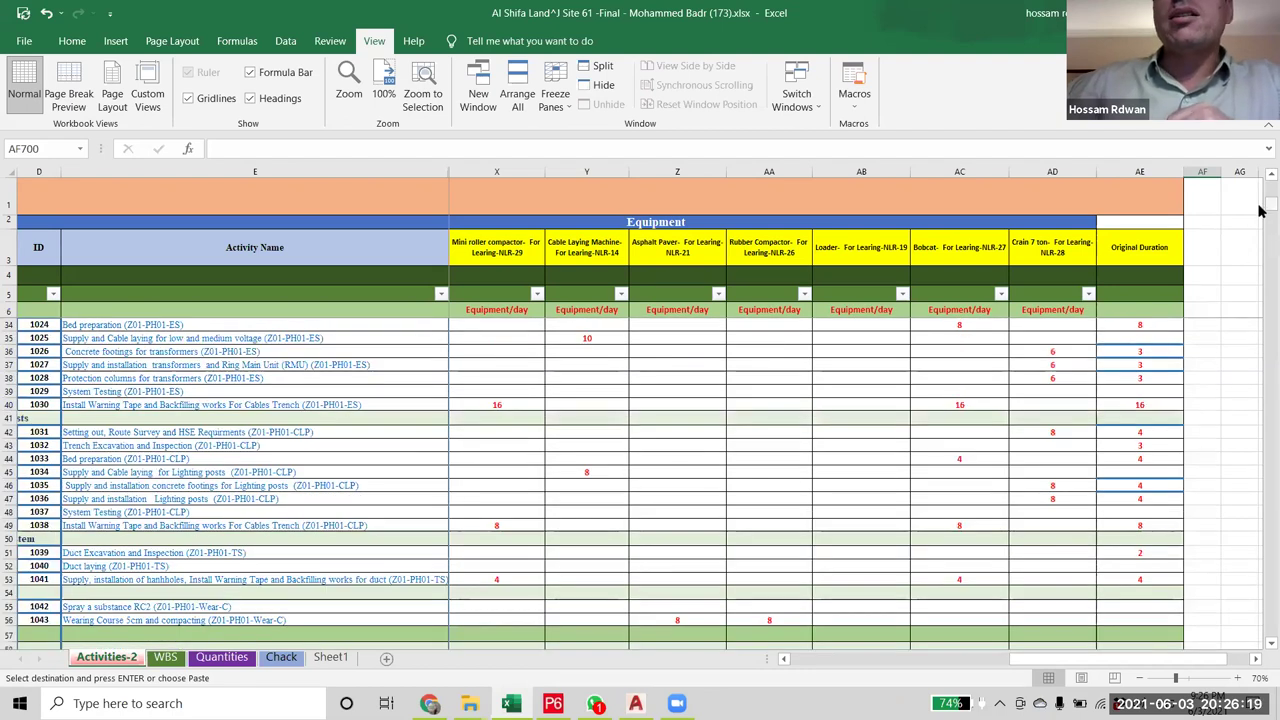
scroll(1241, 221, "up", 9)
- Locate the labor resources of manhole installation activity 1005 and filter the Carpenter column (S) to exclude blank cells
left_click_drag(1131, 338, 1131, 383)
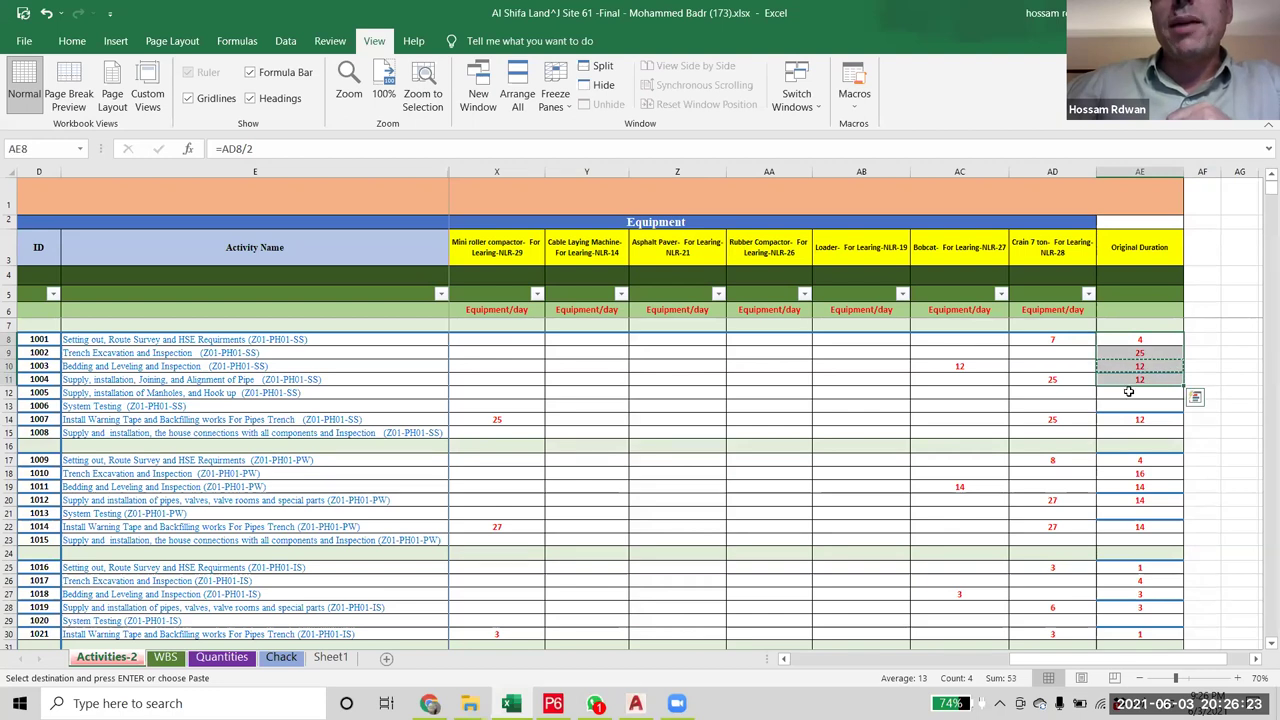
left_click(1131, 394)
left_click_drag(1118, 658, 1240, 658)
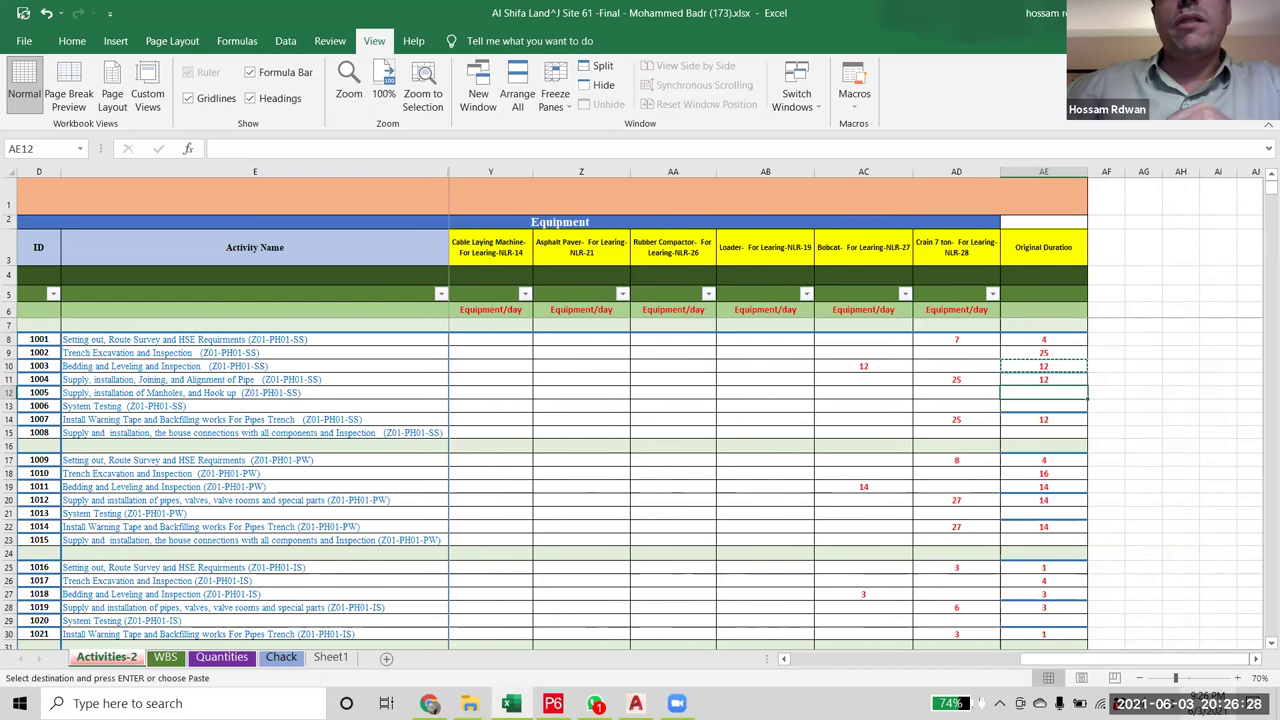
left_click(9, 392)
left_click_drag(1050, 658, 815, 680)
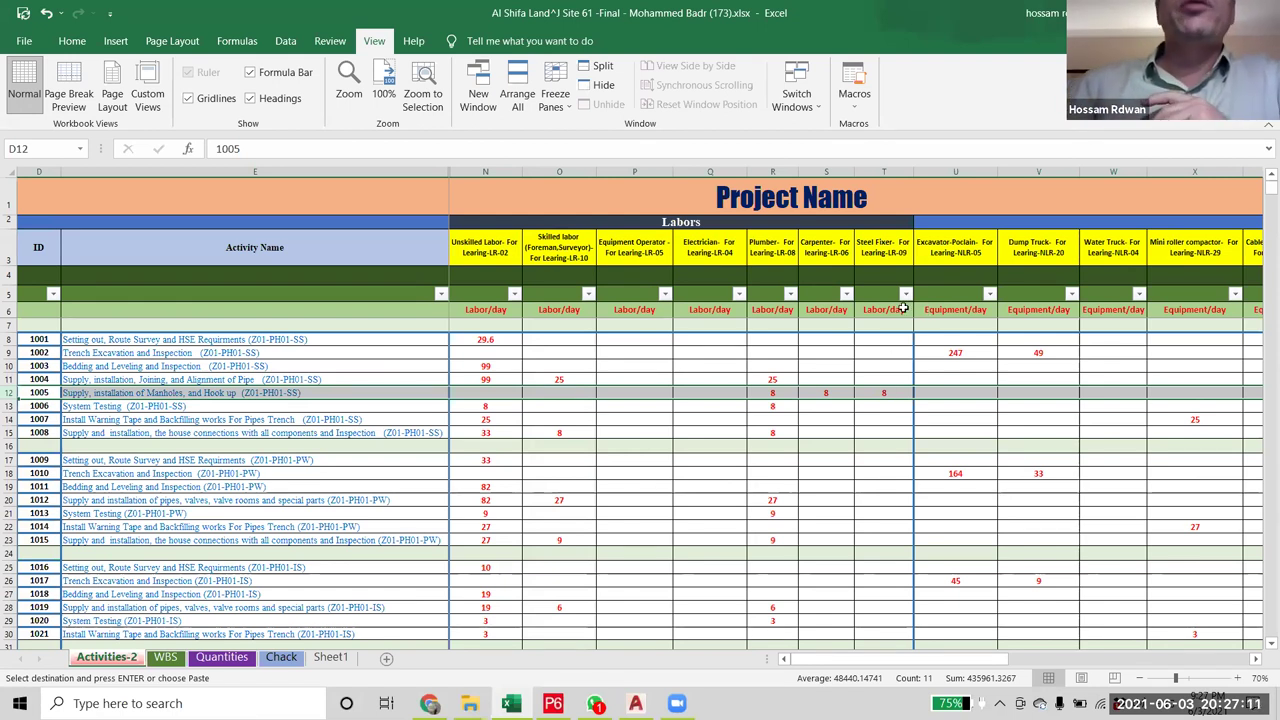
left_click(847, 296)
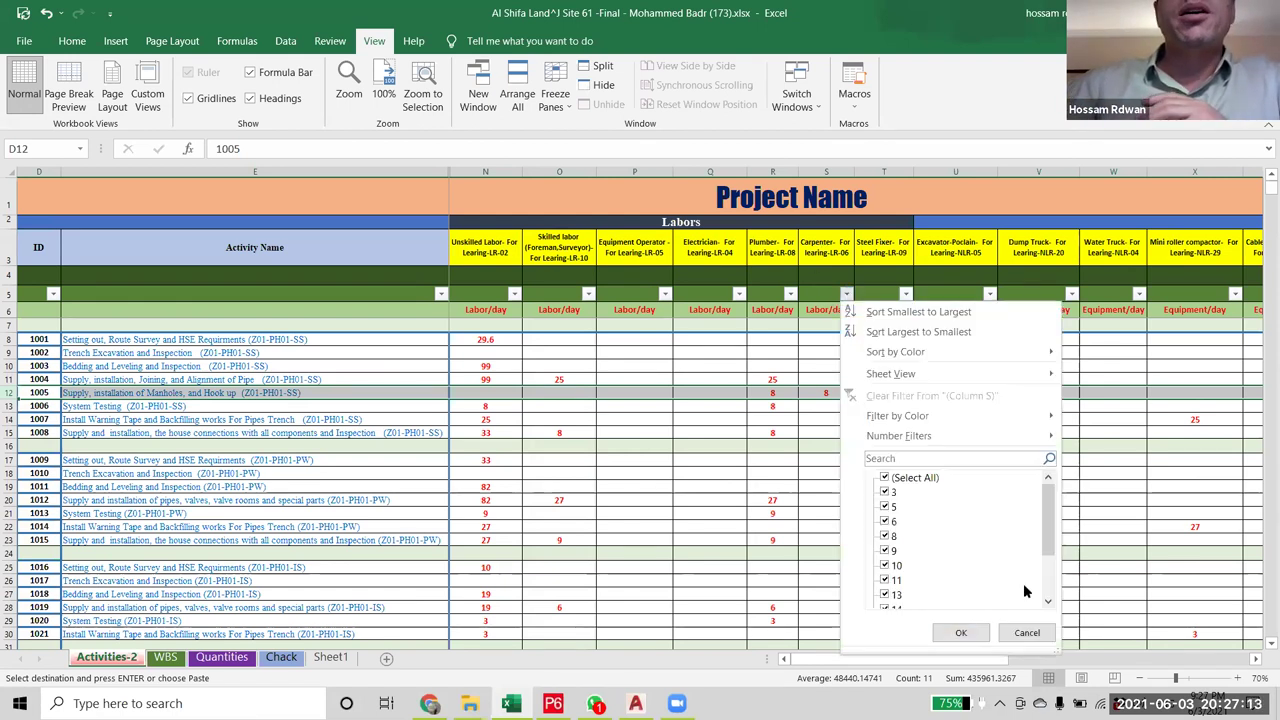
scroll(906, 590, "down", 3)
left_click(906, 597)
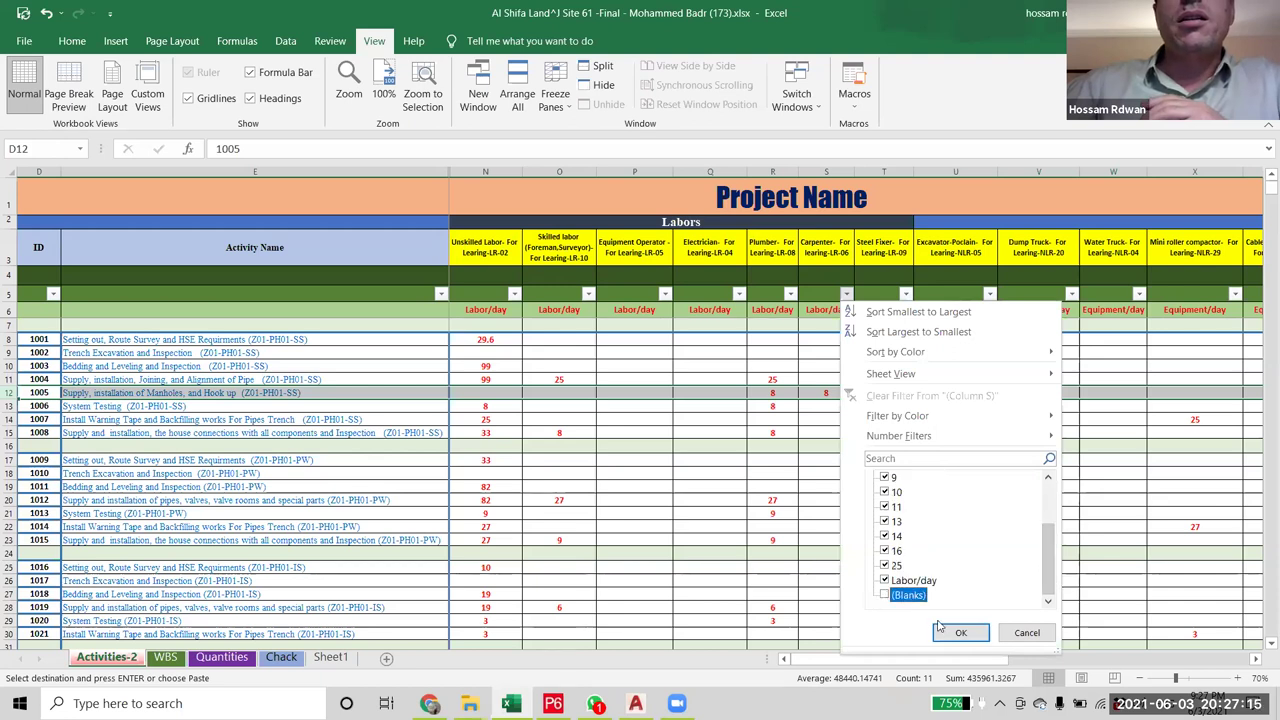
left_click(960, 632)
- Set the Original Duration of activity 1005 in AE12 to its Steel Fixer quantity with the formula =T12
mouse_move(879, 661)
left_mouse_down()
mouse_move(900, 661)
mouse_move(890, 671)
left_mouse_up()
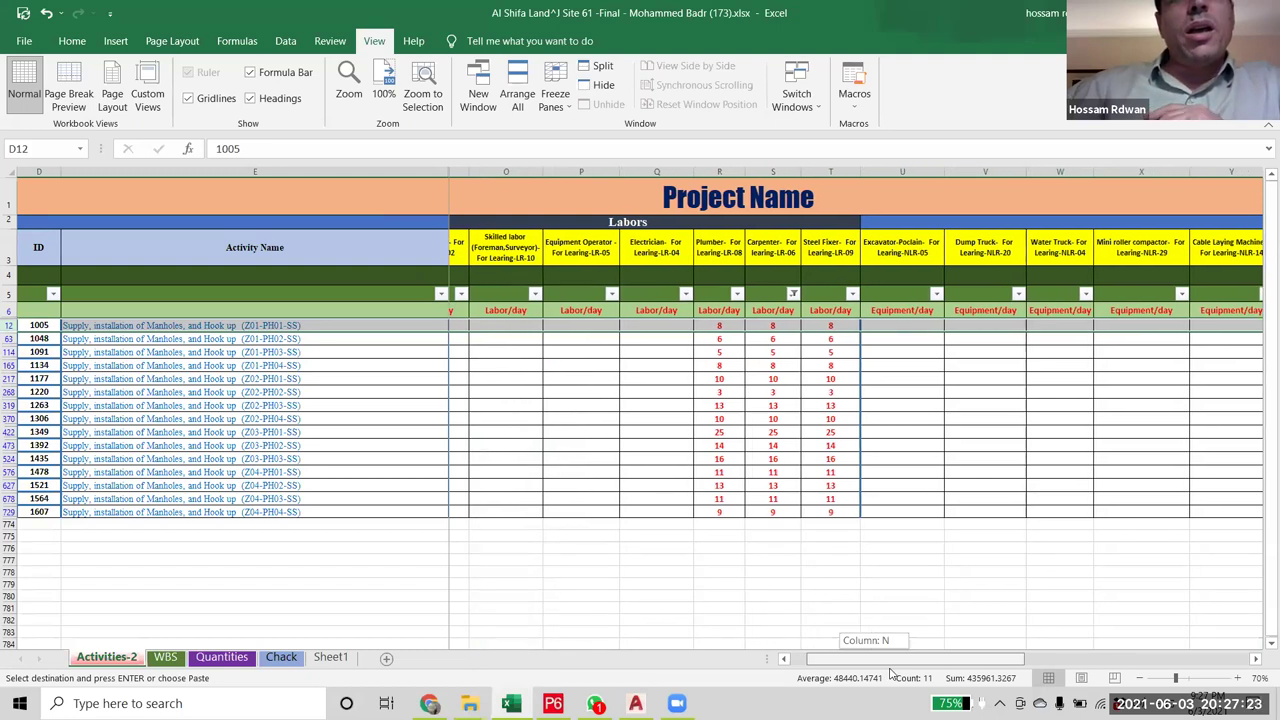
left_click_drag(890, 672, 896, 676)
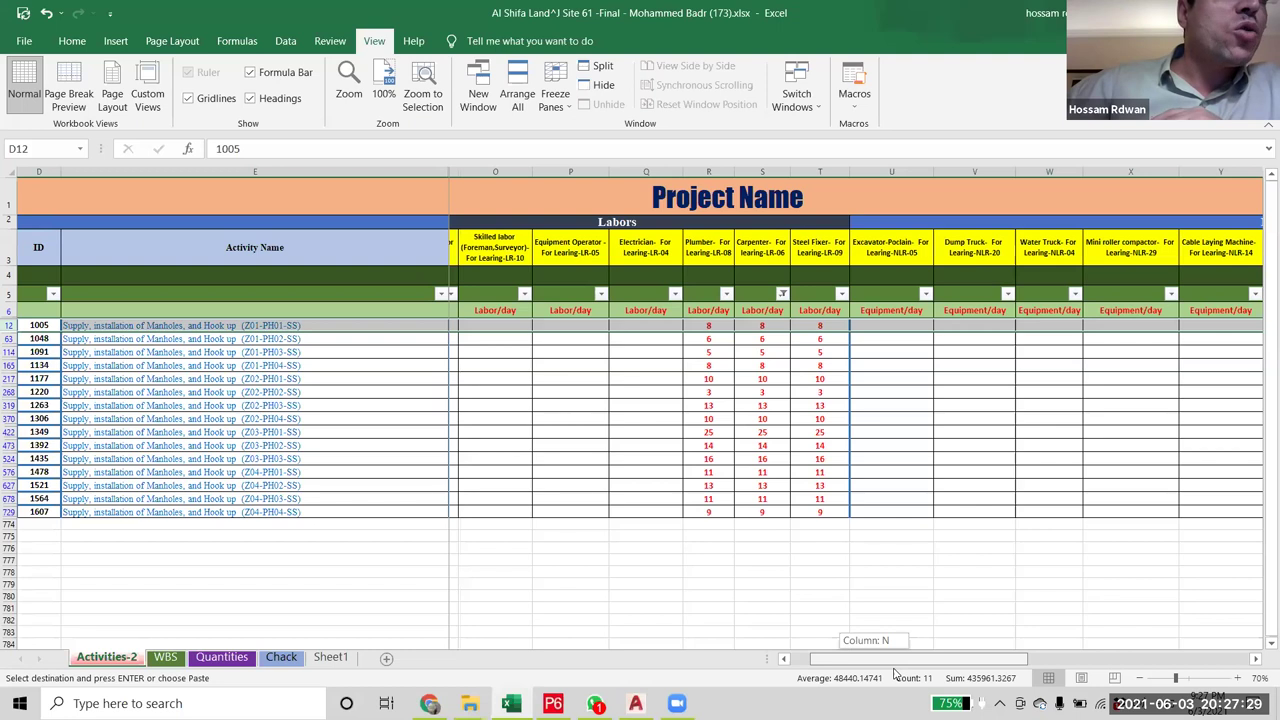
left_click_drag(896, 676, 880, 676)
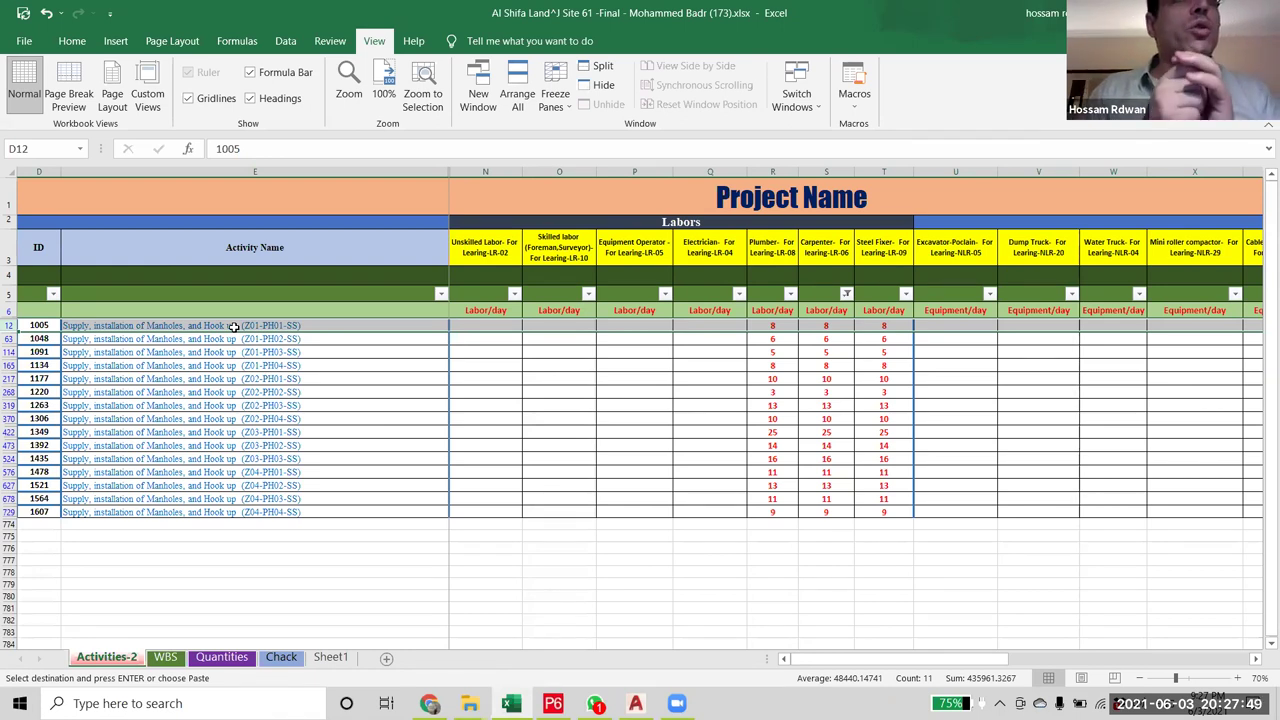
left_click_drag(972, 661, 1197, 682)
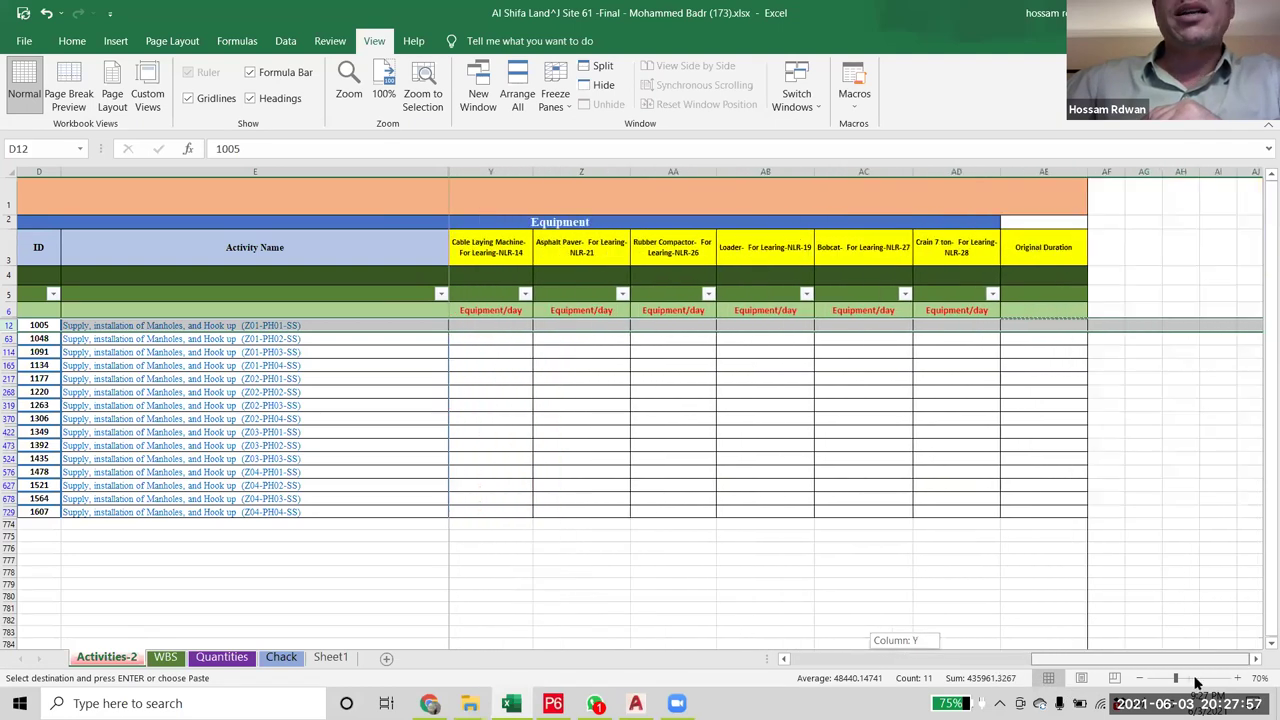
left_click(1043, 325)
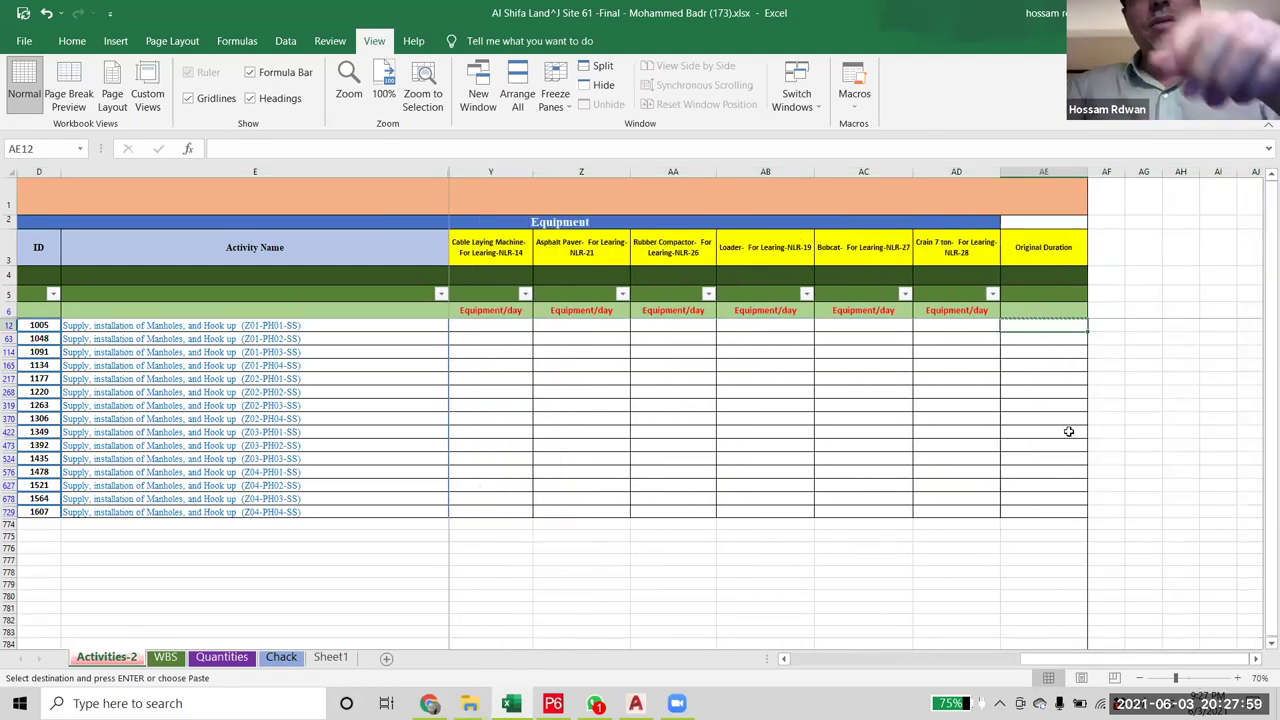
type("=")
left_click_drag(1034, 662, 870, 662)
left_click(472, 325)
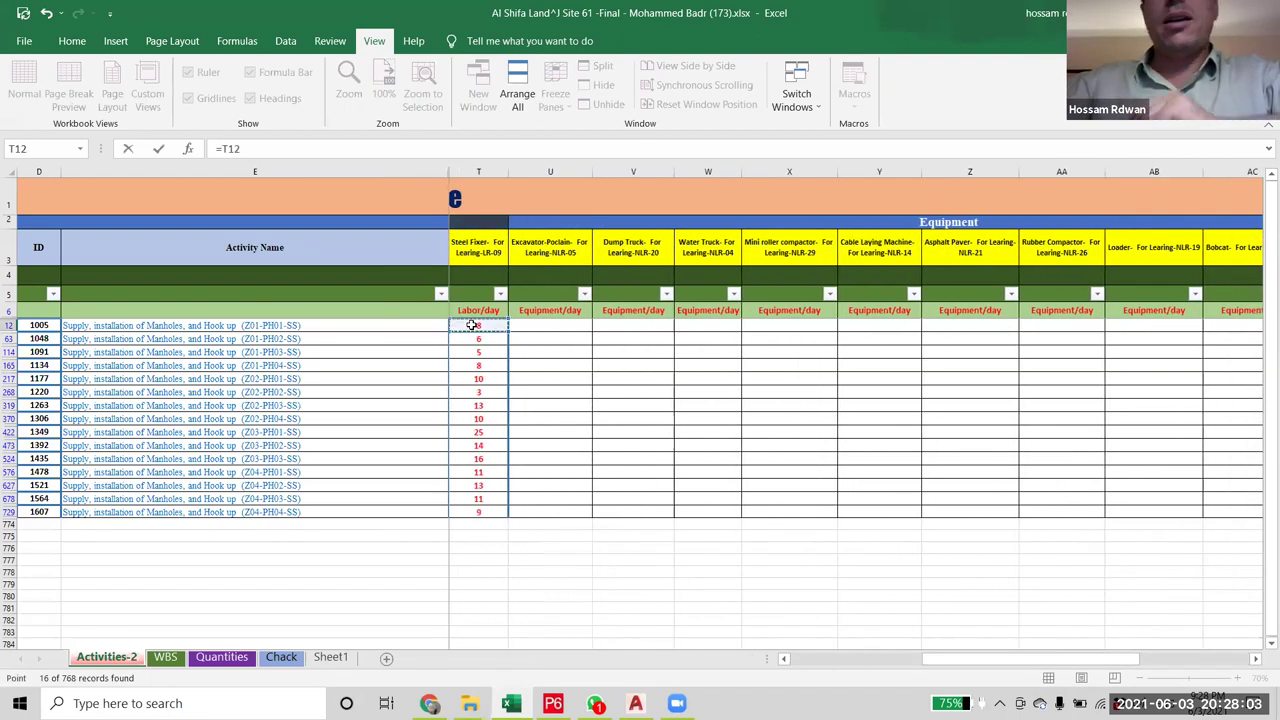
key("Return")
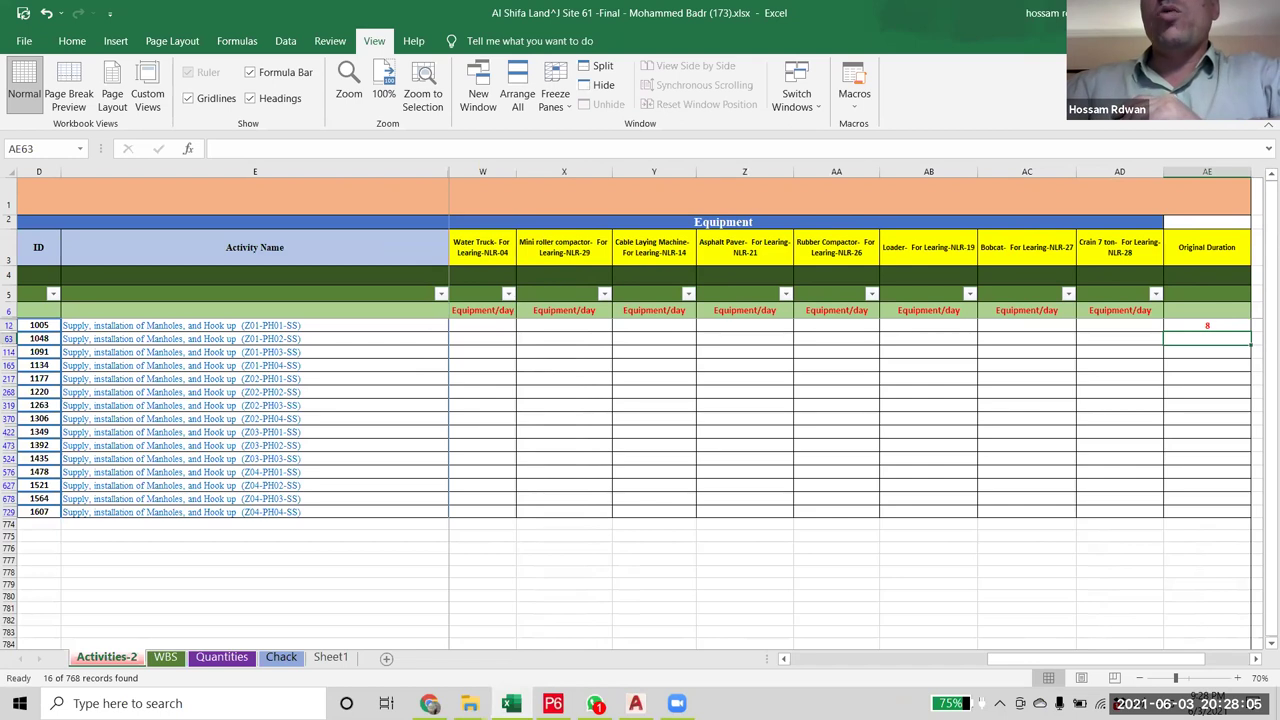
- Copy the AE12 duration formula to the remaining filtered manhole installation activities, from AE63 through AE729
left_click(1207, 325)
key("ctrl+c")
left_click_drag(1206, 330, 1215, 509)
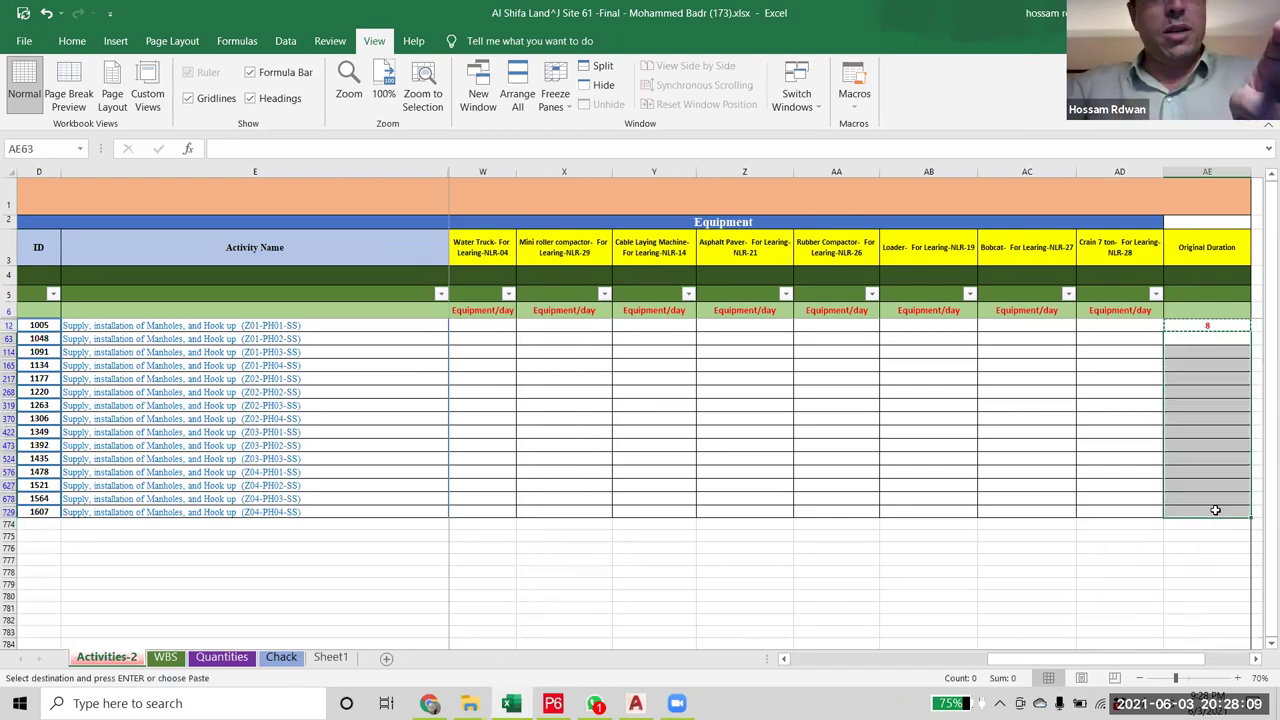
key("ctrl+v")
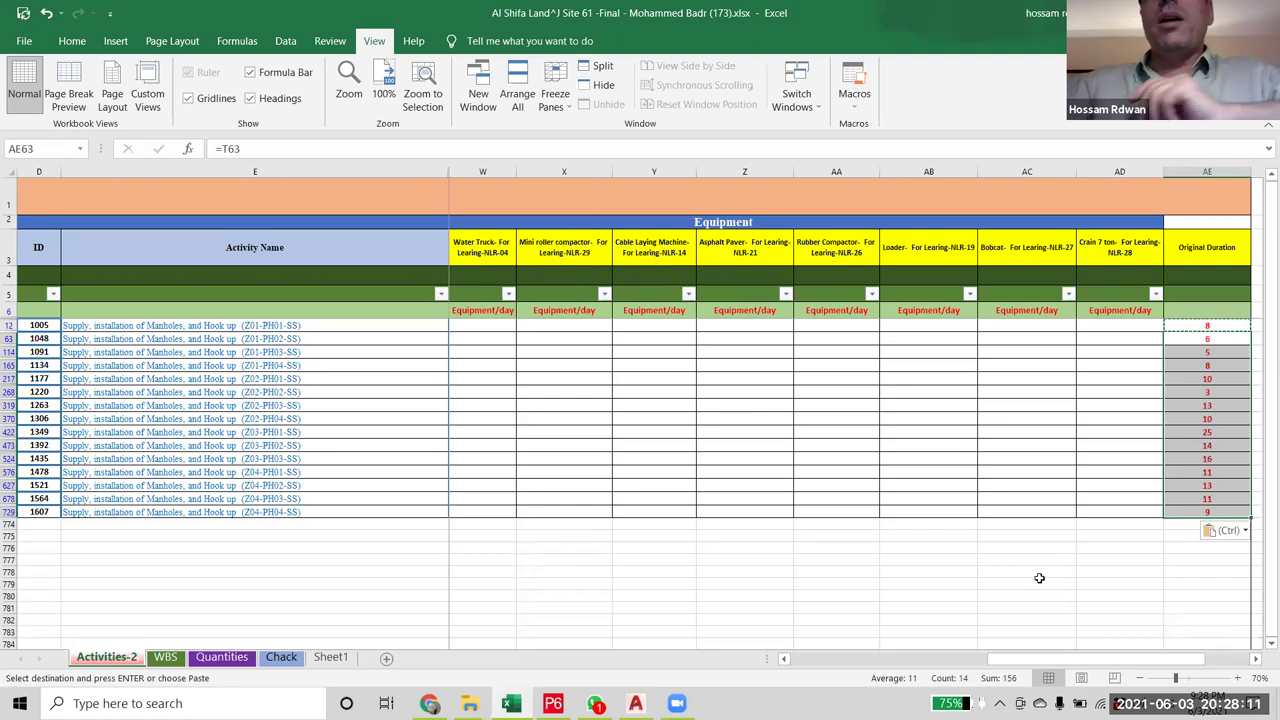
left_click(1119, 547)
- Clear the Carpenter column (S) filter and return to the Original Duration column for the full activity list
left_click_drag(1090, 658, 890, 658)
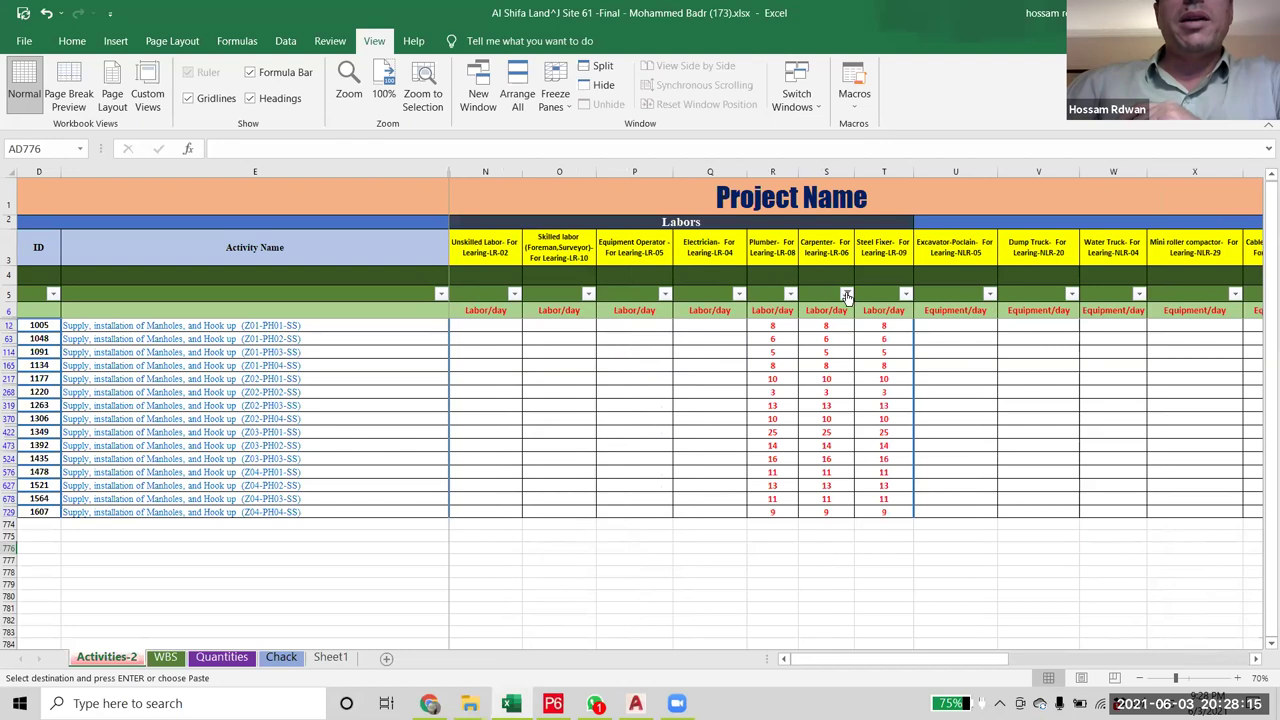
left_click(846, 293)
left_click(900, 479)
left_click(945, 632)
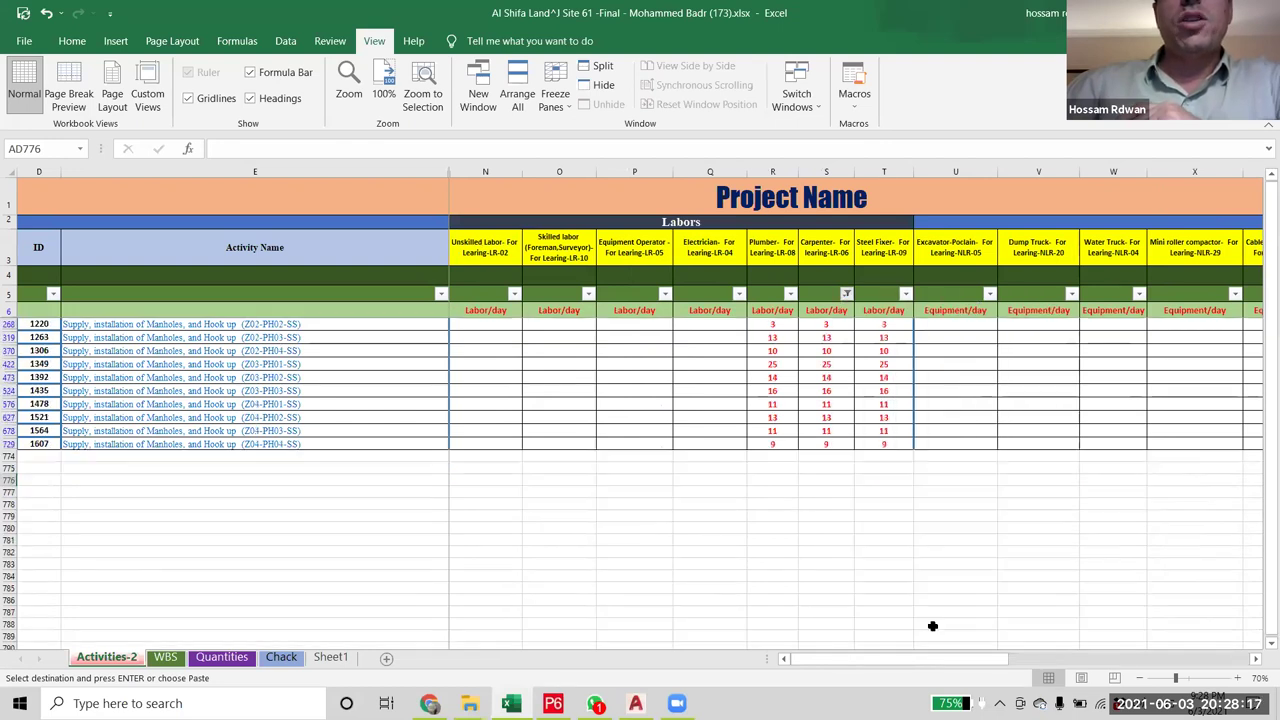
left_click_drag(870, 660, 1100, 660)
scroll(1030, 390, "up", 2)
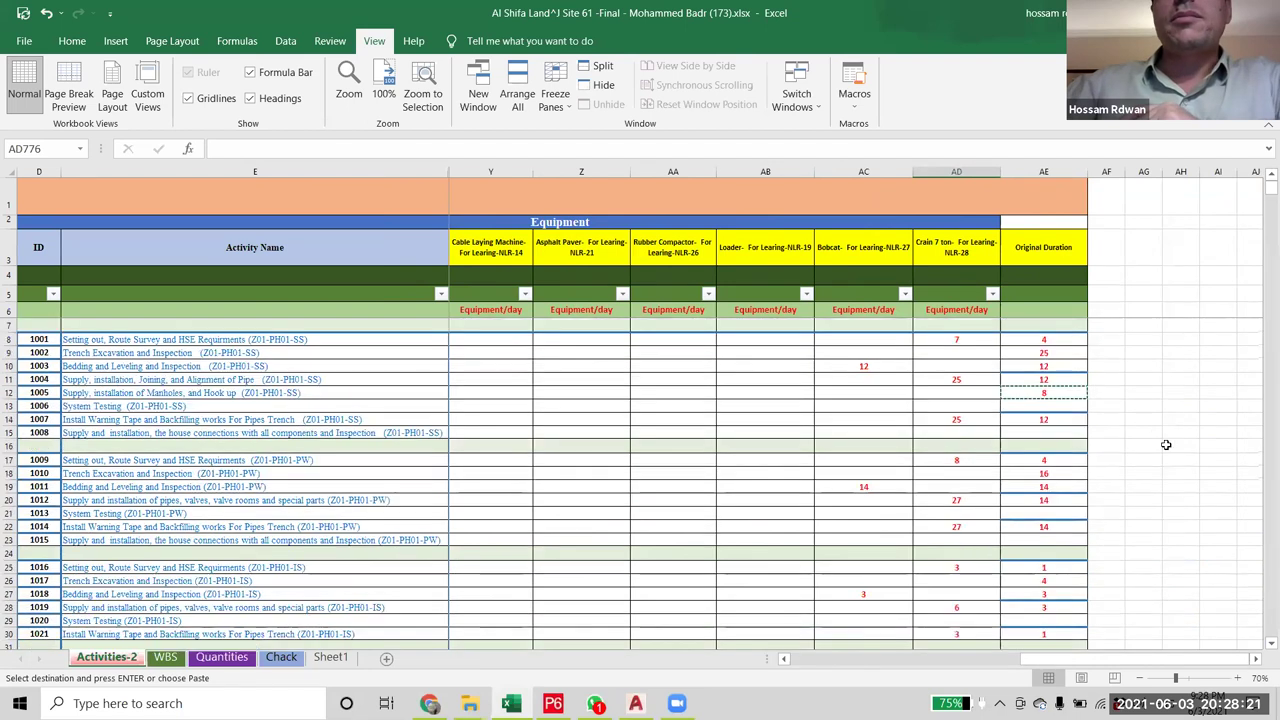
- Examine the labor resources assigned to System Testing activity 1006 in row 13
left_click(1181, 446)
left_click(1030, 405)
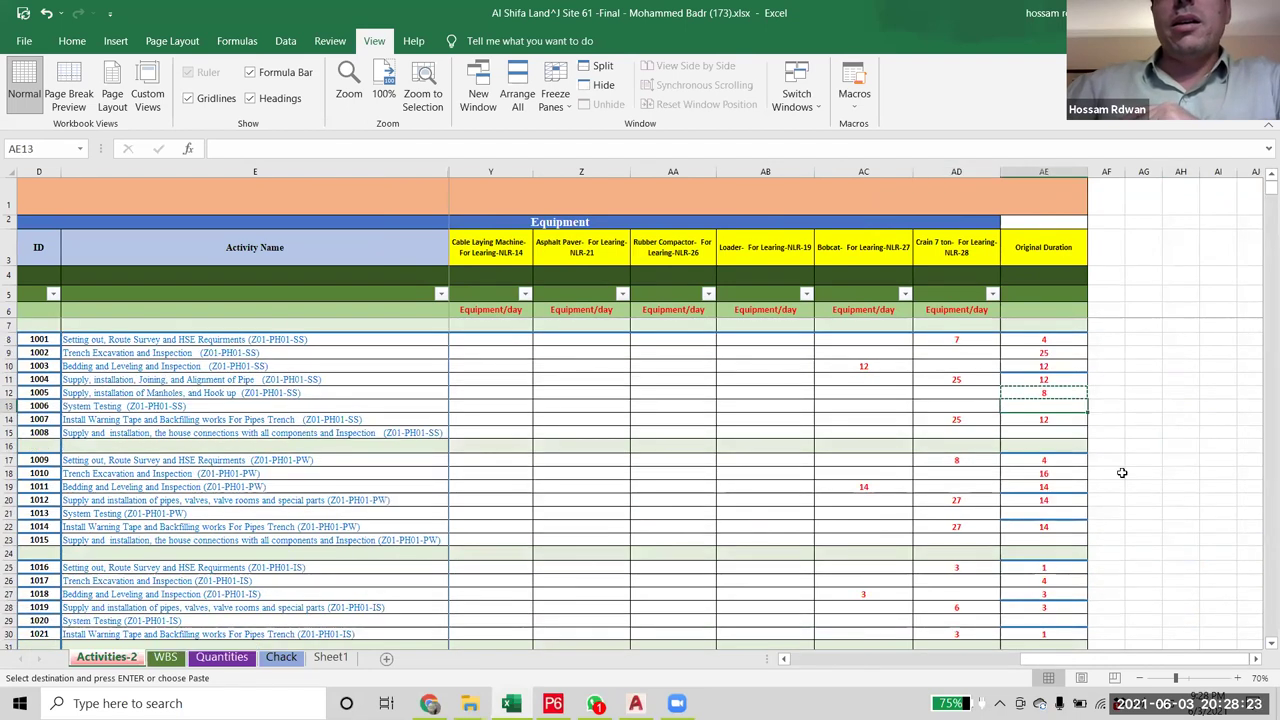
left_click(8, 392)
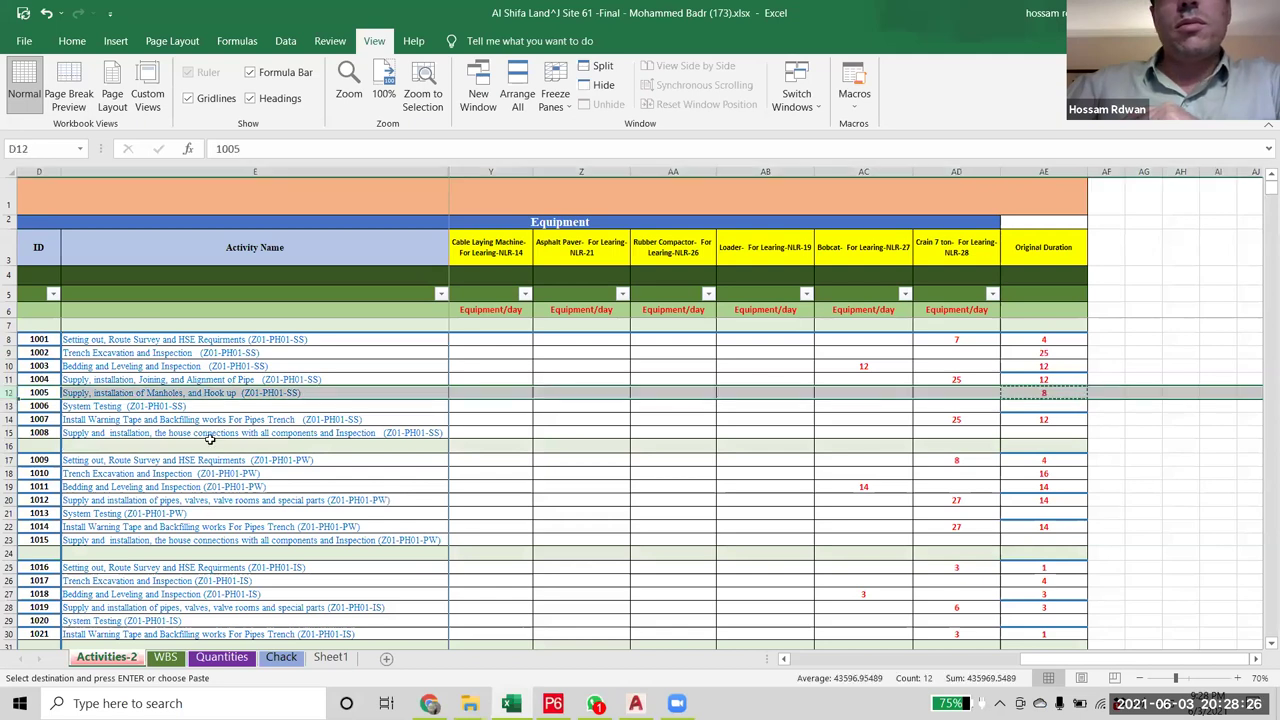
left_click(8, 406)
left_click_drag(1035, 658, 772, 672)
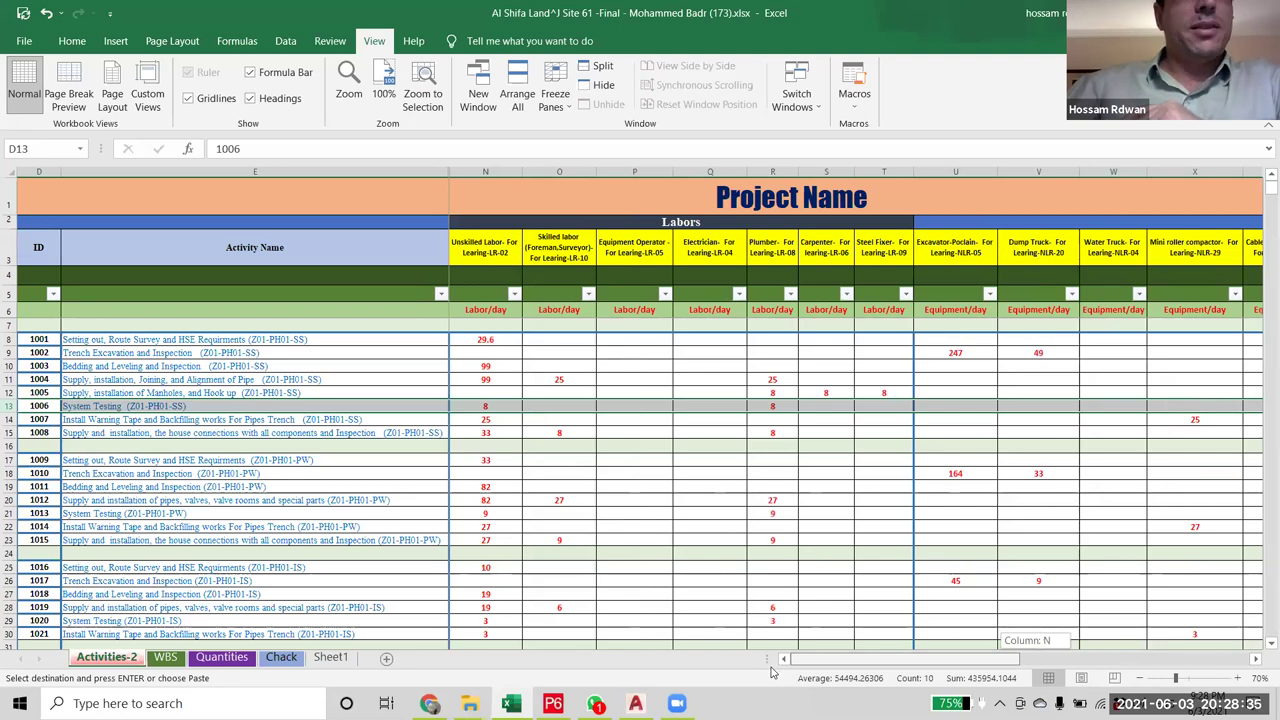
left_click_drag(772, 672, 772, 672)
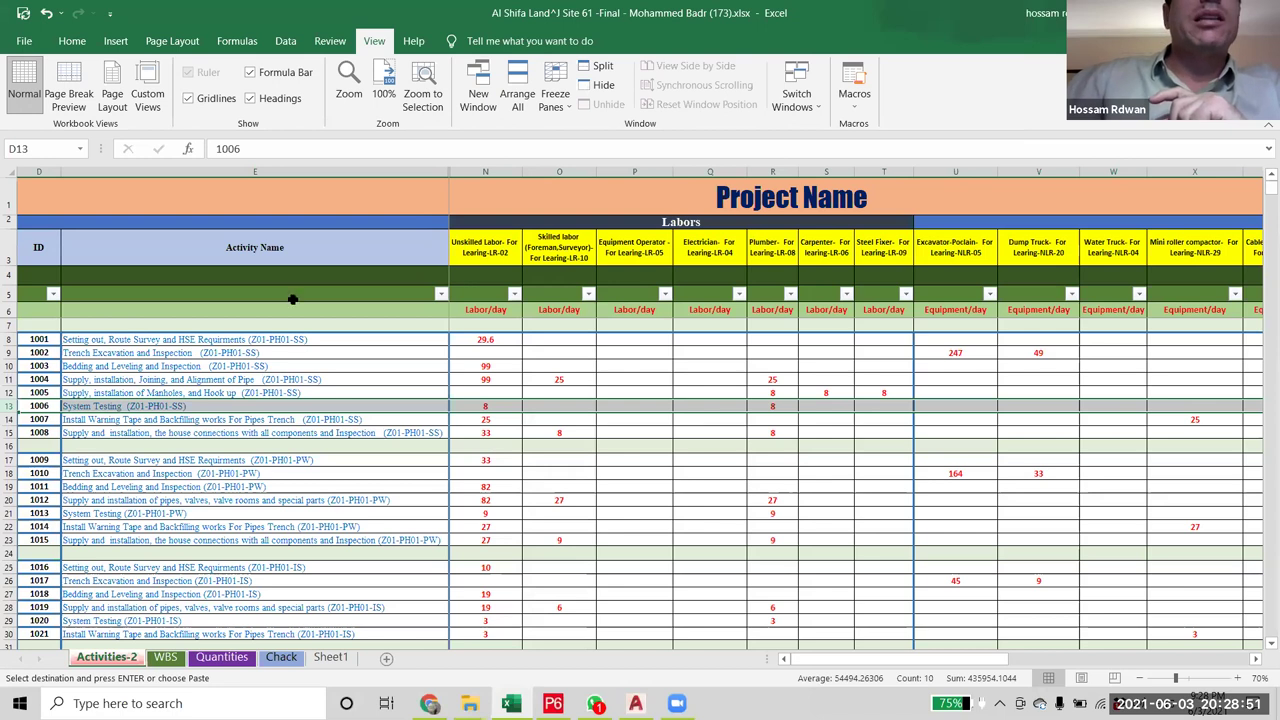
left_click(514, 294)
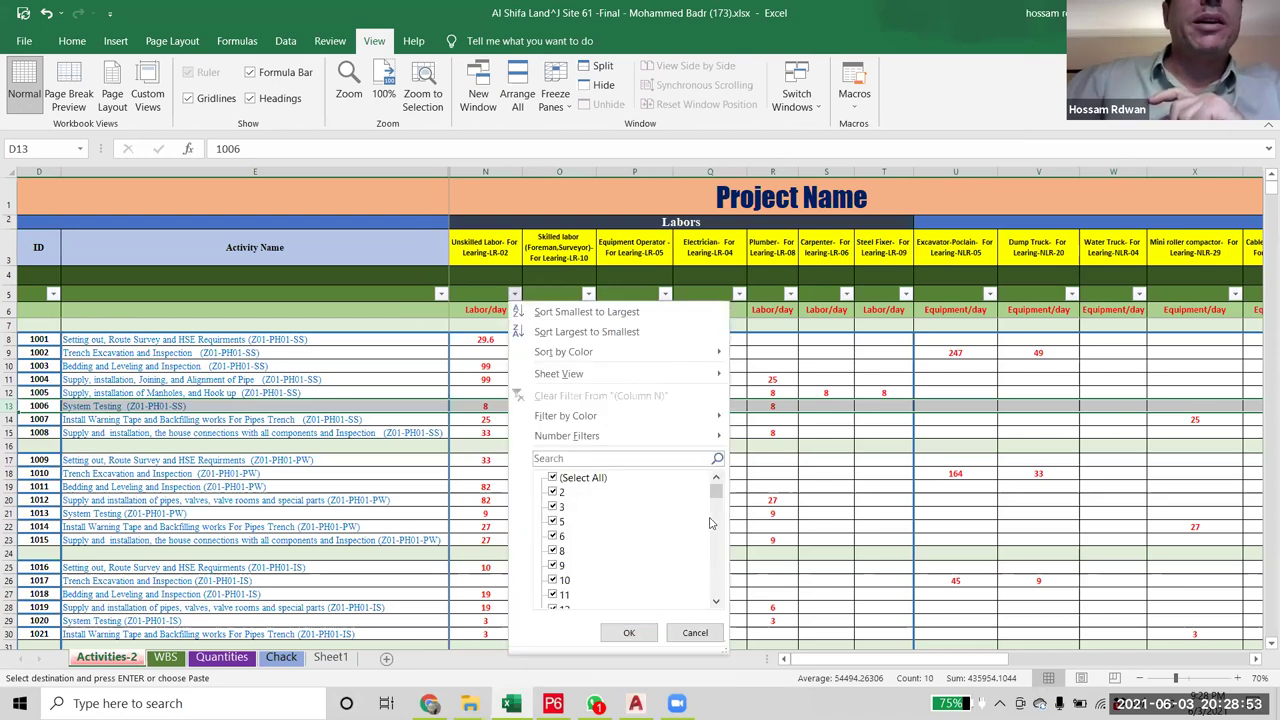
left_click_drag(716, 492, 716, 590)
left_click(551, 596)
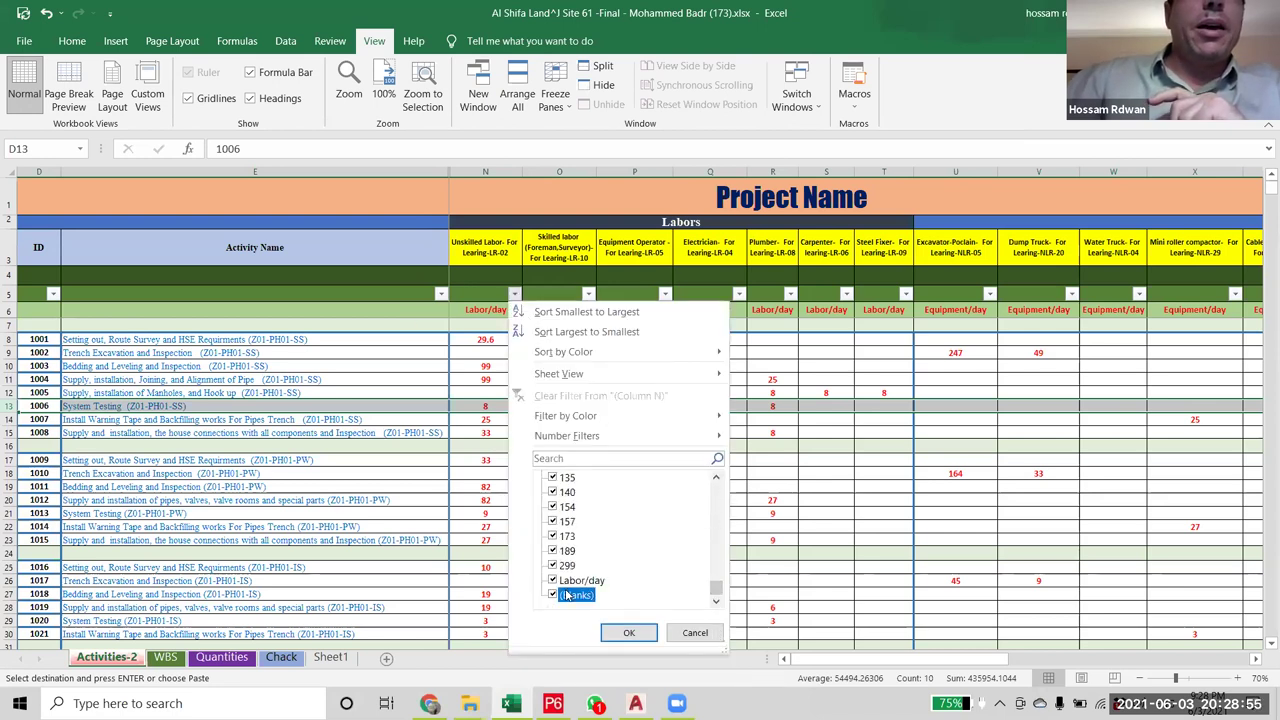
left_click(629, 633)
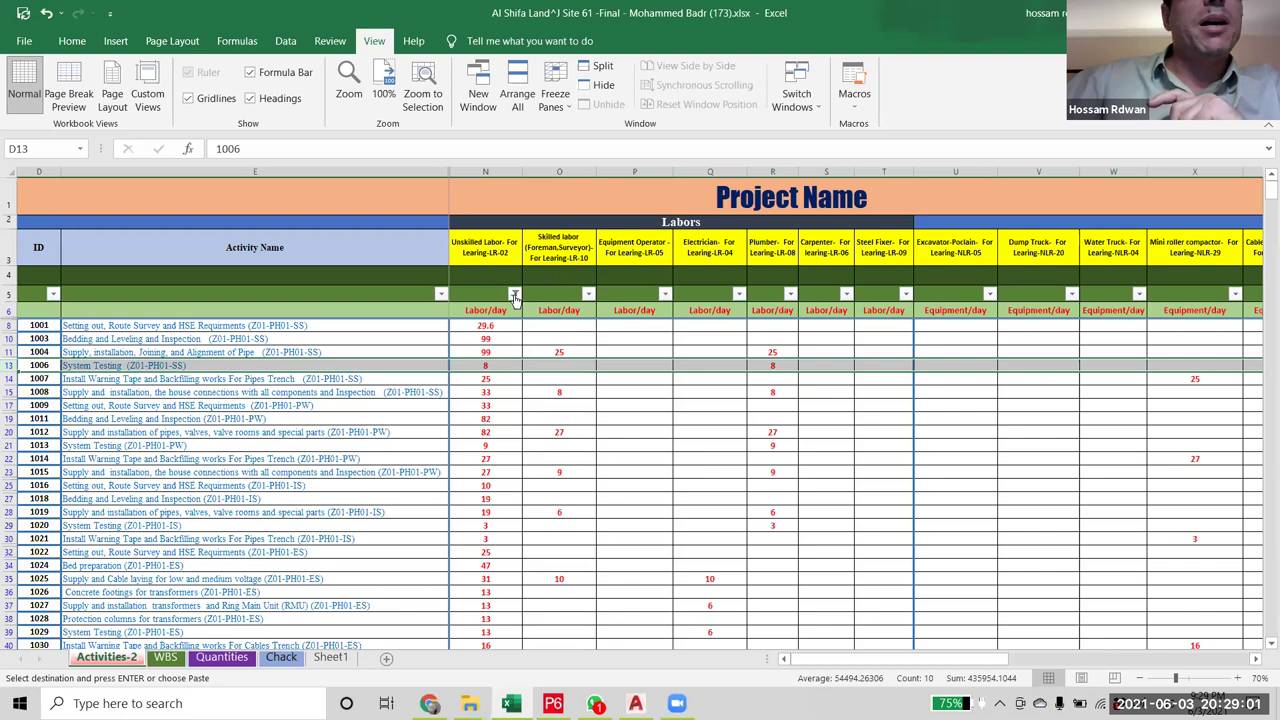
left_click(514, 294)
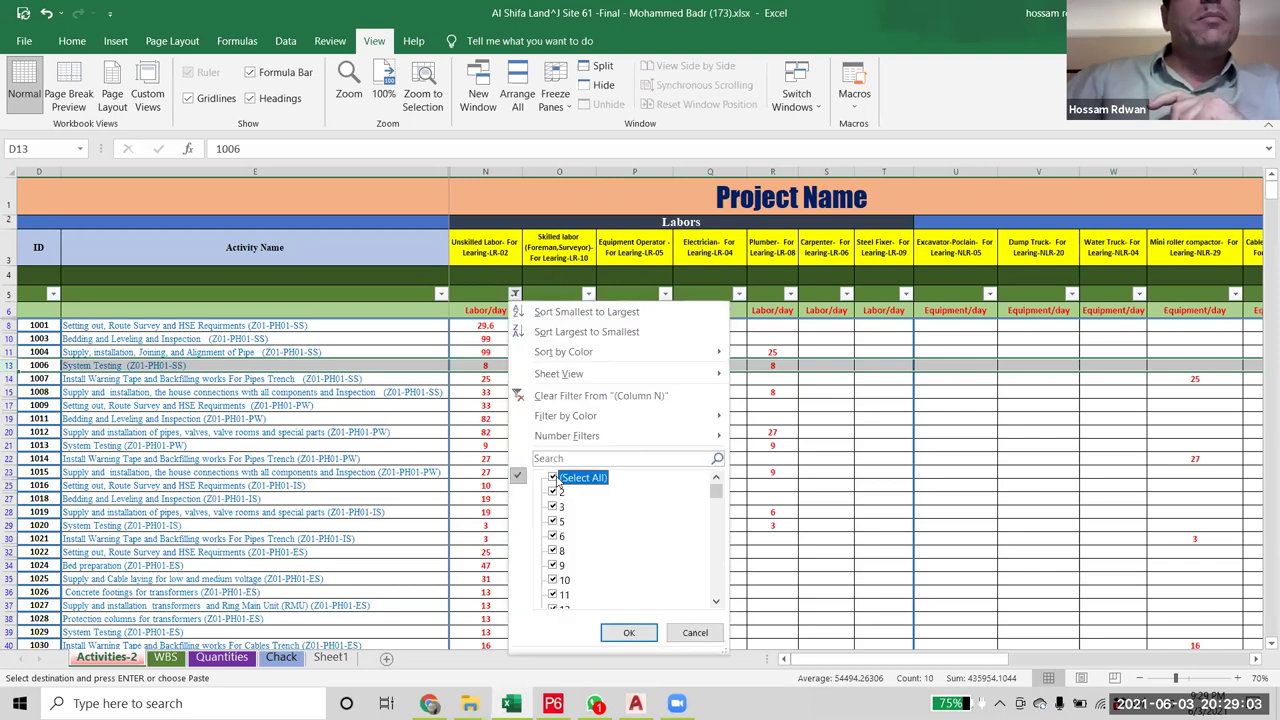
left_click(645, 634)
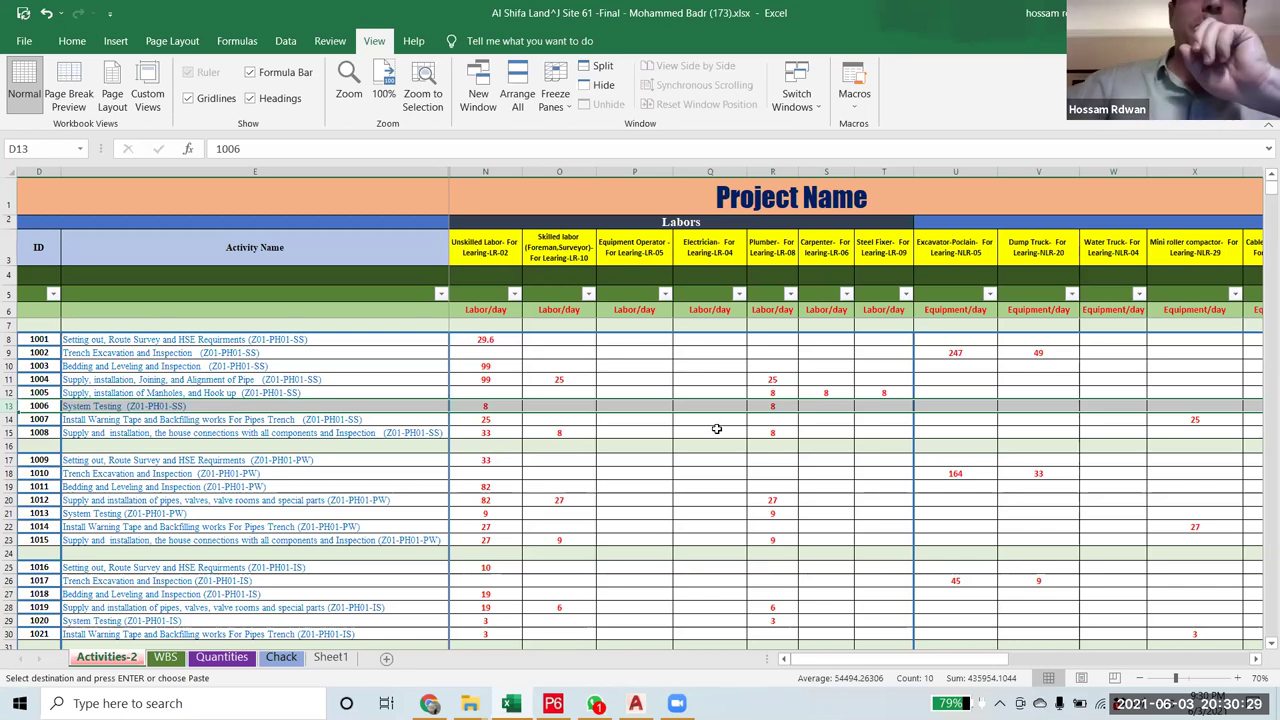
- Filter the Activity Name column (E) by the text "System Testing", copied from the name of activity 1006
left_click(440, 294)
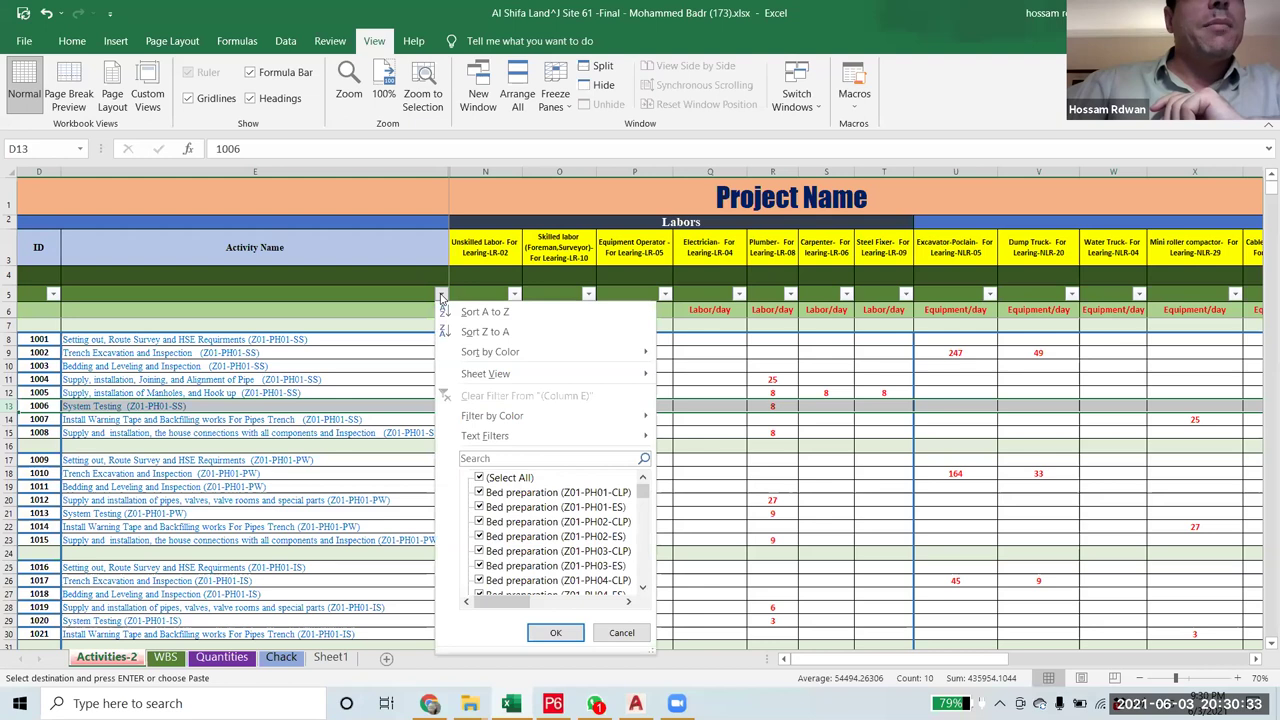
left_click(812, 465)
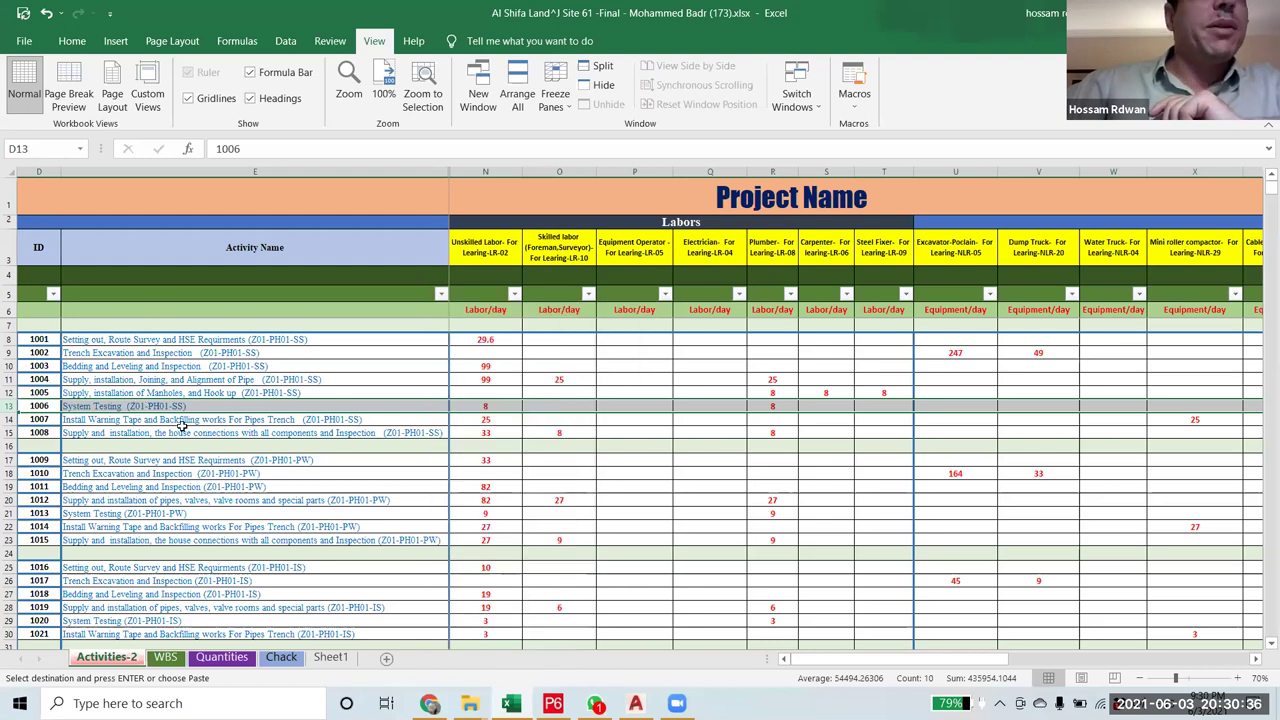
left_click(122, 407)
left_click_drag(289, 149, 209, 151)
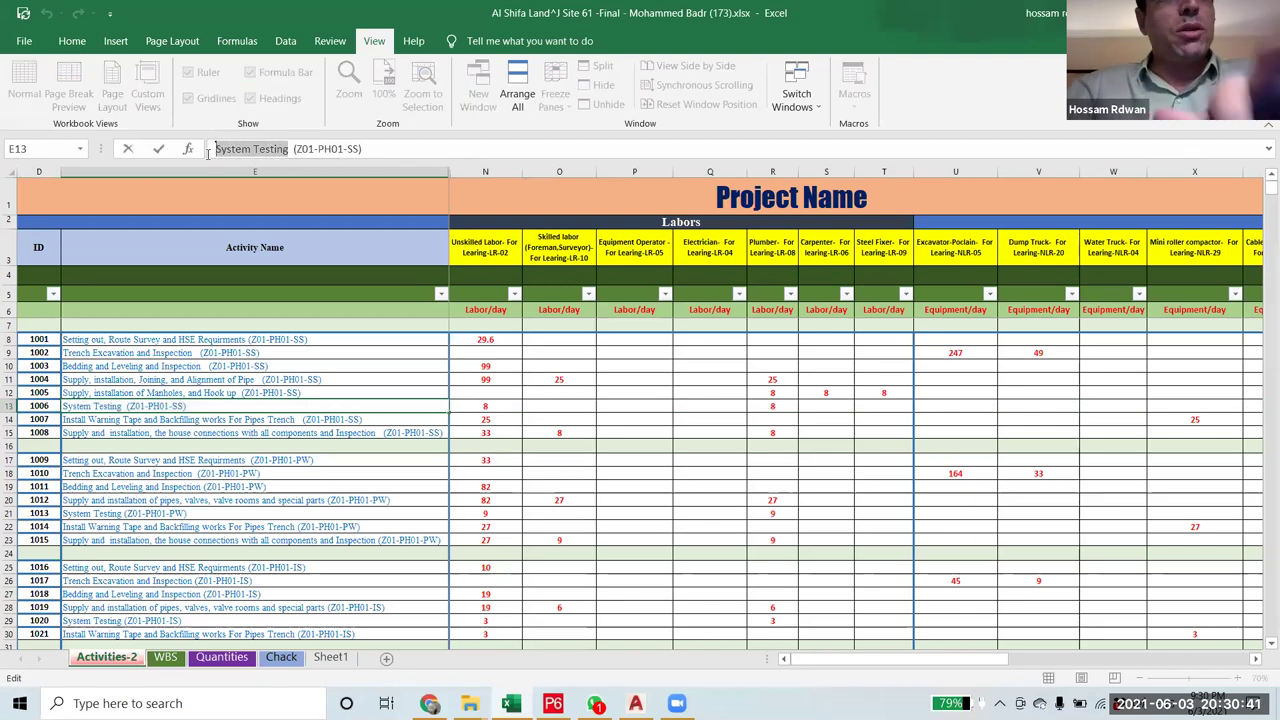
left_click(224, 460)
left_click(112, 406)
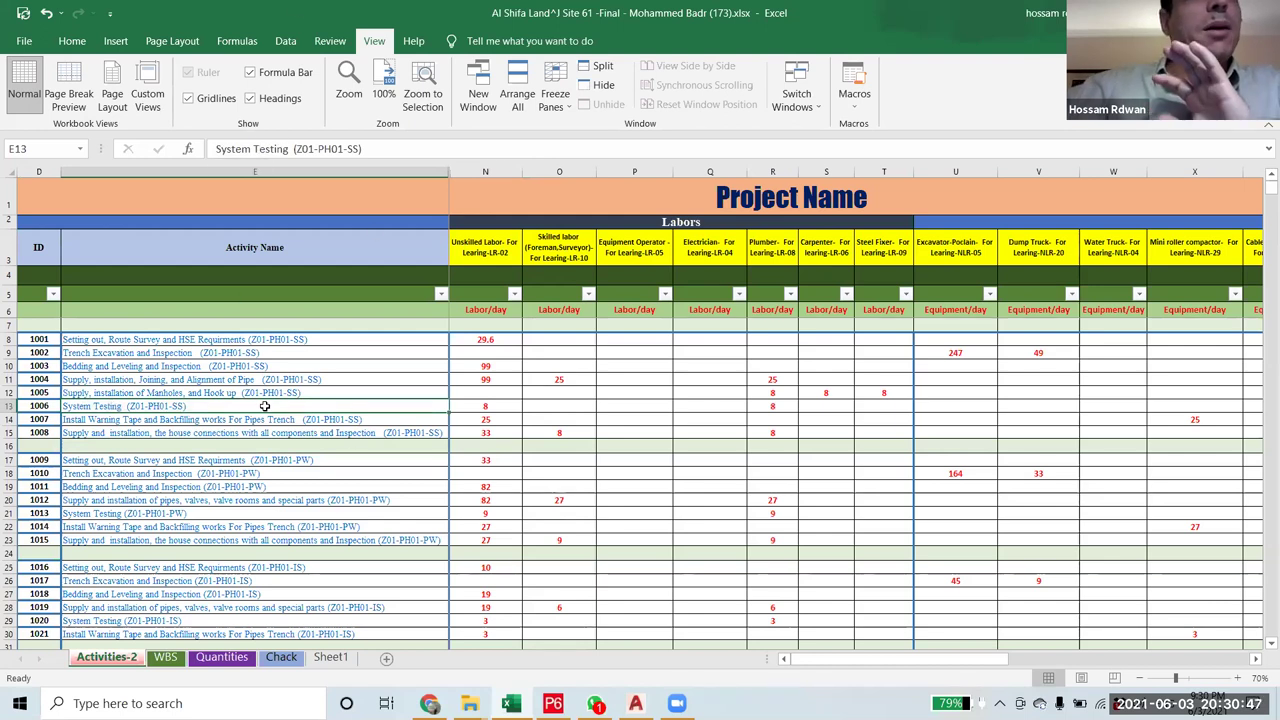
left_click(441, 294)
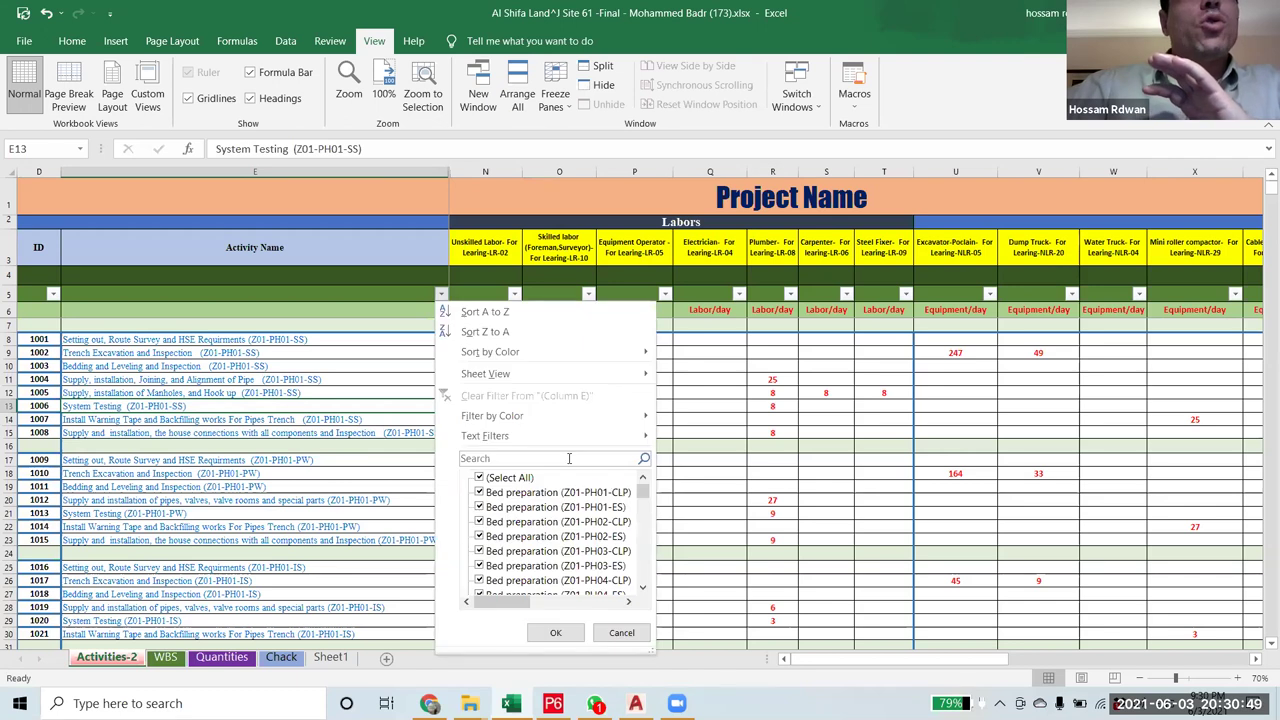
key("ctrl+v")
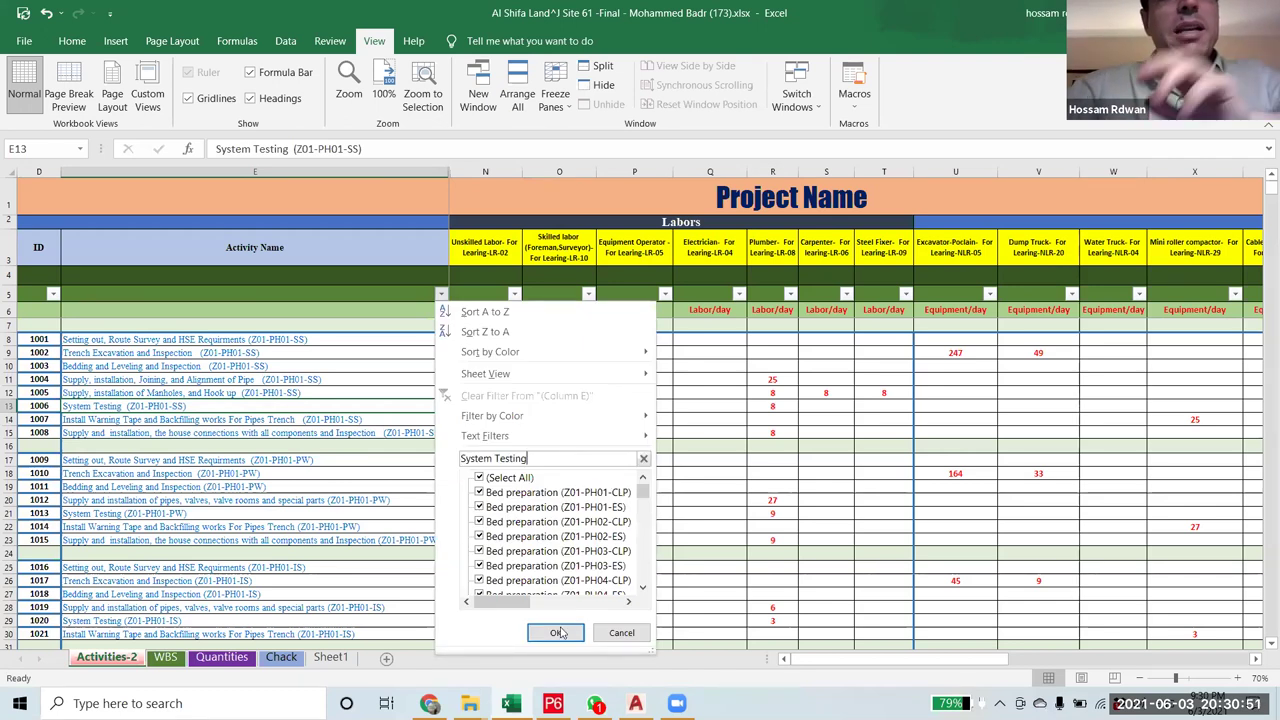
left_click(555, 633)
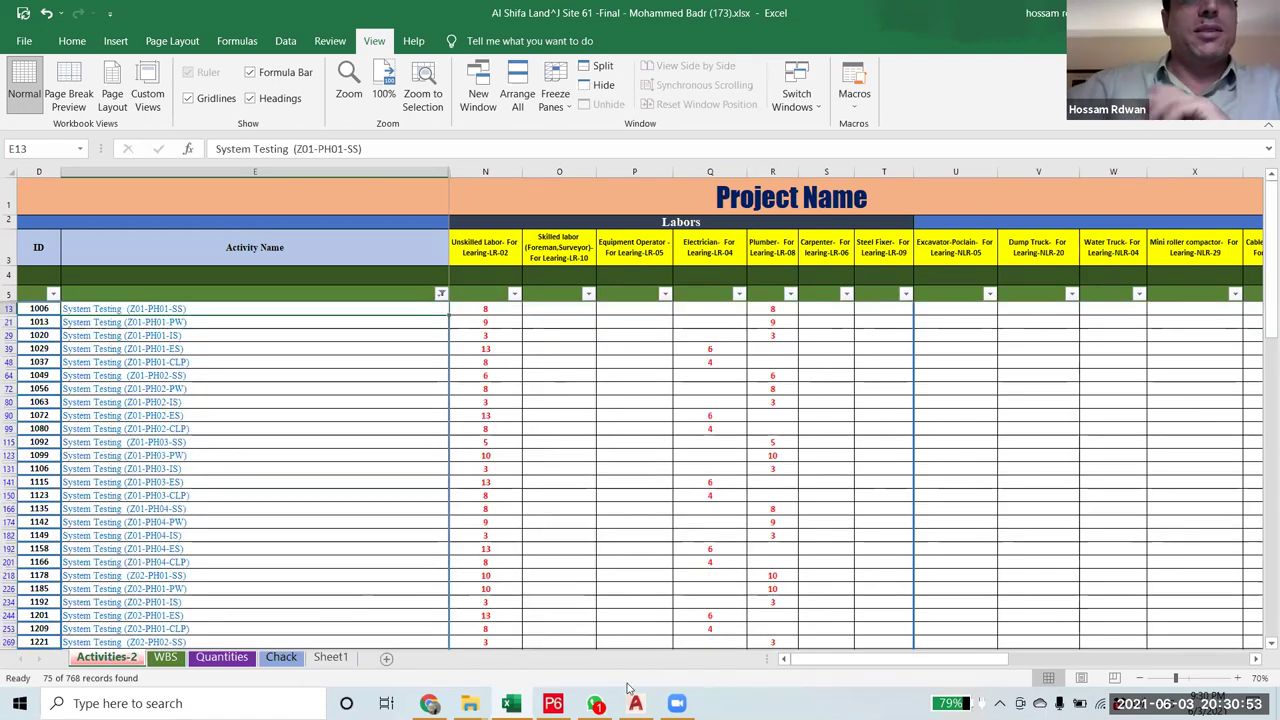
- Compare the Unskilled Labor, Electrician and Plumber quantities of the filtered System Testing activities
left_click_drag(849, 673, 788, 675)
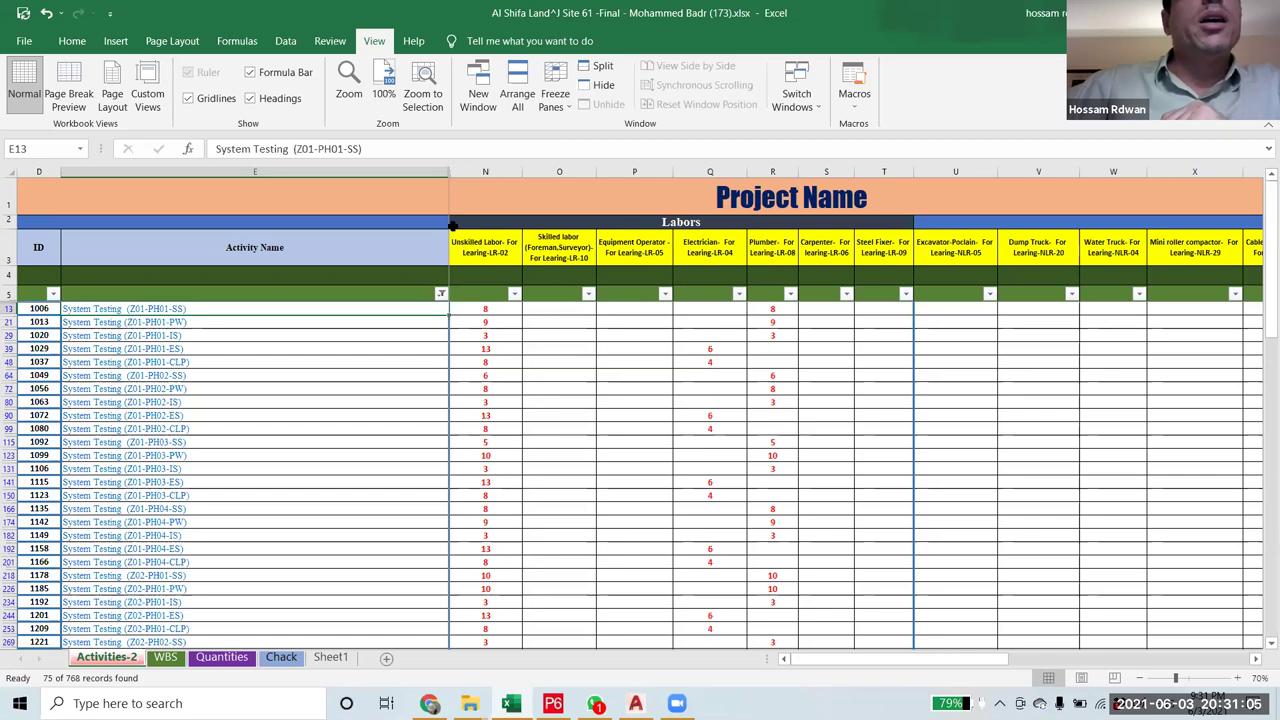
left_click(485, 172)
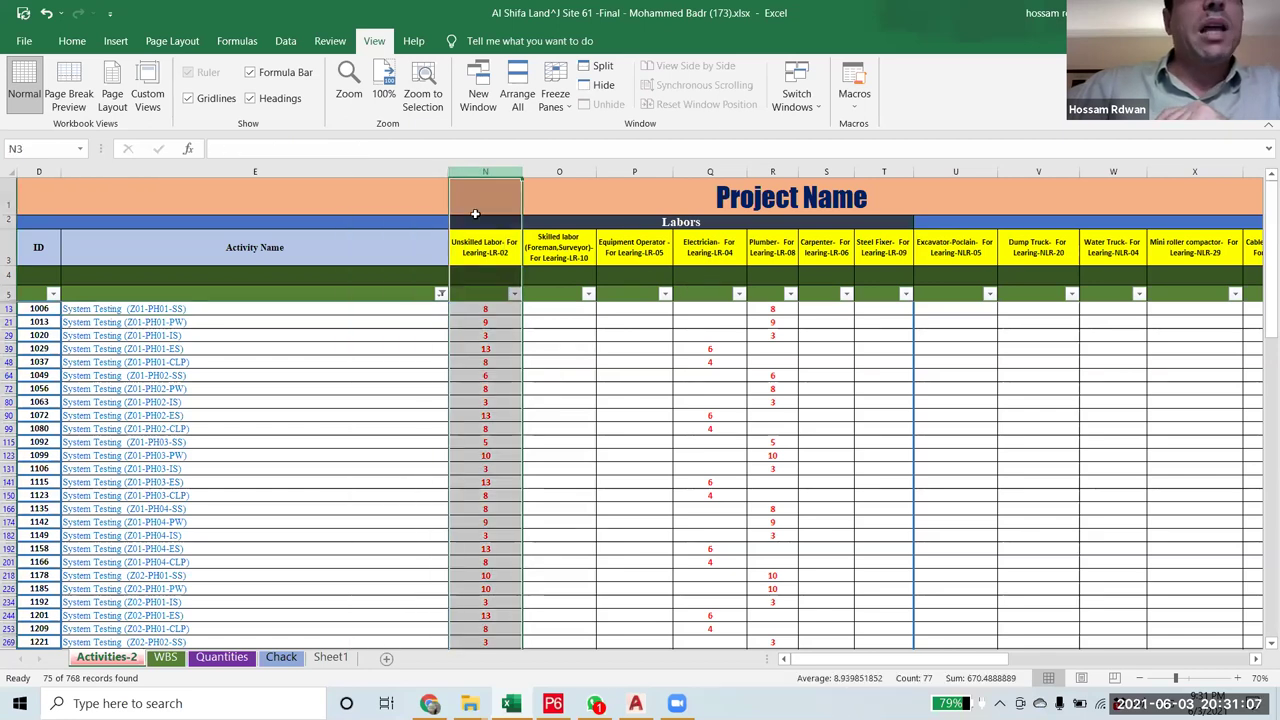
left_click(468, 312)
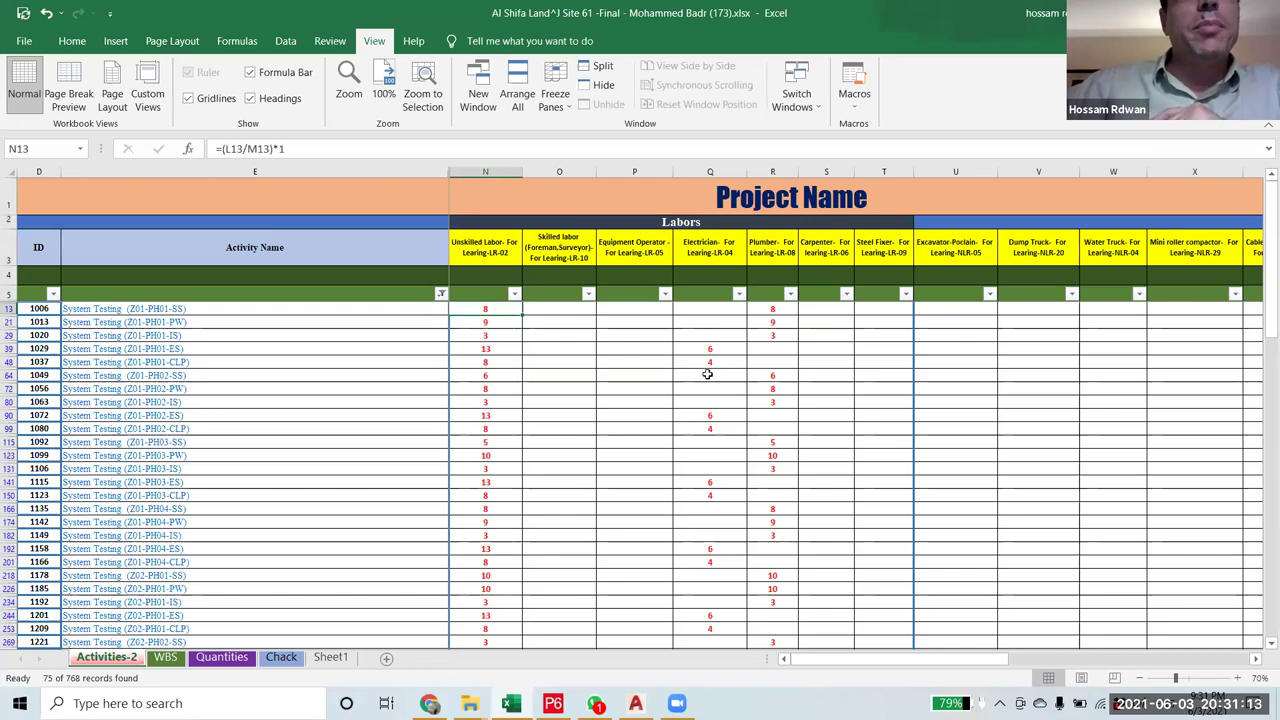
left_click_drag(706, 347, 695, 532)
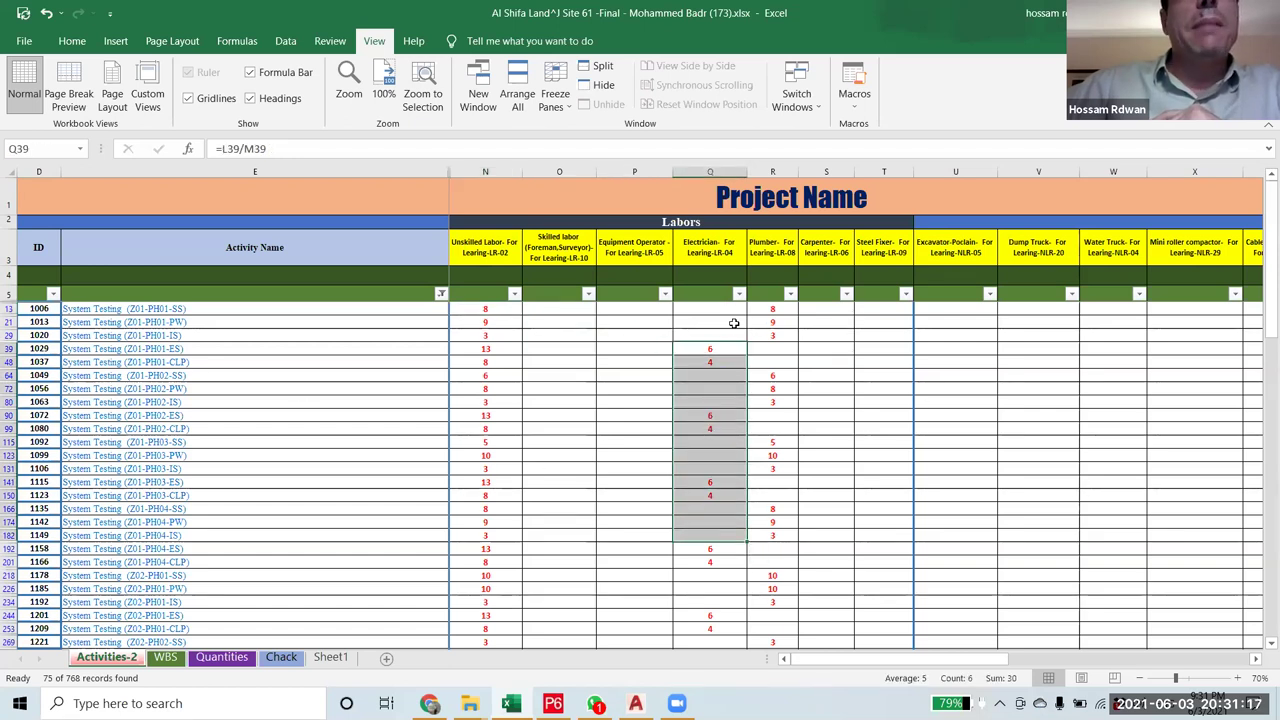
left_click(783, 240)
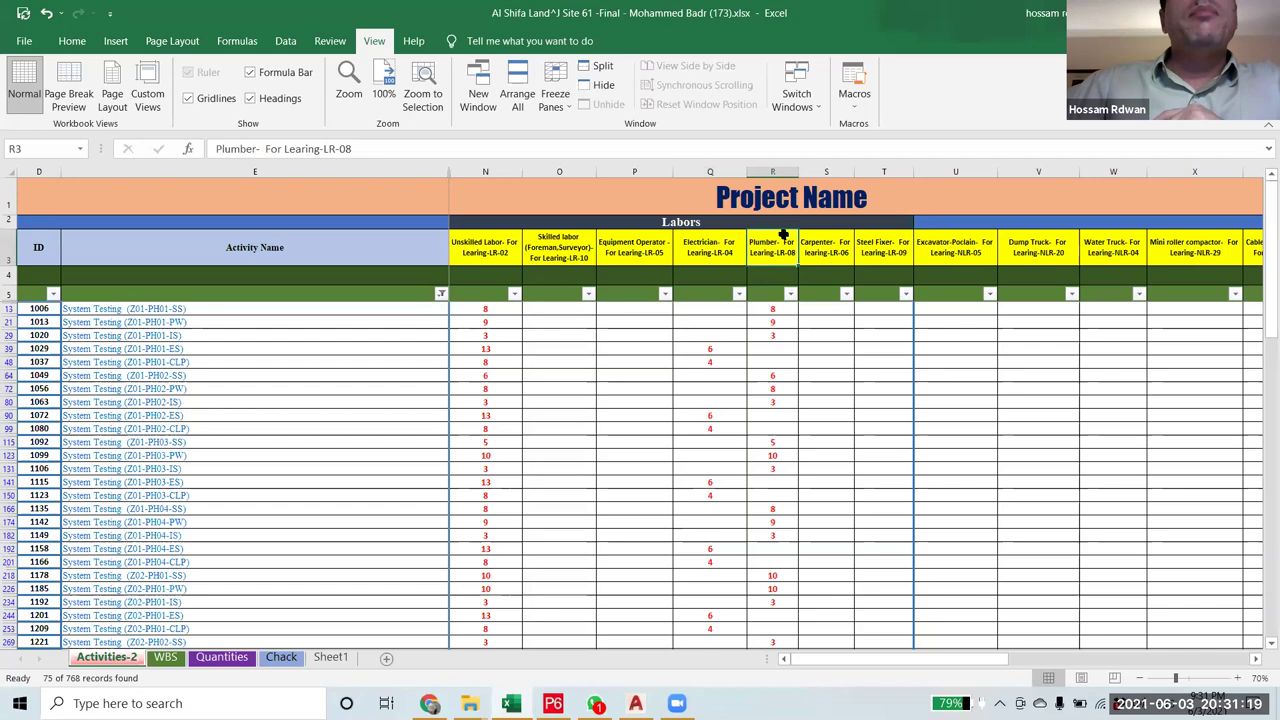
left_click_drag(774, 305, 771, 508)
left_click_drag(1266, 300, 1262, 280)
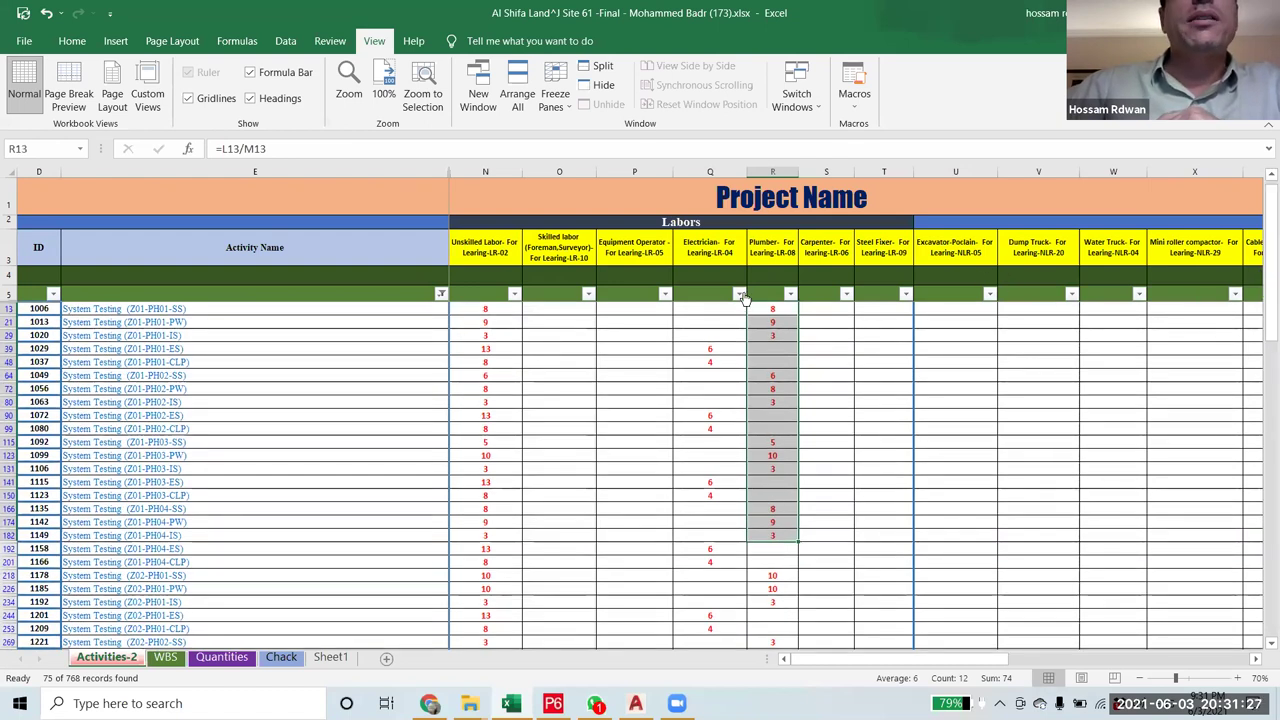
- Filter the Electrician column (Q) of the System Testing activities to exclude blank cells, and check activity 1029's labor quantities
left_click(708, 313)
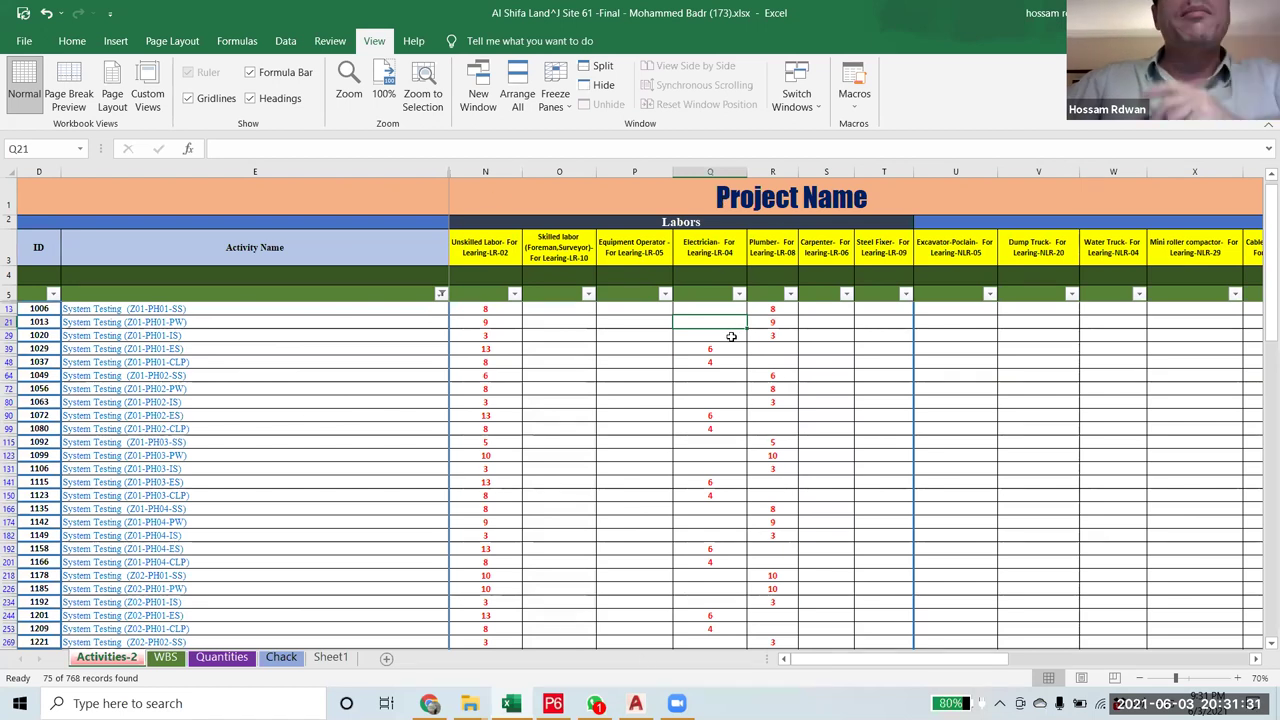
left_click(739, 293)
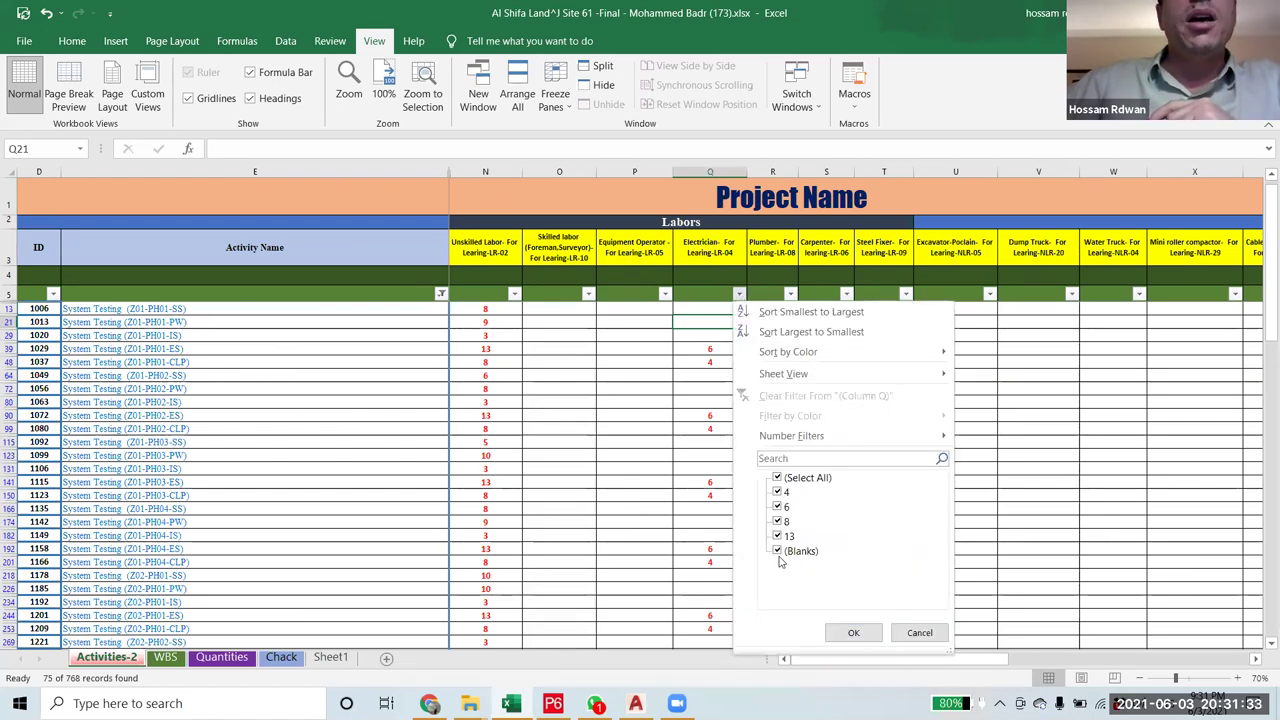
left_click(779, 553)
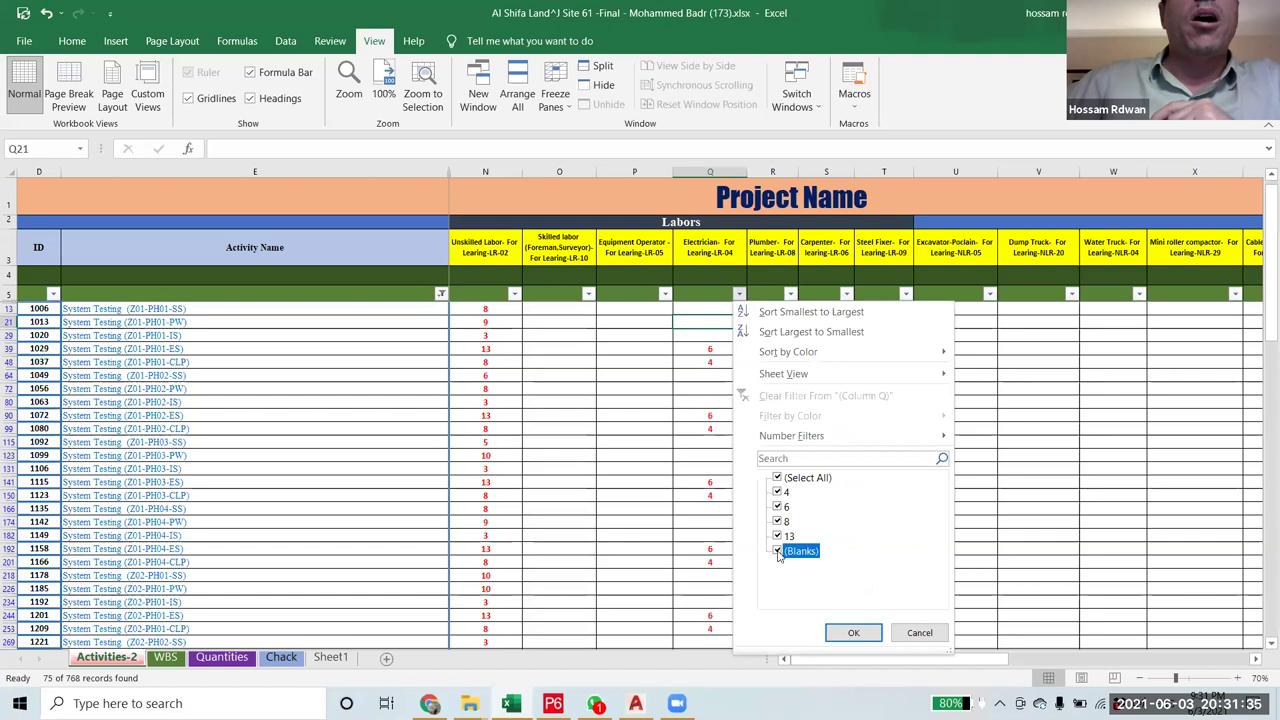
left_click(853, 632)
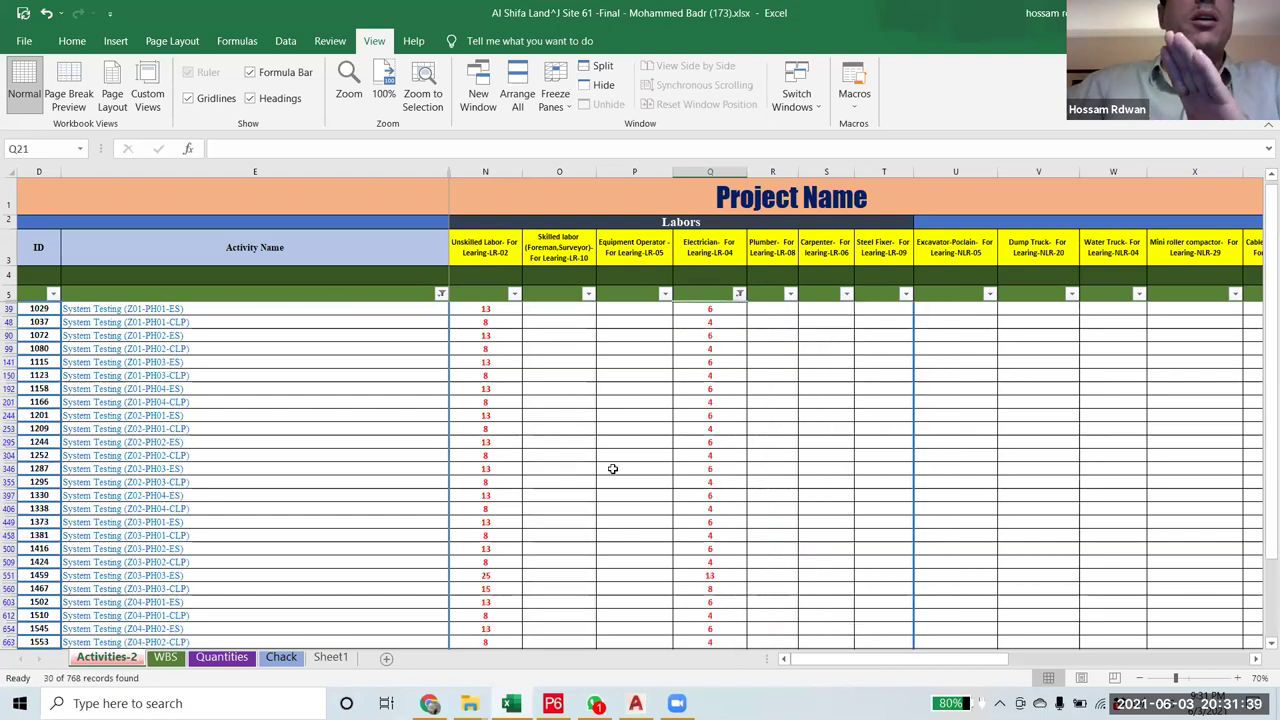
left_click(482, 311)
left_click(727, 309)
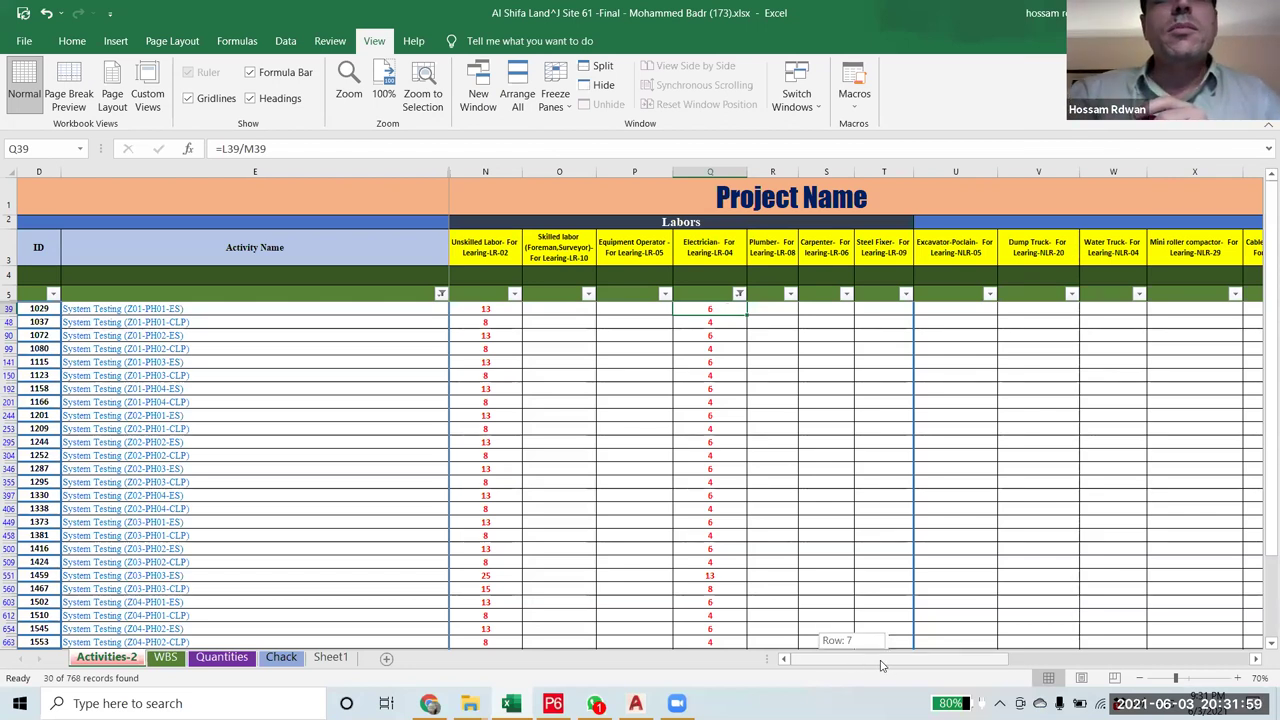
- Set the Original Duration of activity 1029 in AE39 to half its Electrician quantity with the formula =Q39/2
scroll(882, 665, "right", 2)
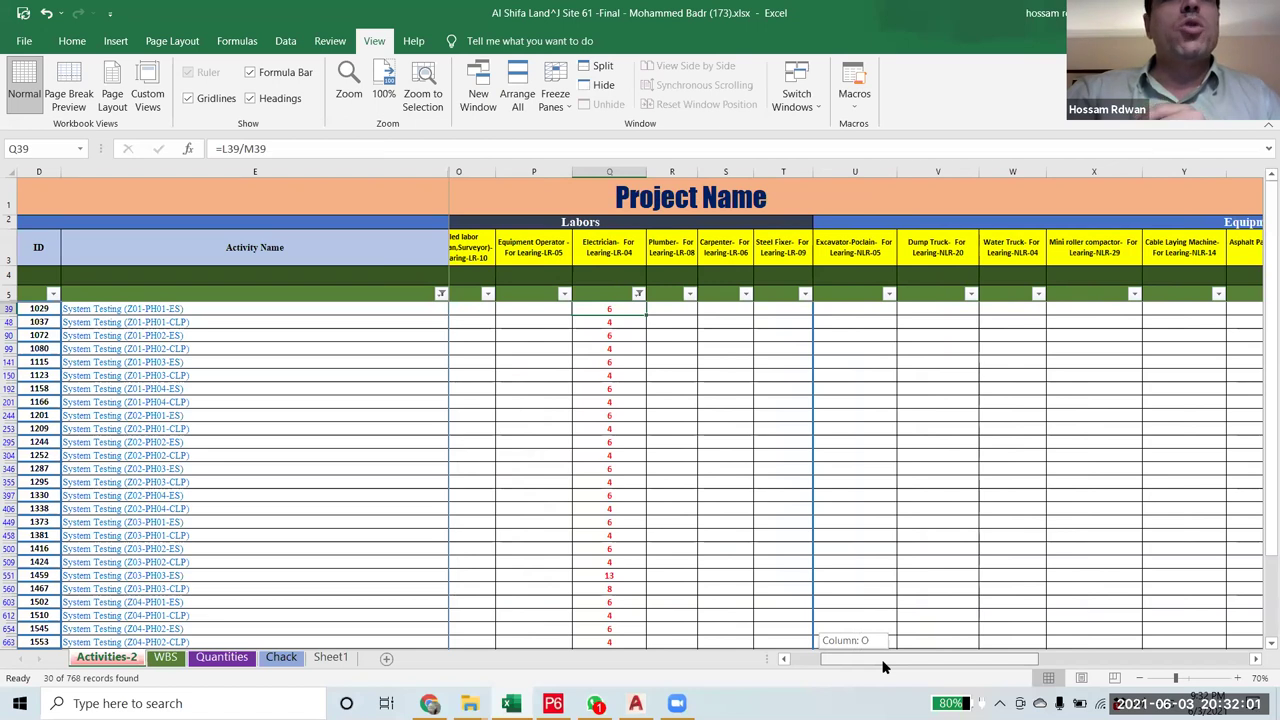
left_click_drag(884, 665, 1040, 676)
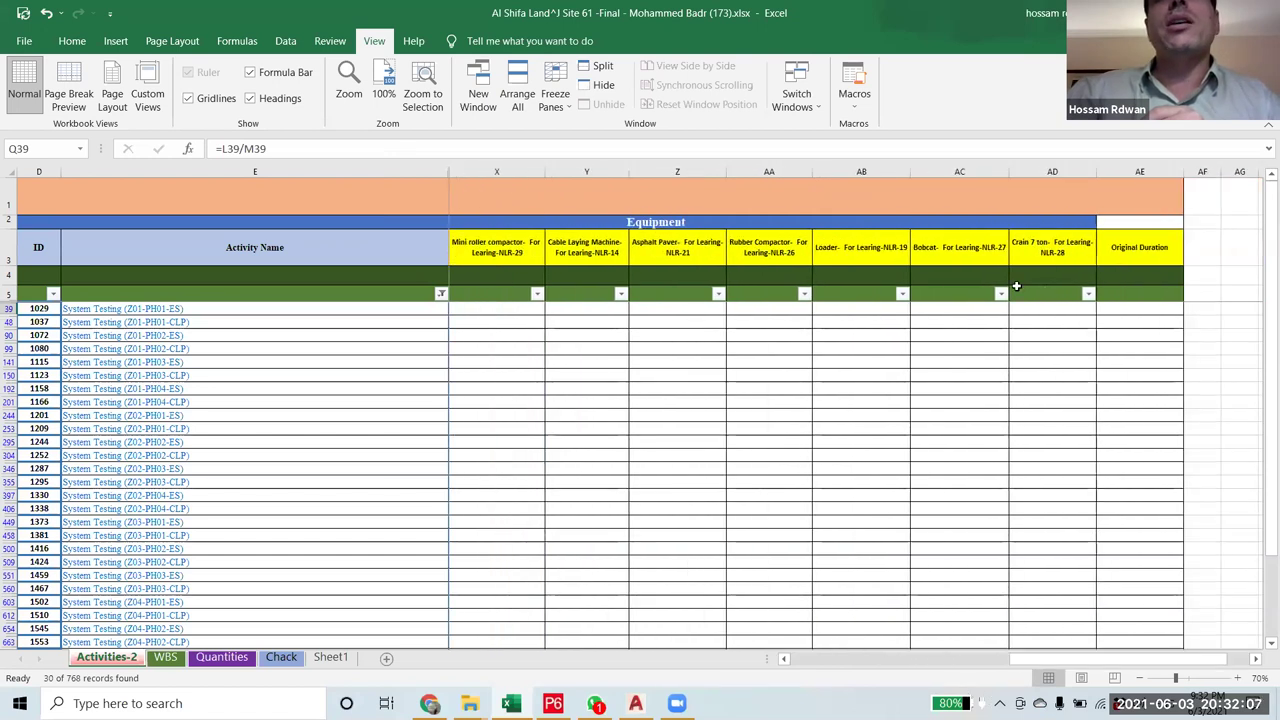
left_click(1137, 308)
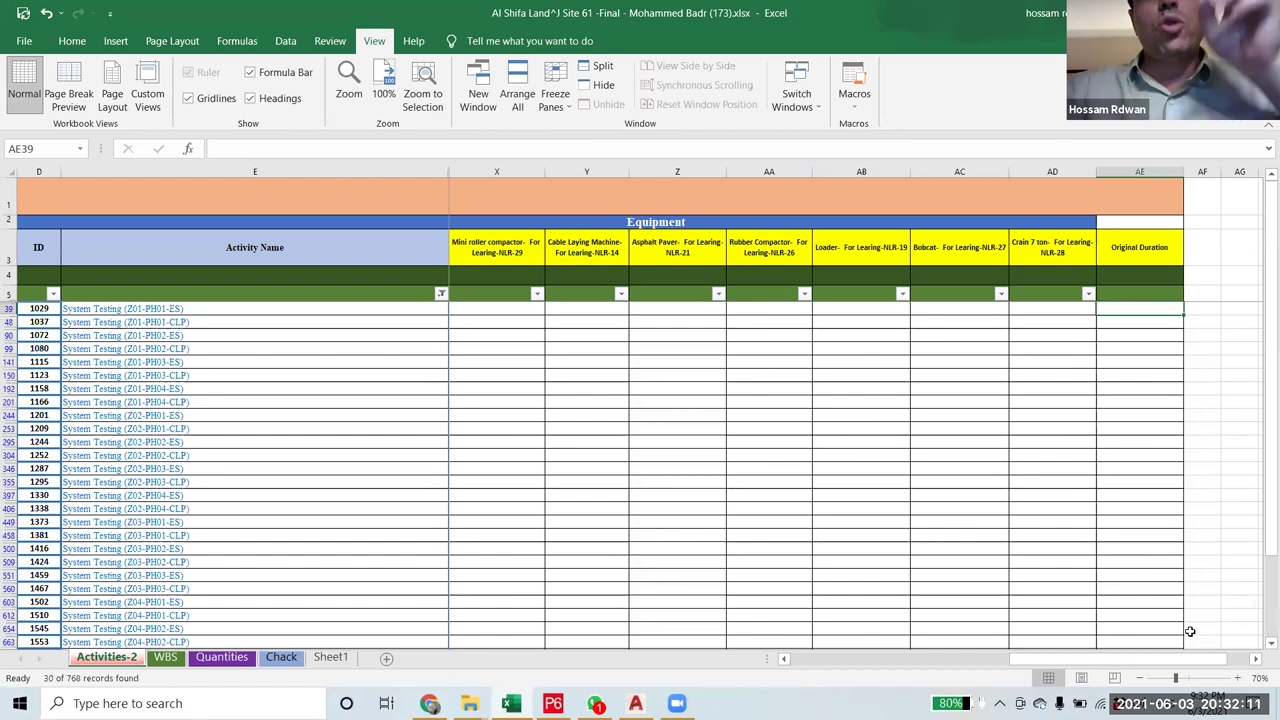
type("=")
left_click_drag(1030, 661, 860, 660)
left_click(553, 309)
left_click(267, 143)
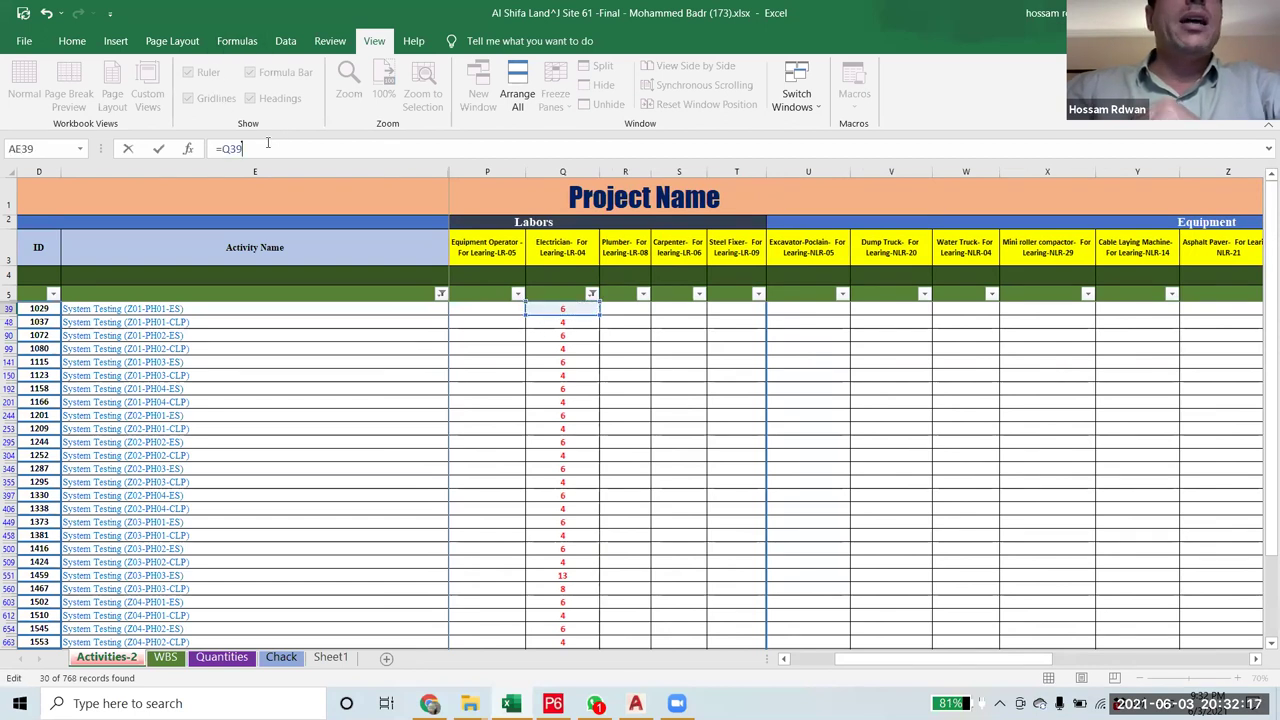
type("/2")
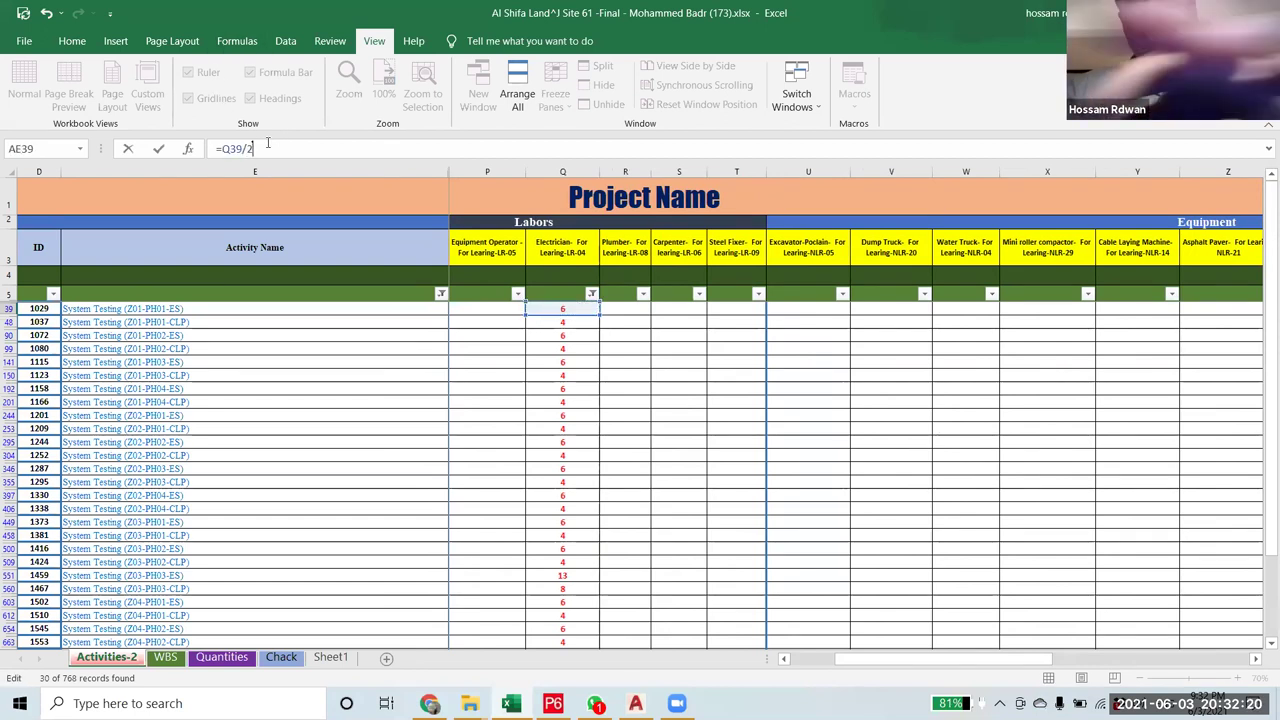
key("Return")
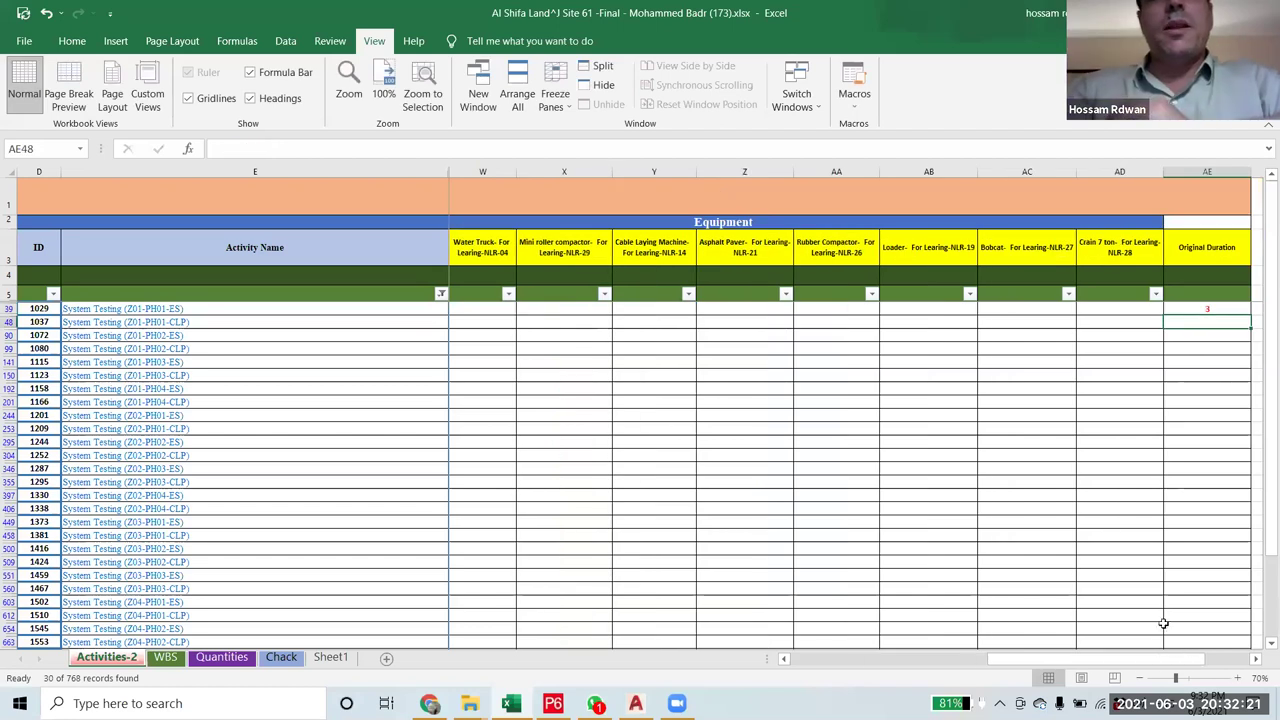
- Copy the duration formula from AE39 to the Original Duration cells of the other filtered System Testing activities, AE48 through AE765
left_click_drag(1062, 666, 1094, 662)
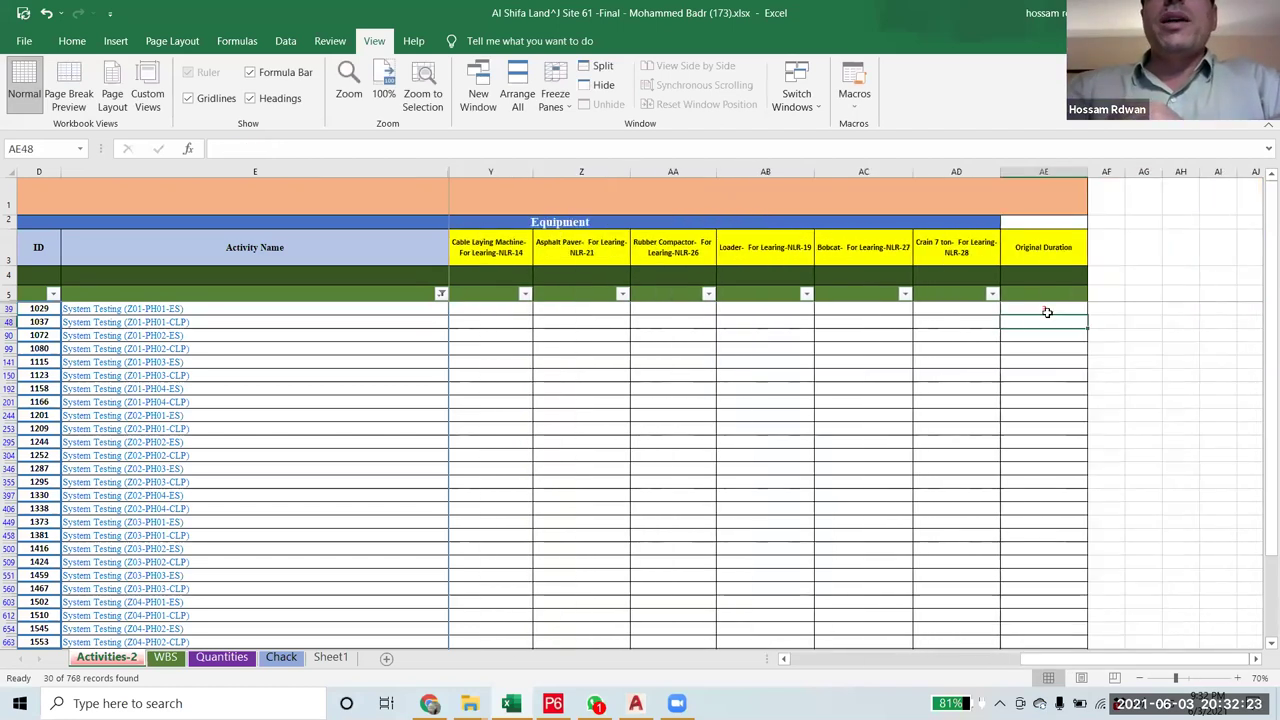
left_click(1045, 310)
key("ctrl+c")
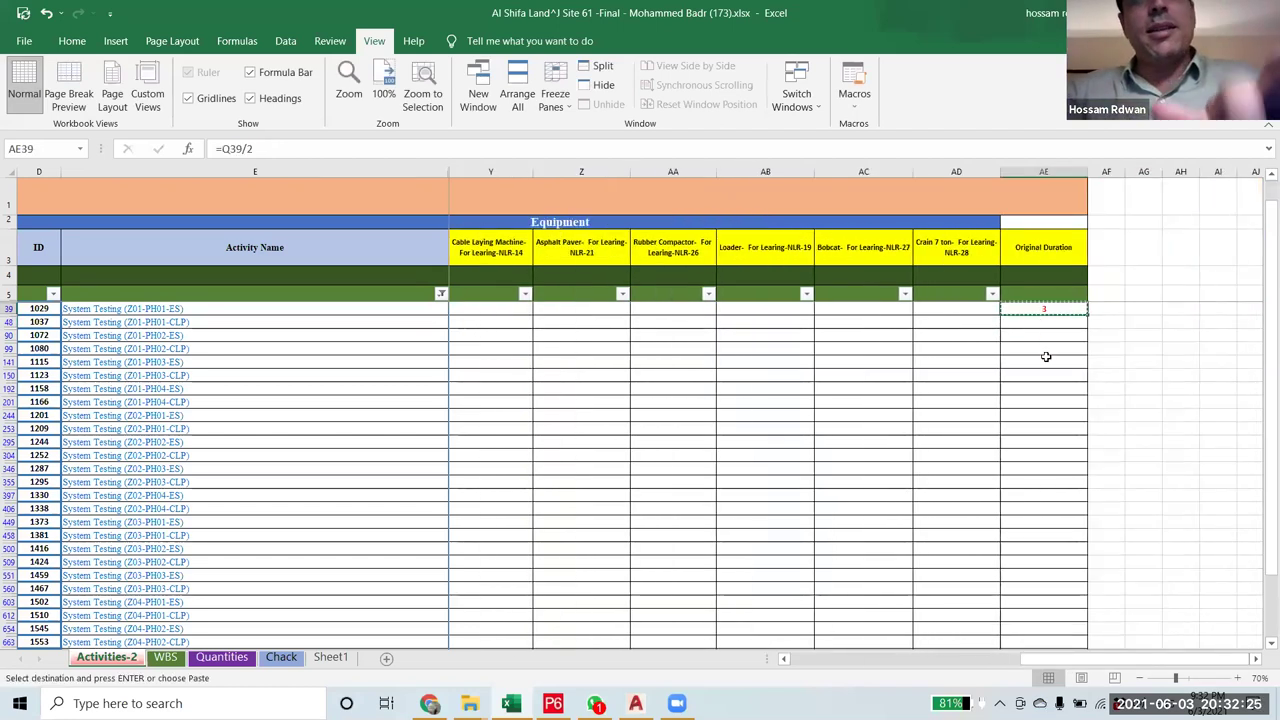
left_click_drag(1040, 323, 1043, 613)
key("ctrl+v")
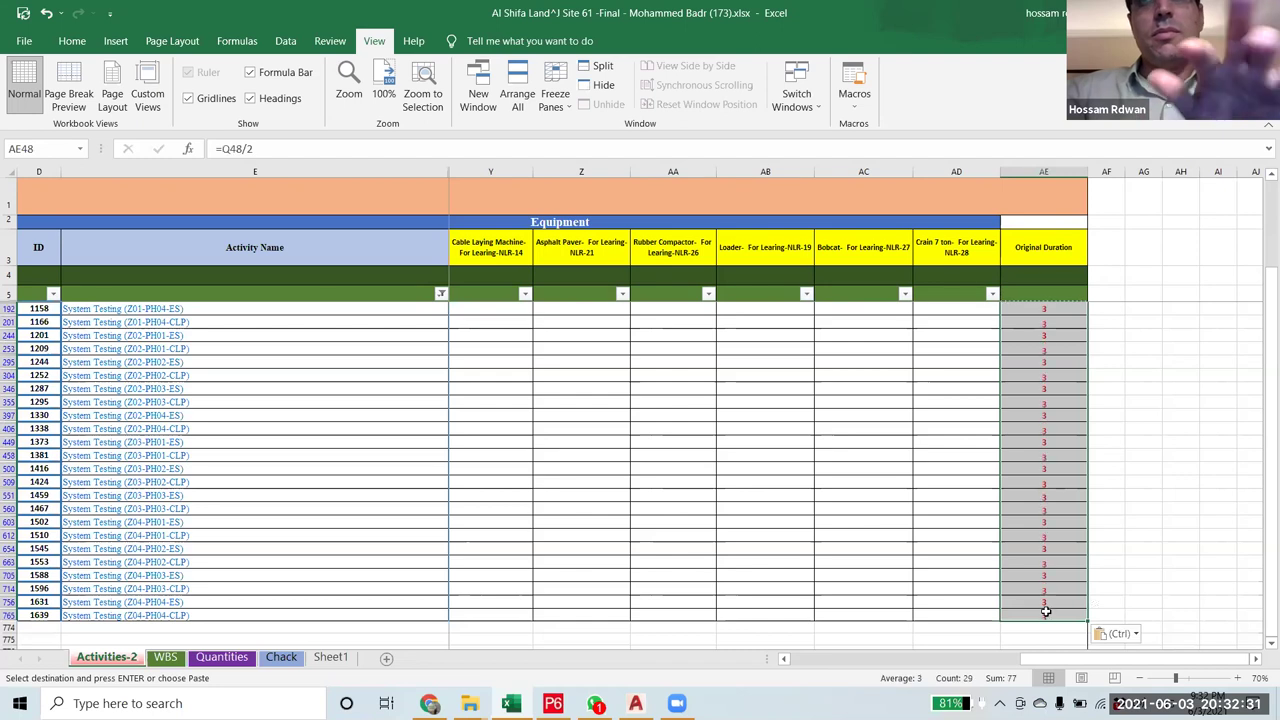
left_click(1152, 484)
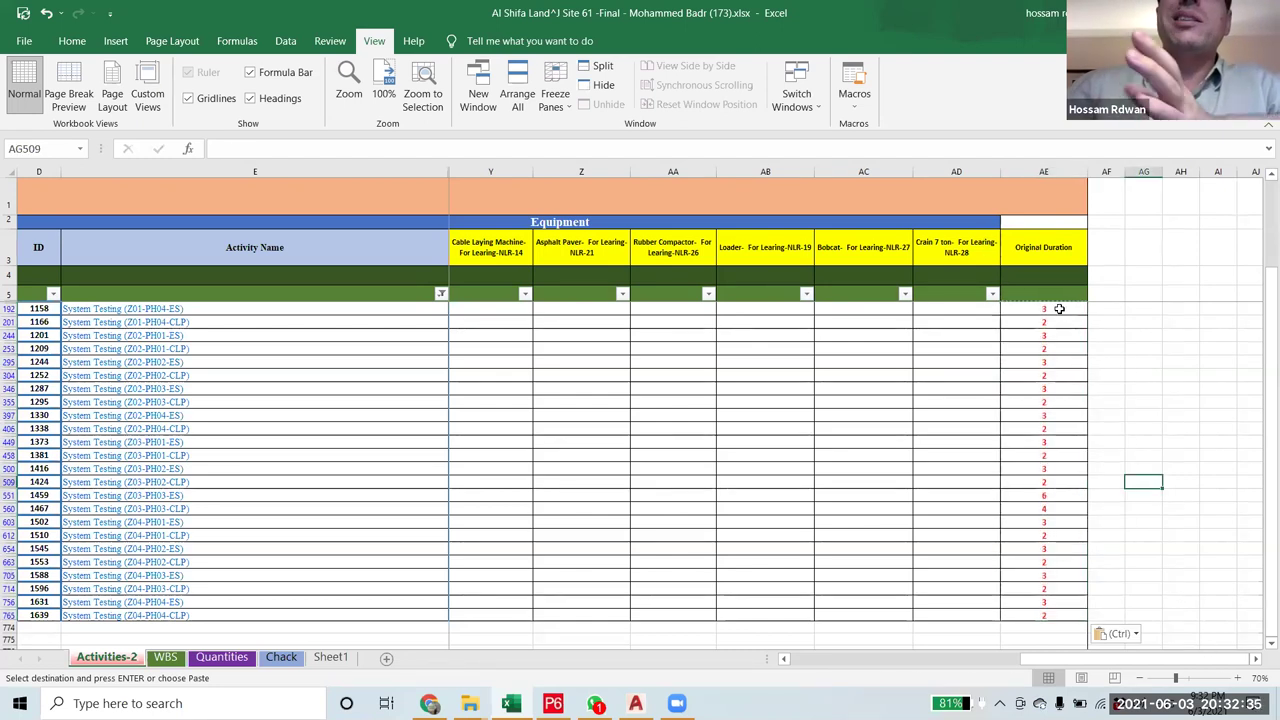
- Include blank cells again in the Electrician column (Q) filter so that all System Testing activities are listed
left_click_drag(1050, 660, 813, 668)
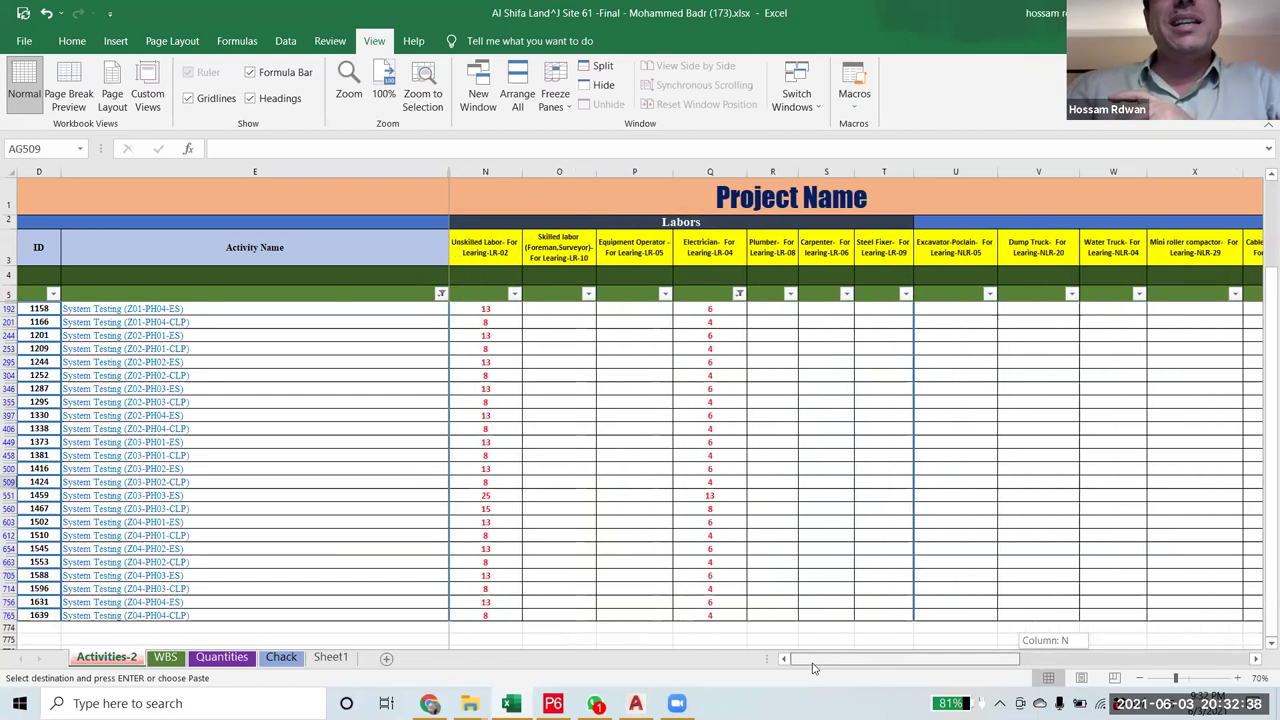
left_click(739, 294)
left_click(805, 551)
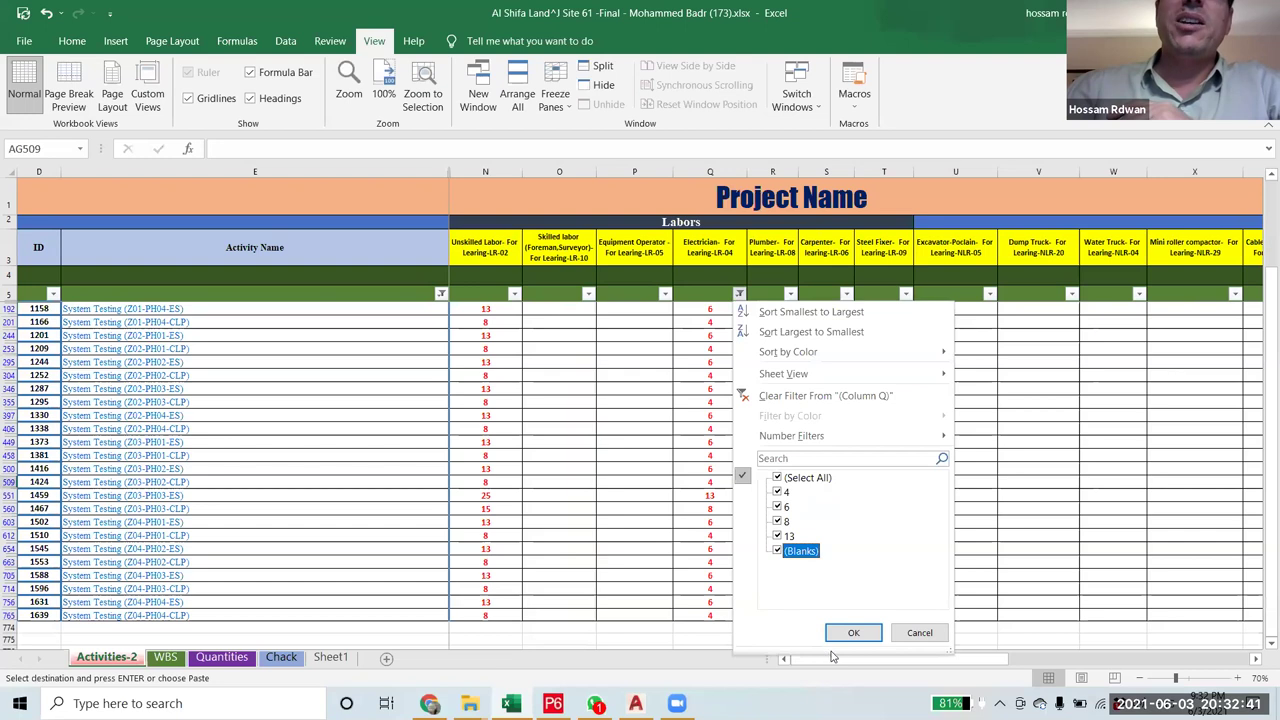
left_click(853, 632)
scroll(752, 405, "up", 6)
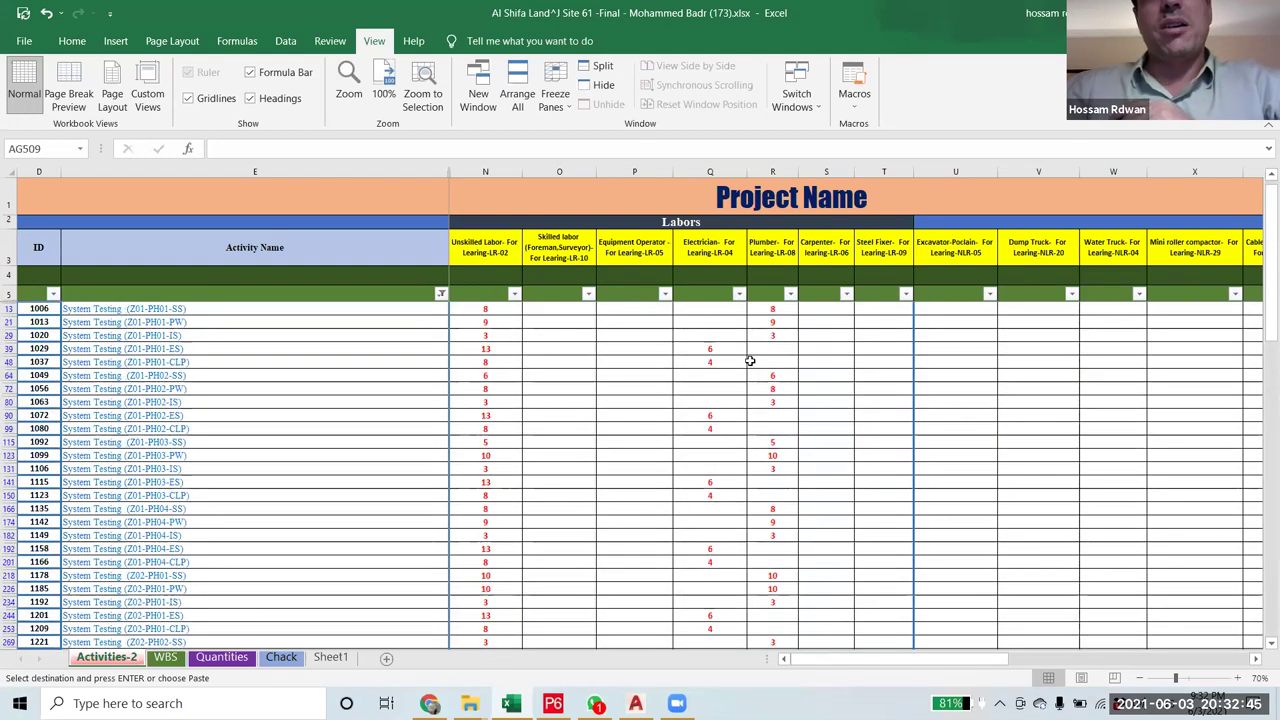
- Filter the Plumber column (R) of the System Testing activities to exclude blank cells
left_click(791, 294)
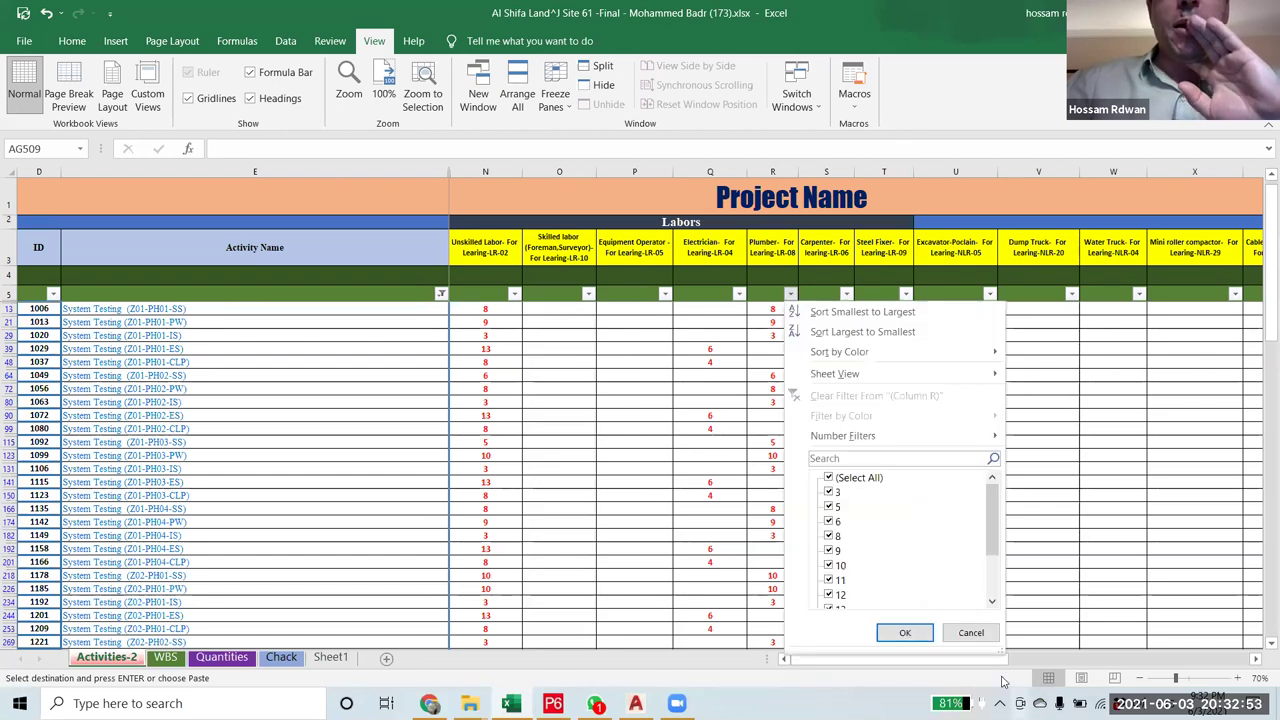
left_click_drag(997, 540, 999, 622)
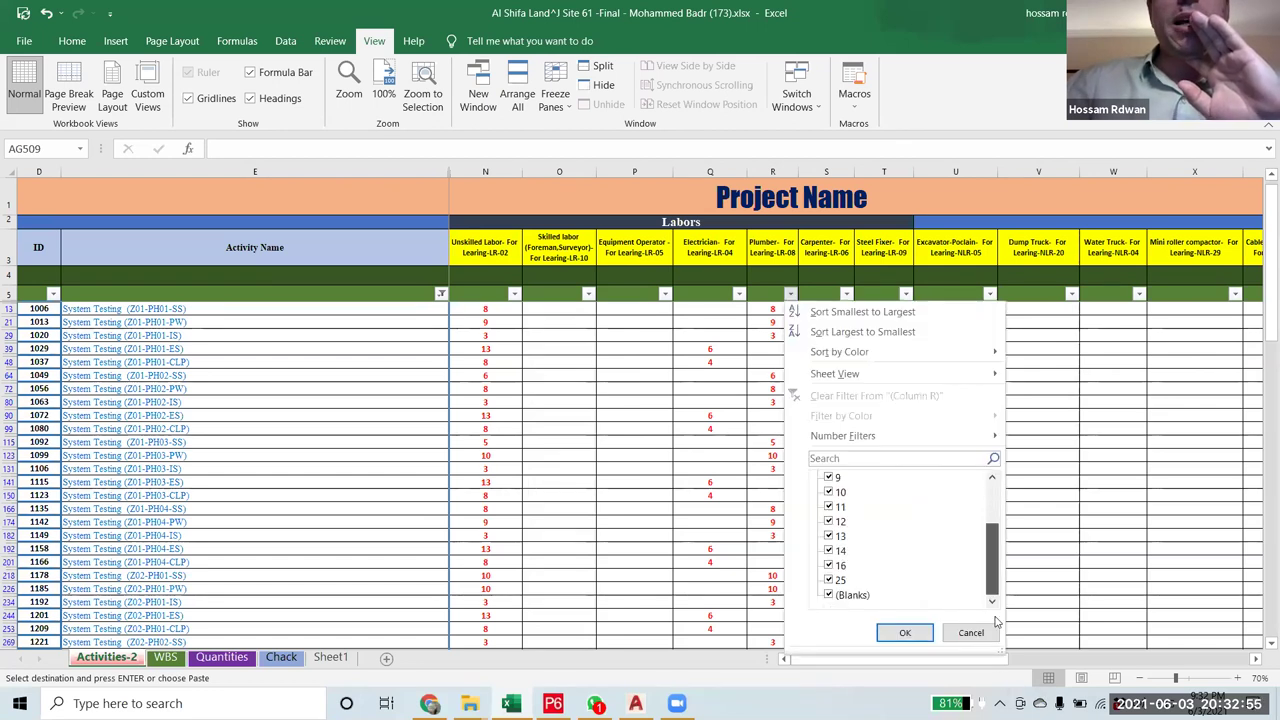
left_click(852, 595)
left_click(921, 633)
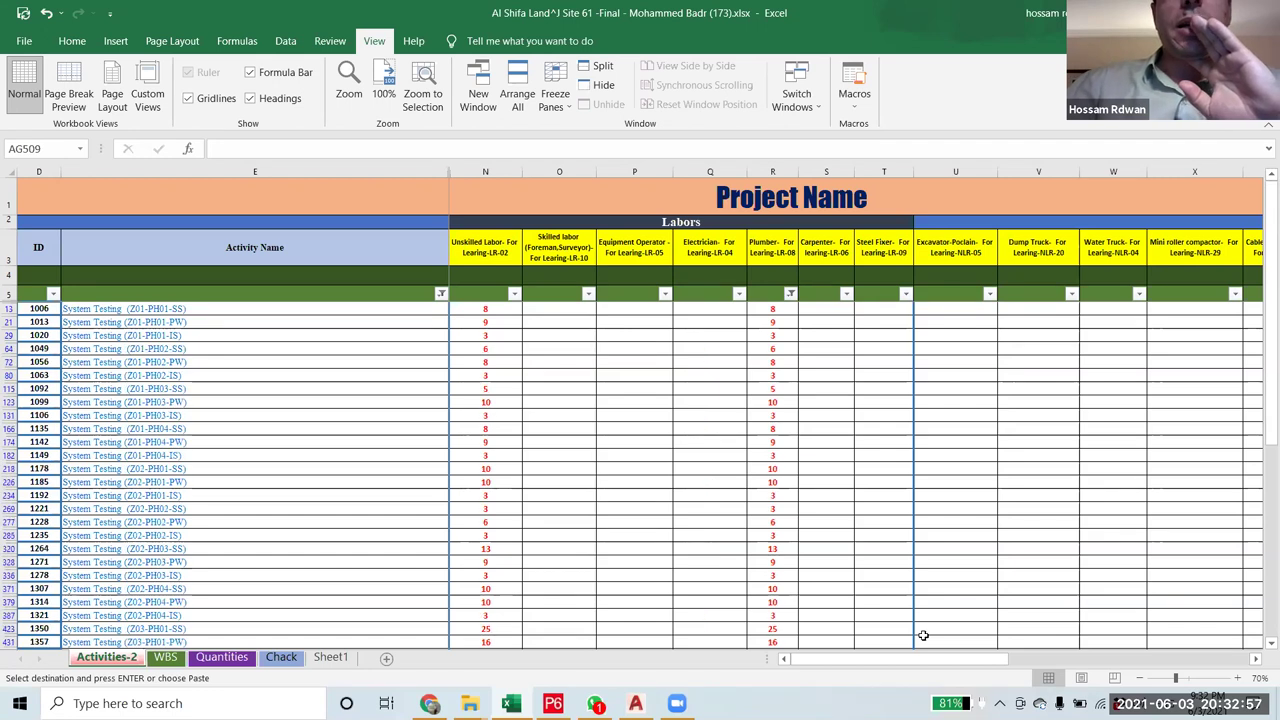
- Set the Original Duration of activity 1006 in AE13 to half its Plumber quantity with the formula =R13/2
left_click_drag(868, 662, 1105, 659)
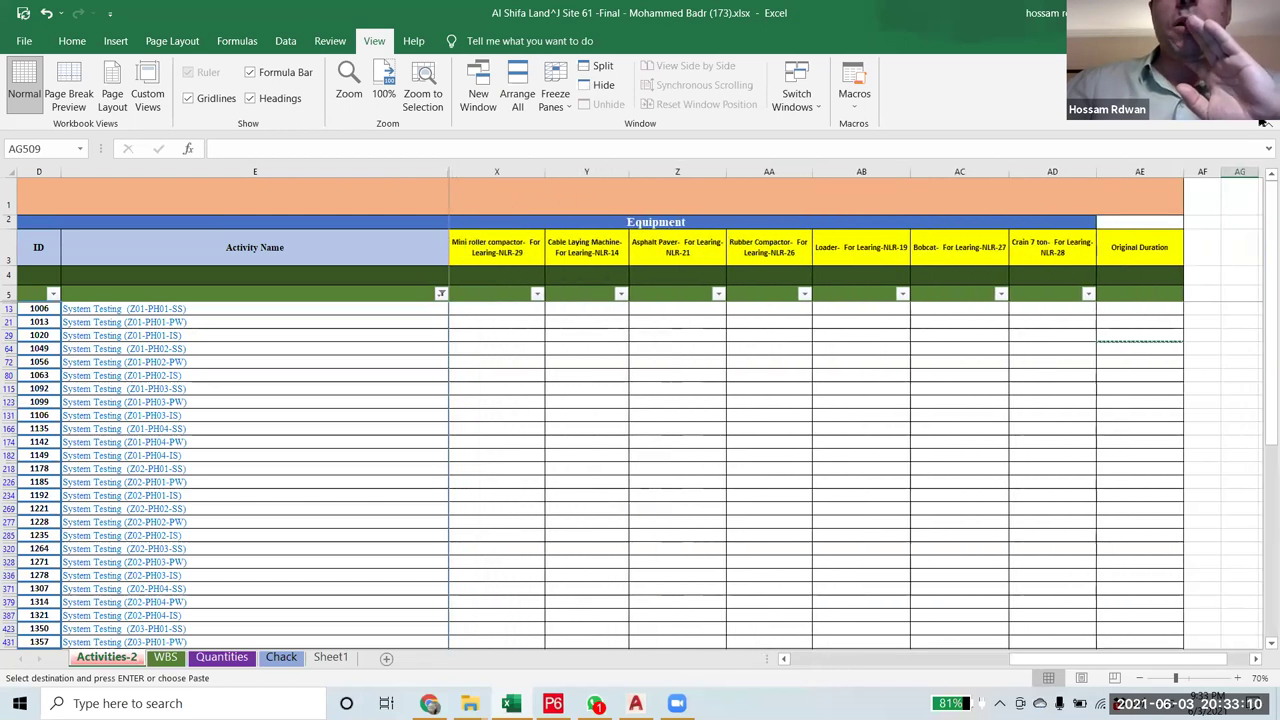
left_click(1143, 308)
type("=")
left_click_drag(1034, 660, 828, 659)
left_click(697, 310)
left_click(264, 148)
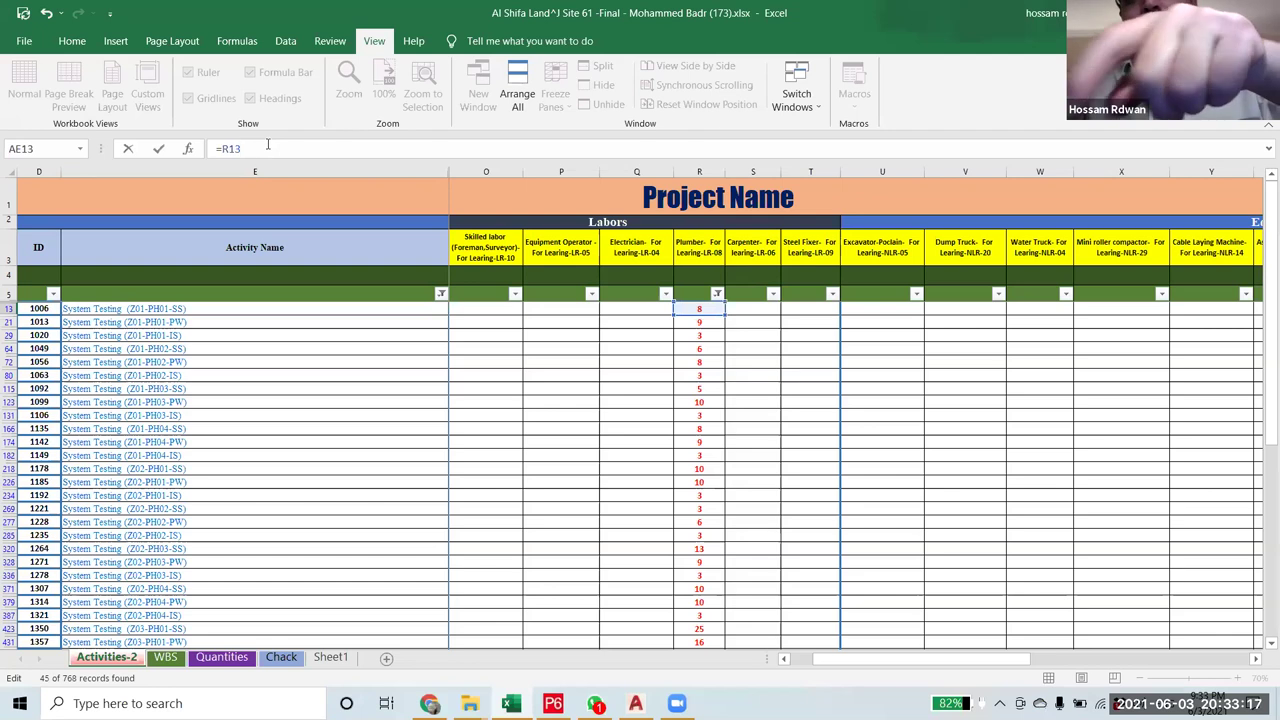
type("/2")
key("Return")
- Copy the duration formula from AE13 to the Original Duration cells of the remaining plumber-based System Testing activities, down to AE746
left_click_drag(1028, 662, 1045, 660)
left_click(1047, 310)
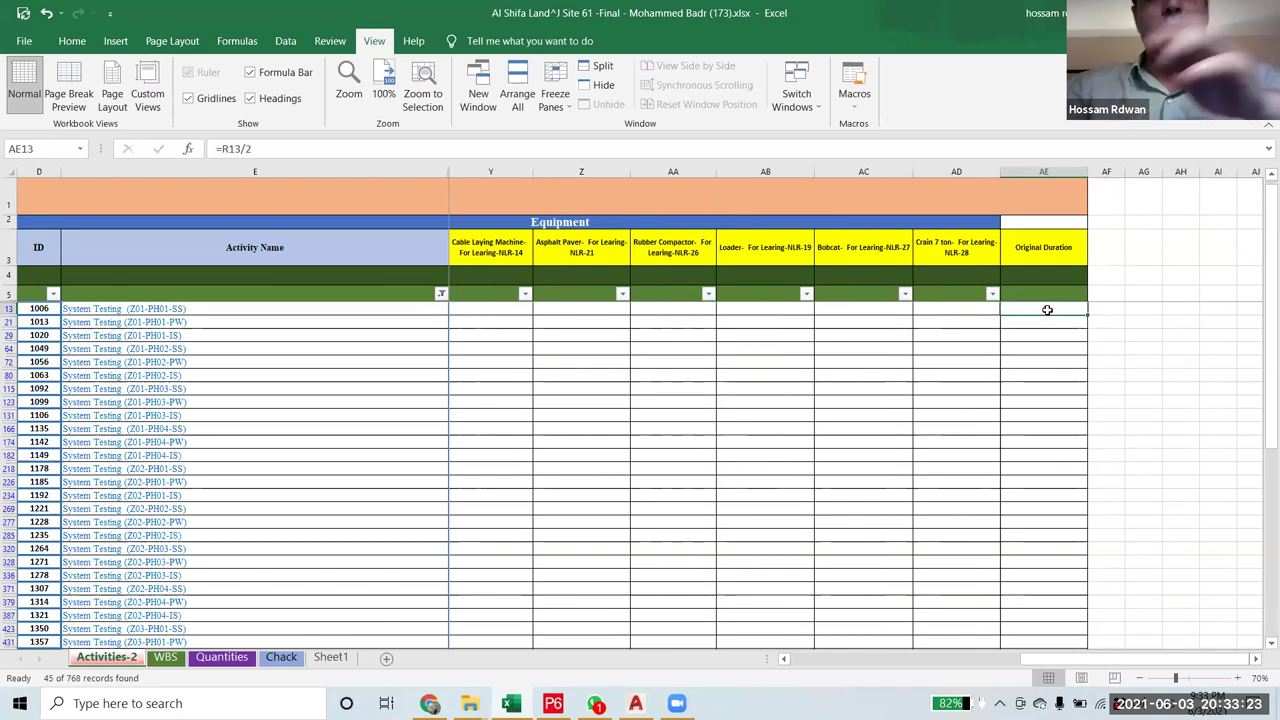
key("ctrl+c")
left_click_drag(1035, 325, 1040, 607)
key("ctrl+v")
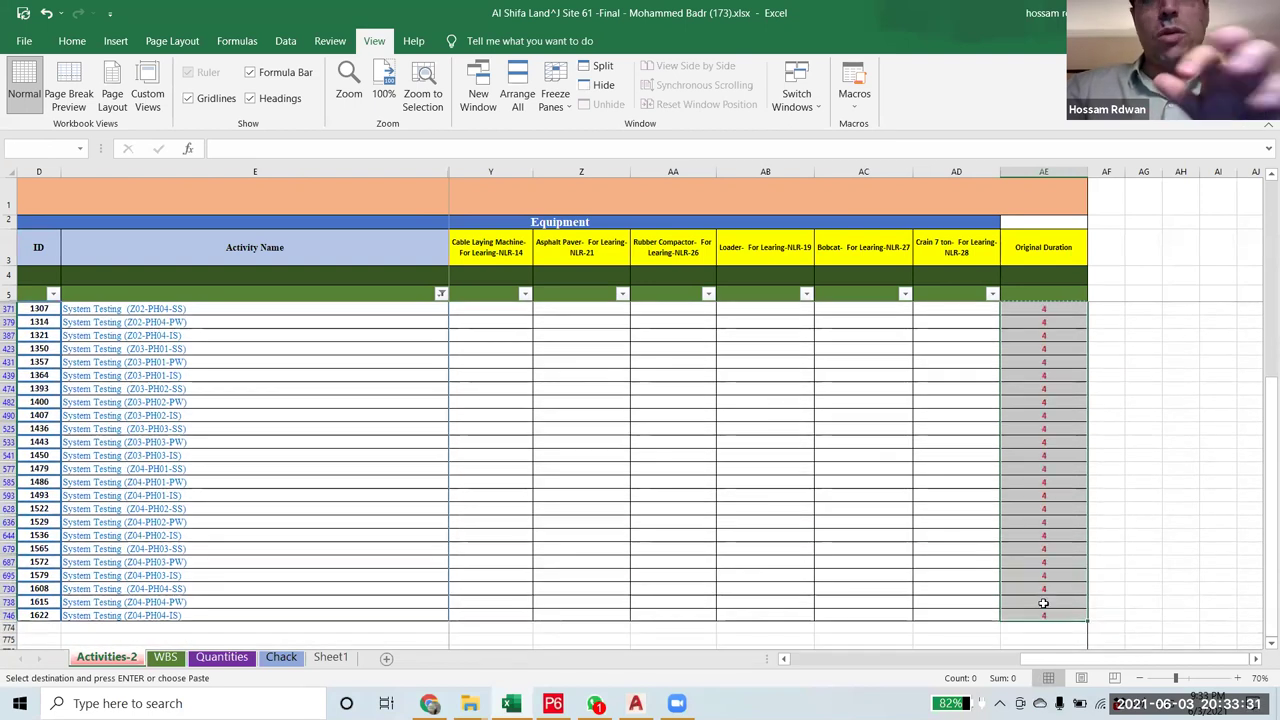
left_click(1120, 468)
scroll(1260, 336, "up", 6)
scroll(486, 220, "up", 1)
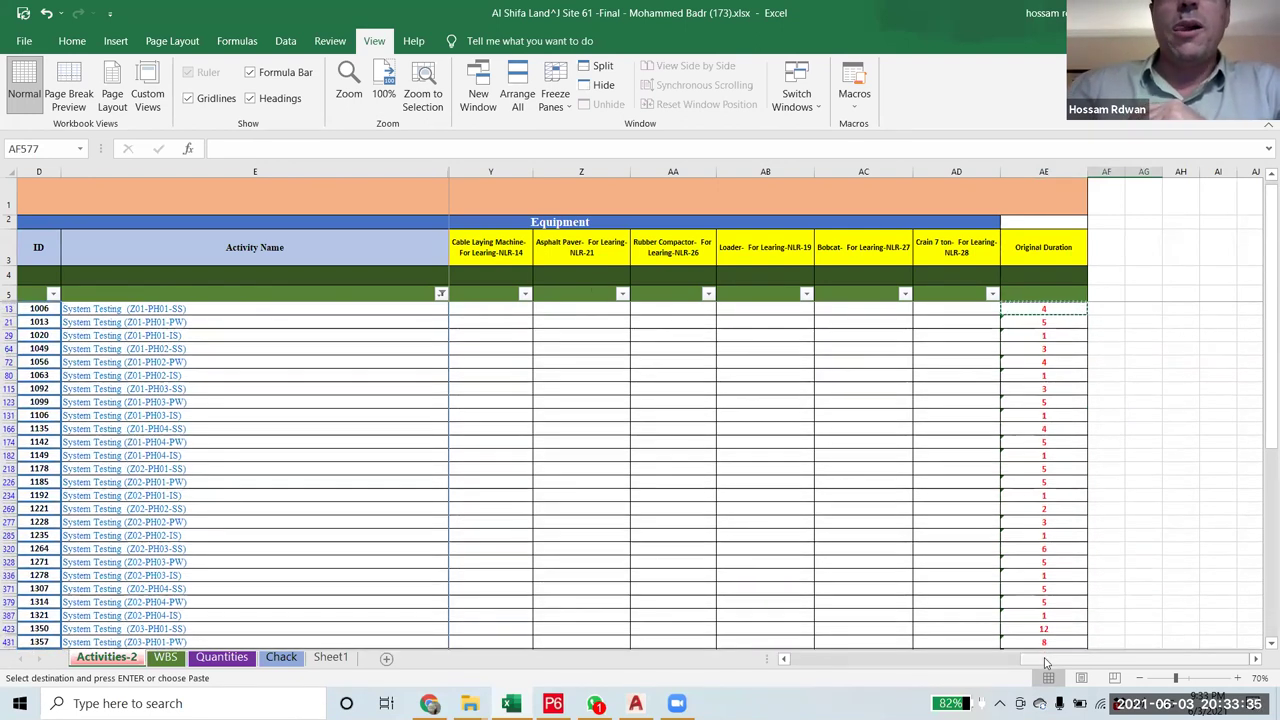
- Remove the filters on the Plumber (R) and Activity Name (E) columns to list all activities again
left_click_drag(1046, 662, 960, 662)
left_click(790, 293)
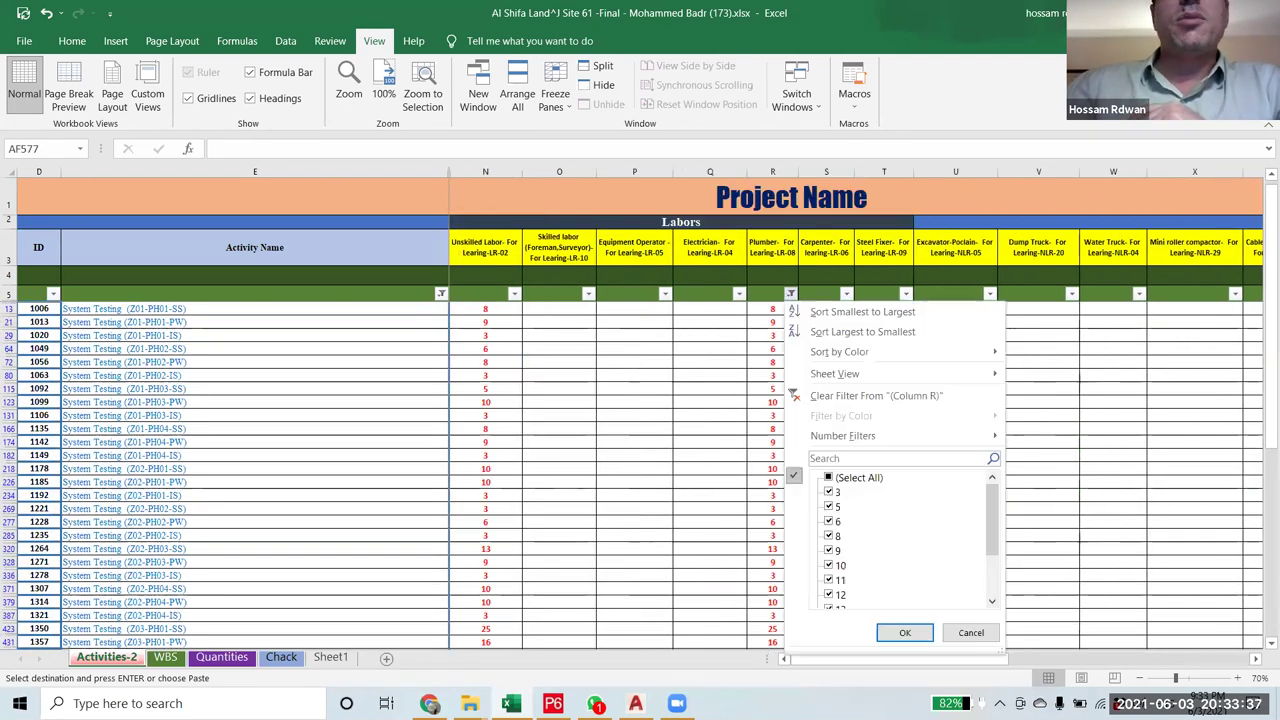
left_click(862, 478)
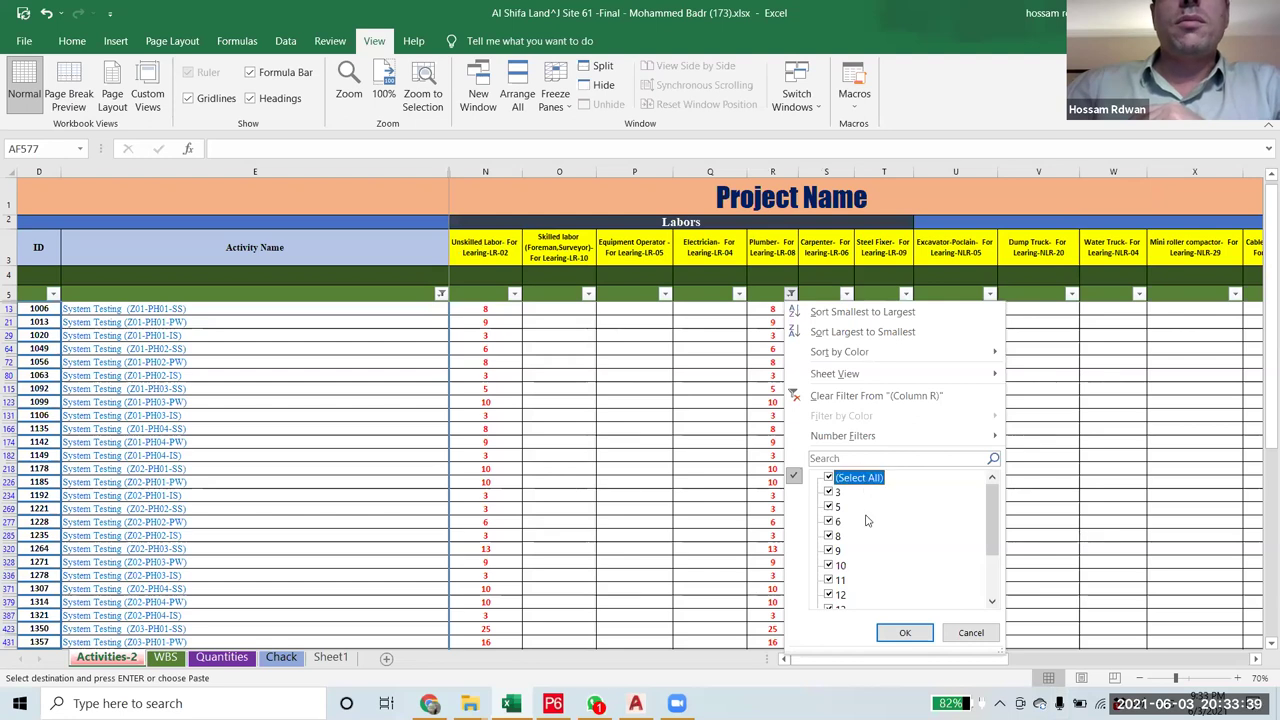
left_click(901, 633)
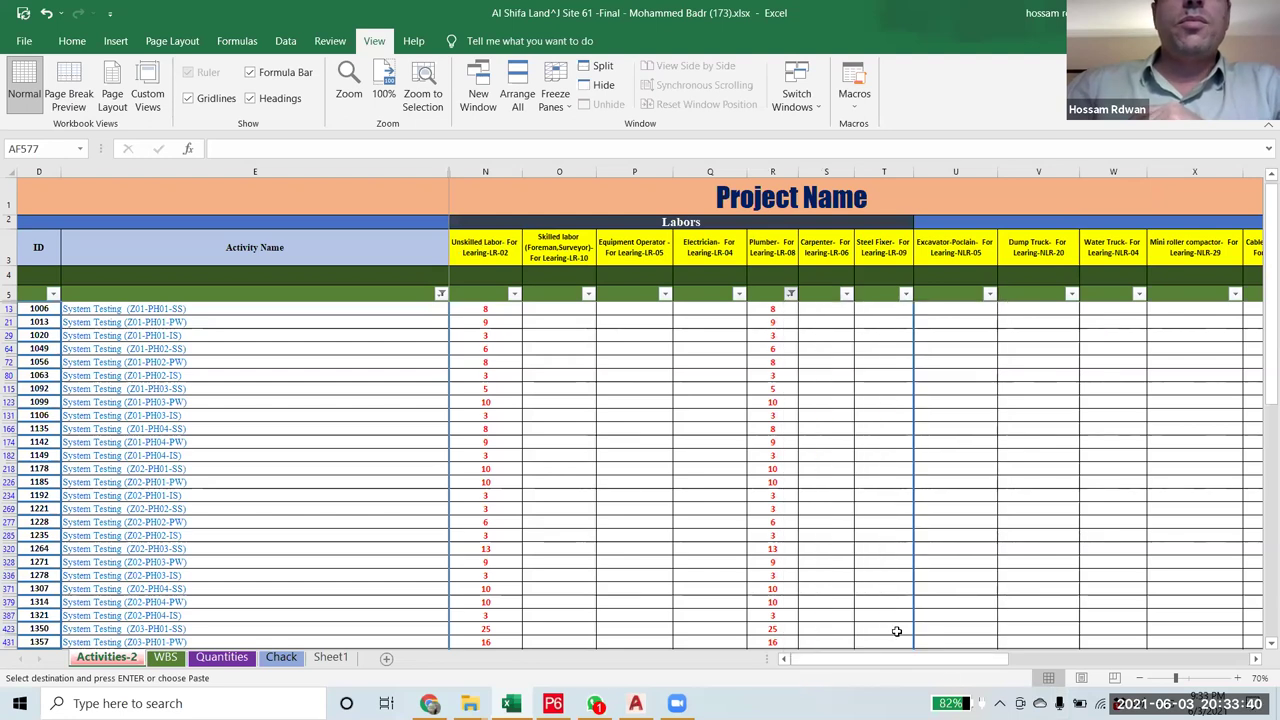
left_click(441, 293)
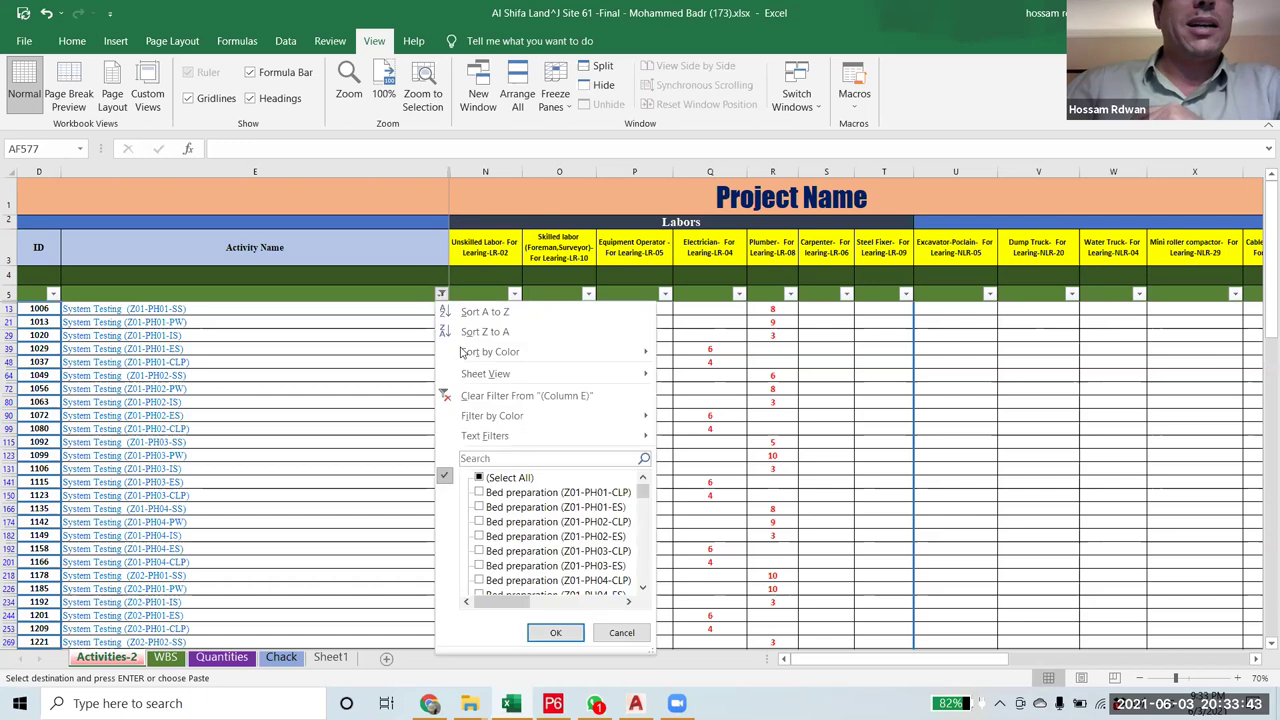
left_click(516, 479)
left_click(556, 632)
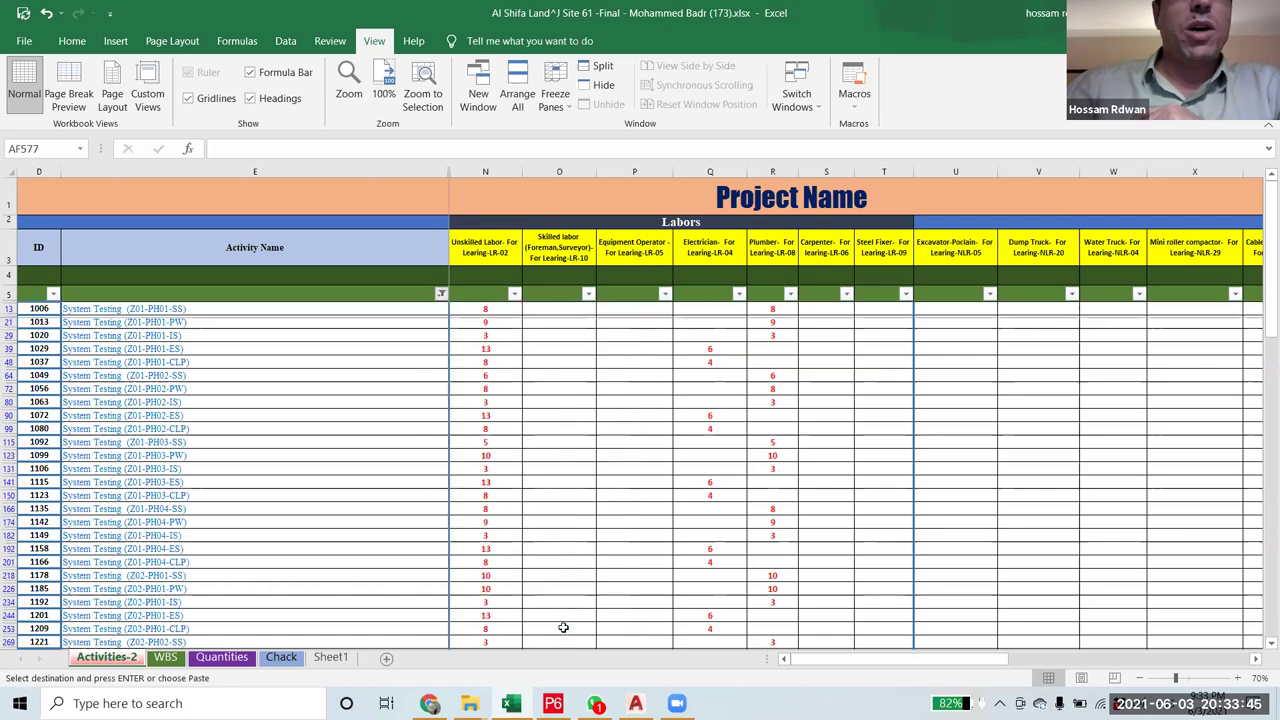
- Review the original durations of activities 1001 to 1006 and check the labor quantities of activity 1008, which still lacks a duration
left_click_drag(847, 661, 1072, 661)
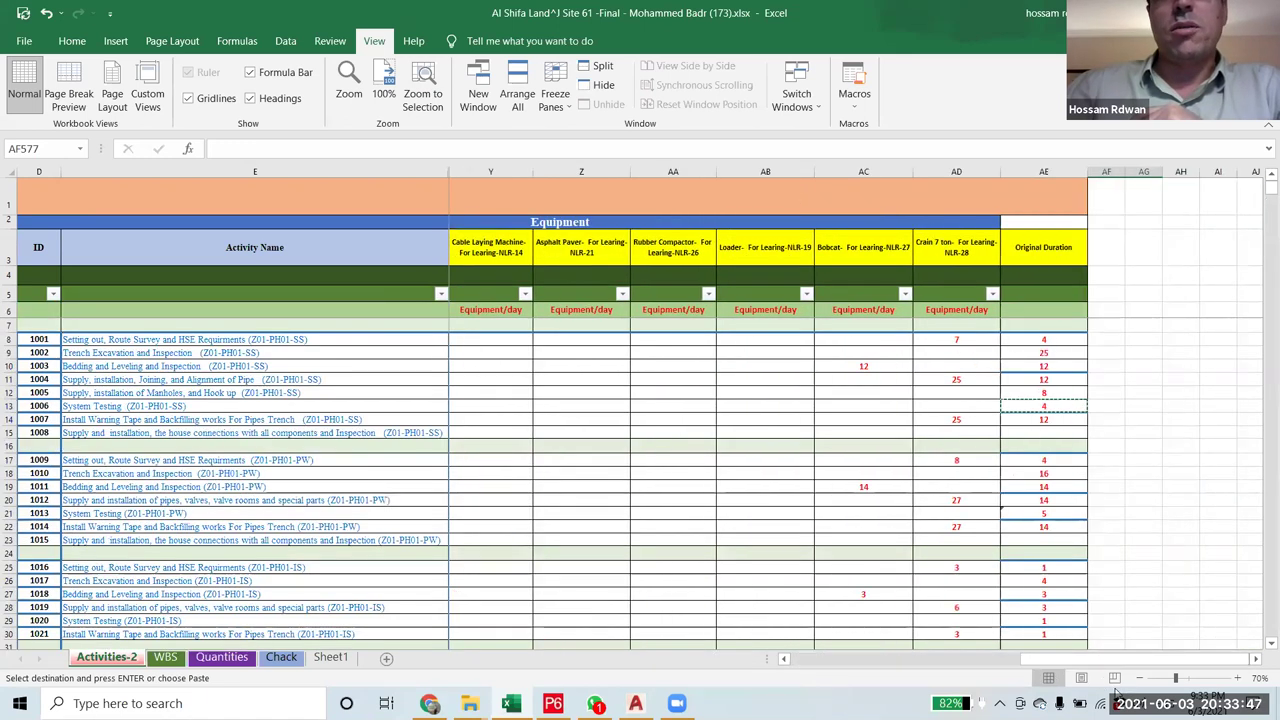
left_click_drag(1065, 342, 1065, 413)
left_click(1080, 434)
left_click_drag(1075, 661, 801, 665)
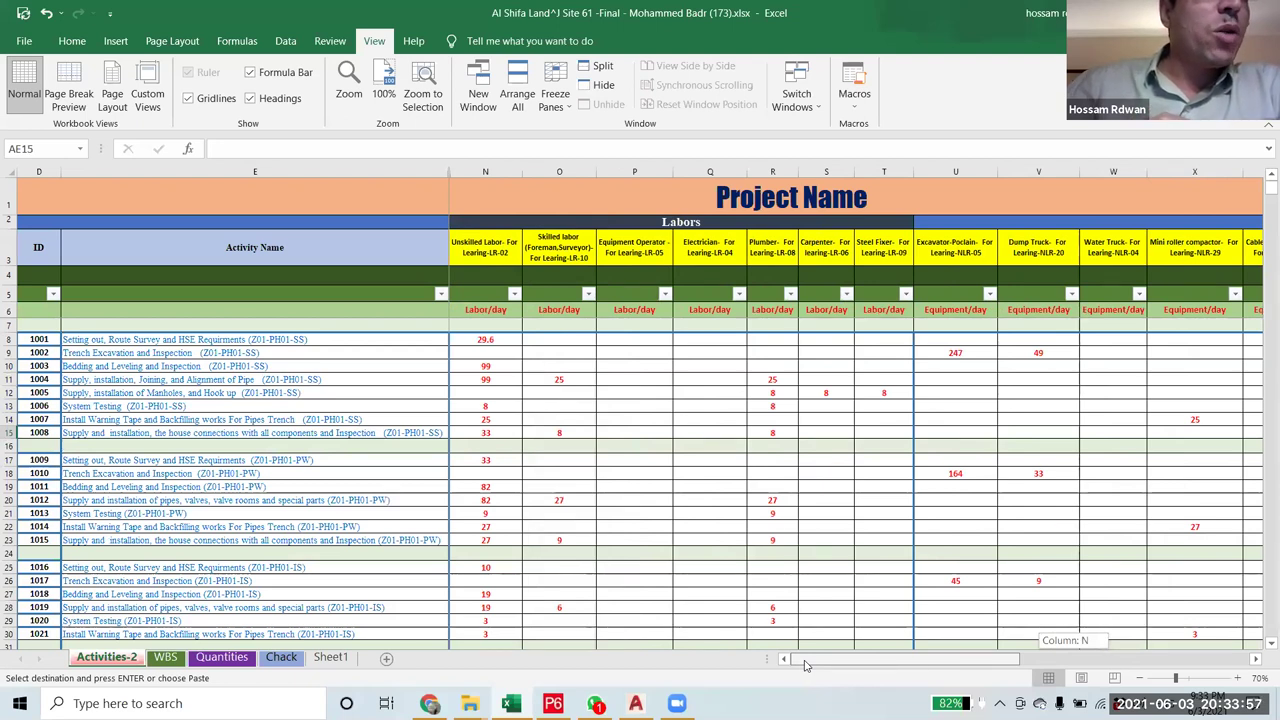
left_click_drag(853, 676, 955, 658)
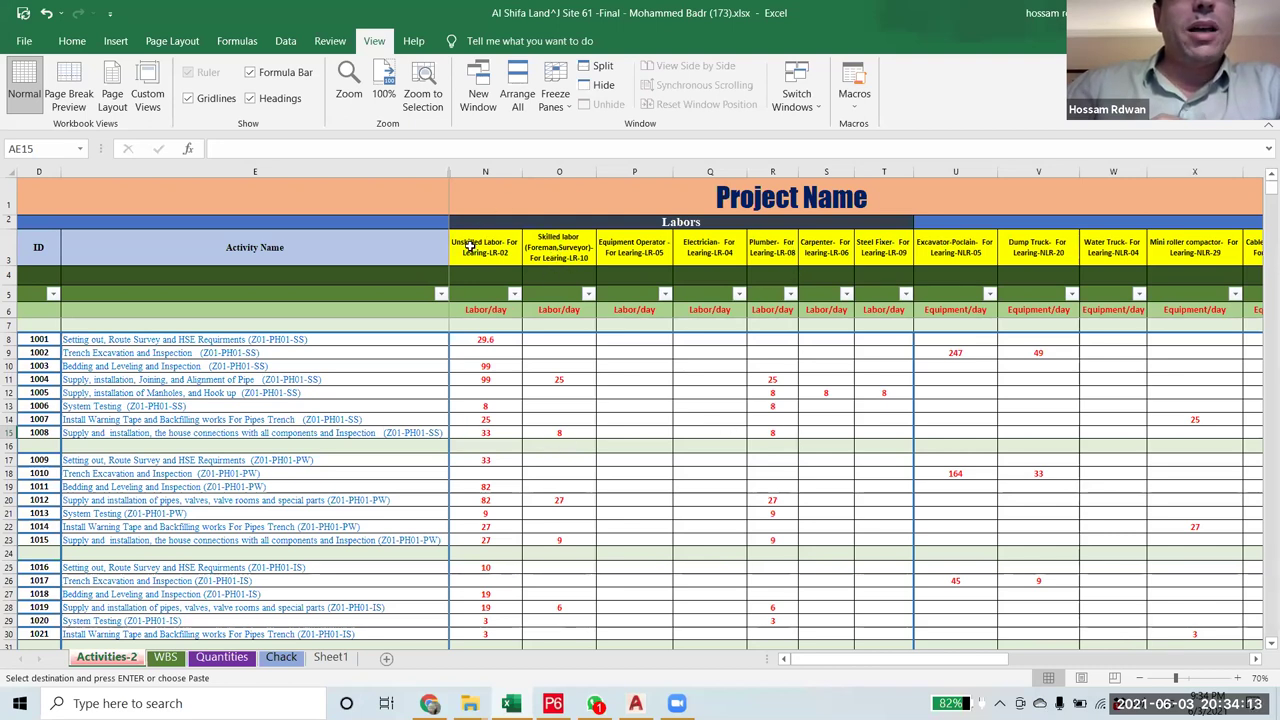
left_click(499, 433)
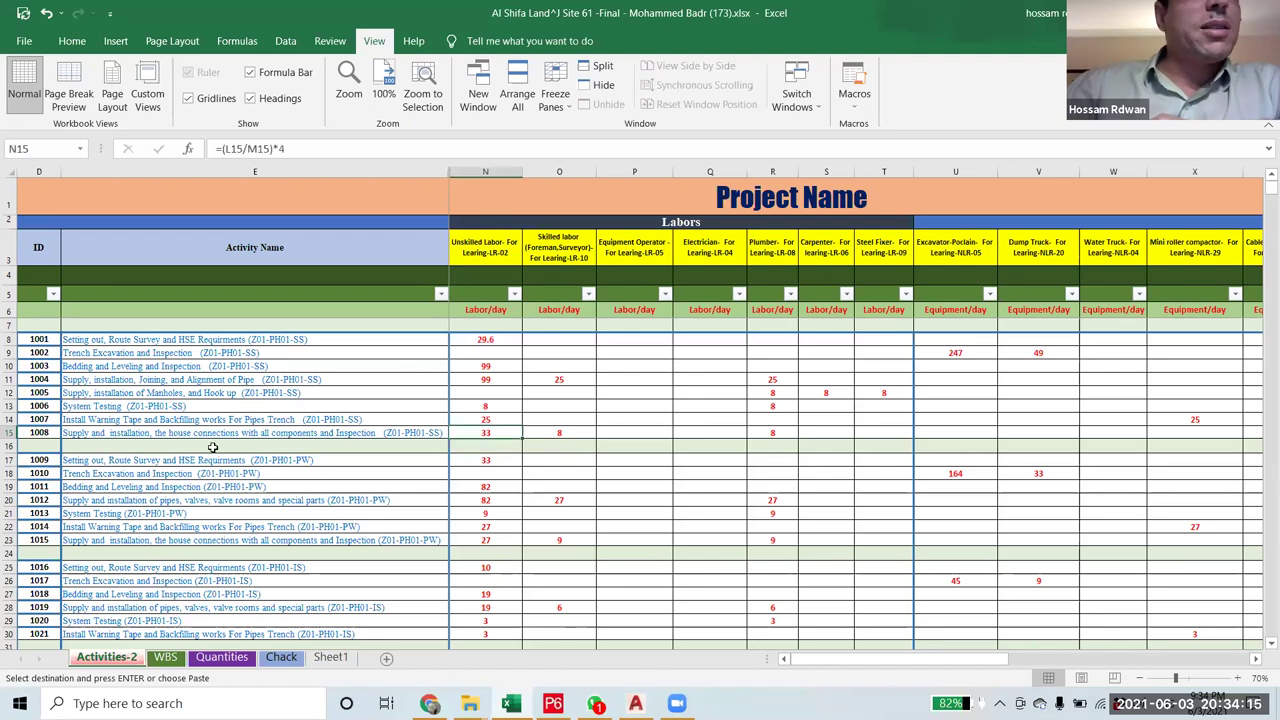
- Copy the text "Supply and installation, the house connections with all components and Inspection" from activity 1008's name in E15
left_click(371, 437)
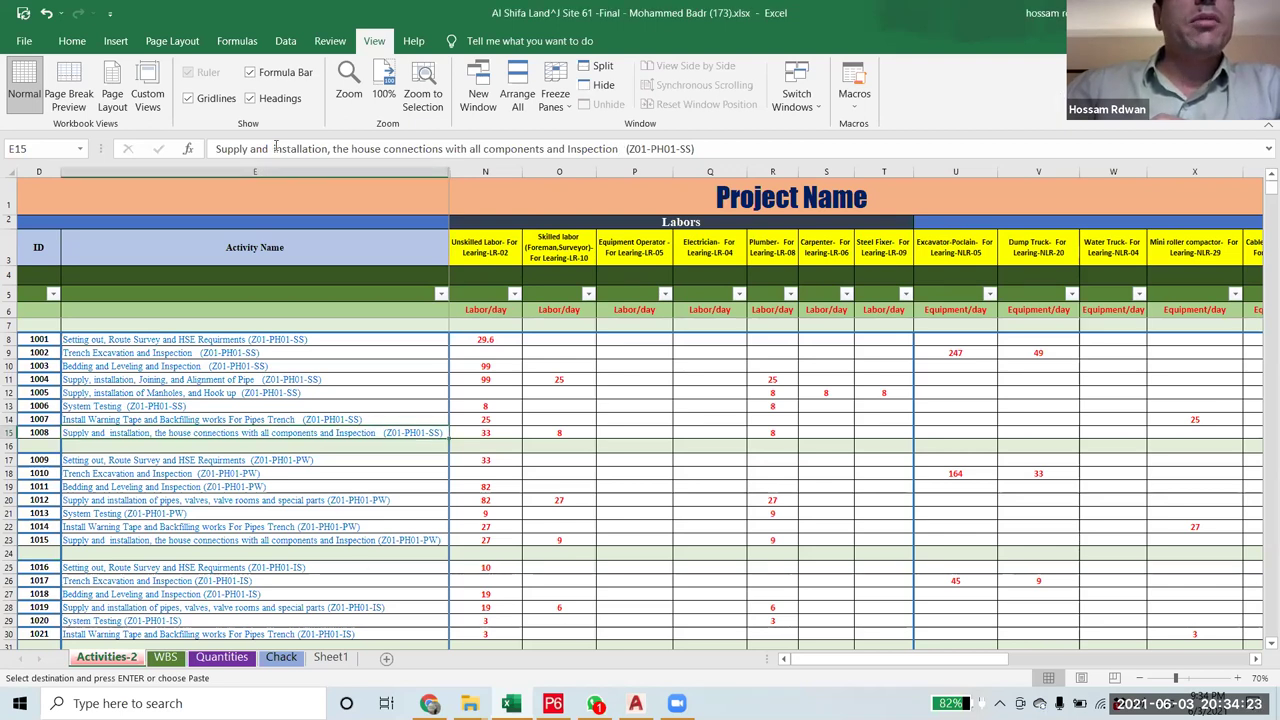
left_click_drag(213, 148, 620, 150)
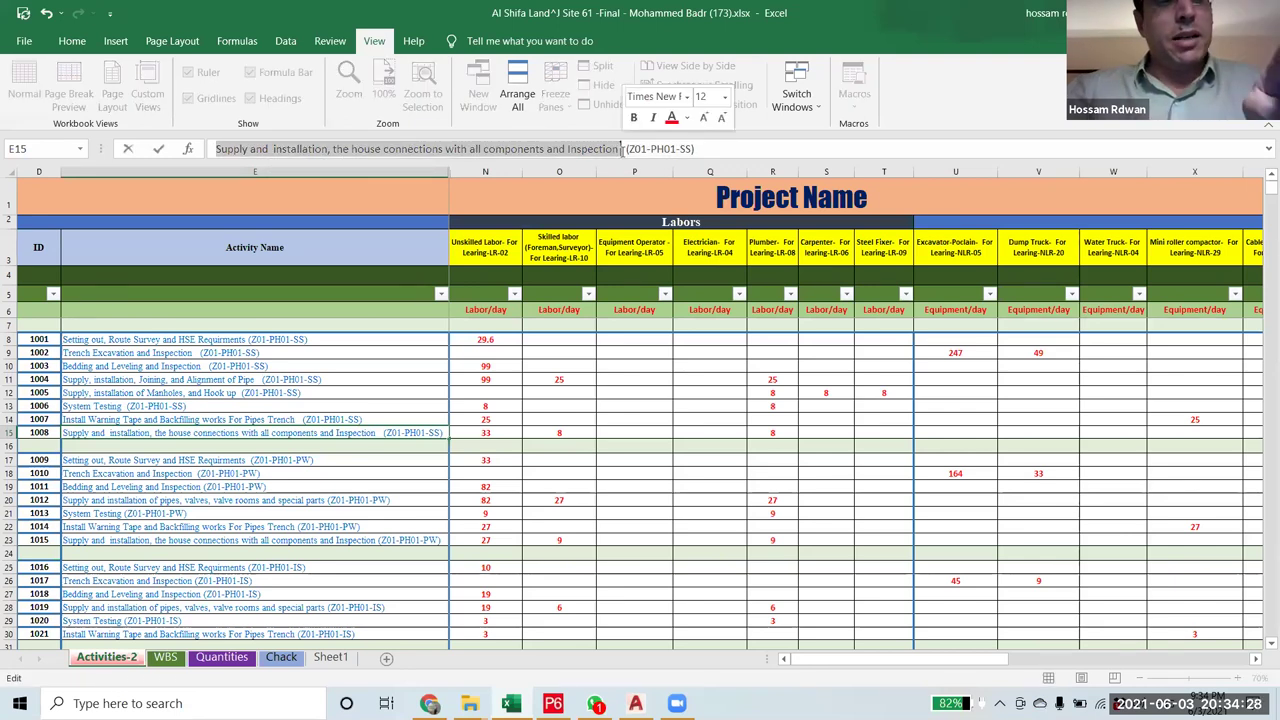
left_click(668, 490)
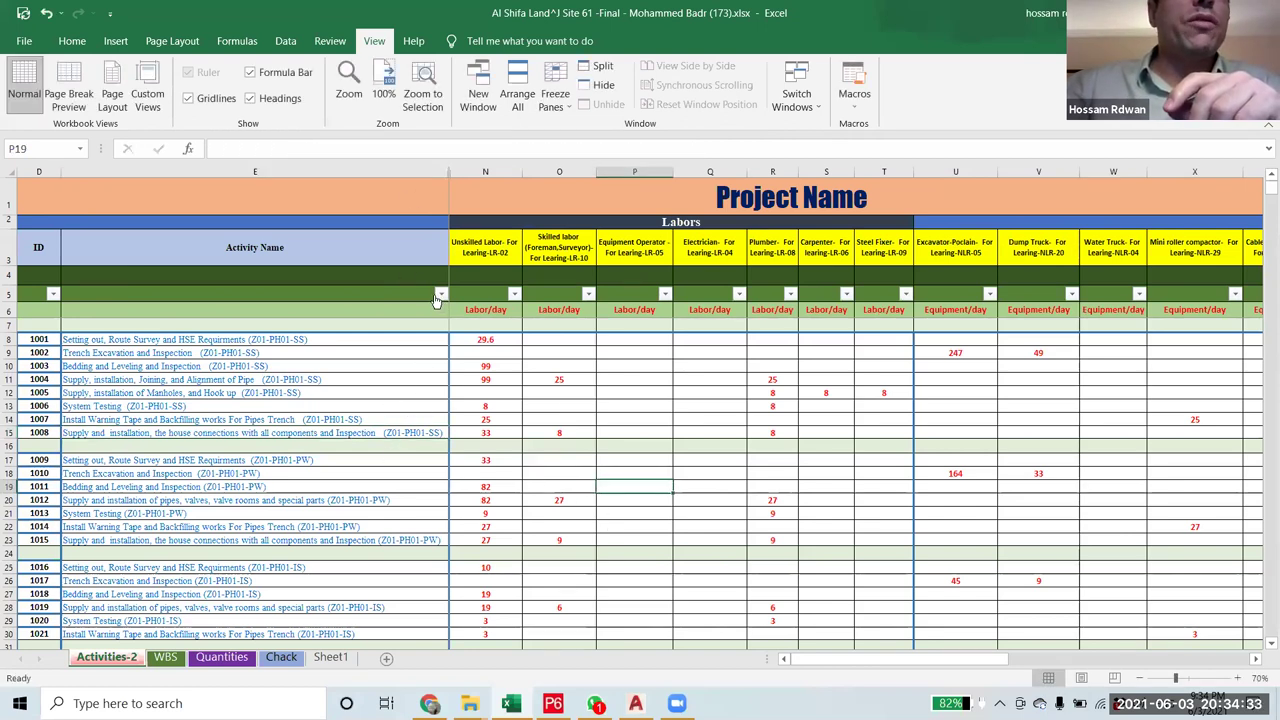
- Filter the Activity Name column (E) to exclude blank cells
left_click(440, 294)
left_click_drag(645, 522, 641, 574)
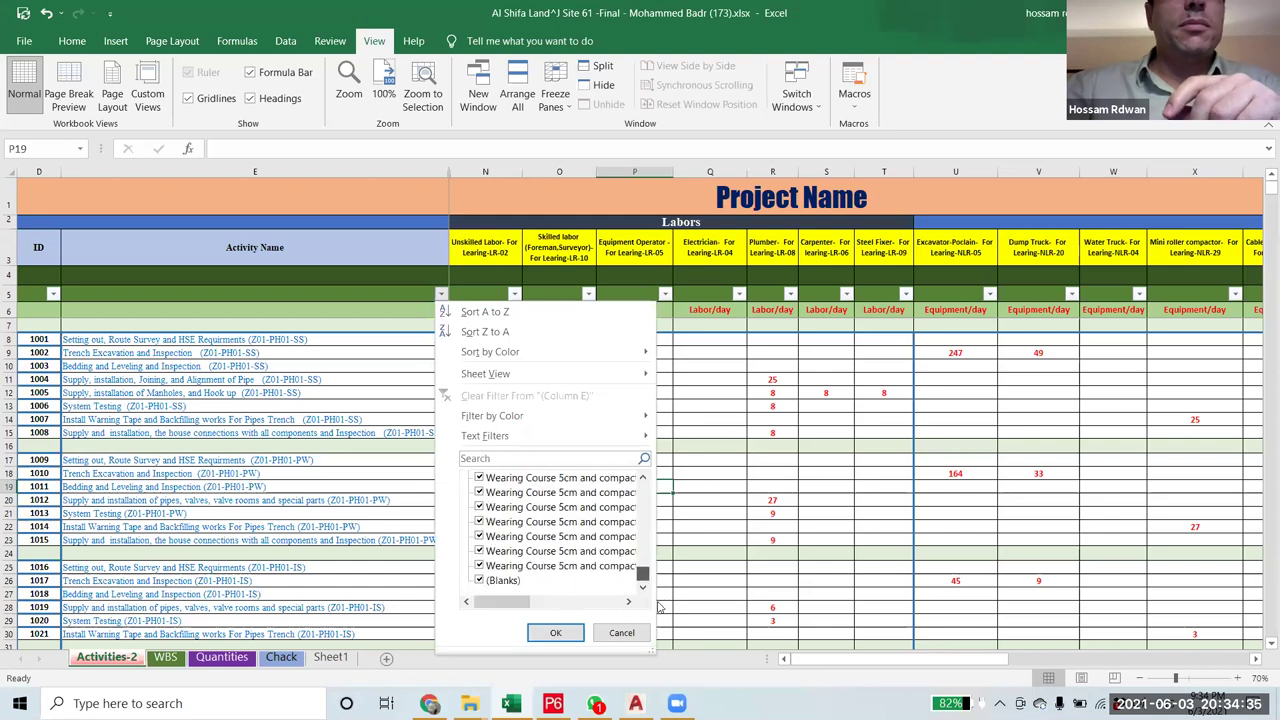
left_click(500, 586)
left_click(580, 630)
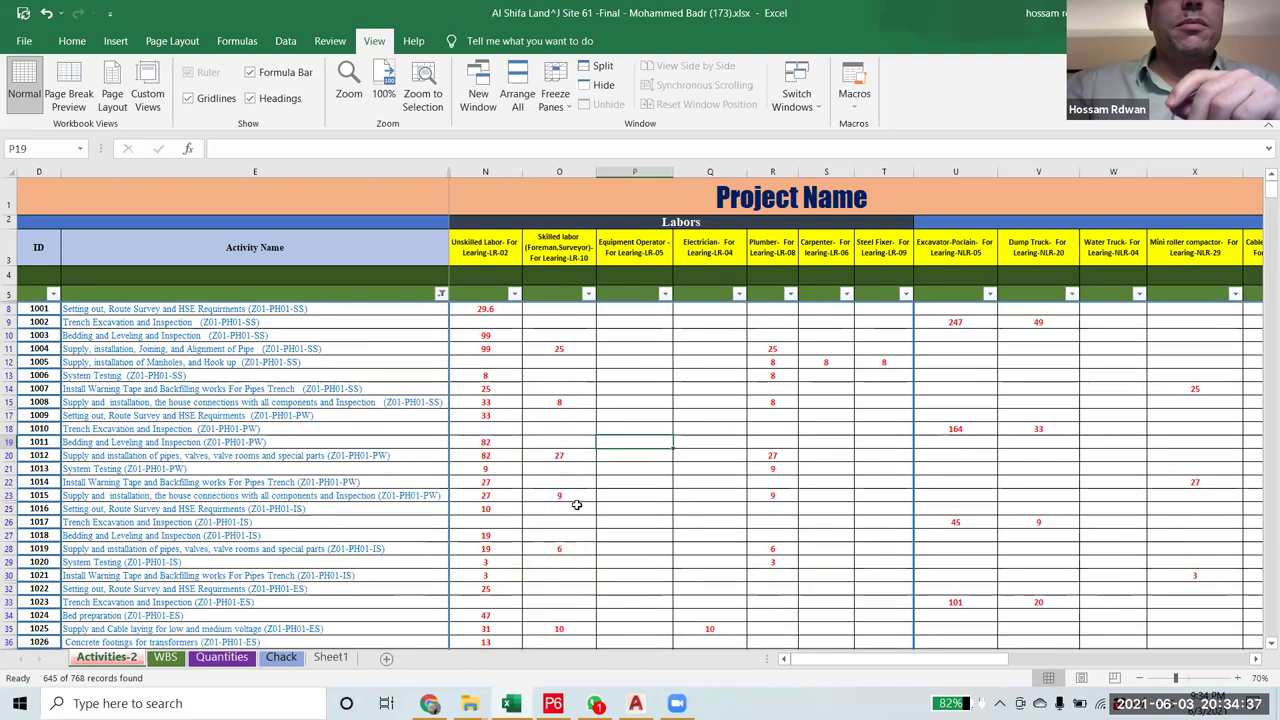
- Filter the Activity Name column (E) by the copied text "Supply and installation, the house connections with all components and Inspection"
left_click(441, 294)
left_click(482, 479)
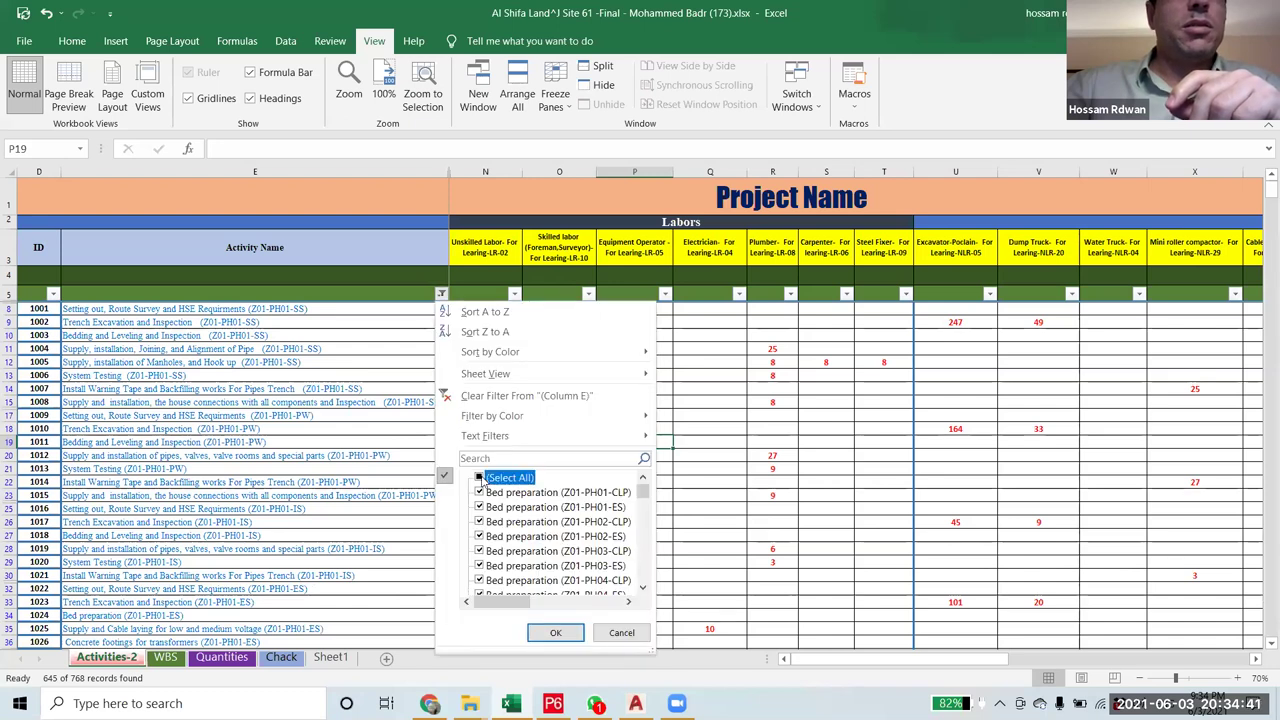
left_click(552, 457)
key("ctrl+v")
left_click(556, 632)
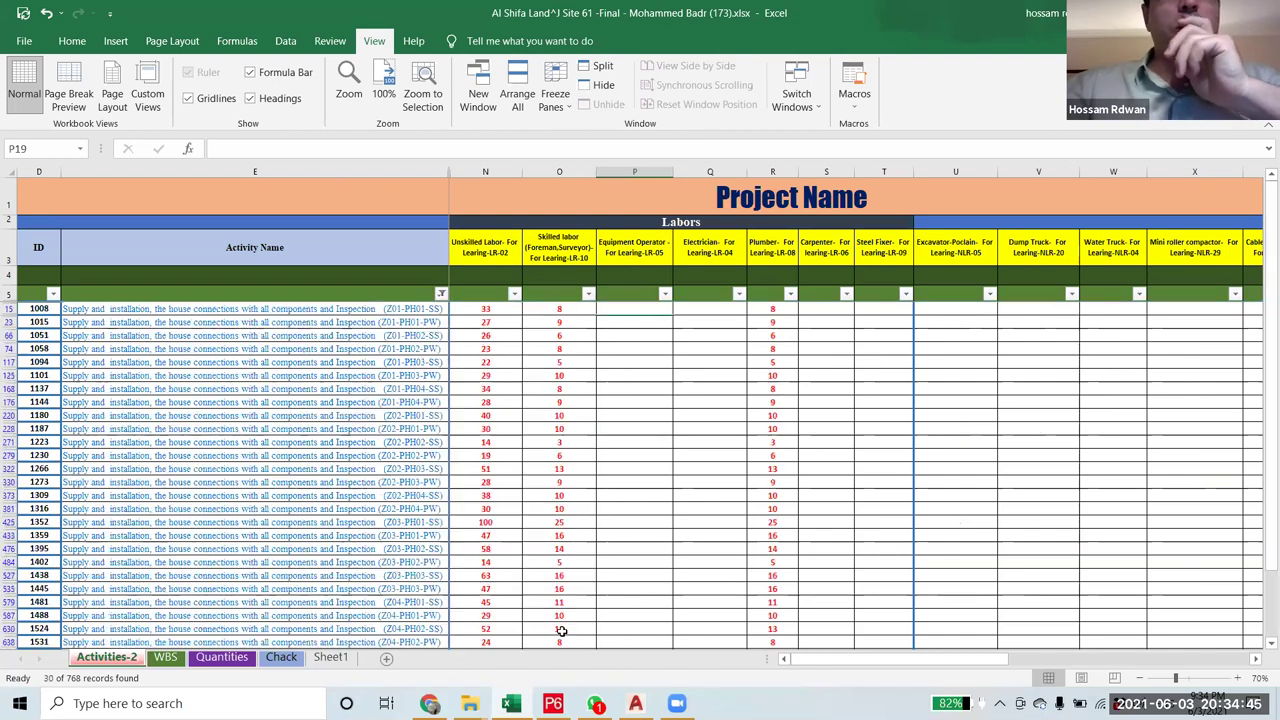
- Compare the Unskilled Labor, Skilled Labor and Plumber quantities of the filtered house connection activities, and check activity 1008's Plumber formula in R15
mouse_move(819, 662)
left_mouse_down()
mouse_move(1012, 662)
mouse_move(817, 662)
left_mouse_up()
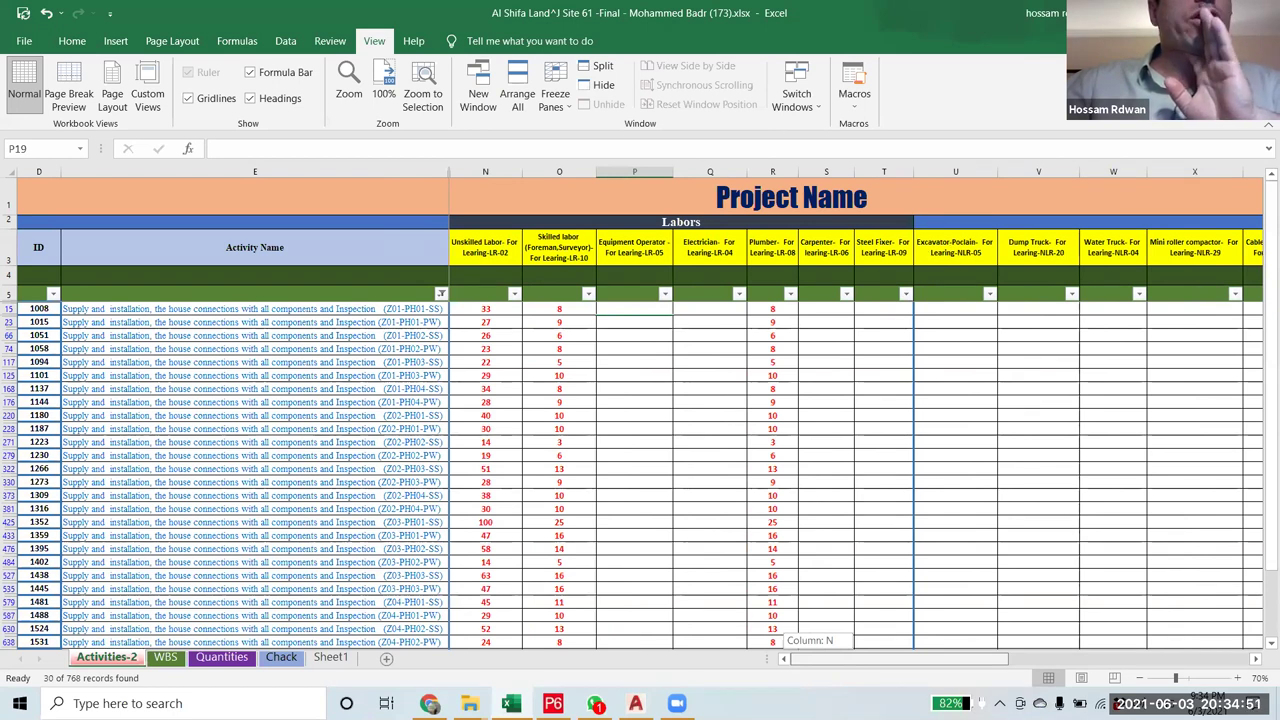
left_click_drag(280, 308, 300, 645)
left_click_drag(316, 437, 330, 262)
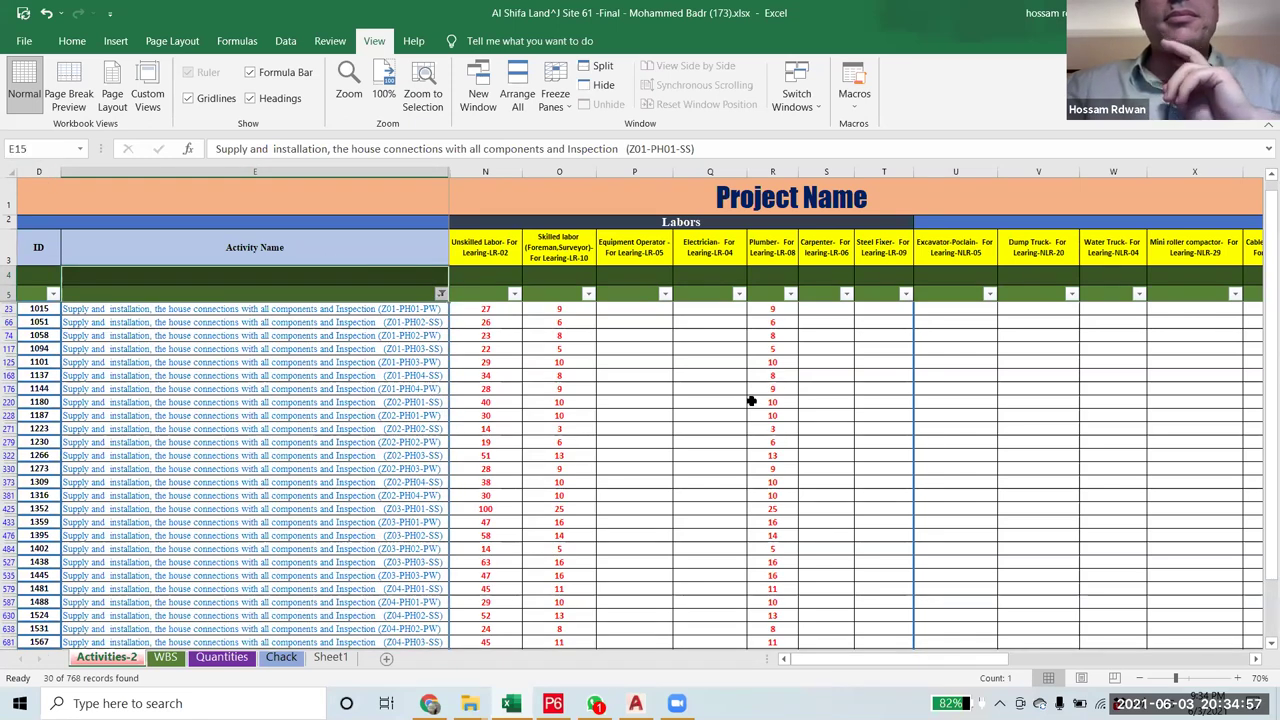
scroll(741, 401, "up", 1)
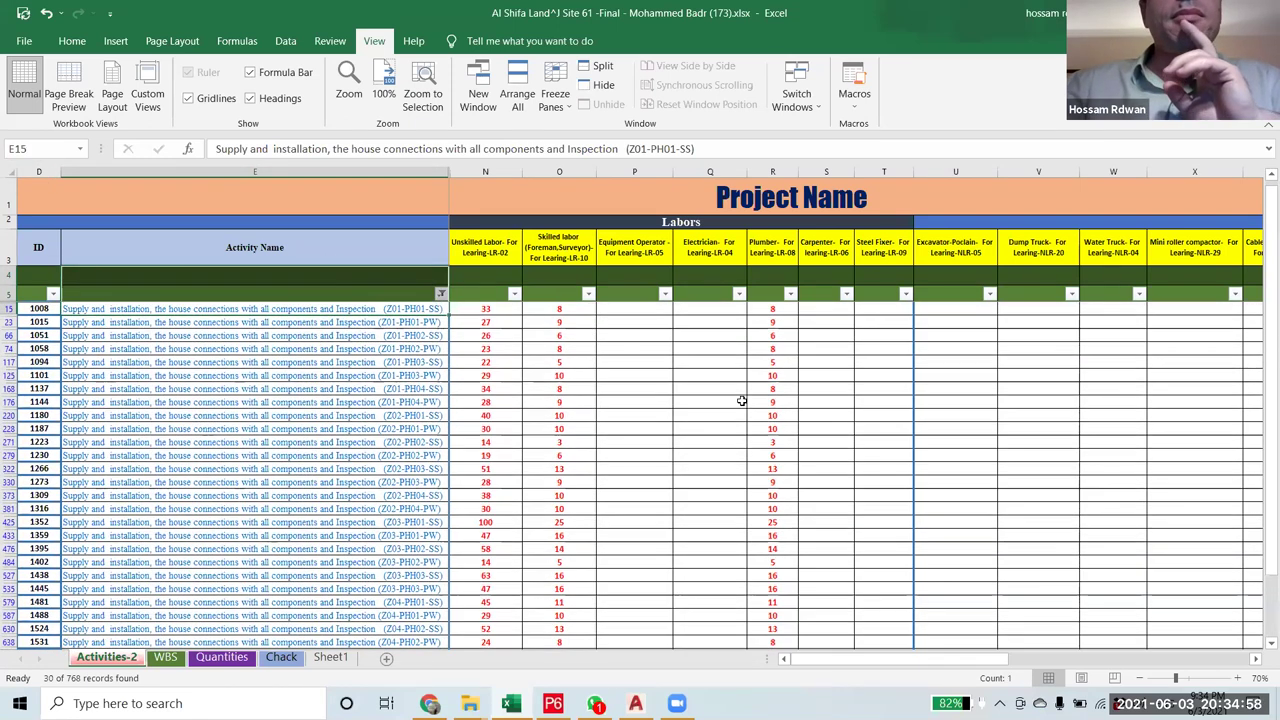
left_click(776, 312)
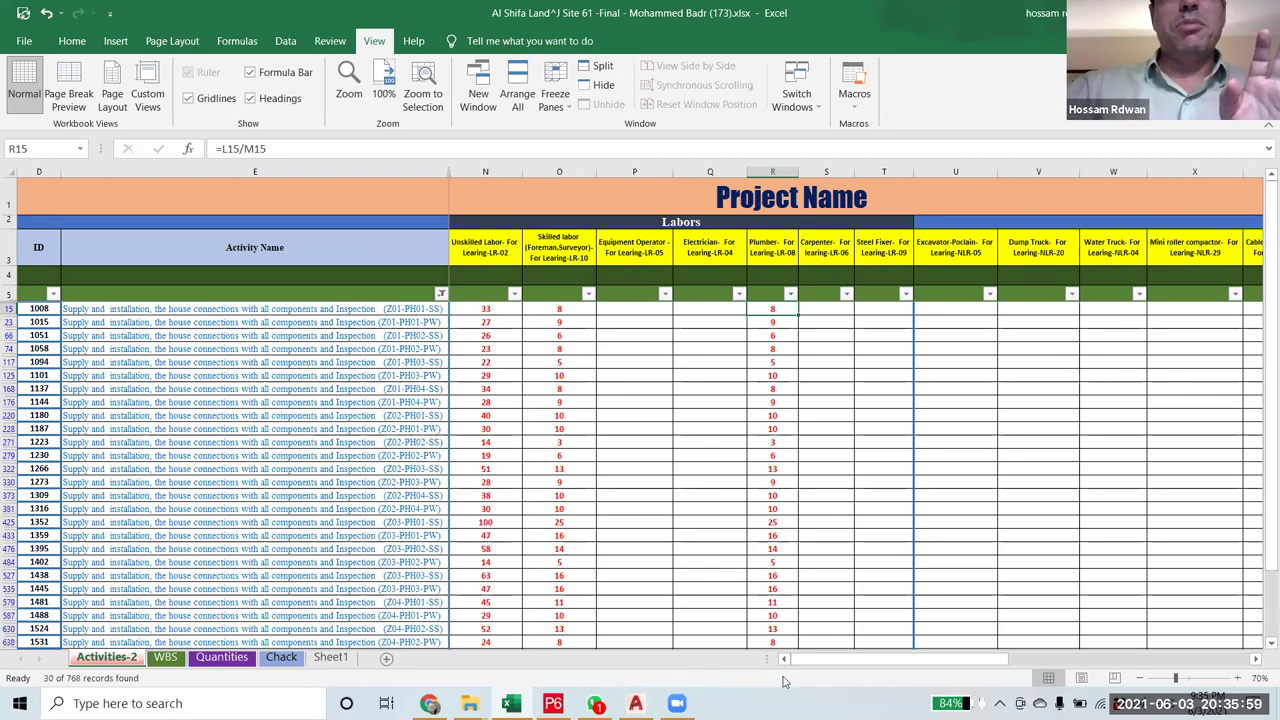
- Set activity 1008's Original Duration in AE15 to its Plumber quantity with the formula =R15
left_click_drag(842, 658, 1138, 313)
left_click(1135, 309)
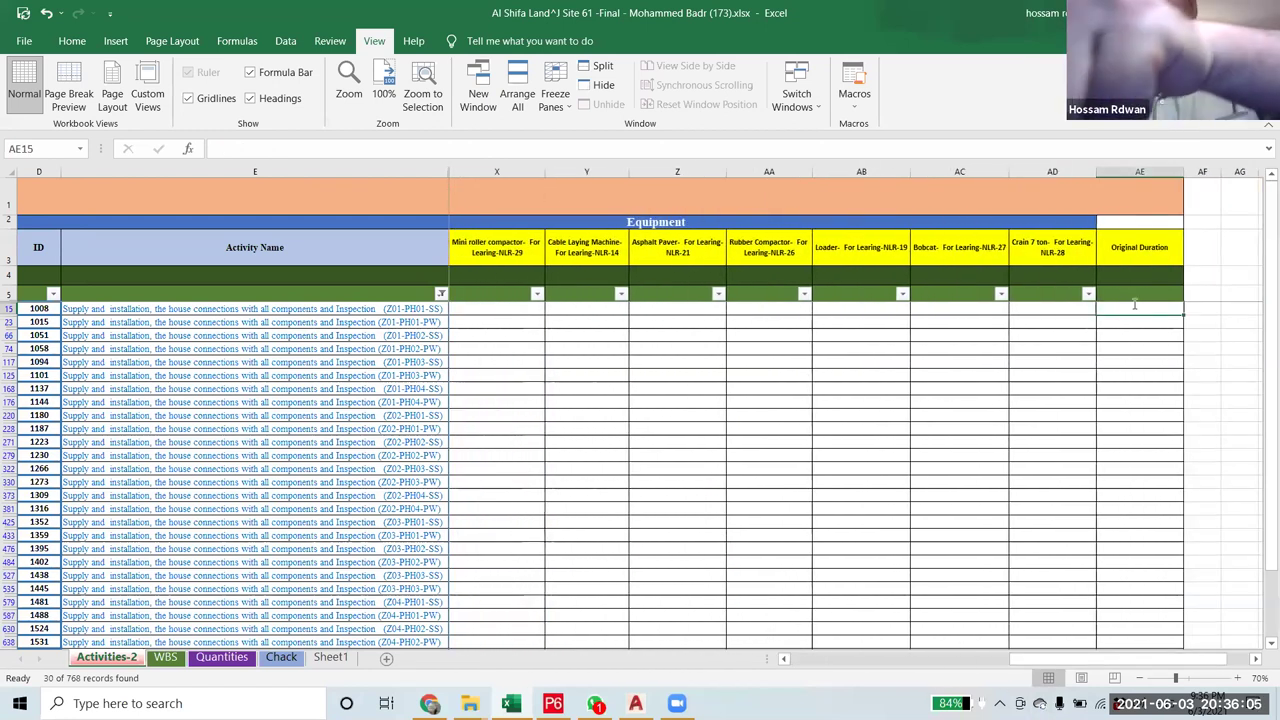
type("=")
left_click_drag(1050, 665, 898, 663)
left_click(543, 309)
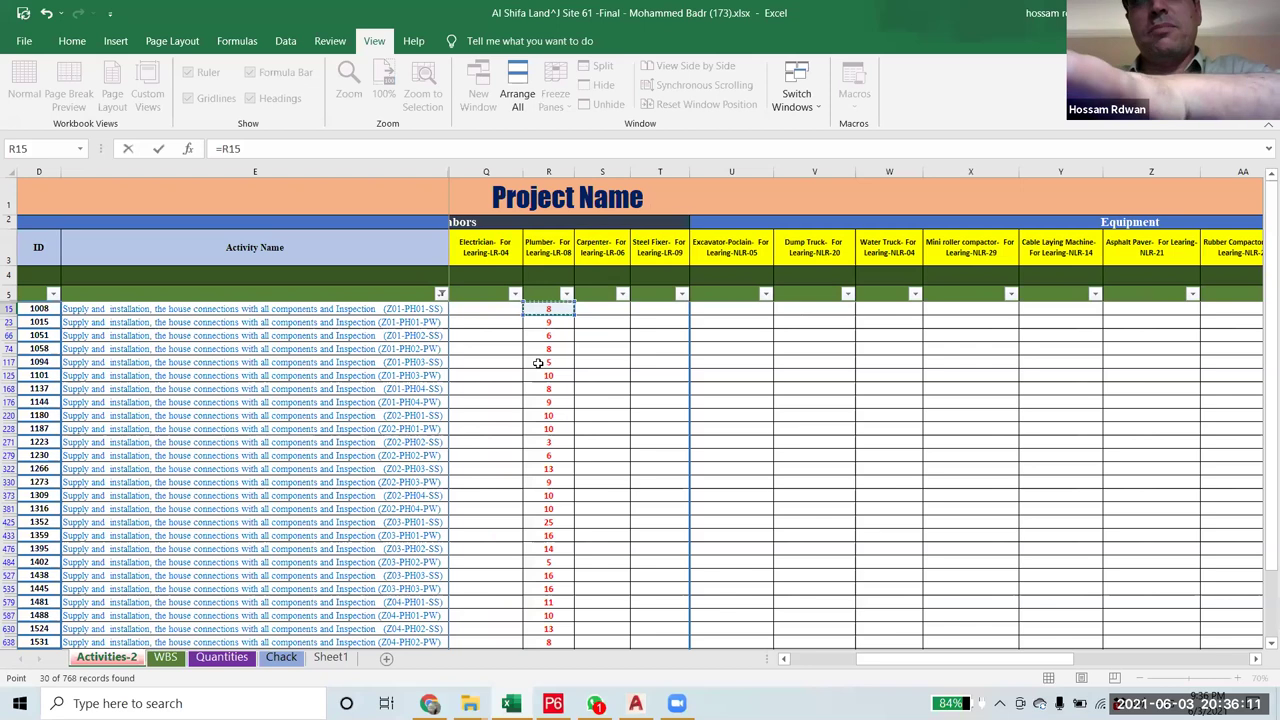
key("Return")
- Copy the AE15 duration formula to the Original Duration cells of the remaining filtered house connection activities, AE23 through AE740
left_click(1195, 308)
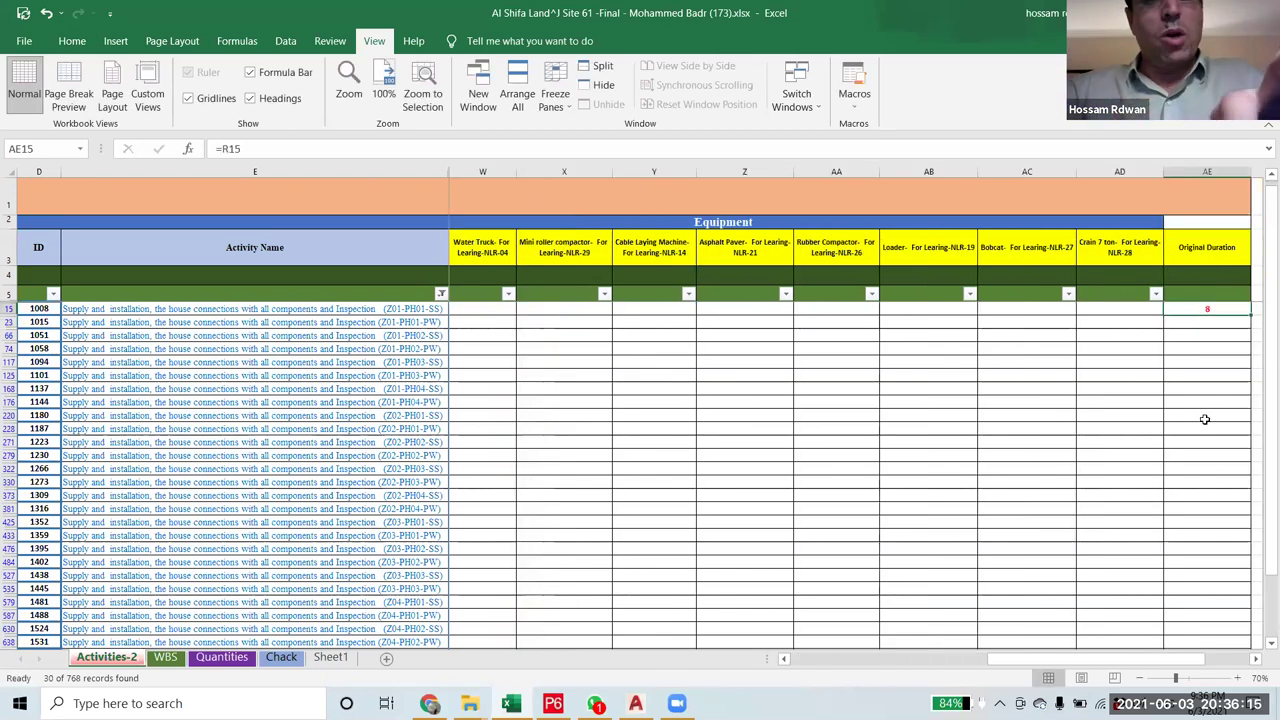
key("ctrl+c")
left_click_drag(1195, 323, 1203, 638)
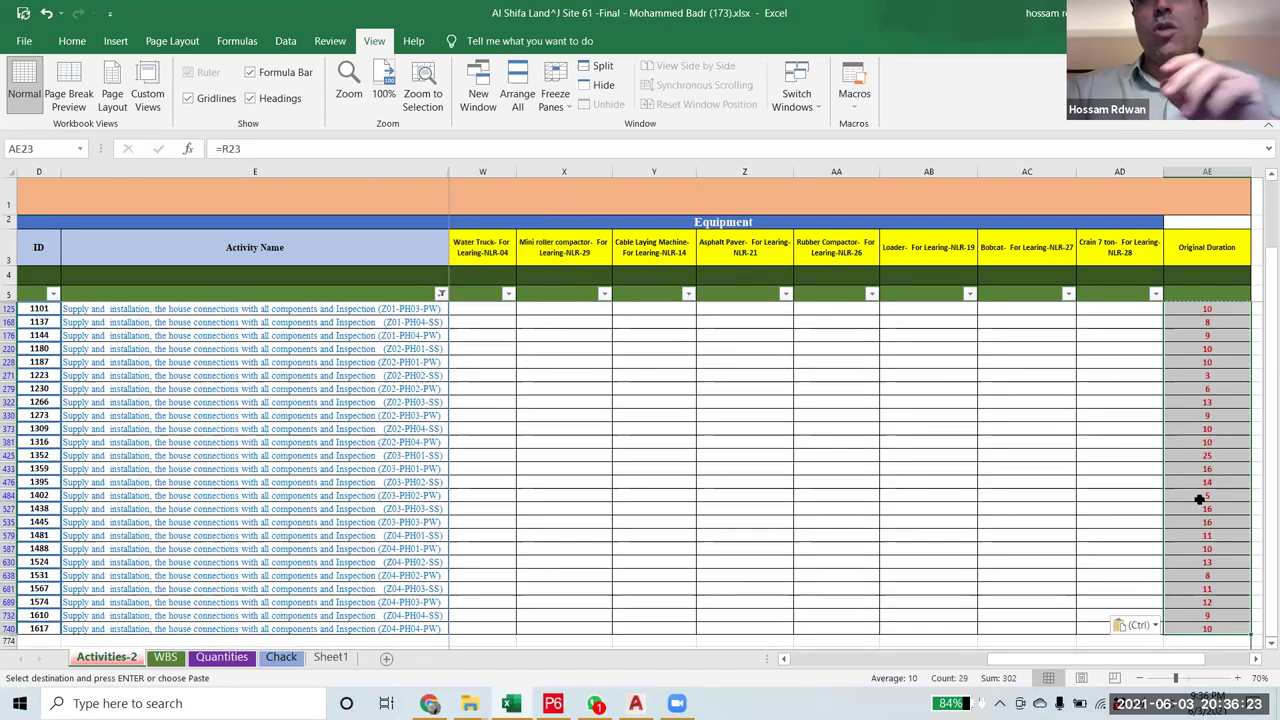
left_click(1207, 415)
scroll(1259, 298, "up", 2)
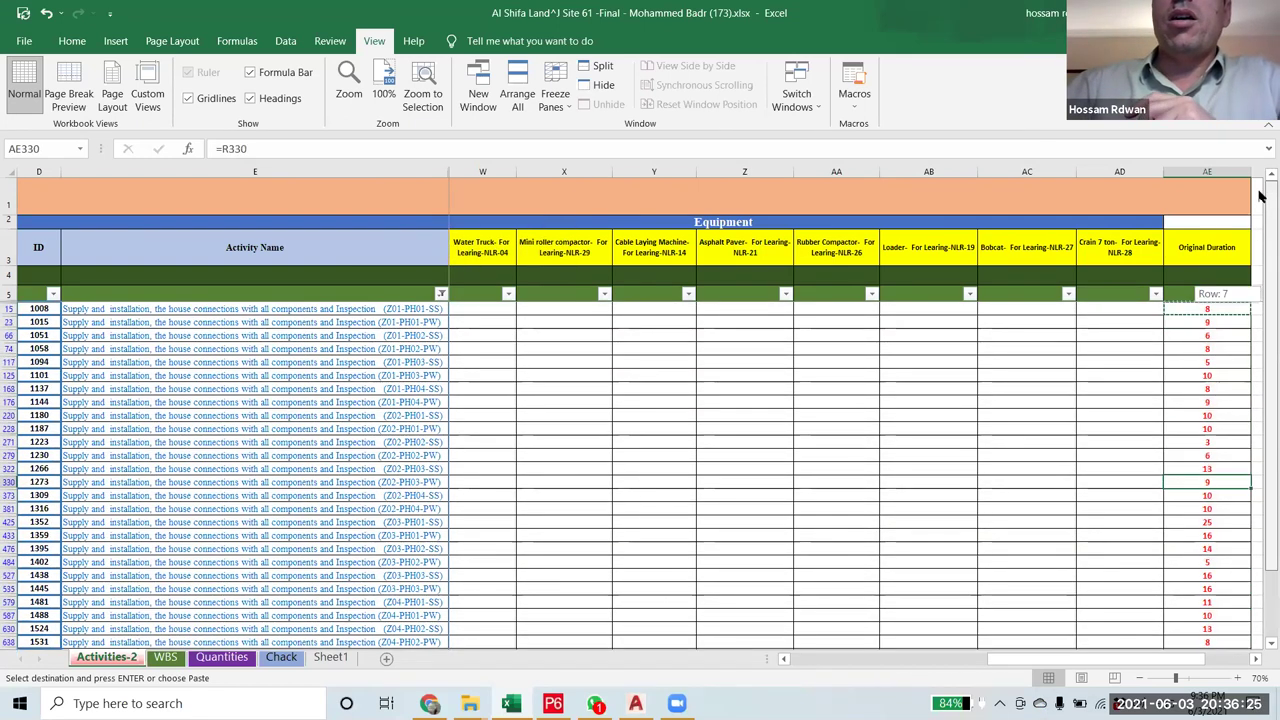
- Clear the house connections filter on the Activity Name column (E) so all activities are listed
scroll(1017, 668, "left", 5)
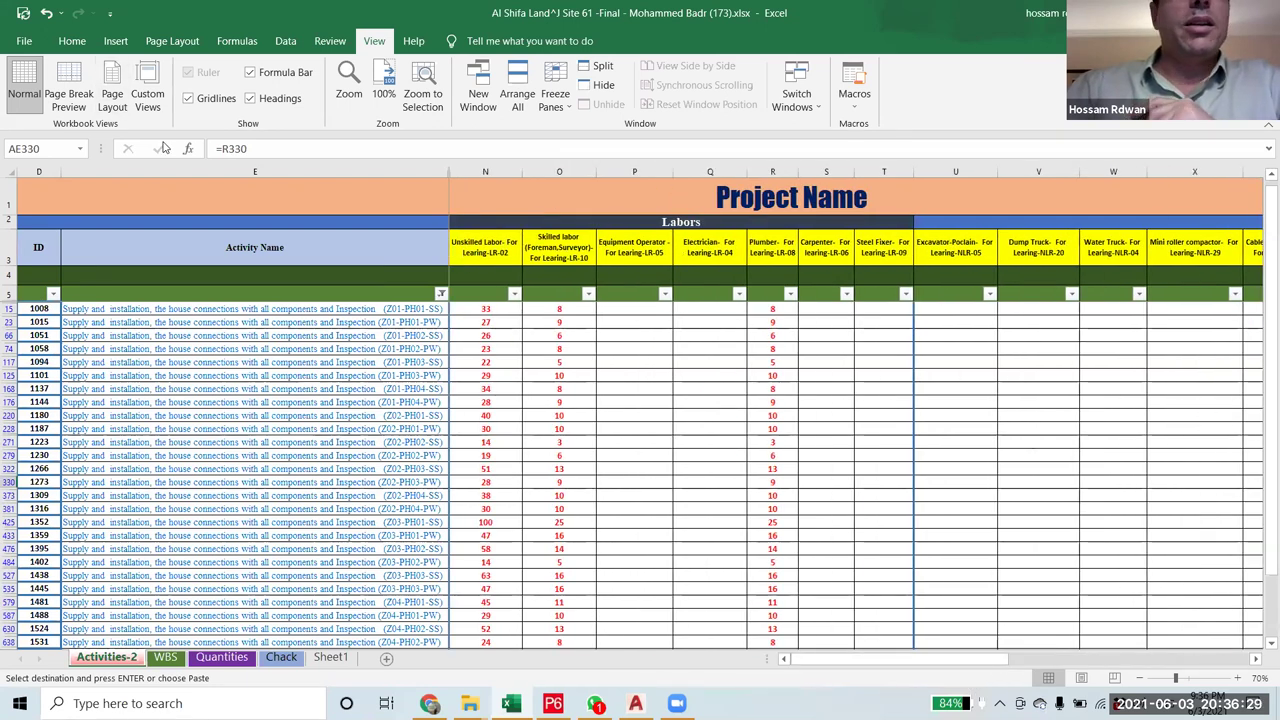
left_click(441, 293)
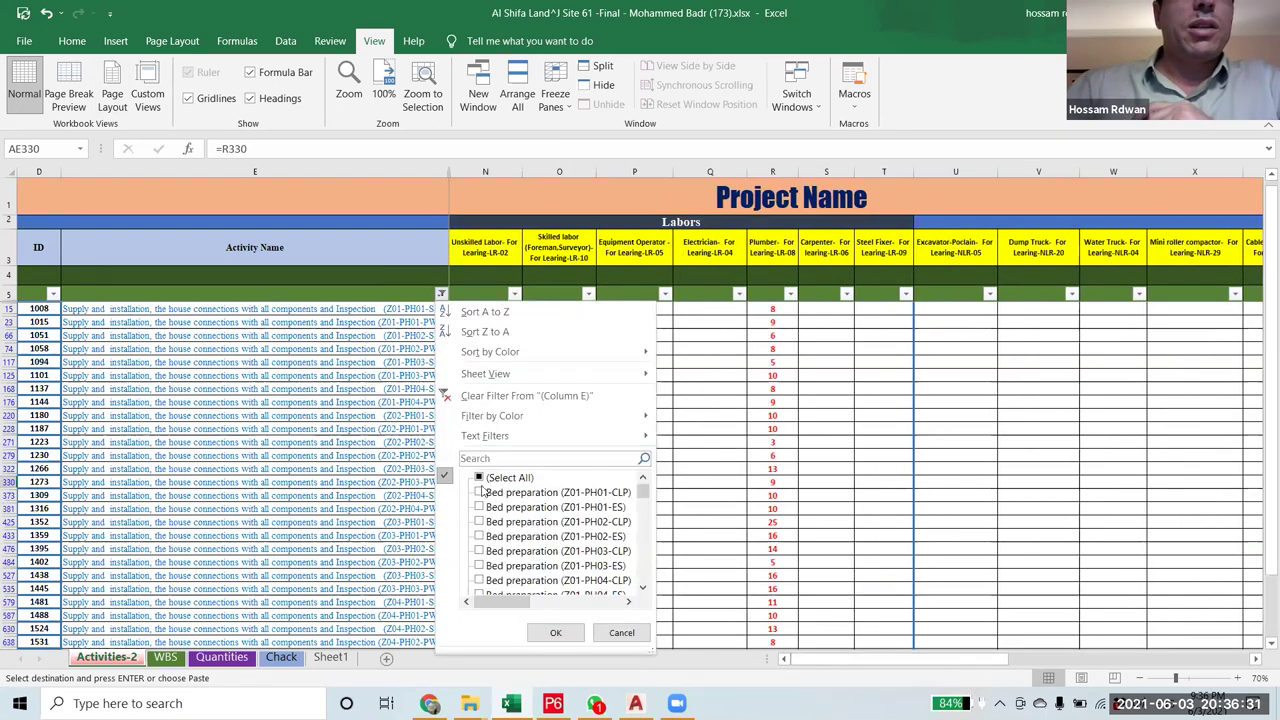
left_click(484, 480)
left_click(555, 632)
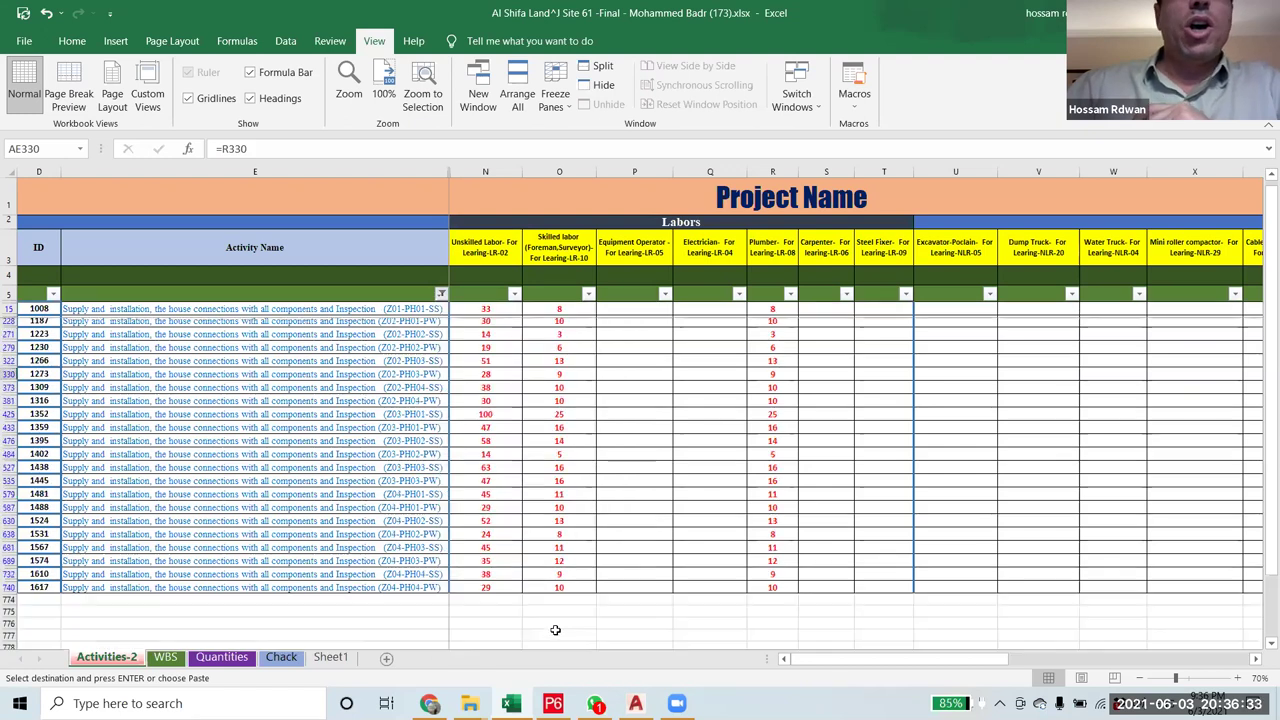
- Look through the Original Duration column for the next activity without a duration and select row 52, activity 1040 "Duct laying (Z01-PH01-TS)"
left_click_drag(860, 659, 1105, 693)
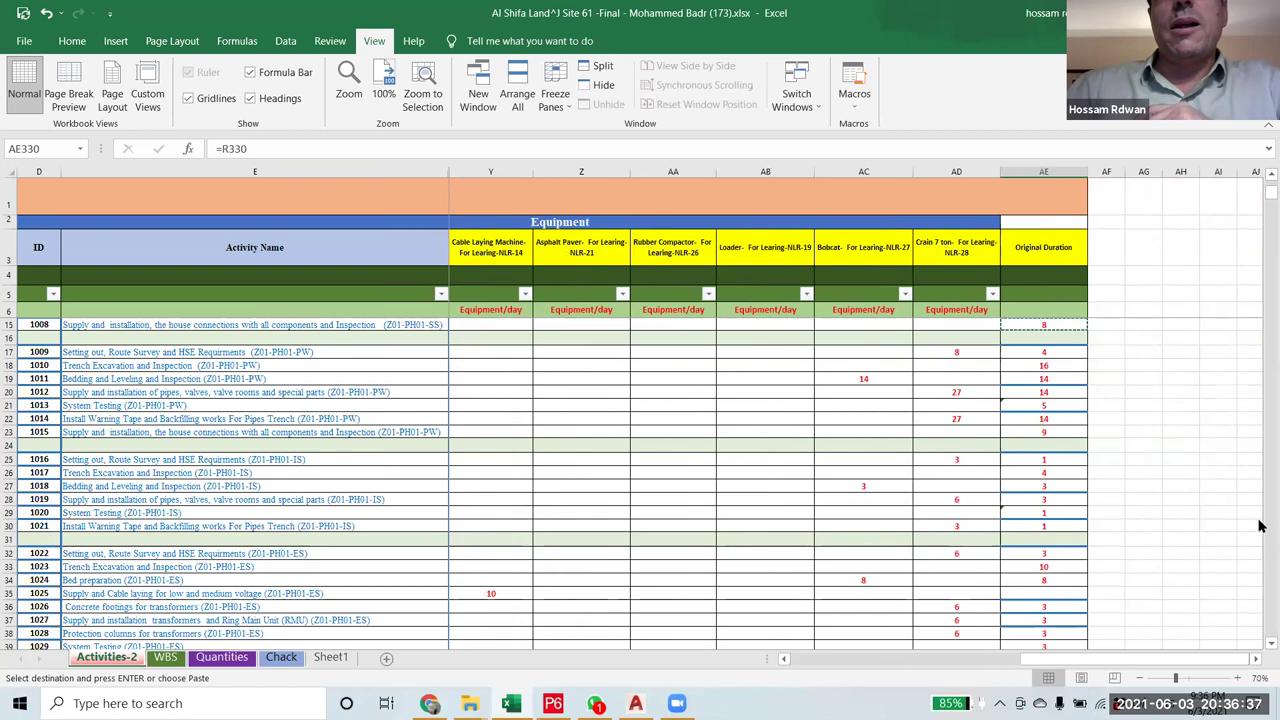
scroll(1176, 495, "up", 3)
left_click(1145, 446)
scroll(1147, 460, "down", 15)
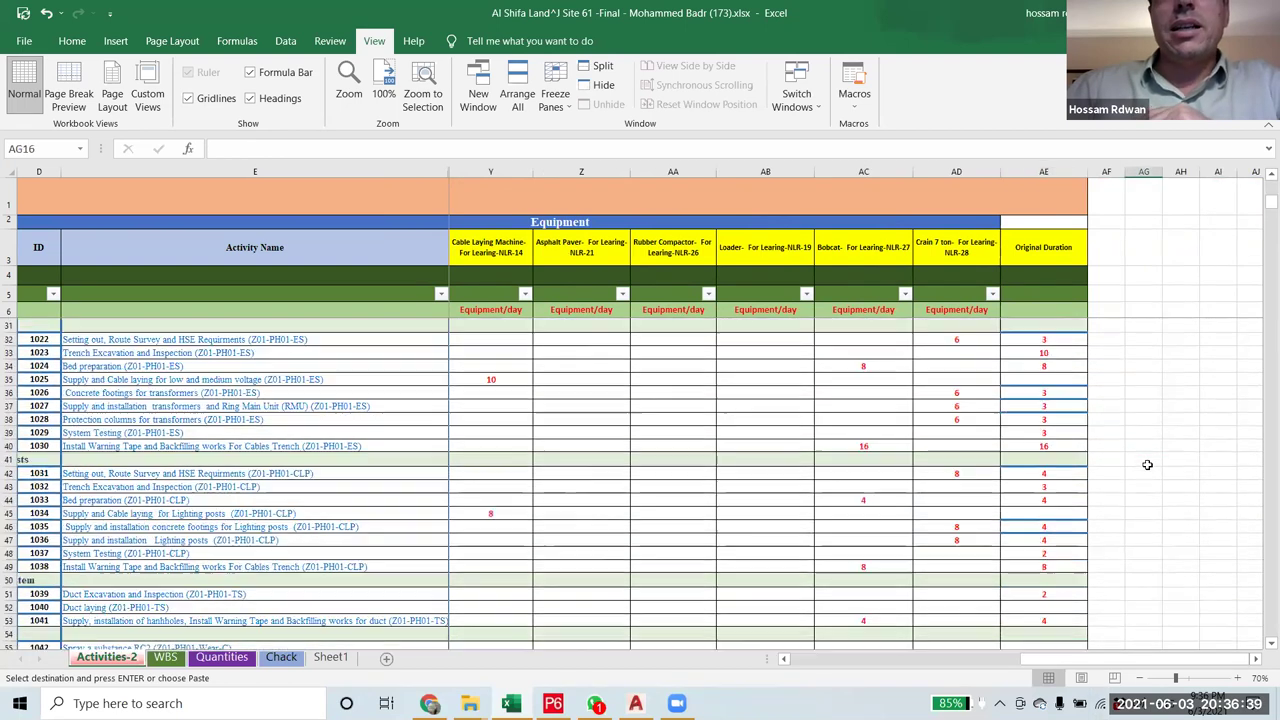
scroll(1147, 464, "up", 4)
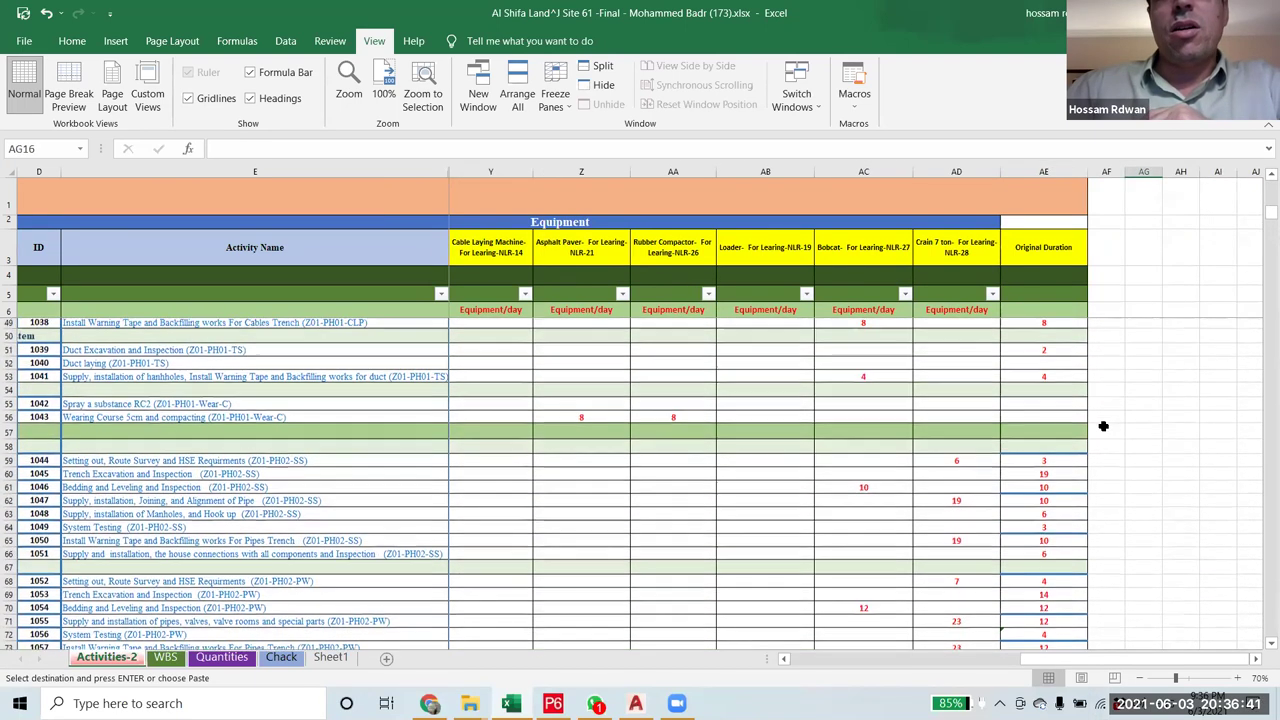
left_click(1052, 486)
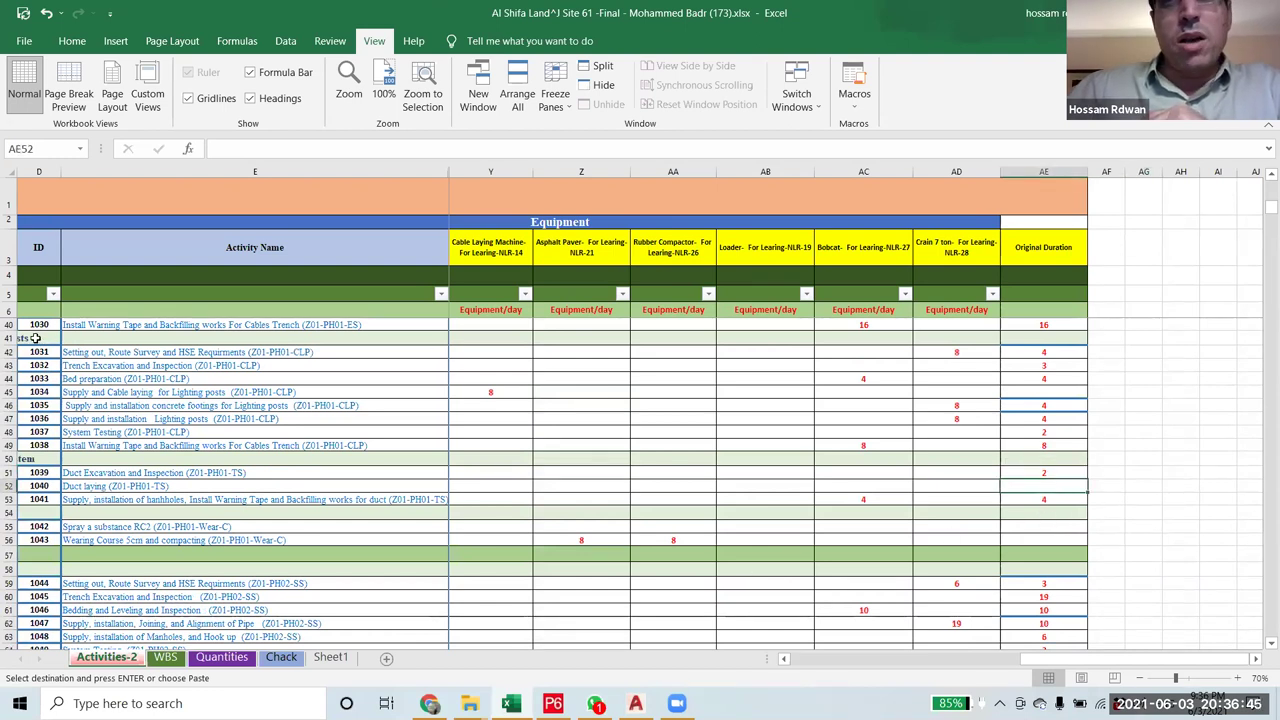
left_click(8, 486)
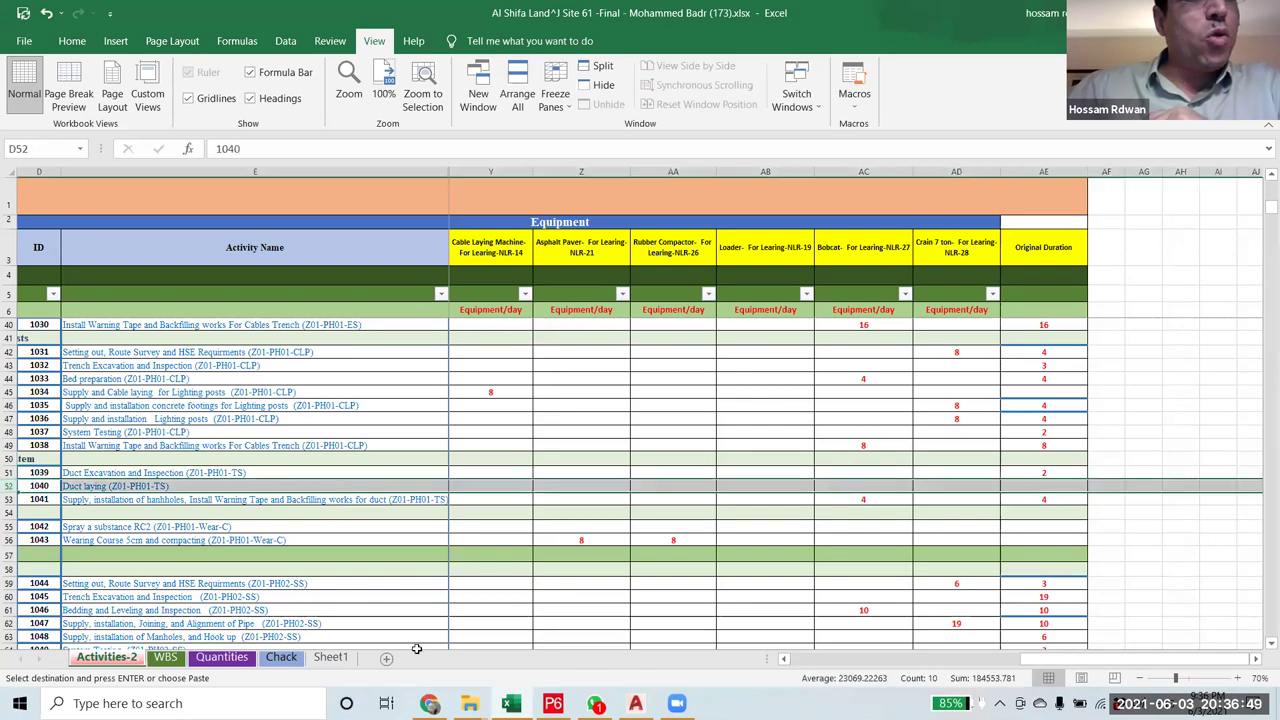
- Examine the labor and equipment quantities of activity 1040 in row 52 and check its Unskilled Labor formula in N52
mouse_move(1062, 674)
left_mouse_down()
mouse_move(750, 668)
mouse_move(1077, 668)
left_mouse_up()
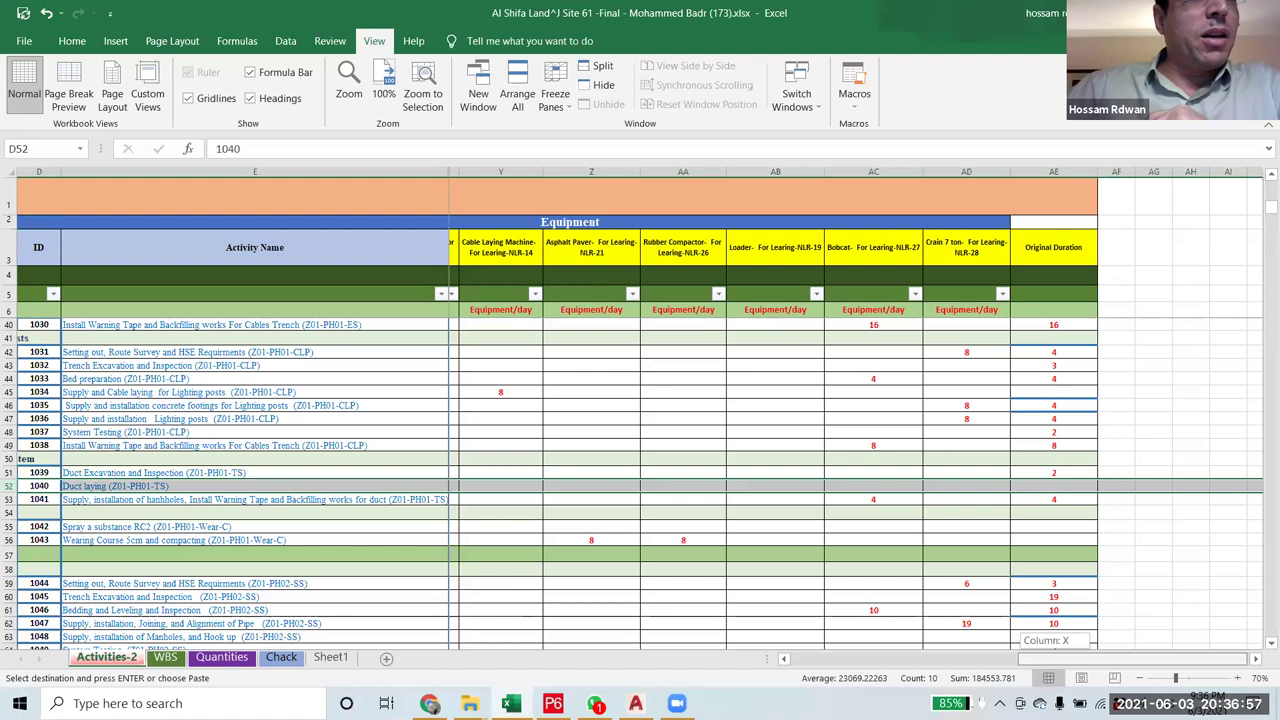
left_click_drag(1077, 658, 940, 658)
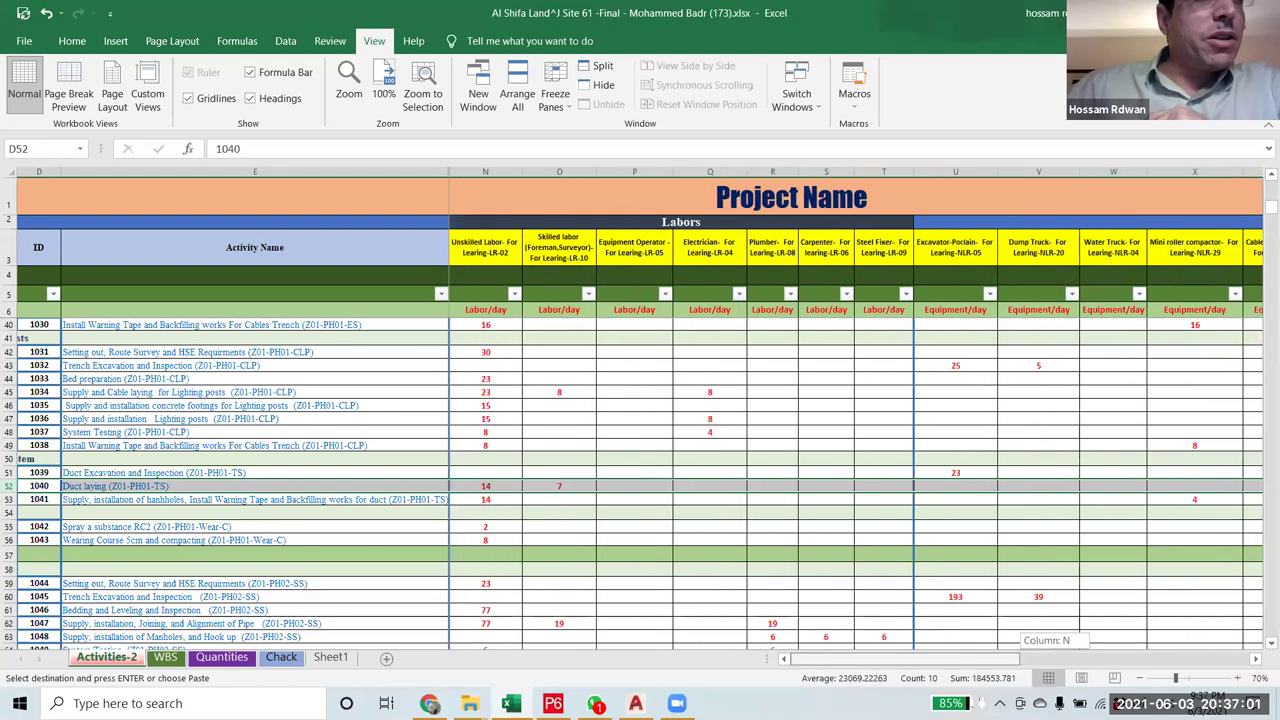
left_click_drag(940, 658, 1160, 658)
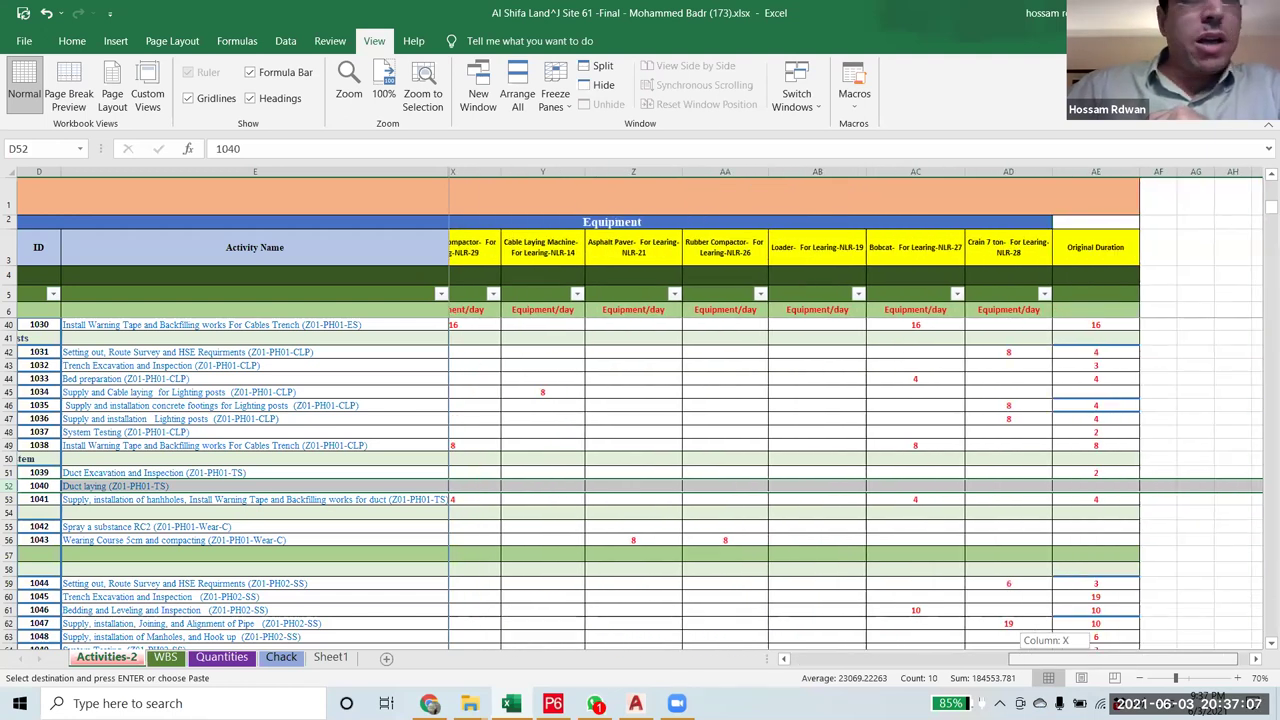
left_click_drag(1160, 658, 1166, 658)
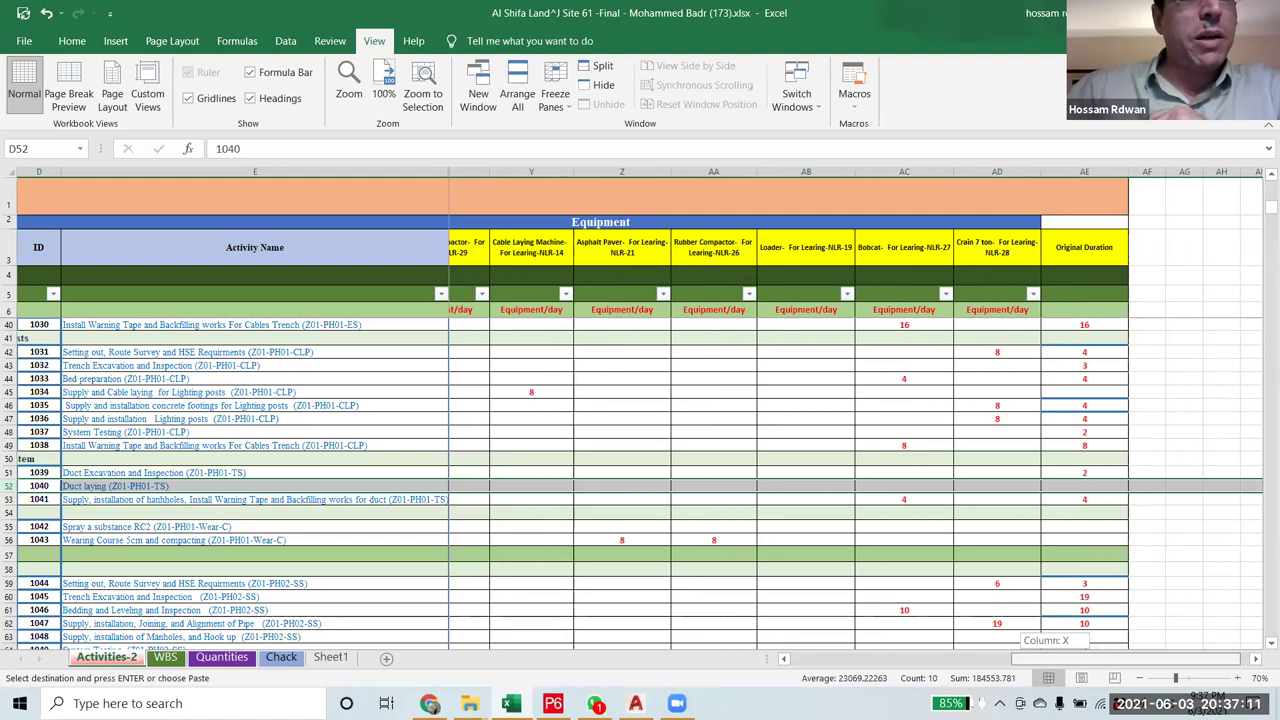
left_click_drag(1166, 658, 1172, 658)
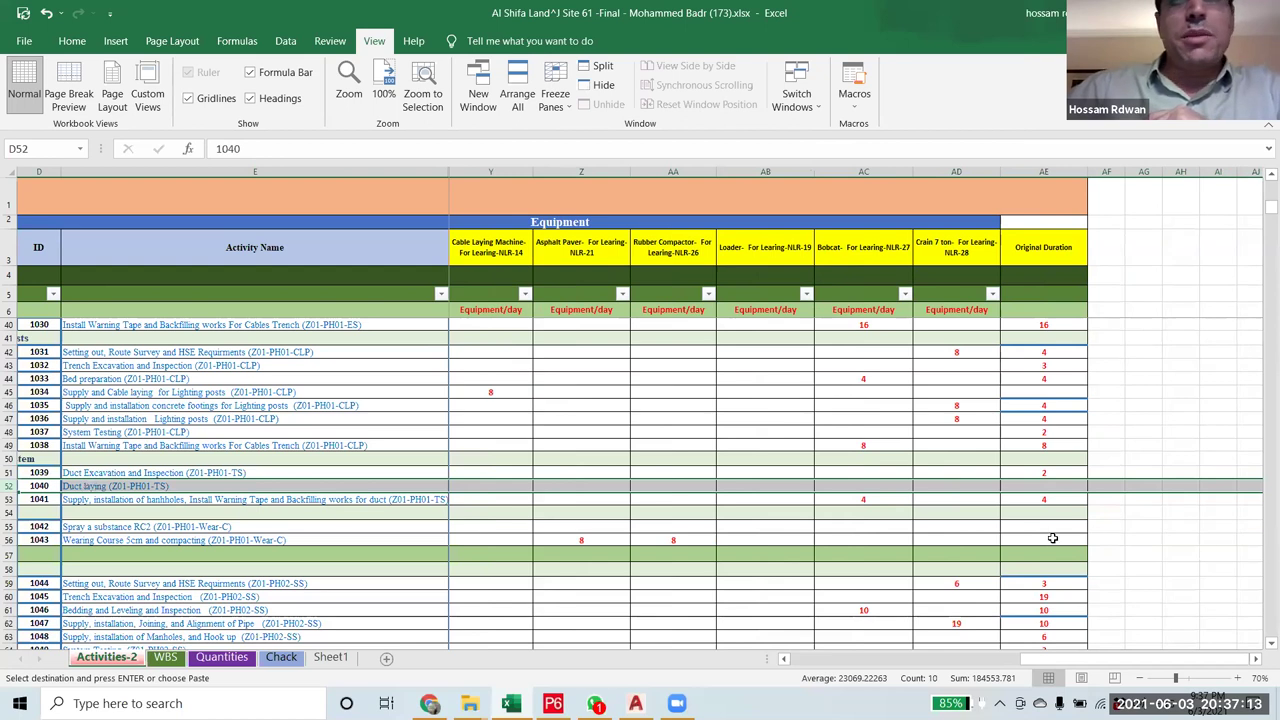
left_click_drag(1040, 664, 743, 680)
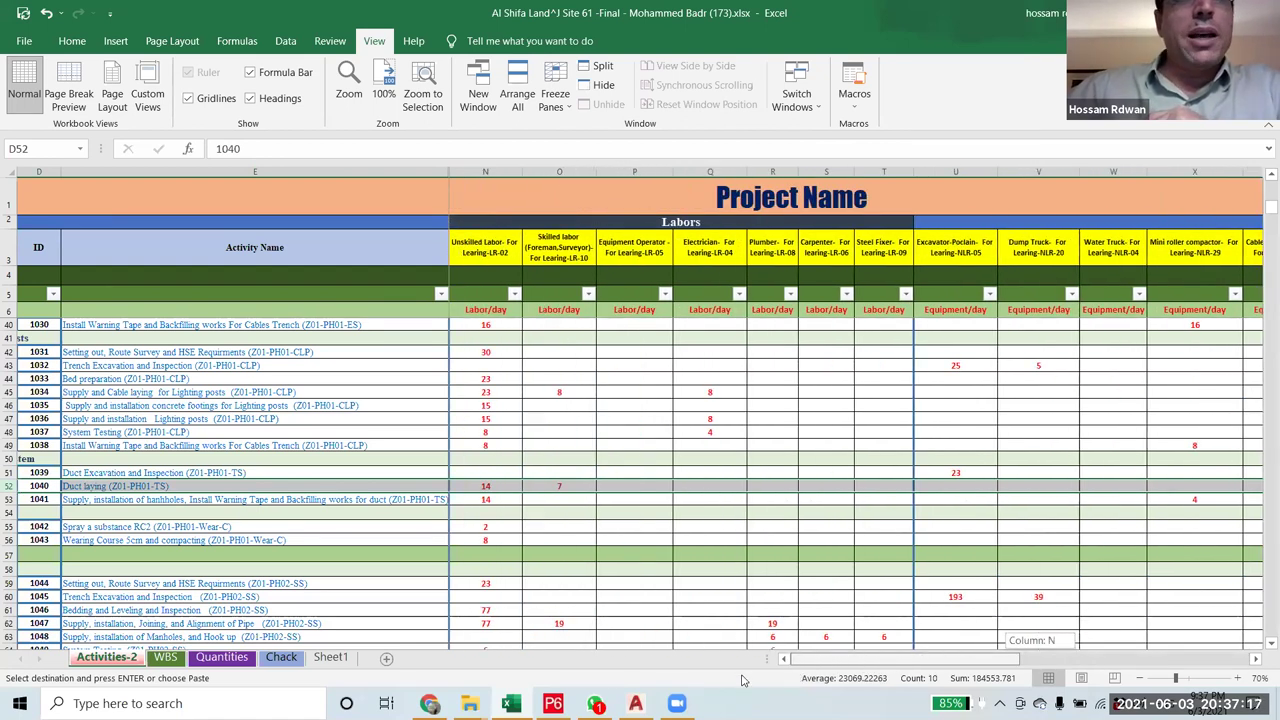
left_click_drag(743, 680, 685, 693)
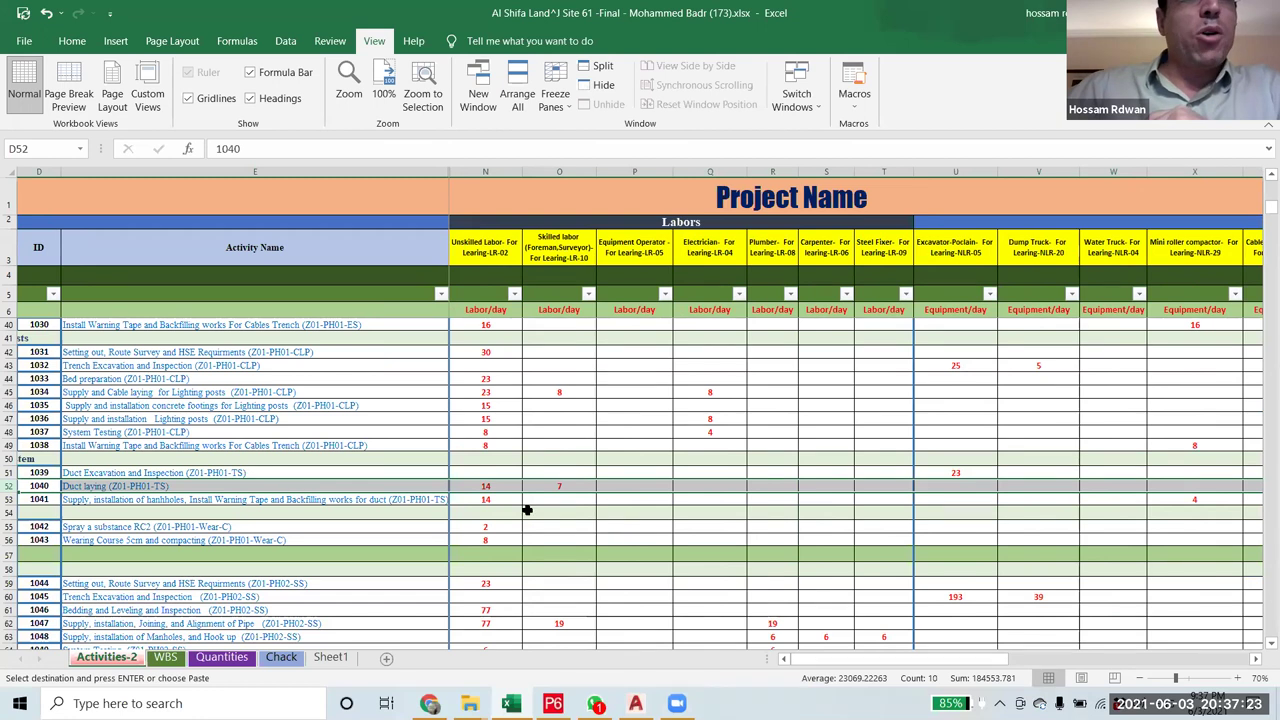
left_click(497, 487)
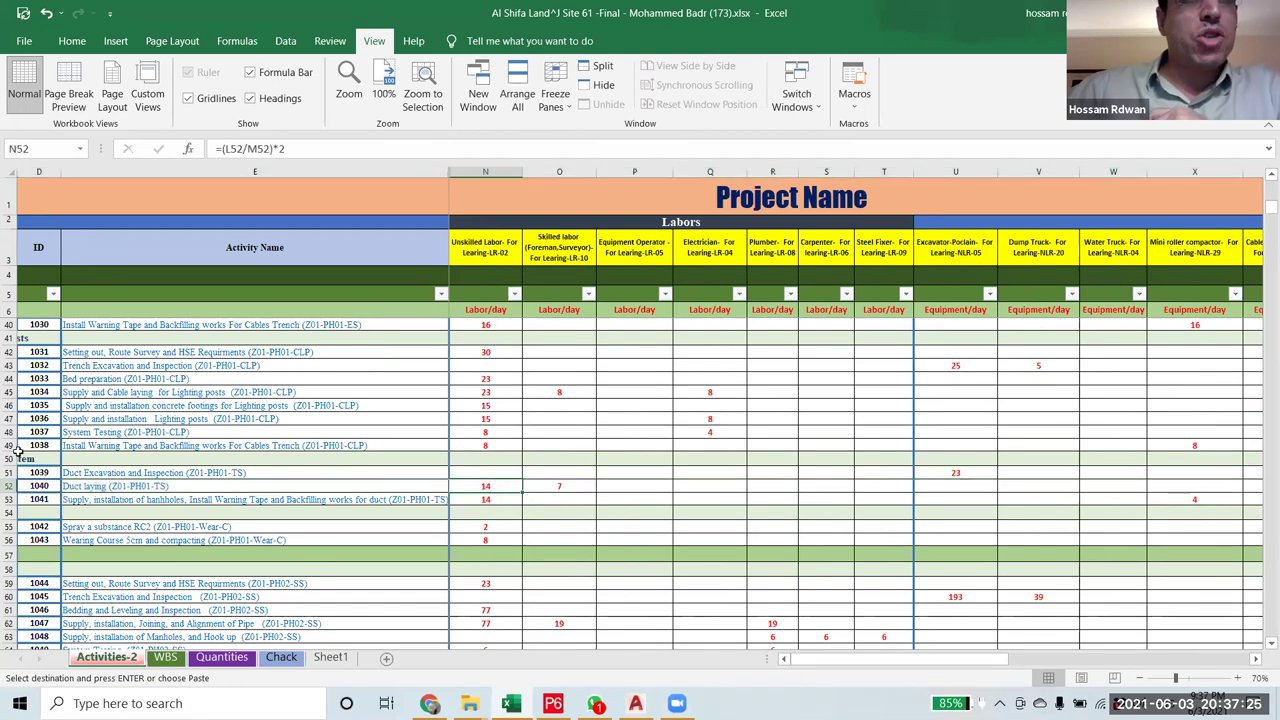
- Copy the text "Duct laying" from activity 1040's name in E52
left_click(106, 487)
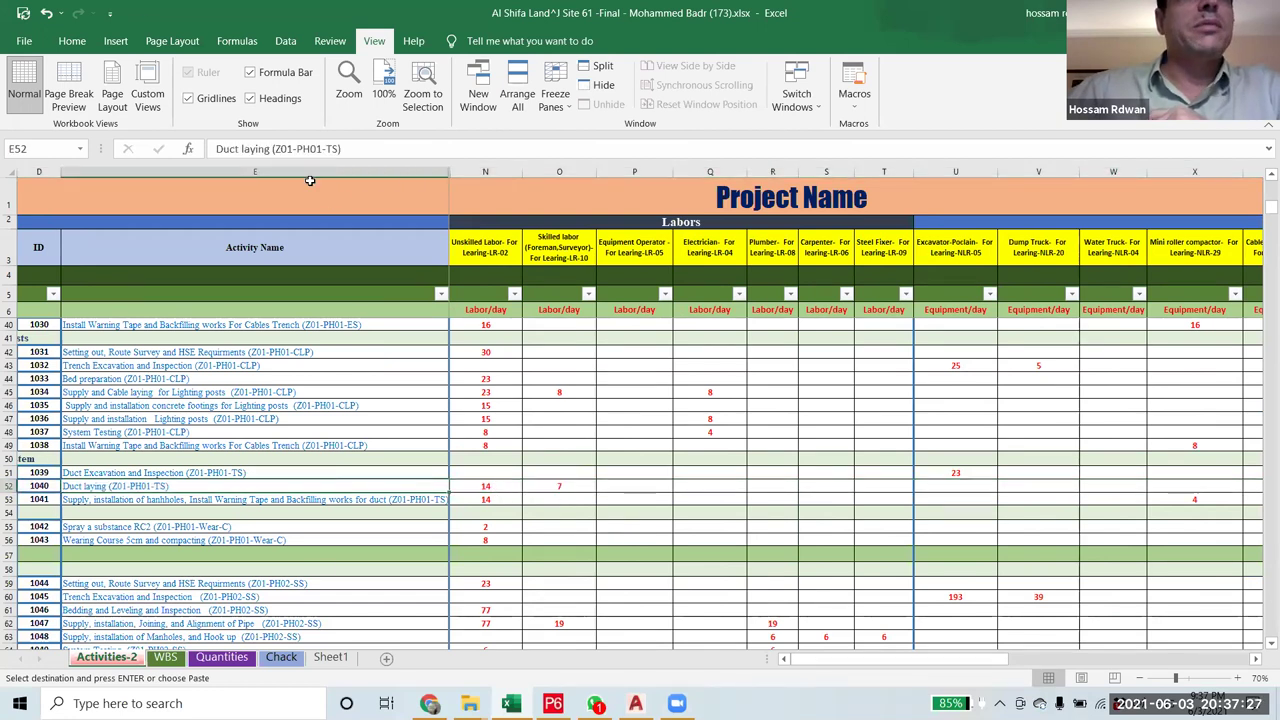
left_click(267, 150)
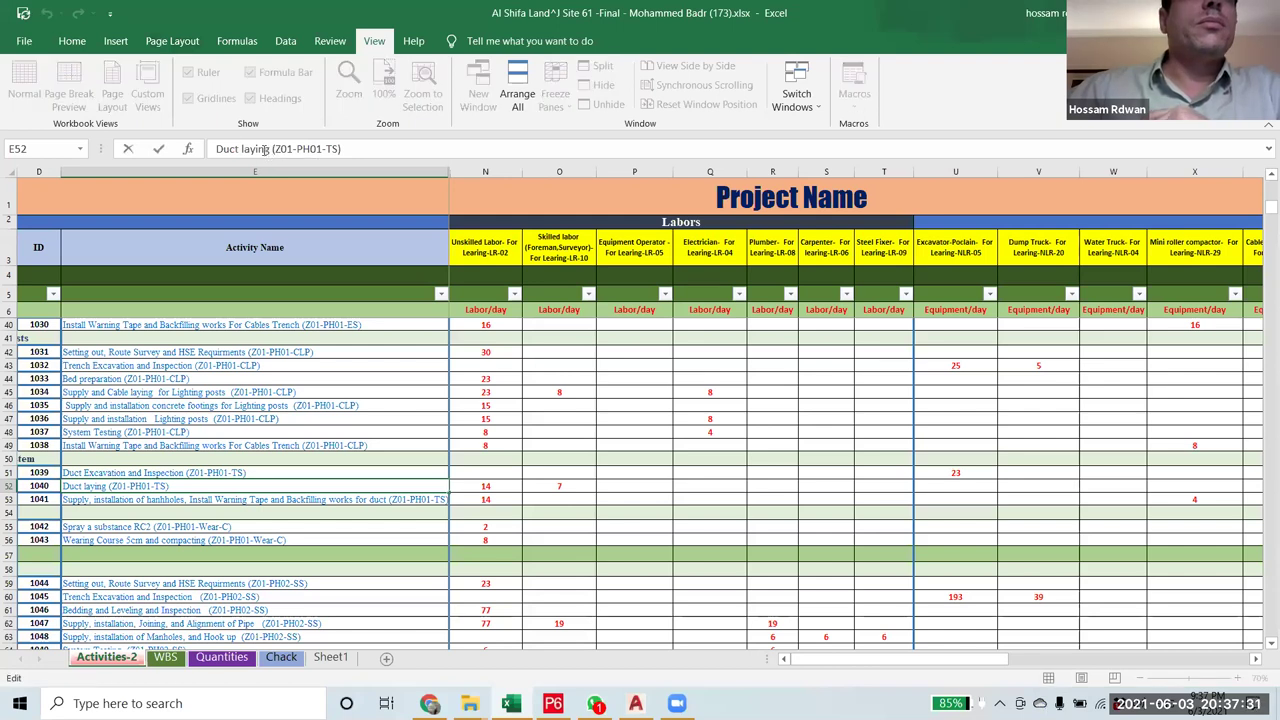
left_click_drag(265, 149, 212, 149)
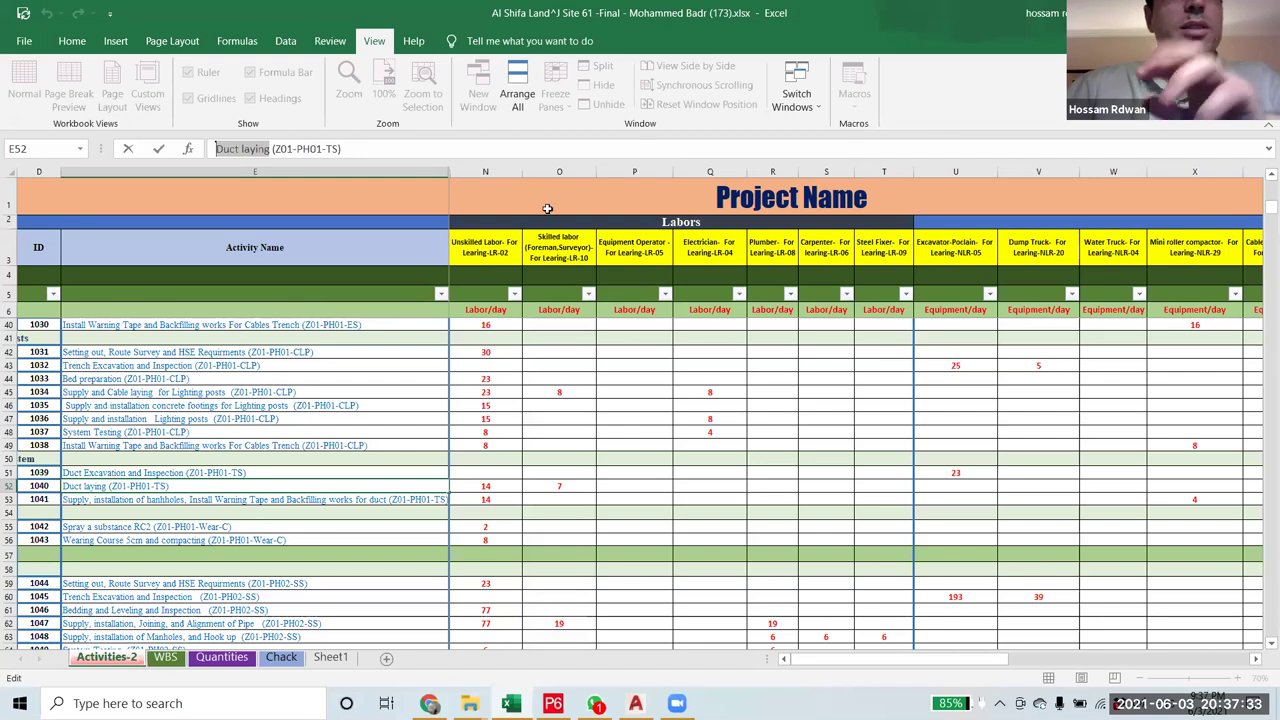
- Filter the Activity Name column (E) by the copied text "Duct laying"
left_click(440, 293)
left_click(612, 459)
key("ctrl+v")
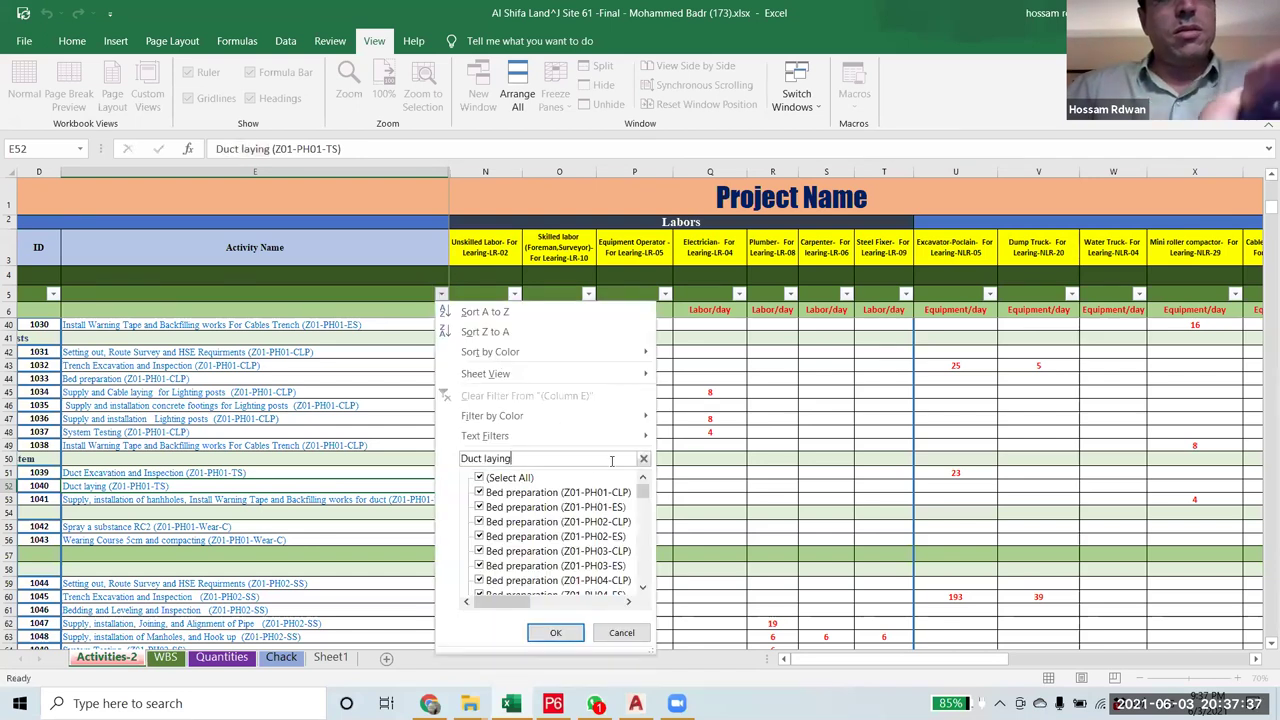
left_click(555, 632)
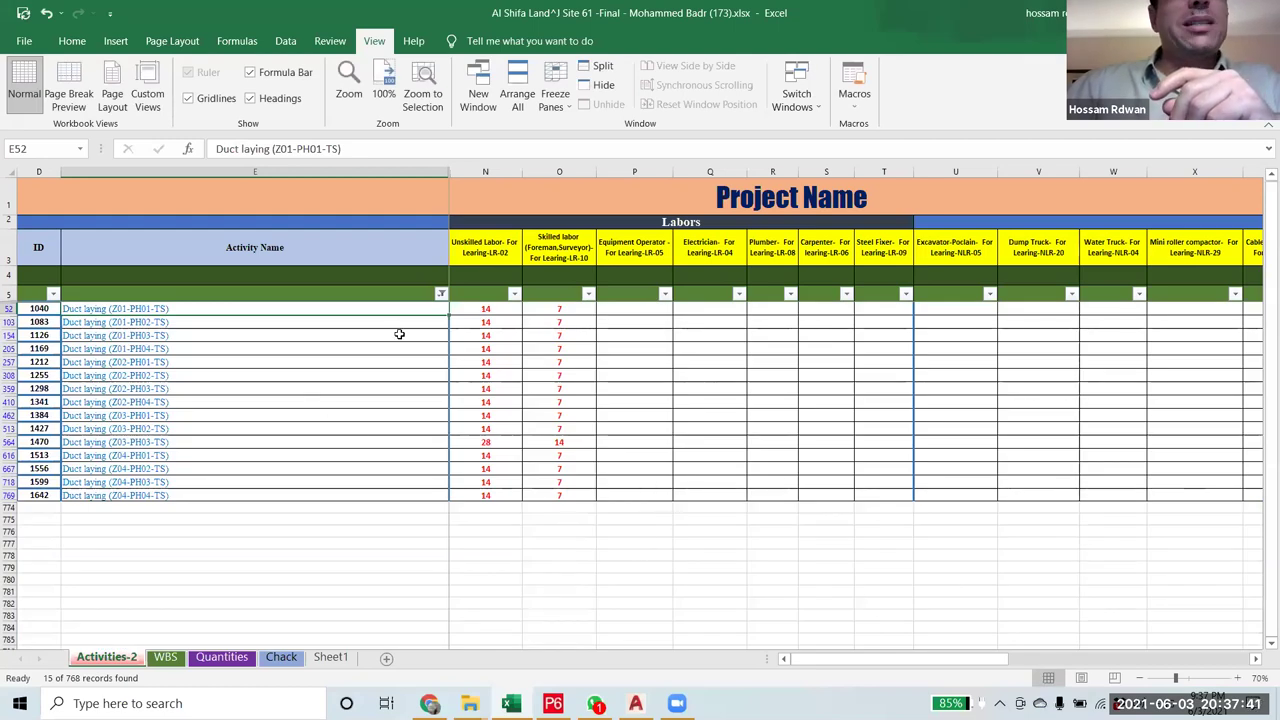
- Set activity 1040's Original Duration in AE52 to half its Skilled Labor quantity with the formula =O52/2
left_click_drag(960, 659, 1150, 678)
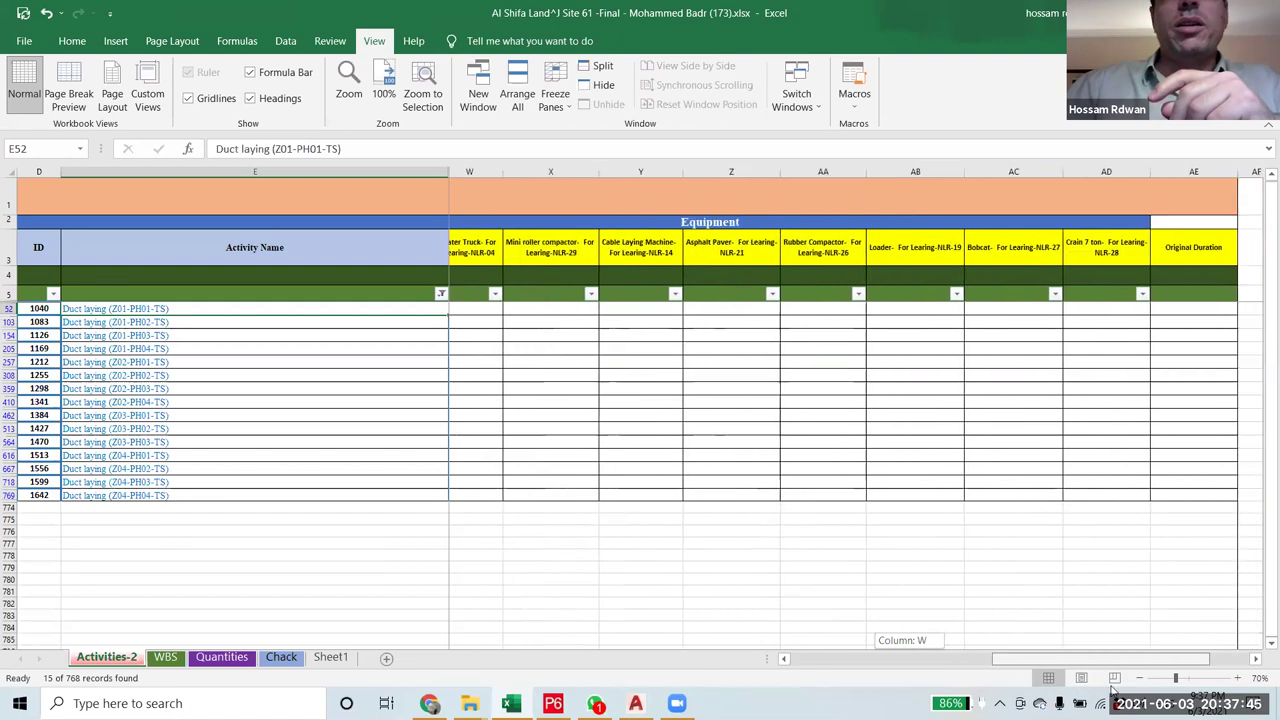
left_click(1196, 309)
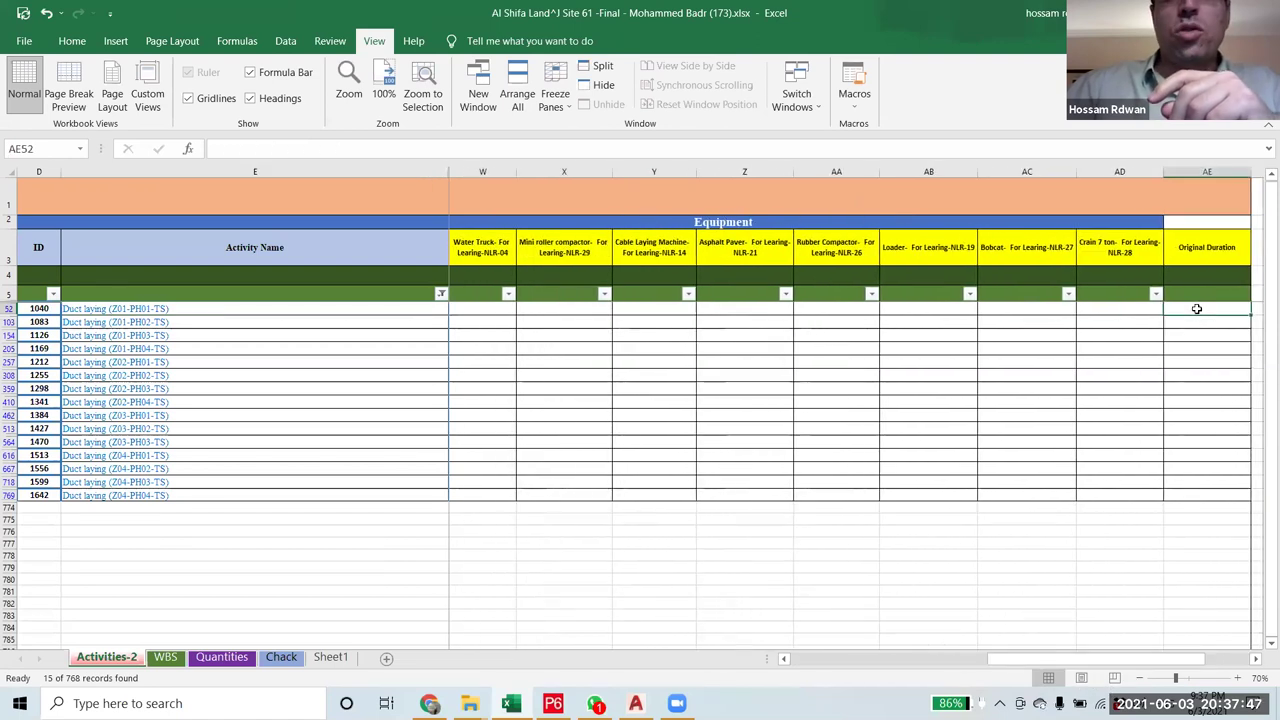
type("=")
left_click_drag(1003, 664, 800, 658)
left_click(545, 308)
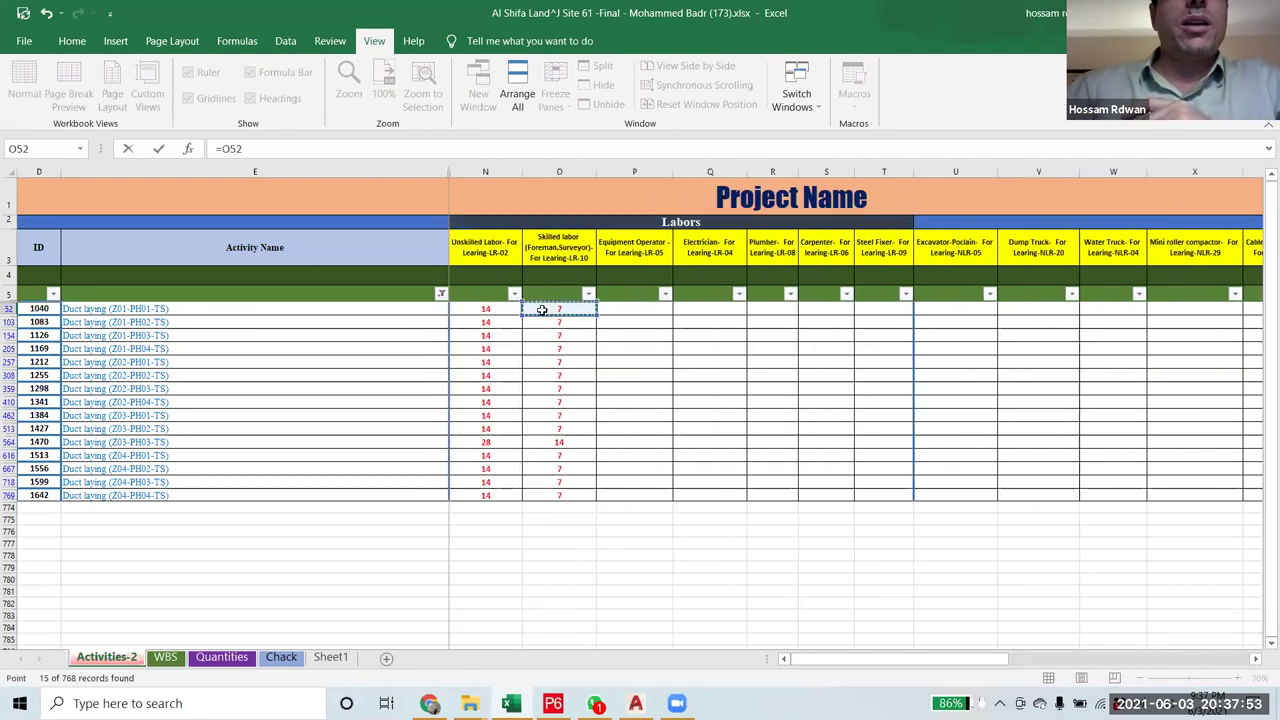
left_click(286, 148)
type("/2")
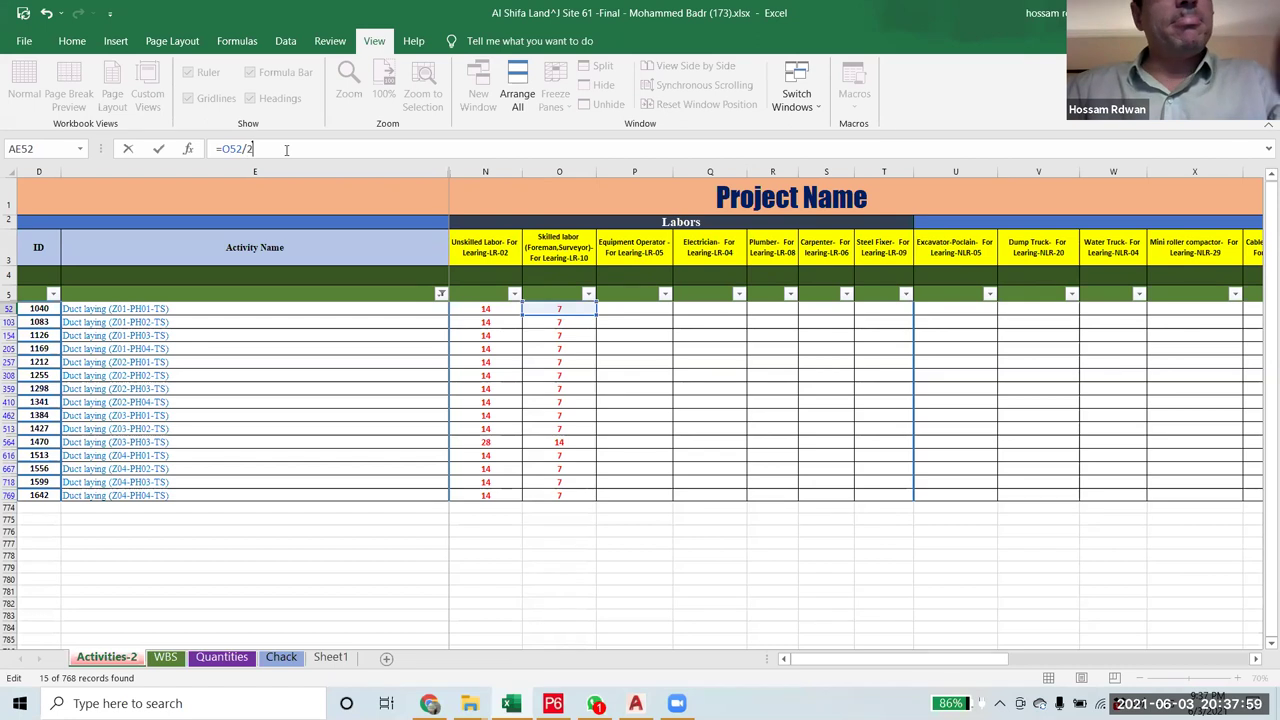
key("Return")
- Copy the AE52 duration formula to the Original Duration cells of the other filtered Duct laying activities, AE103 through AE769
left_click_drag(1049, 655, 1119, 656)
left_click(1049, 311)
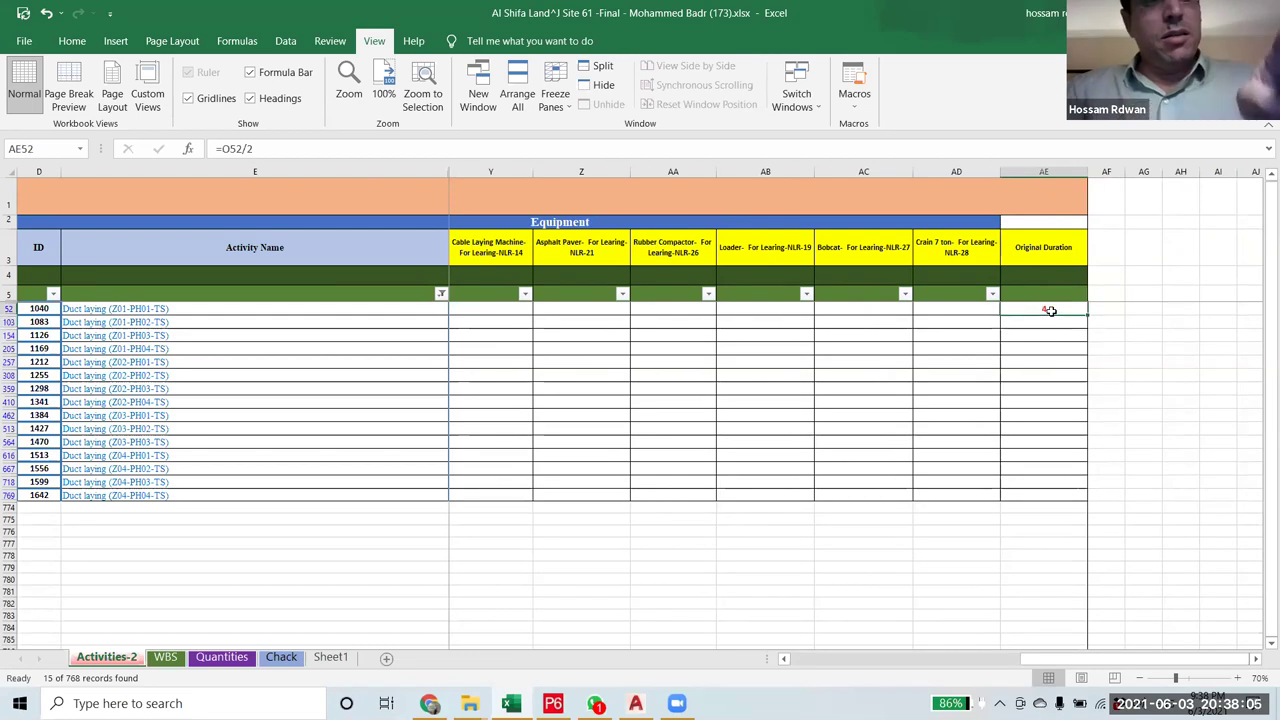
key("ctrl+c")
left_click(1046, 320)
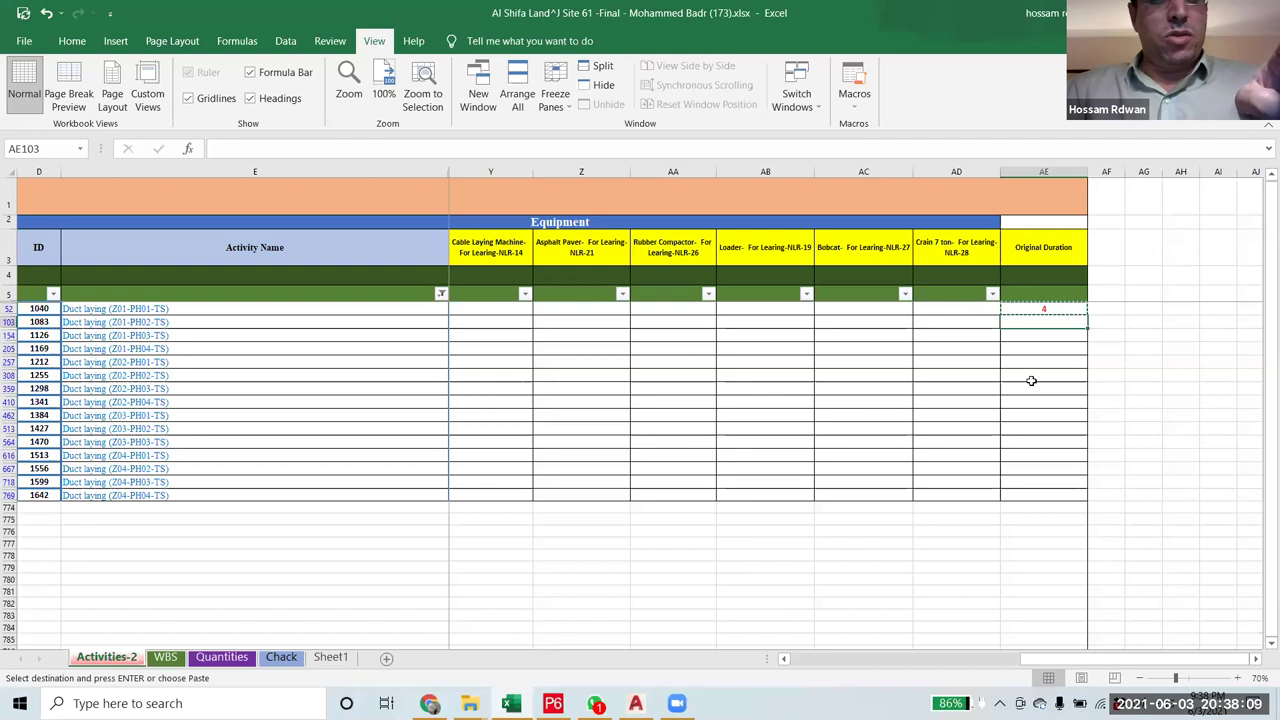
left_click_drag(1034, 323, 1050, 500)
key("ctrl+v")
- Clear the Duct laying filter on the Activity Name column (E) to list all activities with their Original Duration
left_click_drag(1110, 659, 750, 670)
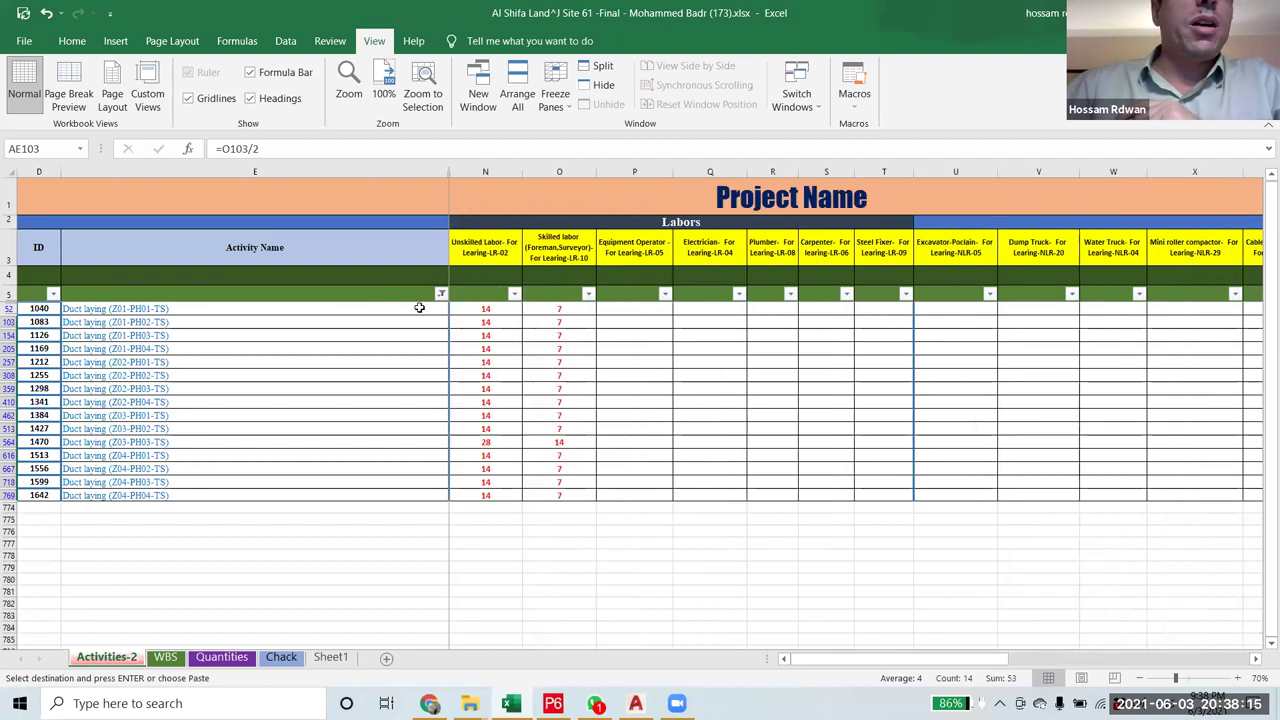
left_click(441, 294)
left_click(493, 480)
left_click(555, 632)
left_click_drag(870, 659, 1110, 697)
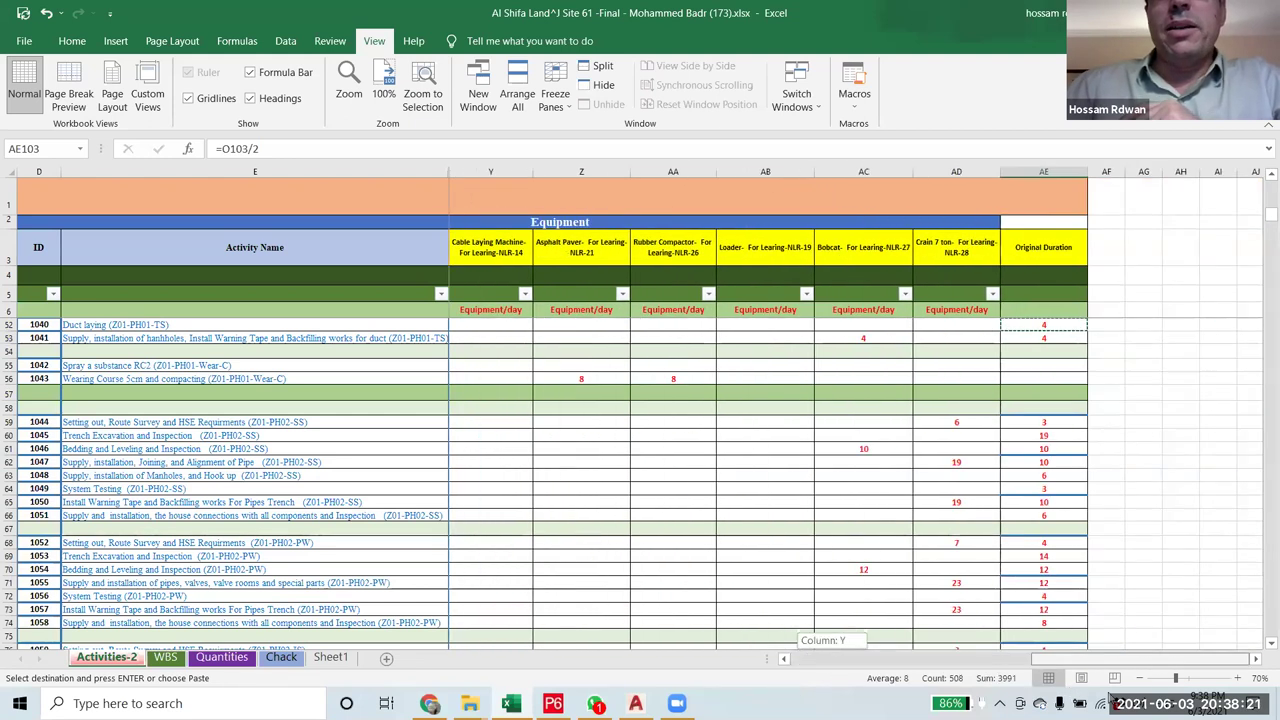
- Examine the equipment values and Original Duration of Supply and Cable laying for Lighting posts (Z01-PH01-CLP) against its neighbouring activities
scroll(1040, 405, "up", 4)
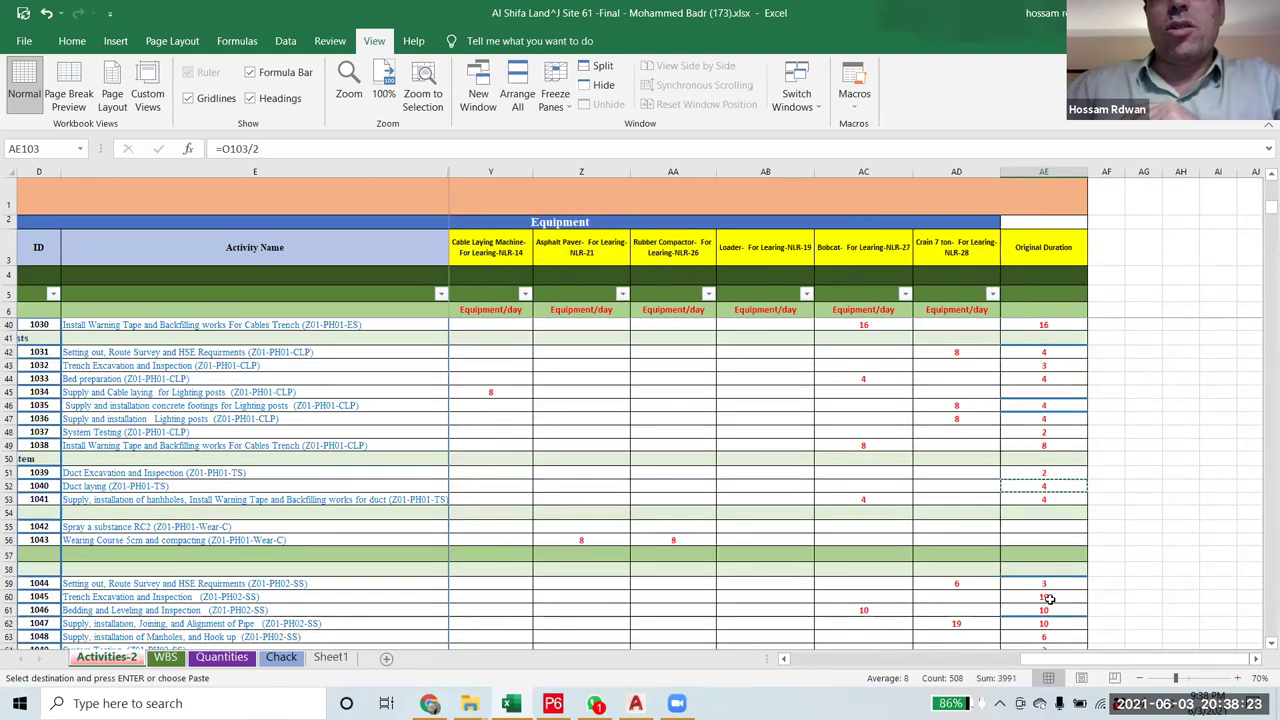
left_click(1036, 393)
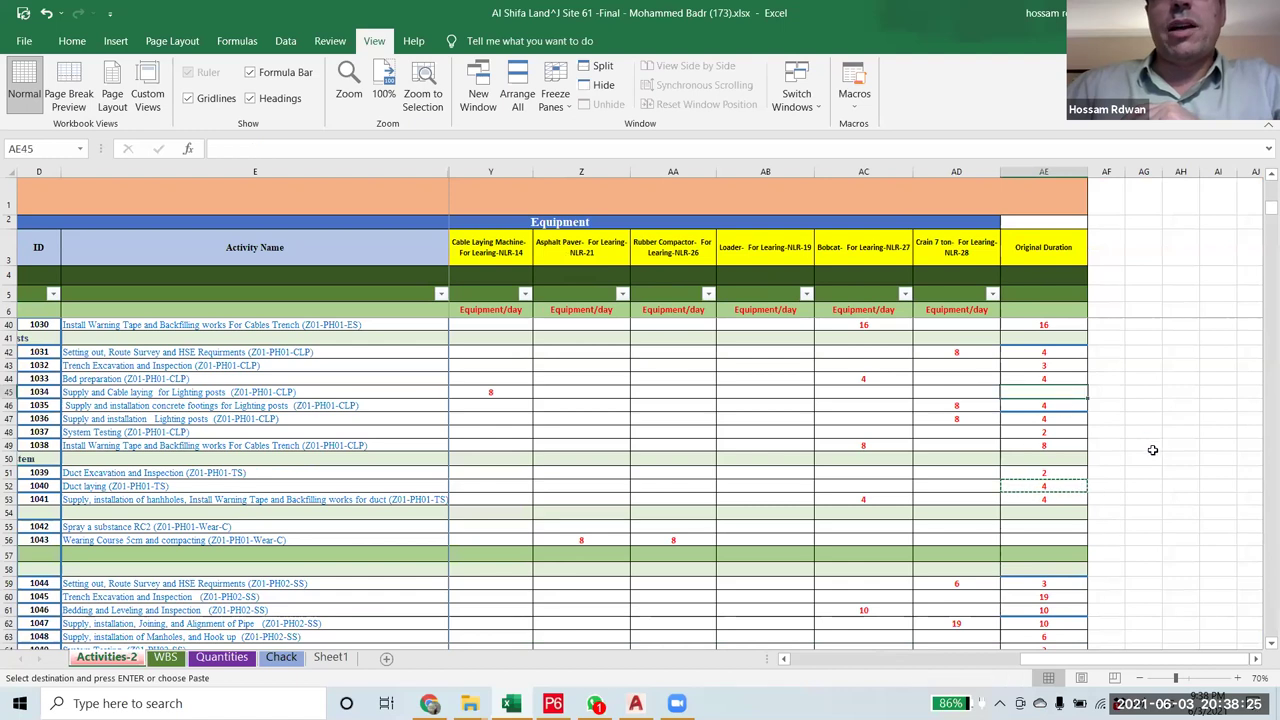
scroll(1153, 450, "up", 3)
left_click(1188, 525)
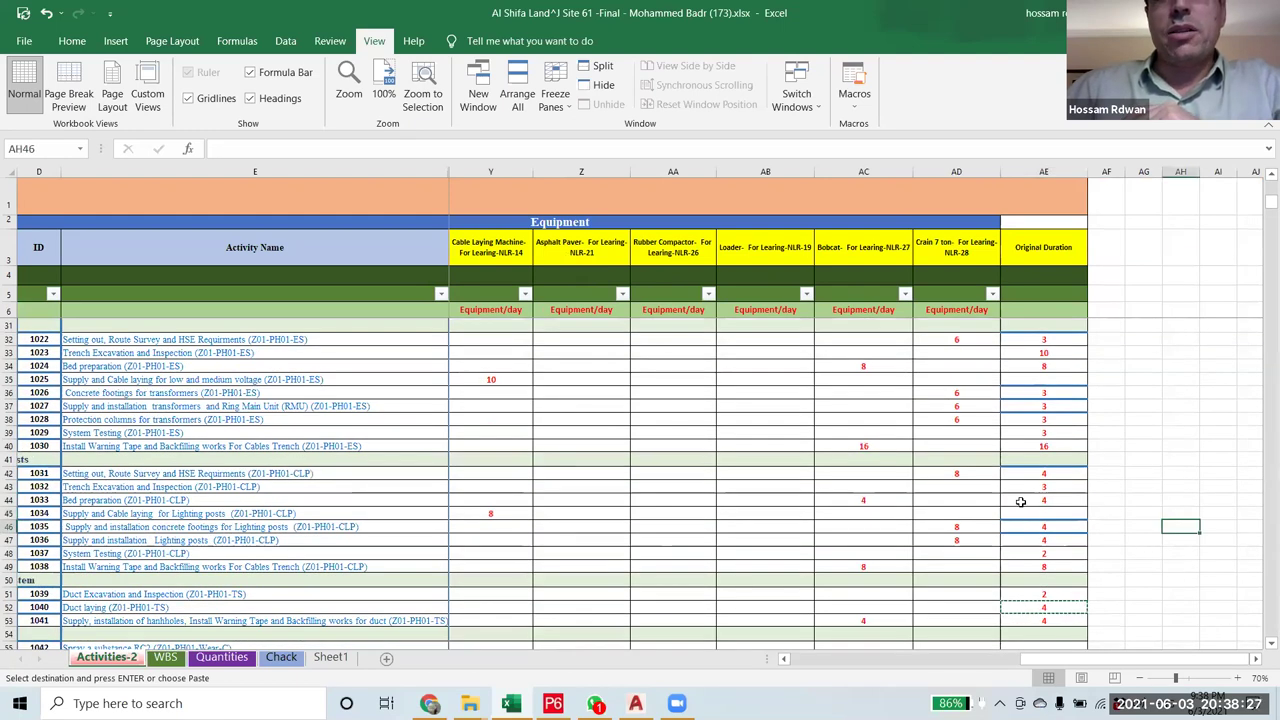
left_click(1015, 500)
left_click(1028, 515)
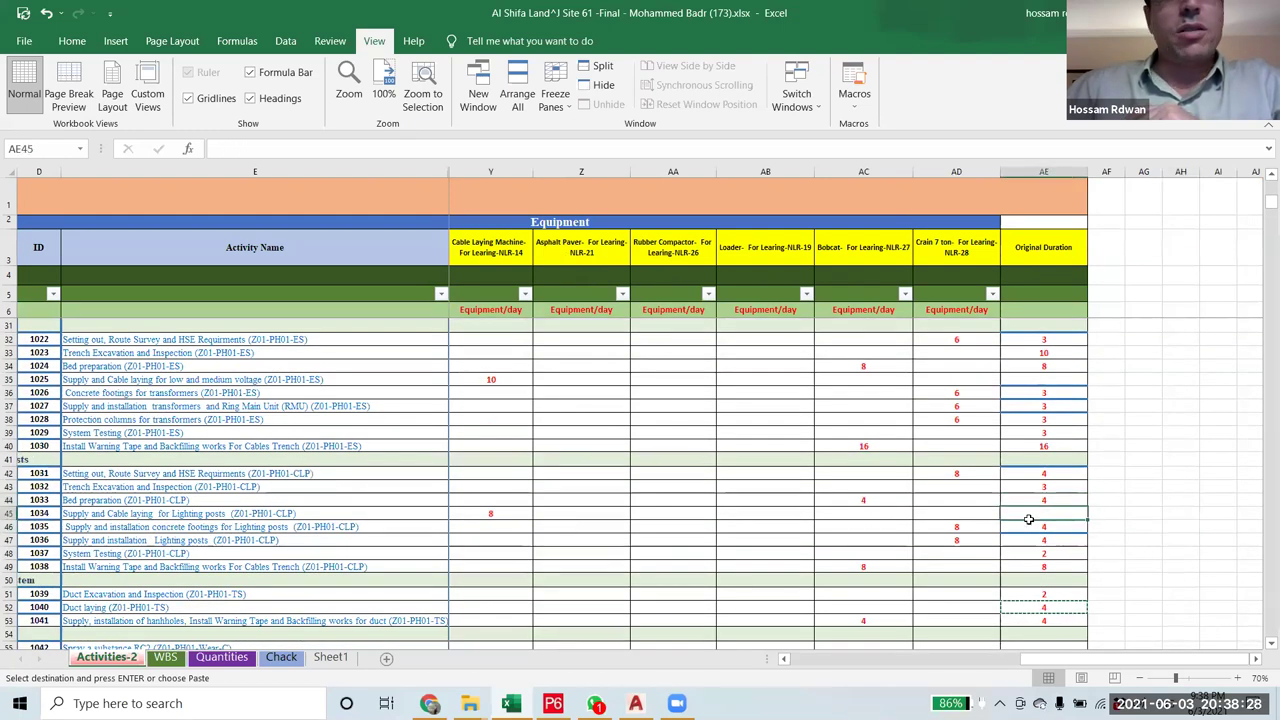
left_click(7, 513)
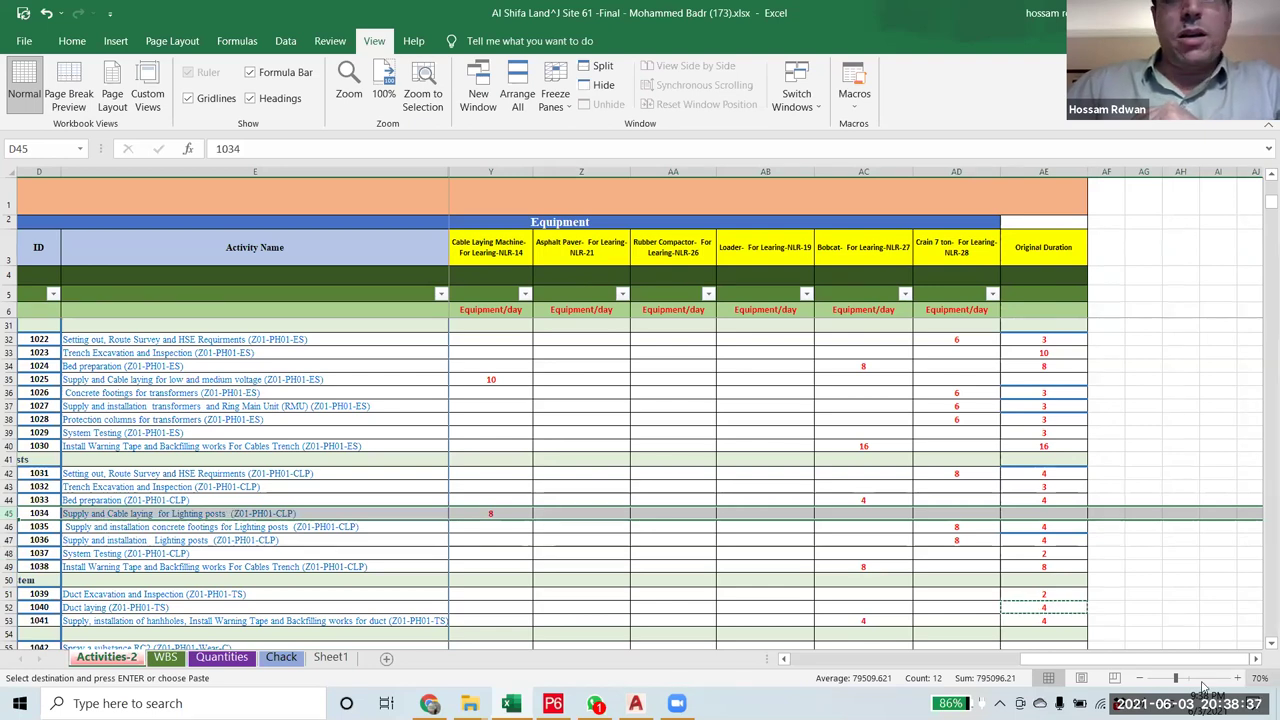
left_click_drag(1125, 660, 1090, 690)
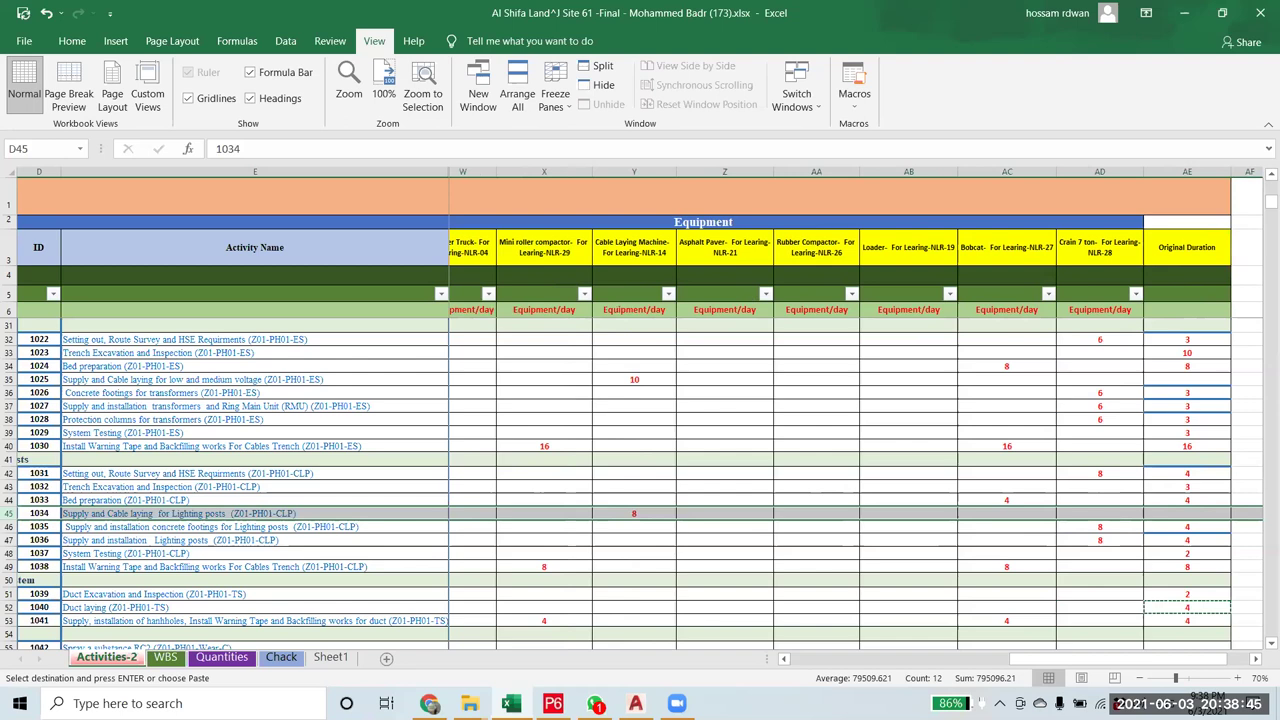
scroll(927, 670, "right", 1)
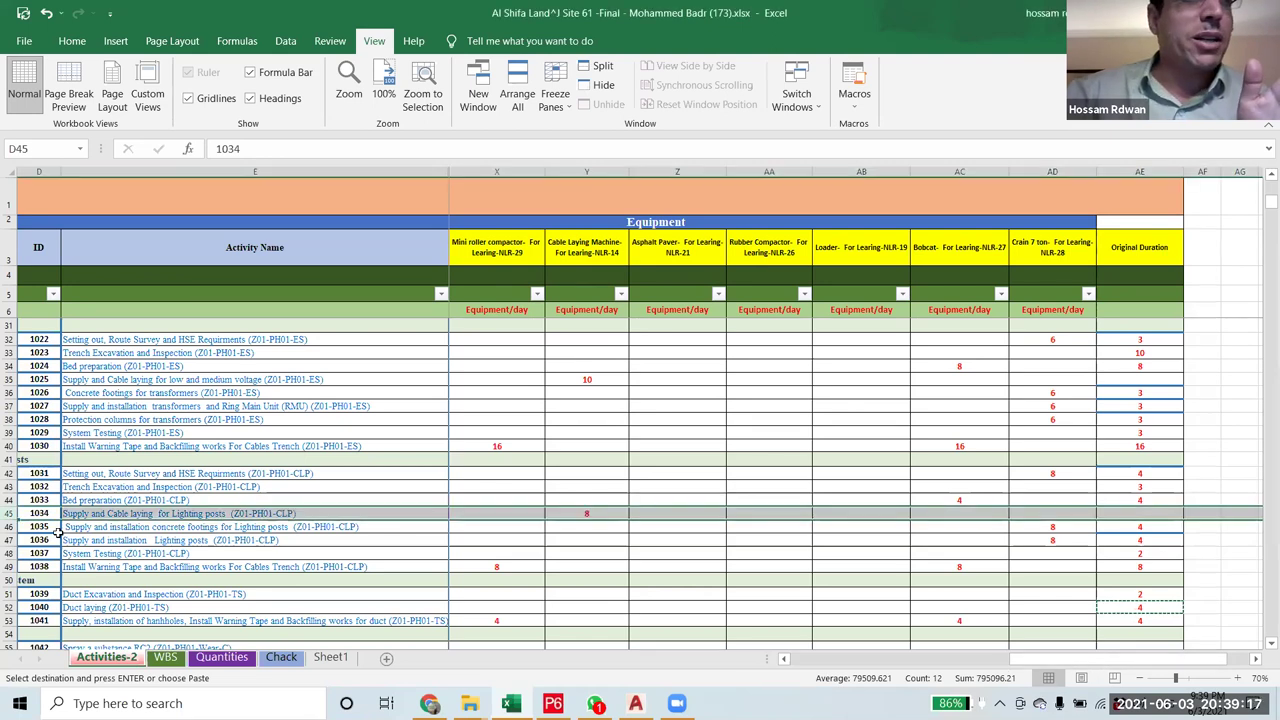
scroll(120, 545, "up", 4)
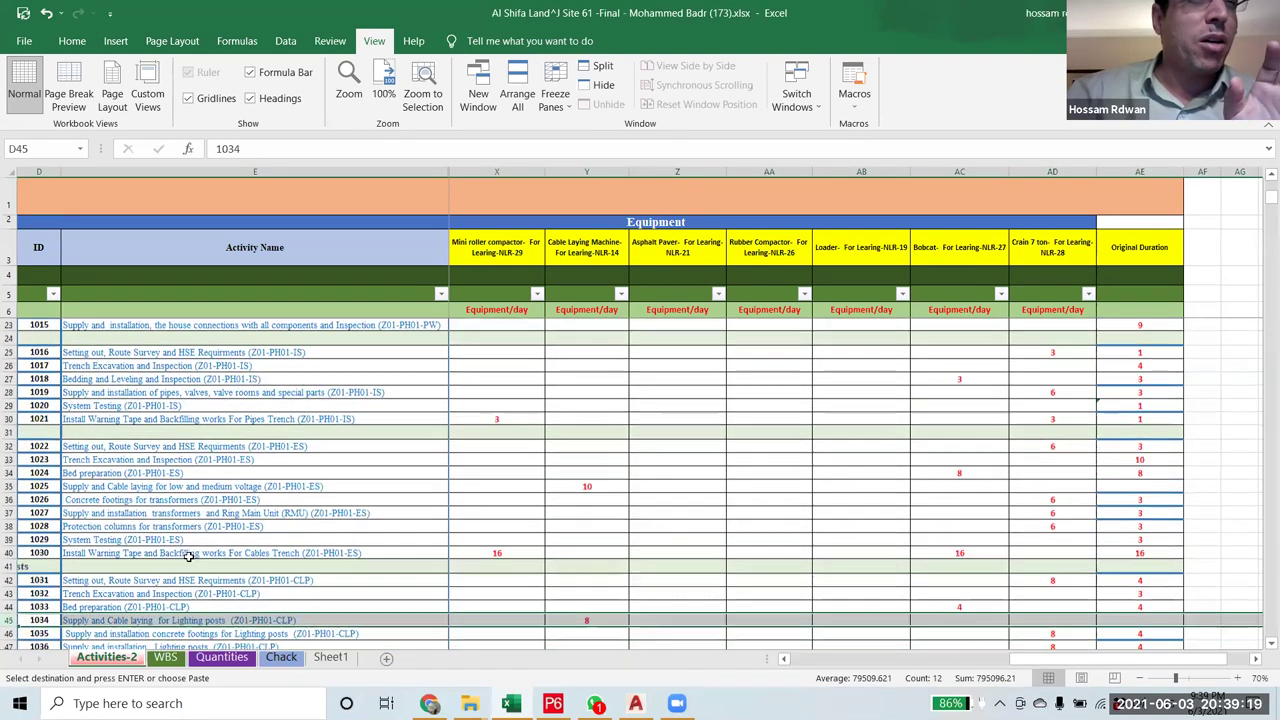
scroll(188, 556, "down", 7)
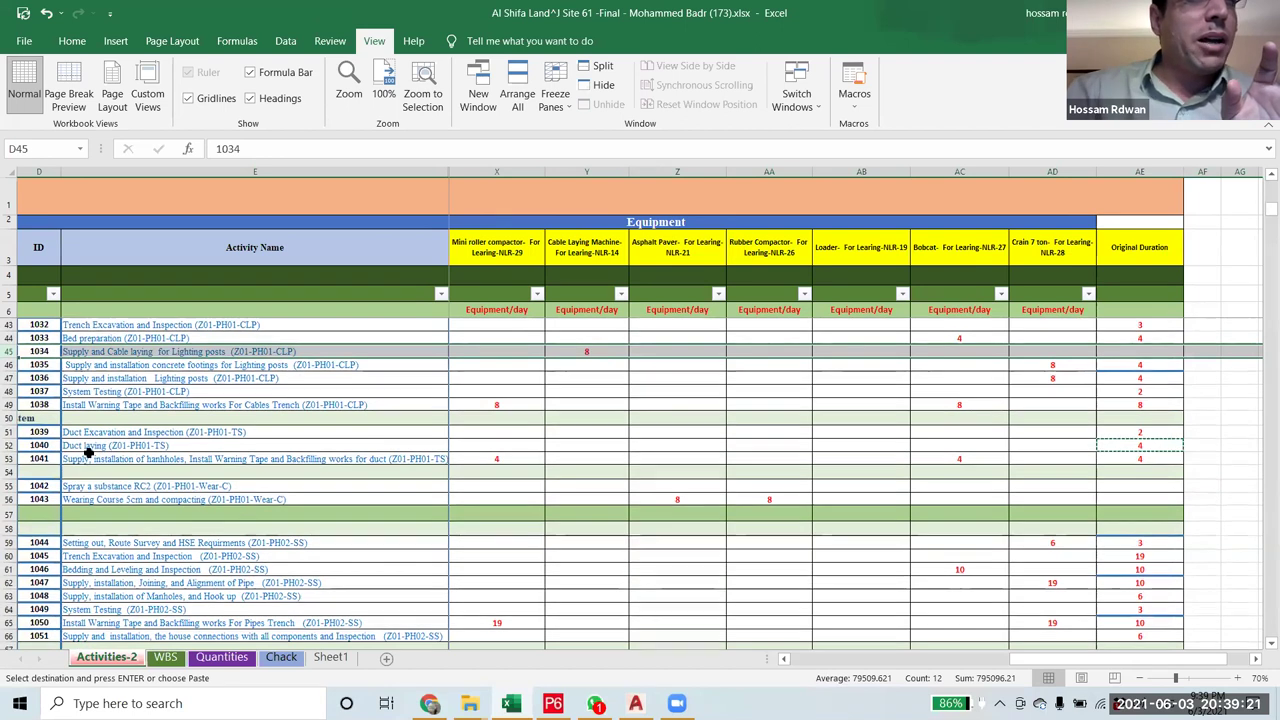
left_click(70, 446)
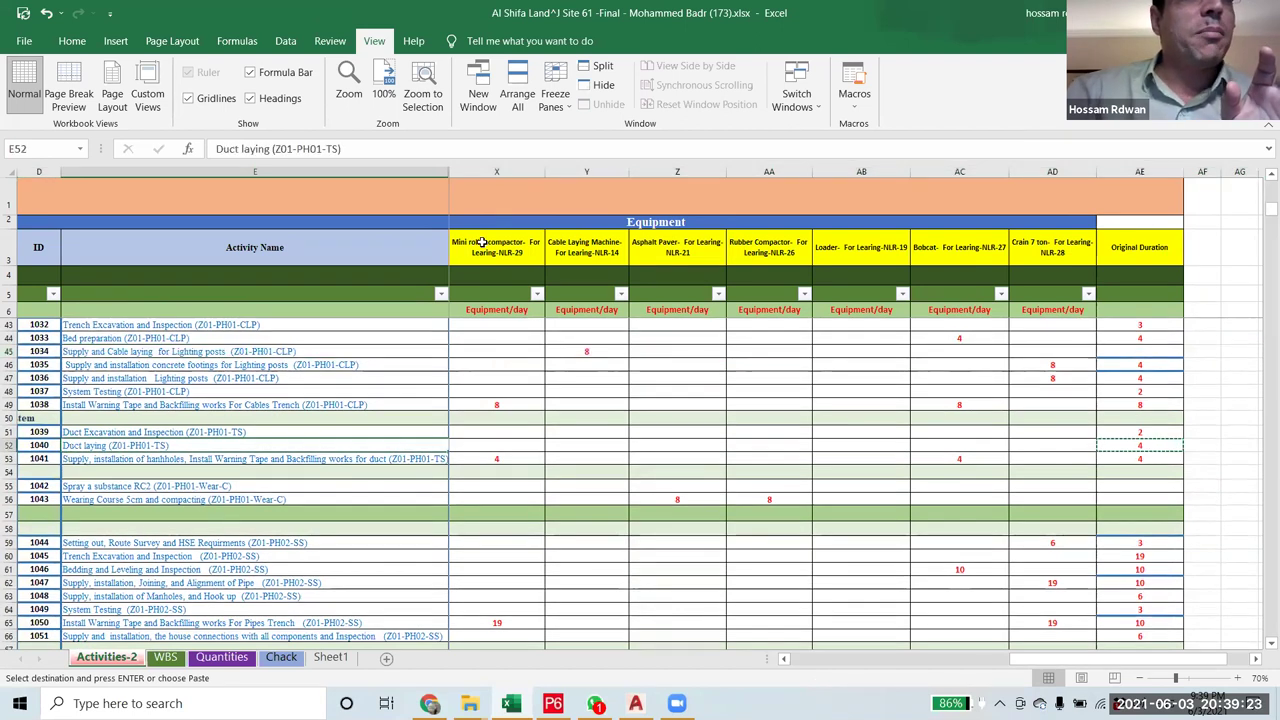
left_click(441, 293)
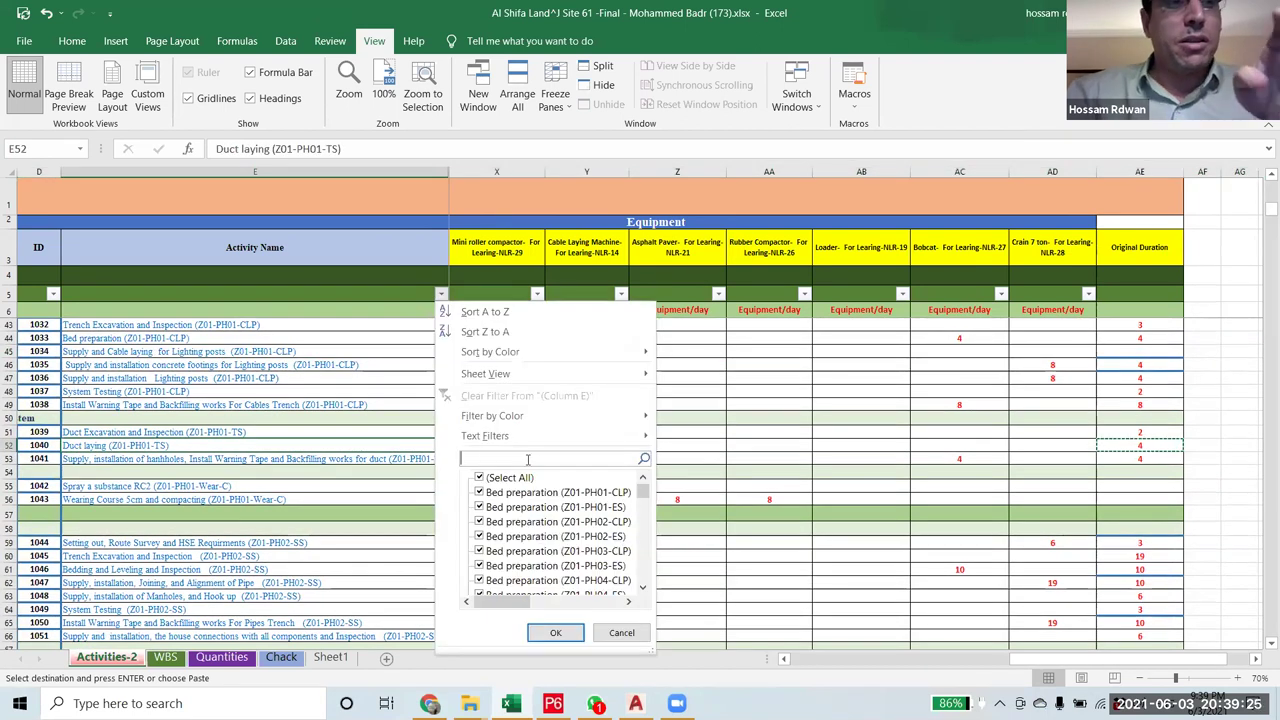
type("4")
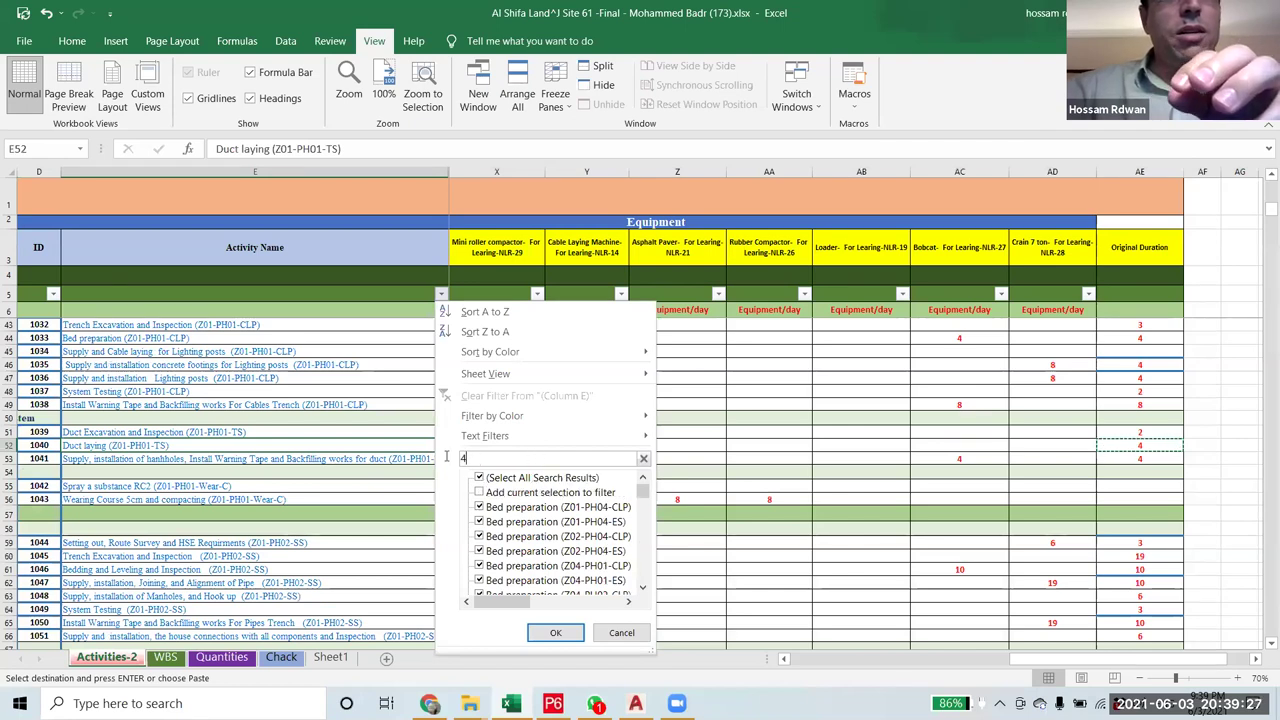
left_click(628, 634)
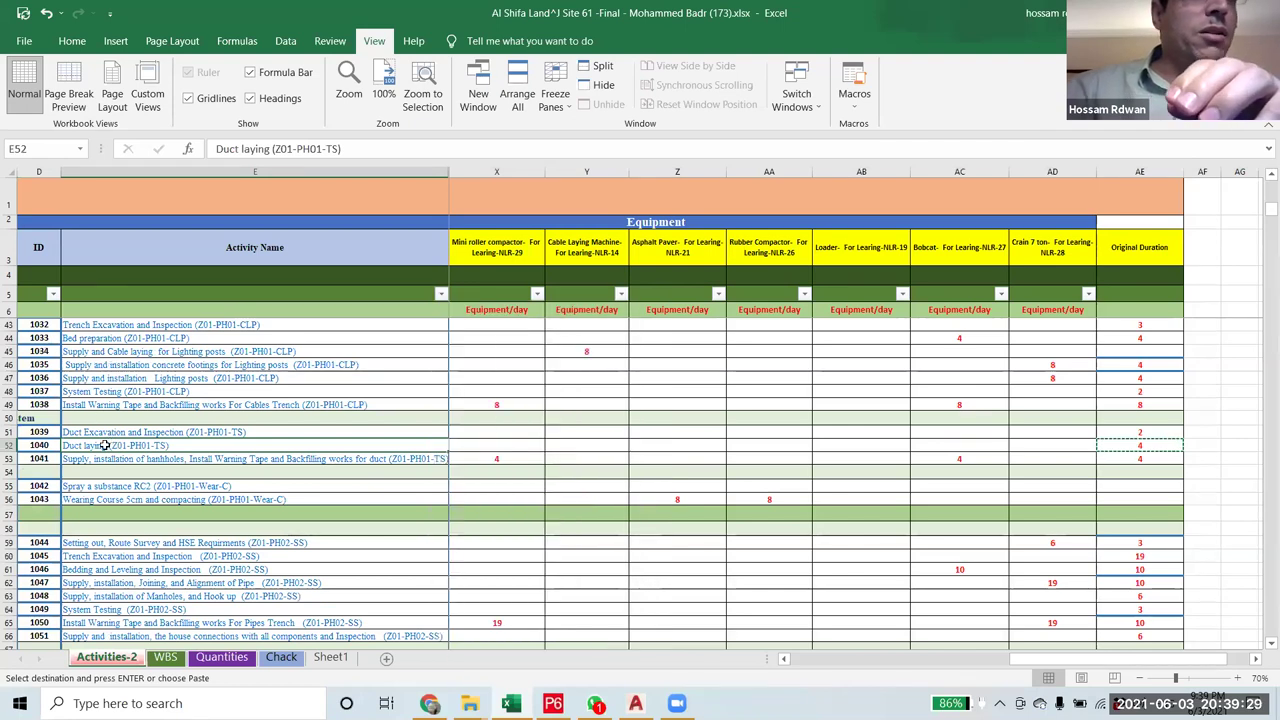
- Filter the Activity Name column by the text "Duct laying", copied from the name in cell E52
left_click_drag(268, 148, 216, 148)
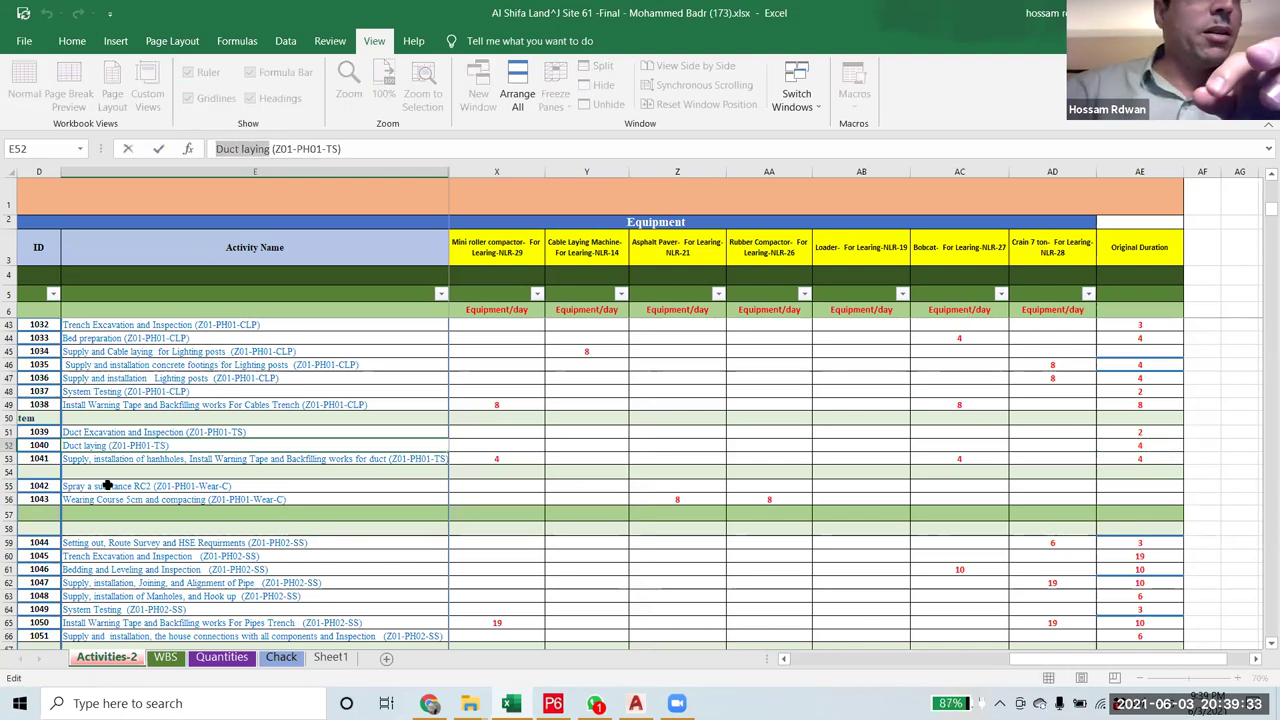
key("Escape")
left_click(441, 293)
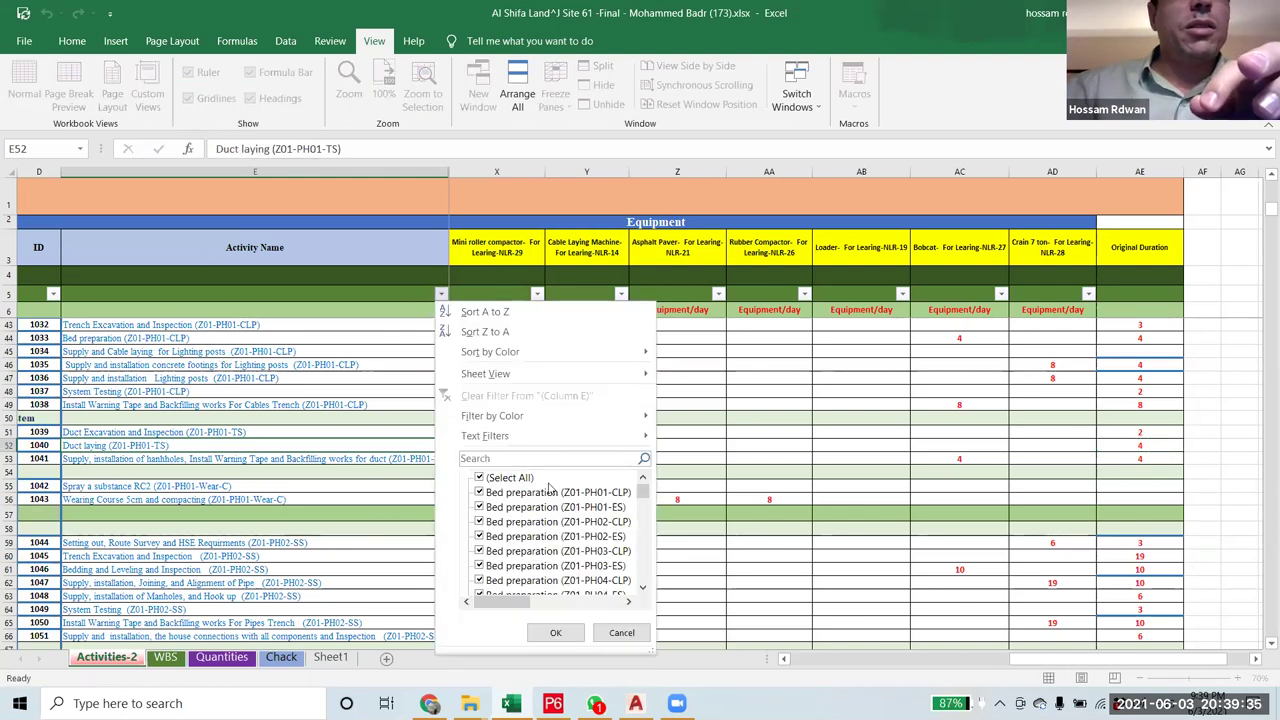
left_click(539, 459)
key("ctrl+v")
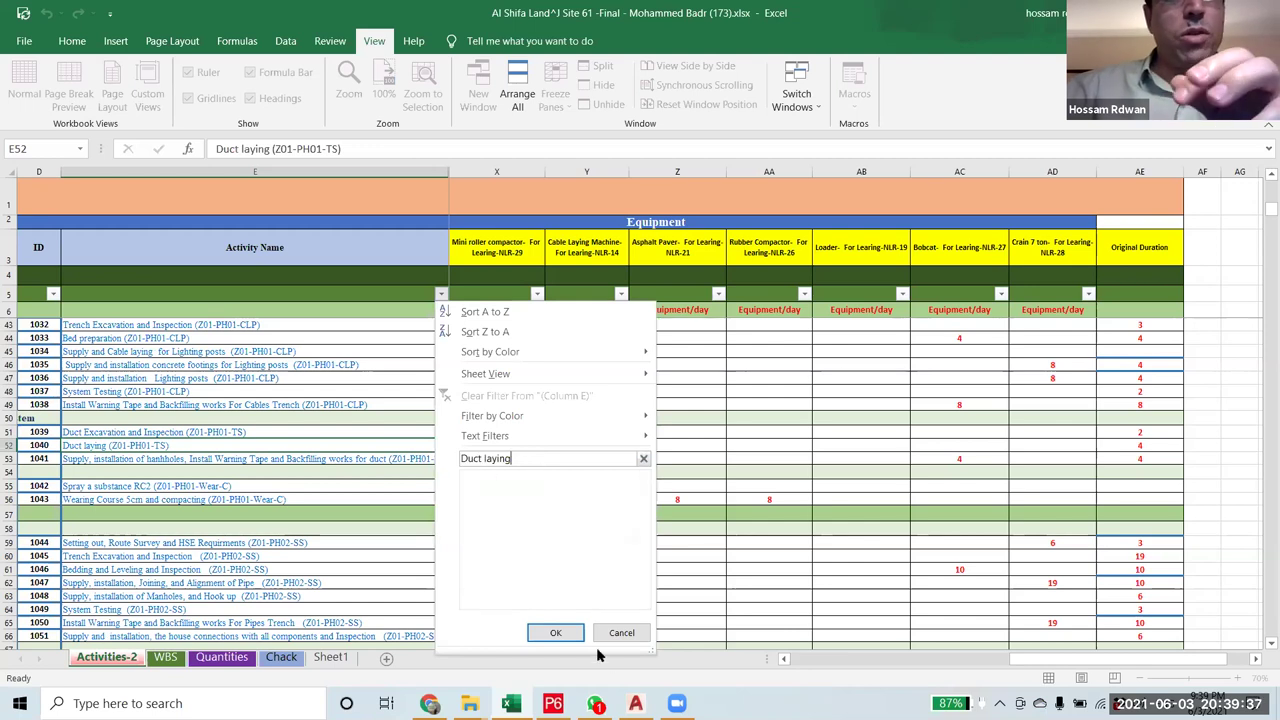
left_click(556, 632)
- Examine the Original Duration formulas of the duct laying activities and the Skilled labor formula in O52 that they refer to
left_click(1053, 579)
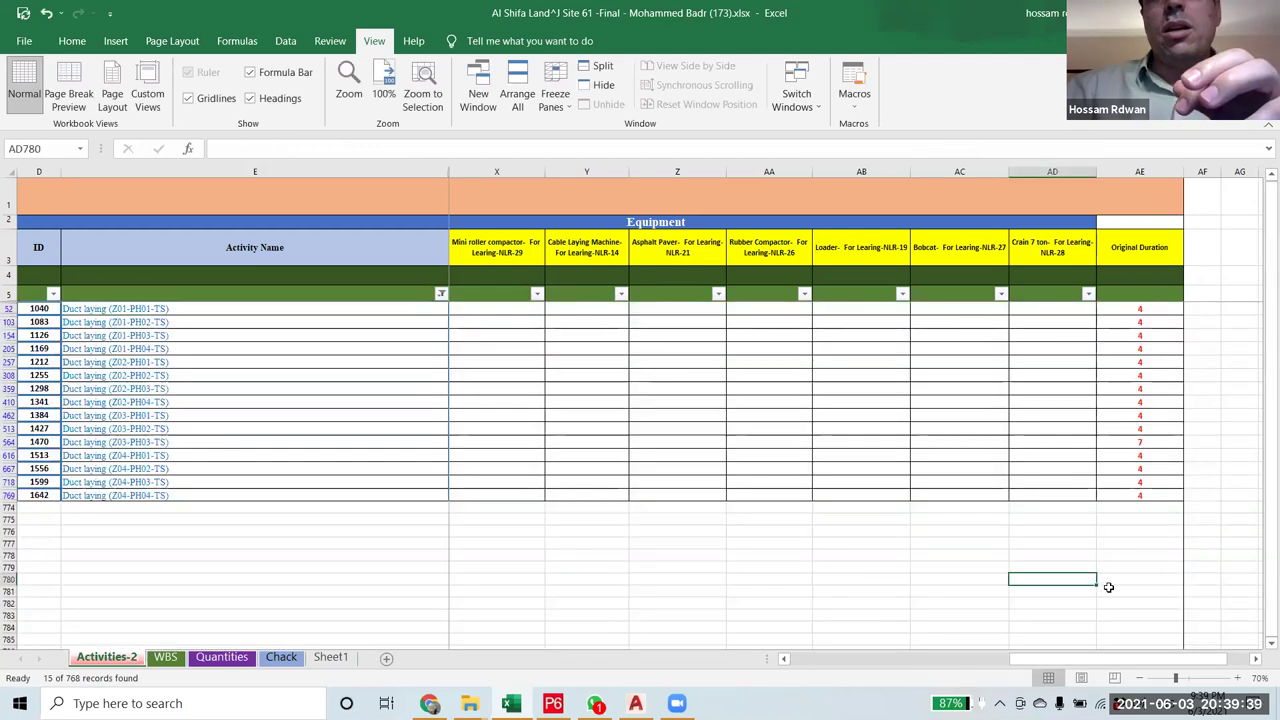
left_click(1133, 309)
left_click_drag(1035, 659, 1090, 668)
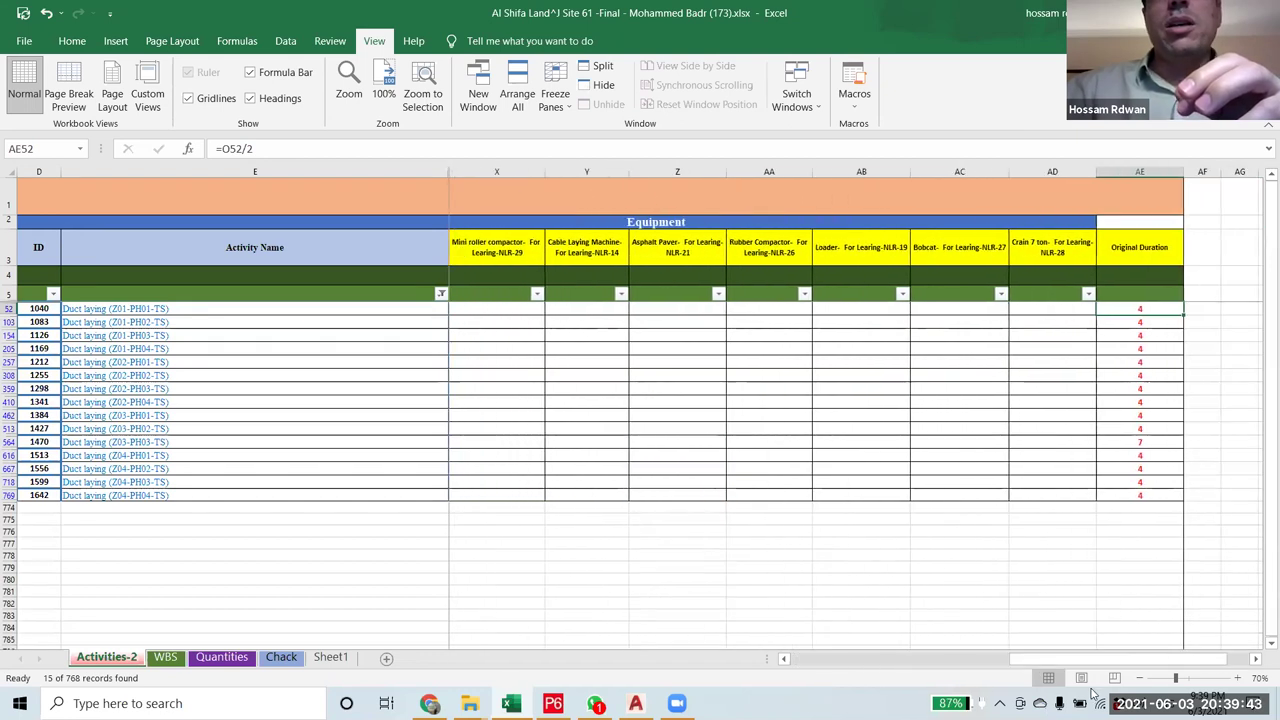
left_click(1157, 321)
left_click(1157, 337)
left_click(1150, 348)
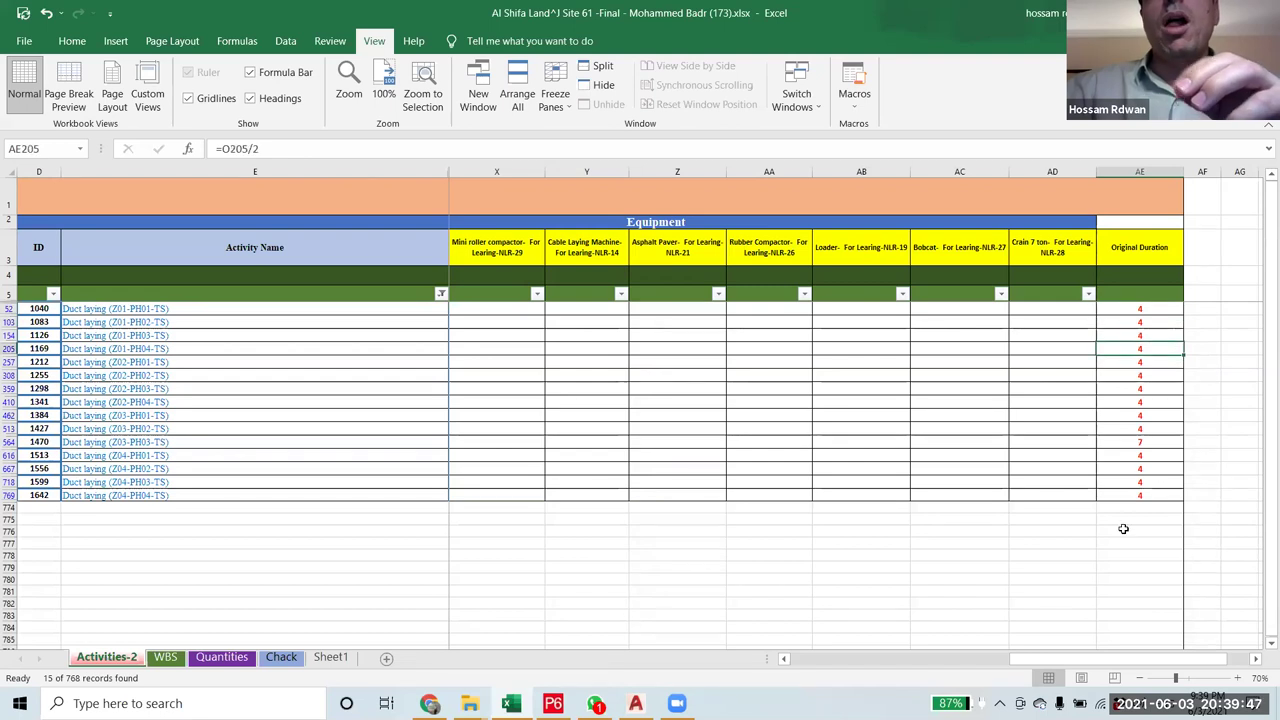
left_click_drag(1074, 662, 760, 688)
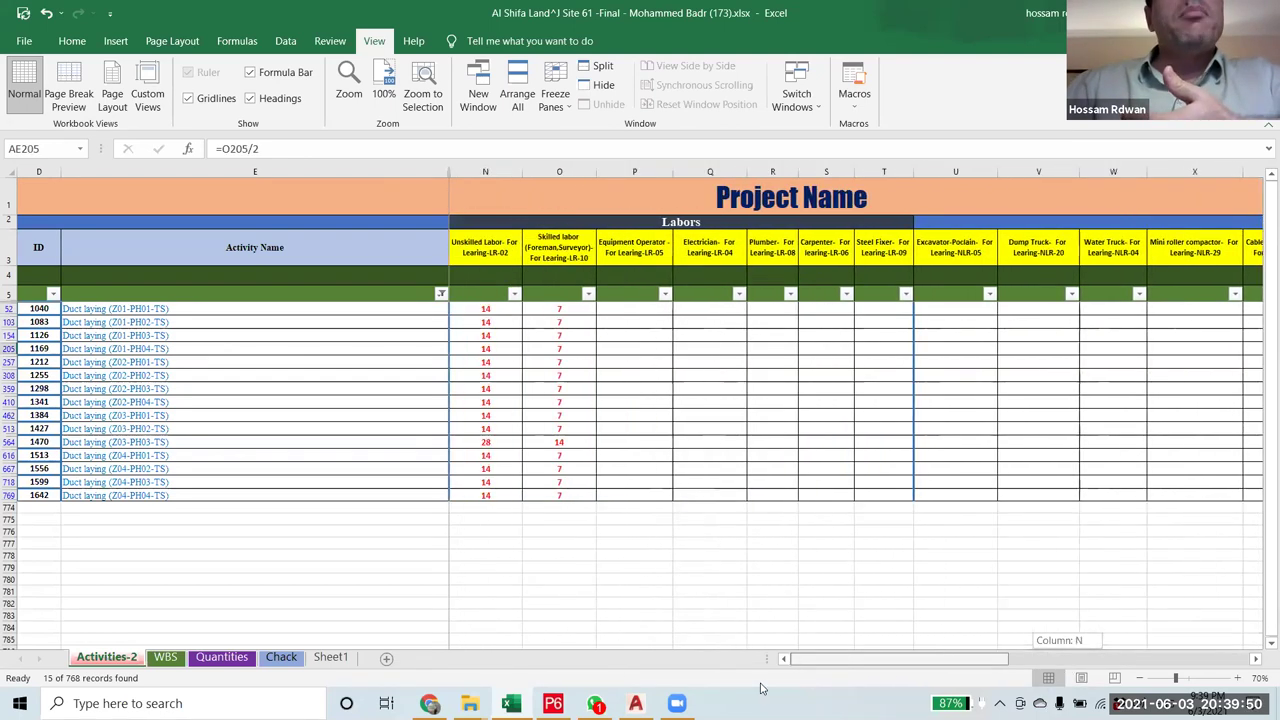
left_click(537, 310)
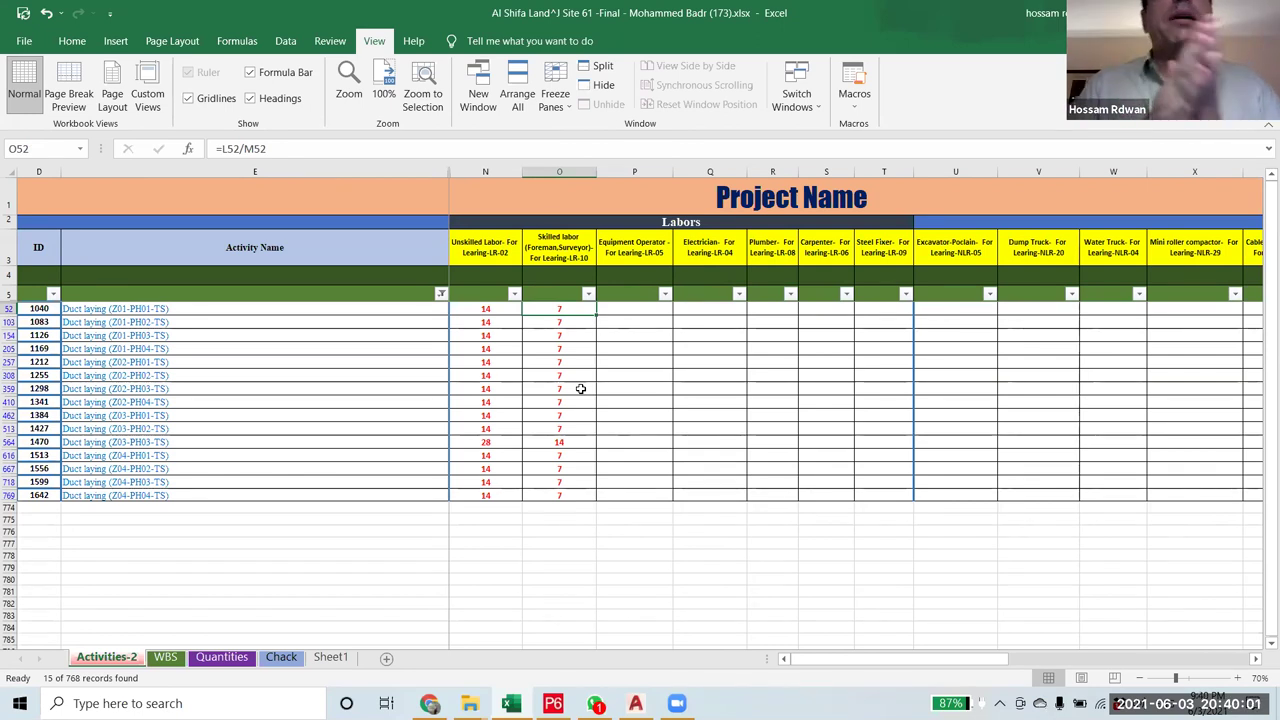
- Show all activities again by removing the Activity Name filter, and unfreeze the worksheet panes
left_click(441, 294)
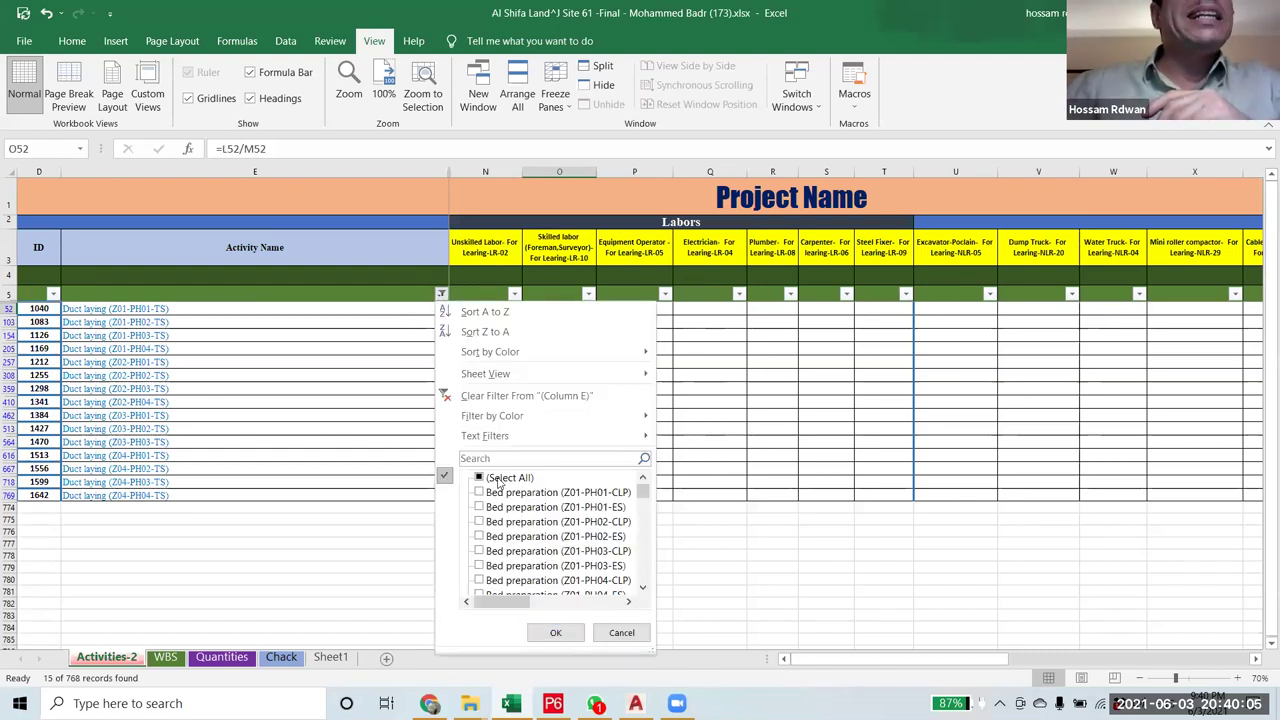
left_click(556, 632)
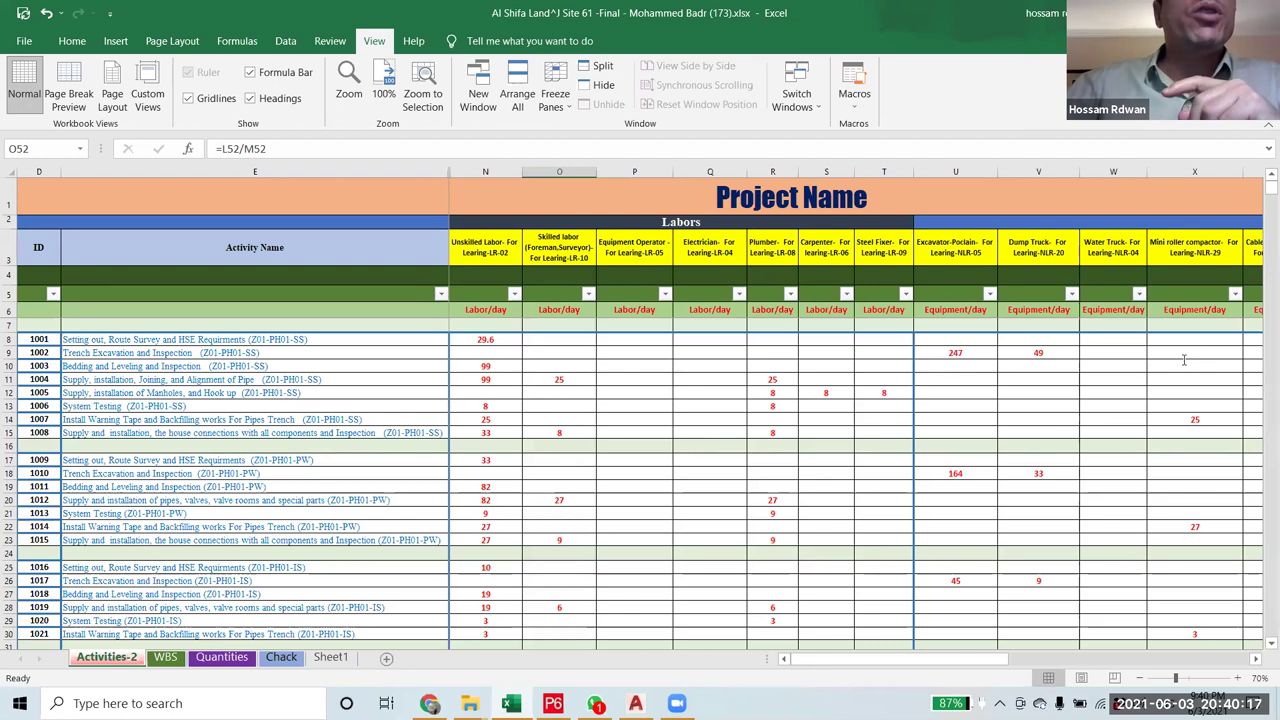
left_click(555, 93)
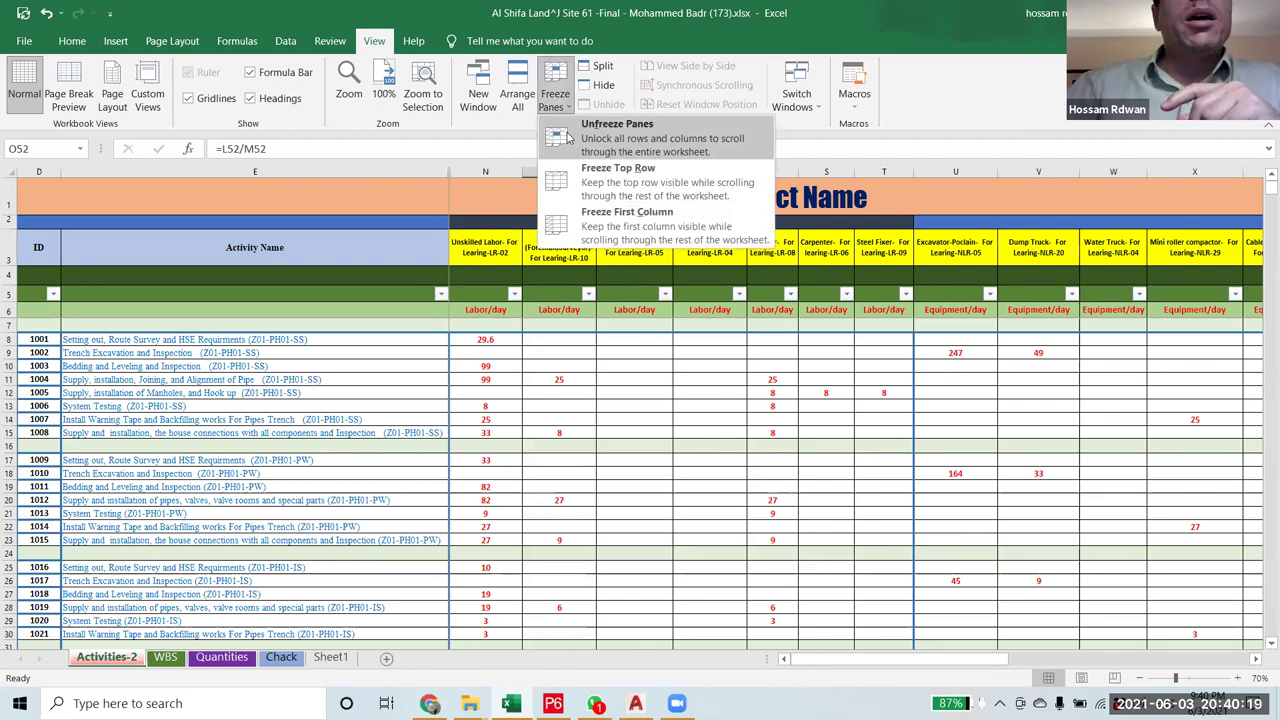
left_click(567, 138)
- Unhide the columns between Activity Name and the Unskilled Labor column
left_click_drag(922, 659, 880, 659)
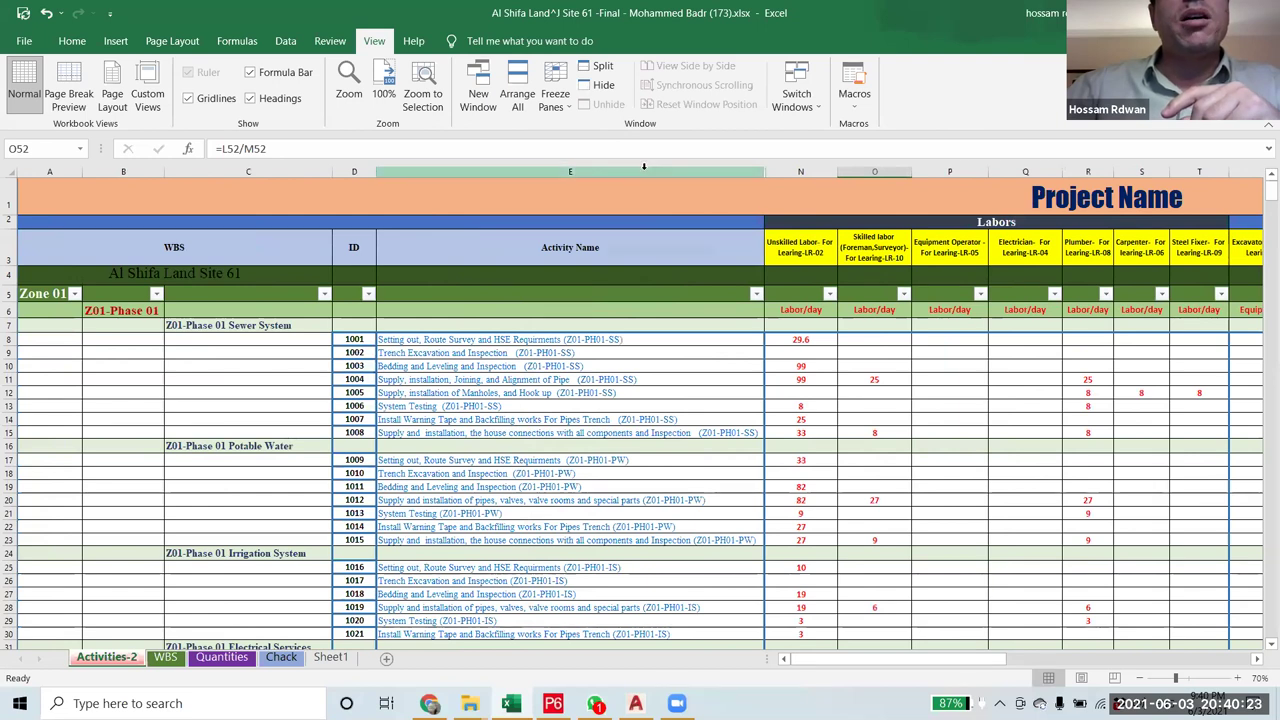
left_click_drag(650, 165, 800, 165)
right_click(790, 174)
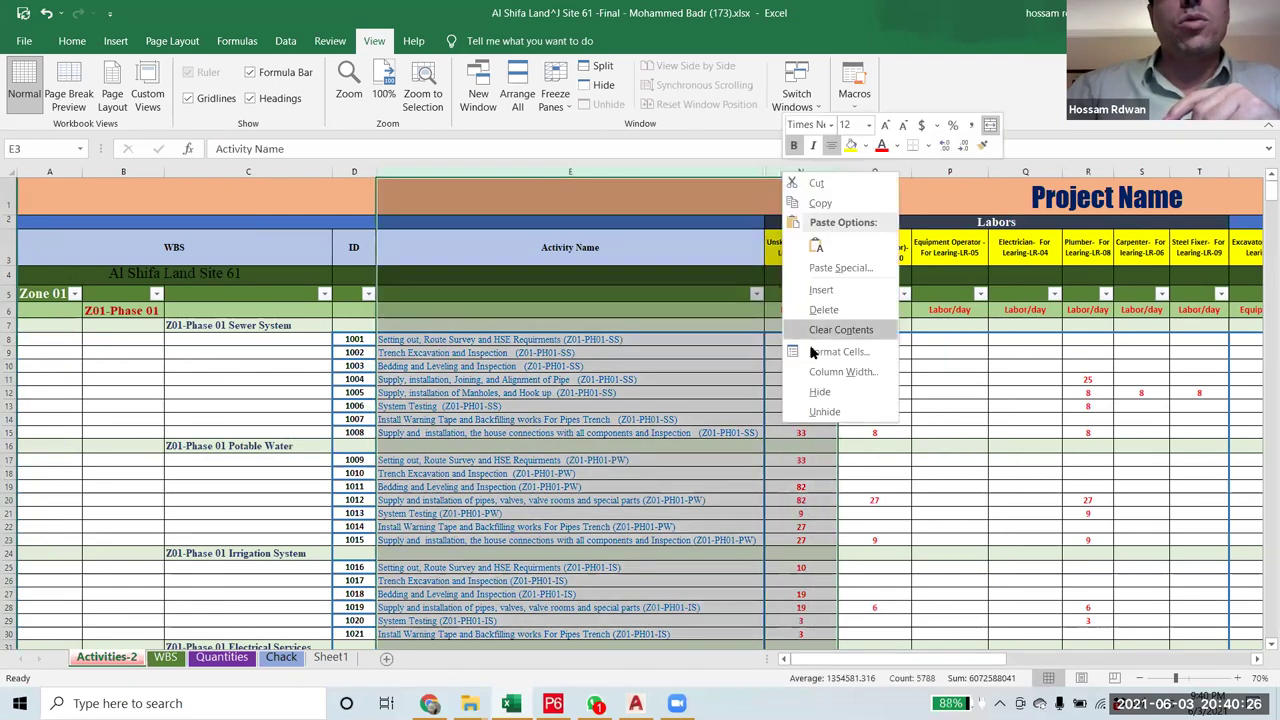
left_click(835, 412)
- Examine the Labors columns and how the unskilled and skilled labor formulas in N28 and O28 use quantity and productivity
left_click_drag(847, 661, 933, 660)
left_click_drag(1001, 178, 1030, 208)
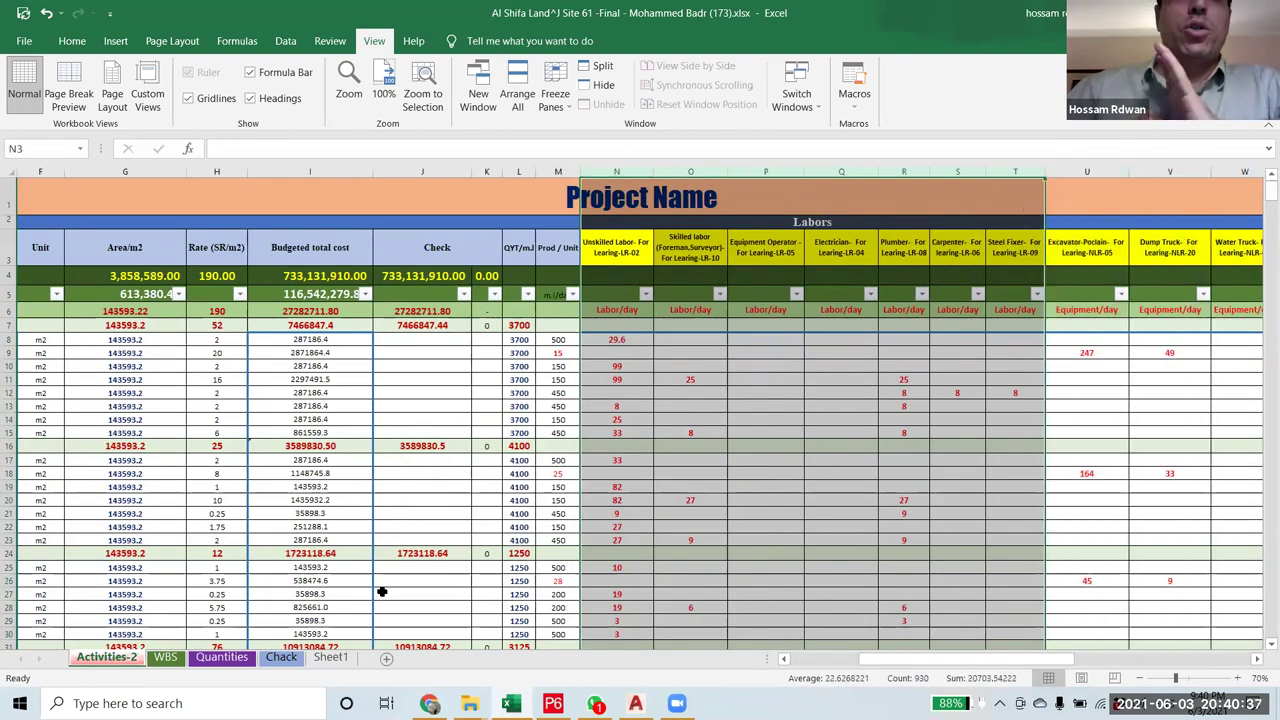
left_click(603, 609)
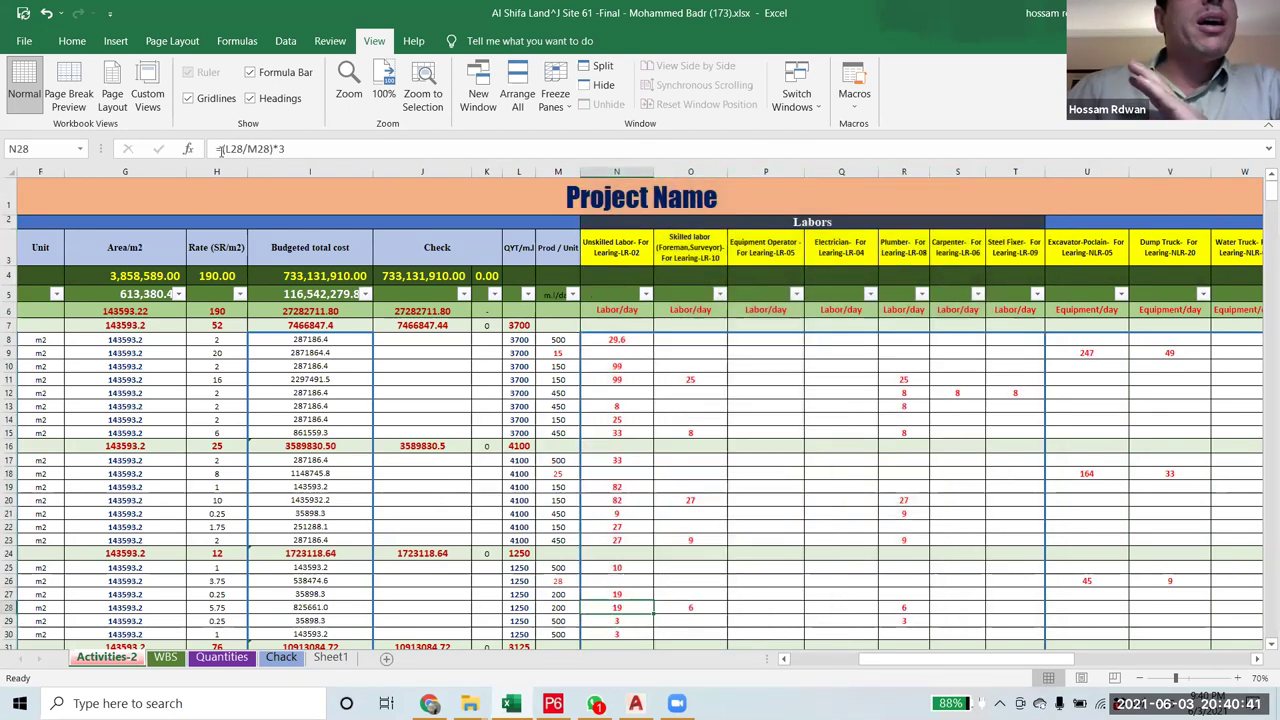
left_click_drag(221, 150, 288, 150)
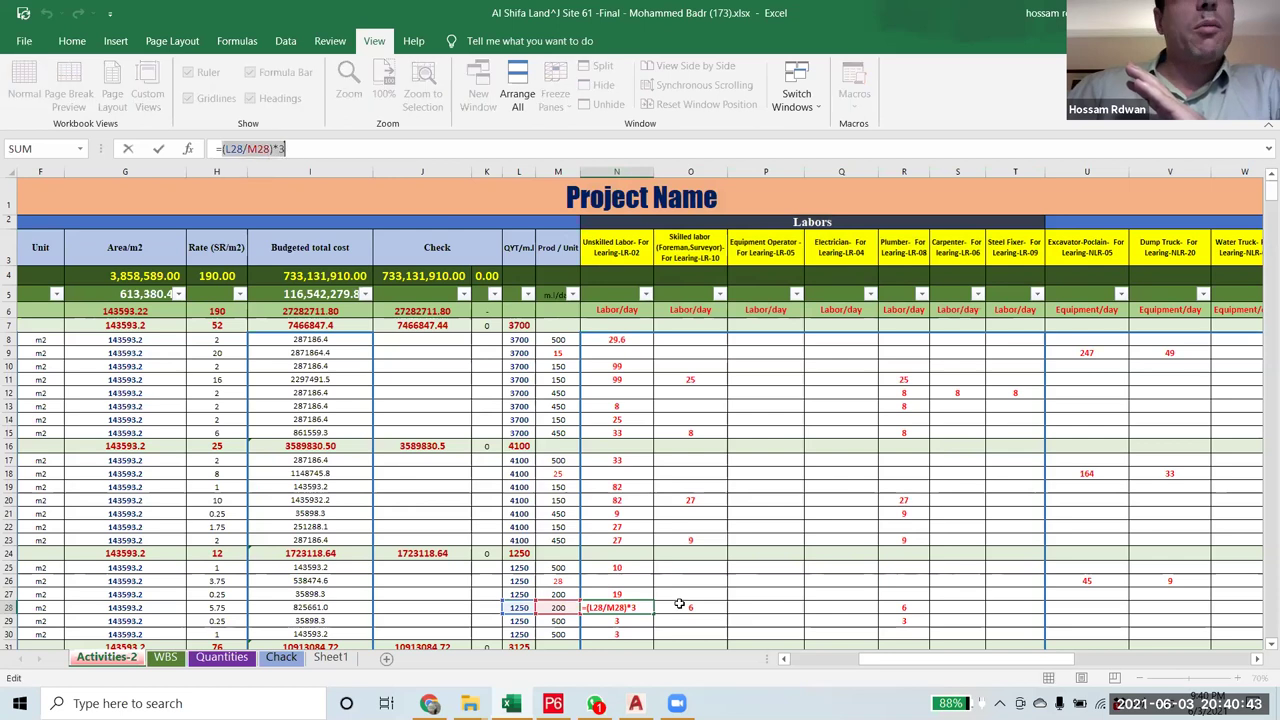
scroll(708, 595, "down", 1)
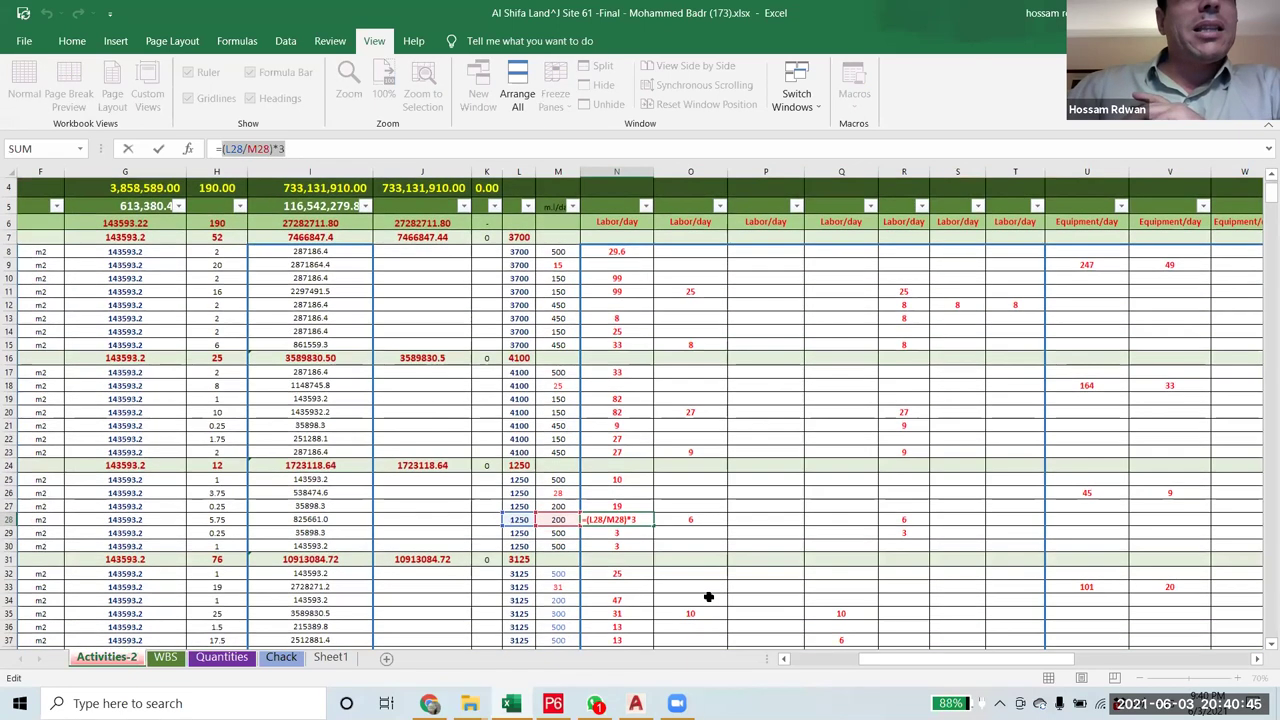
scroll(708, 597, "up", 1)
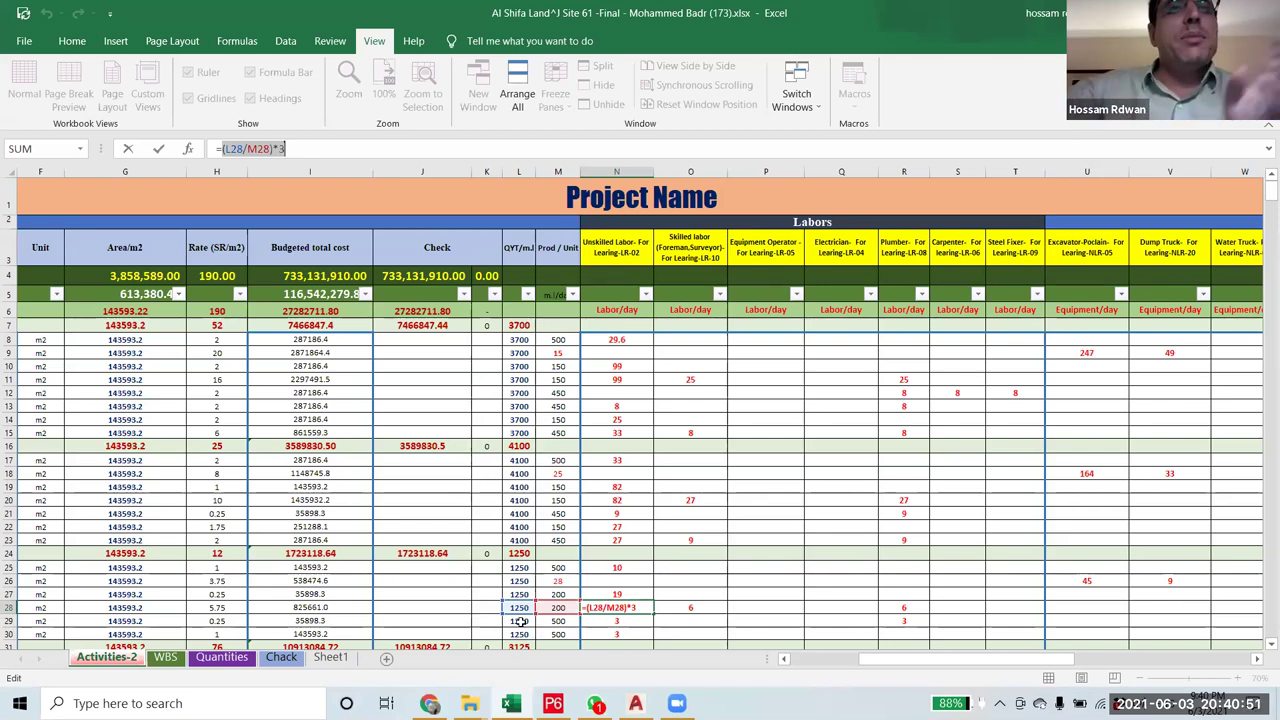
left_click(690, 580)
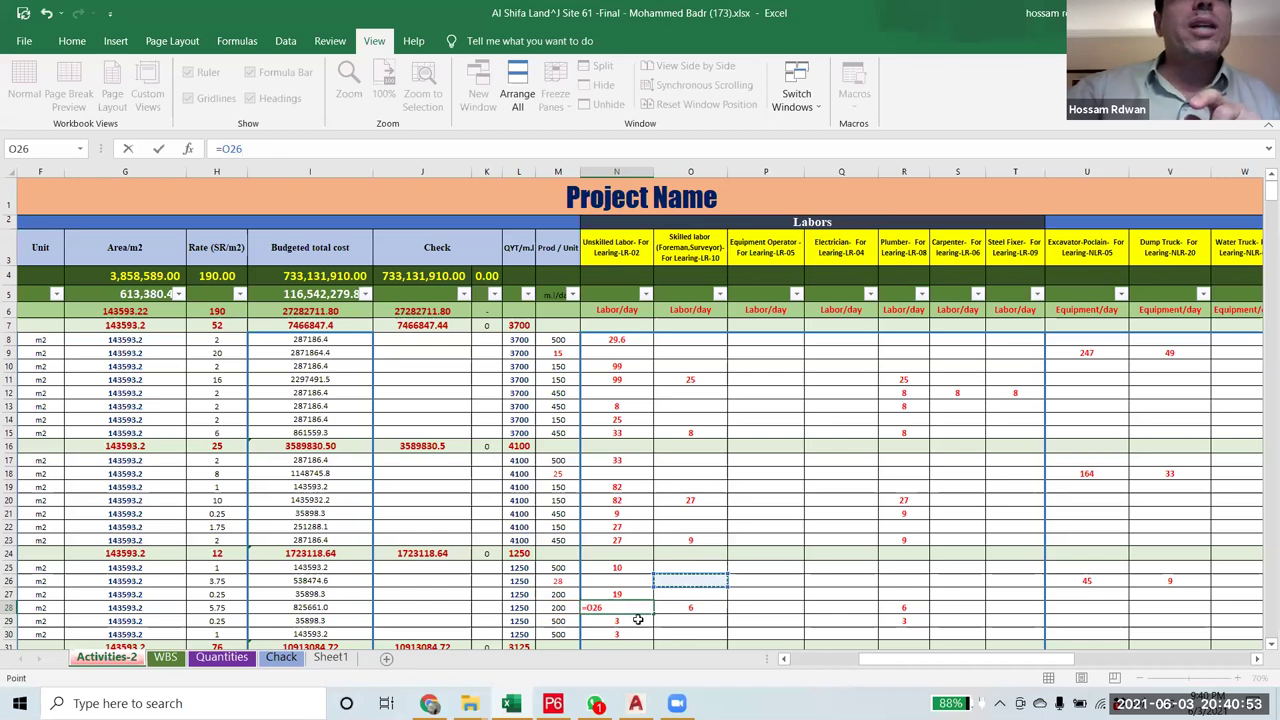
key("Escape")
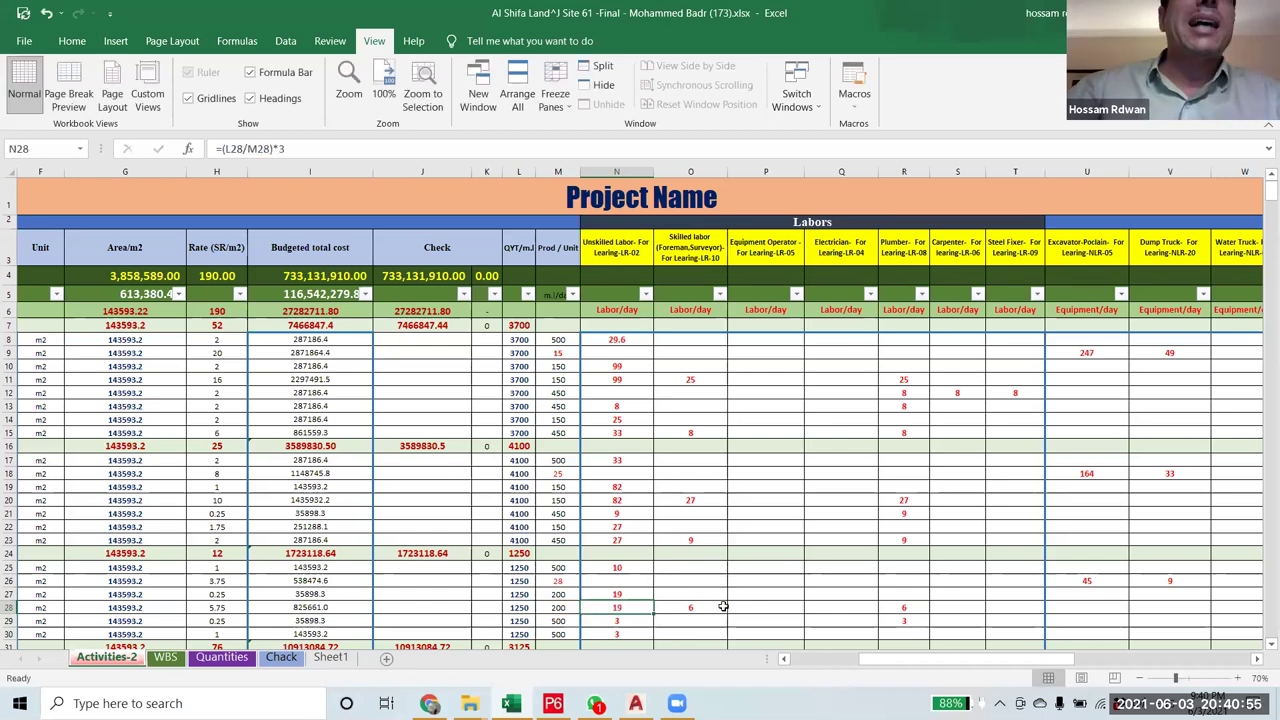
scroll(723, 606, "down", 2)
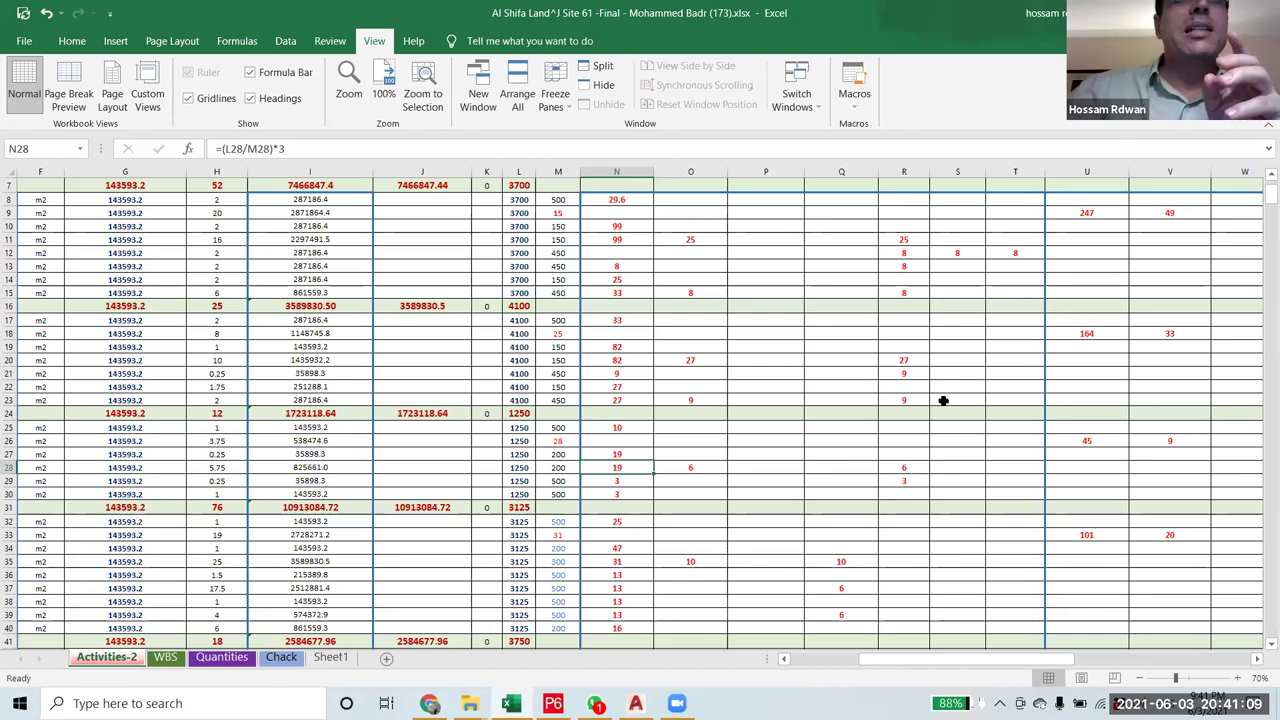
left_click(672, 469)
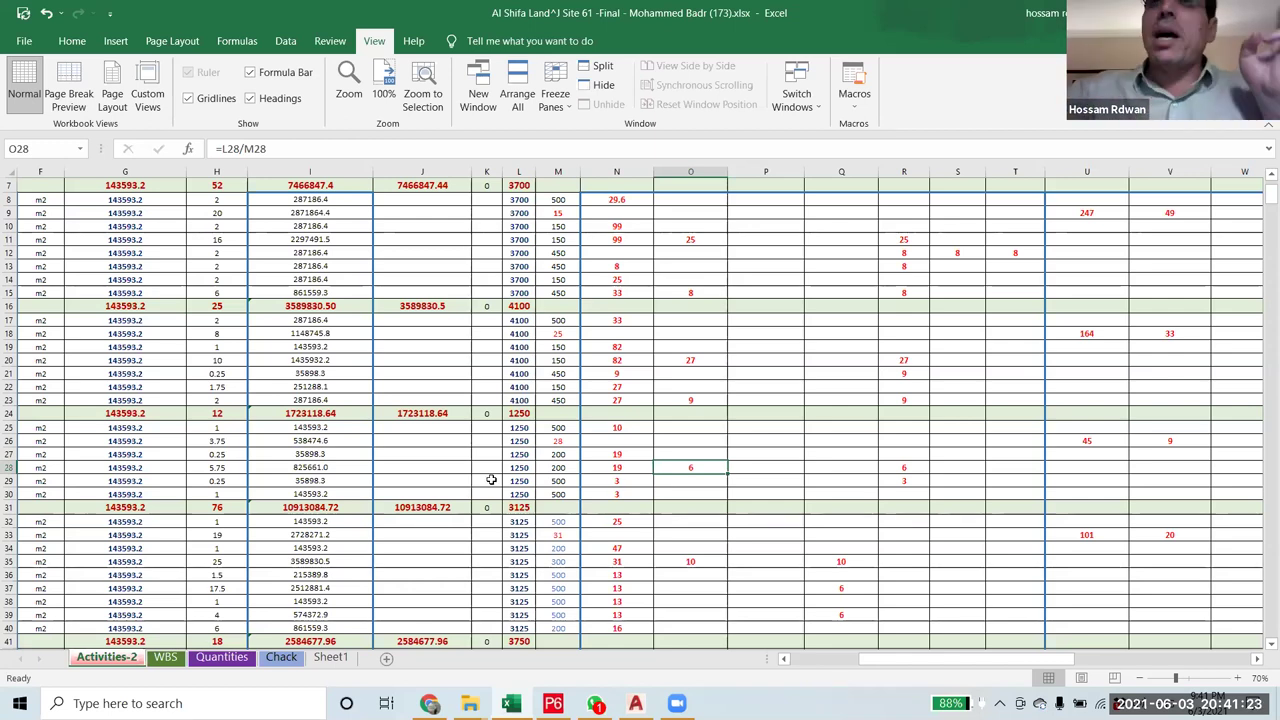
- Examine the Original Duration formulas in AE8, AE9, AE29 and AE25, and the crane cell AD8 that AE8 refers to
left_click_drag(900, 658, 1120, 668)
scroll(1051, 571, "up", 2)
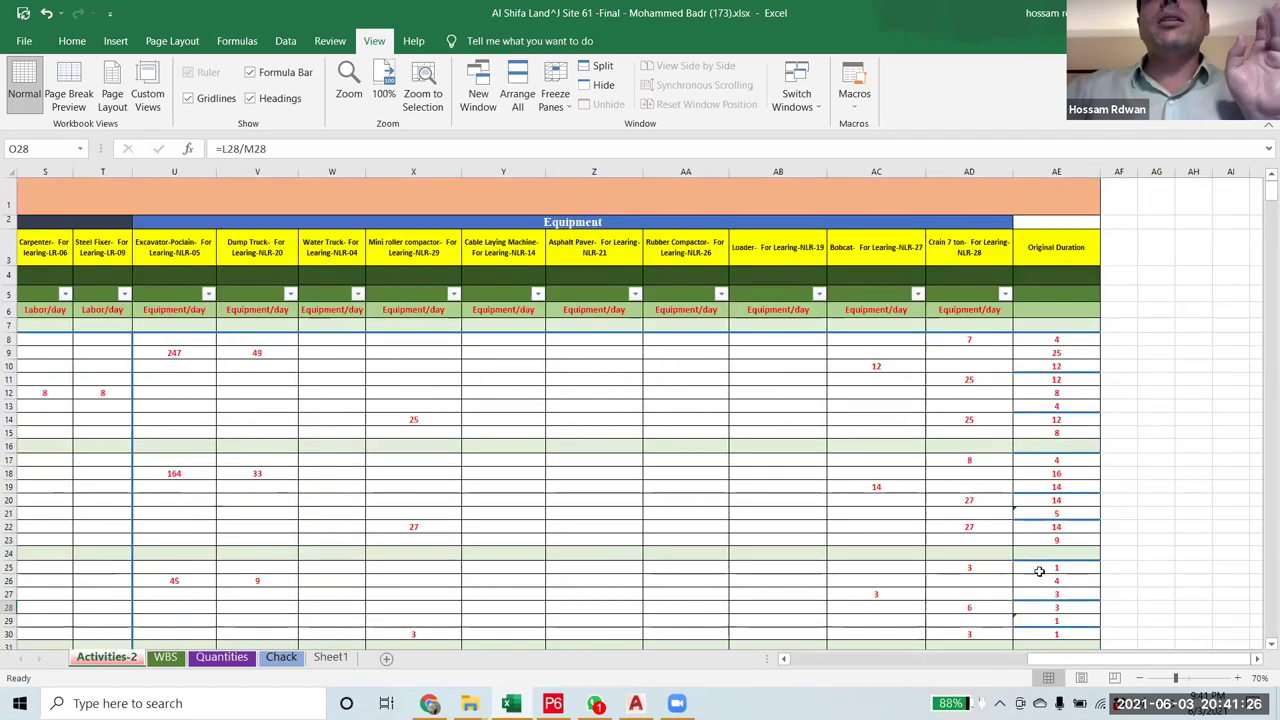
left_click(1066, 341)
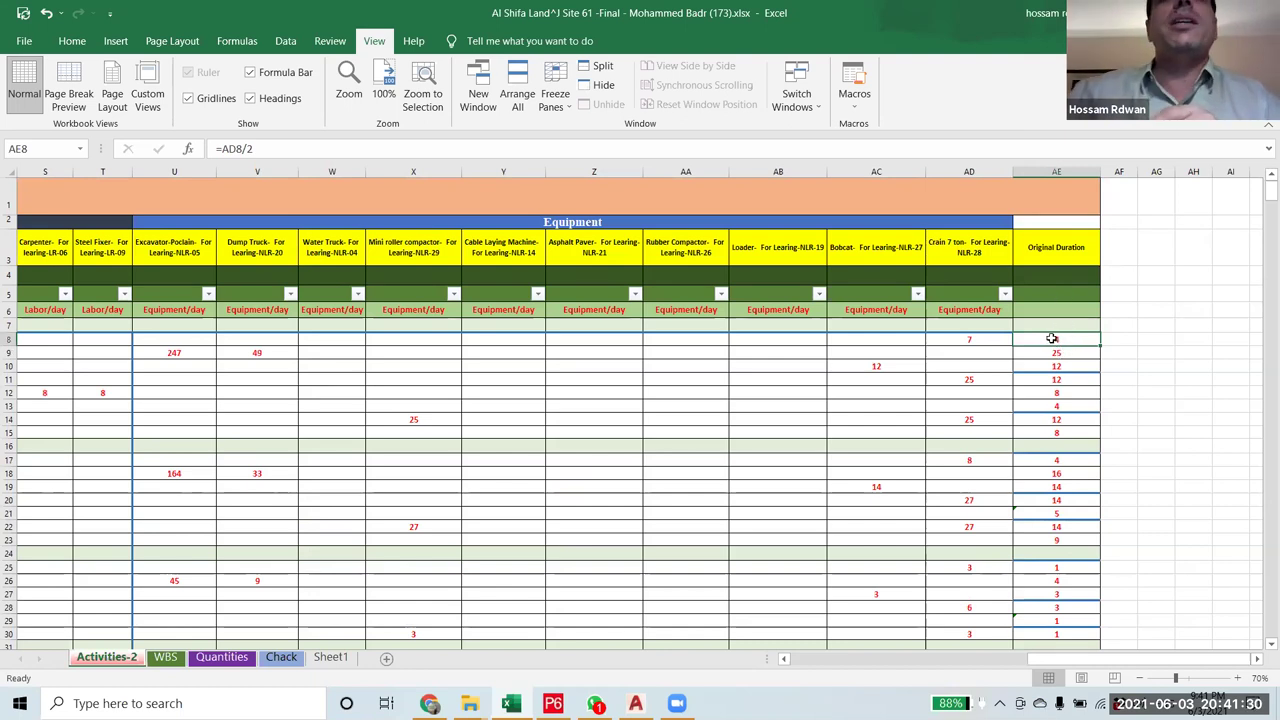
left_click(978, 341)
left_click(1076, 342)
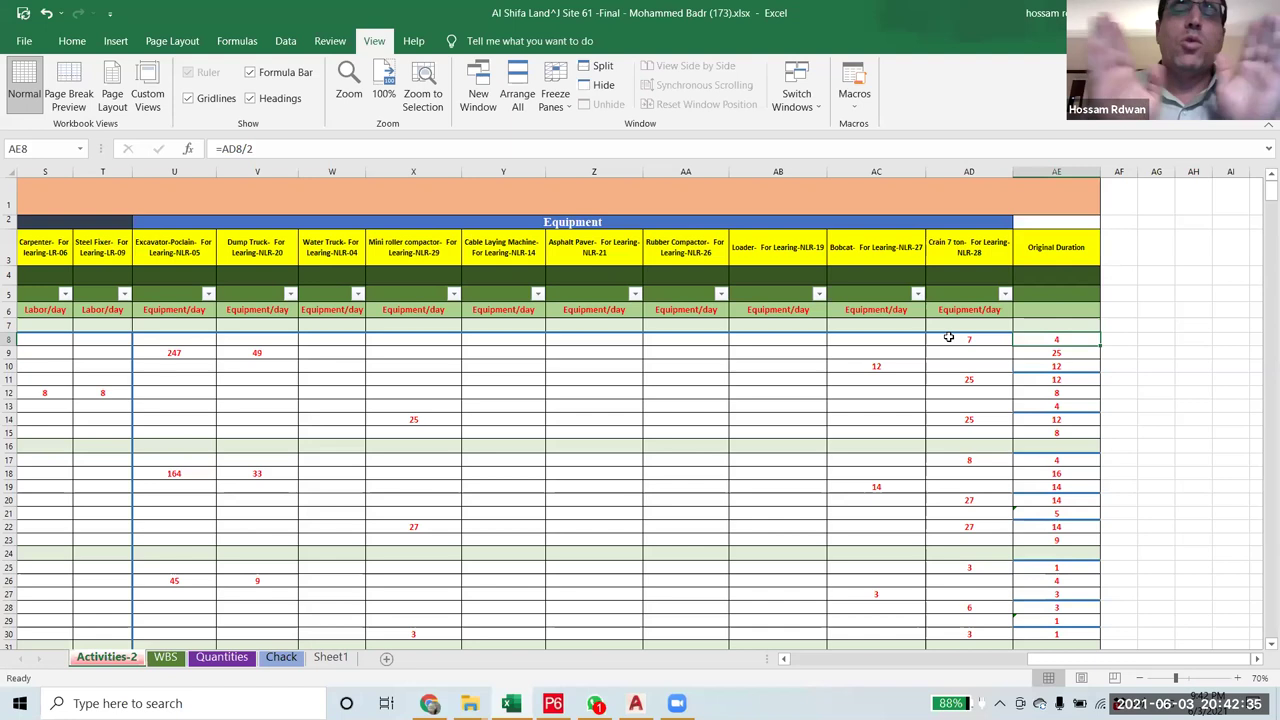
left_click(1028, 356)
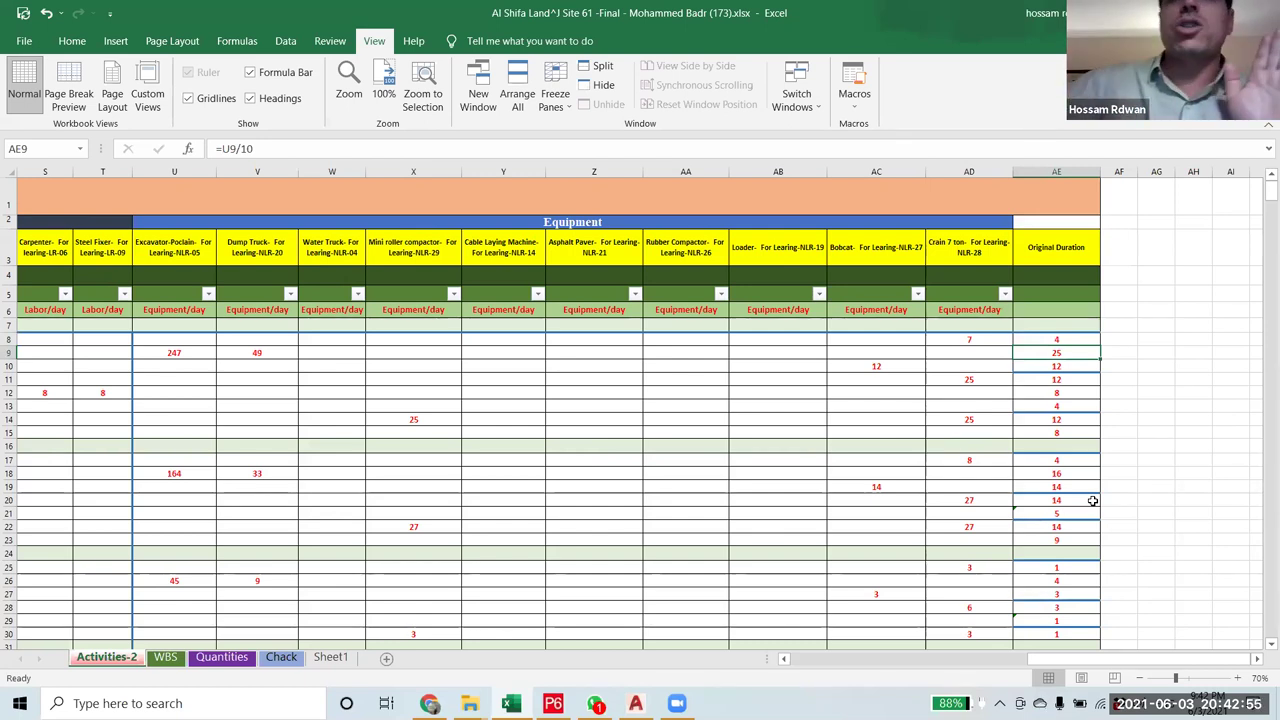
scroll(1068, 536, "down", 3)
left_click(1054, 454)
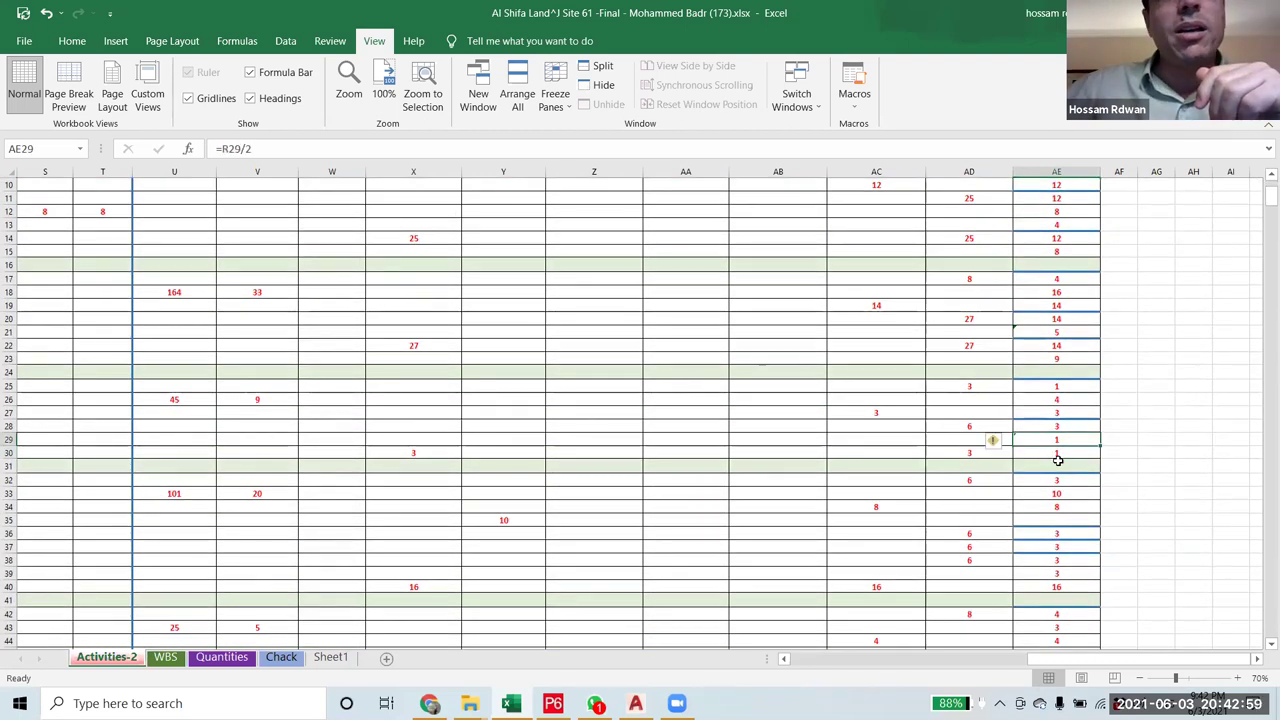
left_click(1058, 390)
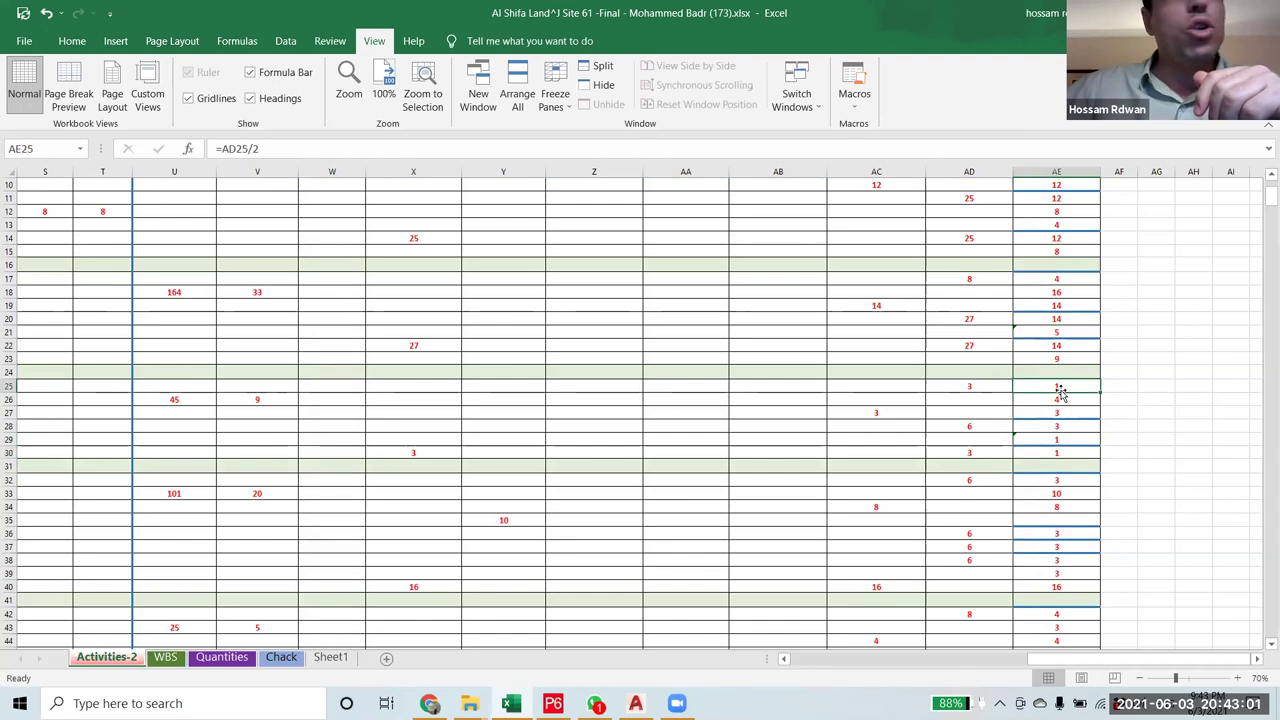
- Check the quantity in L25 and the productivity in M25 for the setting out activity 1016
left_click_drag(1083, 665, 888, 682)
scroll(870, 505, "right", 1)
left_click(997, 389)
left_click(946, 387)
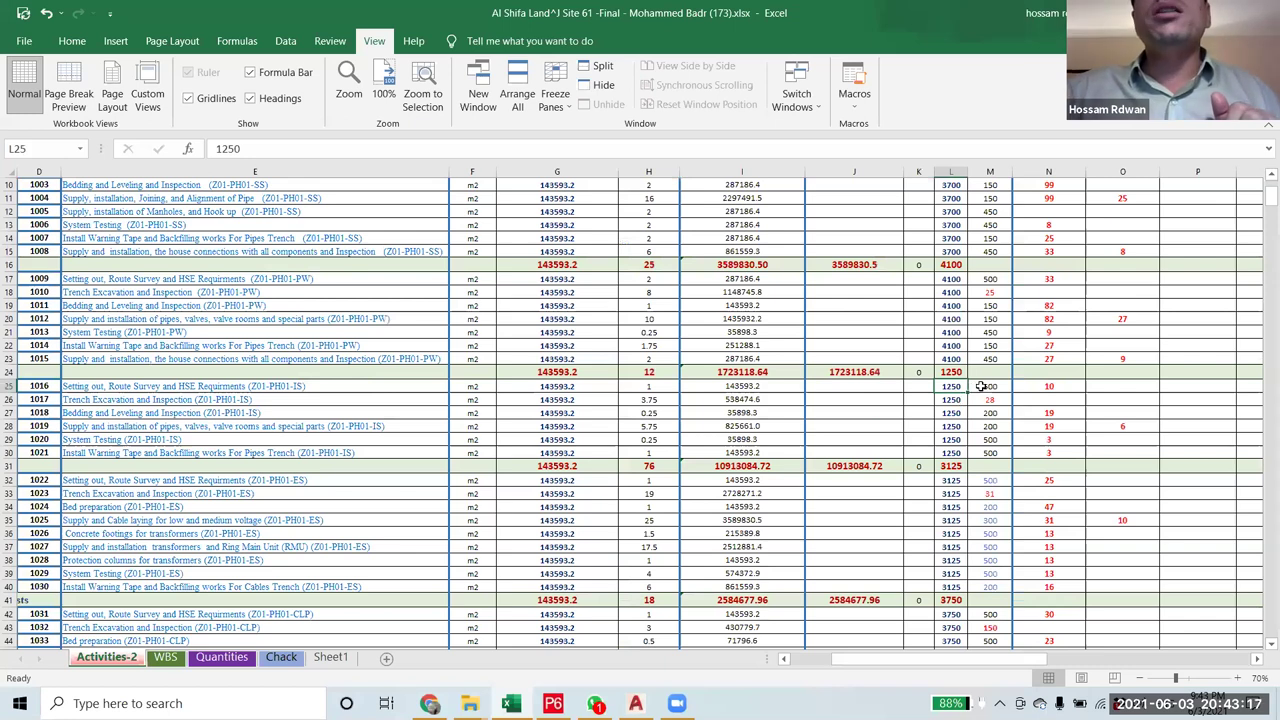
left_click(985, 386)
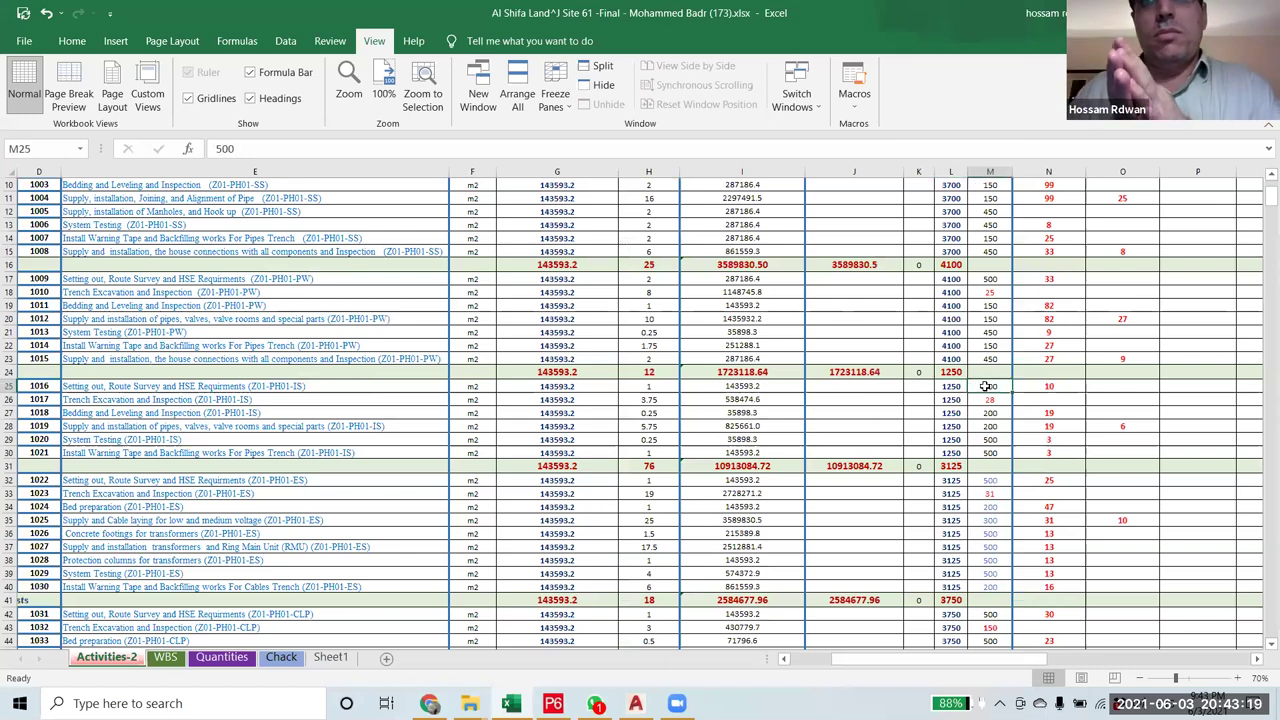
- Inspect activity 1016's crane cell AD25 and trace which cell its Original Duration formula in AE25 refers to
left_click_drag(908, 660, 1097, 697)
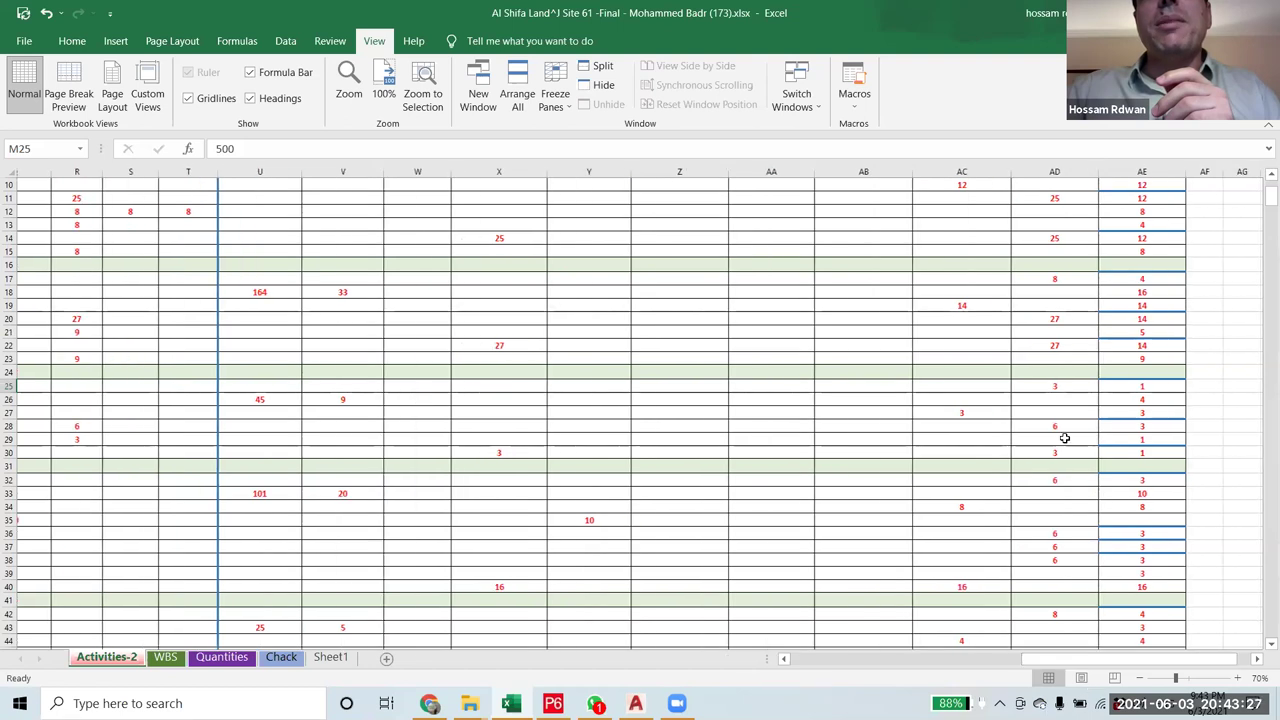
left_click(1021, 386)
left_click(1110, 388)
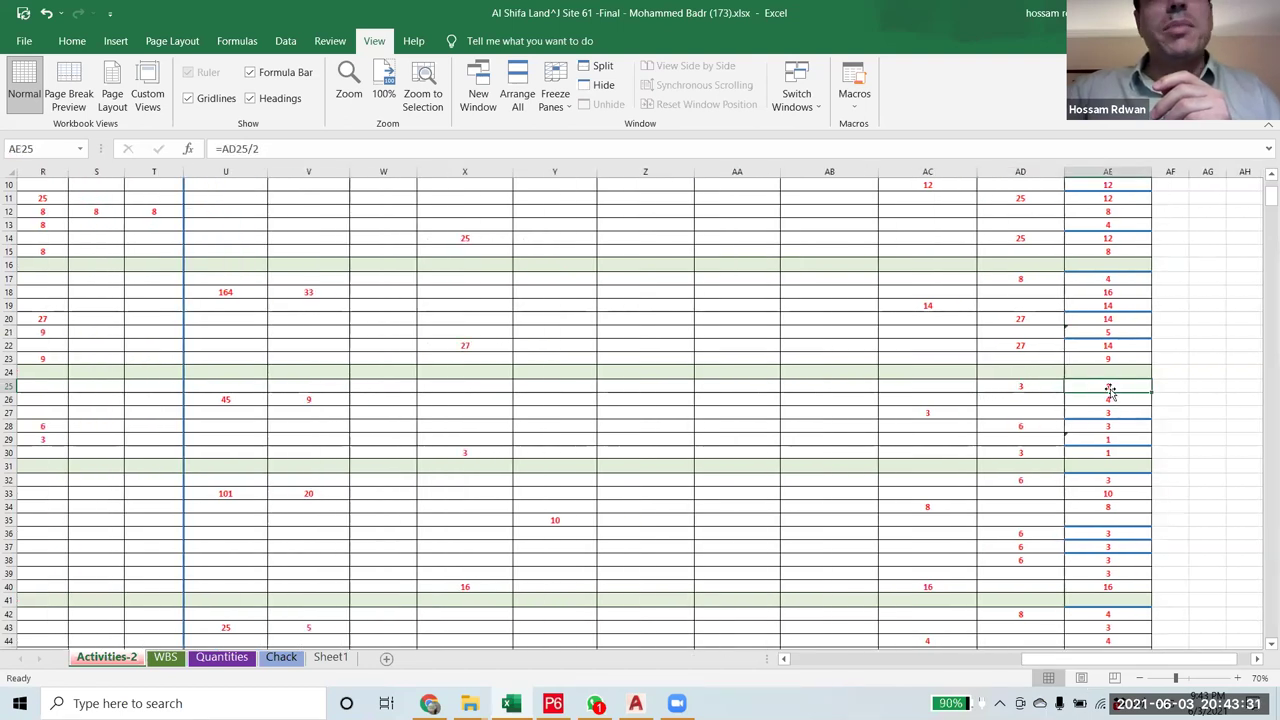
double_click(1109, 387)
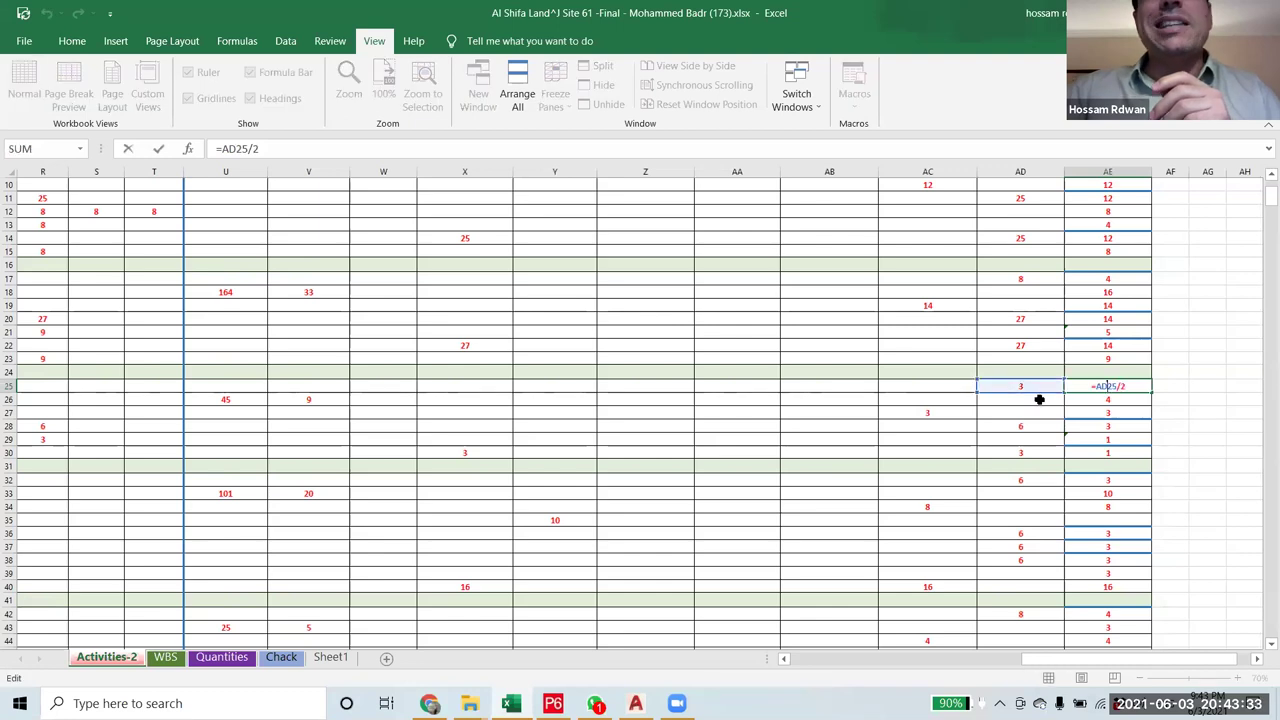
key("Escape")
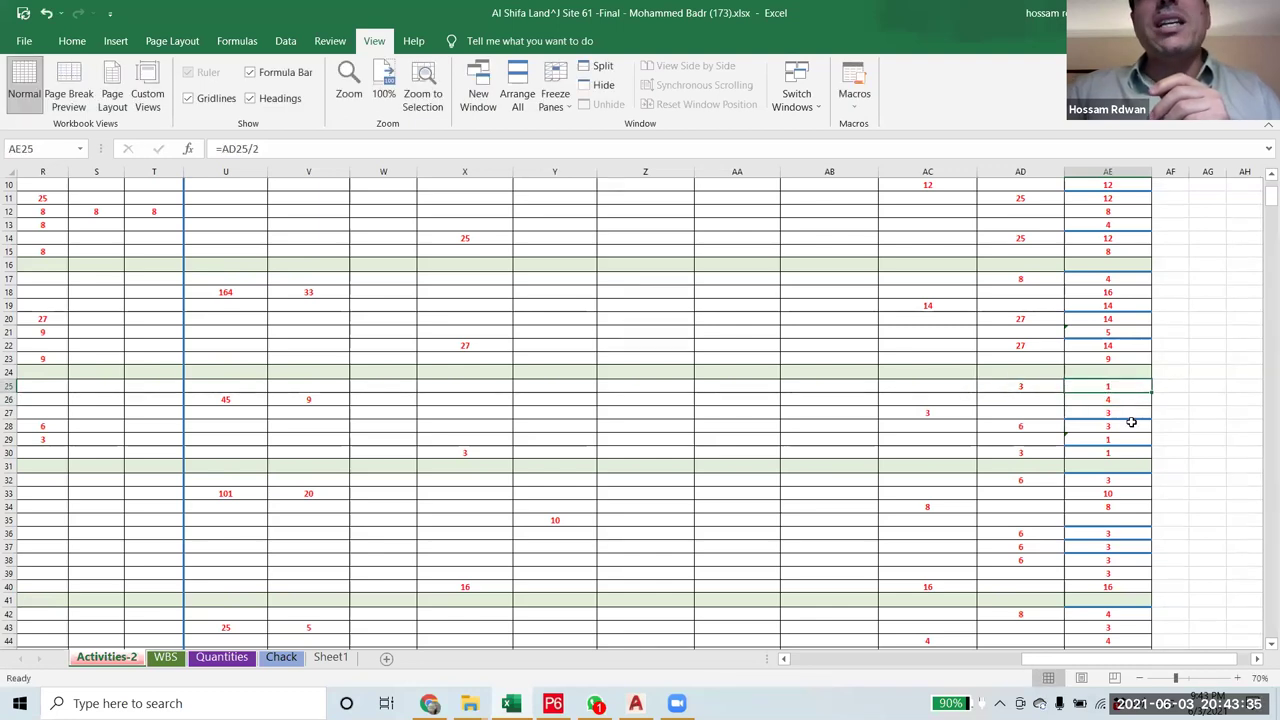
- Widen the empty column AF beside Original Duration, and display the duration in AE25 with two decimal places
left_click(1171, 385)
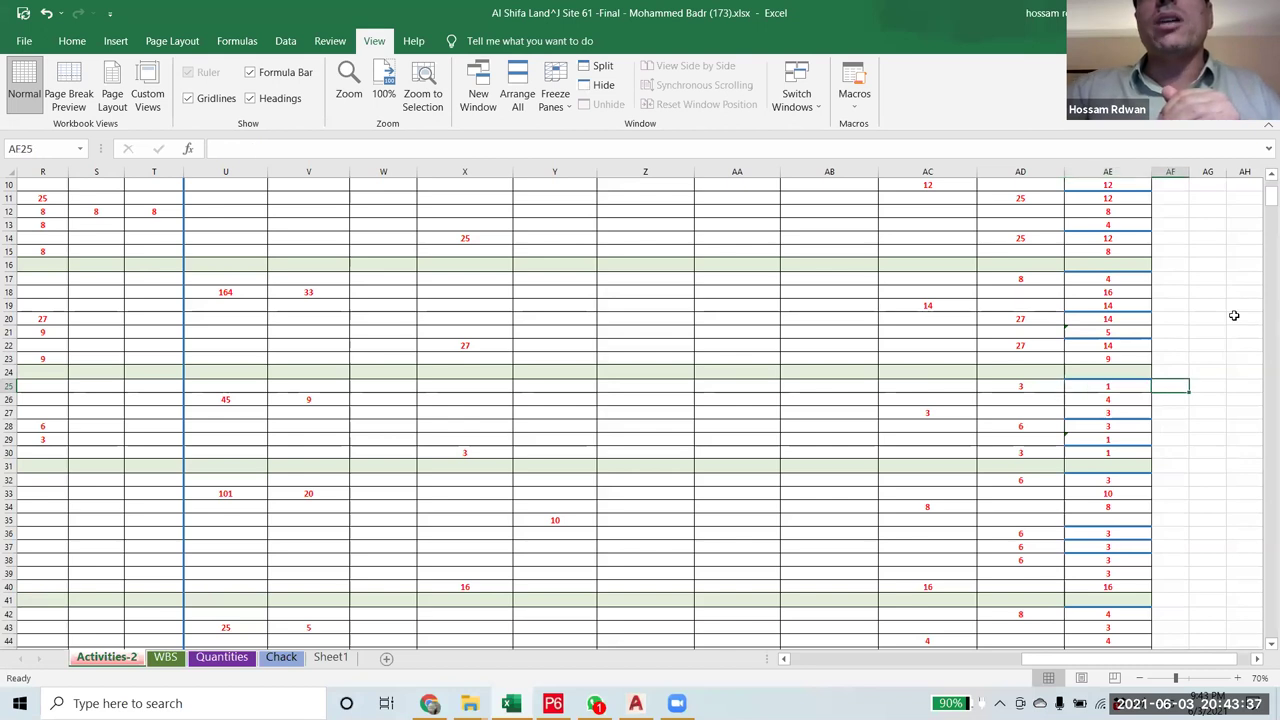
left_click_drag(1203, 170, 1229, 171)
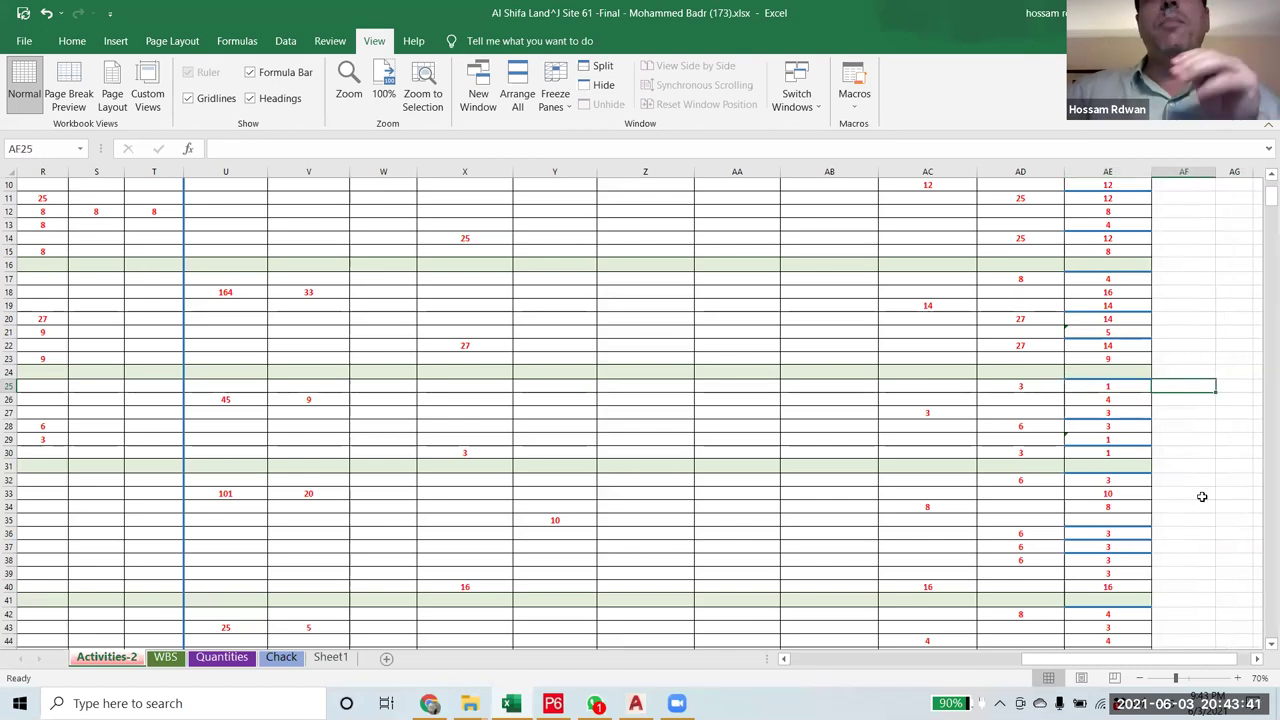
left_click(1134, 386)
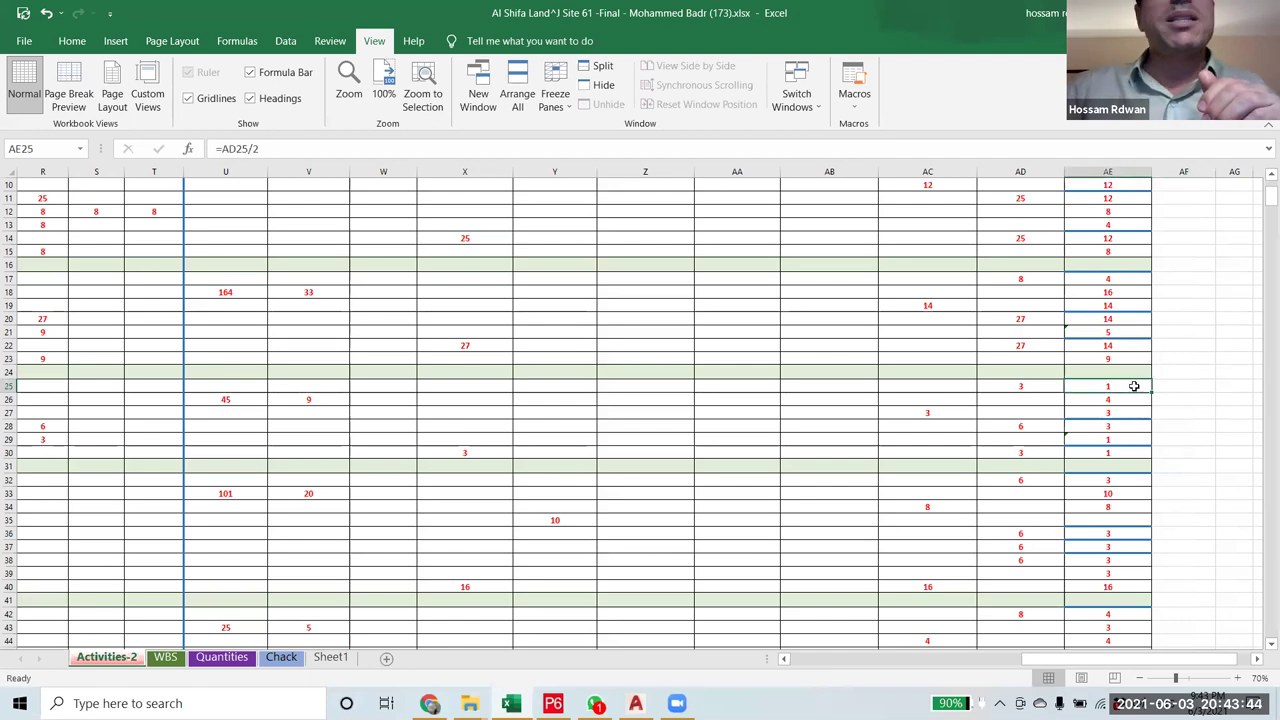
left_click(72, 41)
left_click(684, 100)
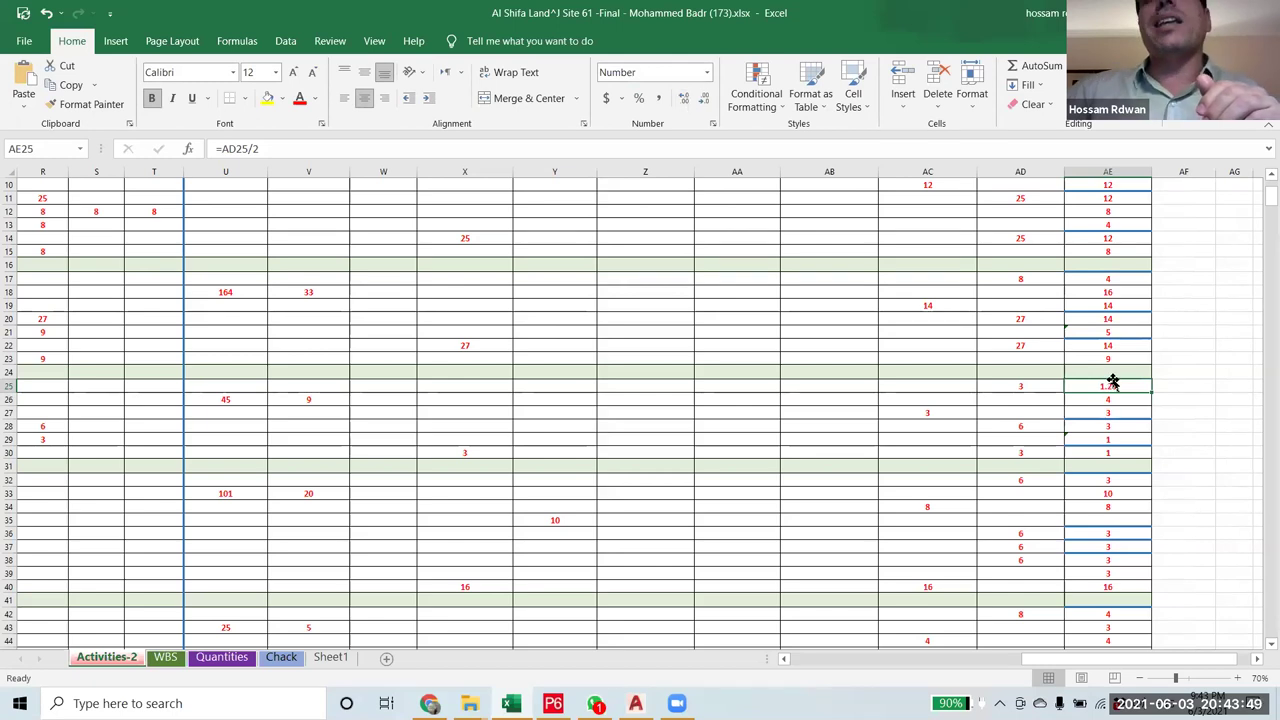
- Round the duration in AE25 up to a whole number by entering =ROUNDUP(AE25,0) in AF25
left_click(1187, 410)
left_click(1187, 385)
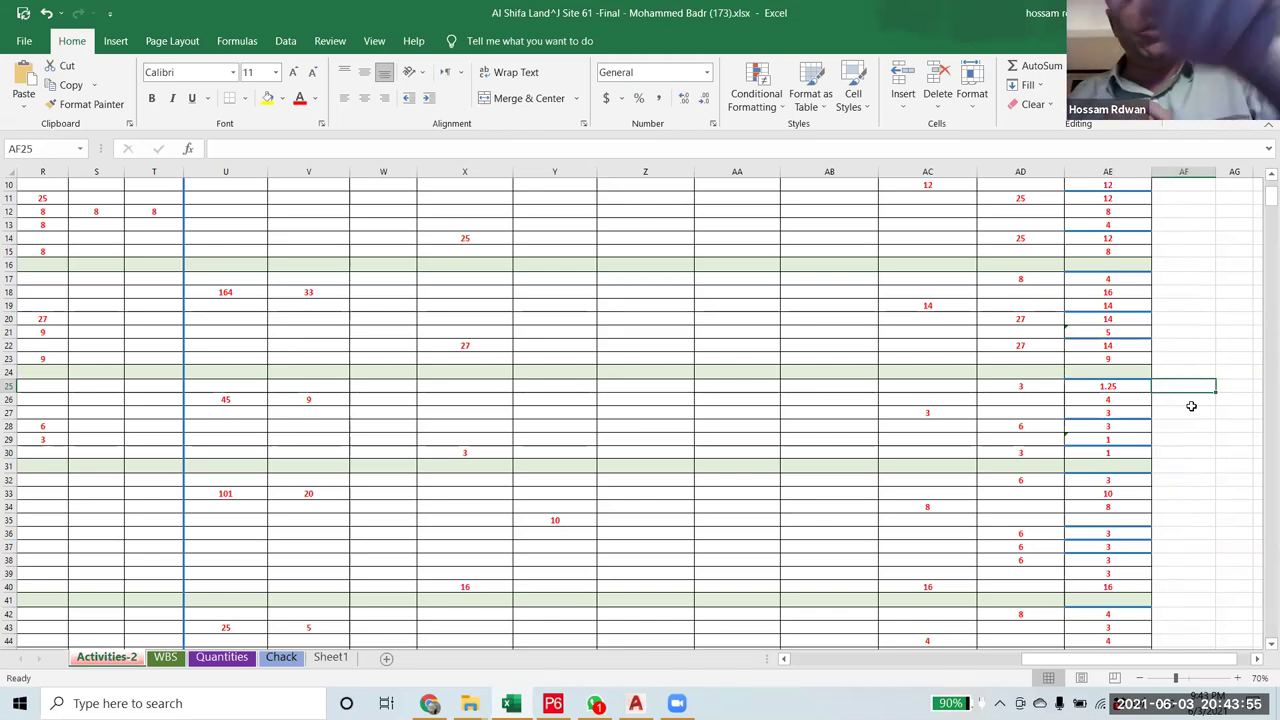
type("=R")
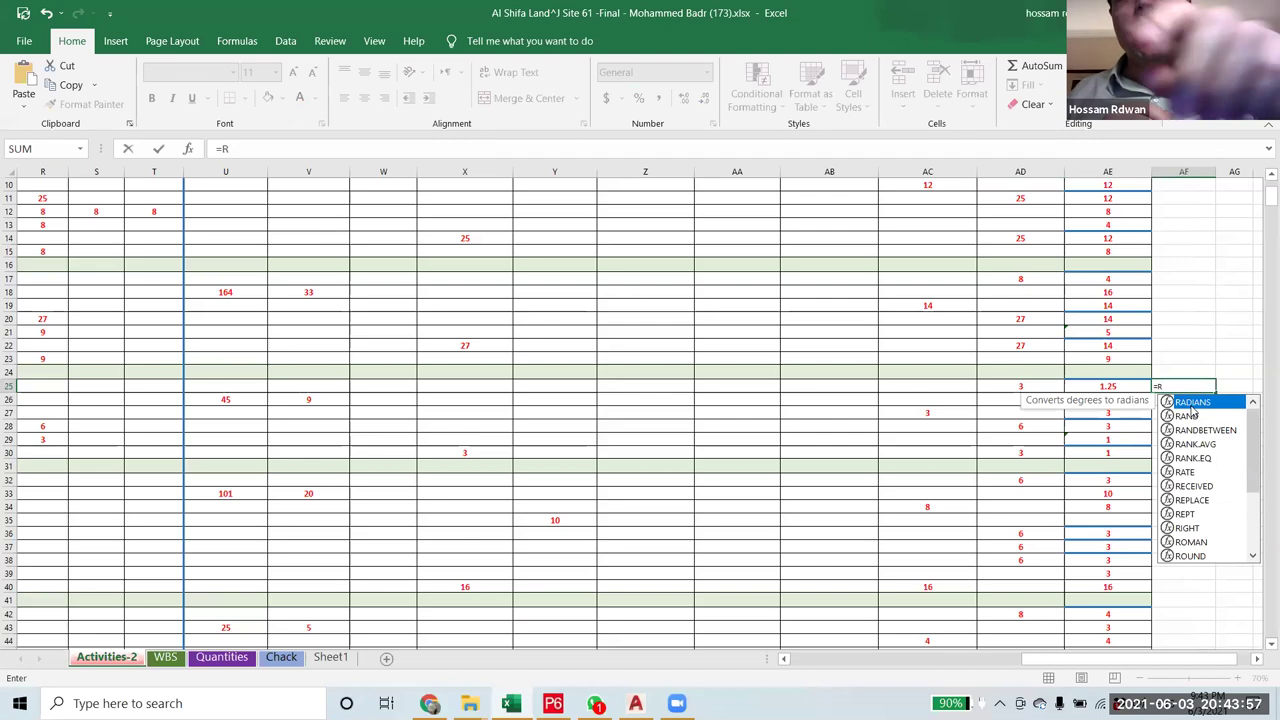
type("O")
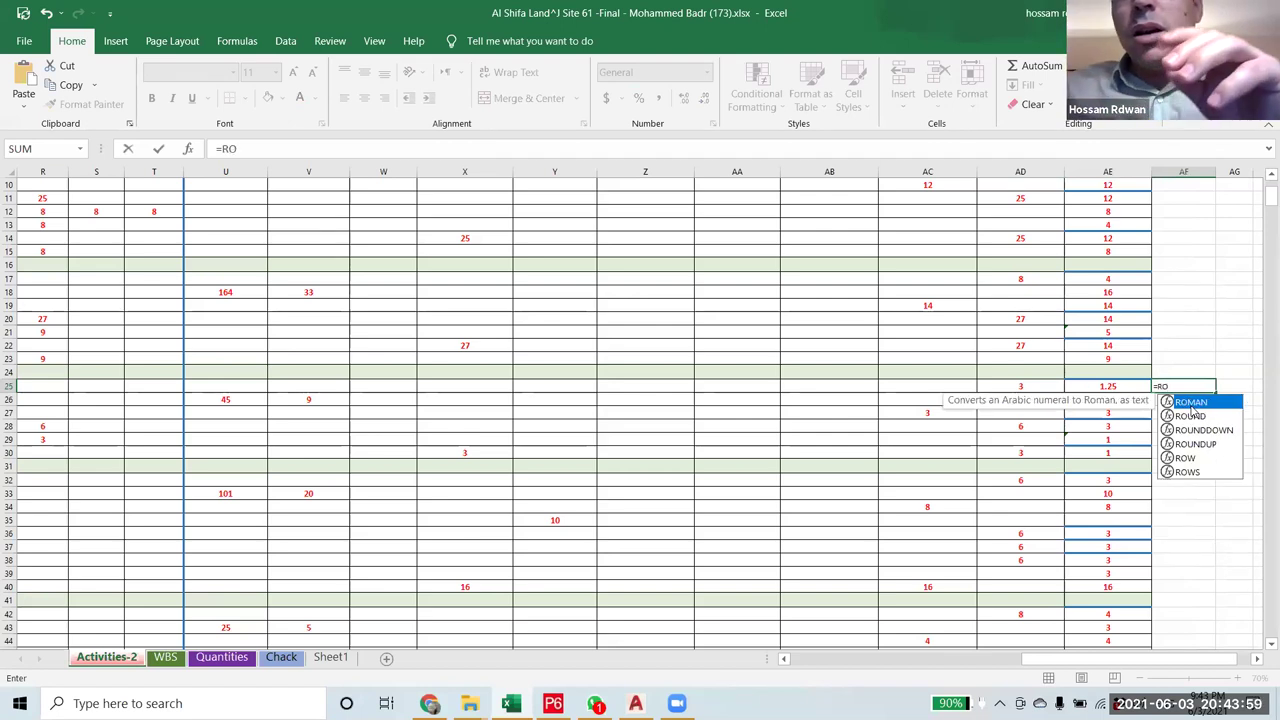
double_click(1210, 444)
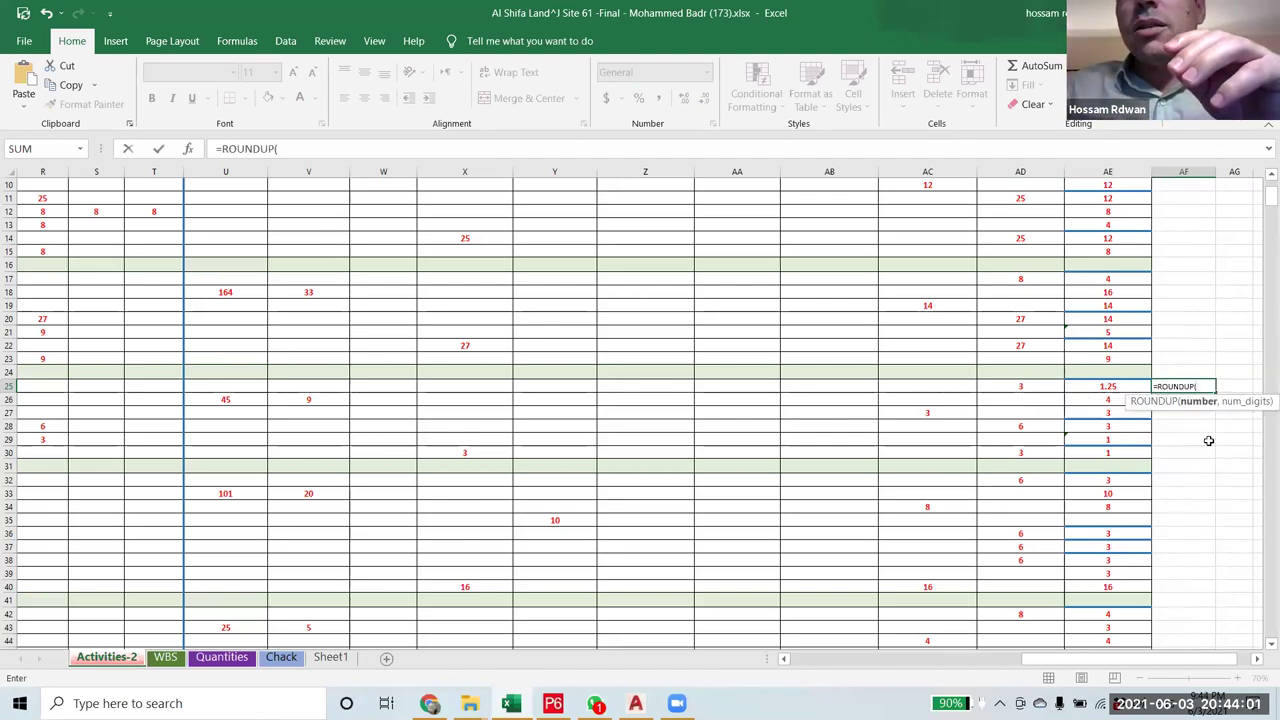
left_click(1096, 385)
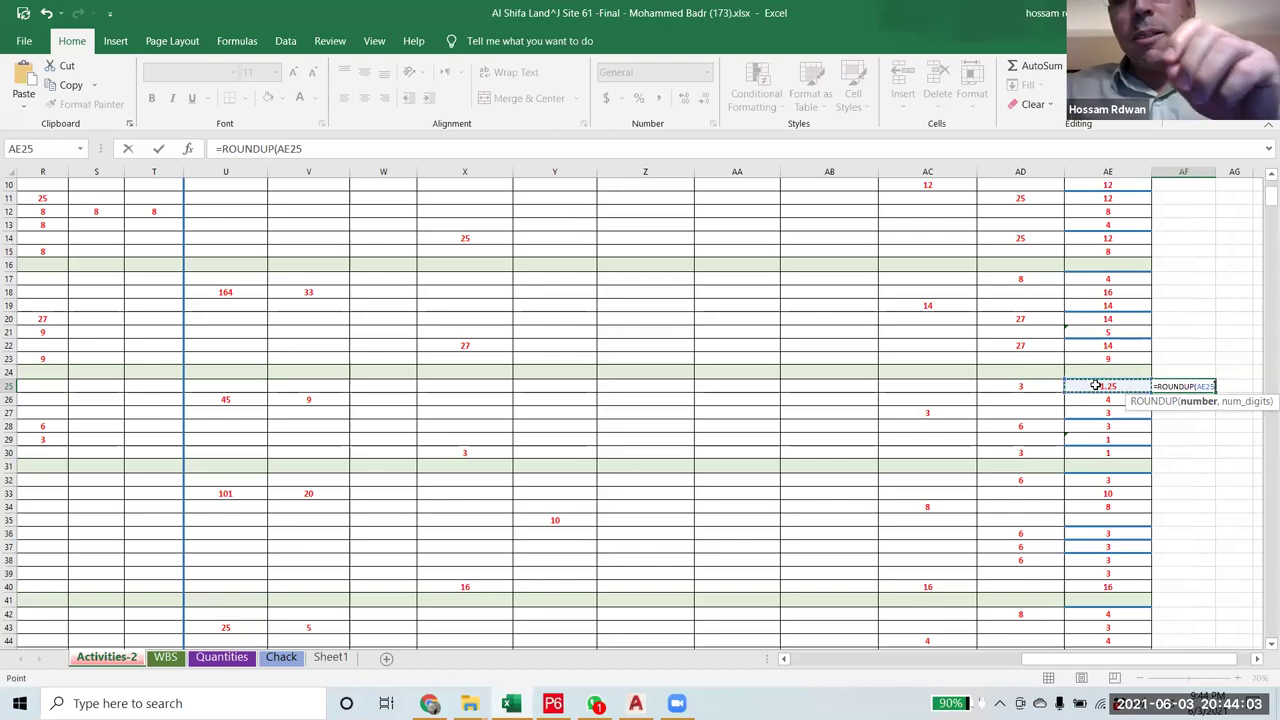
type(",0")
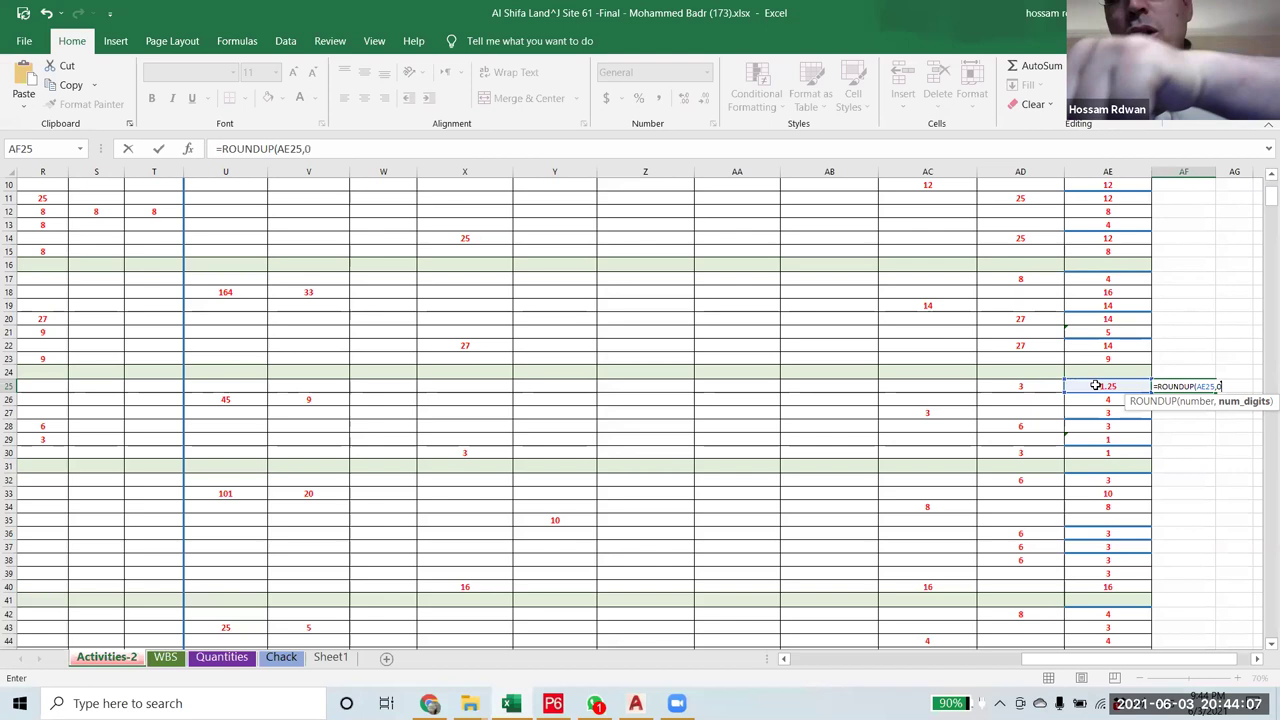
key("Return")
left_click(1201, 383)
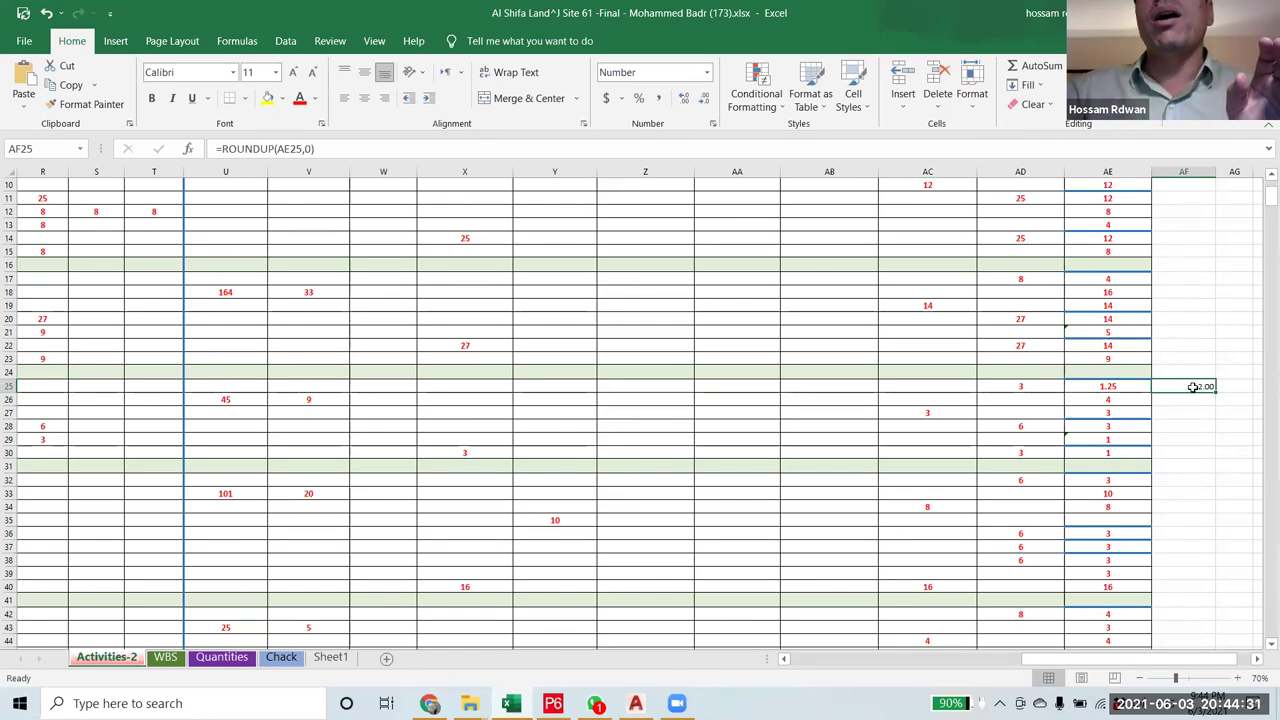
- Display the whole Original Duration column AE with two decimal places
left_click(1108, 171)
scroll(1260, 180, "up", 1)
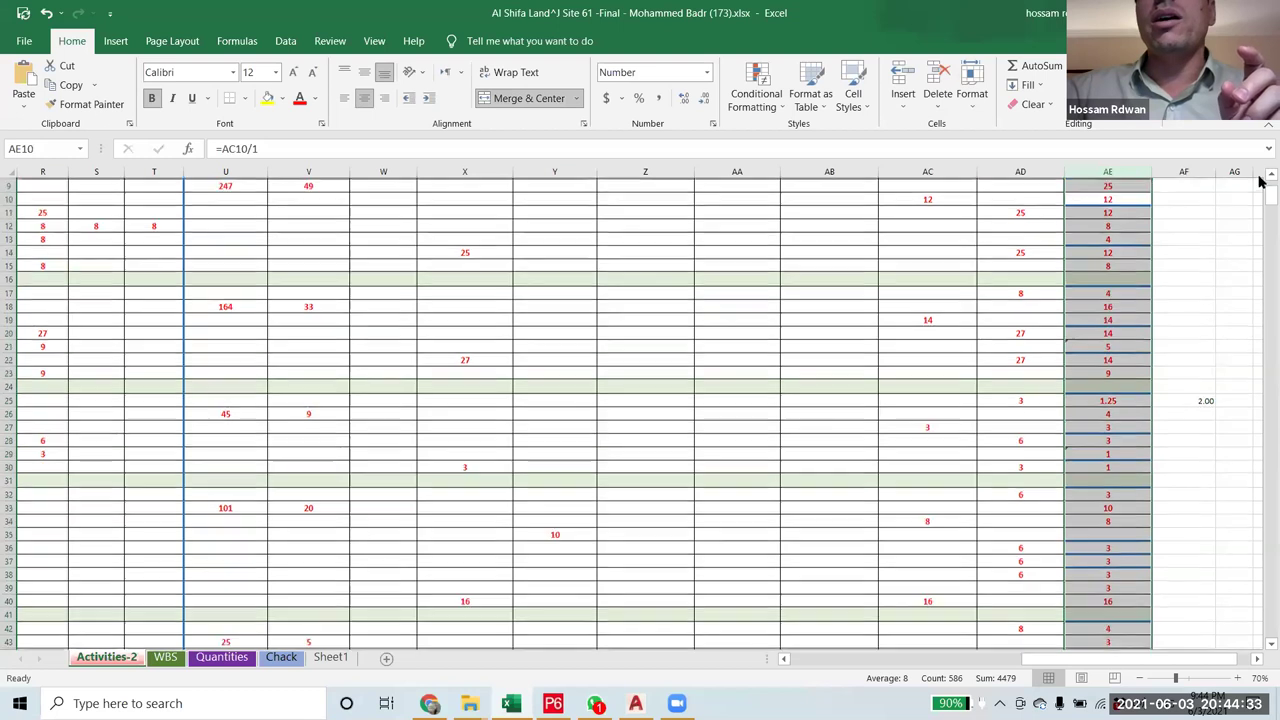
scroll(1260, 180, "up", 3)
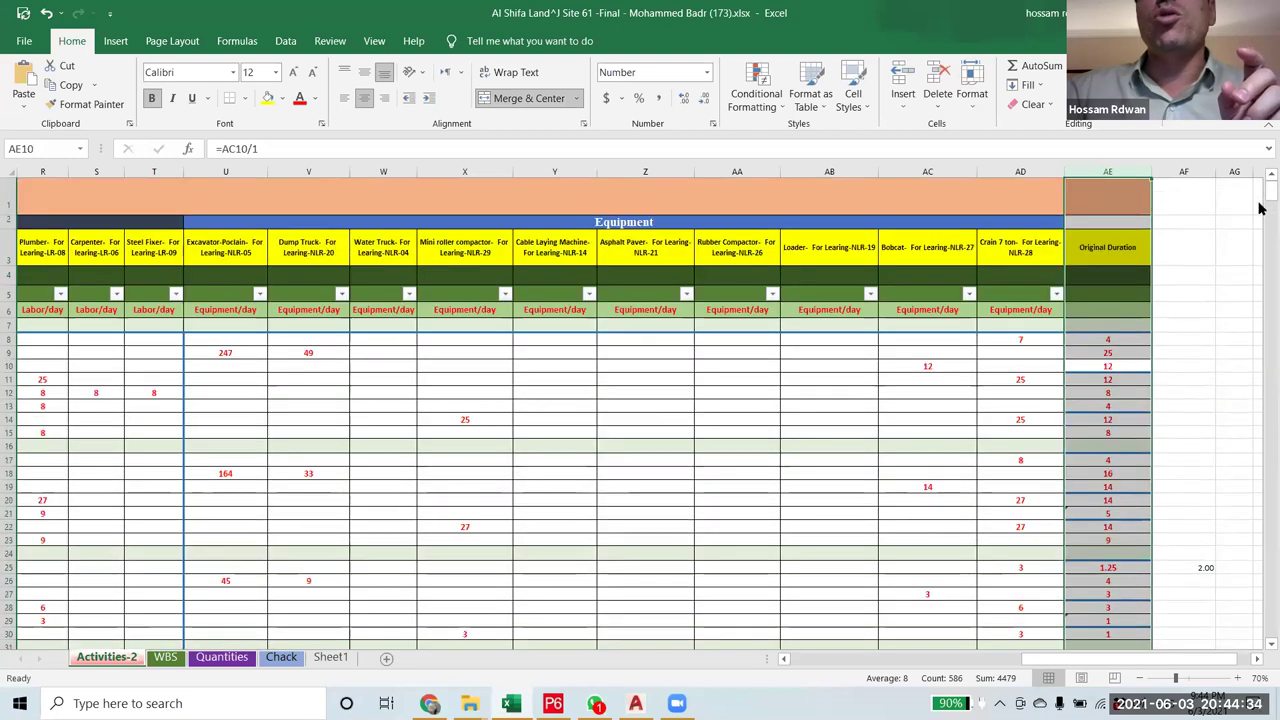
left_click(683, 100)
left_click(683, 100)
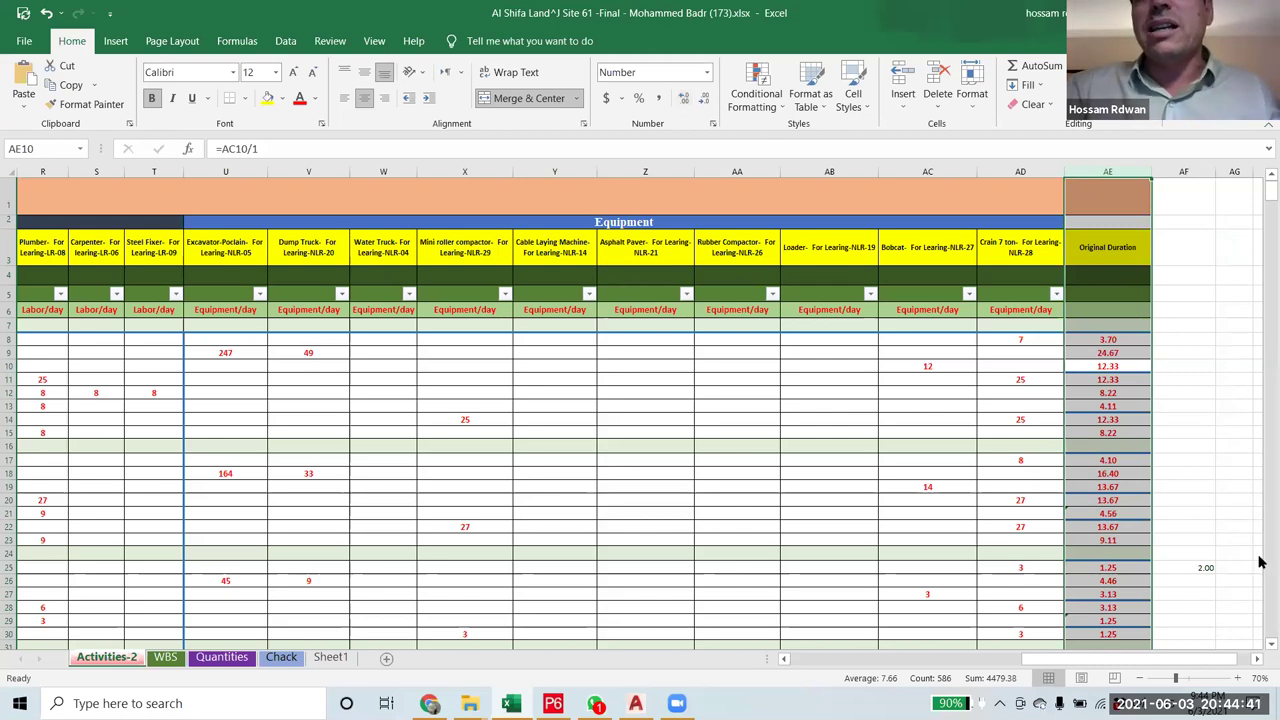
left_click(1172, 552)
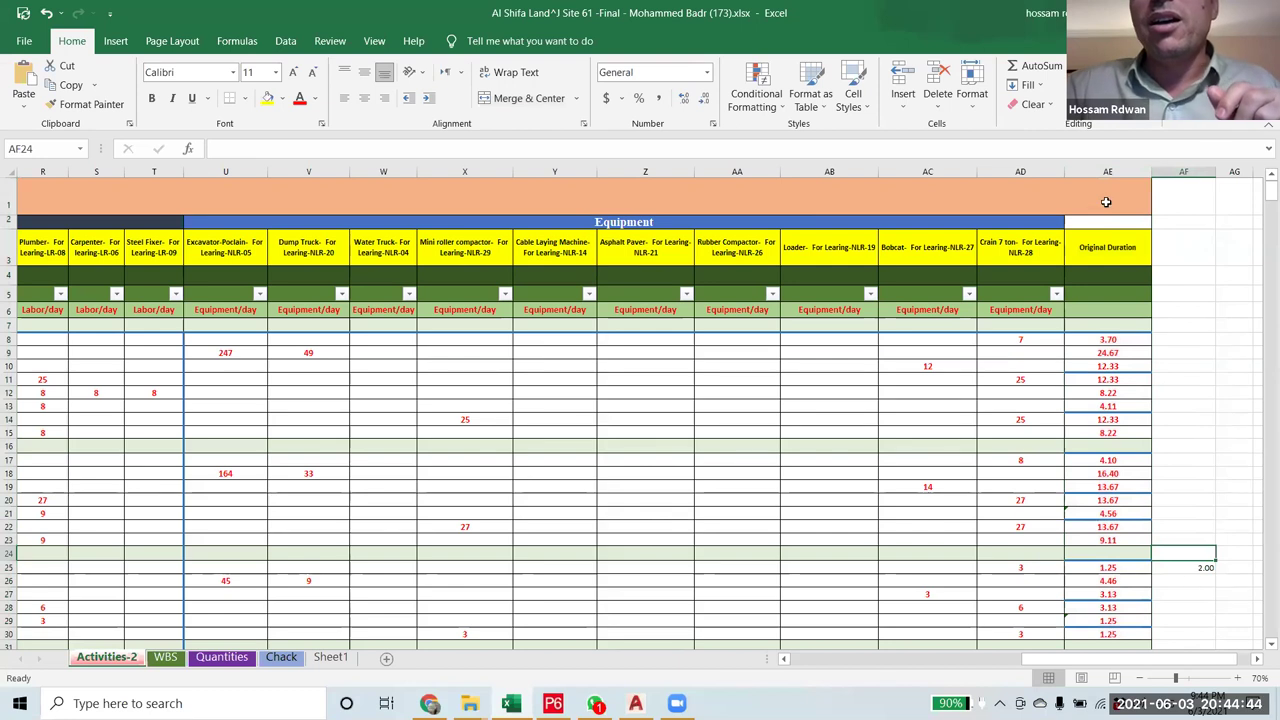
- Fill the ROUNDUP formula from AF25 down column AF, and undo that fill
left_click(1202, 568)
scroll(1200, 566, "down", 3)
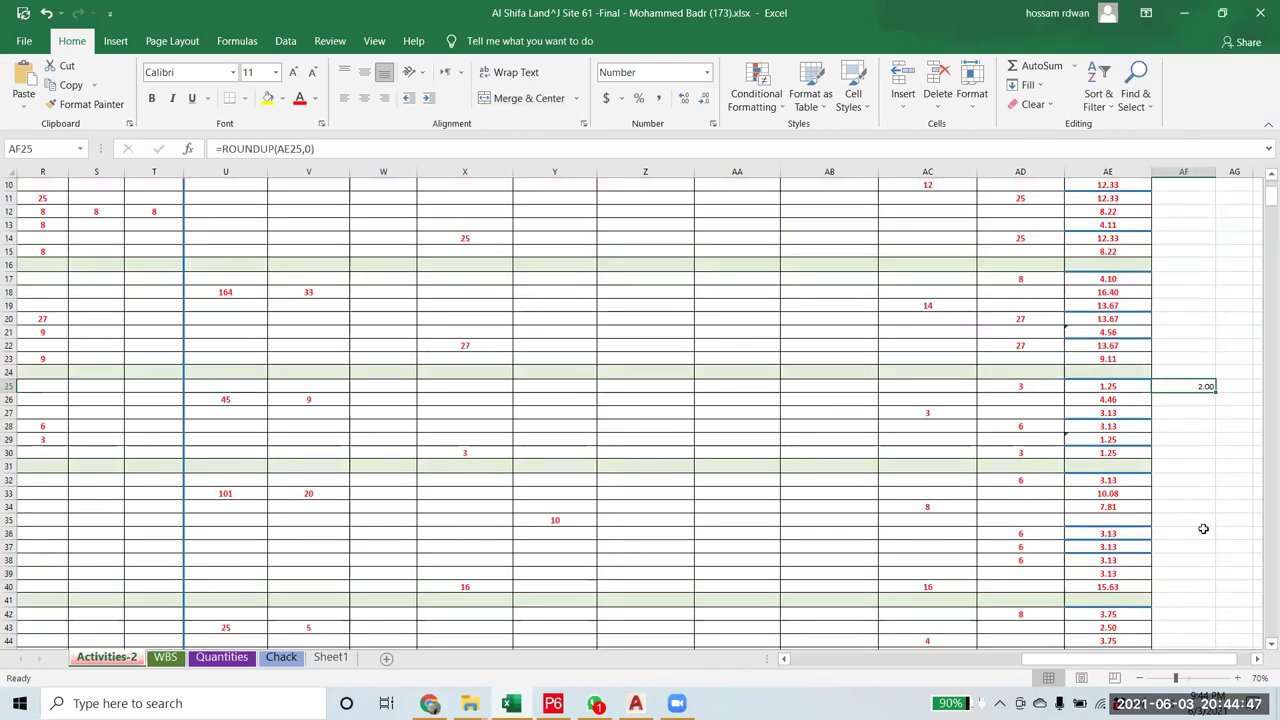
double_click(1213, 392)
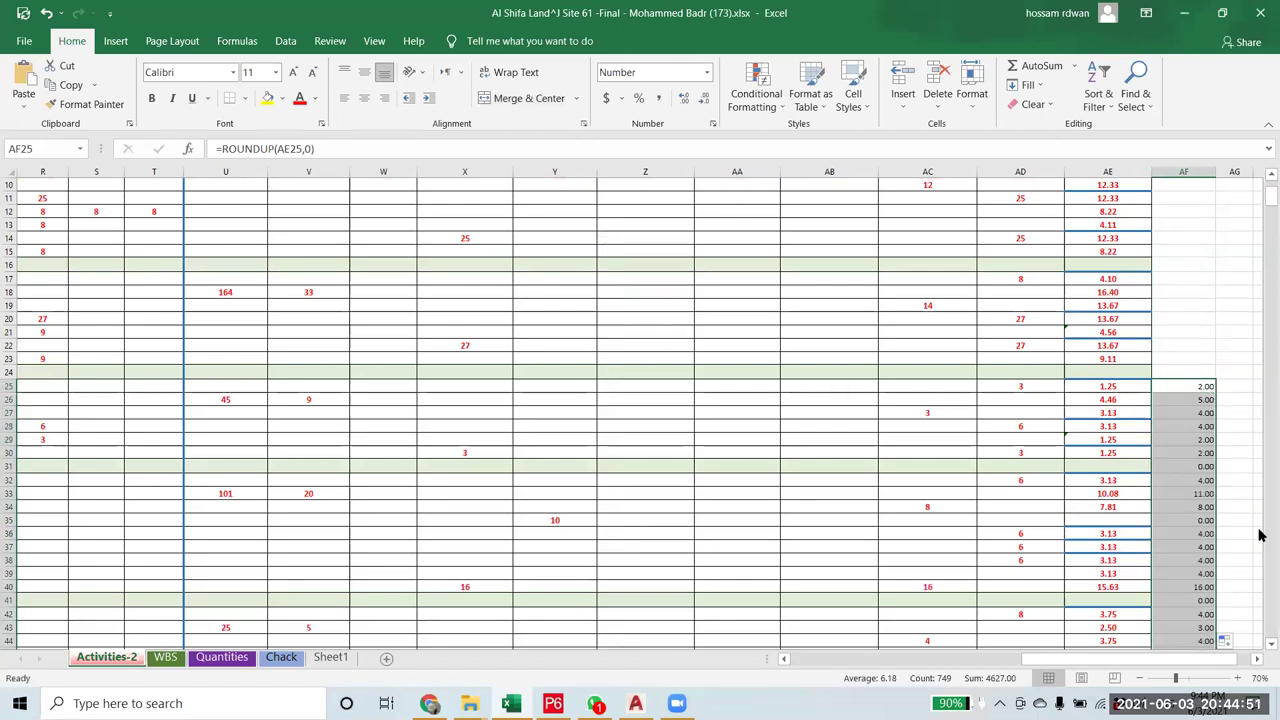
scroll(1260, 536, "down", 4)
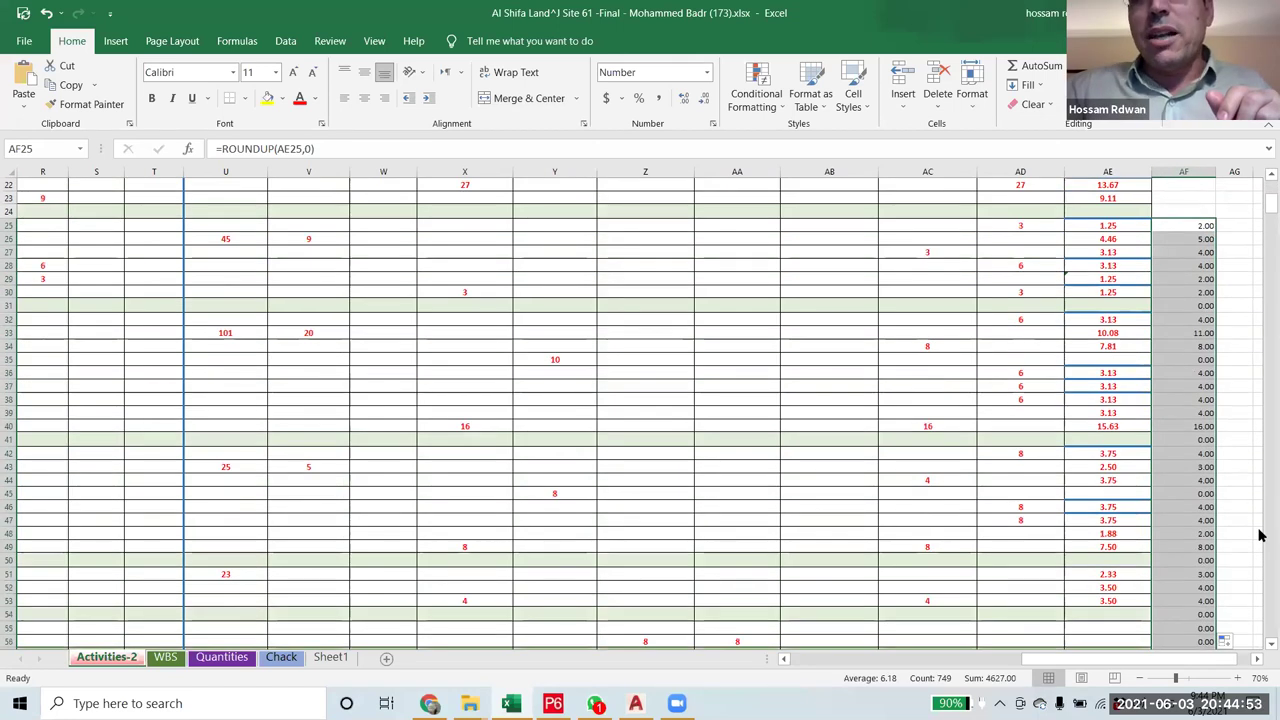
scroll(1170, 575, "up", 7)
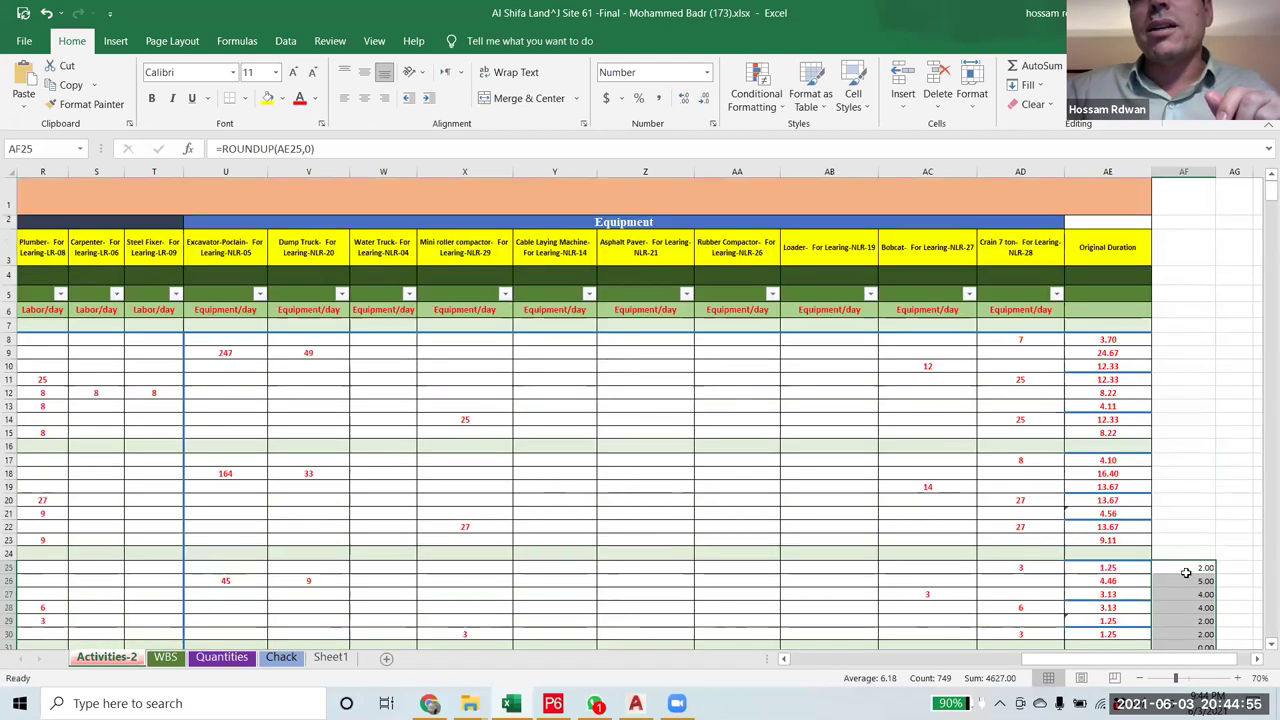
left_click(1187, 567)
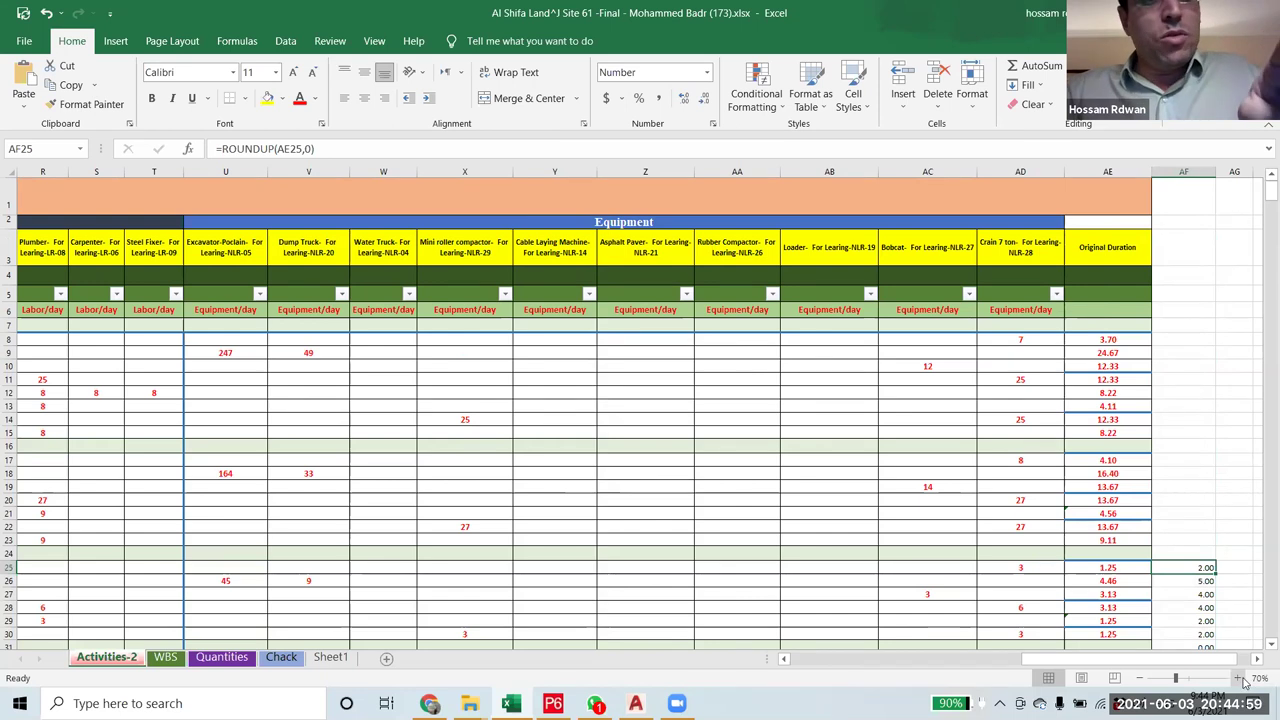
key("ctrl+c")
left_click(1172, 339)
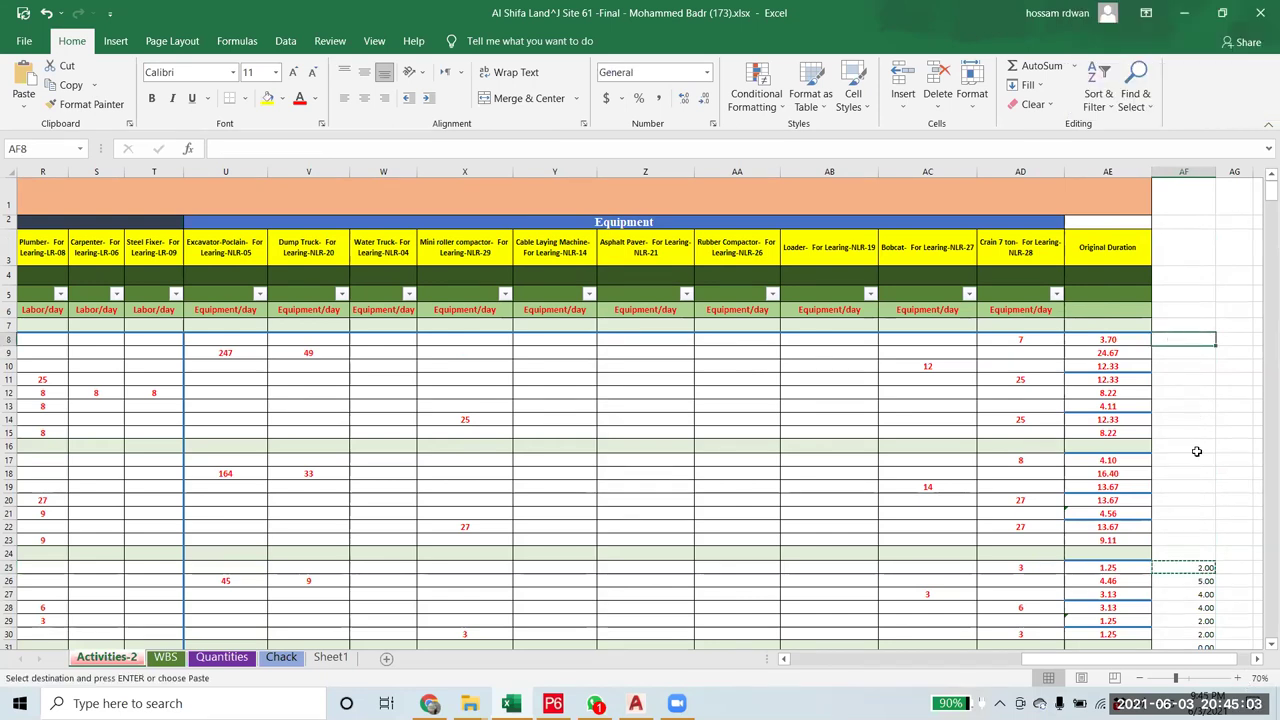
key("ctrl+z")
- Copy the ROUNDUP formula from AF25 into AF8, beside the first activity's duration
left_click(1196, 606)
left_click(1206, 566)
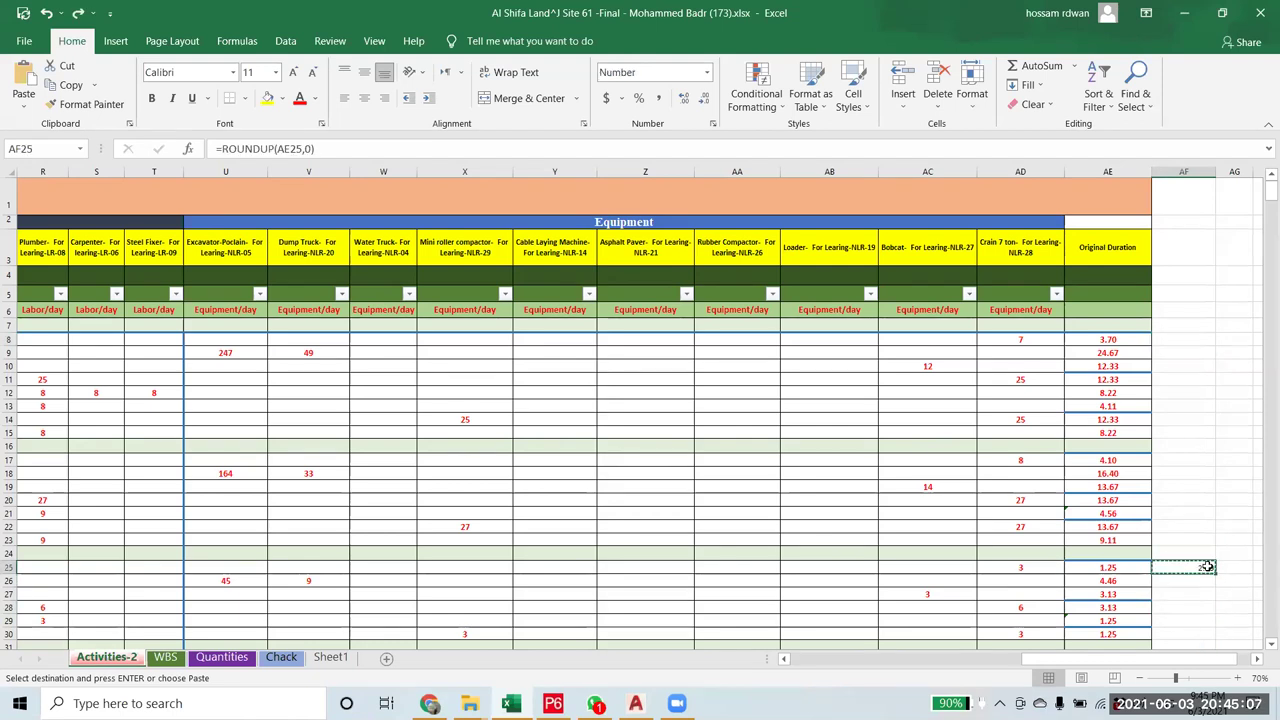
left_click(1186, 340)
key("ctrl+v")
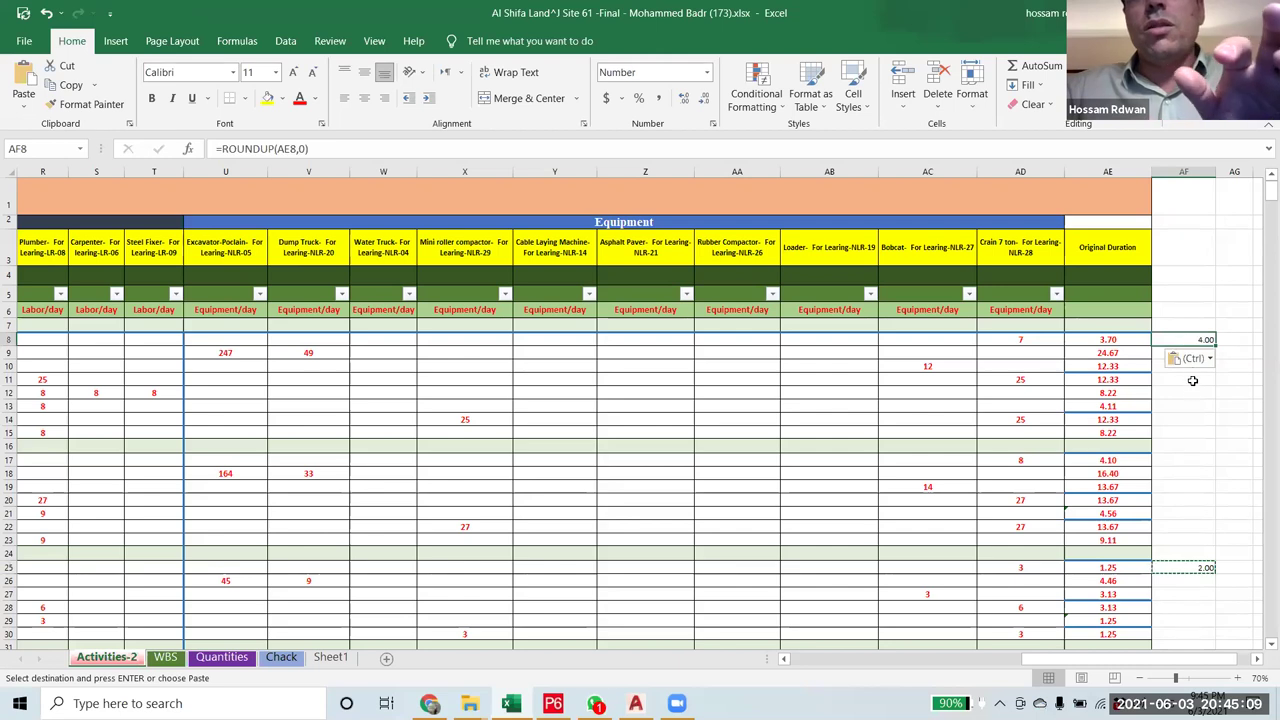
- Filter the Activity Name column to exclude blank entries so only the activity rows are listed
left_click(1194, 434)
left_click(1190, 340)
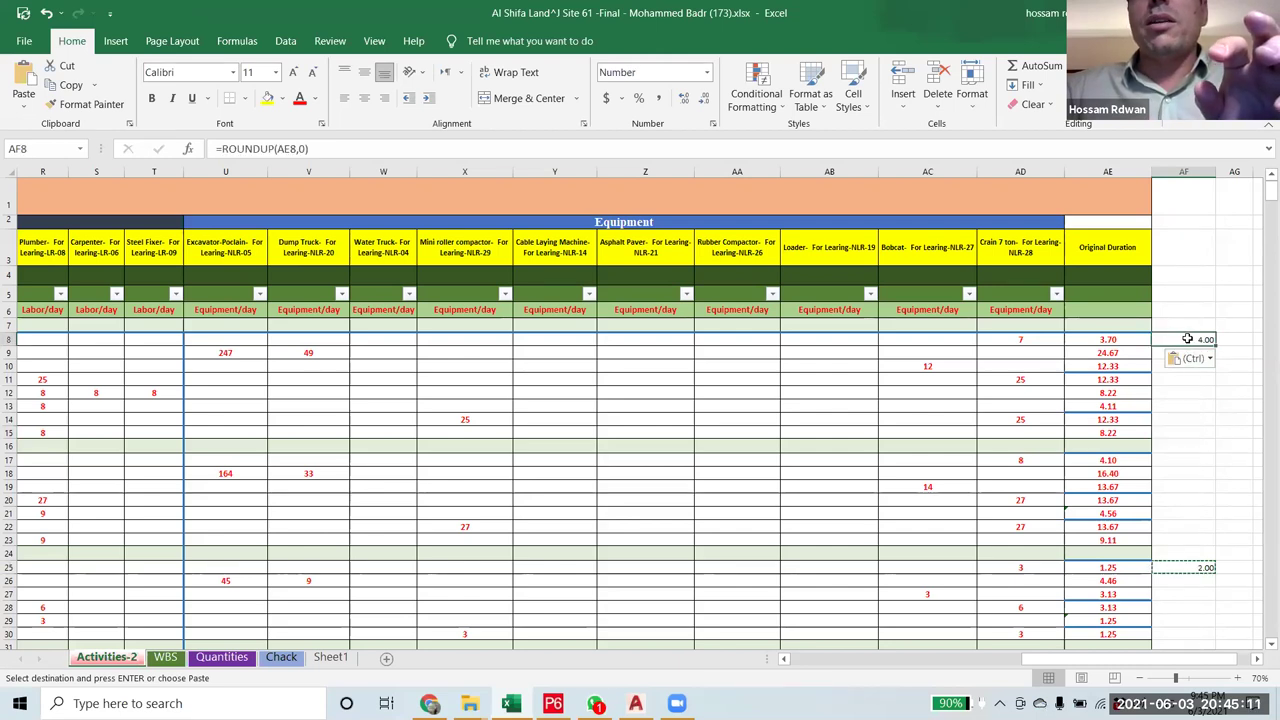
left_click_drag(1190, 662, 705, 666)
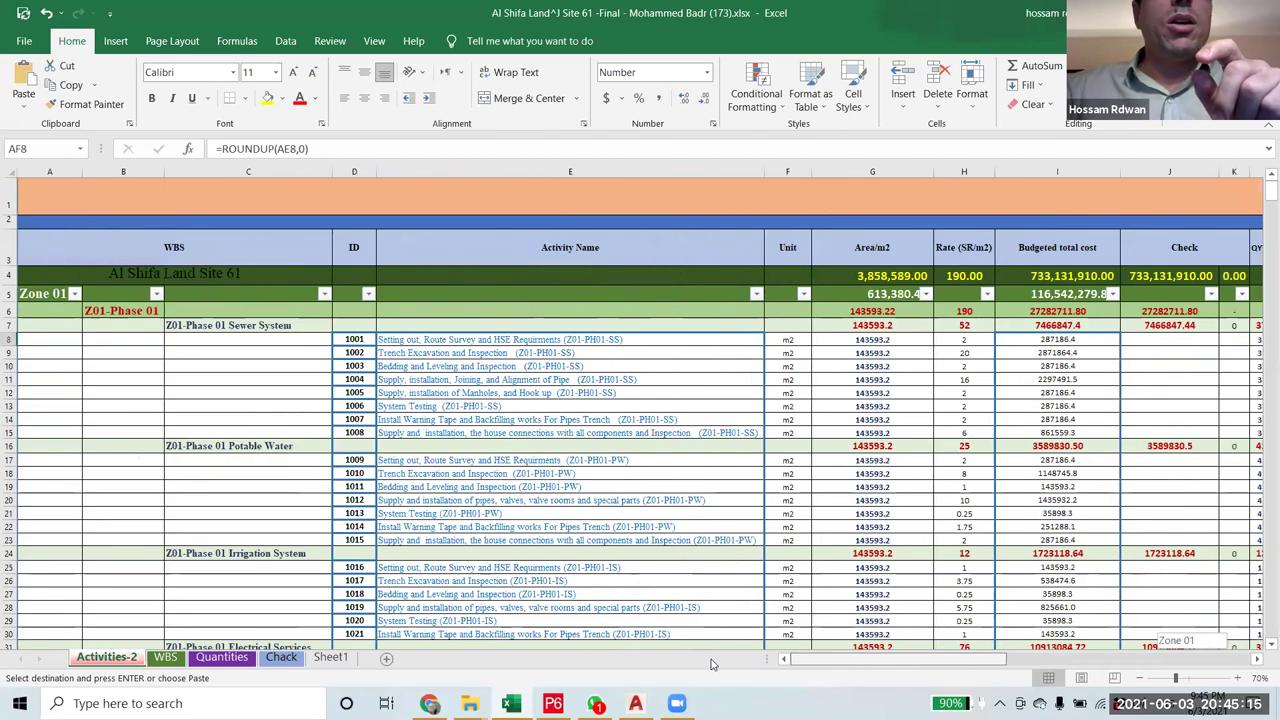
left_click(756, 293)
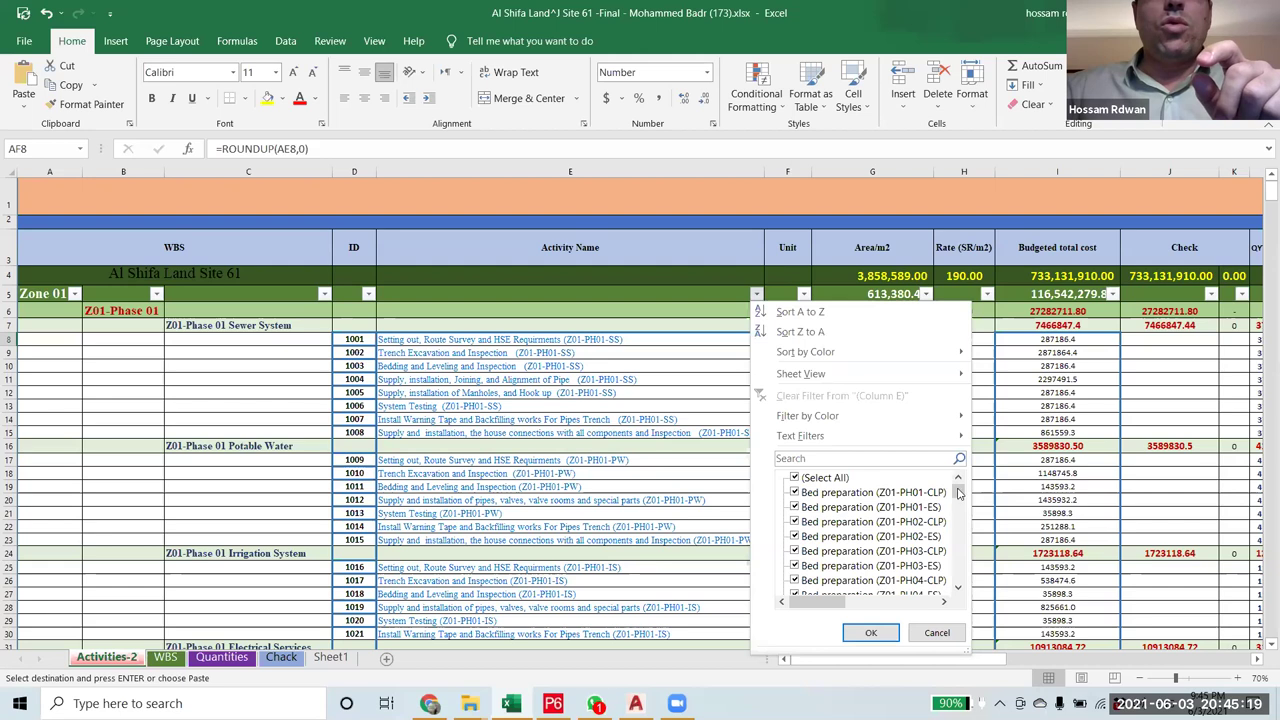
left_click_drag(958, 493, 957, 585)
left_click(812, 580)
left_click(872, 632)
scroll(1000, 665, "right", 1)
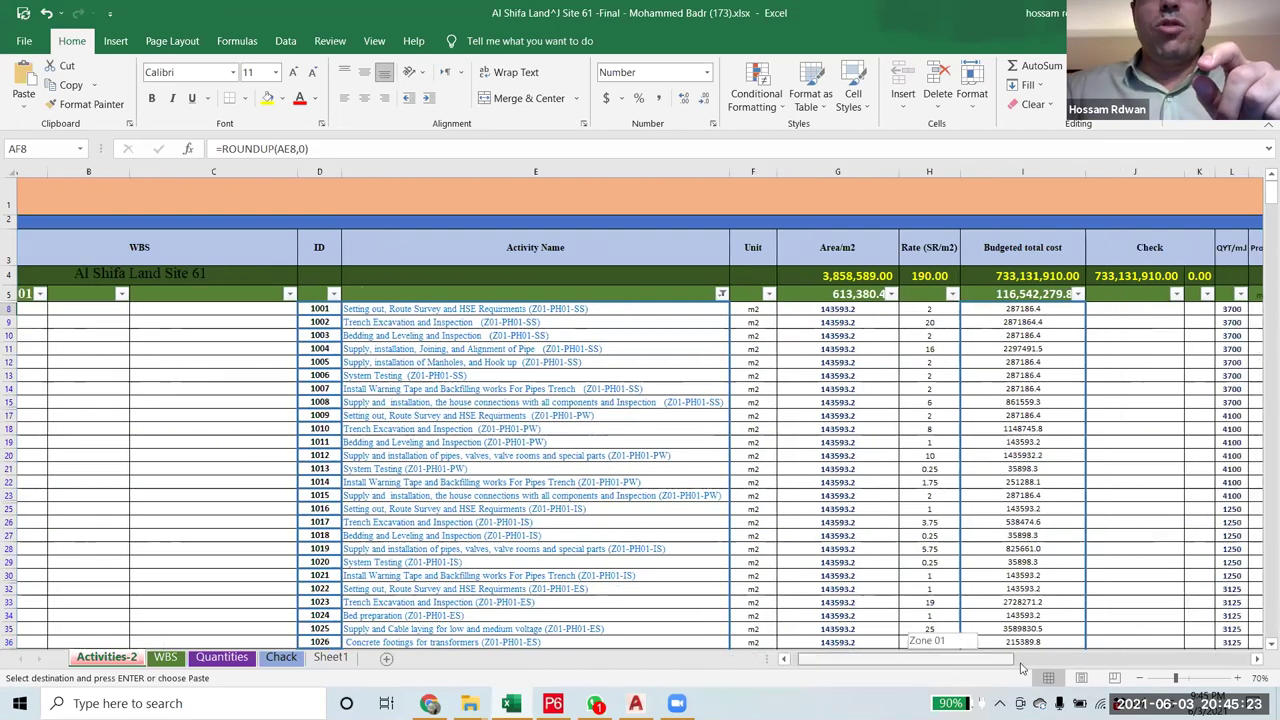
- Copy the ROUNDUP formula from AF8 into the filtered activity rows of column AF, from AF9 to AF773
scroll(1021, 668, "right", 5)
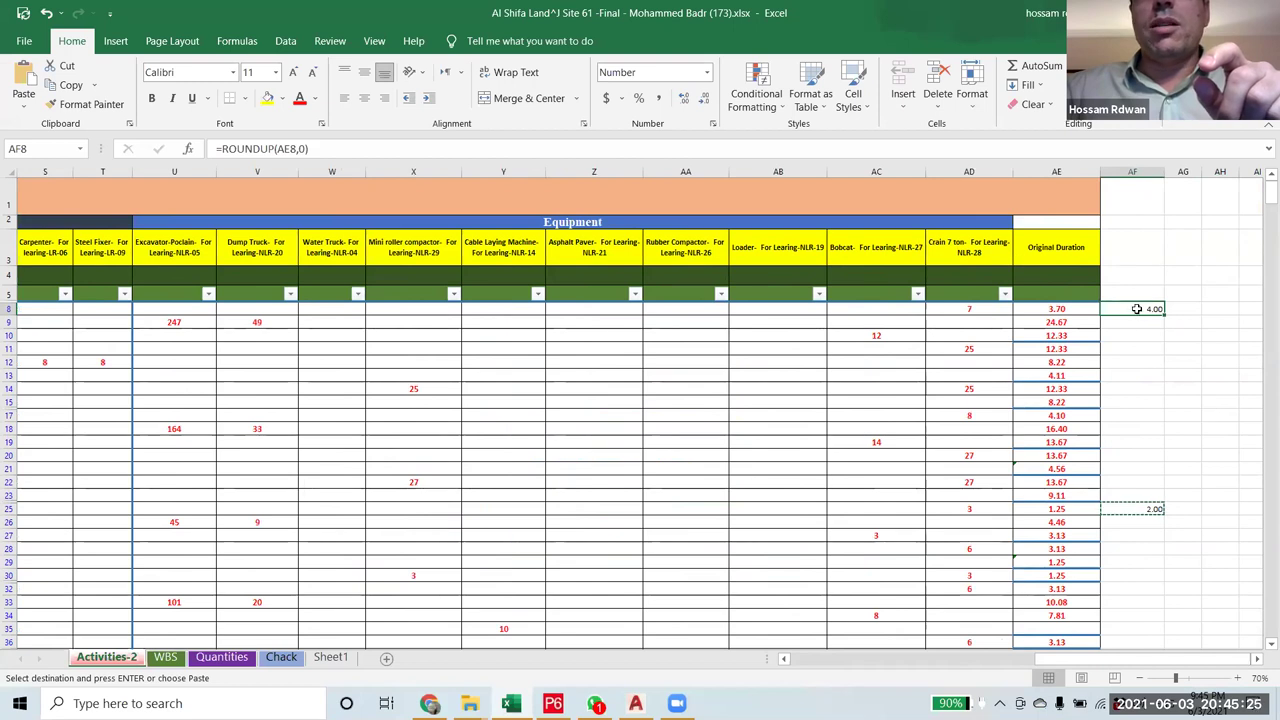
key("ctrl+c")
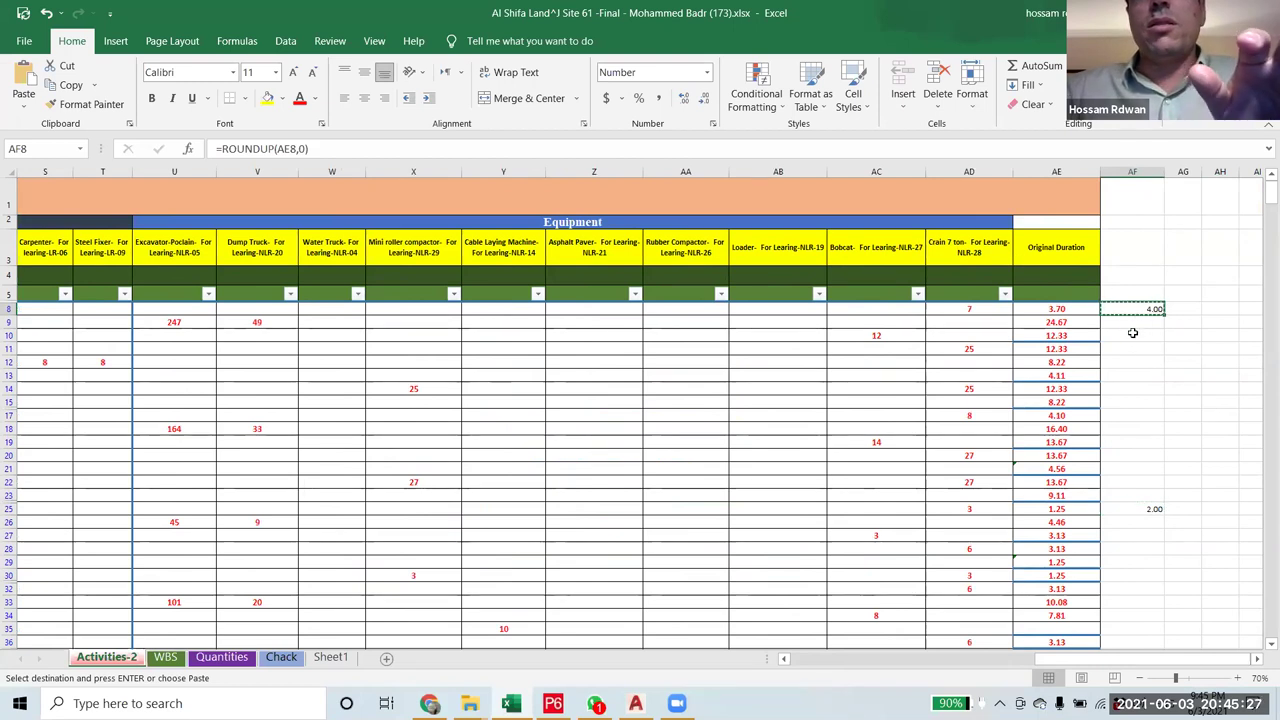
left_click(1128, 323)
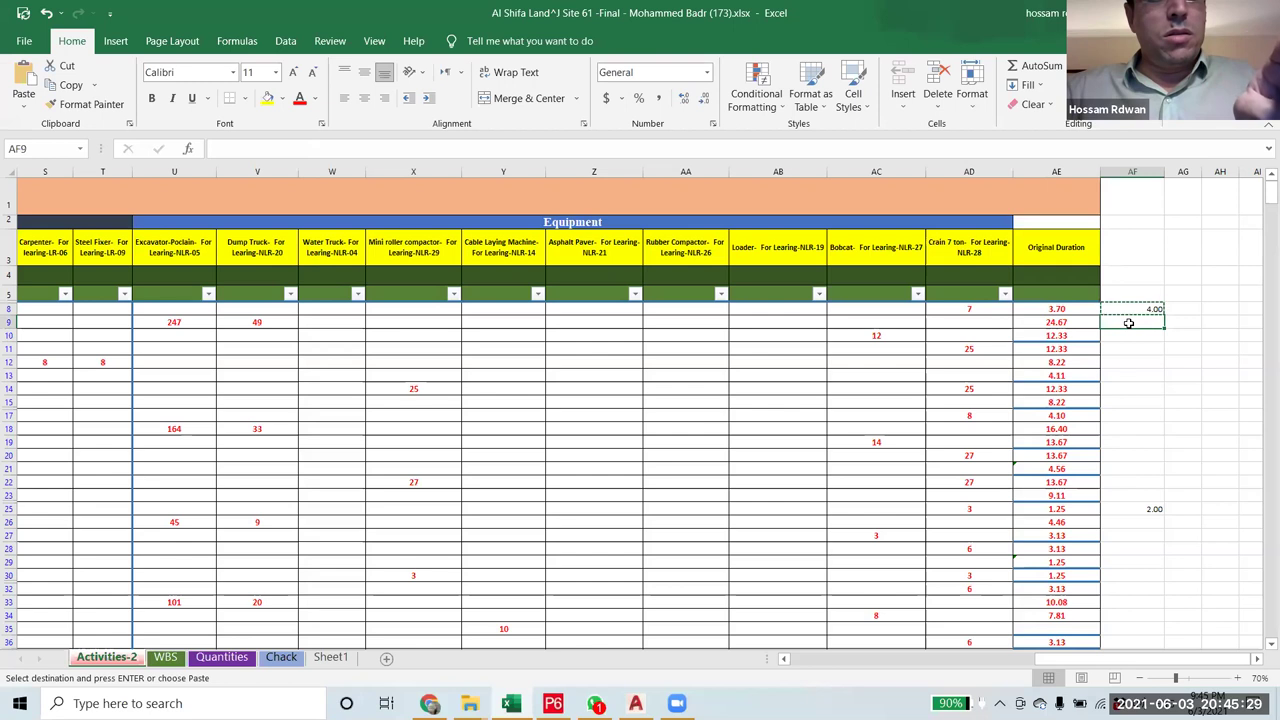
key("ctrl+shift+Down")
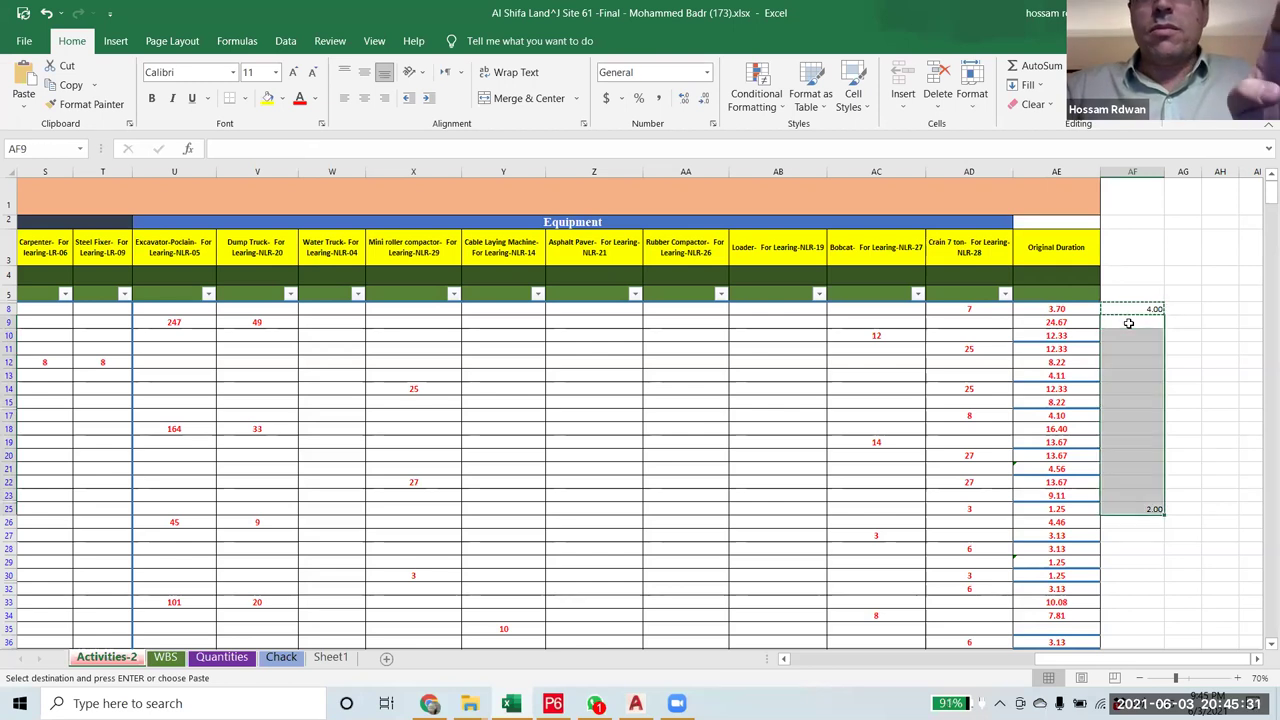
left_click(1147, 580)
left_click(1134, 320)
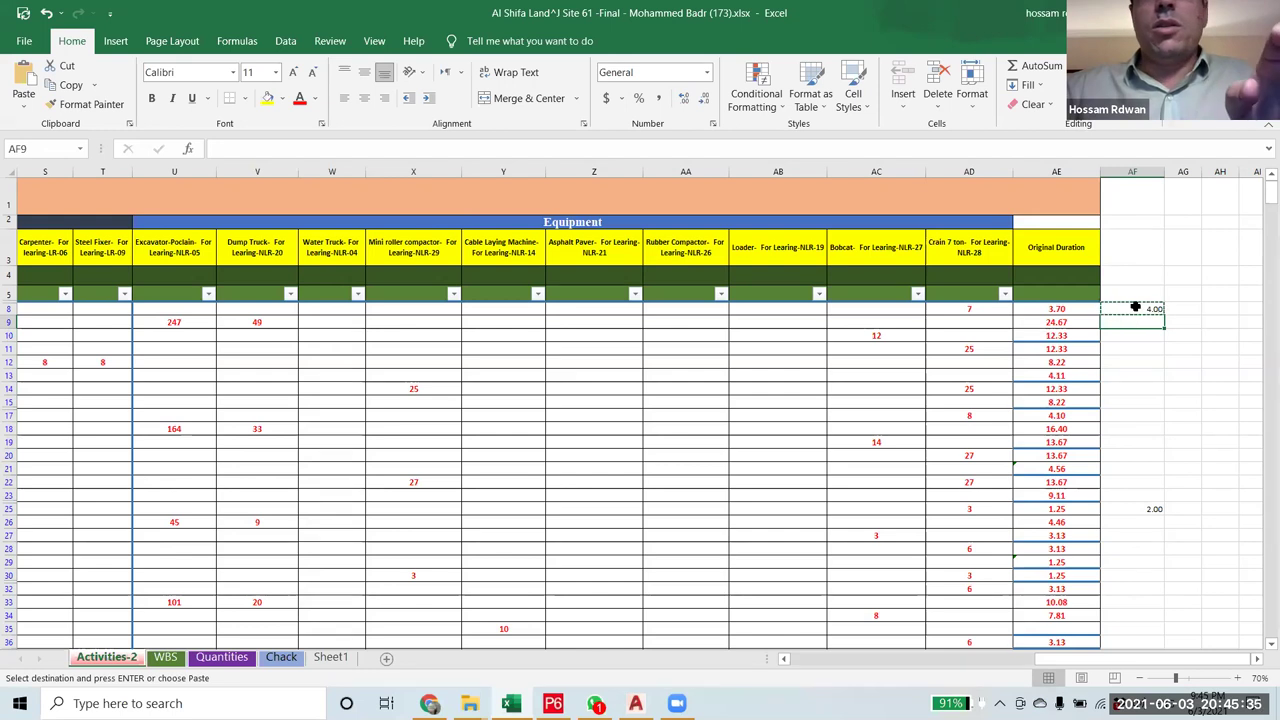
left_click(1136, 307)
left_click_drag(1133, 326, 1140, 600)
left_click_drag(1164, 636, 1123, 615)
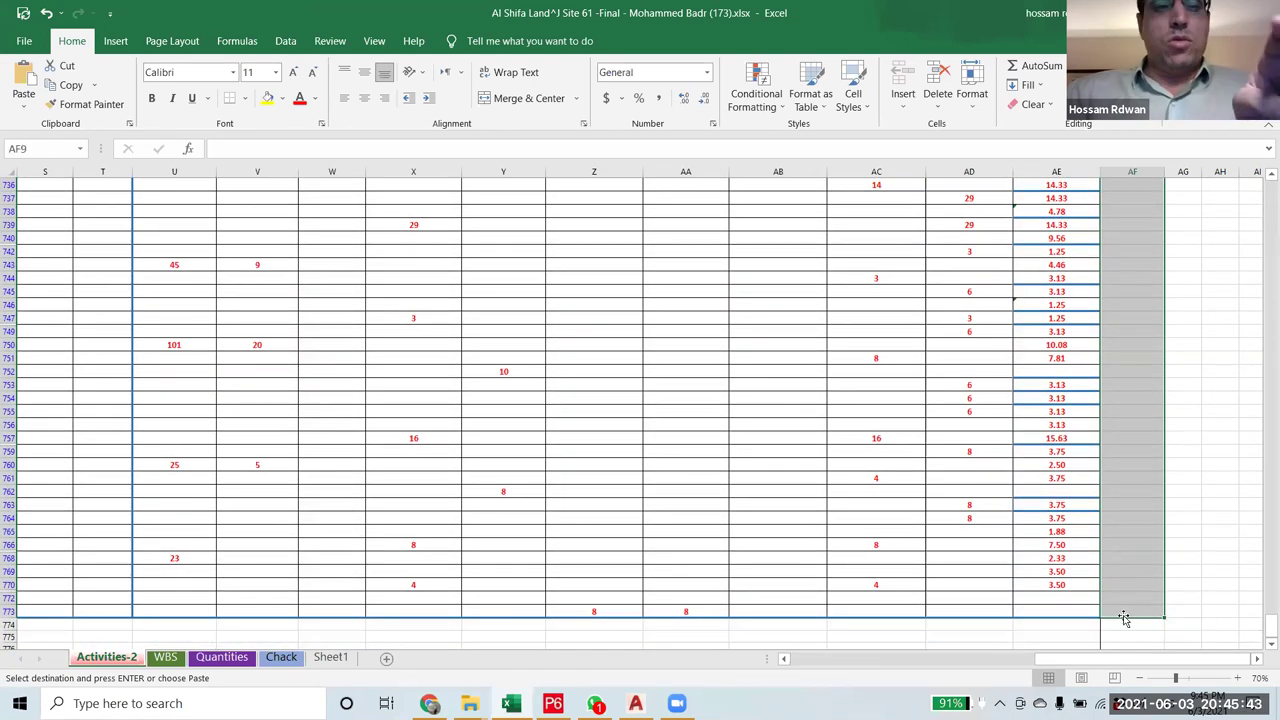
key("ctrl+v")
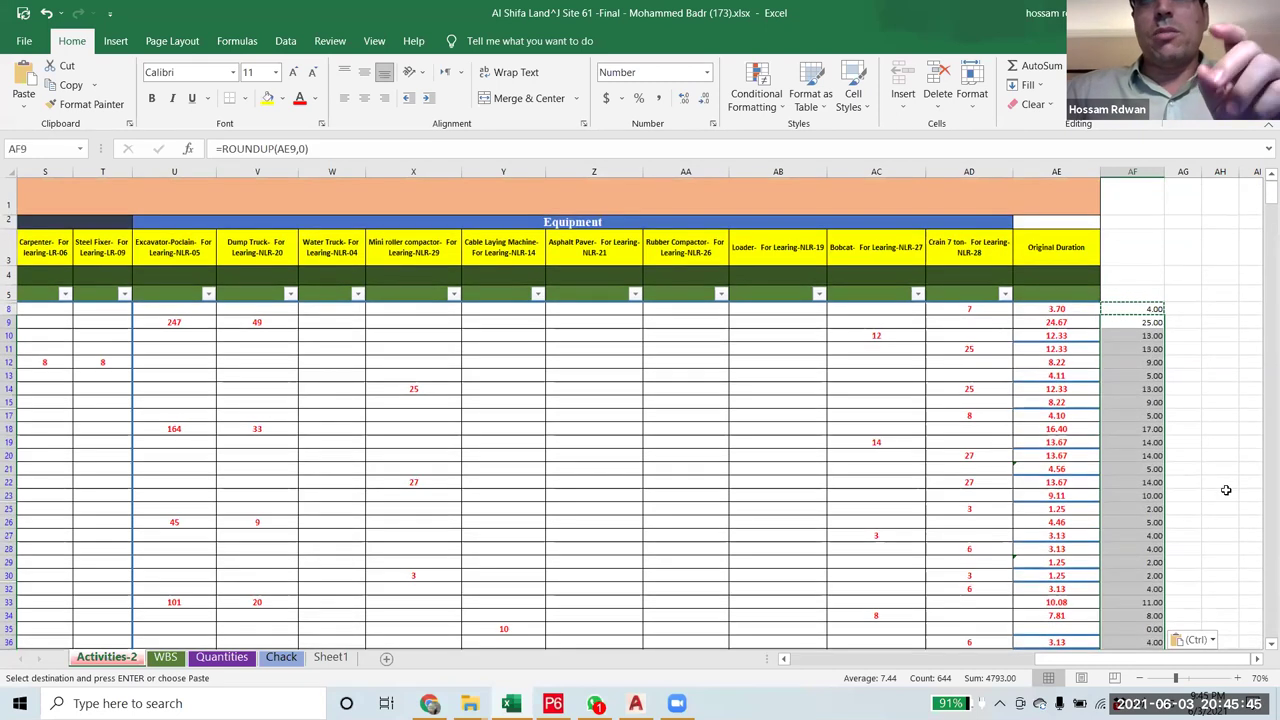
left_click(1226, 490)
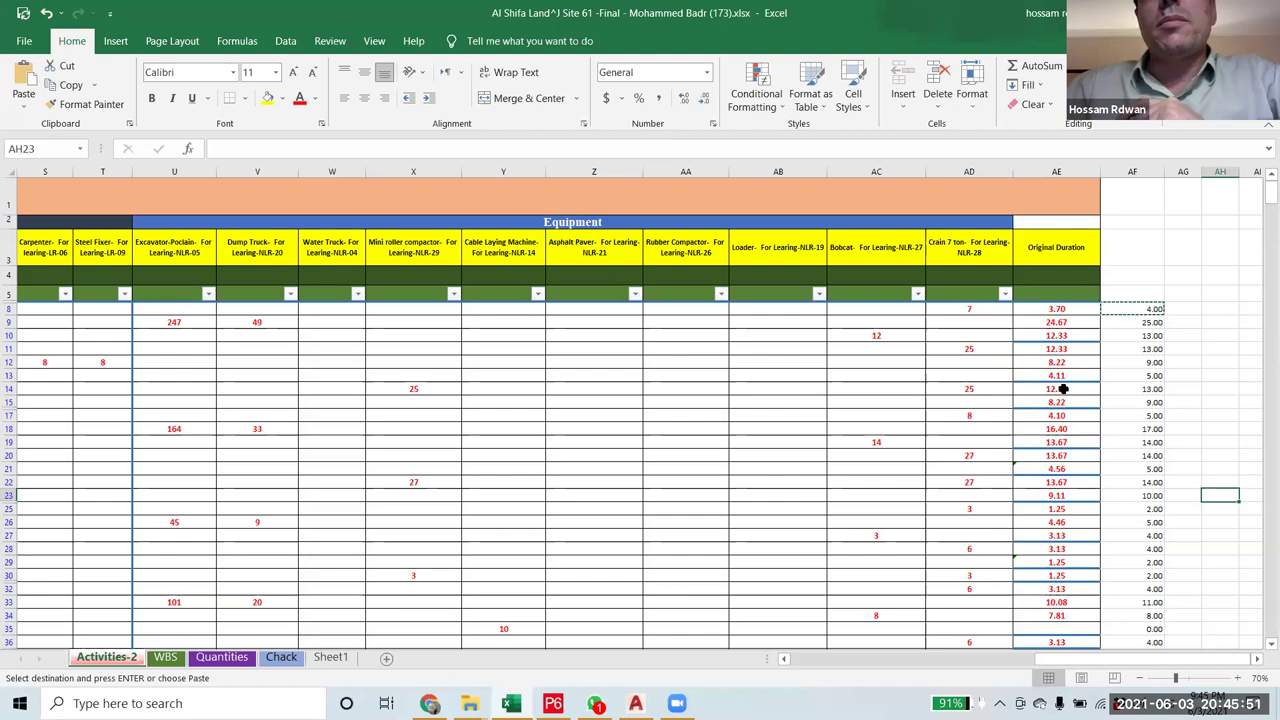
- Remove the Activity Name filter by including all entries again, blanks too
left_click(1122, 173)
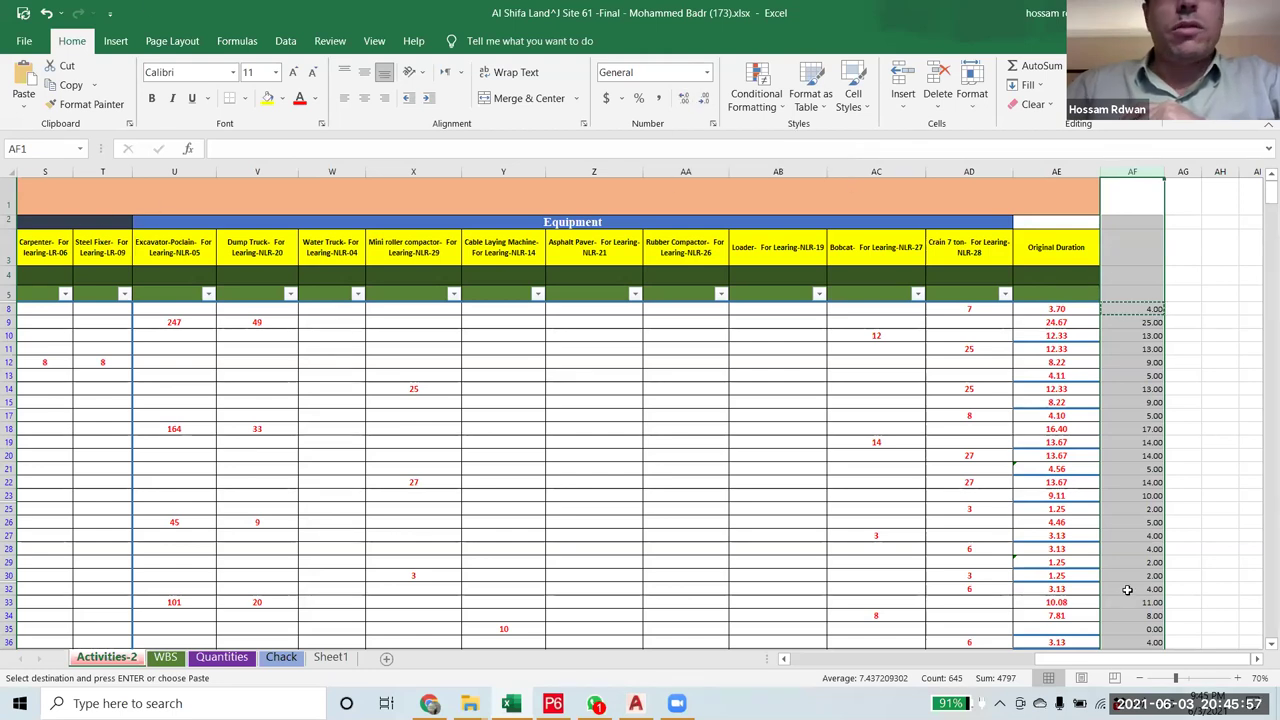
left_click_drag(1080, 663, 832, 663)
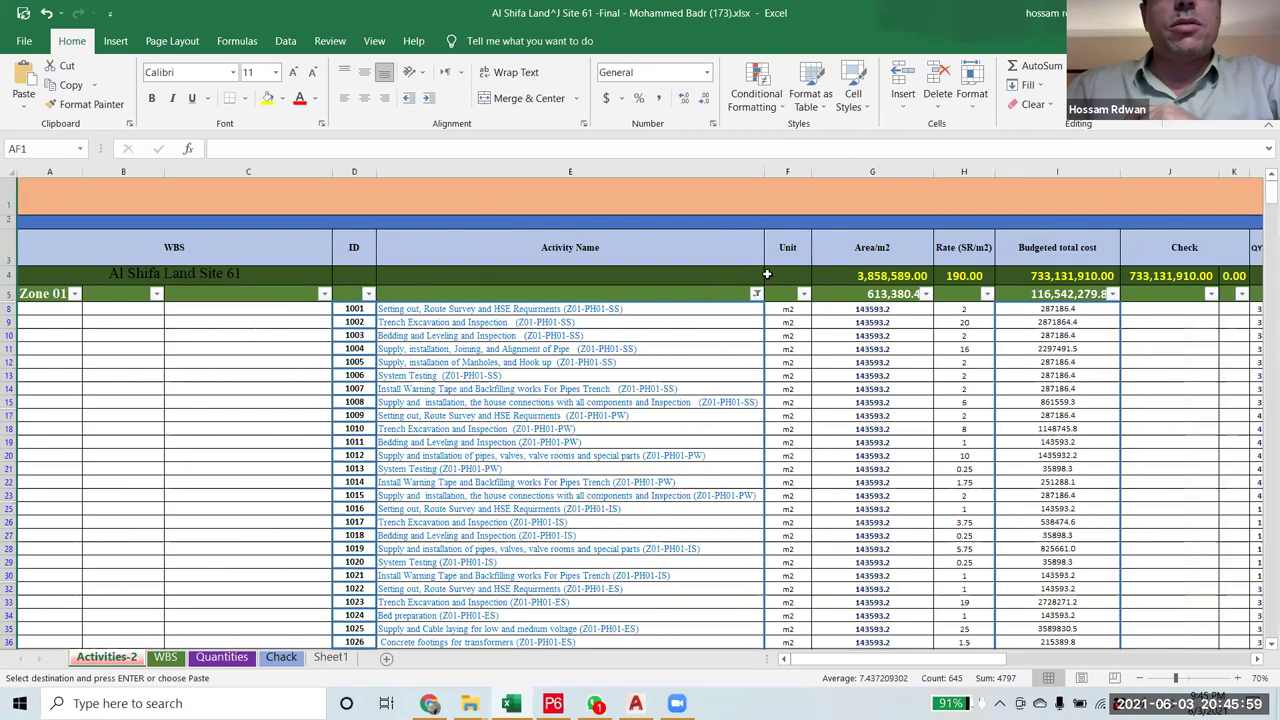
left_click(756, 293)
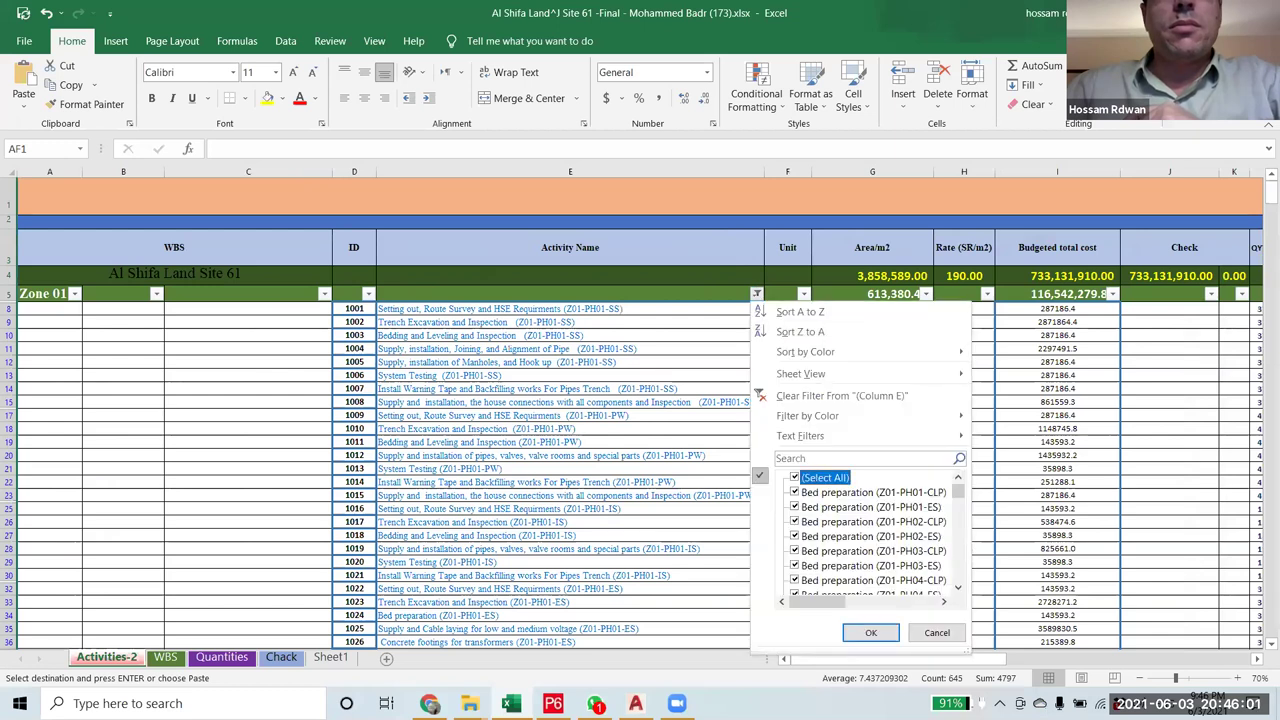
left_click(871, 634)
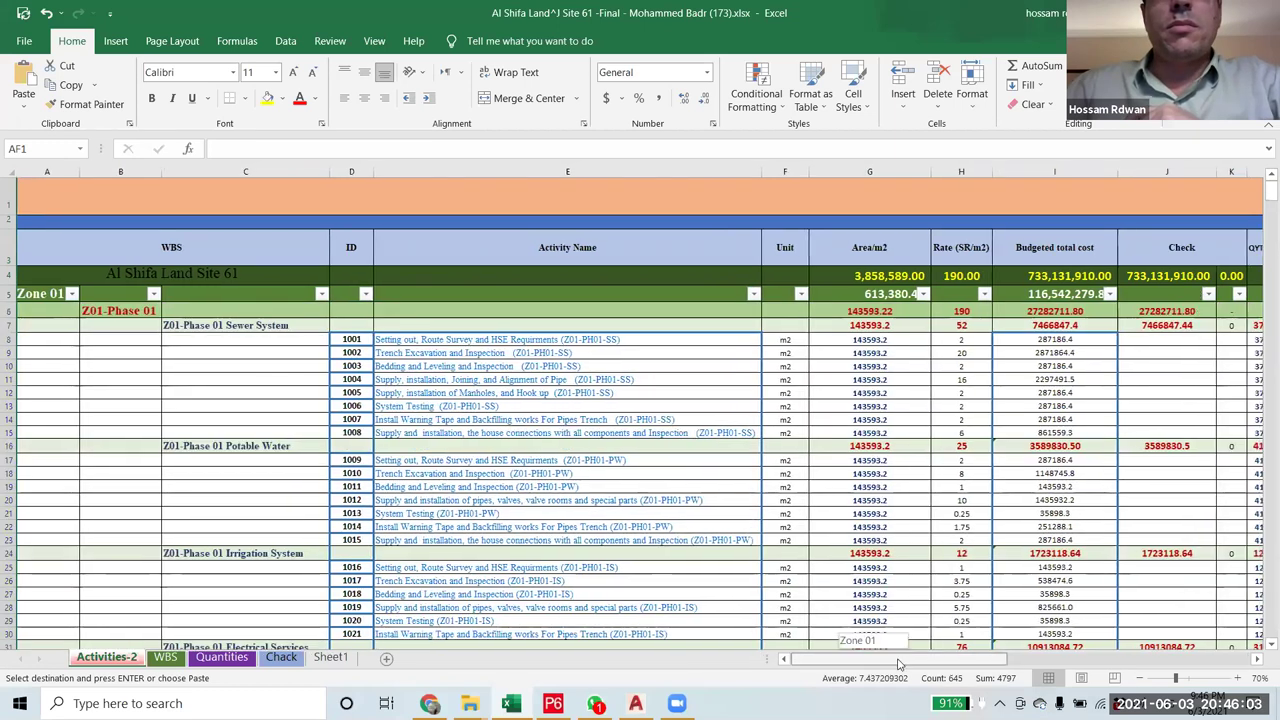
scroll(1260, 490, "right", 8)
left_click(1220, 445)
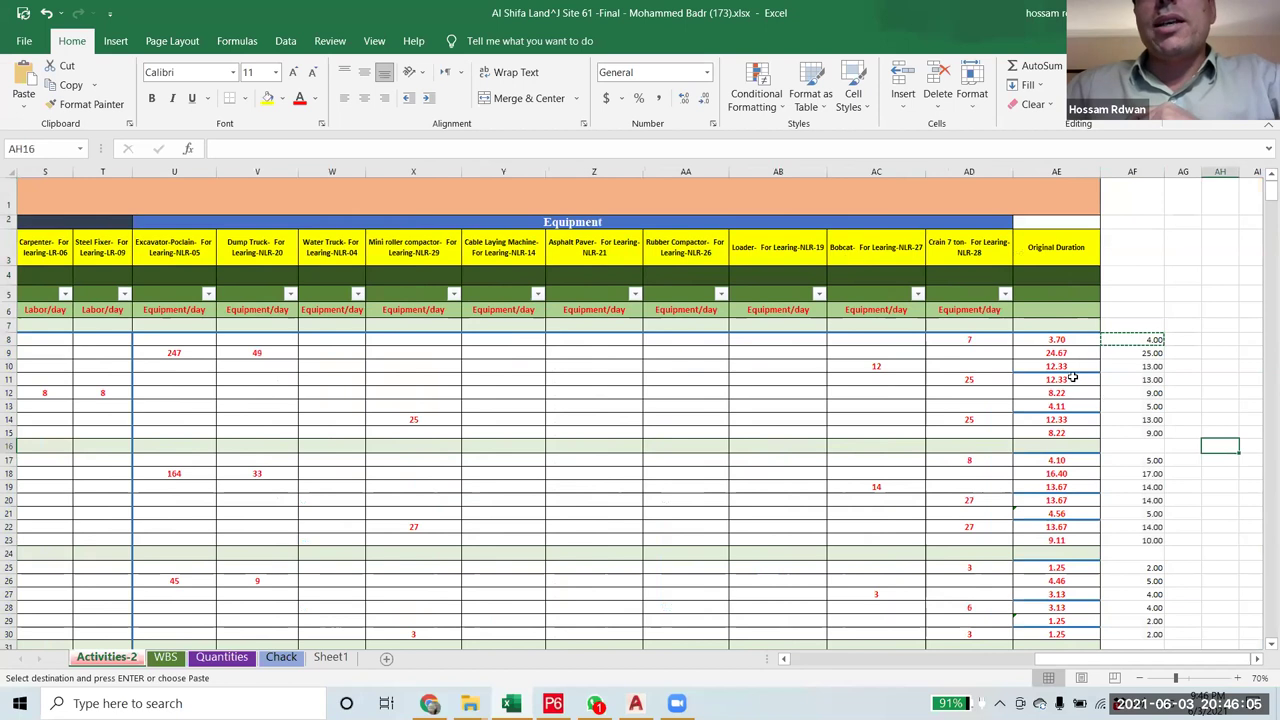
- Display the rounded durations in AF8 through AF773 with no decimal places
left_click(1034, 343)
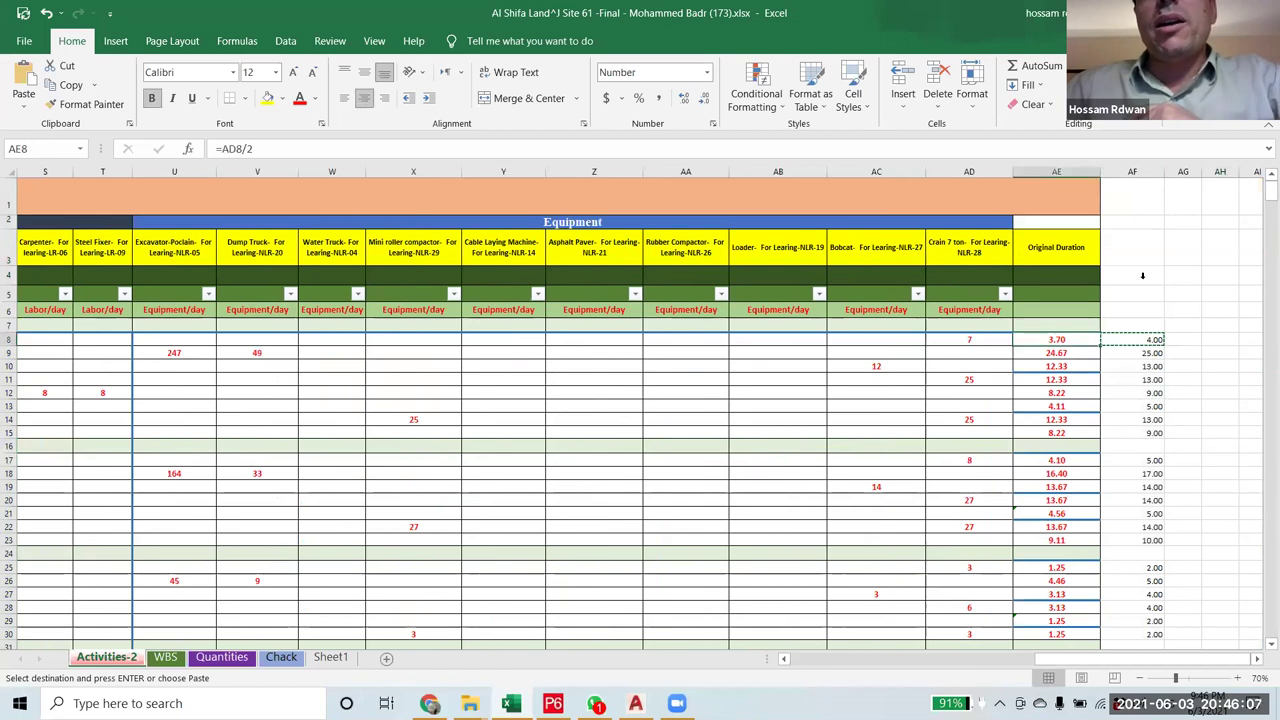
left_click(1132, 172)
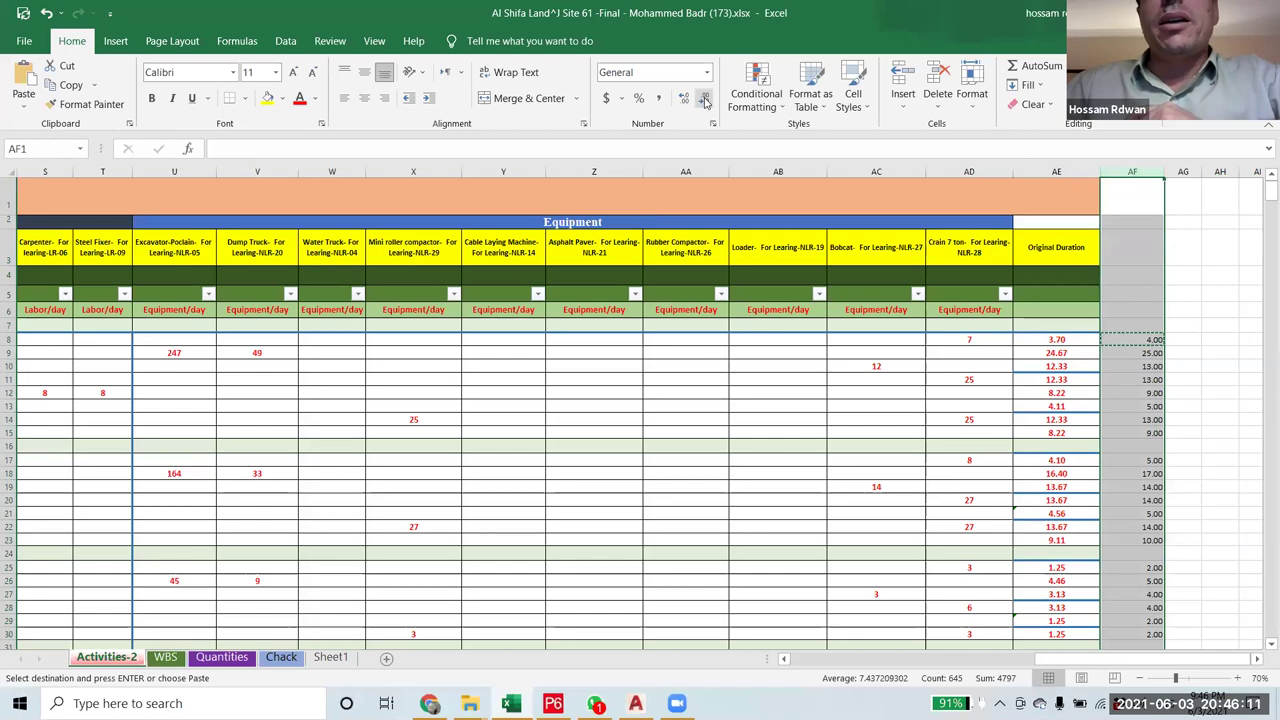
left_click(1139, 345)
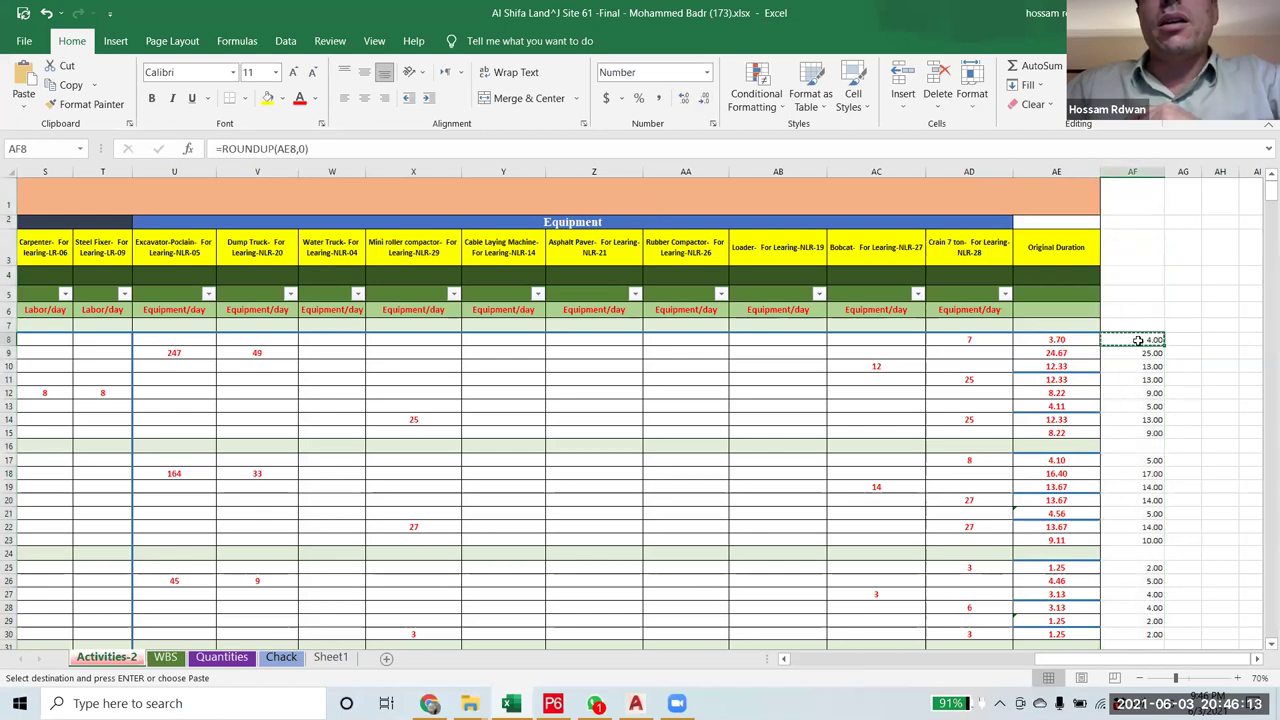
left_click(705, 100)
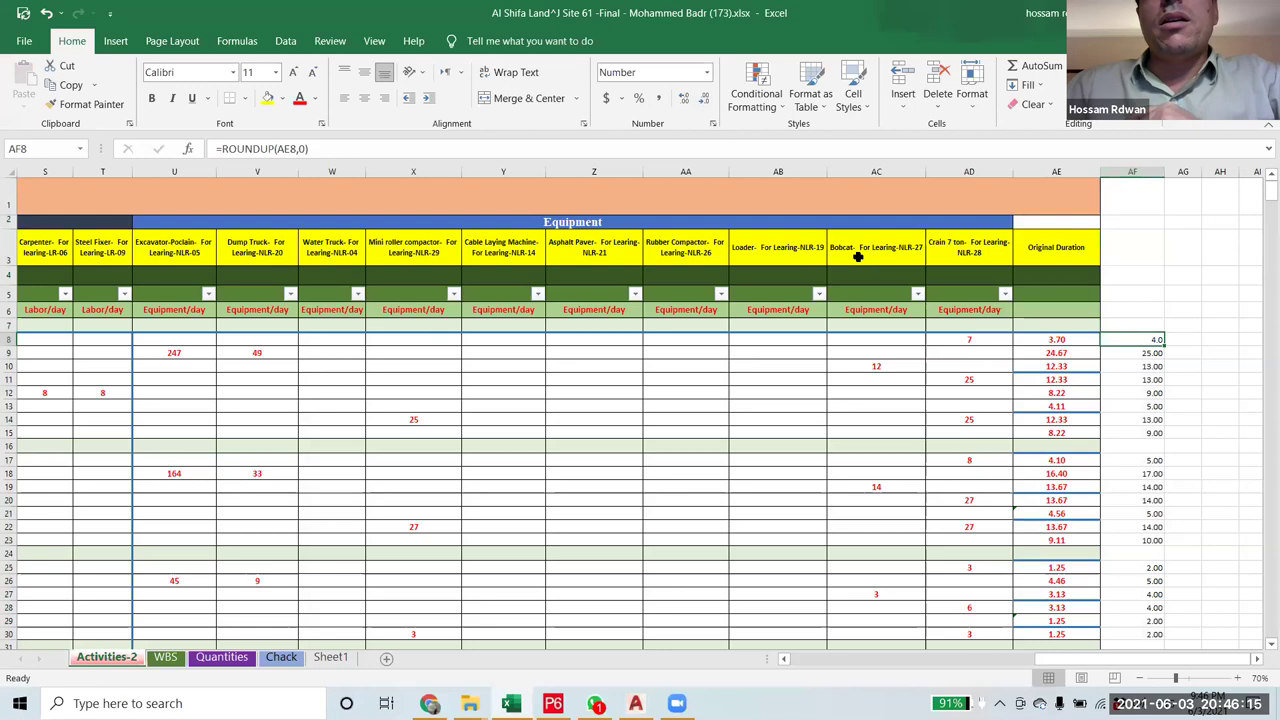
left_click_drag(1129, 340, 1145, 614)
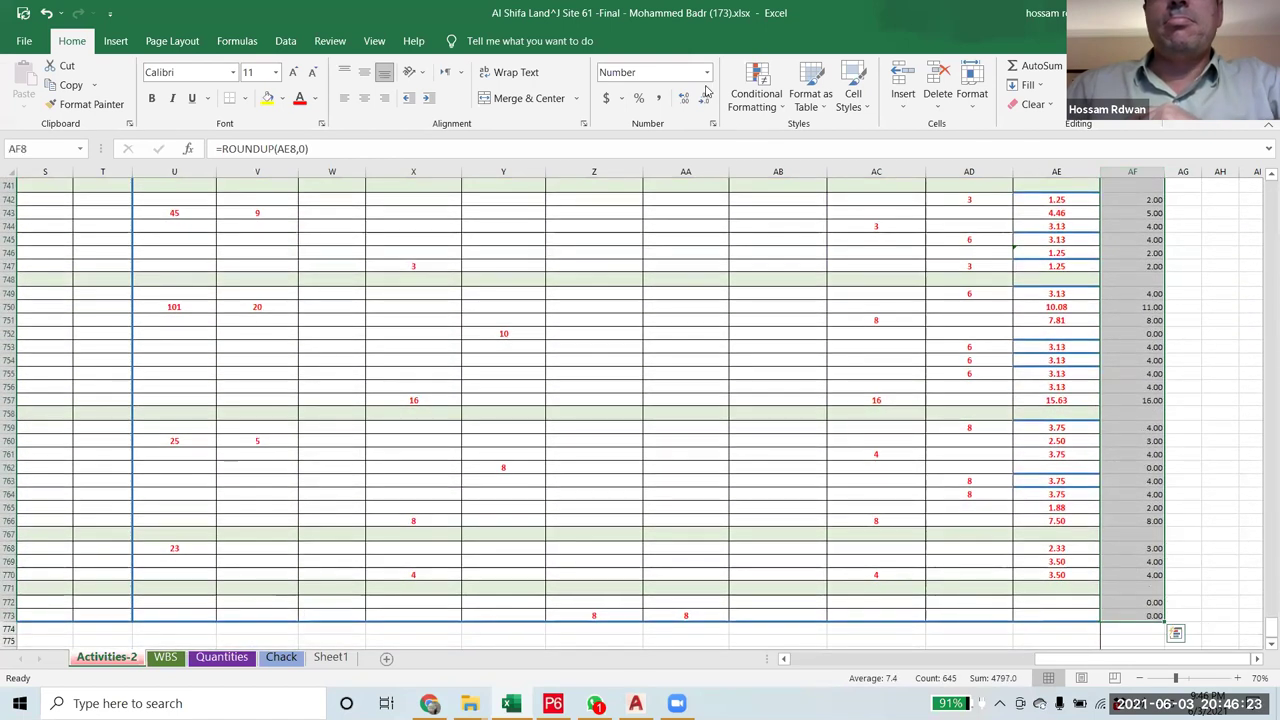
left_click(705, 98)
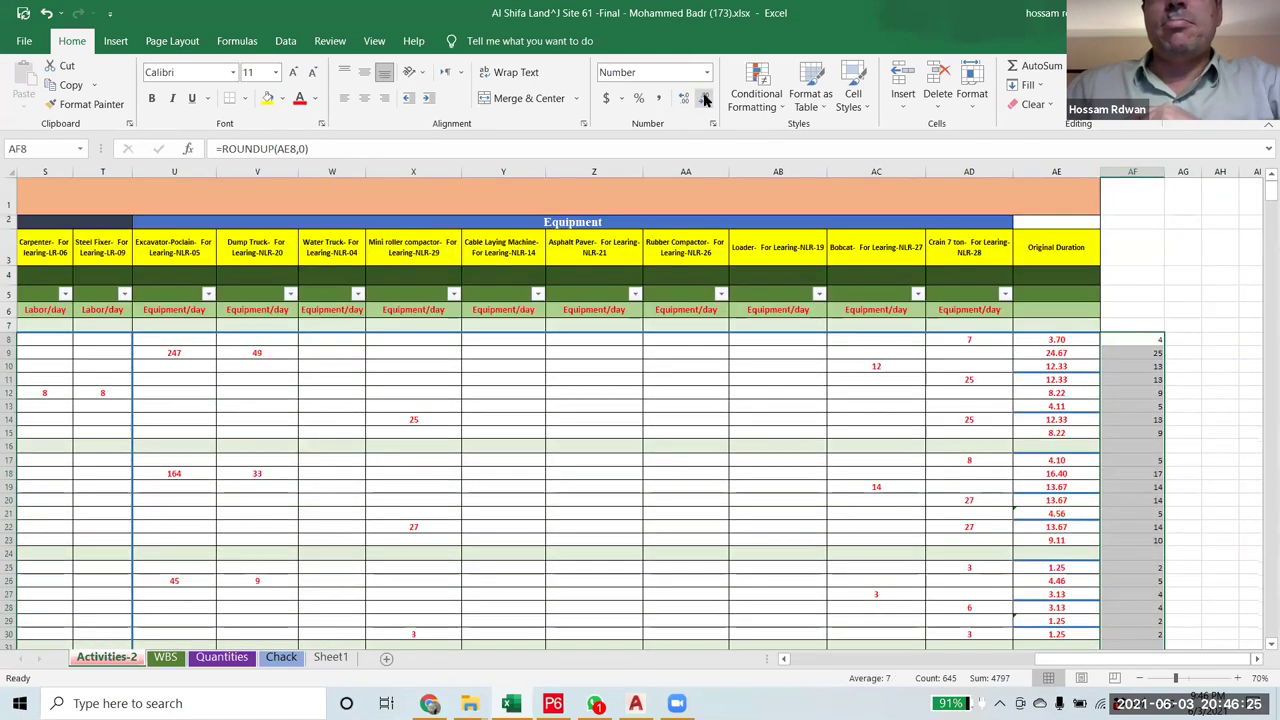
left_click(1220, 419)
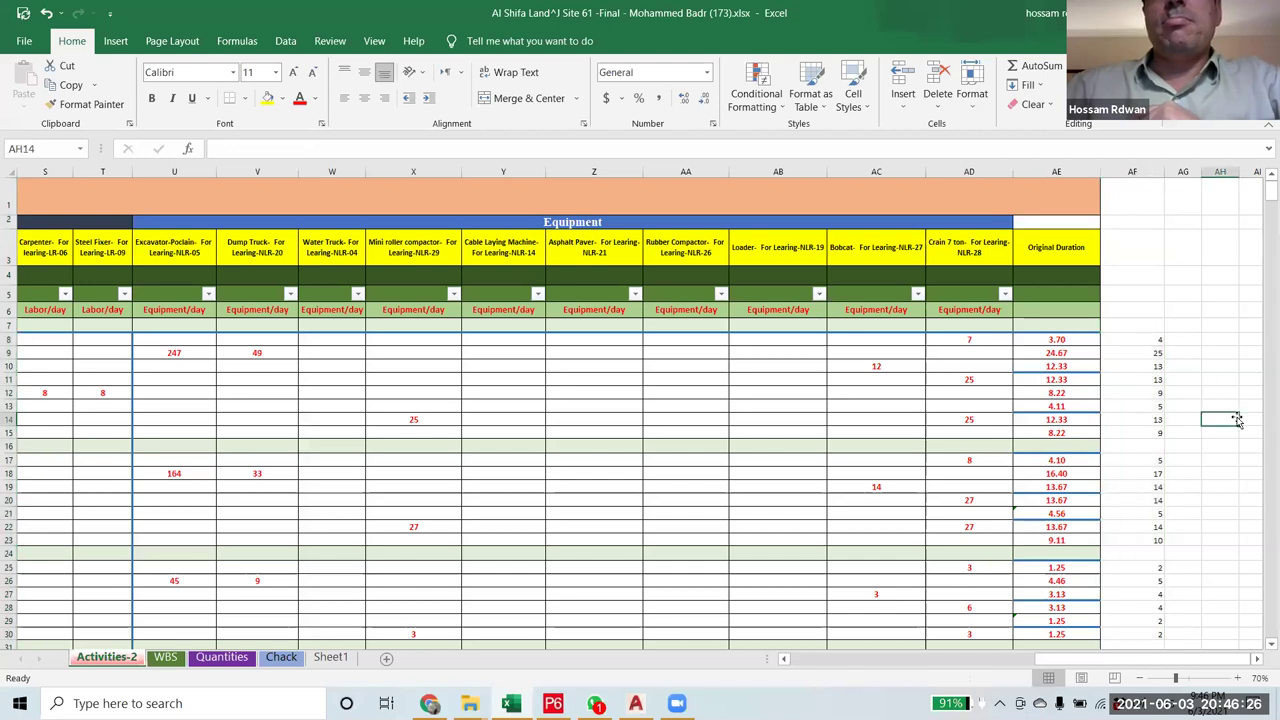
- Compare the Original Durations in column AE with the rounded values in column AF, including row 25
left_click(1062, 357)
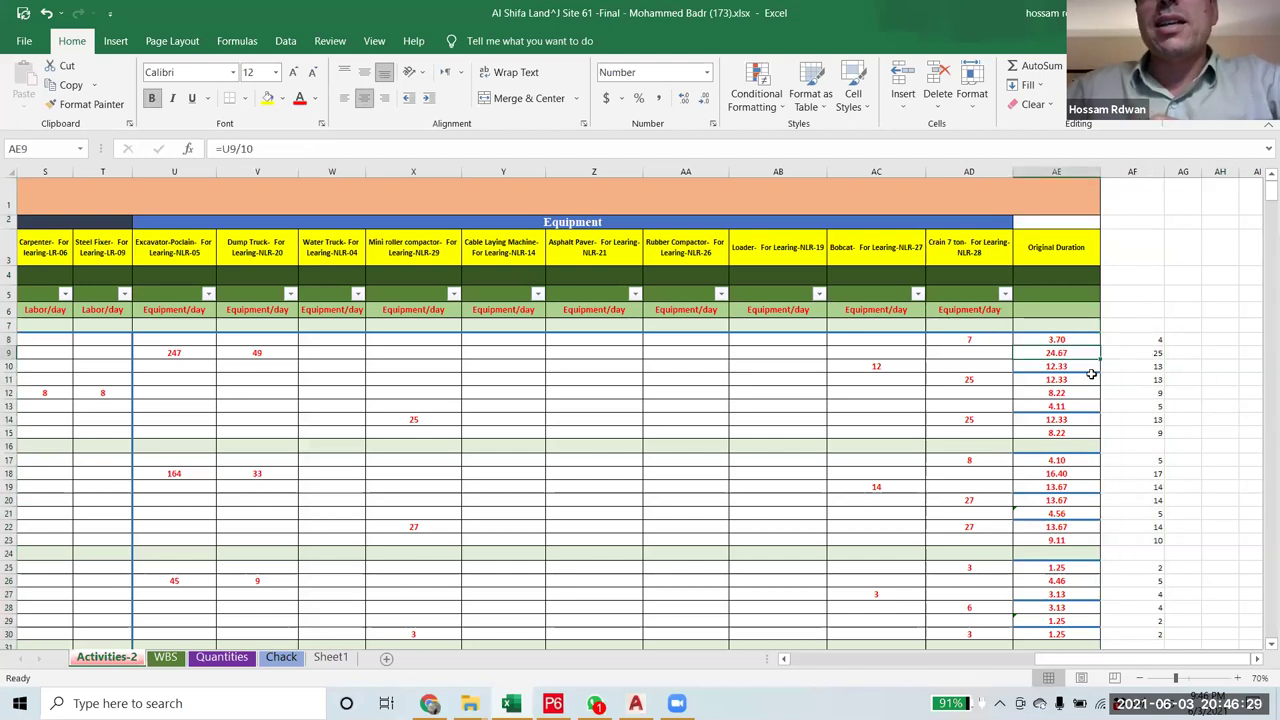
left_click_drag(1150, 339, 1143, 283)
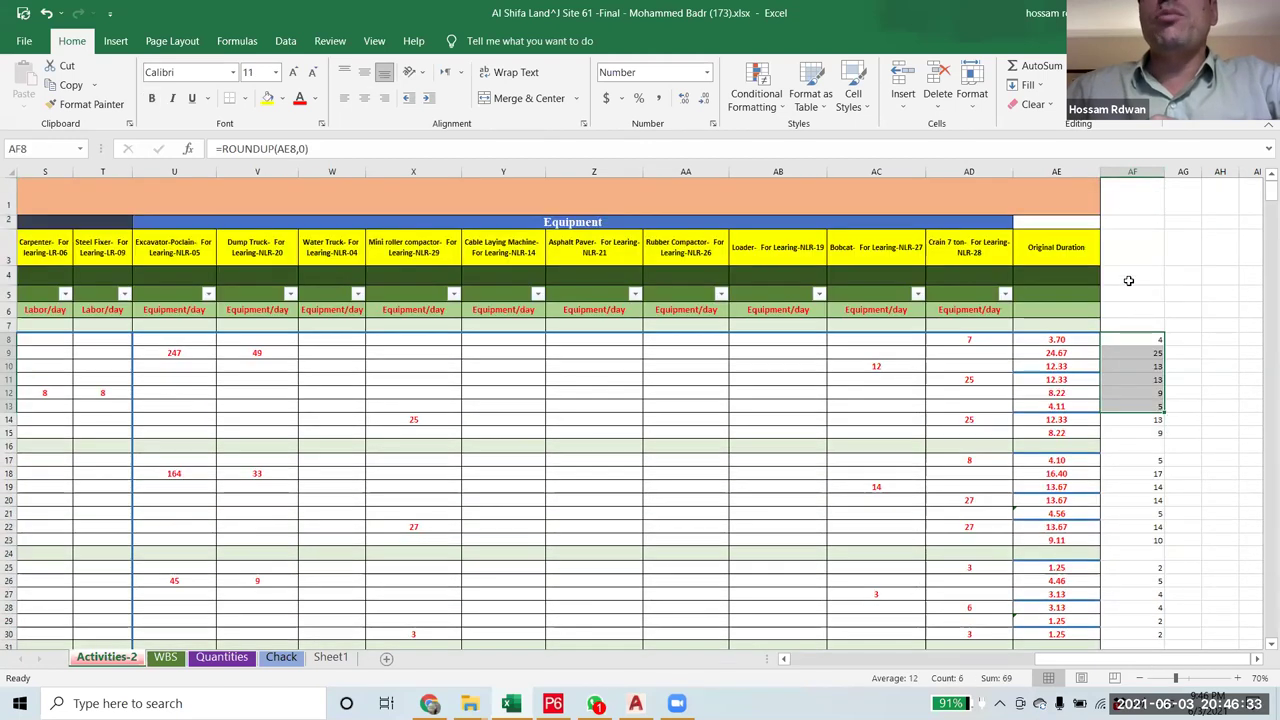
left_click(1215, 434)
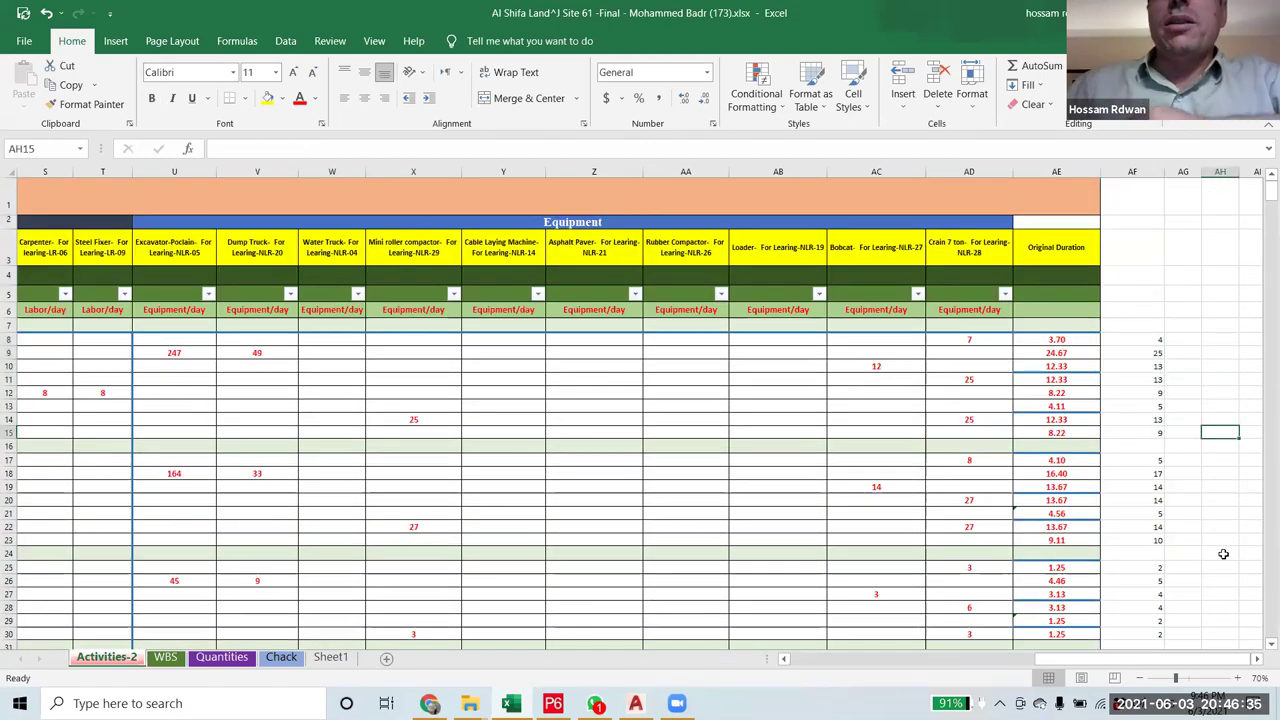
scroll(1223, 554, "down", 5)
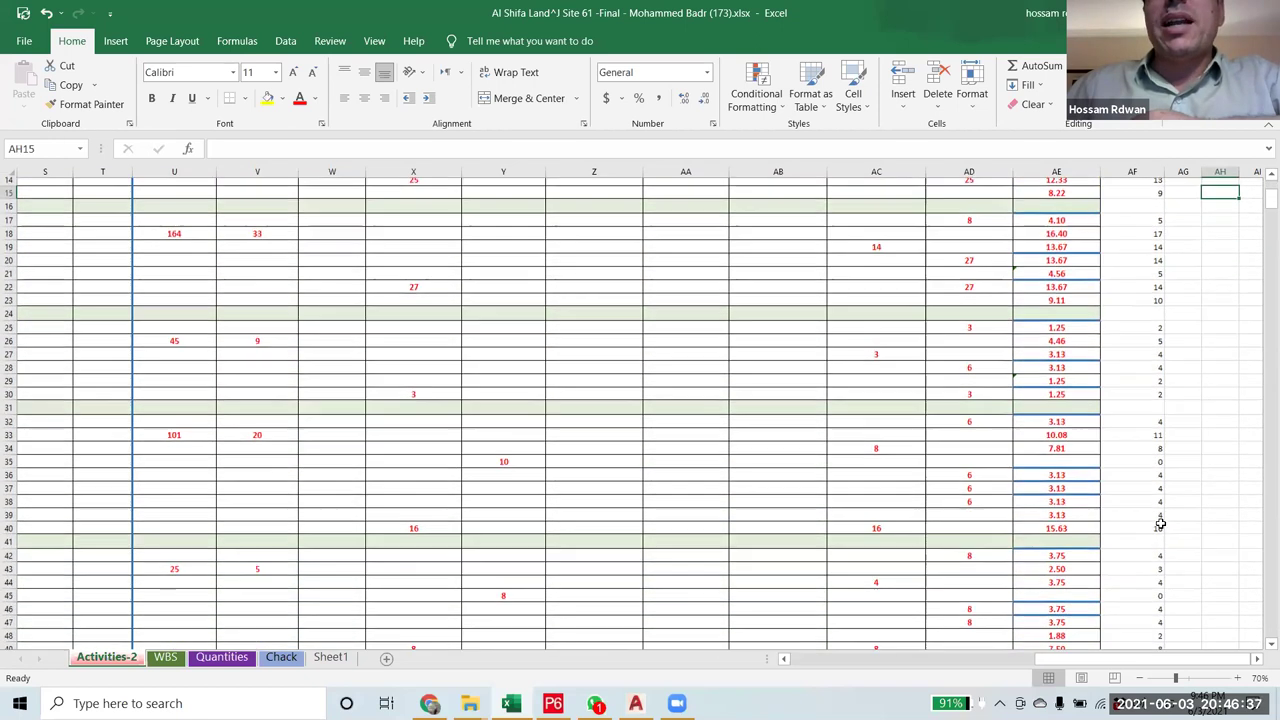
scroll(1160, 523, "down", 1)
left_click(1045, 305)
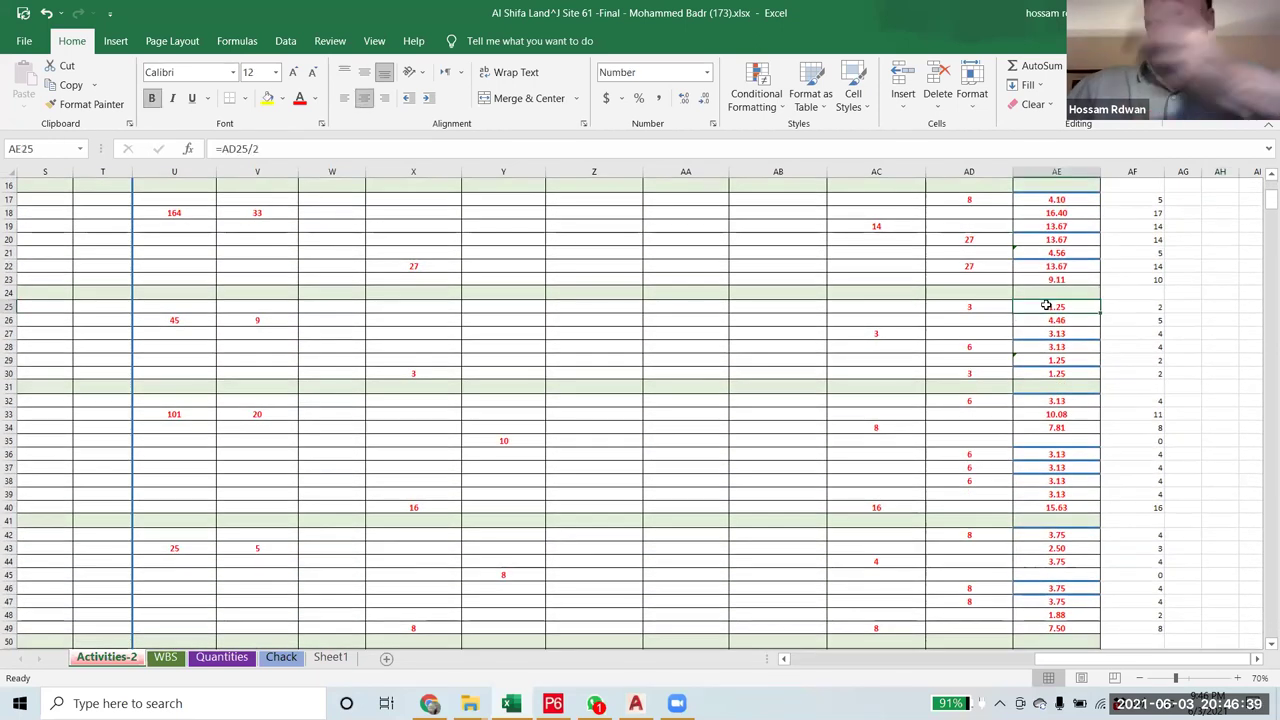
left_click(1137, 308)
- Examine row 25, the irrigation system's setting out, route survey and HSE activity, with its name and quantity
left_click_drag(1125, 660, 903, 684)
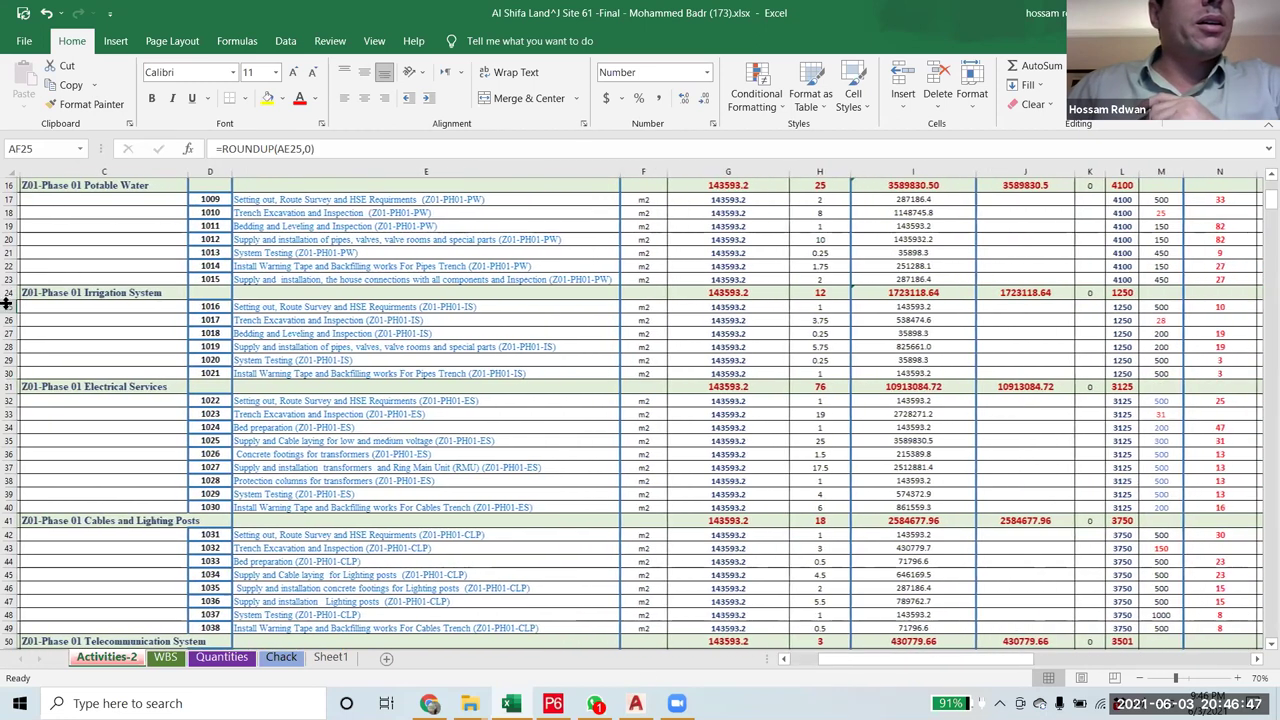
left_click(6, 306)
left_click_drag(1018, 661, 709, 681)
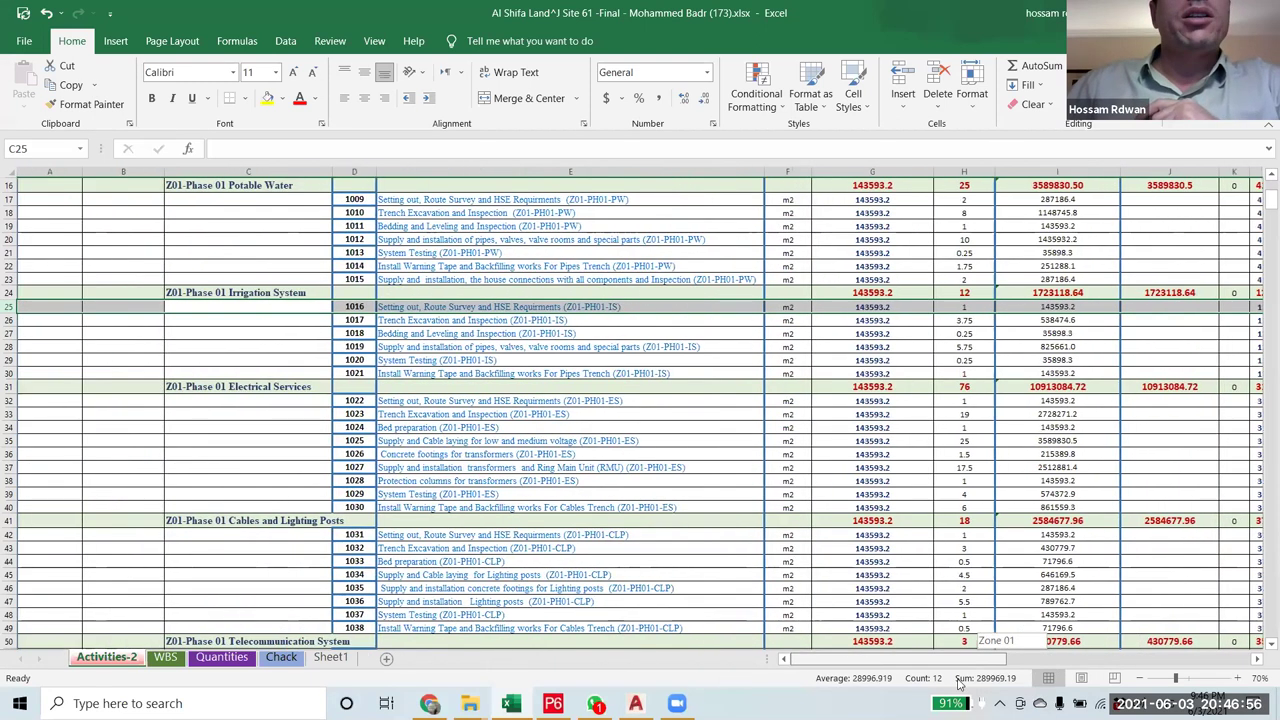
left_click(418, 322)
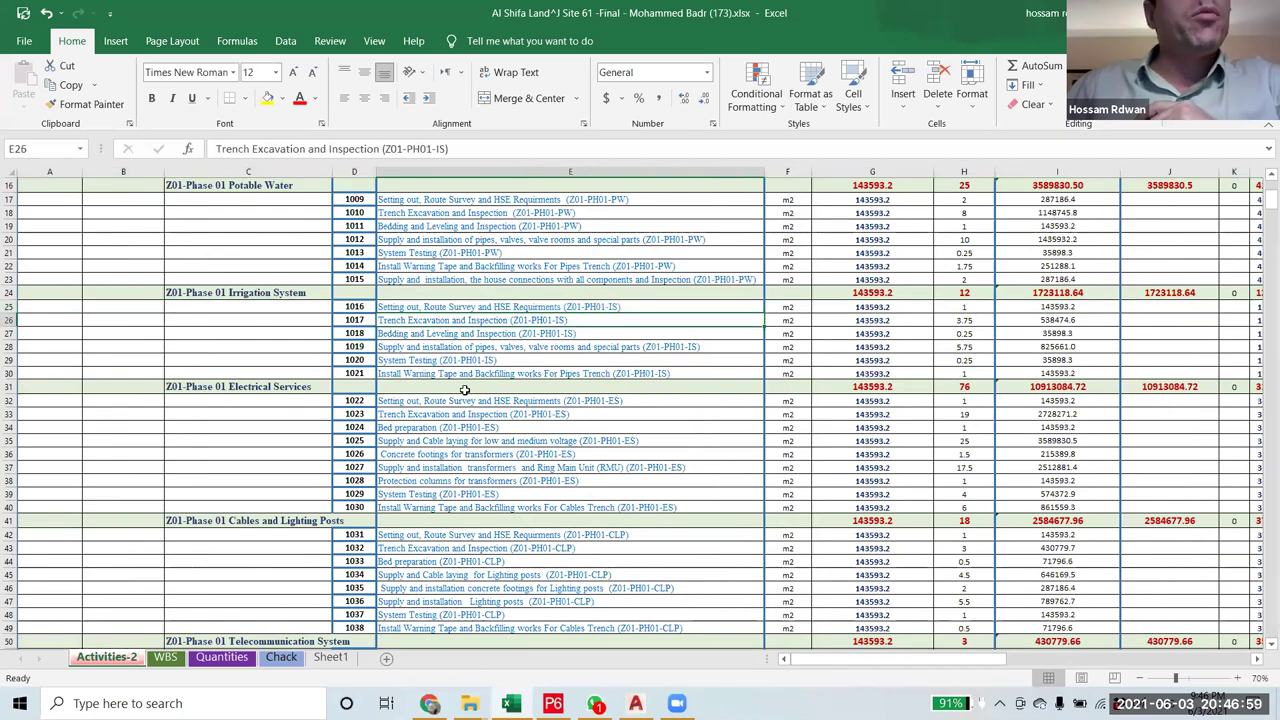
left_click(392, 307)
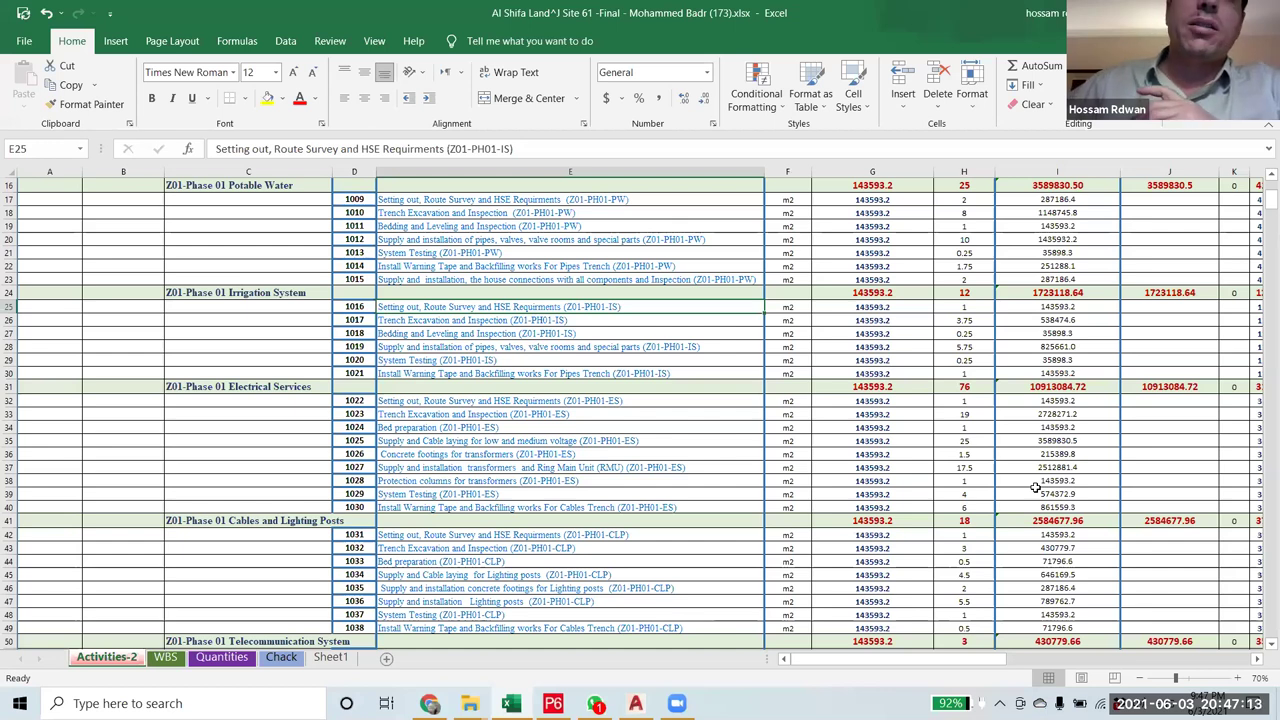
left_click_drag(916, 668, 954, 672)
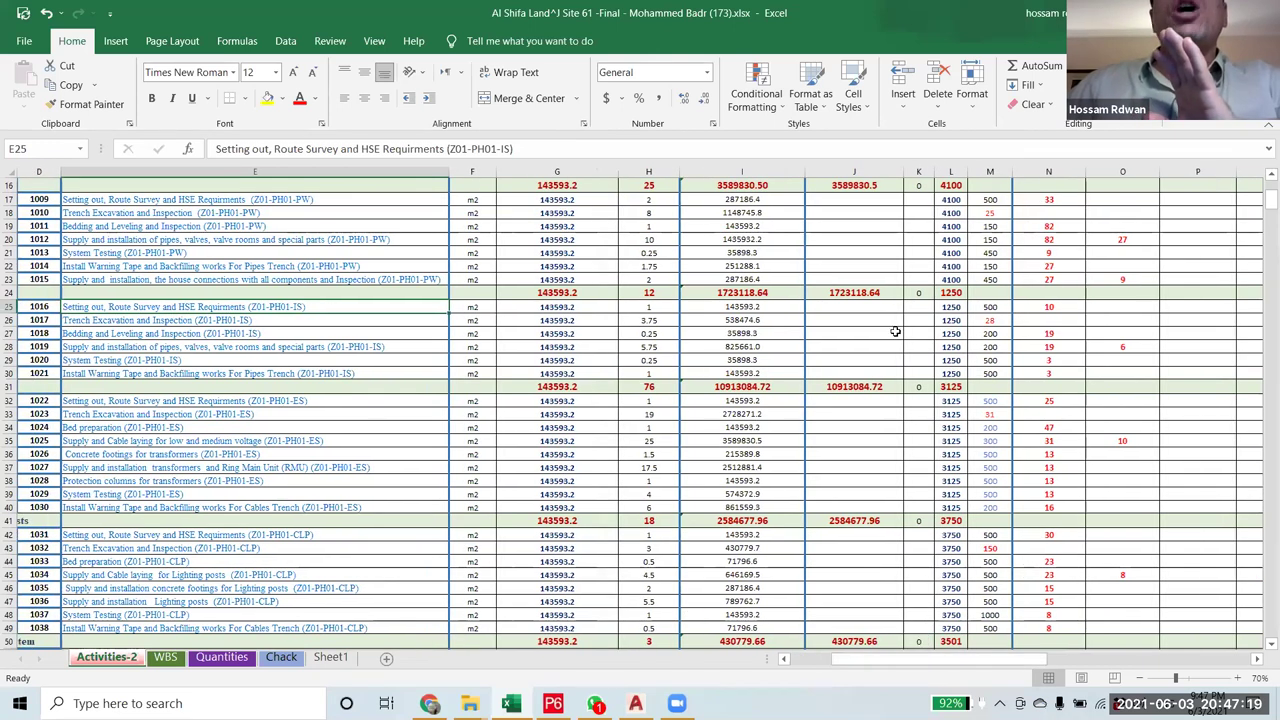
left_click(955, 307)
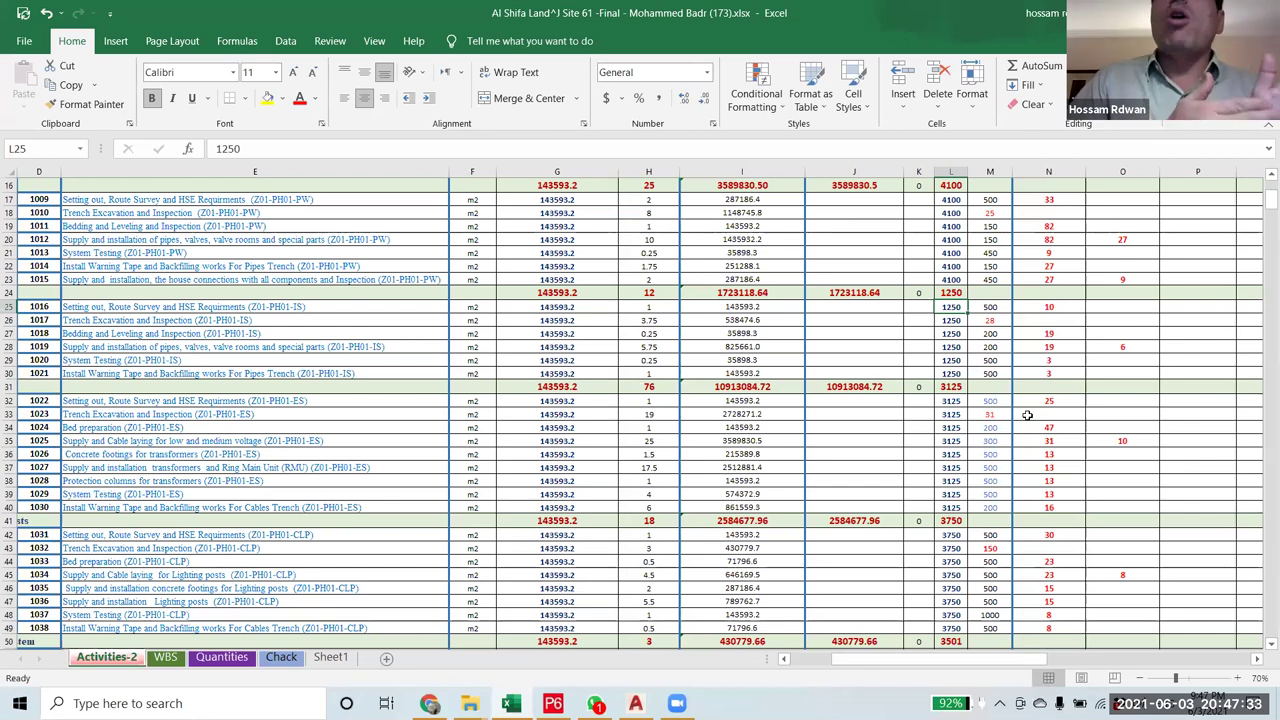
- Examine row 25's quantity, production rate and unskilled labor formula in columns L, M and N
left_click(995, 306)
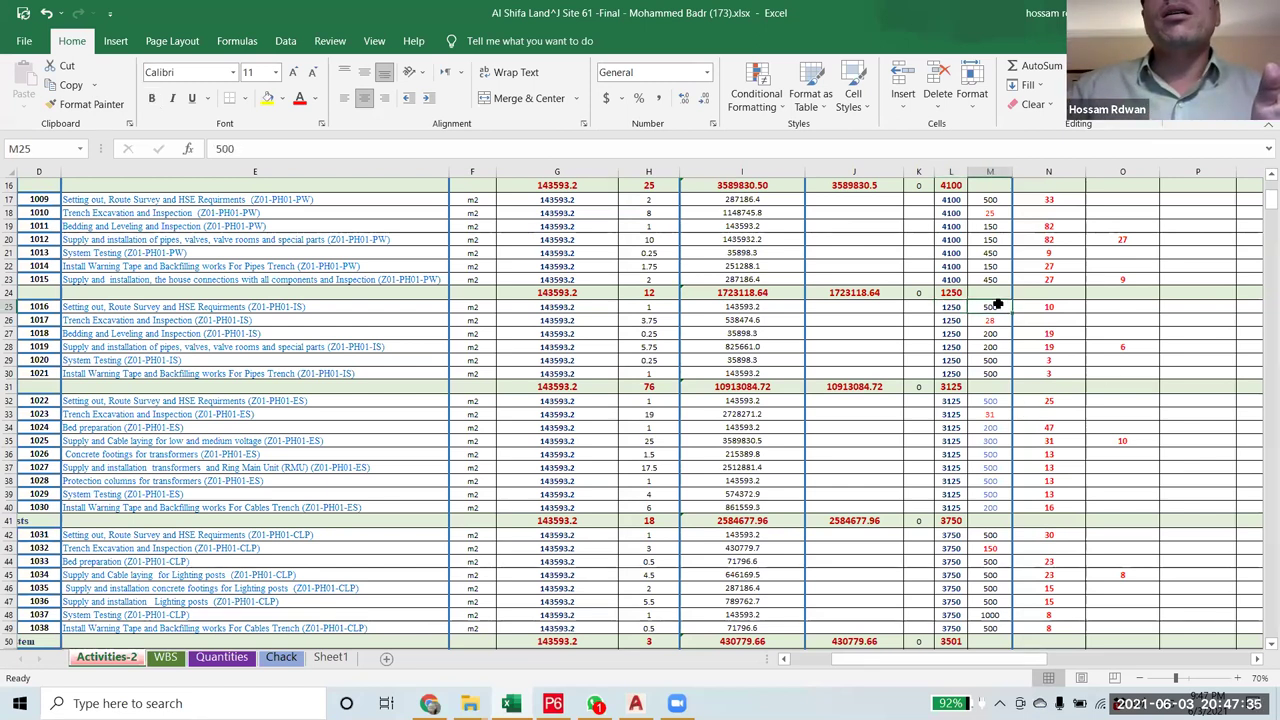
left_click(1072, 307)
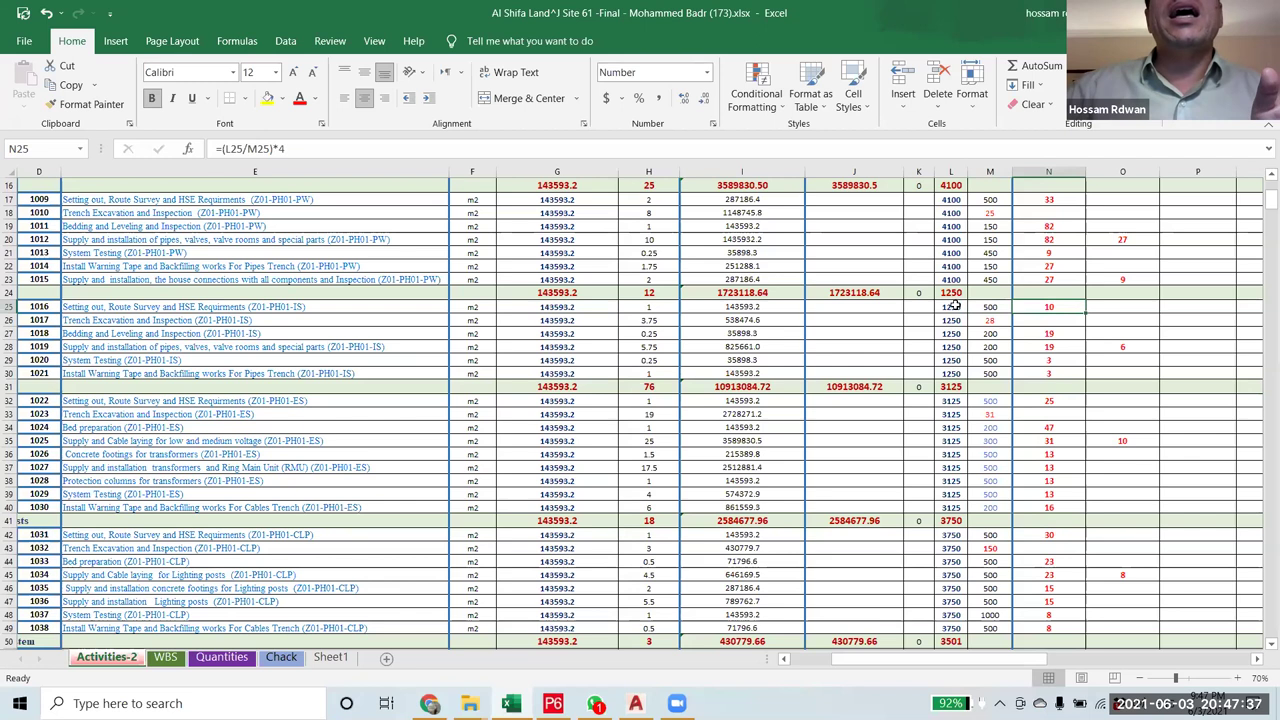
left_click(952, 306)
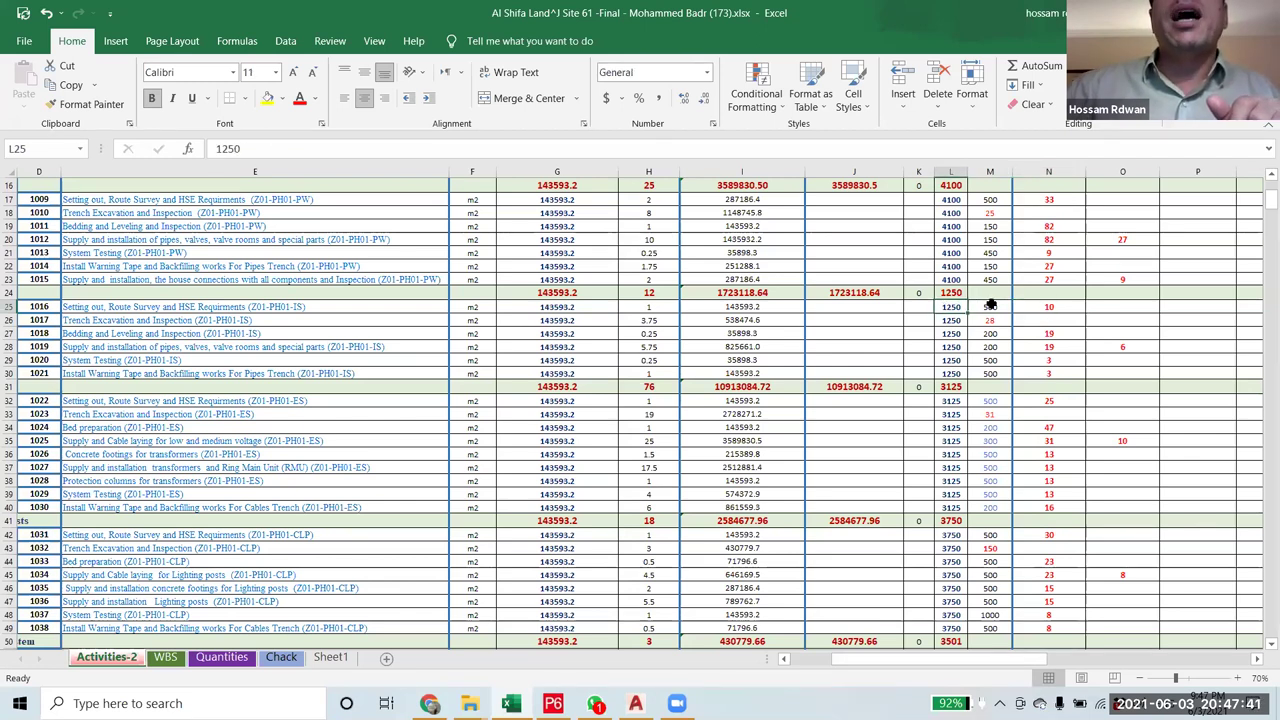
left_click(990, 306)
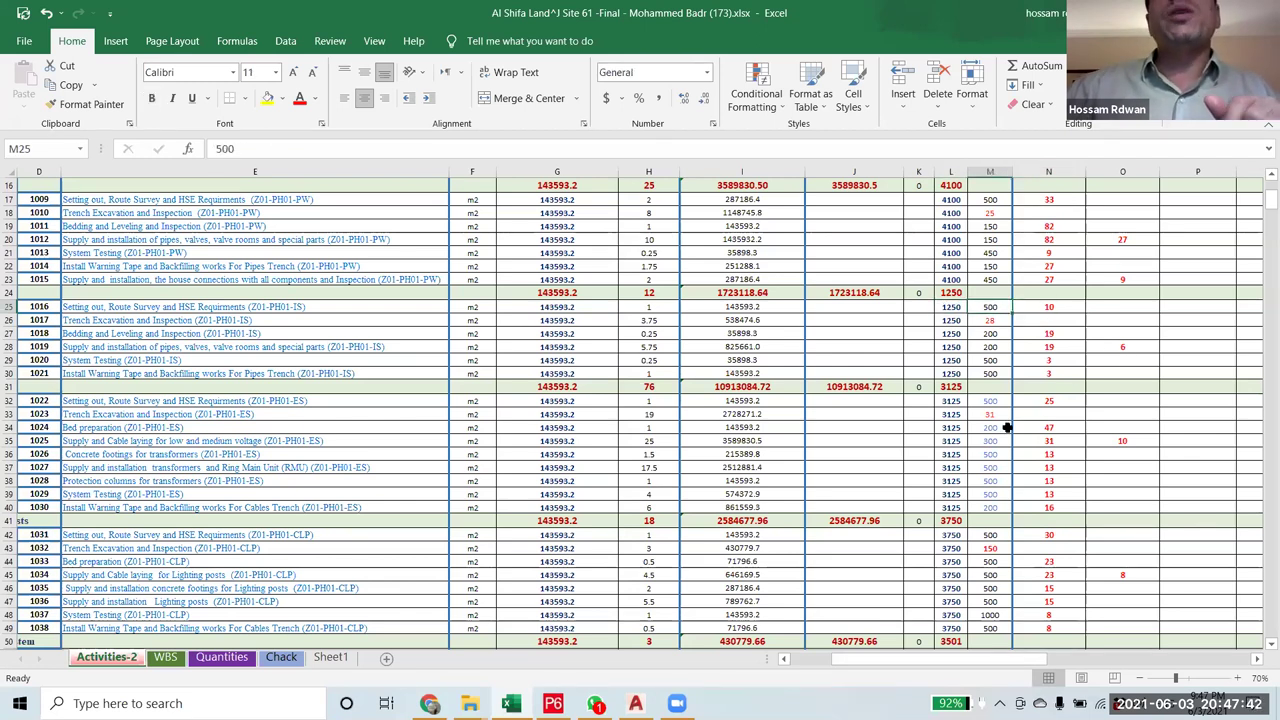
left_click(1053, 308)
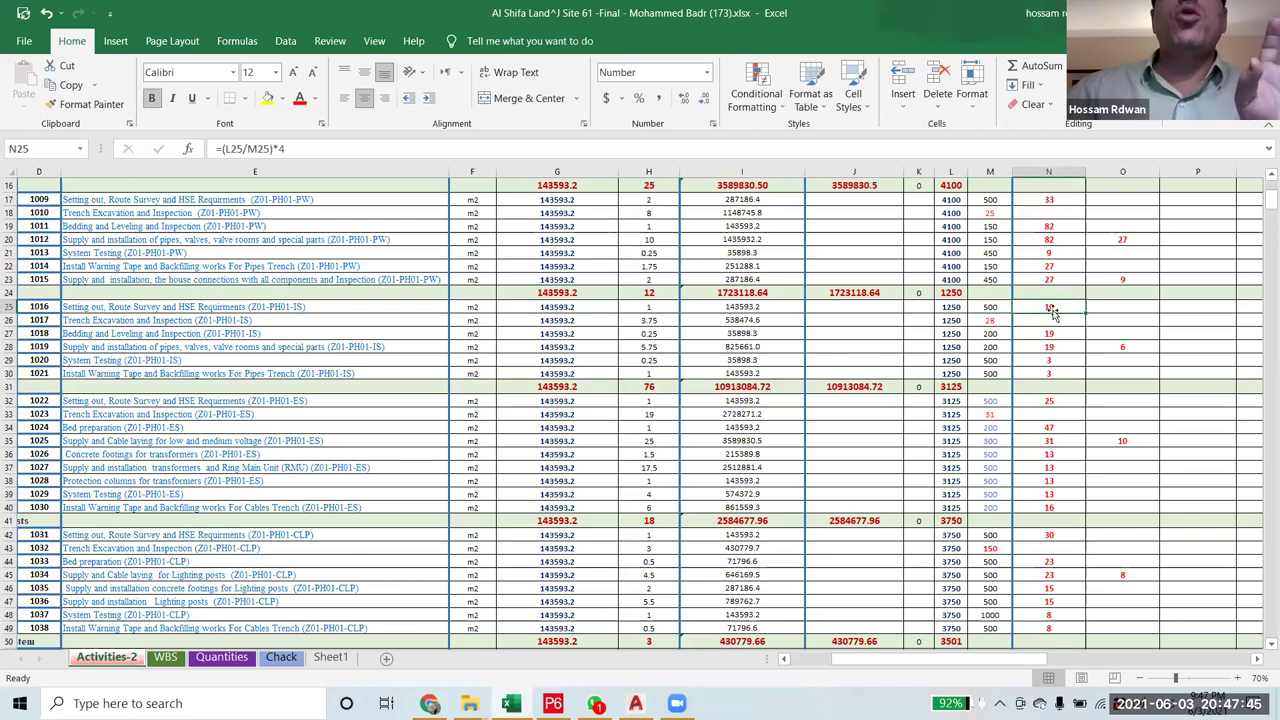
- Trace row 25's duration from the 7-ton crane formula in AD25 through the Original Duration in AE25 to the rounded value in AF25
left_click_drag(912, 660, 1135, 688)
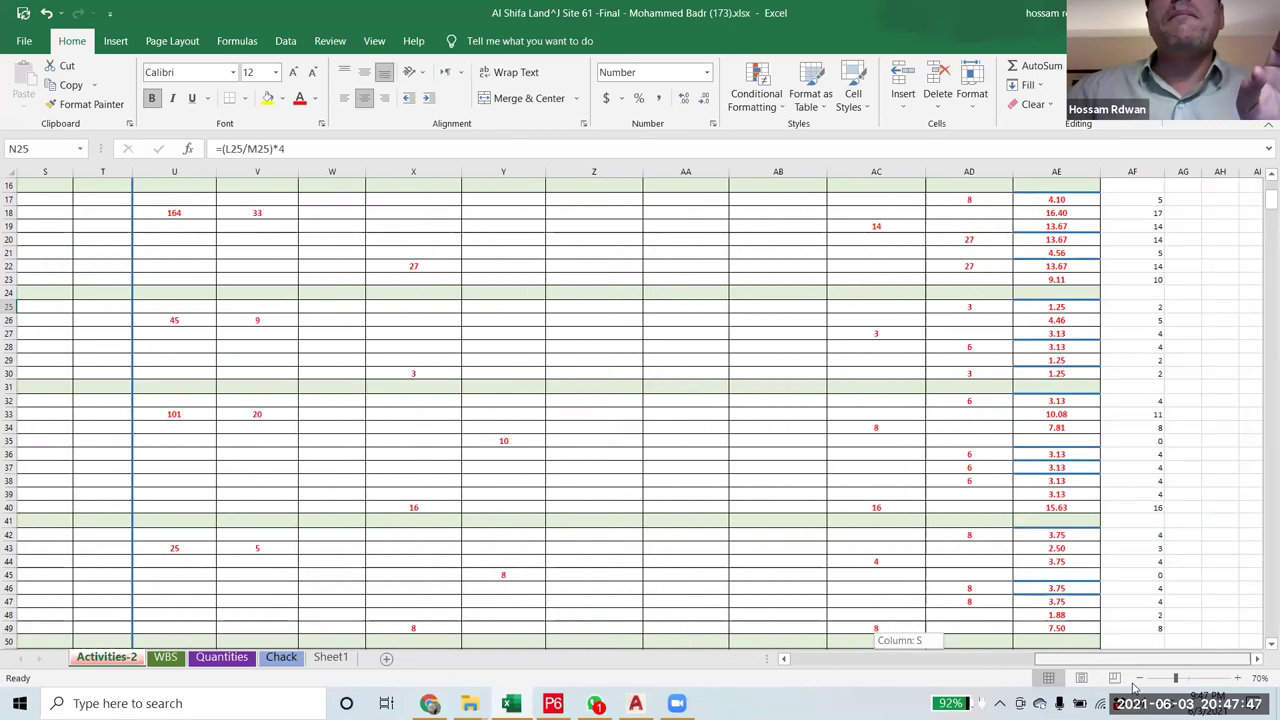
left_click(967, 306)
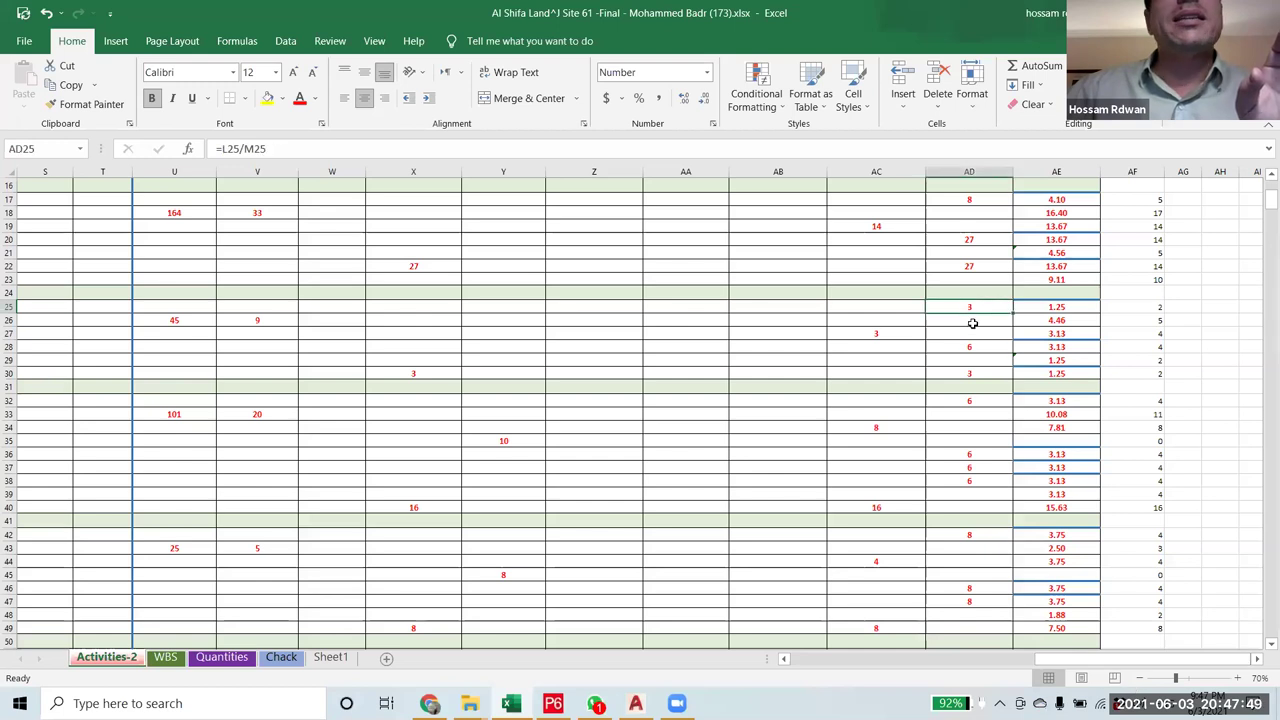
scroll(969, 318, "up", 5)
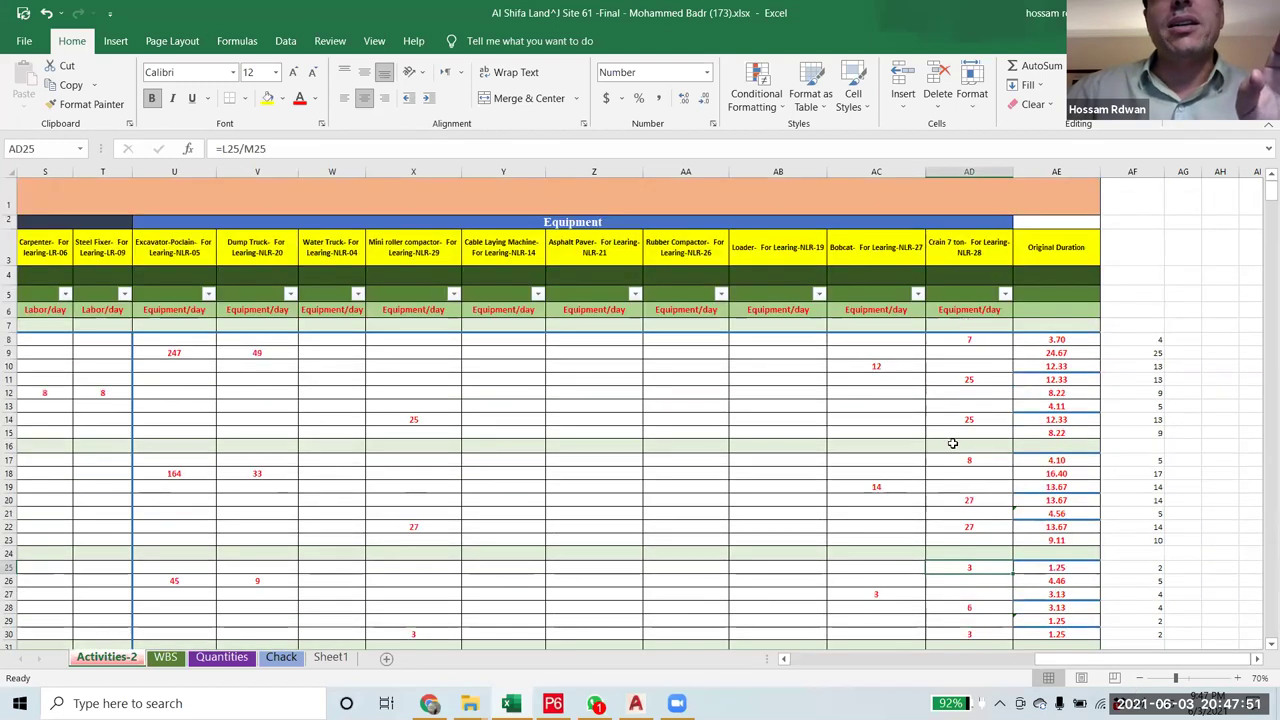
scroll(955, 480, "down", 3)
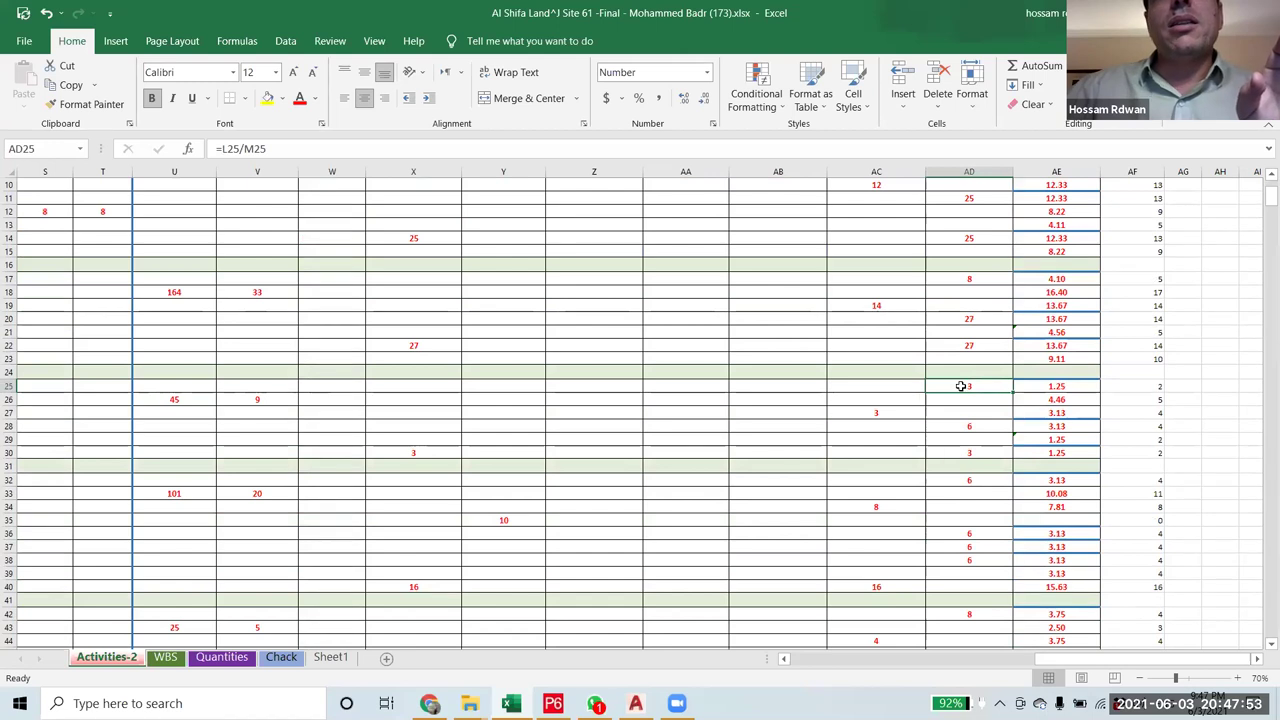
left_click(1042, 386)
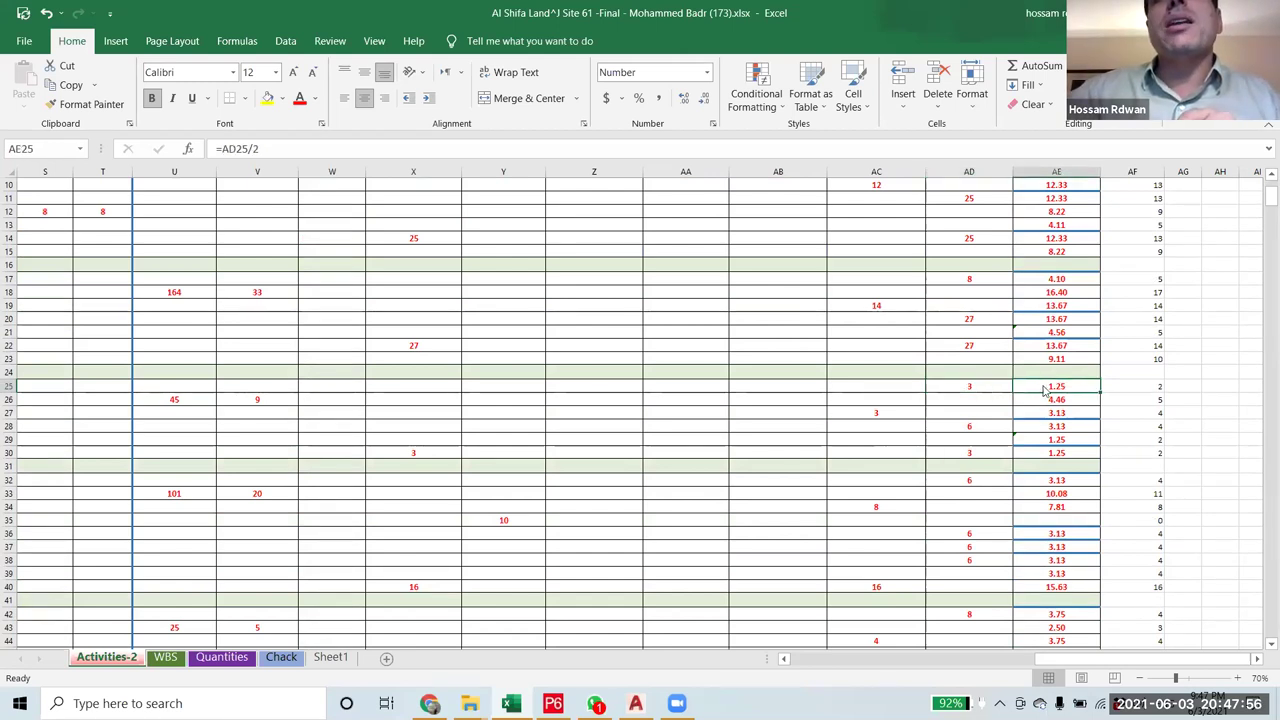
left_click(1149, 386)
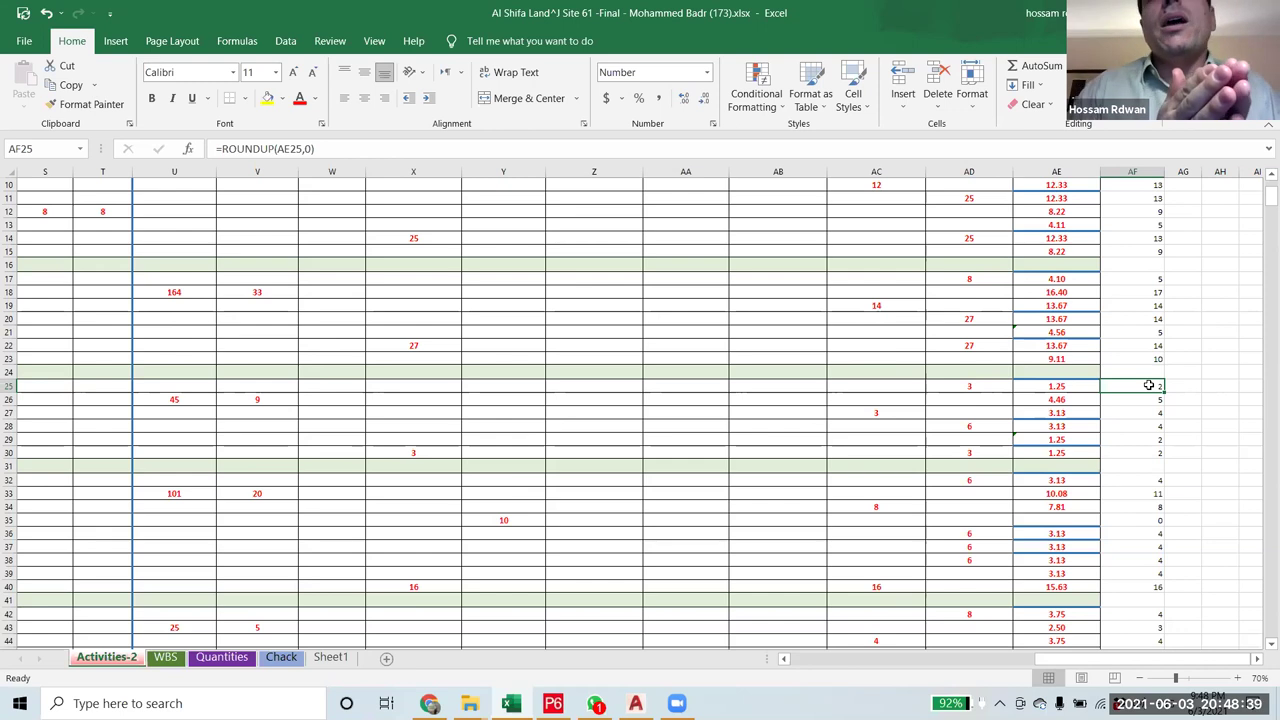
left_click(1138, 410)
left_click(1146, 385)
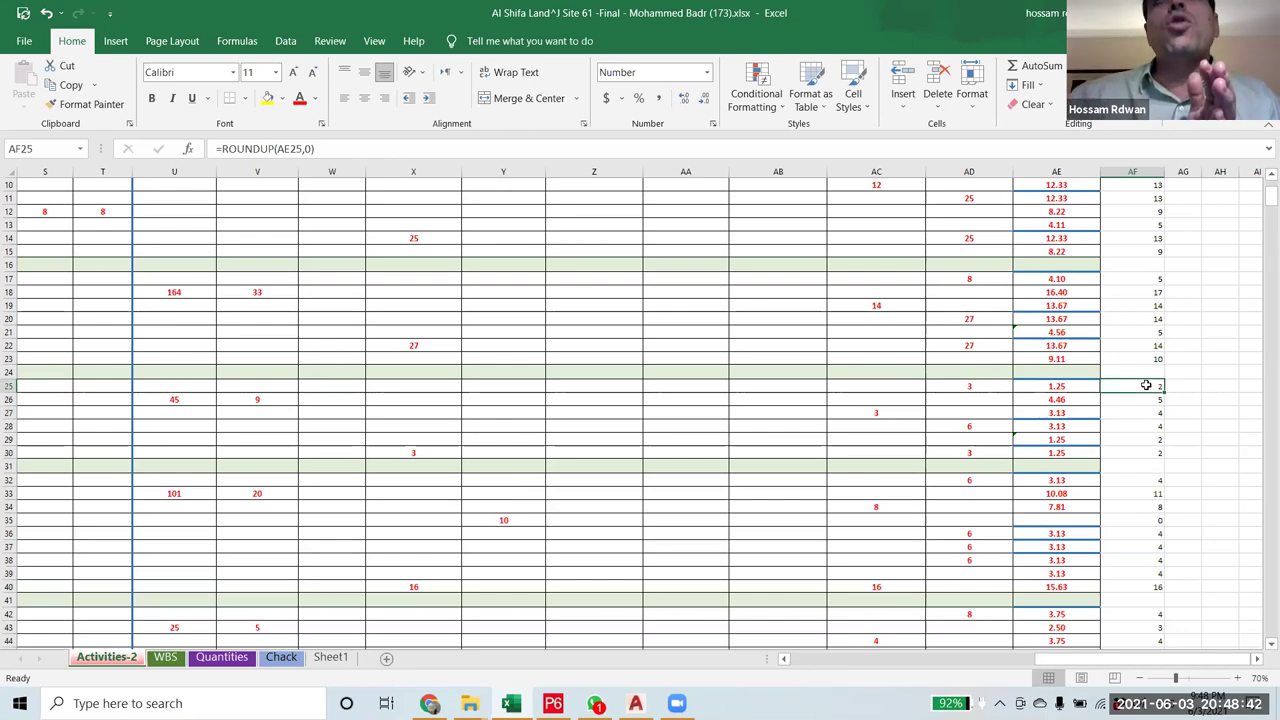
- Change the Original Duration formula in AE25 to =AD25/1 and check the rounded value in AF25
left_click(1077, 385)
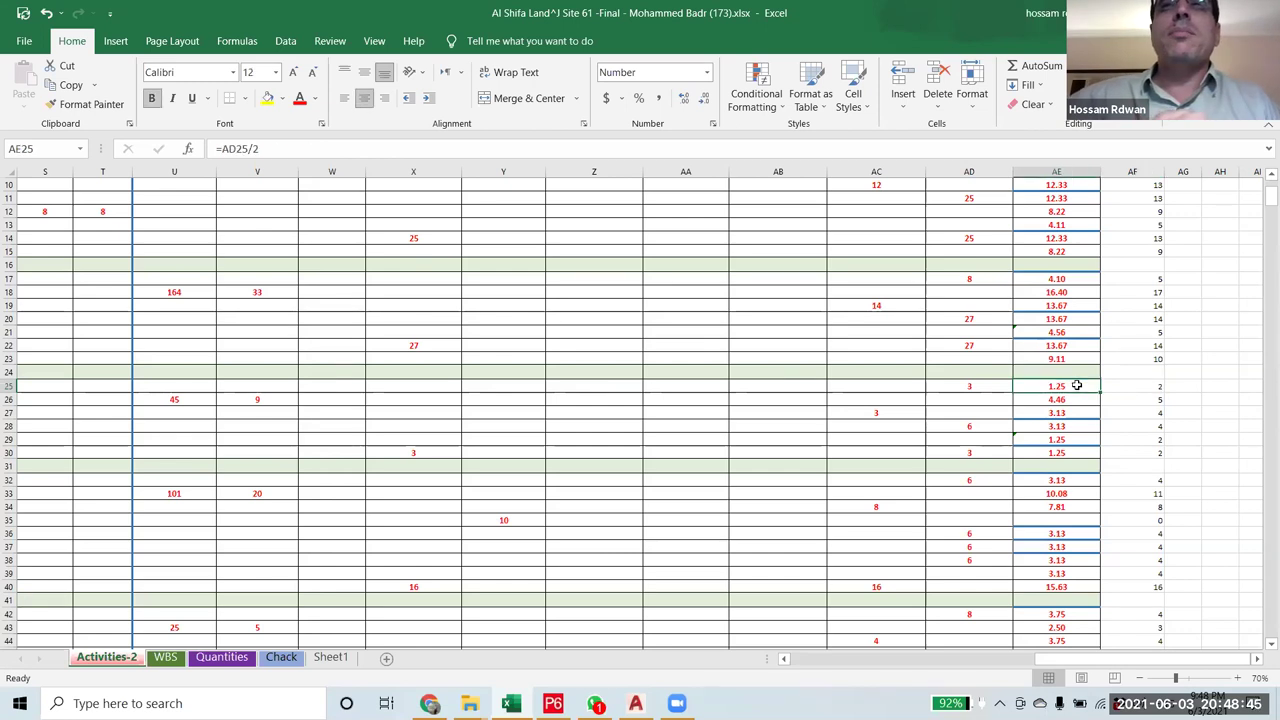
left_click(276, 148)
key("BackSpace")
type("1")
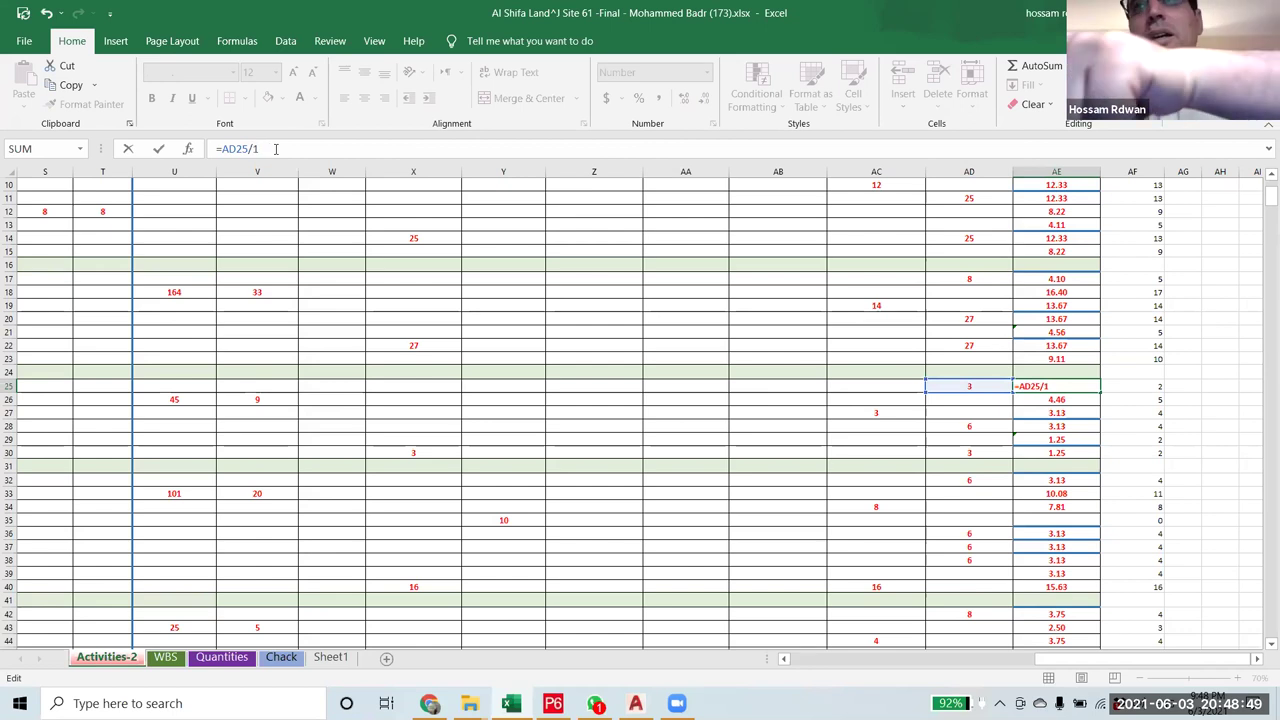
type(".2")
key("Return")
left_click(1152, 386)
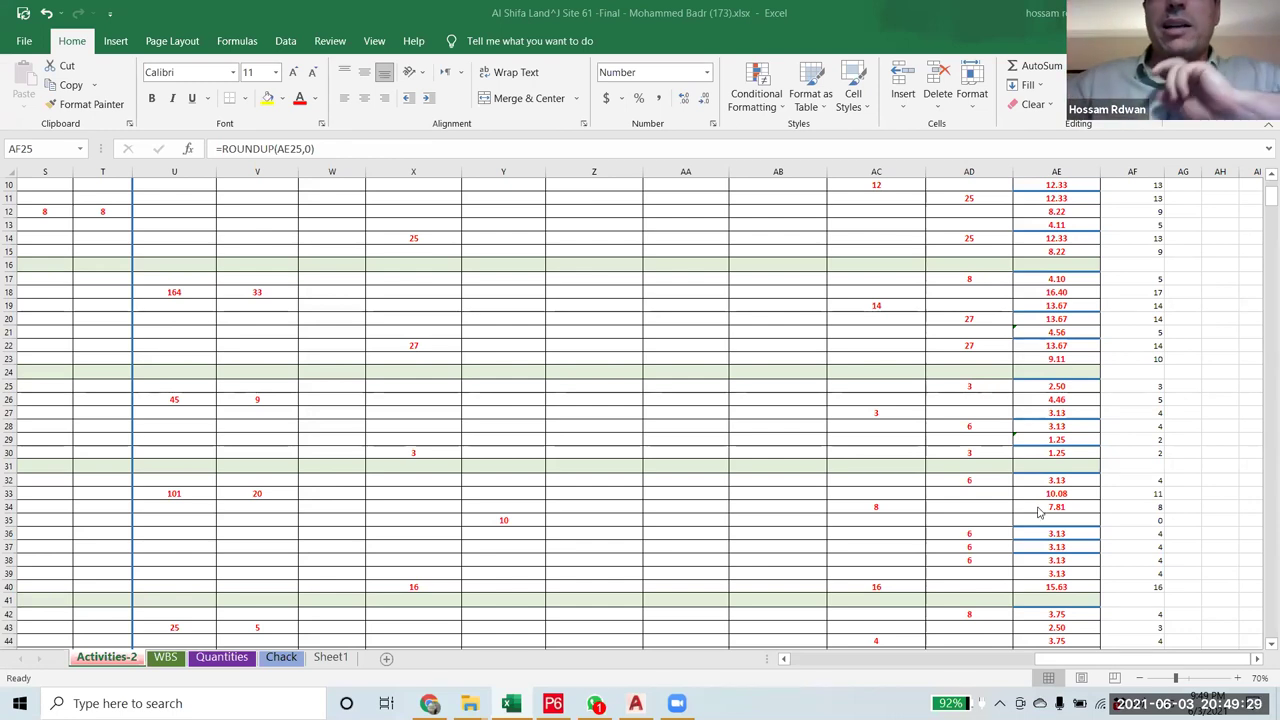
- Review the Original Durations in column AE for blanks, and inspect row 35's empty duration and resource entries
scroll(1125, 527, "up", 3)
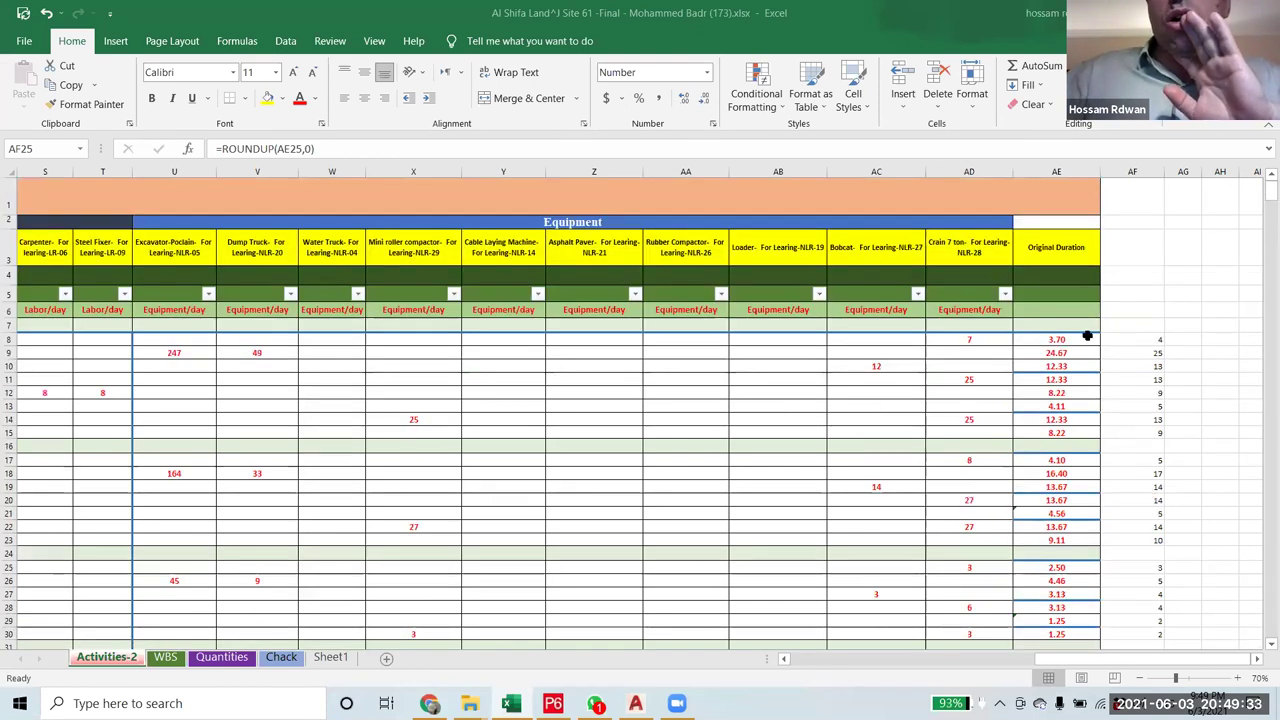
left_click_drag(1082, 338, 1070, 433)
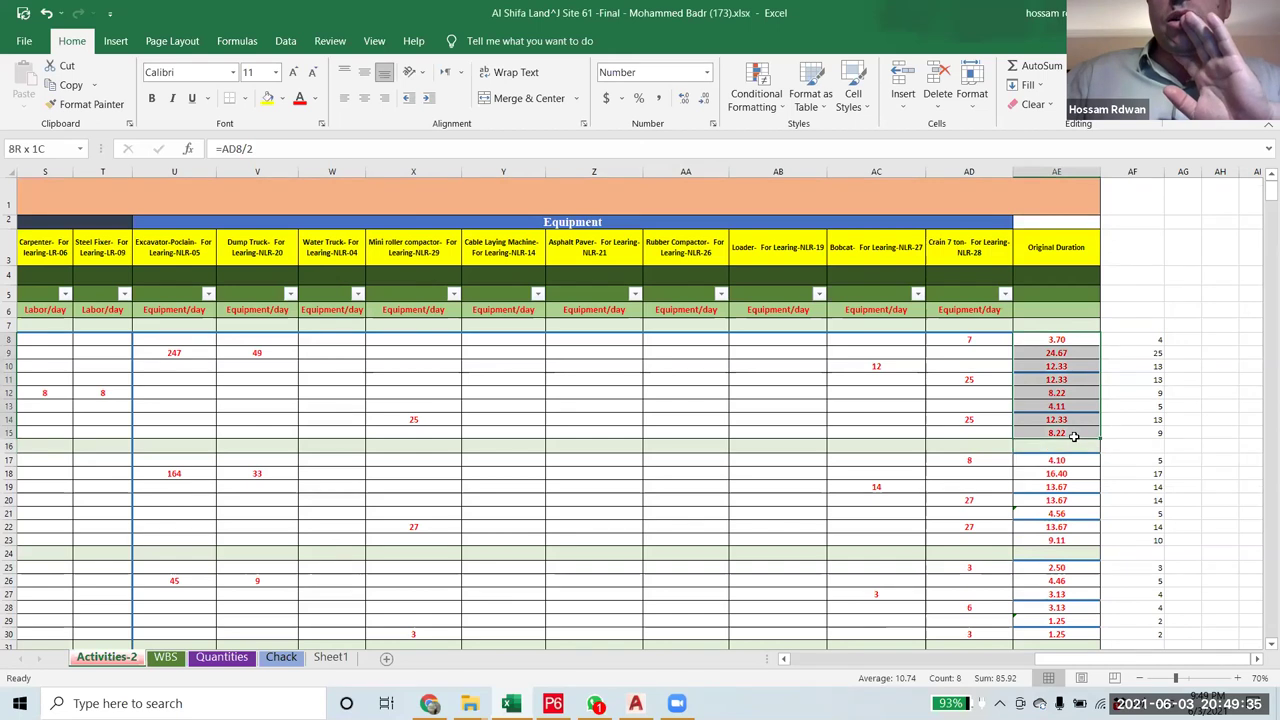
scroll(1227, 570, "down", 4)
scroll(1227, 570, "down", 1)
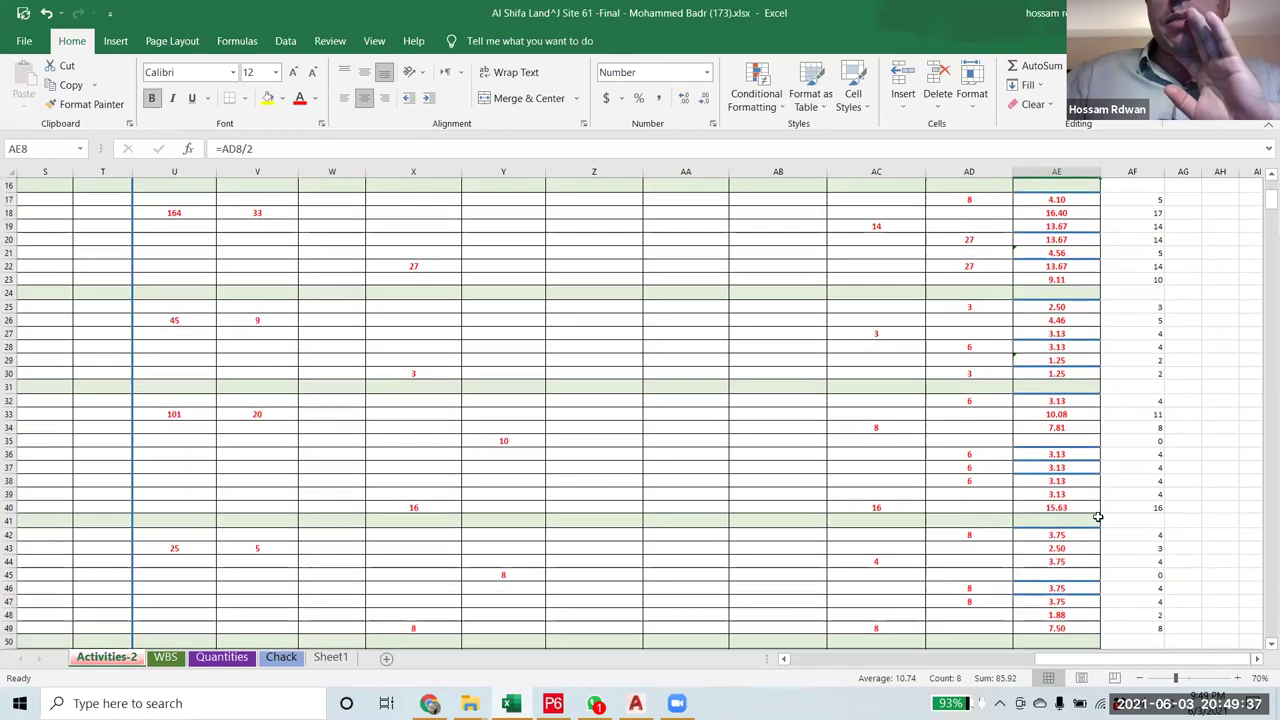
left_click(1072, 441)
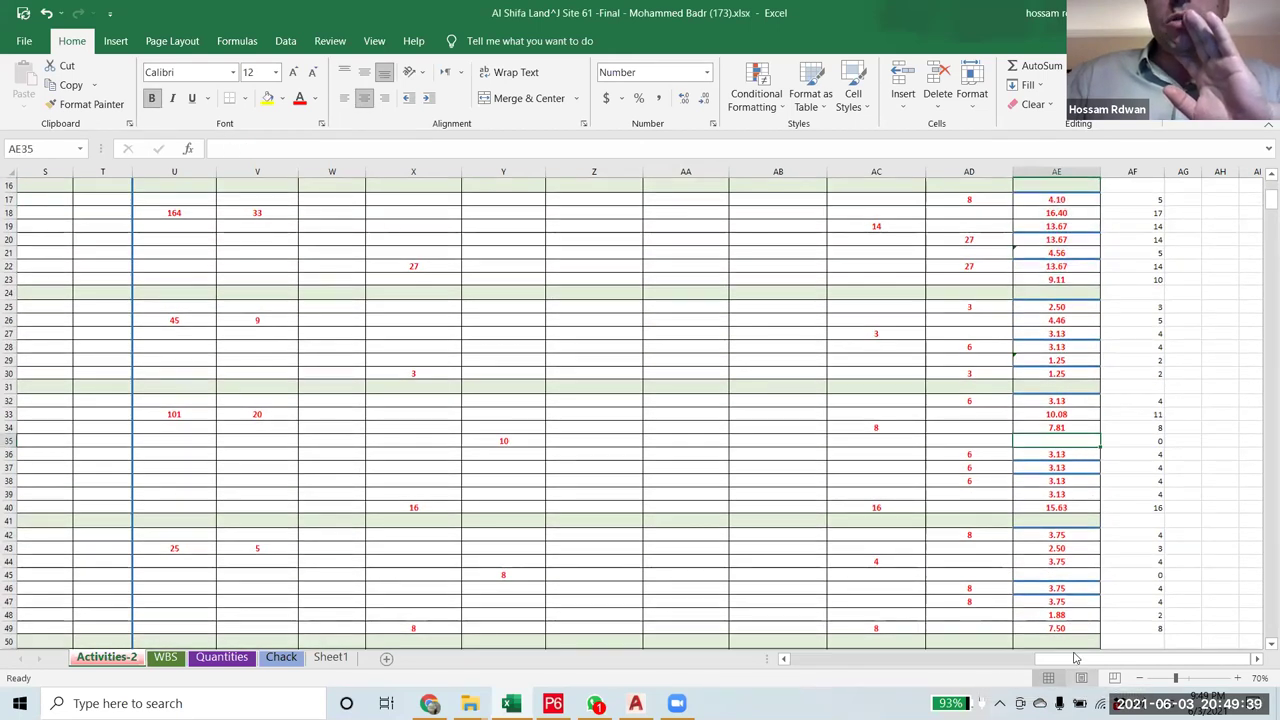
left_click(8, 427)
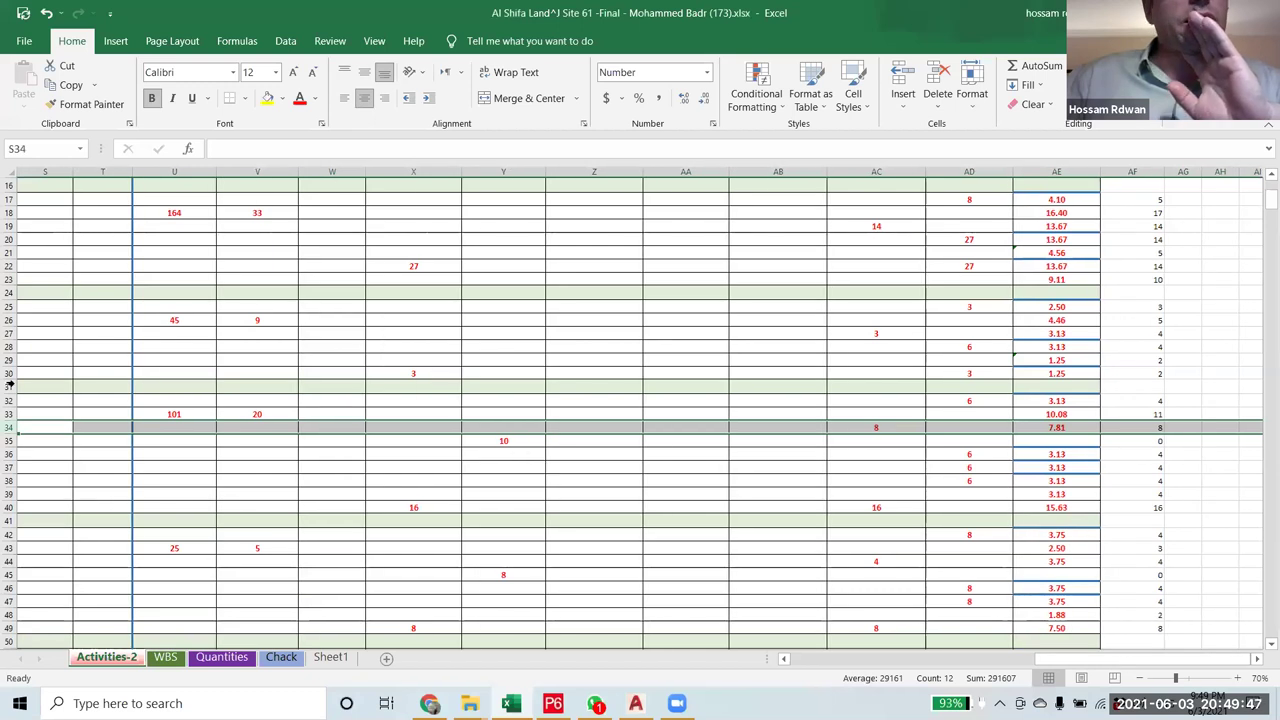
left_click(6, 441)
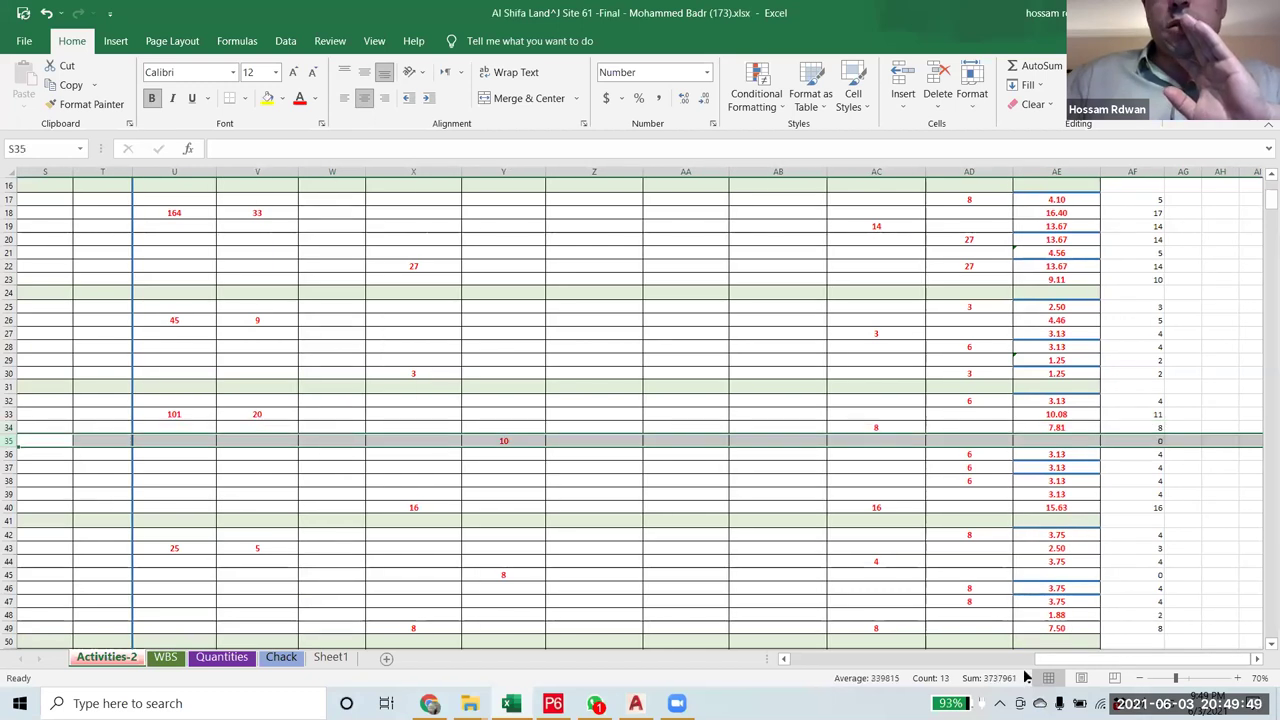
left_click_drag(1058, 664, 957, 698)
scroll(939, 496, "up", 1)
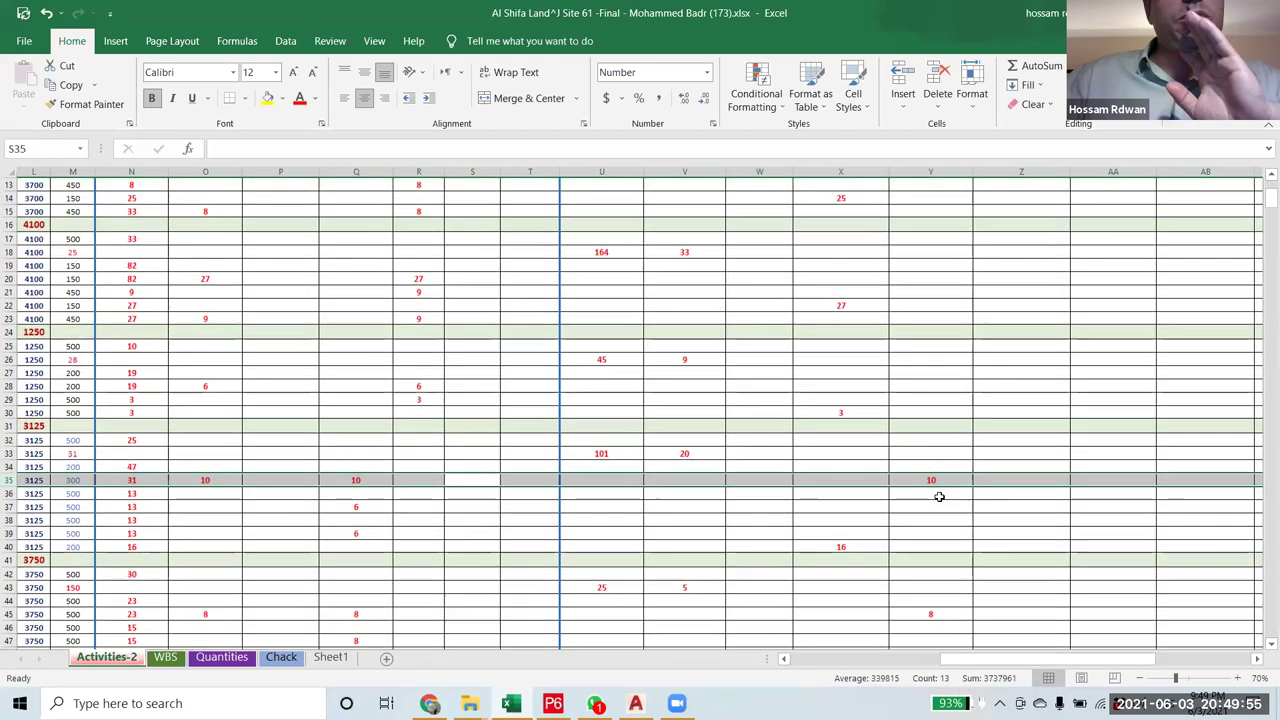
- Hide columns F through M, from Unit to the production rate, so the resource columns follow Activity Name
scroll(939, 496, "up", 4)
left_click_drag(980, 678, 913, 680)
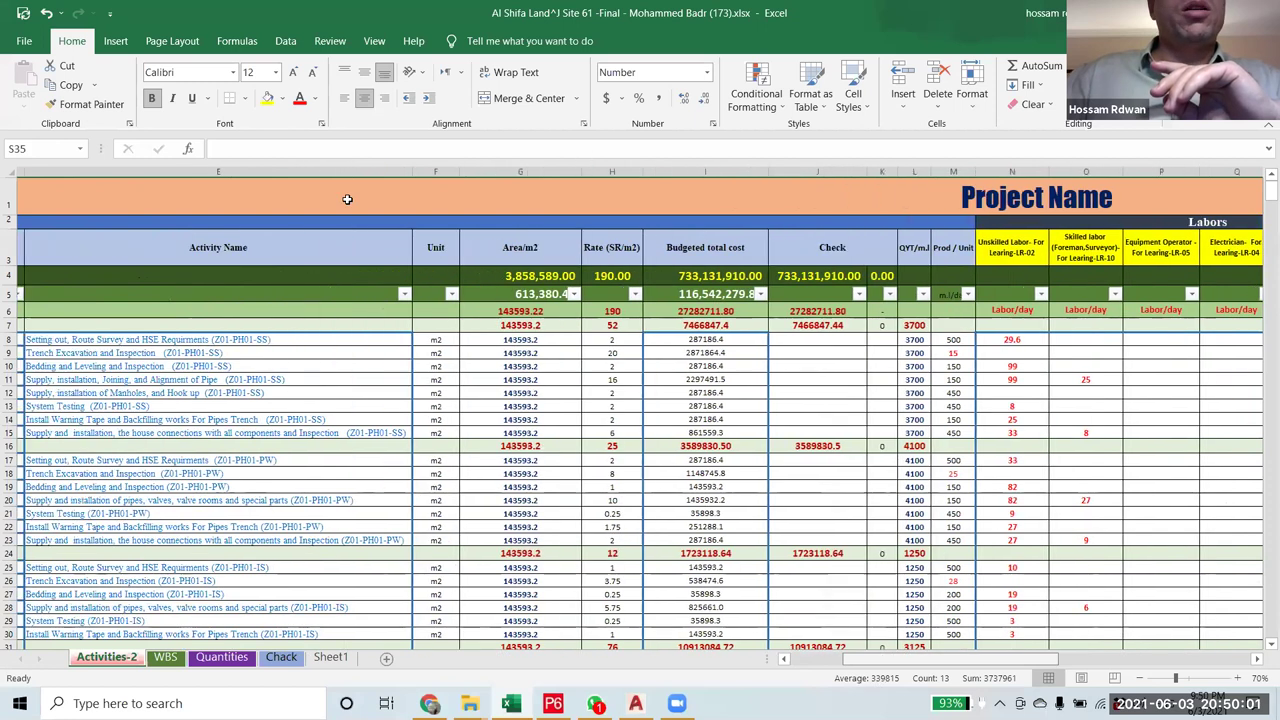
left_click_drag(430, 171, 940, 175)
right_click(933, 174)
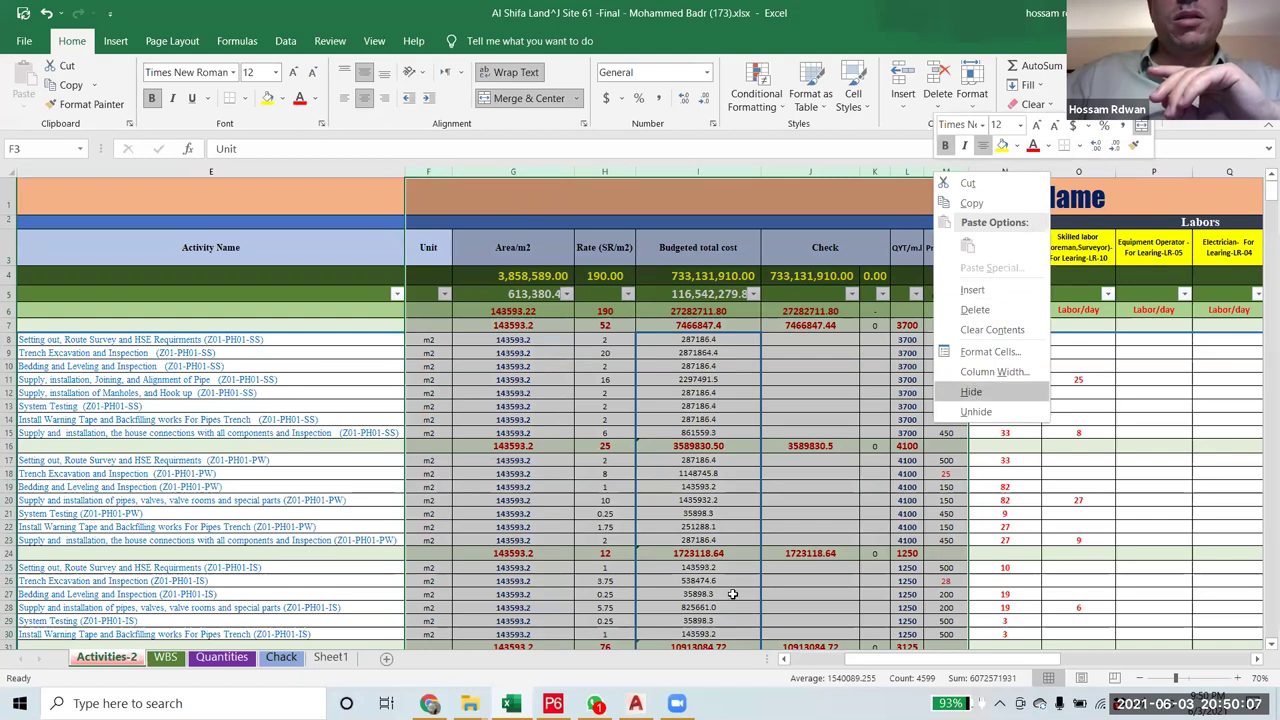
key("Return")
mouse_move(858, 667)
left_mouse_down()
mouse_move(824, 668)
mouse_move(838, 669)
left_mouse_up()
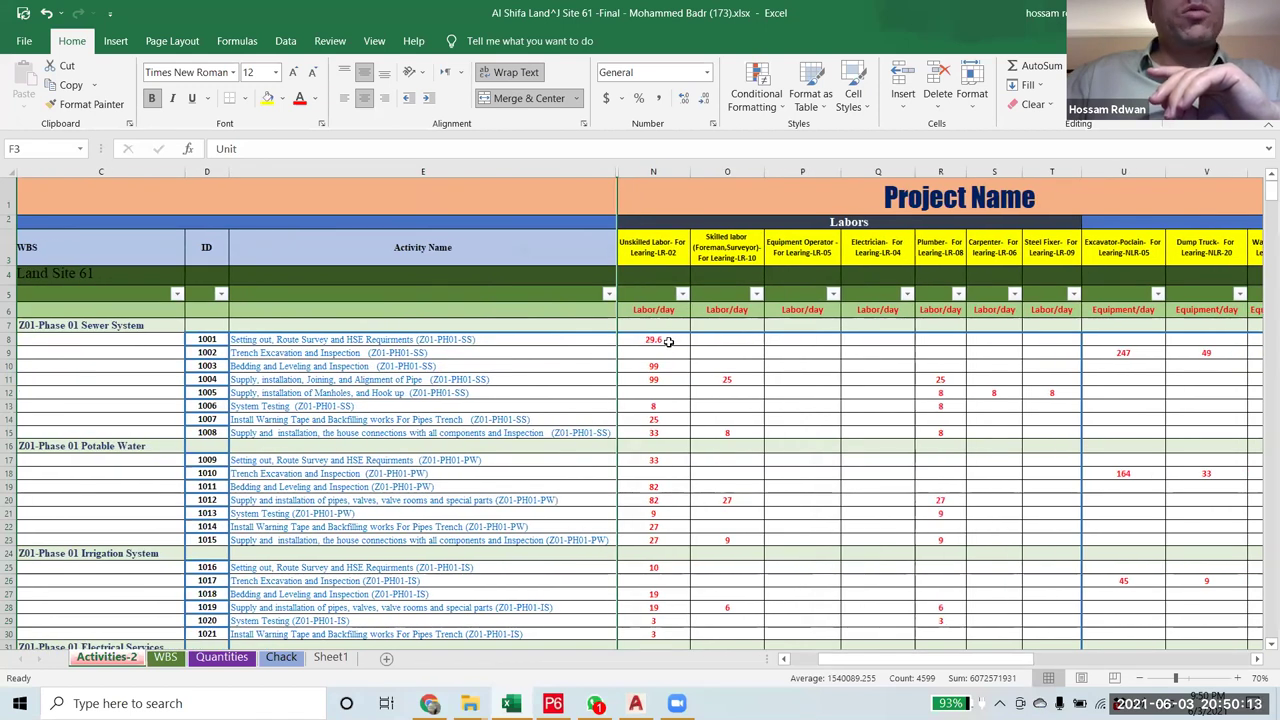
- Freeze the panes at cell N8 to keep the header rows and the columns up to Activity Name in view
left_click(667, 341)
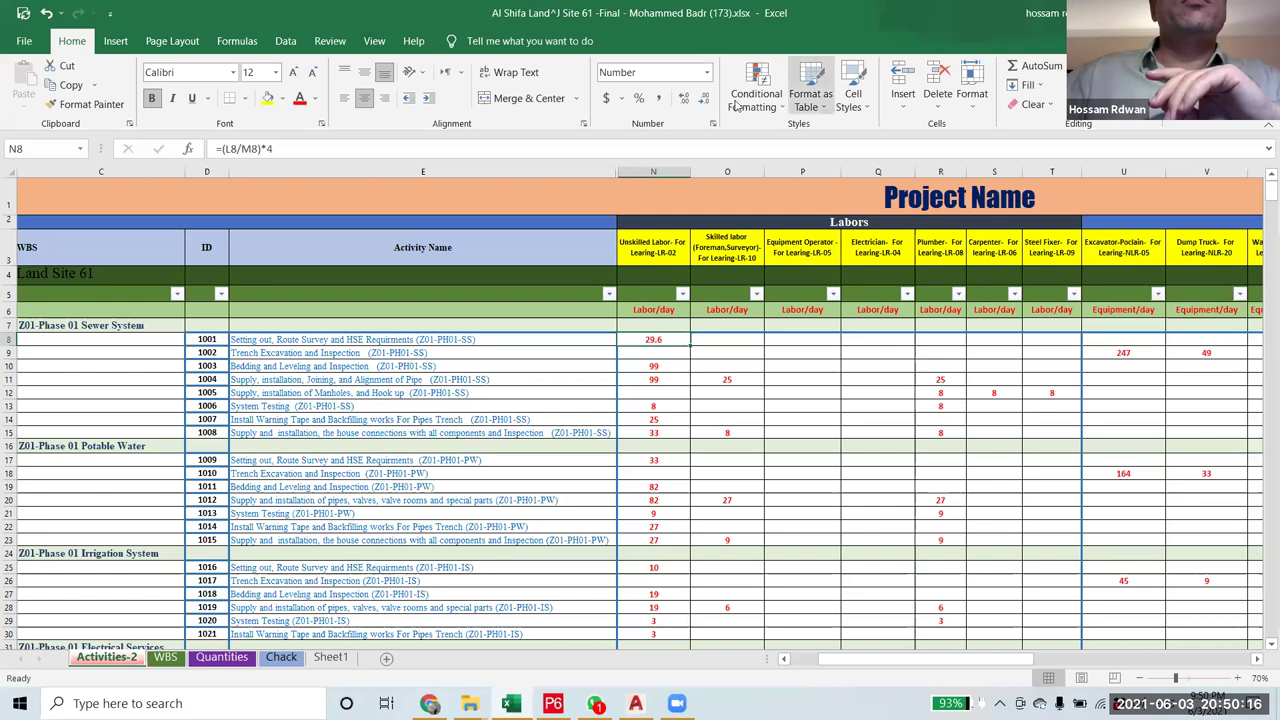
left_click(374, 41)
left_click(563, 80)
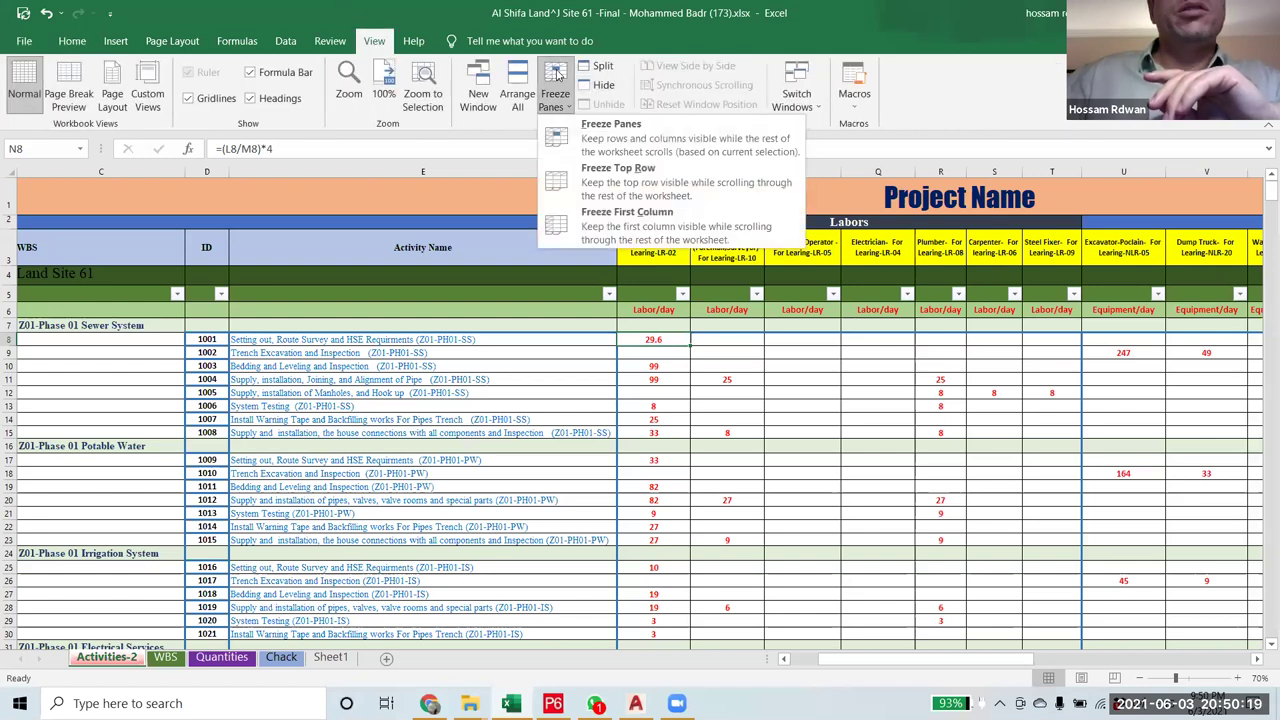
left_click(600, 131)
- Examine activity 1025 in row 35, comparing its Original Duration cell with its labor and equipment assignments
left_click_drag(810, 659, 818, 658)
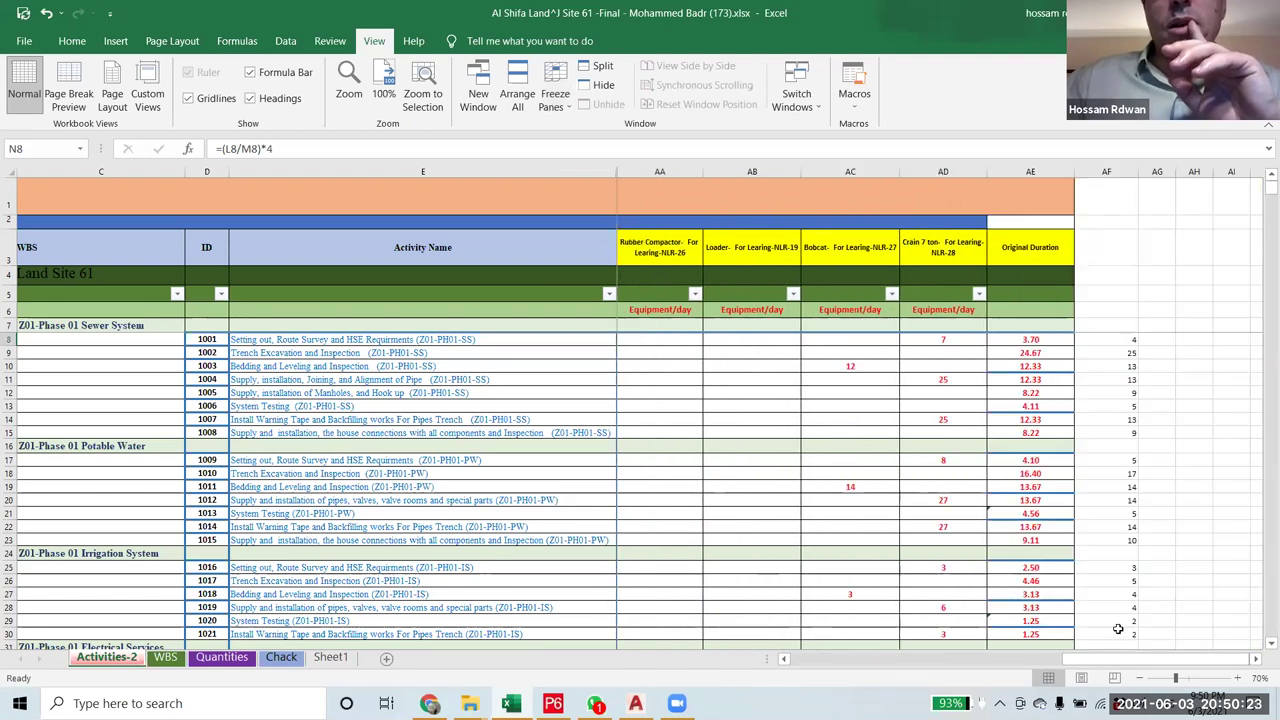
left_click(1256, 526)
scroll(1238, 579, "down", 7)
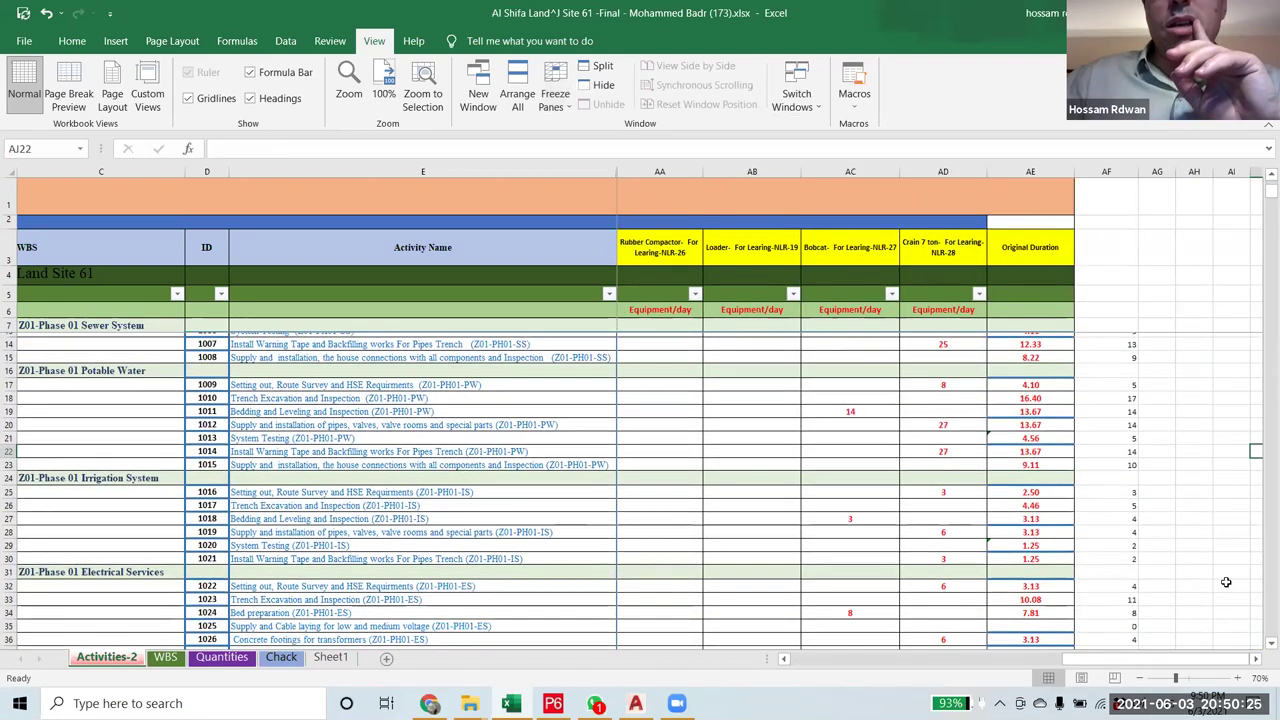
left_click(1029, 419)
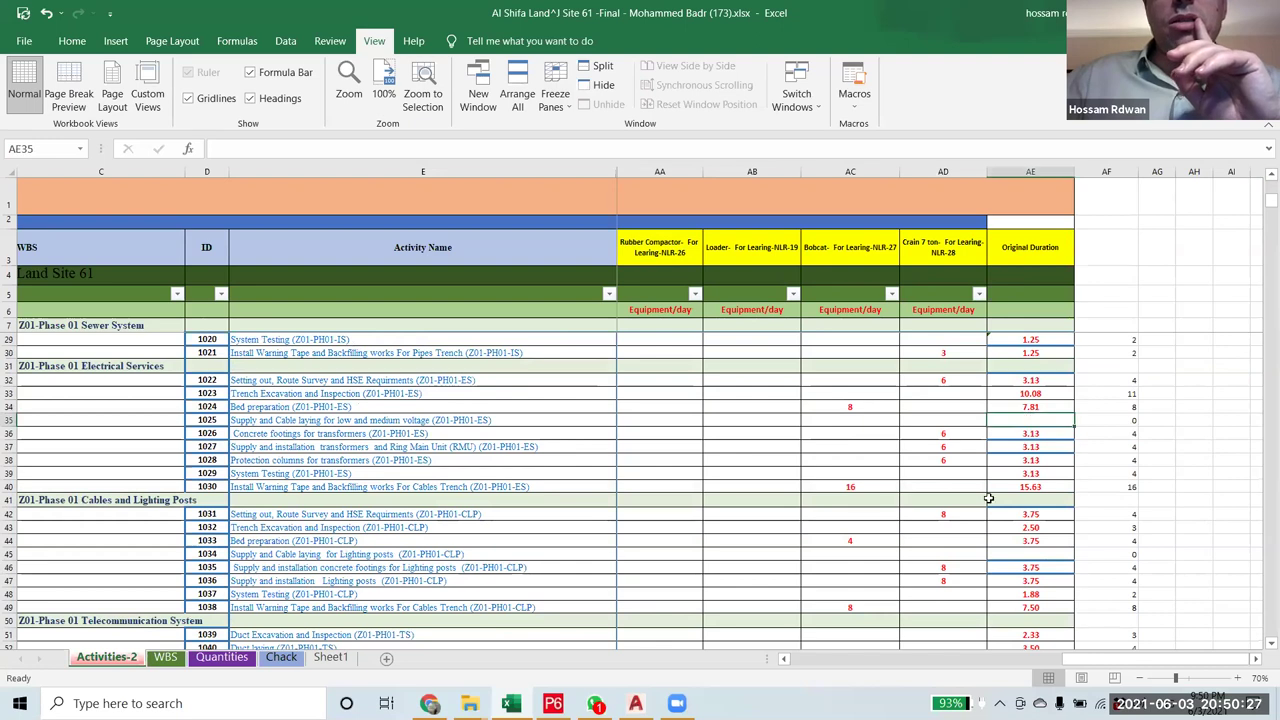
left_click(8, 420)
left_click_drag(1098, 662, 828, 680)
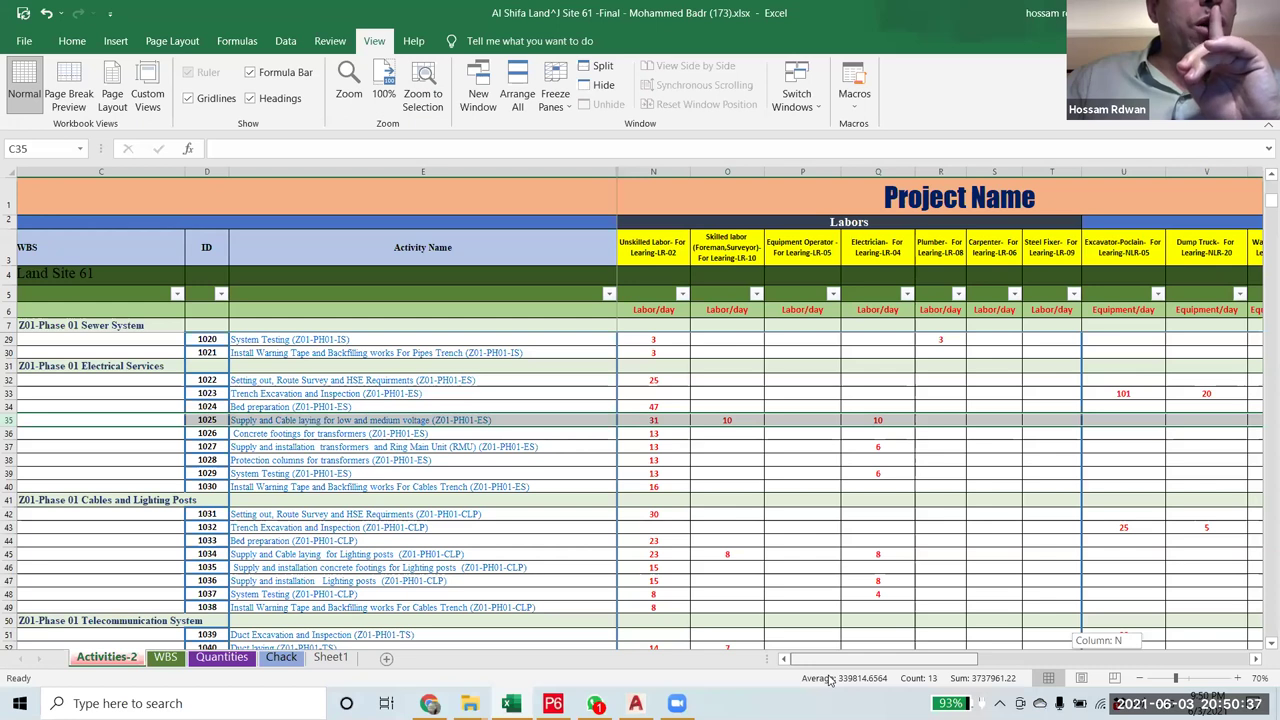
left_click_drag(828, 680, 1033, 658)
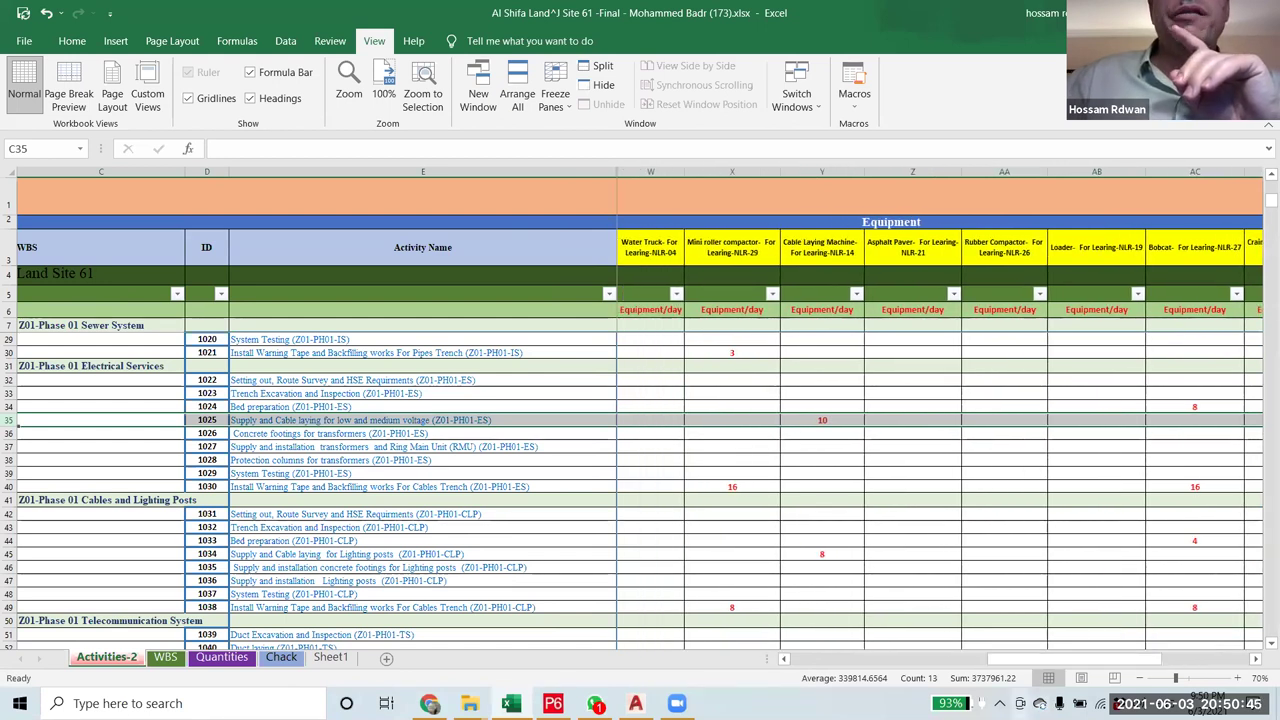
- Check the filter values of the Cable Laying Machine column without applying a filter, and look over its entries around row 35
left_click(857, 294)
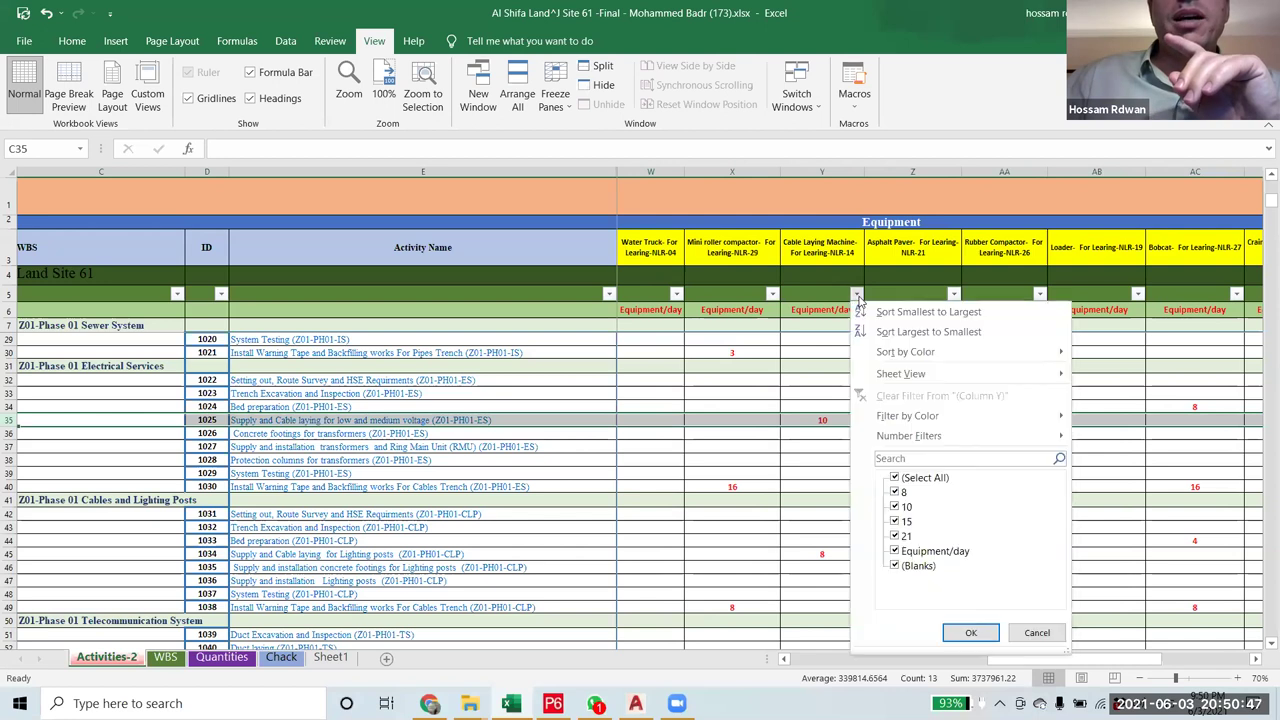
left_click(811, 444)
scroll(815, 440, "up", 1)
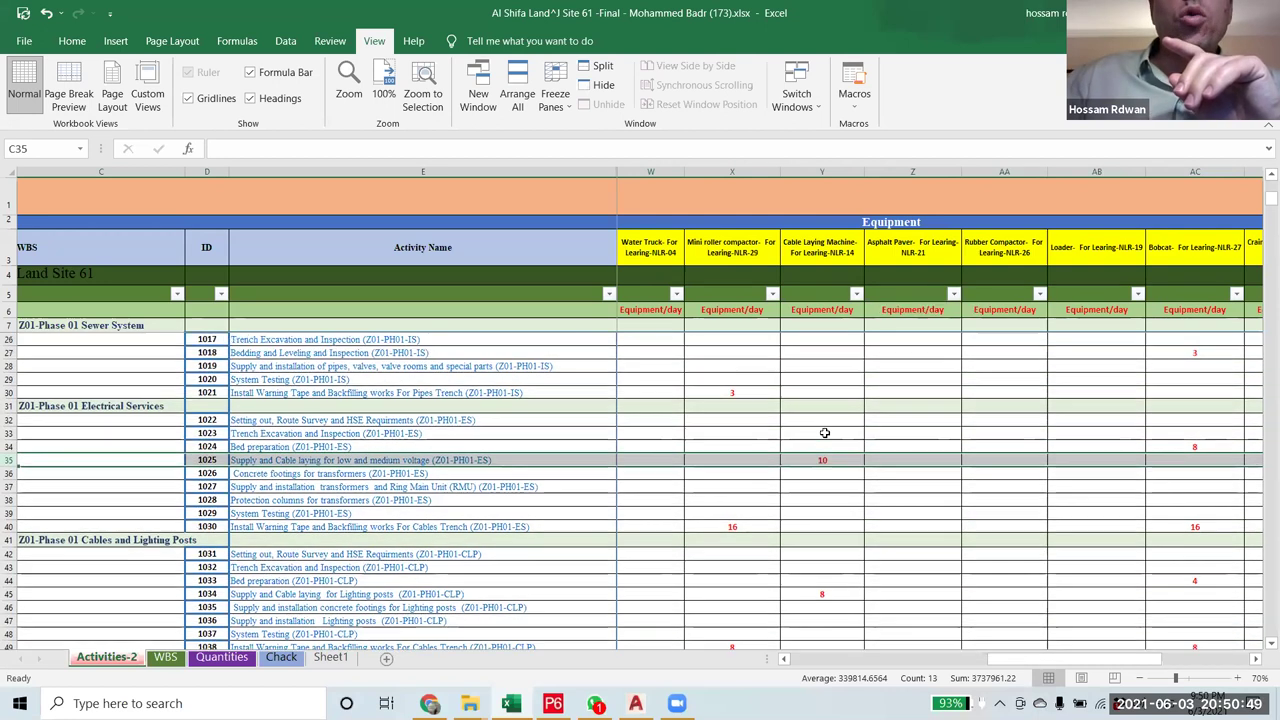
scroll(831, 400, "up", 5)
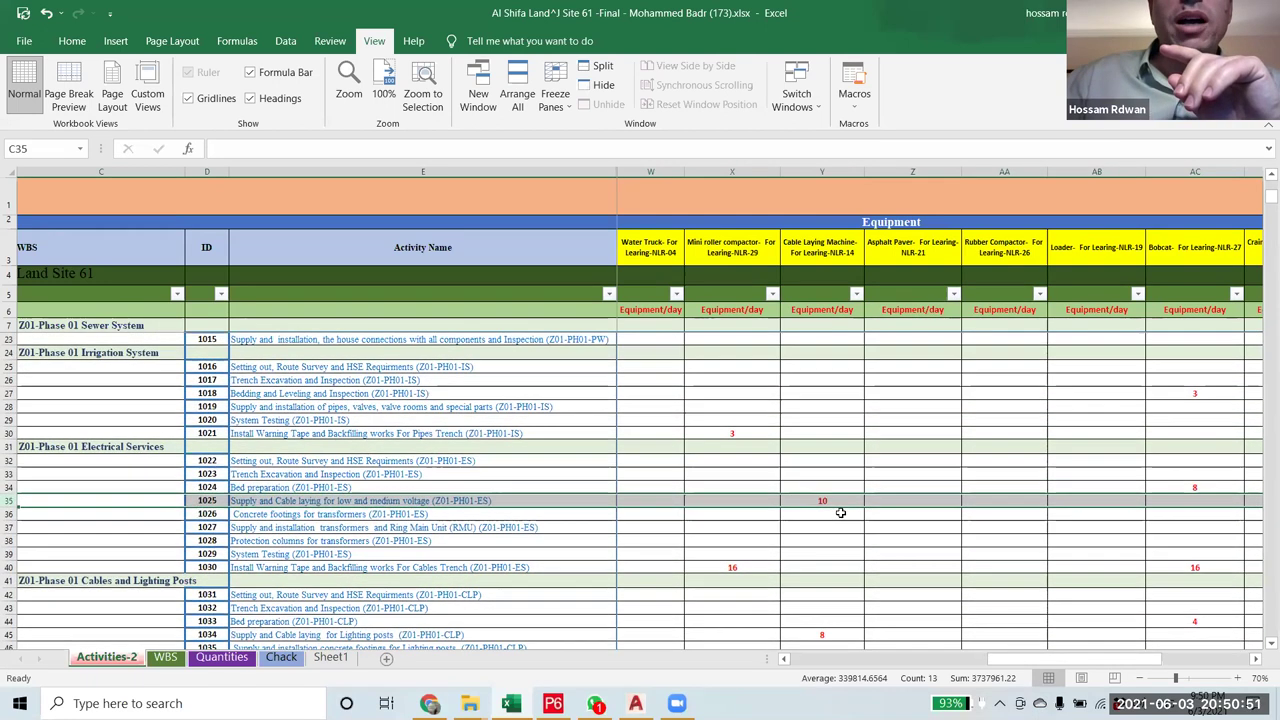
- Filter the Cable Laying Machine column to exclude blanks, leaving only the activities that use this machine
scroll(825, 560, "down", 5)
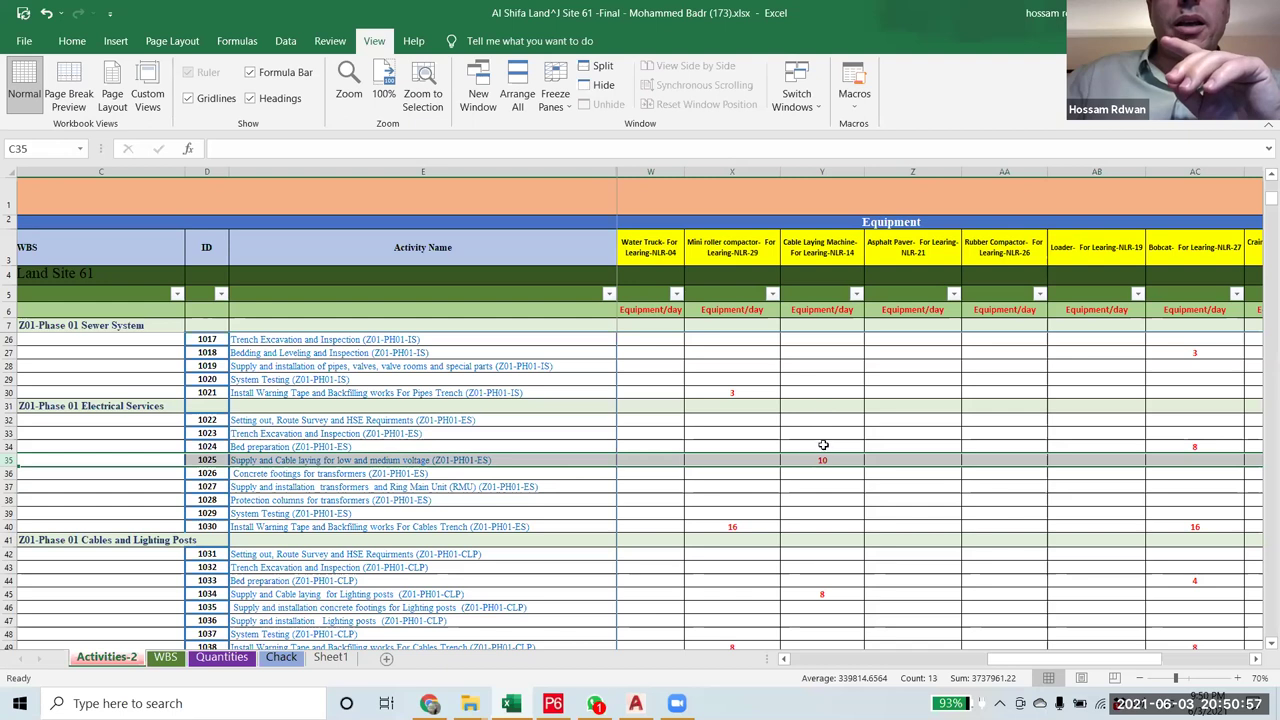
left_click(834, 486)
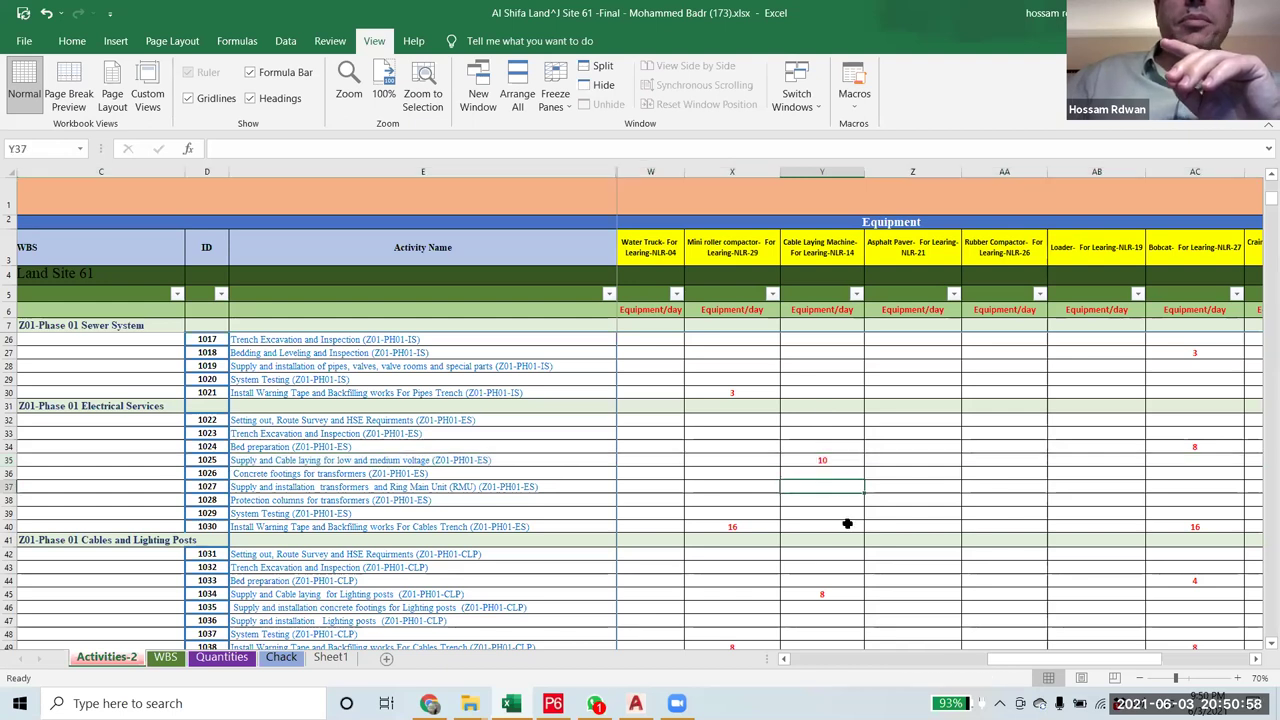
left_click(858, 292)
left_click(903, 567)
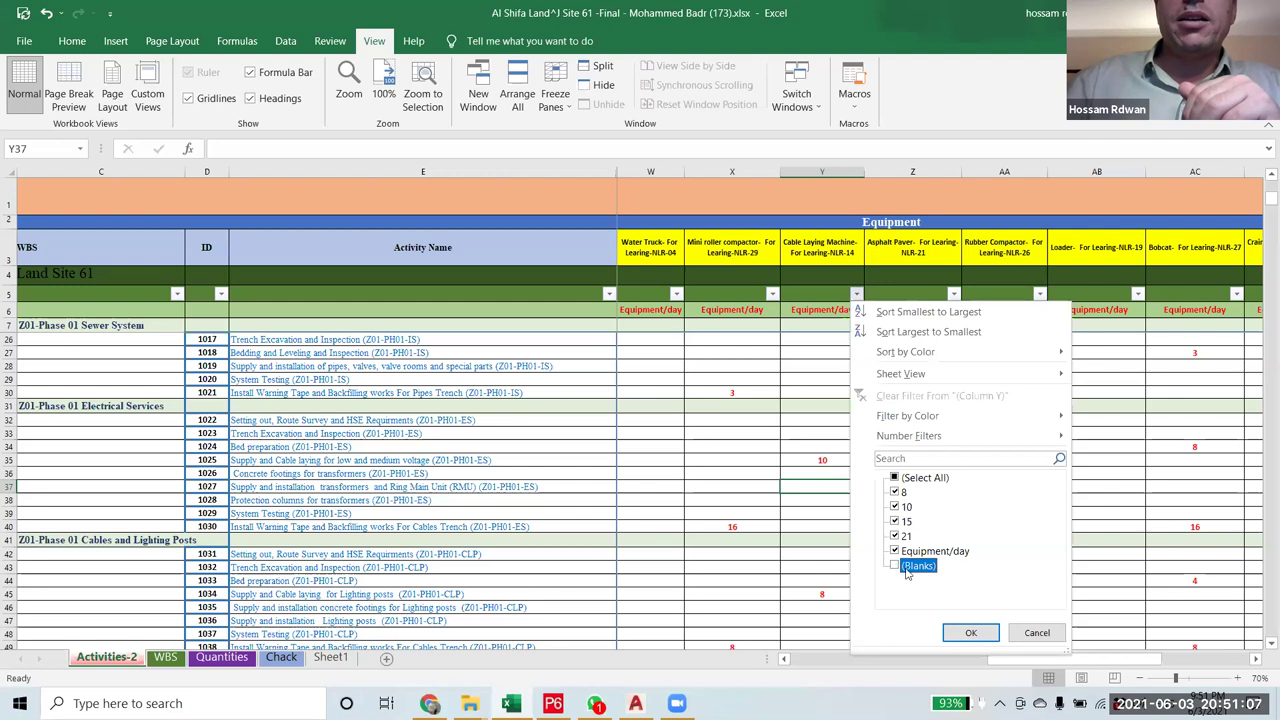
left_click(968, 632)
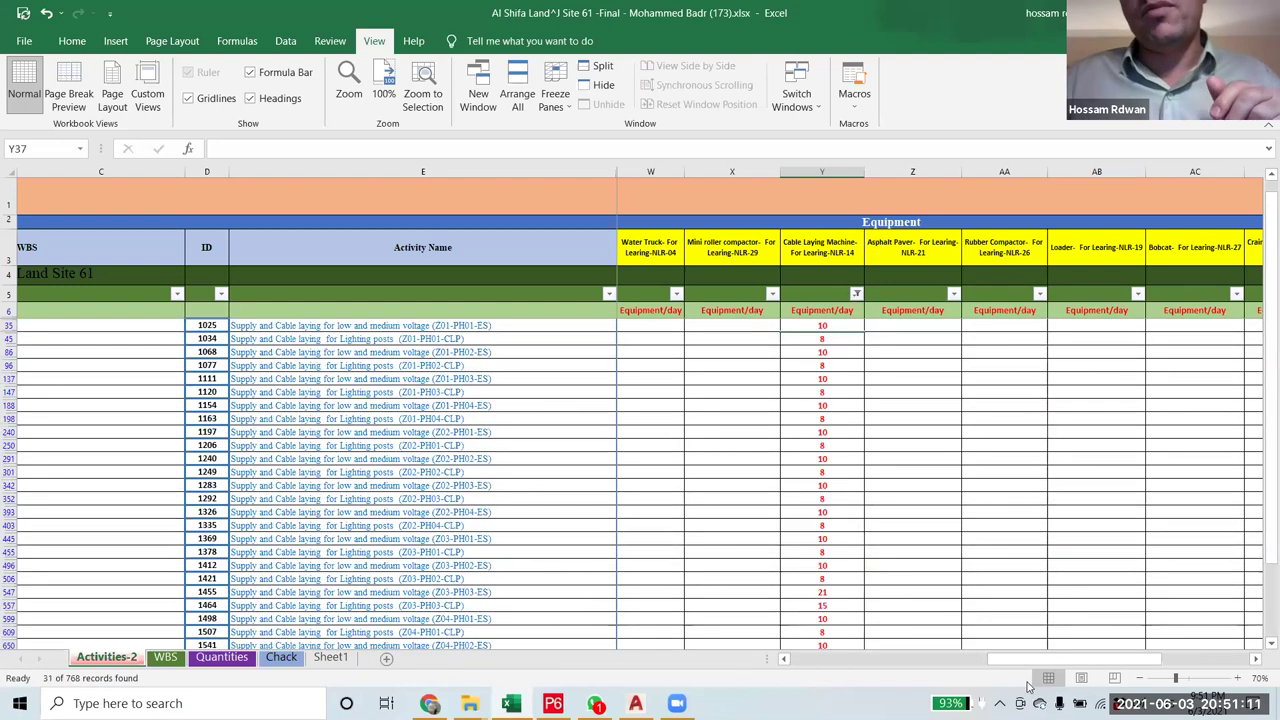
- Link the Original Duration of activity 1025 to its Cable Laying Machine quantity with =Y35 in cell AE35
left_click_drag(1042, 667, 1076, 678)
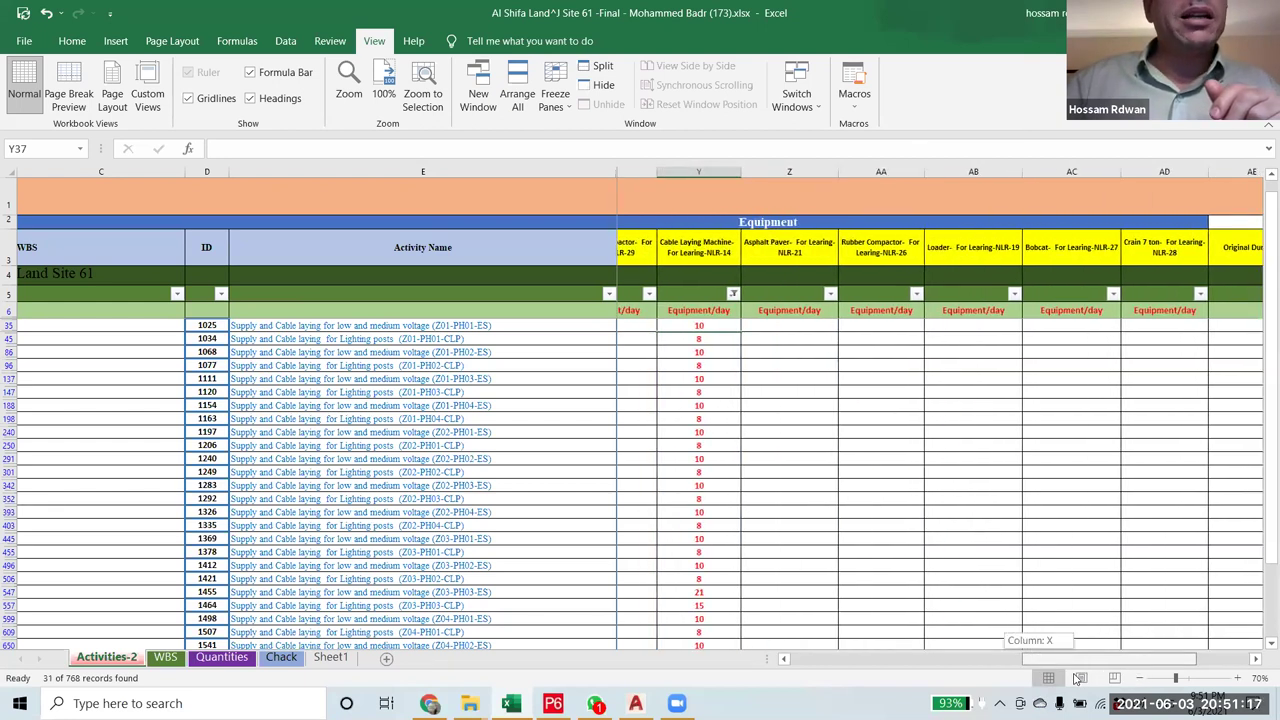
mouse_move(1076, 678)
left_mouse_down()
mouse_move(1100, 678)
mouse_move(1082, 679)
left_mouse_up()
left_click(1201, 332)
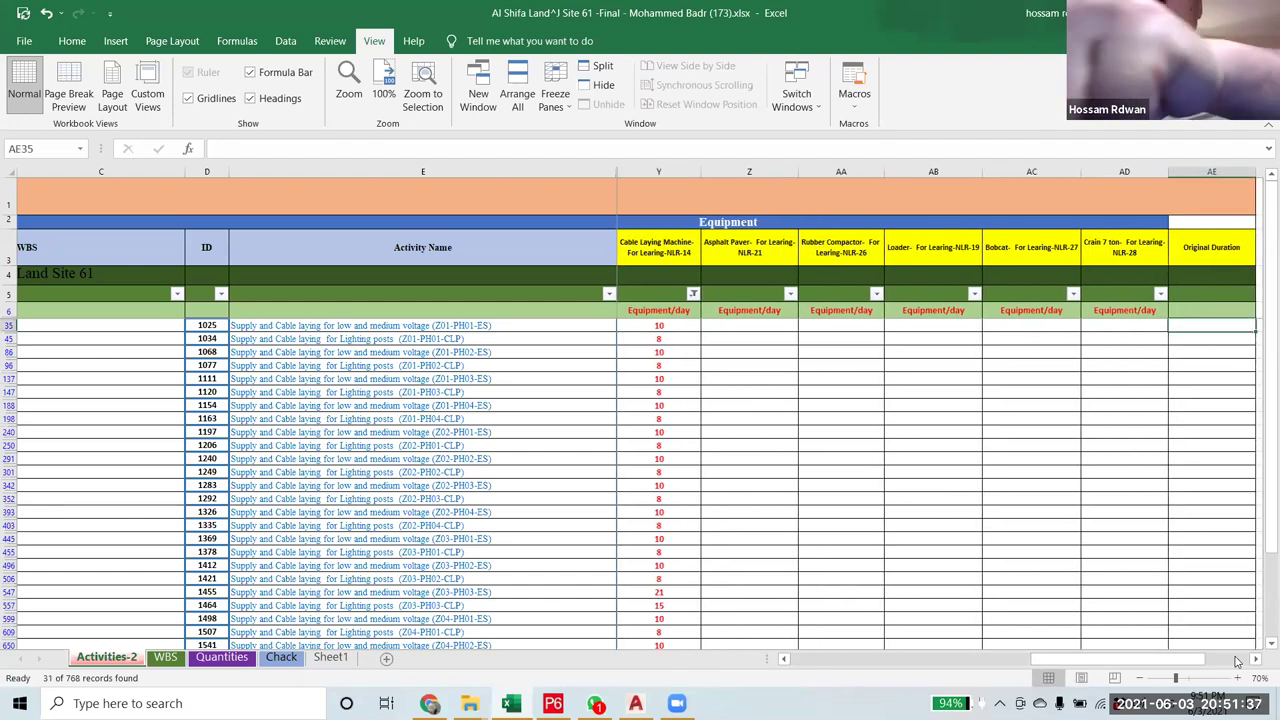
type("=")
left_click_drag(1113, 665, 1050, 665)
left_click(893, 325)
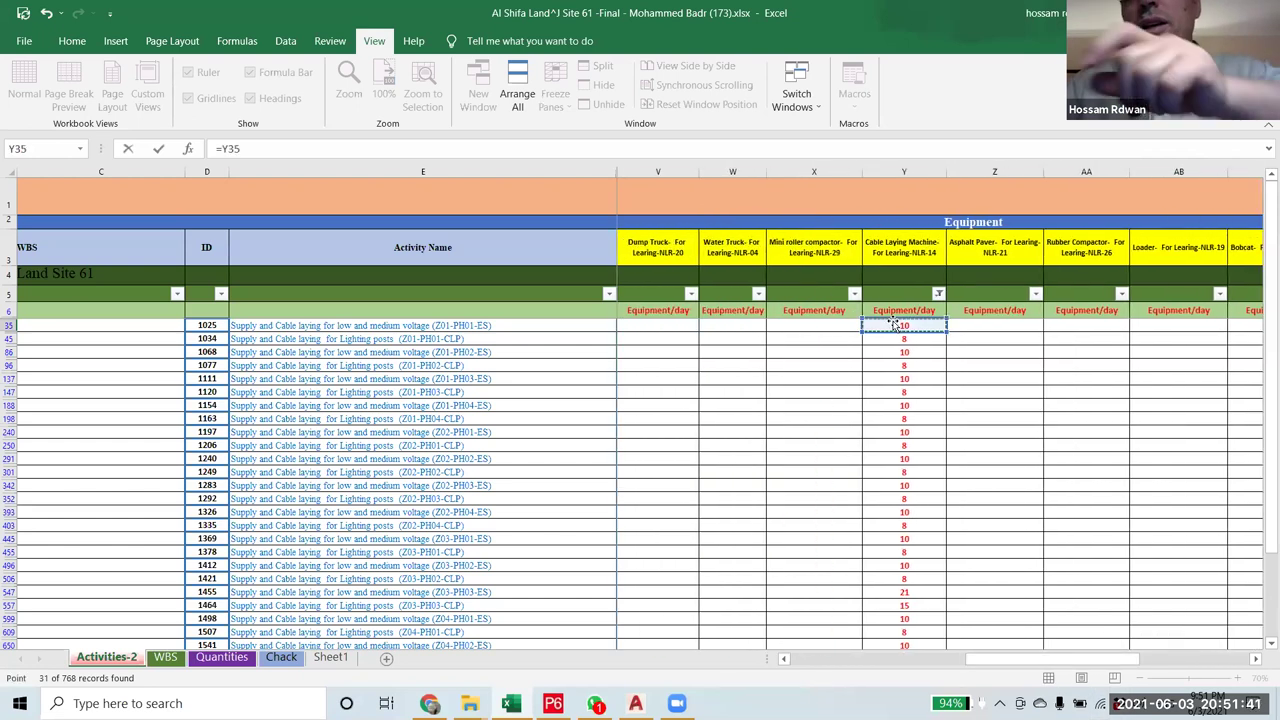
key("Return")
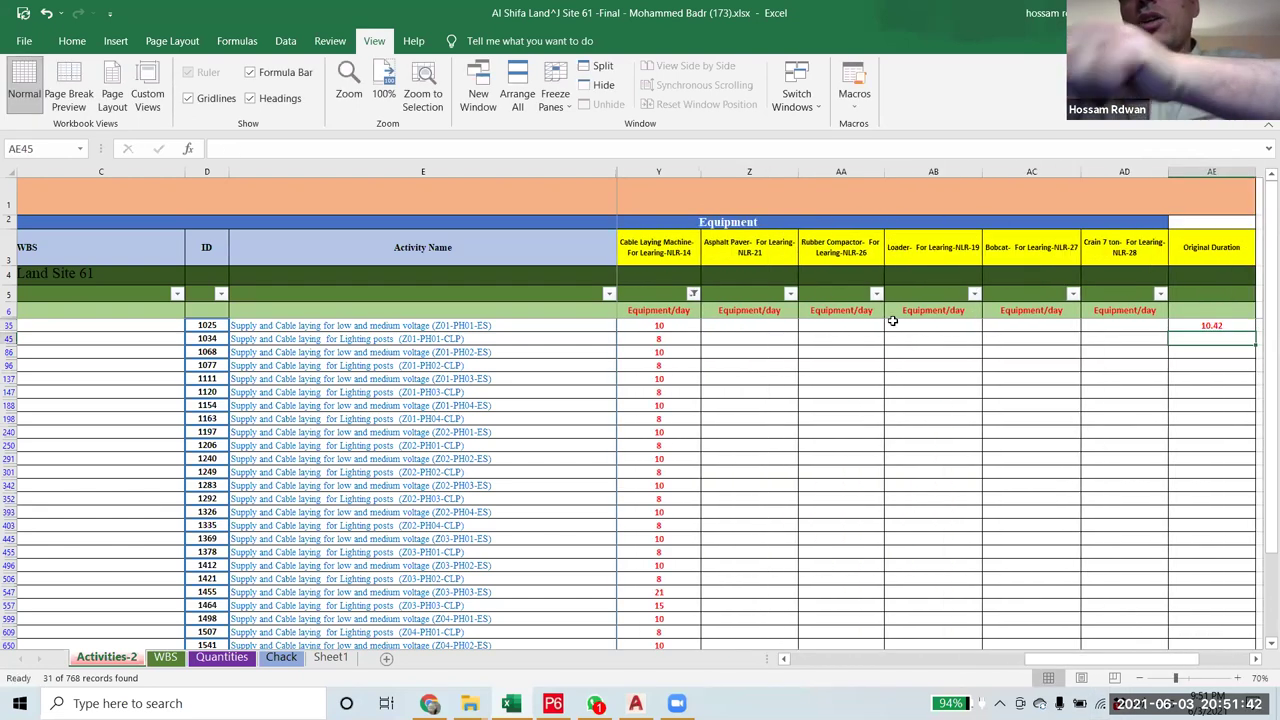
- Copy the AE35 duration formula to the Original Duration cells of the other filtered cable-laying activities, through row 762, and check their rounded values in column AF
left_click_drag(1097, 663, 1118, 670)
left_click(1152, 327)
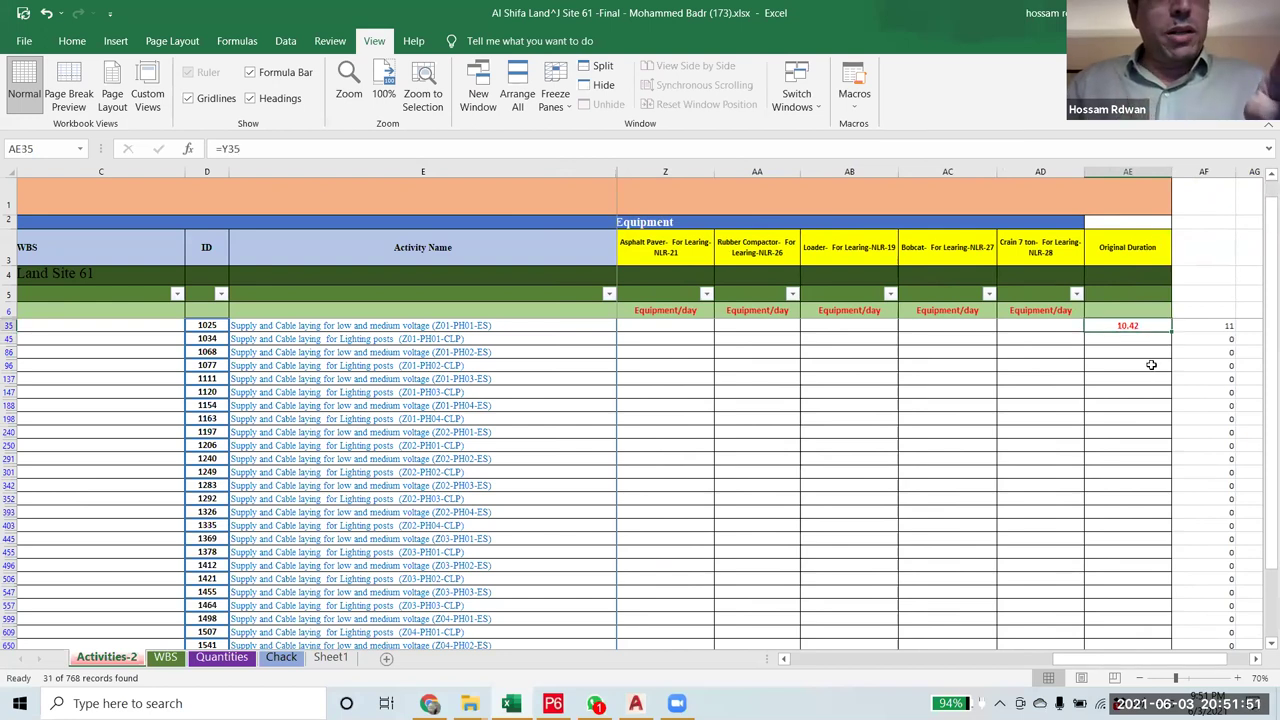
key("ctrl+c")
left_click_drag(1135, 326, 1122, 640)
key("ctrl+v")
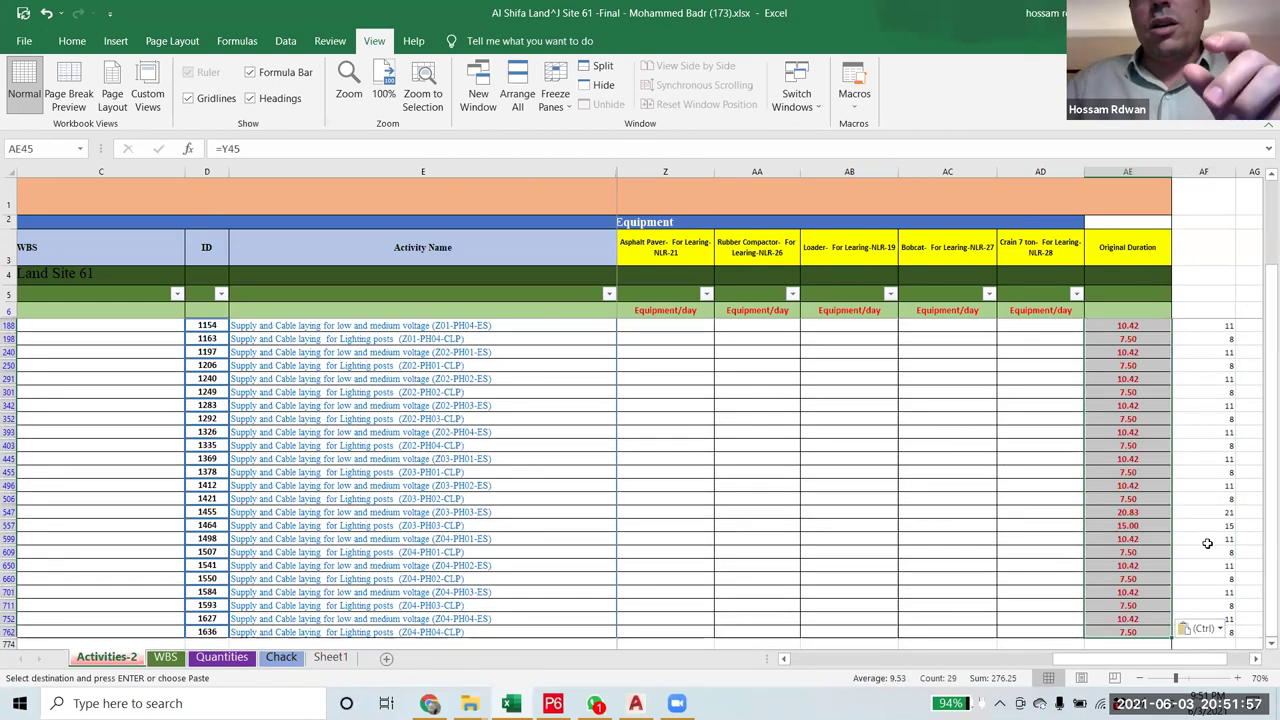
left_click_drag(1216, 329, 1222, 638)
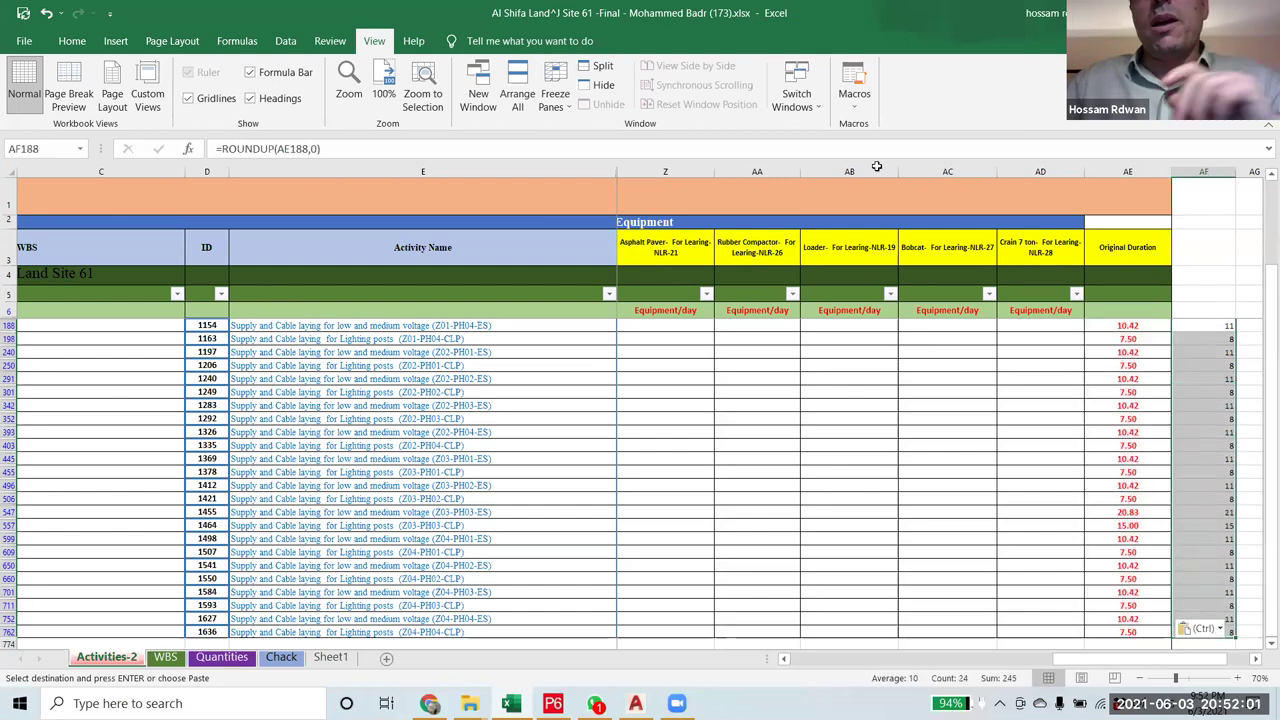
- Show all activities again by reselecting every value in the Cable Laying Machine filter
scroll(1088, 661, "left", 6)
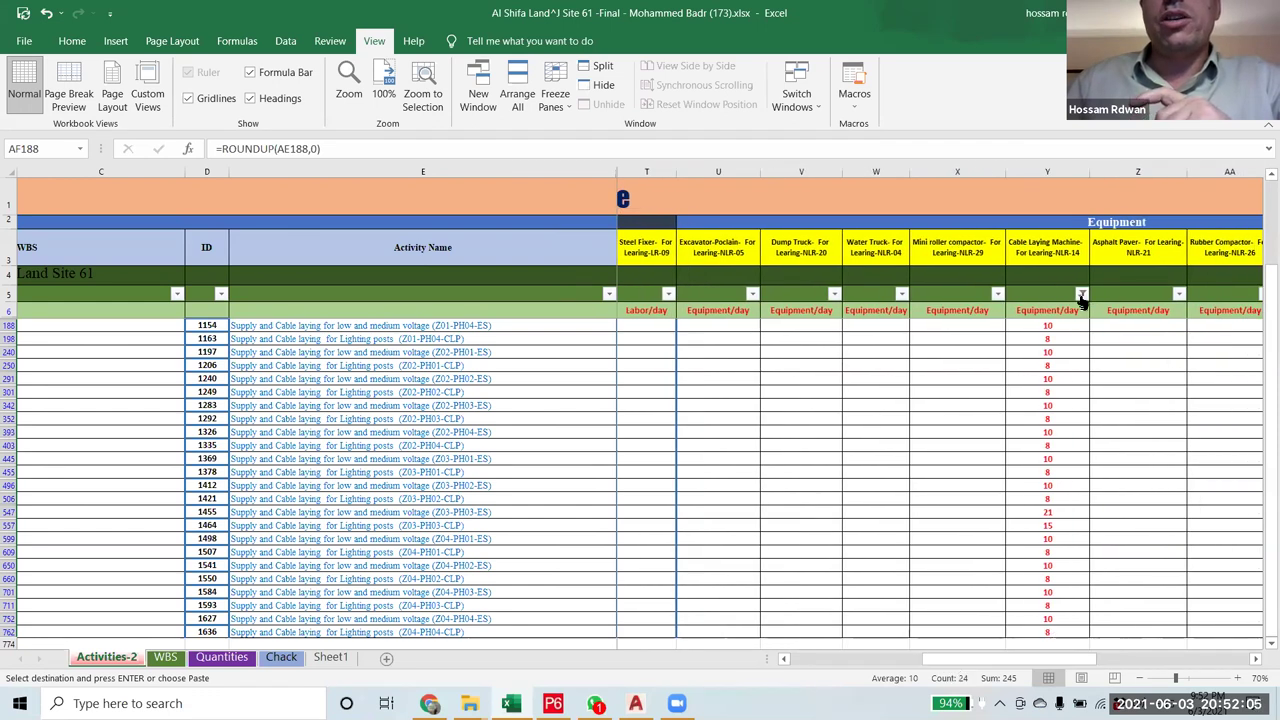
left_click(1081, 294)
left_click(1100, 478)
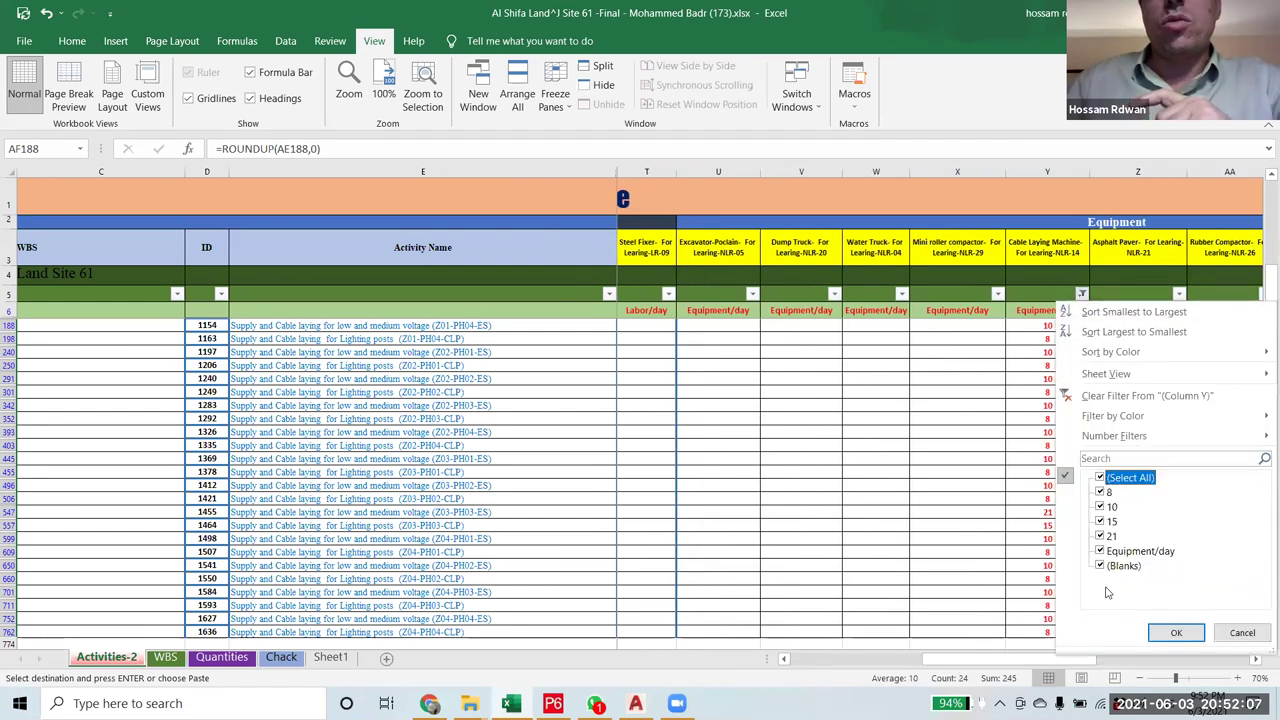
left_click(1156, 630)
- Check the durations around the Phase 04 Wearing Course activities and filter the Asphalt Paver column to exclude blanks
left_click_drag(974, 660, 1155, 680)
left_click(1191, 486)
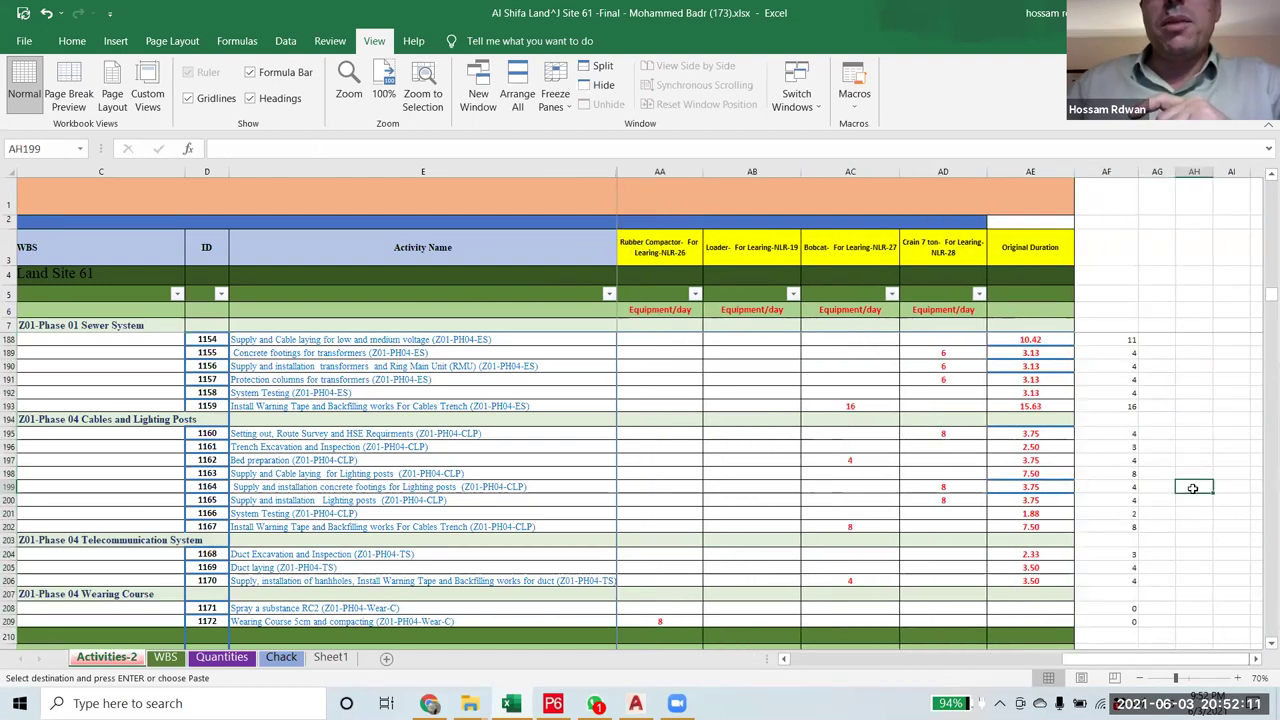
scroll(993, 485, "down", 4)
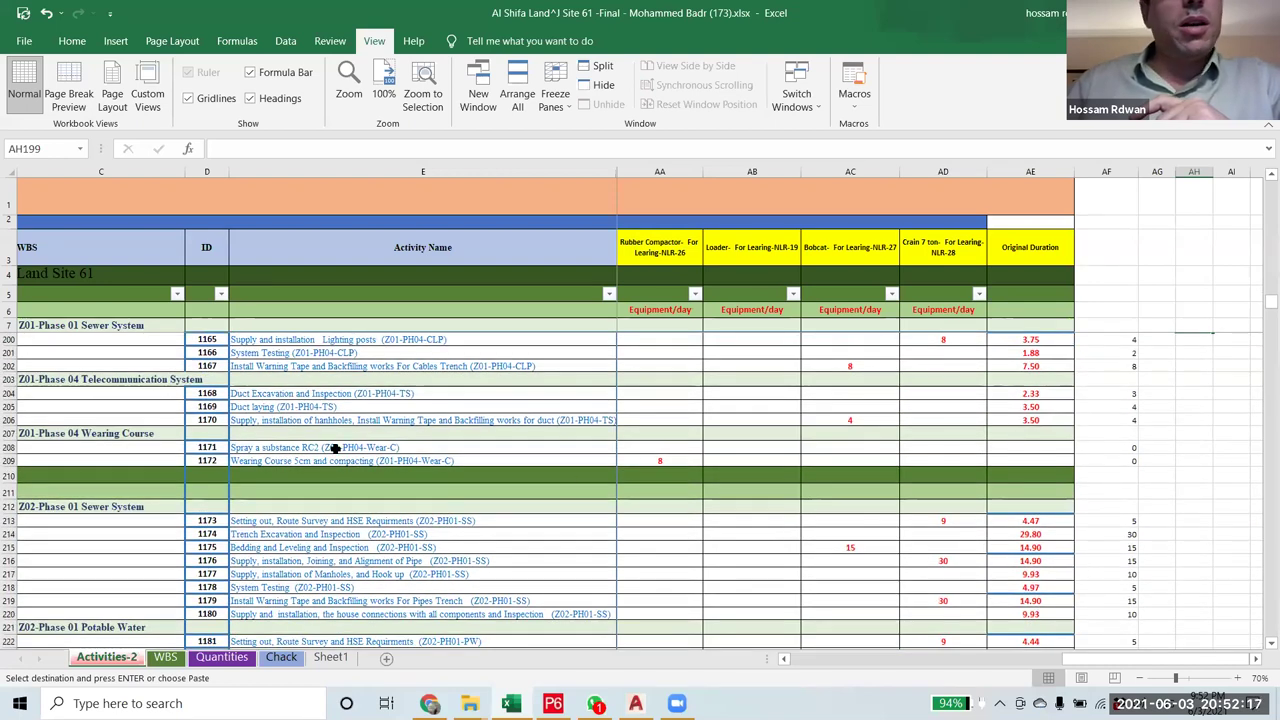
left_click_drag(1122, 664, 1068, 676)
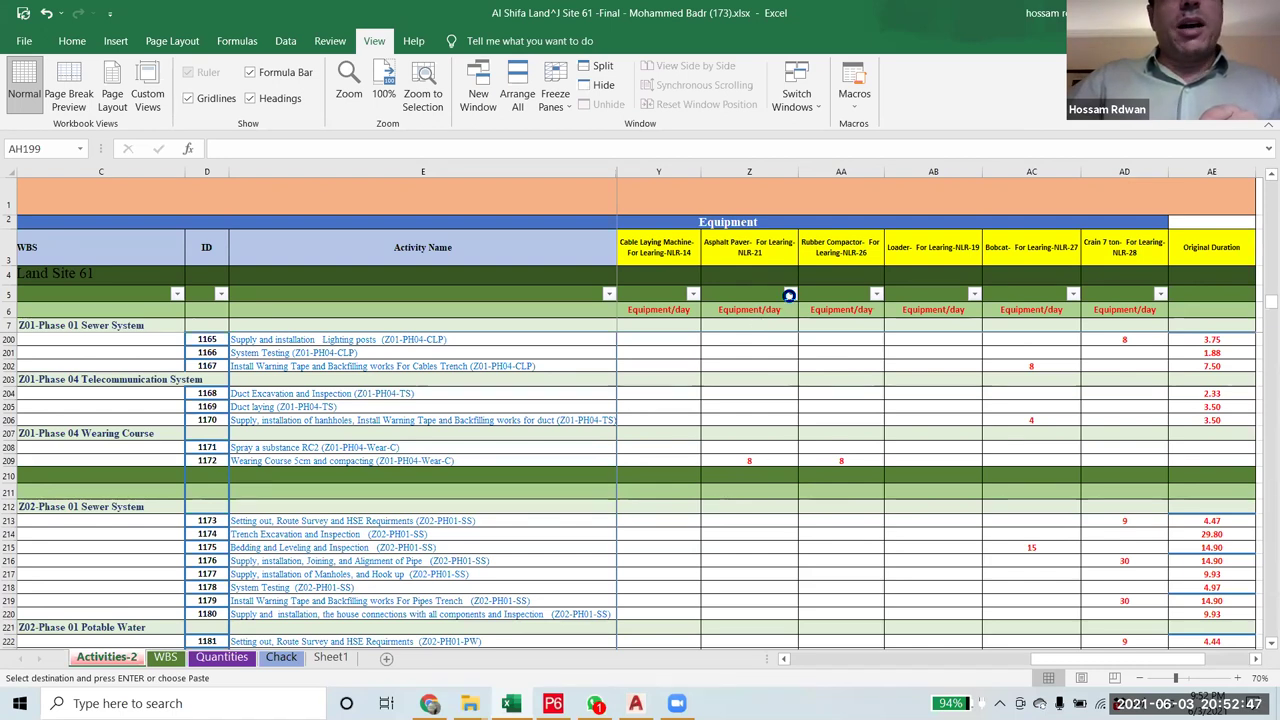
left_click(838, 537)
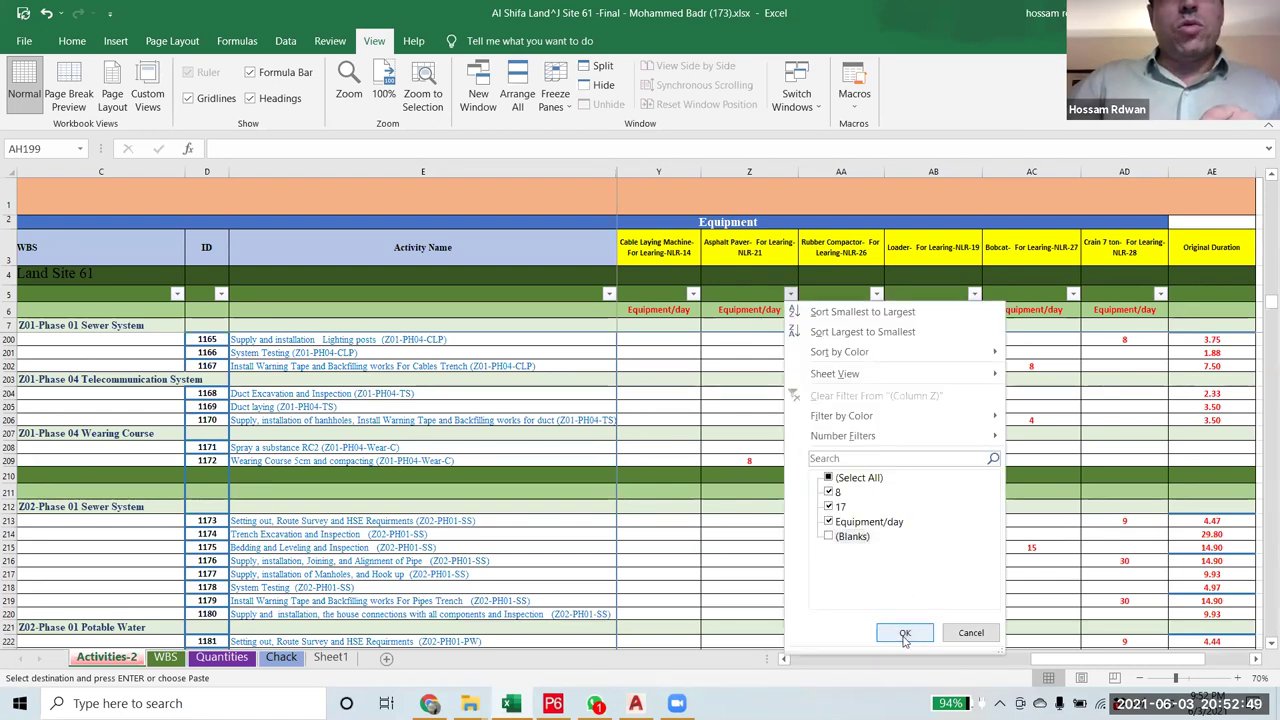
left_click(904, 633)
- Link the Original Duration of activity 1043 to its Rubber Compactor quantity with =AA56 in cell AE56
mouse_move(1043, 667)
left_mouse_down()
mouse_move(1062, 666)
mouse_move(1046, 665)
left_mouse_up()
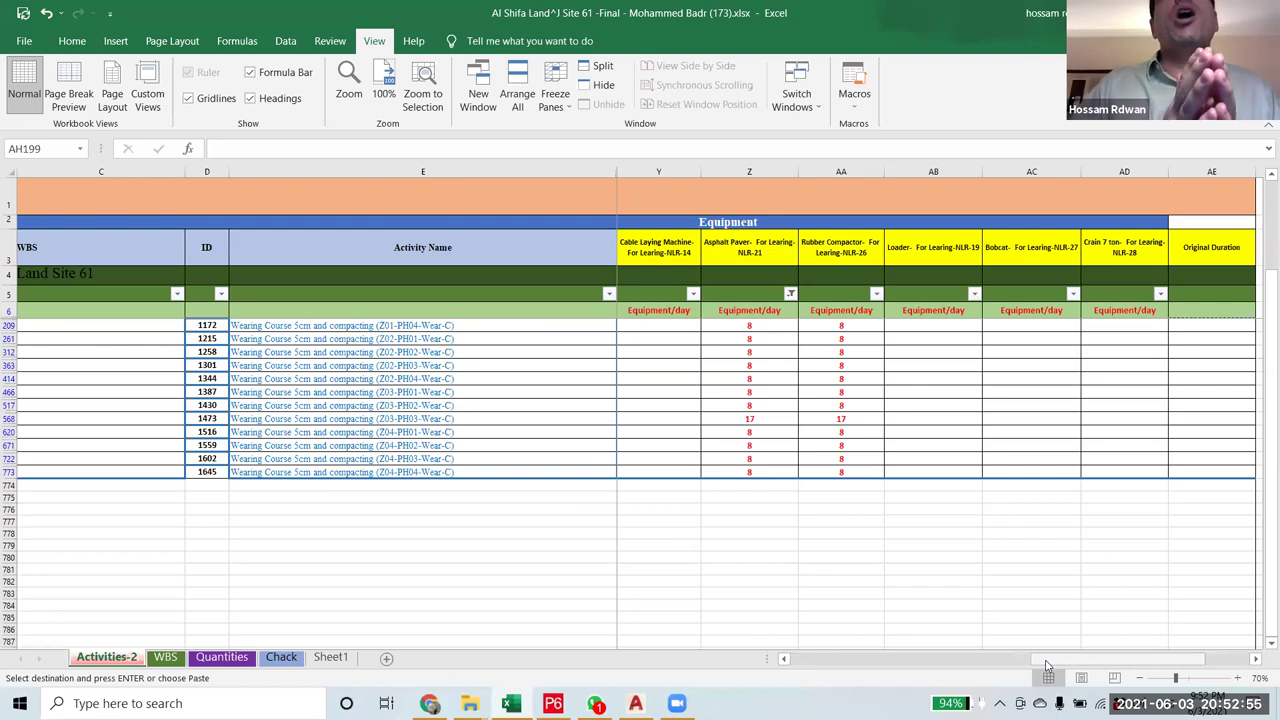
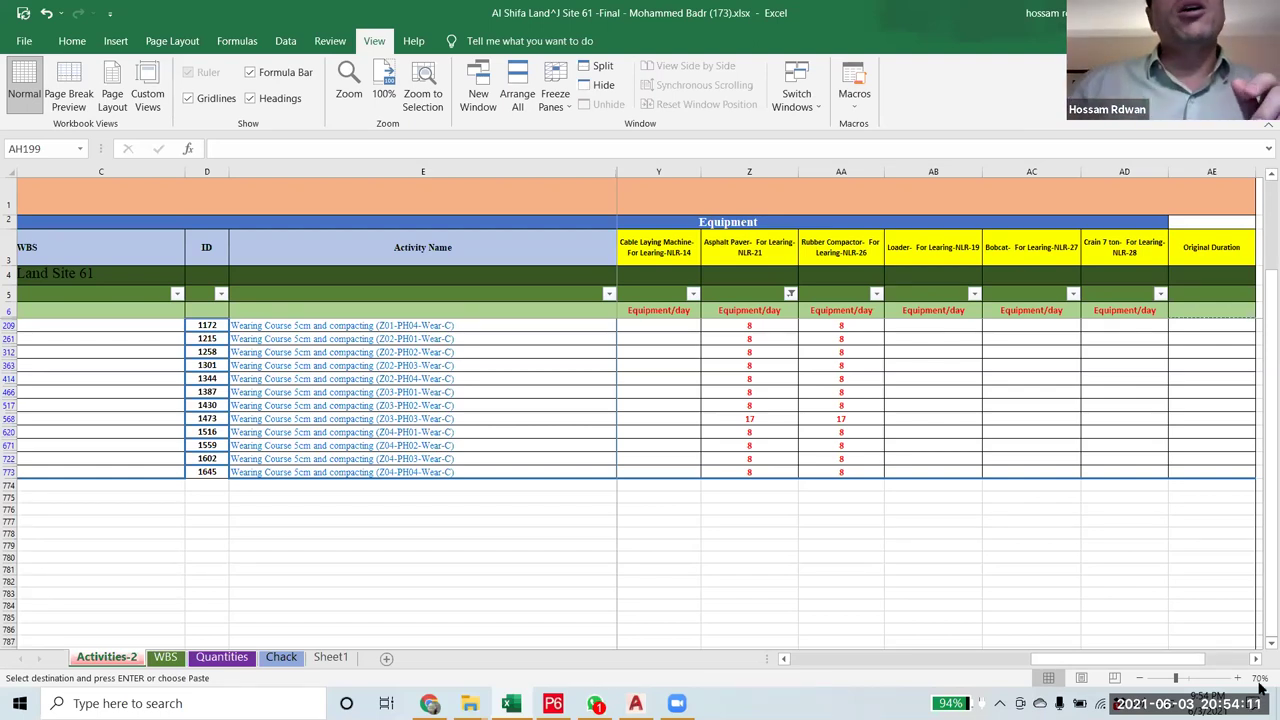
mouse_move(716, 325)
left_mouse_down()
mouse_move(726, 474)
mouse_move(726, 314)
left_mouse_up()
left_click(776, 460)
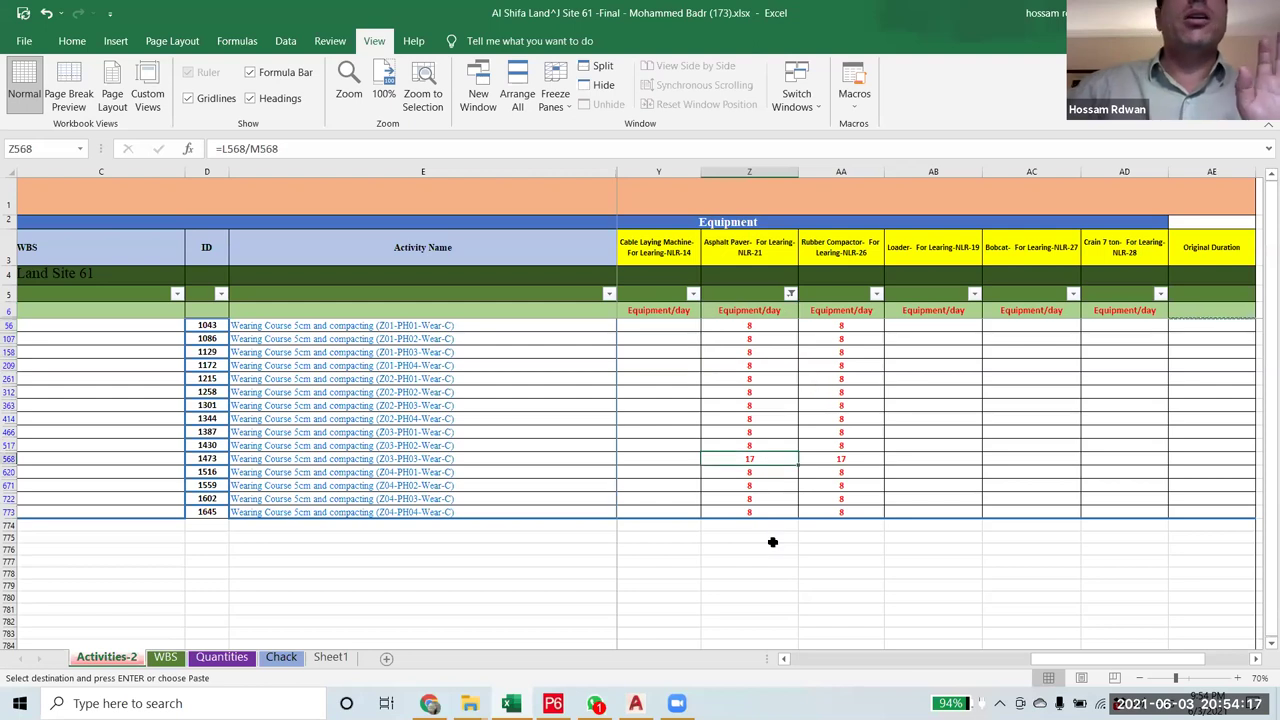
mouse_move(1065, 660)
left_mouse_down()
mouse_move(1112, 664)
mouse_move(1088, 664)
left_mouse_up()
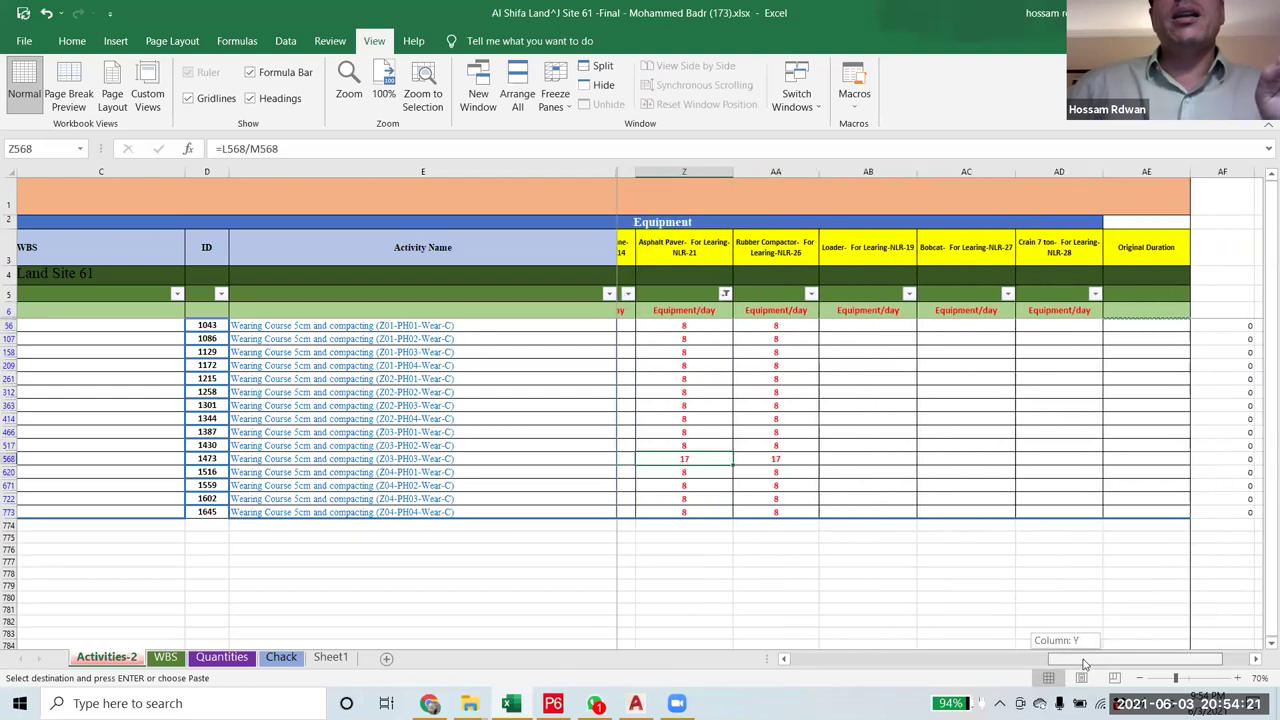
left_click(1104, 326)
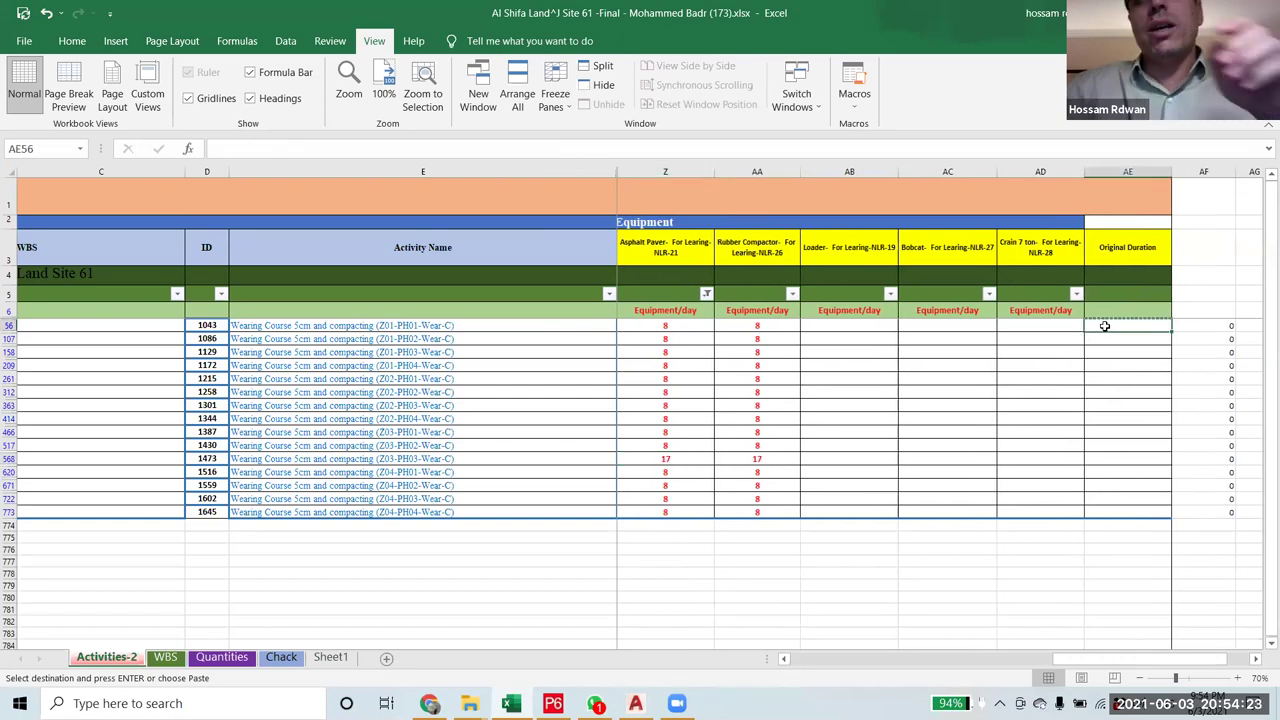
type("=")
left_click(745, 327)
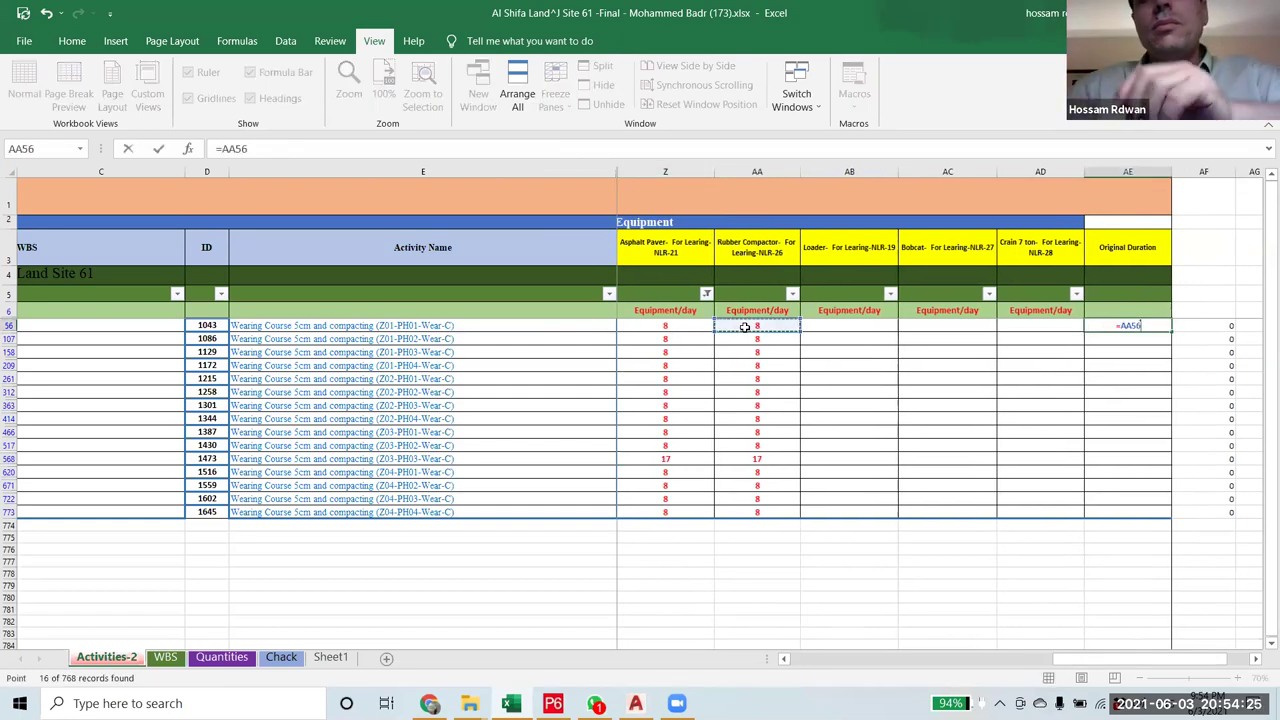
key("Return")
- Copy the AE56 duration formula to the Original Duration cells of the other filtered Wearing Course activities, rows 107 through 773
left_click(1146, 327)
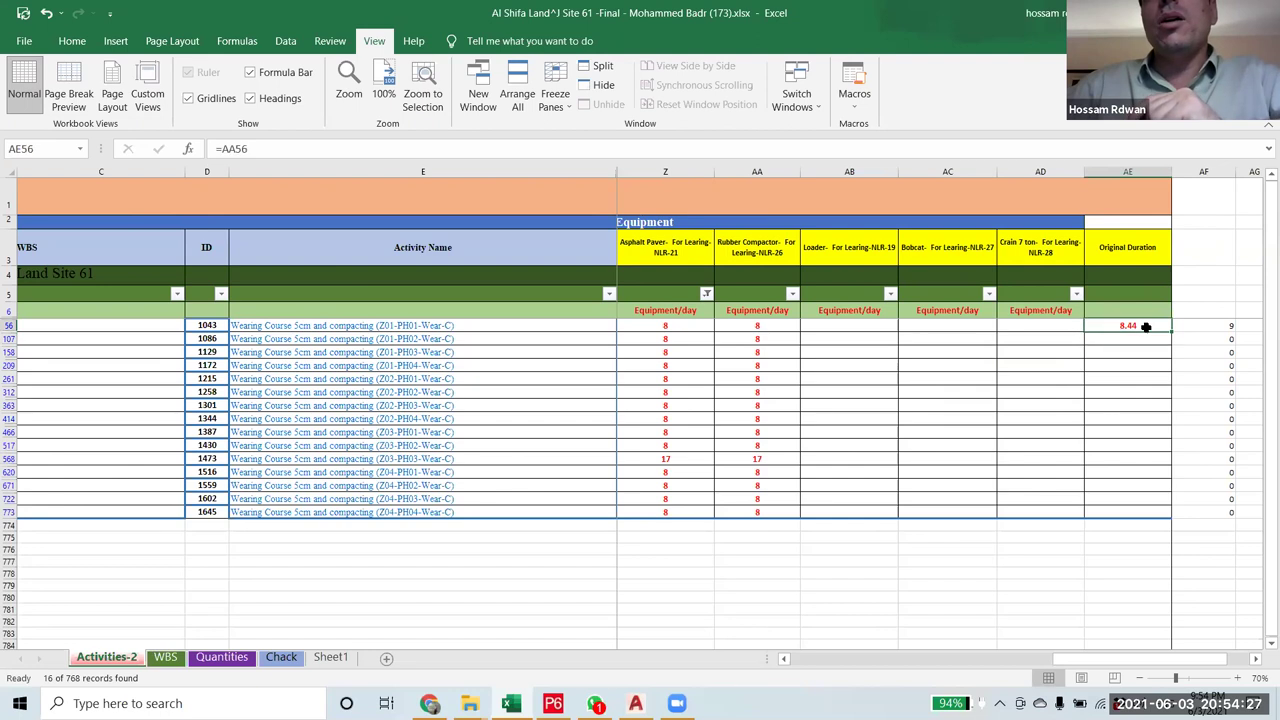
key("ctrl+c")
left_click_drag(1128, 339, 1119, 511)
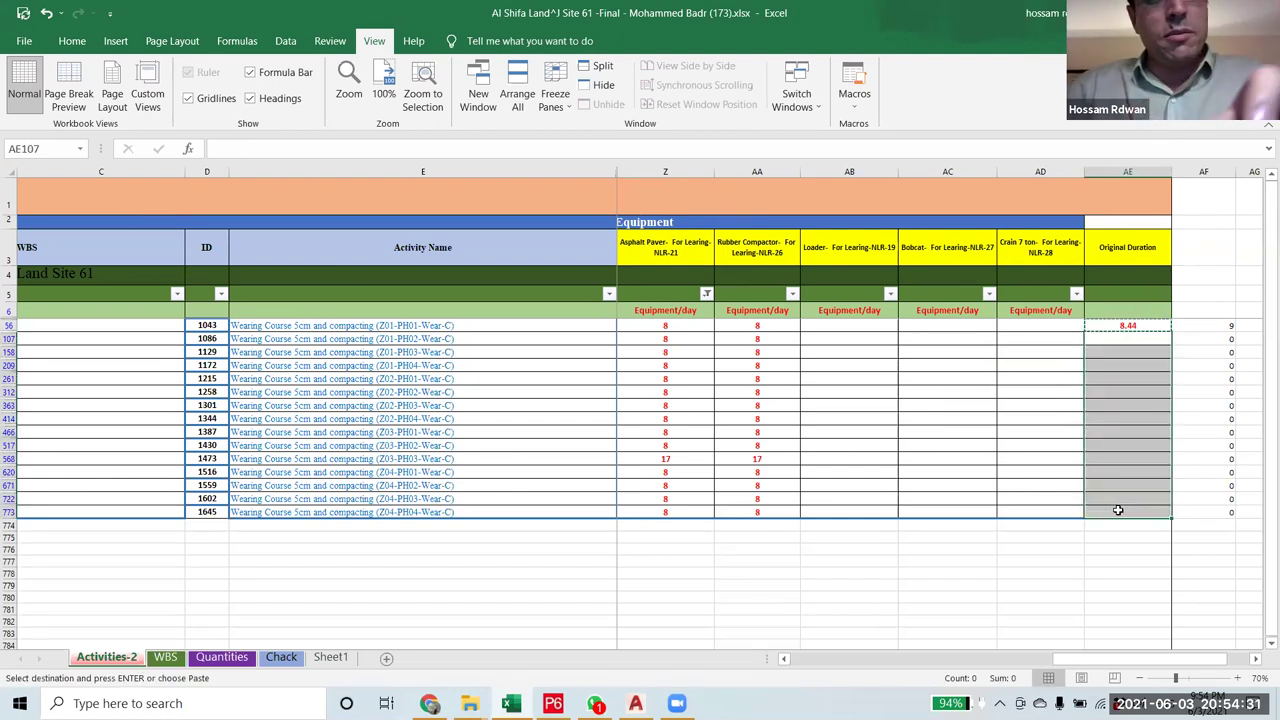
key("ctrl+v")
left_click(1040, 608)
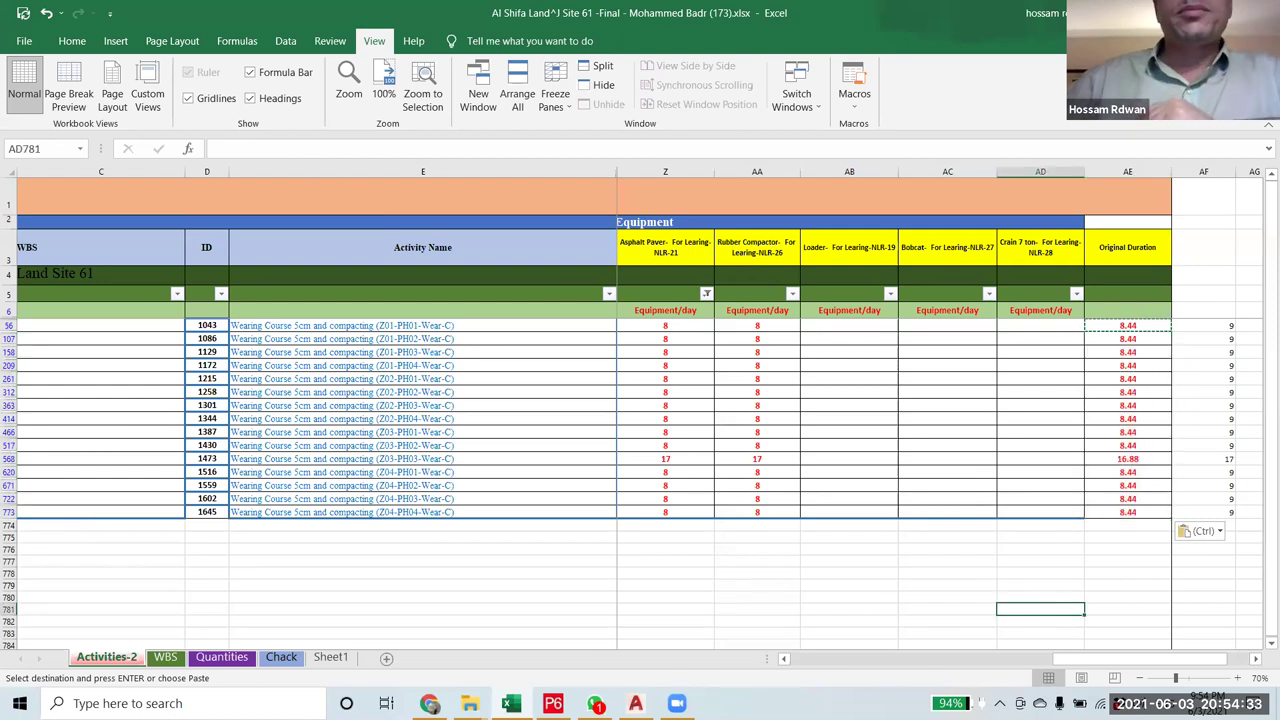
- Show all activities again by including blanks in the Asphalt Paver filter
left_click(706, 293)
left_click(754, 539)
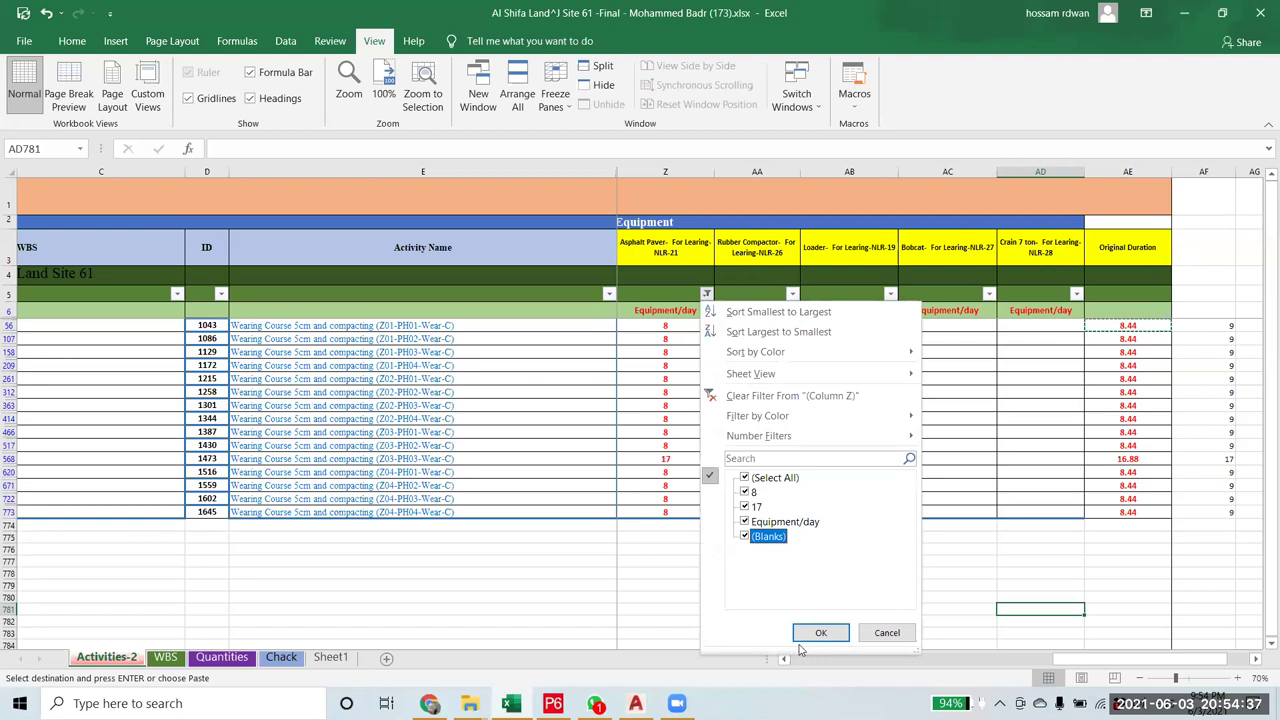
left_click(820, 632)
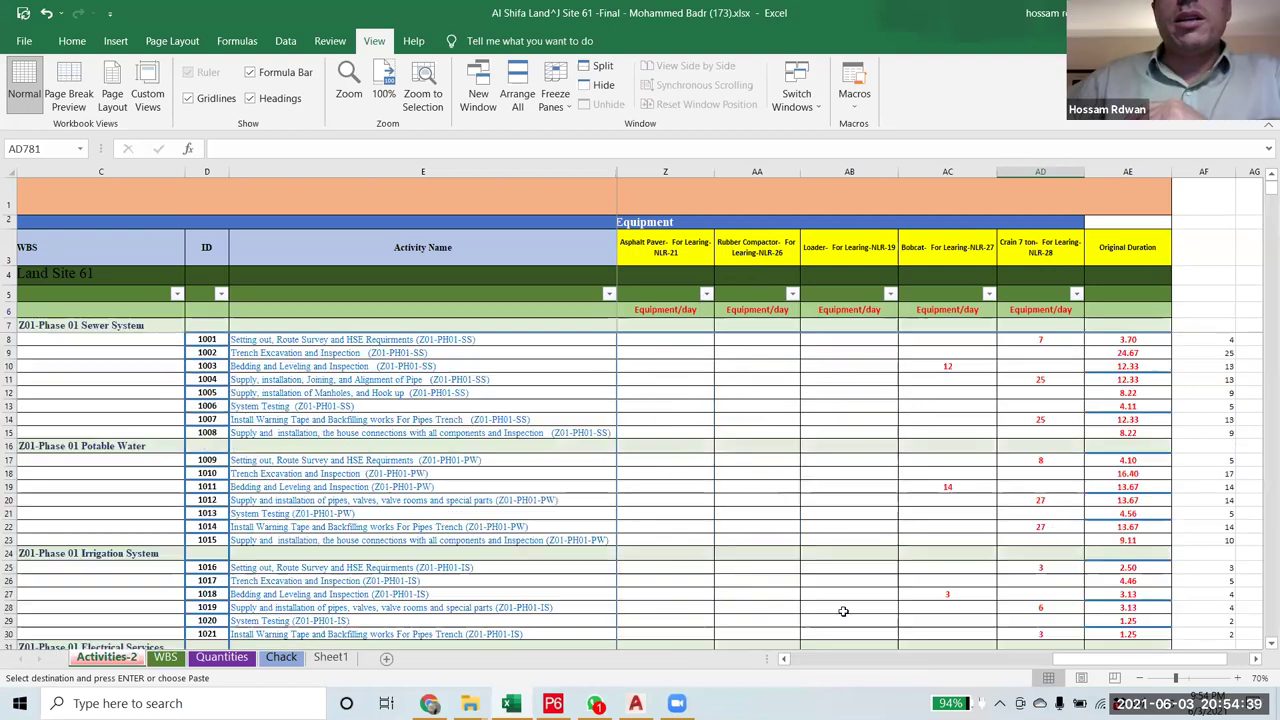
- Examine activity 1042, Spray a substance RC2, in row 55, comparing its Original Duration cell with its labor and equipment assignments and the N55 formula
left_click(845, 501)
scroll(844, 500, "down", 6)
scroll(845, 501, "down", 5)
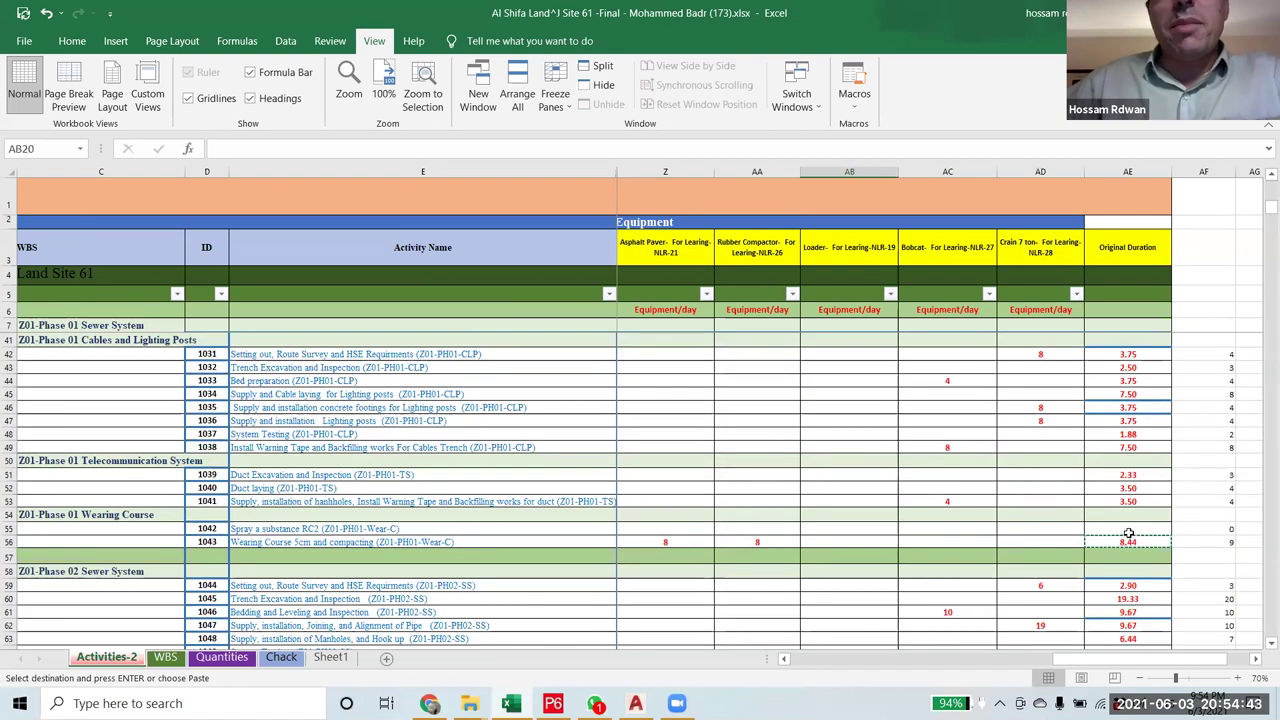
left_click(1128, 531)
left_click_drag(1092, 665, 812, 697)
left_click_drag(877, 658, 984, 658)
left_click_drag(1072, 660, 968, 686)
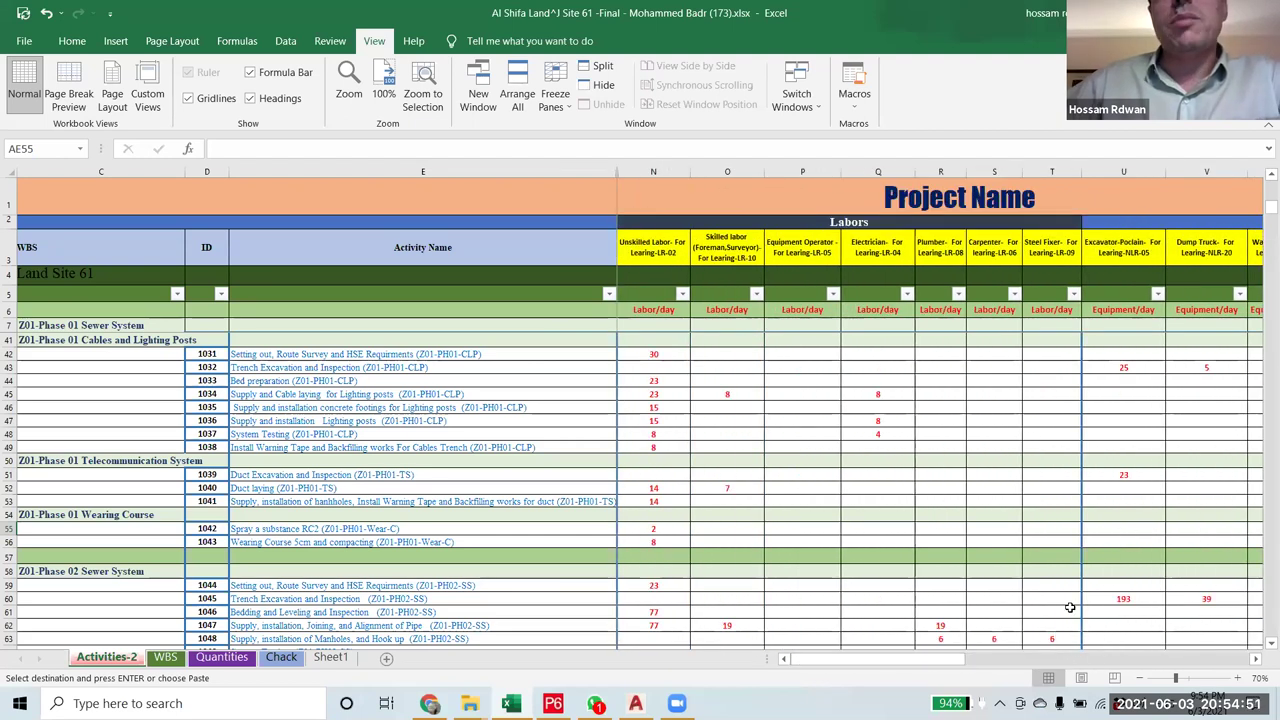
left_click_drag(898, 659, 1128, 682)
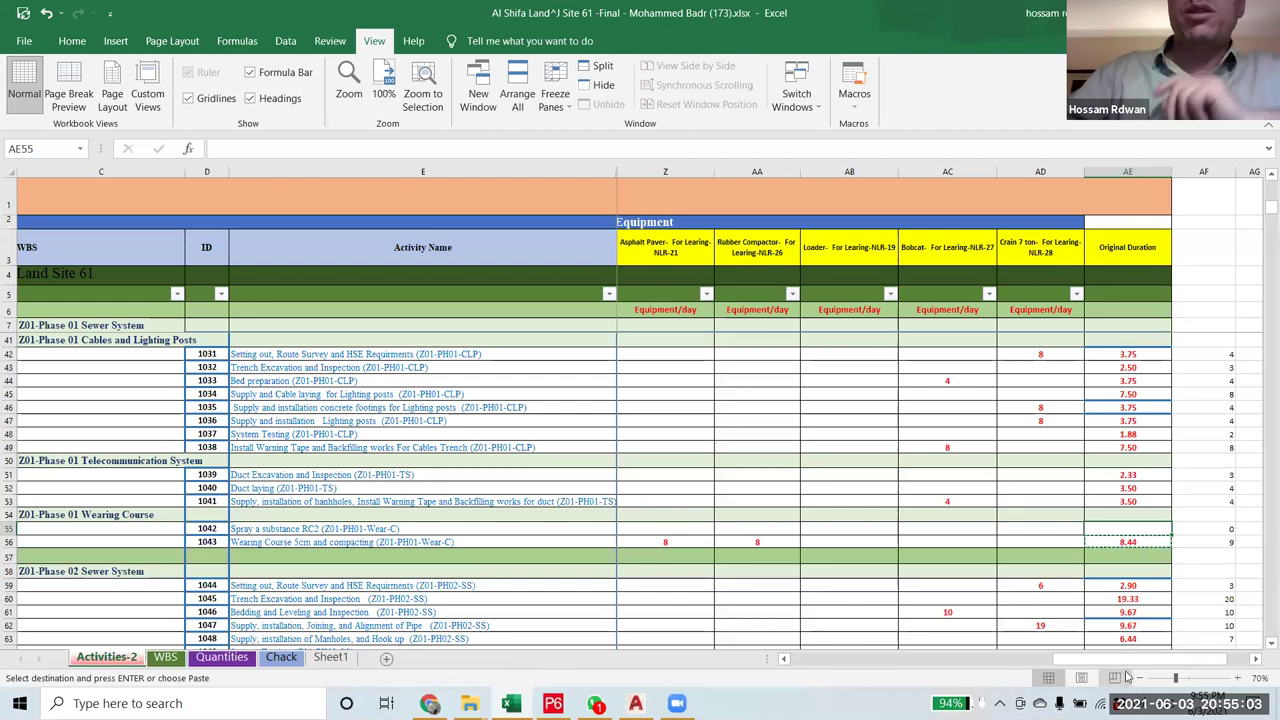
left_click_drag(1113, 667, 868, 659)
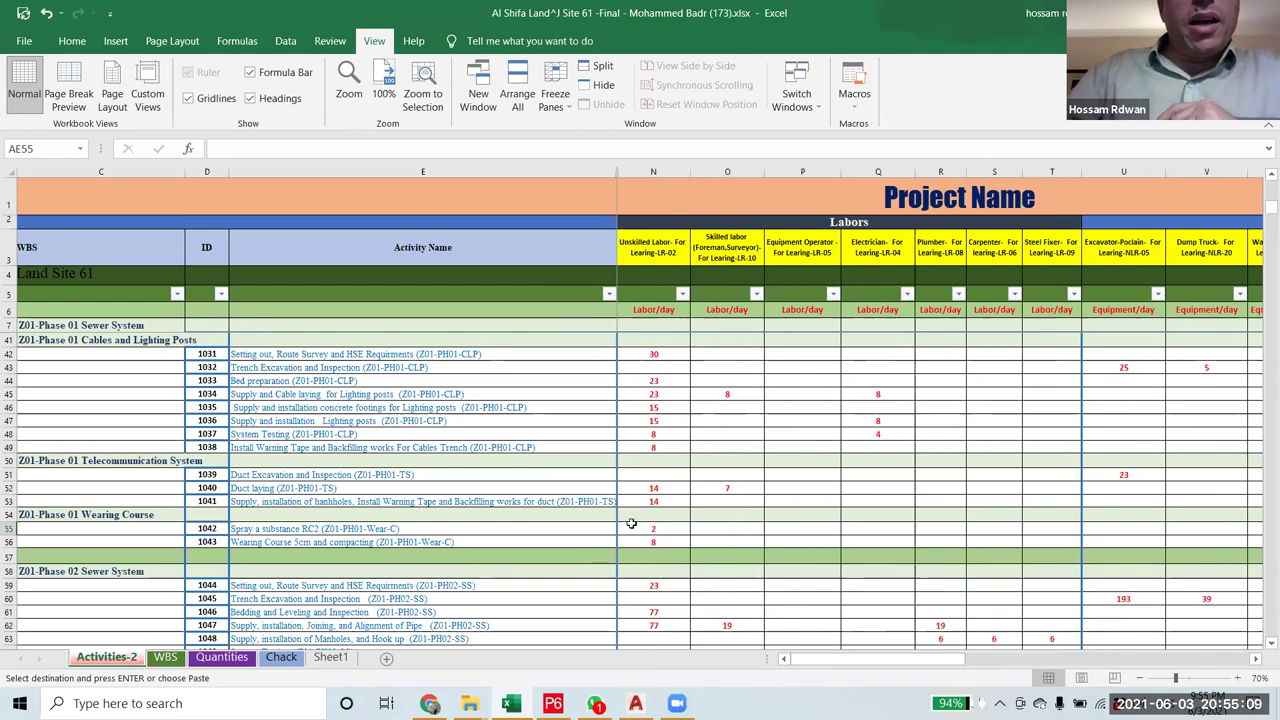
left_click(634, 528)
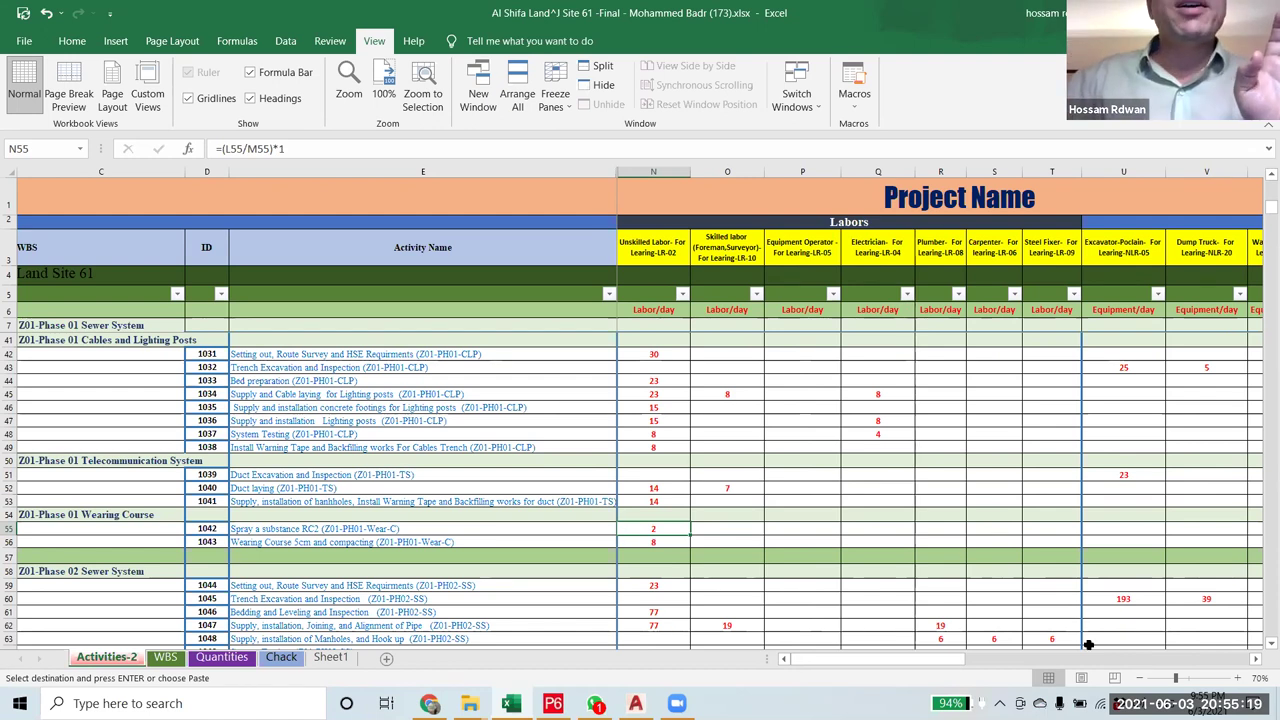
mouse_move(844, 660)
left_mouse_down()
mouse_move(921, 675)
mouse_move(845, 675)
left_mouse_up()
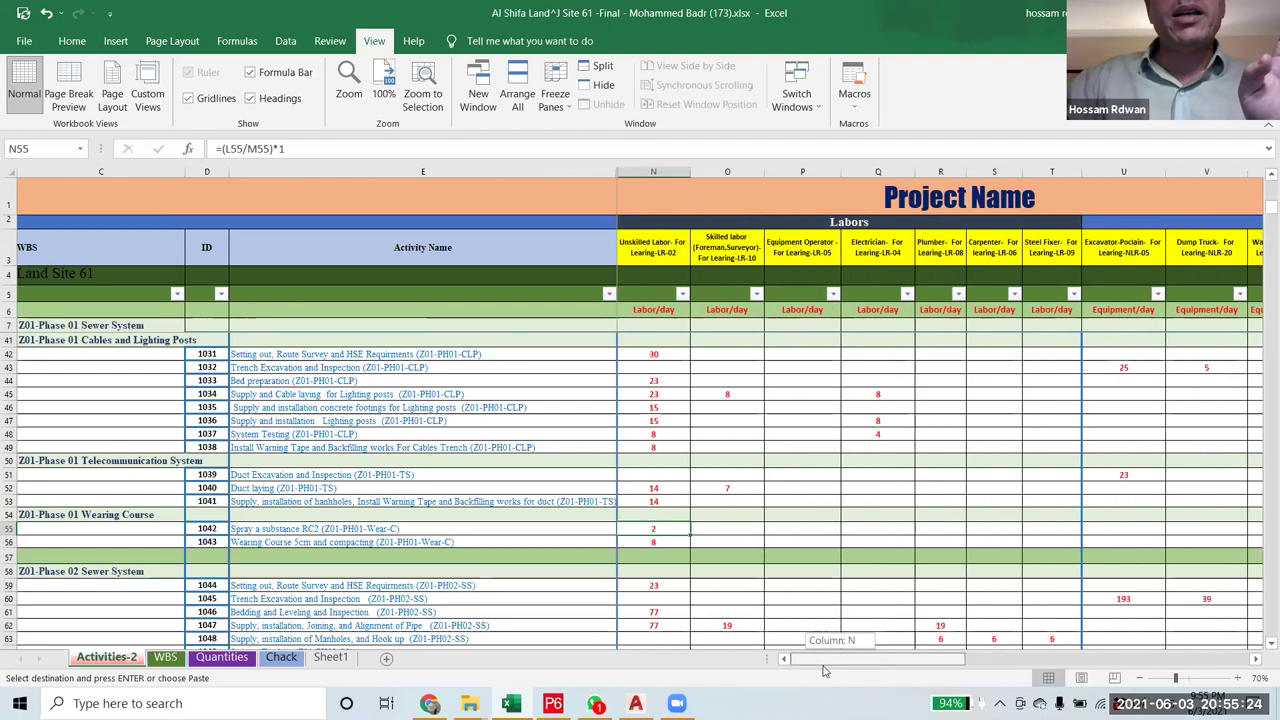
left_click(318, 529)
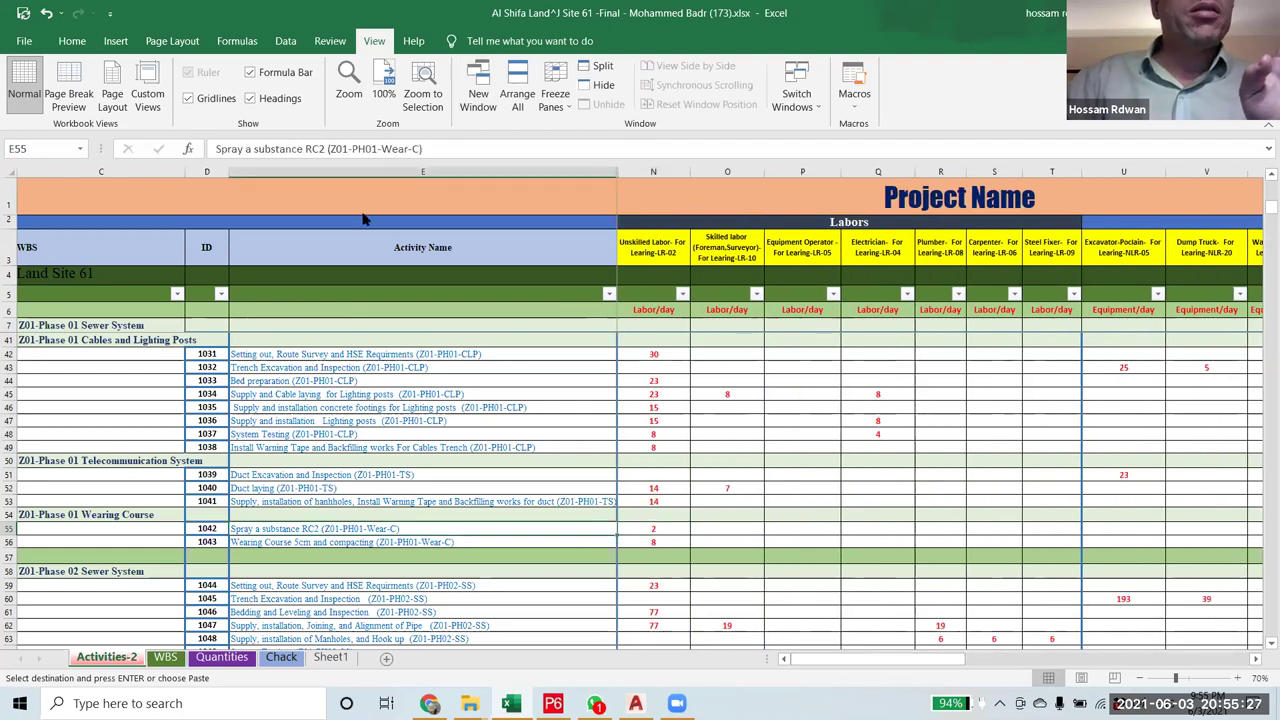
- Copy the text Spray a substance RC2 from the name of activity 1042 in cell E55
left_click(319, 149)
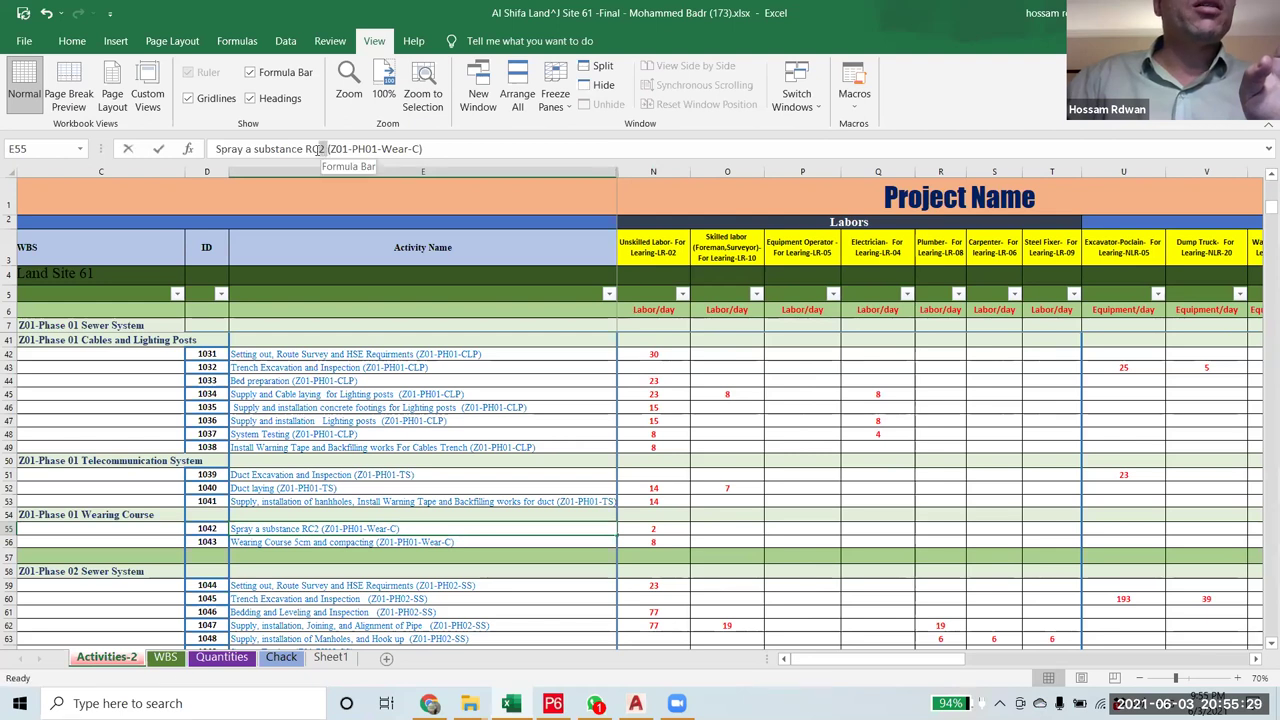
key("shift+Home")
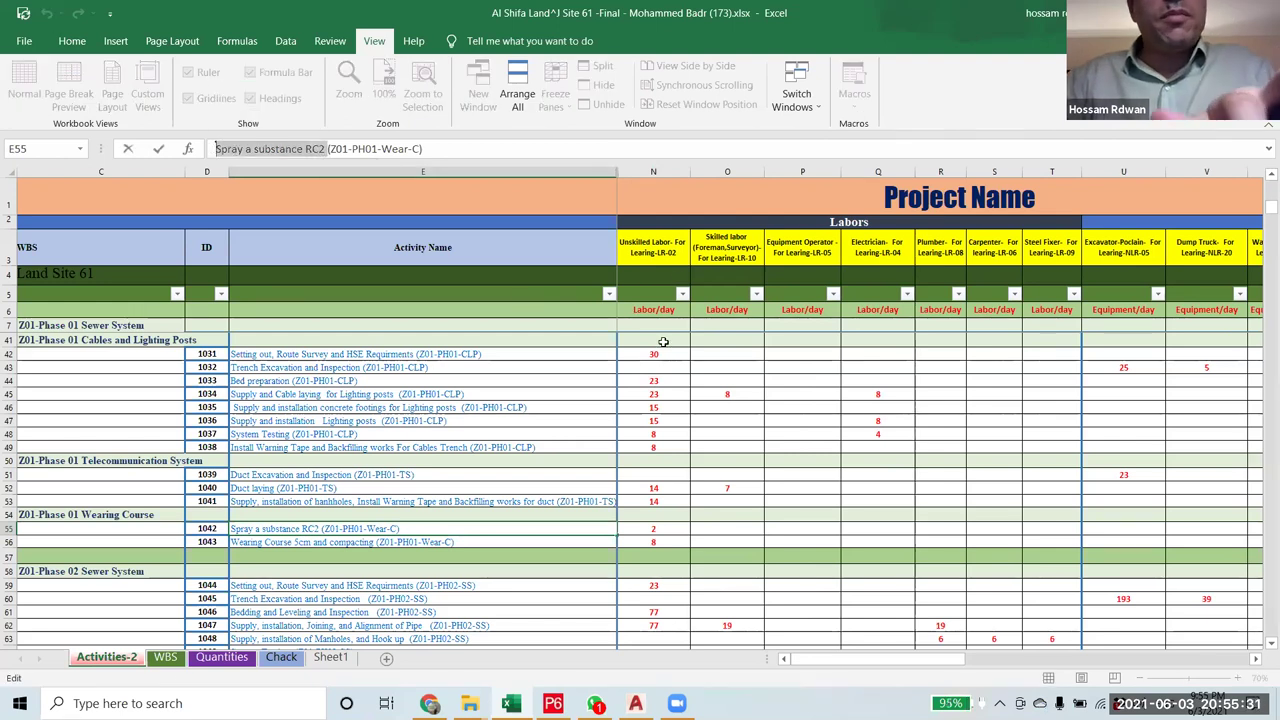
- Exclude the blank entries from the Activity Name filter
left_click(609, 293)
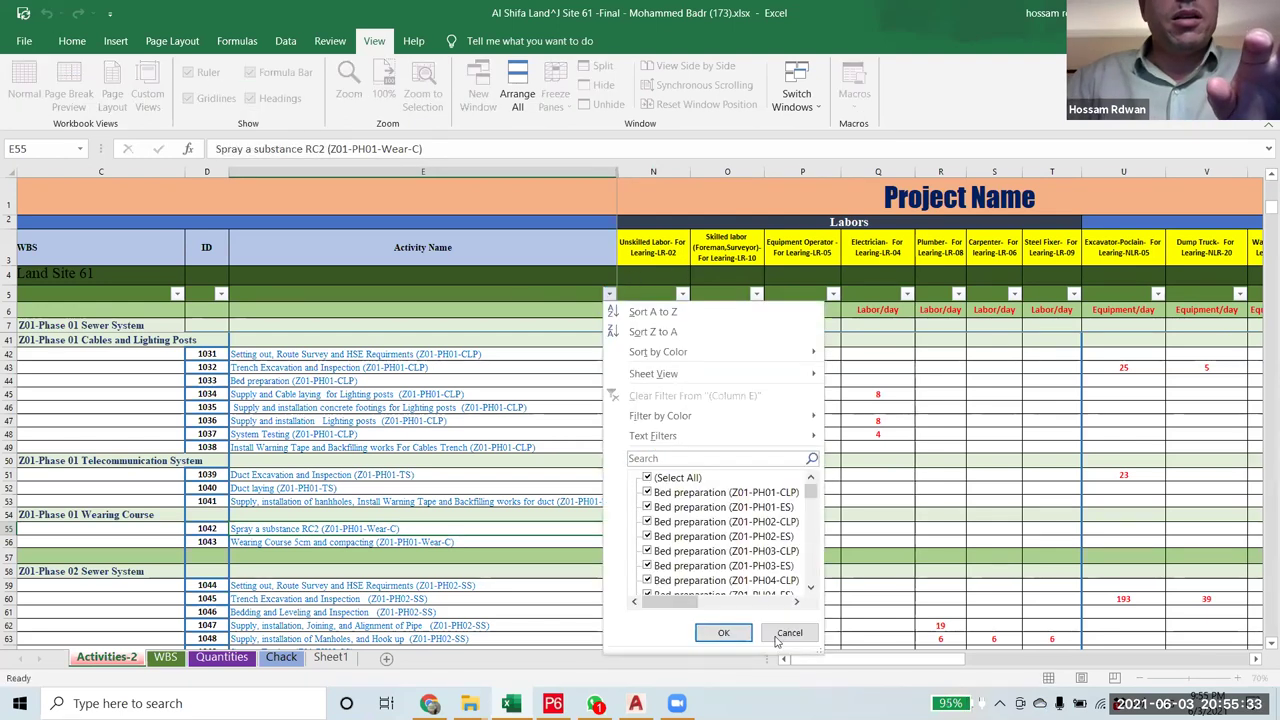
scroll(815, 496, "down", 3)
scroll(811, 494, "up", 3)
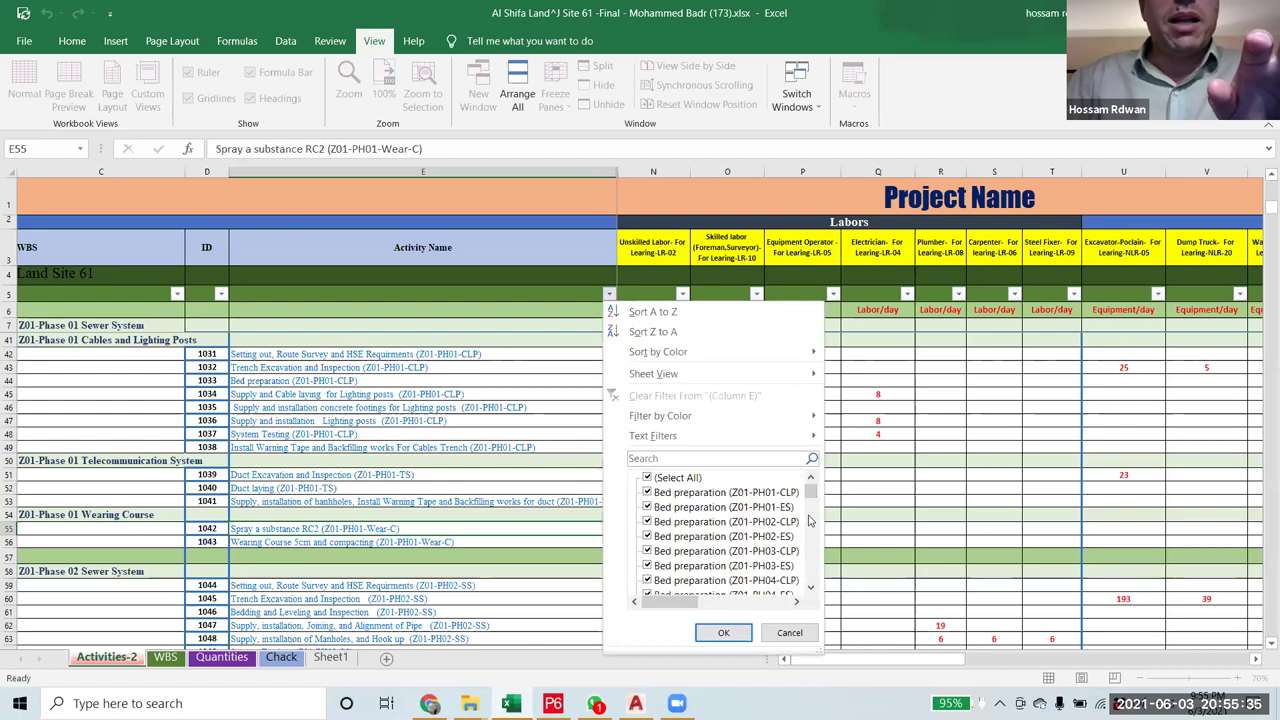
left_click_drag(811, 494, 811, 577)
left_click(670, 580)
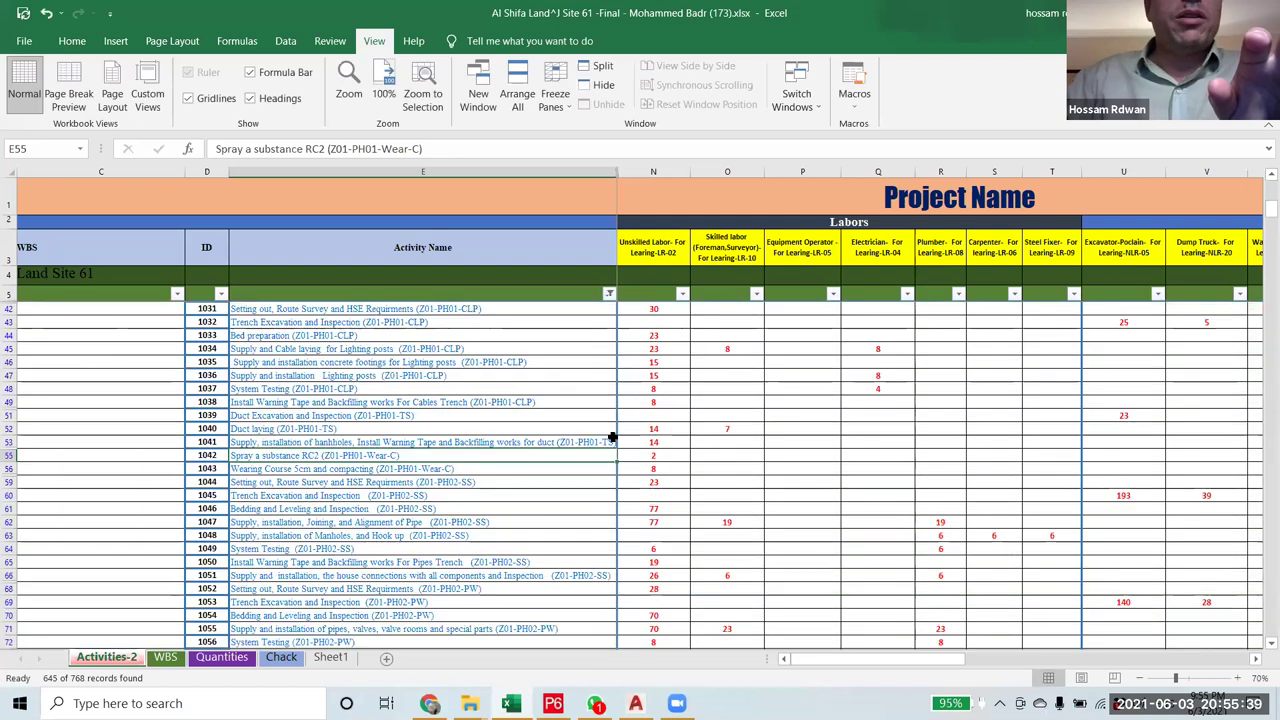
left_click_drag(935, 659, 1100, 692)
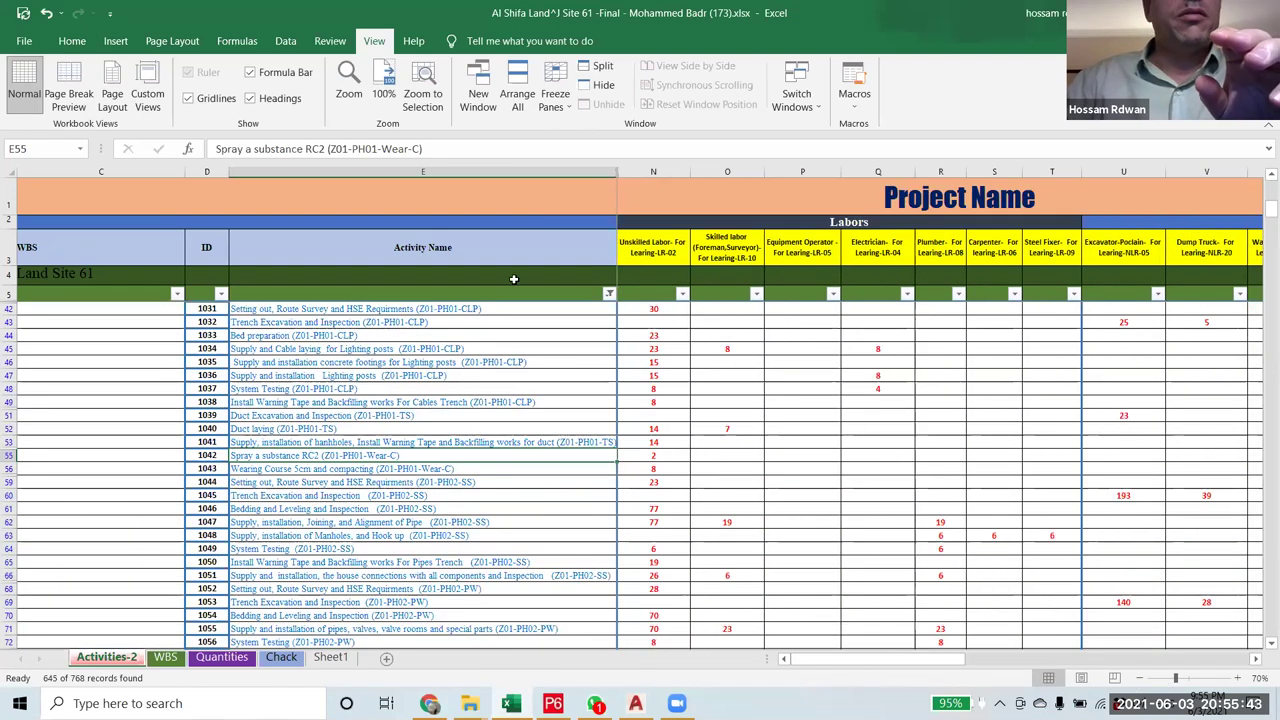
- Filter the Activity Name column to the activities matching Spray a substance RC2
left_click(608, 294)
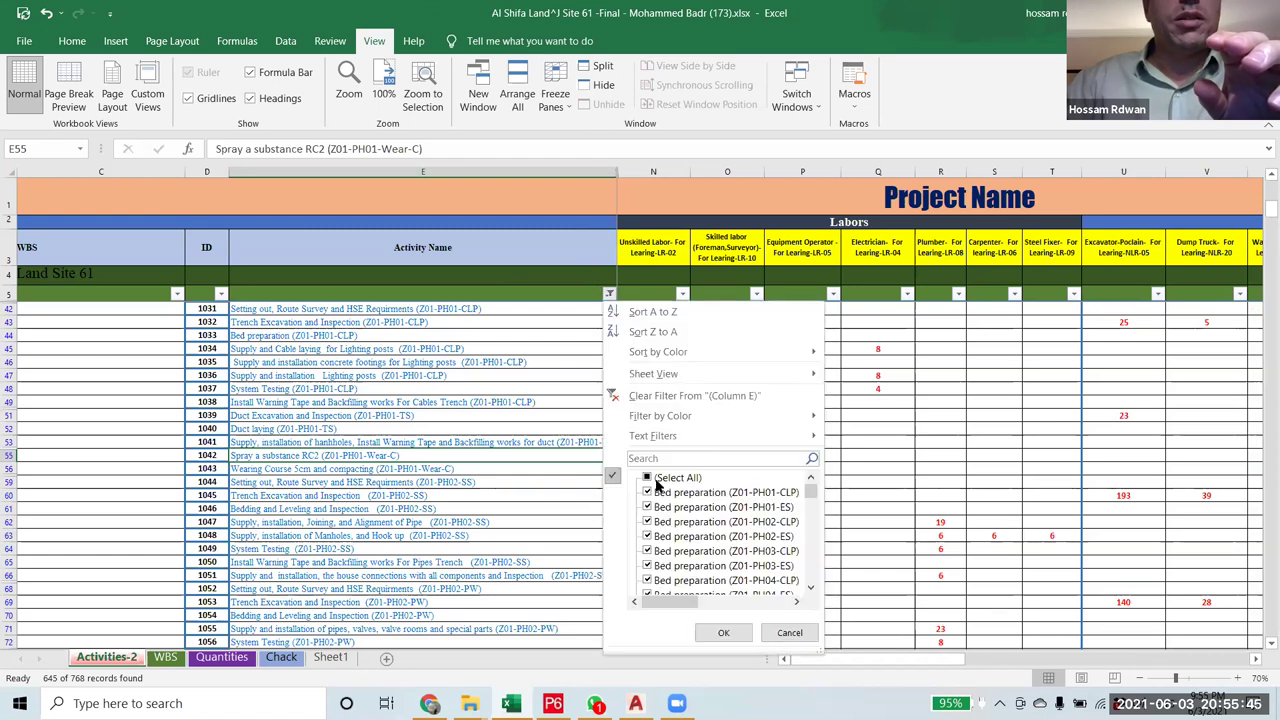
left_click(677, 457)
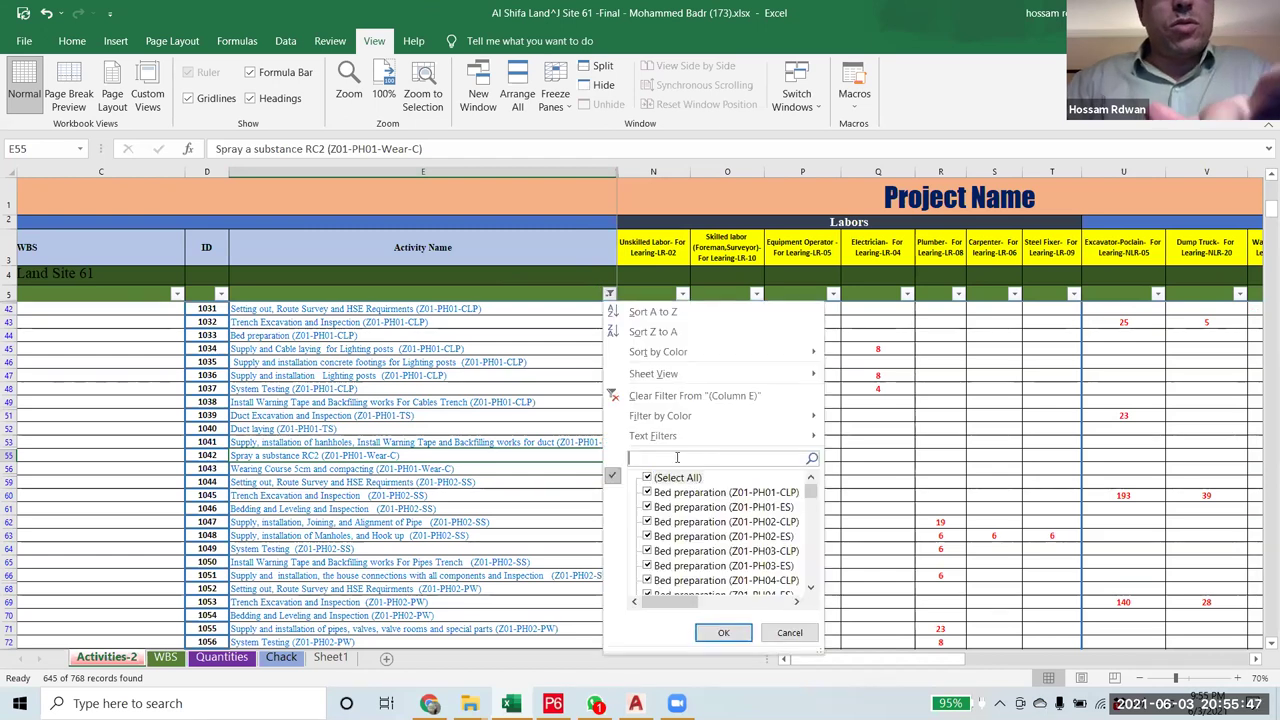
key("ctrl+v")
left_click(723, 632)
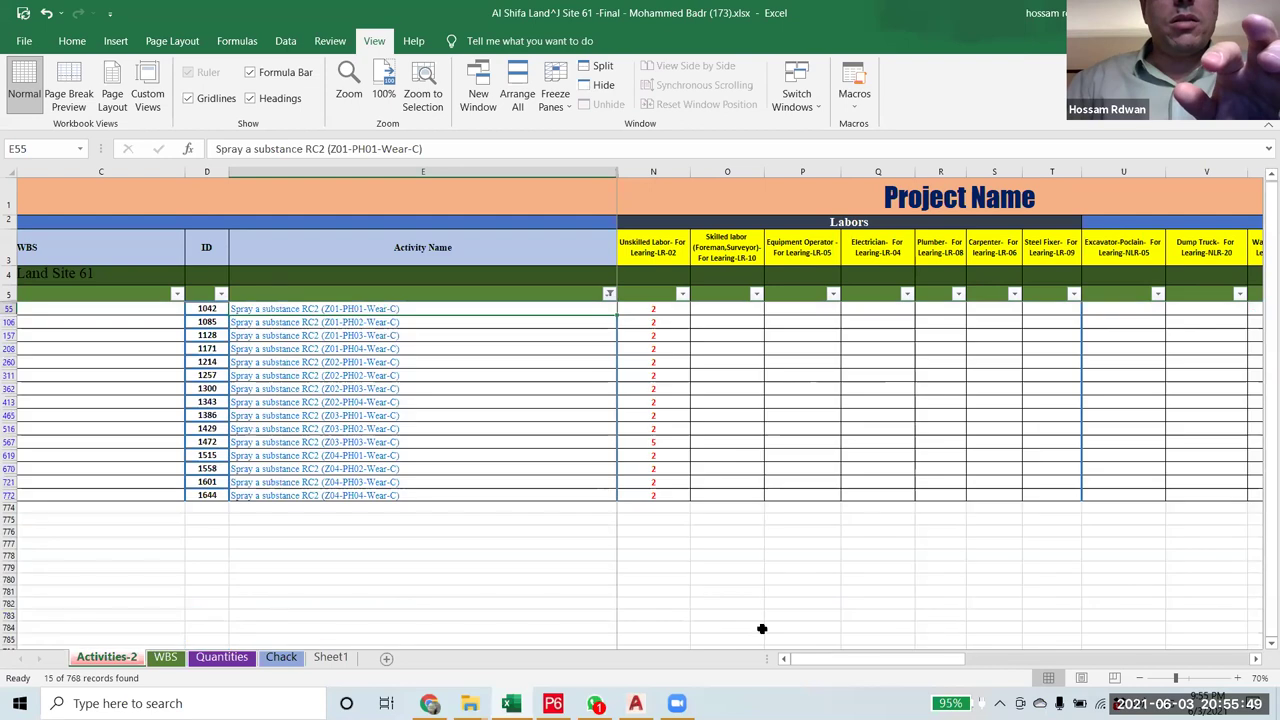
- Enter an Original Duration of 1 for activity 1042 in cell AE55
left_click(719, 578)
left_click_drag(870, 658, 1145, 658)
left_click(1018, 306)
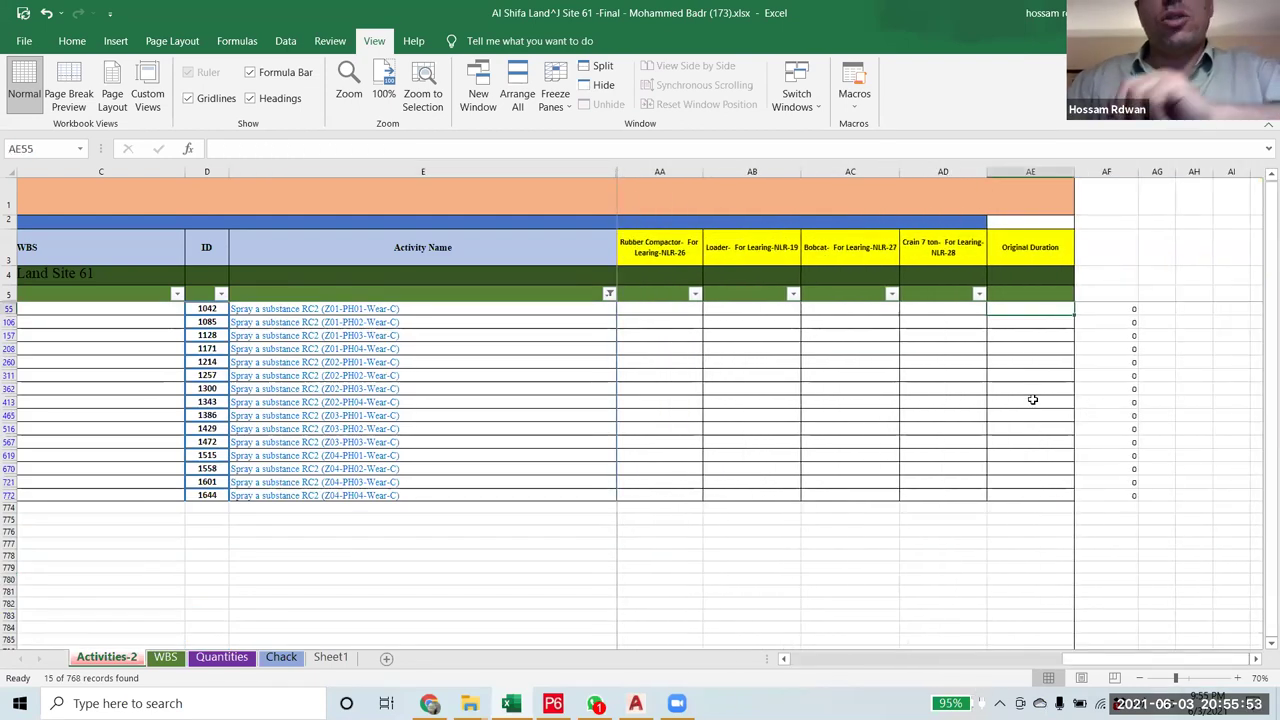
type("1")
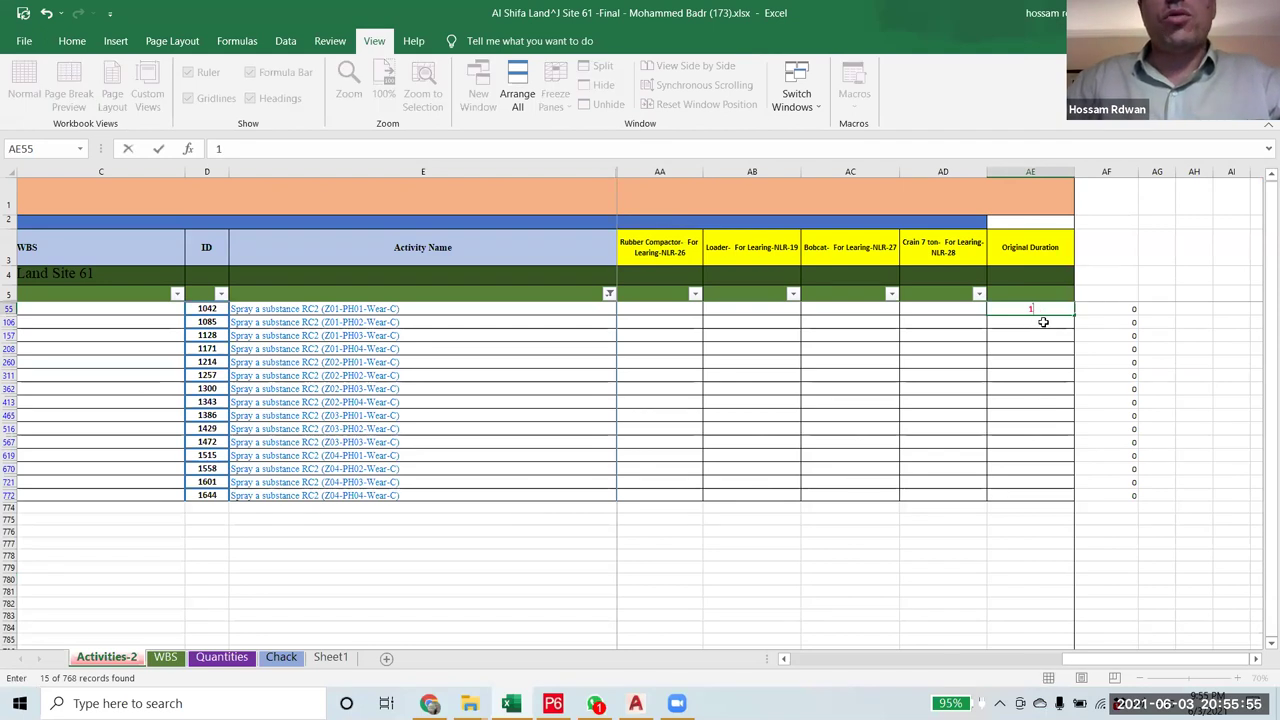
- Try to paste the value 1 as text into the other filtered Original Duration cells, and undo the paste
double_click(999, 311)
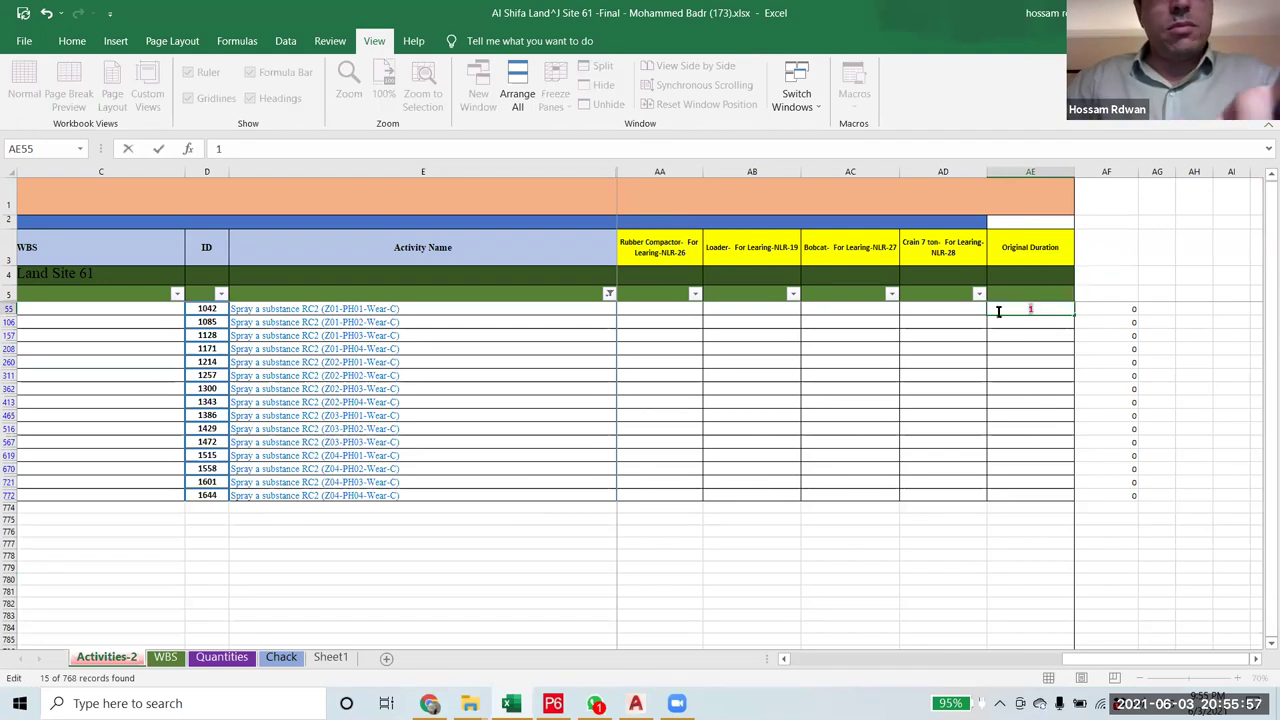
left_click_drag(1019, 319, 1013, 503)
key("ctrl+v")
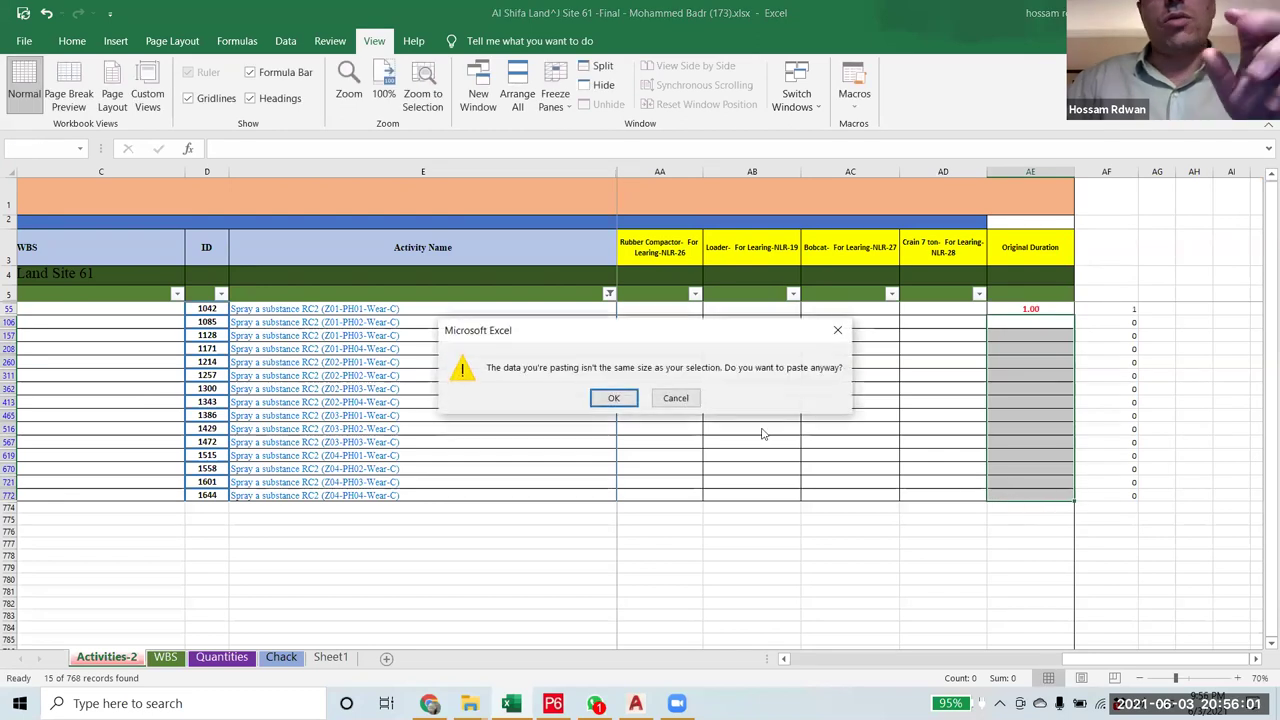
left_click(612, 399)
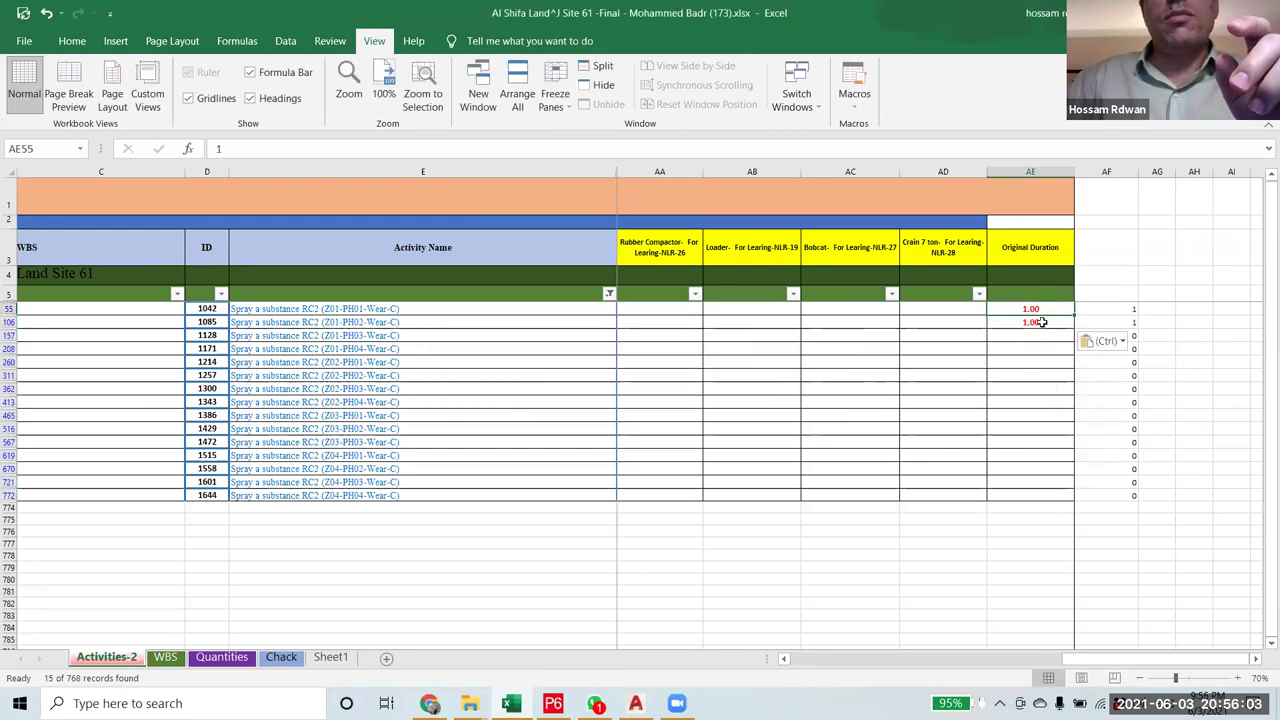
key("ctrl+z")
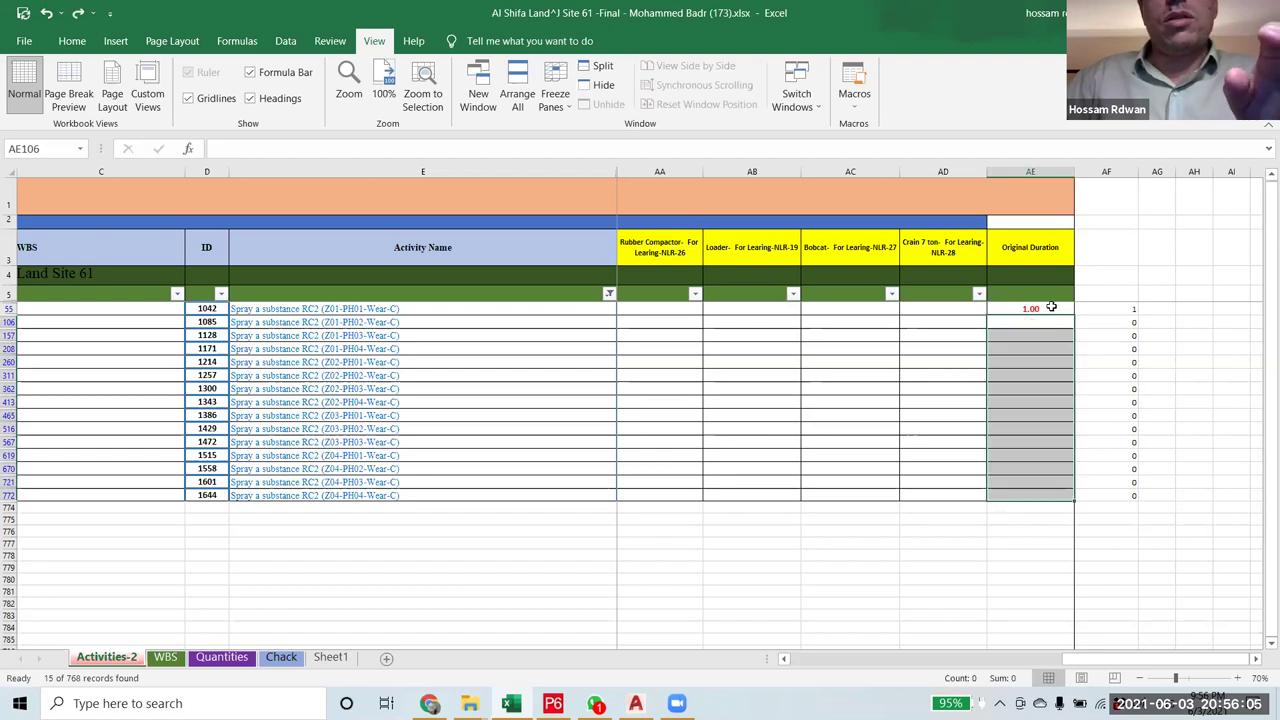
- Copy cell AE55 to the Original Duration cells of the other filtered Spray a substance RC2 activities, rows 106 through 772
key("ctrl+c")
left_click_drag(1028, 322, 1022, 491)
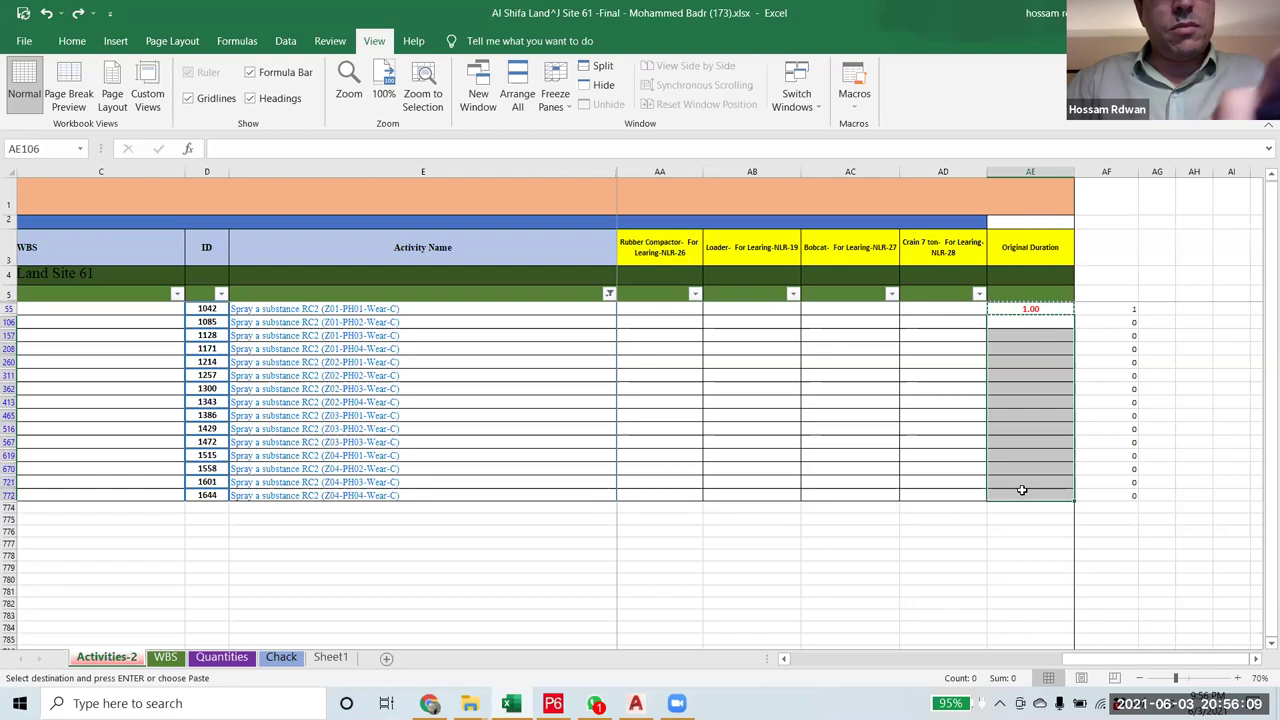
key("ctrl+v")
left_click(982, 541)
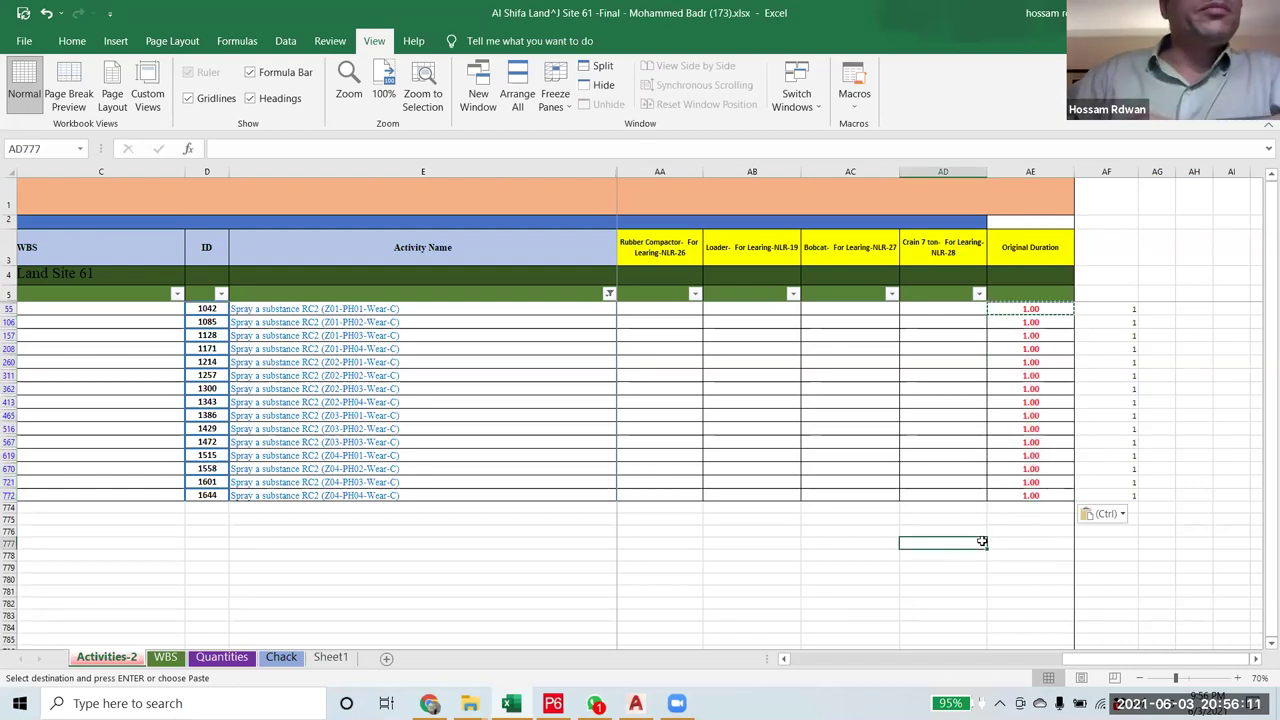
- Show all activities again by selecting every entry in the Activity Name filter, and look over the filled Original Durations
left_click(609, 293)
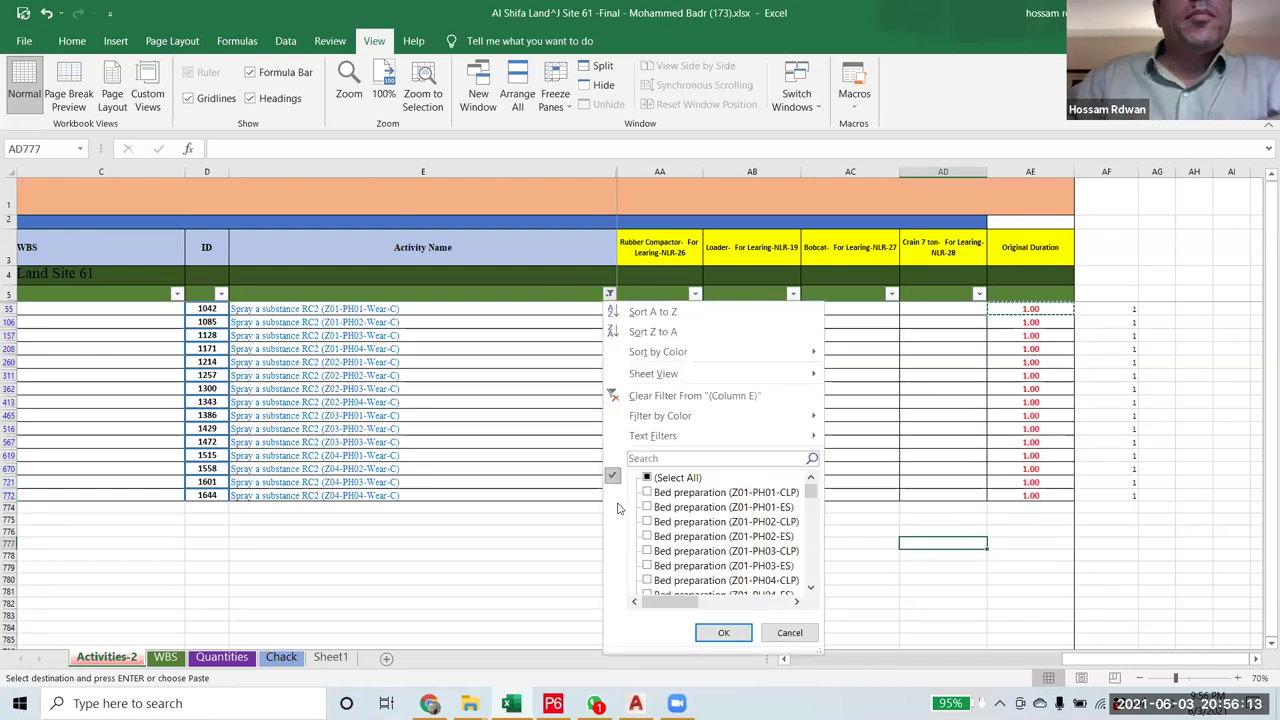
left_click(660, 479)
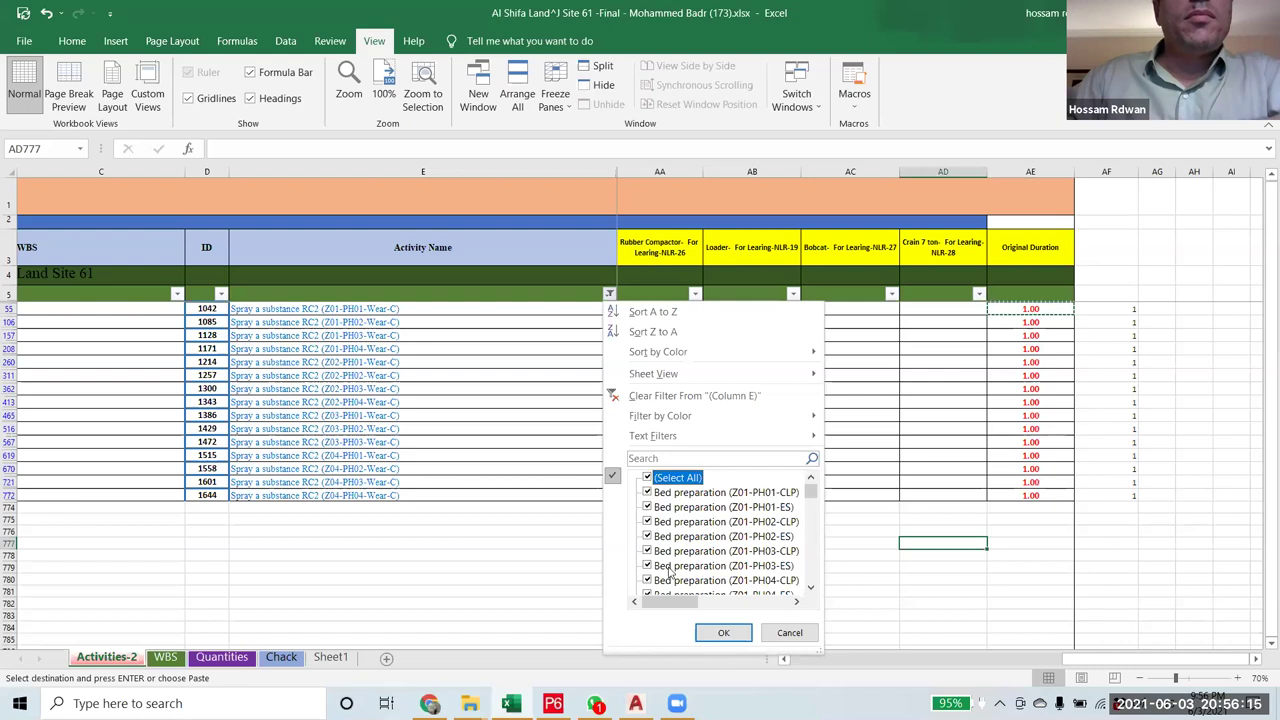
left_click(723, 632)
left_click(1216, 515)
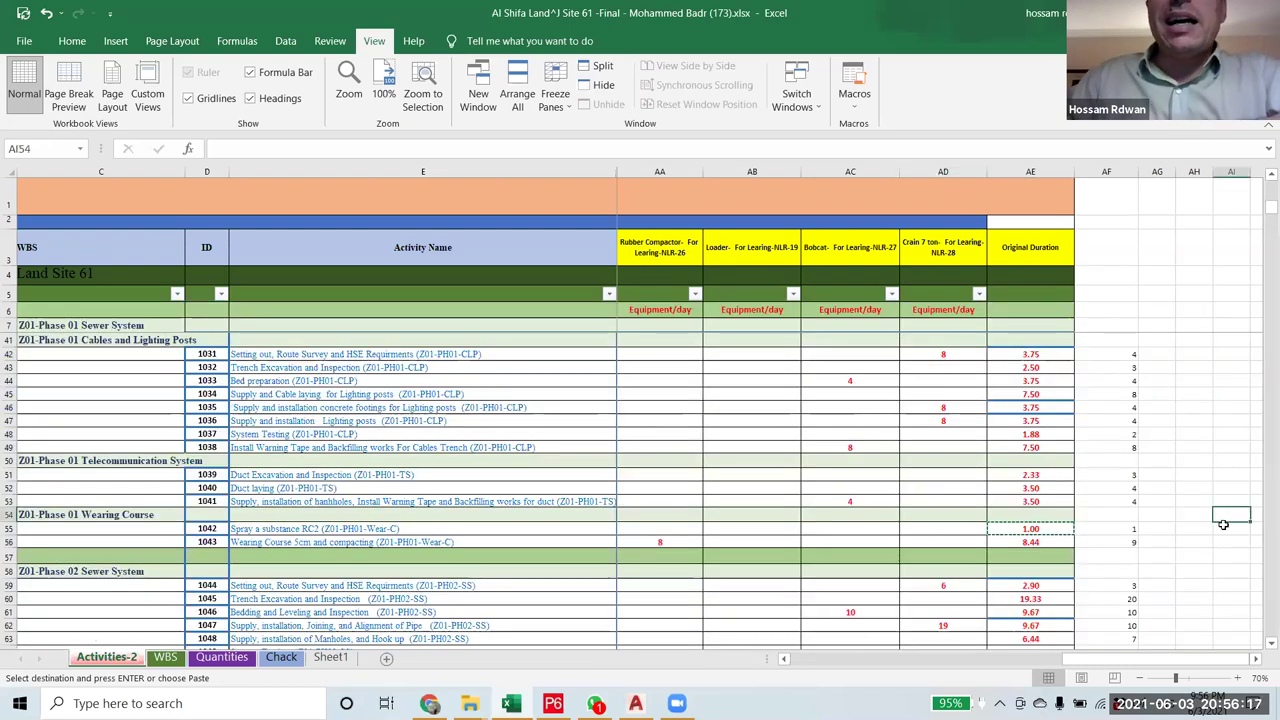
scroll(1208, 537, "down", 18)
scroll(1208, 537, "up", 15)
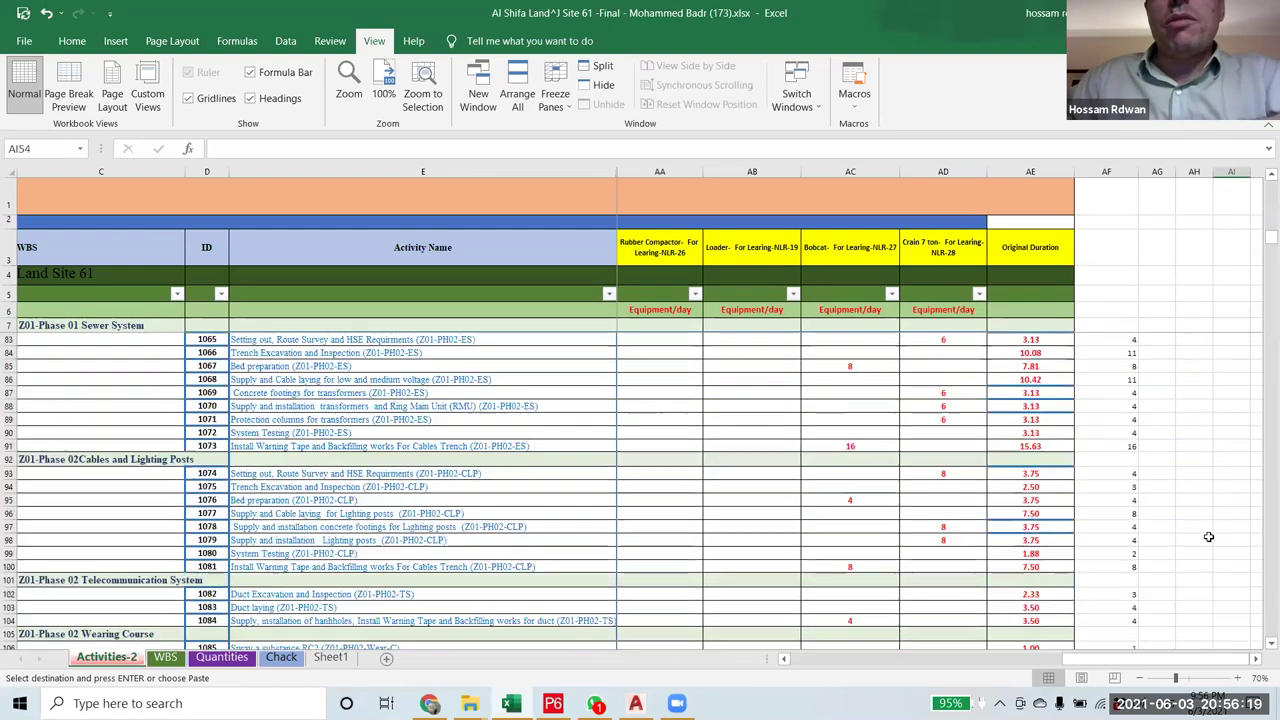
scroll(1122, 282, "up", 9)
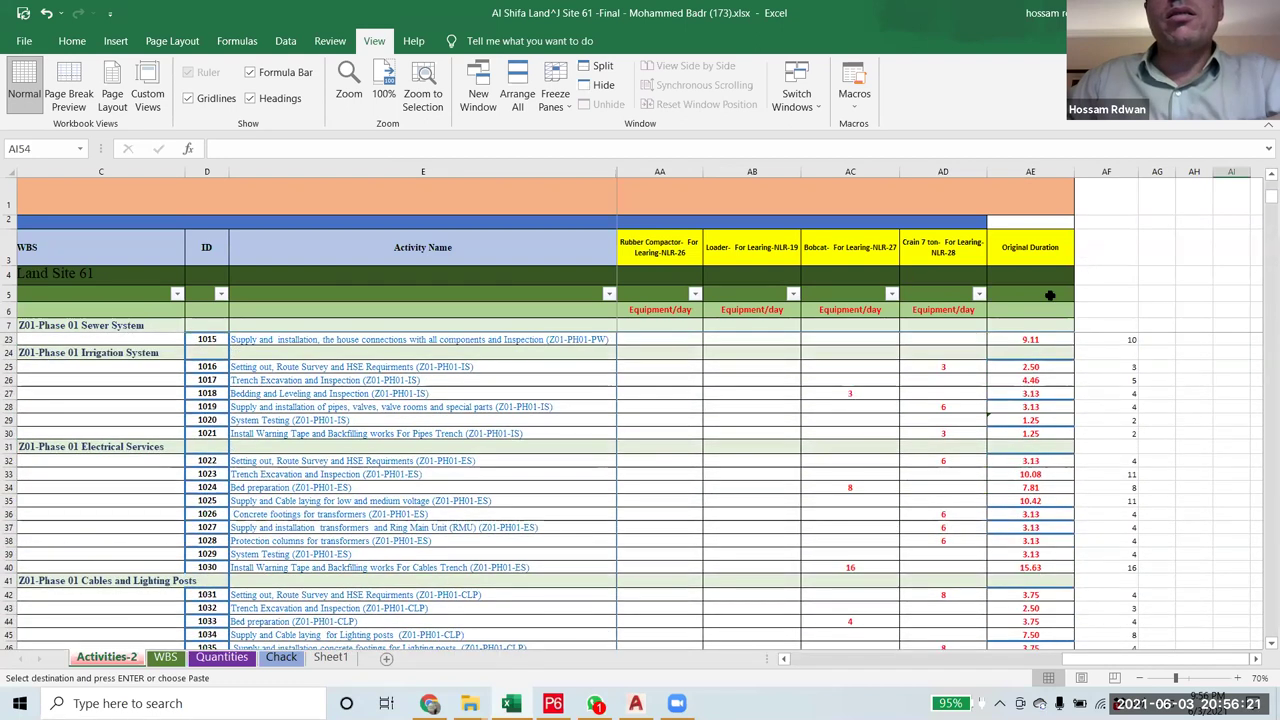
- Unhide the hidden columns between Activity Name (E) and Unskilled Labor (N)
left_click(1050, 295)
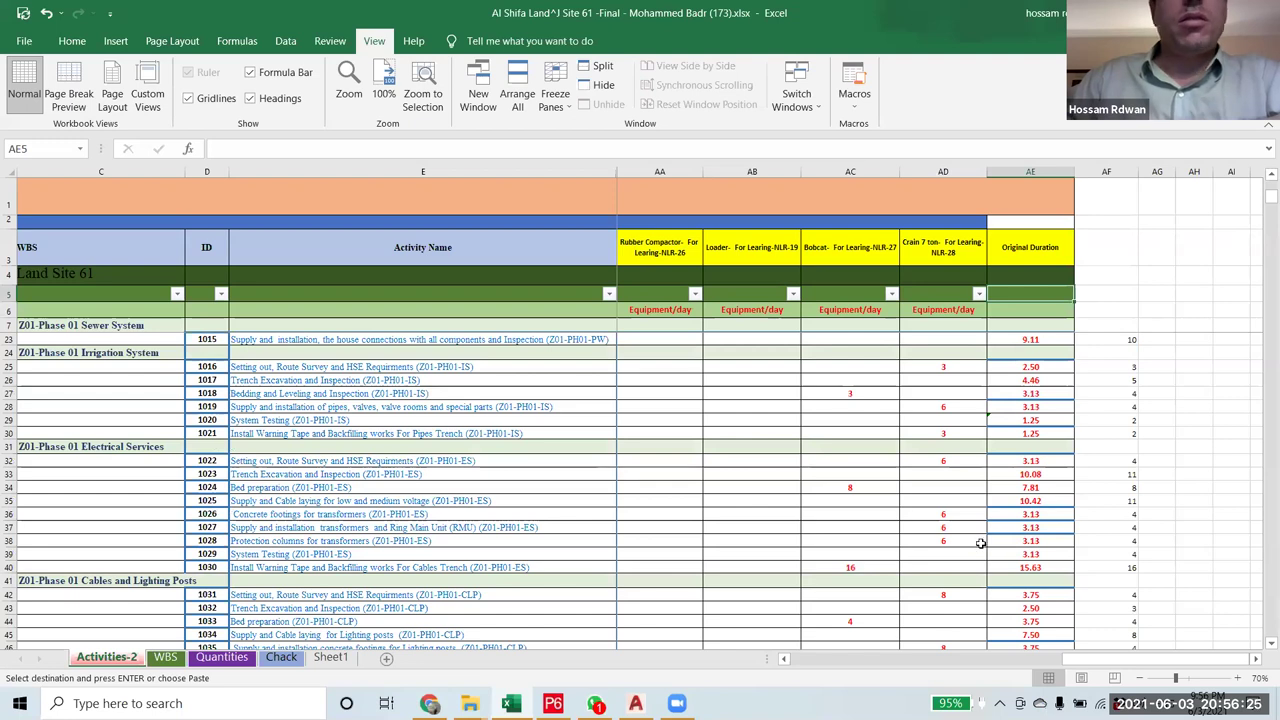
scroll(718, 635, "left", 5)
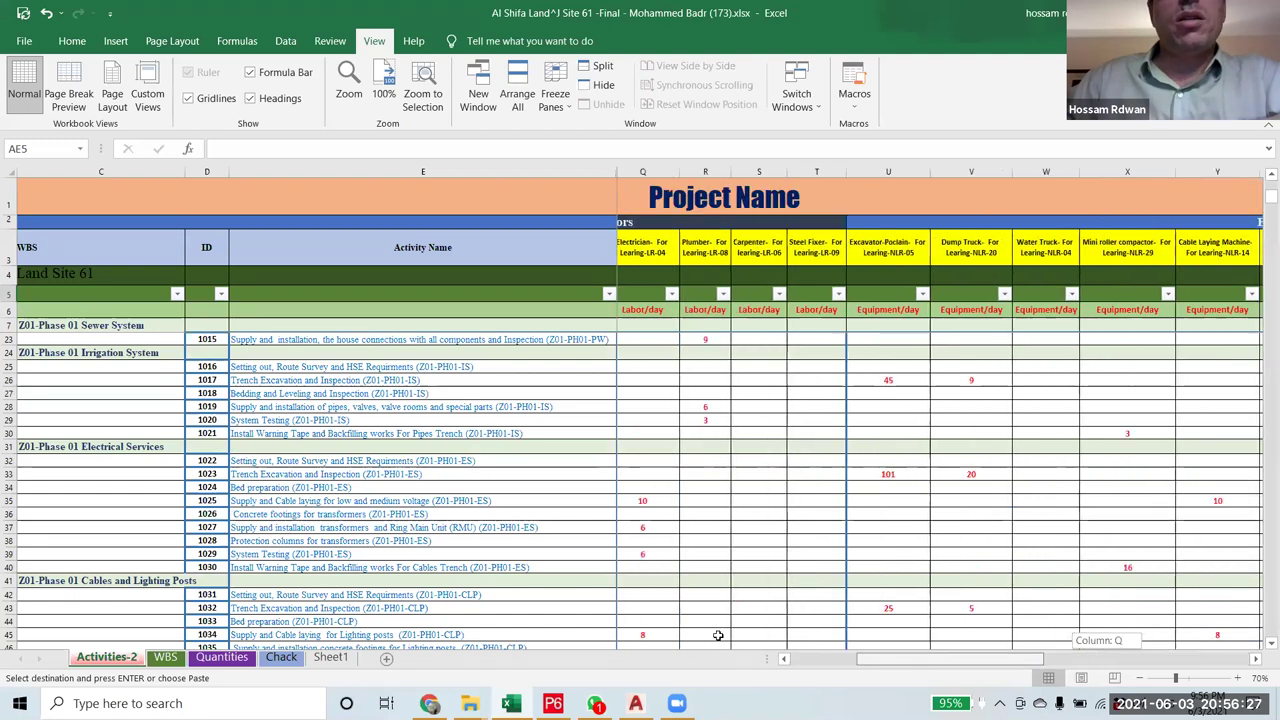
scroll(718, 635, "left", 2)
left_click_drag(422, 172, 668, 173)
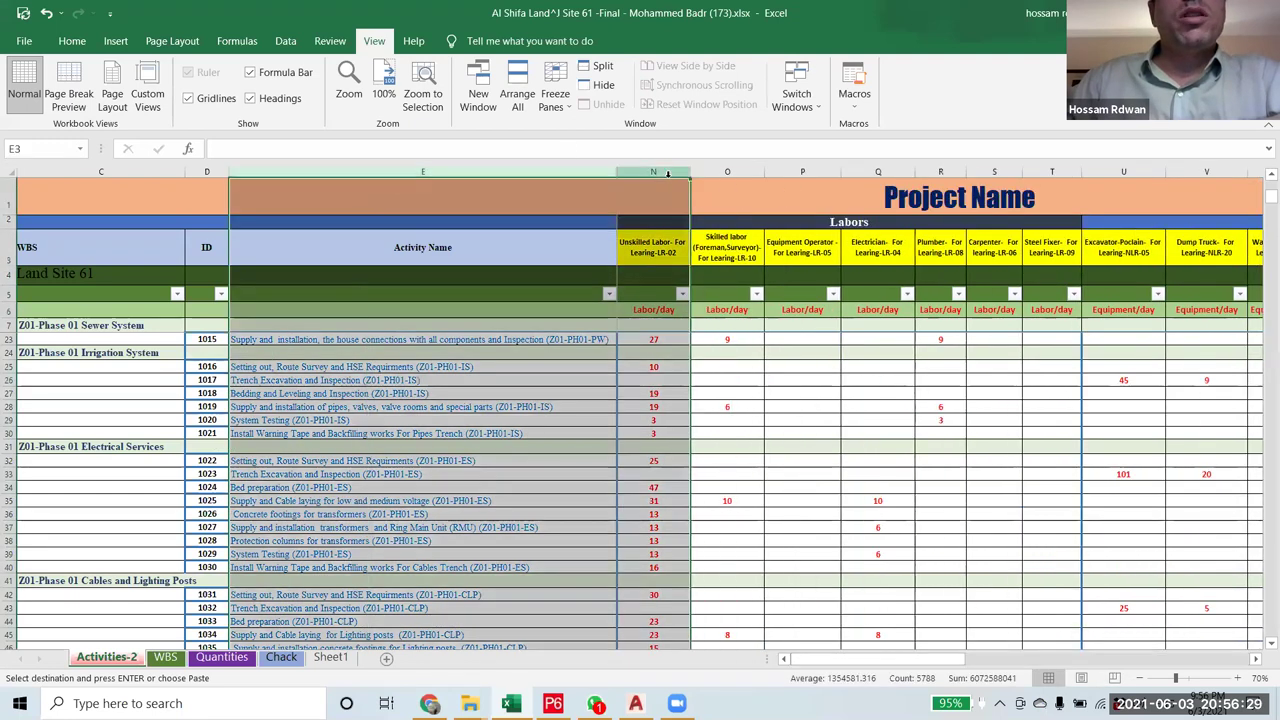
right_click(668, 174)
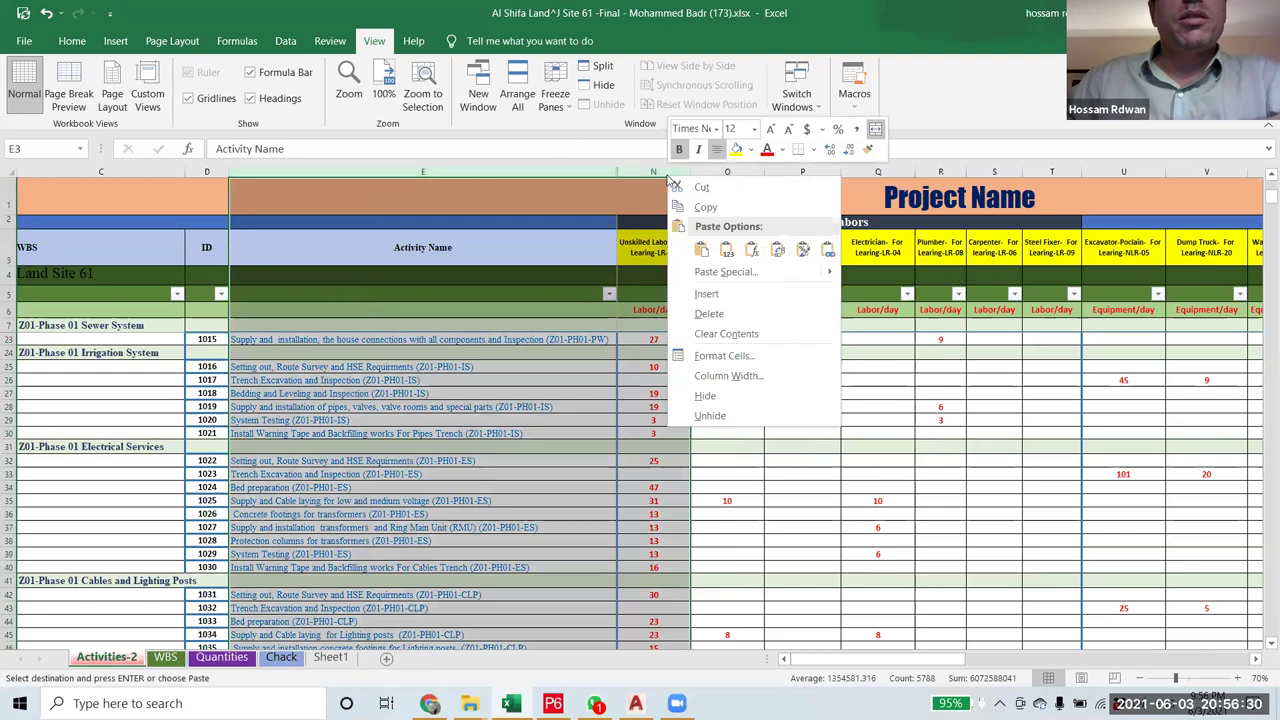
left_click(709, 414)
left_click(694, 460)
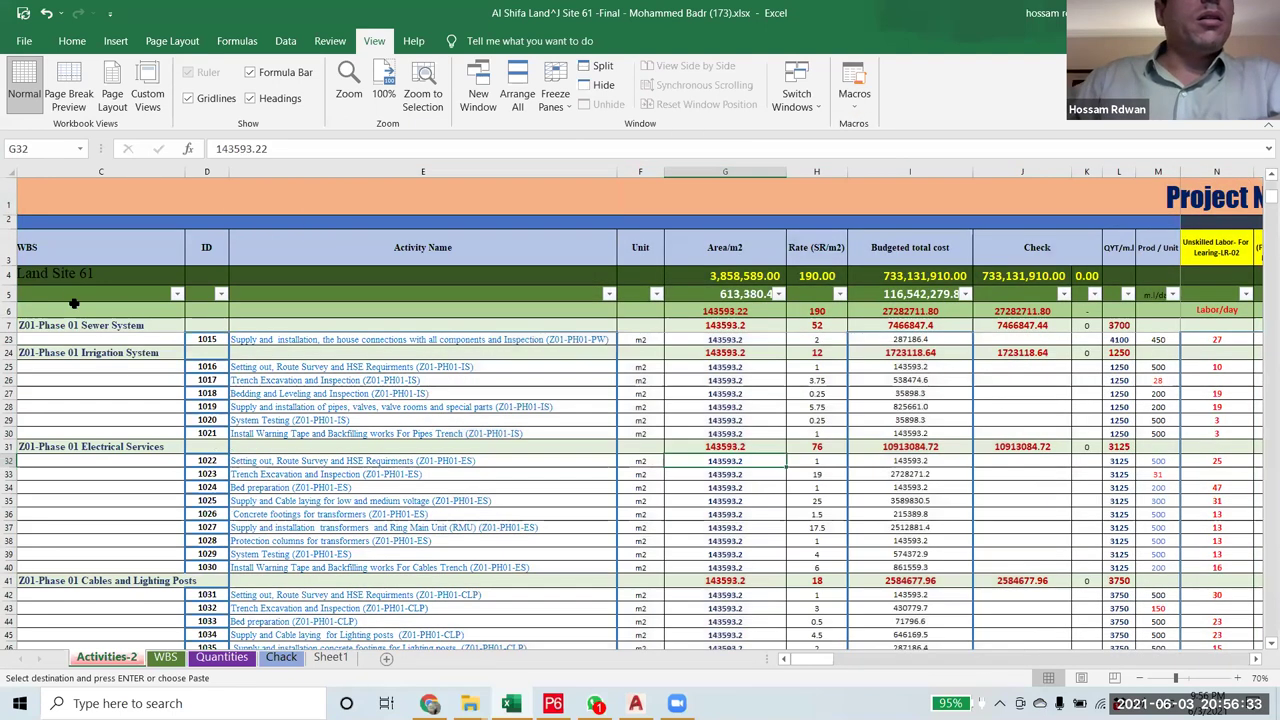
- Unfreeze the panes of the Activities-2 sheet
left_click_drag(74, 302, 500, 200)
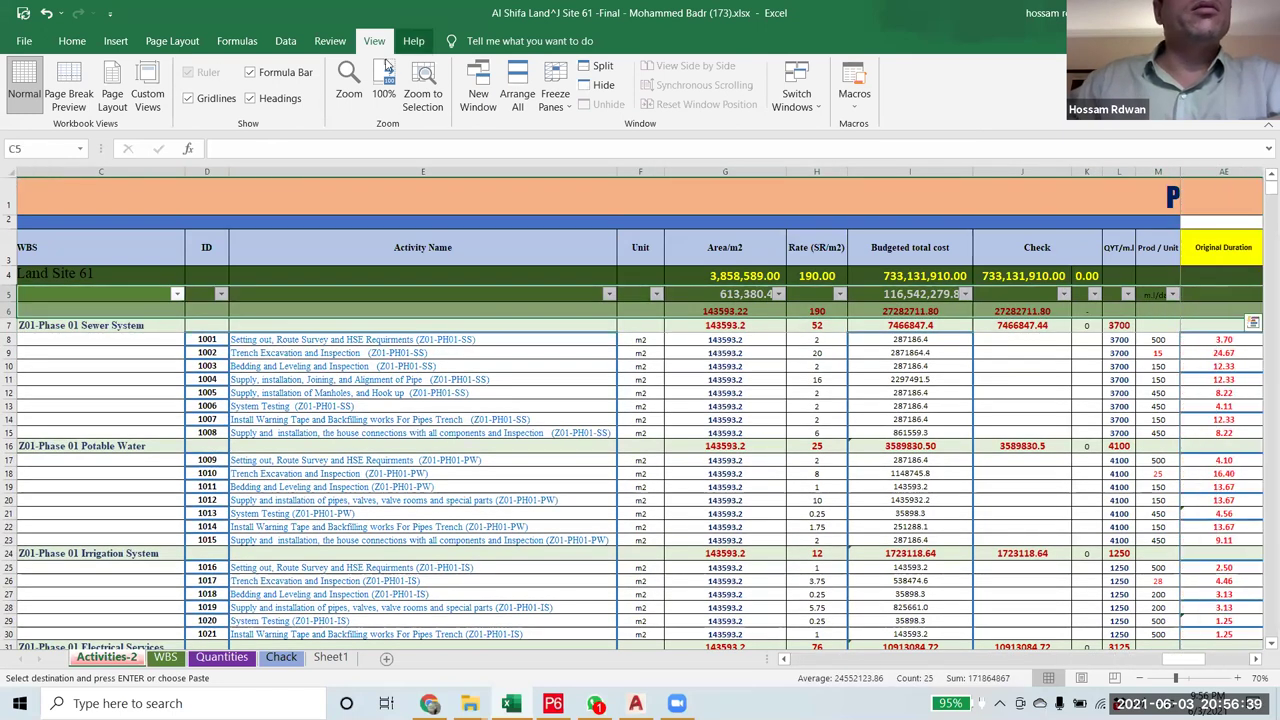
left_click(555, 95)
left_click(620, 130)
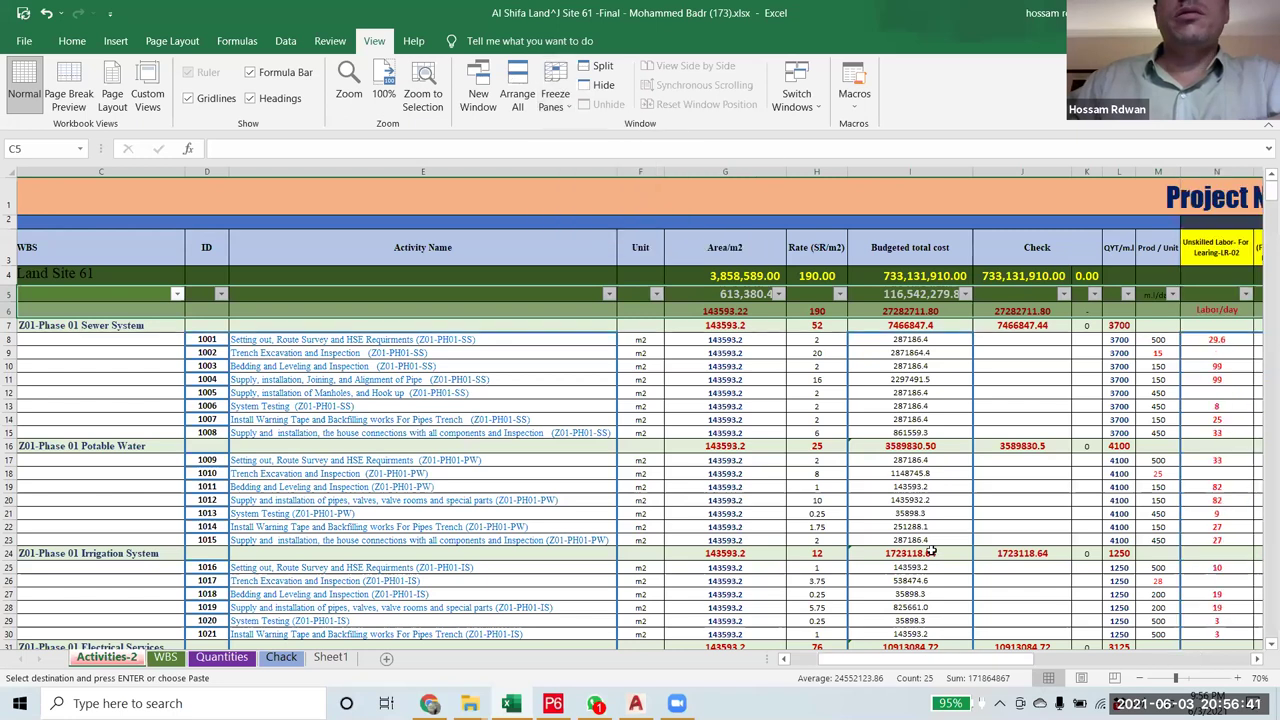
- Reapply the filter to the range A5:AE773 so that it includes the Original Duration column
left_click_drag(1000, 658, 1145, 690)
scroll(640, 450, "left", 12)
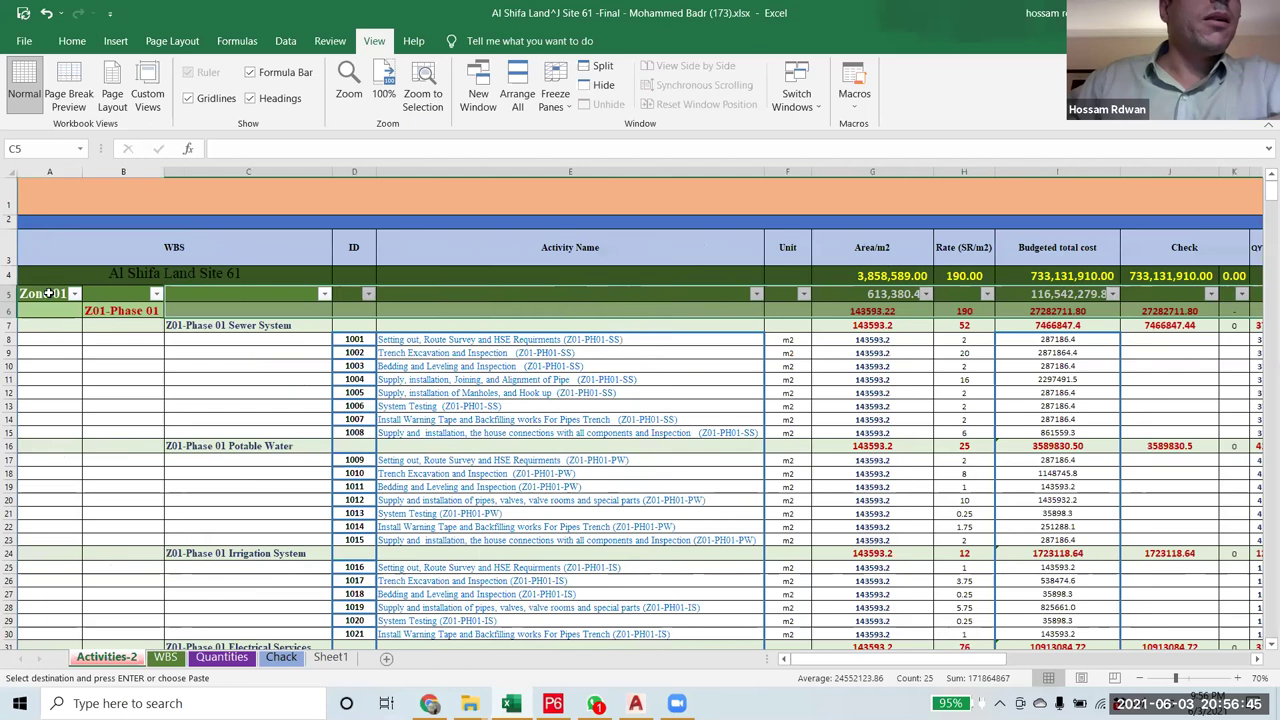
left_click_drag(42, 294, 1106, 616)
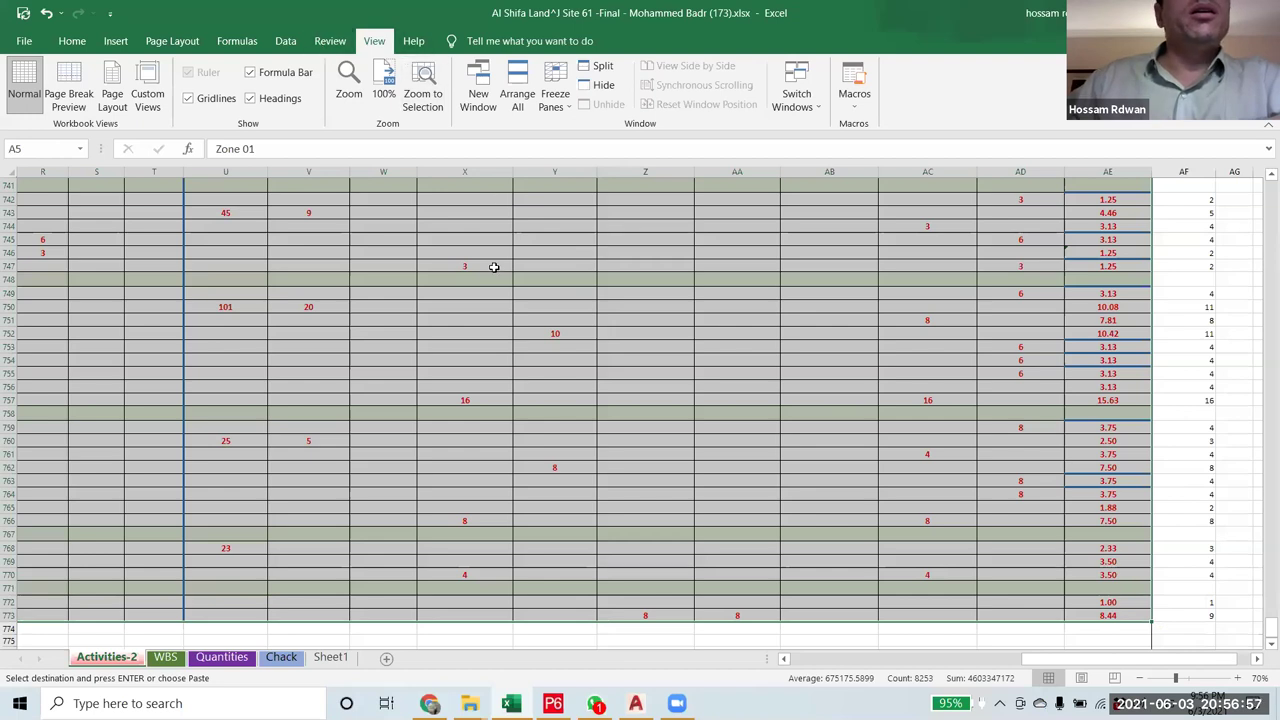
left_click(276, 42)
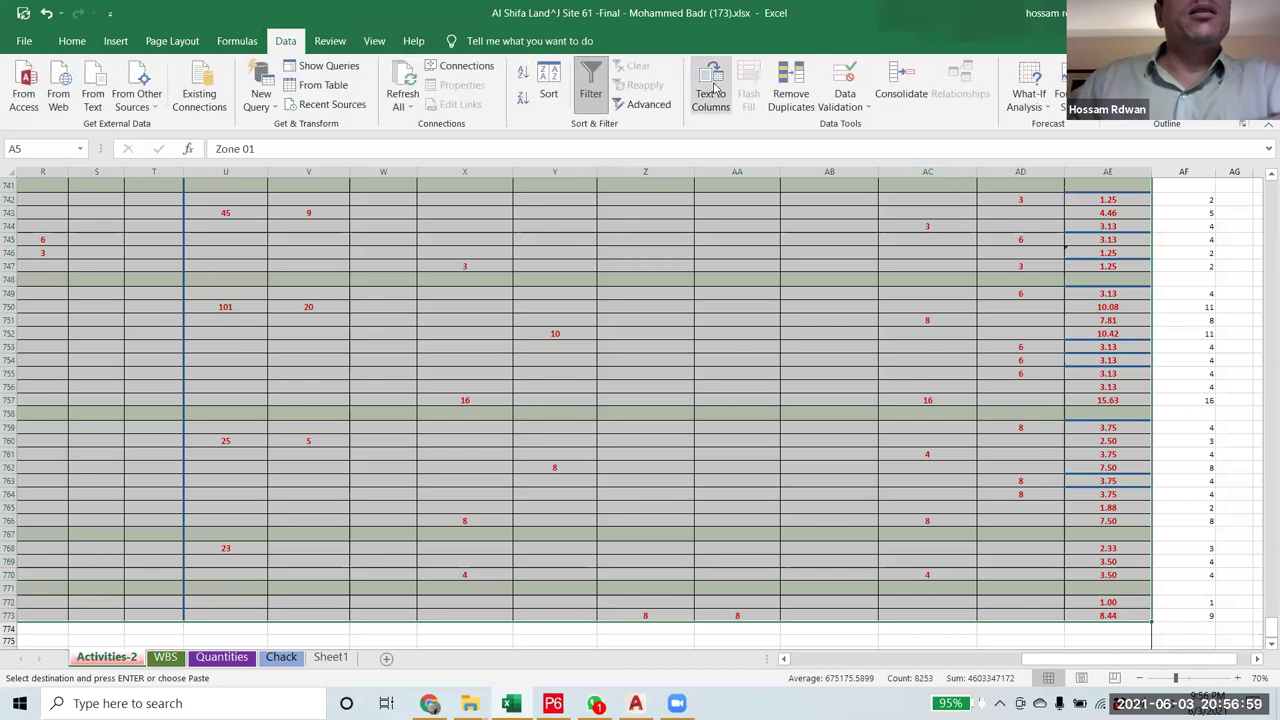
scroll(755, 256, "up", 9)
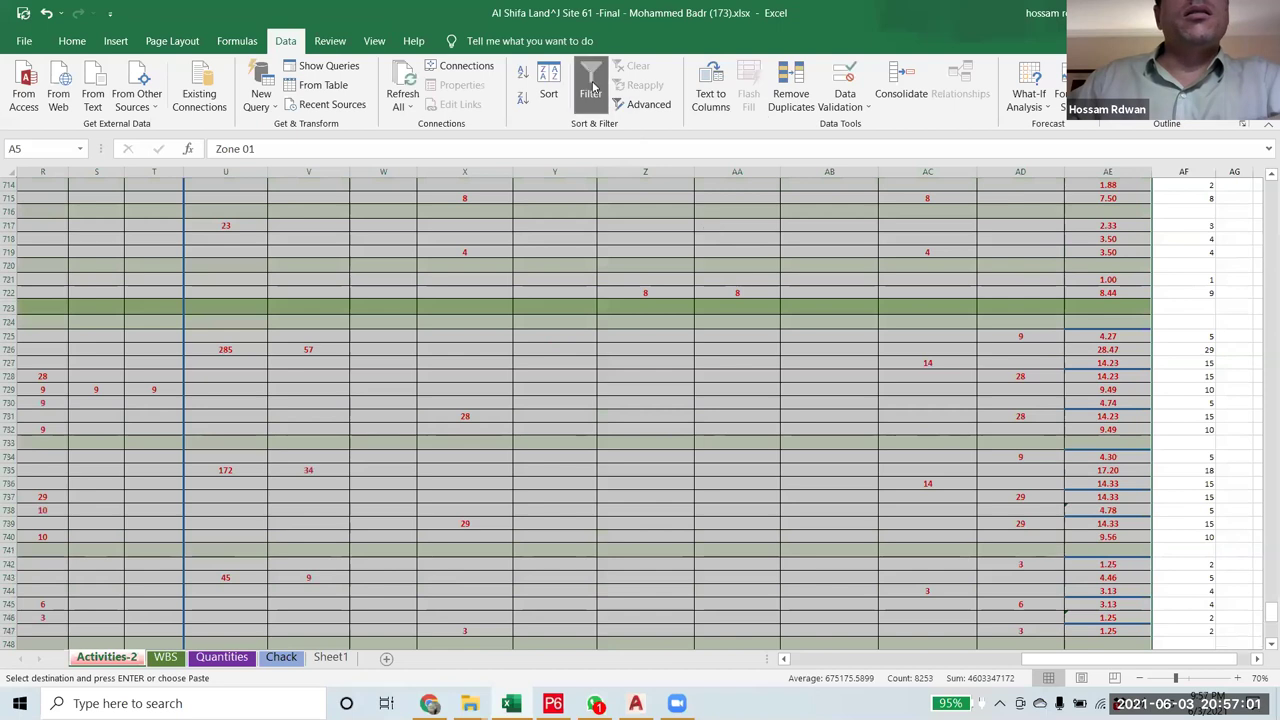
left_click(591, 88)
left_click(591, 88)
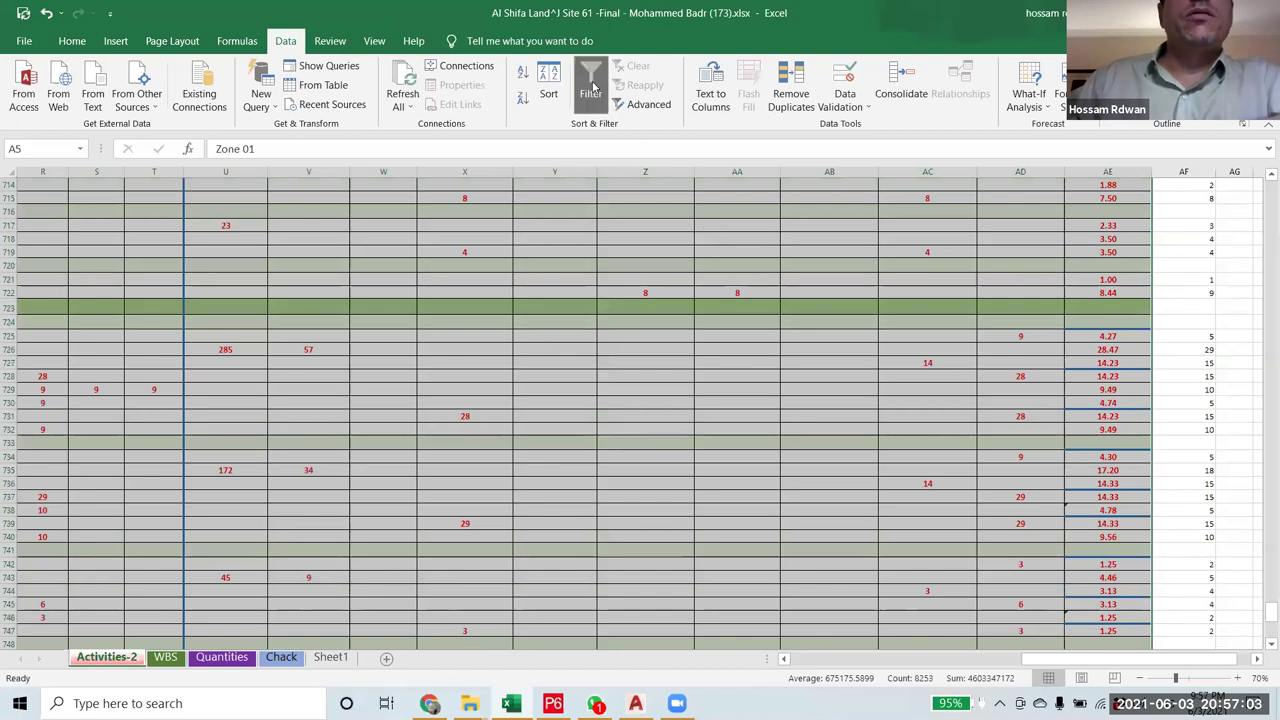
left_click_drag(1266, 610, 1262, 172)
left_click(1220, 287)
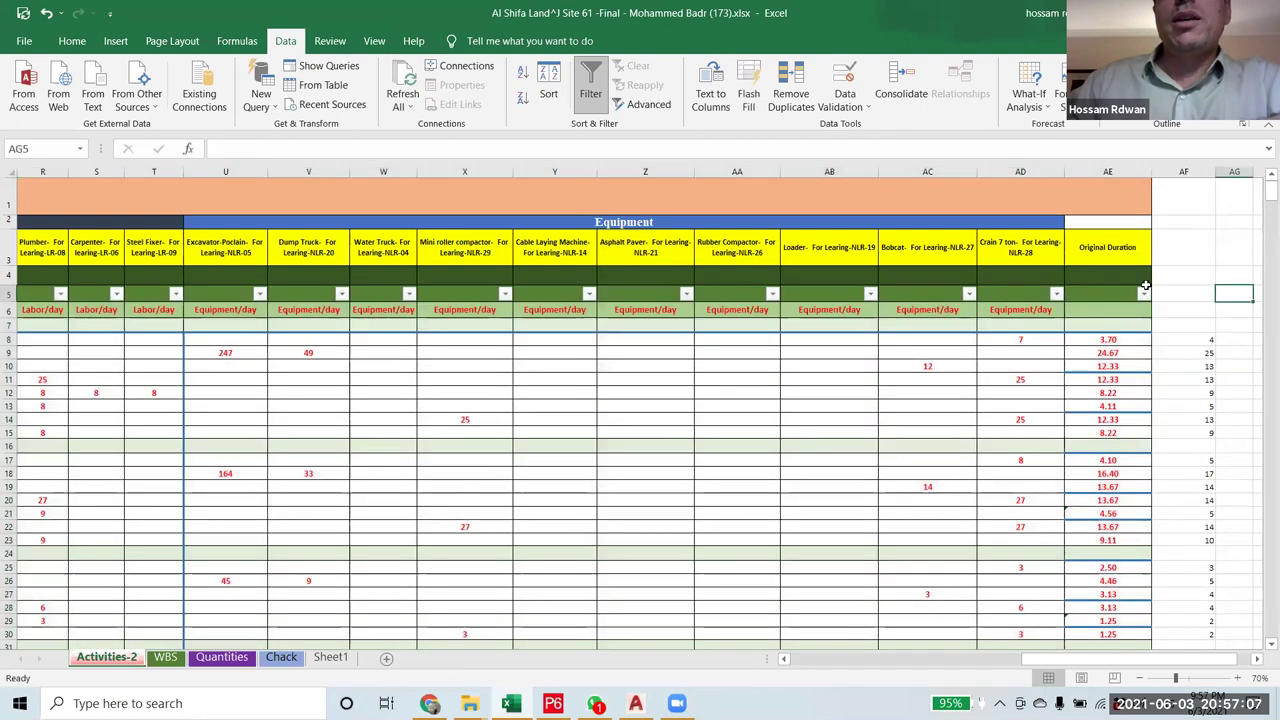
- Filter the Original Duration column to blank entries only and look through the remaining rows for activities missing a duration
left_click(1143, 294)
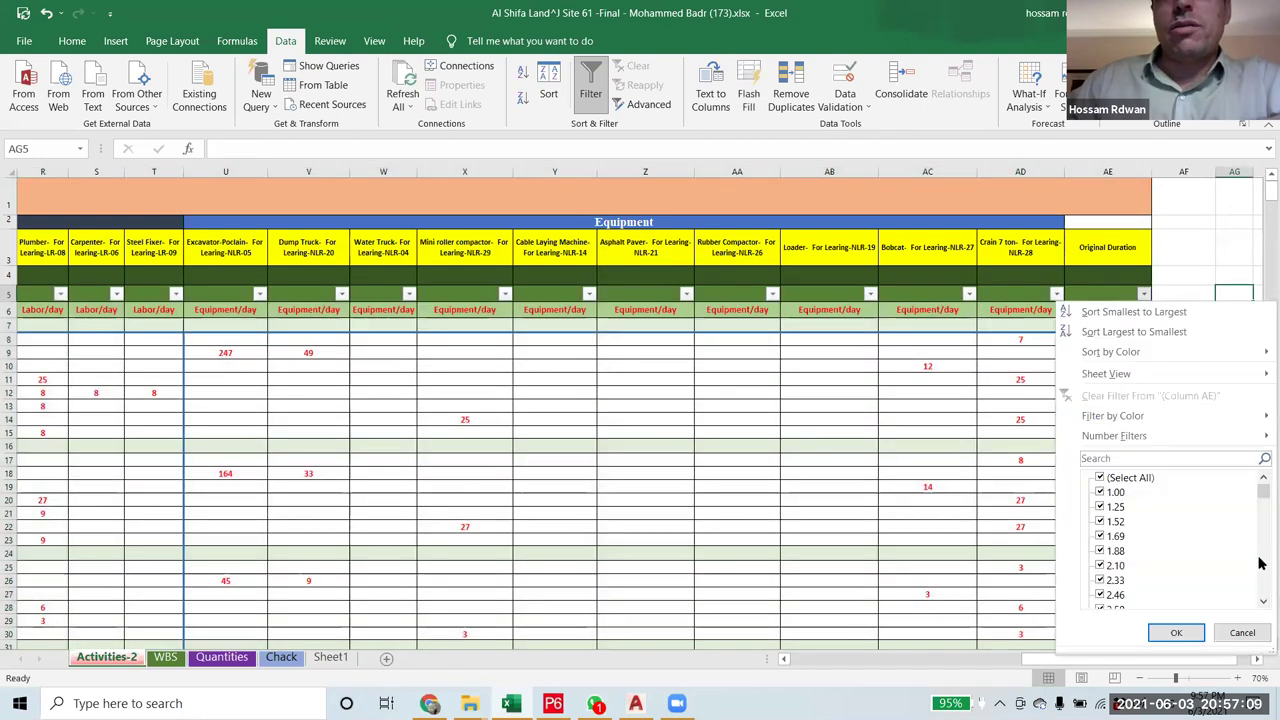
left_click_drag(1261, 492, 1261, 605)
left_click_drag(1261, 557, 1261, 597)
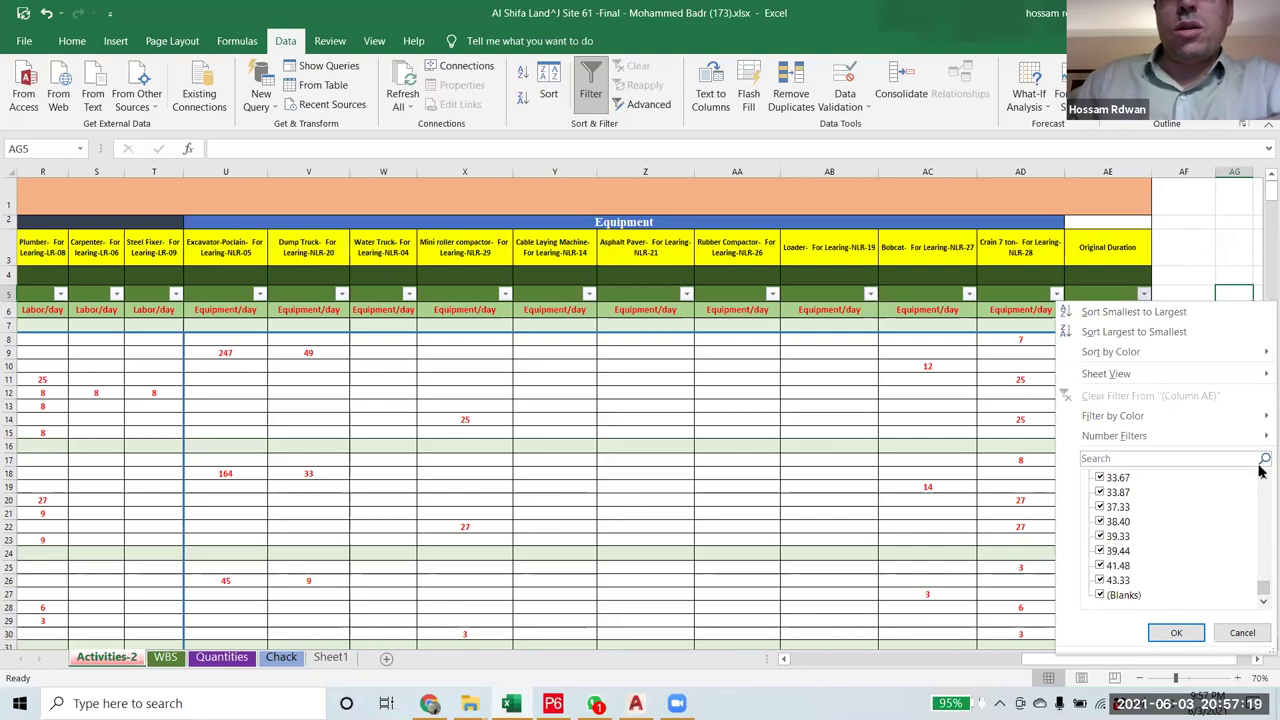
left_click_drag(1261, 592, 1262, 490)
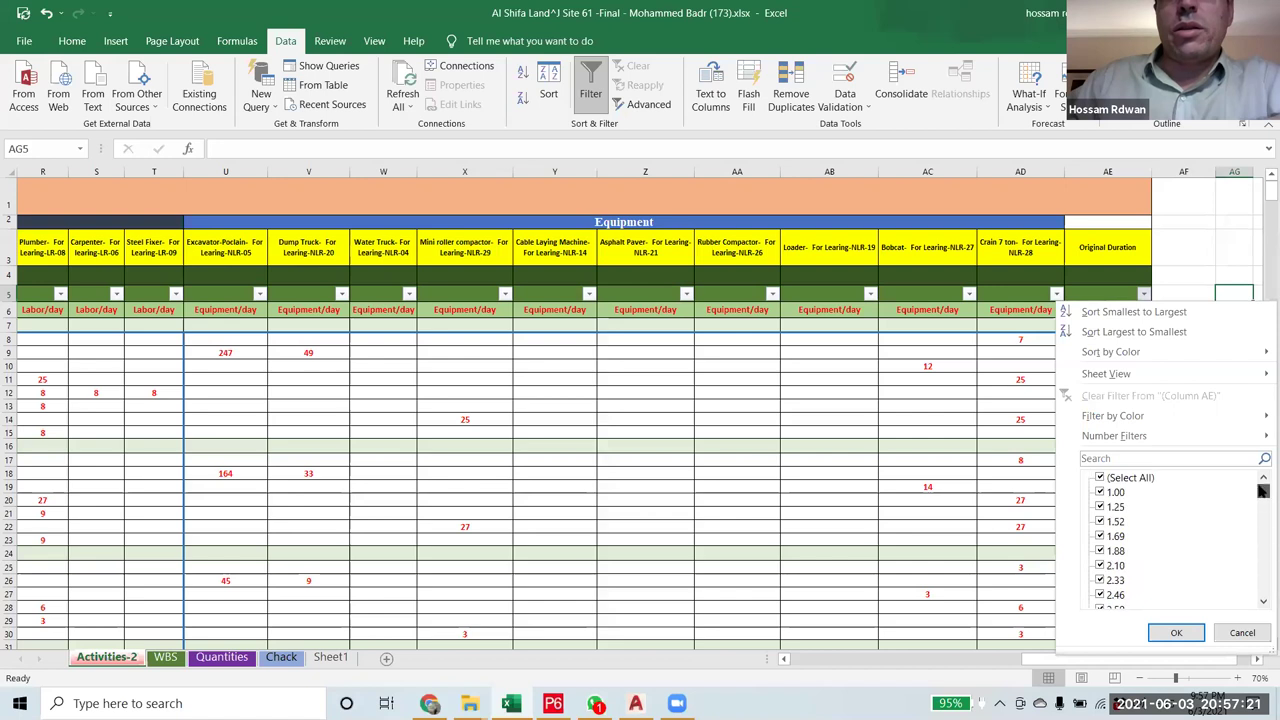
left_click(1104, 478)
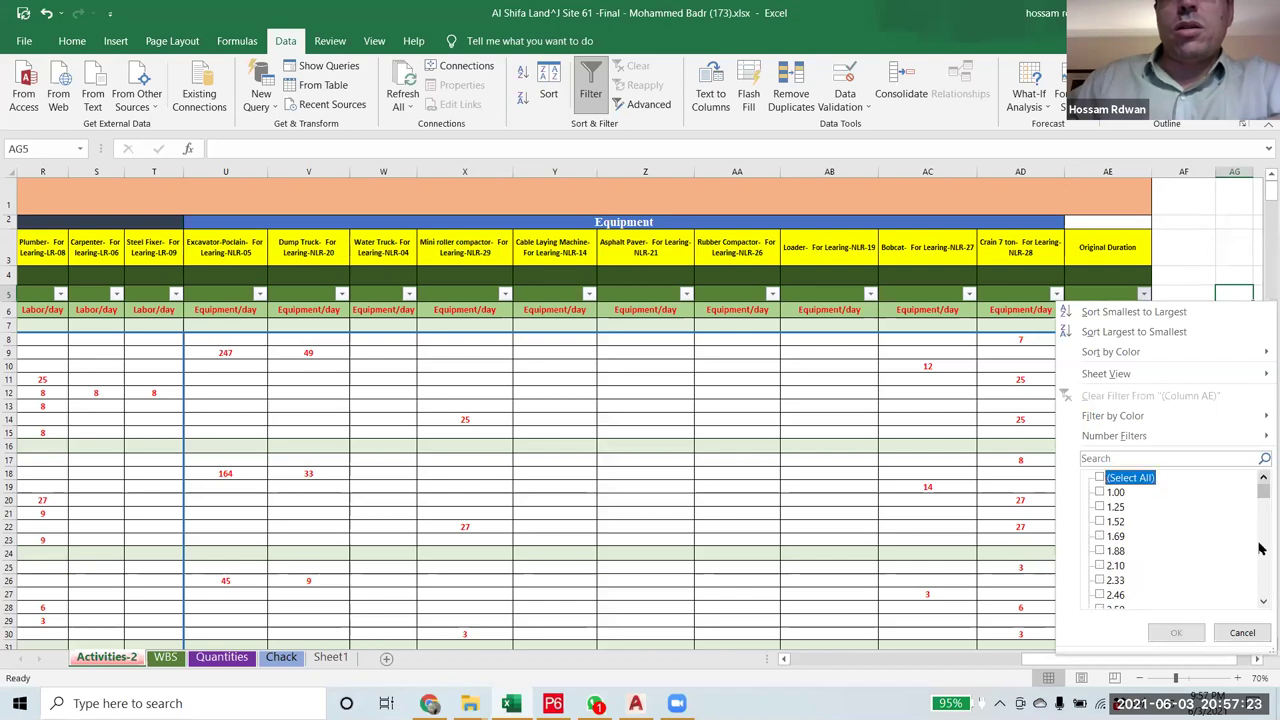
left_click_drag(1262, 498, 1261, 588)
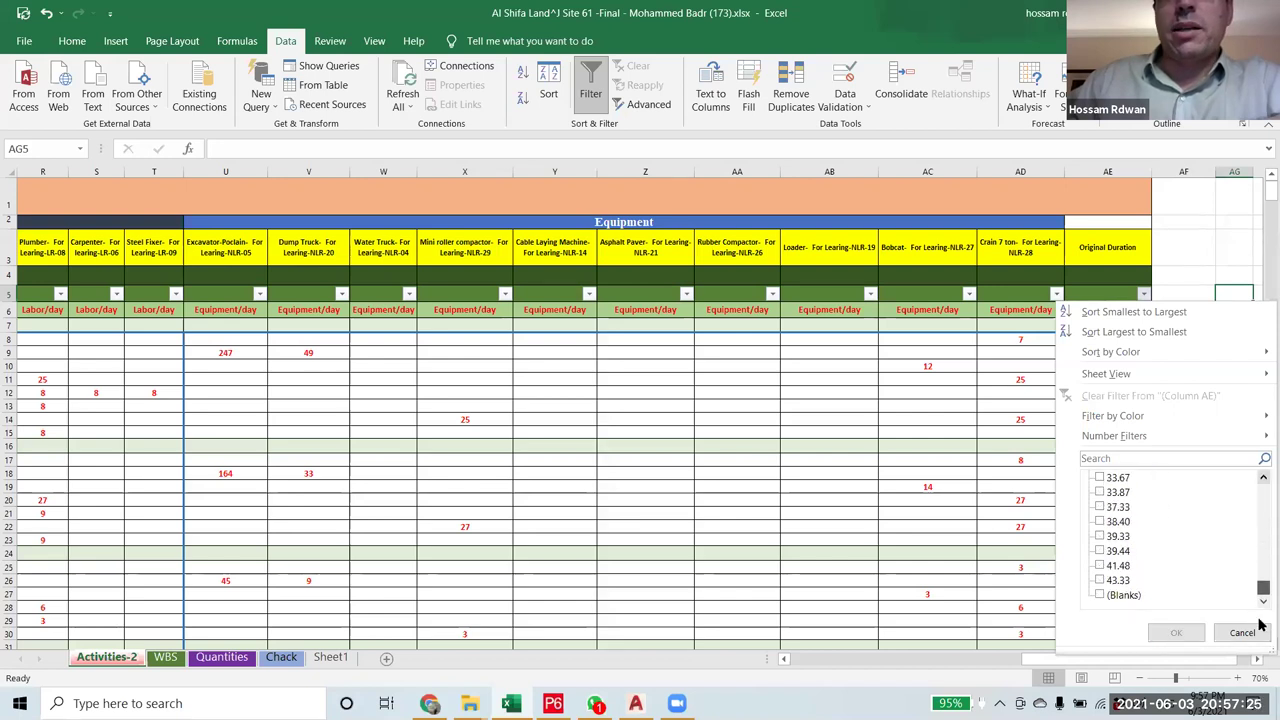
left_click(1104, 596)
left_click(1174, 632)
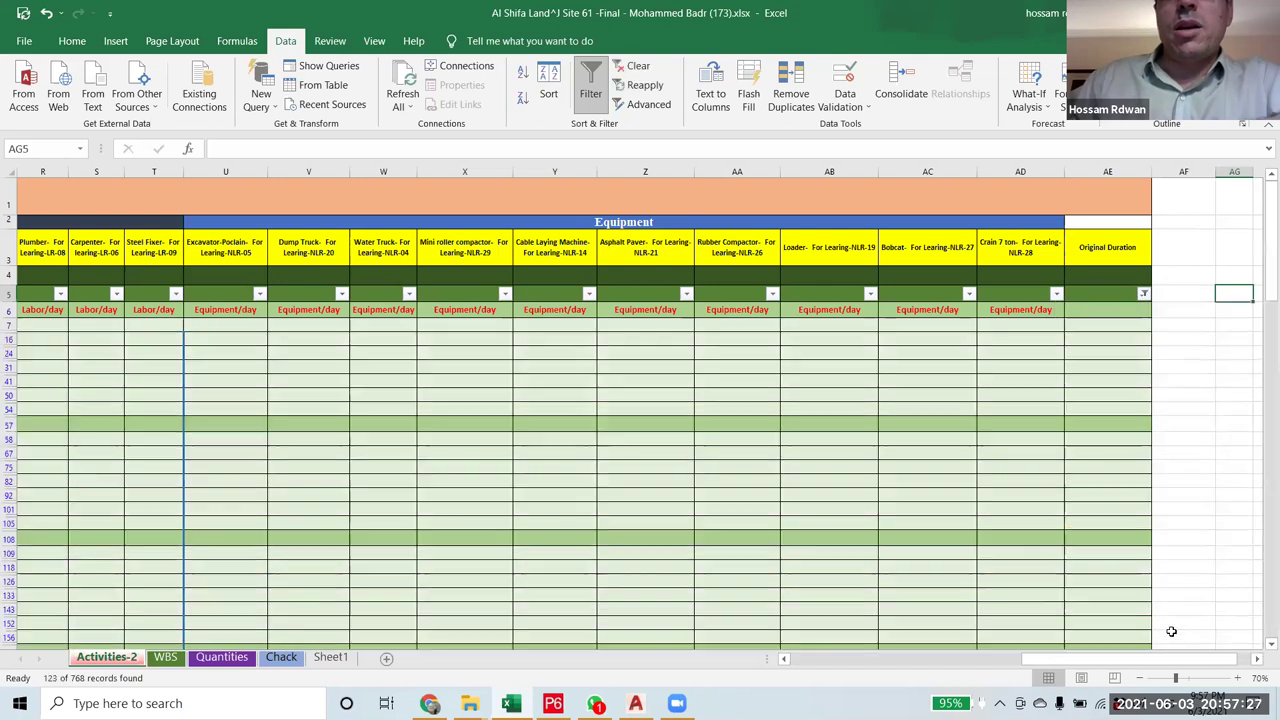
left_click(1238, 412)
scroll(1200, 605, "down", 10)
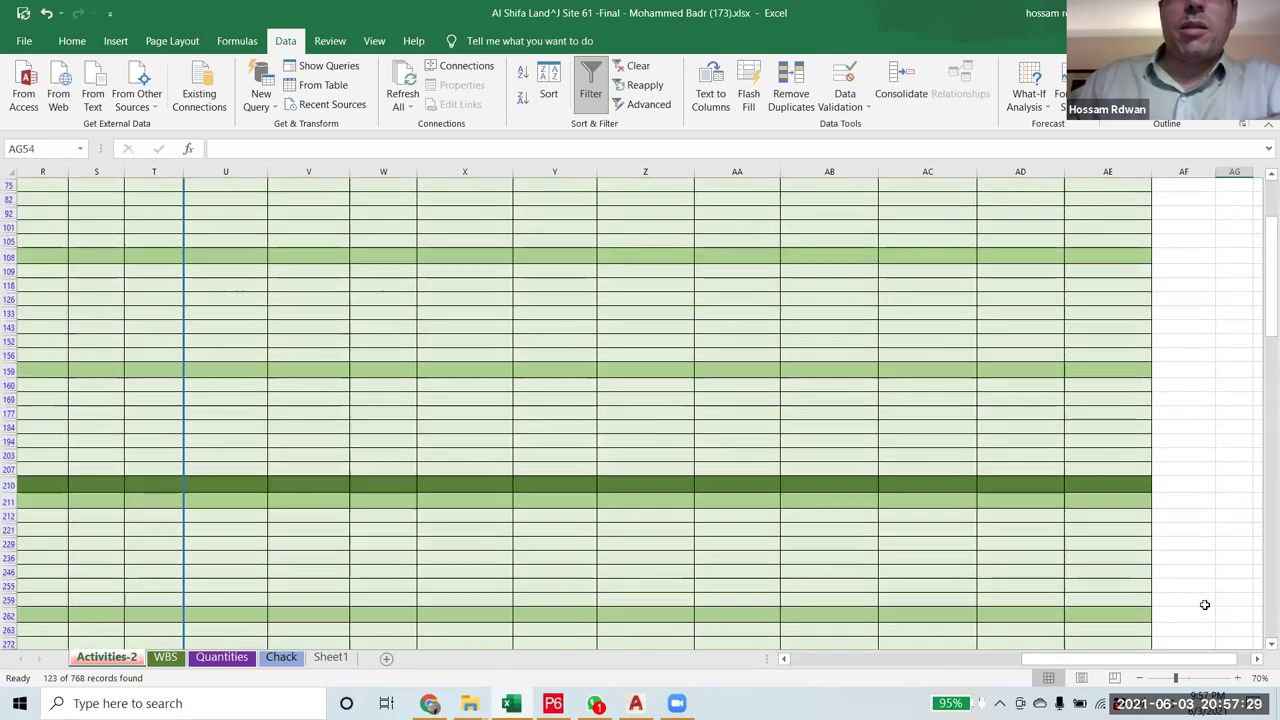
scroll(1193, 610, "down", 6)
left_click_drag(1266, 445, 1260, 196)
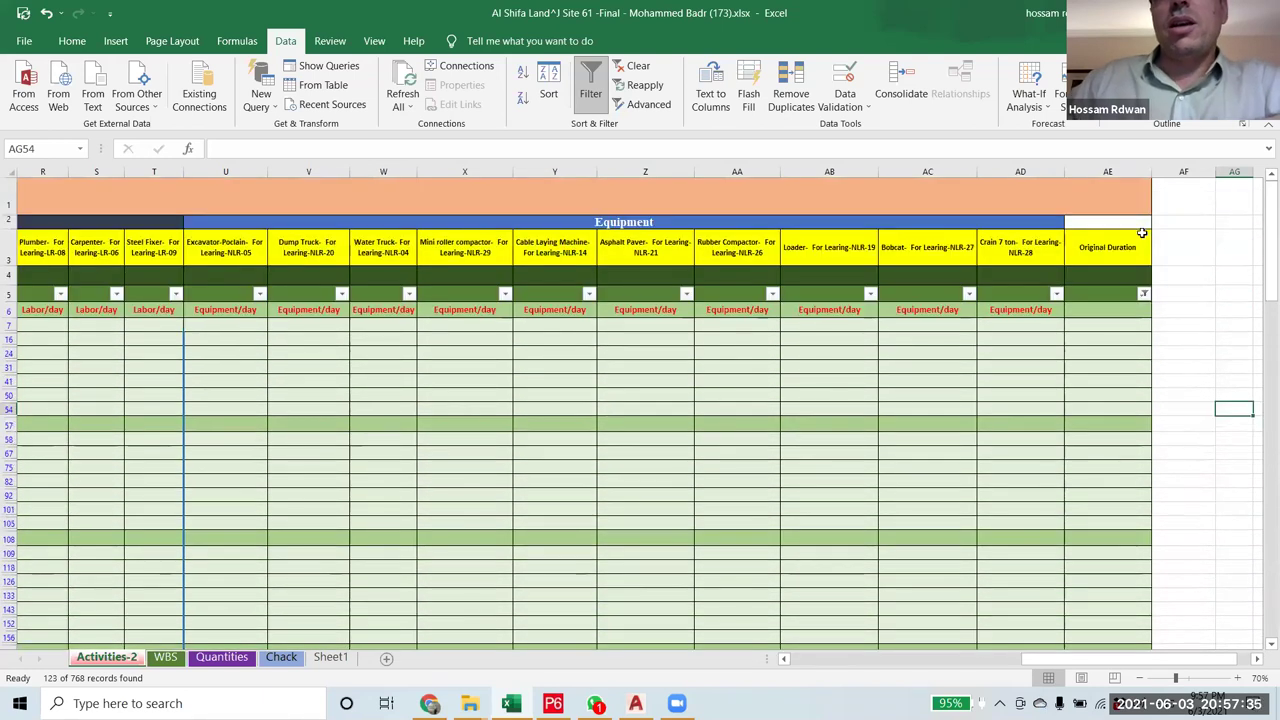
- Show all rows again by selecting every entry in the Original Duration filter, and select the rounded-up values in column AF from AF8 down
left_click(1143, 293)
left_click(1100, 477)
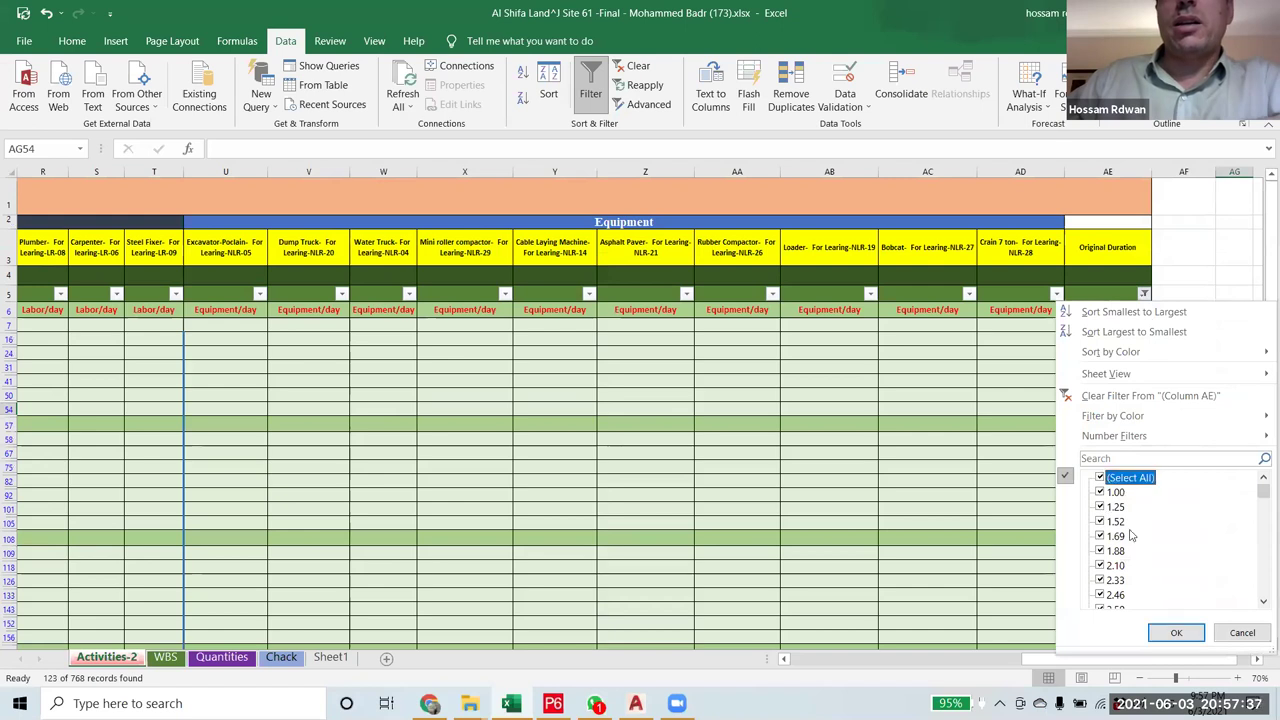
left_click(1176, 632)
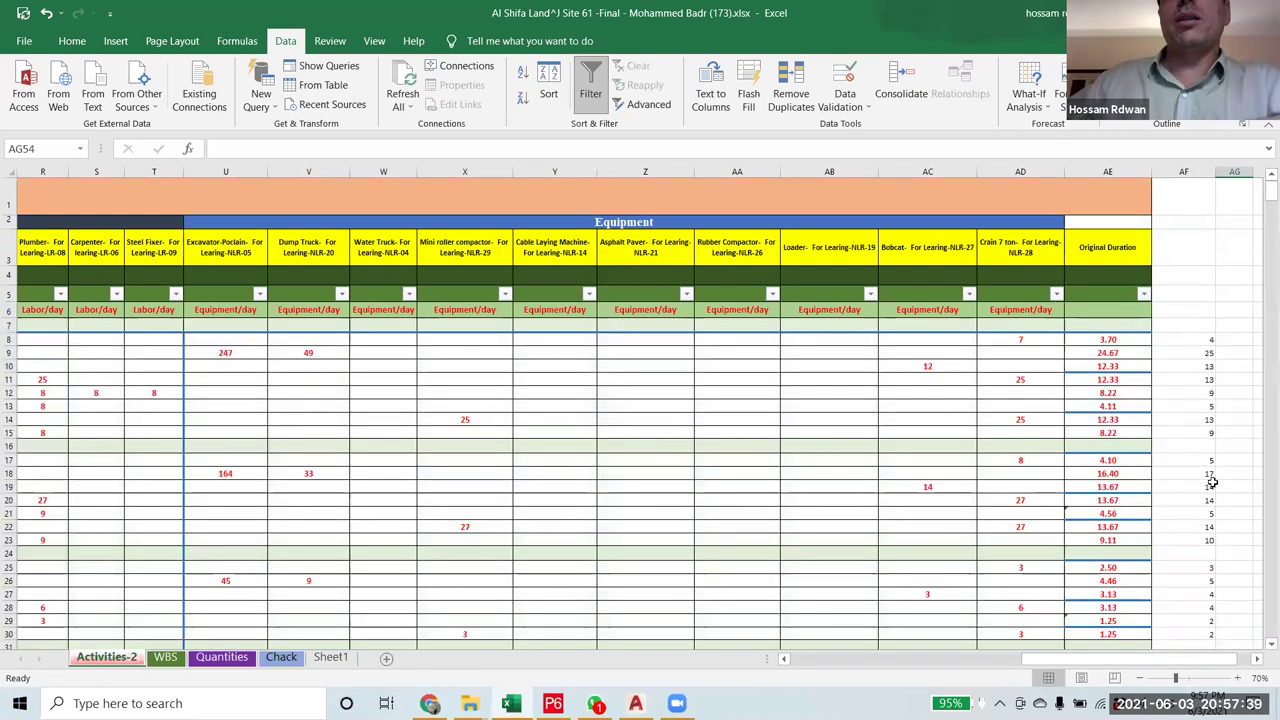
left_click_drag(1197, 340, 1194, 494)
left_click_drag(1268, 410, 1268, 185)
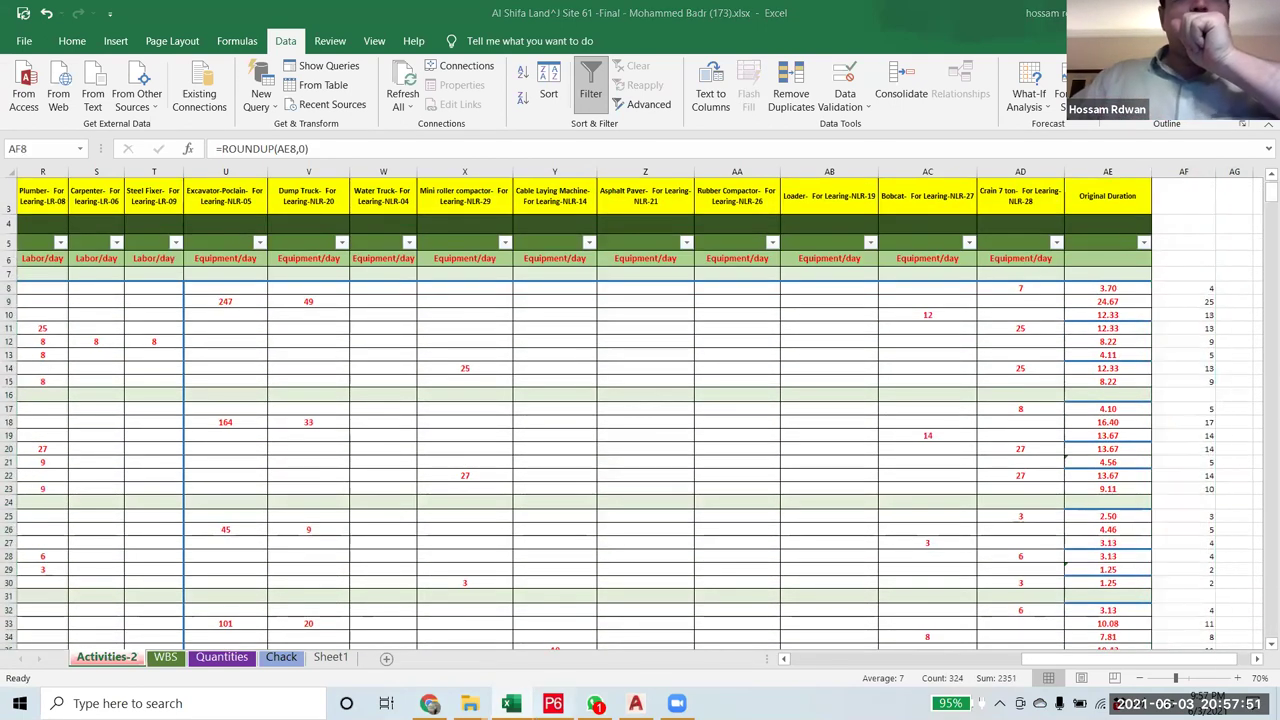
- Switch to Primavera P6 and close the open project
left_click(553, 703)
key("alt")
key("f")
key("Escape")
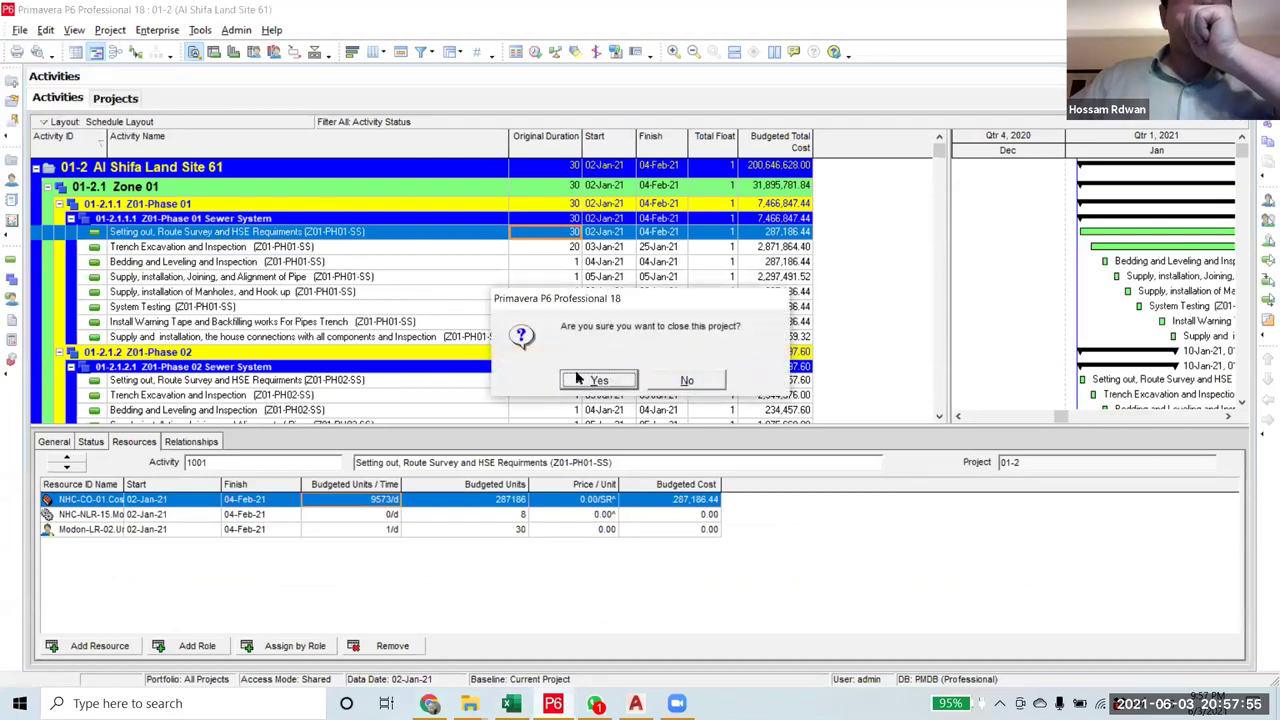
left_click(597, 380)
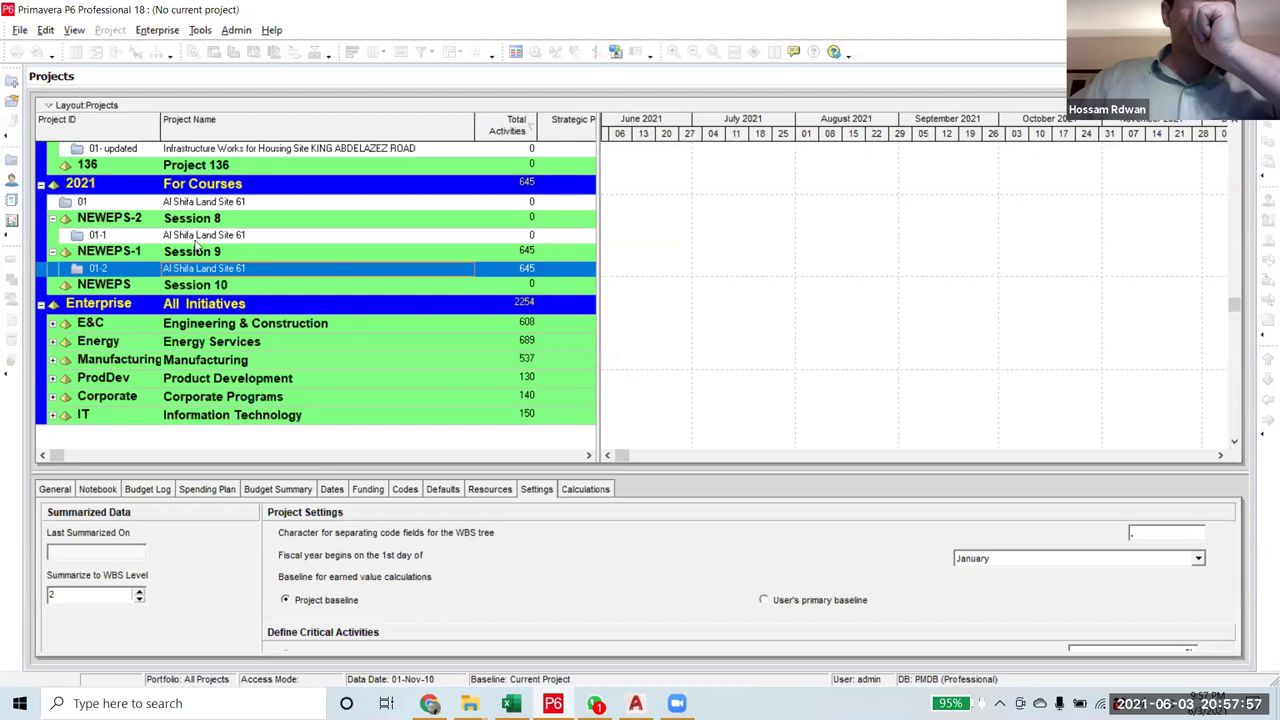
- Open project 01-2, Al Shifa Land Site 61, under Session 9
left_click(205, 236)
left_click(208, 270)
right_click(210, 268)
left_click(250, 276)
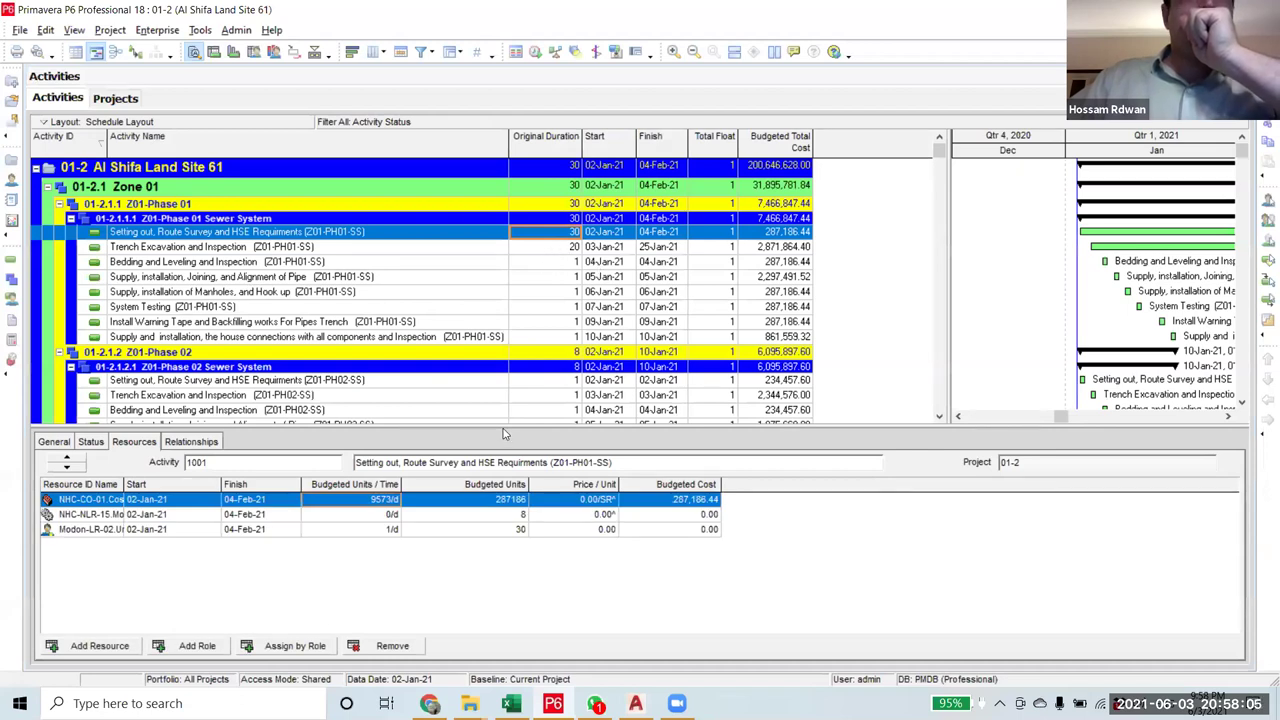
- Set the Original Duration of the Setting out, Route Survey activity (Z01-PH01-SS) to 1 and check its resource assignments
left_click(553, 234)
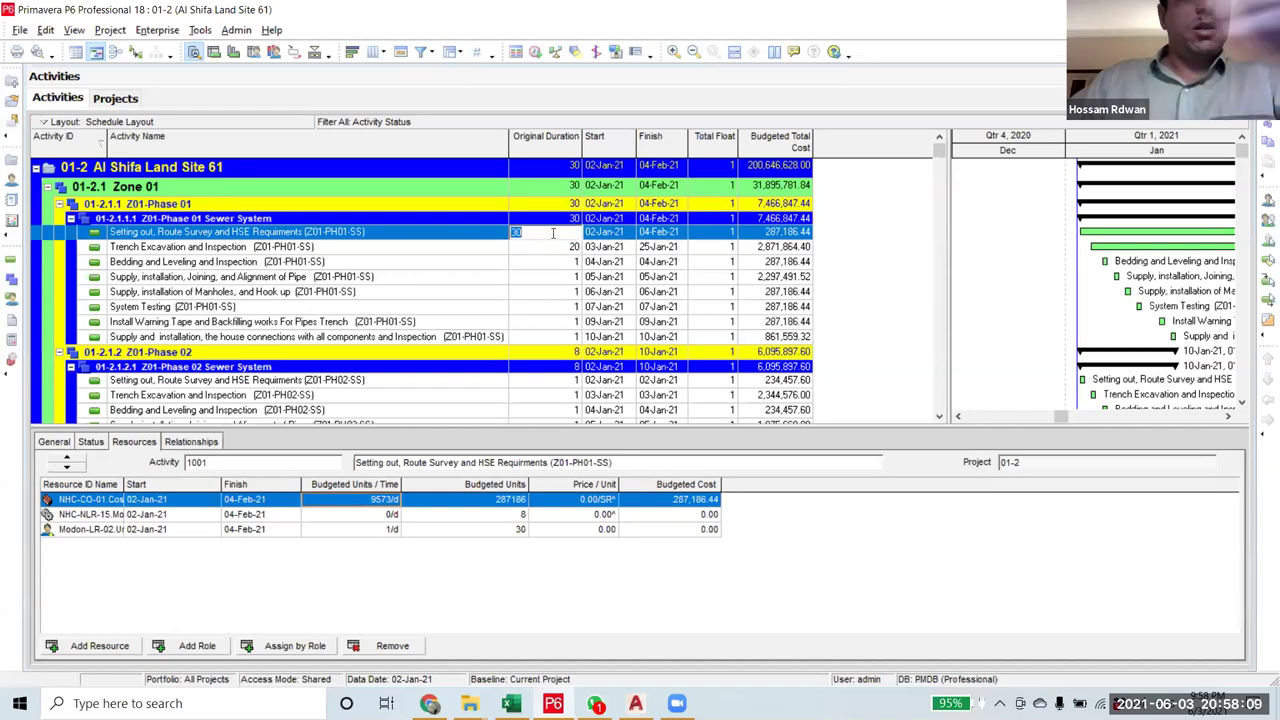
left_click(578, 255)
left_click(562, 234)
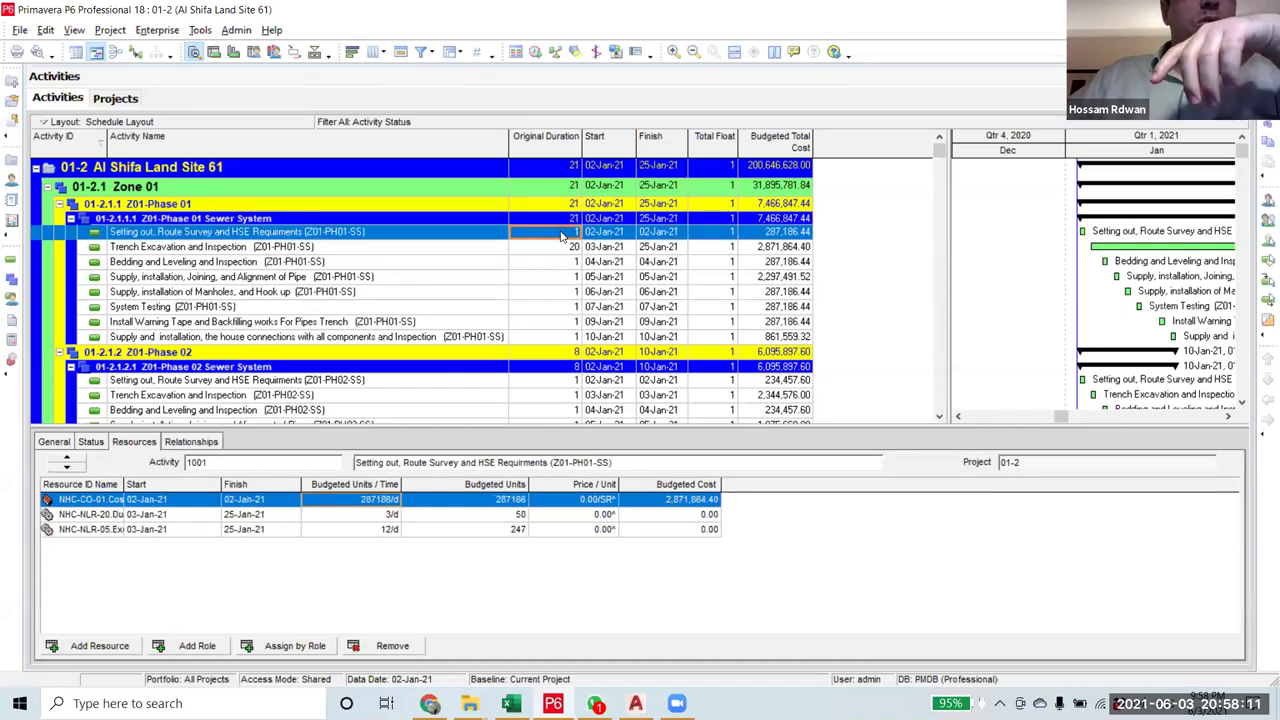
left_click(373, 531)
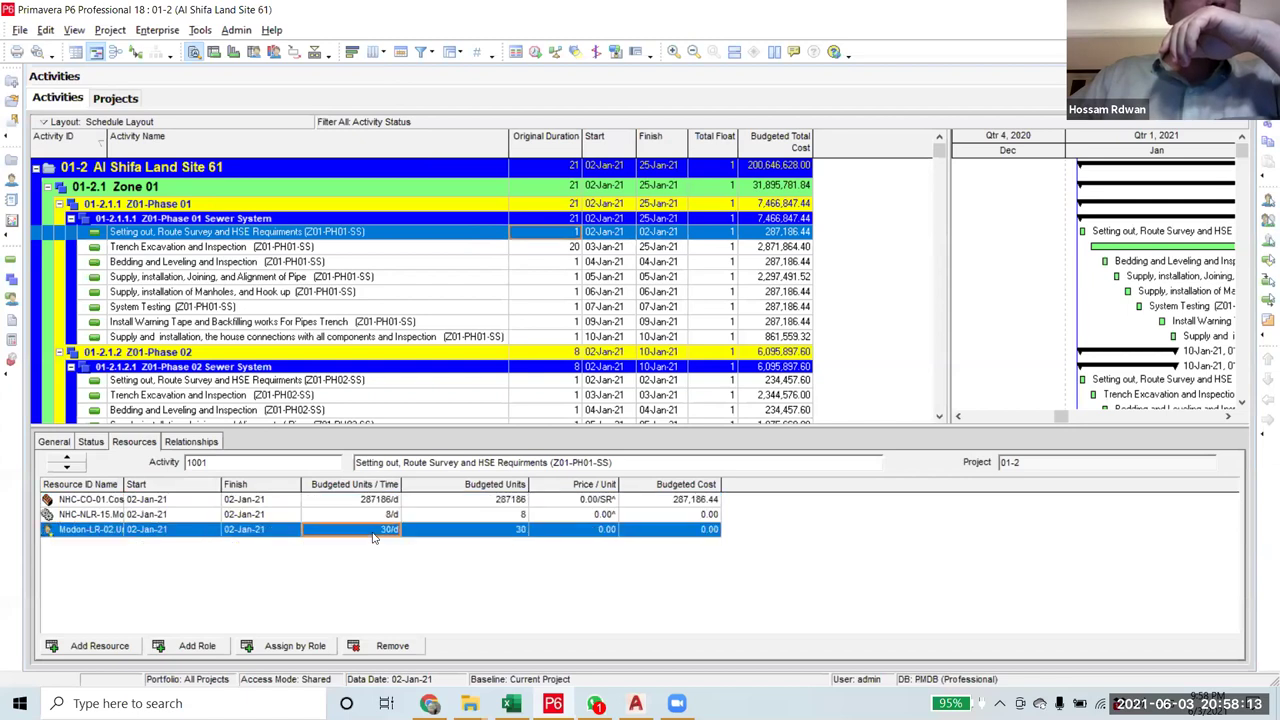
left_click(558, 250)
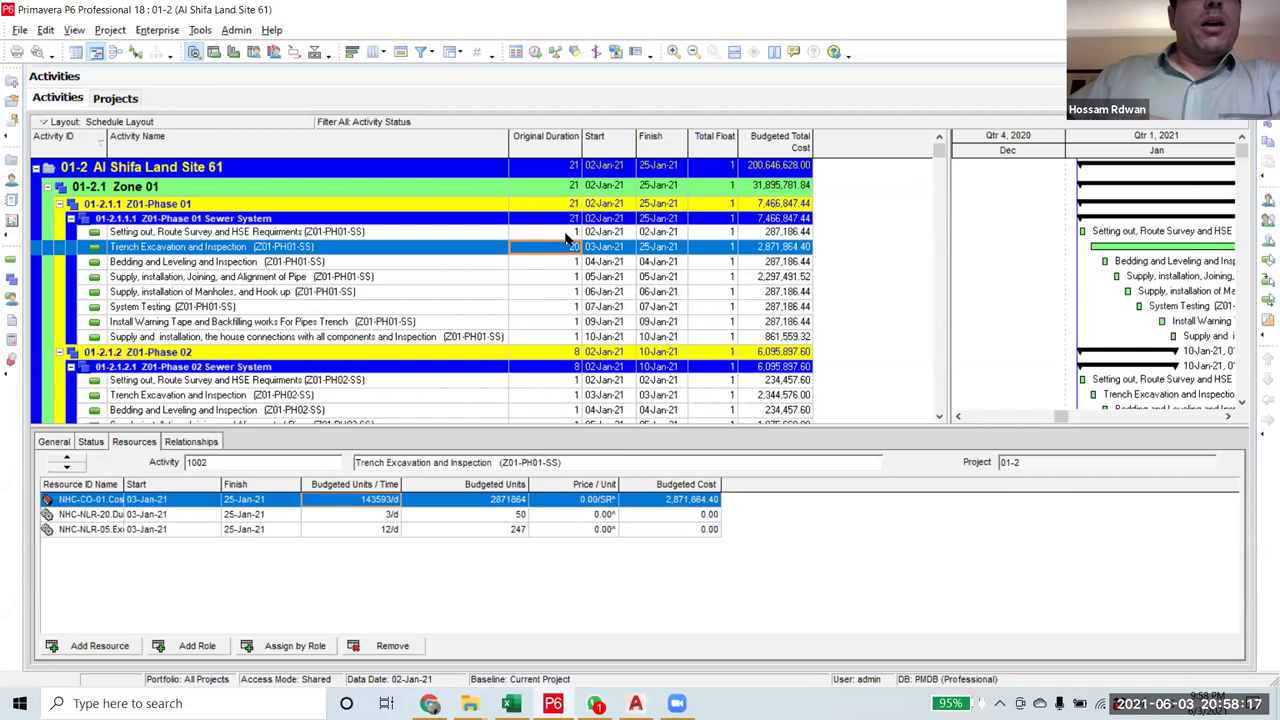
left_click(565, 236)
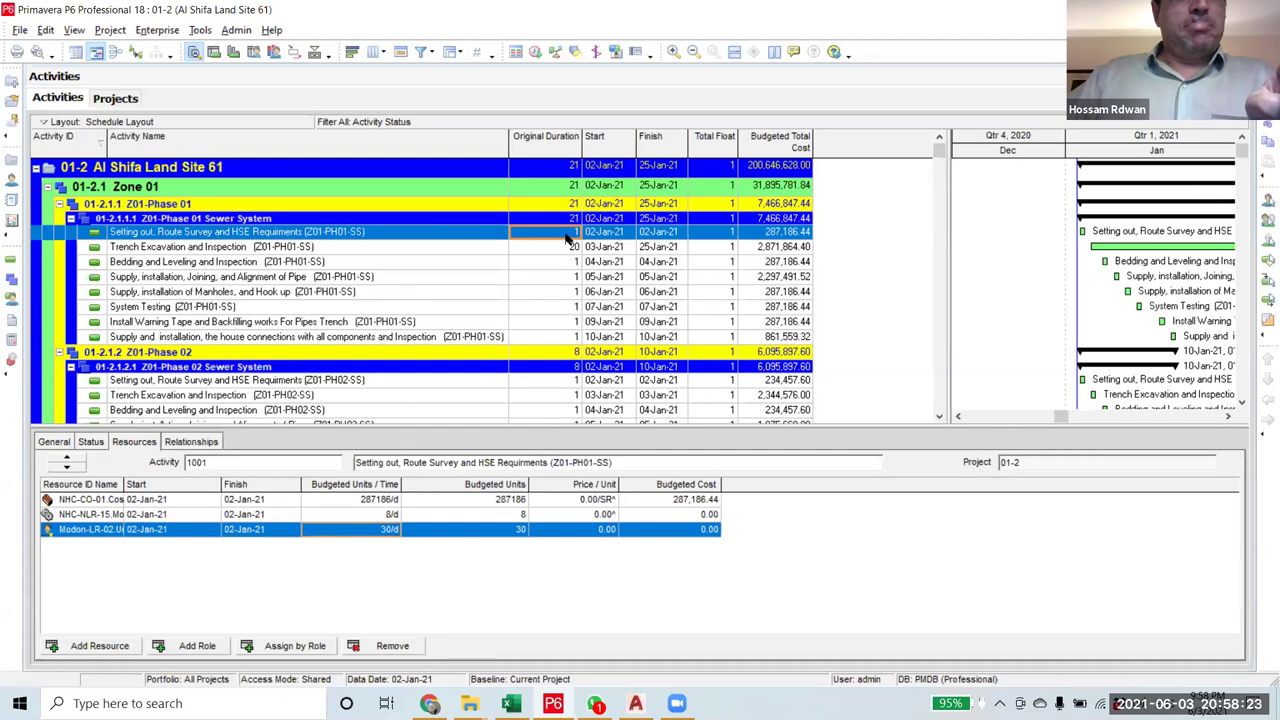
- Fill the first activity's Original Duration of 1 down through all activities to the last one (Z04-PH04-SS)
left_click_drag(940, 152, 940, 402)
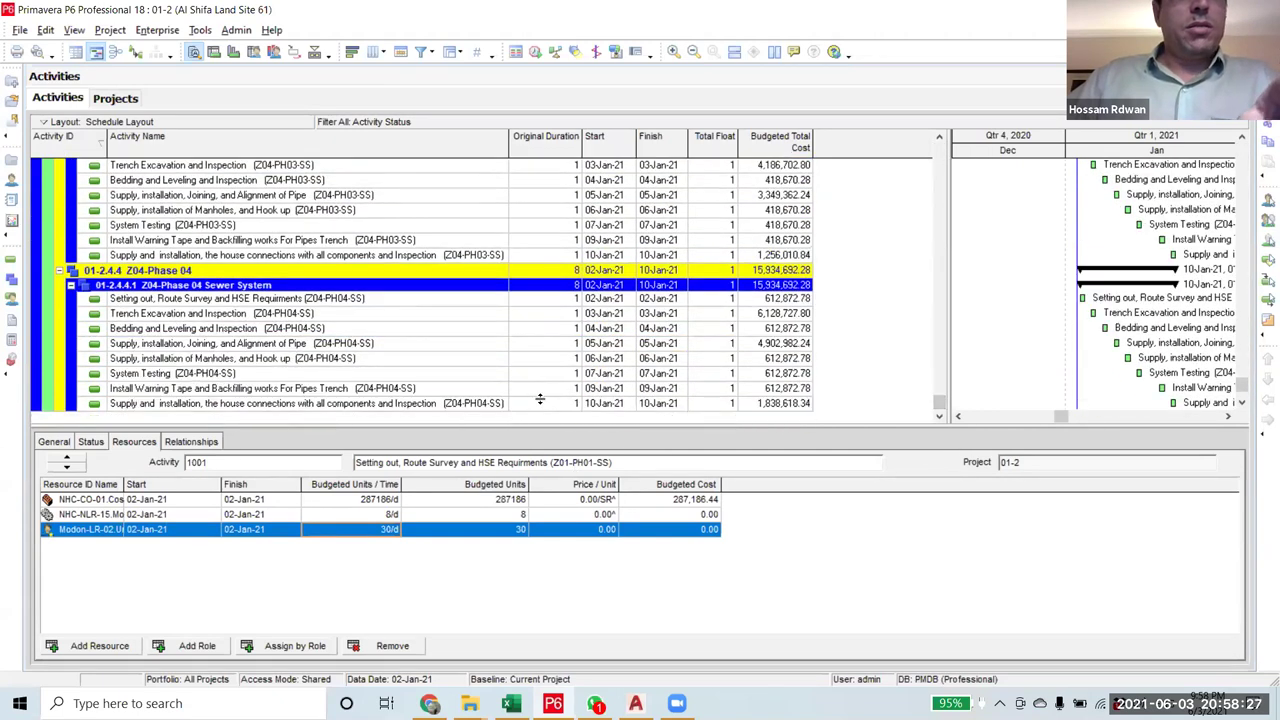
left_click(540, 406)
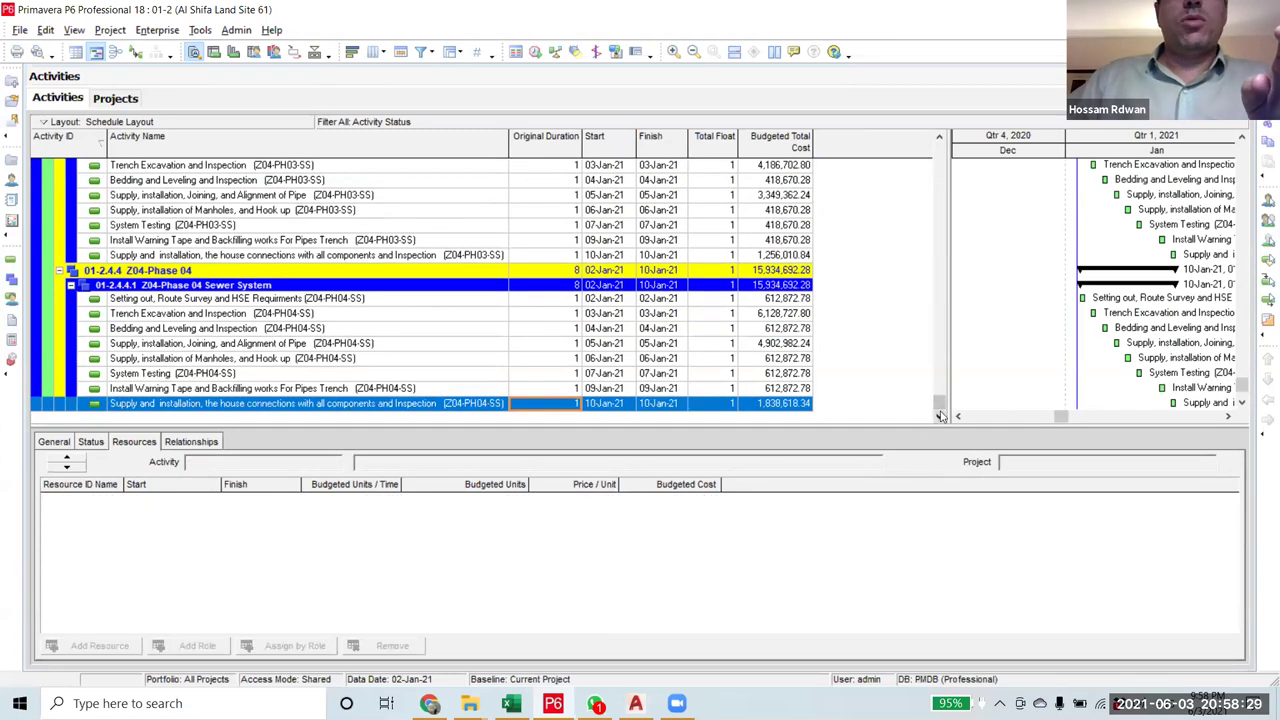
scroll(550, 234, "up", 20)
left_click(550, 234)
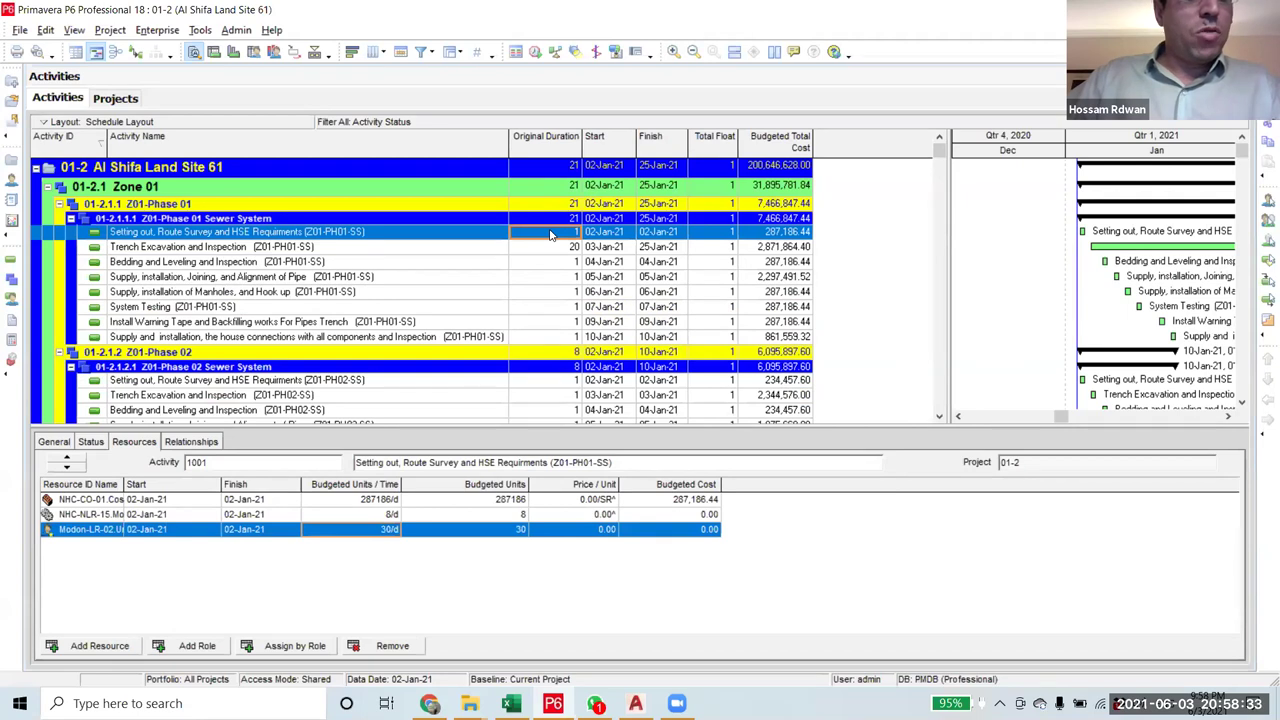
left_click_drag(940, 157, 938, 400)
left_click(560, 404, "shift")
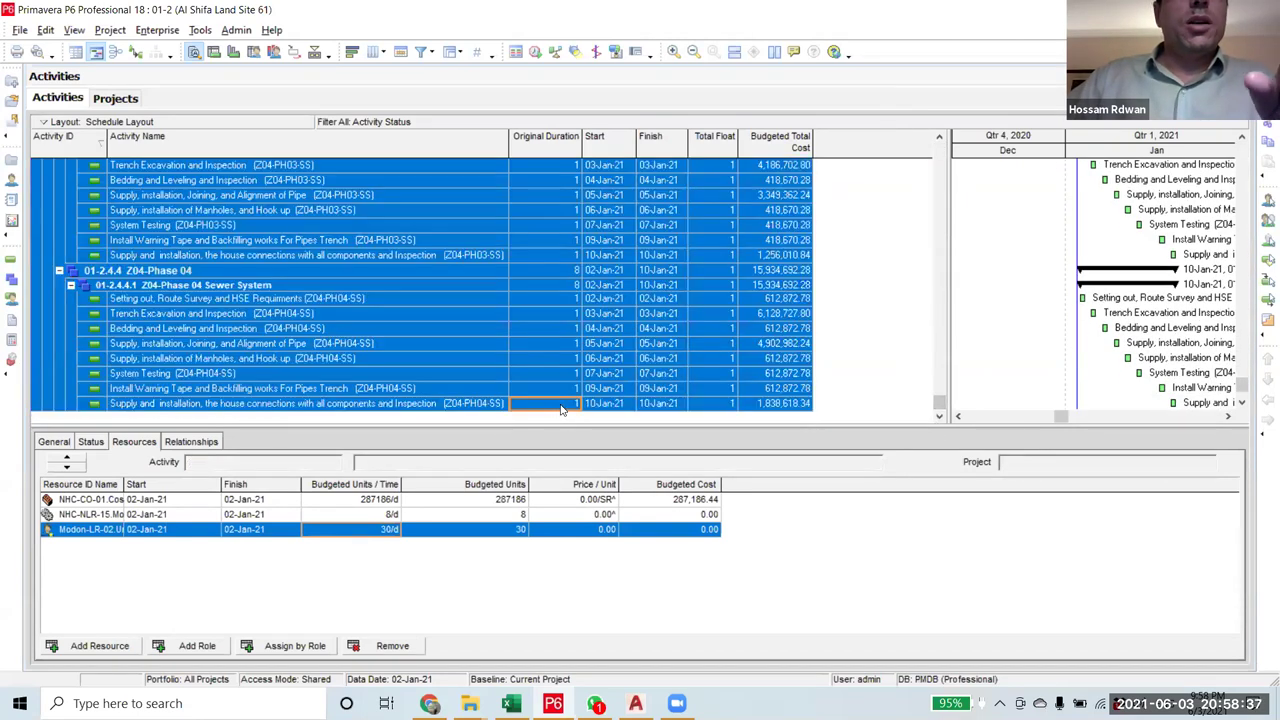
right_click(560, 404)
left_click(609, 91)
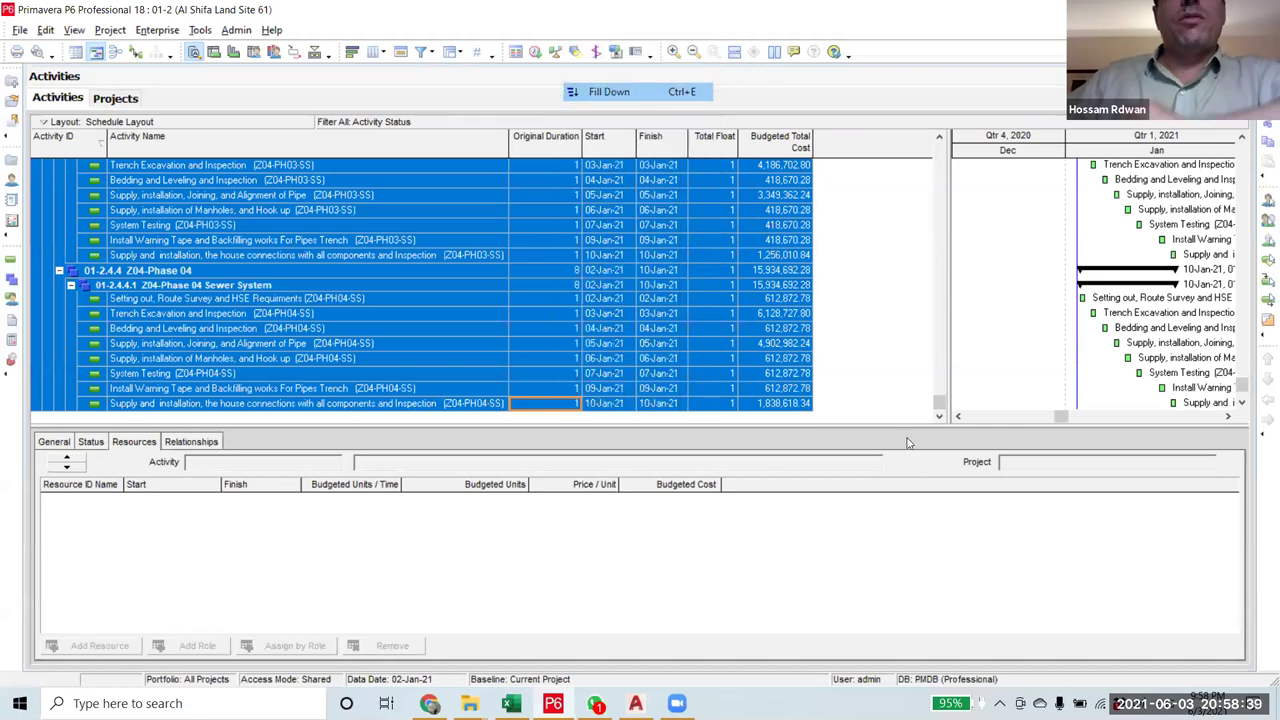
scroll(202, 346, "up", 15)
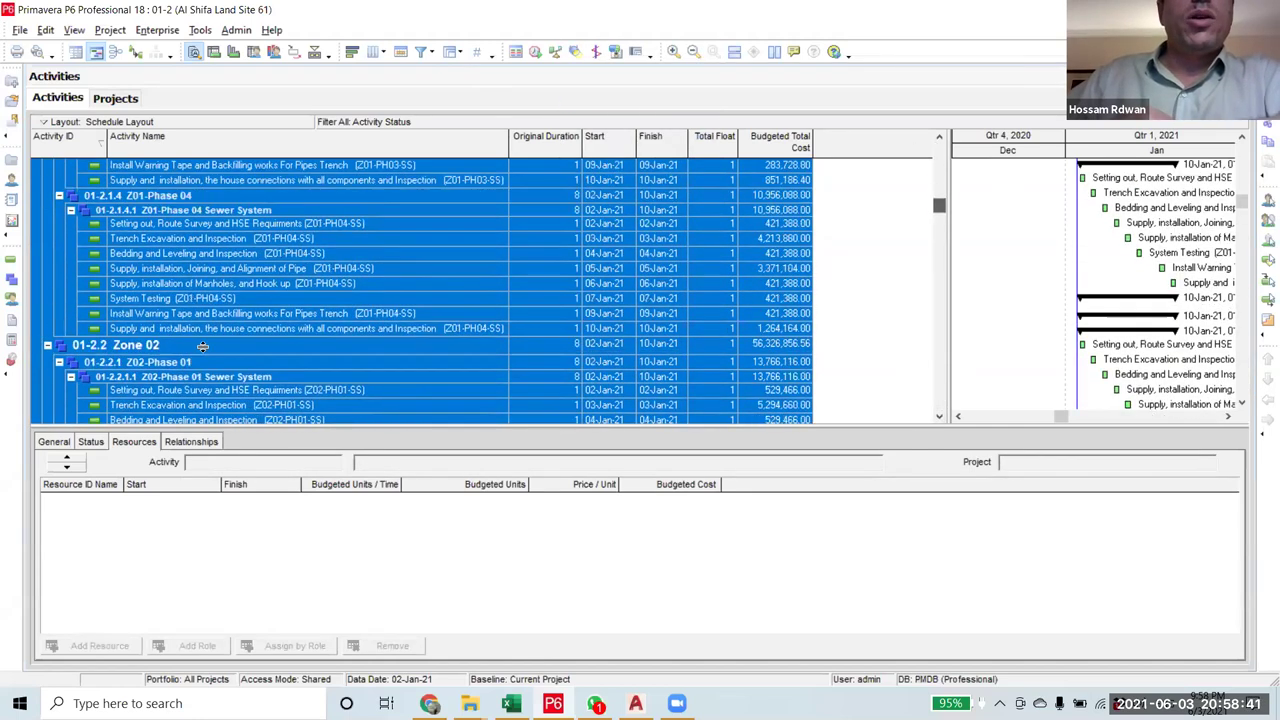
scroll(202, 346, "up", 10)
left_click(530, 255)
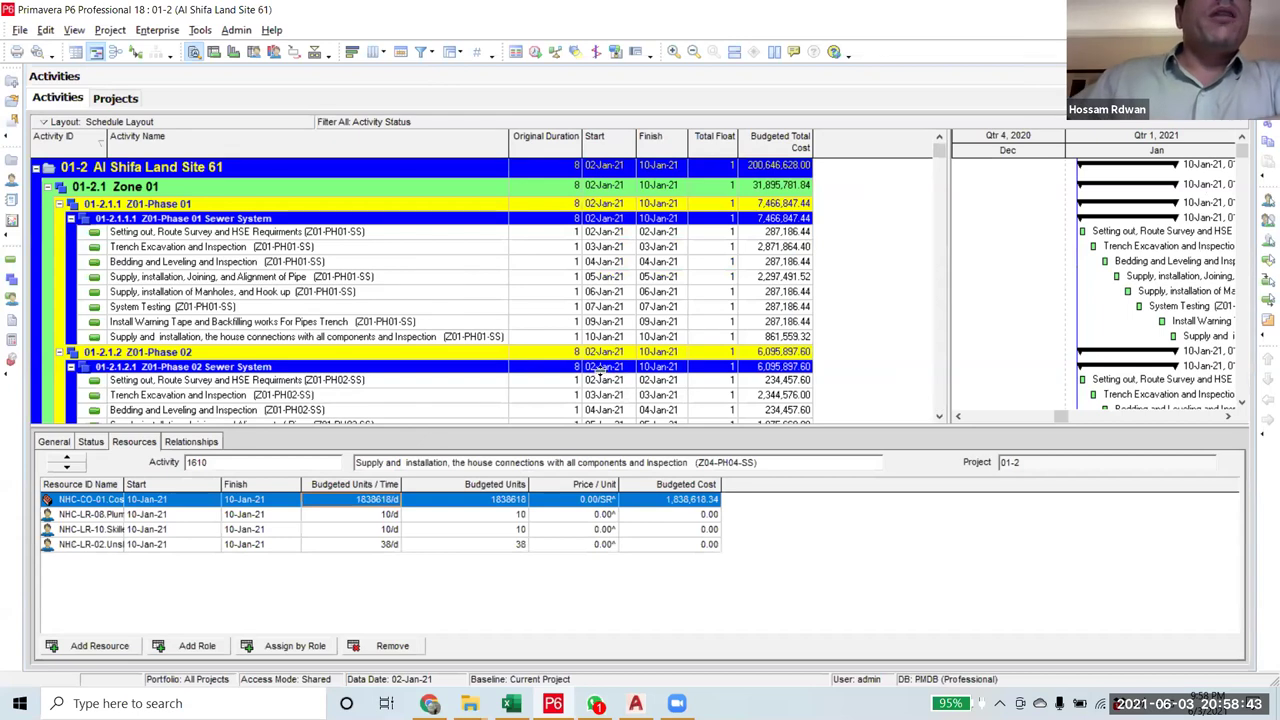
left_click(20, 30)
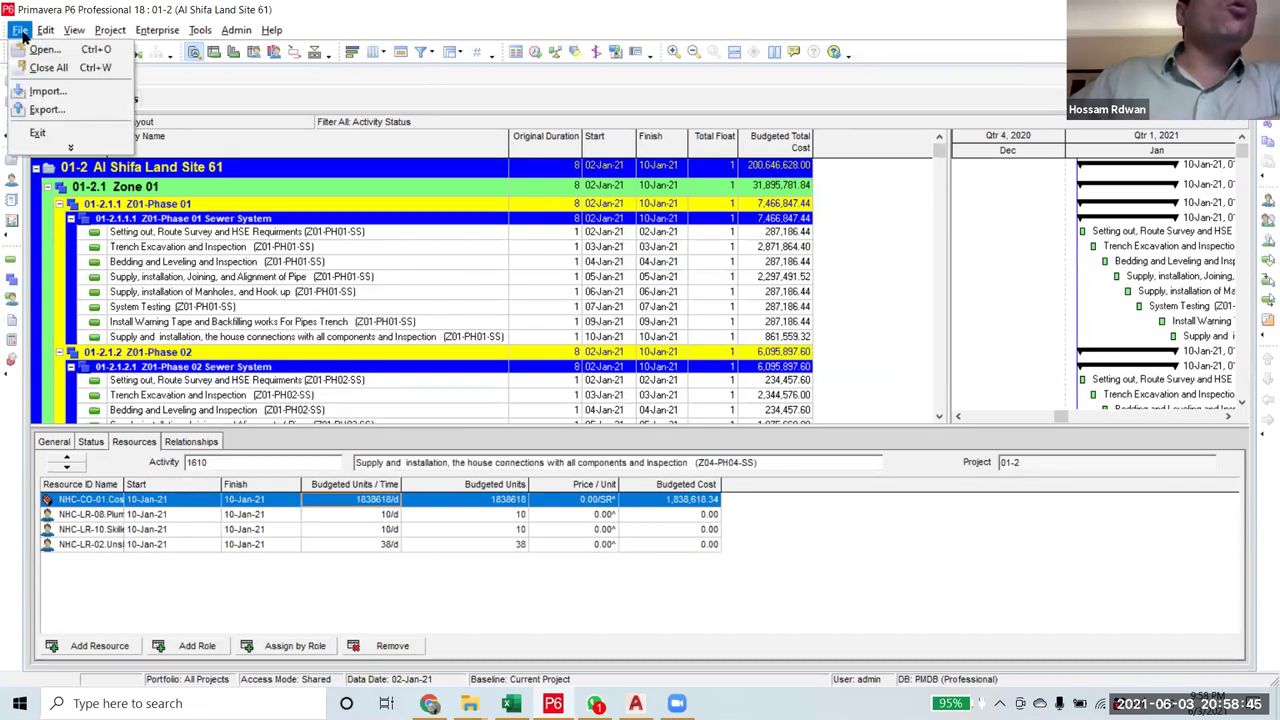
left_click(57, 111)
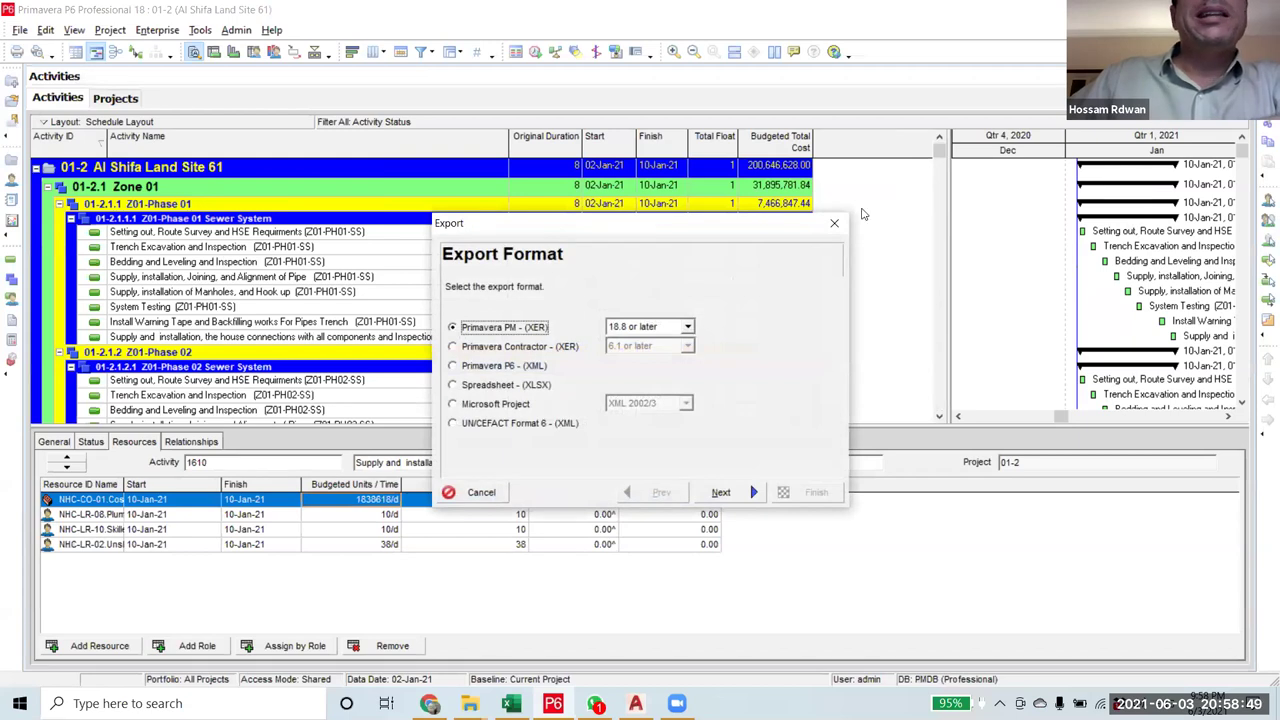
left_click(834, 222)
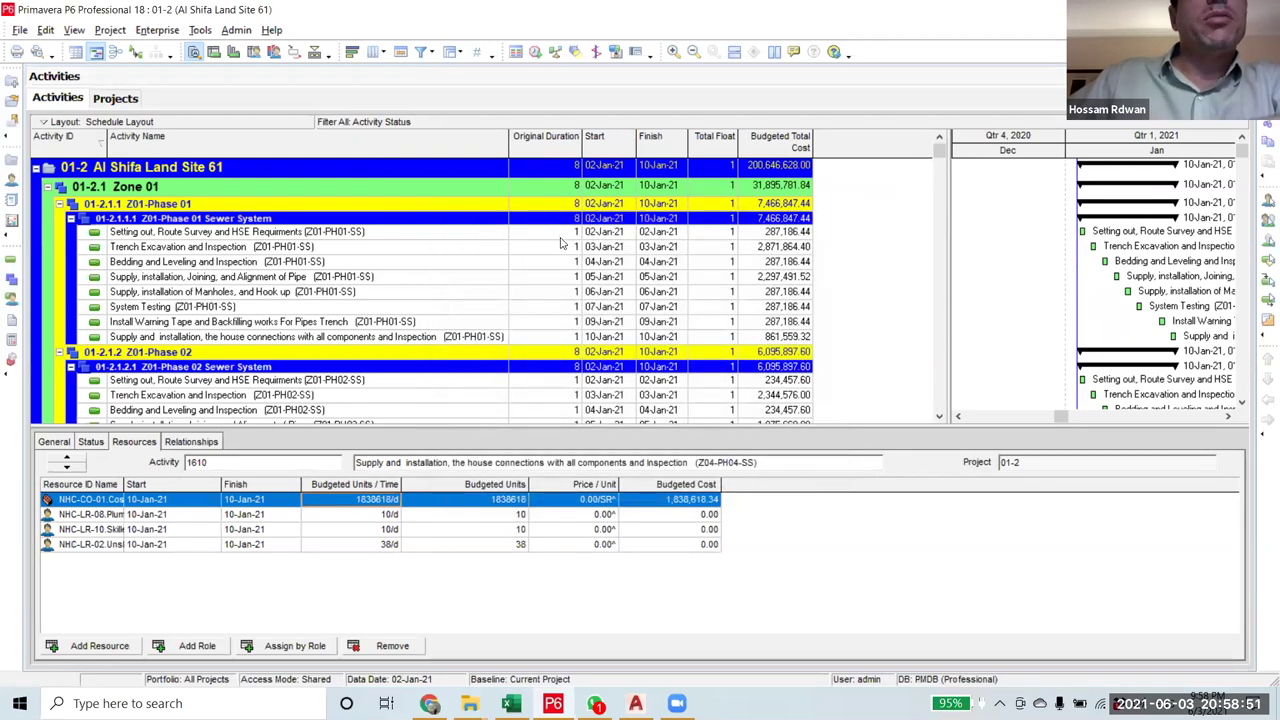
left_click(562, 236)
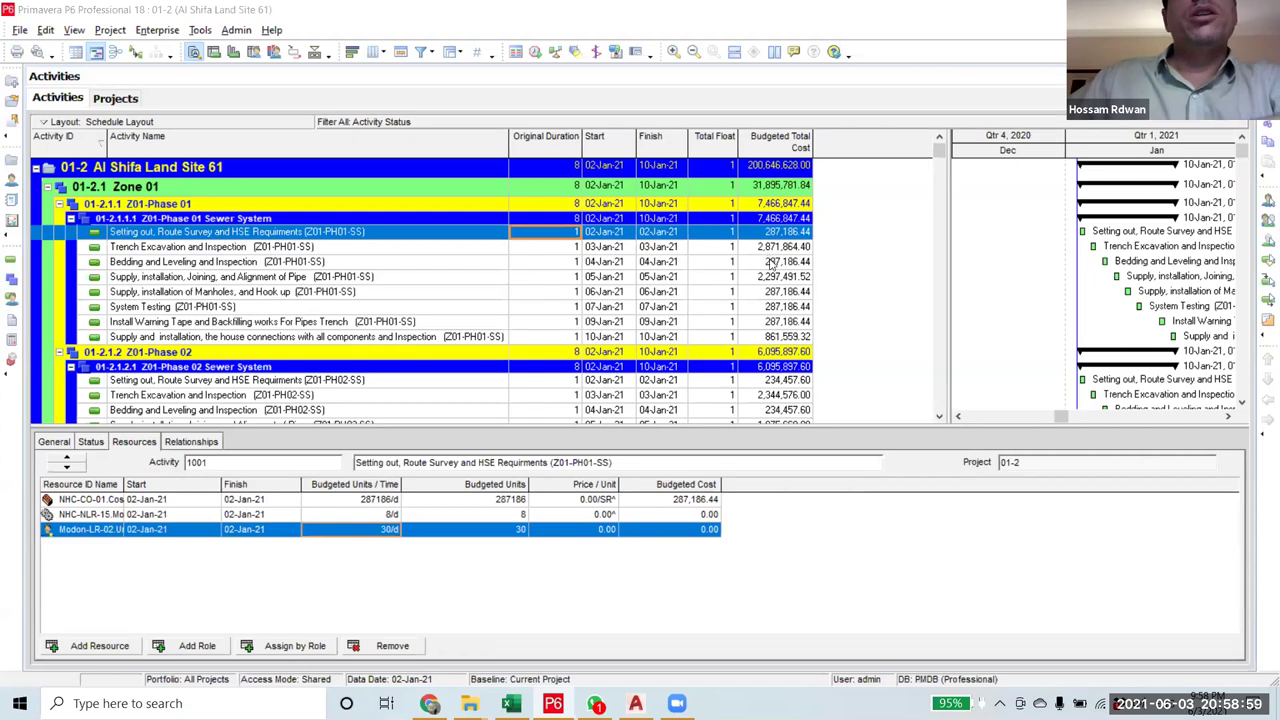
left_click(538, 250)
left_click(540, 234)
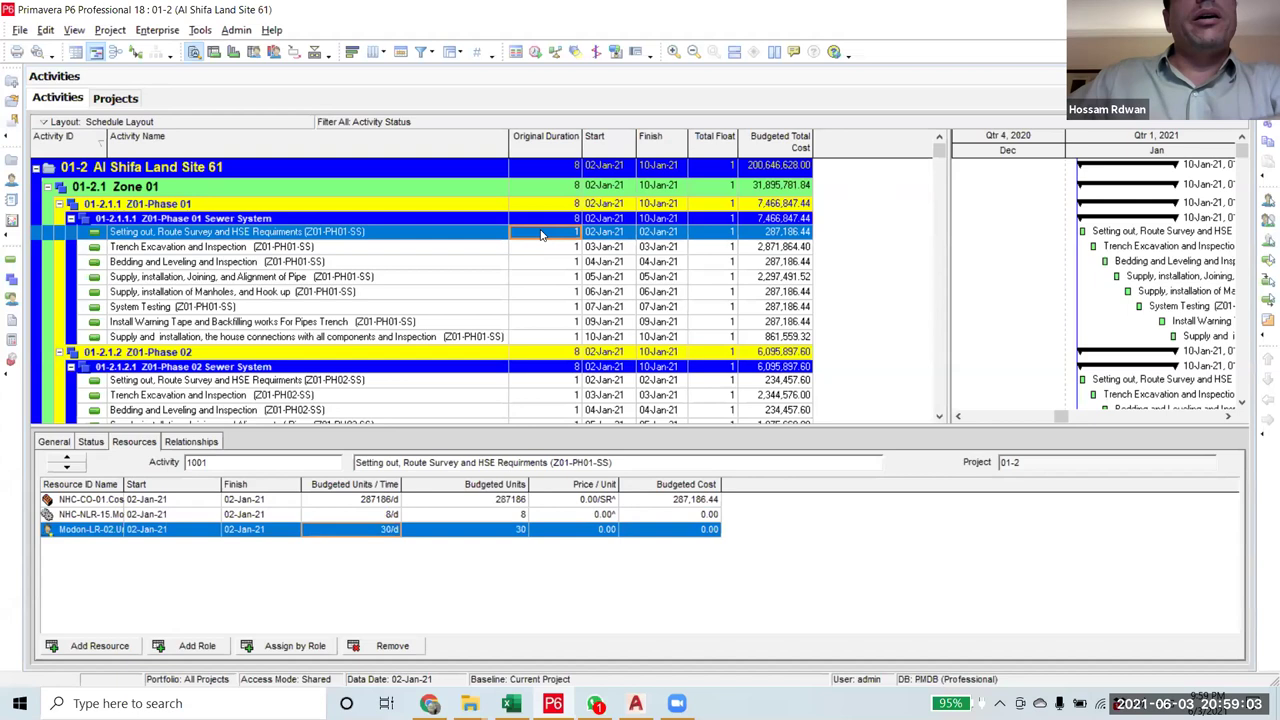
- Set up a Spreadsheet (XLSX) export of the Activities data for project 01-2, Al Shifa Land Site 61
left_click(20, 30)
left_click(55, 190)
left_click(470, 385)
left_click(752, 492)
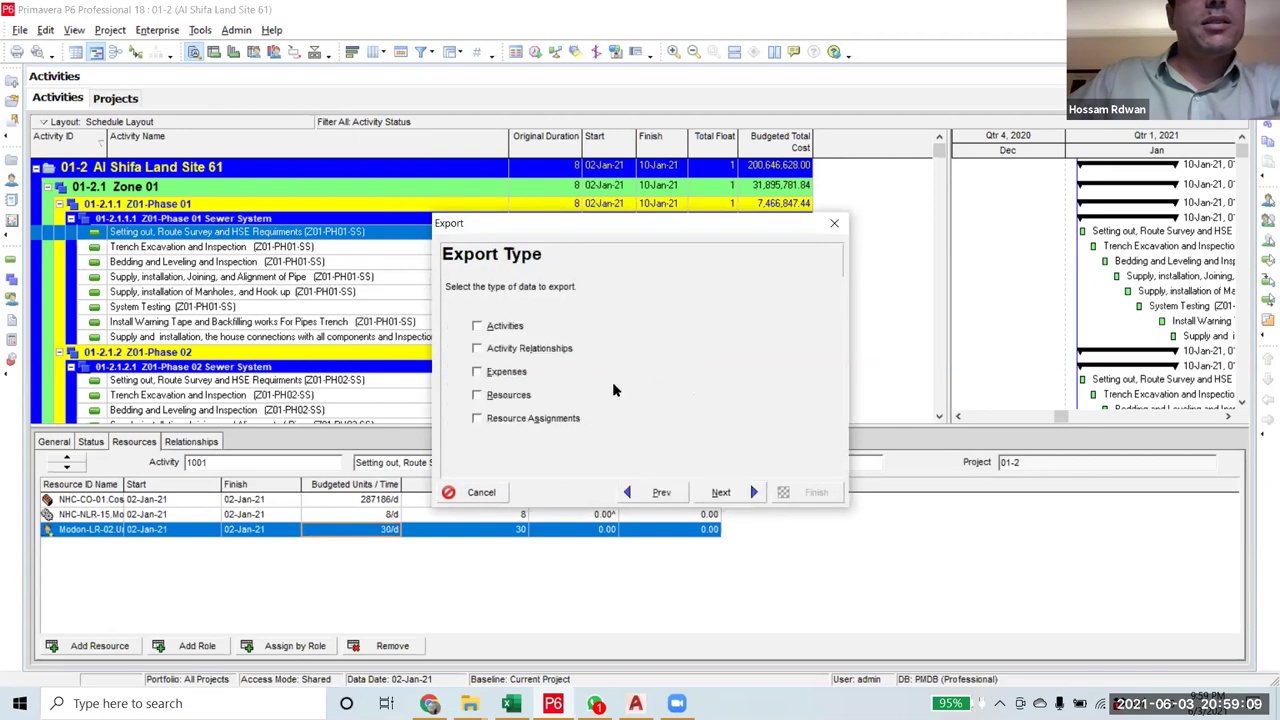
left_click(505, 326)
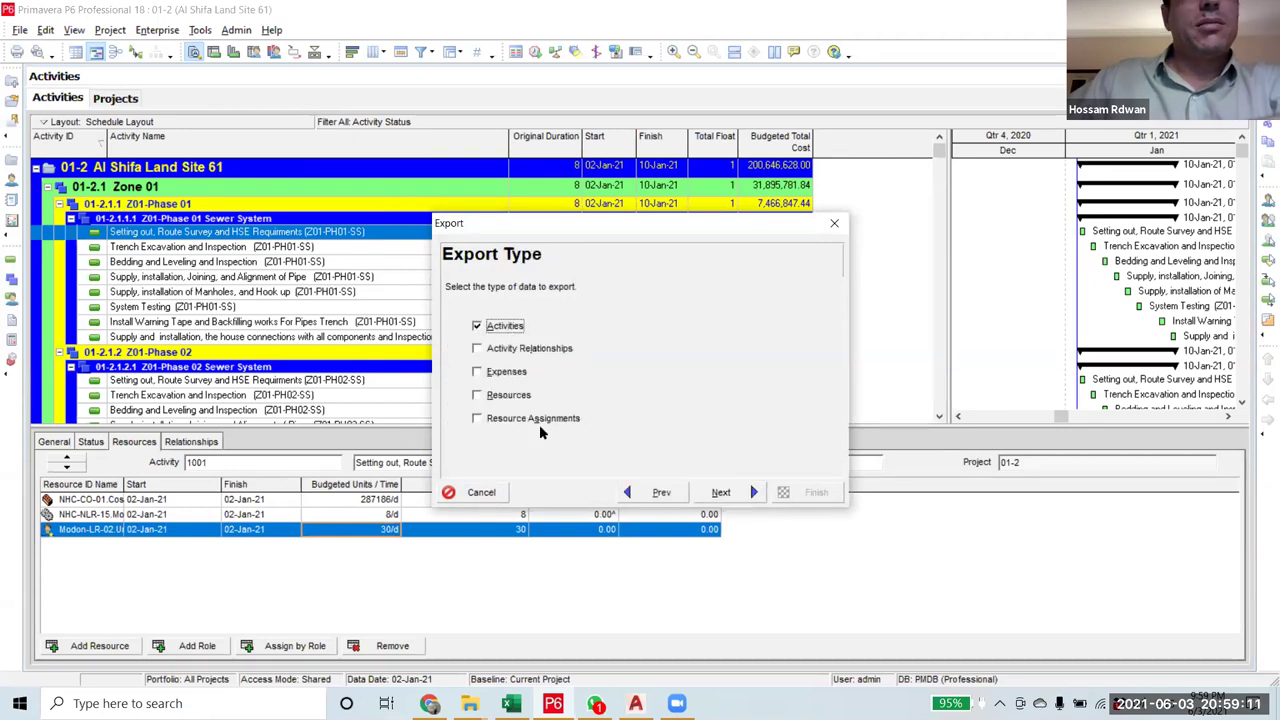
left_click(719, 494)
left_click(472, 351)
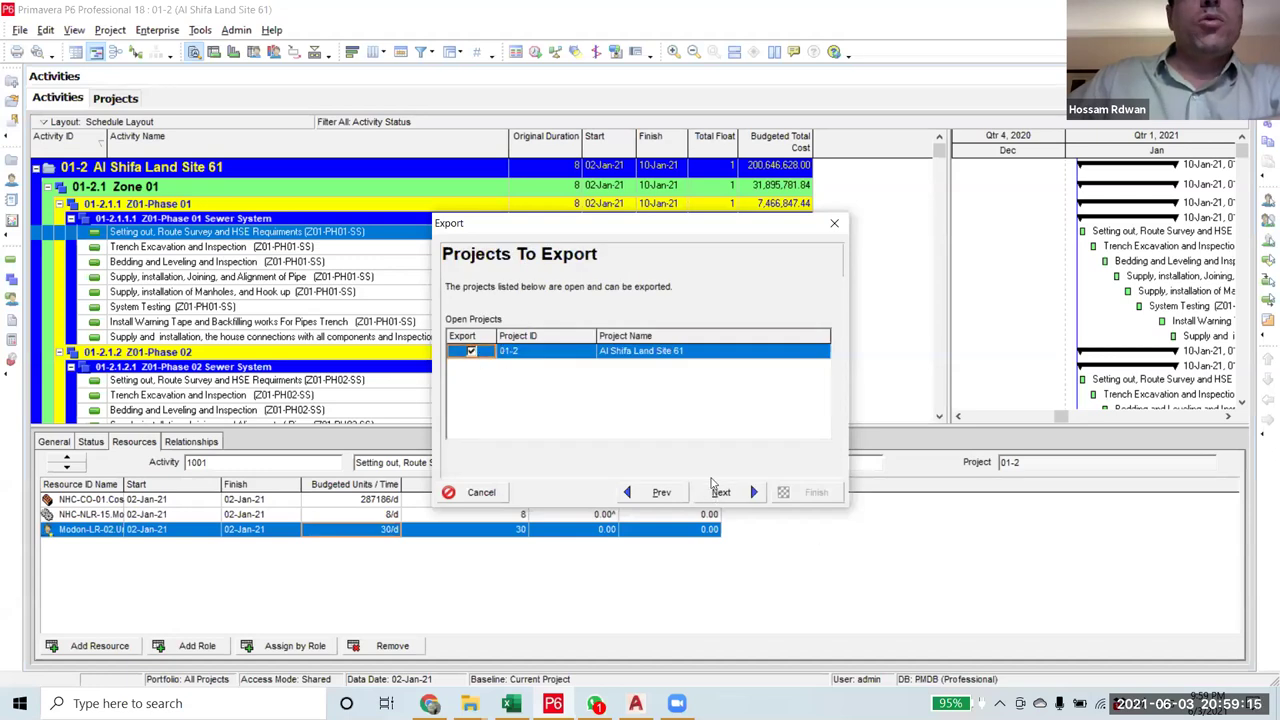
- Review the Activity Name, Original Duration and Resources columns in the "resource" export template, accept it and continue to the file selection
left_click(717, 489)
left_click(757, 439)
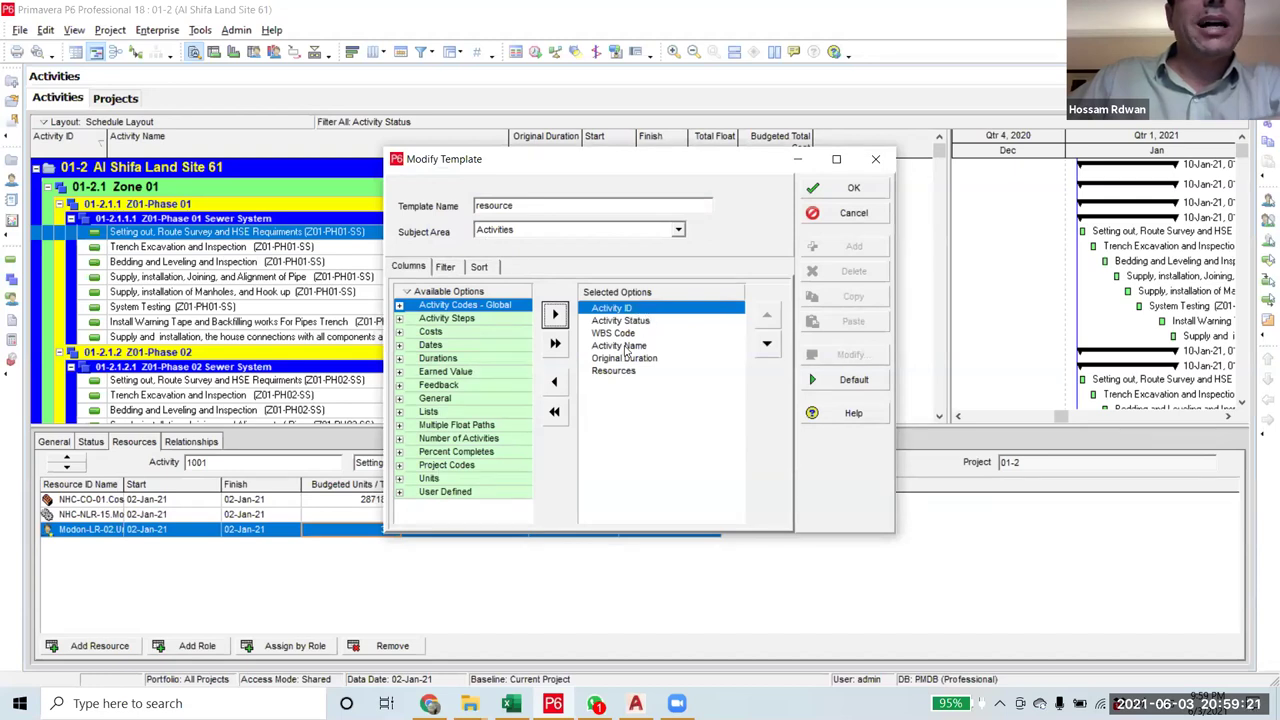
left_click(626, 346)
left_click(633, 371)
left_click(630, 358)
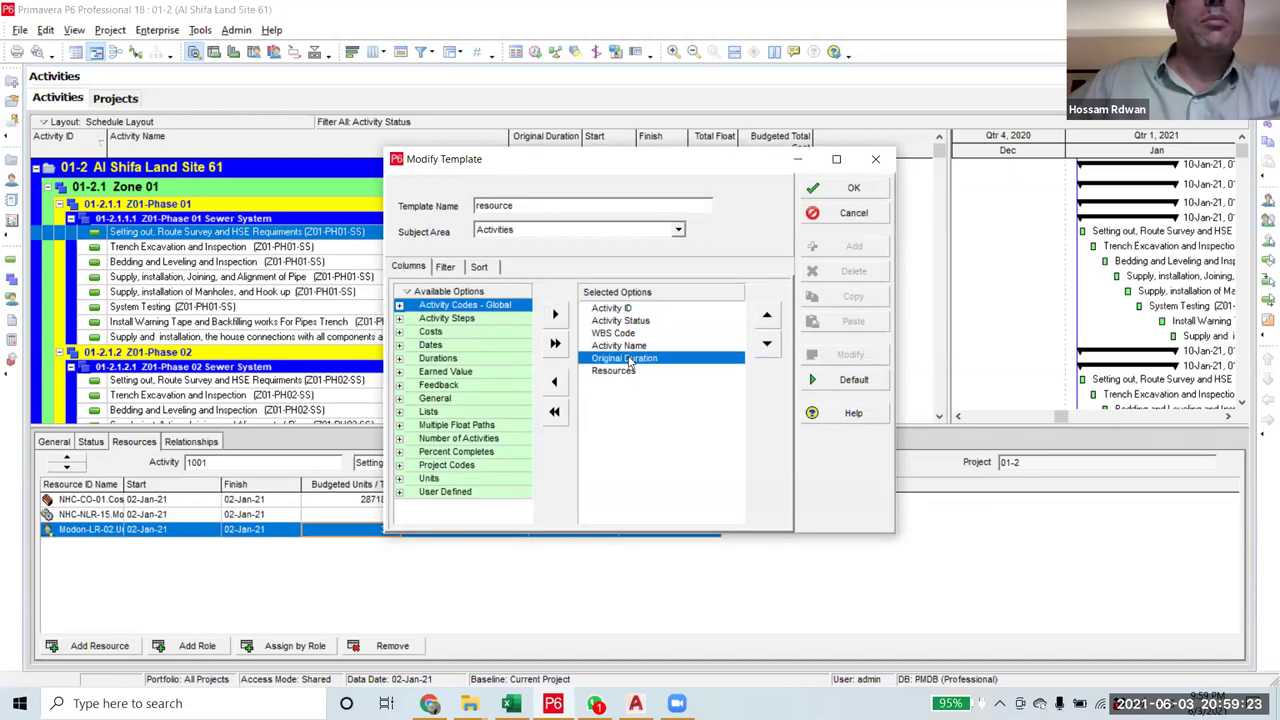
left_click(609, 347)
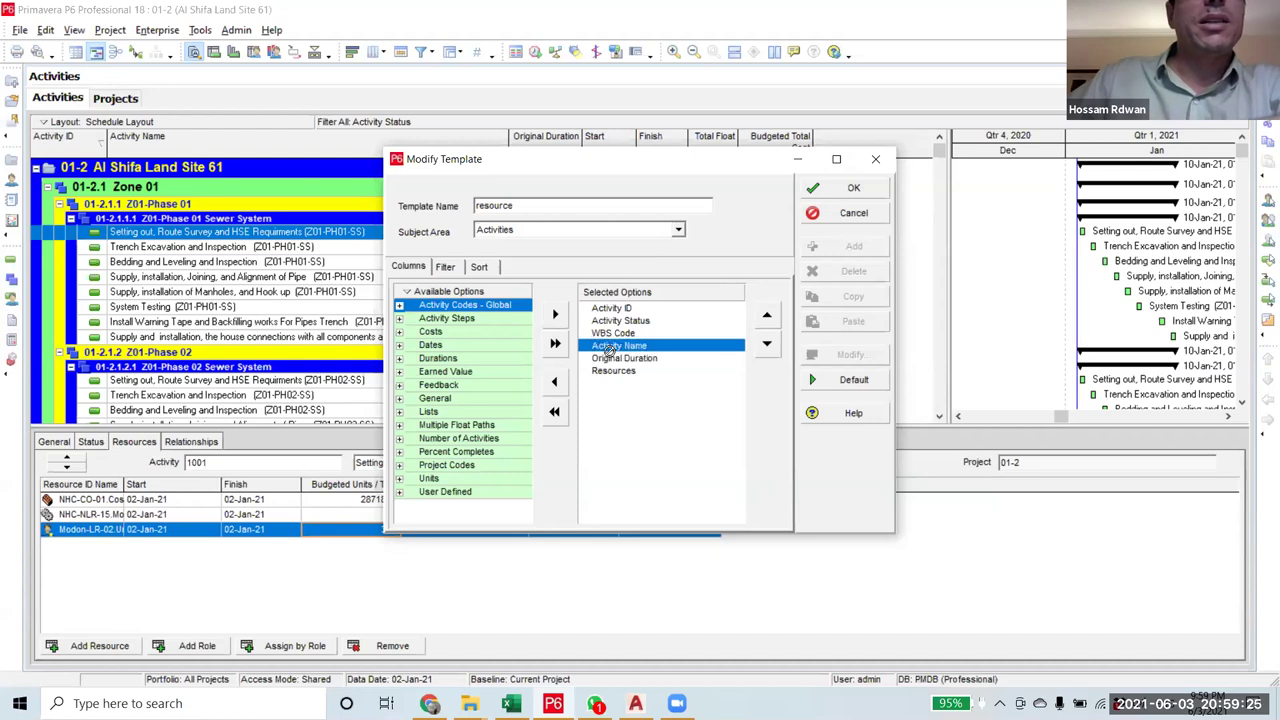
key("Down")
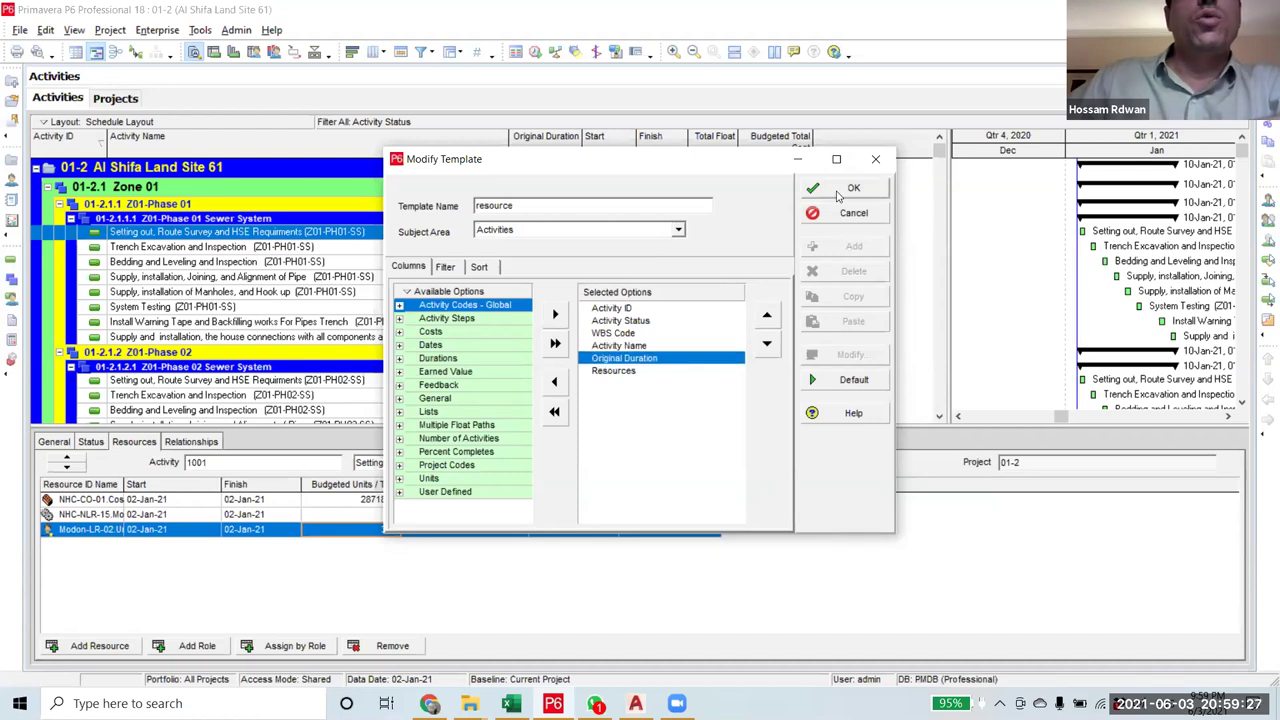
left_click(838, 196)
left_click(733, 495)
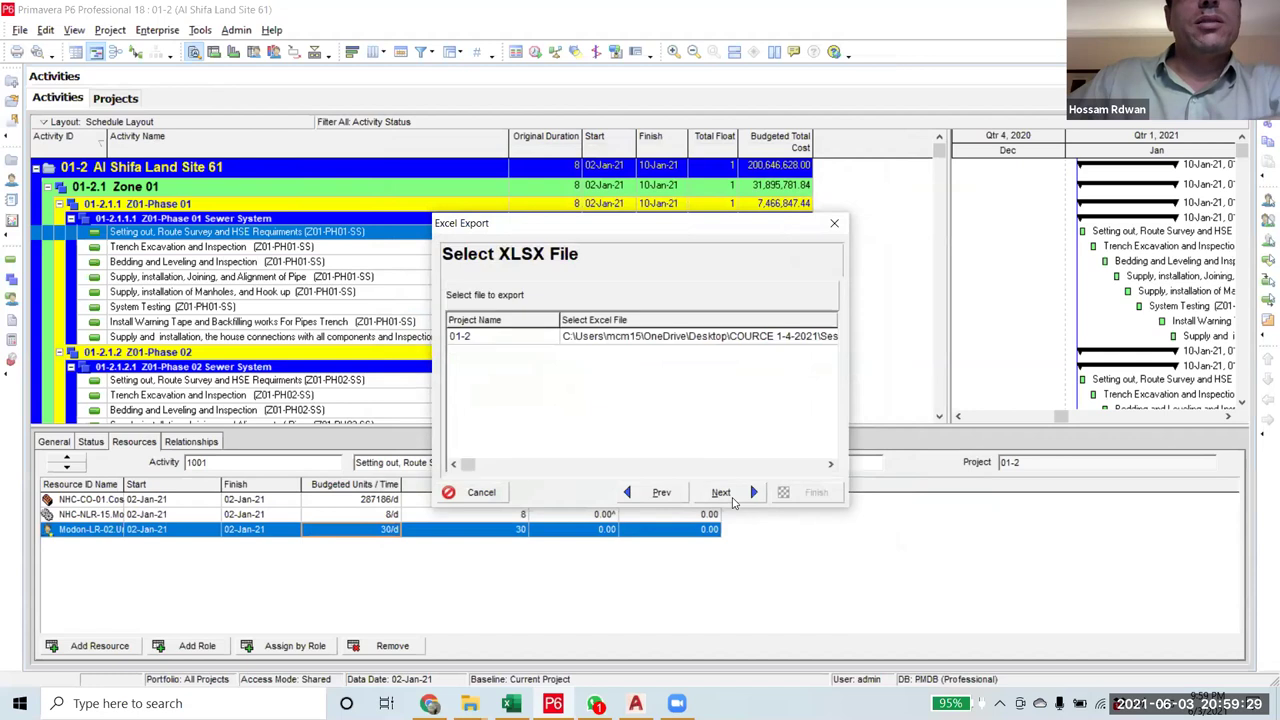
- Browse for the location of the 01-2 export file and change the save location to the Desktop
left_click(790, 340)
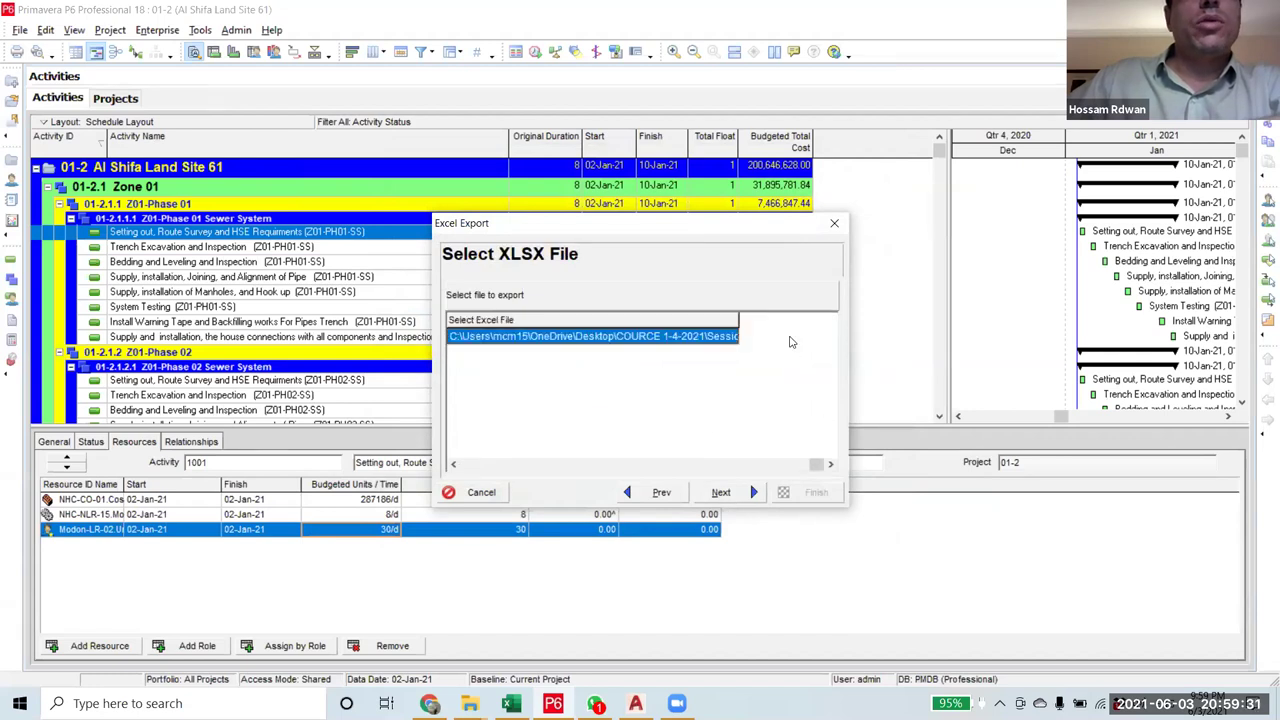
left_click(735, 340)
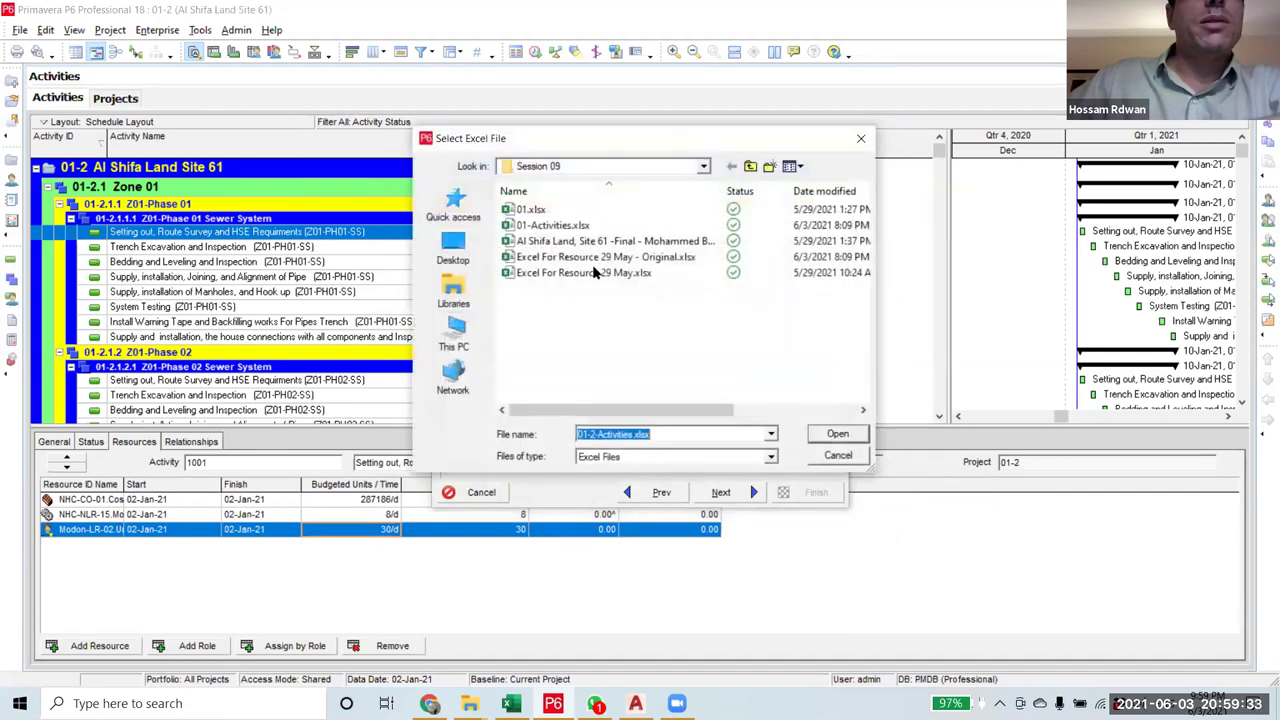
left_click(704, 166)
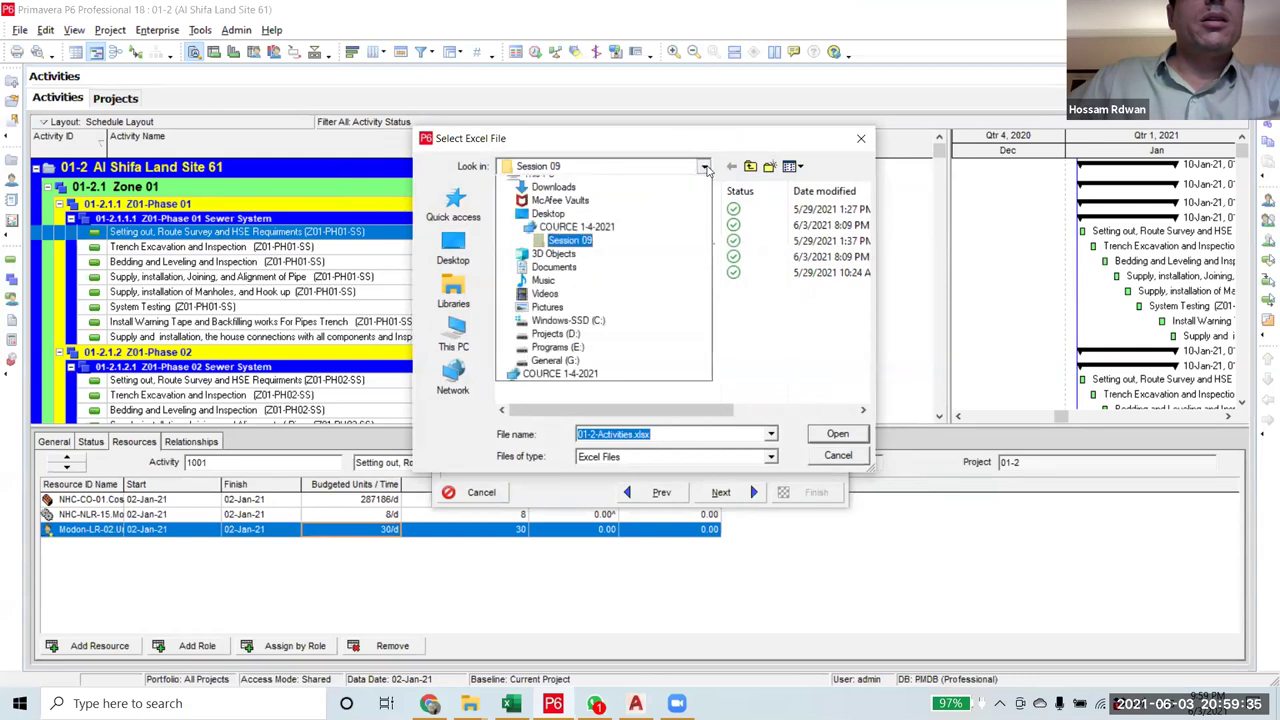
left_click(606, 336)
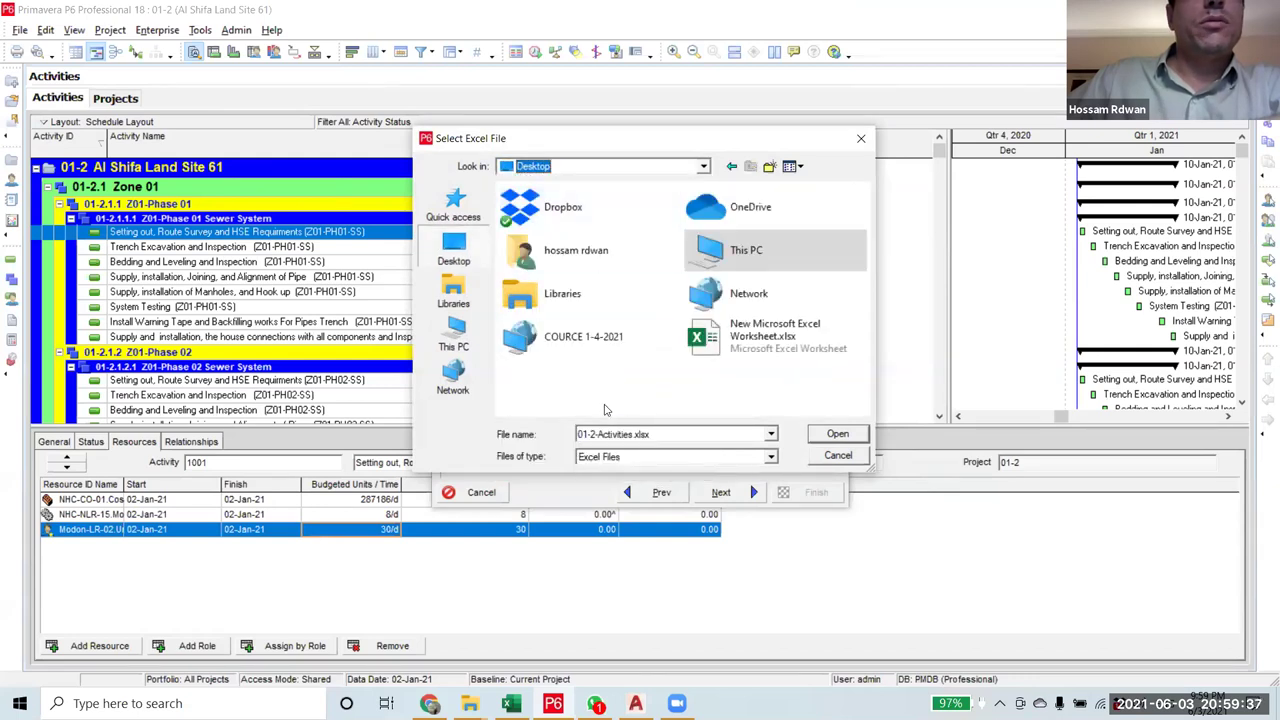
left_click(670, 434)
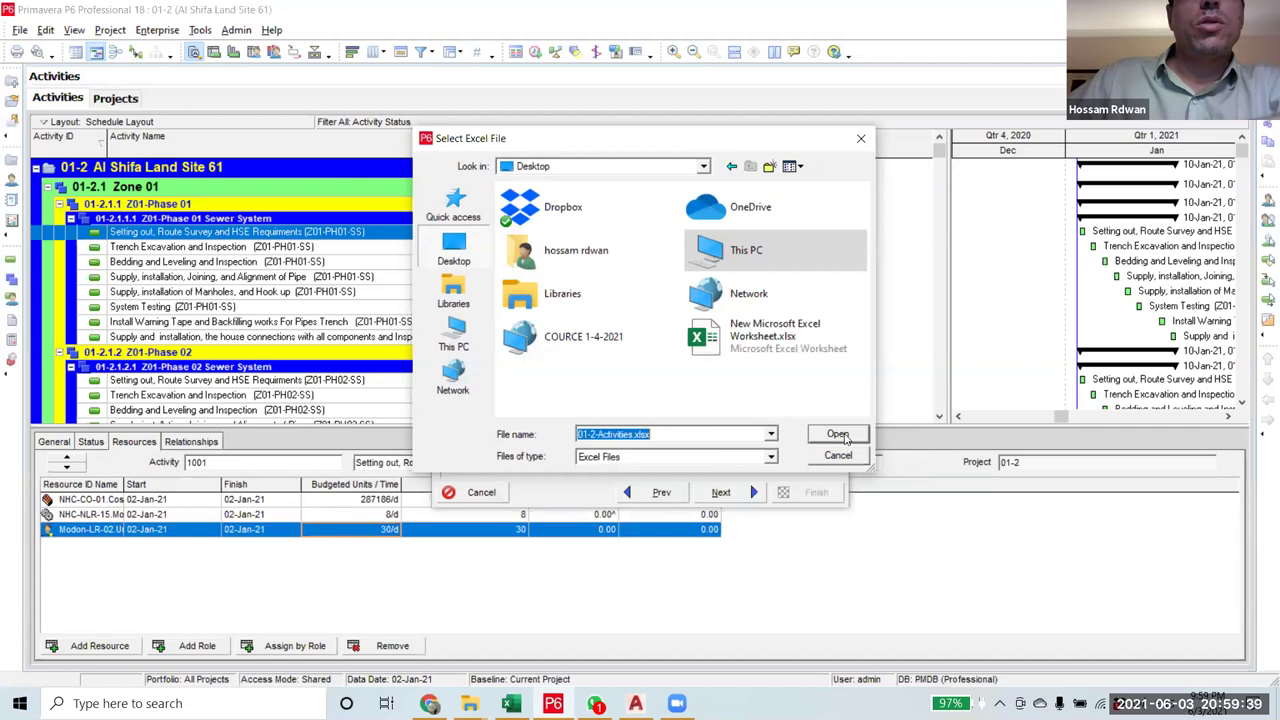
left_click(836, 440)
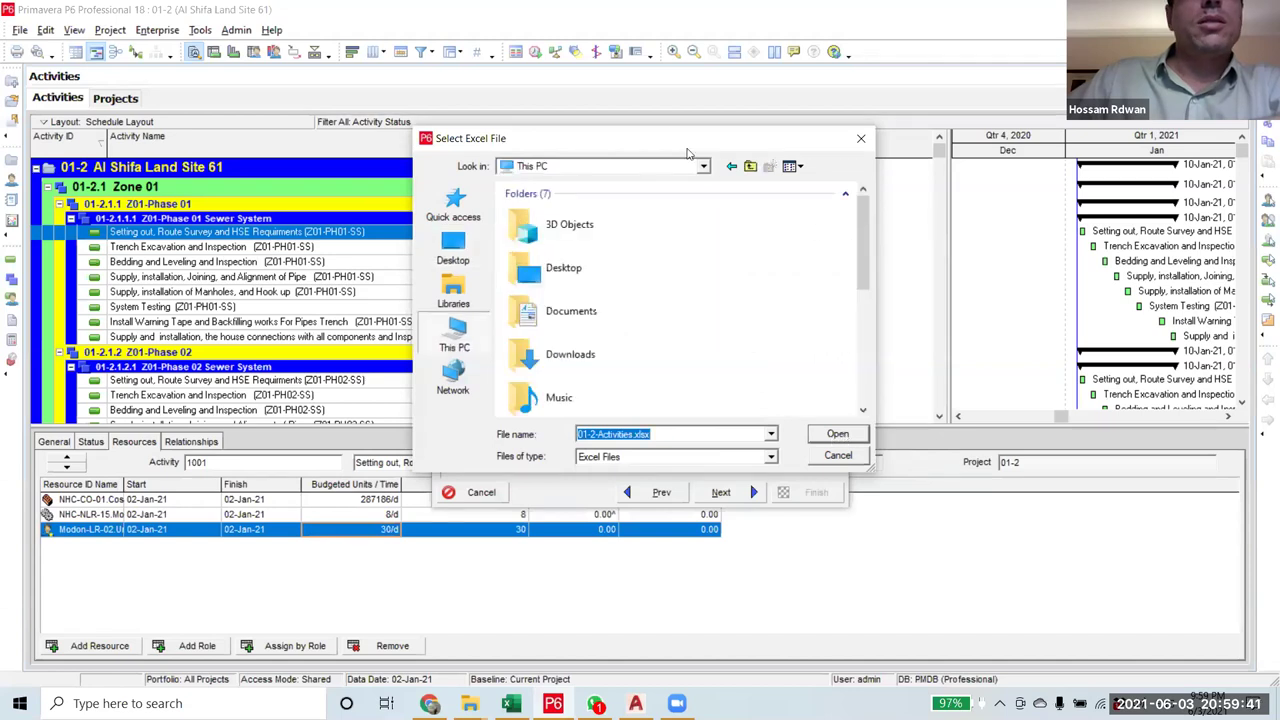
left_click(704, 166)
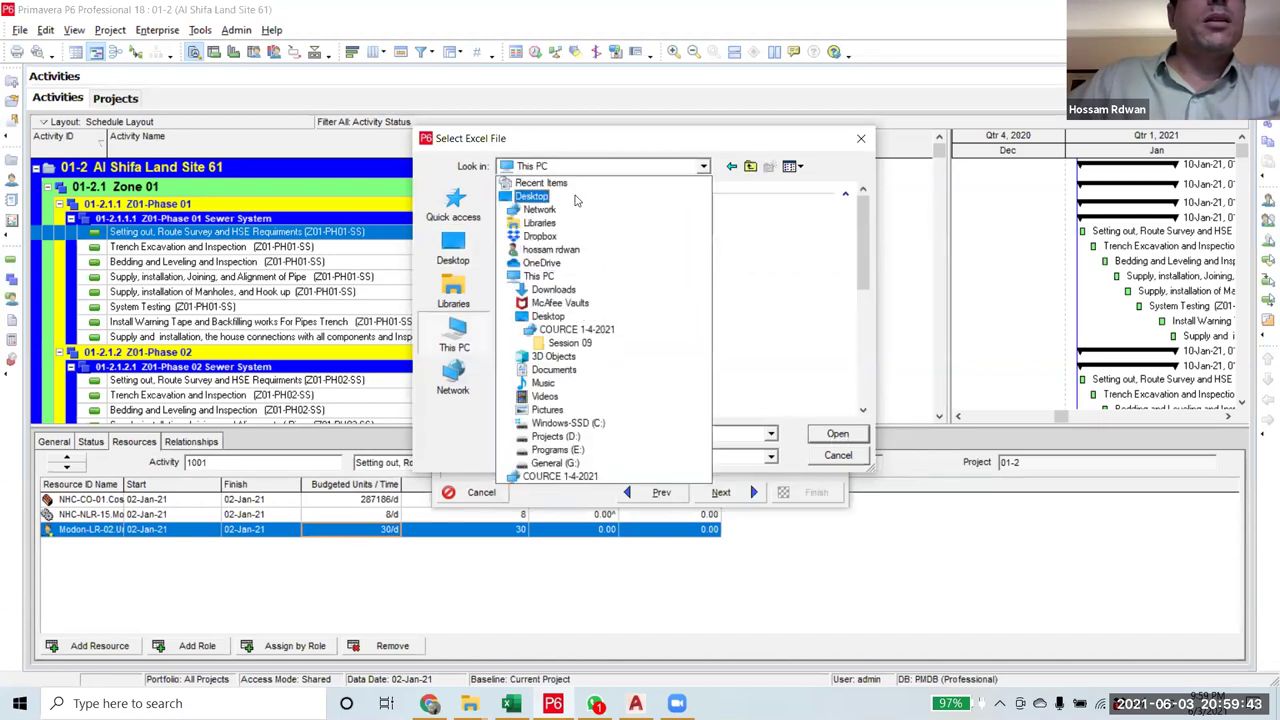
left_click(575, 198)
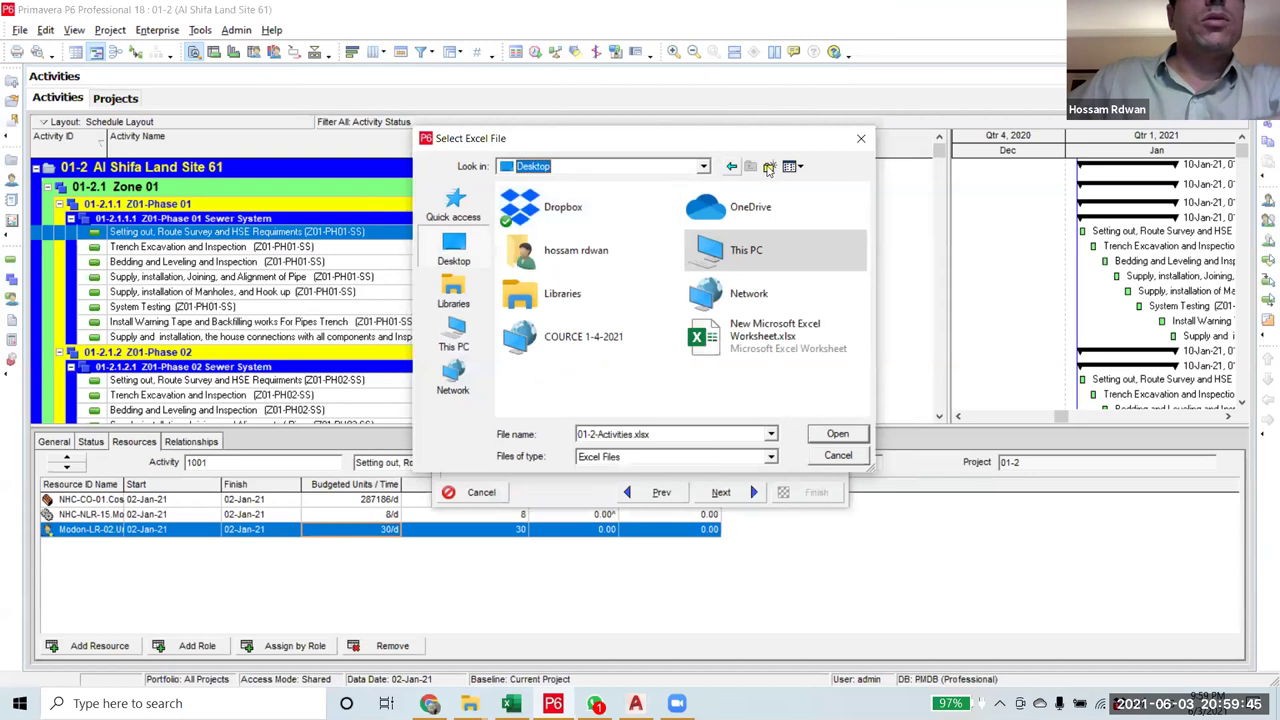
- Create a new folder named 3-JUN-2021 on the Desktop
left_click(768, 168)
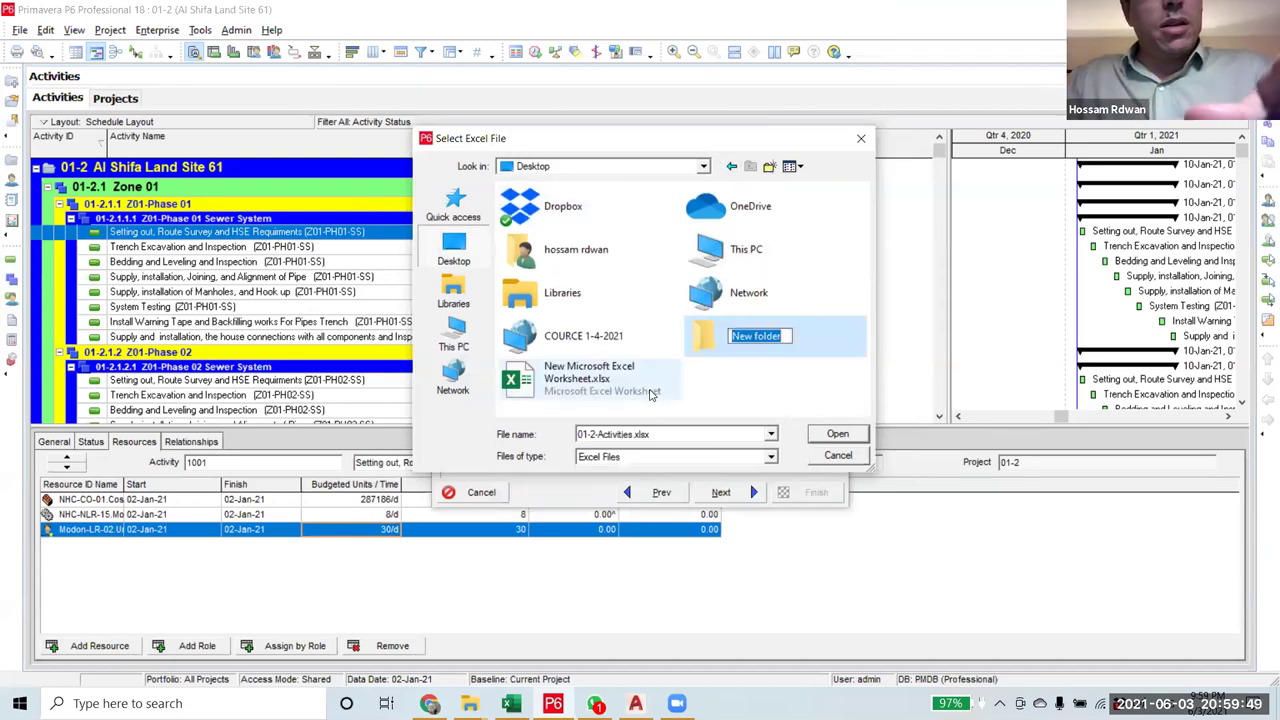
type("3-")
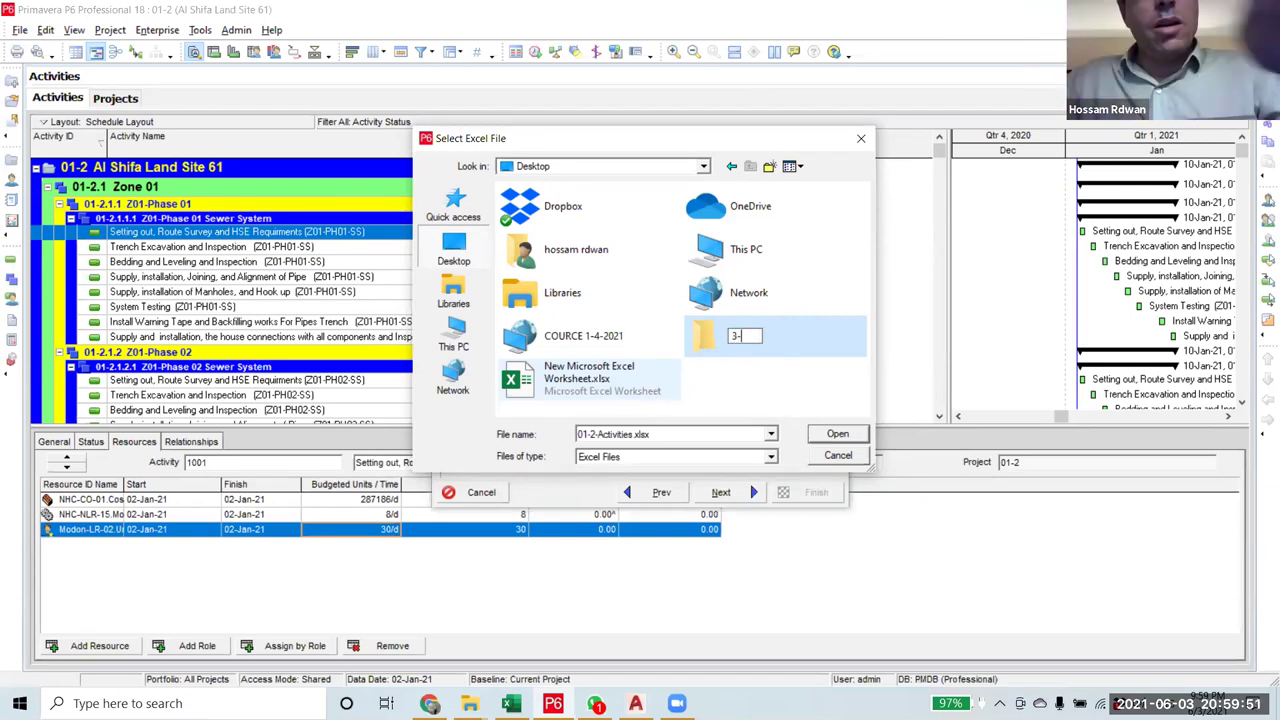
type("JUN")
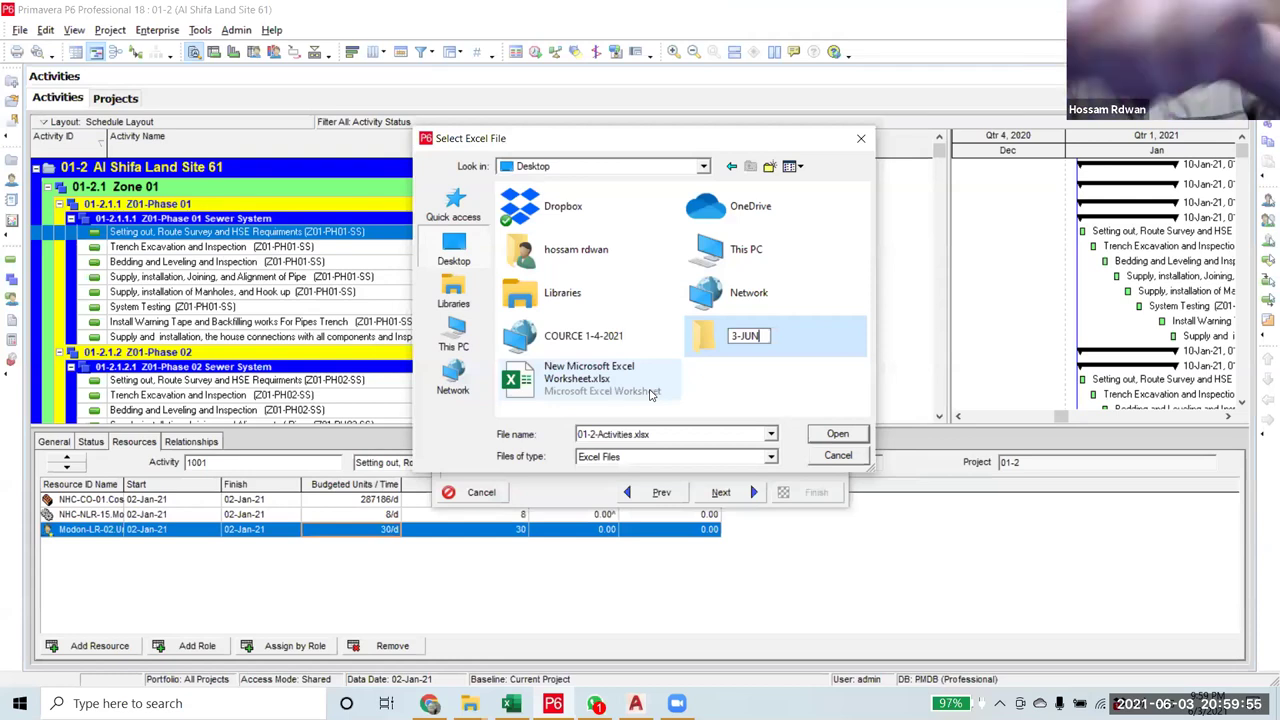
type("-20")
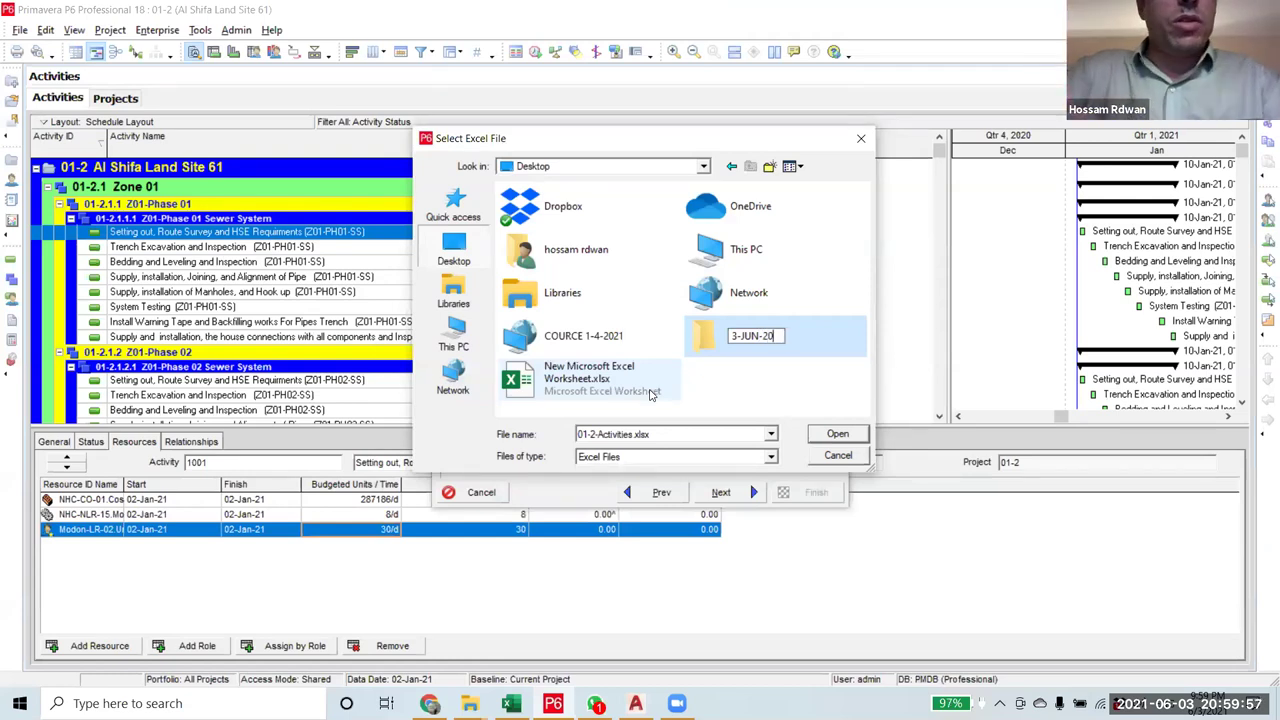
type("21")
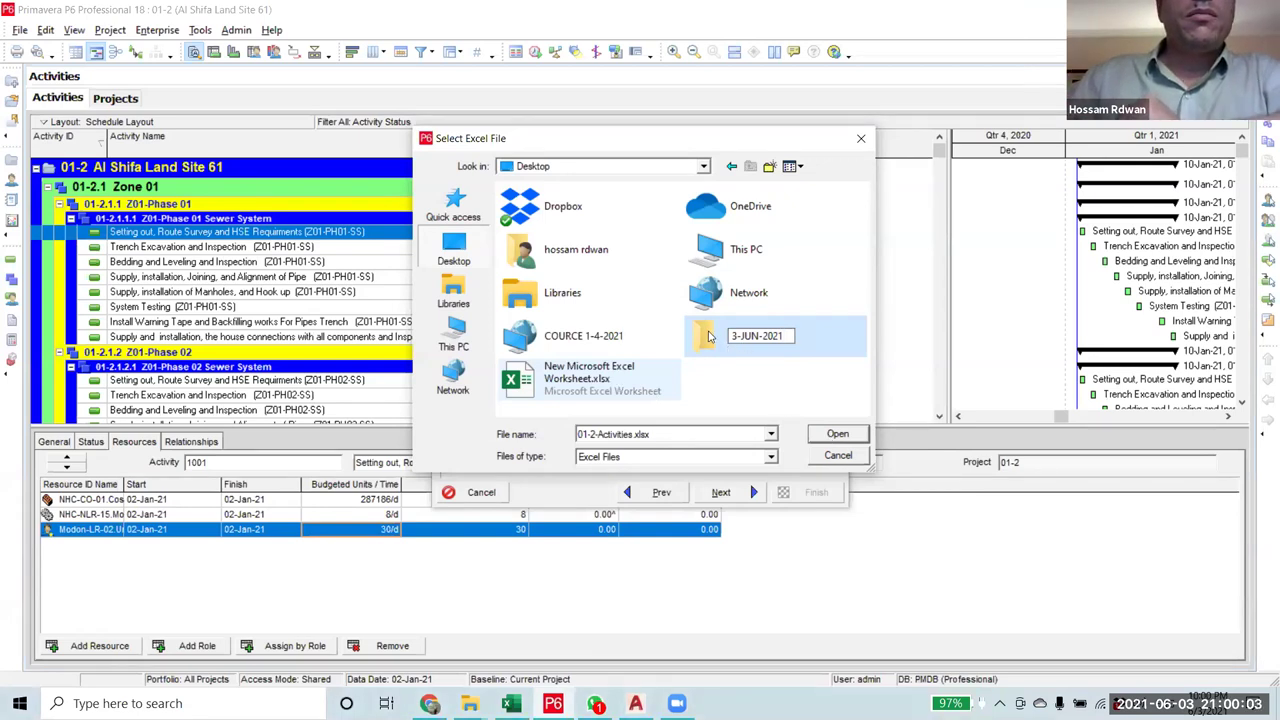
key("Return")
- Save the export as 01-2-Activities.xlsx in the 3-JUN-2021 folder, run it and close the export wizard
left_click(710, 336)
left_click(822, 430)
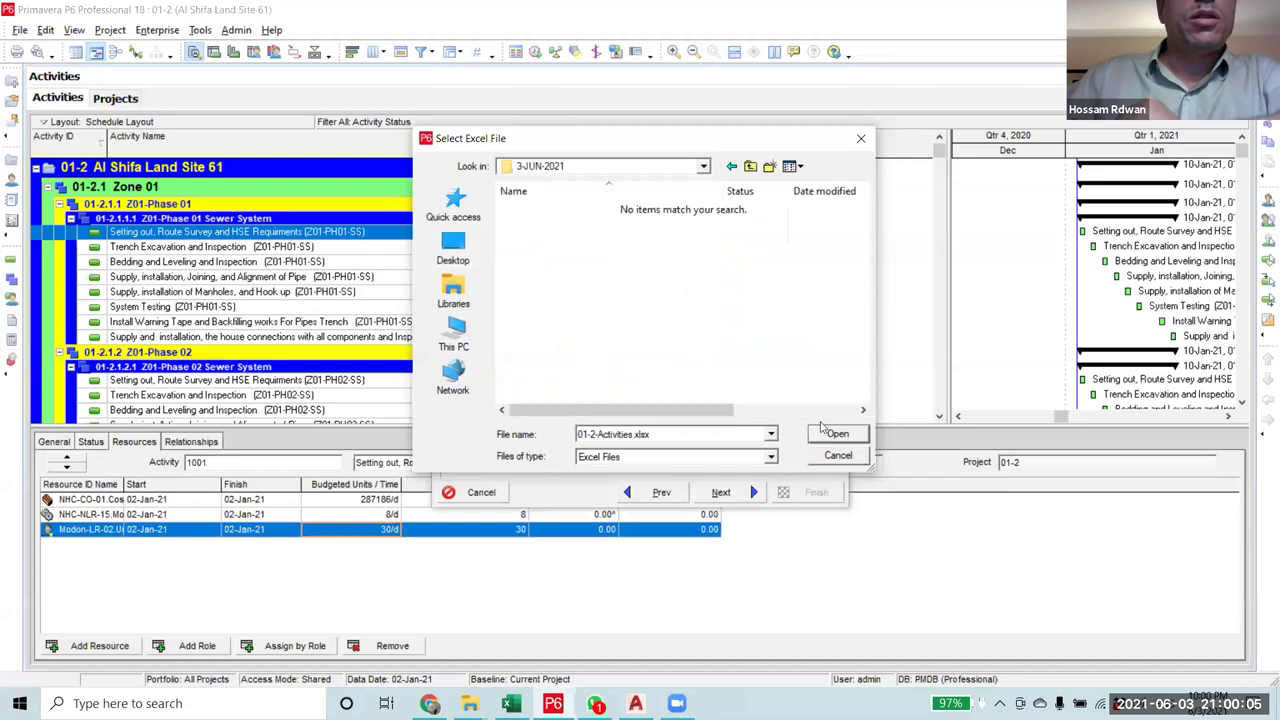
left_click(836, 434)
left_click(722, 492)
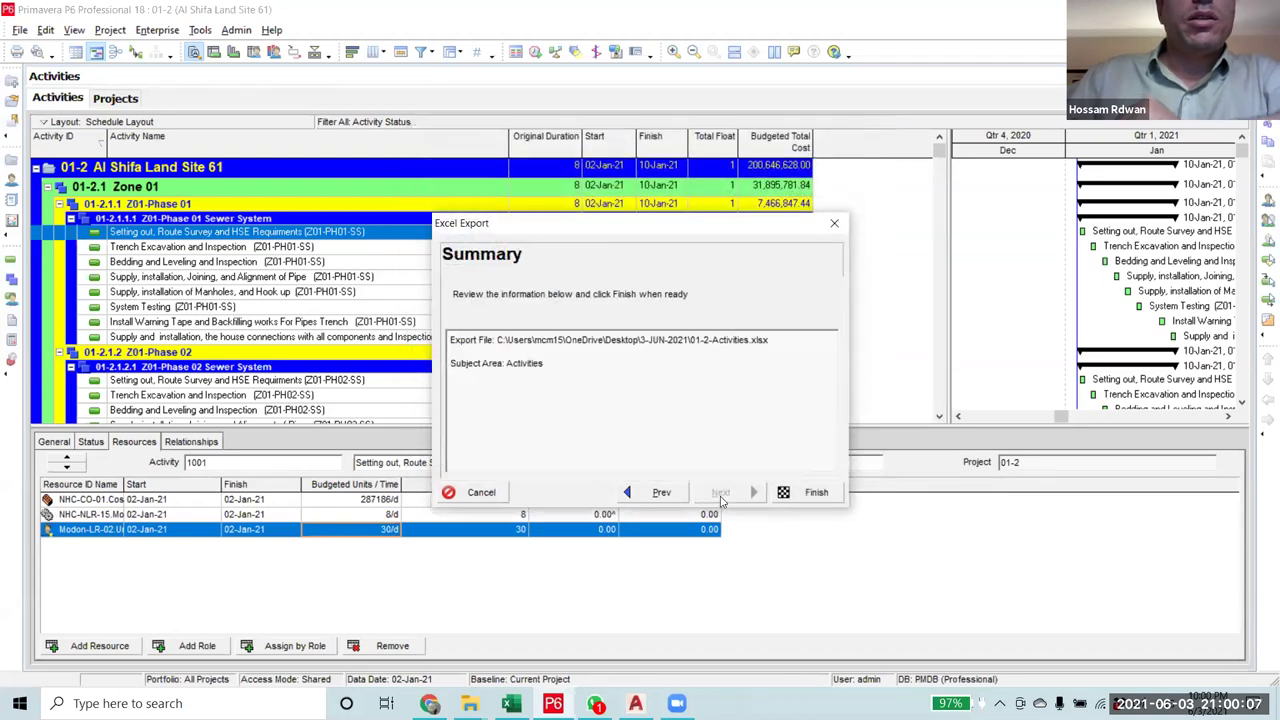
left_click(800, 493)
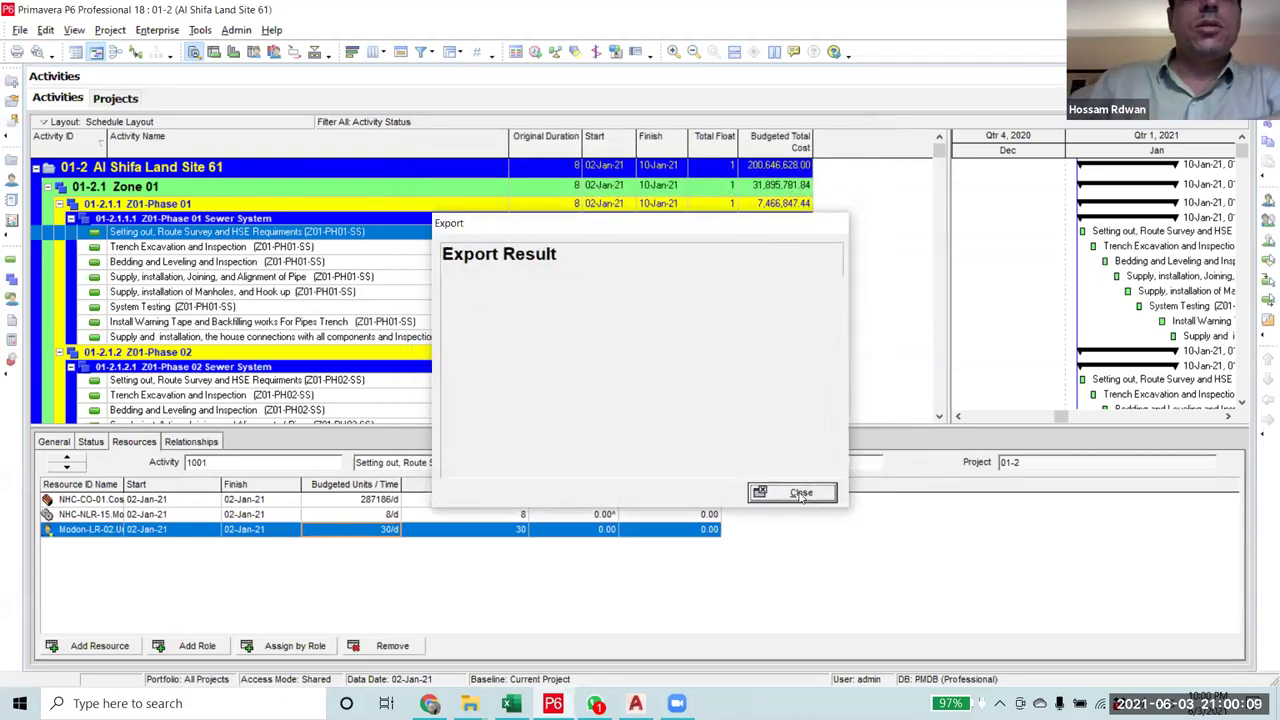
left_click(806, 495)
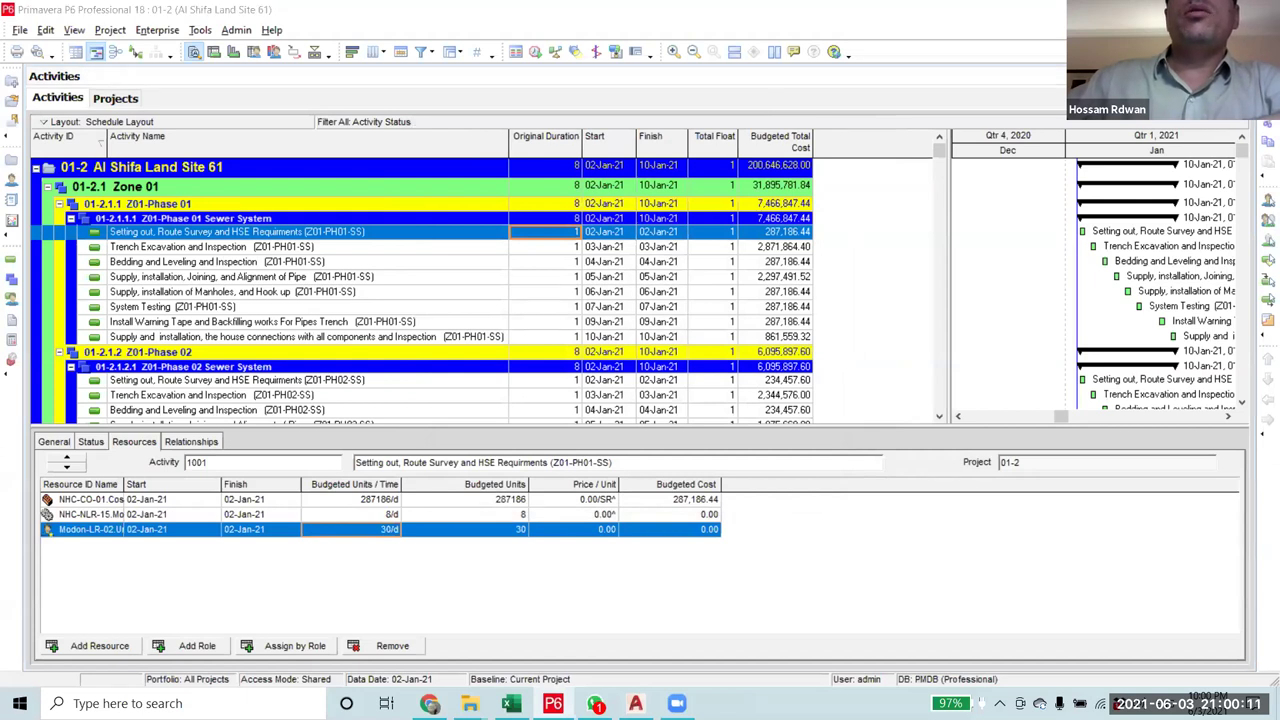
- Open the exported 01-2-Activities.xlsx from the 3-JUN-2021 folder on the Desktop in Excel
key("alt+Tab")
key("alt+Tab")
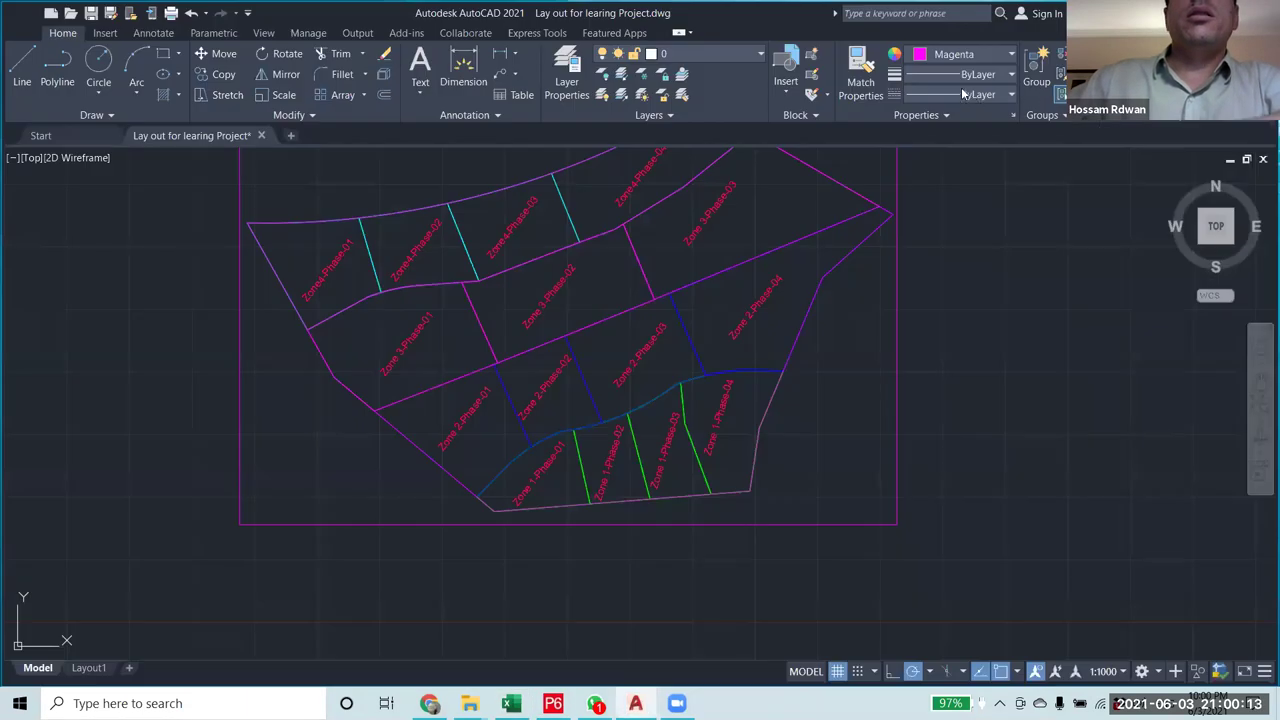
key("super+d")
double_click(94, 620)
left_click(310, 300)
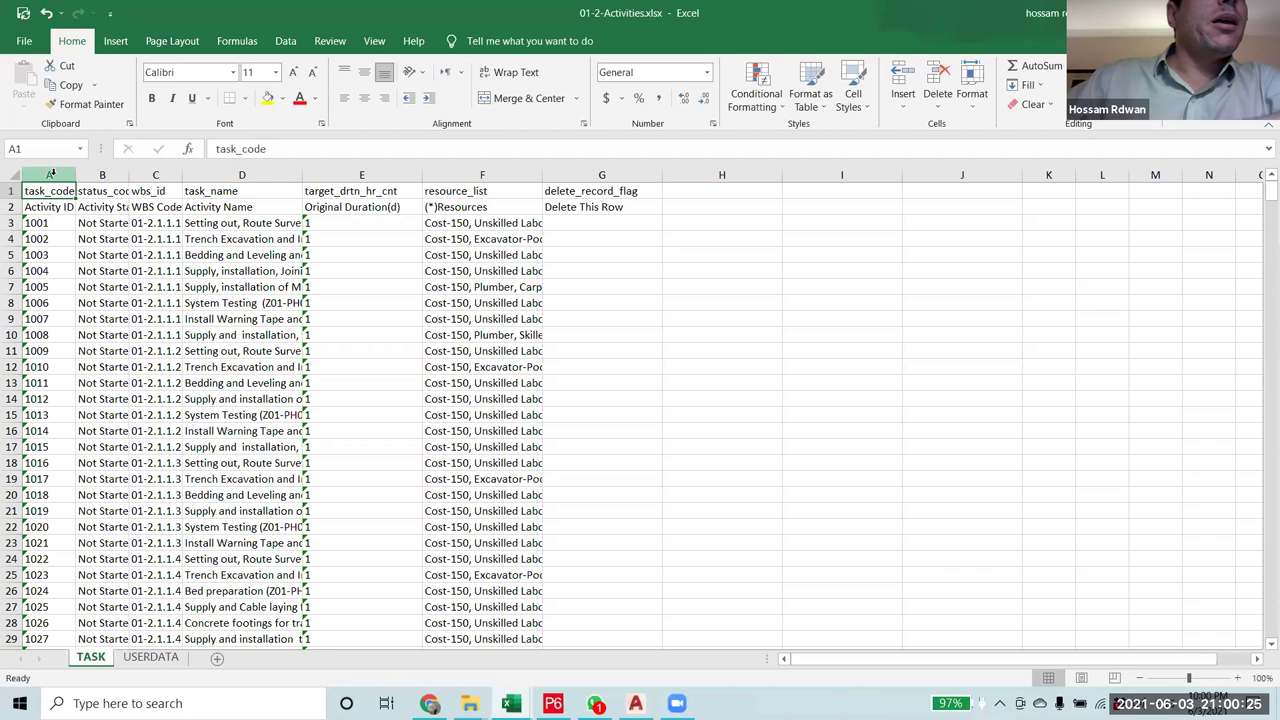
mouse_move(40, 224)
left_mouse_down()
mouse_move(34, 692)
mouse_move(36, 205)
left_mouse_up()
scroll(1257, 286, "up", 9)
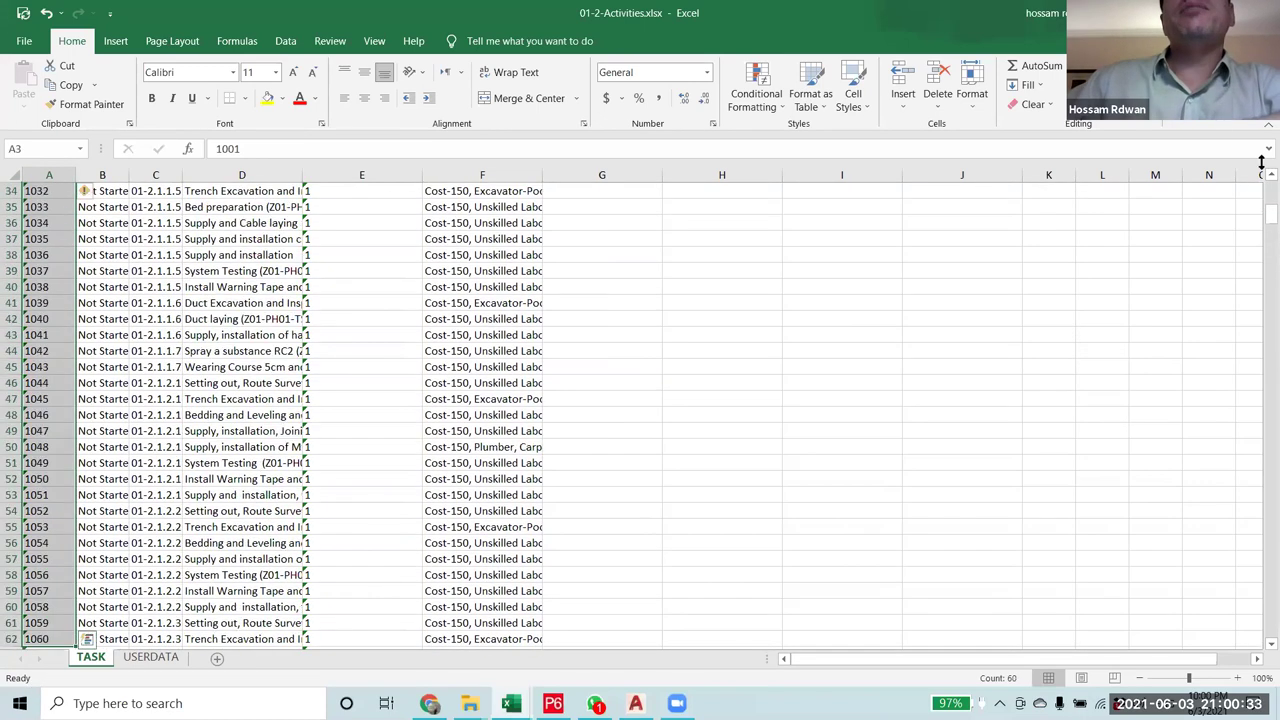
scroll(1257, 286, "up", 8)
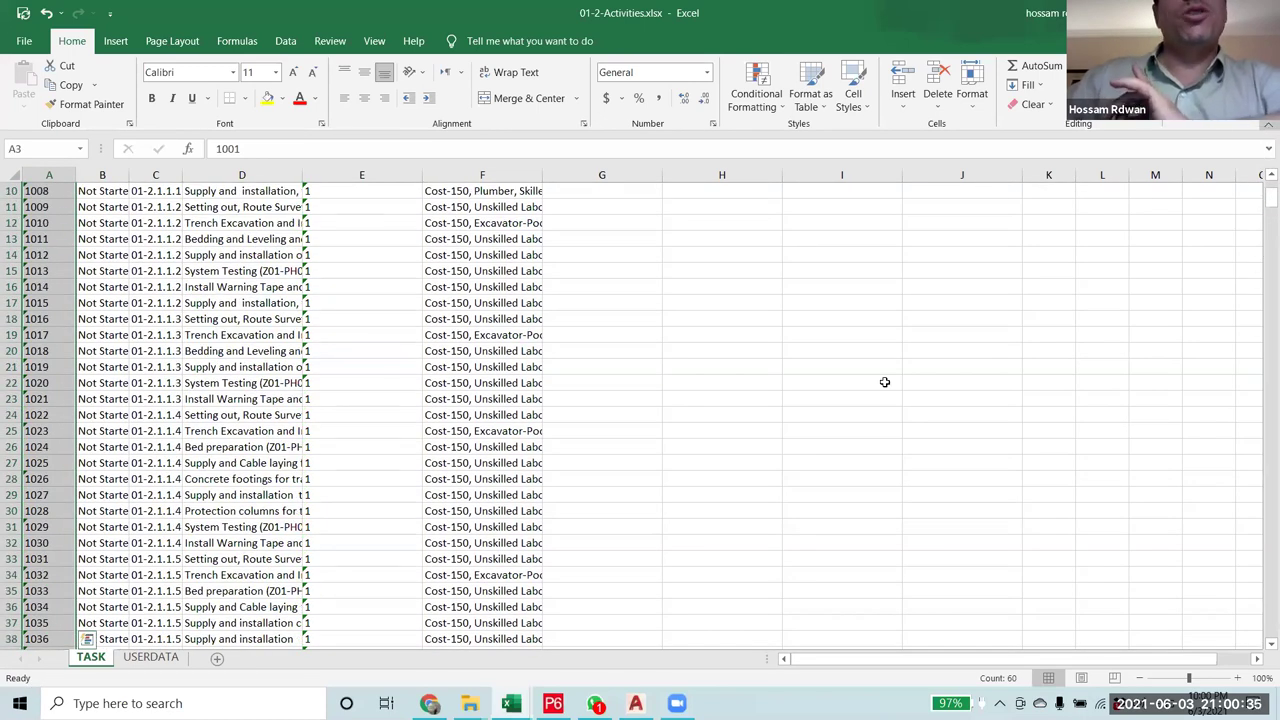
scroll(722, 334, "up", 3)
left_click(722, 287)
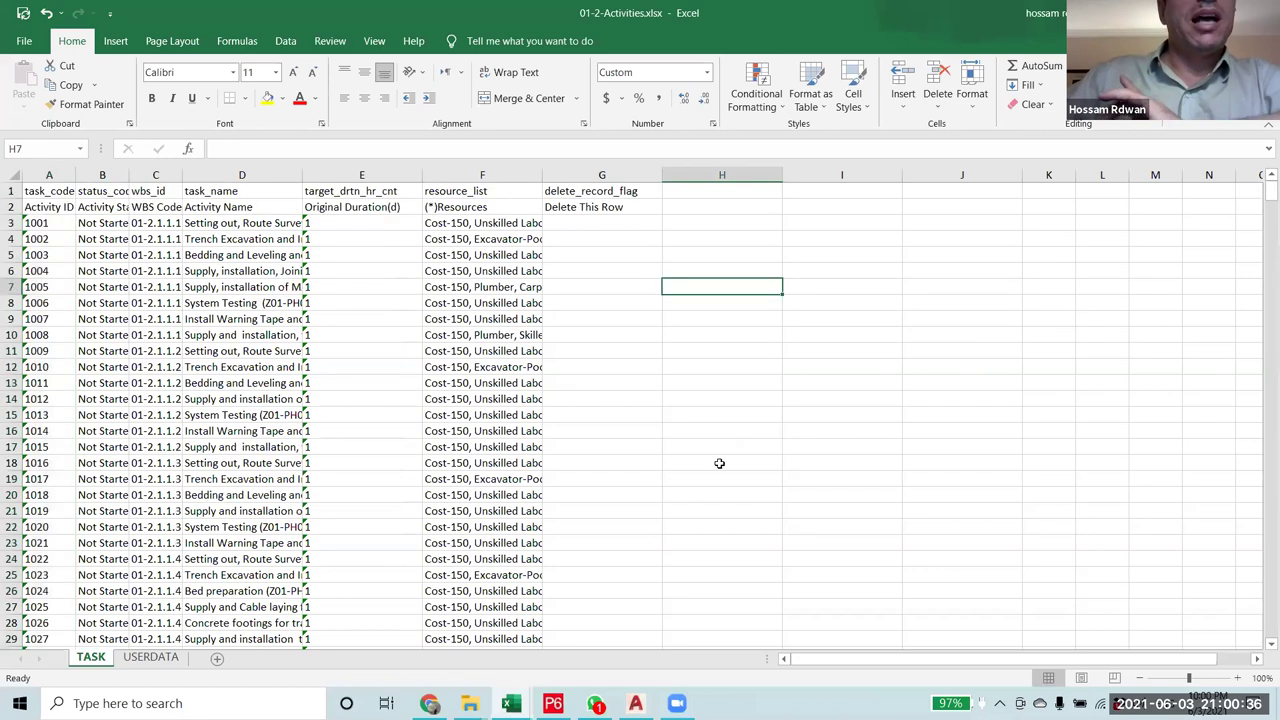
- Copy all Activity IDs from 1001 in A3 down to 1645 on the TASK sheet
left_click(66, 220)
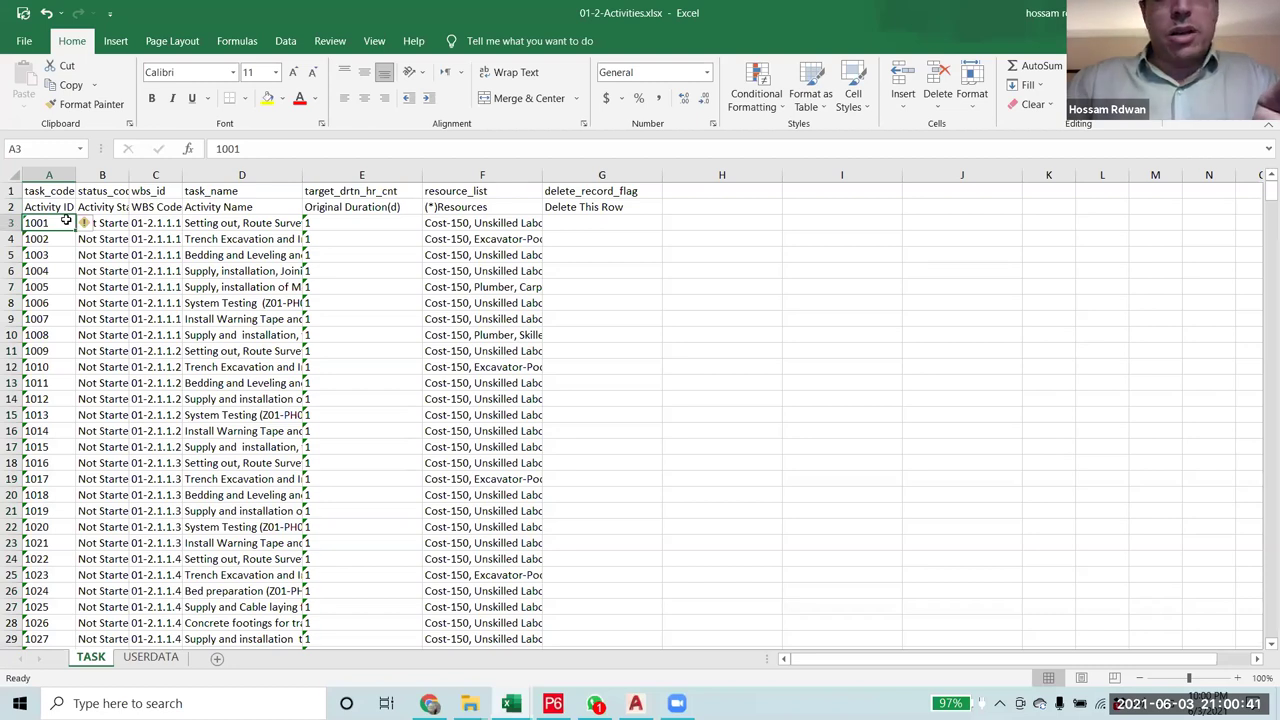
key("ctrl+shift+Down")
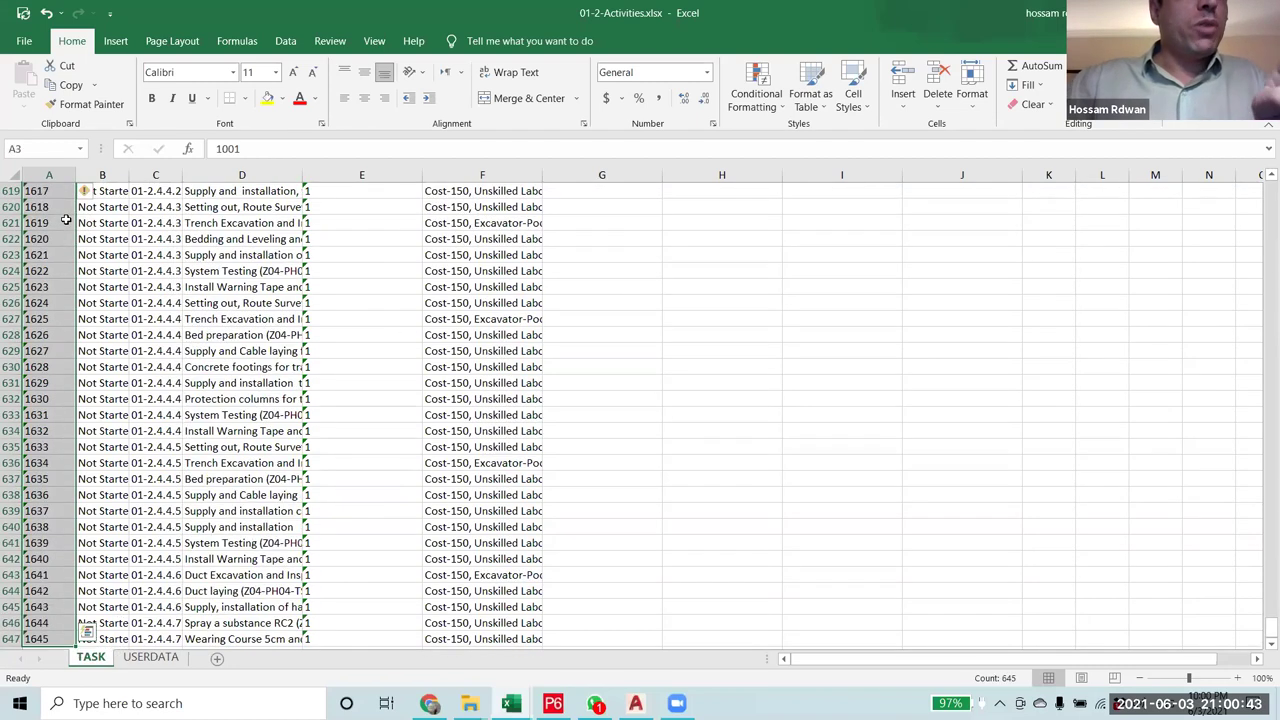
key("ctrl+c")
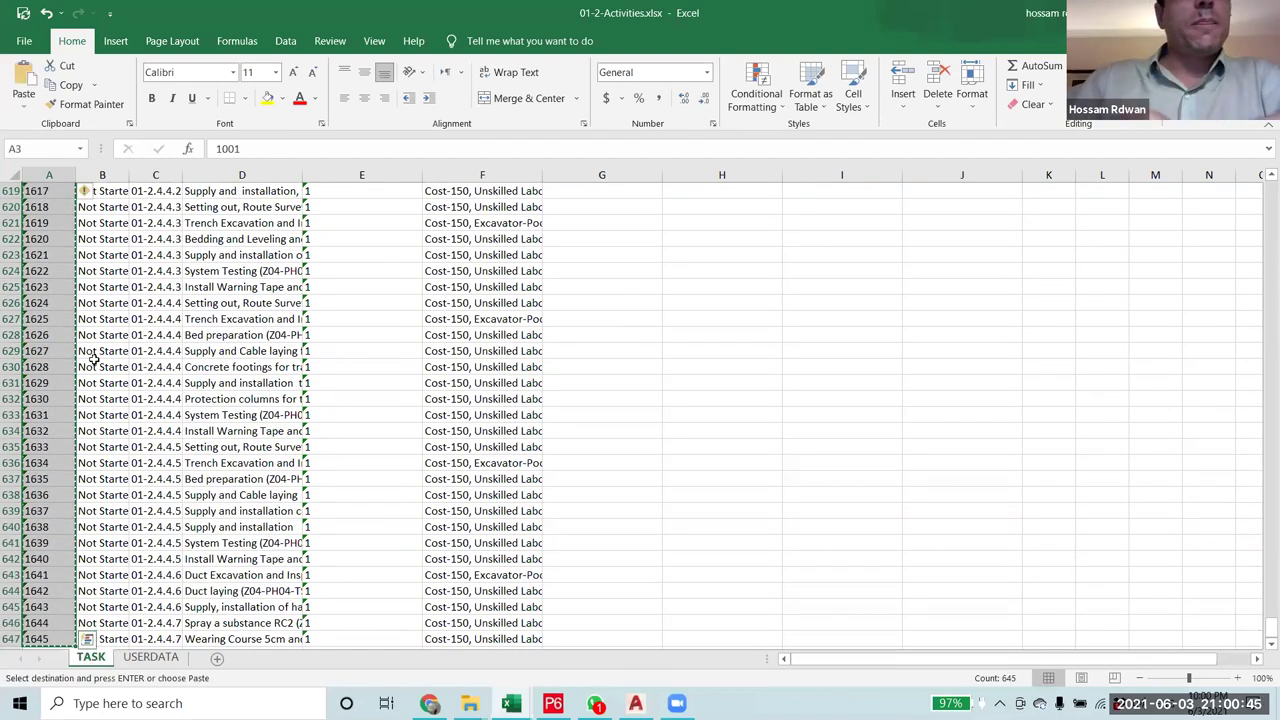
- Paste the copied Activity IDs into Sheet1 of the Al Shifa Land Site 61 workbook, starting at C1
left_click(510, 703)
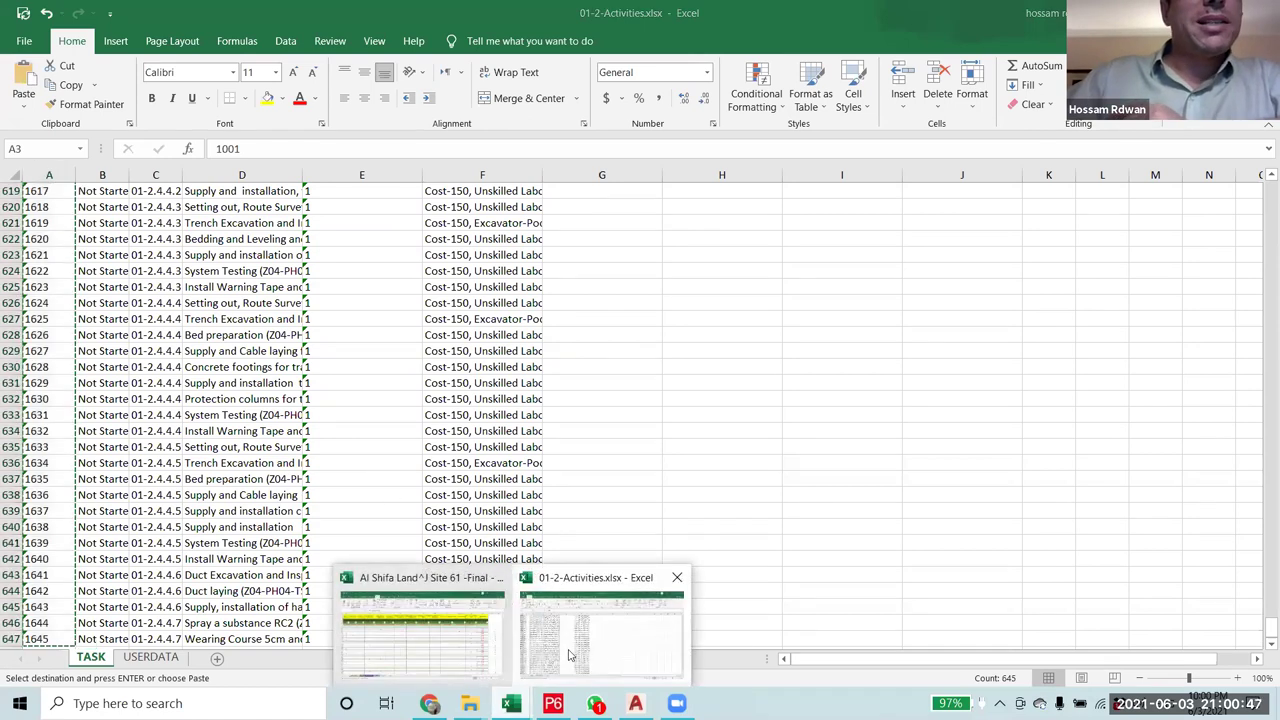
left_click(467, 657)
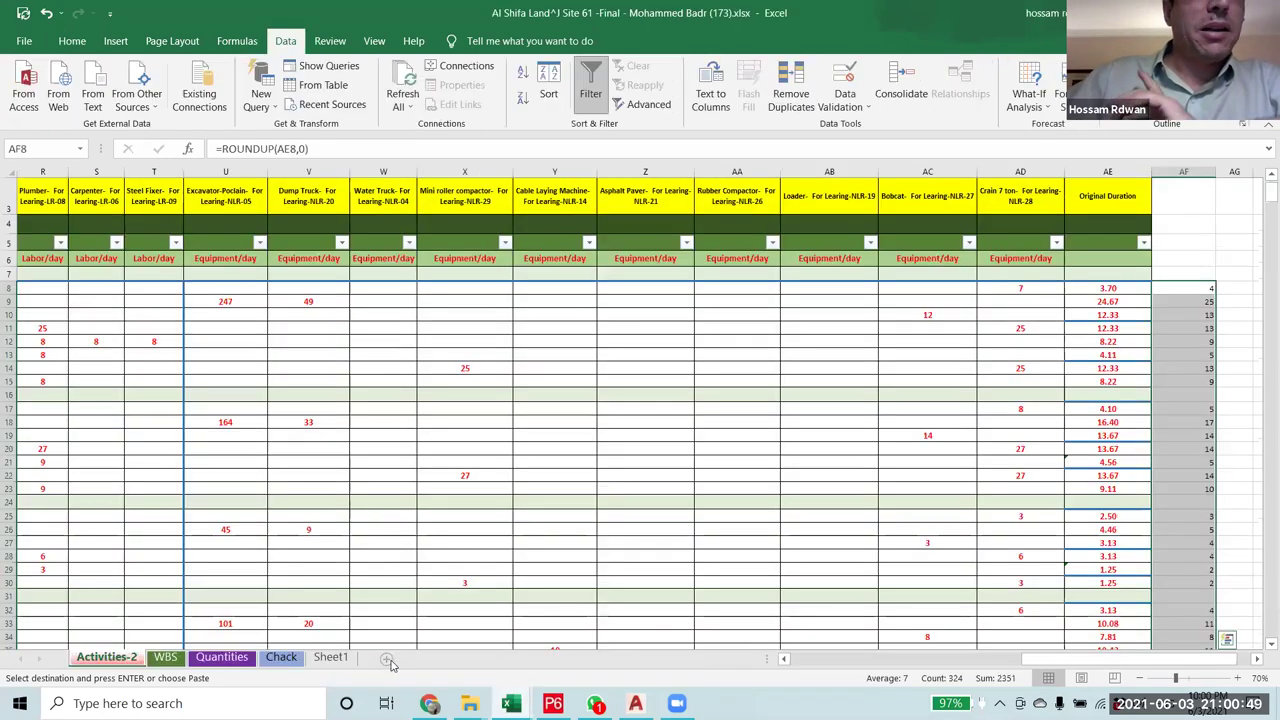
left_click(333, 657)
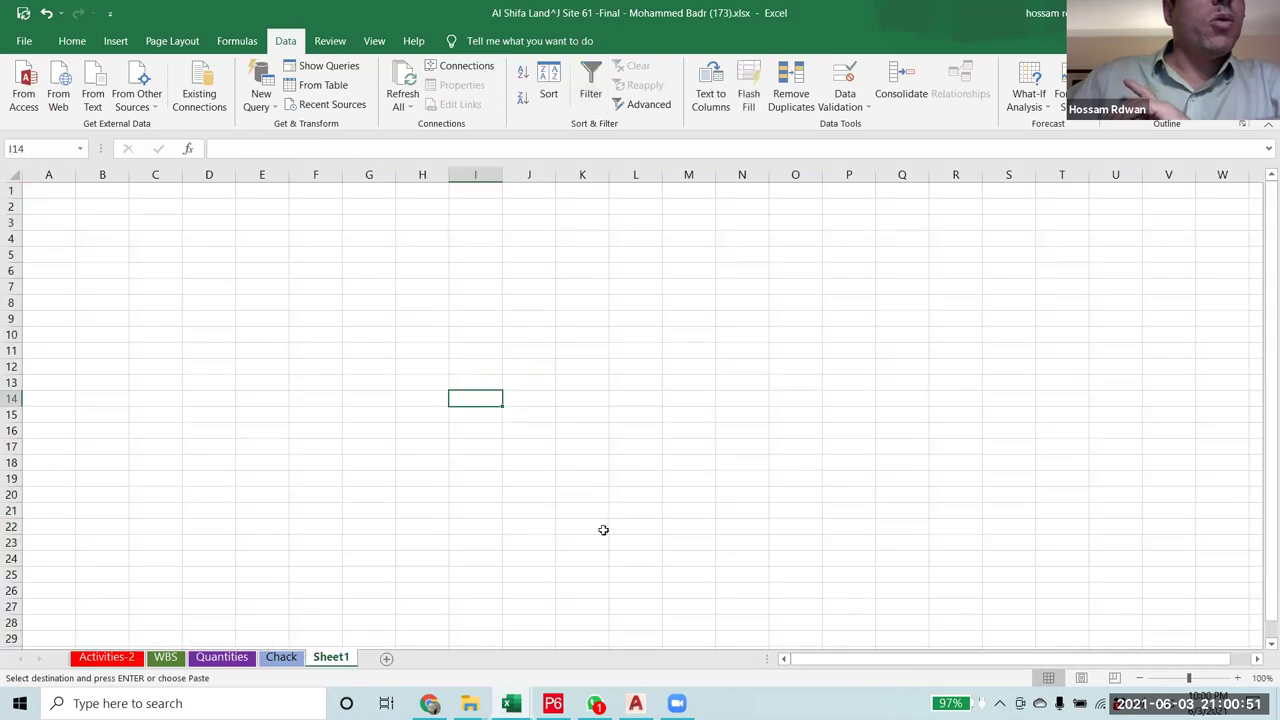
left_click(144, 190)
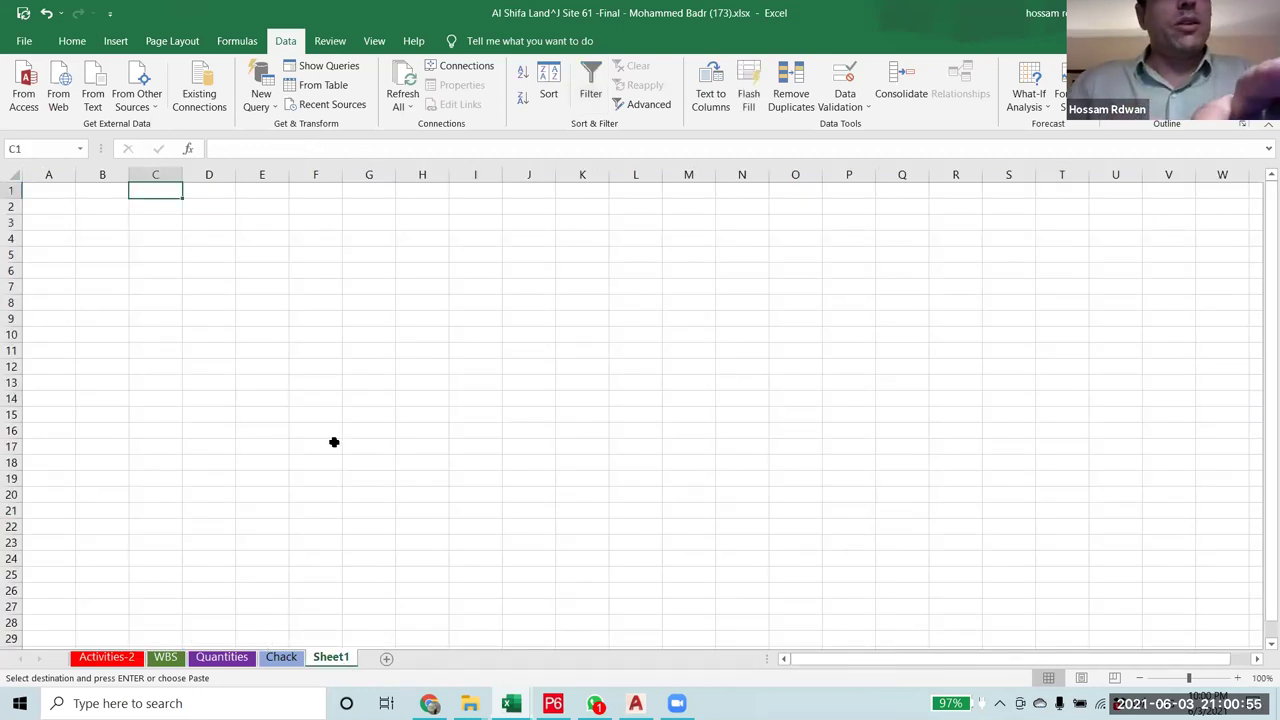
key("ctrl+v")
left_click(360, 365)
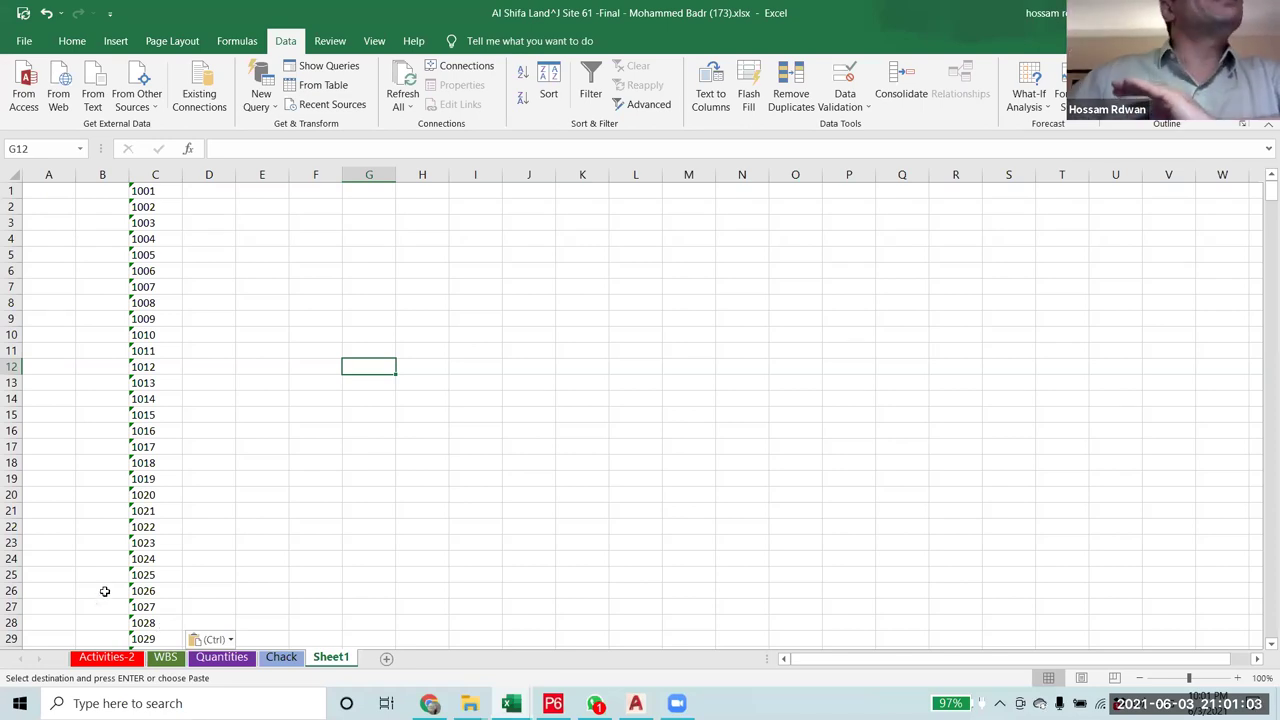
- Enter 1001 in B1 and 1002 in B2 of Sheet1, flash-fill column B, and compare it with the pasted IDs down to row 645
left_click(87, 191)
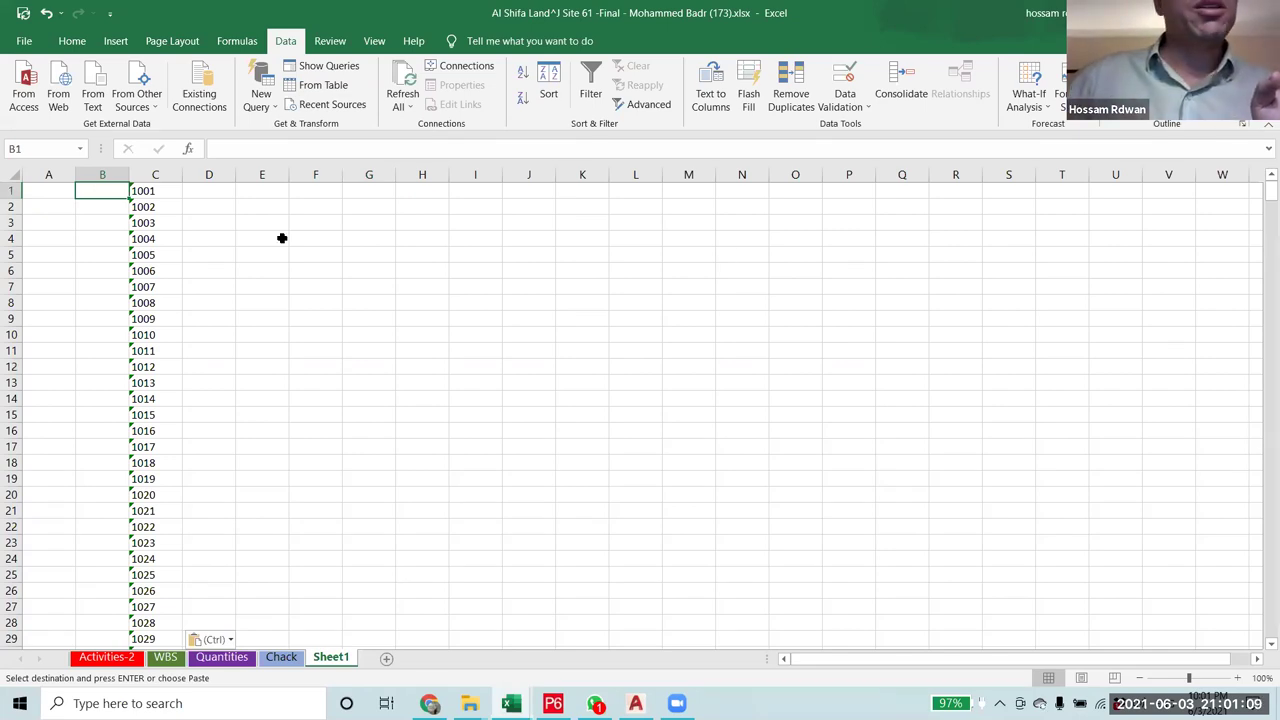
type("1001")
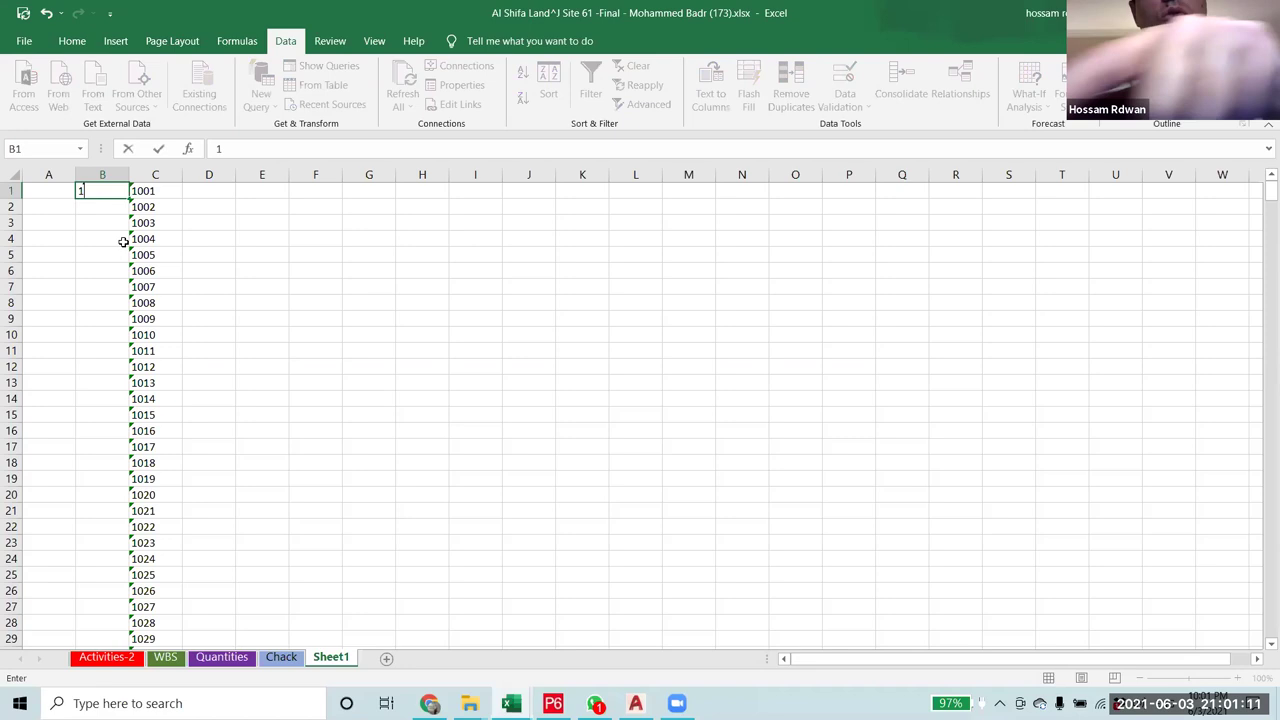
left_click(91, 206)
type("1002")
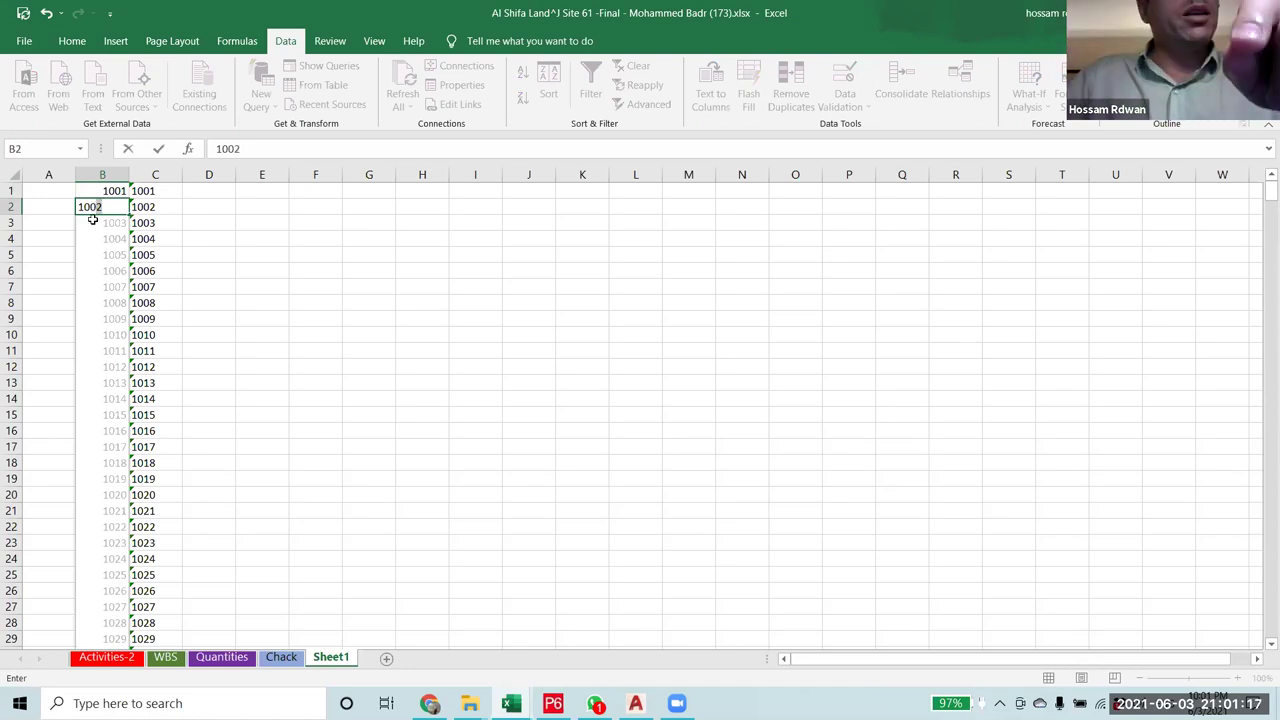
left_click(87, 236)
left_click(523, 448)
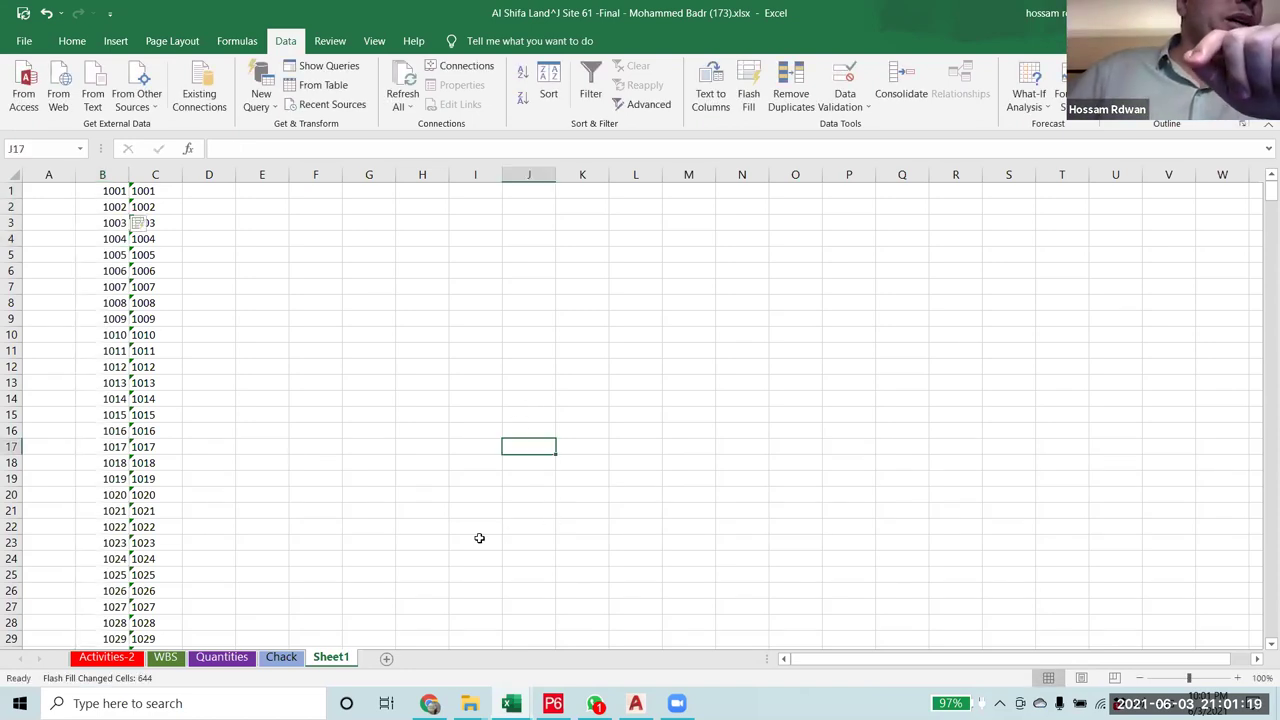
scroll(375, 482, "down", 20)
scroll(344, 519, "down", 20)
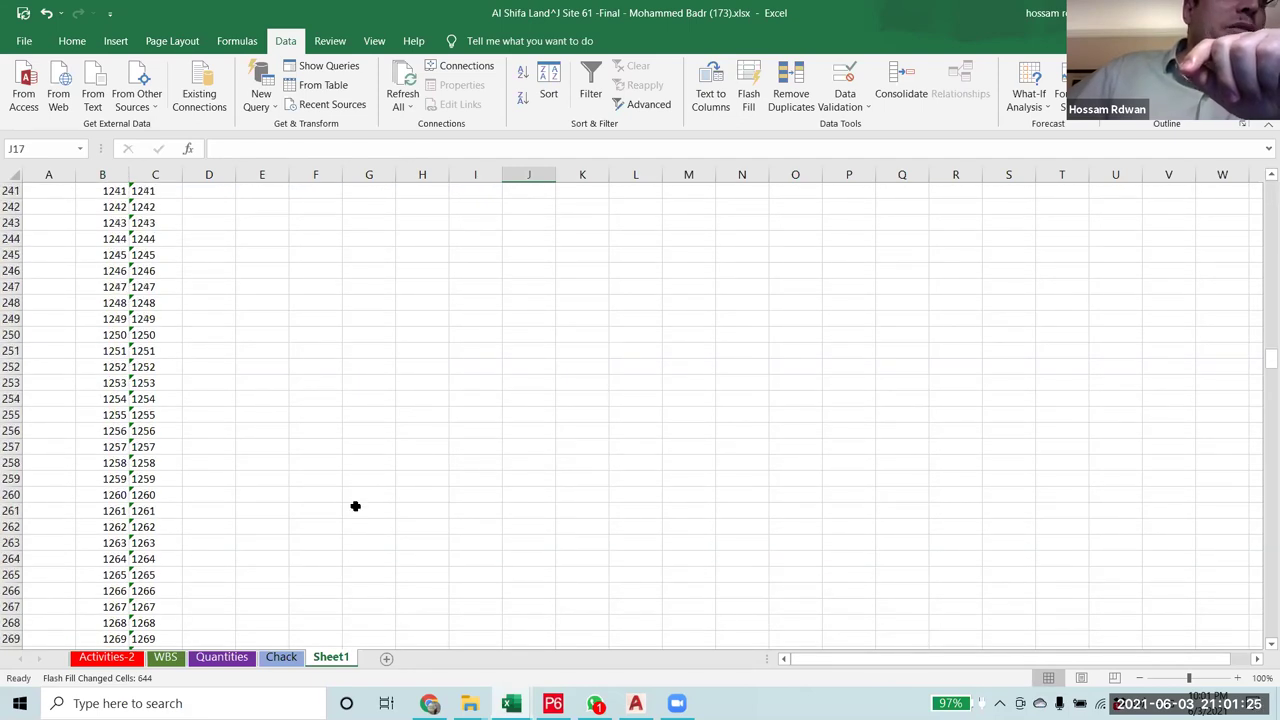
scroll(1260, 440, "down", 20)
left_click_drag(1262, 428, 1263, 692)
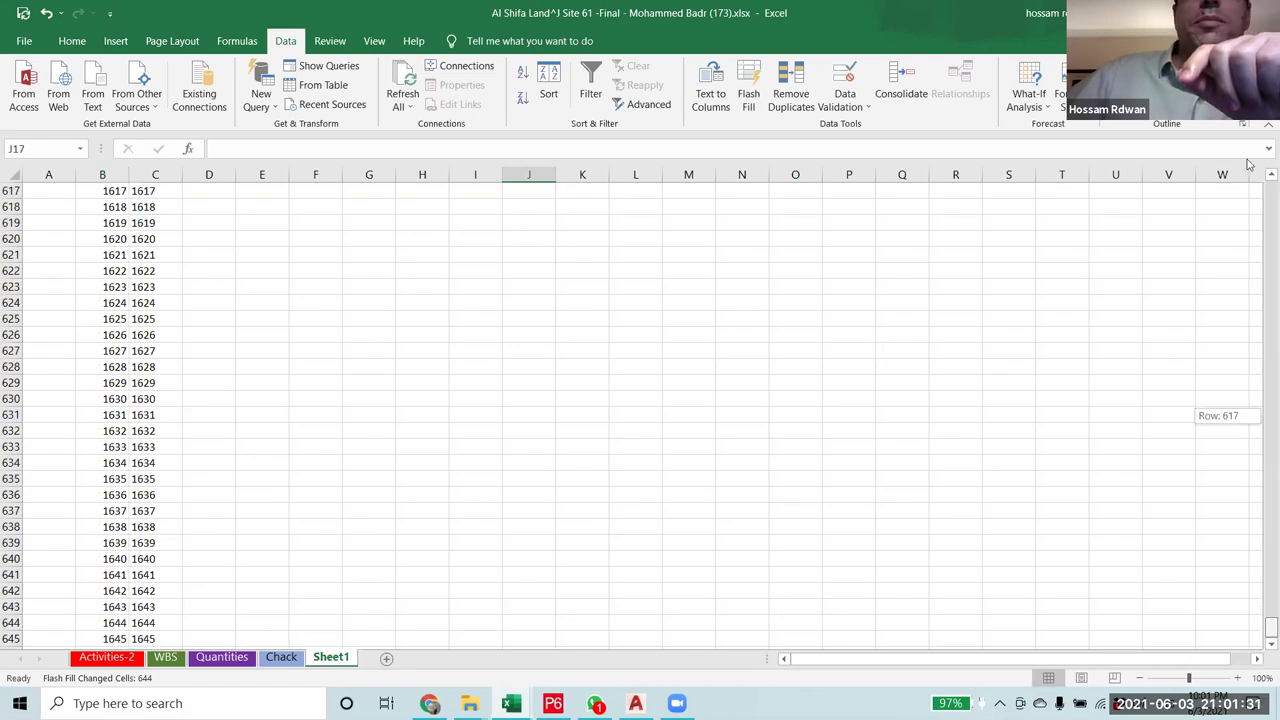
key("ctrl+BackSpace")
- Enter the check formula =B1-C1 in A1 and fill it down beside all the Activity IDs
left_click(56, 188)
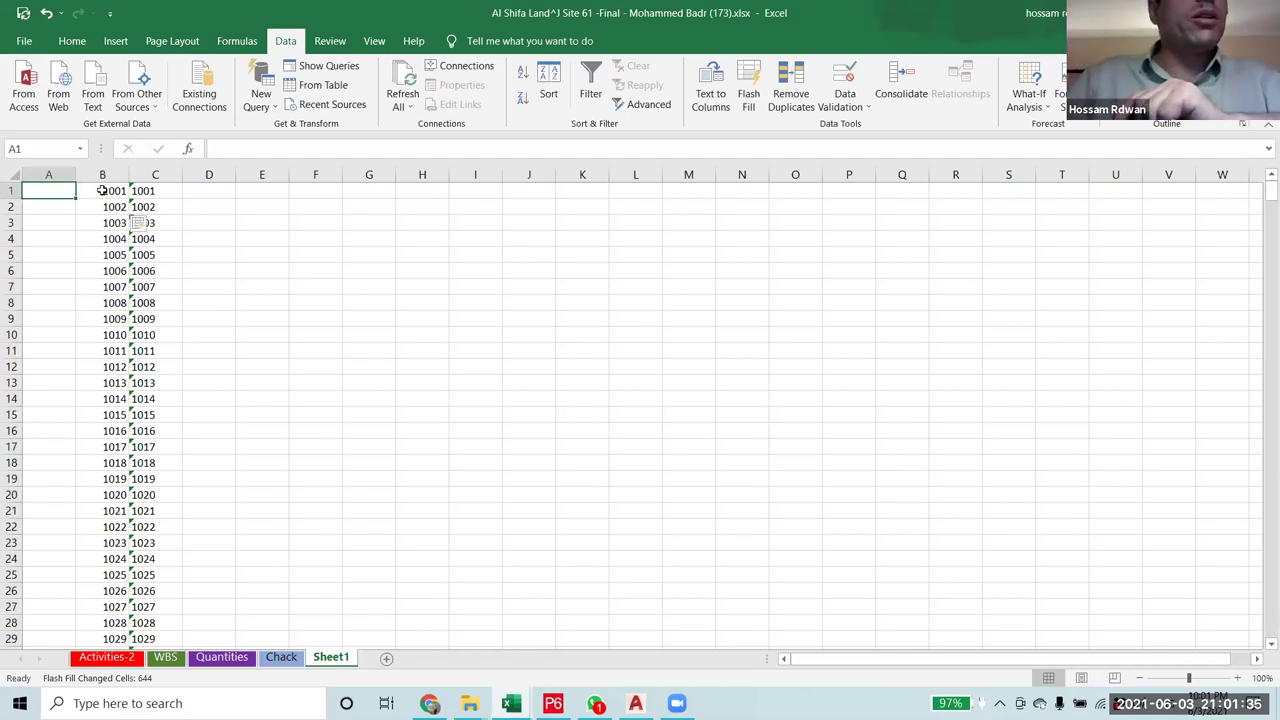
type("=")
left_click(101, 191)
type("-")
left_click(148, 190)
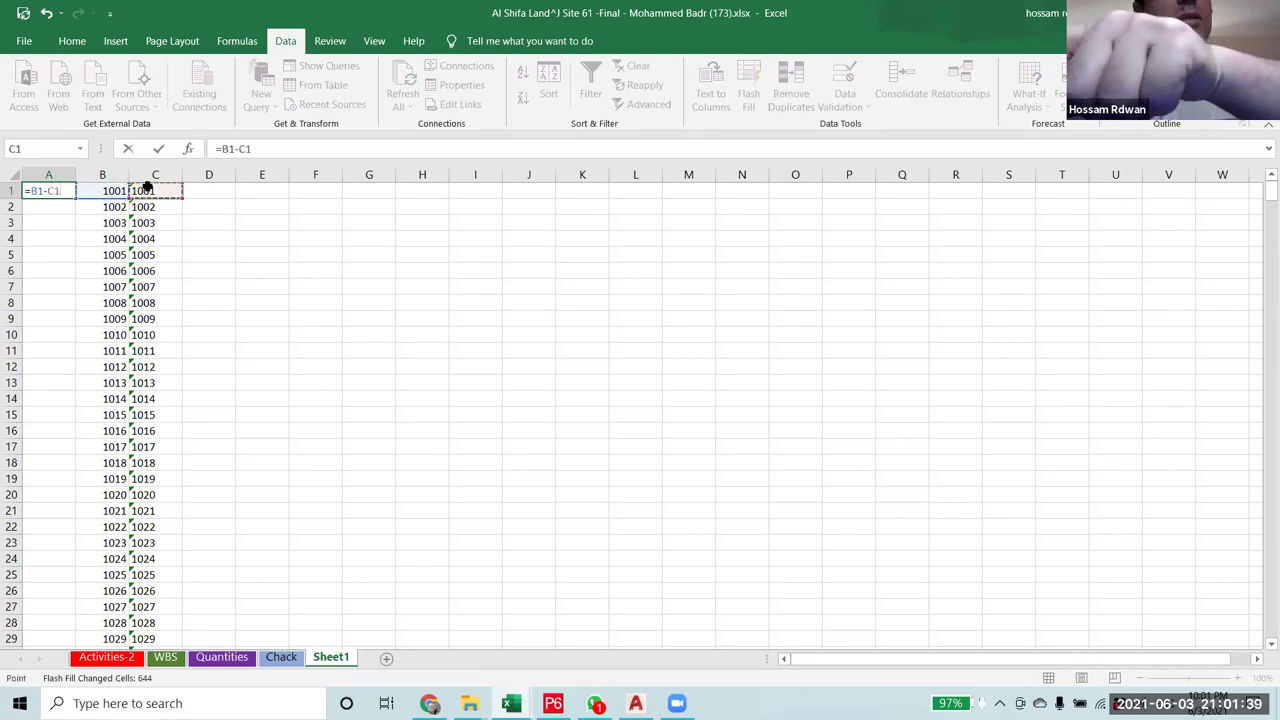
key("Return")
left_click(67, 191)
double_click(76, 198)
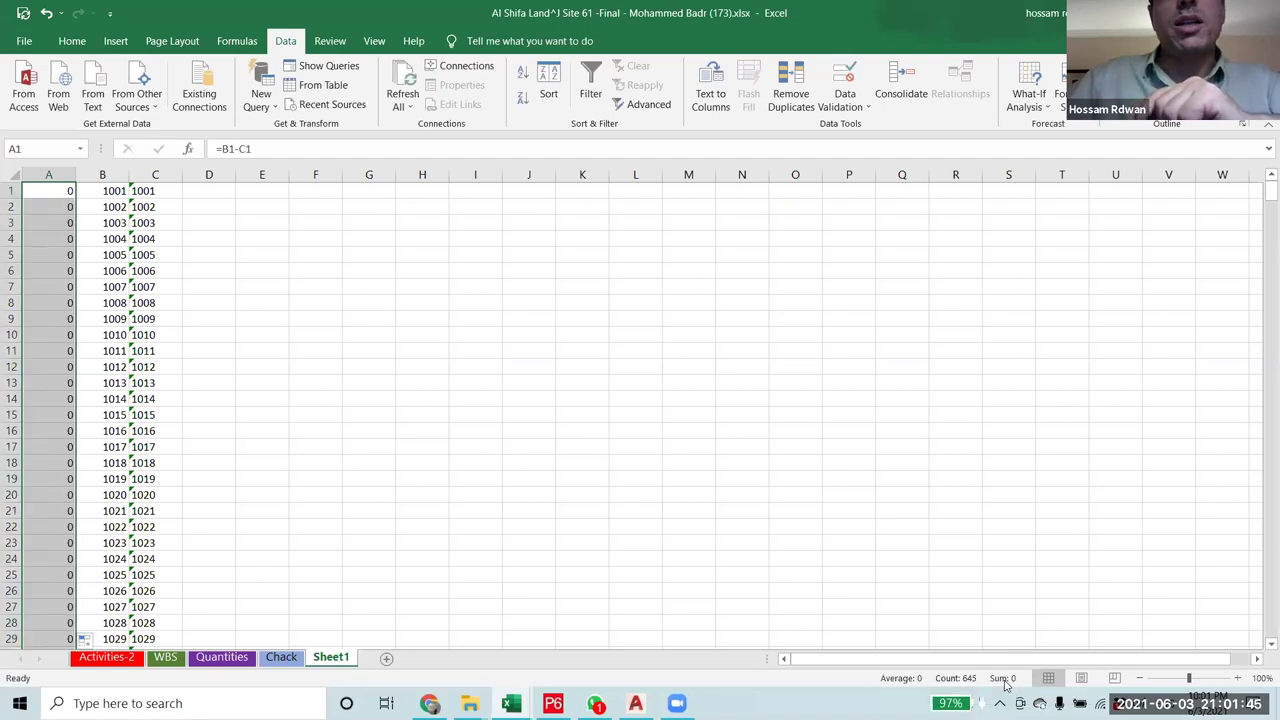
left_click(568, 492)
left_click_drag(166, 190, 171, 278)
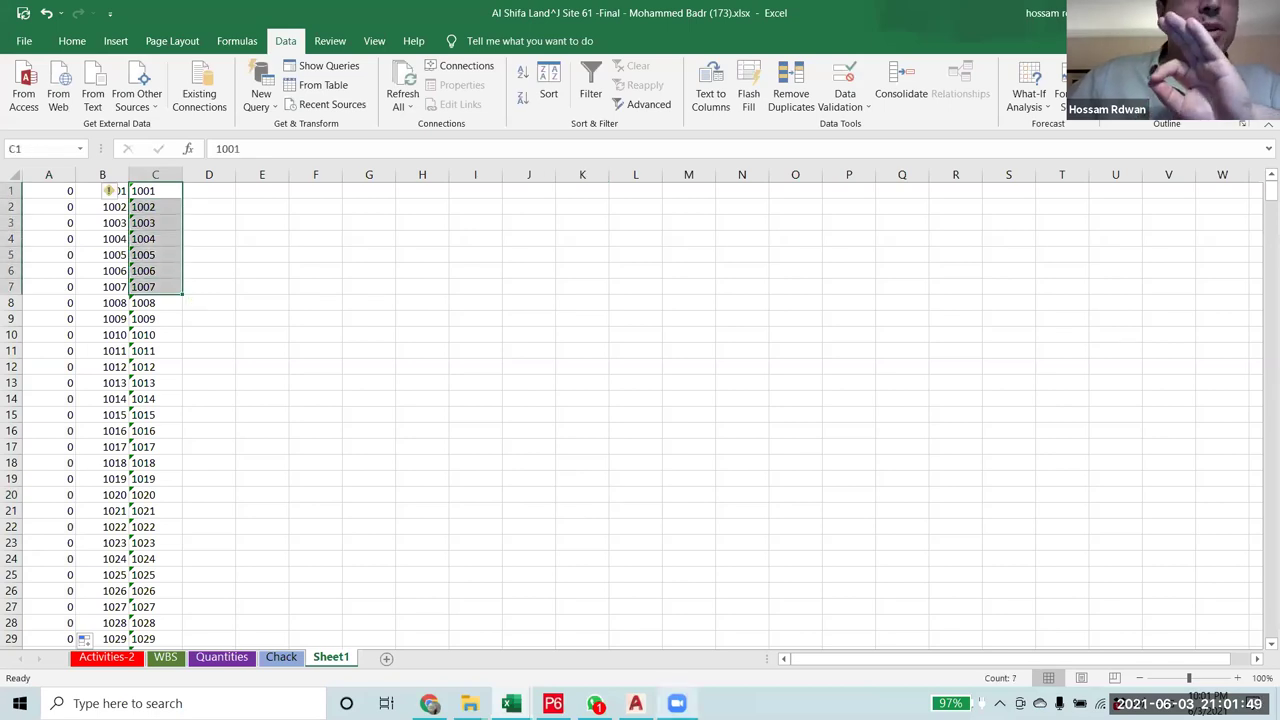
- Switch to 01-2-Activities.xlsx and examine the TASK sheet's Activity IDs and Original Duration column back up to the header rows
mouse_move(511, 703)
left_click(623, 650)
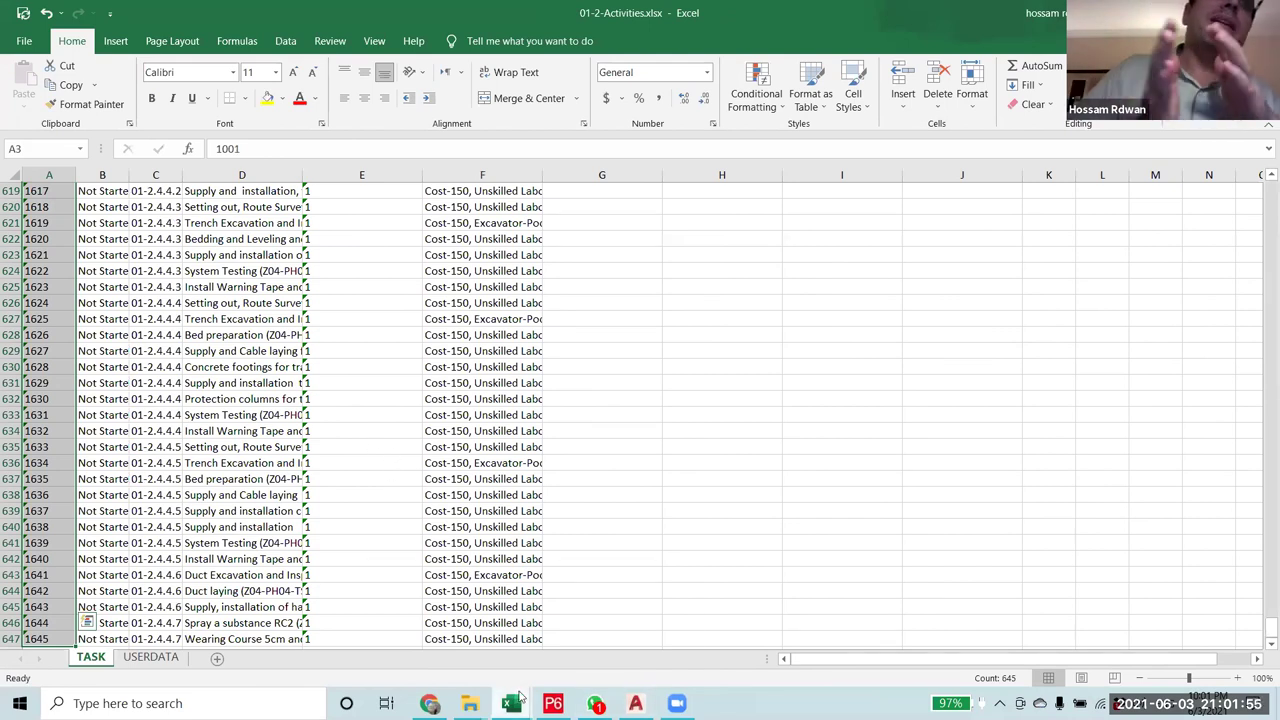
mouse_move(519, 698)
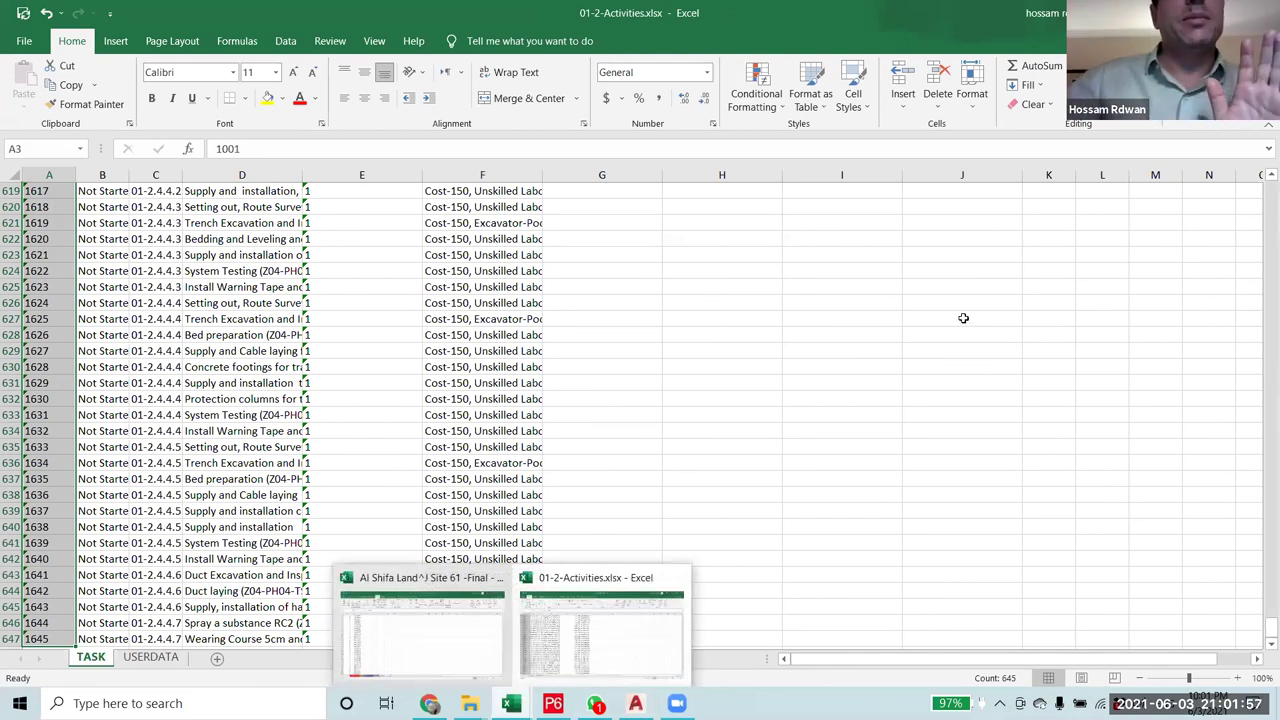
left_click(914, 477)
scroll(914, 430, "up", 15)
scroll(1263, 277, "up", 8)
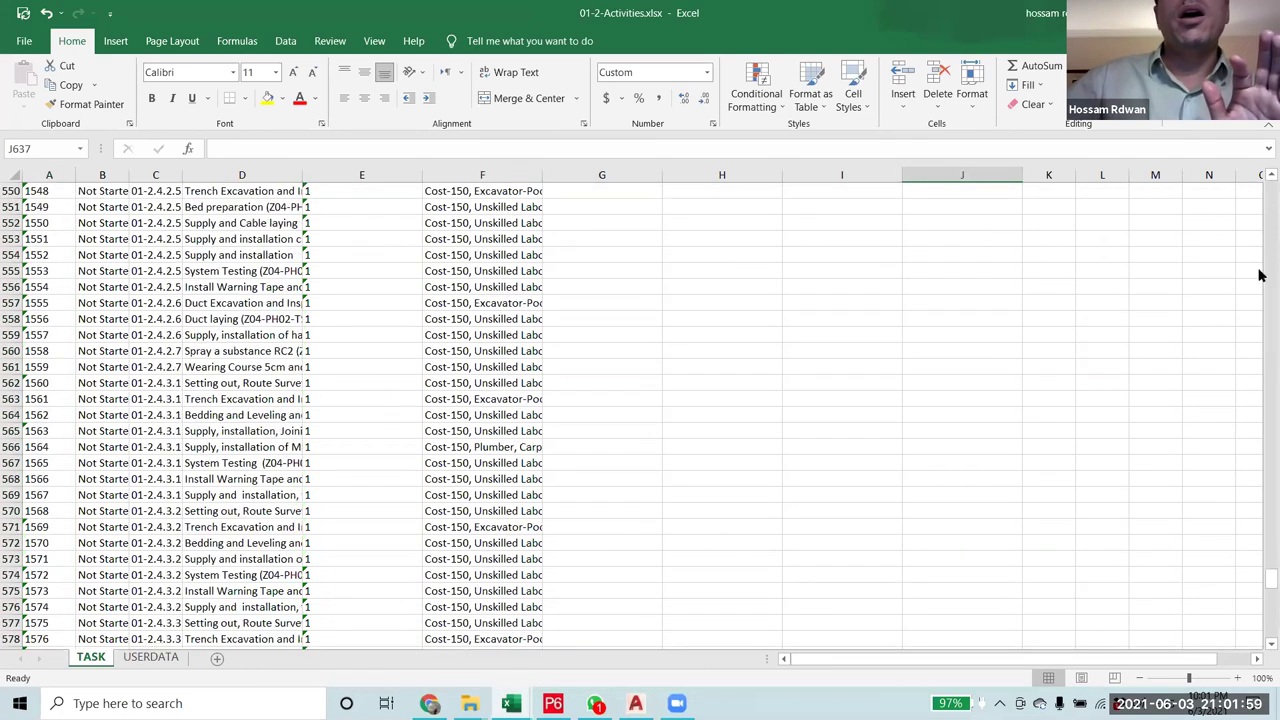
left_click_drag(1263, 528, 1263, 173)
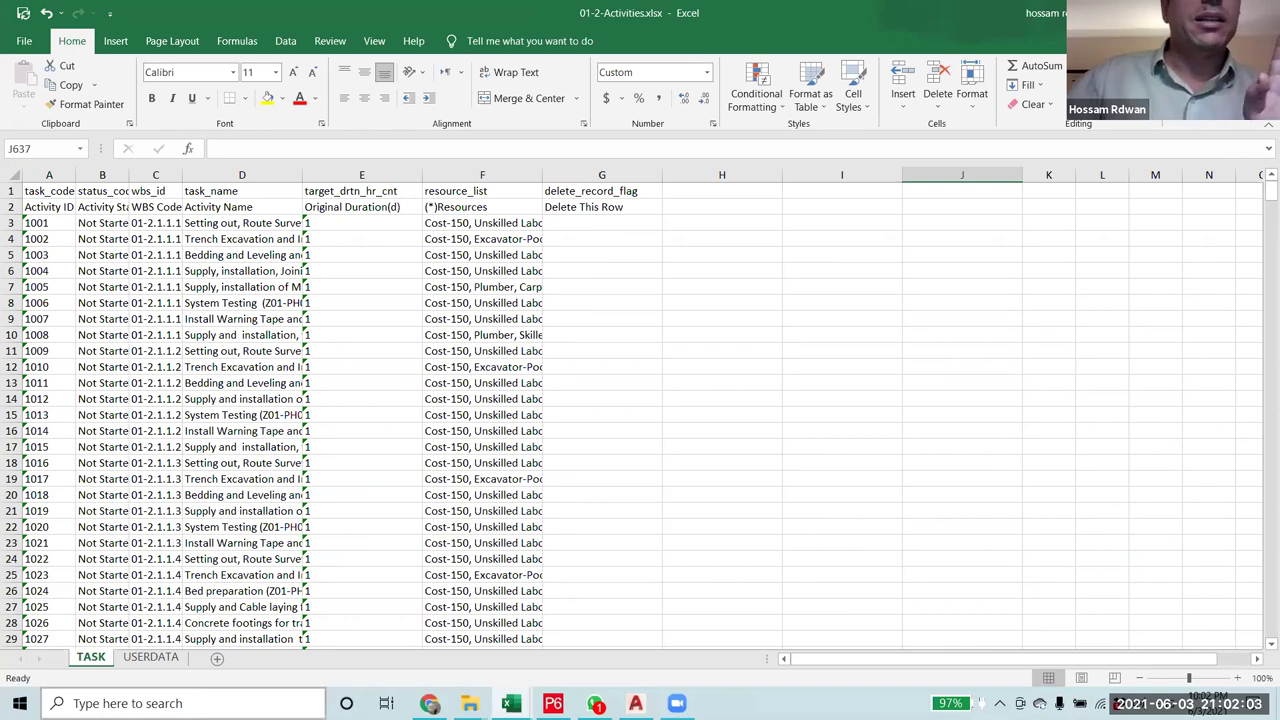
- In the Al Shifa Land Site 61 workbook, filter Activities-2 by Activity Name to show only rows with an activity name
mouse_move(511, 703)
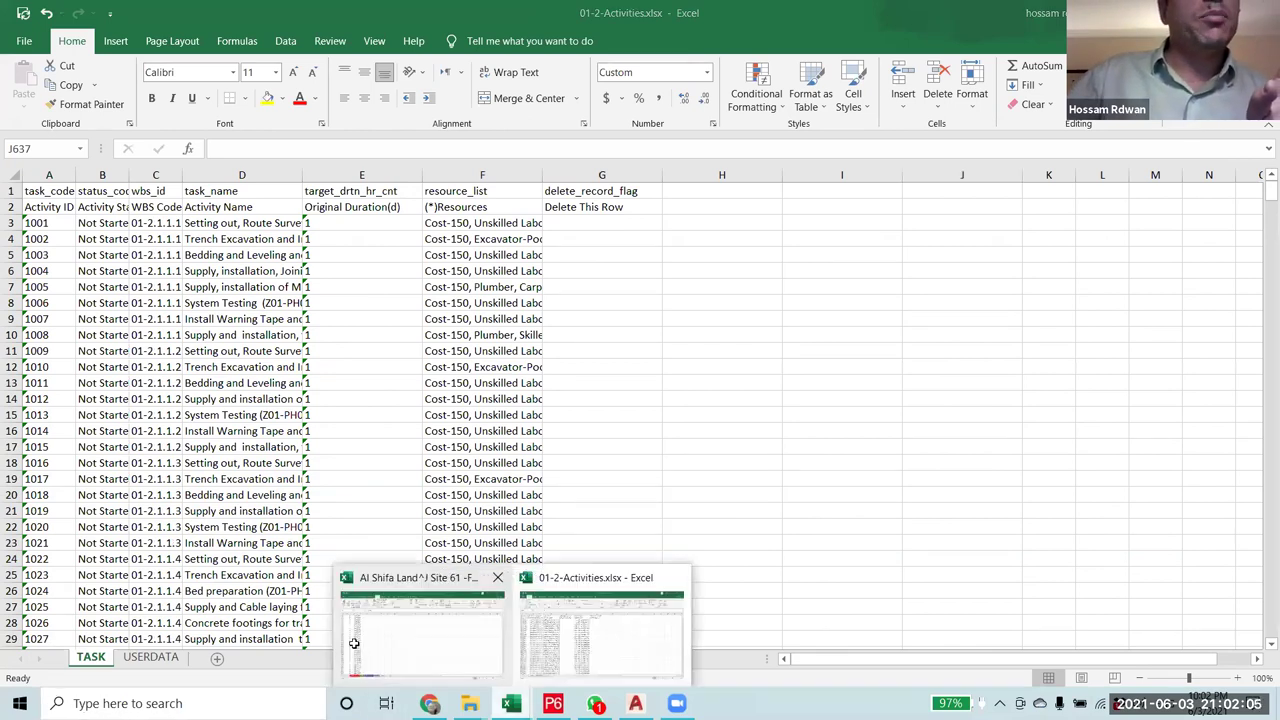
left_click(354, 643)
left_click(107, 657)
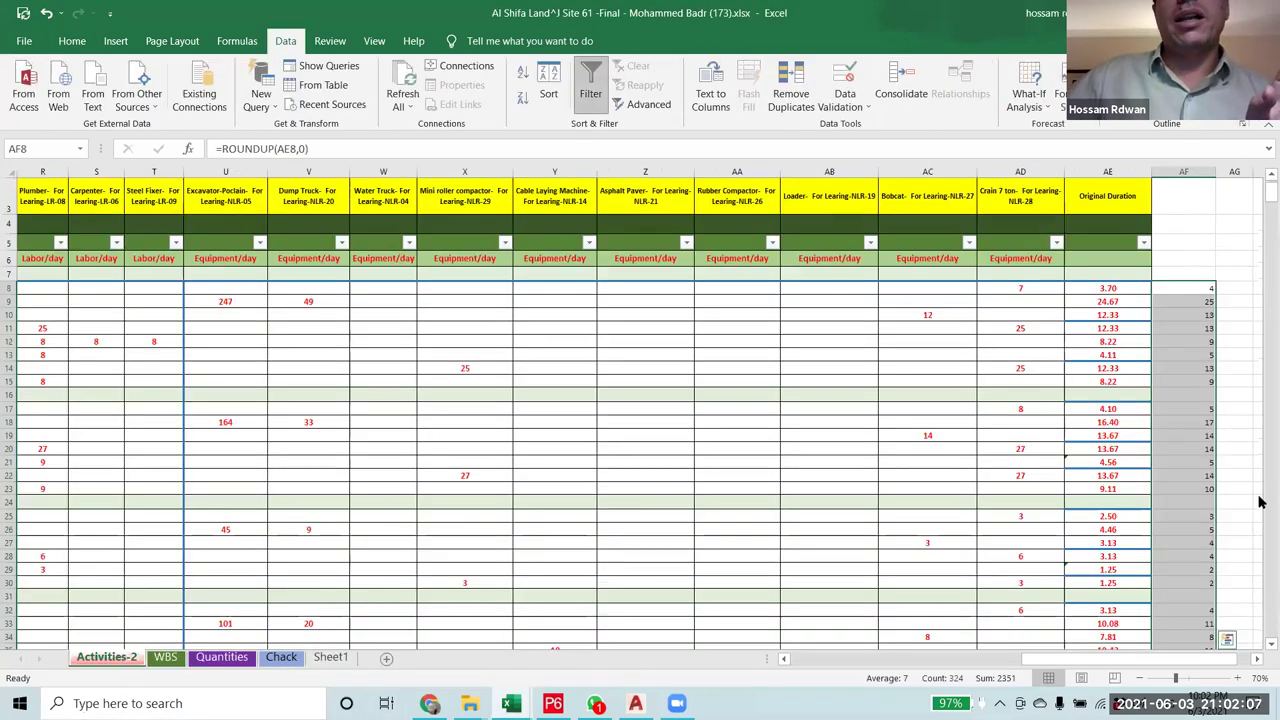
left_click_drag(1211, 288, 1211, 408)
left_click_drag(1108, 660, 885, 662)
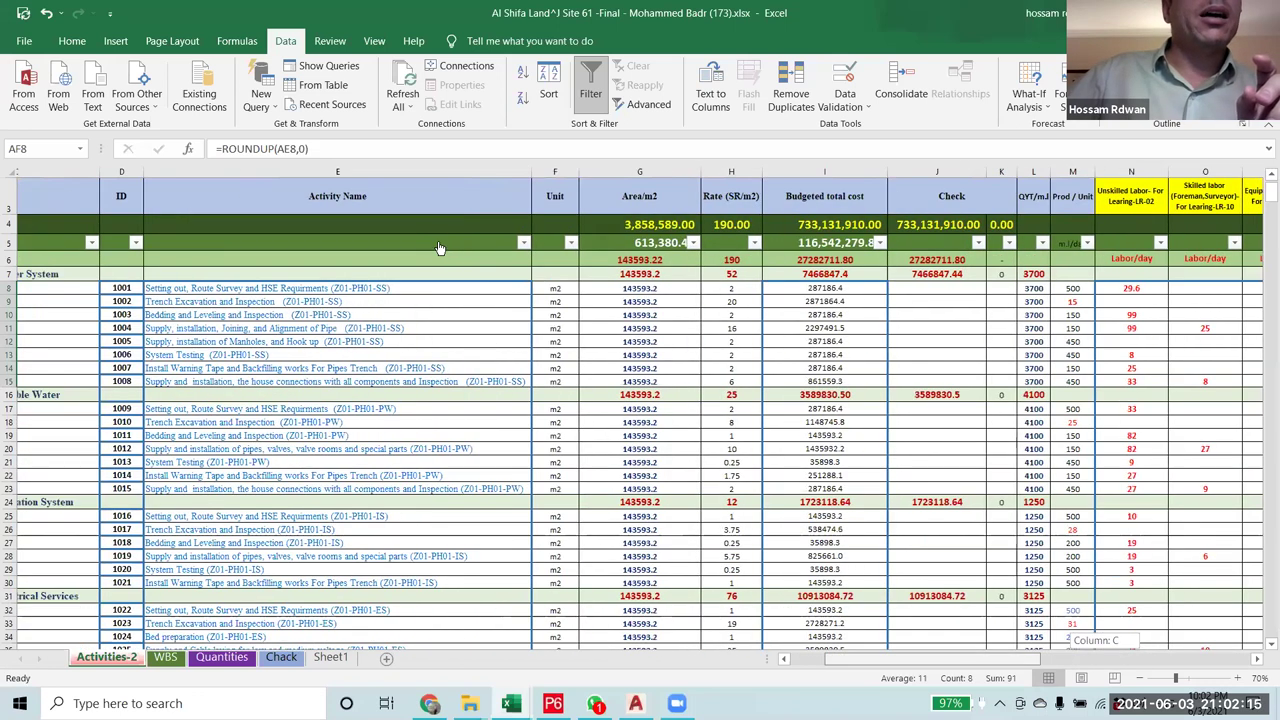
left_click(441, 243)
scroll(510, 480, "down", 10)
left_click(503, 530)
left_click(556, 584)
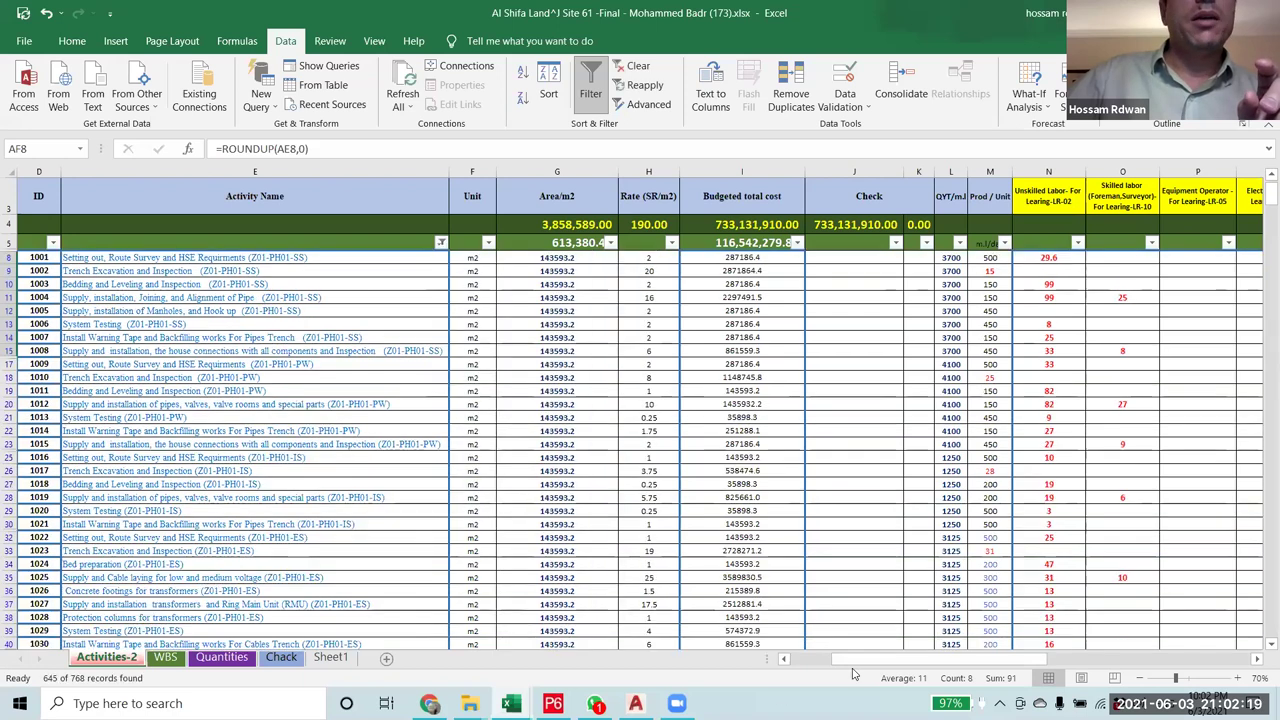
- Copy the filtered rounded-up durations from AF8 down to AF773 on the Activities-2 sheet
scroll(1134, 254, "right", 10)
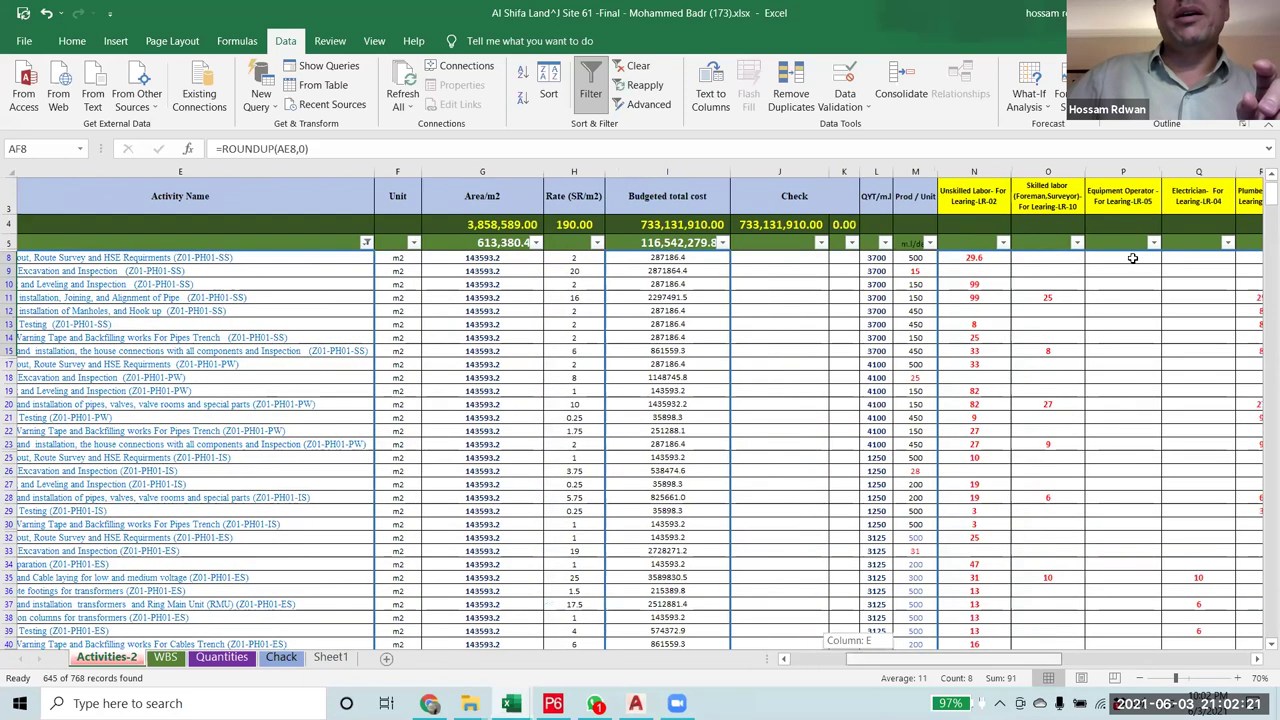
left_click_drag(1132, 257, 1155, 636)
left_click(1147, 258)
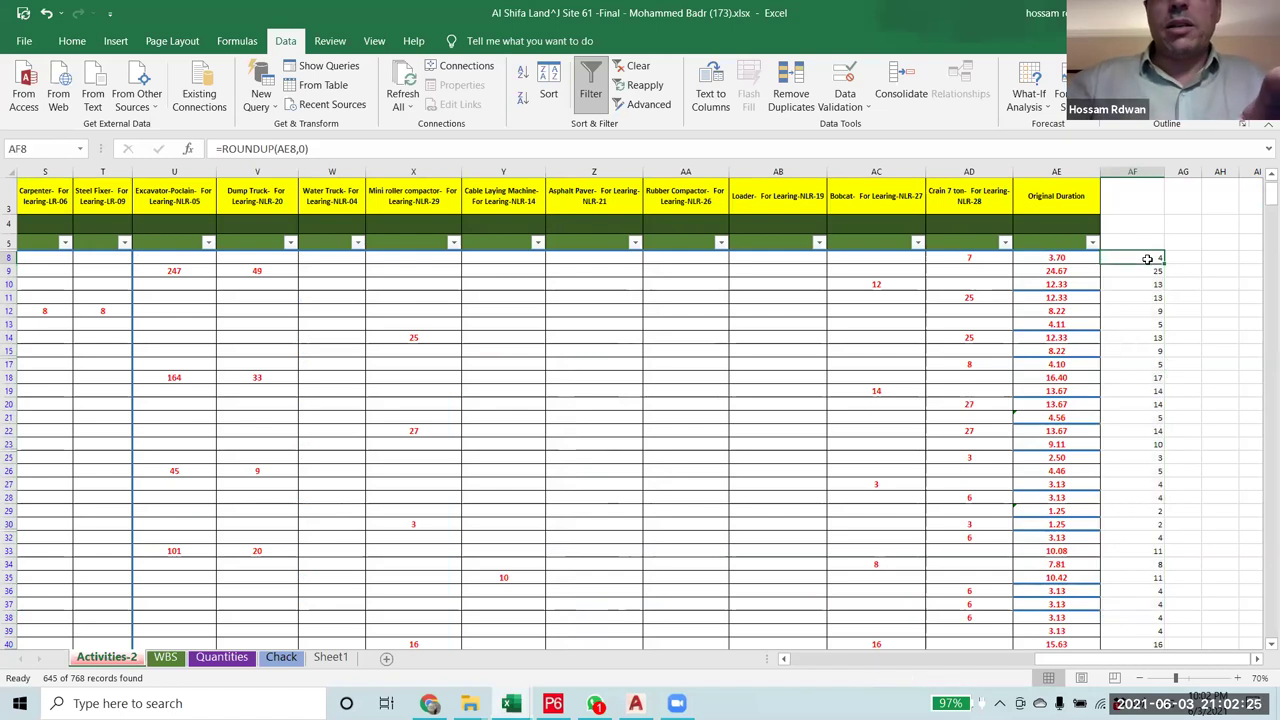
key("ctrl+shift+Down")
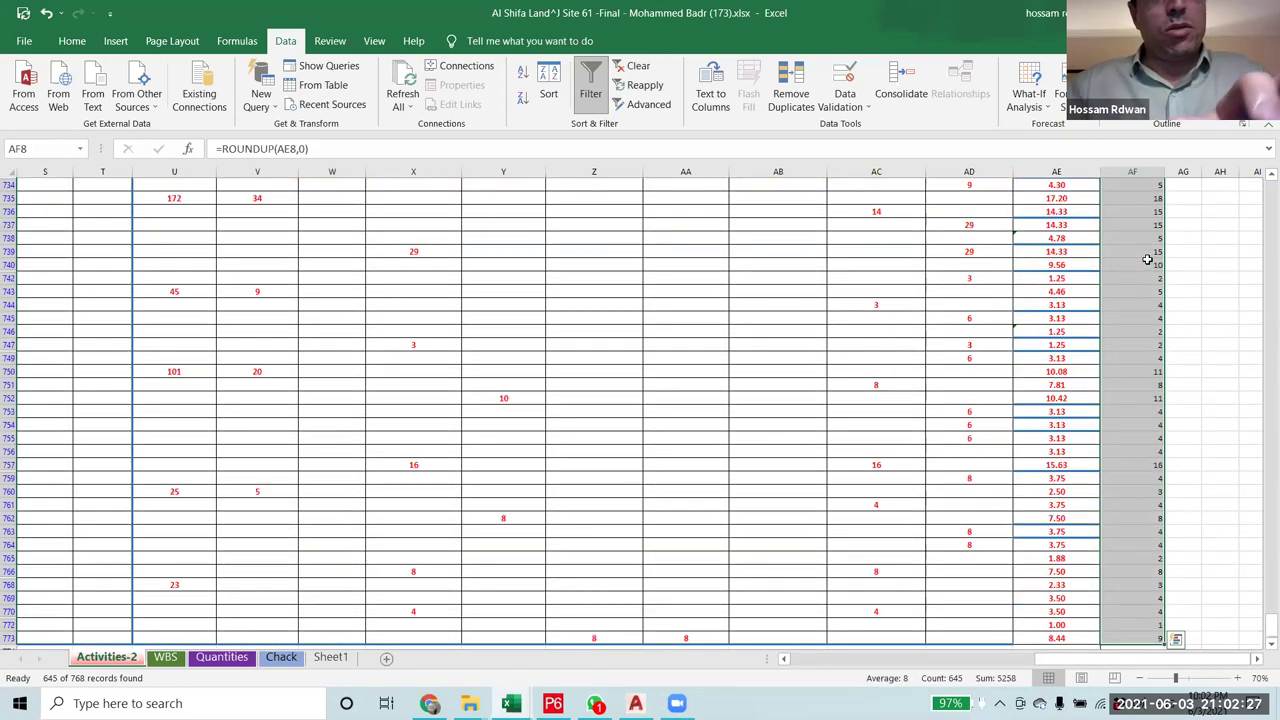
key("ctrl+c")
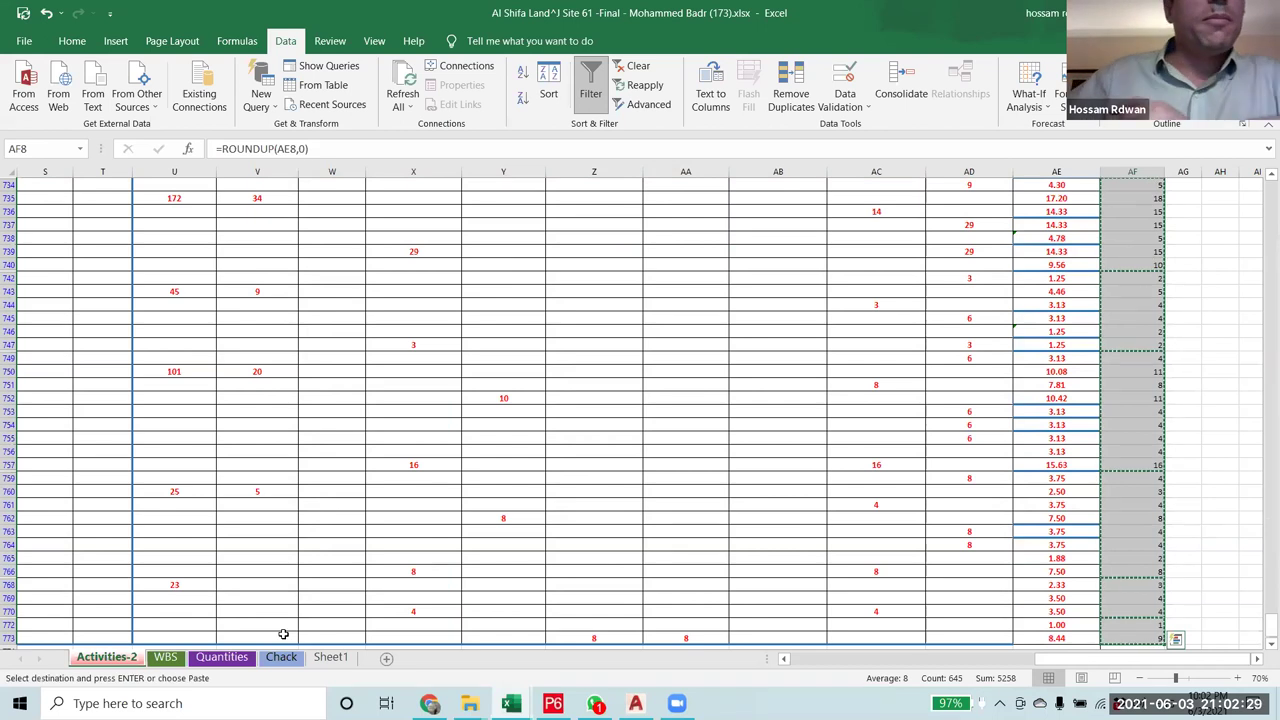
- Paste the copied durations into Sheet1 starting at E1 and check their alignment with the Activity IDs down to row 645
left_click(335, 657)
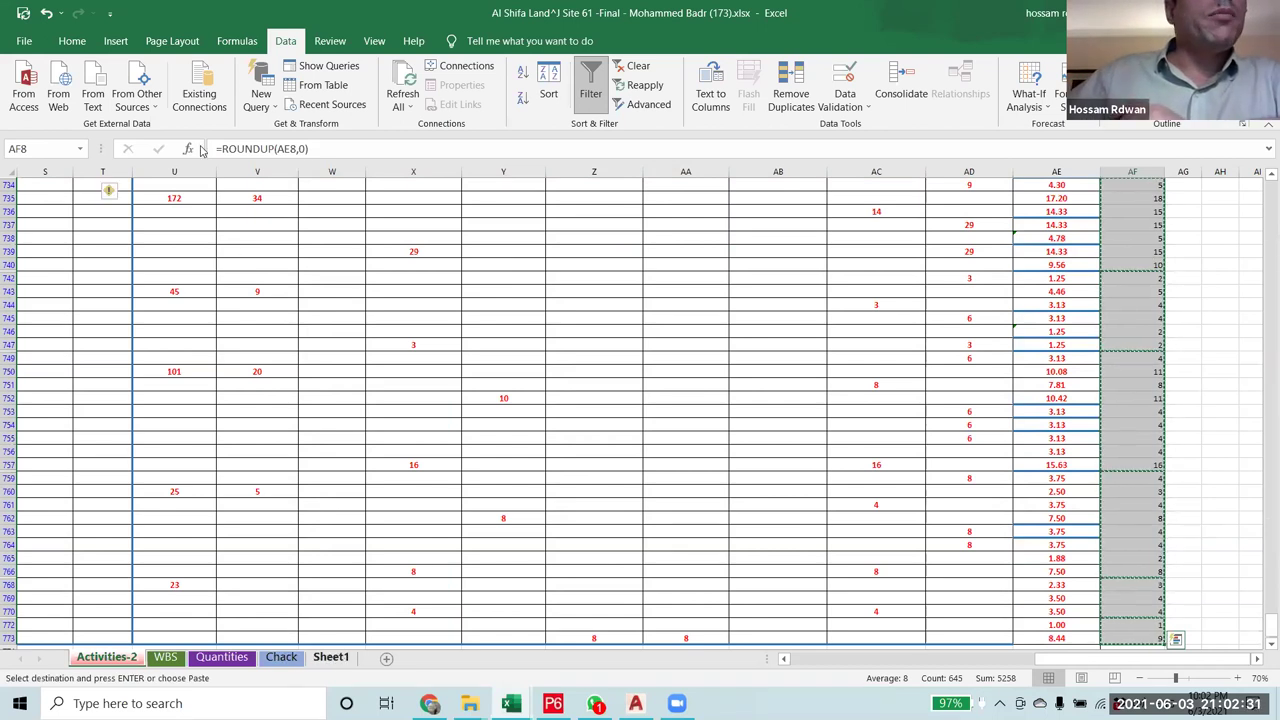
left_click(218, 192)
left_click(260, 188)
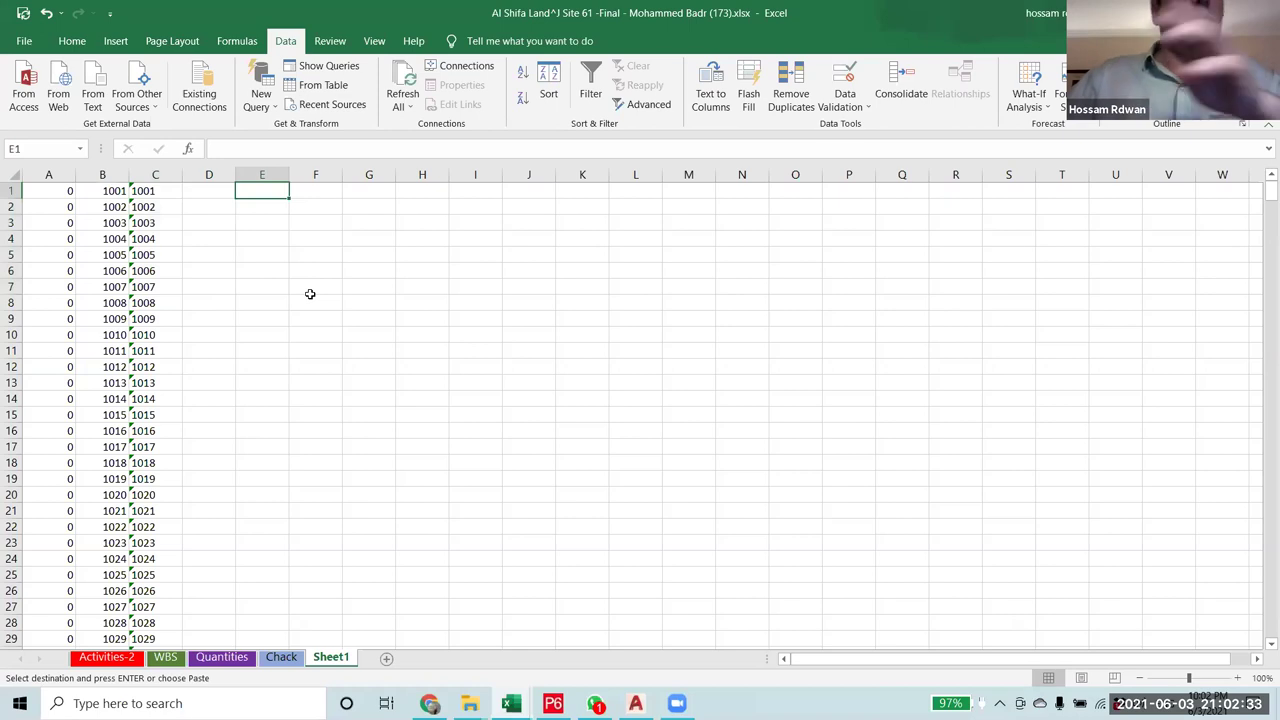
key("ctrl+v")
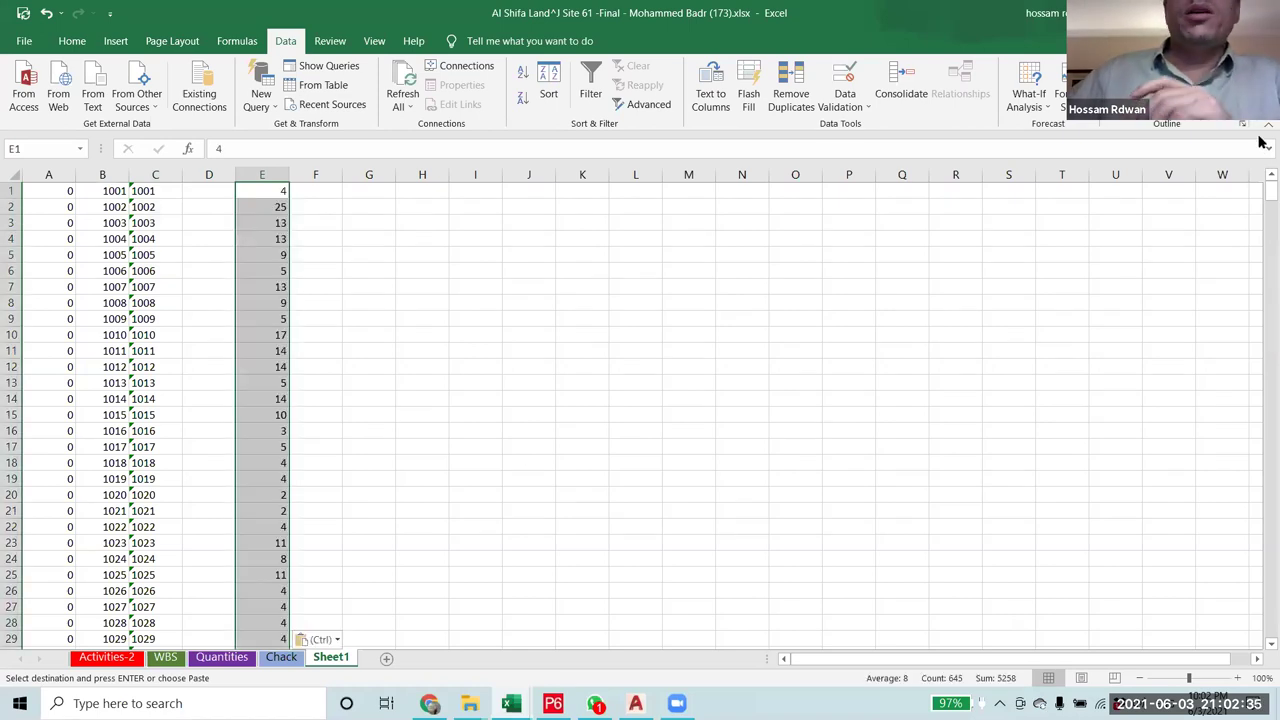
left_click_drag(1260, 190, 1260, 645)
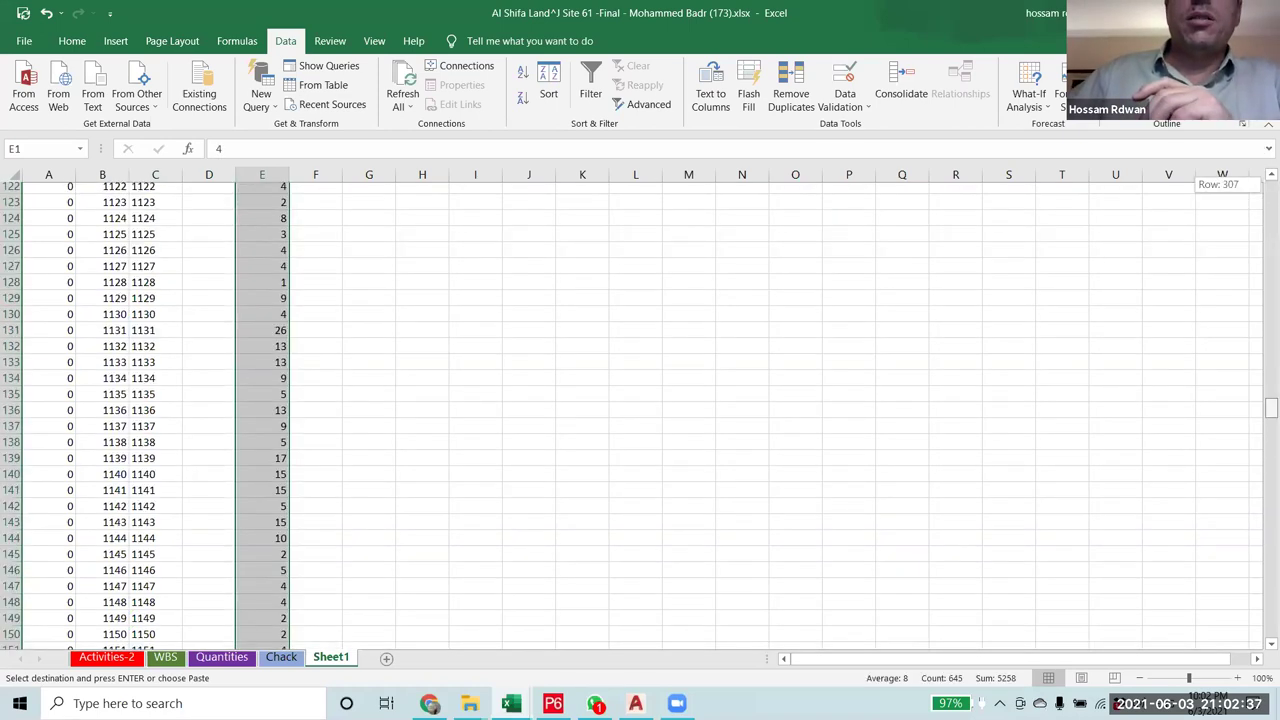
left_click_drag(1270, 407, 1270, 625)
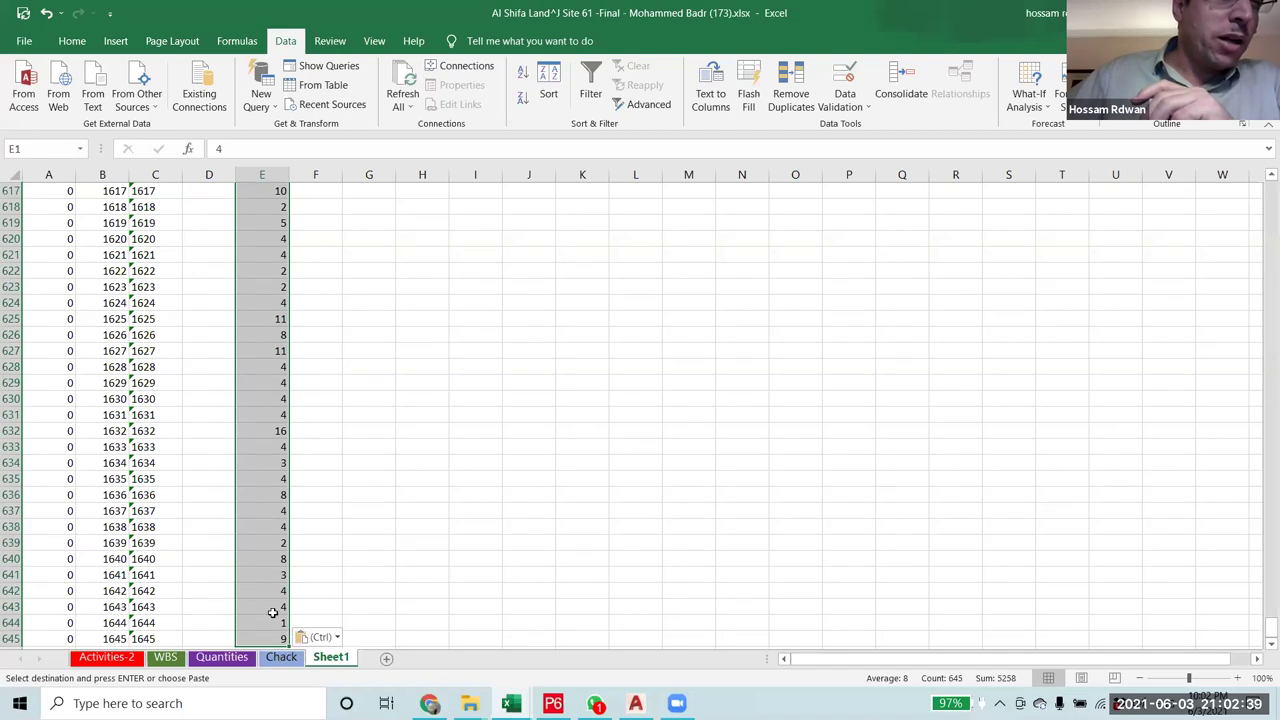
scroll(386, 483, "up", 10)
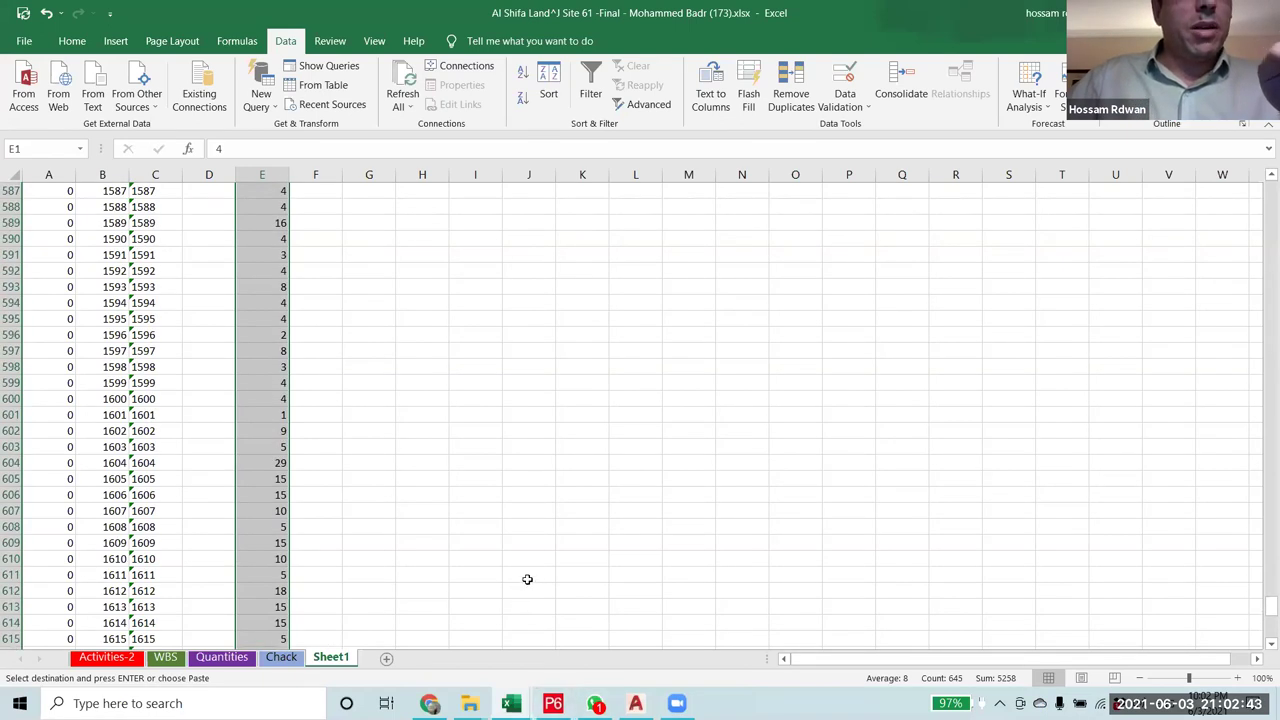
scroll(527, 426, "up", 7)
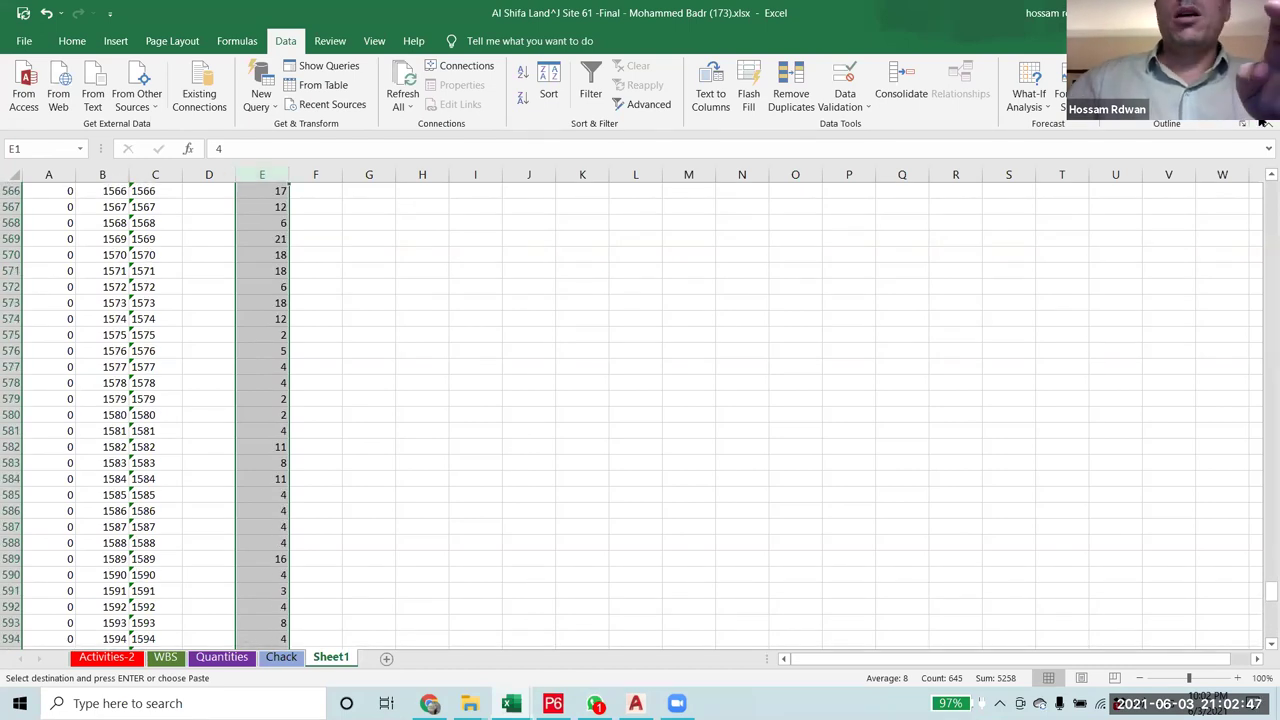
left_click_drag(1261, 586, 1229, 200)
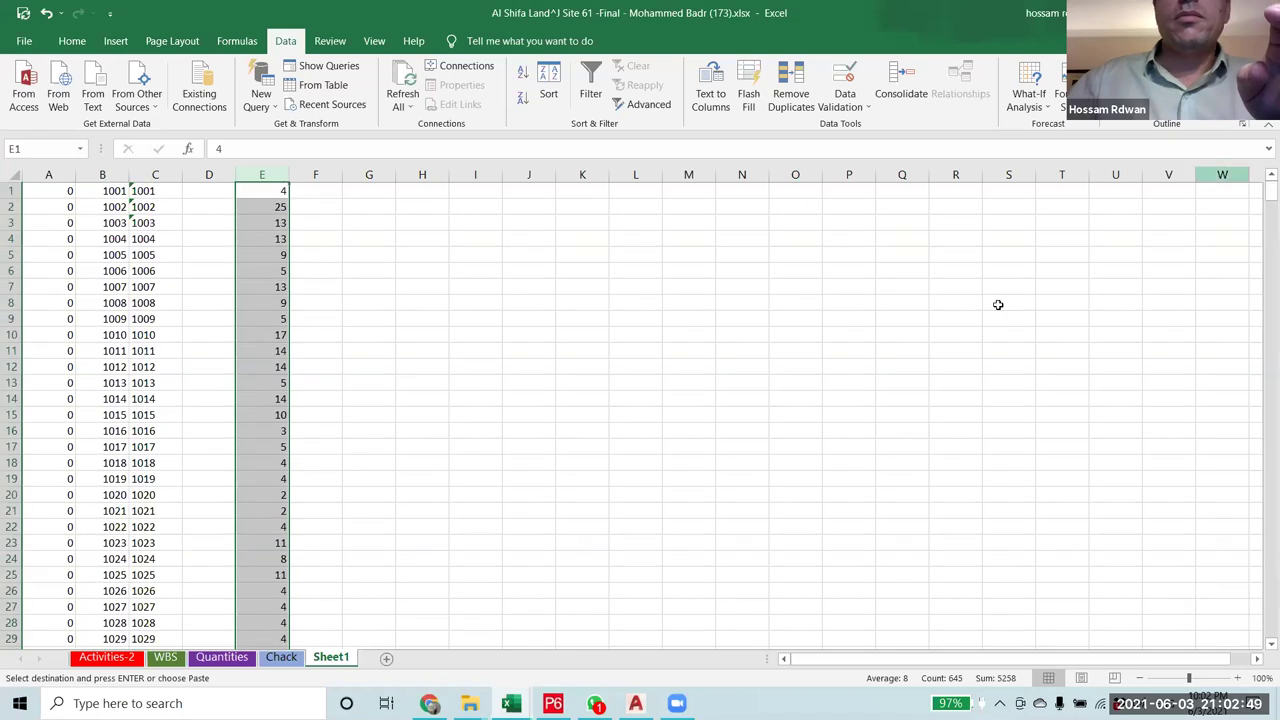
left_click(582, 366)
- Copy the durations E1:E645 on Sheet1 and paste them as values into the TASK sheet of 01-2-Activities.xlsx starting at E3
left_click(267, 193)
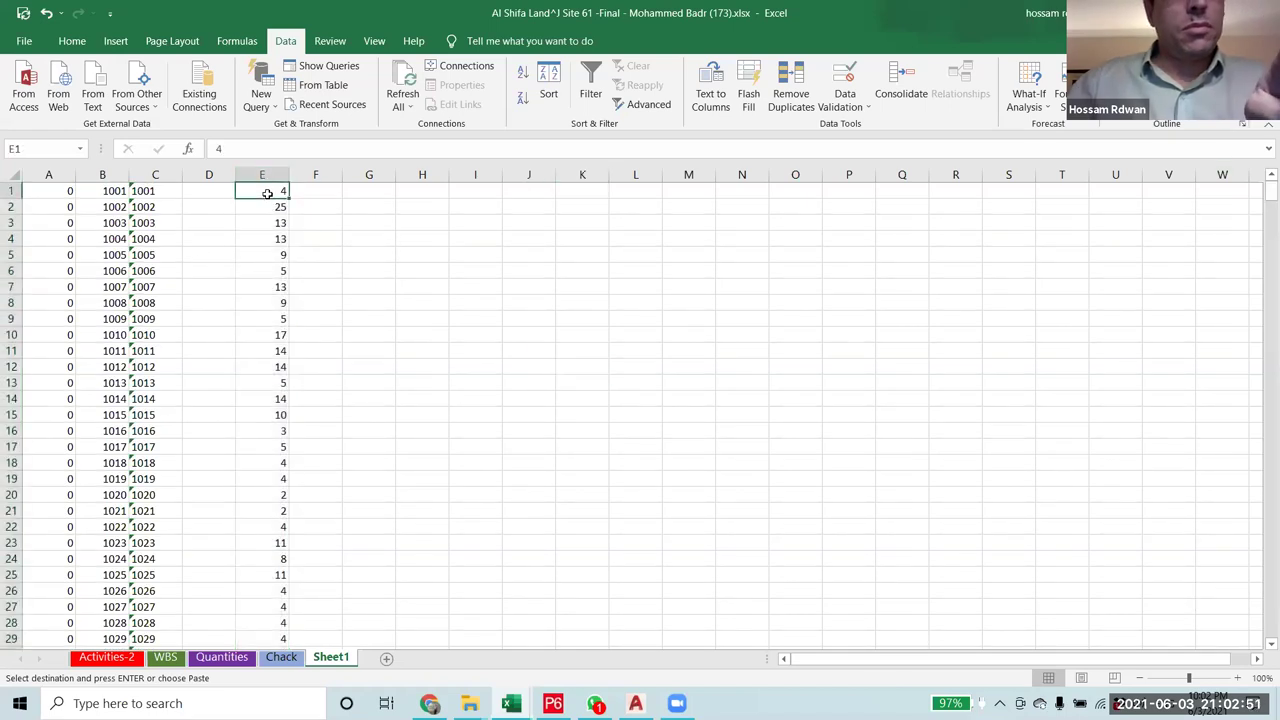
key("ctrl+shift+Down")
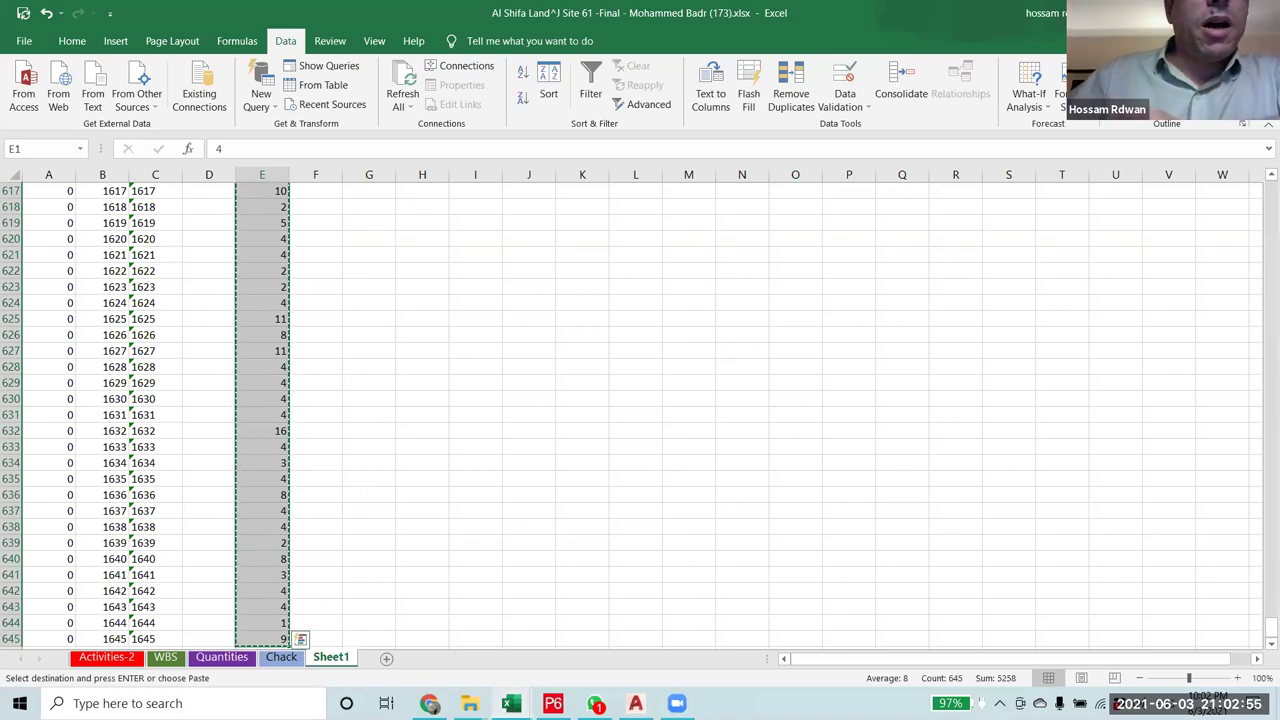
left_click(511, 703)
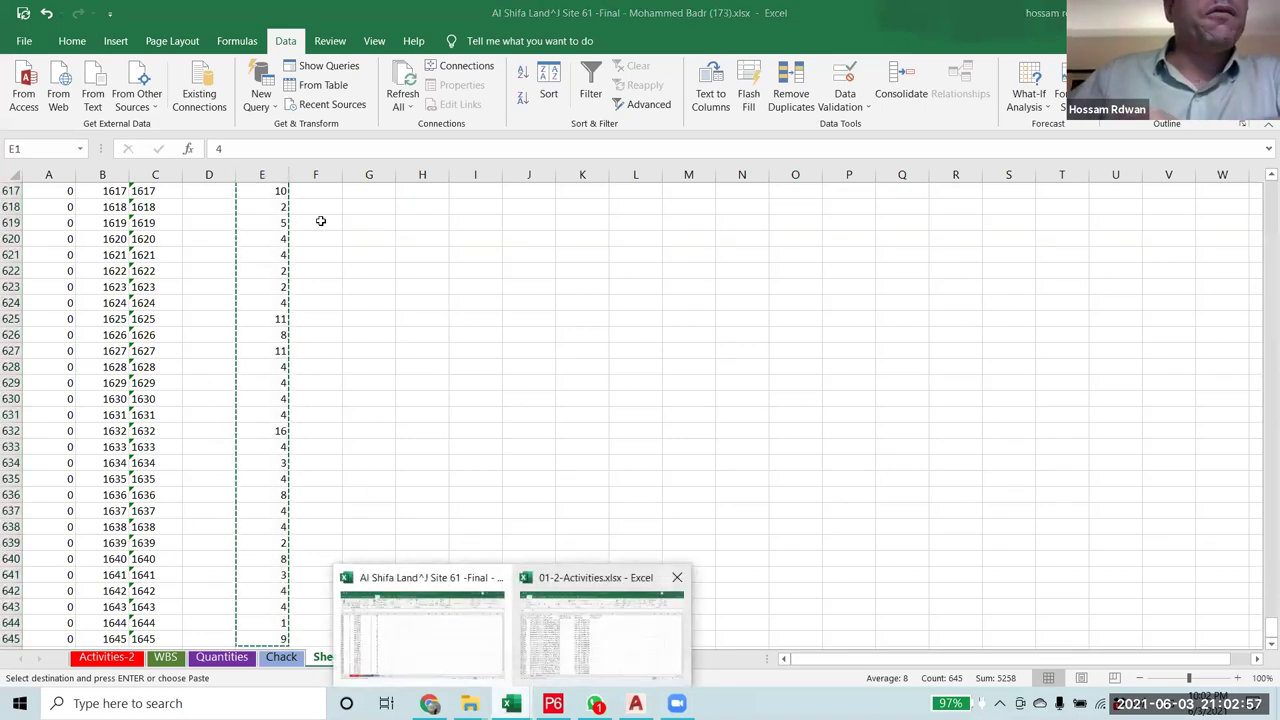
key("alt+Tab")
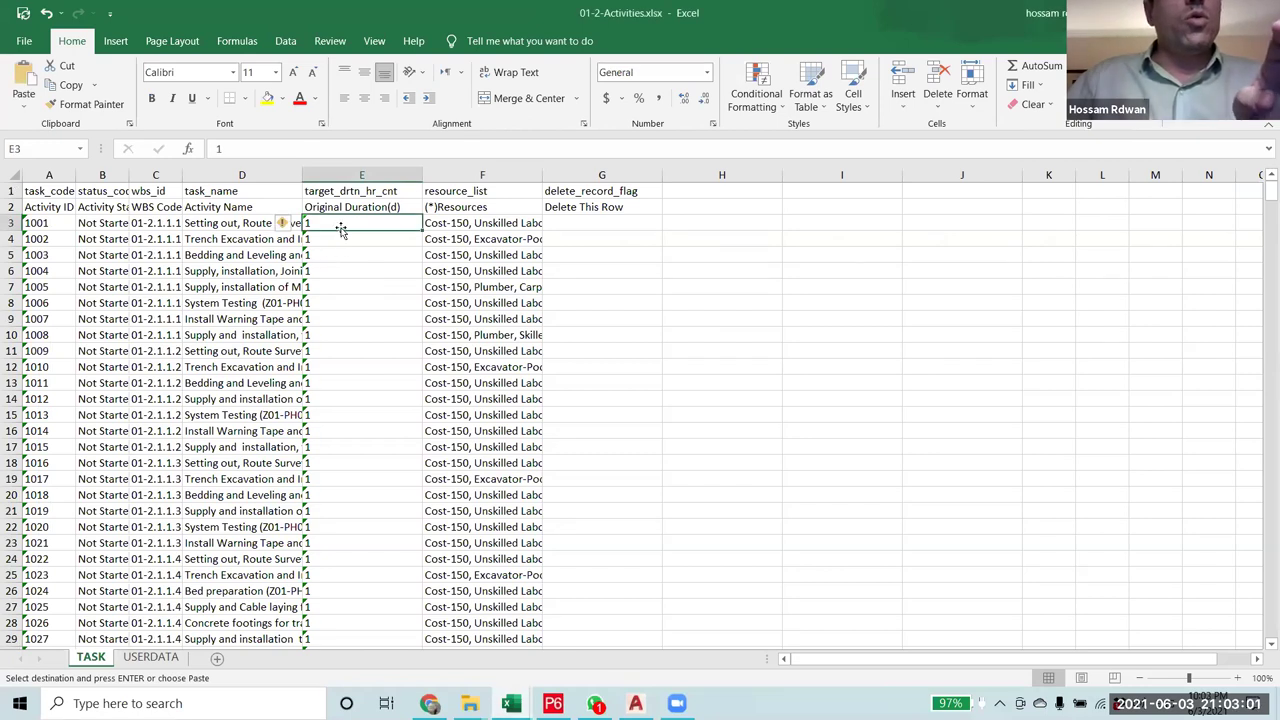
right_click(336, 226)
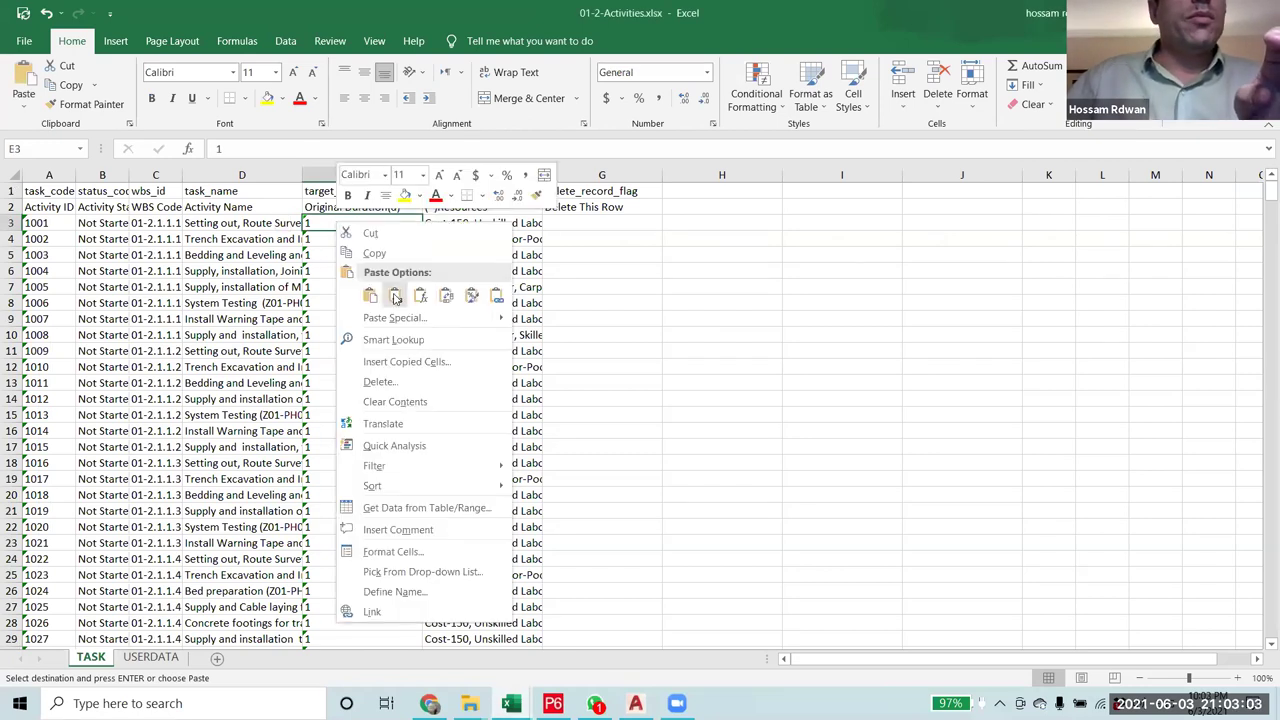
left_click(393, 295)
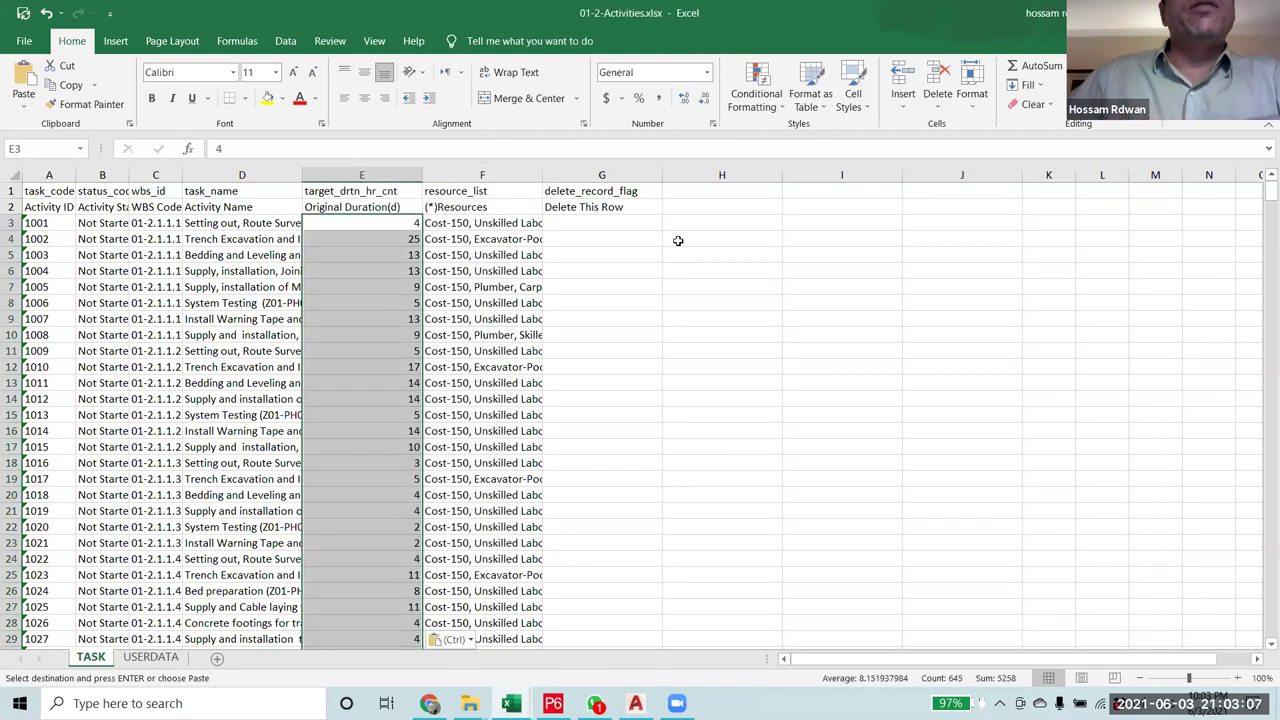
- Convert the pasted Original Durations to text using delimited Text to Columns with the Text data format, and close 01-2-Activities.xlsx with its changes saved
left_click(284, 42)
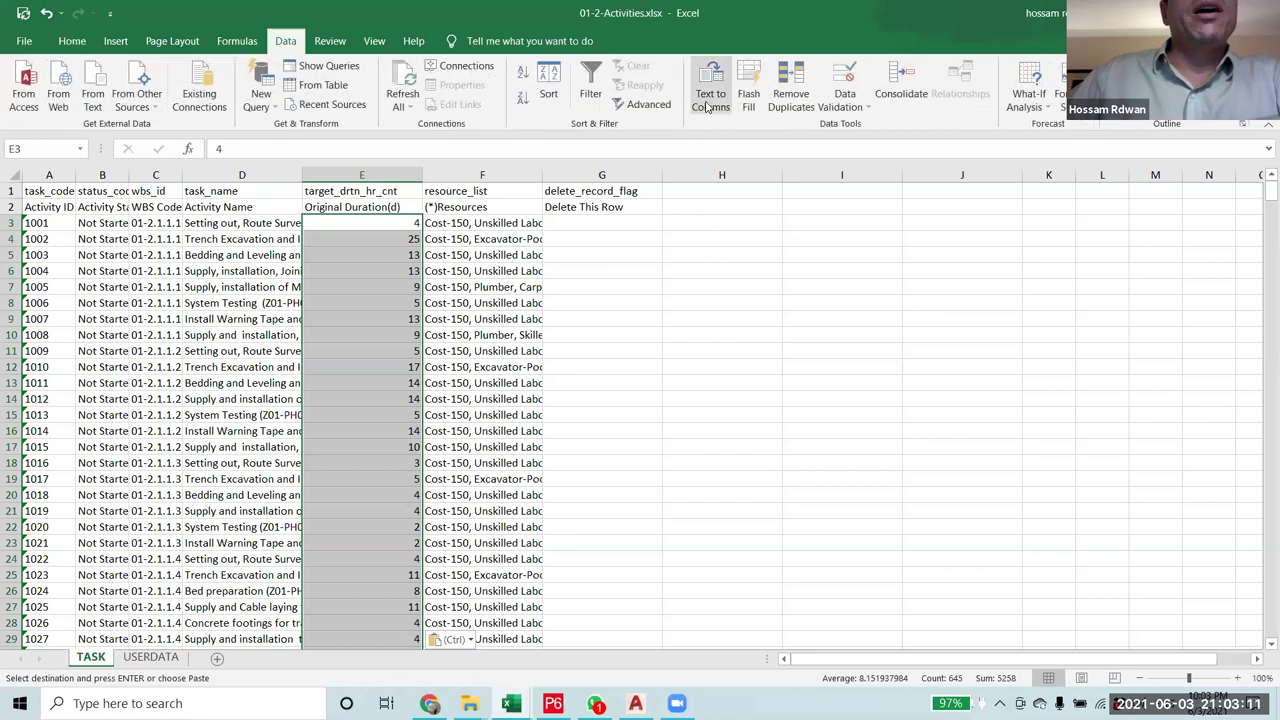
left_click(707, 100)
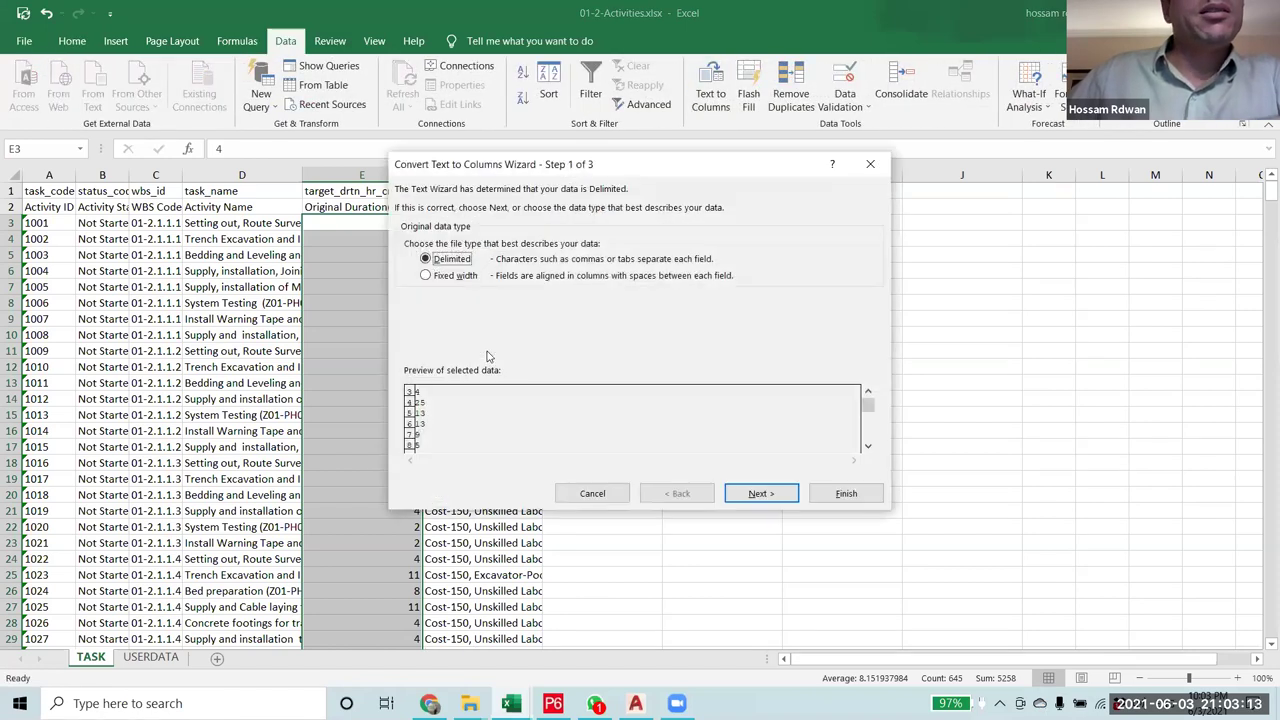
left_click(760, 494)
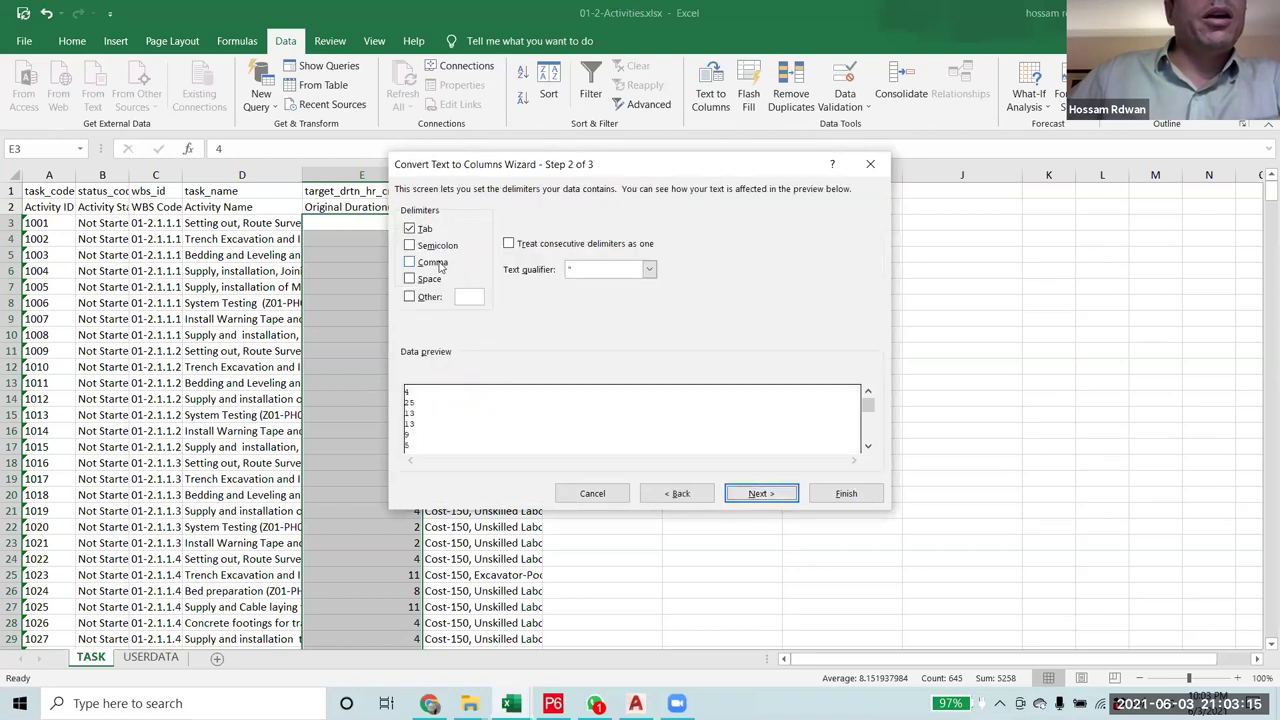
left_click(752, 493)
left_click(409, 244)
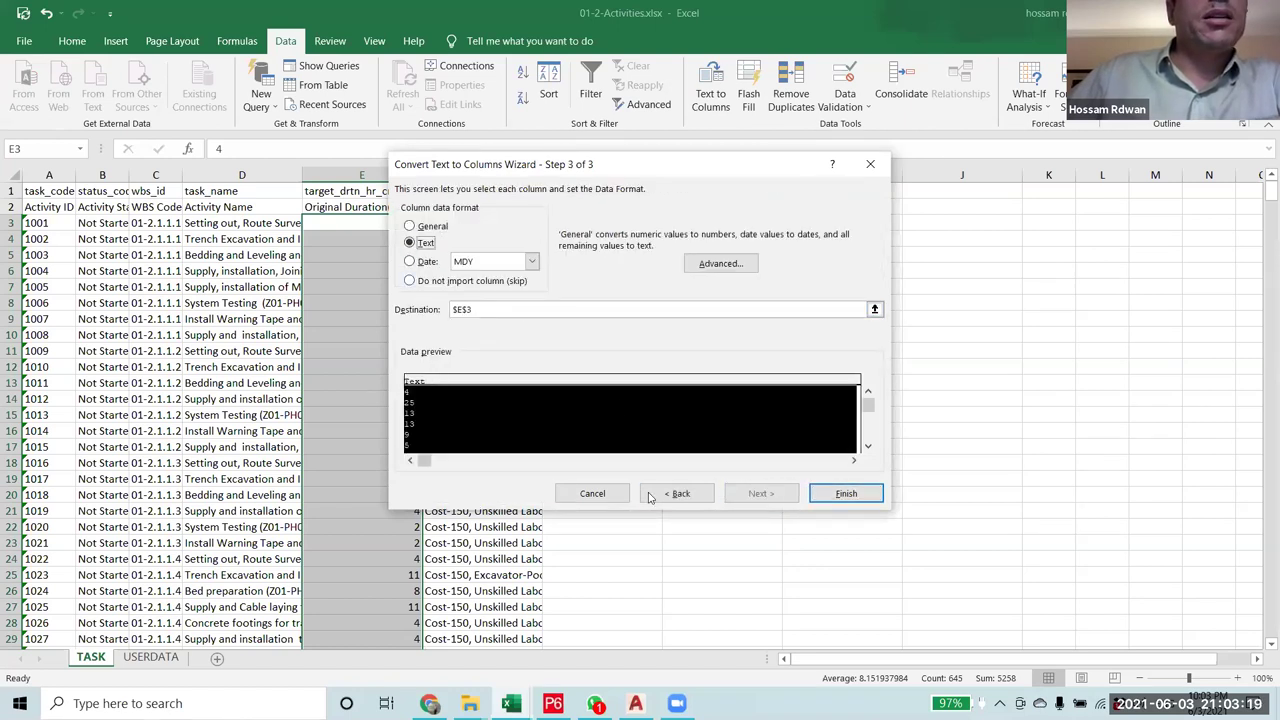
left_click(843, 493)
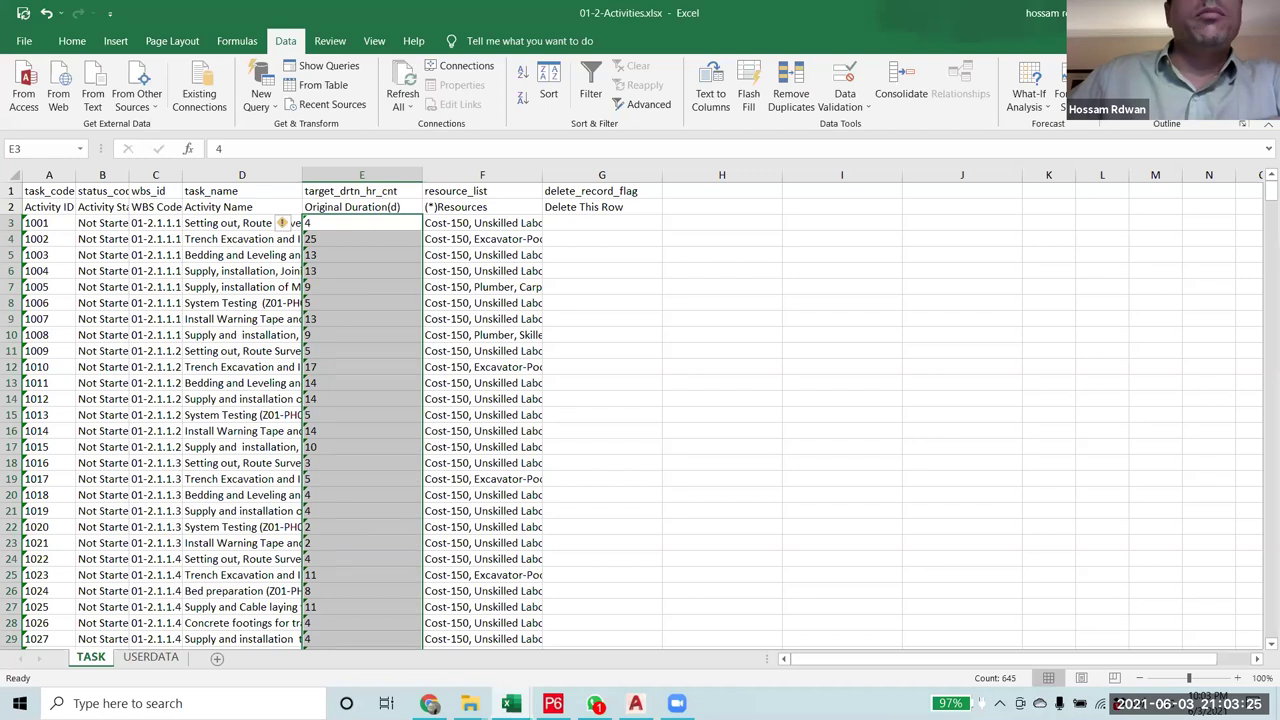
key("alt+F4")
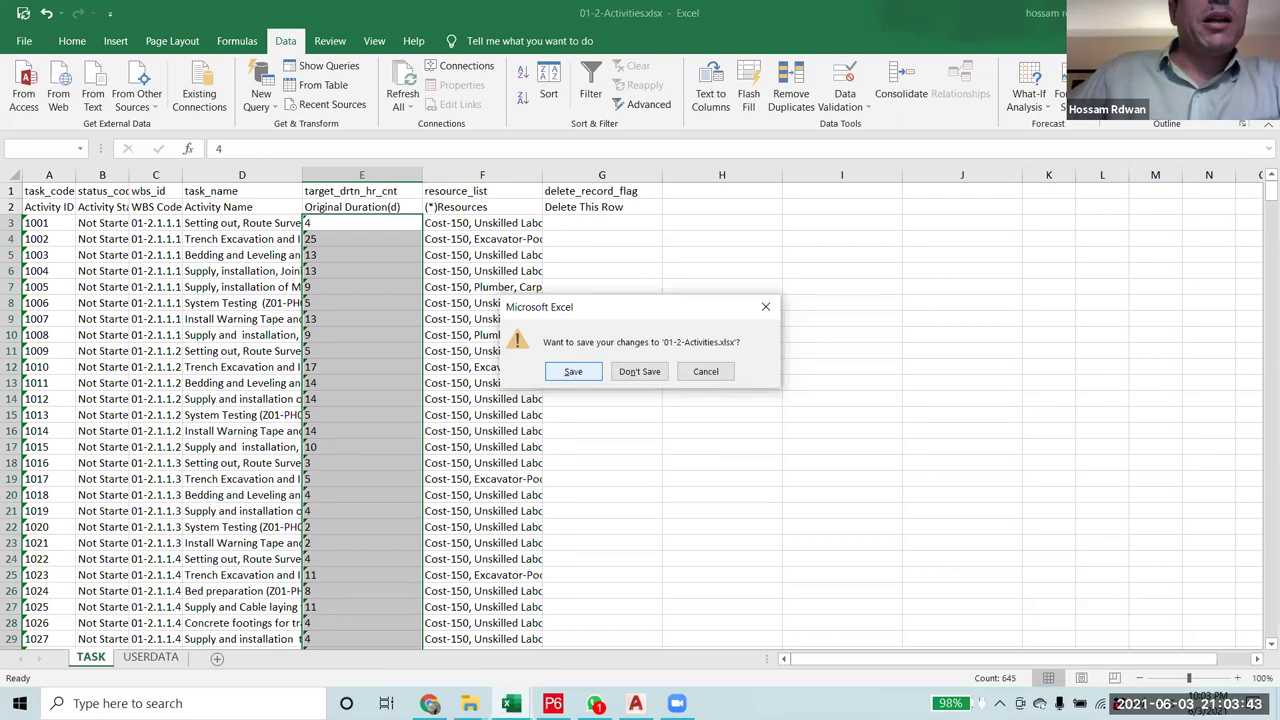
key("n")
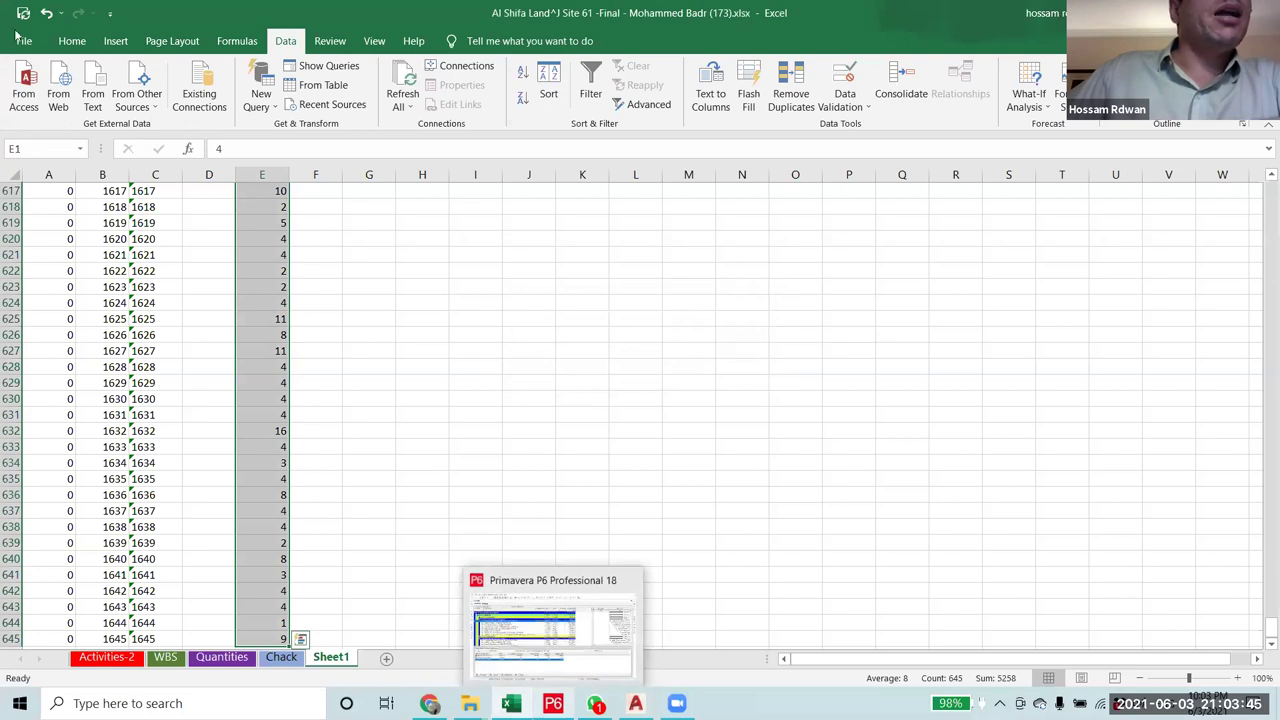
- Switch to Primavera P6 and start a Spreadsheet (XLSX) import with 01-2-Activities.xlsx from the 3-JUN-2021 folder on the Desktop as the source
key("alt+Tab")
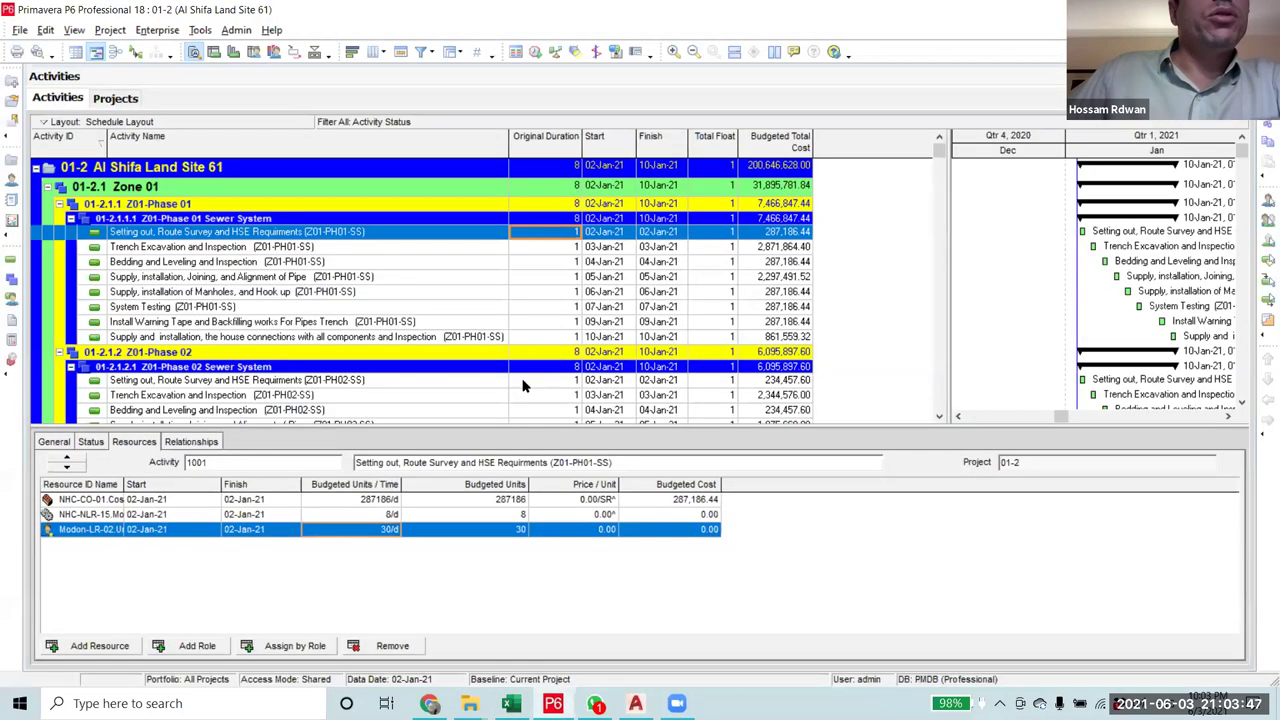
key("alt+f")
key("i")
left_click(728, 491)
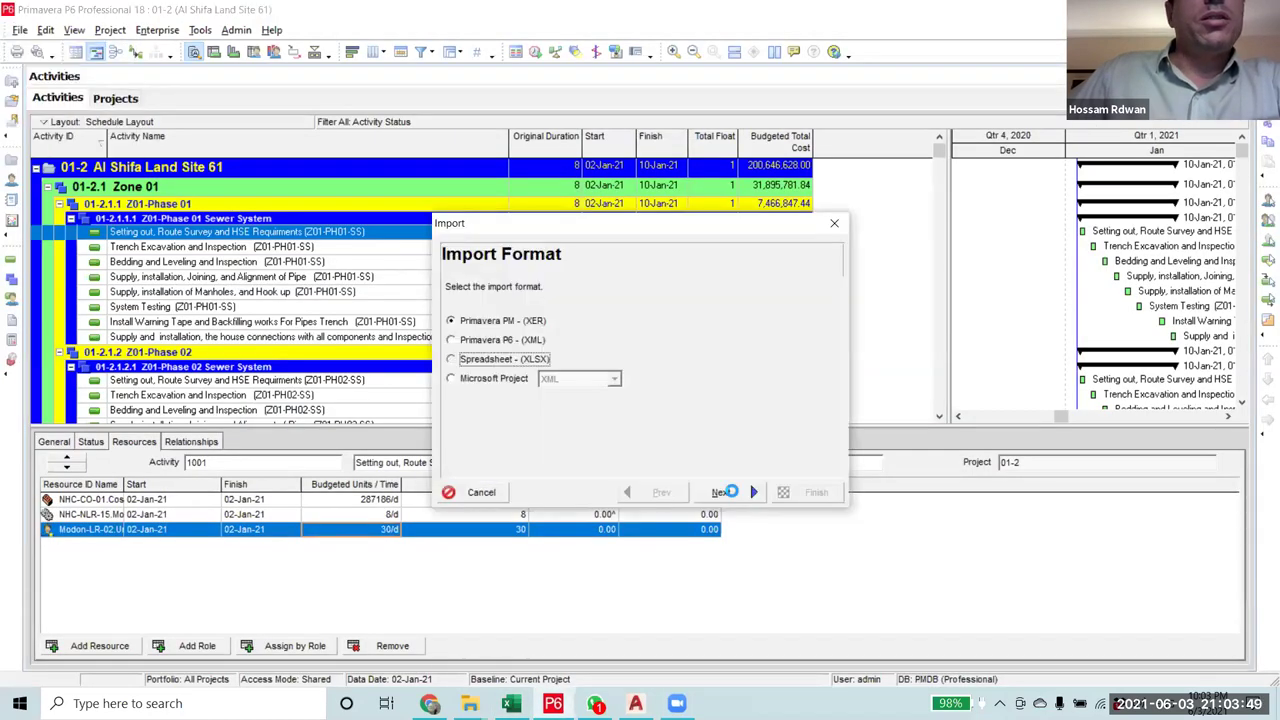
left_click(733, 399)
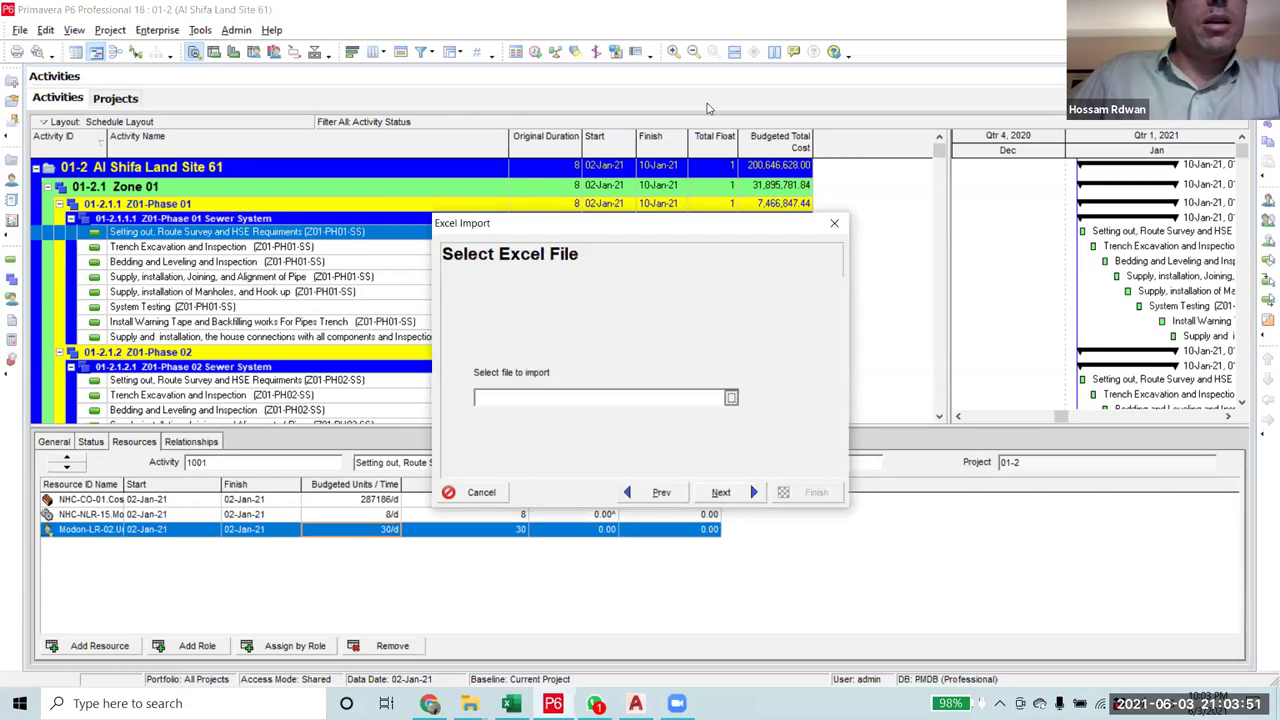
left_click(704, 168)
scroll(600, 240, "up", 5)
left_click(545, 181)
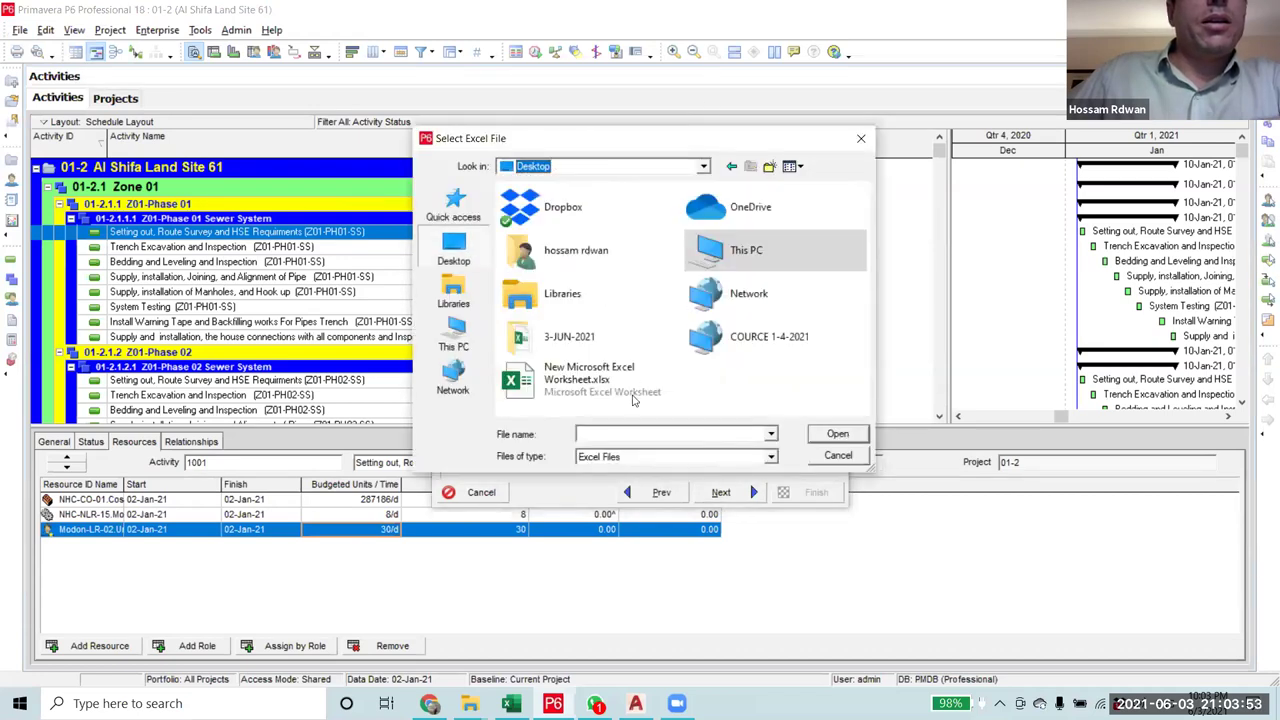
double_click(562, 336)
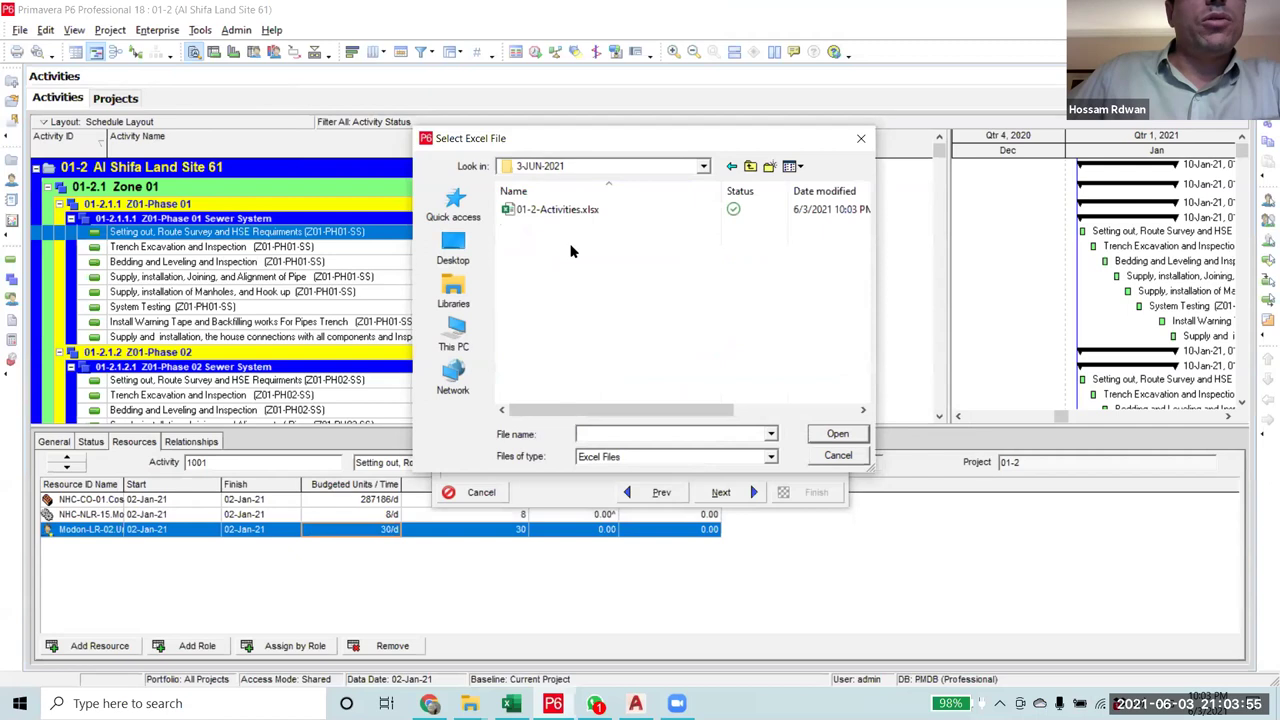
left_click(568, 210)
left_click(837, 434)
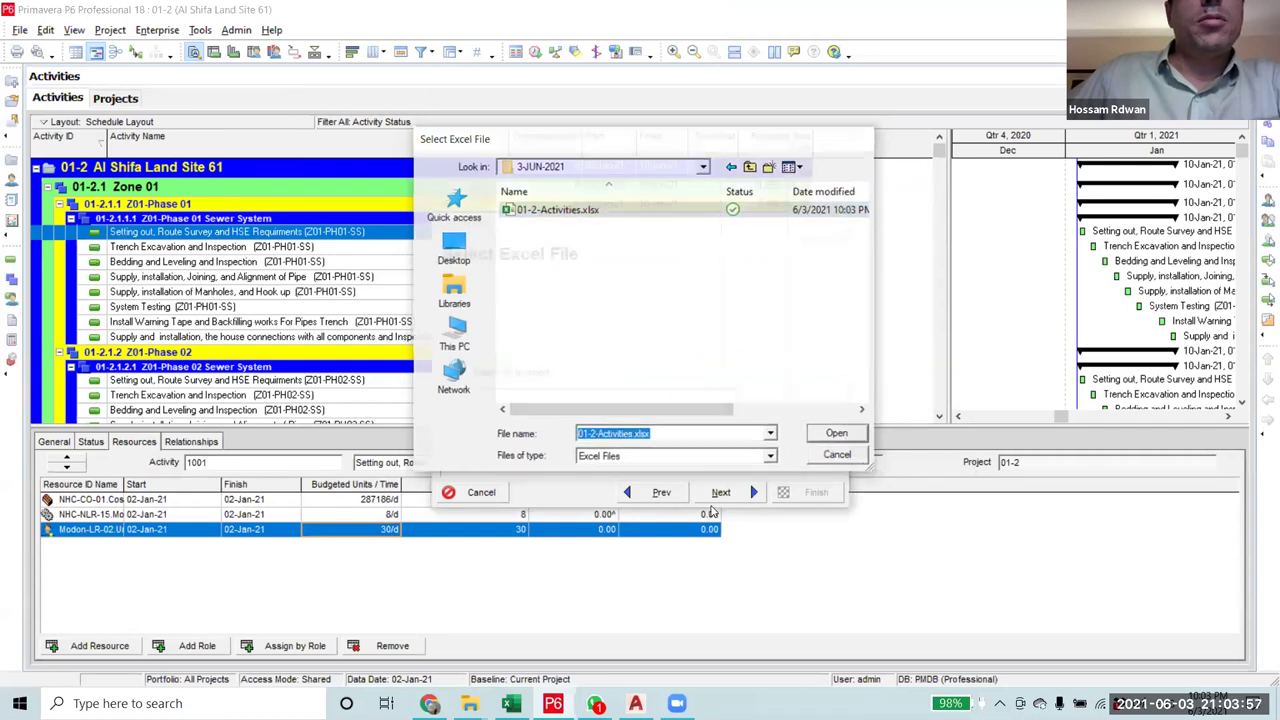
left_click(721, 492)
- Import the Activities data as an update to existing project 01-2 and finish the import
left_click(505, 329)
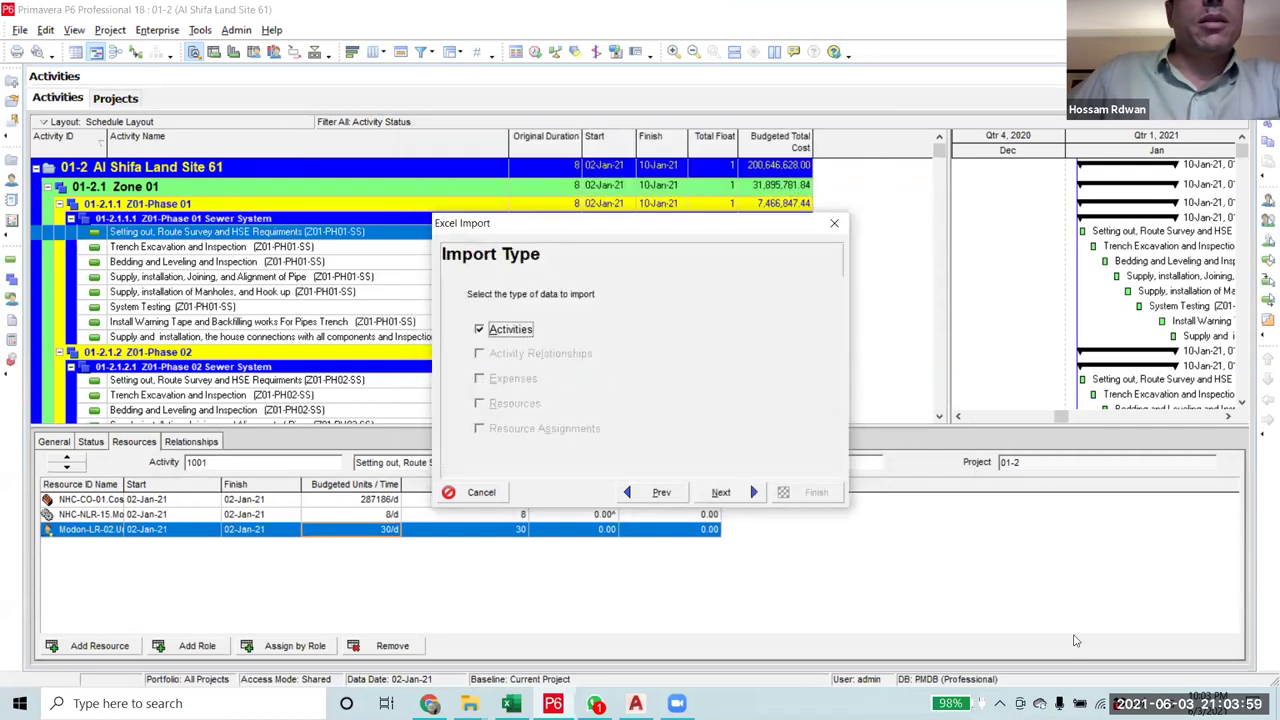
left_click(750, 493)
left_click(772, 372)
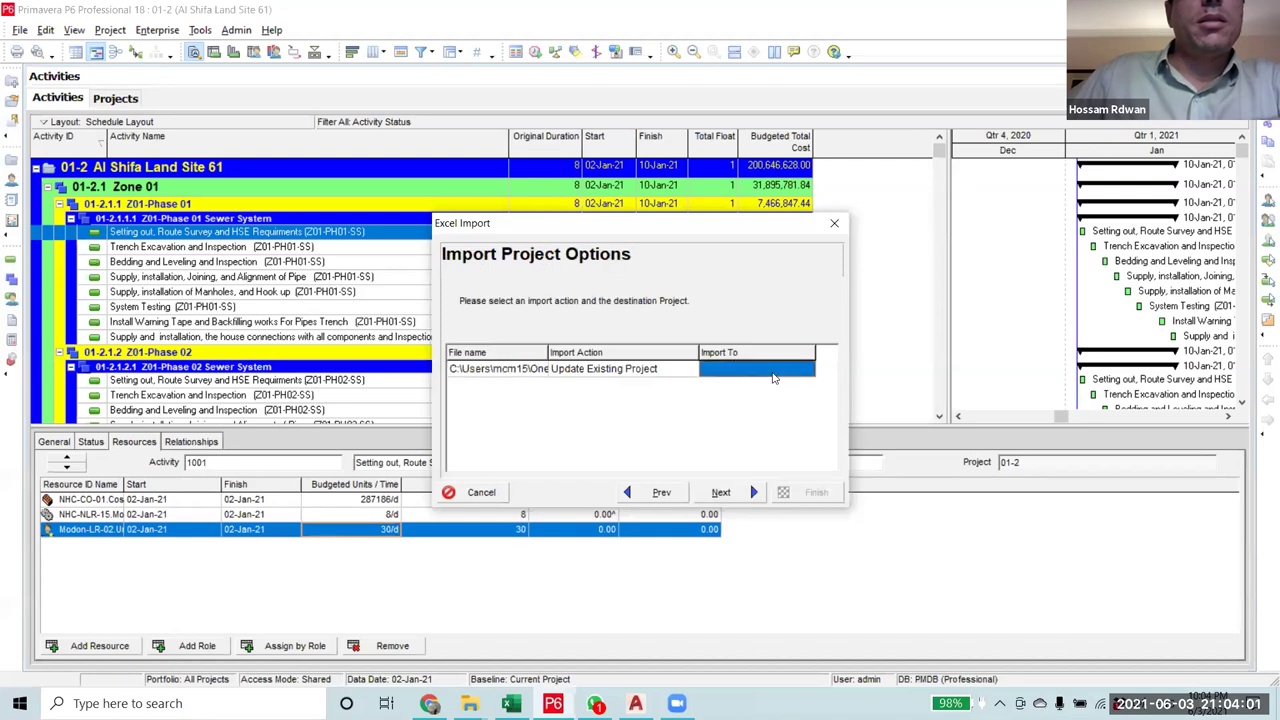
left_click(807, 368)
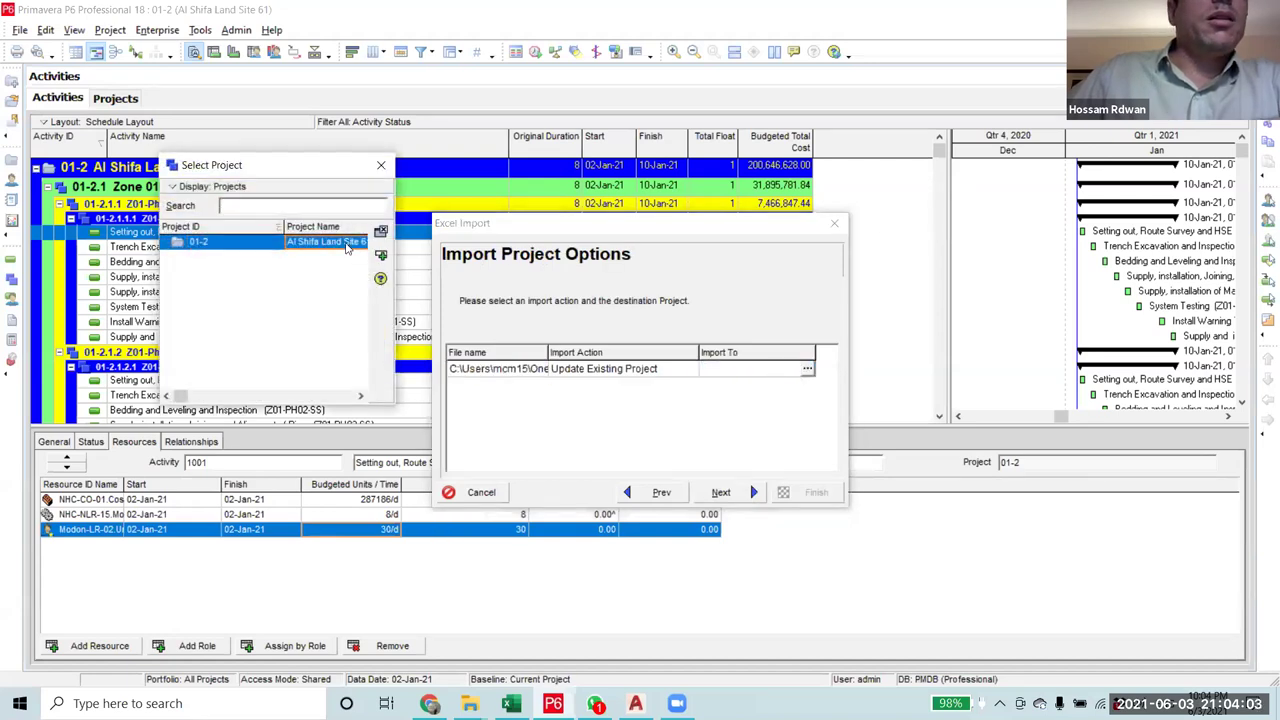
double_click(345, 246)
left_click(733, 488)
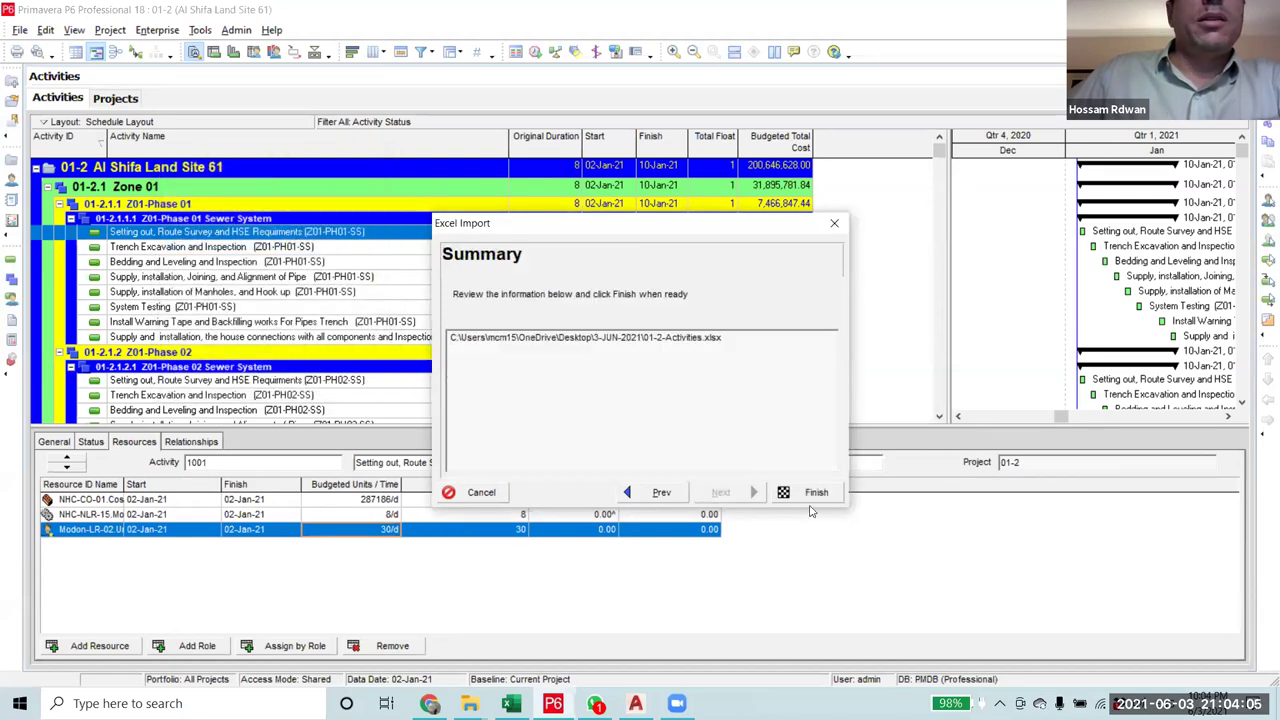
left_click(816, 493)
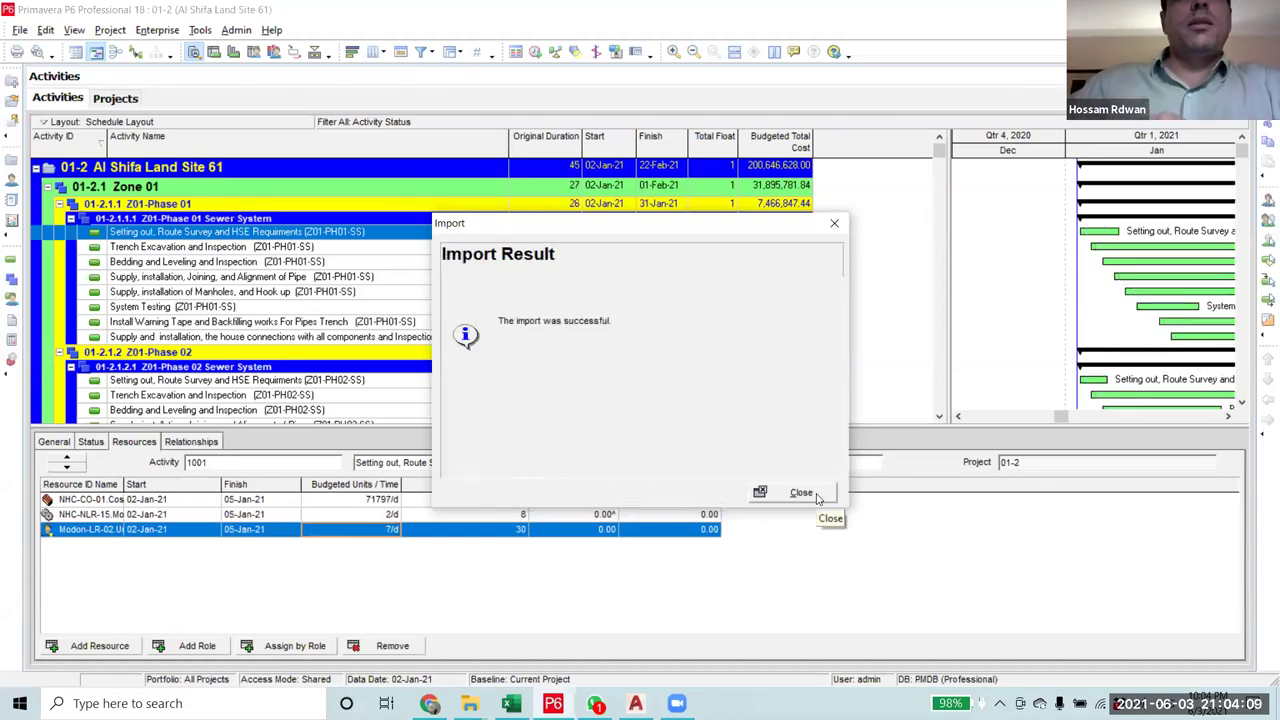
left_click(802, 493)
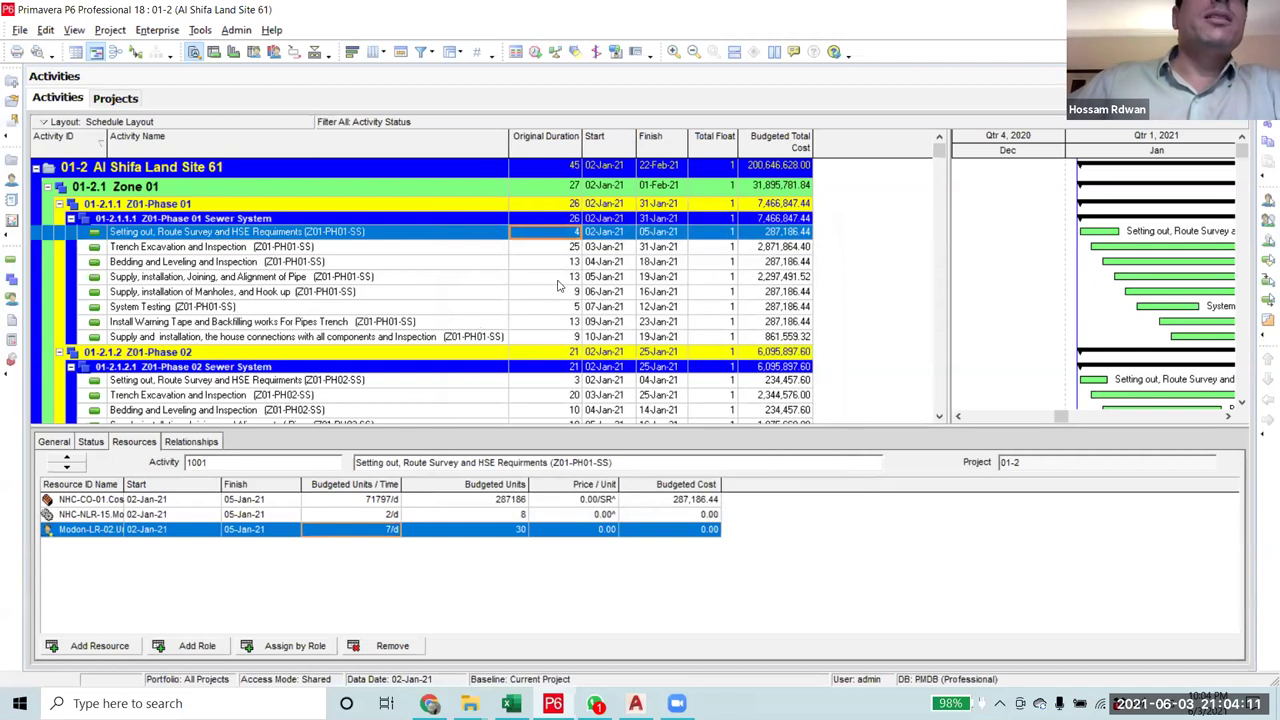
- Review the imported Original Durations of the Zone 01 Phase 01 and Phase 02 sewer system activities
left_click(558, 278)
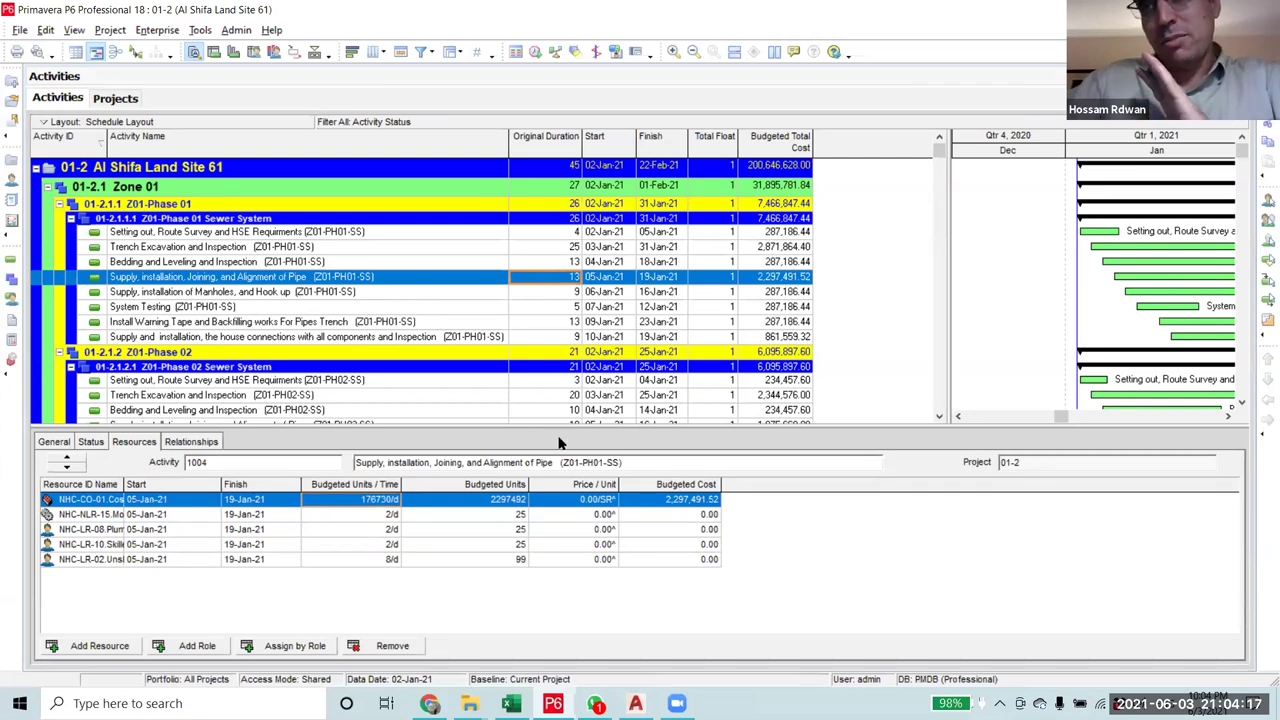
scroll(567, 301, "down", 2)
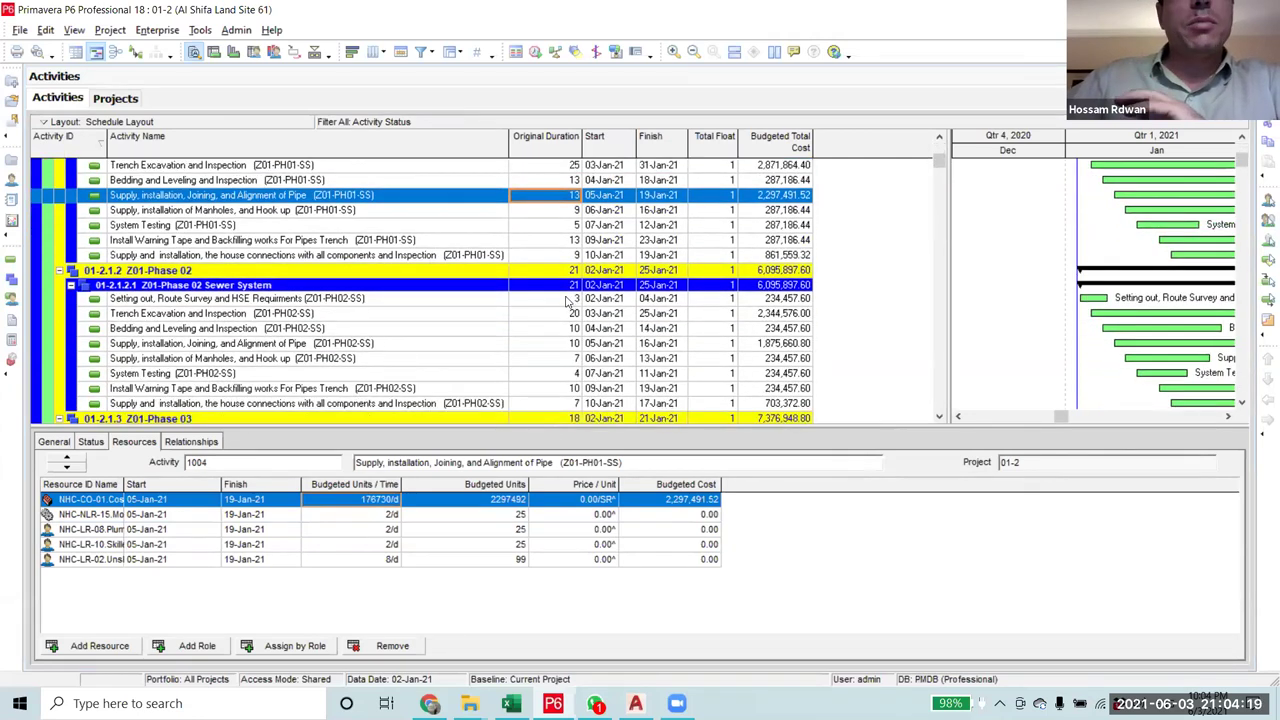
- Review the durations and assigned resources of the trench excavation and bedding activities under Z01-Phase 02 Sewer System
left_click(567, 300)
left_click(555, 315)
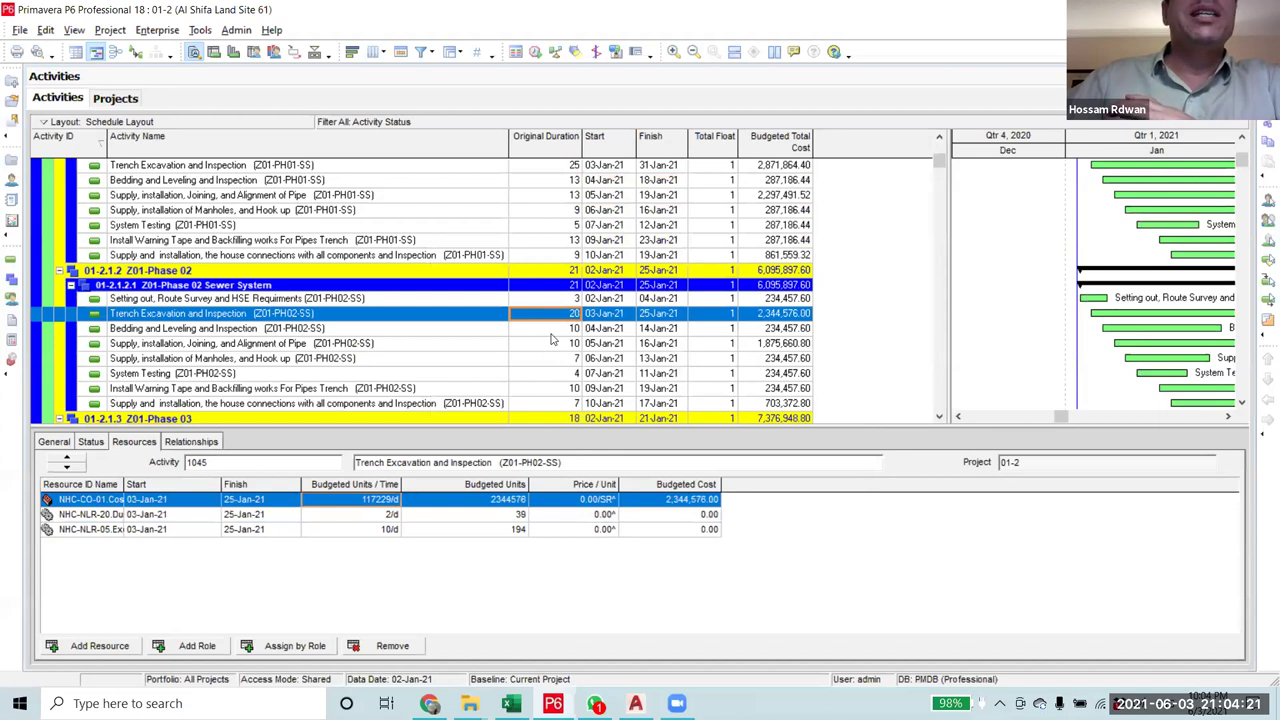
left_click(550, 329)
scroll(553, 360, "down", 2)
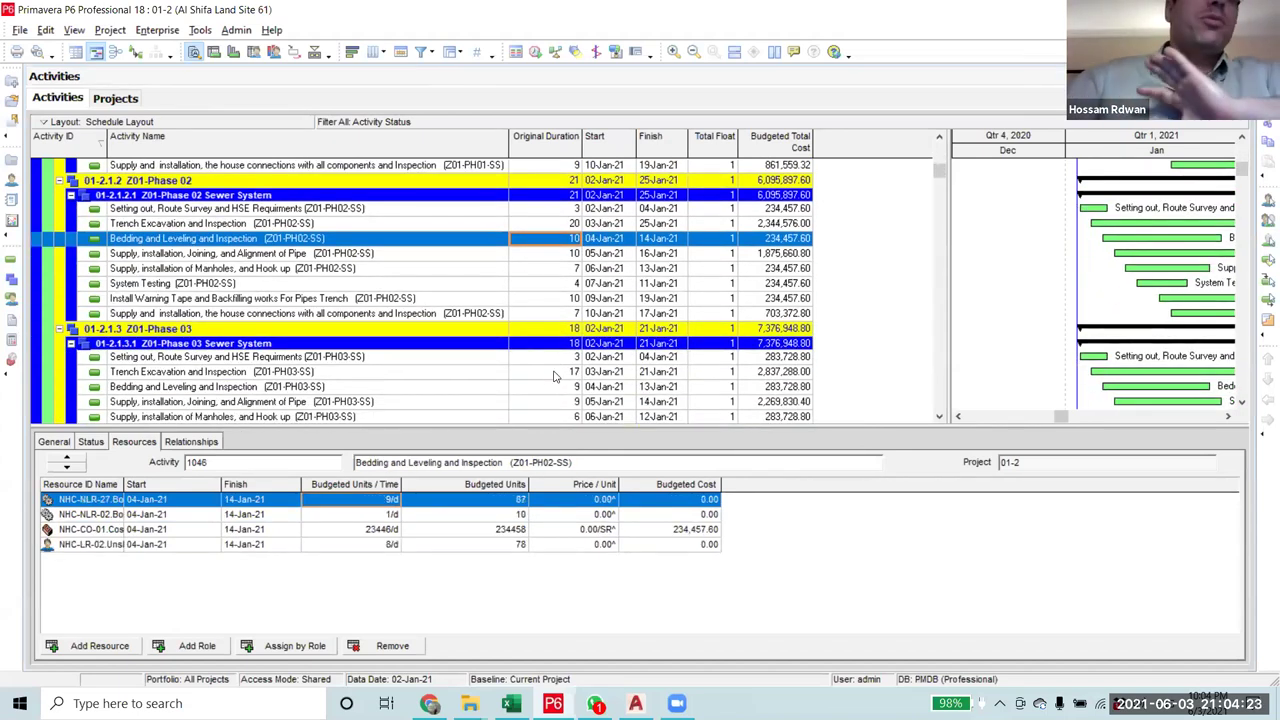
scroll(600, 320, "up", 4)
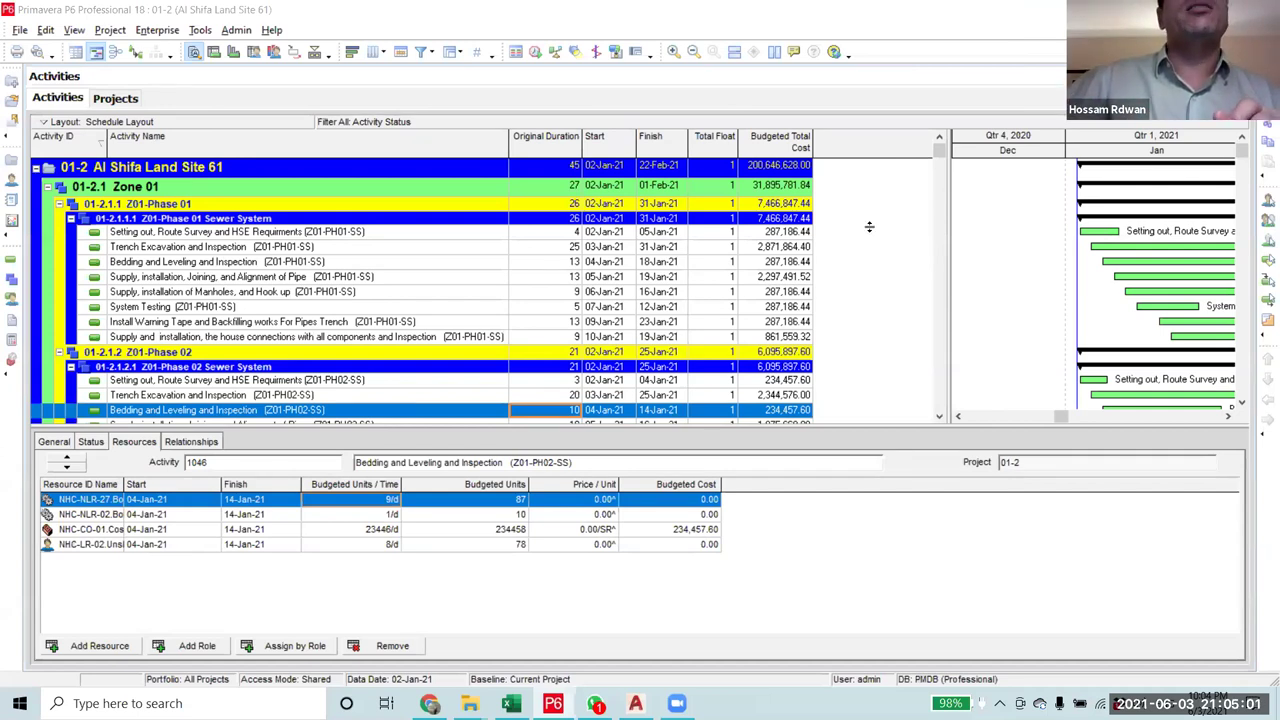
- Switch to the Excel workbook and examine the activity IDs listed in column B from the first row of Sheet1
left_click(511, 703)
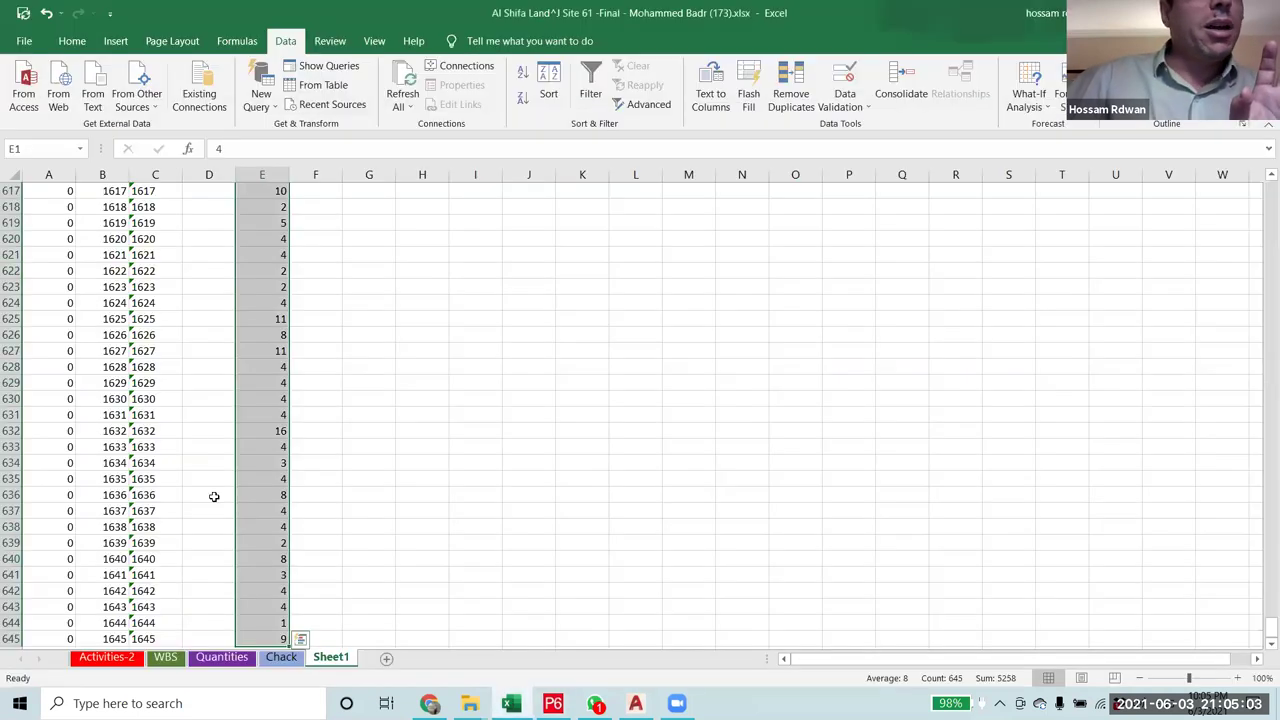
scroll(346, 457, "up", 18)
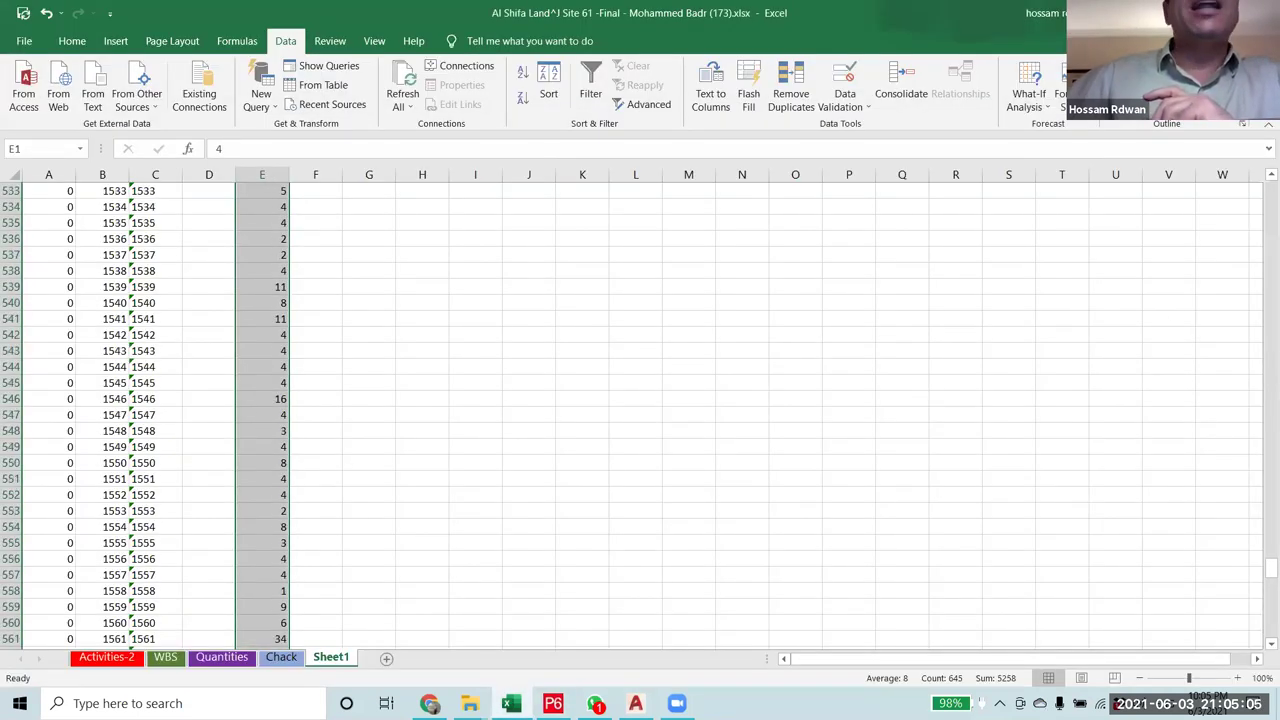
left_click_drag(1260, 563, 1263, 135)
left_click(105, 191)
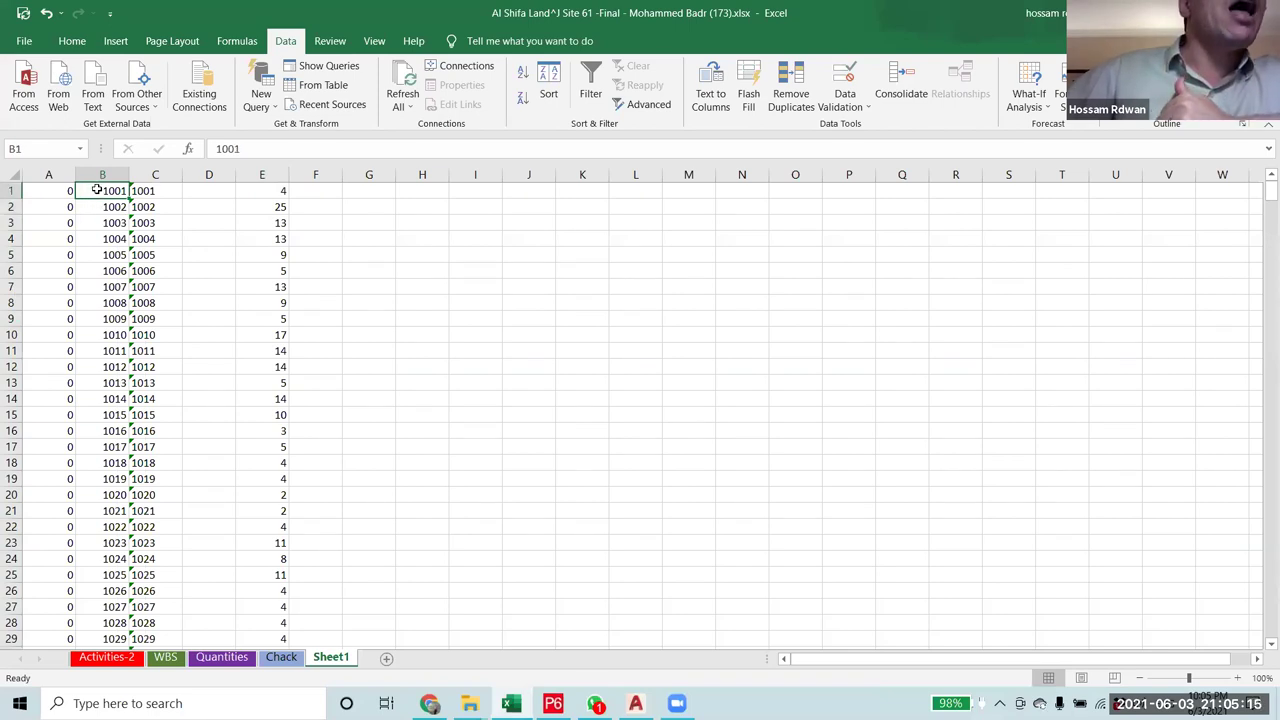
left_click(103, 208)
left_click(98, 238)
left_click(100, 254)
left_click(107, 191)
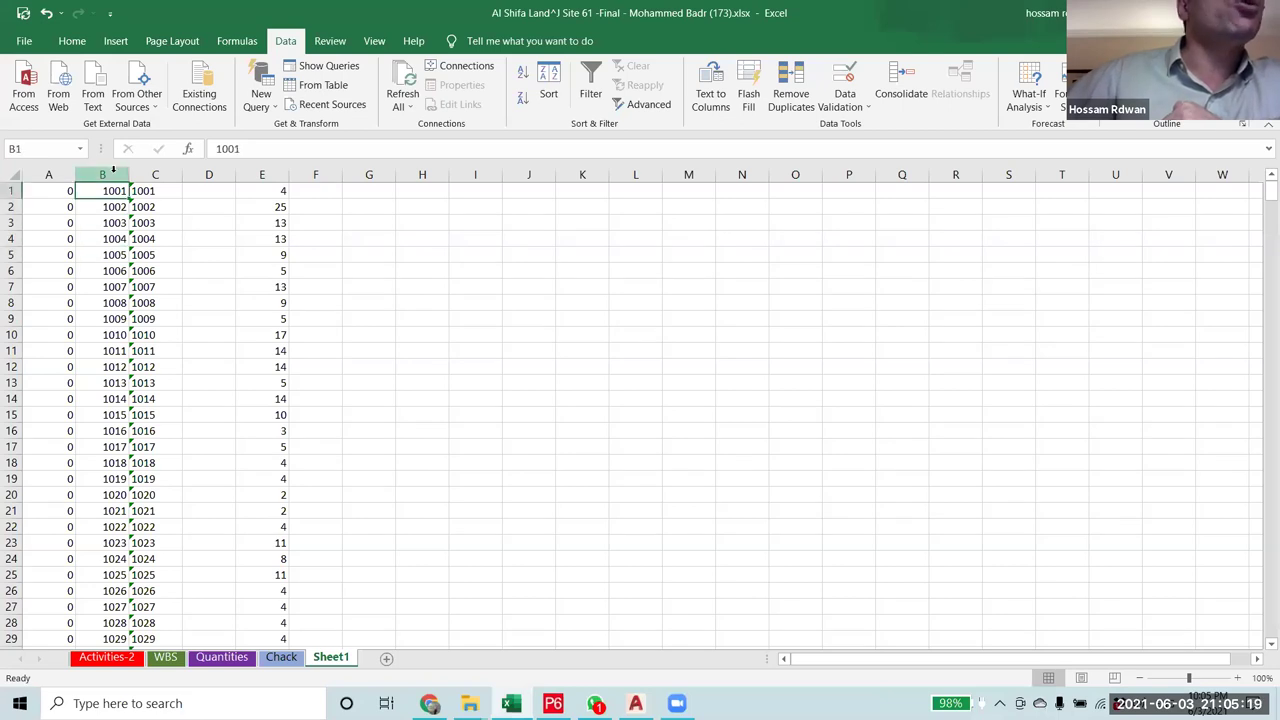
left_click(110, 174)
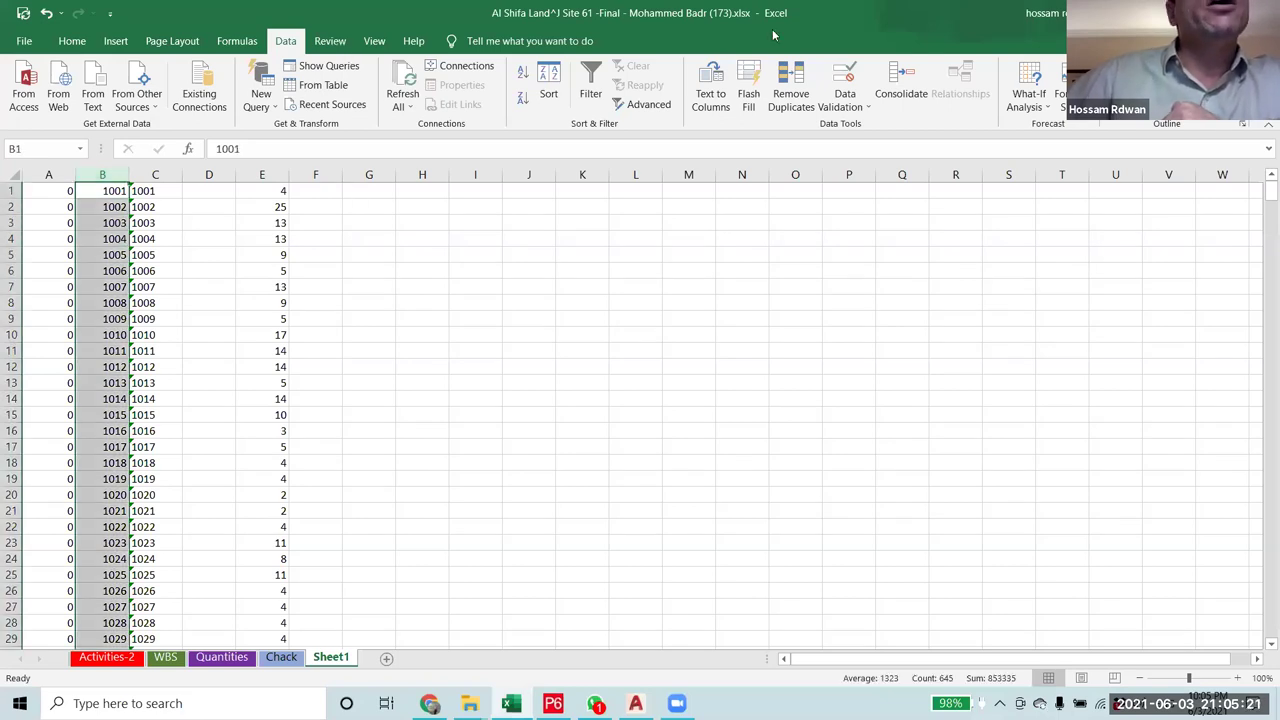
left_click(524, 75)
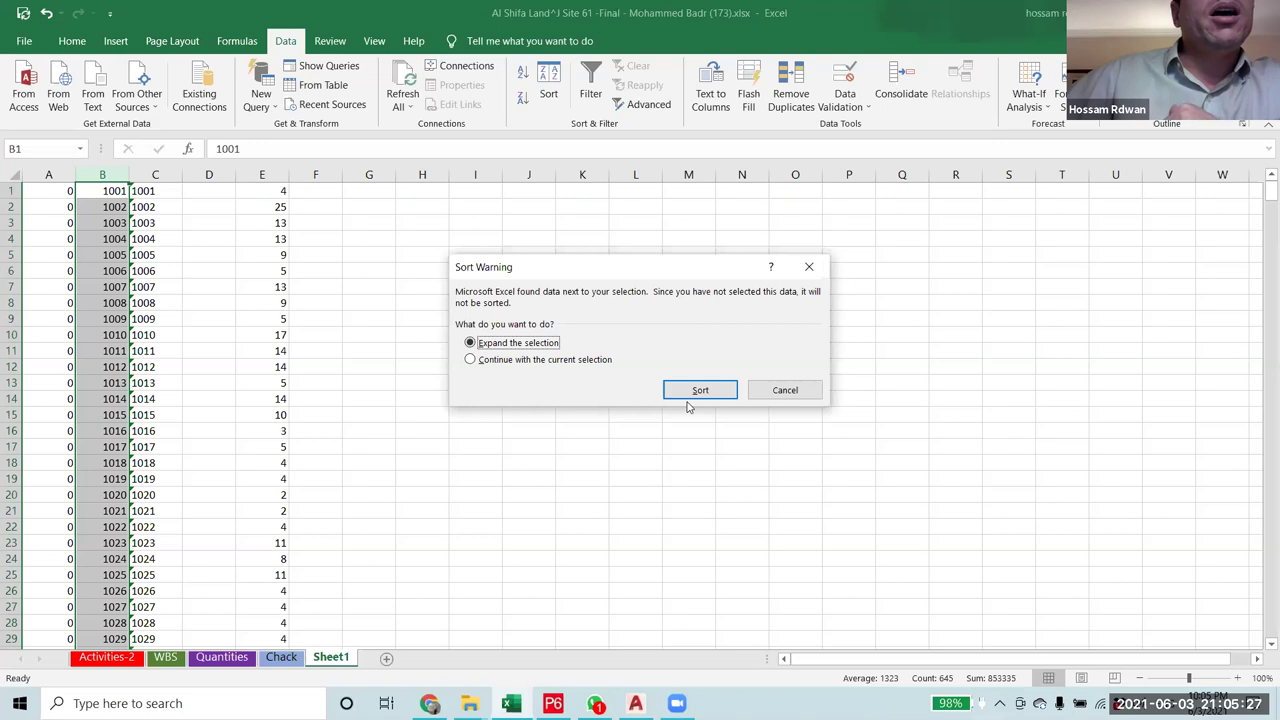
left_click(776, 392)
left_click(522, 97)
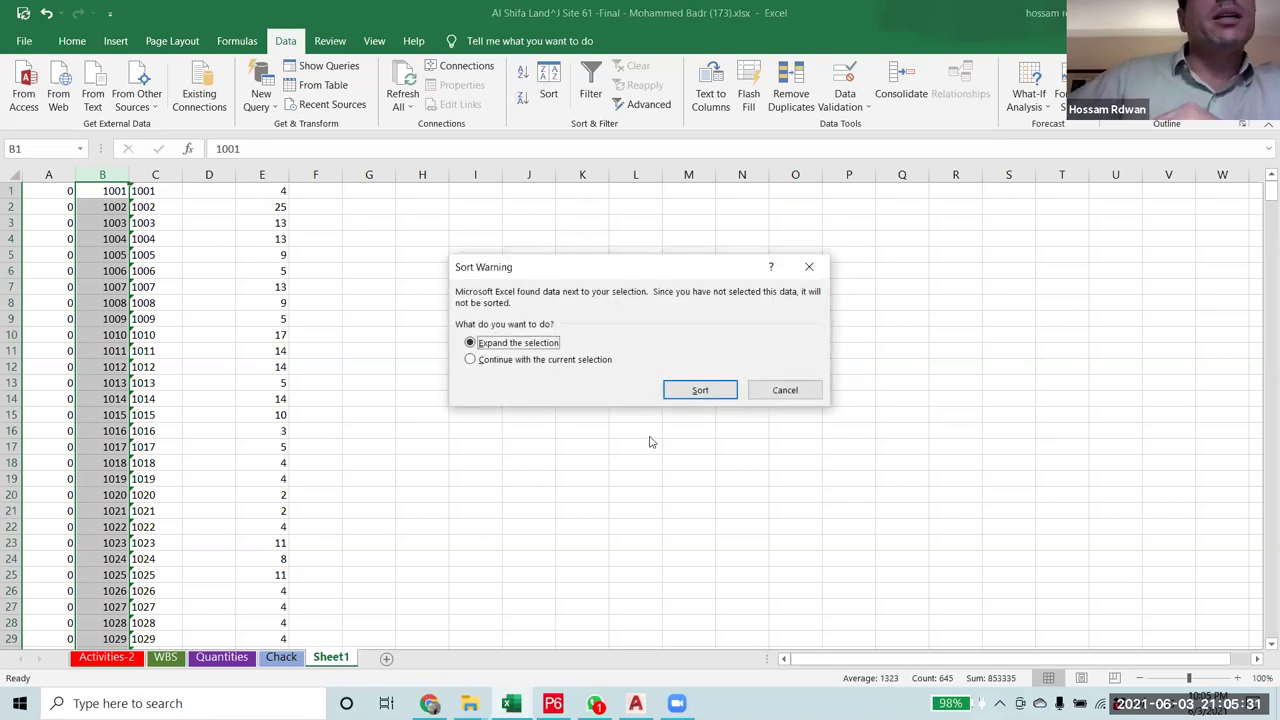
left_click(809, 266)
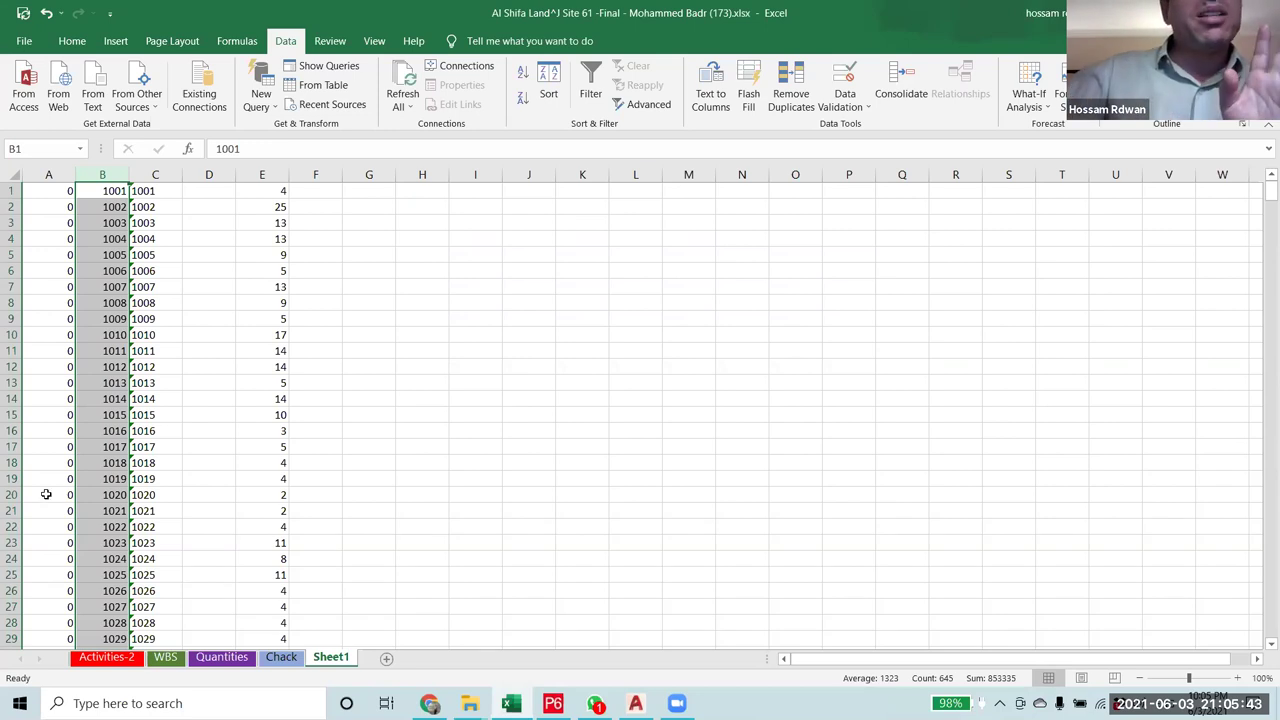
- Switch to Primavera P6 and set up a Spreadsheet (XLSX) export of the activities in project 01-2
left_click(553, 703)
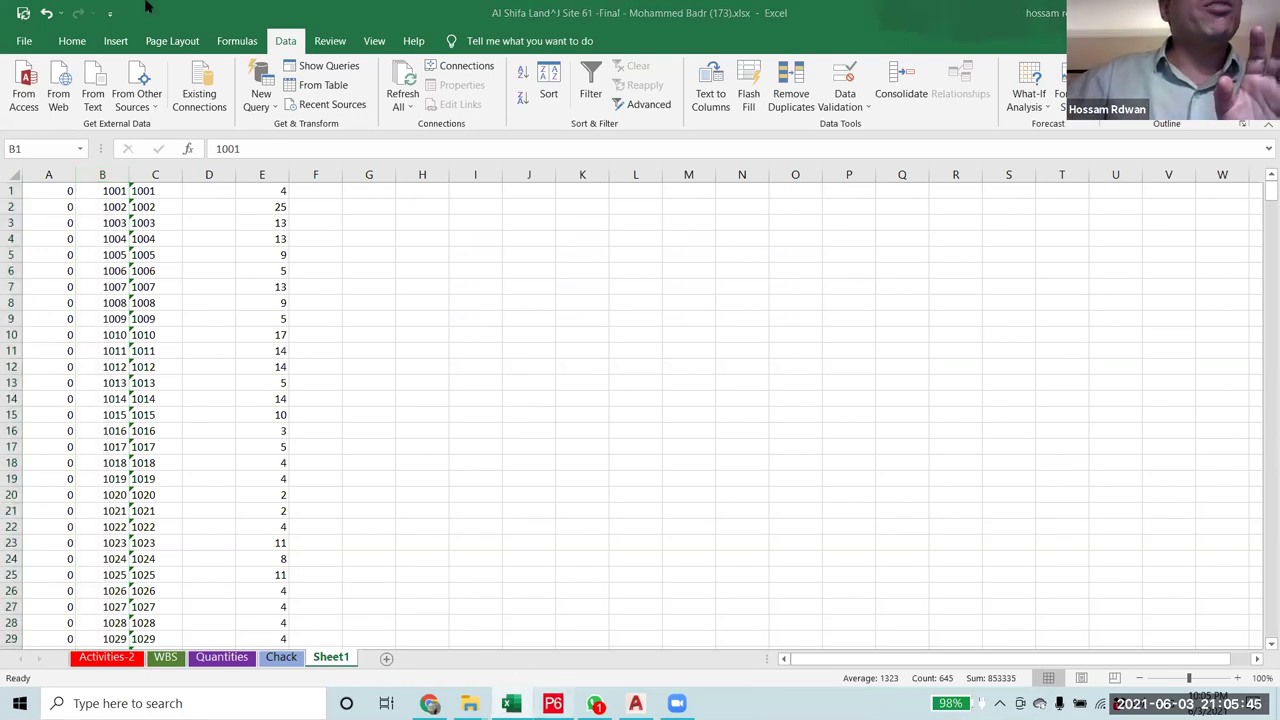
left_click(22, 29)
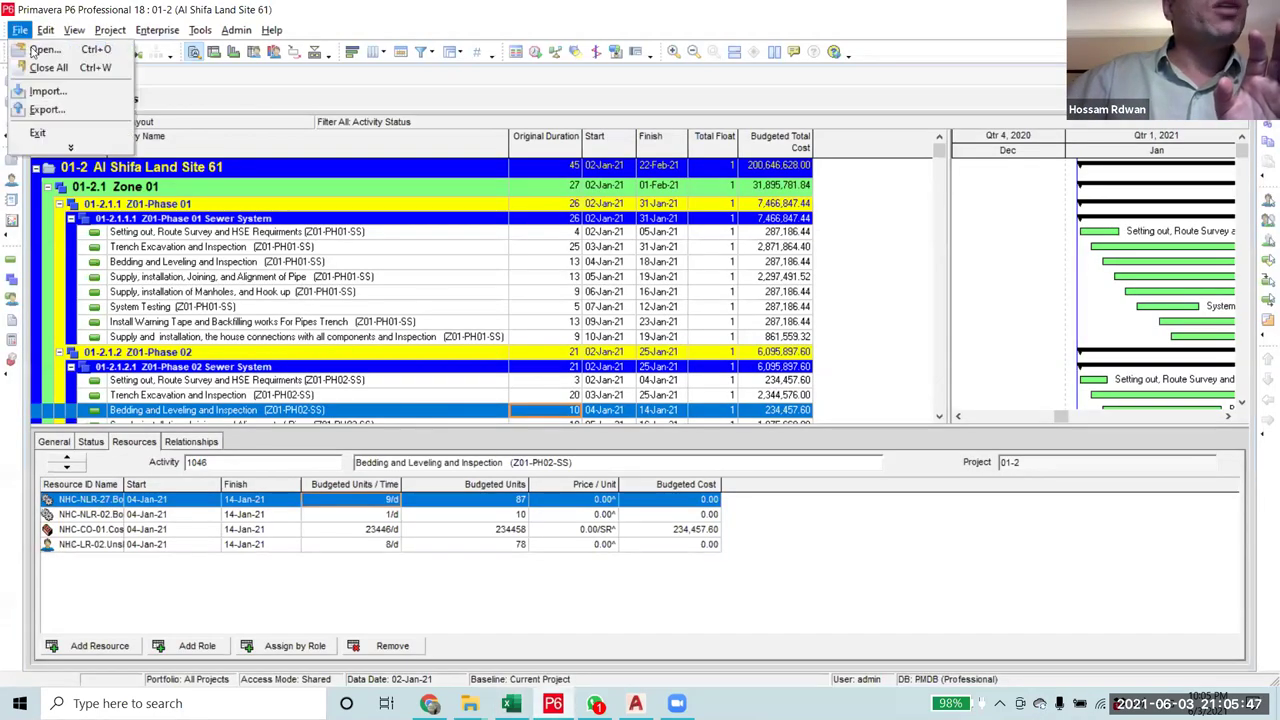
left_click(47, 109)
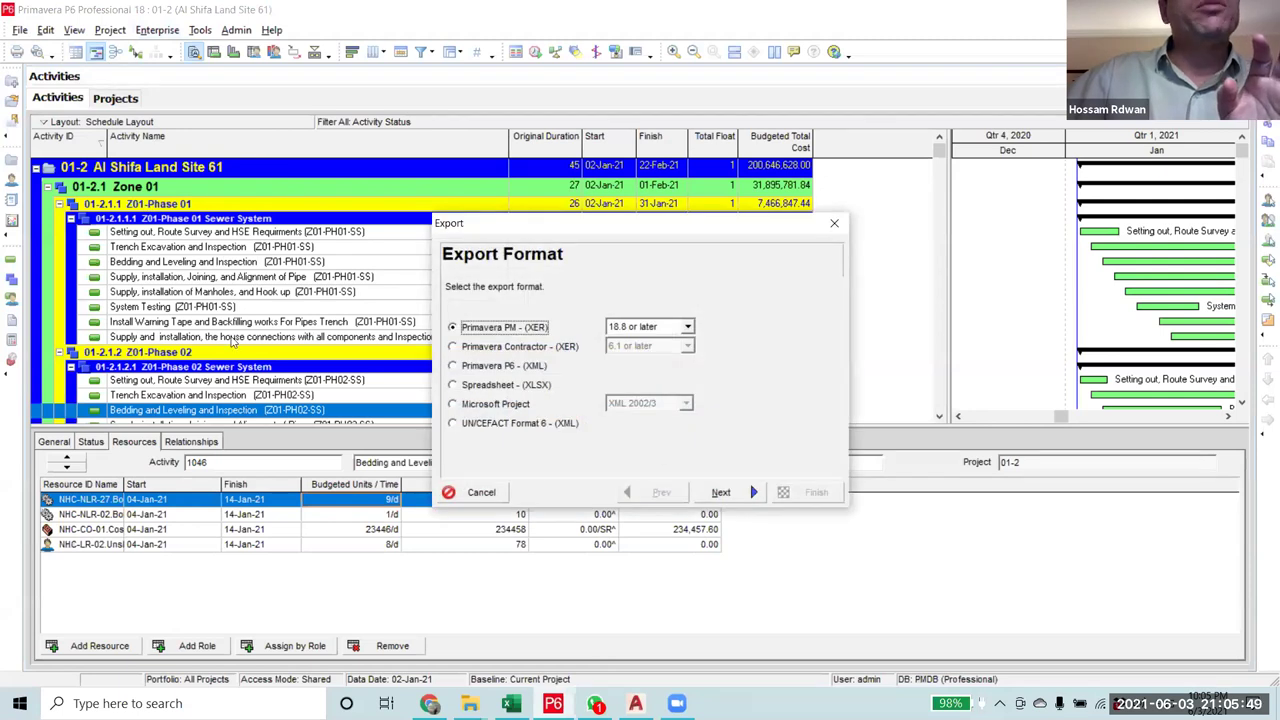
left_click(455, 387)
left_click(729, 496)
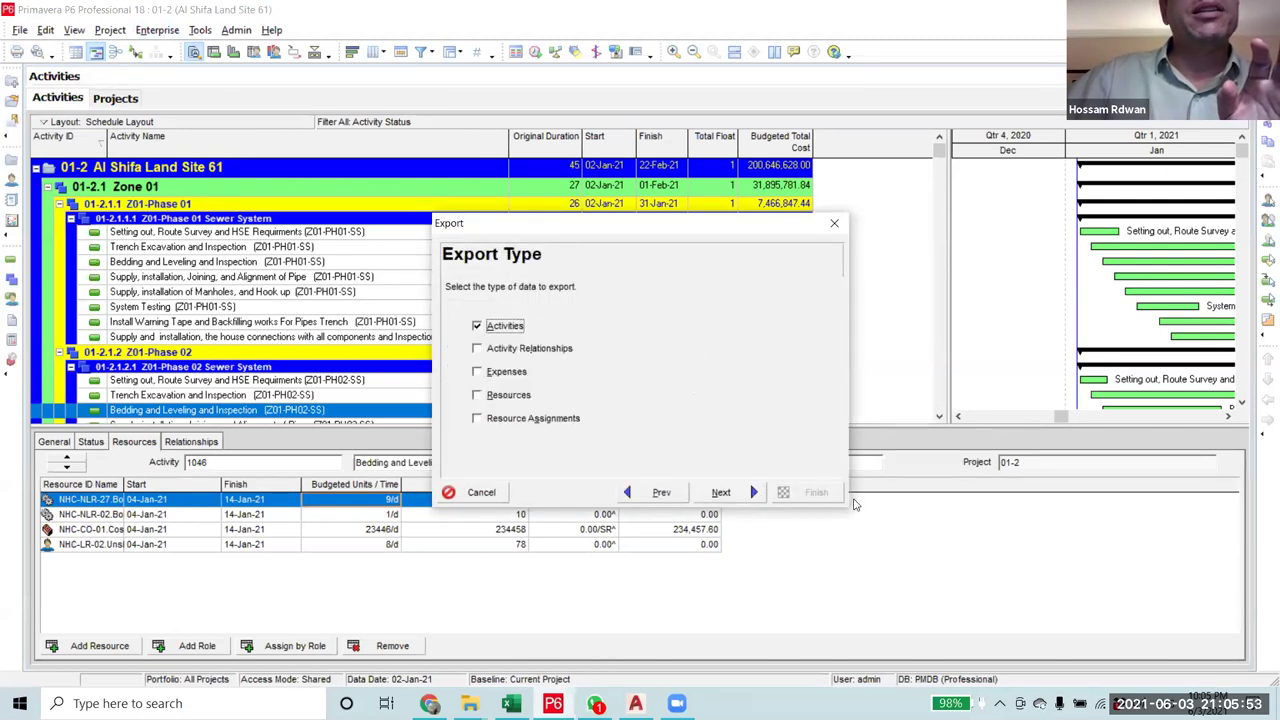
left_click(751, 486)
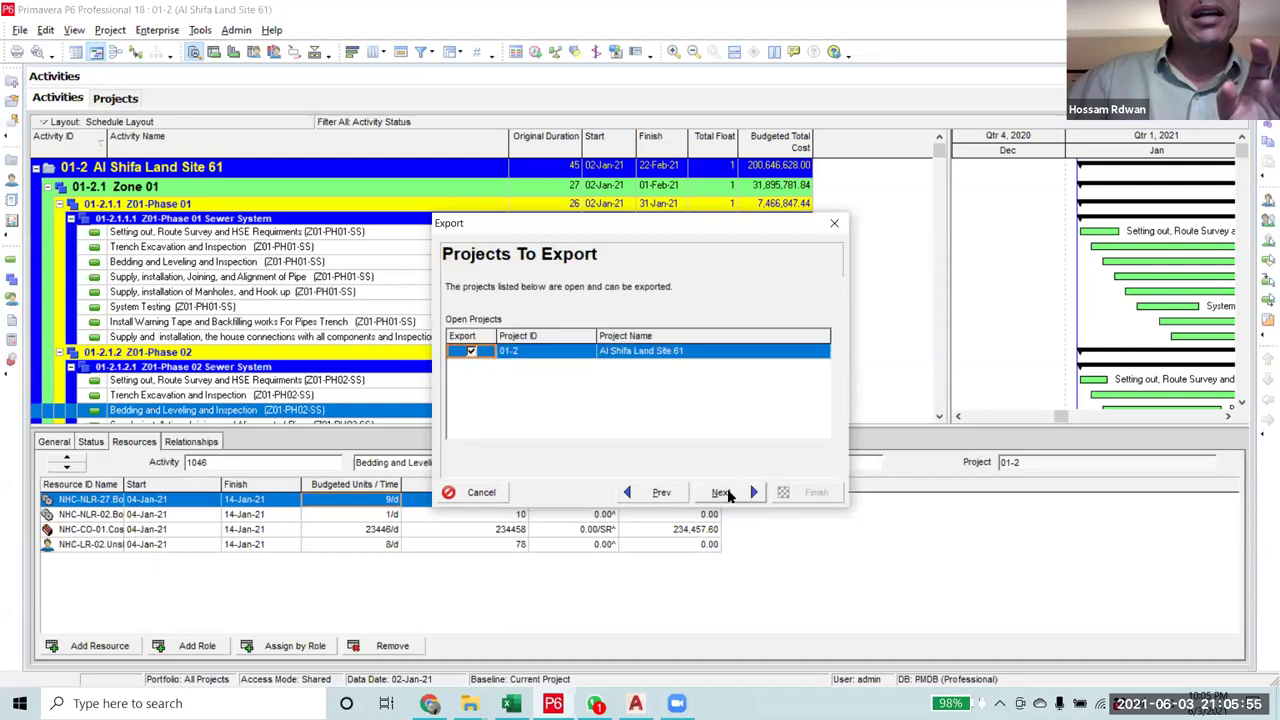
left_click(740, 492)
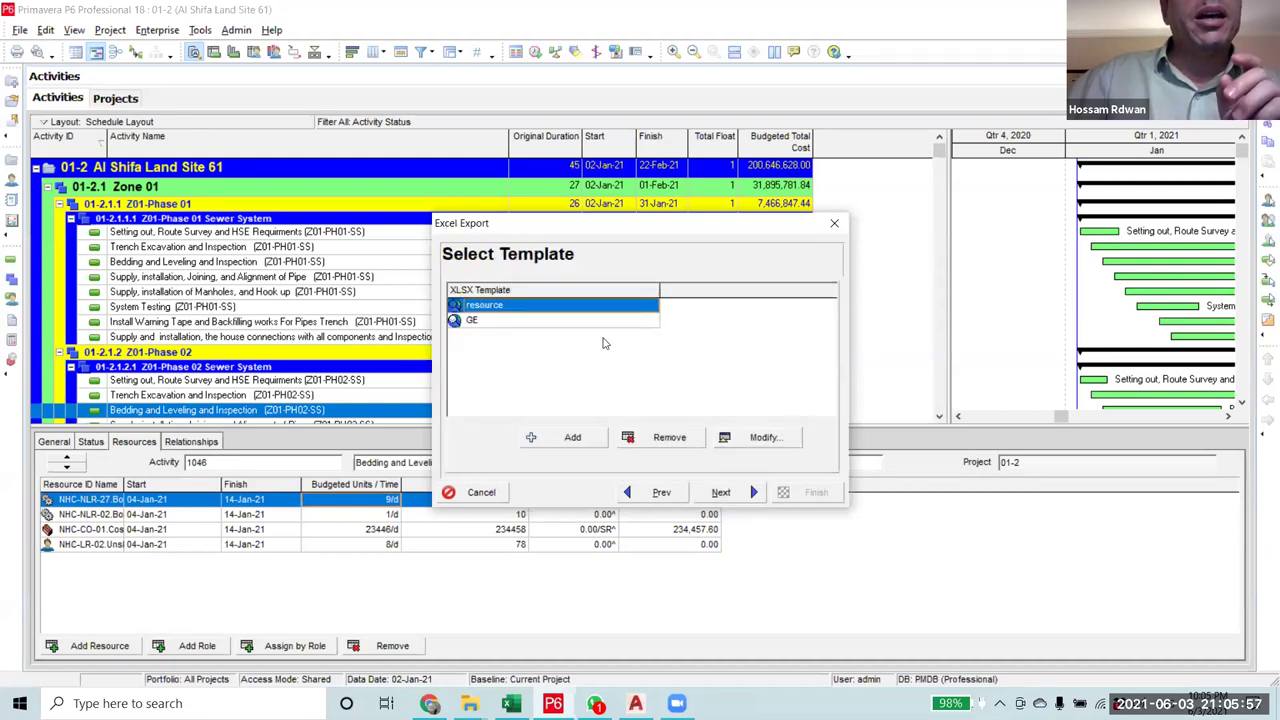
- Examine the Activity Status filter's criteria in the "resource" export template, then leave the export without saving changes
left_click(763, 439)
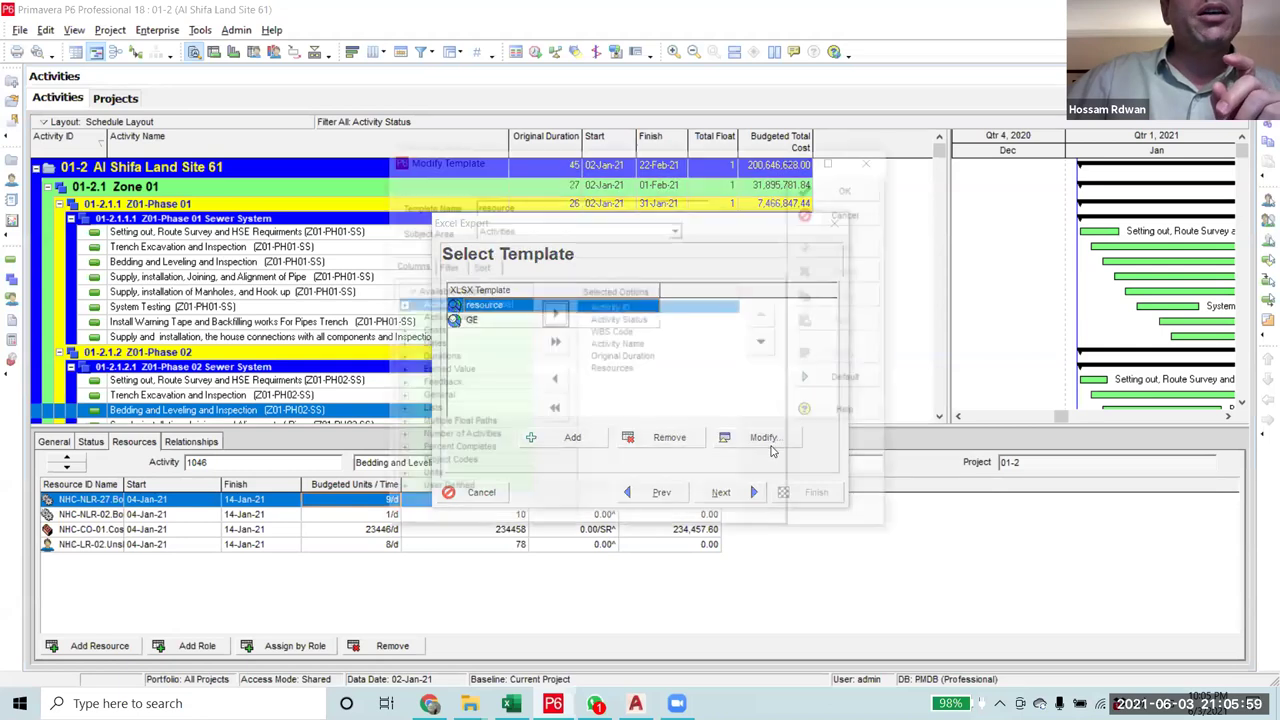
left_click(450, 266)
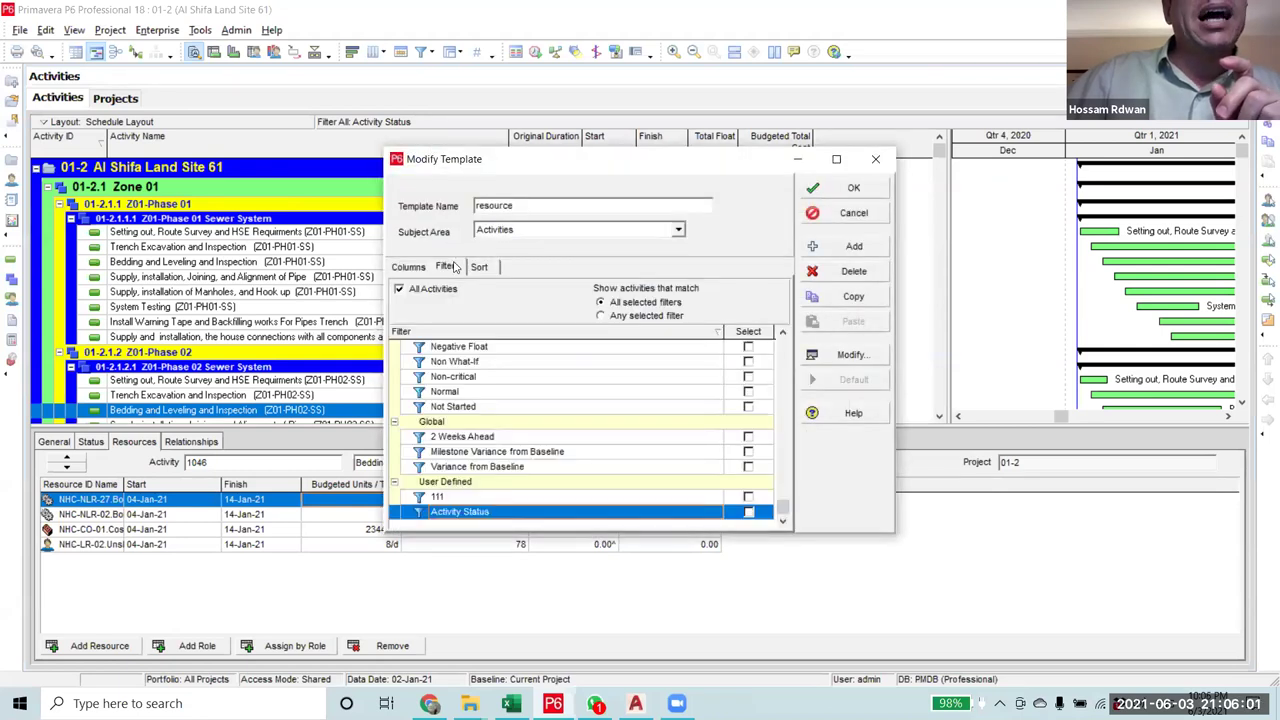
left_click(399, 289)
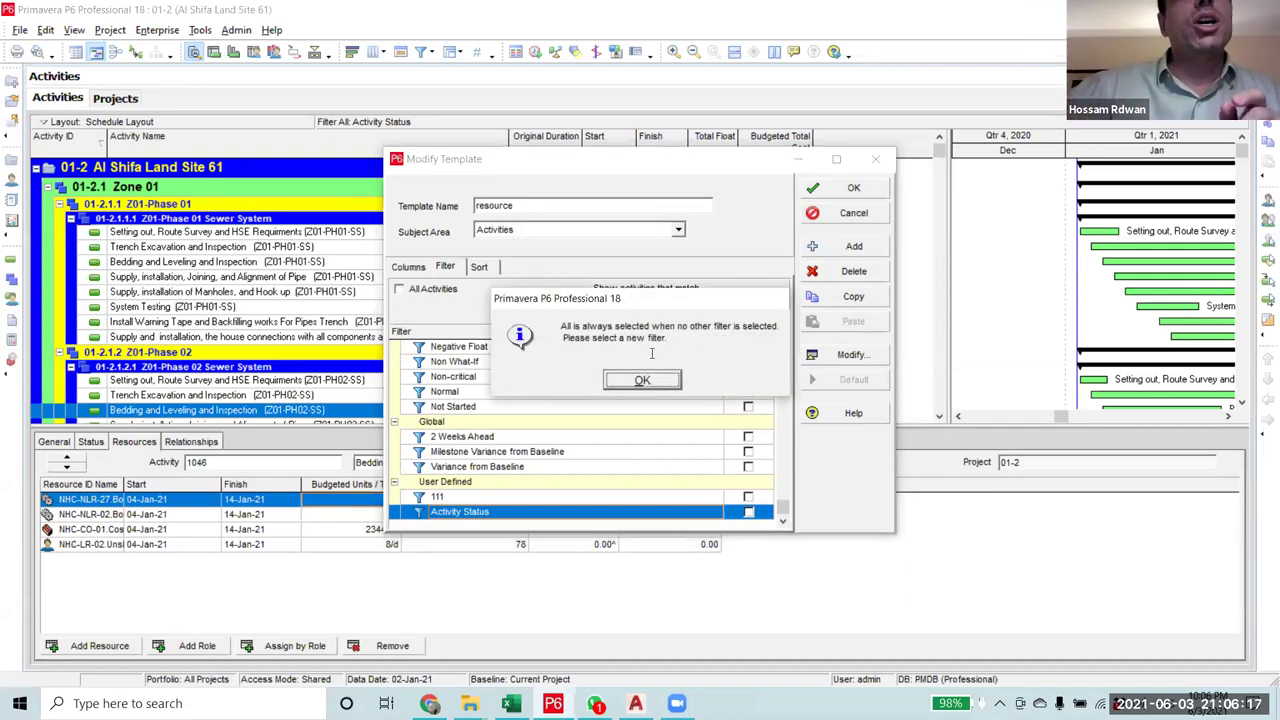
left_click(650, 382)
left_click(850, 355)
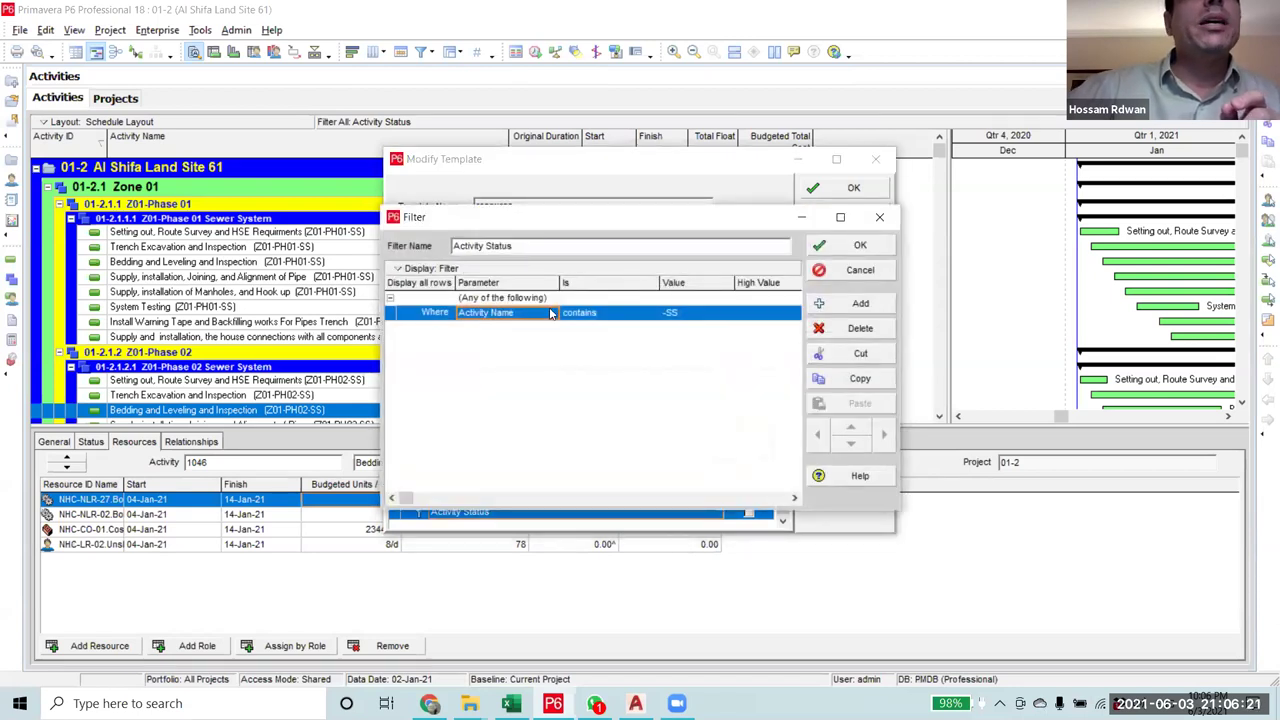
left_click(550, 313)
left_click(550, 313)
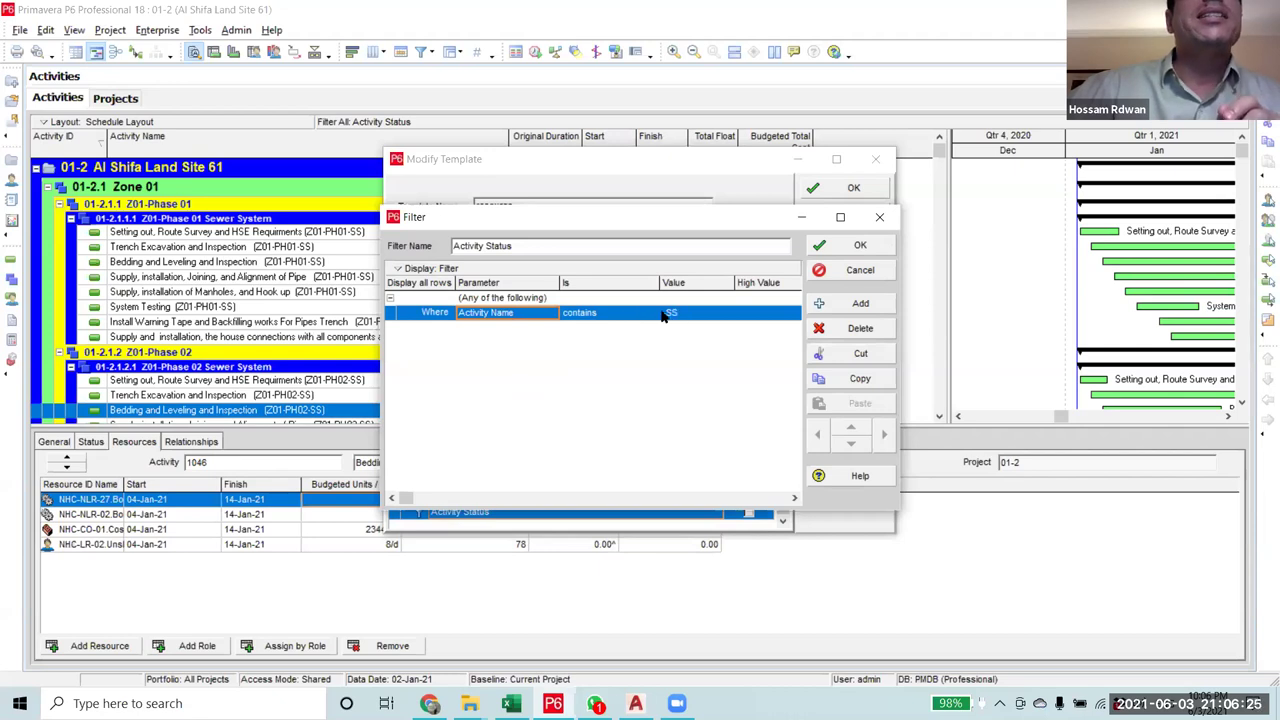
left_click(688, 314)
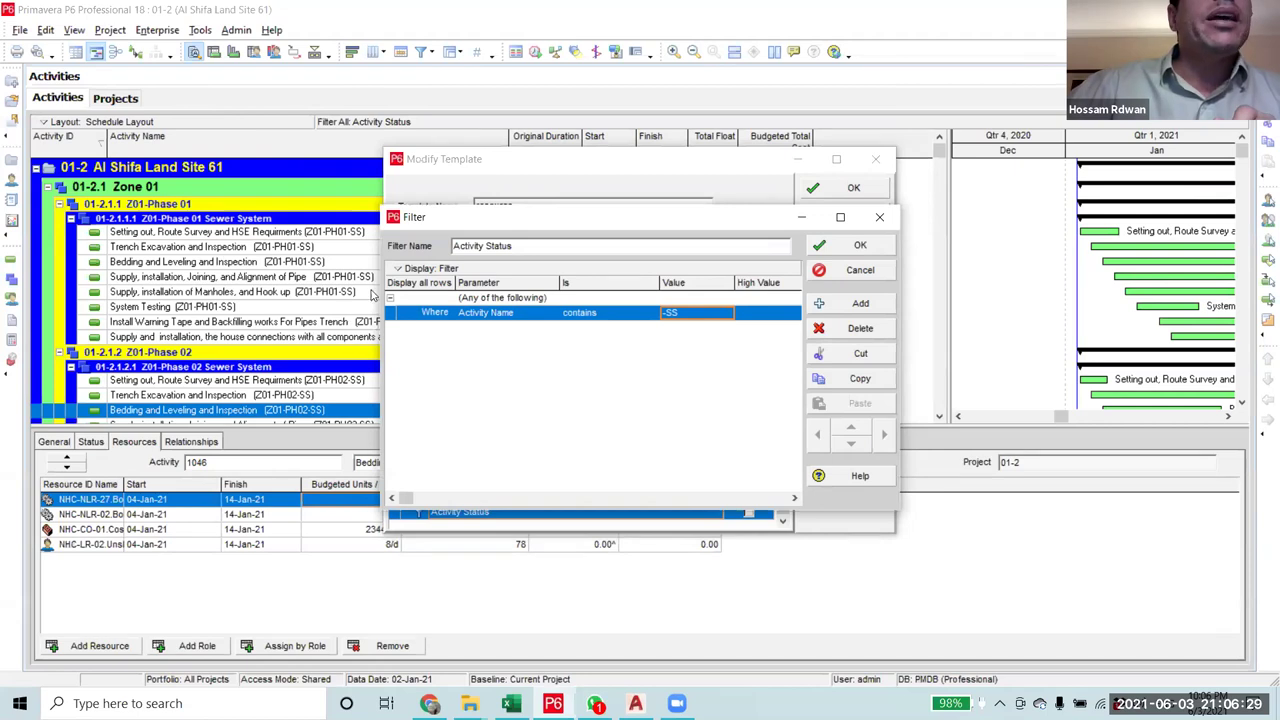
left_click(879, 216)
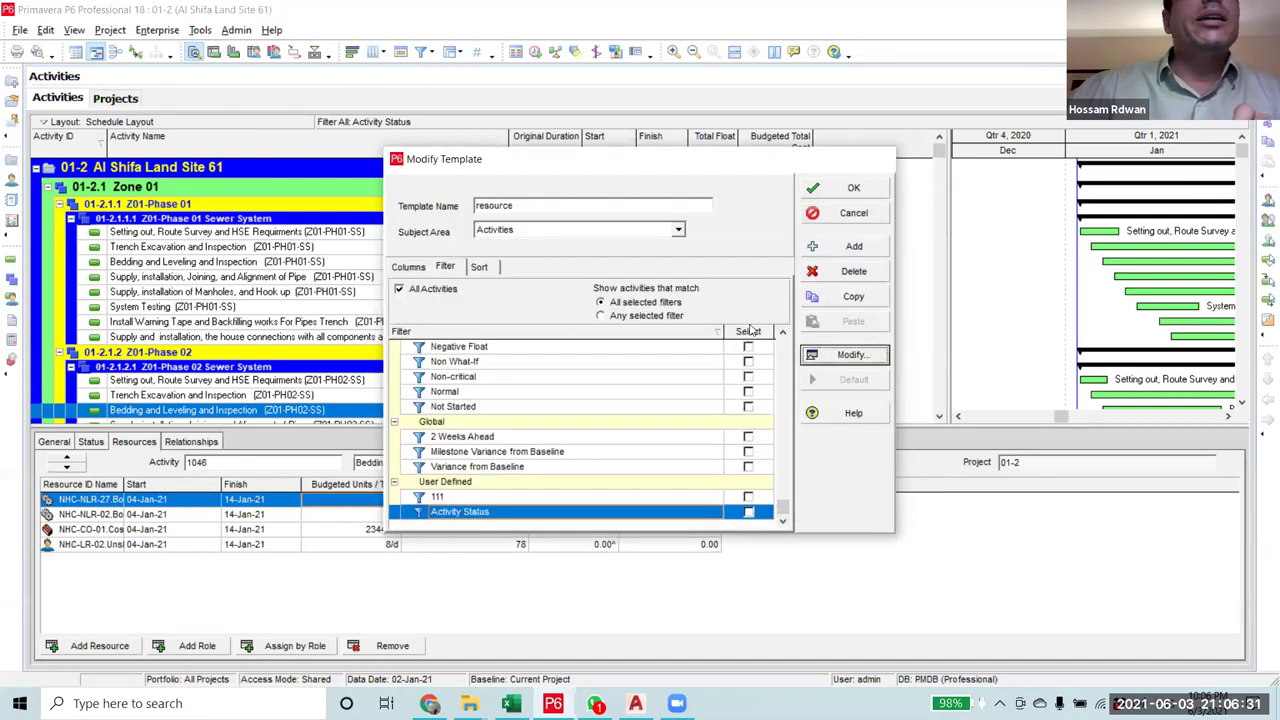
left_click(876, 159)
left_click(834, 223)
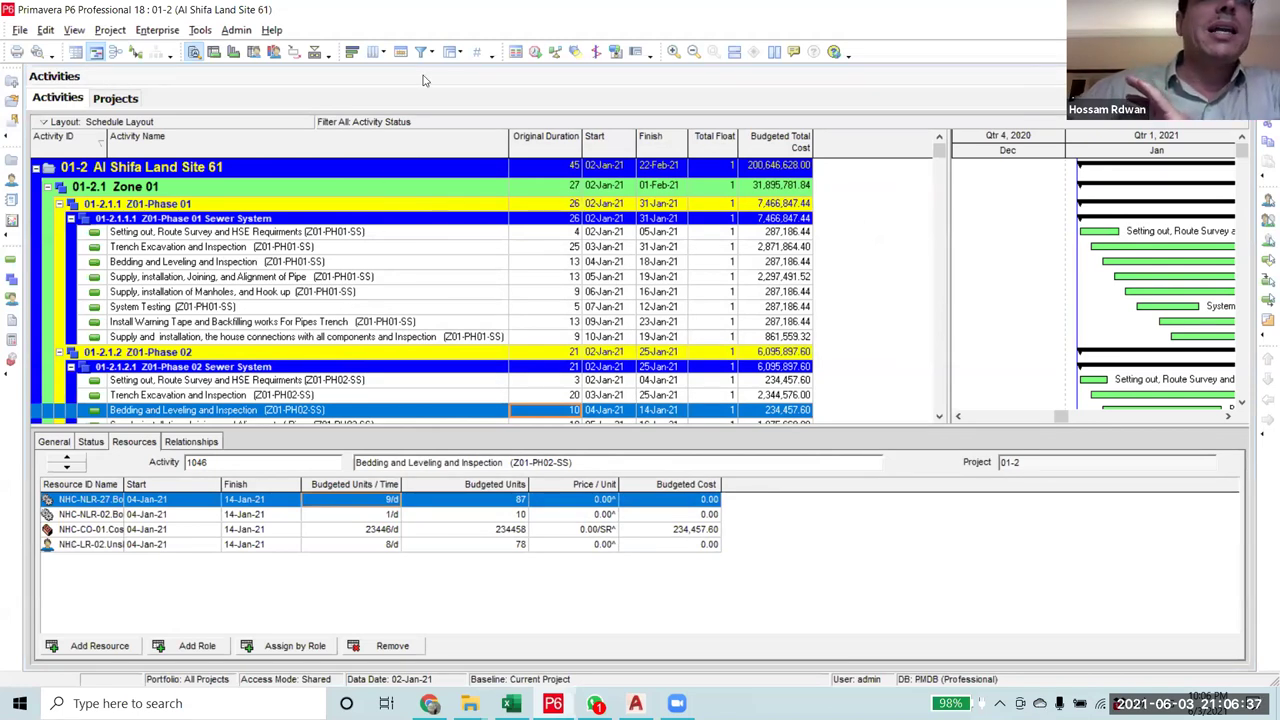
- Switch to Excel and sort columns A to C of Sheet1 by column B cell values, from largest to smallest
left_click(350, 293)
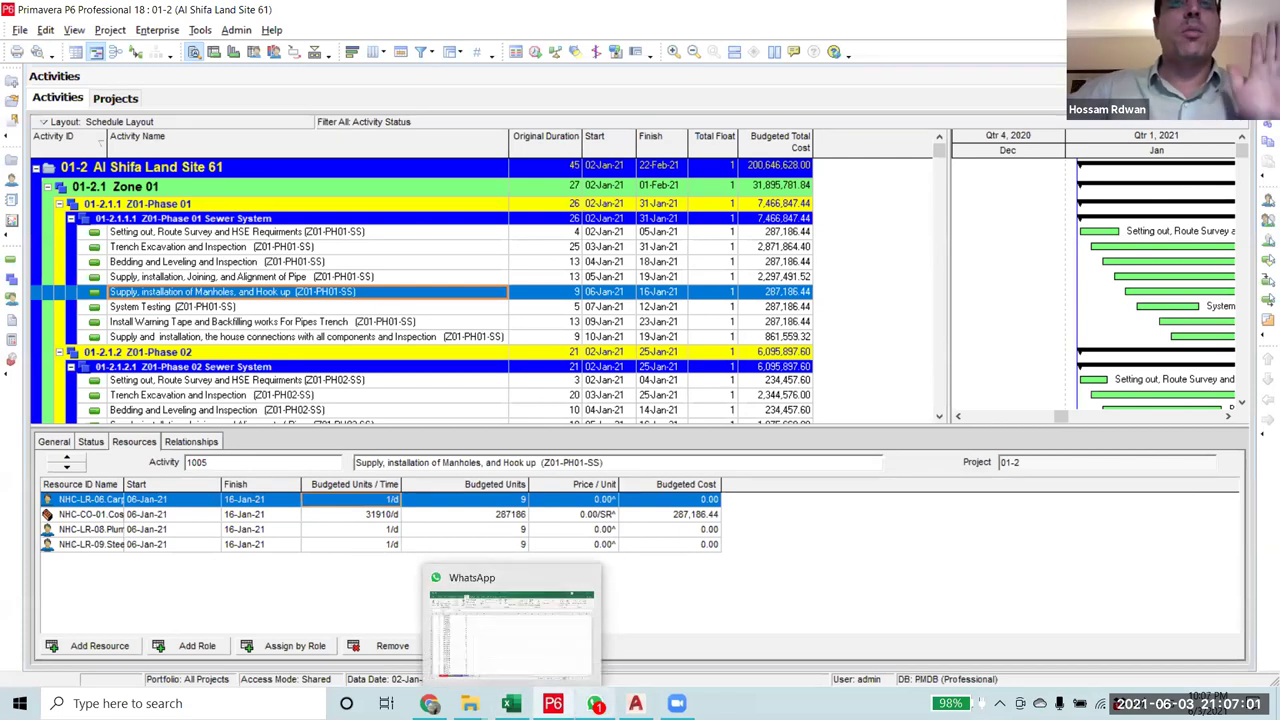
mouse_move(511, 703)
left_click(550, 625)
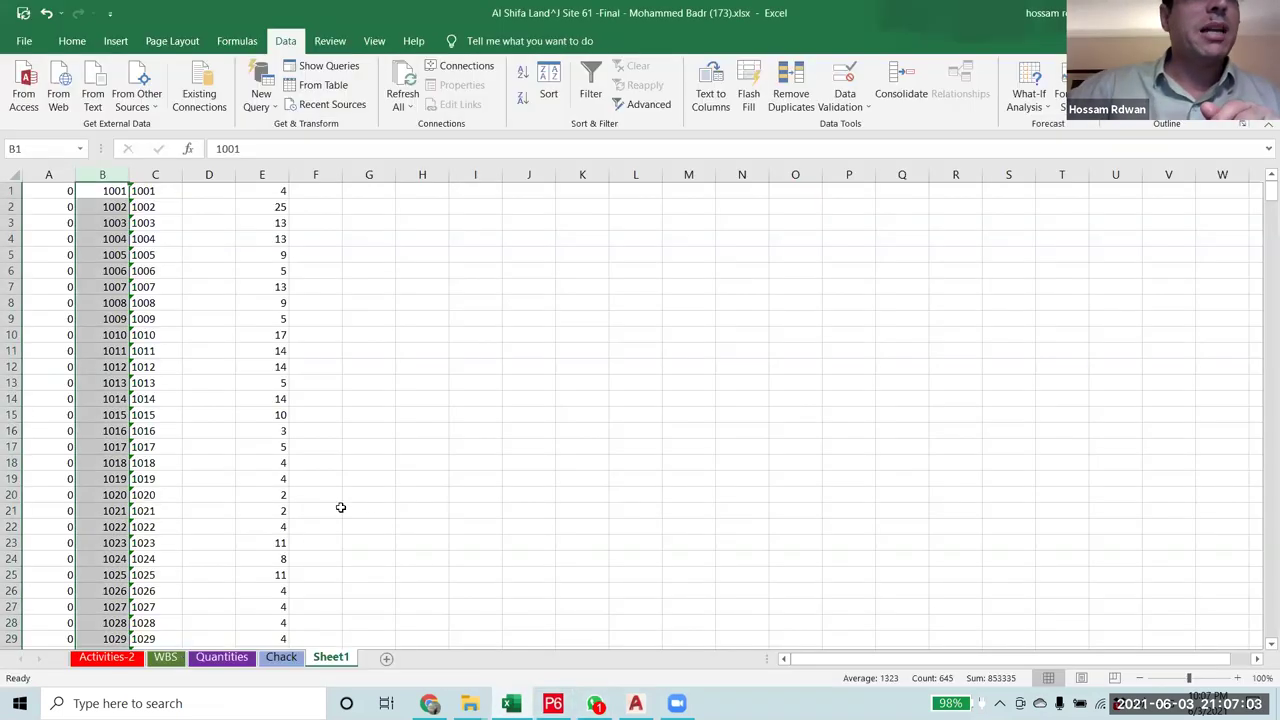
left_click(173, 173)
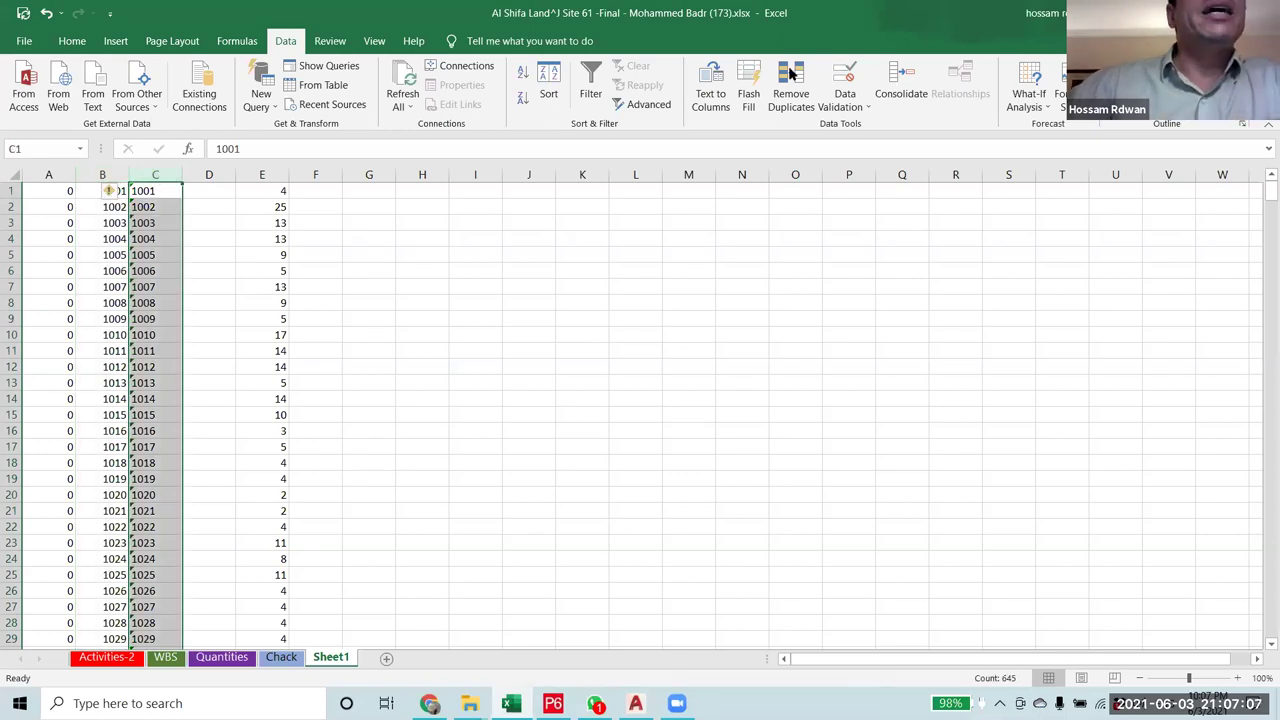
left_click(549, 88)
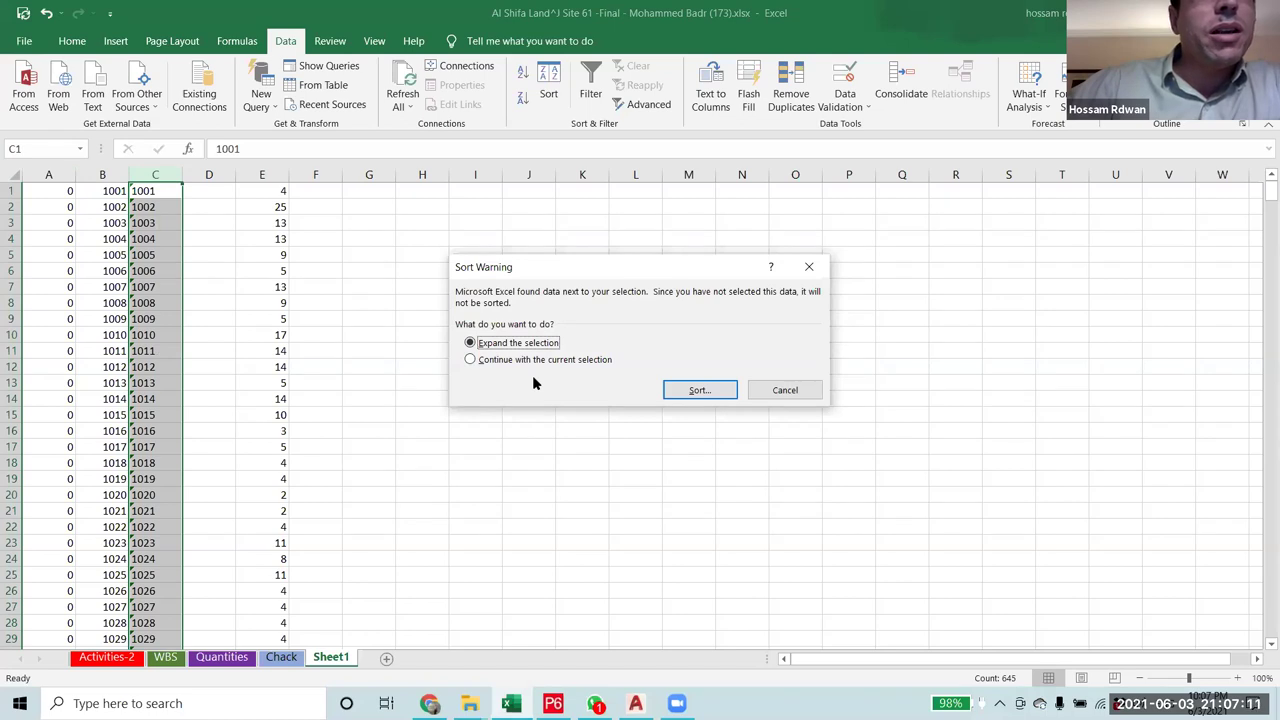
left_click(674, 391)
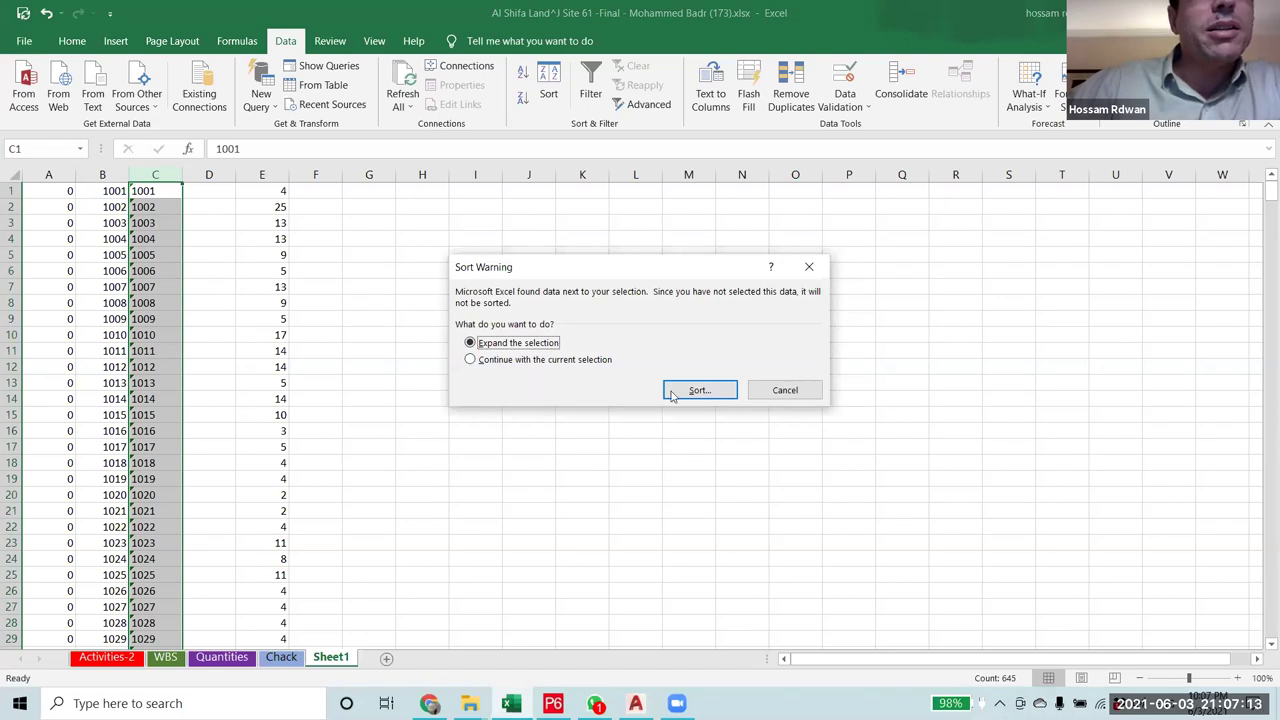
left_click(544, 311)
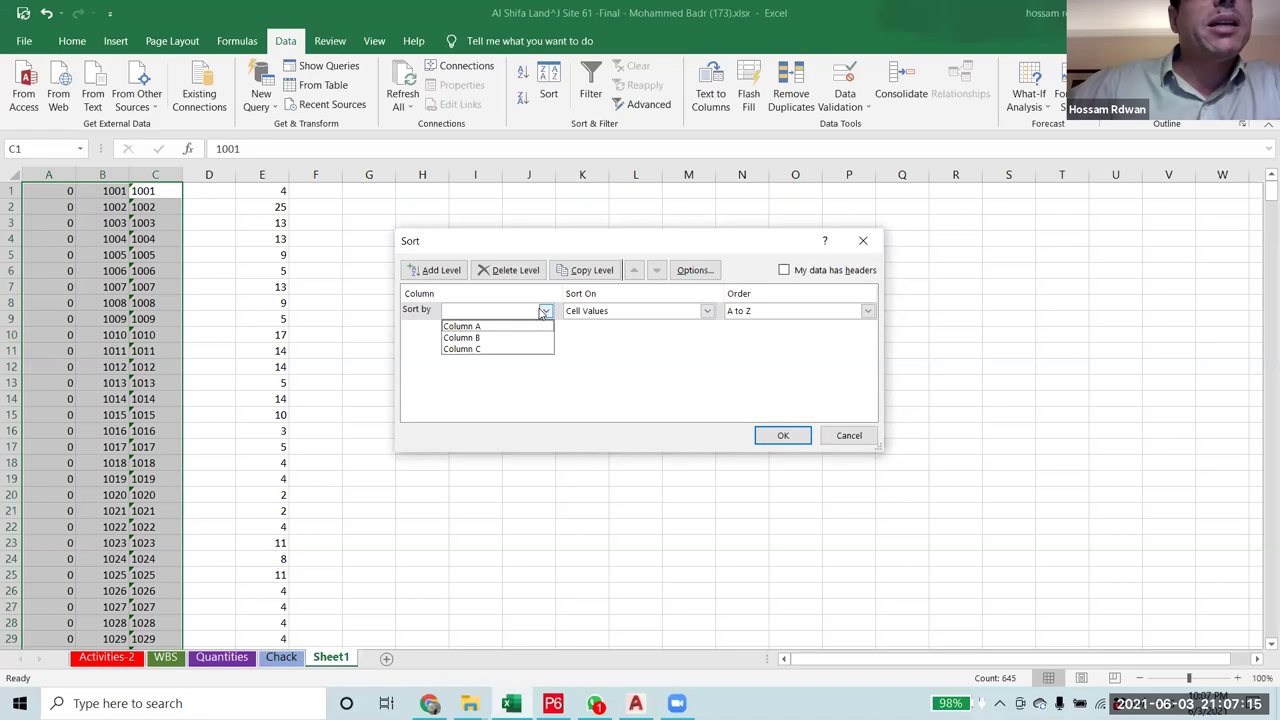
left_click(483, 342)
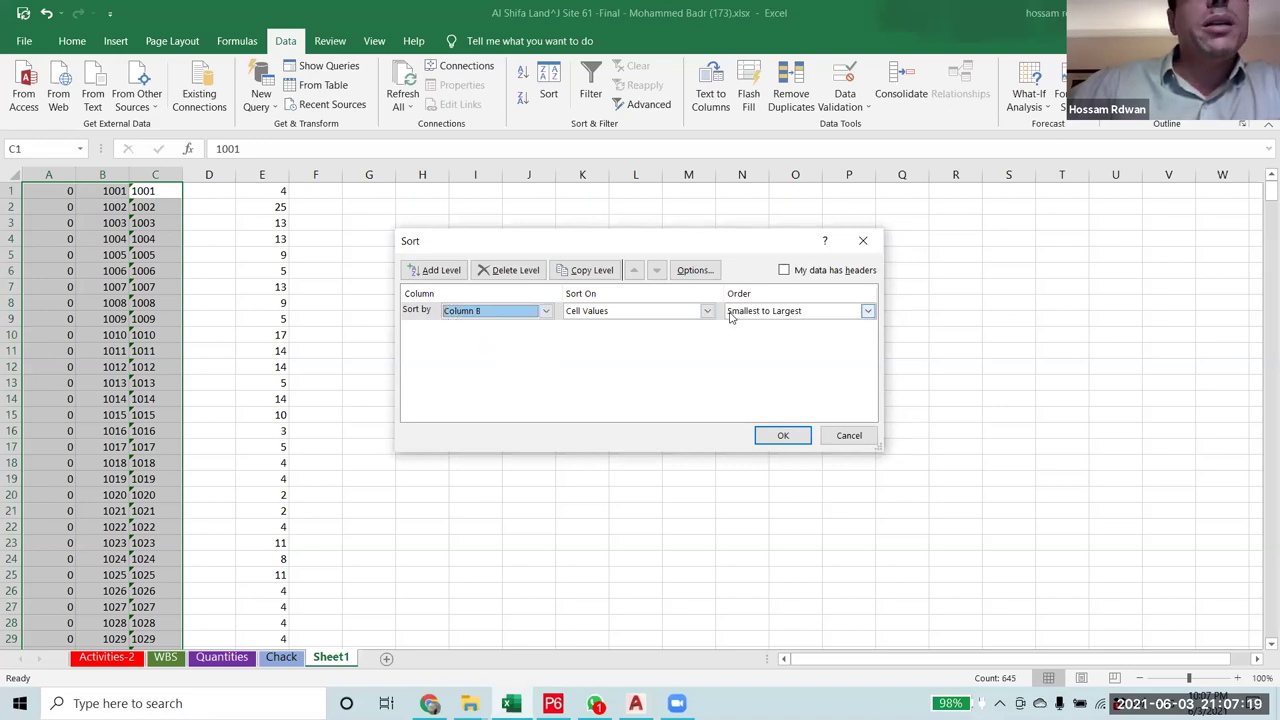
left_click(868, 311)
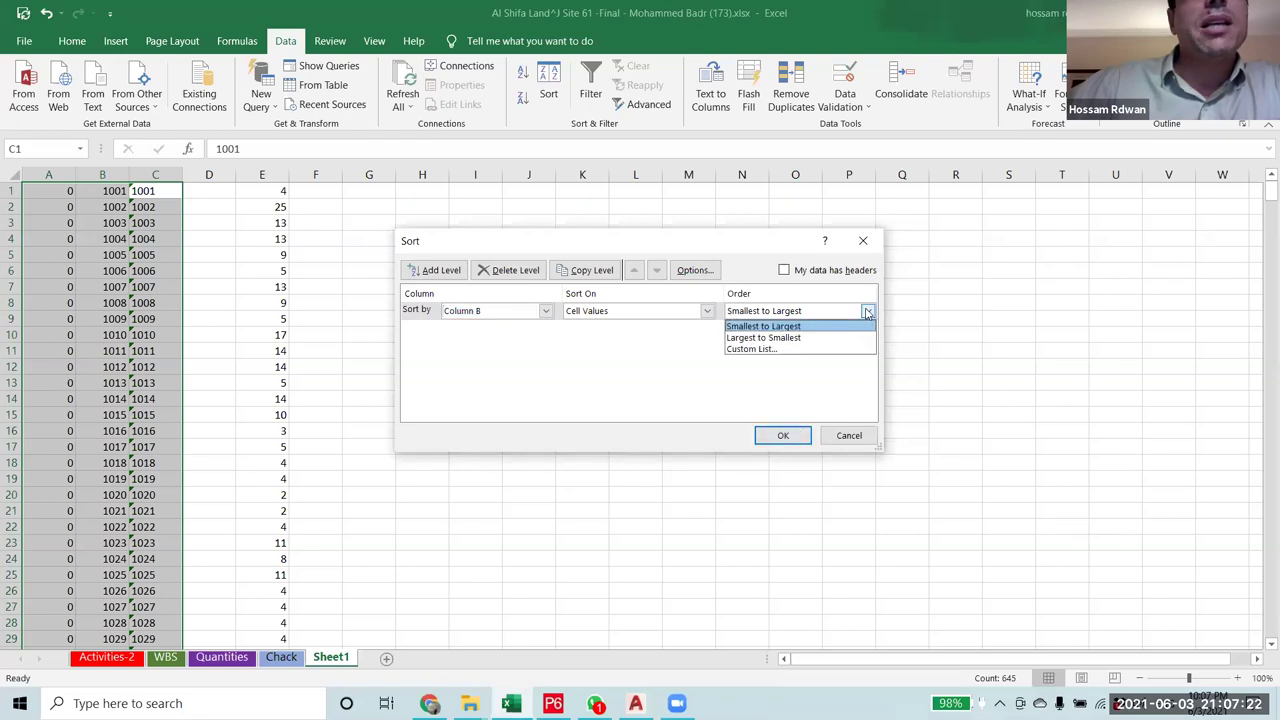
left_click(807, 340)
left_click(777, 440)
left_click(650, 458)
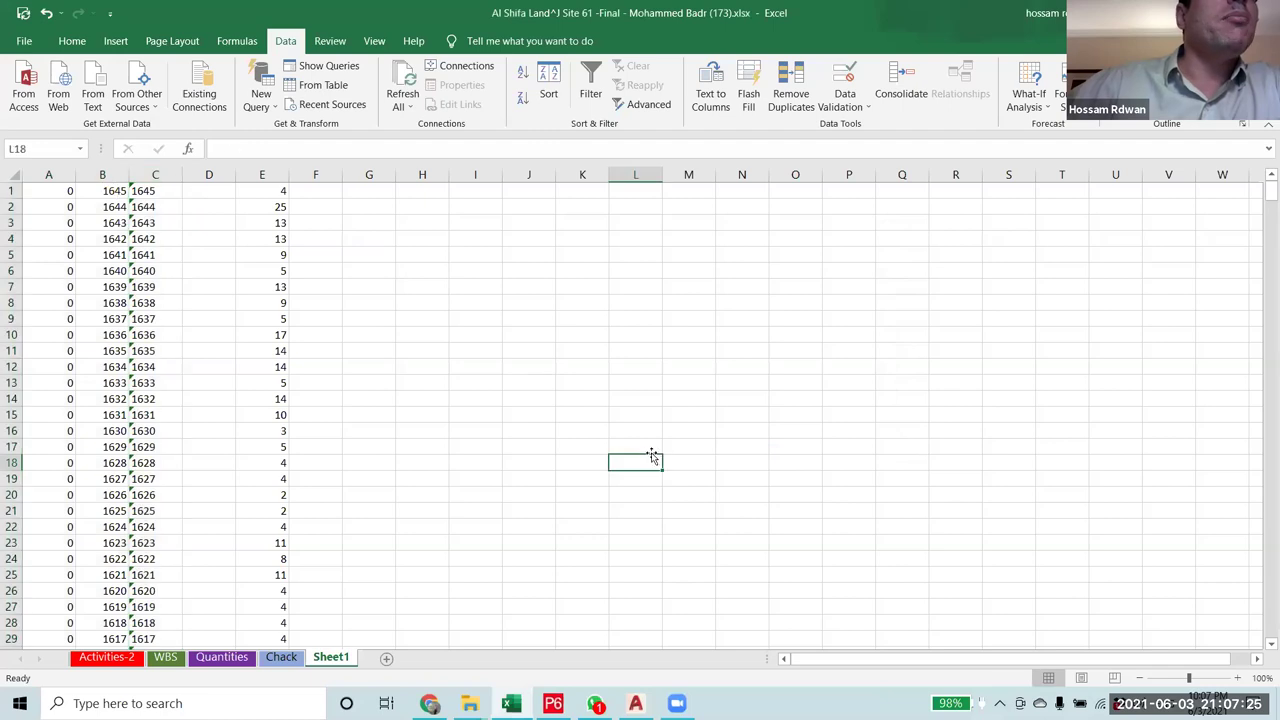
left_click(107, 194)
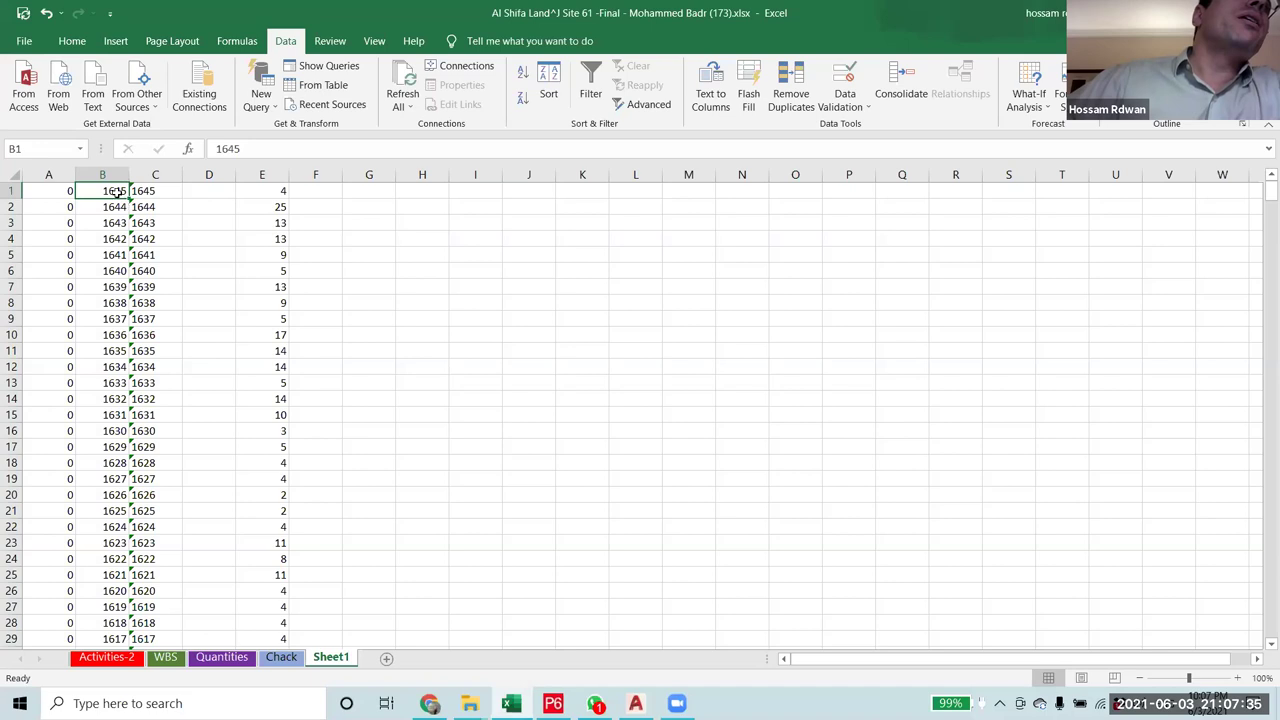
- Go to the Activities-2 sheet and clear the filter on the Activity Name column
left_click_drag(48, 190, 42, 502)
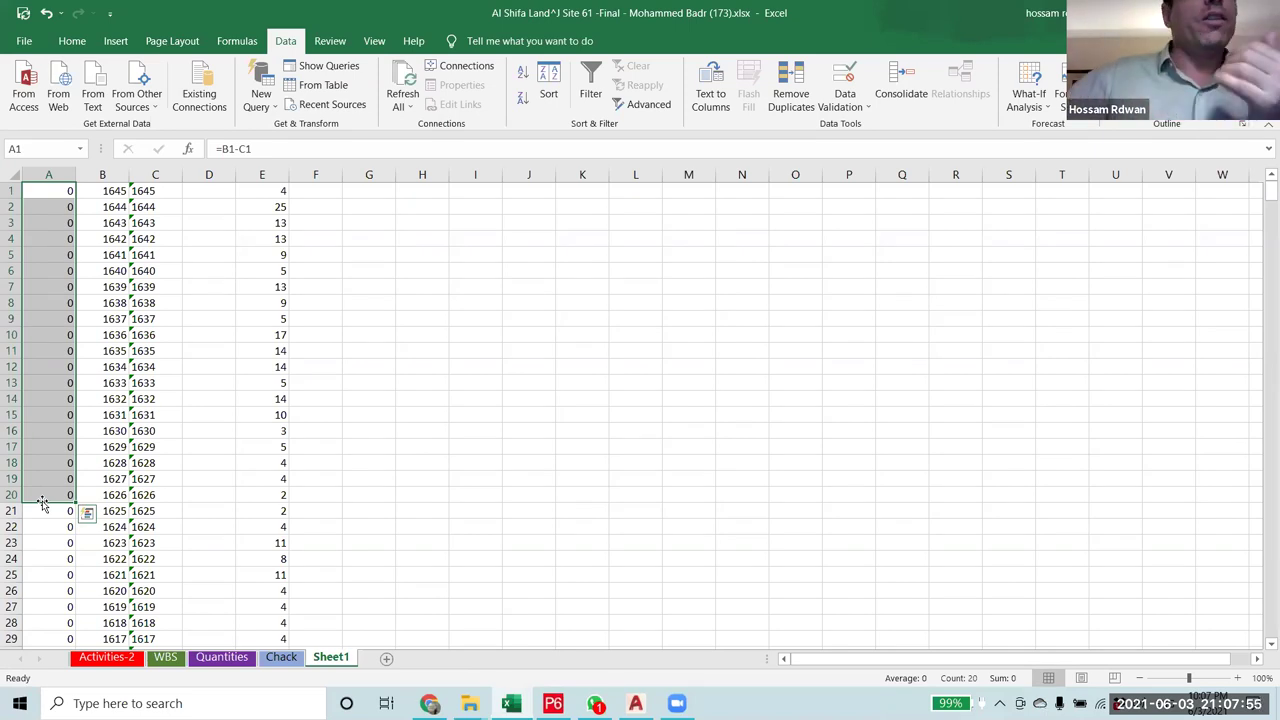
left_click(106, 657)
scroll(235, 362, "up", 10)
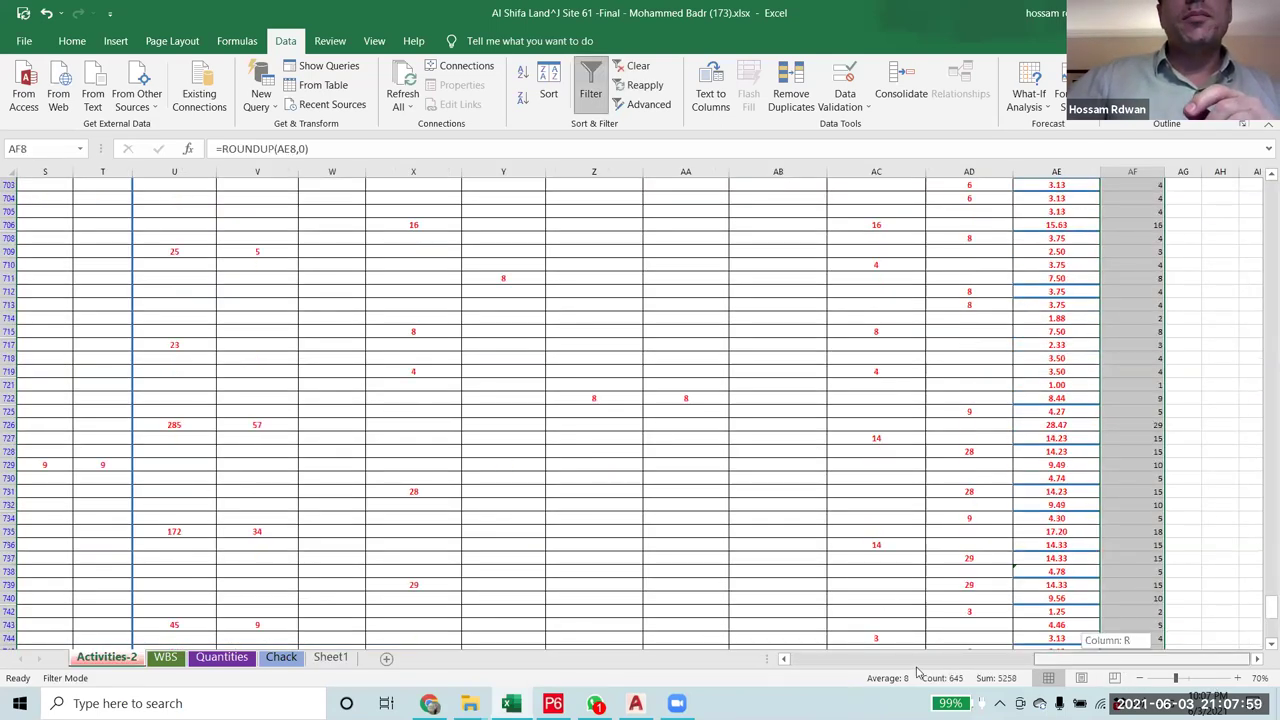
scroll(700, 636, "left", 6)
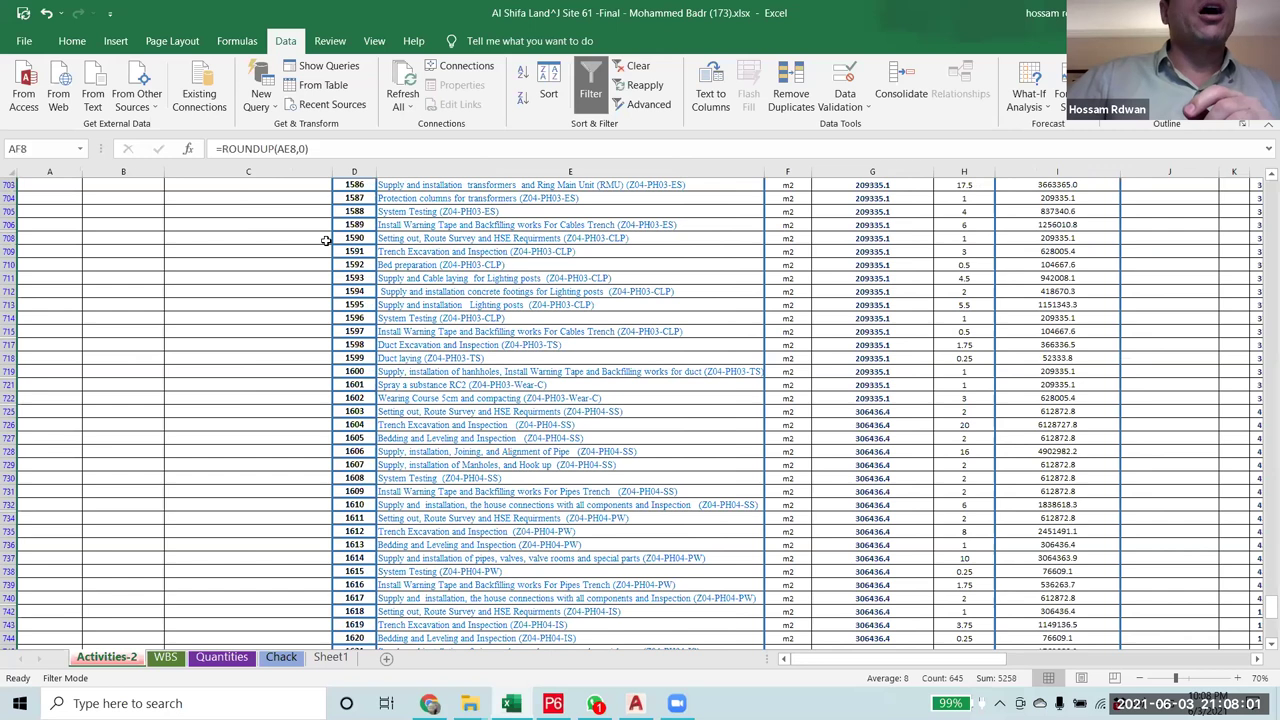
scroll(355, 198, "up", 5)
left_click(355, 198)
left_click_drag(1261, 612, 1264, 130)
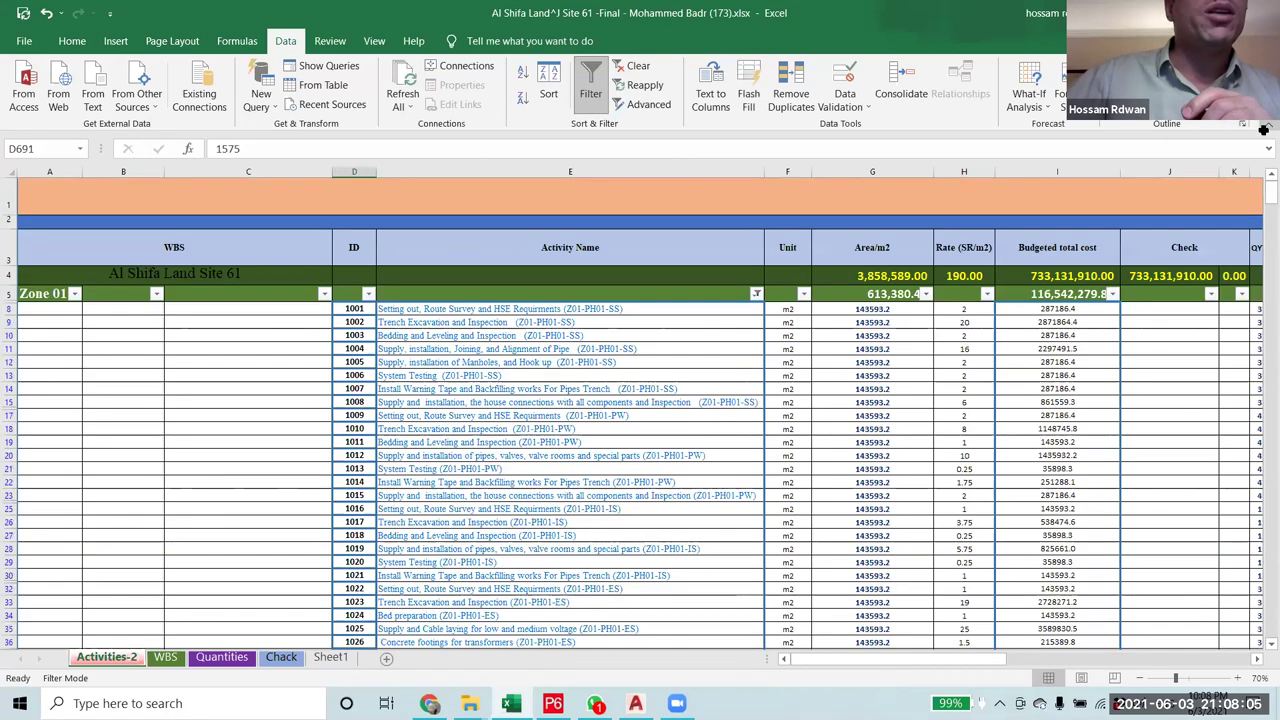
left_click(757, 293)
left_click(800, 478)
left_click(870, 637)
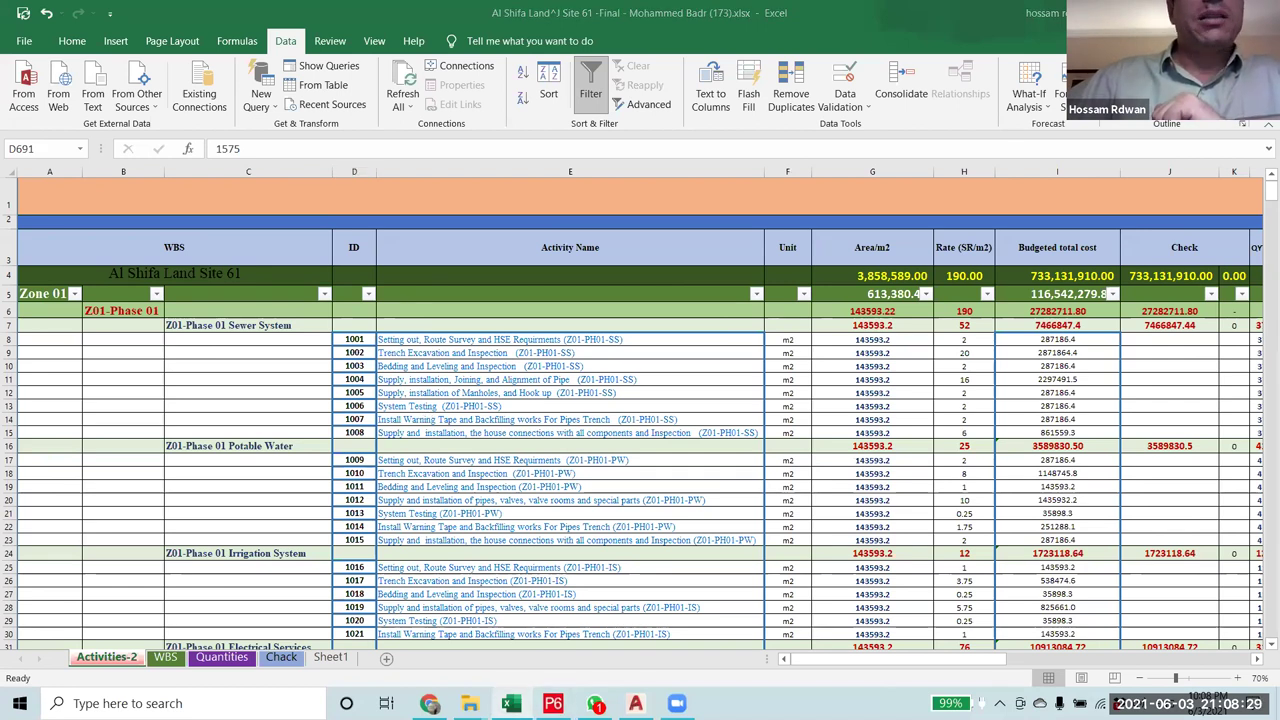
- Open 01-2-Activities.xlsx from the 3-JUN-2021 folder and select columns A to F of the TASK sheet
key("super+m")
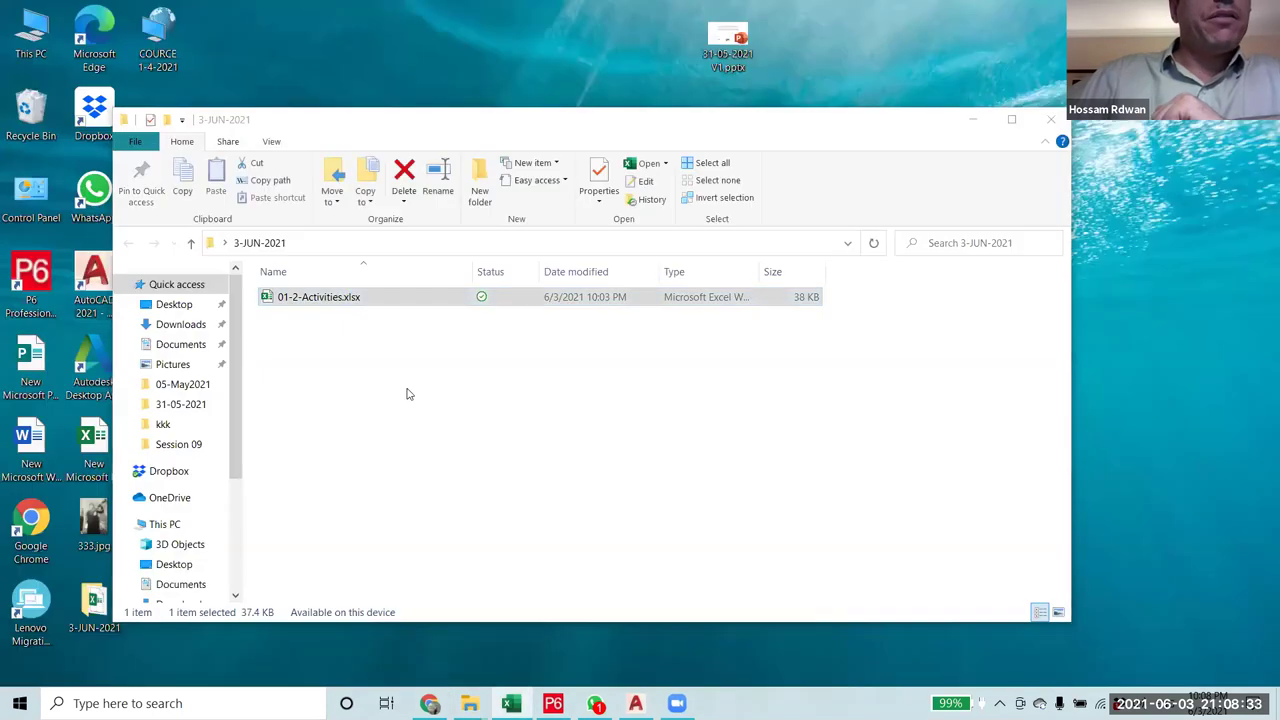
double_click(320, 294)
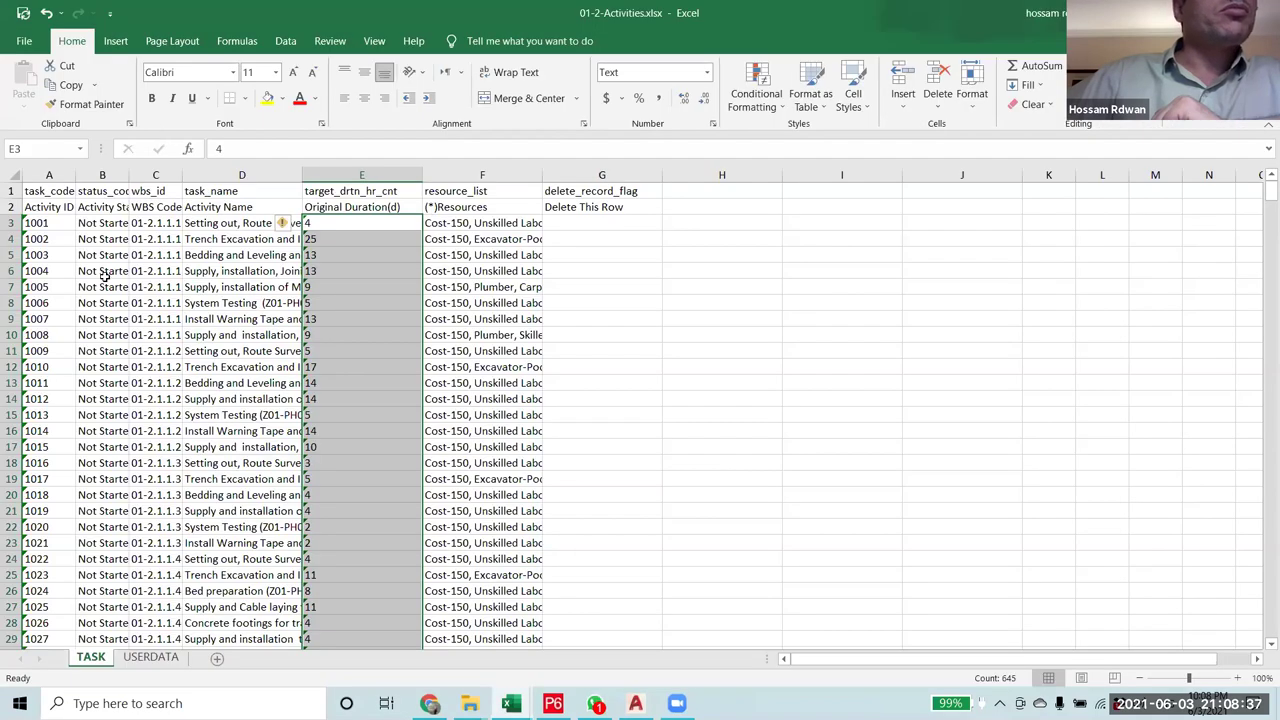
left_click(48, 175)
key("shift+Right")
key("shift+Right")
key("shift+Right")
key("shift+Right")
key("shift+Right")
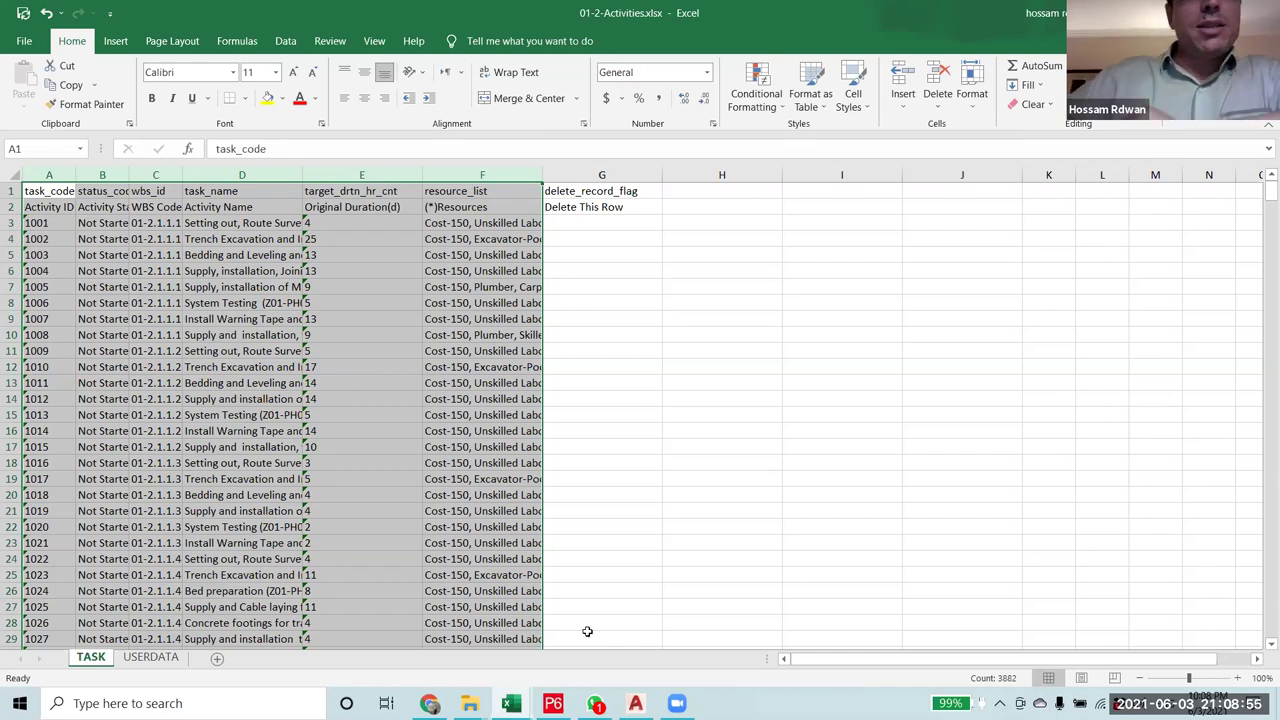
- Switch to Primavera P6 and compare the original durations of the first two Z01-Phase 01 Sewer System activities
left_click(553, 703)
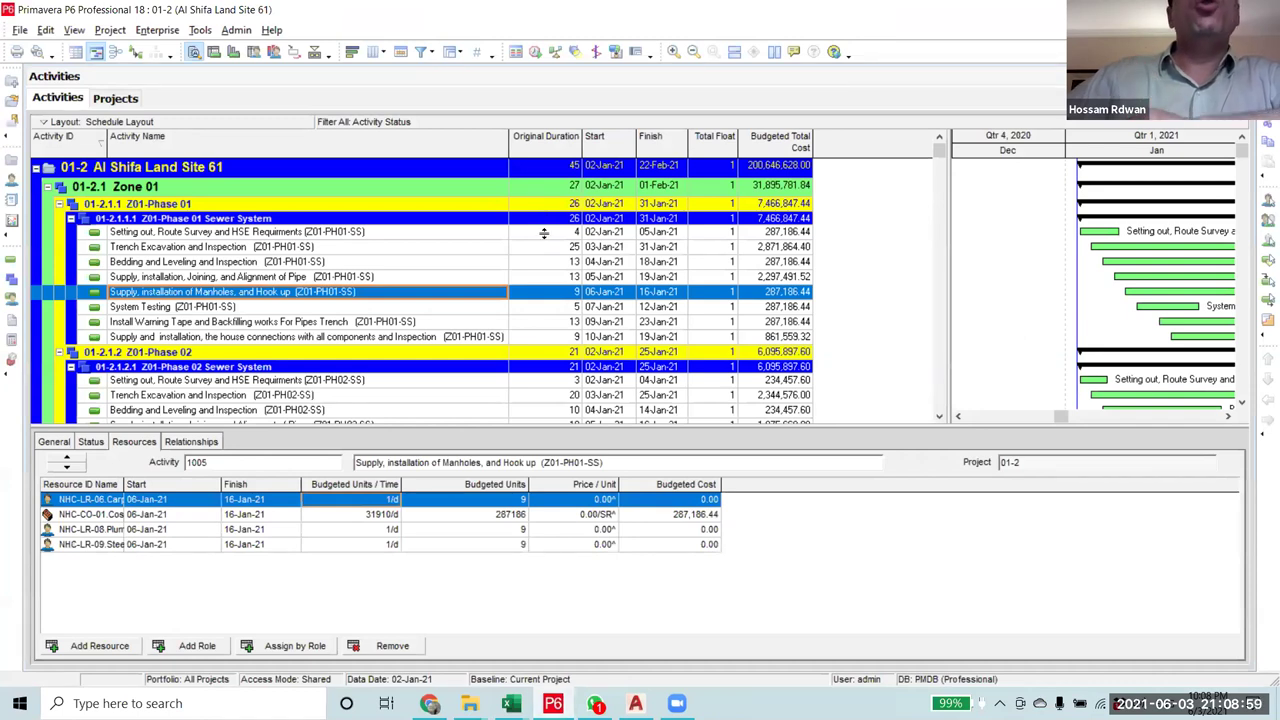
left_click(543, 233)
scroll(543, 260, "down", 7)
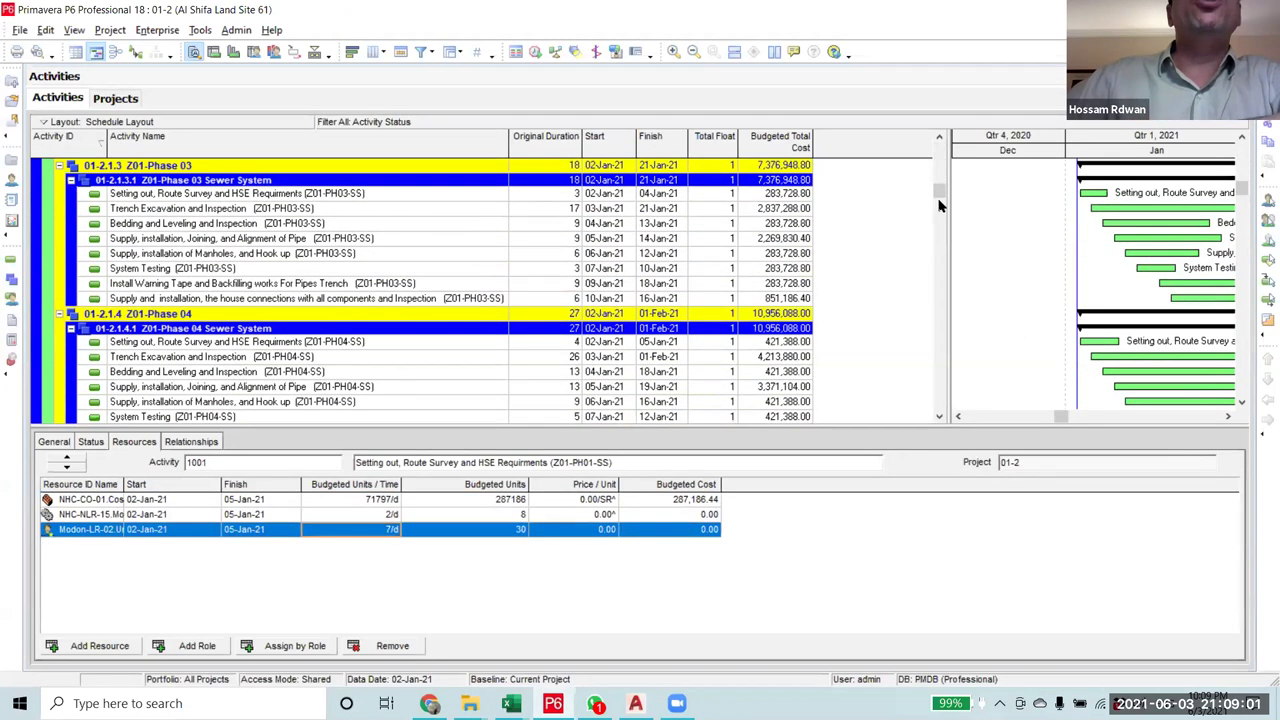
left_click_drag(940, 198, 940, 150)
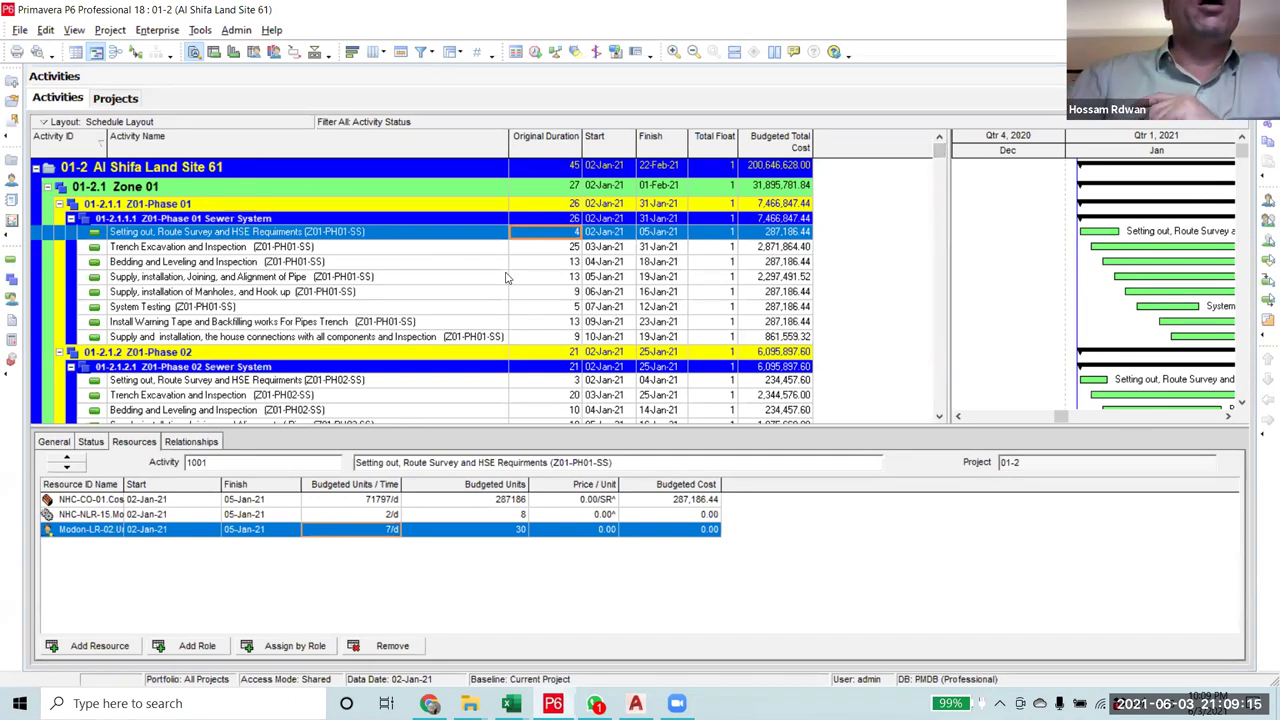
left_click(543, 248)
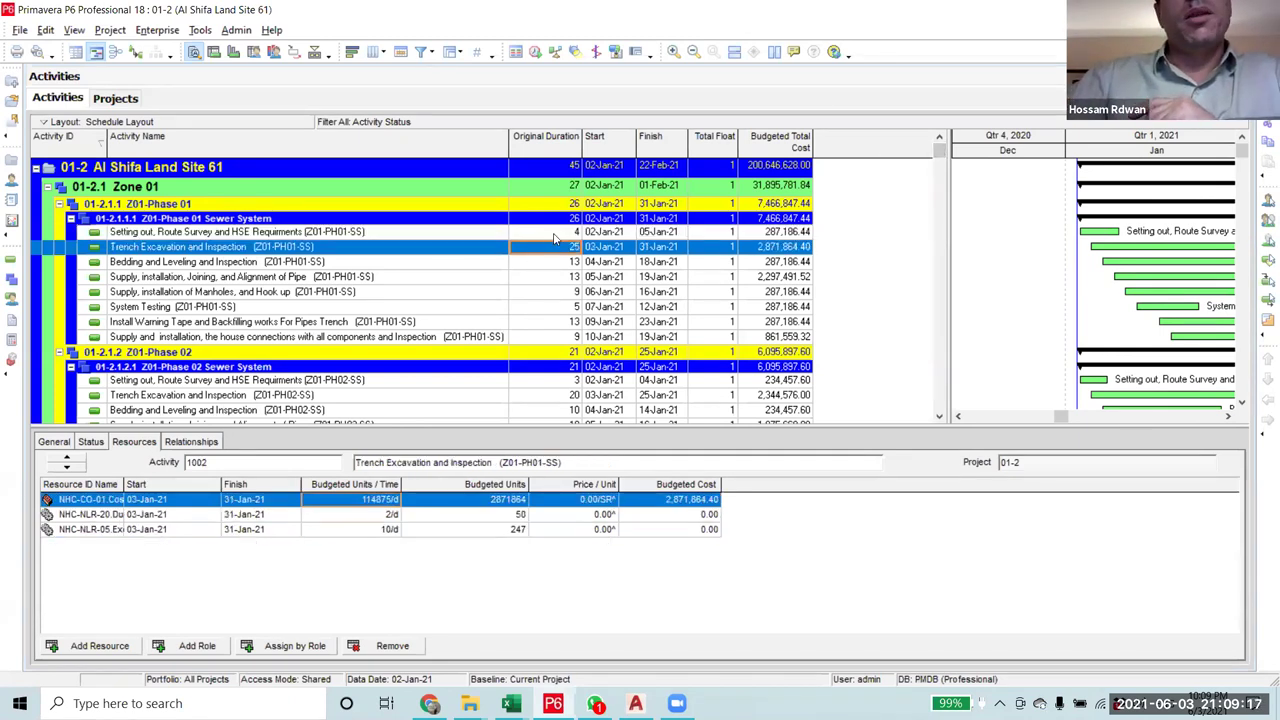
left_click(555, 236)
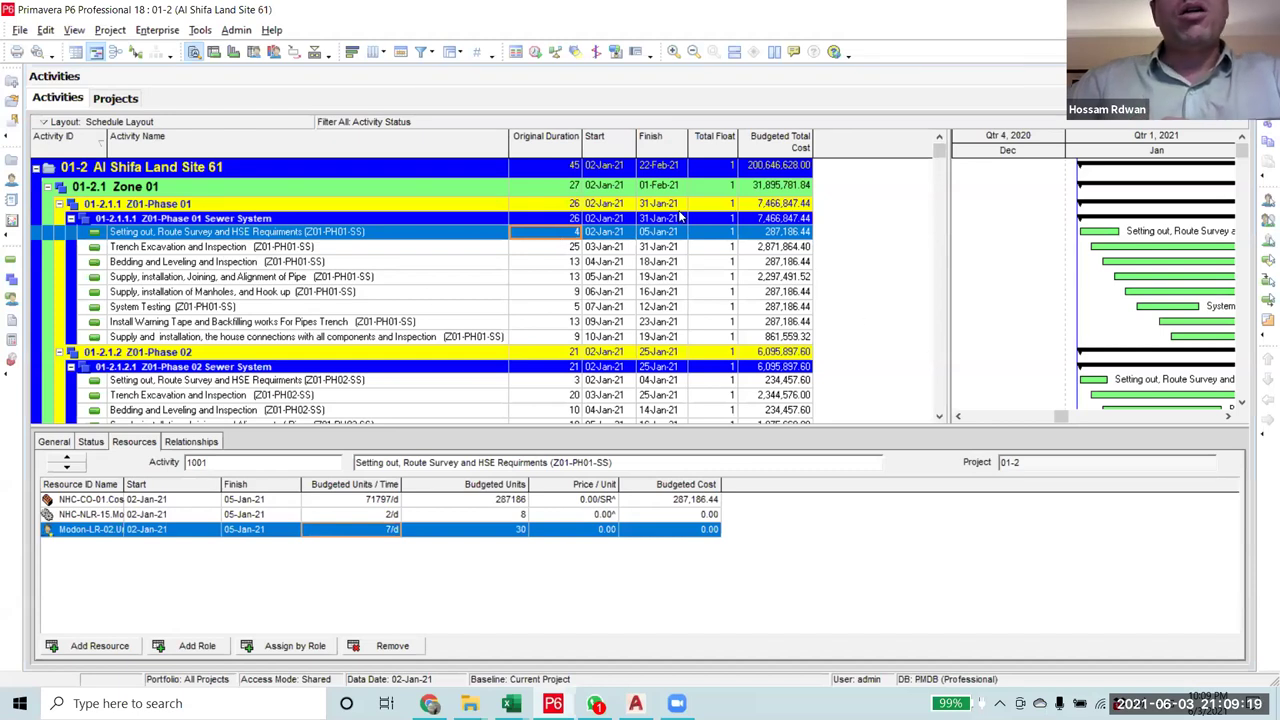
left_click(523, 250)
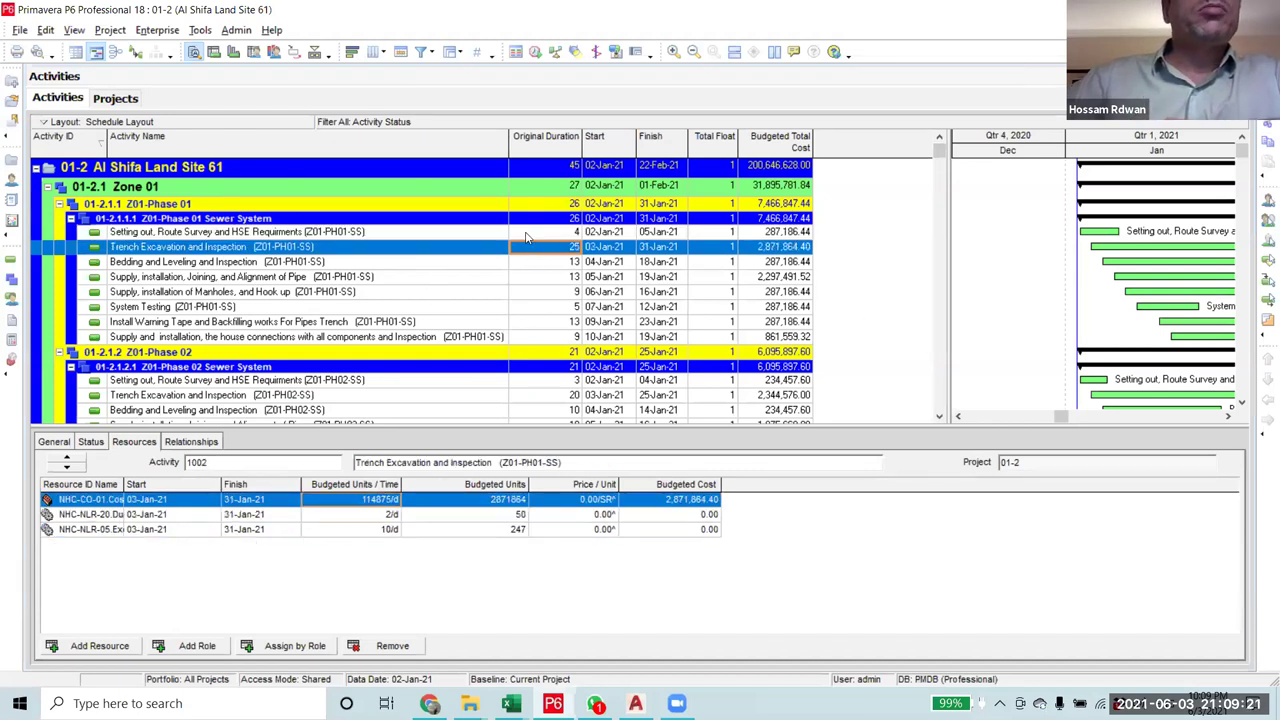
left_click(527, 237)
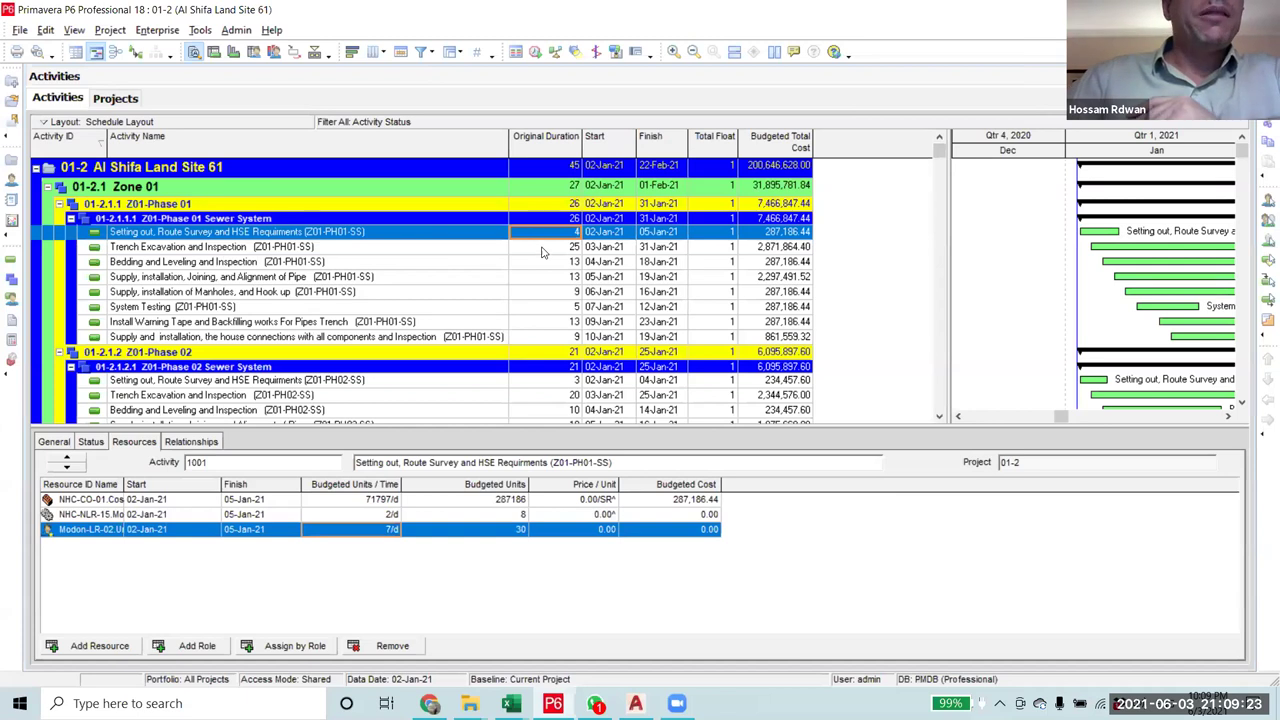
left_click(543, 250)
left_click(545, 233)
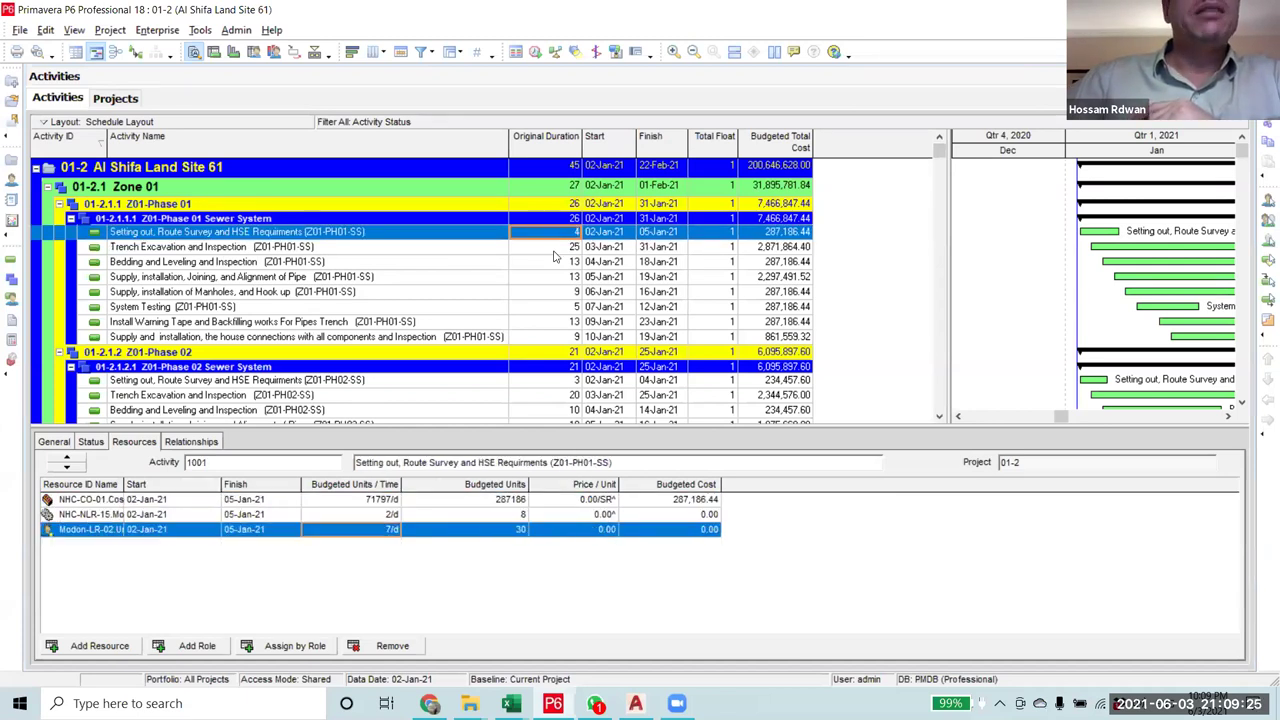
left_click(555, 251)
left_click(543, 233)
left_click(538, 250)
left_click(542, 233)
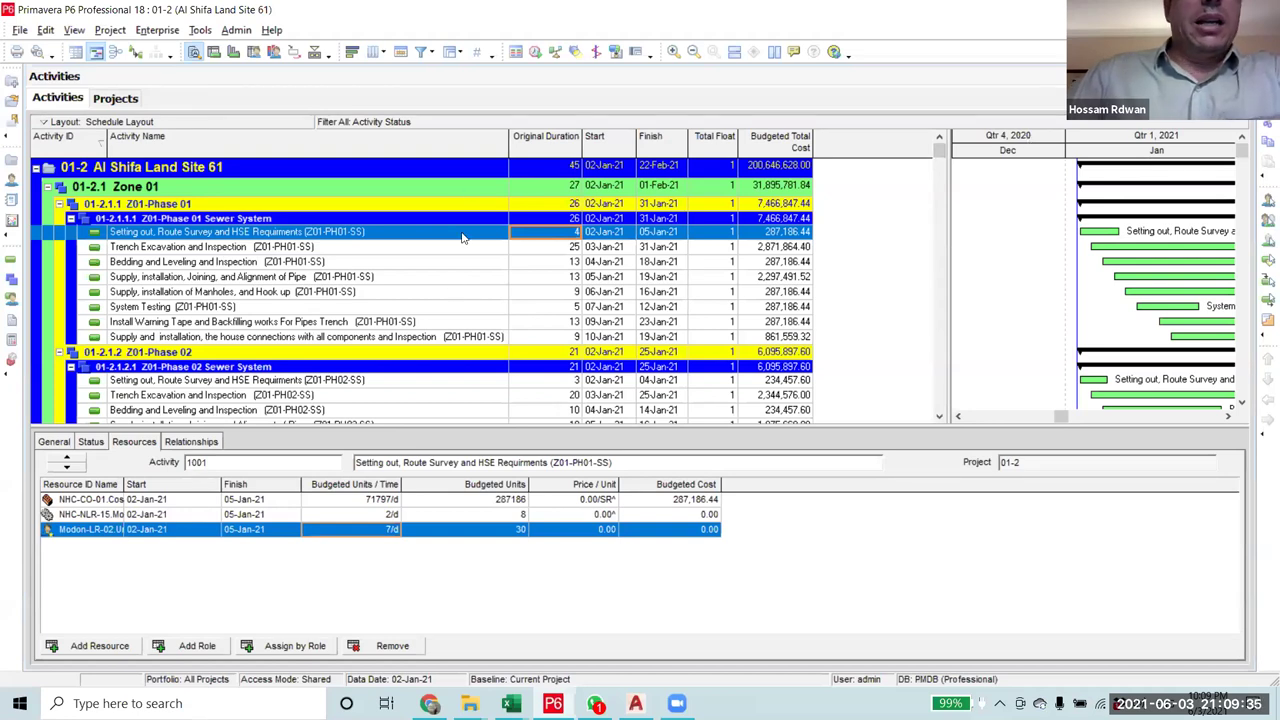
- Schedule project 01-2 and widen the Gantt chart area beside the activity table
left_click(535, 51)
left_click(817, 288)
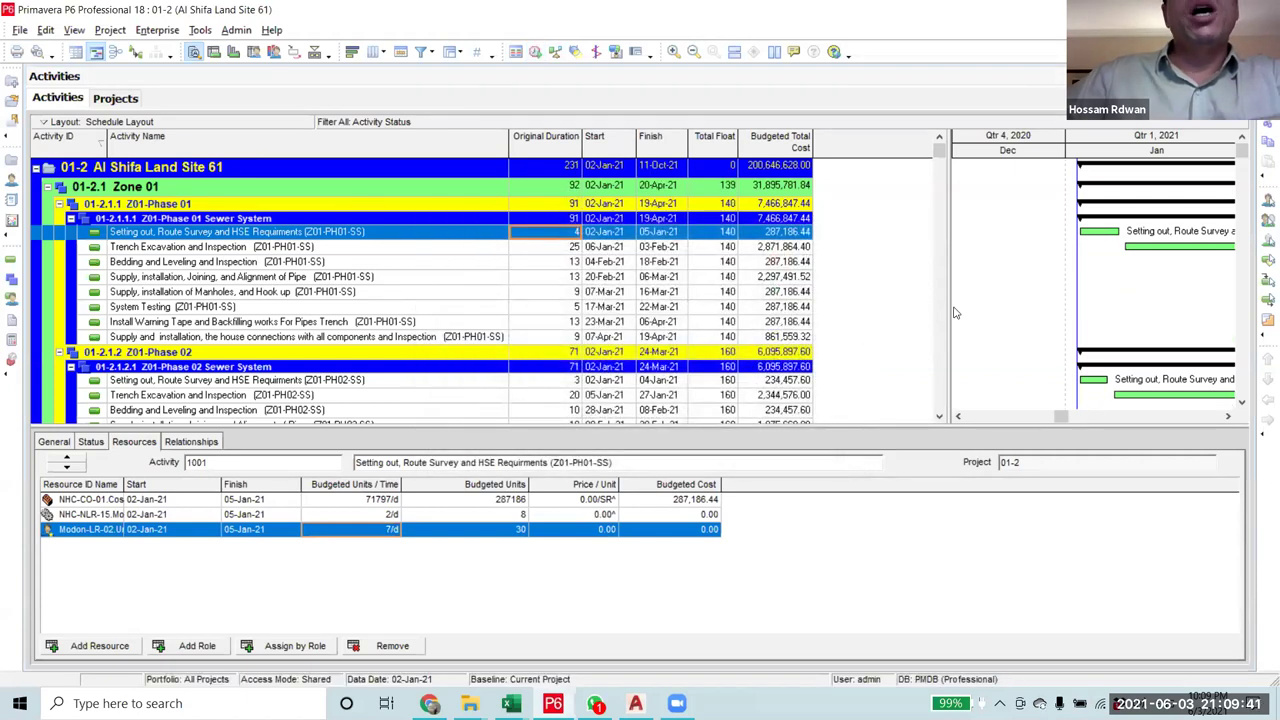
left_click_drag(874, 302, 836, 307)
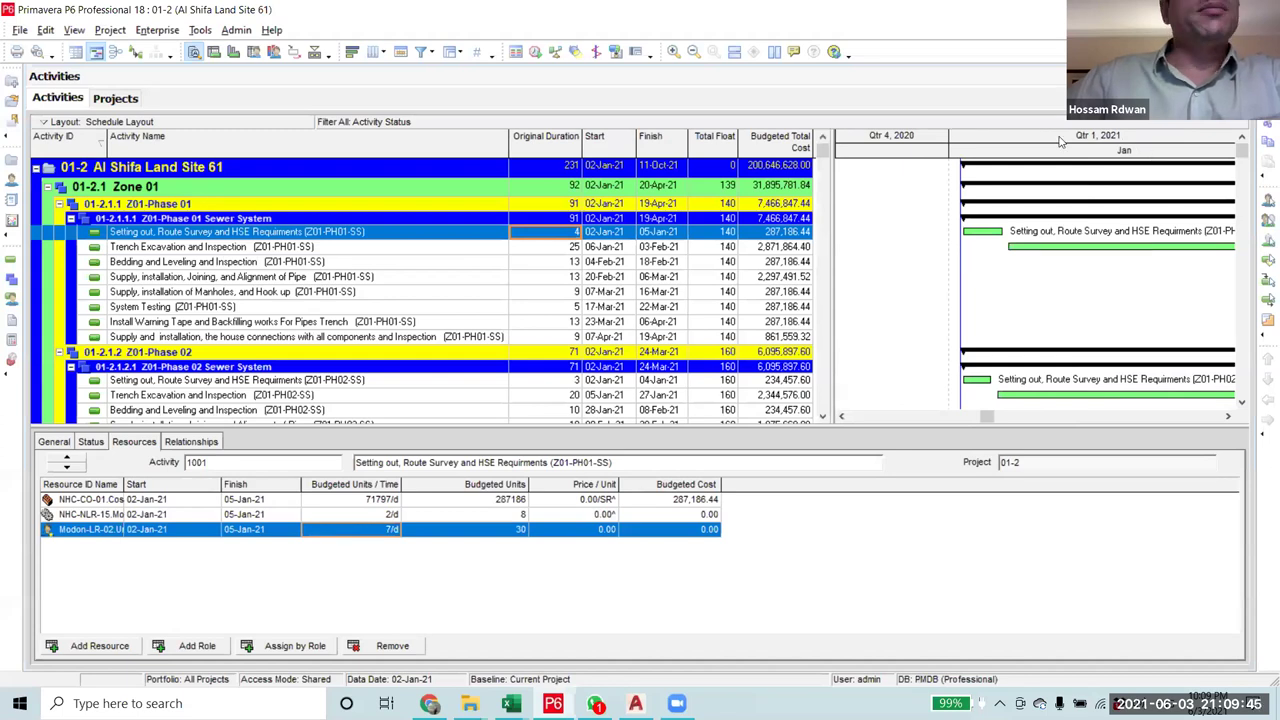
- Sort the activities in the table by their Start date
left_click(503, 149)
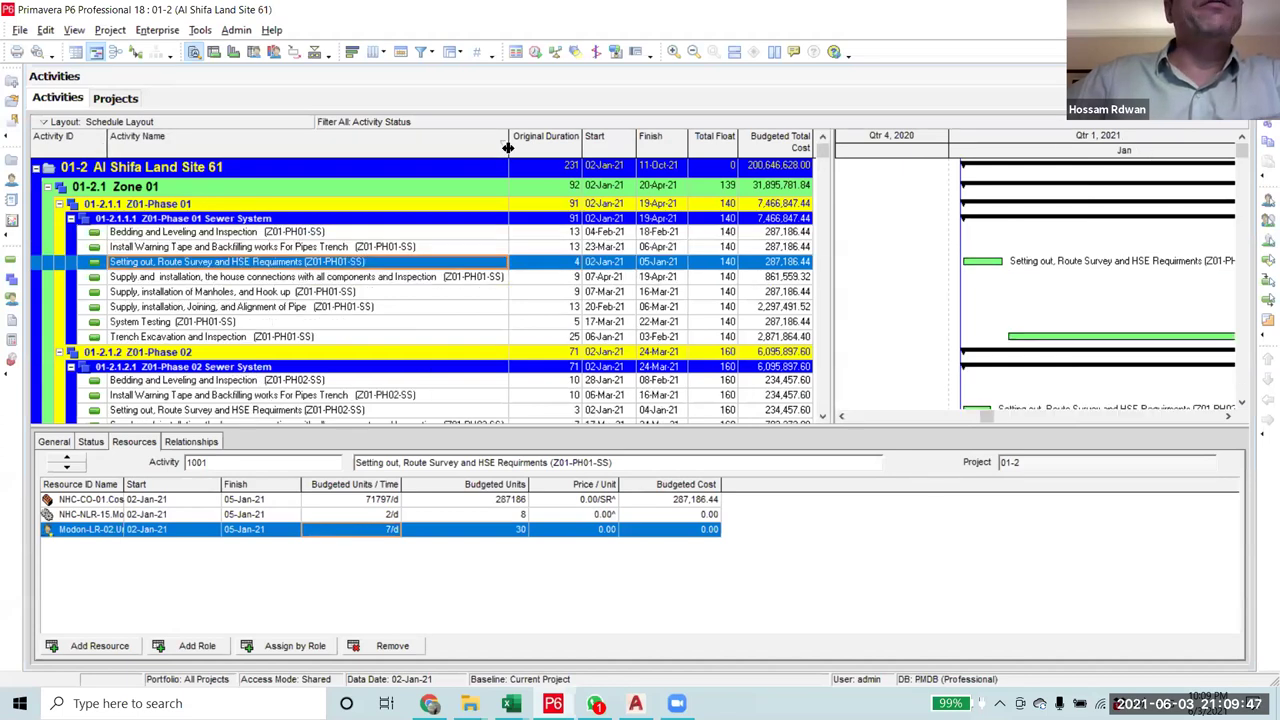
left_click(615, 150)
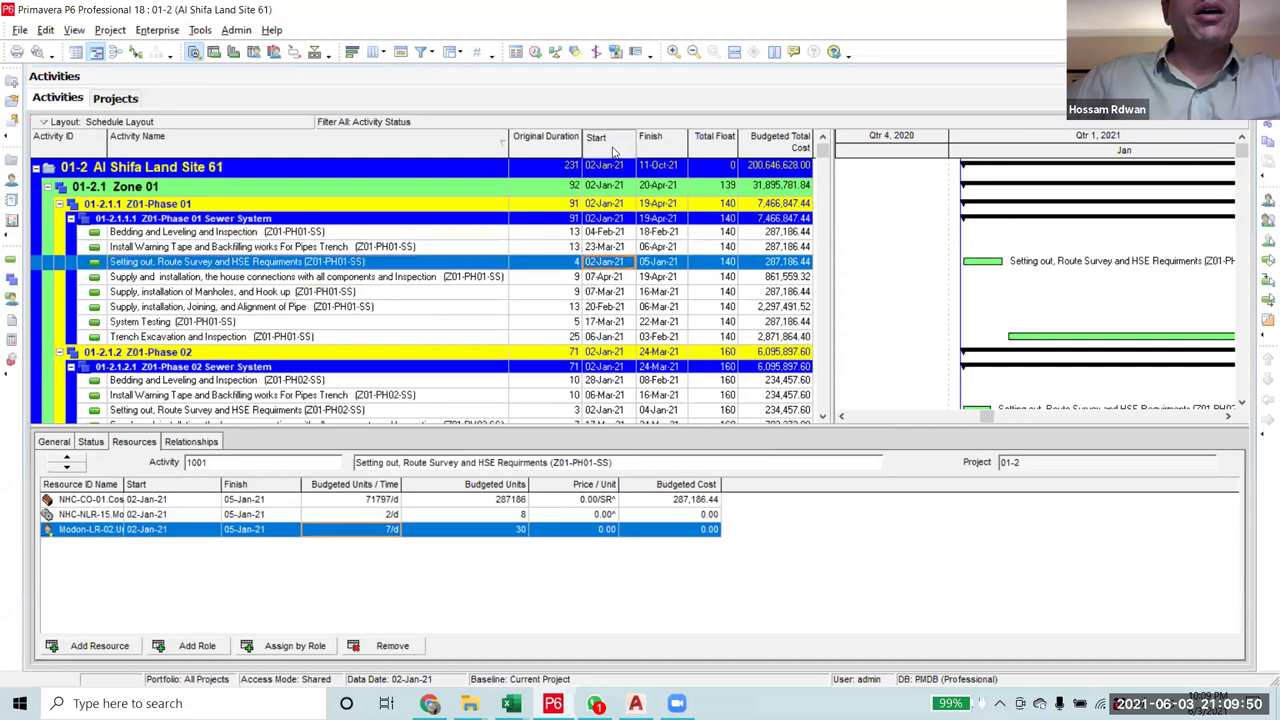
left_click(507, 150)
left_click(611, 150)
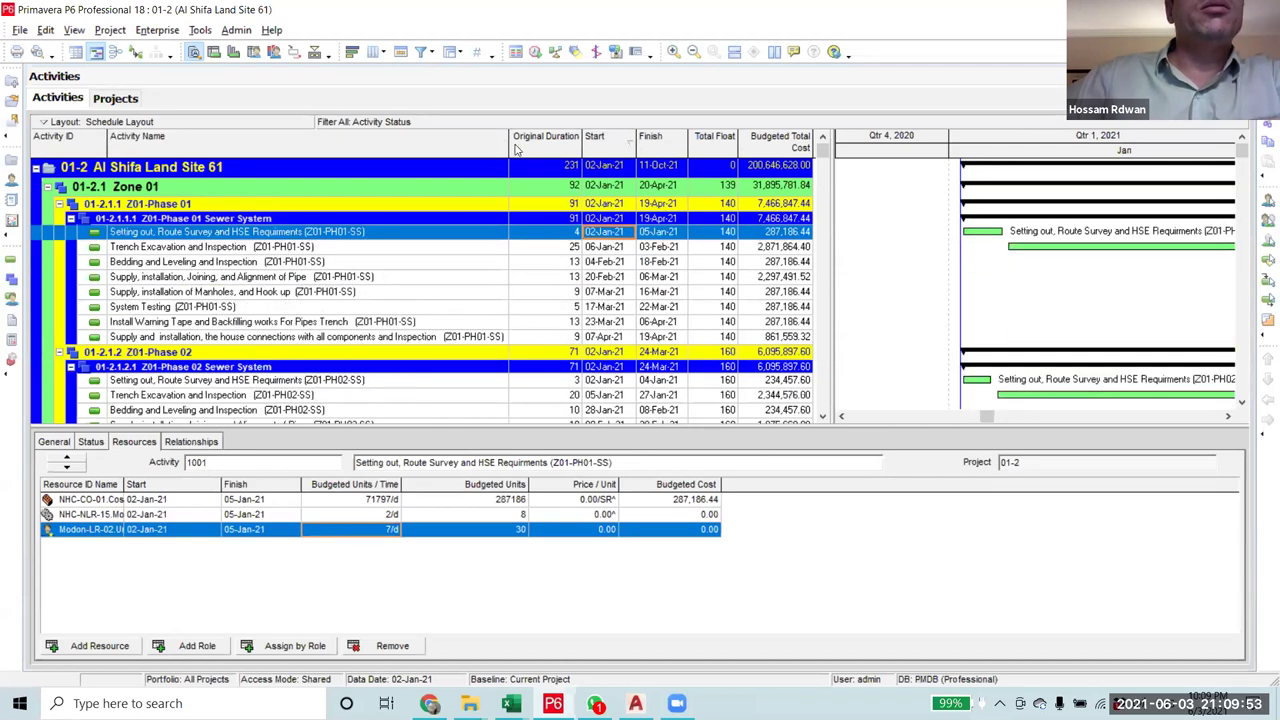
- Narrow the Activity Name column, give the Gantt chart more width and compress its timescale to fit the first three quarters of 2021
left_click_drag(505, 145, 334, 158)
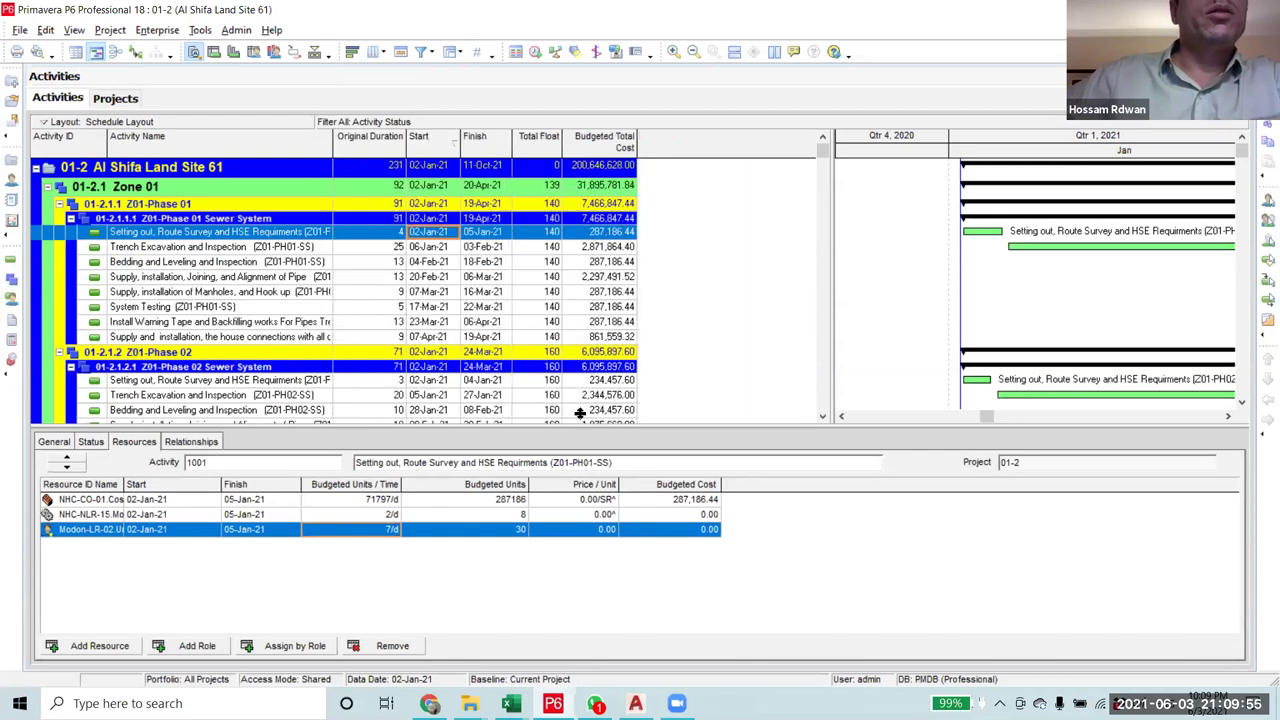
left_click_drag(834, 341, 672, 323)
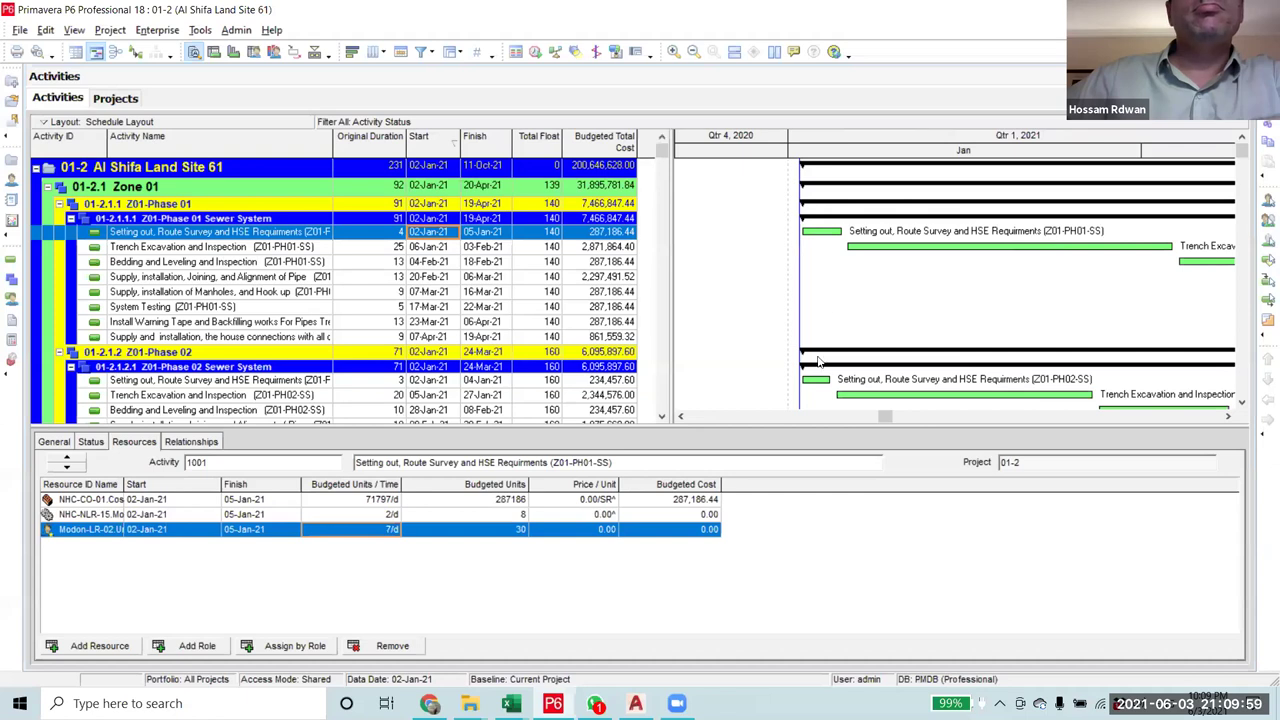
left_click_drag(885, 416, 706, 414)
left_click_drag(1066, 158, 733, 200)
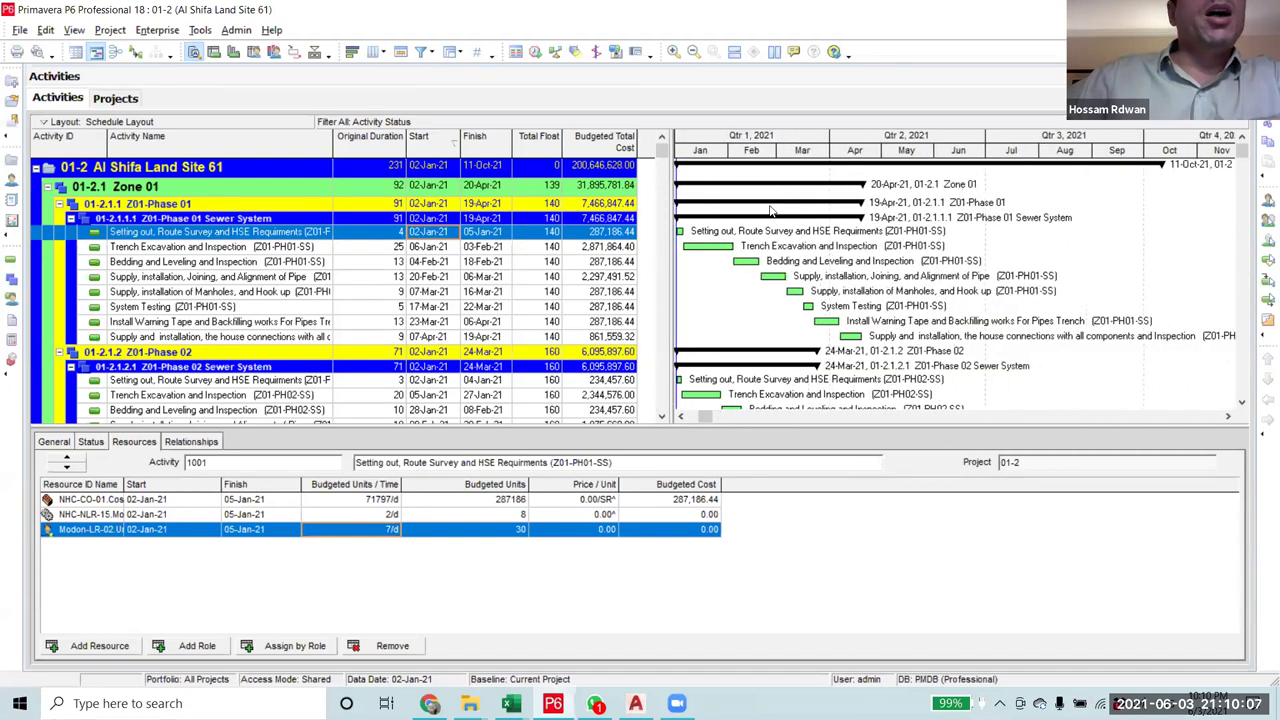
- Examine the scheduled dates and Gantt bars of the sewer system activities in Zone 01, Phases 01 to 04
left_click(208, 247)
scroll(261, 358, "down", 1)
scroll(261, 358, "down", 3)
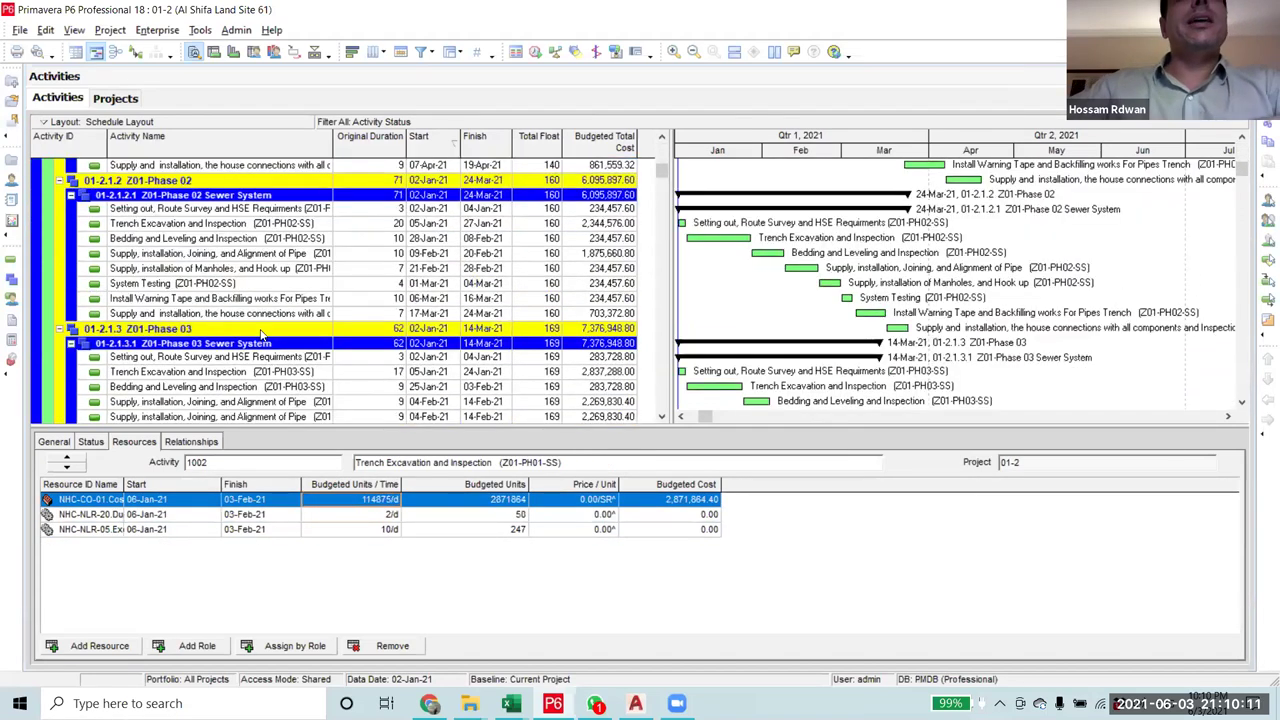
scroll(261, 329, "up", 4)
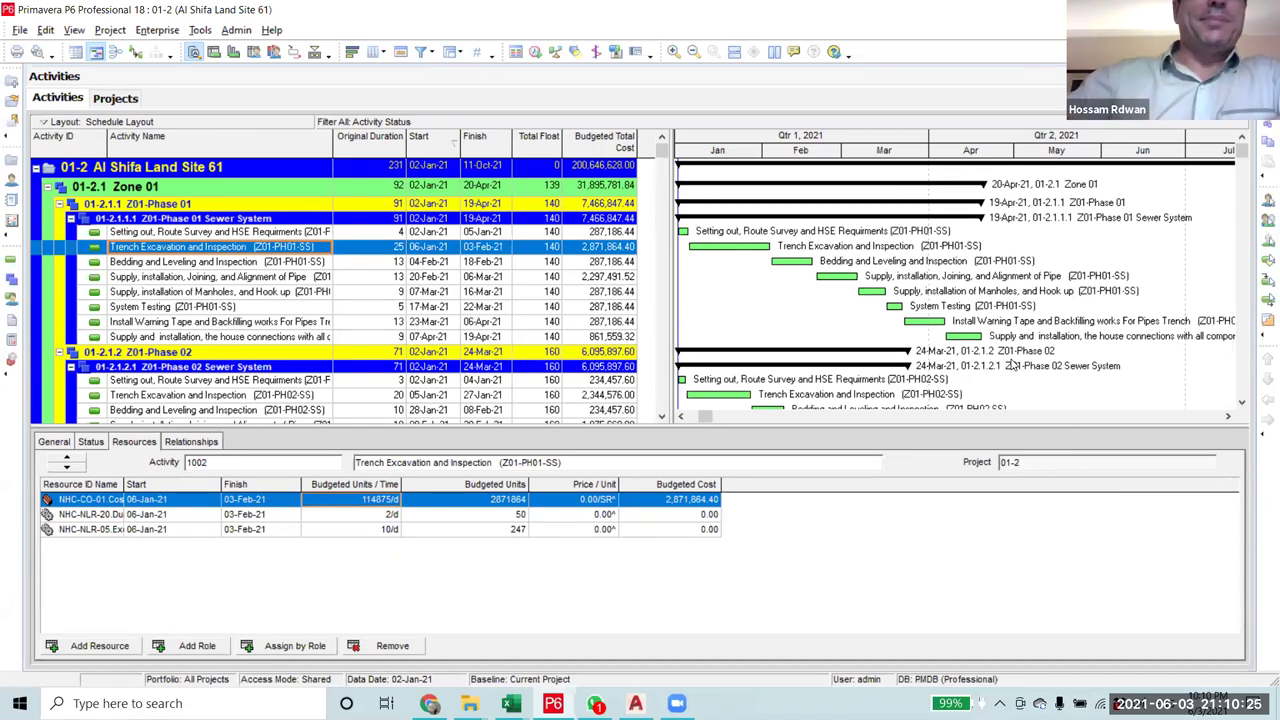
scroll(400, 258, "down", 5)
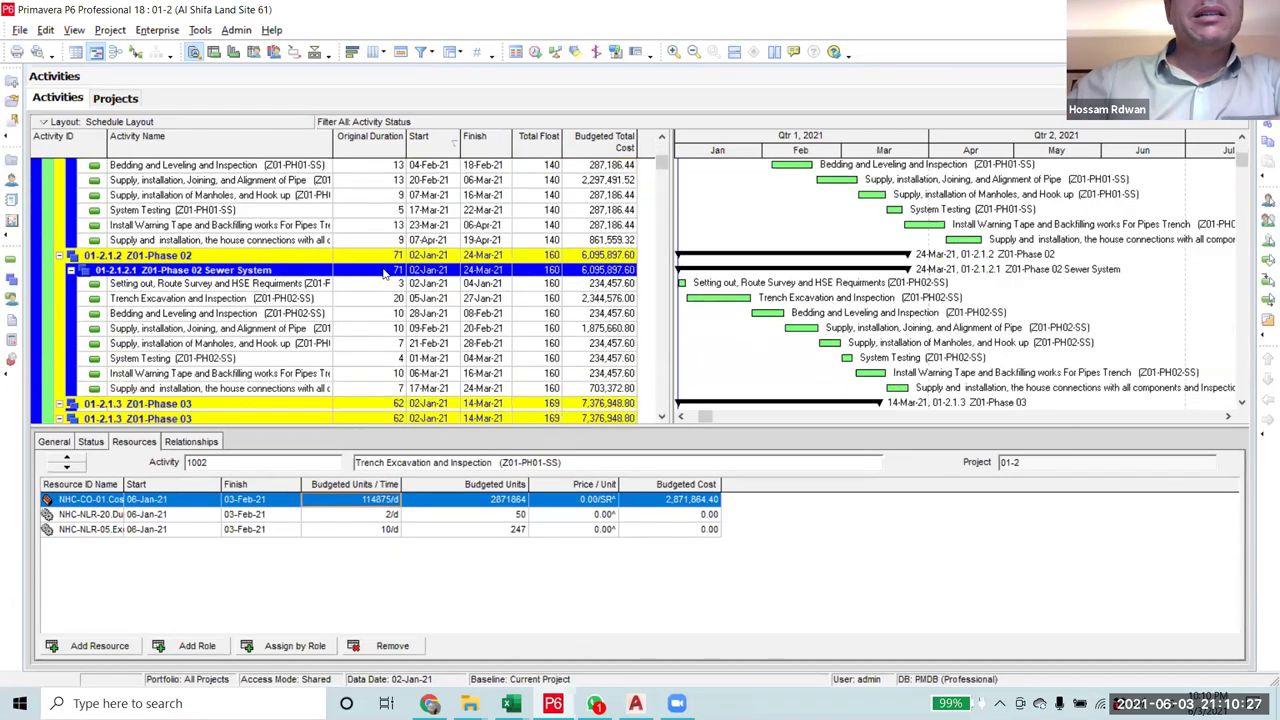
scroll(385, 273, "down", 6)
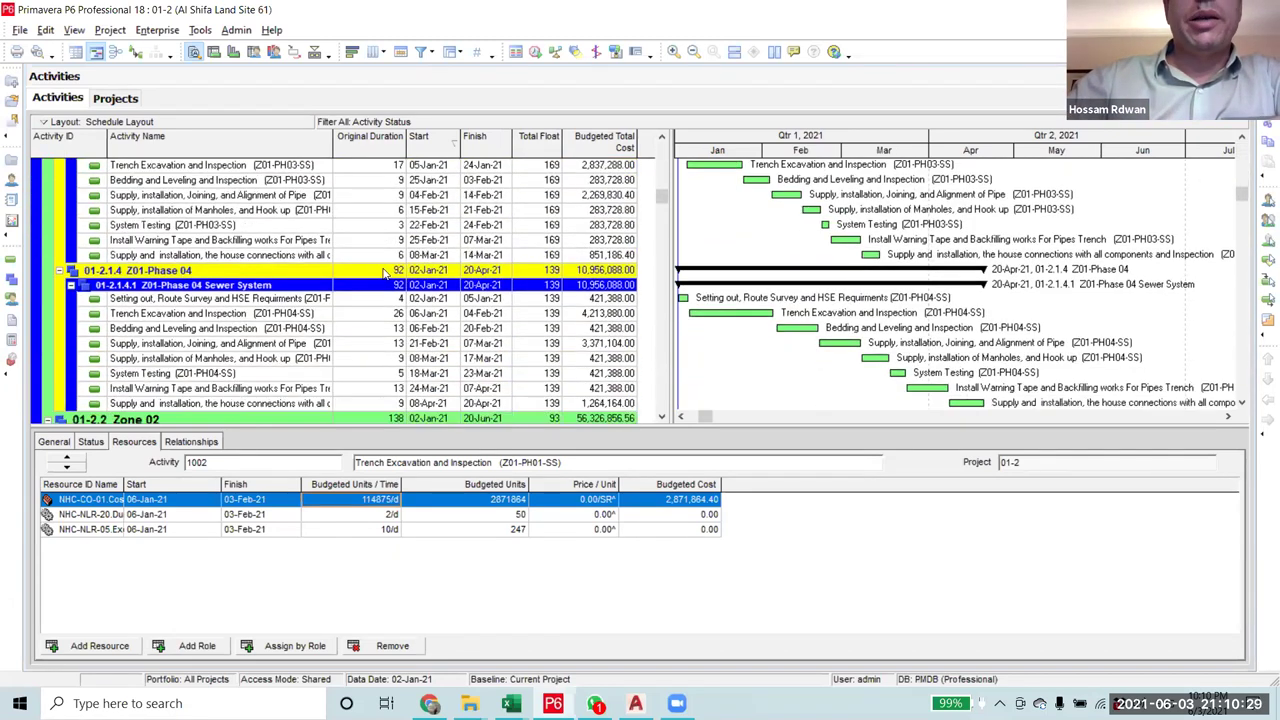
scroll(370, 300, "up", 12)
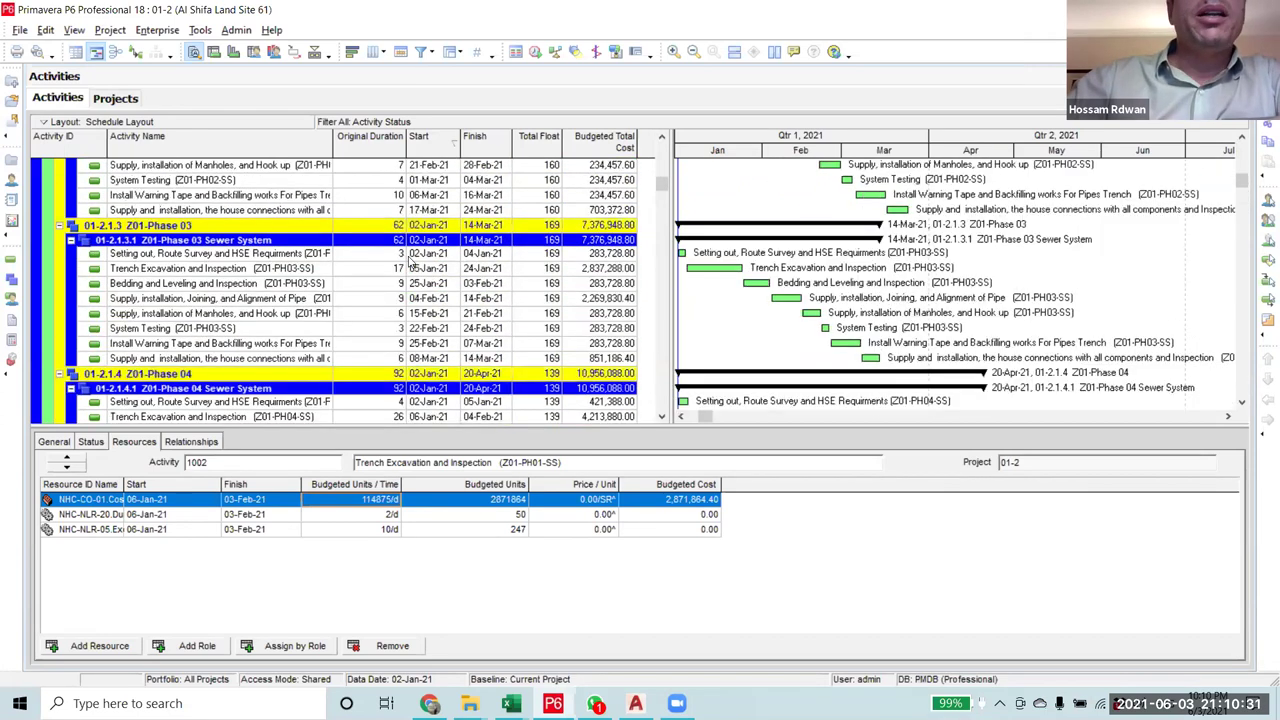
- Narrow the Activity Name column further, extend the Gantt chart area and align its view to the January 2021 project start
left_click_drag(334, 144, 358, 146)
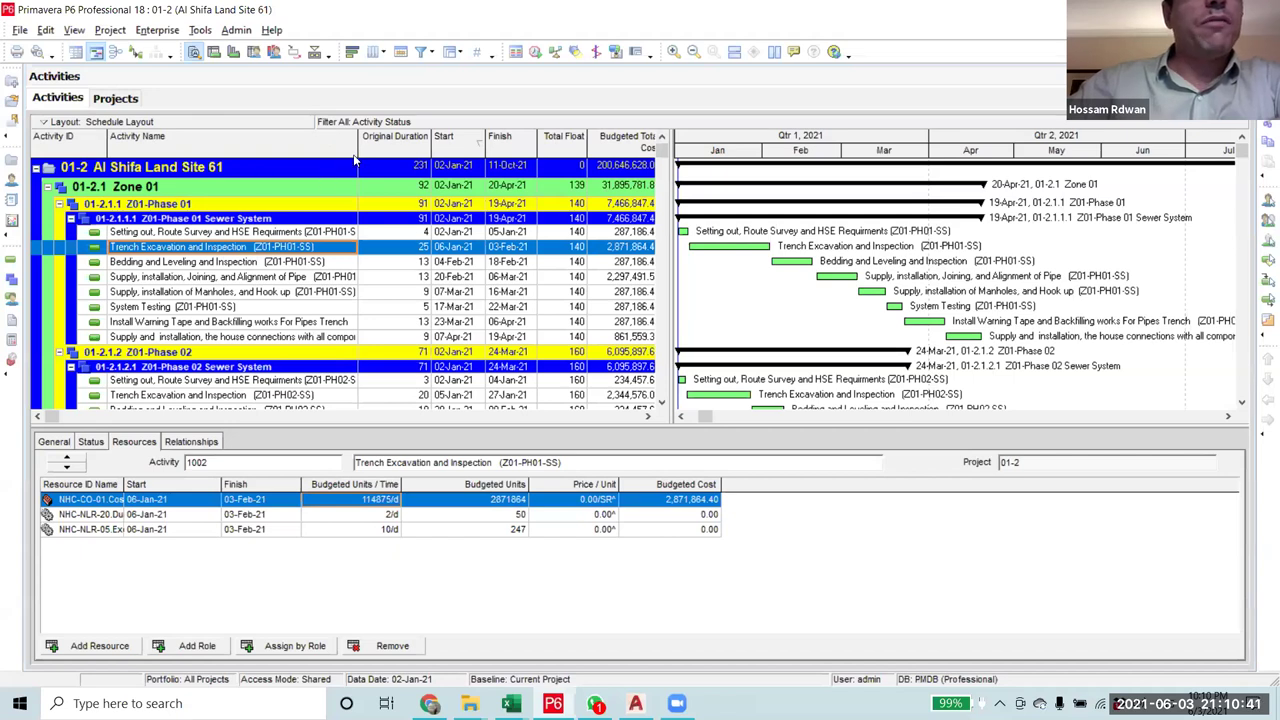
left_click_drag(358, 140, 324, 300)
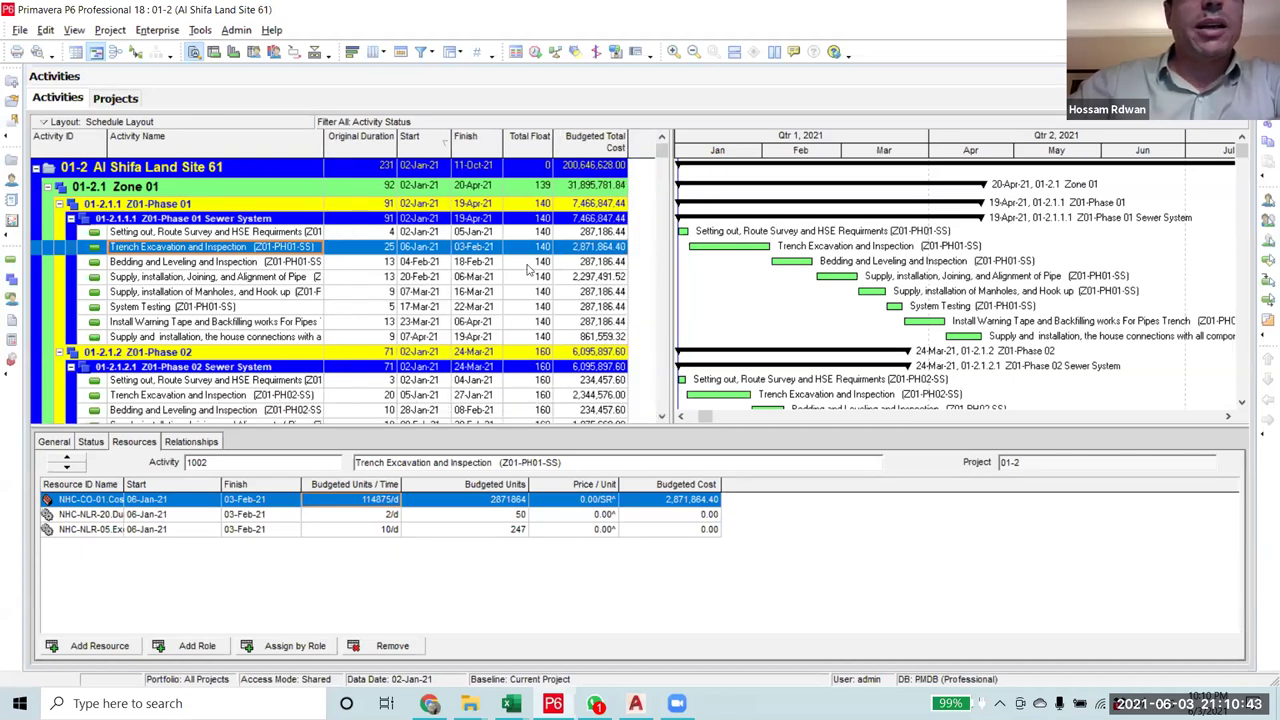
left_click_drag(650, 313, 626, 313)
left_click(652, 310)
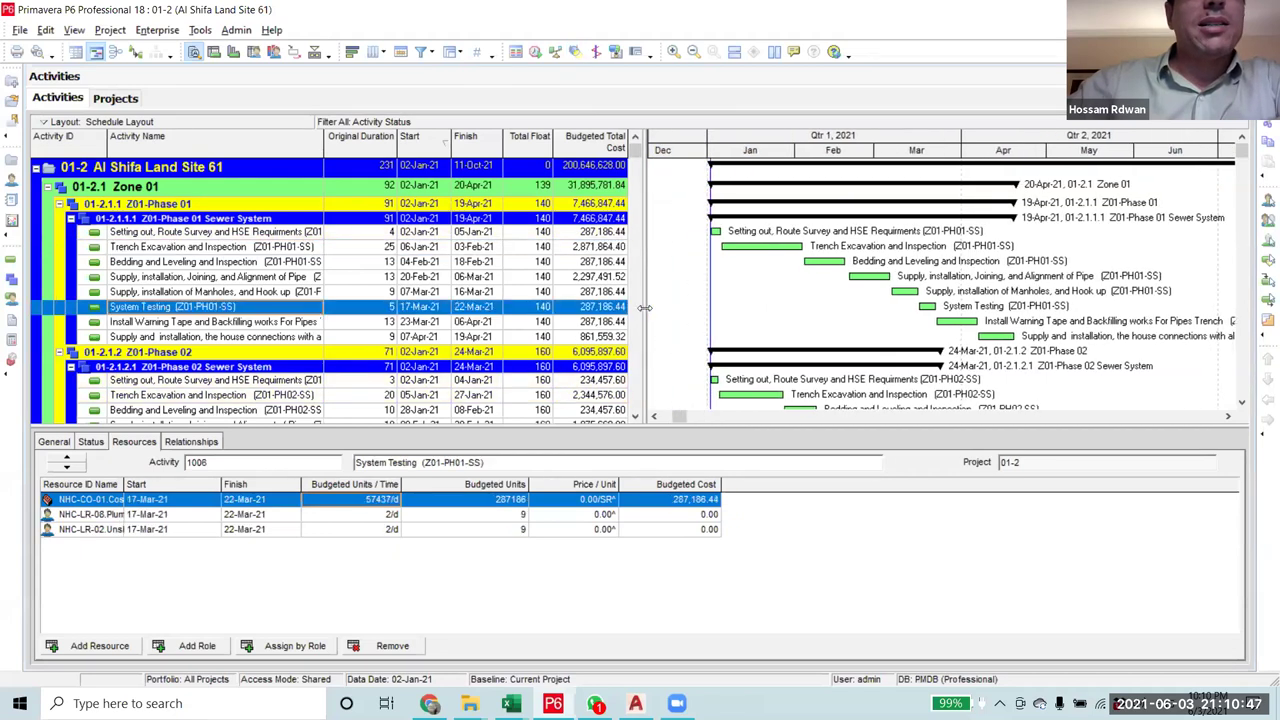
left_click(680, 420)
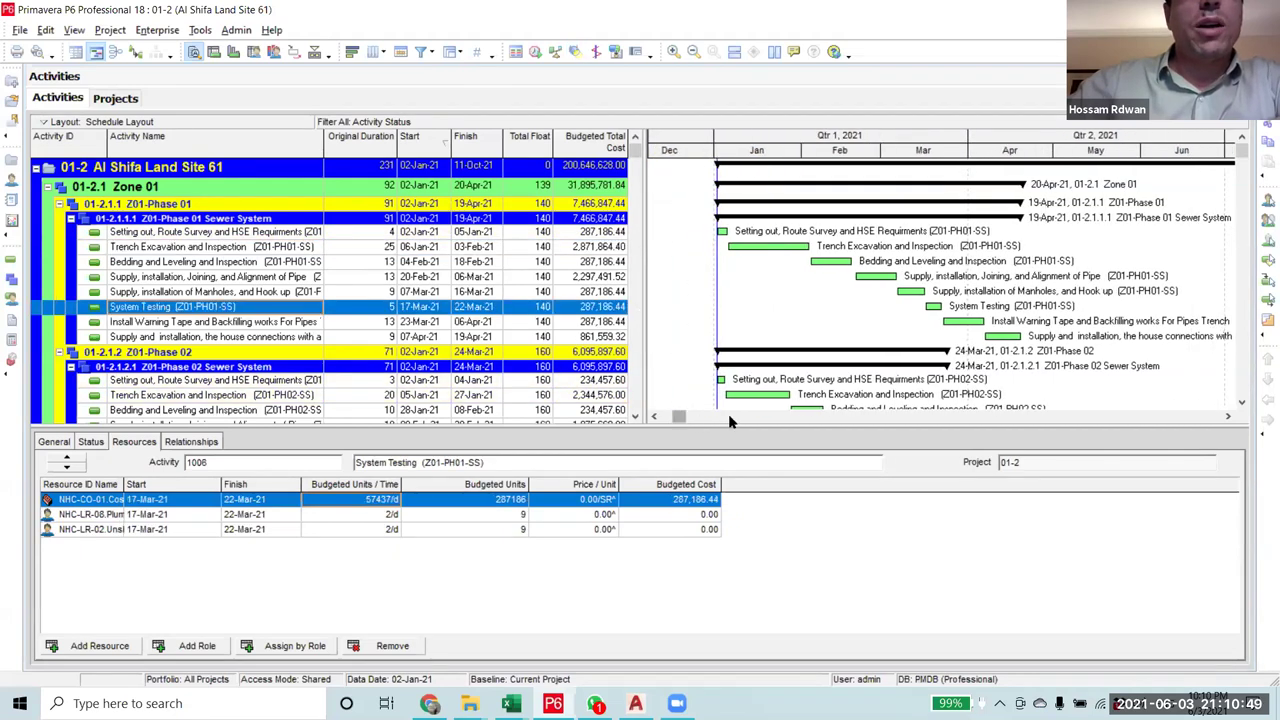
left_click(733, 420)
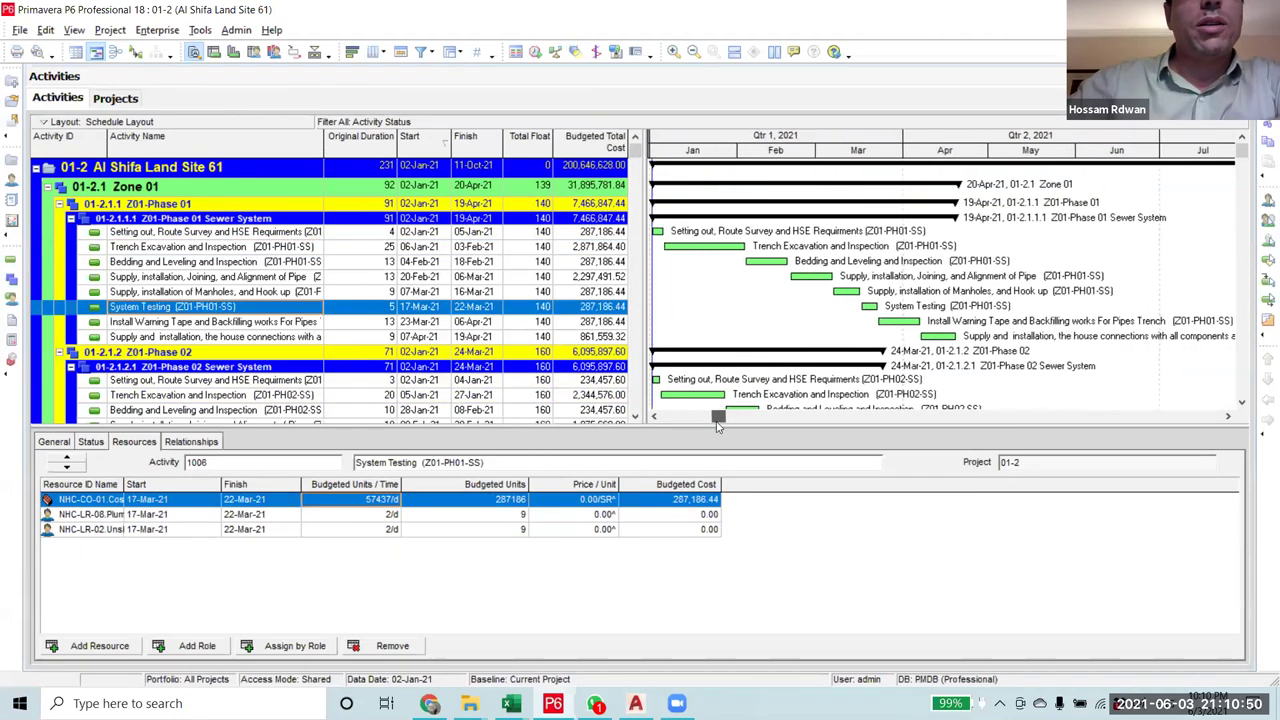
- Switch to the AutoCAD layout drawing and examine the Zone 1 areas from Phase-01 to Phase-04
left_click(284, 231)
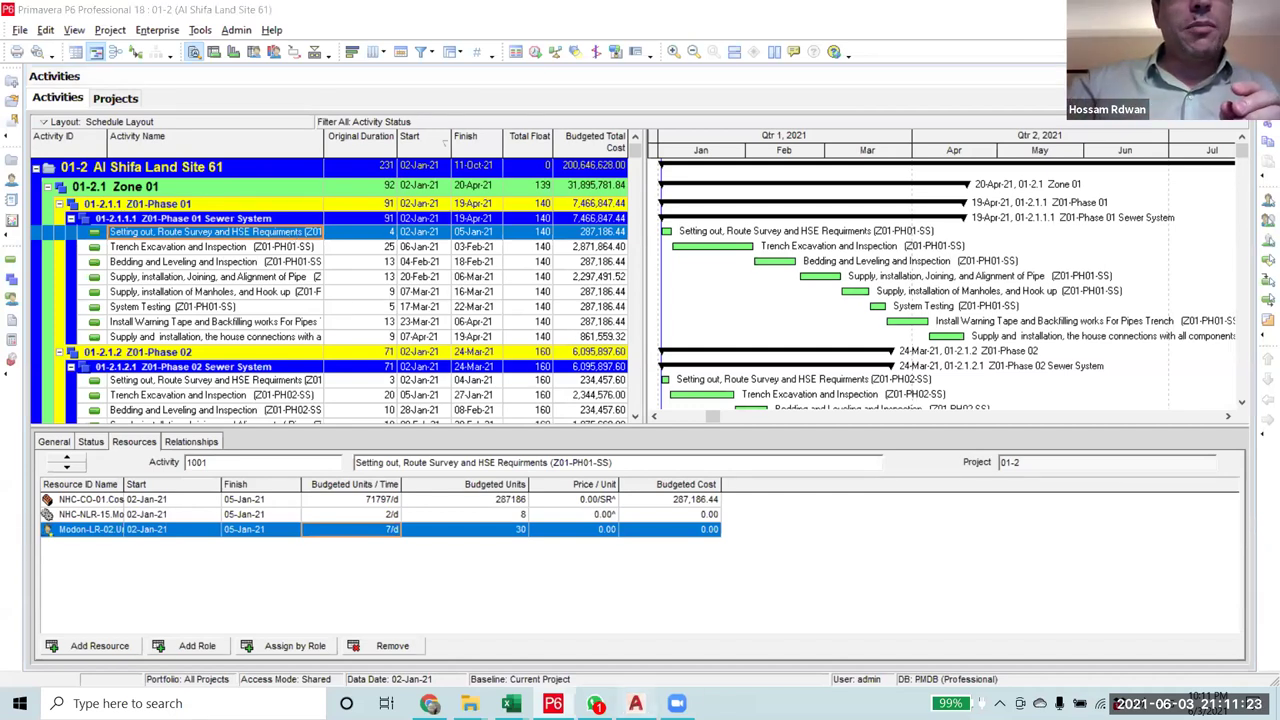
left_click(635, 703)
scroll(563, 470, "up", 4)
mouse_move(457, 463)
left_mouse_down()
mouse_move(477, 424)
mouse_move(446, 440)
left_mouse_up()
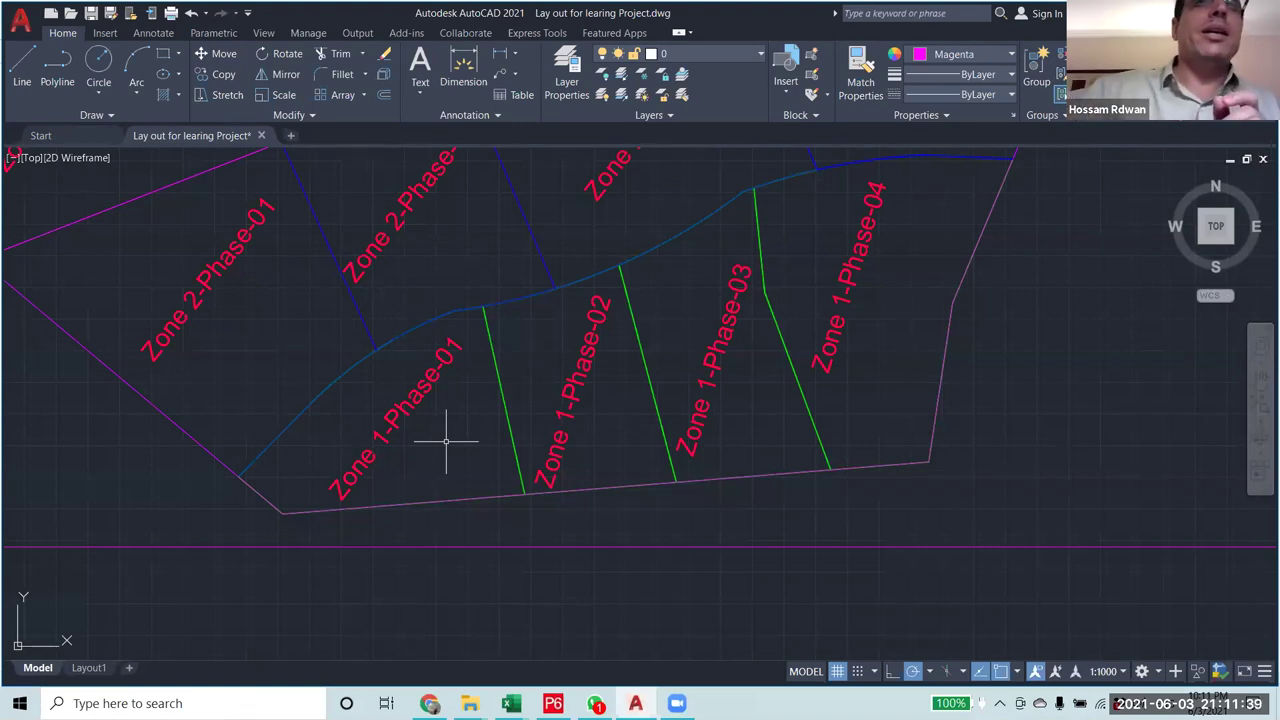
left_click_drag(888, 381, 401, 392)
key("Escape")
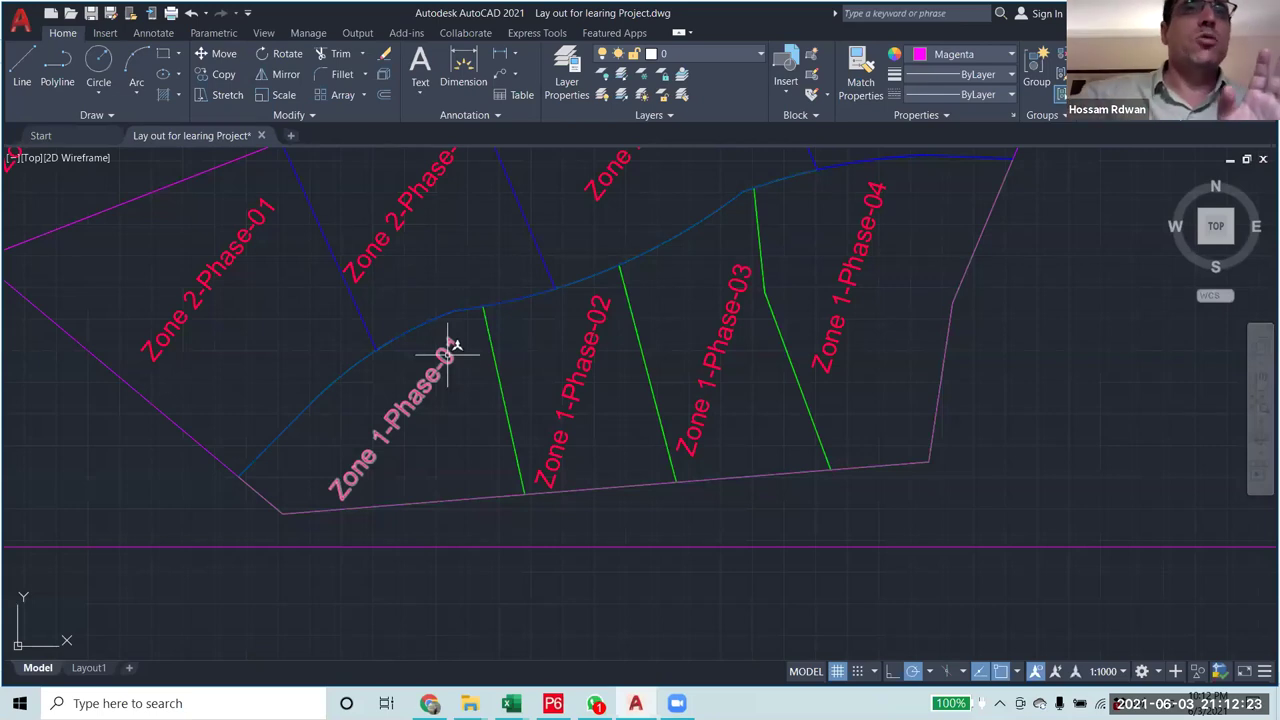
scroll(450, 370, "down", 3)
scroll(505, 368, "up", 2)
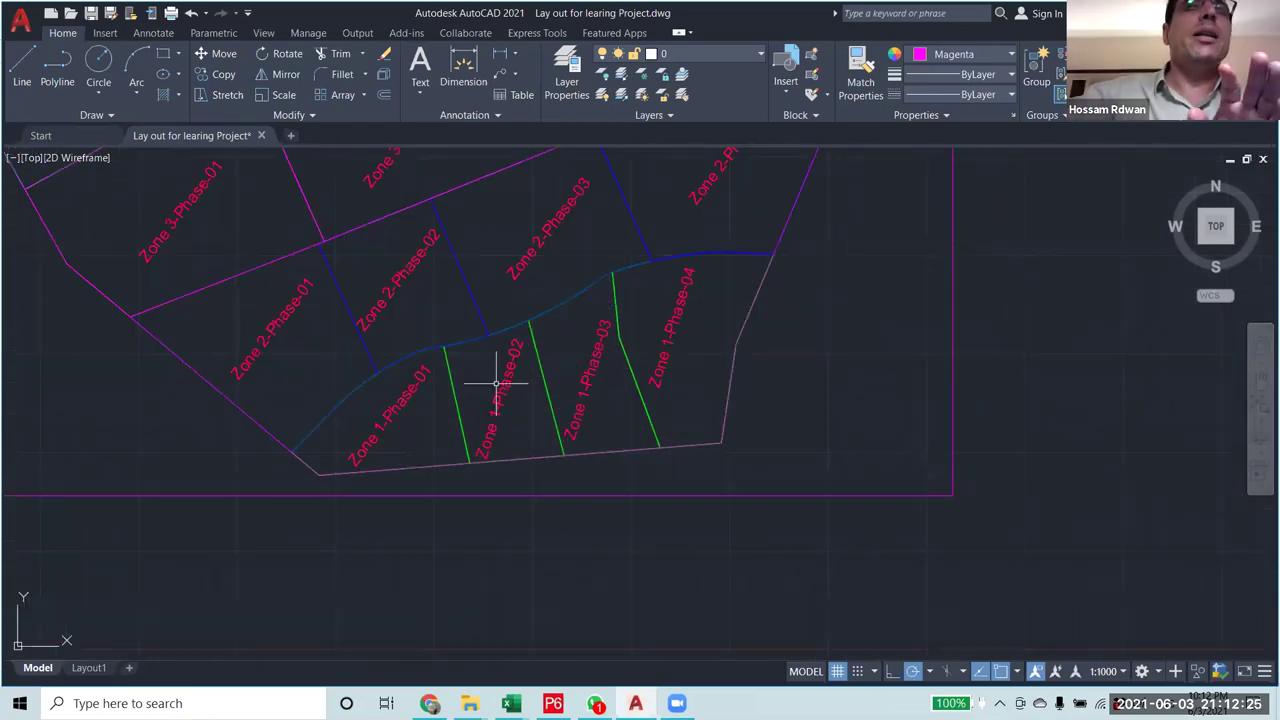
scroll(495, 382, "up", 2)
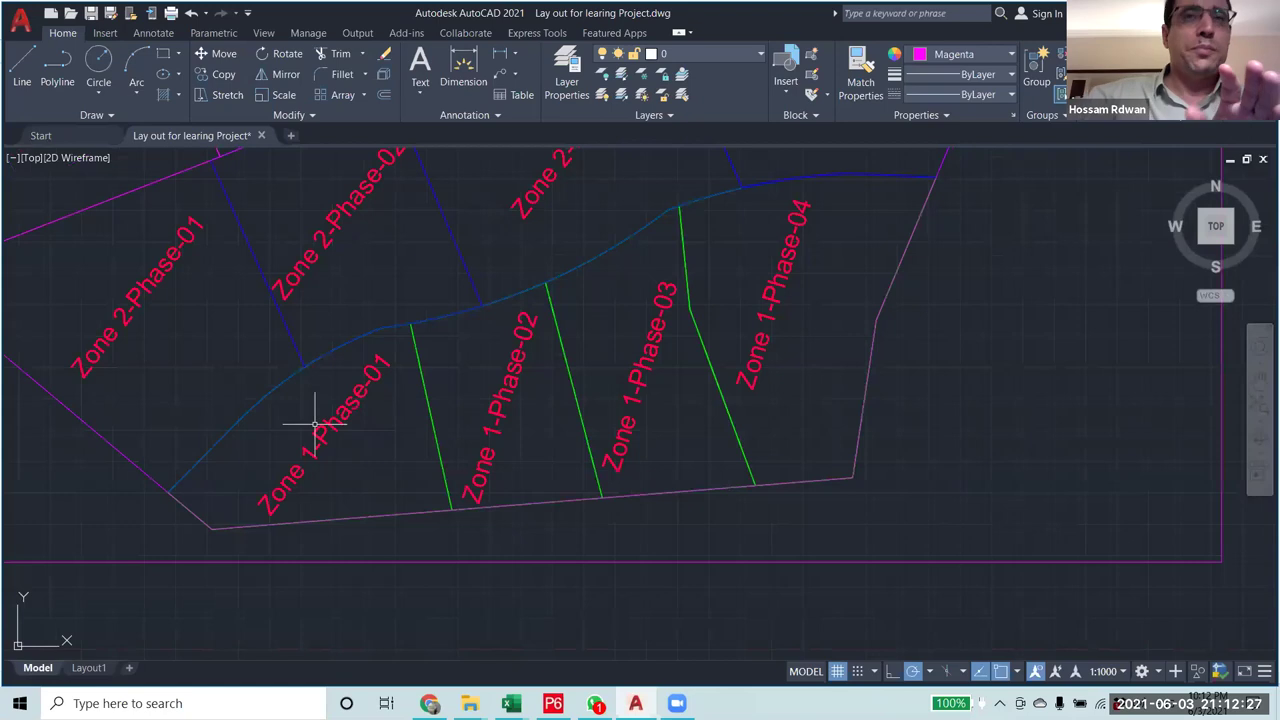
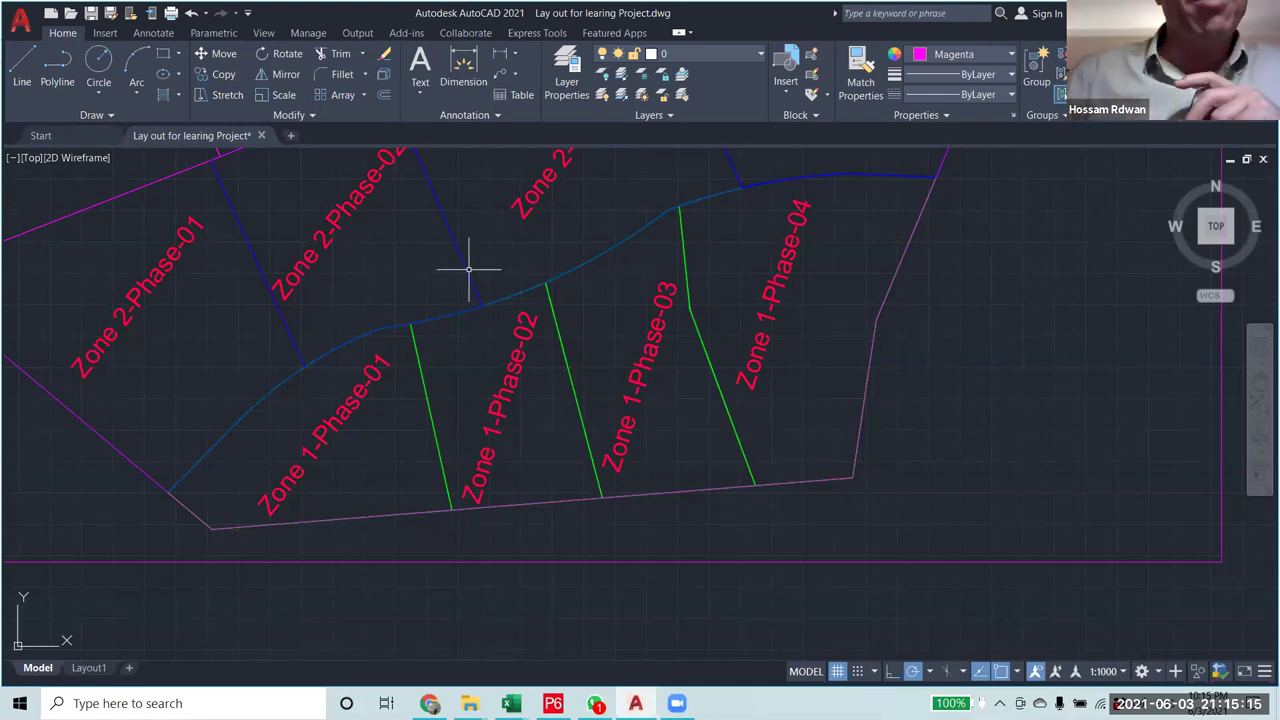
- Return to Primavera P6 and review the sewer system activities of Zone 01, Phases 01 to 03, against the layout
key("alt+Tab")
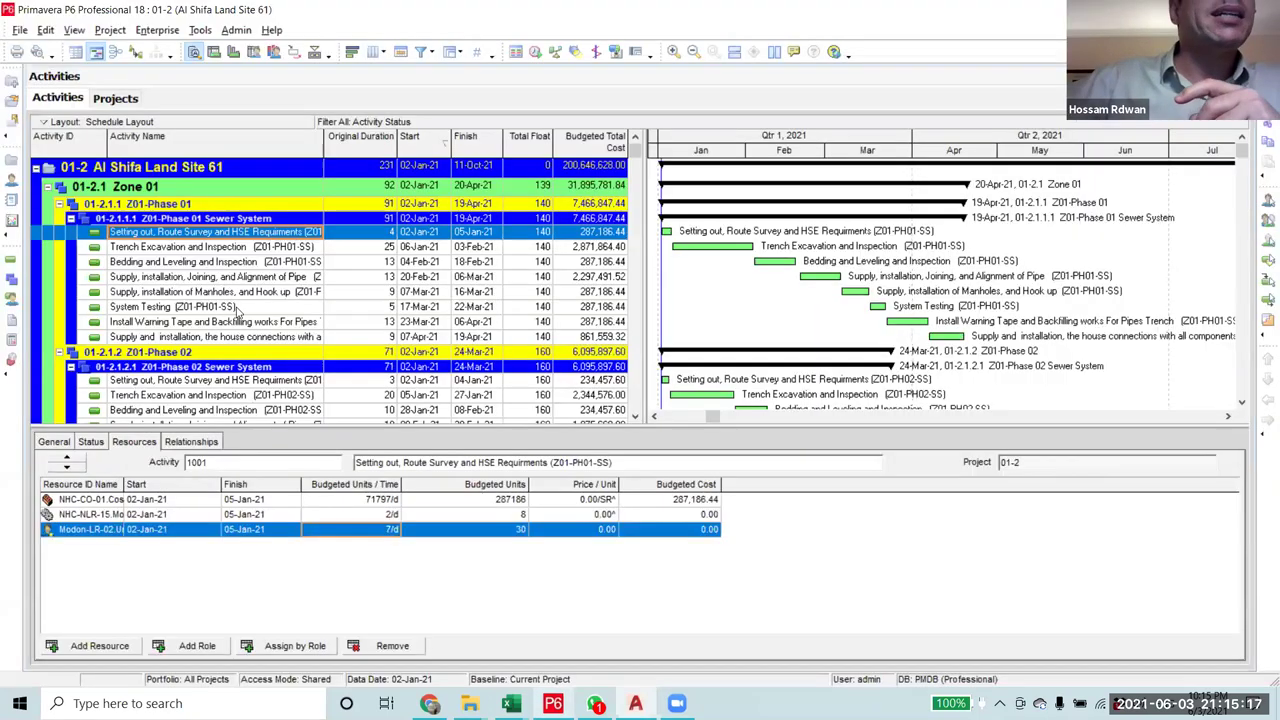
left_click(200, 263)
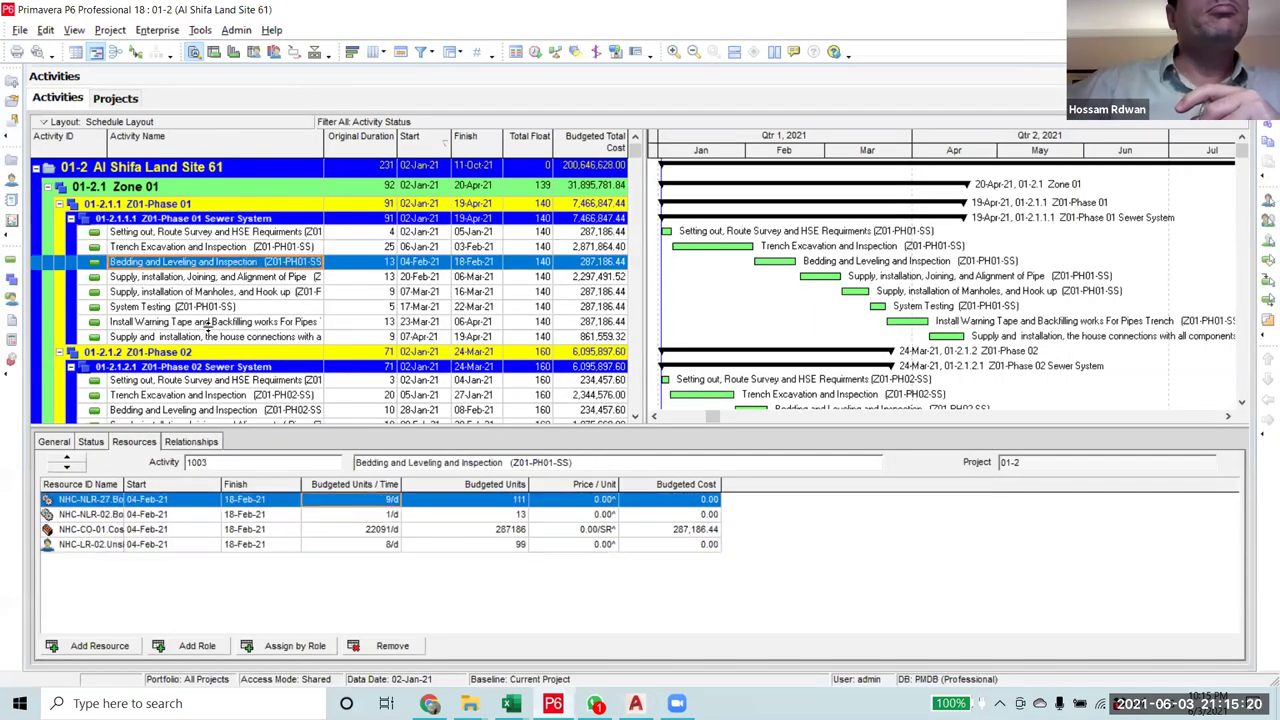
left_click(205, 233)
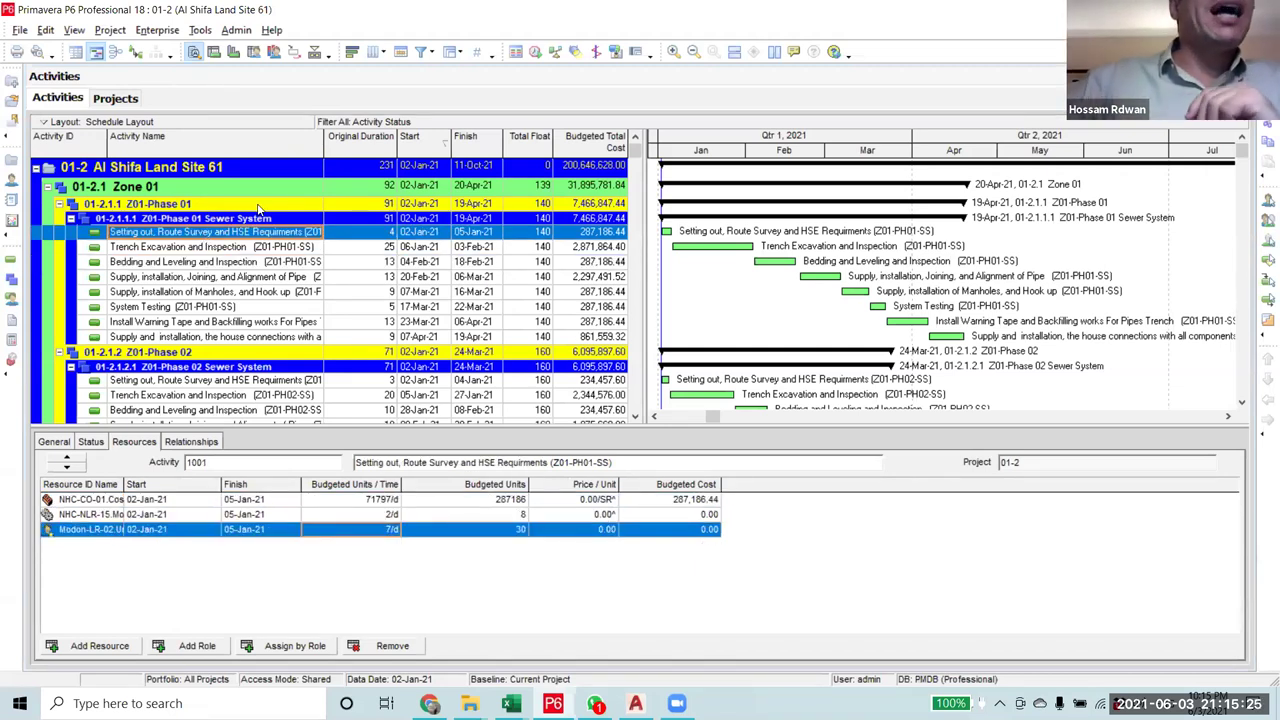
left_click(224, 249)
scroll(222, 252, "down", 1)
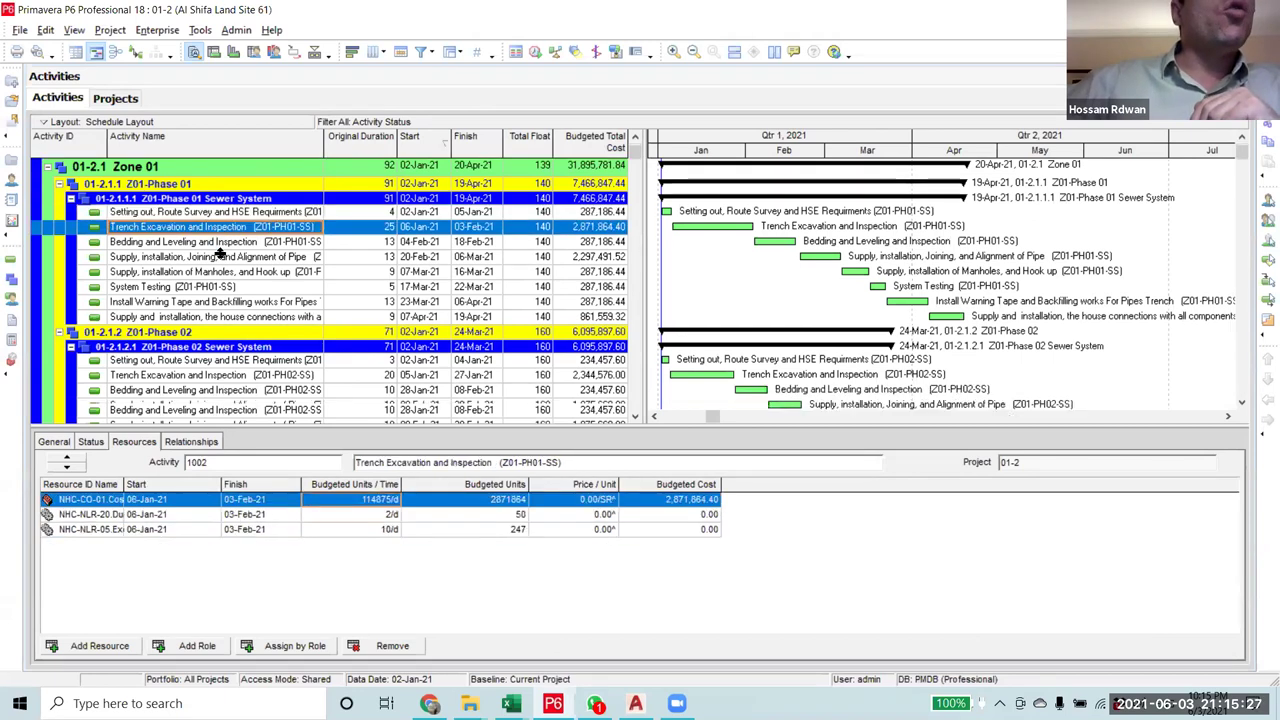
scroll(220, 253, "down", 3)
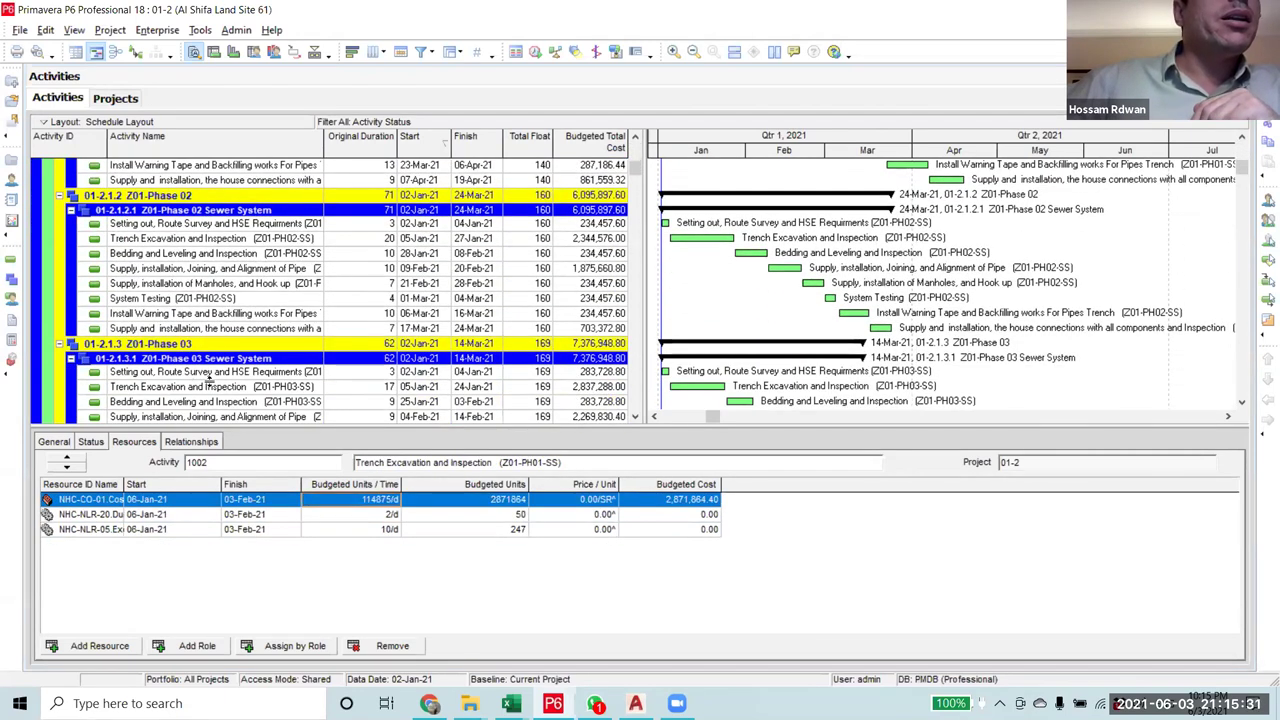
scroll(215, 370, "up", 2)
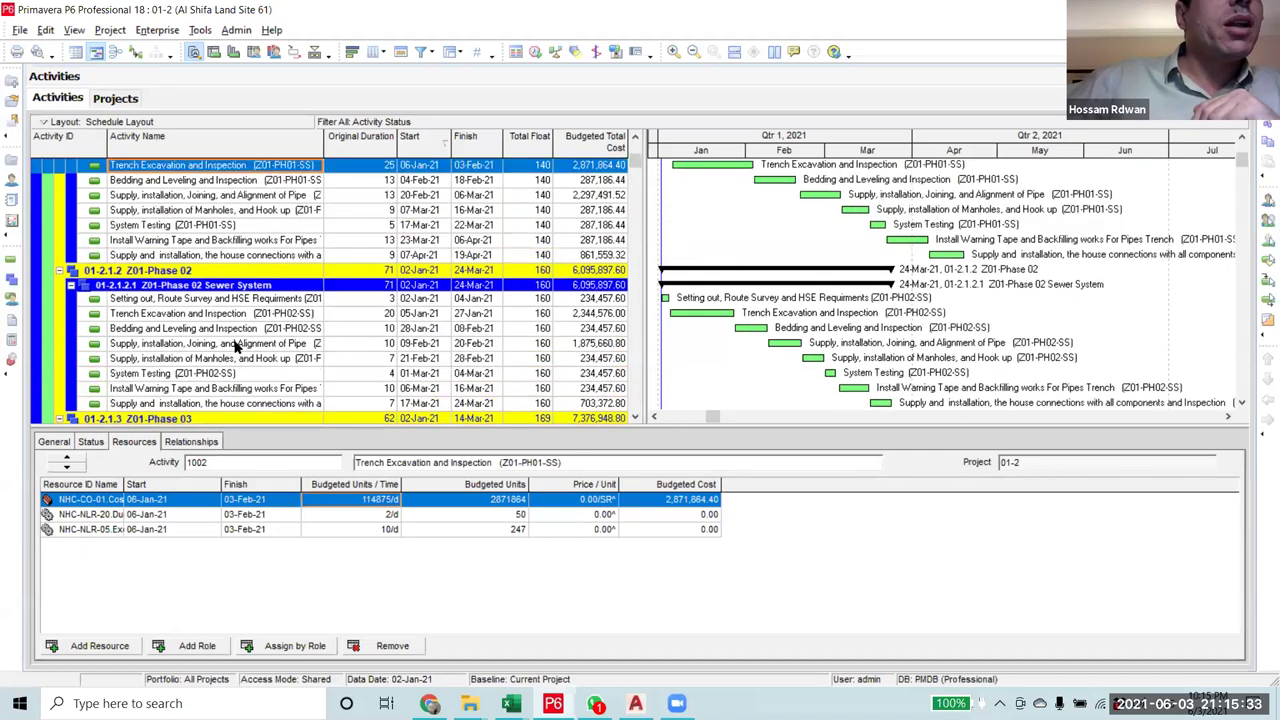
scroll(236, 344, "up", 2)
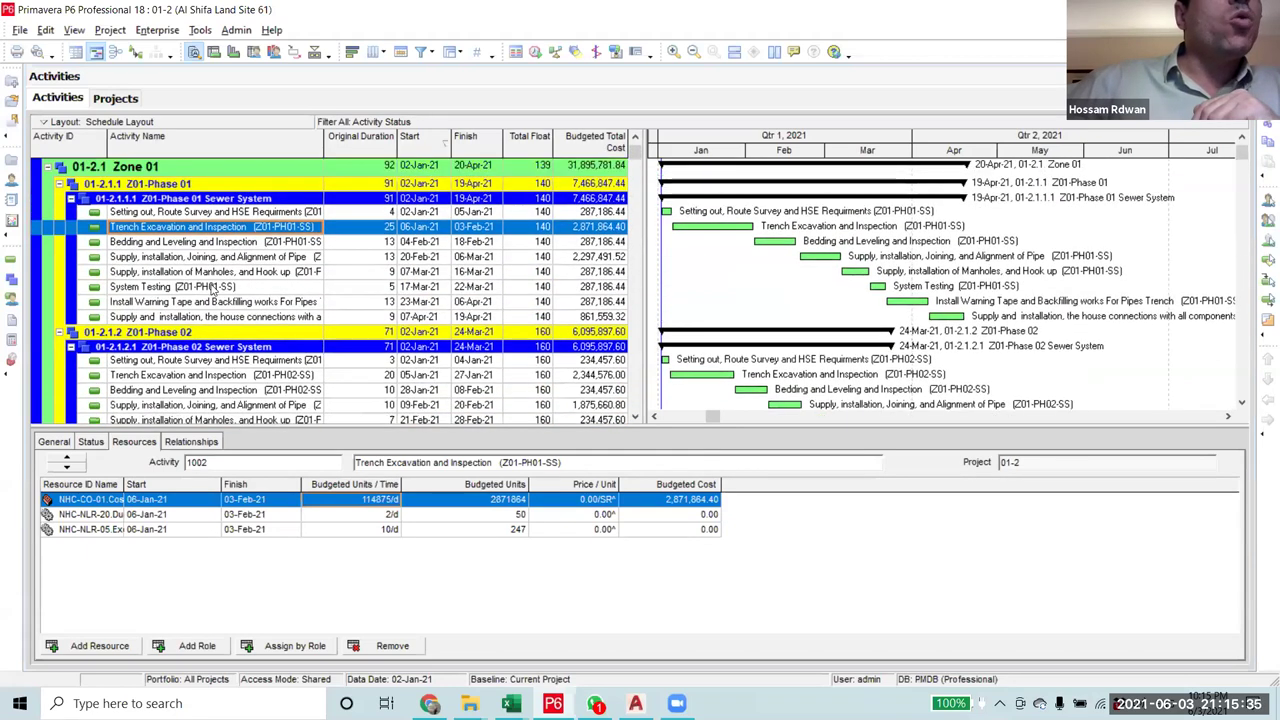
- Replace the Activity Status filter with All Activities and look through the Zone 01 Phase 01 utility systems
left_click(421, 51)
left_click(474, 203)
left_click(800, 263)
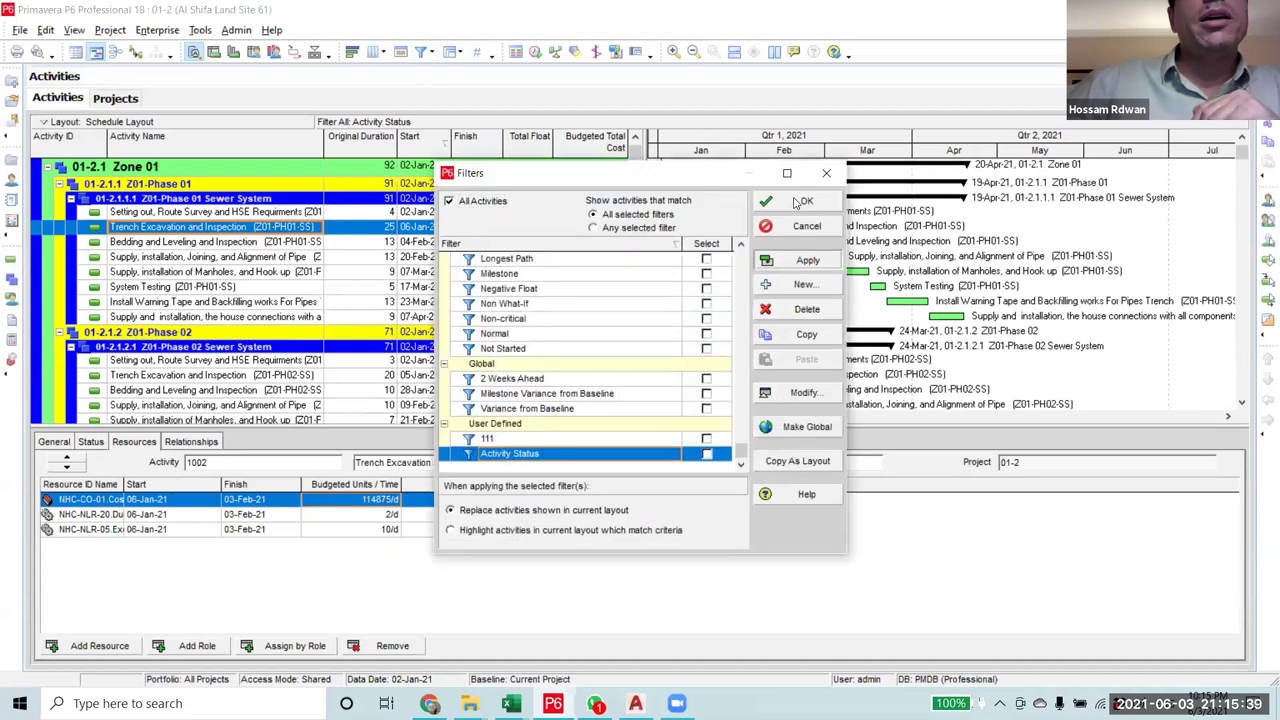
left_click(804, 201)
left_click(188, 293)
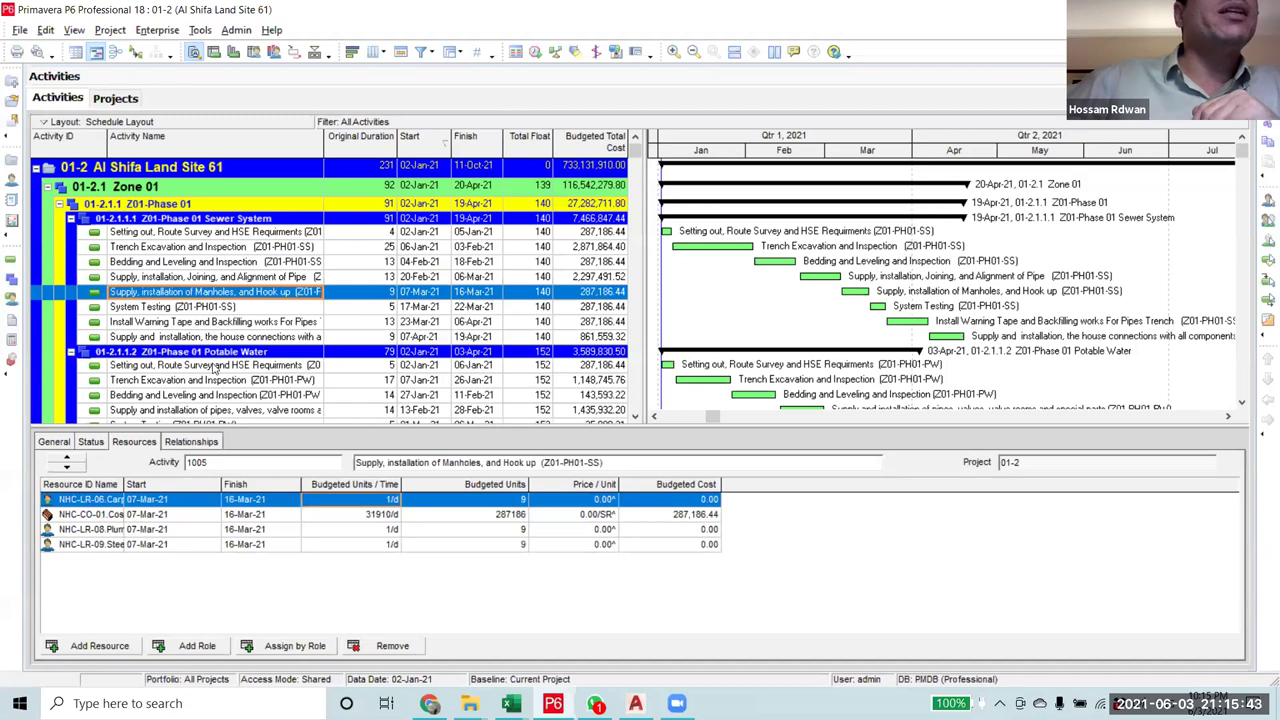
scroll(213, 370, "down", 4)
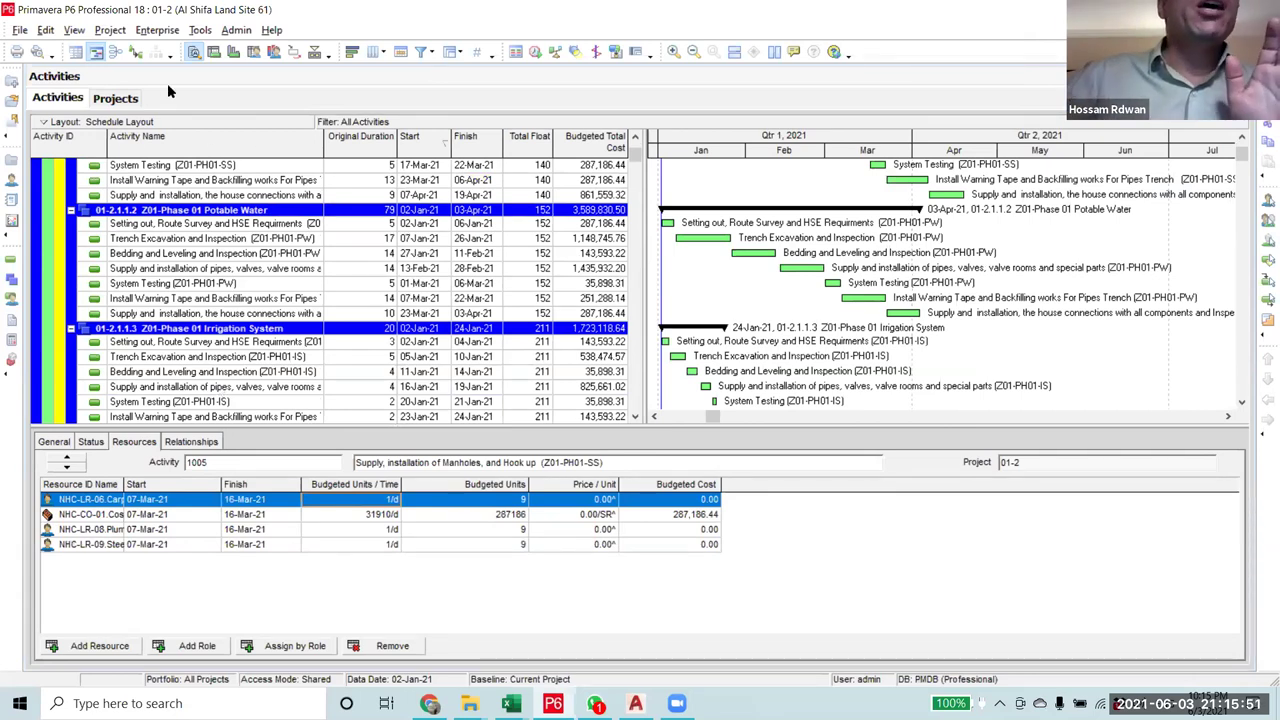
- Widen the Activity Name column to show the zone, phase and system codes, and select the Phase 01 sewer setting-out activity
left_click_drag(324, 146, 434, 150)
left_click(394, 185)
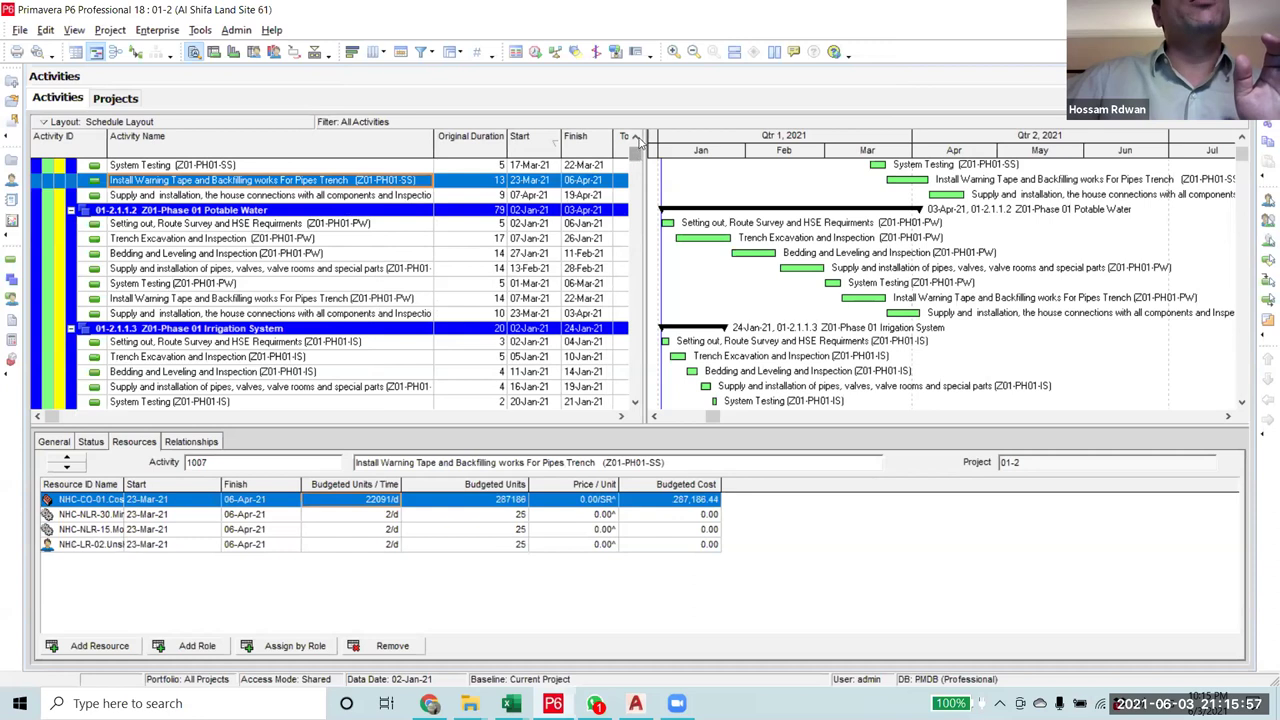
scroll(338, 237, "up", 3)
left_click(338, 234)
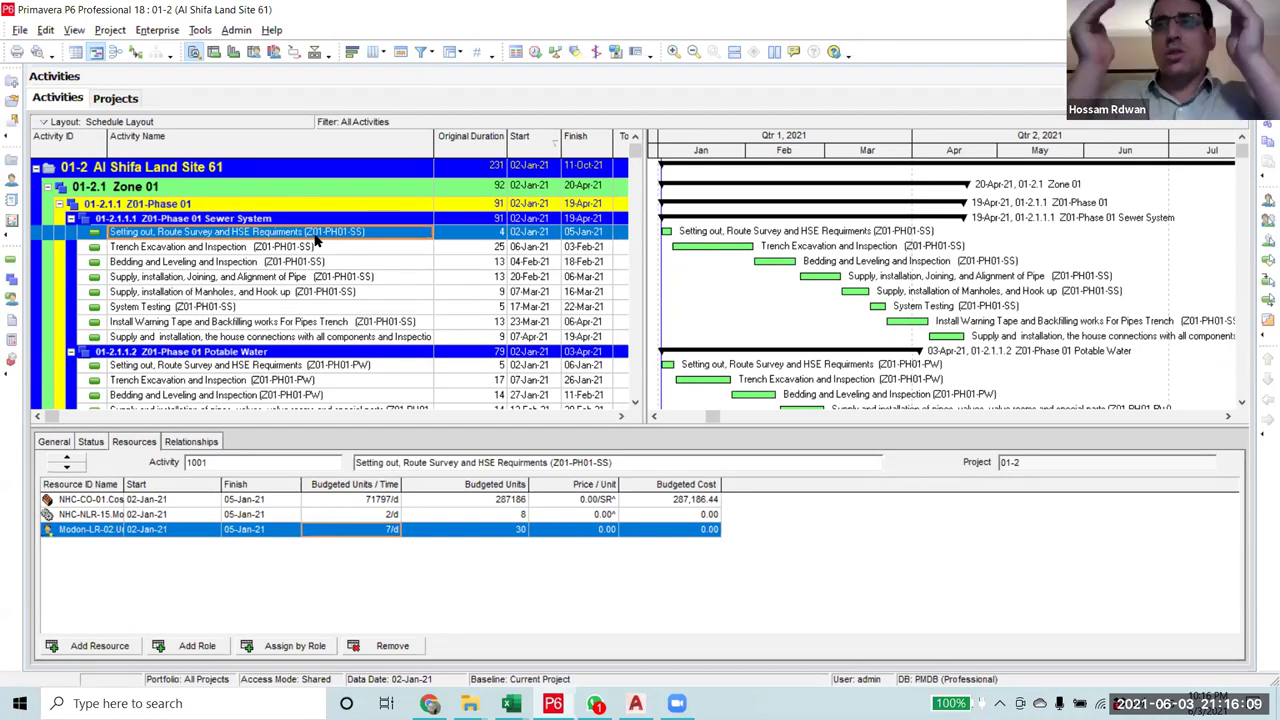
- Highlight the "-SS" system code within the name of the Zone 01 Phase 01 sewer setting-out activity
left_click(365, 237)
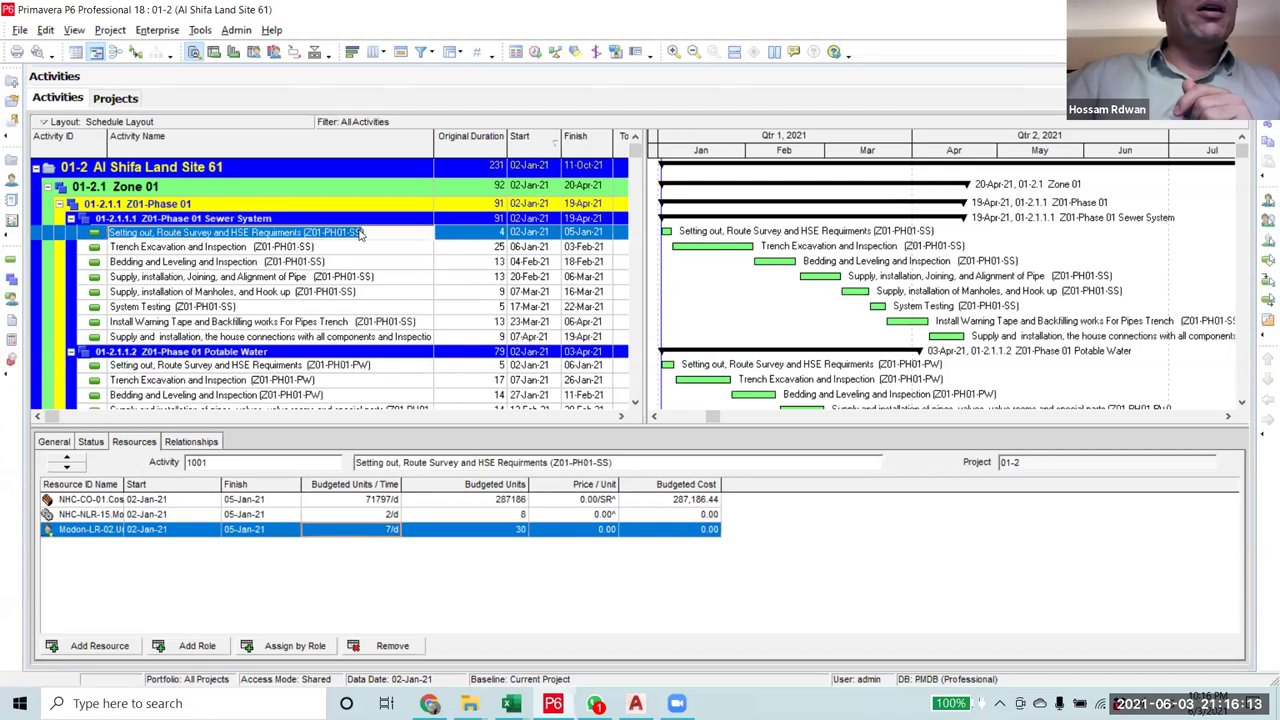
mouse_move(365, 232)
left_mouse_down()
mouse_move(323, 232)
mouse_move(347, 234)
left_mouse_up()
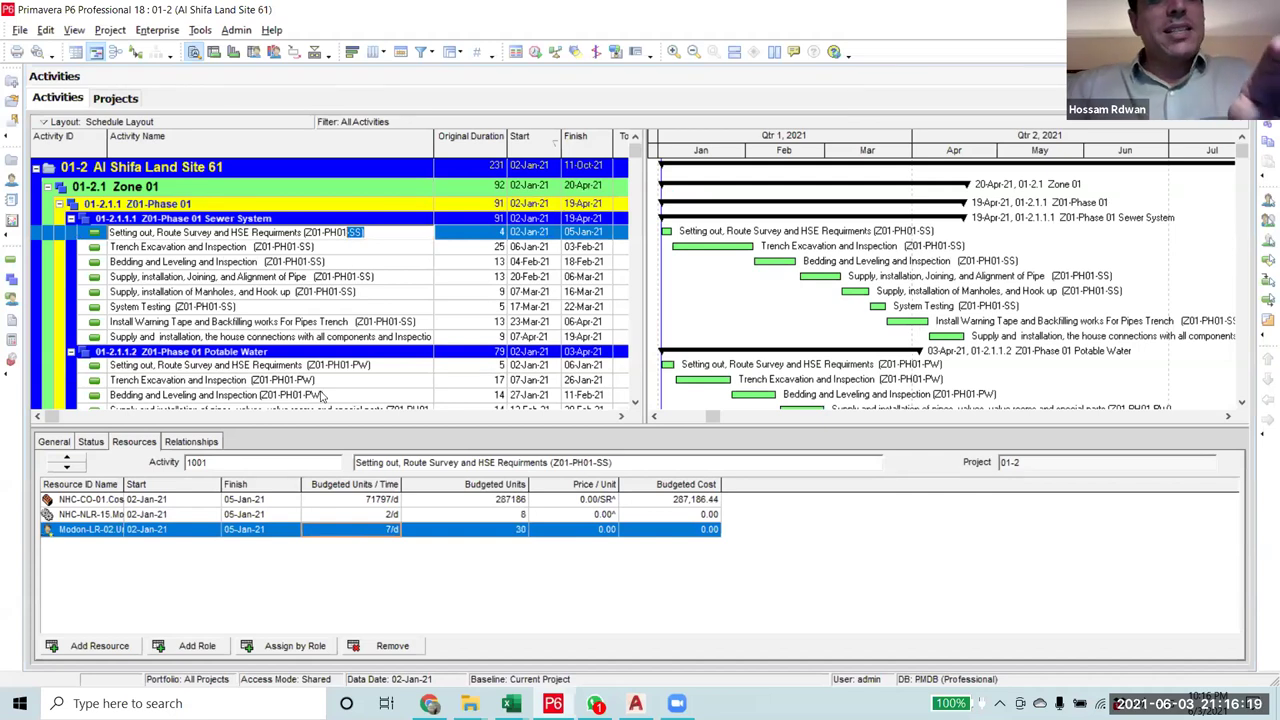
left_click(341, 263)
left_click(347, 233)
left_click(347, 232)
left_click_drag(347, 232, 358, 232)
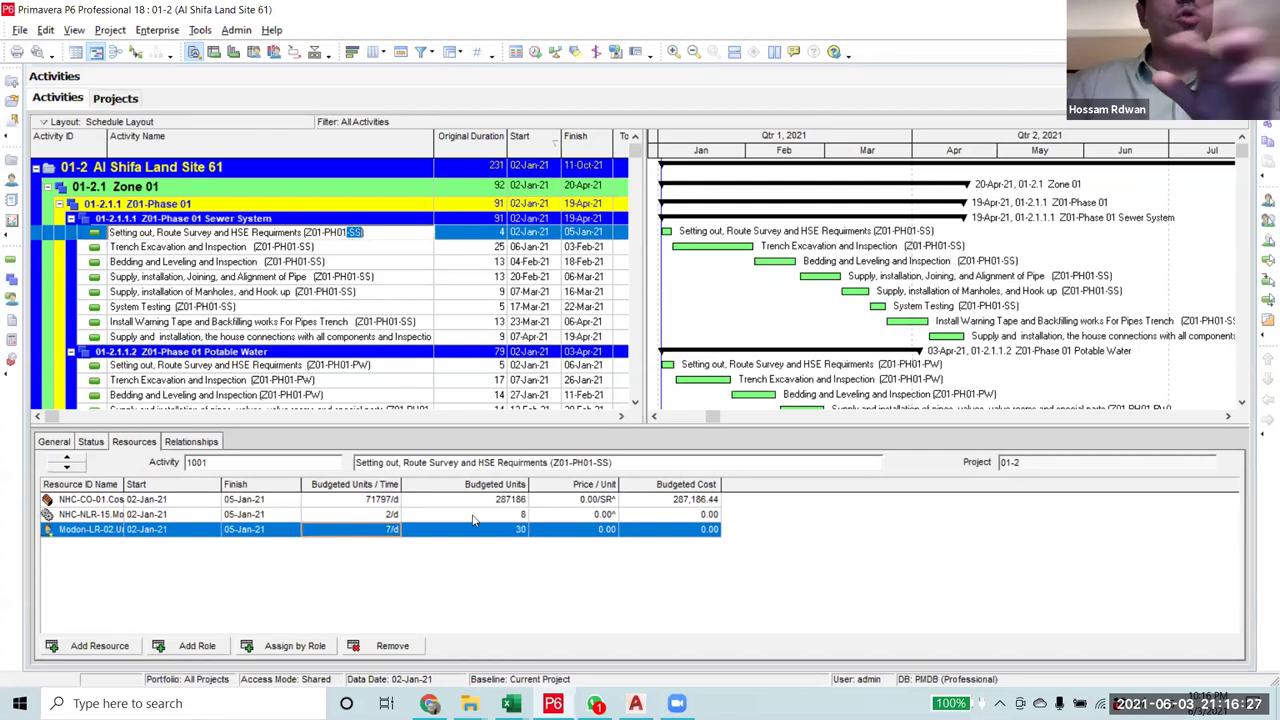
- Check the condition defined in the user-defined Activity Status filter and apply that filter in place of All Activities
left_click(418, 54)
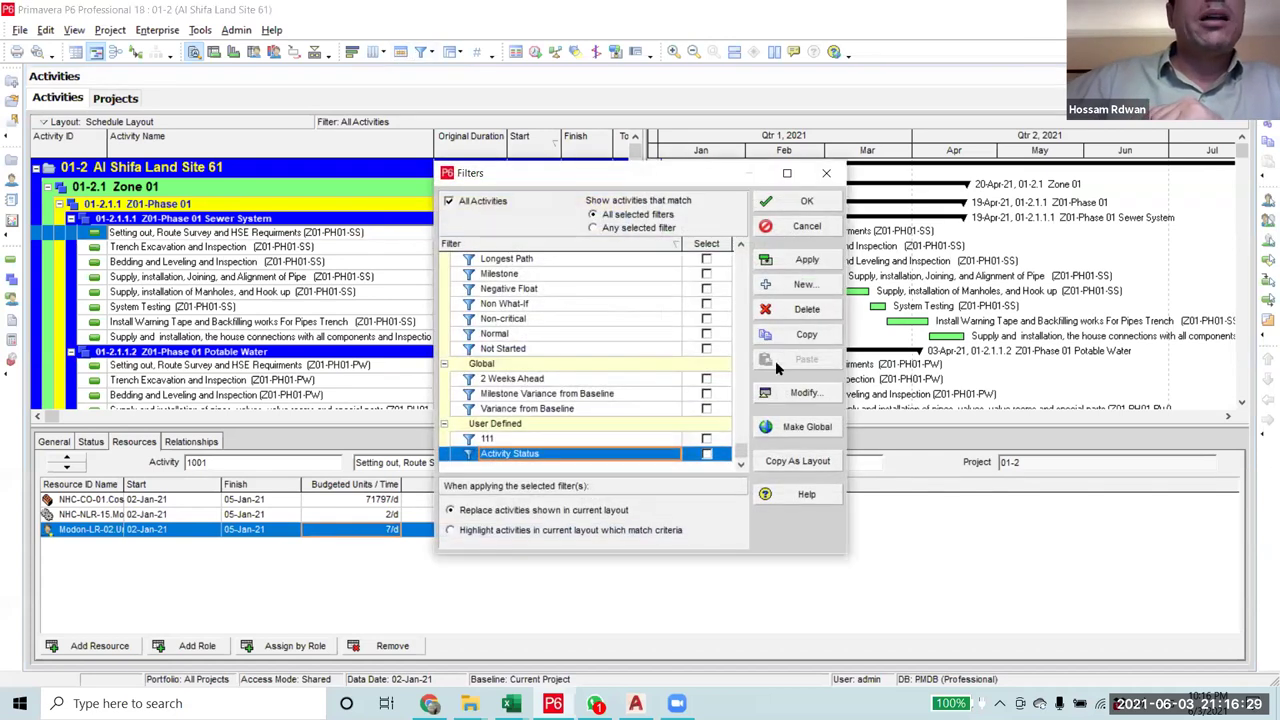
left_click(801, 395)
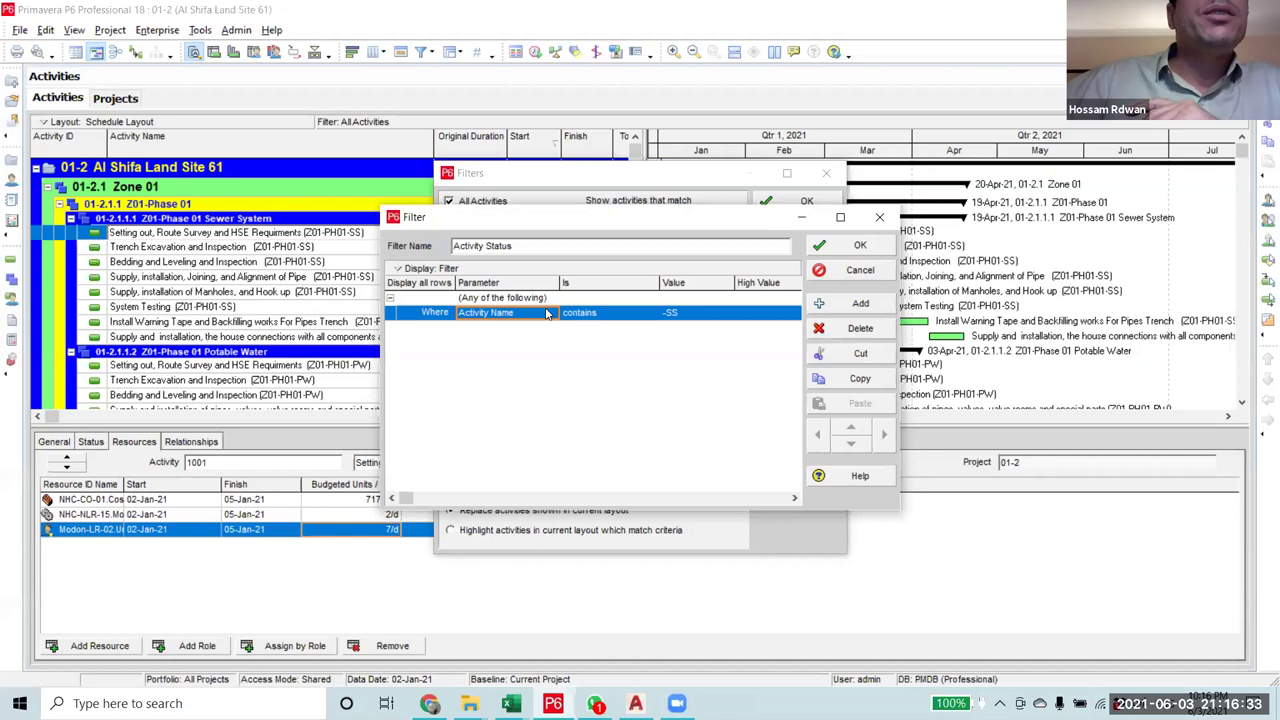
left_click(627, 316)
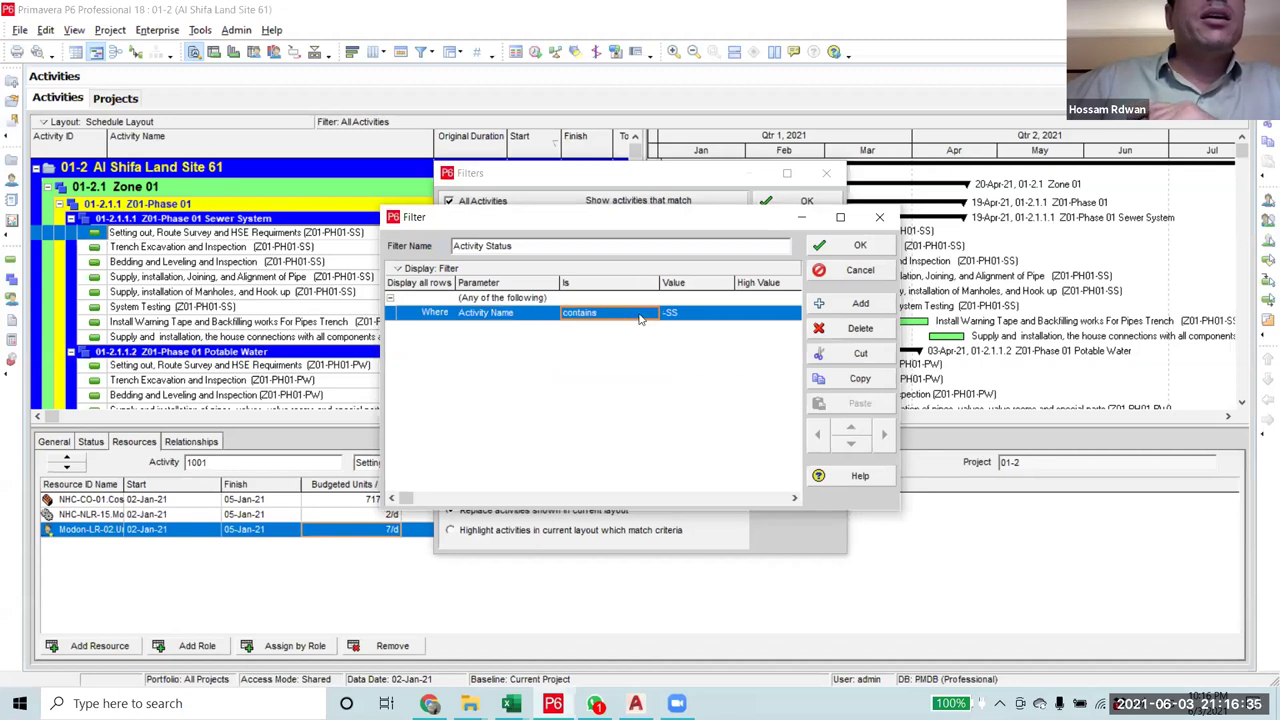
left_click(843, 248)
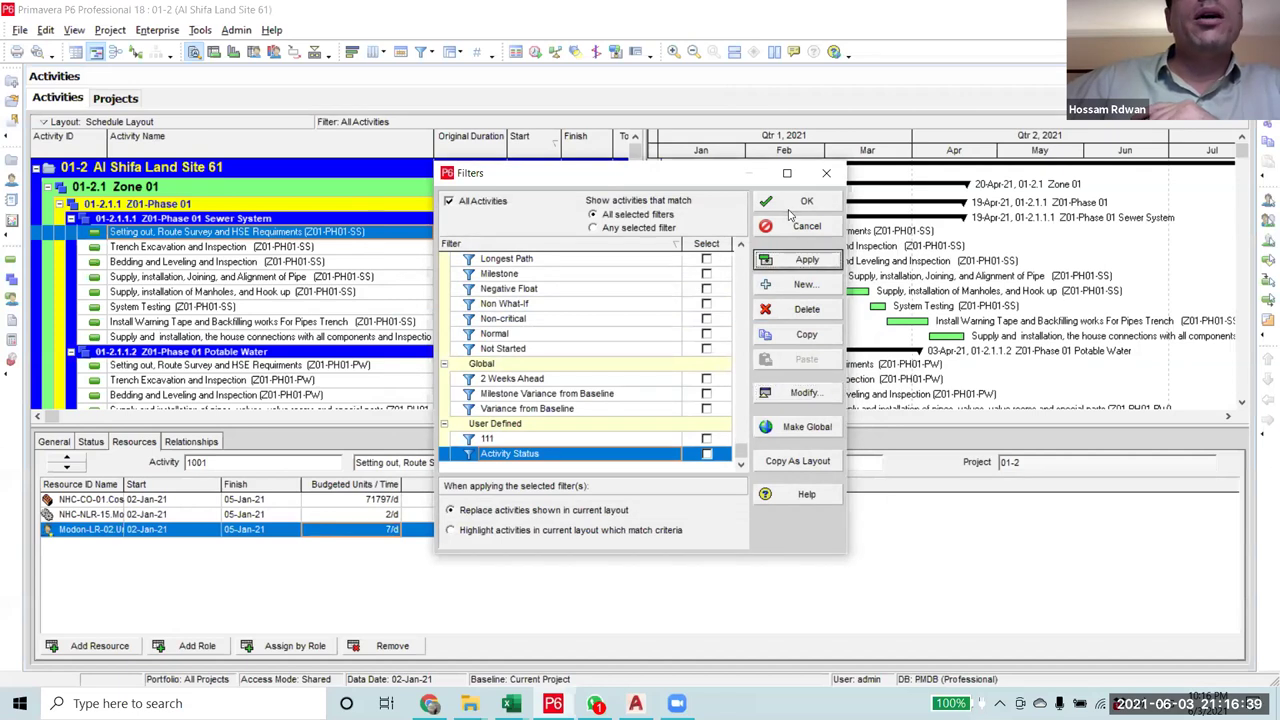
left_click(706, 453)
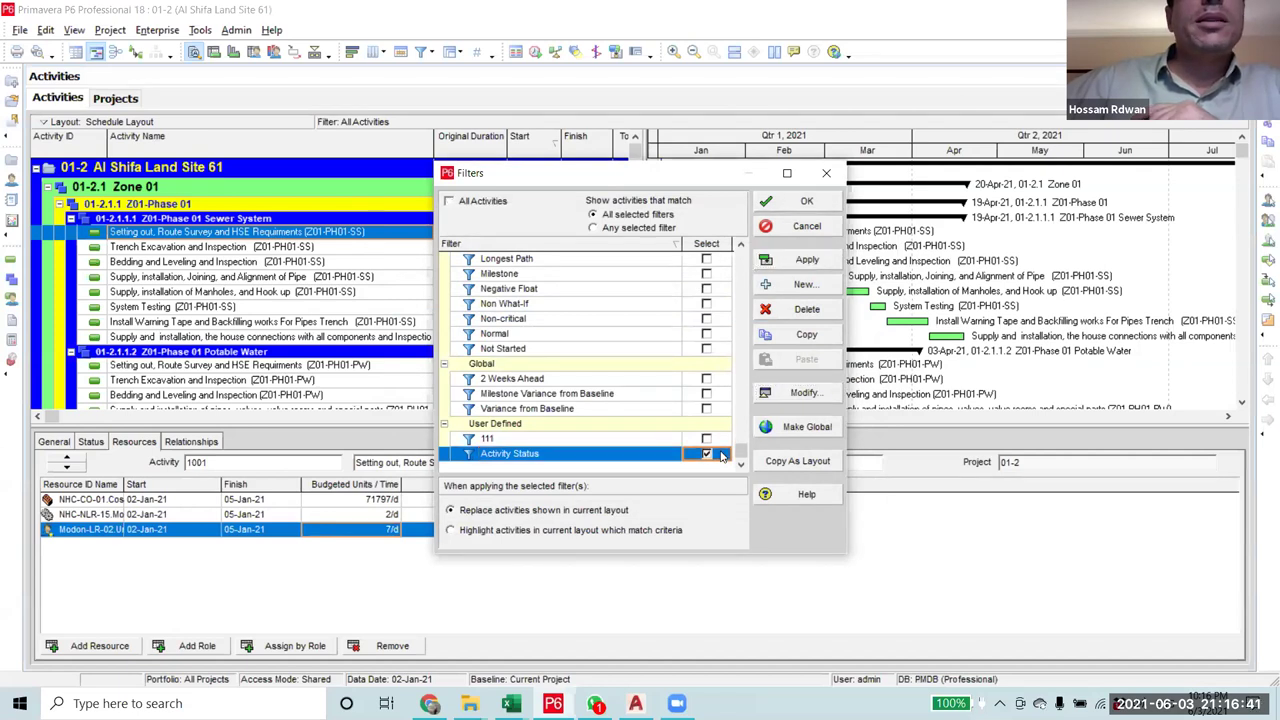
left_click(805, 260)
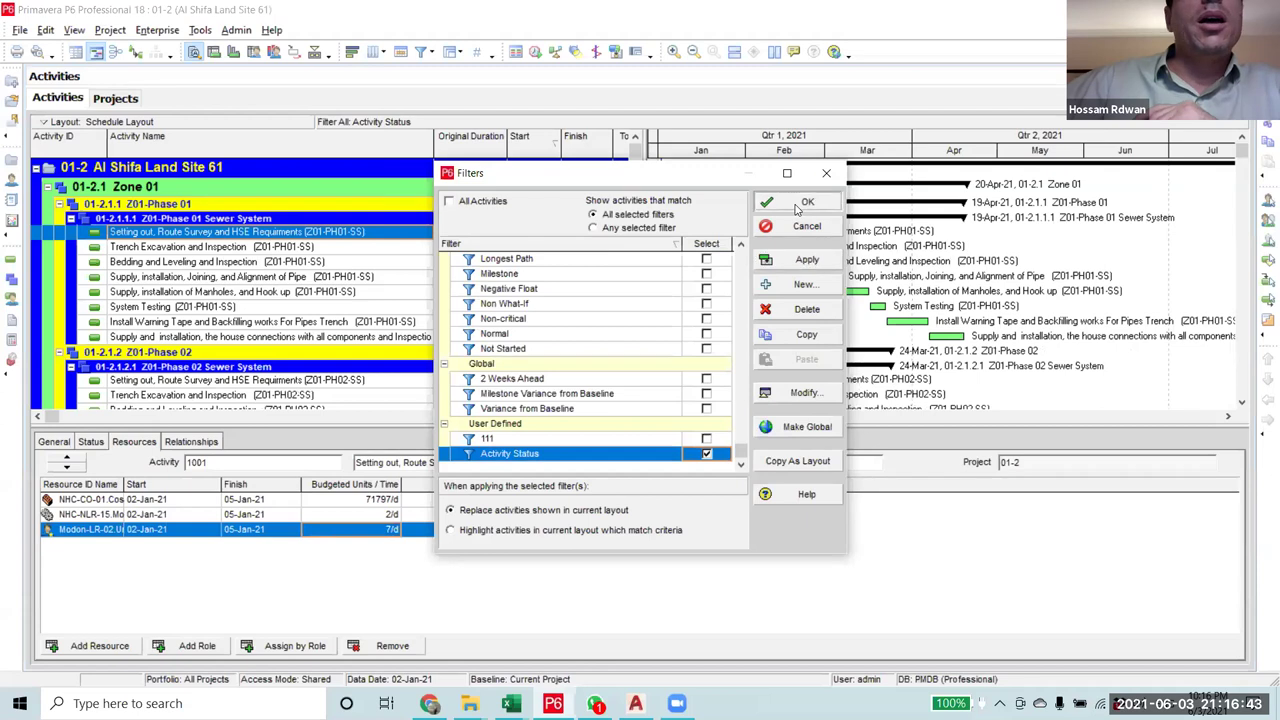
left_click(806, 201)
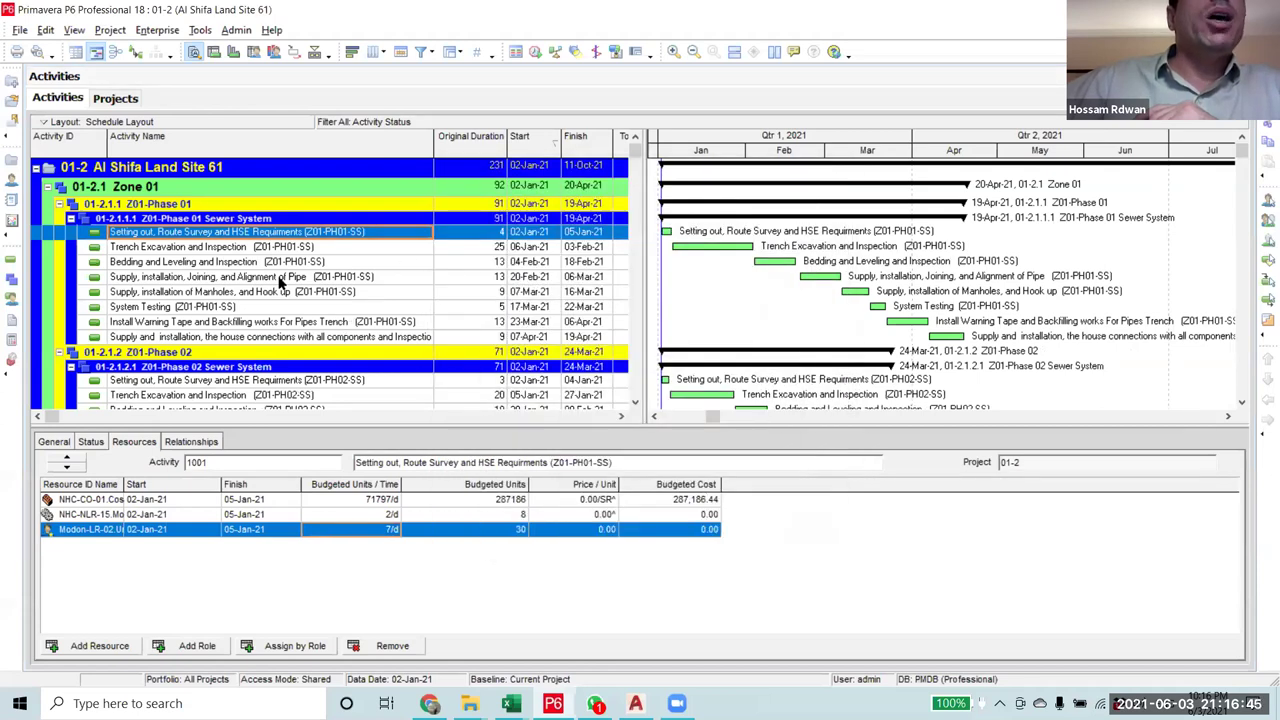
- Examine the filtered sewer system activities and Gantt bars through Zone 01 and the first phases of Zone 02, ending at the project's start
scroll(270, 257, "down", 4)
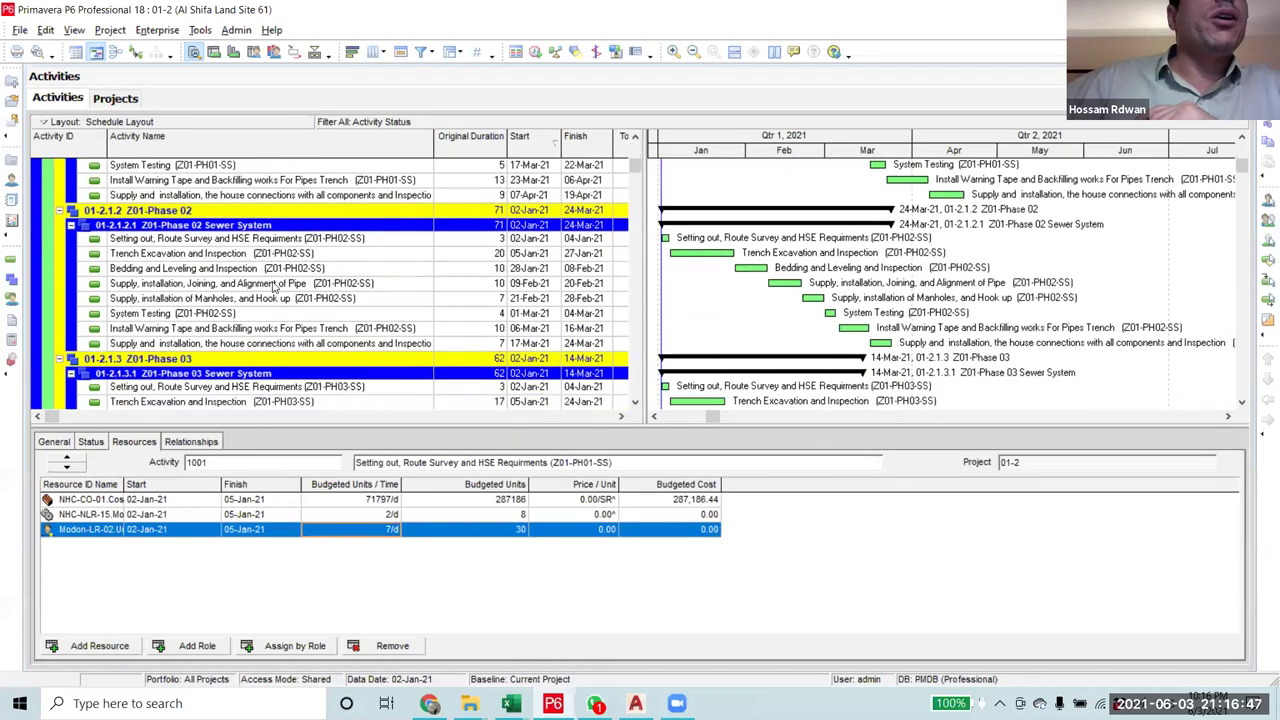
scroll(270, 283, "up", 4)
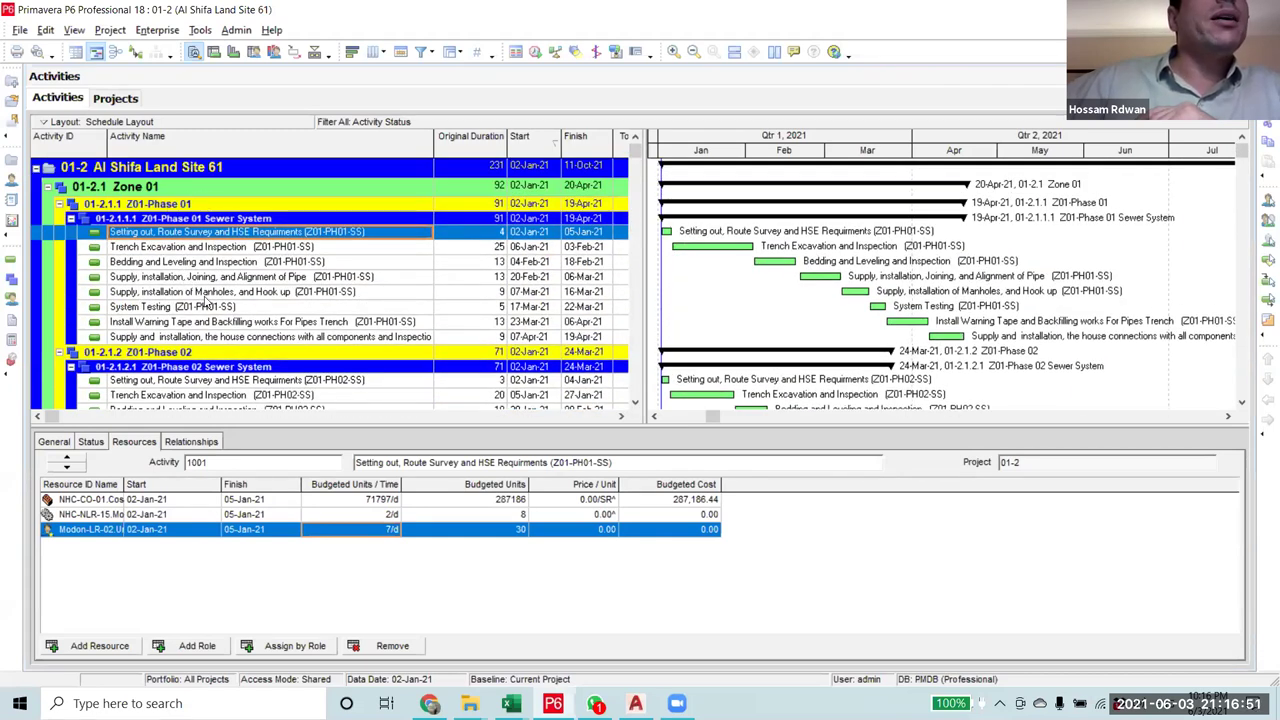
scroll(234, 352, "down", 2)
scroll(234, 352, "down", 6)
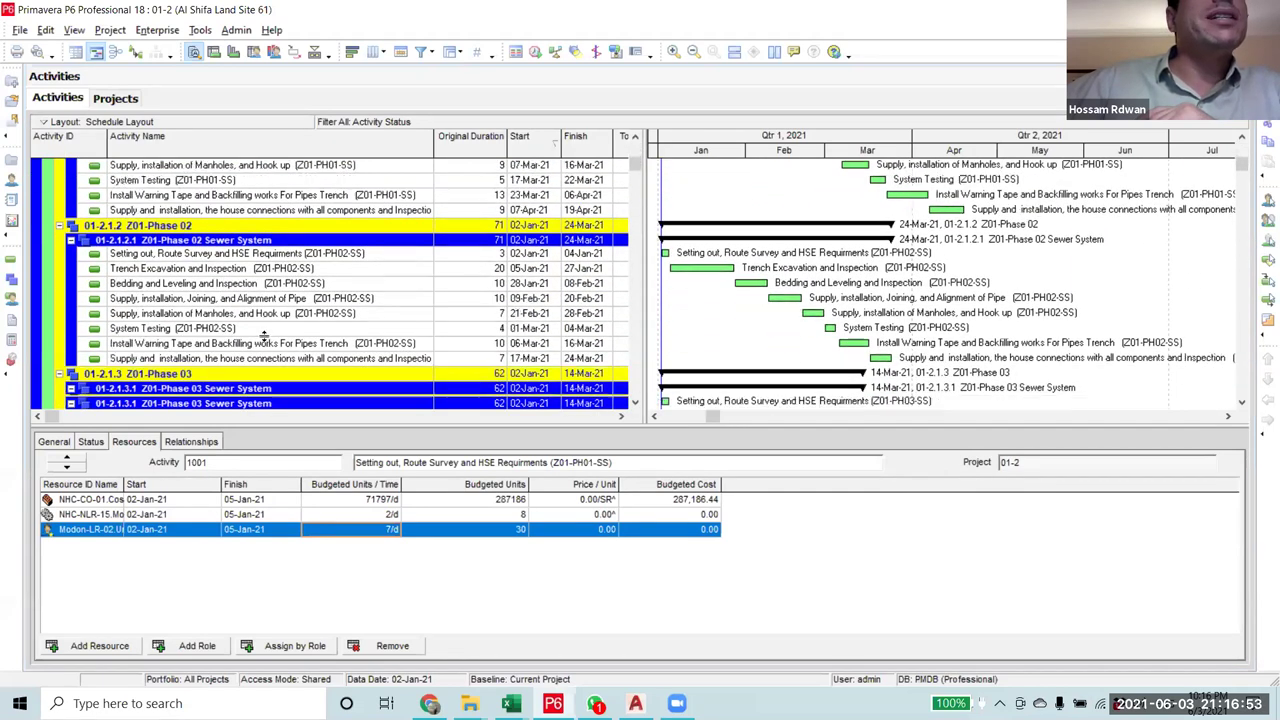
scroll(266, 345, "down", 2)
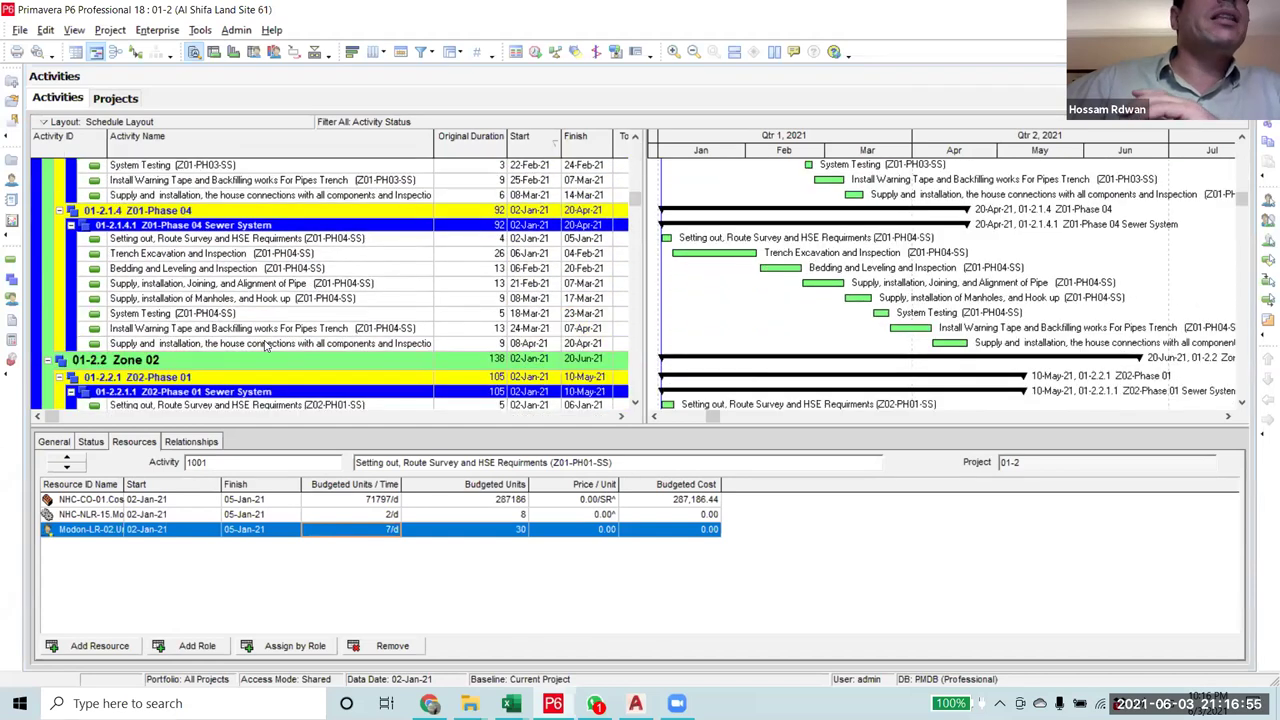
scroll(266, 345, "down", 1)
scroll(150, 323, "down", 2)
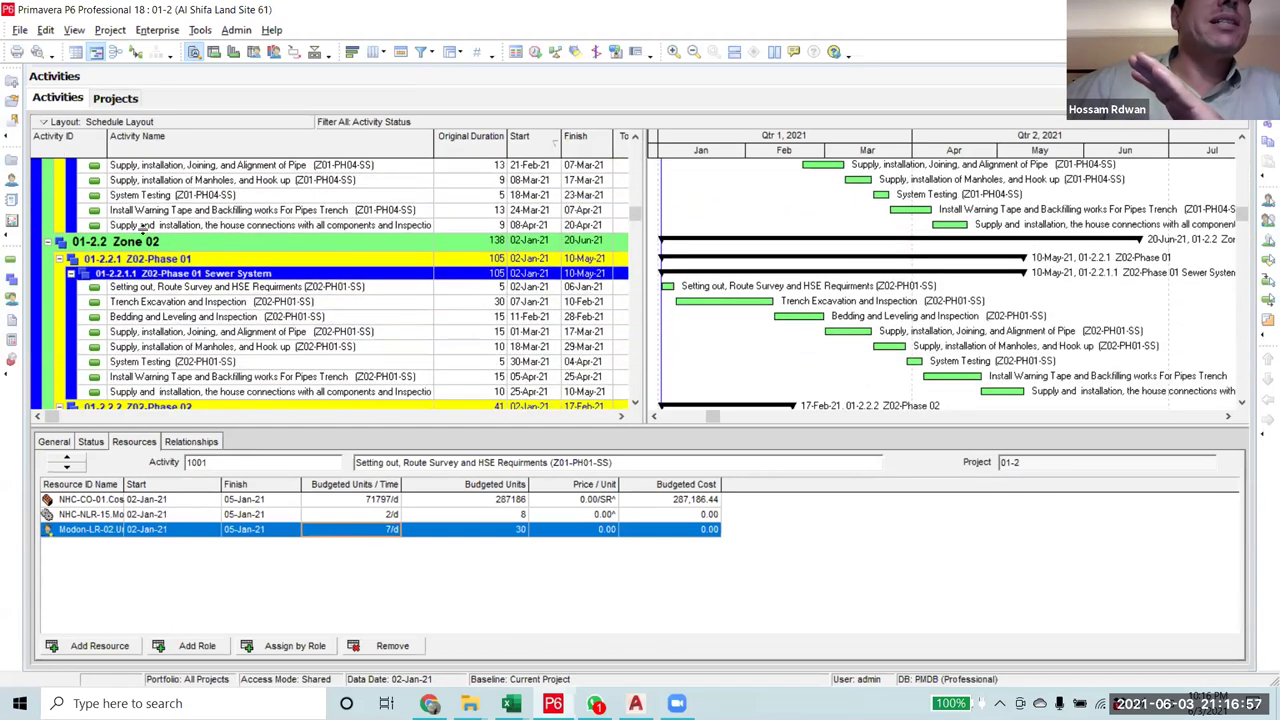
scroll(143, 228, "down", 3)
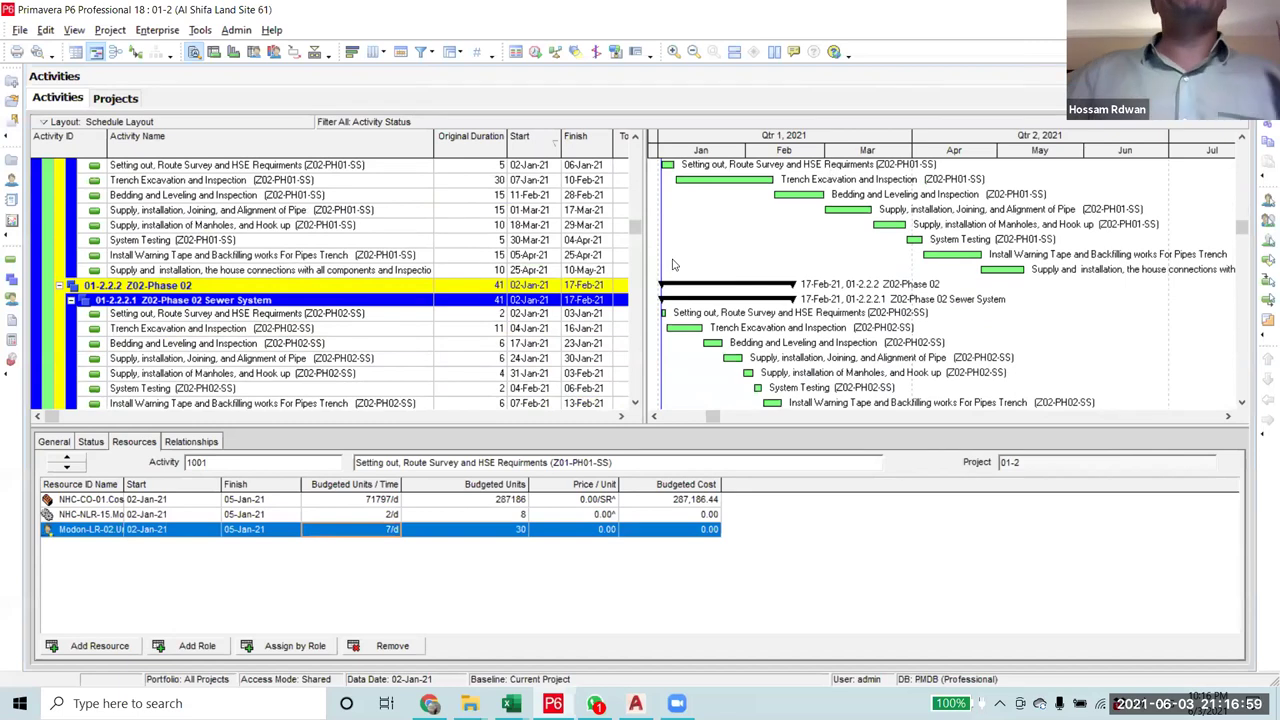
left_click_drag(643, 230, 636, 133)
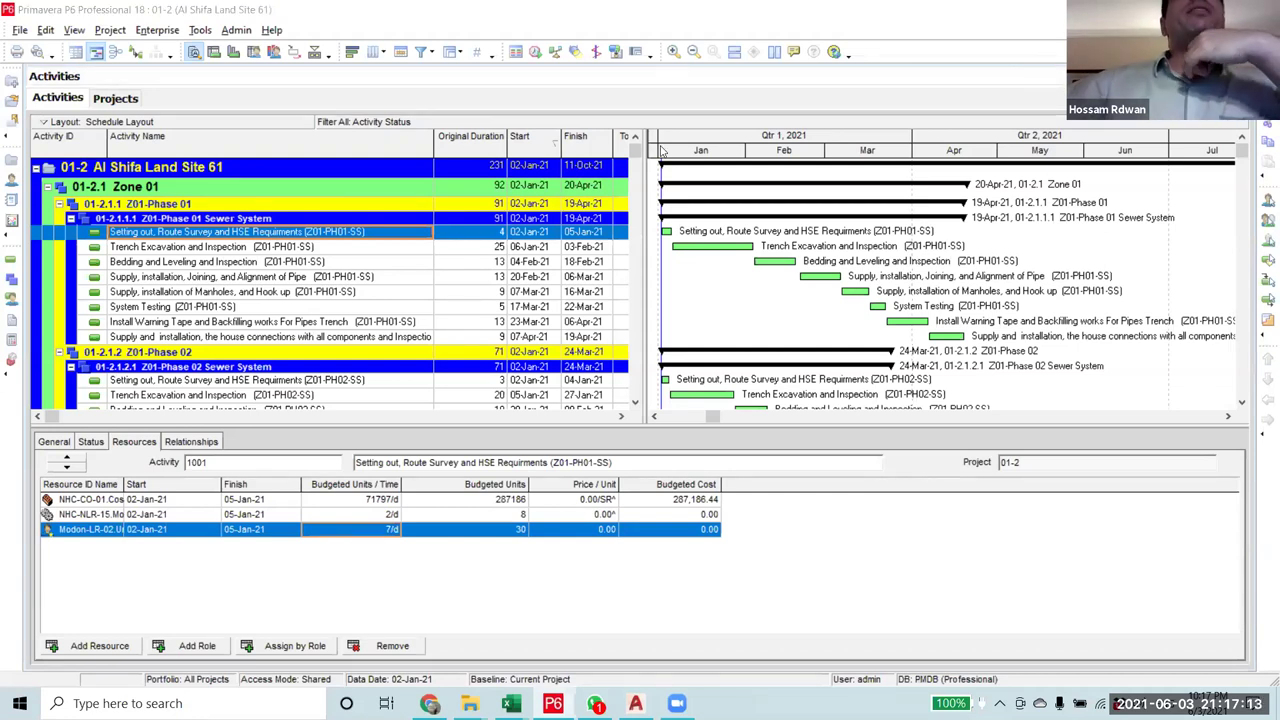
- Compare the Zone 1 Phase 01 to 04 areas in the AutoCAD layout drawing with the filtered sewer schedule in P6
left_click(634, 702)
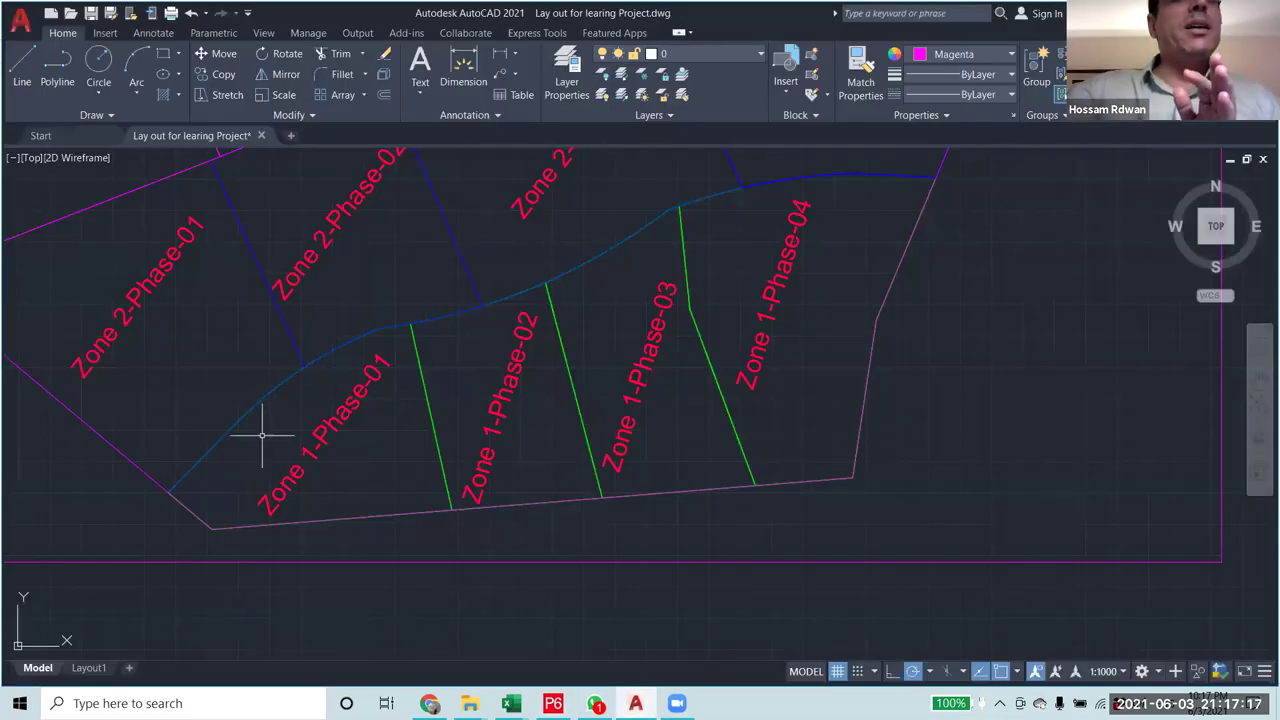
left_click(552, 703)
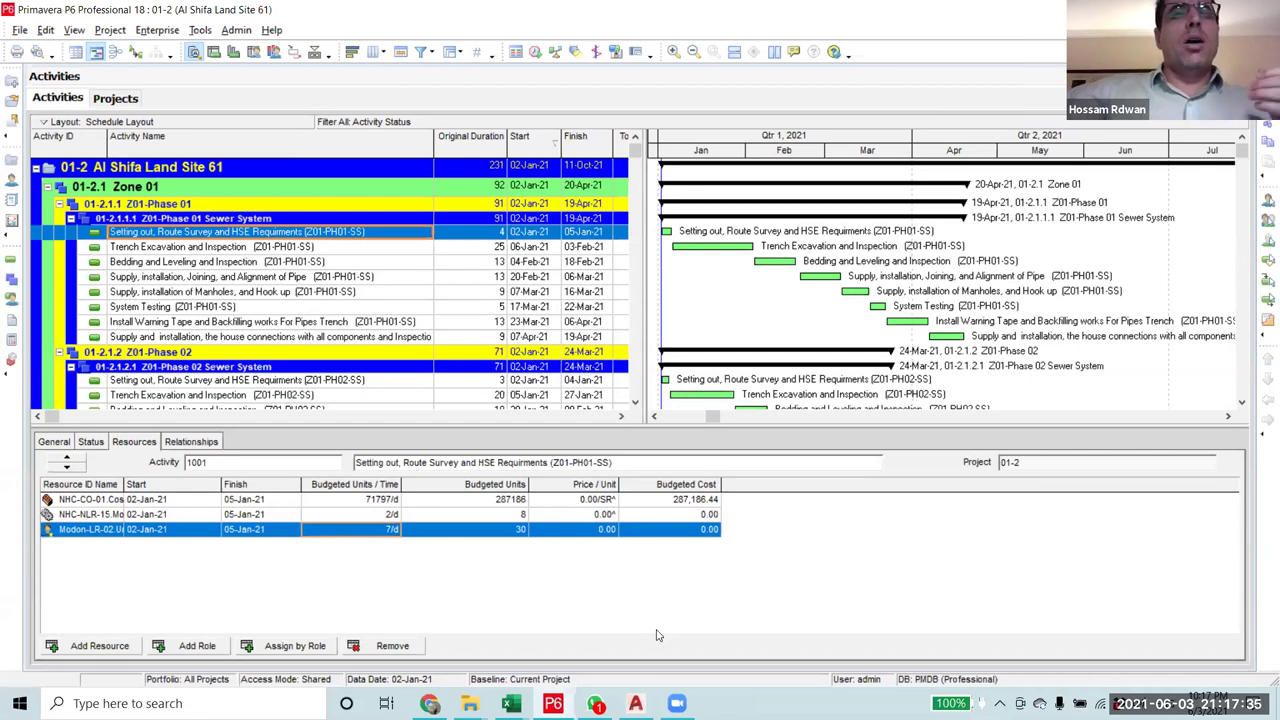
left_click(635, 703)
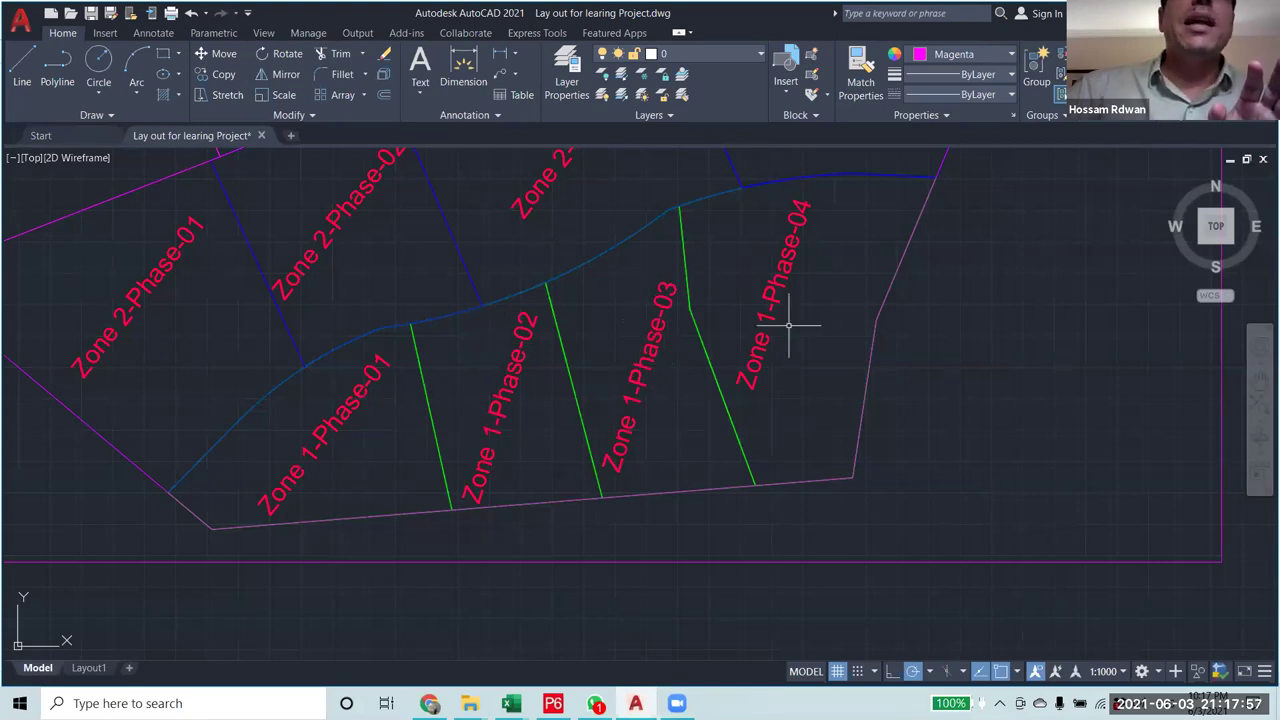
left_click(553, 703)
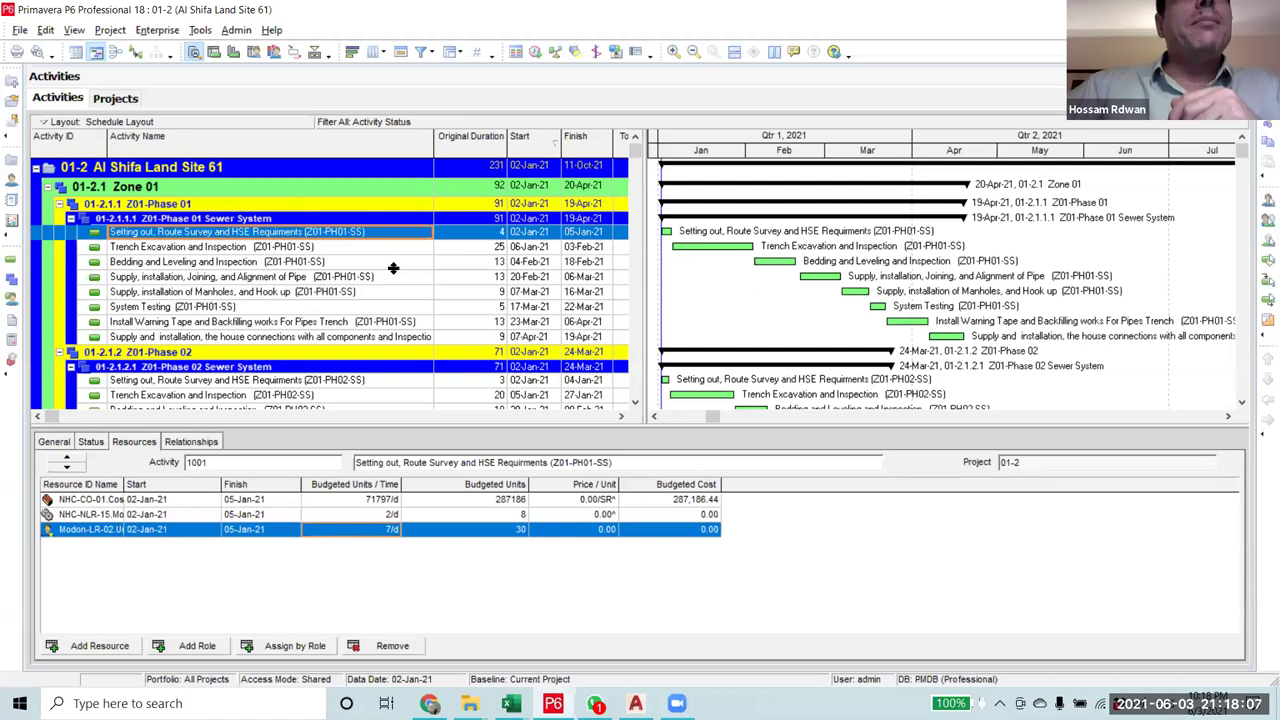
- Link the sewer setting-out activities of Zone 01 Phases 01, 02, 03 and 04 together in phase order
scroll(396, 270, "down", 2)
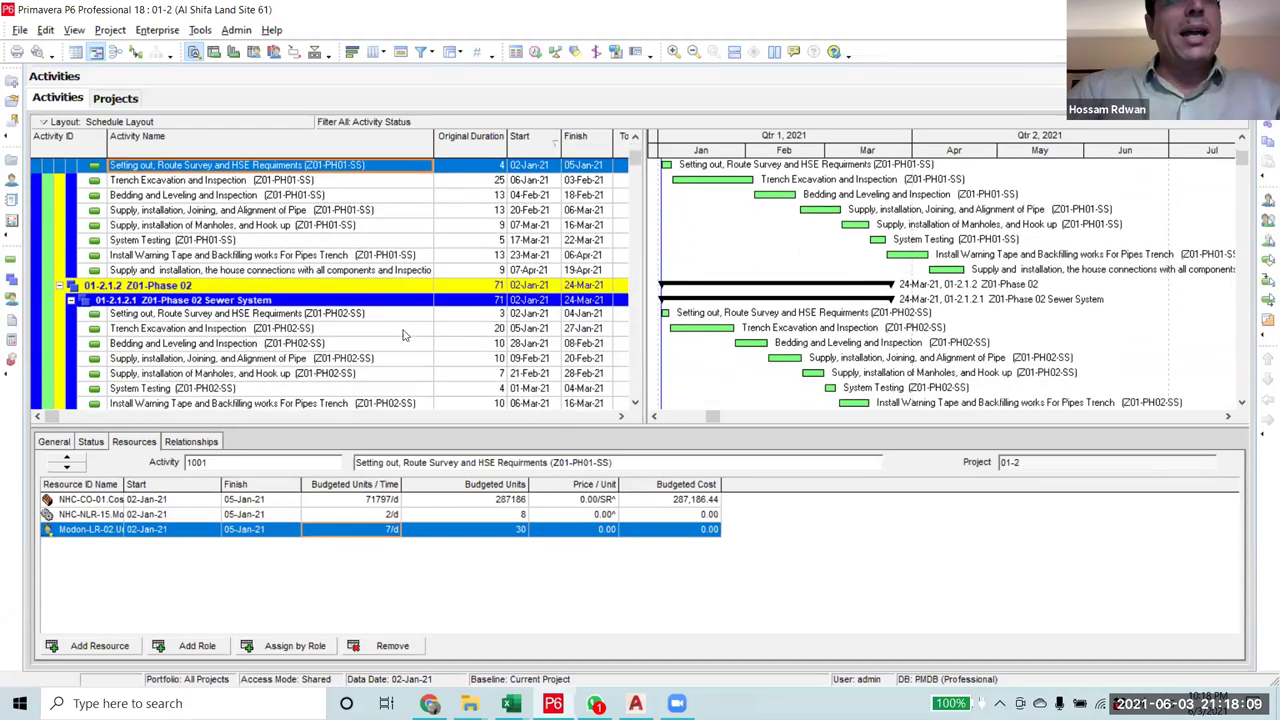
left_click(398, 314)
scroll(399, 335, "down", 3)
scroll(399, 338, "down", 4)
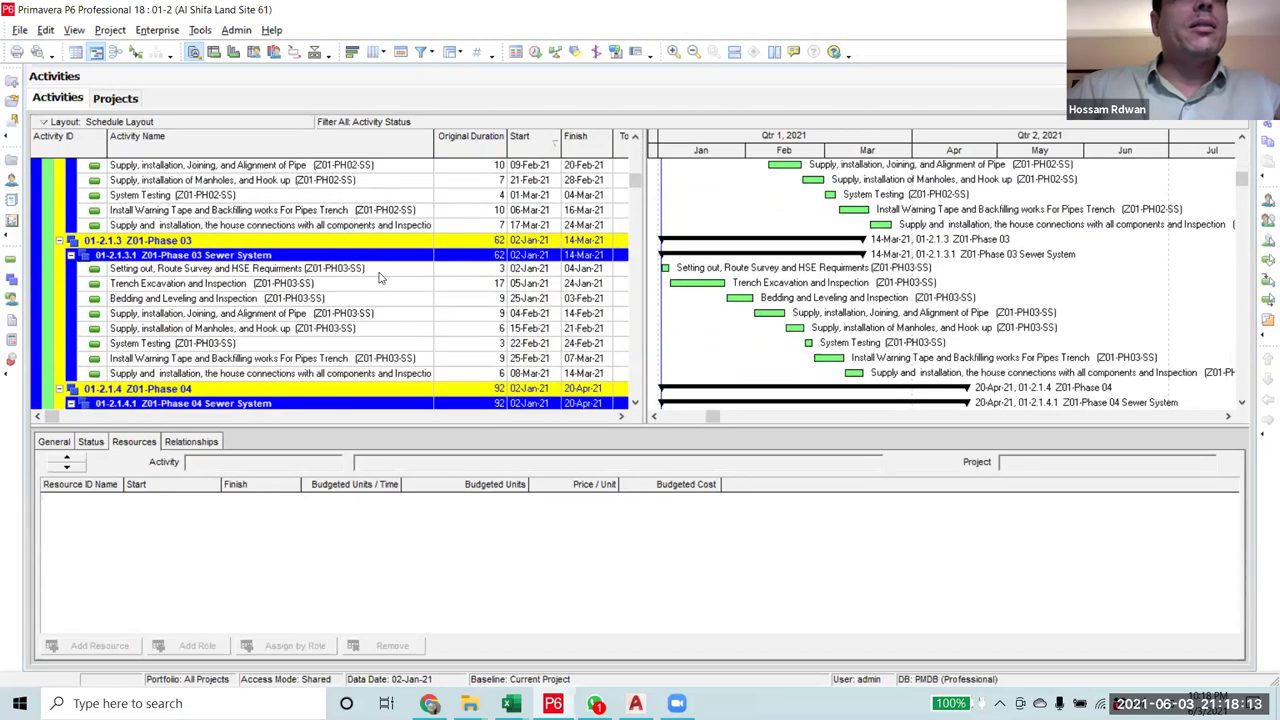
left_click(380, 270)
scroll(383, 345, "down", 3)
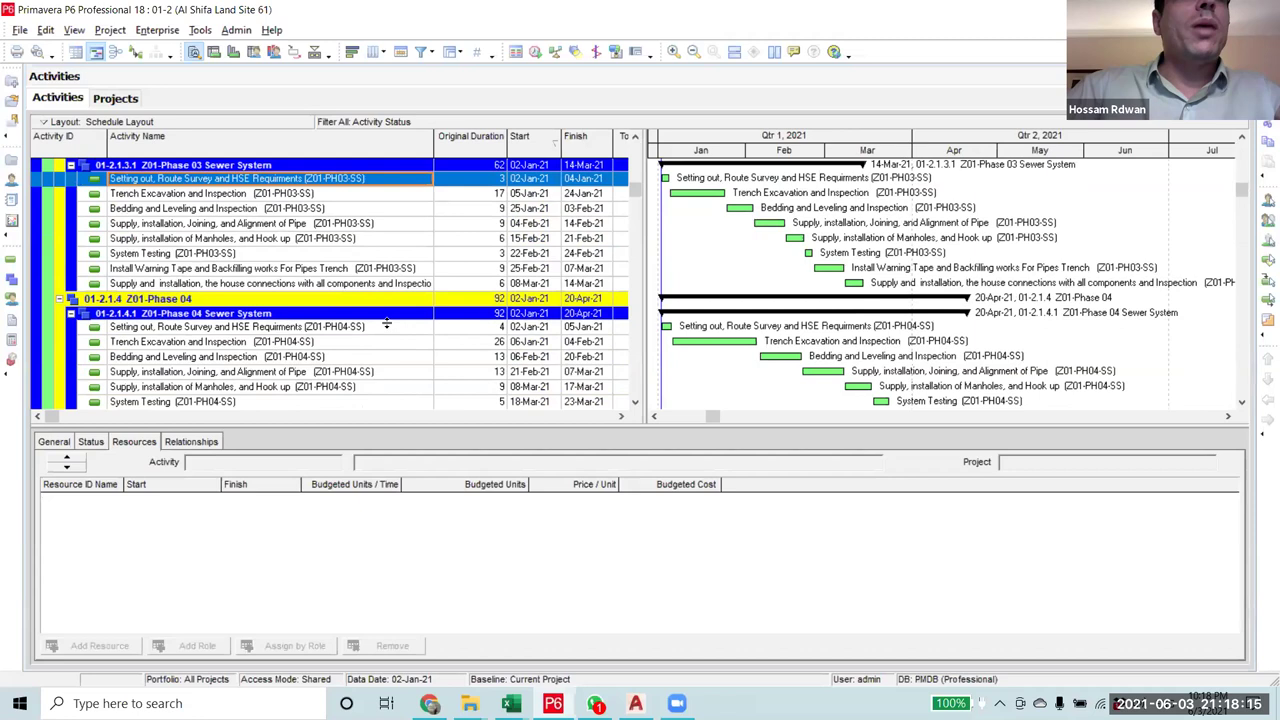
left_click(389, 328)
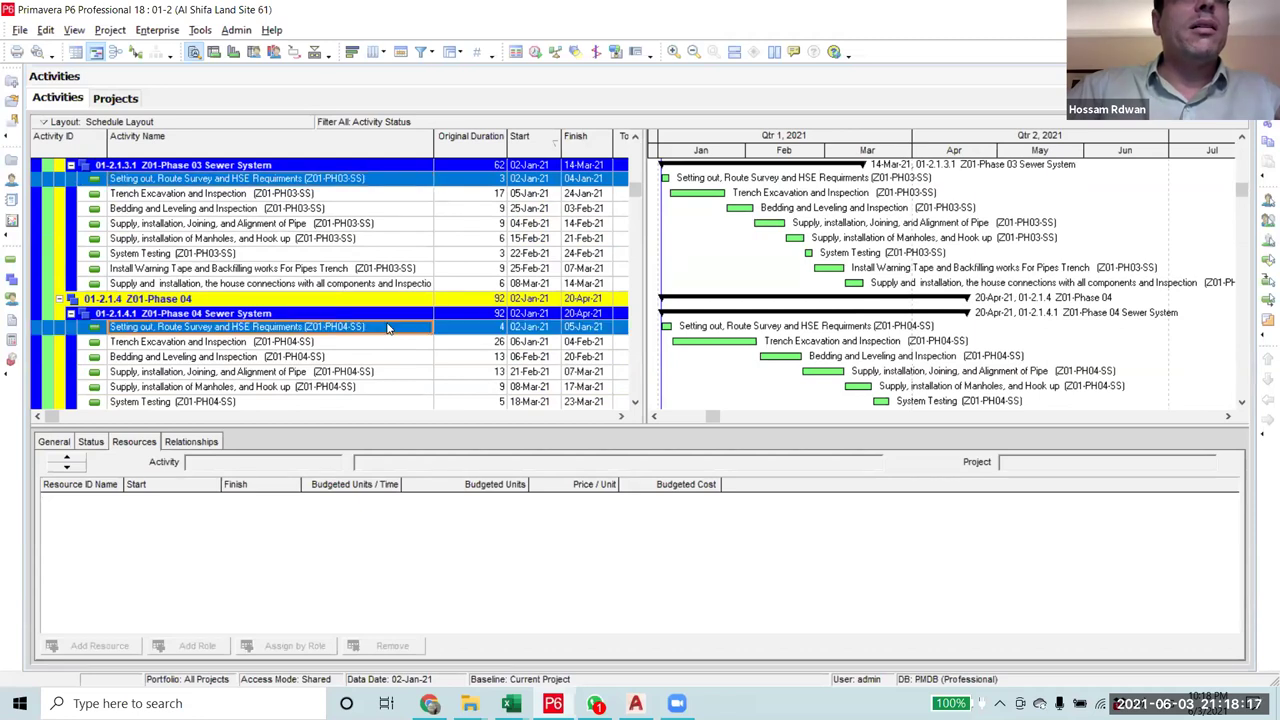
scroll(389, 335, "down", 3)
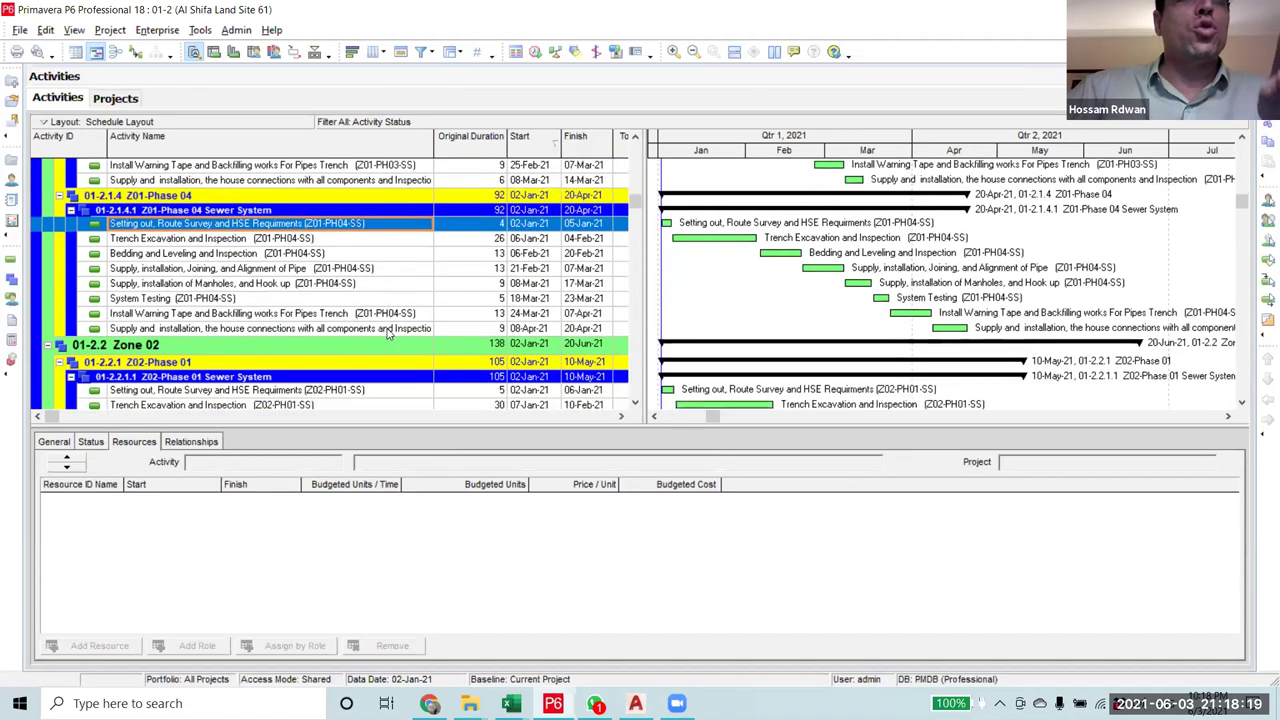
scroll(395, 336, "up", 8)
scroll(399, 336, "down", 1)
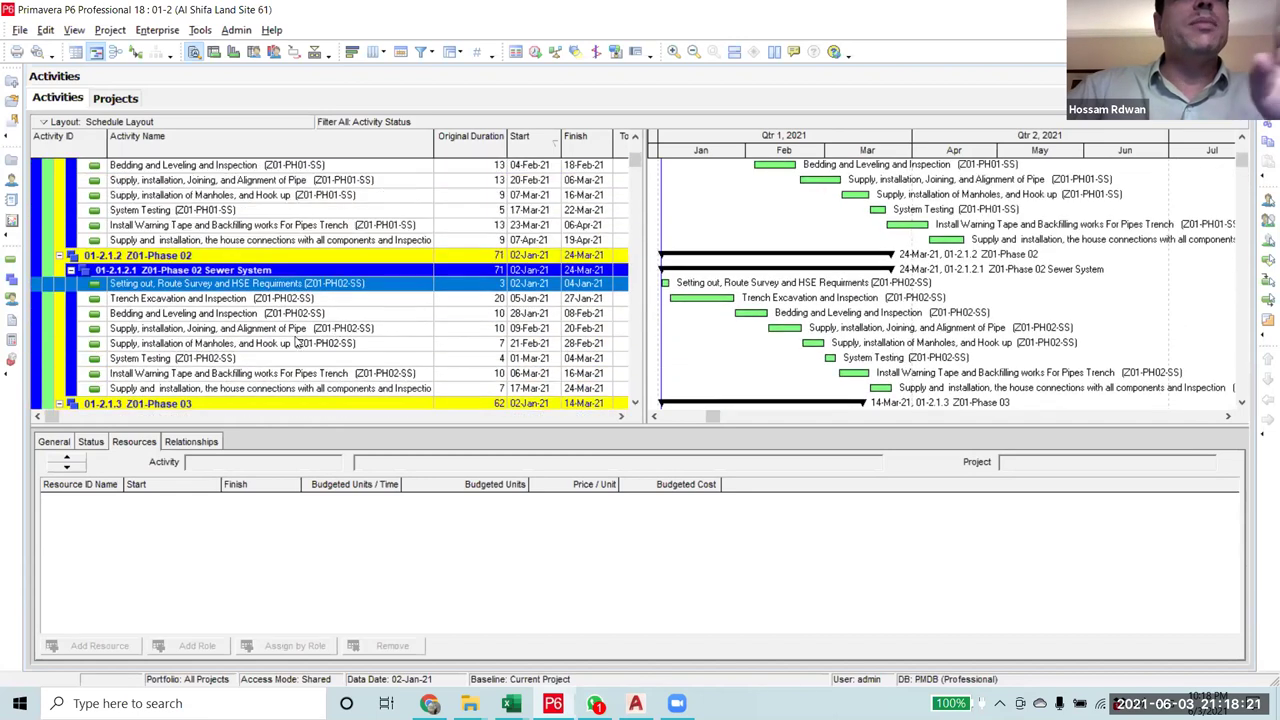
scroll(386, 238, "up", 6)
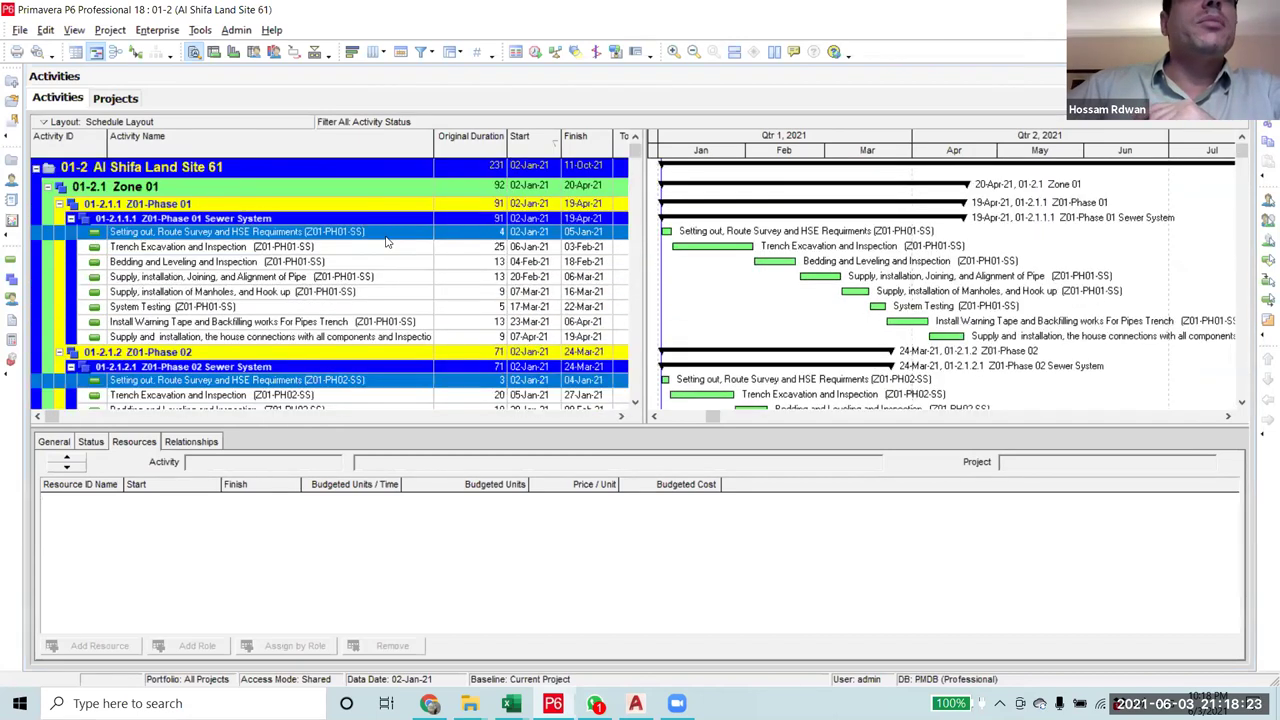
right_click(386, 241)
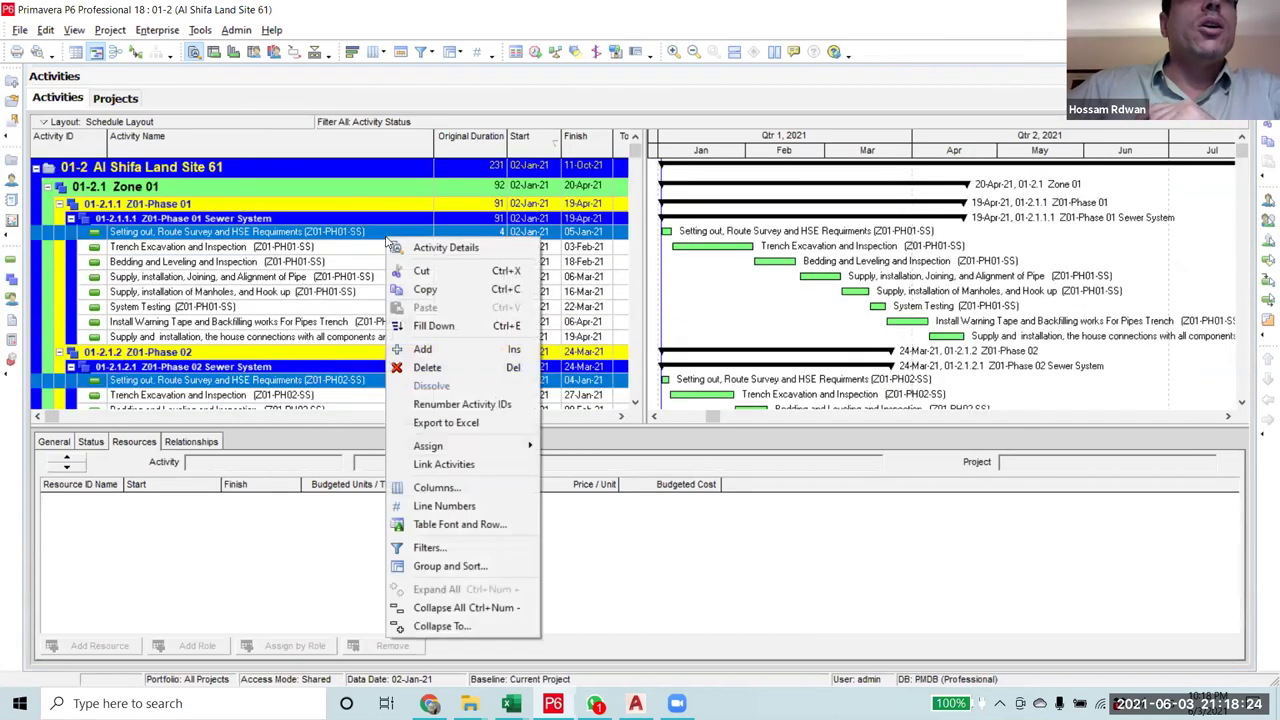
left_click(463, 467)
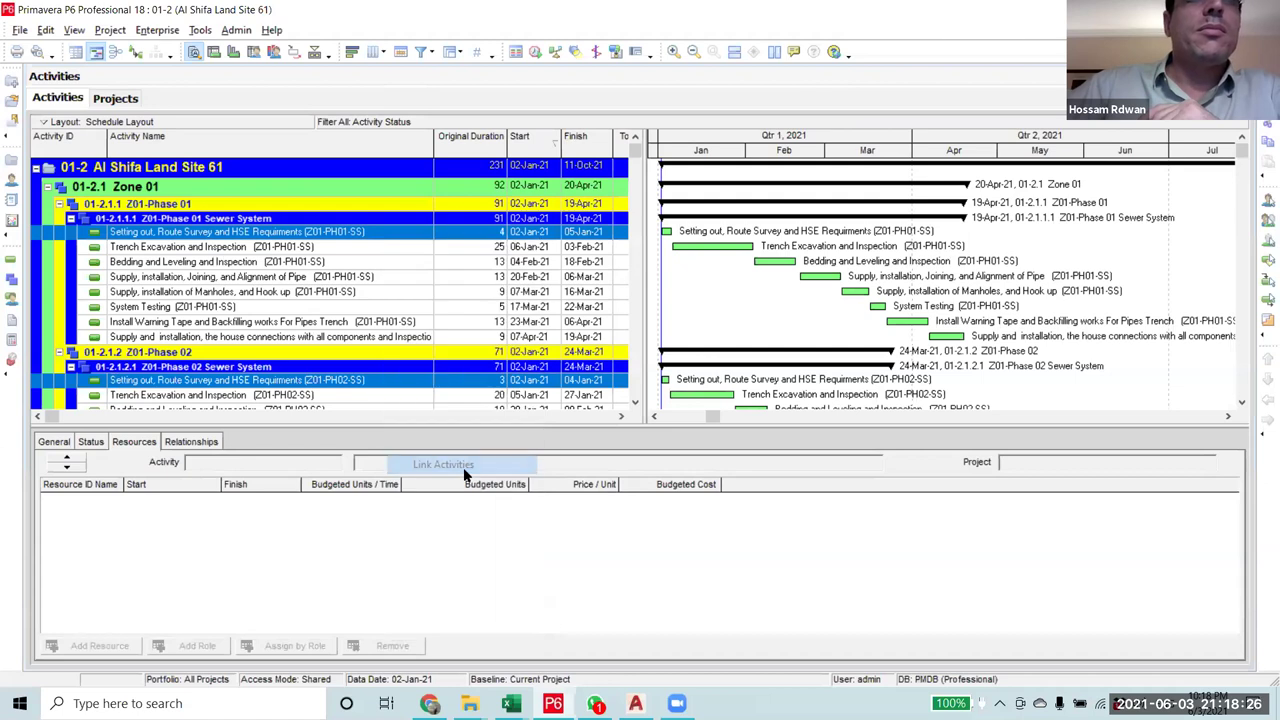
- Show the relationship lines in the Gantt chart and reschedule the project with the 02-Jan-21 data date
left_click(136, 52)
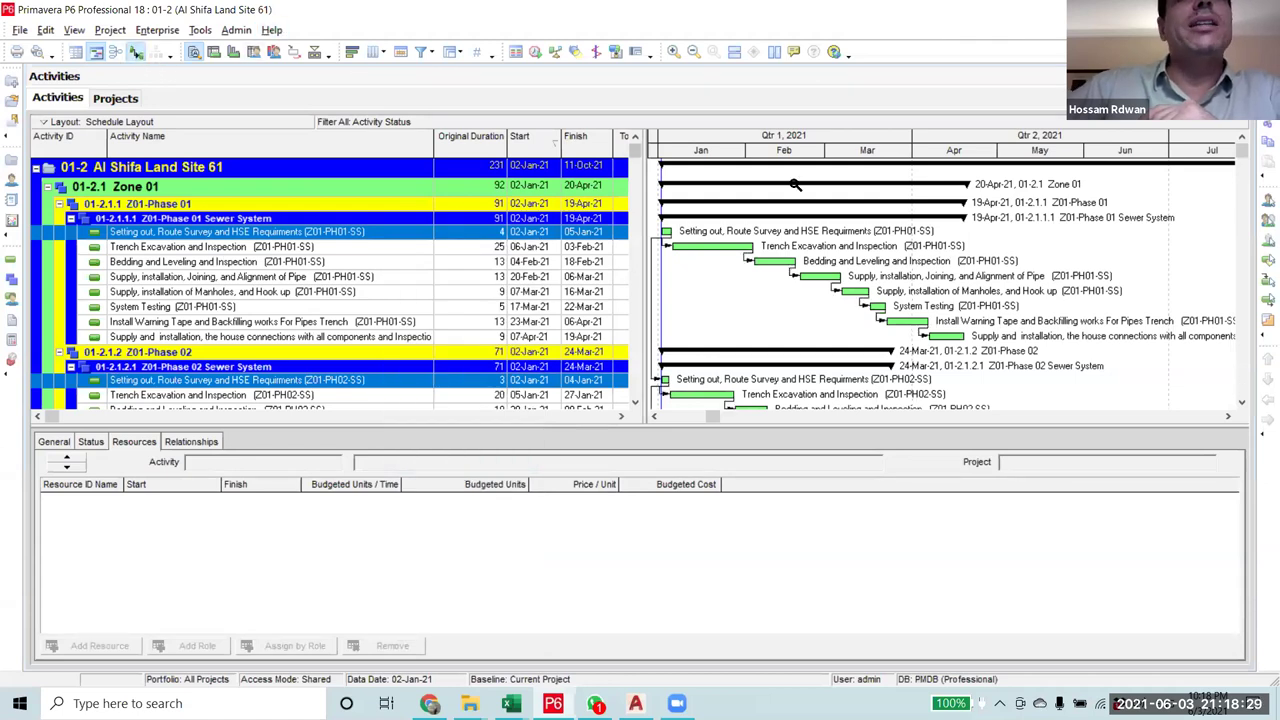
left_click(538, 52)
left_click(820, 287)
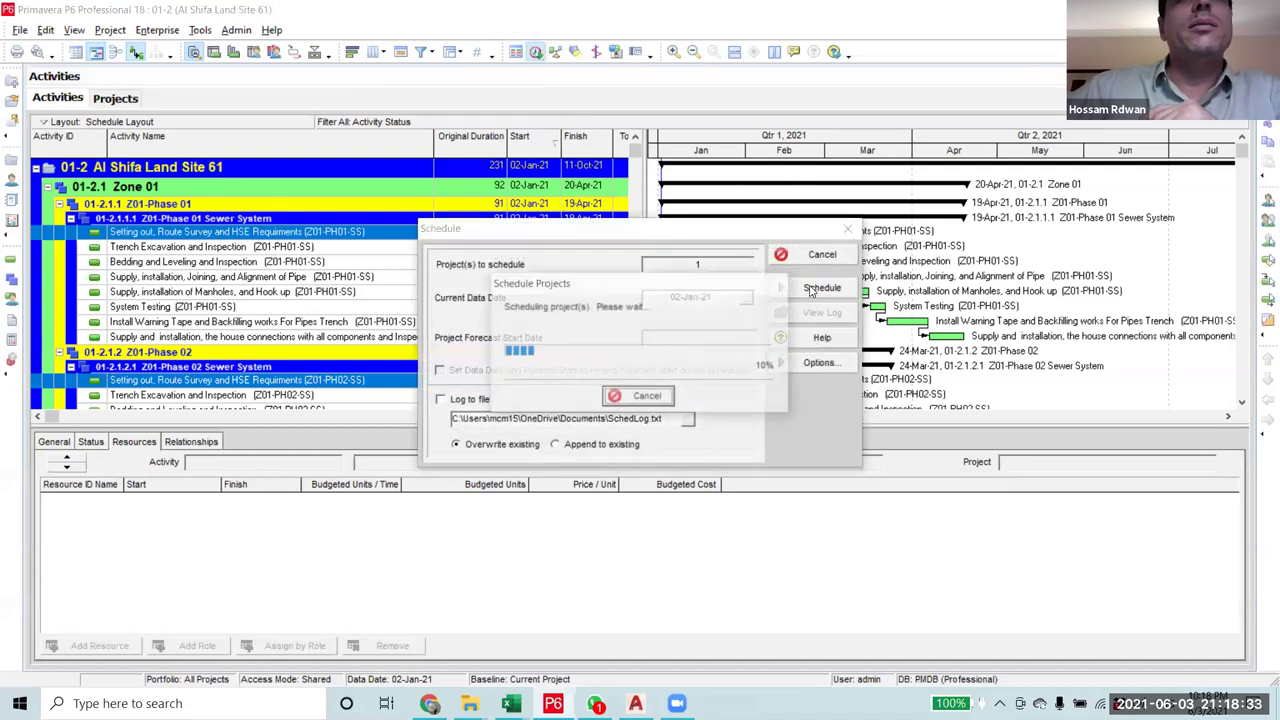
- Examine the rescheduled Gantt bars and relationship lines of the sewer activities across Zone 01 Phases 01 to 04
scroll(712, 320, "down", 6)
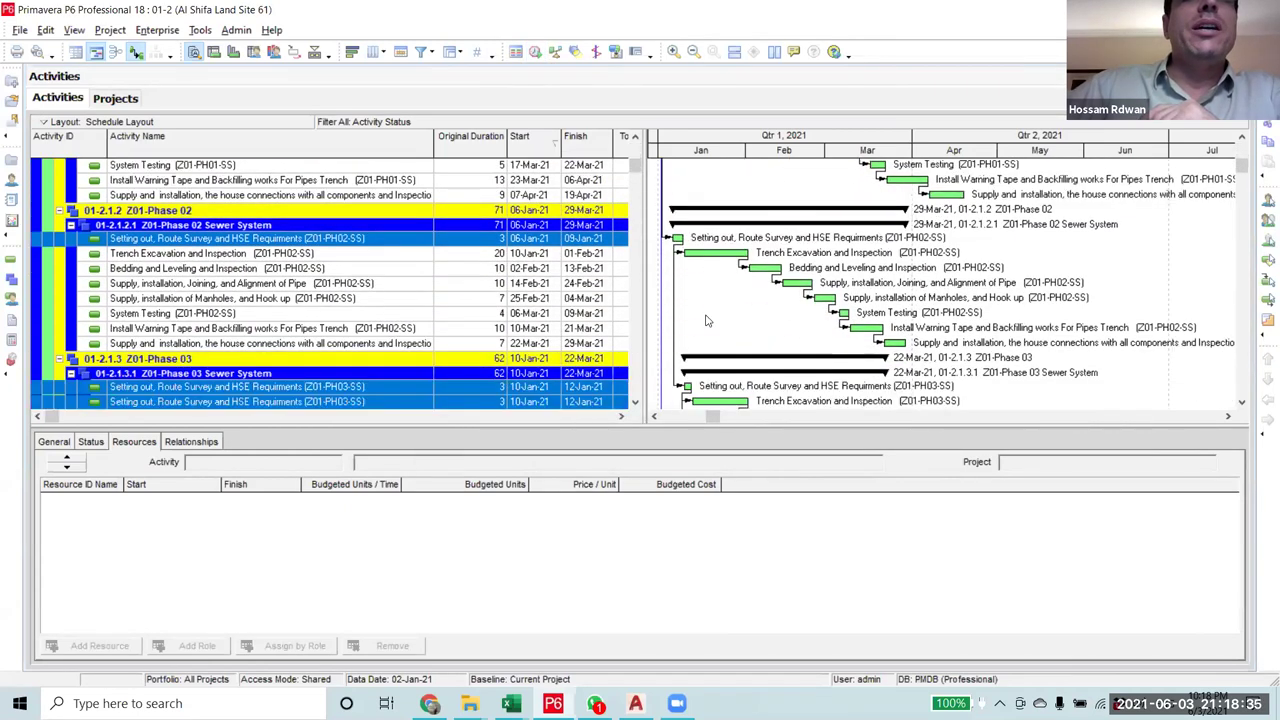
scroll(689, 262, "down", 3)
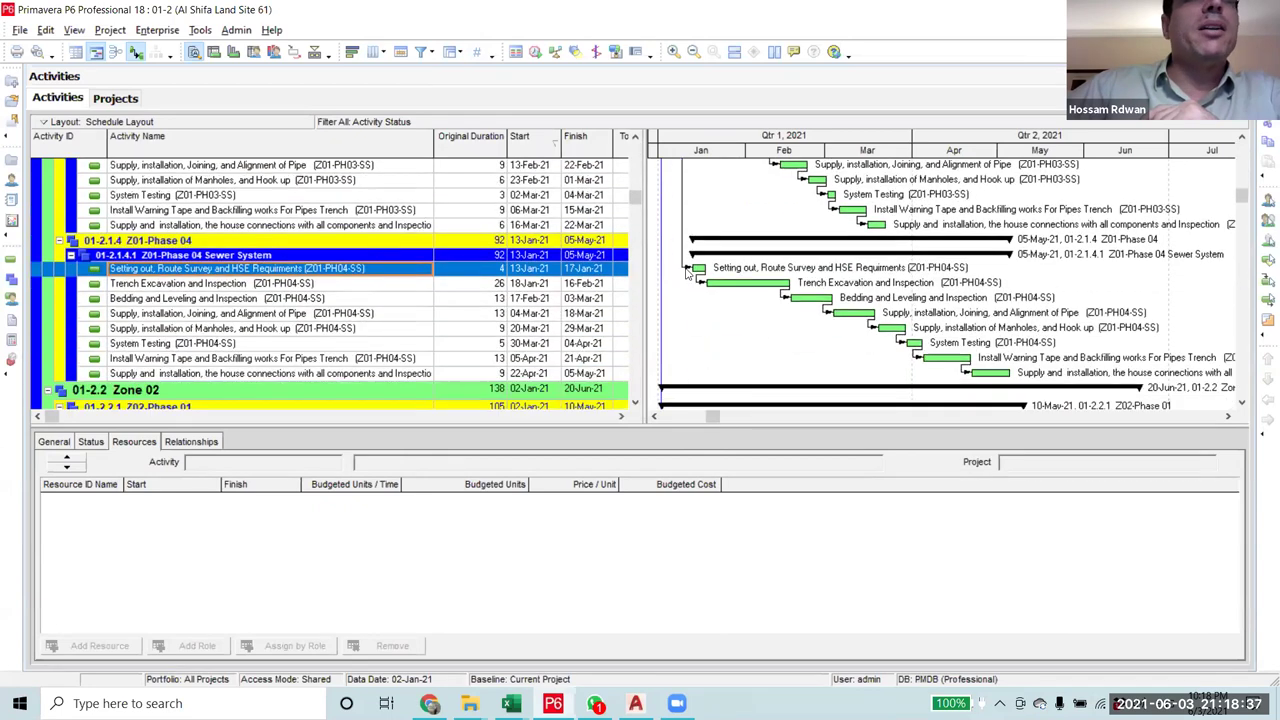
scroll(688, 260, "up", 5)
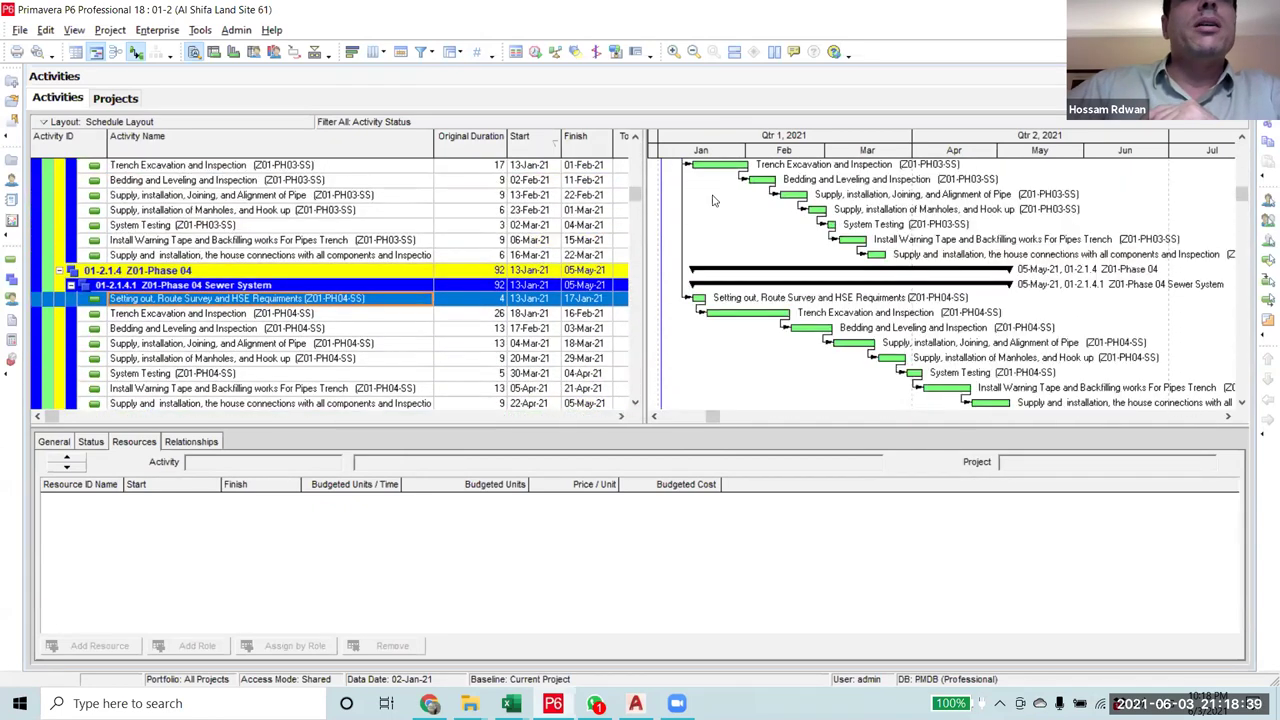
scroll(685, 237, "up", 5)
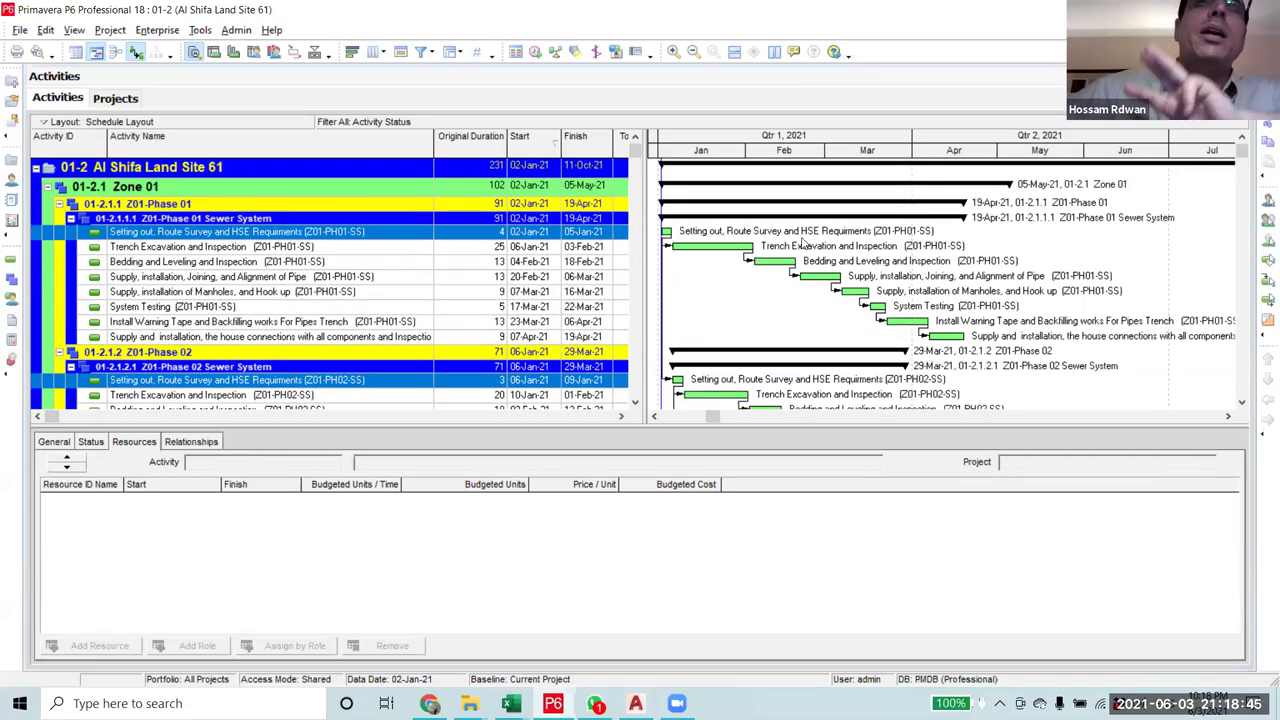
scroll(760, 270, "down", 2)
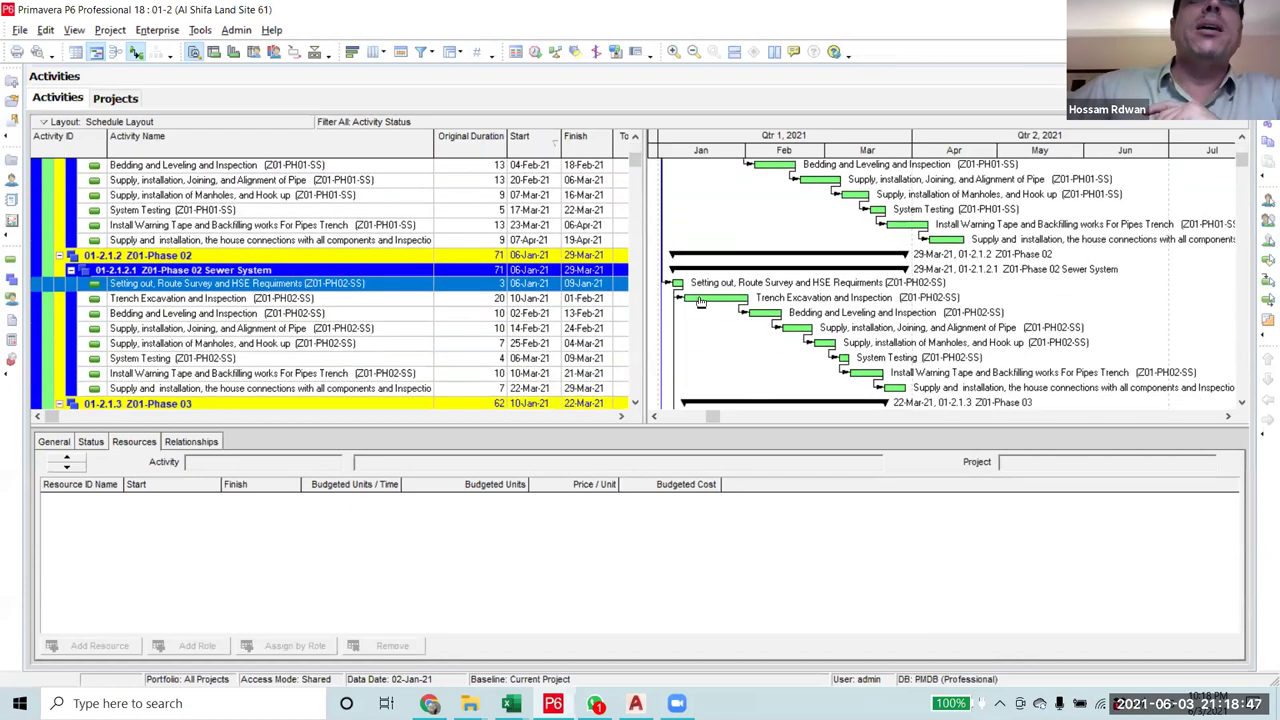
scroll(693, 293, "down", 3)
scroll(693, 293, "down", 5)
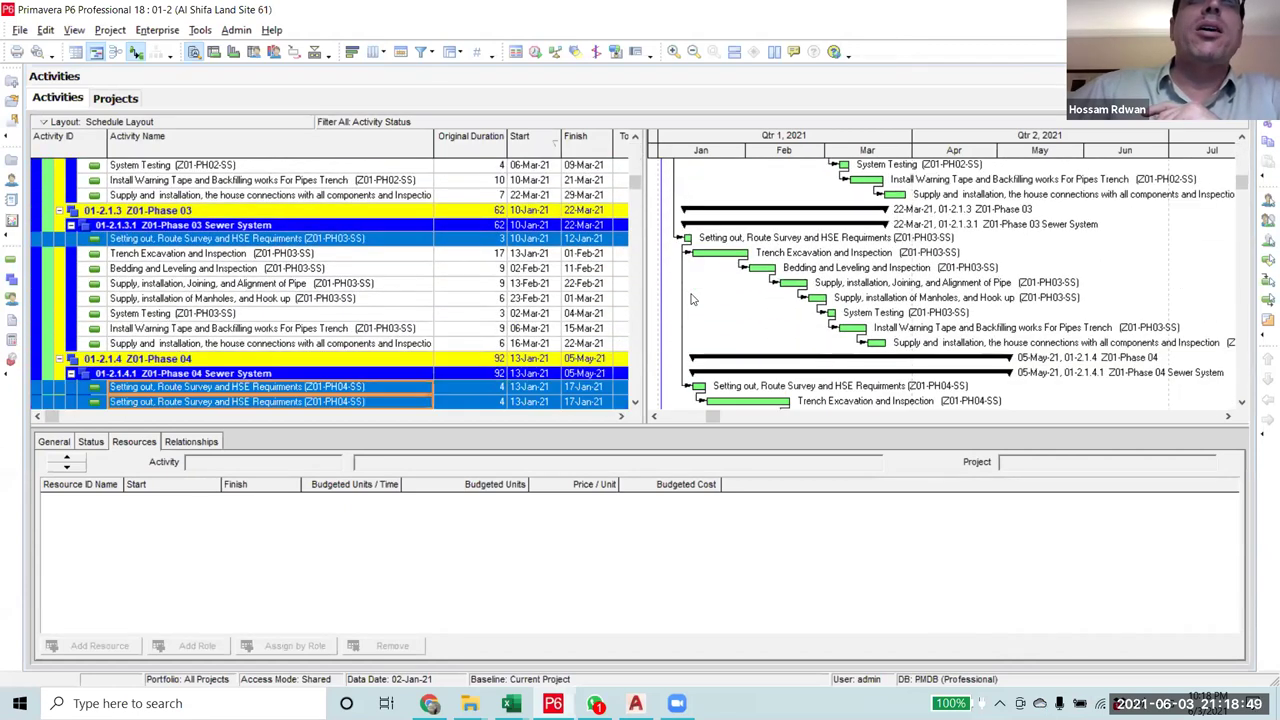
scroll(690, 299, "up", 3)
scroll(693, 299, "up", 6)
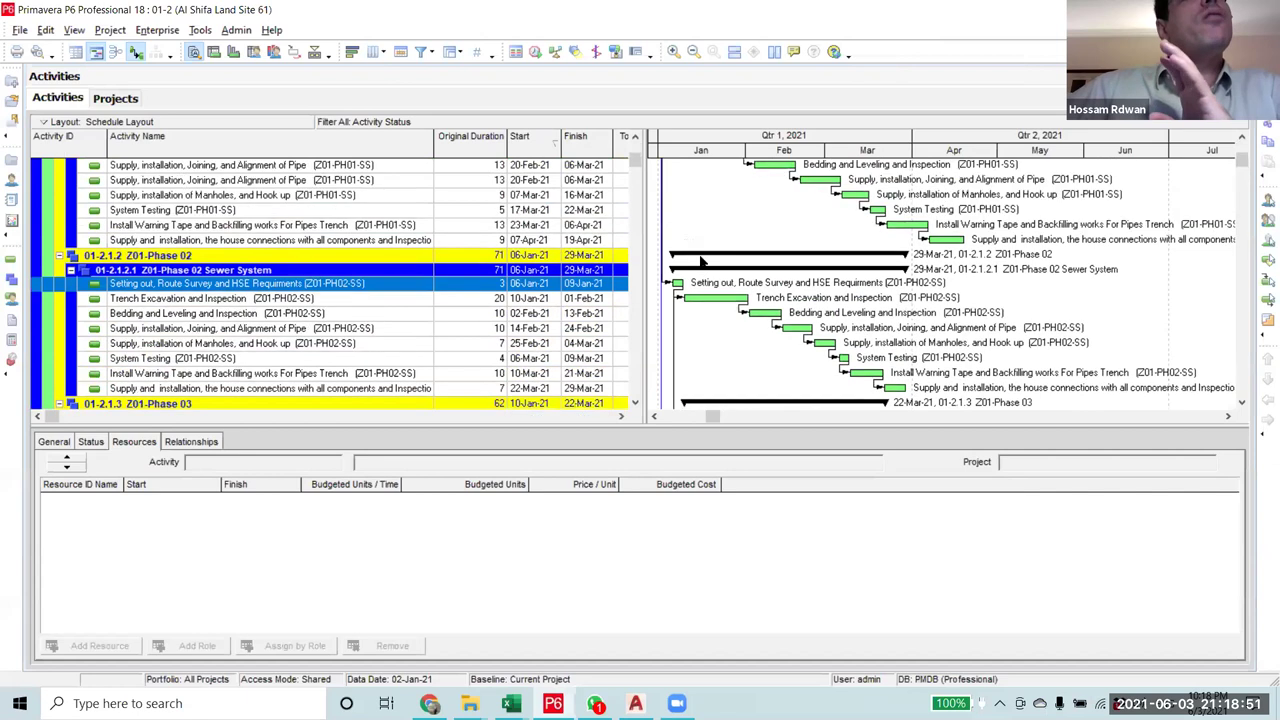
- Copy the words "Trench Excavation" from the name of the Zone 01 Phase 01 trench excavation and inspection activity
left_click(335, 247)
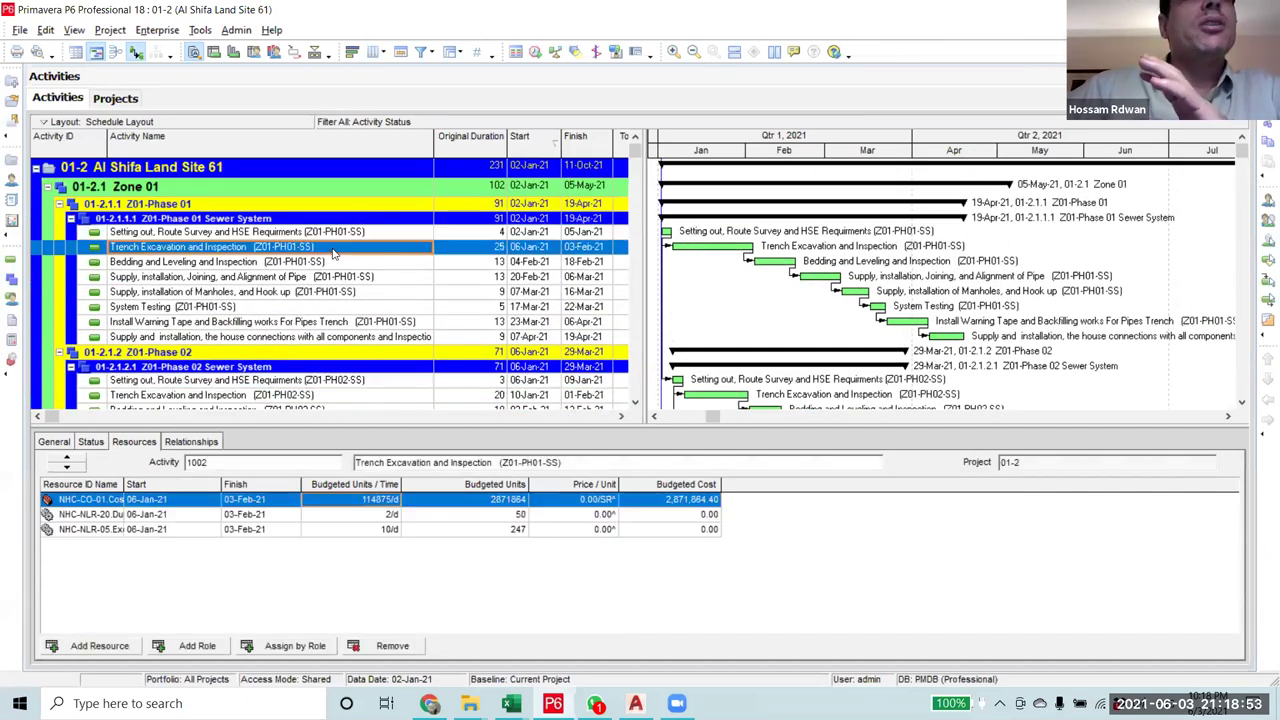
scroll(340, 257, "down", 3)
scroll(318, 345, "up", 3)
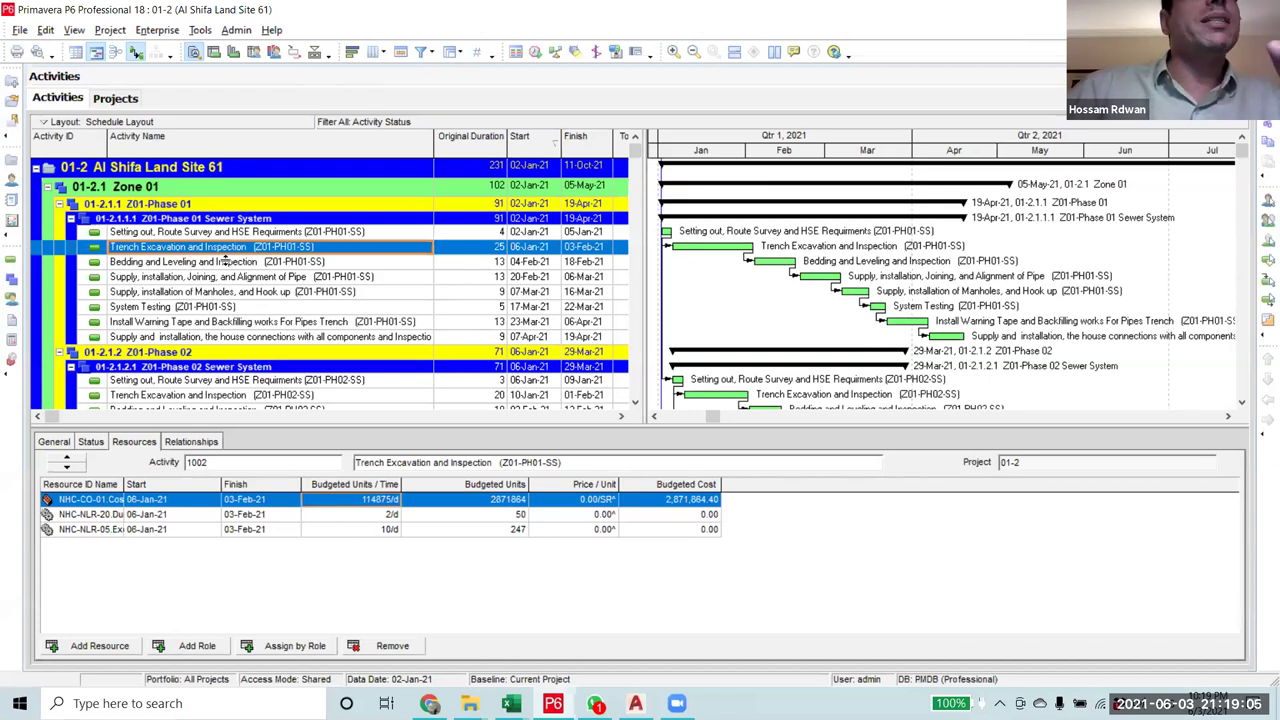
left_click_drag(183, 249, 103, 250)
key("ctrl+c")
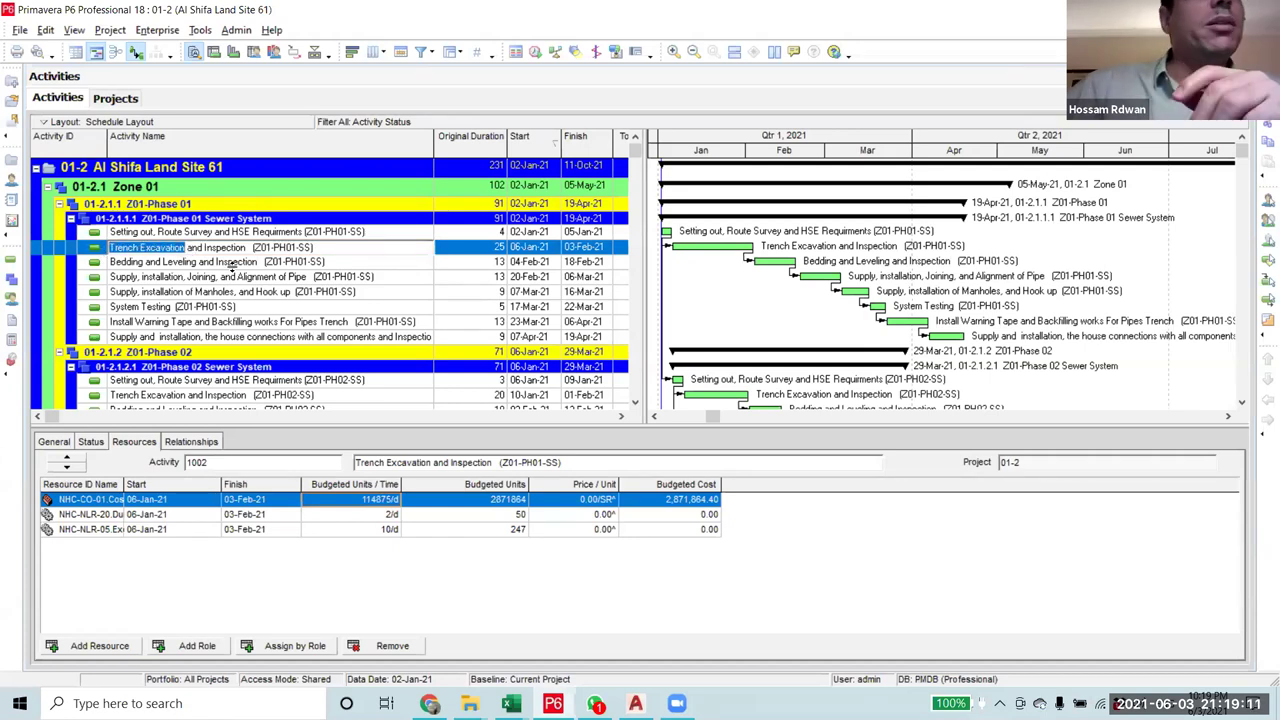
- Create a new user-defined filter, left untitled, for activities whose Activity Name contains "Trench Excavation"
left_click(420, 51)
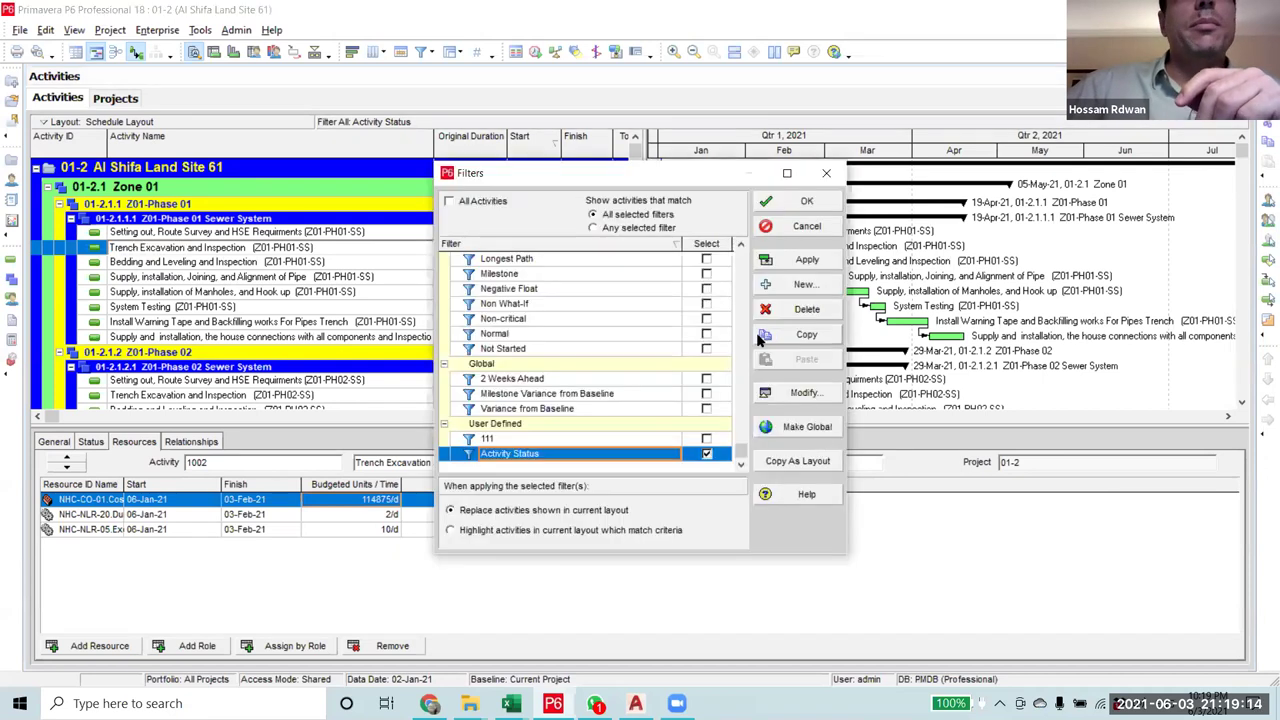
left_click(805, 285)
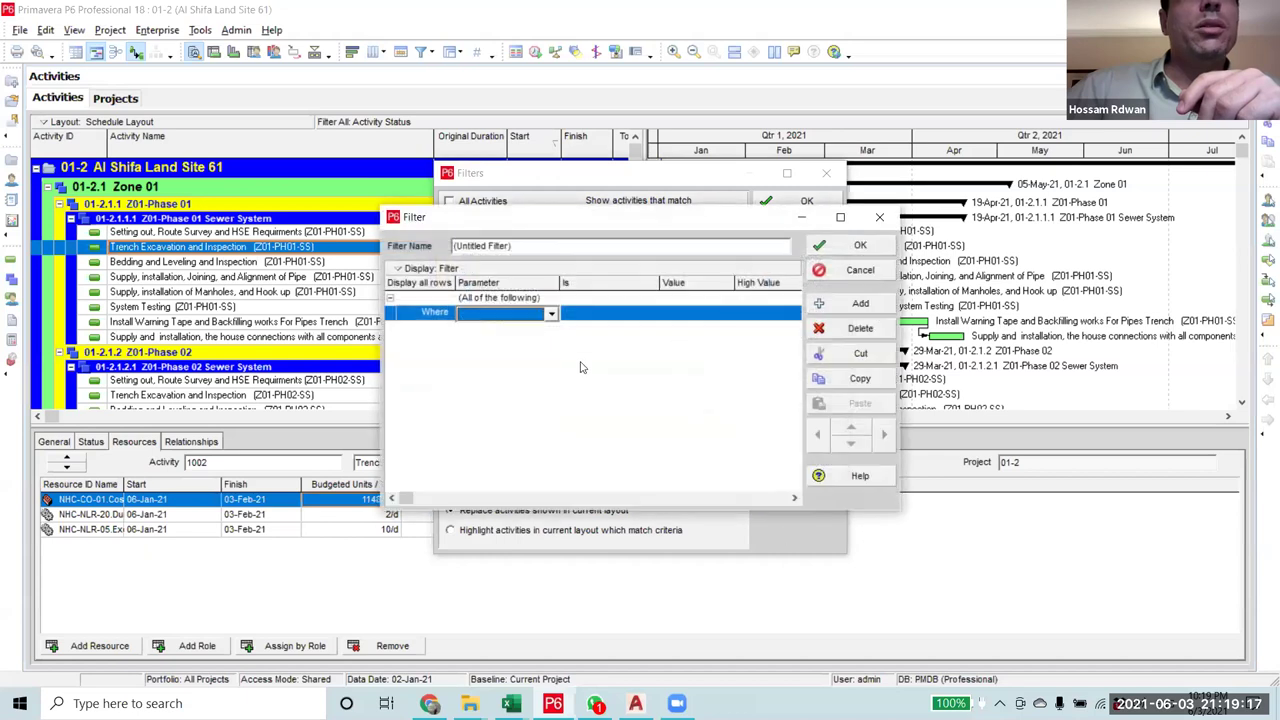
left_click(553, 314)
scroll(505, 370, "down", 2)
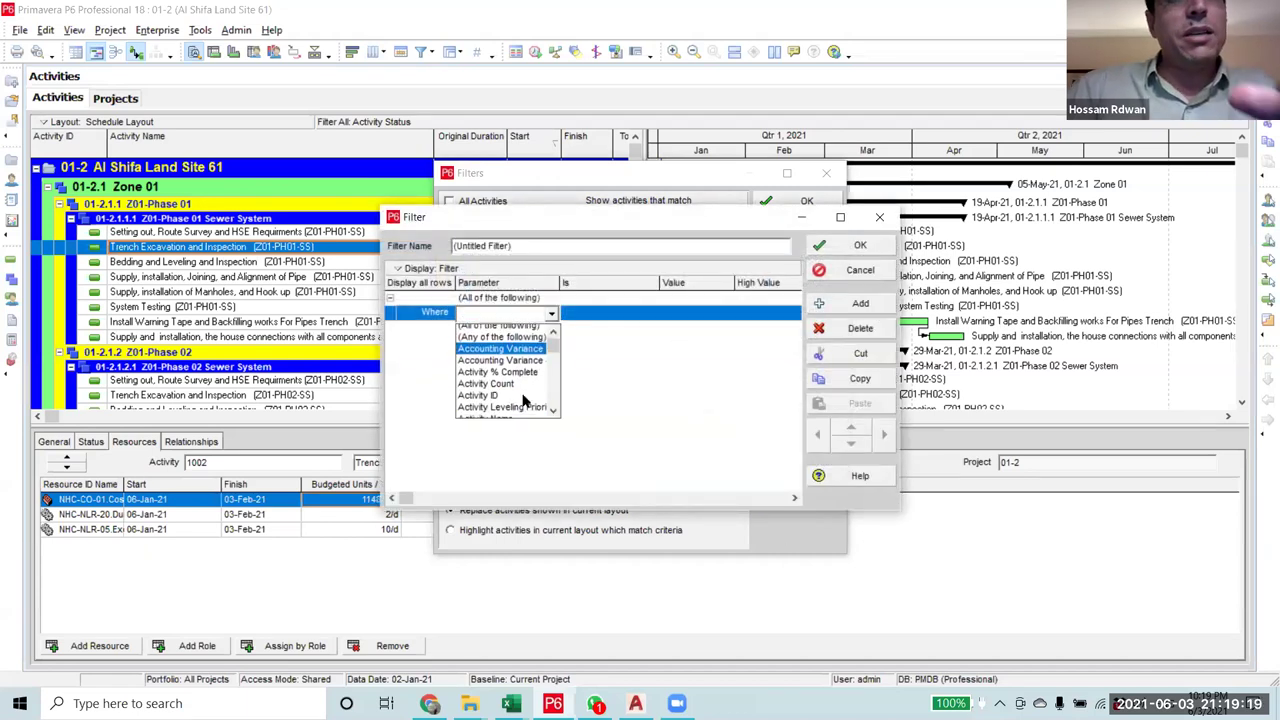
left_click(511, 401)
left_click(613, 316)
left_click(612, 315)
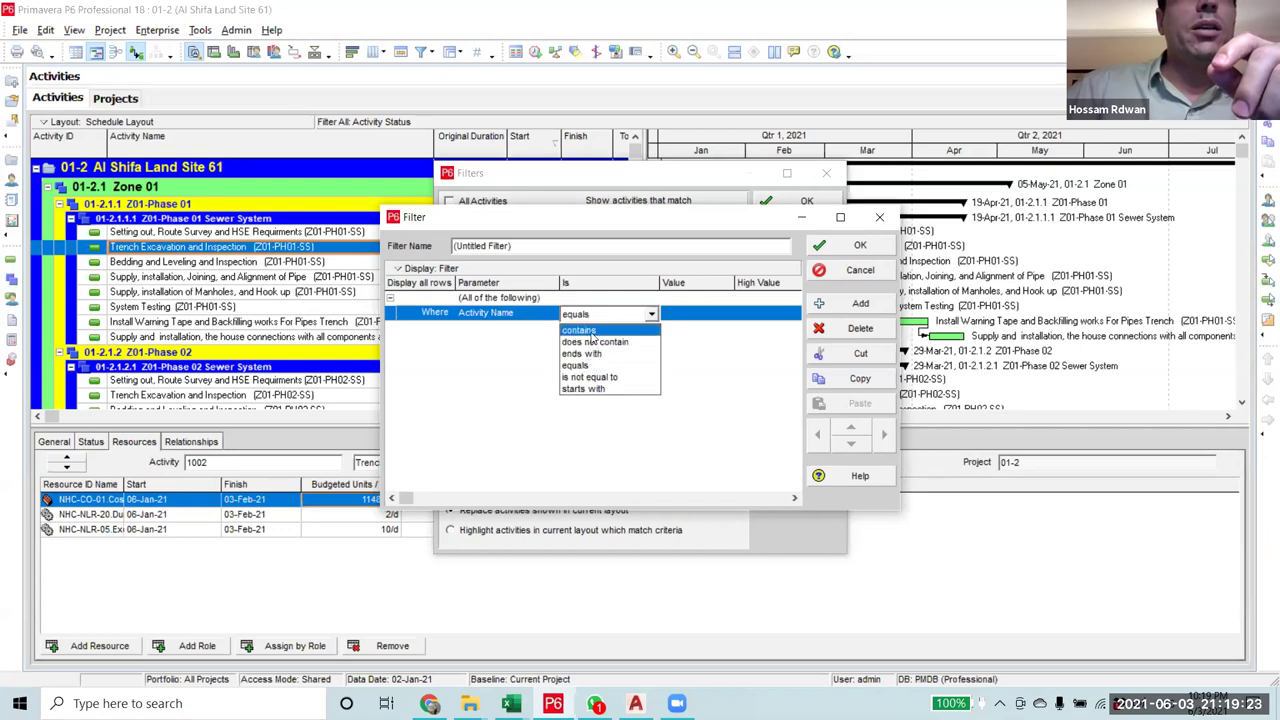
left_click(591, 332)
left_click(686, 313)
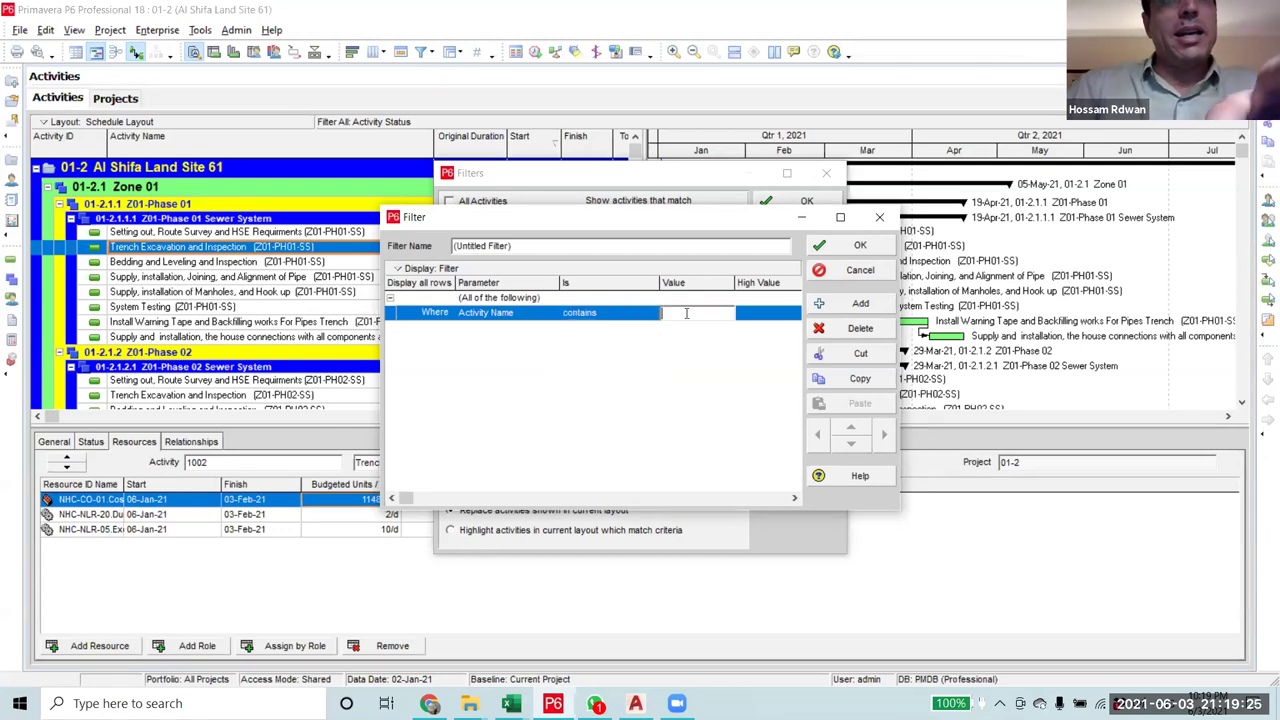
key("ctrl+v")
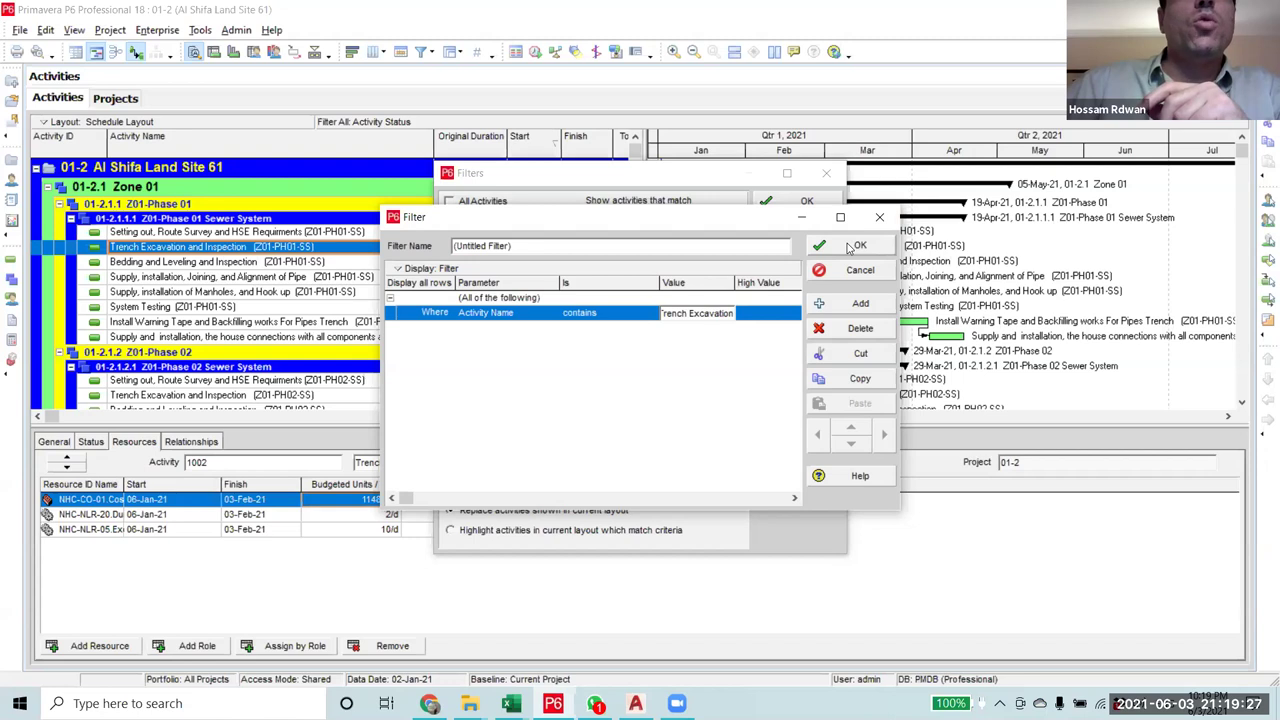
left_click(851, 247)
- Check the Activity Status filter's criteria, and apply it together with the untitled trench excavation filter to the activity list
scroll(659, 463, "down", 1)
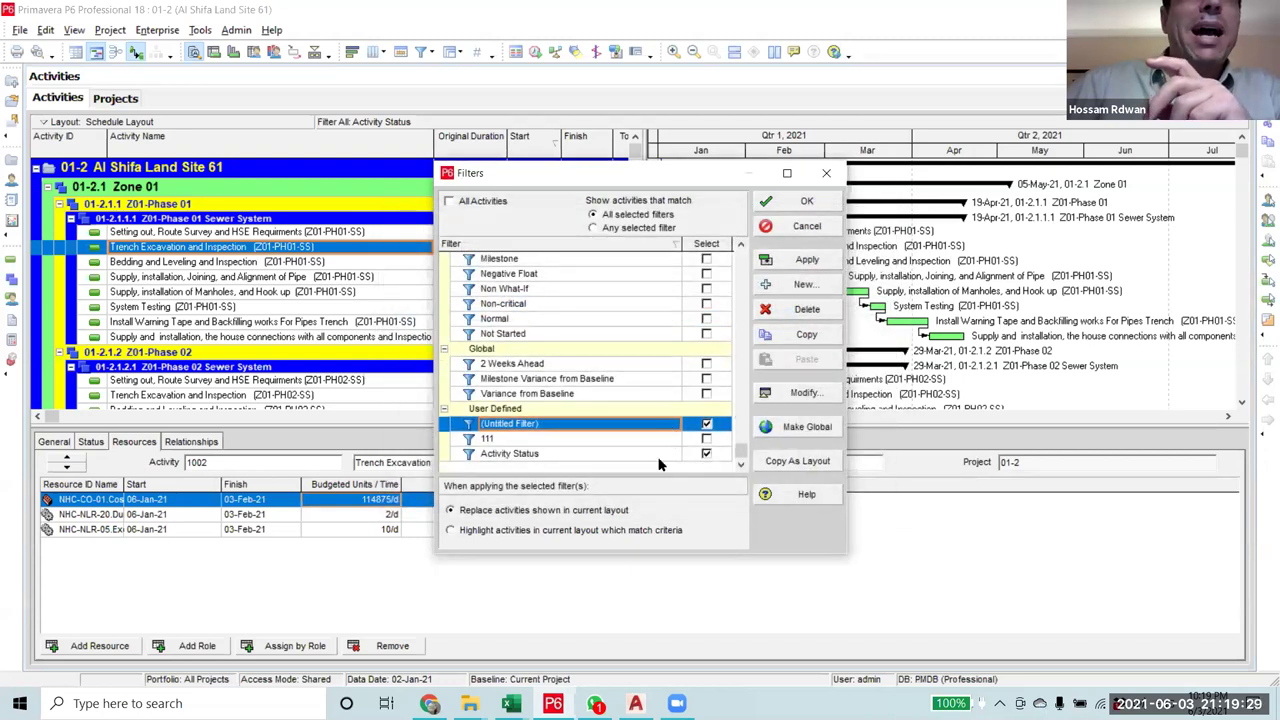
left_click(510, 455)
left_click(800, 392)
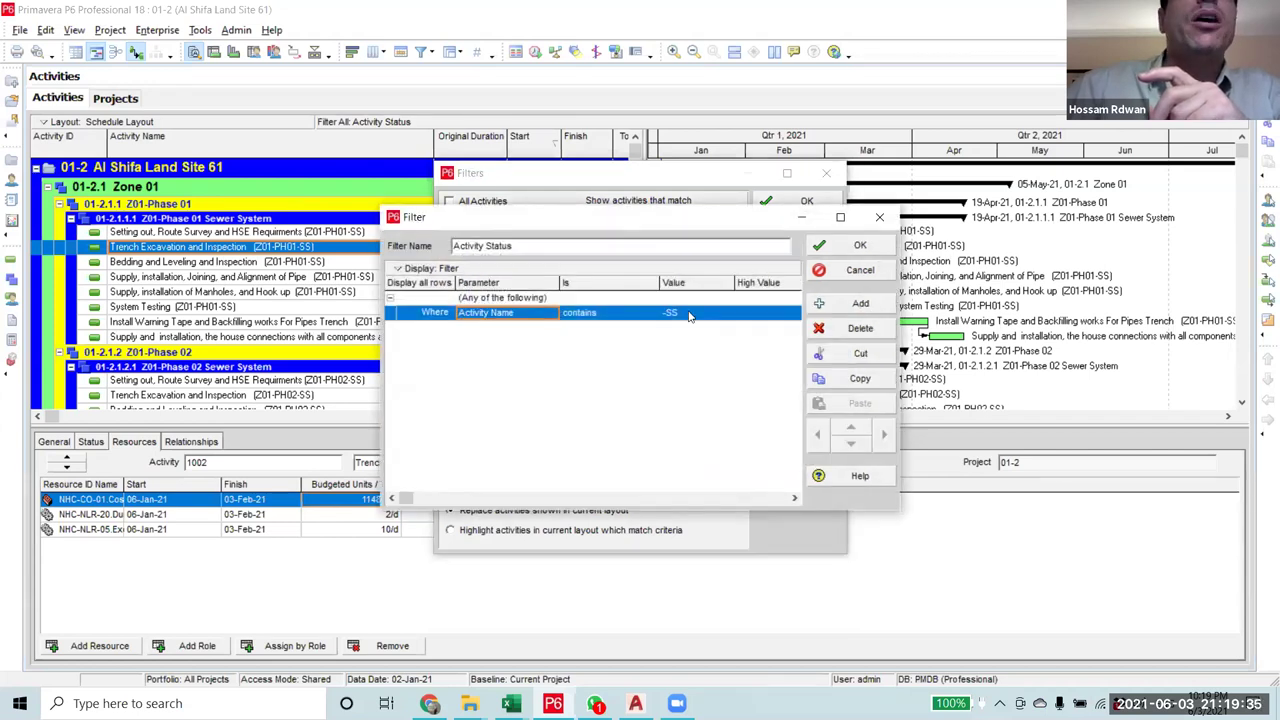
left_click(877, 220)
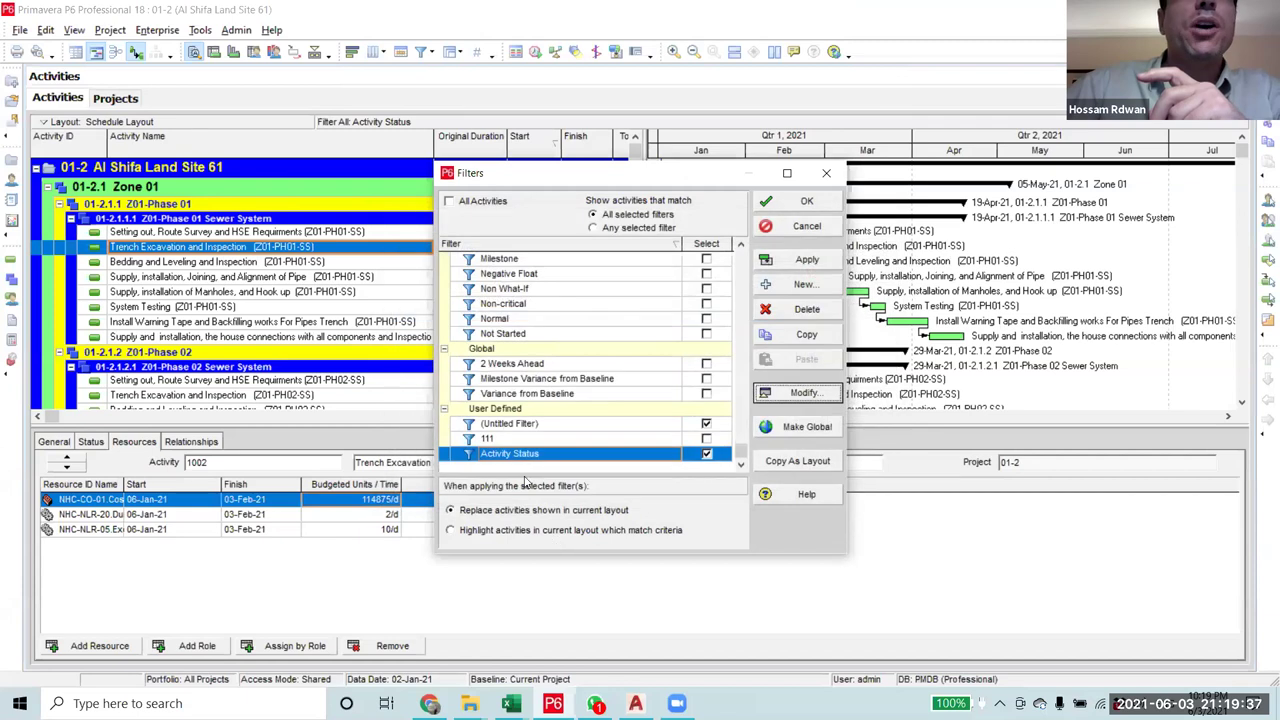
left_click(505, 425)
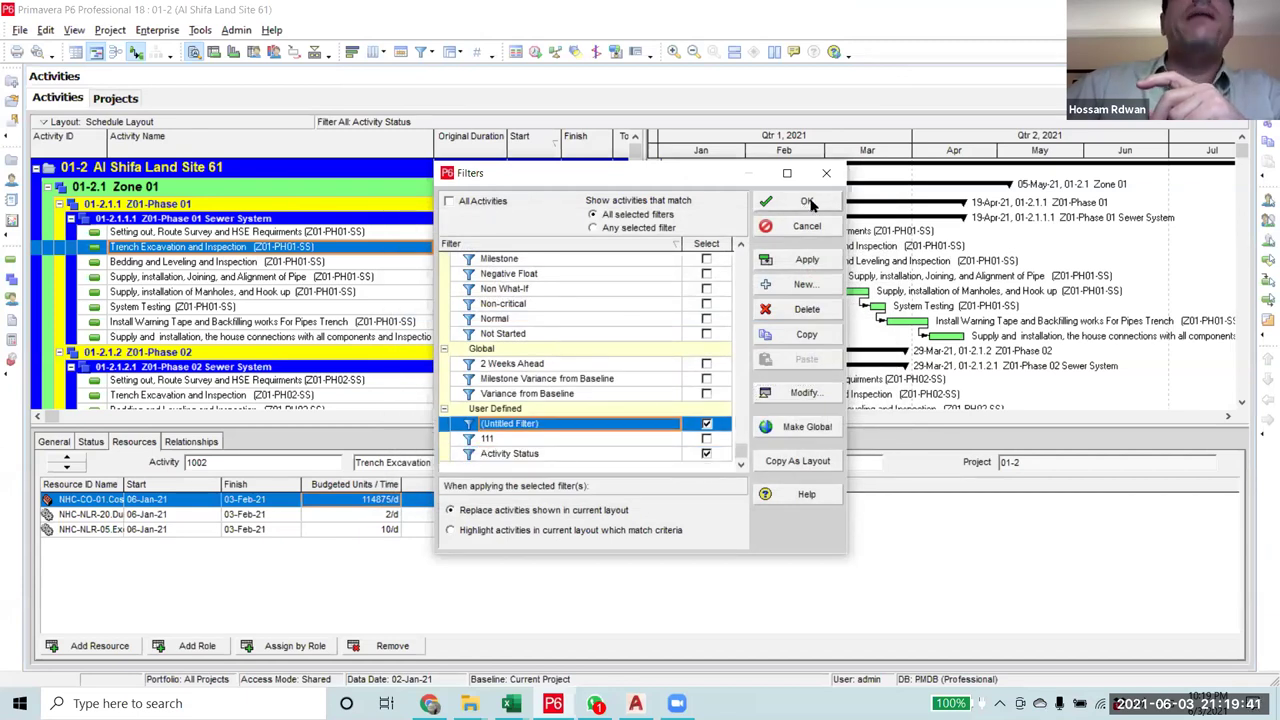
left_click(807, 259)
left_click(801, 205)
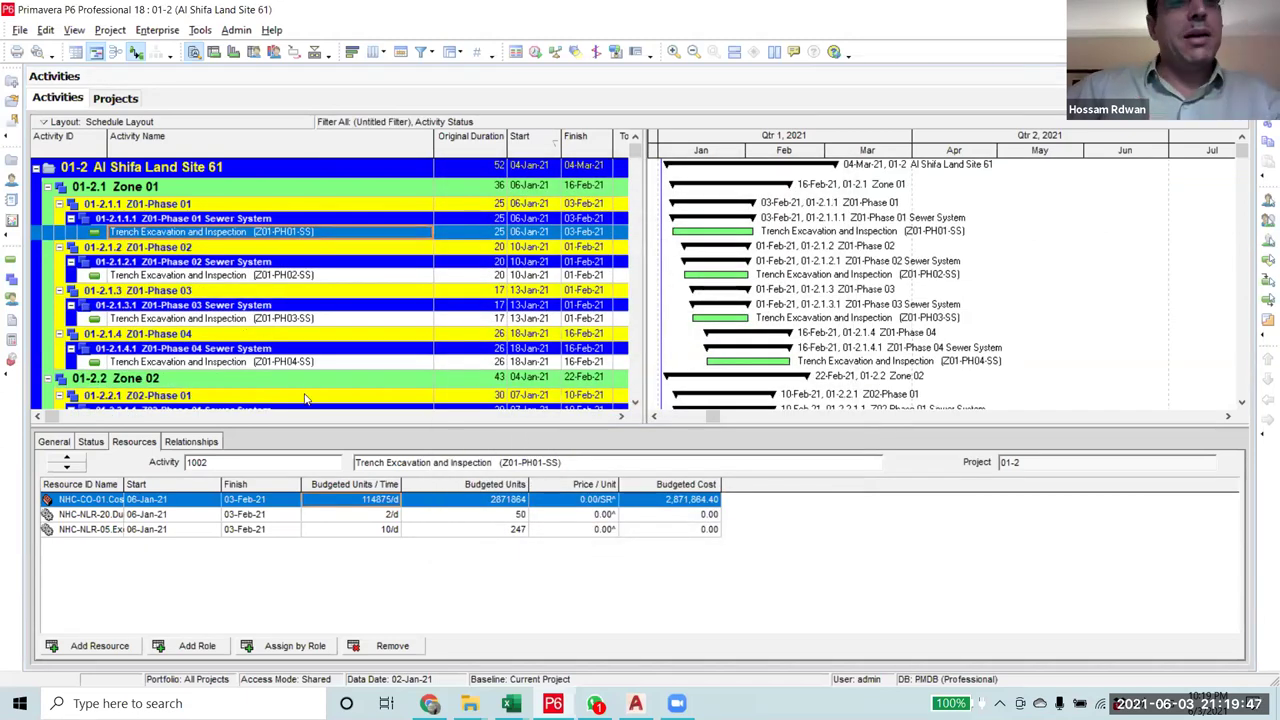
- Link the Trench Excavation and Inspection activities of Zone 01 in sequence from Phase 01 to Phase 04
left_click(319, 362, "shift")
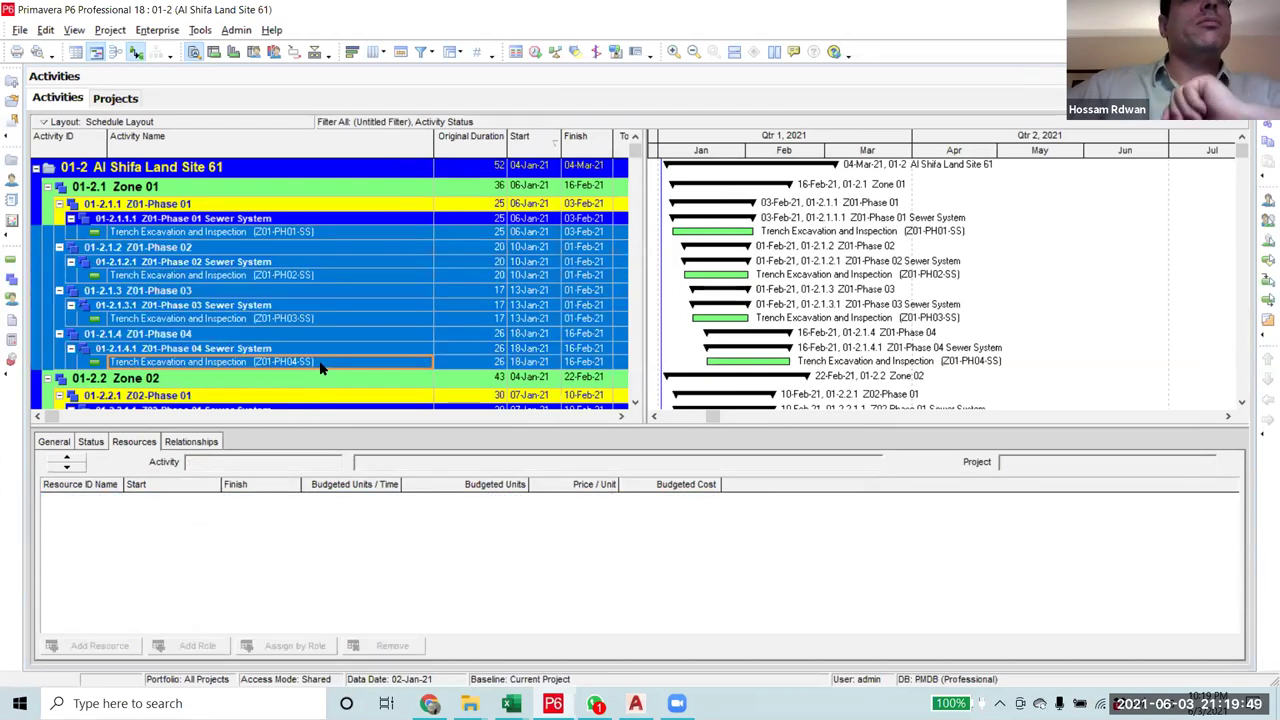
left_click(325, 232)
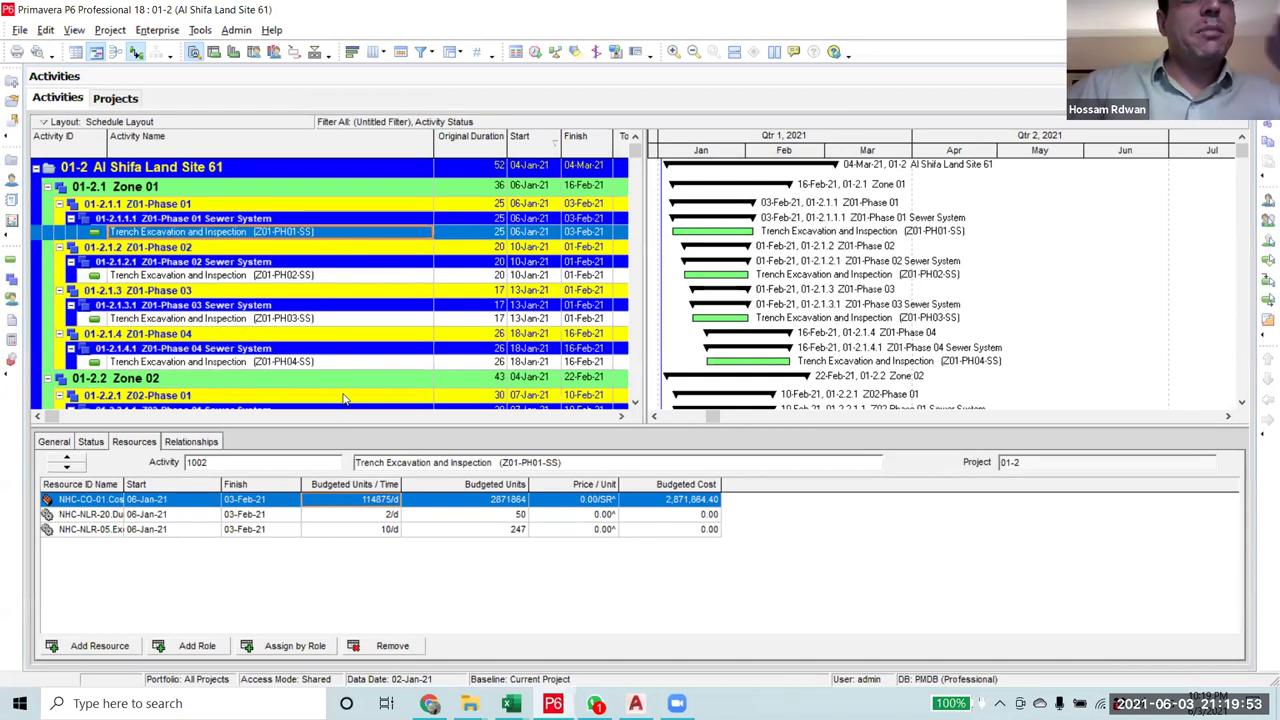
left_click(325, 362, "shift")
right_click(327, 363)
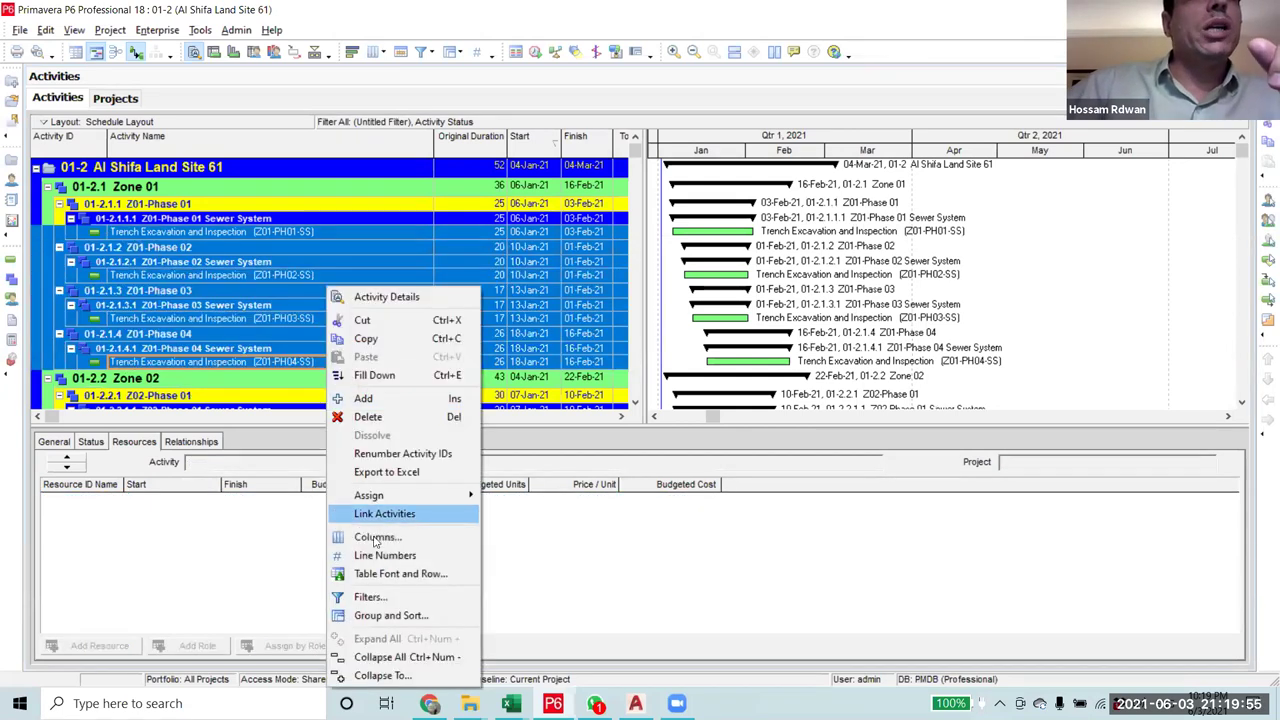
left_click(397, 514)
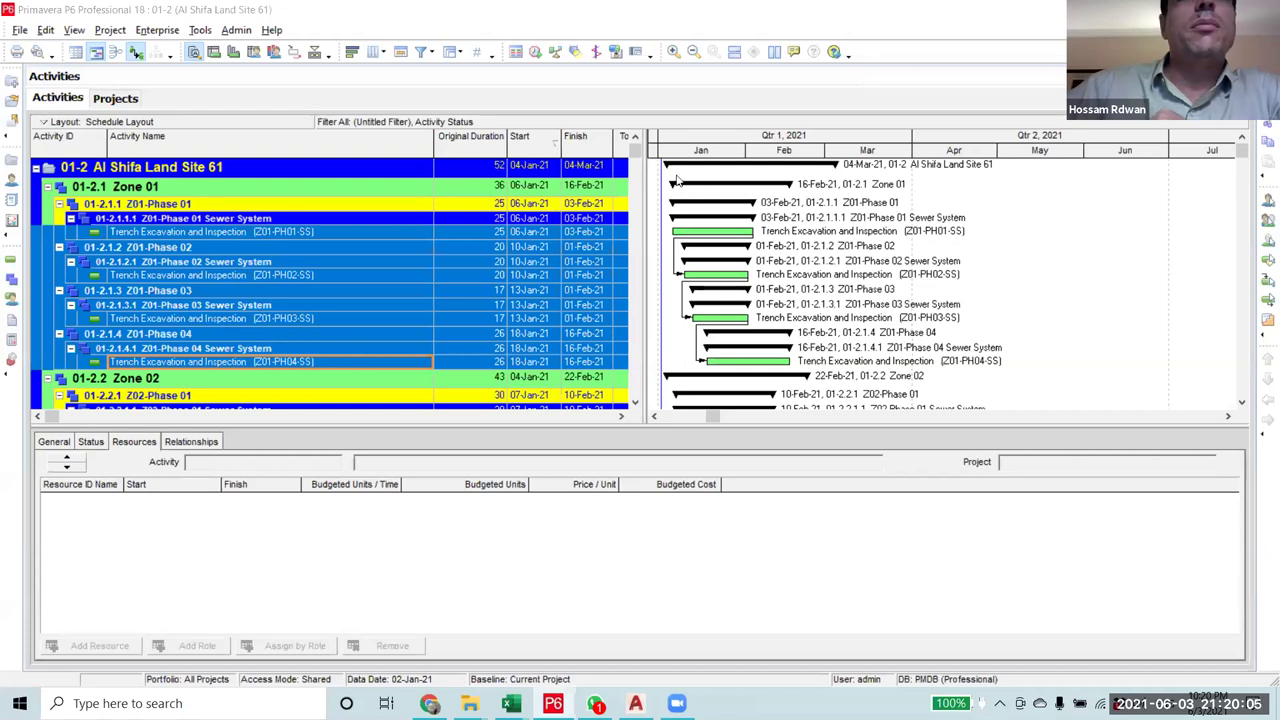
- Clear the untitled trench excavation filter and apply only the Activity Status filter to the activity list
left_click(421, 51)
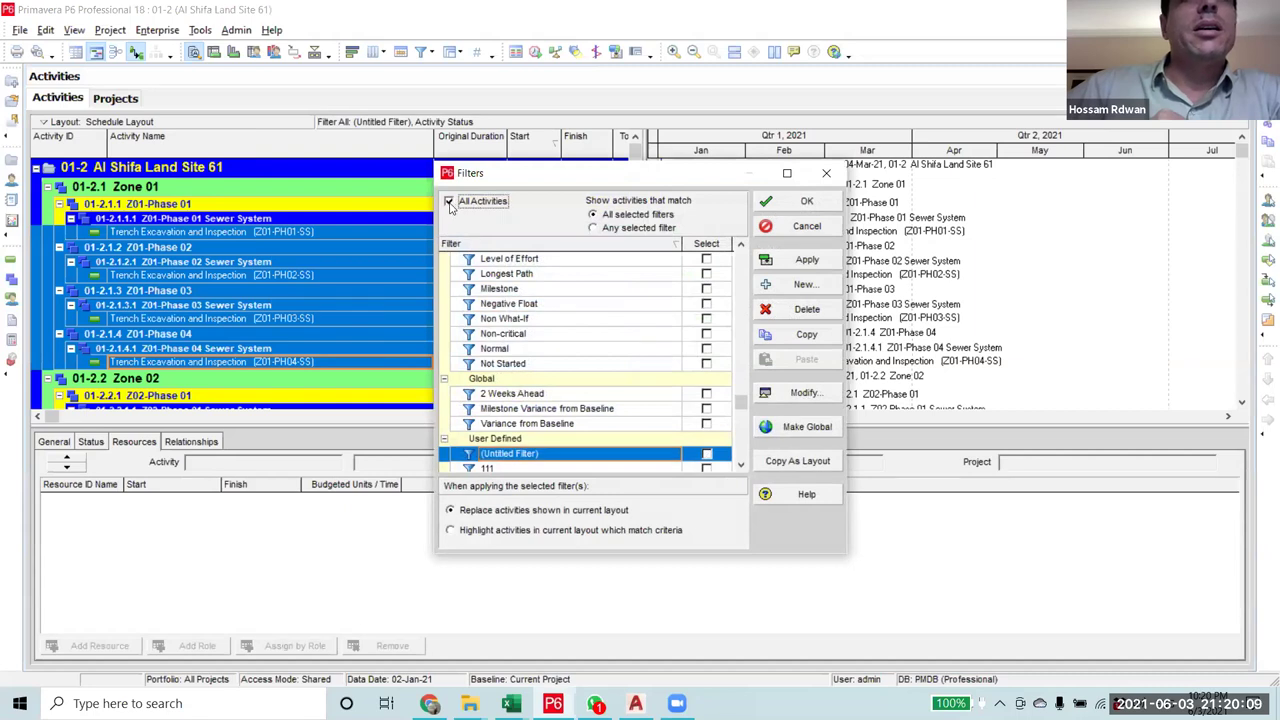
left_click(449, 202)
left_click(642, 388)
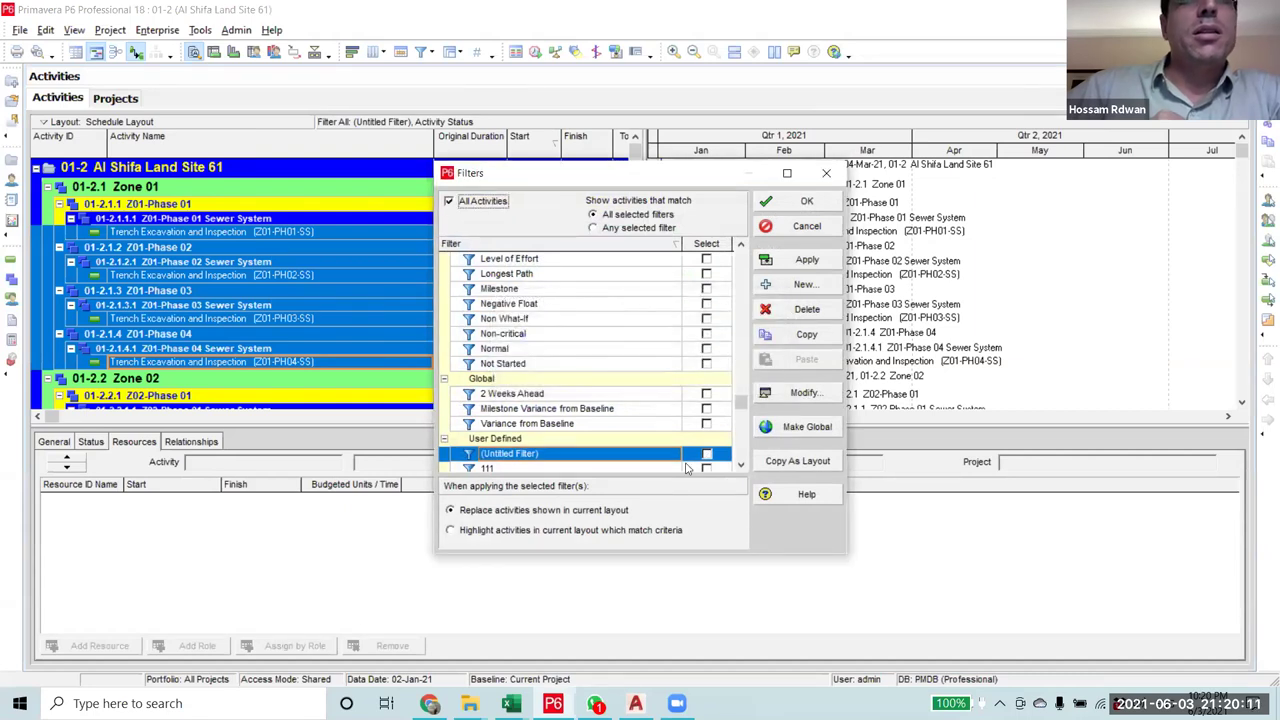
left_click(741, 465)
left_click(741, 465)
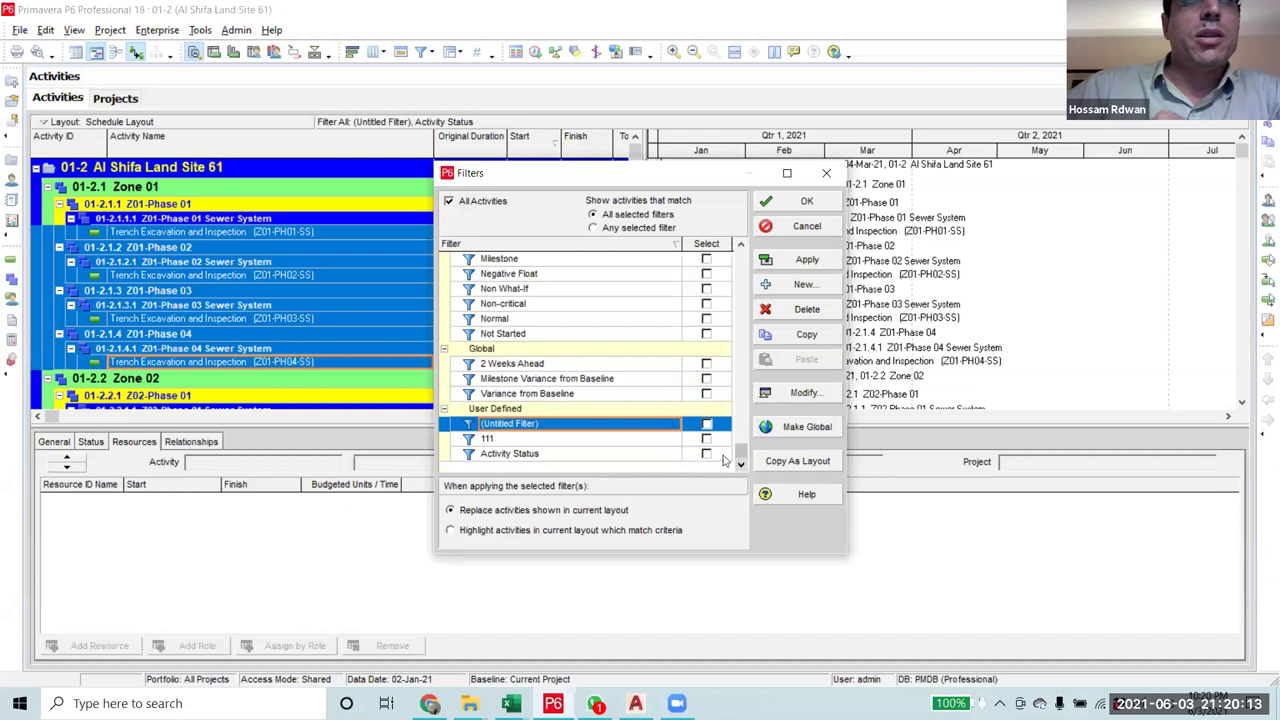
left_click(706, 454)
left_click(798, 262)
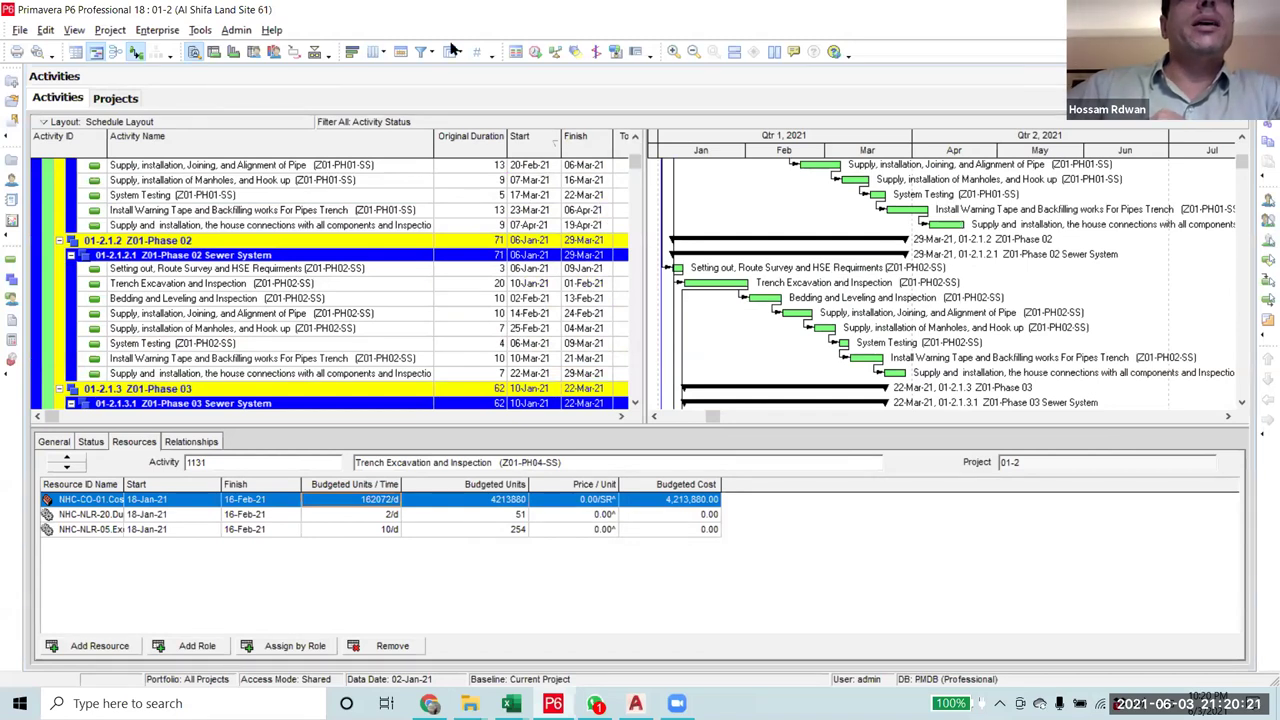
- Reschedule the project and review the dates, total float and relationship lines of the Zone 01 sewer activities
left_click(452, 48)
left_click(817, 263)
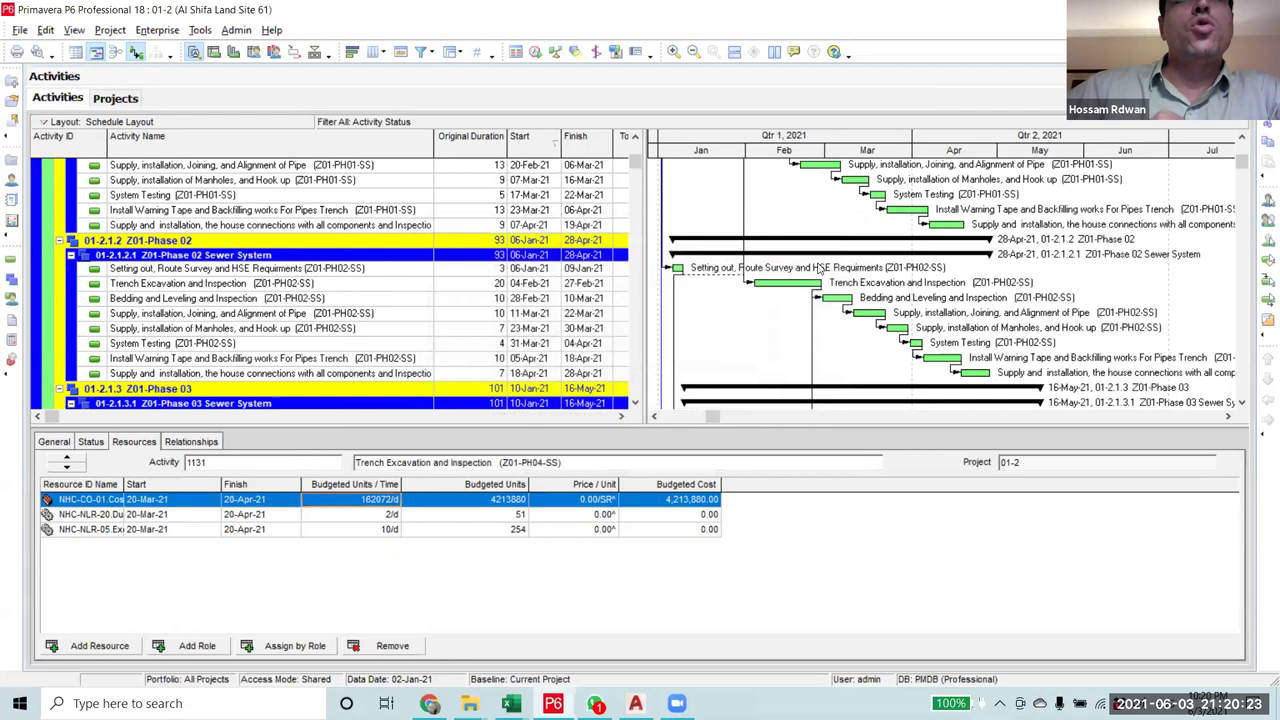
scroll(727, 300, "down", 3)
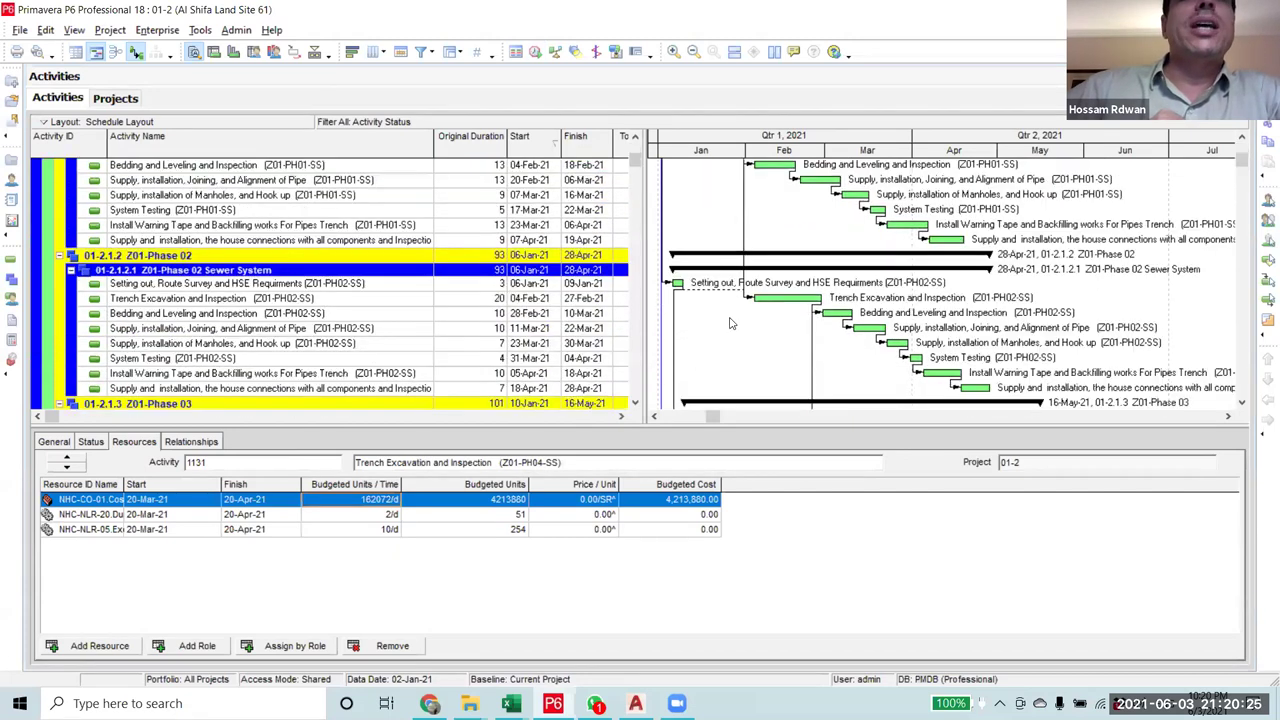
scroll(730, 323, "down", 1)
left_click(621, 417)
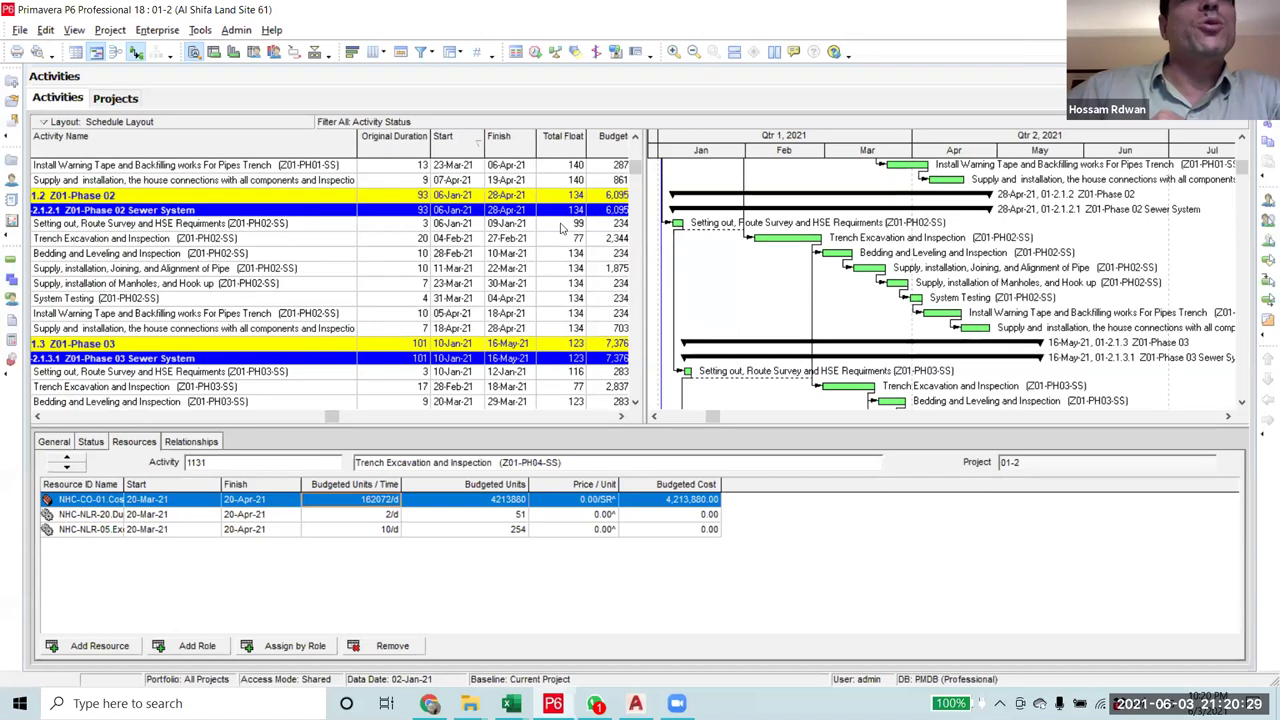
scroll(688, 266, "up", 4)
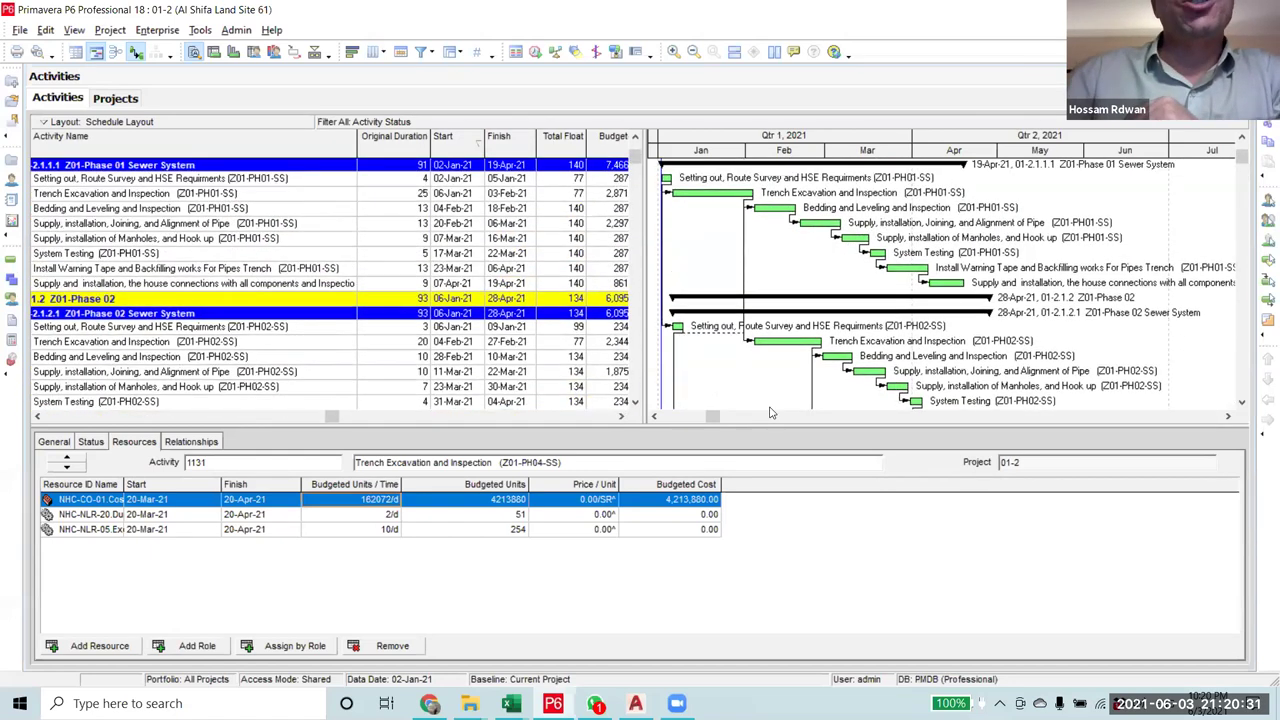
scroll(702, 390, "down", 2)
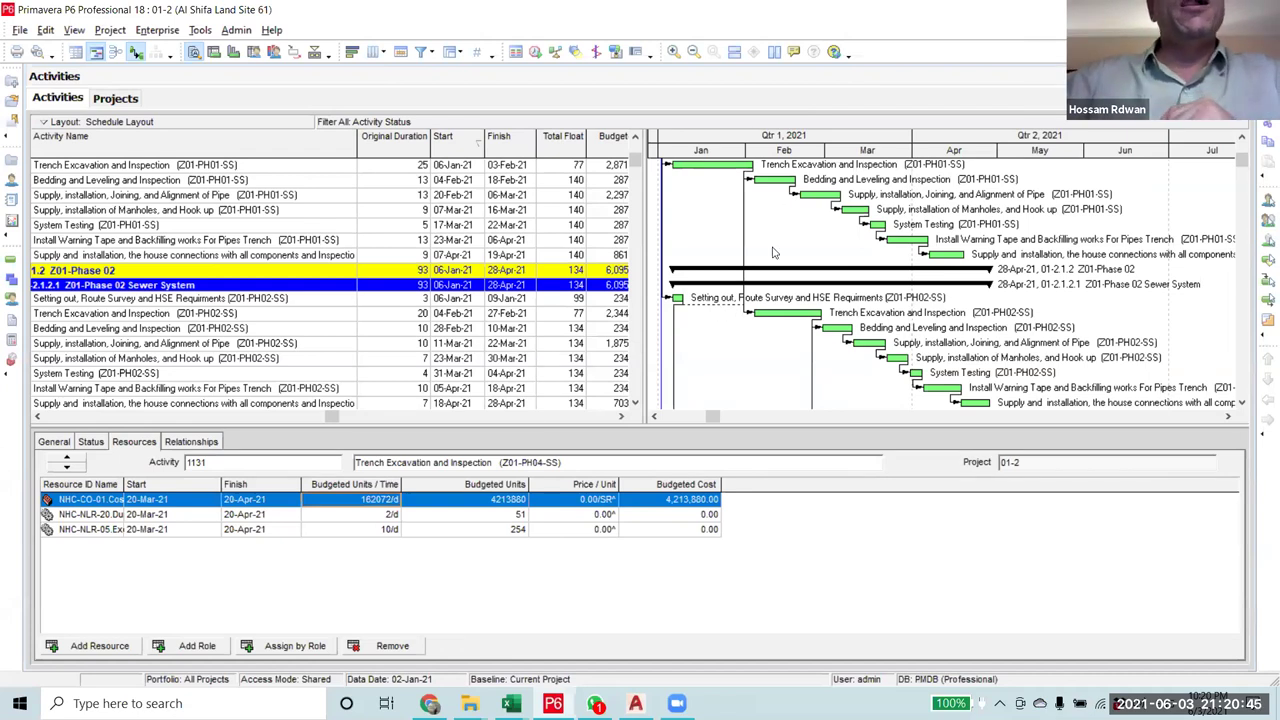
scroll(710, 265, "up", 2)
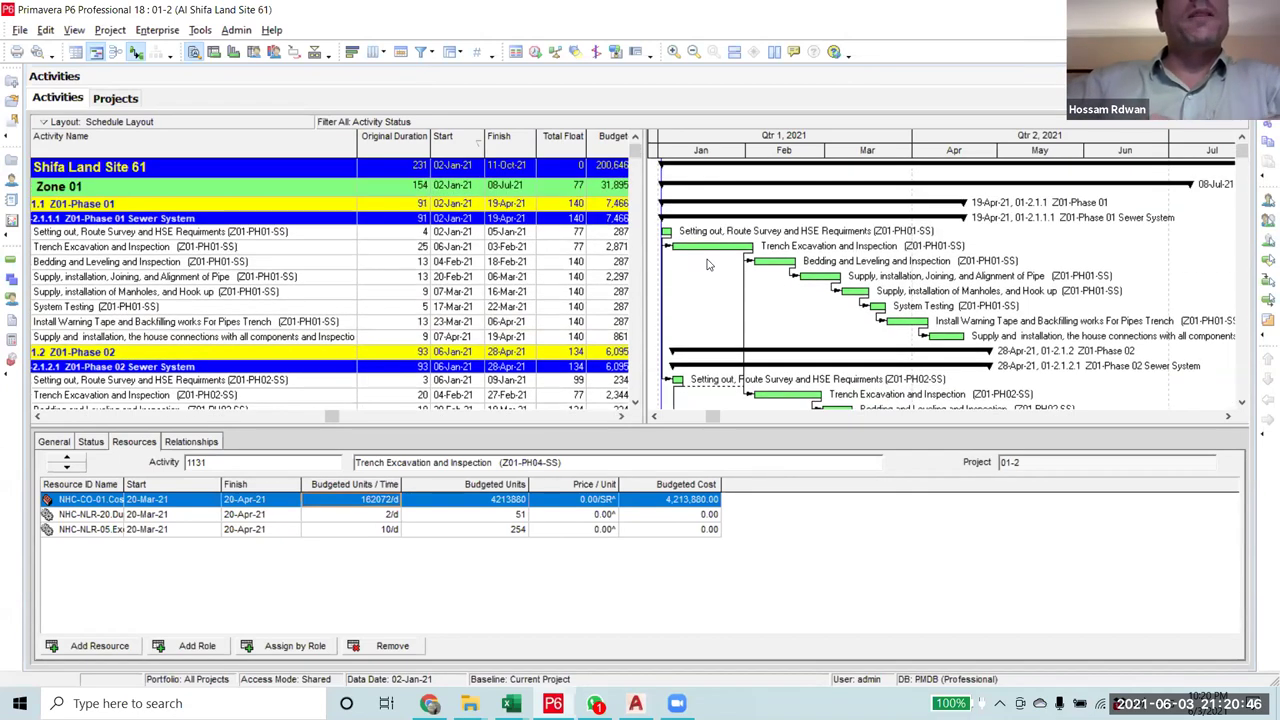
- Examine how the setting-out, trench excavation and bedding activities of Zone 01 Phases 01 and 02 follow one another, comparing the two bedding activities
left_click(412, 246)
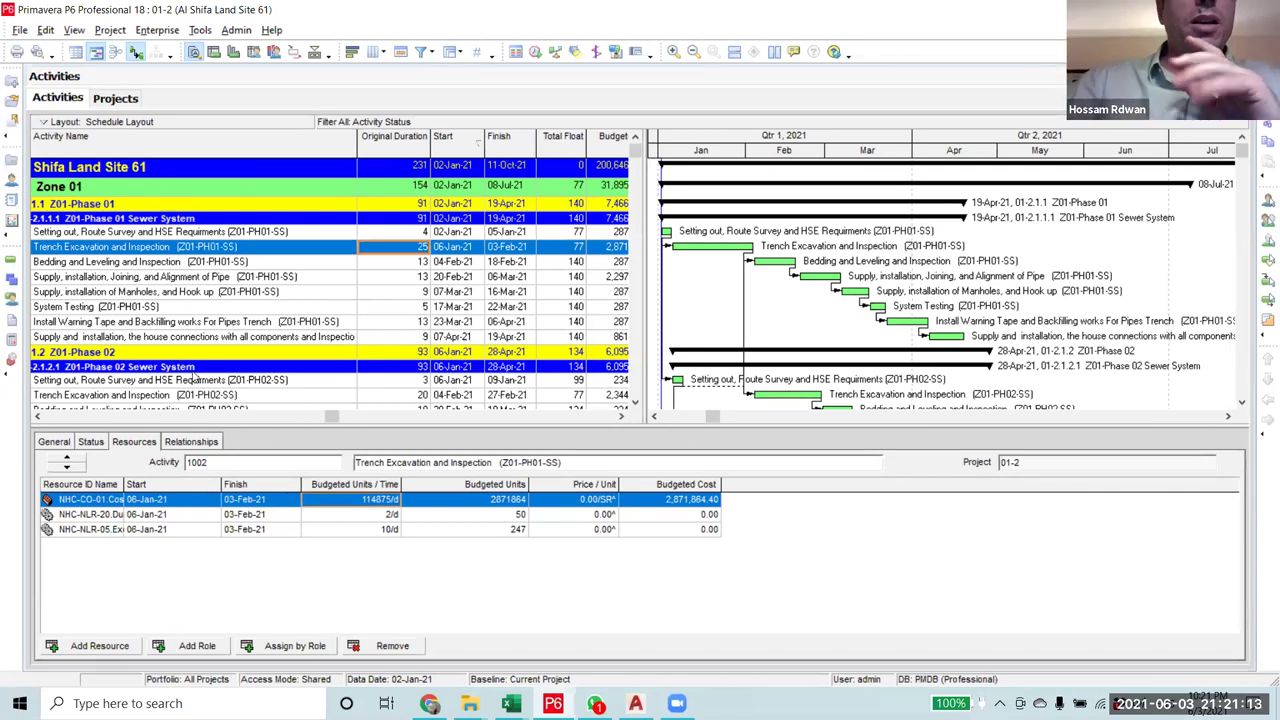
left_click(372, 234)
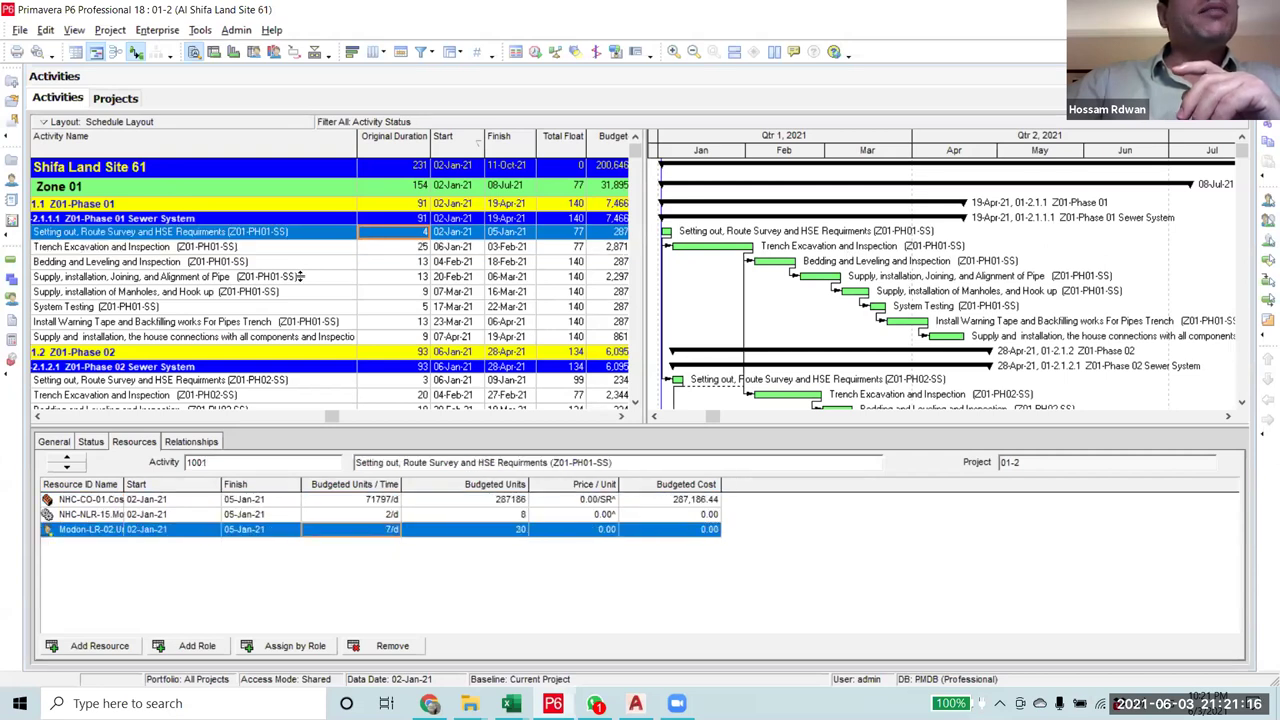
left_click(127, 250)
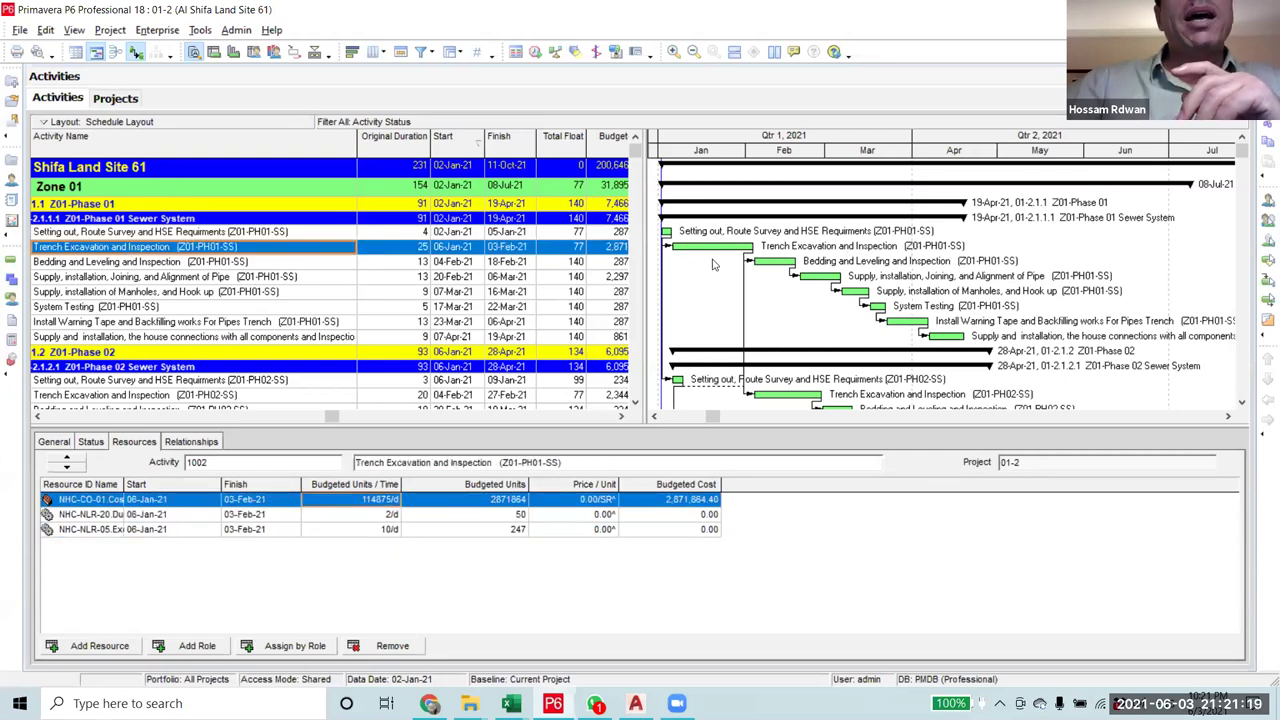
left_click(762, 264)
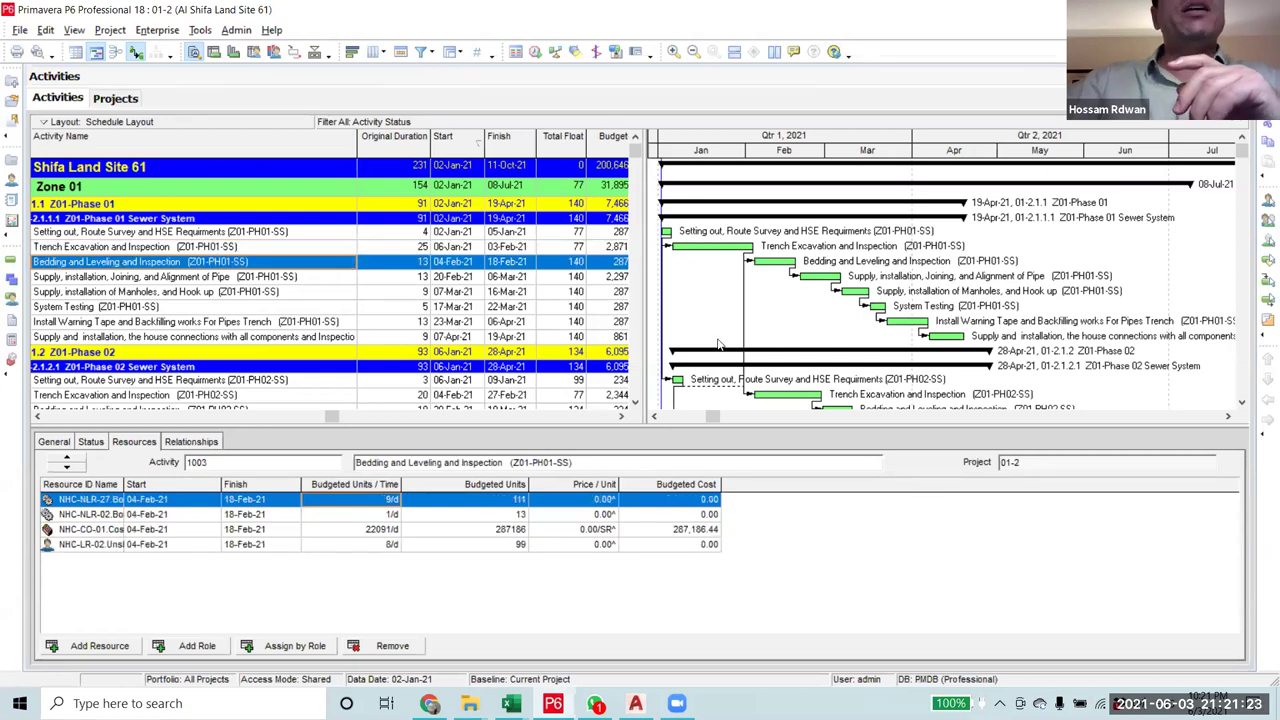
scroll(720, 344, "down", 1)
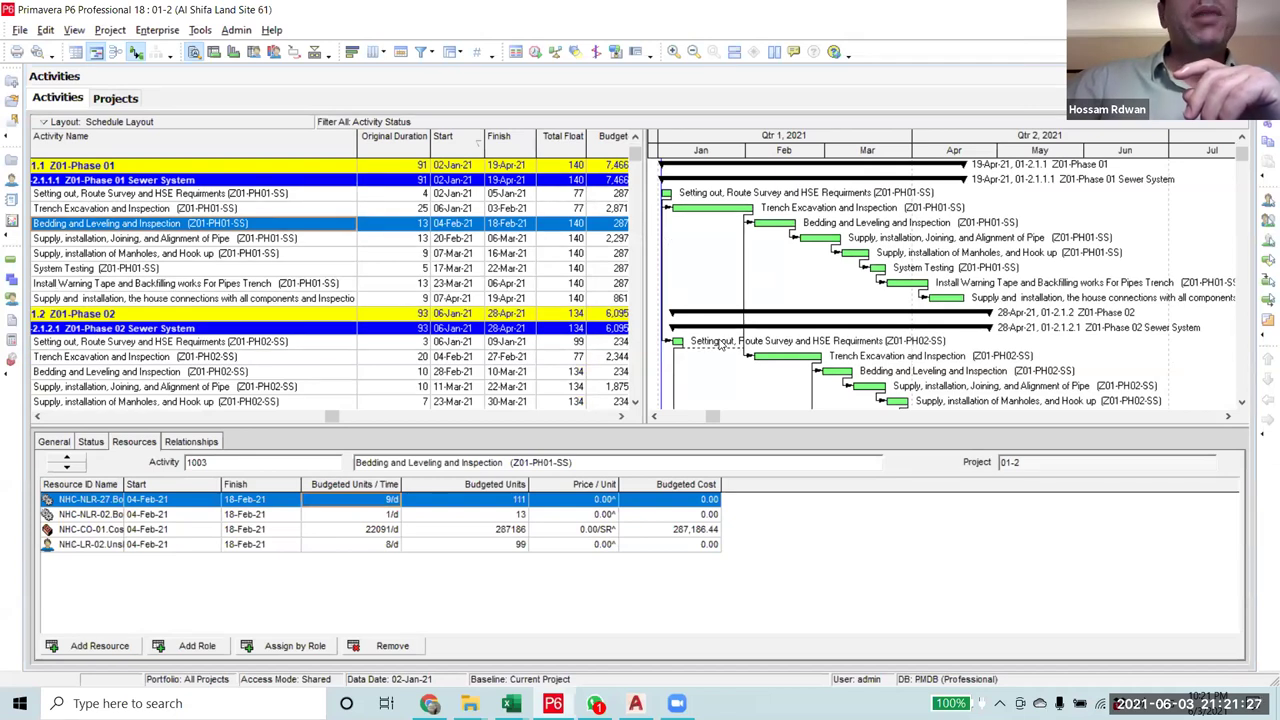
scroll(719, 344, "down", 1)
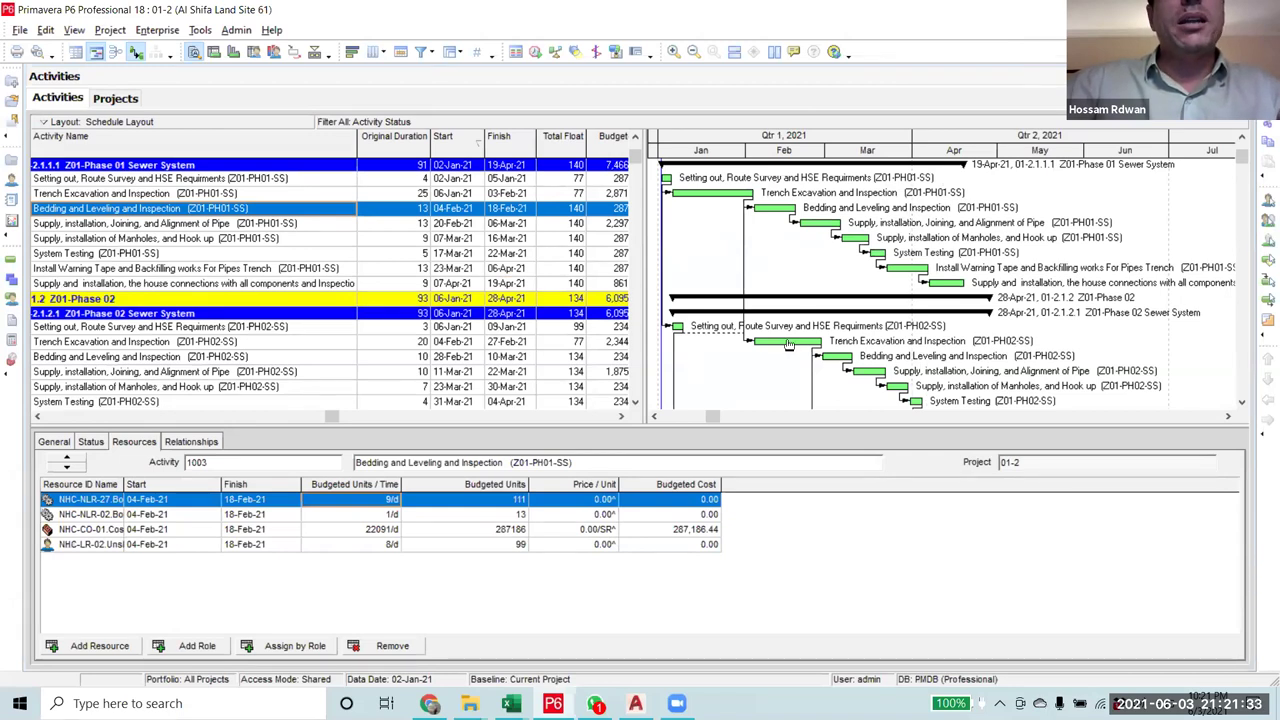
left_click(834, 364)
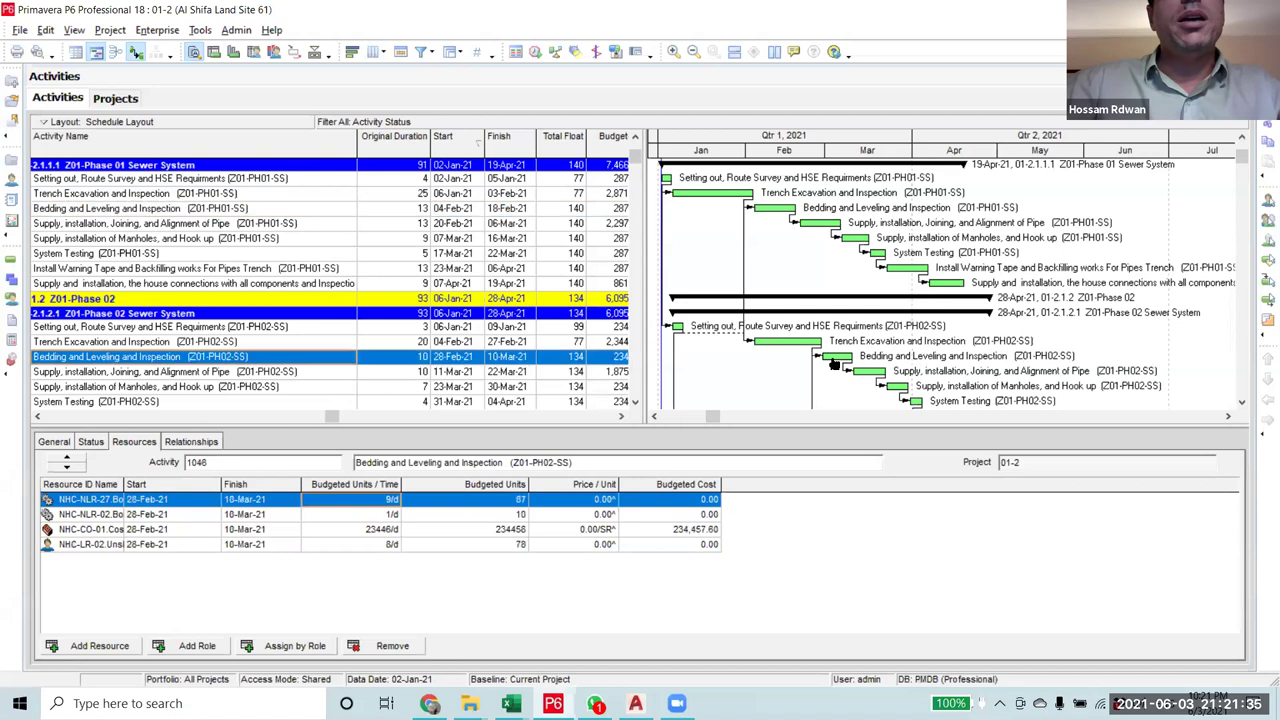
left_click(781, 210)
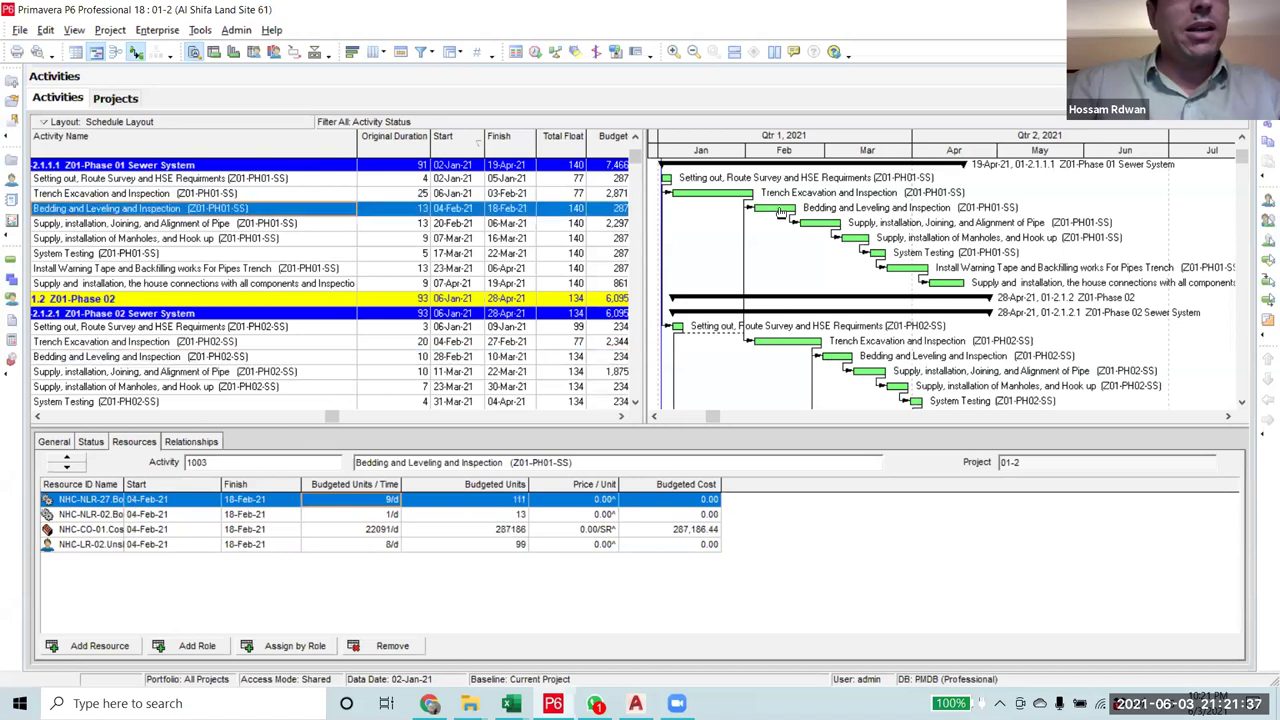
left_click(834, 360)
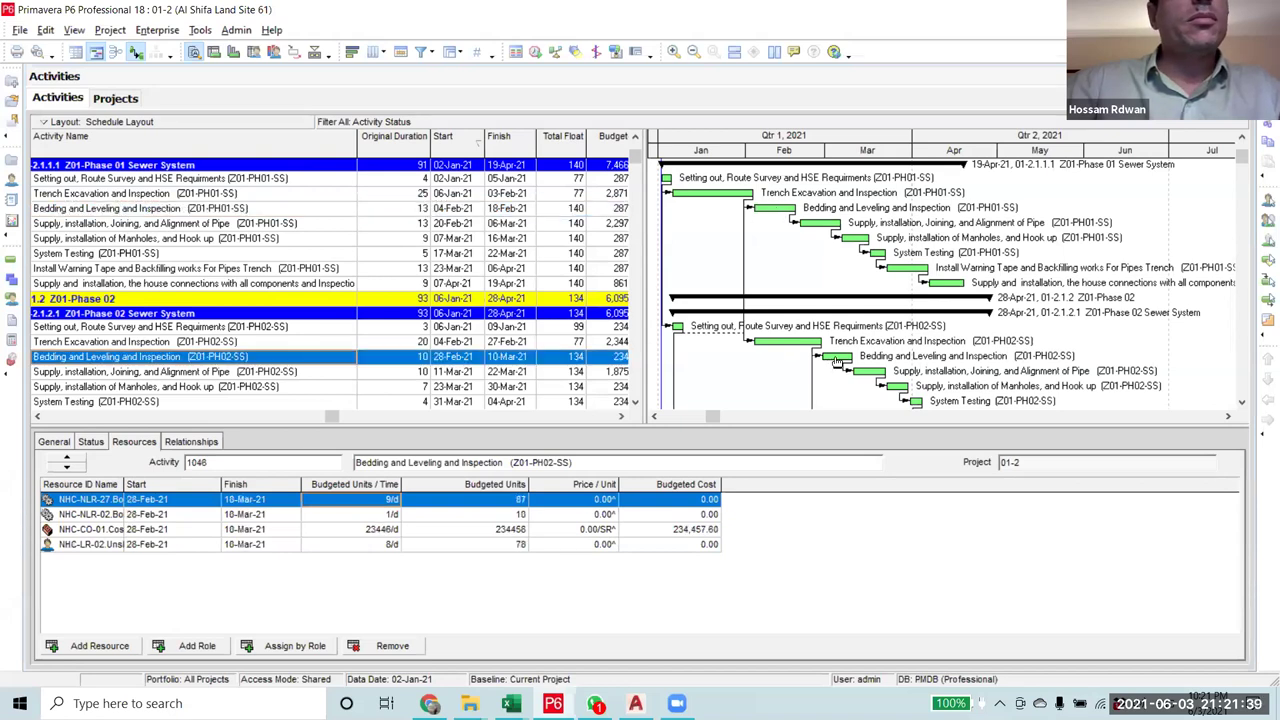
left_click(310, 210)
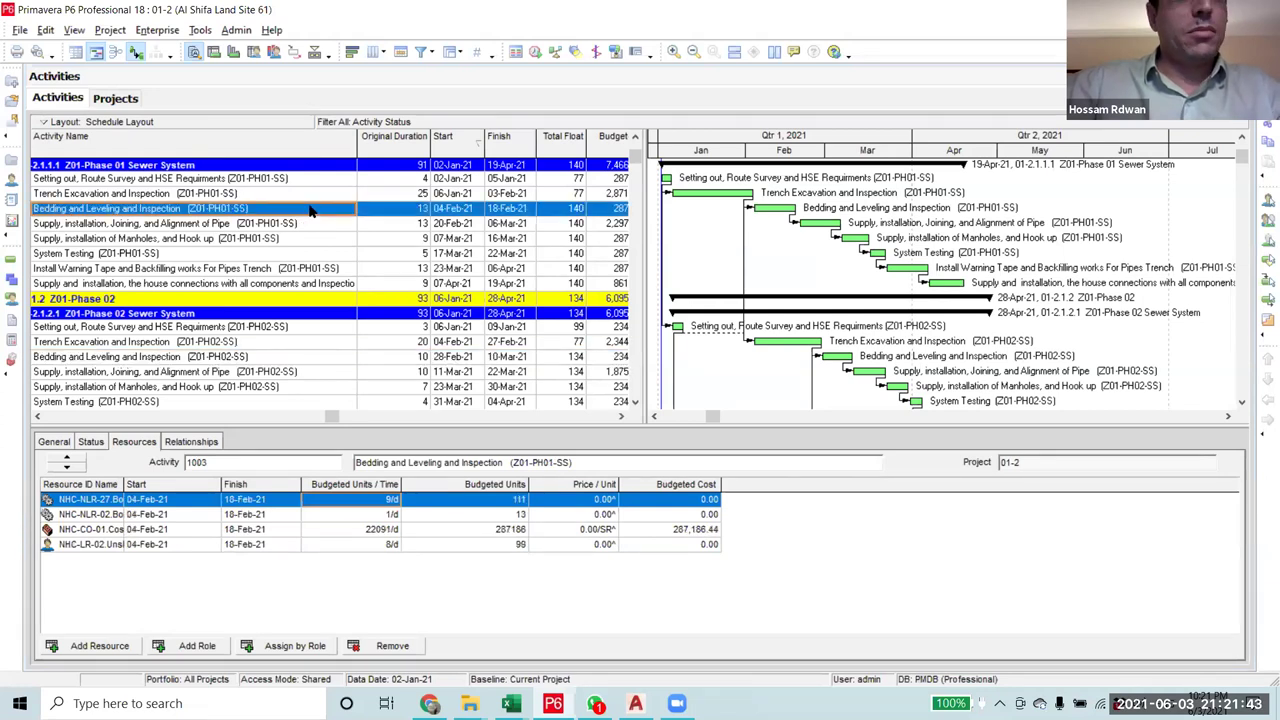
left_click(838, 358)
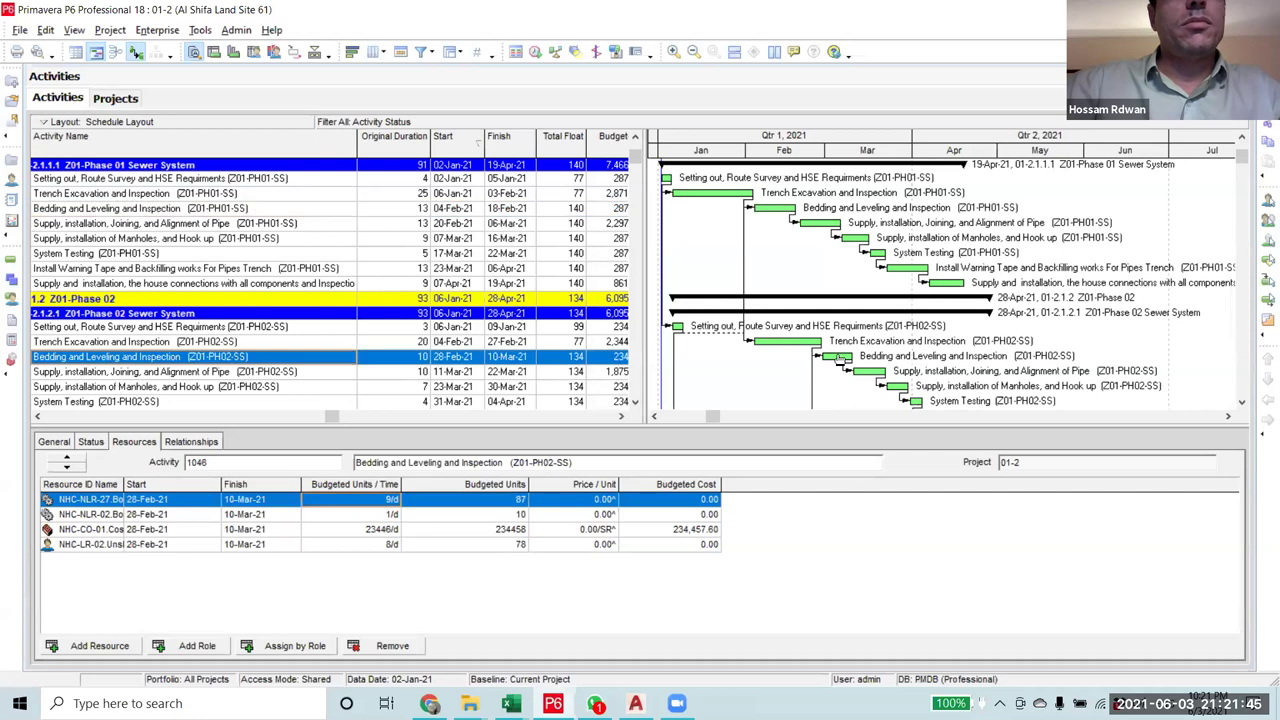
- Link the Bedding and Leveling and Inspection activities of Zone 01 in sequence from Phase 01 to Phase 04
left_click(303, 210)
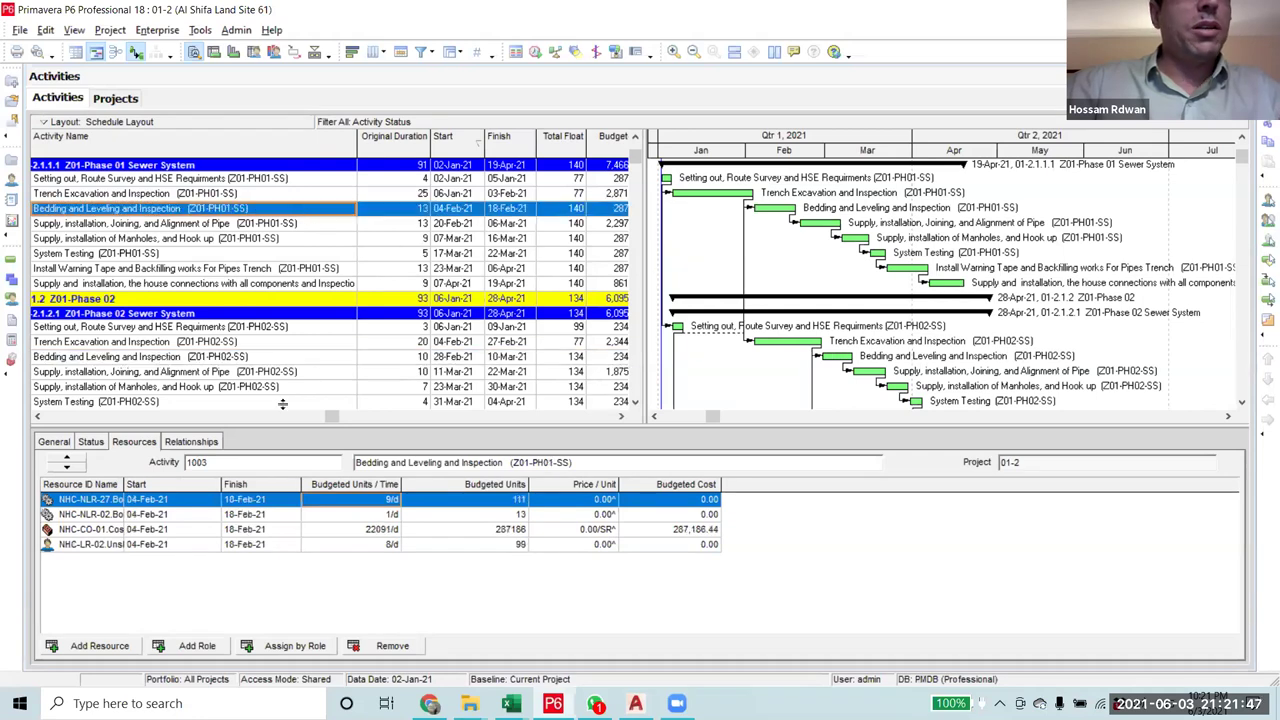
left_click(227, 358, "ctrl")
scroll(310, 333, "down", 2)
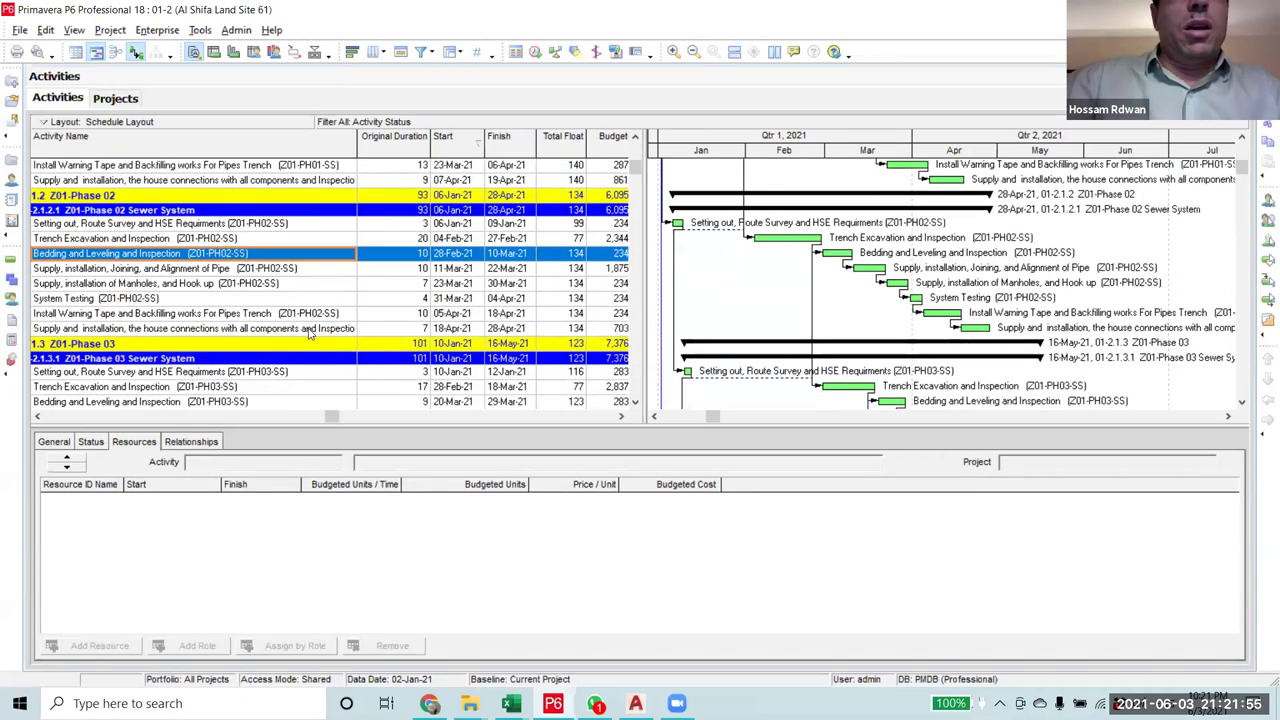
scroll(310, 333, "down", 1)
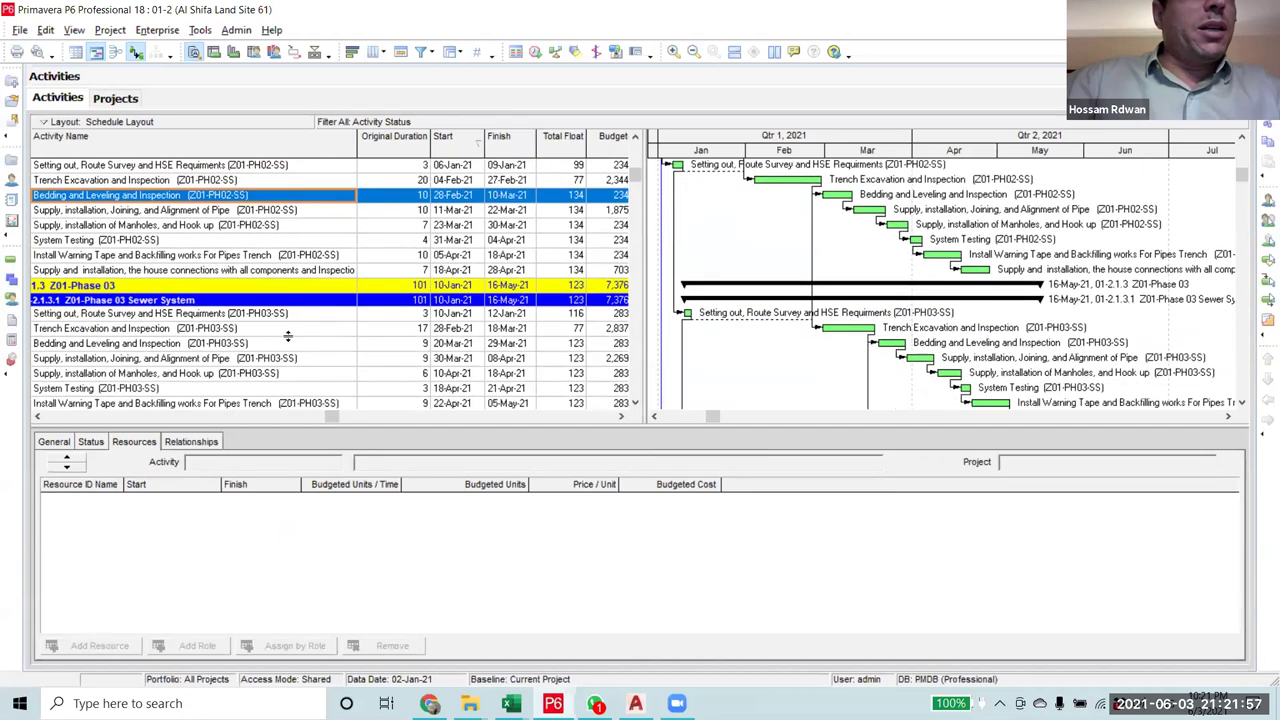
scroll(290, 330, "down", 1)
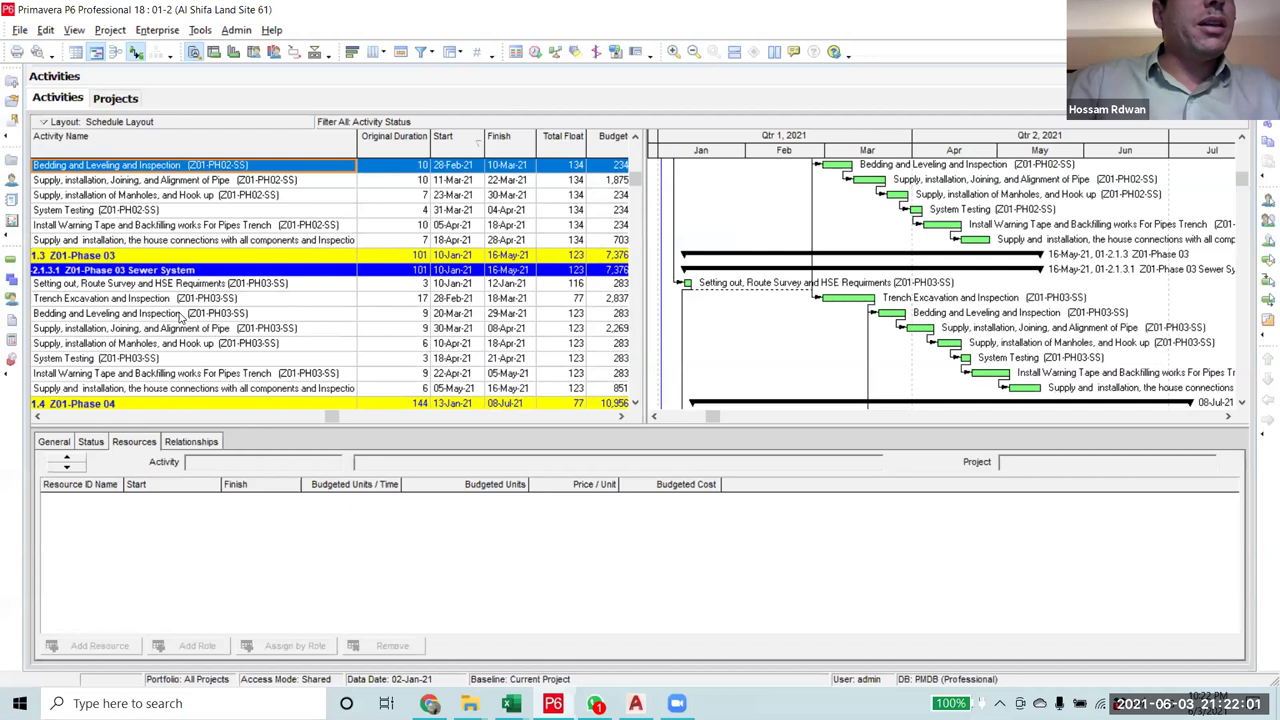
scroll(185, 320, "down", 4)
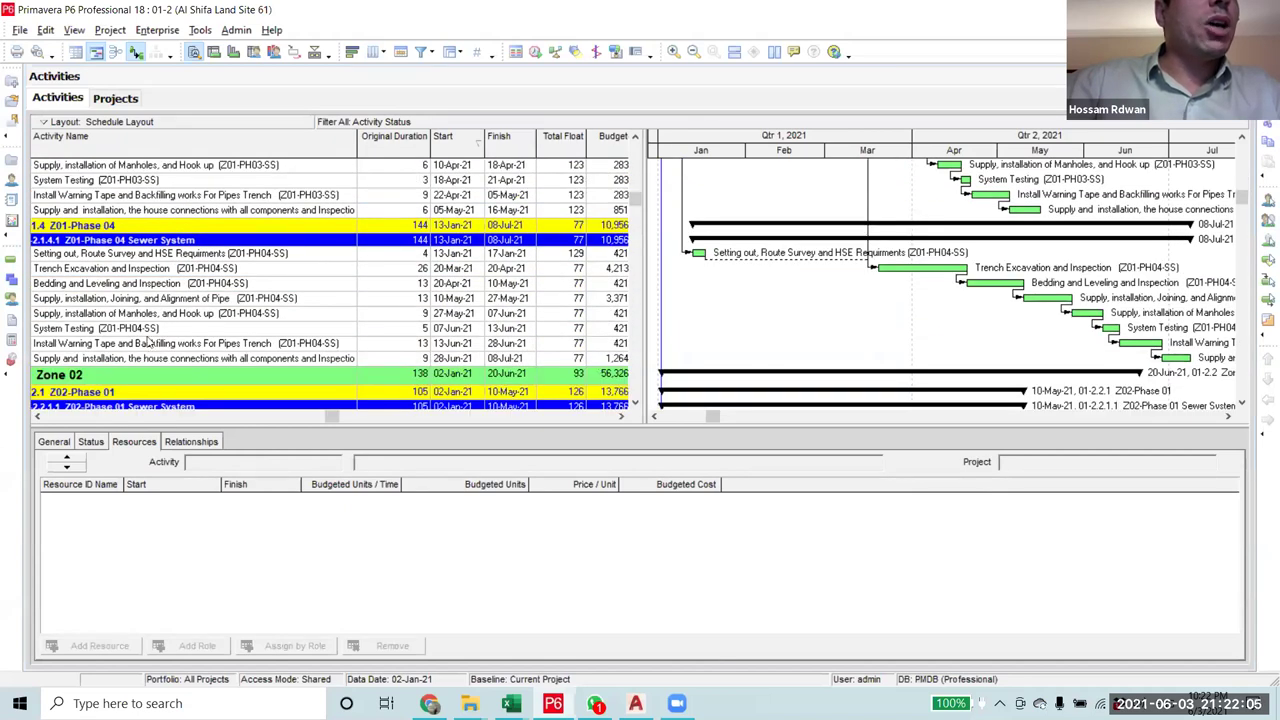
left_click(131, 287)
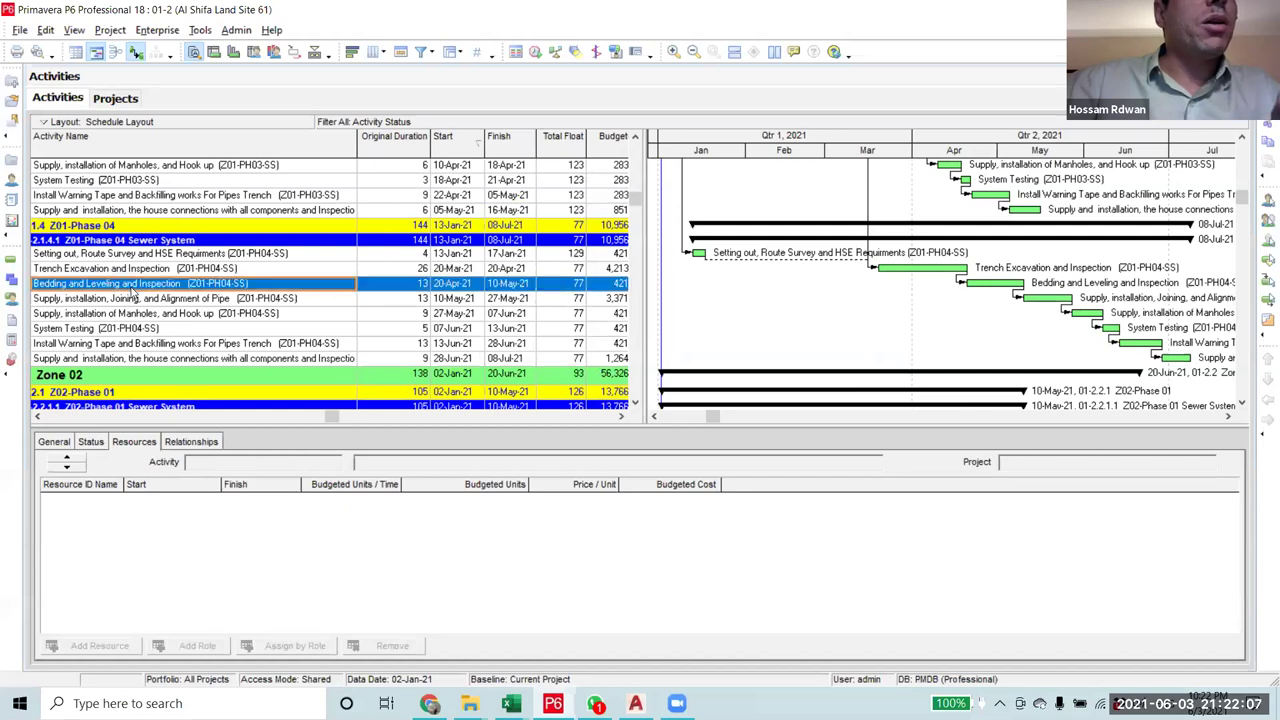
right_click(134, 288)
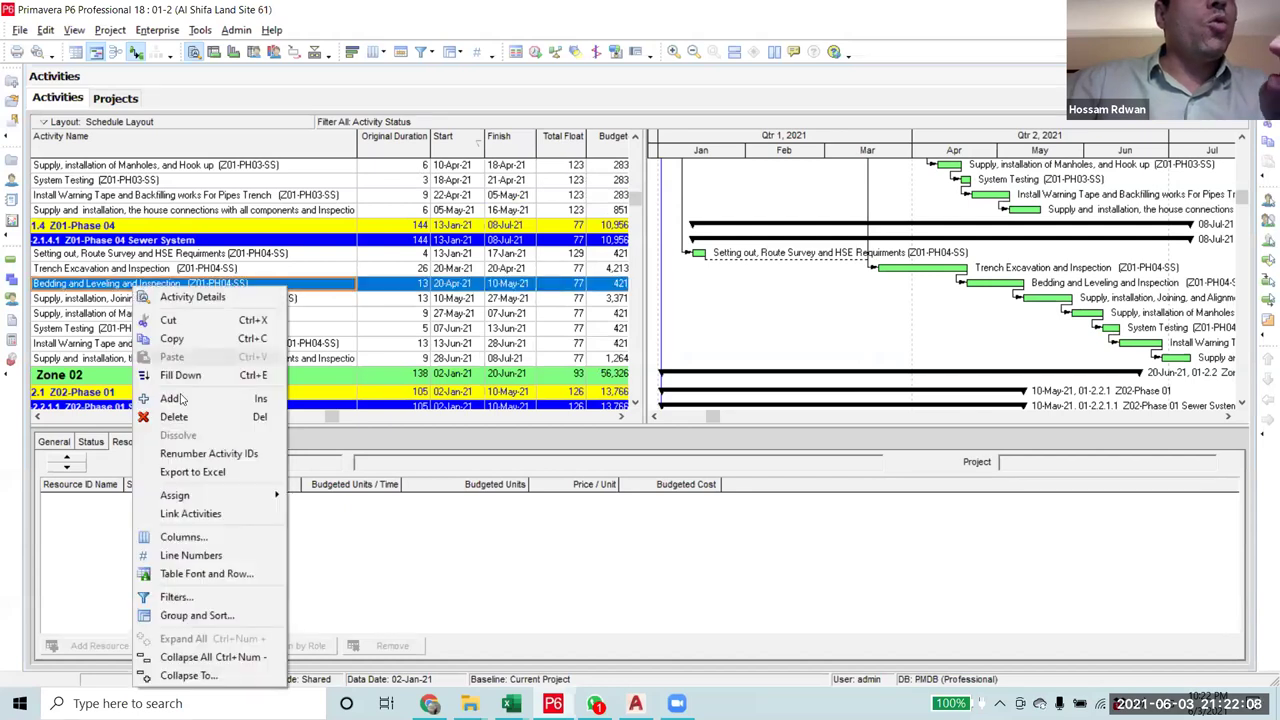
left_click(212, 515)
- Link the Supply, Installation, Joining and Alignment of Pipe activities of Zone 01 Phases 01 and 02 with those of Zone 03 Phases 01 and 02
scroll(145, 287, "up", 7)
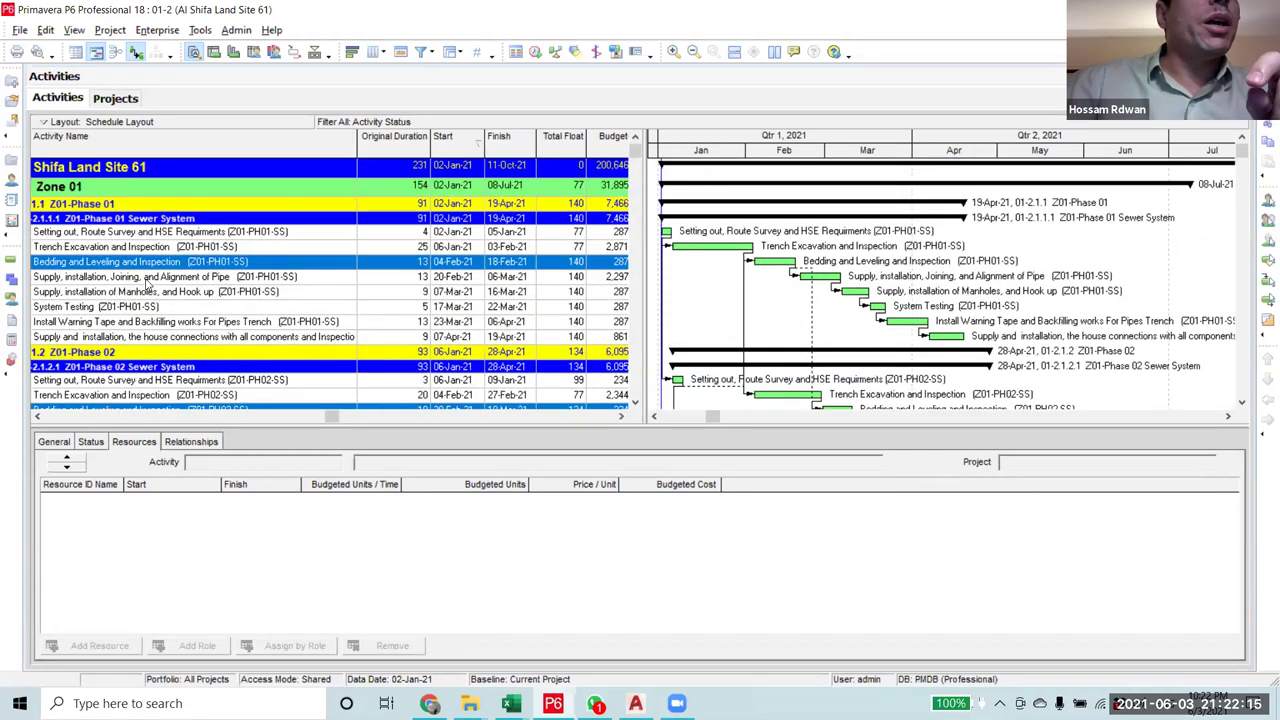
left_click(146, 278)
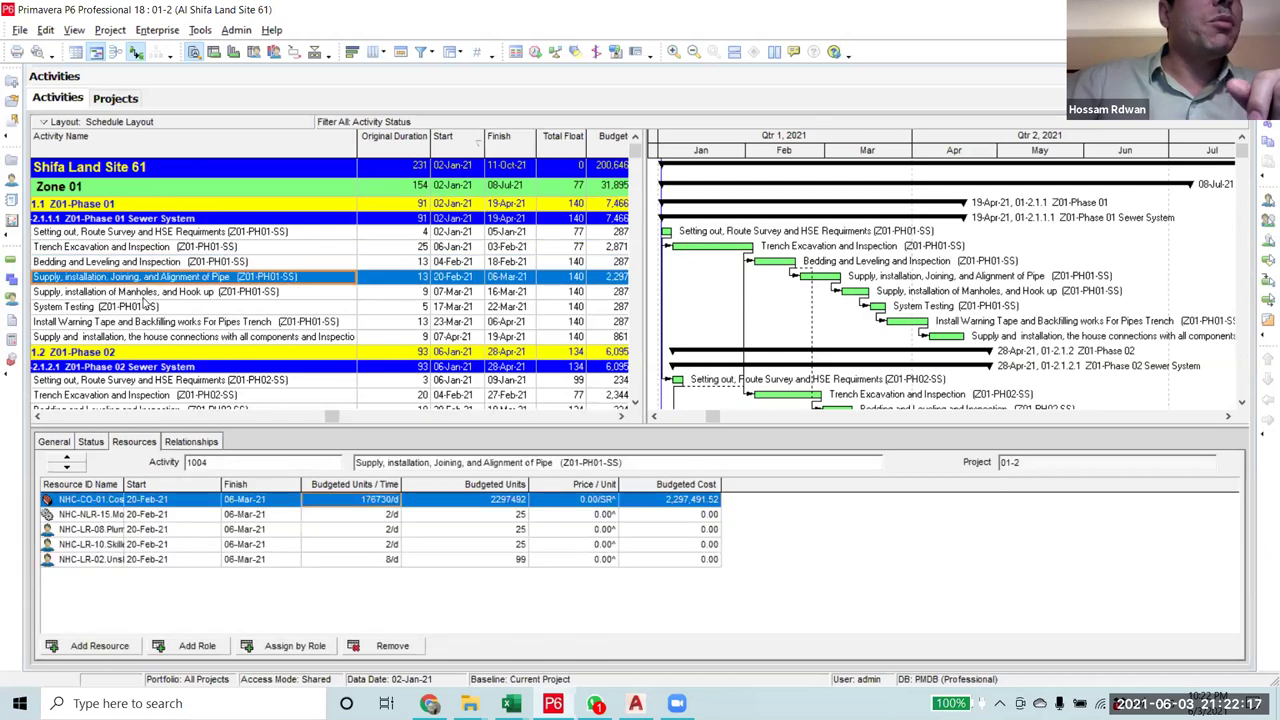
scroll(146, 290, "down", 3)
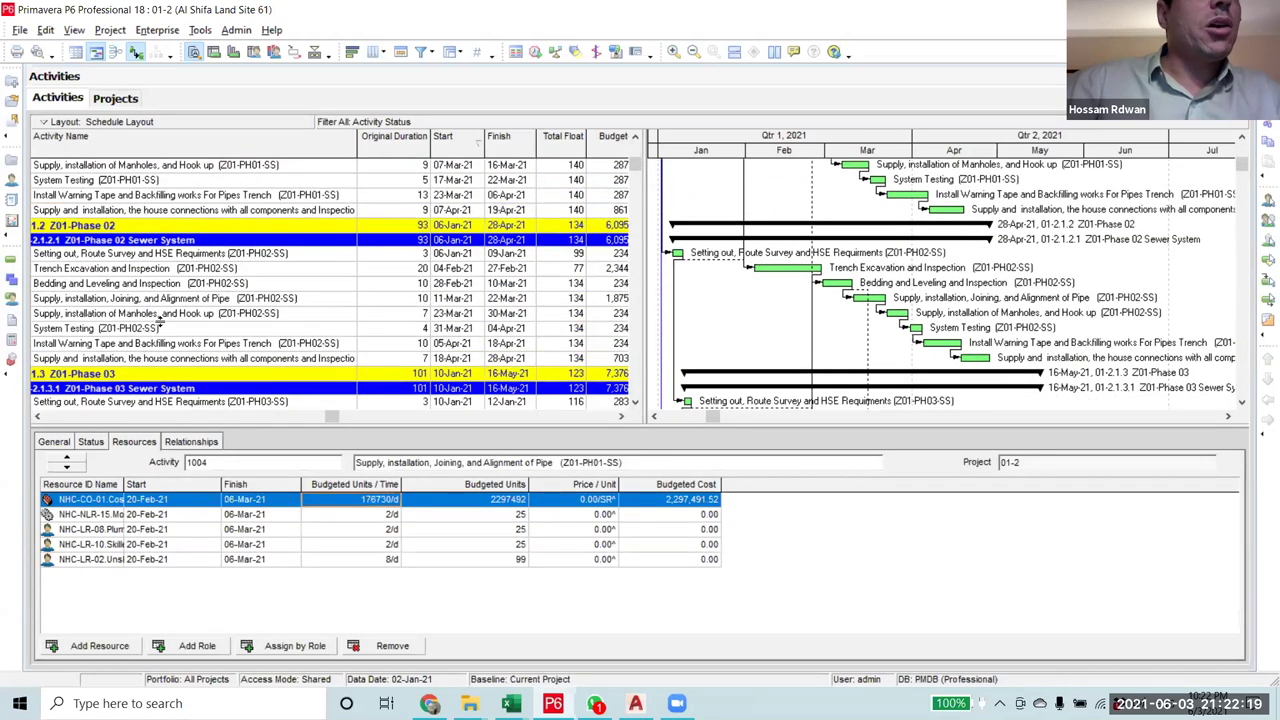
left_click(178, 299)
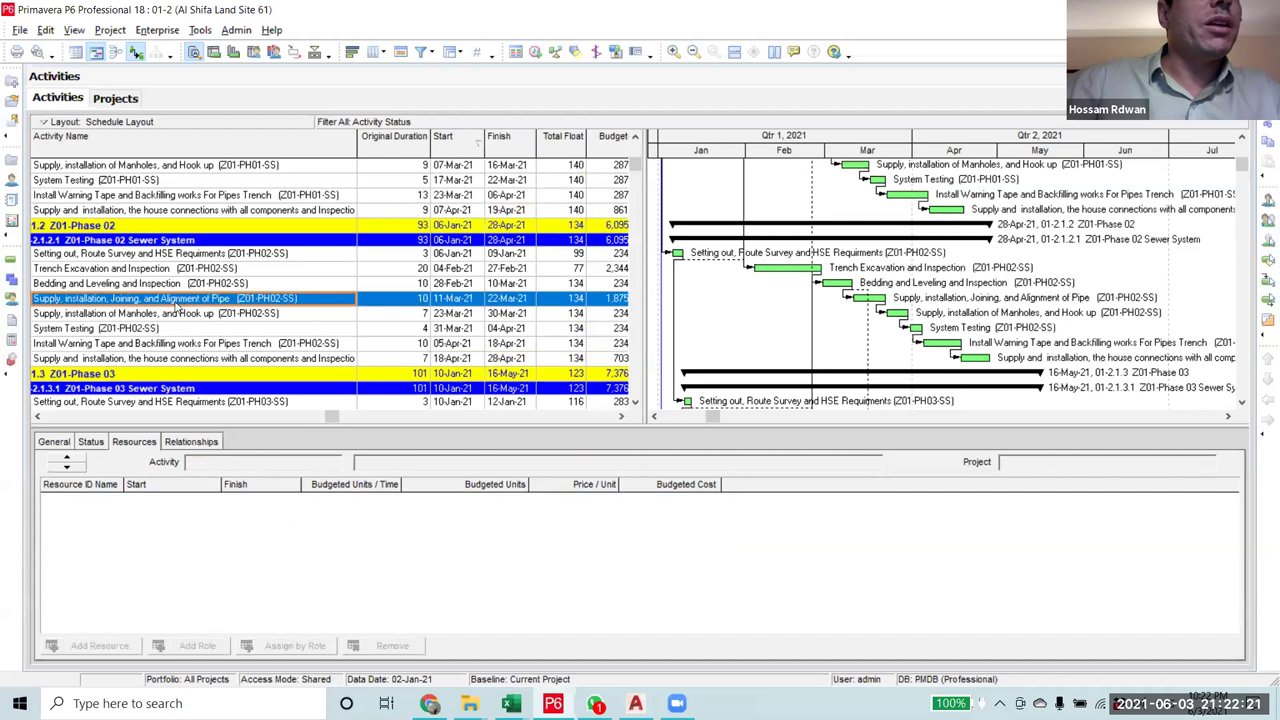
scroll(175, 307, "down", 5)
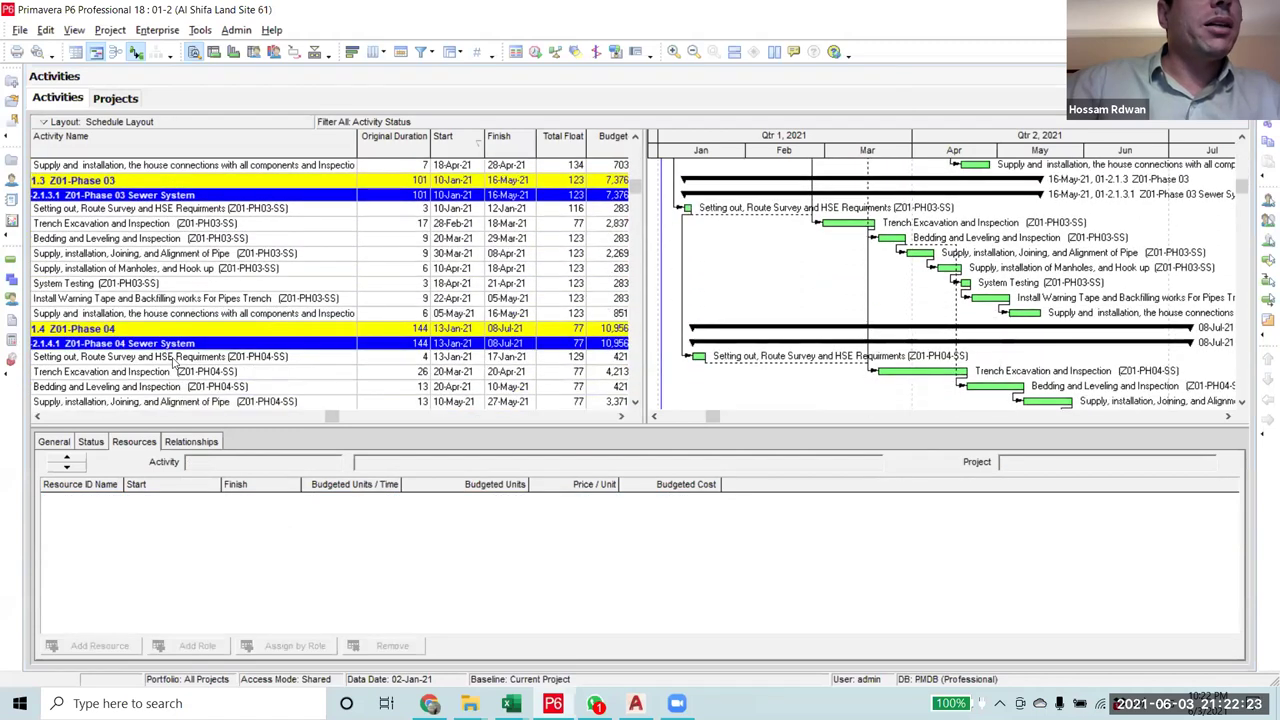
scroll(173, 361, "down", 15)
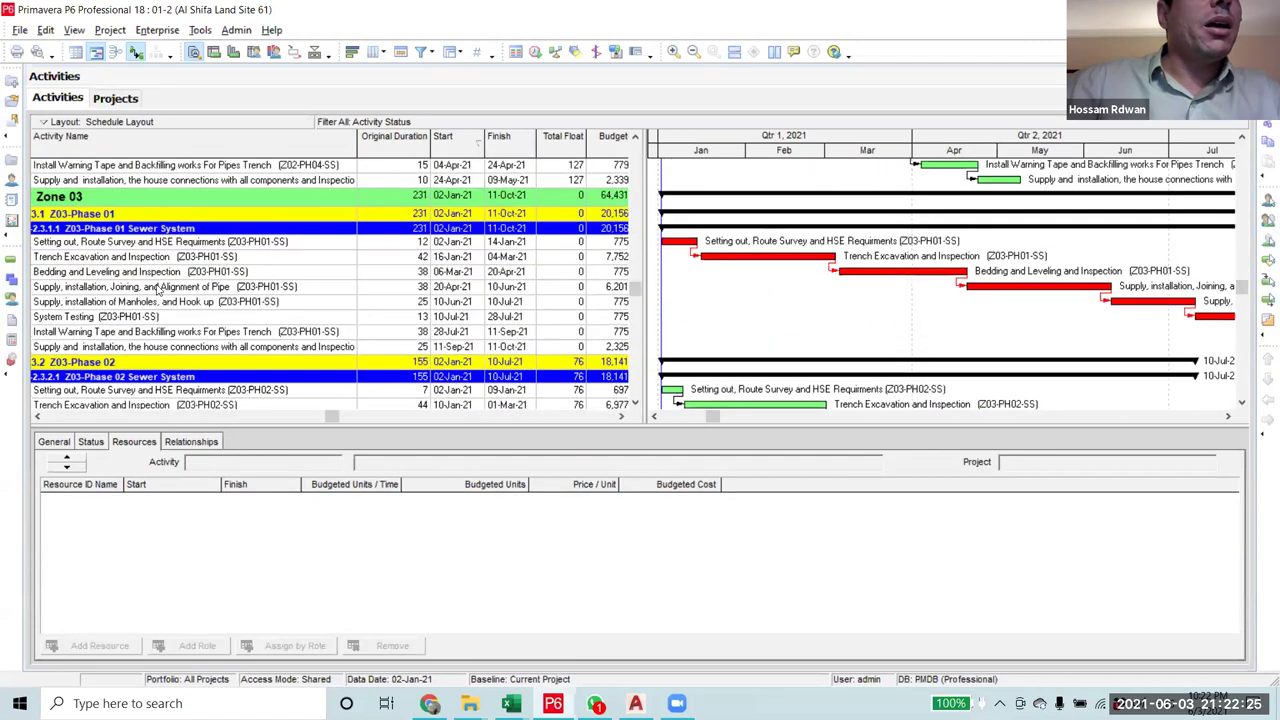
scroll(157, 287, "down", 3)
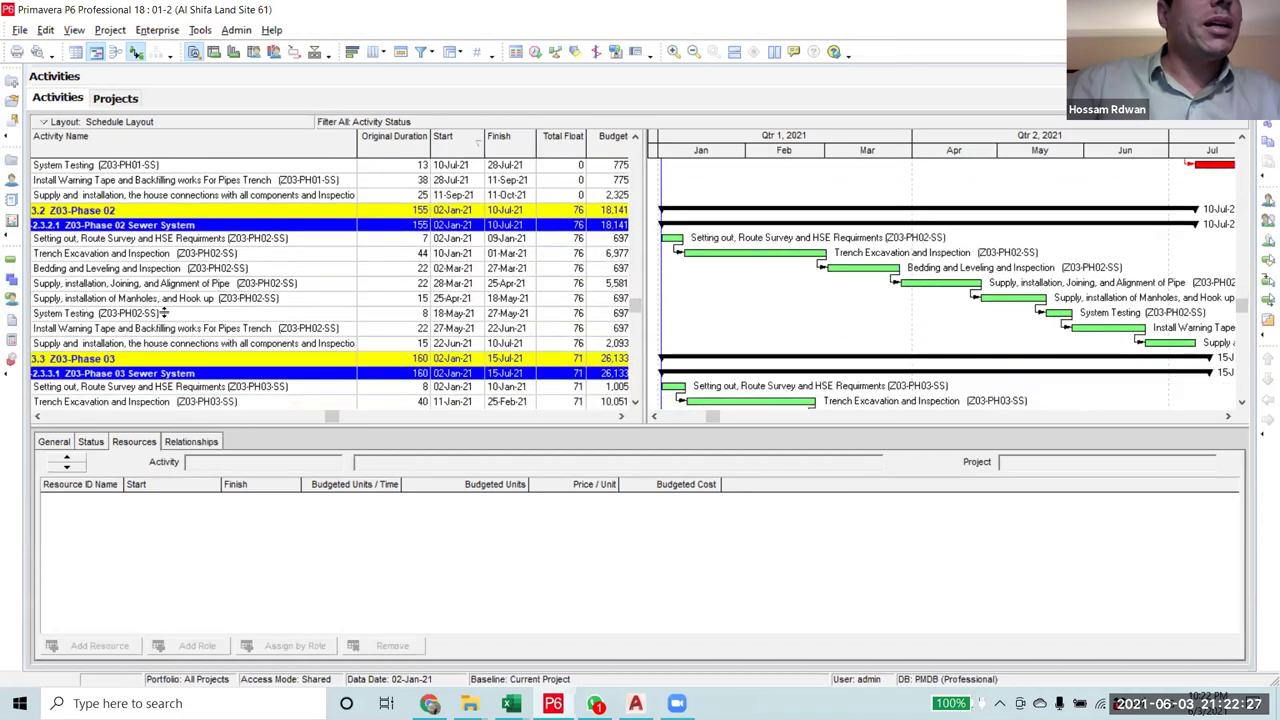
right_click(175, 287)
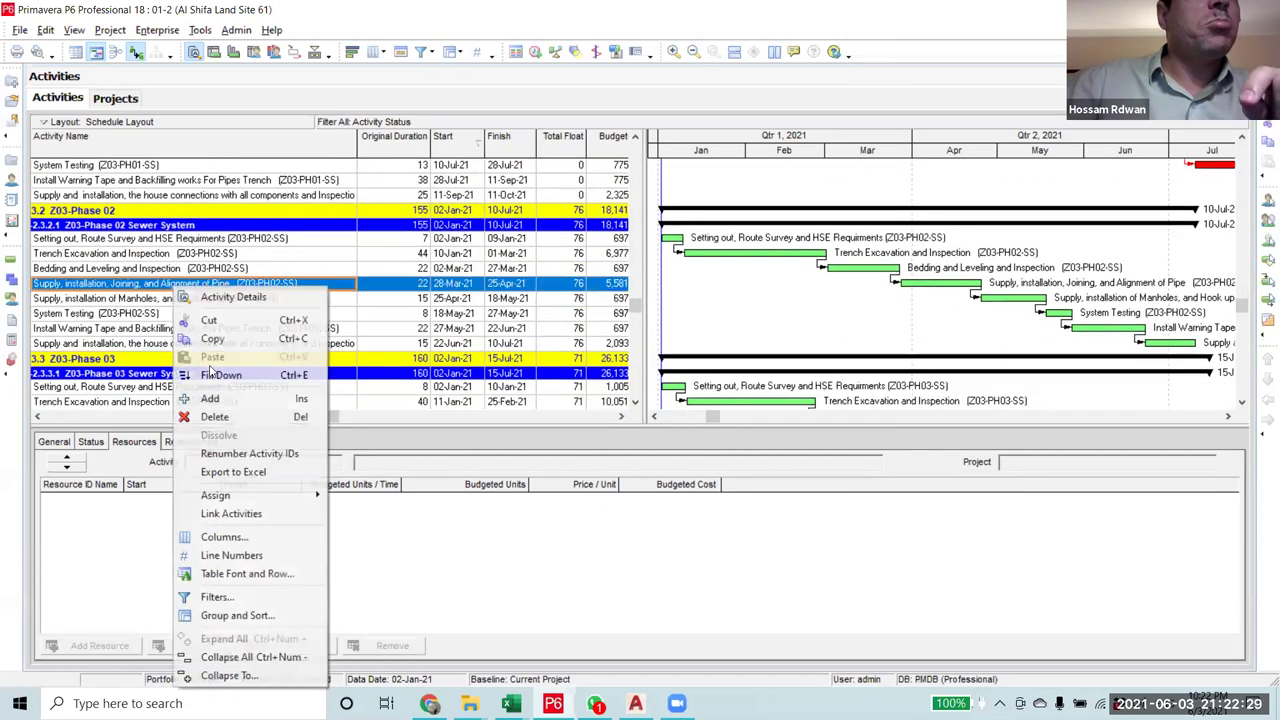
left_click(250, 512)
- Trace the new pipe installation relationship lines through Zones 01, 02 and 03 to check which activities they connect
scroll(450, 300, "up", 8)
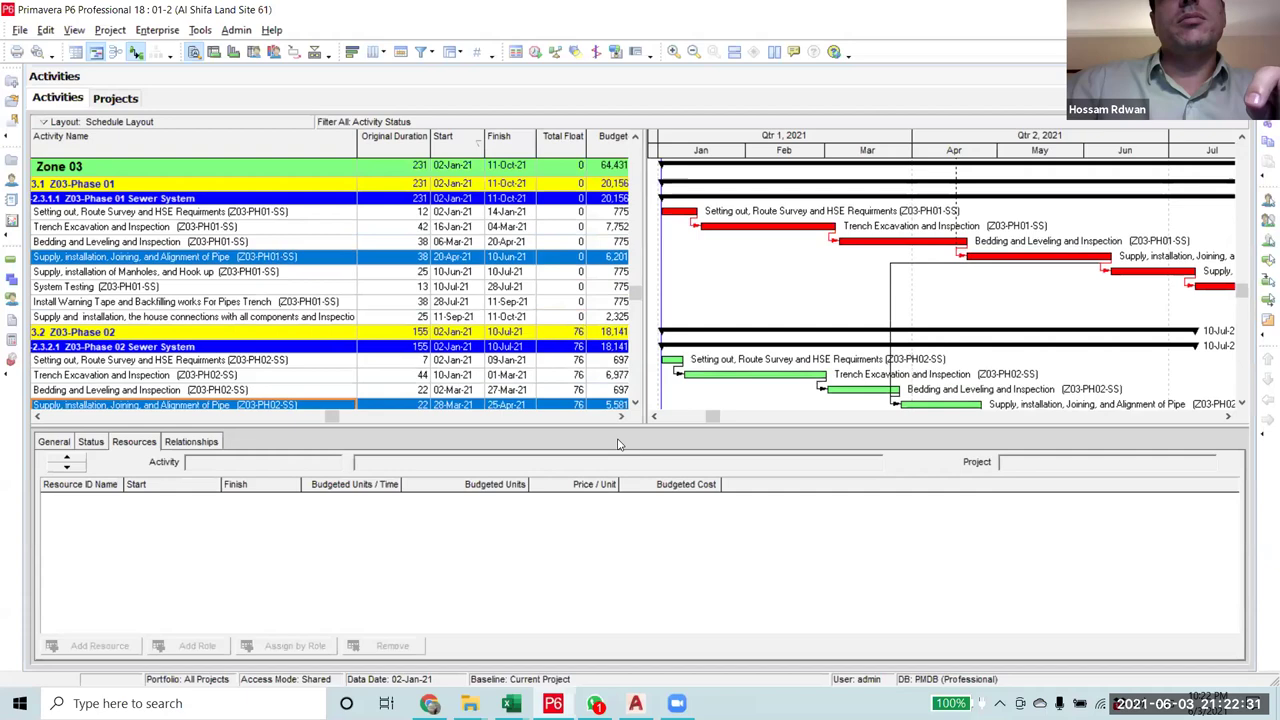
scroll(618, 443, "up", 6)
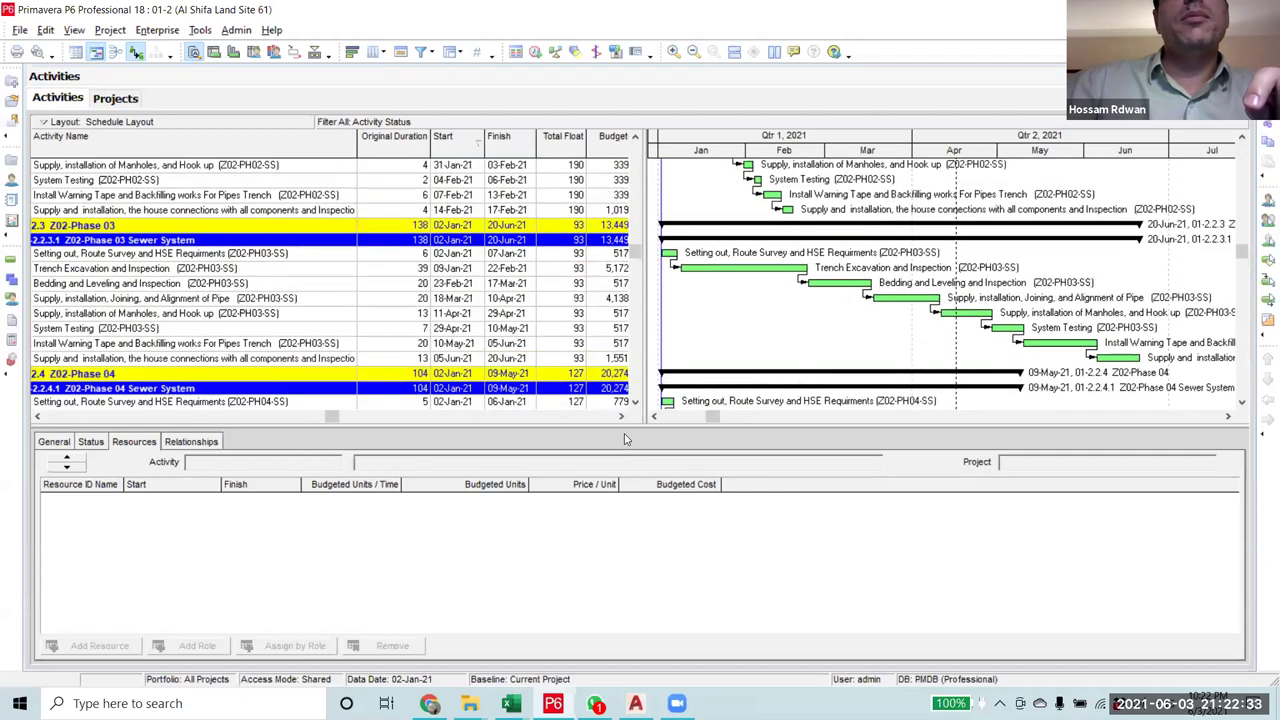
scroll(626, 438, "up", 8)
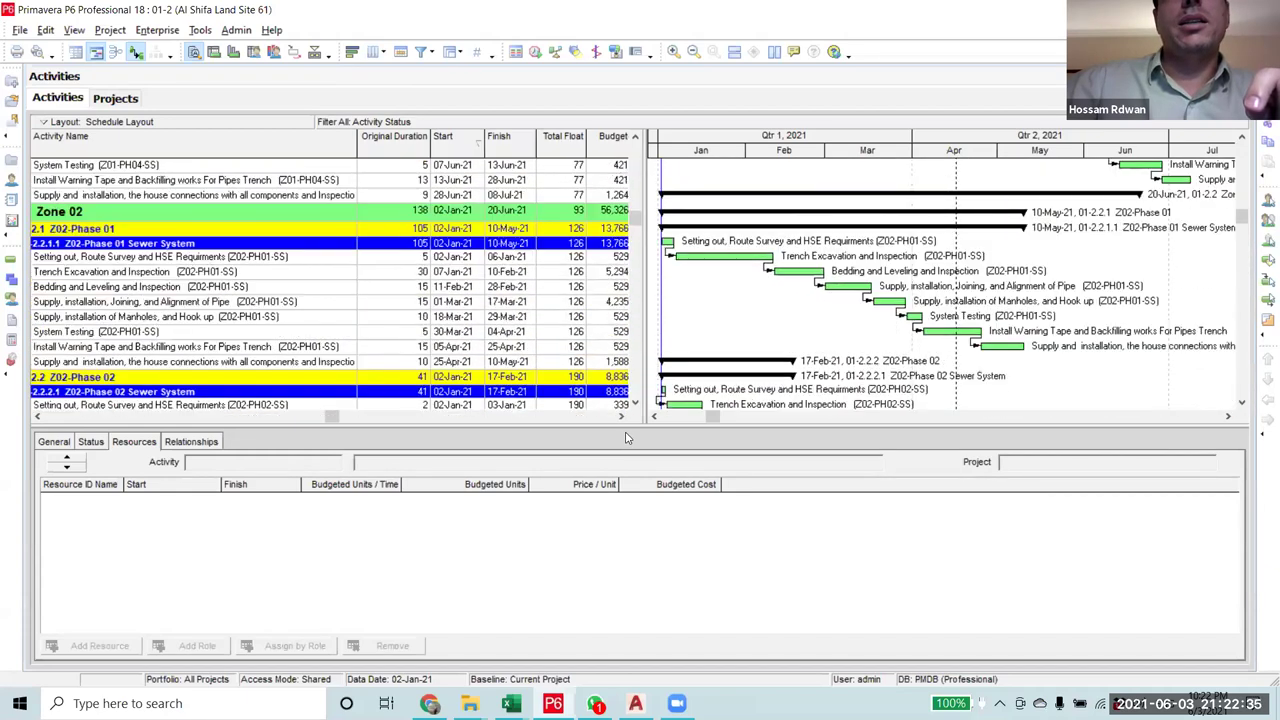
scroll(873, 265, "up", 3)
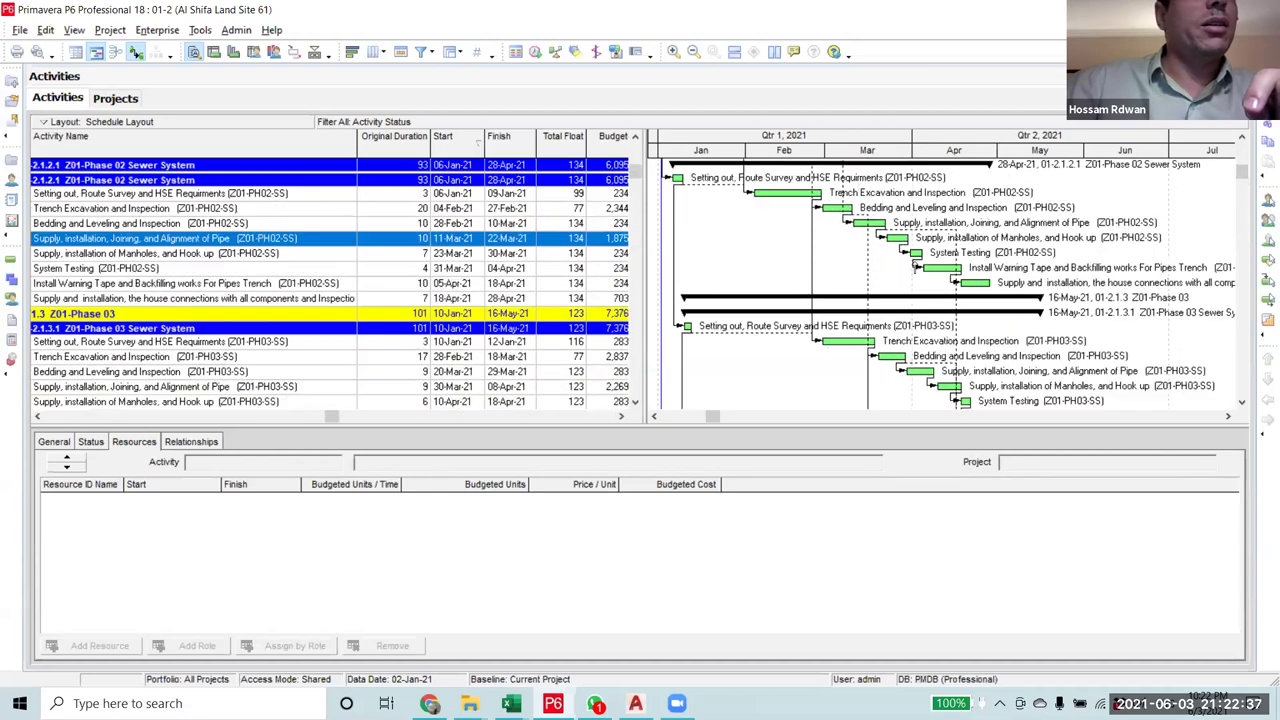
scroll(313, 340, "down", 8)
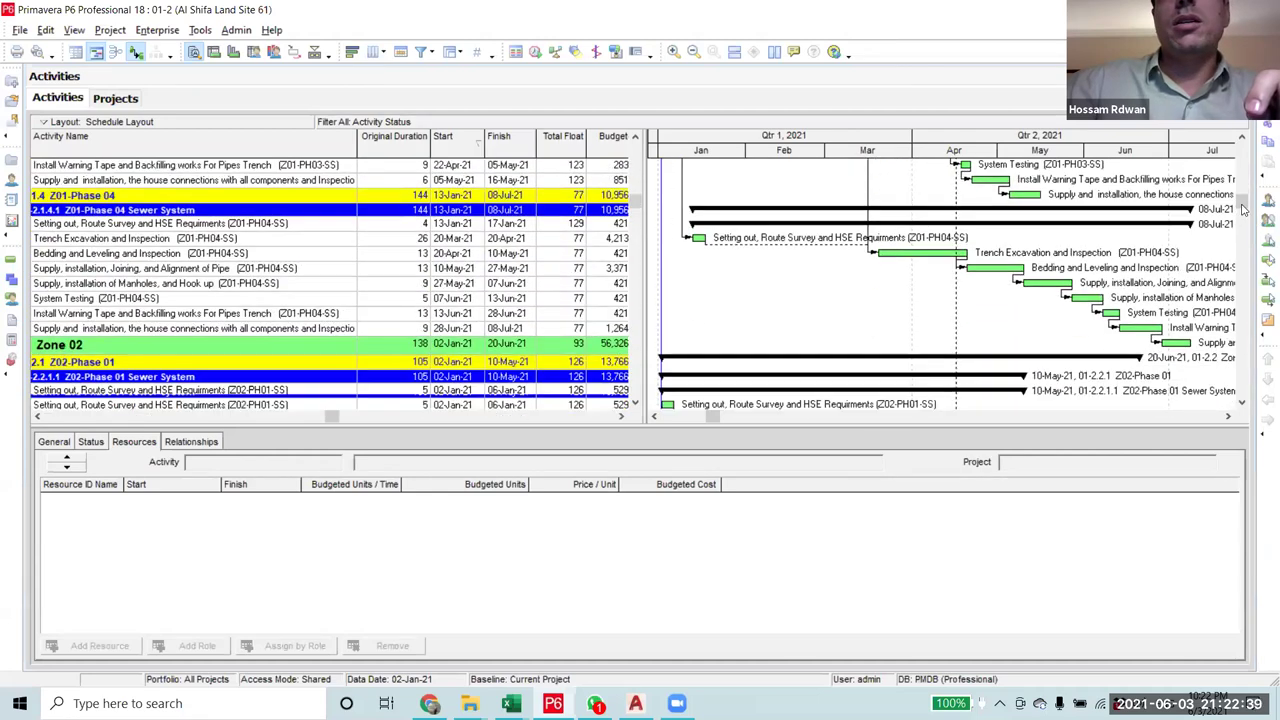
scroll(1262, 341, "down", 12)
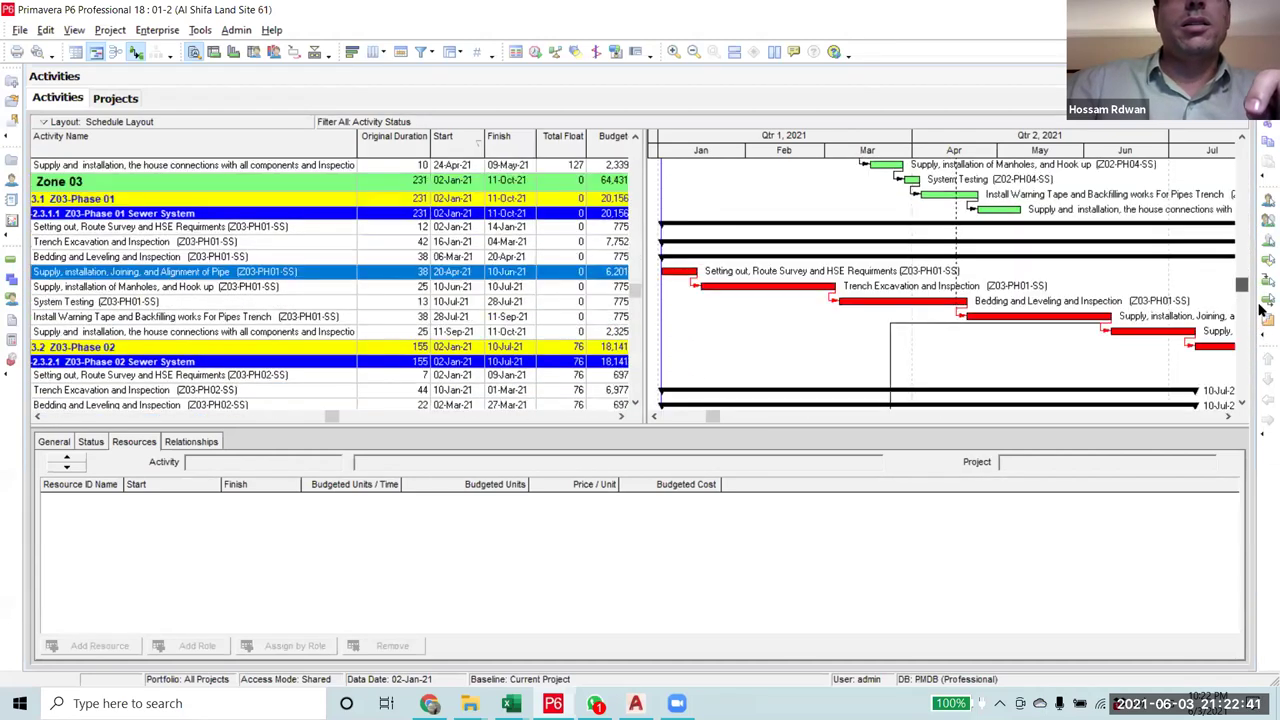
scroll(1262, 280, "up", 8)
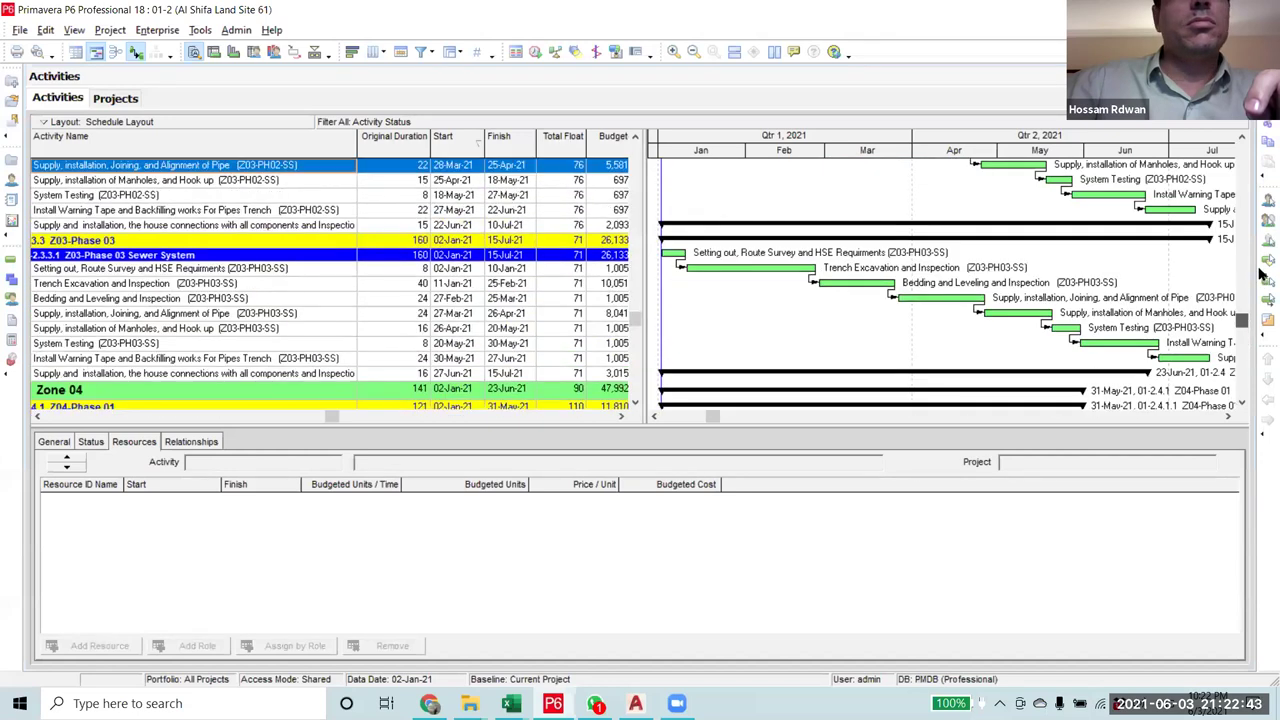
scroll(1262, 273, "up", 5)
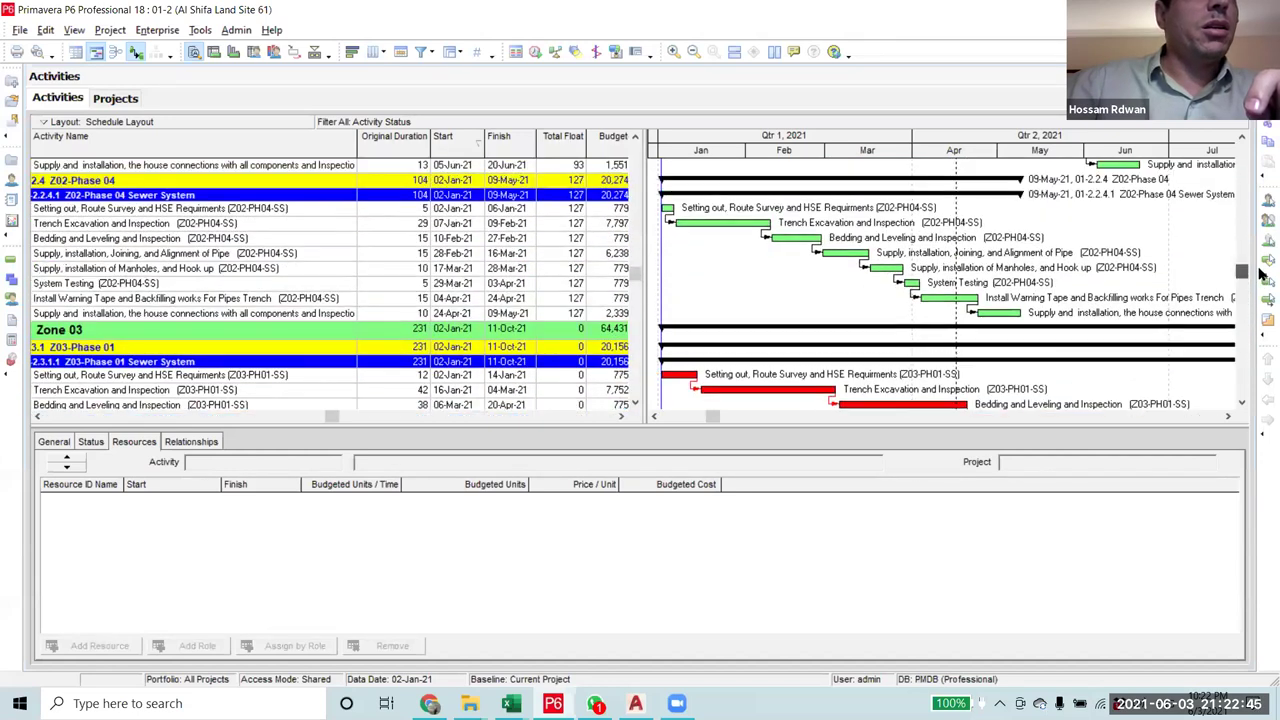
scroll(714, 417, "down", 2)
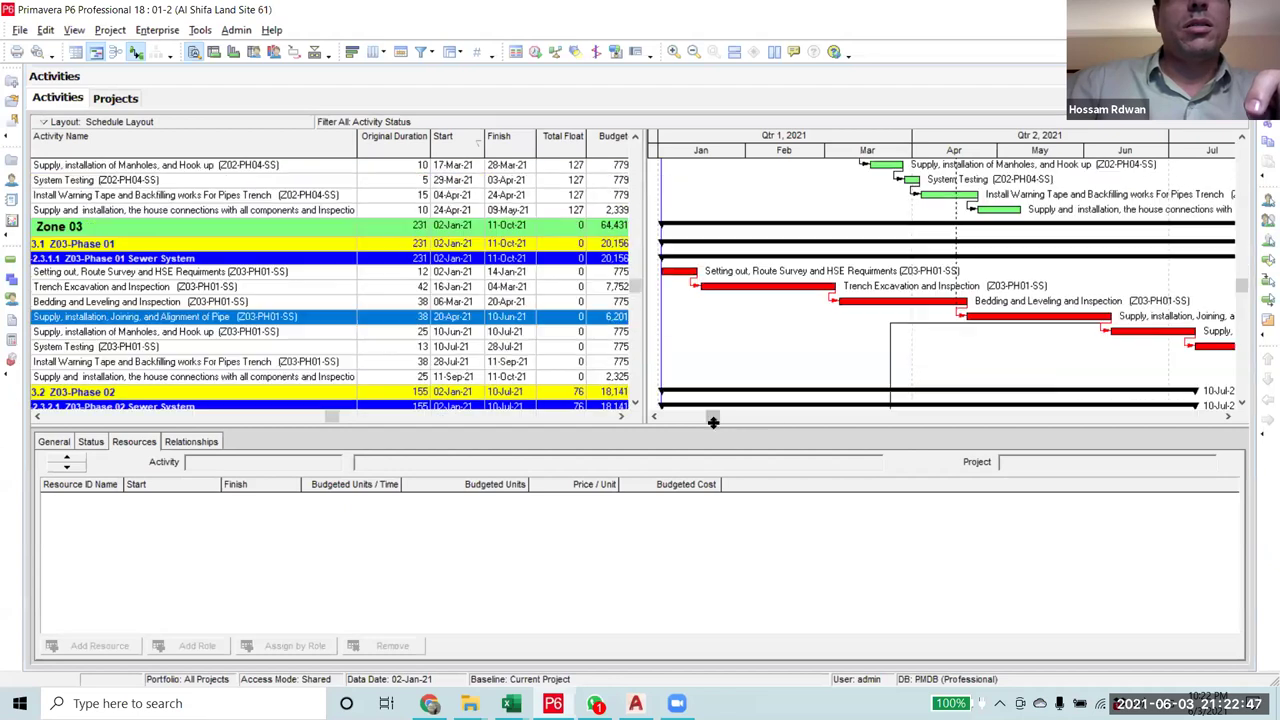
- Delete the FS relationship that leads from Zone 01 into the pipe installation activity of Zone 03 Phase 01
left_click_drag(712, 418, 690, 425)
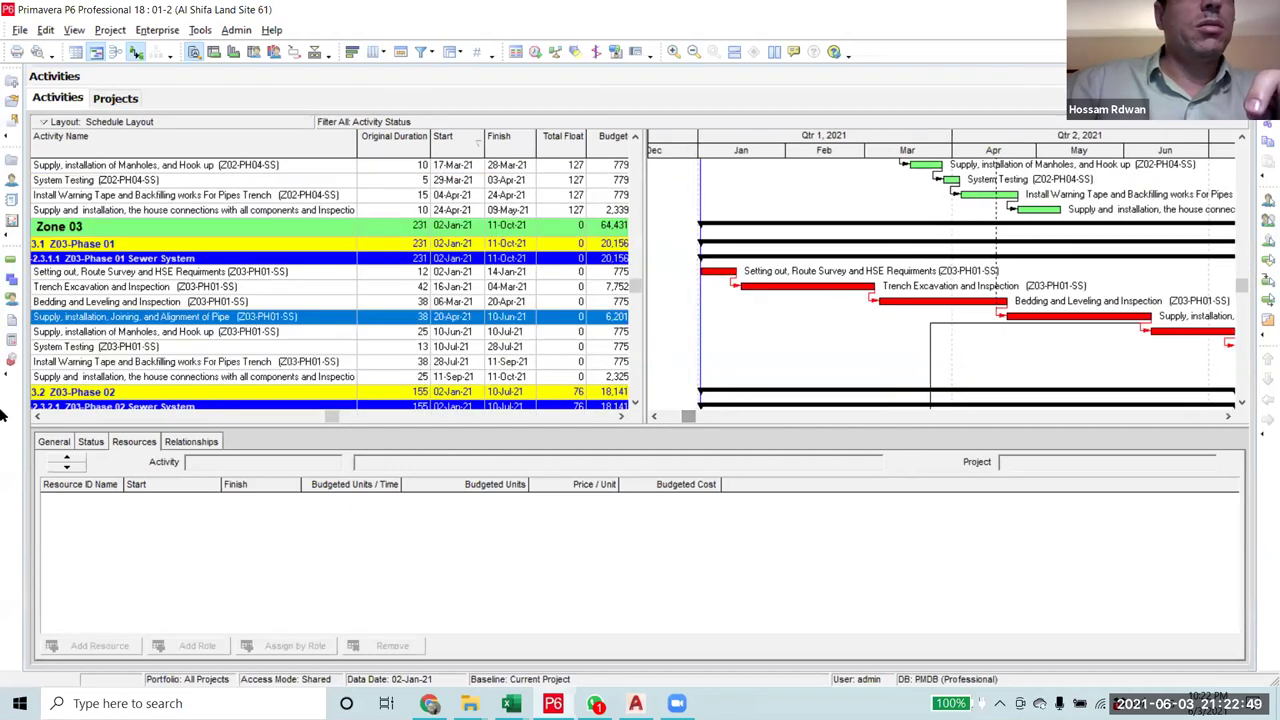
left_click(38, 418)
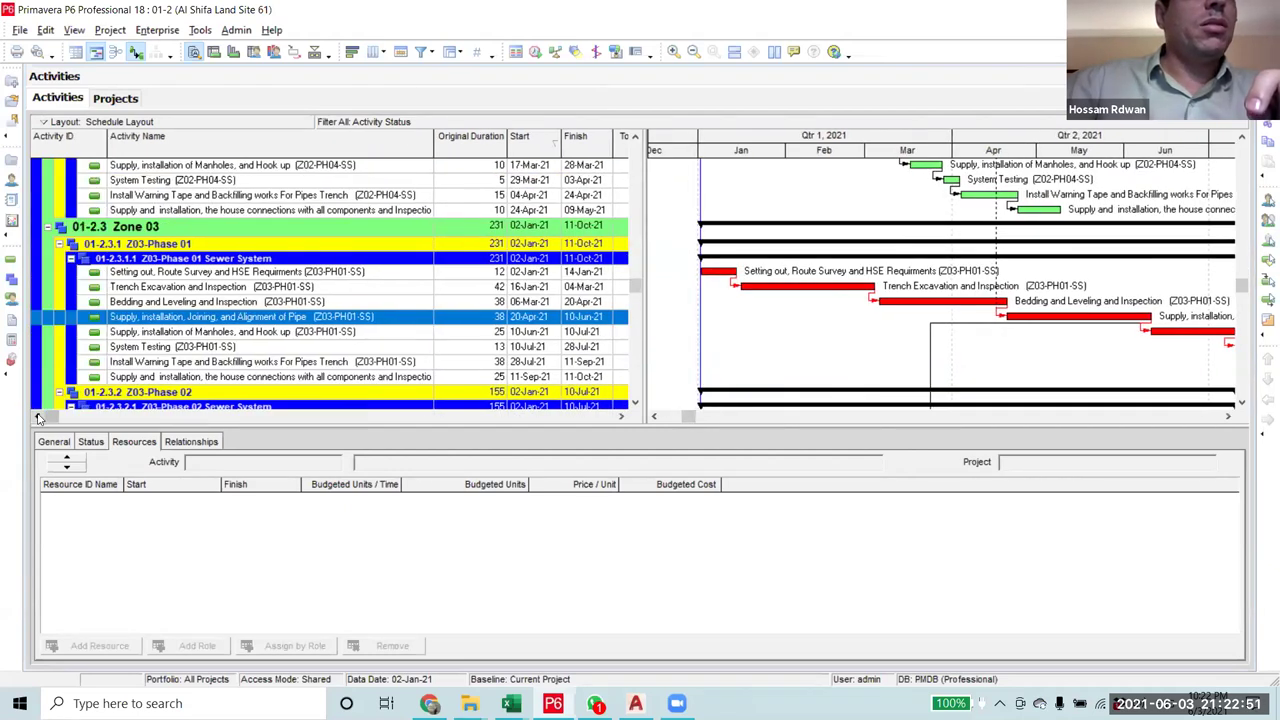
left_click_drag(690, 418, 763, 418)
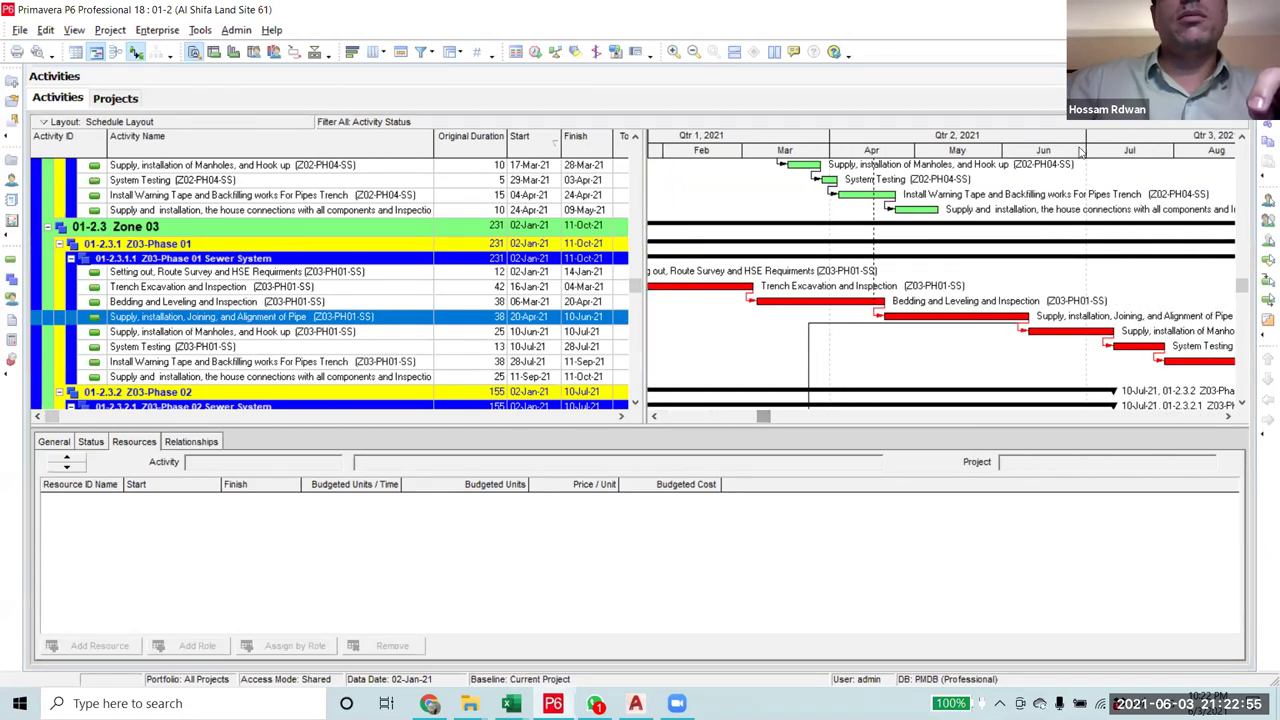
double_click(866, 226)
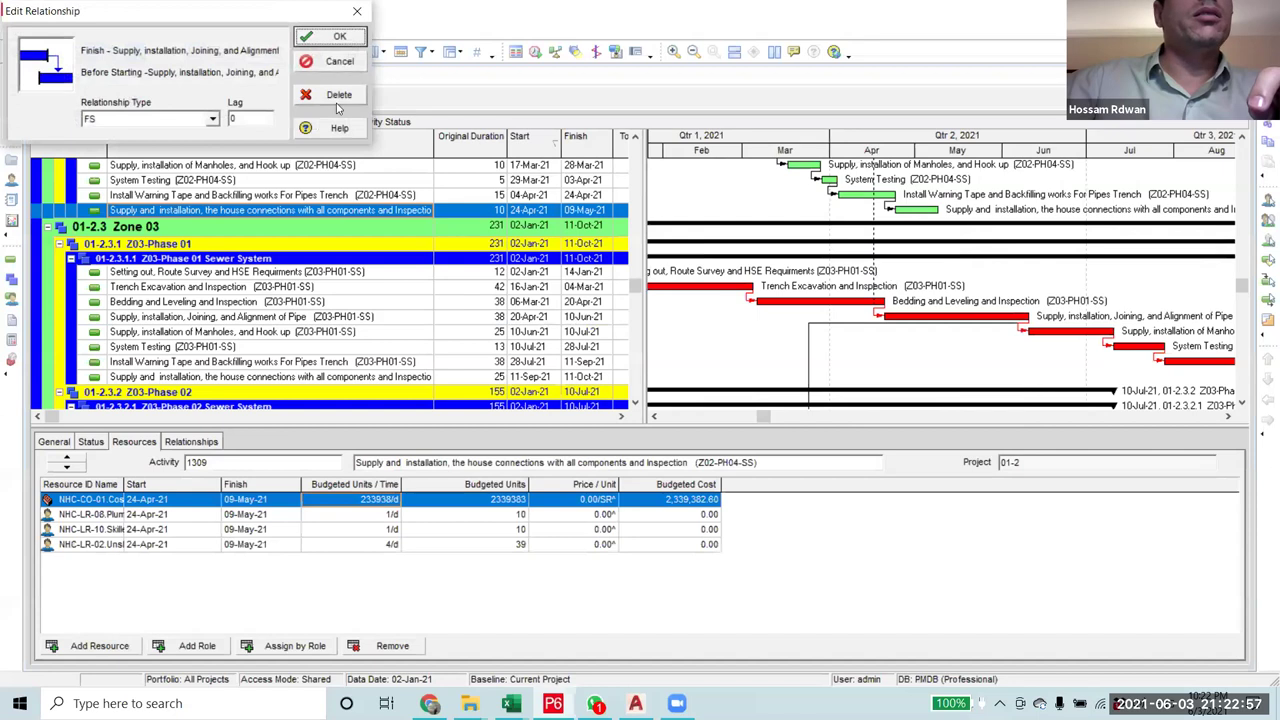
left_click(338, 94)
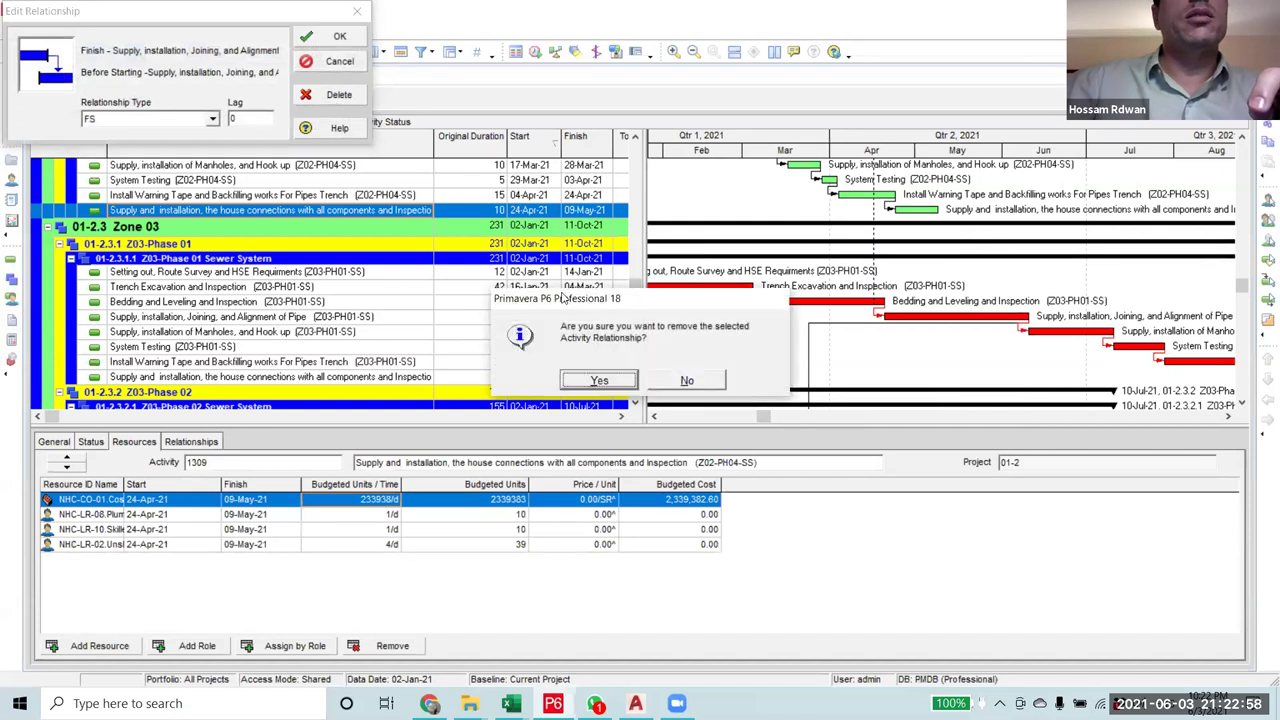
left_click(594, 380)
- Review the bedding and pipe installation activities of Zone 01 Phases 01 and 02 with their relationship lines
mouse_move(1241, 287)
left_mouse_down()
mouse_move(1241, 312)
mouse_move(1241, 286)
left_mouse_up()
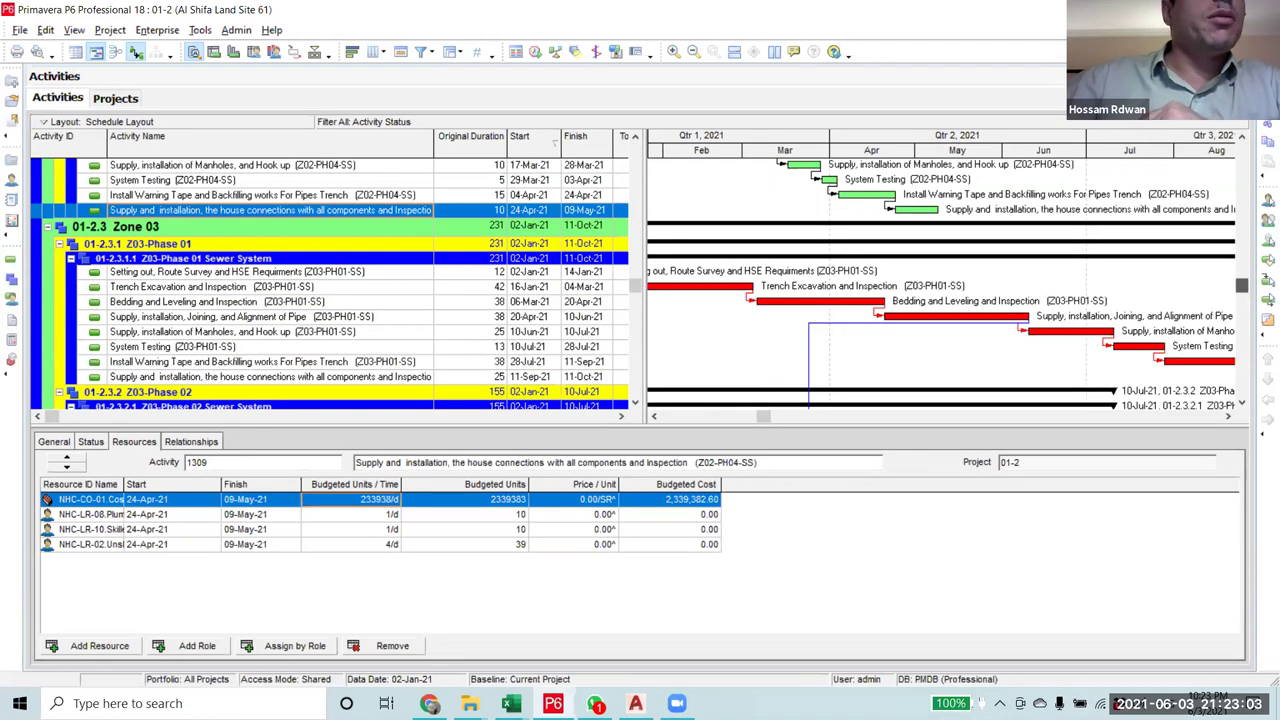
scroll(440, 180, "up", 3)
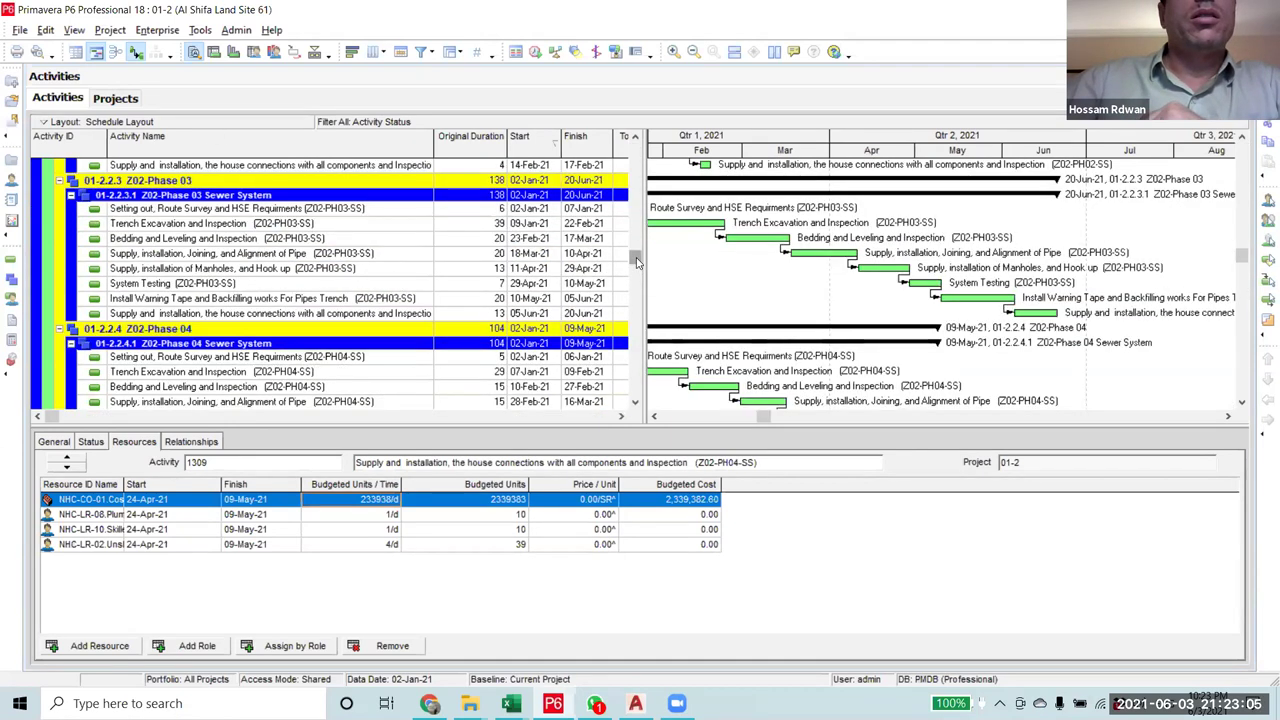
scroll(639, 253, "up", 3)
scroll(636, 145, "up", 10)
scroll(625, 380, "down", 2)
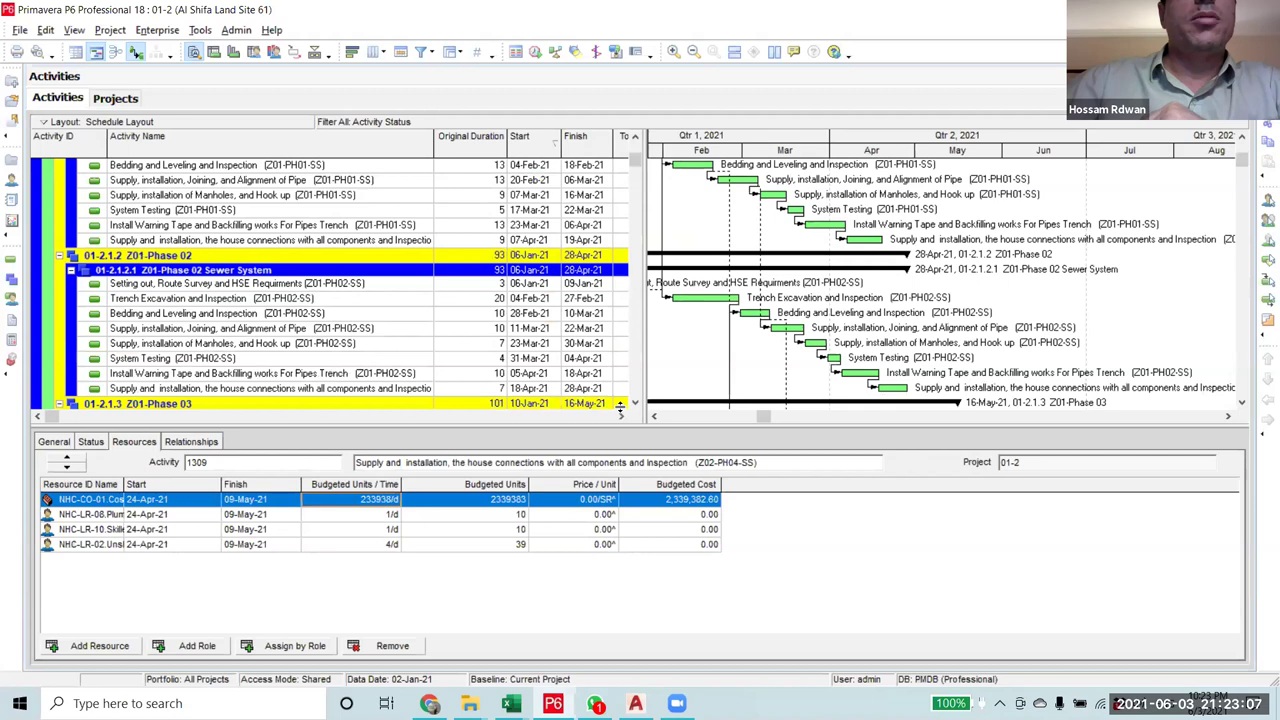
scroll(380, 300, "up", 2)
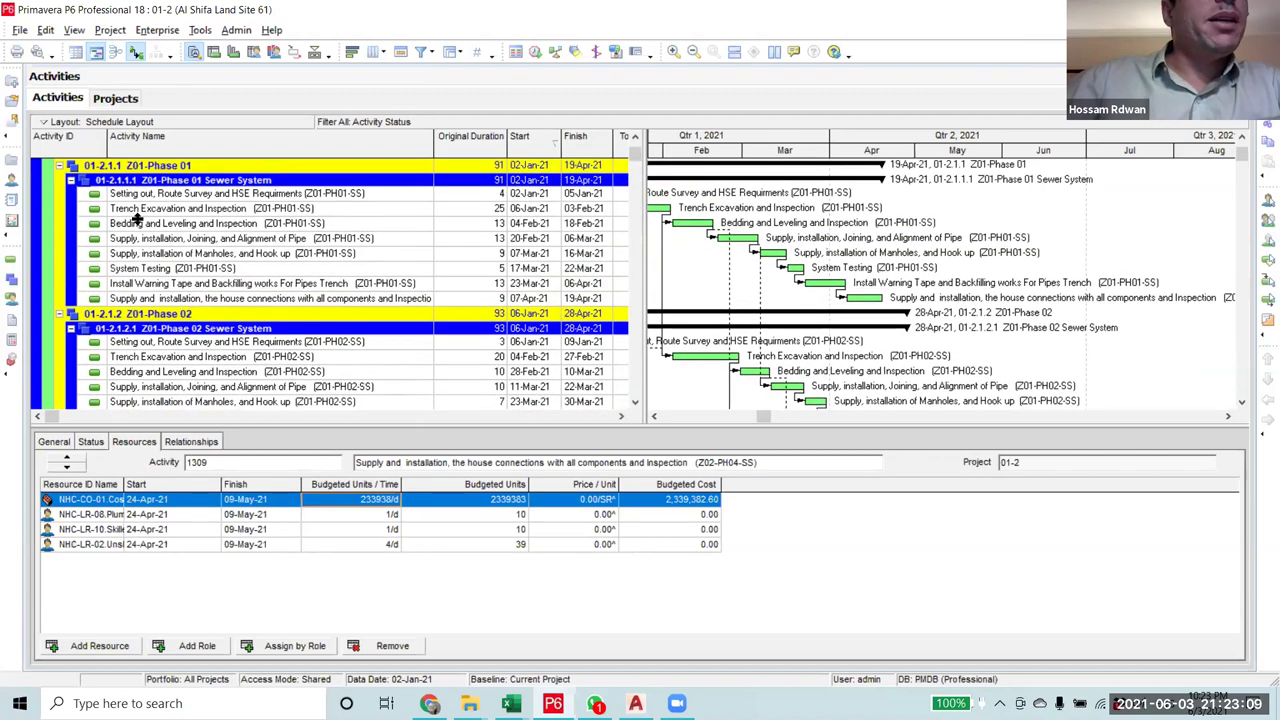
left_click(135, 224)
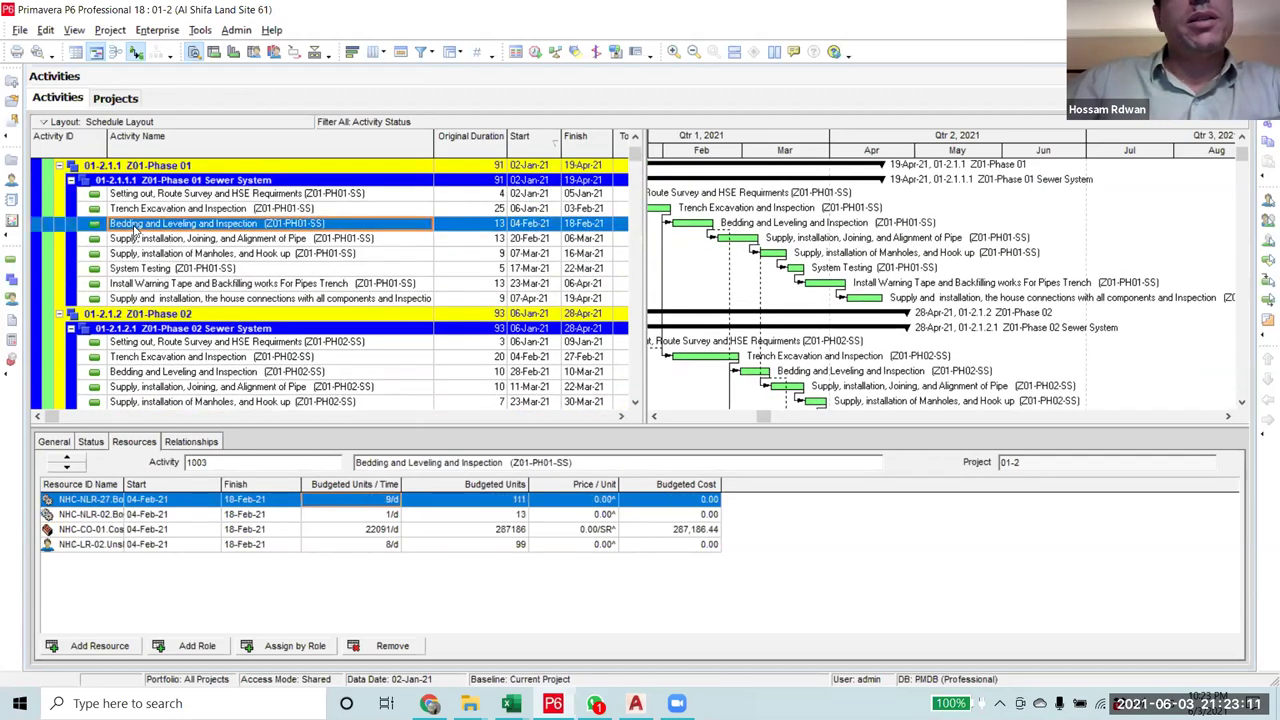
scroll(135, 229, "down", 3)
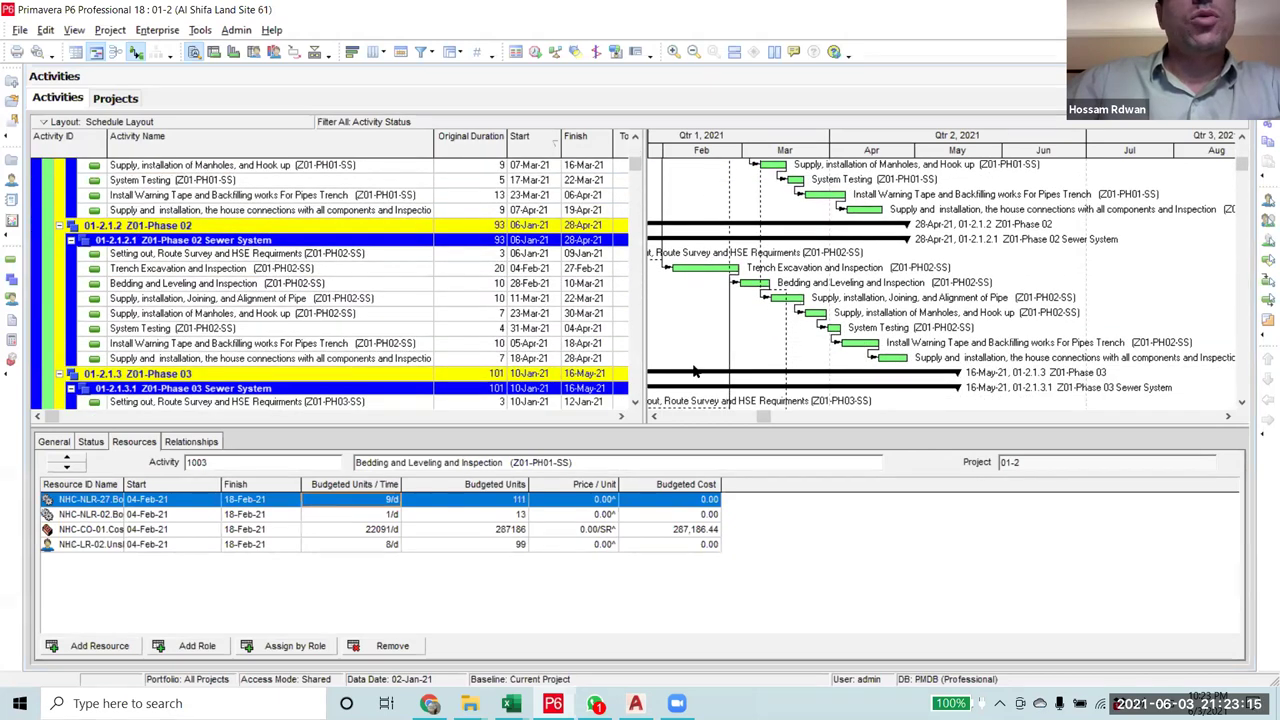
- Review the relationship lines through Zone 01 Phases 03 and 04, checking the bedding and pipe installation activities of Phase 04
scroll(694, 372, "down", 3)
scroll(362, 341, "down", 3)
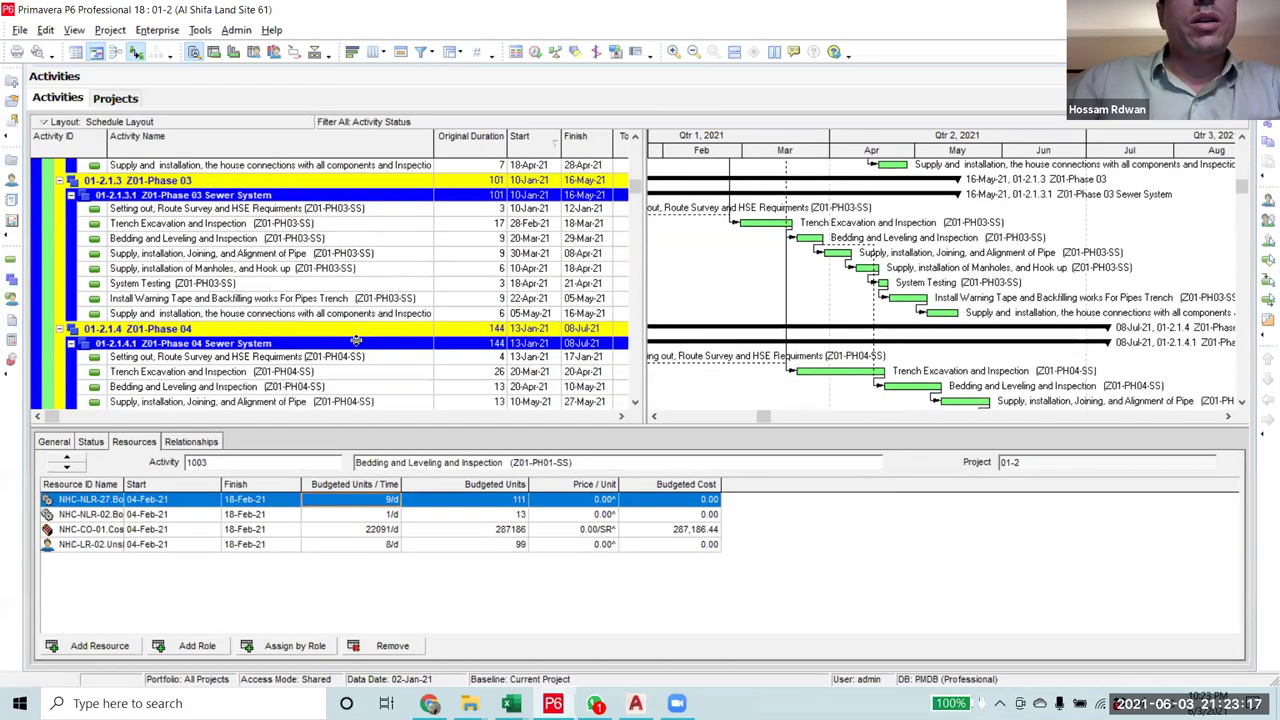
scroll(389, 406, "down", 3)
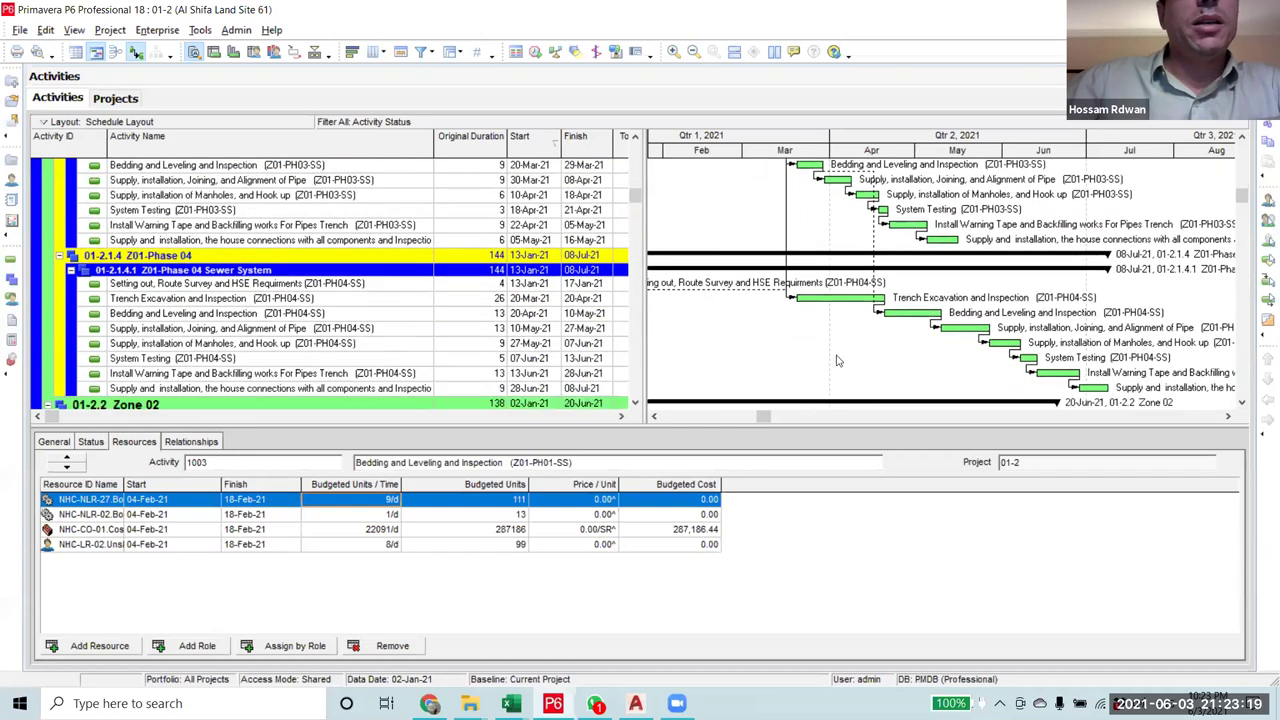
left_click(909, 316)
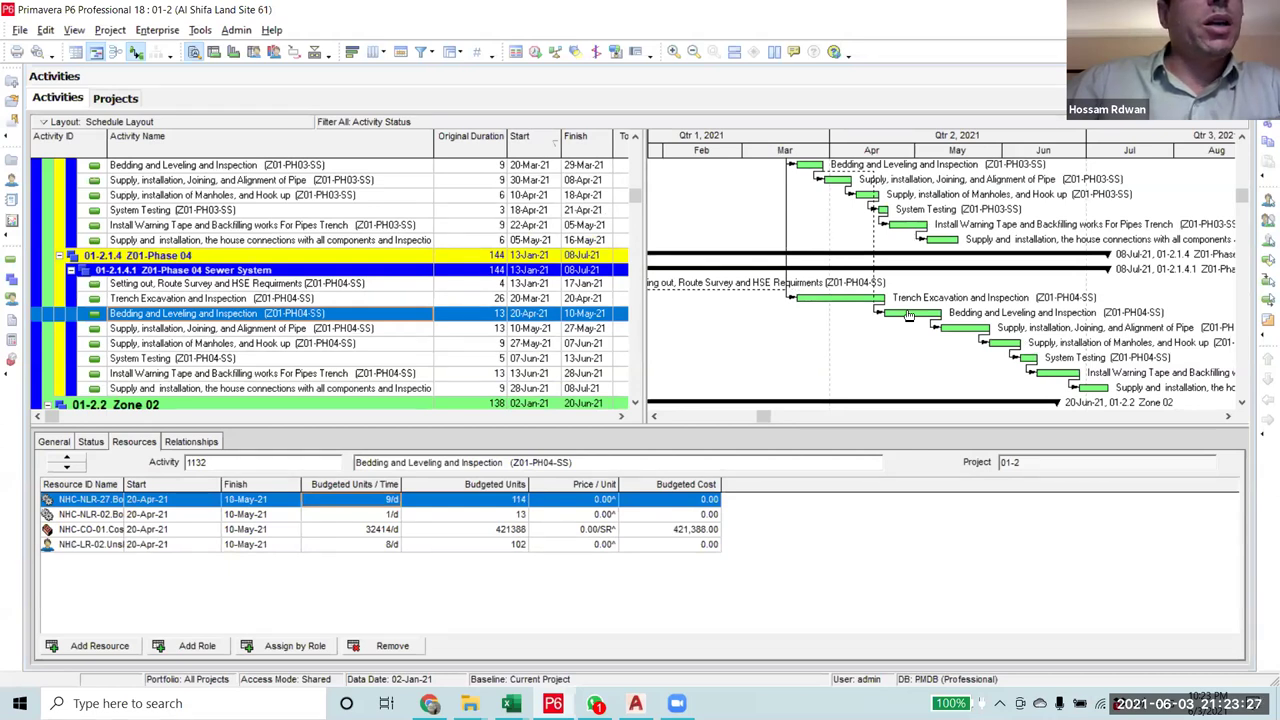
left_click(958, 330)
- Link the Supply, Installation, Joining and Alignment of Pipe activities of Zone 01 in sequence from Phase 01 to Phase 04
scroll(463, 379, "up", 9)
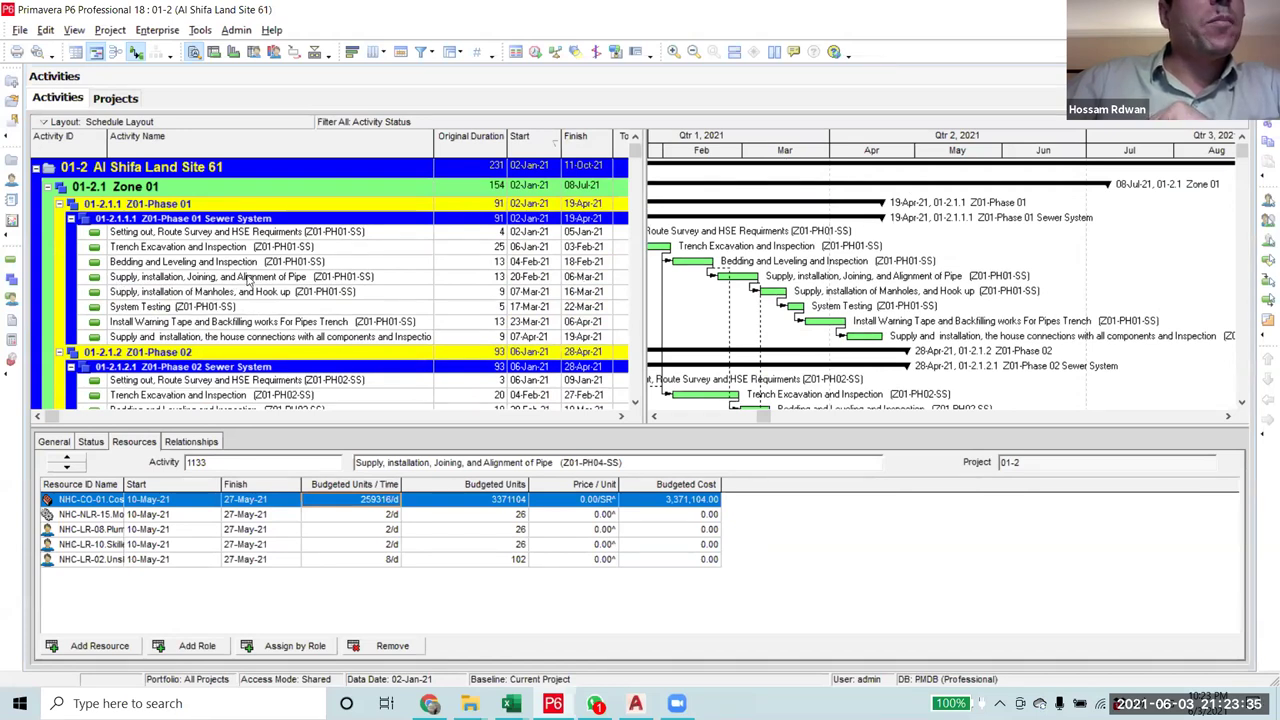
left_click(248, 278)
scroll(250, 283, "down", 3)
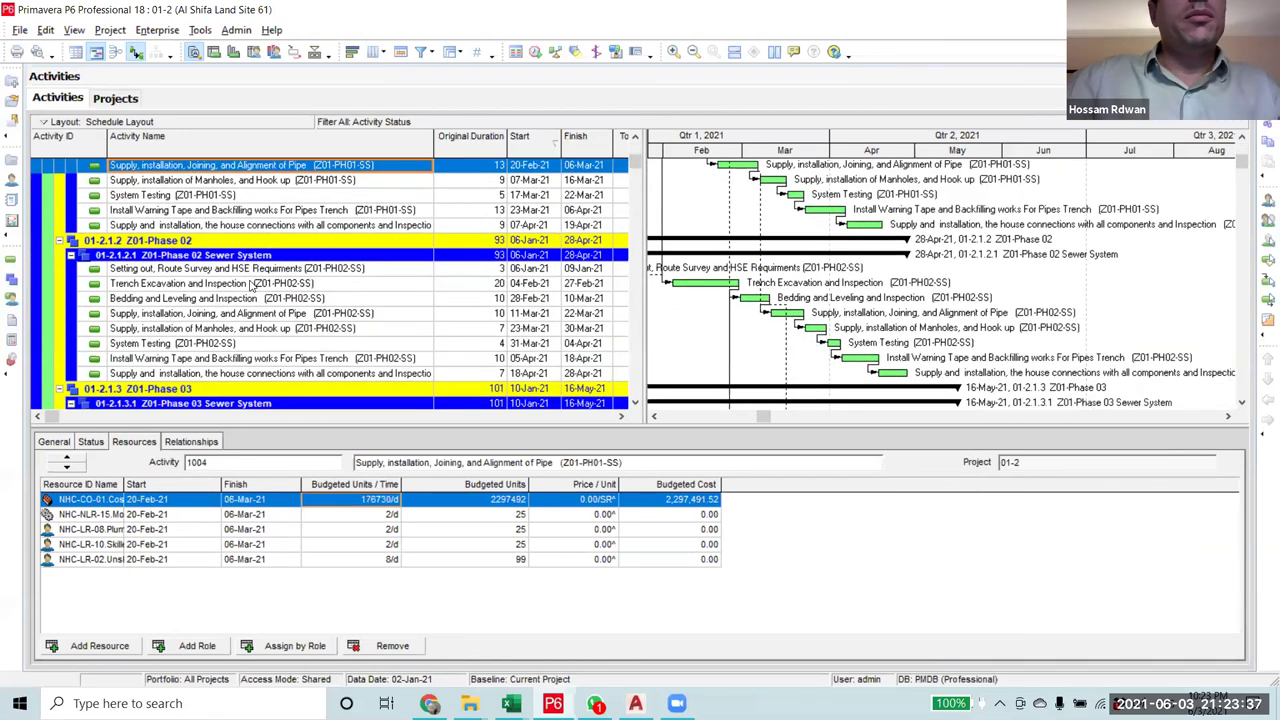
scroll(252, 286, "down", 2)
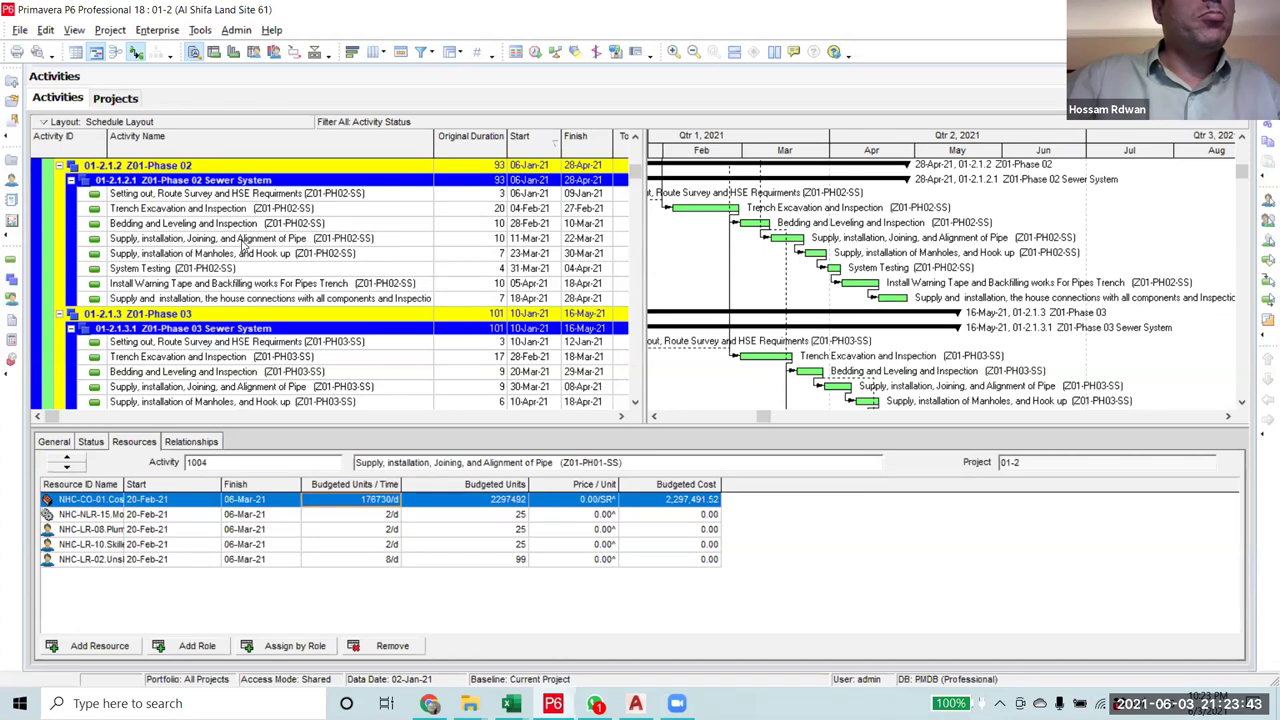
left_click(242, 247)
scroll(250, 260, "down", 4)
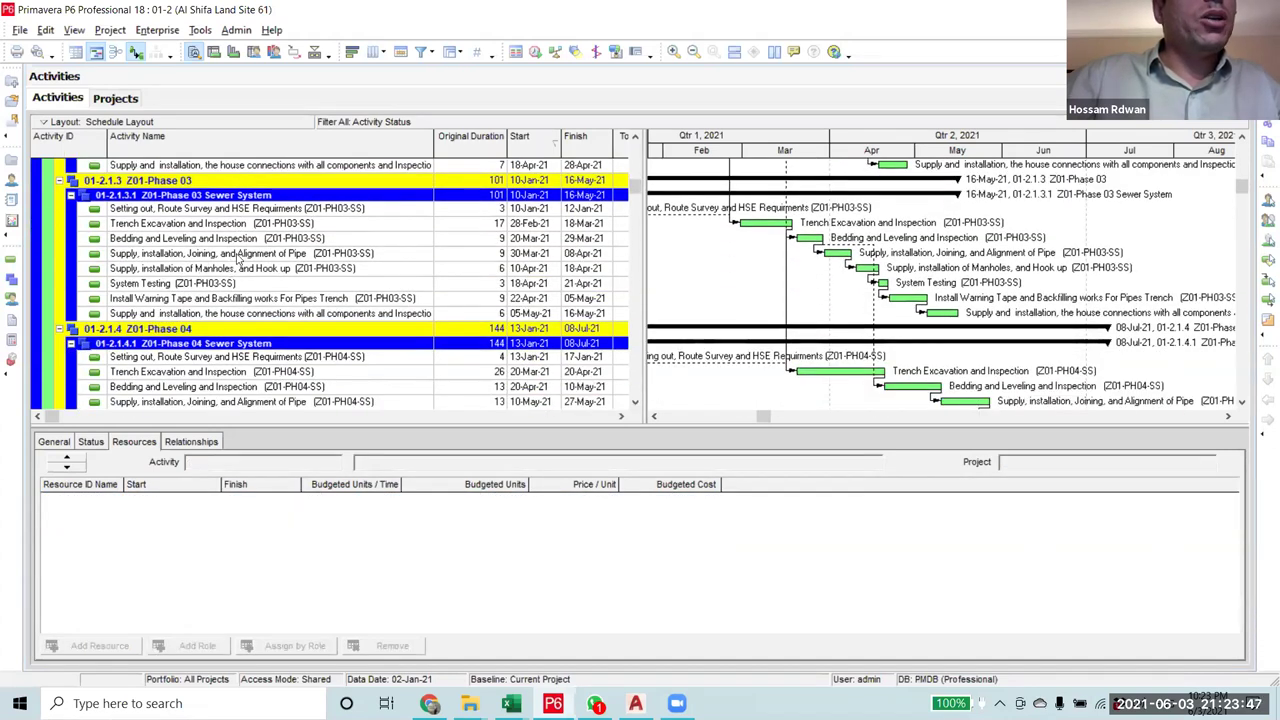
scroll(240, 258, "down", 4)
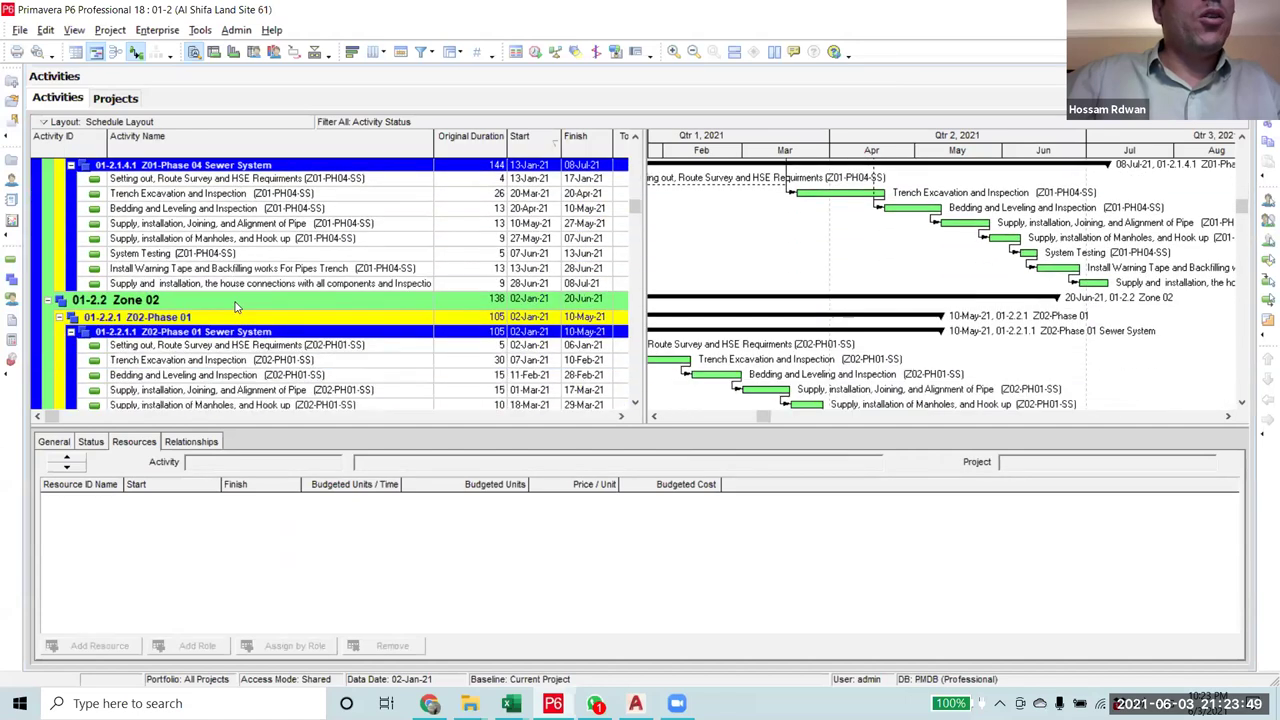
left_click(257, 231)
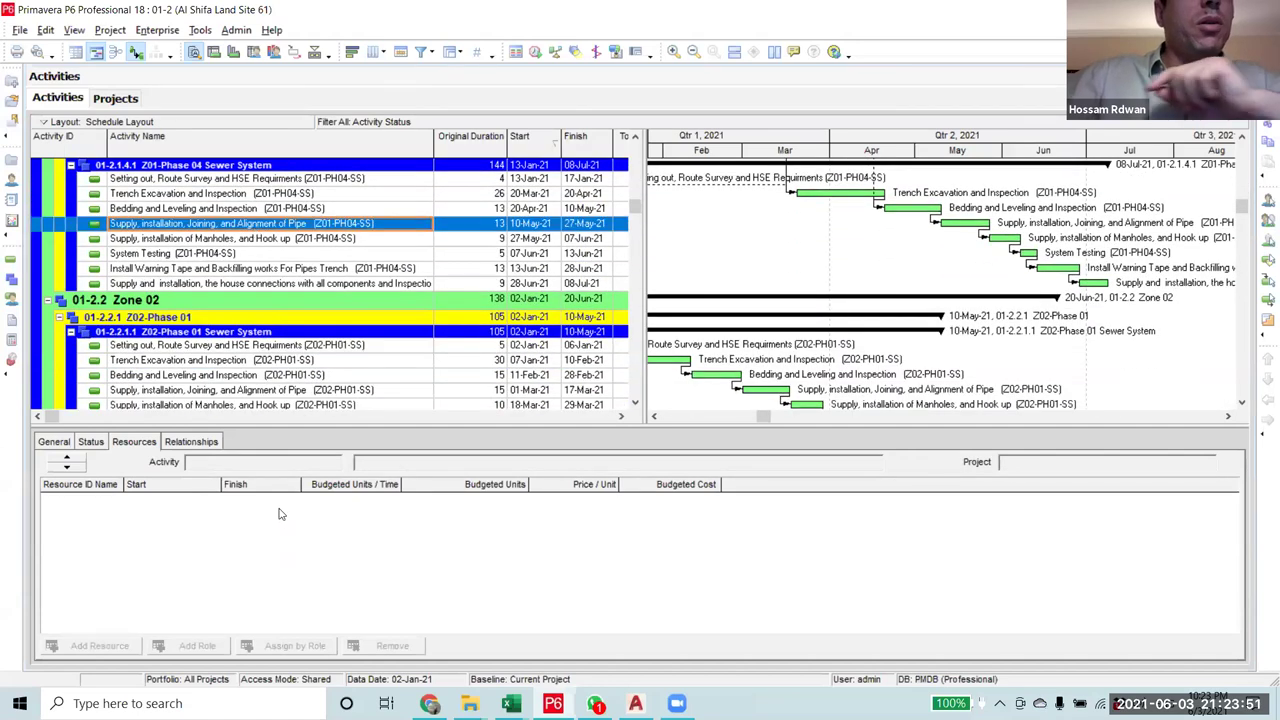
right_click(255, 230)
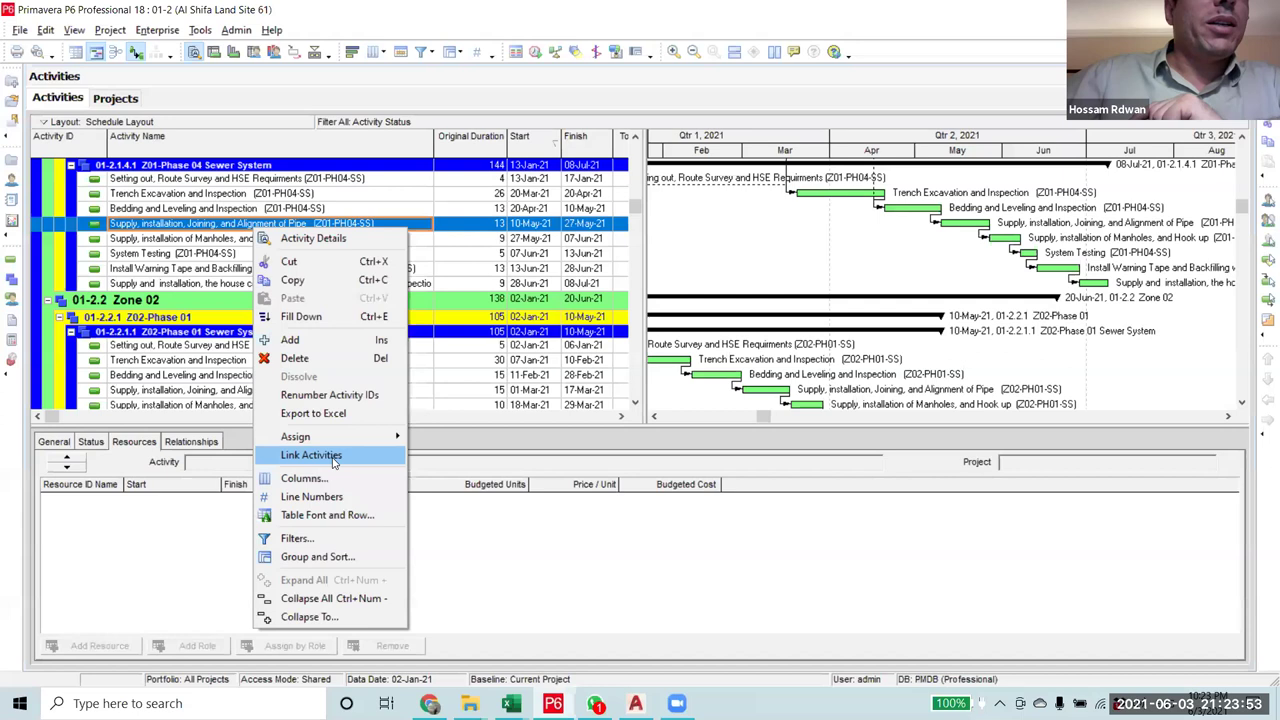
left_click(334, 457)
- Hide the activity details pane and link the Supply, Installation of Manholes and Hook up activities of Zone 01 Phases 01 to 04
scroll(865, 400, "up", 3)
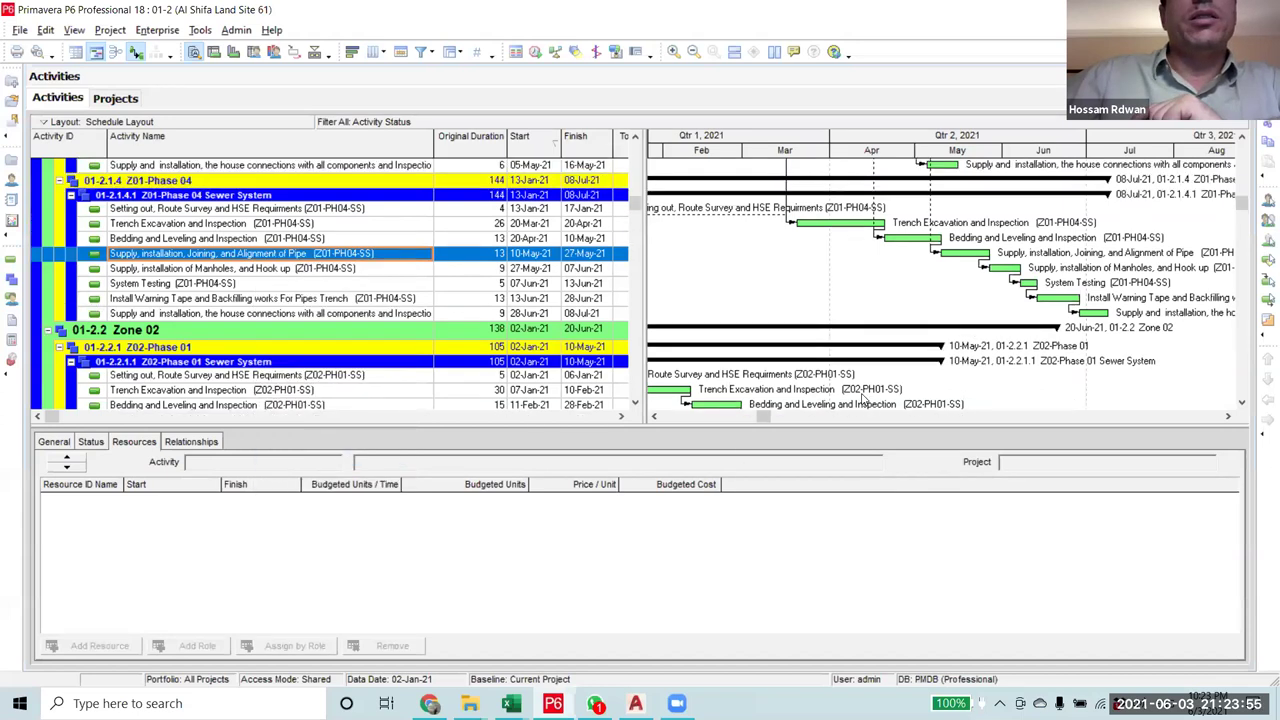
scroll(865, 400, "up", 10)
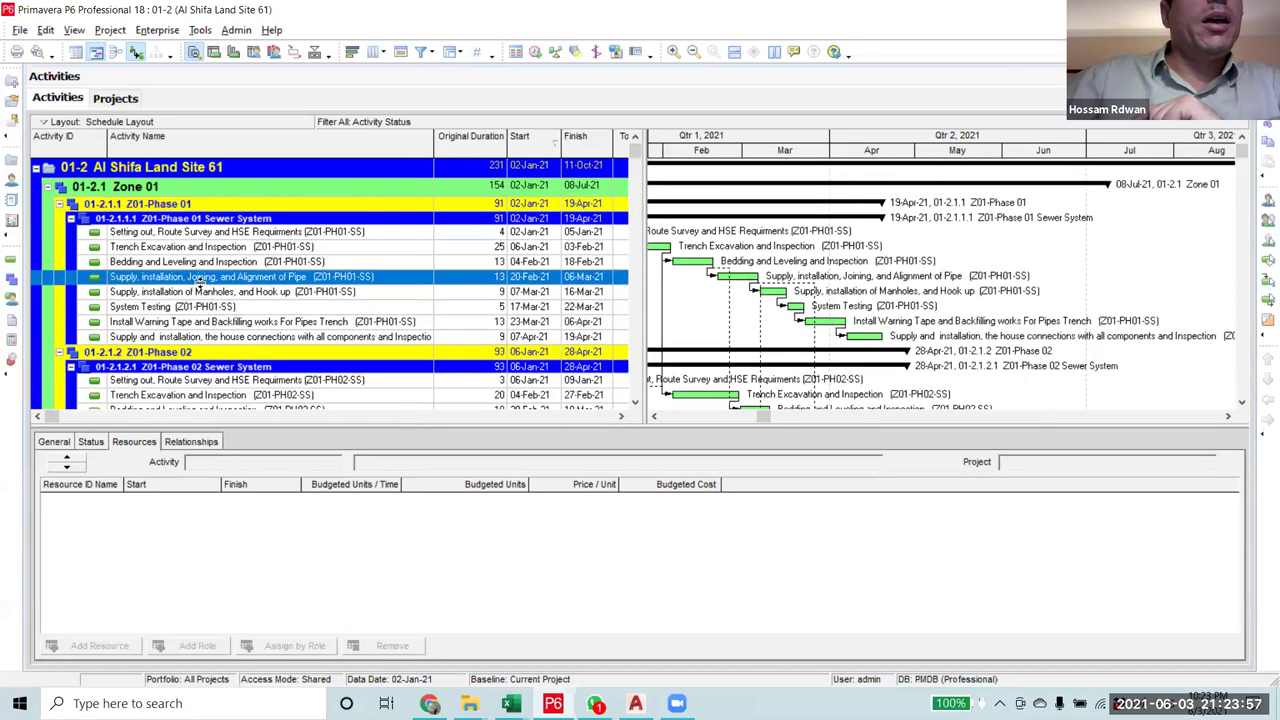
left_click(252, 295)
scroll(270, 322, "down", 3)
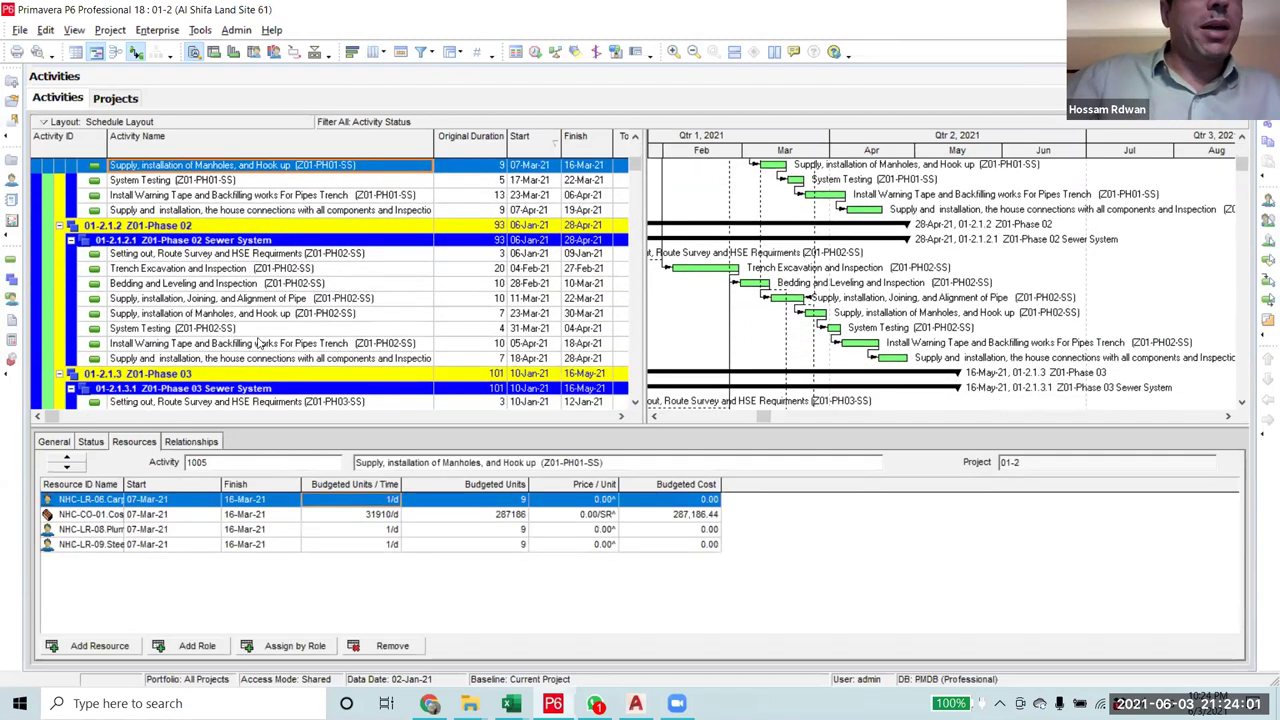
left_click(255, 314, "ctrl")
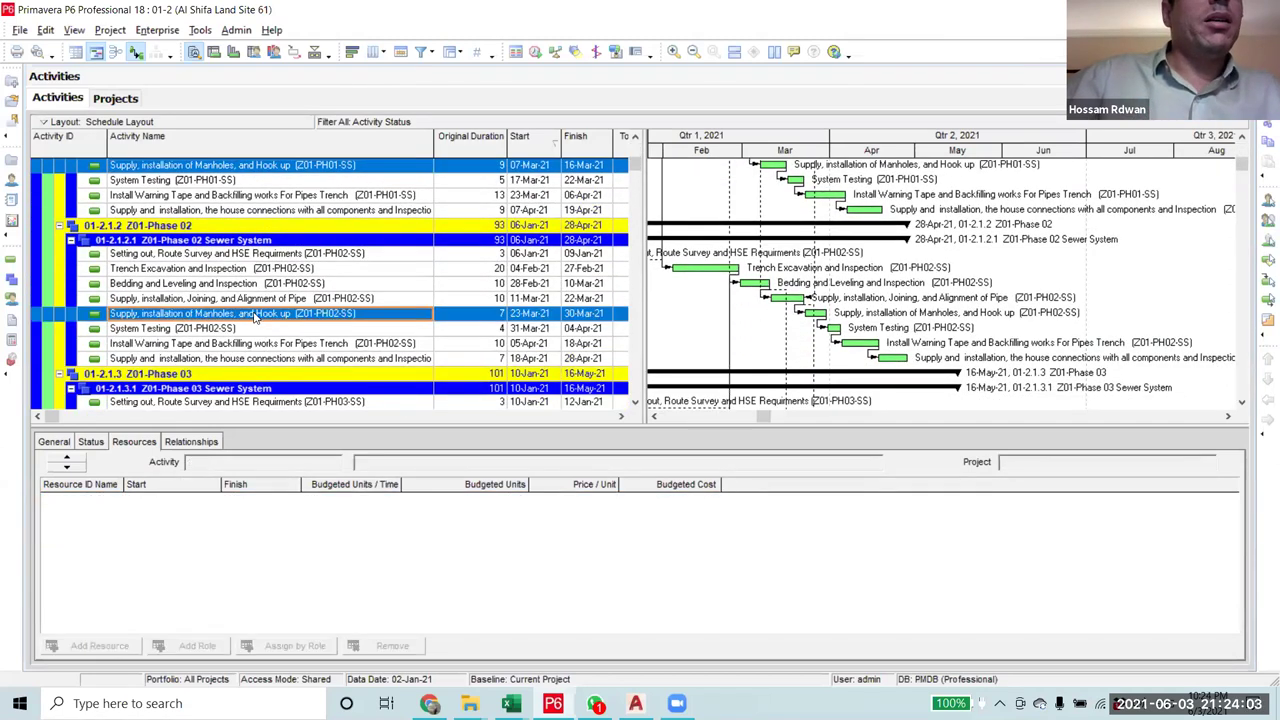
scroll(255, 316, "up", 2)
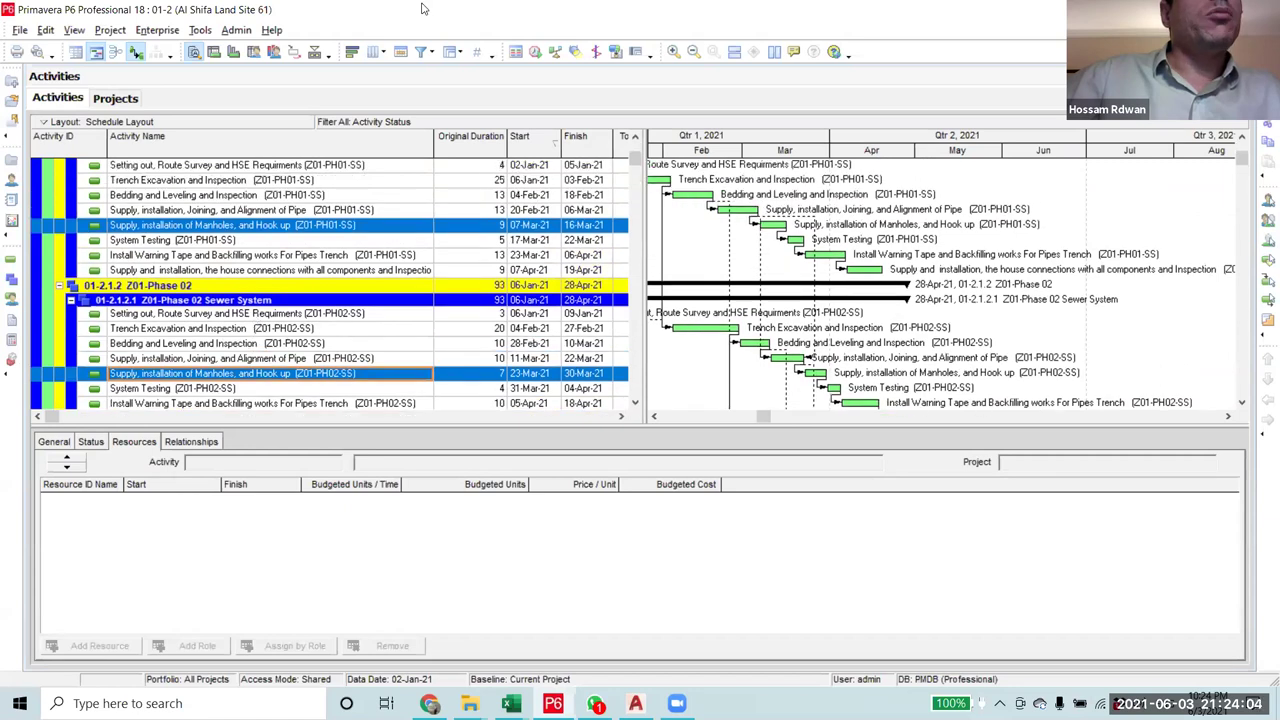
left_click(314, 51)
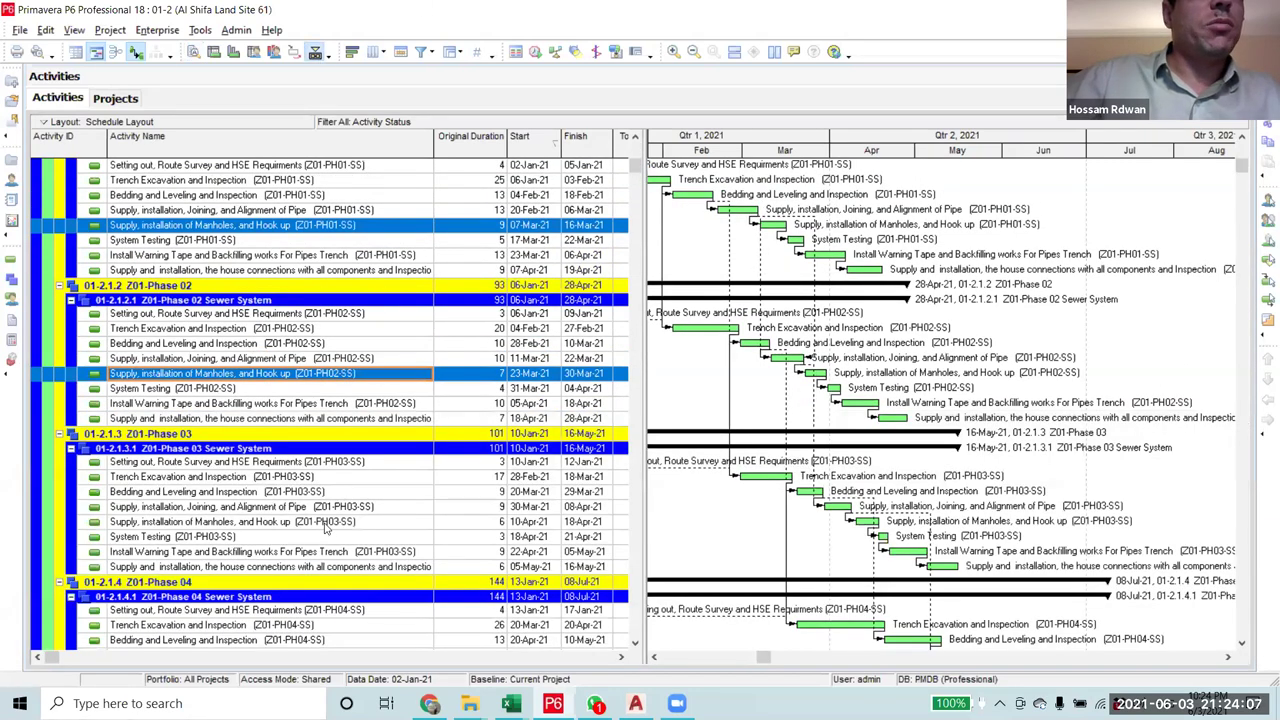
scroll(325, 530, "up", 2)
scroll(290, 446, "down", 3)
scroll(290, 446, "down", 3)
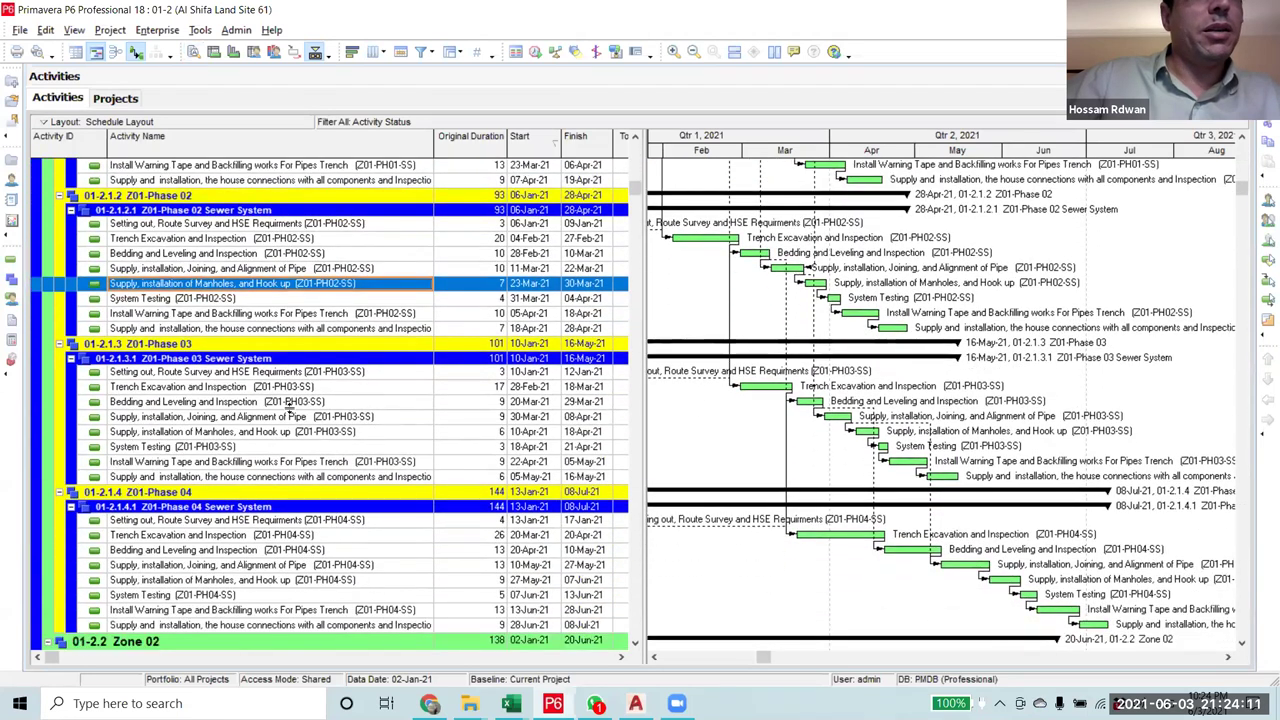
left_click(276, 431)
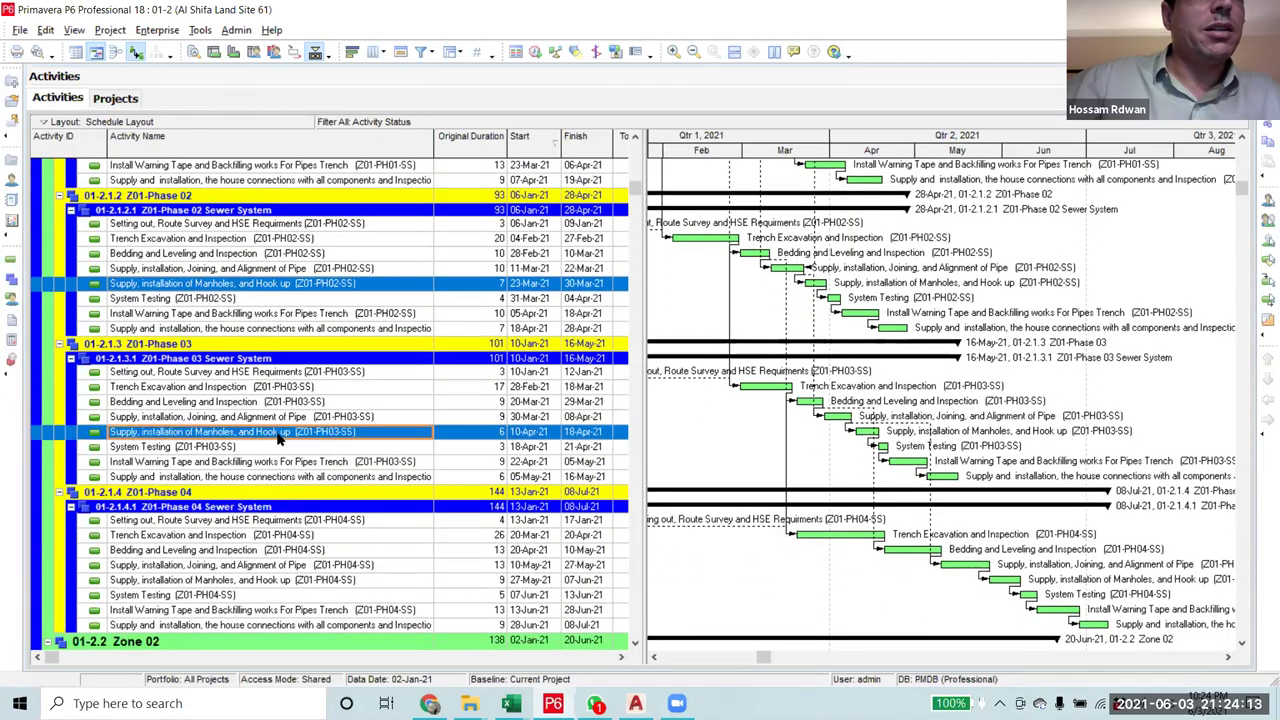
scroll(280, 437, "down", 5)
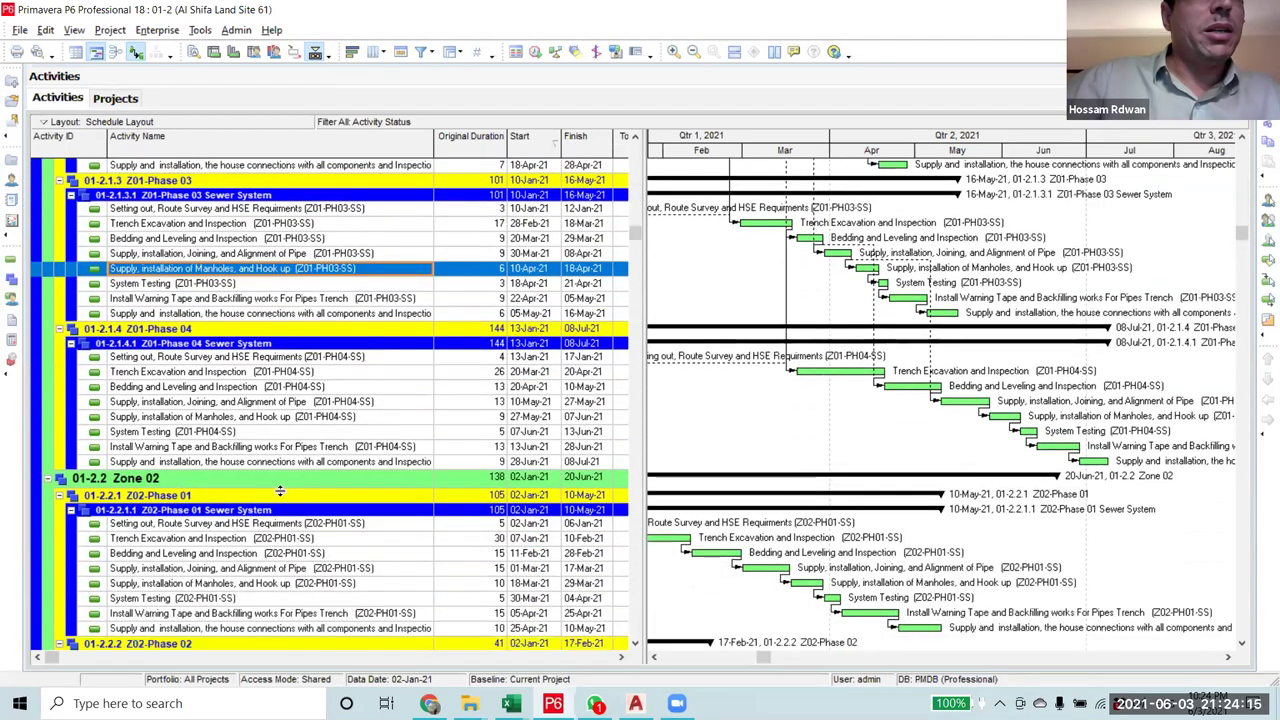
left_click(276, 423, "ctrl")
right_click(276, 422)
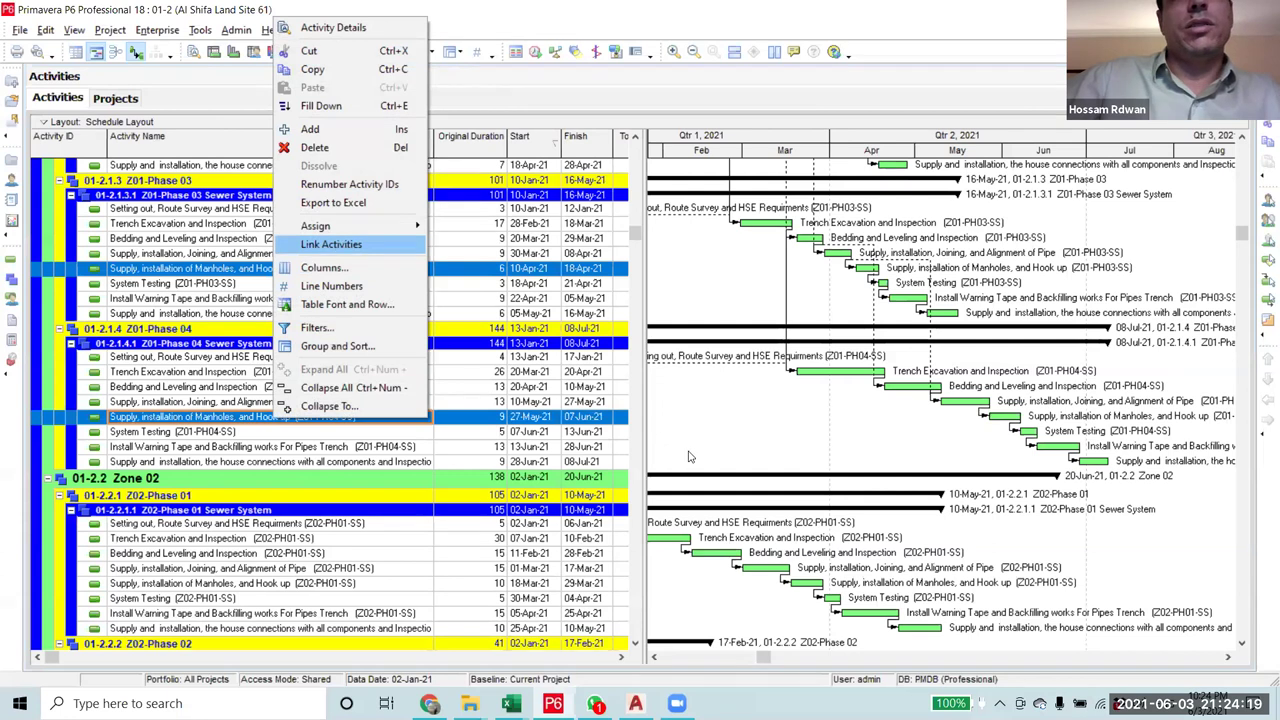
left_click(331, 244)
- Link the System Testing activities of Zone 01 in sequence from Phase 01 through Phase 04
scroll(200, 310, "up", 6)
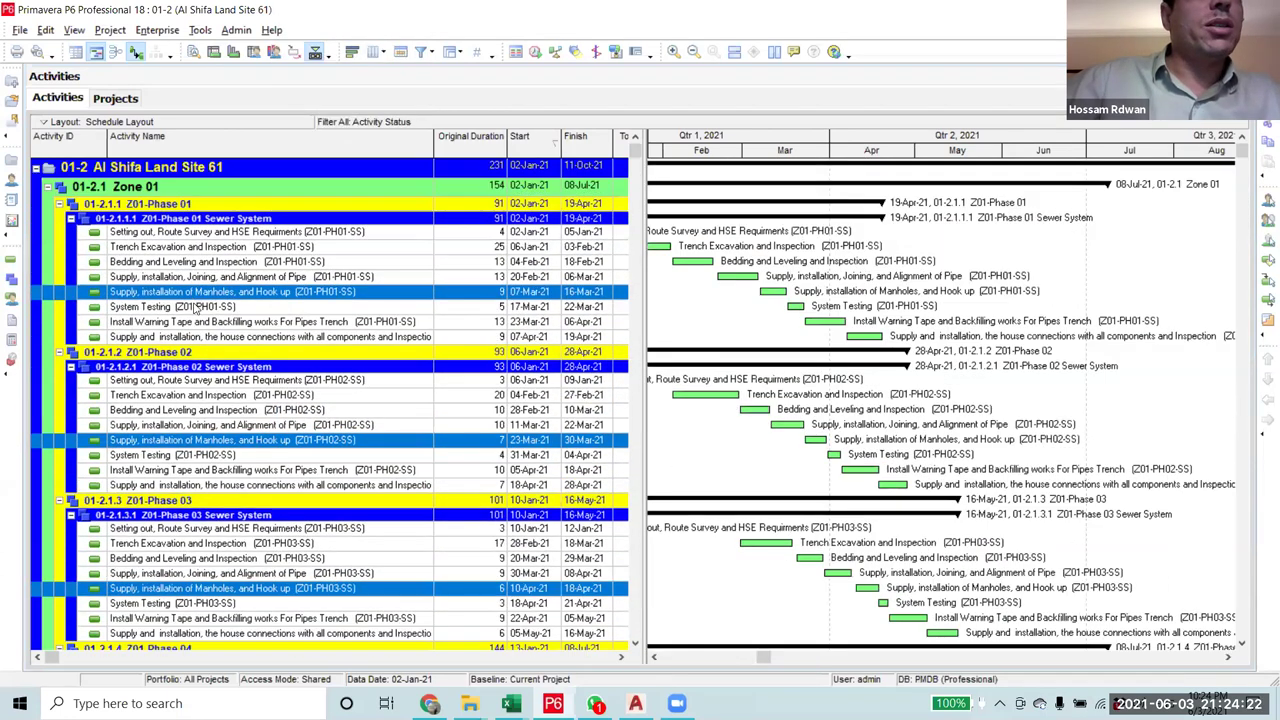
left_click(196, 307)
scroll(160, 350, "down", 3)
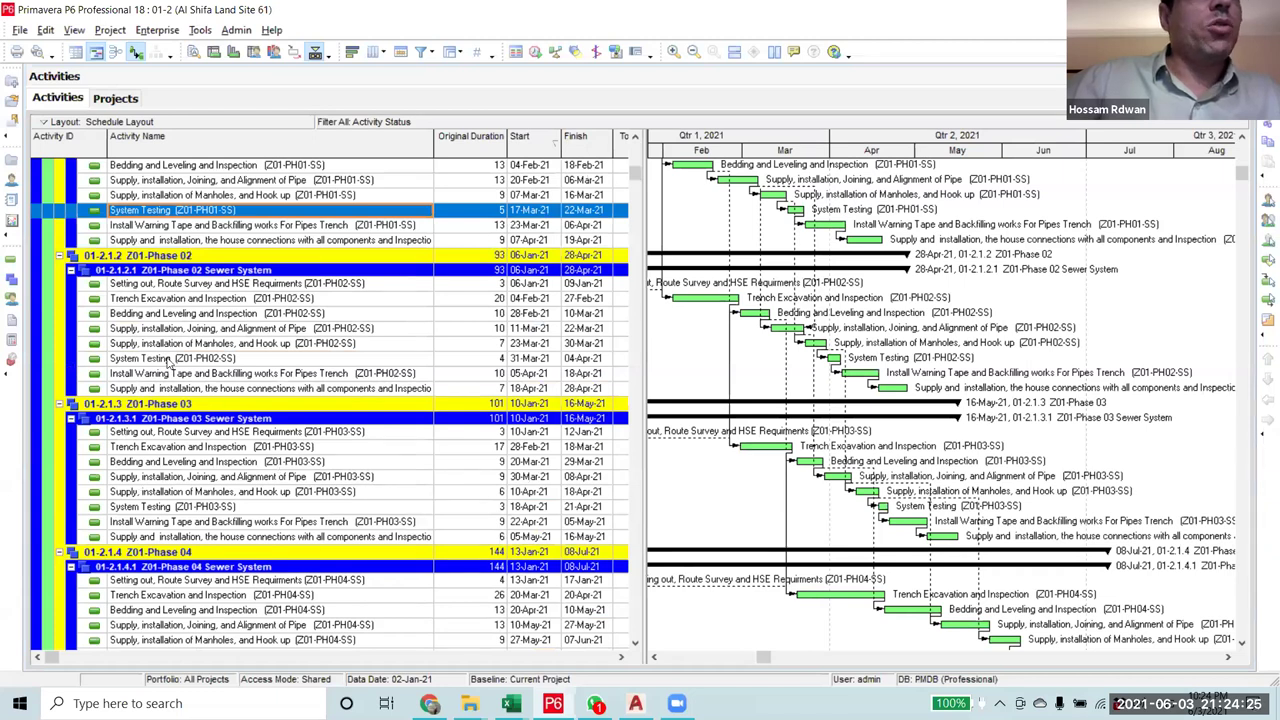
left_click(169, 361, "ctrl")
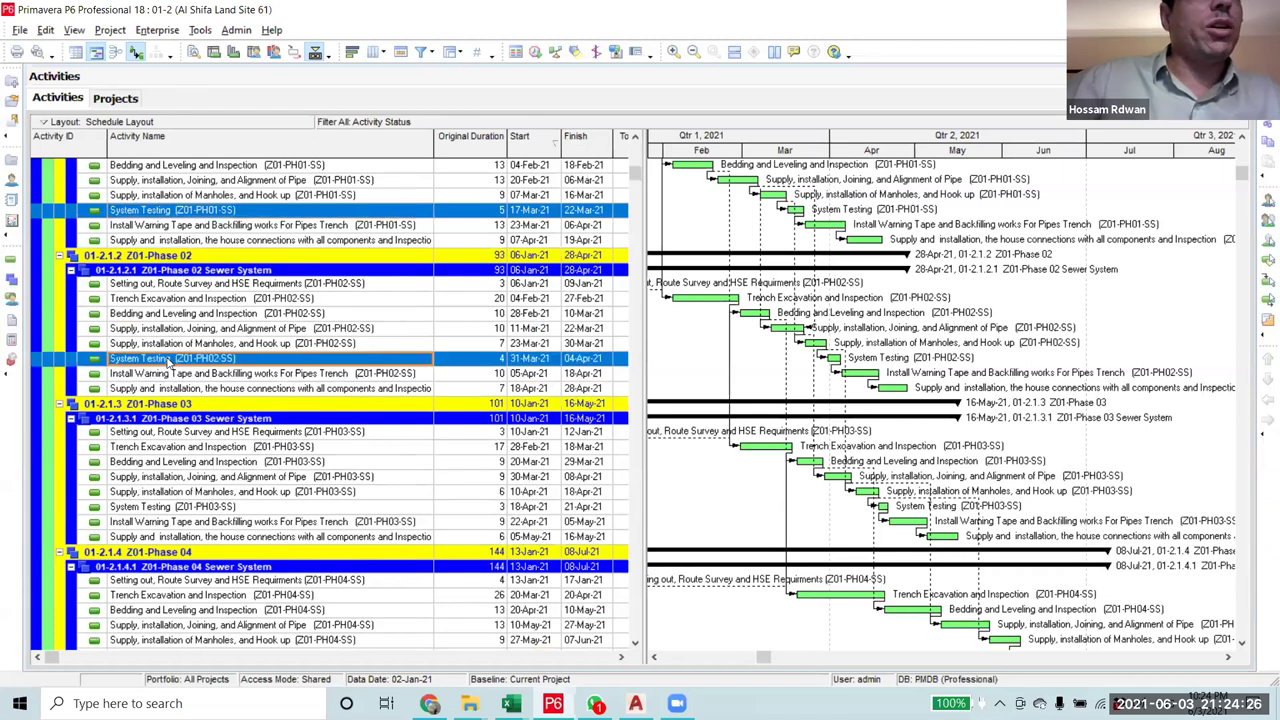
left_click(216, 507, "ctrl")
scroll(220, 505, "down", 5)
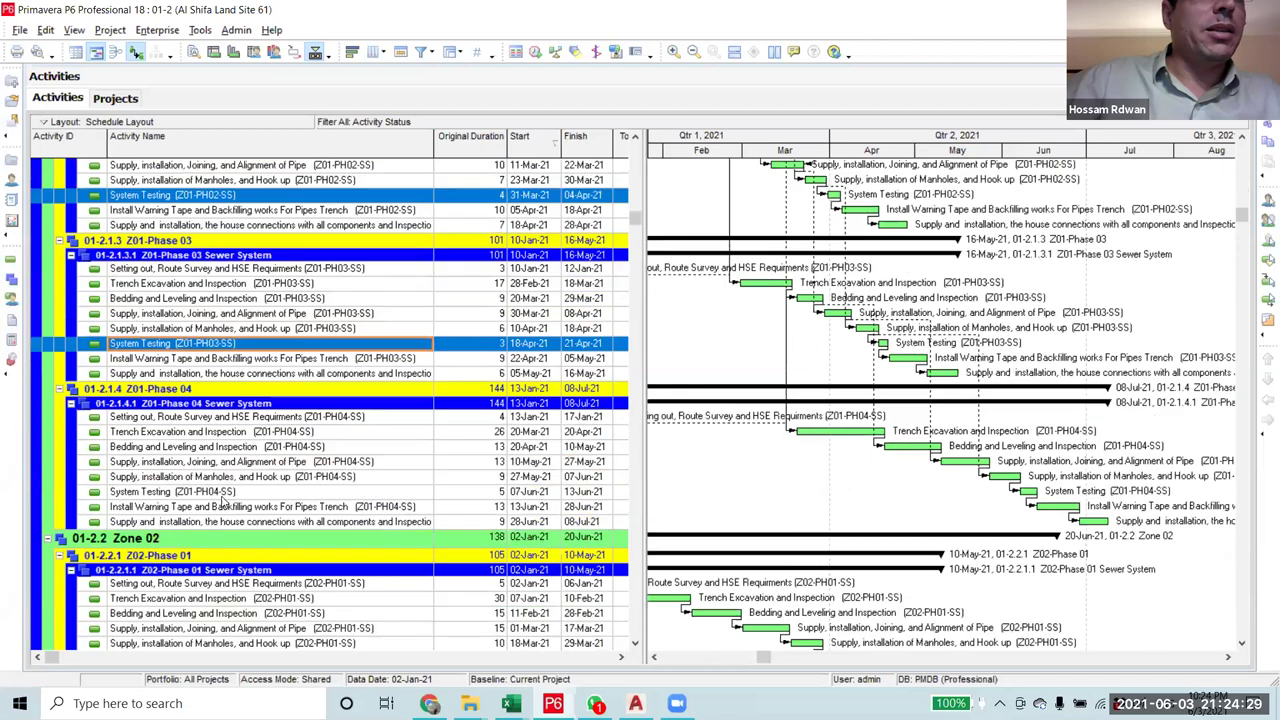
right_click(222, 493)
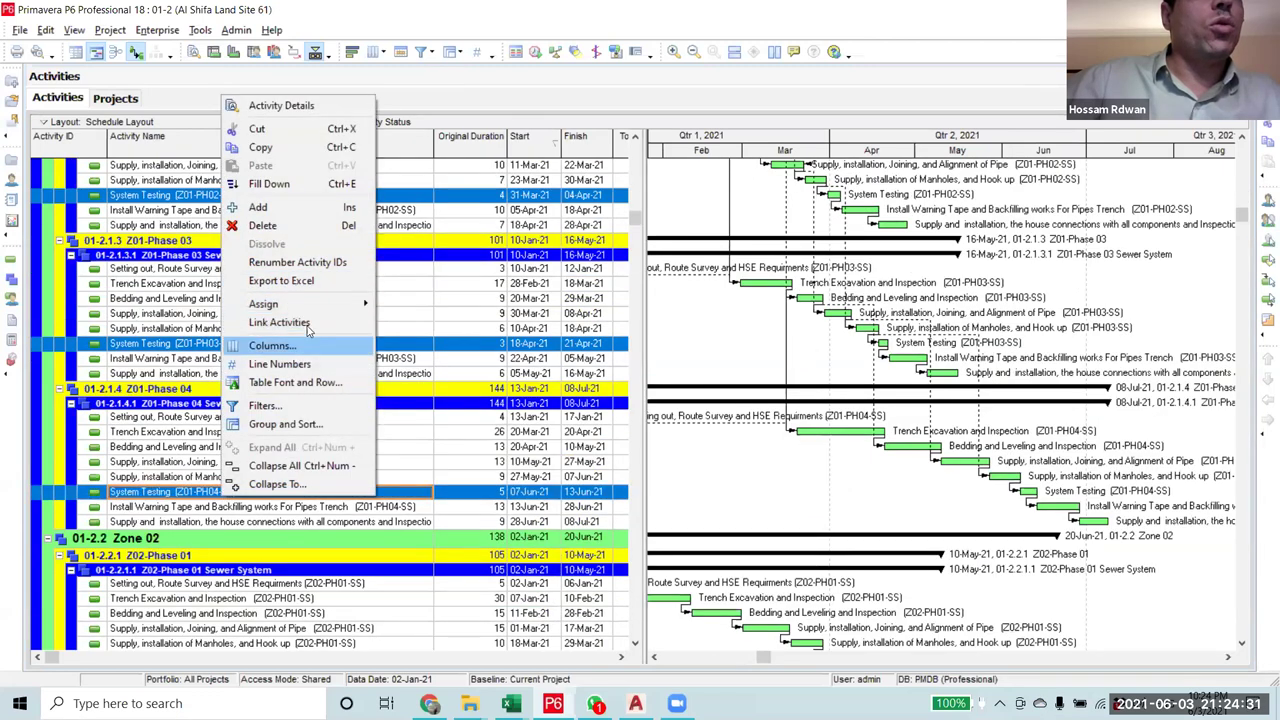
left_click(300, 323)
- Link the Install Warning Tape and Backfilling Works for Pipes Trench activities of Zone 01 Phases 01 to 04 in sequence
scroll(411, 470, "up", 6)
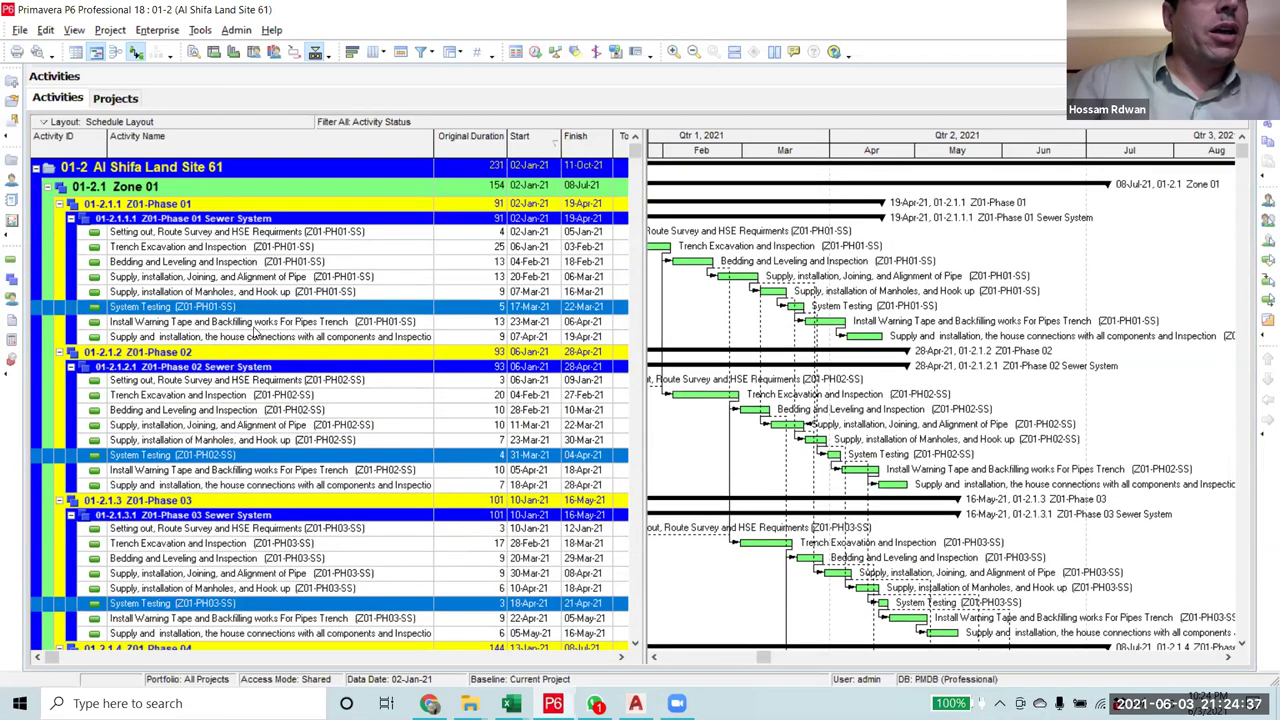
left_click(254, 327)
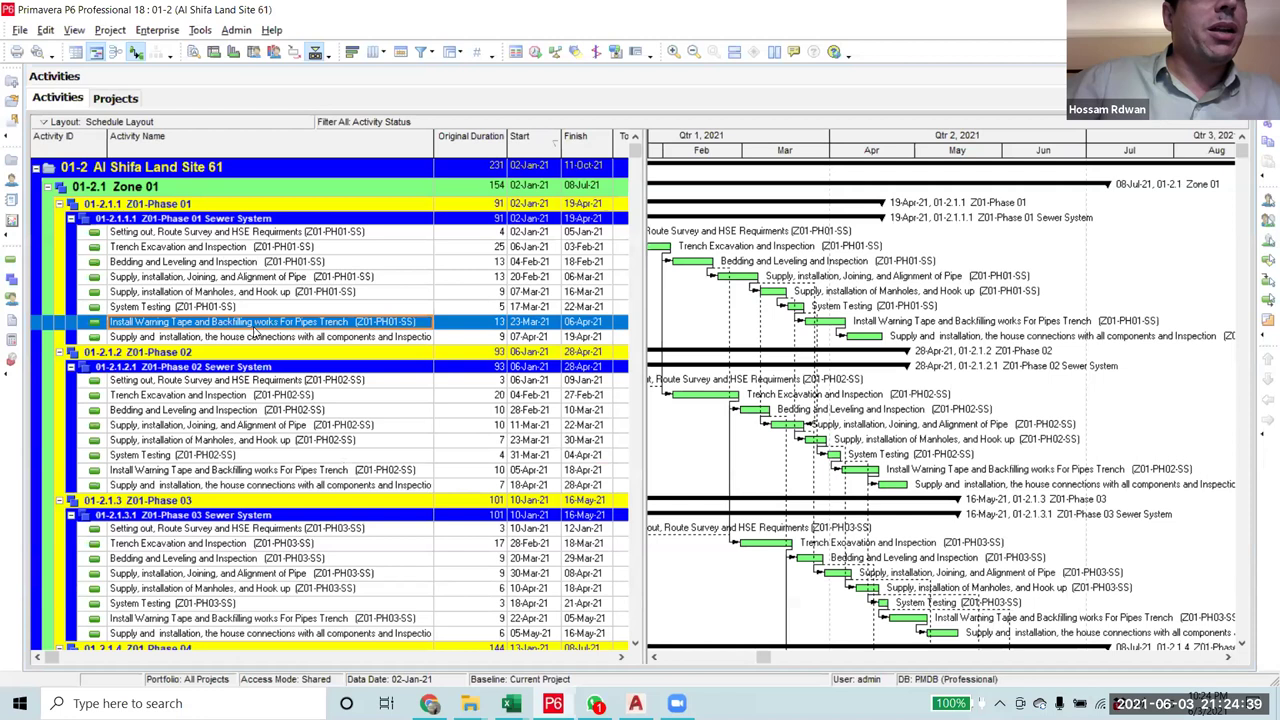
scroll(257, 331, "down", 2)
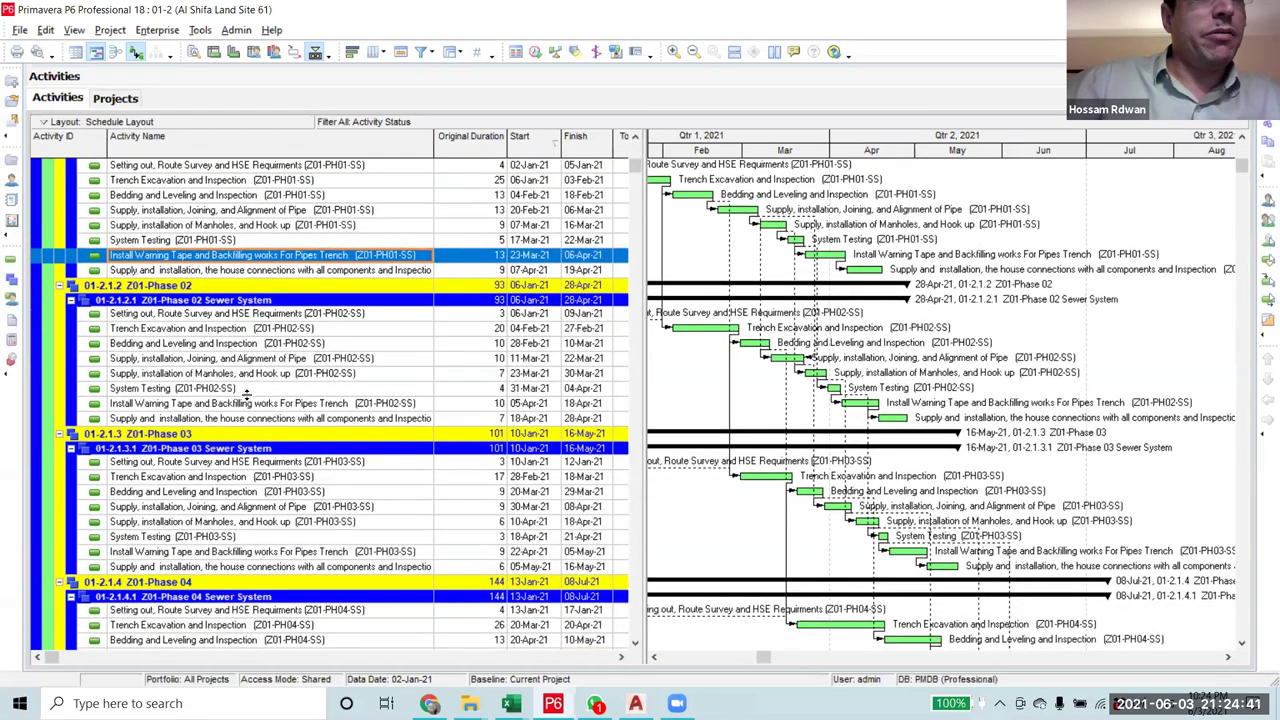
left_click(246, 403)
scroll(288, 456, "down", 2)
left_click(288, 456, "ctrl")
scroll(288, 456, "down", 2)
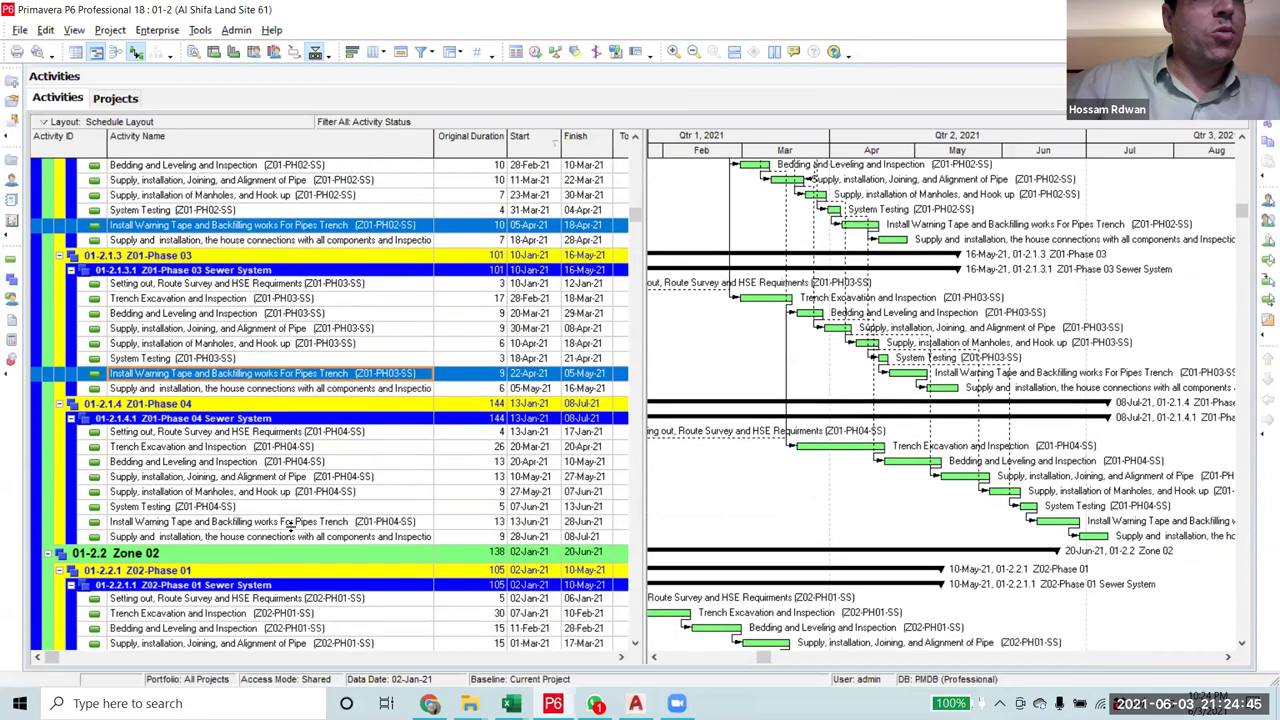
left_click(290, 524, "ctrl")
right_click(290, 524)
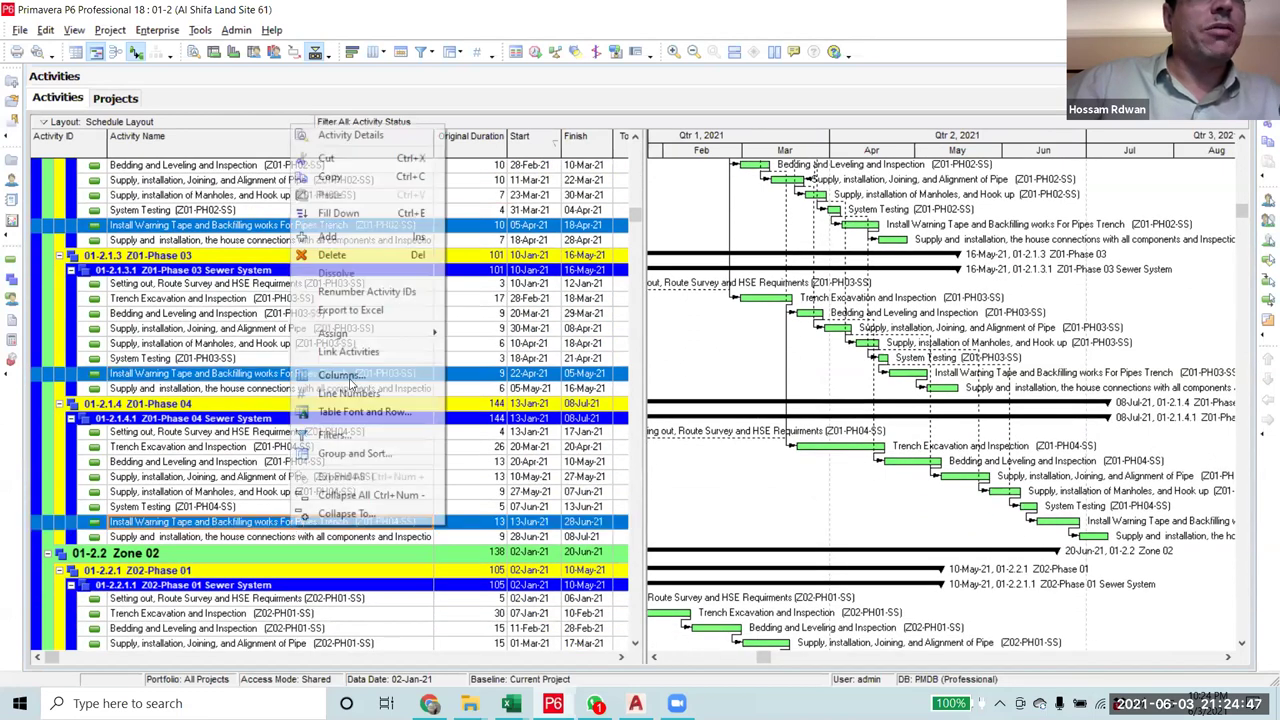
key("Escape")
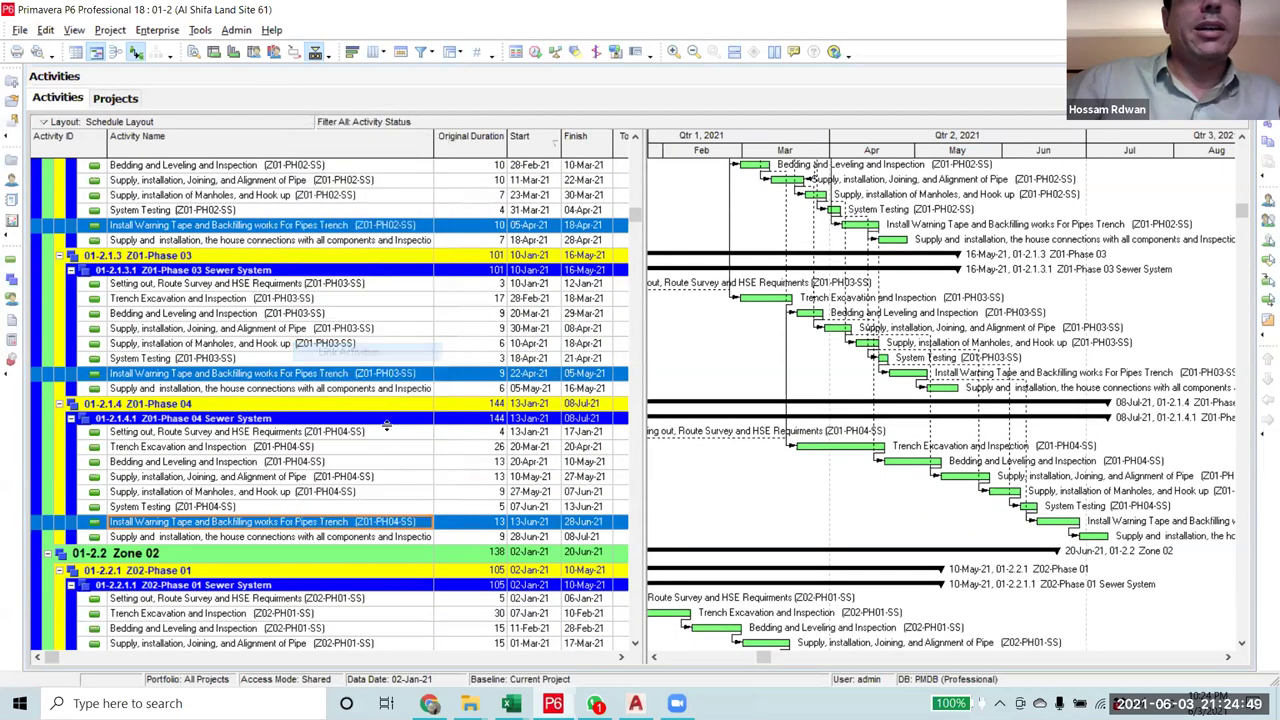
- Link the house connections supply and installation activities of Zone 01 in sequence from Phase 01 to Phase 04
left_click(324, 244)
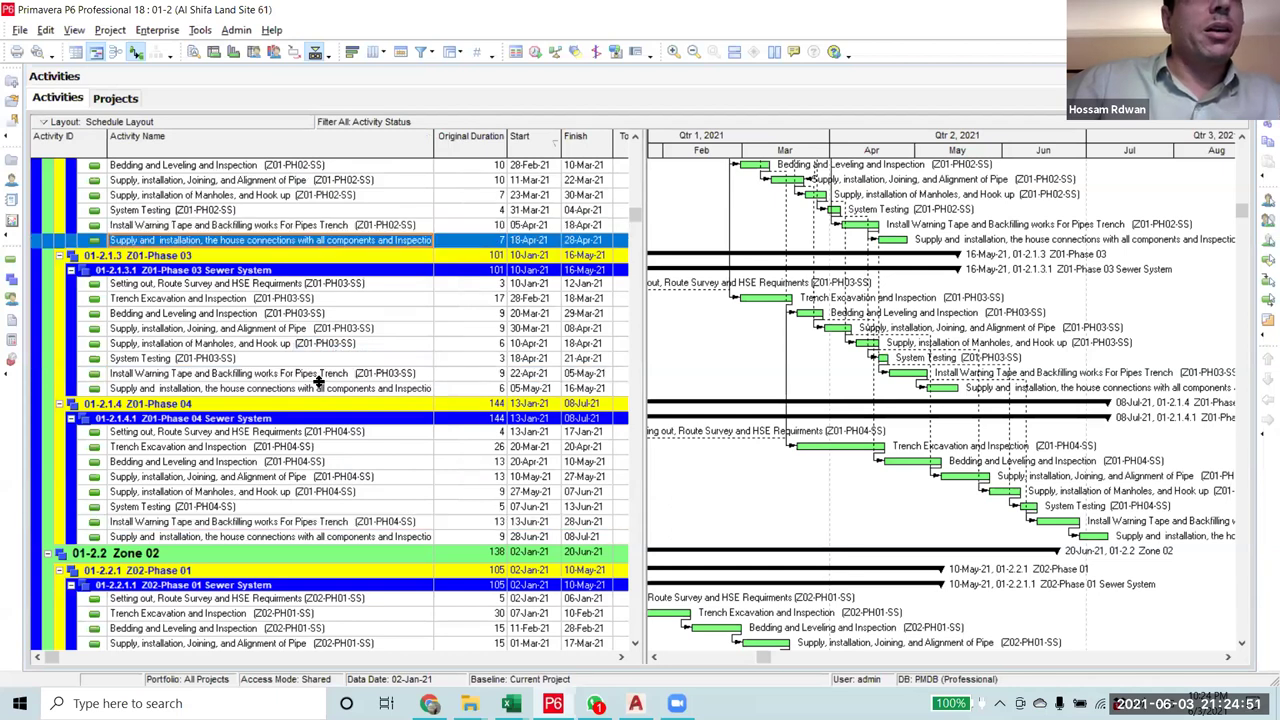
scroll(324, 392, "up", 5)
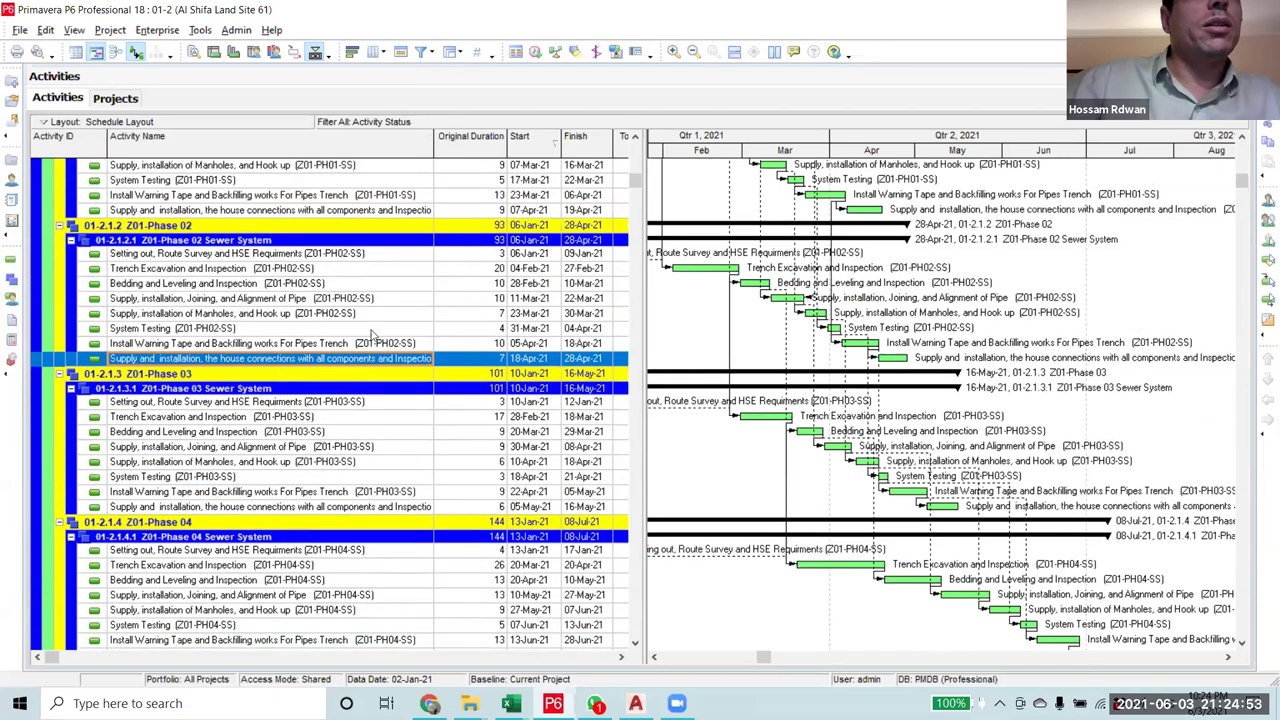
left_click(376, 318)
scroll(370, 408, "down", 2)
left_click(376, 374, "ctrl")
scroll(376, 427, "down", 1)
scroll(374, 427, "down", 1)
left_click(376, 432, "ctrl")
left_click(414, 583, "ctrl")
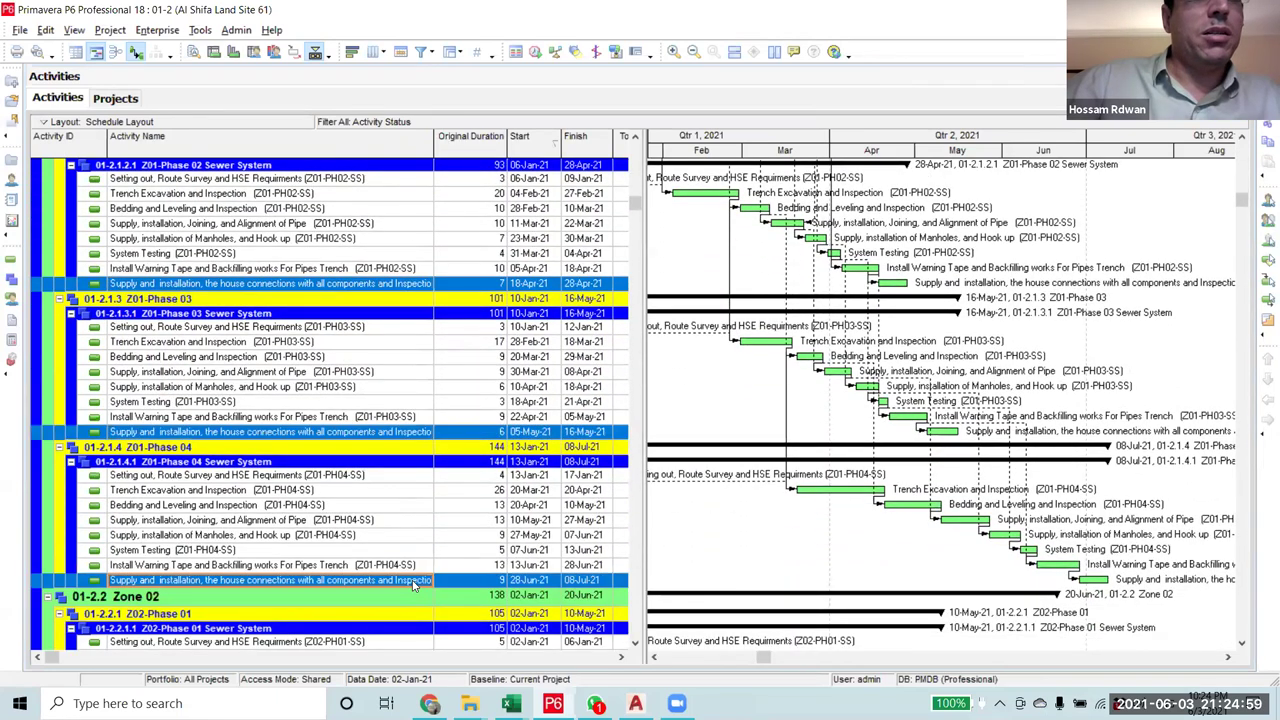
right_click(414, 585)
left_click(487, 409)
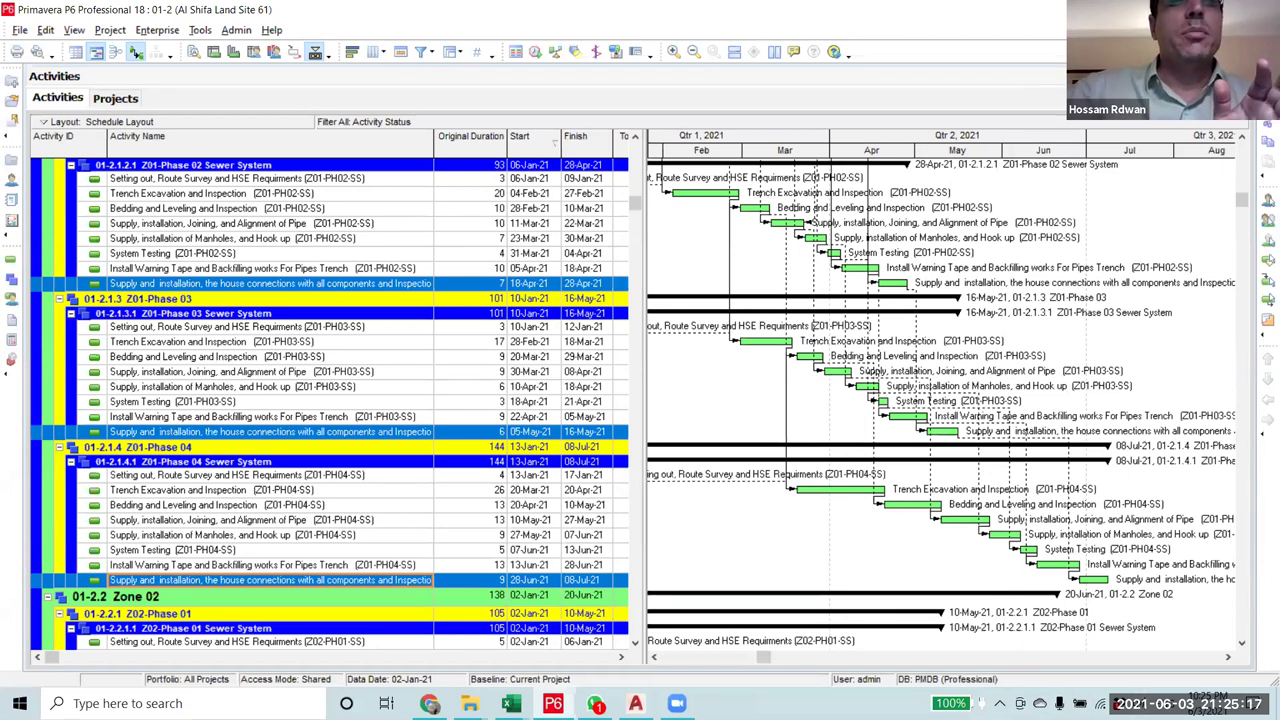
- Switch to the AutoCAD site layout and examine how the Zone 1 phases adjoin each other and the Zone 2 phases
key("alt+Tab")
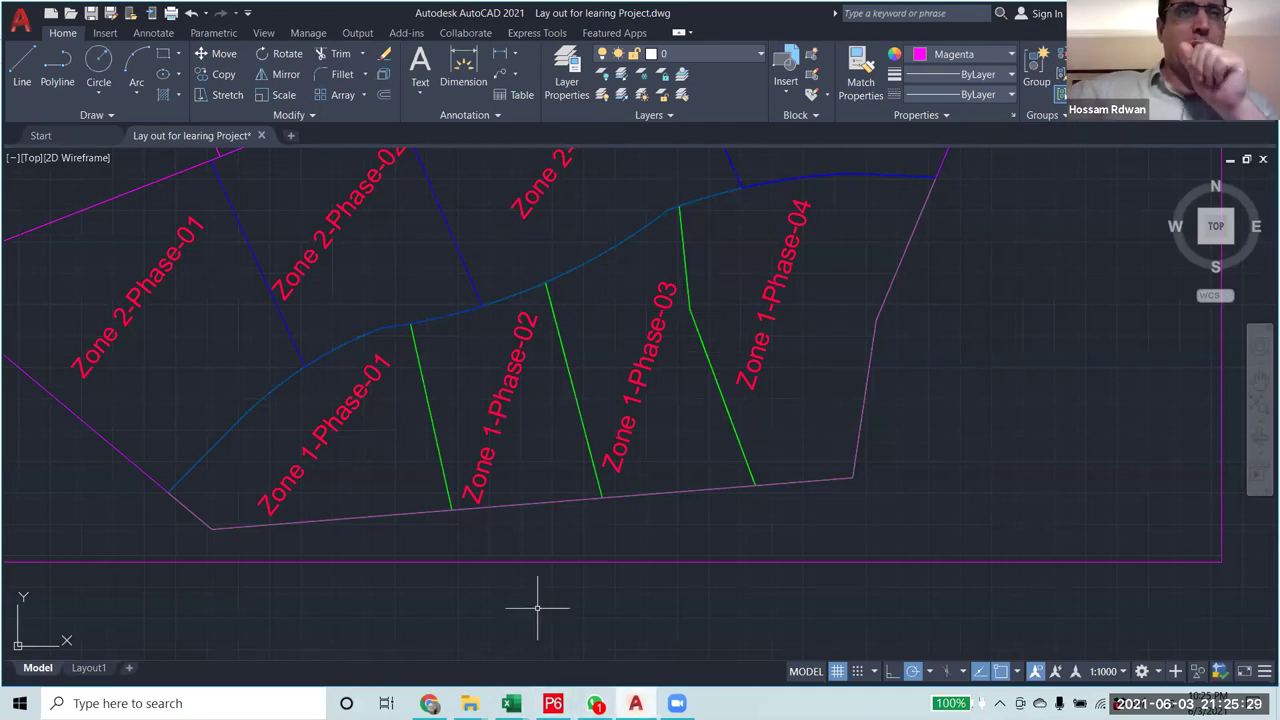
scroll(266, 343, "down", 2)
scroll(237, 337, "up", 4)
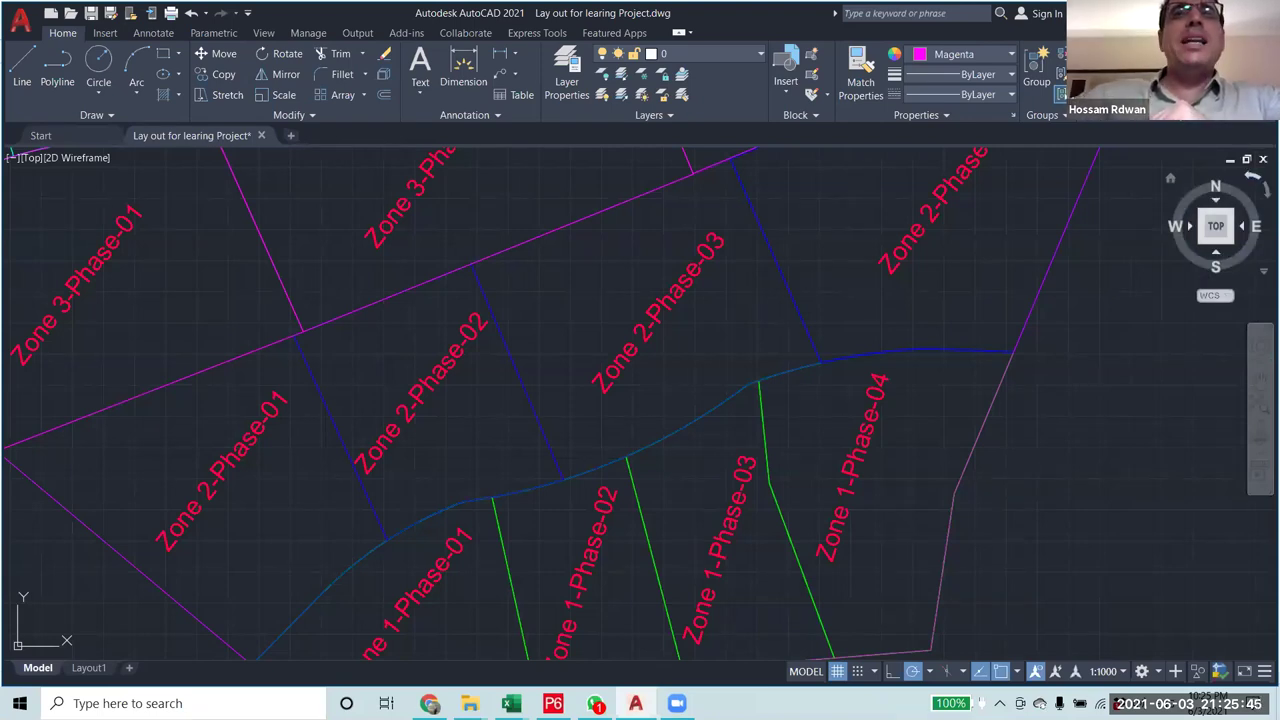
scroll(868, 493, "down", 4)
scroll(868, 493, "up", 2)
scroll(868, 493, "up", 2)
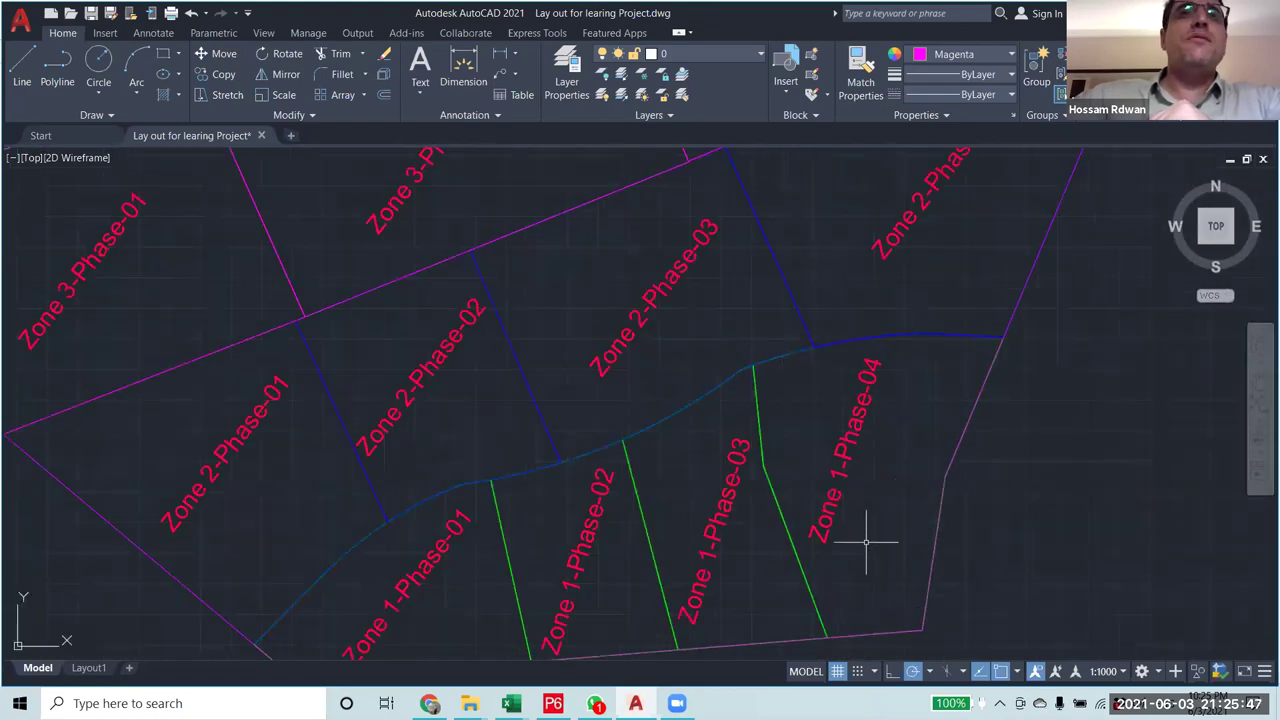
scroll(543, 473, "down", 2)
scroll(535, 510, "down", 2)
scroll(529, 534, "up", 2)
scroll(560, 525, "down", 3)
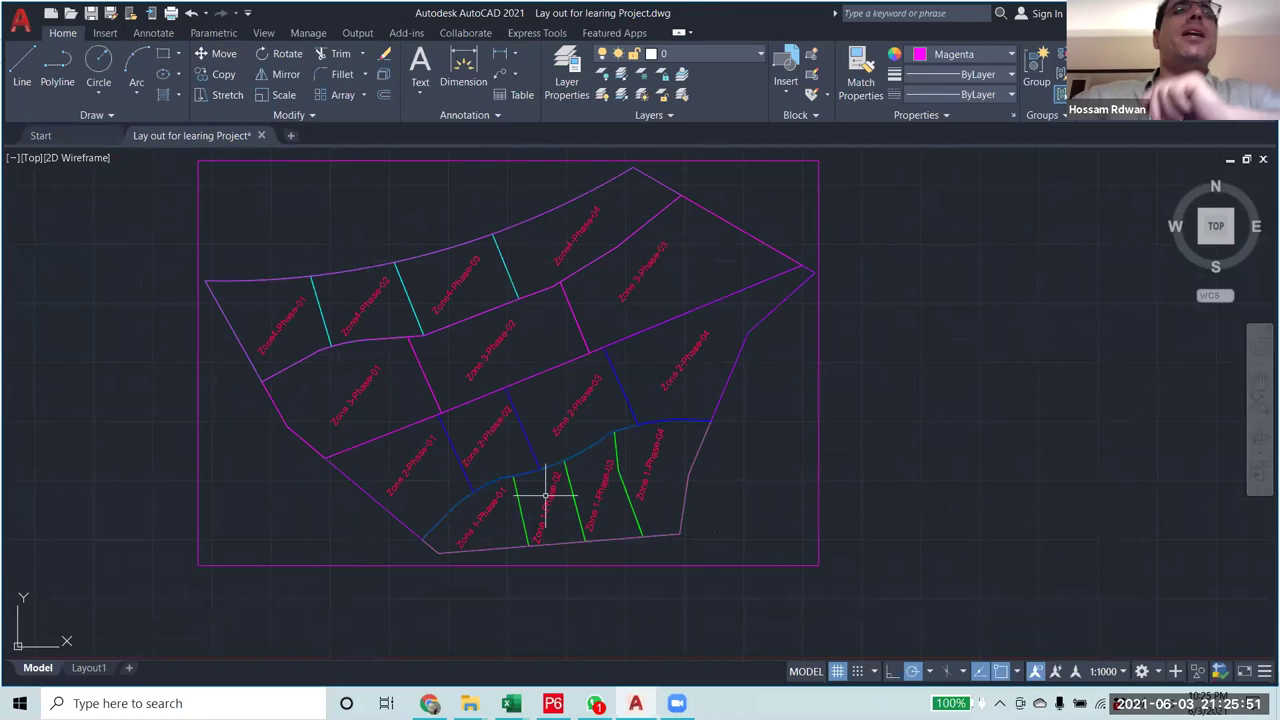
mouse_move(555, 485)
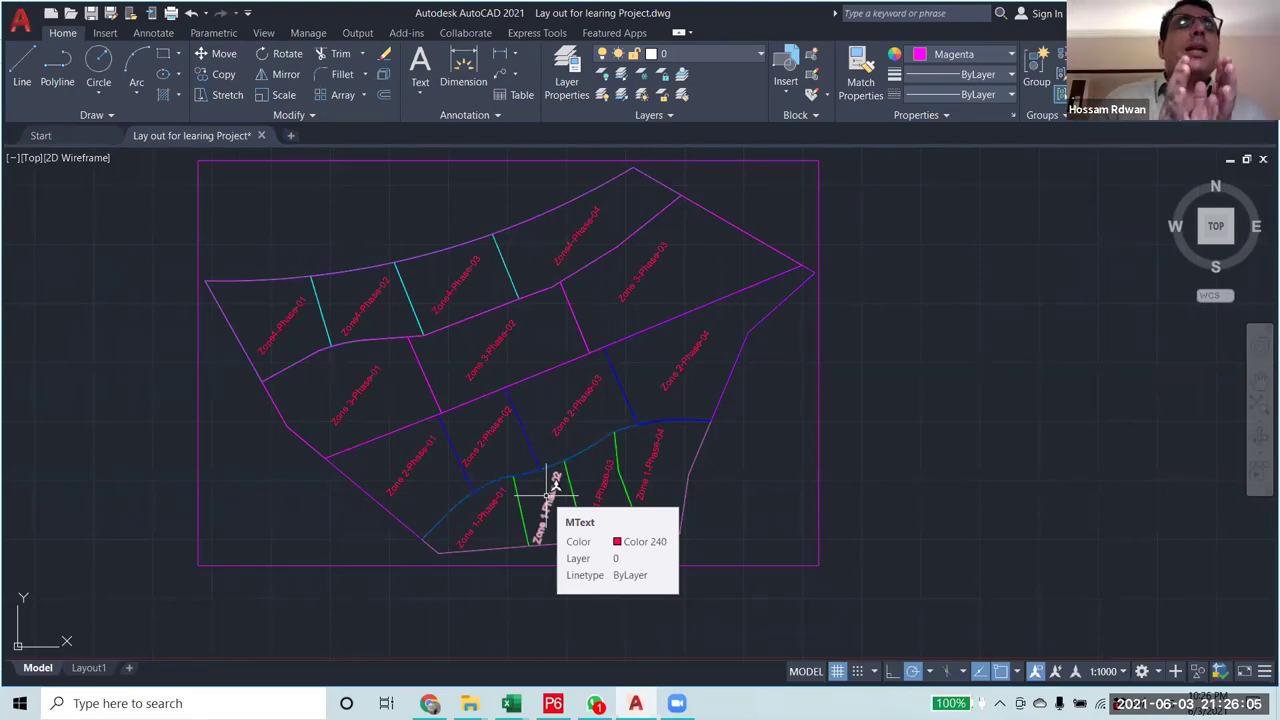
scroll(677, 457, "up", 2)
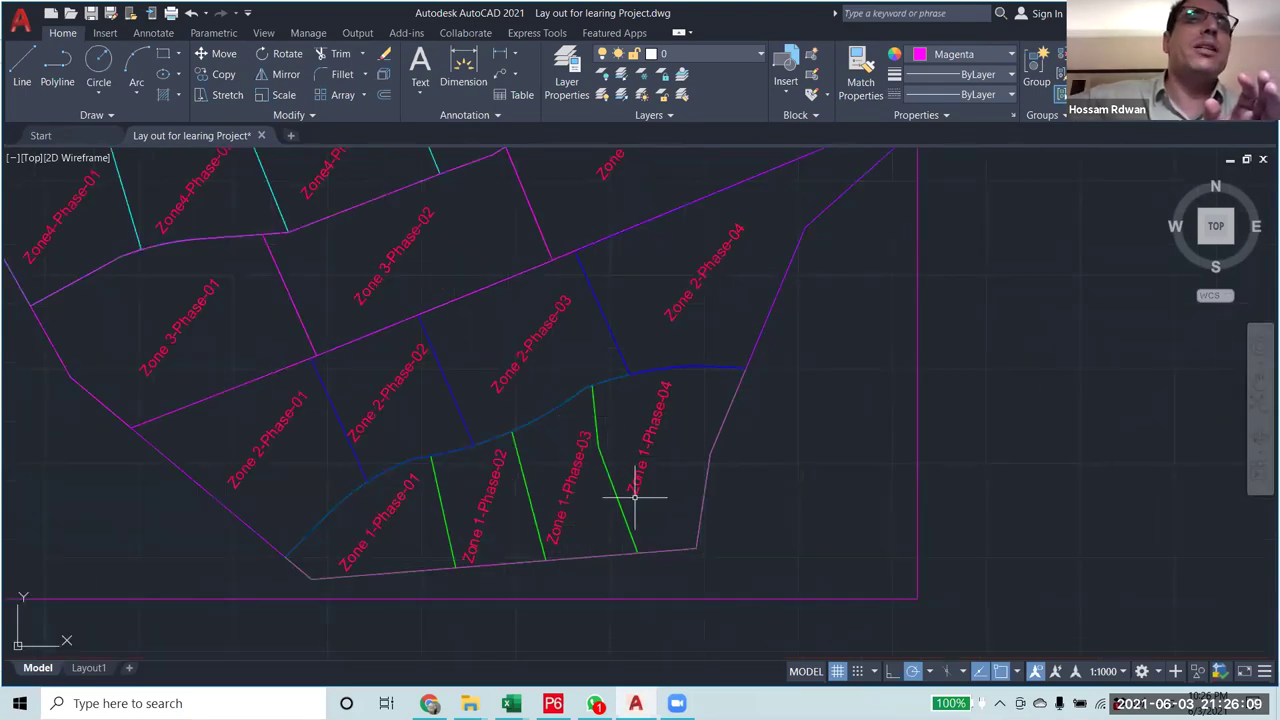
scroll(634, 496, "down", 4)
scroll(664, 500, "up", 2)
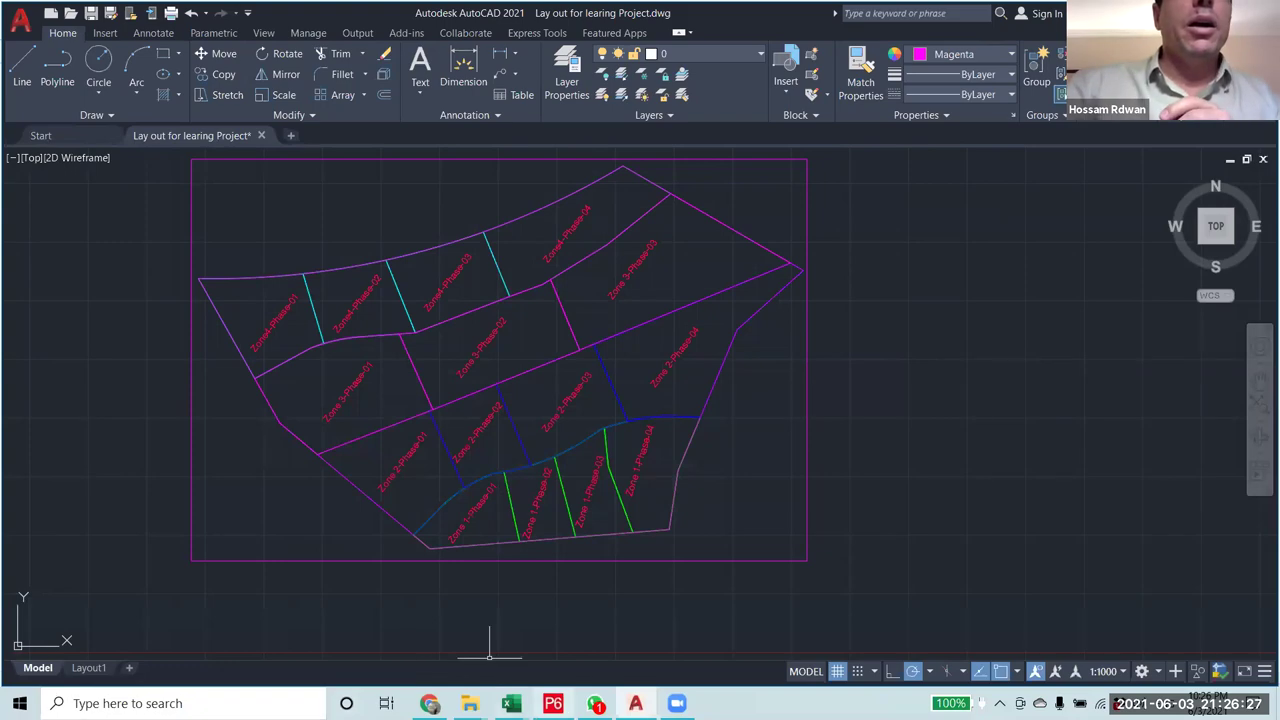
- Return to Primavera P6 and reschedule project 01-2 with the new Zone 01 links
key("alt+Tab")
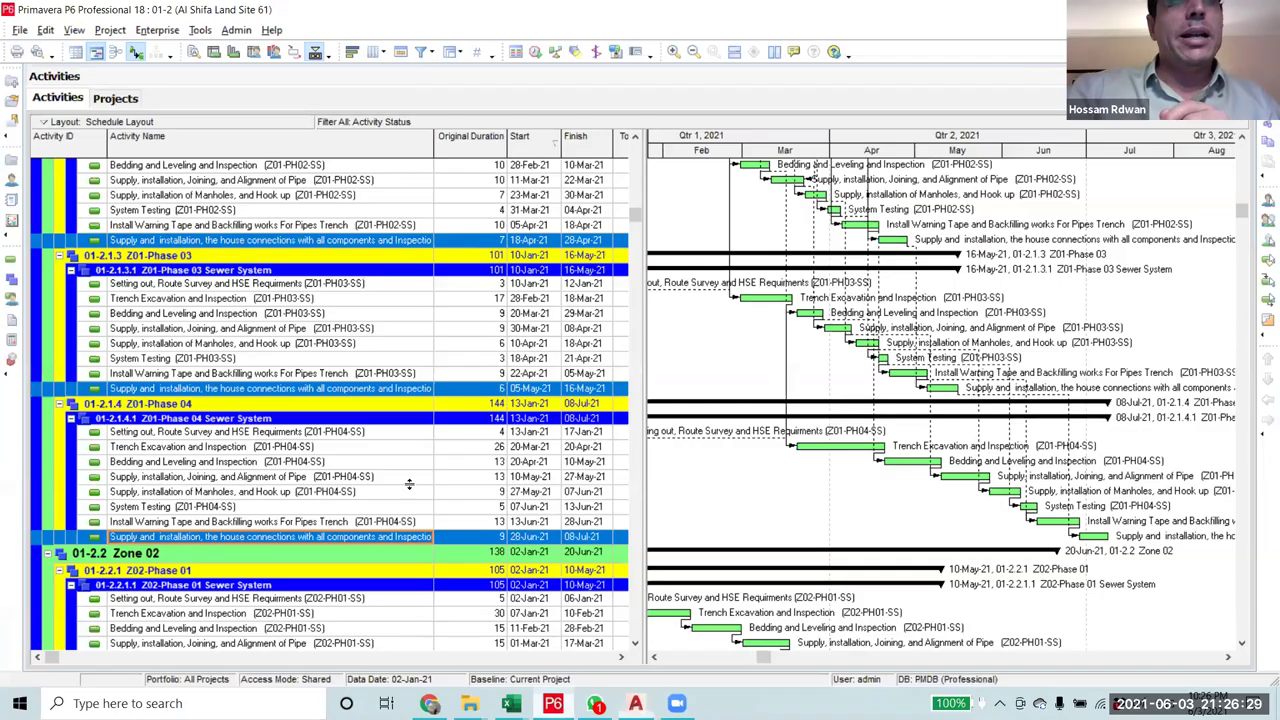
left_click(535, 51)
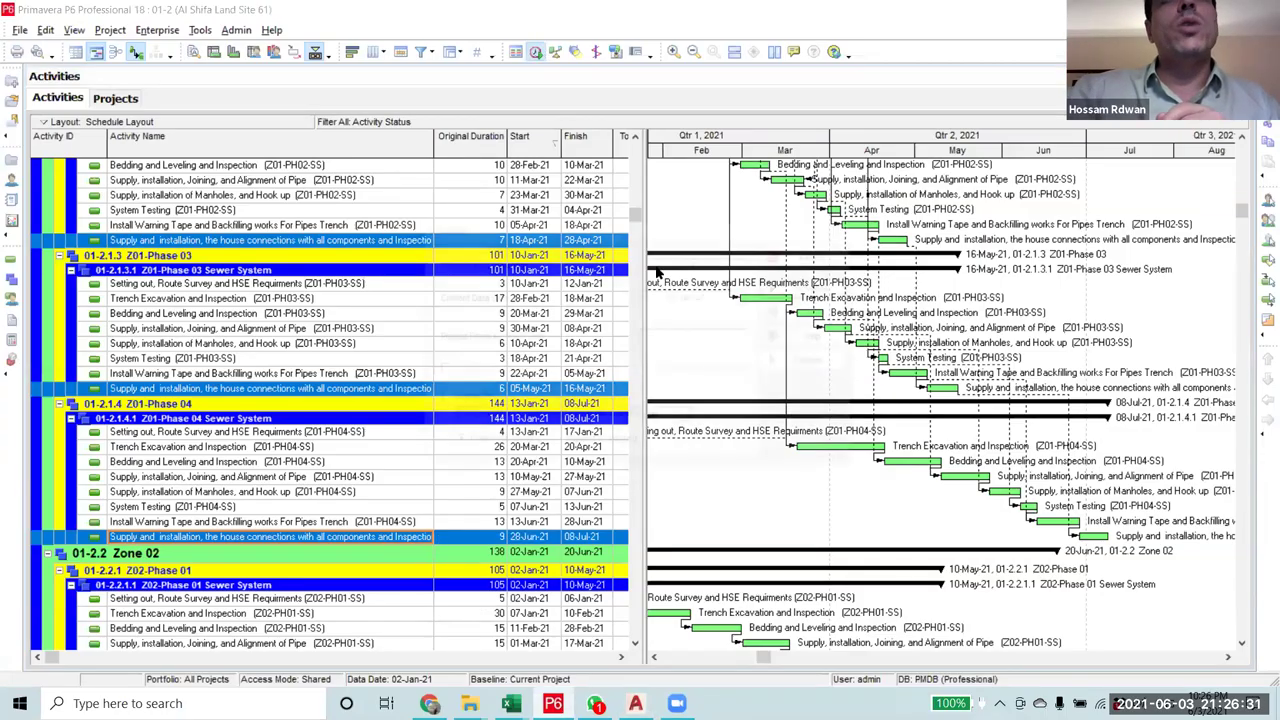
left_click(822, 288)
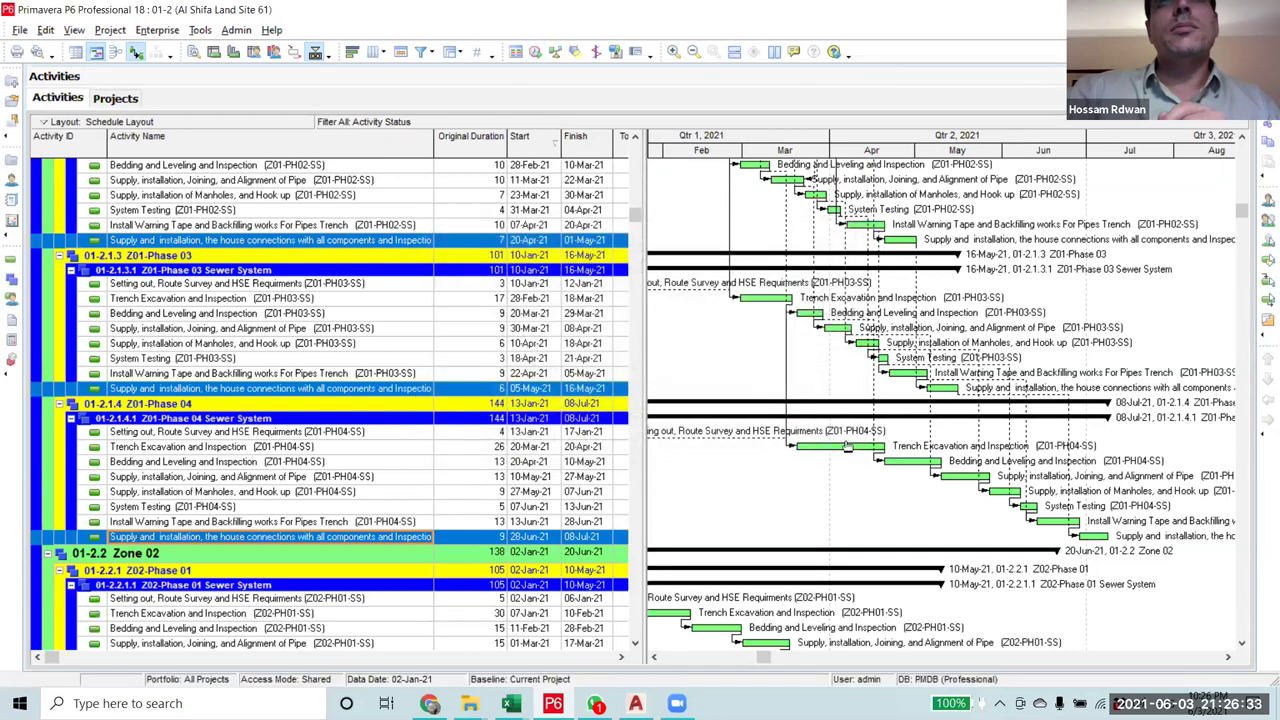
- Review the Gantt bars and relationship lines of Zone 01 Phases 01 to 04 from the project start down to Zone 02
scroll(845, 450, "up", 3)
scroll(836, 452, "up", 4)
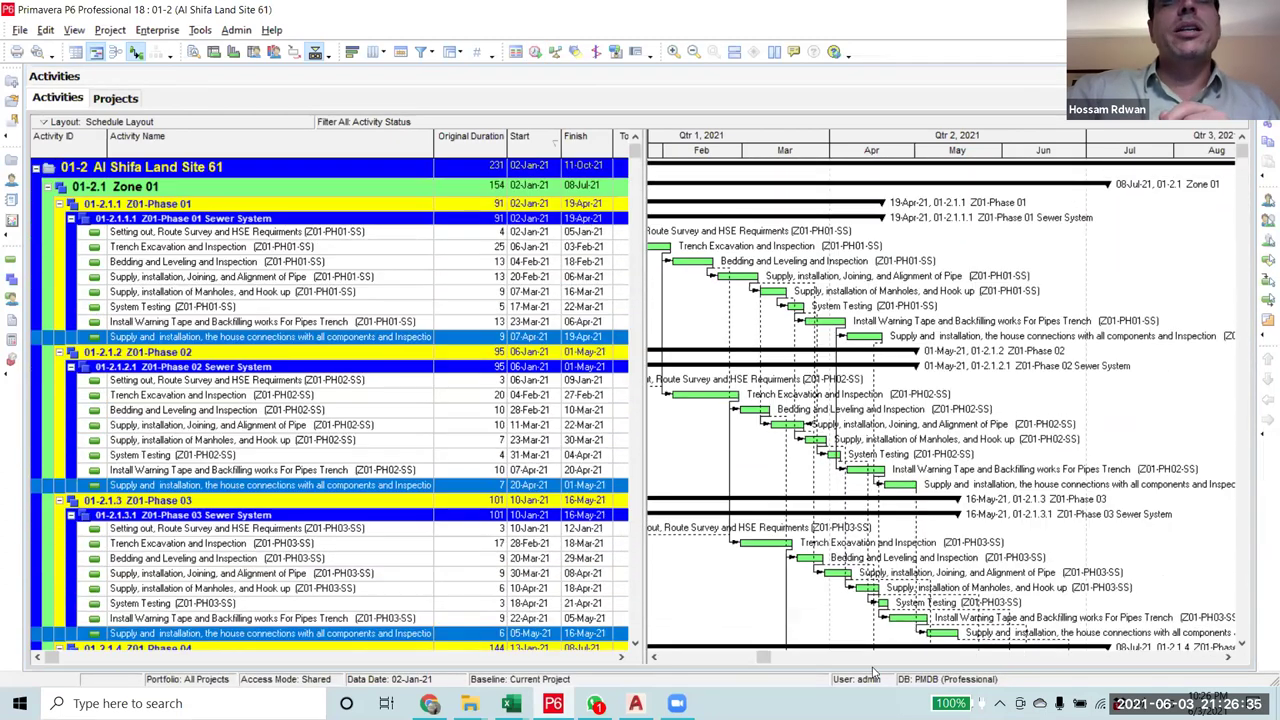
left_click_drag(766, 657, 683, 675)
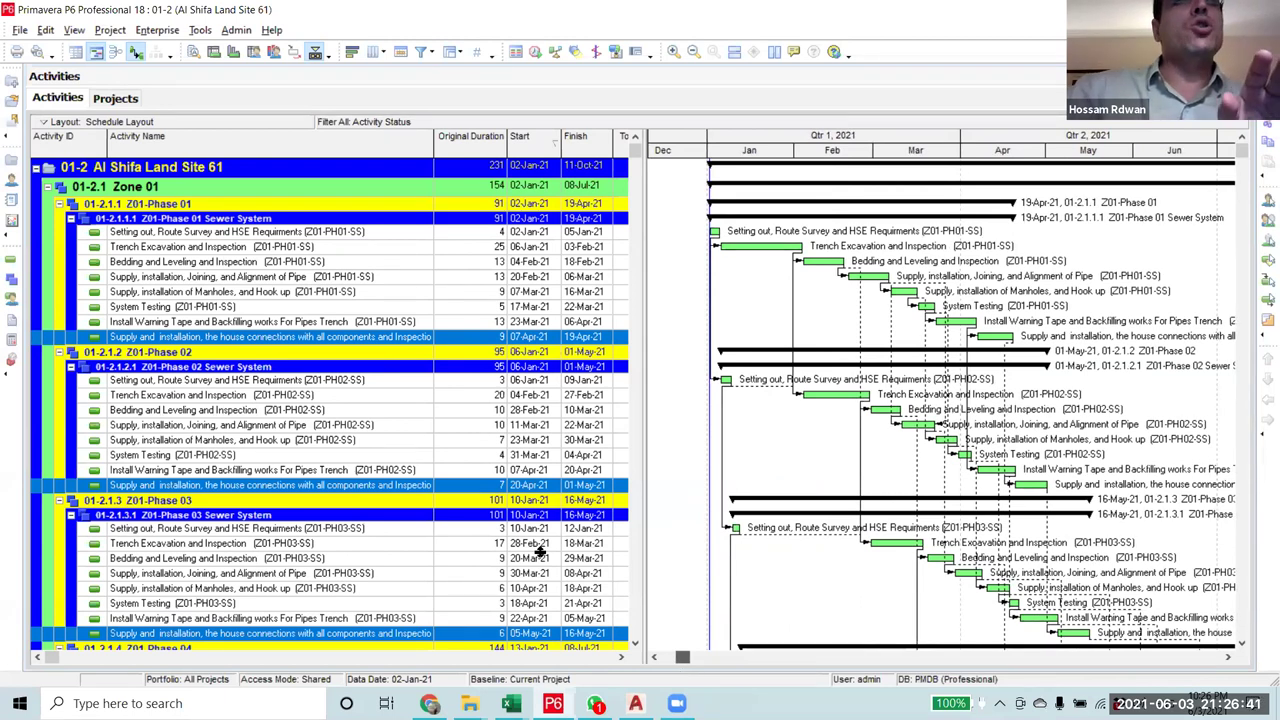
scroll(530, 548, "down", 3)
scroll(530, 548, "down", 4)
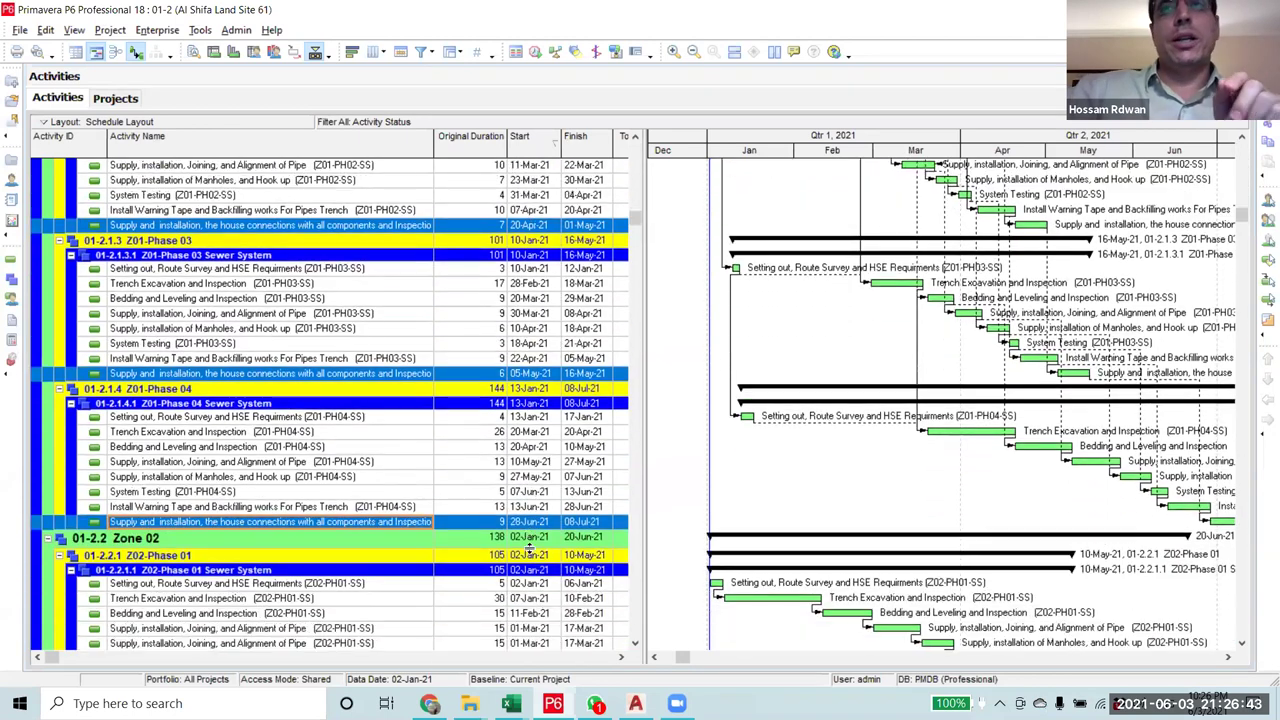
scroll(530, 548, "up", 7)
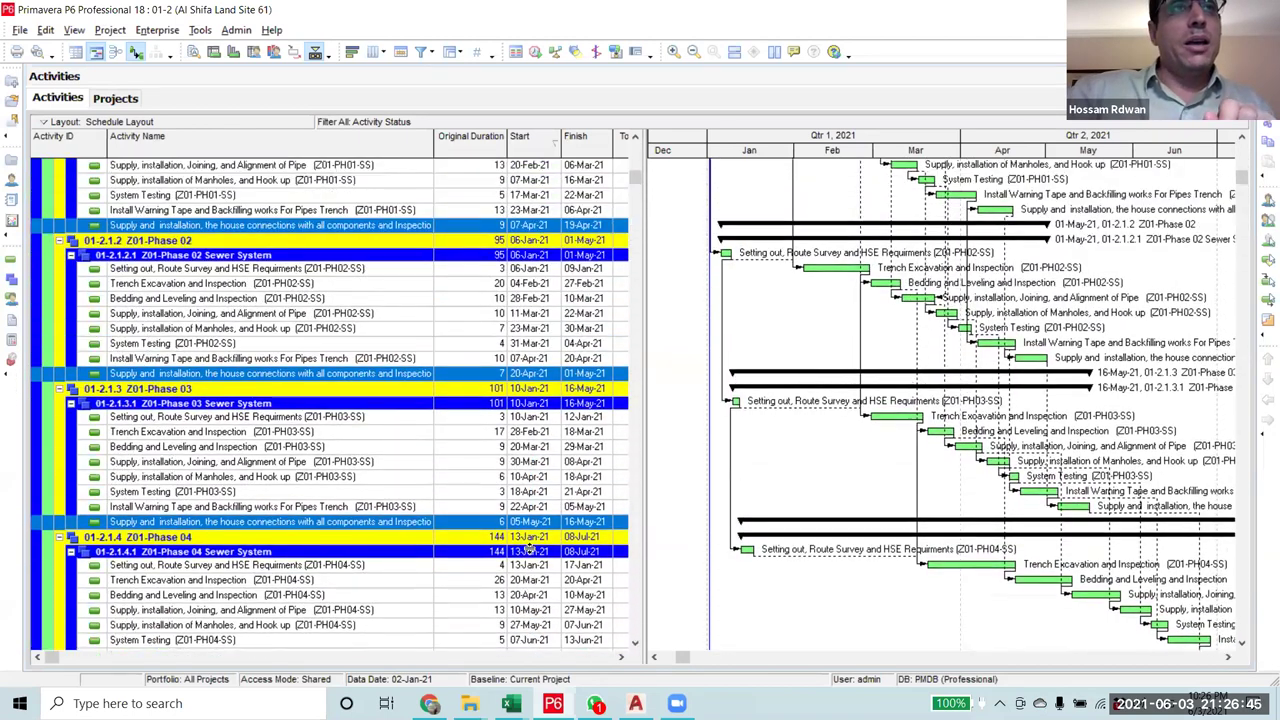
scroll(530, 545, "down", 1)
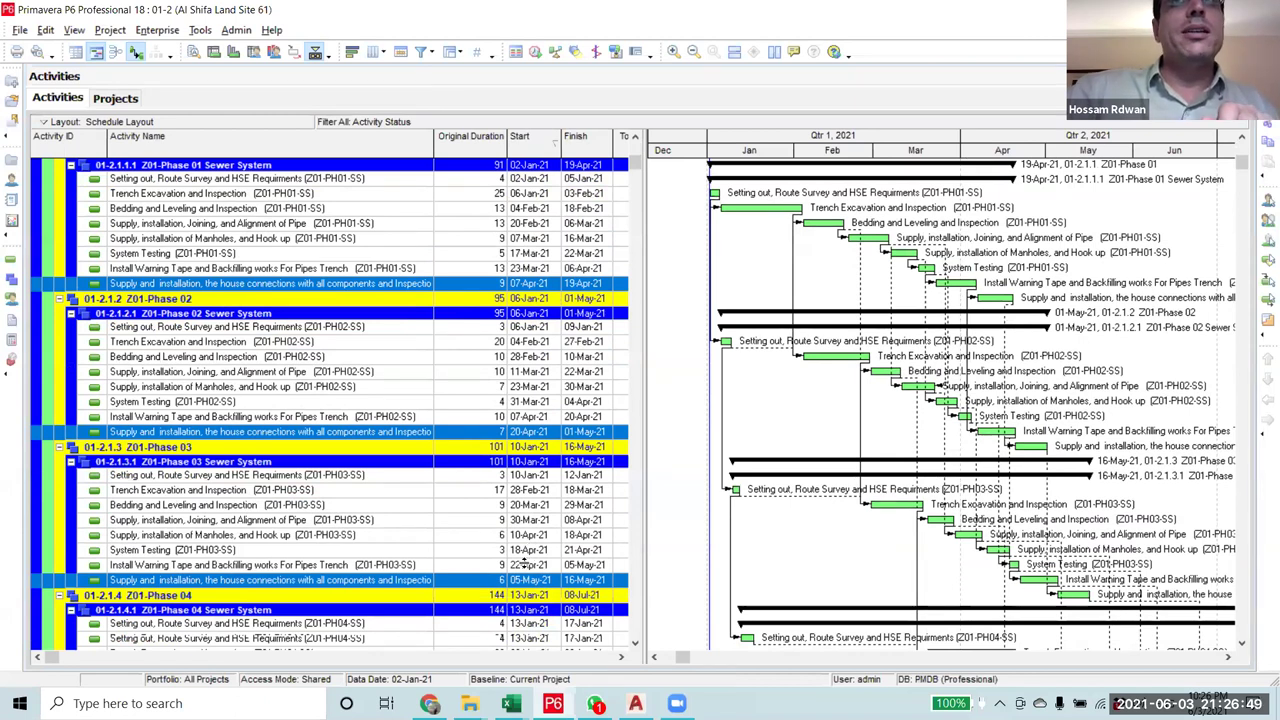
scroll(522, 562, "down", 8)
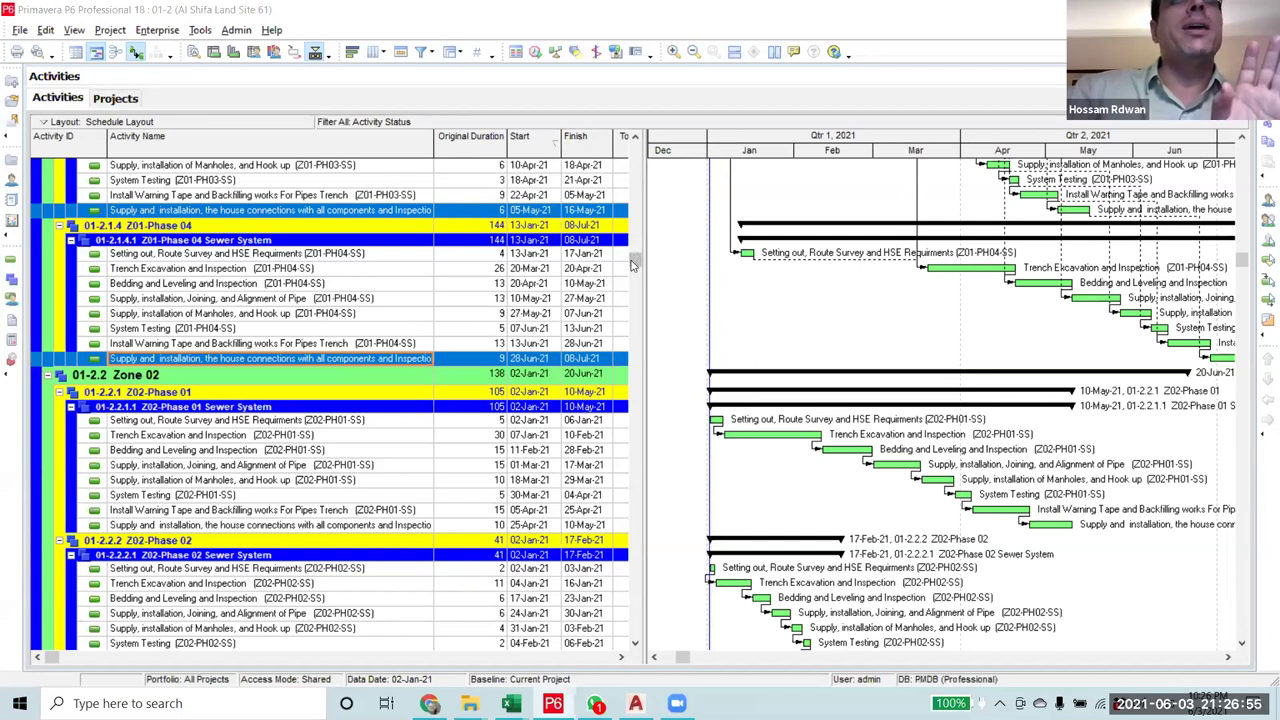
left_click_drag(634, 262, 641, 146)
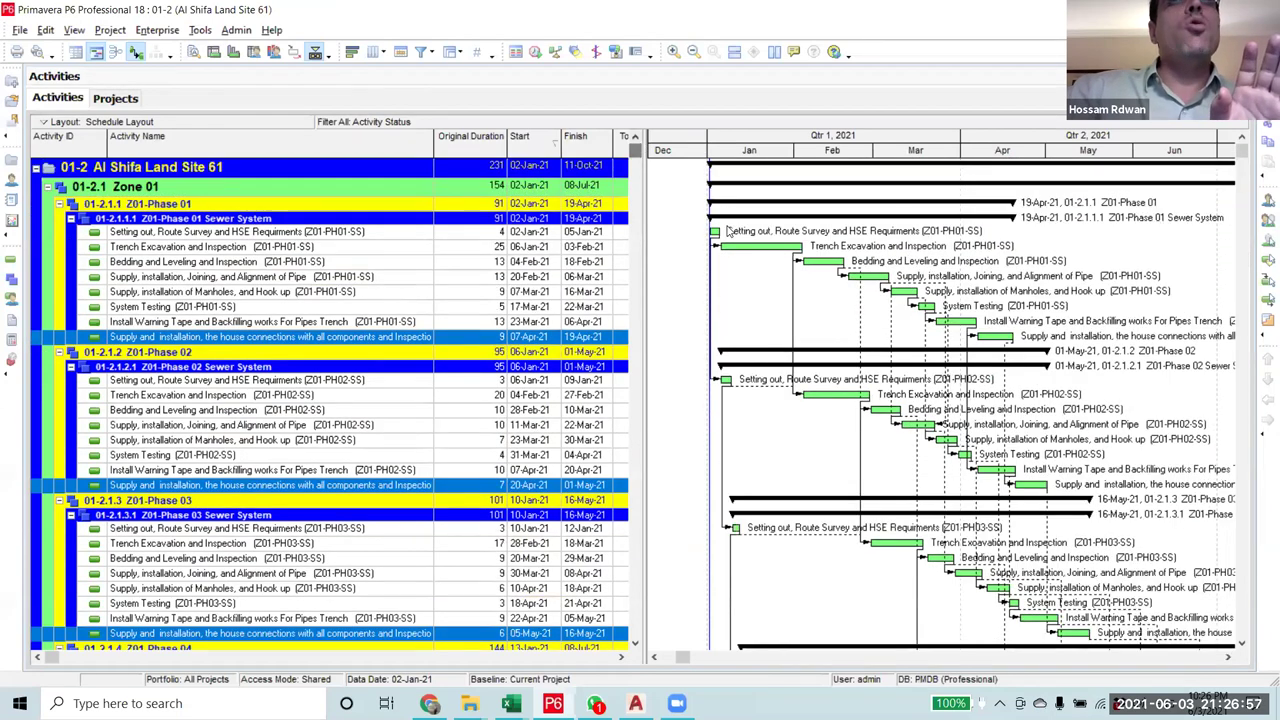
- Show the predecessors and successors of the Z01-PH01-SS setting out activity in the activity details
left_click(30, 226)
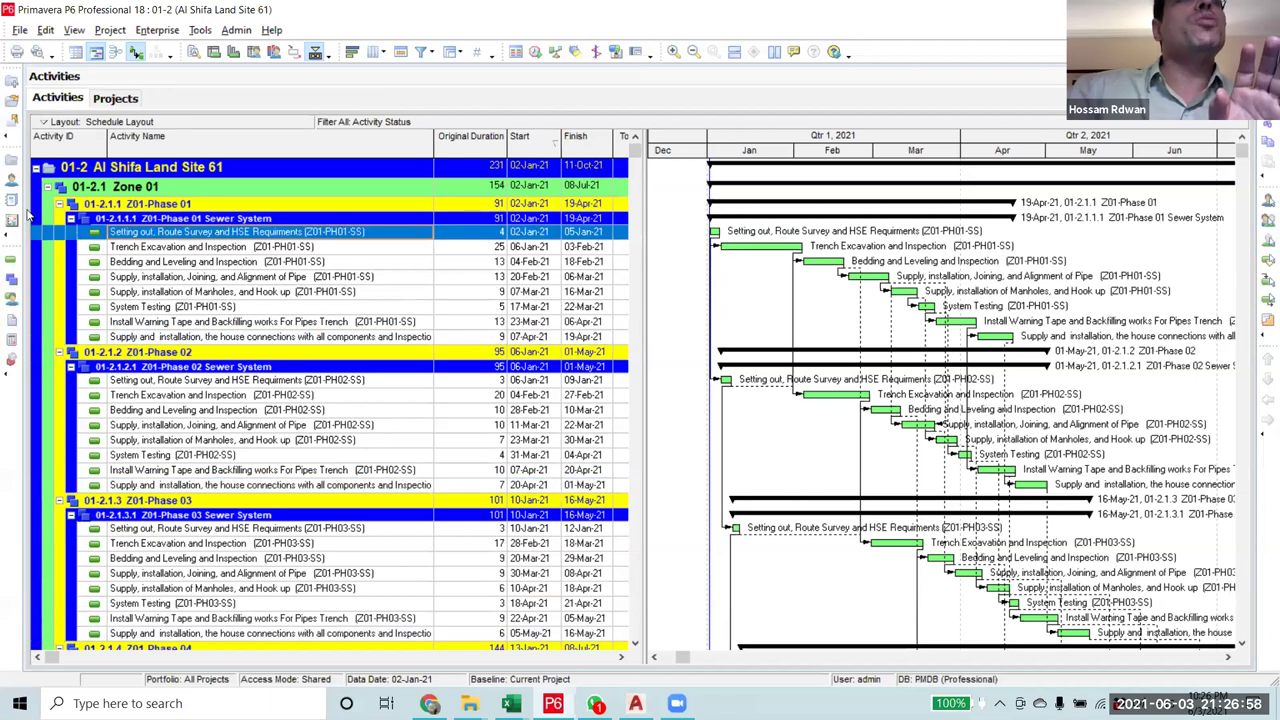
left_click(195, 52)
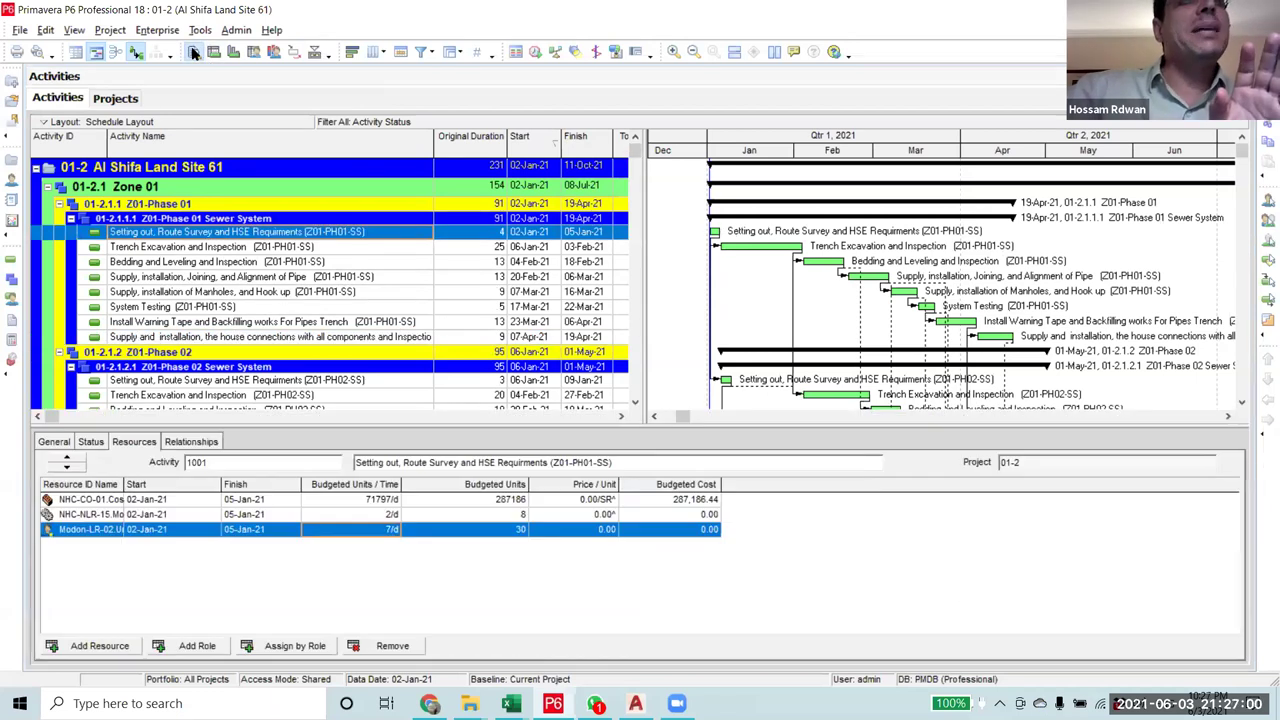
left_click(188, 442)
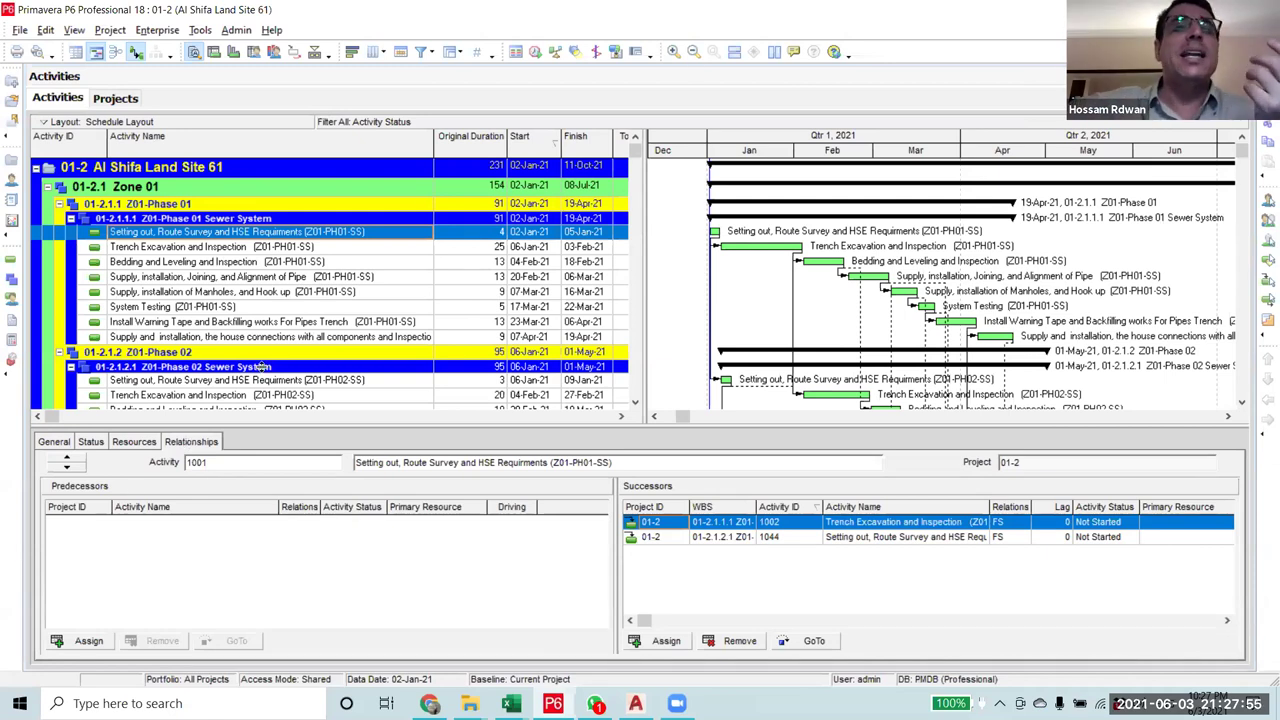
- Switch to the AutoCAD layout and examine the boundaries between the Zone 1 and Zone 2 phases within the whole site
left_click(635, 703)
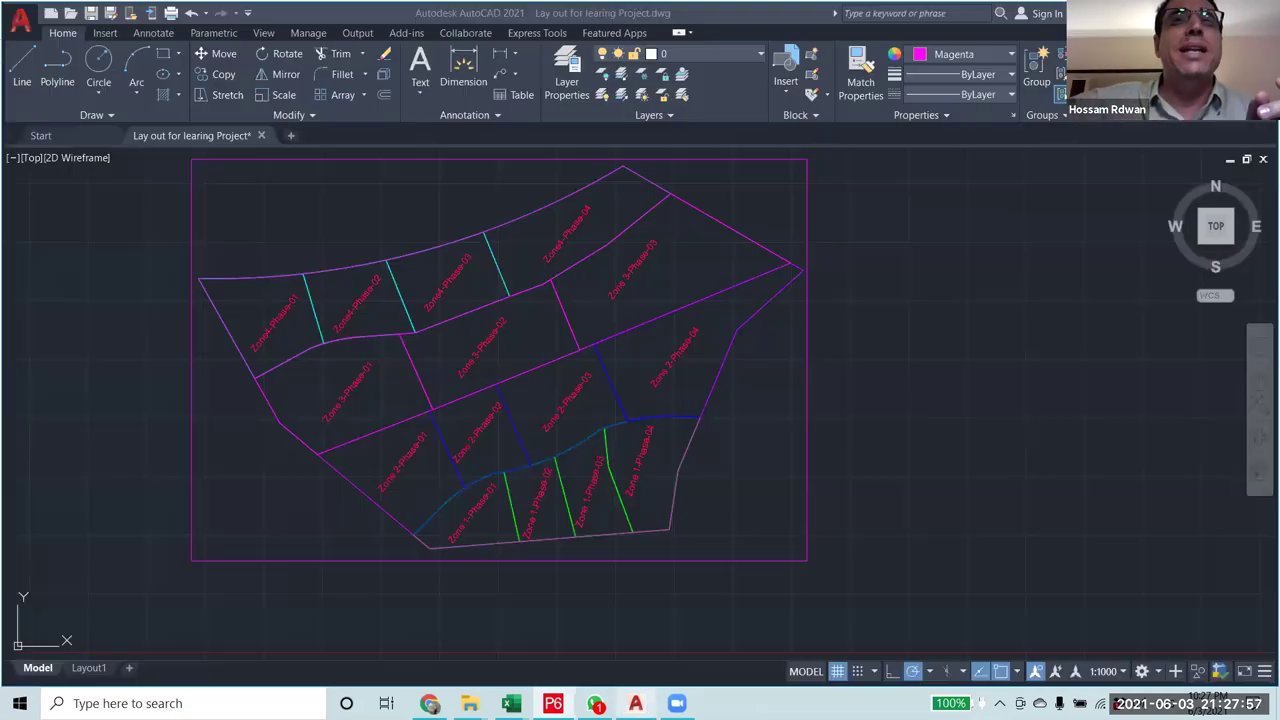
scroll(605, 485, "up", 4)
scroll(663, 400, "down", 5)
scroll(566, 523, "up", 2)
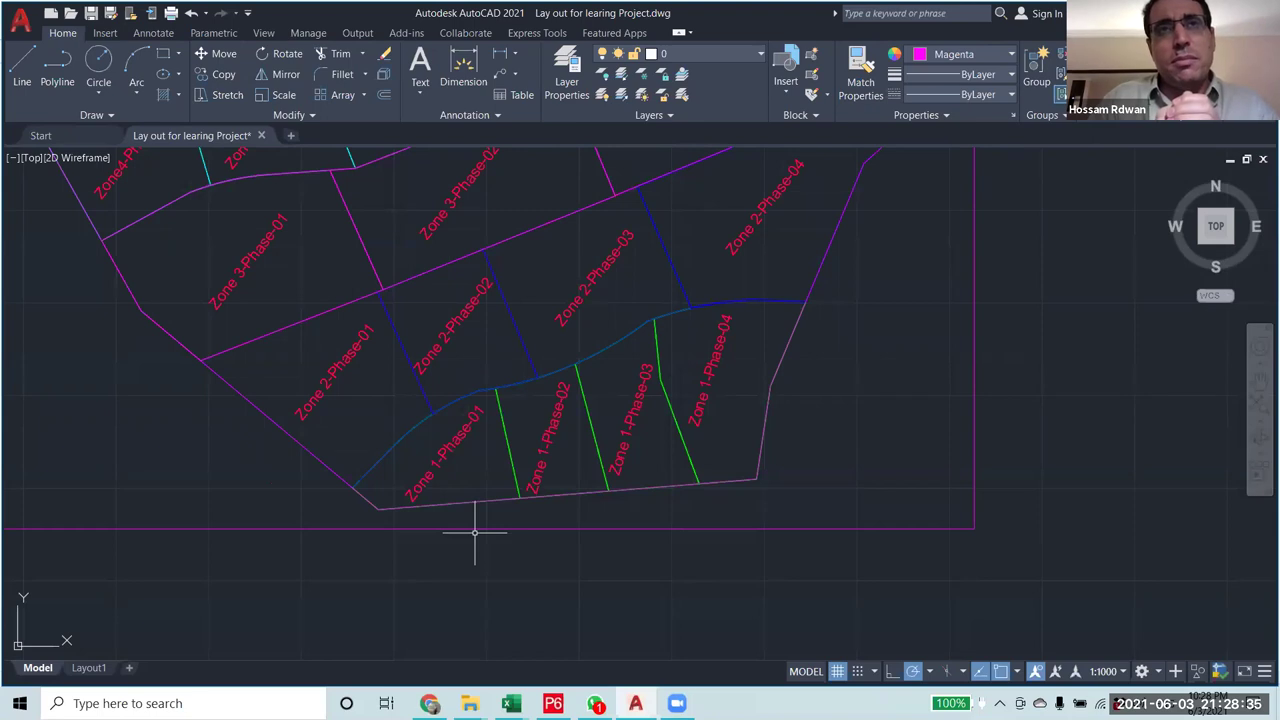
scroll(475, 533, "down", 3)
scroll(514, 449, "up", 6)
left_click_drag(517, 457, 578, 582)
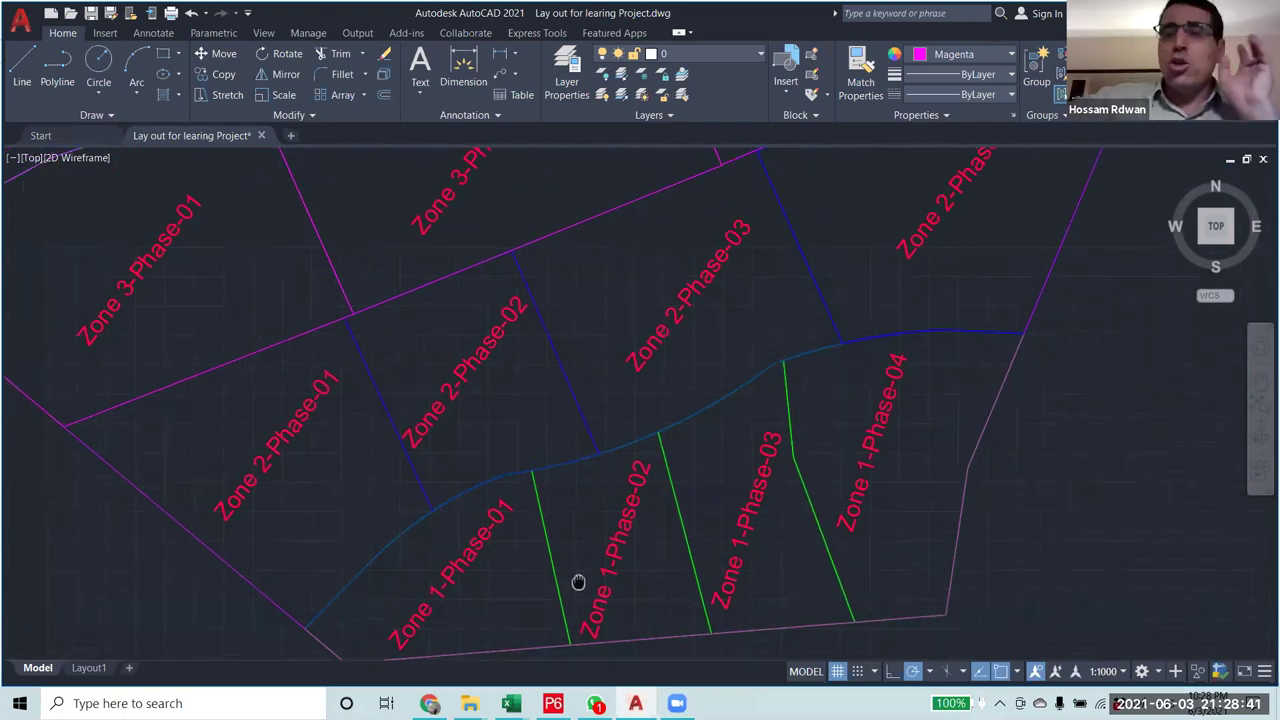
scroll(578, 570, "down", 4)
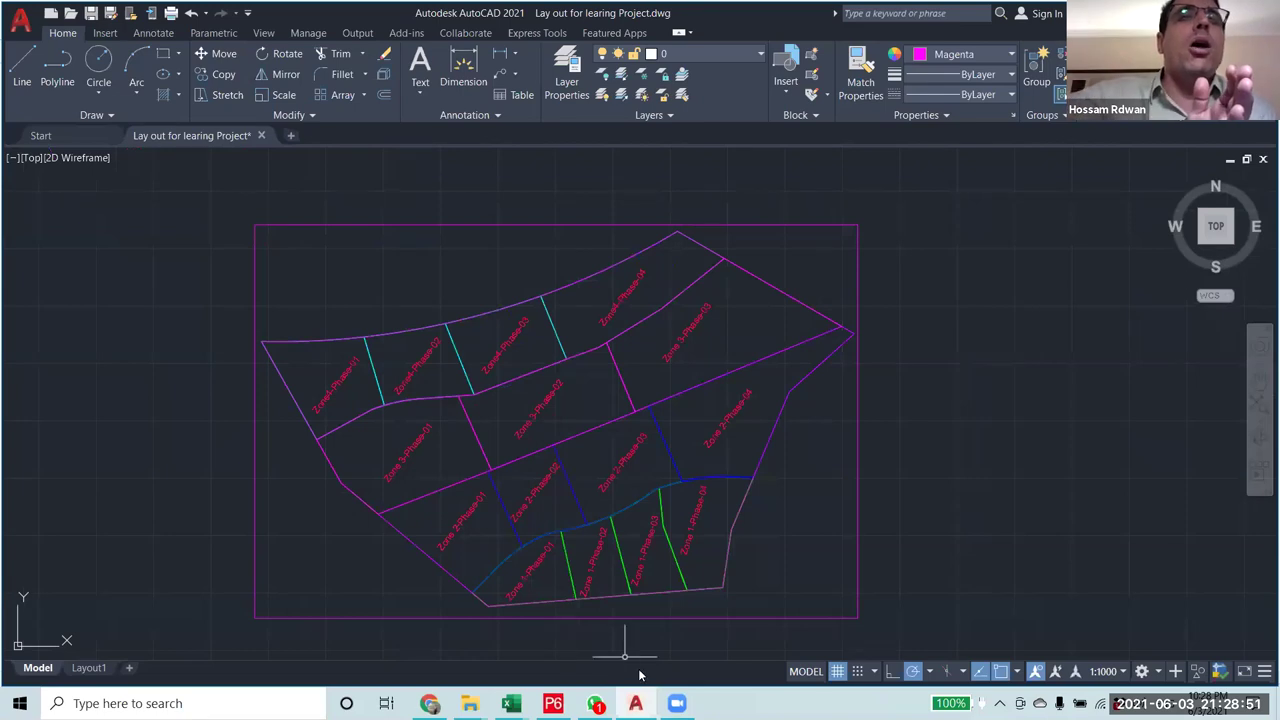
scroll(650, 555, "up", 2)
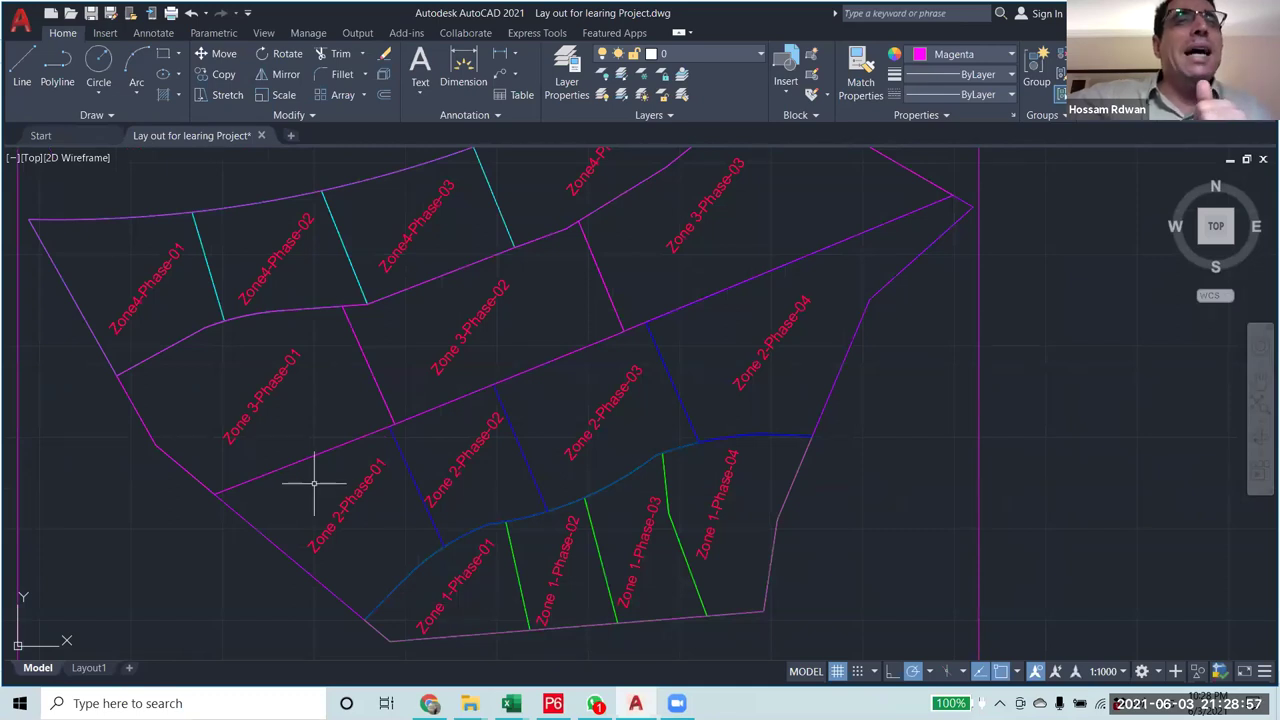
- Highlight the Zone 1 outline, phase dividers and Phase-02 to Phase-04 labels plus the Zone 2-Phase-01 label, then clear the selection
left_click(340, 532)
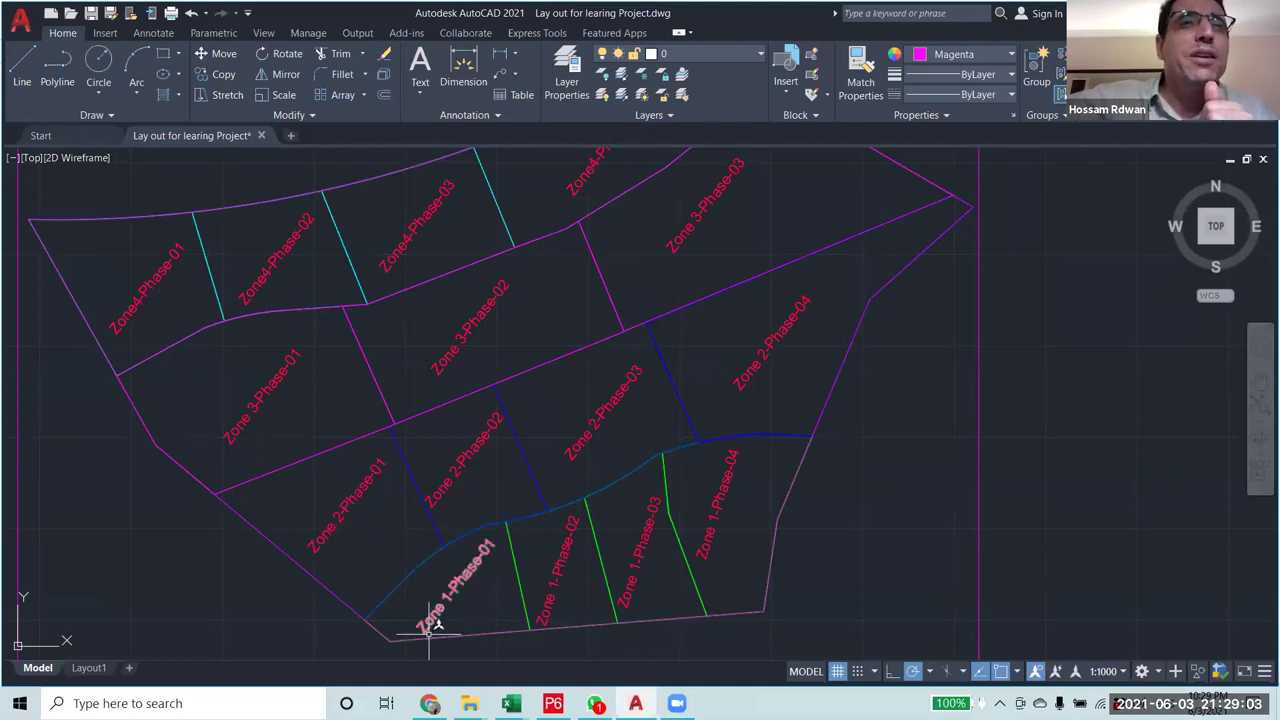
mouse_move(490, 562)
left_mouse_down()
mouse_move(714, 537)
mouse_move(557, 528)
mouse_move(487, 560)
left_mouse_up()
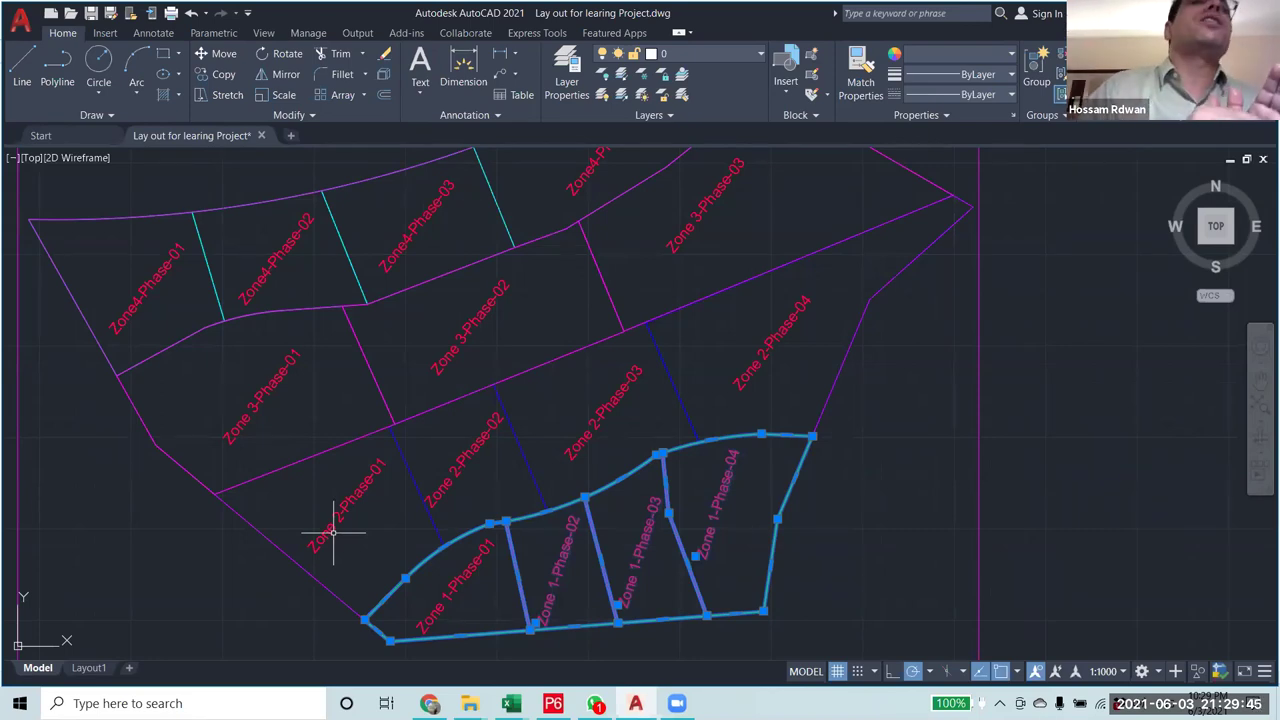
left_click(307, 546)
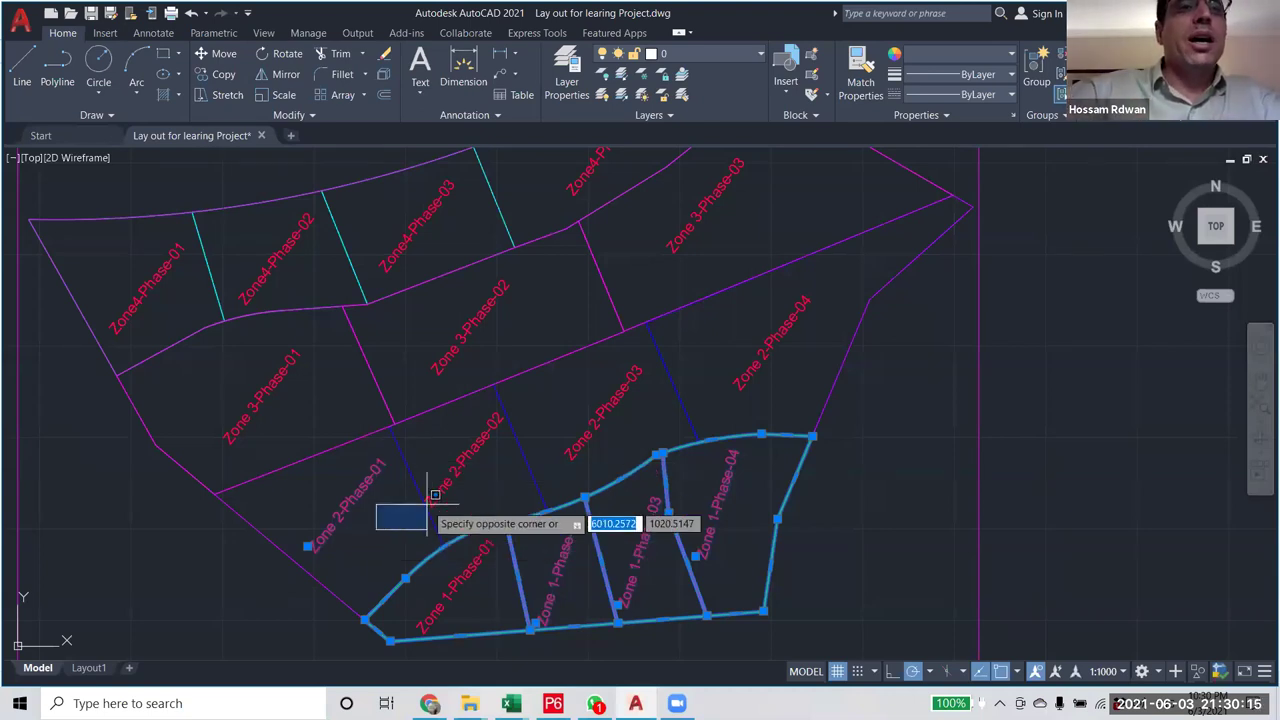
key("Escape")
- Point out the Zone 2-Phase-03 and Zone 2-Phase-04 areas by selecting their labels, and undo the last drawing action
left_click(622, 363)
left_click(596, 389)
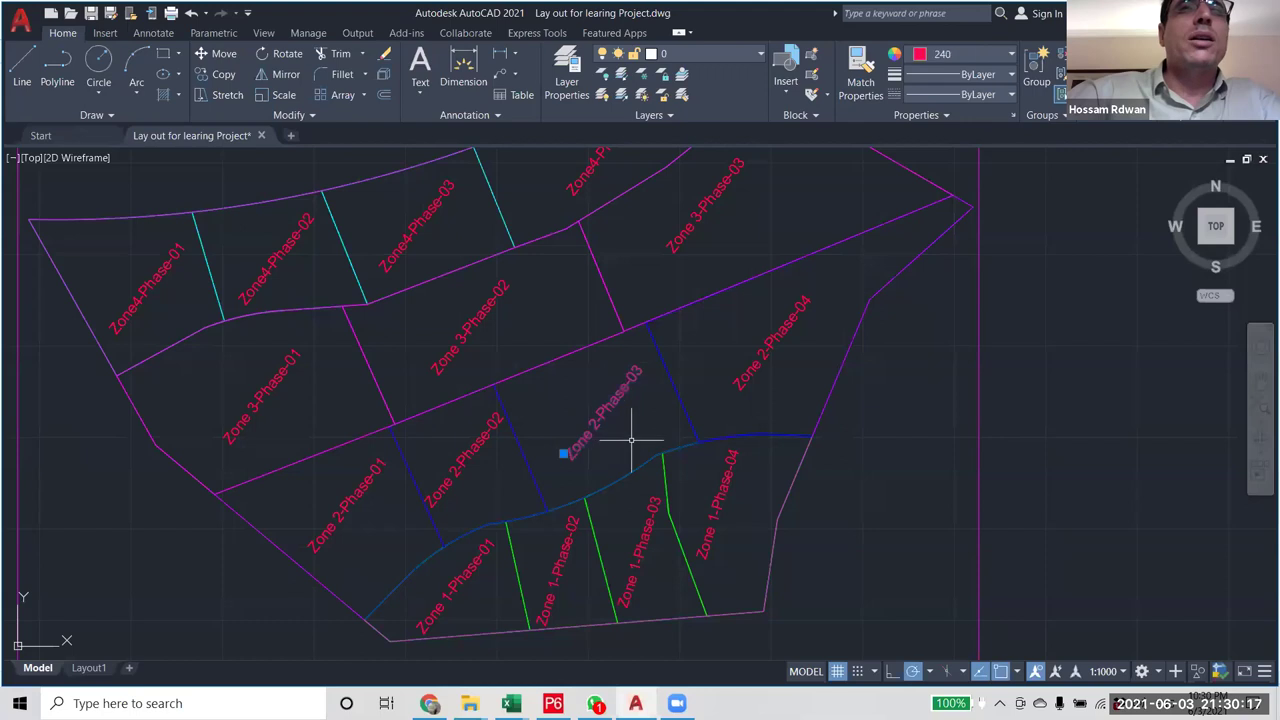
left_click(773, 380)
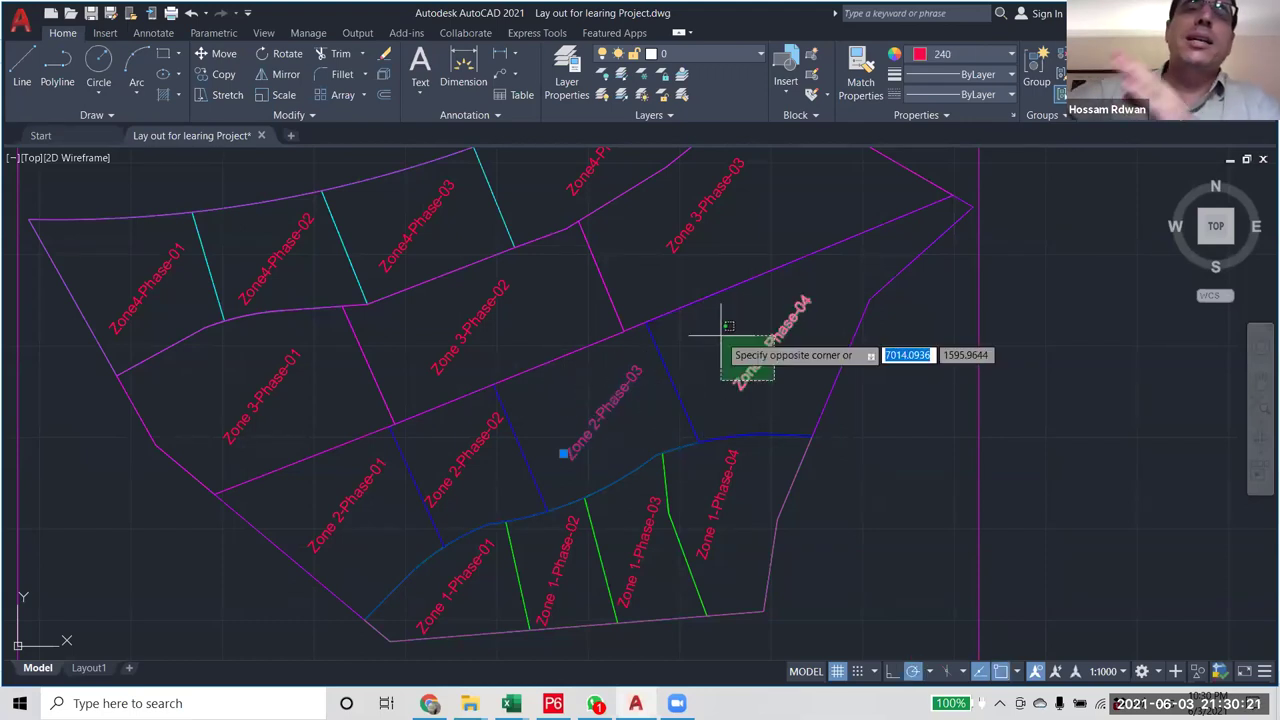
left_click(727, 326)
left_click(675, 383)
left_click_drag(714, 418, 737, 429)
key("ctrl+z")
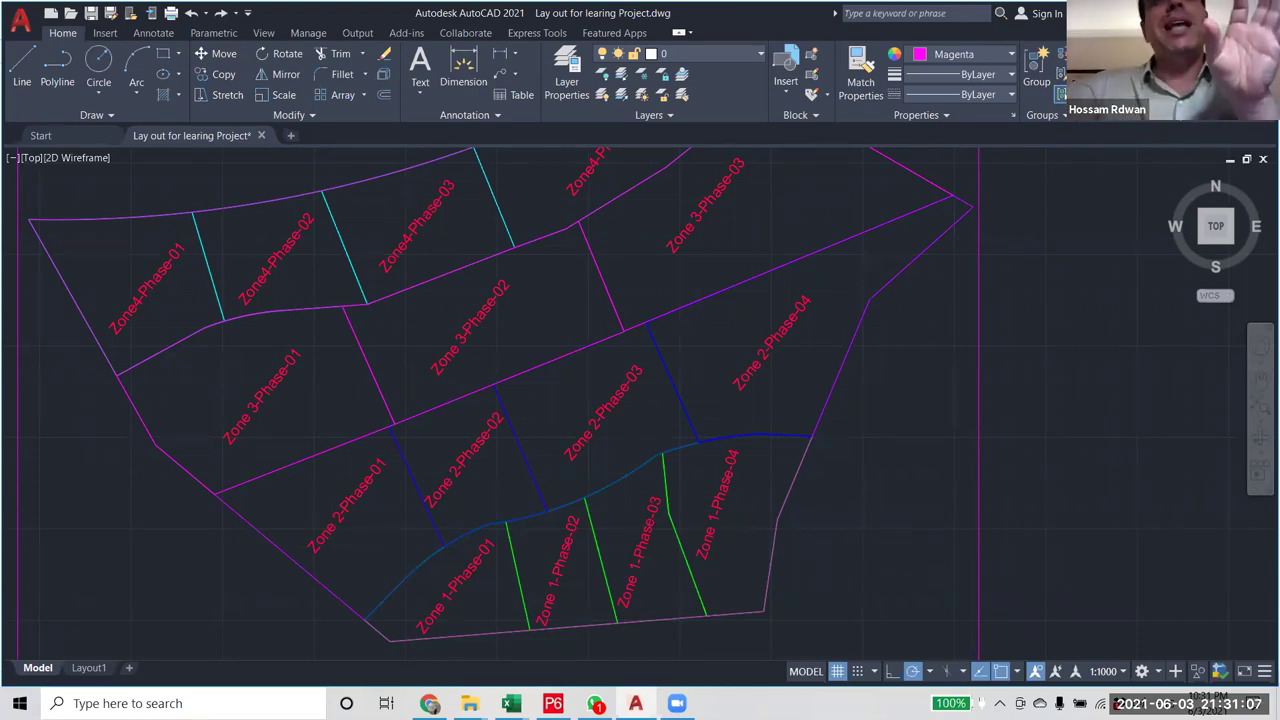
scroll(849, 534, "down", 2)
left_click_drag(727, 558, 700, 509)
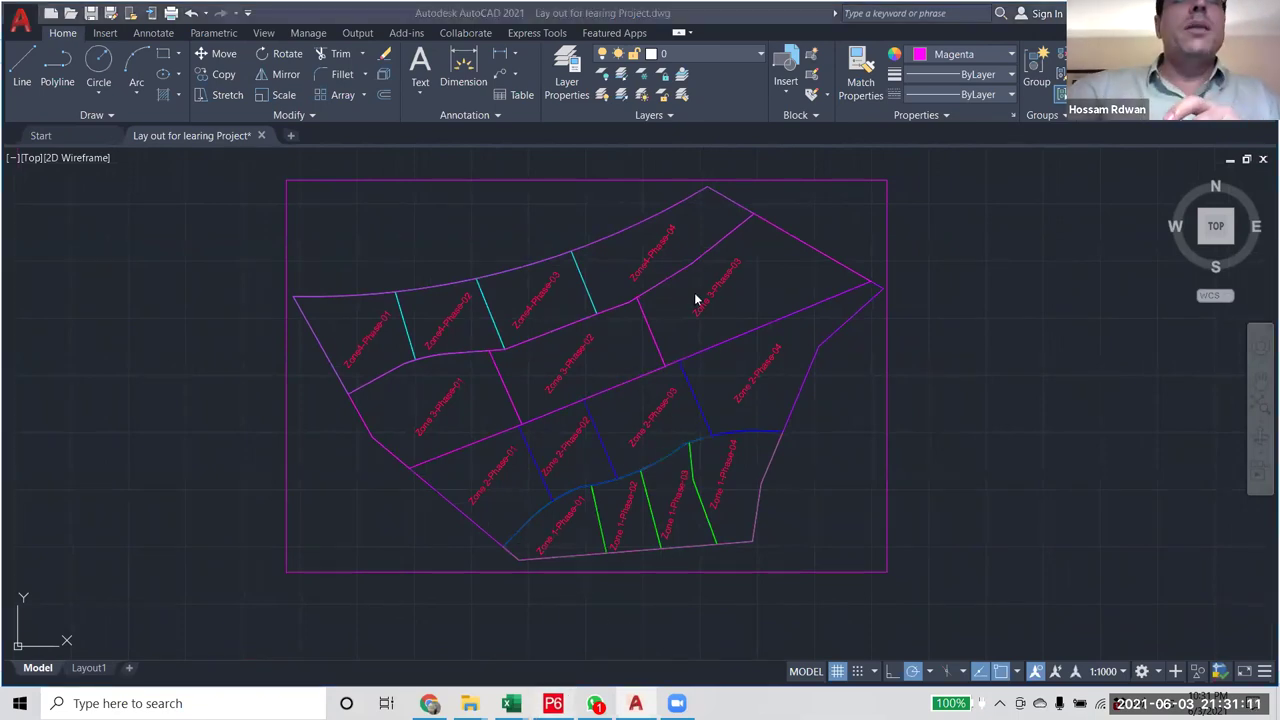
- Return to Primavera P6 and review the activities and links of Zone 01 Phases 02 to 04
key("alt+Tab")
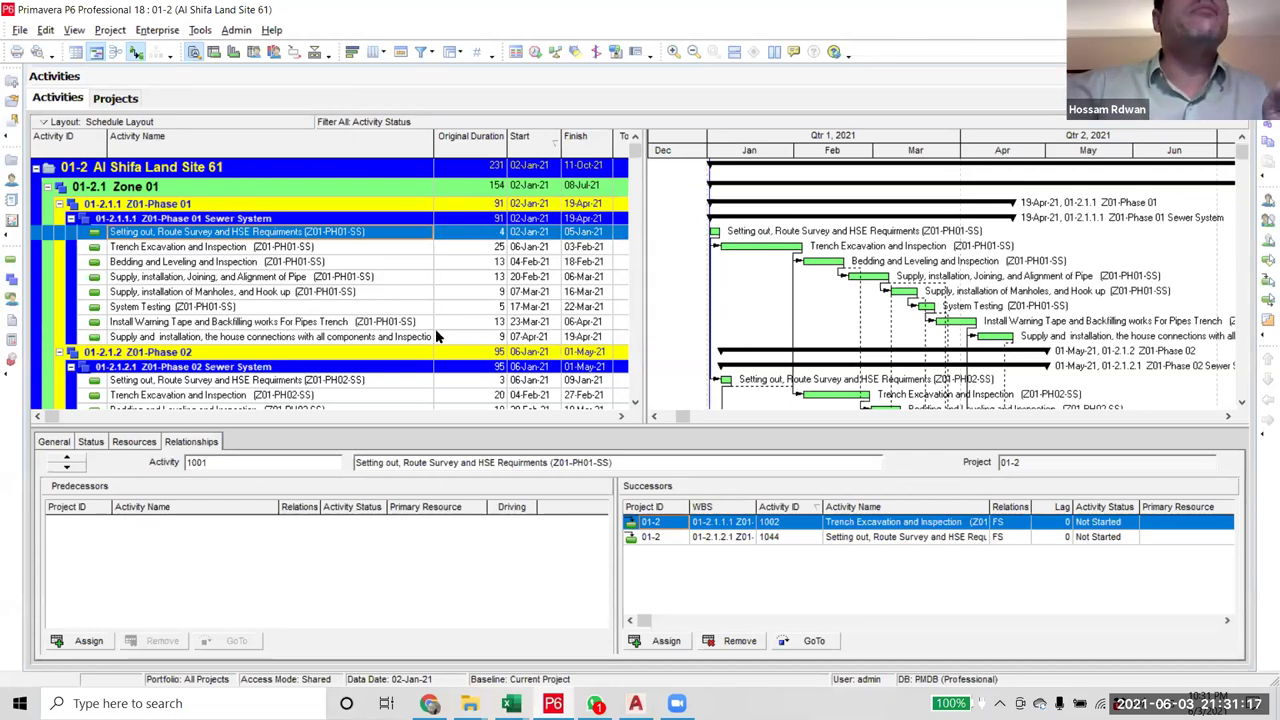
scroll(450, 336, "down", 3)
scroll(467, 336, "down", 6)
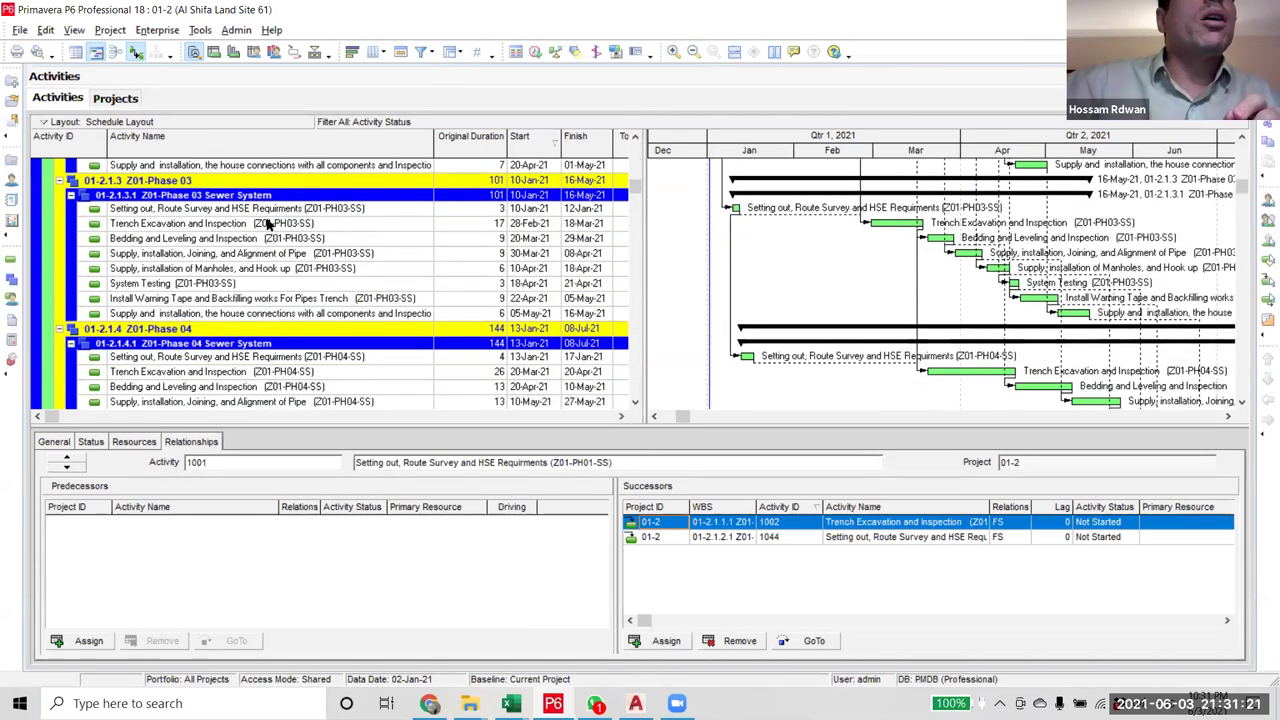
scroll(268, 228, "up", 2)
scroll(268, 232, "up", 4)
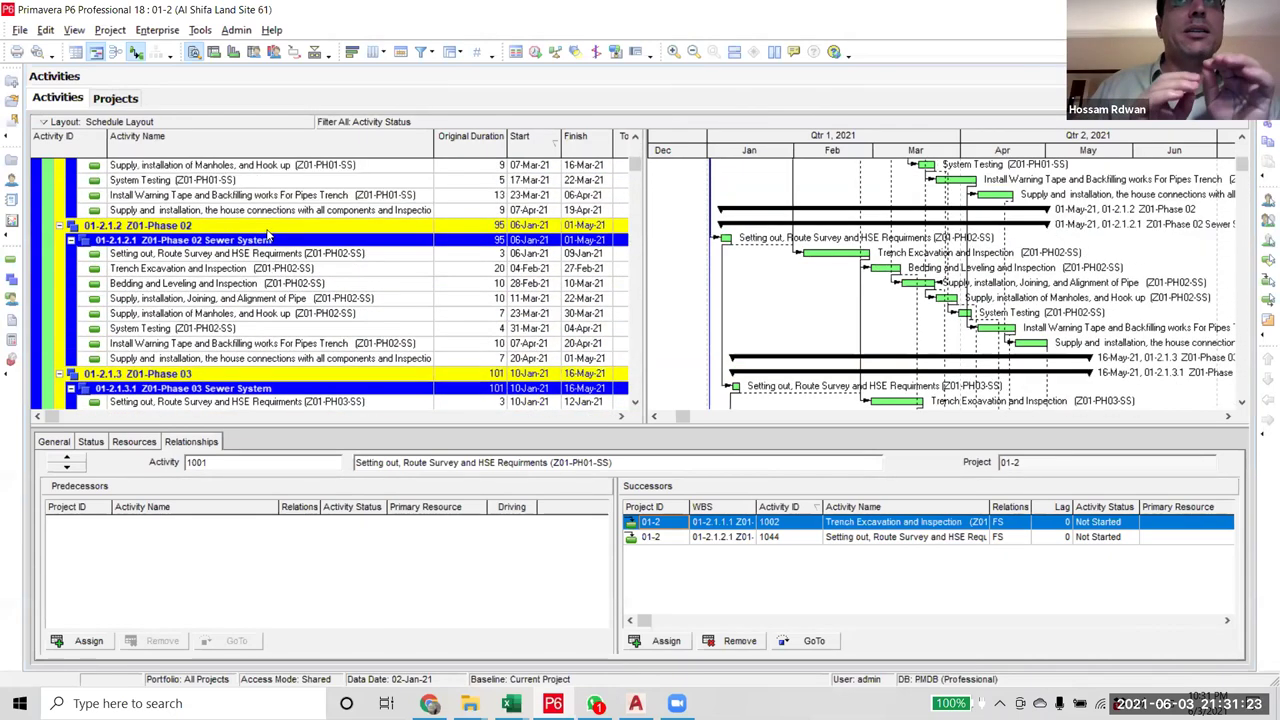
- Review the relationships of the Z01-Phase 01 sewer activities for trench excavation, setting out, bedding and system testing
scroll(268, 234, "up", 2)
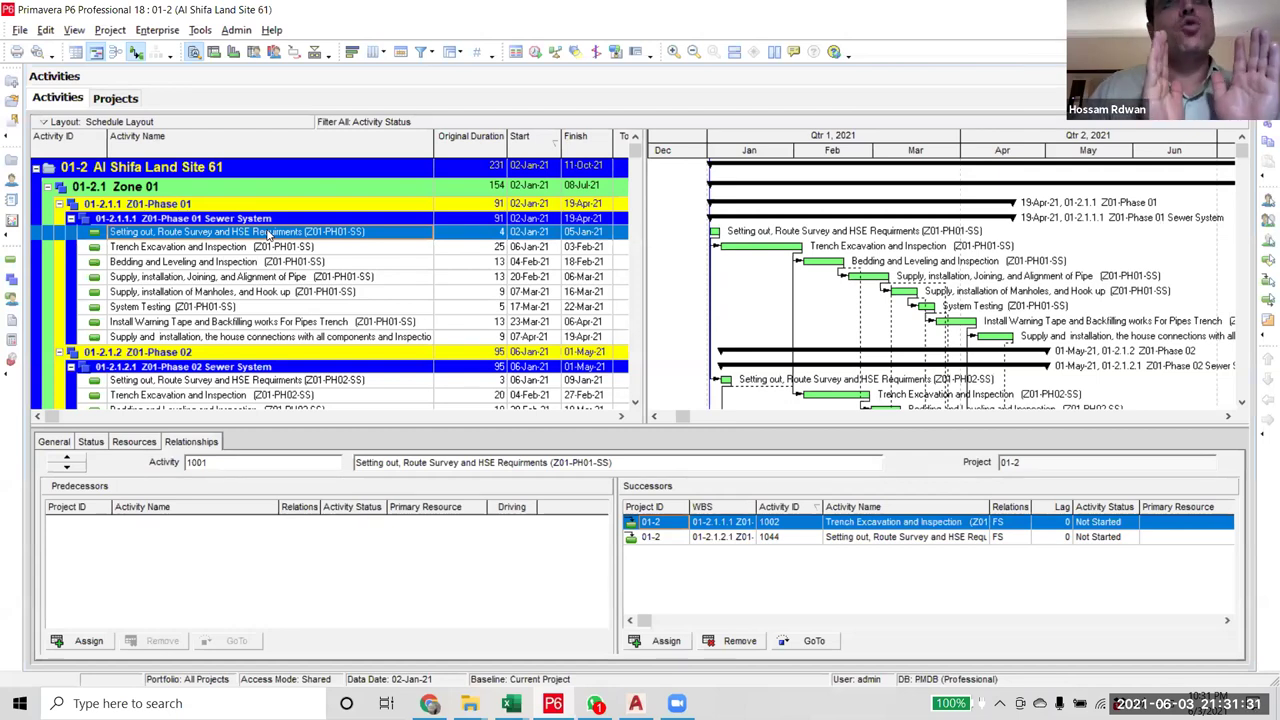
left_click(322, 246)
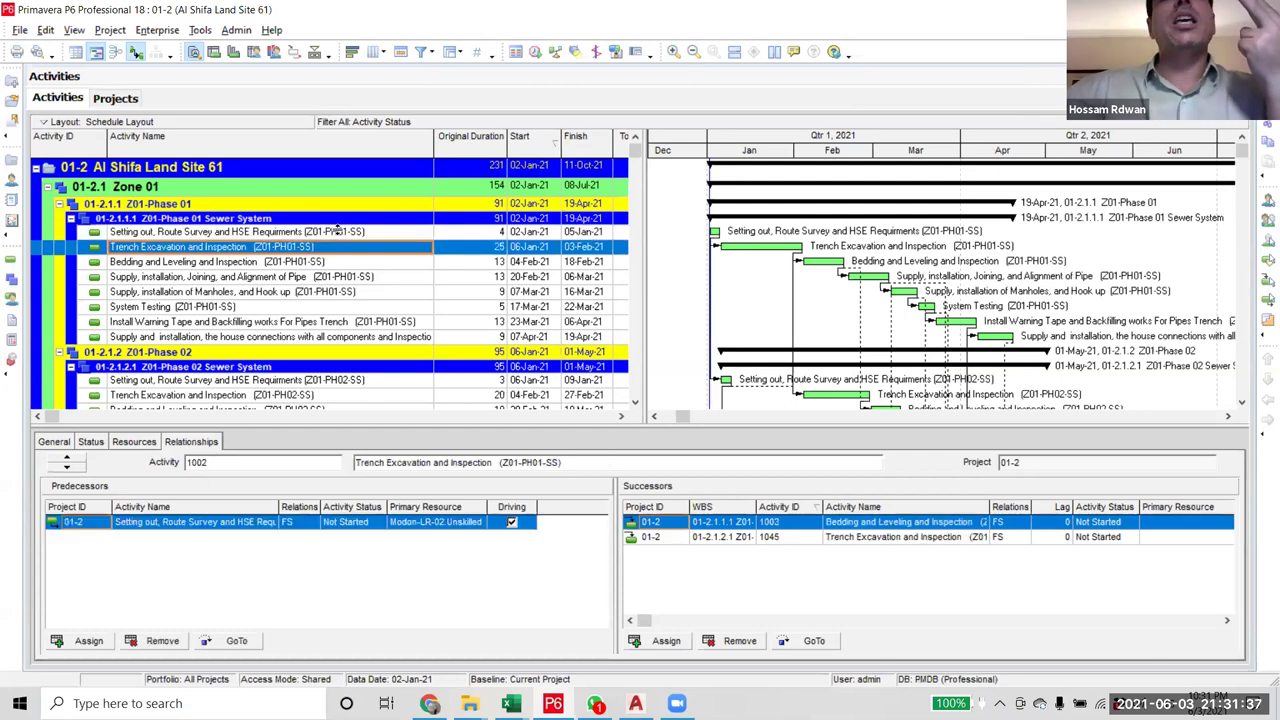
left_click(336, 236)
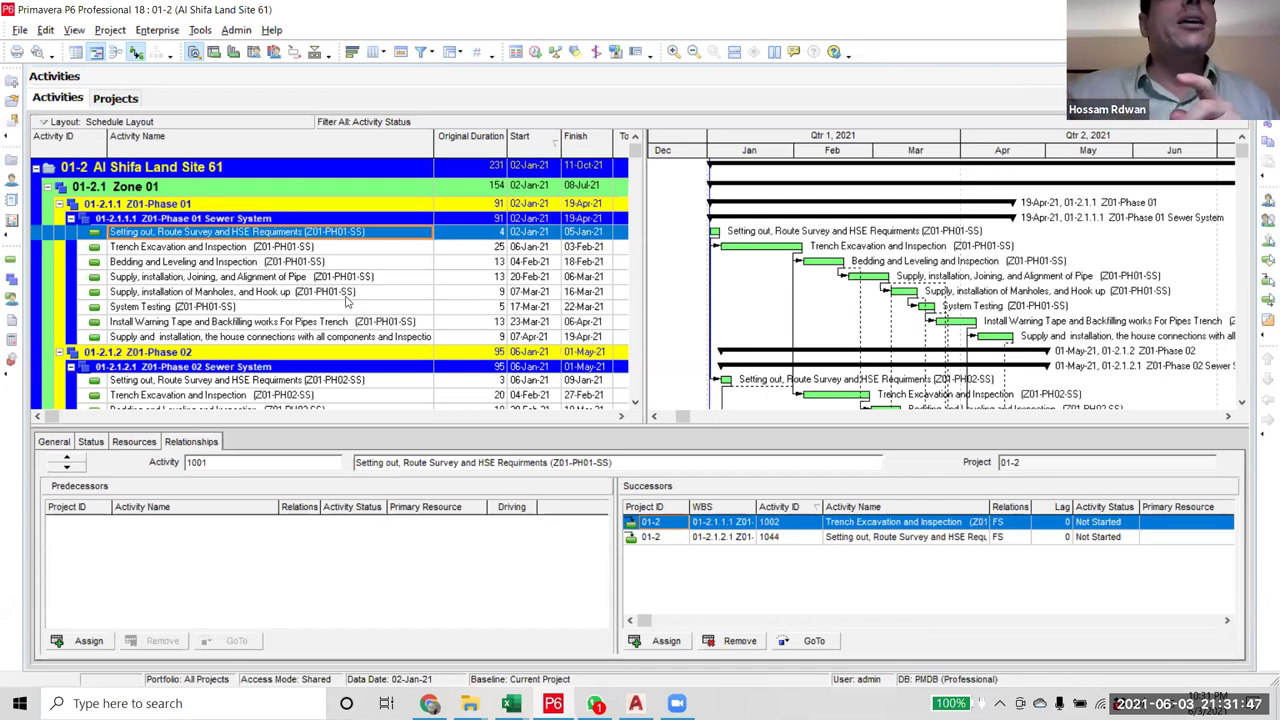
left_click(333, 265)
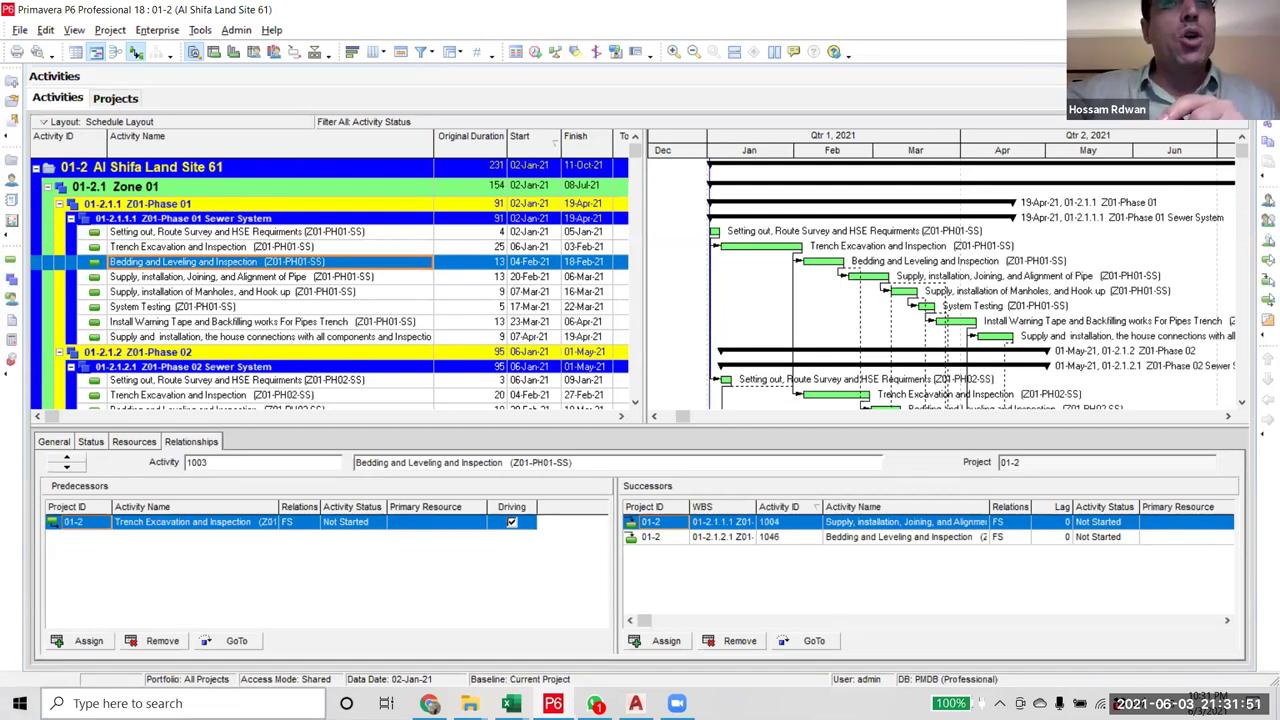
left_click(925, 305)
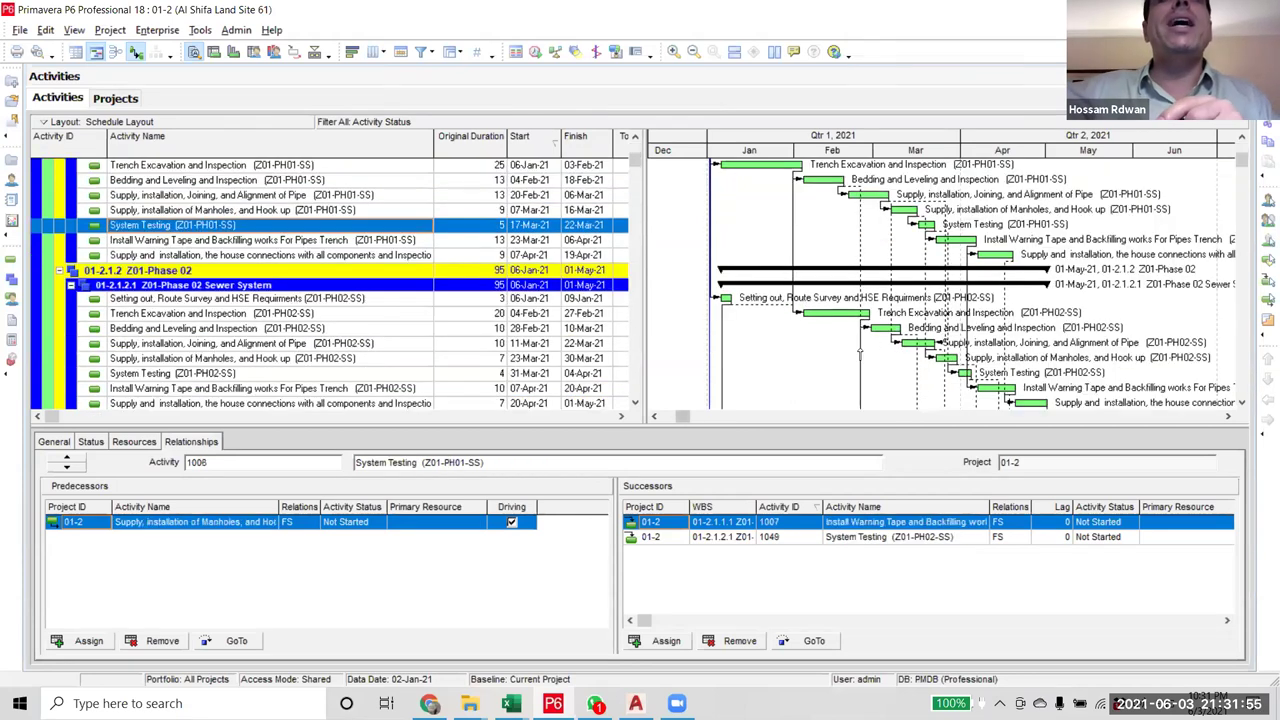
- Examine the links through the Zone 01 sewer phases, including the predecessors of the Z01-Phase 04 house connections activity
scroll(860, 353, "down", 4)
scroll(863, 354, "down", 3)
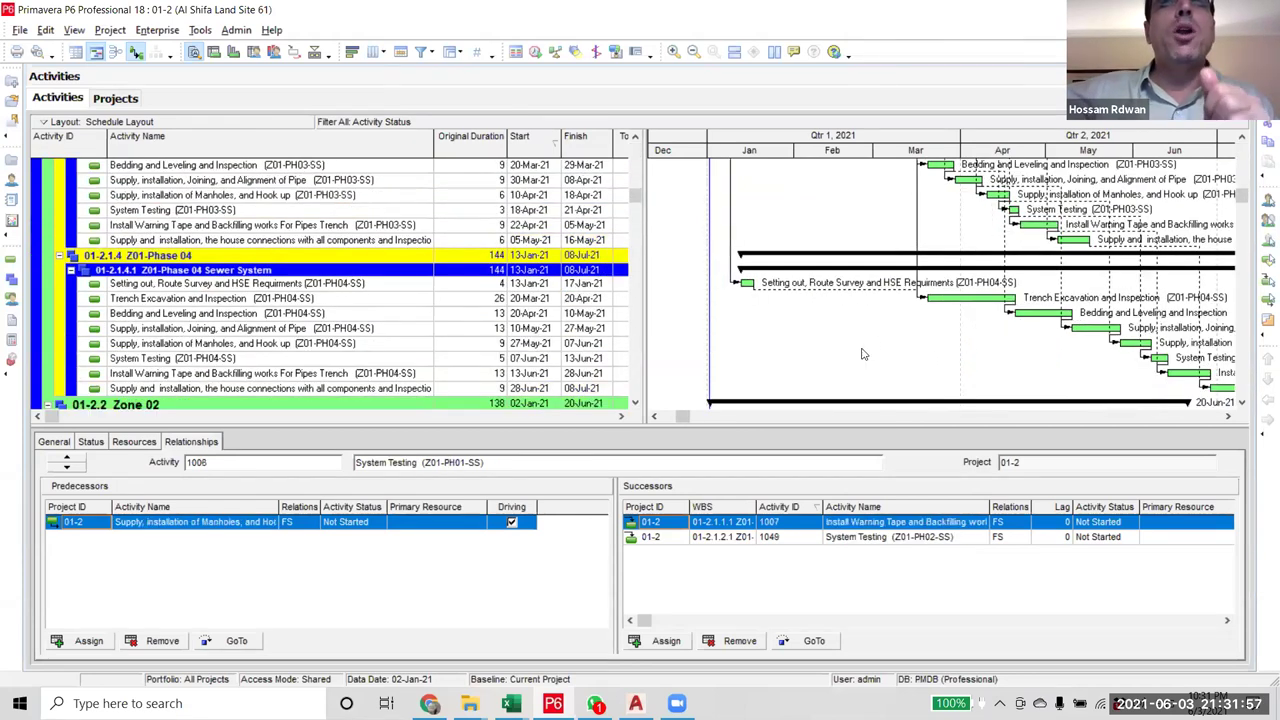
scroll(212, 255, "down", 2)
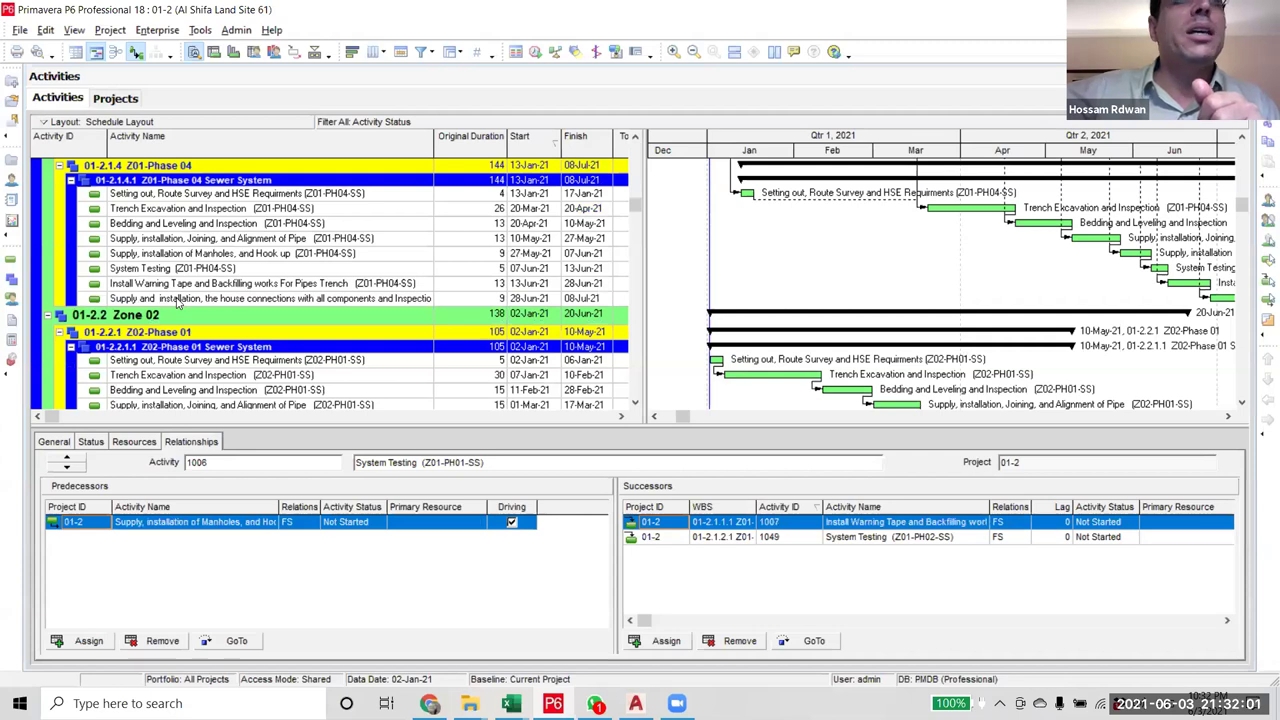
left_click(177, 298)
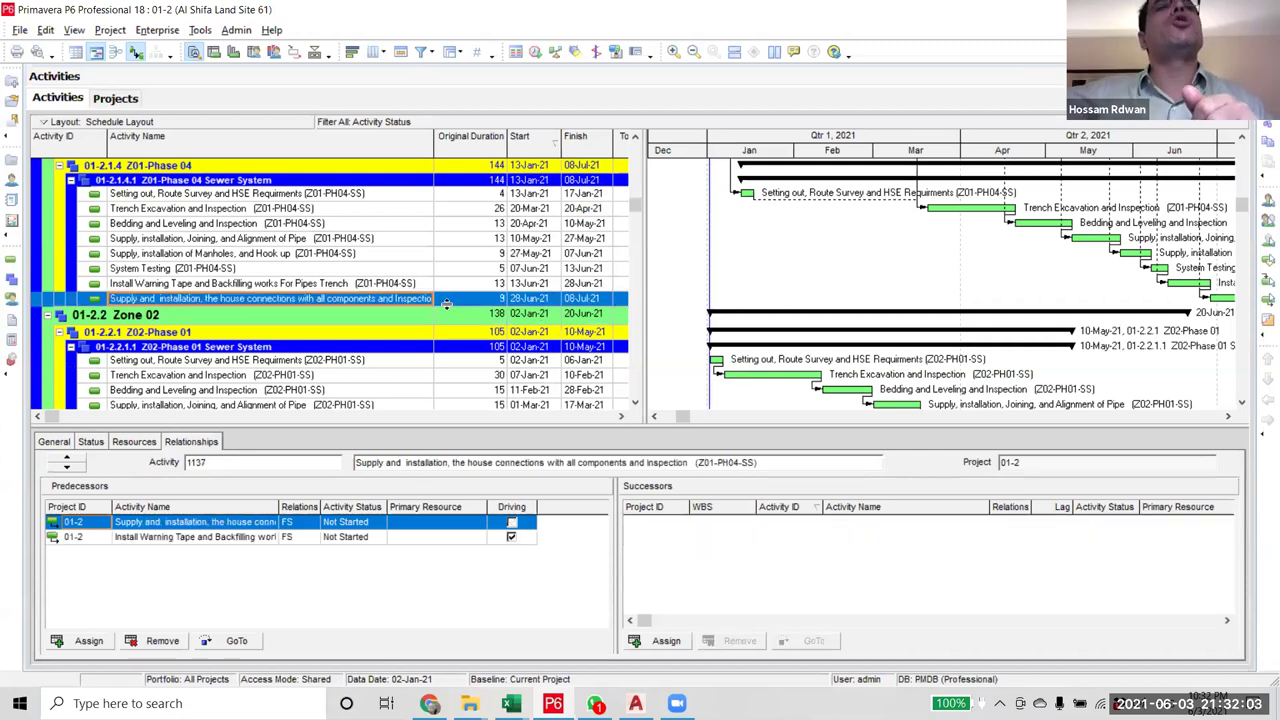
scroll(452, 330, "up", 4)
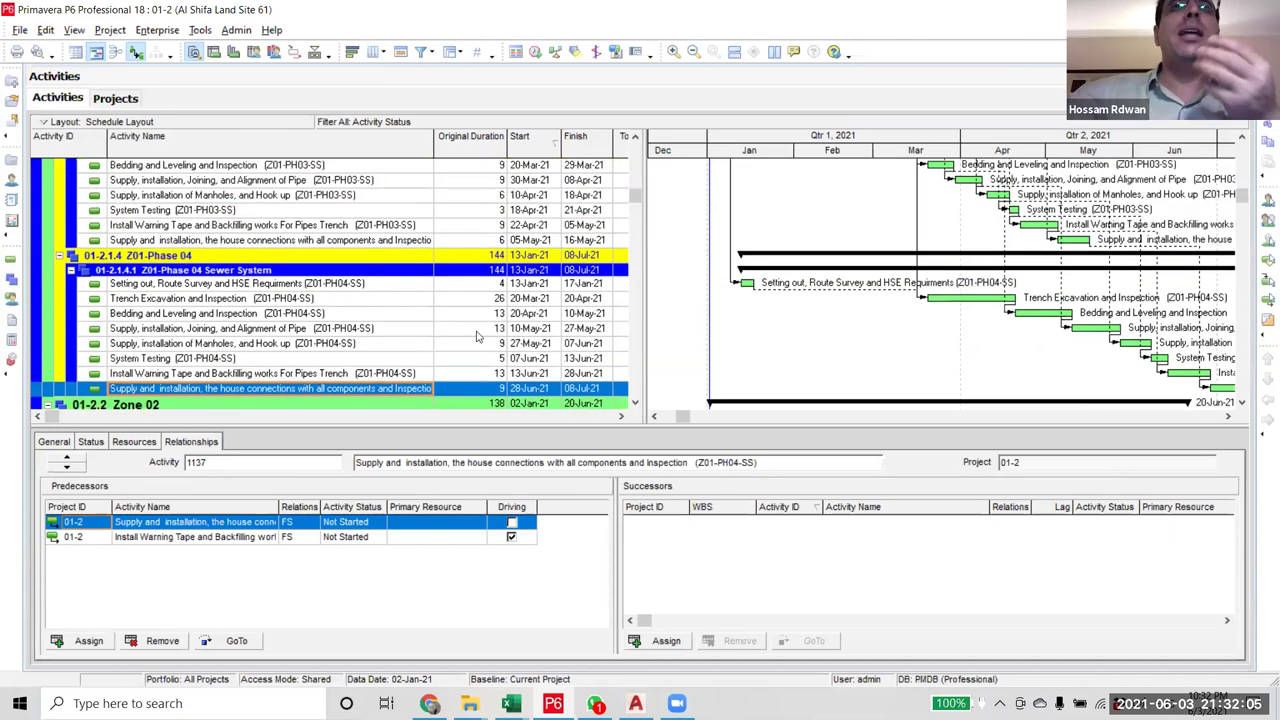
scroll(497, 333, "up", 7)
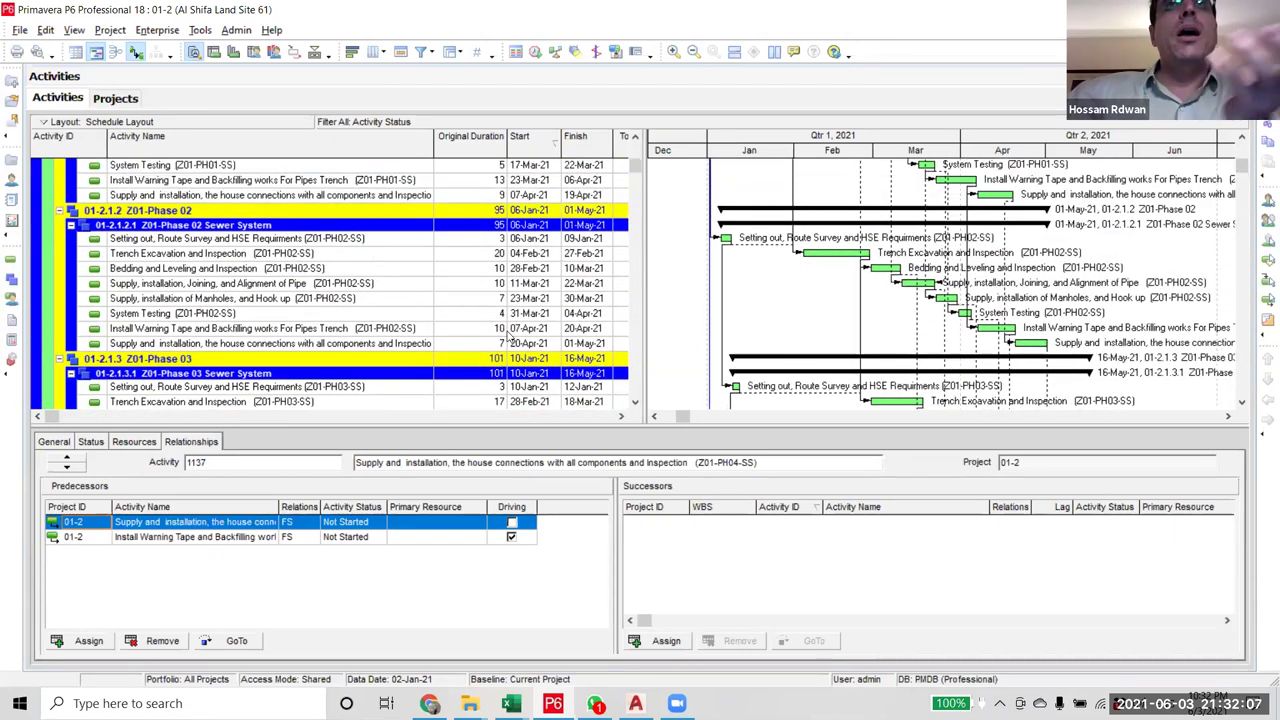
scroll(480, 286, "down", 3)
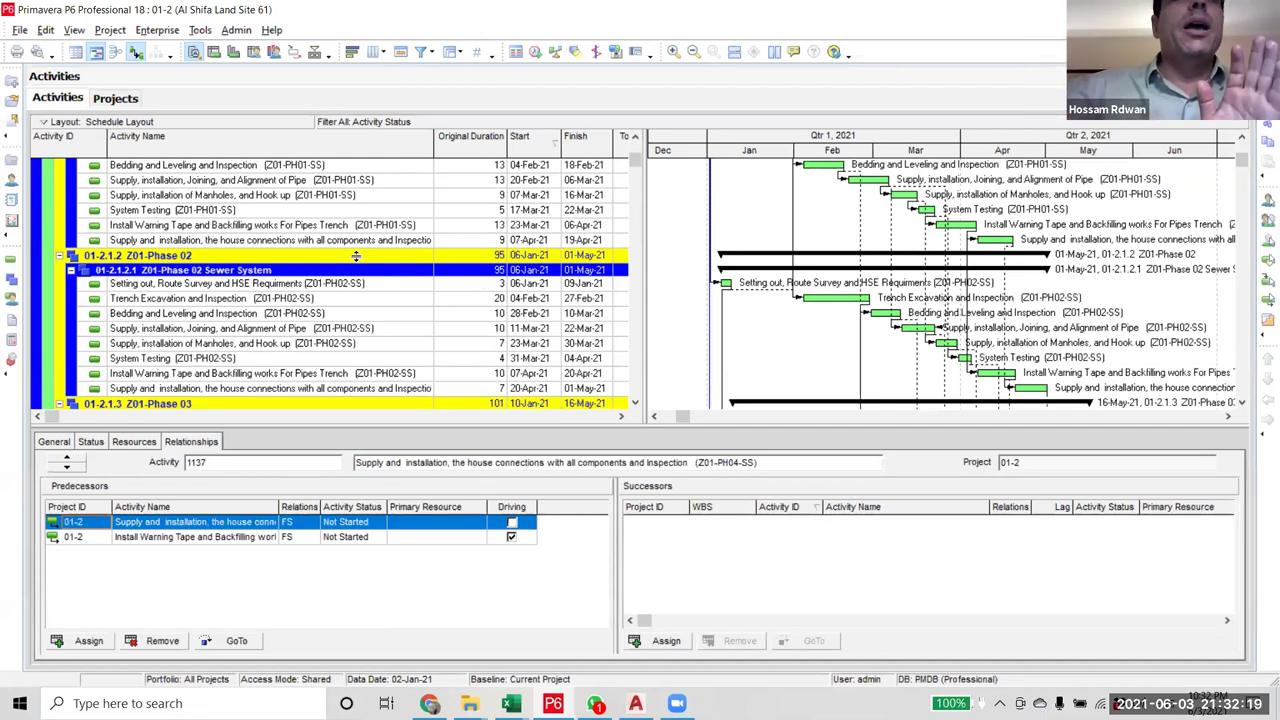
scroll(355, 256, "down", 5)
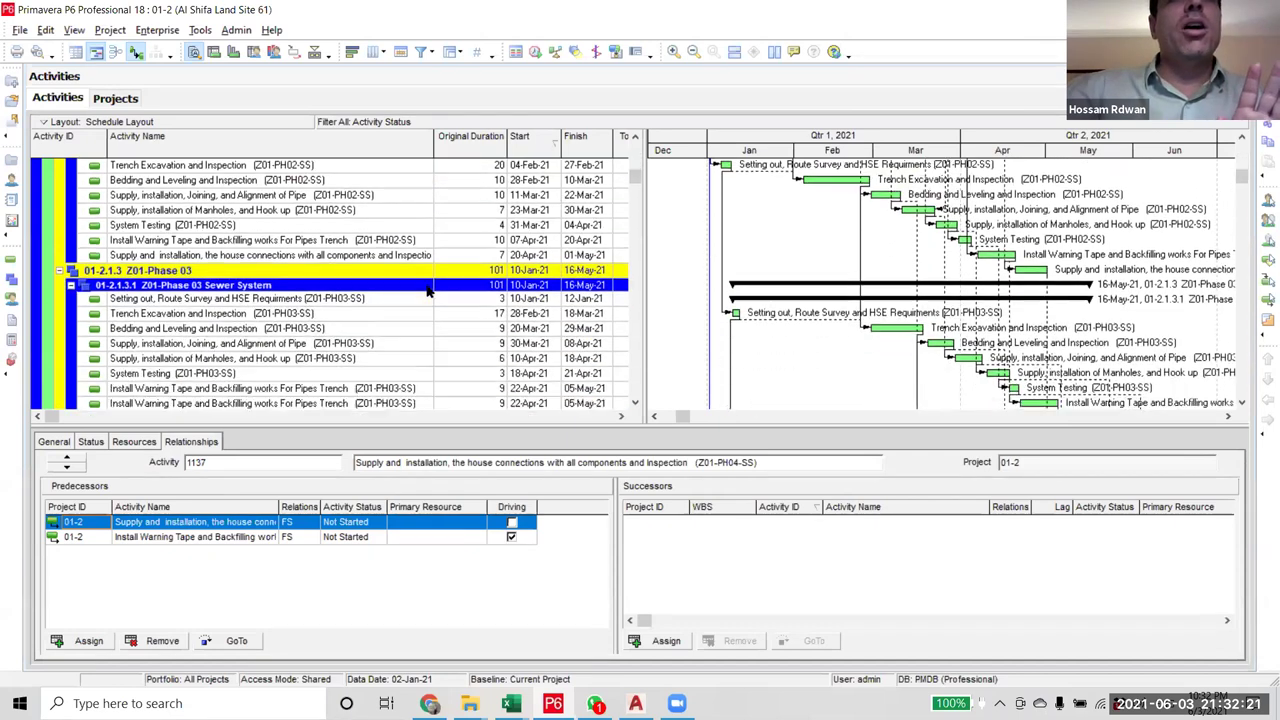
scroll(376, 235, "up", 5)
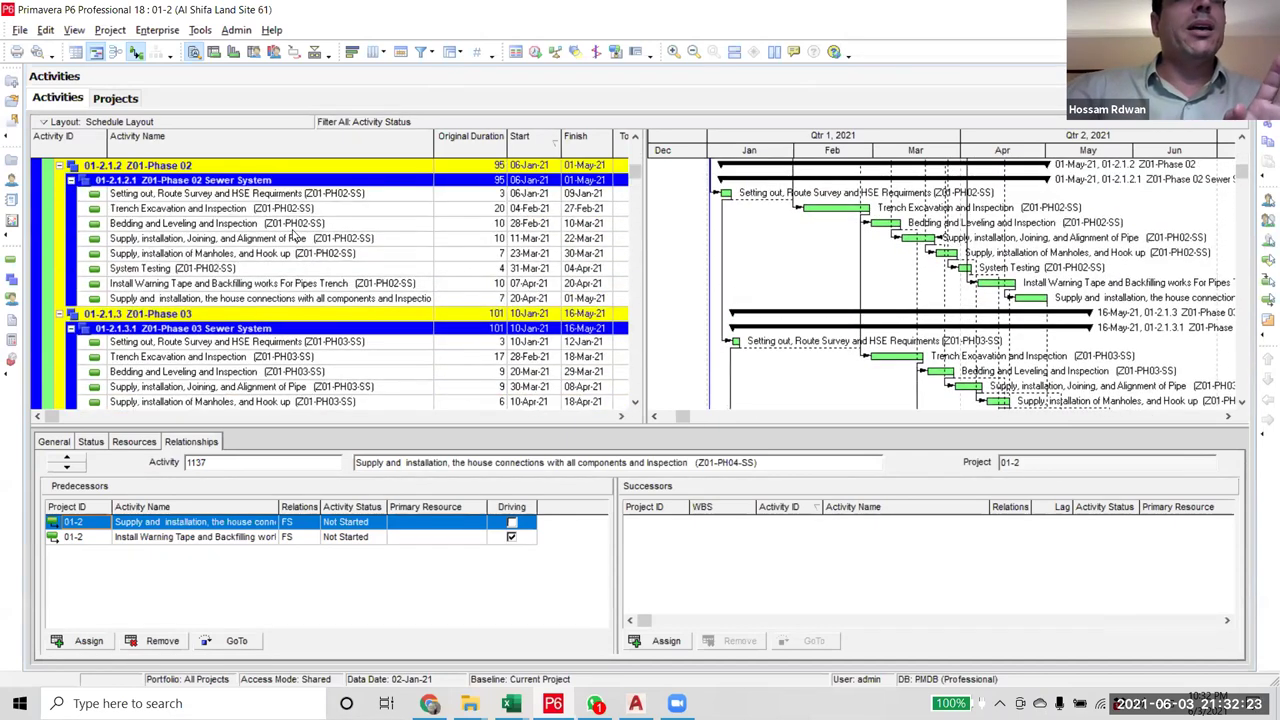
scroll(318, 242, "up", 3)
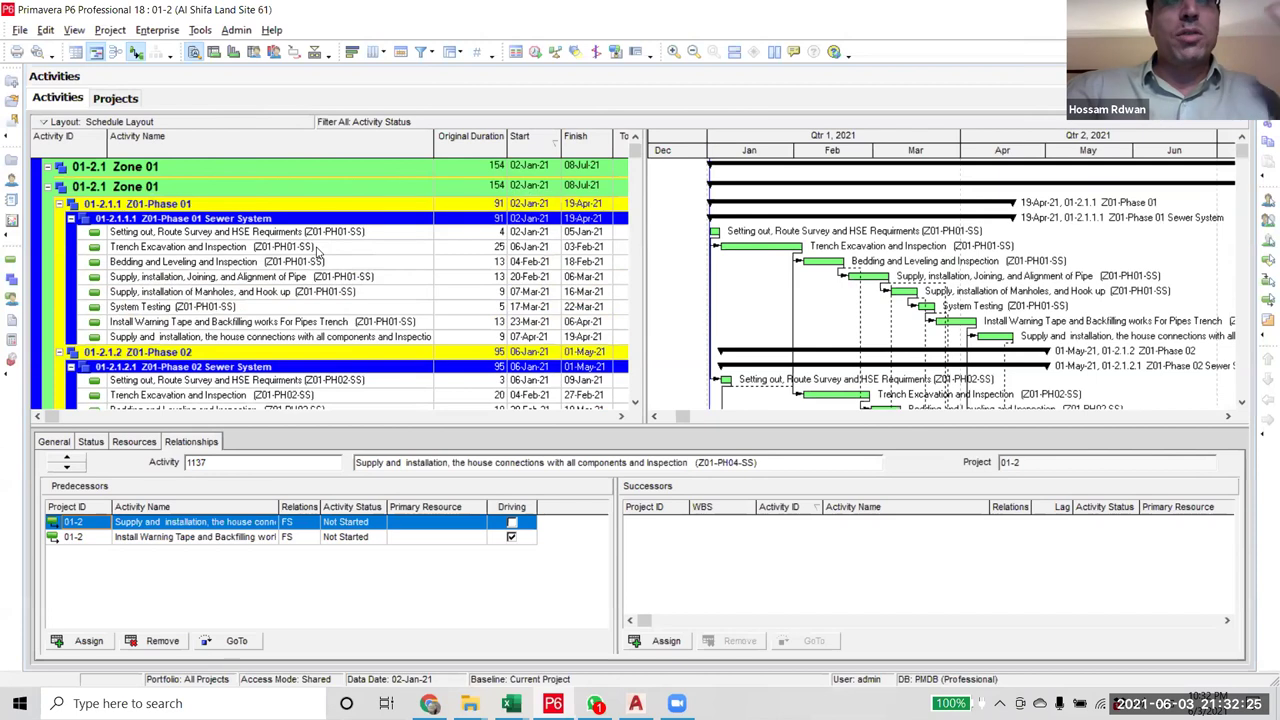
- Go through the Z01-Phase 01 sewer setting-out, trench excavation and bedding activities and check their successors
left_click(318, 240)
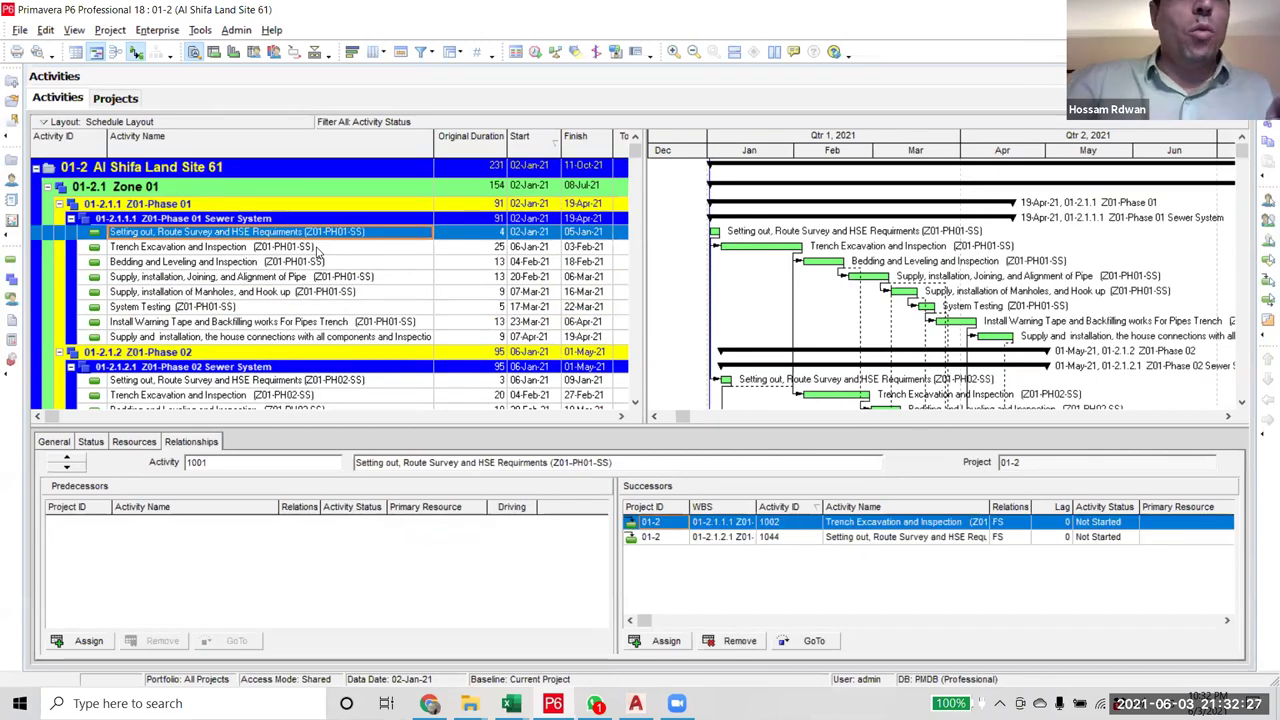
left_click(318, 248)
left_click(316, 262)
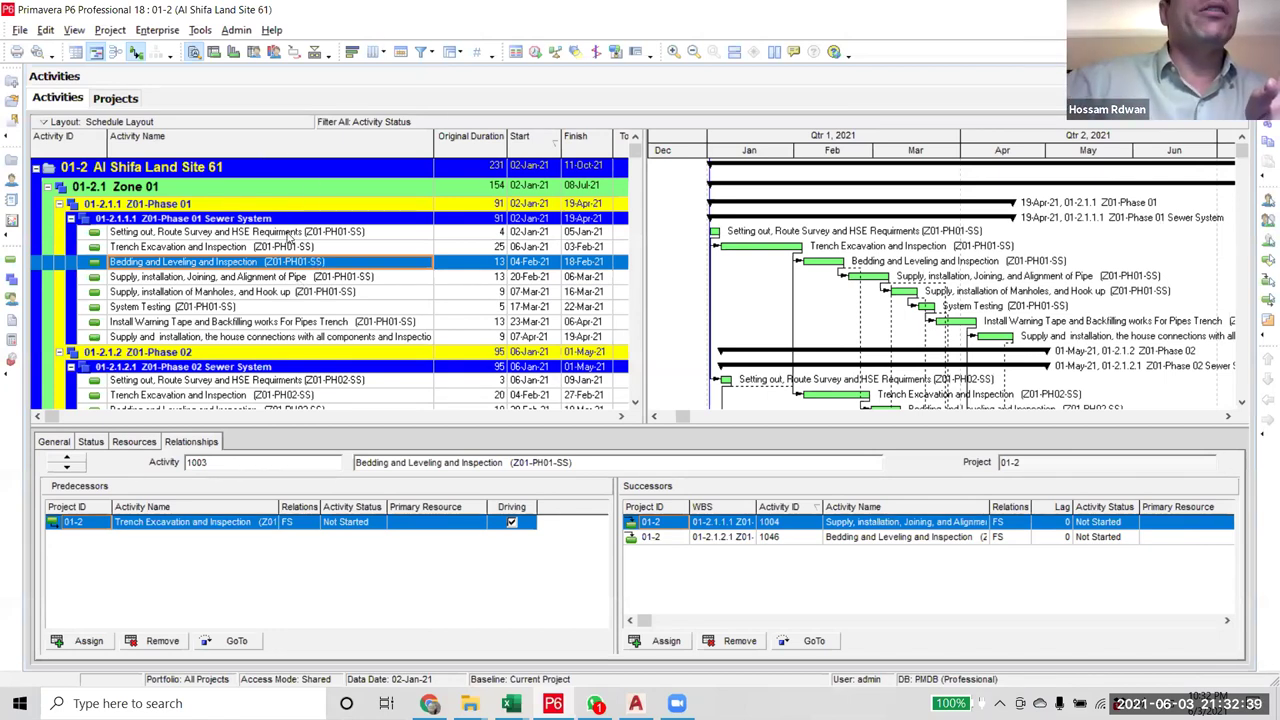
left_click(290, 233)
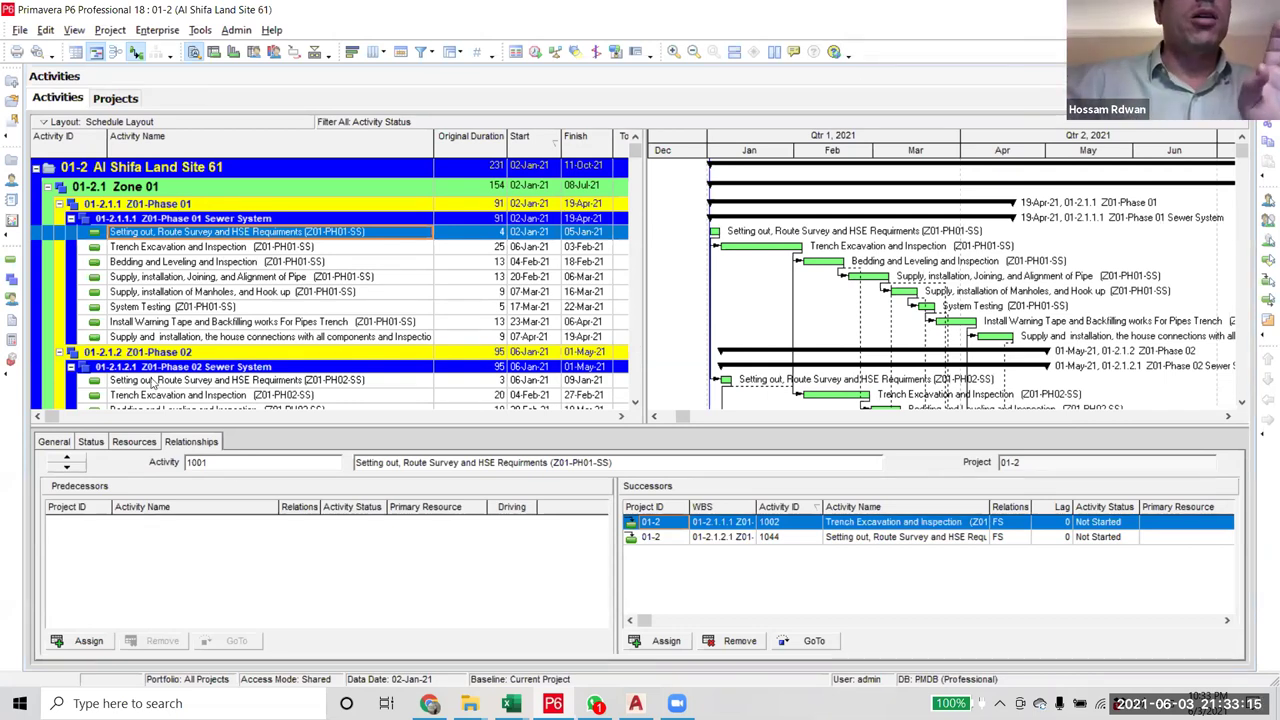
- Check the relationships of the Z02-Phase 01 sewer setting-out activity and return to the start of Zone 01
scroll(152, 385, "down", 10)
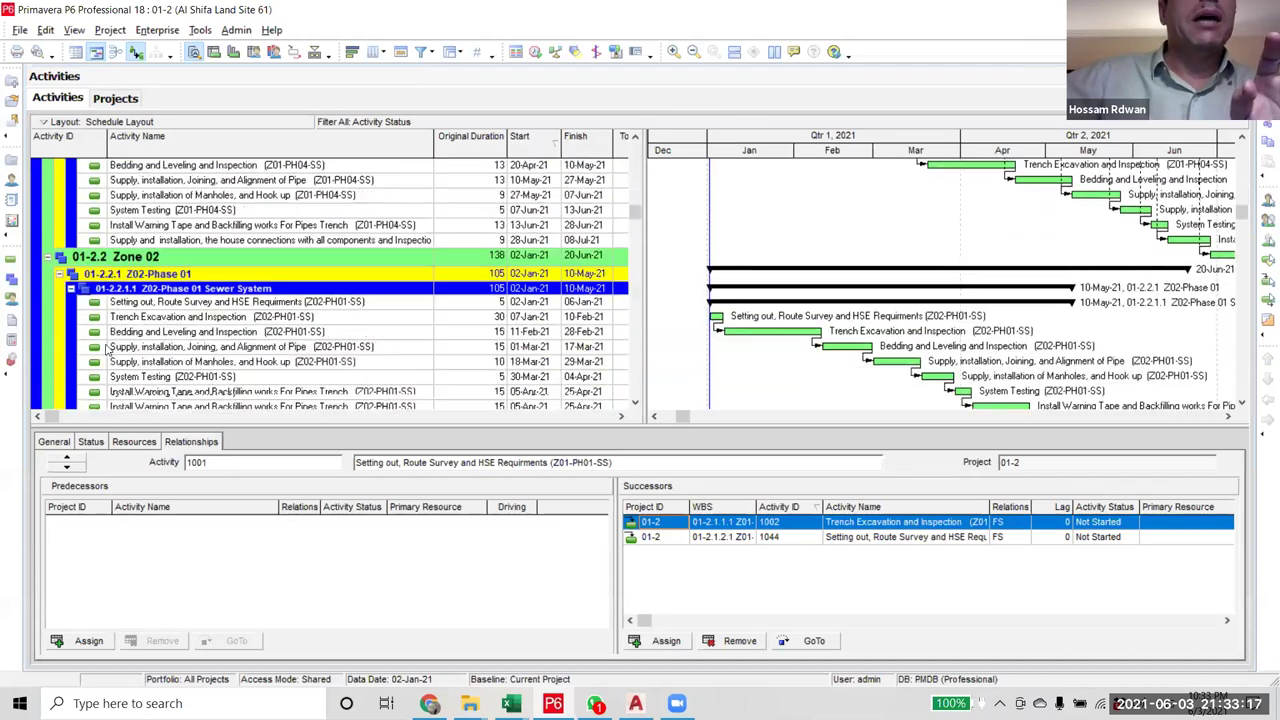
scroll(105, 348, "down", 2)
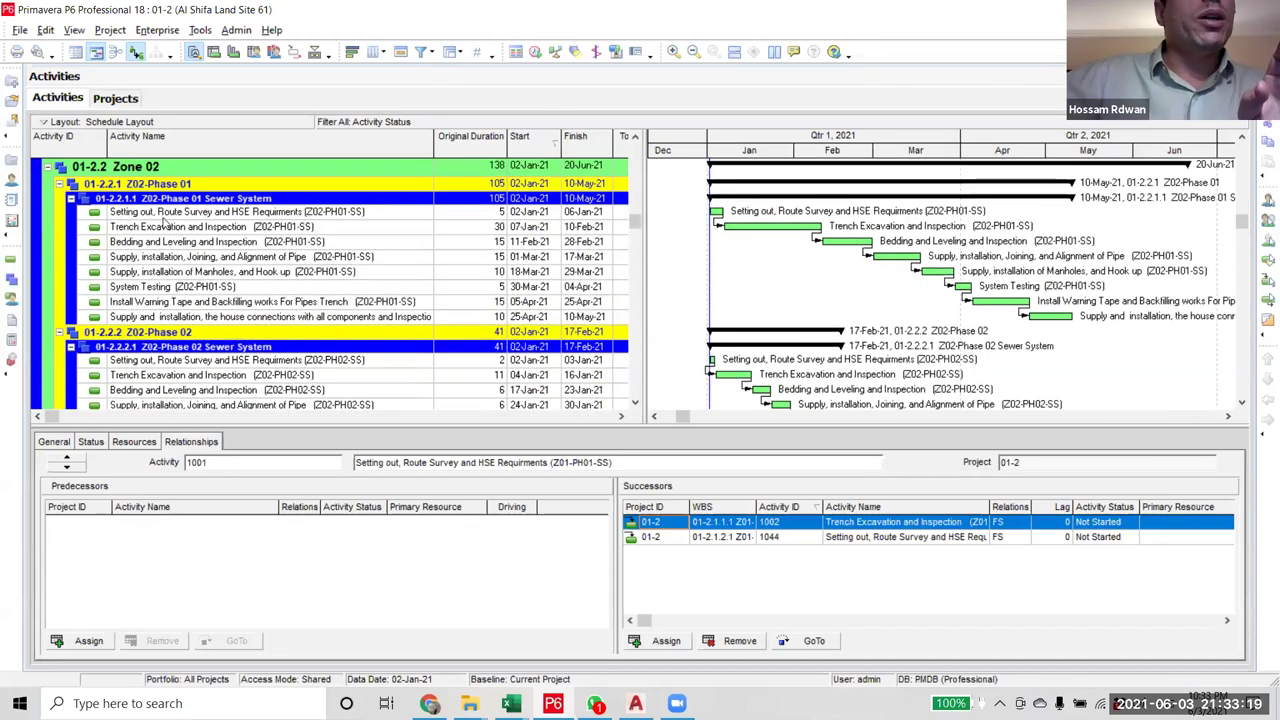
left_click(352, 215)
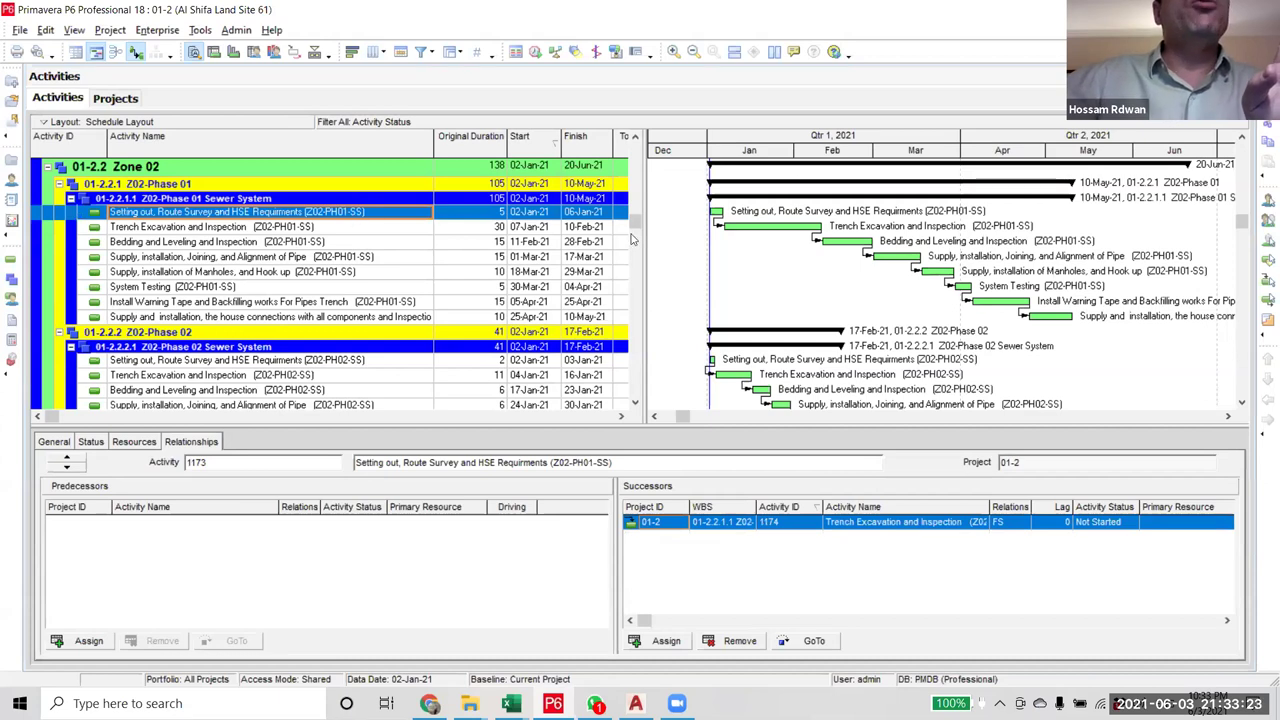
scroll(633, 178, "up", 1)
scroll(633, 178, "up", 10)
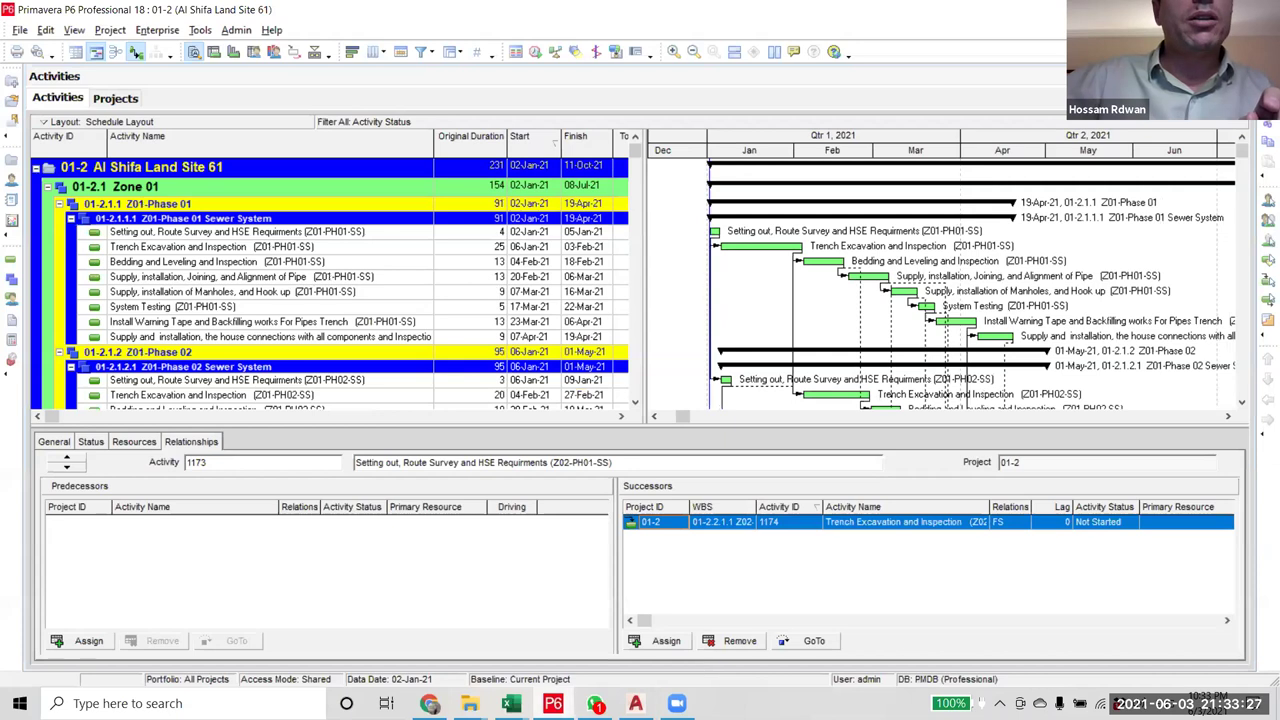
- Switch the filter to All Activities and bring the Z01-Phase 01 Potable Water group into view
left_click(421, 51)
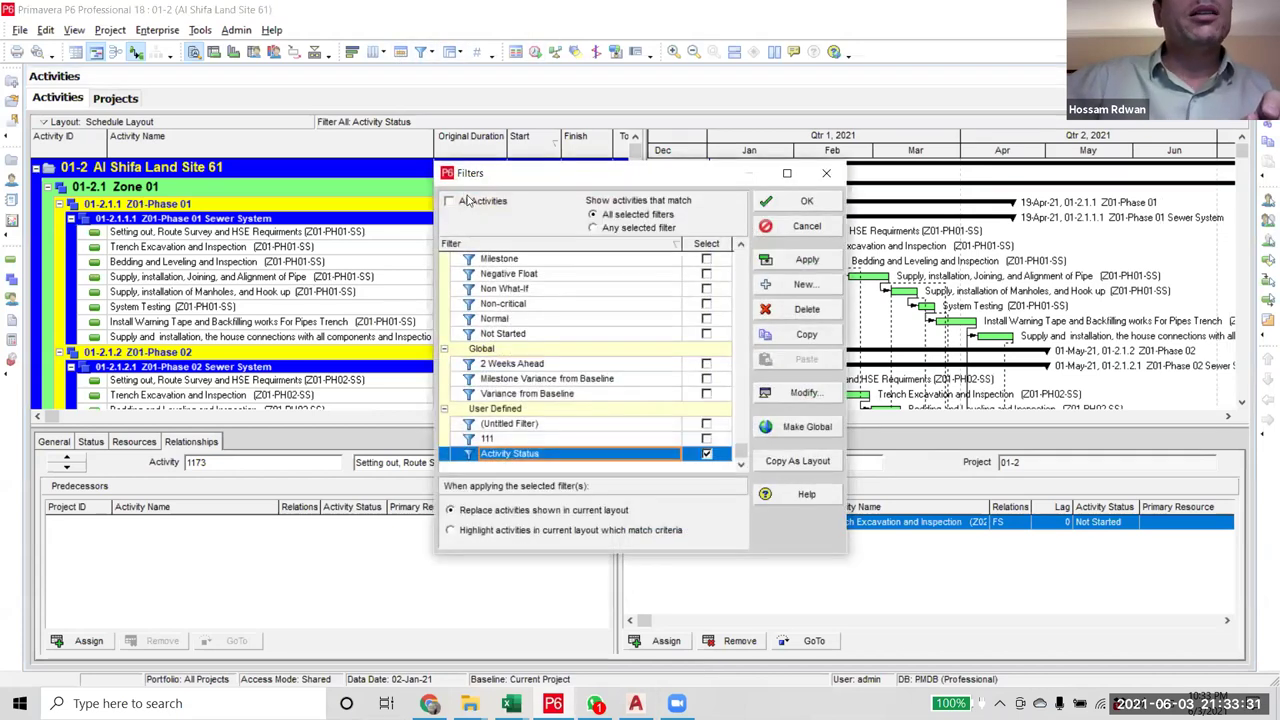
left_click(806, 201)
scroll(630, 177, "up", 5)
scroll(630, 177, "up", 15)
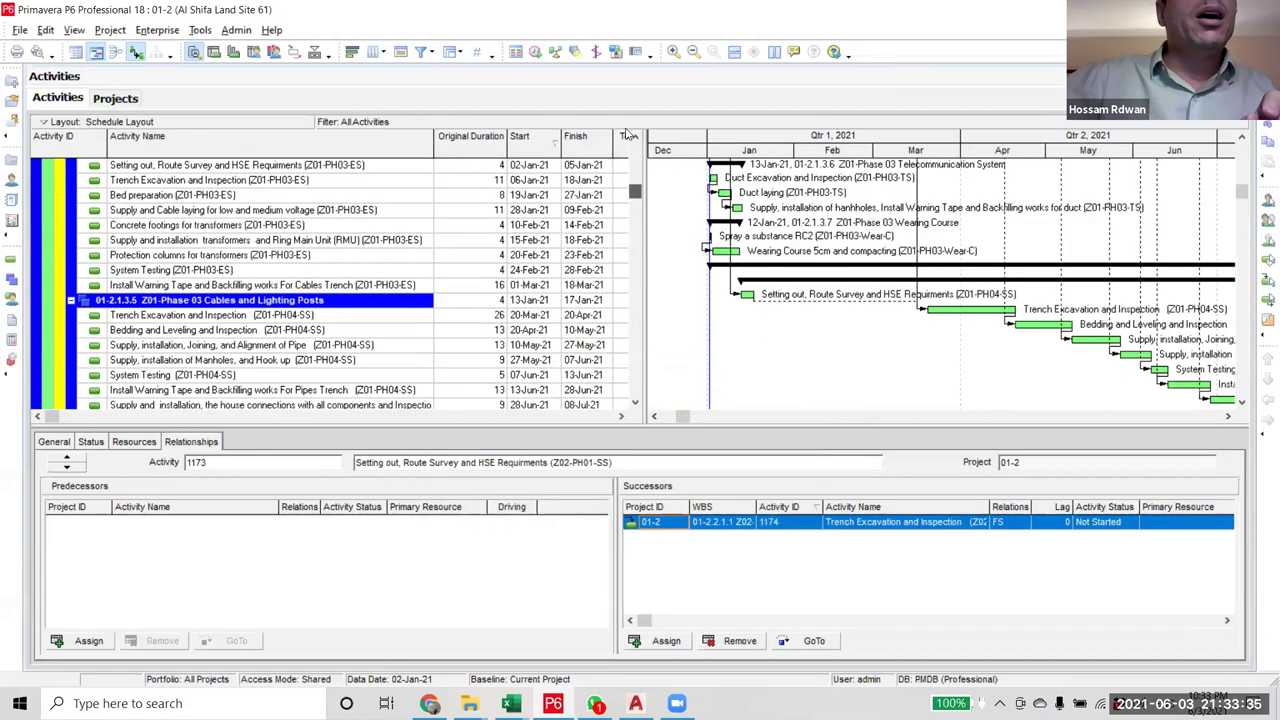
scroll(217, 242, "down", 1)
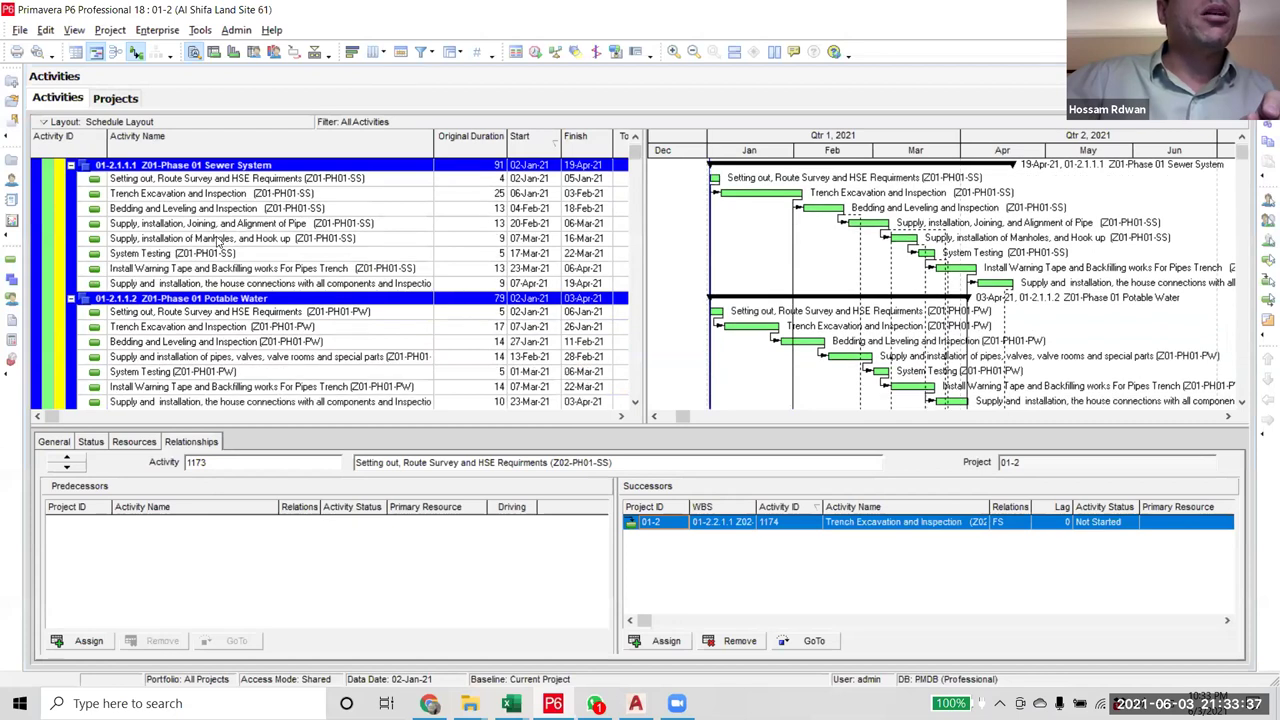
scroll(229, 253, "down", 2)
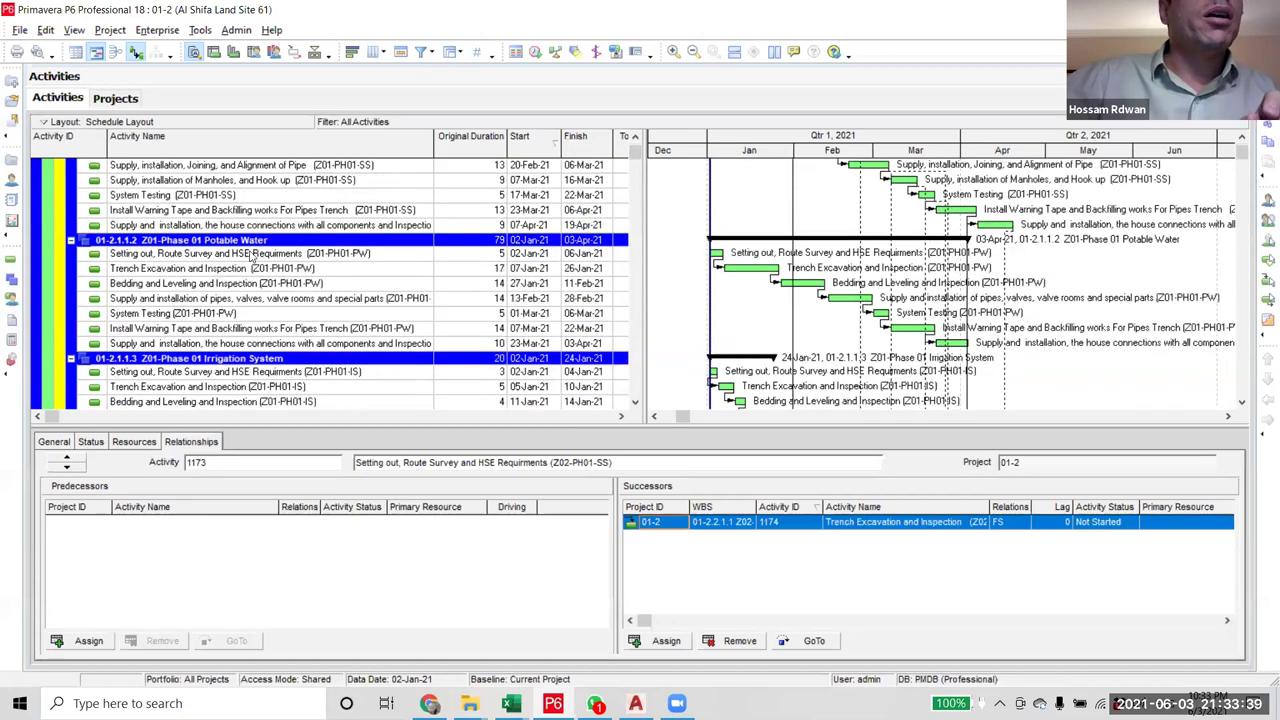
- Point out the -PW suffix in the Z01-Phase 01 Potable Water setting-out activity name and inspect the trench excavation links
left_click(357, 254)
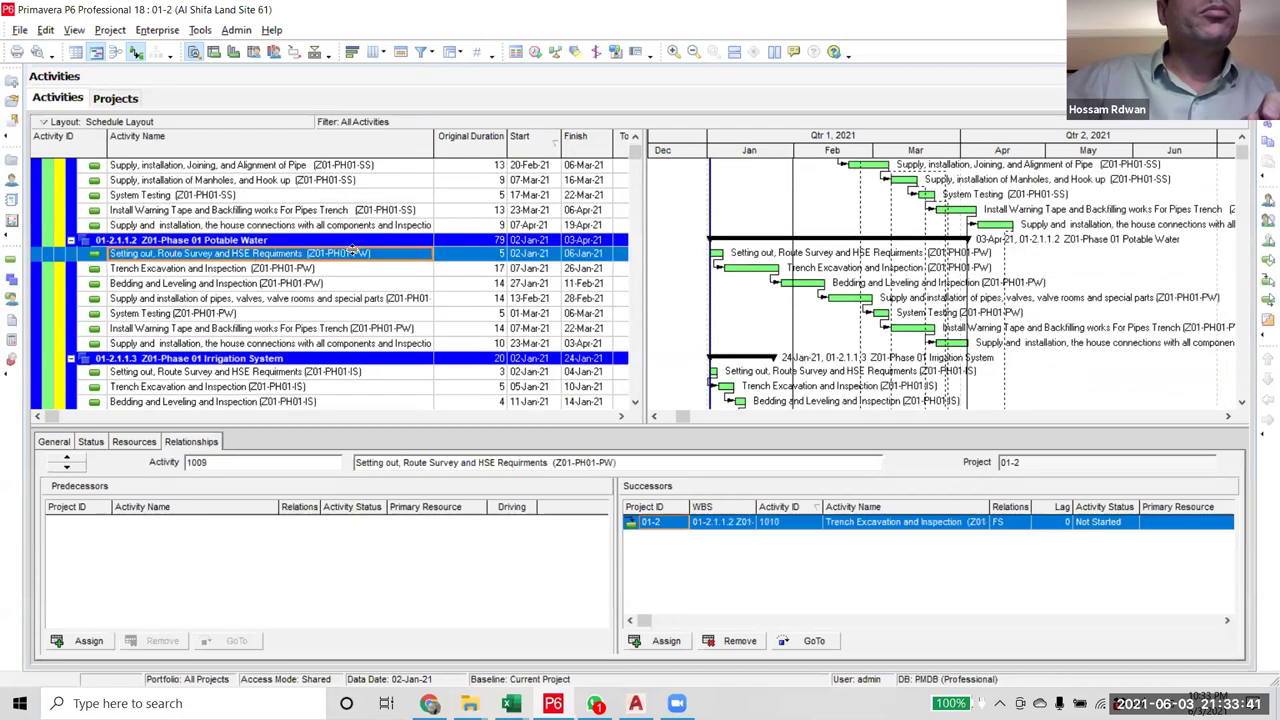
left_click(350, 254)
left_click_drag(350, 254, 364, 255)
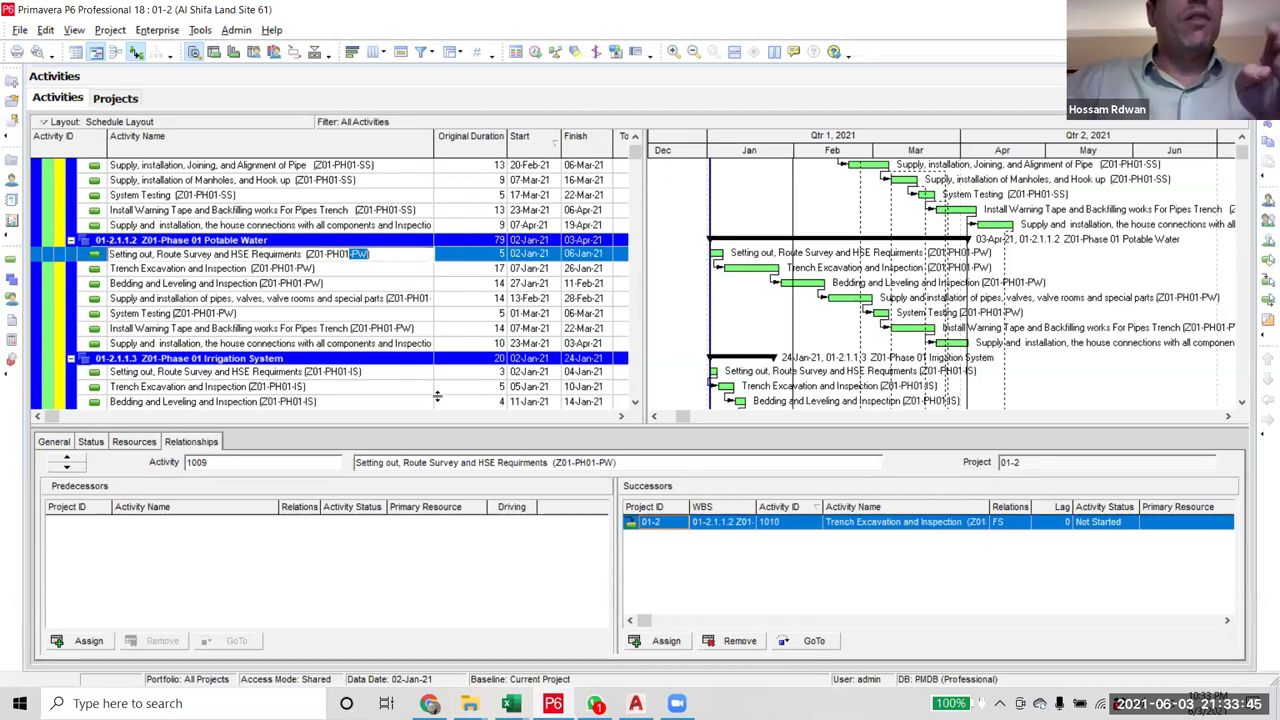
left_click(305, 269)
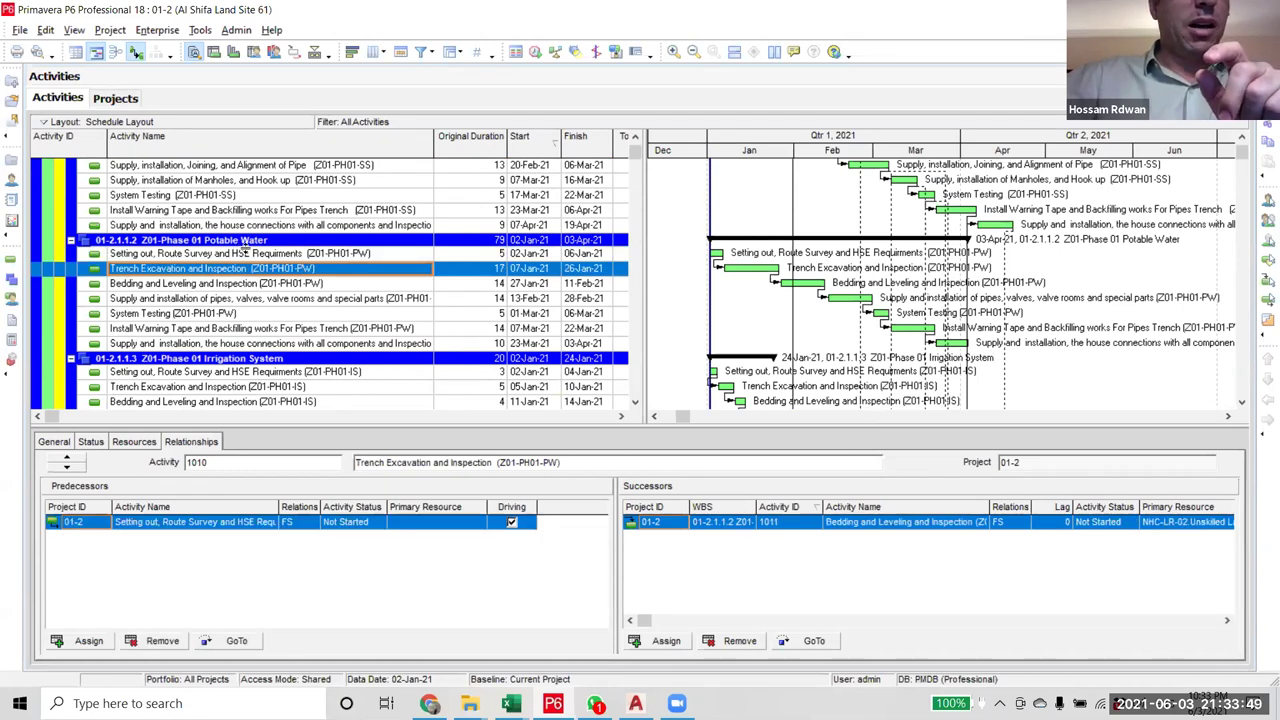
- Change the Activity Status filter's condition to Activity Name contains -PW and apply that filter to the layout
left_click(420, 51)
left_click(800, 393)
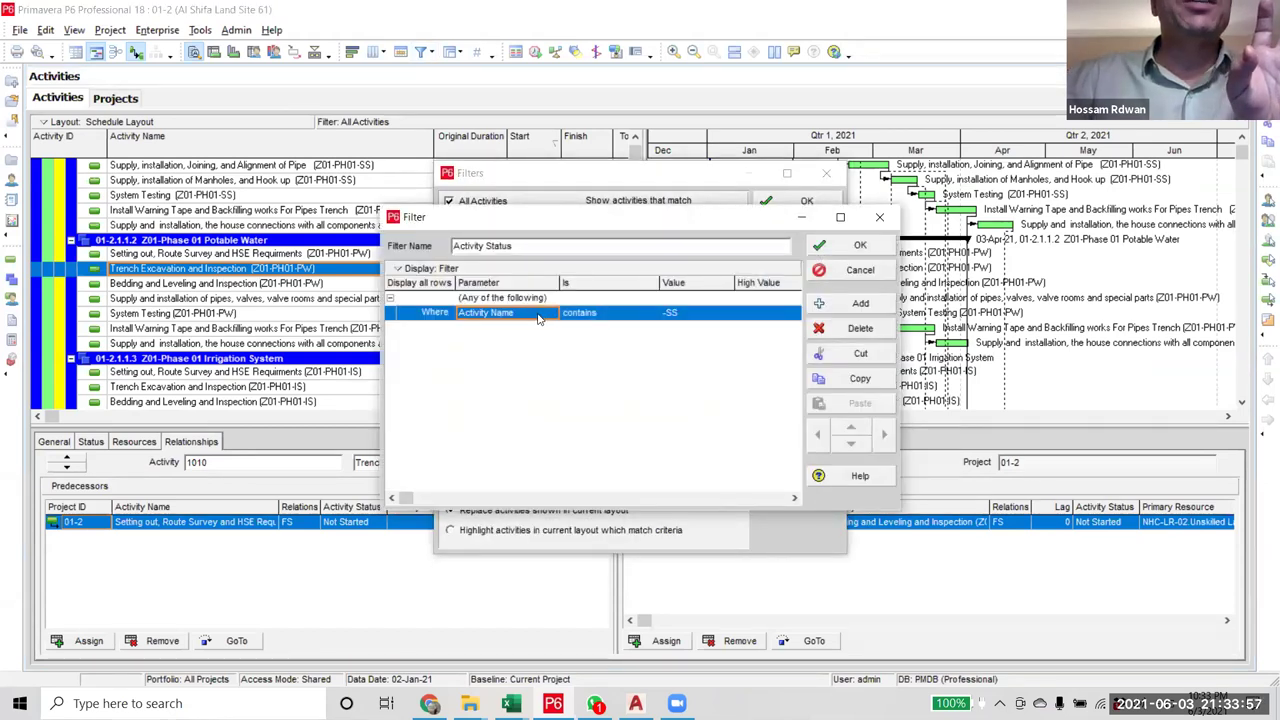
left_click(698, 313)
type("-PW")
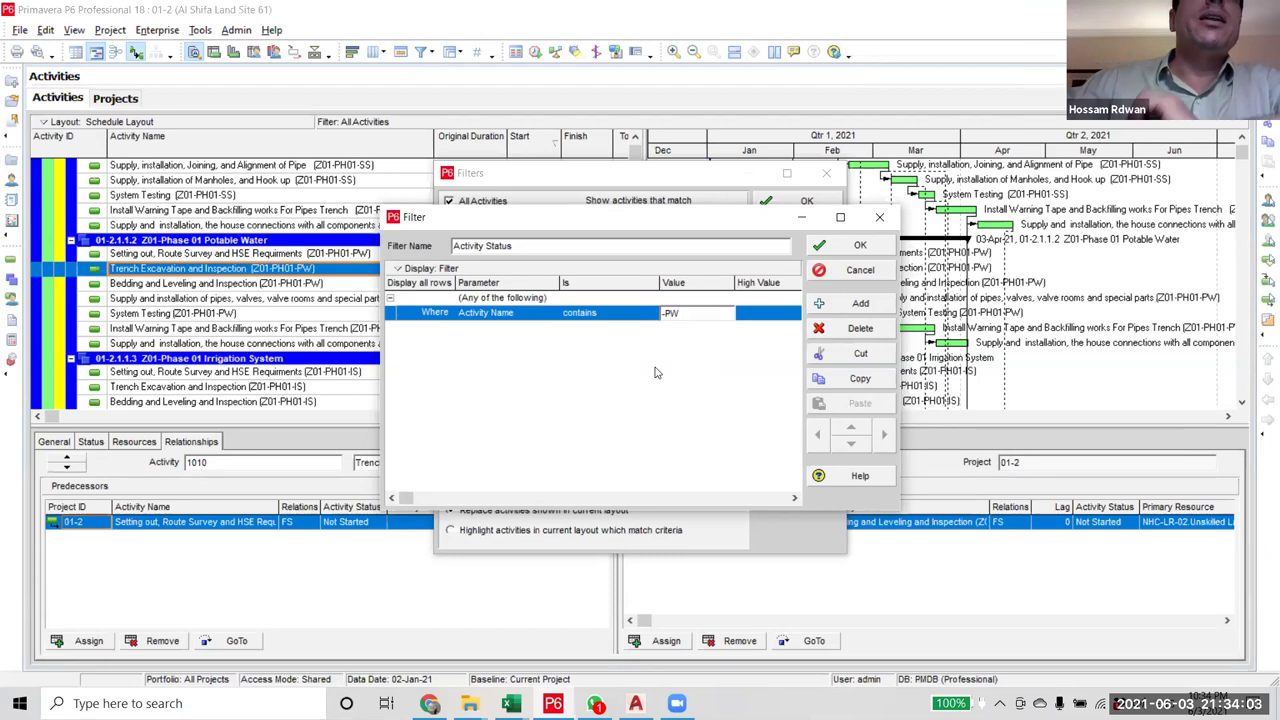
left_click(851, 255)
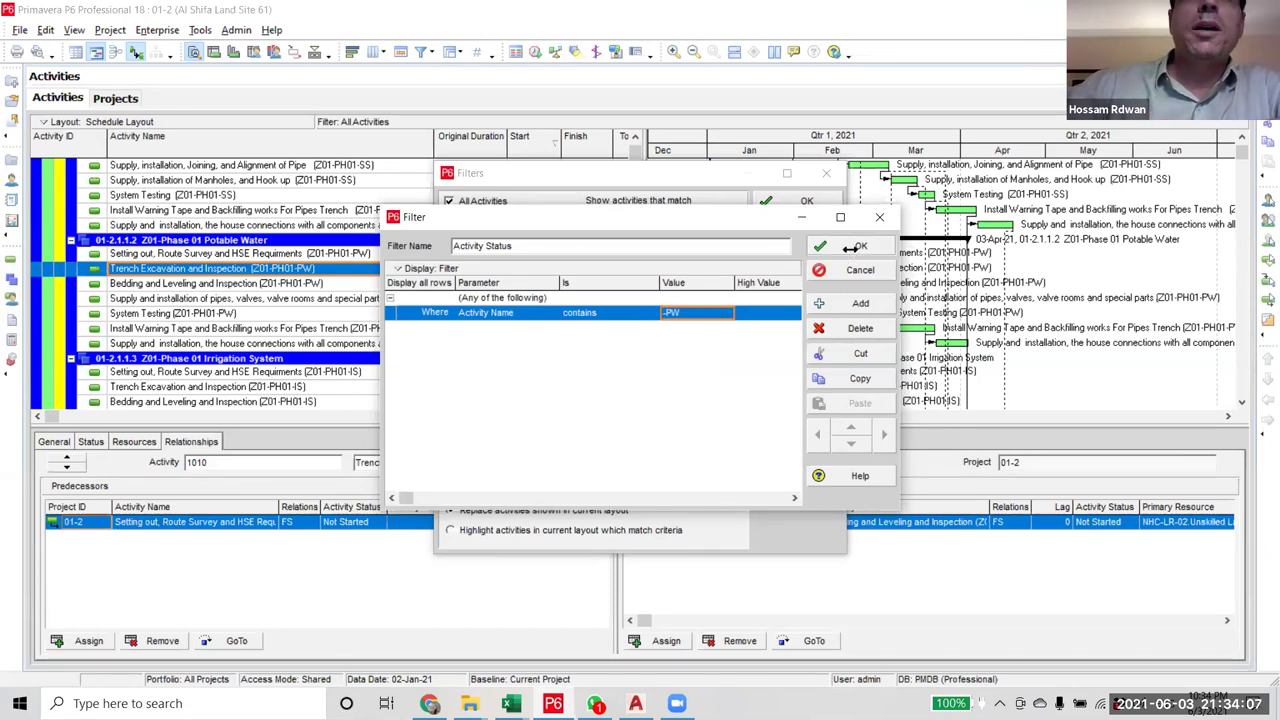
left_click(707, 454)
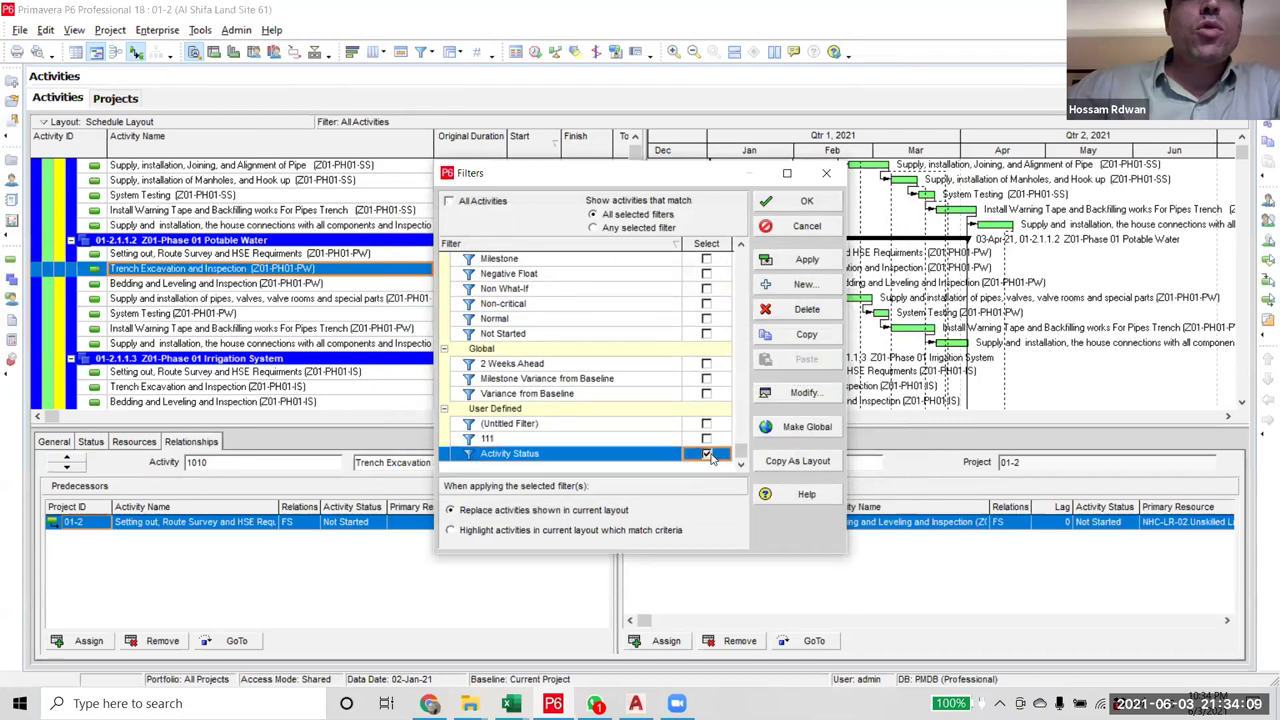
left_click(805, 260)
left_click(806, 203)
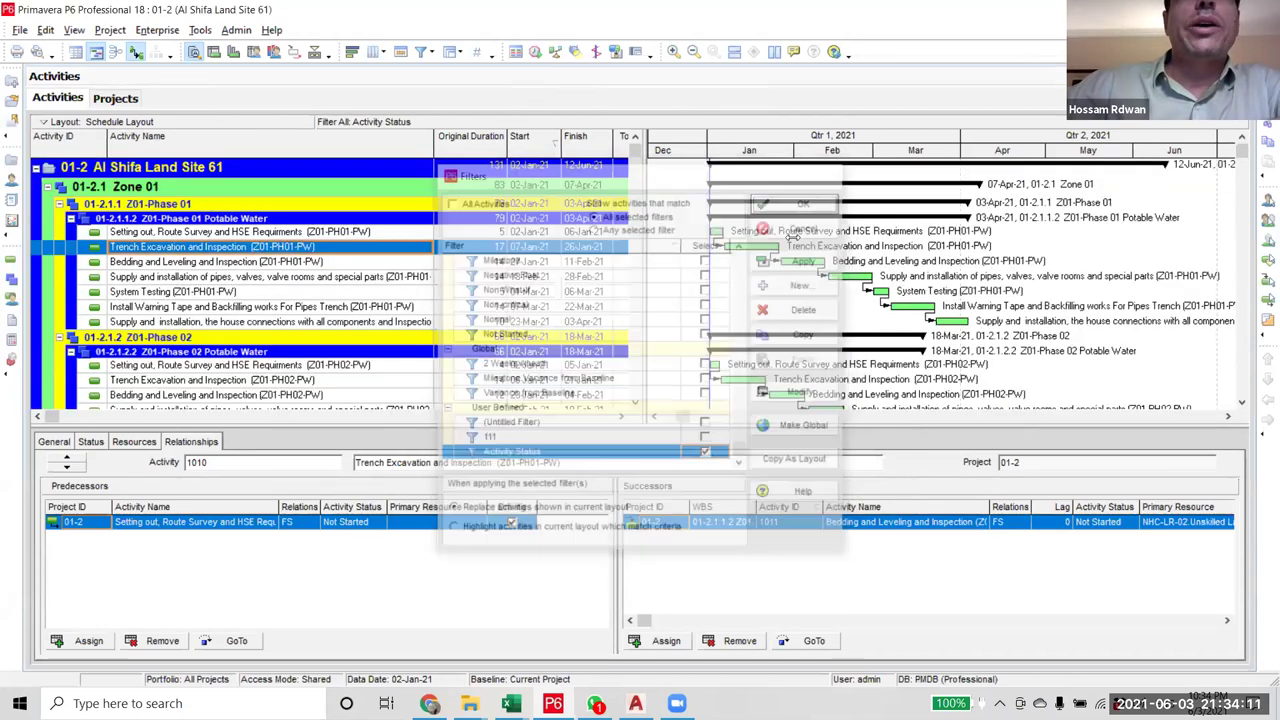
- Check the relationships of the bedding and setting-out activities in the Z01-Phase 01 Potable Water group
left_click(340, 262)
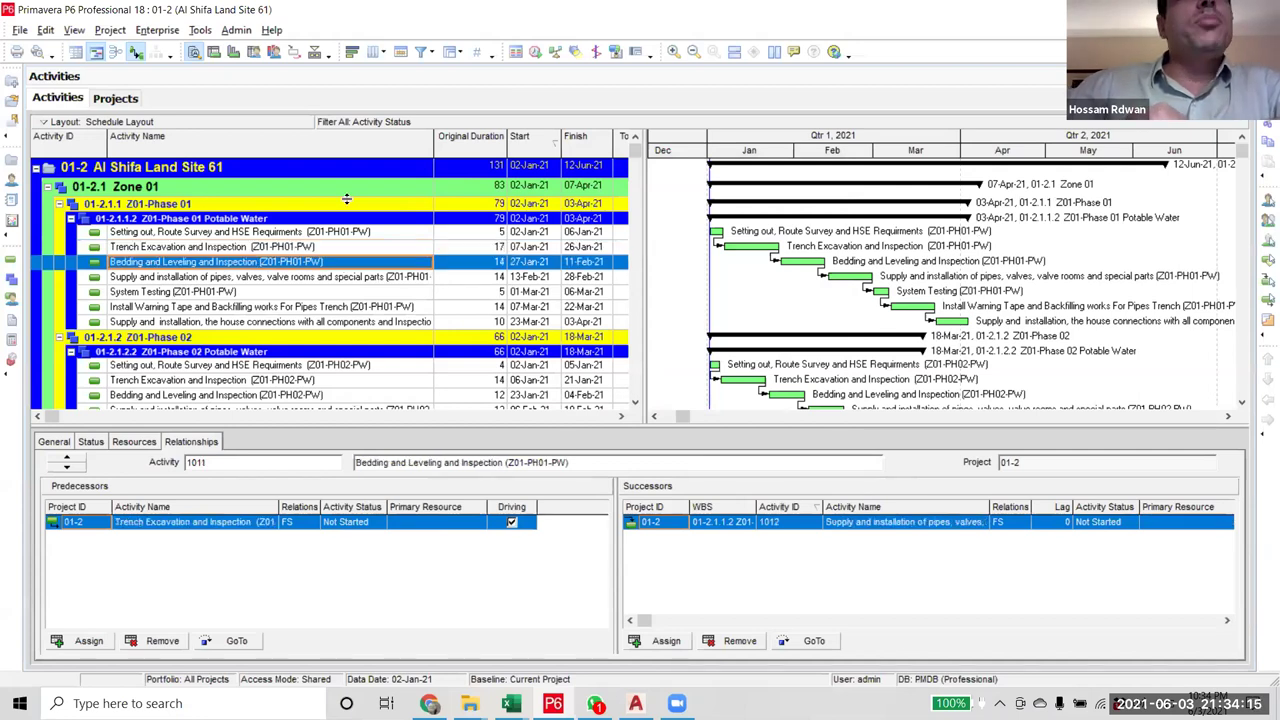
left_click(321, 233)
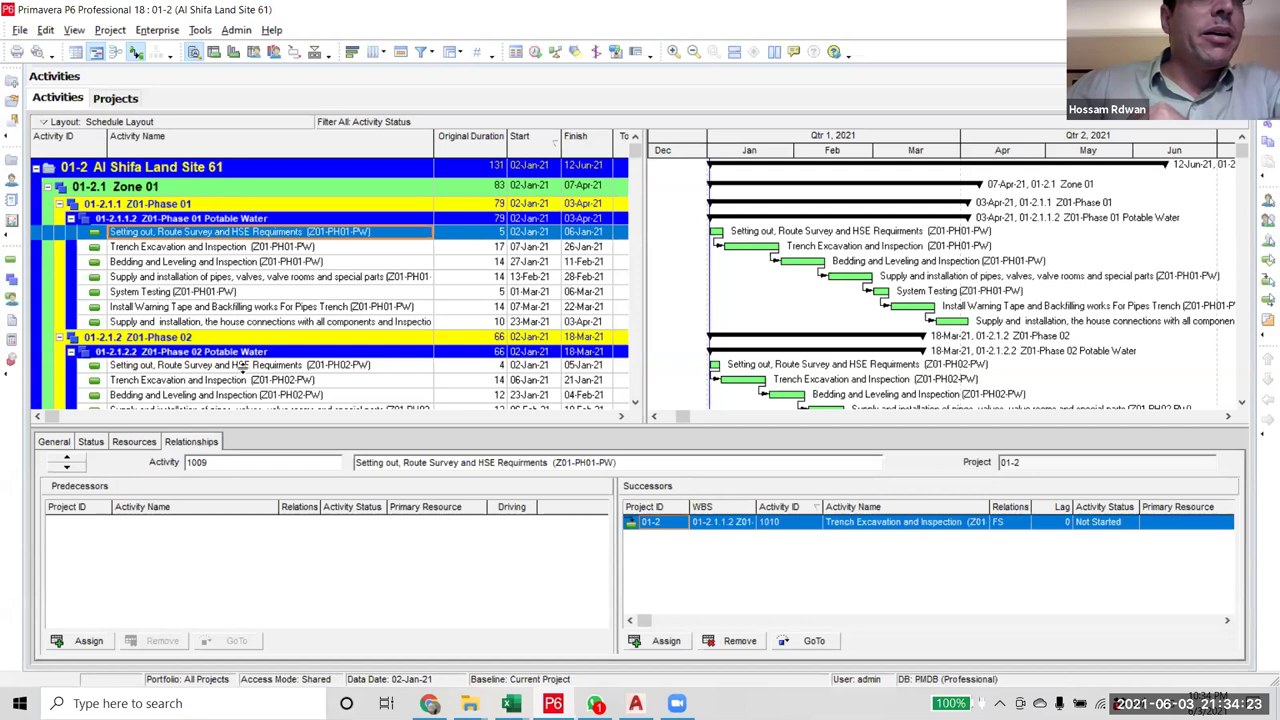
scroll(240, 376, "down", 2)
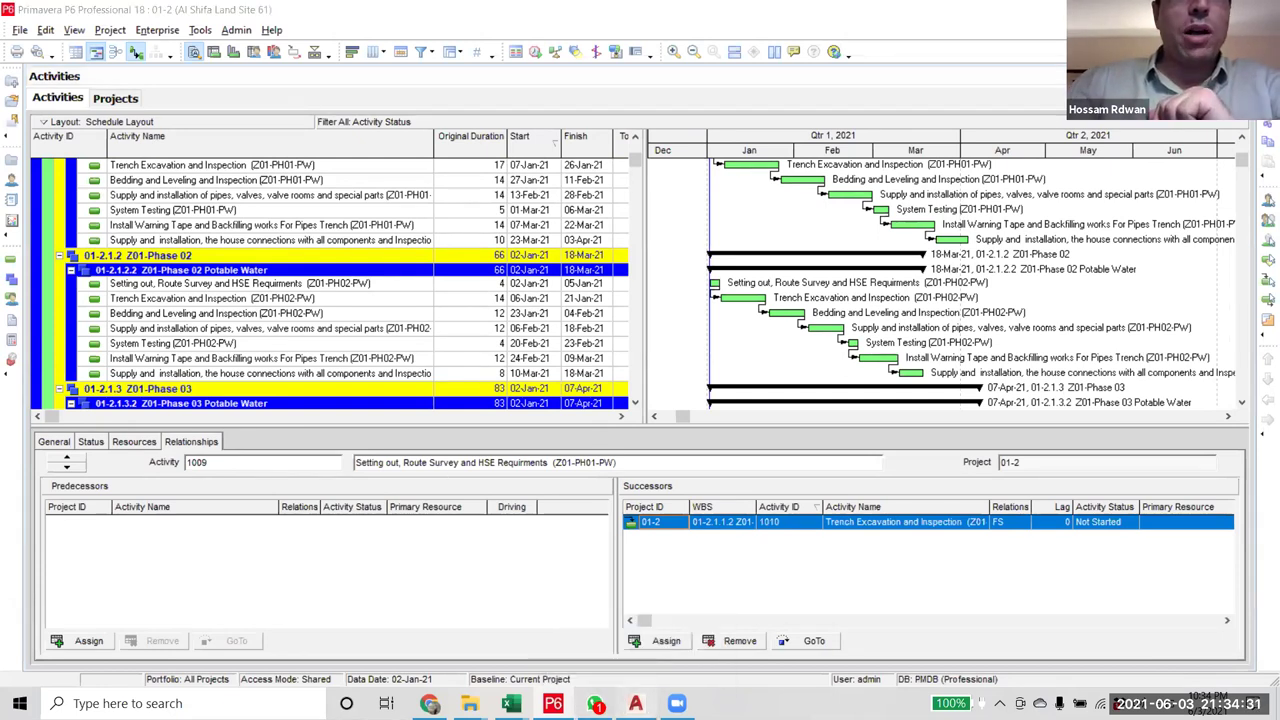
- Switch to AutoCAD and review the order of the Zone 1 phases in the project layout drawing
left_click(635, 703)
scroll(548, 509, "up", 2)
scroll(548, 509, "up", 3)
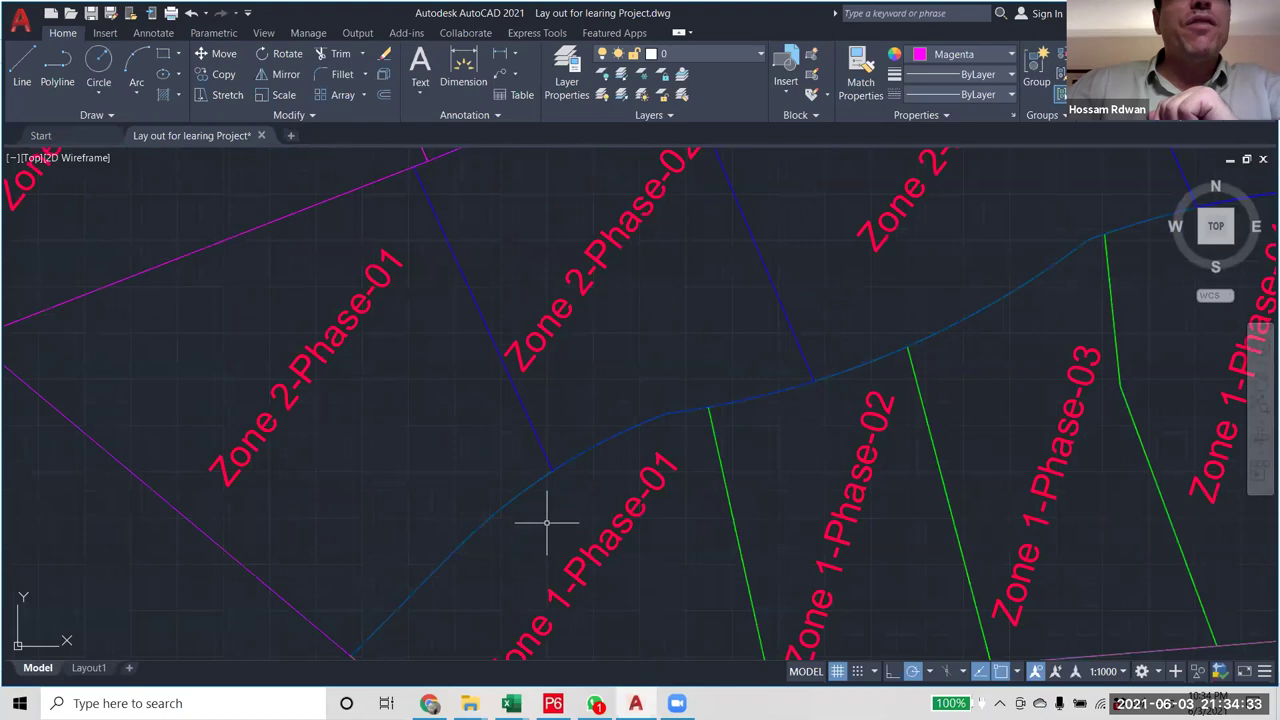
scroll(586, 509, "down", 4)
scroll(586, 529, "up", 3)
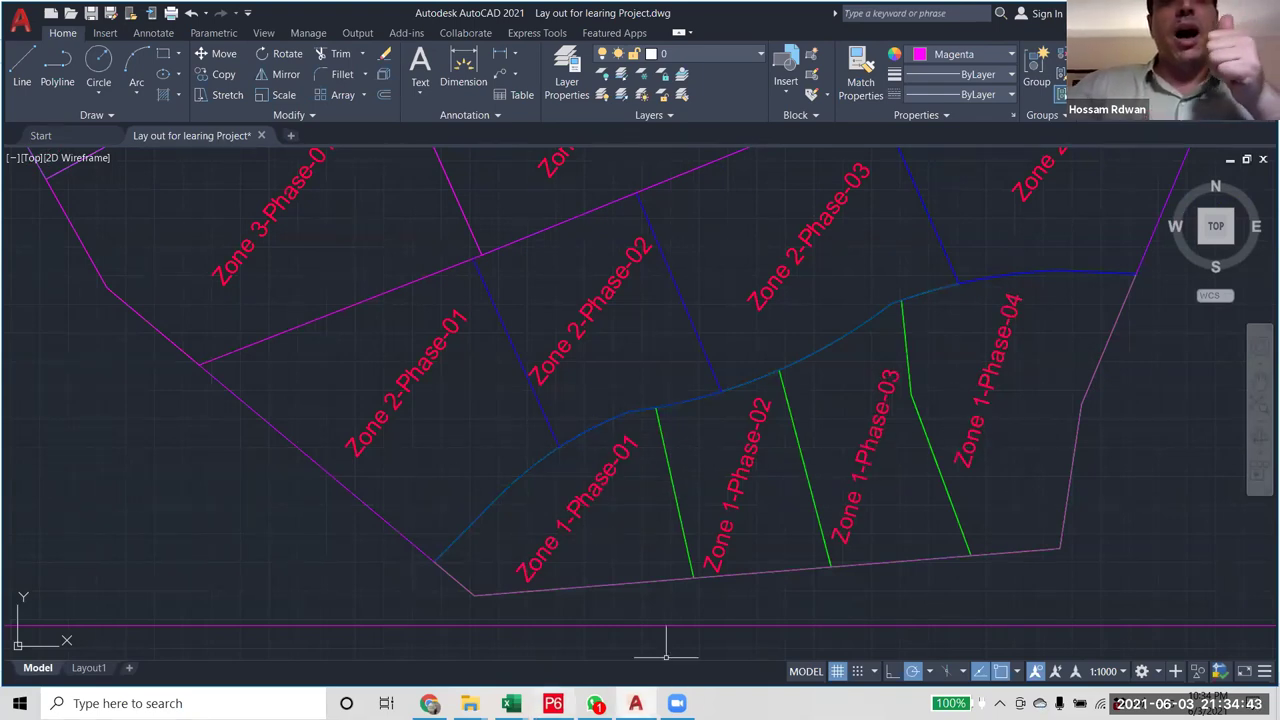
- Return to Primavera P6 and review the filtered potable water activities at the start of Zone 01
mouse_move(553, 703)
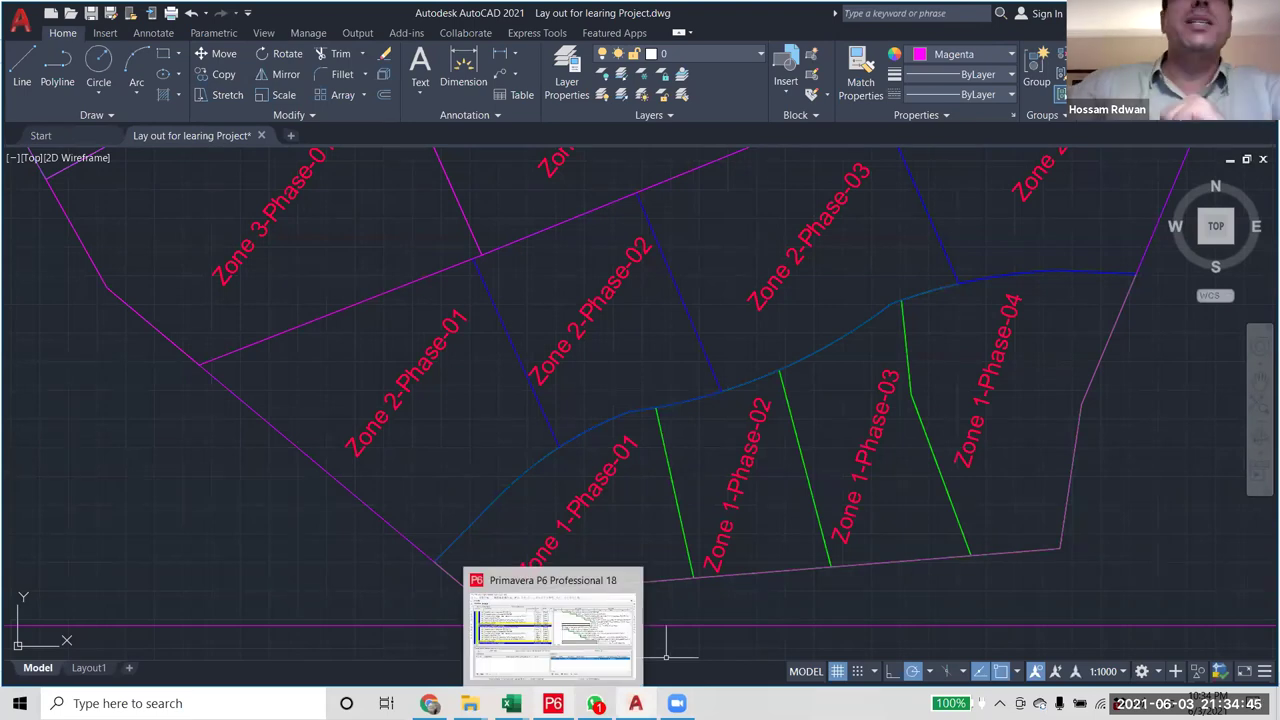
left_click(553, 635)
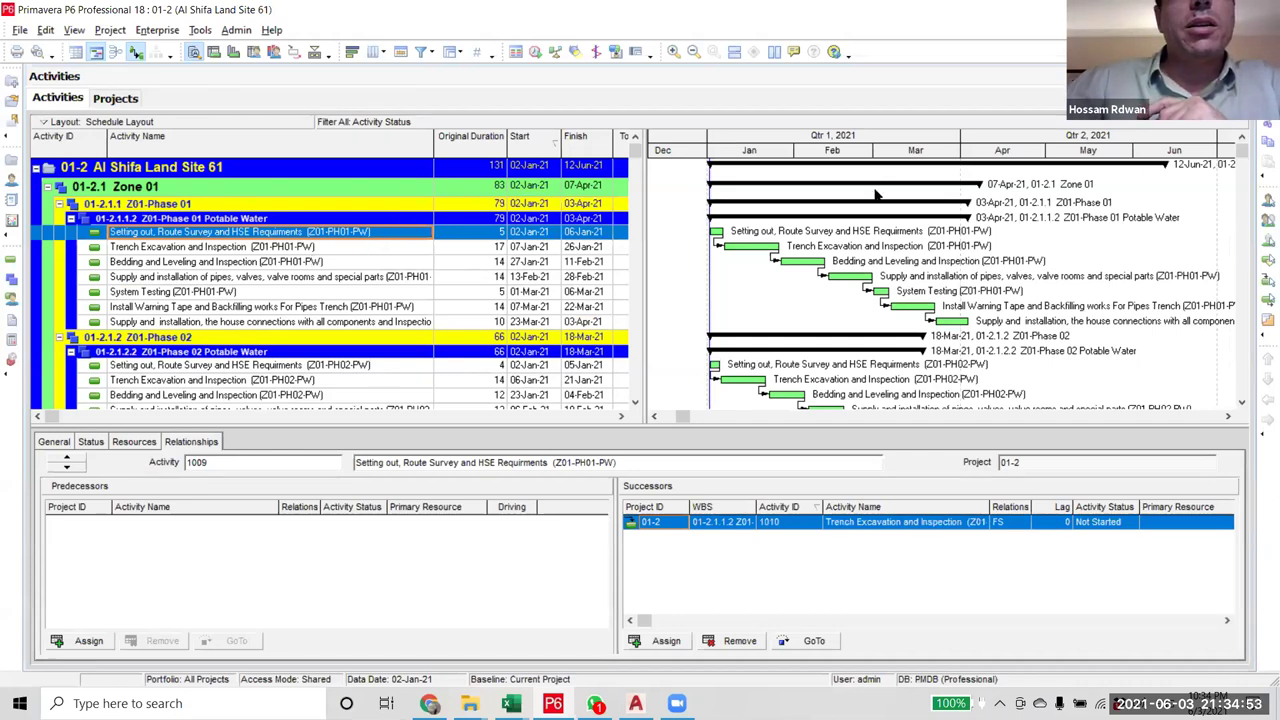
scroll(740, 282, "down", 1)
scroll(600, 262, "up", 1)
scroll(583, 261, "down", 1)
scroll(583, 261, "up", 1)
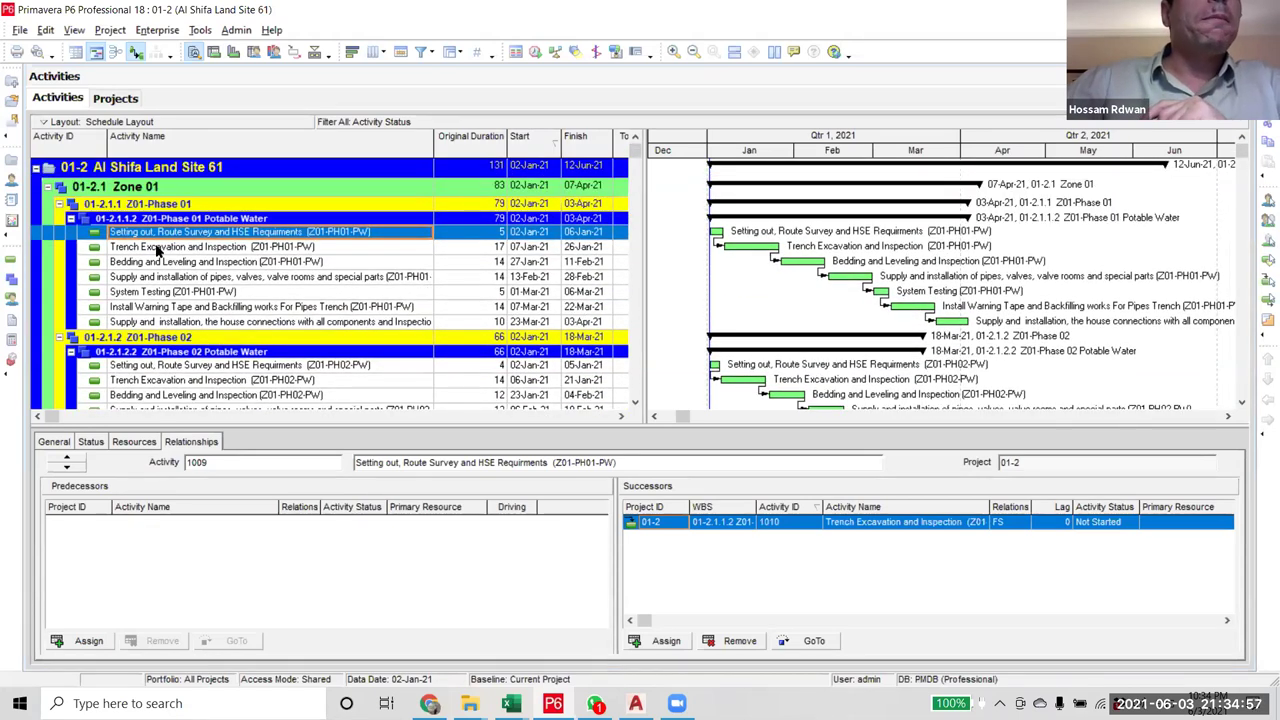
- Link the potable water setting-out activities of Z01-Phase 01 to Phase 04 in sequence, hiding the activity details for more room
scroll(157, 252, "down", 1)
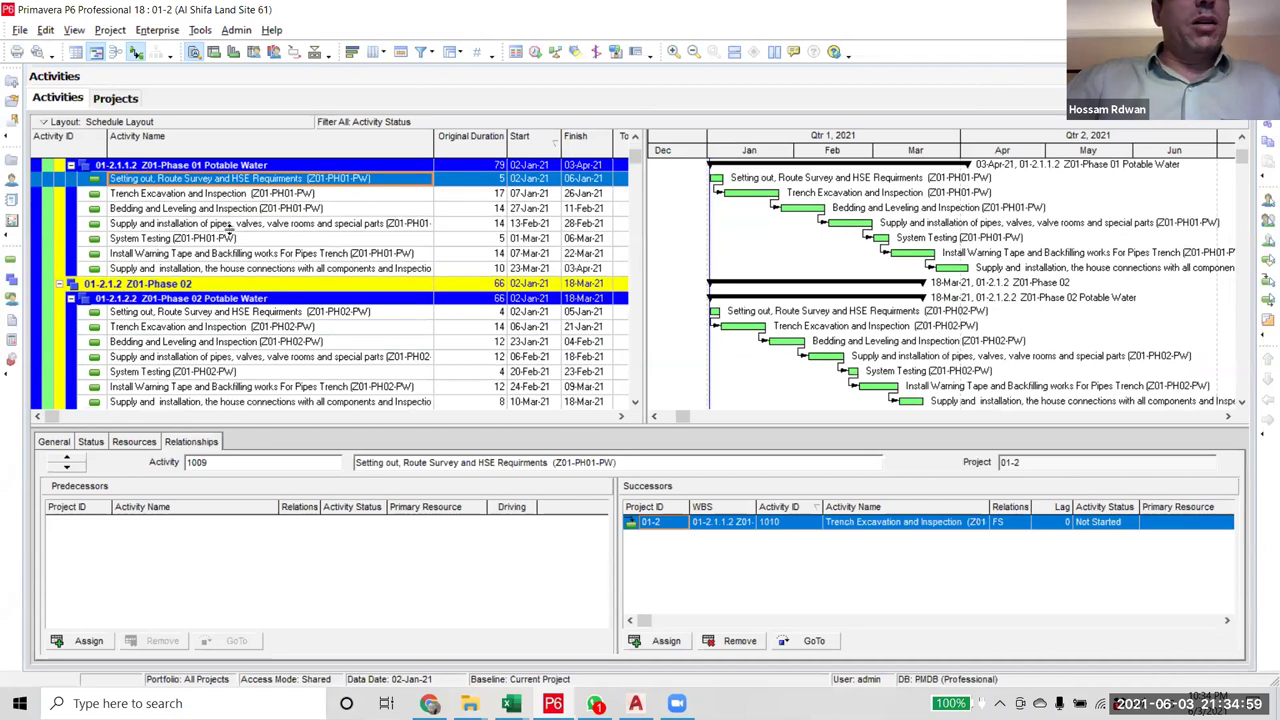
left_click(257, 312)
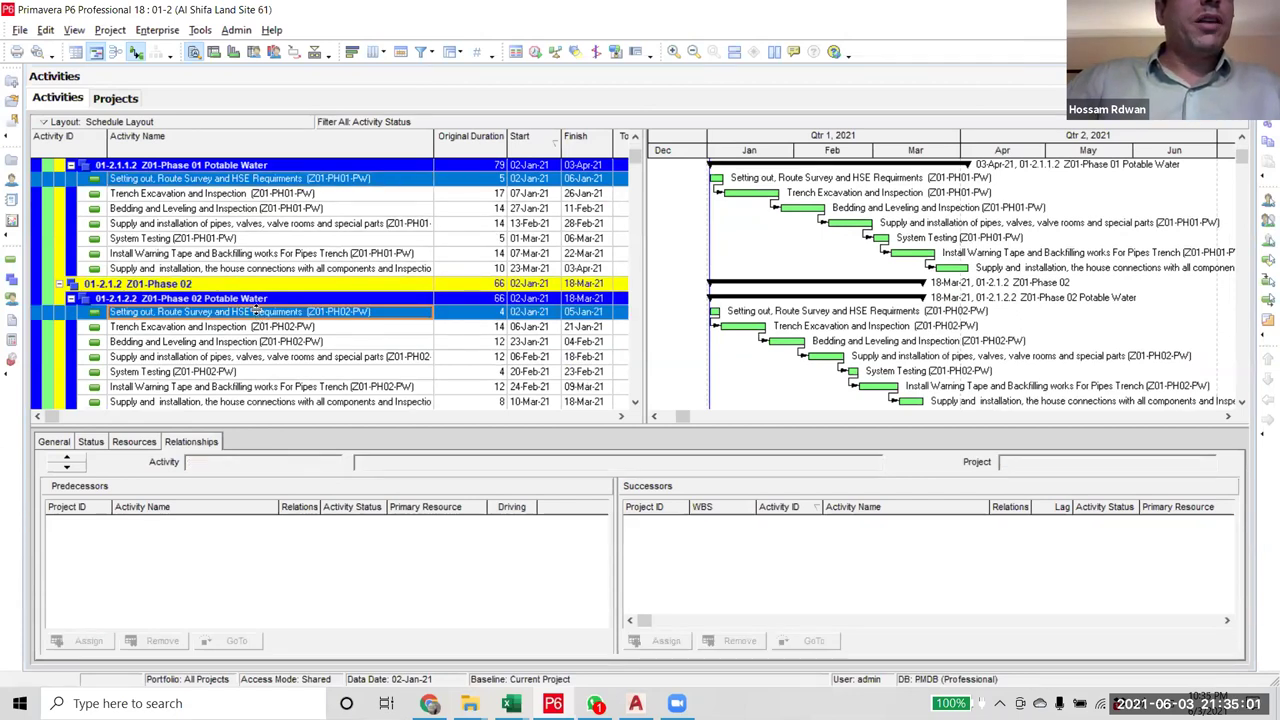
scroll(255, 310, "down", 2)
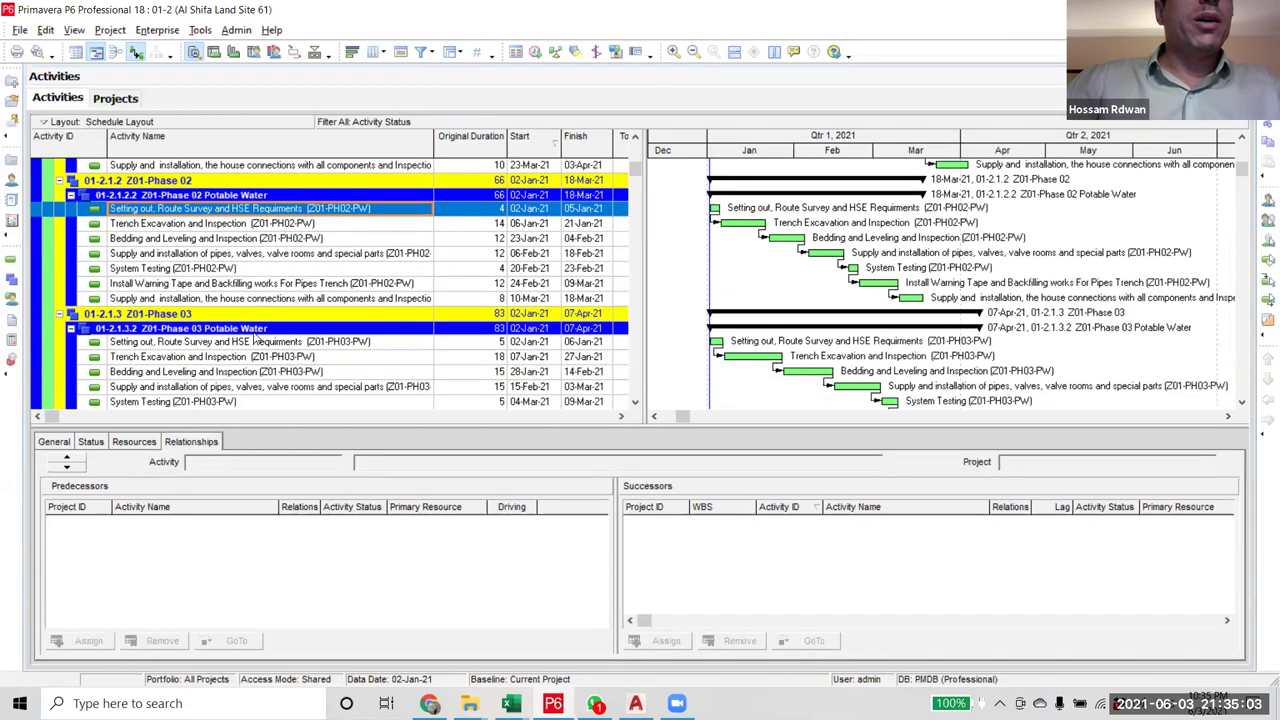
left_click(314, 51)
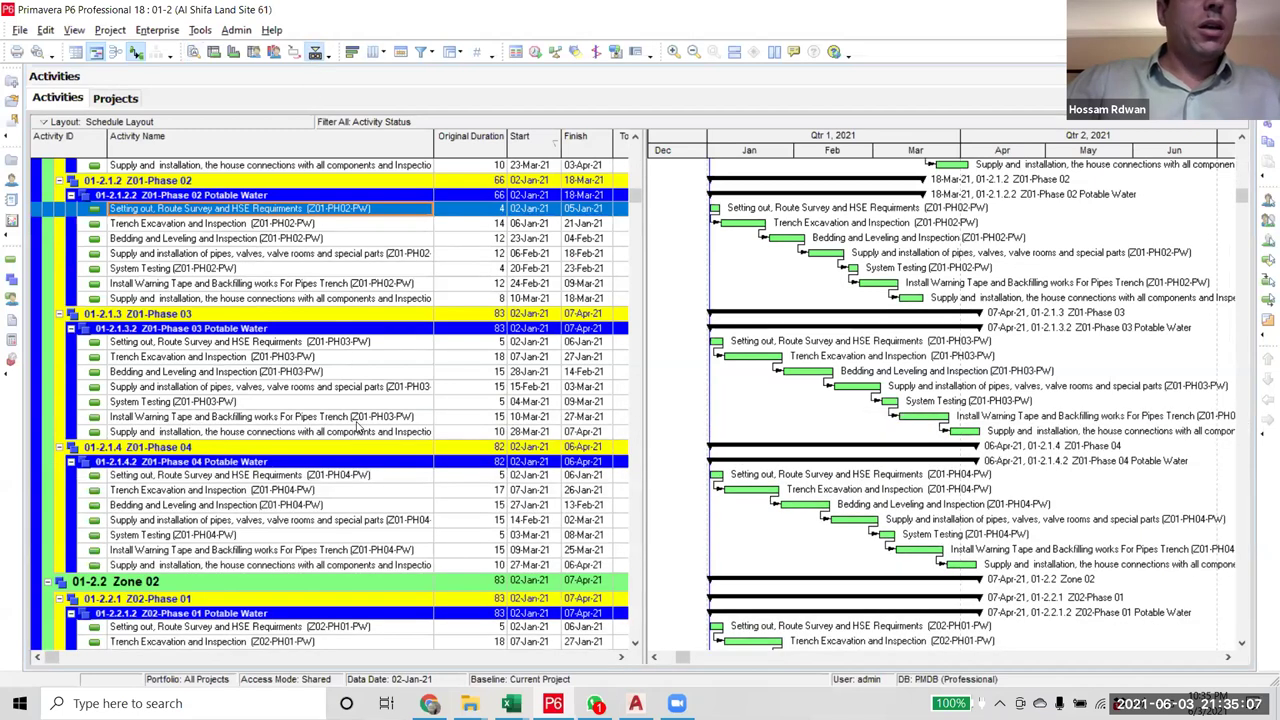
left_click(305, 342, "ctrl")
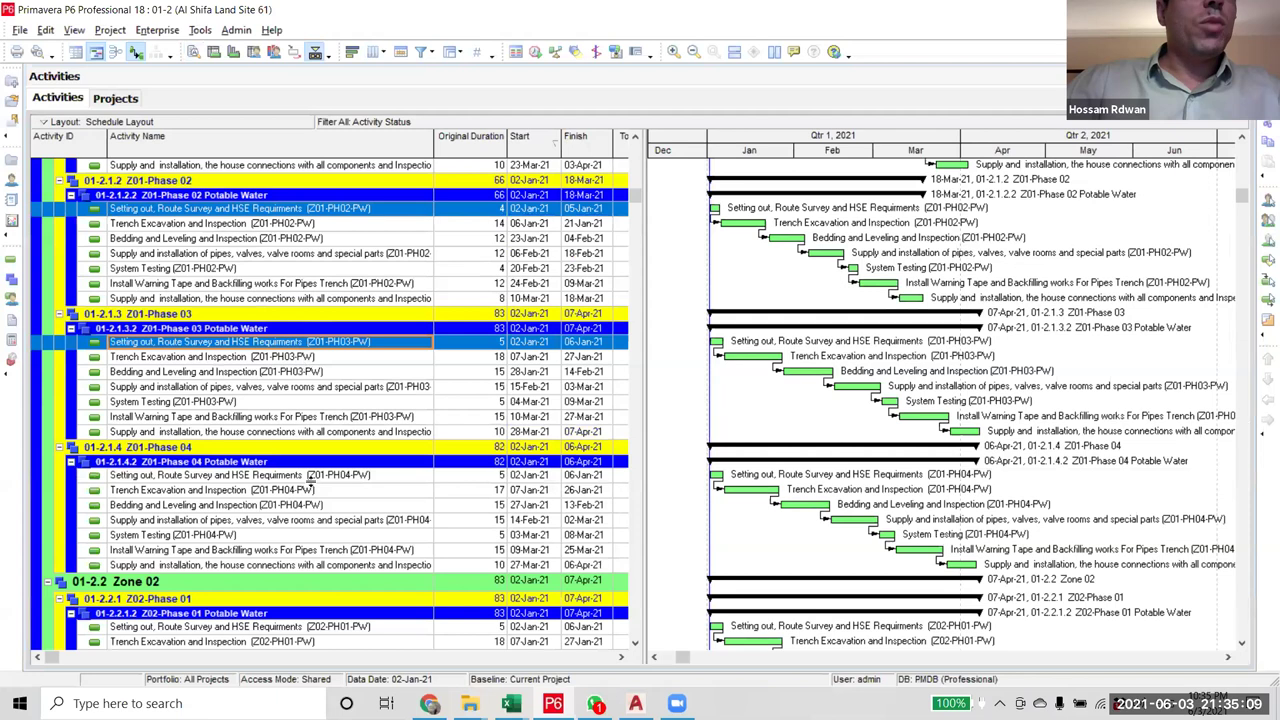
left_click(308, 476, "ctrl")
right_click(318, 478)
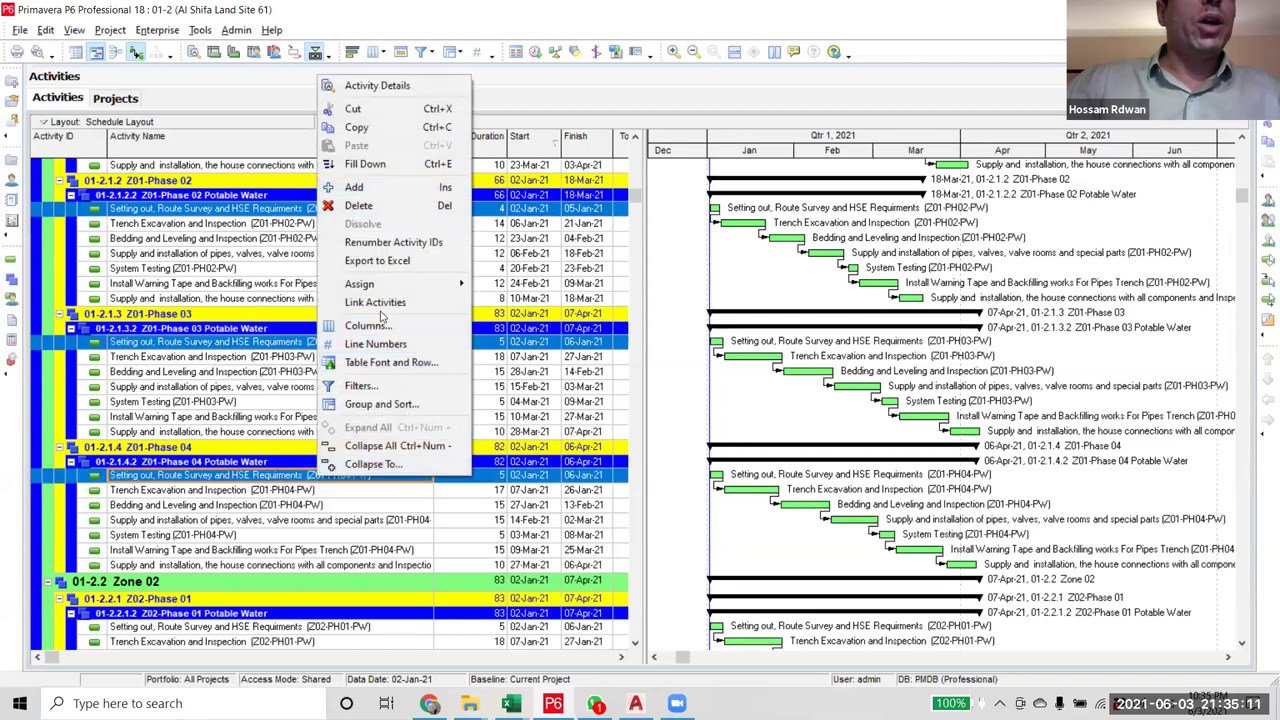
left_click(380, 302)
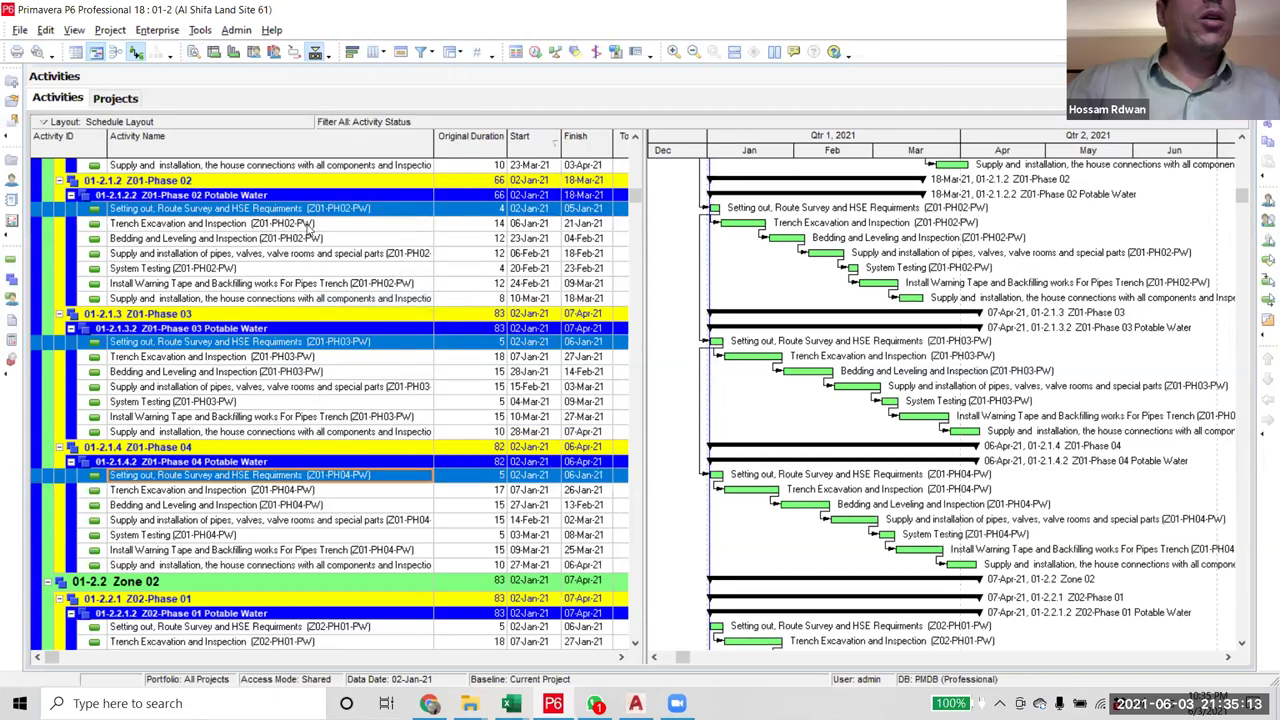
- Link the potable water Trench Excavation and Inspection activities in sequence from Z01-Phase 01 to Phase 04
scroll(310, 226, "up", 4)
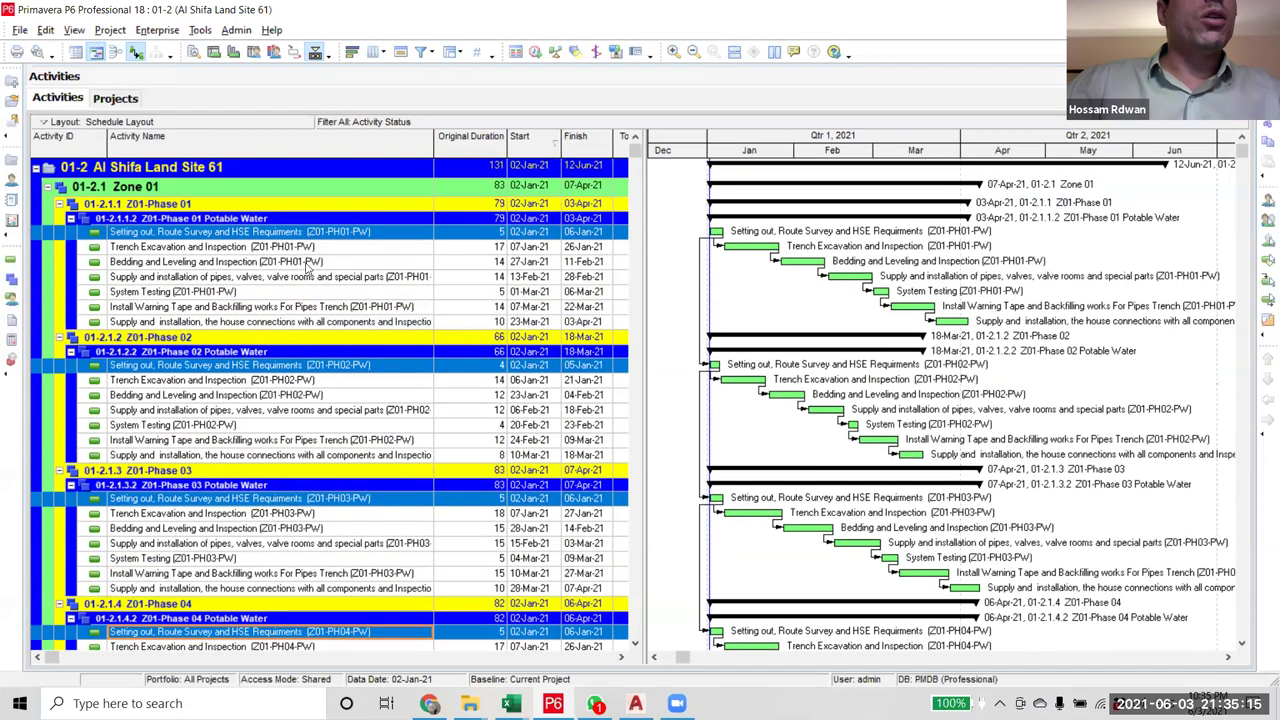
left_click(311, 247)
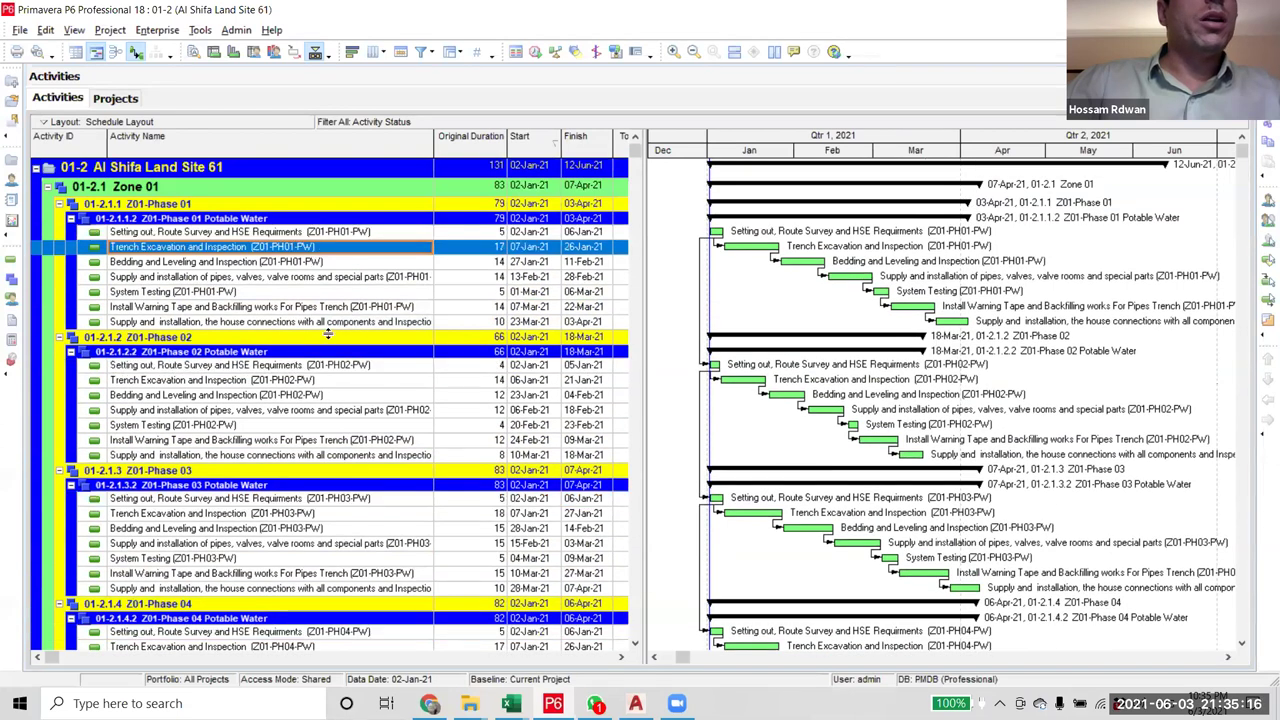
left_click(240, 383)
scroll(255, 395, "down", 3)
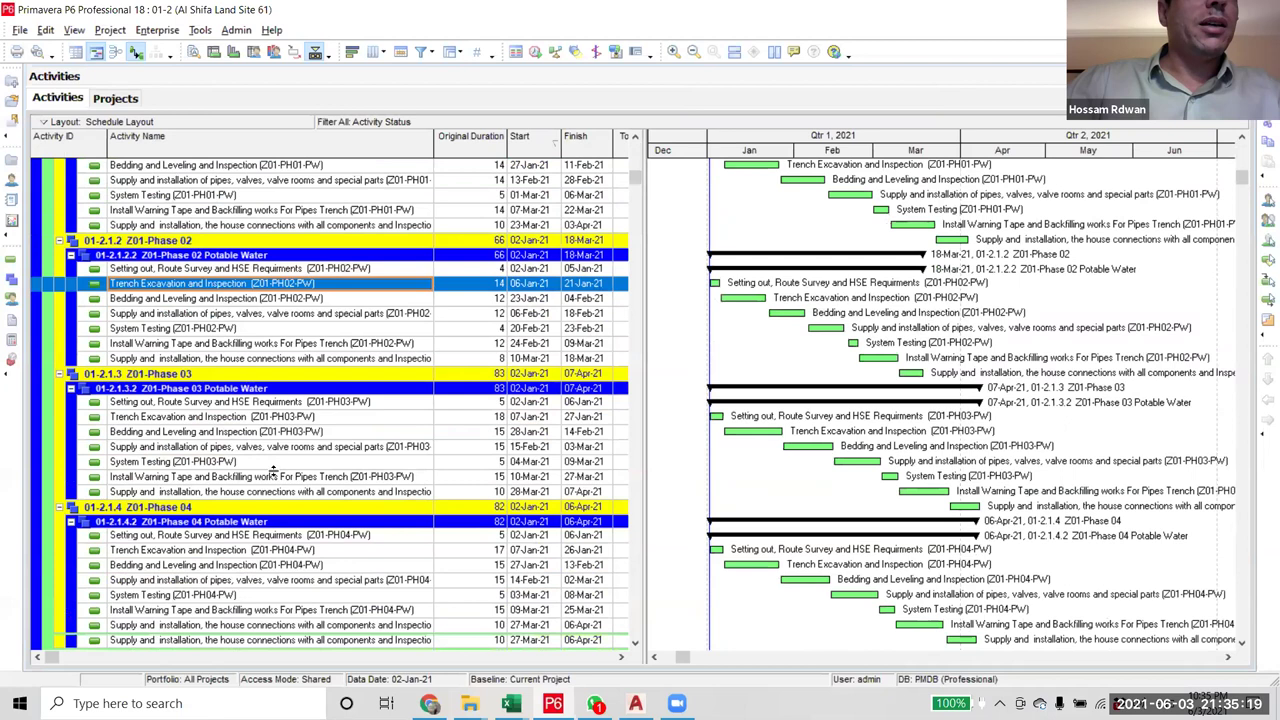
left_click(270, 404)
scroll(265, 440, "down", 2)
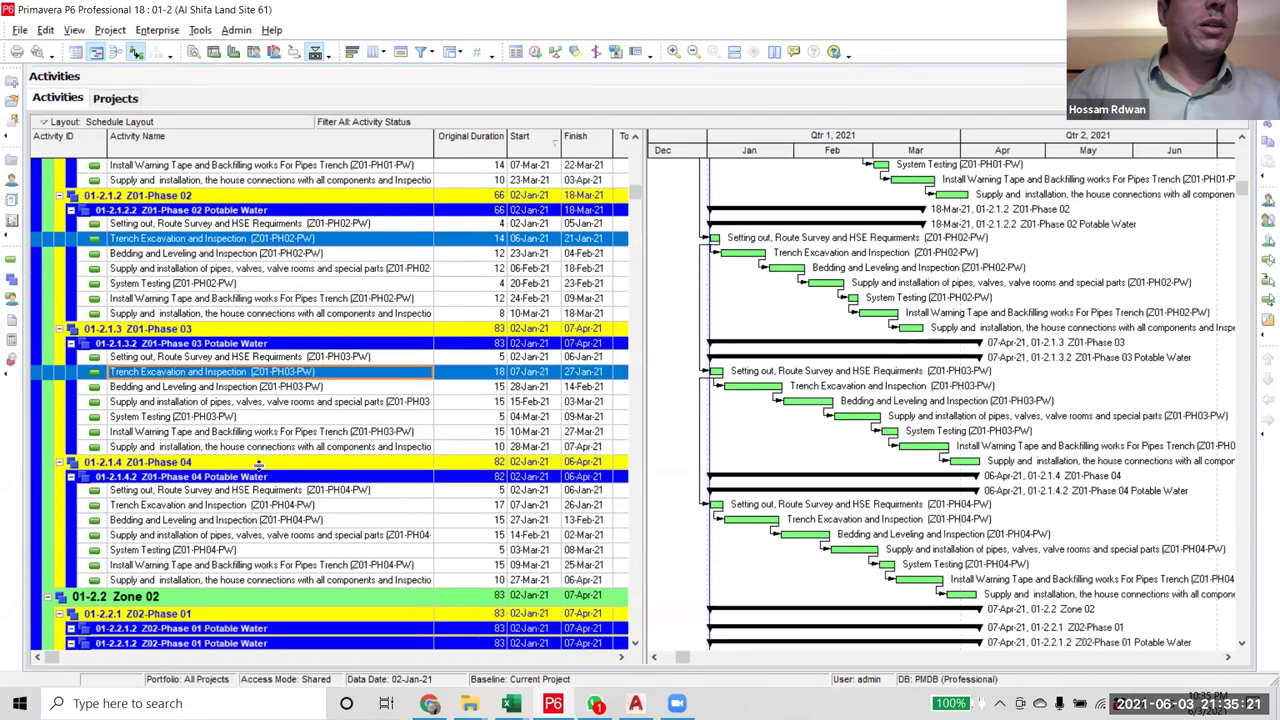
left_click(265, 466, "ctrl")
right_click(265, 466)
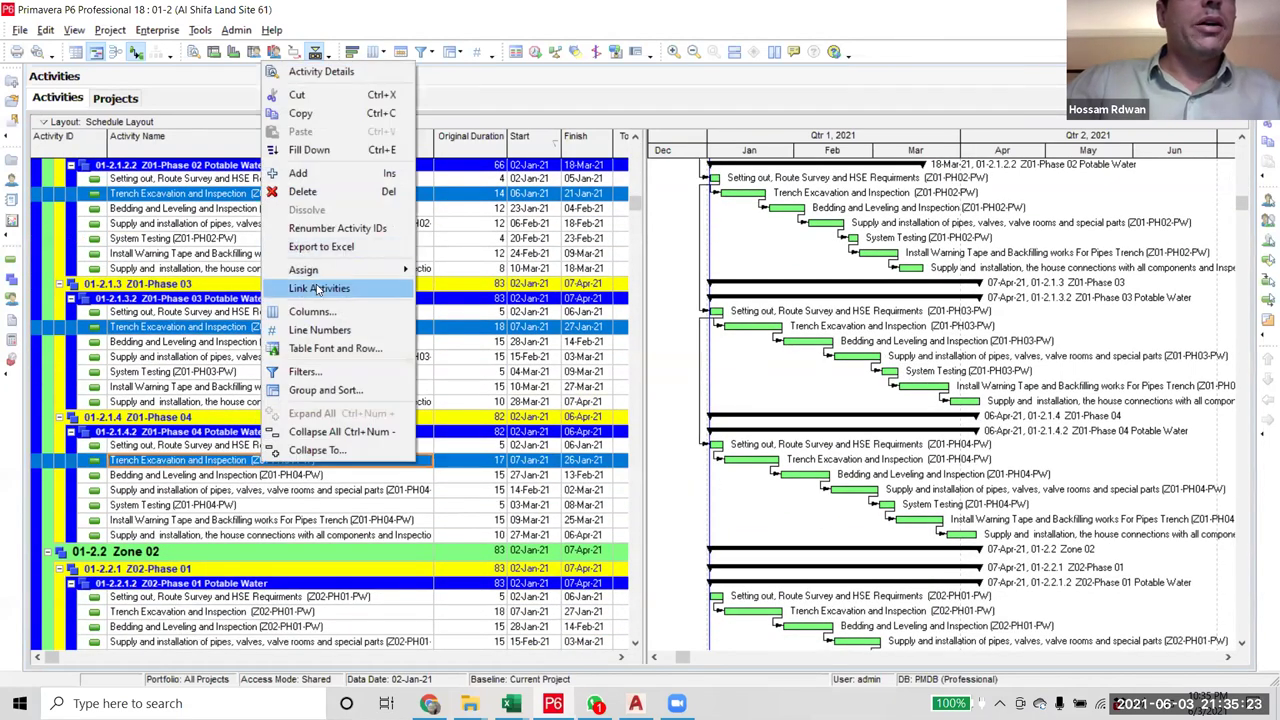
left_click(318, 290)
- Link the potable water Bedding and Leveling and Inspection activities in sequence from Z01-Phase 01 to Phase 04
scroll(318, 297, "up", 4)
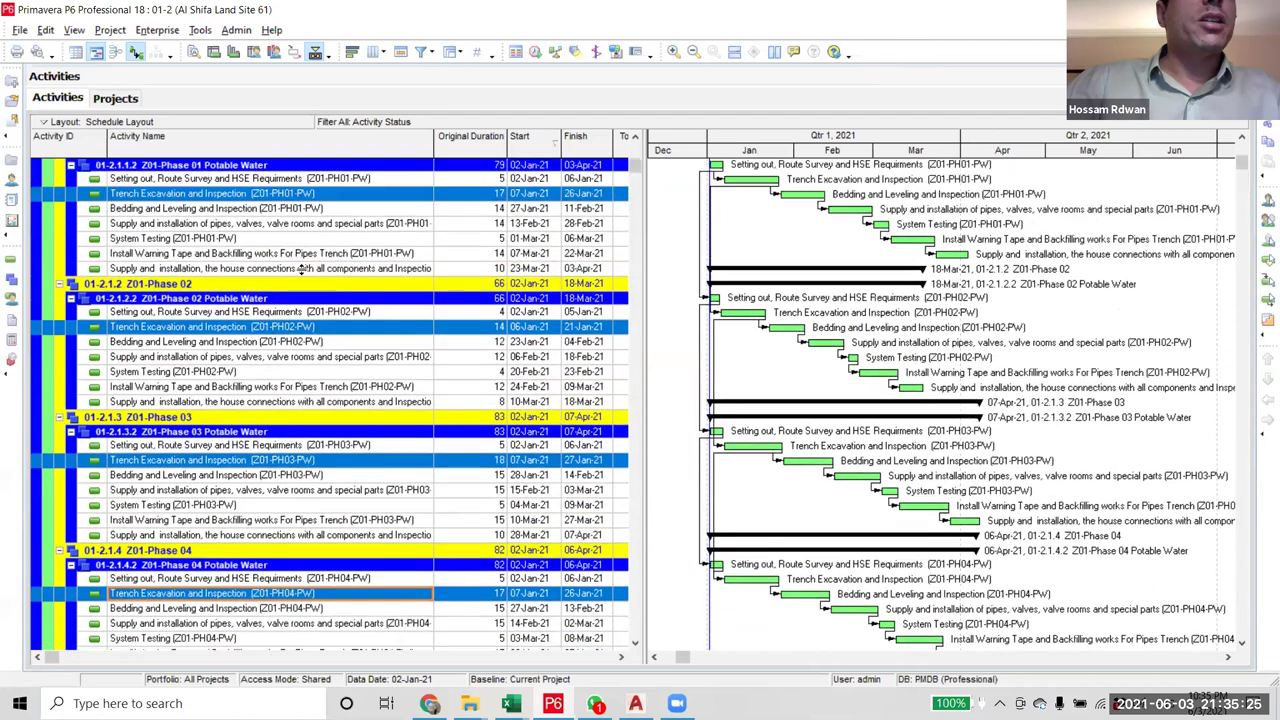
left_click(300, 261)
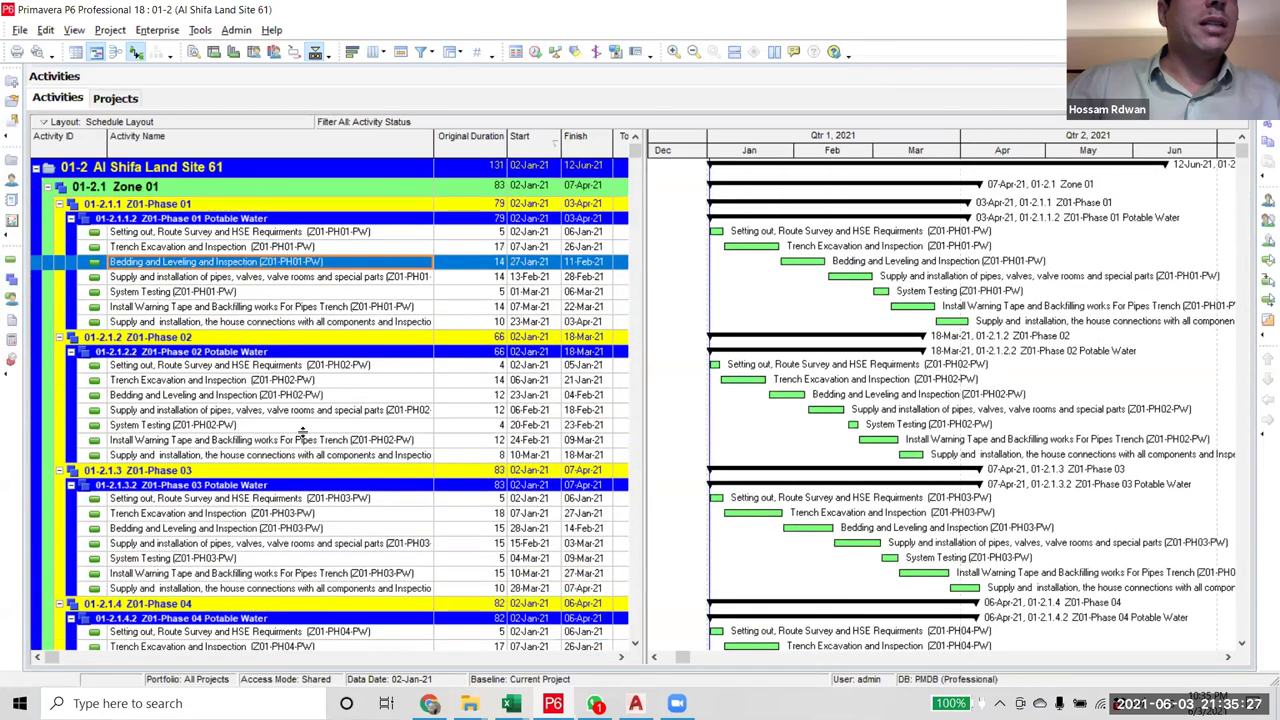
left_click(306, 396, "ctrl")
scroll(303, 420, "down", 2)
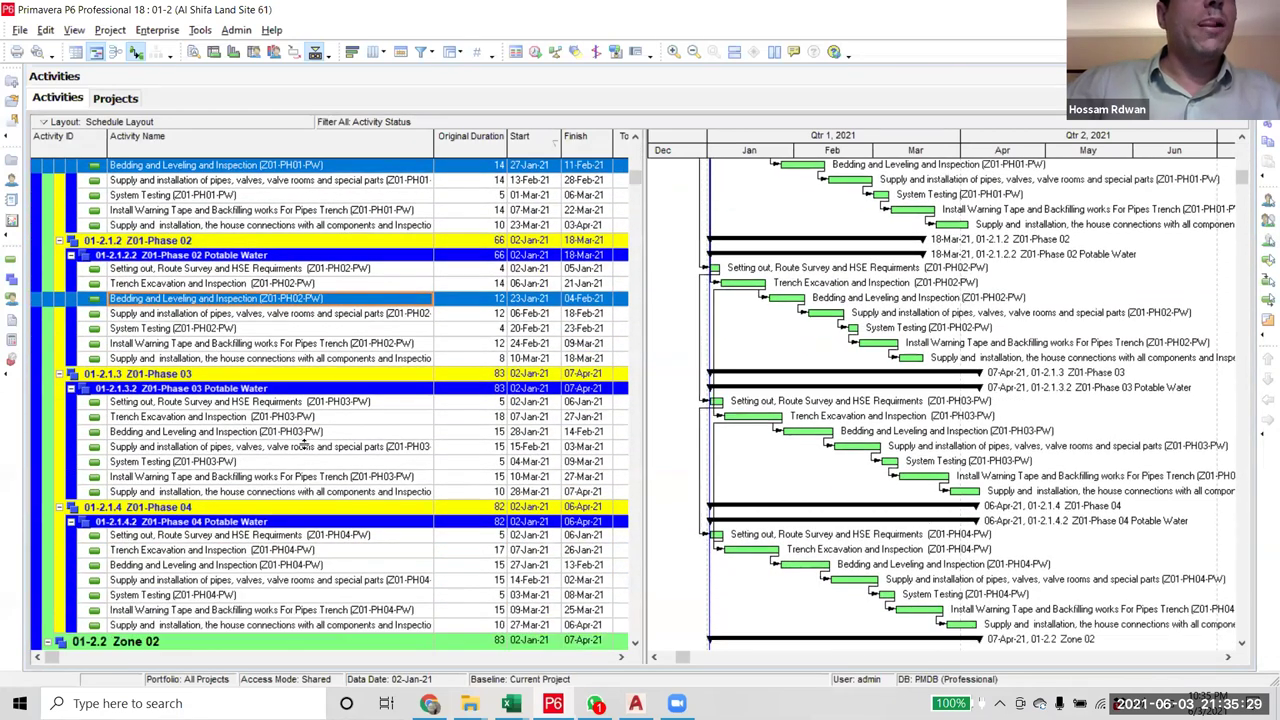
left_click(300, 432, "ctrl")
scroll(300, 440, "down", 2)
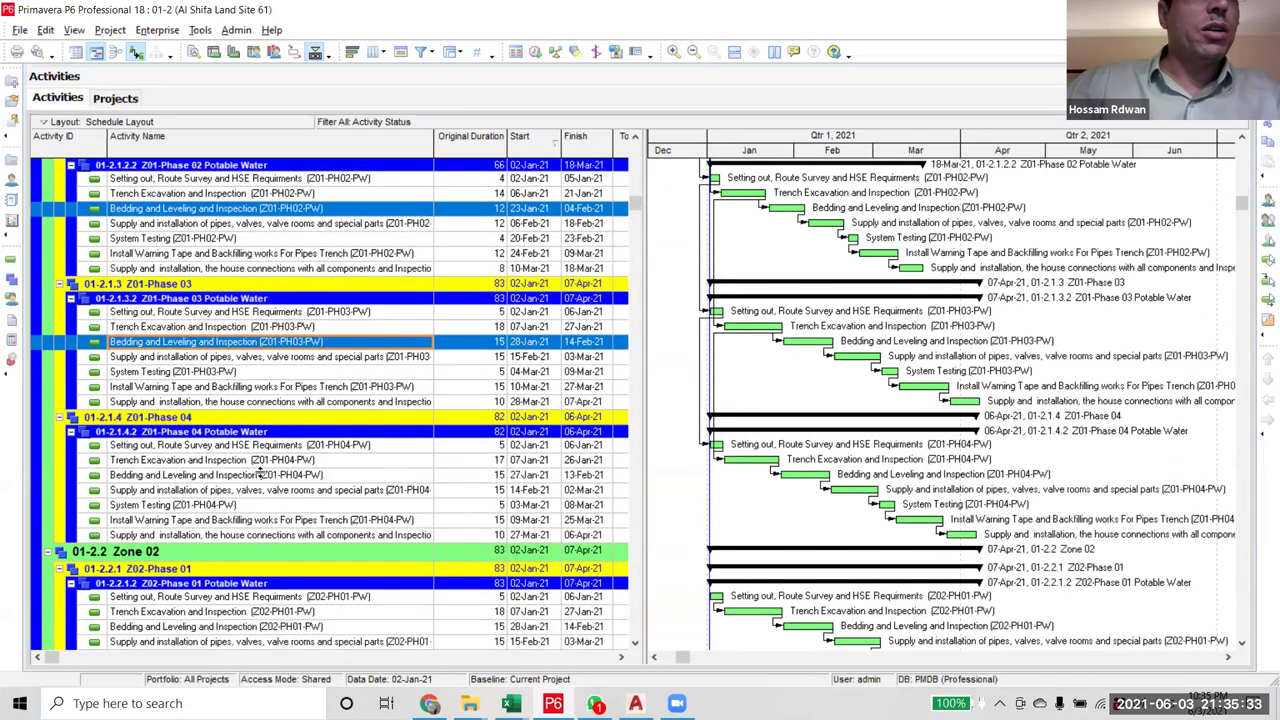
left_click(250, 476, "ctrl")
right_click(258, 474)
left_click(319, 302)
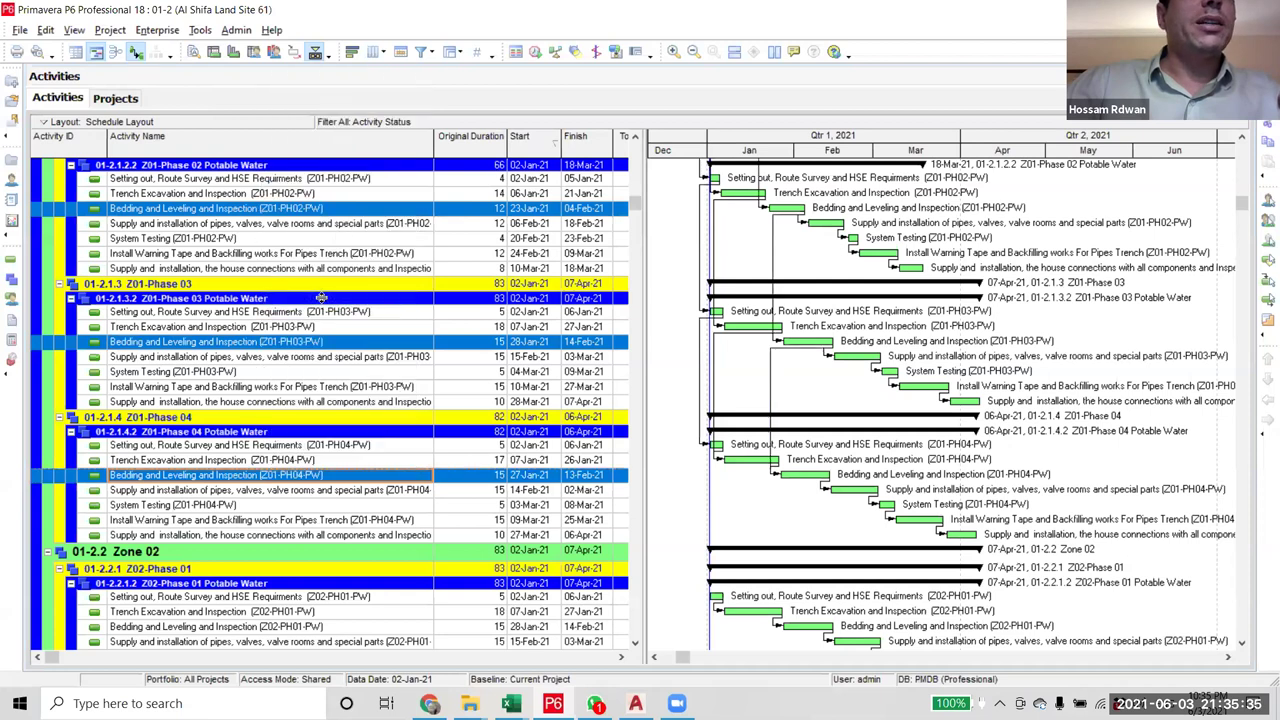
- Link the potable water pipe, valve and special parts supply and installation activities in sequence from Z01-Phase 01 to Phase 04
scroll(268, 284, "up", 4)
left_click(268, 280)
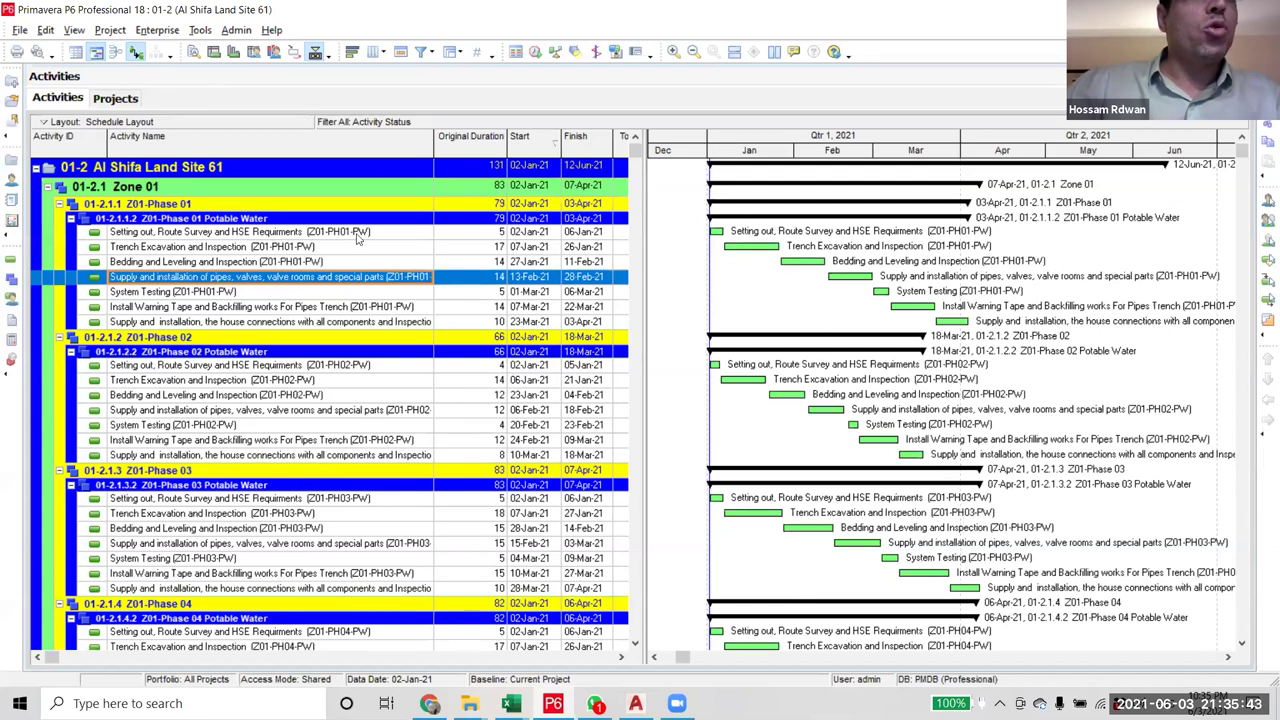
left_click(272, 410, "ctrl")
scroll(285, 500, "down", 3)
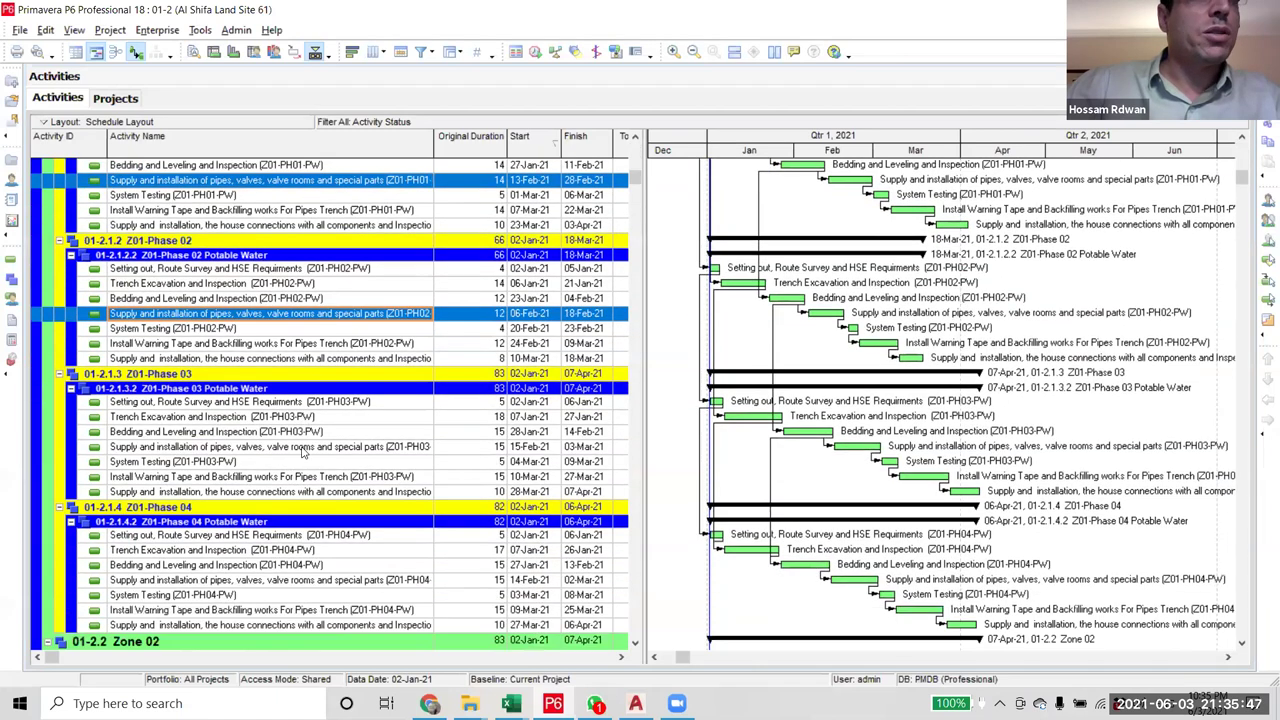
left_click(303, 449, "ctrl")
scroll(300, 470, "down", 3)
scroll(296, 494, "down", 3)
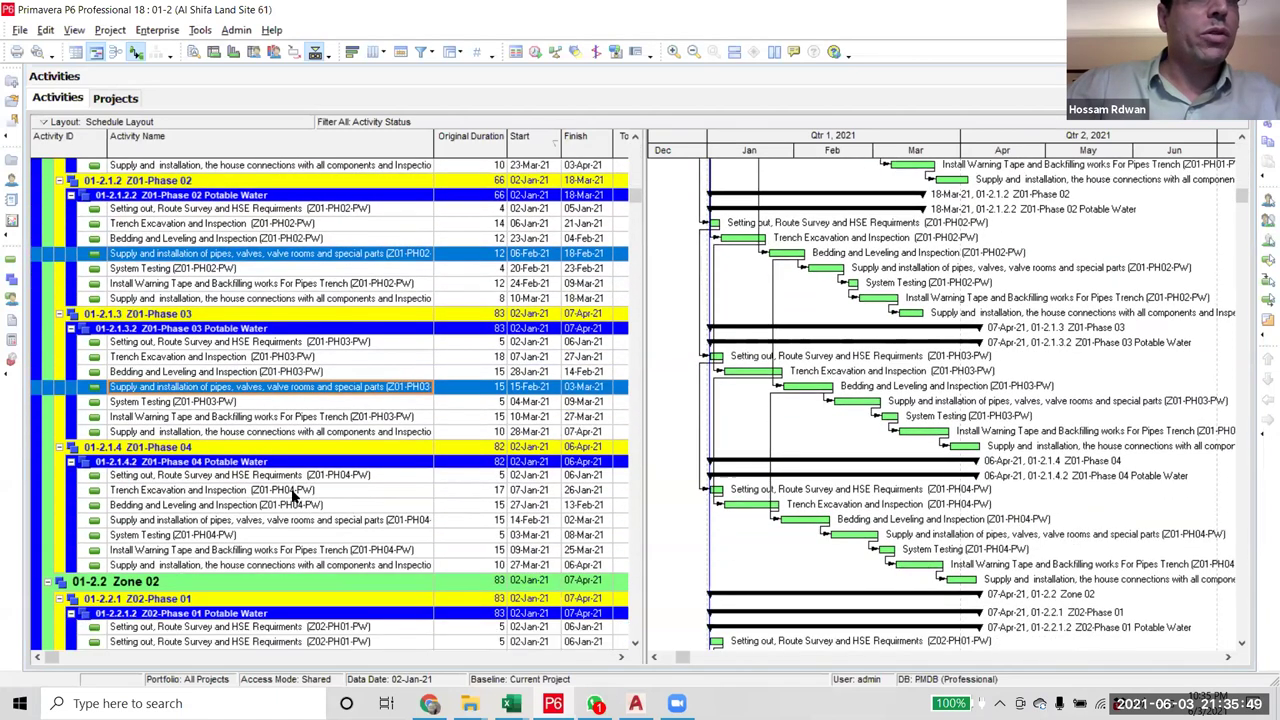
left_click(296, 491, "ctrl")
right_click(343, 197)
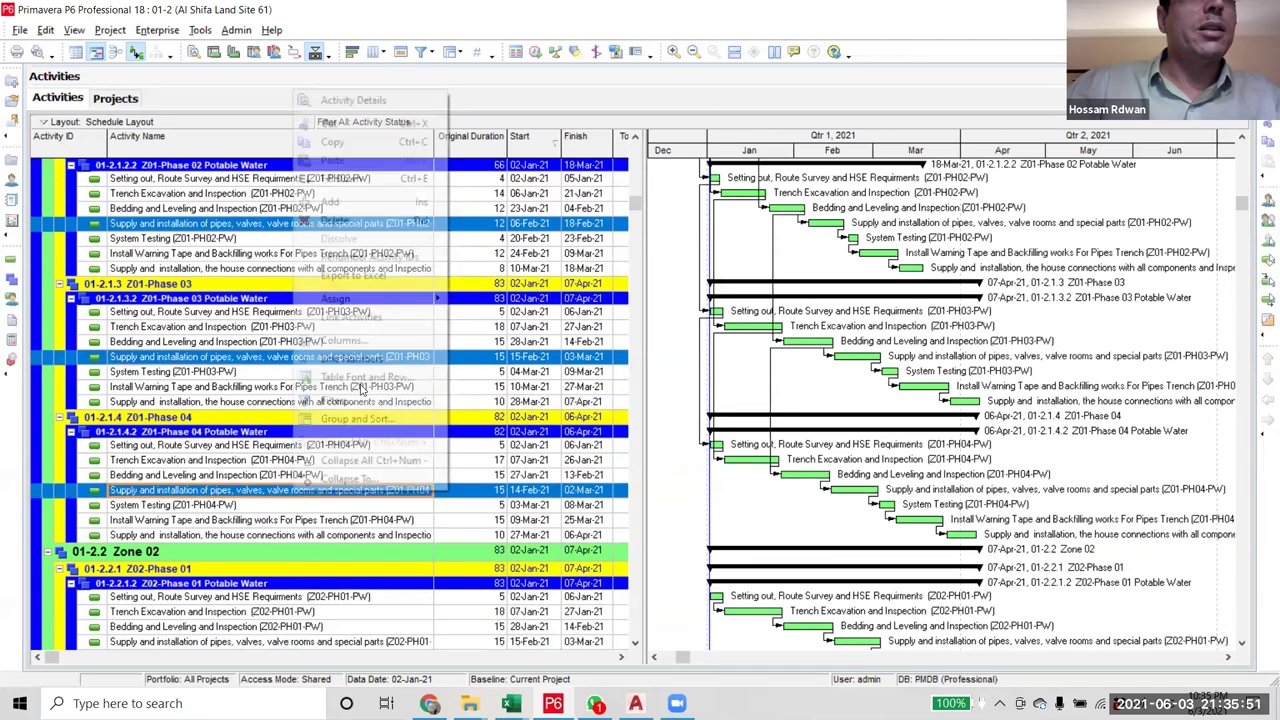
left_click(351, 316)
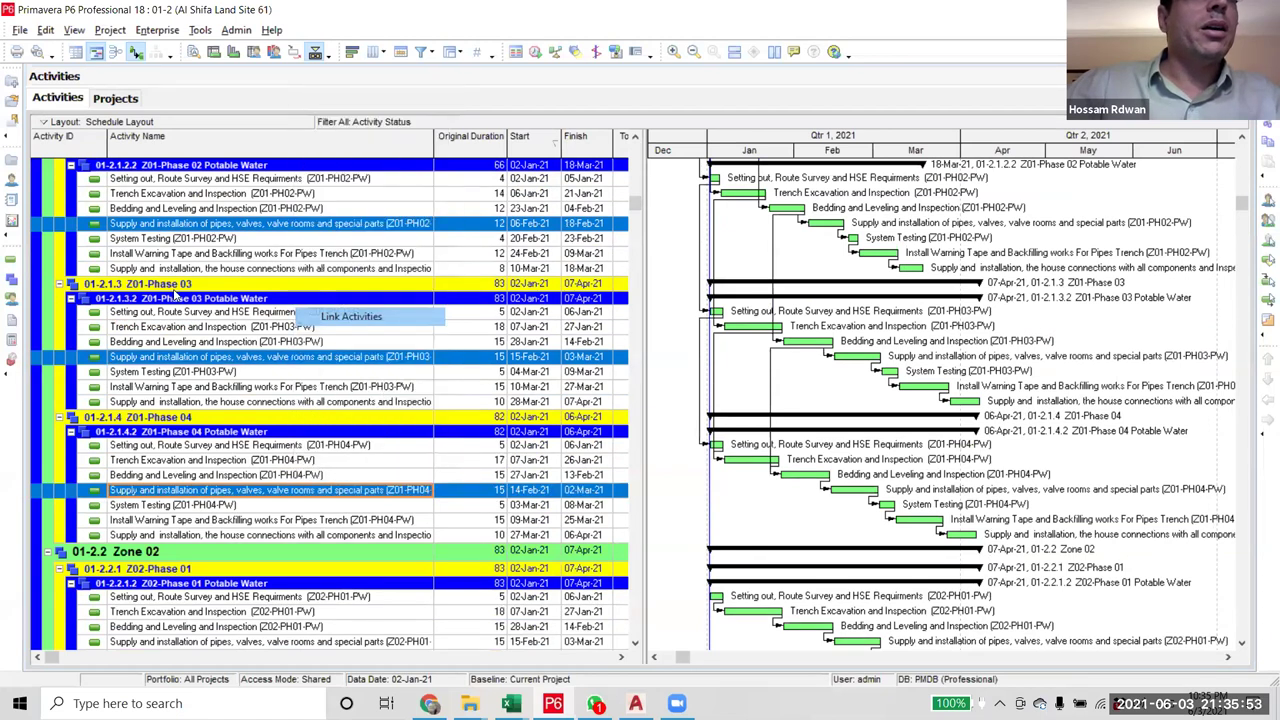
- Select the potable water System Testing activities of Z01-Phase 01 and Z01-Phase 02 together
scroll(180, 310, "up", 5)
left_click(175, 291)
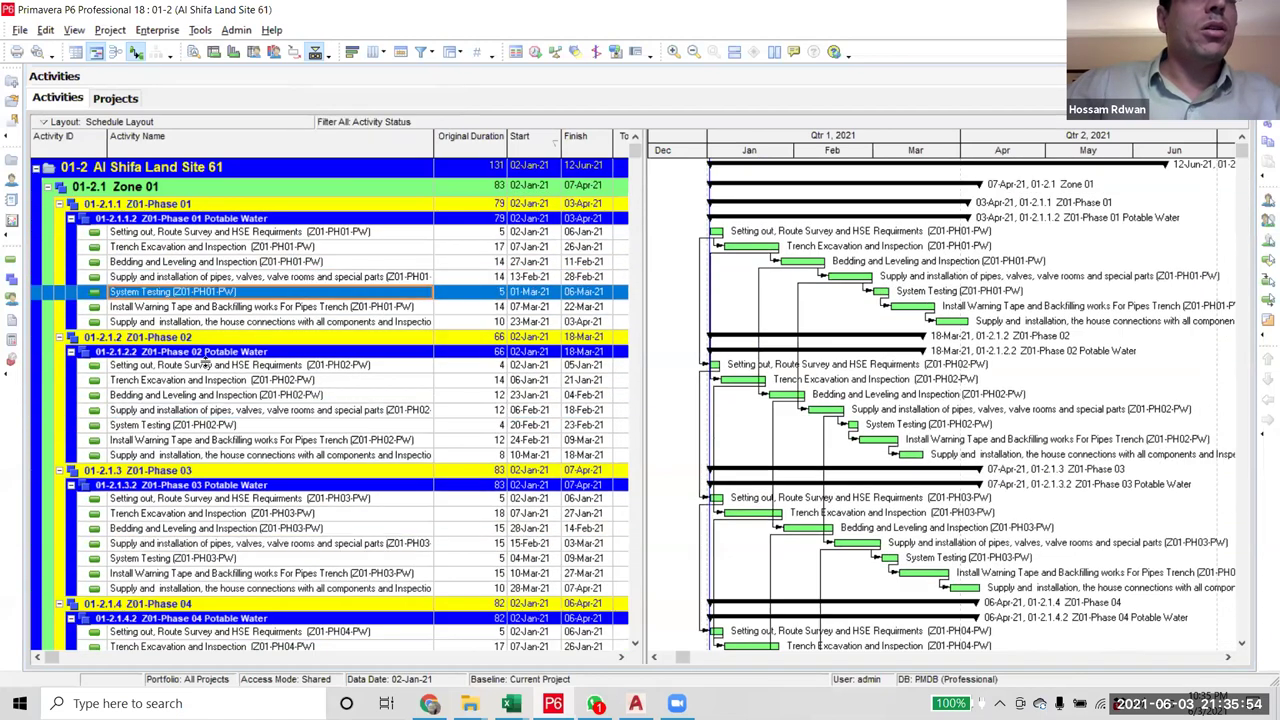
left_click(172, 425, "ctrl")
scroll(211, 522, "down", 3)
scroll(211, 522, "down", 3)
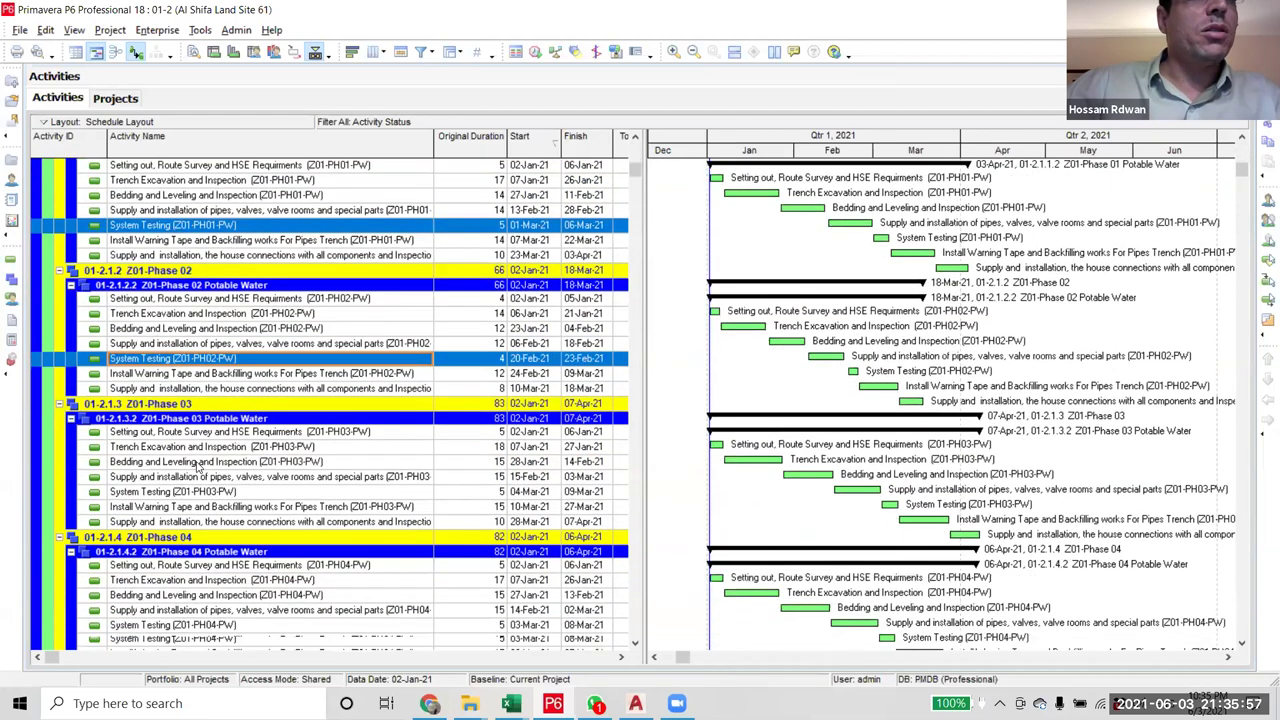
- Link the System Testing activities of Zone 01 Potable Water in sequence from Phase 01 to Phase 04
scroll(225, 497, "down", 3)
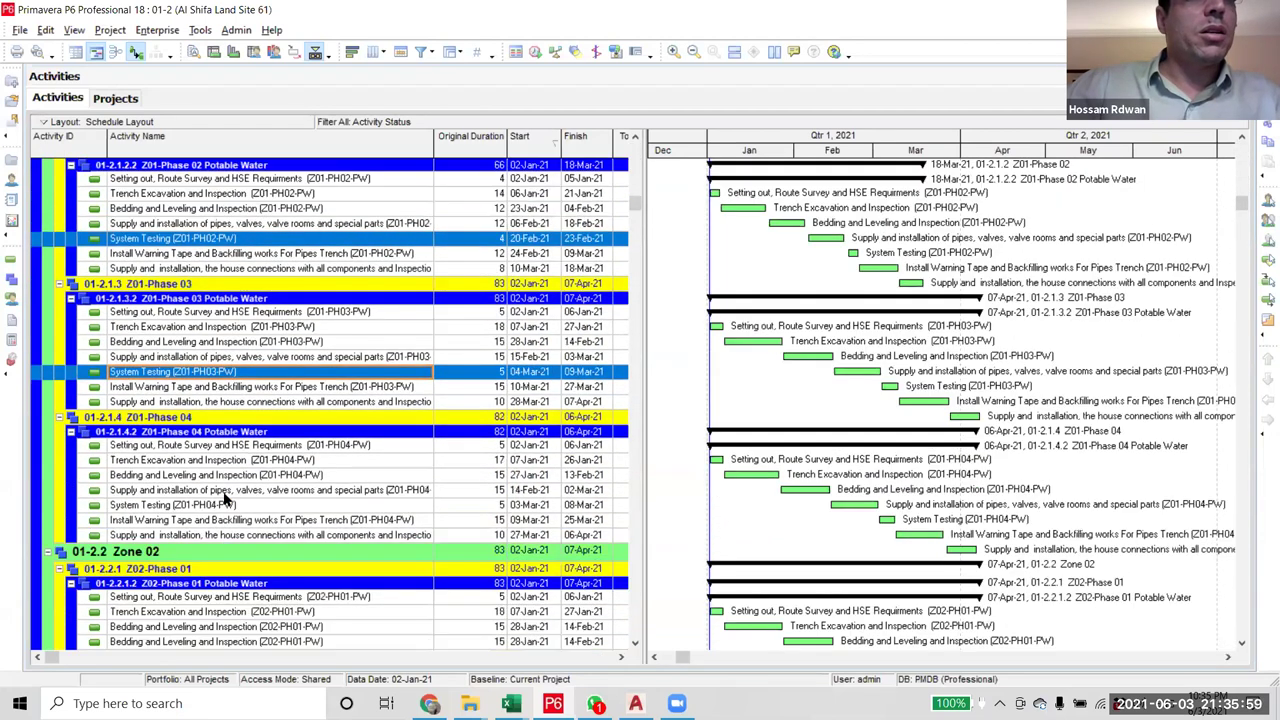
left_click(290, 358, "ctrl")
left_click(228, 491, "ctrl")
right_click(228, 491)
left_click(284, 319)
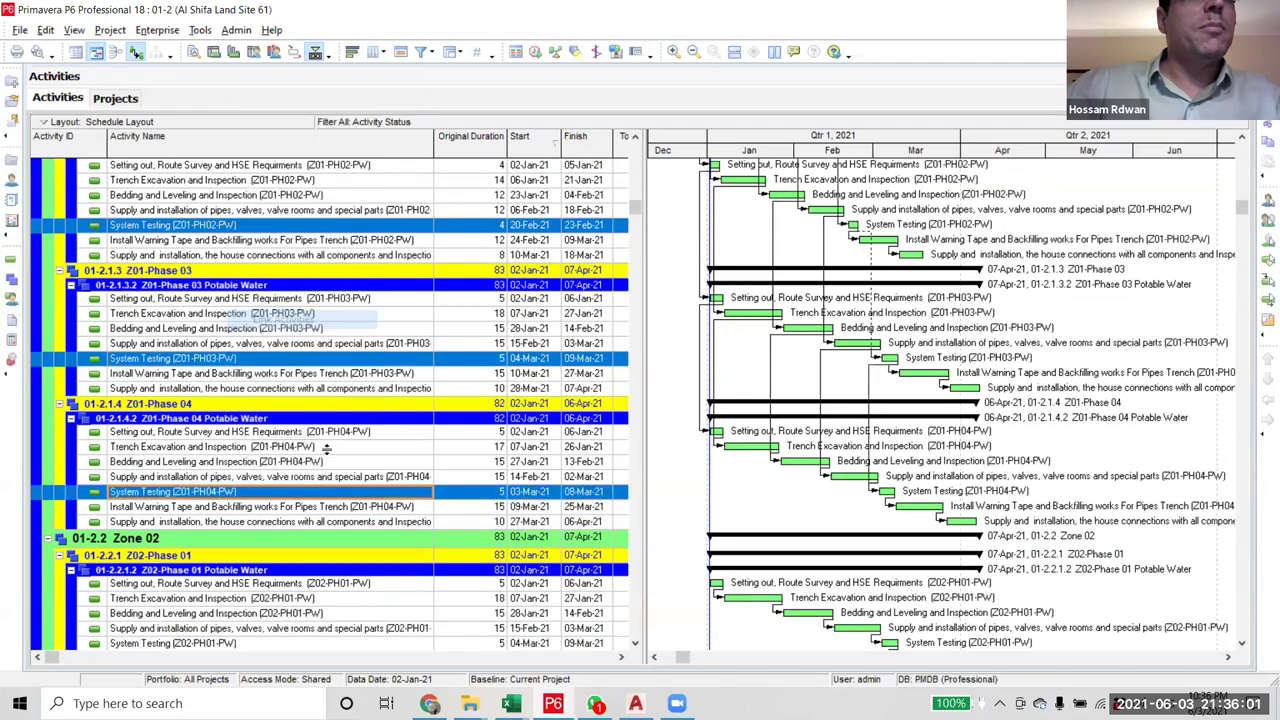
- Link the Install Warning Tape and Backfilling activities of Zone 01 Potable Water in sequence from Phase 01 to Phase 04
scroll(305, 388, "up", 3)
scroll(323, 420, "up", 3)
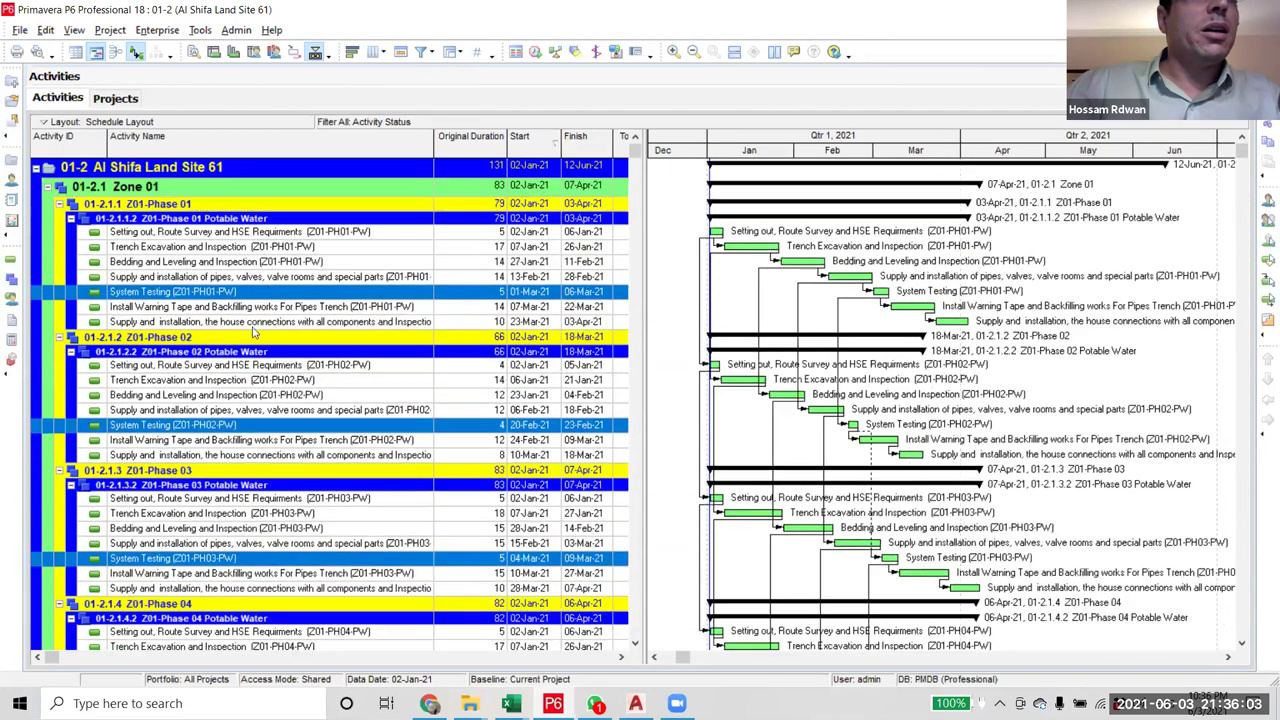
left_click(243, 307)
left_click(298, 442, "ctrl")
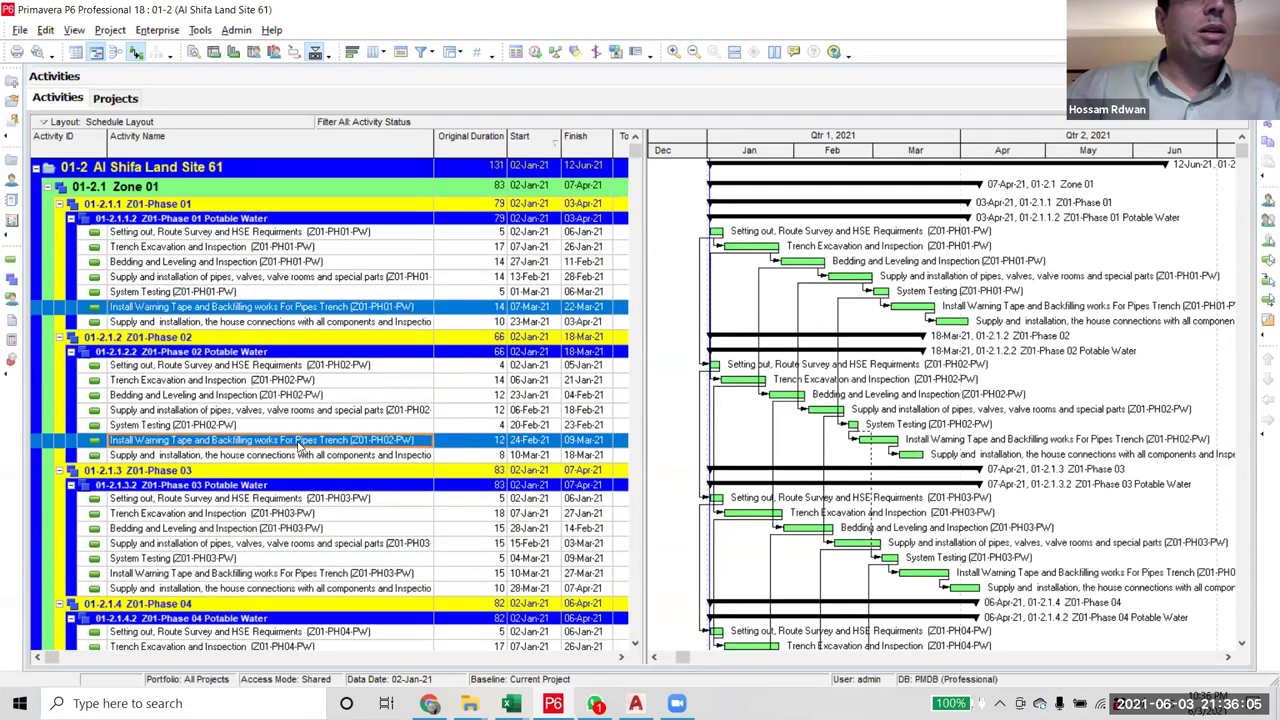
scroll(327, 563, "down", 5)
scroll(298, 503, "up", 3)
left_click(298, 503, "ctrl")
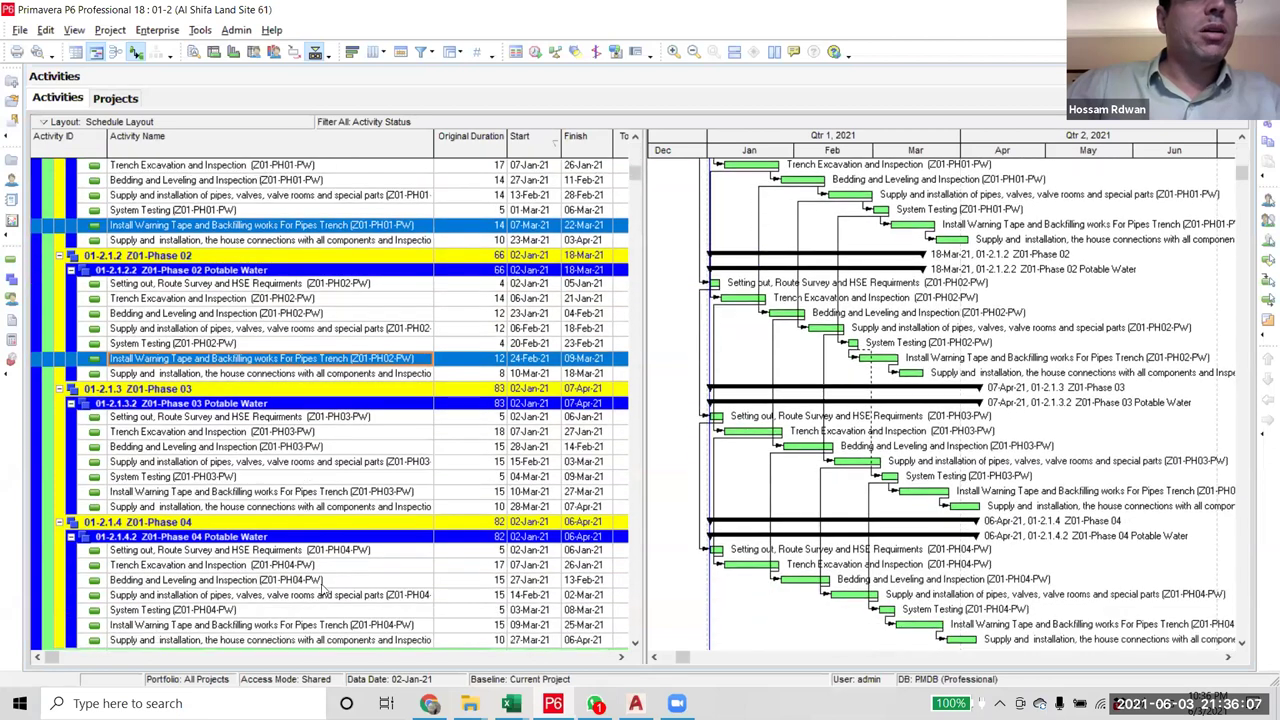
scroll(322, 548, "down", 3)
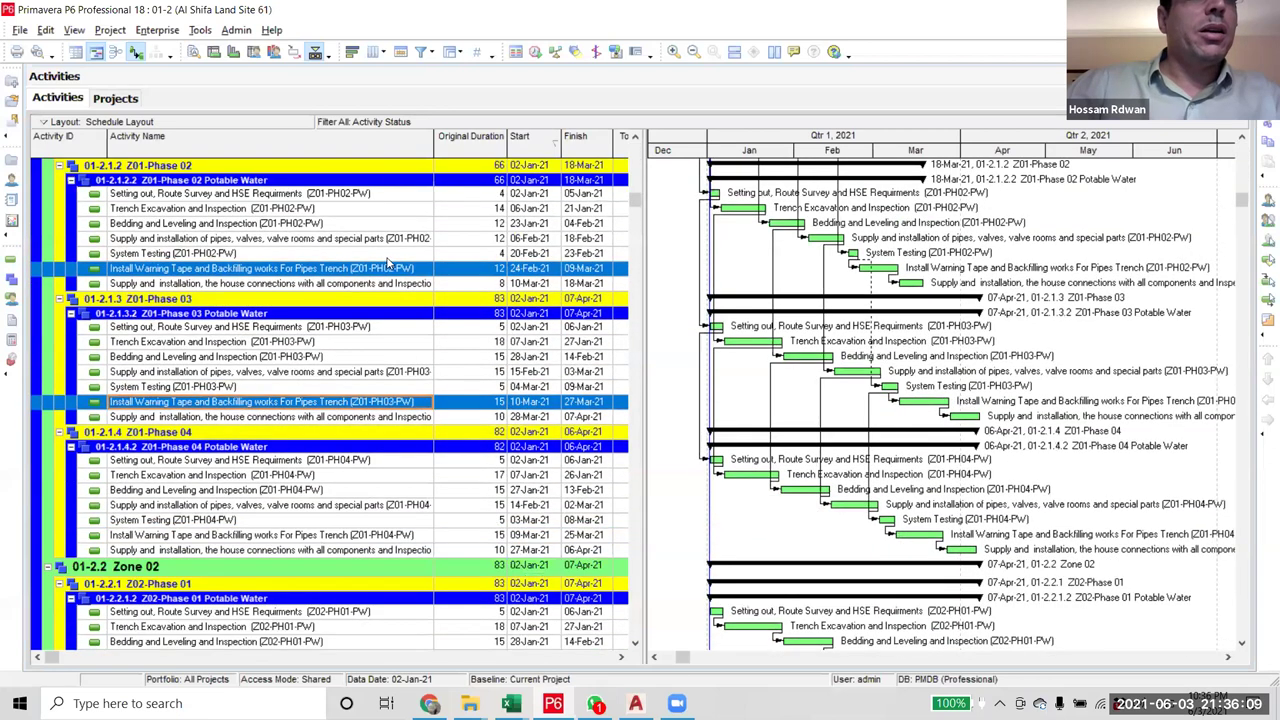
left_click(390, 535, "ctrl")
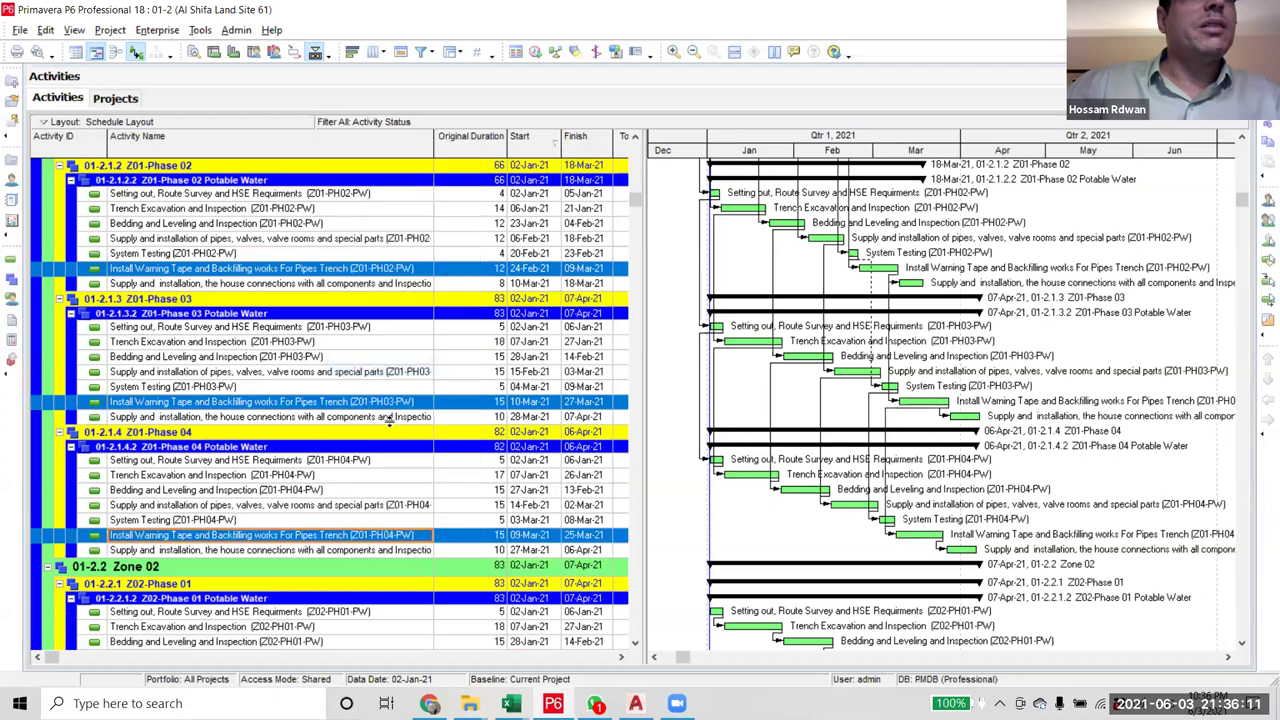
- Link the house connections supply and installation activities of Zone 01 Potable Water in sequence from Phase 01 to Phase 04
scroll(390, 420, "up", 2)
scroll(390, 420, "up", 5)
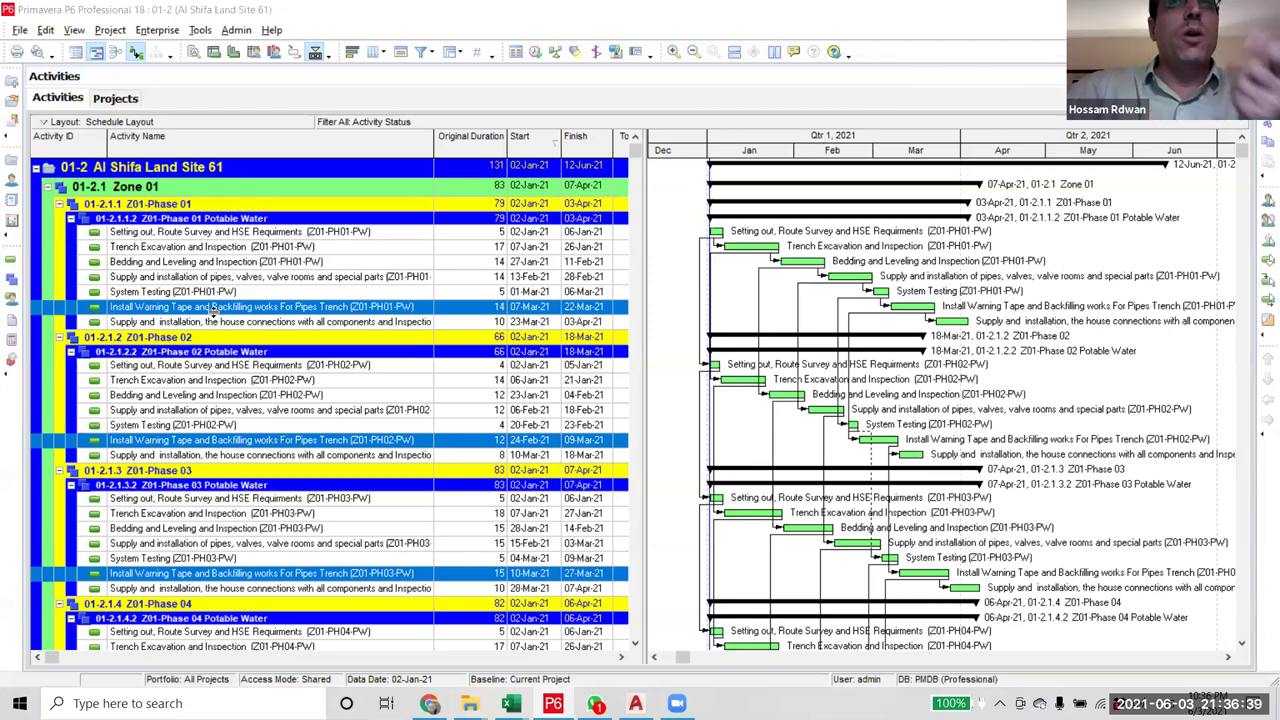
left_click(292, 323)
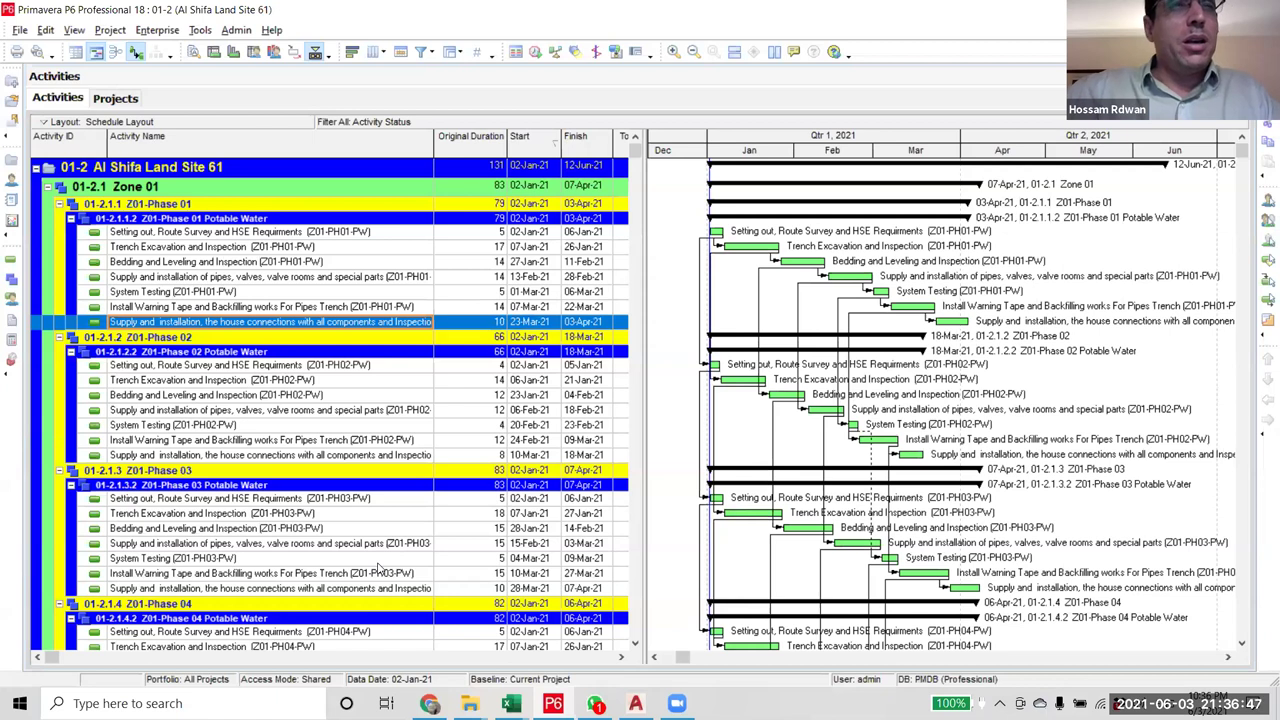
left_click(375, 457, "ctrl")
scroll(378, 480, "down", 2)
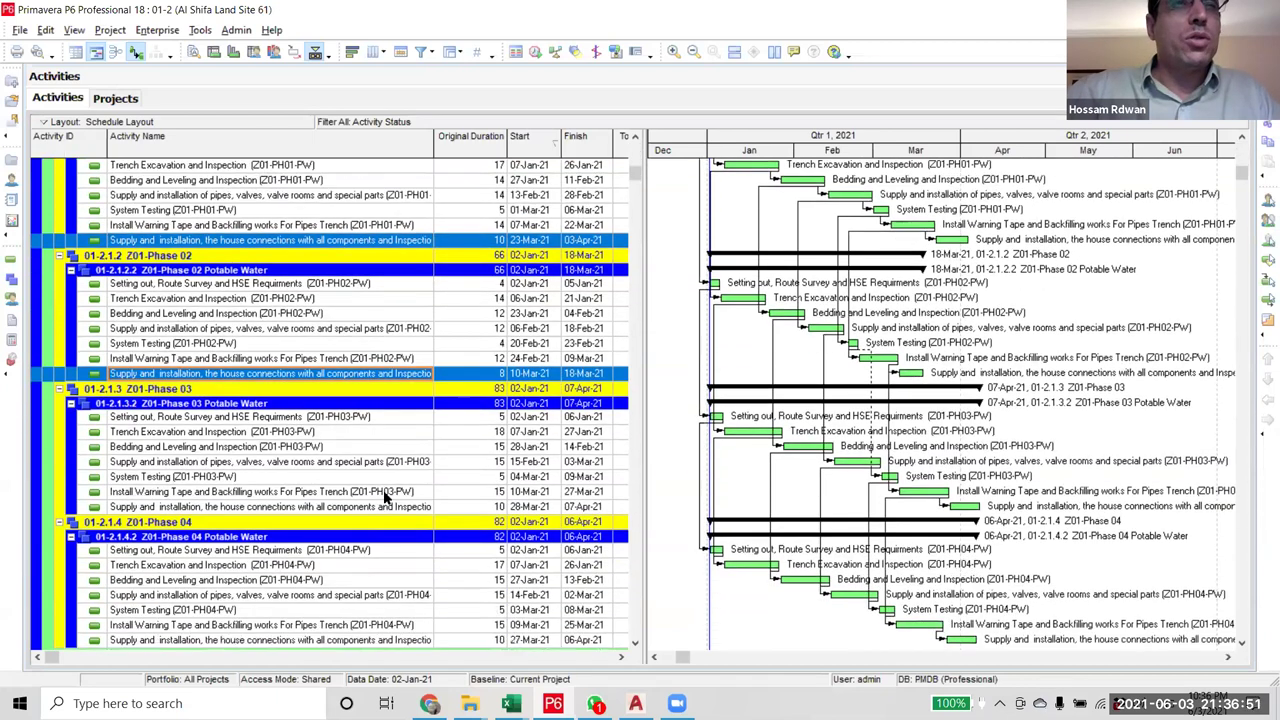
left_click(388, 493, "ctrl")
scroll(383, 627, "down", 1)
left_click(386, 612, "ctrl")
right_click(386, 612)
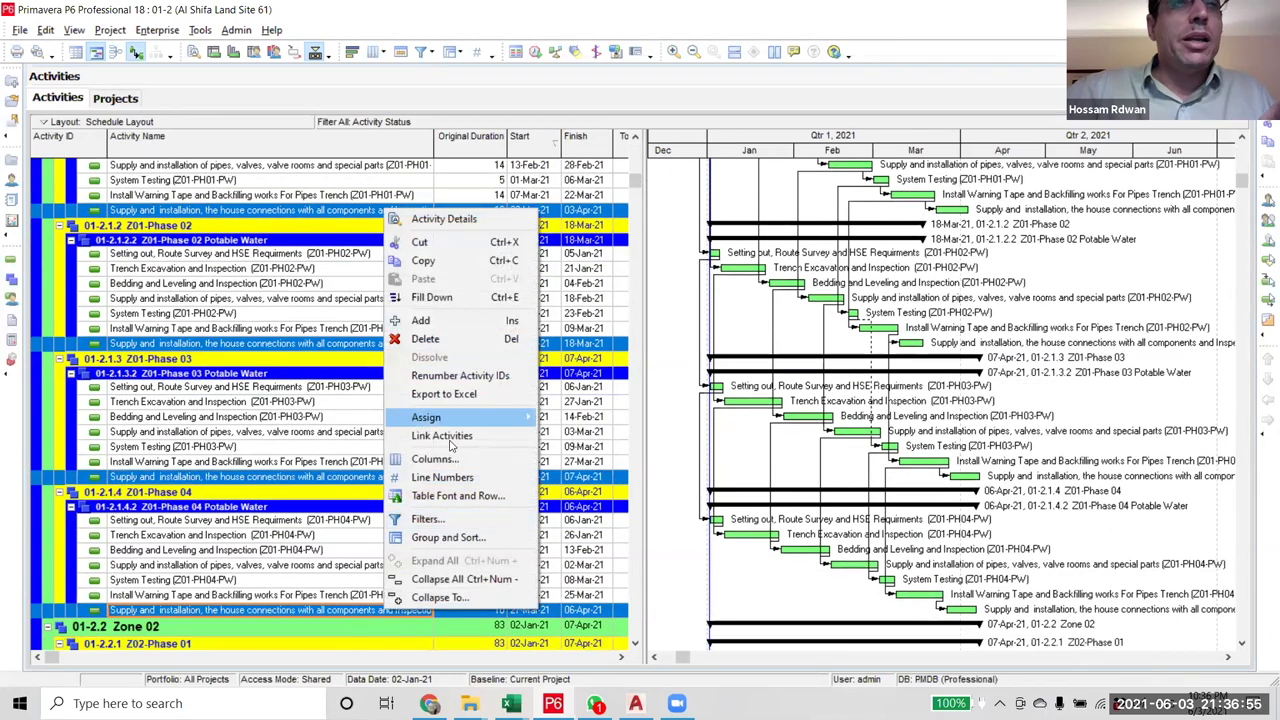
left_click(441, 435)
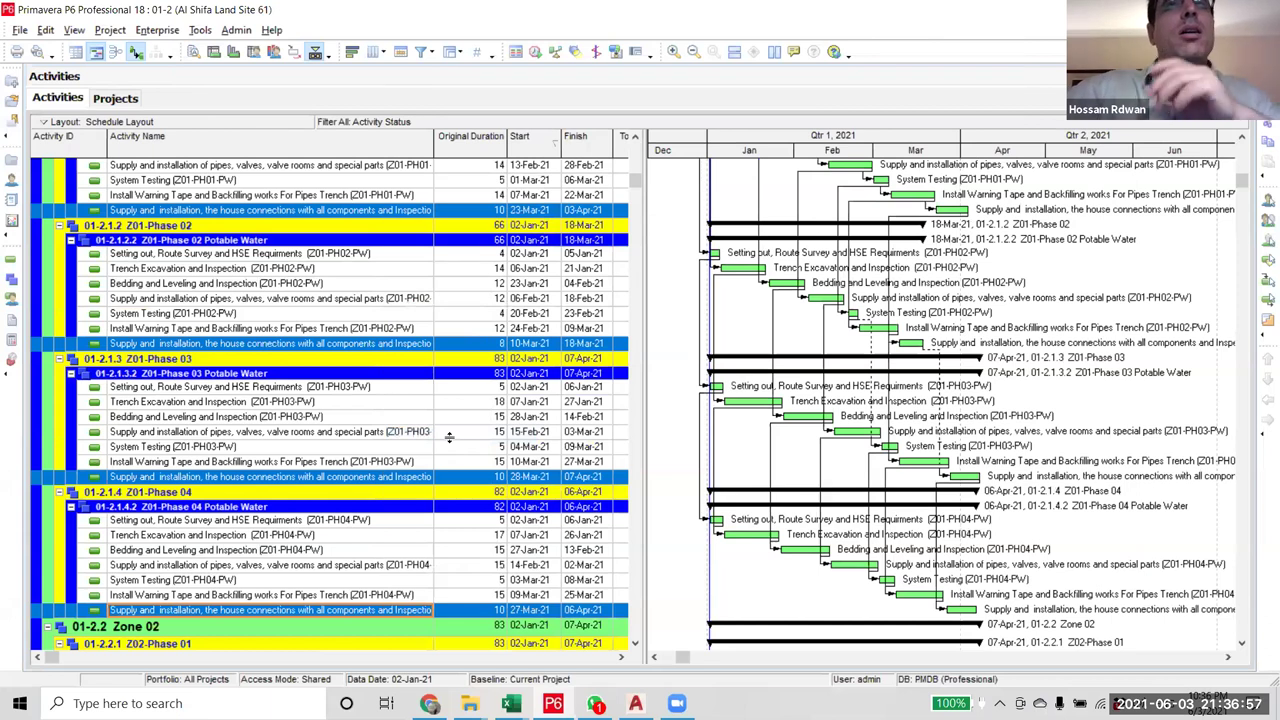
- Reschedule the project to recalculate the activity dates with the new Zone 01 Potable Water links
left_click(535, 51)
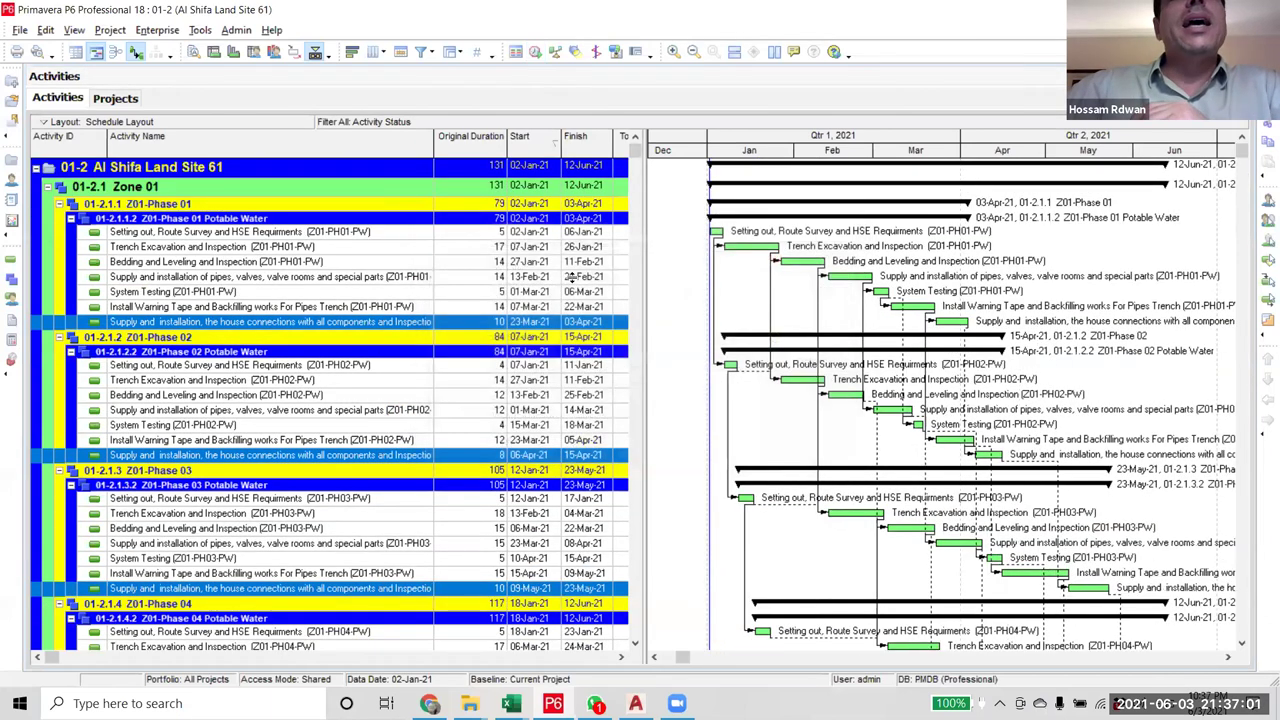
left_click(395, 232)
scroll(397, 255, "down", 2)
scroll(397, 258, "down", 3)
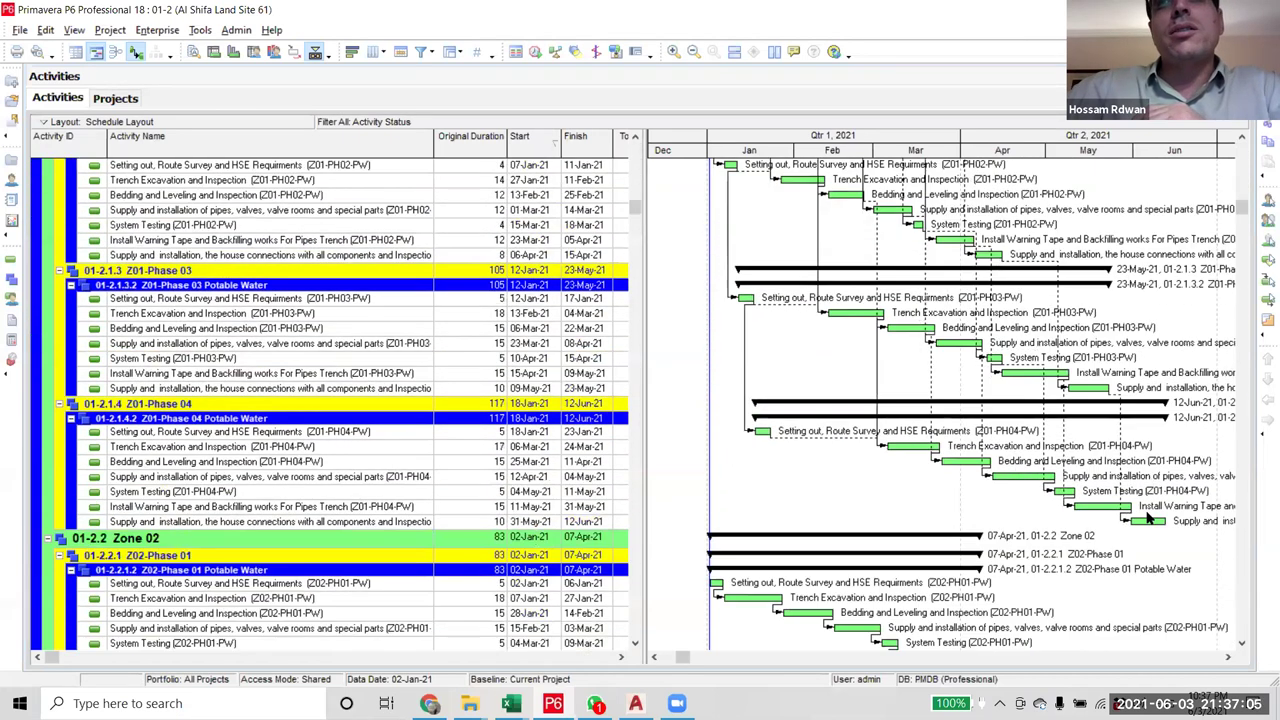
- Examine the rescheduled Zone 01 Potable Water dates and Gantt bars across Phases 01 to 04, down to the start of Zone 02
left_click(1150, 522)
scroll(1154, 535, "up", 1)
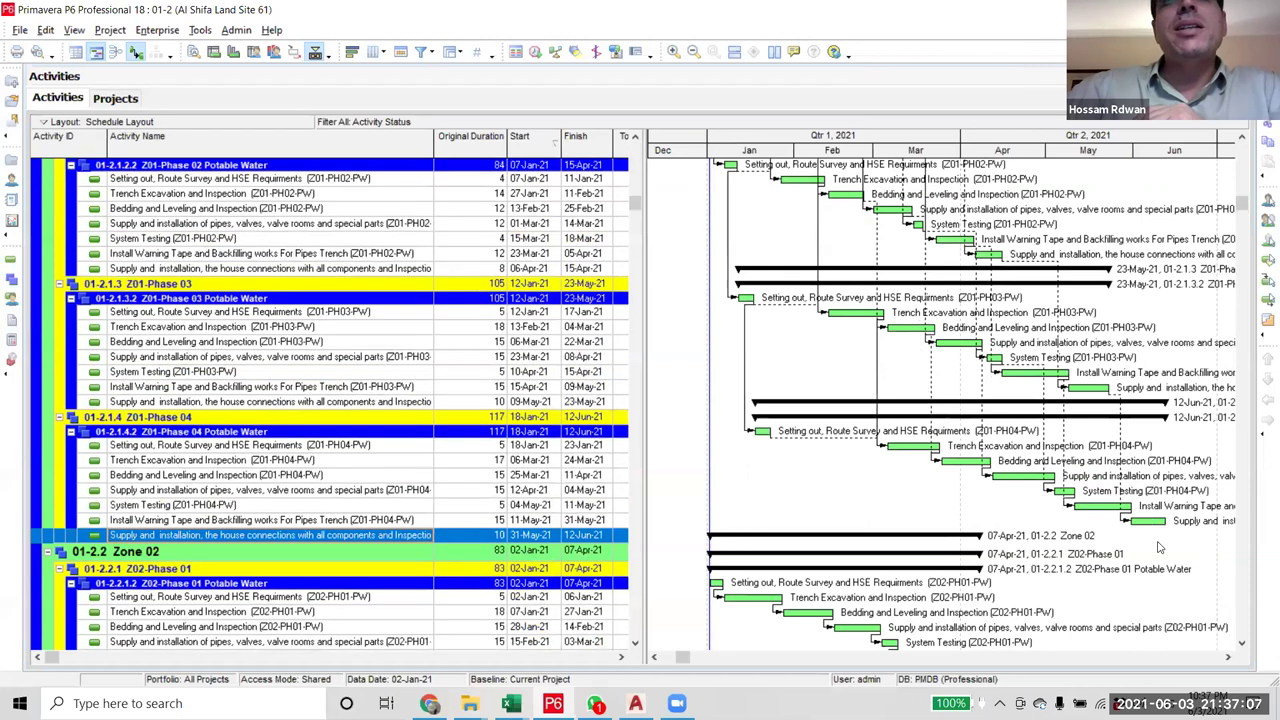
scroll(1158, 545, "up", 3)
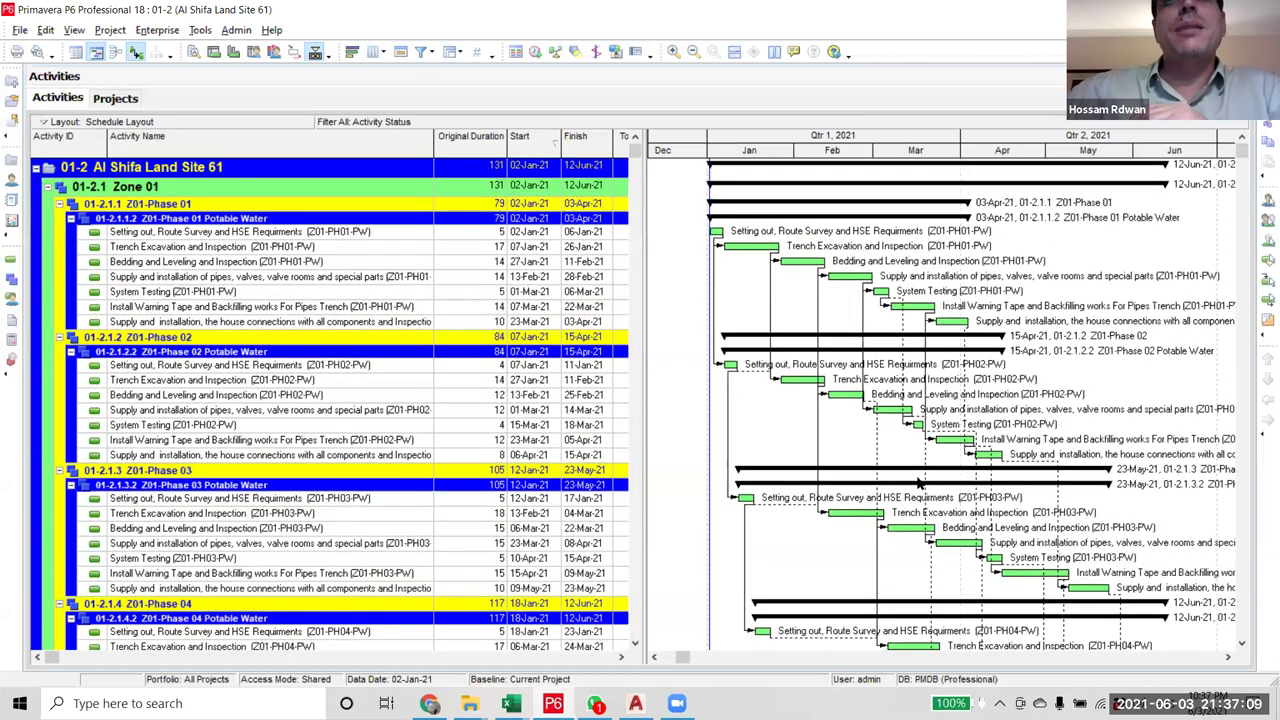
scroll(918, 483, "down", 2)
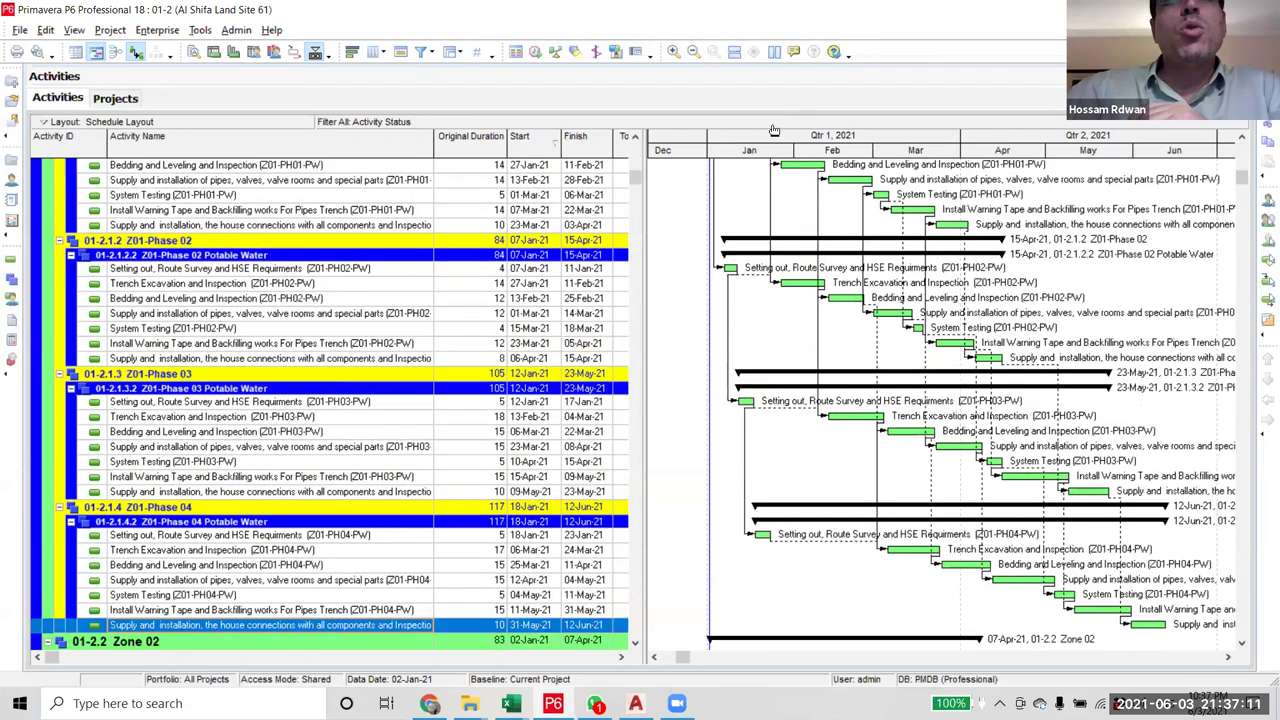
scroll(746, 259, "up", 2)
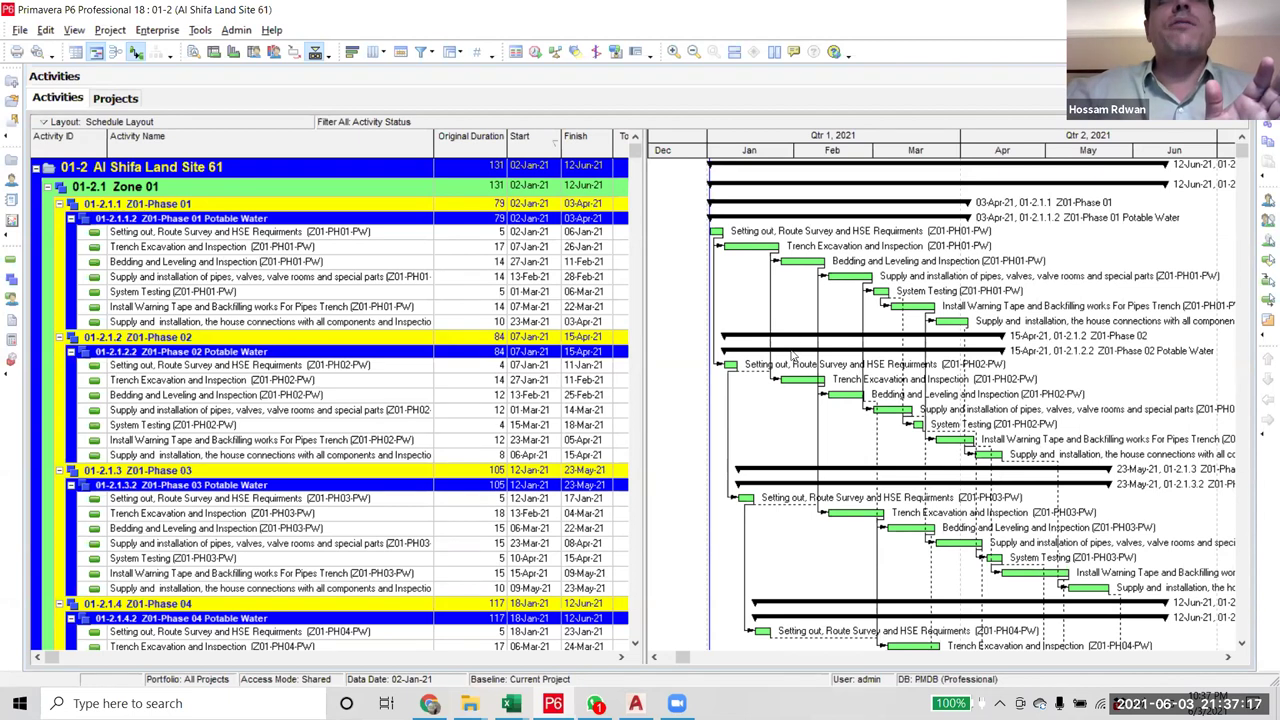
scroll(899, 514, "down", 5)
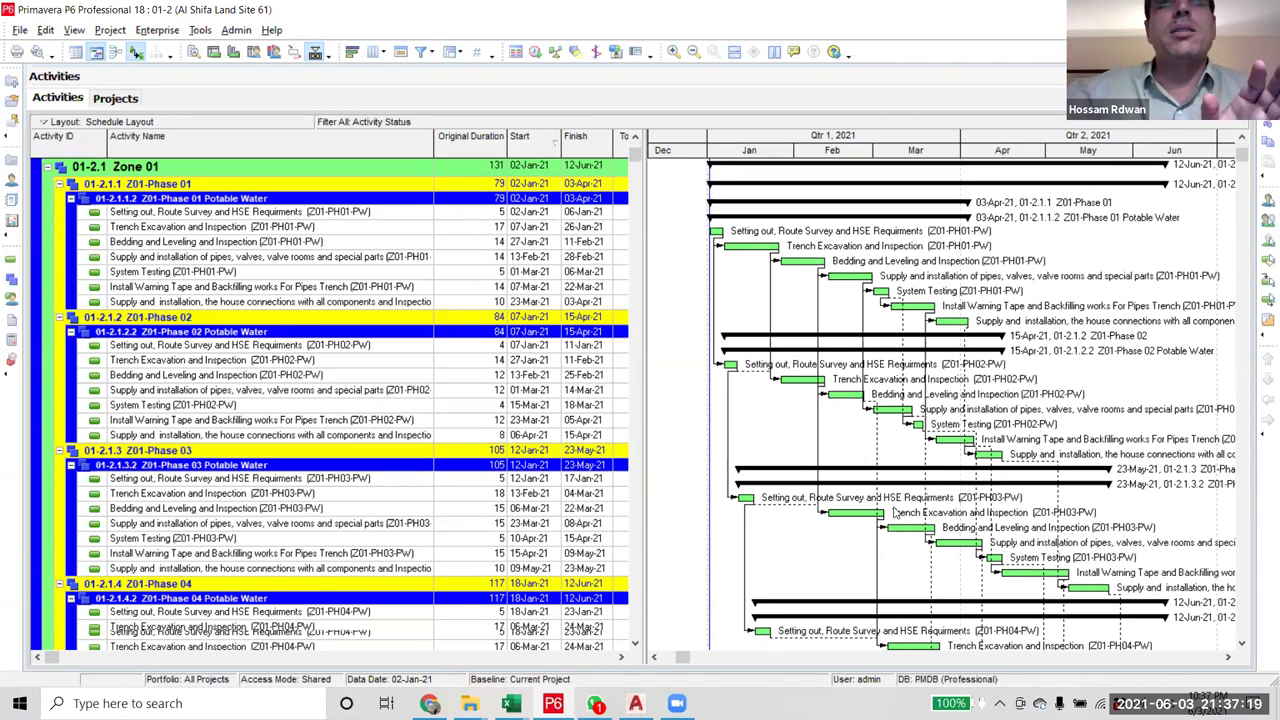
scroll(949, 549, "down", 4)
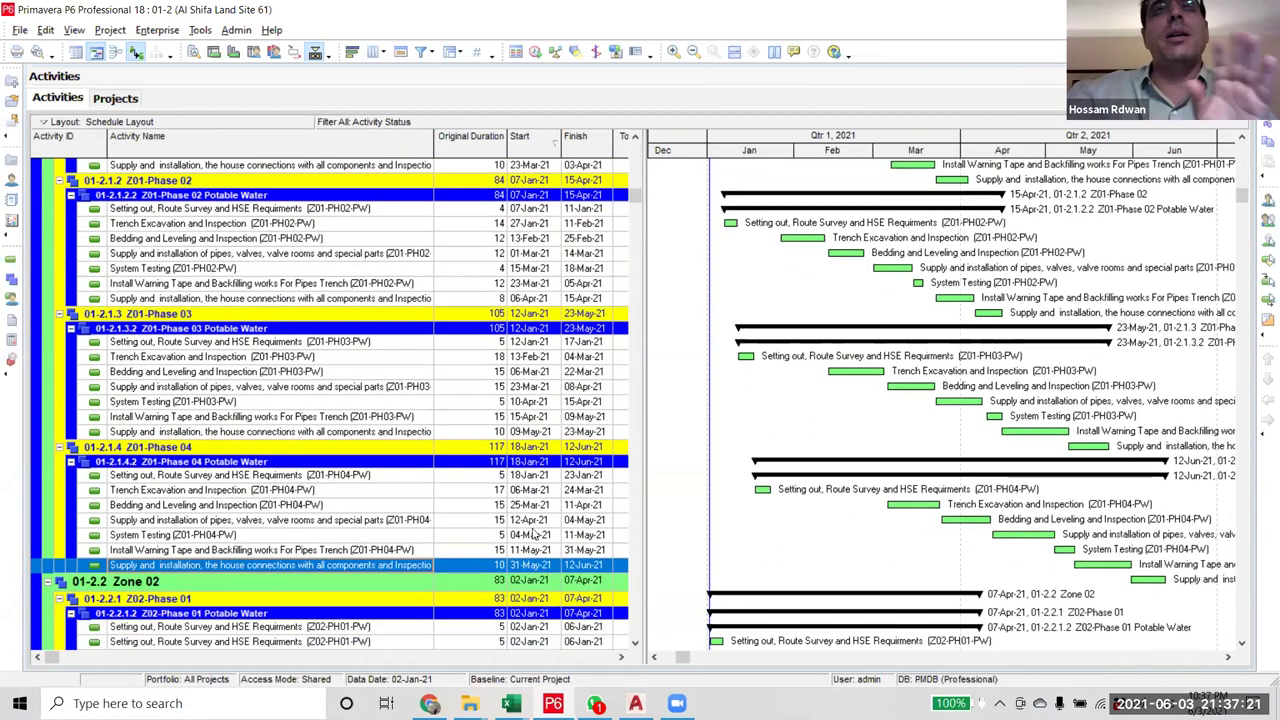
scroll(496, 567, "down", 4)
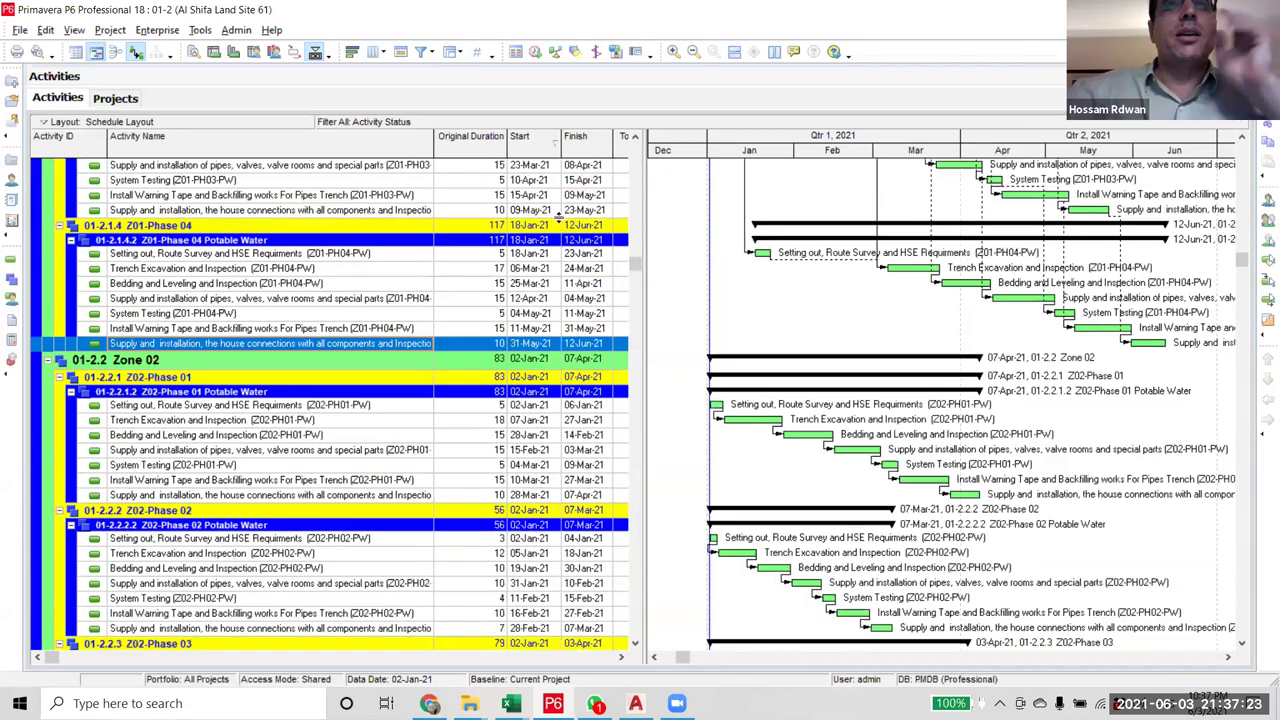
left_click_drag(640, 283, 640, 137)
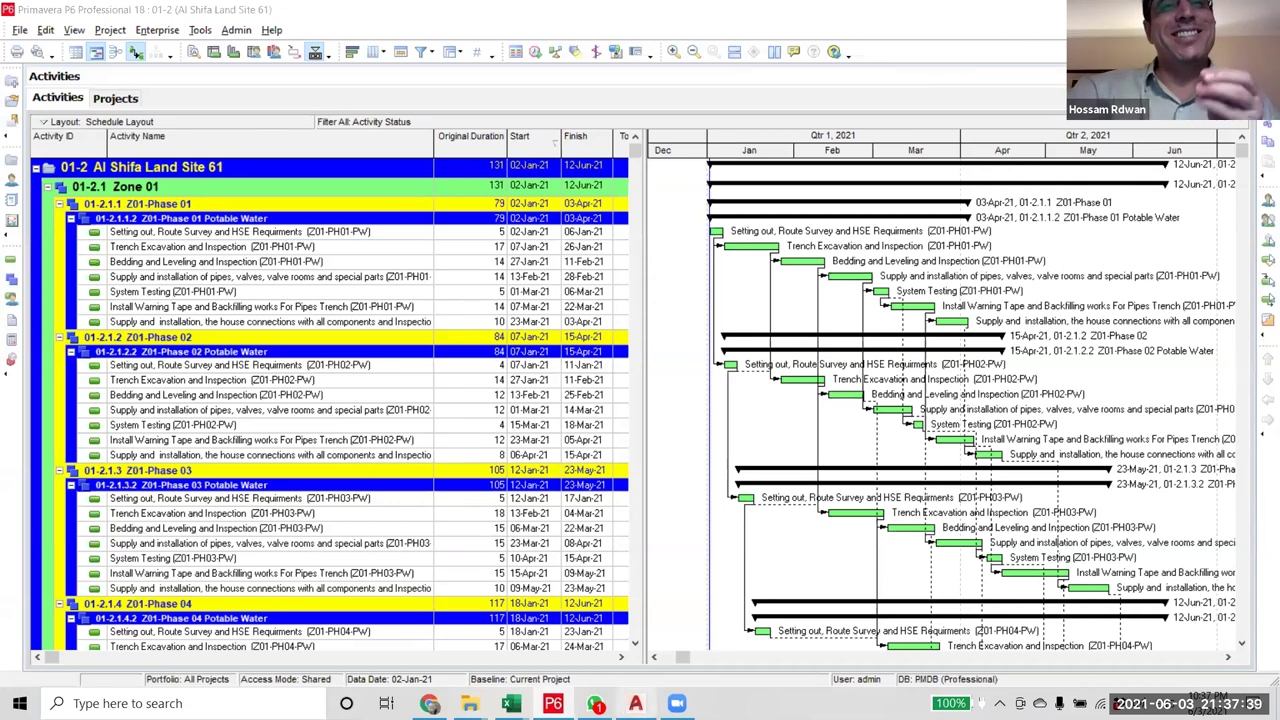
- Examine the Zone 1 phase layout in the AutoCAD drawing, compare it with the Primavera P6 schedule, and return to the schedule
key("alt+Tab")
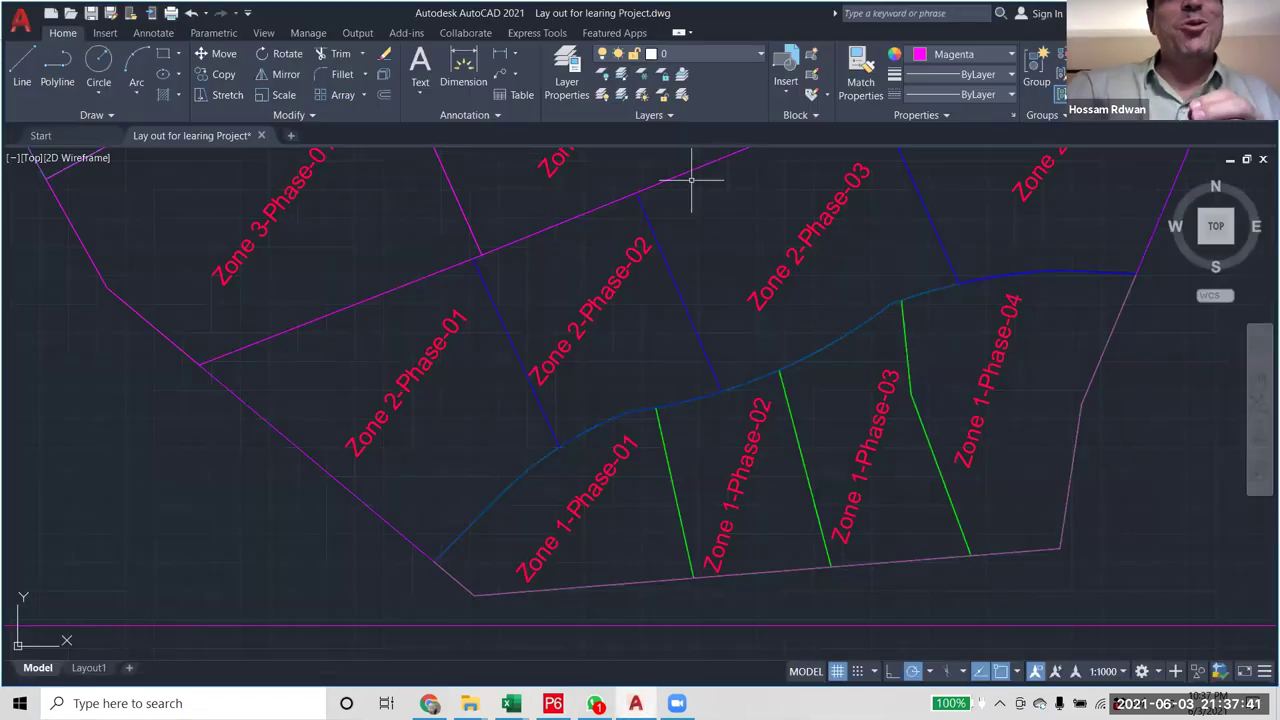
scroll(579, 536, "down", 3)
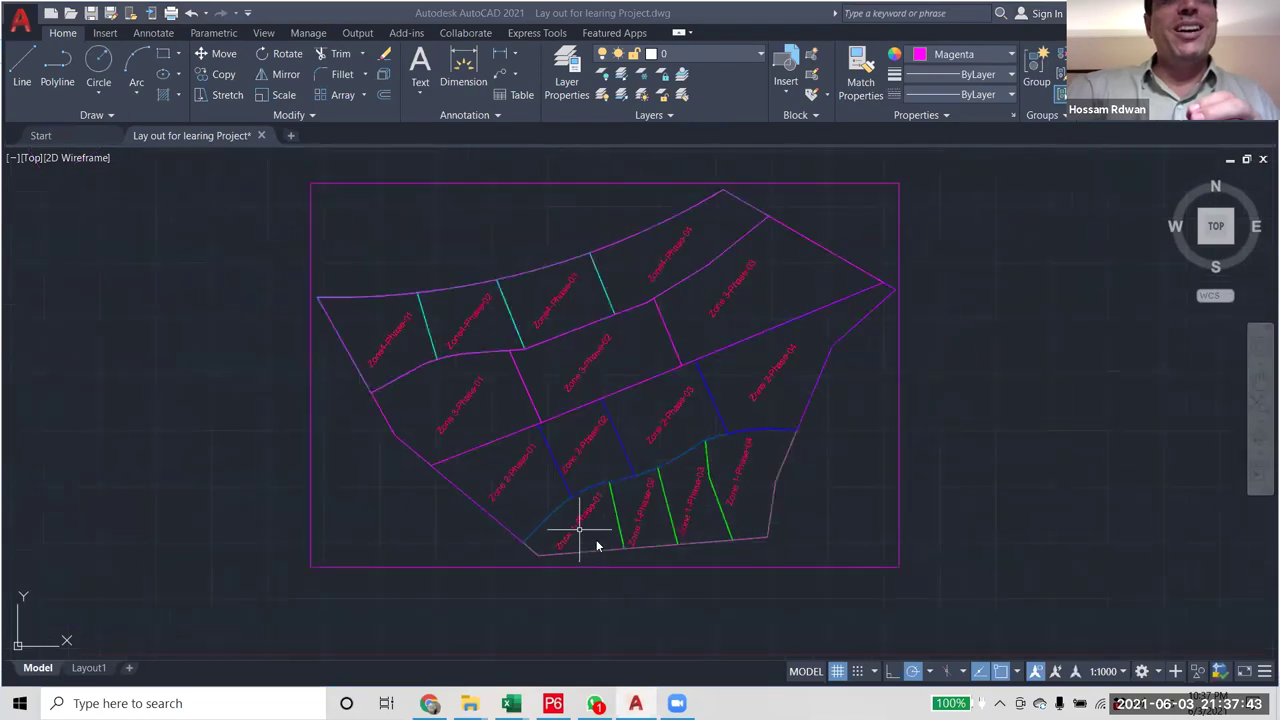
scroll(584, 530, "up", 3)
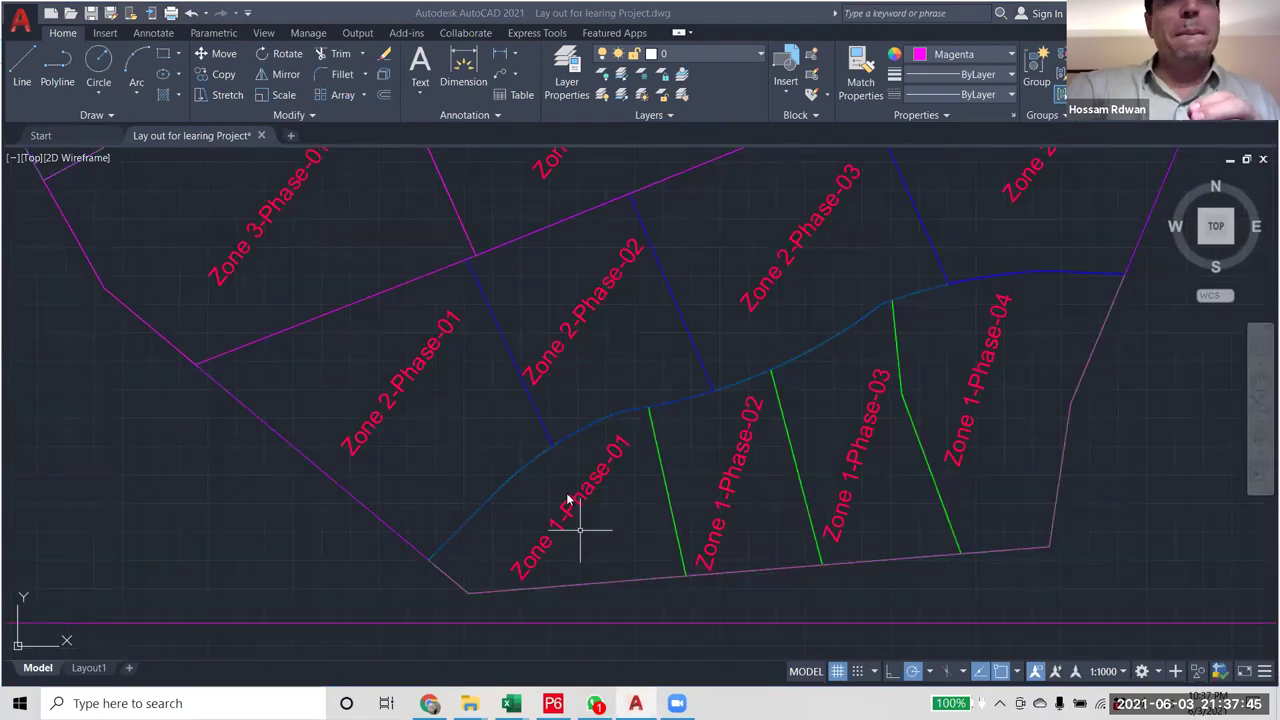
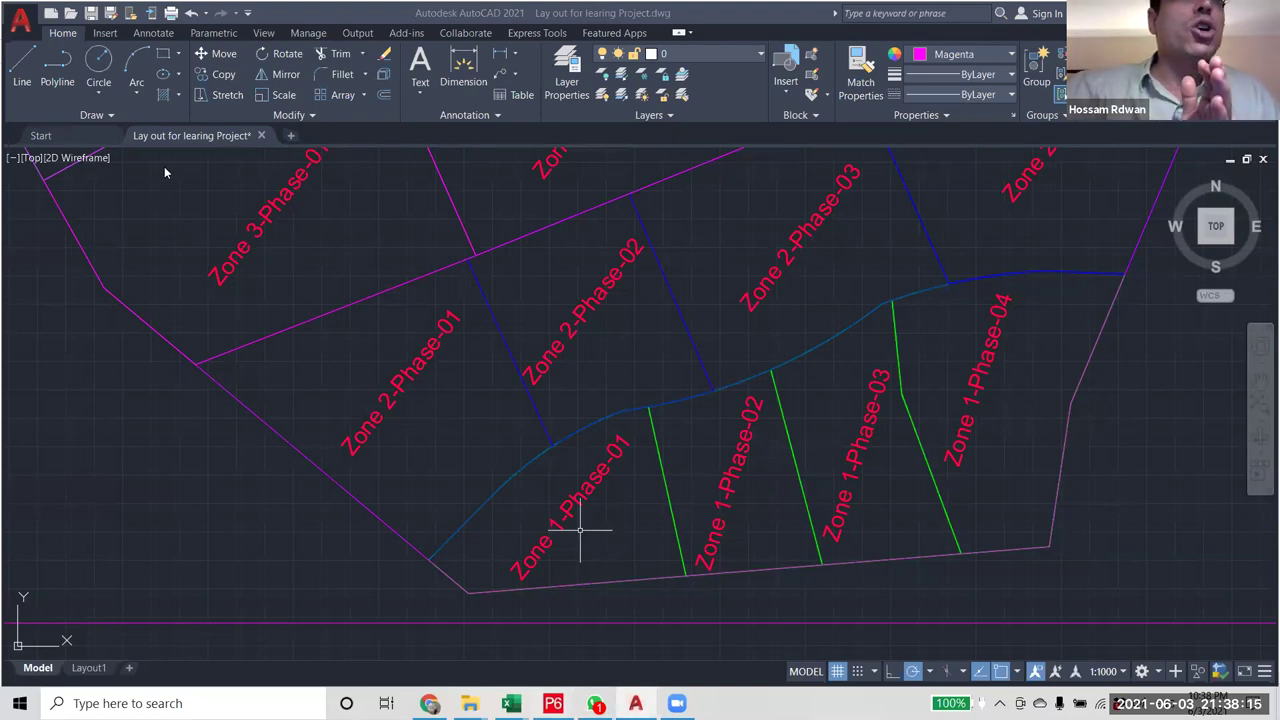
key("alt+Tab")
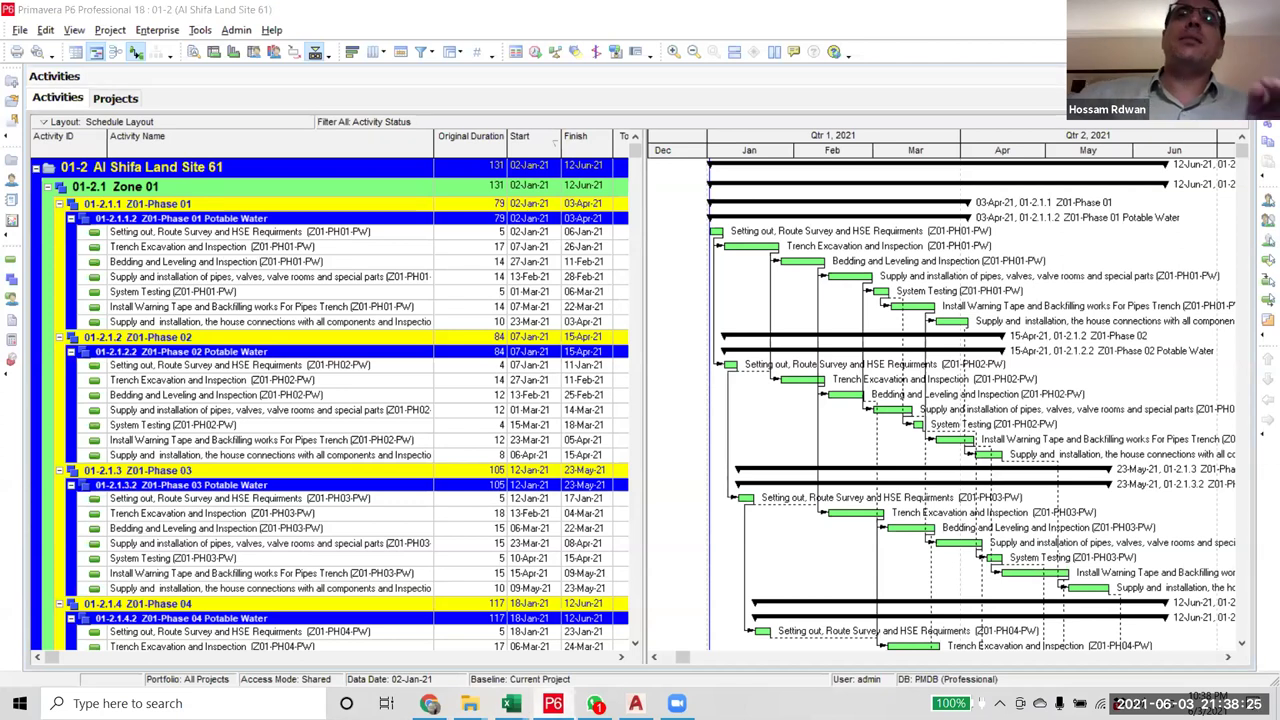
left_click(635, 703)
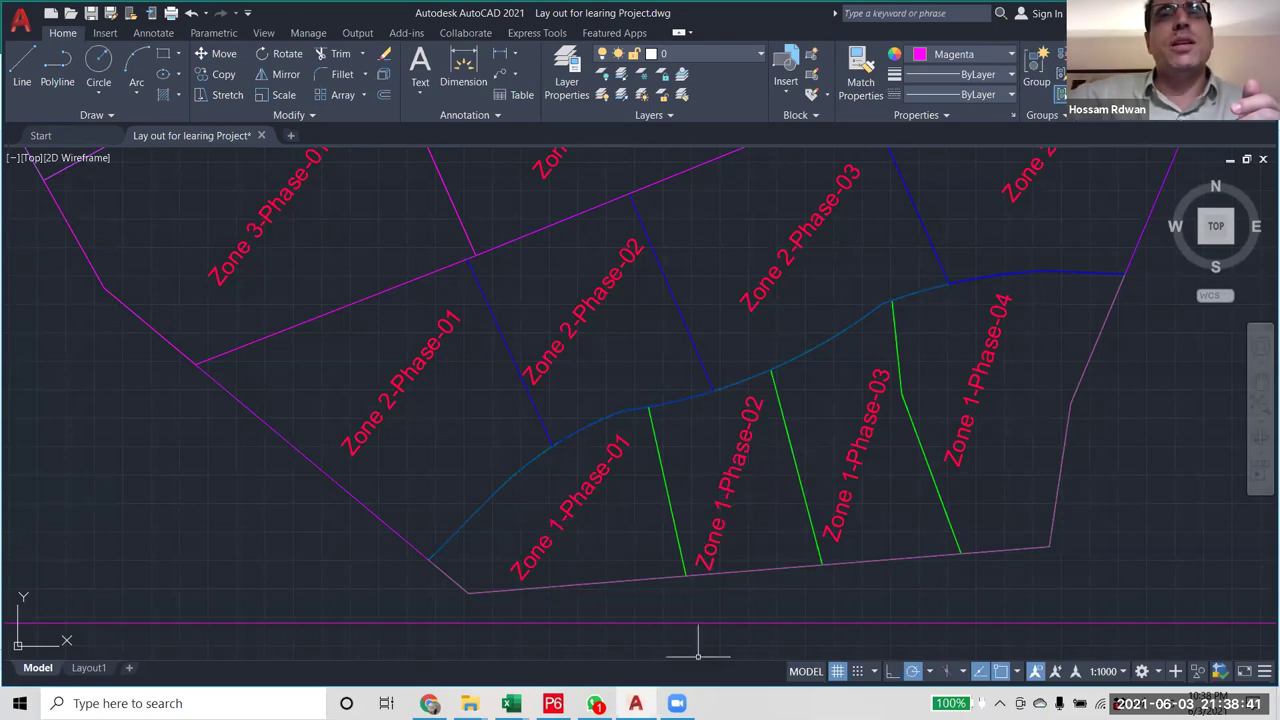
left_click(553, 703)
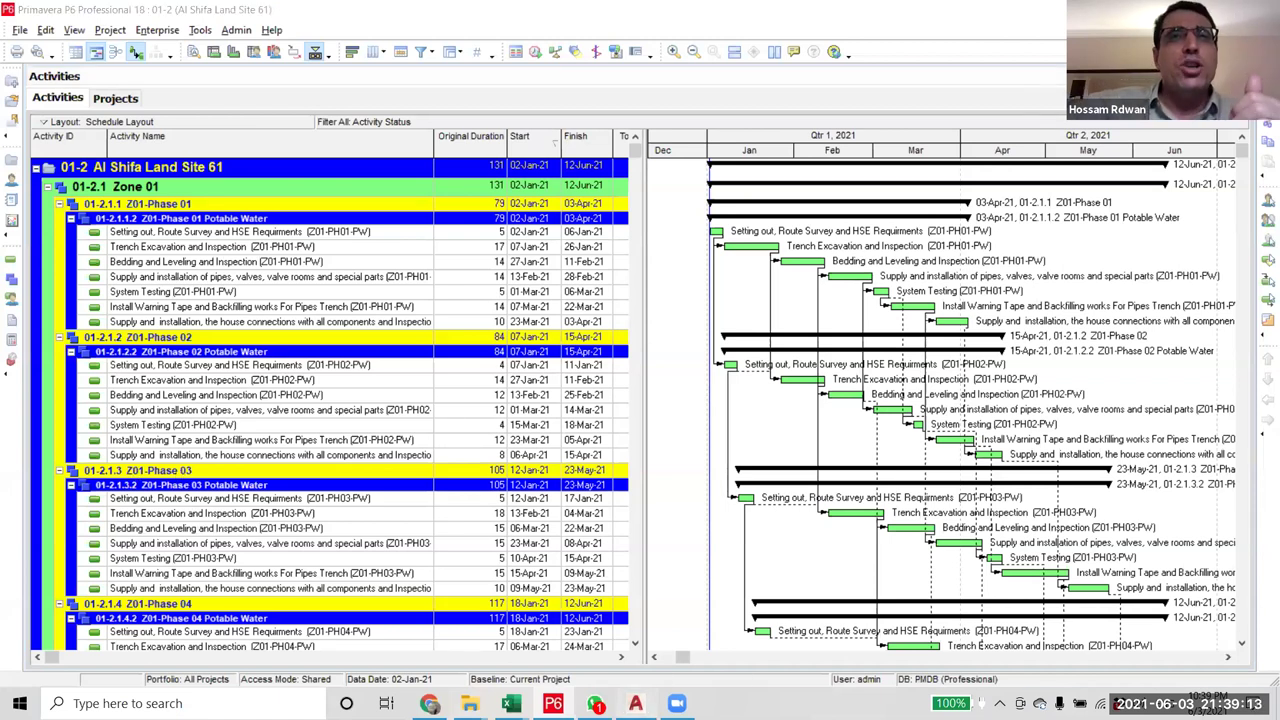
key("alt+Tab")
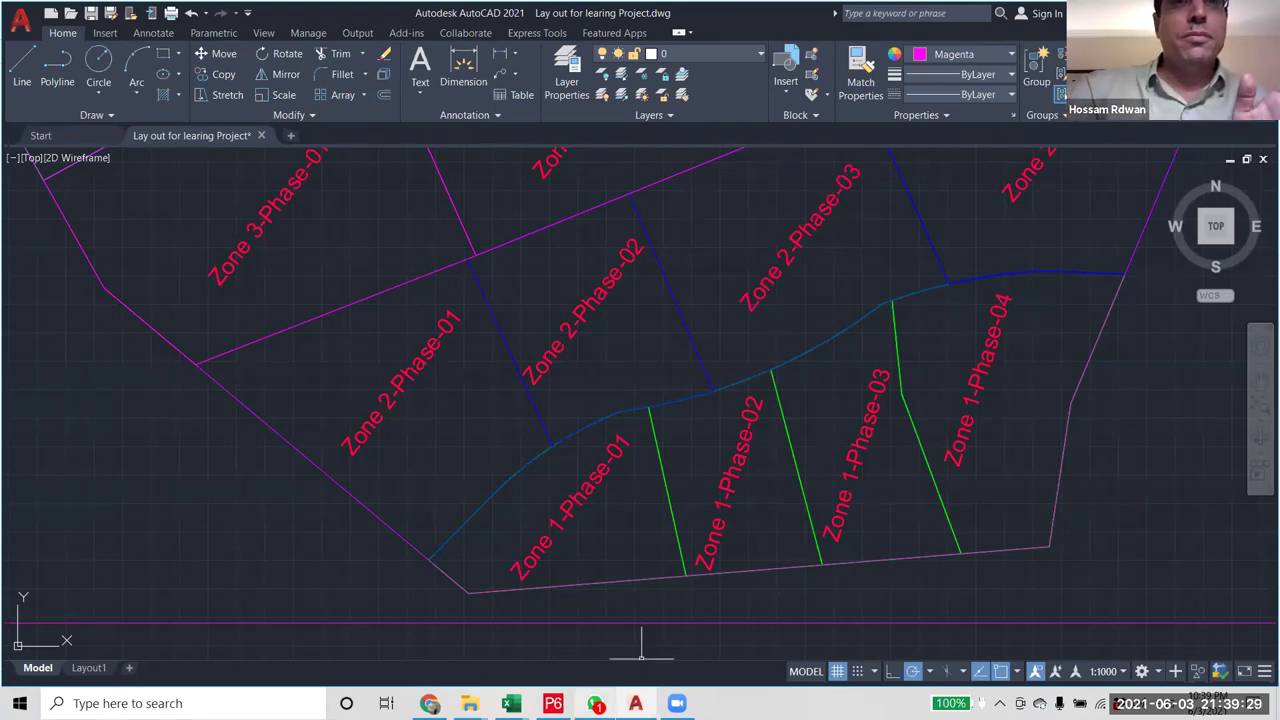
key("alt+Tab")
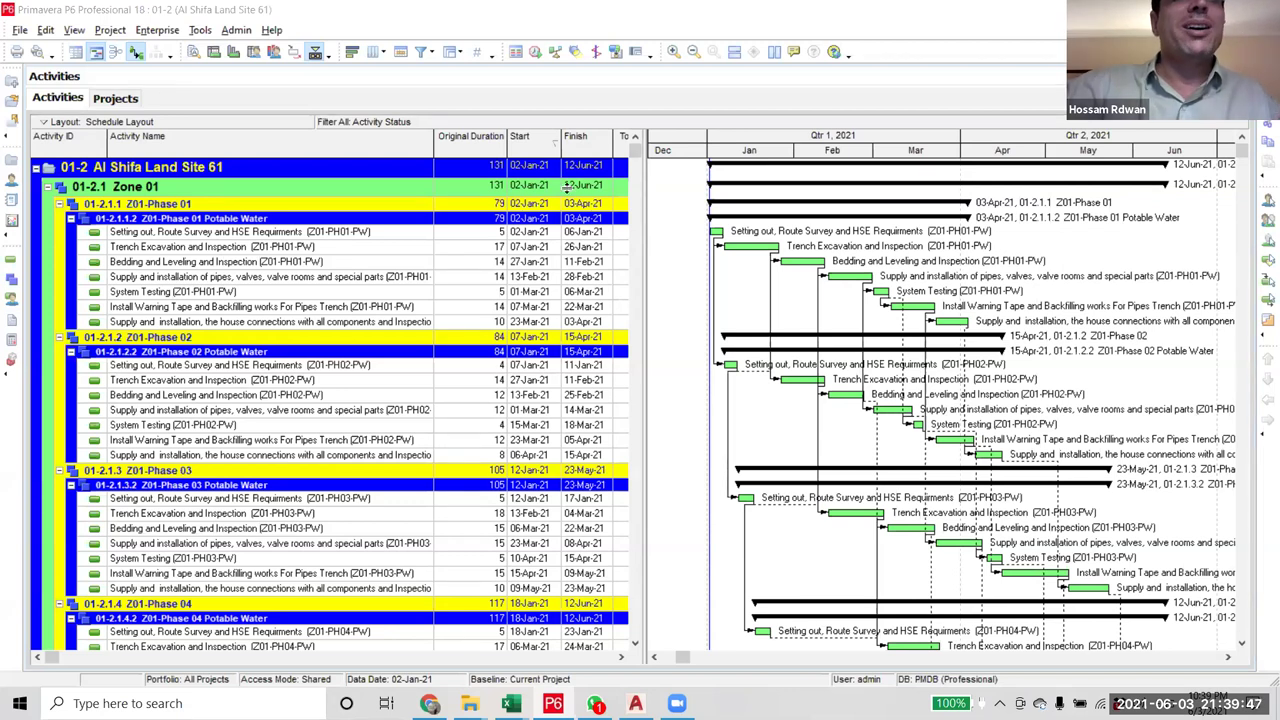
- Replace the Activity Status filter with All Activities so that every system's activities are listed
left_click(420, 52)
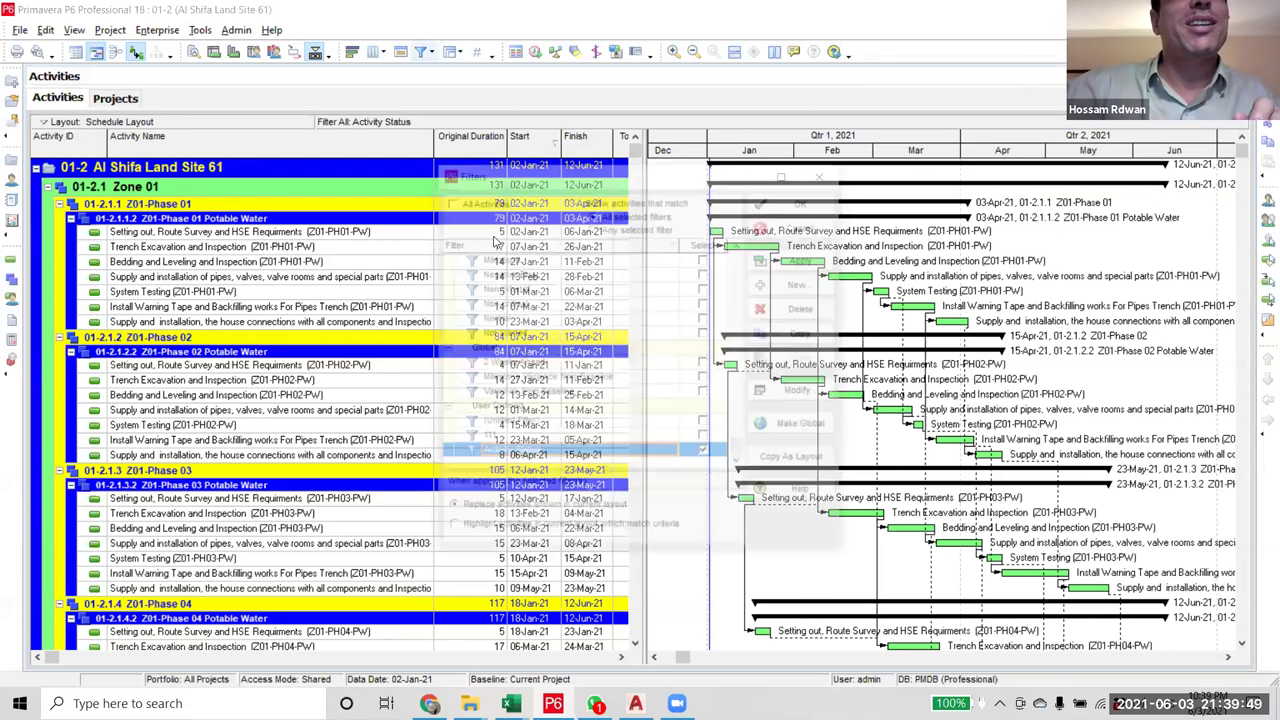
left_click(469, 203)
left_click(807, 259)
left_click(826, 173)
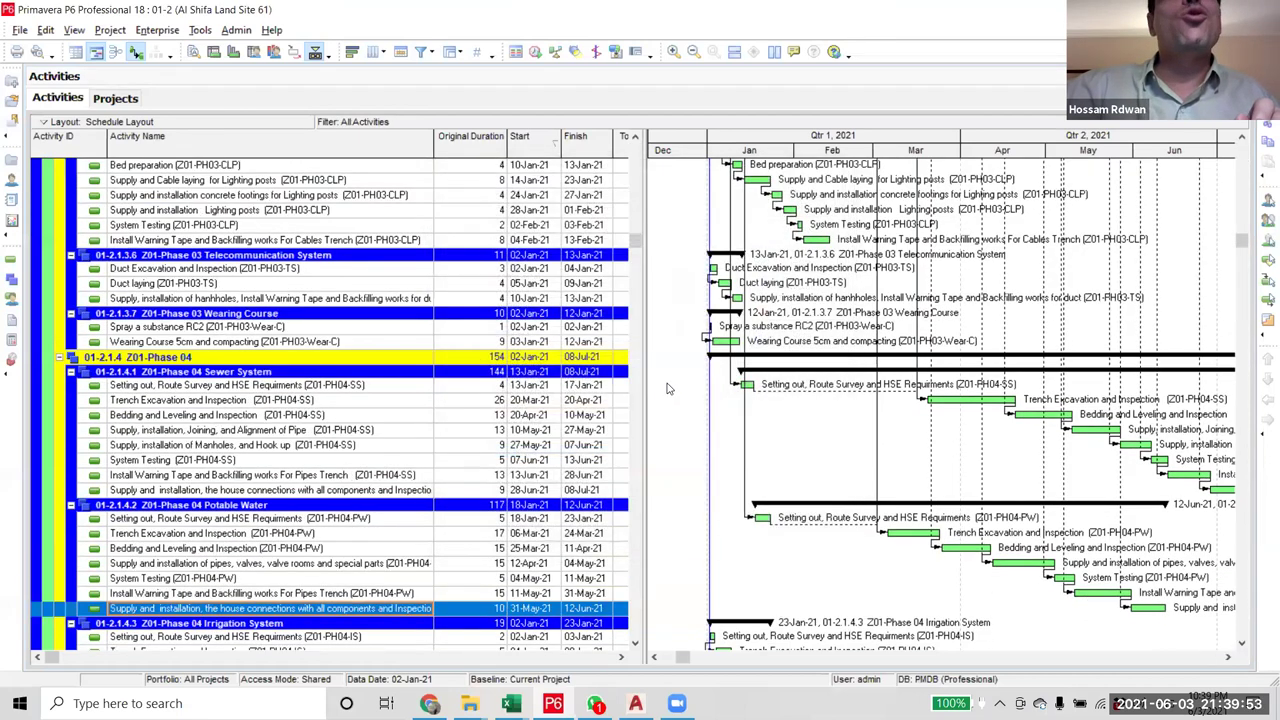
scroll(689, 345, "up", 3)
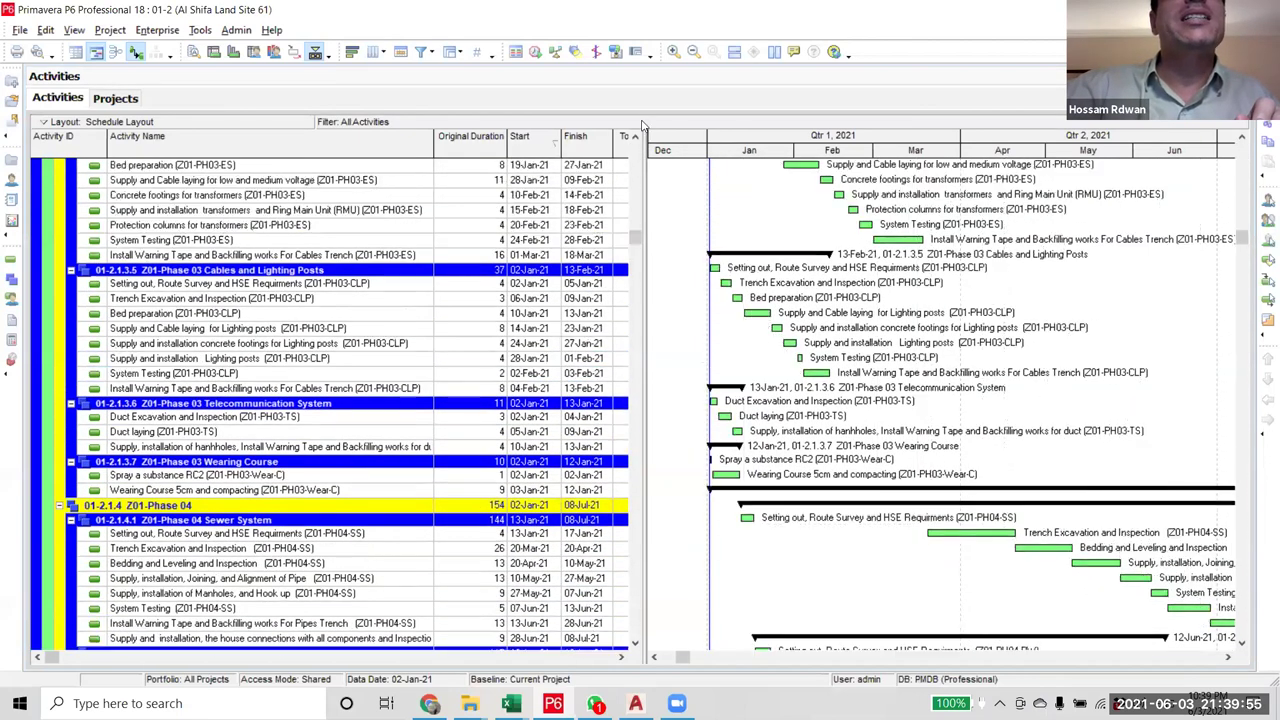
scroll(596, 437, "up", 7)
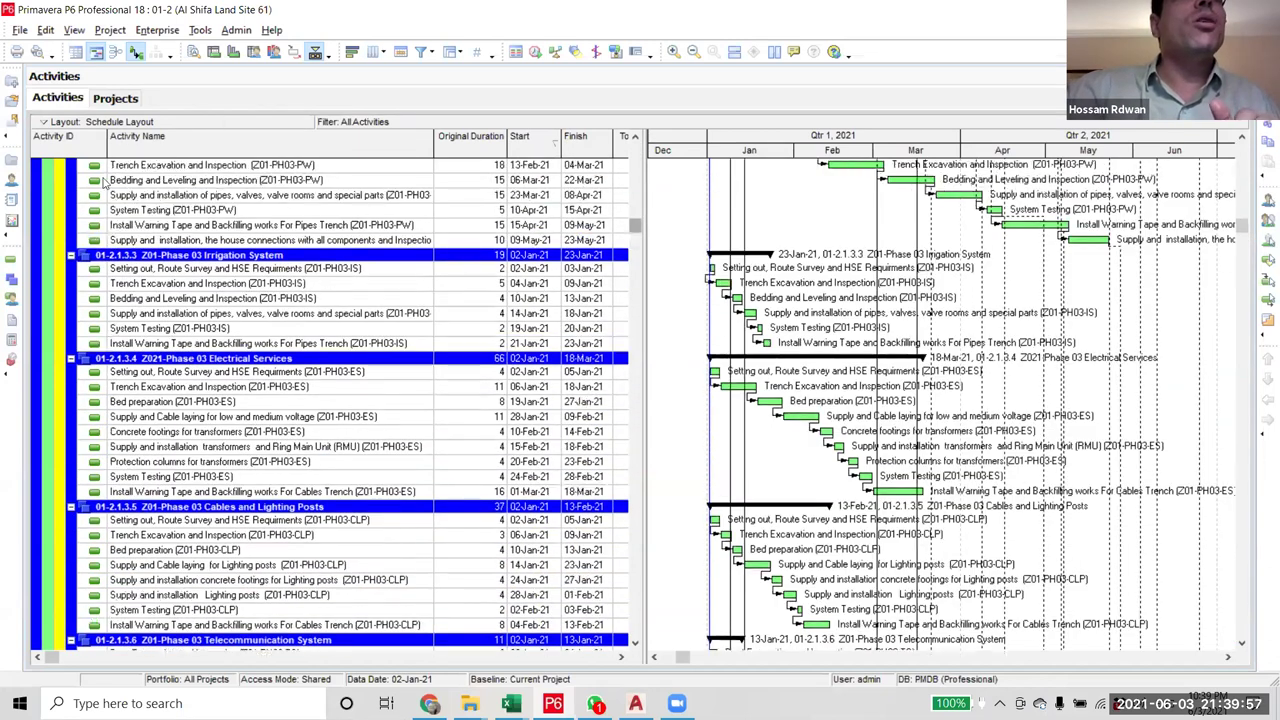
- Compare the start dates of the Zone 01 Phase 01 systems with the zone layout in the AutoCAD drawing, and return to the Primavera P6 schedule
scroll(189, 243, "up", 15)
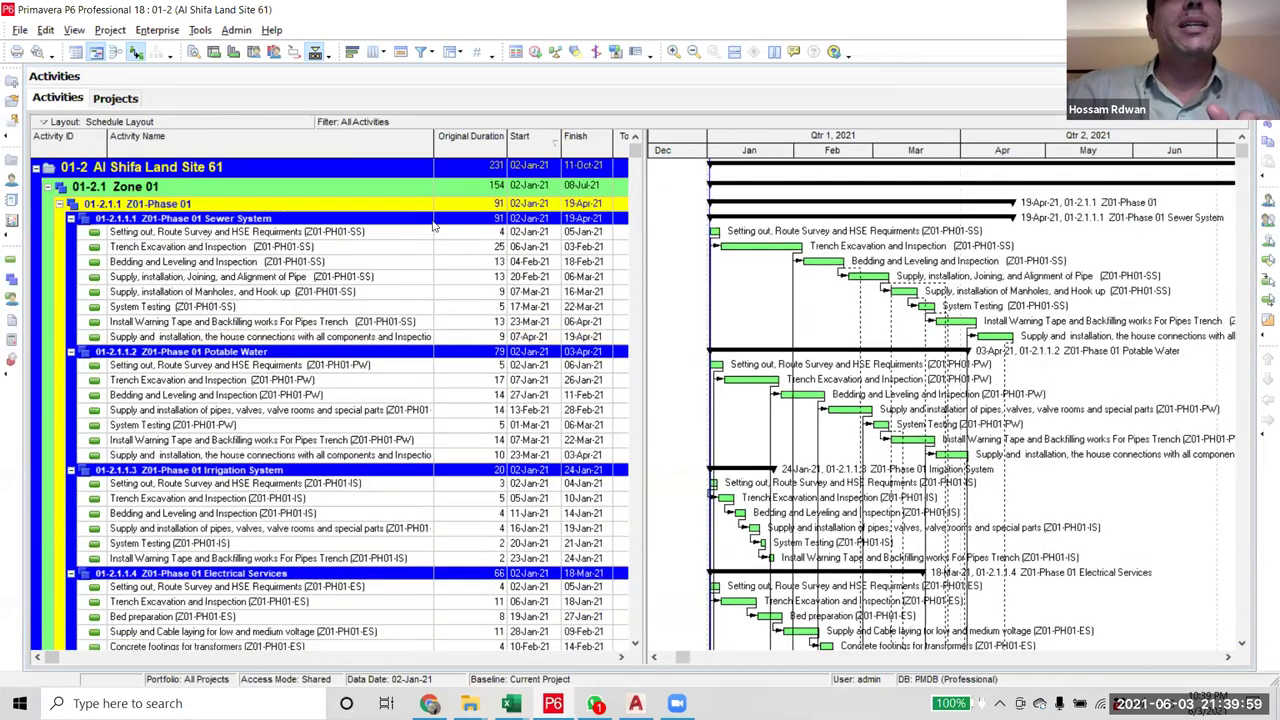
left_click(525, 232)
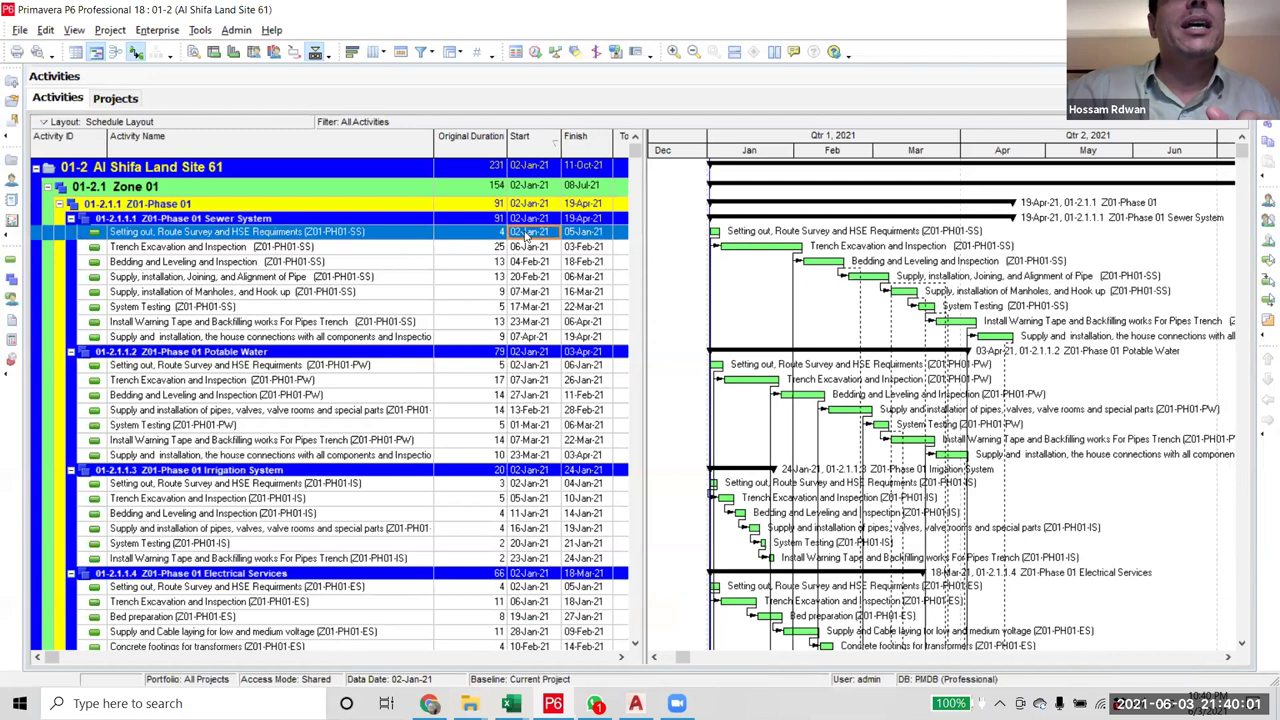
left_click(527, 366)
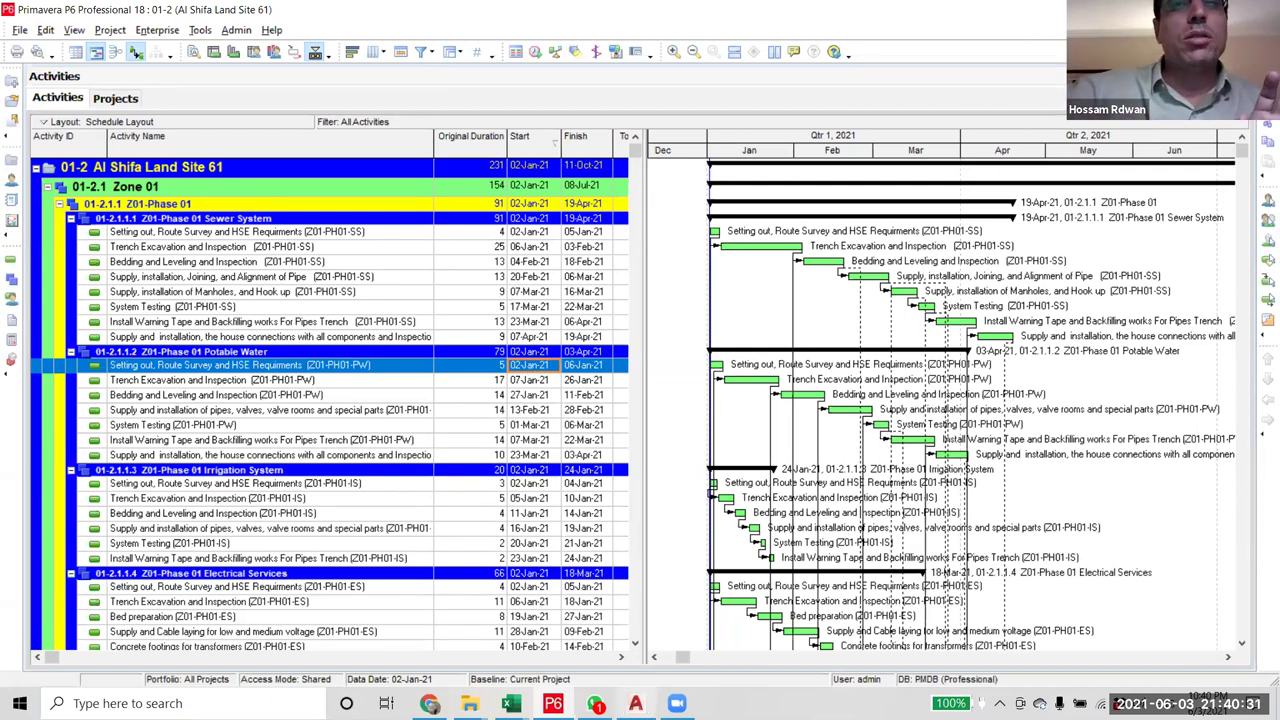
scroll(388, 590, "down", 3)
scroll(388, 590, "up", 3)
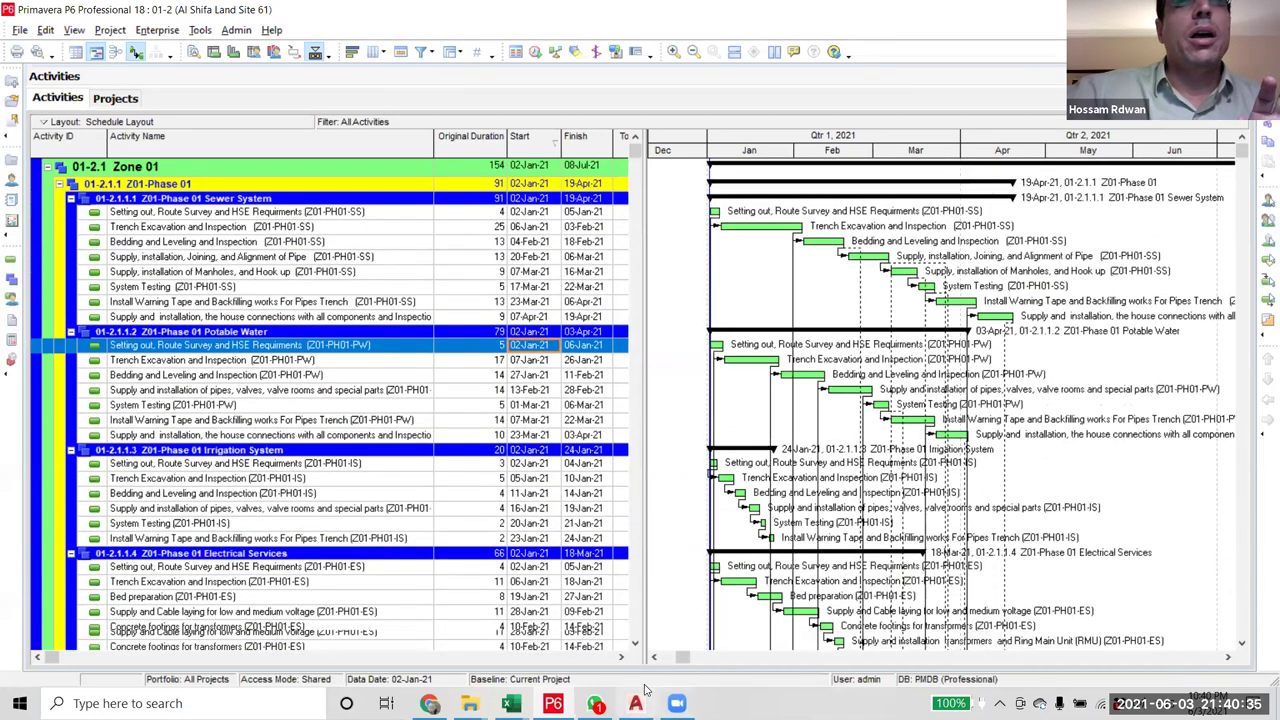
scroll(645, 689, "down", 2)
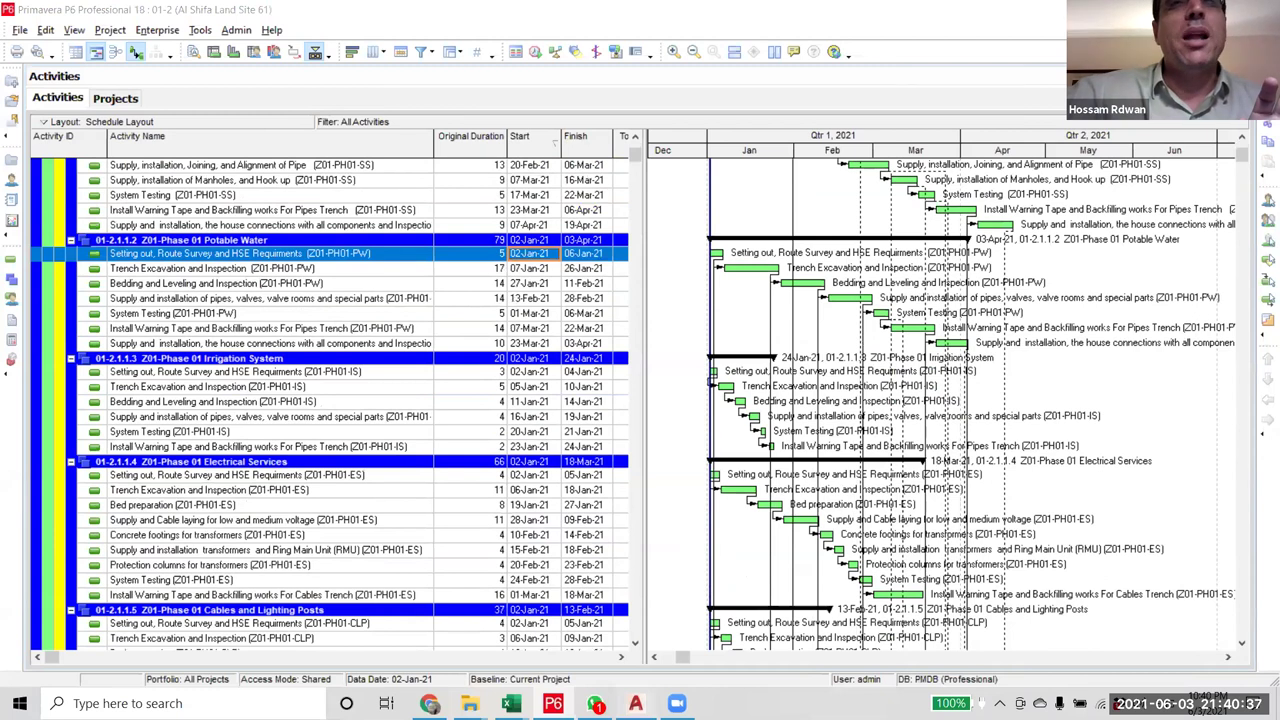
left_click(635, 703)
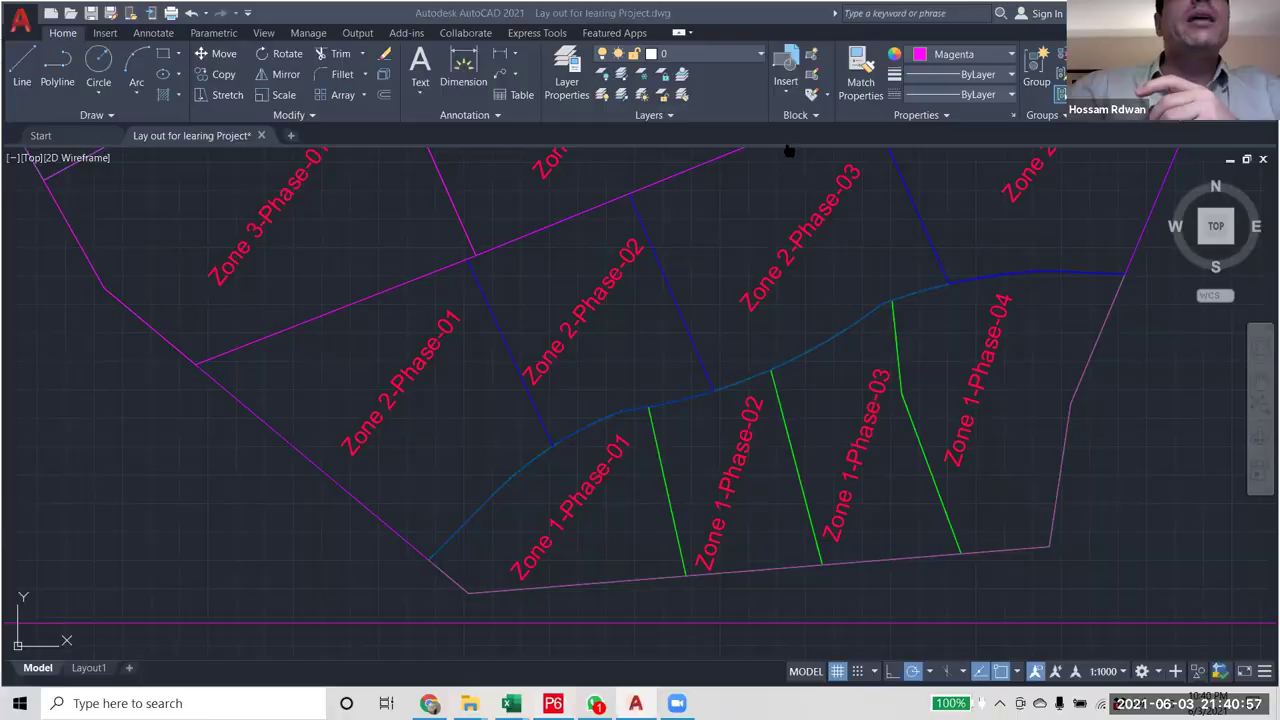
key("alt+Tab")
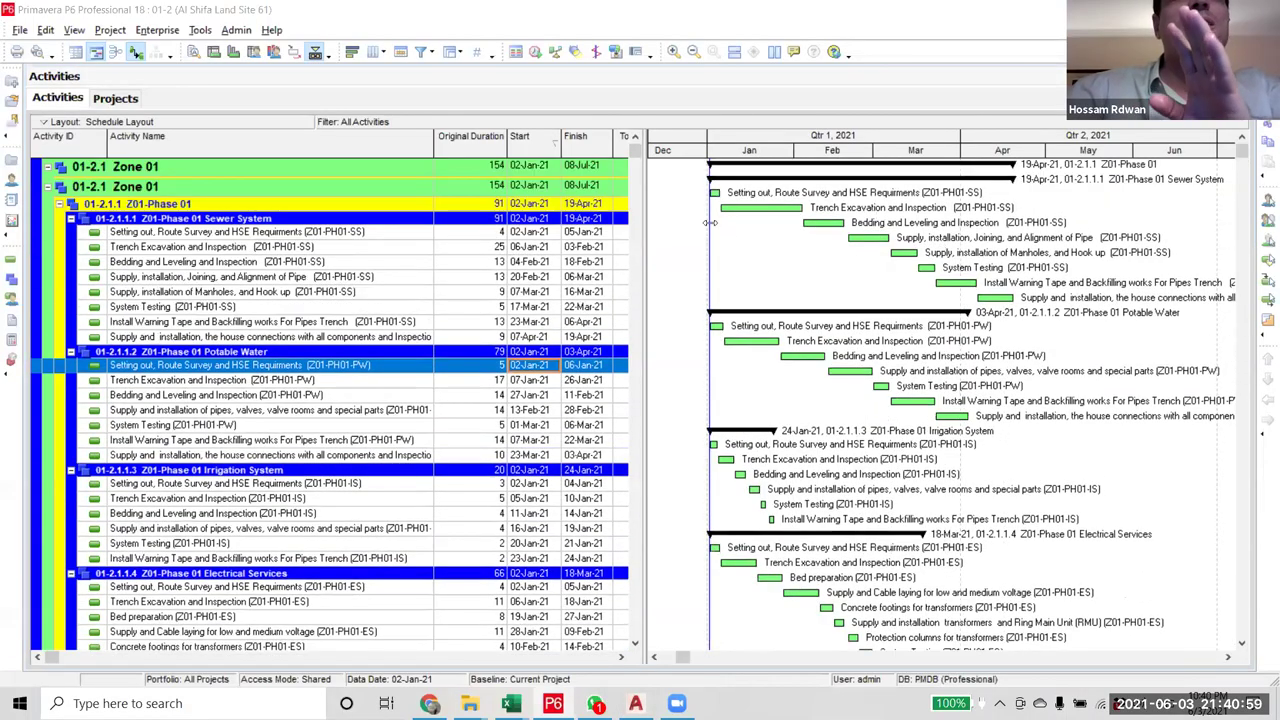
- Show the relationship details for the Phase 01 Sewer System and Potable Water setting-out activities, and widen the successors' Activity Name column
left_click(732, 235)
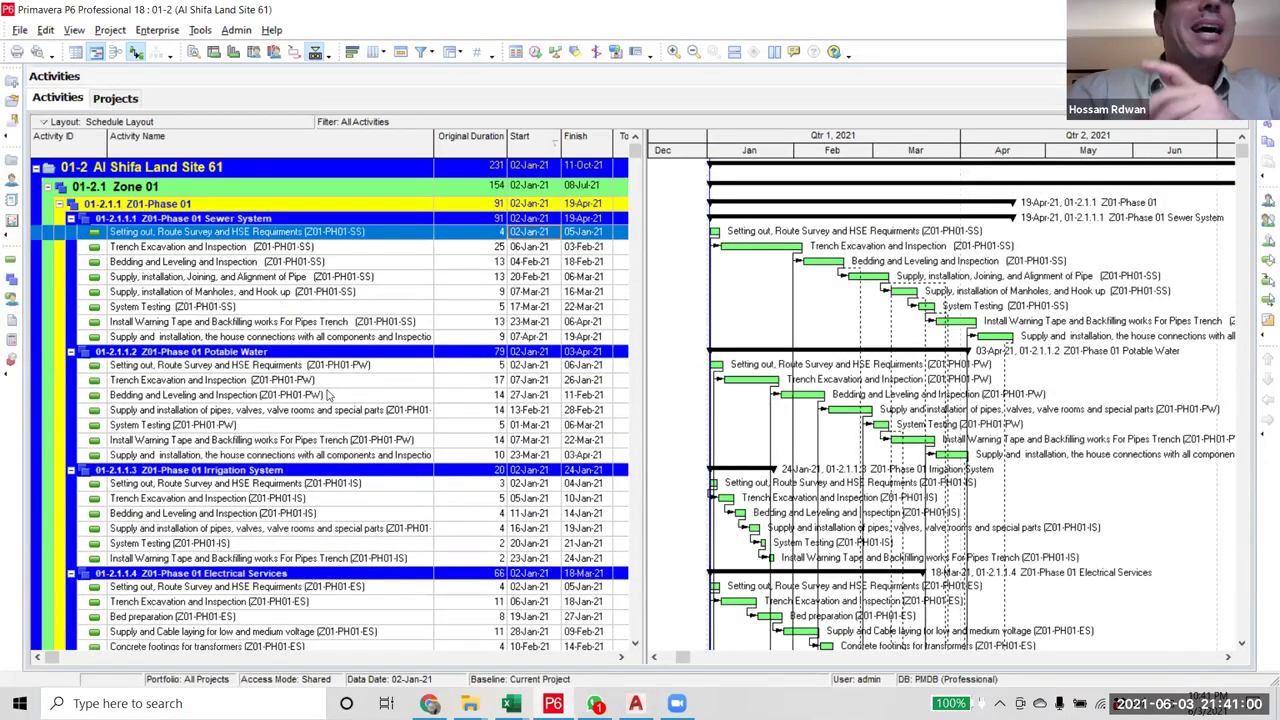
left_click(195, 54)
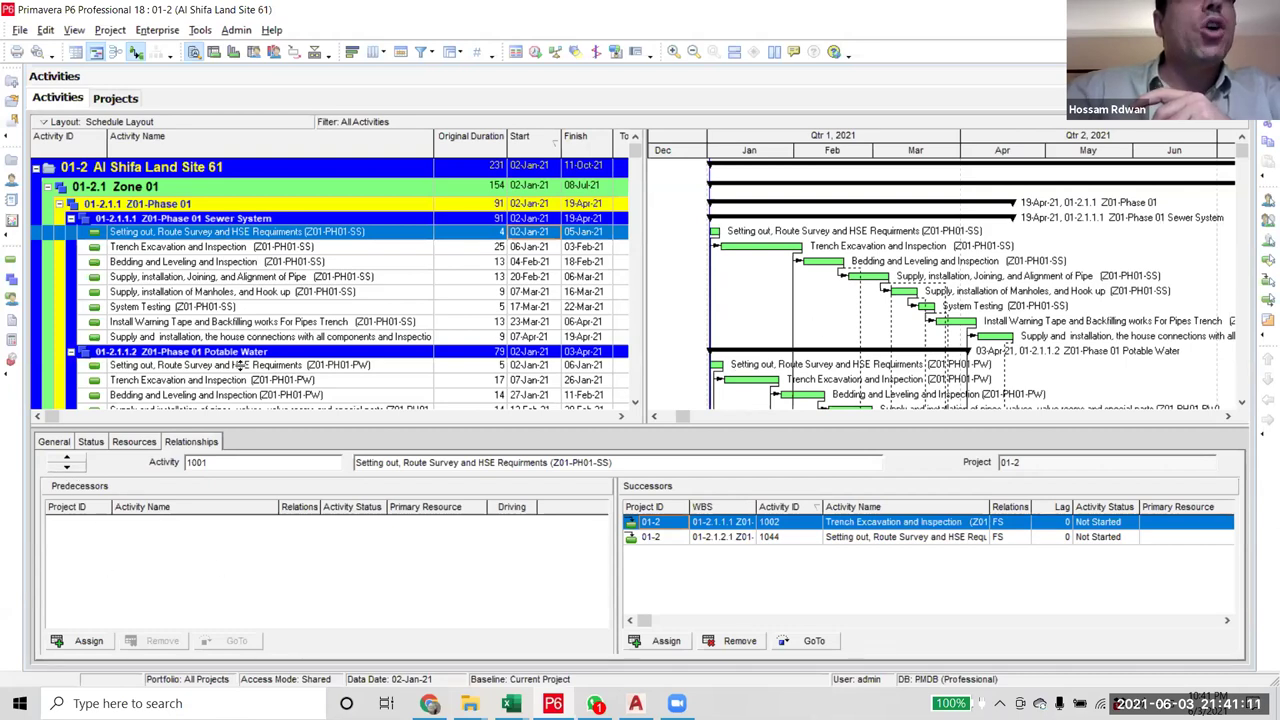
left_click(256, 370)
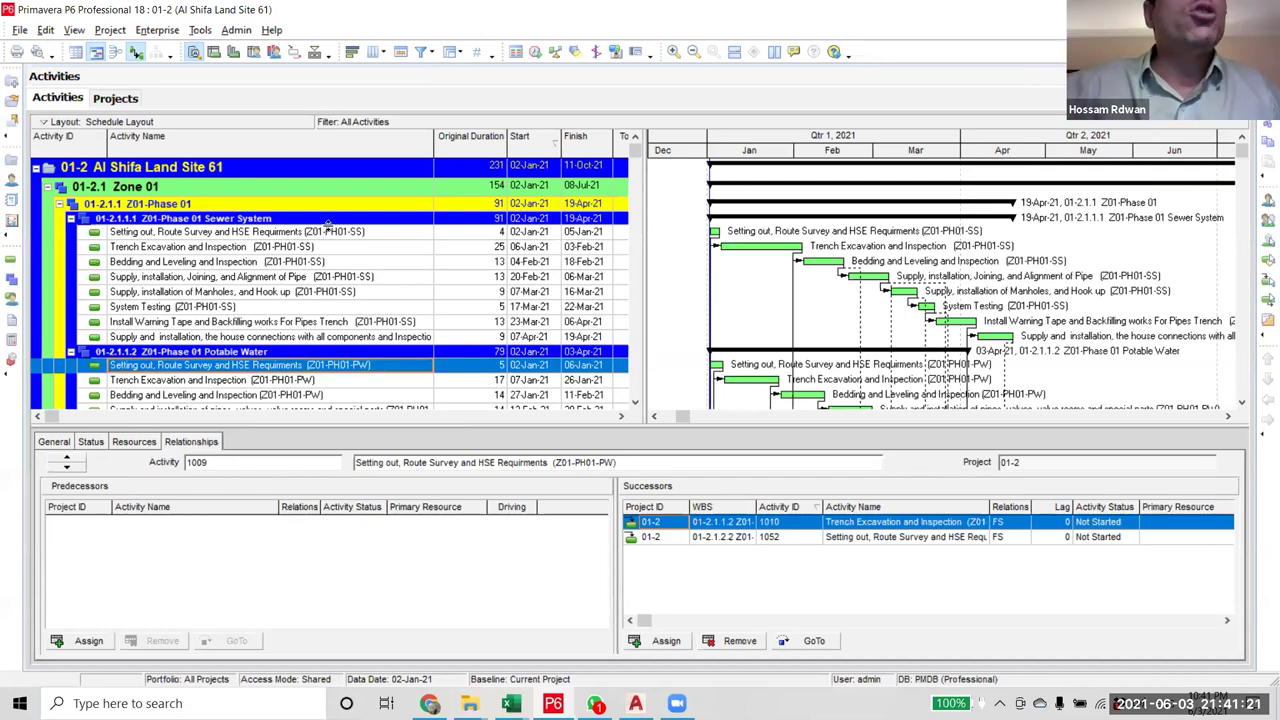
left_click(320, 233)
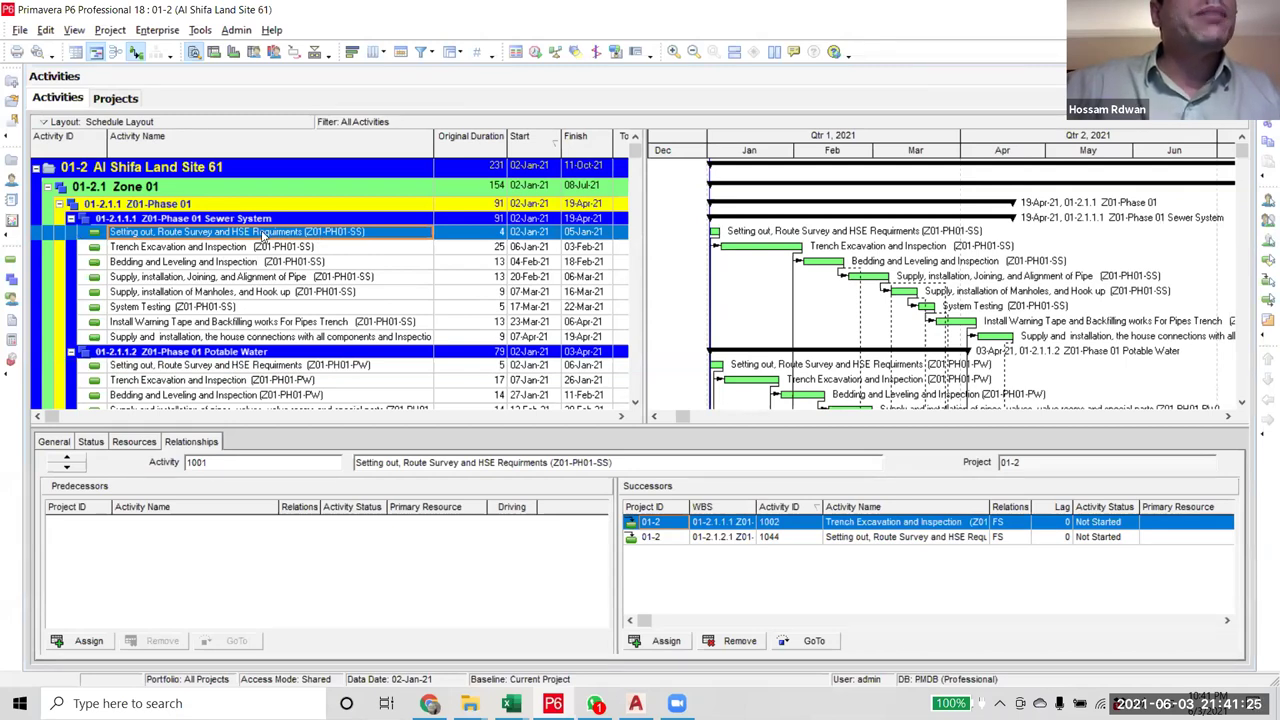
scroll(240, 290, "down", 1)
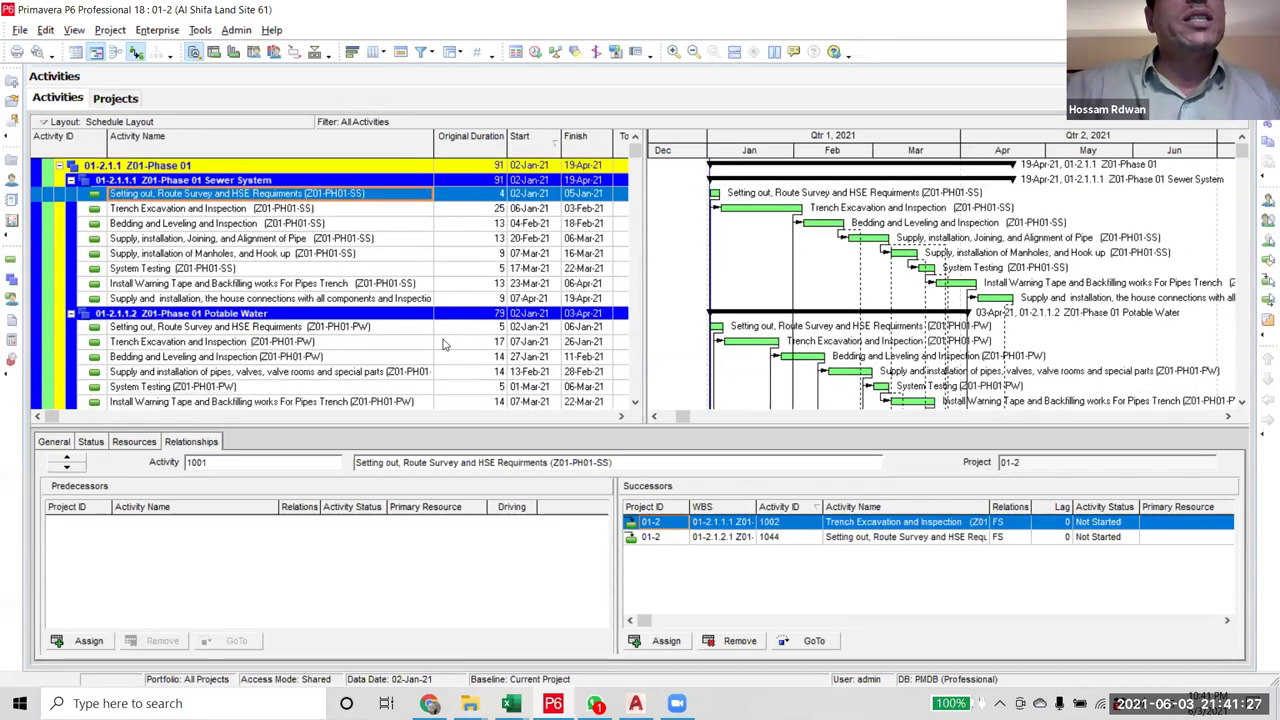
scroll(237, 309, "up", 1)
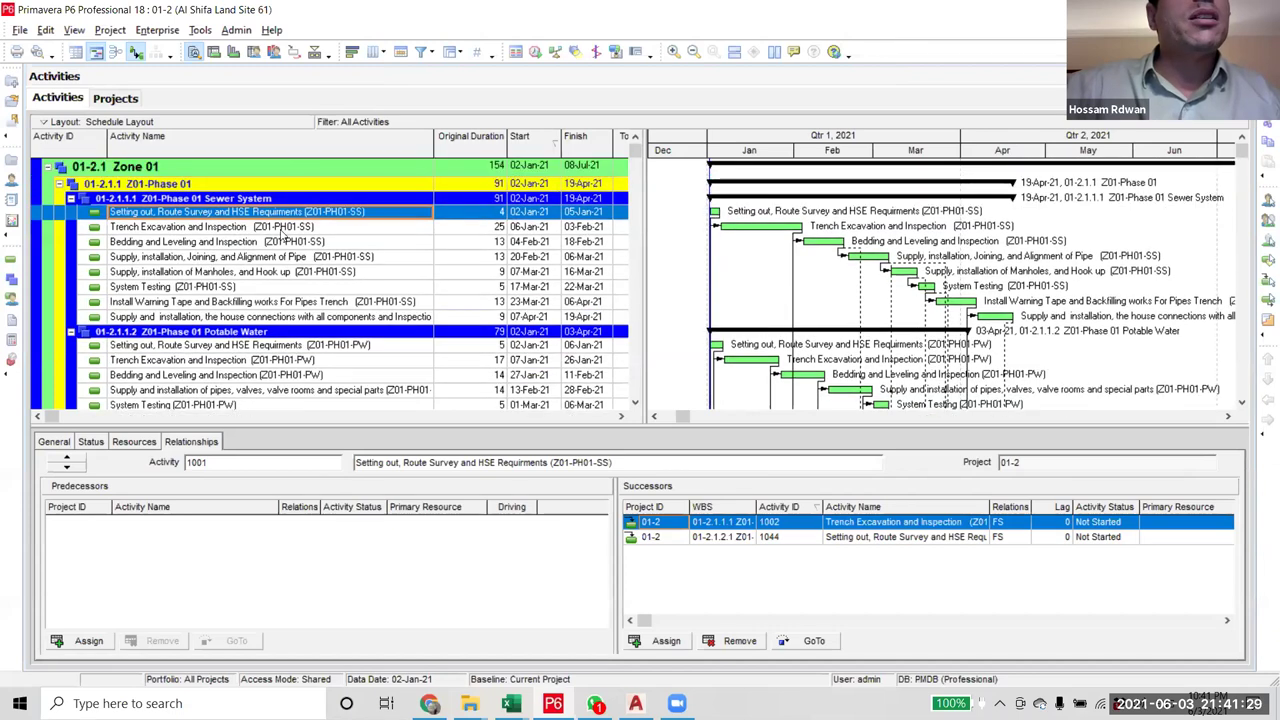
left_click(281, 349)
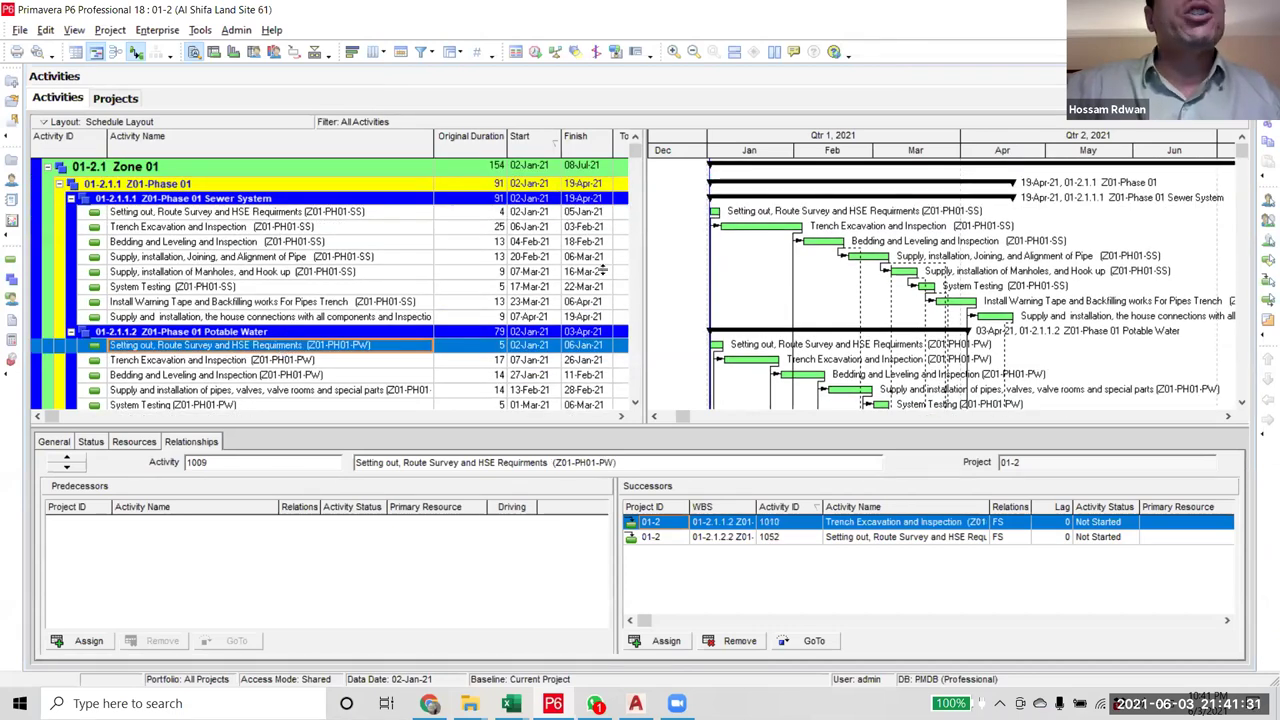
left_click(233, 212)
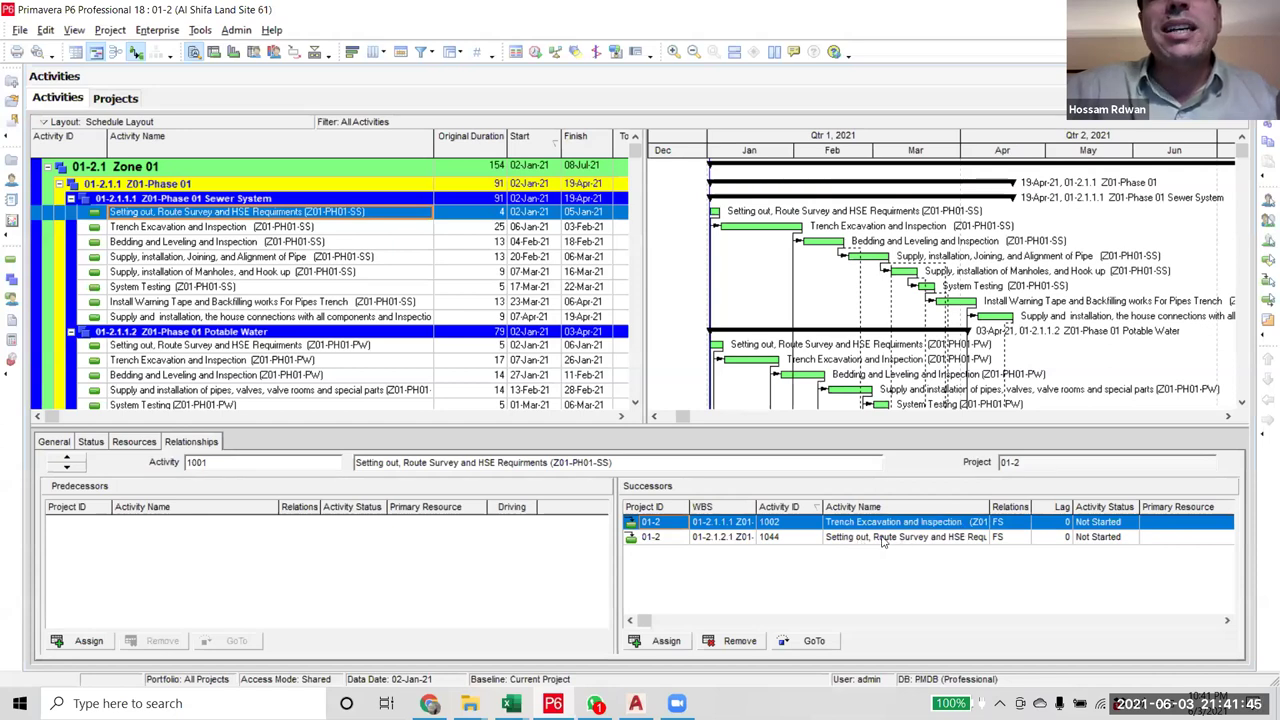
left_click_drag(1044, 507, 1088, 507)
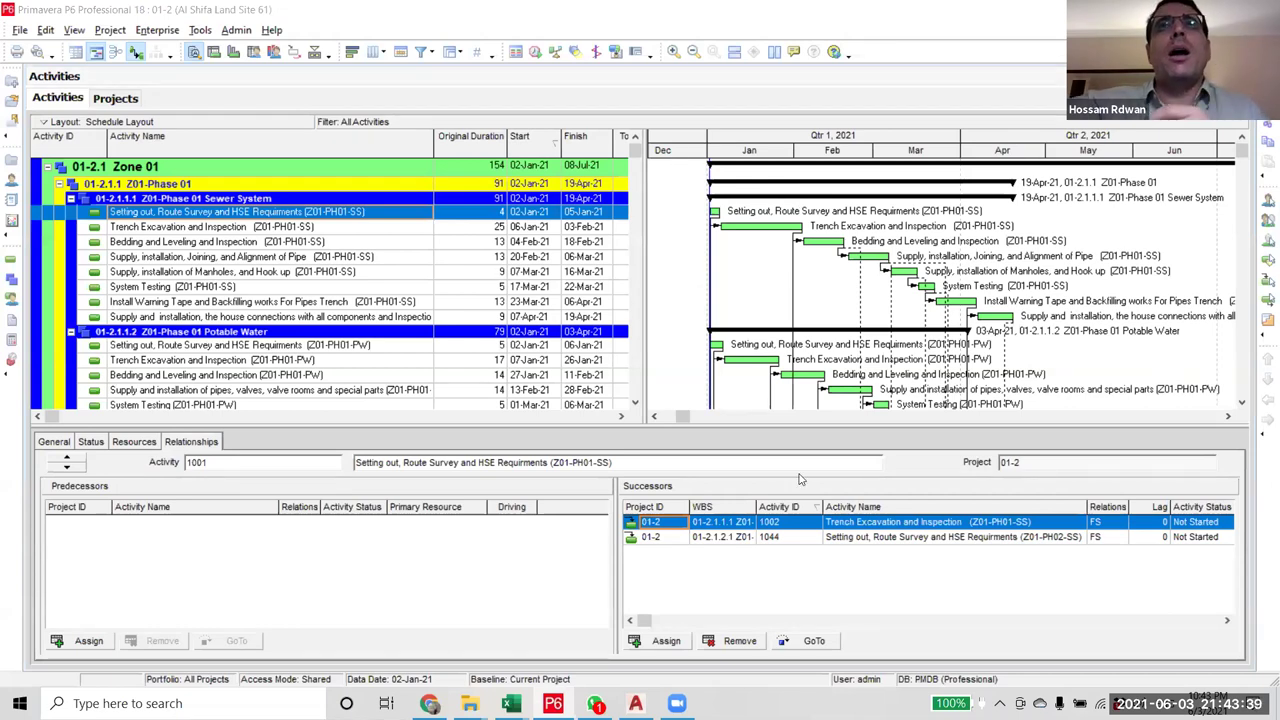
- Examine the Zone 01 Phase 01 systems and the predecessors and successors of the sewer house-connections, sewer setting-out and electrical setting-out activities
scroll(930, 405, "down", 3)
scroll(930, 378, "down", 5)
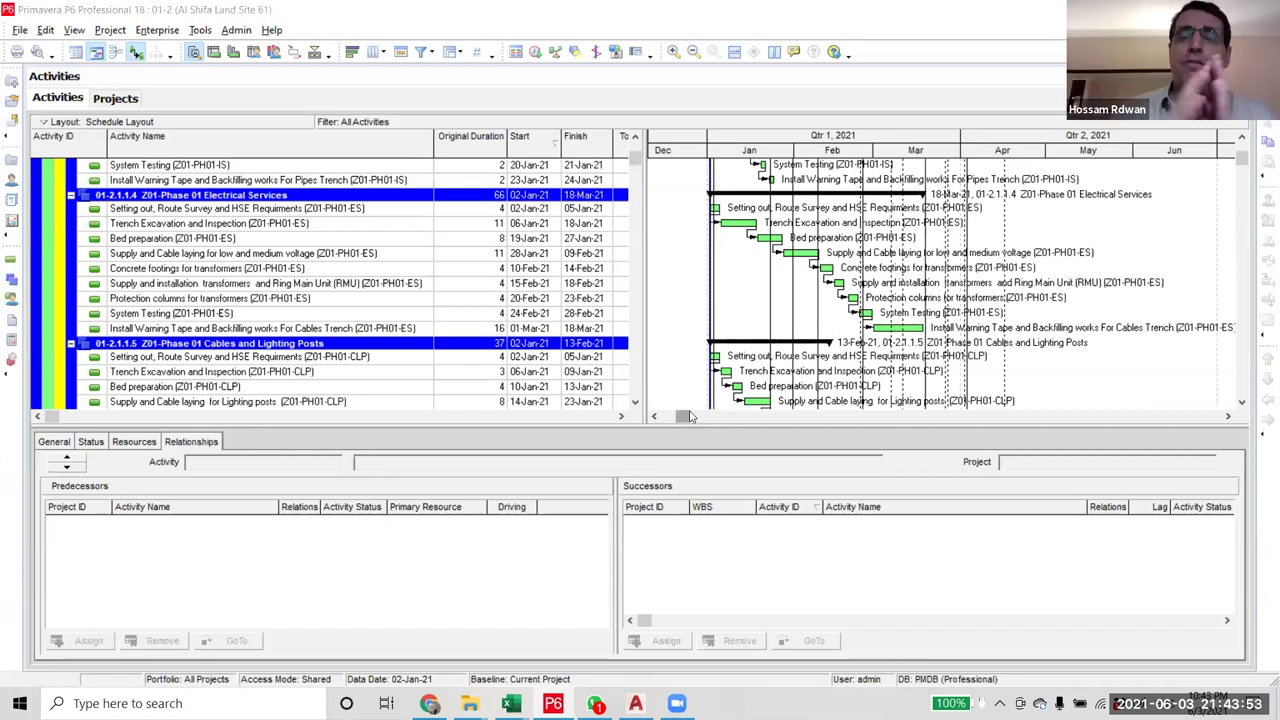
scroll(607, 178, "up", 10)
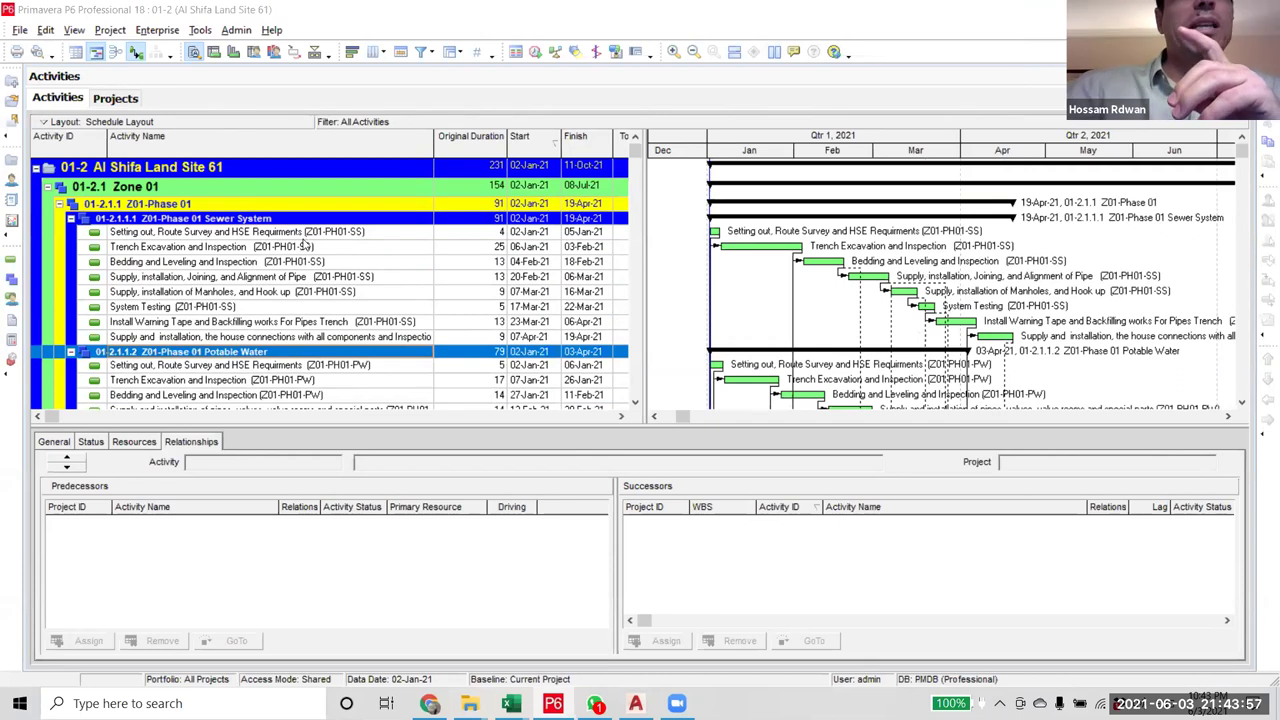
scroll(305, 243, "down", 2)
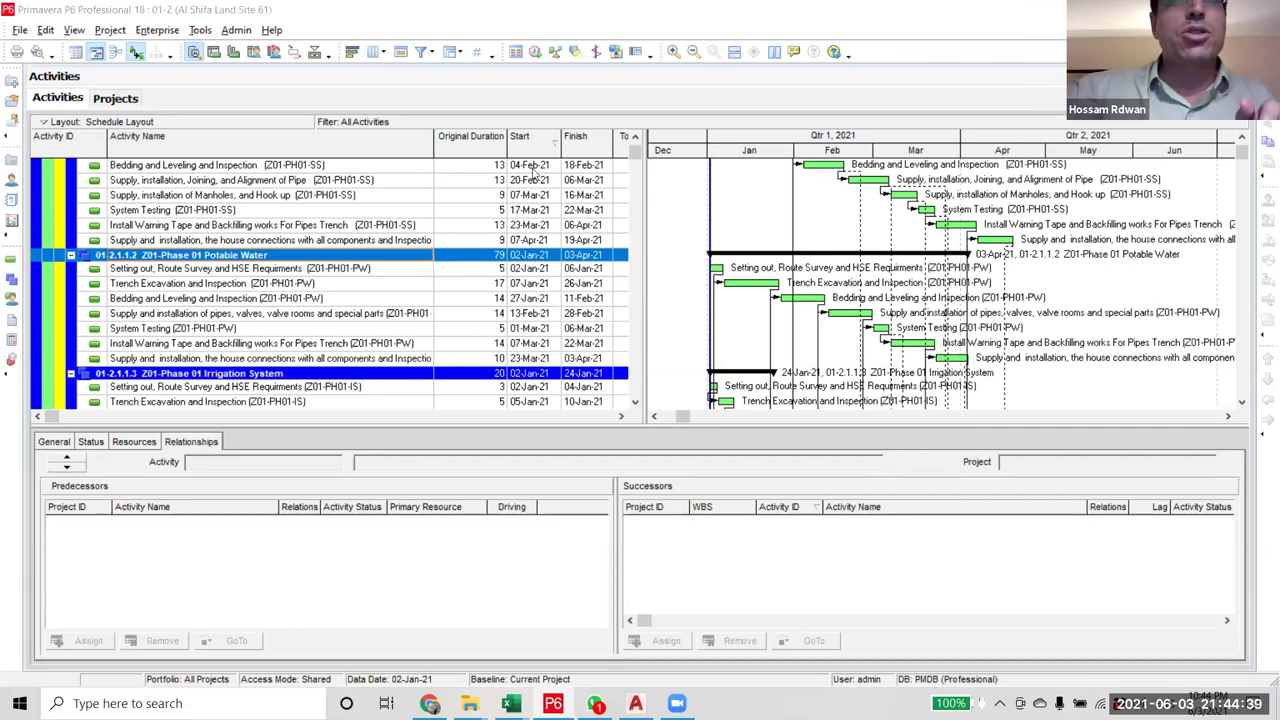
left_click(454, 238)
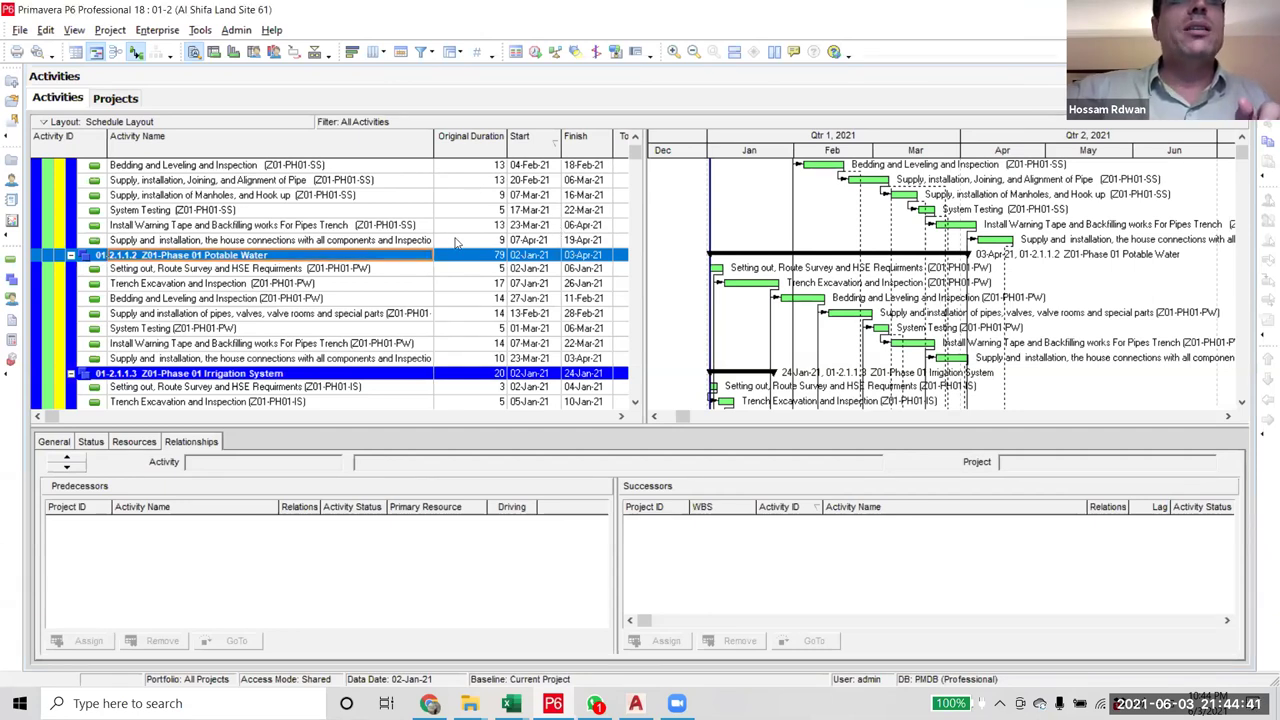
left_click(454, 240)
scroll(440, 232, "up", 2)
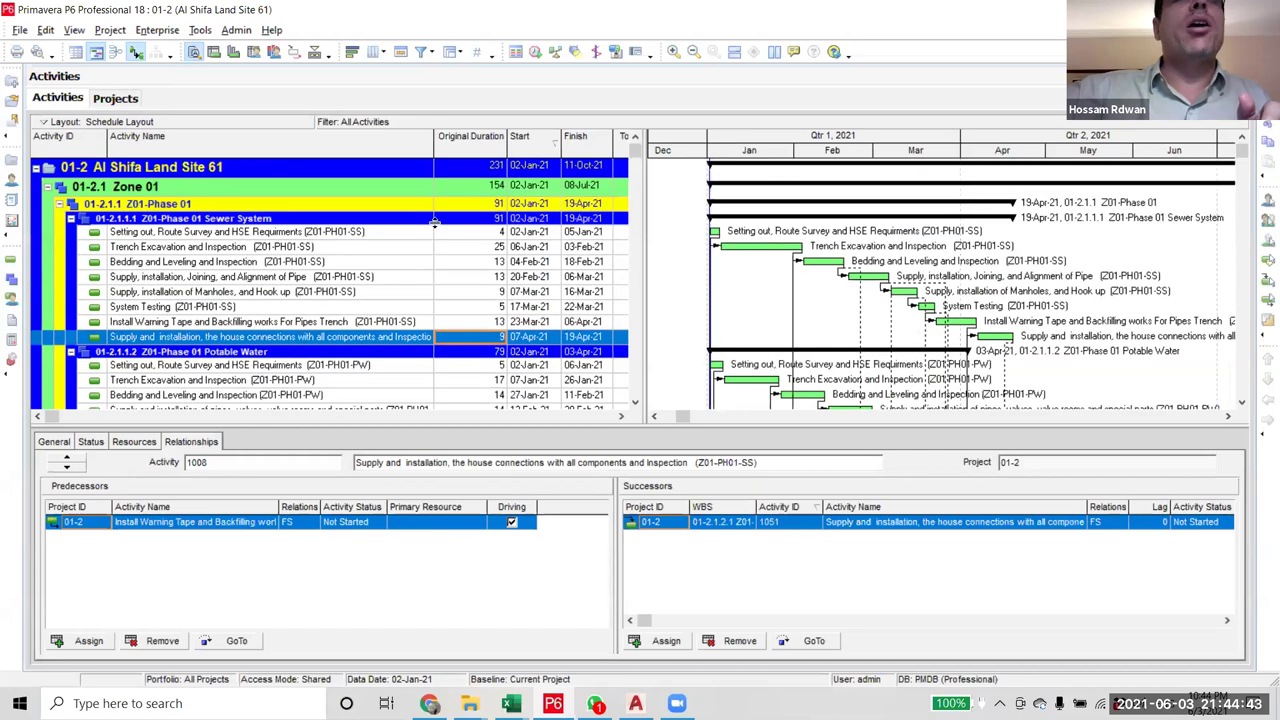
left_click(368, 234)
scroll(364, 288, "down", 2)
scroll(364, 288, "down", 8)
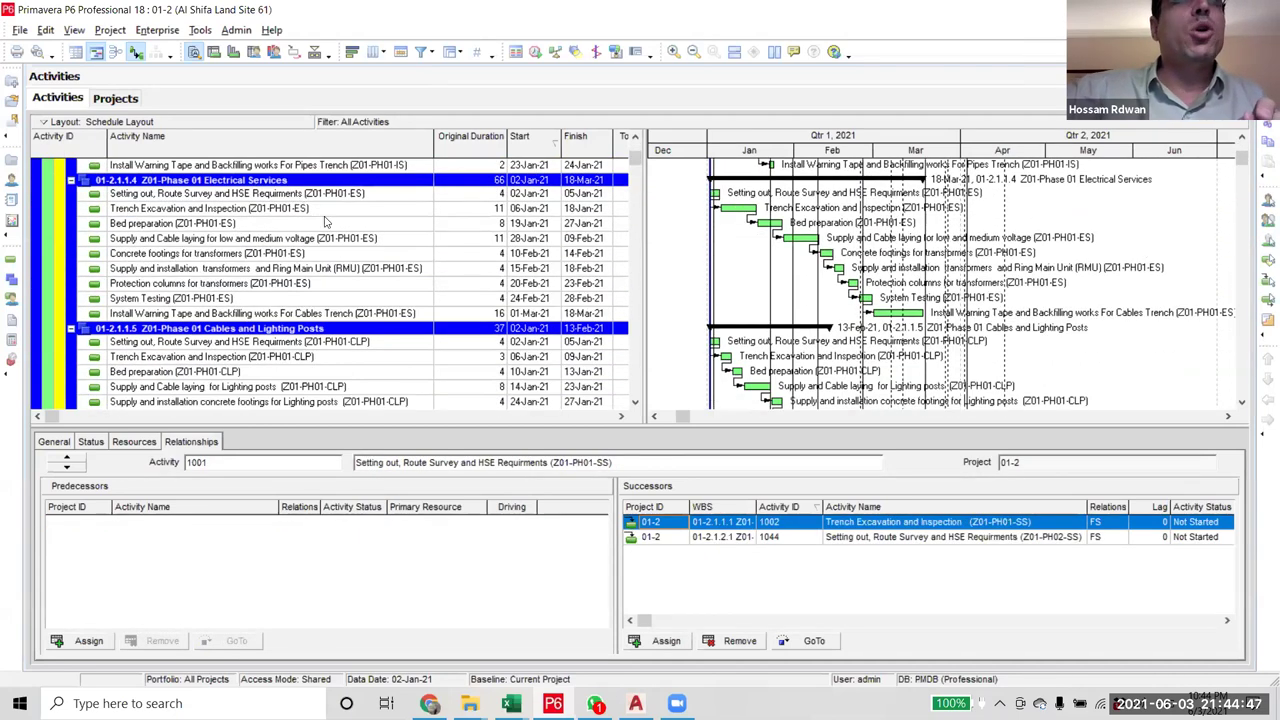
scroll(324, 222, "up", 1)
left_click(325, 240)
scroll(398, 316, "up", 10)
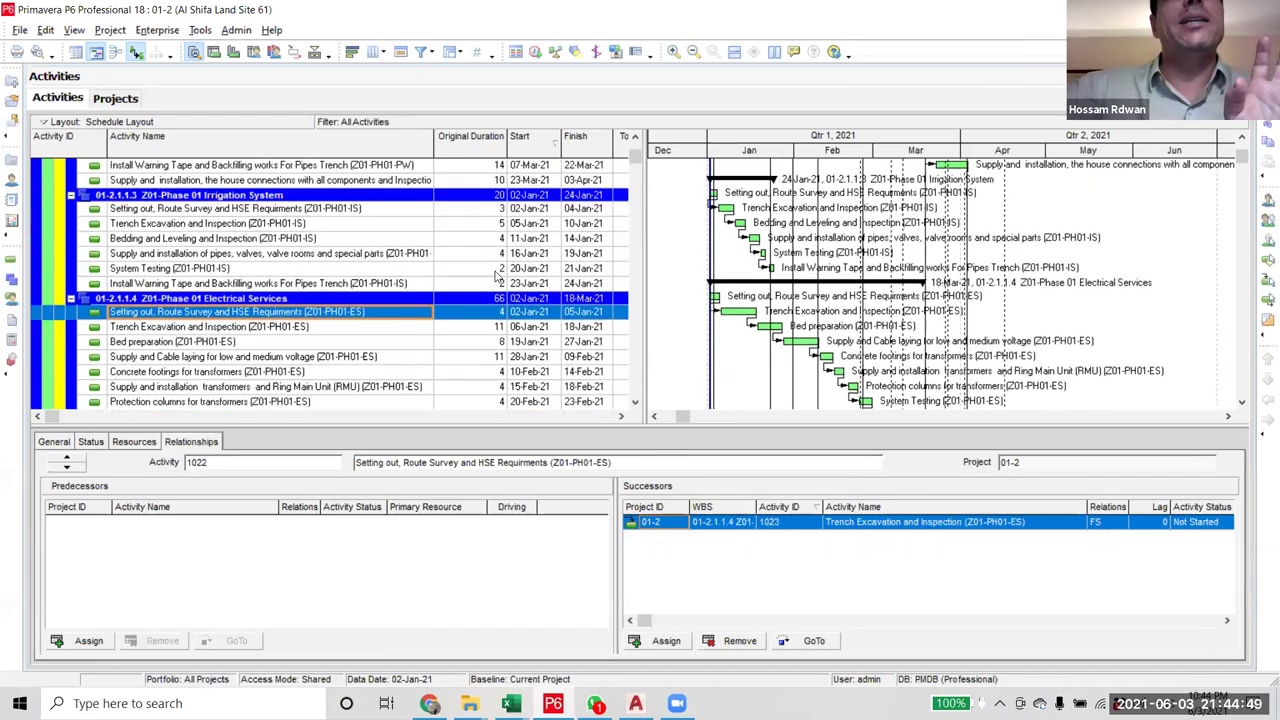
scroll(630, 165, "up", 3)
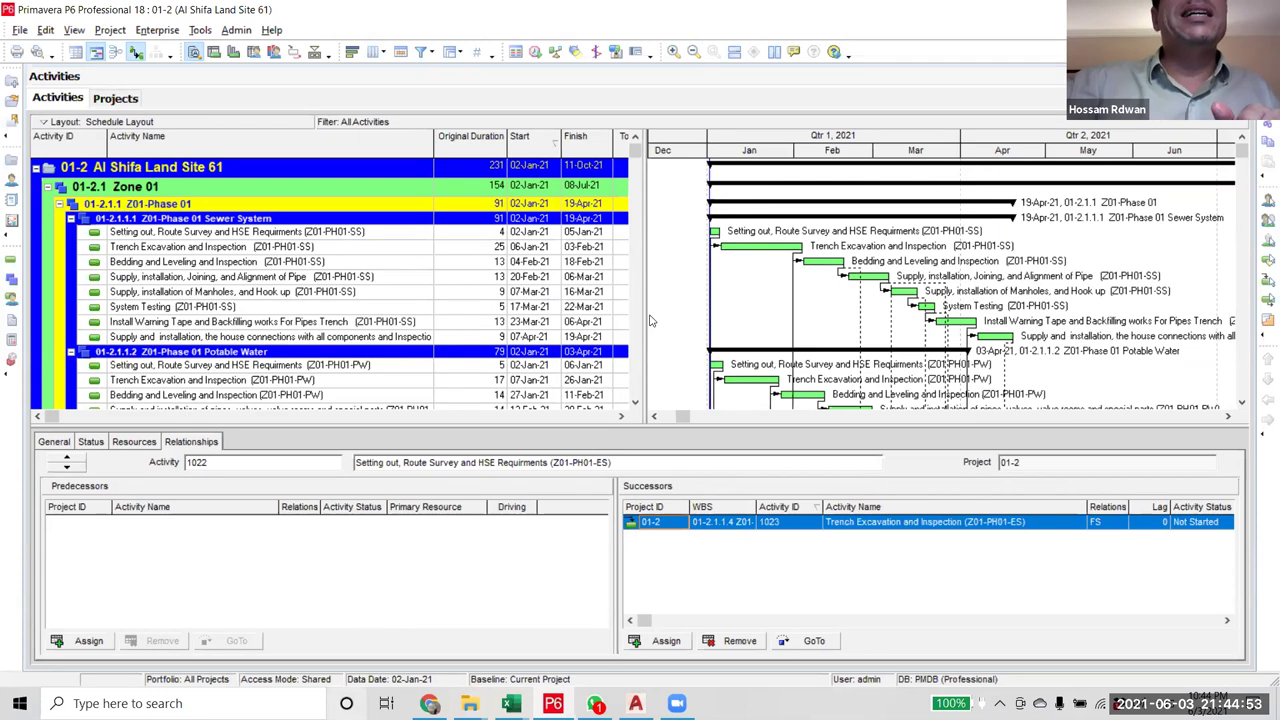
- Widen the activity table to include Total Float and Budgeted Total Cost, and collapse the grouping bands to WBS Level 3
left_click_drag(645, 336, 868, 300)
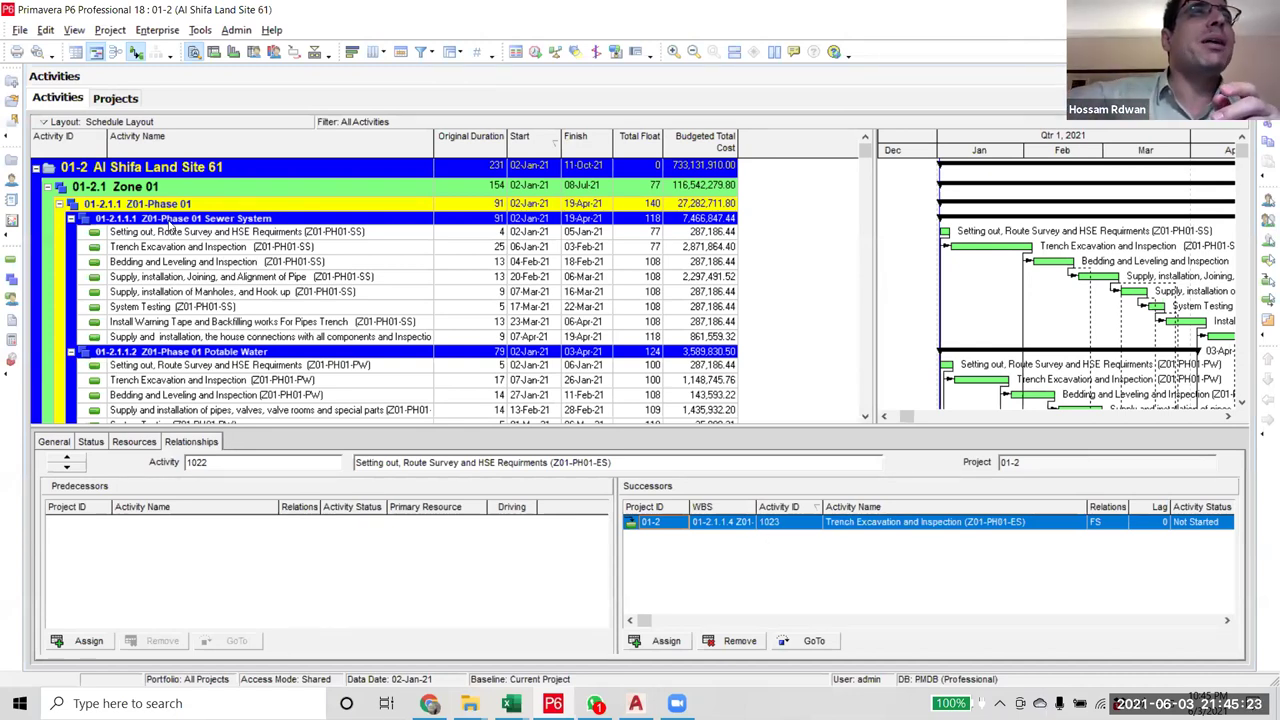
right_click(208, 192)
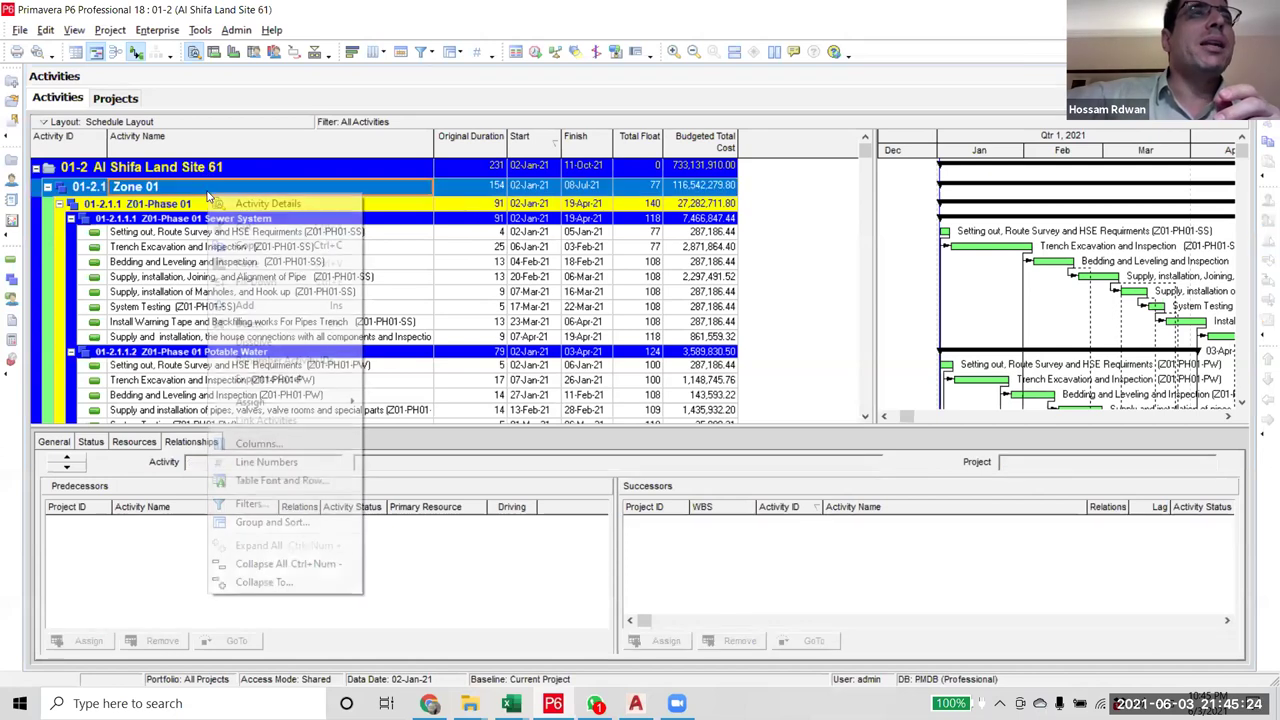
left_click(270, 582)
left_click(662, 337)
left_click(610, 375)
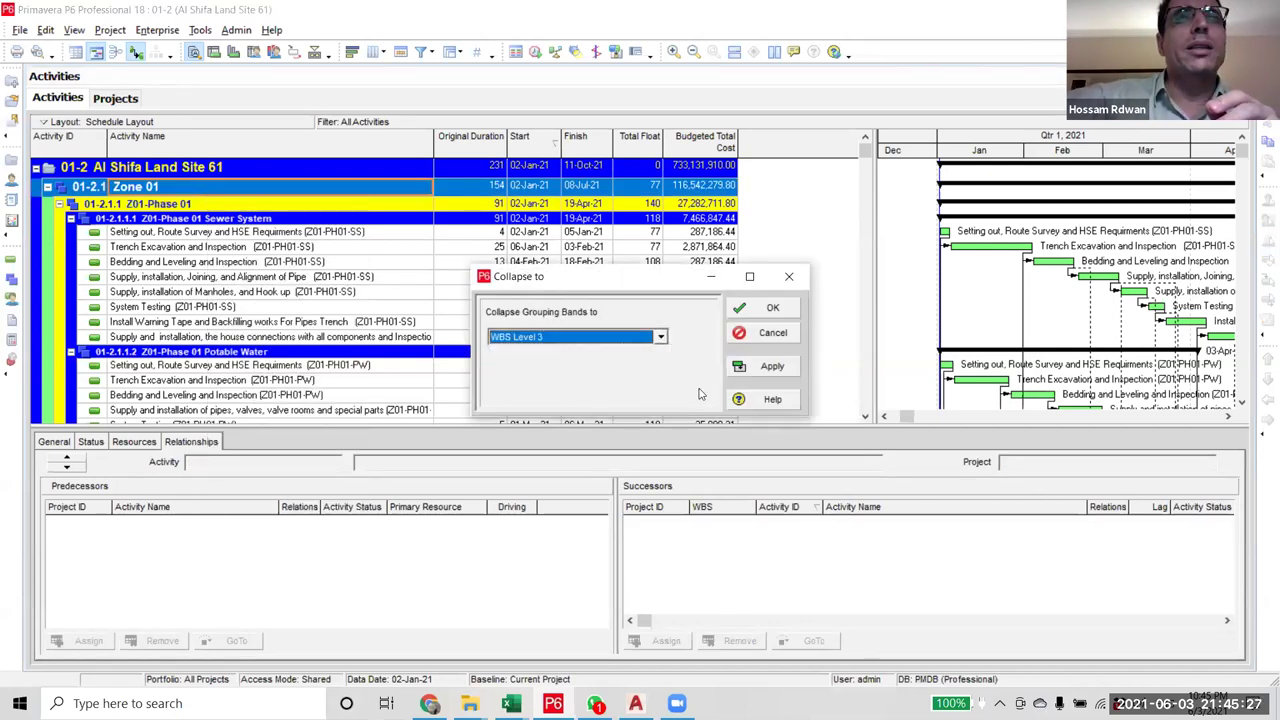
left_click(773, 372)
left_click(765, 311)
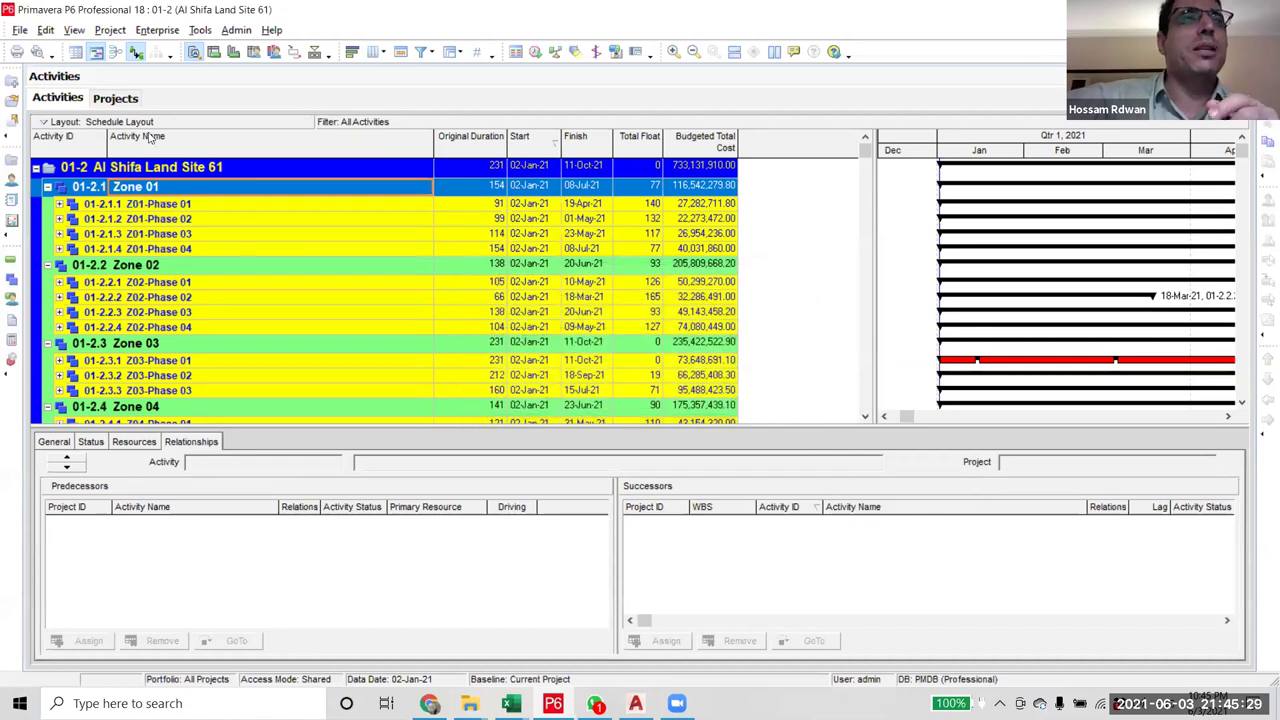
- Expand Z01-Phase 01 to list its systems, and select the Z01-Phase 02 band
scroll(240, 380, "down", 2)
scroll(238, 420, "up", 2)
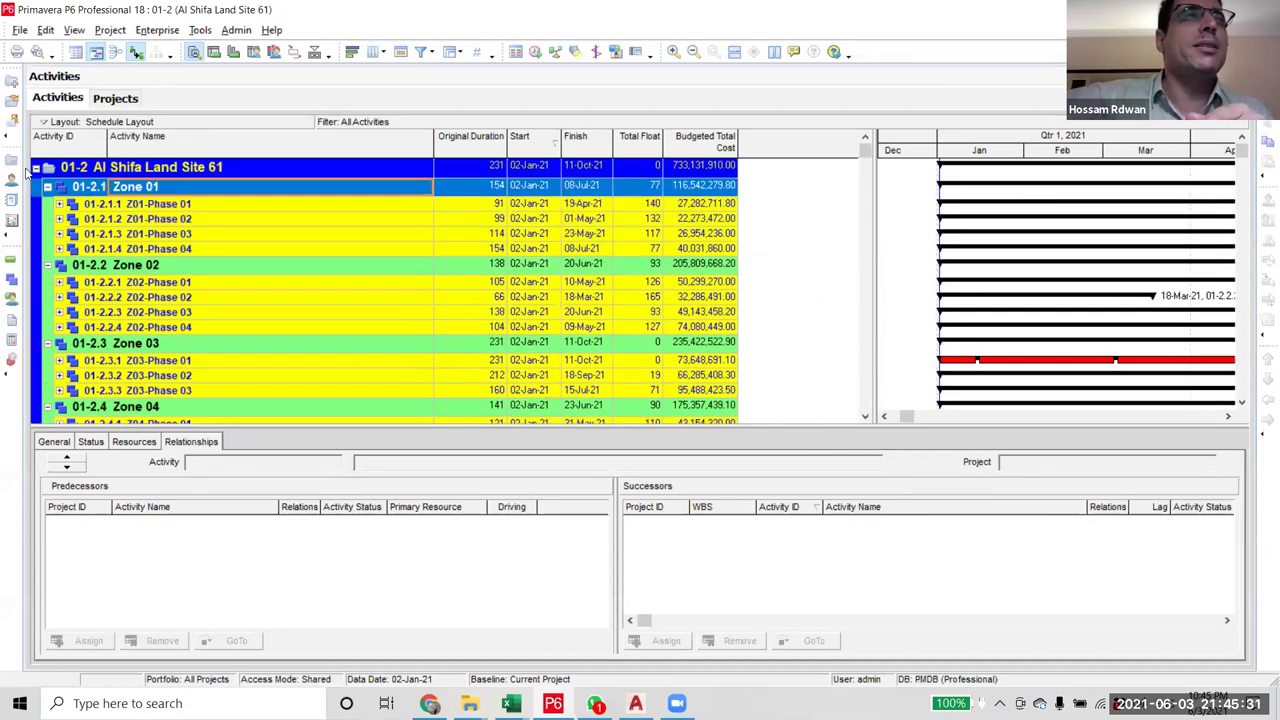
left_click(59, 204)
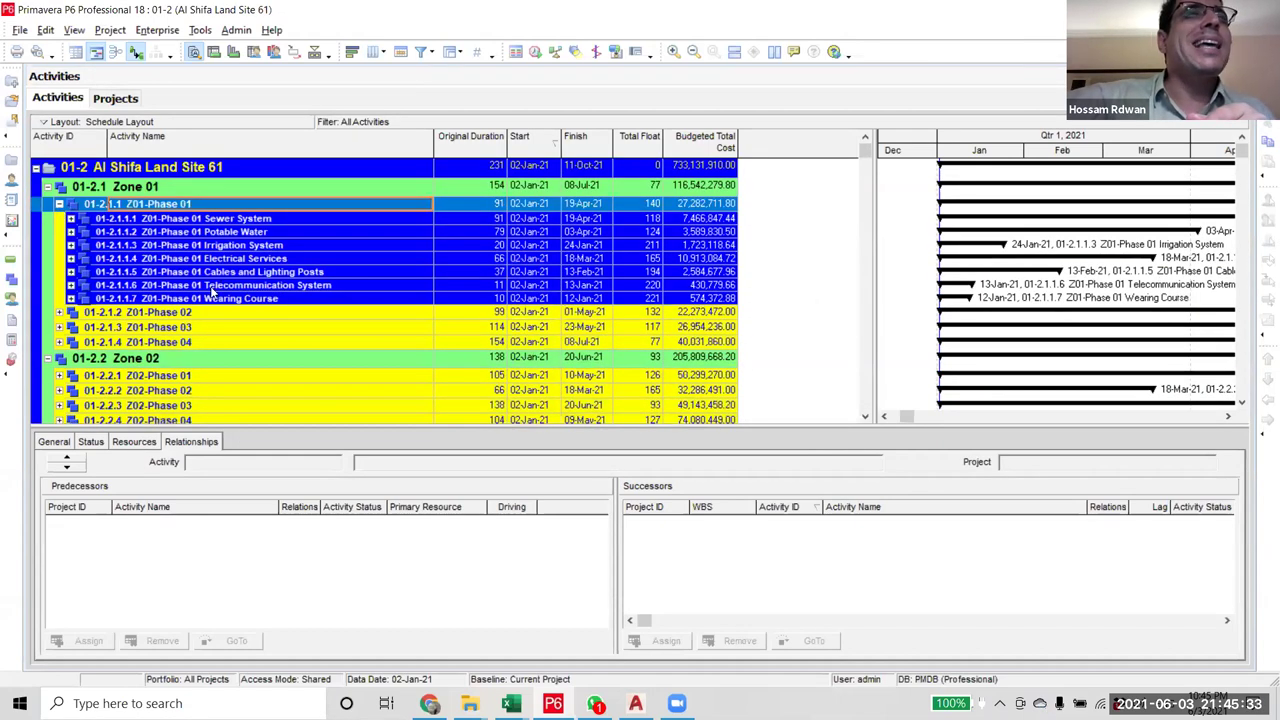
left_click(204, 315)
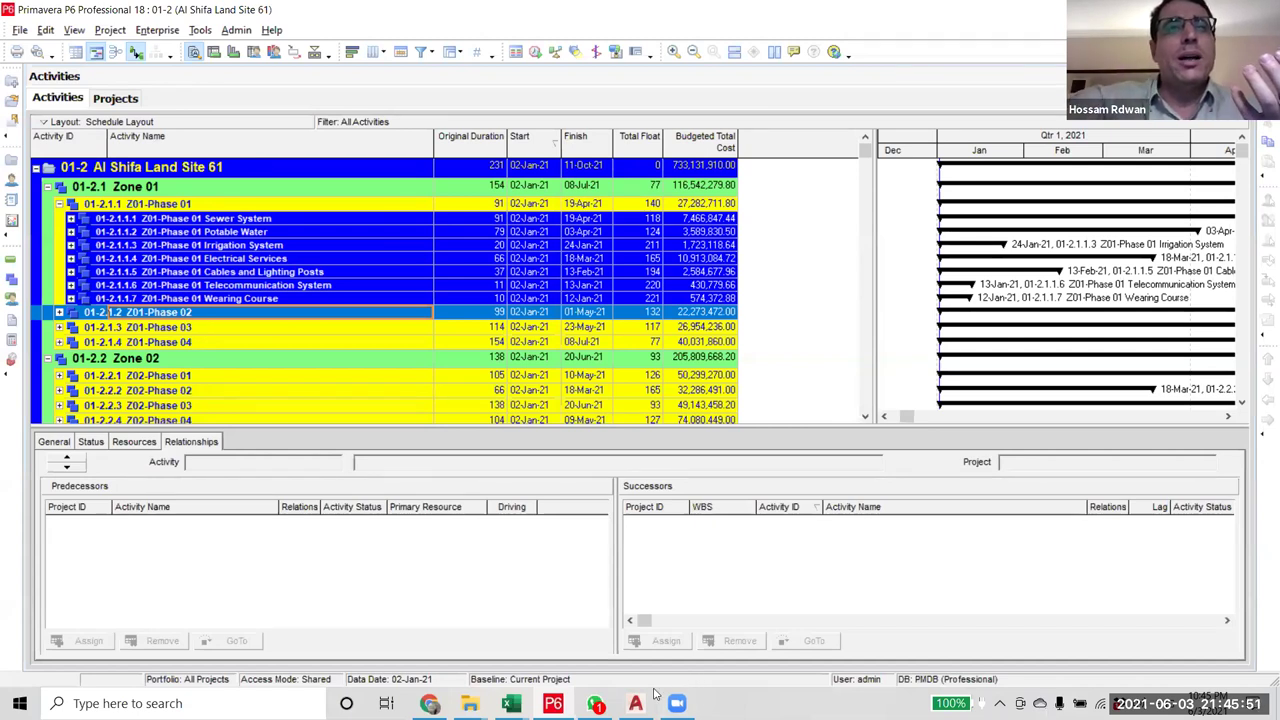
- Review the Zone 01 activity list in the Al Shifa Land Excel workbook, and view the full zone and phase layout in the AutoCAD drawing
mouse_move(511, 703)
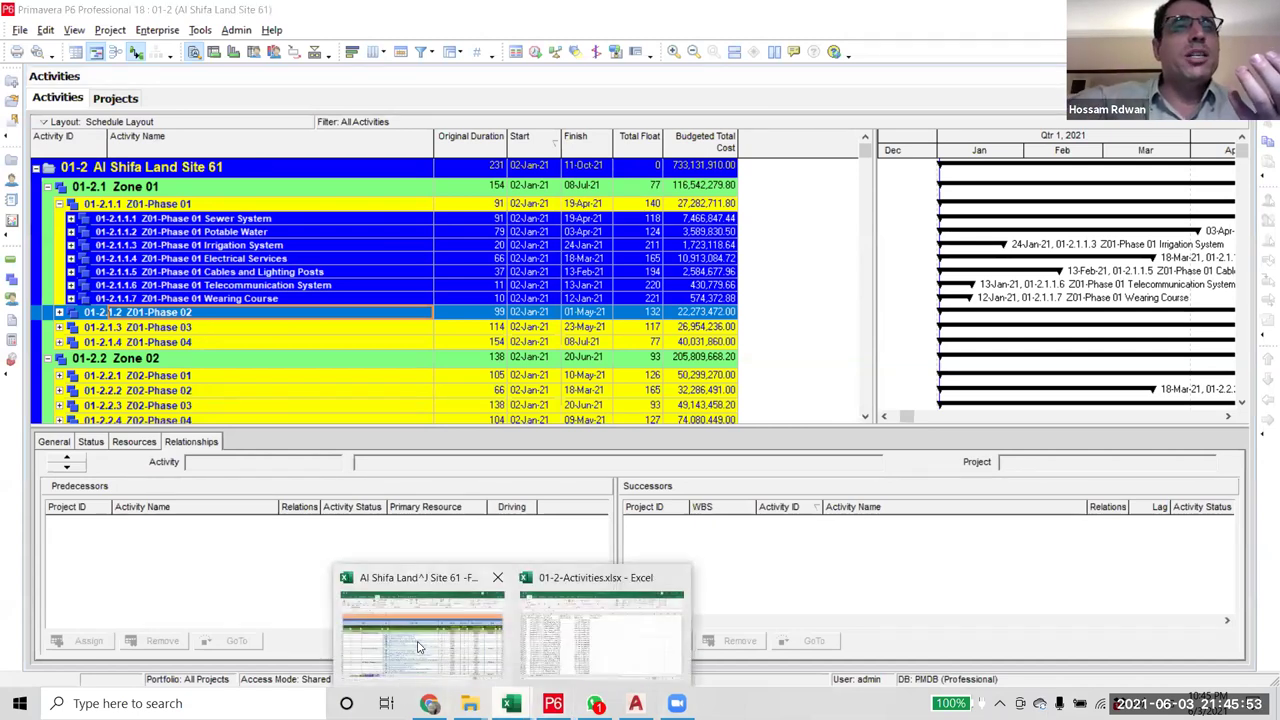
left_click(418, 635)
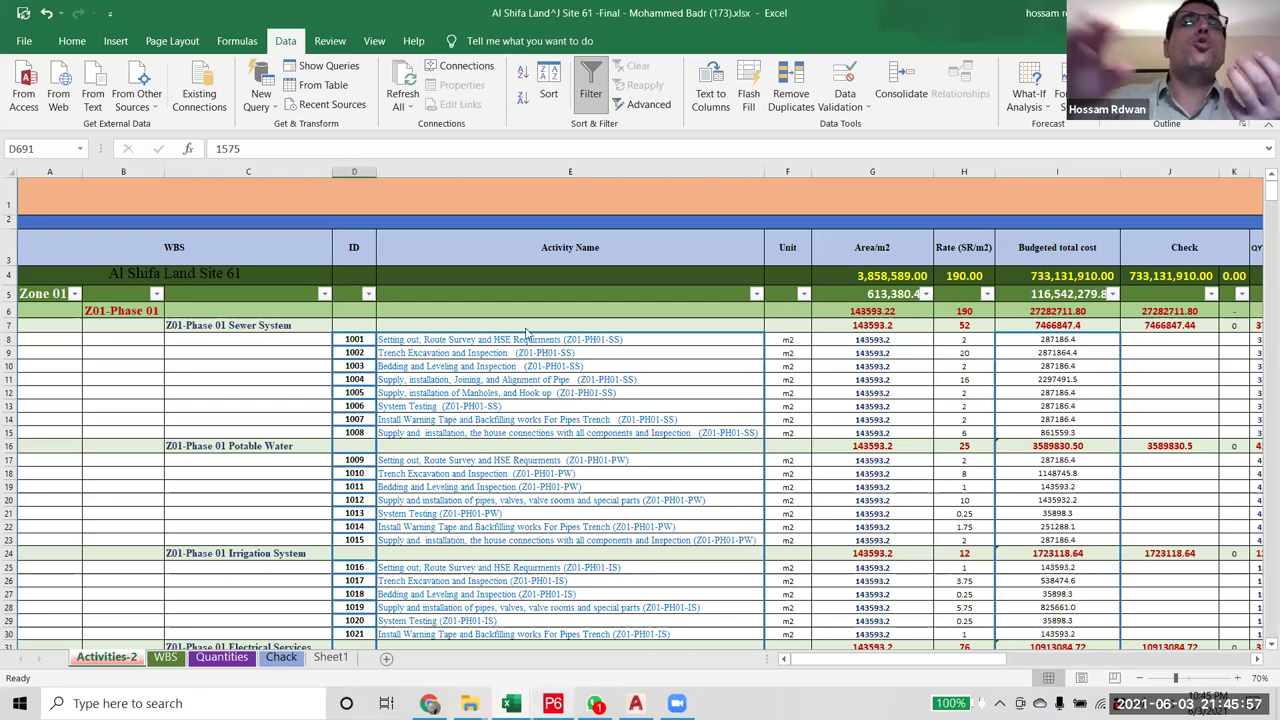
key("alt+Tab")
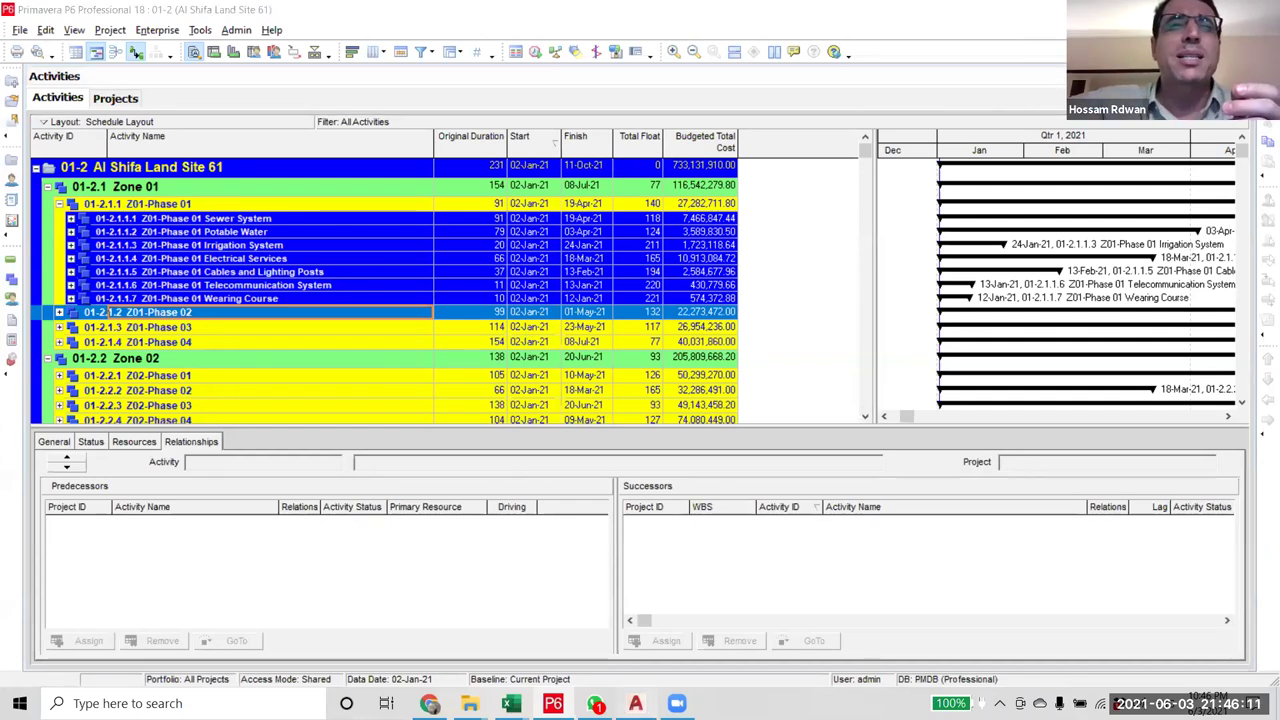
key("alt+Tab")
scroll(694, 586, "down", 5)
scroll(712, 550, "up", 3)
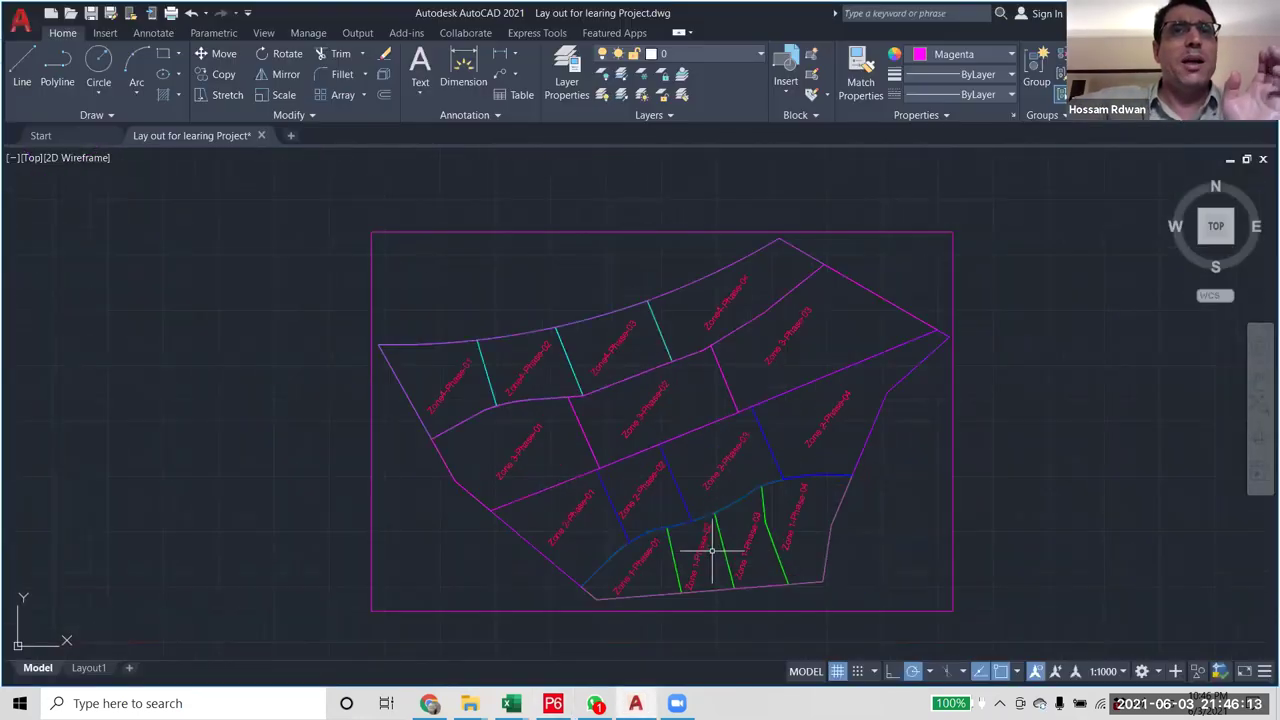
- Examine the Zone 1 phases in the AutoCAD layout and how they border the Zone 2 and Zone 3 phases
scroll(712, 550, "up", 3)
scroll(694, 523, "down", 4)
mouse_move(735, 543)
left_mouse_down()
mouse_move(766, 594)
mouse_move(729, 520)
mouse_move(723, 537)
left_mouse_up()
scroll(728, 532, "up", 2)
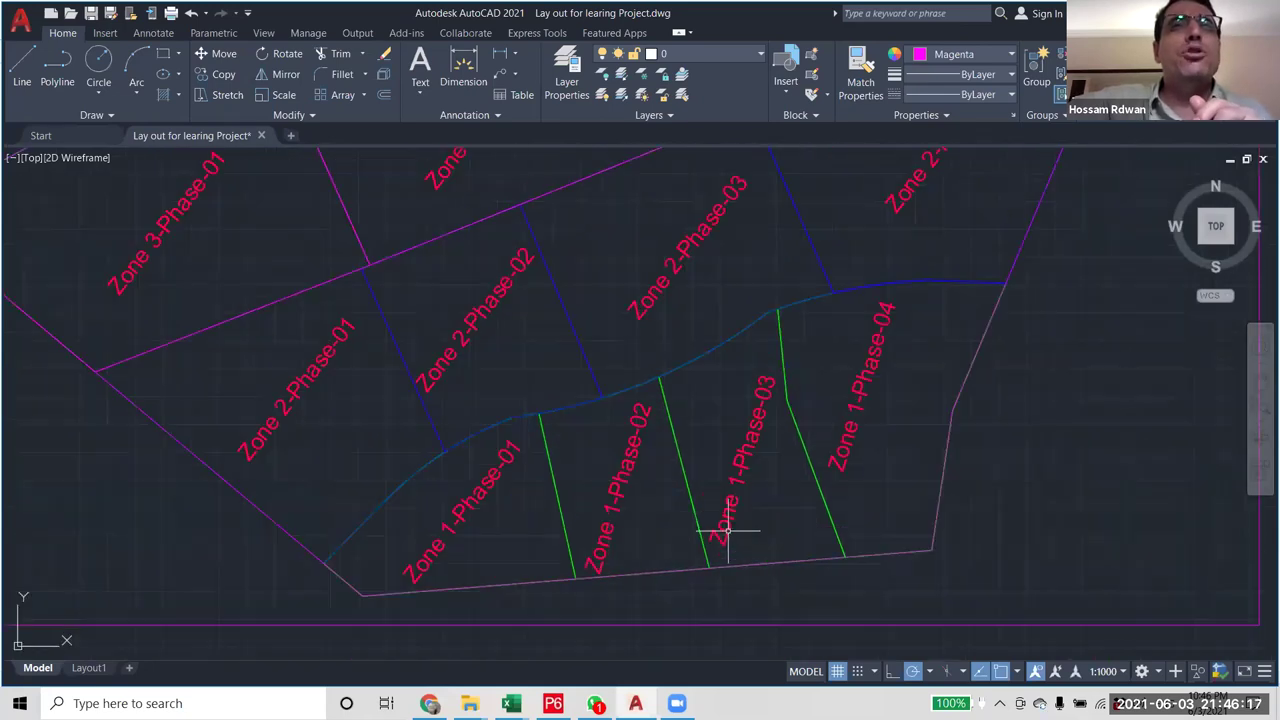
scroll(728, 532, "up", 2)
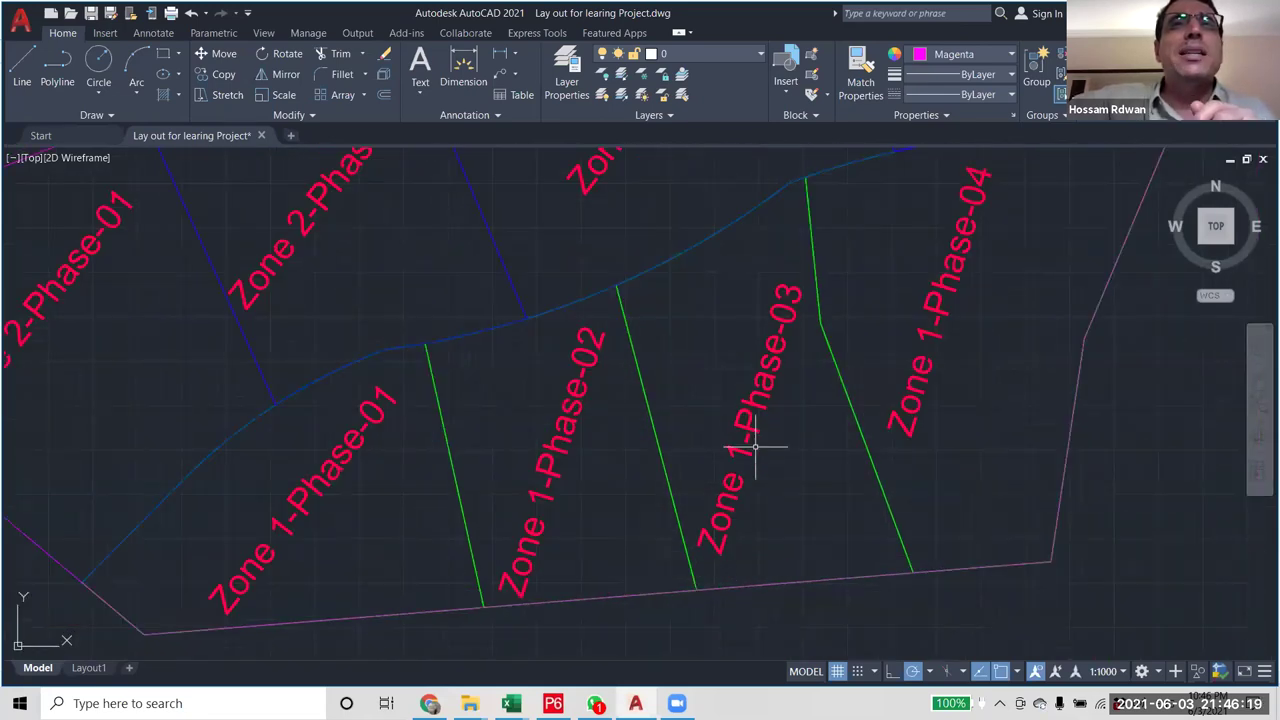
scroll(755, 448, "down", 5)
scroll(757, 455, "up", 2)
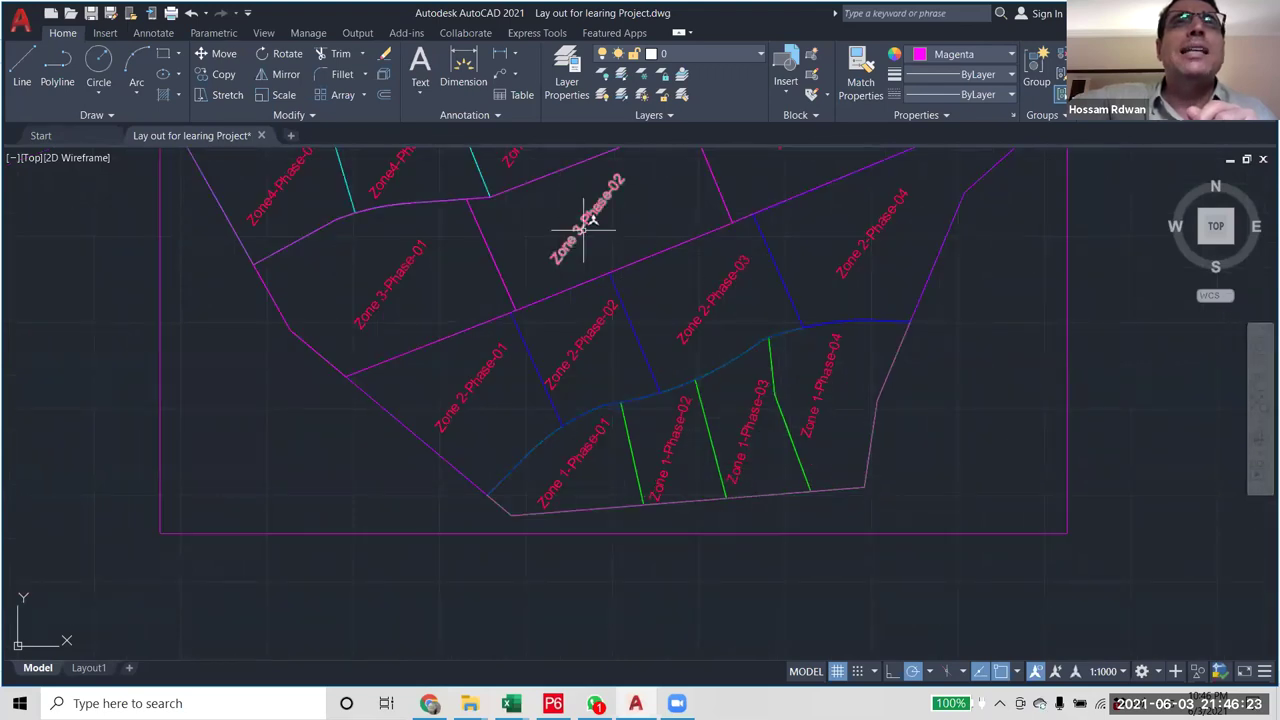
mouse_move(617, 189)
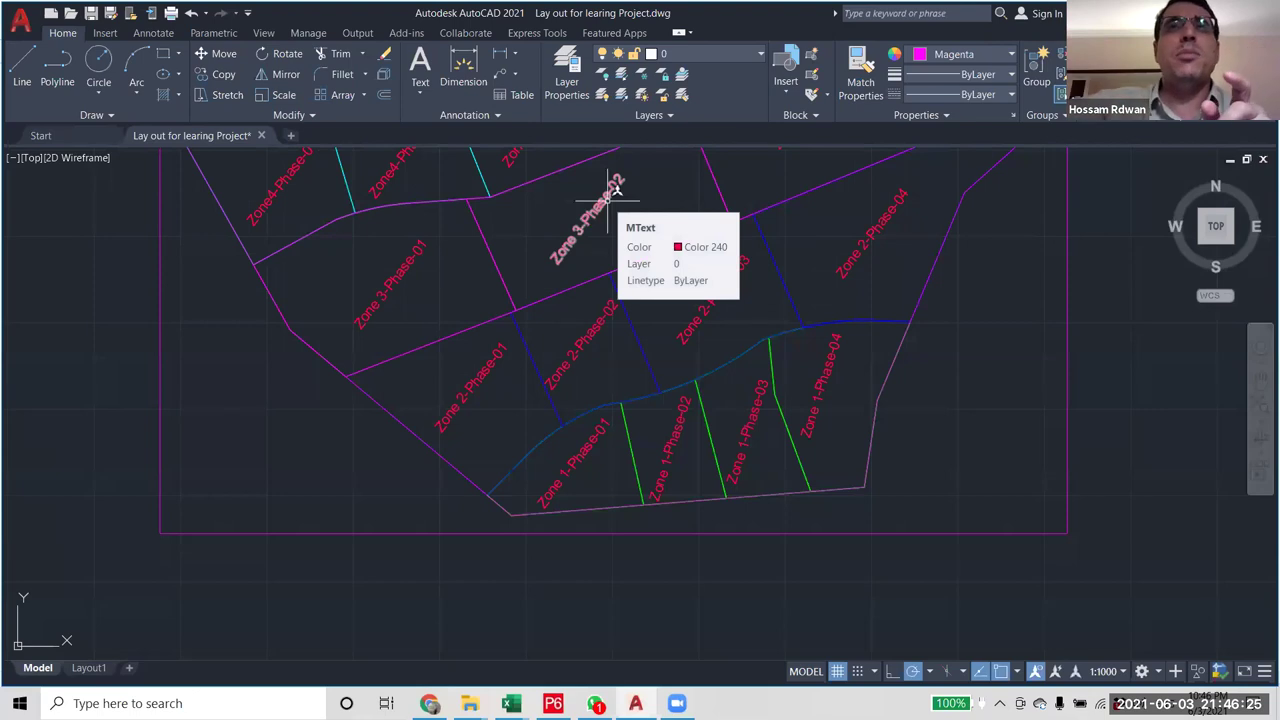
- Select the Zone 1-Phase-03 and Zone 3-Phase-02 labels in the layout drawing to compare their locations
left_click(768, 452)
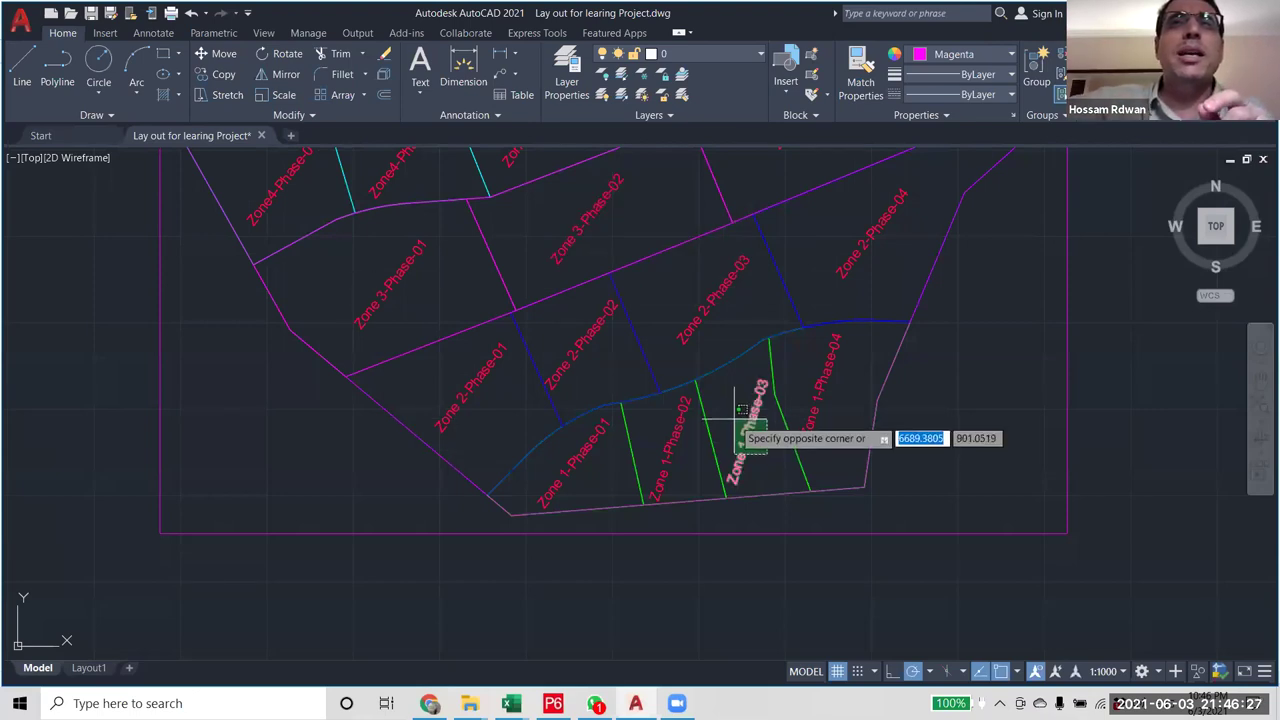
left_click(740, 410)
left_click(575, 205)
left_click(560, 245)
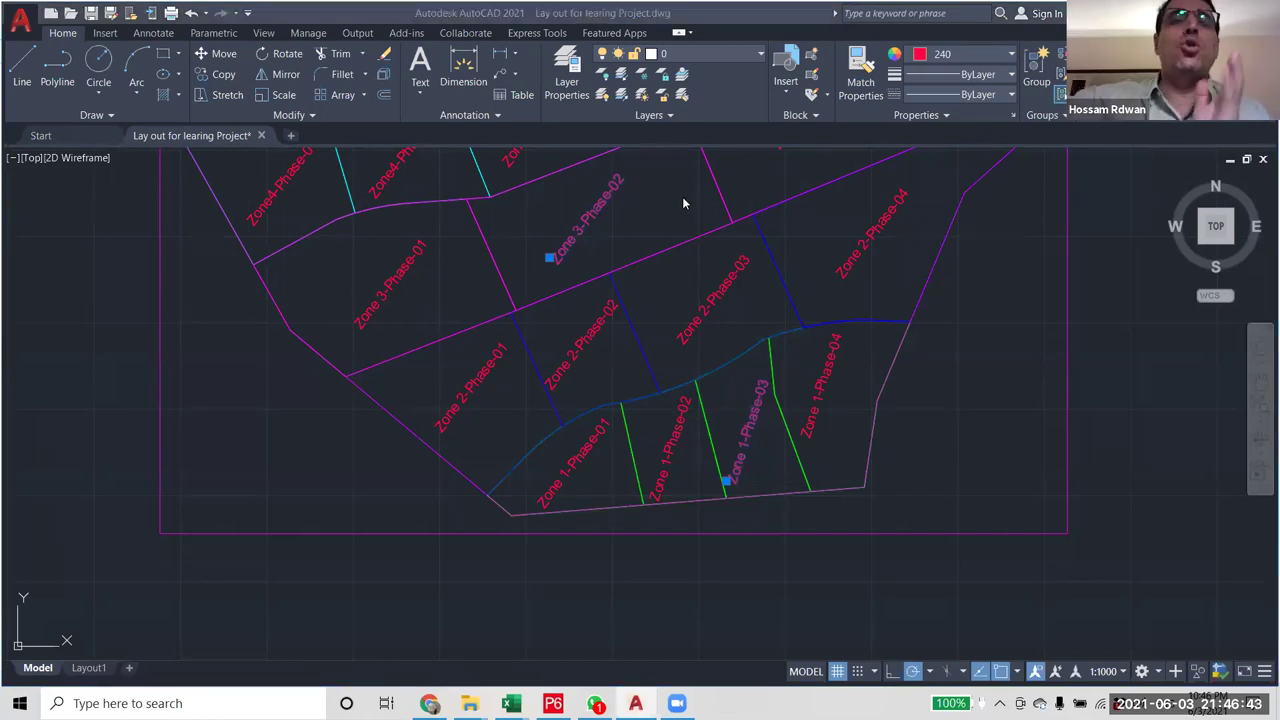
- Switch to Primavera P6, expand all WBS bands, and select the sewer setting-out activity in Z01-Phase 01
key("alt+Tab")
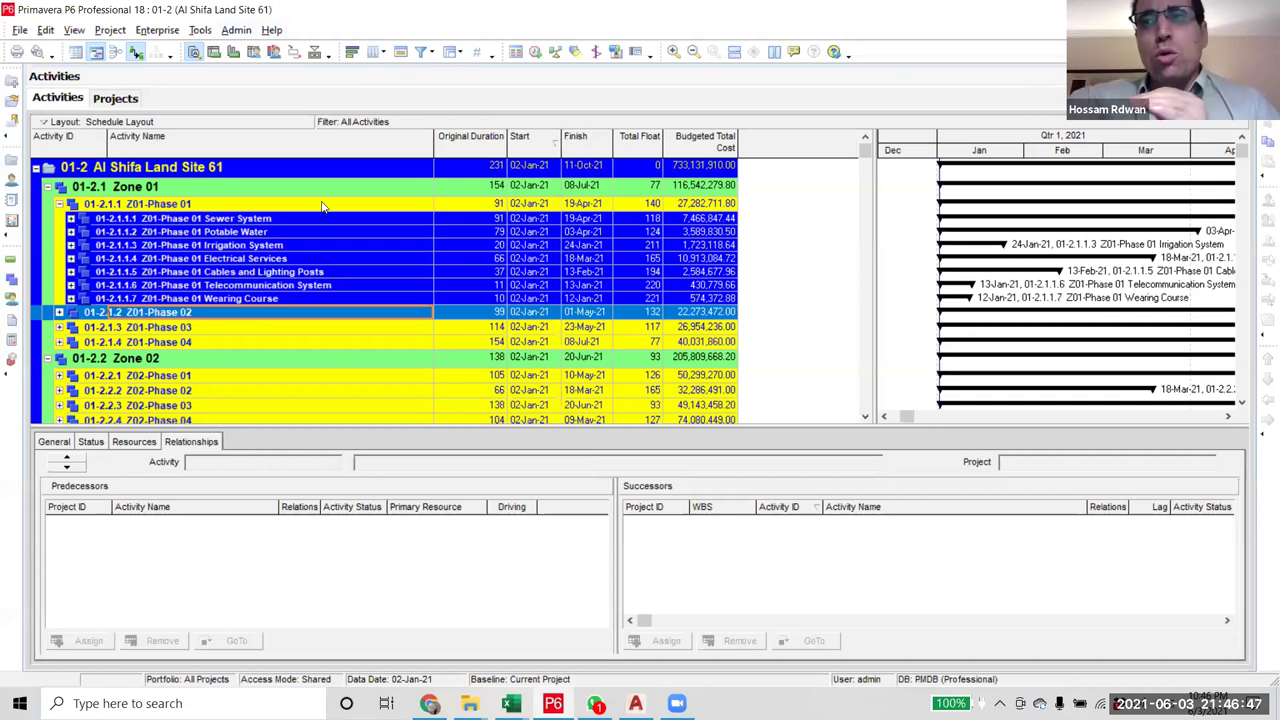
right_click(280, 137)
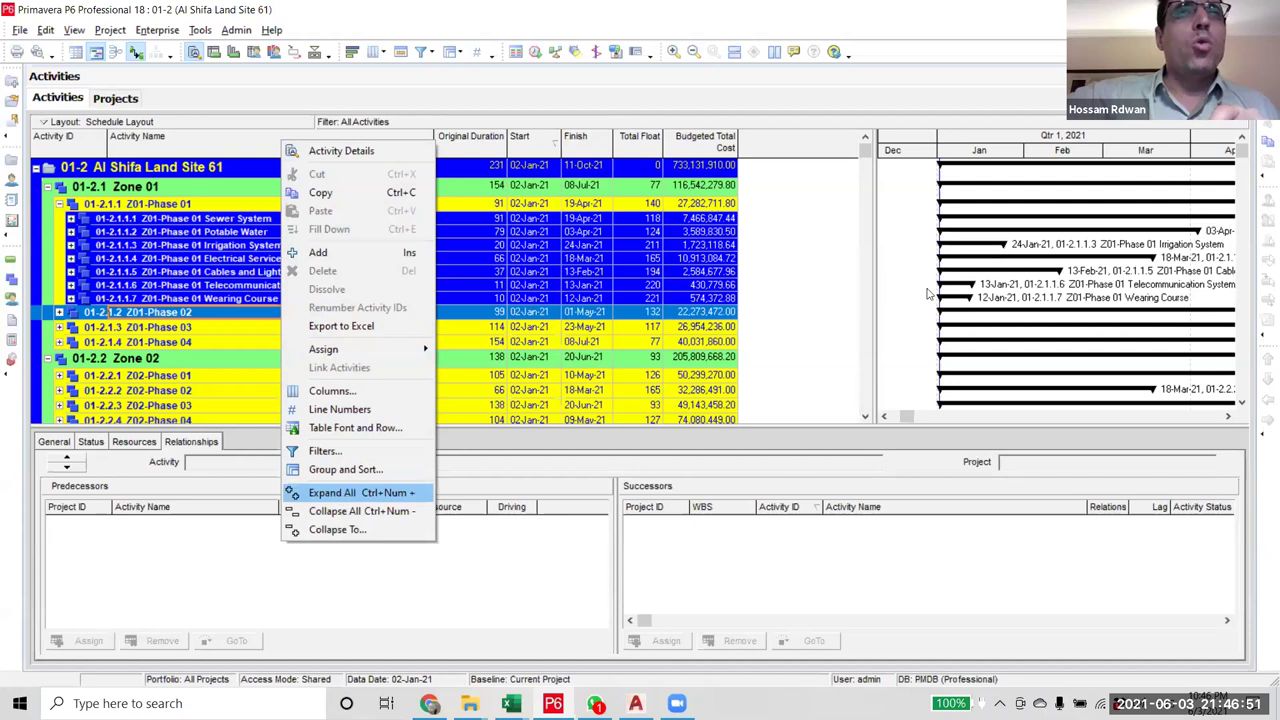
key("Return")
scroll(643, 253, "down", 10)
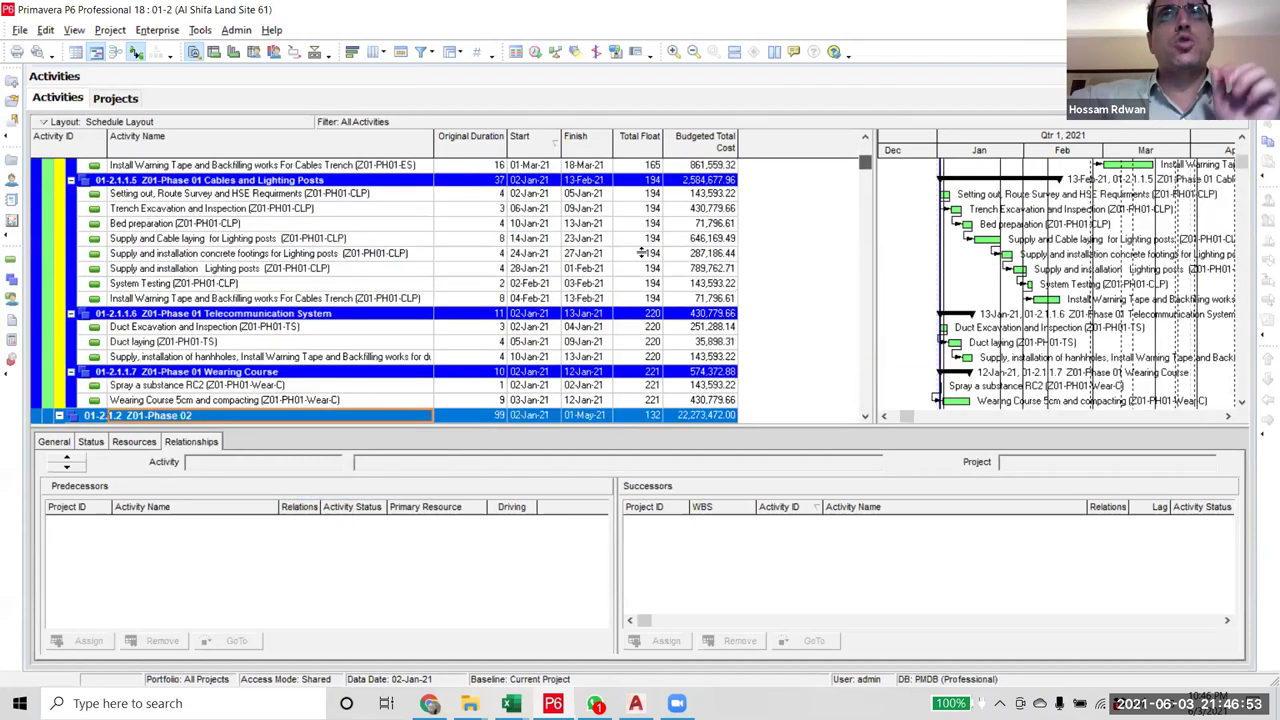
scroll(643, 253, "up", 10)
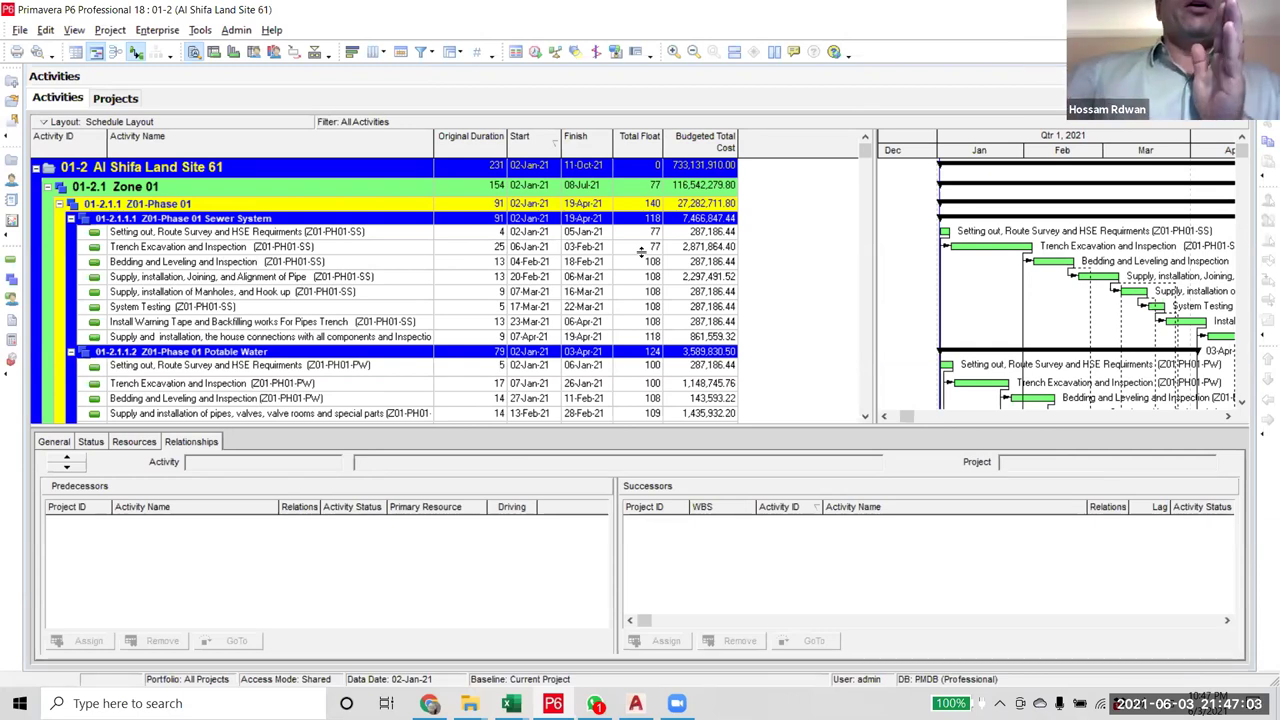
left_click(624, 233)
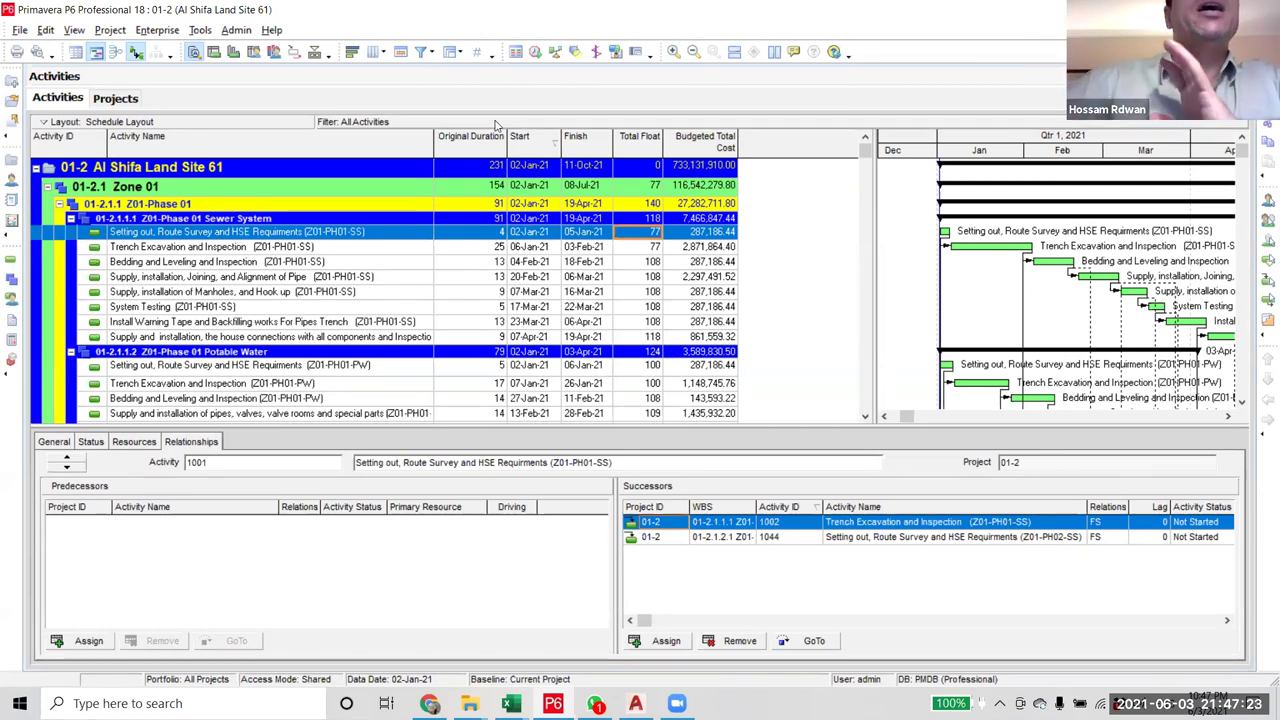
- Create a project-level activity code named "Al shifa 61"
left_click(157, 30)
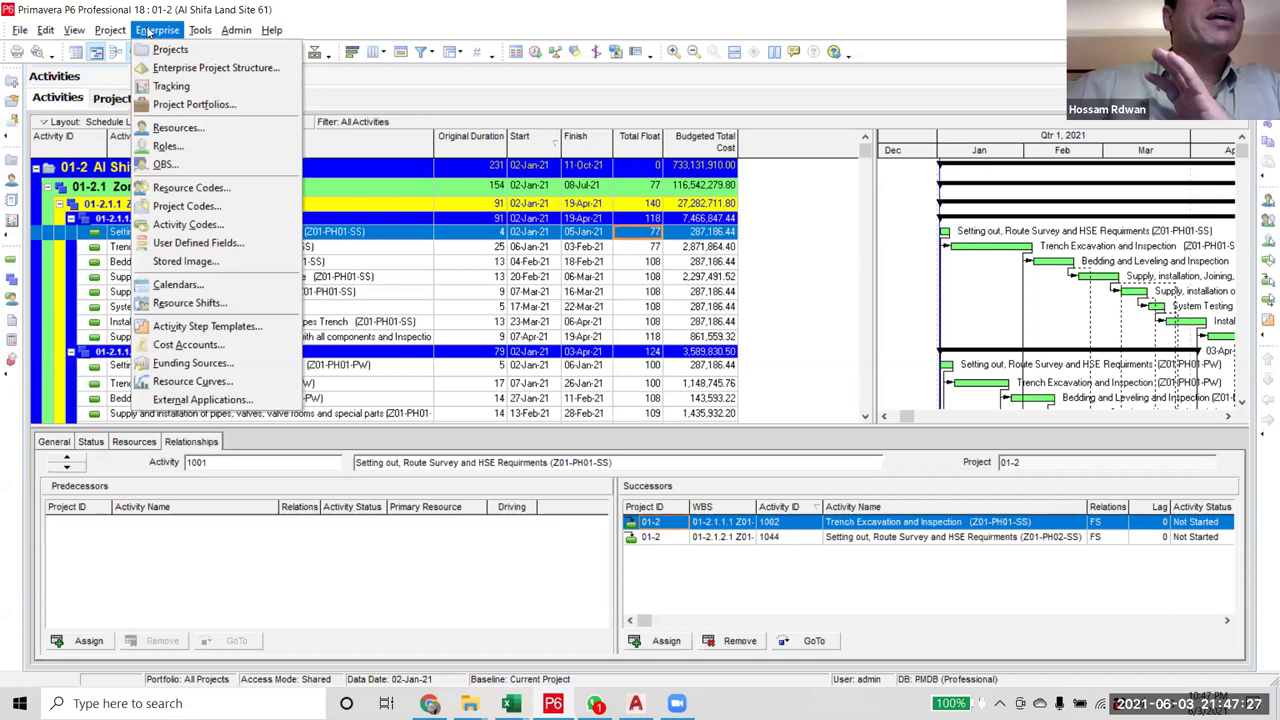
left_click(188, 226)
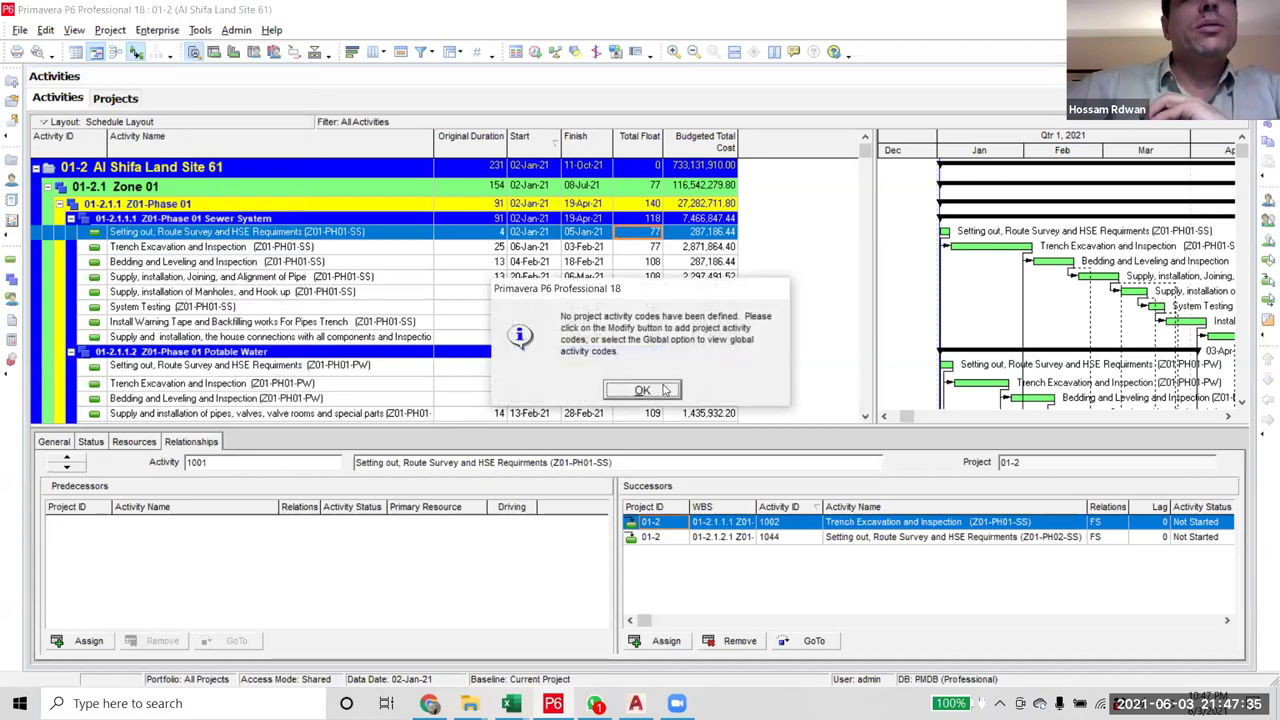
left_click(630, 389)
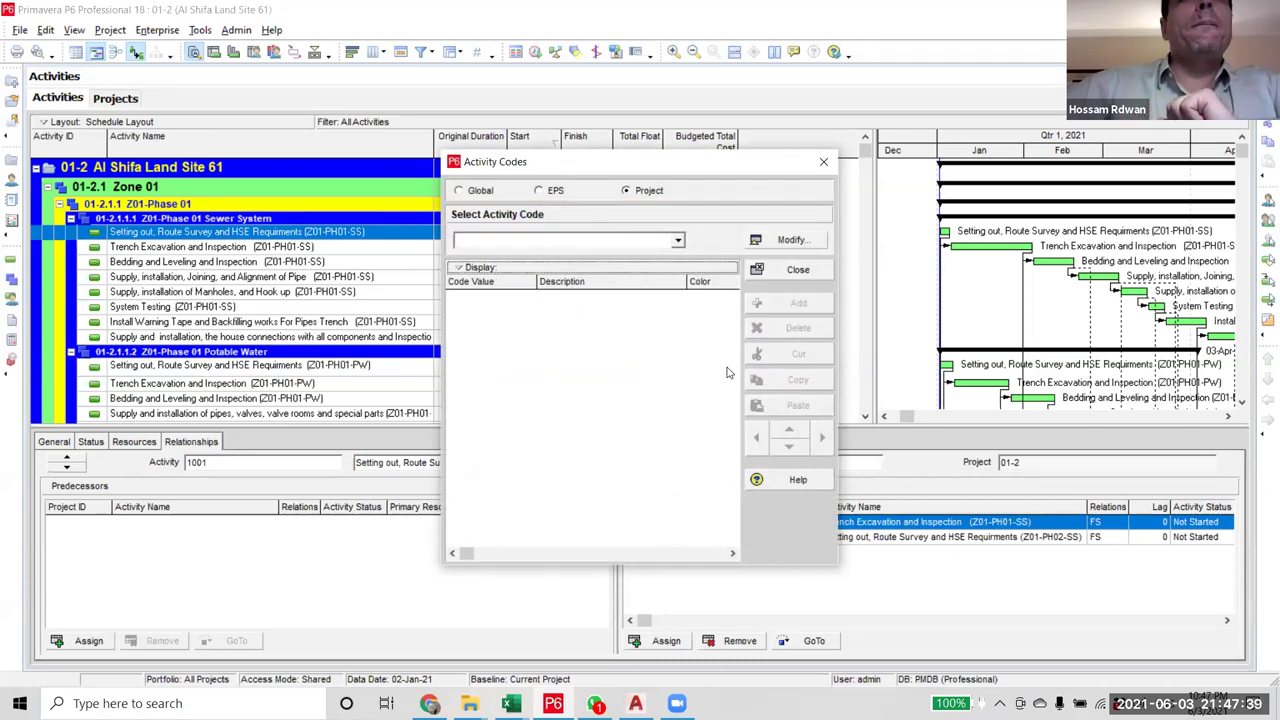
left_click(785, 241)
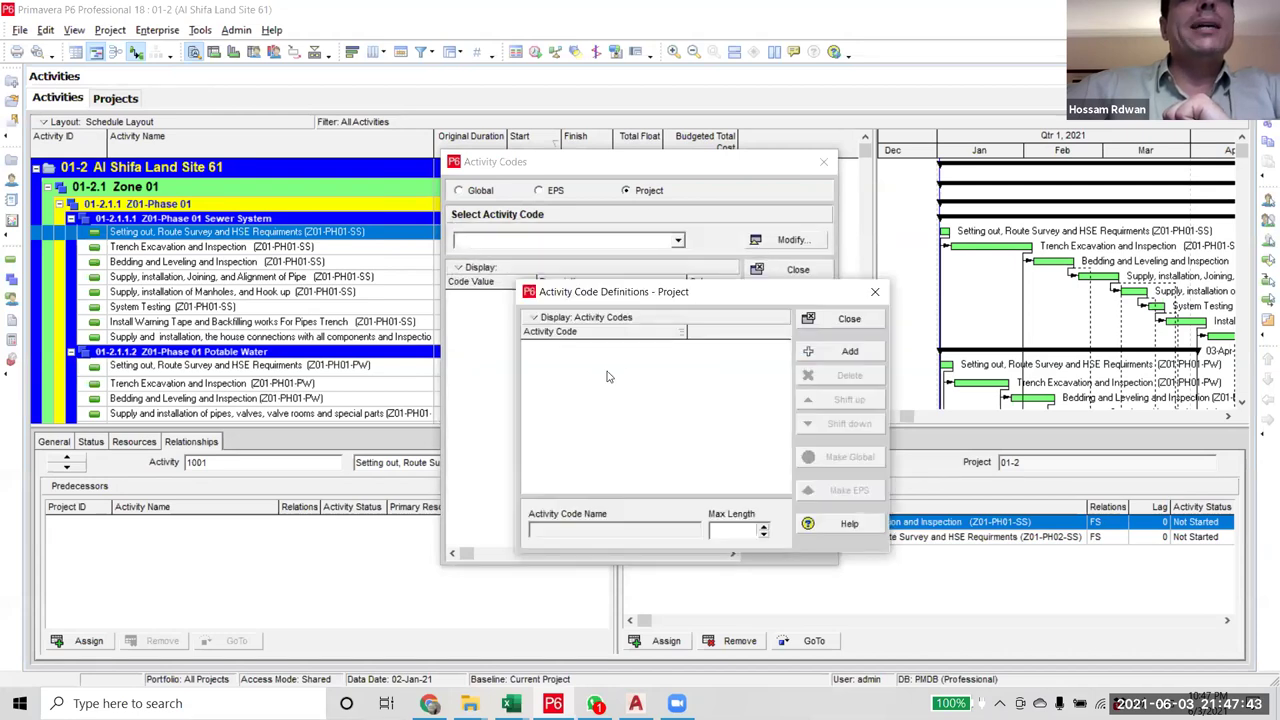
left_click(849, 351)
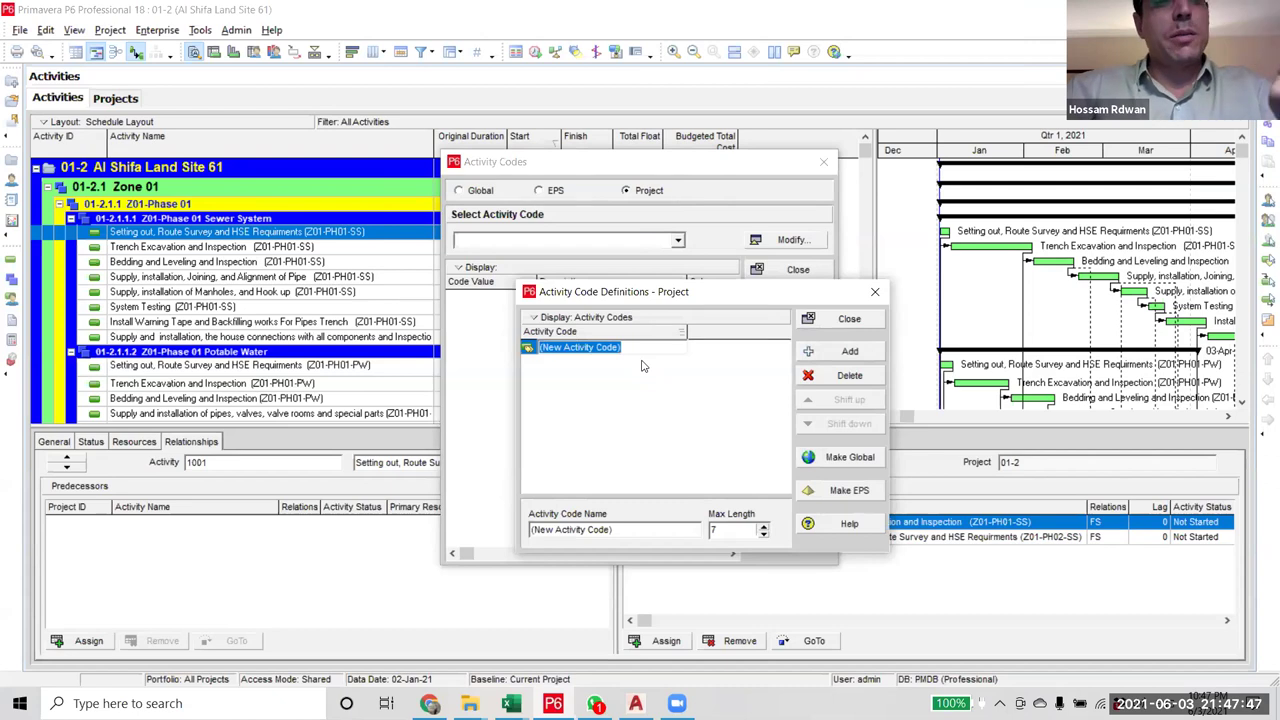
key("Caps_Lock")
key("BackSpace")
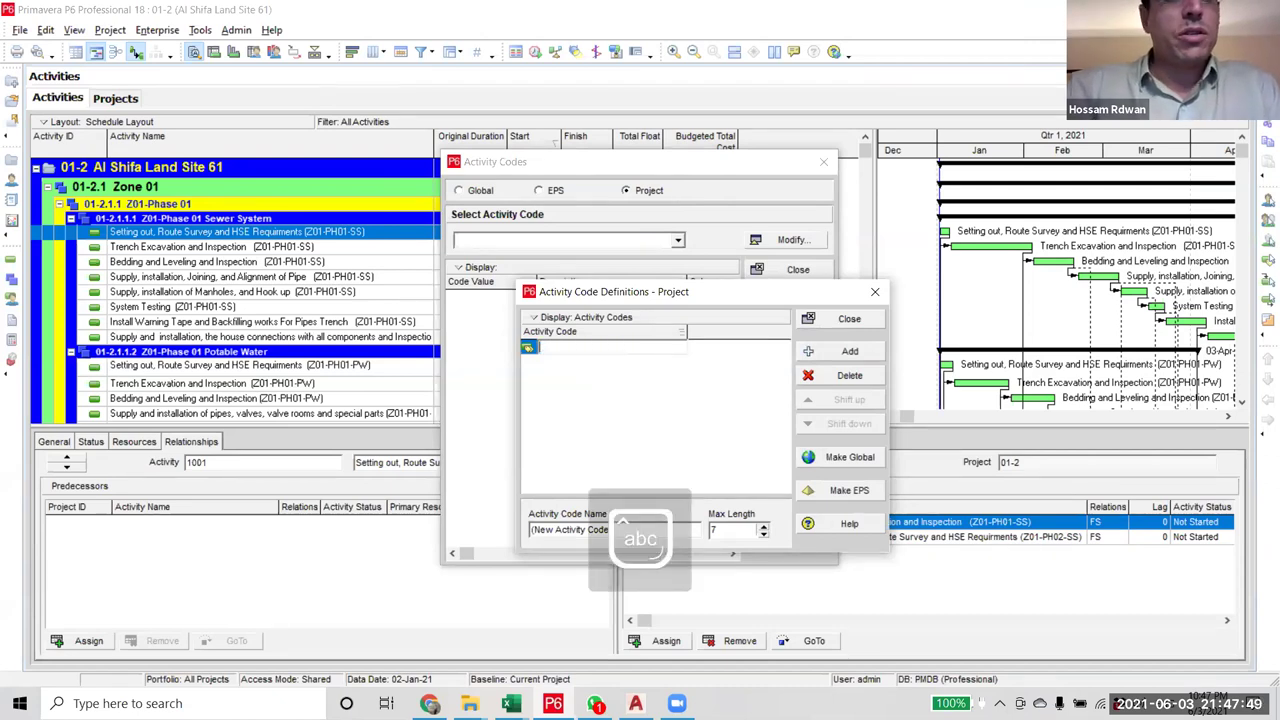
type("Al")
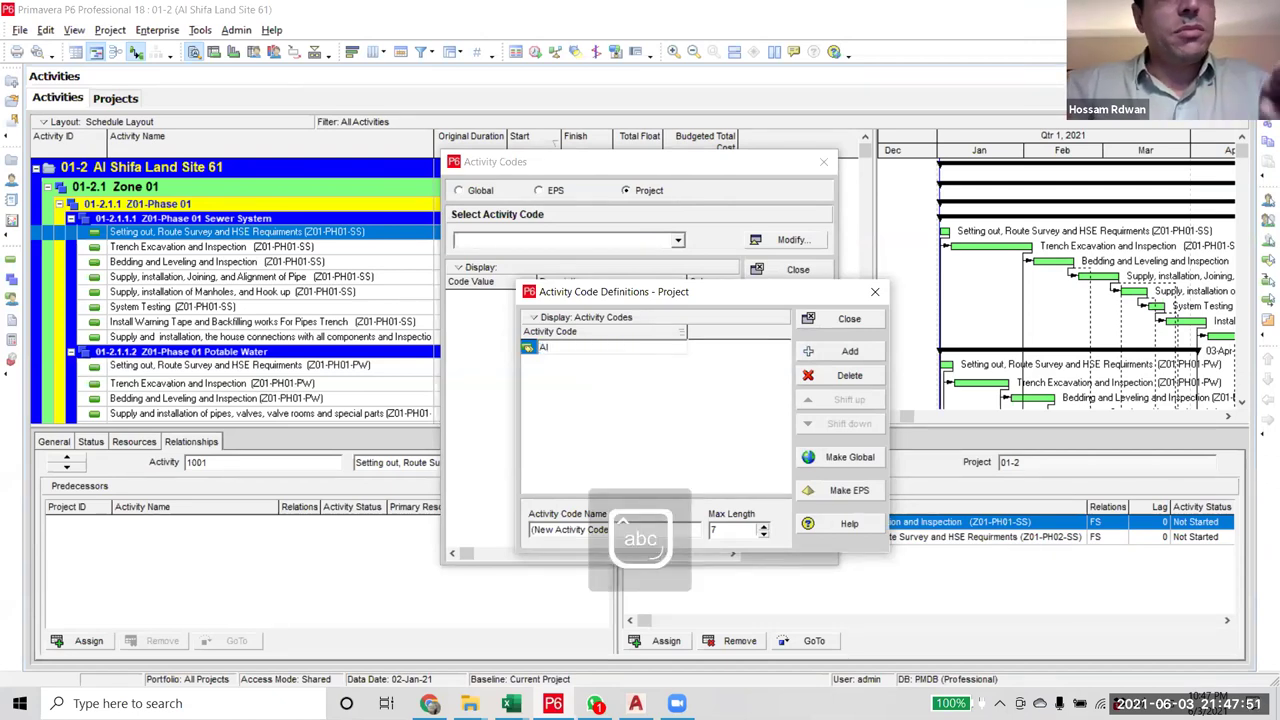
type(" sh")
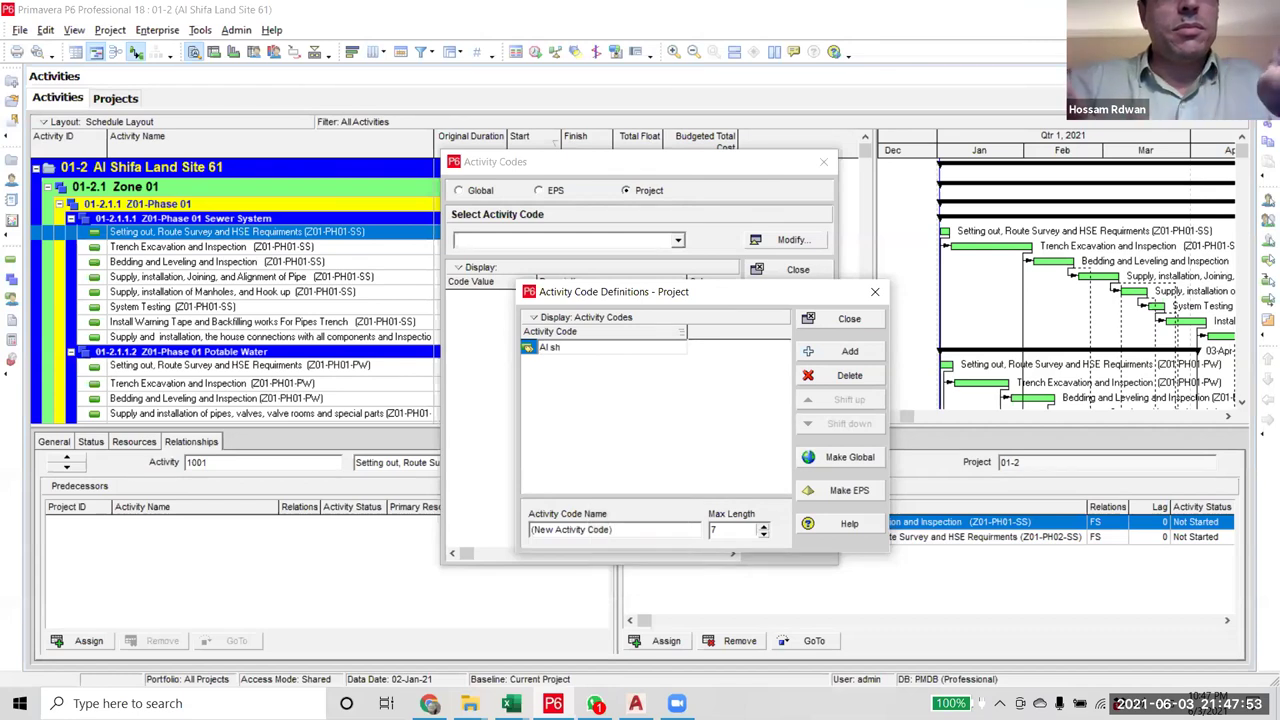
type("ifa 61")
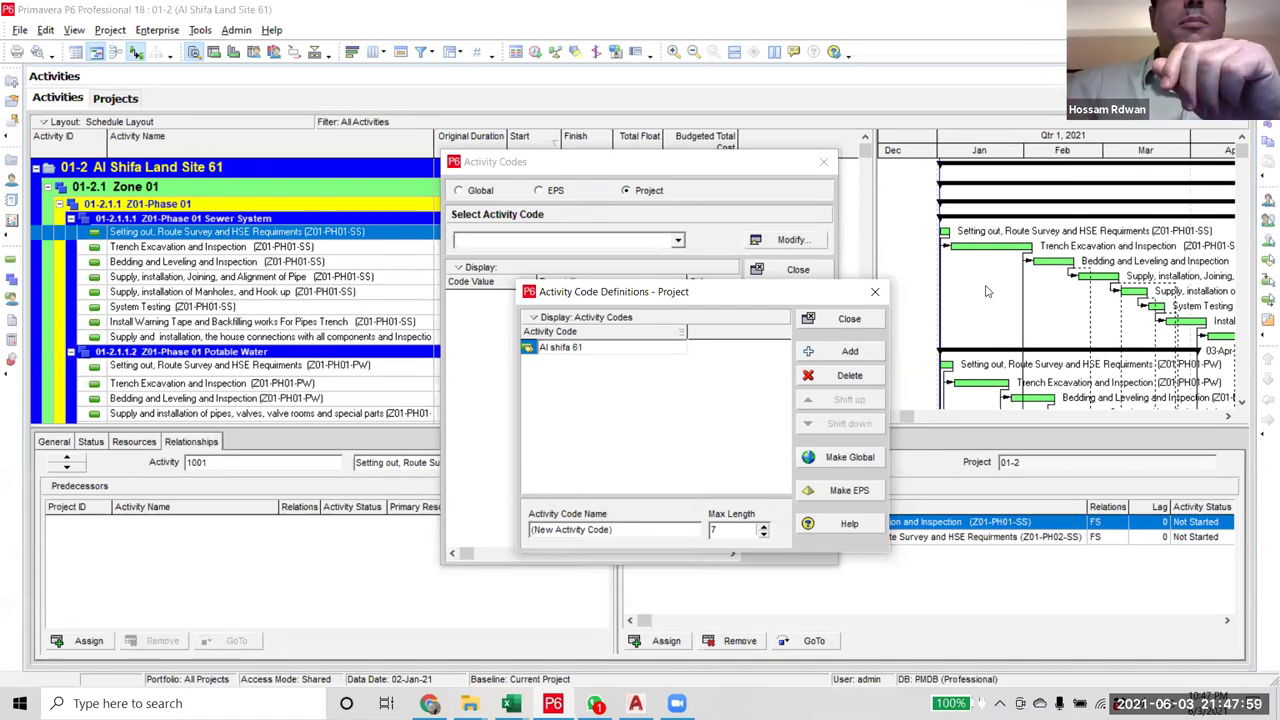
left_click(820, 320)
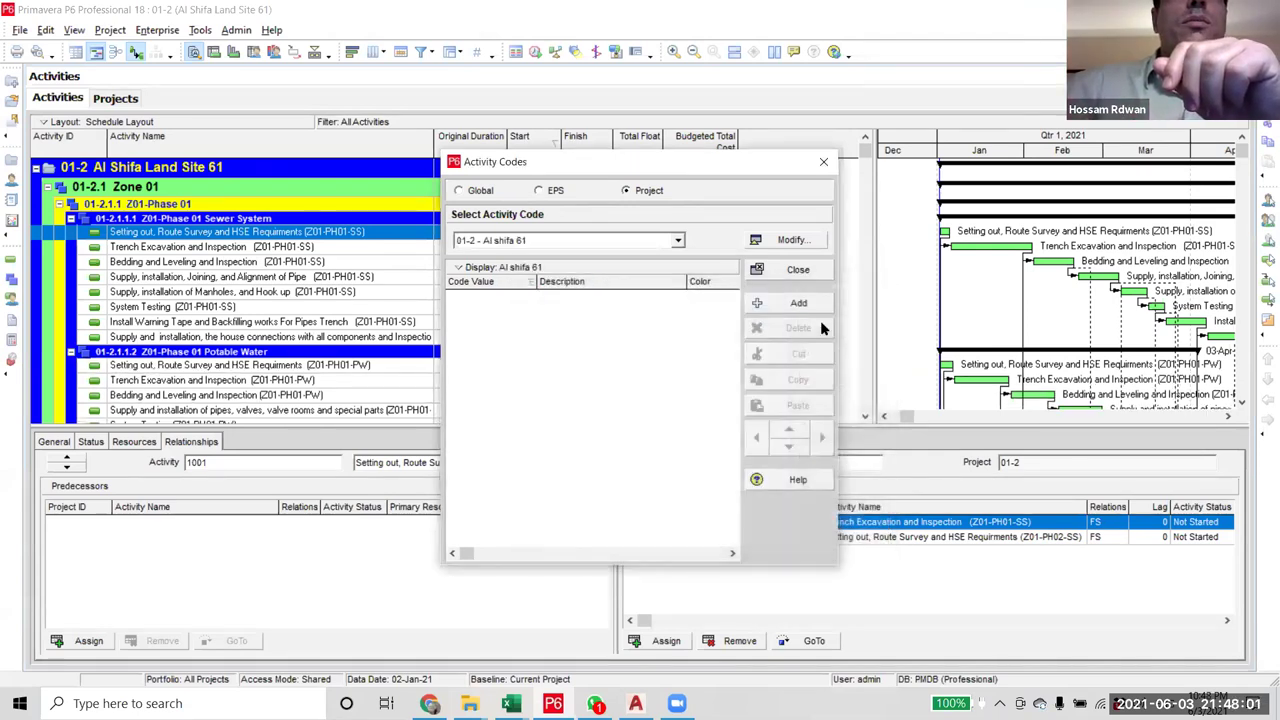
- Add a value to the Al shifa 61 code and describe it as "Sewer System", copied from cell C5 of the Excel workbook's WBS sheet
left_click(795, 305)
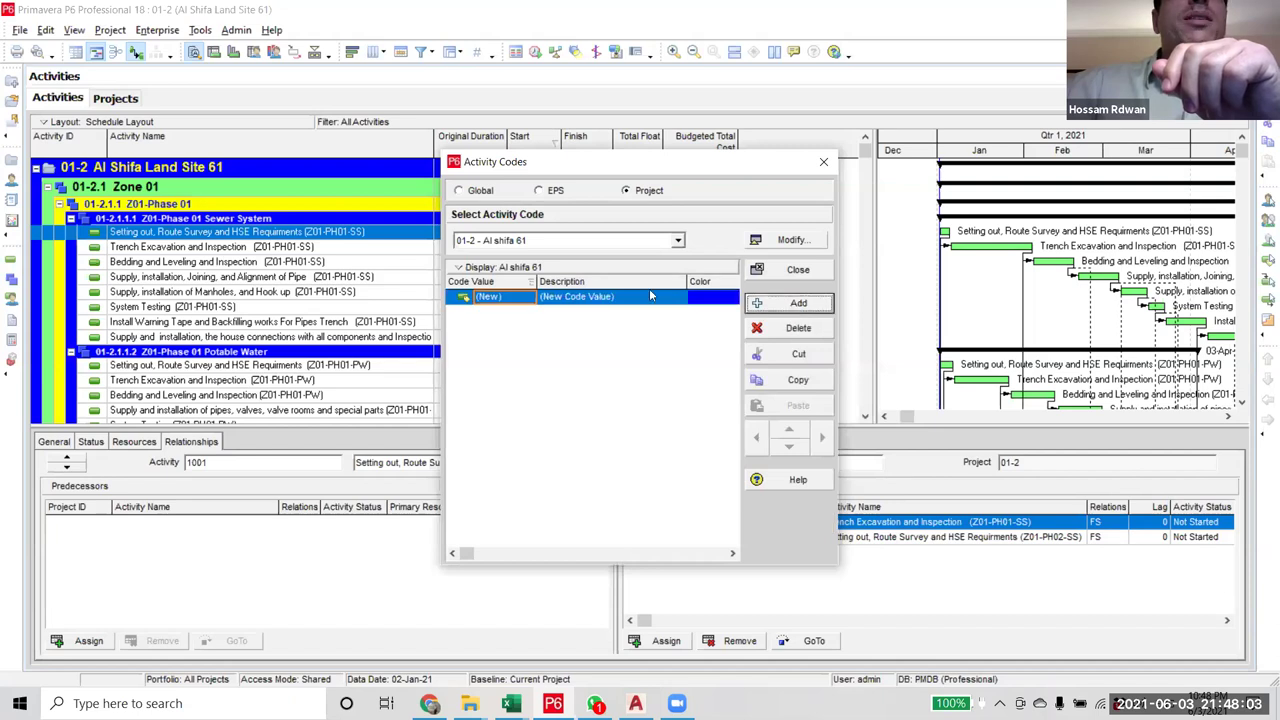
left_click(657, 300)
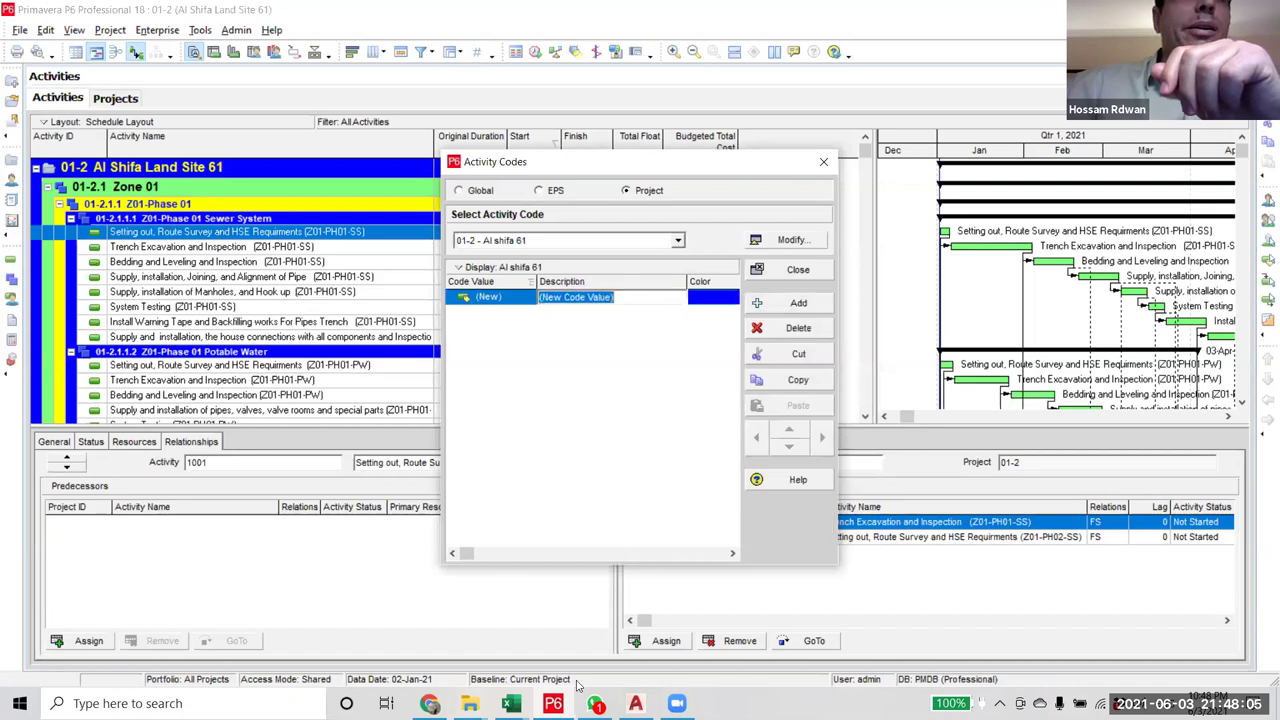
mouse_move(568, 692)
left_click(510, 703)
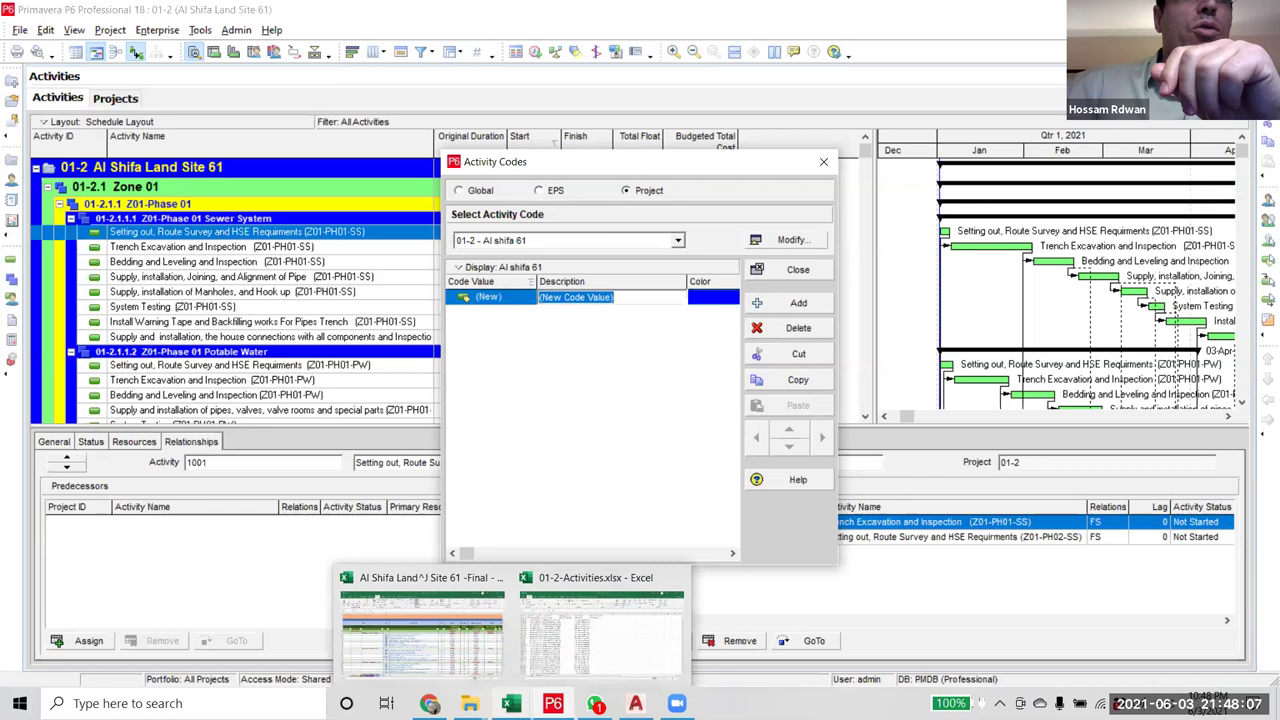
left_click(422, 620)
left_click(166, 657)
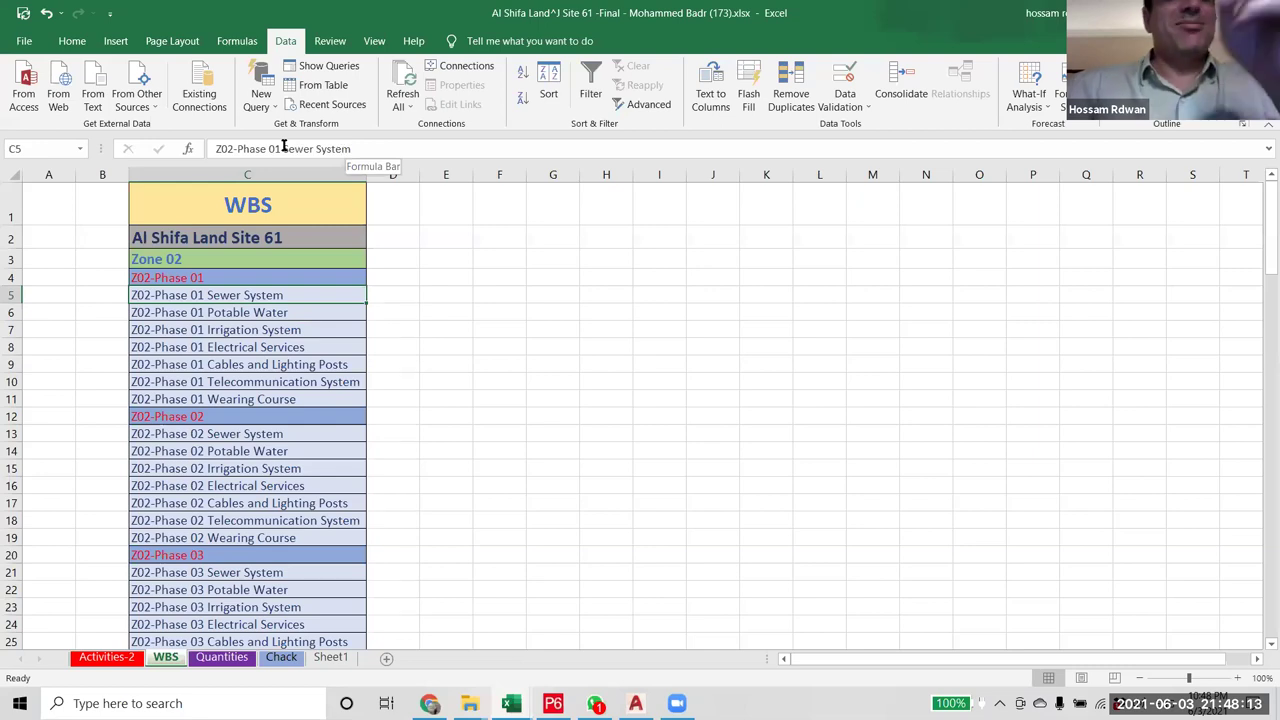
left_click_drag(284, 146, 351, 148)
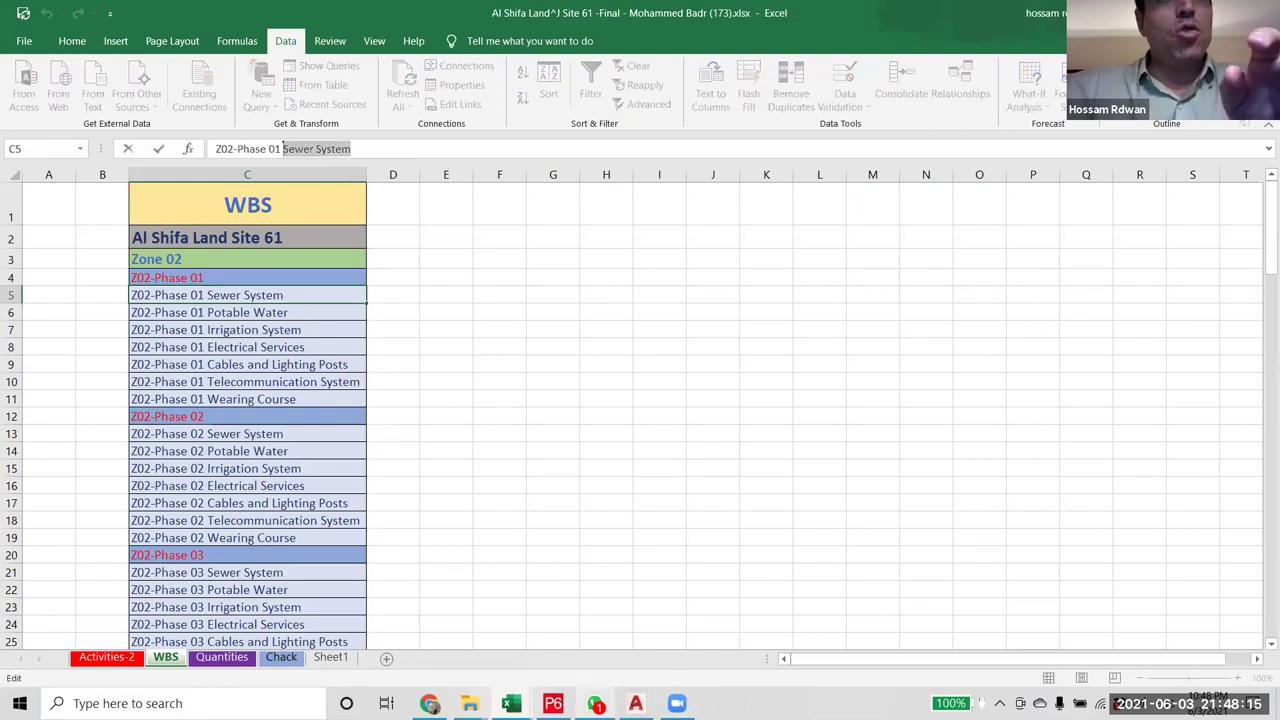
key("ctrl+c")
key("Escape")
key("alt+Tab")
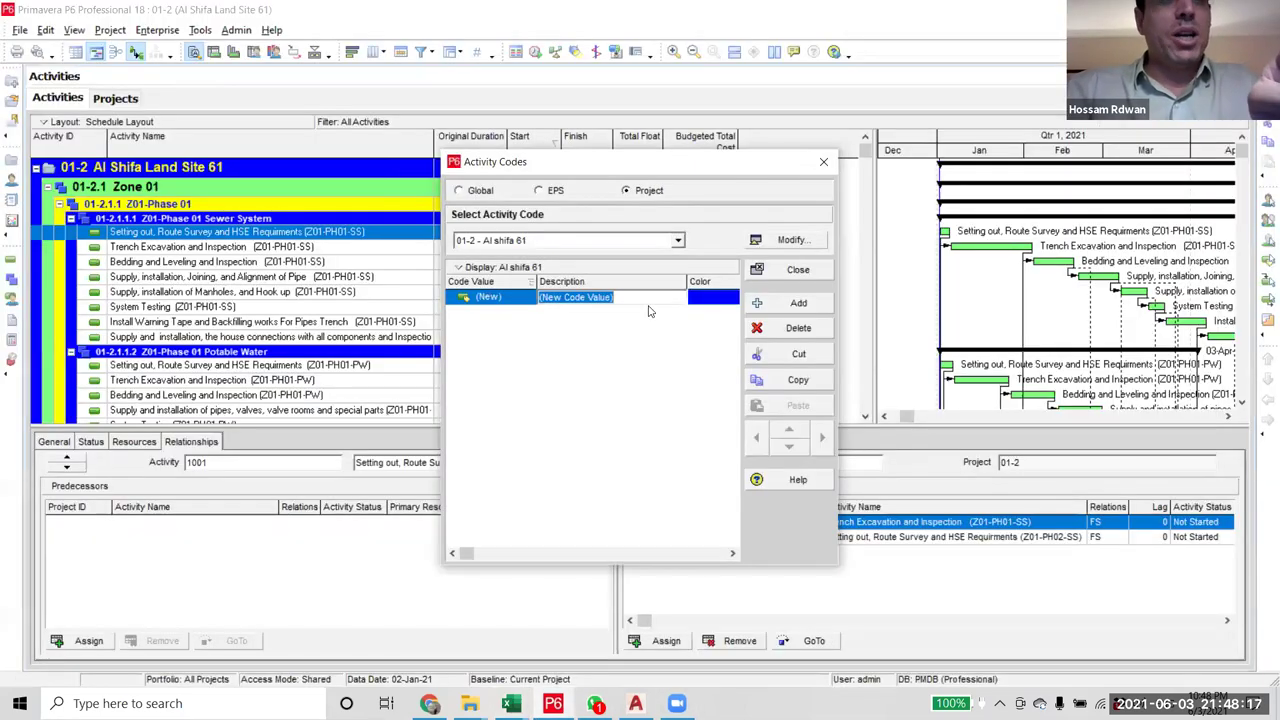
key("ctrl+v")
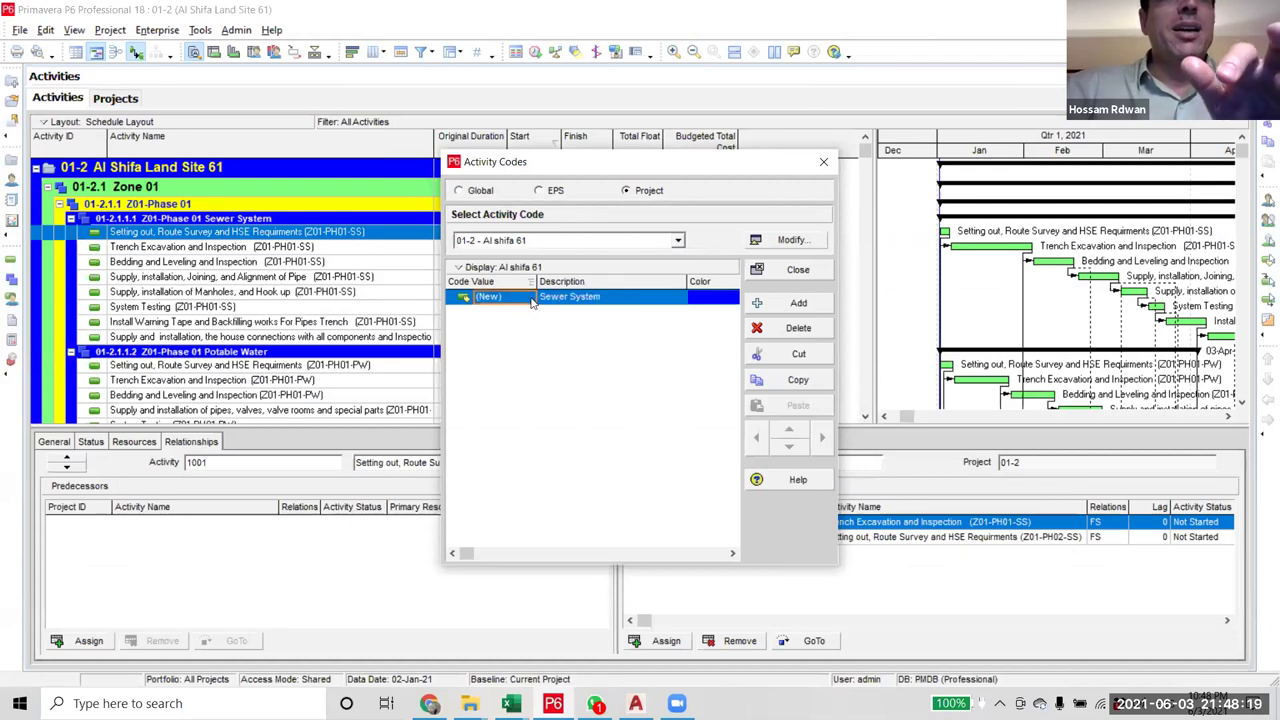
- Set the code value of the new Al shifa 61 entry to Z01
left_click(532, 297)
key("BackSpace")
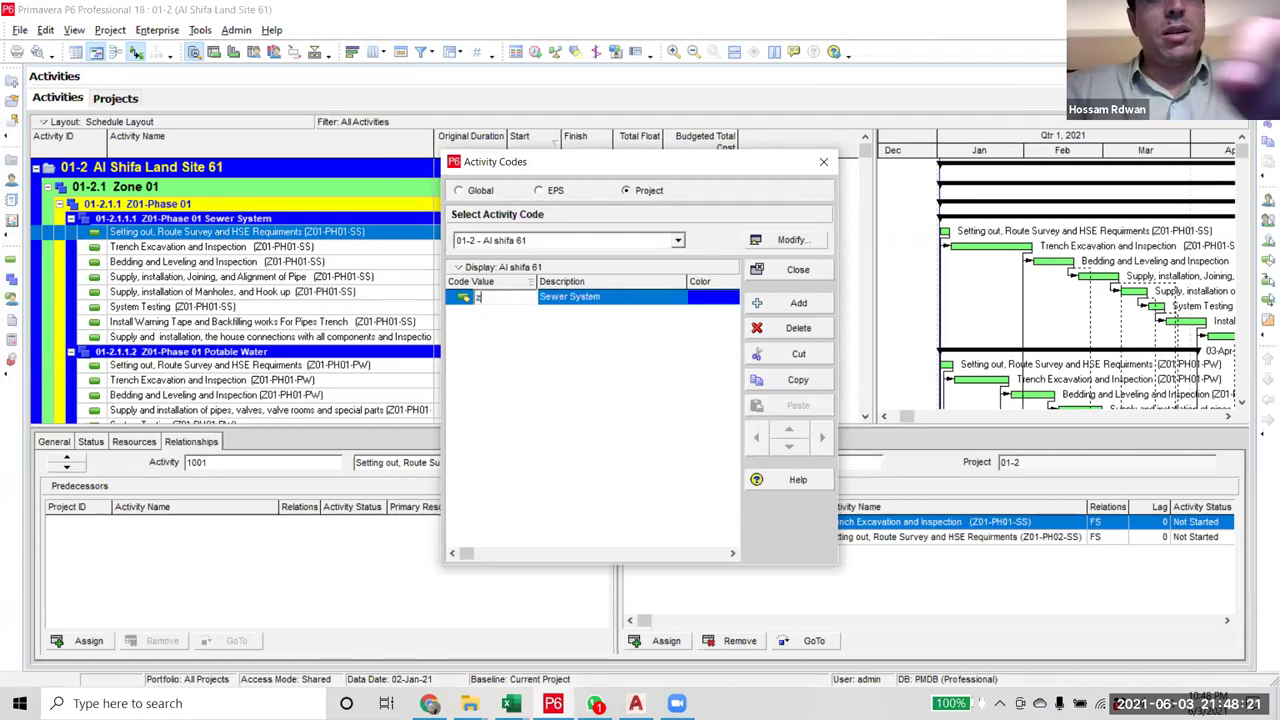
key("Caps_Lock")
type("Z")
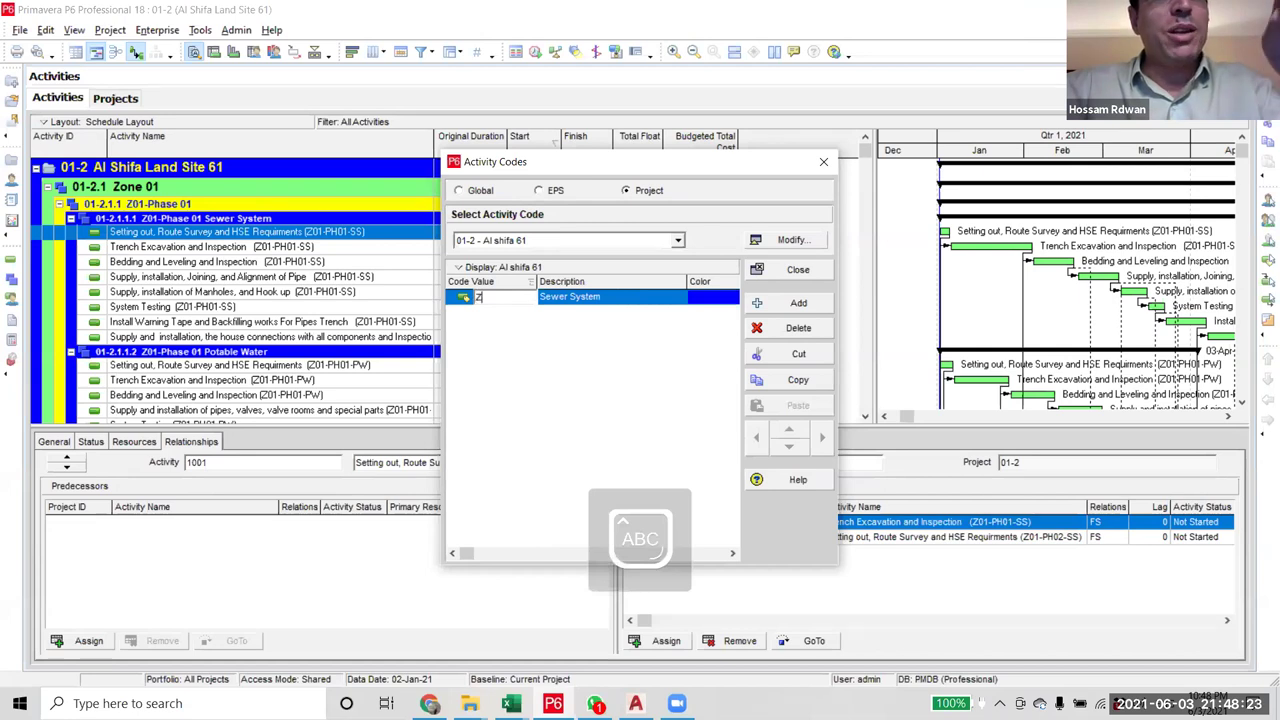
type("0")
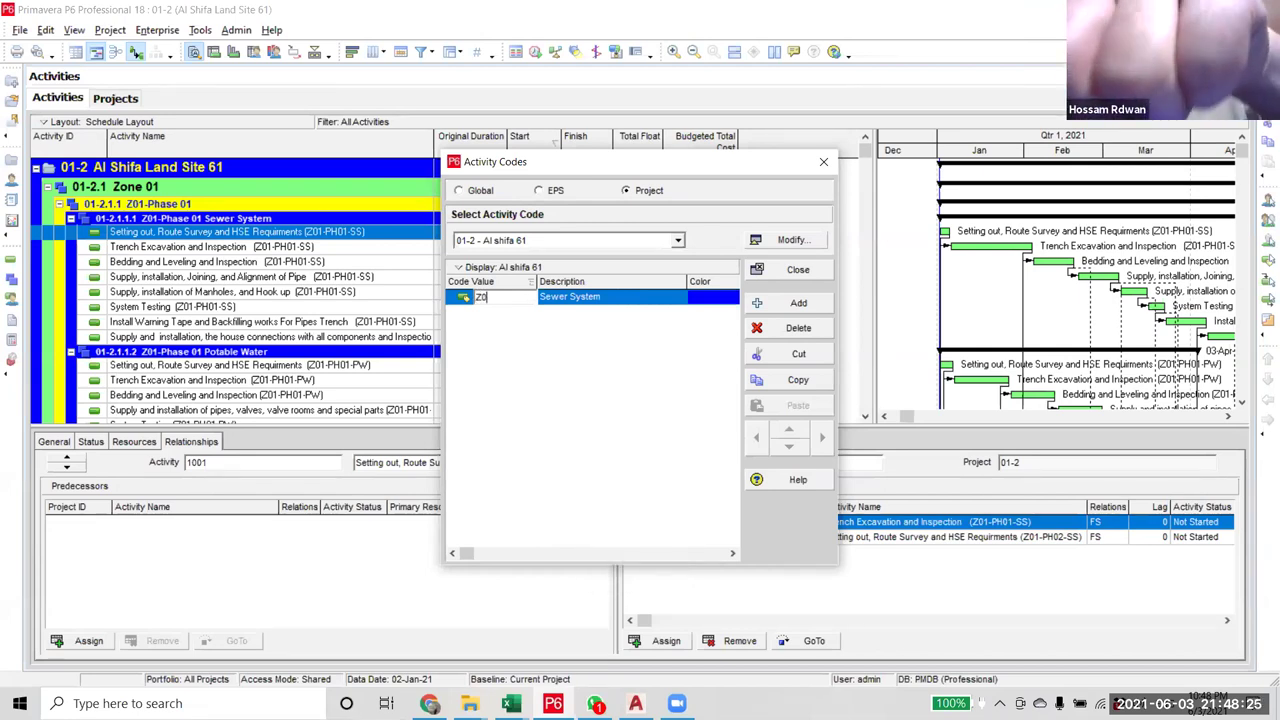
type("1")
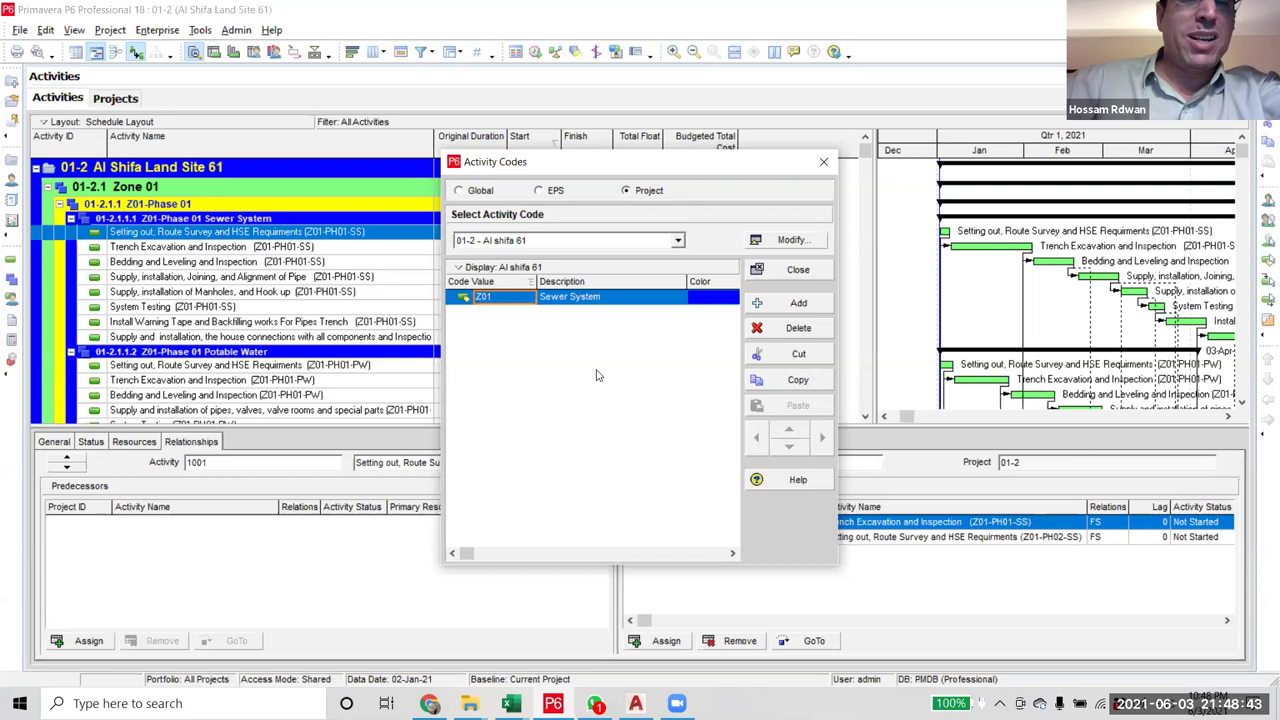
- Change the description of the Z01 code value to "Zone-01"
left_click(609, 302)
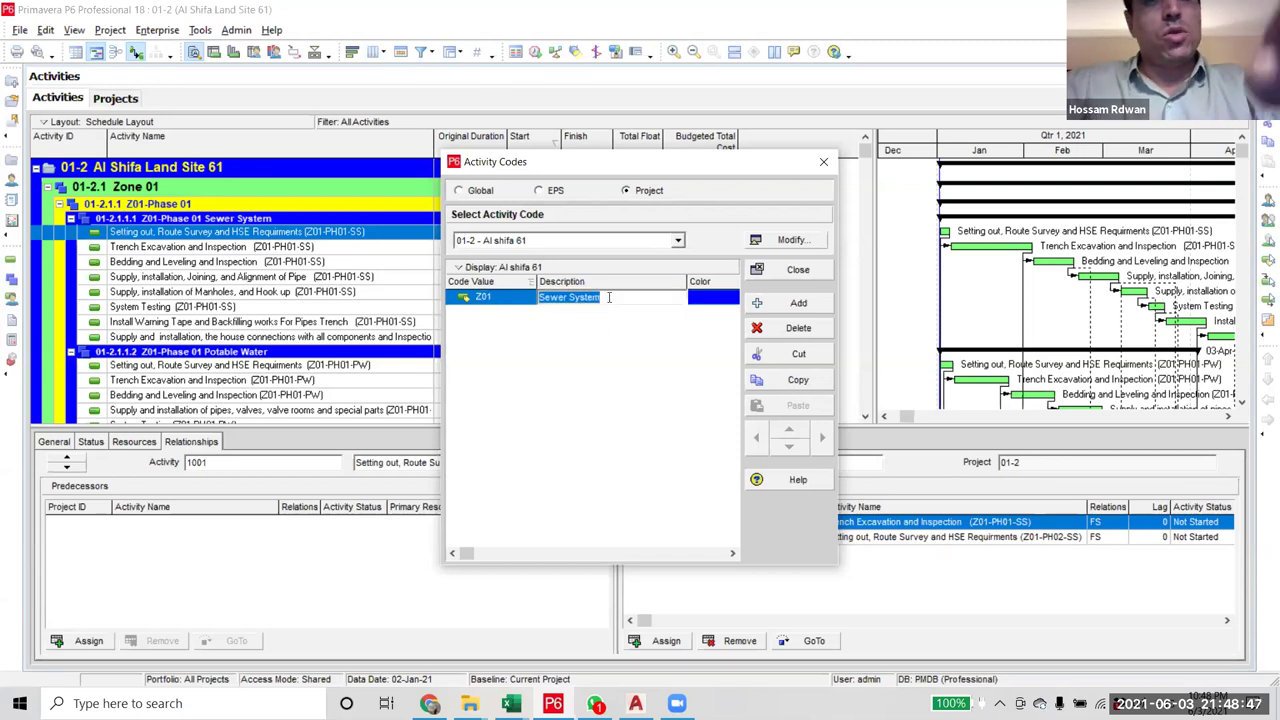
type("Z")
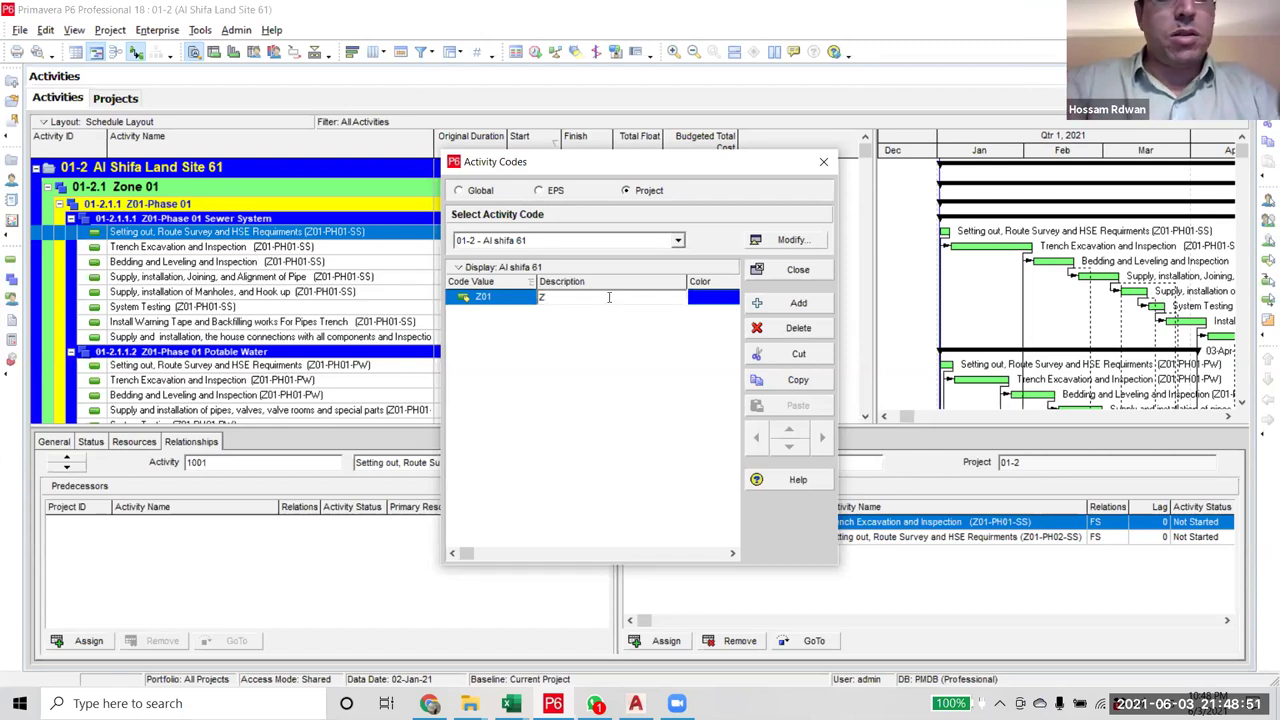
type("one")
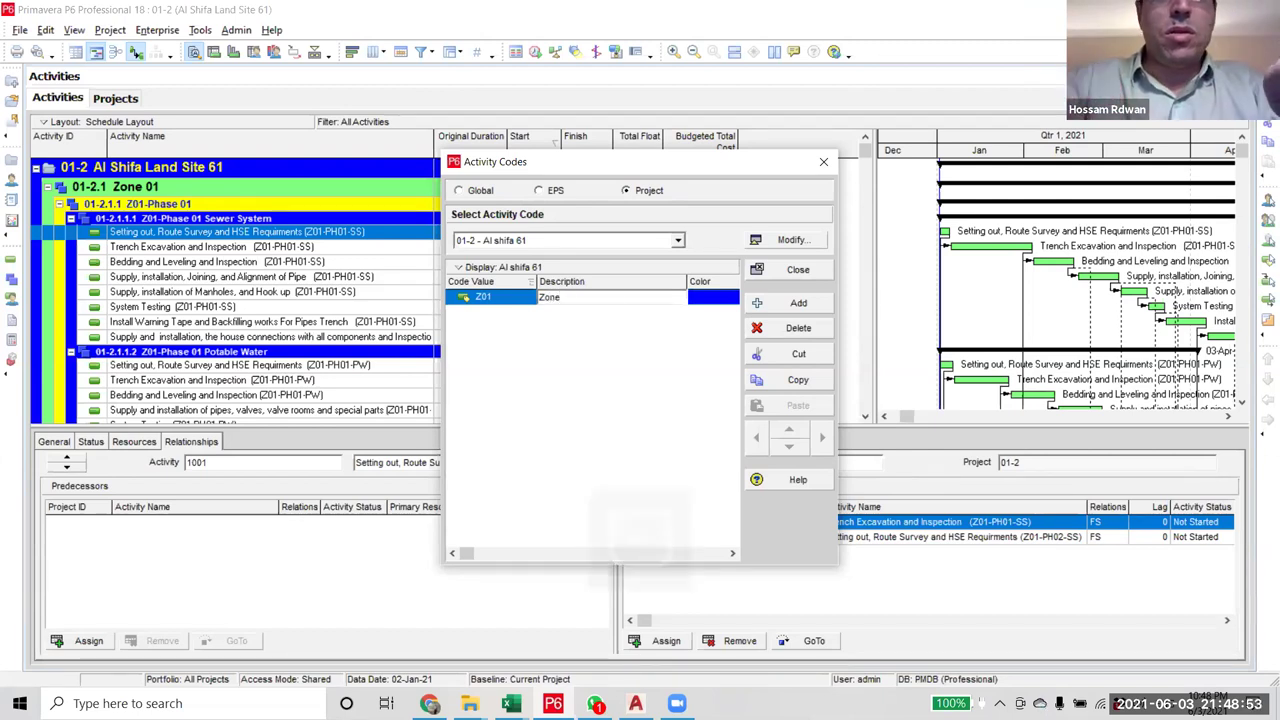
type("01")
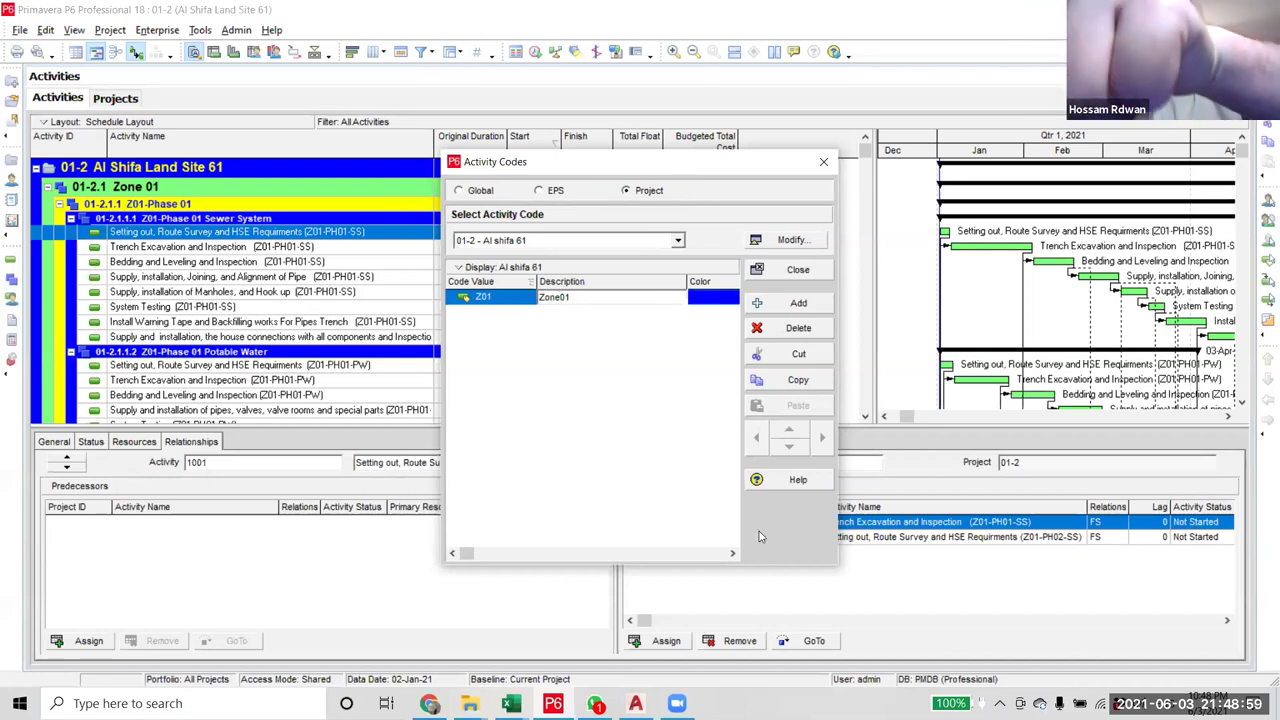
left_click(1033, 175)
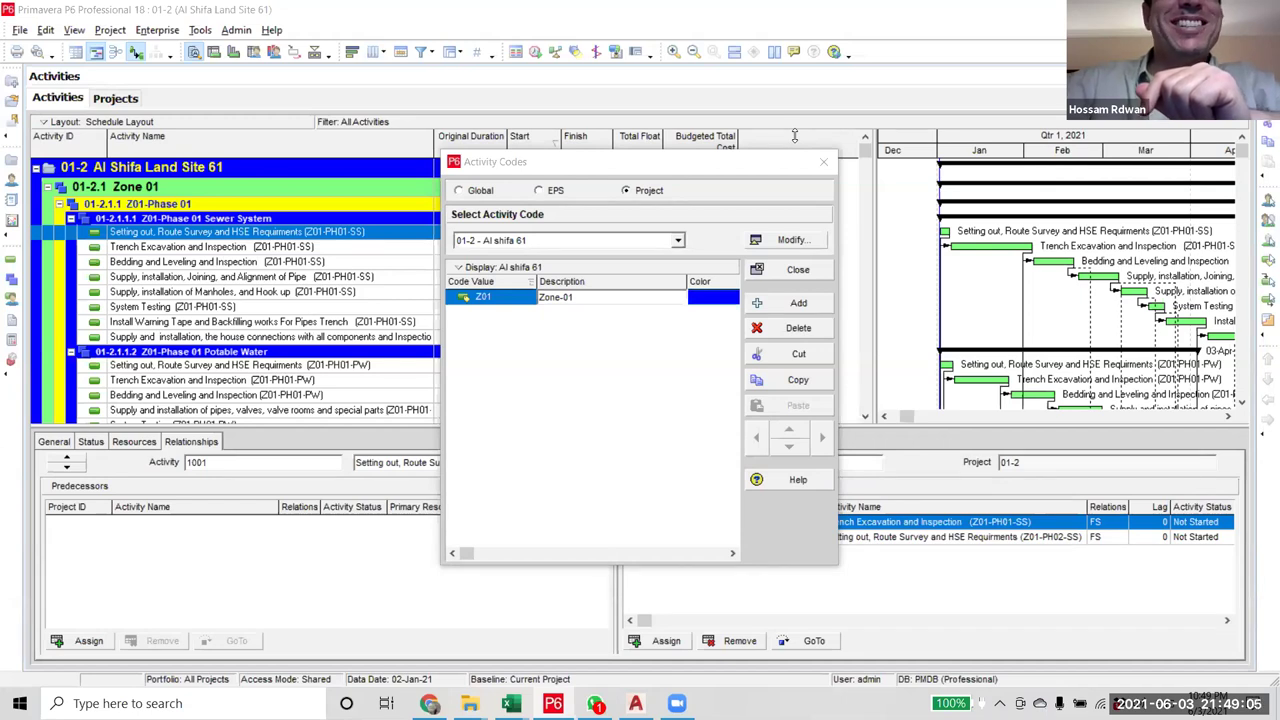
left_click(575, 297)
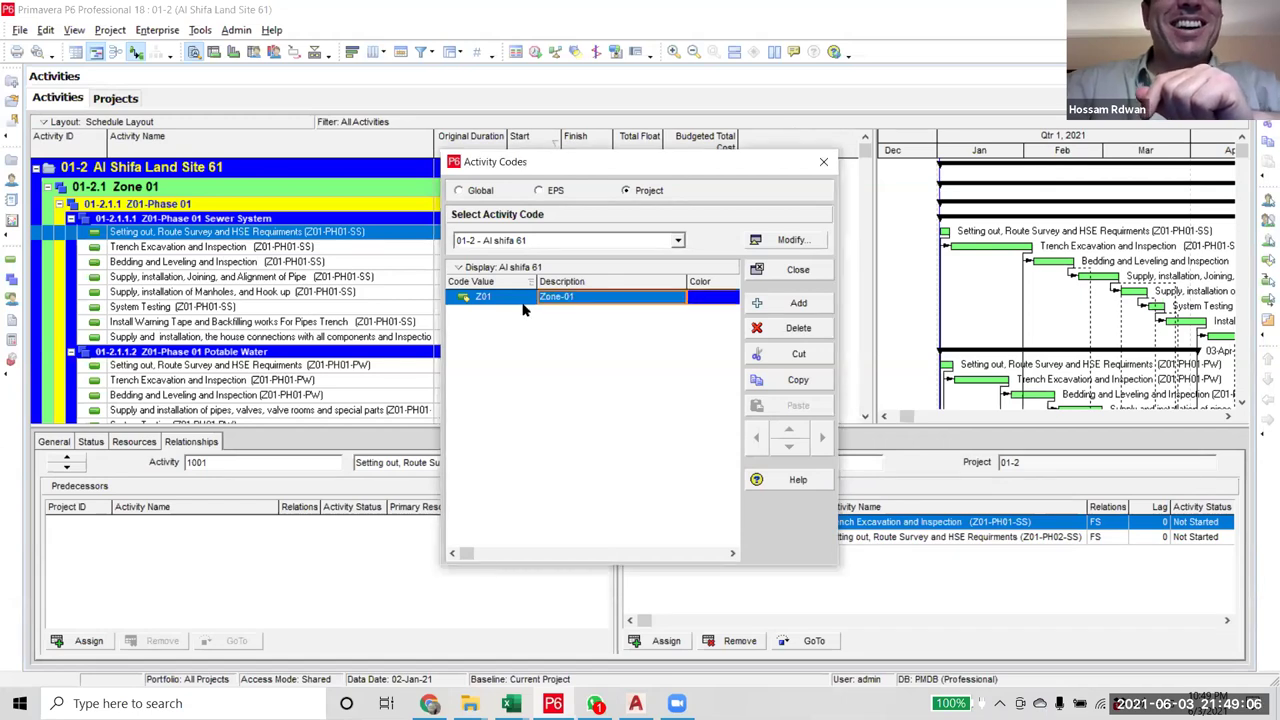
- Add a code value nested under Z01 with the description "Sewer System" and the code value SS
left_click(811, 310)
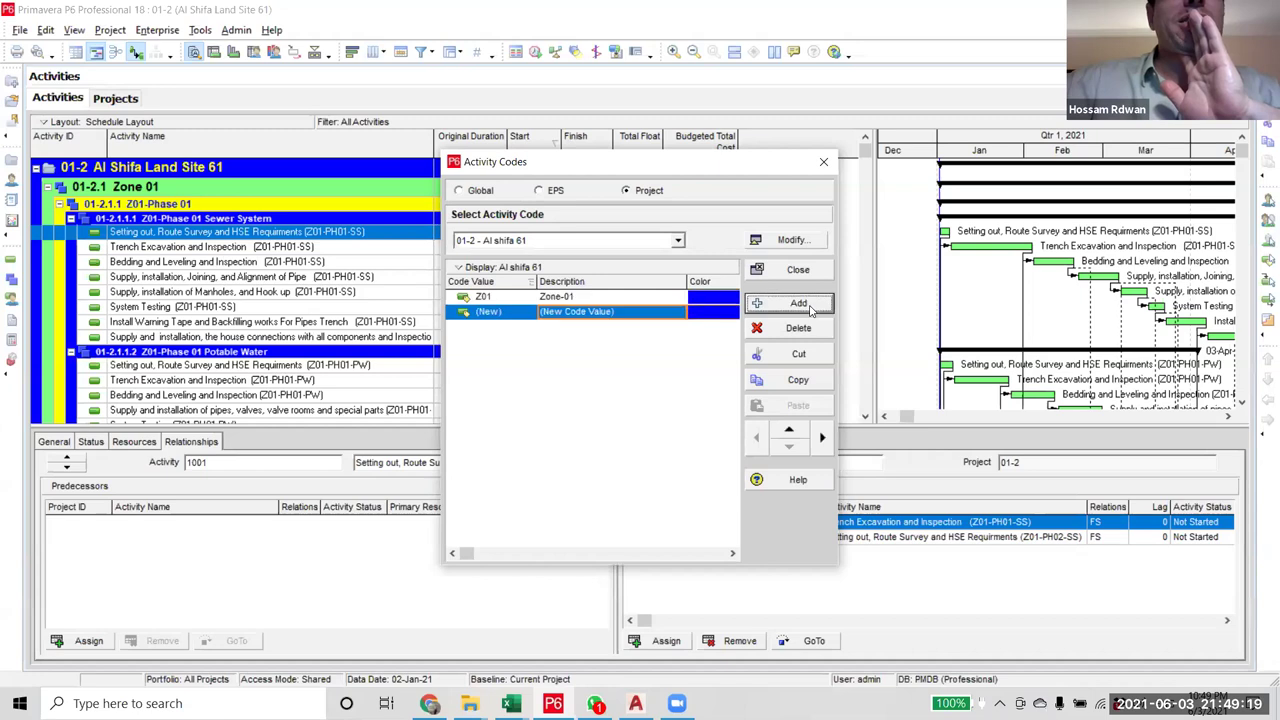
left_click(638, 312)
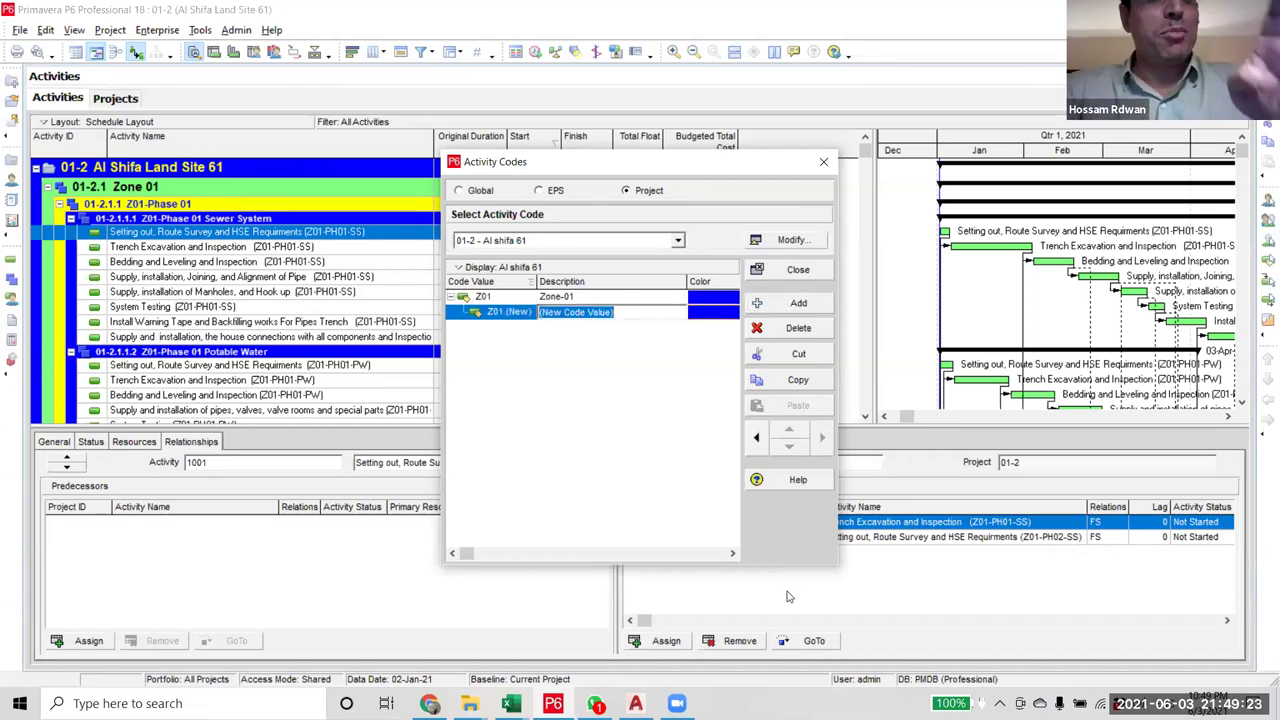
type("Sewer System")
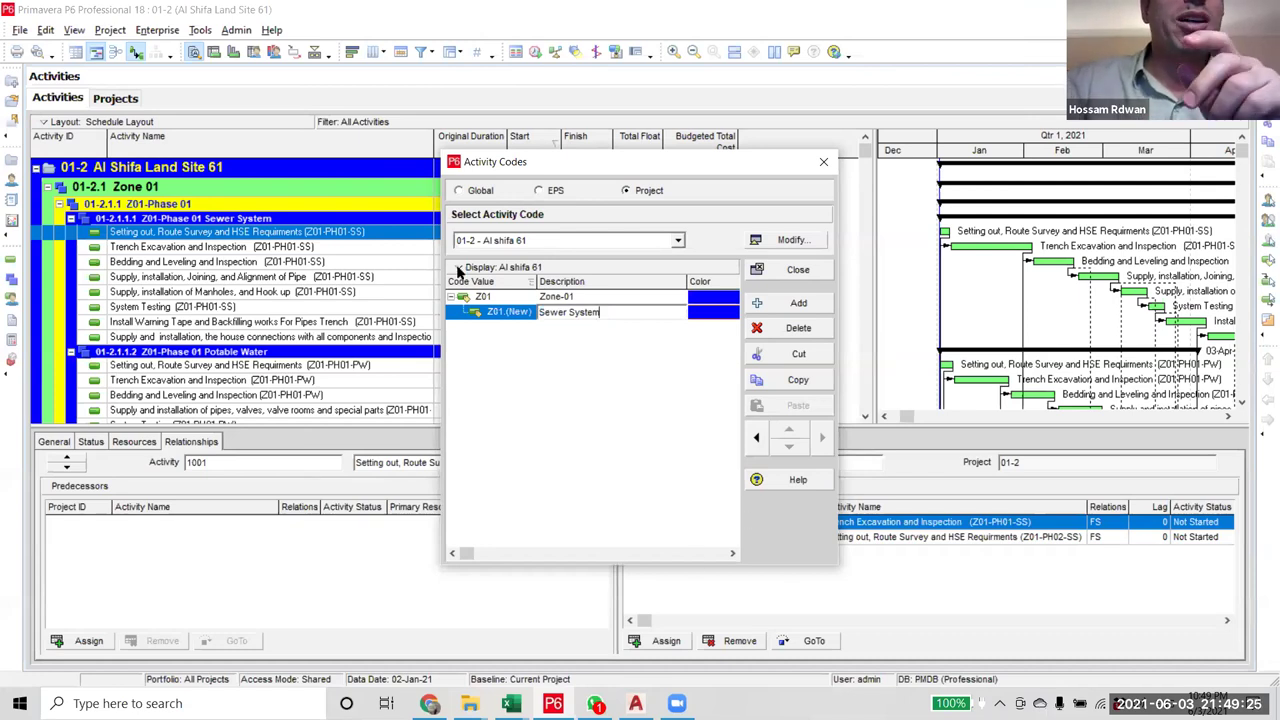
left_click(526, 312)
key("BackSpace")
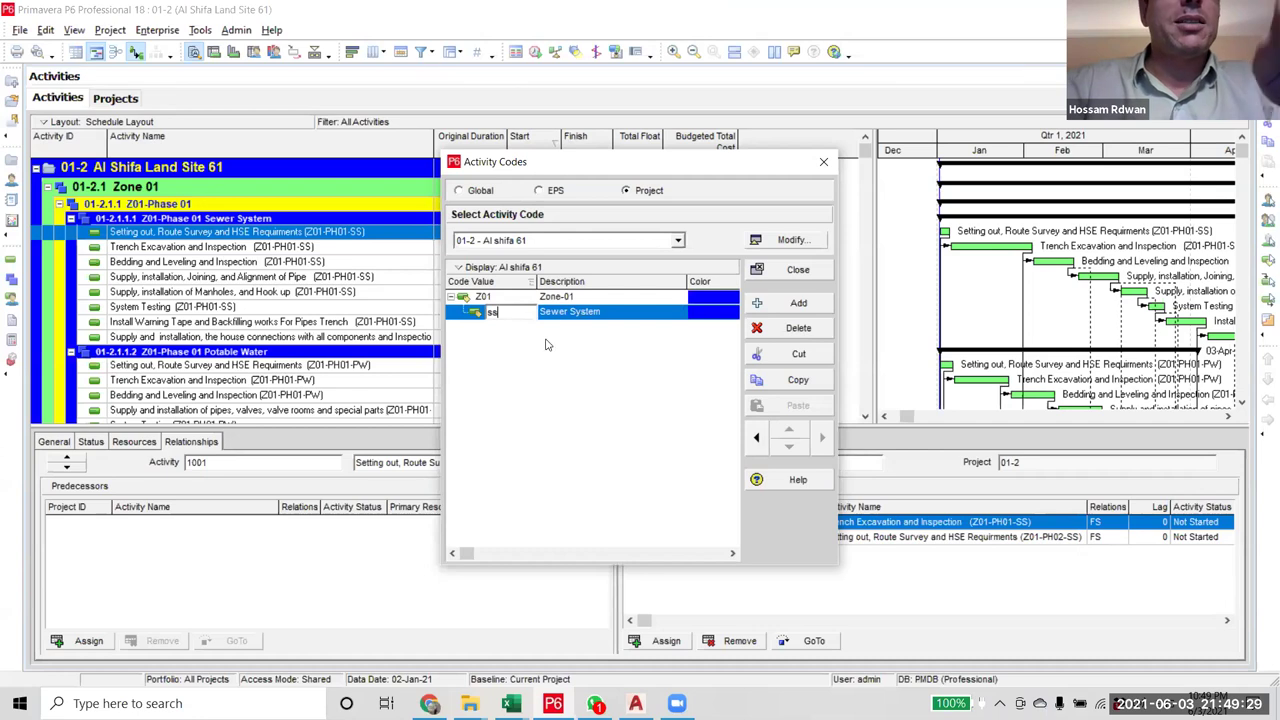
key("Caps_Lock")
type("Z01.SS")
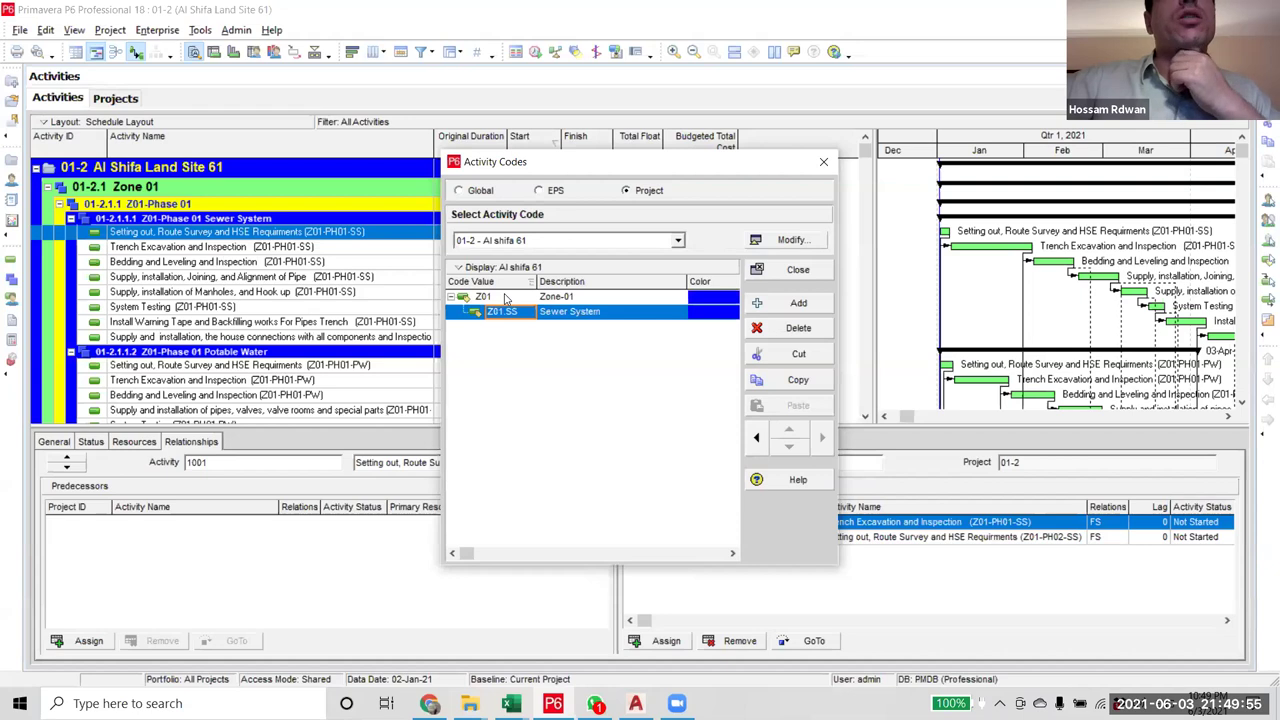
- Move the Sewer System value out to the top level and delete the Z01 Zone-01 value
left_click(601, 297)
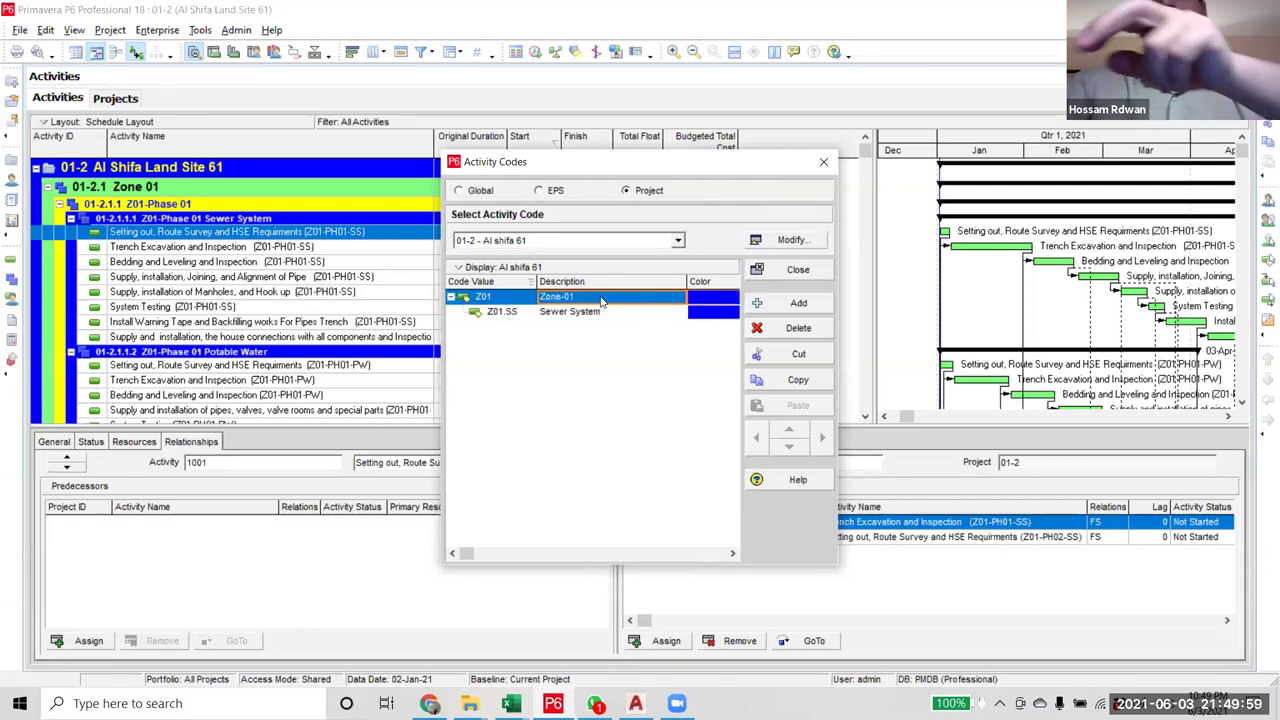
left_click(627, 311)
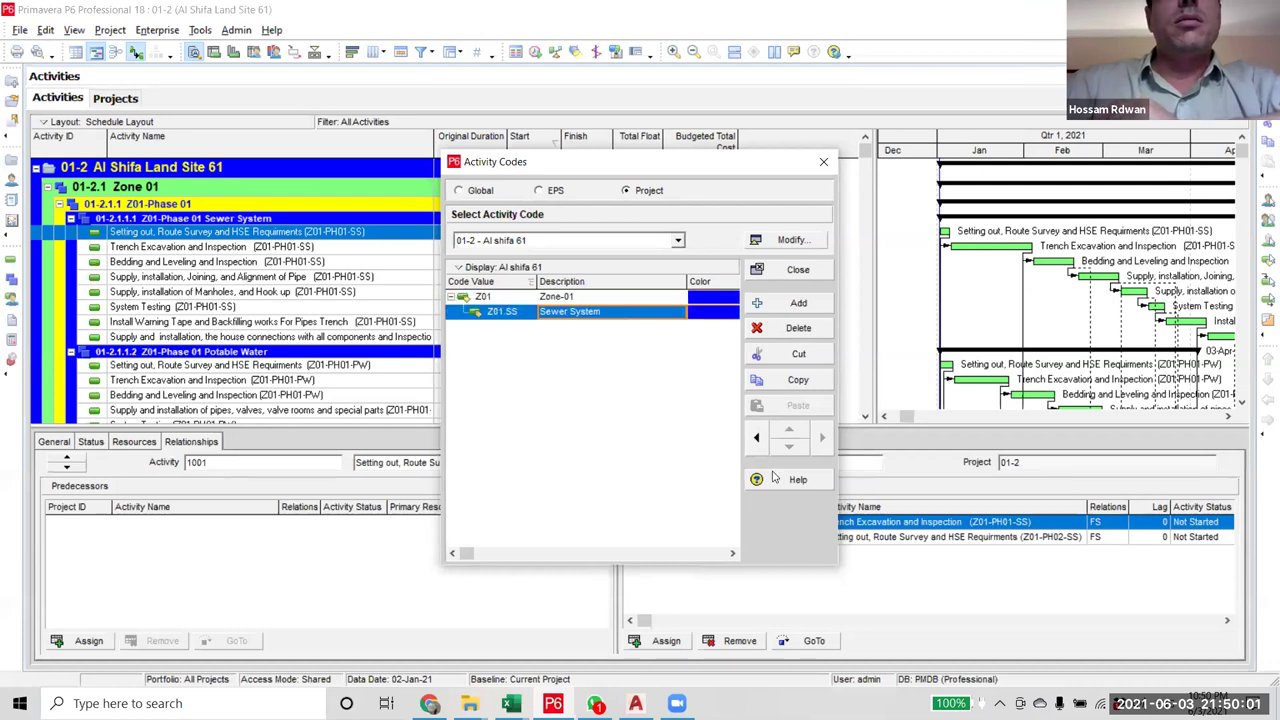
left_click(757, 437)
left_click(575, 297)
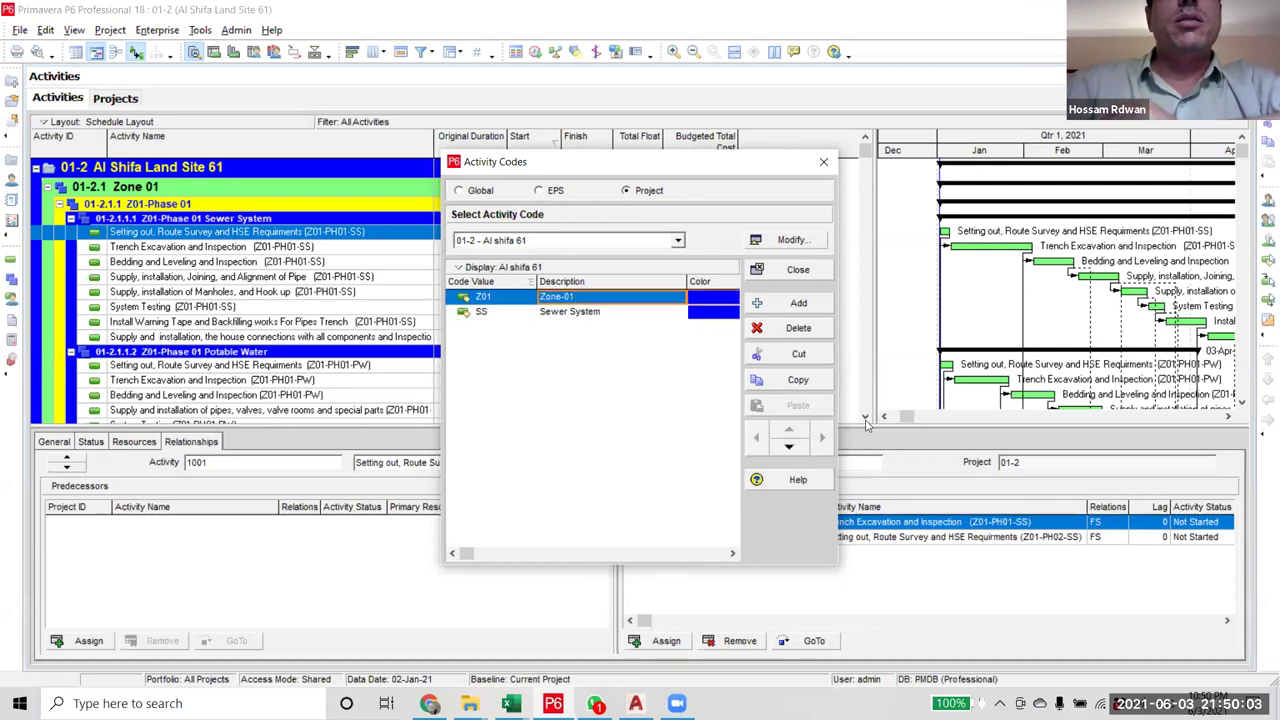
left_click(799, 329)
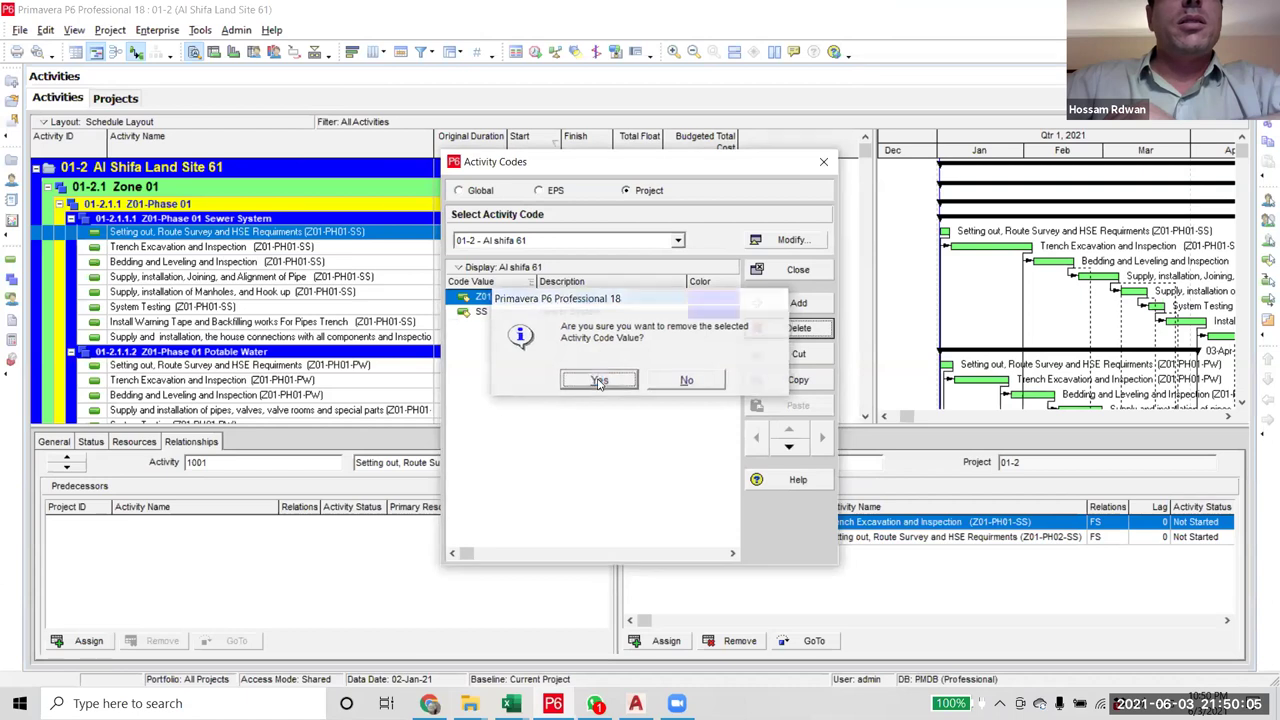
left_click(599, 380)
- Add a second Al shifa 61 value and describe it as "Potable Water", copied from cell C6 of the Excel workbook's WBS sheet
left_click(804, 306)
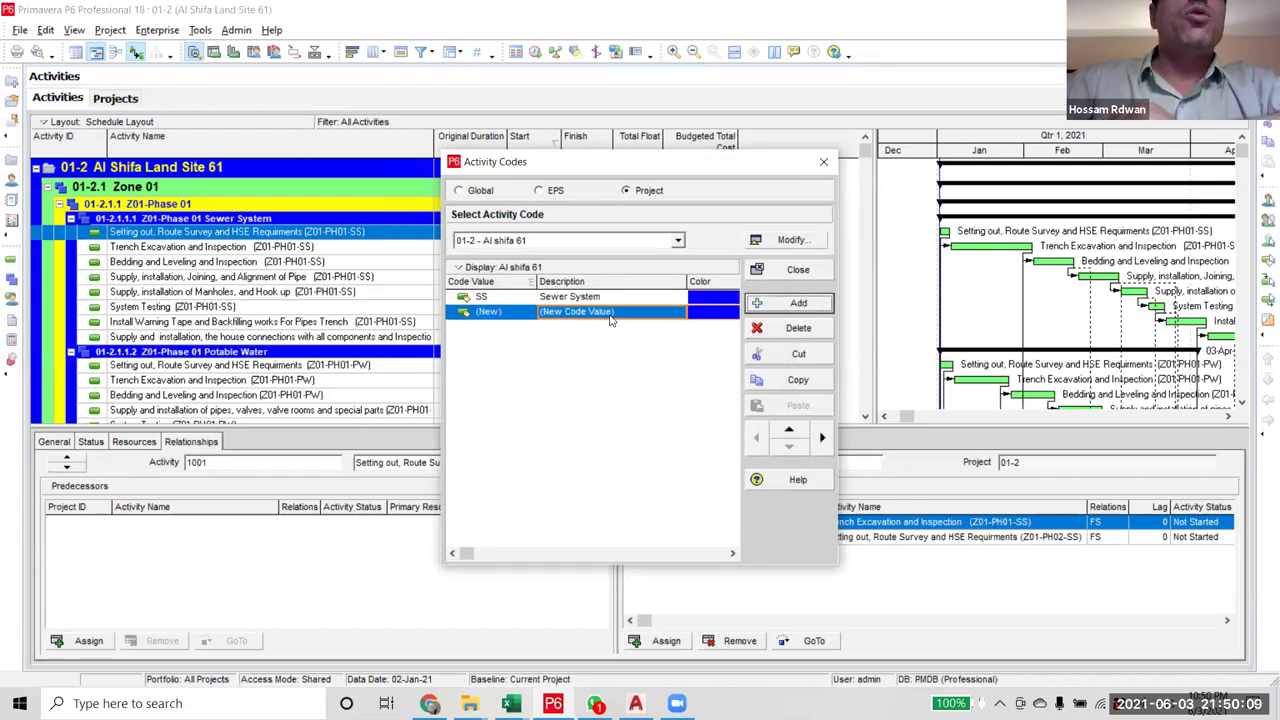
left_click(610, 314)
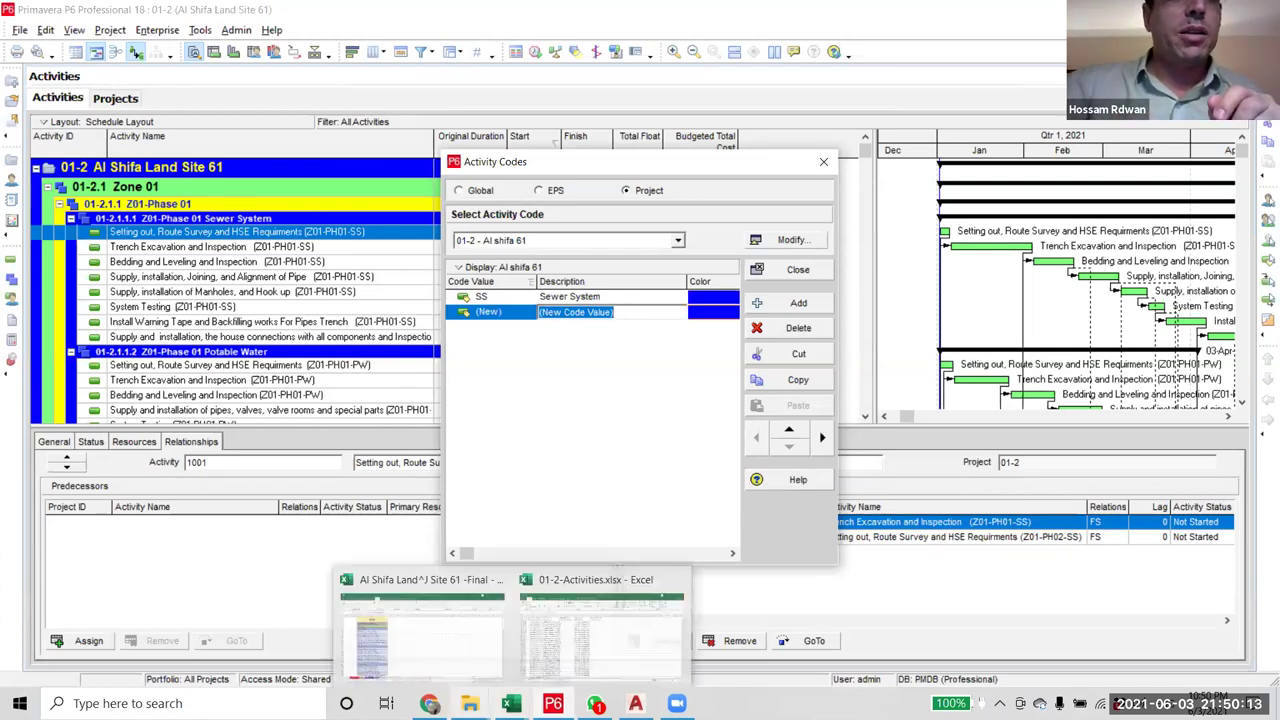
mouse_move(470, 703)
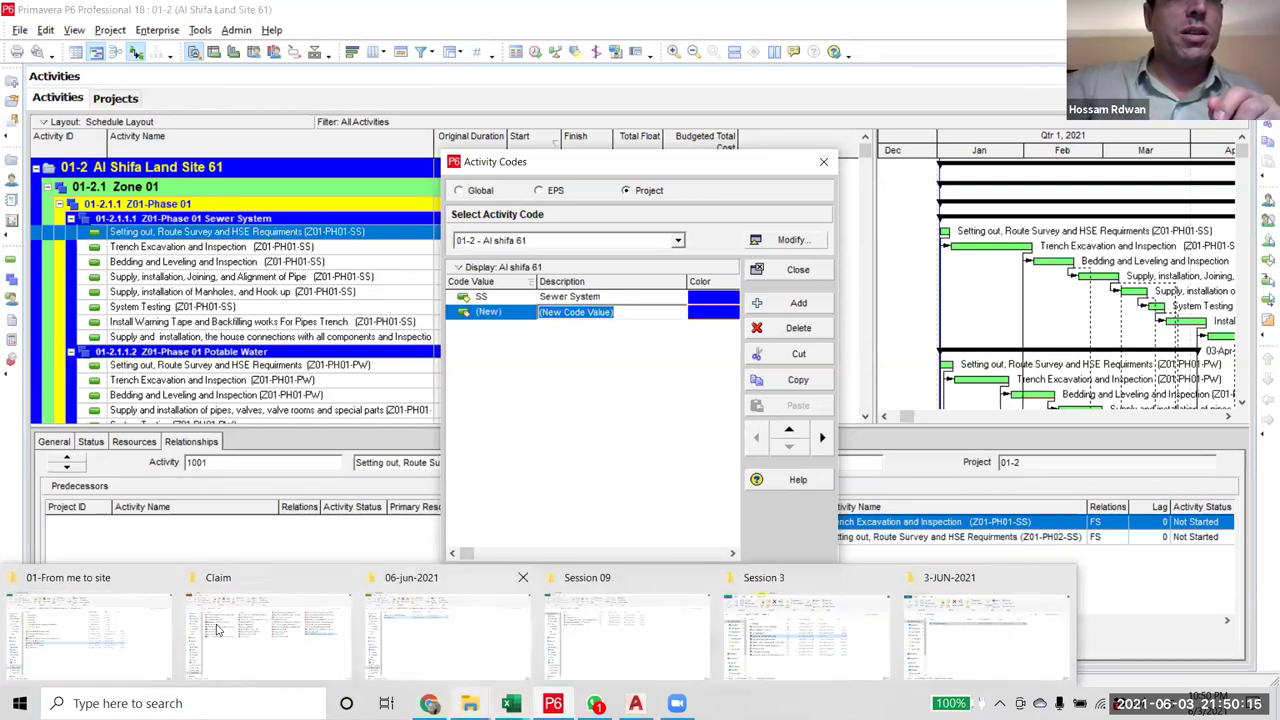
left_click(510, 703)
left_click(420, 625)
left_click(220, 313)
double_click(296, 313)
left_click_drag(294, 313, 208, 312)
key("ctrl+c")
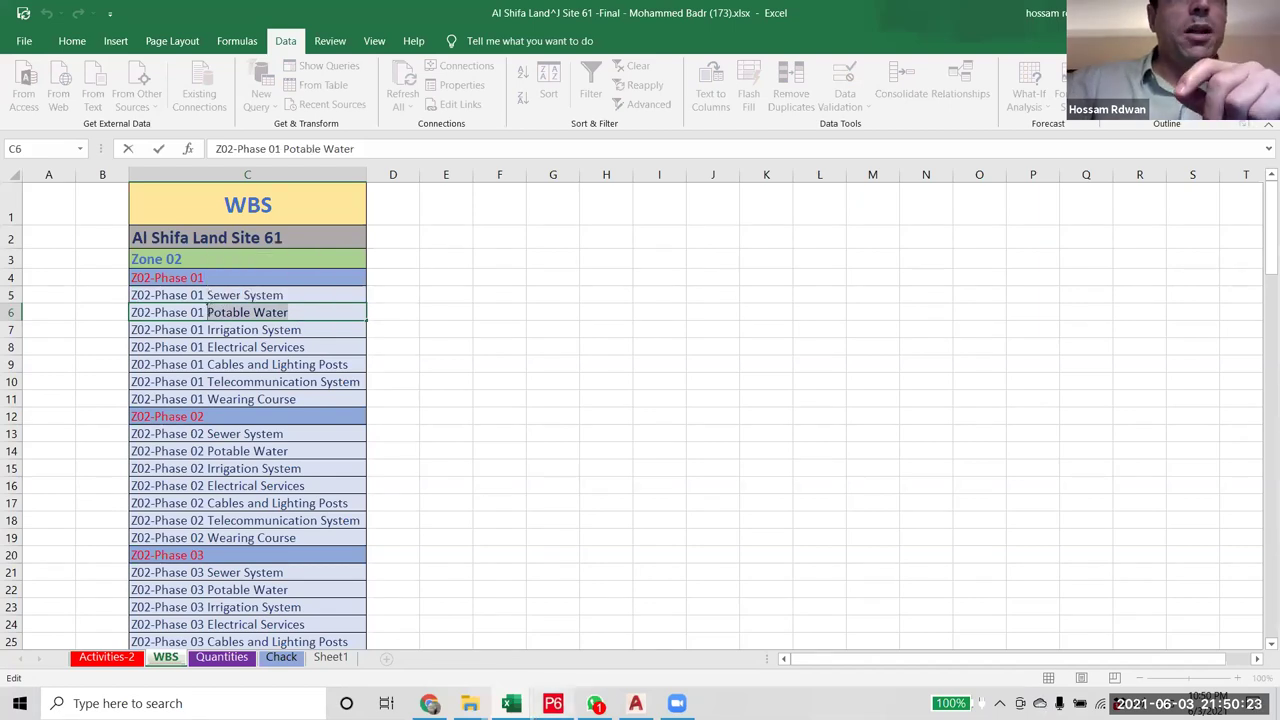
key("alt+Tab")
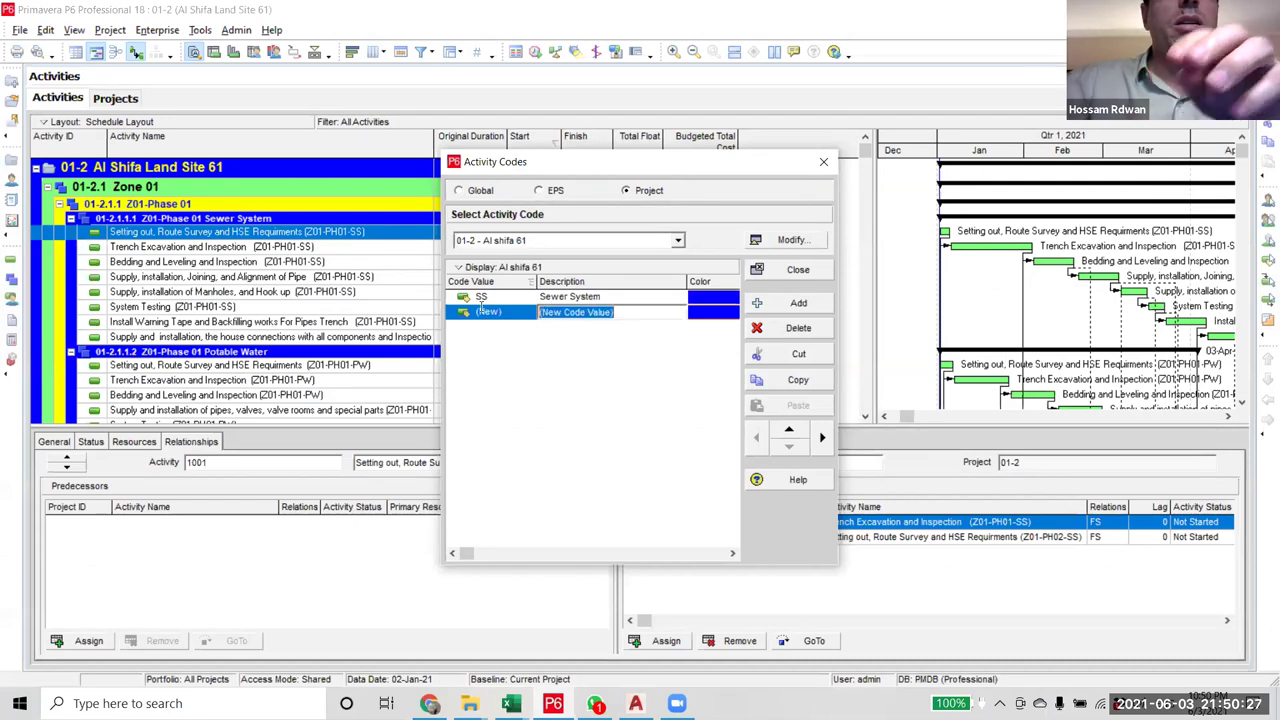
key("ctrl+v")
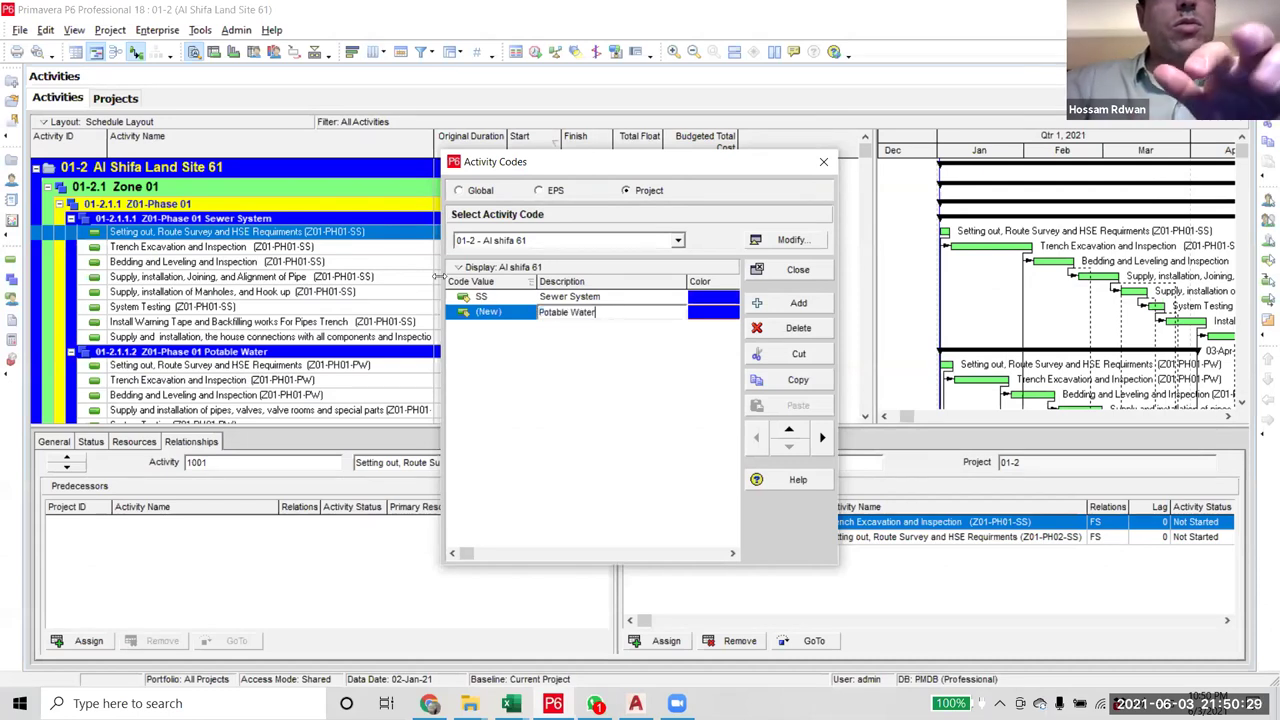
- Set the code value of the Potable Water entry to PW
left_click(511, 313)
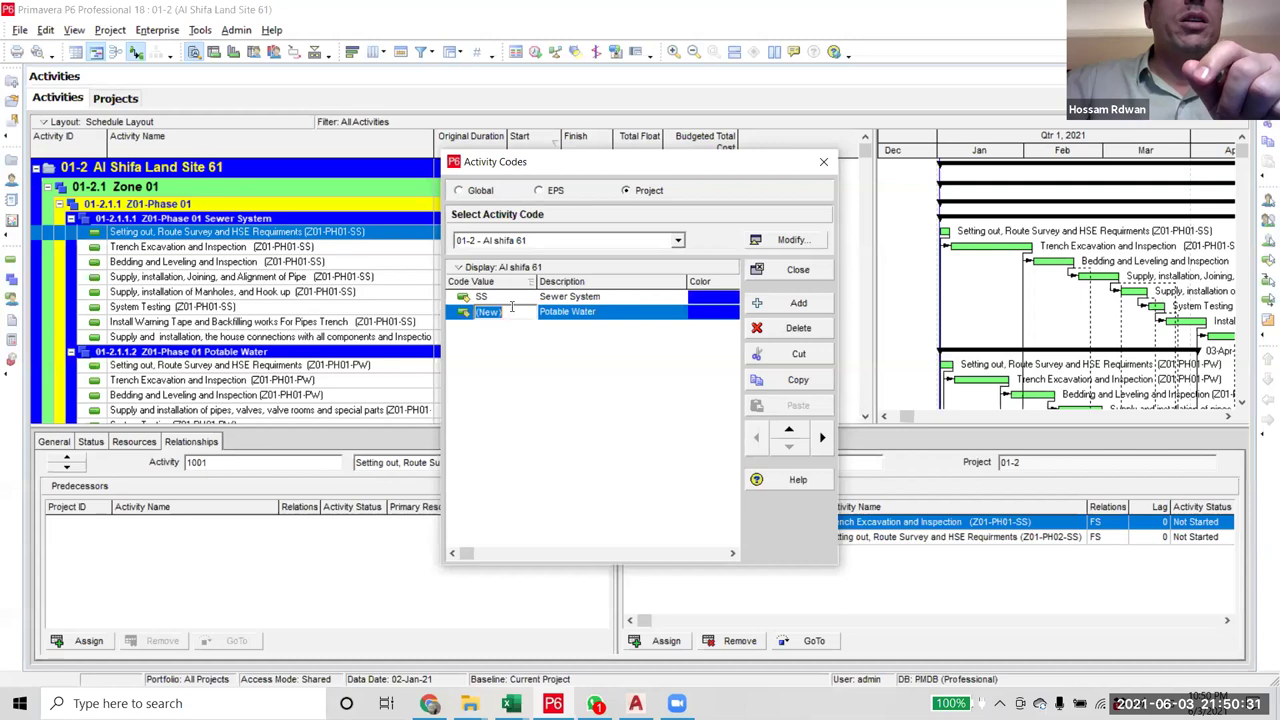
type("P")
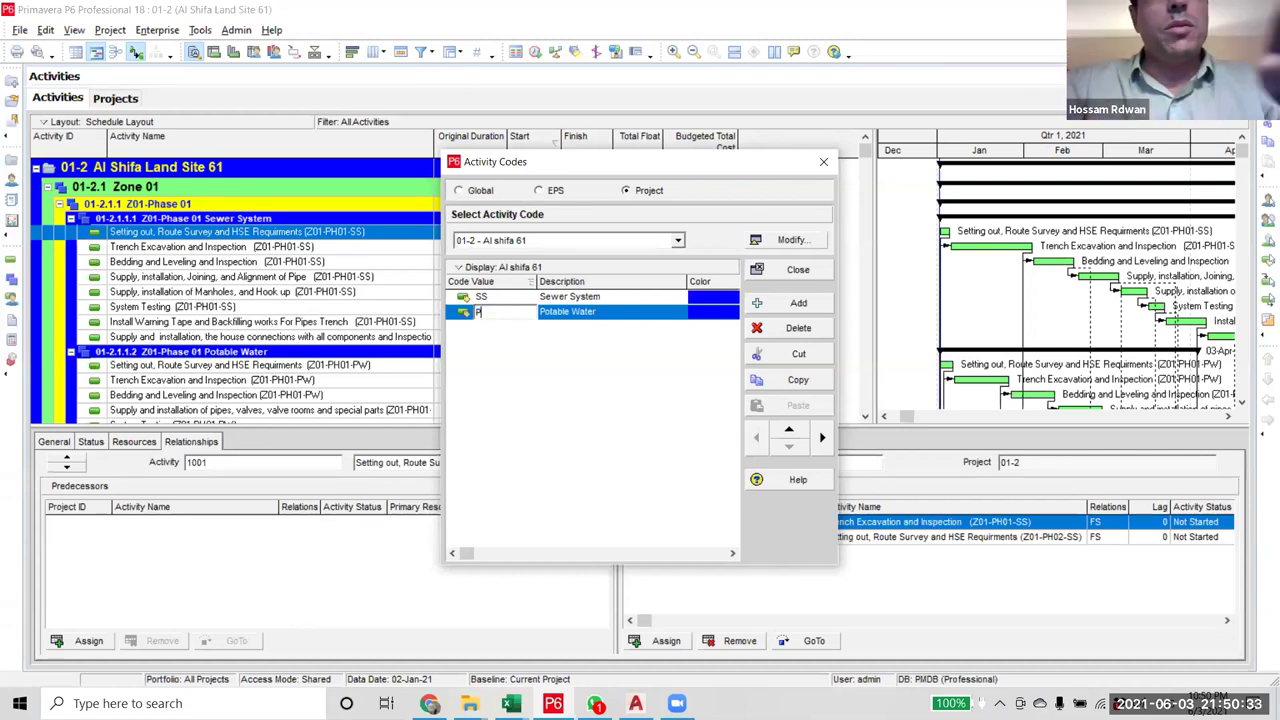
type("W")
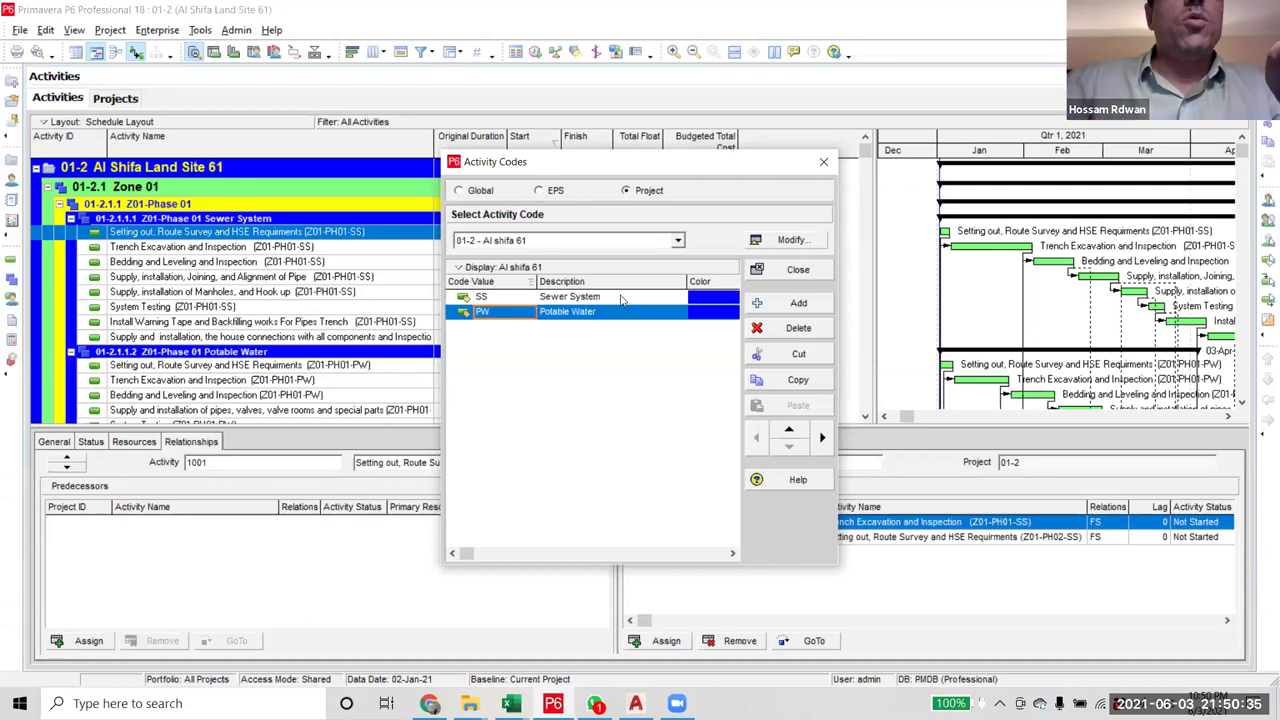
- Add a third Al shifa 61 value and describe it as "Irrigation System", copied from cell C7 of the Excel workbook's WBS sheet
left_click(812, 304)
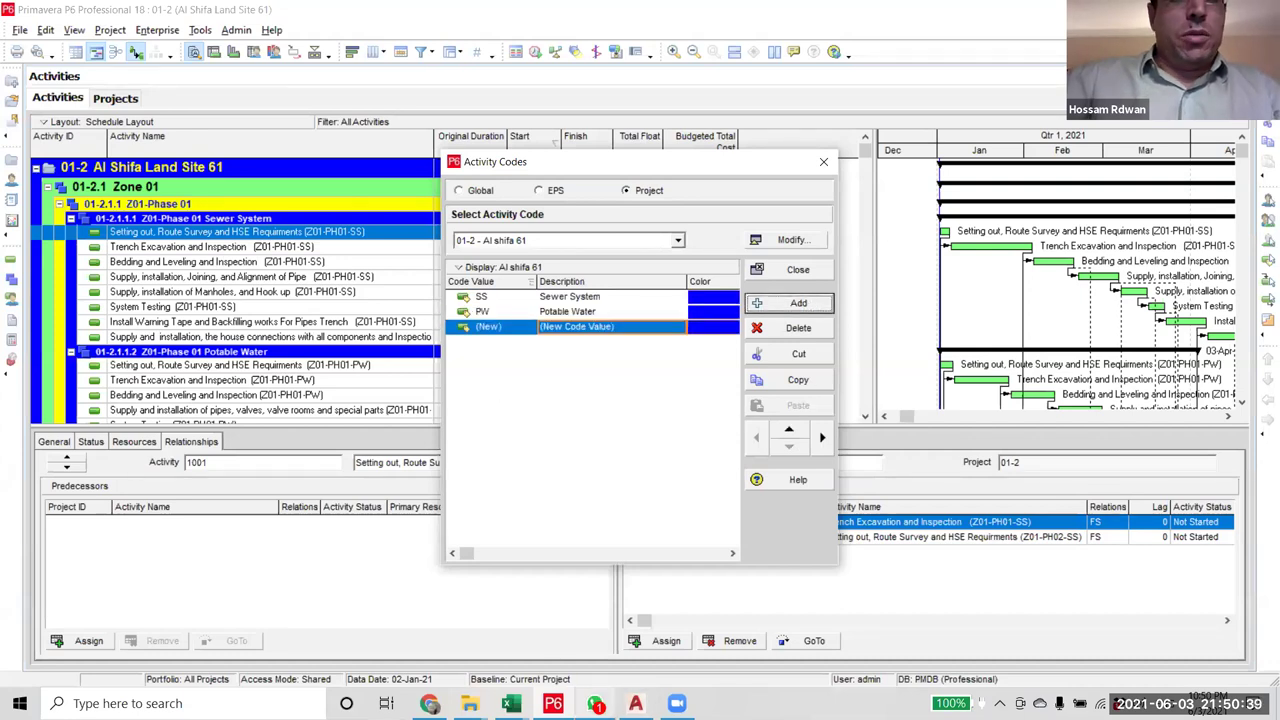
left_click(511, 703)
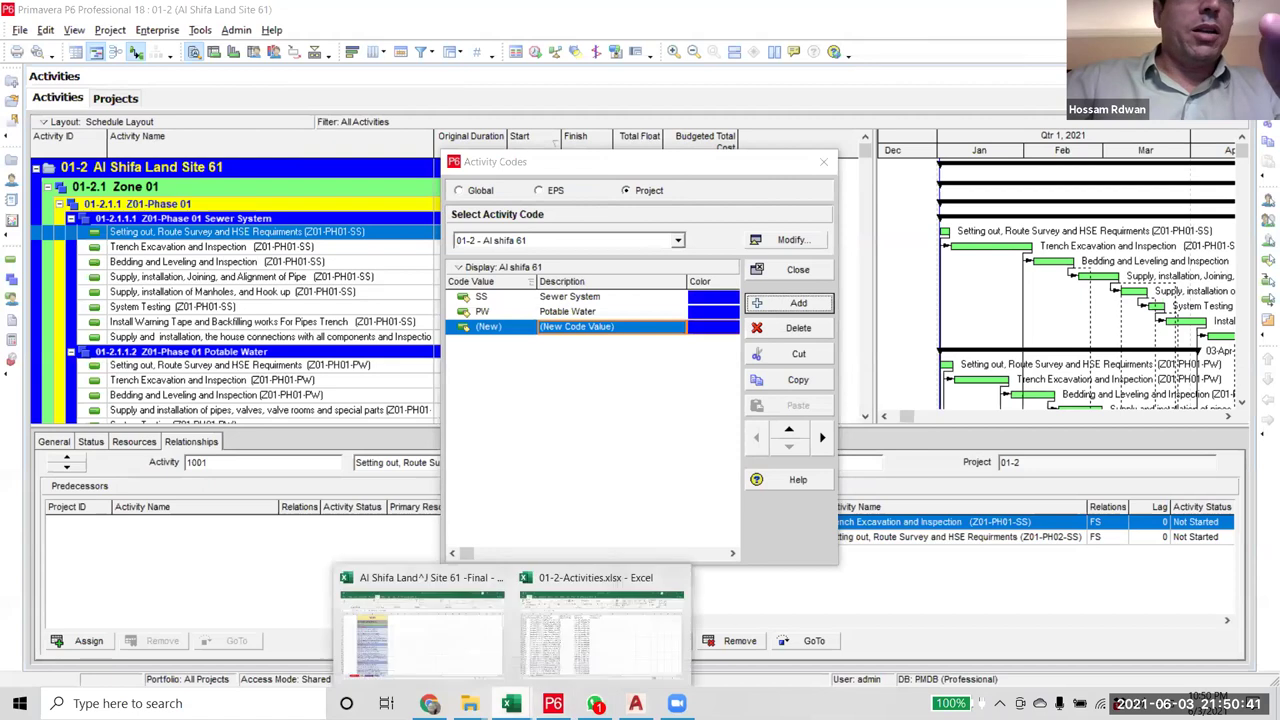
left_click(474, 645)
left_click(283, 328)
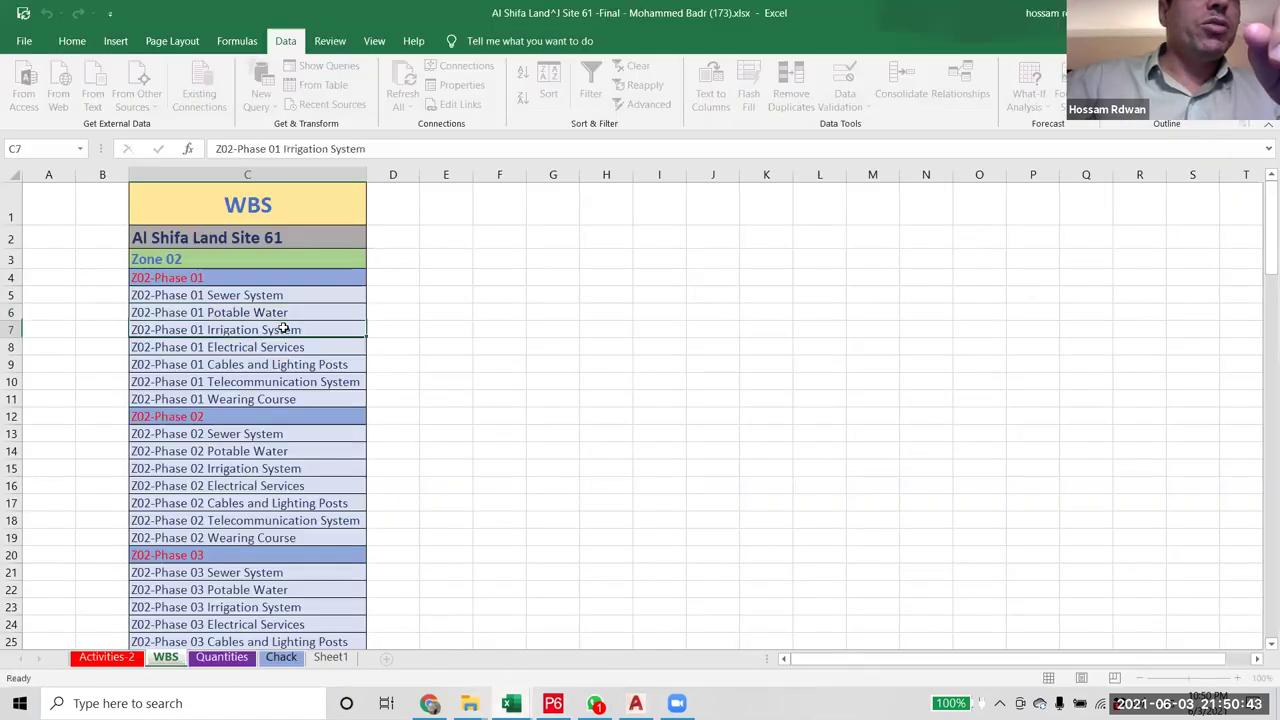
left_click_drag(380, 150, 284, 148)
key("ctrl+c")
key("Escape")
key("alt+Tab")
left_click(617, 328)
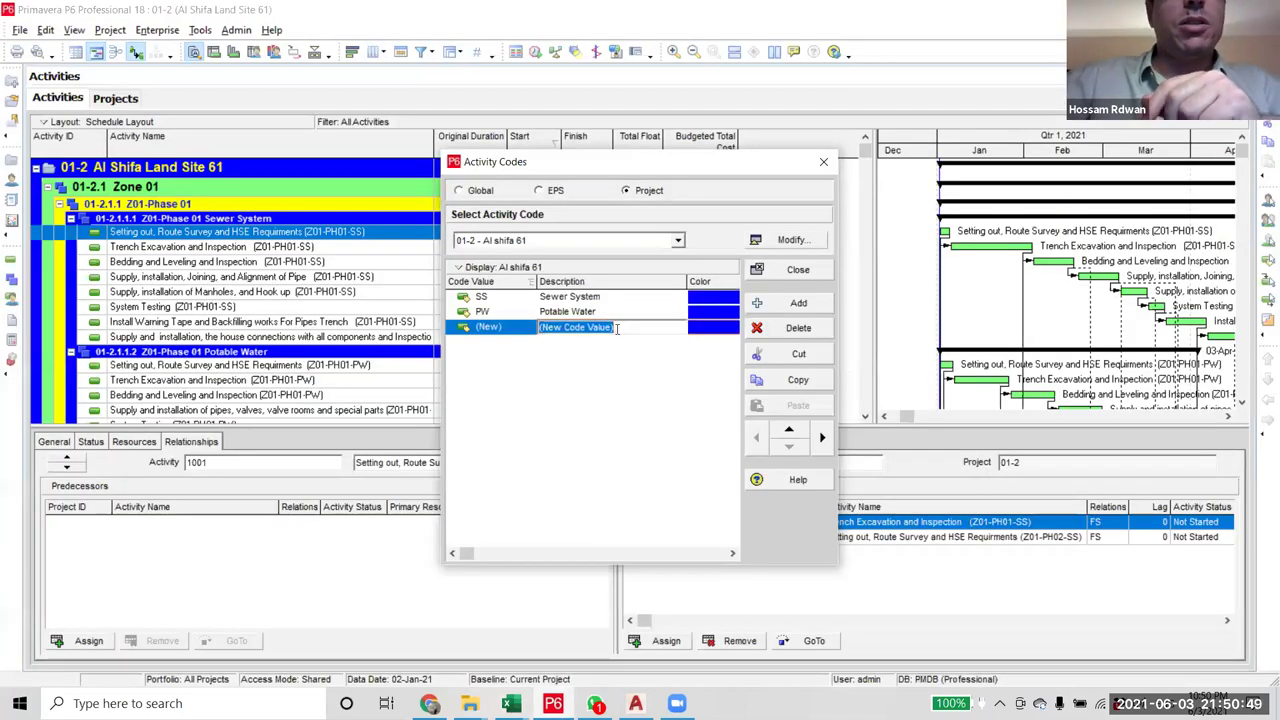
key("ctrl+v")
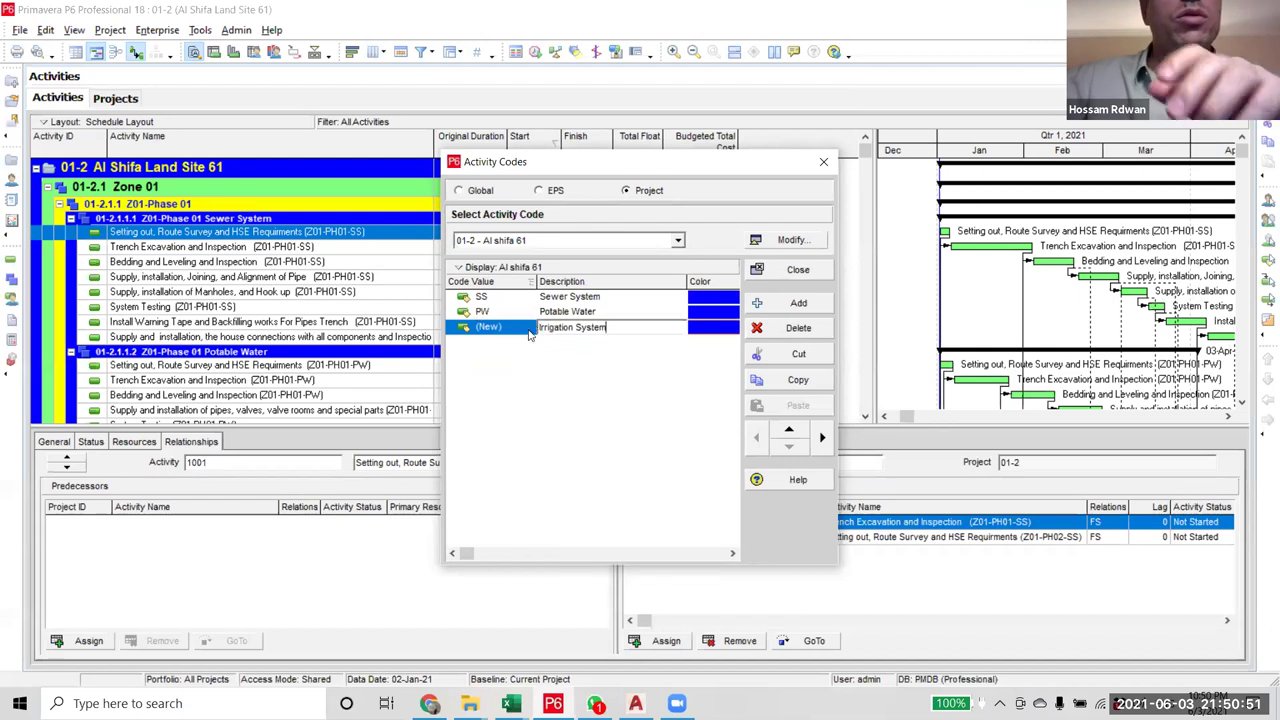
- Set the code value of the Irrigation System entry to IS
left_click(519, 325)
type("I")
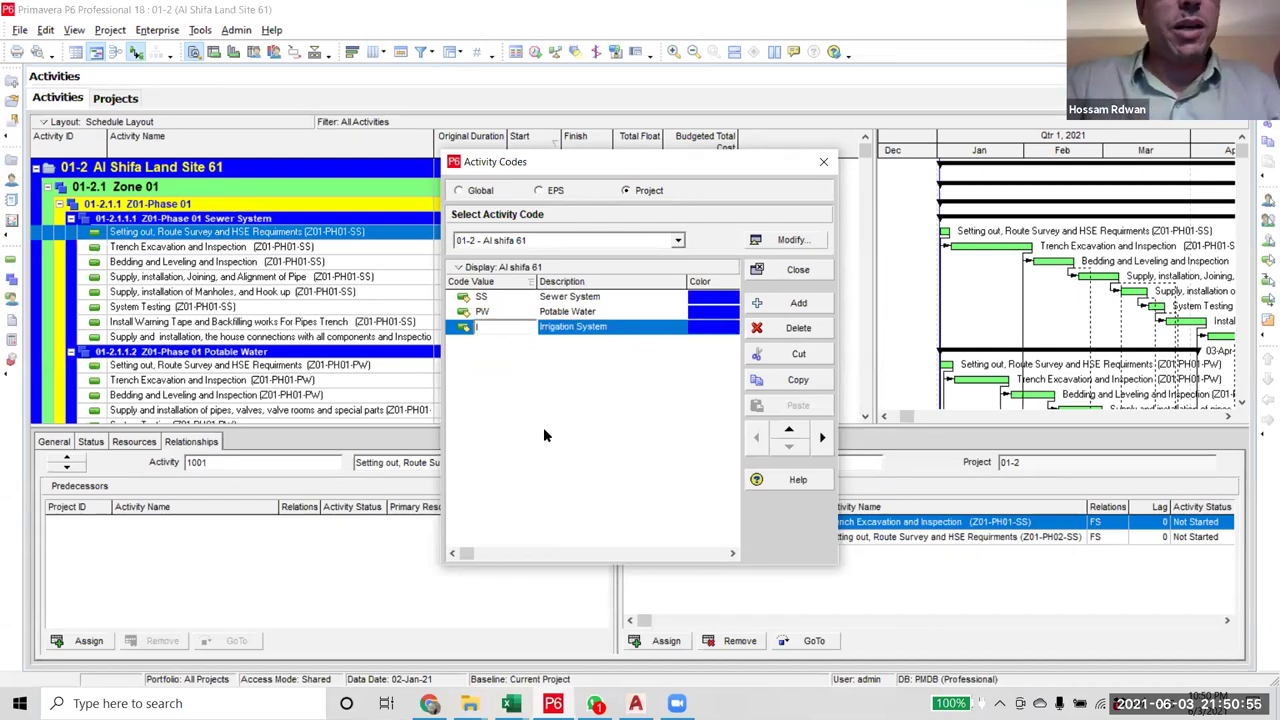
type("S")
left_click(634, 328)
left_click(625, 309)
left_click(621, 325)
- Add a fourth Al shifa 61 value and describe it as "Electrical Services", copied from cell C8 of the Excel workbook's WBS sheet
left_click(797, 306)
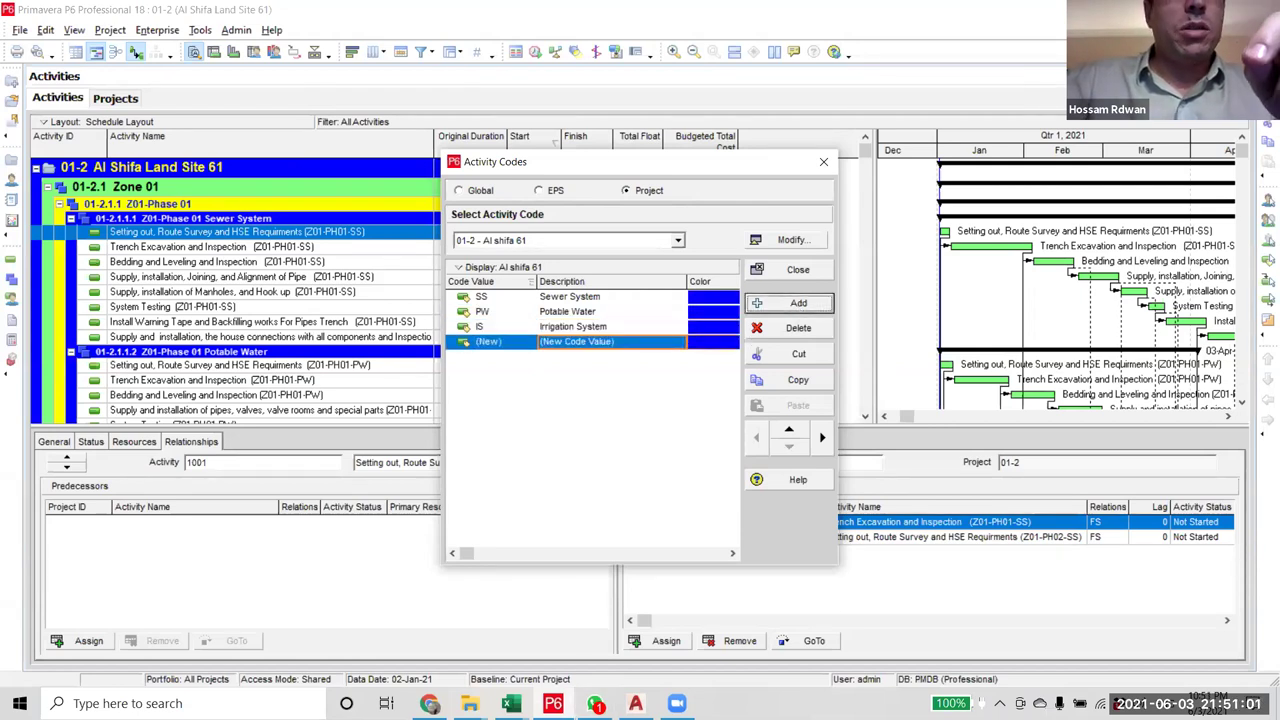
mouse_move(510, 703)
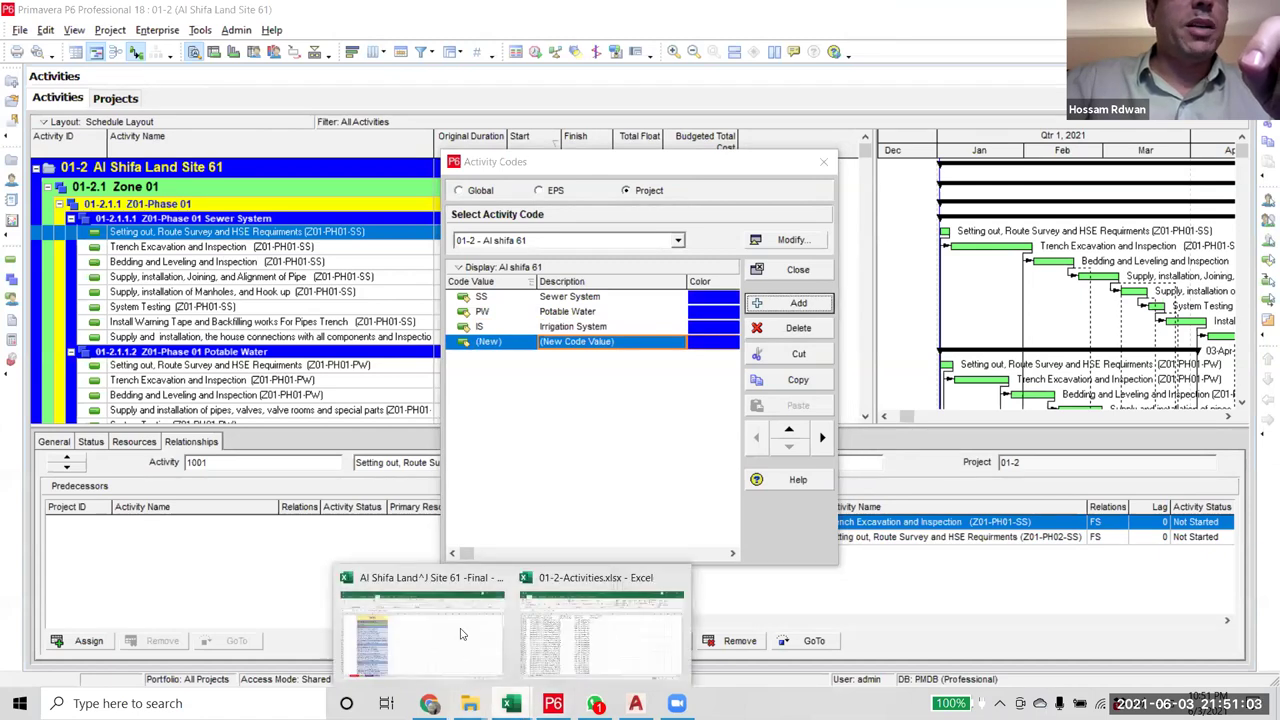
left_click(391, 621)
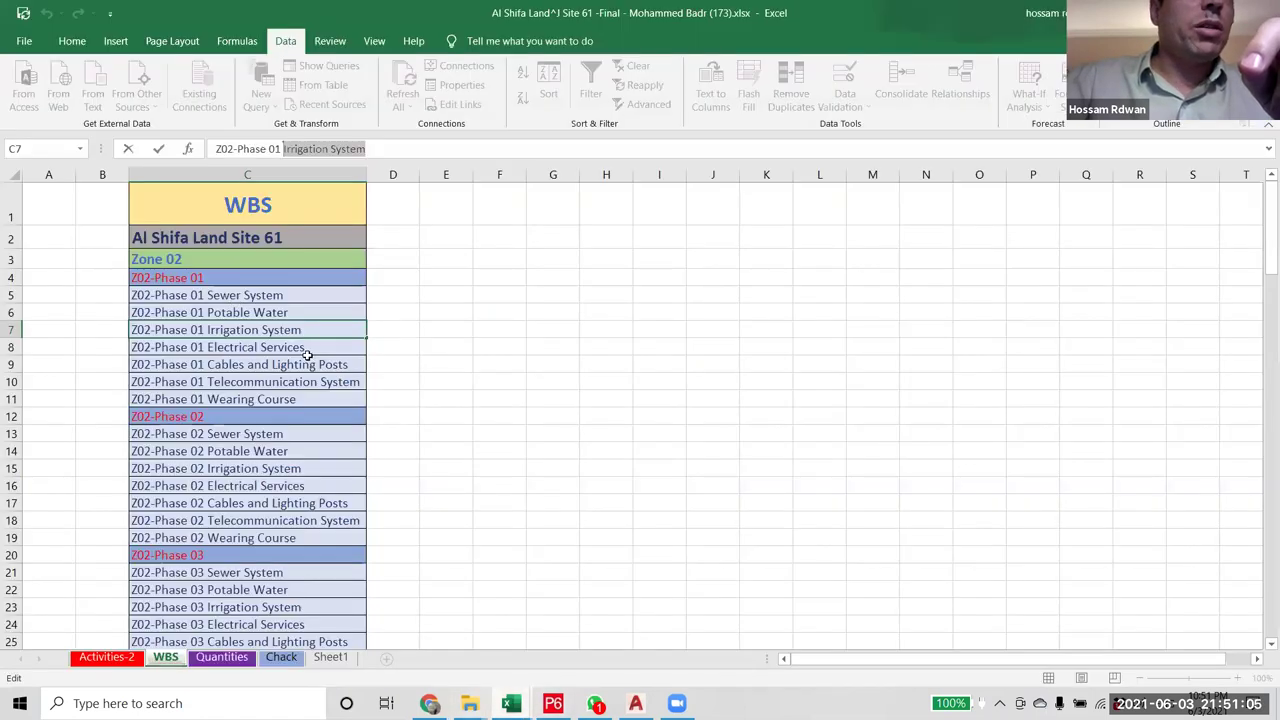
left_click(310, 350)
left_click_drag(370, 148, 288, 148)
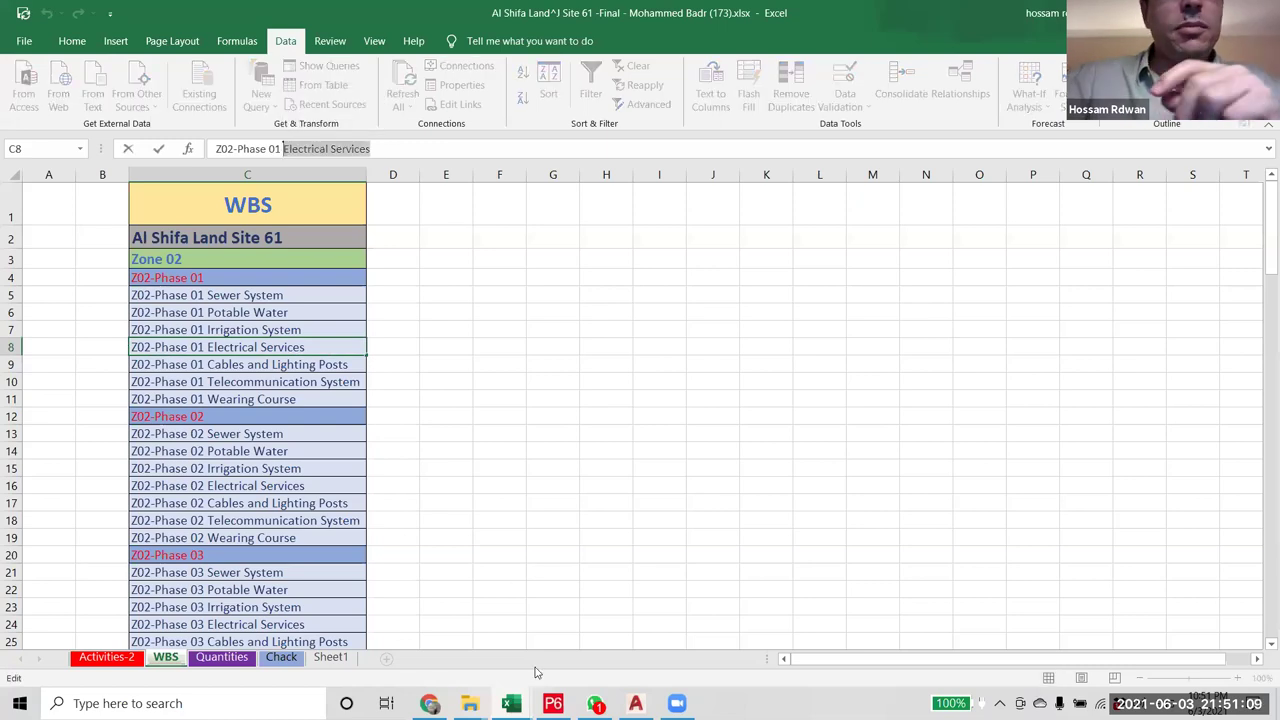
key("alt+Tab")
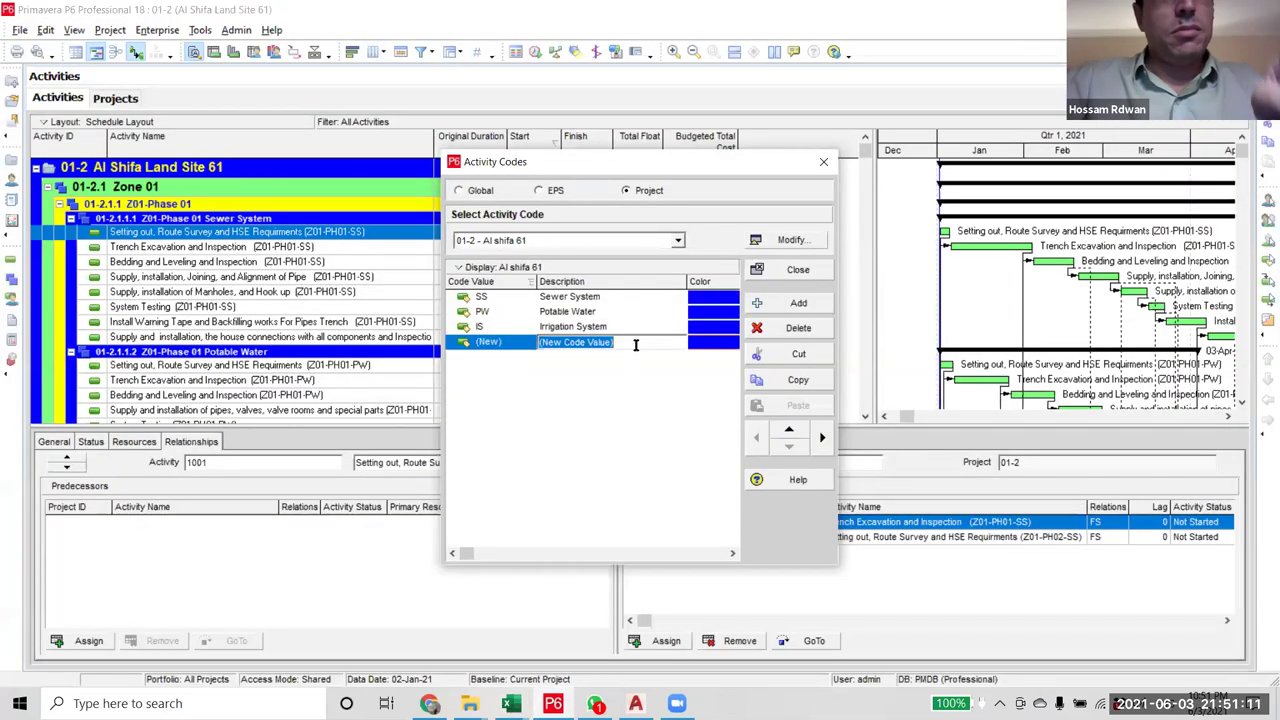
key("ctrl+v")
- Set the code value of the Electrical Services entry to ES
left_click(515, 332)
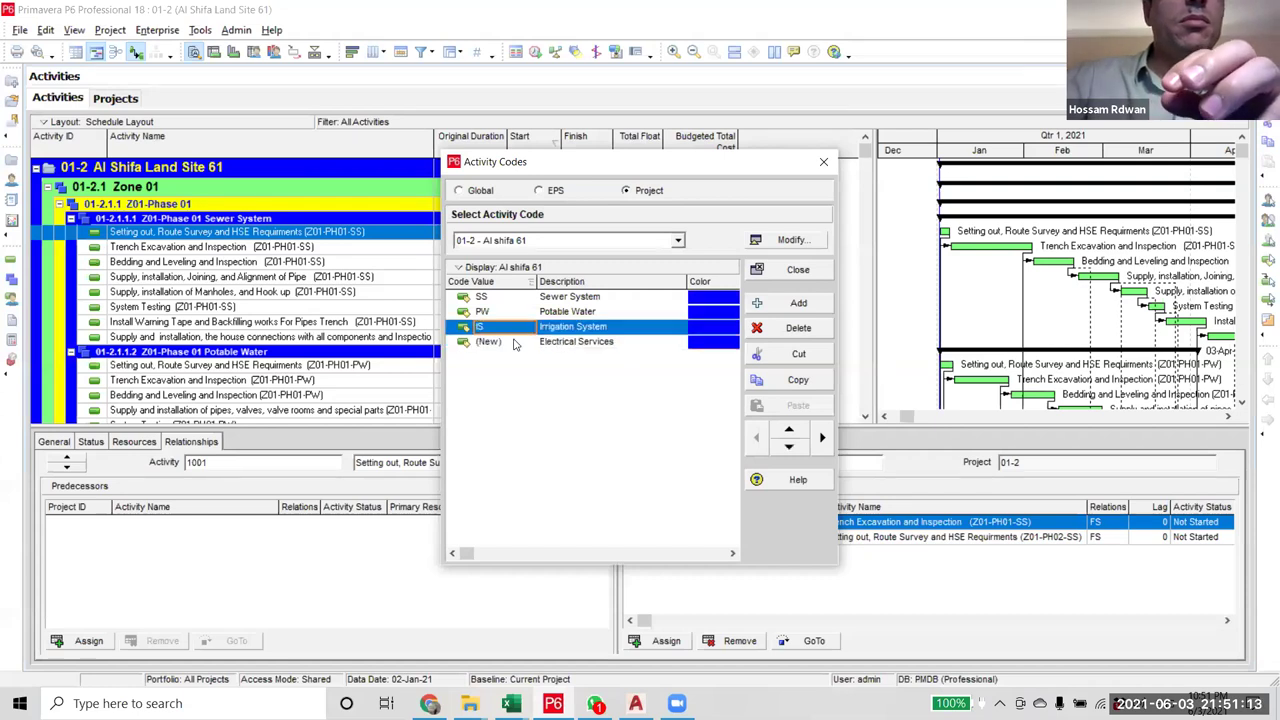
left_click(514, 343)
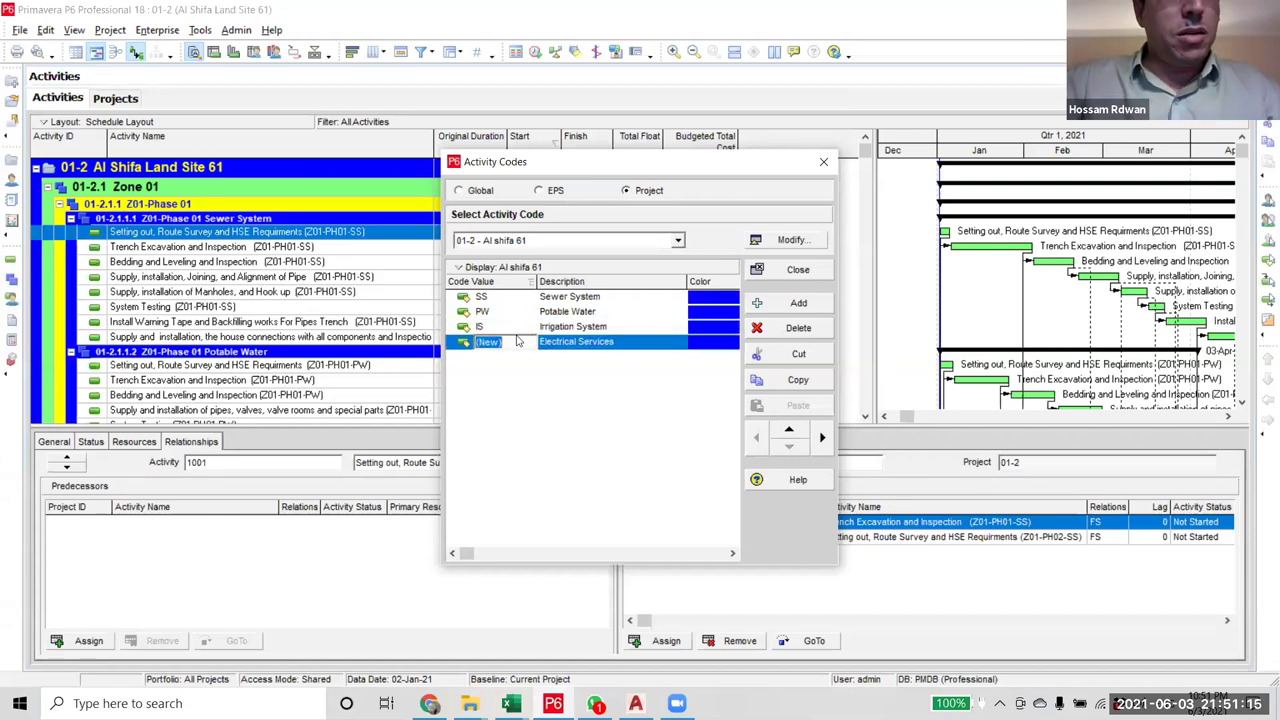
type("E")
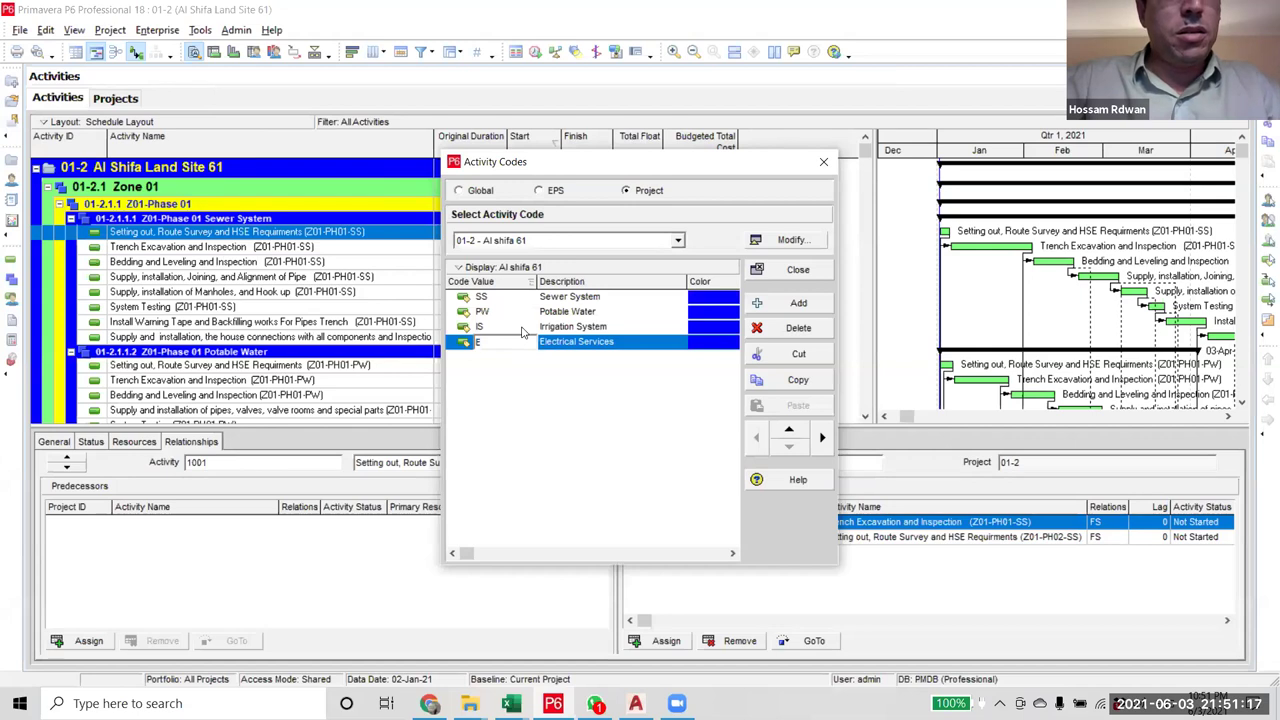
type("S")
left_click(608, 330)
left_click(617, 347)
- Add a fifth Al shifa 61 value and describe it as "Cables and Lighting Posts", copied from cell C9 of the Excel workbook's WBS sheet
left_click(798, 302)
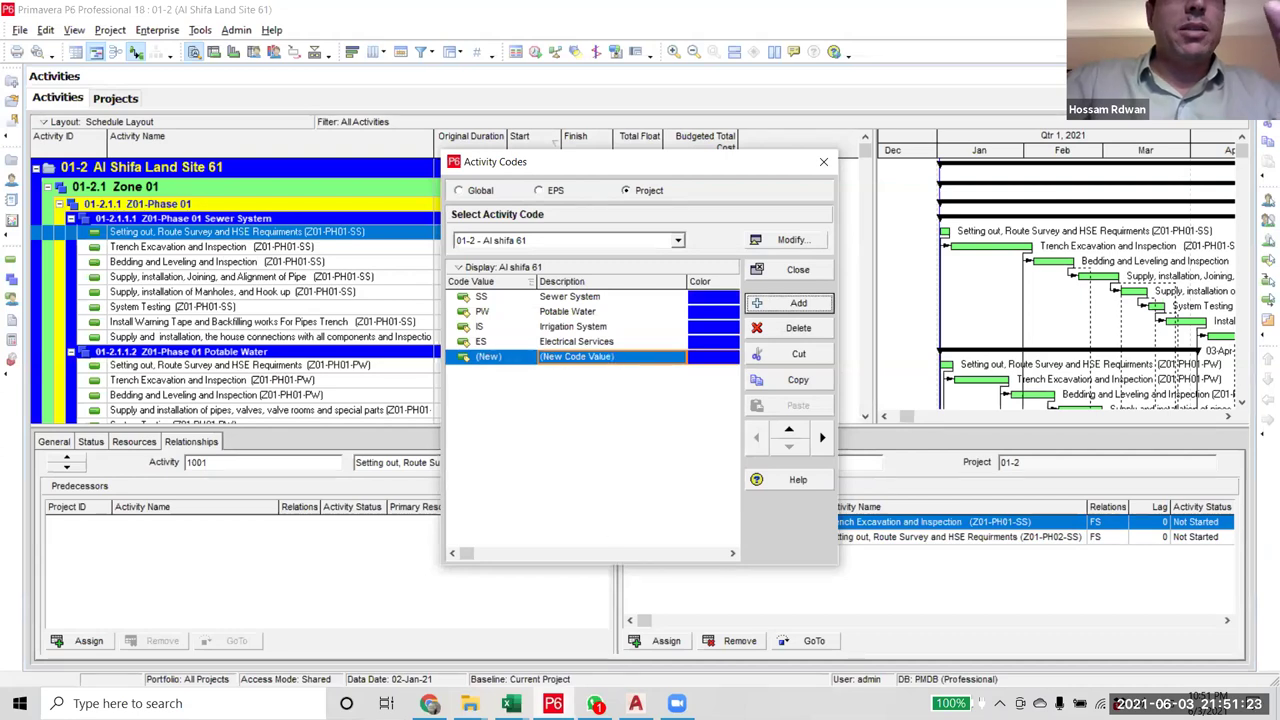
left_click(510, 703)
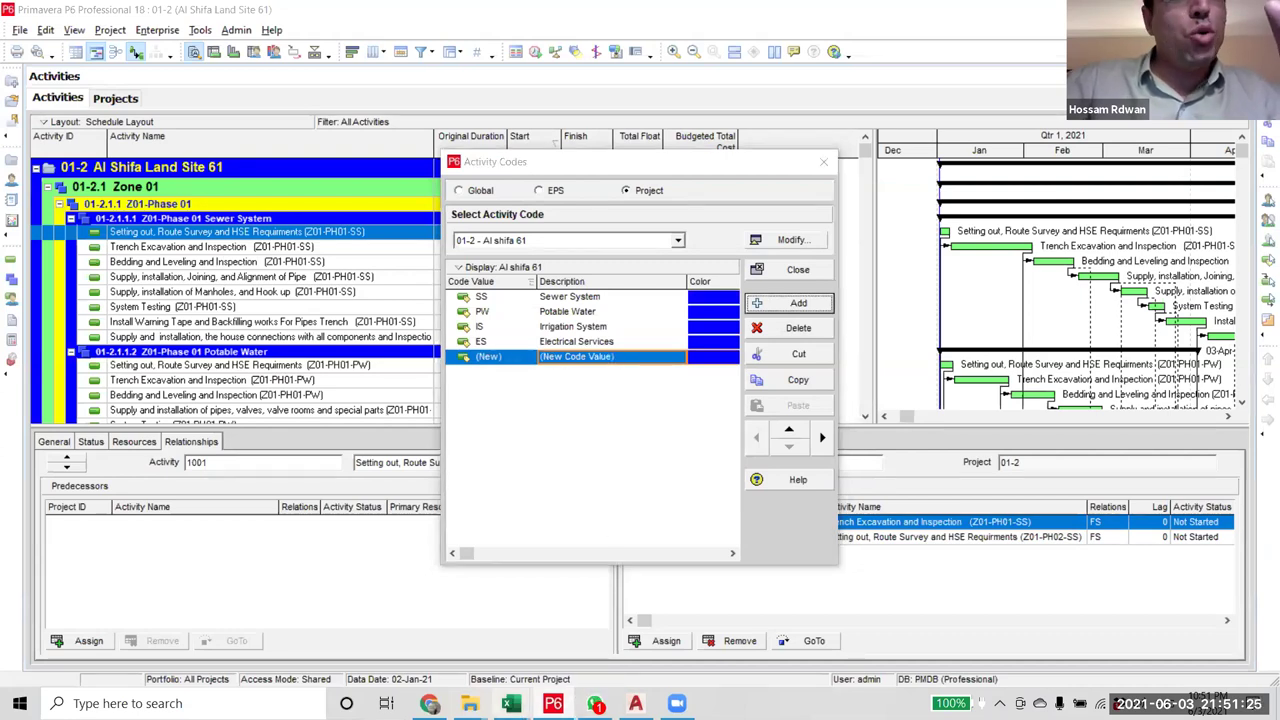
left_click(470, 605)
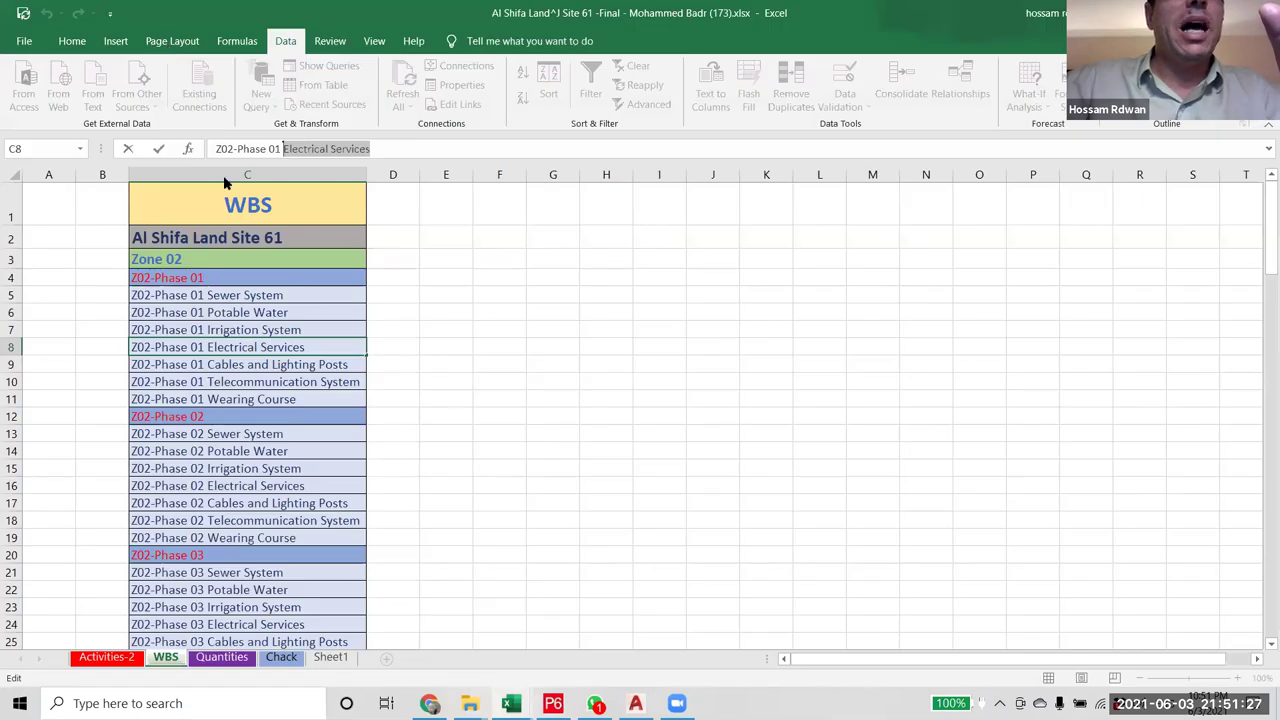
key("Return")
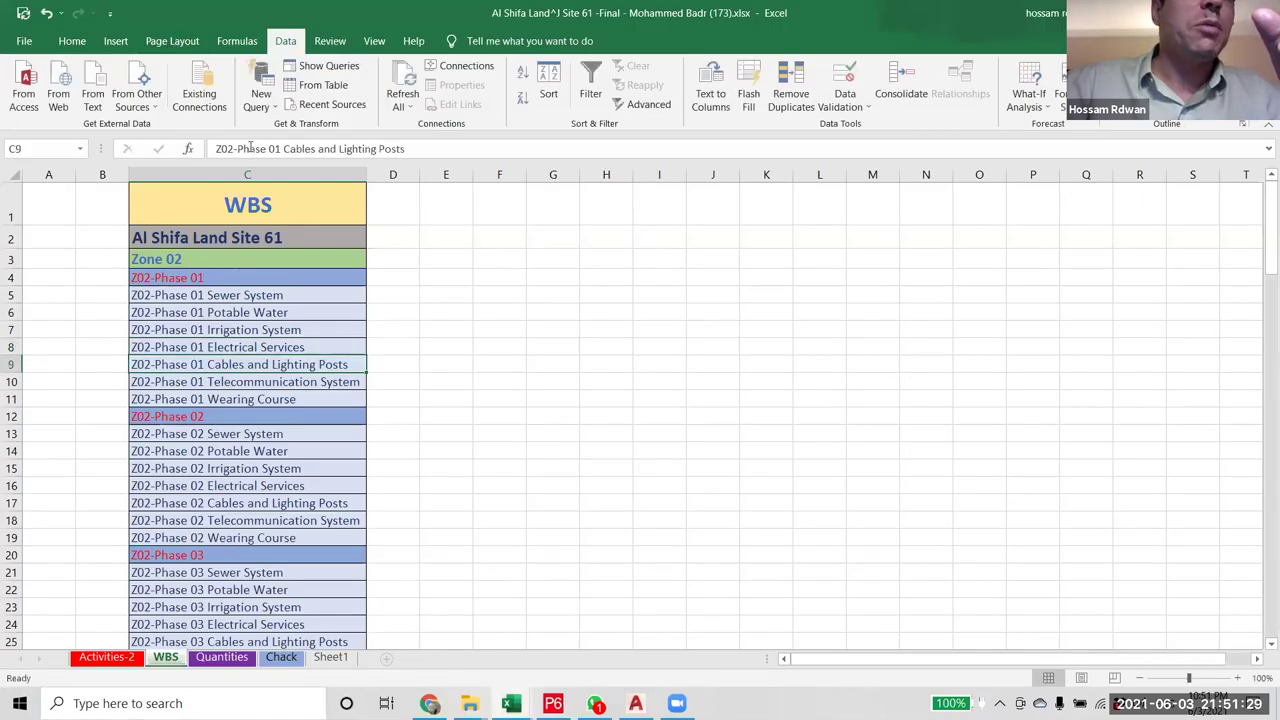
left_click_drag(283, 149, 412, 149)
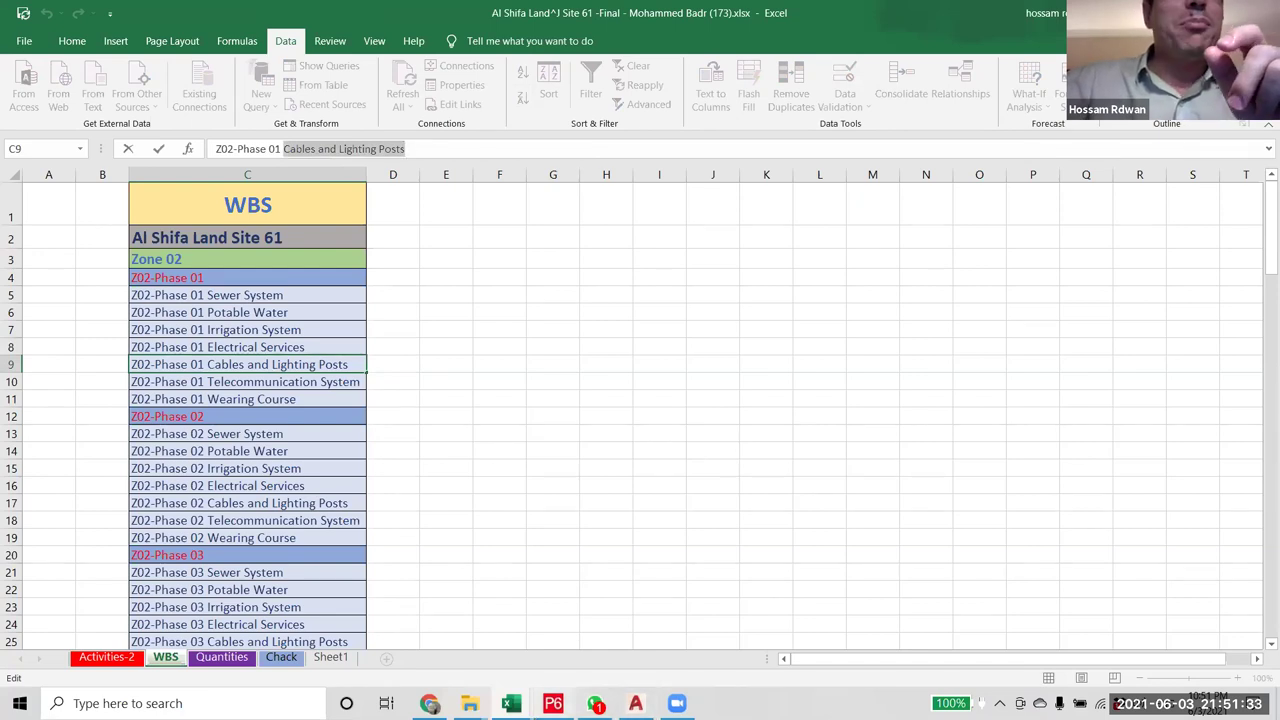
key("alt+Tab")
left_click(628, 357)
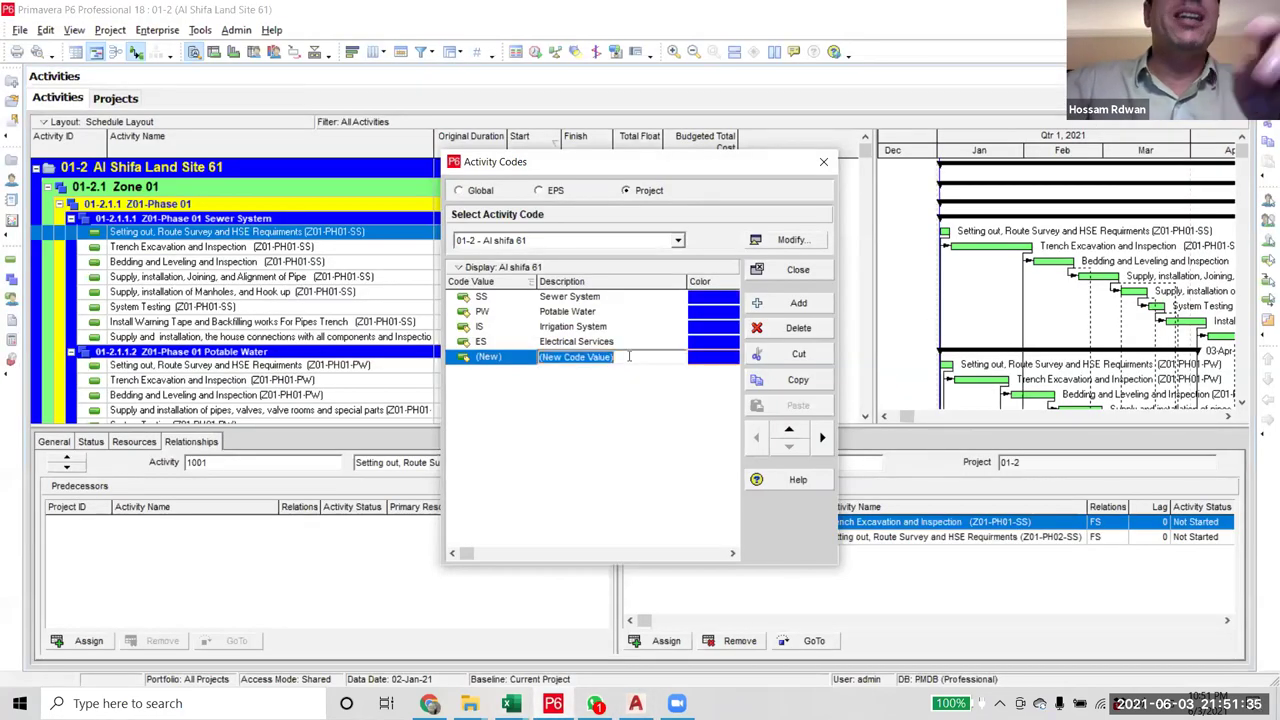
key("ctrl+v")
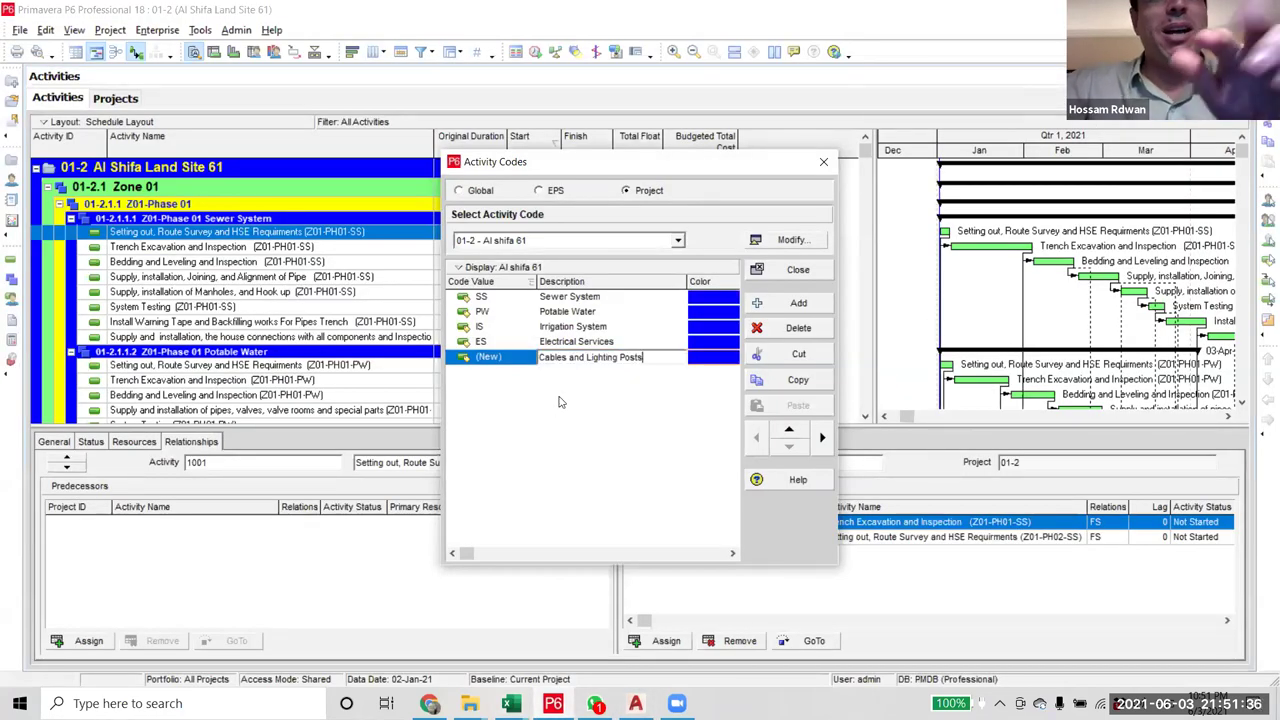
- Set the code value of the Cables and Lighting Posts entry to CLP
left_click(519, 365)
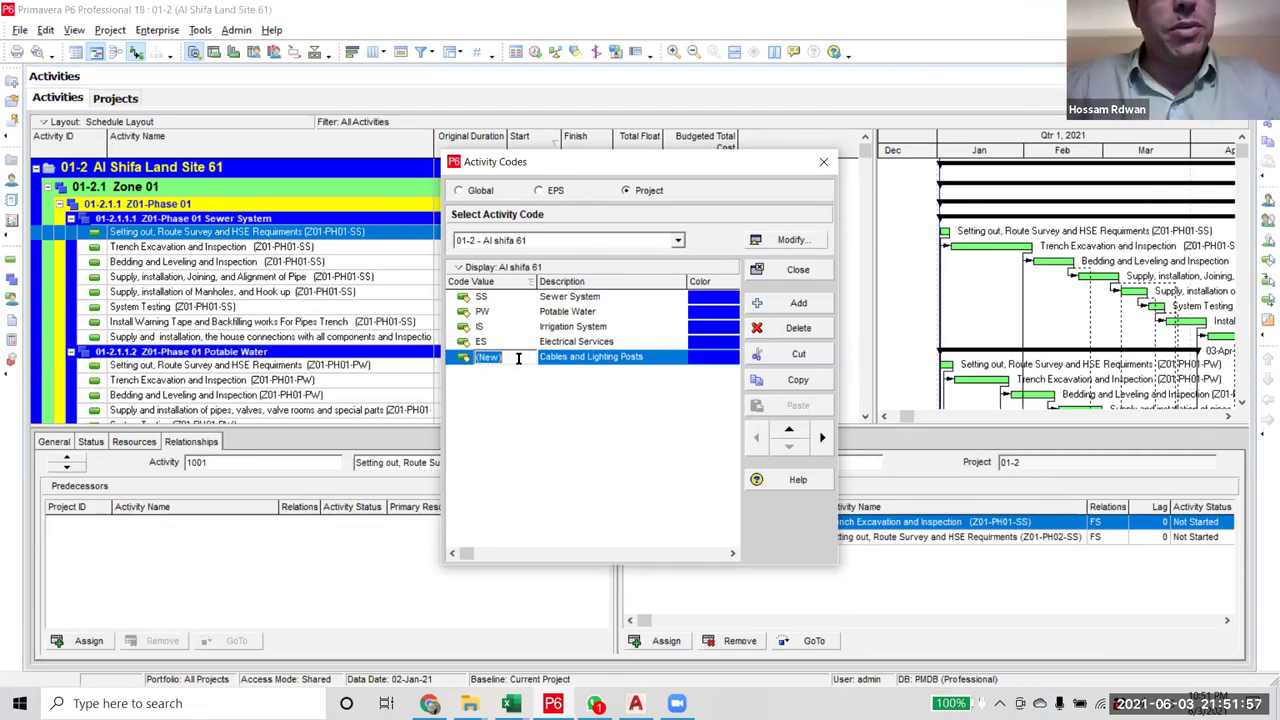
type("CL")
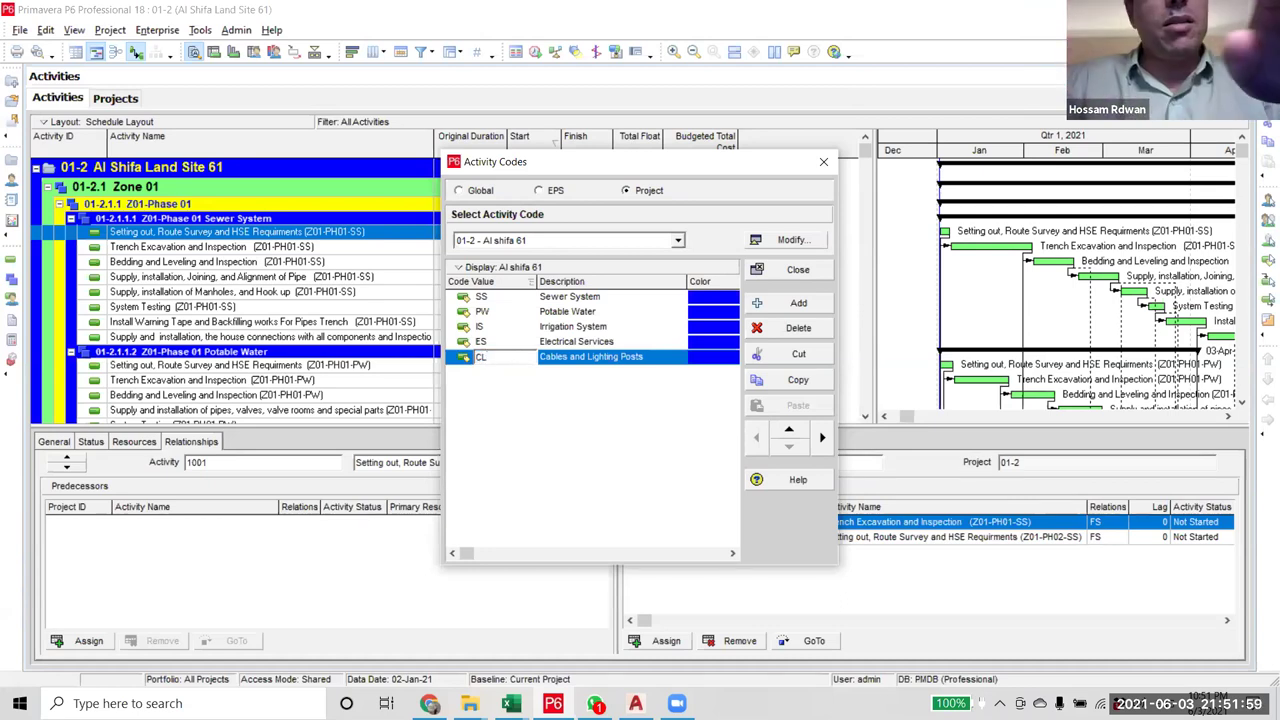
type("P")
left_click(590, 341)
left_click(590, 357)
- Add a sixth Al shifa 61 value and describe it as "Telecommunication System", copied from cell C10 of the Excel workbook's WBS sheet
left_click(798, 303)
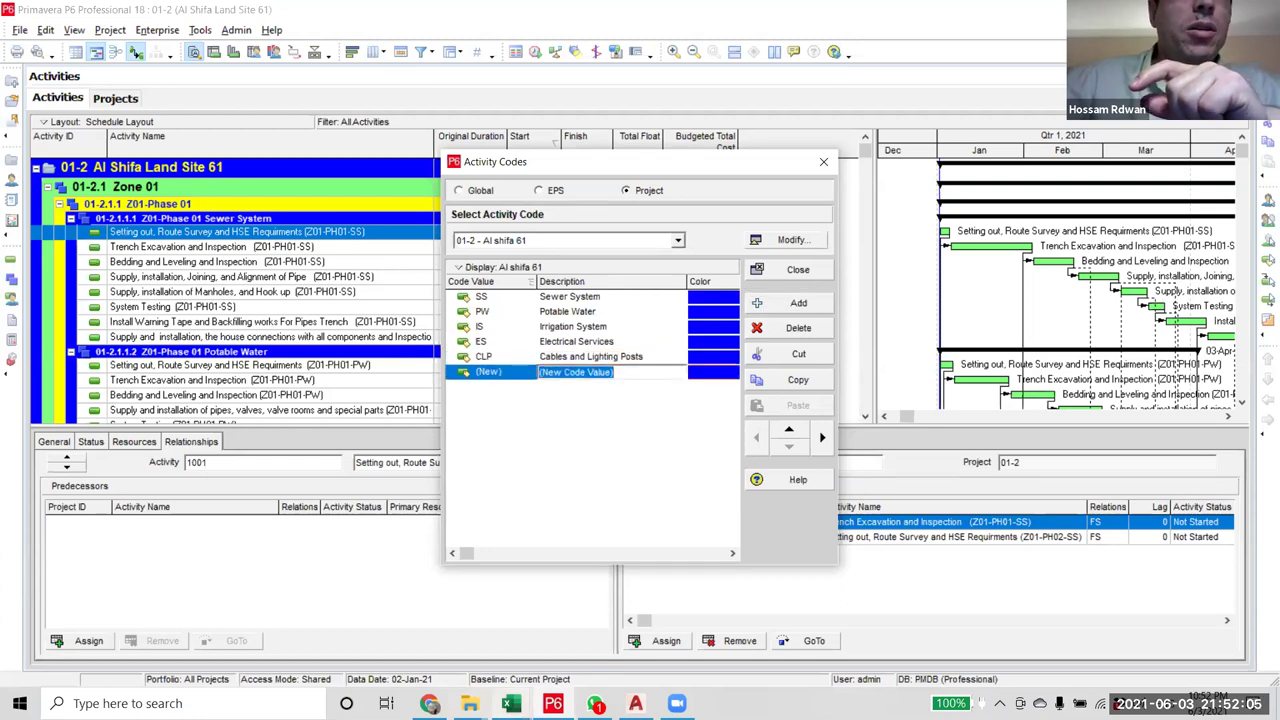
mouse_move(511, 703)
left_click(420, 665)
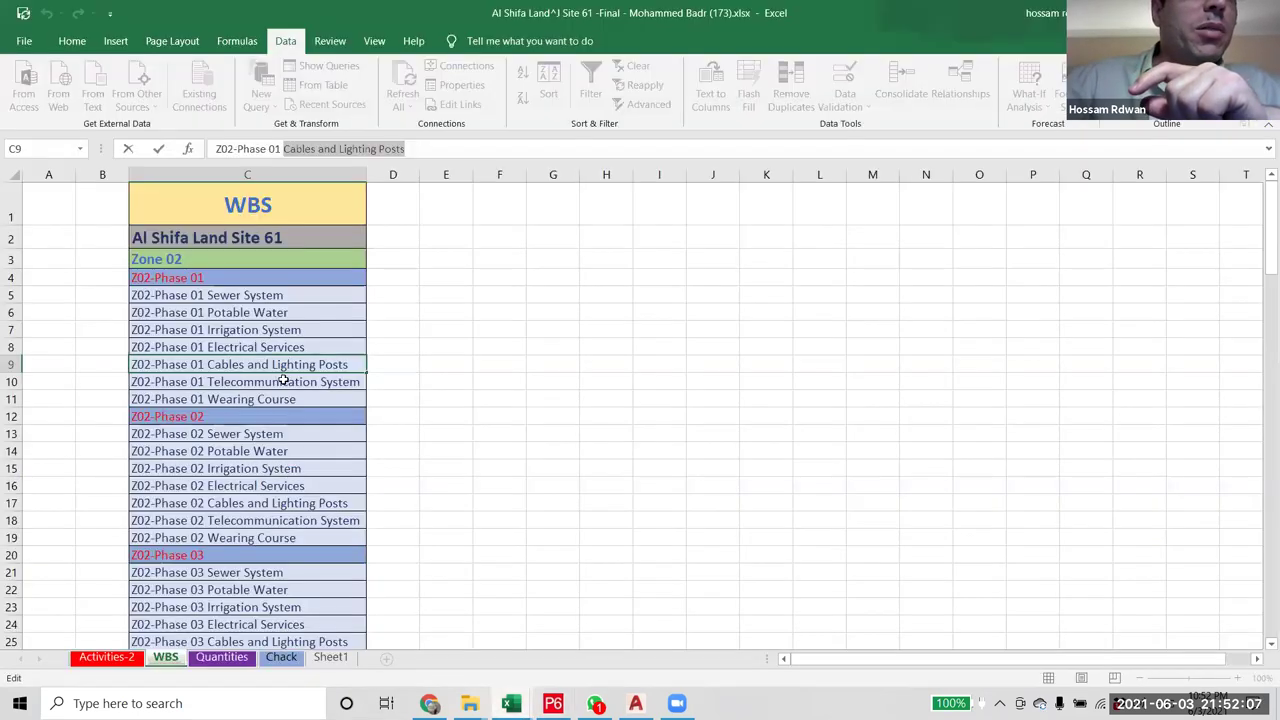
left_click(278, 388)
left_click_drag(417, 148, 280, 148)
left_click(350, 148)
key("alt+Tab")
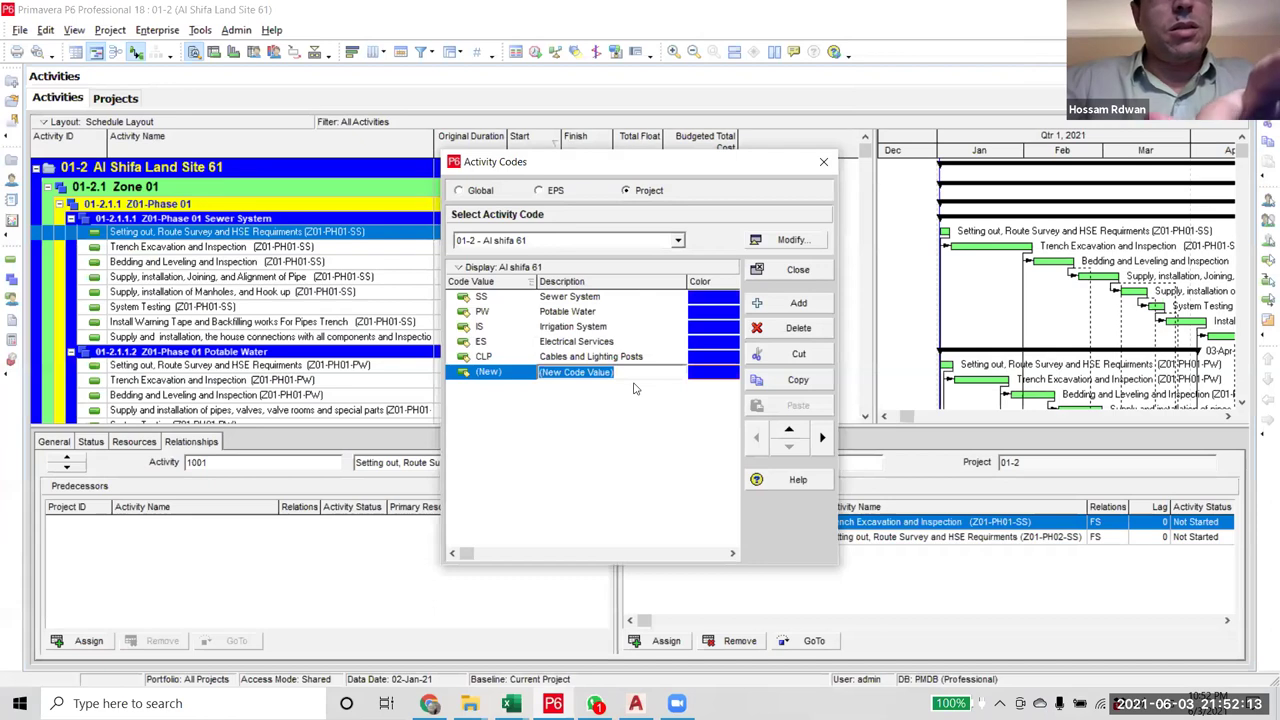
key("ctrl+v")
- Set the code value of the Telecommunication System entry to TS
left_click(522, 372)
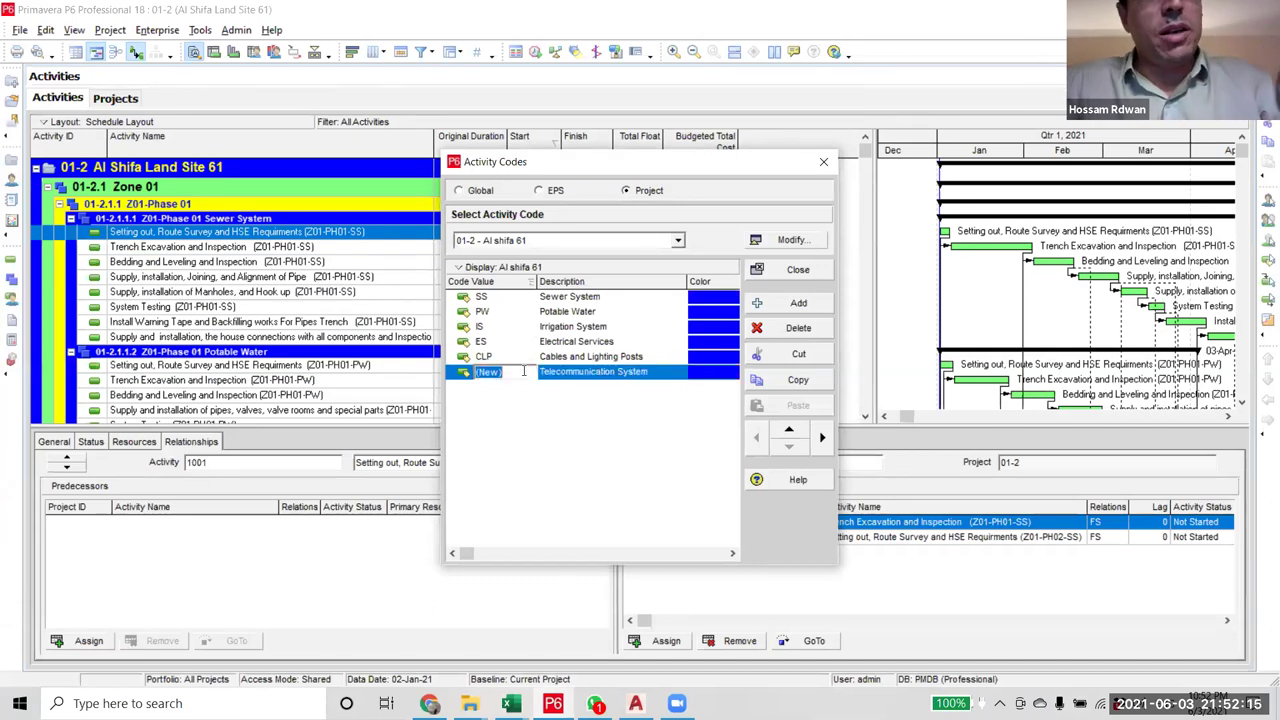
type("TS")
left_click(622, 371)
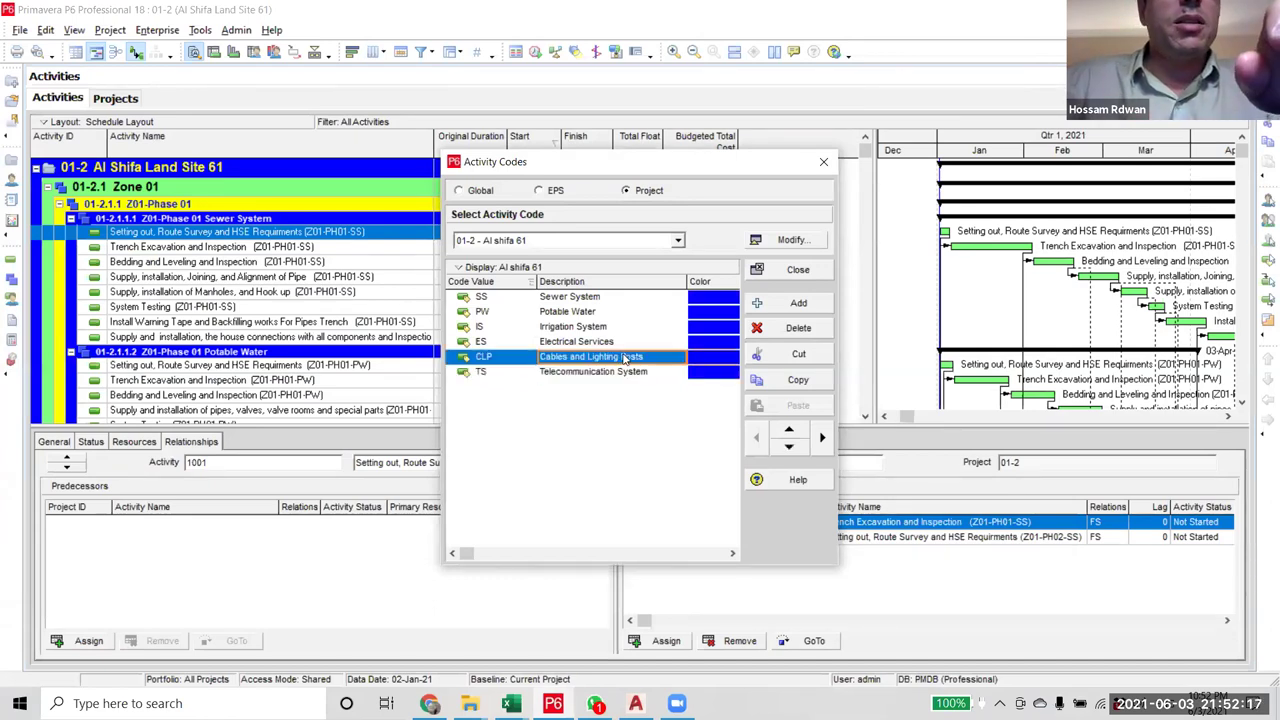
- Add a seventh Al shifa 61 value and describe it as "Wearing Course", copied from cell C11 of the Excel workbook's WBS sheet
left_click(799, 304)
left_click(645, 393)
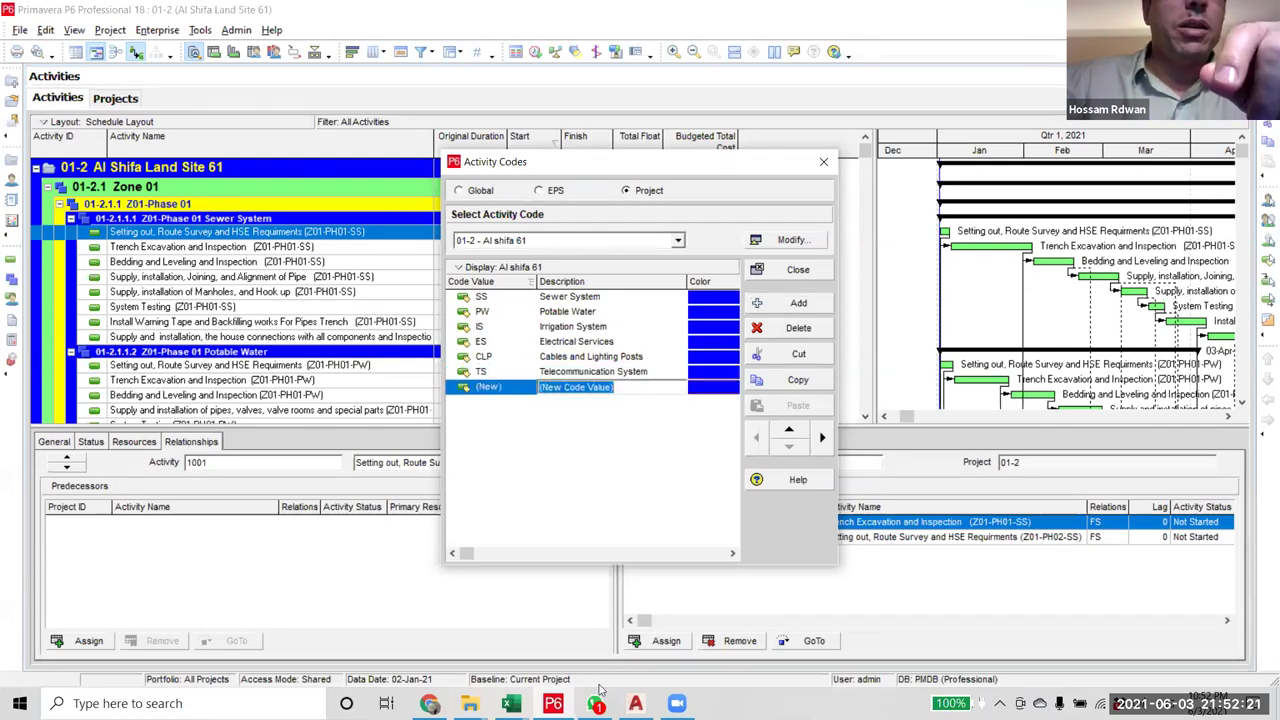
left_click(511, 703)
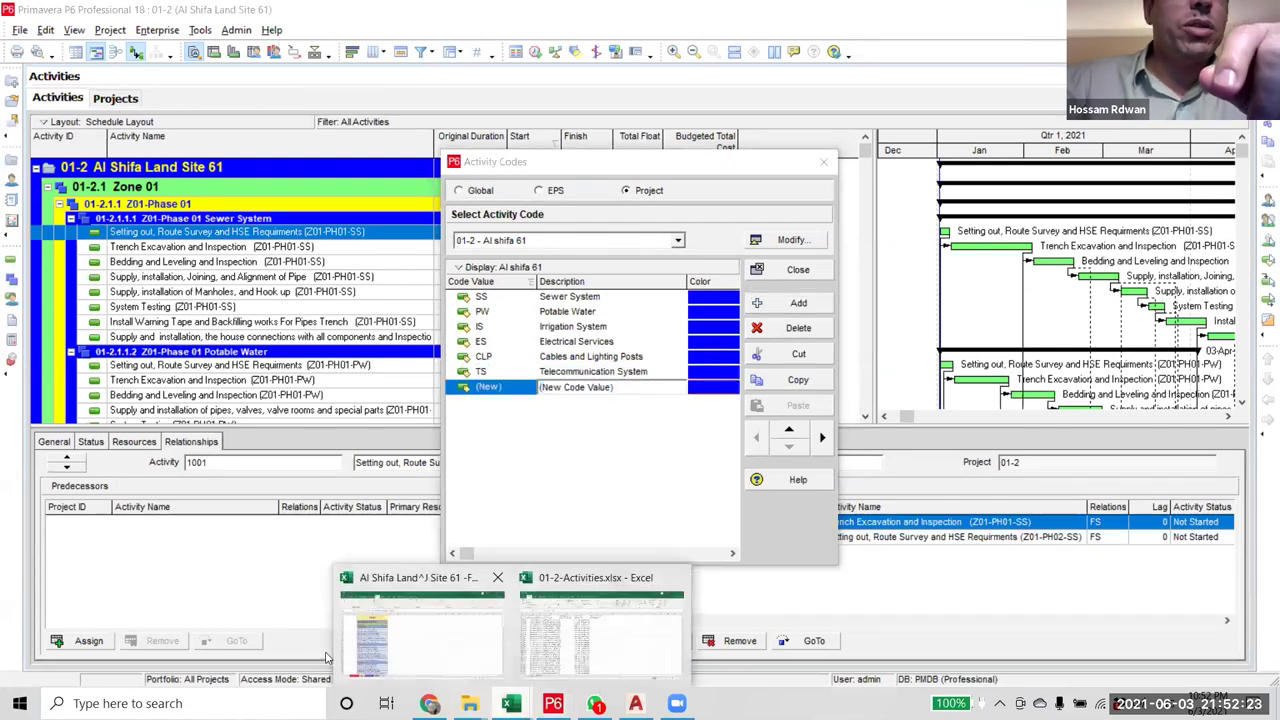
left_click(378, 646)
left_click(297, 398)
left_click_drag(285, 148, 380, 148)
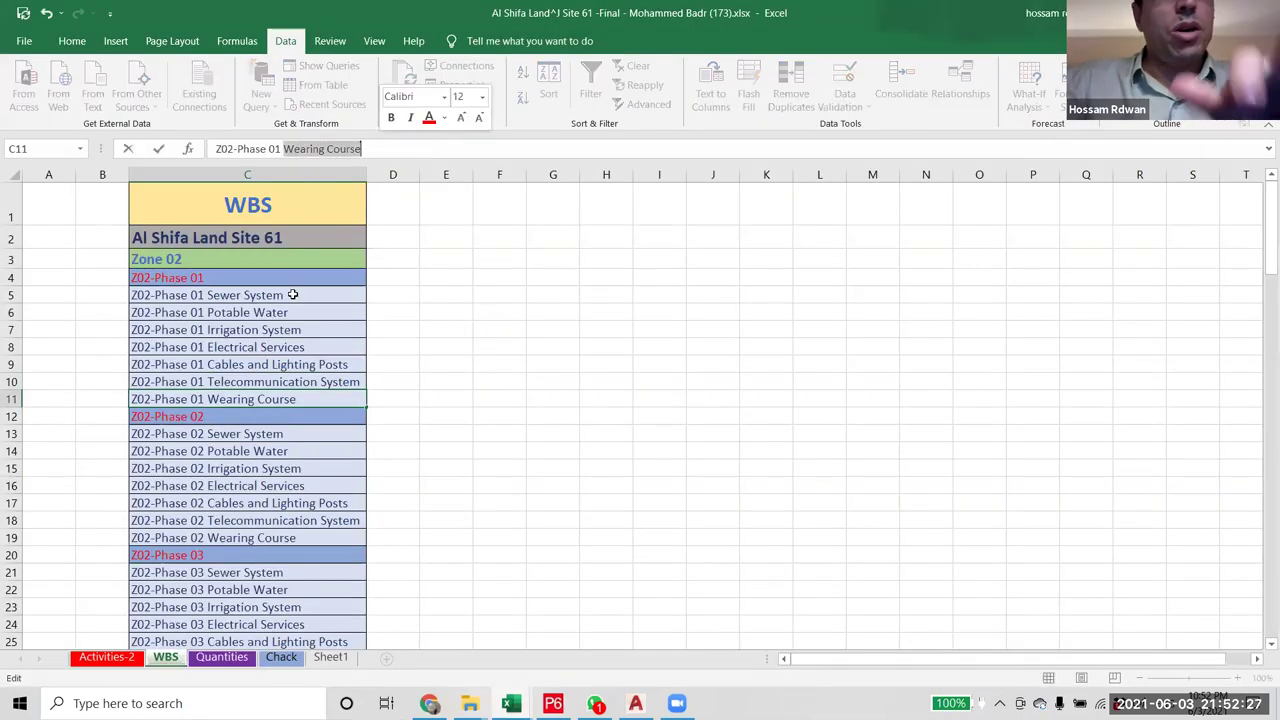
key("ctrl+c")
key("Escape")
key("alt+Tab")
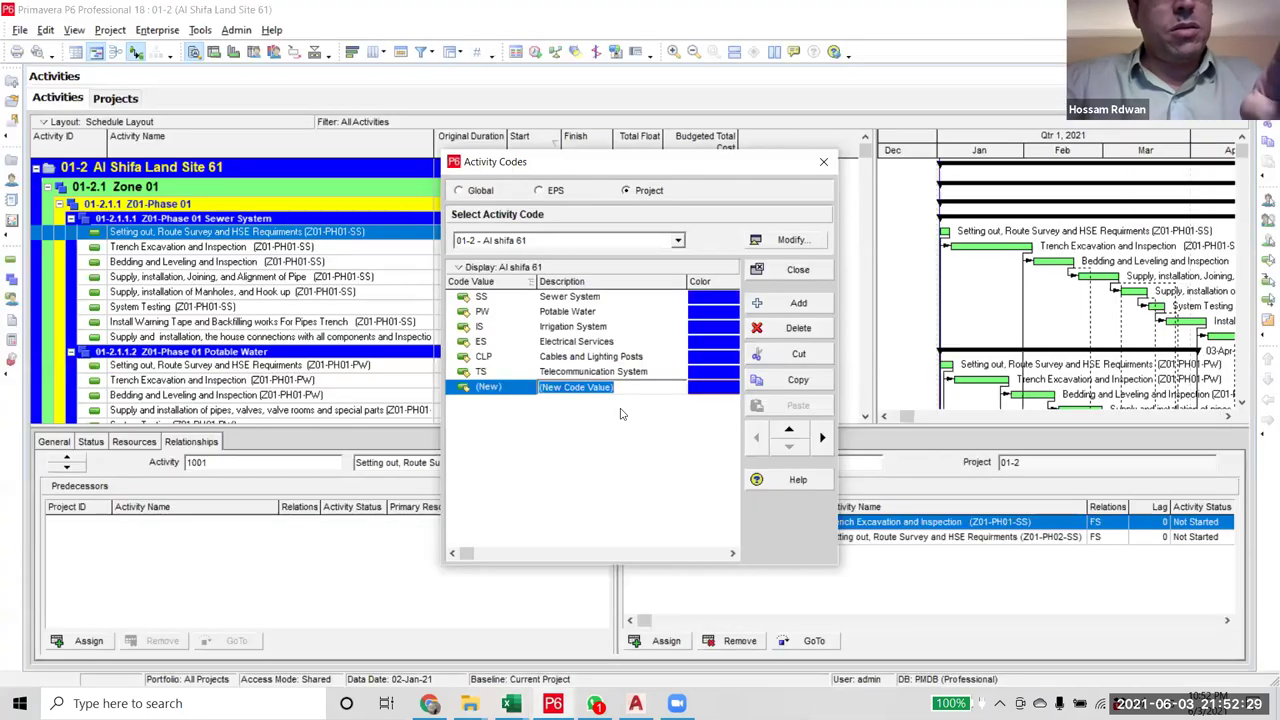
key("ctrl+v")
key("Return")
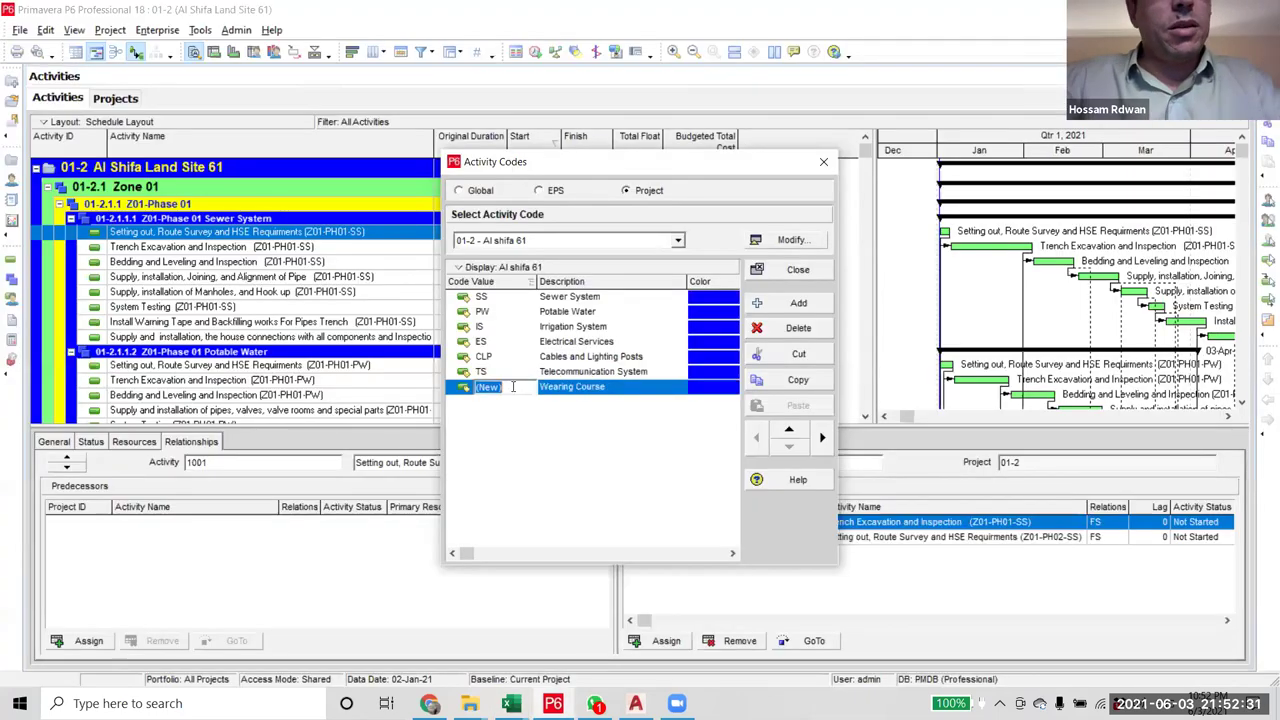
- Set the code value of the Wearing Course entry to WS and close the Activity Codes dialog
key("shift+Tab")
type("WS")
left_click(631, 358)
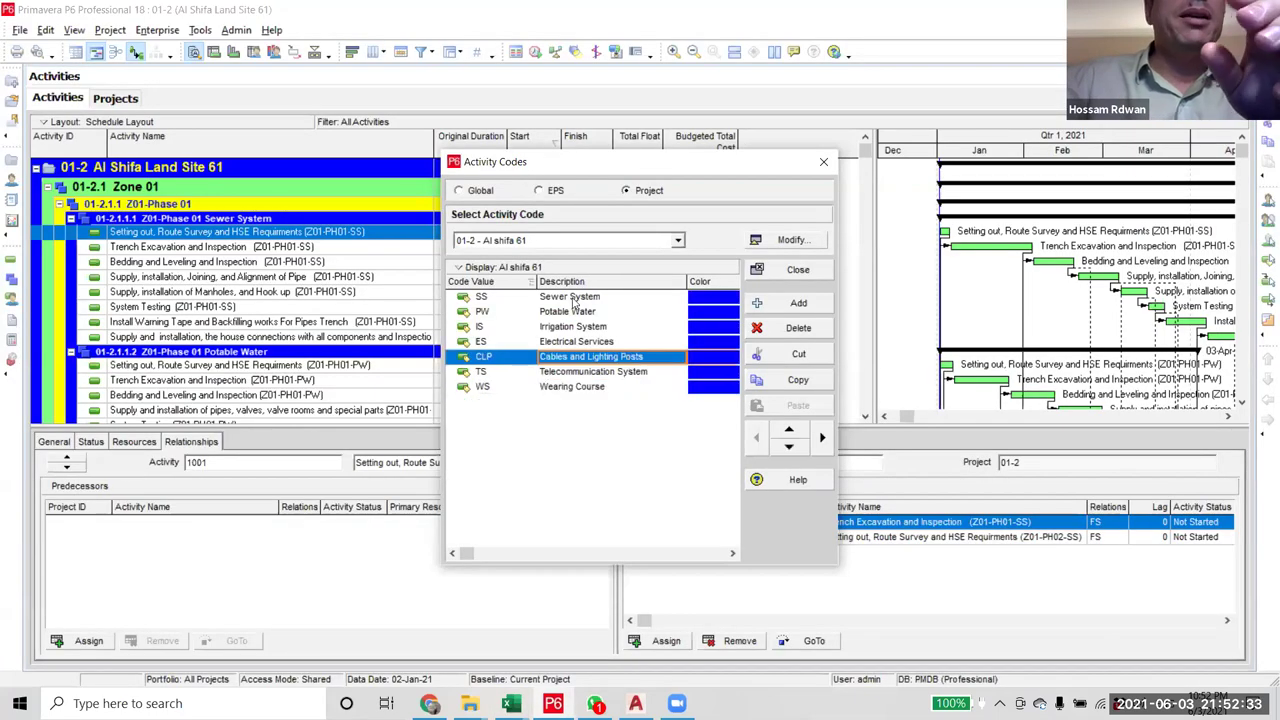
left_click(563, 300)
left_click(564, 312)
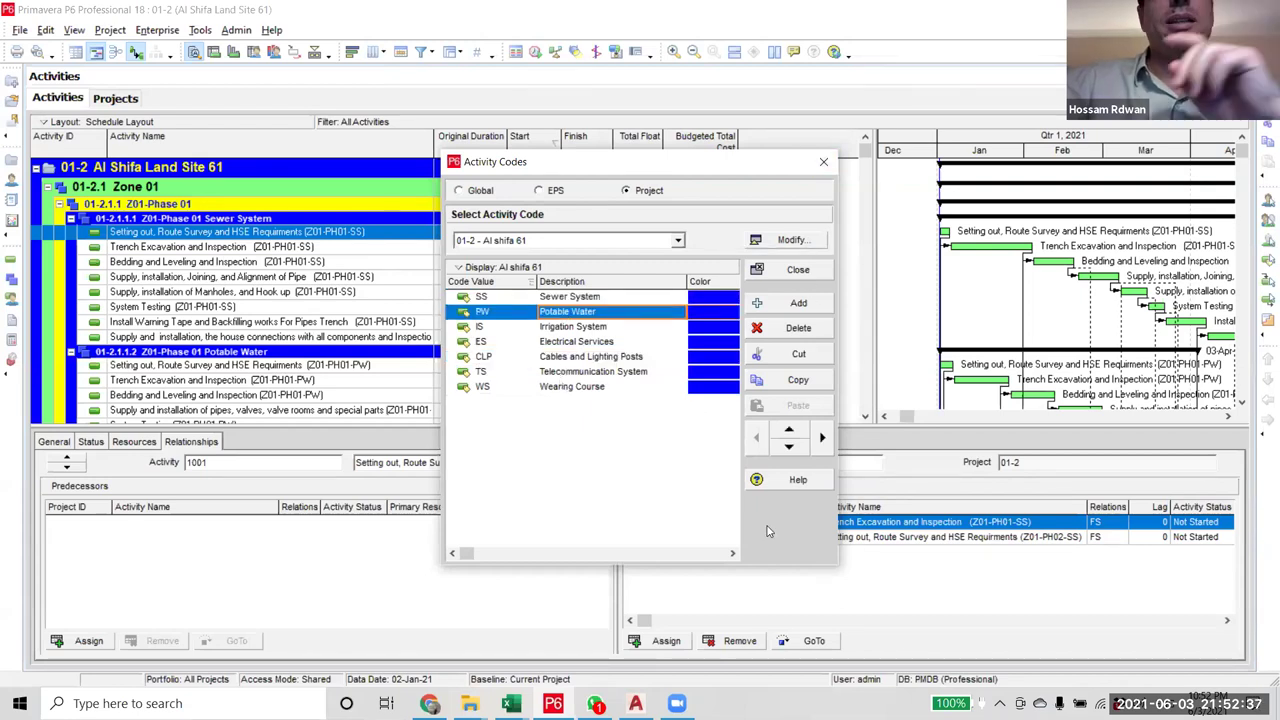
left_click(823, 163)
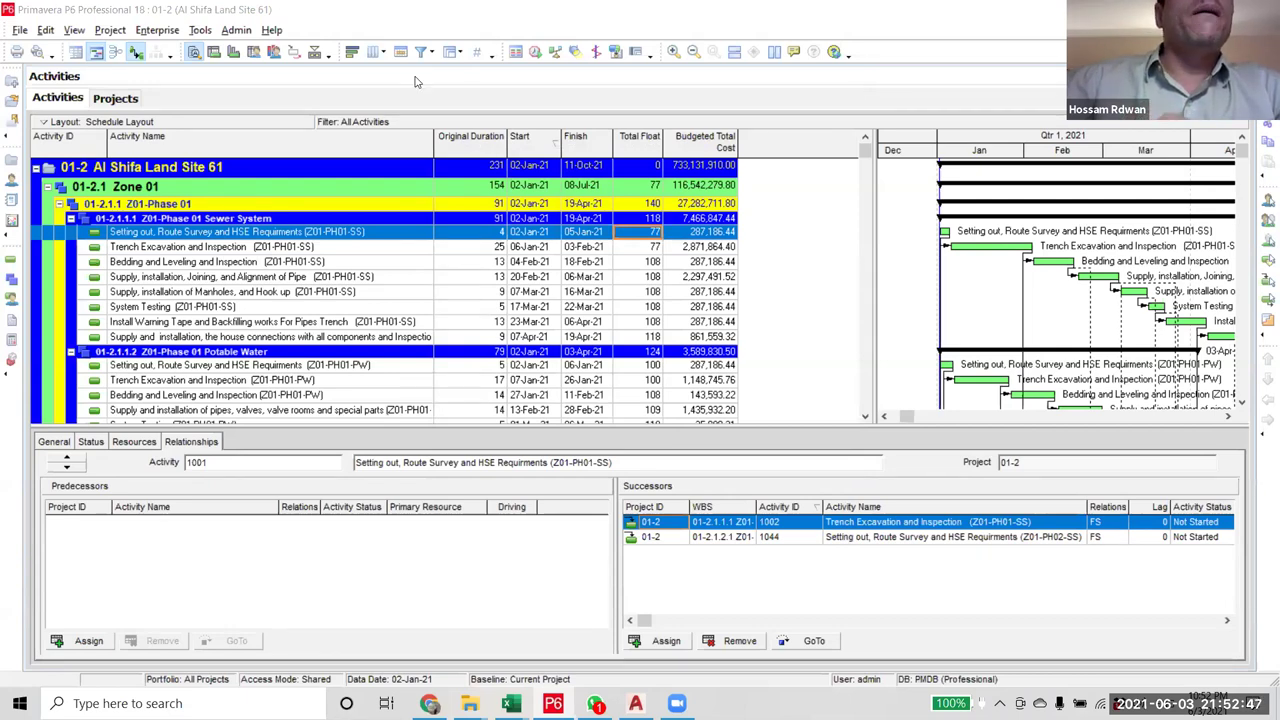
- Open the column settings of the activity table and locate the Al shifa 61 project code among the available options by searching for "AL S"
right_click(784, 143)
left_click(822, 390)
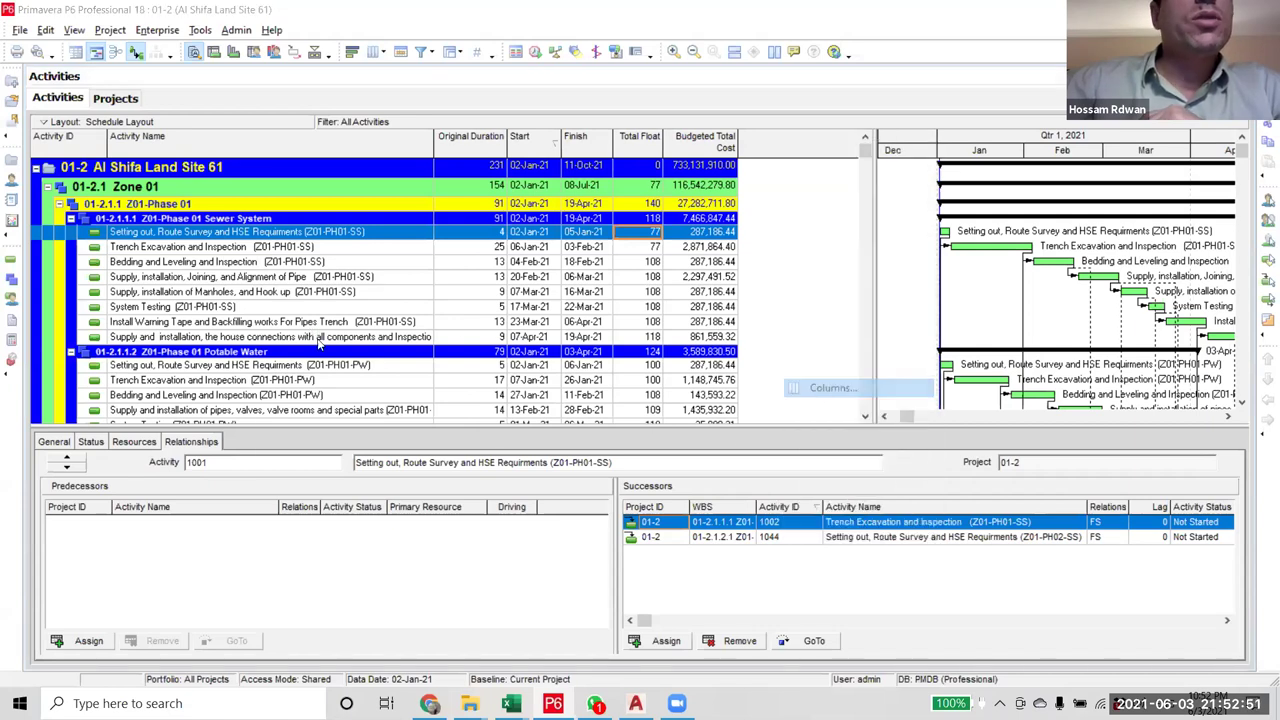
right_click(305, 288)
left_click(318, 299)
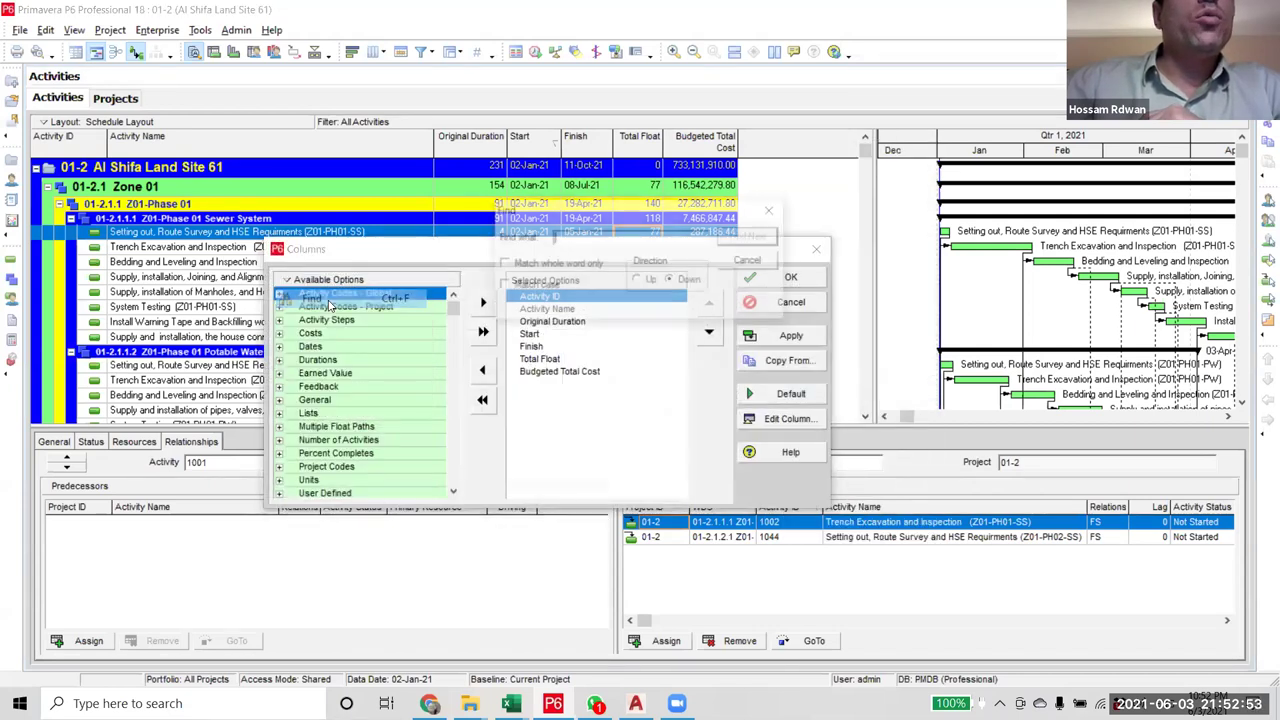
type("AL S")
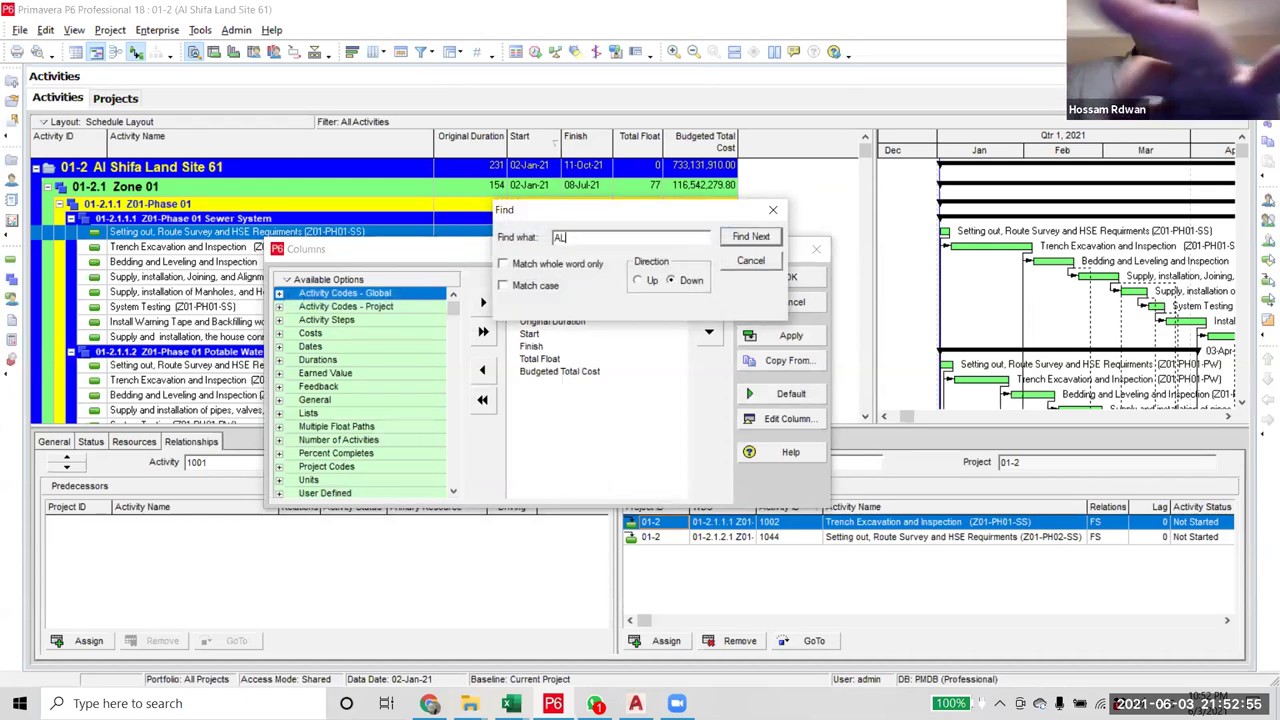
left_click(756, 243)
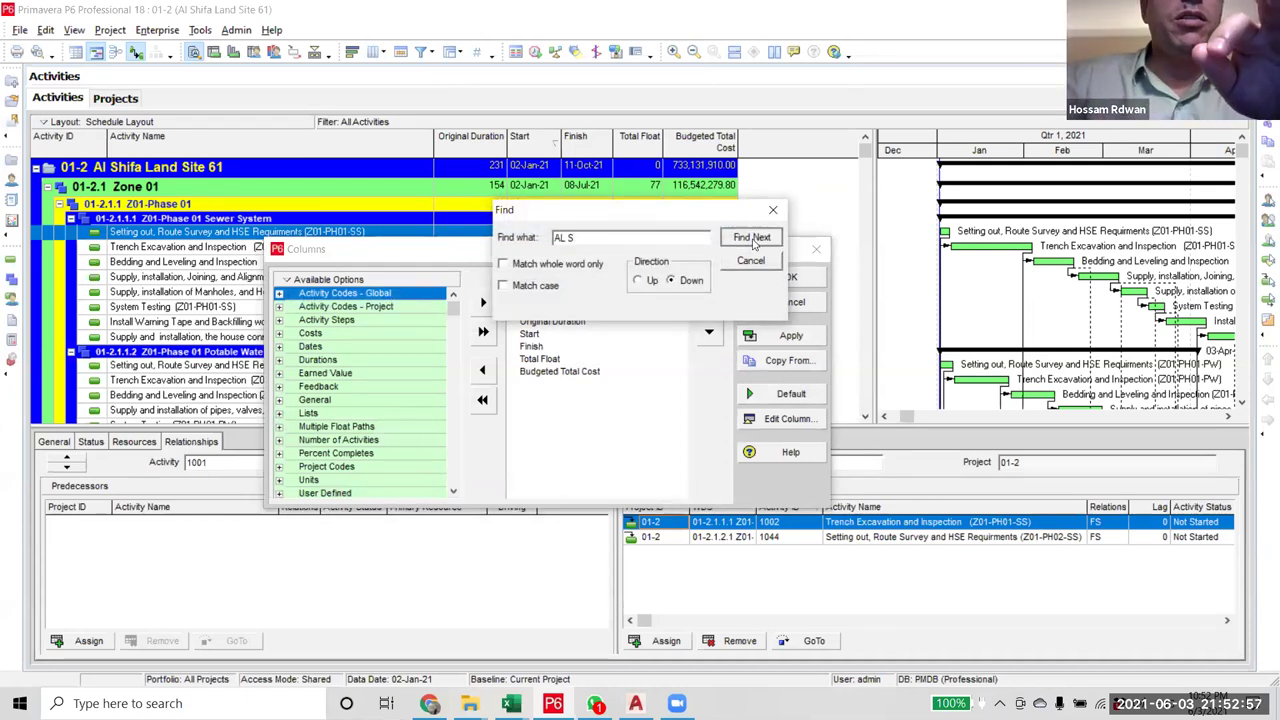
left_click(772, 210)
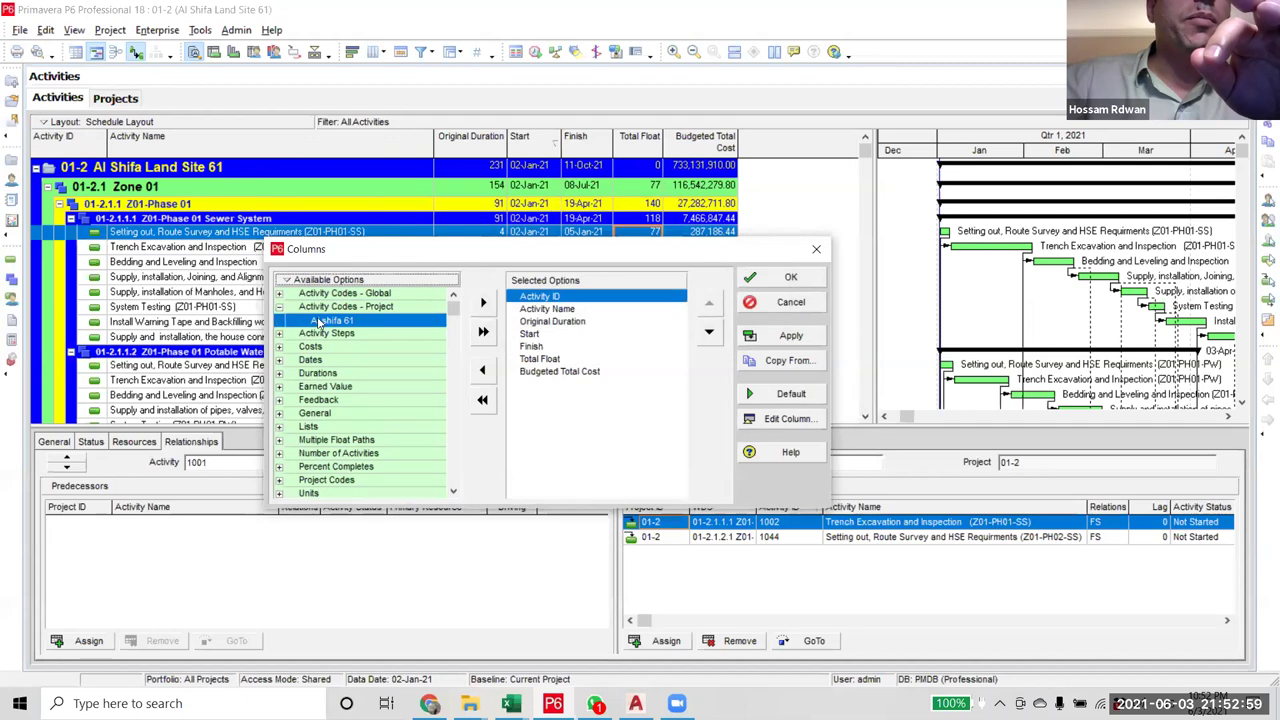
- Add the Al shifa 61 project code as a column after Budgeted Total Cost and widen the new column slightly
left_click(530, 371)
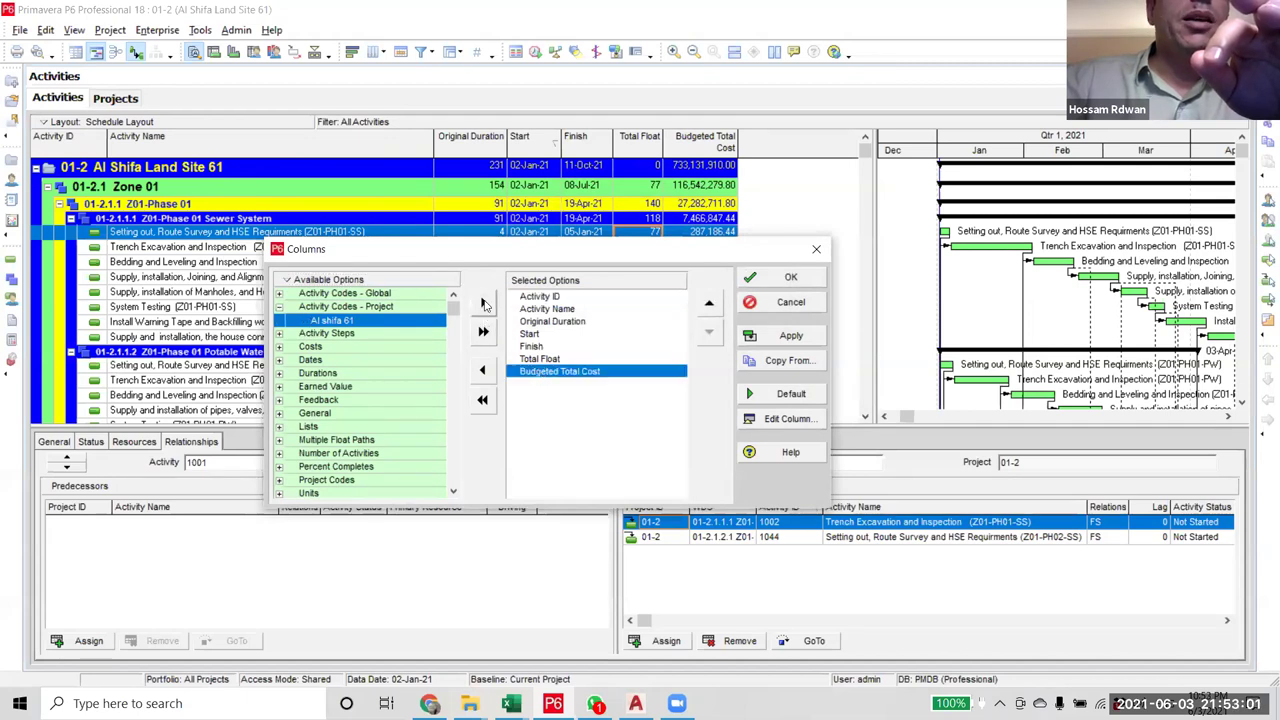
left_click(483, 302)
left_click(790, 335)
left_click(788, 278)
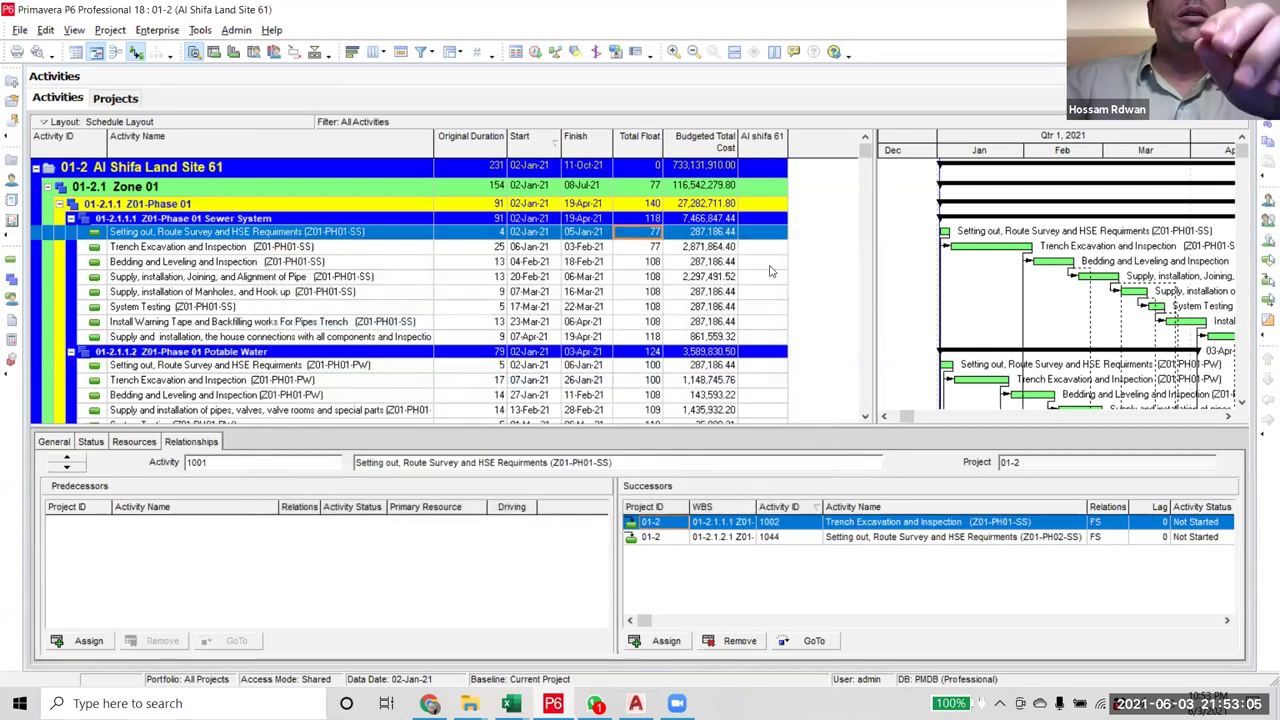
left_click(764, 246)
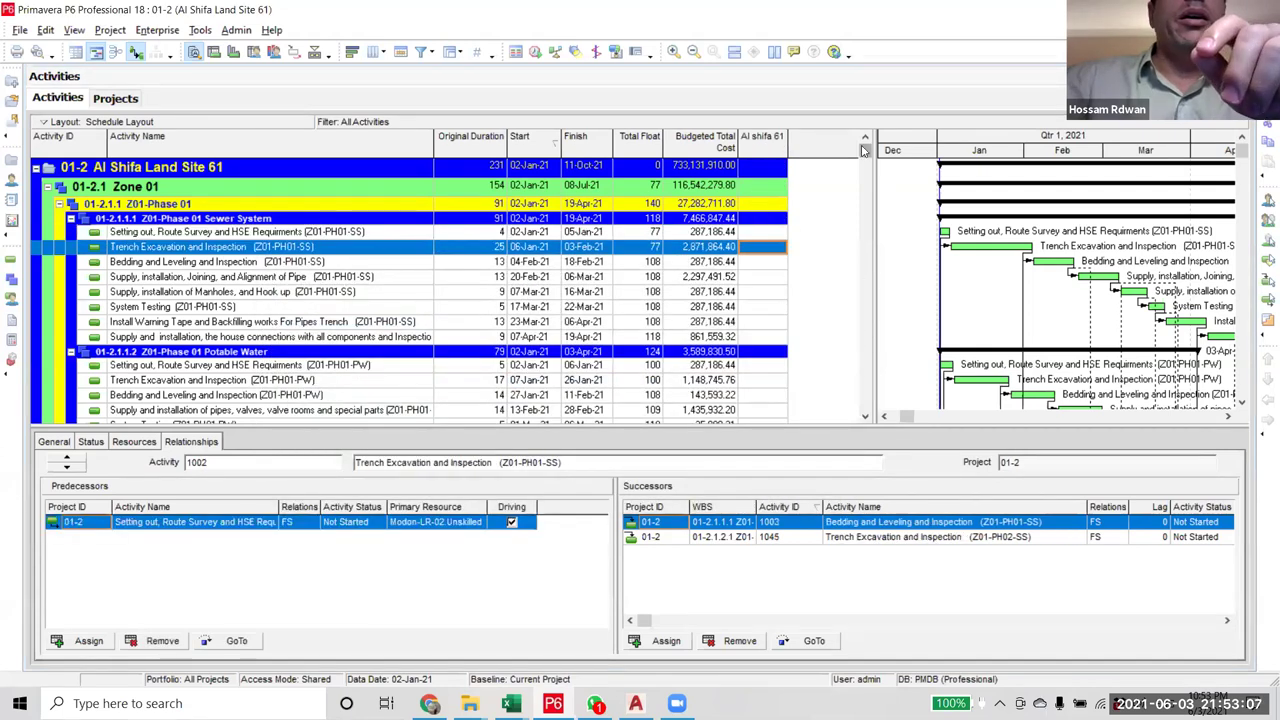
left_click(347, 232)
scroll(420, 345, "down", 2)
scroll(380, 360, "up", 2)
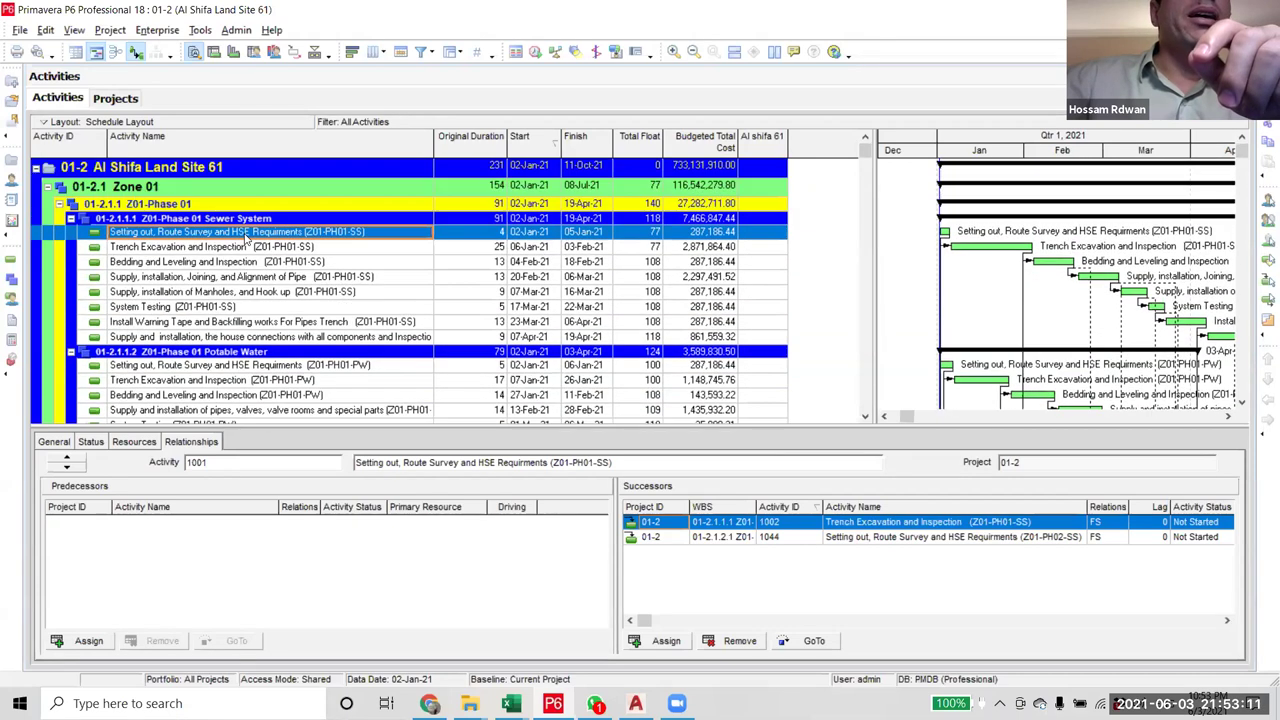
left_click_drag(789, 149, 808, 149)
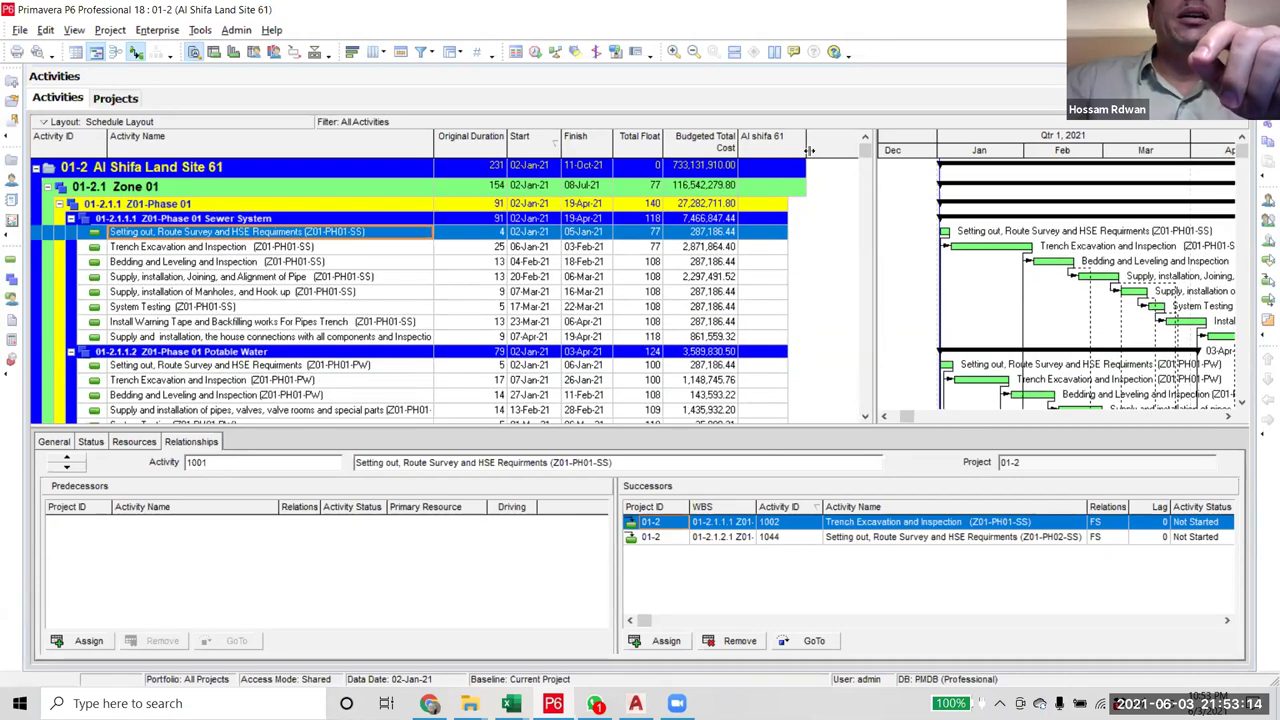
- Examine the SS system suffix at the end of the first Z01-Phase 01 Sewer System activity's name
left_click(269, 248)
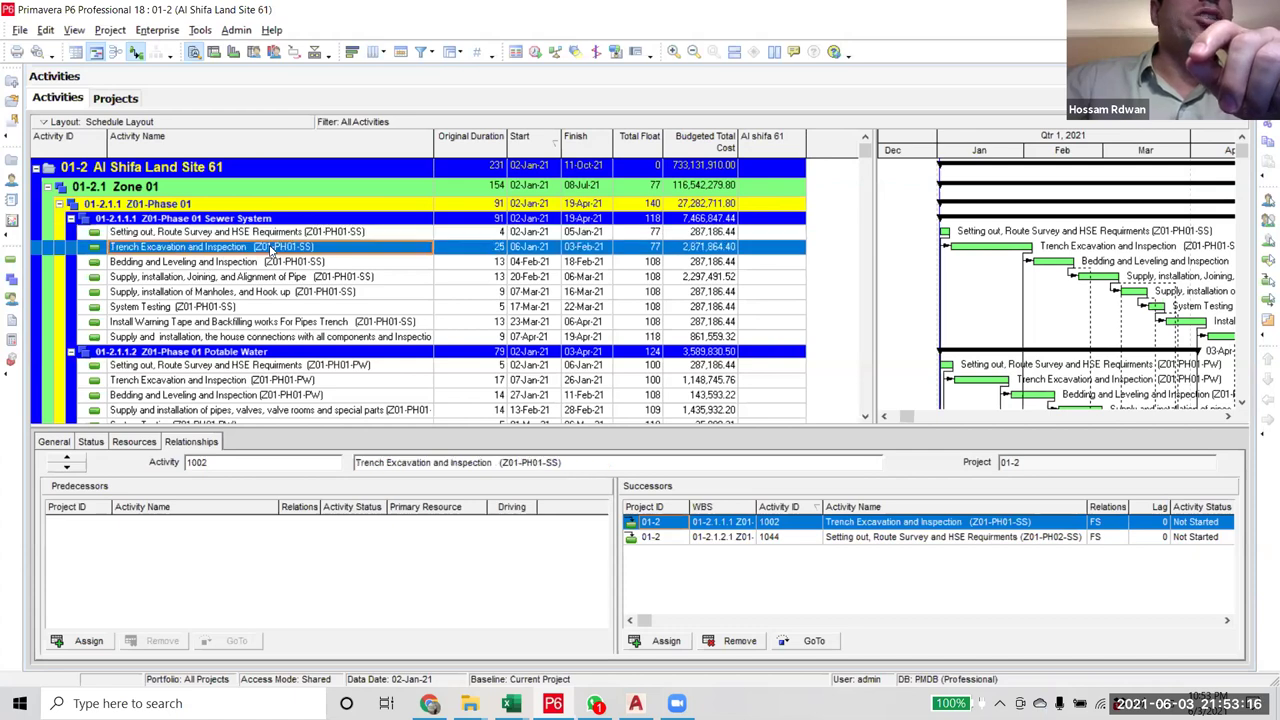
left_click(353, 233)
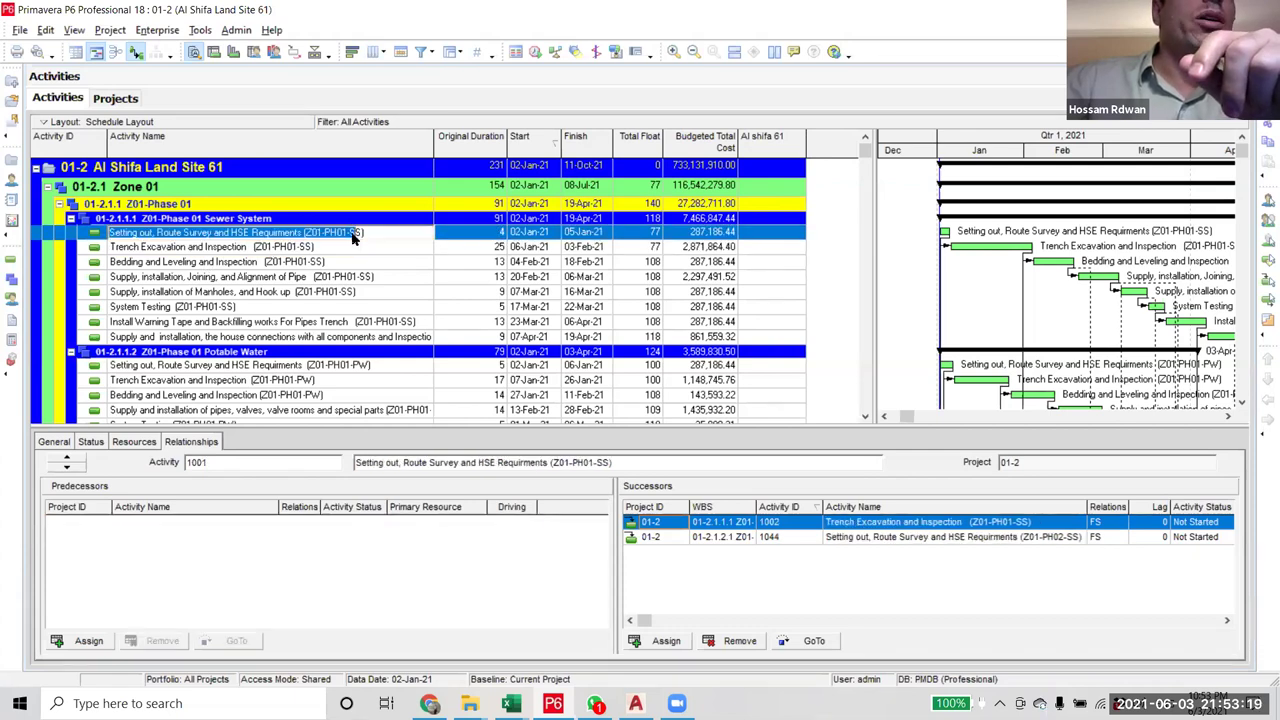
left_click_drag(349, 232, 364, 233)
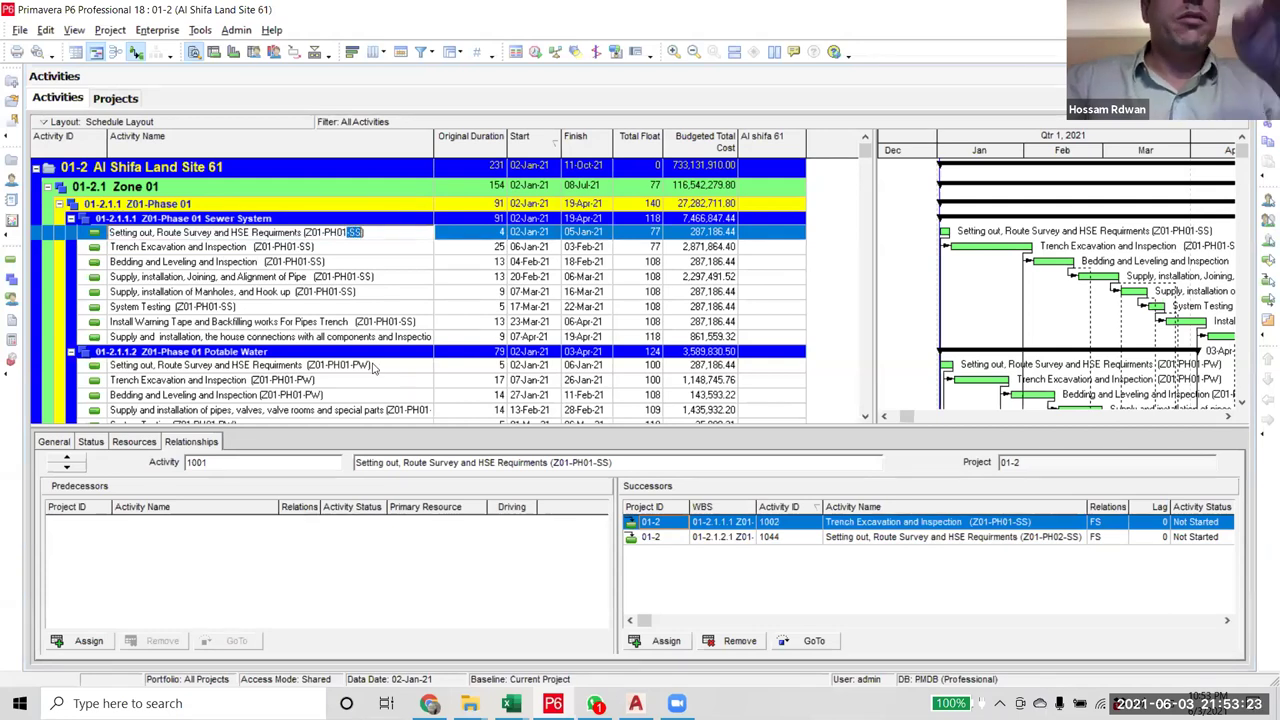
- Filter the activities with the user-defined Activity Status filter, using the condition Activity Name contains -PW
left_click(421, 52)
left_click(800, 393)
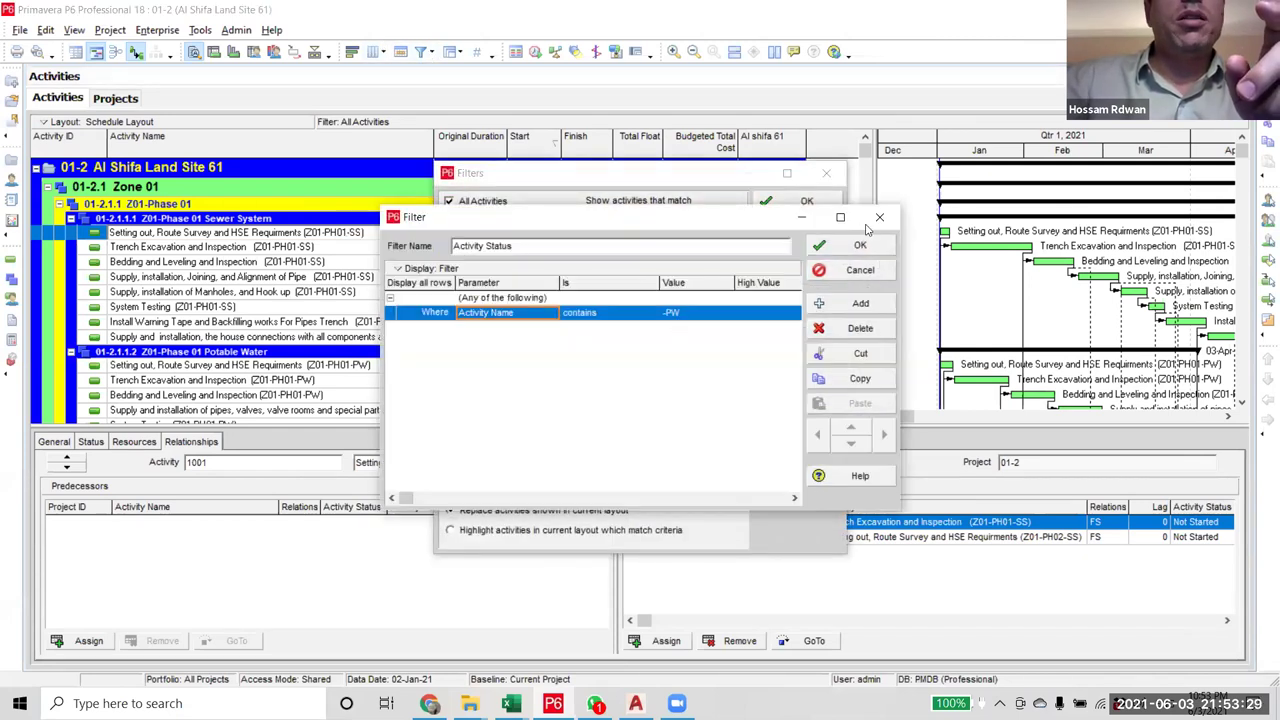
left_click(855, 245)
left_click(707, 454)
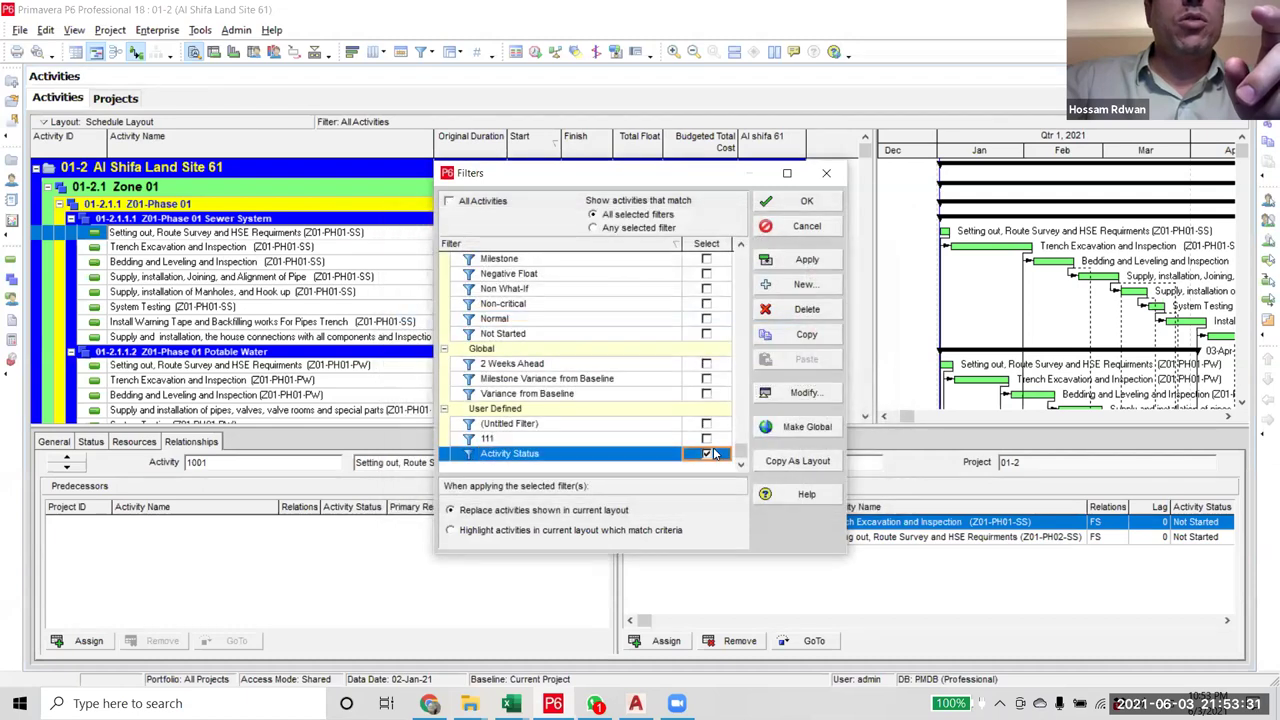
left_click(823, 264)
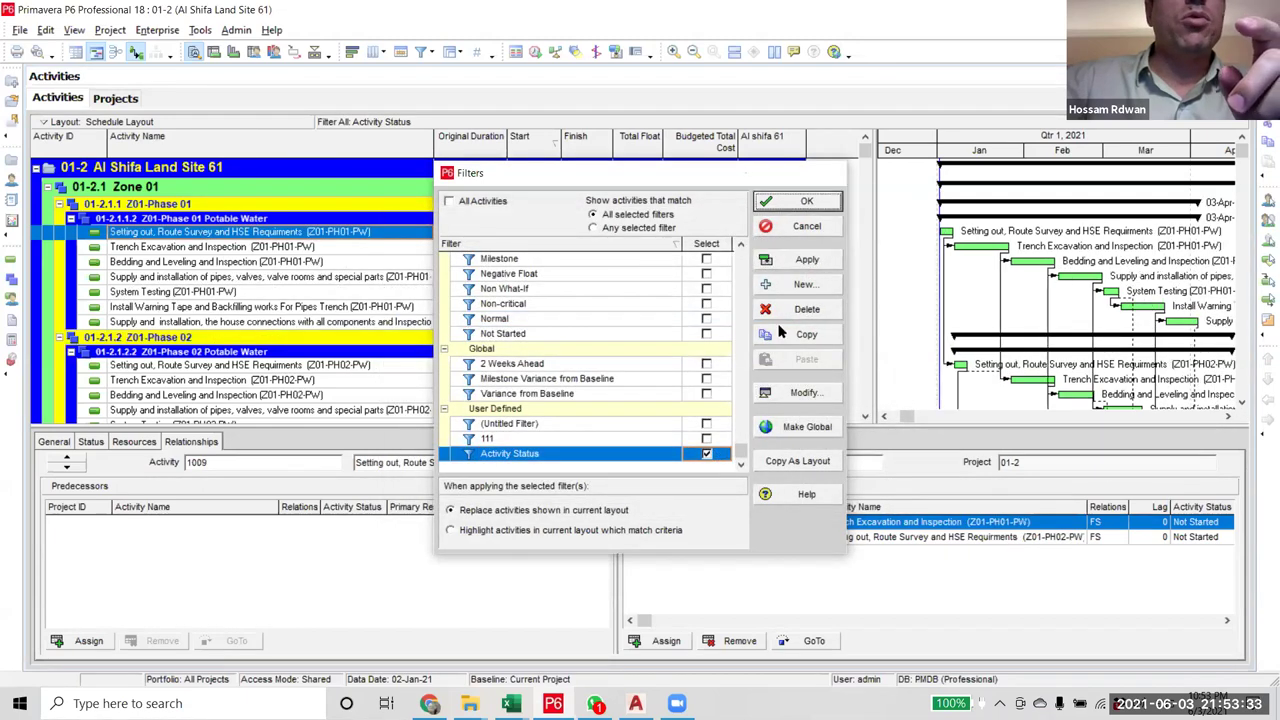
key("Return")
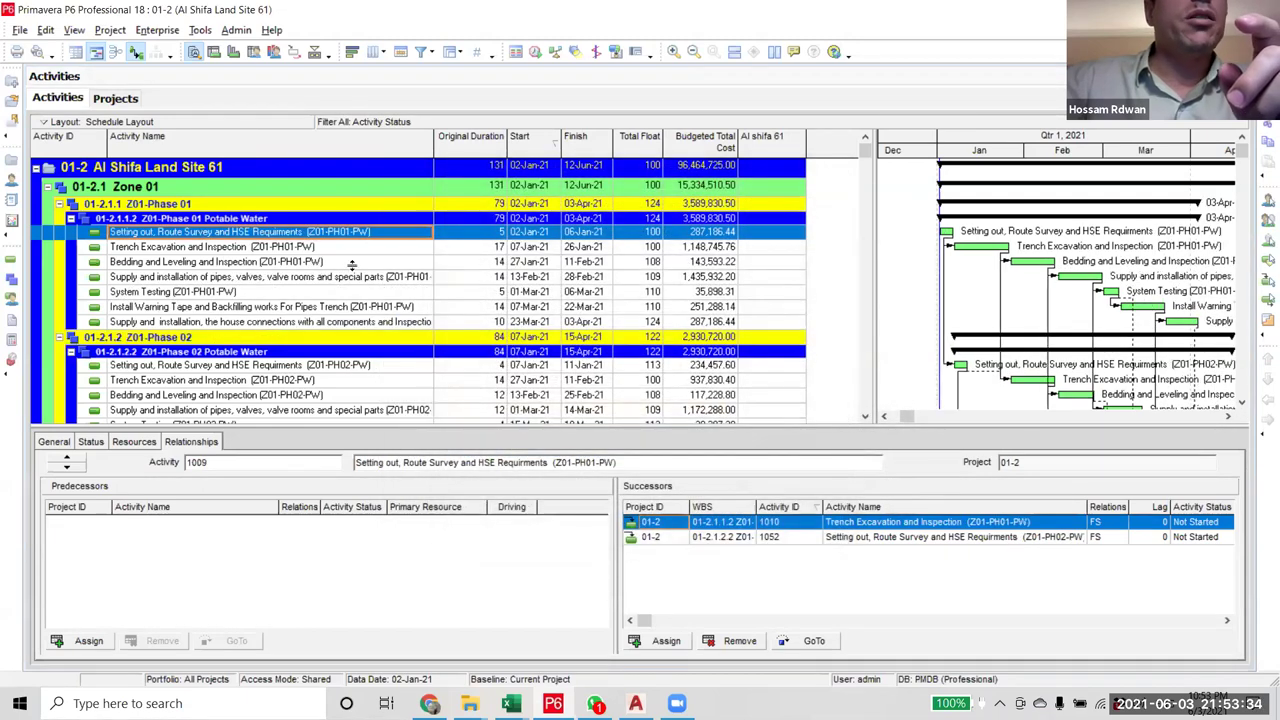
- Assign the Al shifa 61 value PW (Potable Water) to the first Z01-Phase 01 Potable Water activity
left_click(798, 235)
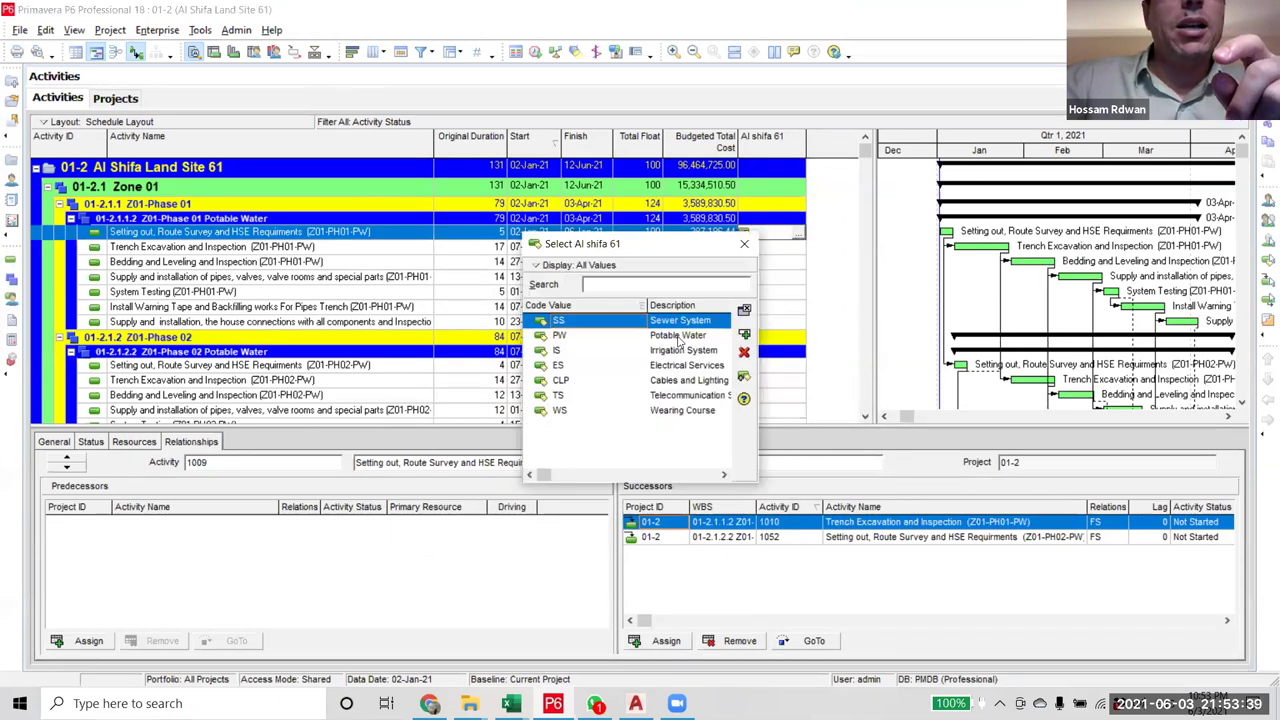
double_click(678, 338)
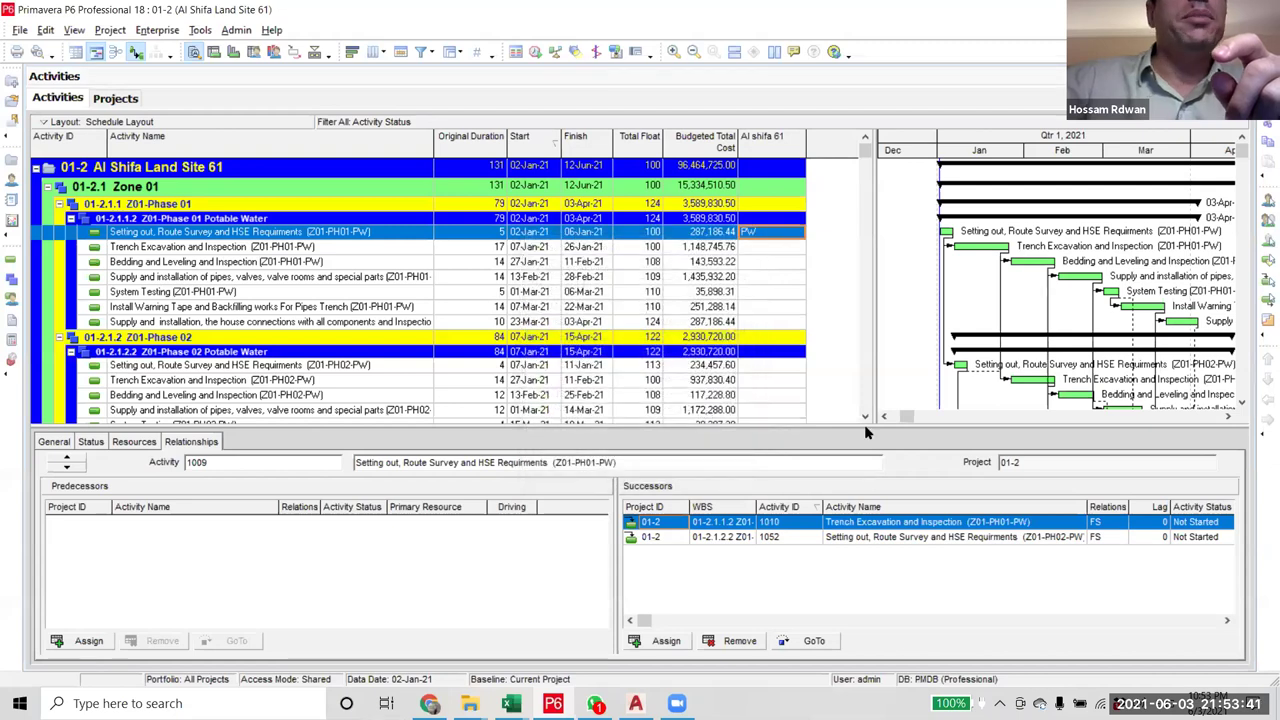
scroll(872, 285, "down", 2)
scroll(872, 285, "down", 4)
scroll(840, 270, "up", 10)
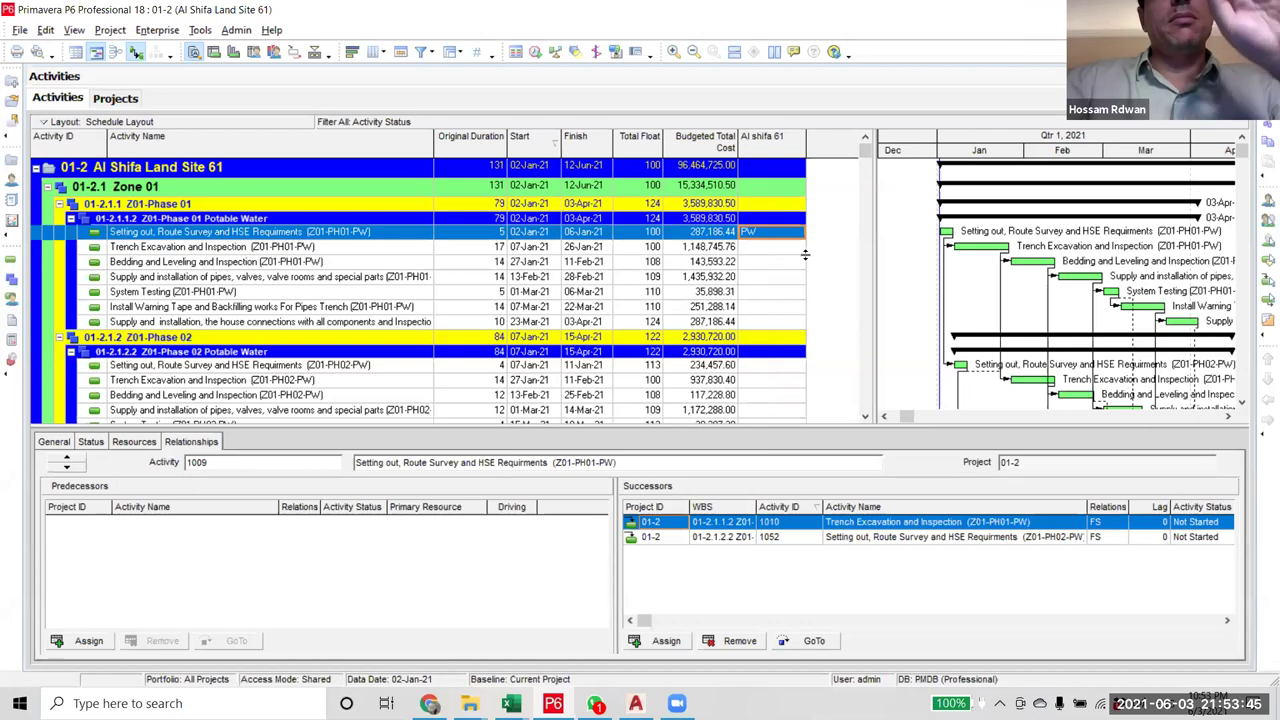
- Fill the PW code down the Al shifa 61 column for all filtered Potable Water activities
left_click(760, 246)
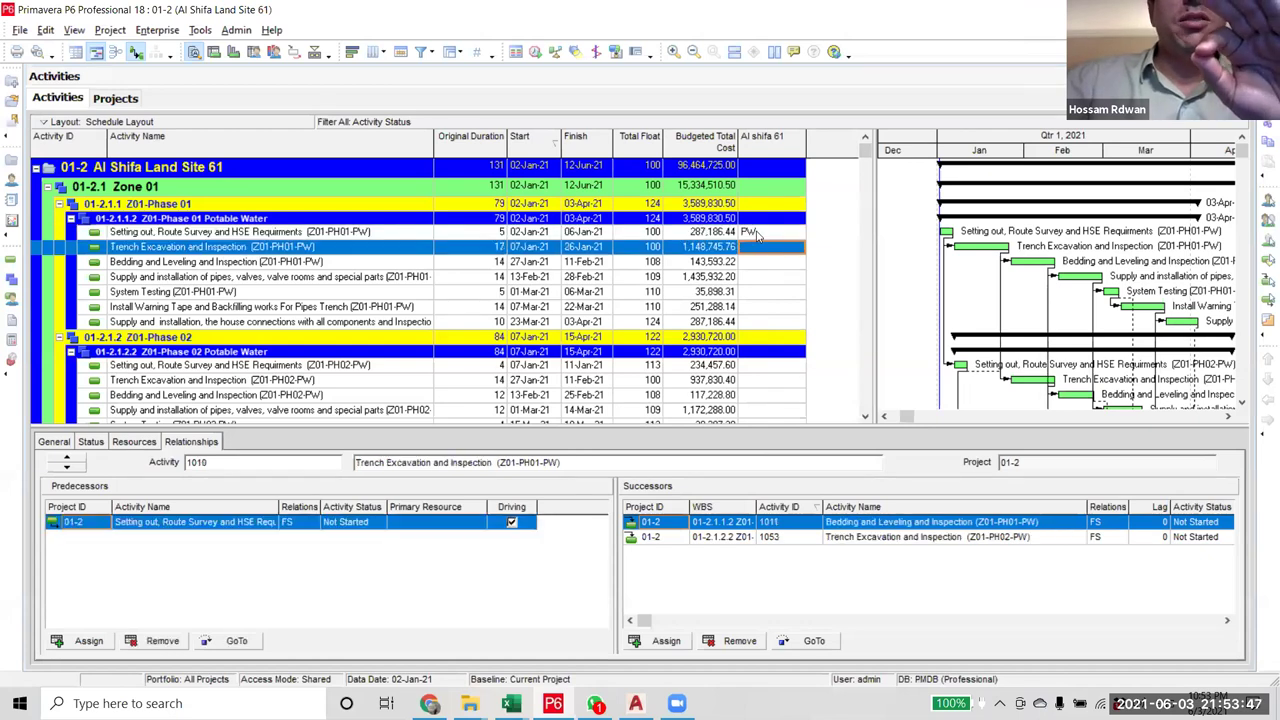
left_click(758, 233)
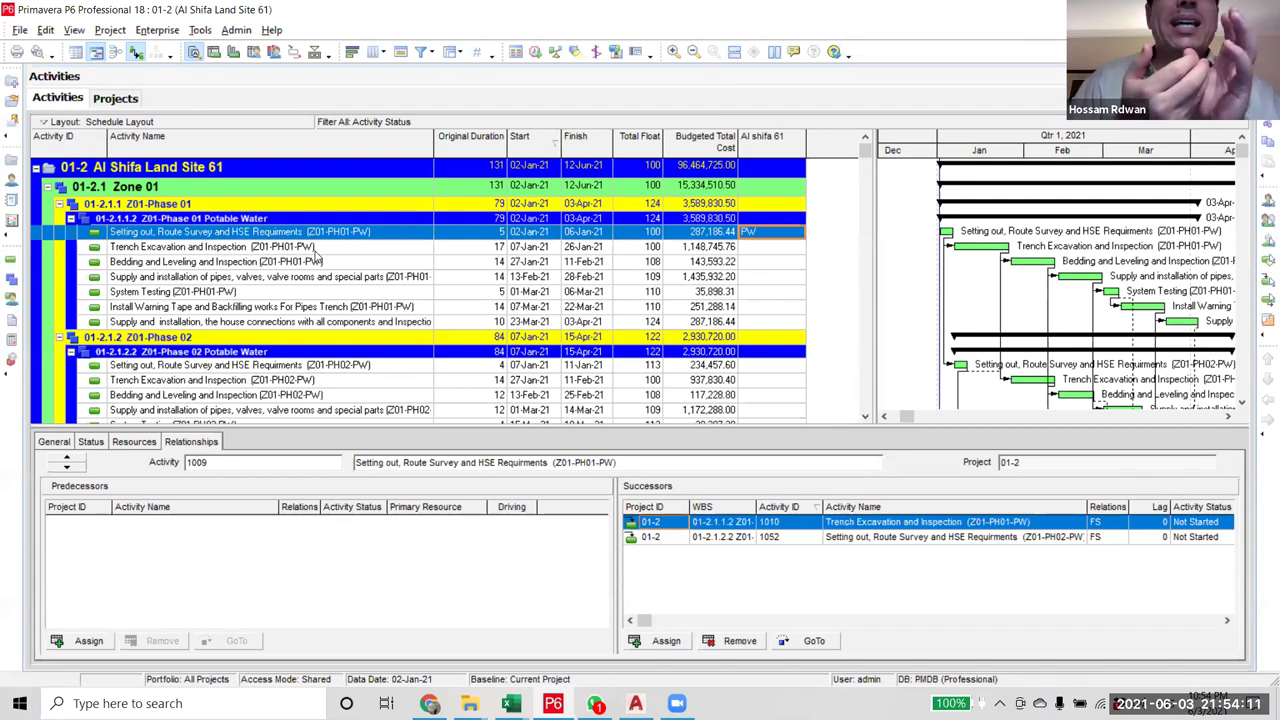
left_click(767, 243)
left_click(769, 232)
left_click_drag(868, 155, 802, 405)
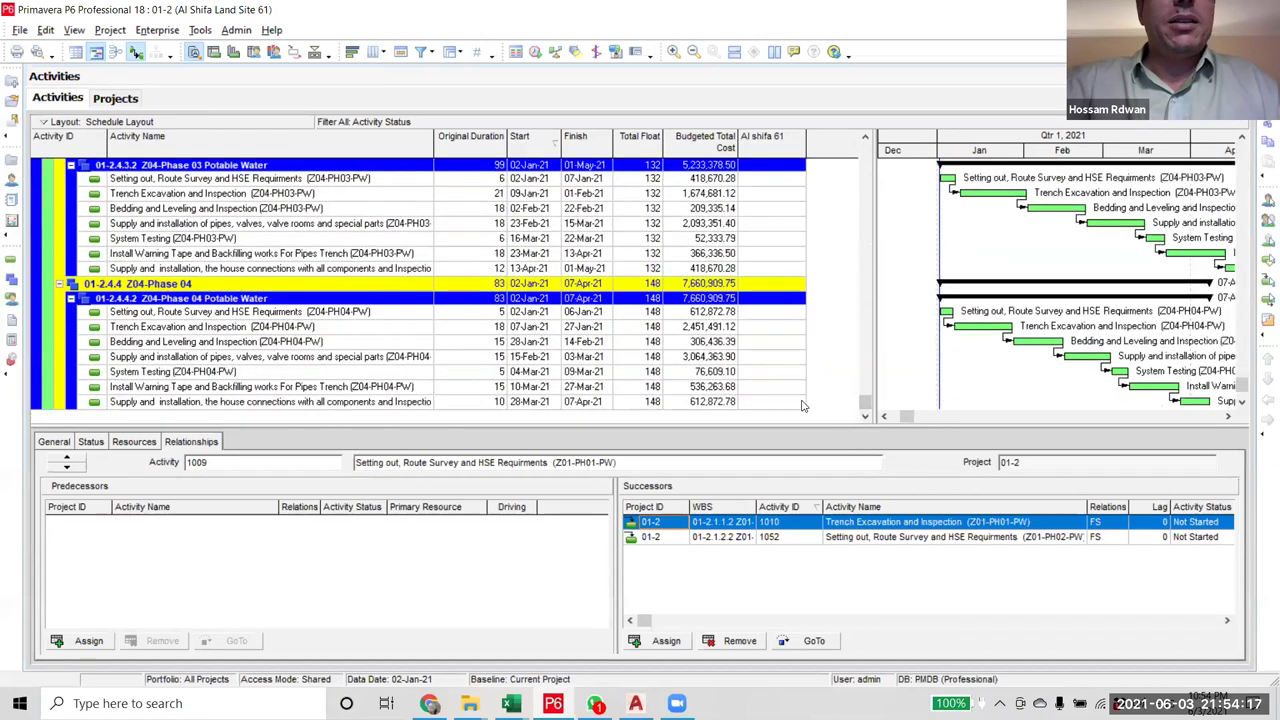
key("ctrl+a")
right_click(802, 405)
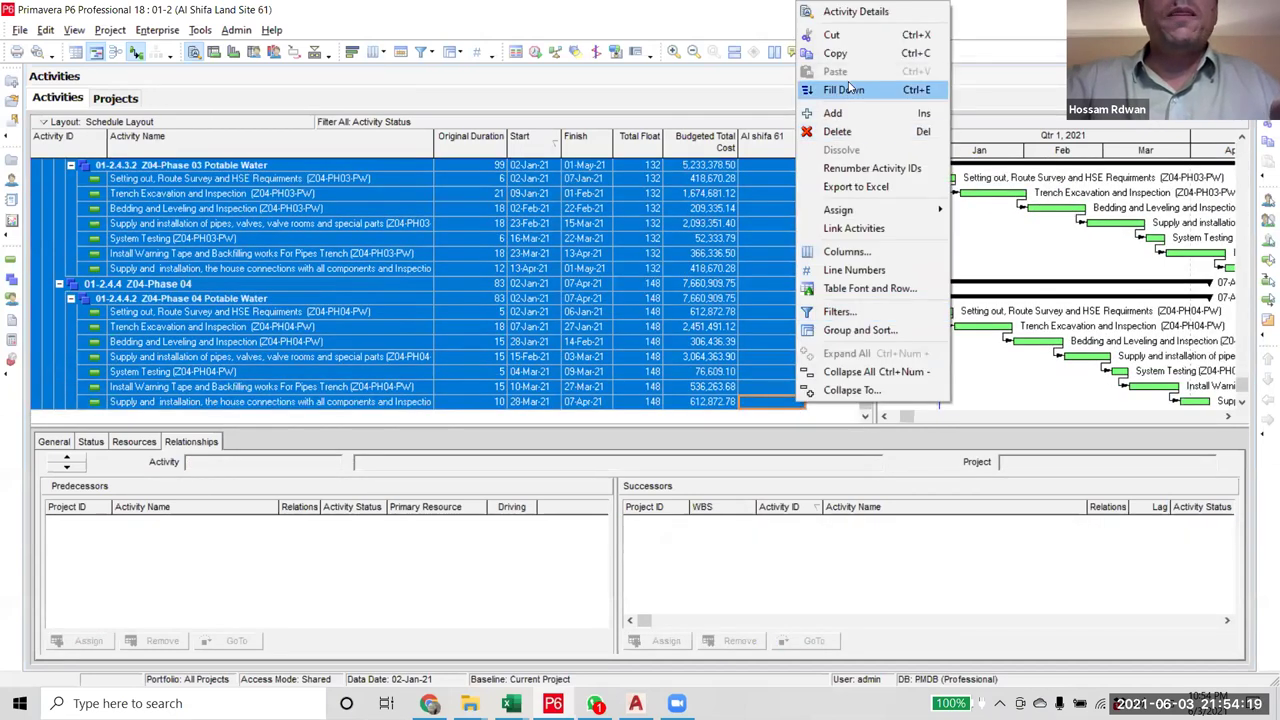
left_click(844, 90)
scroll(785, 262, "up", 15)
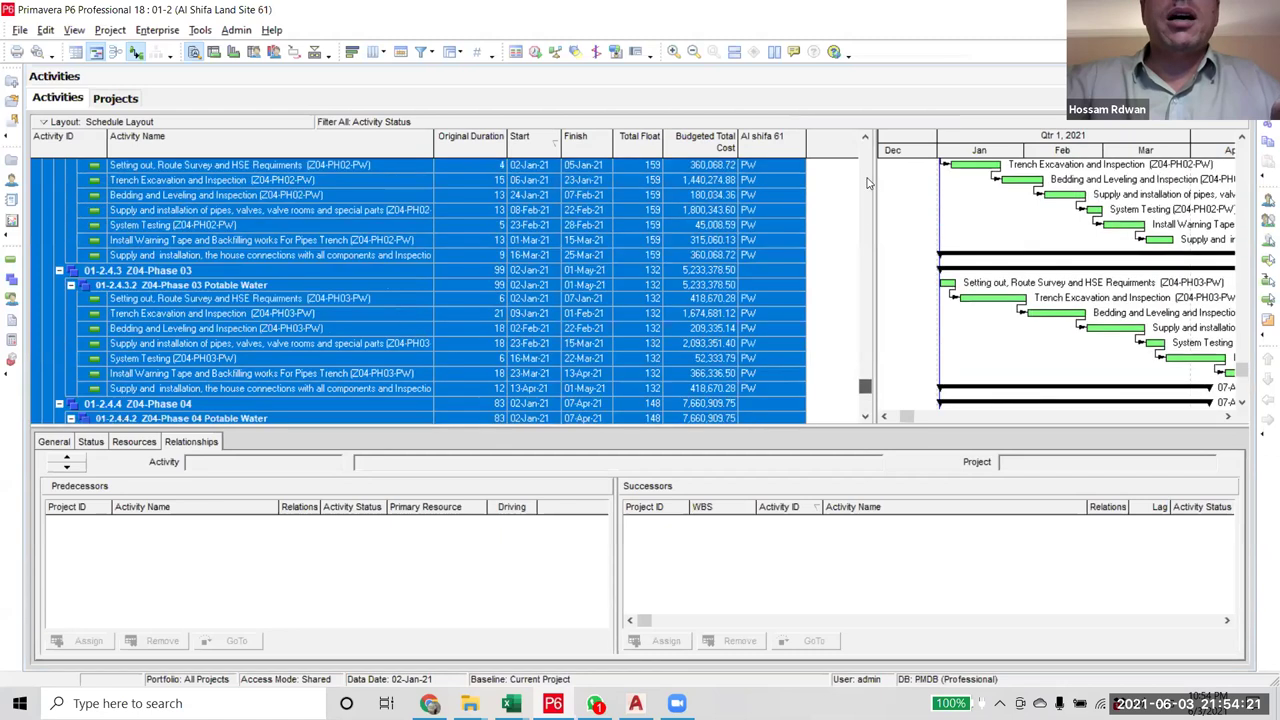
scroll(785, 262, "up", 3)
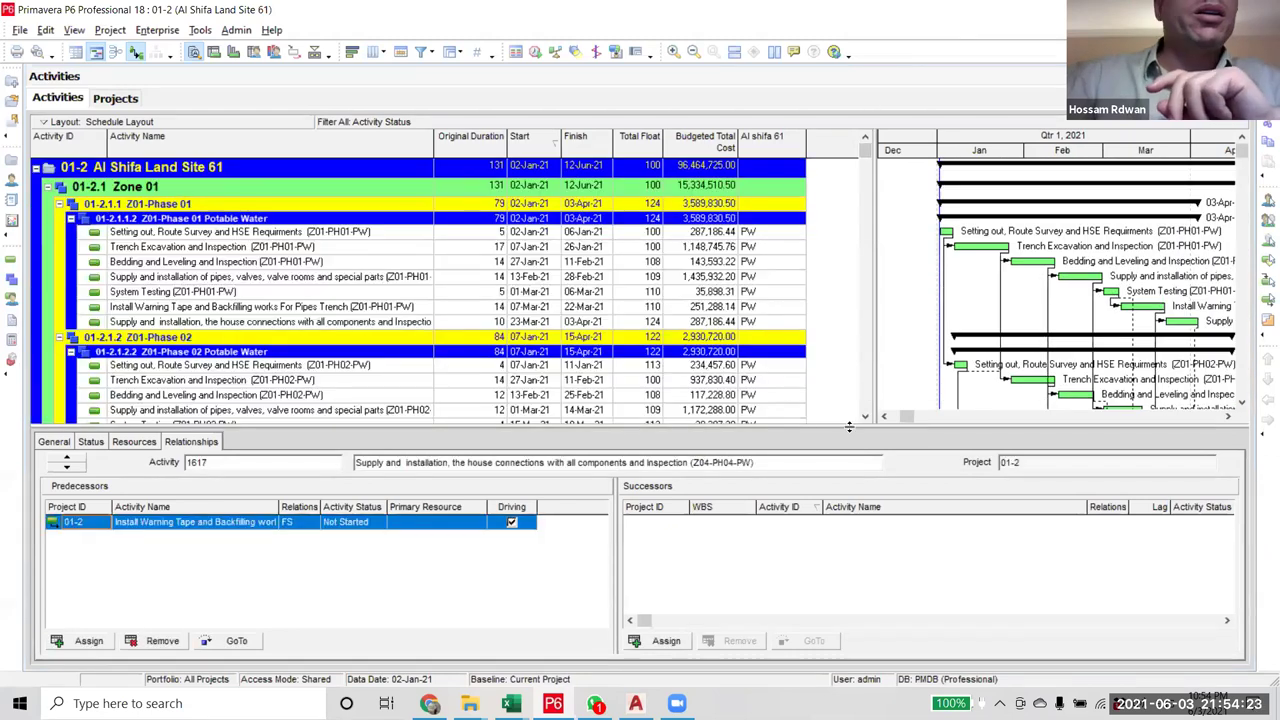
- Change the Activity Status filter's condition to Activity Name contains -SS and apply it to the layout
left_click(421, 52)
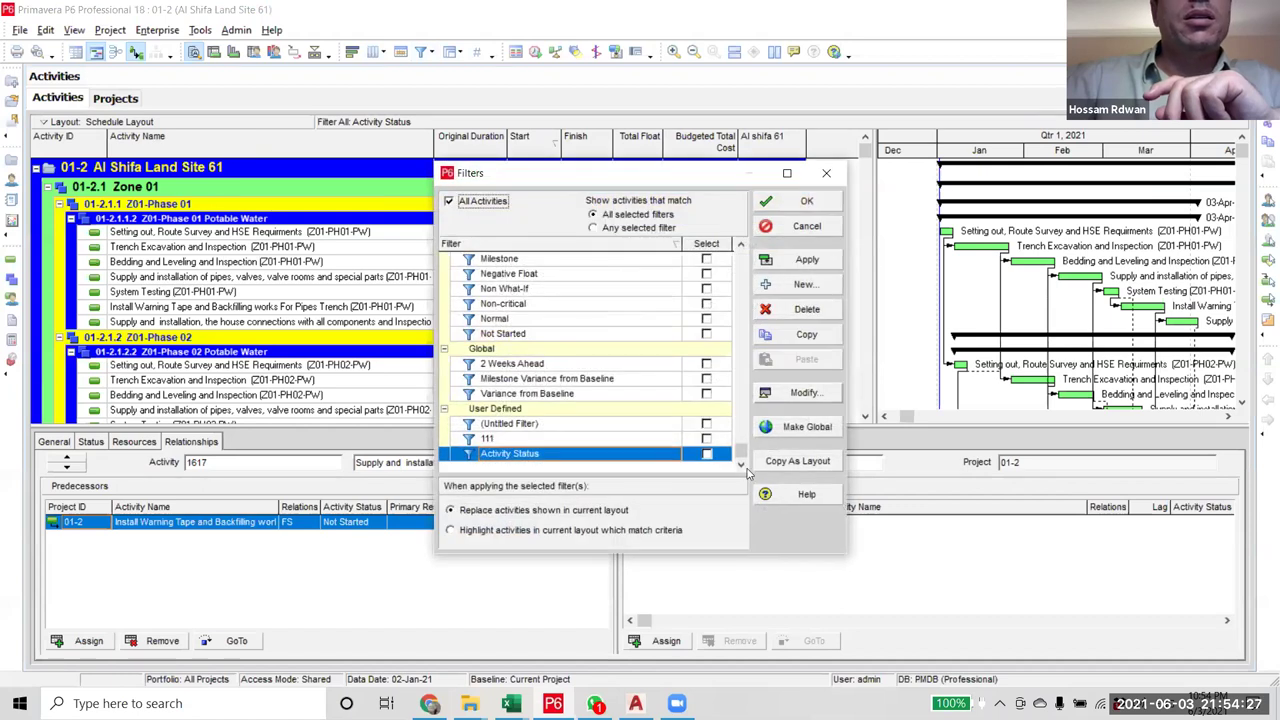
left_click(805, 392)
left_click(715, 314)
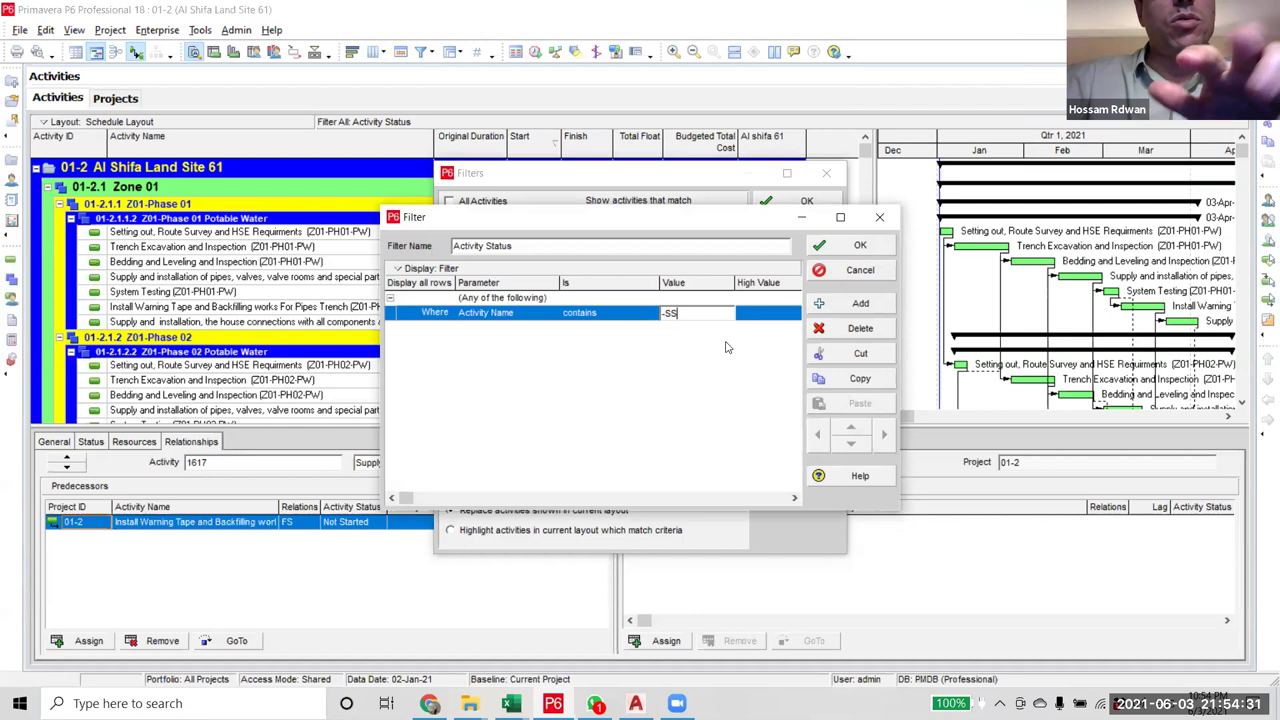
left_click(858, 245)
left_click(706, 454)
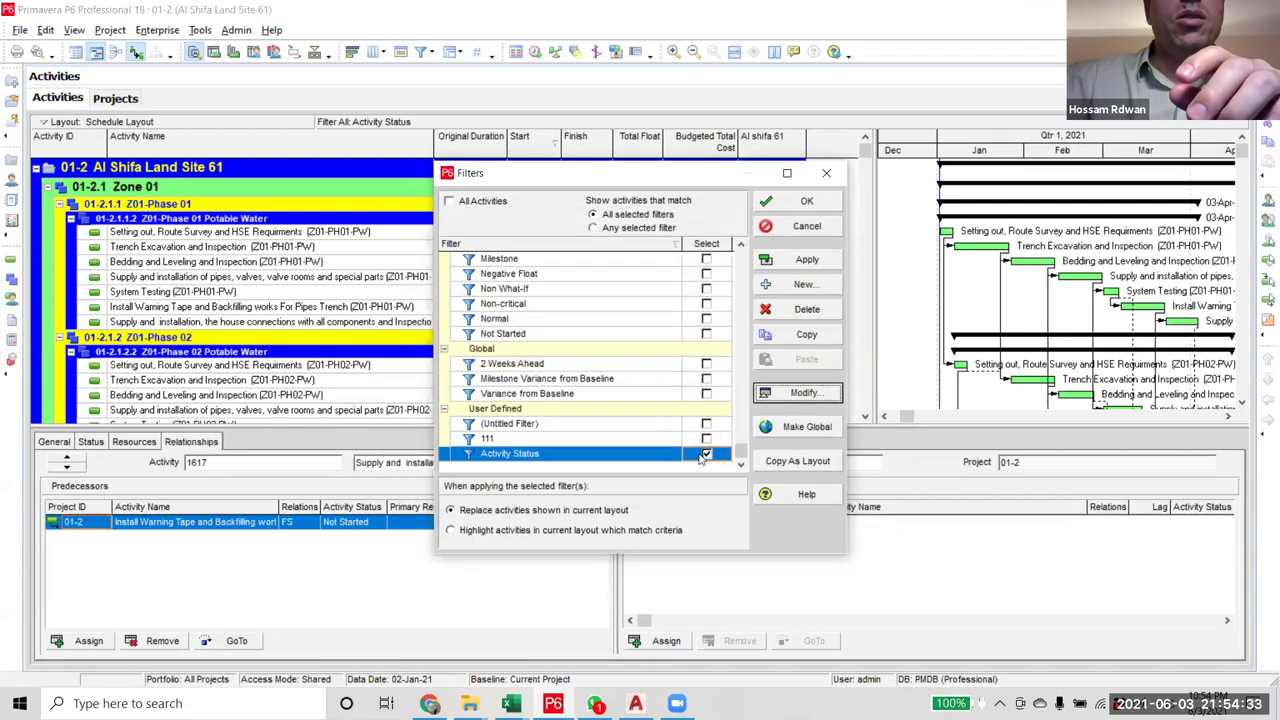
left_click(806, 259)
left_click(816, 205)
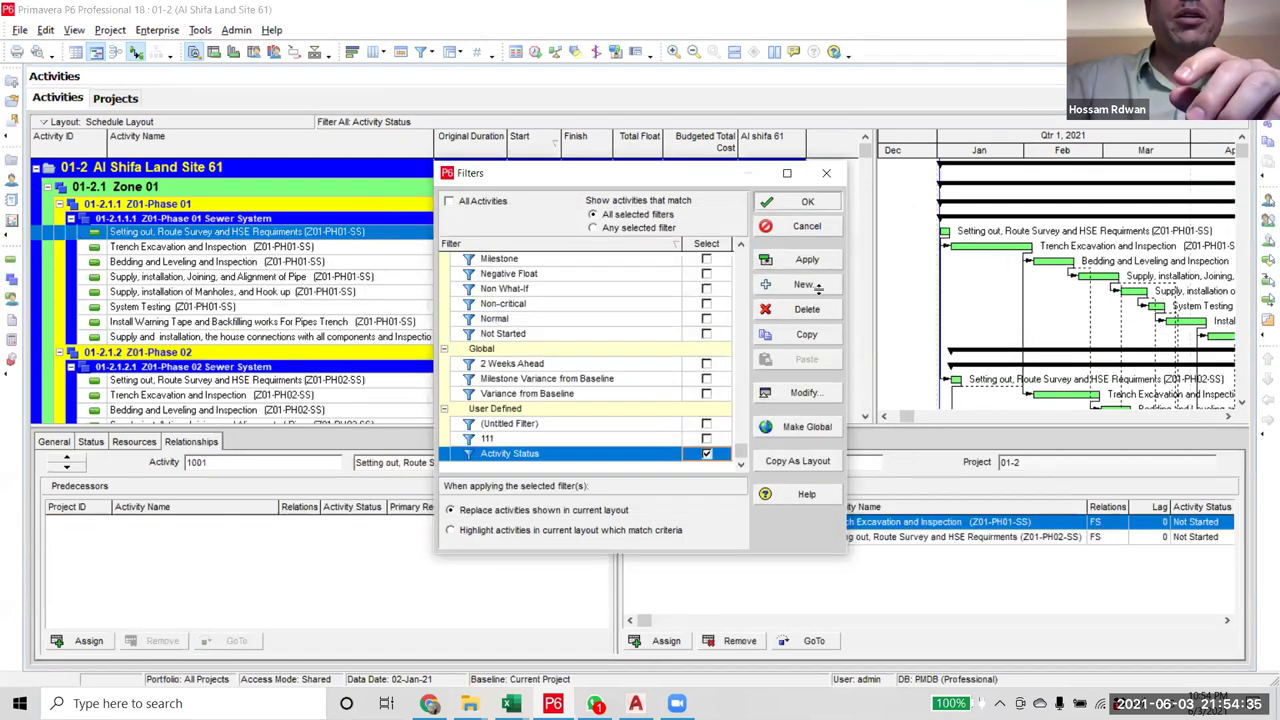
- Assign SS (Sewer System) to the first filtered activity and fill it down the Al shifa 61 column for all filtered activities
double_click(790, 240)
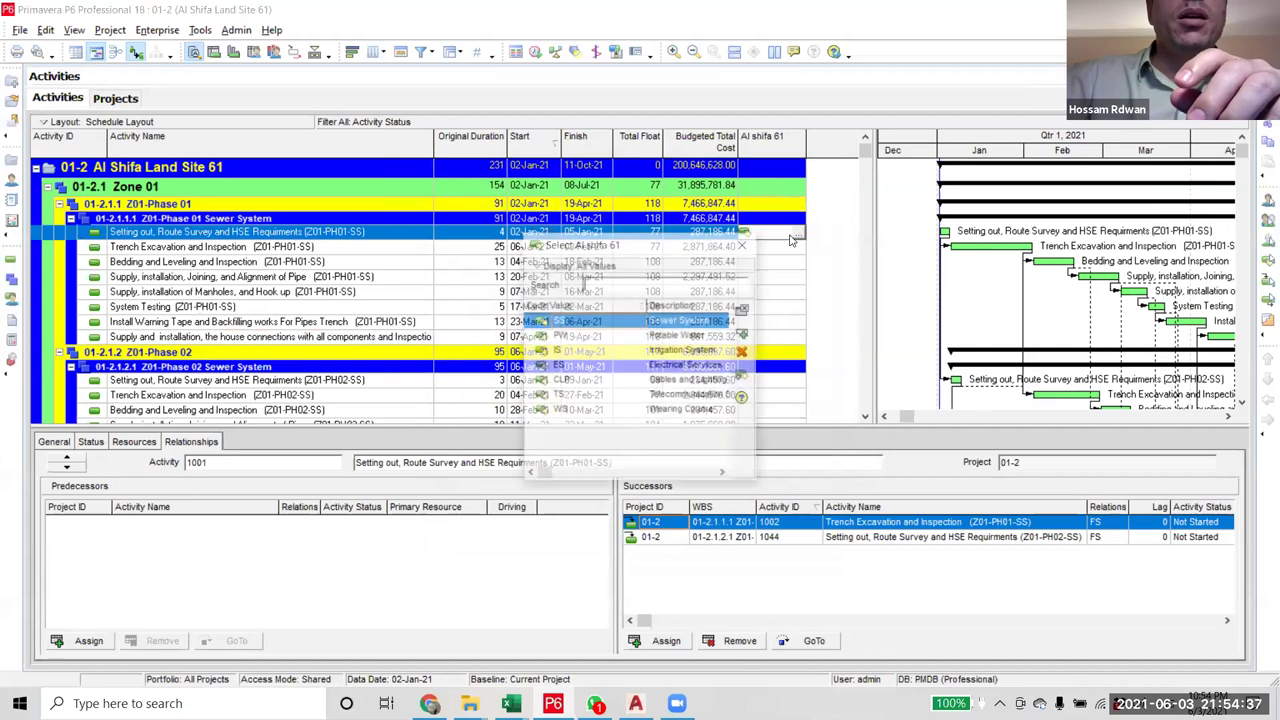
double_click(683, 320)
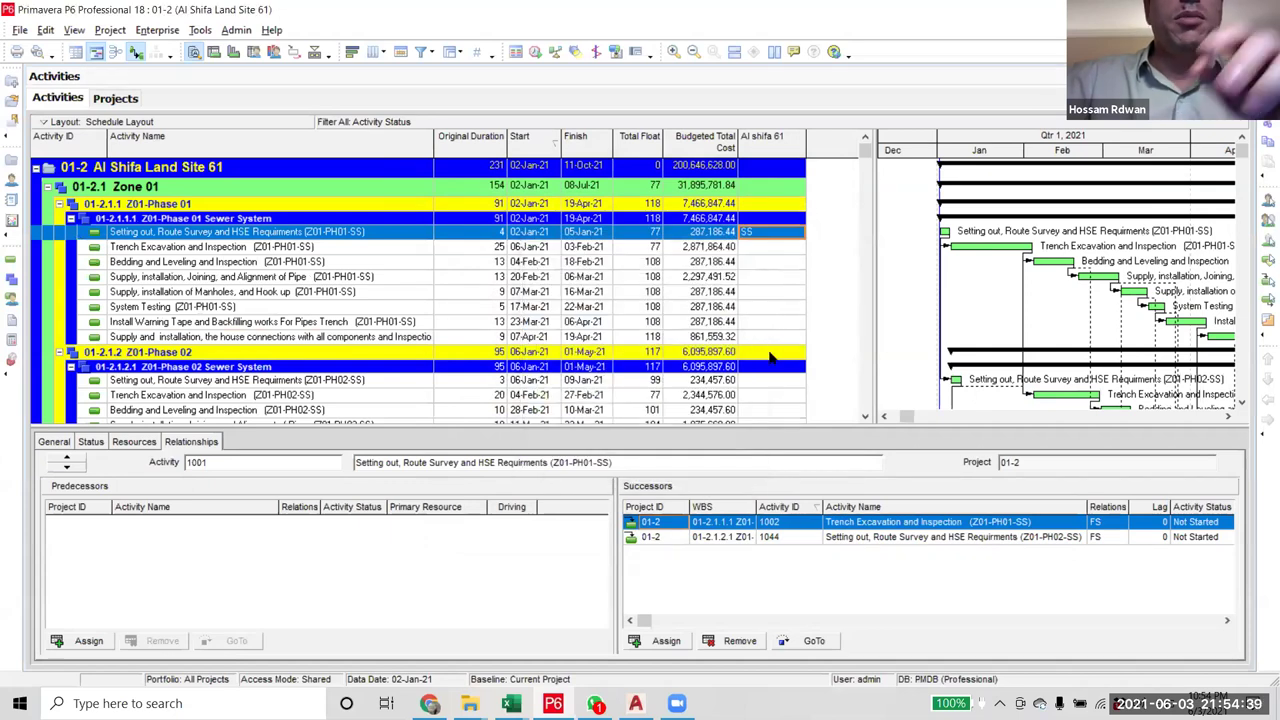
scroll(858, 170, "down", 3)
scroll(858, 170, "down", 10)
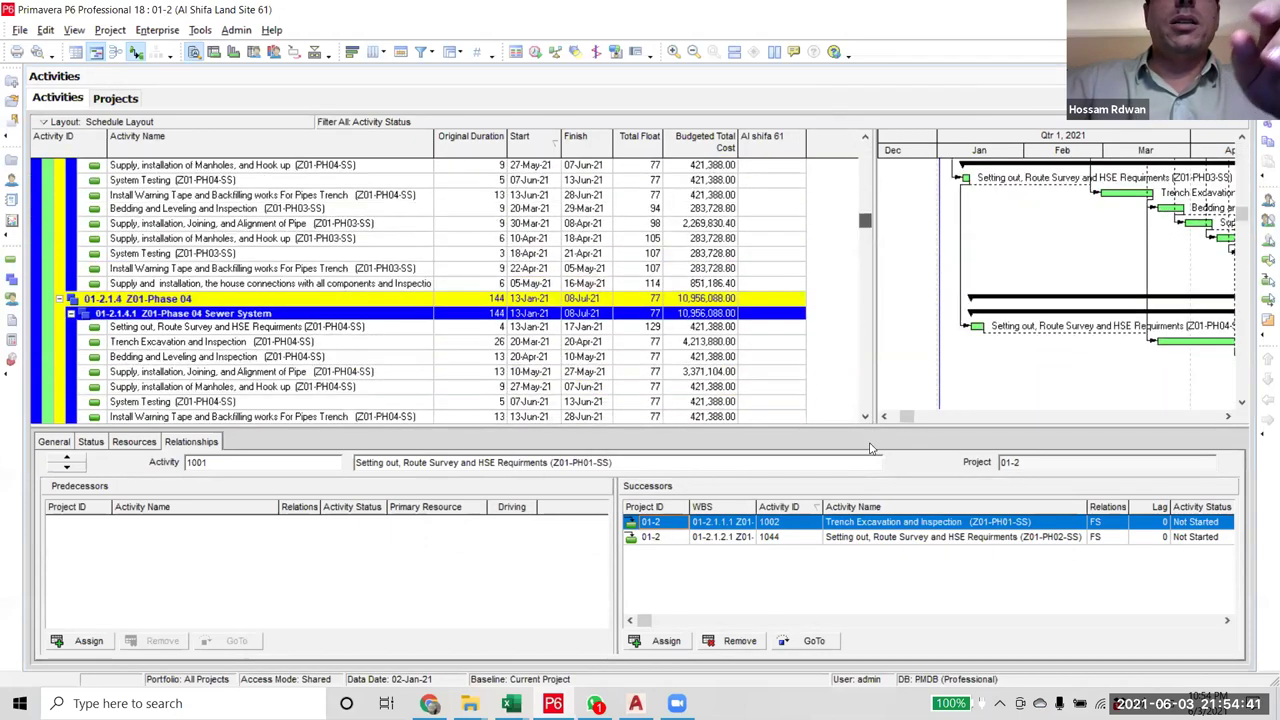
key("ctrl+a")
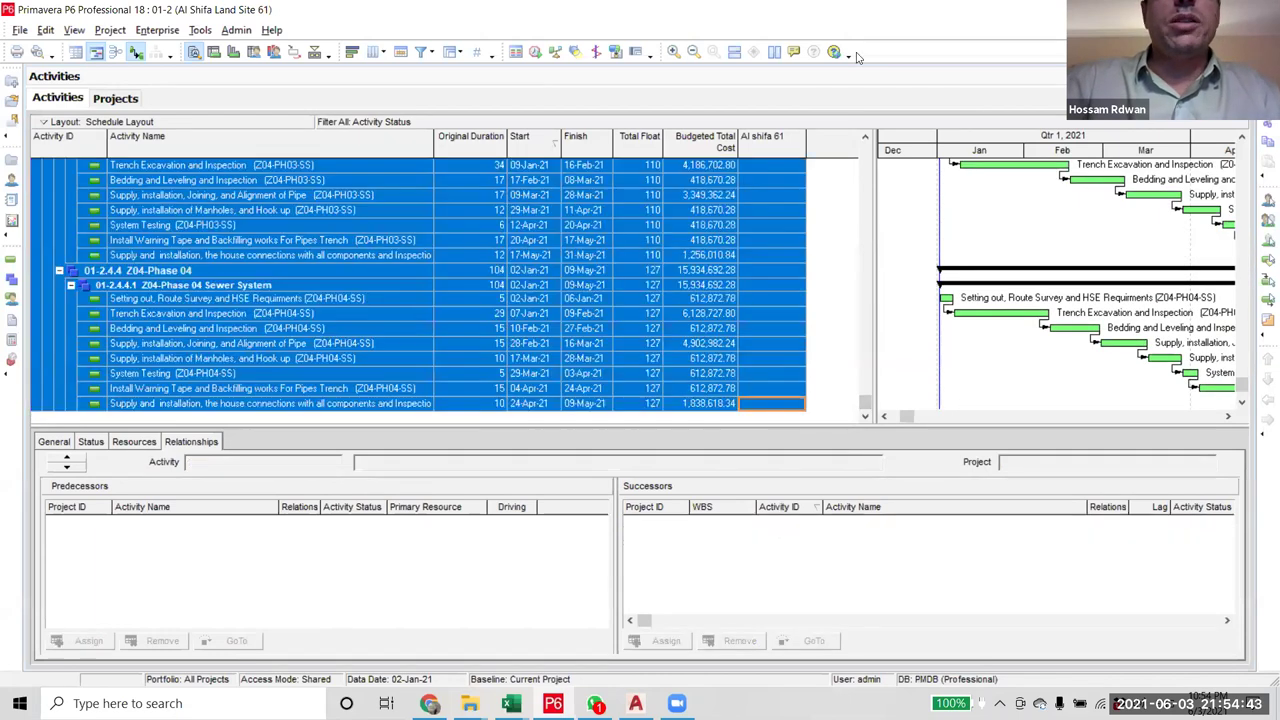
right_click(781, 410)
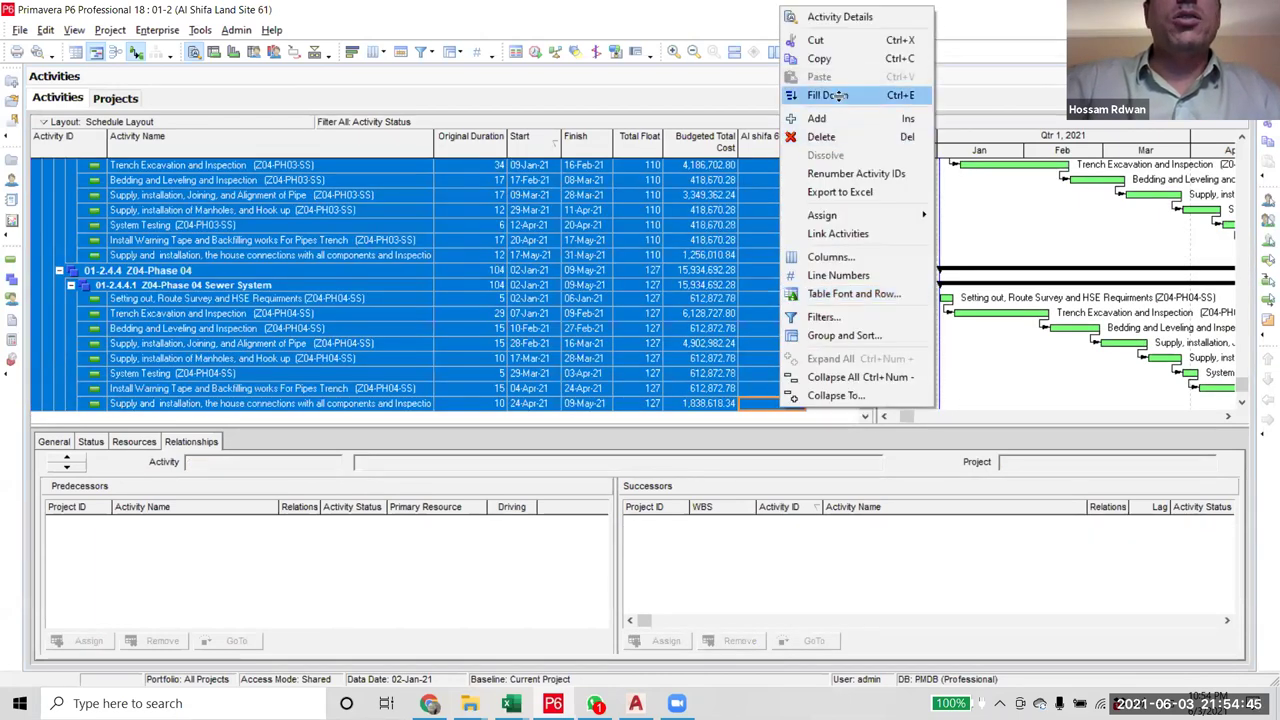
left_click(838, 95)
scroll(866, 300, "up", 6)
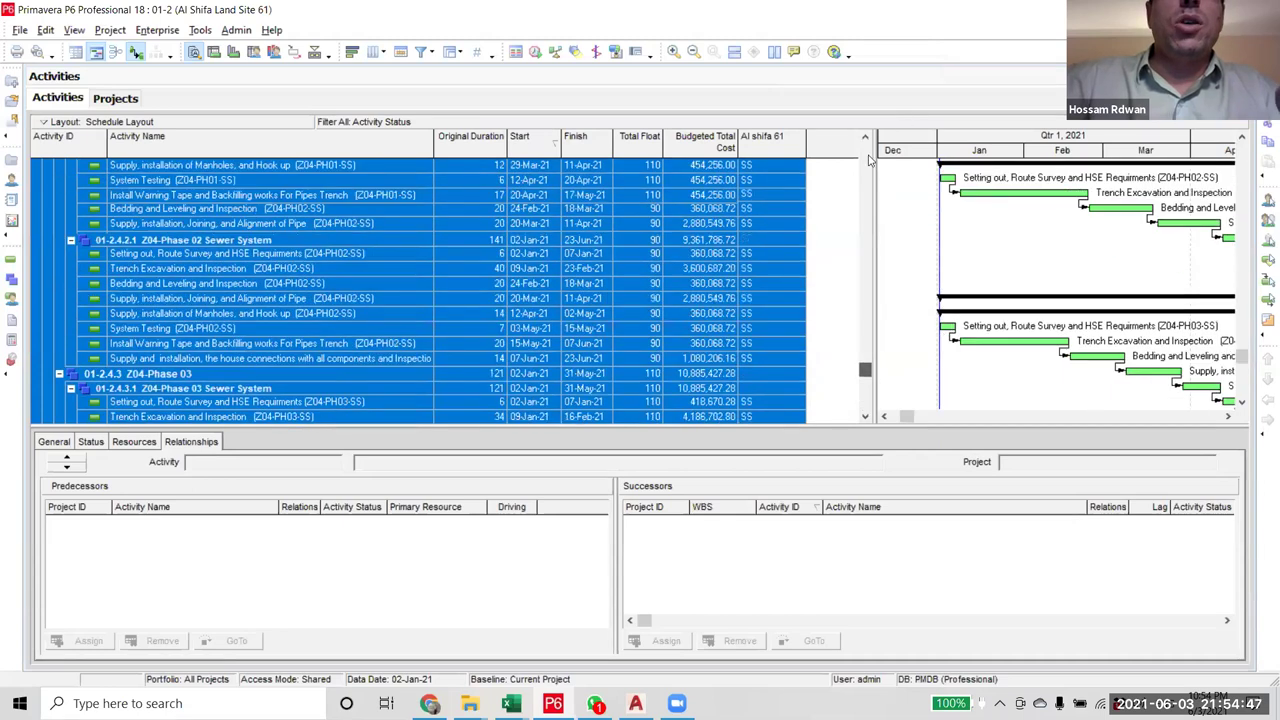
scroll(781, 238, "up", 10)
scroll(781, 238, "up", 5)
left_click(781, 236)
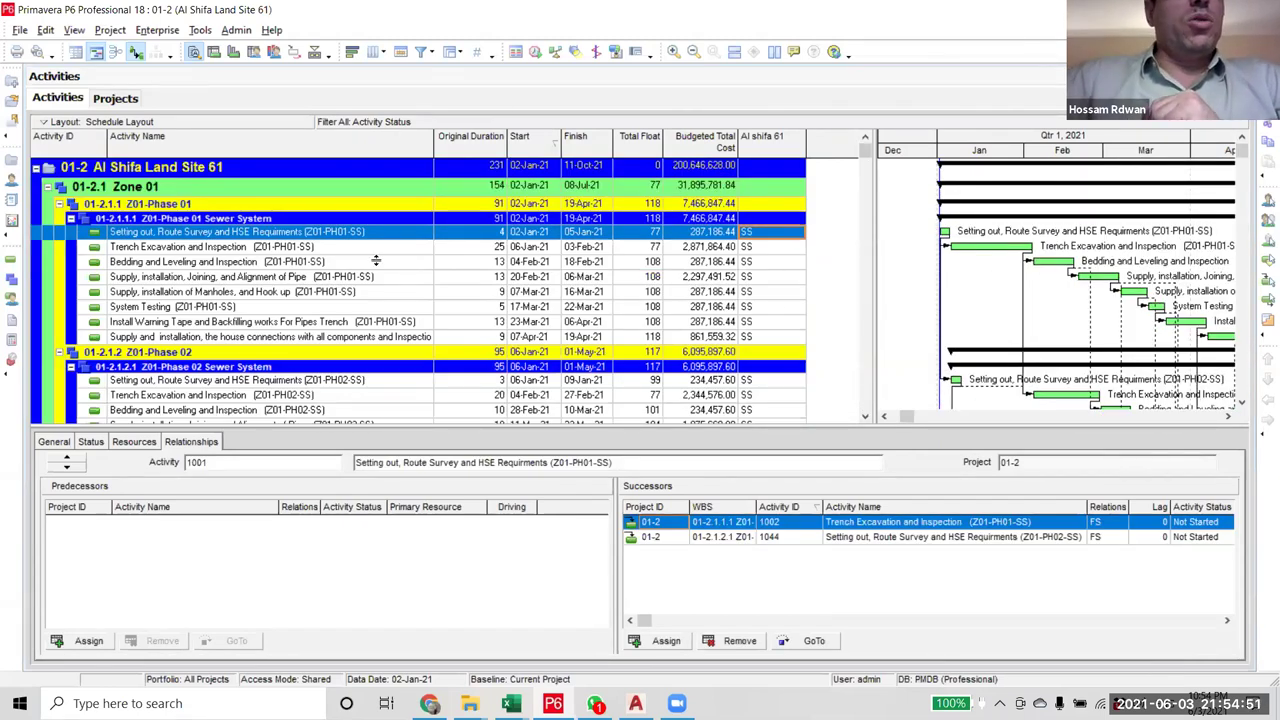
- Restore the All Activities filter and review the Al shifa 61 codes on the sewer and potable water activities
left_click(421, 51)
left_click(474, 203)
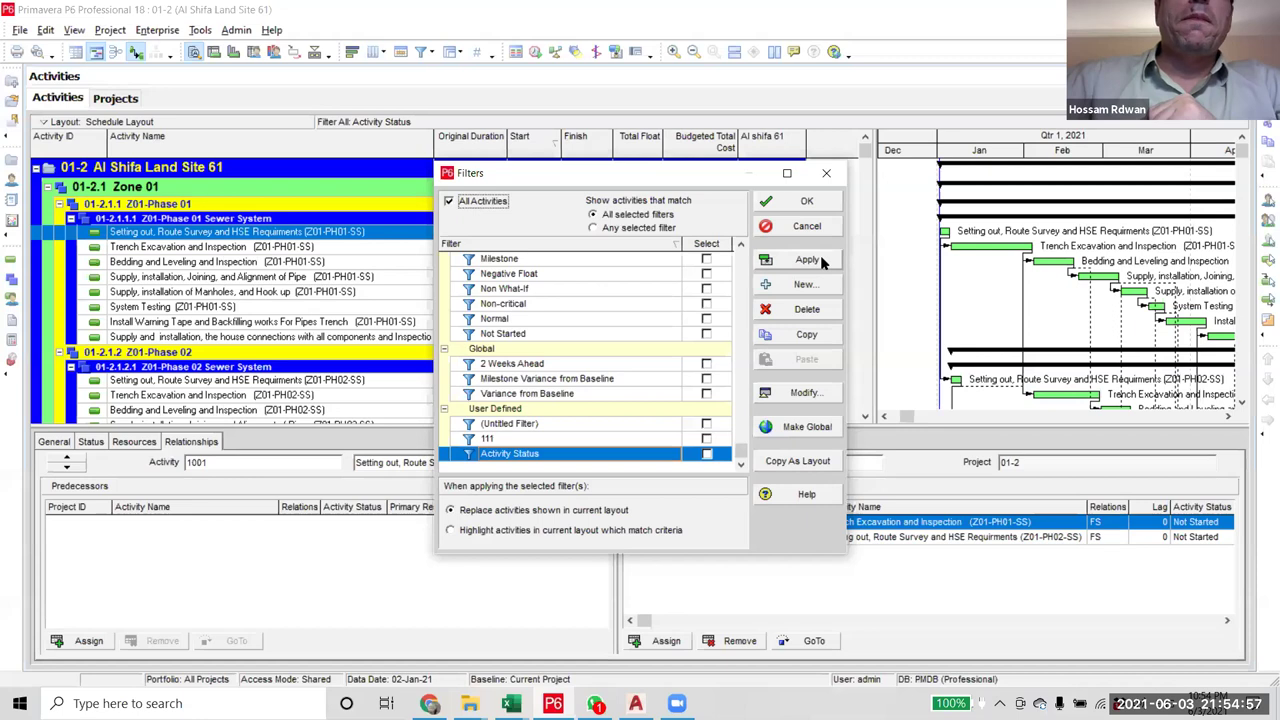
left_click(820, 256)
left_click(808, 203)
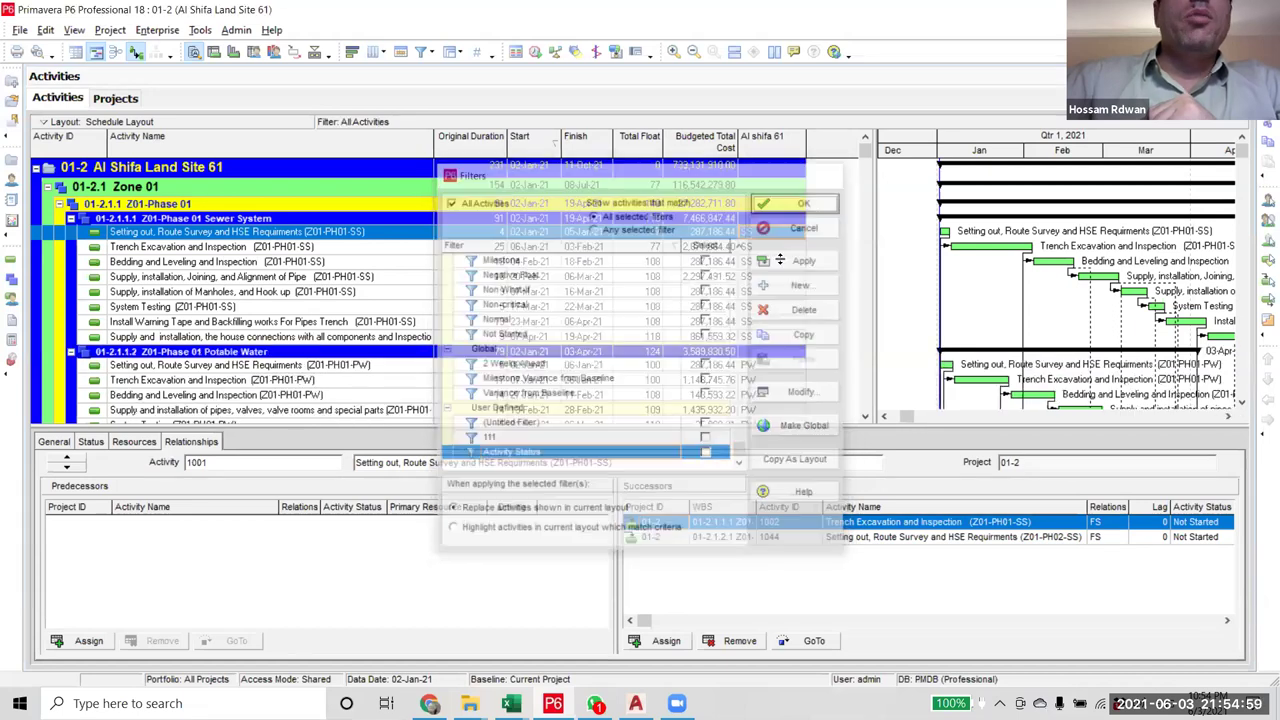
scroll(779, 293, "down", 4)
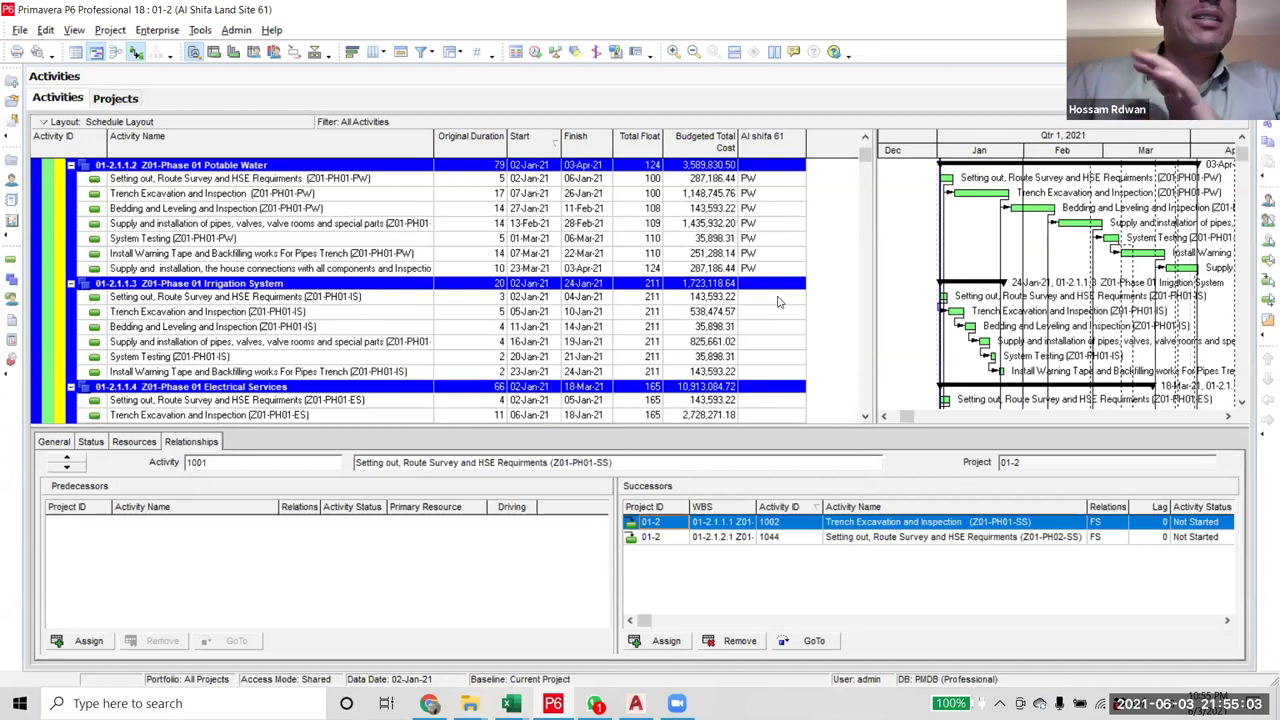
- Assign IS (Irrigation System) to the first Z01-Phase 01 Irrigation System activity and fill it down that group's Al shifa 61 cells
left_click(779, 297)
left_click(797, 298)
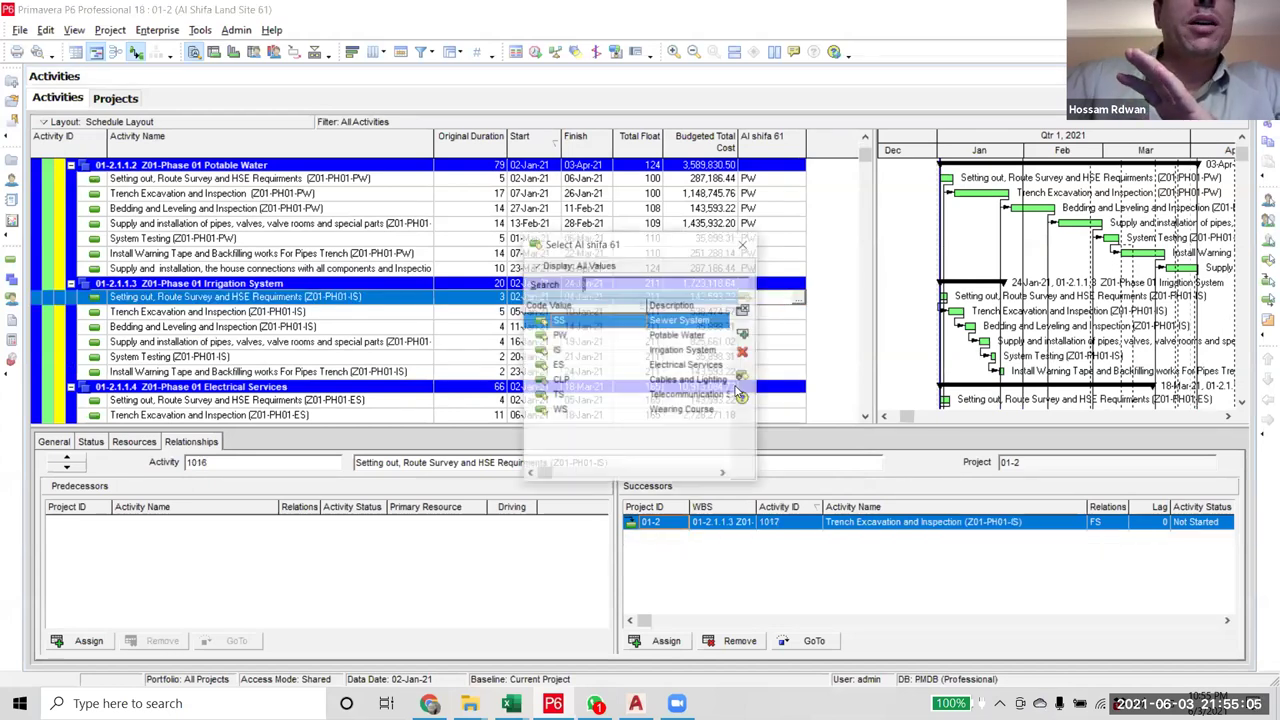
double_click(662, 350)
scroll(779, 318, "down", 4)
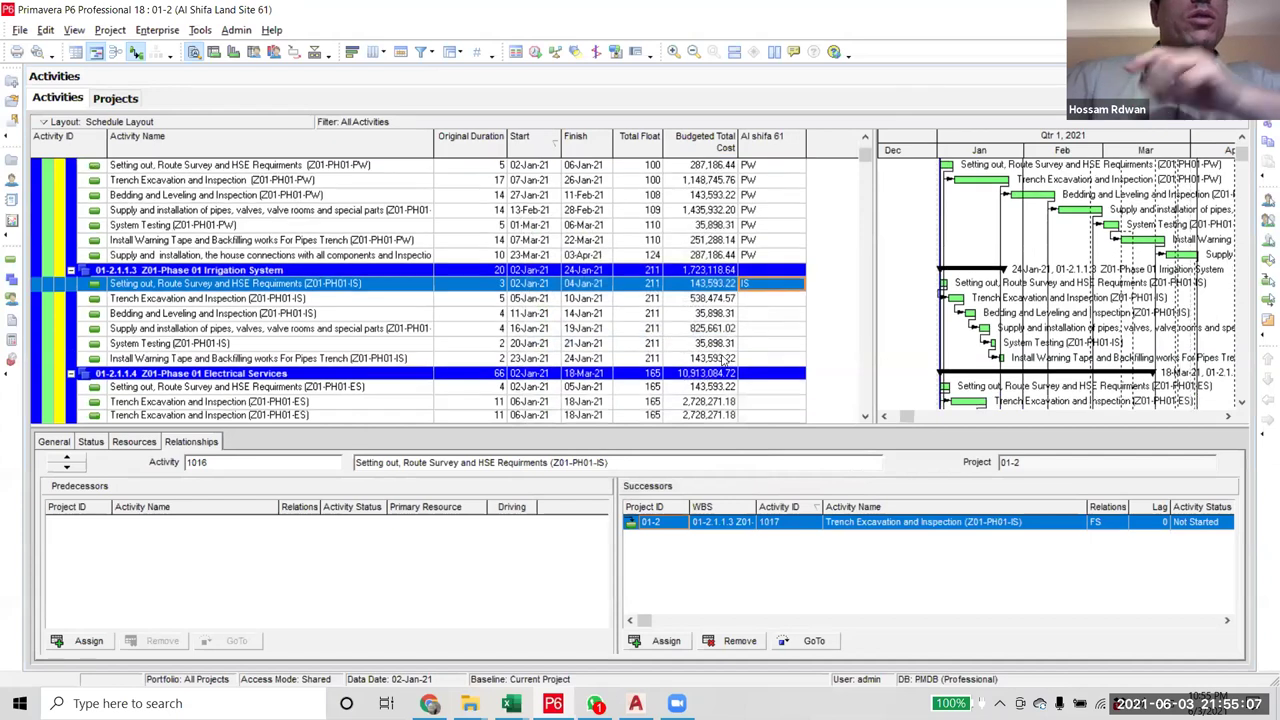
left_click(777, 313, "shift")
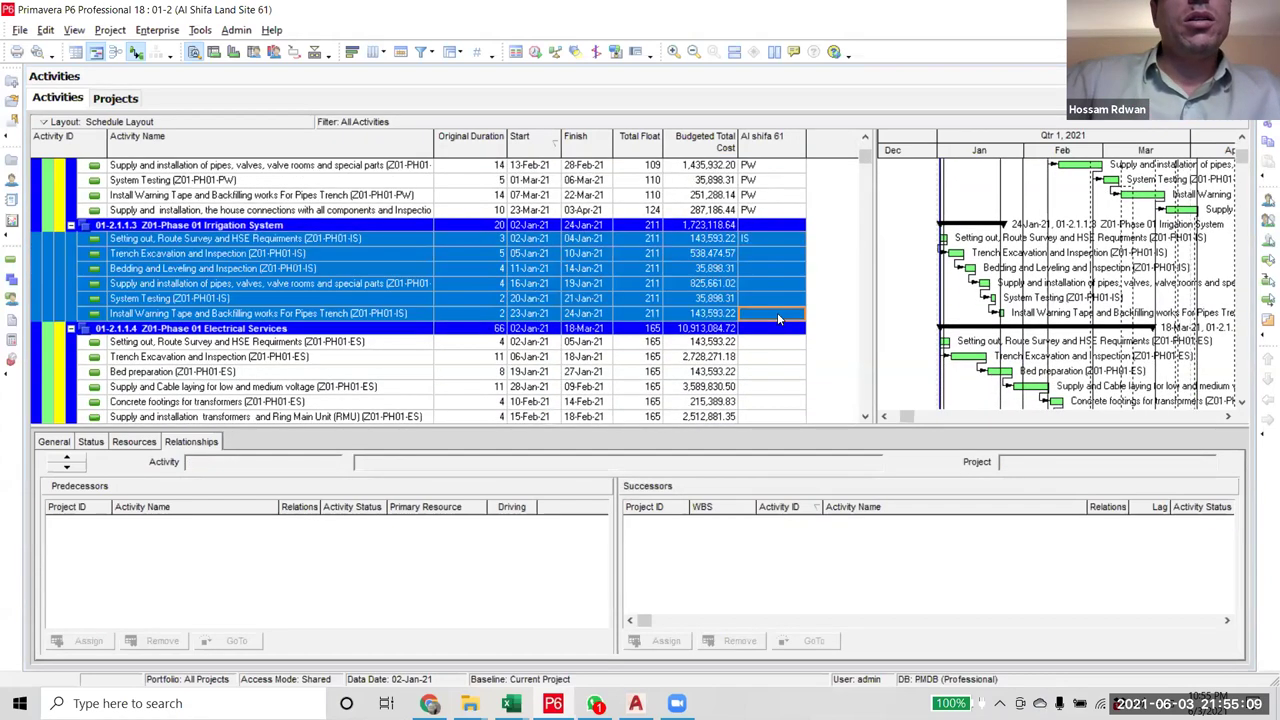
right_click(778, 352)
left_click(810, 375)
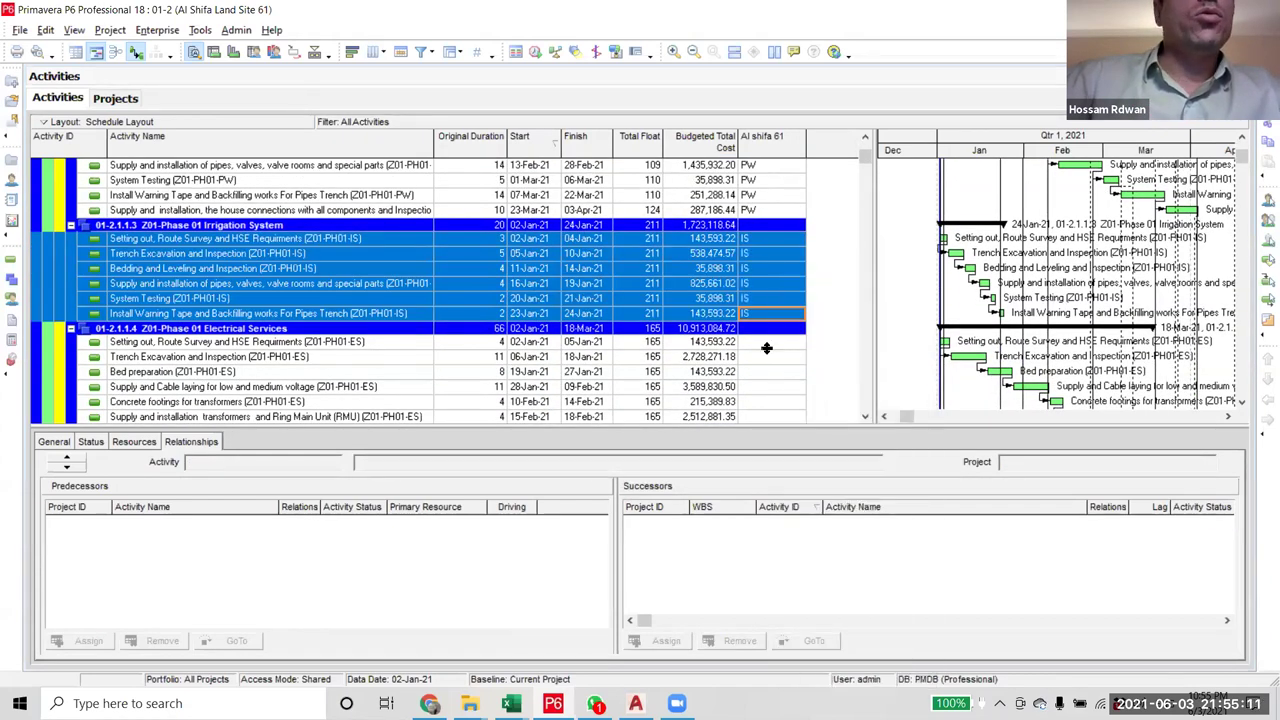
scroll(767, 348, "down", 1)
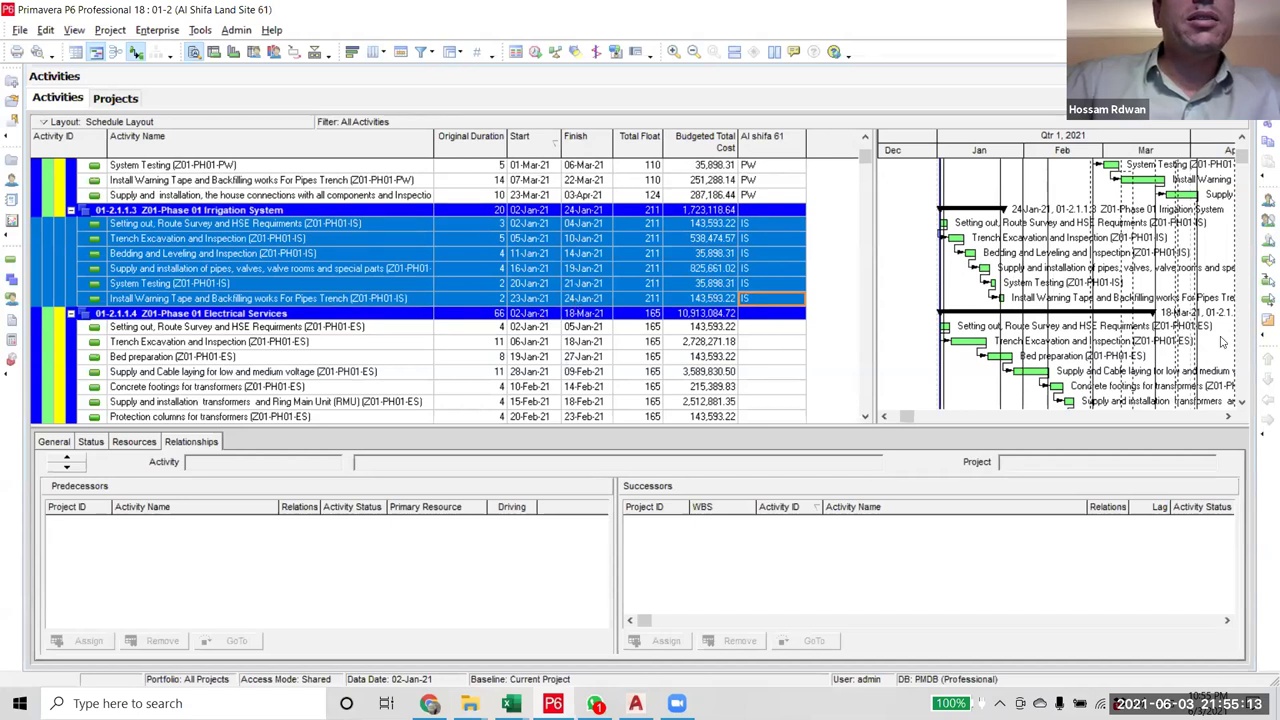
- Assign ES (Electrical Services) to the first Z01-Phase 01 Electrical Services activity and fill it down that group's Al shifa 61 cells
scroll(836, 275, "down", 4)
left_click(777, 269)
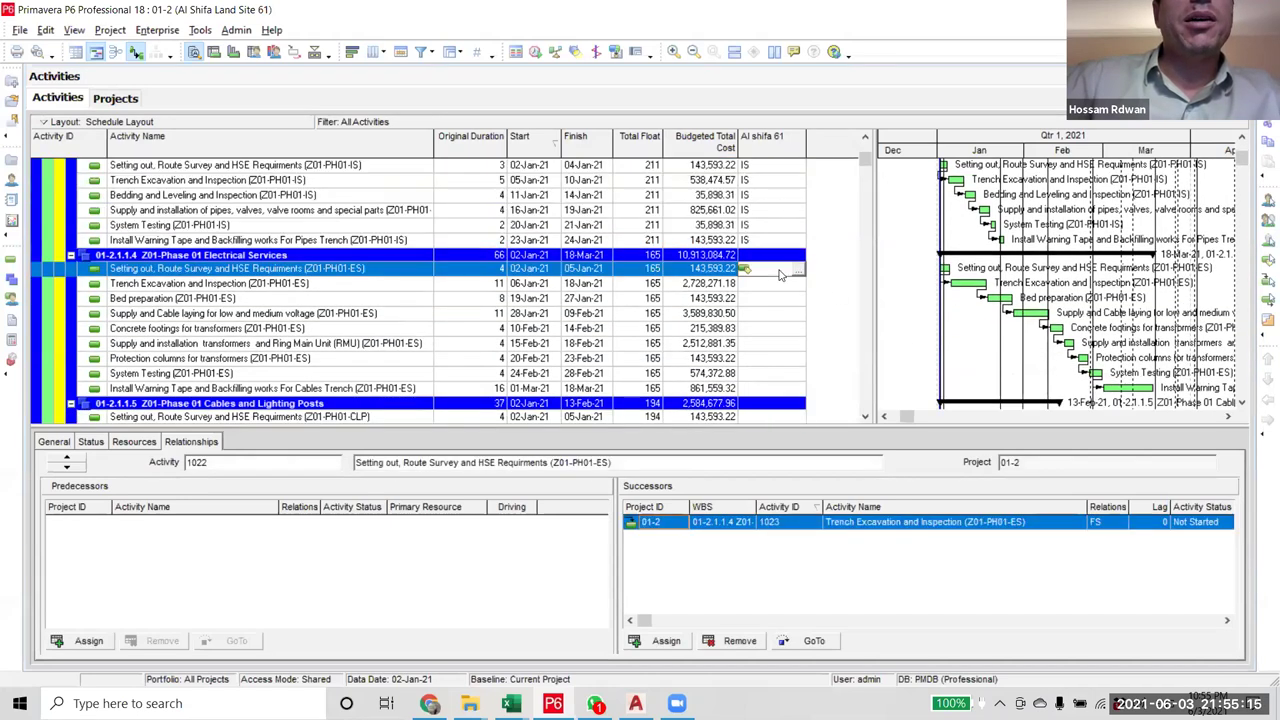
left_click(777, 269)
double_click(668, 368)
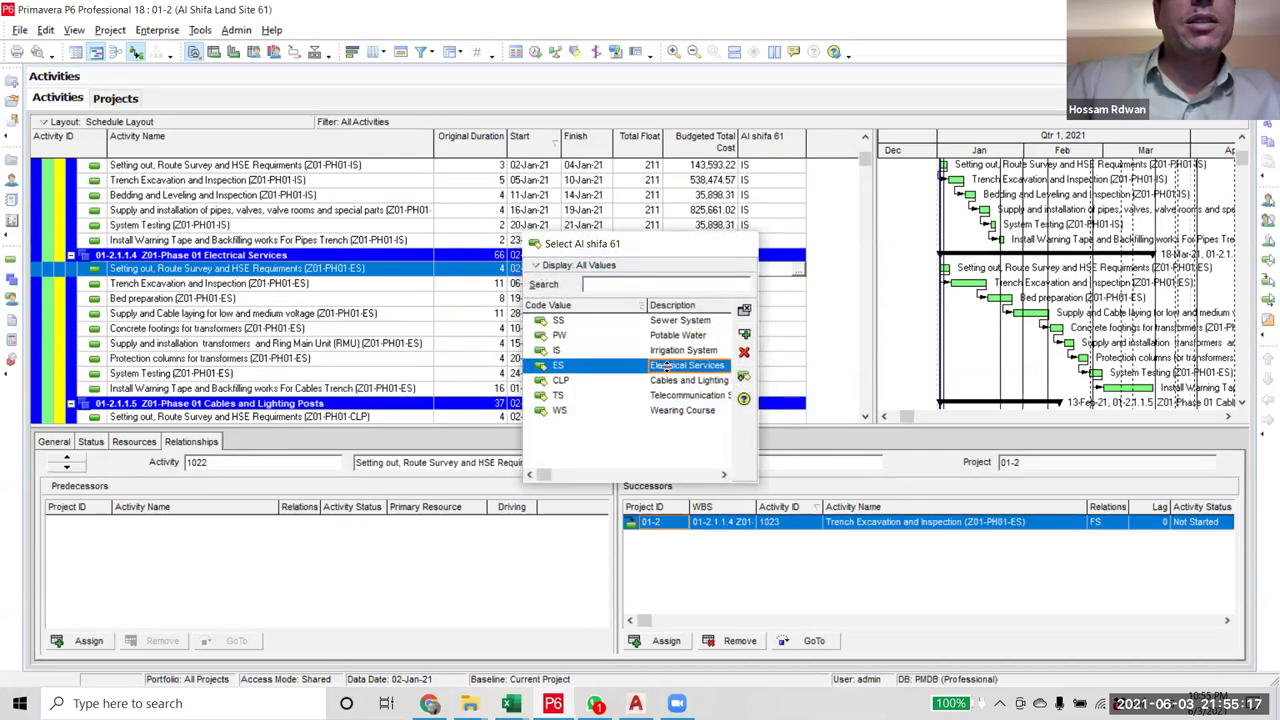
scroll(756, 380, "down", 1)
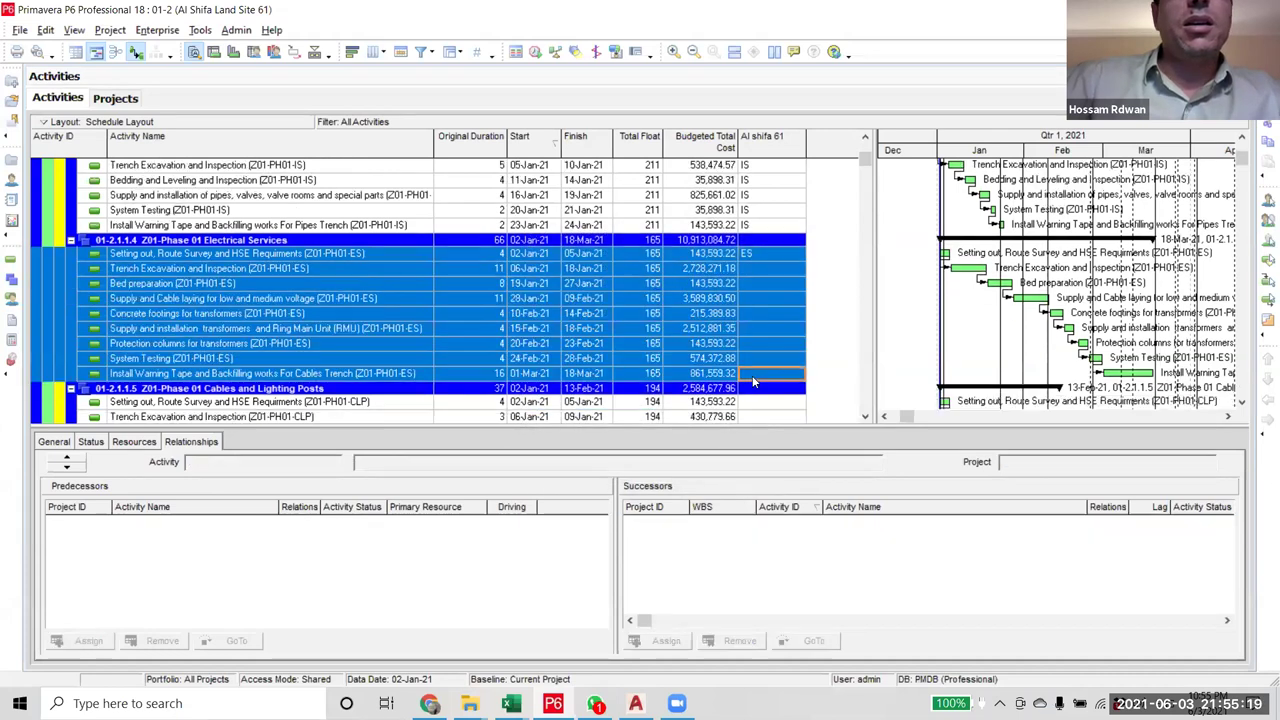
right_click(752, 388)
left_click(752, 258)
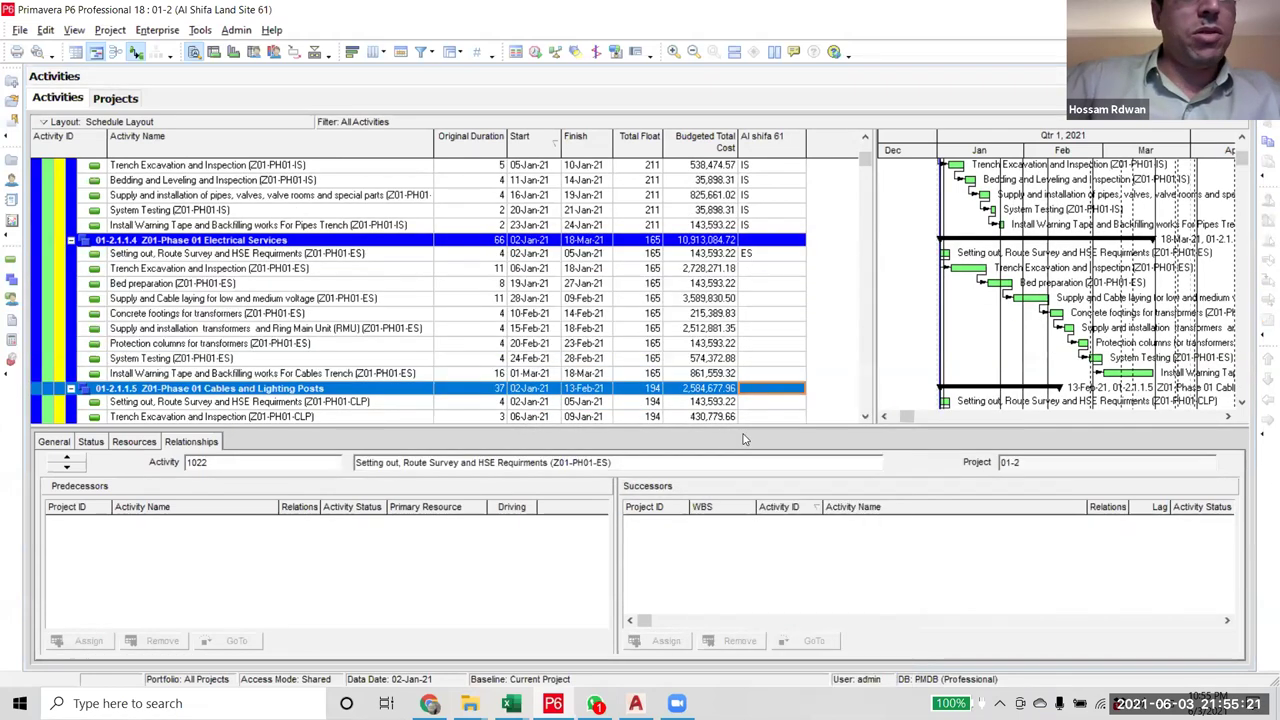
left_click(773, 375, "shift")
right_click(773, 375)
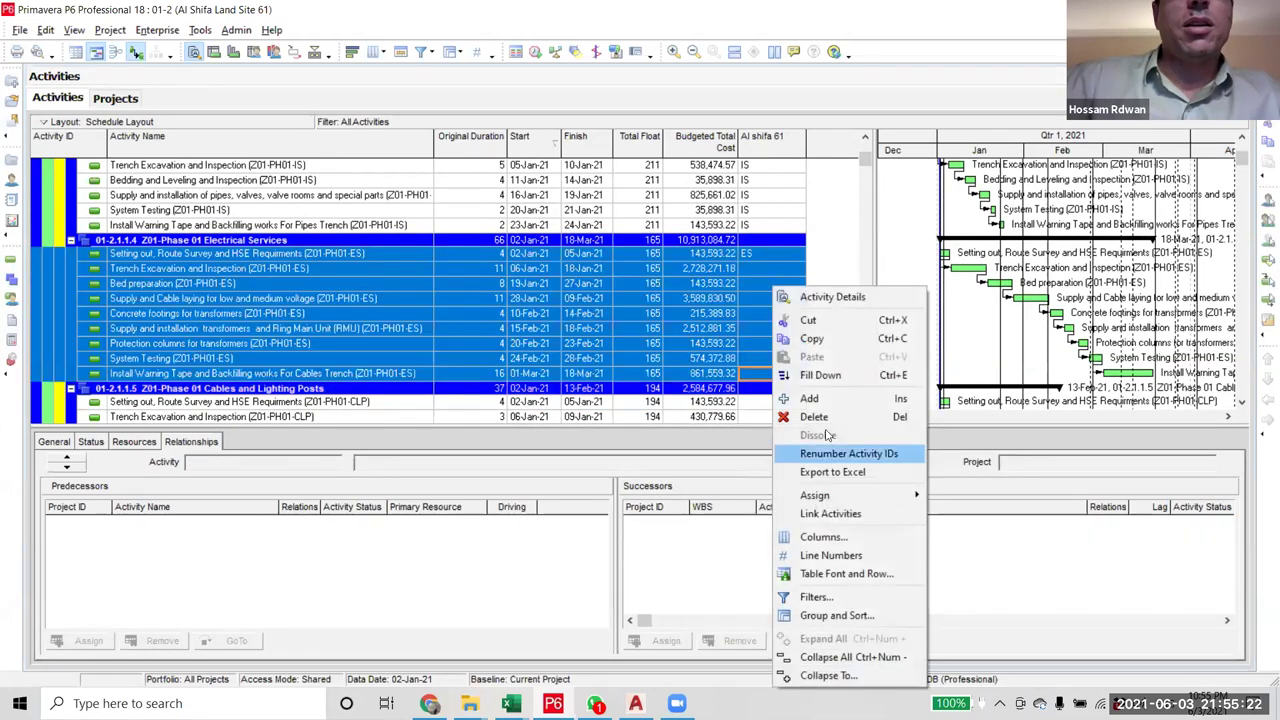
left_click(820, 375)
scroll(885, 147, "down", 7)
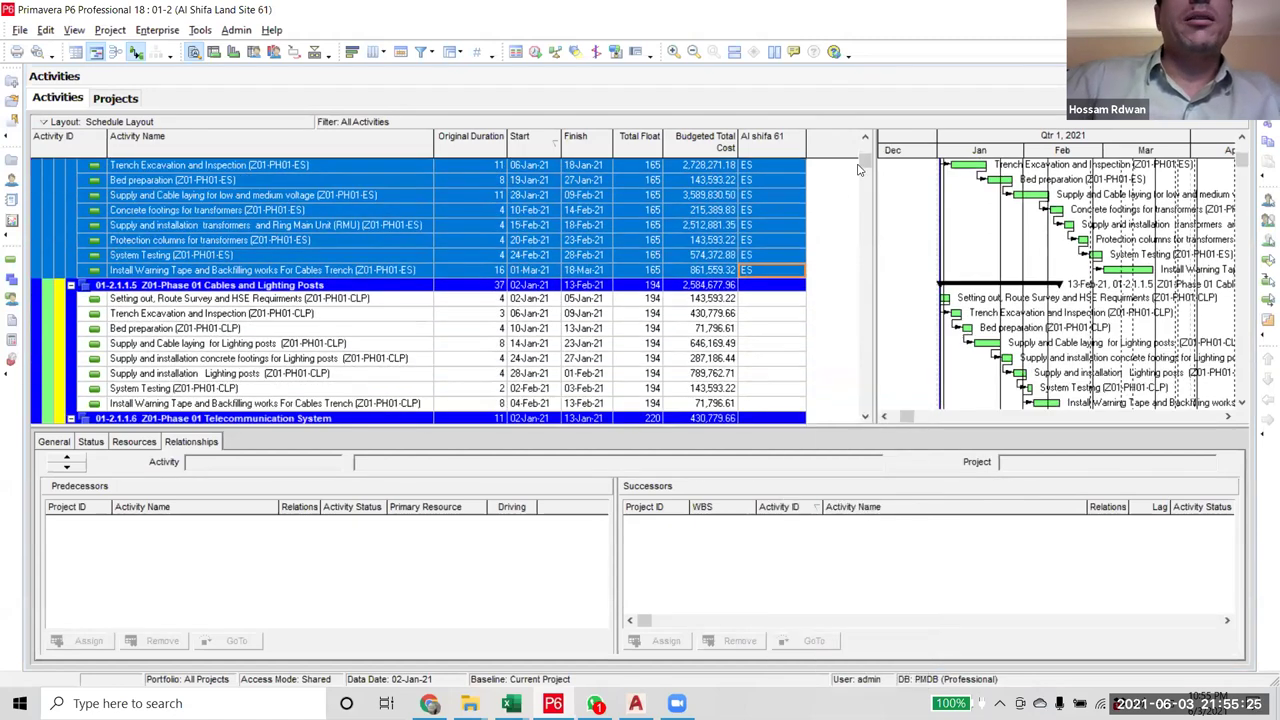
- Change the Activity Status filter's condition to Activity Name contains -IS and apply it to the layout
scroll(858, 170, "up", 9)
scroll(690, 333, "down", 2)
scroll(690, 333, "down", 3)
left_click(340, 283)
left_click(348, 284)
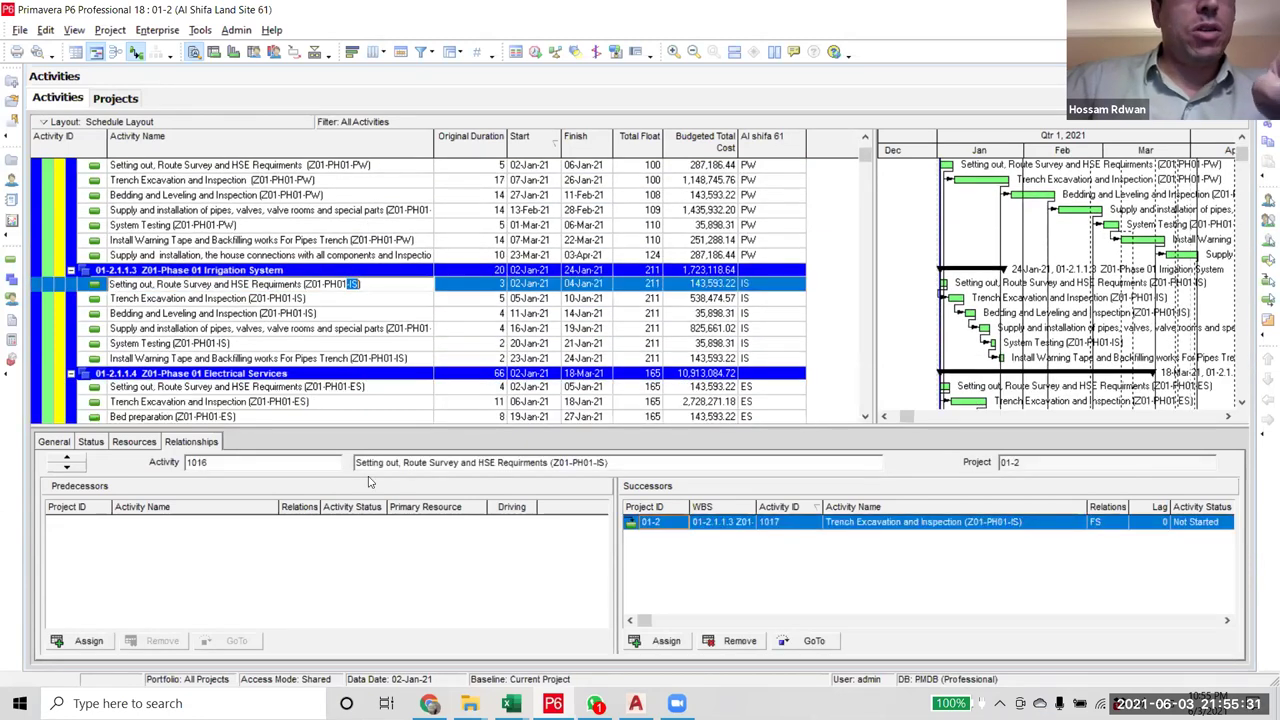
left_click(421, 51)
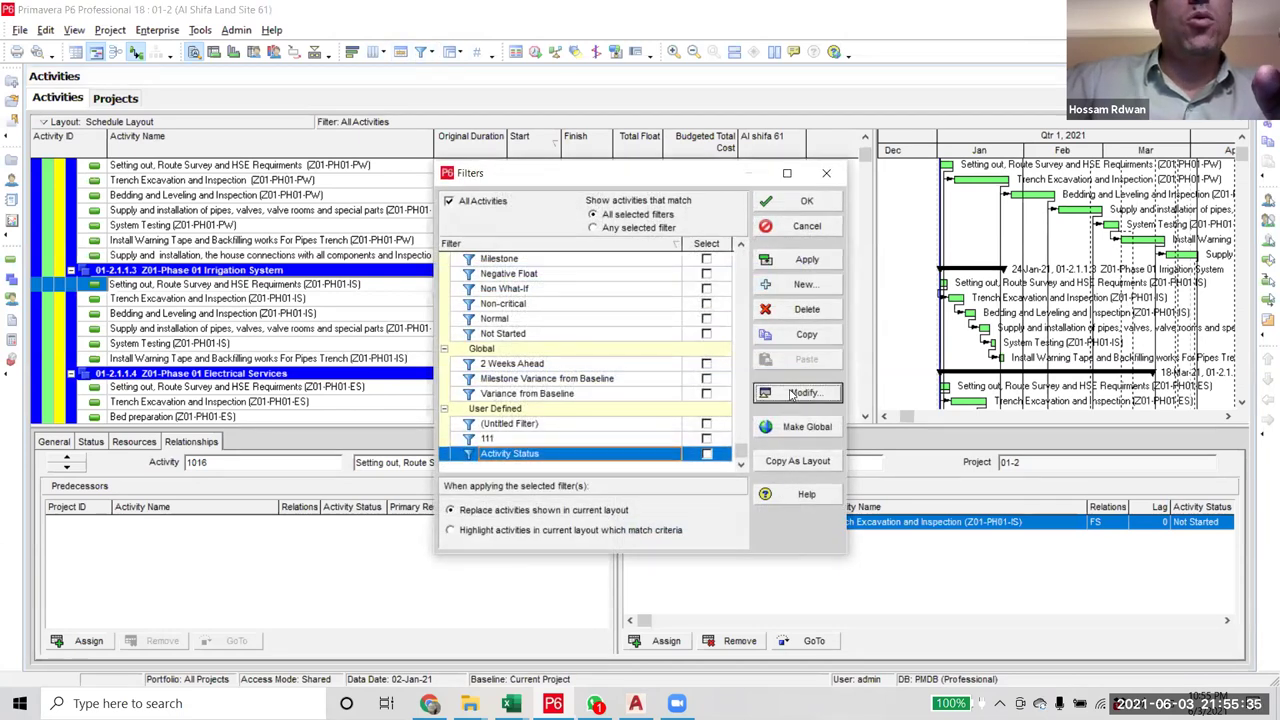
left_click(793, 393)
left_click(686, 312)
type("-IS")
left_click(860, 245)
left_click(706, 454)
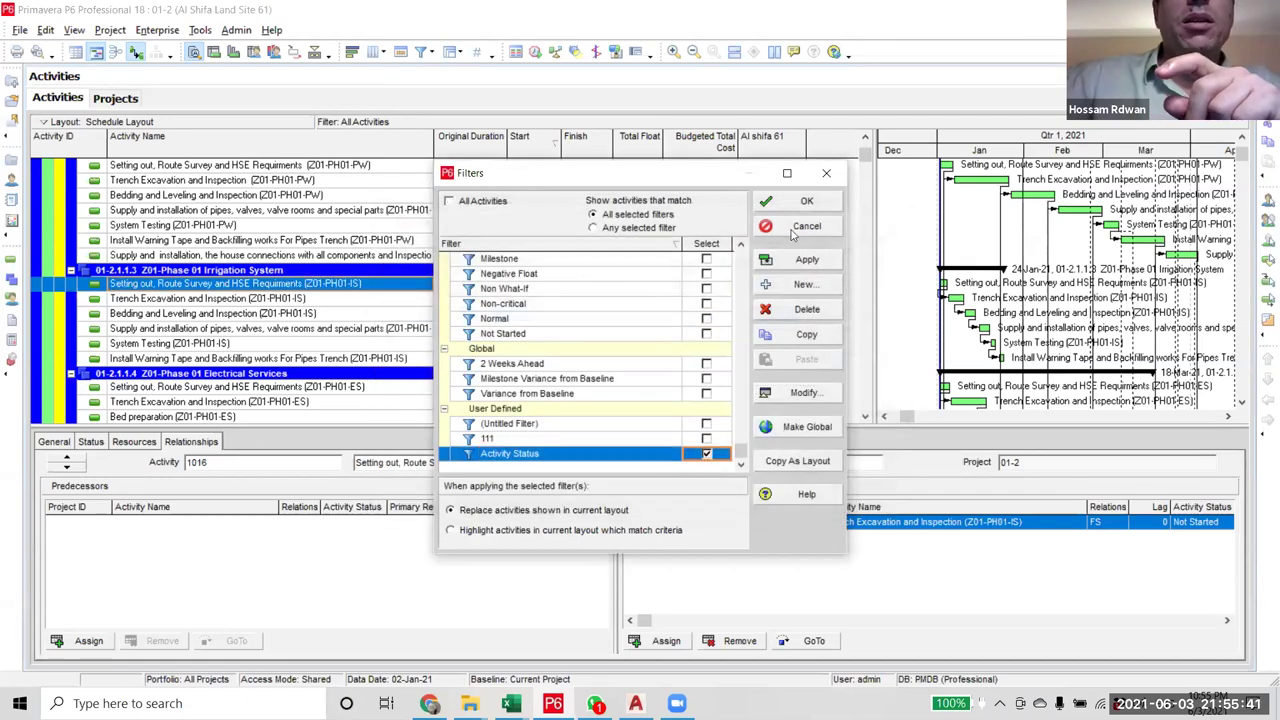
left_click(806, 259)
left_click(810, 202)
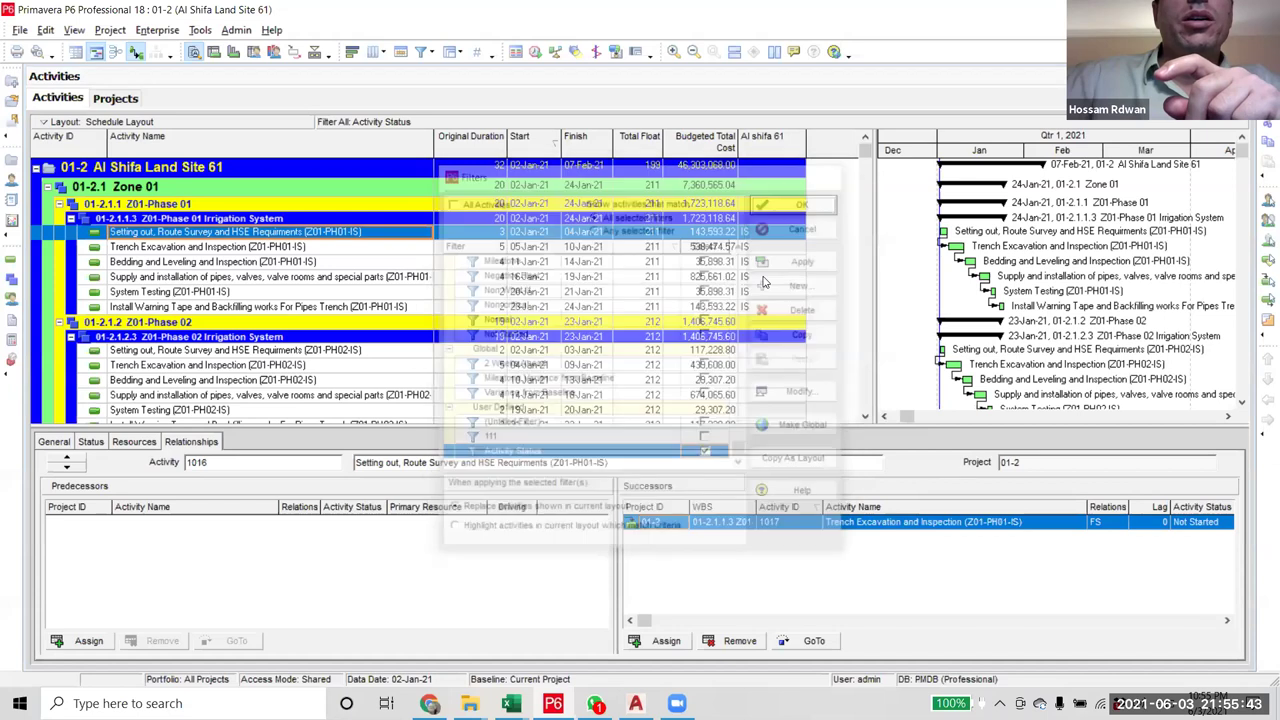
- Fill the IS code down the Al shifa 61 column for all filtered Irrigation System activities
scroll(868, 150, "down", 5)
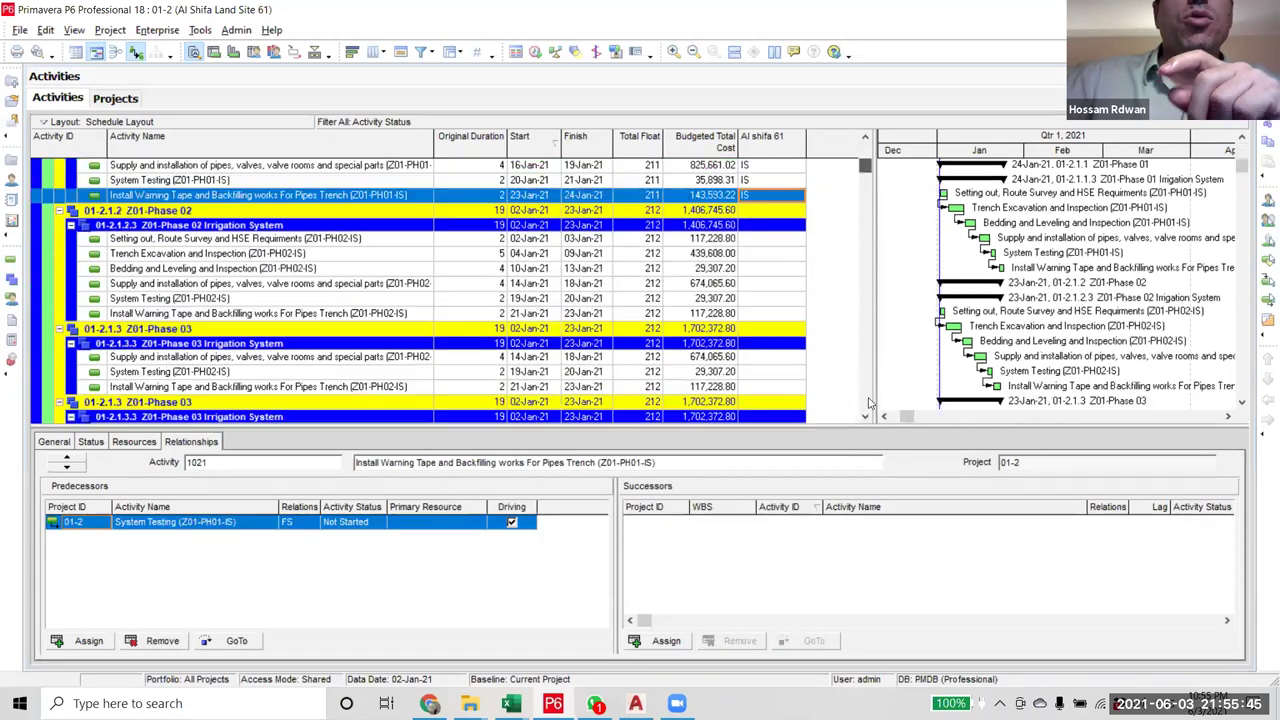
scroll(868, 150, "up", 5)
scroll(862, 200, "down", 5)
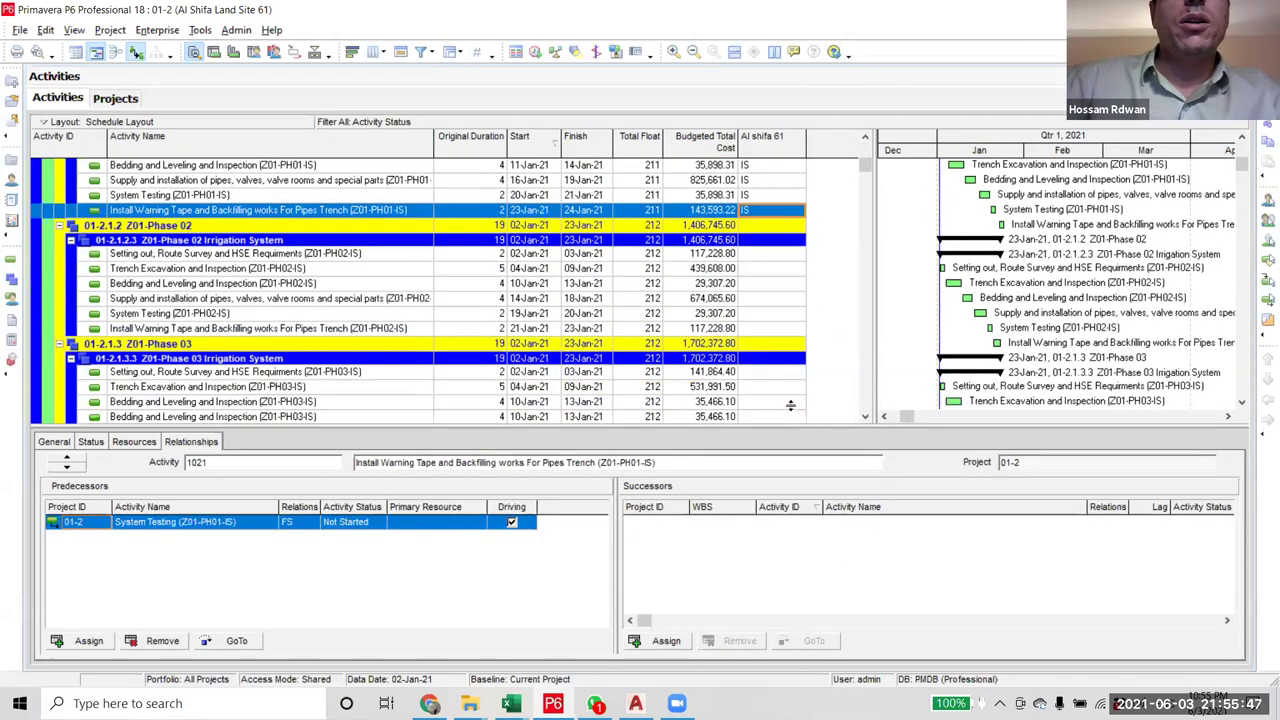
scroll(865, 322, "down", 3)
scroll(865, 322, "down", 10)
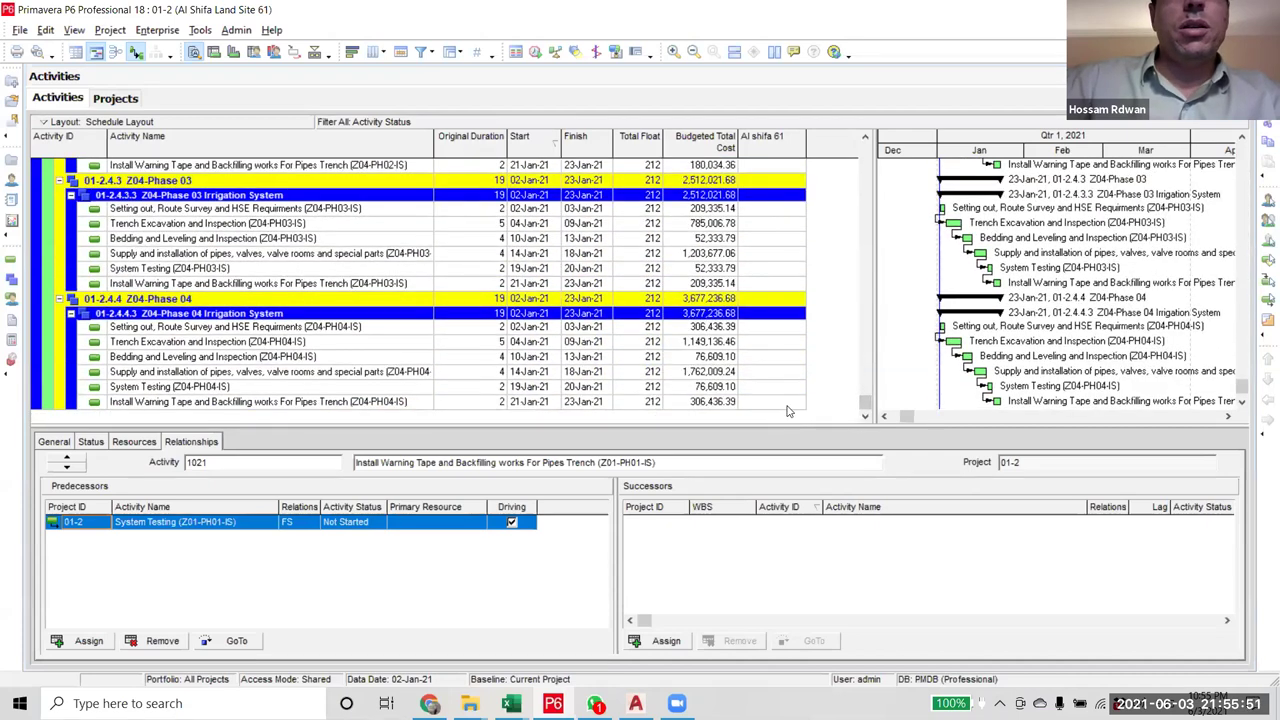
key("ctrl+a")
right_click(838, 107)
left_click(835, 91)
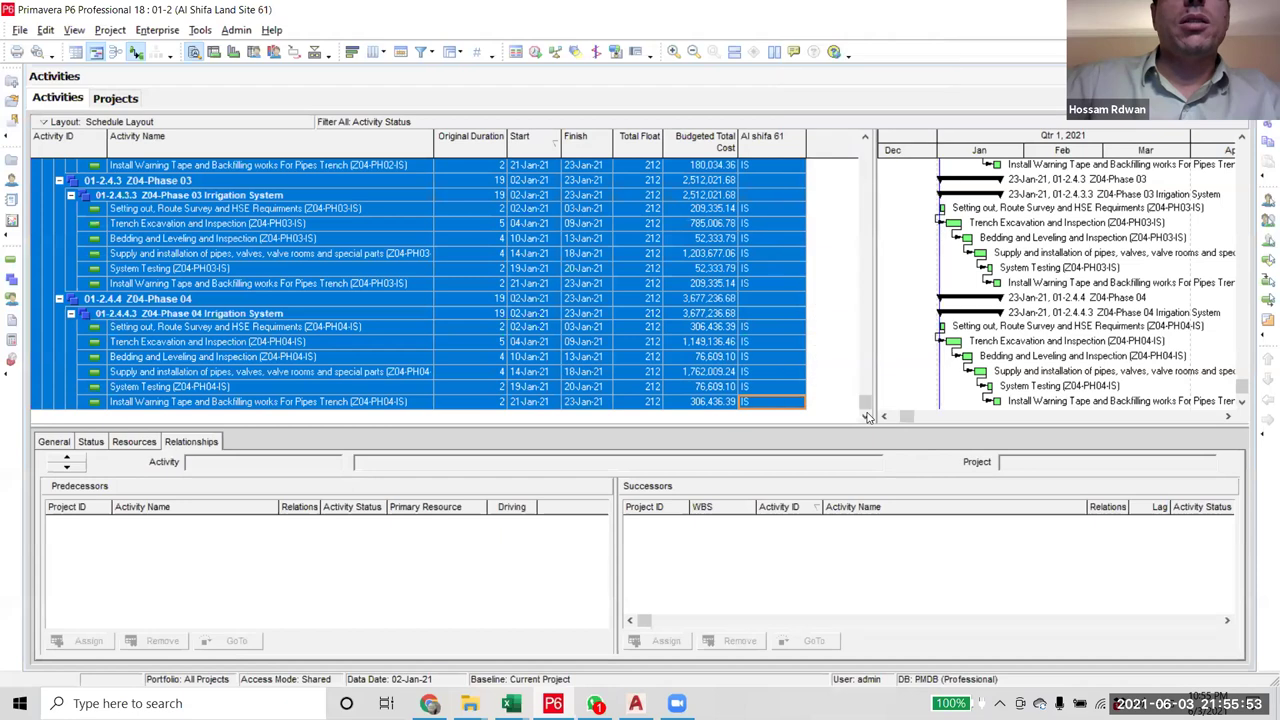
left_click(867, 381)
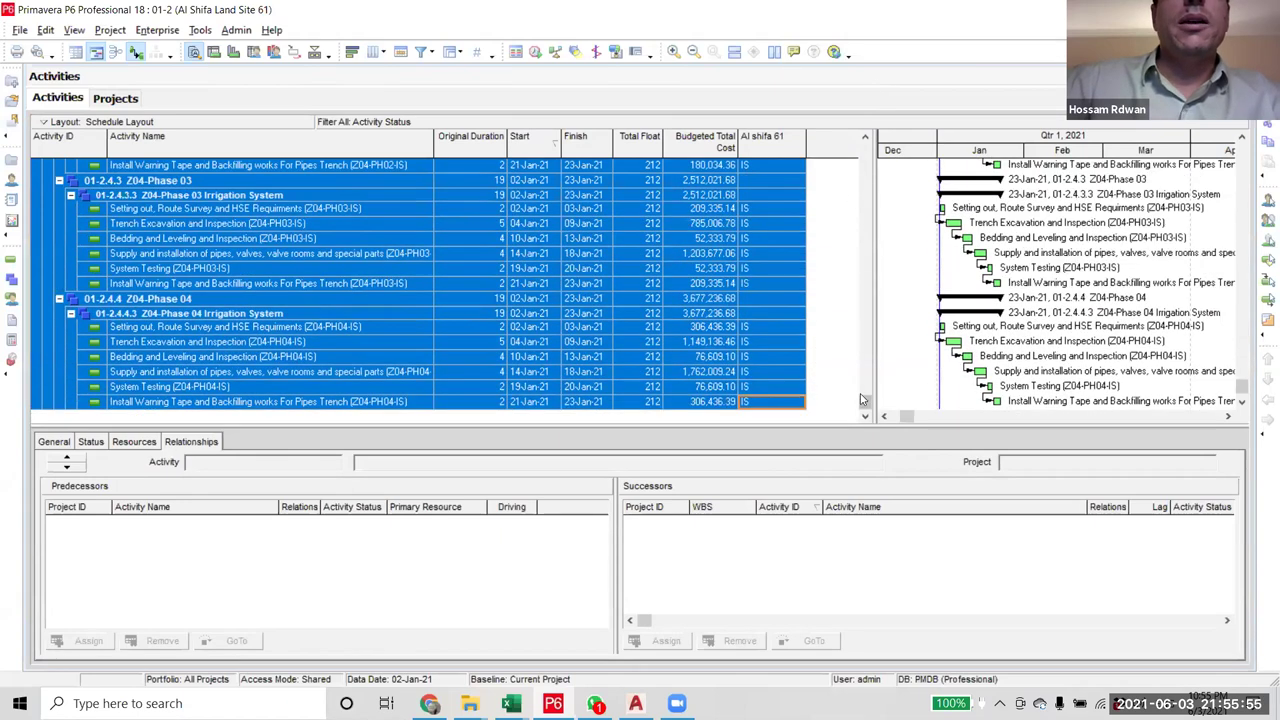
scroll(882, 298, "up", 15)
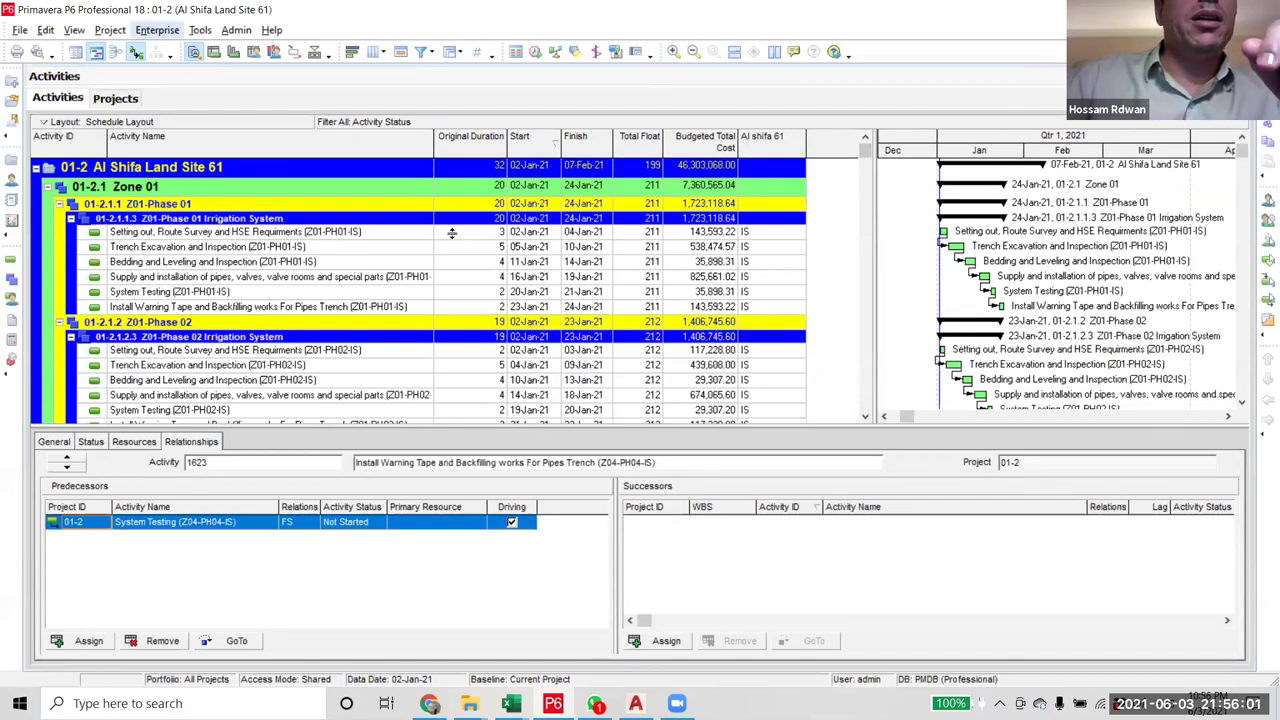
scroll(451, 233, "down", 3)
scroll(426, 60, "up", 2)
- Restore the All Activities filter so the layout shows the activities of every system
left_click(421, 51)
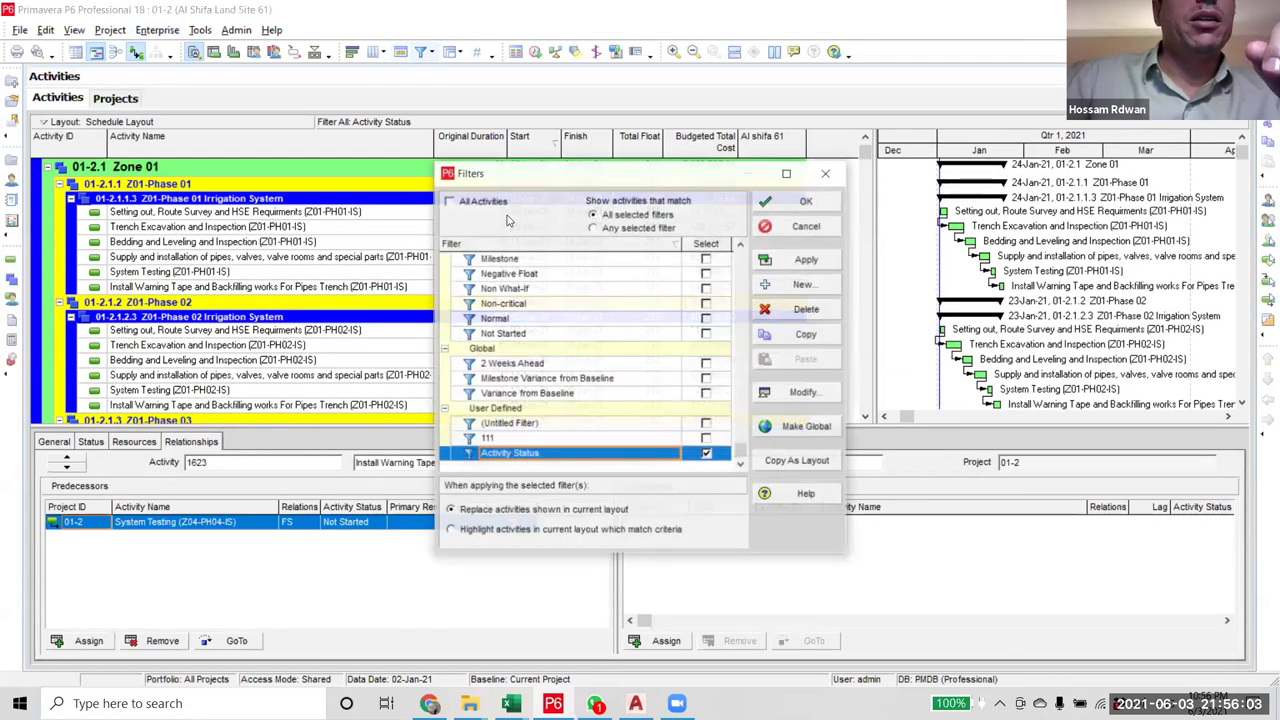
left_click(806, 259)
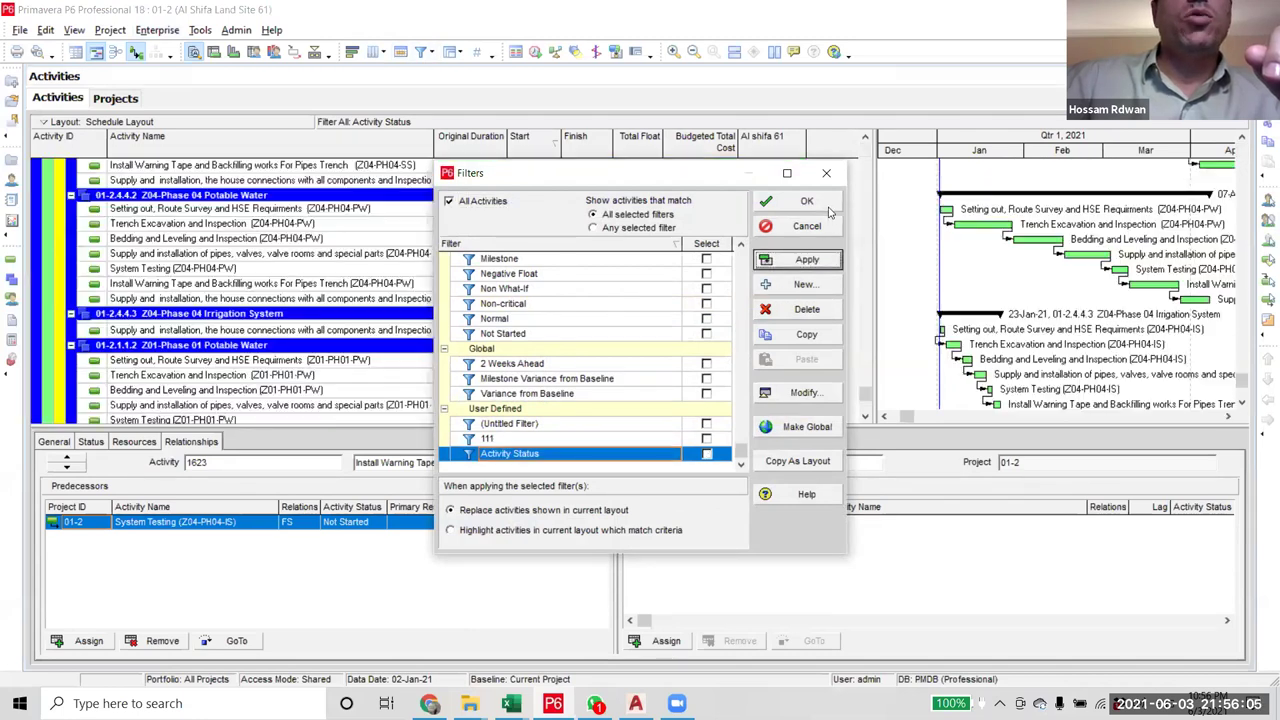
left_click(806, 226)
scroll(451, 305, "down", 2)
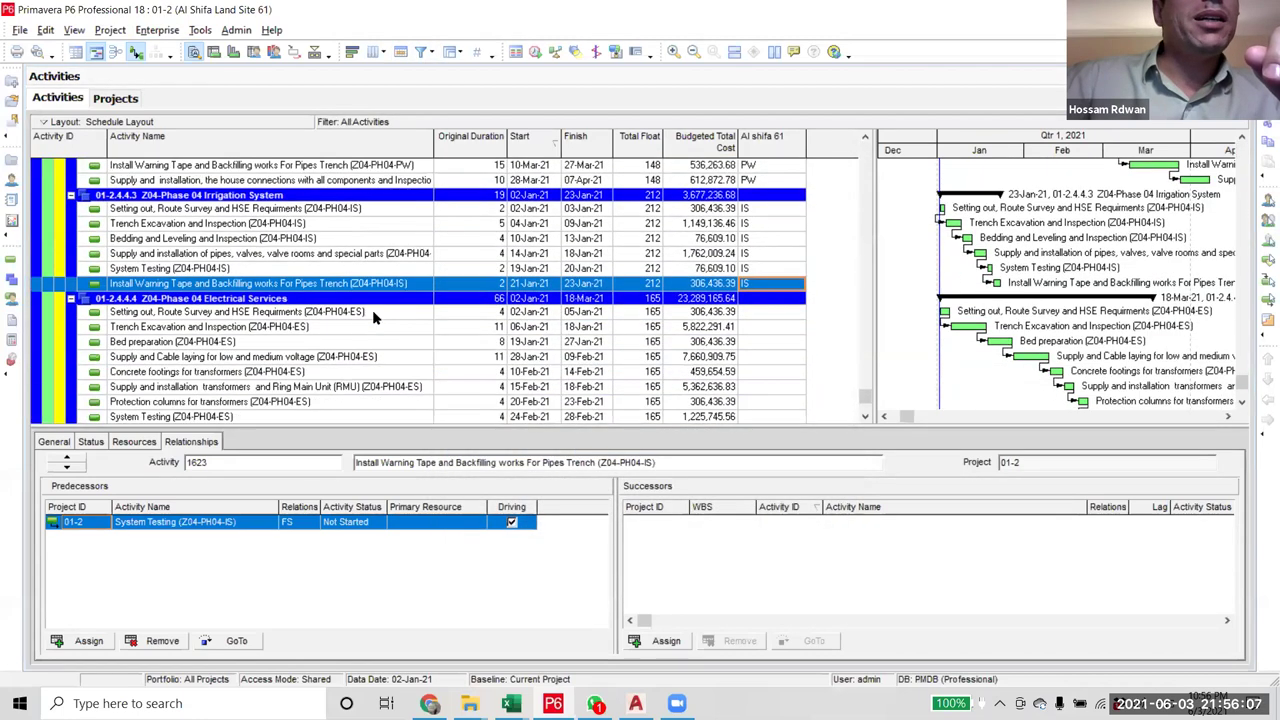
- Change the Activity Status filter's condition to Activity Name contains -ES and apply it to the layout
left_click(358, 313)
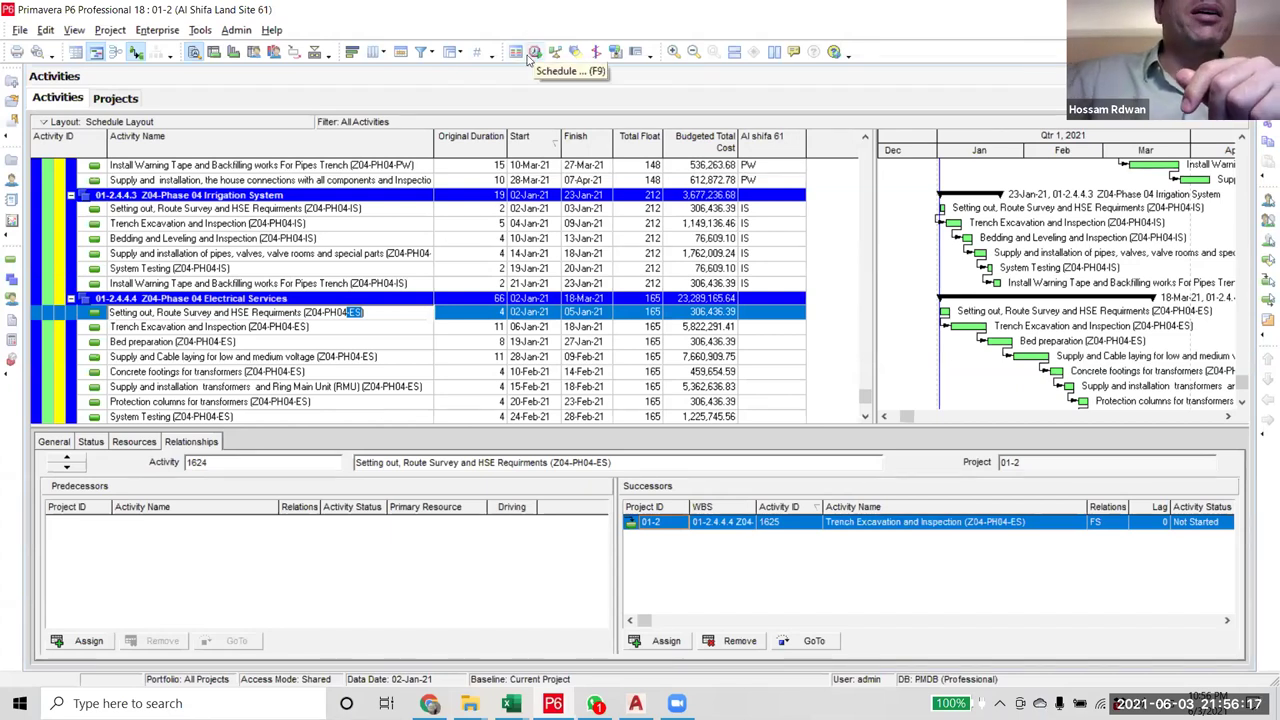
left_click(421, 51)
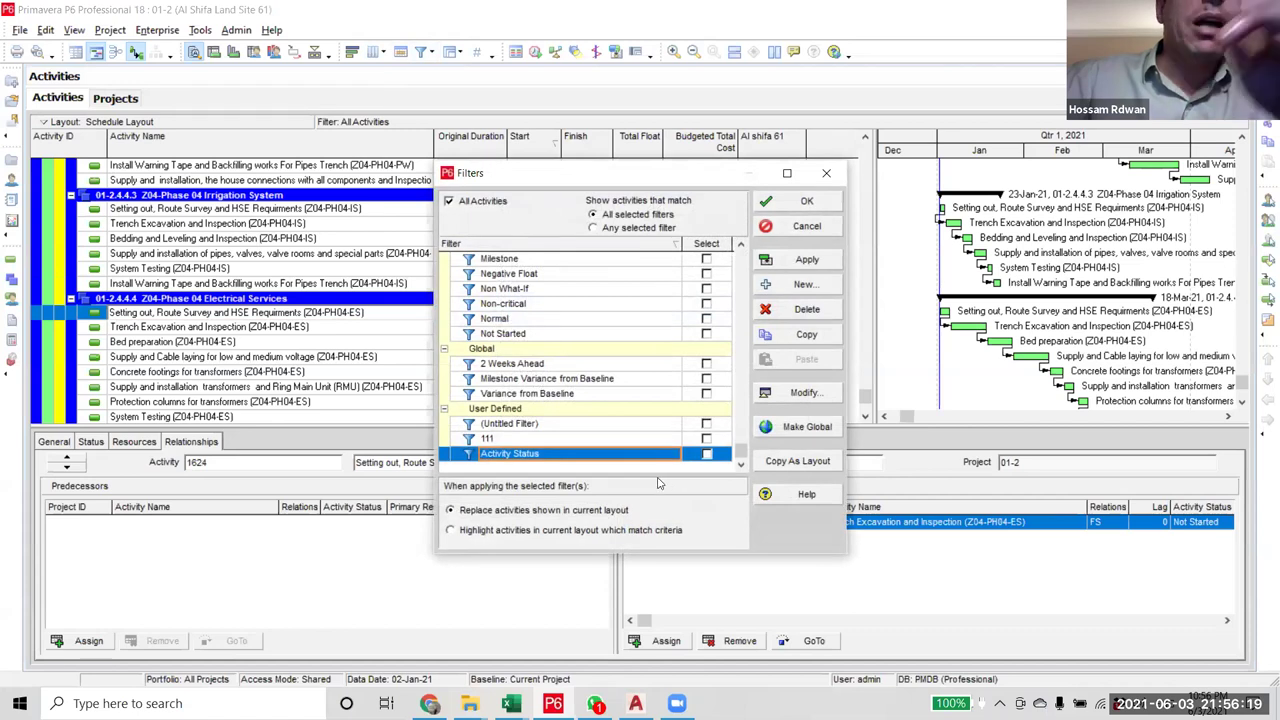
left_click(805, 392)
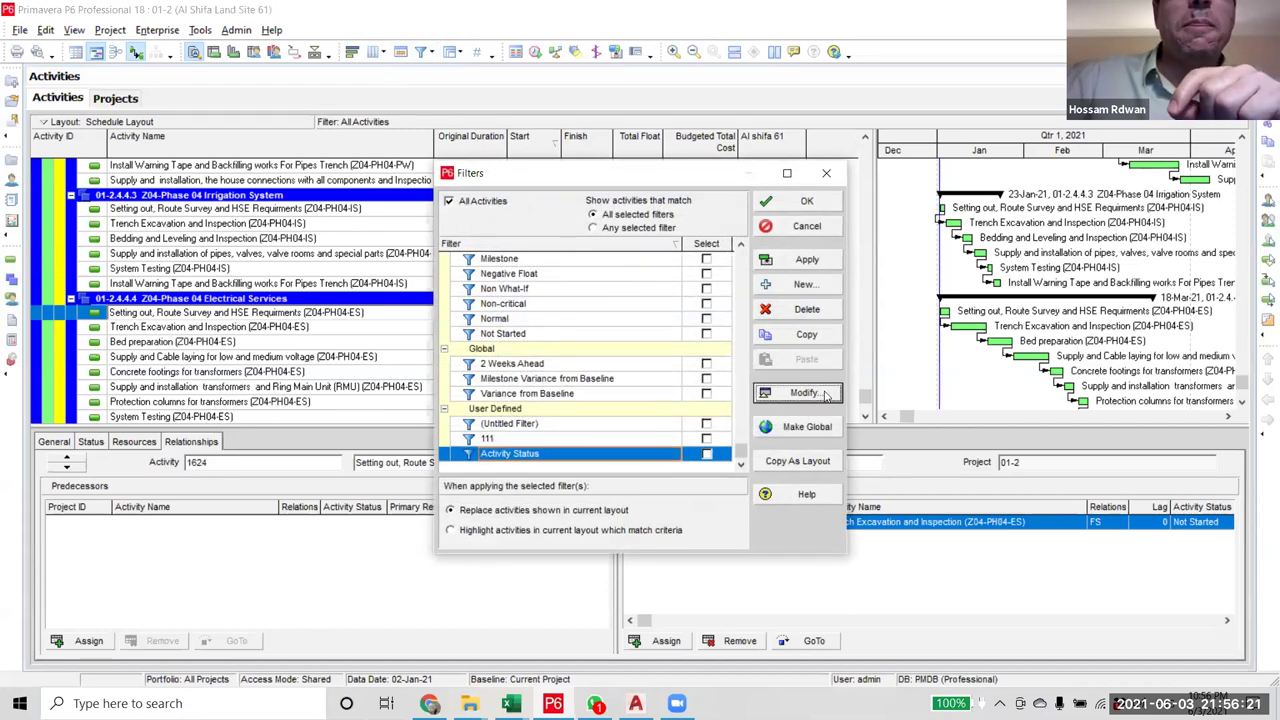
left_click(689, 316)
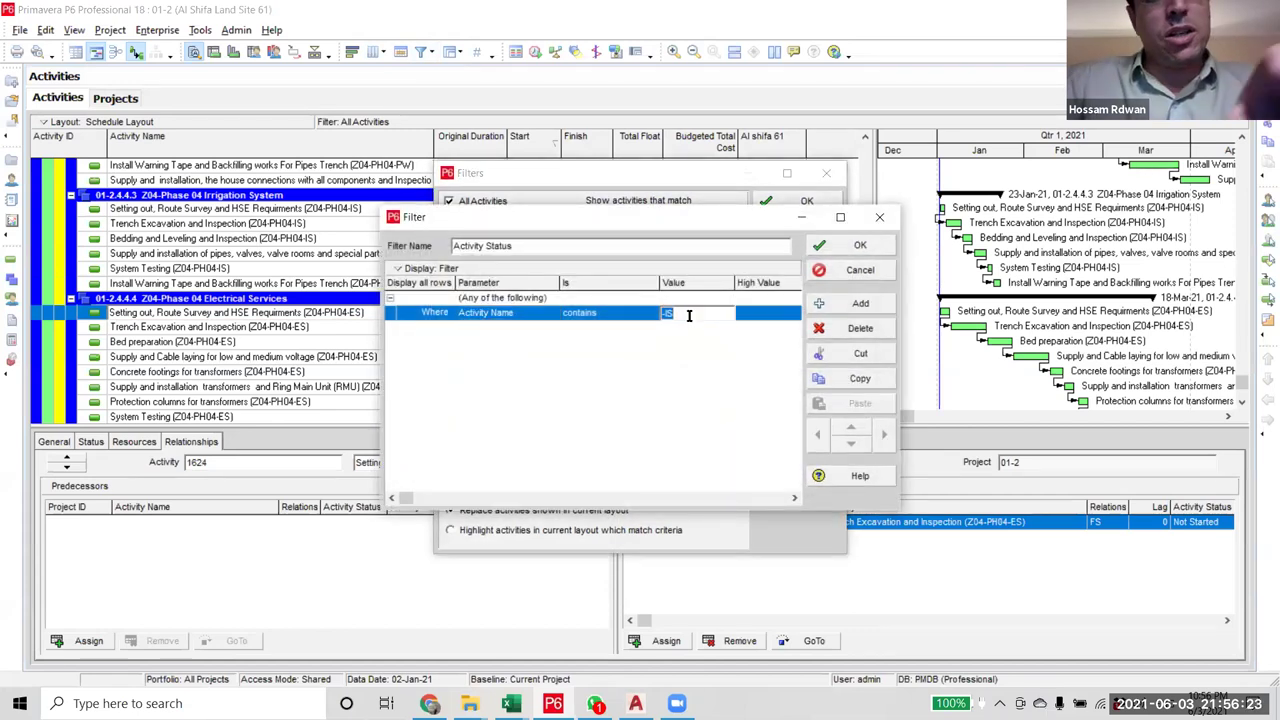
left_click(855, 245)
left_click(707, 454)
left_click(807, 260)
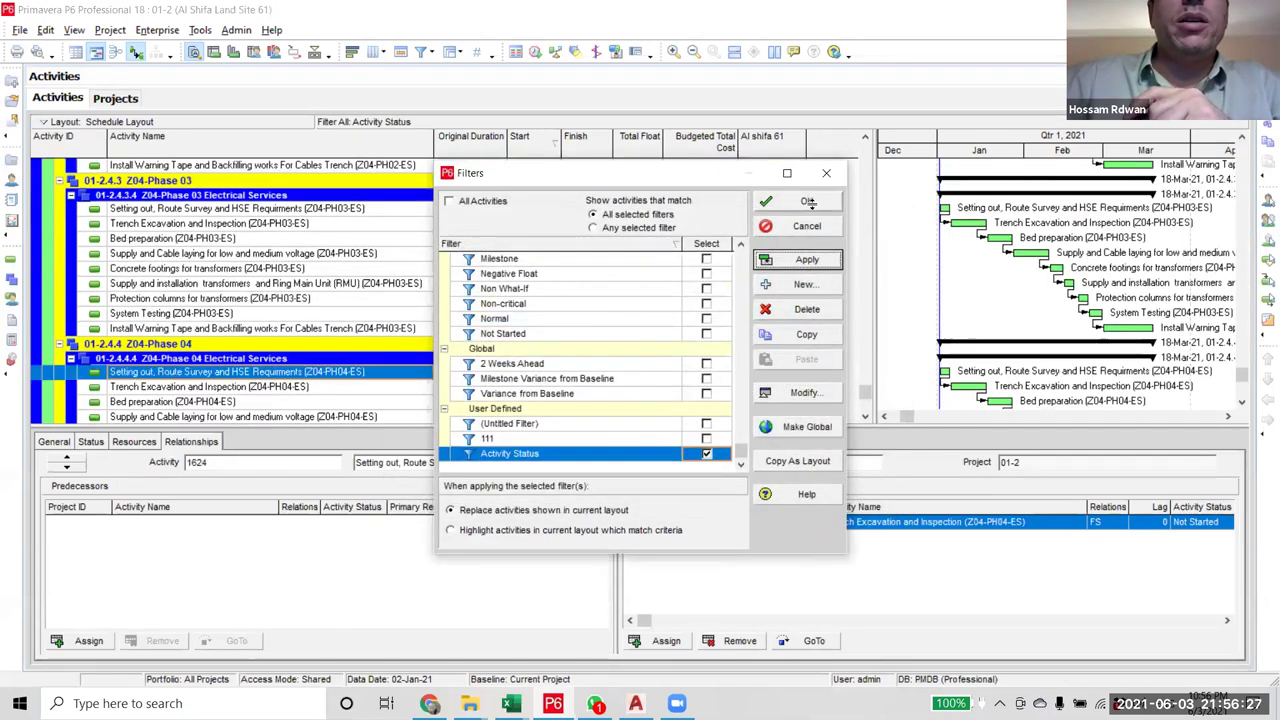
left_click(806, 201)
- Fill the ES code down the Al shifa 61 column for all filtered Electrical Services activities
scroll(770, 360, "up", 8)
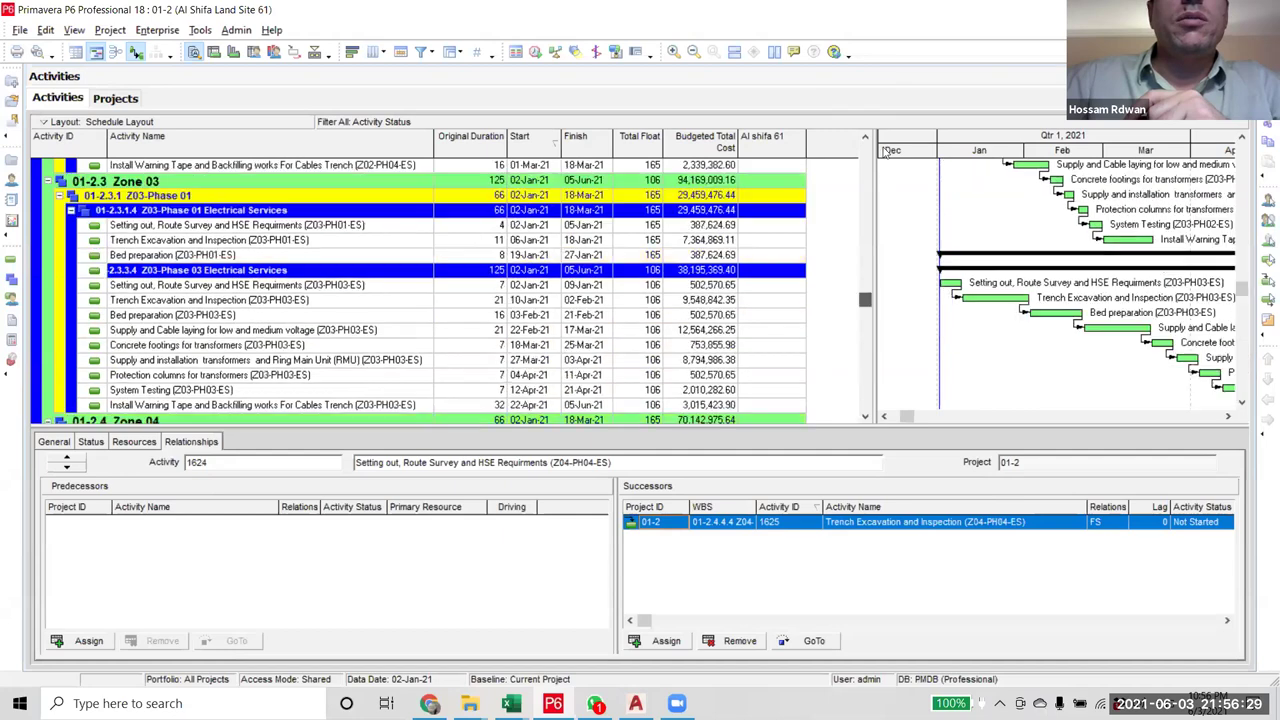
left_click(768, 352)
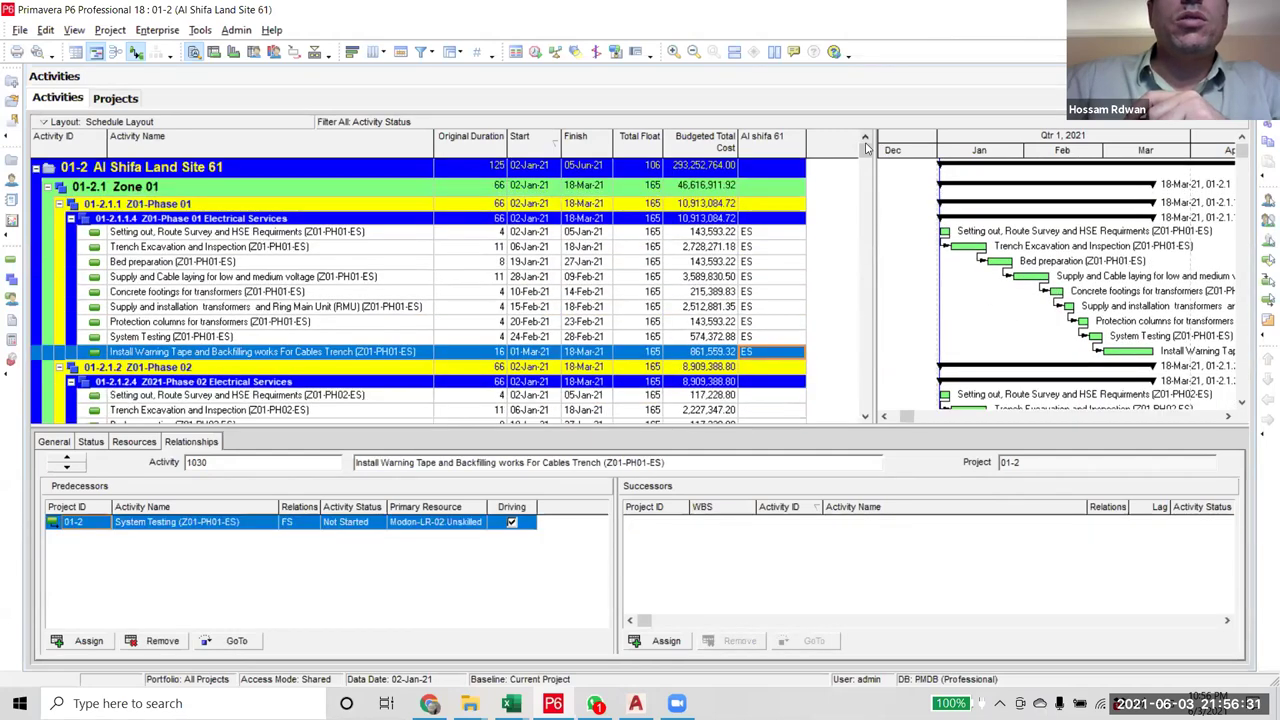
scroll(858, 380, "down", 15)
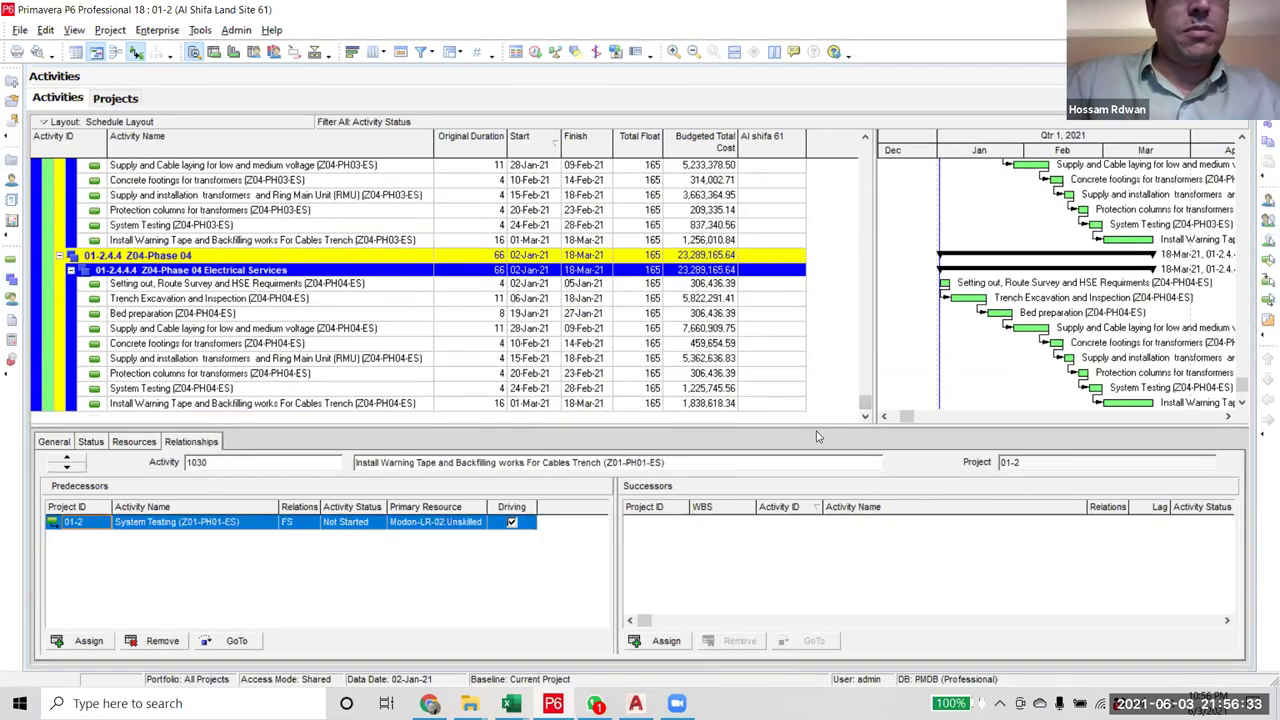
left_click(782, 404, "shift")
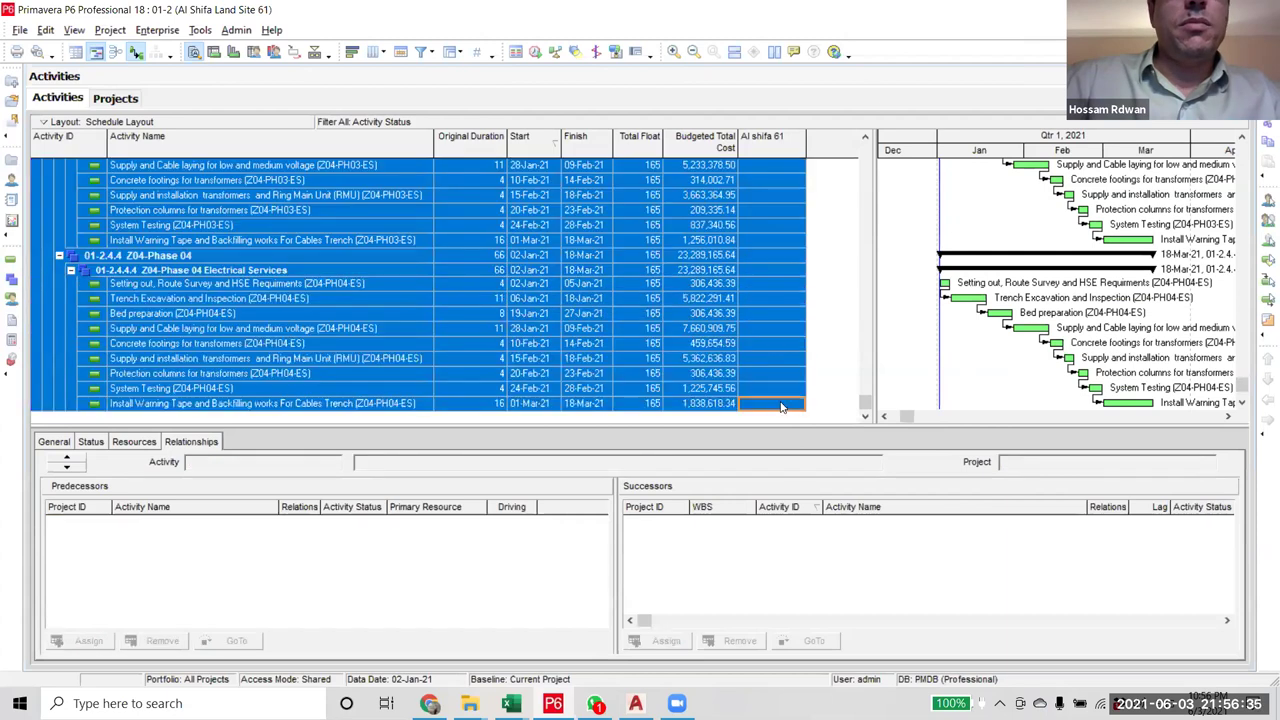
key("shift+F10")
left_click(838, 89)
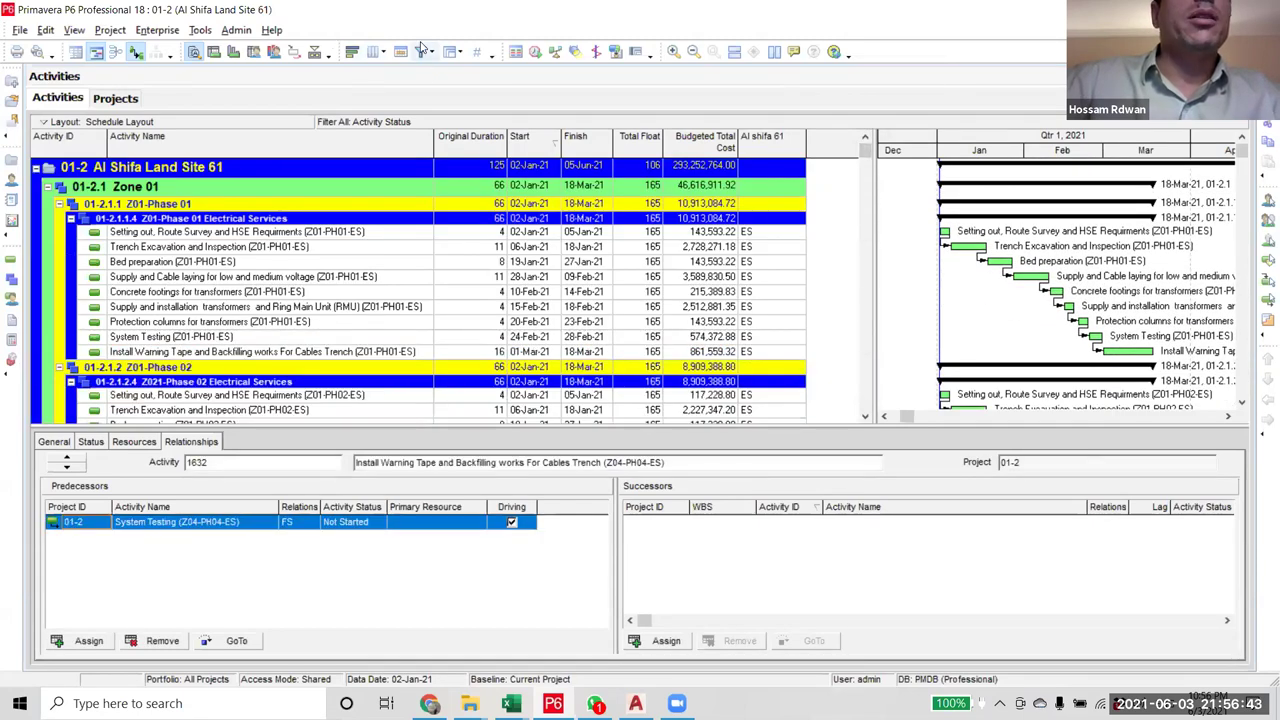
- Restore the All Activities filter so the layout is no longer limited to Electrical Services activities
left_click(421, 51)
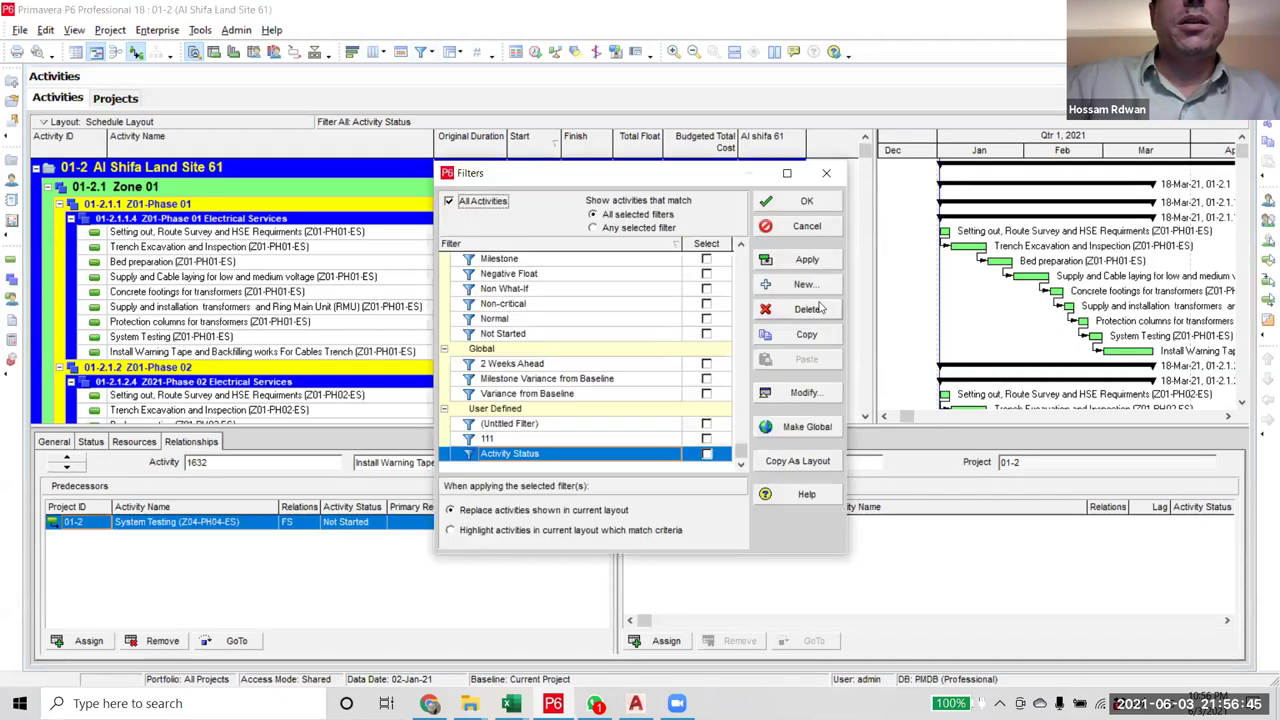
left_click(807, 259)
left_click(806, 201)
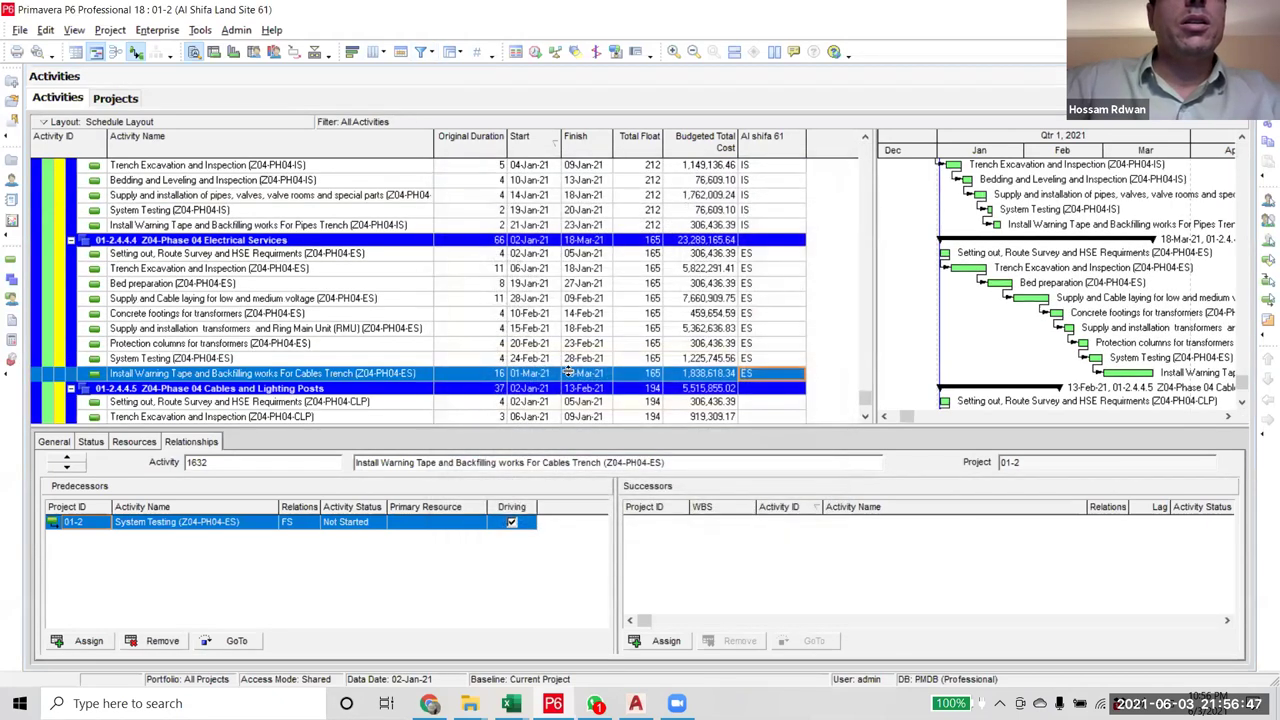
- Change the Activity Status filter's condition to Activity Name contains -CLP and apply it to the layout
left_click(358, 301)
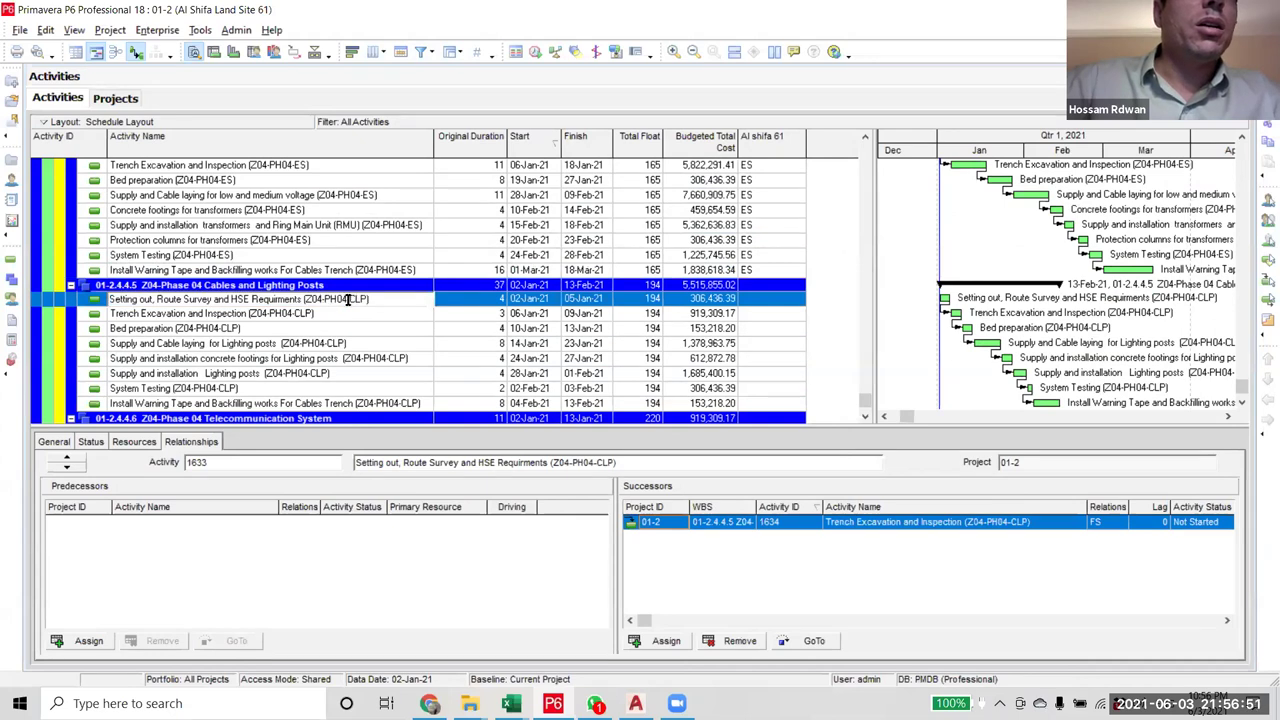
double_click(366, 300)
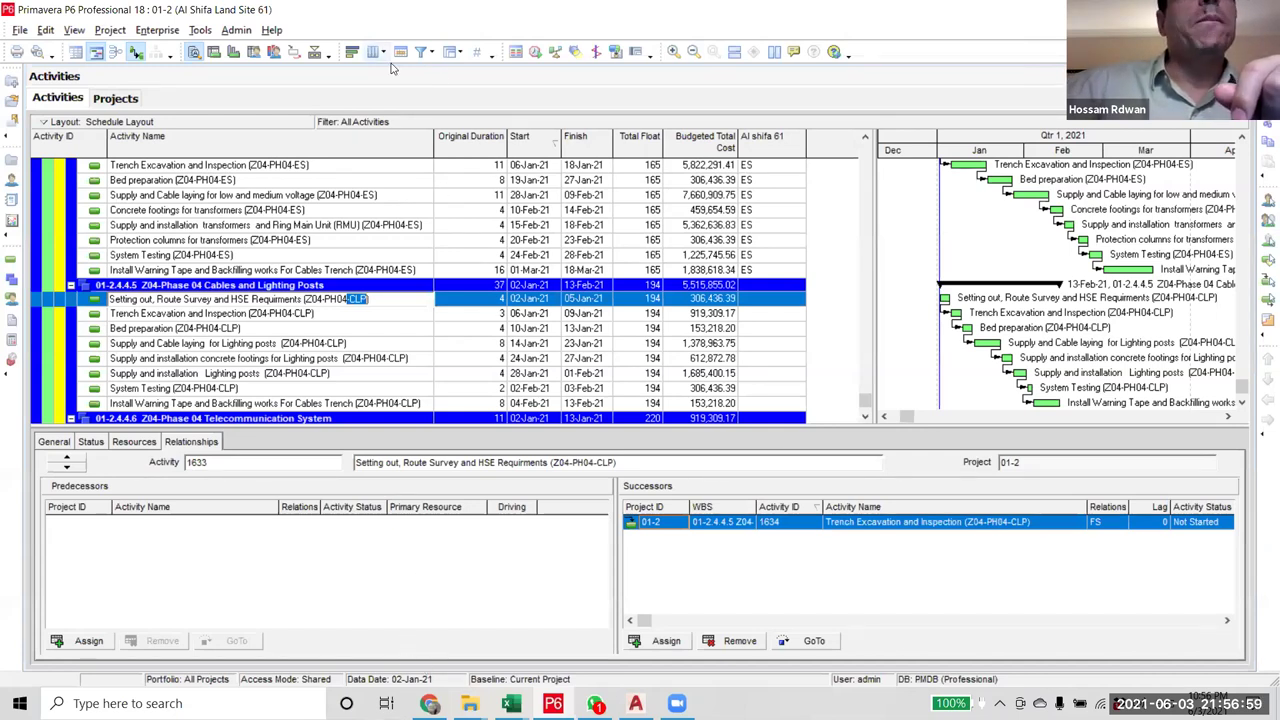
left_click(424, 51)
left_click(808, 392)
left_click(700, 312)
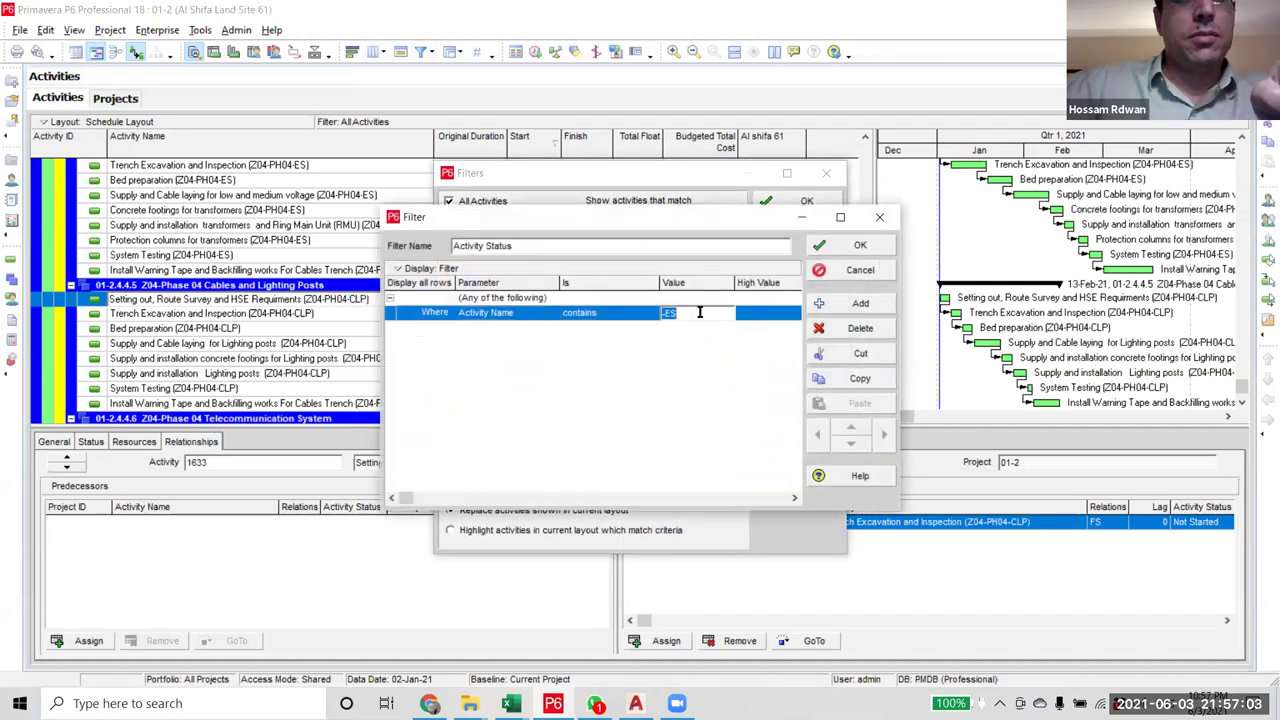
left_click(860, 245)
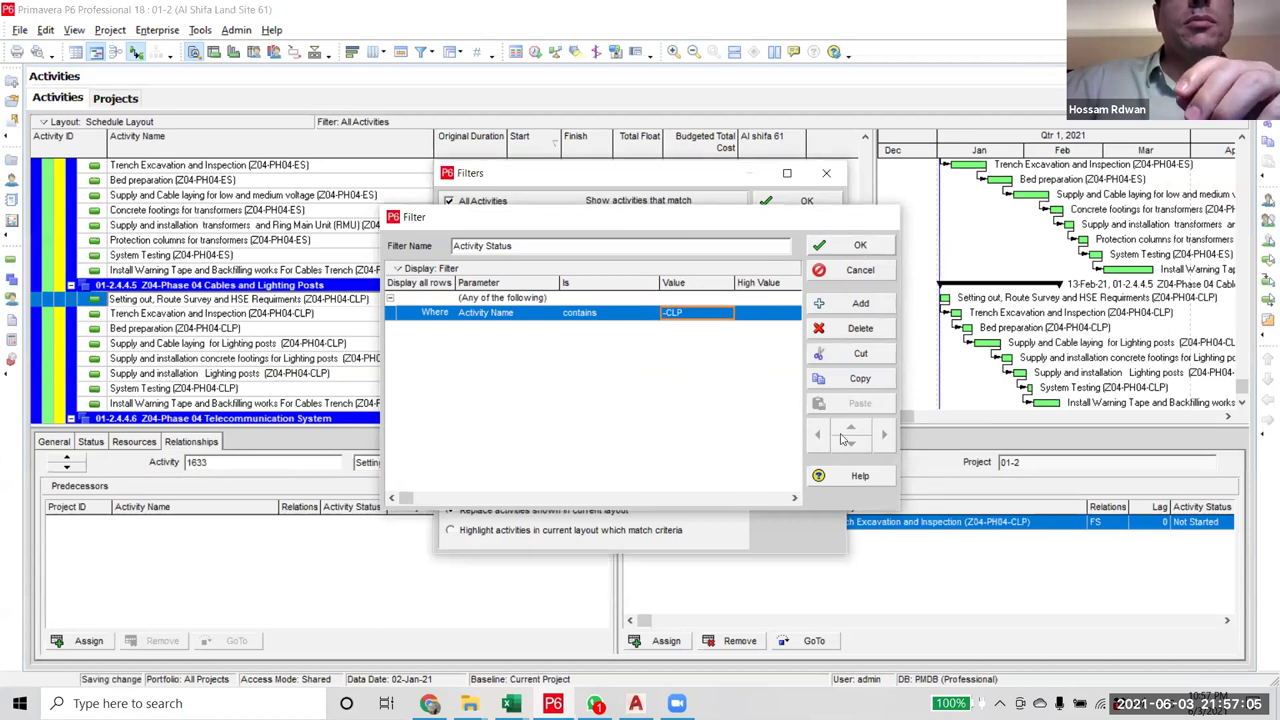
left_click(706, 456)
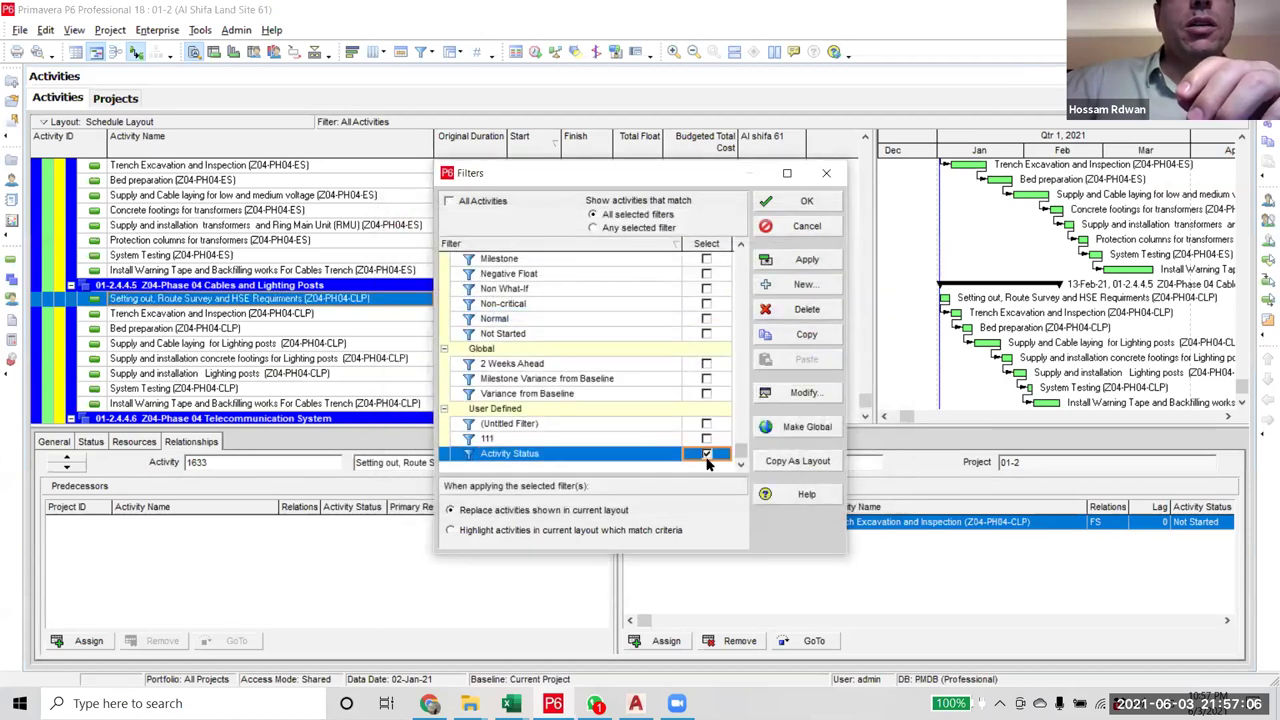
left_click(805, 259)
left_click(805, 229)
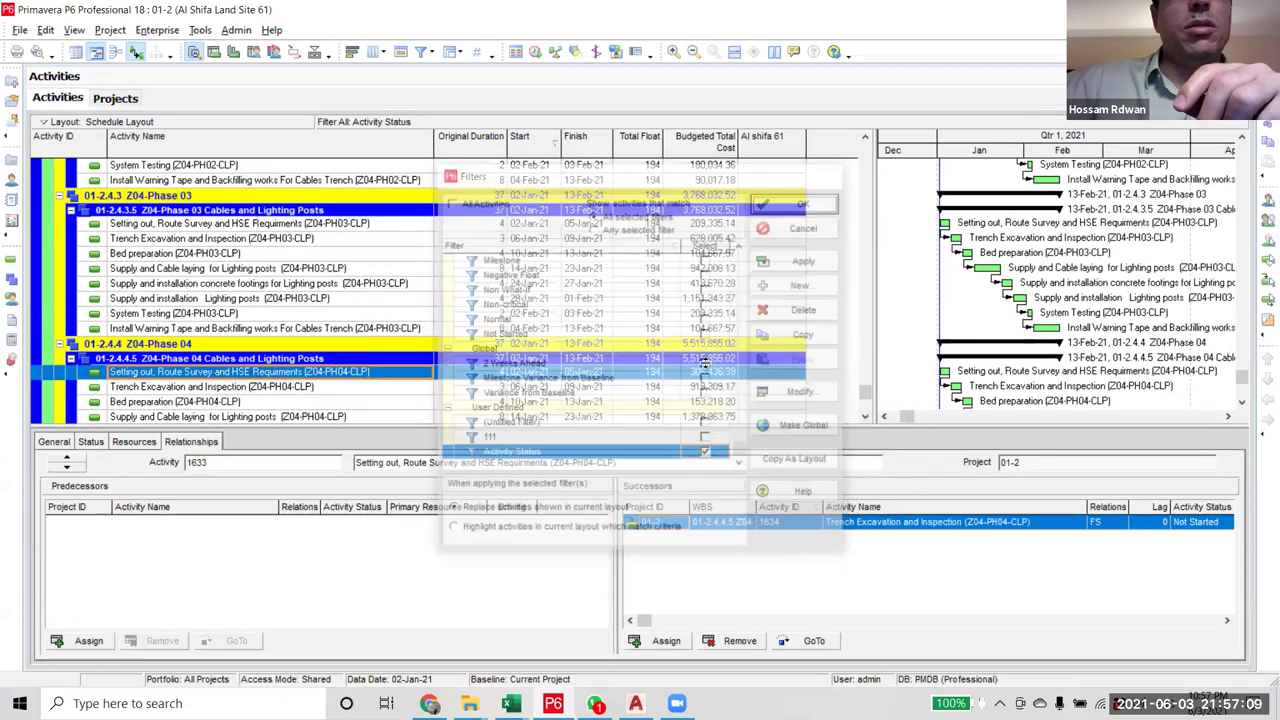
- Assign CLP to the first Cables and Lighting Posts activity and fill it down the Al shifa 61 column for all filtered activities
left_click_drag(863, 397, 800, 160)
left_click(767, 232)
left_click(767, 232)
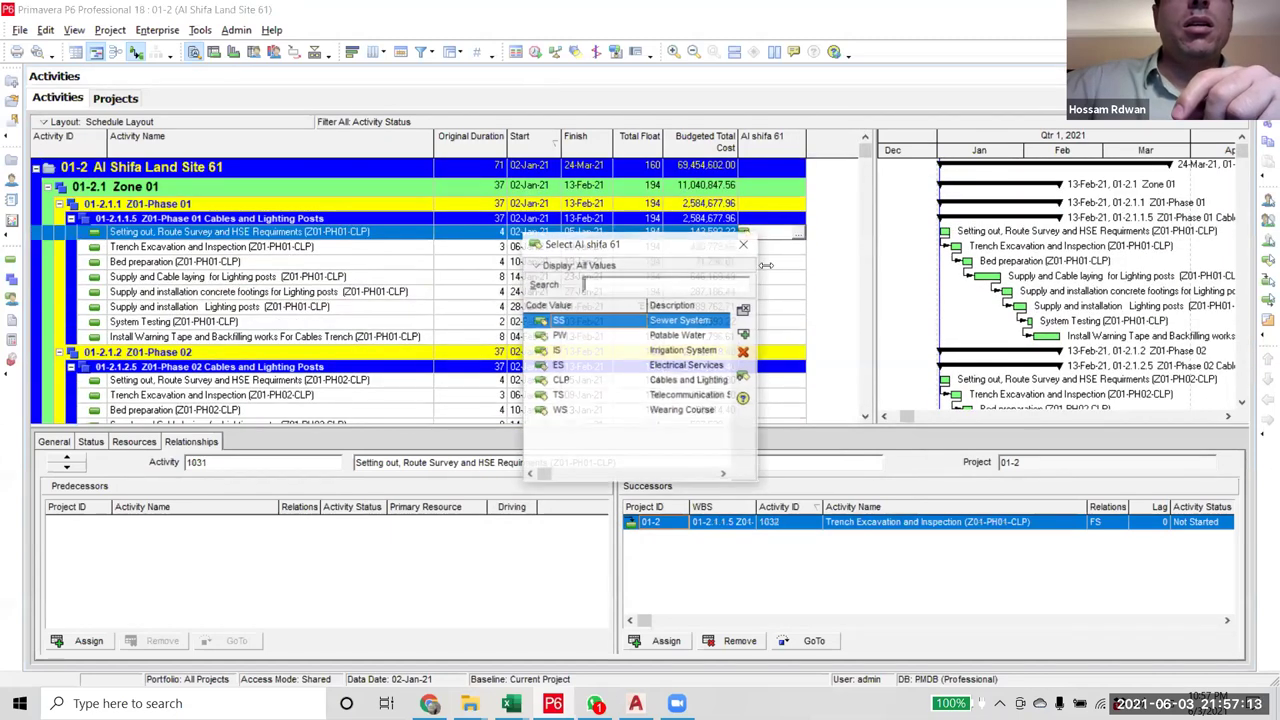
double_click(680, 381)
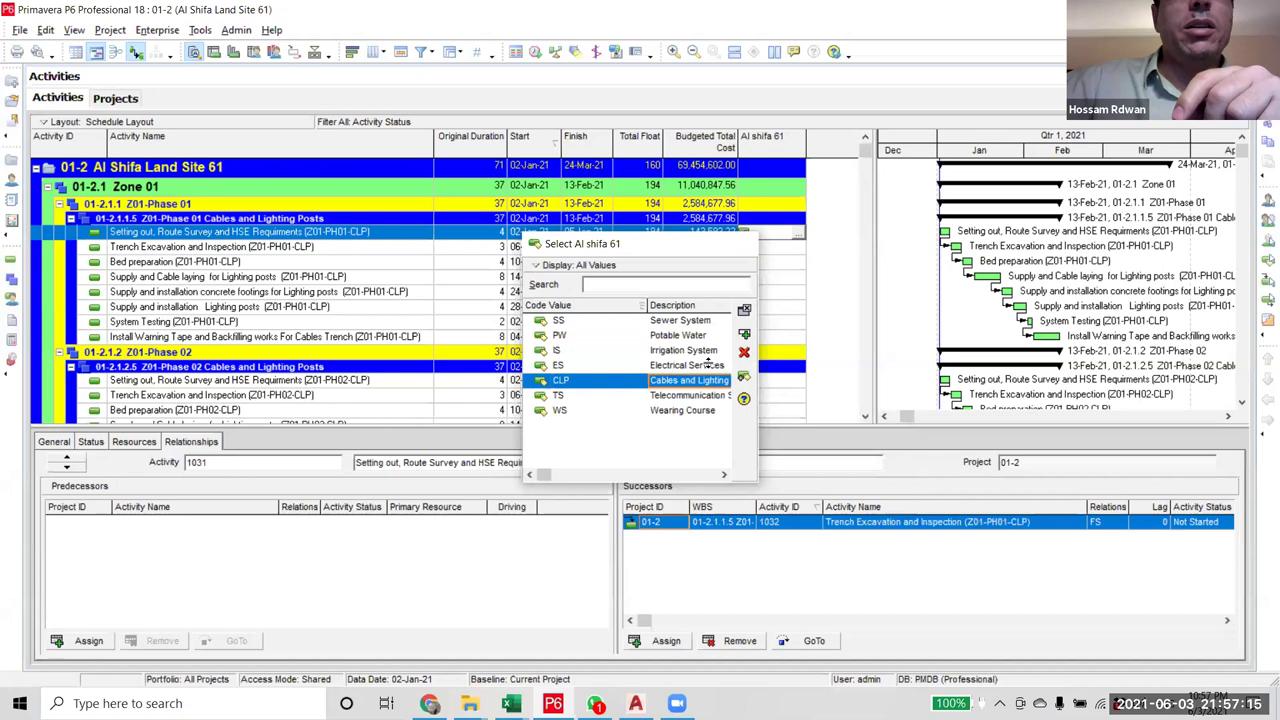
left_click_drag(866, 152, 764, 403)
left_click(764, 403, "shift")
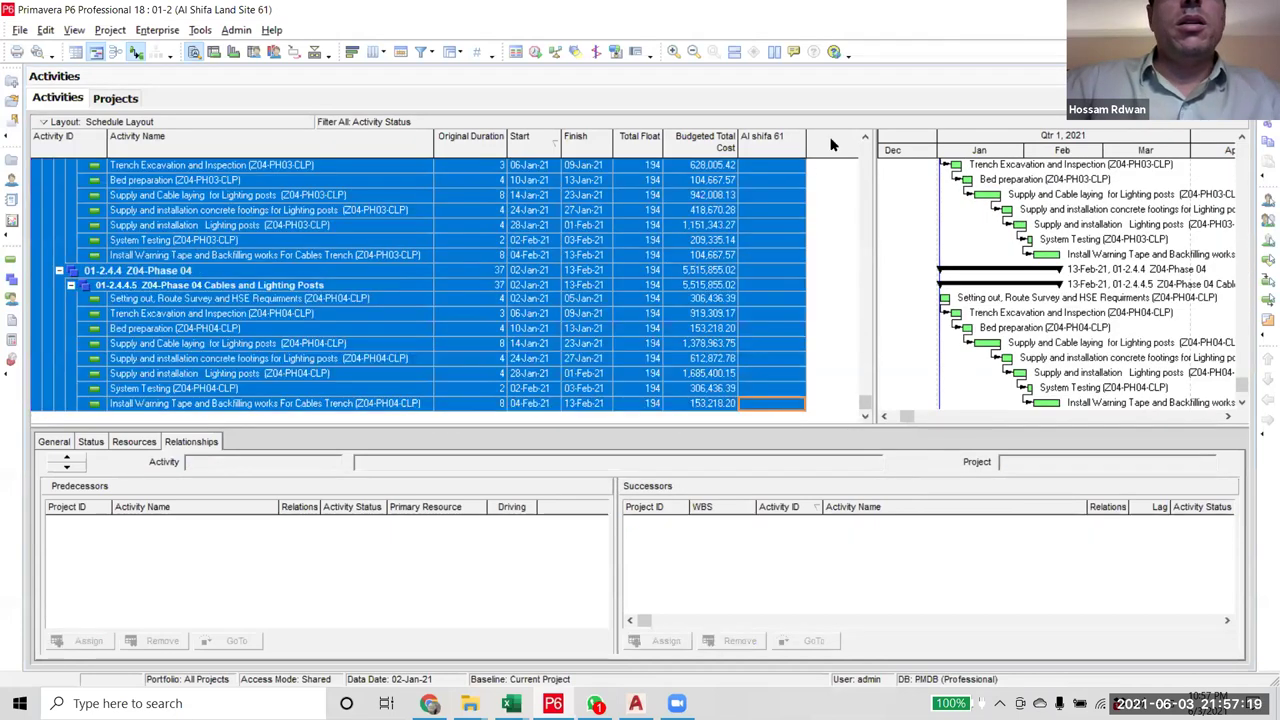
right_click(764, 403)
left_click(815, 93)
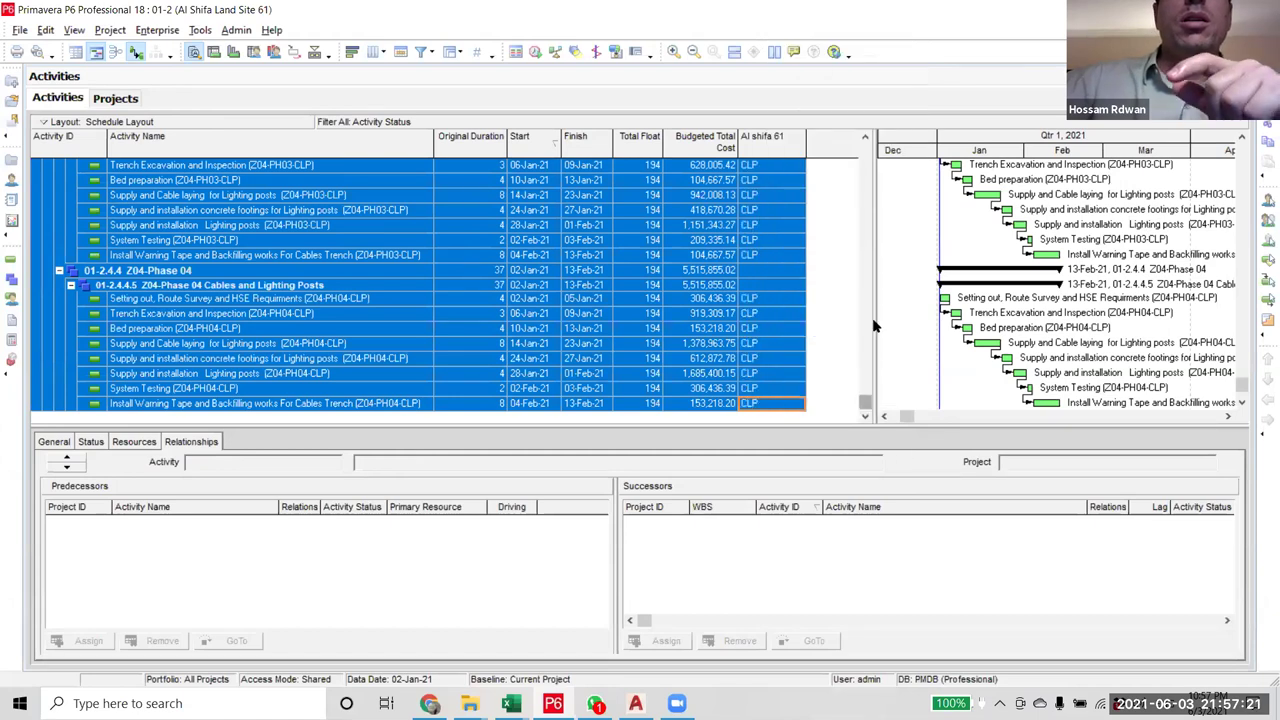
scroll(793, 197, "up", 10)
scroll(793, 197, "up", 5)
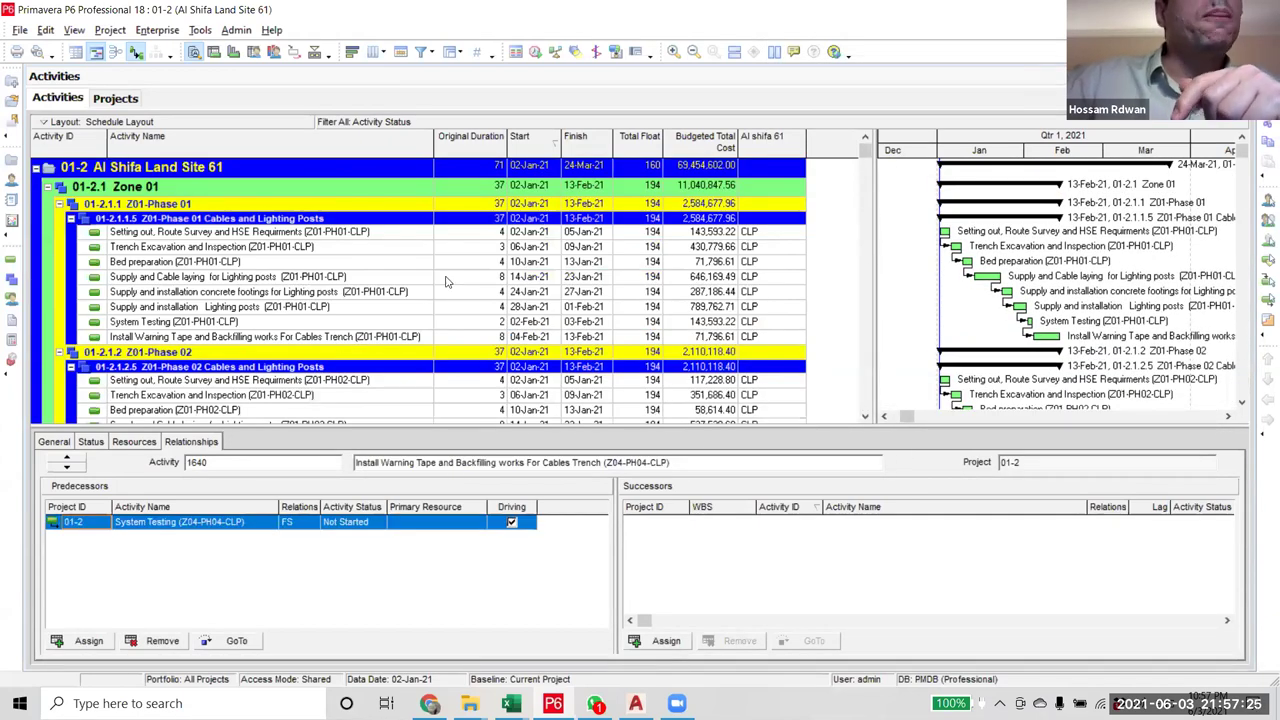
- Restore the All Activities filter to bring back the activities outside Cables and Lighting Posts
left_click(421, 51)
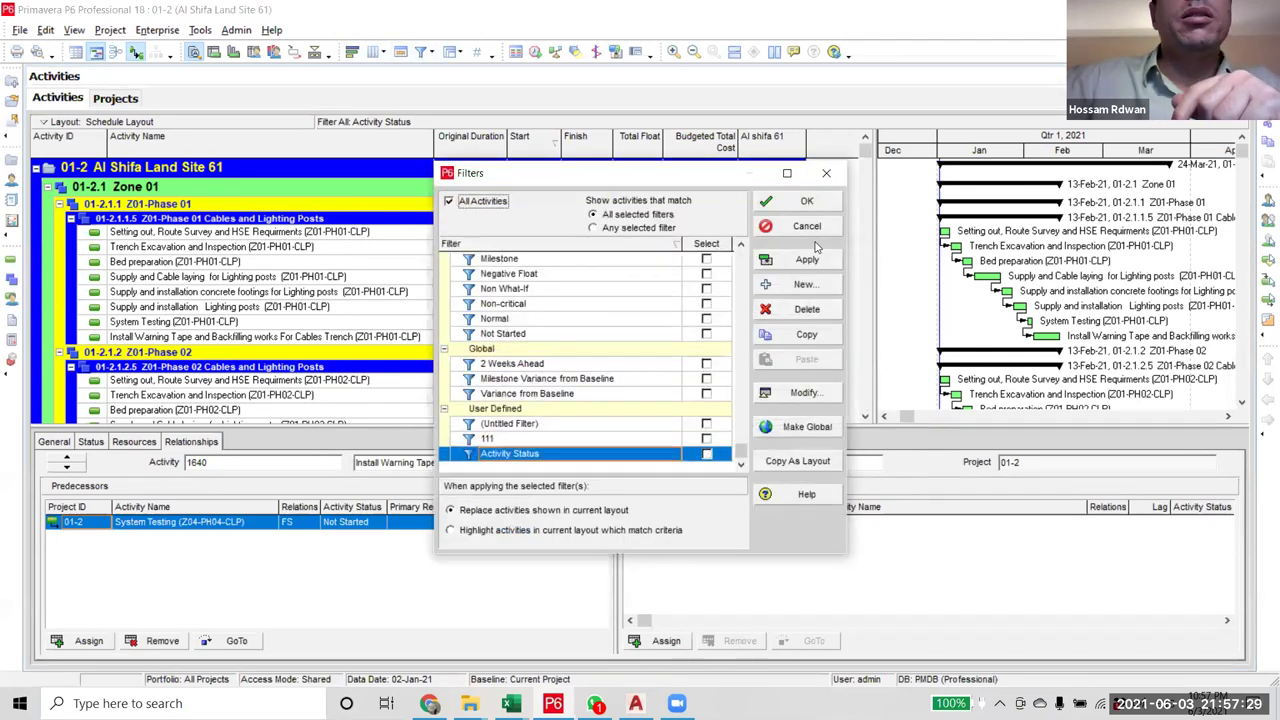
left_click(807, 260)
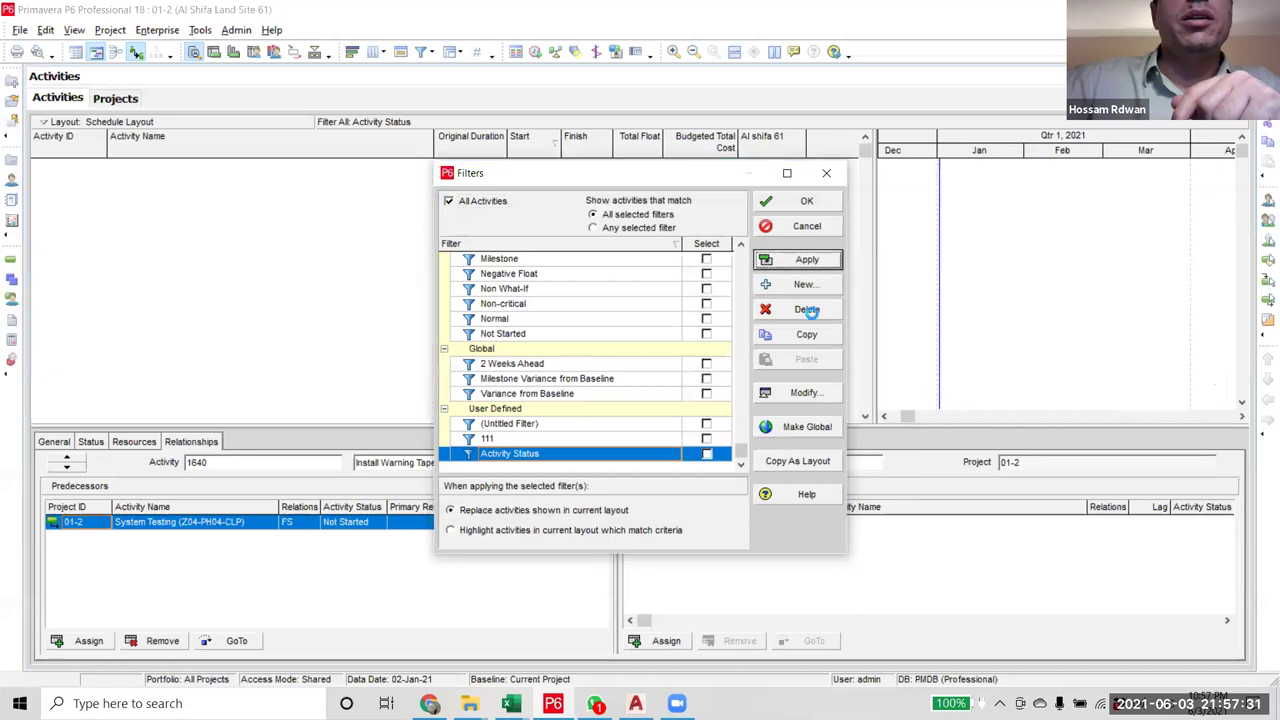
left_click(806, 203)
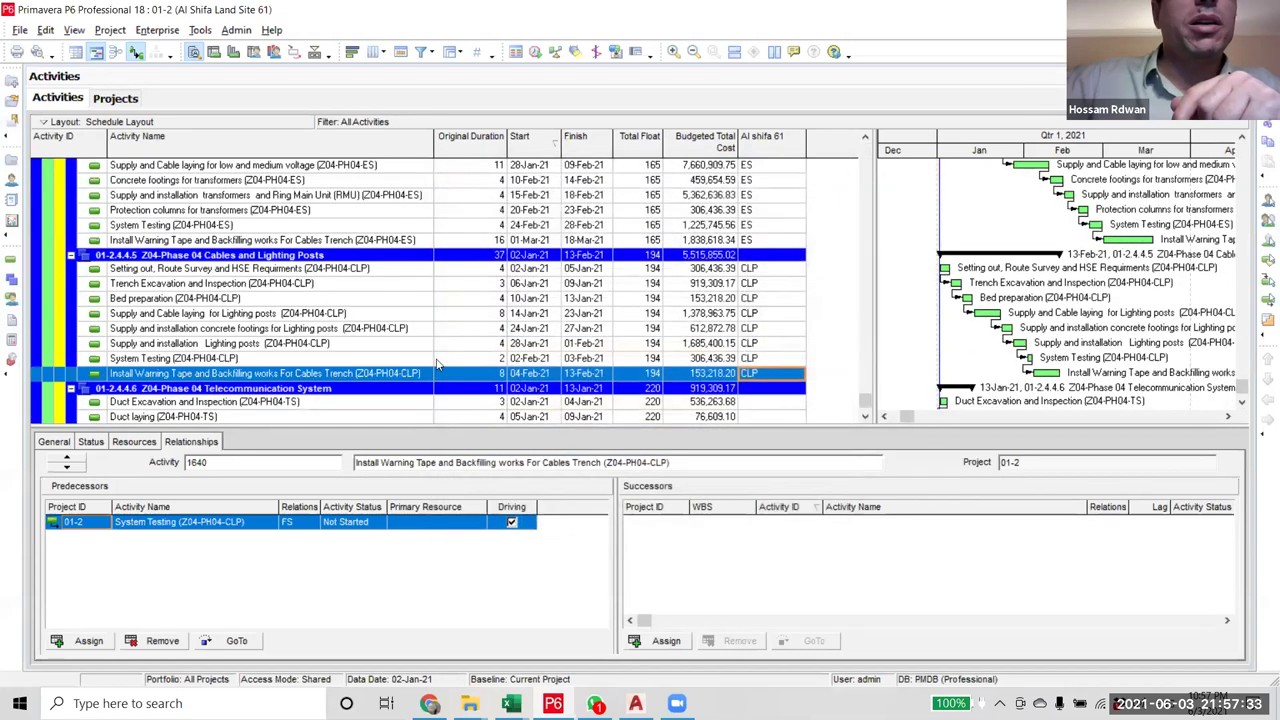
- Change the Activity Status filter's condition to Activity Name contains -TS and apply it to the layout
scroll(267, 348, "down", 2)
key("Down")
key("Down")
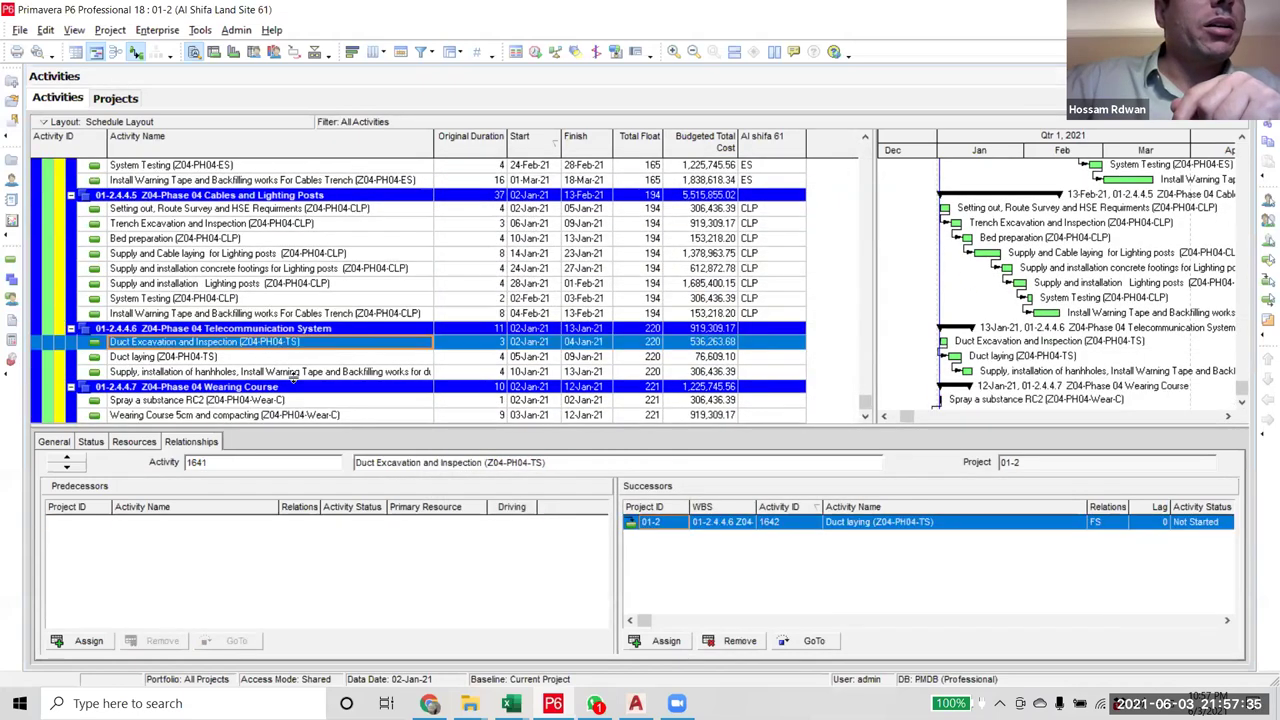
left_click(288, 346)
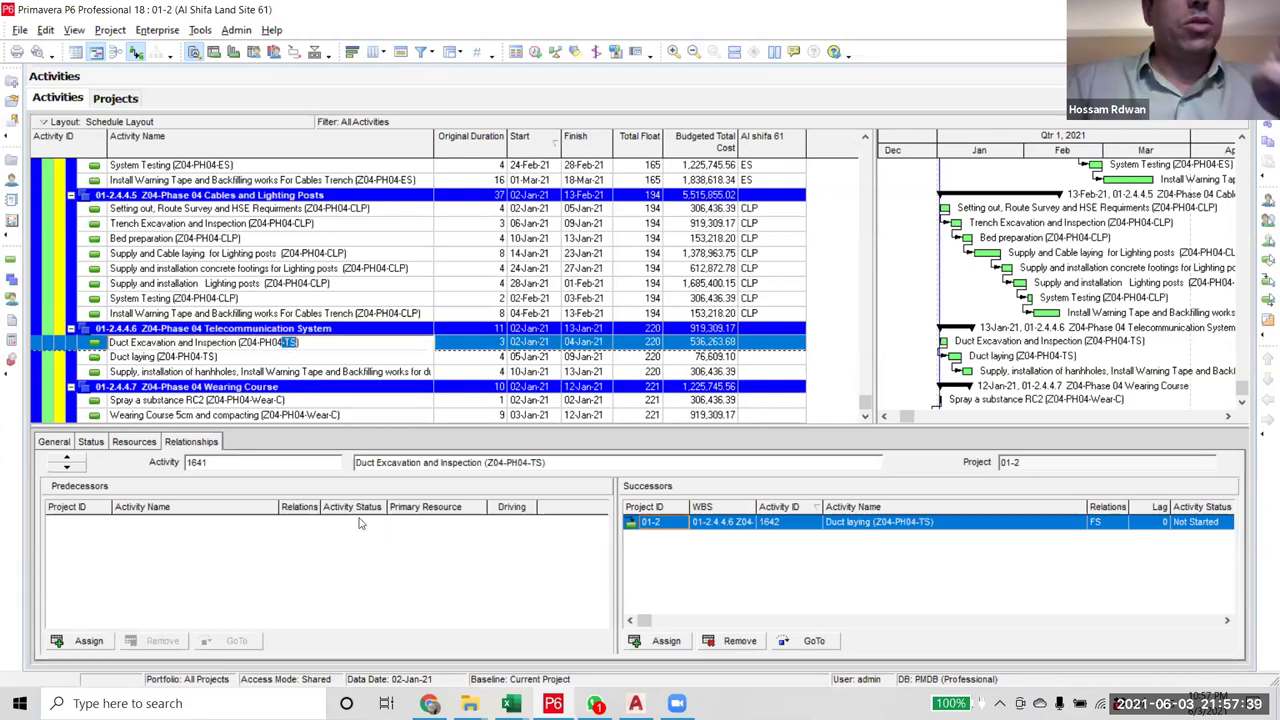
left_click(421, 51)
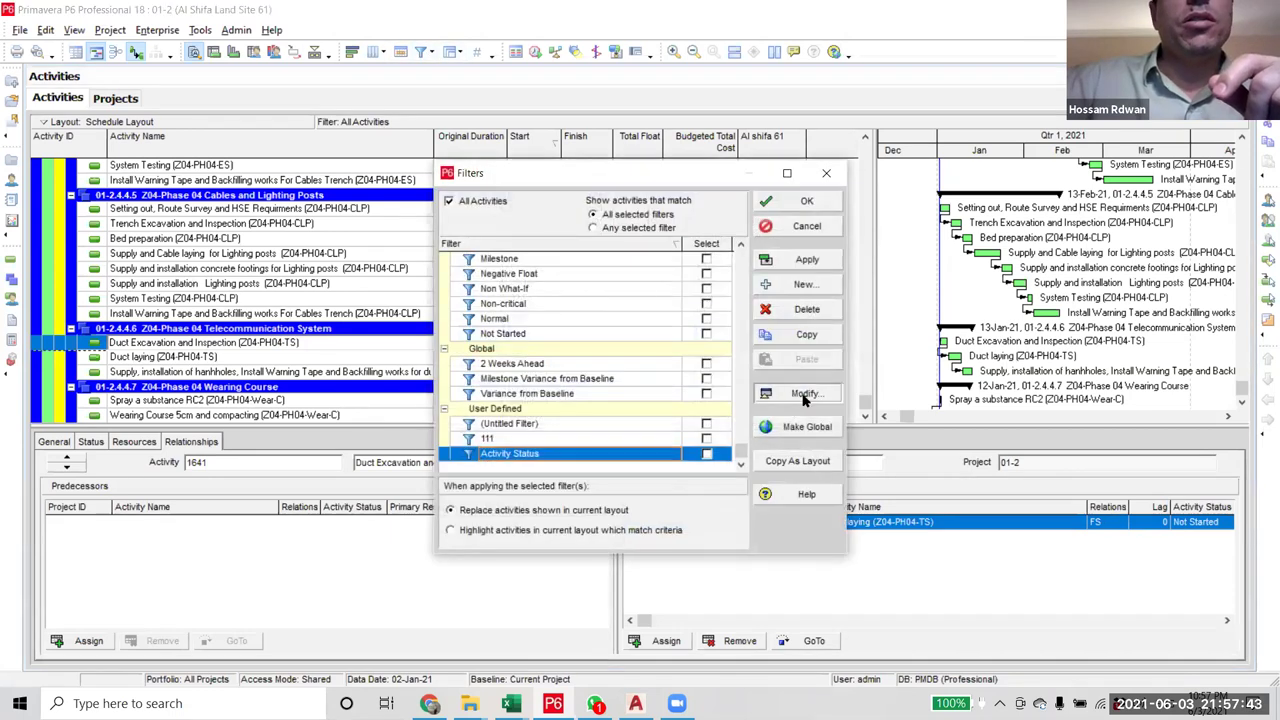
left_click(800, 394)
left_click(684, 314)
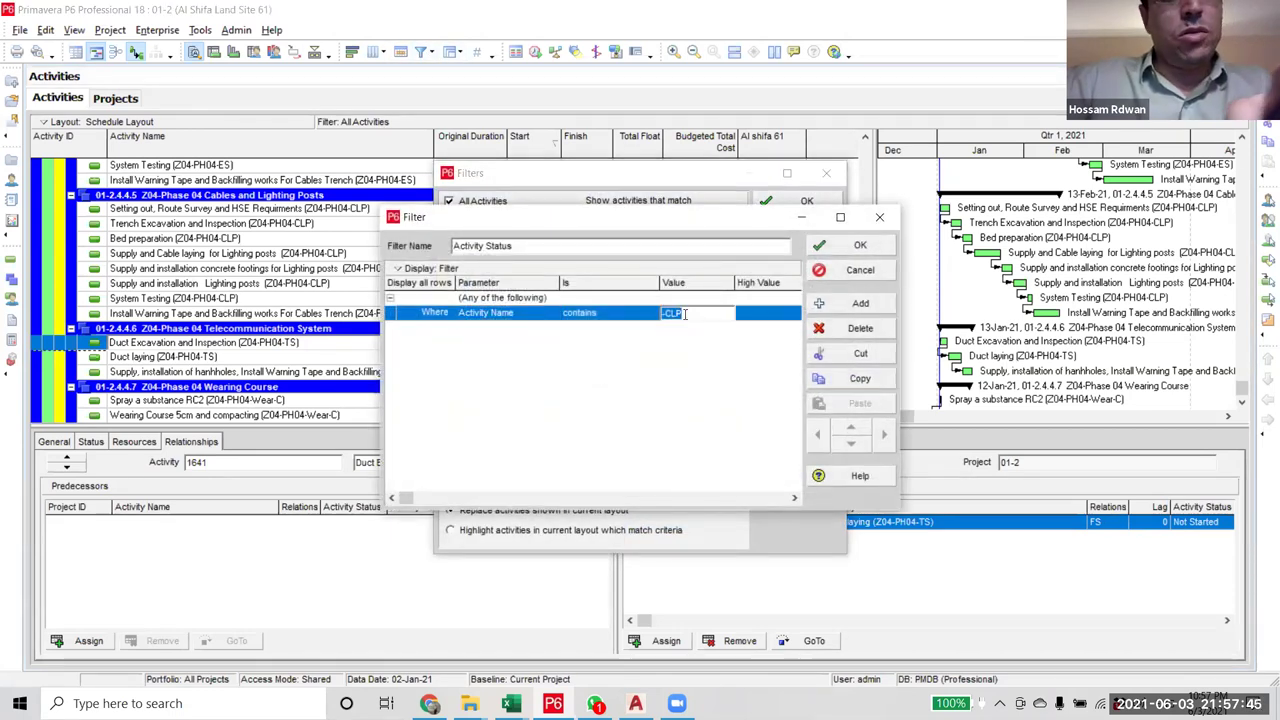
type("-TS")
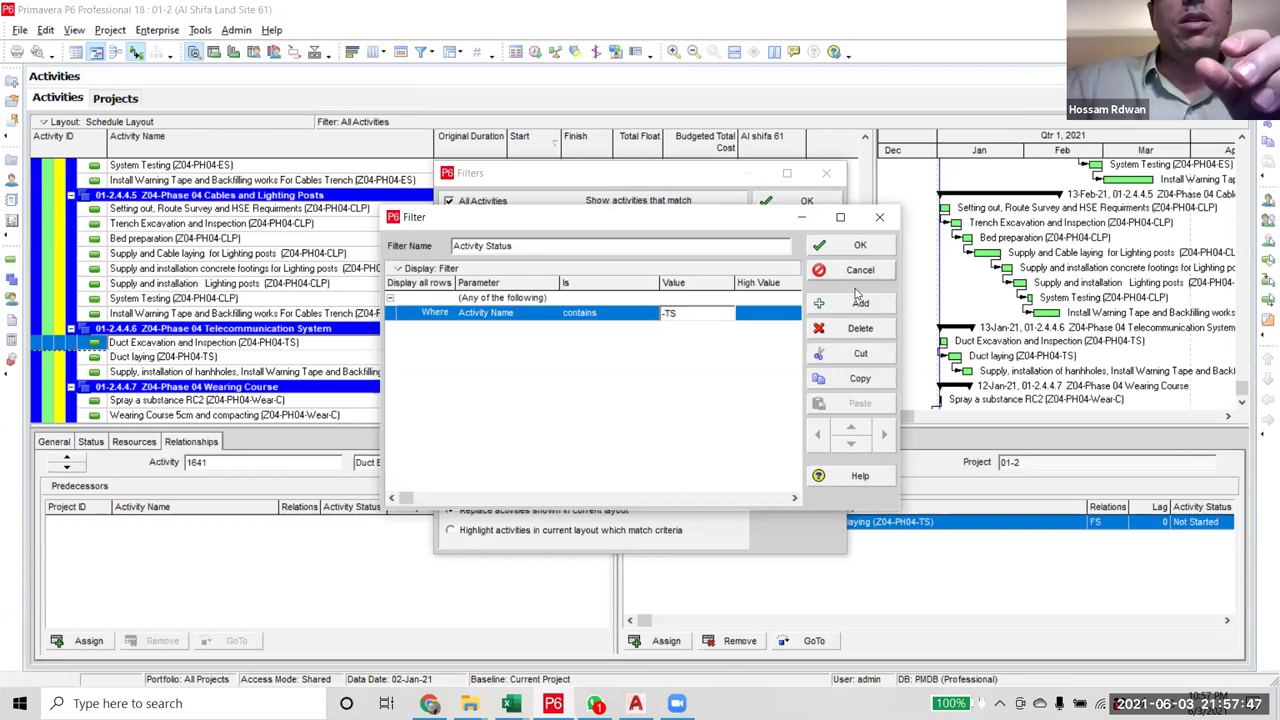
left_click(862, 248)
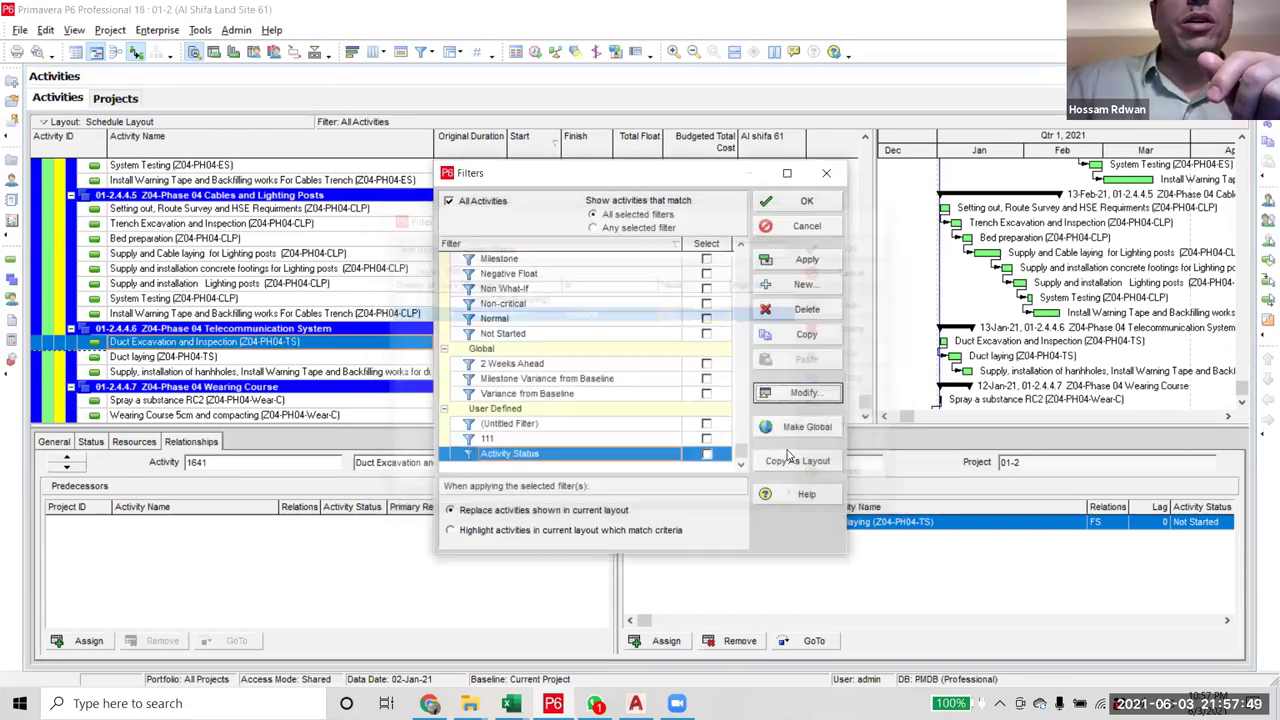
left_click(706, 454)
left_click(806, 259)
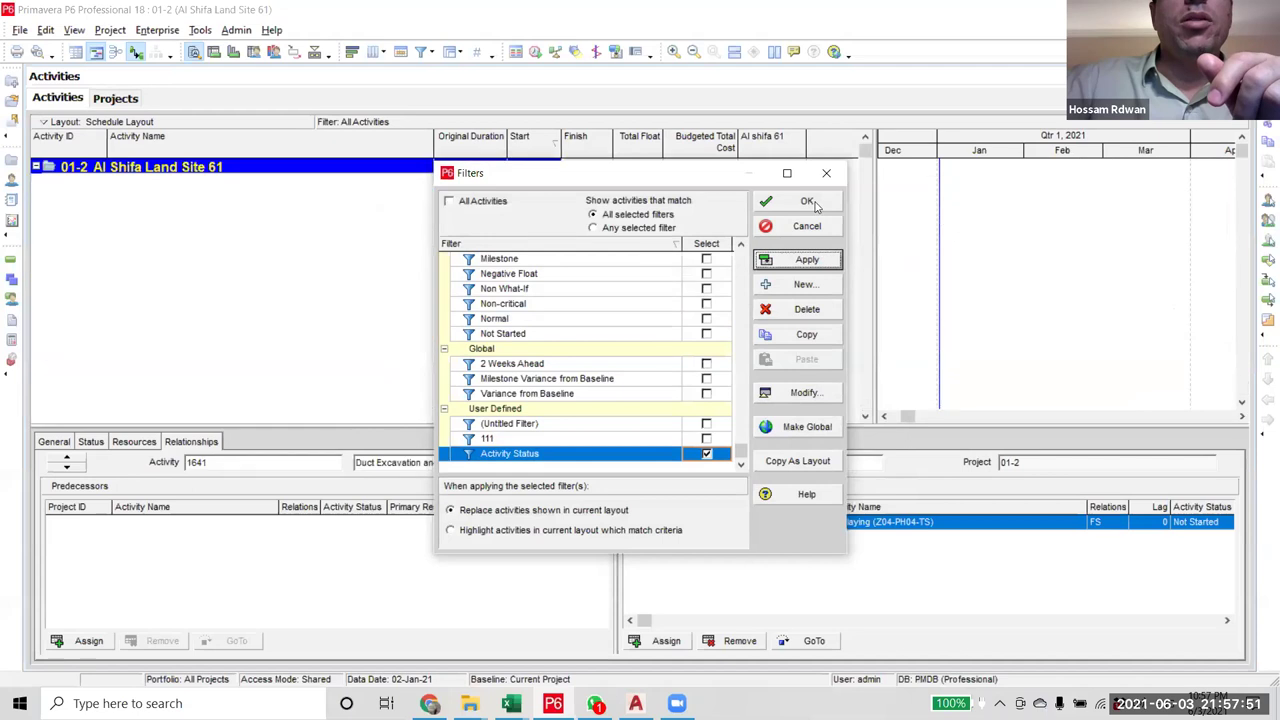
left_click(800, 202)
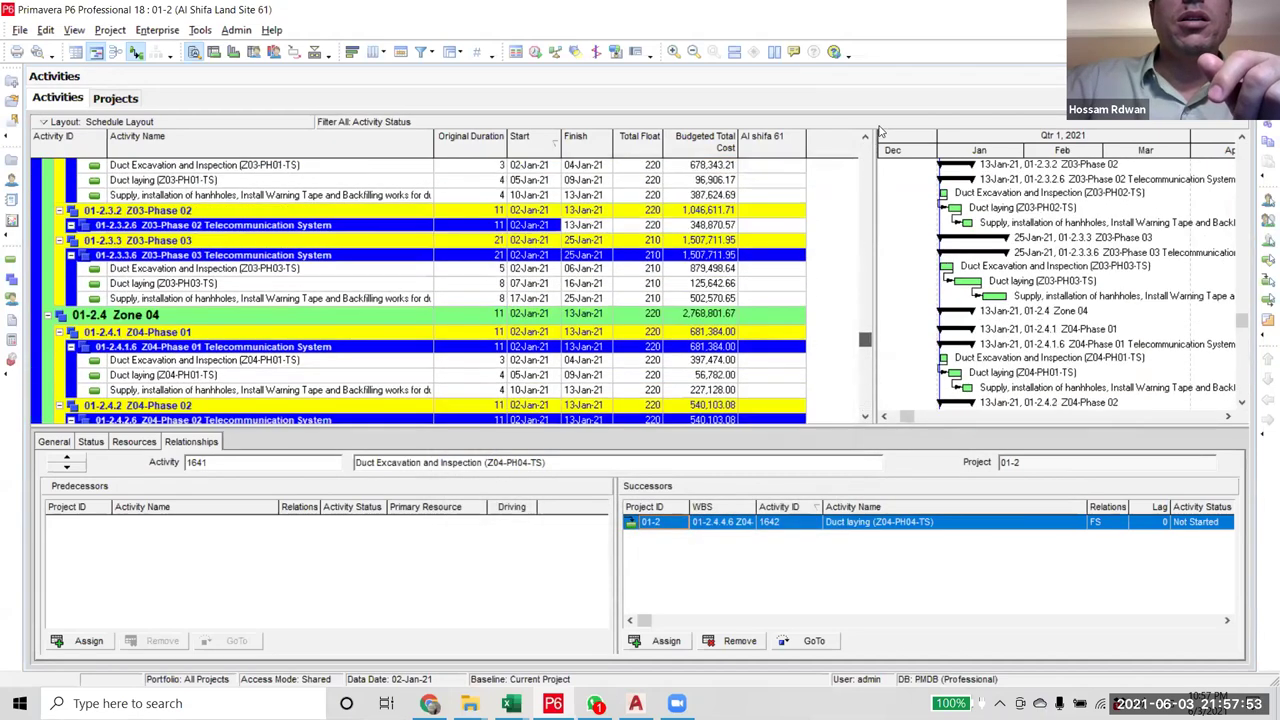
- Assign TS to the first Telecommunication System activity and fill it down the Al shifa 61 column for all filtered activities
left_click(788, 231)
left_click(797, 232)
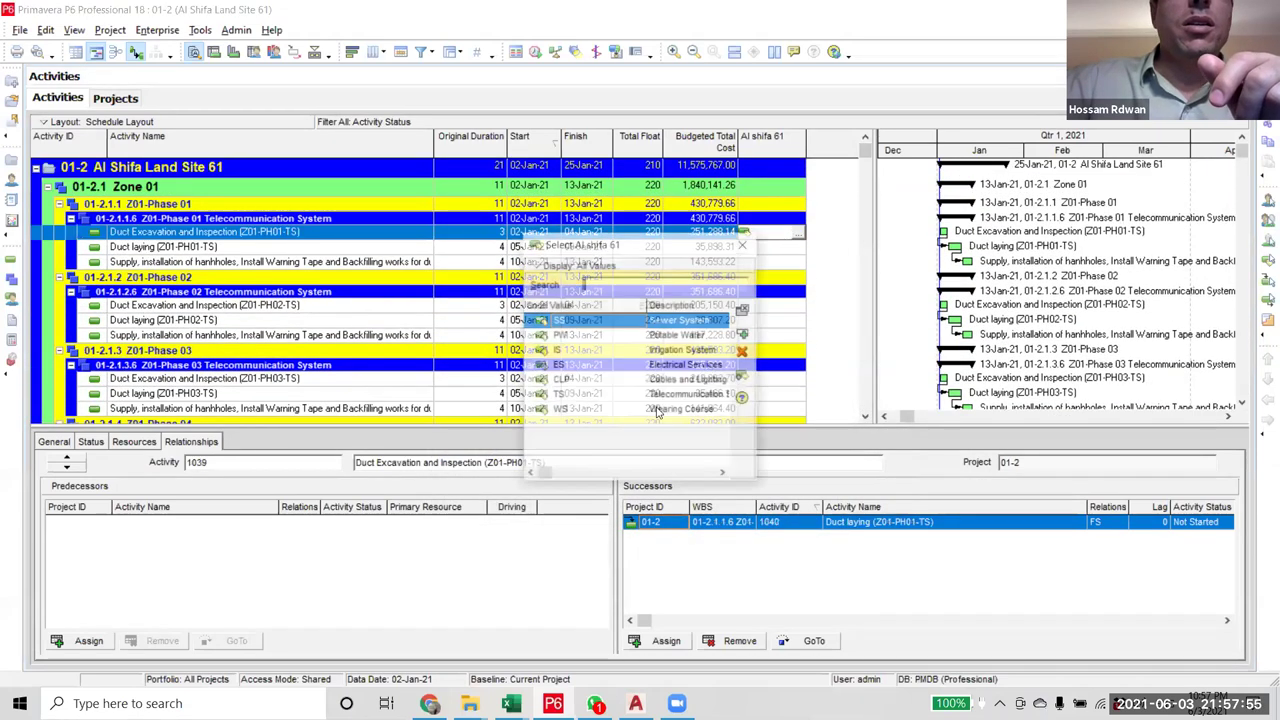
double_click(670, 396)
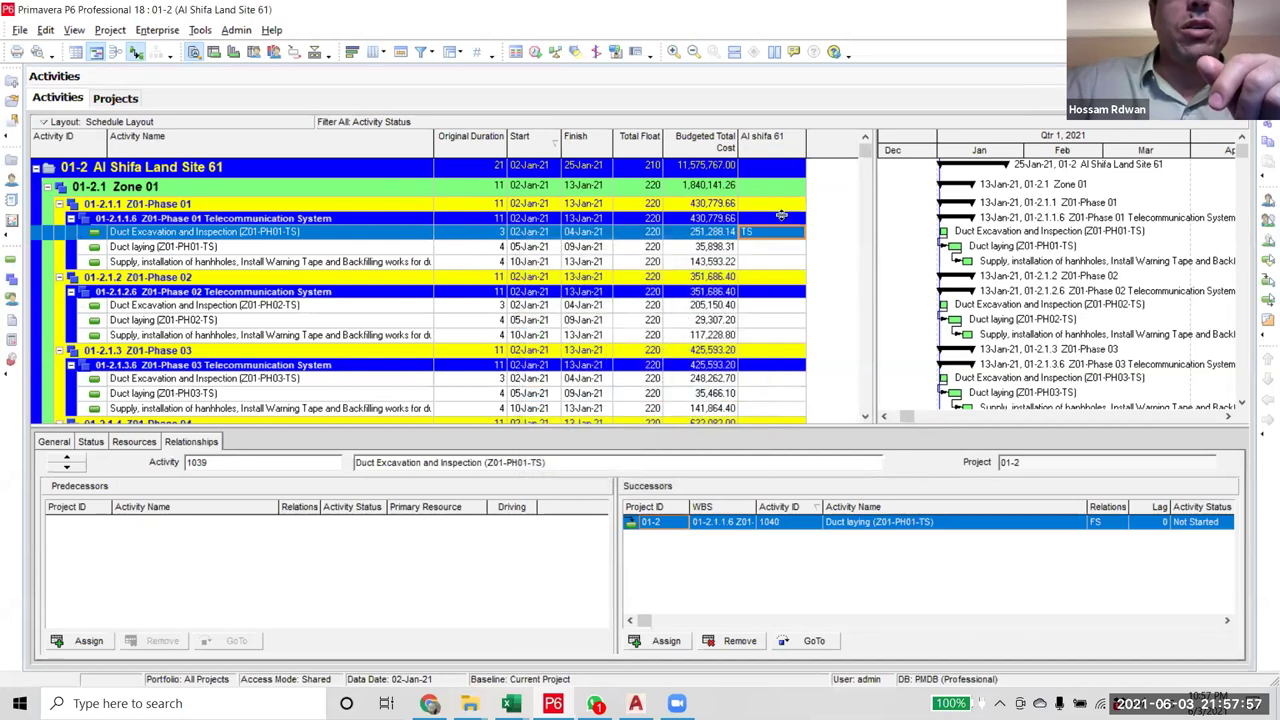
mouse_move(864, 157)
left_mouse_down()
mouse_move(865, 190)
mouse_move(862, 160)
left_mouse_up()
scroll(860, 160, "down", 11)
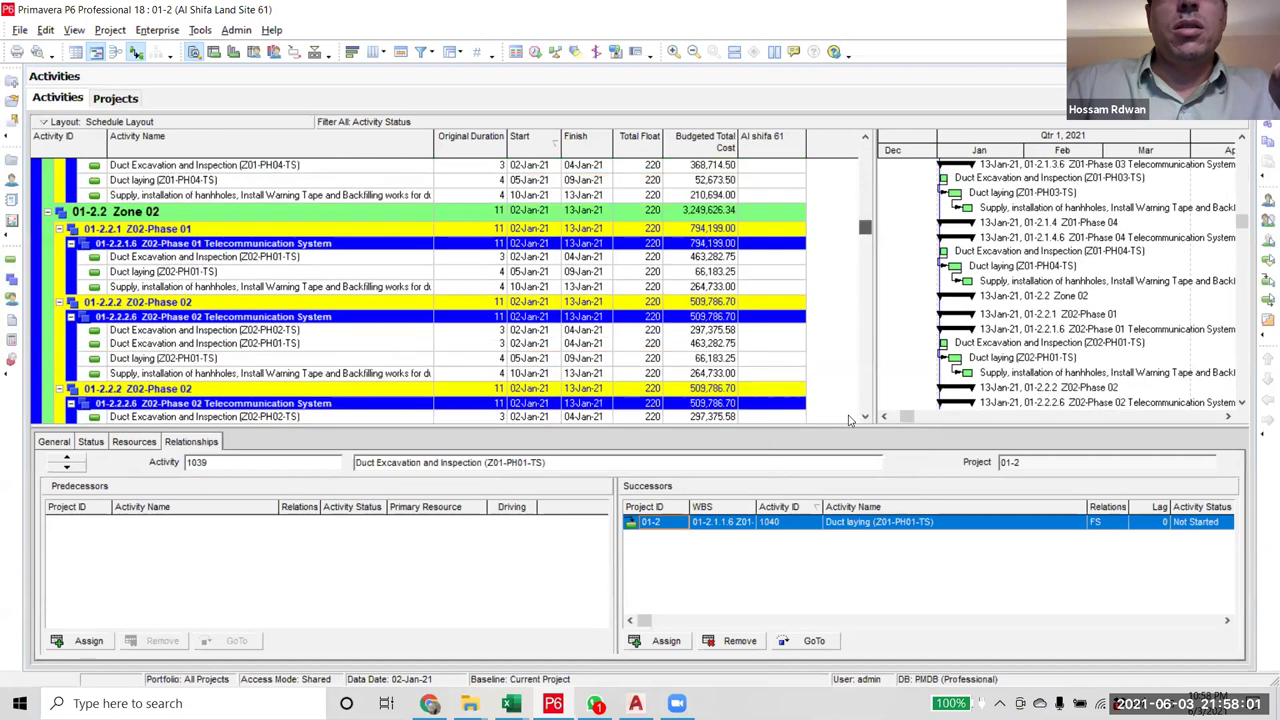
scroll(780, 420, "down", 10)
left_click(775, 415, "shift")
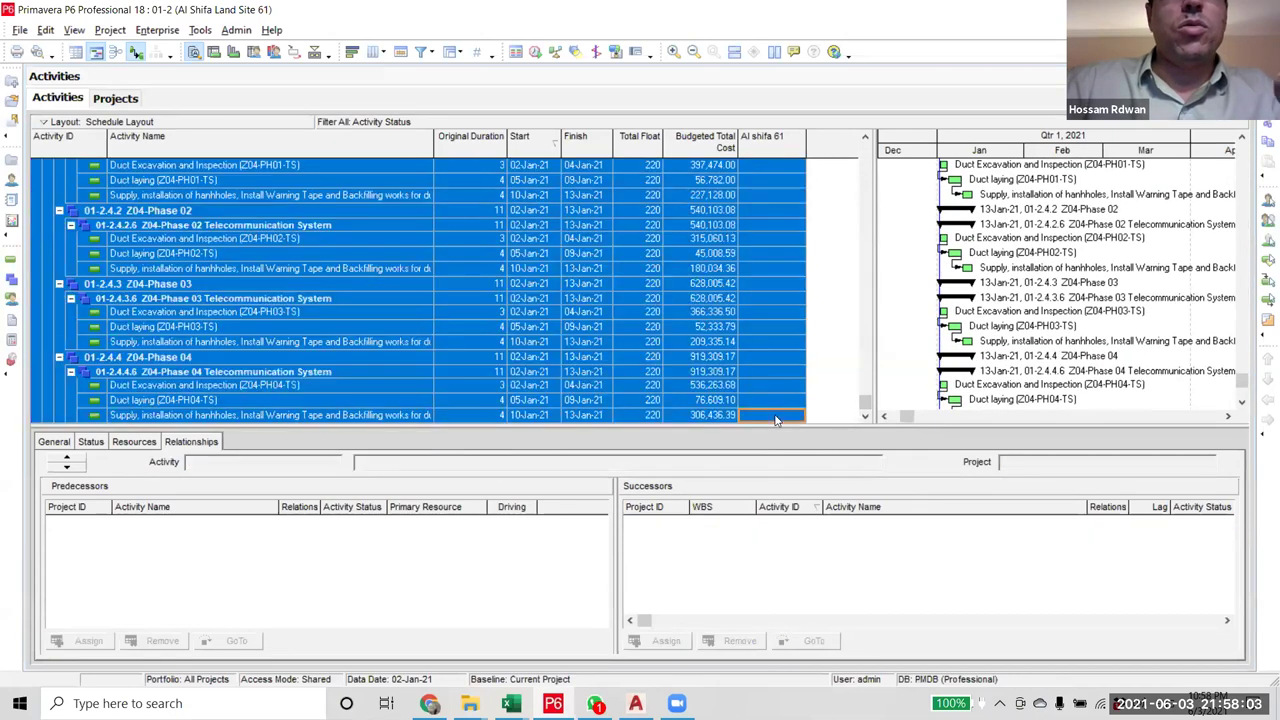
right_click(775, 416)
left_click(810, 79)
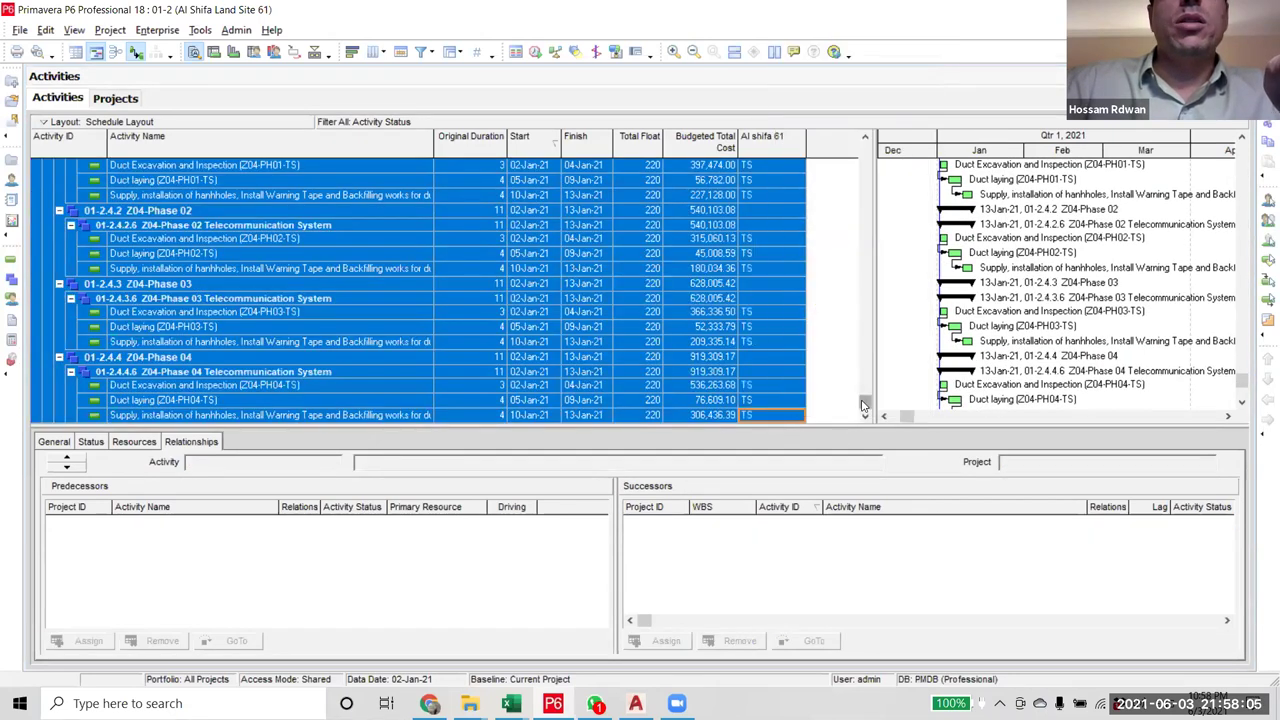
scroll(790, 219, "up", 20)
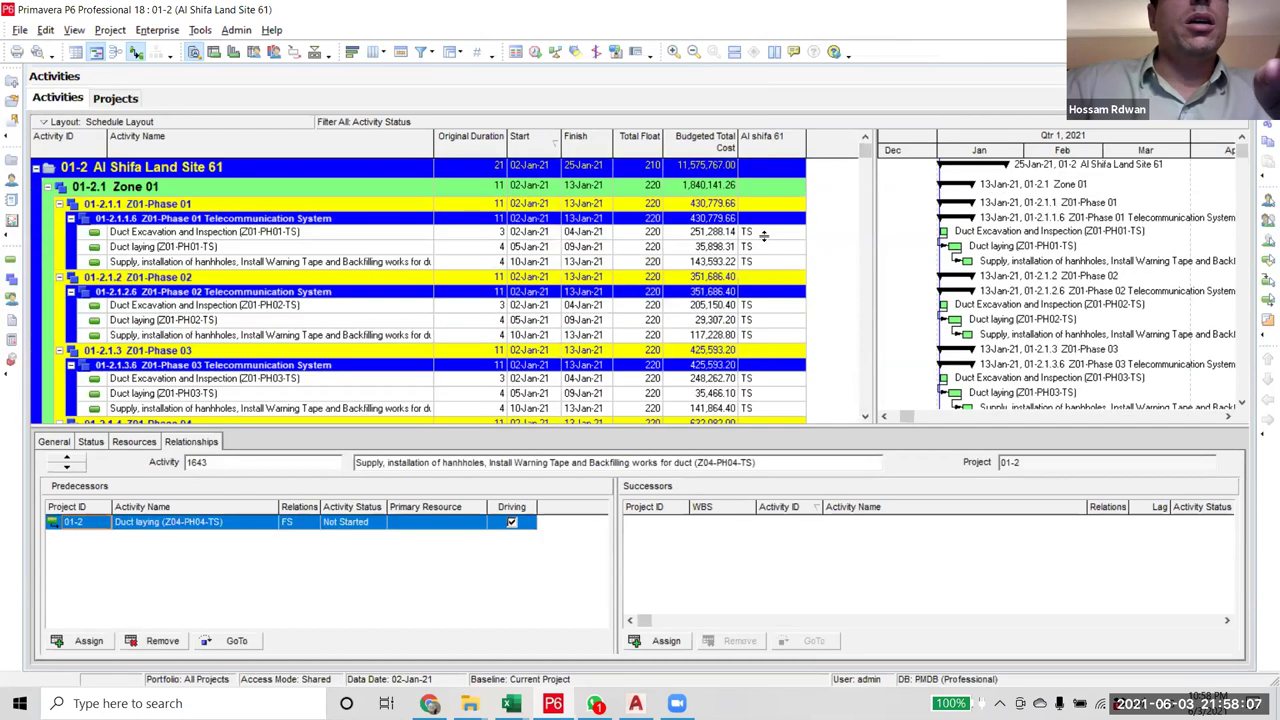
- Restore the All Activities filter and check the codes in the Al shifa 61 column across the systems
left_click(421, 51)
left_click(806, 259)
key("Escape")
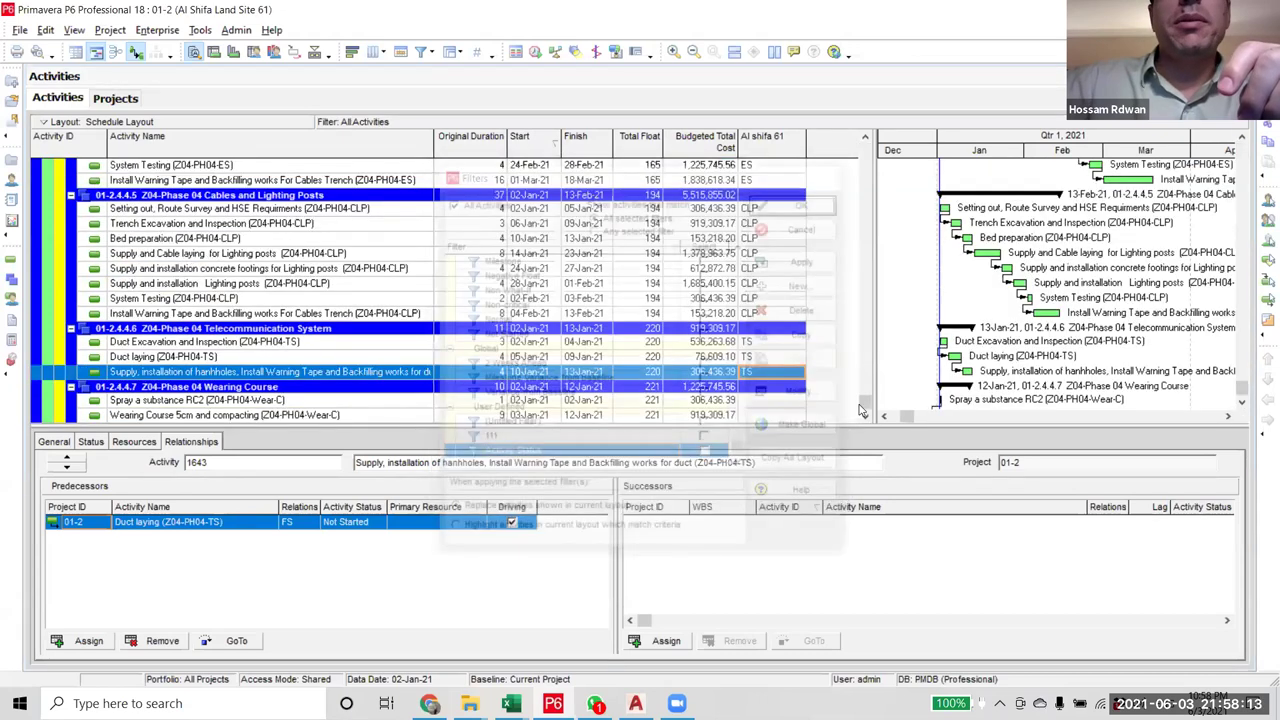
scroll(865, 172, "up", 10)
scroll(865, 172, "up", 10)
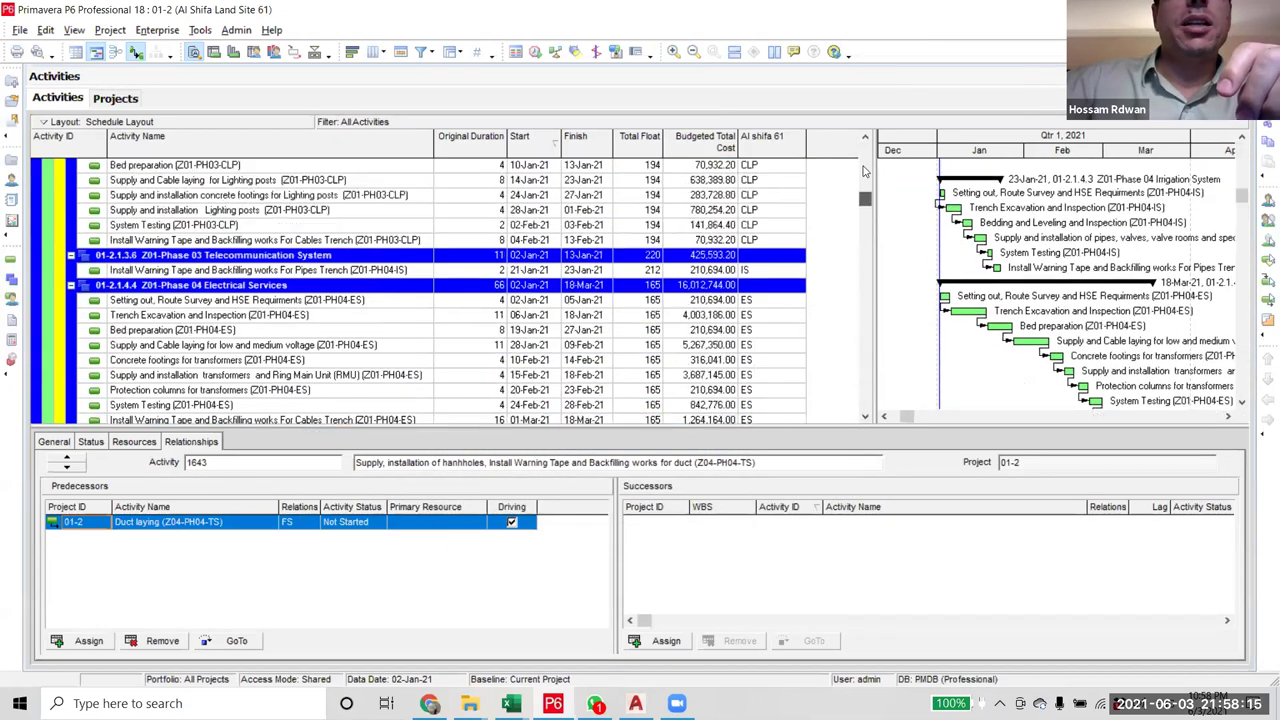
scroll(735, 255, "up", 10)
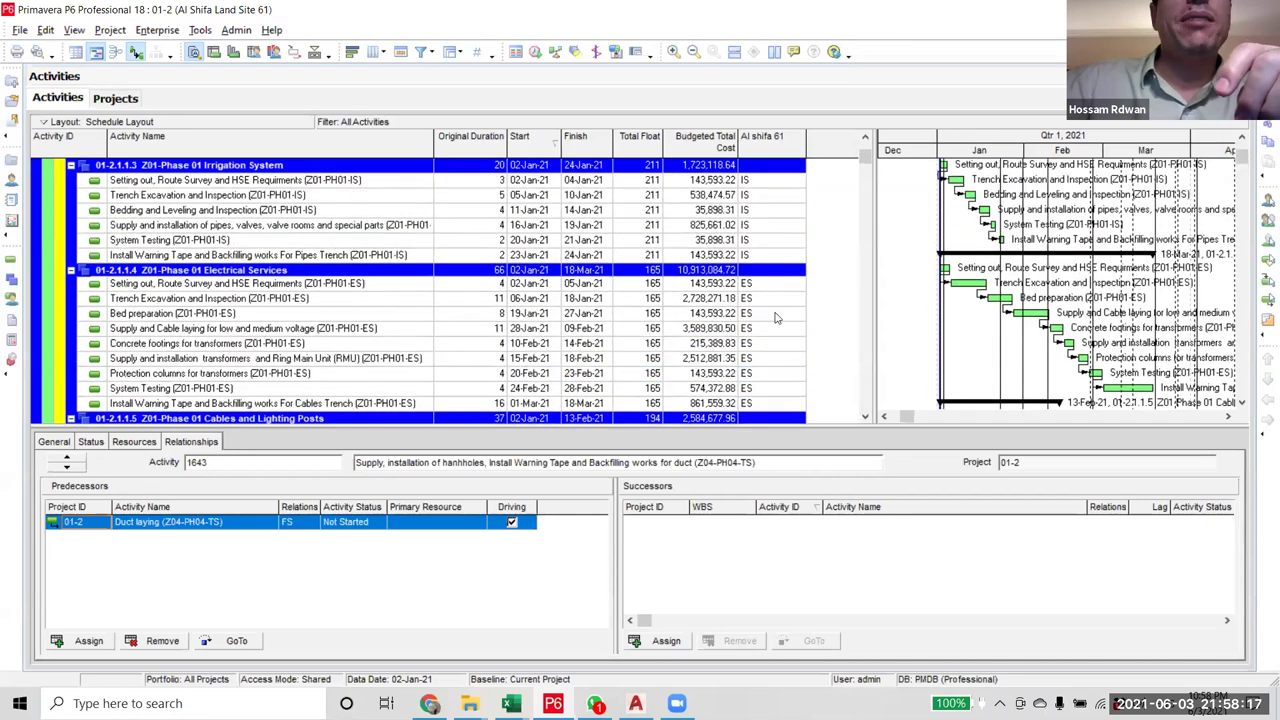
scroll(790, 330, "up", 3)
scroll(760, 390, "down", 8)
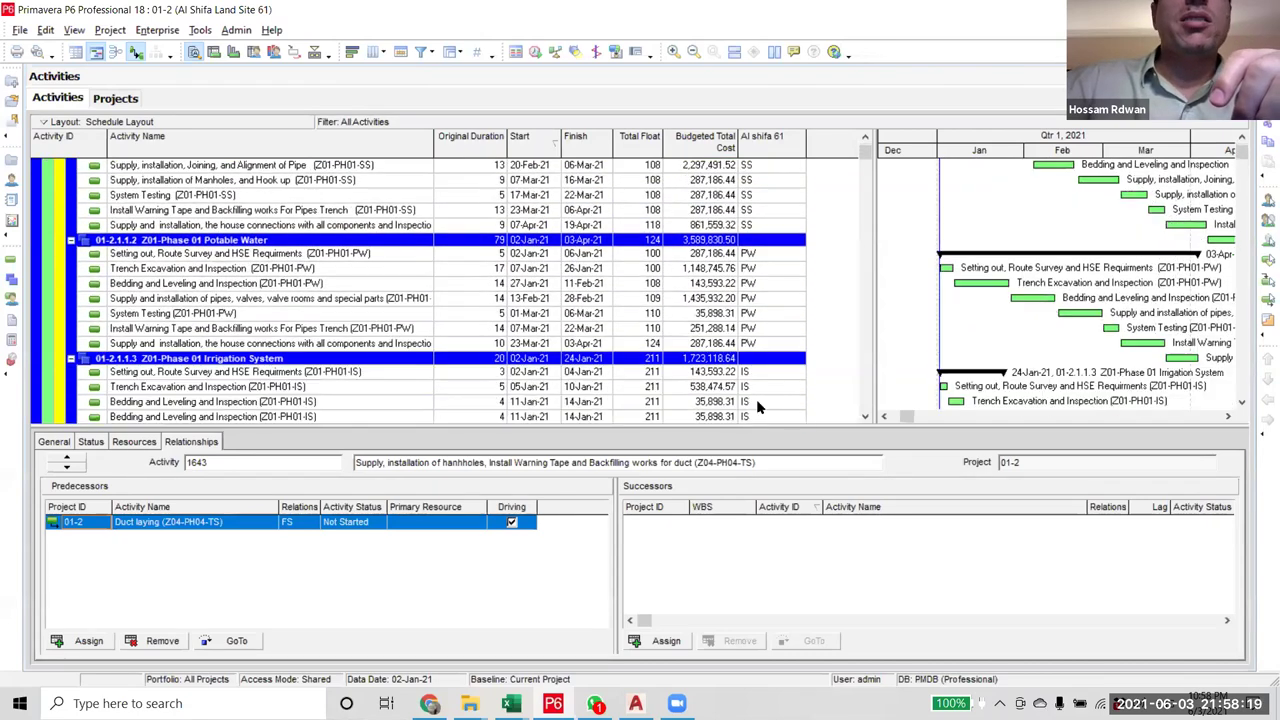
scroll(748, 403, "down", 7)
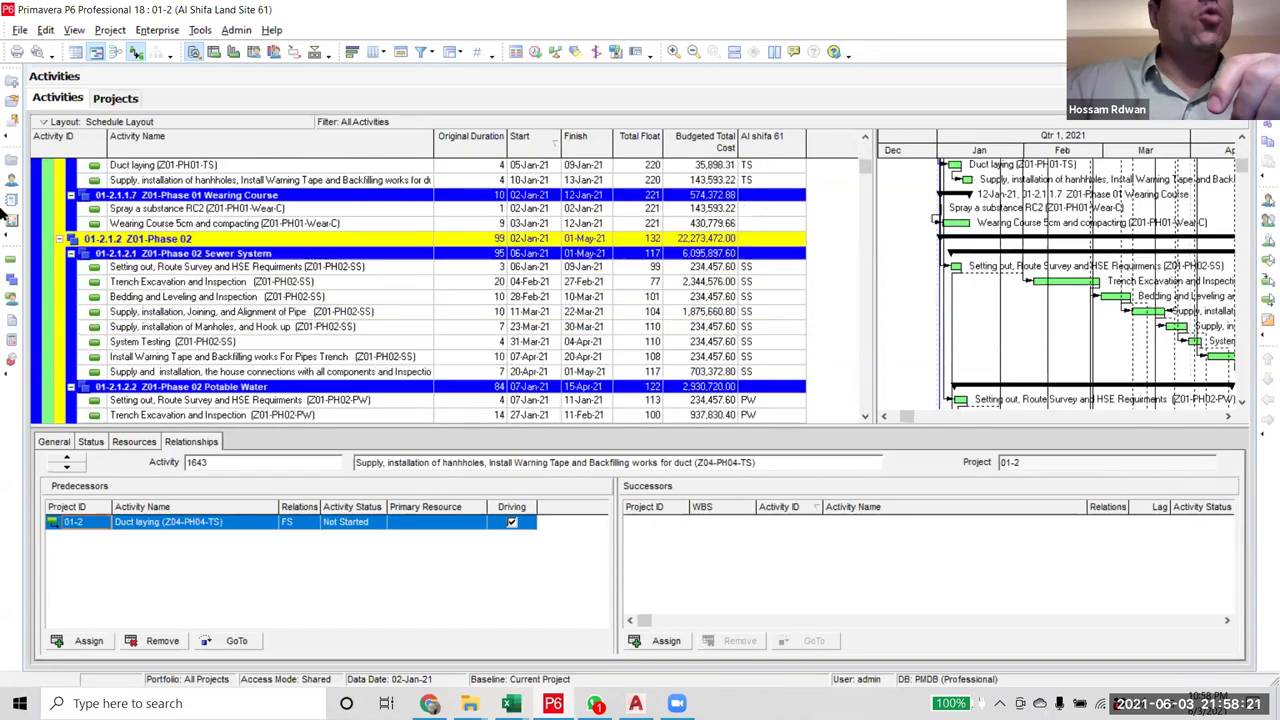
- Copy the -Wear-C suffix from the Spray a substance RC2 activity name under Z01-Phase 01 Wearing Course
scroll(408, 172, "up", 1)
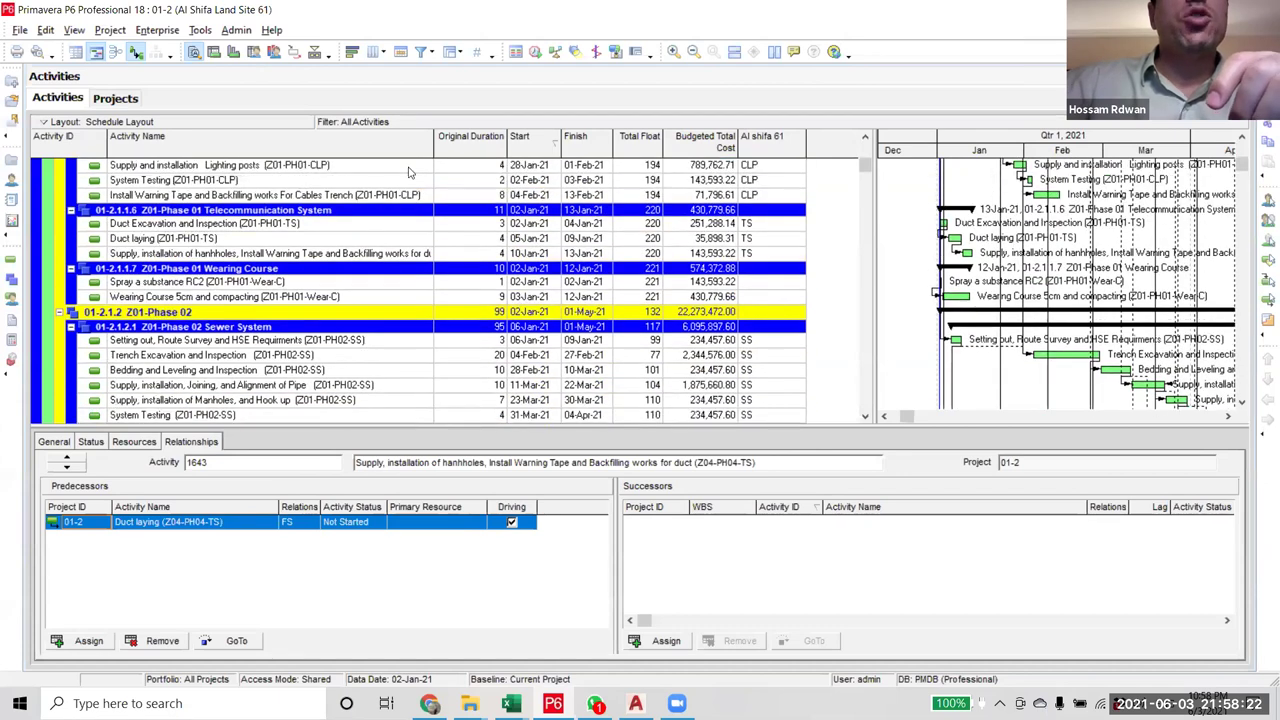
left_click(280, 283)
left_click(265, 284)
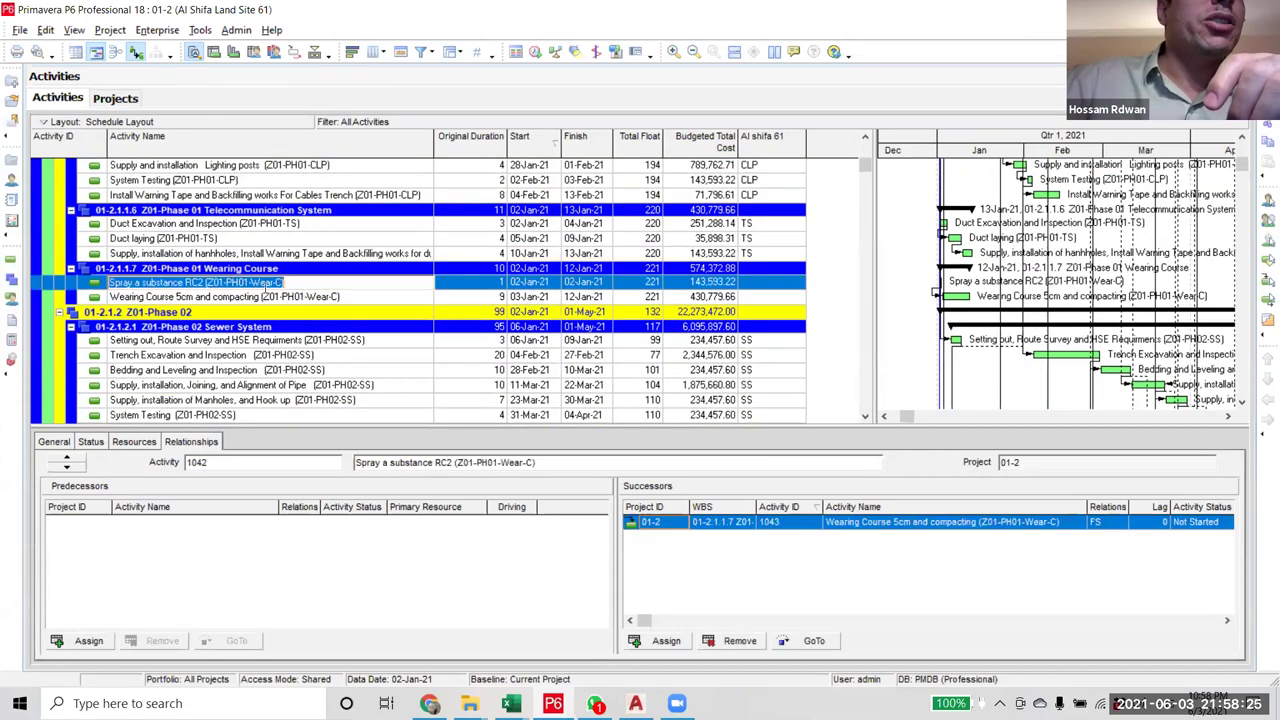
left_click(273, 283)
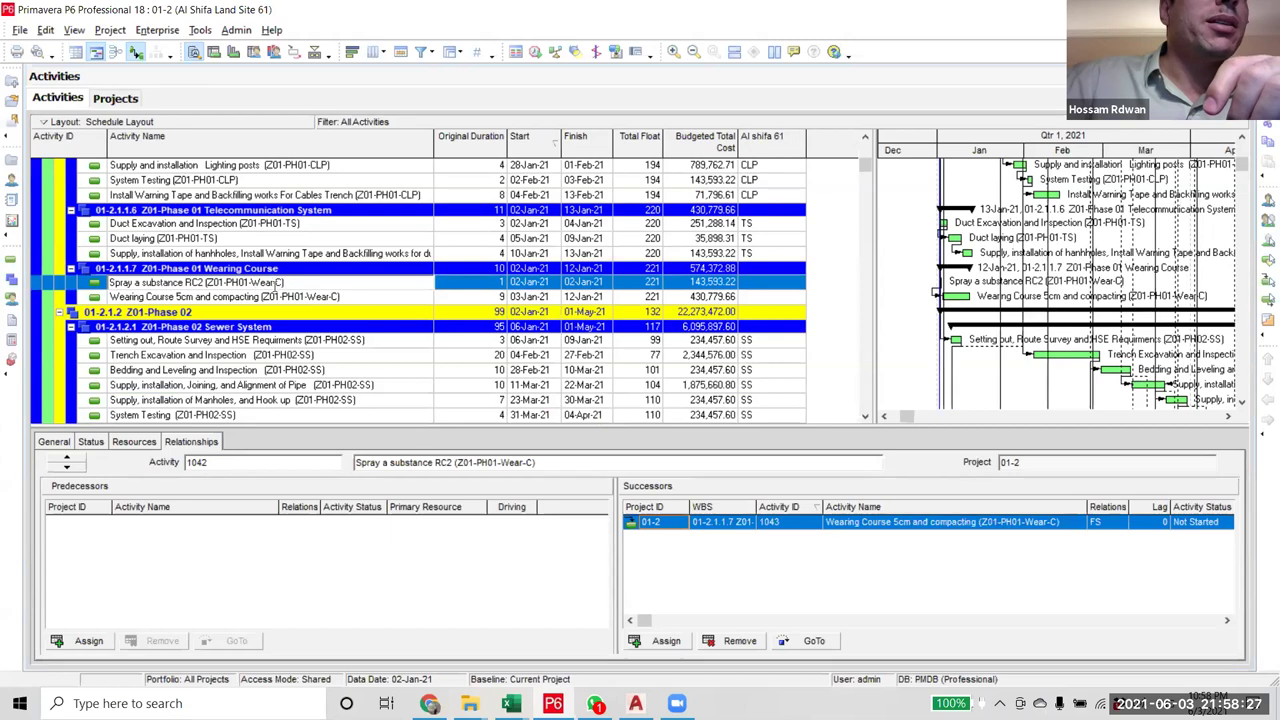
left_click_drag(283, 283, 249, 283)
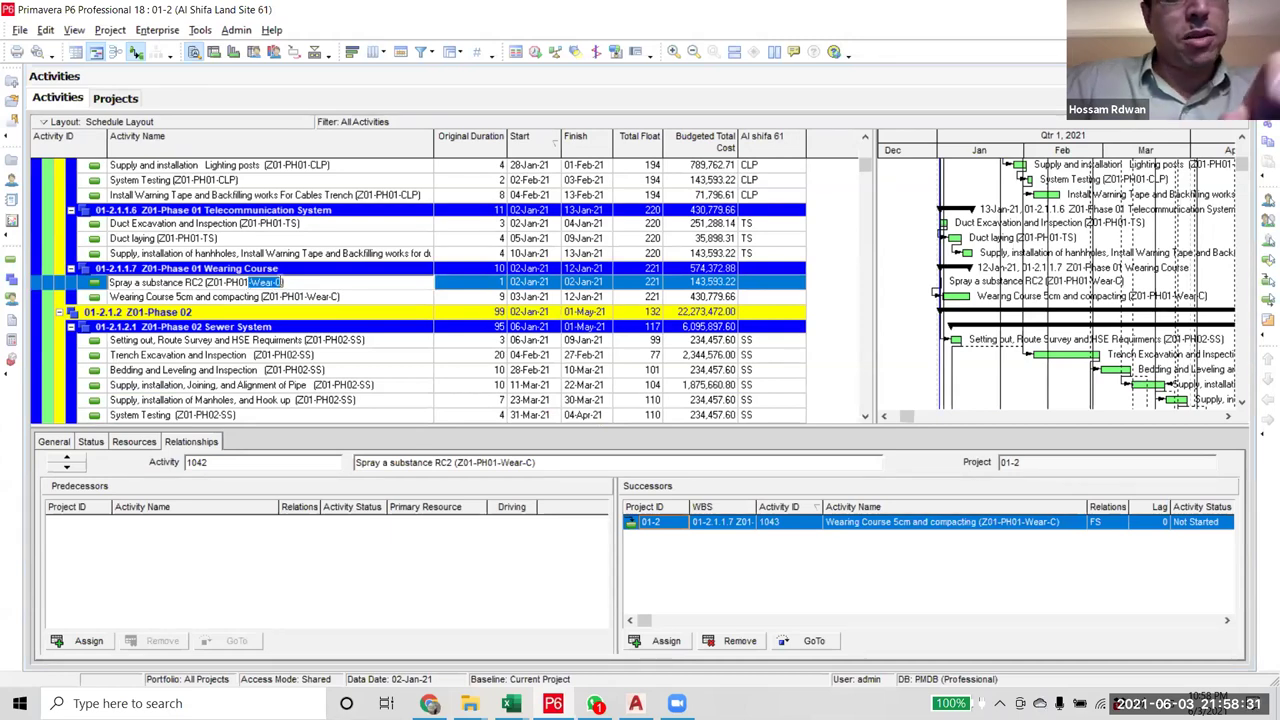
left_click(770, 289)
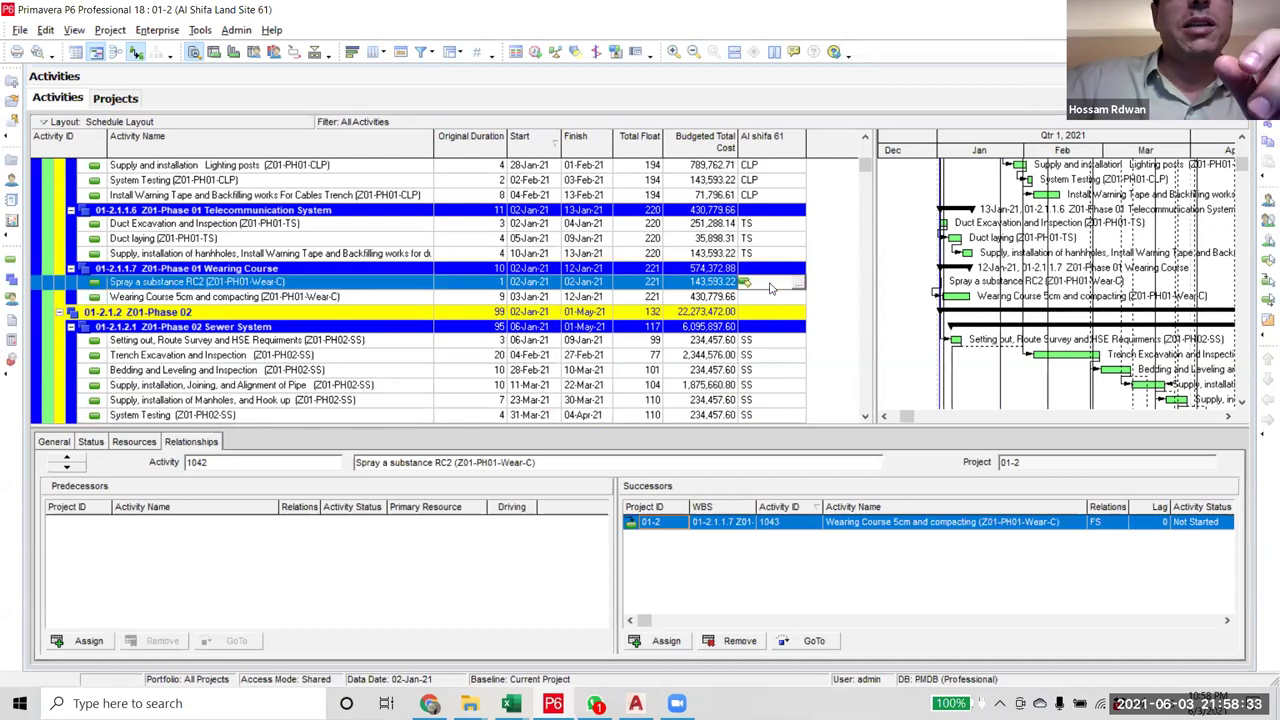
left_click(771, 283)
left_click(740, 240)
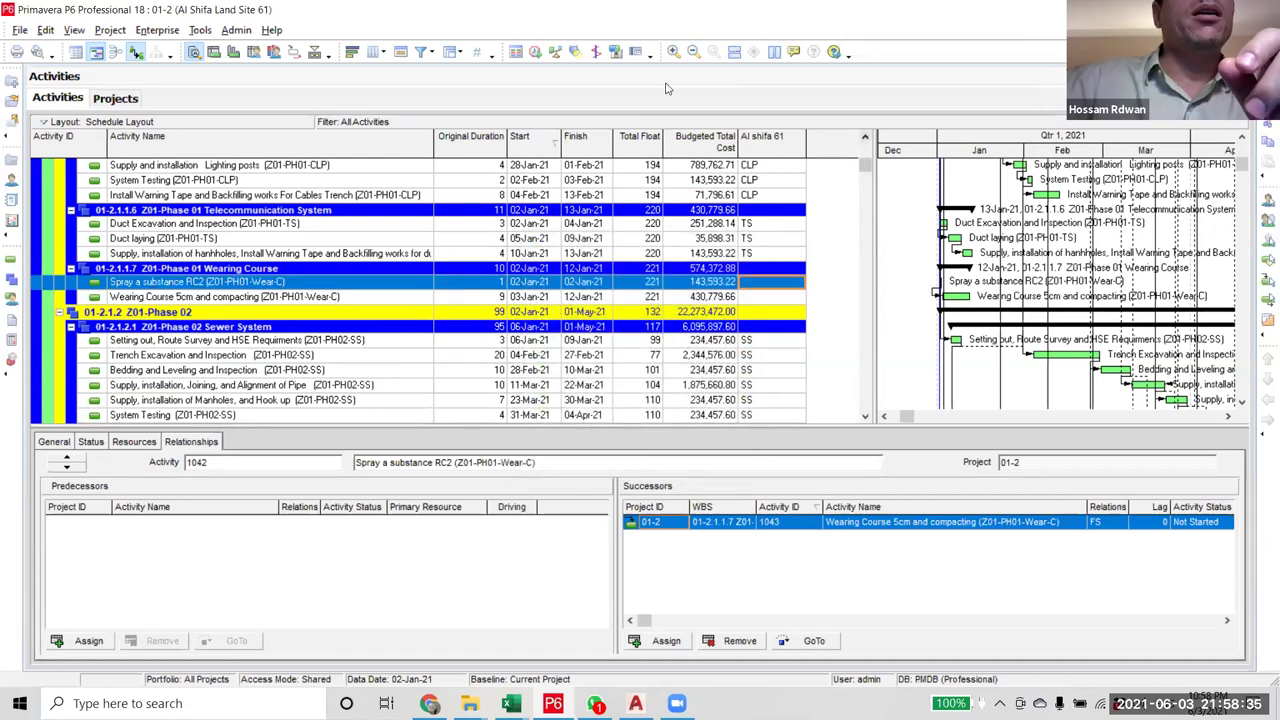
- Change the Activity Status filter's condition to Activity Name contains -Wear-C and apply it to the layout
key("ctrl+shift+f")
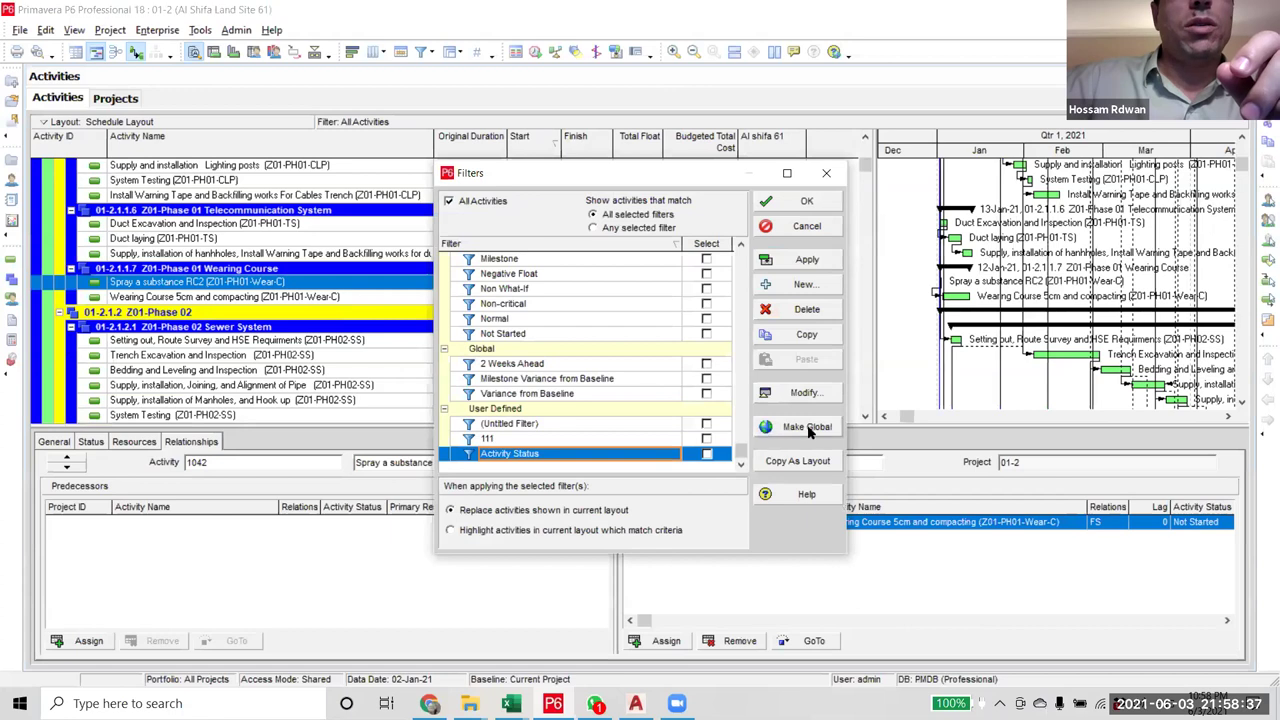
left_click(805, 392)
left_click(680, 314)
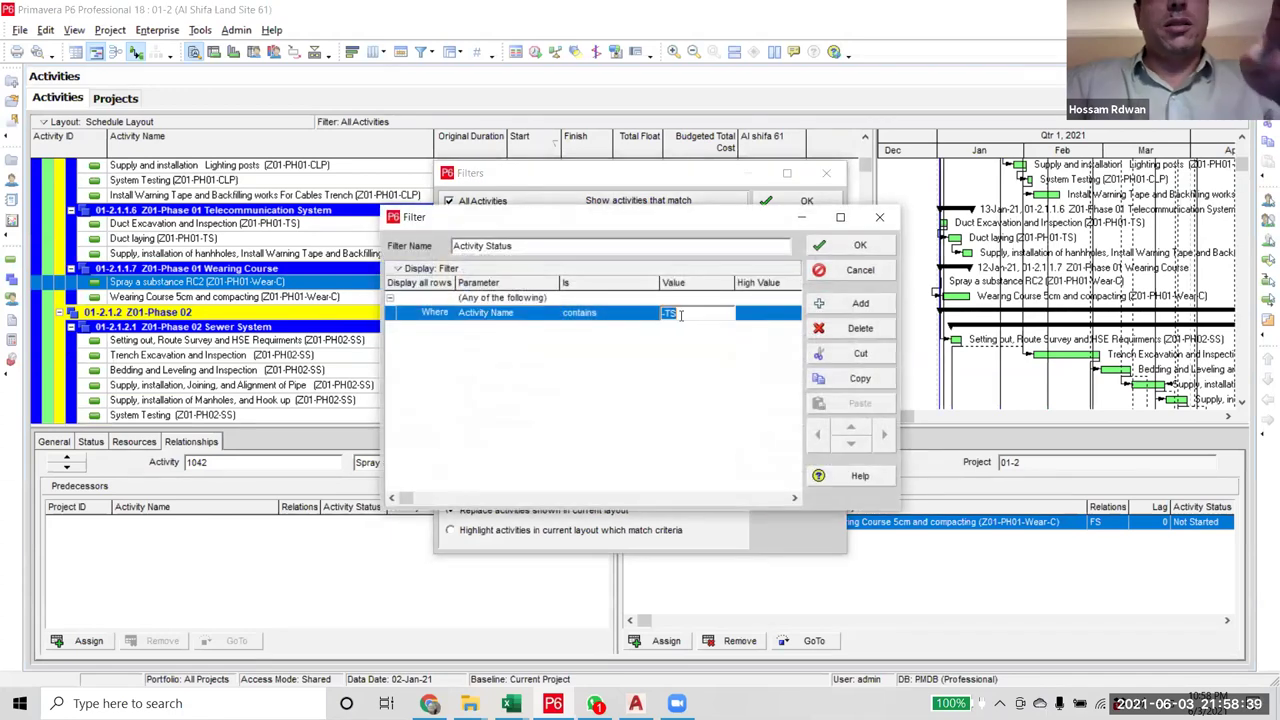
type("-Wear-C")
left_click(860, 247)
left_click(860, 247)
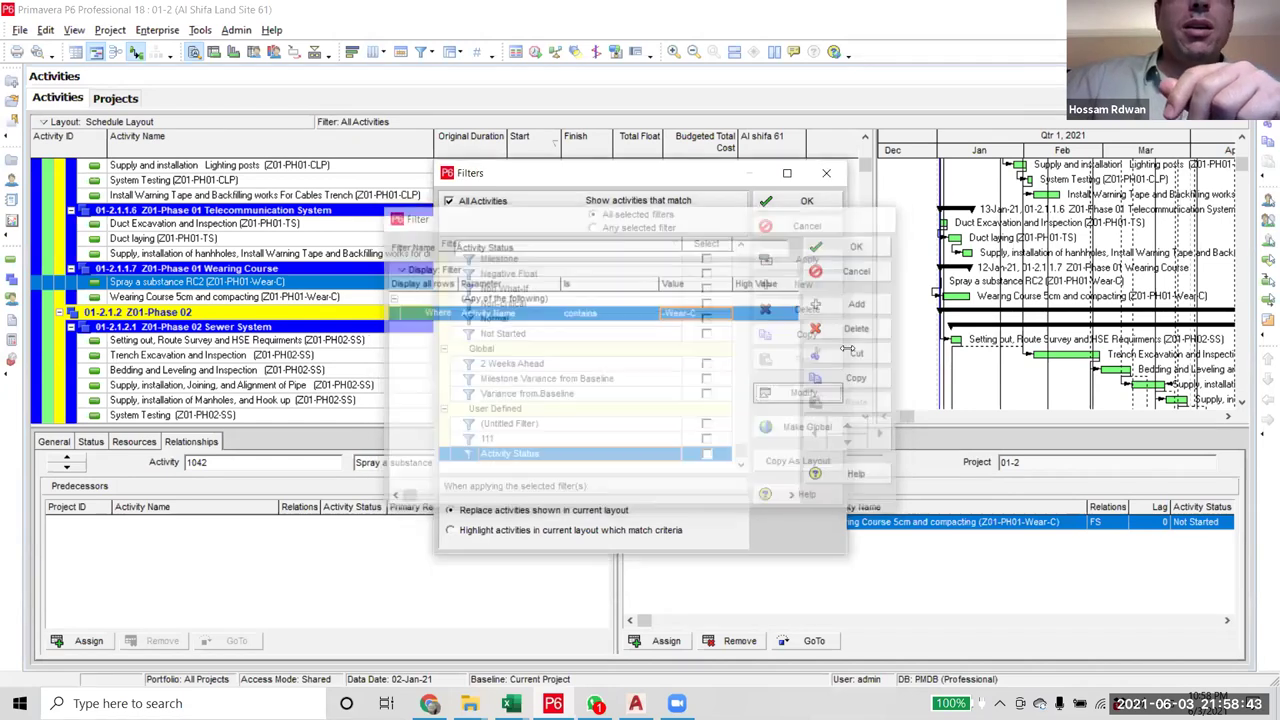
left_click(706, 453)
left_click(806, 259)
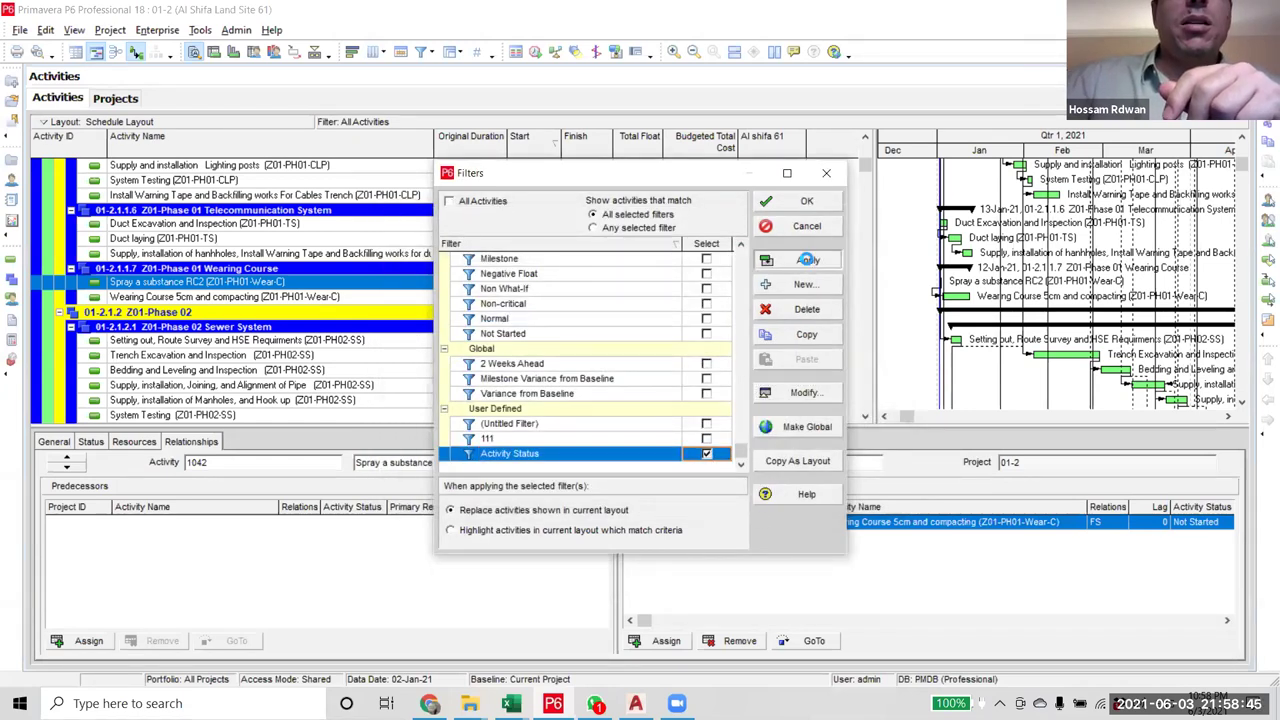
left_click(806, 201)
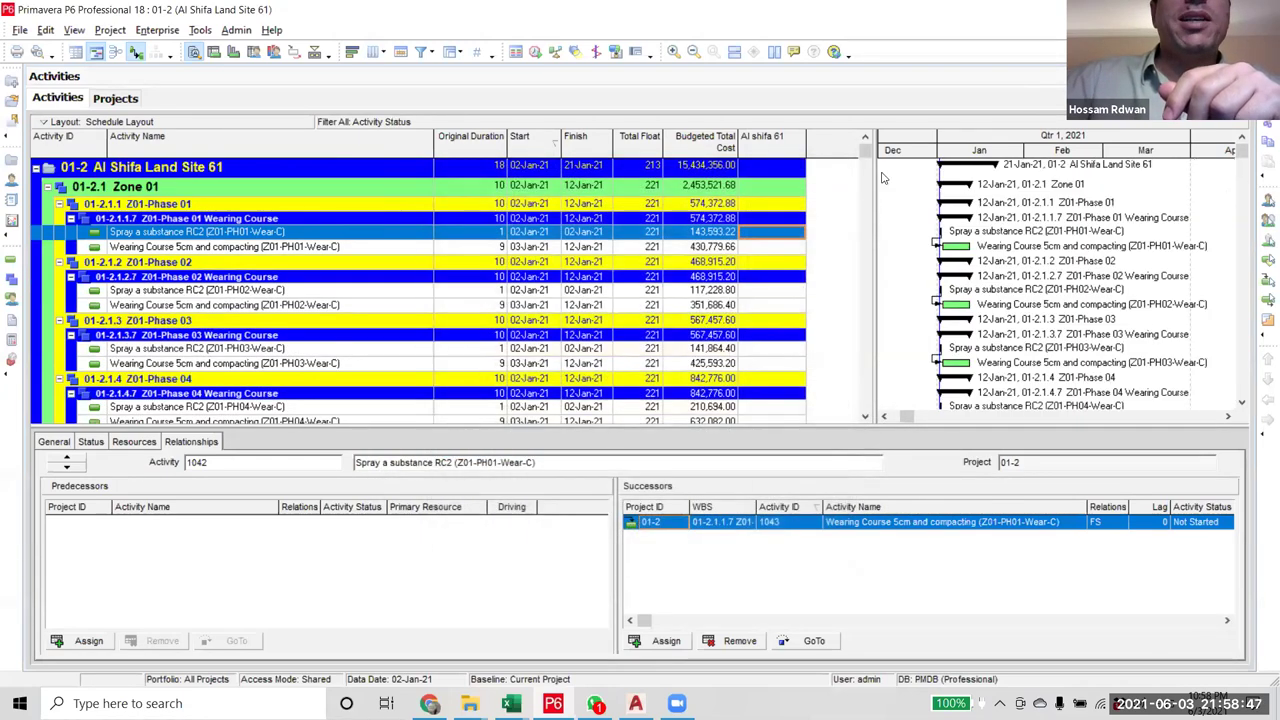
- Assign WS to the first Wearing Course activity and fill it down the Al shifa 61 column for all filtered activities
left_click(800, 232)
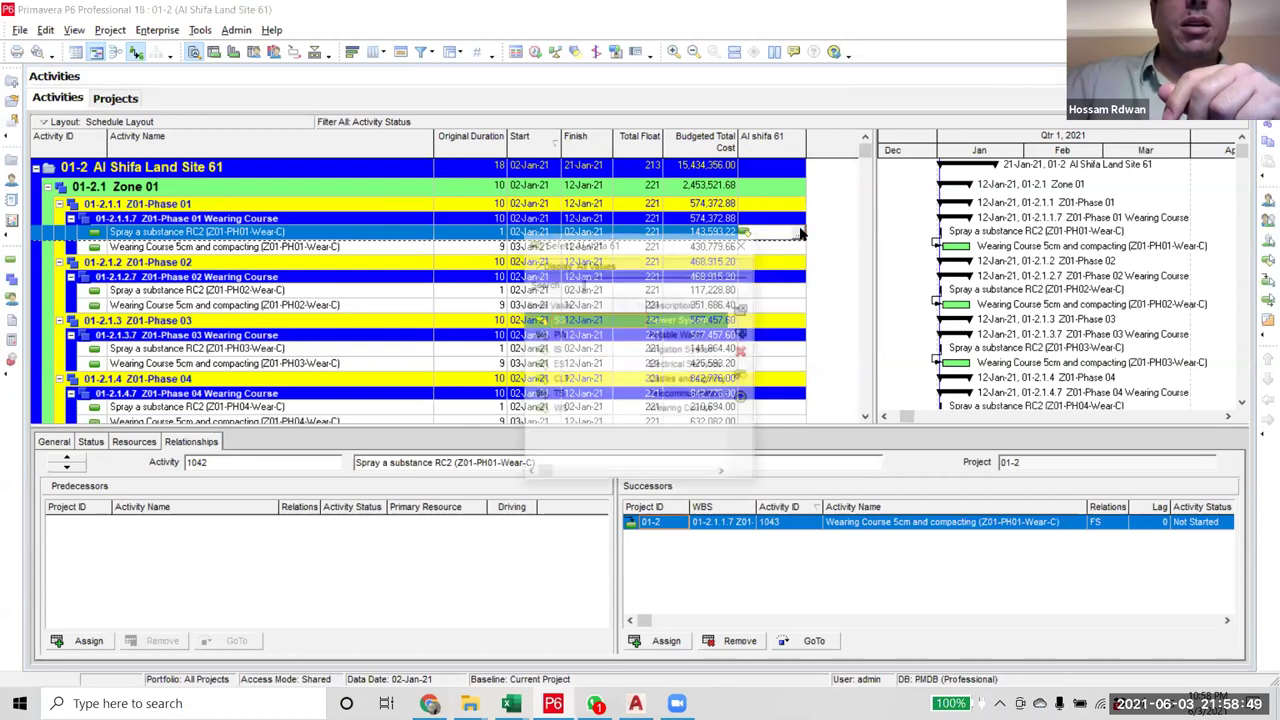
double_click(560, 411)
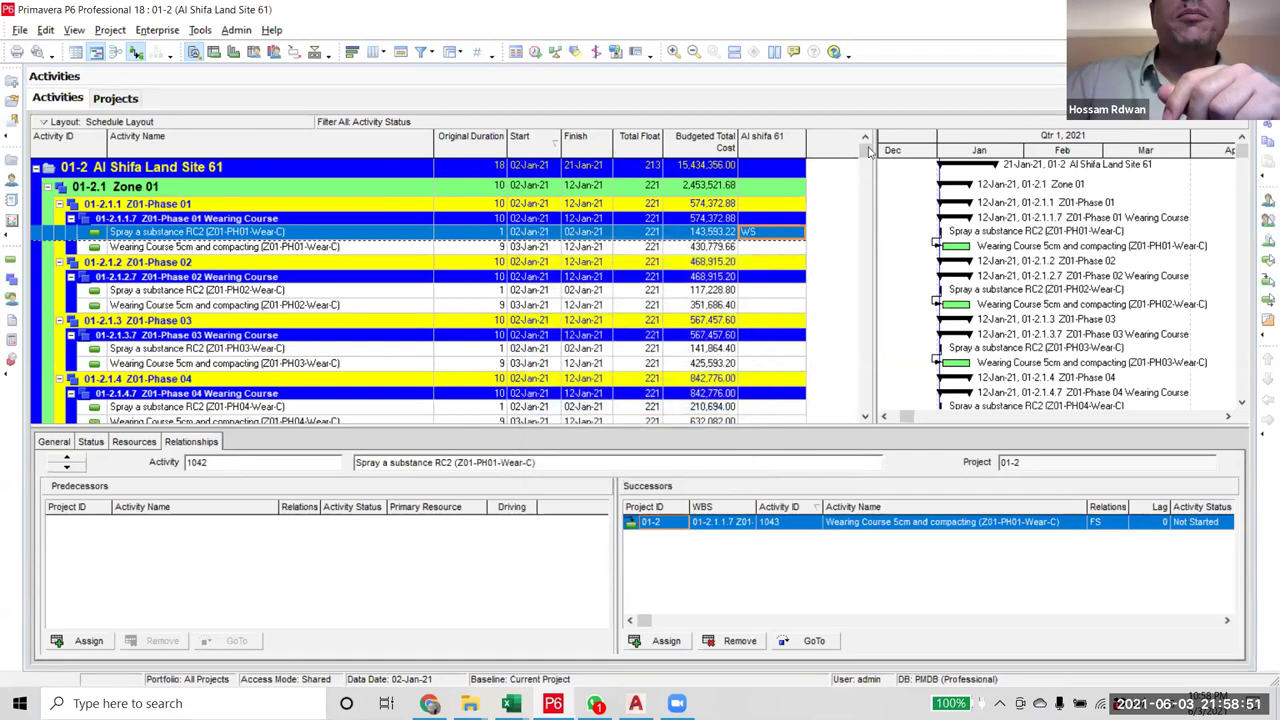
scroll(884, 231, "down", 15)
scroll(795, 405, "down", 2)
left_click(795, 404)
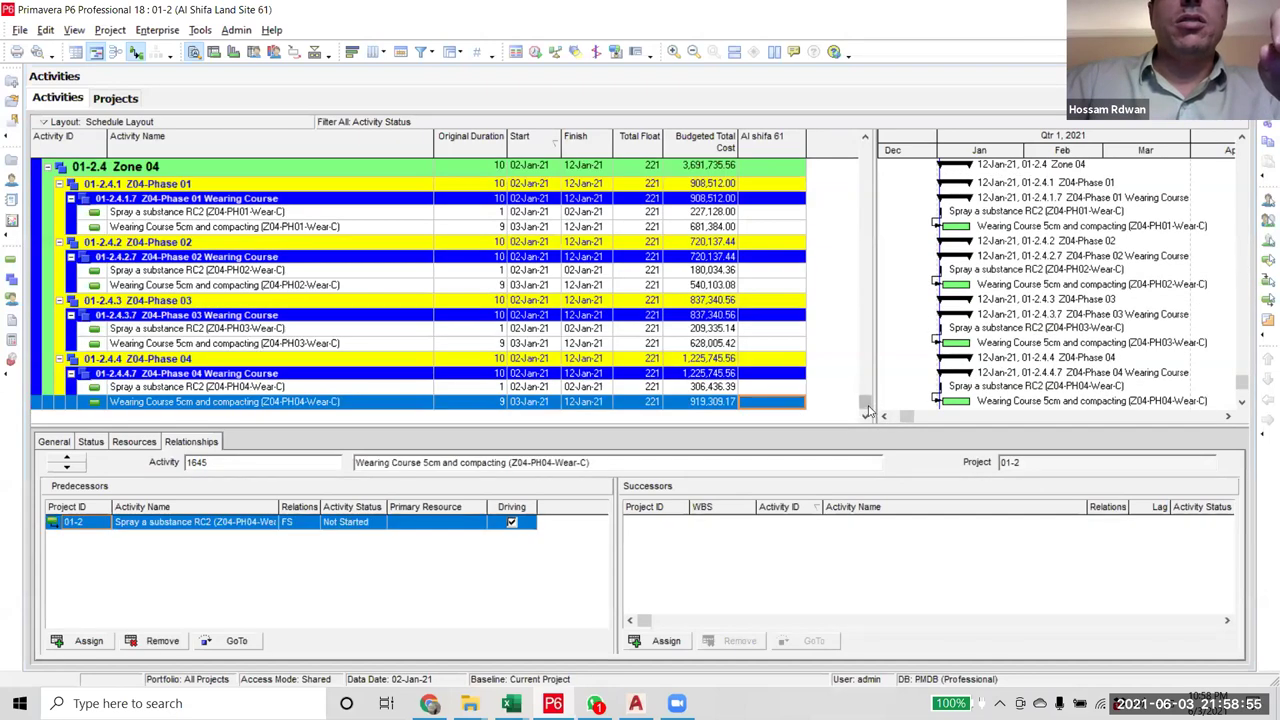
scroll(868, 410, "up", 15)
left_click(787, 232)
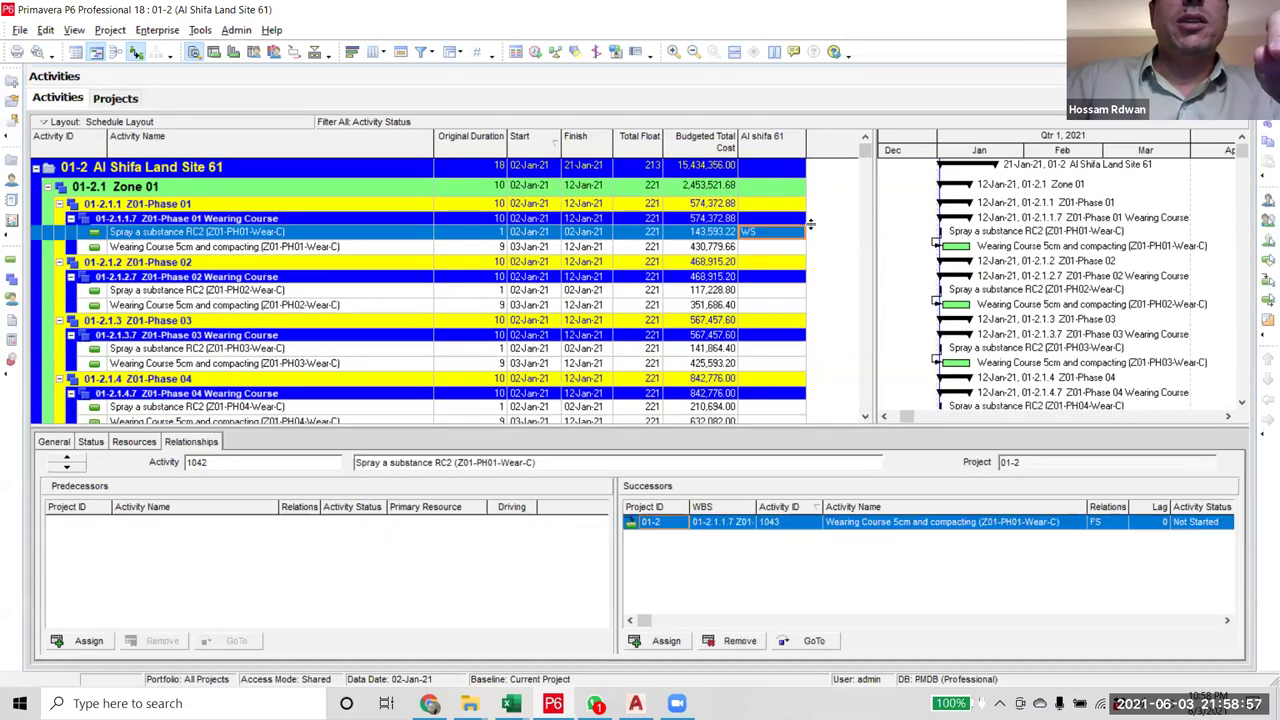
scroll(855, 224, "down", 1)
scroll(830, 405, "down", 10)
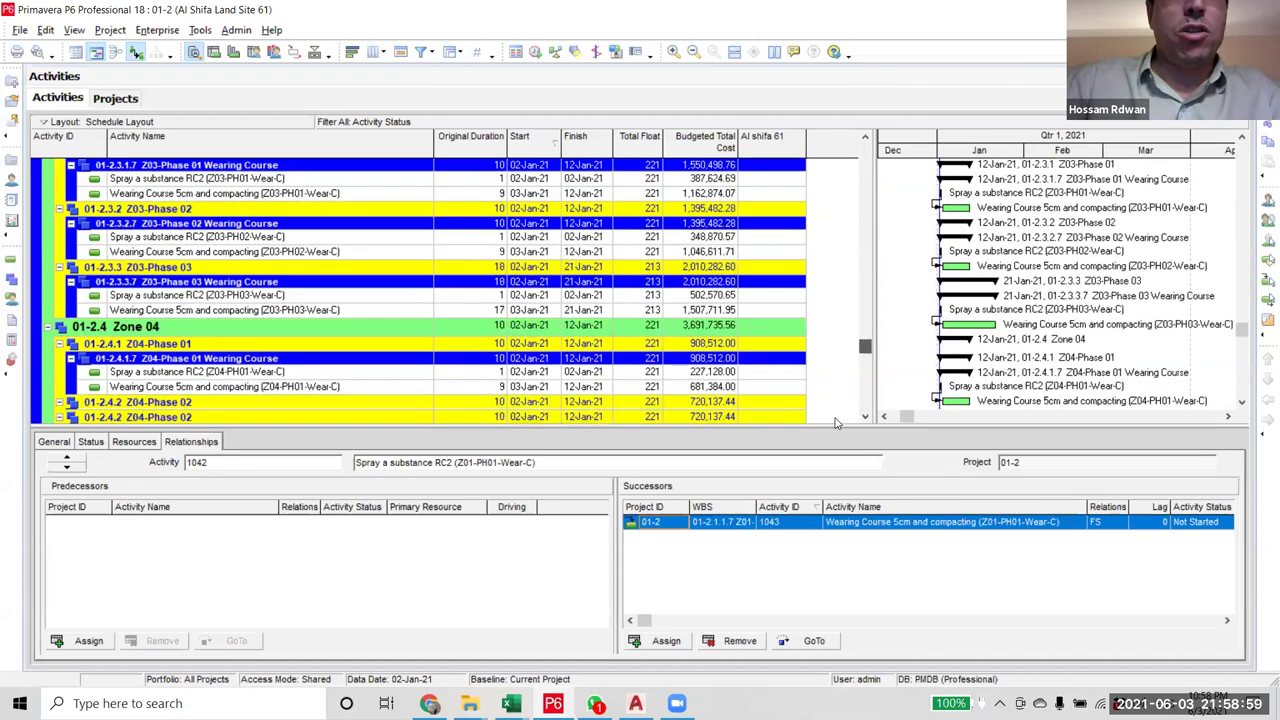
left_click(783, 403, "shift")
right_click(781, 407)
left_click(834, 91)
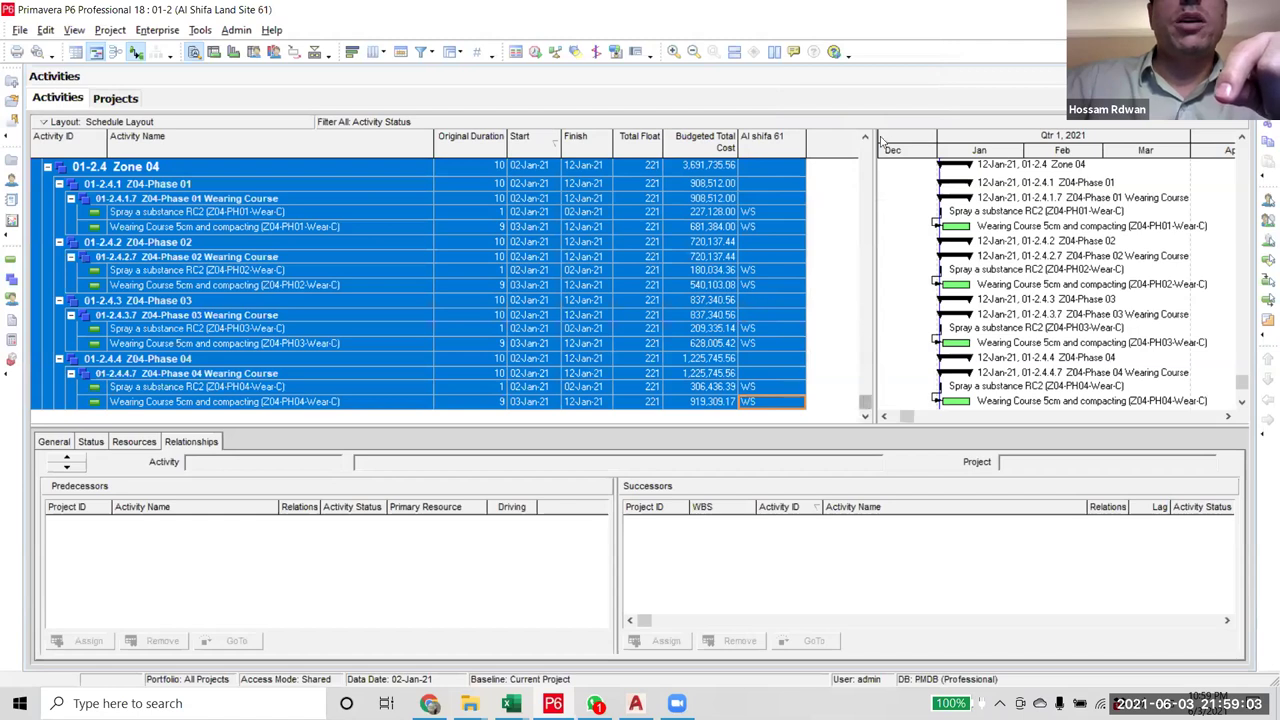
scroll(730, 298, "up", 15)
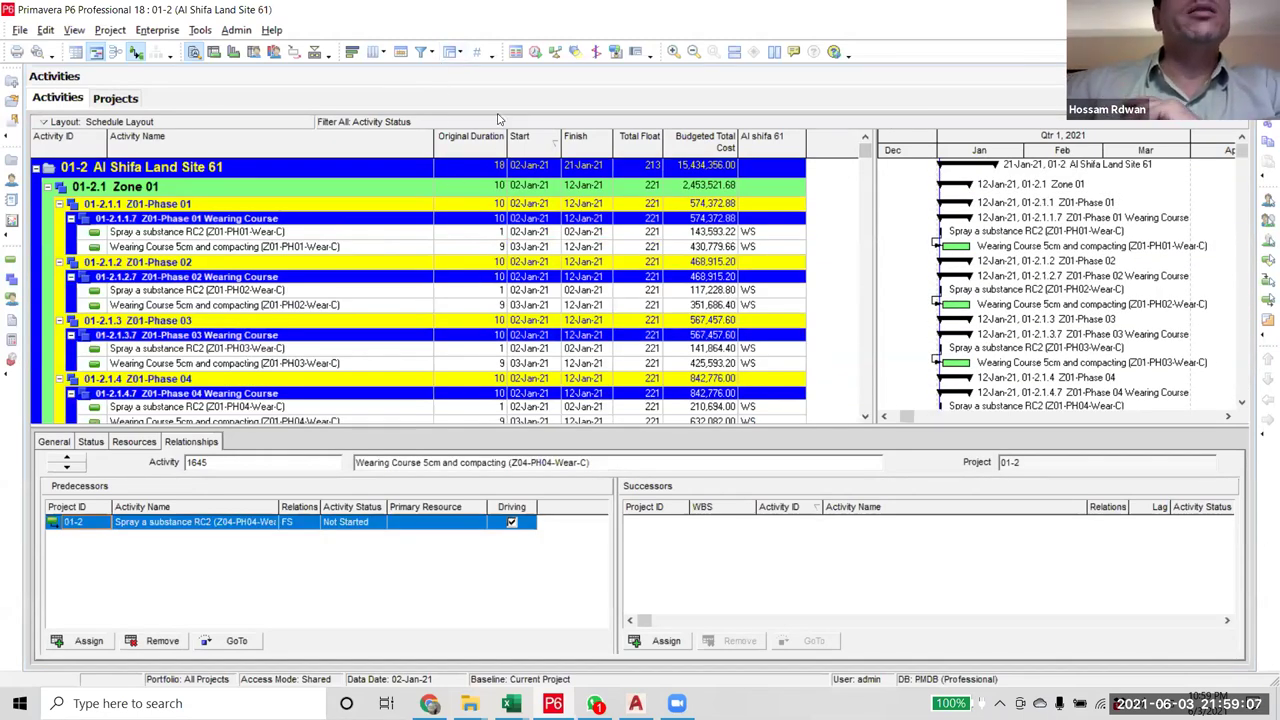
- Replace WBS with the Al shifa 61 activity code as the layout's first grouping level
left_click(451, 51)
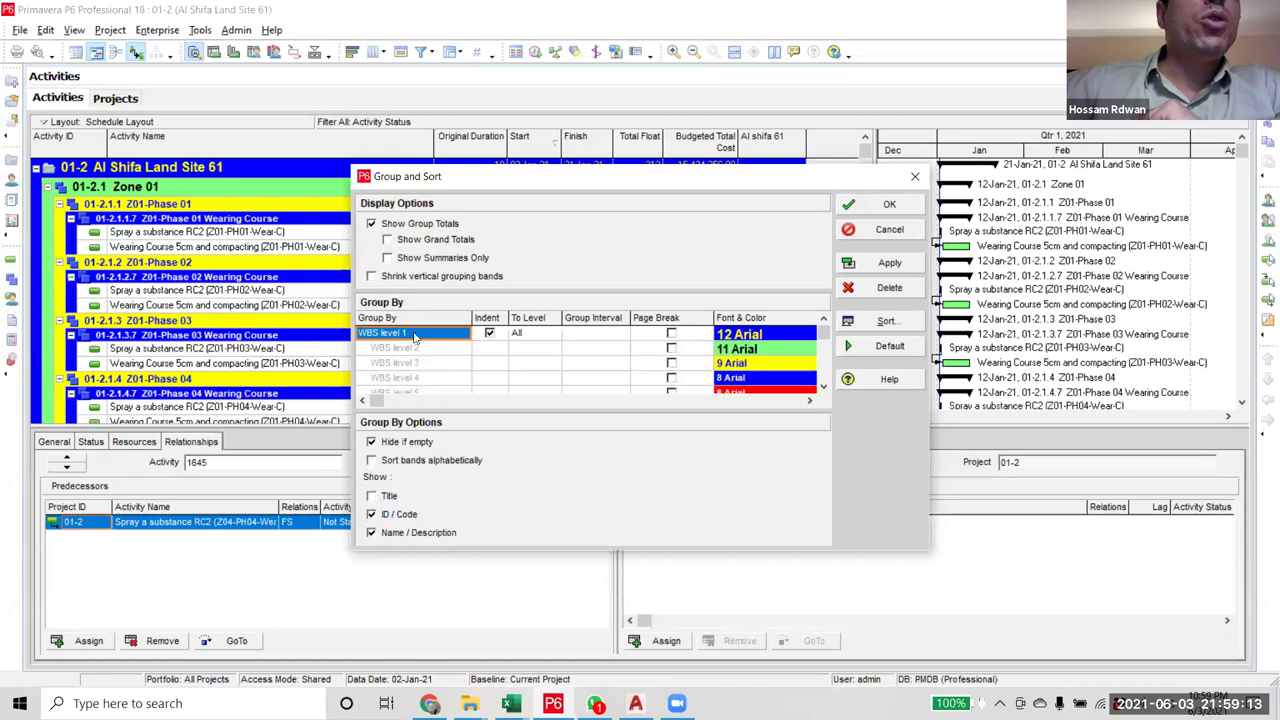
left_click(464, 336)
left_click(464, 336)
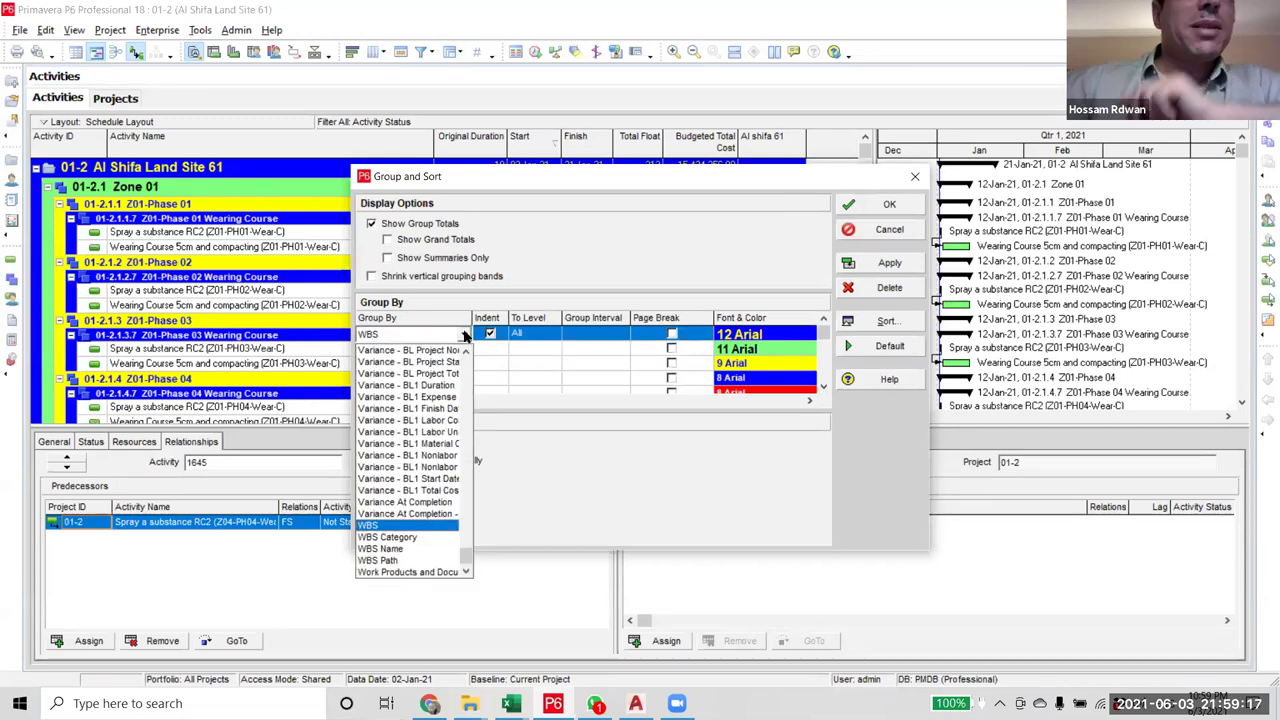
key("Home")
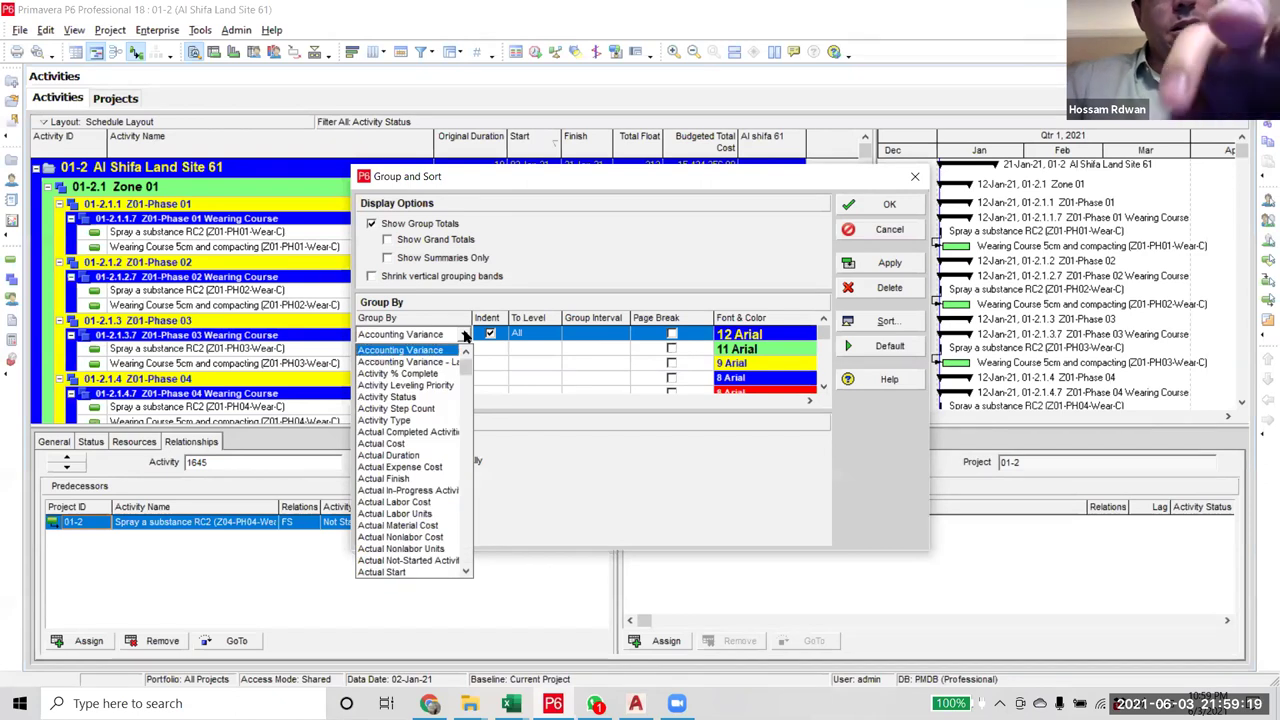
scroll(405, 480, "up", 1)
scroll(403, 400, "down", 5)
scroll(405, 422, "down", 2)
left_click(400, 543)
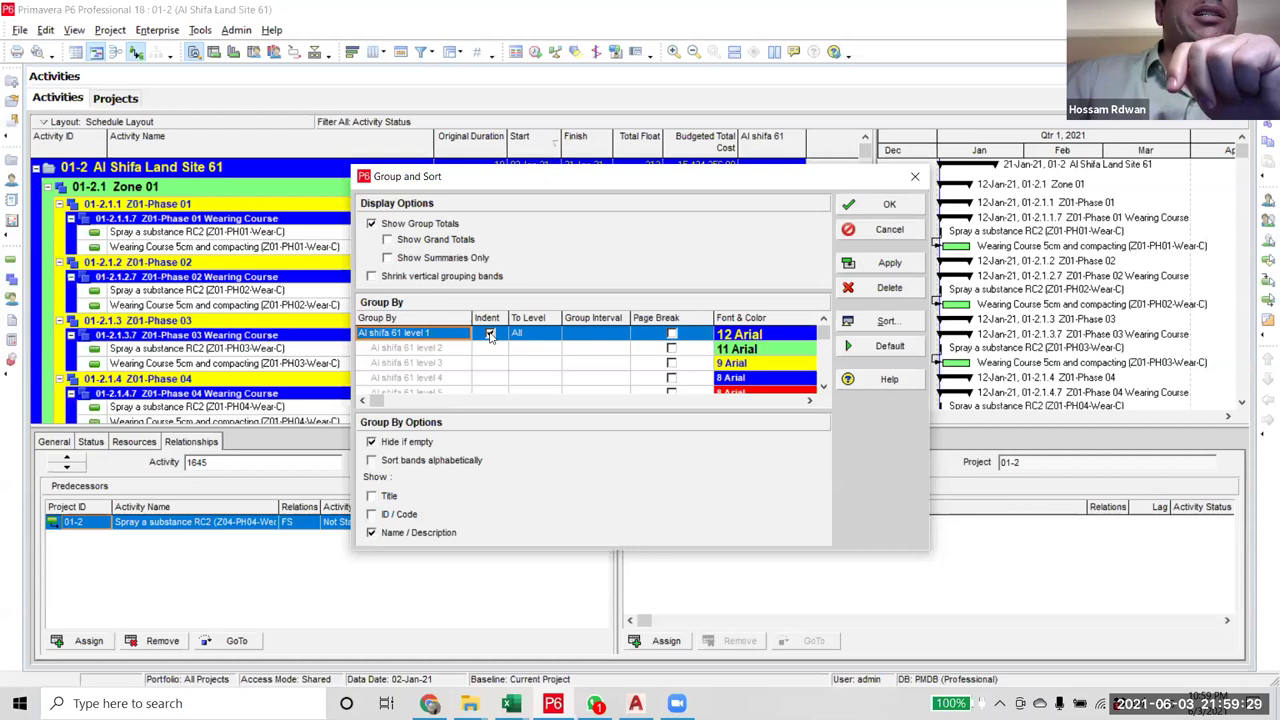
- Try a second grouping row beneath Al shifa 61 with its indent turned off, and remove it to restore the indented Al shifa 61 grouping
left_click(490, 334)
left_click(458, 349)
left_click(458, 349)
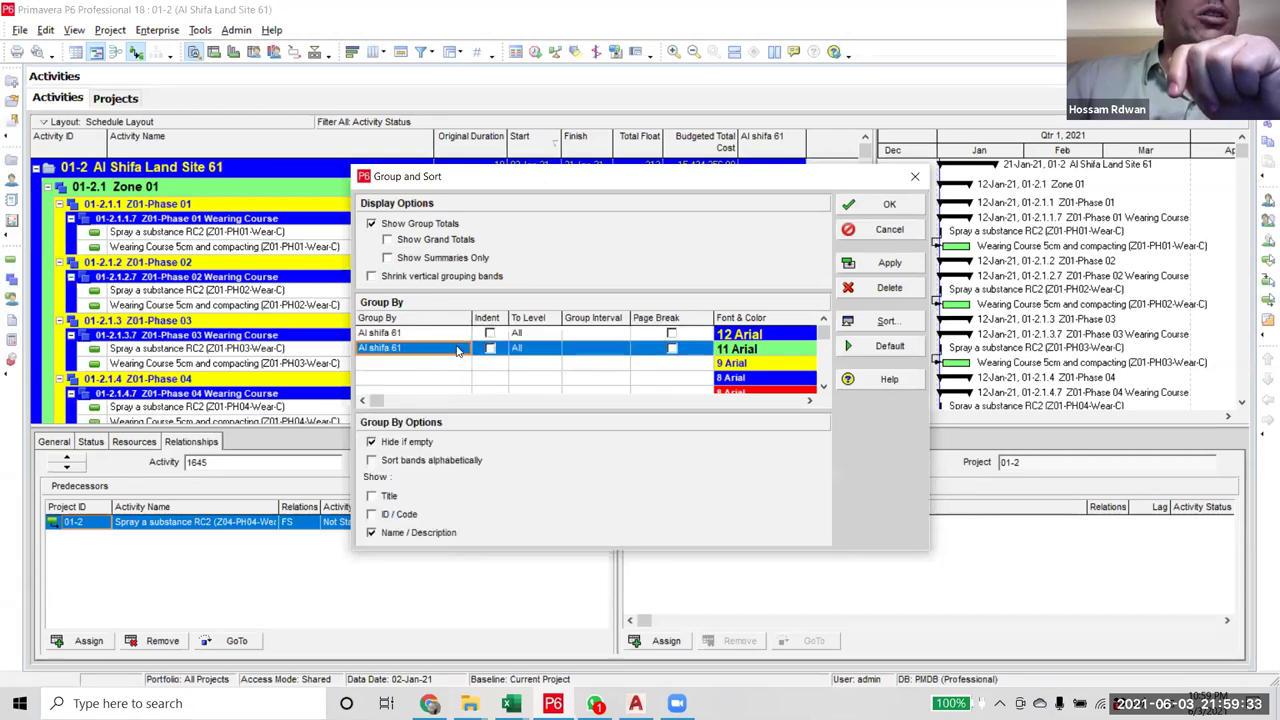
left_click(461, 349)
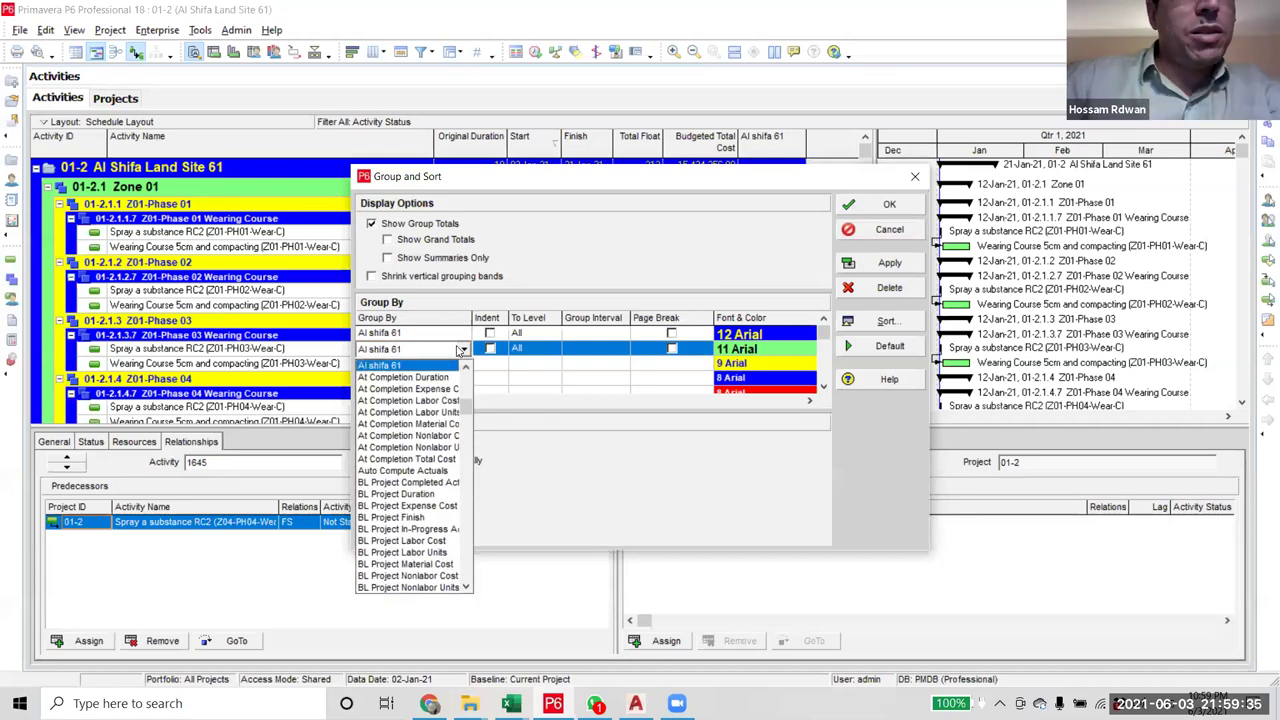
key("s")
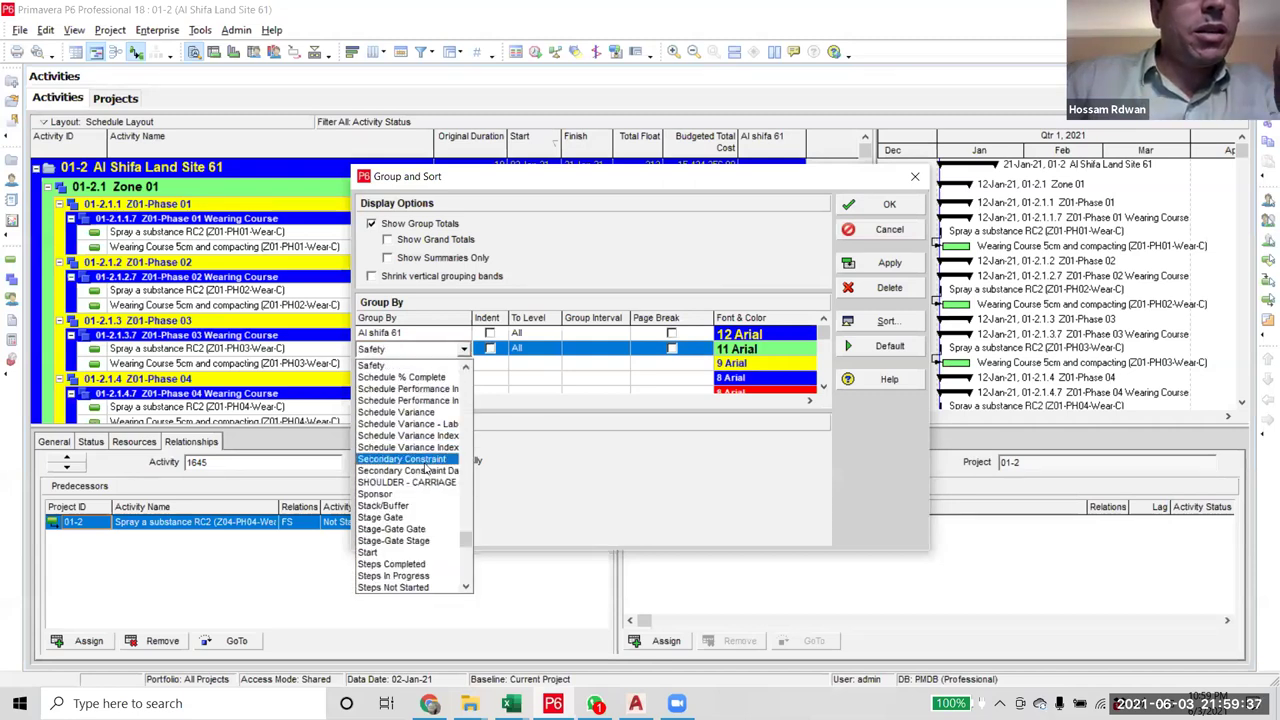
scroll(427, 467, "down", 4)
scroll(427, 467, "down", 4)
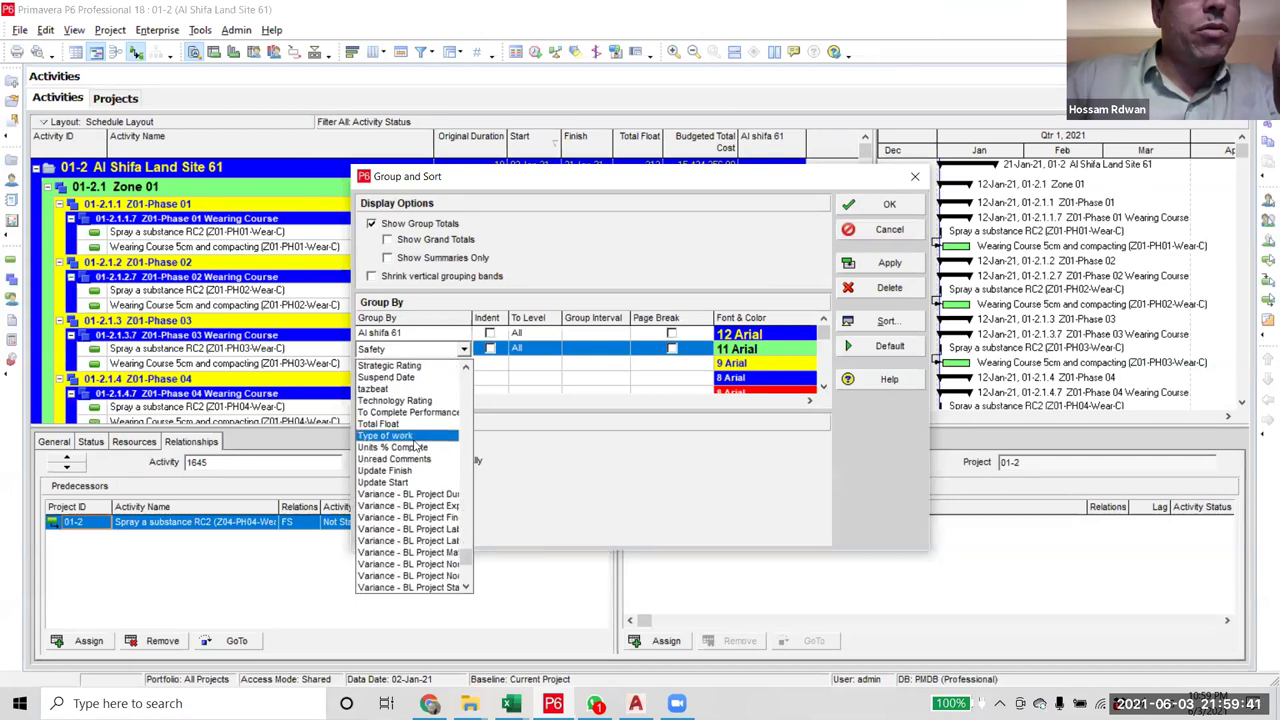
scroll(417, 447, "down", 5)
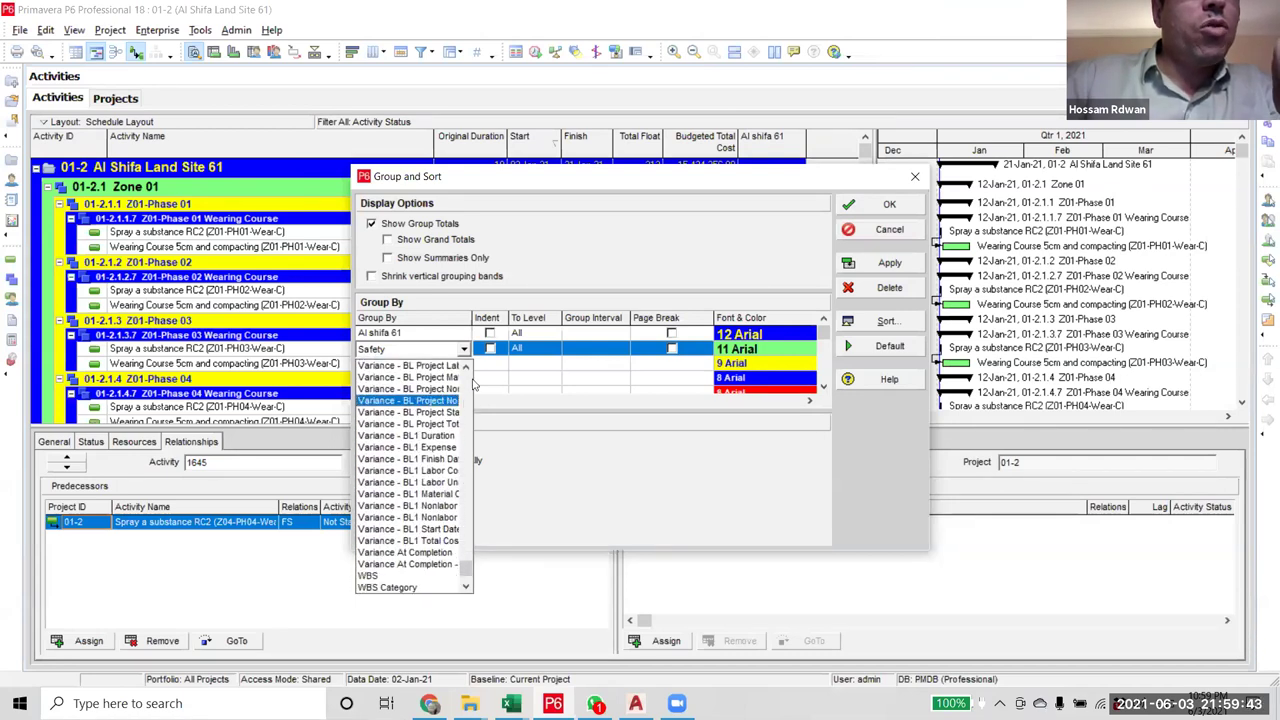
left_click(493, 362)
left_click(490, 350)
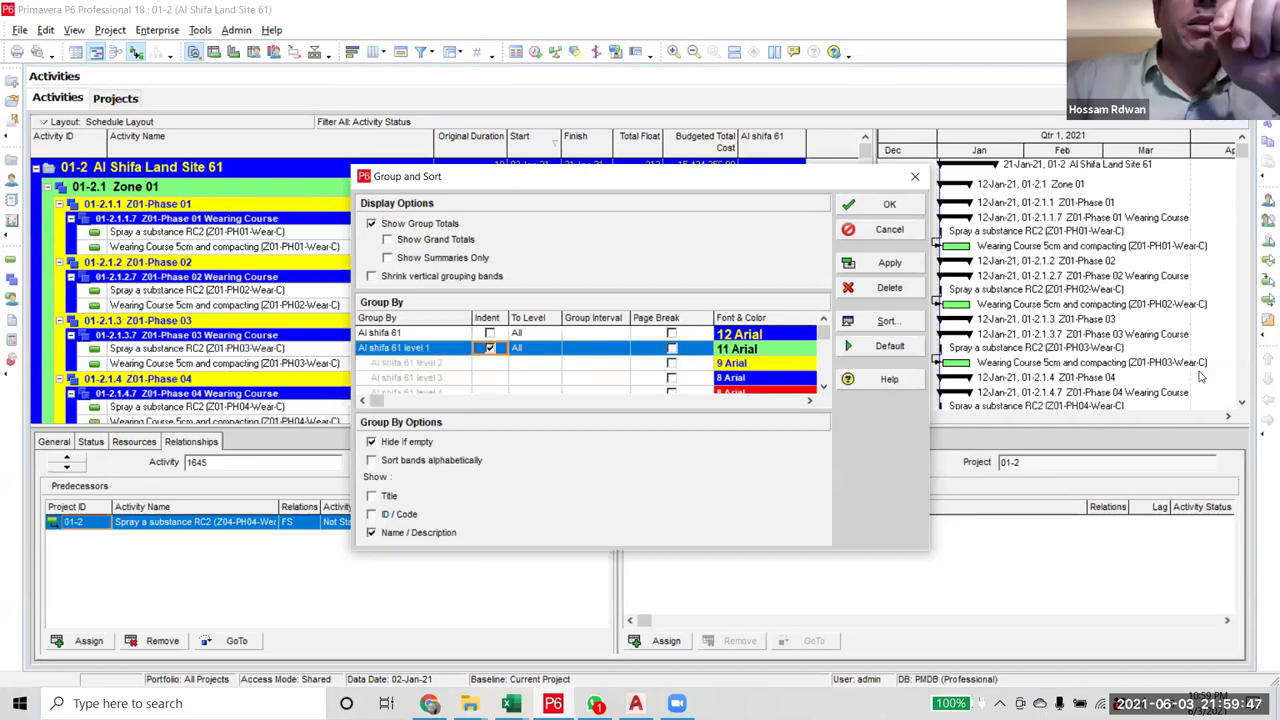
left_click(878, 292)
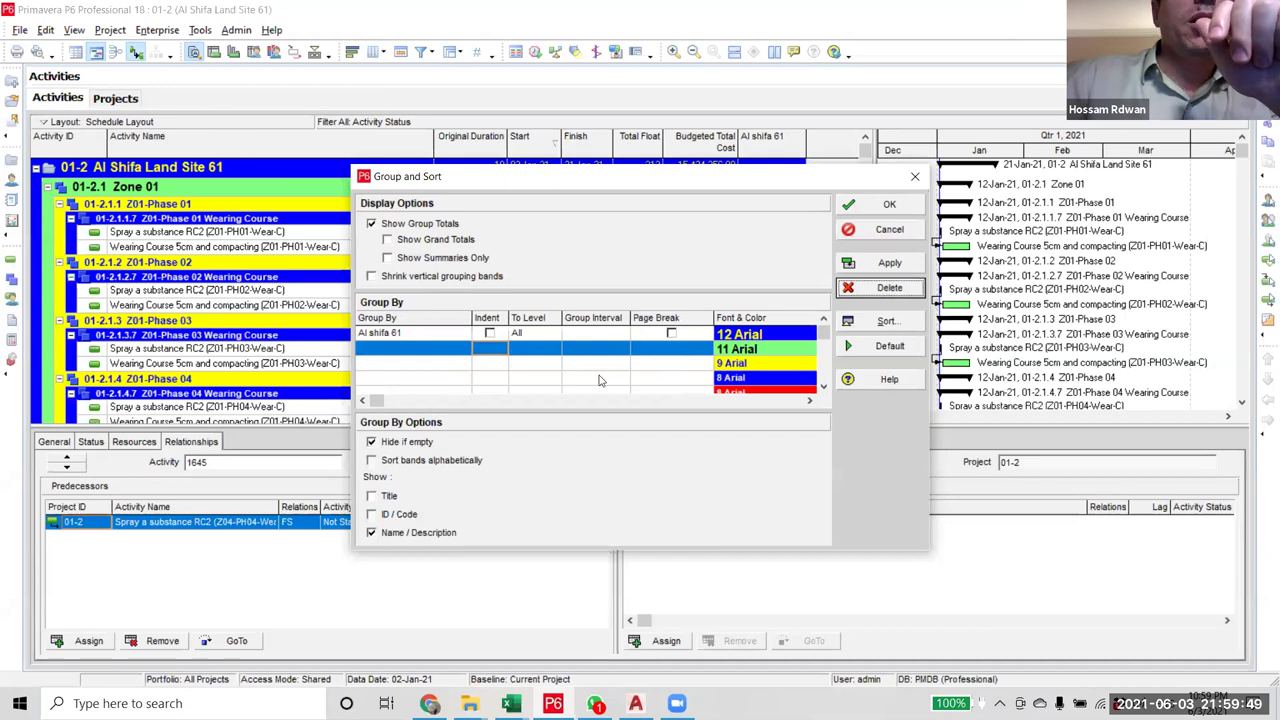
left_click(490, 334)
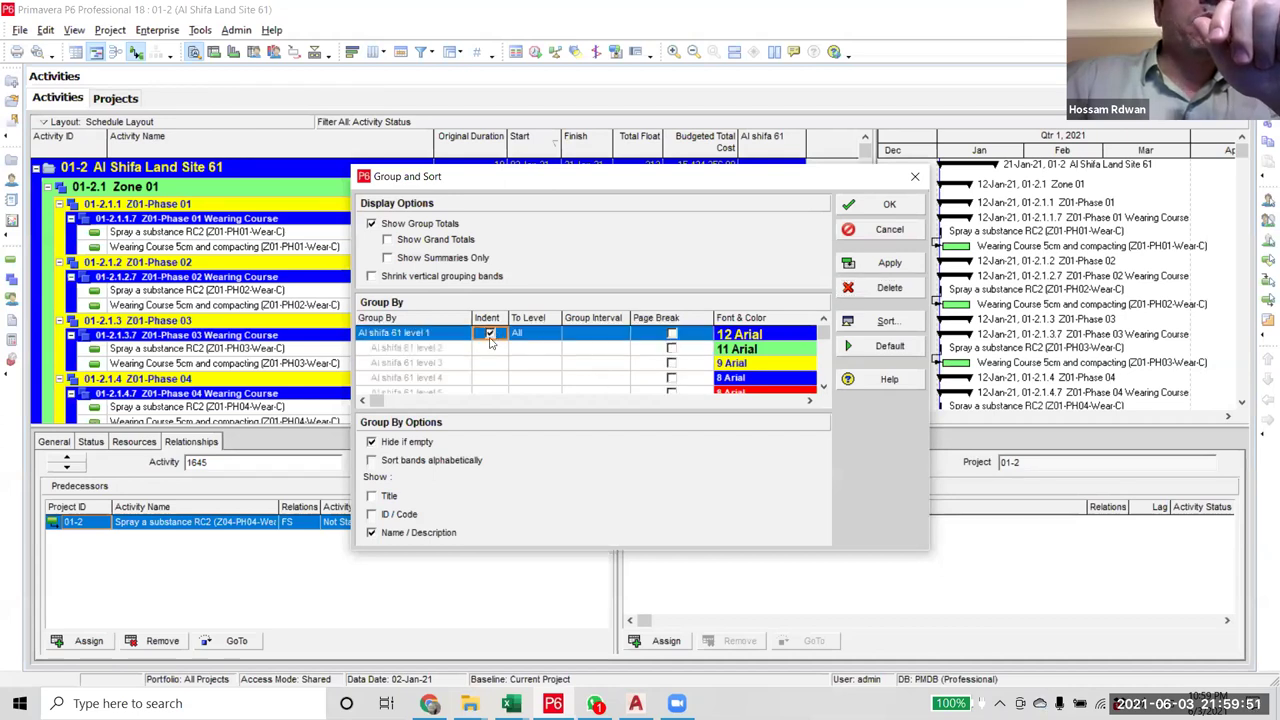
- Apply the Al shifa 61 grouping to the layout and review the activities listed under the Wearing Course band
left_click(885, 263)
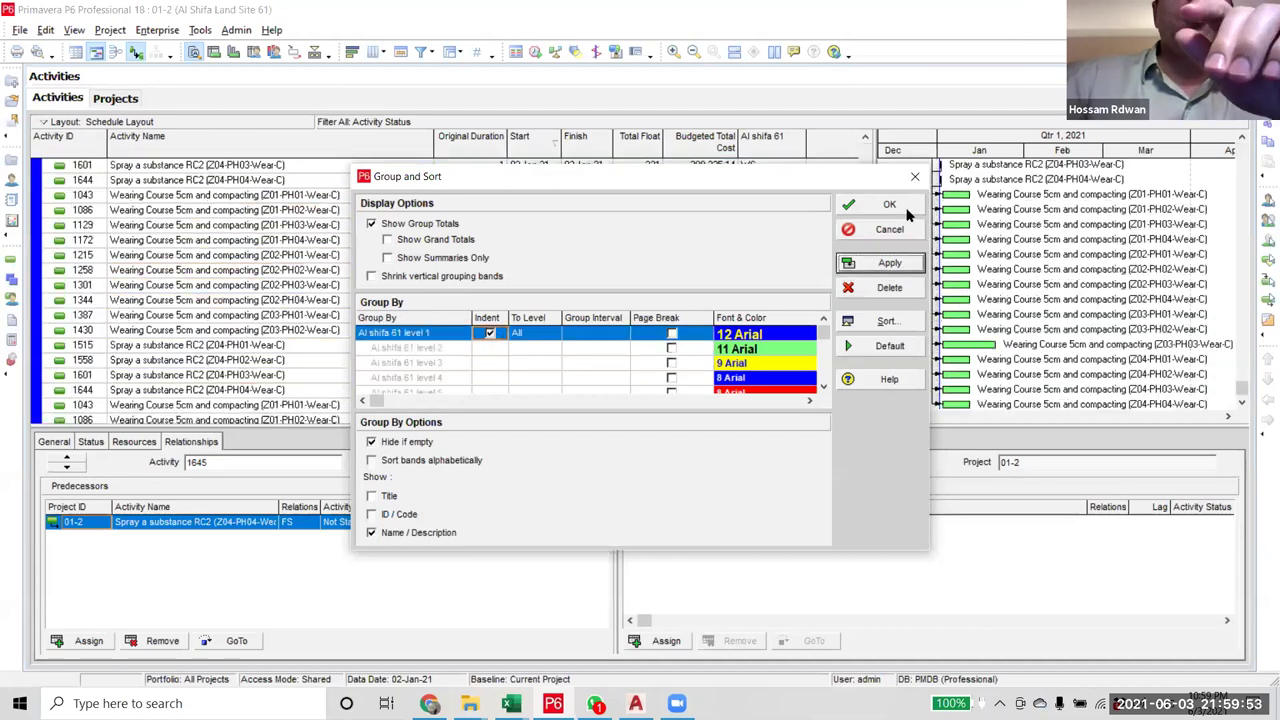
left_click(905, 207)
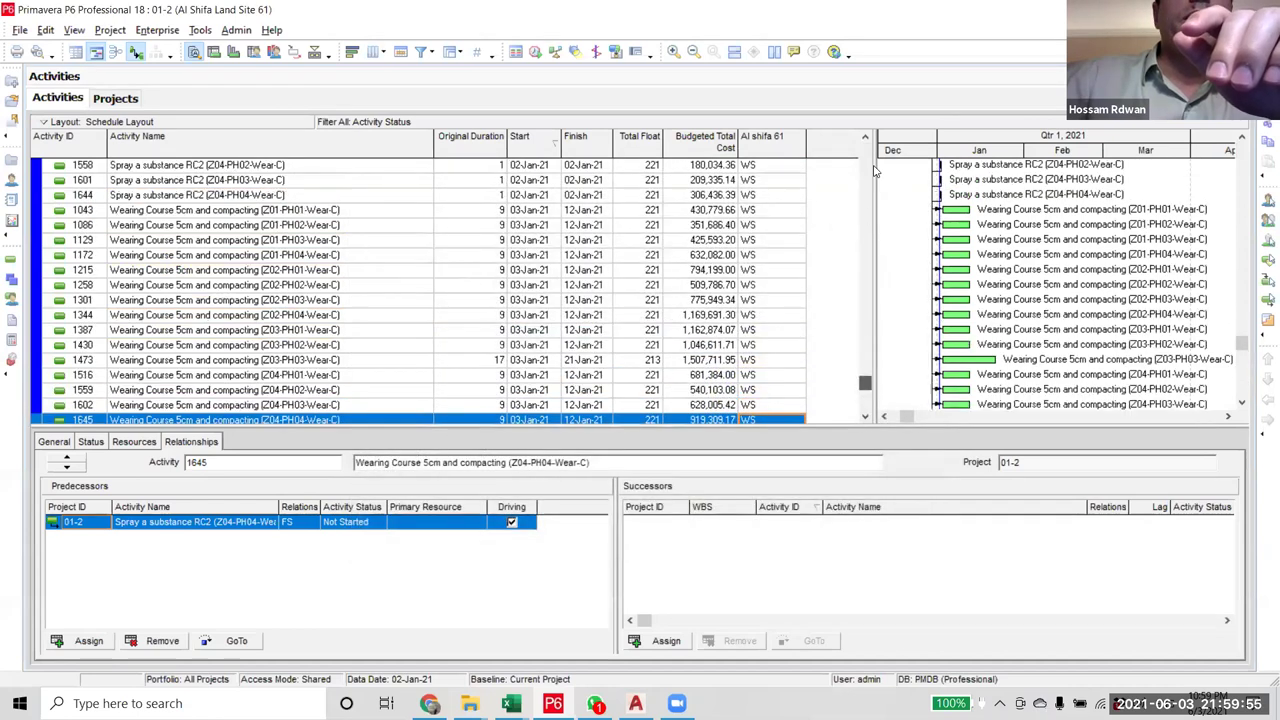
scroll(150, 290, "down", 2)
scroll(150, 290, "up", 2)
scroll(150, 290, "down", 2)
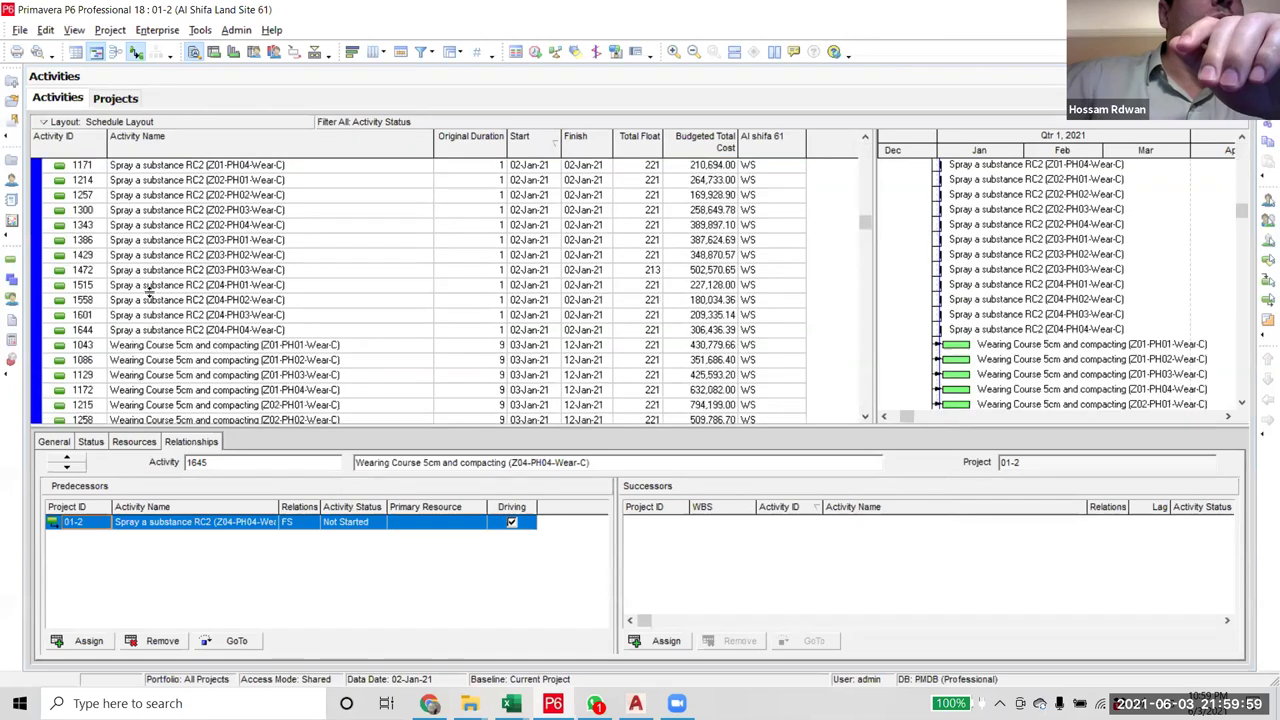
scroll(150, 290, "up", 2)
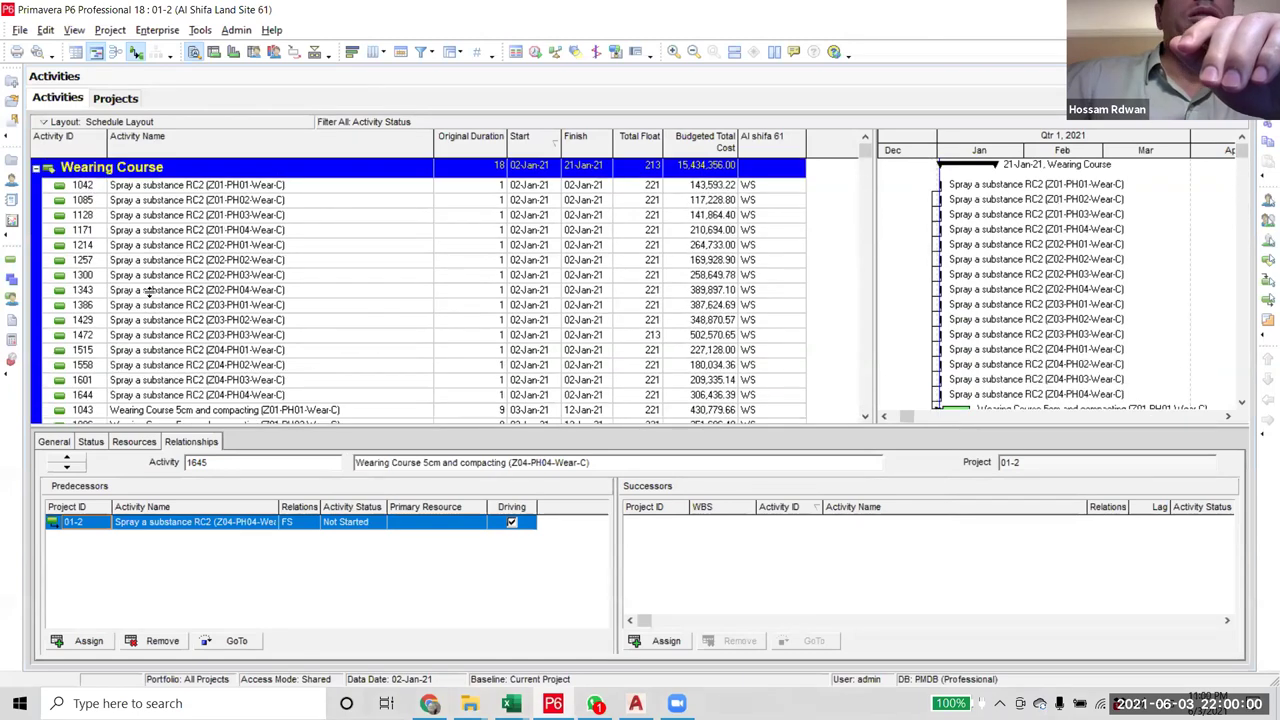
- Turn off the indent for the Al shifa 61 grouping level and apply it to the layout
left_click(455, 53)
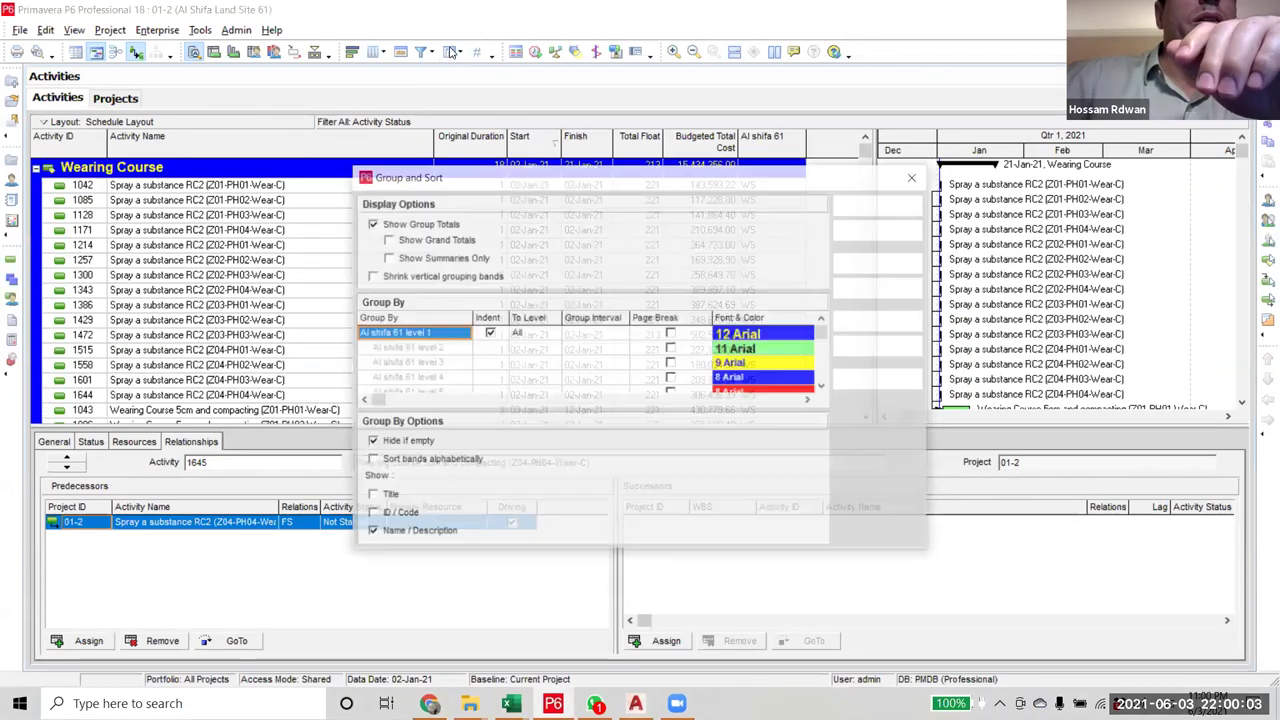
left_click(489, 334)
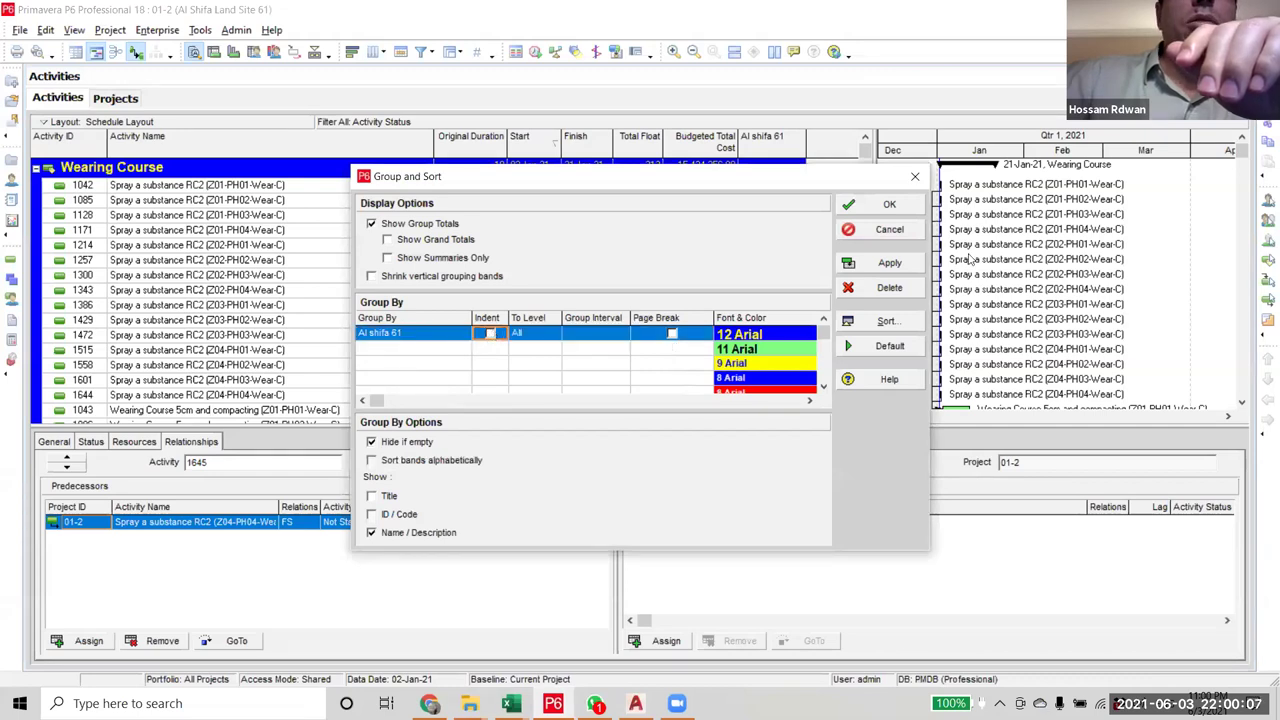
left_click(895, 263)
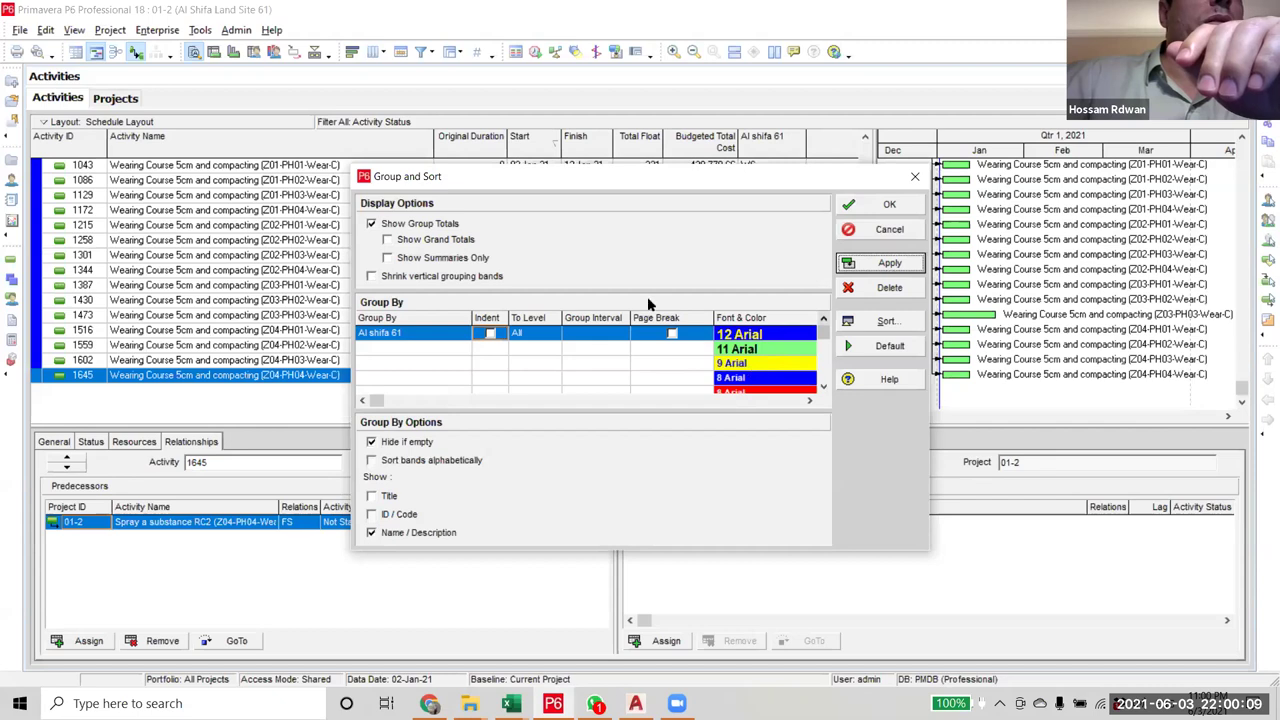
left_click(886, 204)
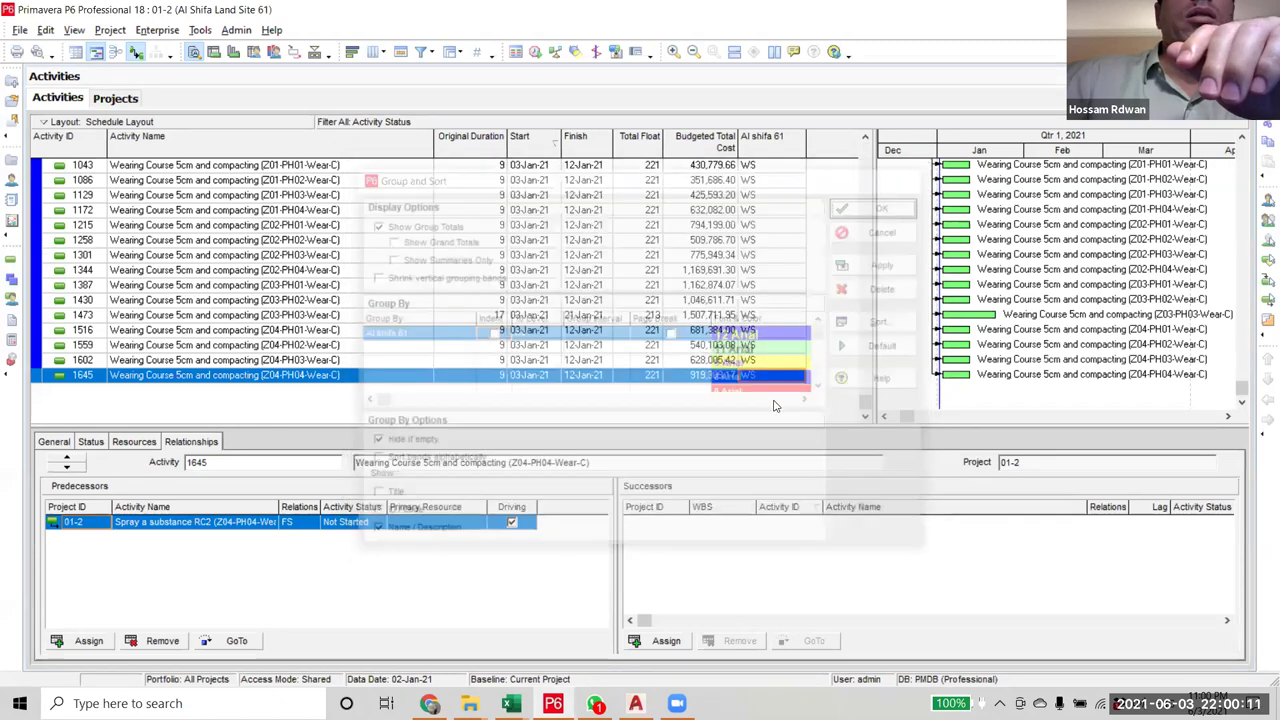
scroll(503, 323, "up", 5)
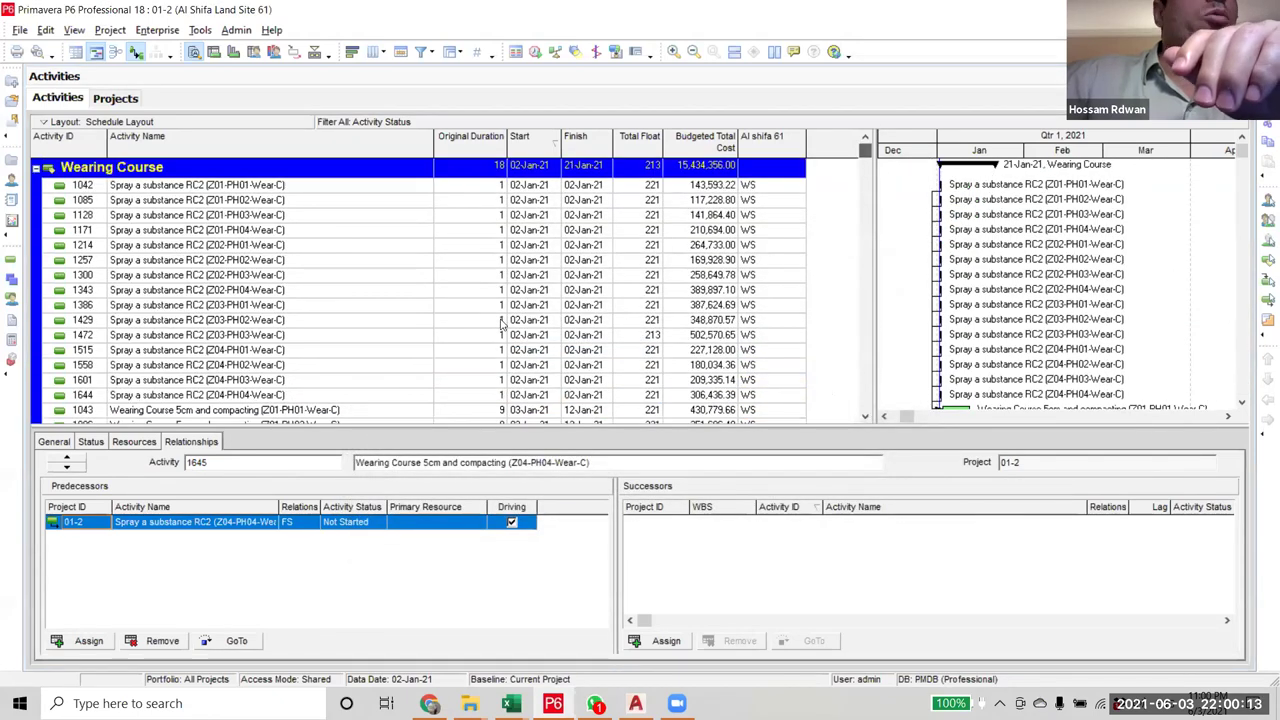
- Clear the Activity Status filter so that the layout shows all activities
left_click(421, 51)
left_click(481, 202)
left_click(806, 259)
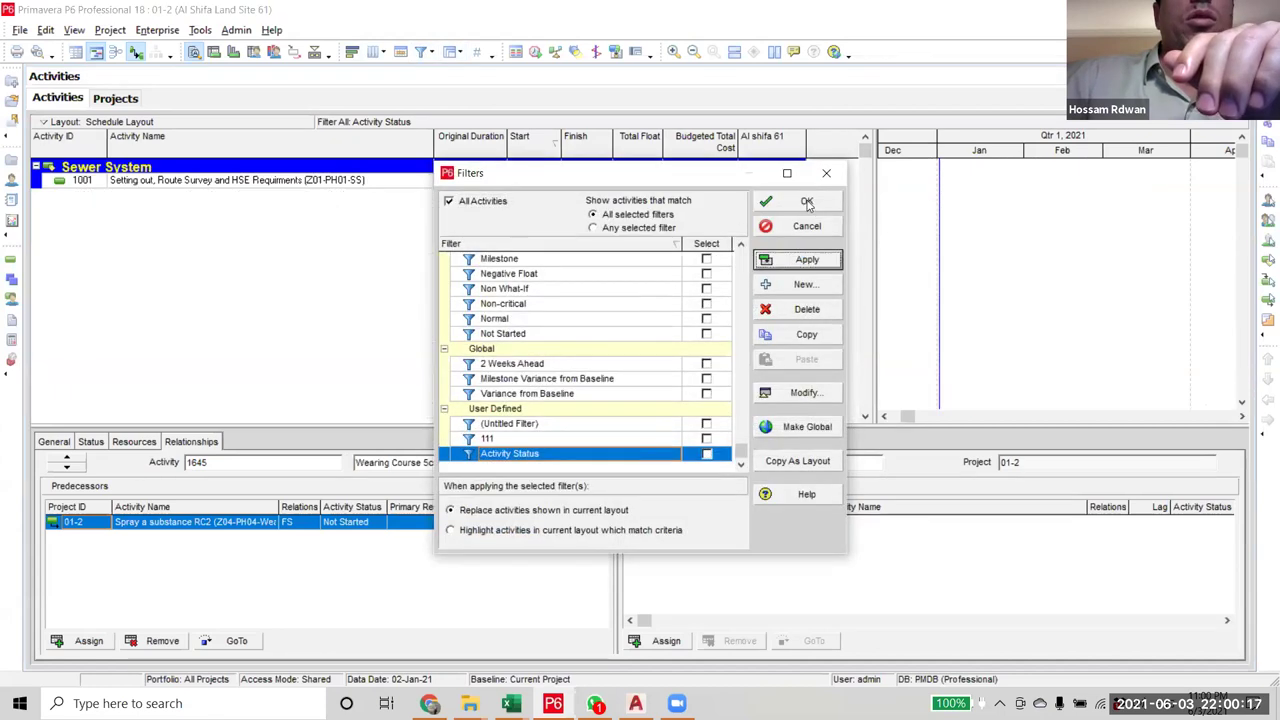
left_click(807, 203)
- Review the activities and their Al shifa 61 codes listed under the Sewer System and Potable Water bands
scroll(873, 208, "down", 5)
scroll(873, 208, "up", 10)
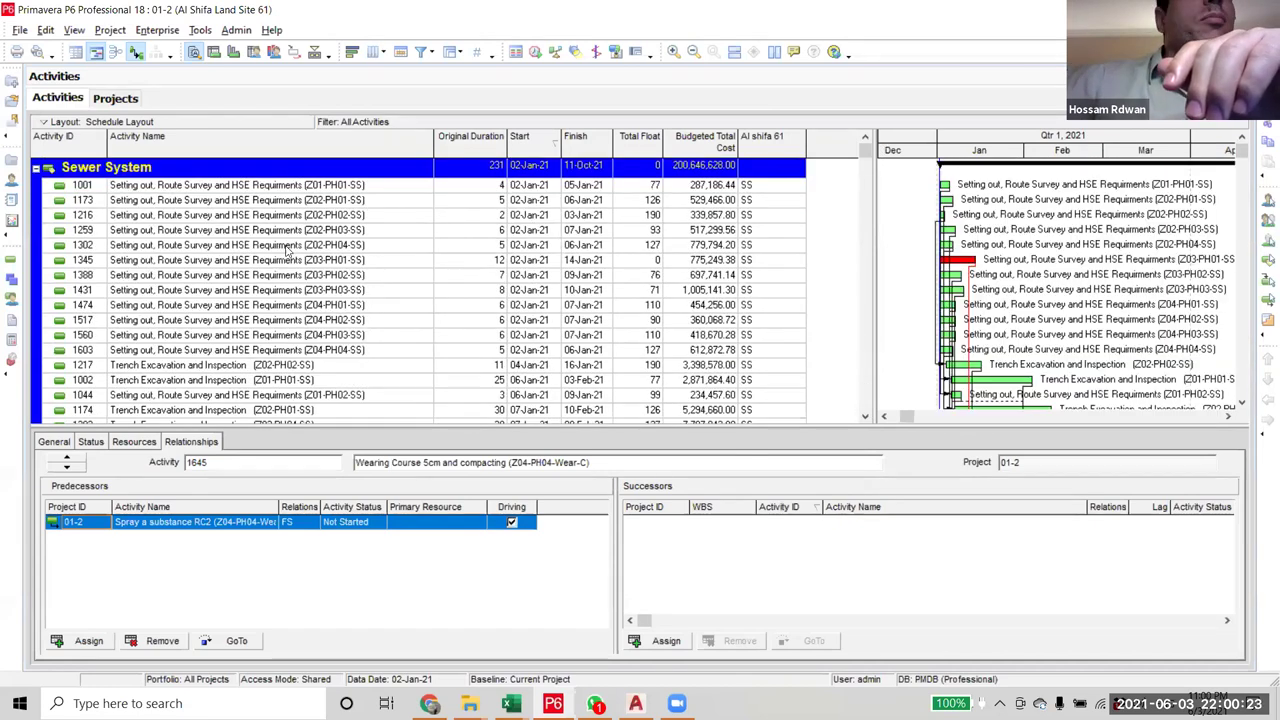
scroll(240, 255, "down", 5)
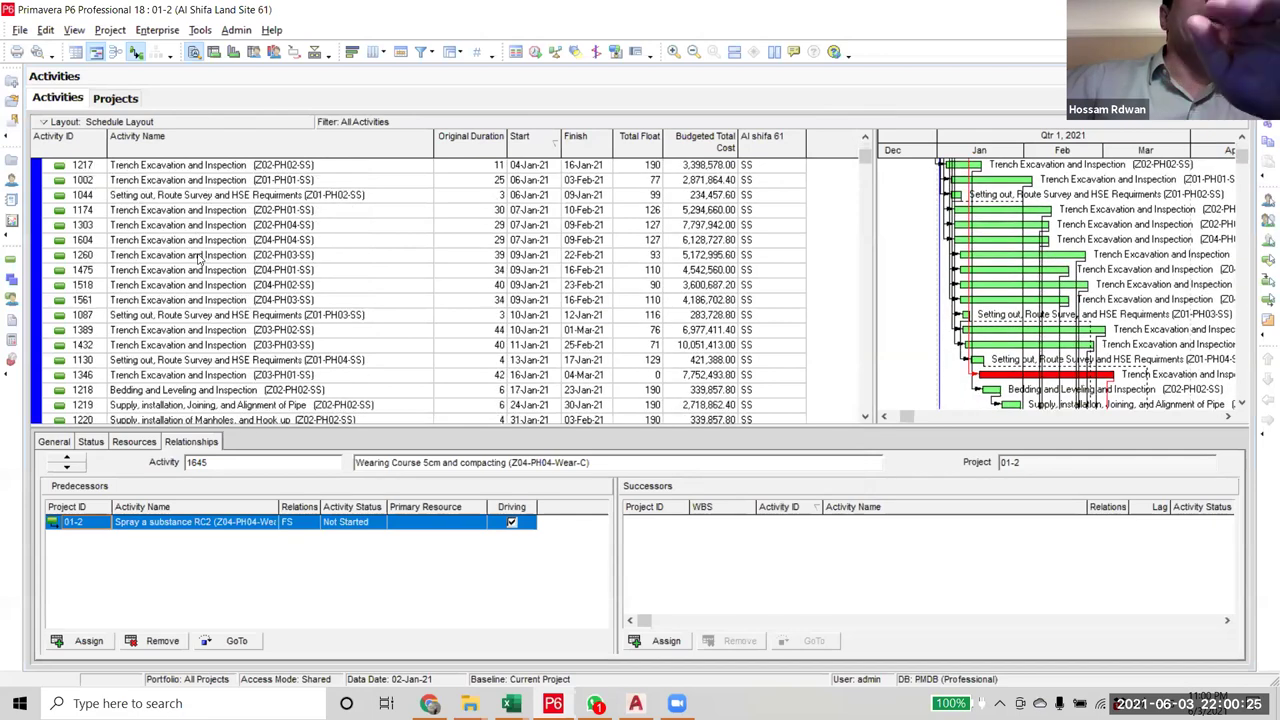
scroll(200, 258, "down", 12)
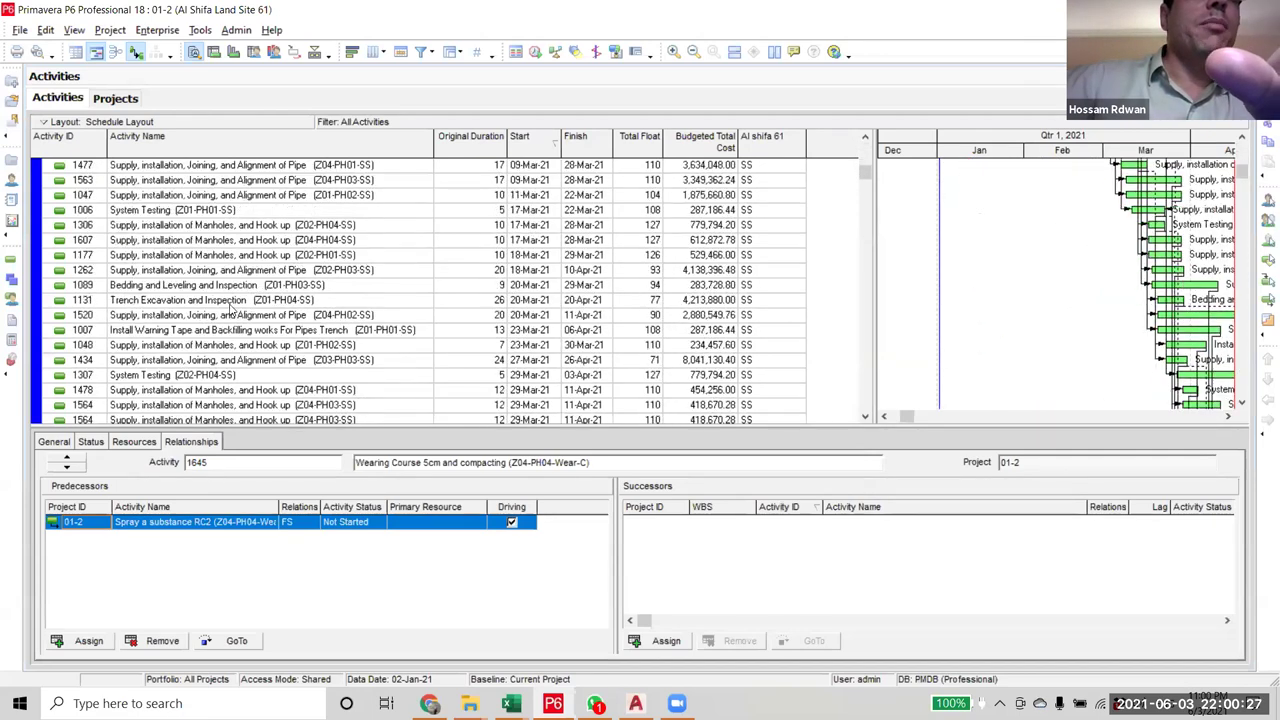
scroll(866, 200, "down", 15)
scroll(866, 200, "down", 5)
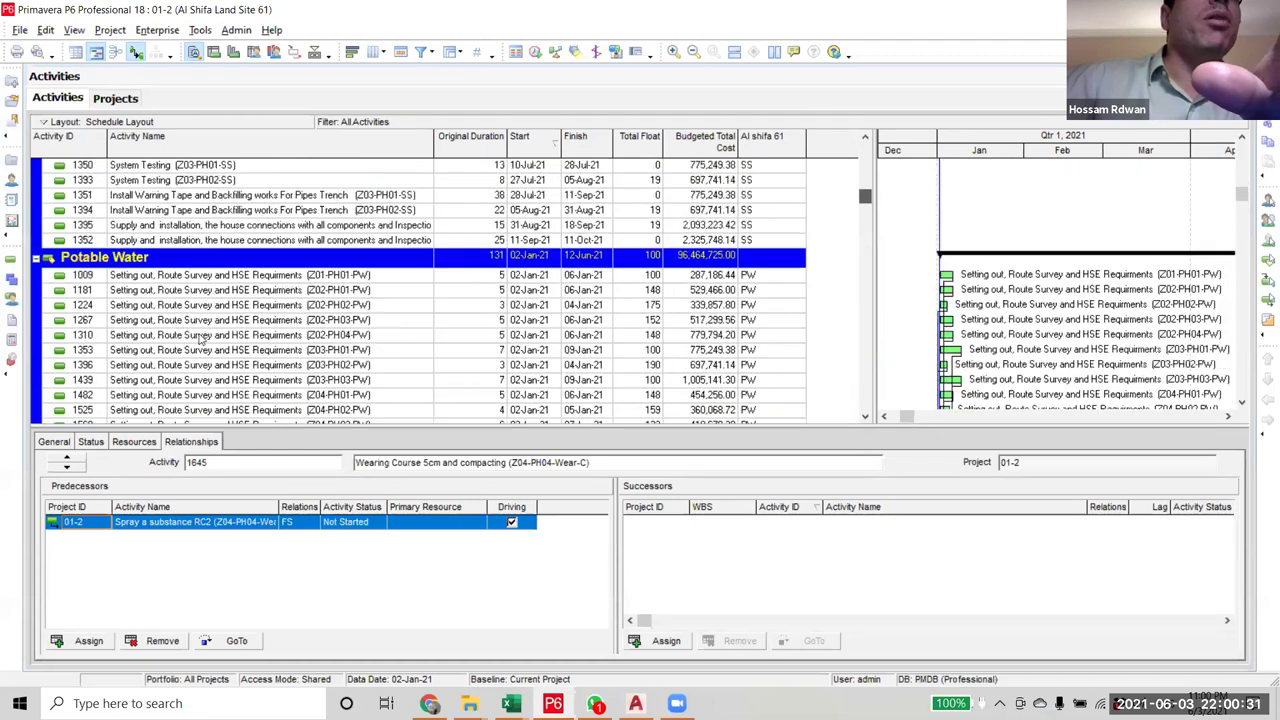
scroll(199, 338, "down", 3)
scroll(199, 338, "down", 1)
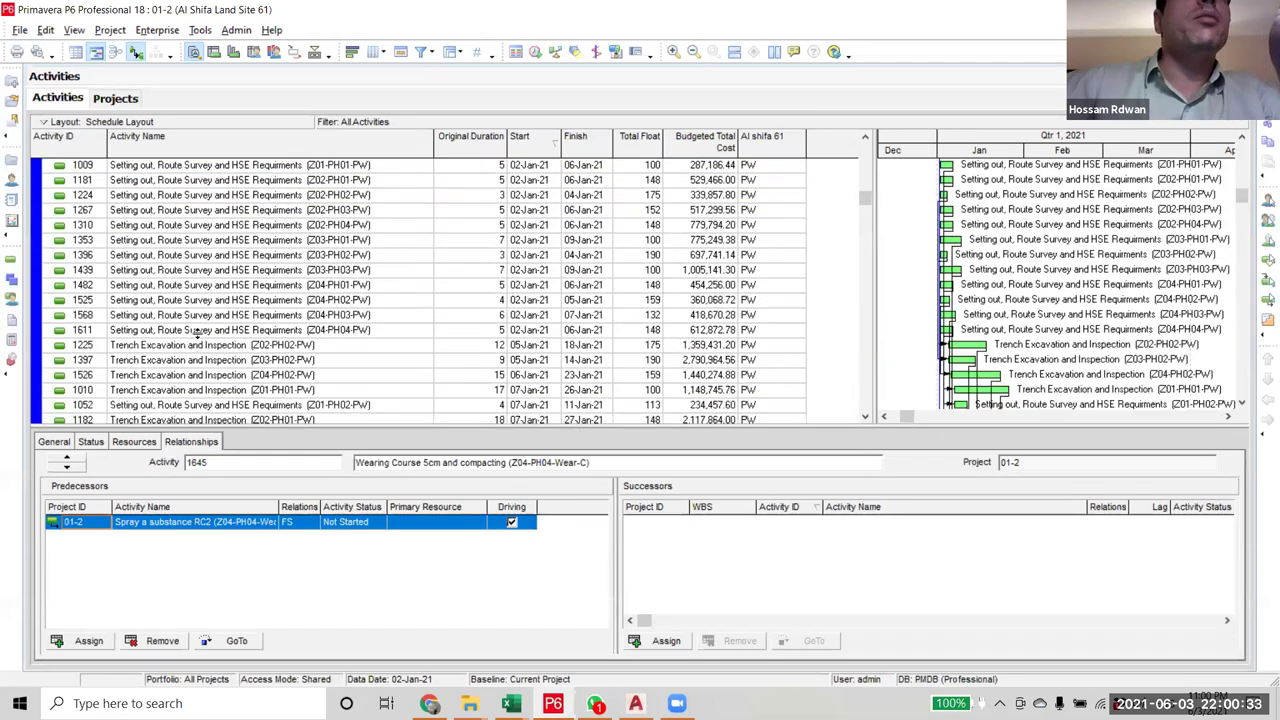
scroll(855, 196, "up", 2)
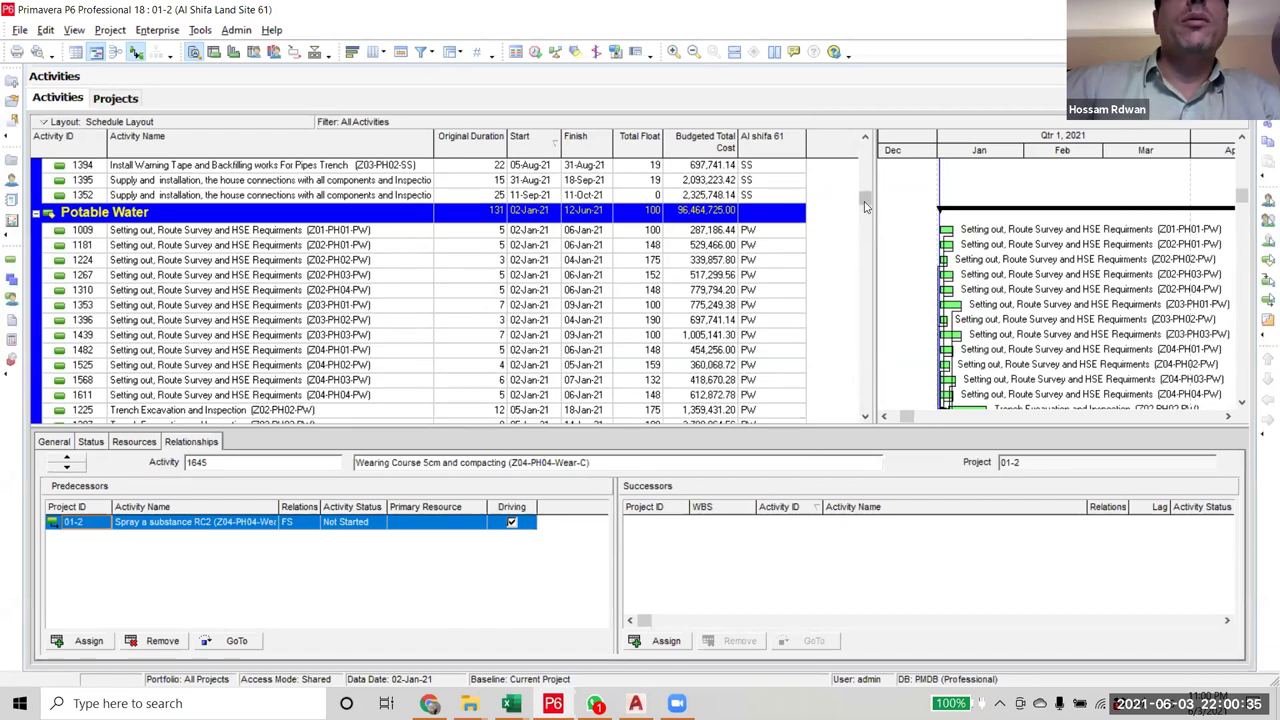
scroll(860, 200, "down", 5)
scroll(38, 172, "up", 5)
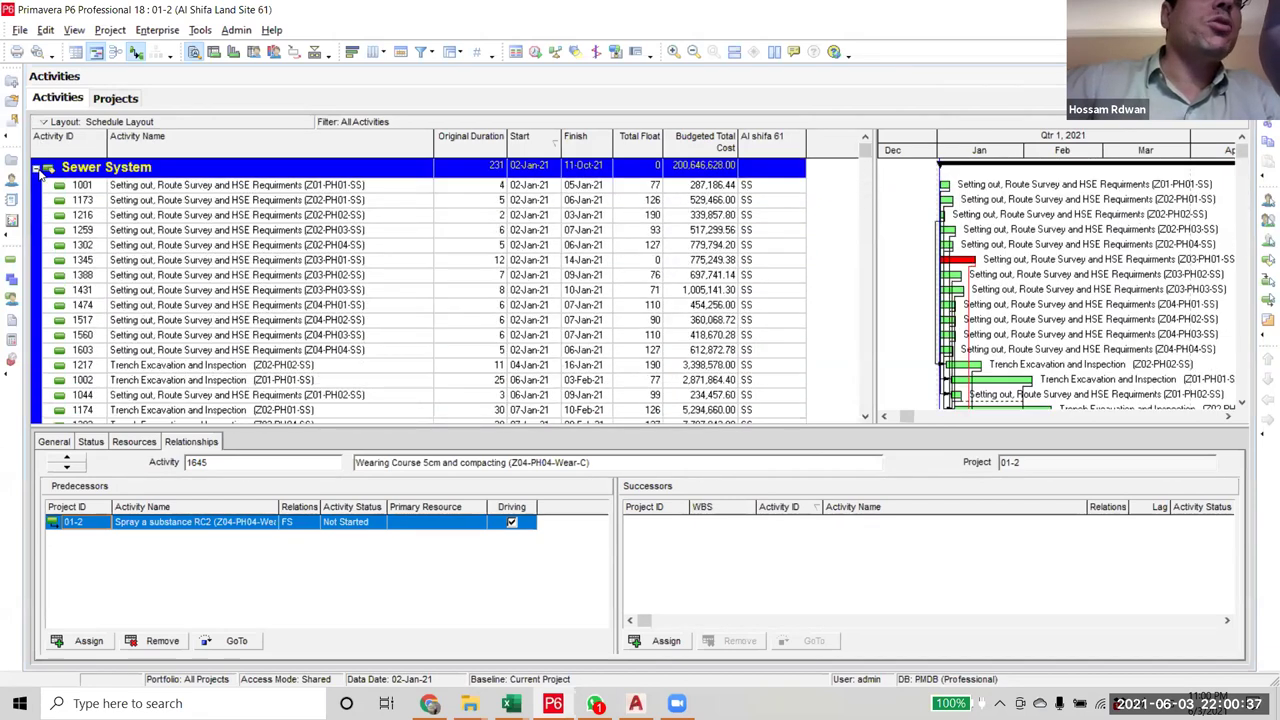
- Collapse all seven Al shifa 61 bands from Sewer System to Wearing Course
left_click(36, 169)
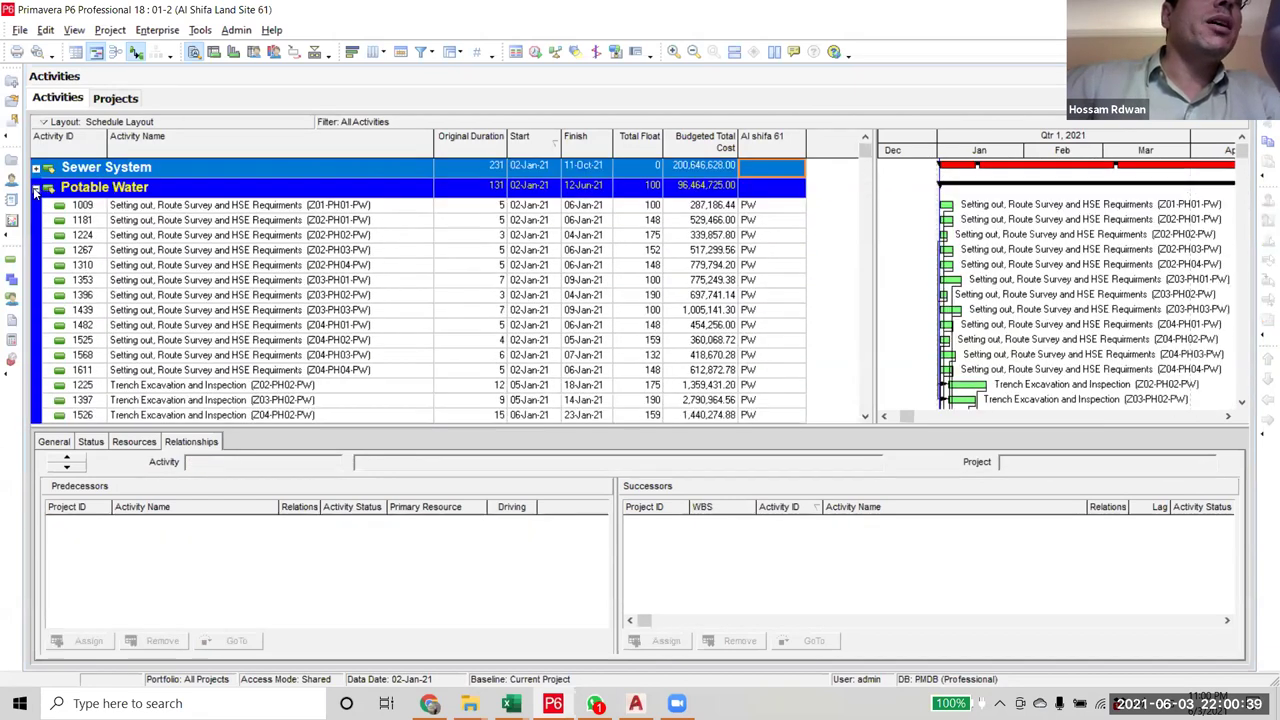
left_click(36, 188)
left_click(36, 207)
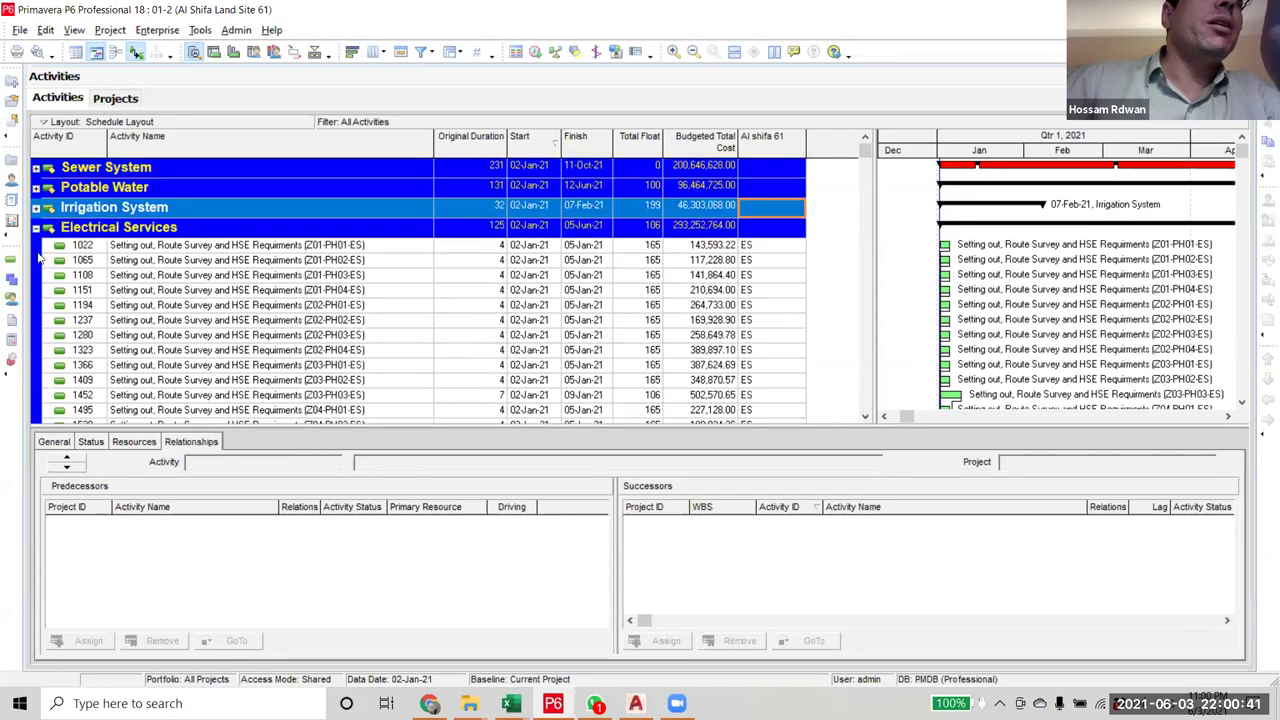
left_click(36, 227)
left_click(36, 247)
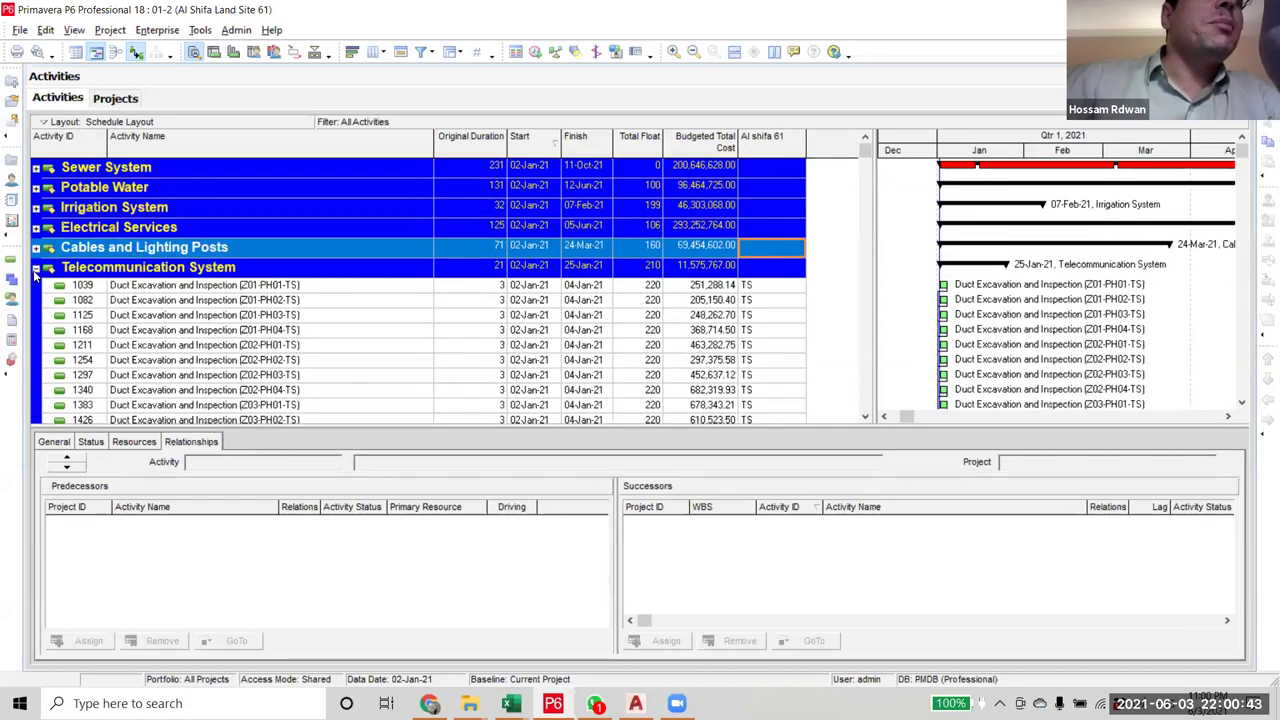
left_click(36, 267)
left_click(36, 287)
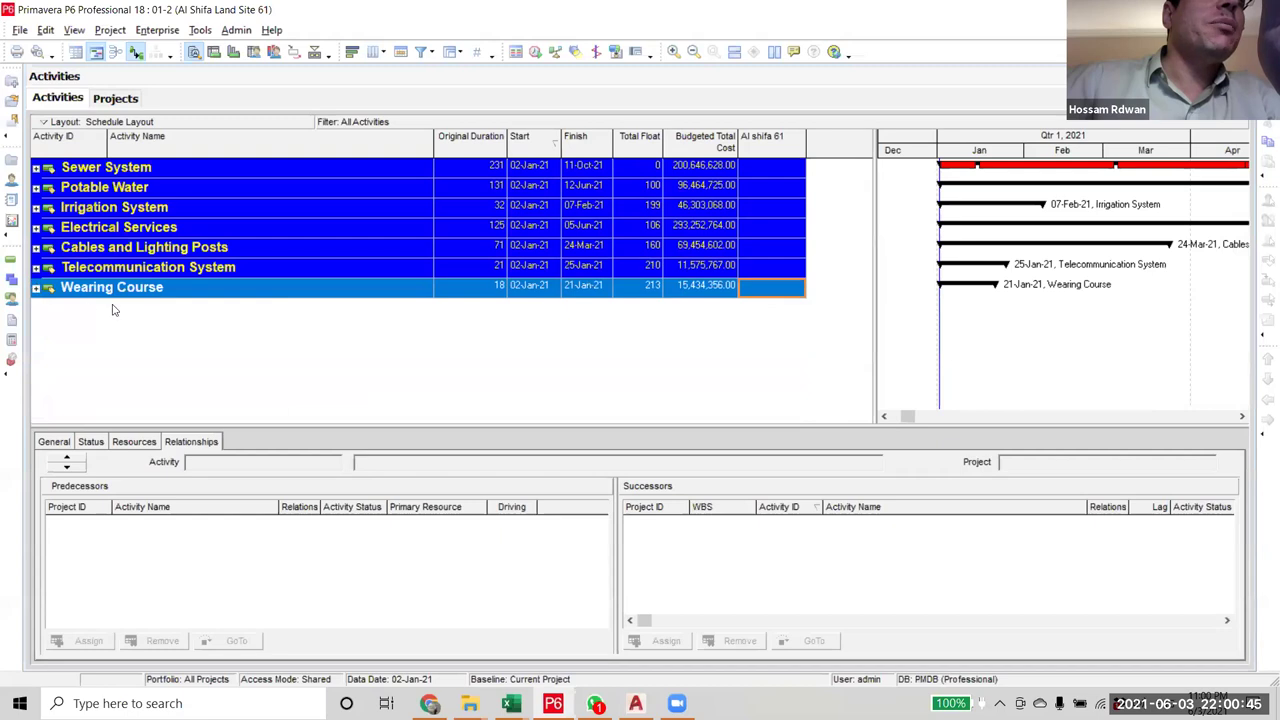
- Go through the collapsed system bands and expand Sewer System to list its activities
left_click(233, 168)
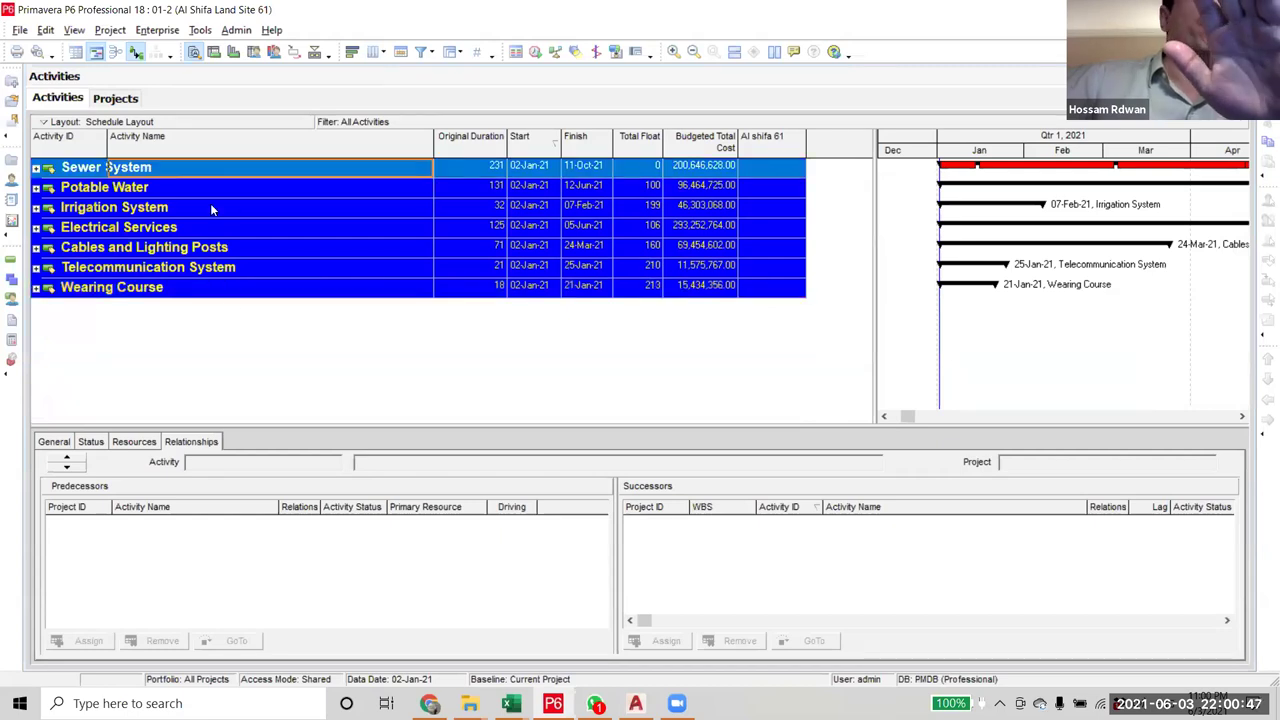
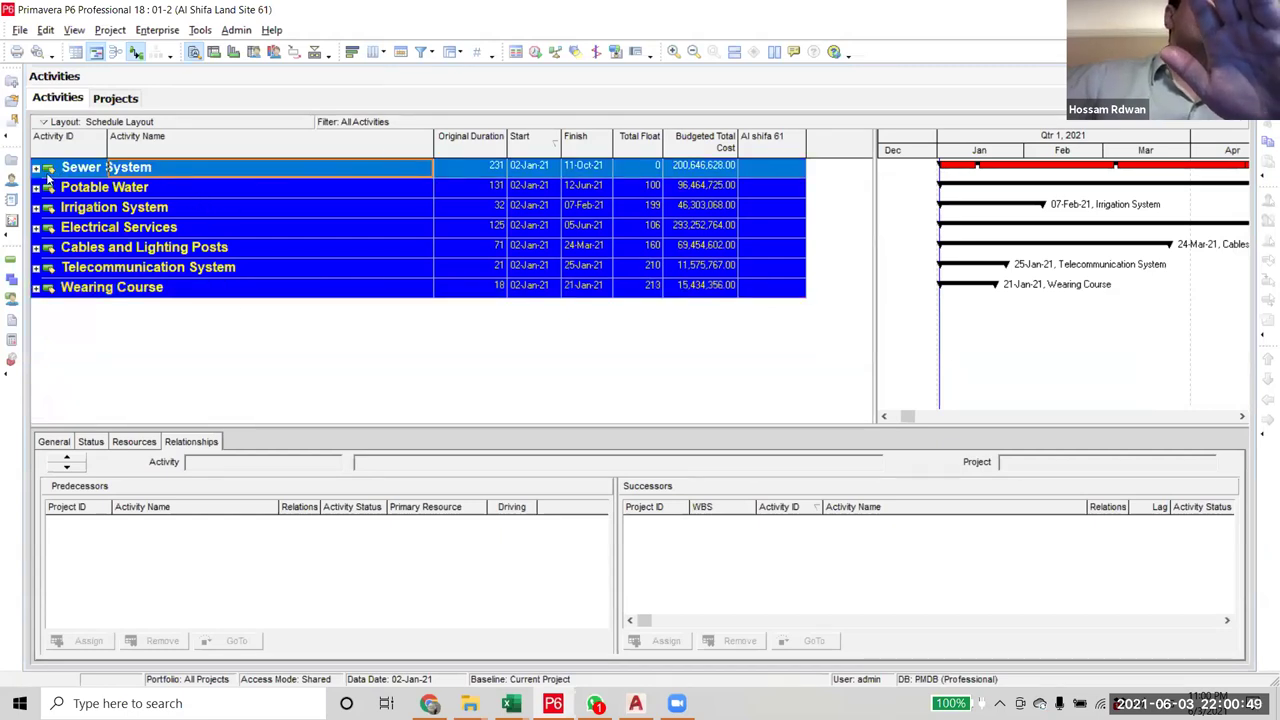
left_click(158, 254)
left_click(146, 273)
left_click(150, 290)
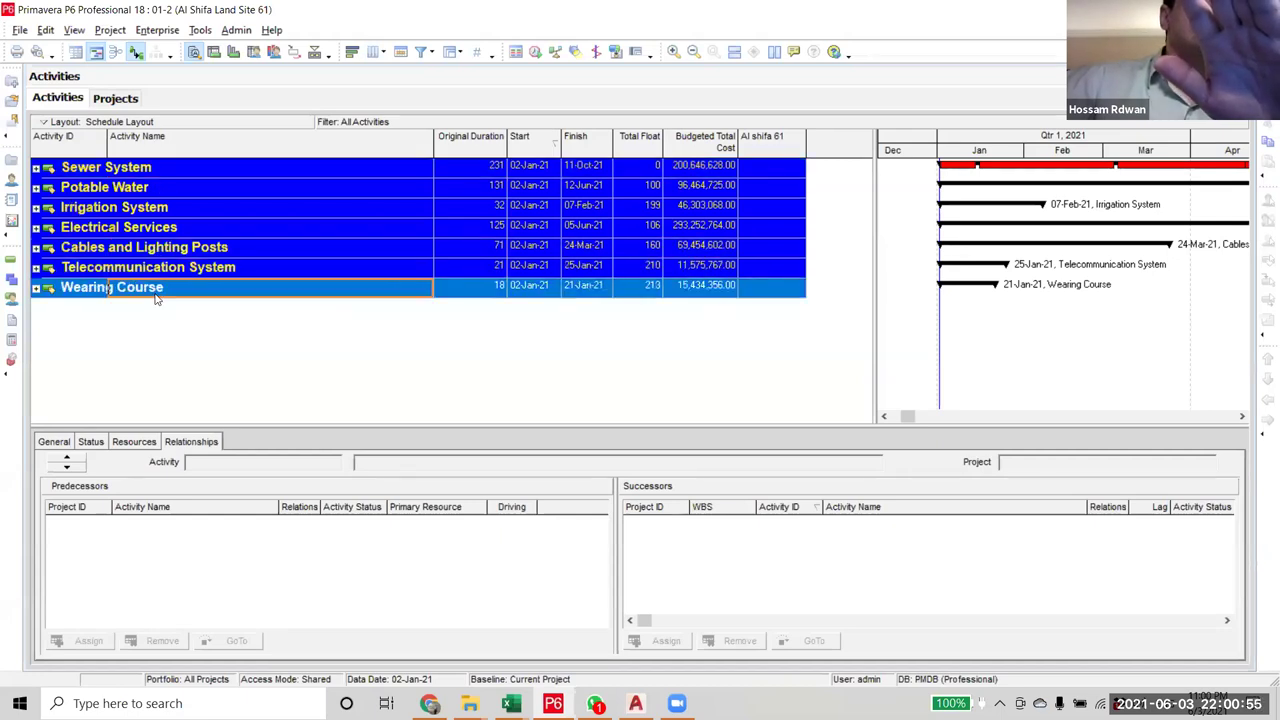
left_click(188, 174)
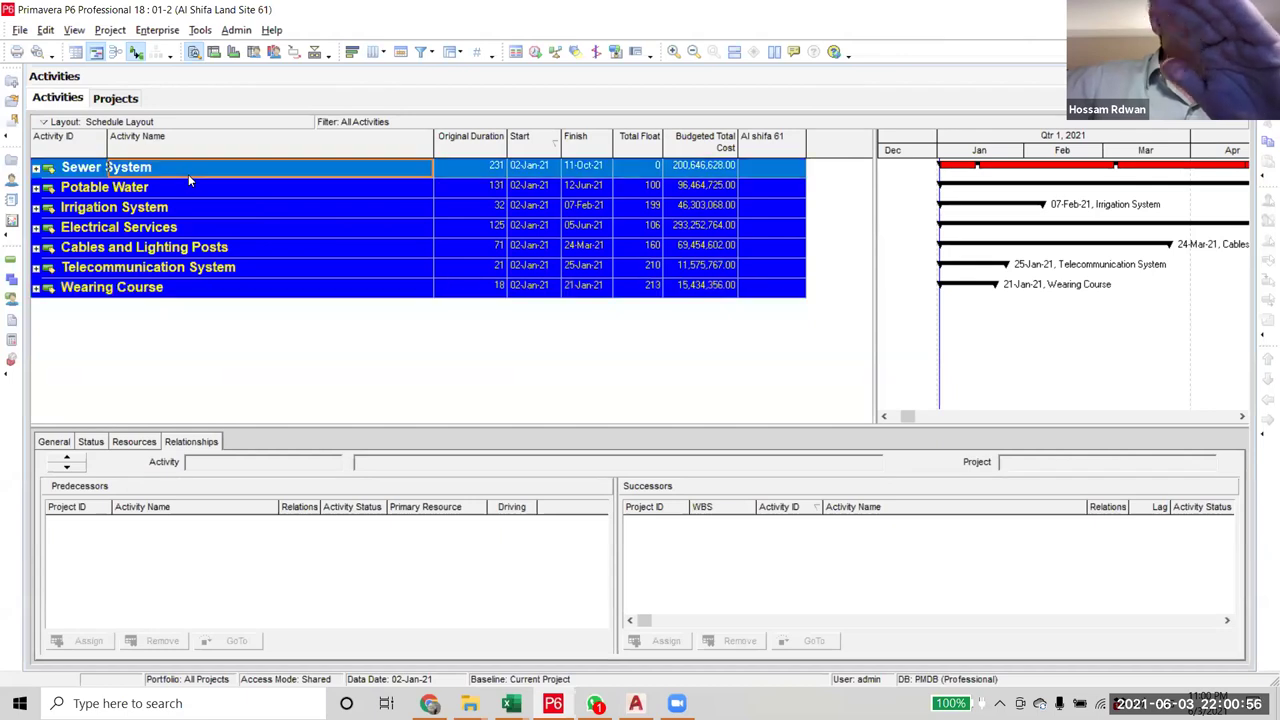
left_click(36, 168)
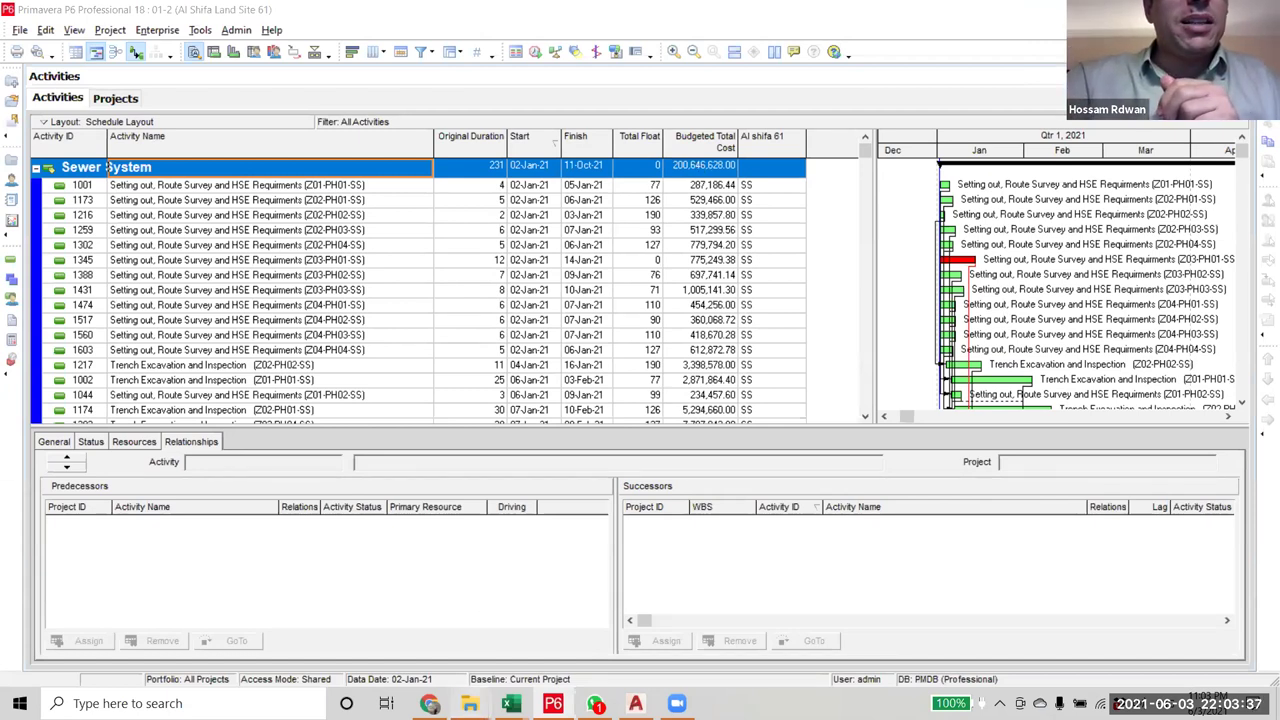
mouse_move(469, 703)
left_click(1005, 630)
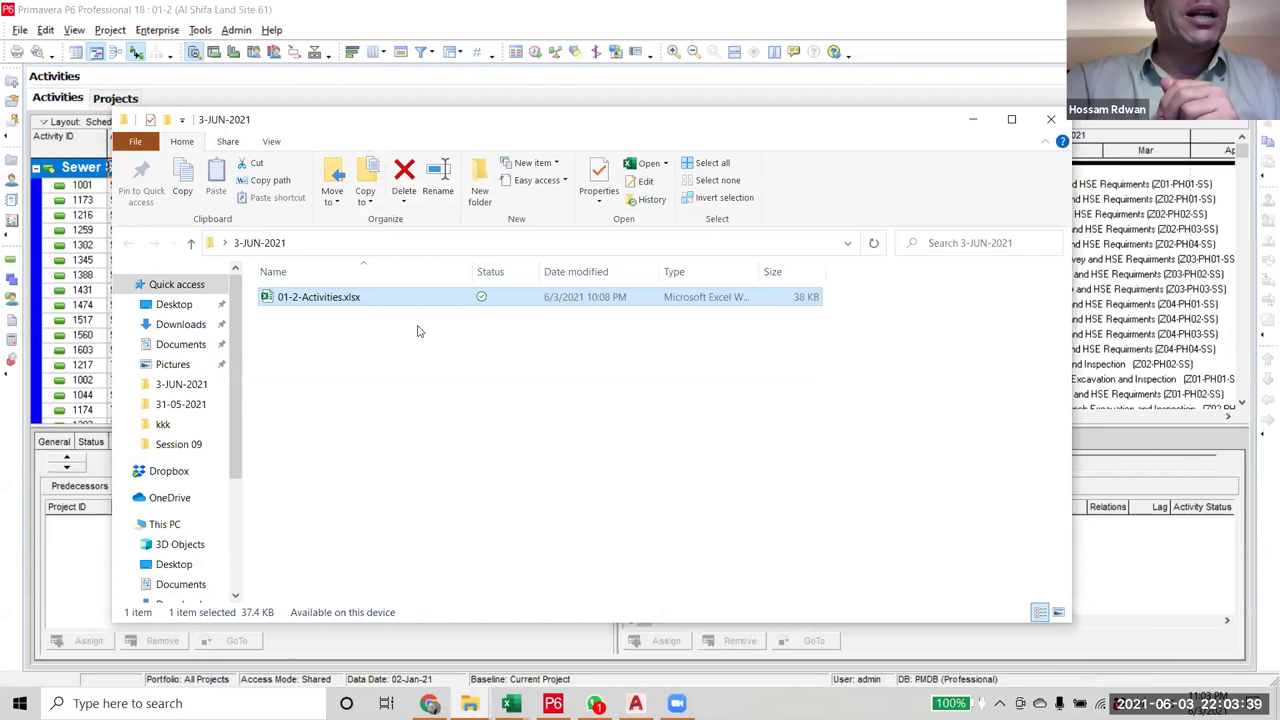
left_click(1011, 119)
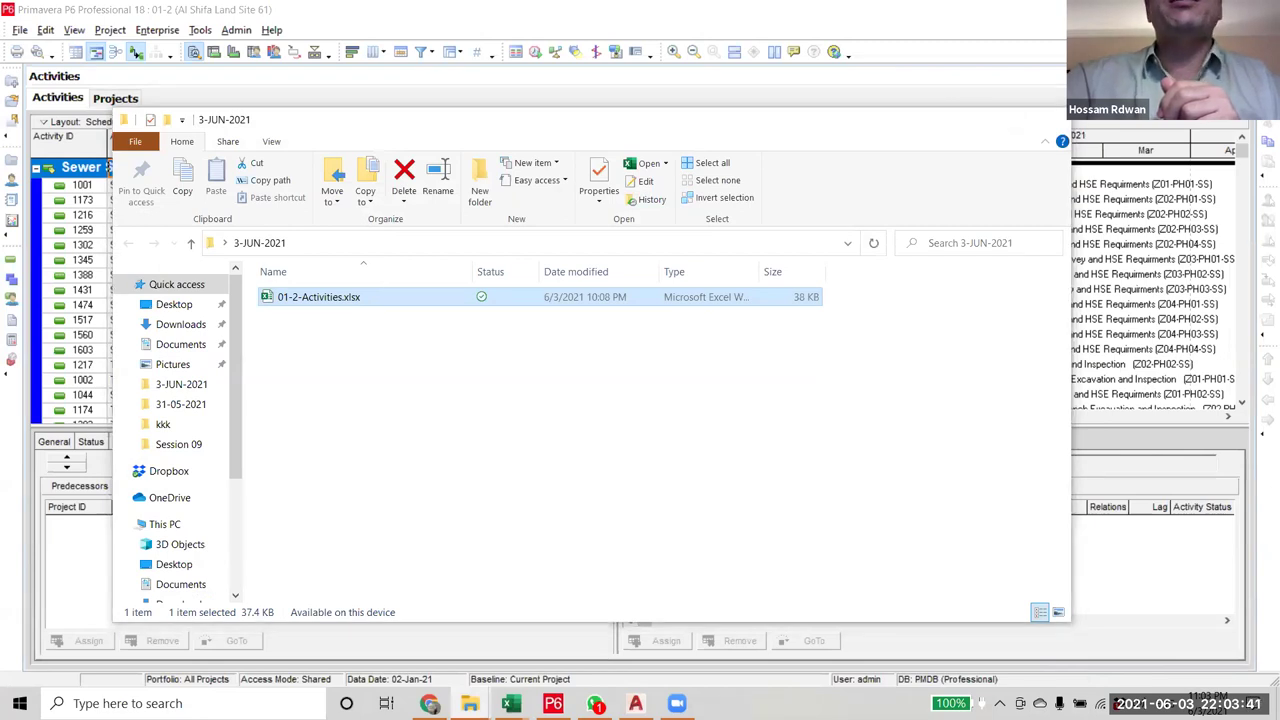
left_click(106, 167)
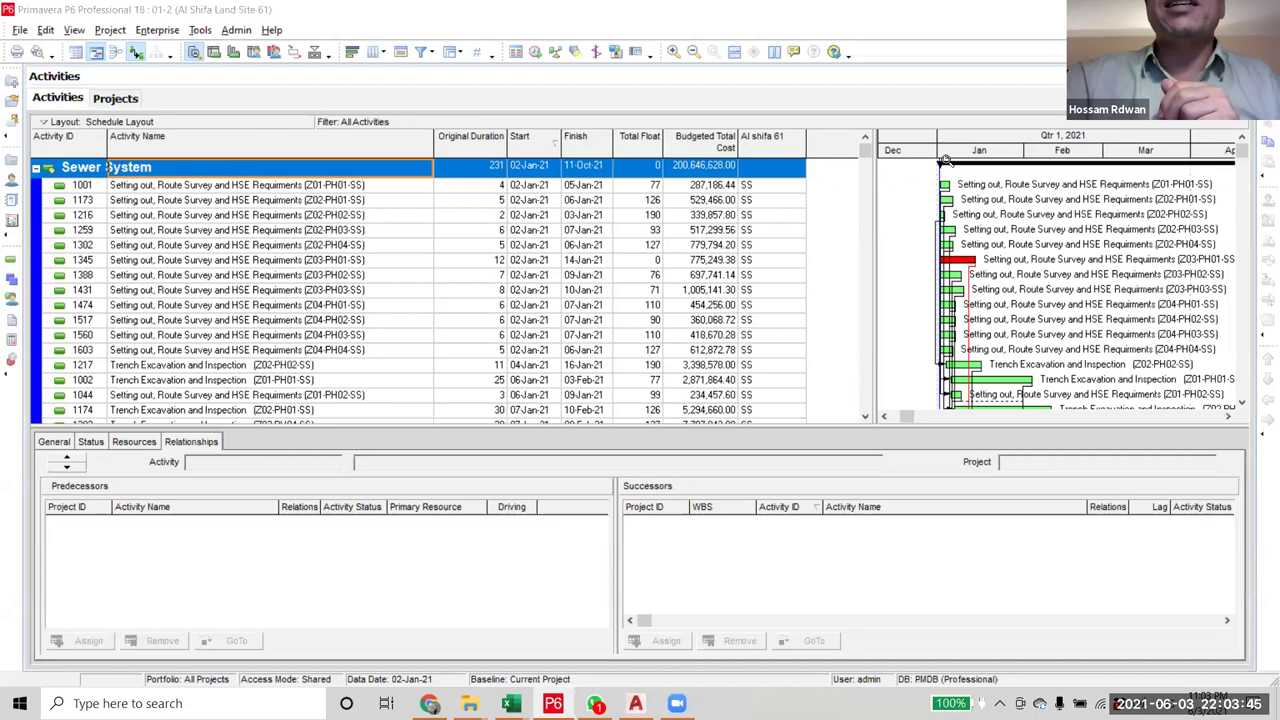
key("alt+Tab")
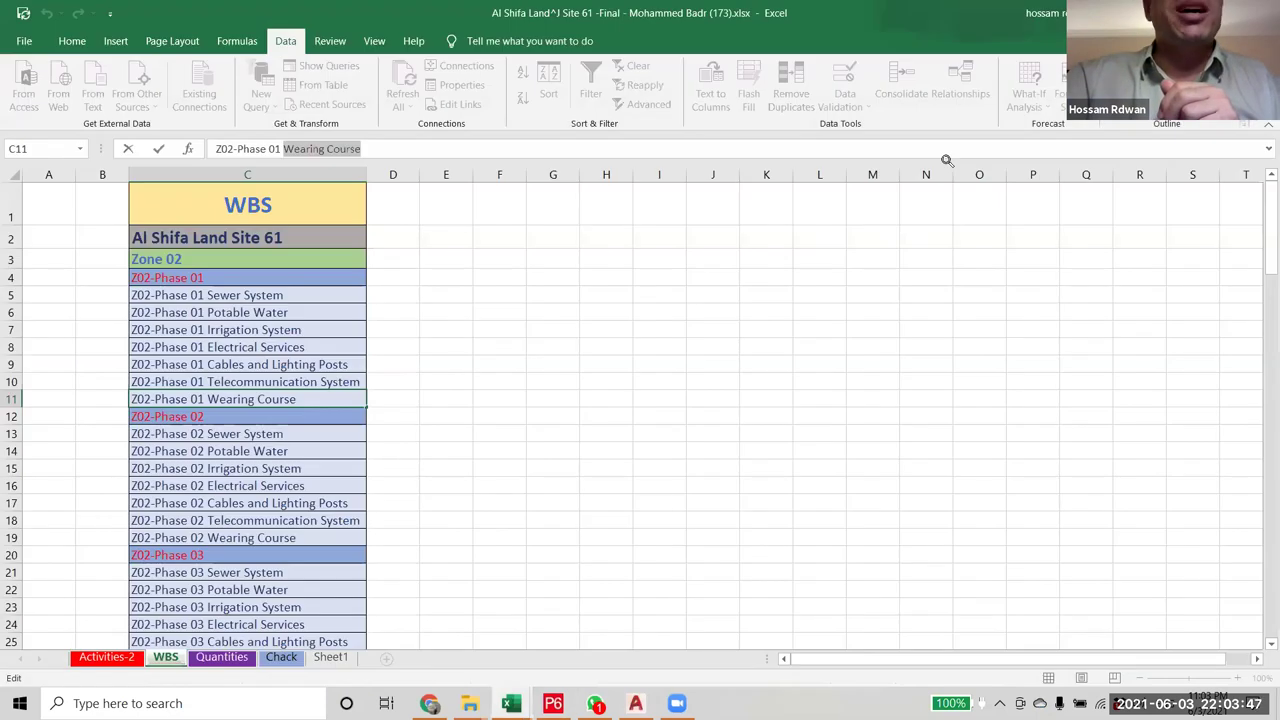
key("alt+Tab")
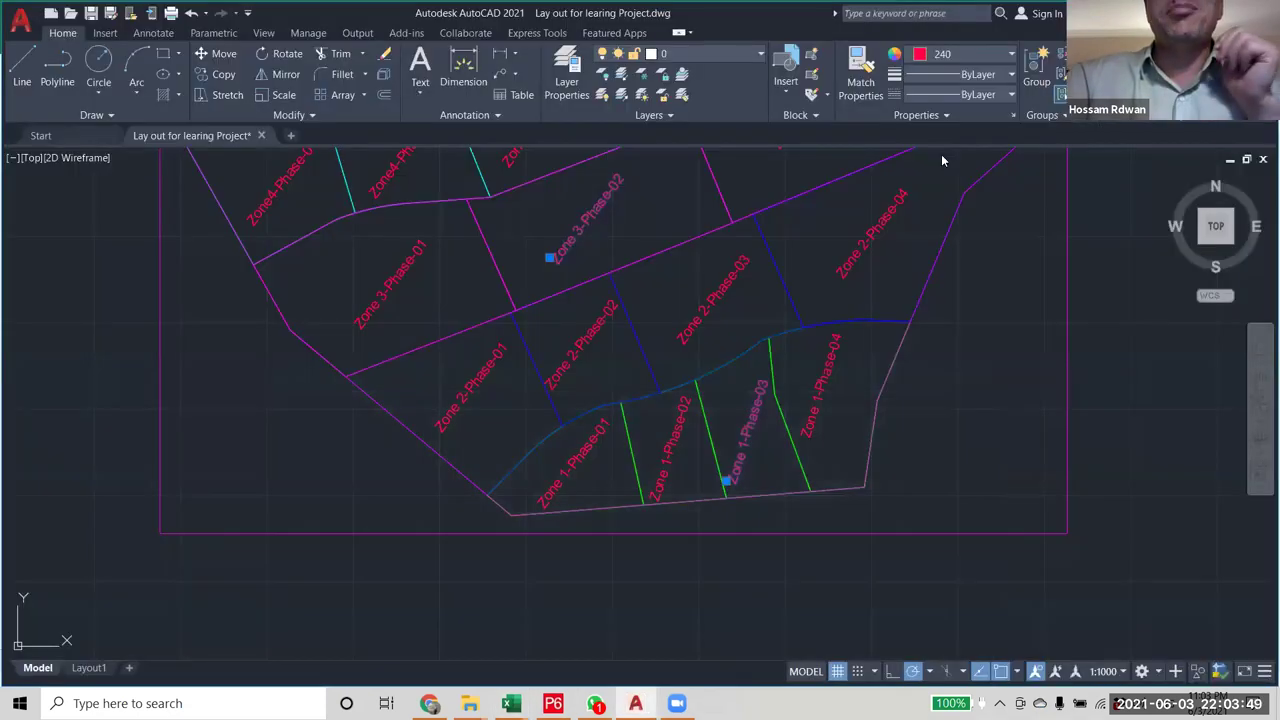
key("alt+Tab")
- Open Meeting.pptx in PowerPoint from the desktop's COURCE 1-4-2021 folder and start its slide show
key("super+d")
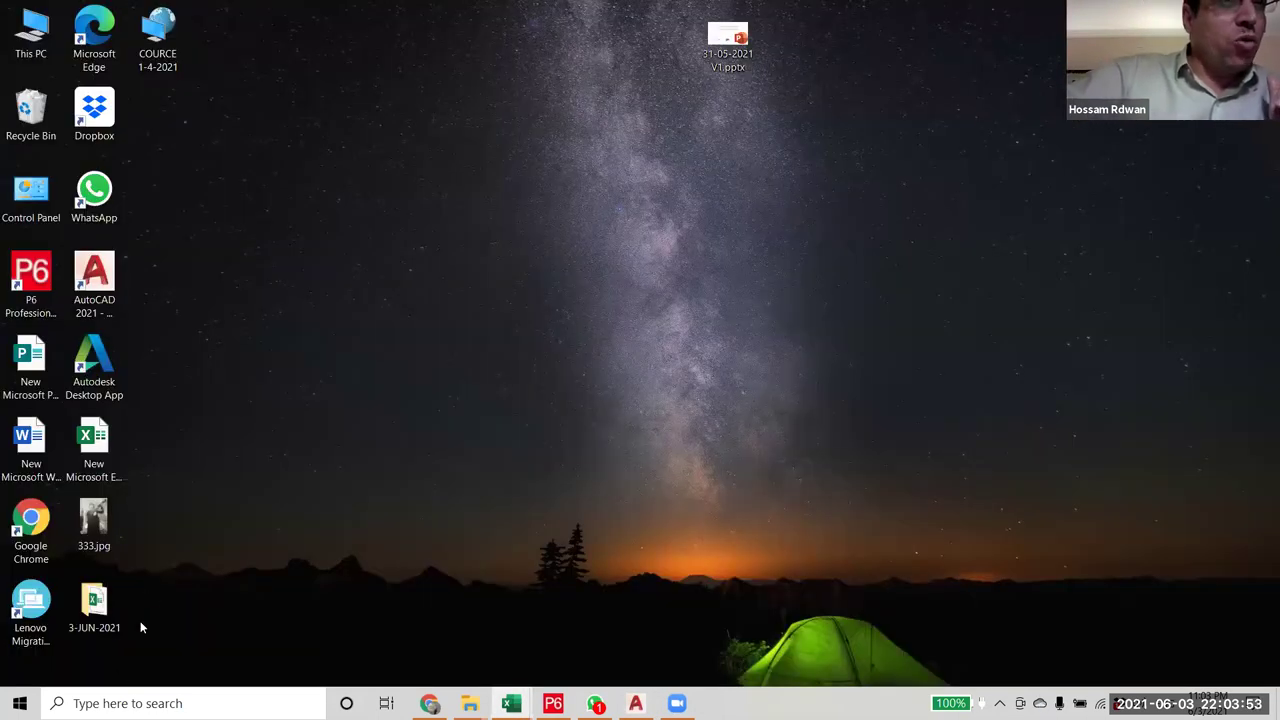
double_click(175, 55)
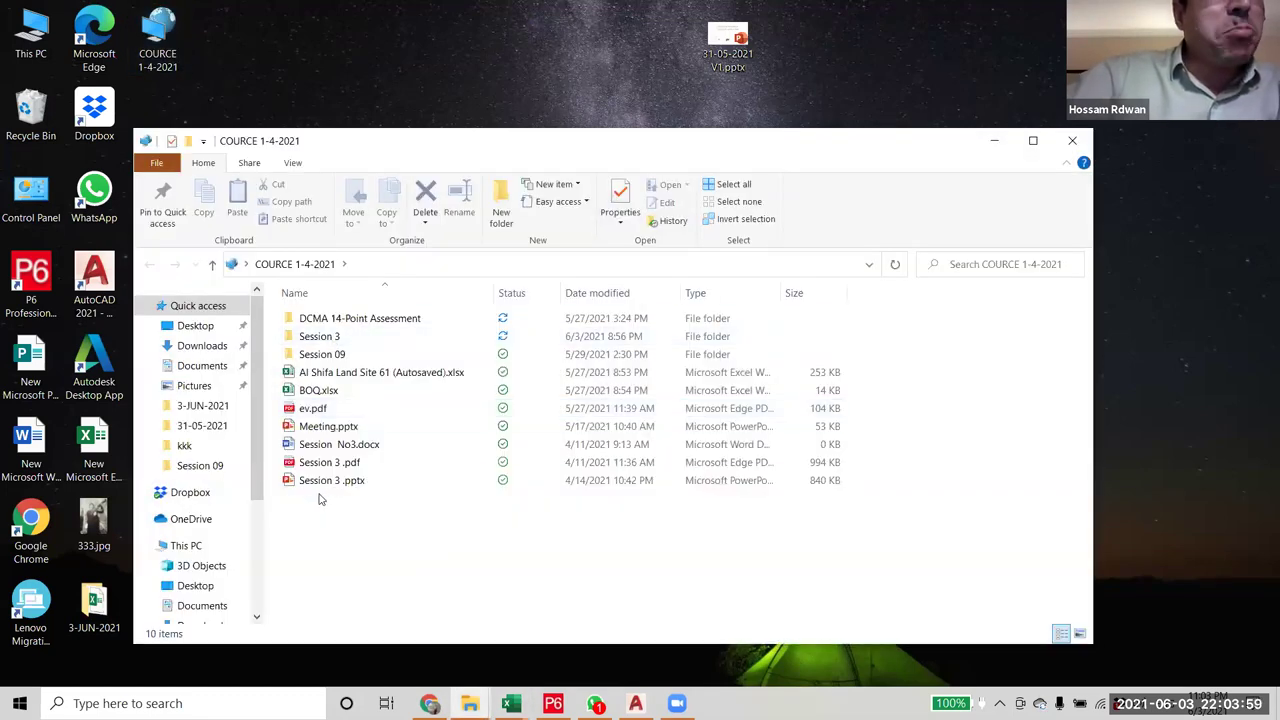
double_click(328, 427)
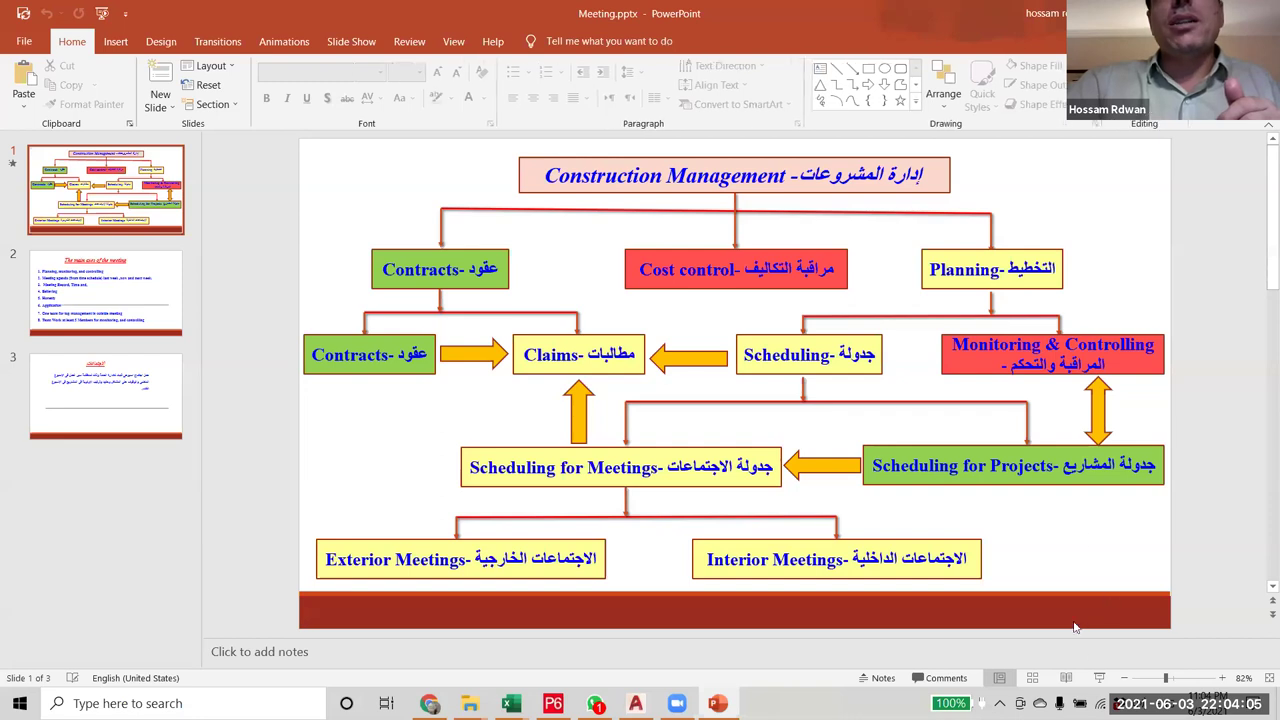
left_click(1099, 678)
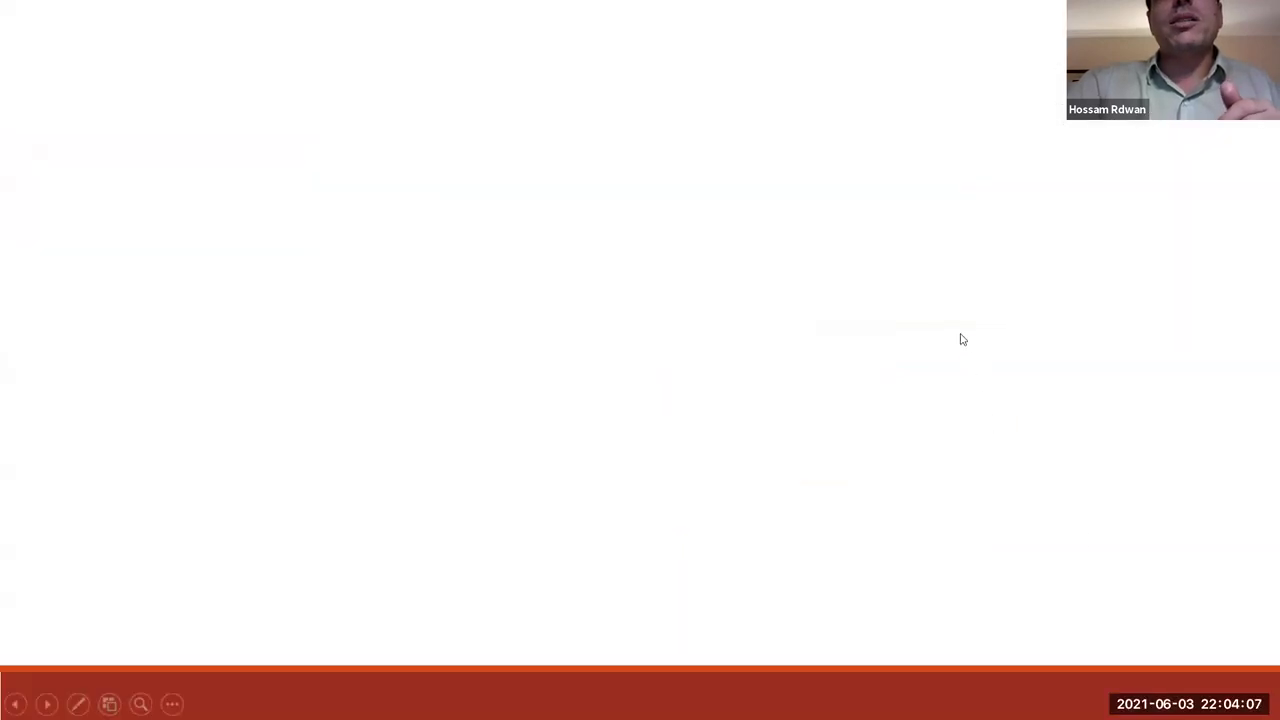